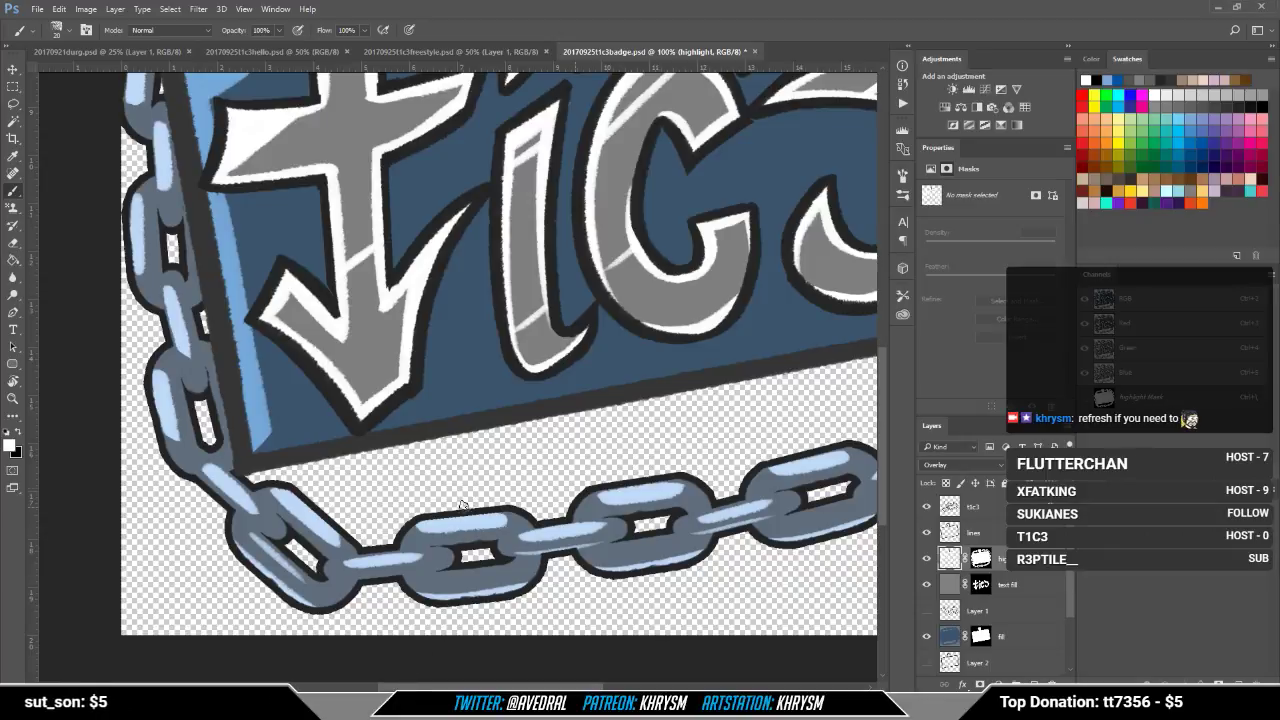
# Step: Paint a highlight down the sign board's inner right edge and trim its lower end with the Eraser
pyautogui.moveTo(540, 374); pyautogui.dragTo(421, 476)
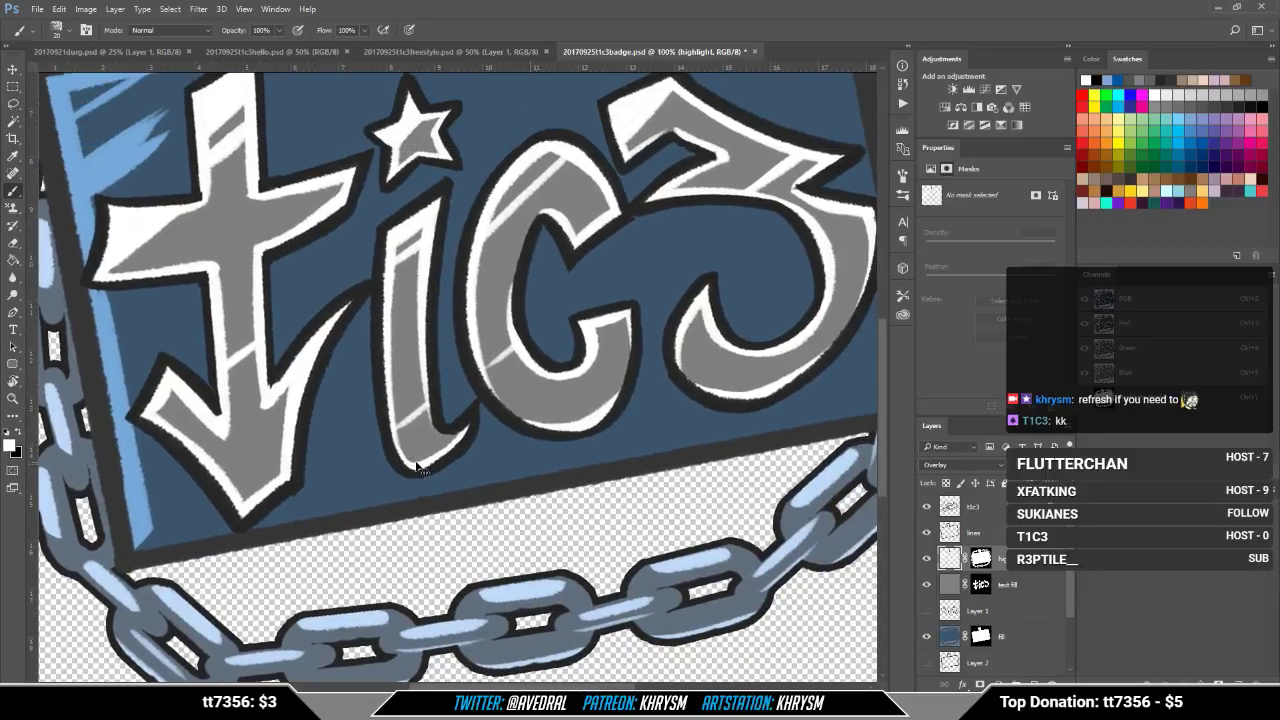
pyautogui.hotkey('ctrl', '-')
pyautogui.hotkey('ctrl', '-')
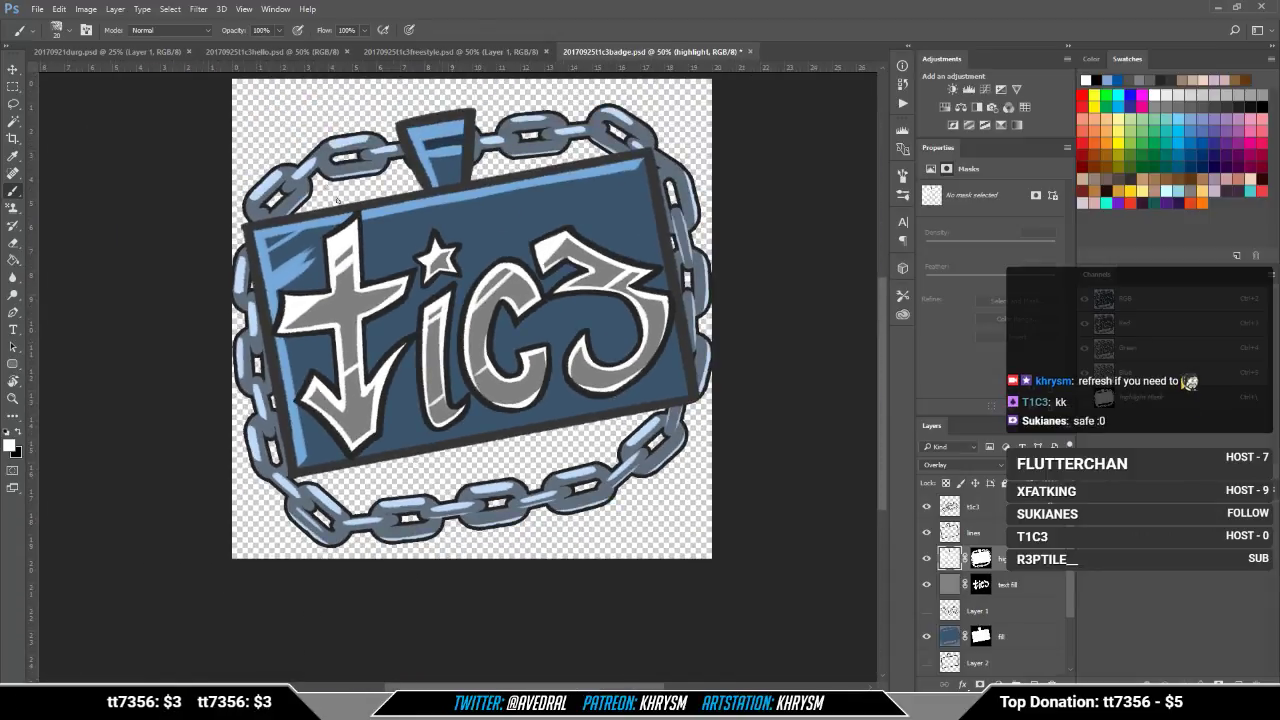
pyautogui.moveTo(443, 211); pyautogui.dragTo(449, 313)
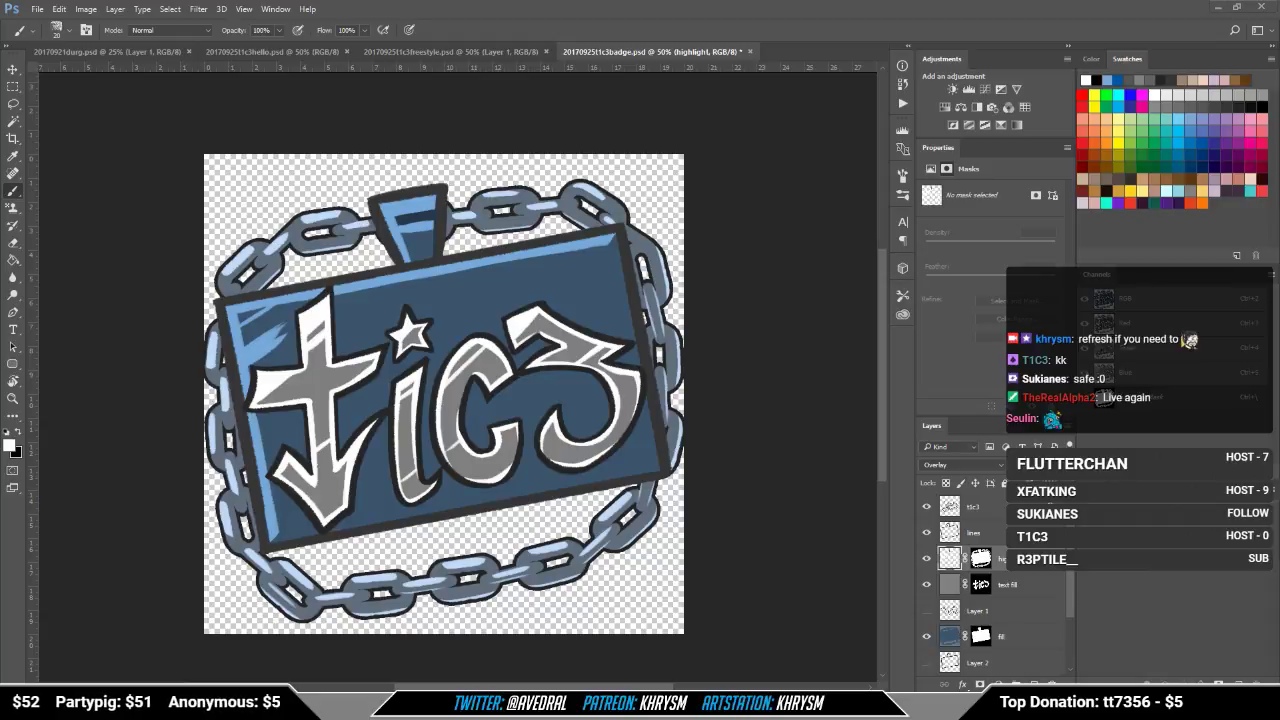
pyautogui.moveTo(513, 500); pyautogui.dragTo(420, 576)
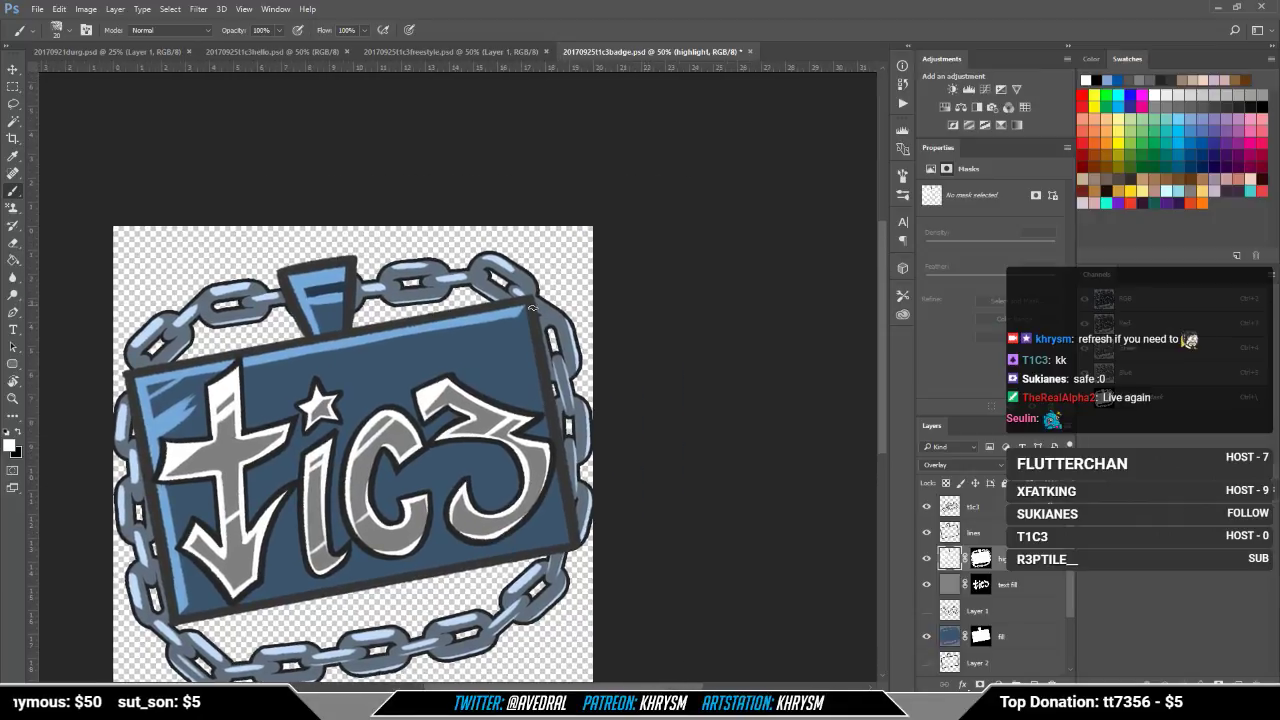
pyautogui.moveTo(533, 355); pyautogui.dragTo(536, 368)
pyautogui.moveTo(531, 311); pyautogui.dragTo(552, 438)
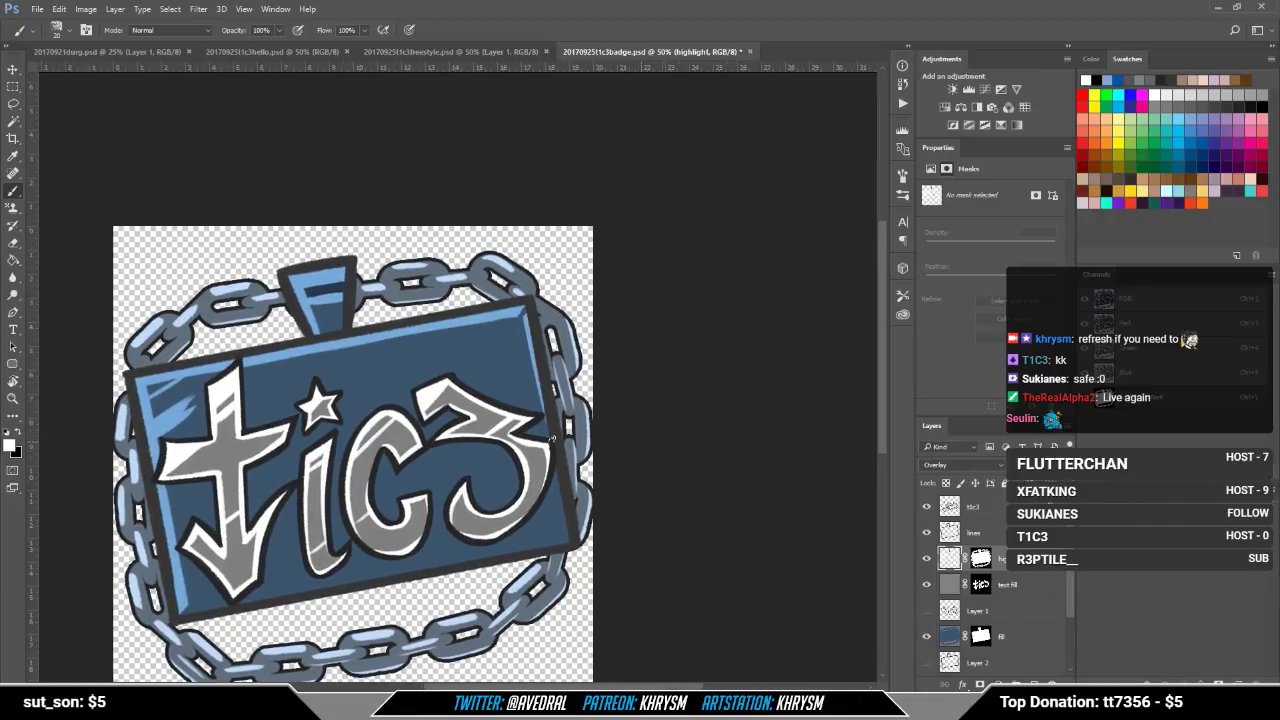
pyautogui.moveTo(536, 335); pyautogui.dragTo(558, 496)
pyautogui.moveTo(547, 416); pyautogui.dragTo(567, 541)
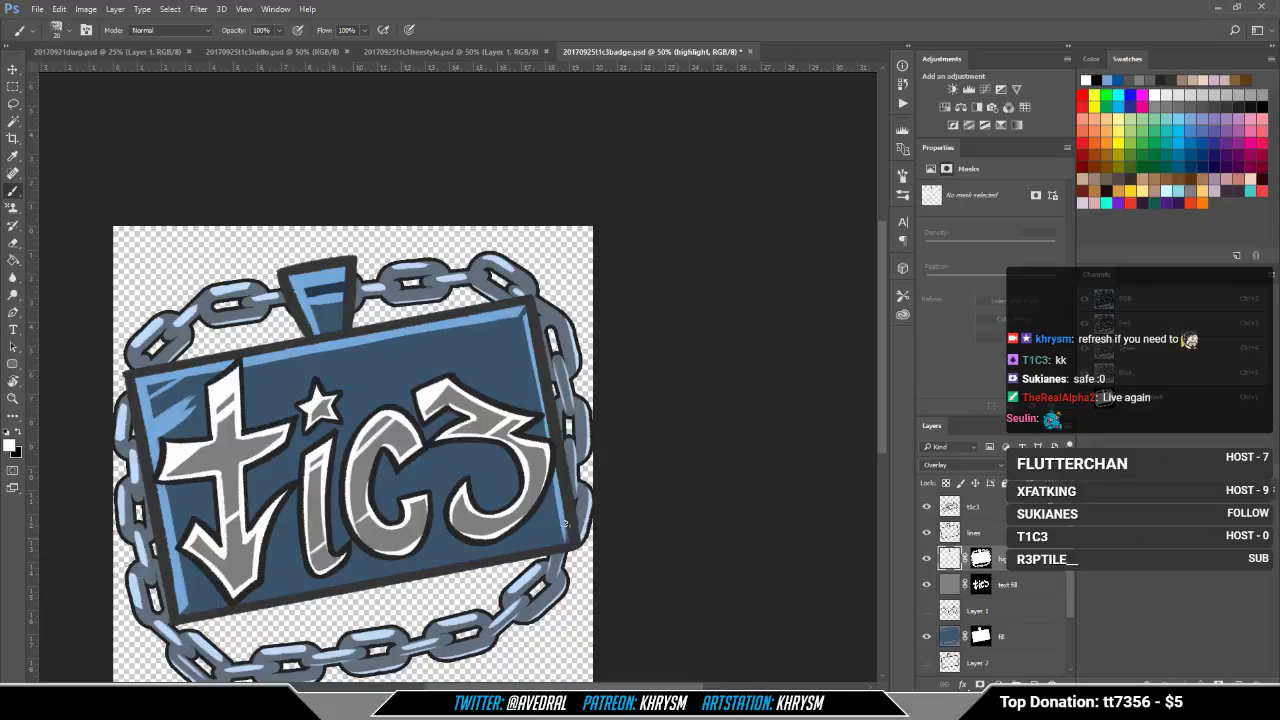
pyautogui.moveTo(553, 438)
pyautogui.mouseDown()
pyautogui.moveTo(569, 545)
pyautogui.moveTo(788, 493)
pyautogui.mouseUp()
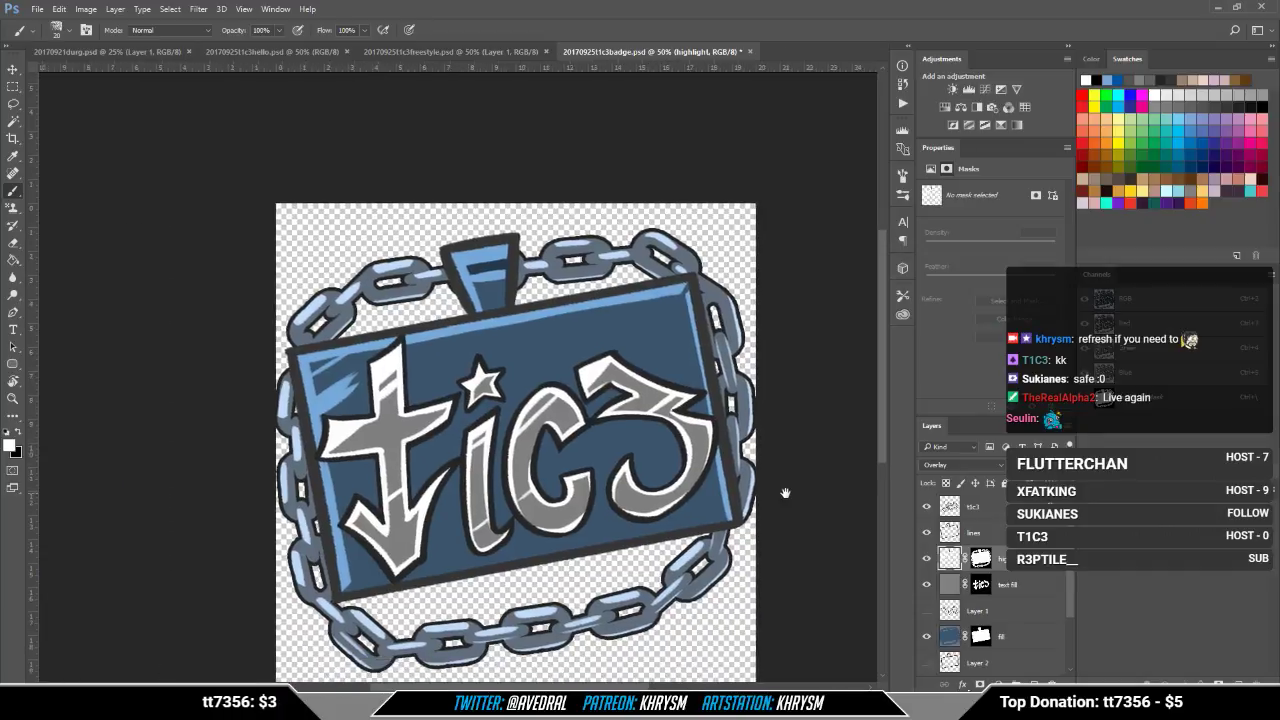
pyautogui.press('e')
pyautogui.moveTo(730, 525); pyautogui.dragTo(756, 521)
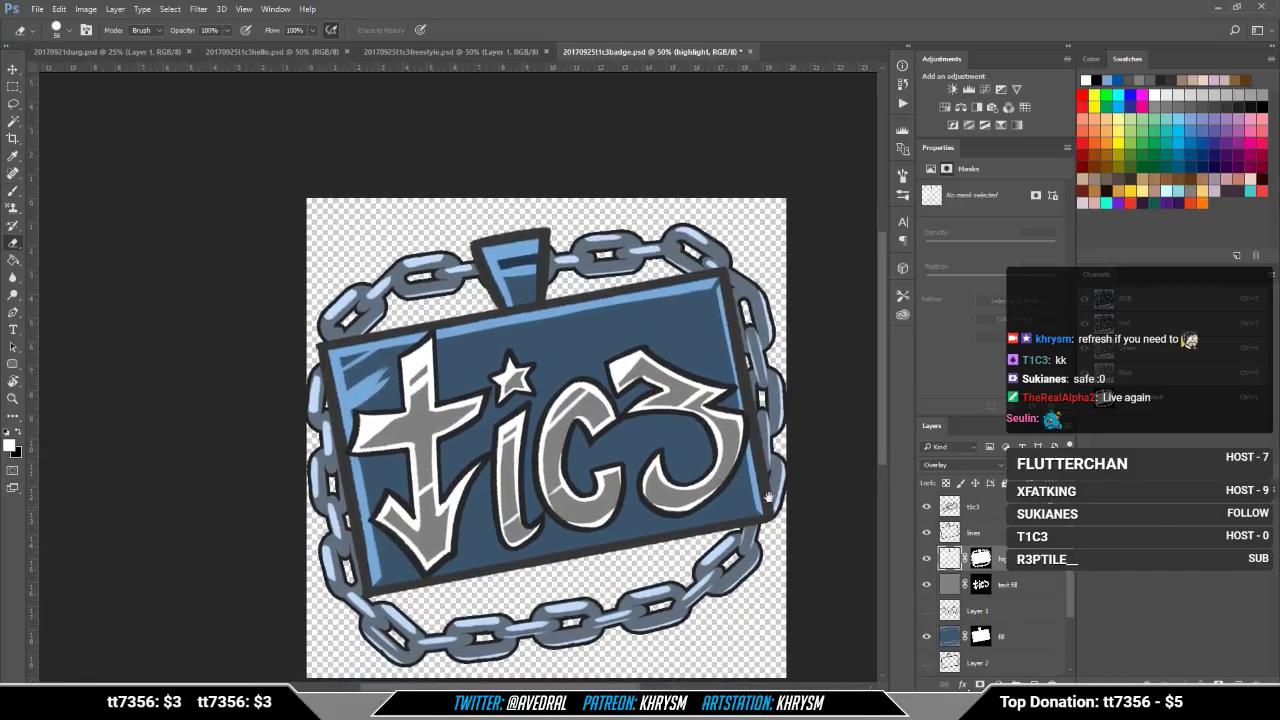
# Step: Paint a short highlight on the board's bottom edge at the lower-left corner, cleaning it up with the Eraser
pyautogui.press('b')
pyautogui.moveTo(396, 583); pyautogui.dragTo(457, 573)
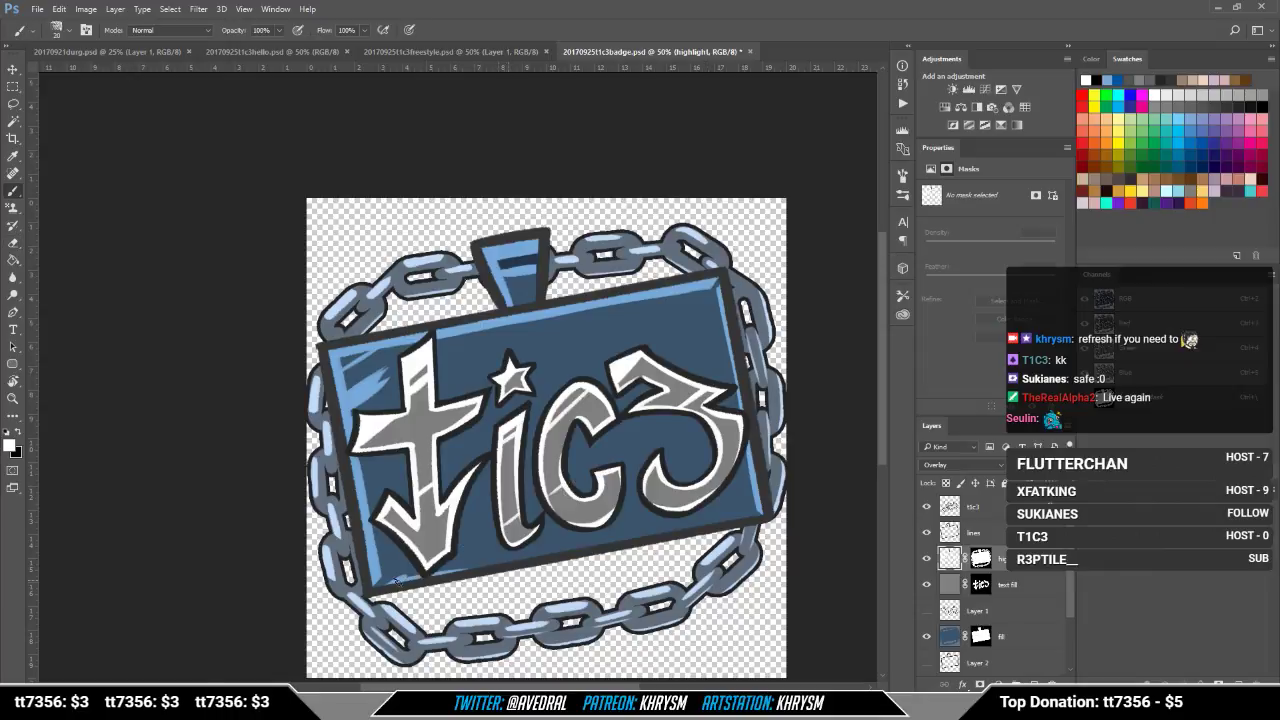
pyautogui.press('e')
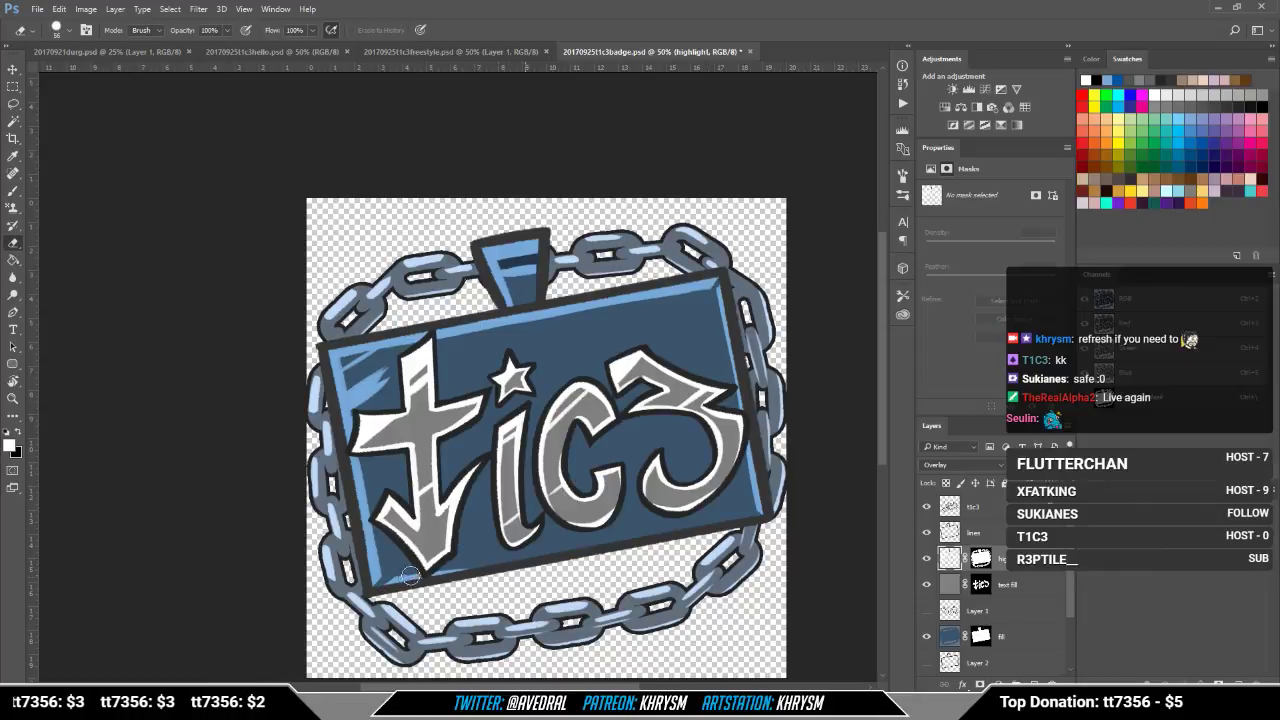
pyautogui.press('b')
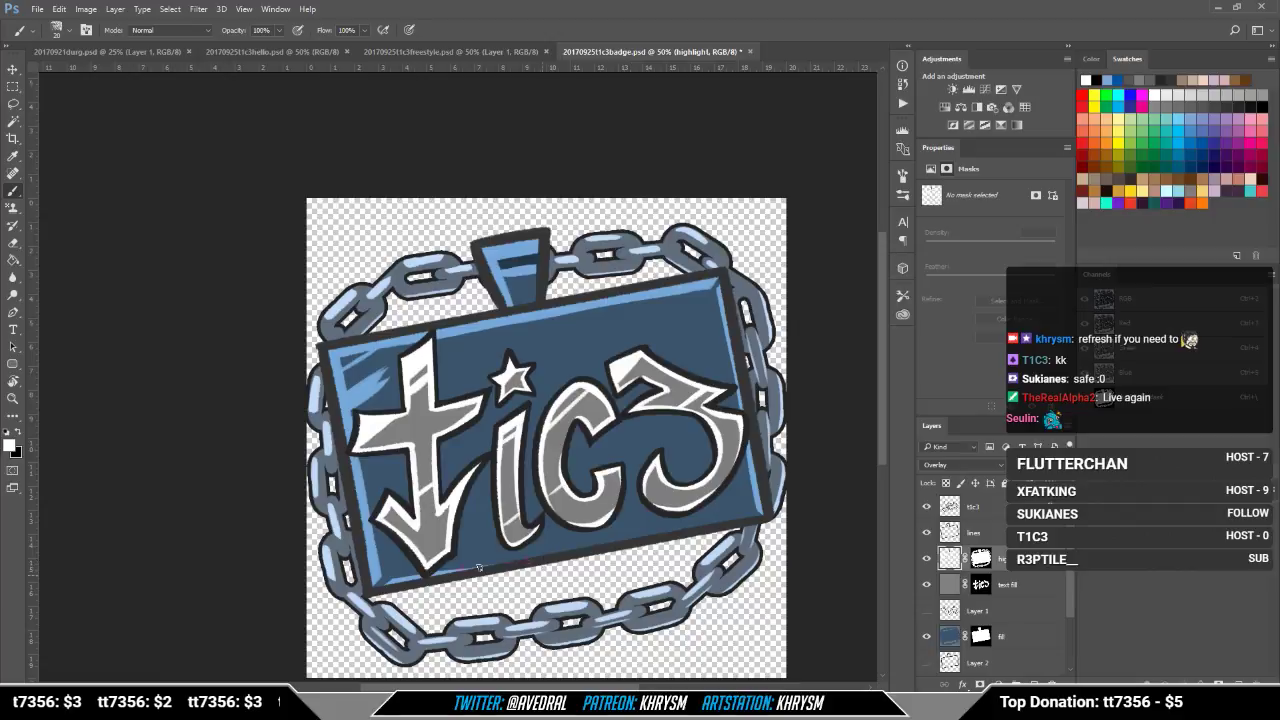
# Step: Brush a thin highlight along the rest of the board's bottom edge to the lower-right corner, redoing the uneven stroke
pyautogui.moveTo(440, 575); pyautogui.dragTo(650, 535)
pyautogui.moveTo(498, 567); pyautogui.dragTo(703, 529)
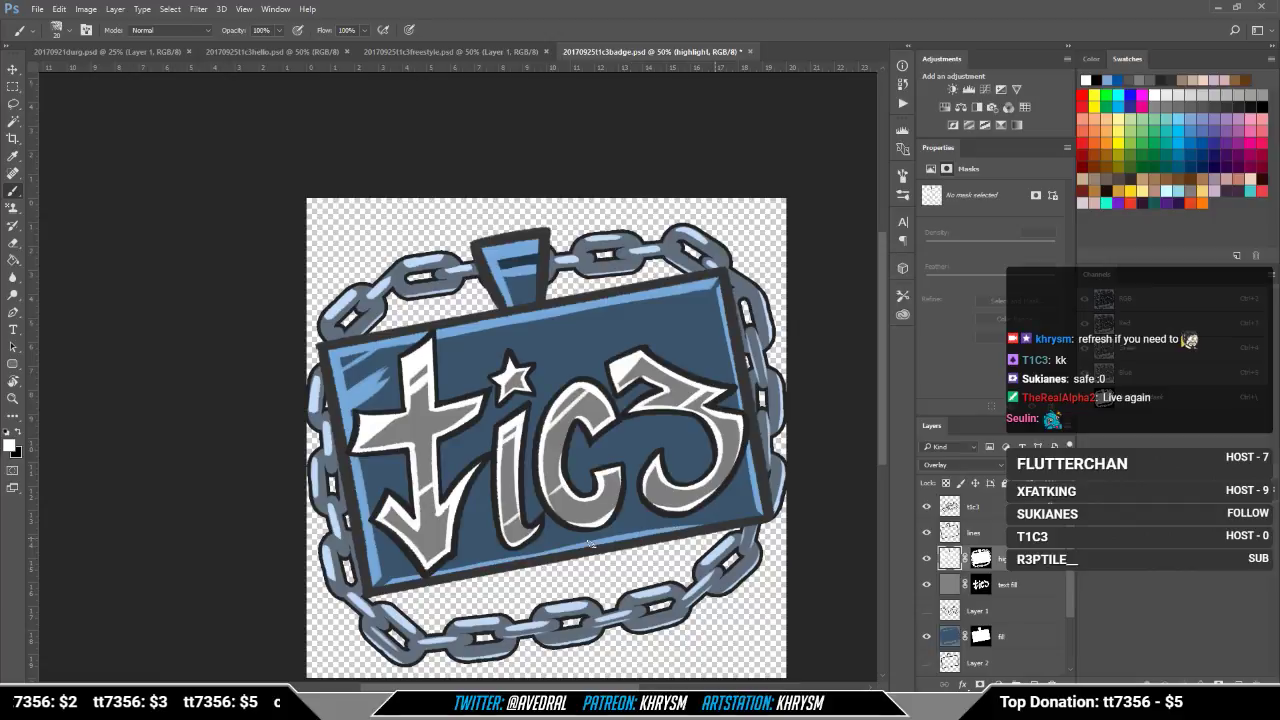
pyautogui.hotkey('ctrl', 'z')
pyautogui.moveTo(492, 565); pyautogui.dragTo(704, 530)
pyautogui.moveTo(488, 567); pyautogui.dragTo(715, 520)
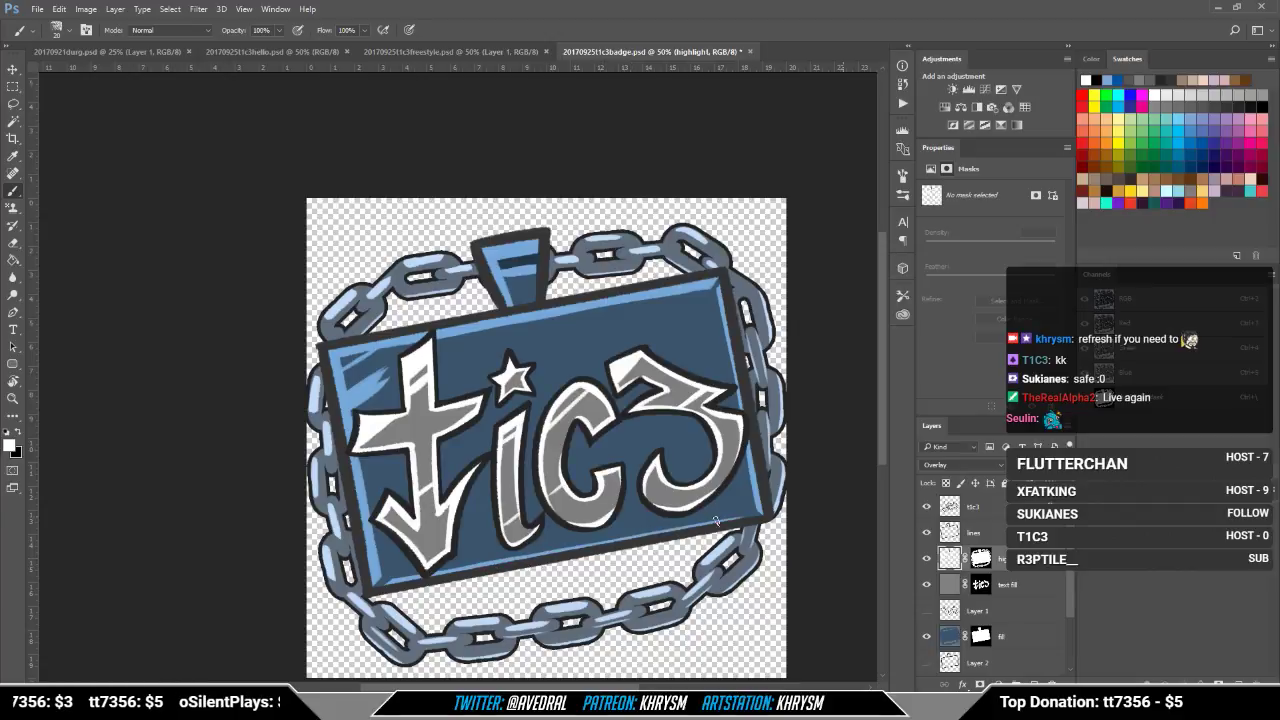
pyautogui.moveTo(495, 568); pyautogui.dragTo(745, 516)
pyautogui.moveTo(654, 535); pyautogui.dragTo(754, 518)
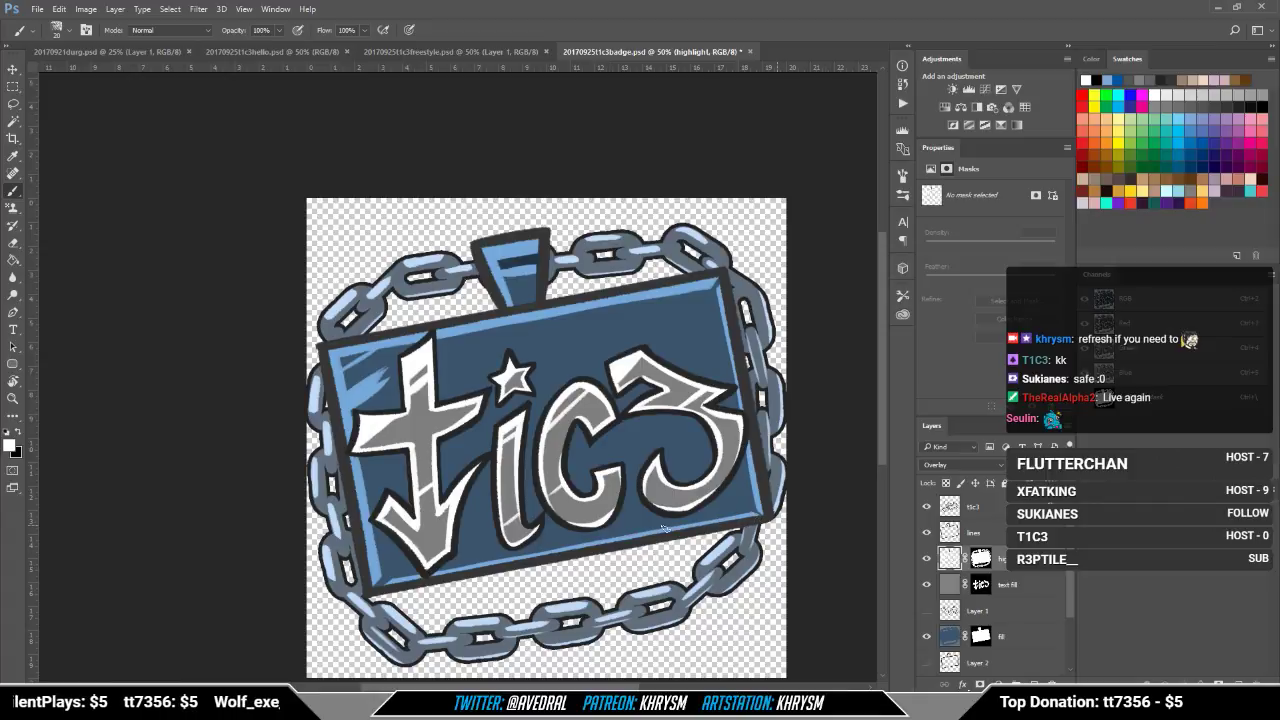
# Step: Check how the highlighted badge reads at small sizes, down to 6.25% zoom
pyautogui.hotkey('ctrl', '-')
pyautogui.hotkey('ctrl', '-')
pyautogui.hotkey('ctrl', '-')
pyautogui.hotkey('ctrl', '-')
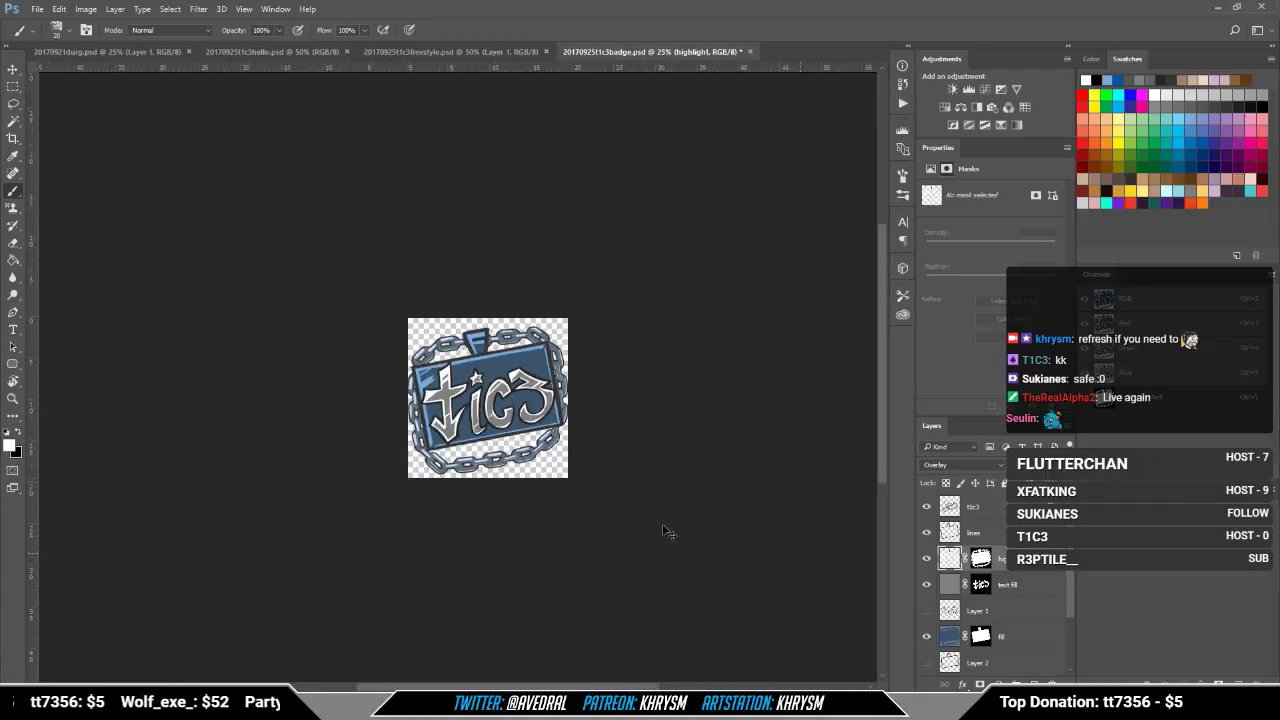
pyautogui.hotkey('ctrl', '-')
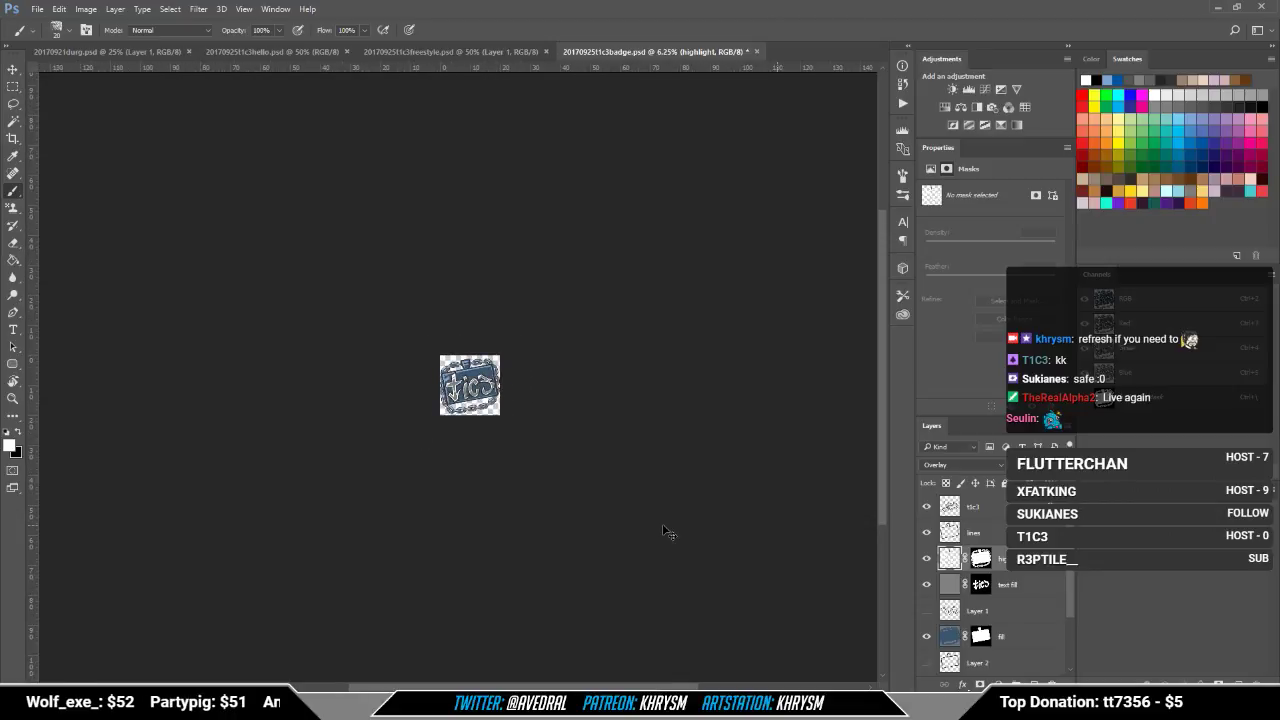
pyautogui.hotkey('ctrl', '+')
pyautogui.hotkey('ctrl', '+')
pyautogui.hotkey('ctrl', '+')
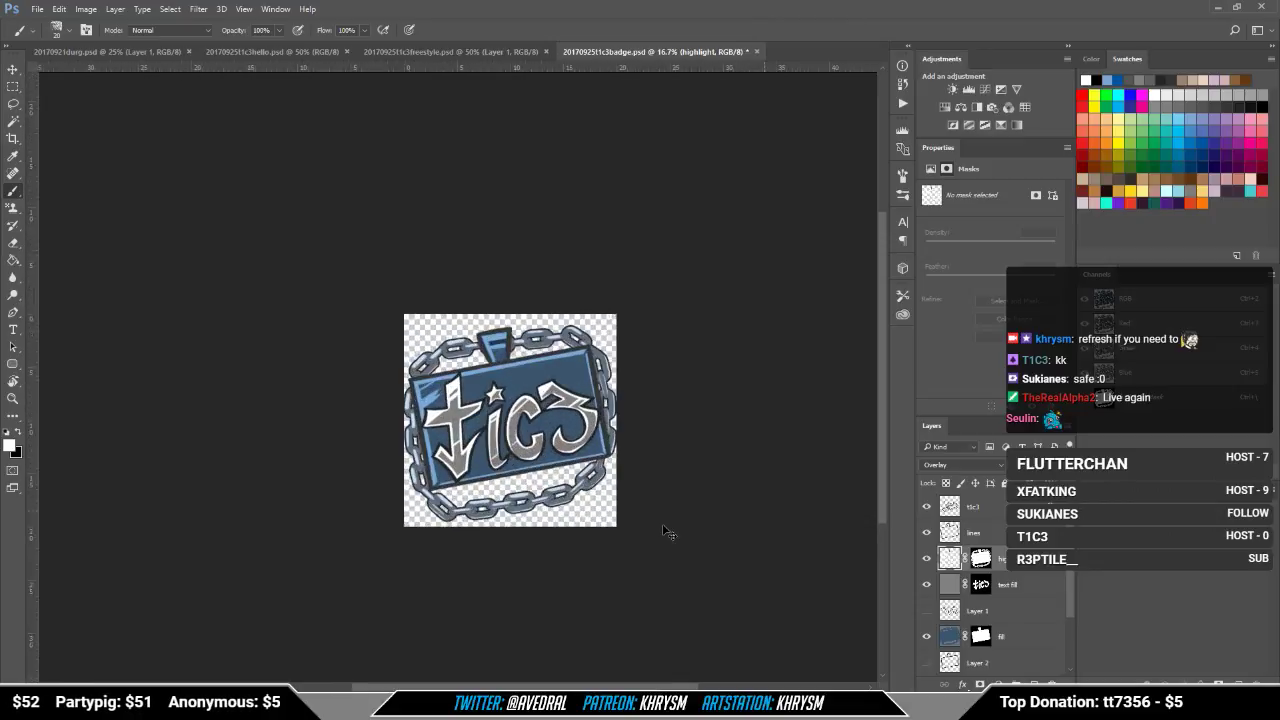
pyautogui.hotkey('ctrl', '+')
pyautogui.hotkey('ctrl', '+')
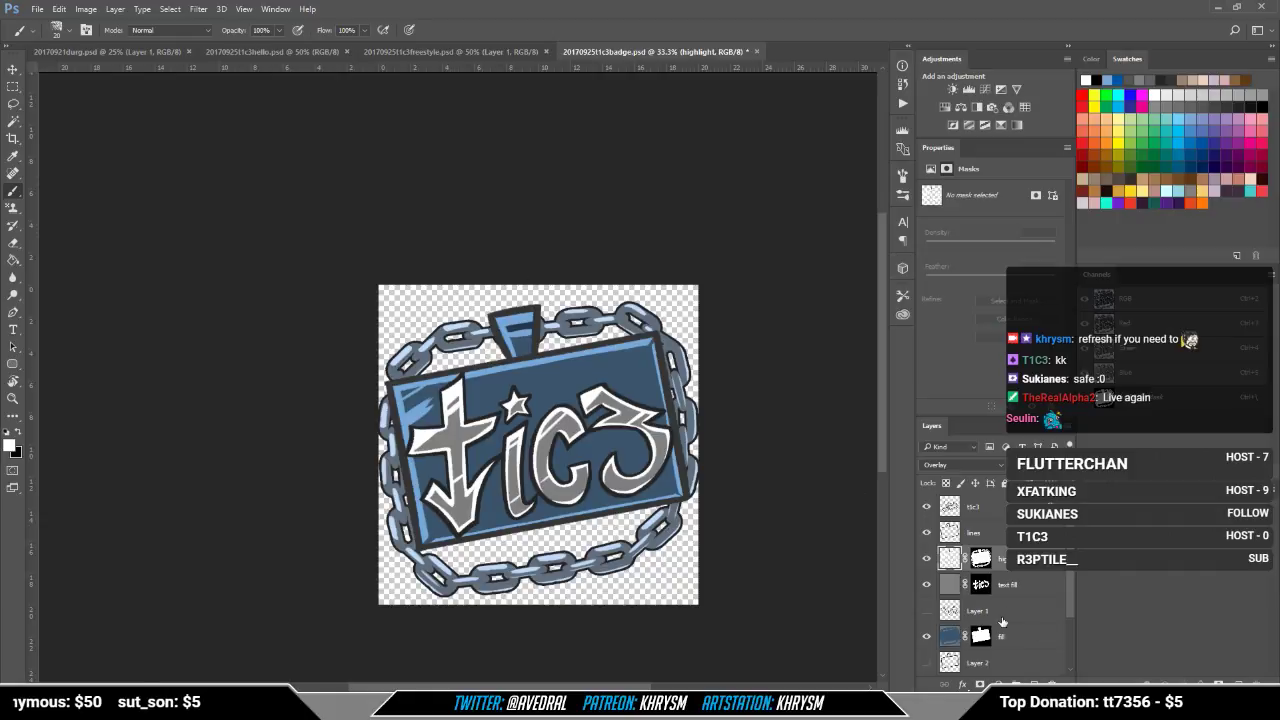
# Step: Add a new layer named grad directly above the highlight layer
pyautogui.click(1011, 637)
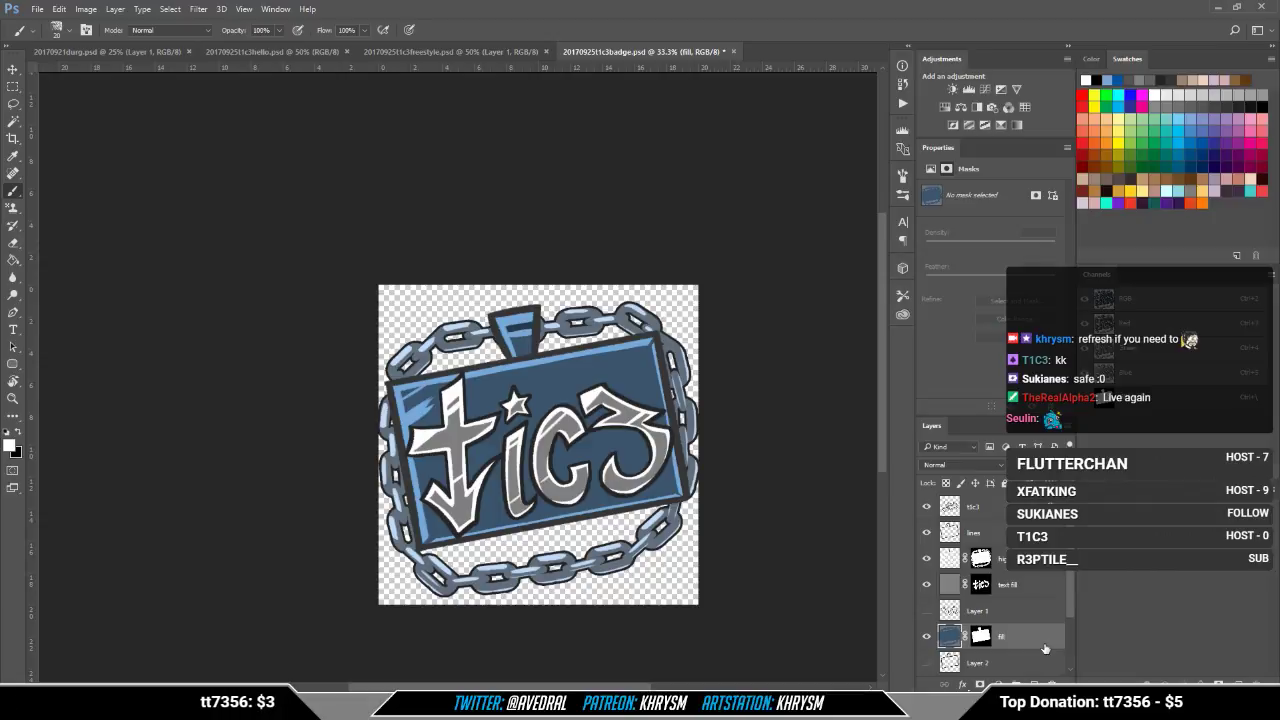
pyautogui.click(1047, 568)
pyautogui.hotkey('ctrl', 'shift', 'n')
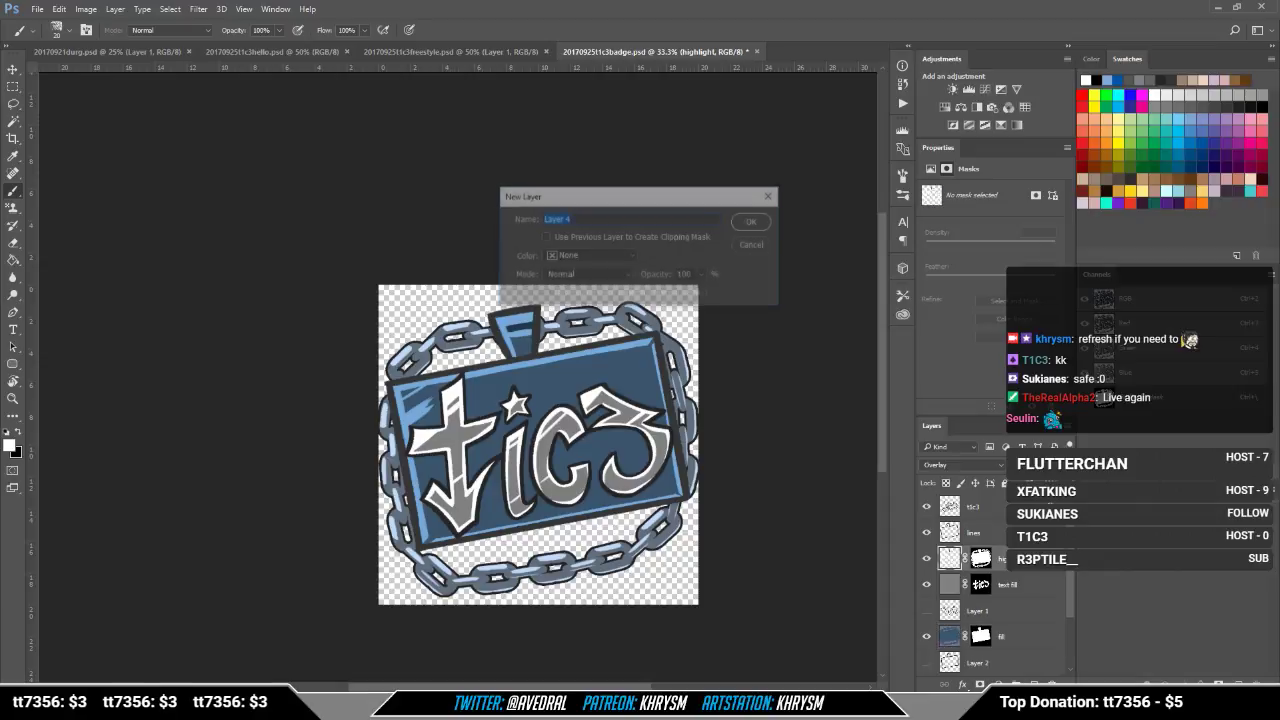
pyautogui.write('grad')
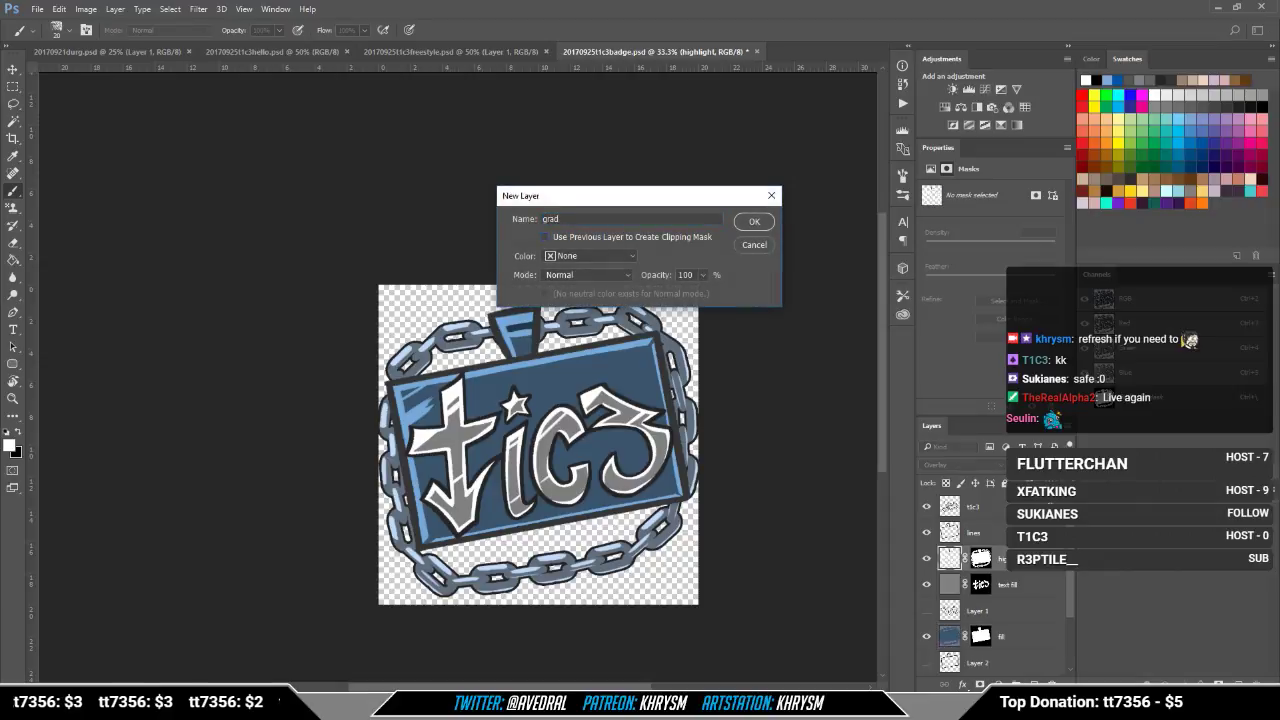
pyautogui.press('Return')
# Step: Mask the grad layer with the highlight layer's mask shape and set its blend mode to Overlay
pyautogui.keyDown('ctrl'); pyautogui.click(984, 586); pyautogui.keyUp('ctrl')
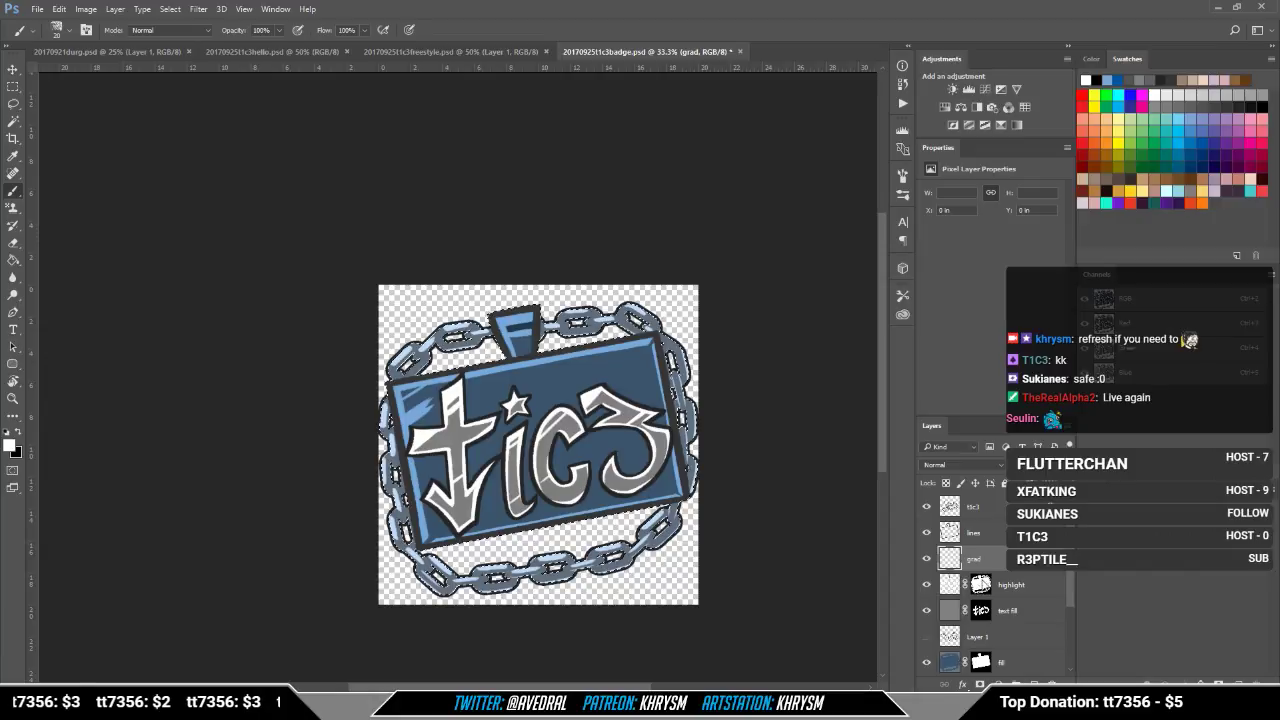
pyautogui.click(980, 684)
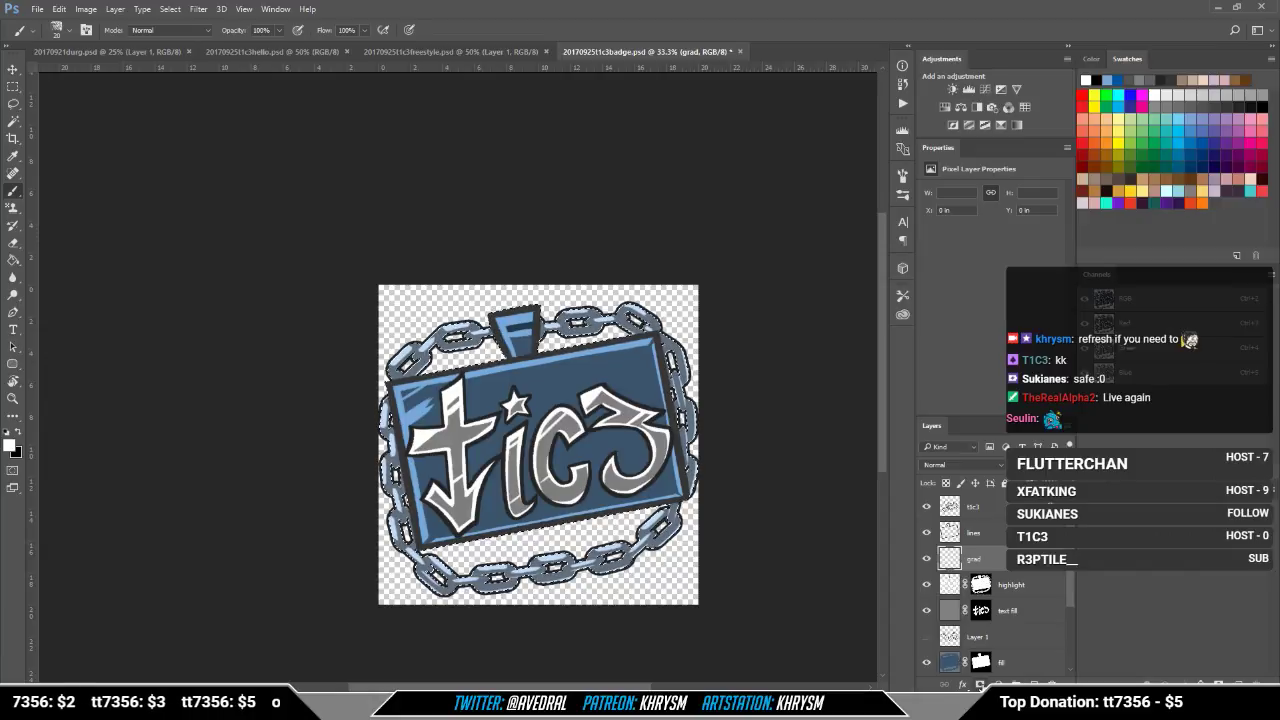
pyautogui.click(935, 465)
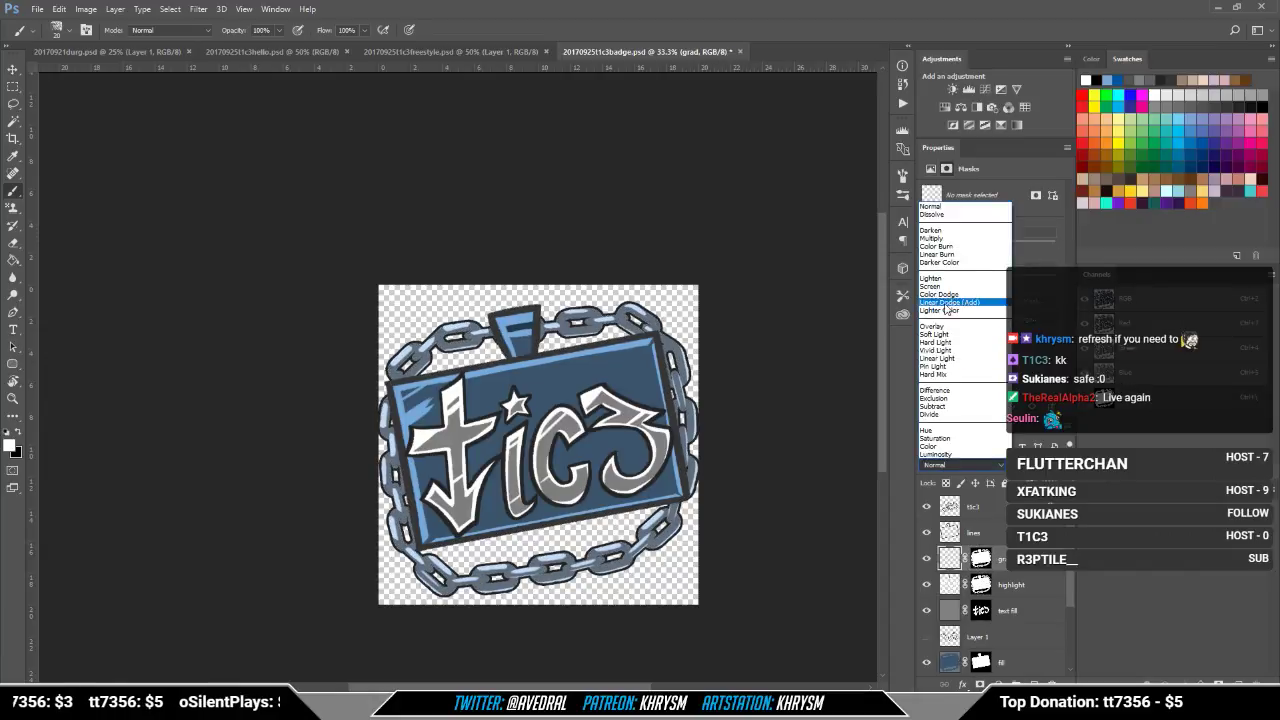
pyautogui.click(931, 327)
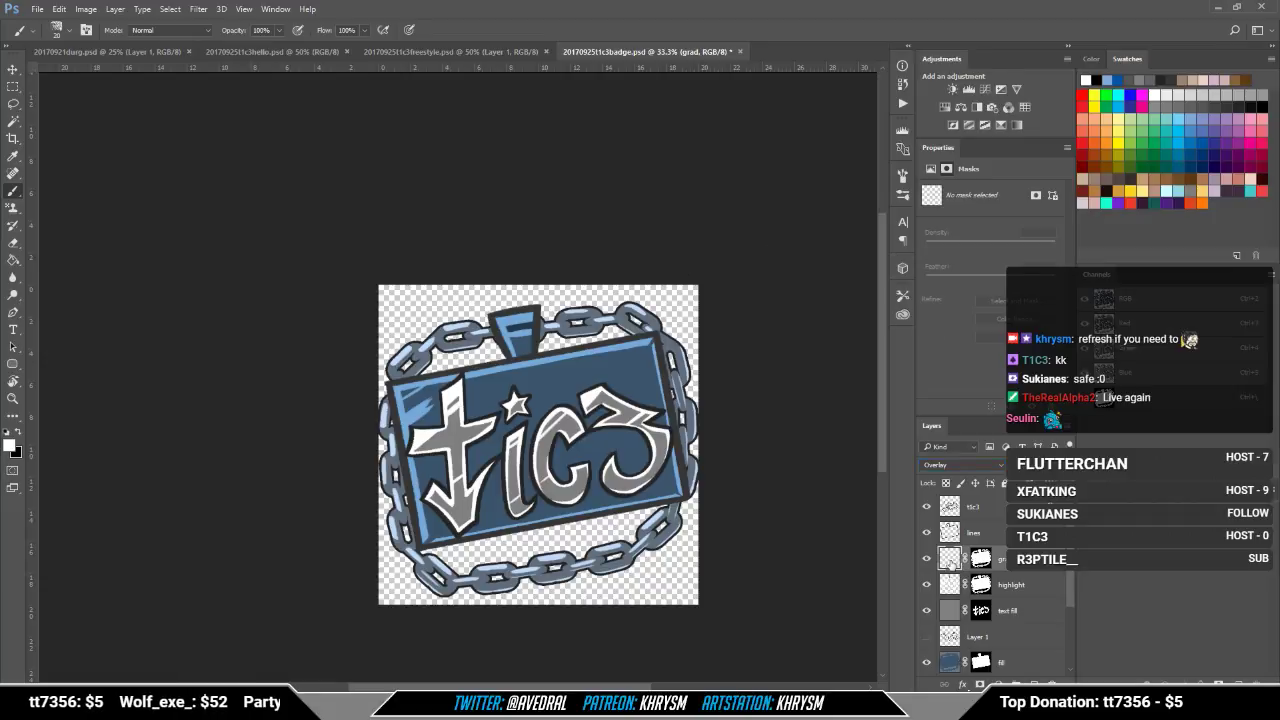
# Step: Fill the grad layer with black using the Paint Bucket to darken the badge
pyautogui.press('x')
pyautogui.press('g')
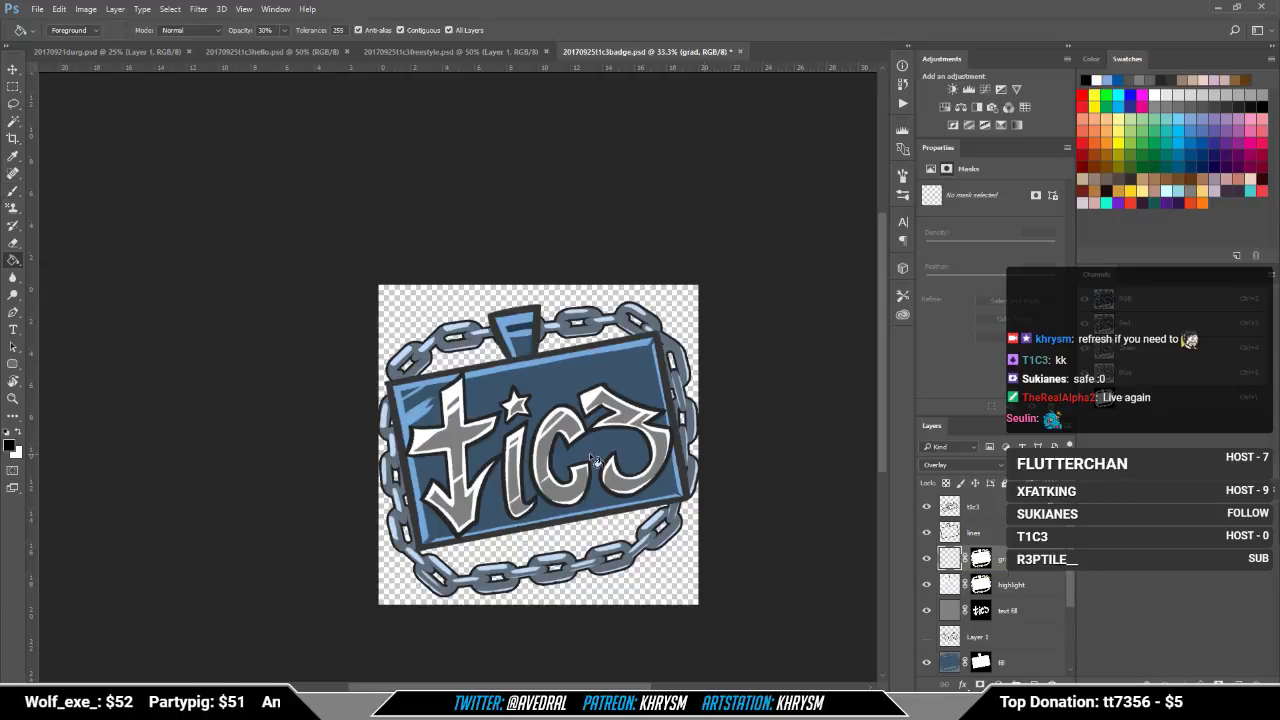
pyautogui.click(592, 457)
# Step: Try a white radial gradient on the grad layer from the star out to the canvas's lower-left corner
pyautogui.press('x')
pyautogui.hotkey('shift', 'g')
pyautogui.hotkey('shift', 'g')
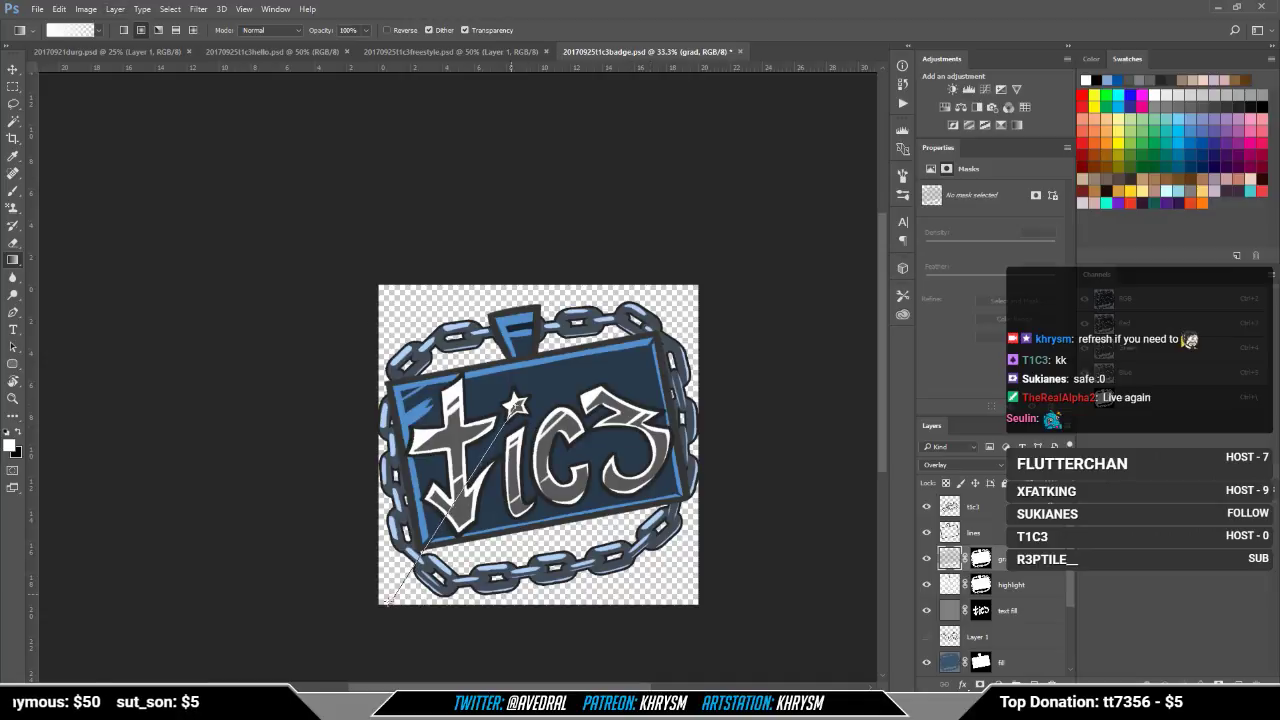
pyautogui.moveTo(375, 601); pyautogui.dragTo(371, 601)
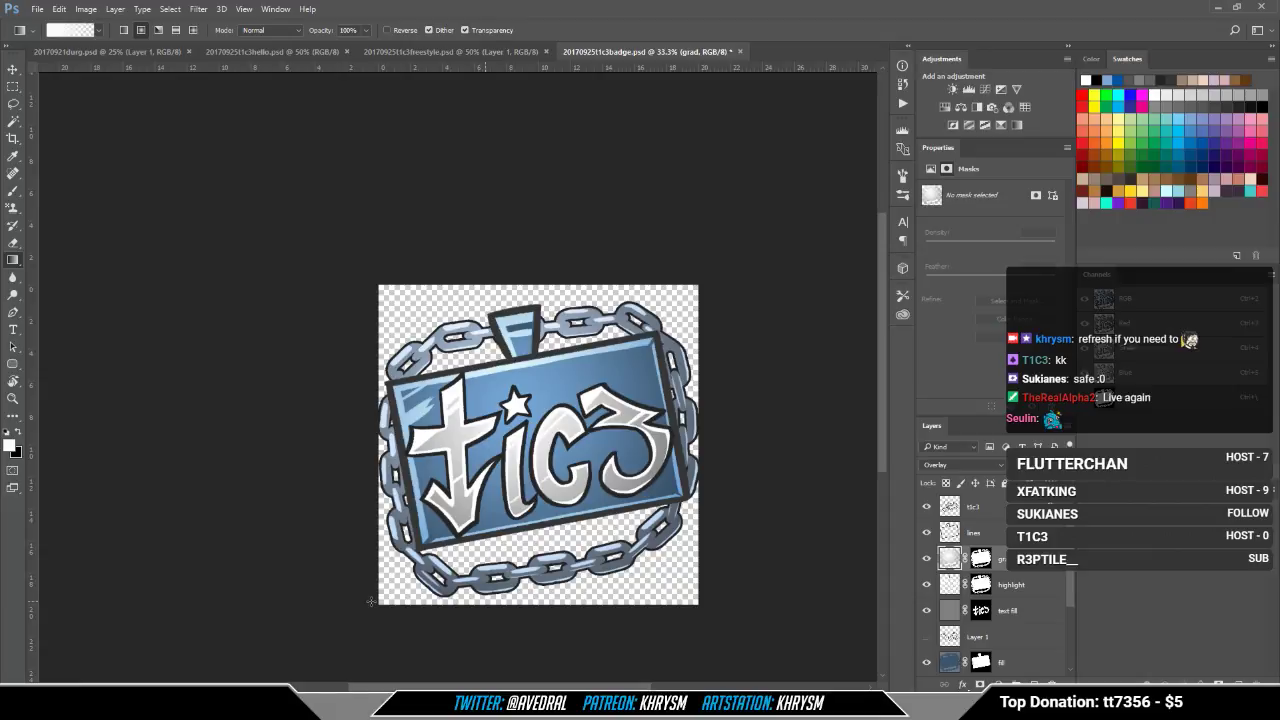
# Step: Examine the darkened badge's readability at thumbnail size, down to 5% zoom
pyautogui.hotkey('ctrl', '-')
pyautogui.hotkey('ctrl', '-')
pyautogui.hotkey('ctrl', '-')
pyautogui.hotkey('ctrl', '-')
pyautogui.hotkey('ctrl', '-')
pyautogui.hotkey('ctrl', '-')
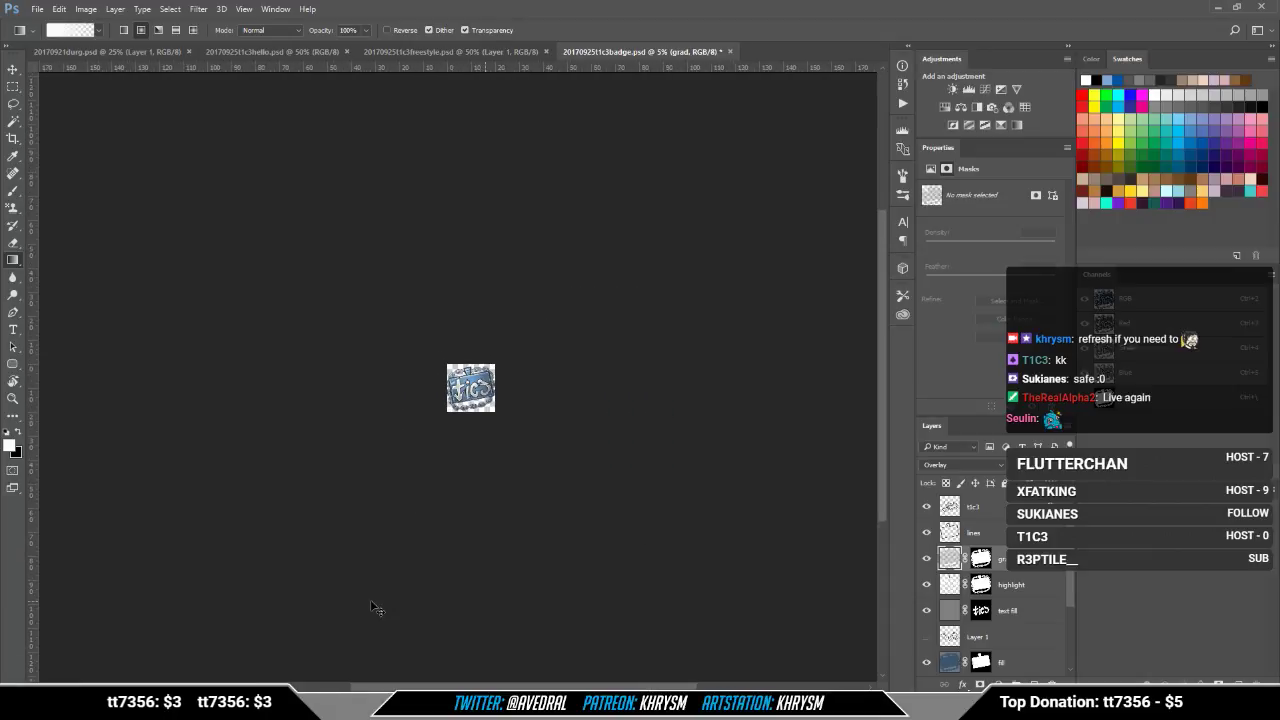
pyautogui.hotkey('ctrl', '+')
pyautogui.hotkey('ctrl', '+')
pyautogui.hotkey('ctrl', '+')
pyautogui.hotkey('ctrl', '+')
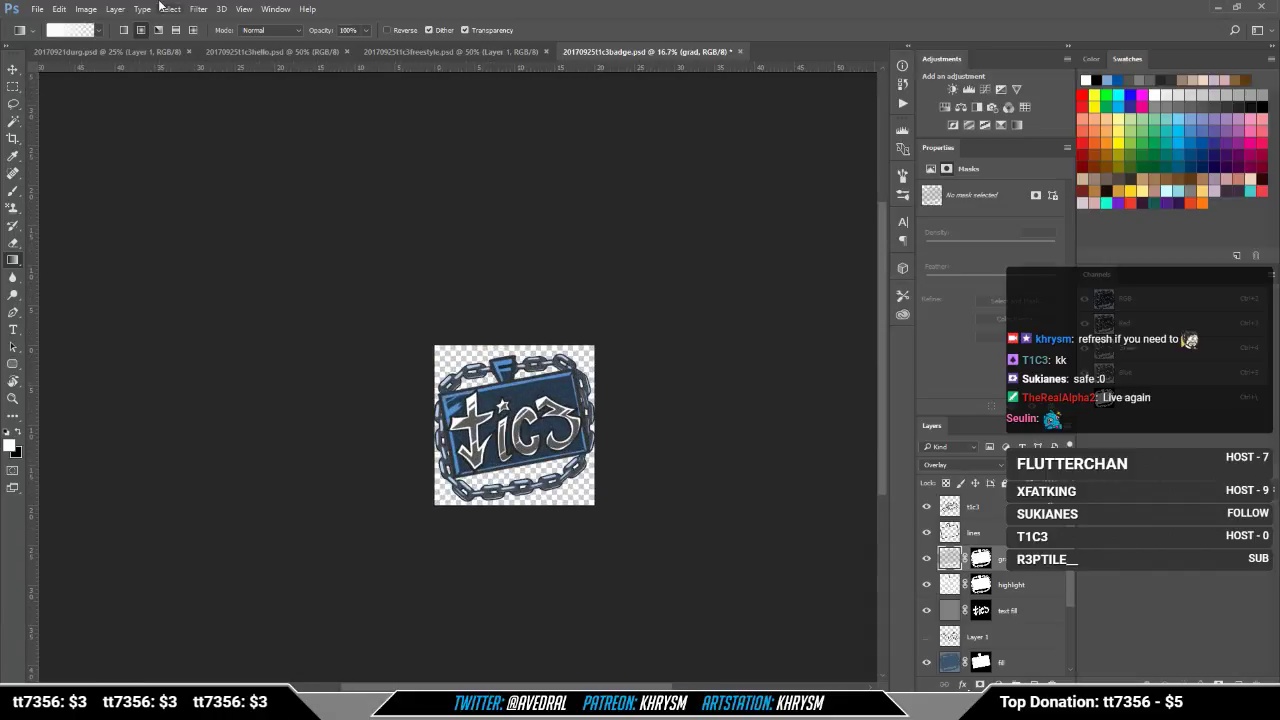
# Step: Apply a small white radial gradient over the tab at the top of the badge, ending just inside the board
pyautogui.click(175, 30)
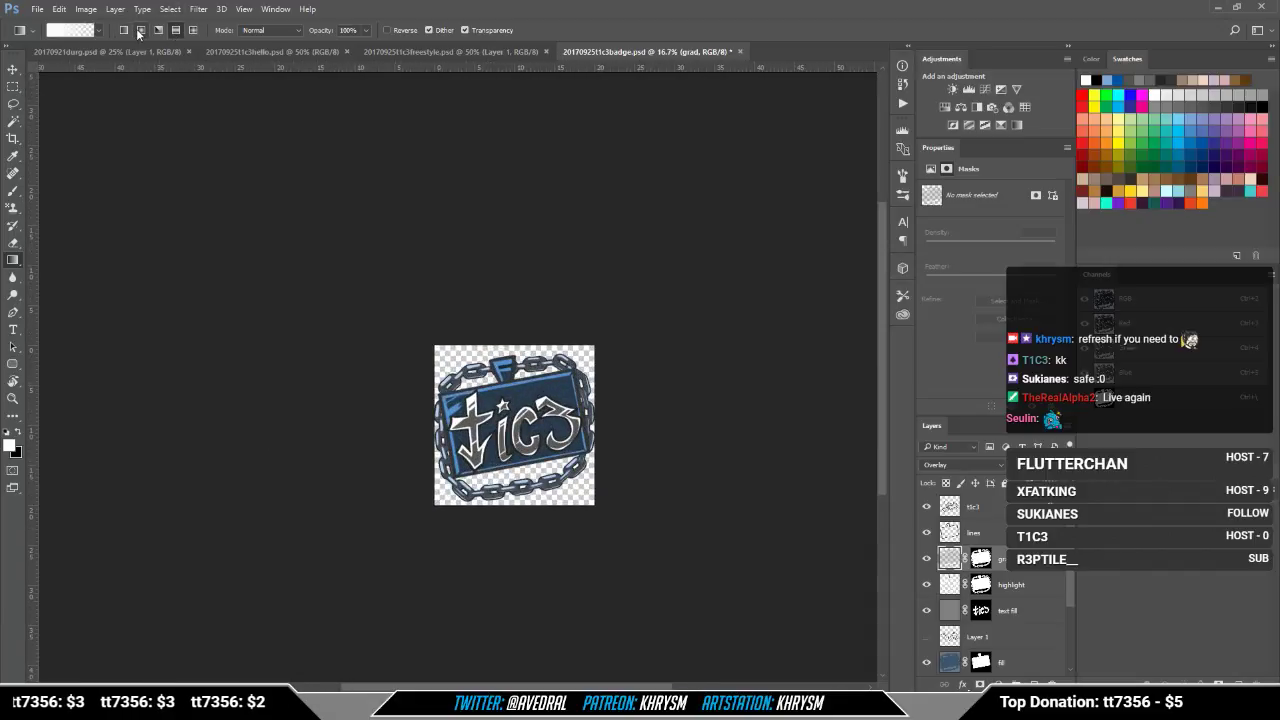
pyautogui.click(141, 30)
pyautogui.moveTo(506, 350); pyautogui.dragTo(509, 392)
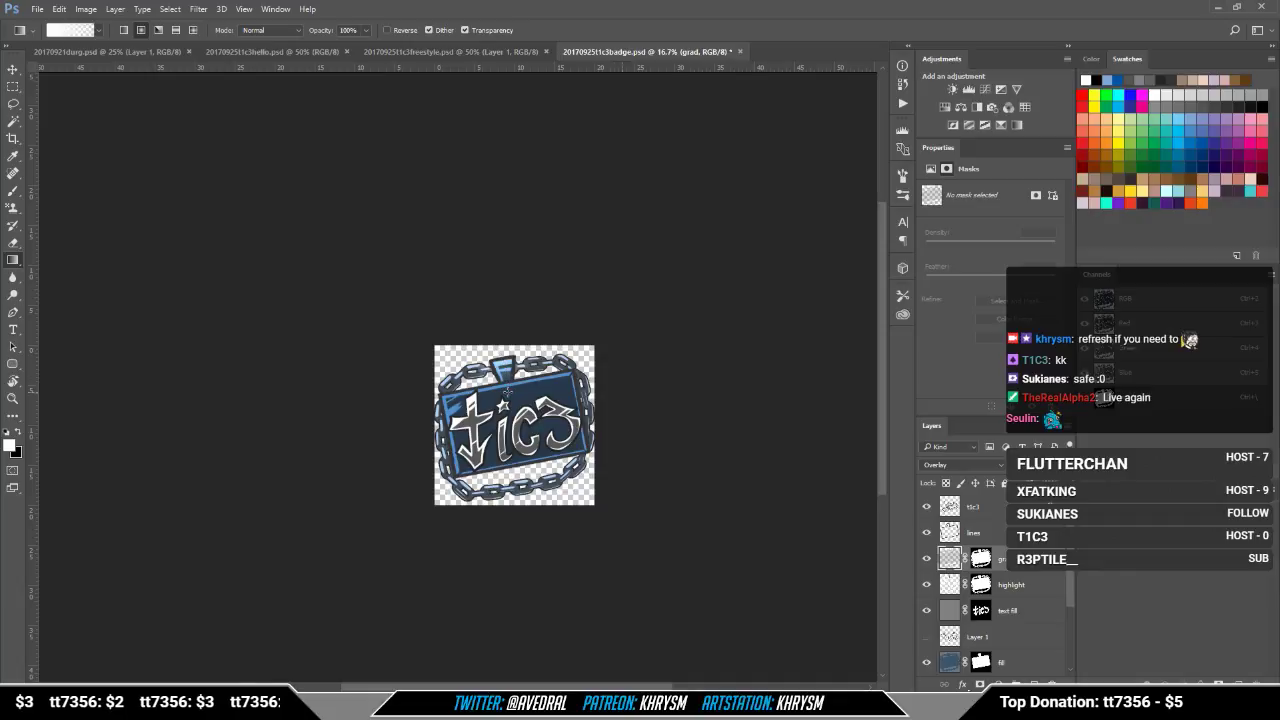
# Step: Apply a white reflected gradient from the board's bottom edge up to its top edge, and make black the foreground color
pyautogui.click(175, 30)
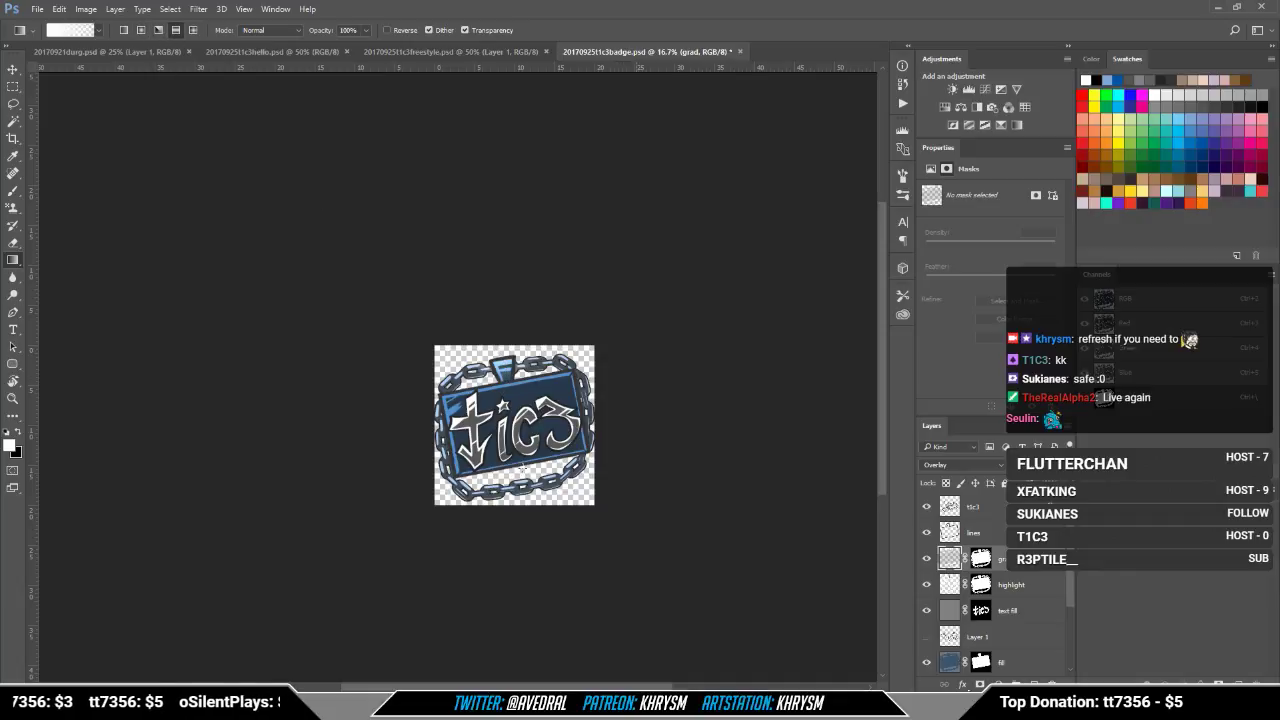
pyautogui.moveTo(522, 470); pyautogui.dragTo(511, 394)
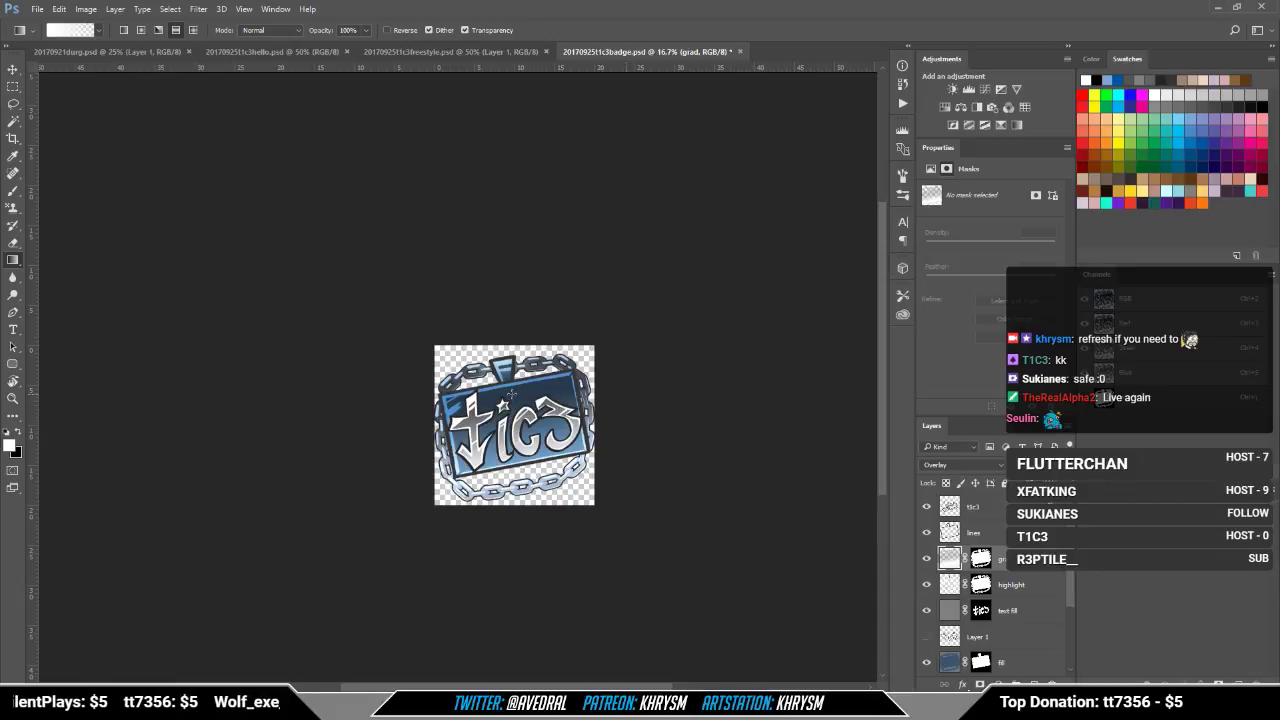
pyautogui.press('x')
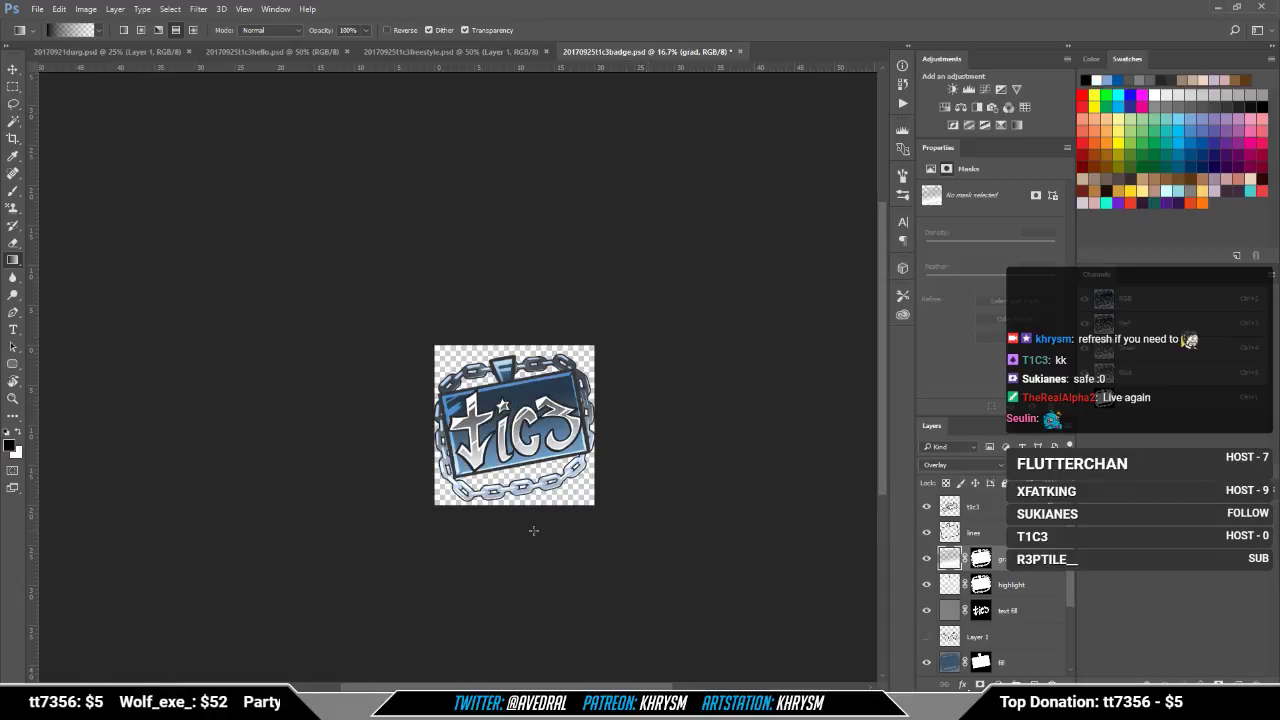
# Step: Try a black reflected gradient on the grad layer from below the canvas up to the middle of the lettering
pyautogui.moveTo(515, 448)
pyautogui.mouseDown()
pyautogui.moveTo(531, 519)
pyautogui.moveTo(513, 437)
pyautogui.mouseUp()
pyautogui.hotkey('ctrl', 'z')
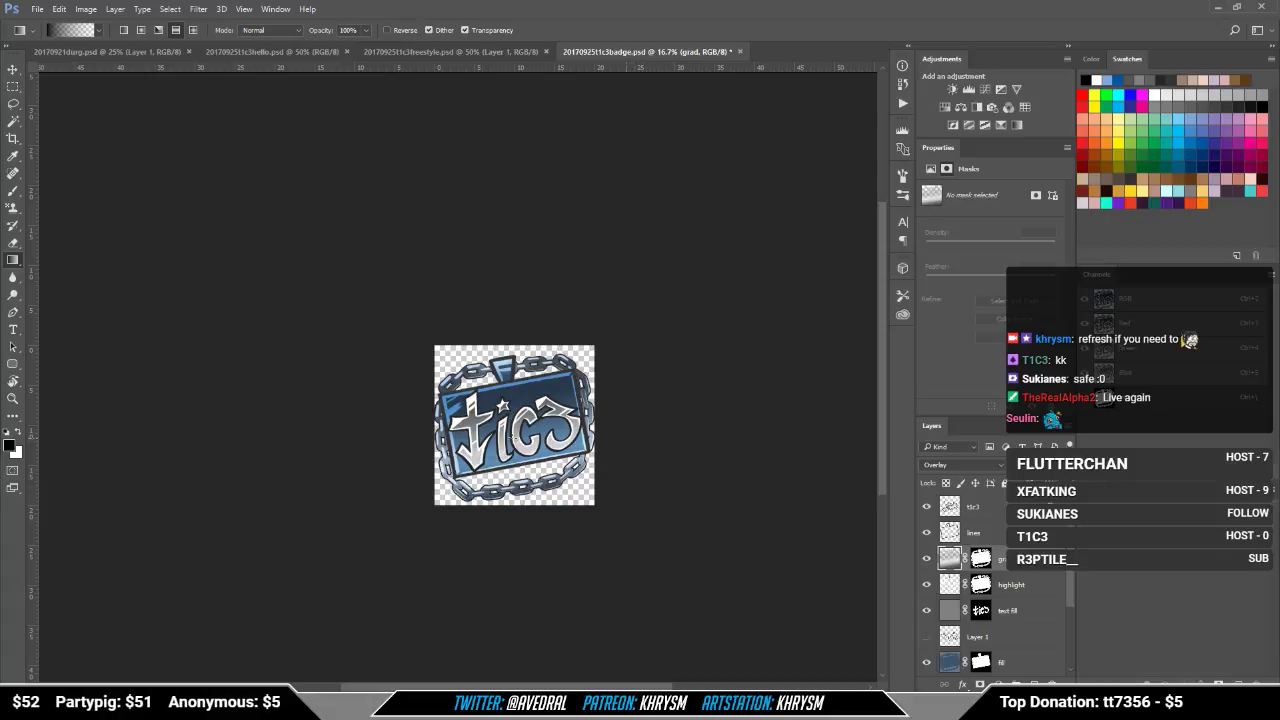
pyautogui.hotkey('ctrl', 'z')
pyautogui.moveTo(531, 530); pyautogui.dragTo(516, 434)
# Step: Try a white reflected gradient from the board's top edge into the lettering and a black one from above the tab to the star
pyautogui.press('x')
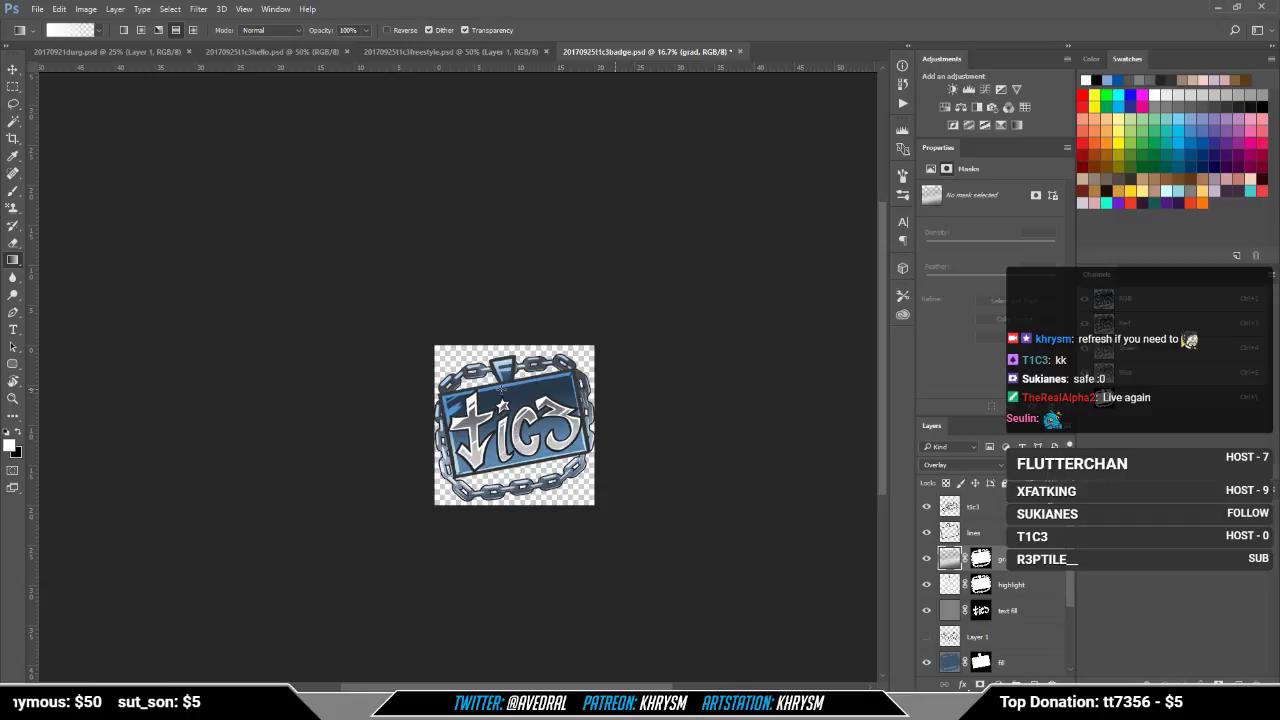
pyautogui.moveTo(506, 380); pyautogui.dragTo(516, 456)
pyautogui.press('x')
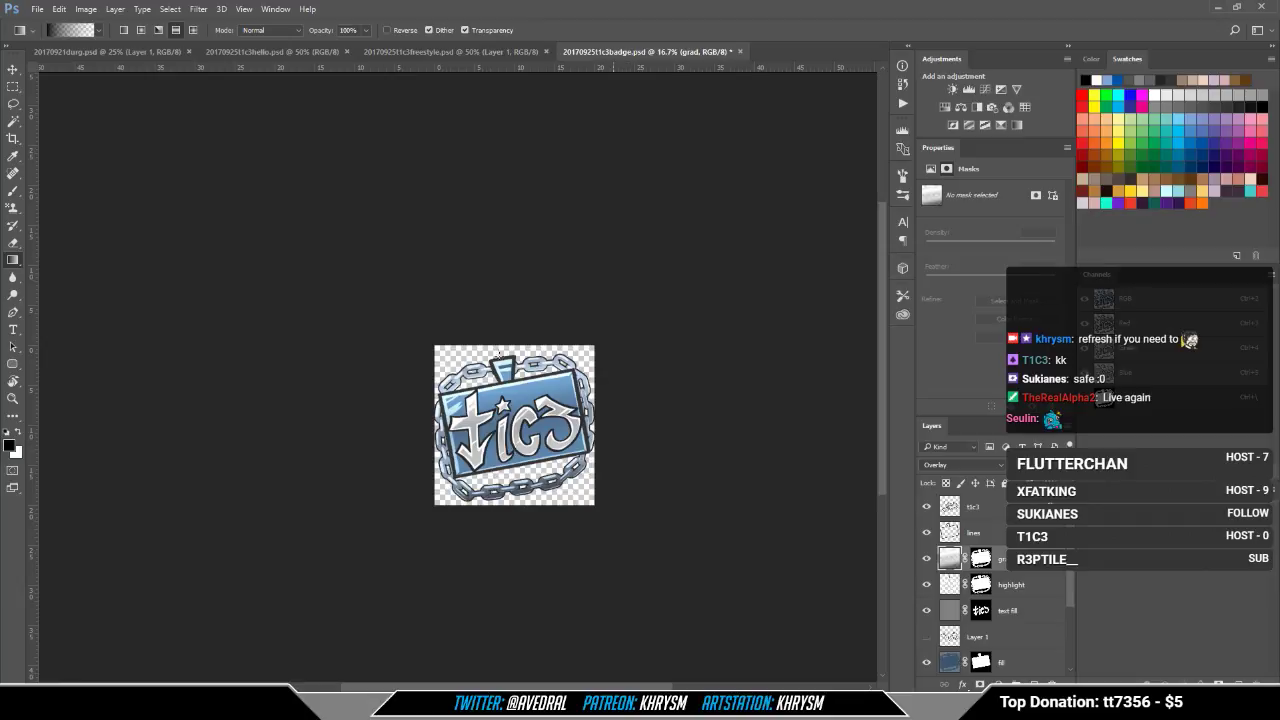
pyautogui.moveTo(498, 336); pyautogui.dragTo(508, 398)
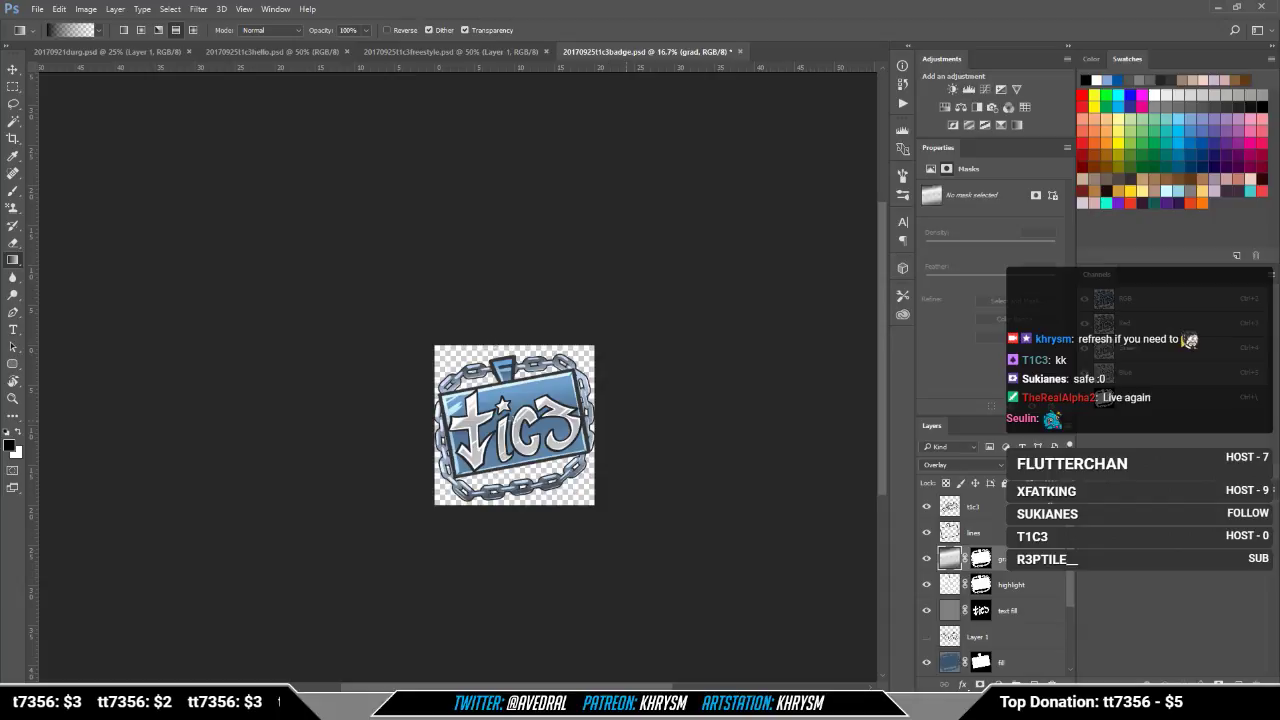
# Step: Switch to the Paint Bucket tool and show the white Background layer behind the badge
pyautogui.hotkey('shift', 'g')
pyautogui.scroll(-3, 945, 628)
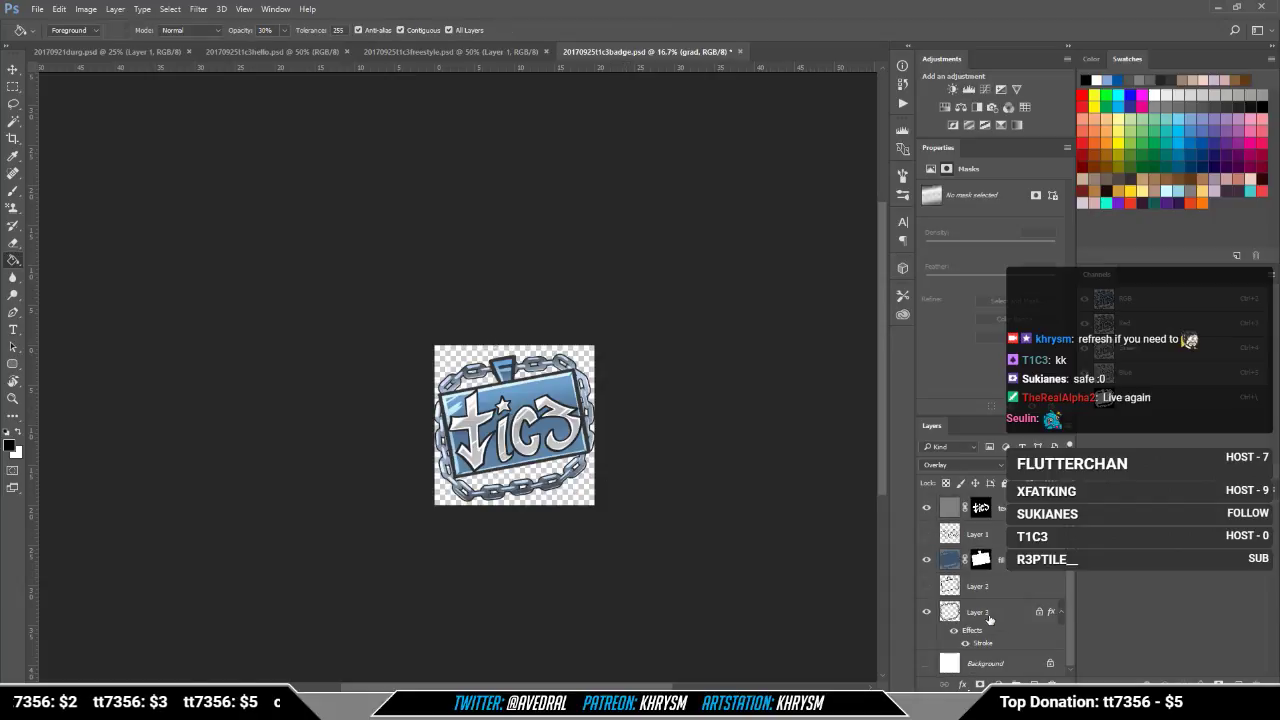
pyautogui.click(927, 663)
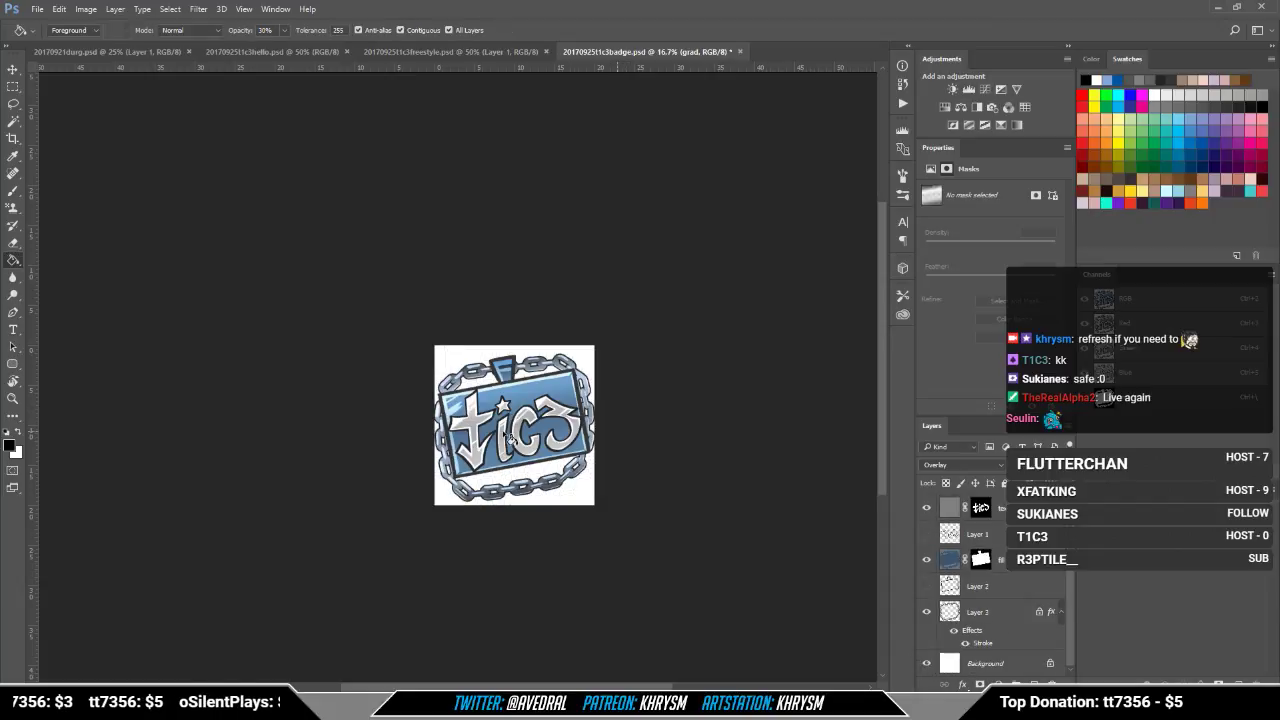
# Step: Fill the grad layer with black at 30% opacity, and refill it solid black at 100% opacity
pyautogui.scroll(4, 1028, 670)
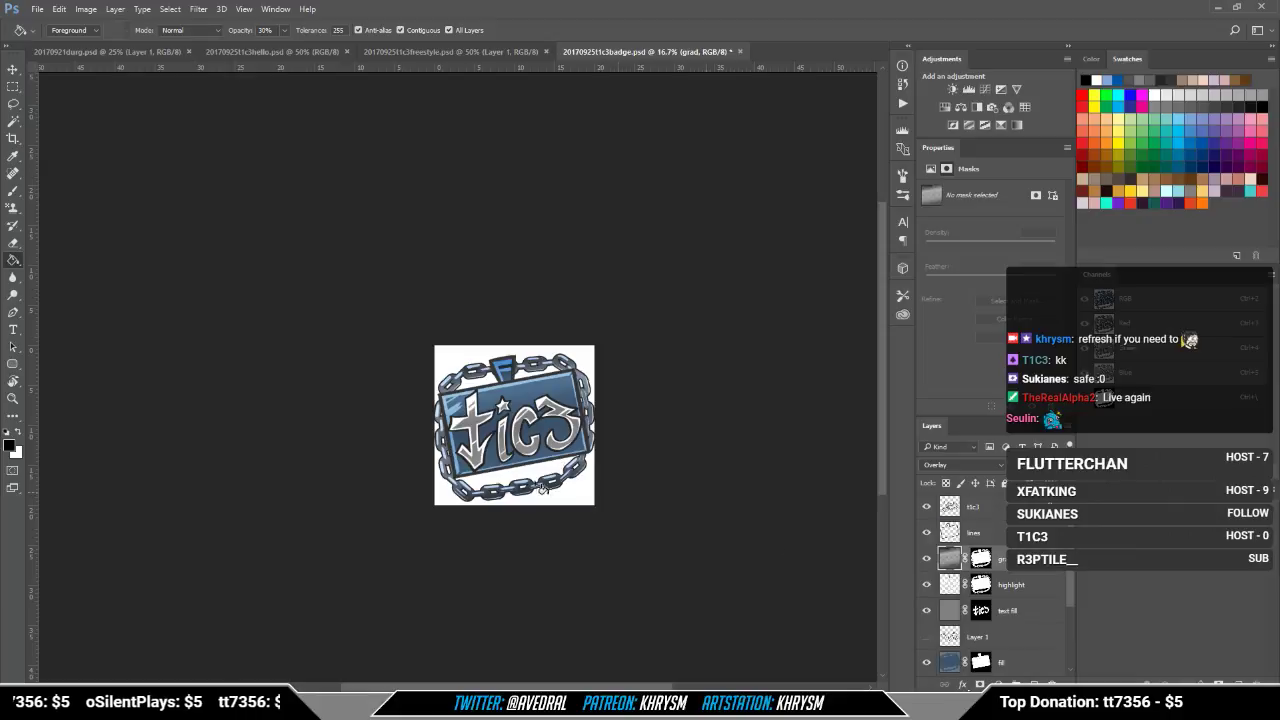
pyautogui.press('b')
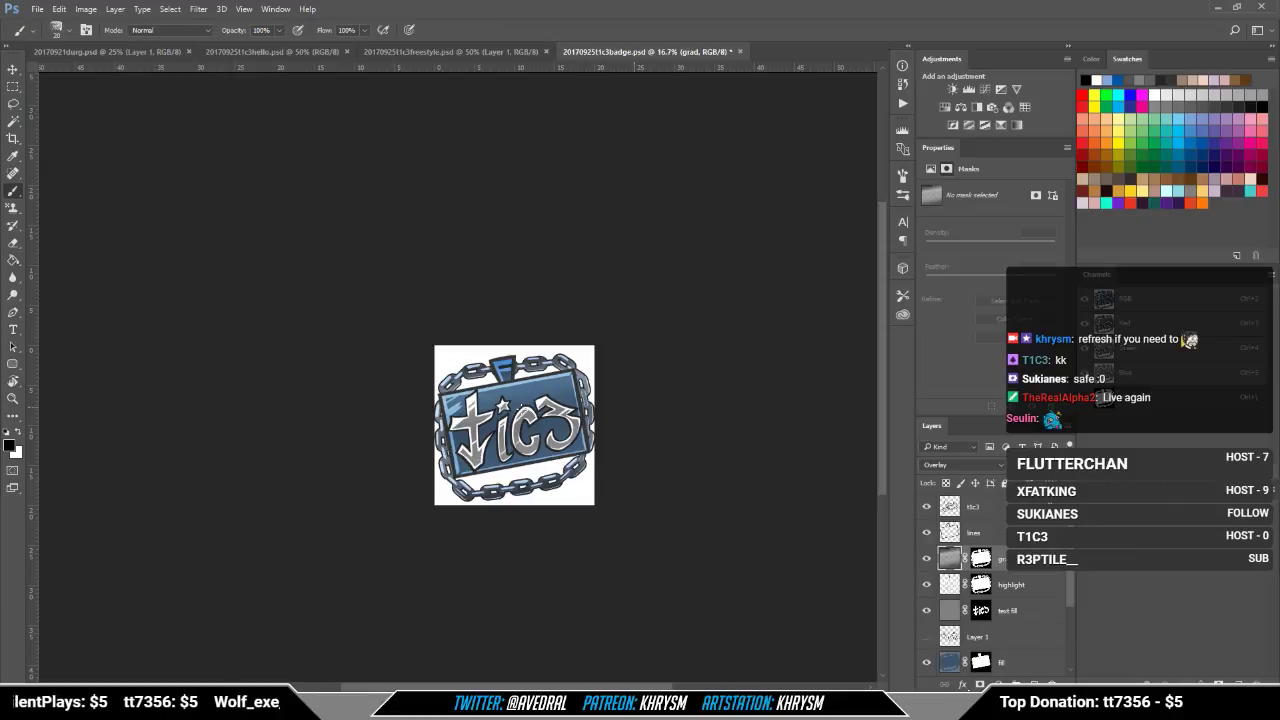
pyautogui.press('g')
pyautogui.click(524, 410)
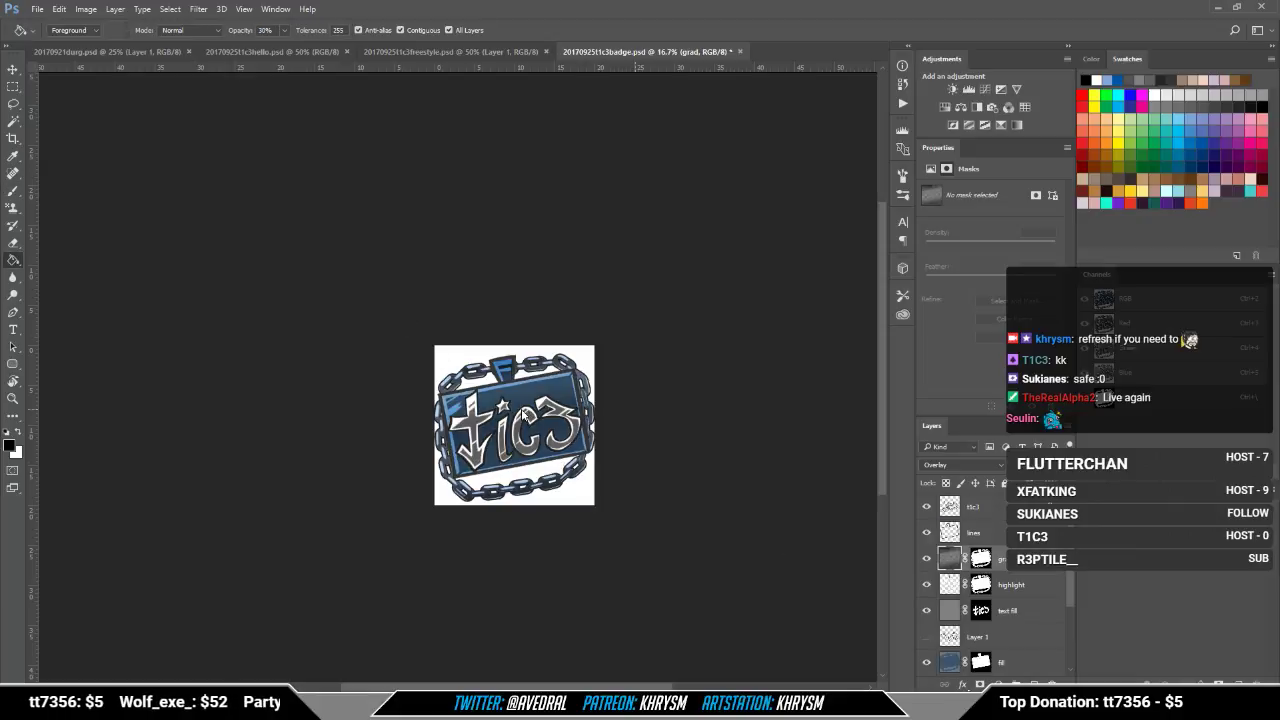
pyautogui.click(526, 412)
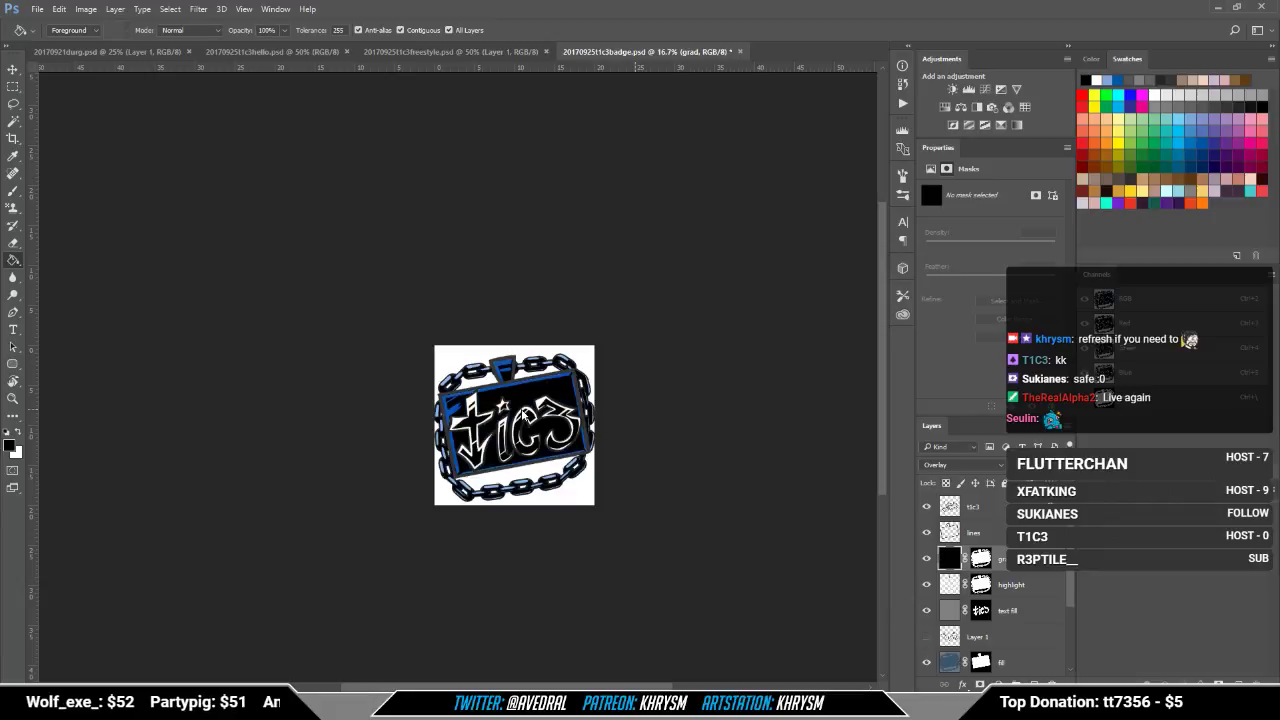
# Step: Apply white reflected gradients along the board's lower and upper edges, leaving a dark band across the middle of the lettering
pyautogui.press('x')
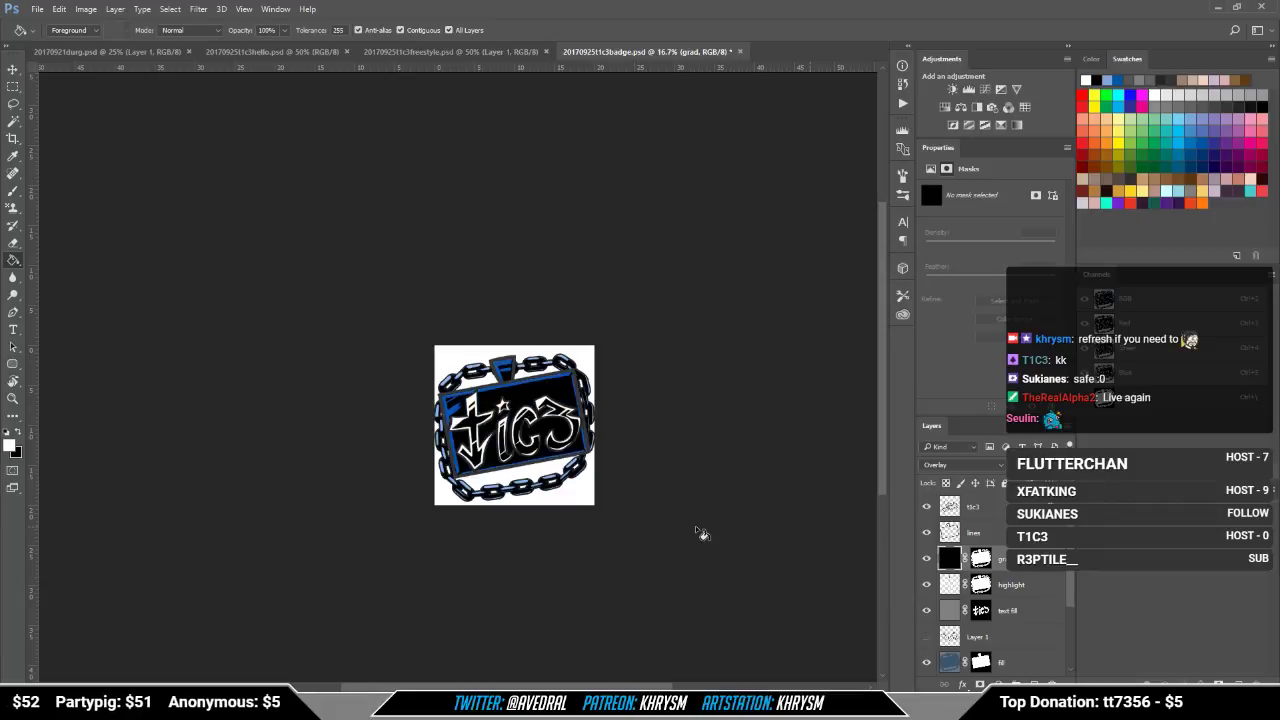
pyautogui.hotkey('ctrl', '+')
pyautogui.hotkey('shift', 'g')
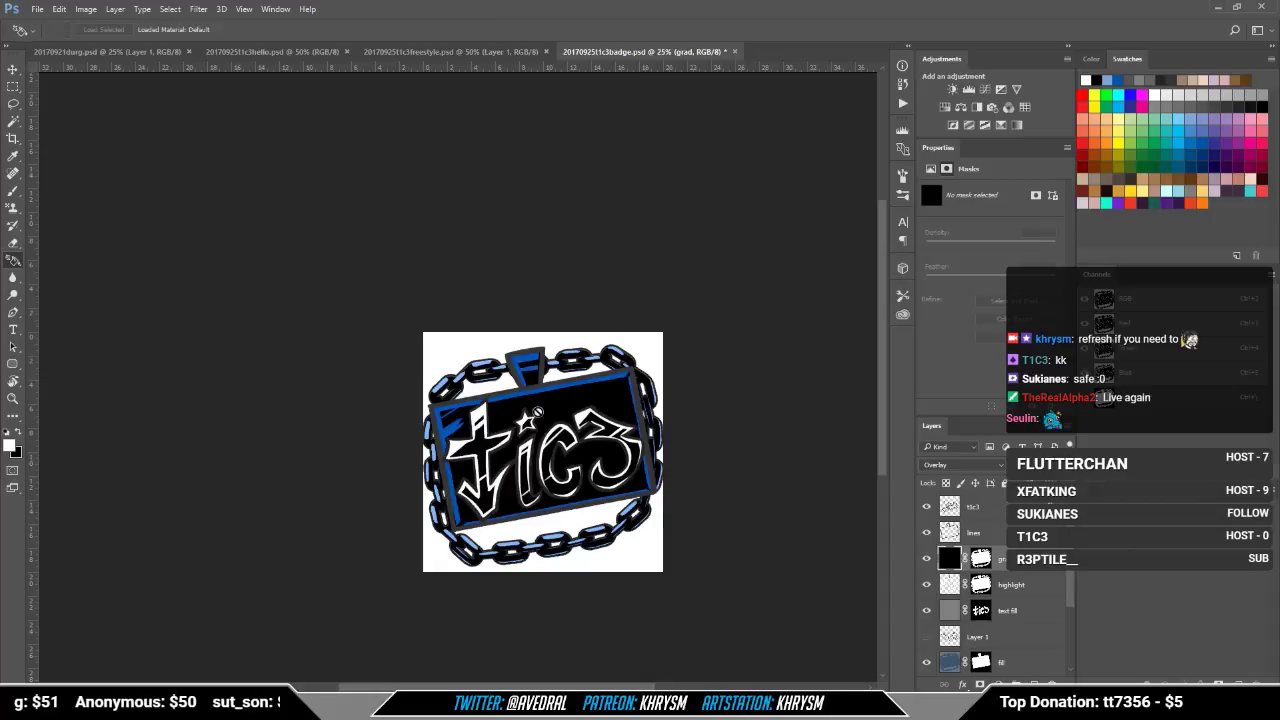
pyautogui.hotkey('shift', 'g')
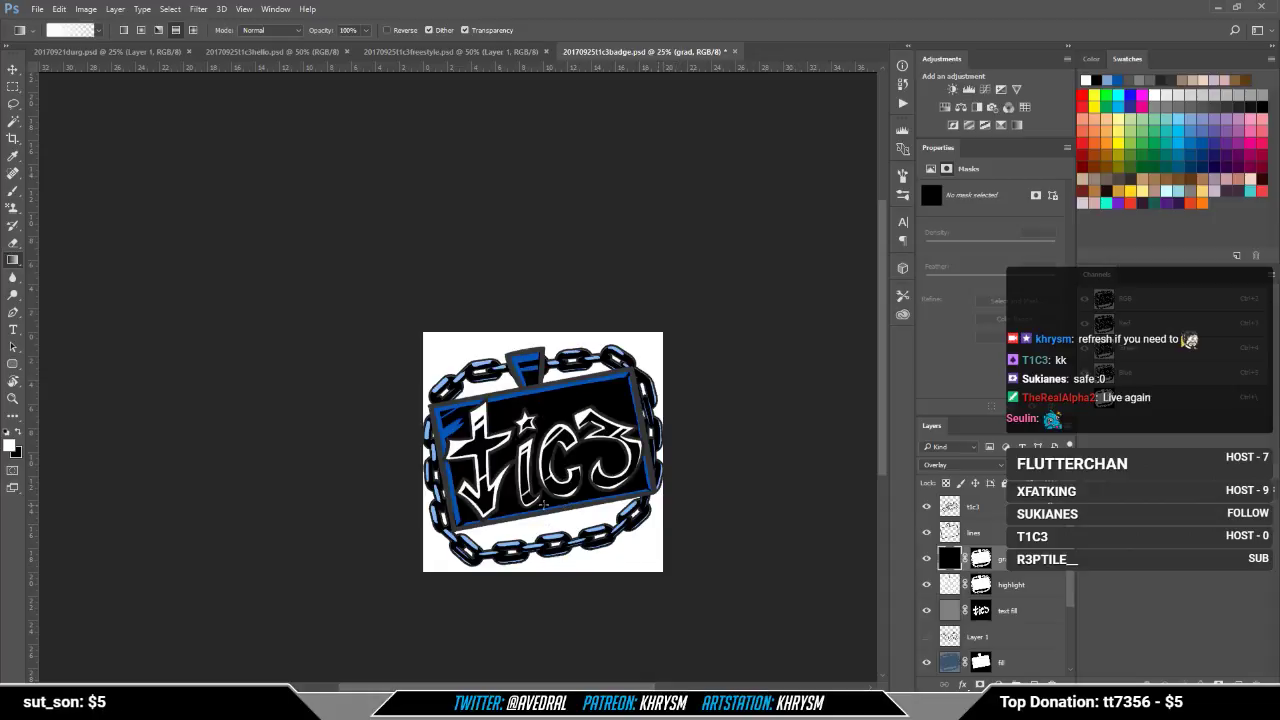
pyautogui.moveTo(548, 508); pyautogui.dragTo(545, 462)
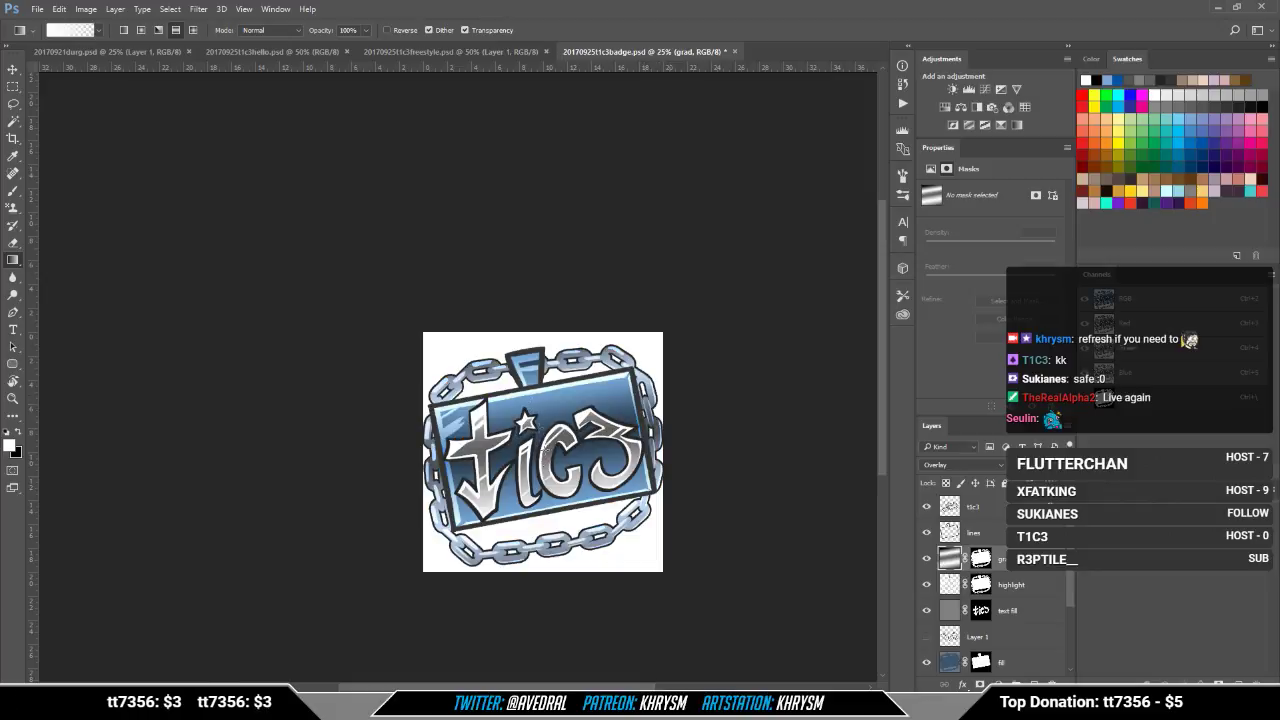
# Step: Darken the bottom chain with a black reflected gradient from below the canvas up to the middle of the lettering
pyautogui.press('x')
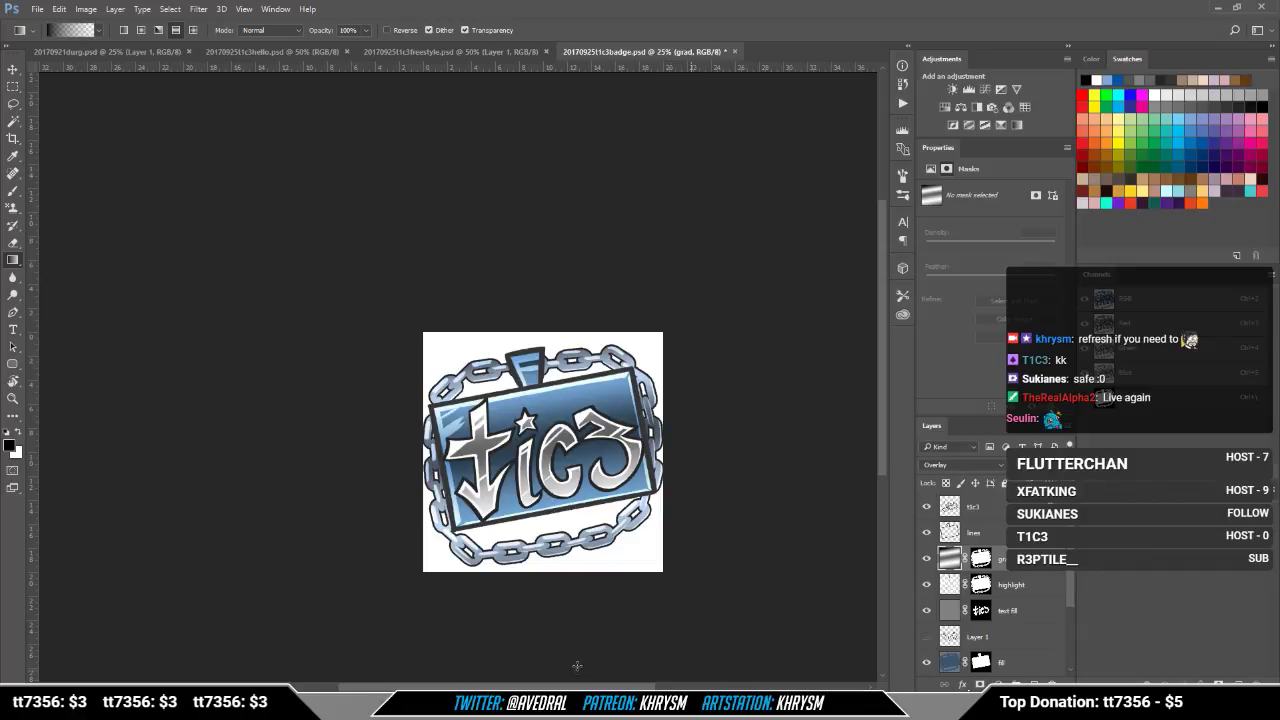
pyautogui.moveTo(578, 674); pyautogui.dragTo(545, 464)
pyautogui.hotkey('ctrl', 'z')
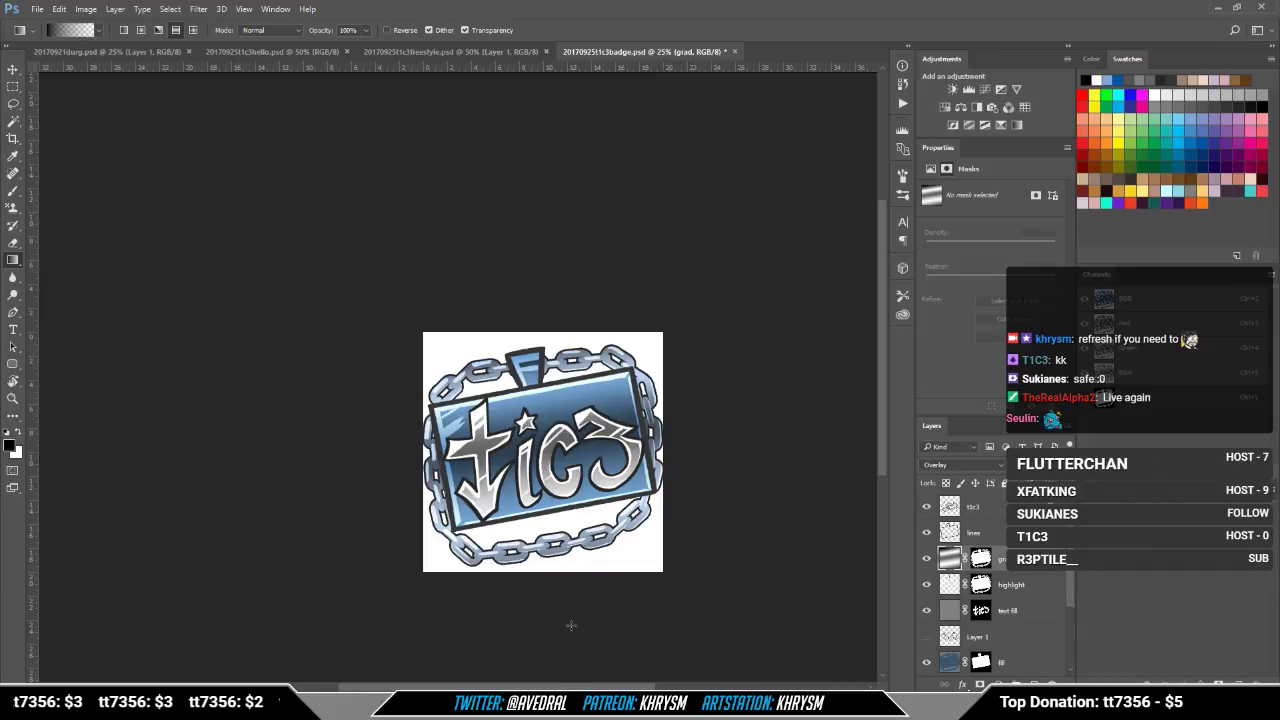
pyautogui.moveTo(577, 656); pyautogui.dragTo(539, 467)
pyautogui.hotkey('ctrl', 'z')
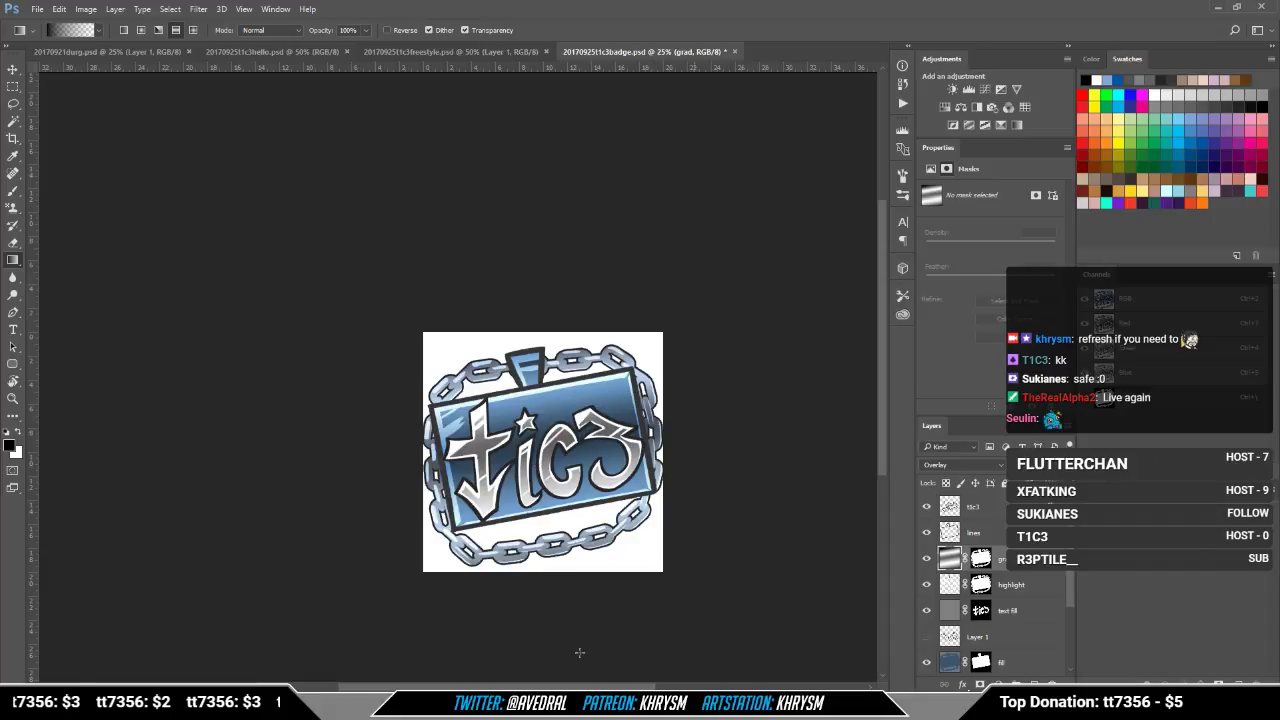
pyautogui.moveTo(581, 648); pyautogui.dragTo(558, 474)
# Step: Make white the foreground color and switch the gradient type to radial
pyautogui.moveTo(530, 411); pyautogui.dragTo(531, 455)
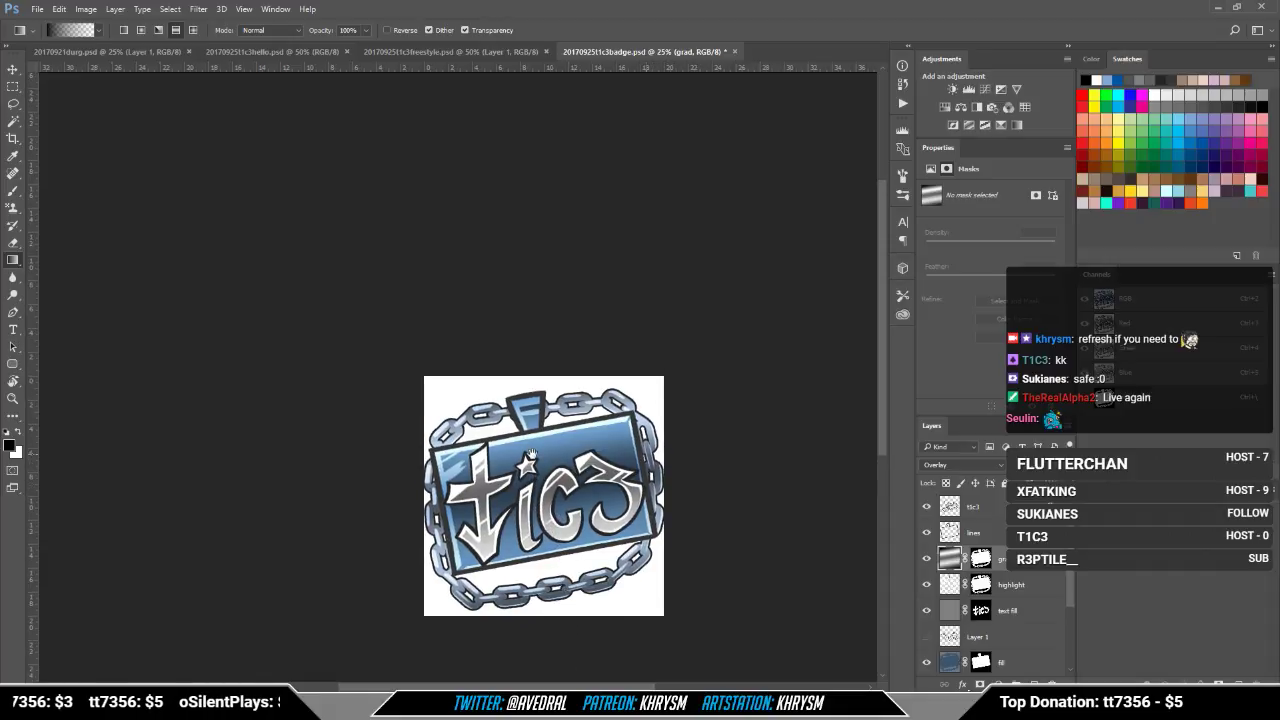
pyautogui.press('x')
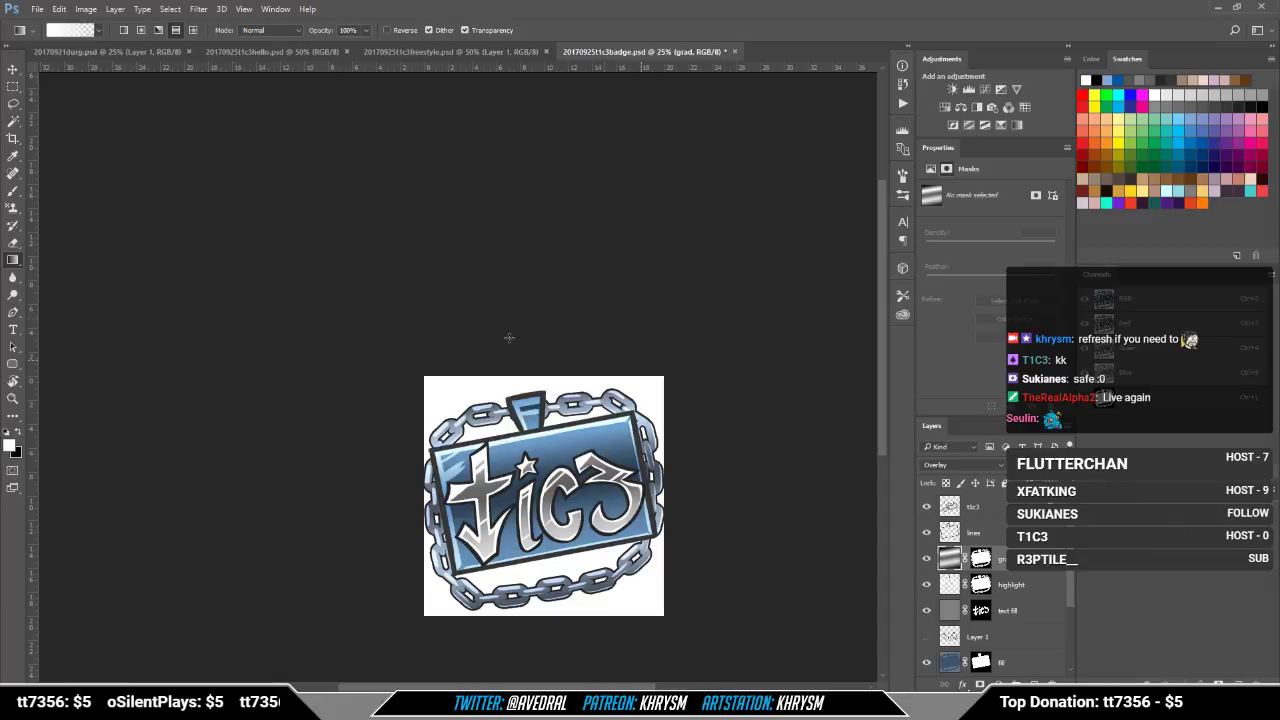
pyautogui.click(141, 30)
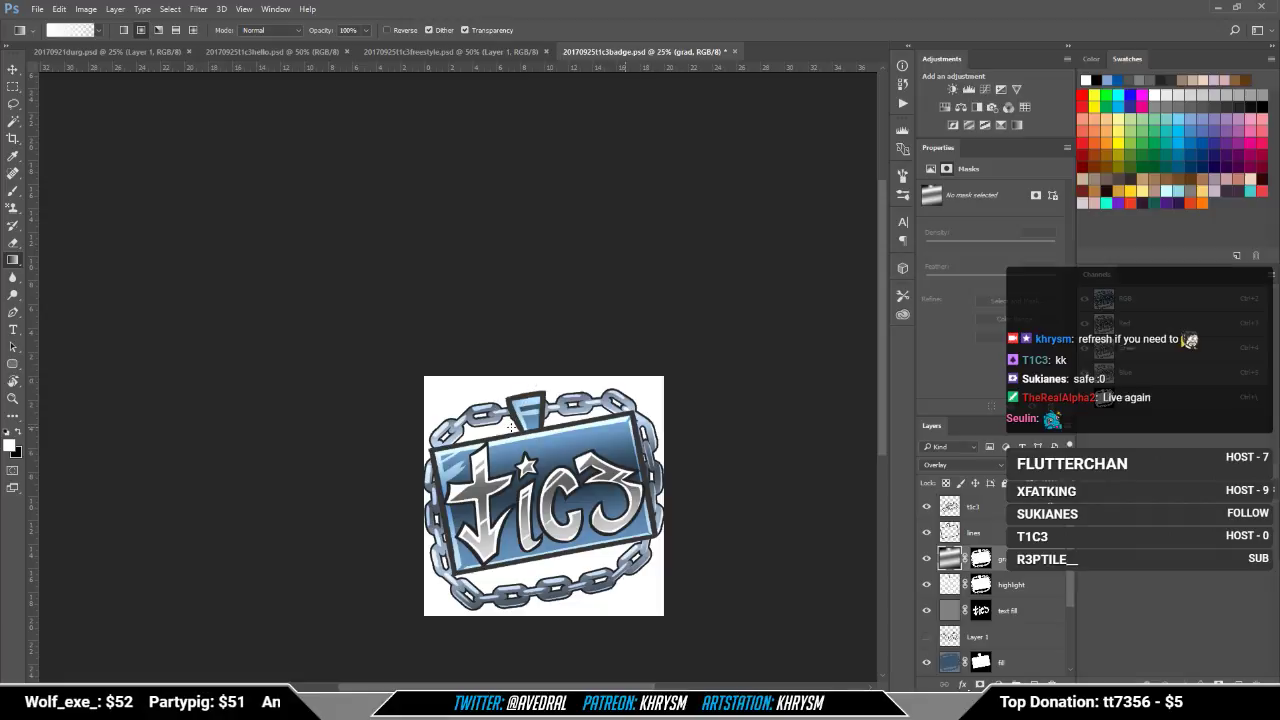
# Step: Examine the badge's readability at thumbnail size, down to 1.5% zoom, and the tab and chain detail at 100%
pyautogui.hotkey('ctrl', '-')
pyautogui.hotkey('ctrl', '-')
pyautogui.hotkey('ctrl', '-')
pyautogui.hotkey('ctrl', '-')
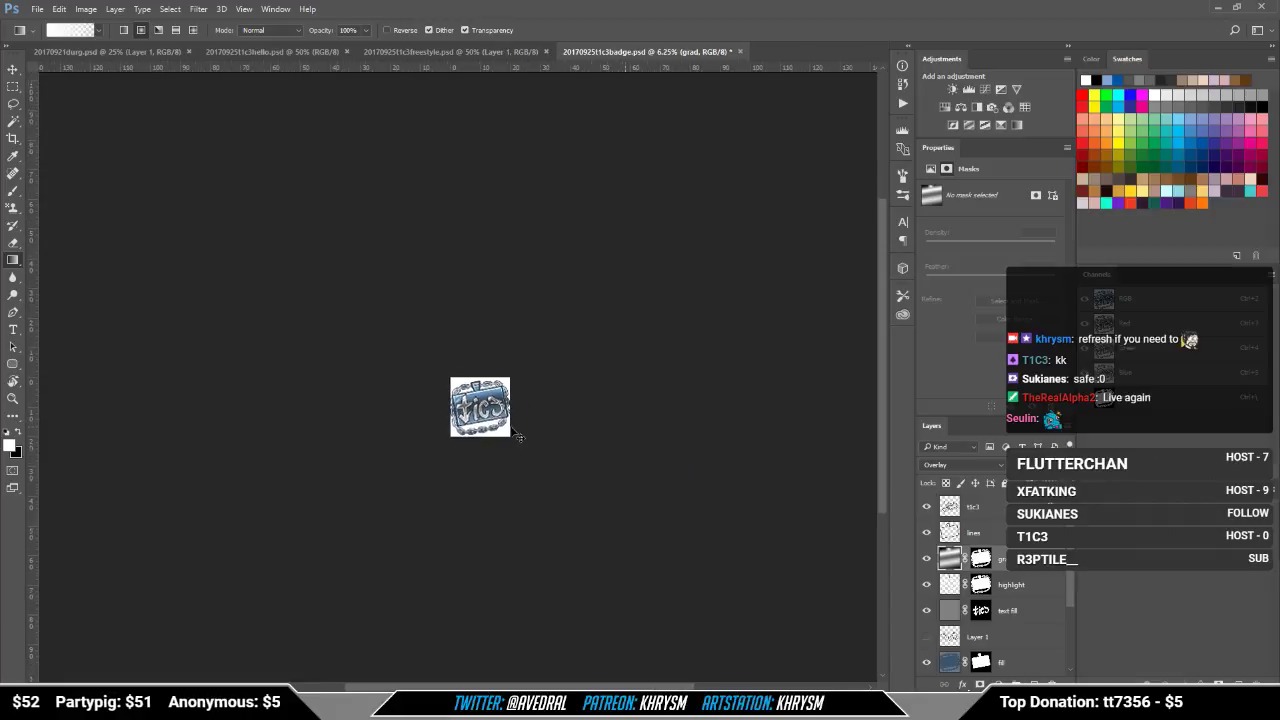
pyautogui.hotkey('ctrl', '-')
pyautogui.hotkey('ctrl', '-')
pyautogui.hotkey('ctrl', '-')
pyautogui.hotkey('ctrl', '-')
pyautogui.hotkey('ctrl', '-')
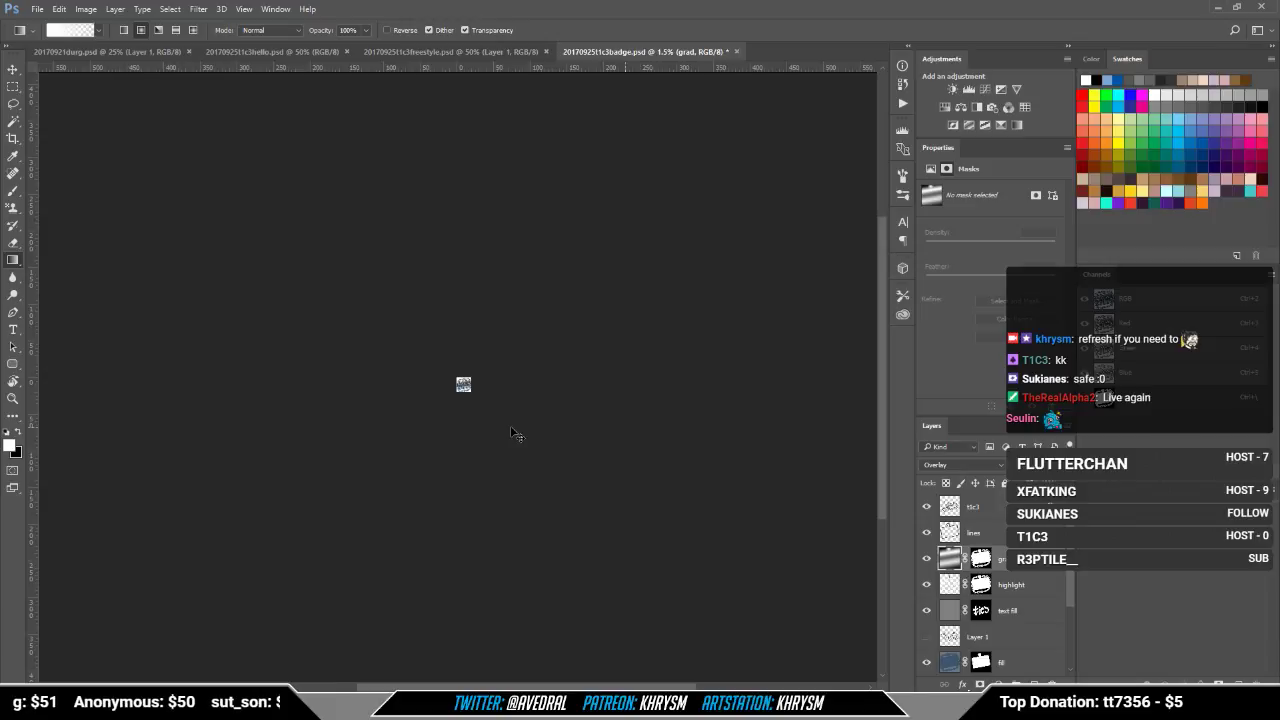
pyautogui.hotkey('ctrl', '1')
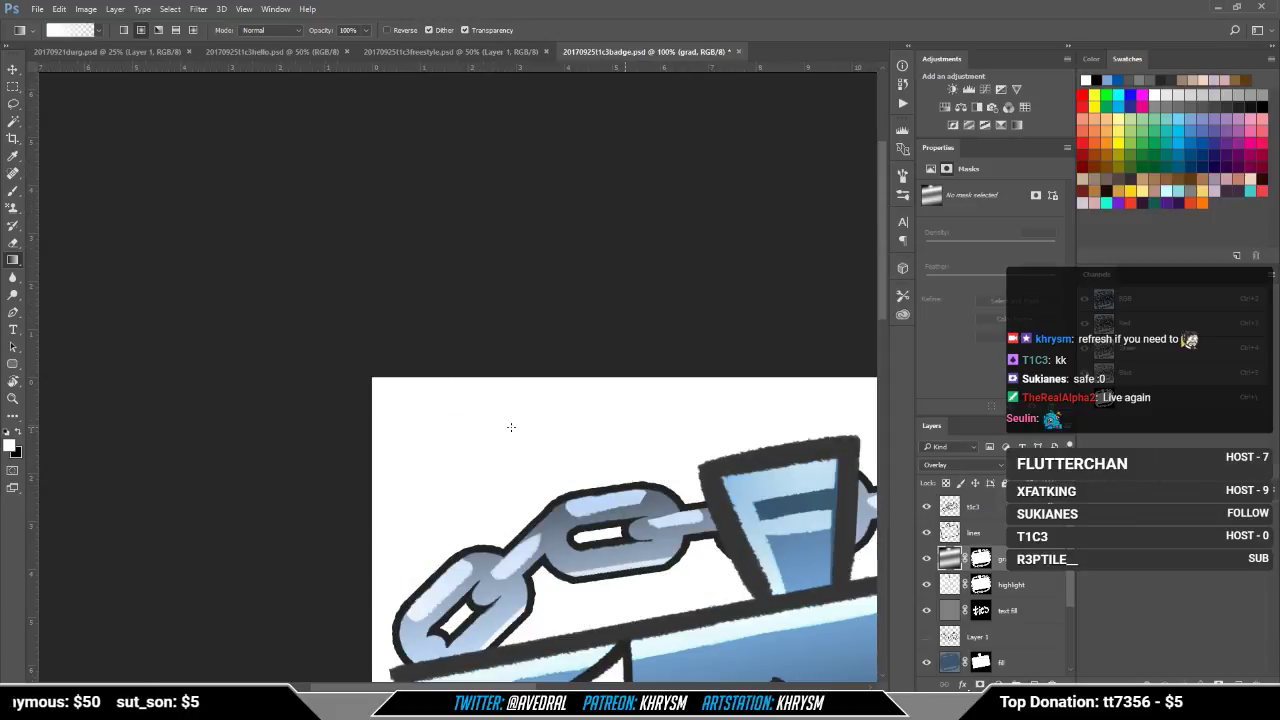
pyautogui.hotkey('ctrl', '-')
pyautogui.hotkey('ctrl', '-')
pyautogui.hotkey('ctrl', '-')
pyautogui.hotkey('ctrl', '-')
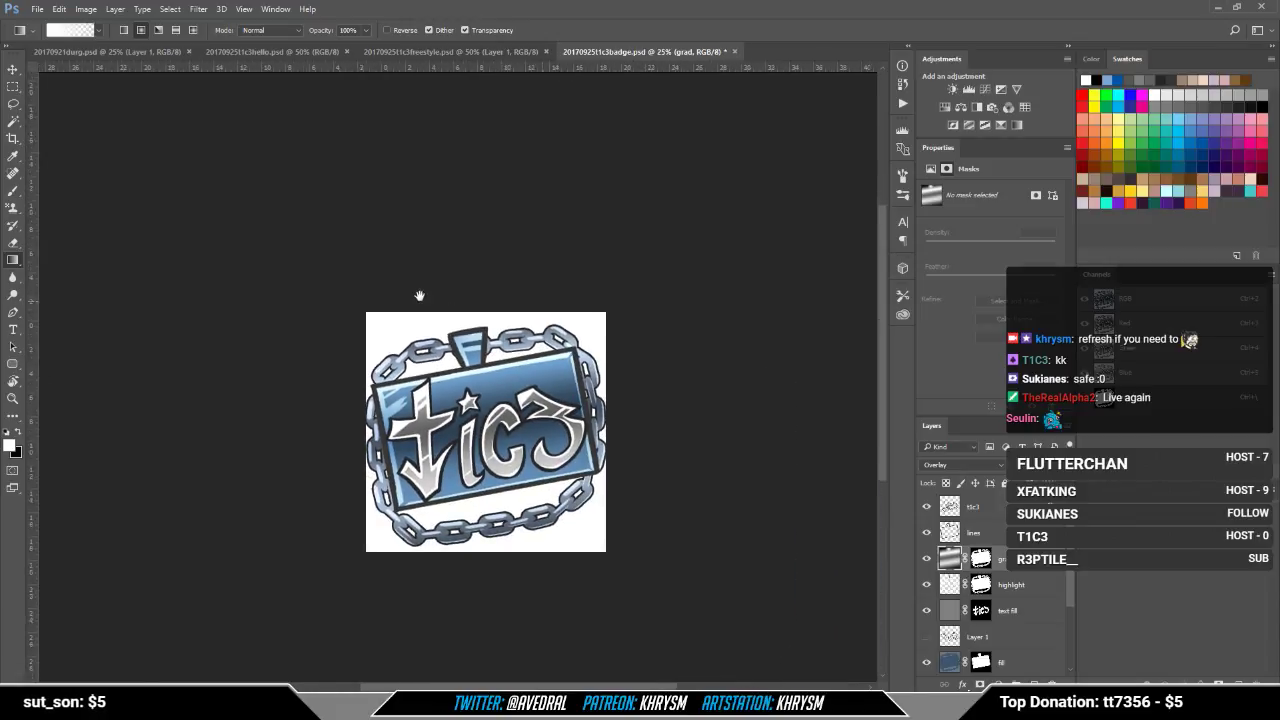
# Step: Hide the white Background layer and save the badge's PSD file
pyautogui.scroll(-3, 977, 598)
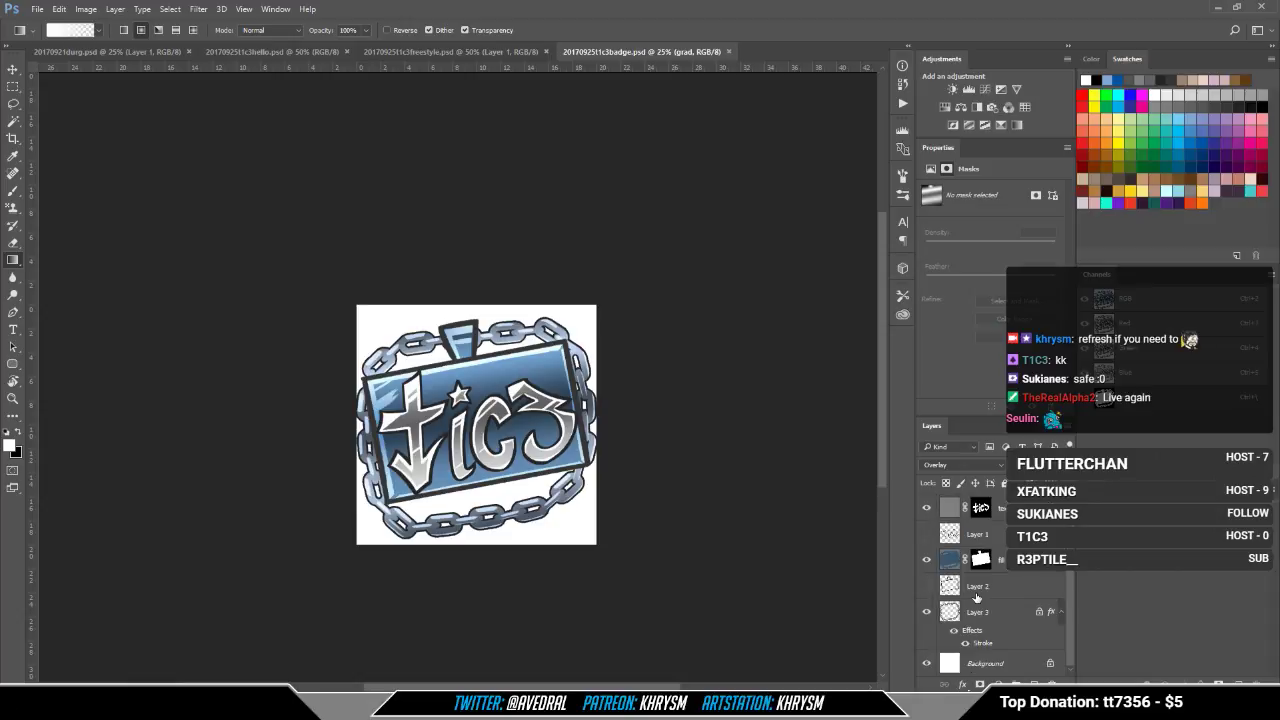
pyautogui.click(926, 664)
pyautogui.moveTo(697, 524); pyautogui.dragTo(671, 528)
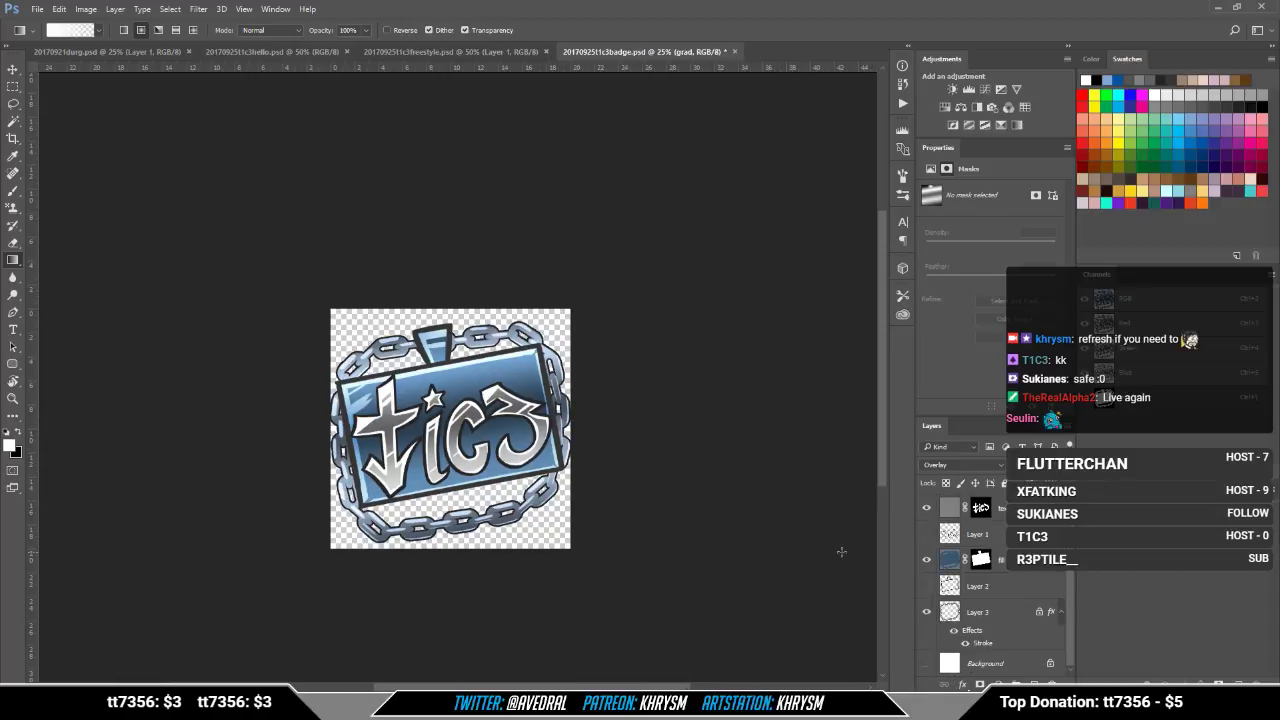
pyautogui.hotkey('ctrl', 's')
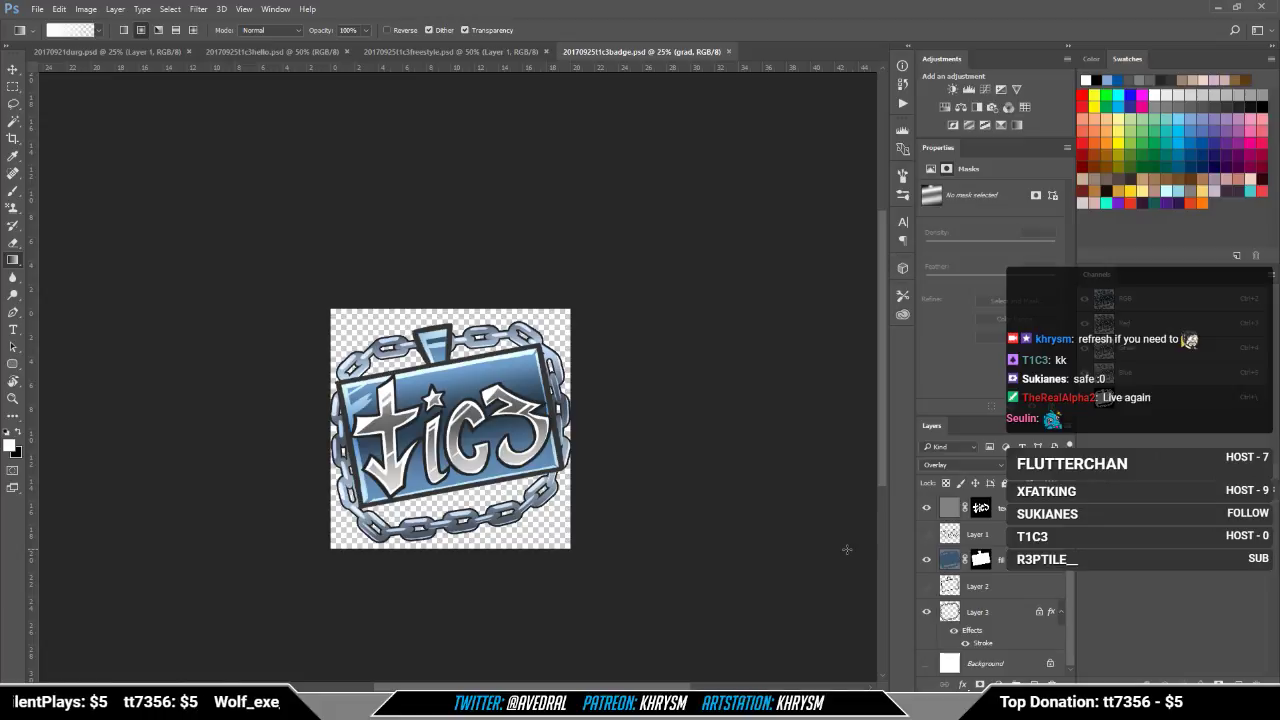
# Step: Save a PNG copy as 20170925t1c3badge.png in the t1c3 folder, with Smallest / Slow compression and no interlacing
pyautogui.hotkey('ctrl', 'shift', 's')
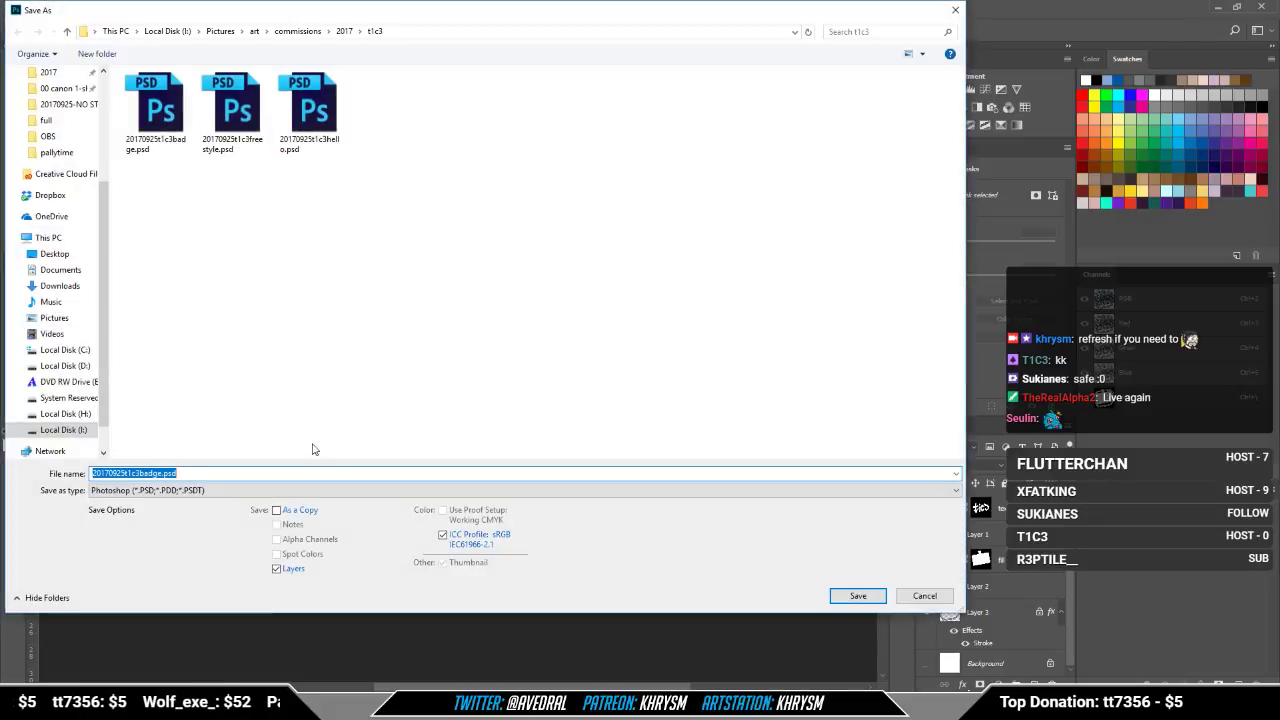
pyautogui.click(188, 490)
pyautogui.click(153, 672)
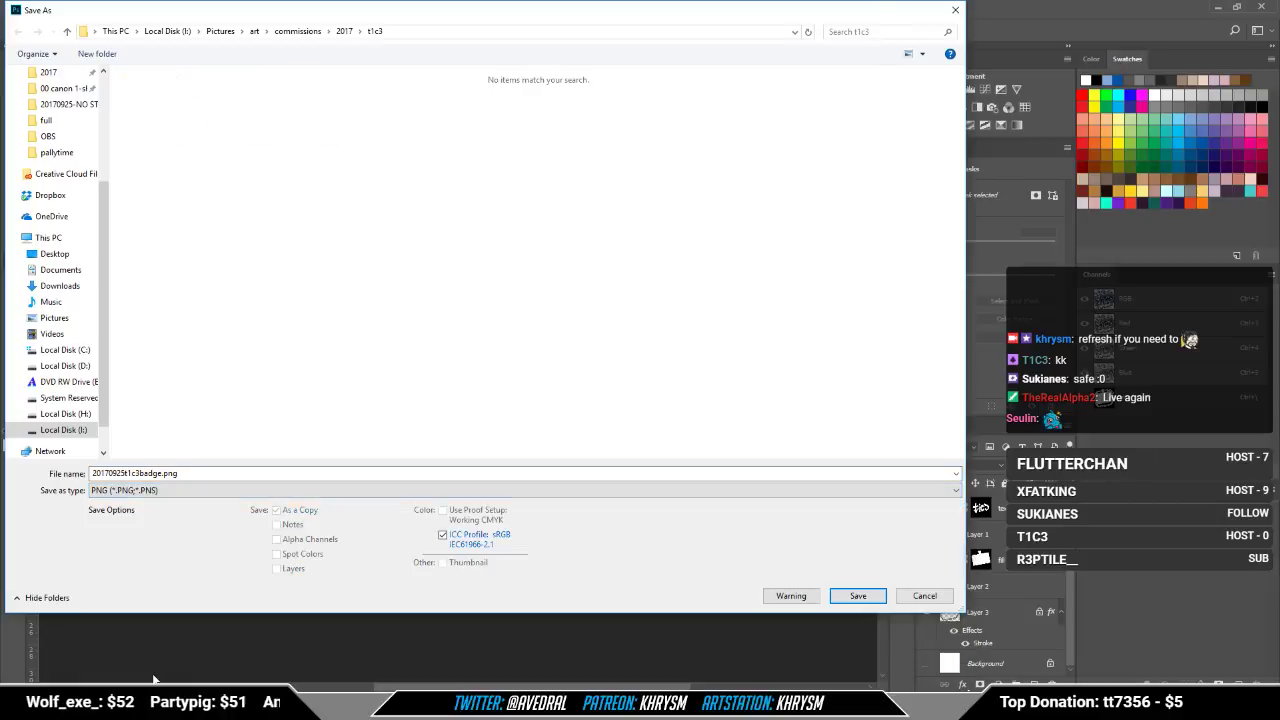
pyautogui.press('Return')
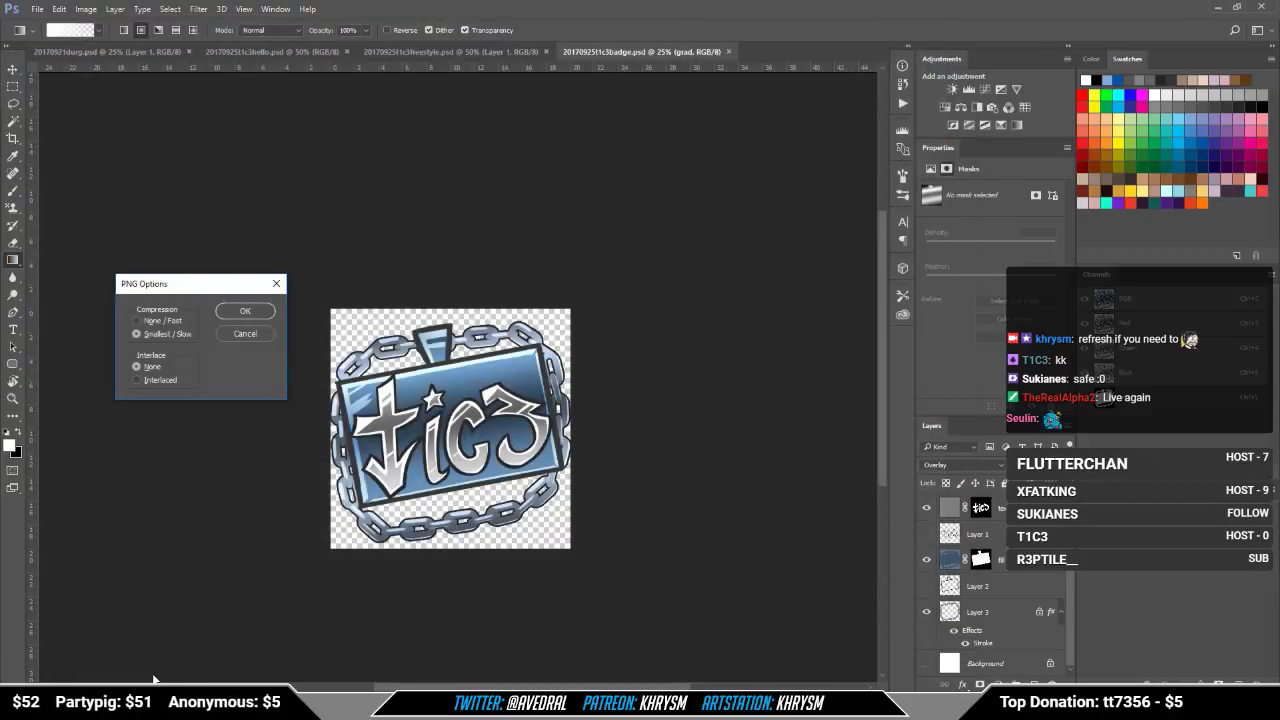
pyautogui.press('Return')
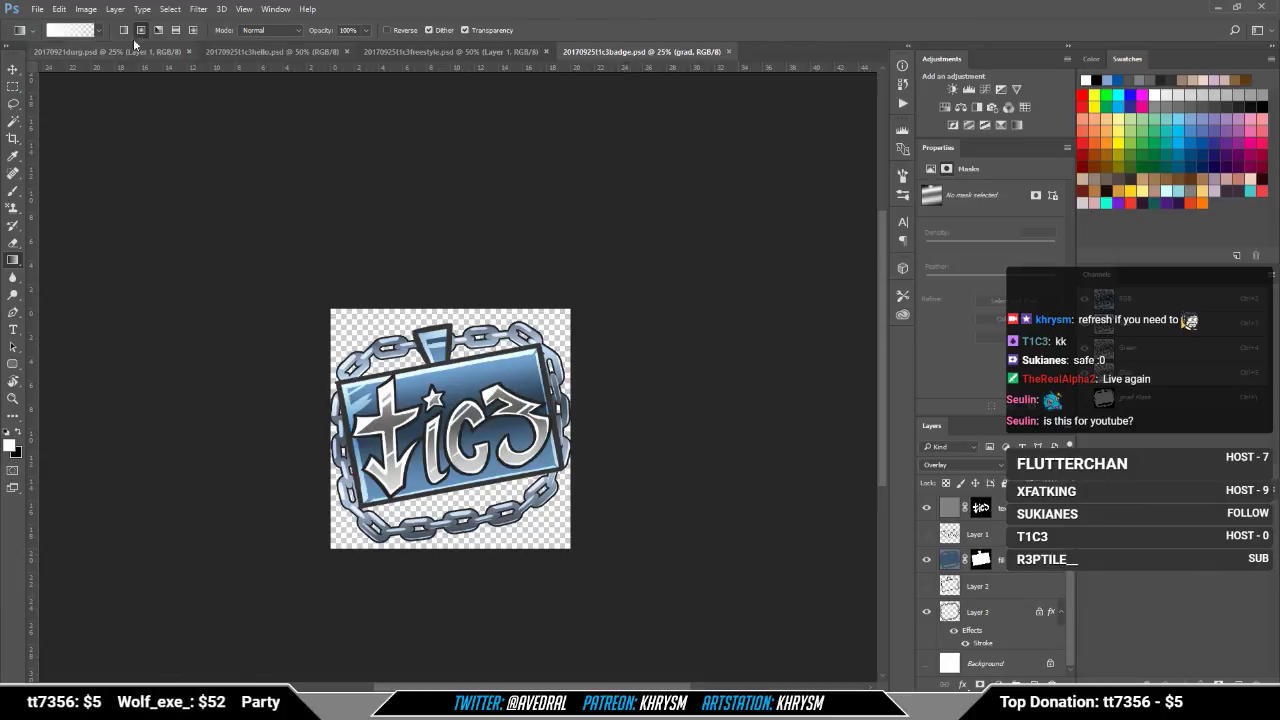
# Step: Open the exported 20170925t1c3badge.png from the t1c3 folder as a separate document
pyautogui.click(37, 9)
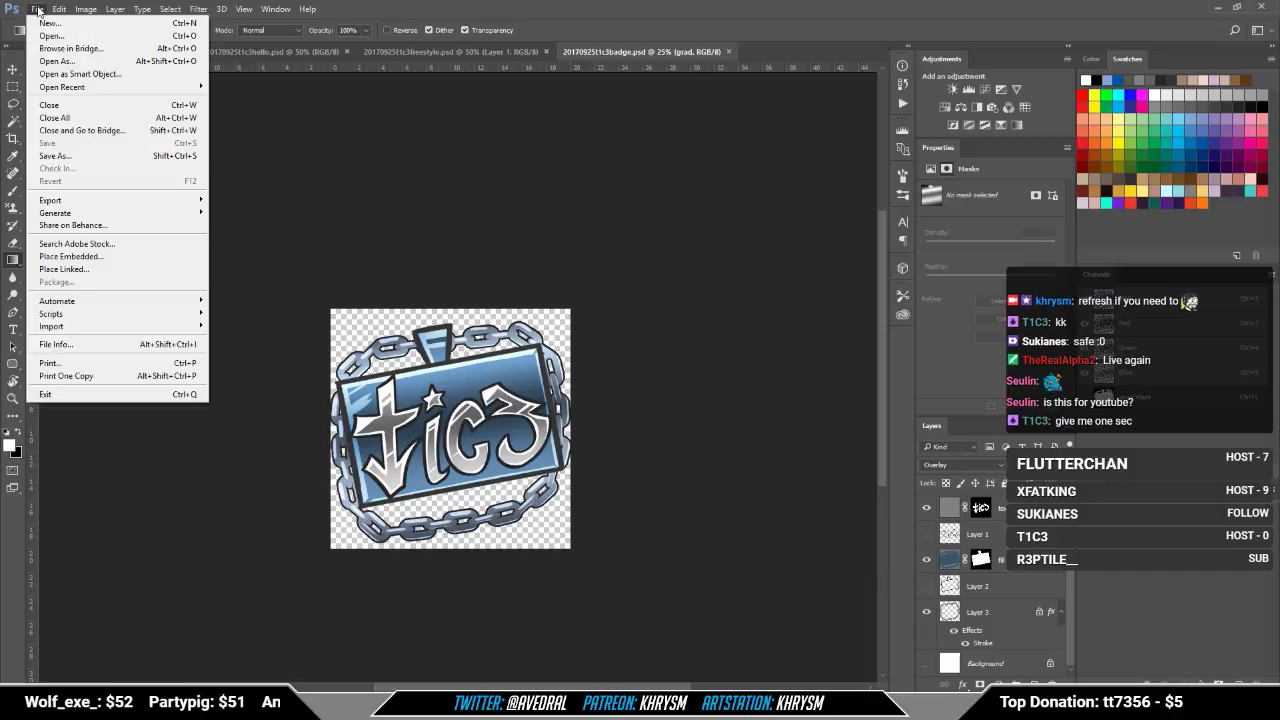
pyautogui.click(56, 156)
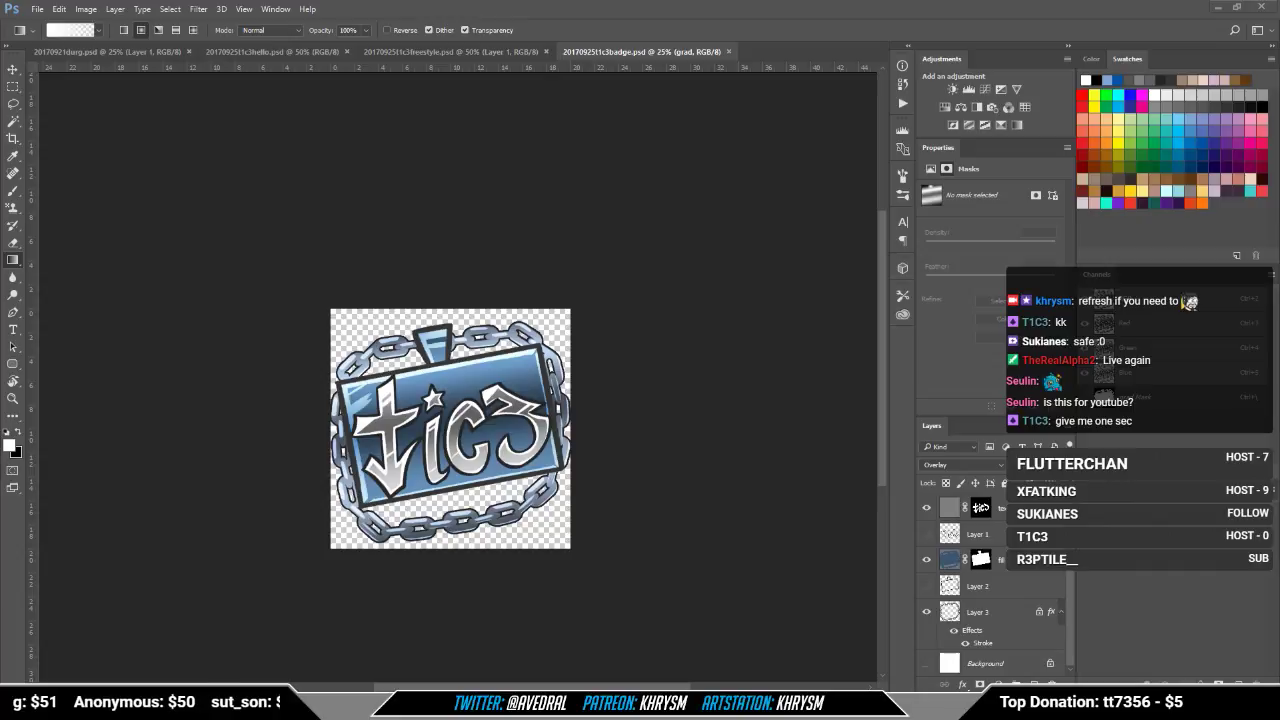
pyautogui.moveTo(304, 6); pyautogui.dragTo(785, 46)
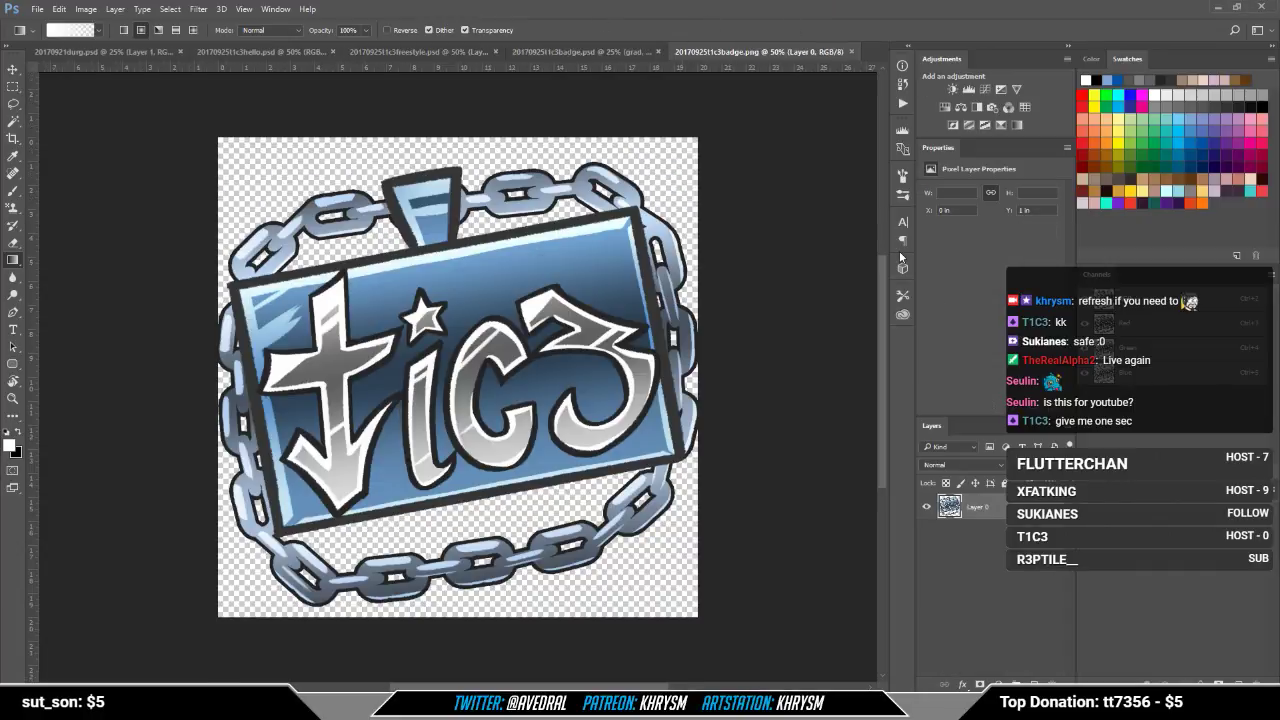
# Step: Resize the opened badge PNG to 360 × 360 pixels and view it at 100%
pyautogui.hotkey('ctrl', 'alt', 'i')
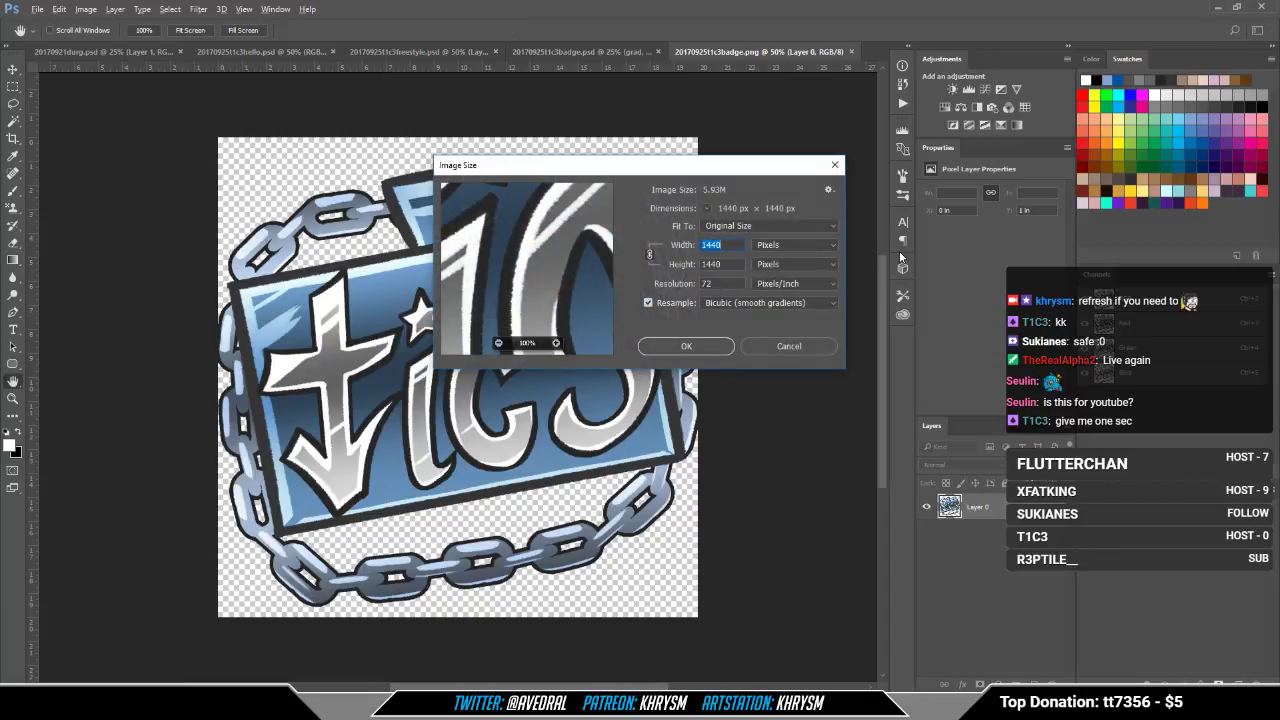
pyautogui.press('Tab')
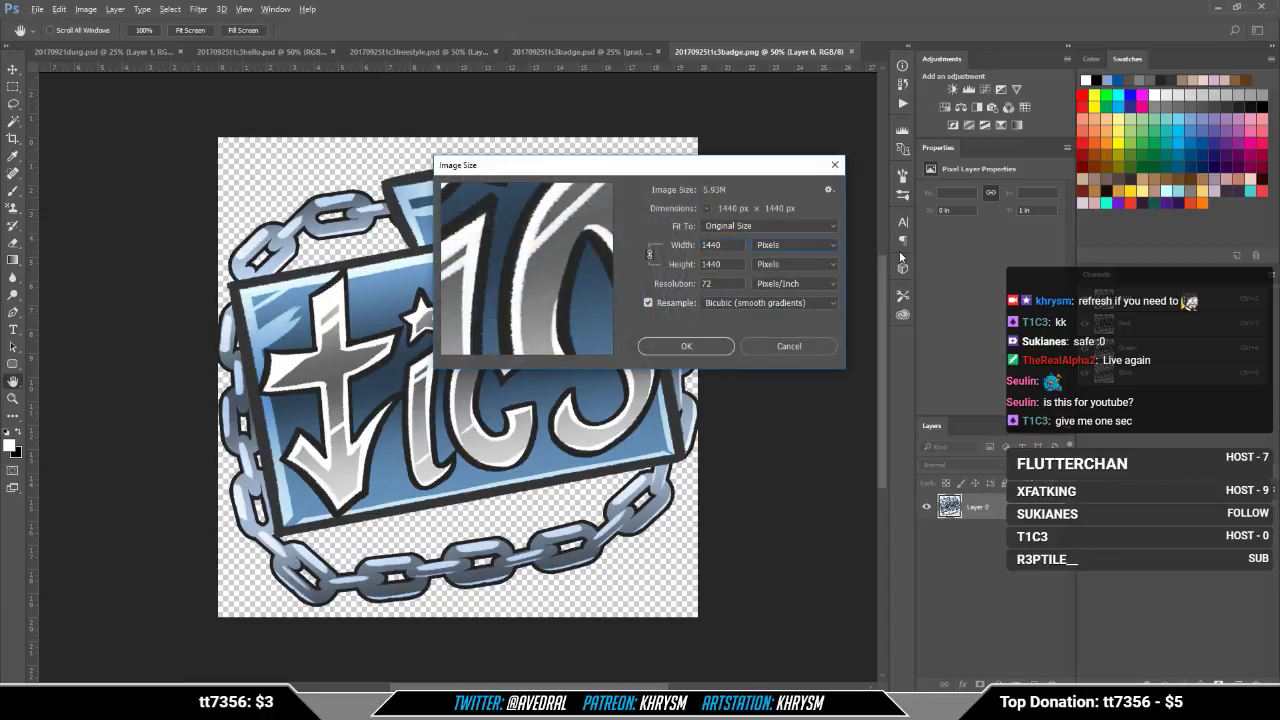
pyautogui.hotkey('shift', 'Tab')
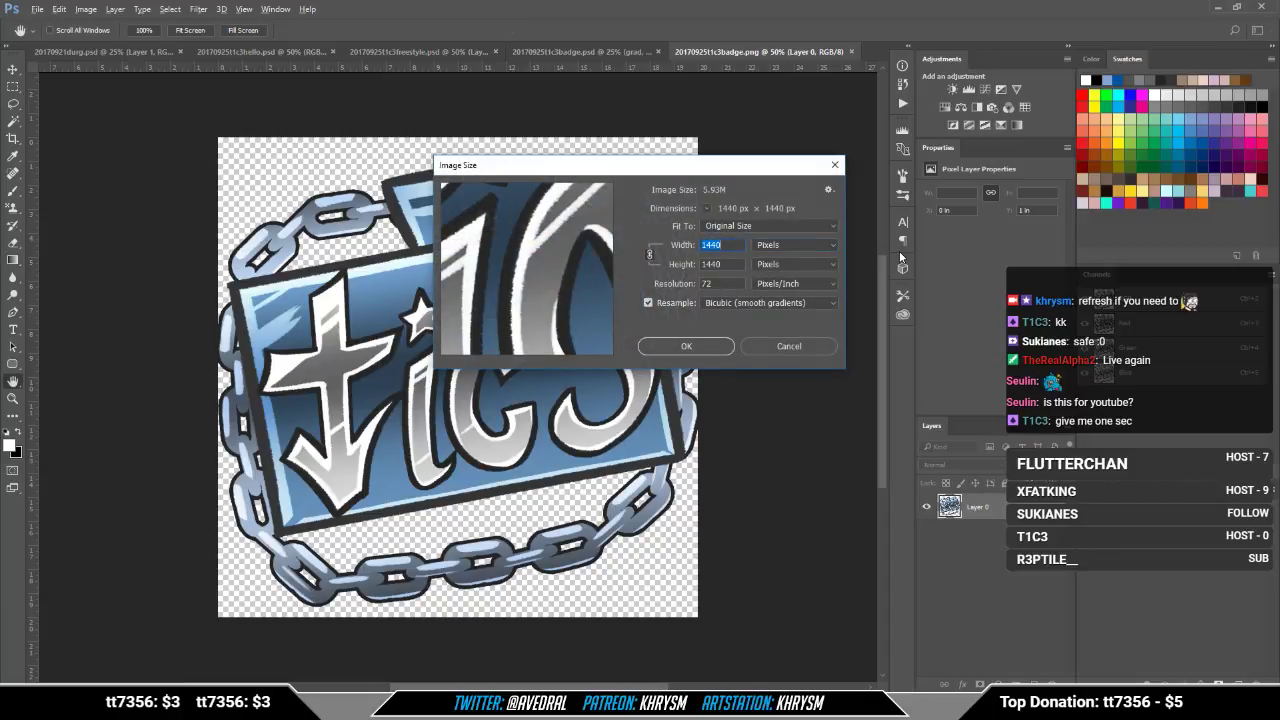
pyautogui.write('360')
pyautogui.press('Return')
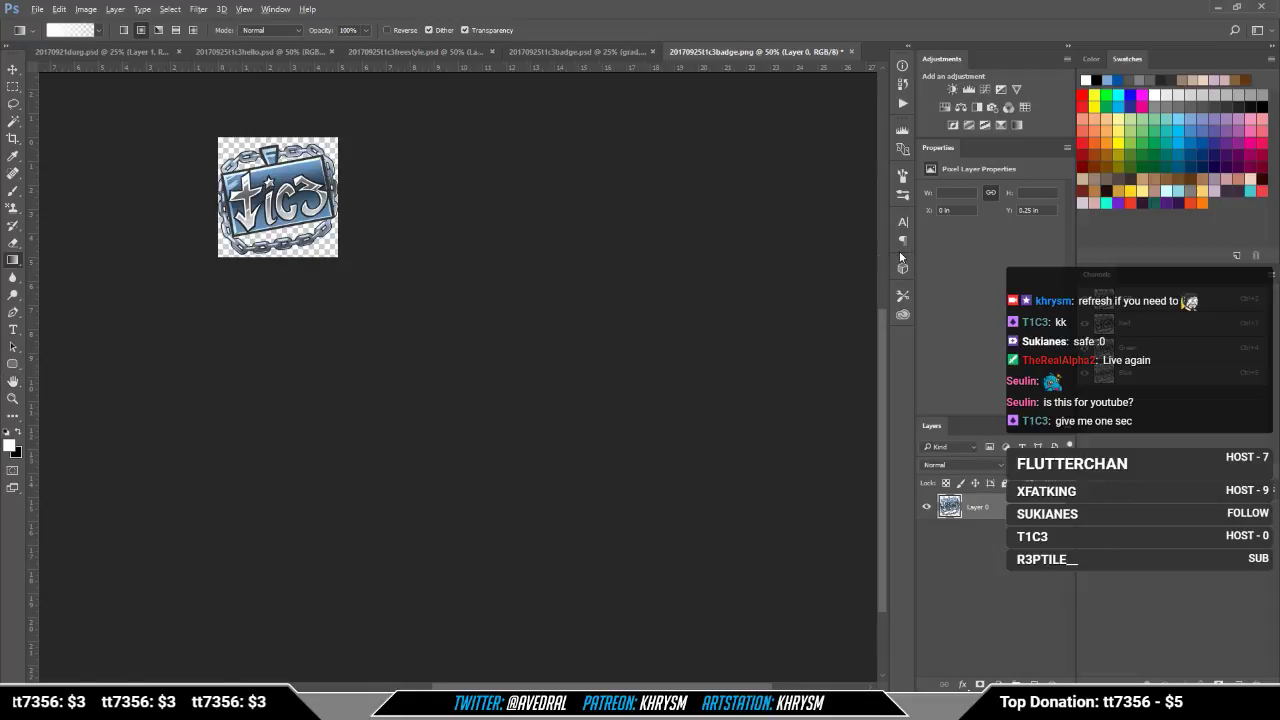
pyautogui.hotkey('ctrl', '+')
pyautogui.hotkey('ctrl', '+')
pyautogui.press('space')
pyautogui.moveTo(438, 354); pyautogui.dragTo(505, 457)
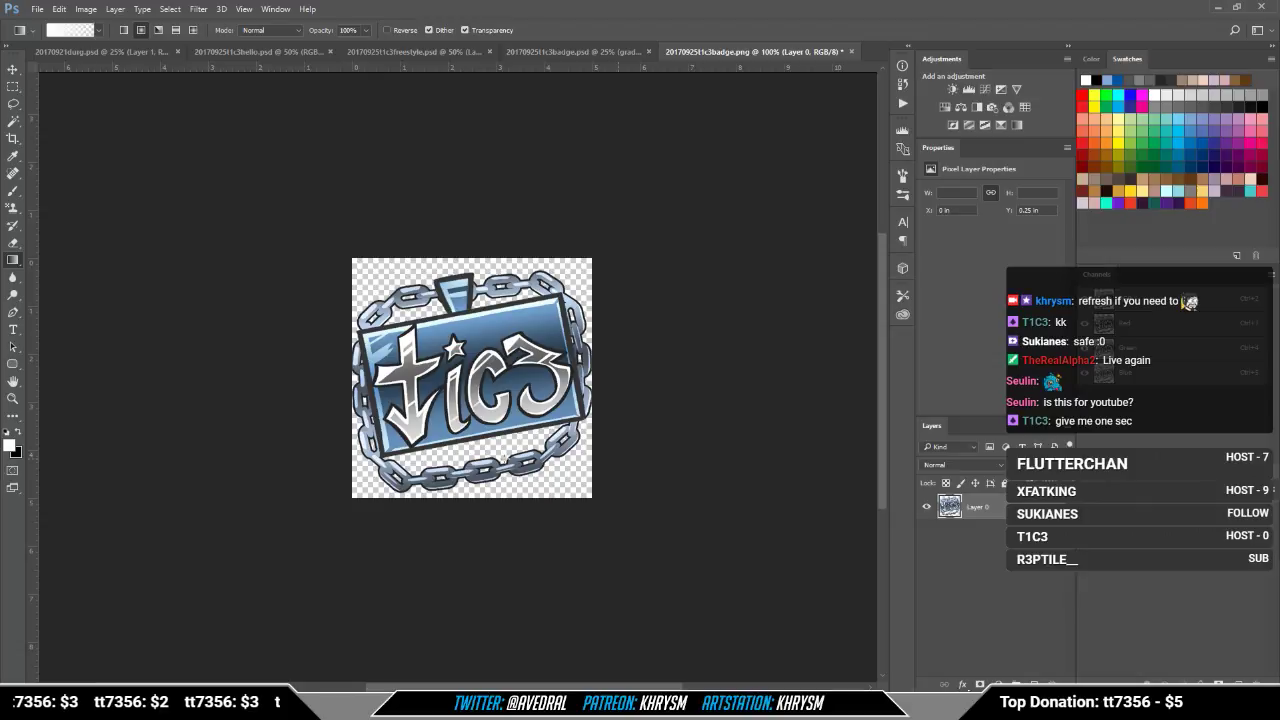
# Step: Raise the badge's contrast with Levels, setting the input black point to 10 and the white point to 215
pyautogui.hotkey('ctrl', 'l')
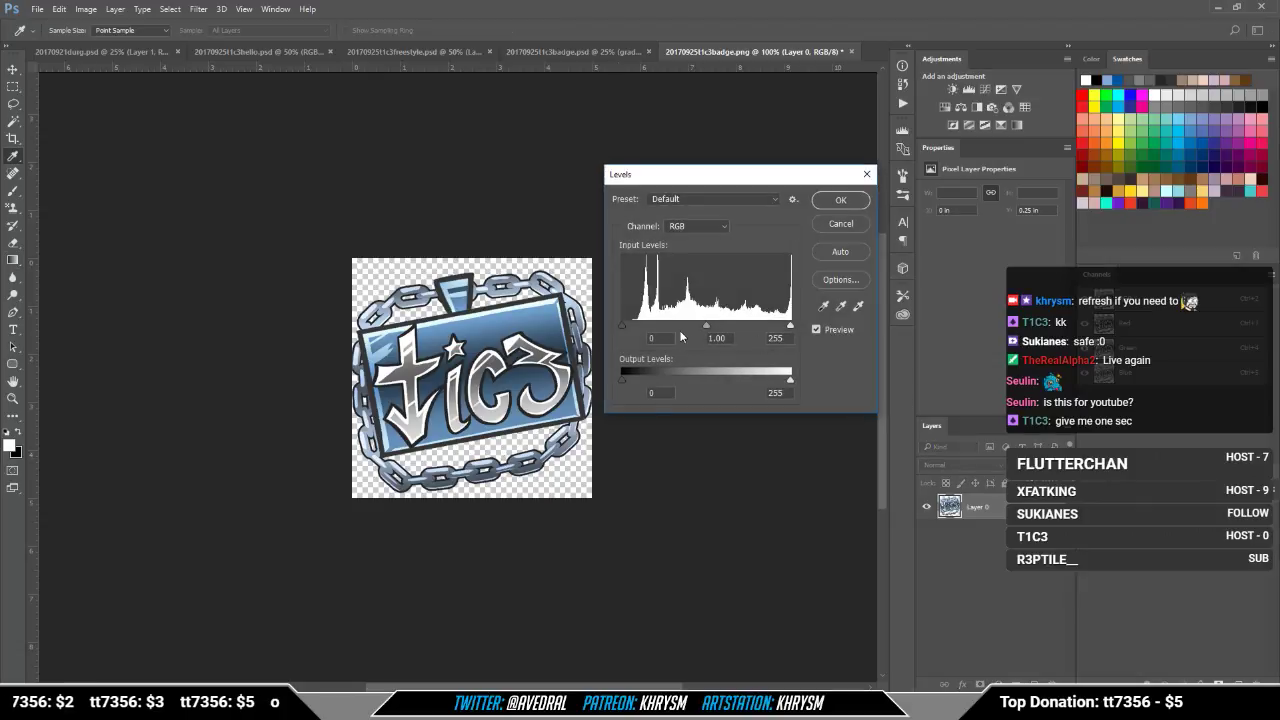
pyautogui.moveTo(622, 326); pyautogui.dragTo(629, 326)
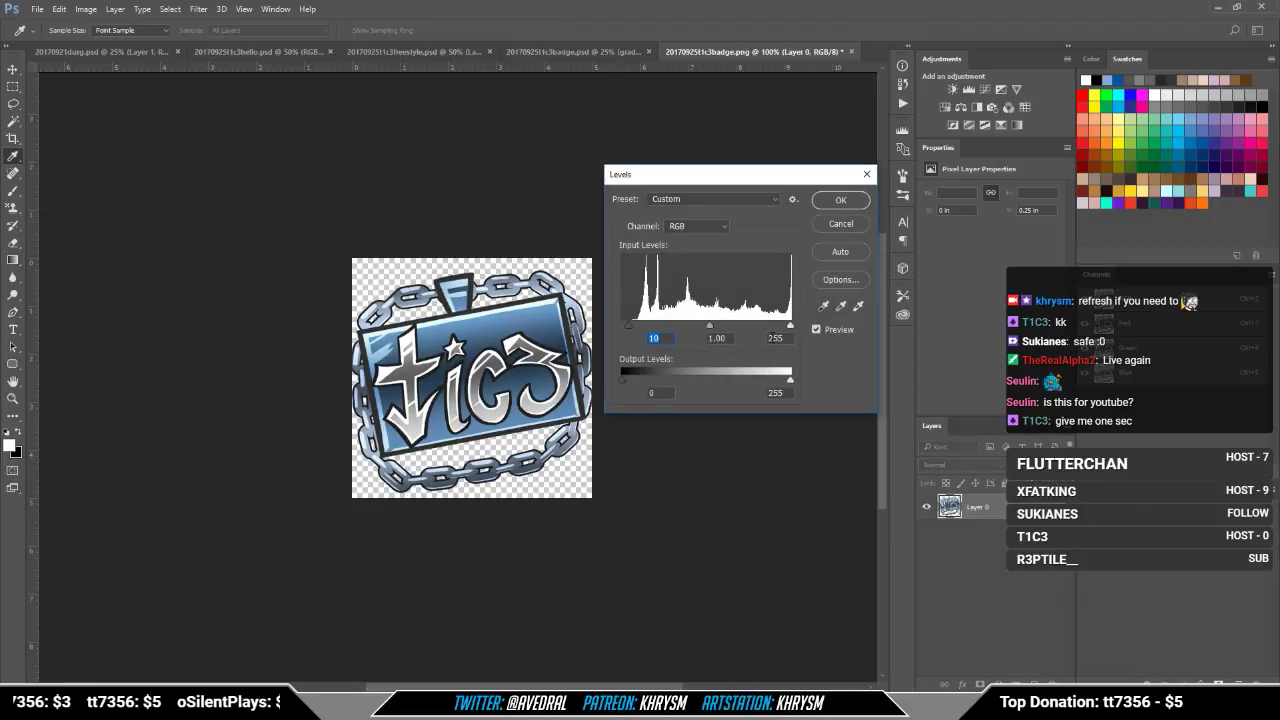
pyautogui.click(776, 337)
pyautogui.hotkey('shift', 'Down')
pyautogui.hotkey('shift', 'Down')
pyautogui.hotkey('shift', 'Down')
pyautogui.hotkey('shift', 'Down')
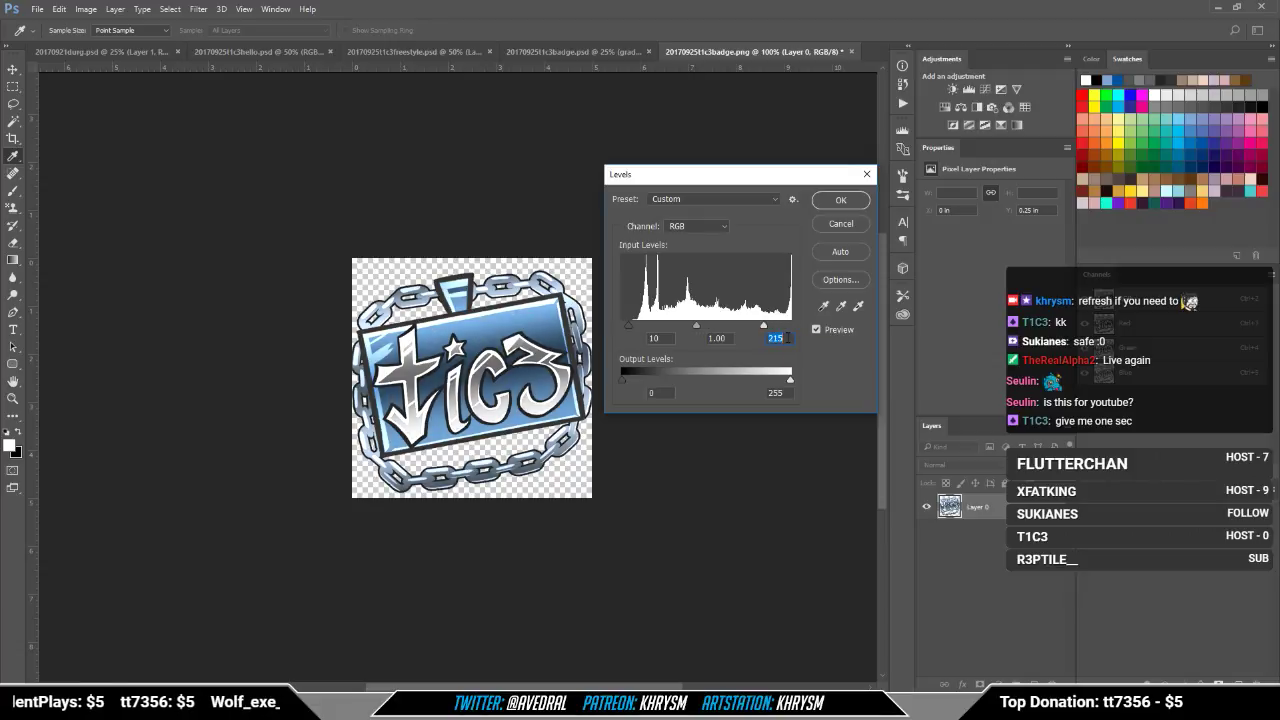
pyautogui.press('Return')
pyautogui.press('g')
# Step: Scale the contrast-adjusted badge image down to 36 × 36 pixels
pyautogui.hotkey('ctrl', '-')
pyautogui.hotkey('ctrl', '-')
pyautogui.hotkey('ctrl', '-')
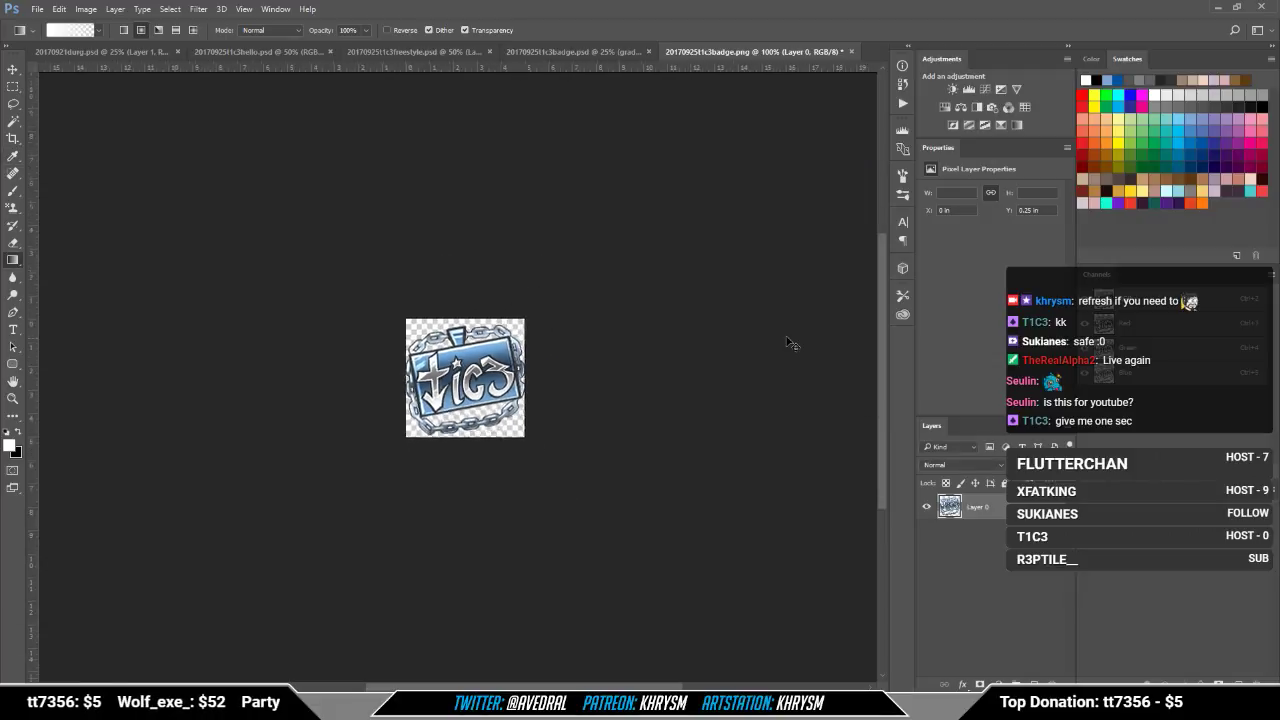
pyautogui.hotkey('ctrl', '-')
pyautogui.hotkey('ctrl', '-')
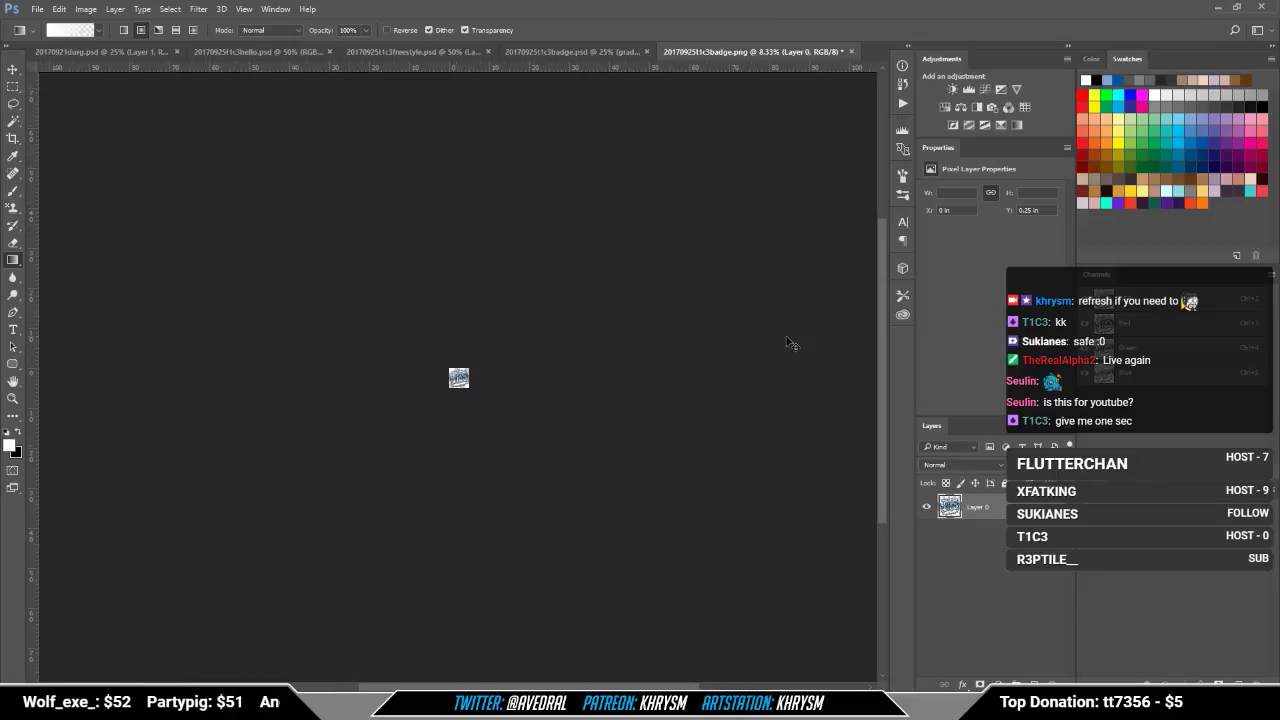
pyautogui.hotkey('ctrl', '1')
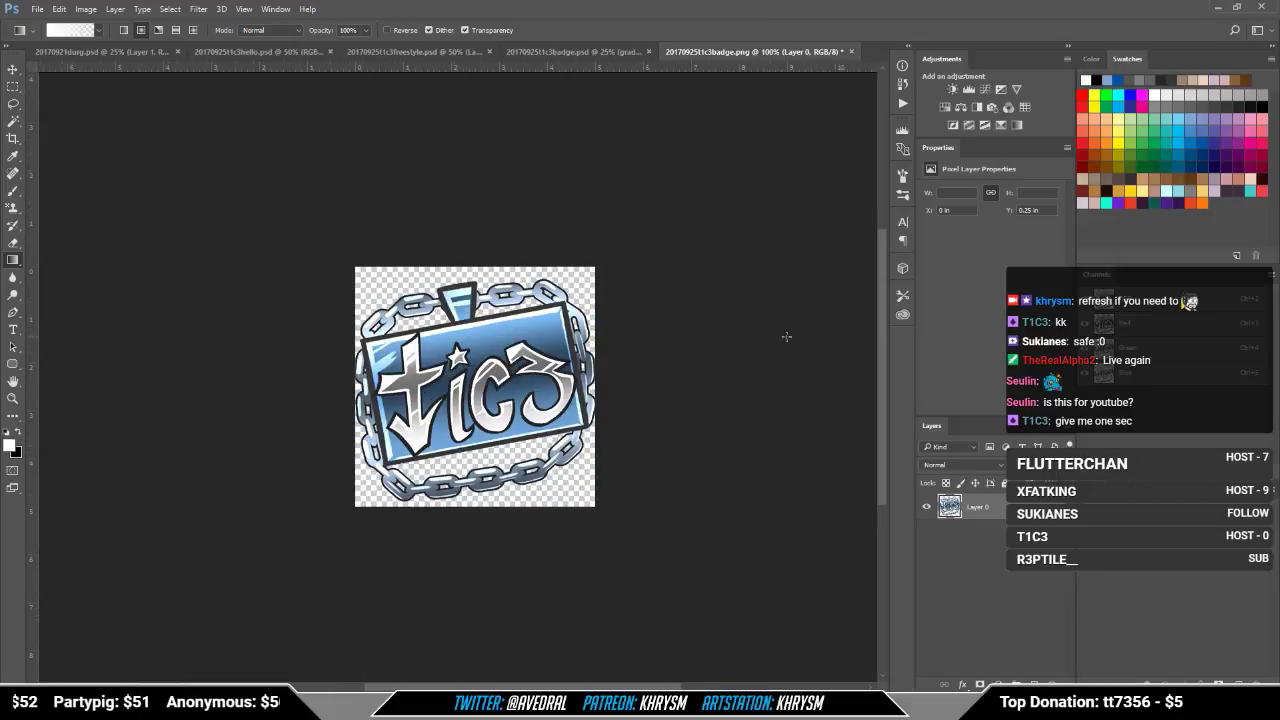
pyautogui.hotkey('ctrl', 'alt', 'i')
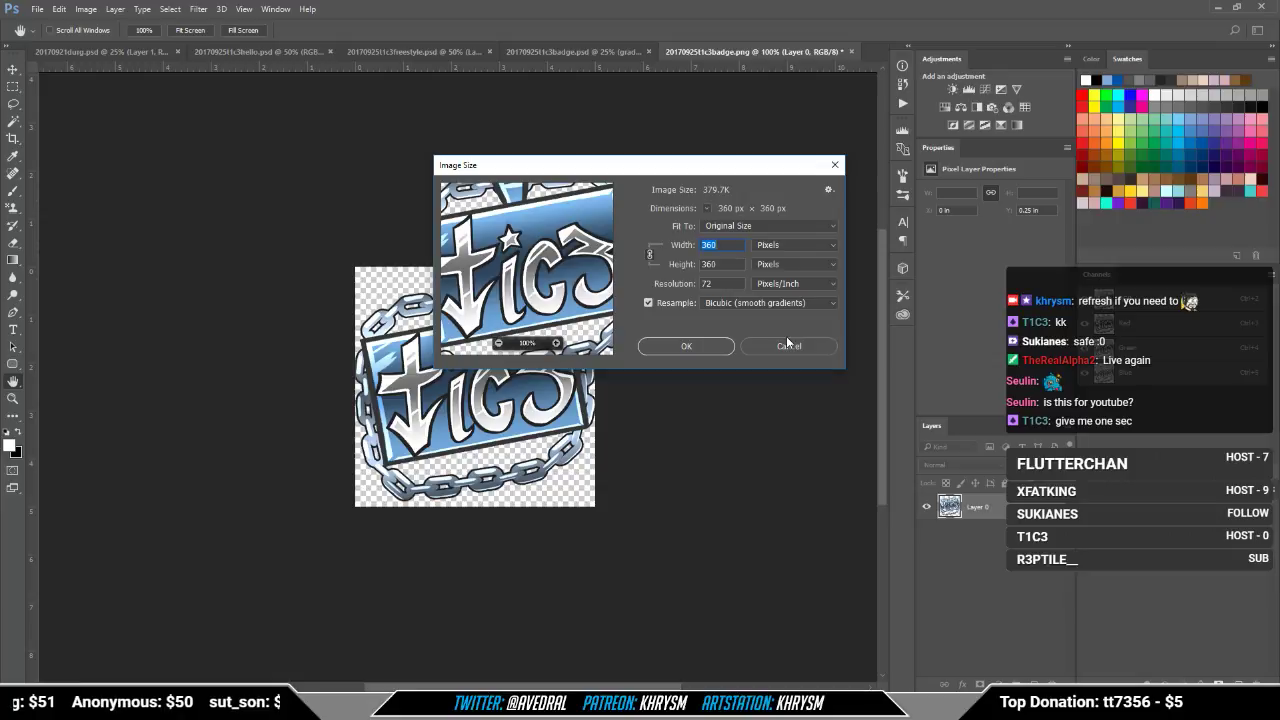
pyautogui.write('36')
pyautogui.press('Return')
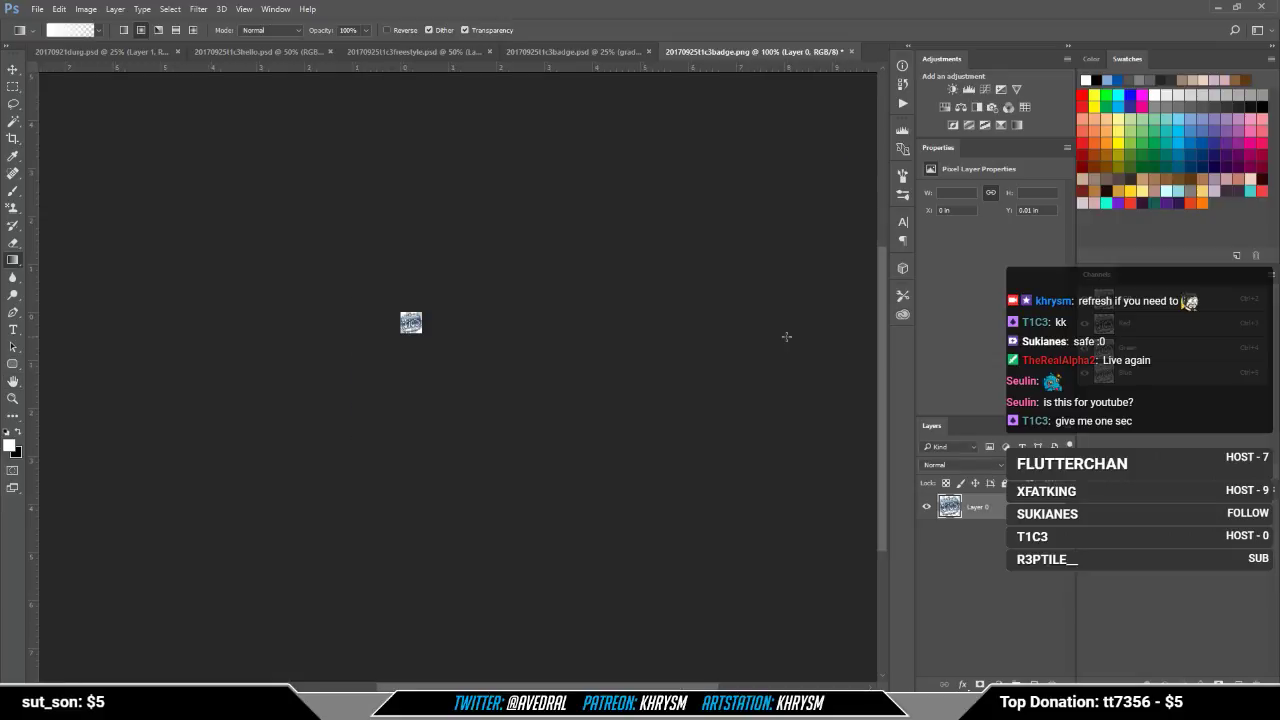
# Step: Stack four duplicates of the small badge layer and close the PNG without saving
pyautogui.hotkey('ctrl', 'j')
pyautogui.hotkey('ctrl', 'j')
pyautogui.hotkey('ctrl', 'j')
pyautogui.hotkey('ctrl', 'j')
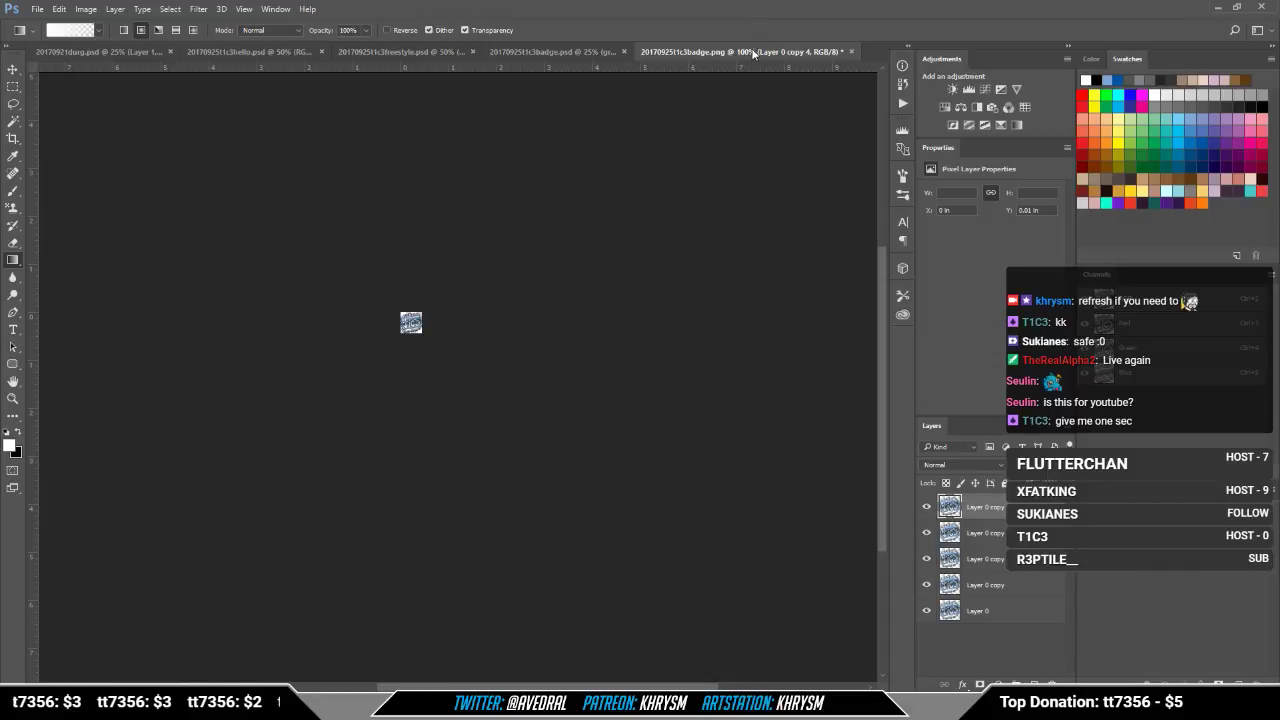
pyautogui.hotkey('ctrl', 'w')
pyautogui.click(643, 268)
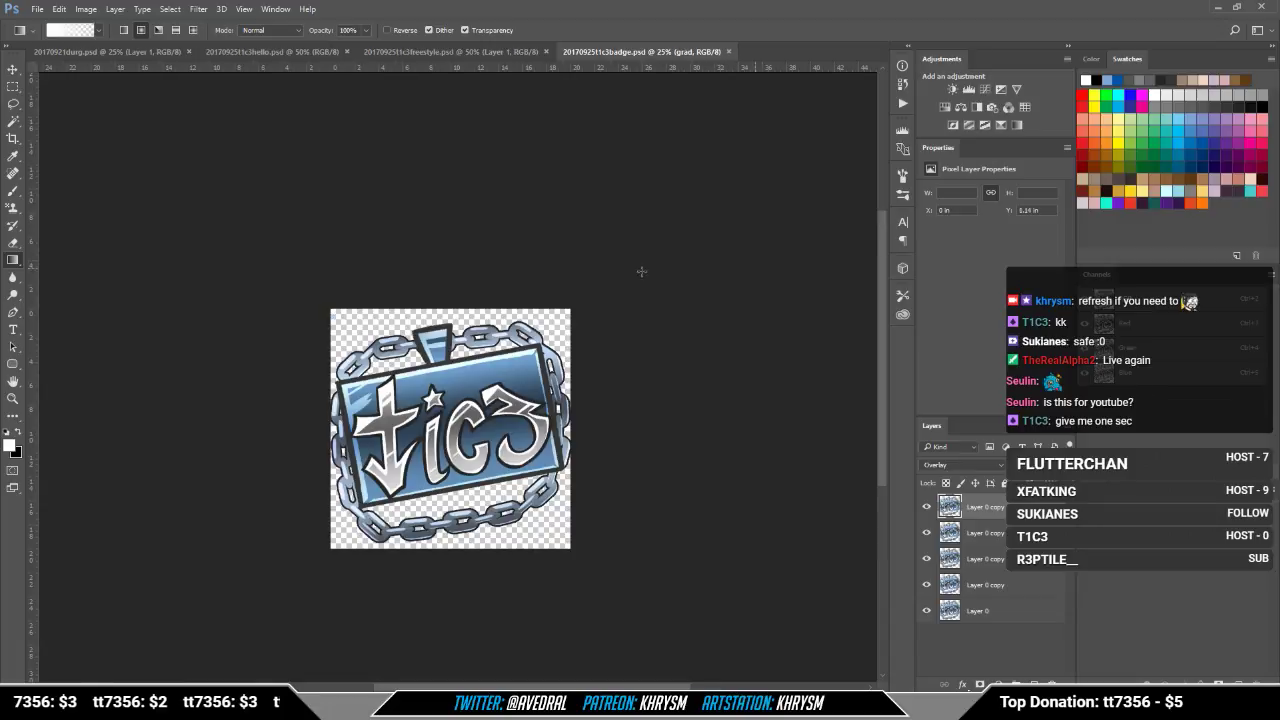
# Step: Hide the grad layer in the badge's PSD and save the file
pyautogui.click(926, 558)
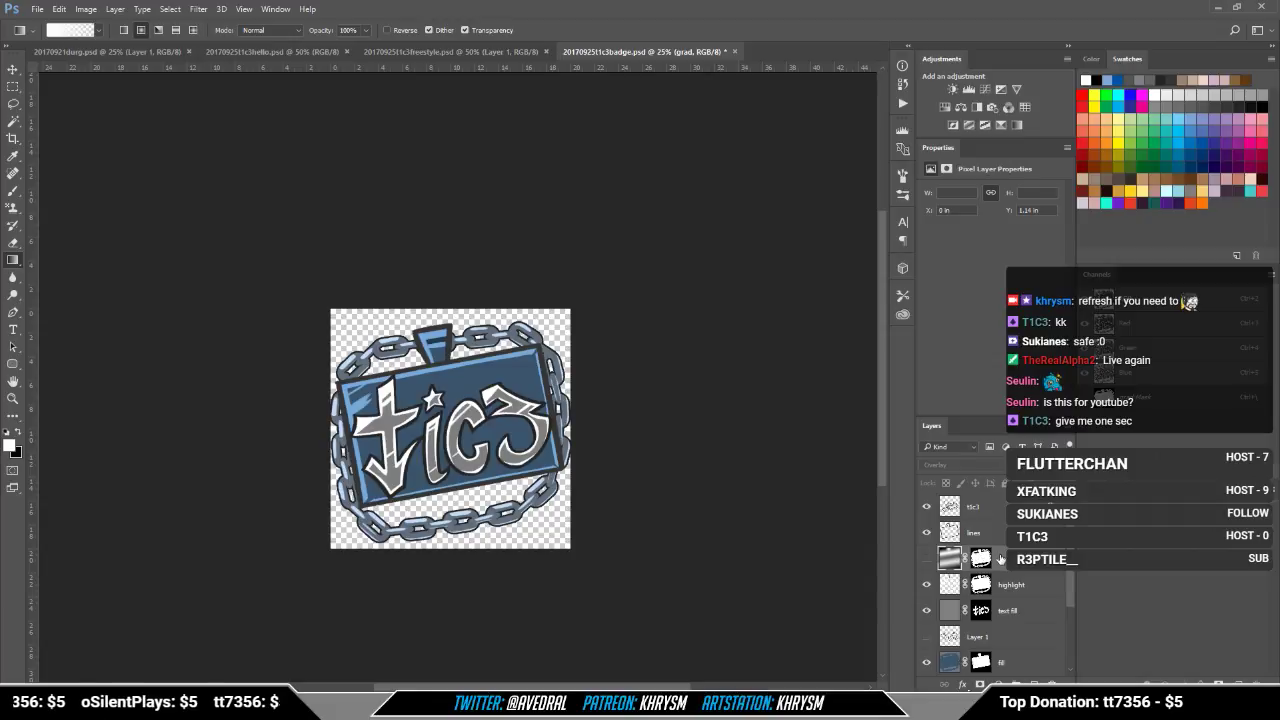
pyautogui.scroll(-3, 1000, 557)
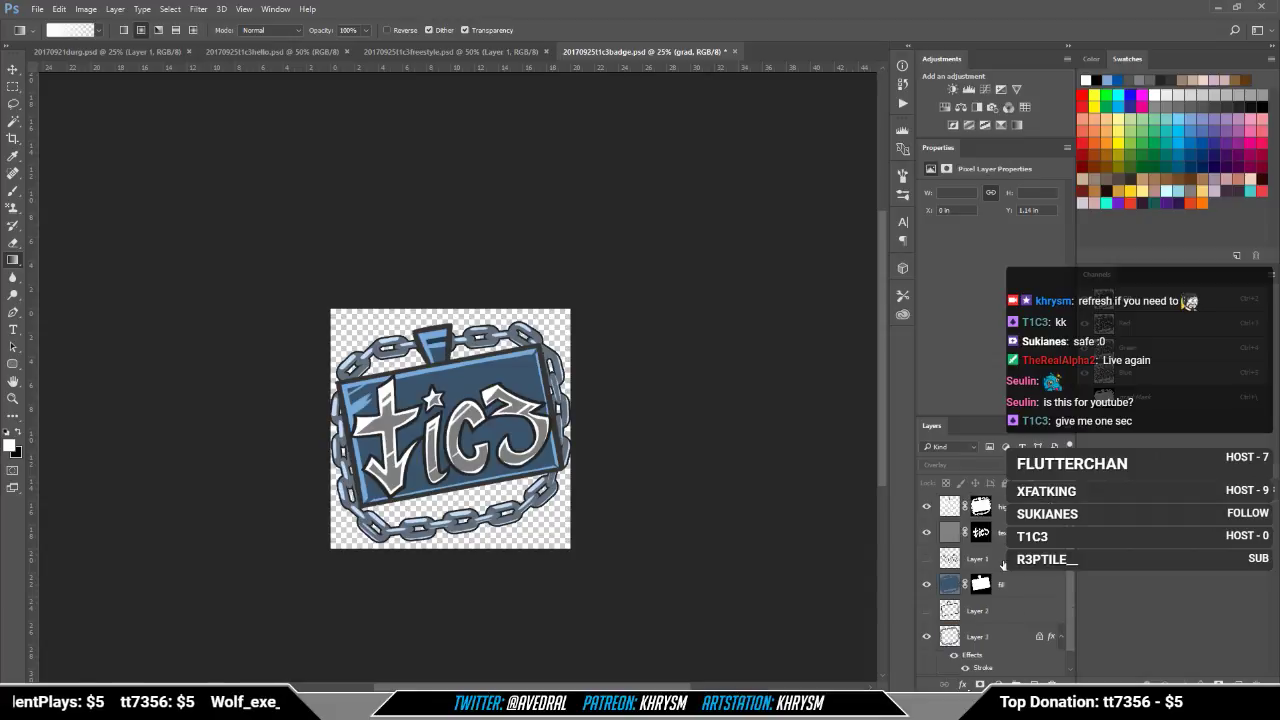
pyautogui.hotkey('ctrl', 's')
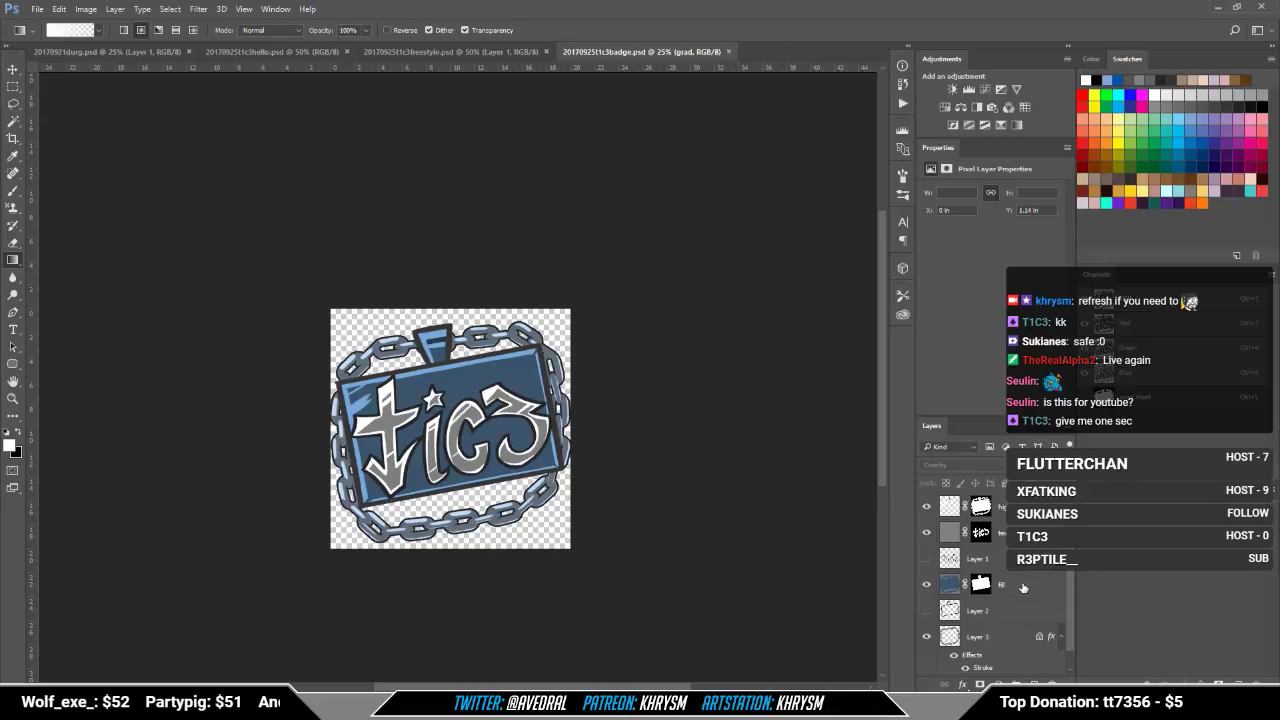
# Step: Fill the text fill layer's tic3 lettering with light gray using the Paint Bucket, showing the white Background only during the fill
pyautogui.scroll(3, 1023, 587)
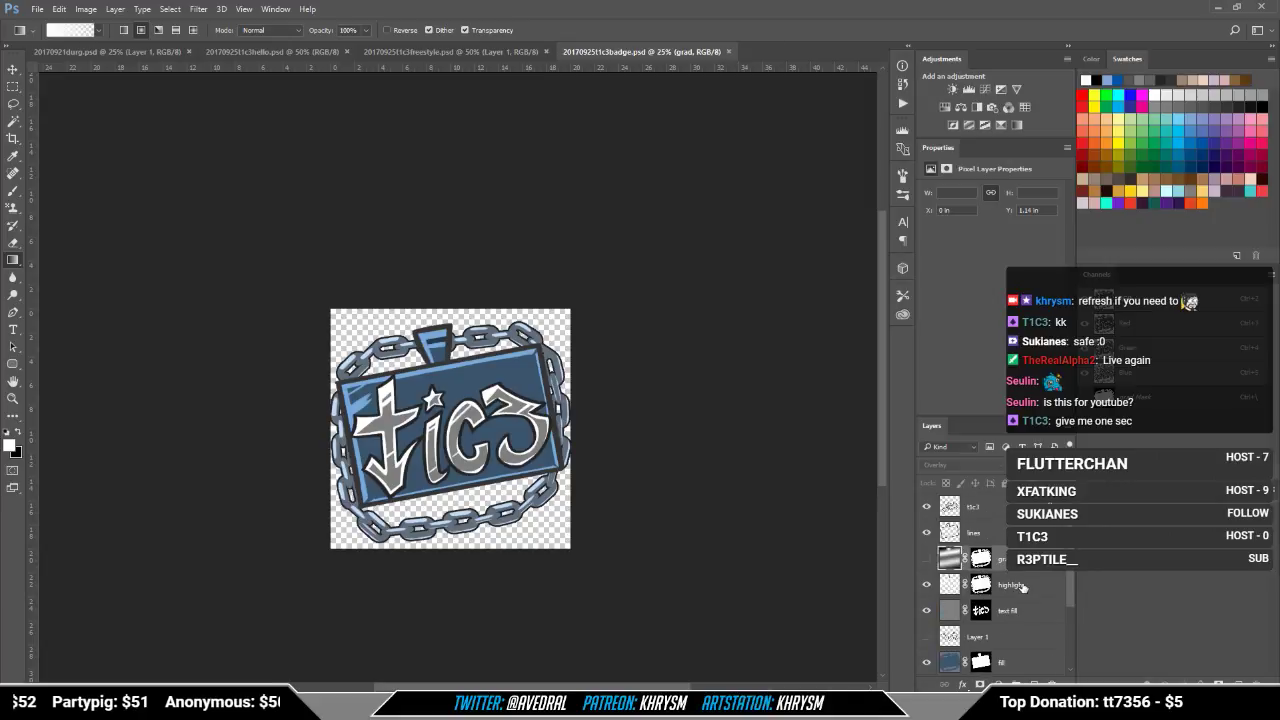
pyautogui.click(1018, 613)
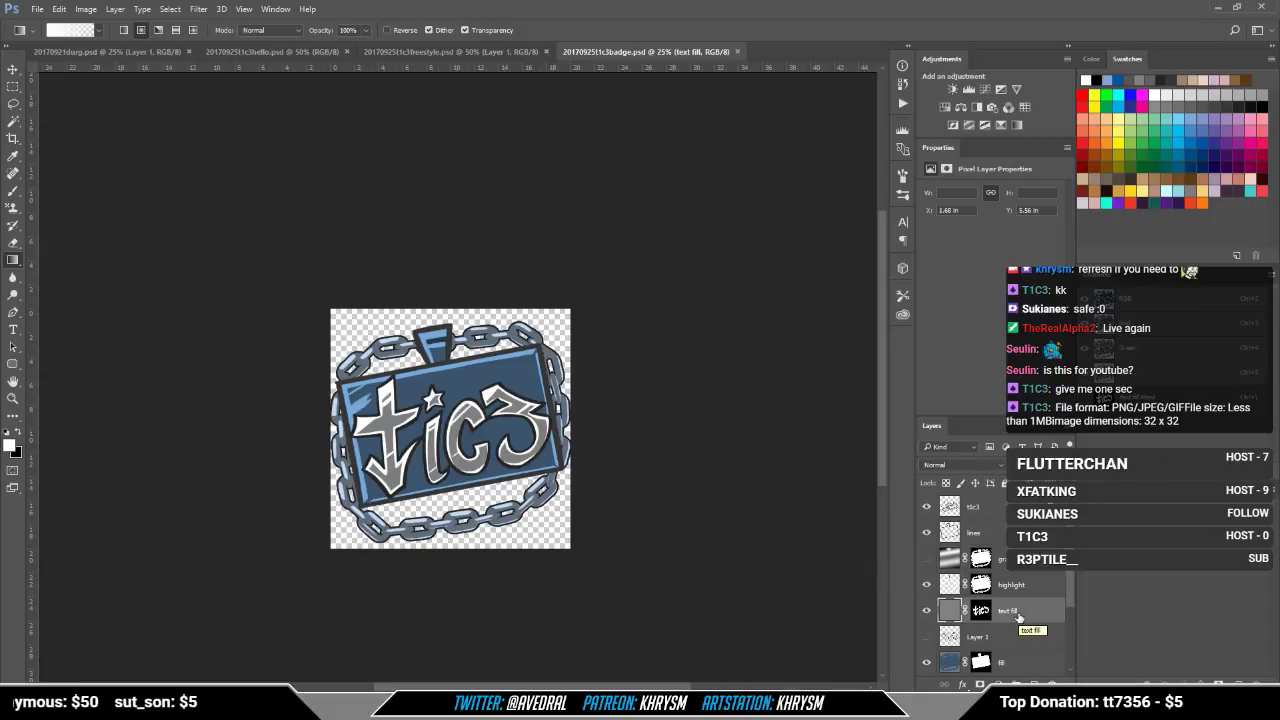
pyautogui.press('x')
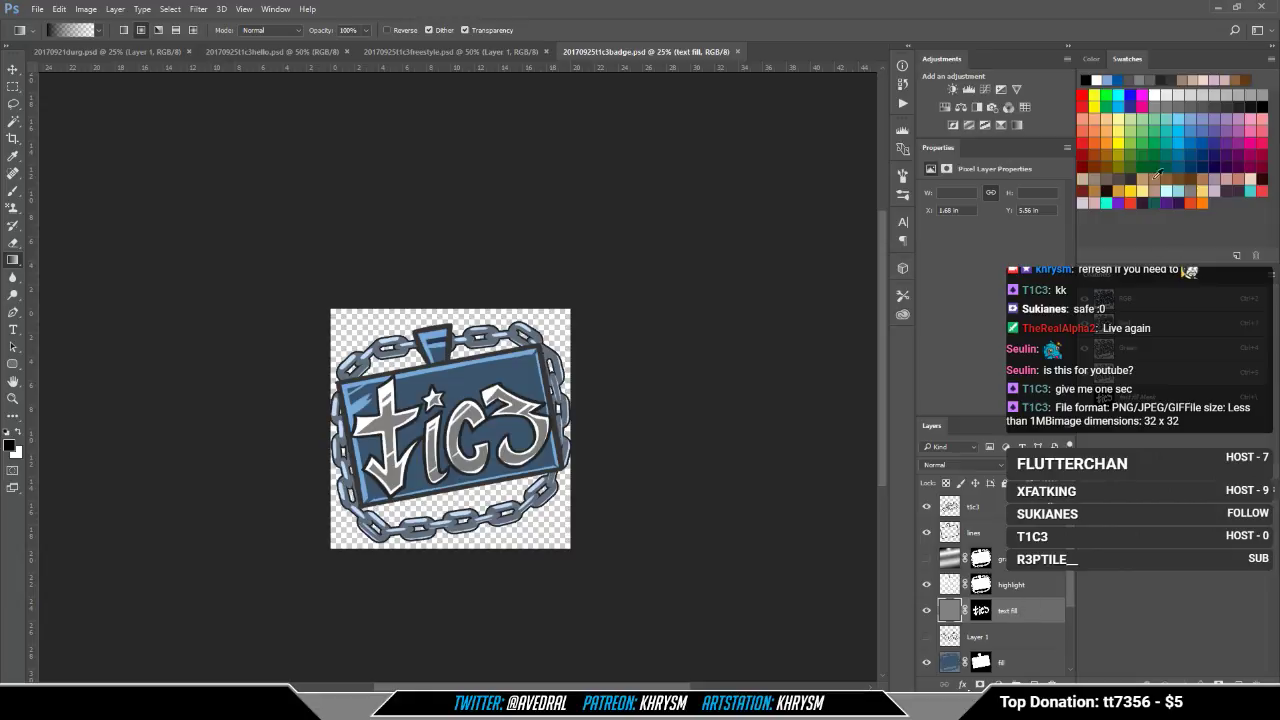
pyautogui.click(1213, 93)
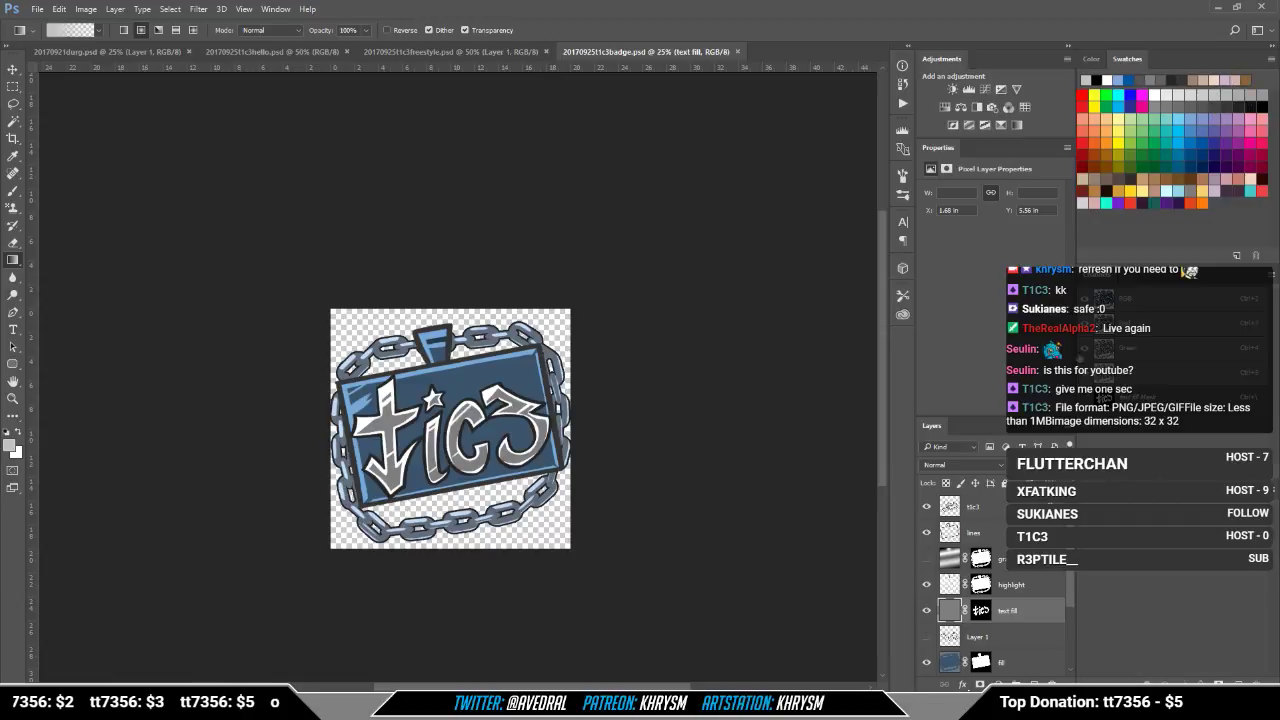
pyautogui.scroll(-3, 953, 626)
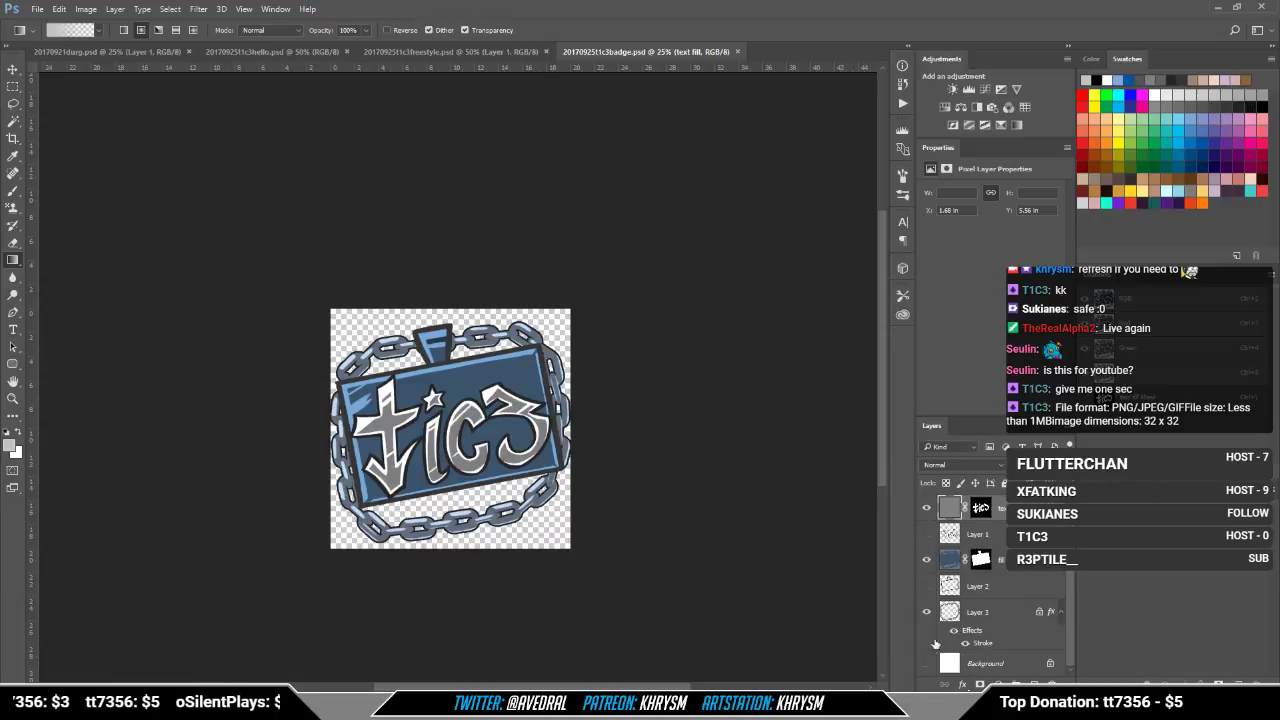
pyautogui.click(925, 663)
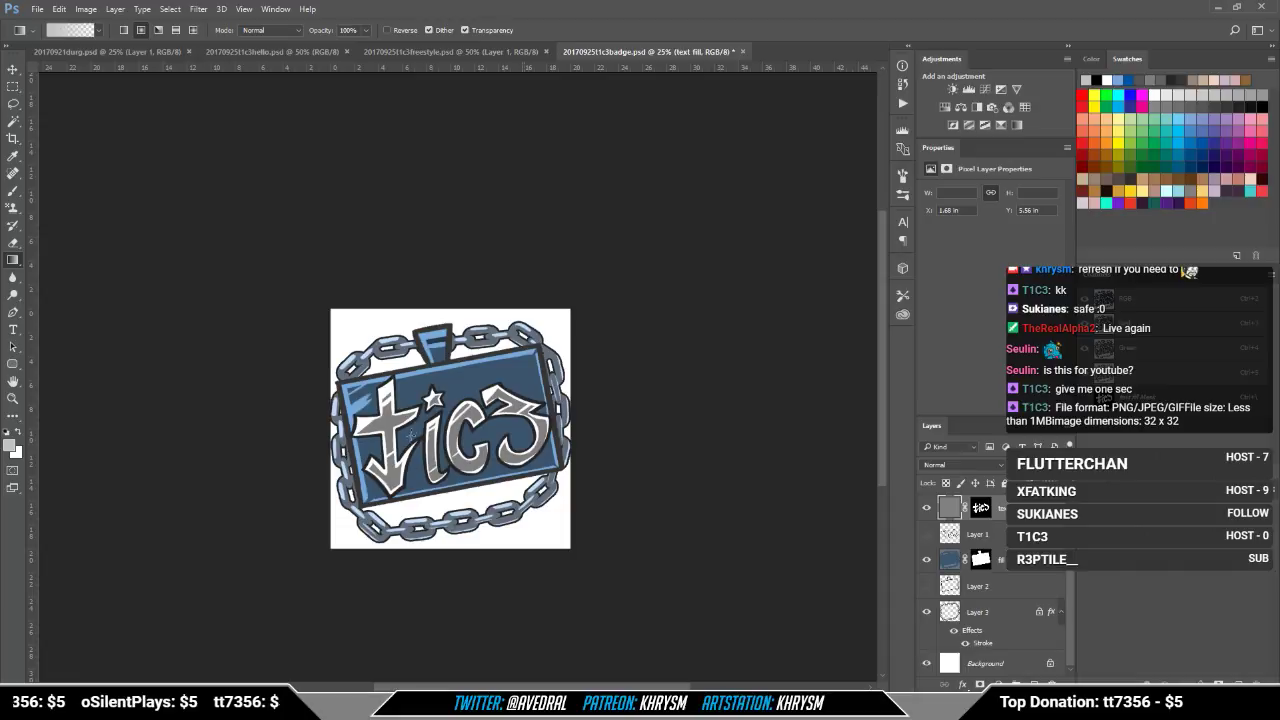
pyautogui.hotkey('shift', 'g')
pyautogui.click(417, 431)
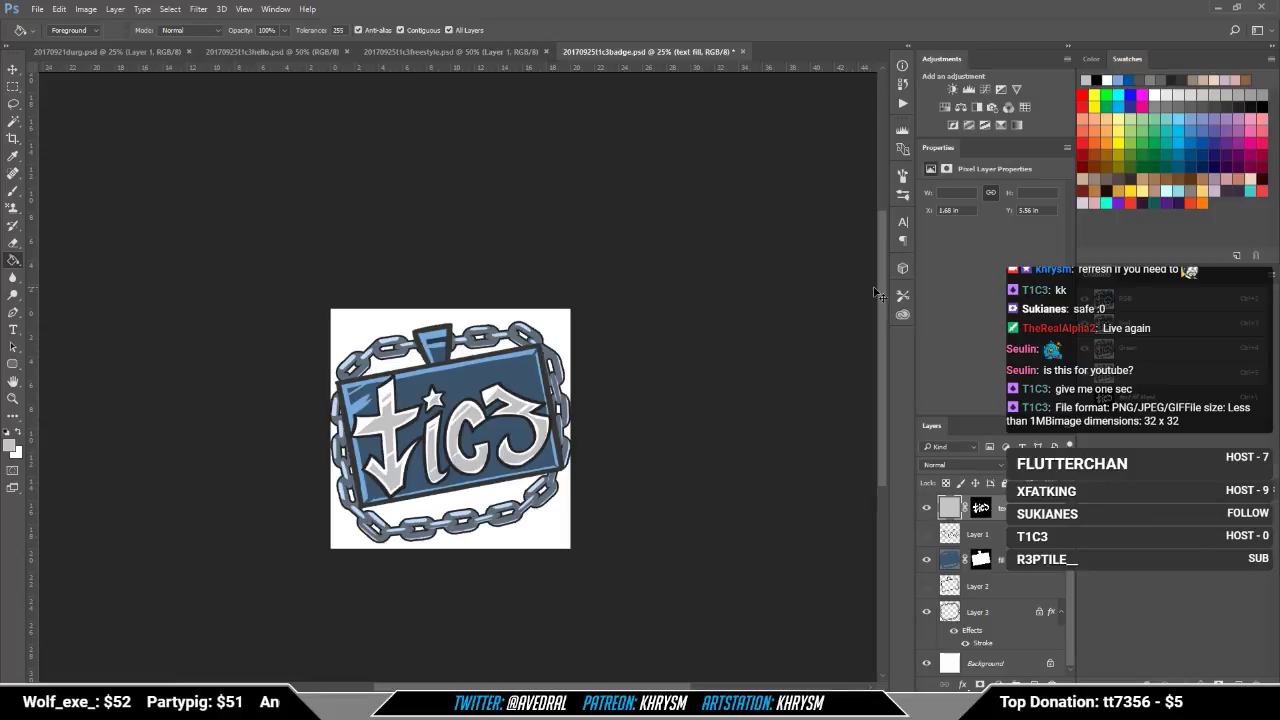
pyautogui.click(927, 665)
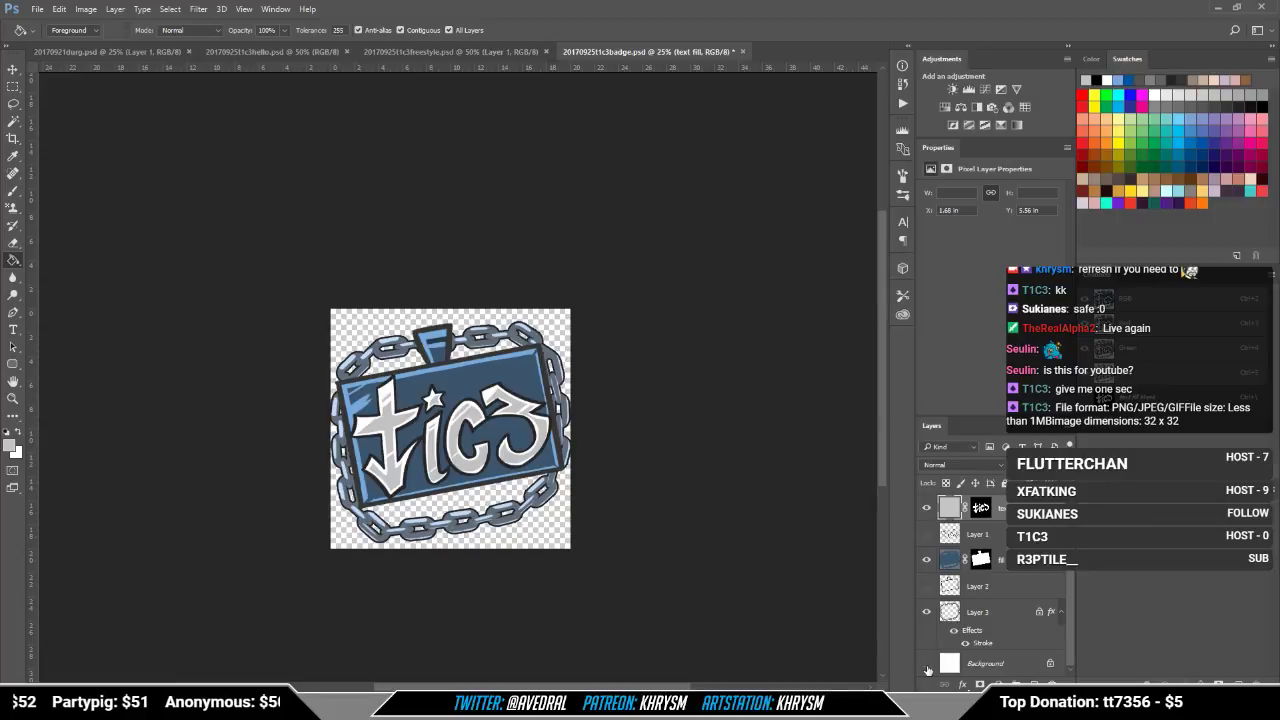
# Step: Save a PNG copy over 20170925t1c3badge.png, with Smallest / Slow compression and no interlacing
pyautogui.hotkey('ctrl', 'shift', 's')
pyautogui.click(148, 491)
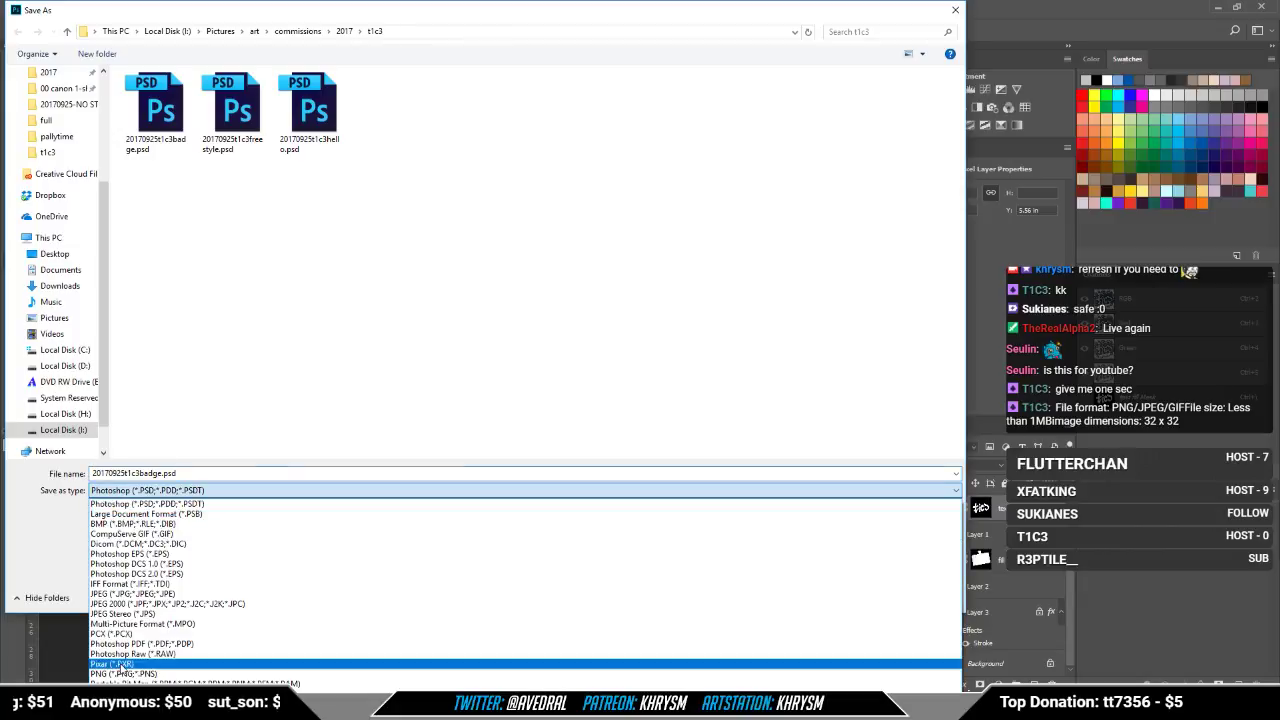
pyautogui.click(150, 629)
pyautogui.doubleClick(155, 123)
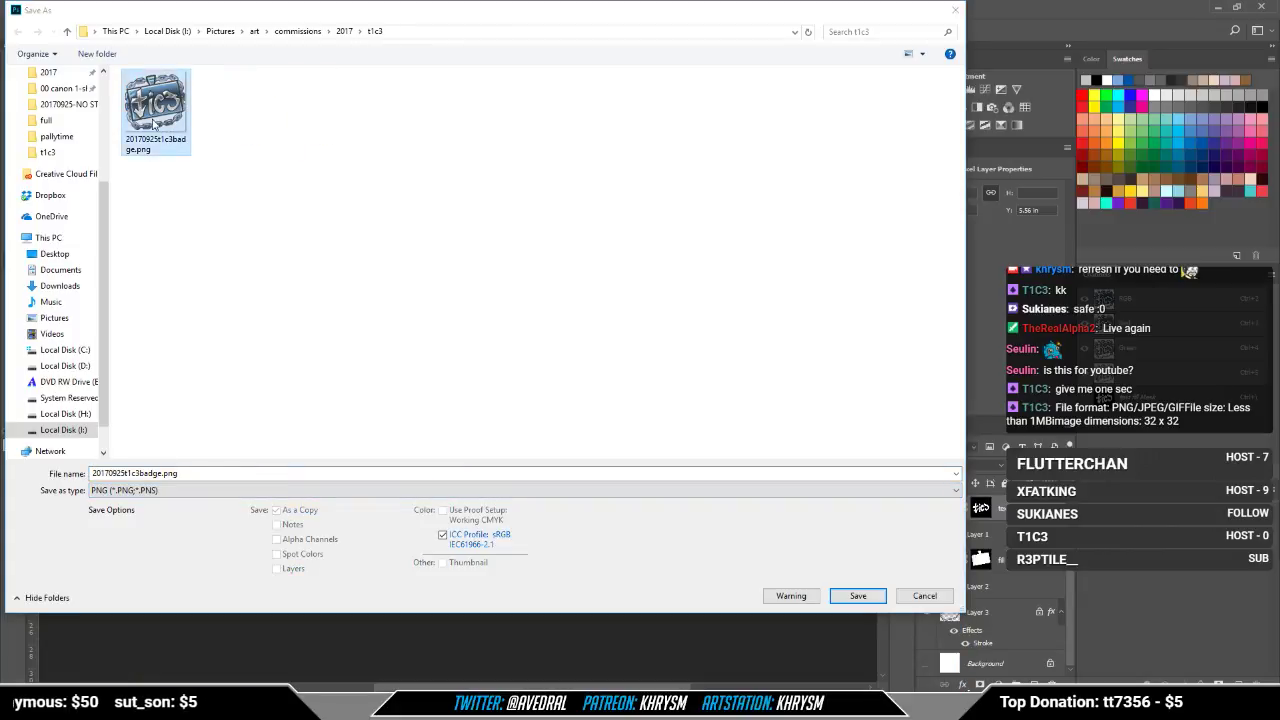
pyautogui.click(665, 358)
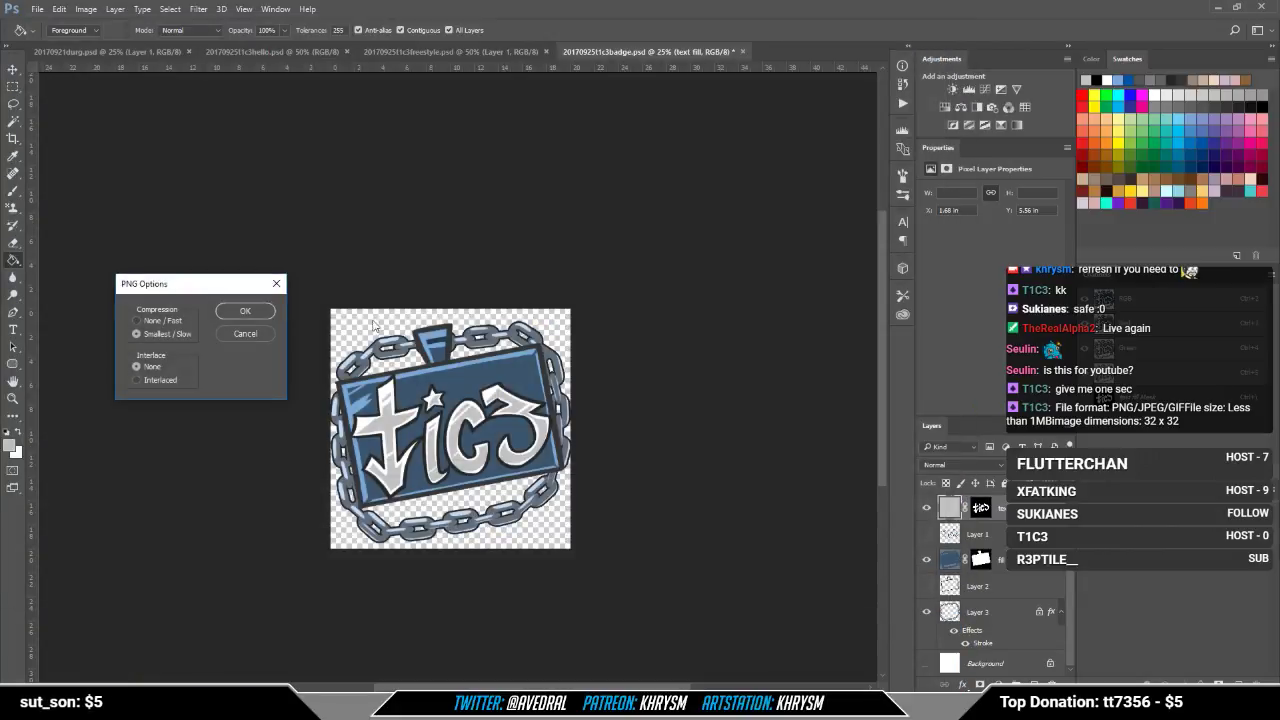
pyautogui.click(248, 310)
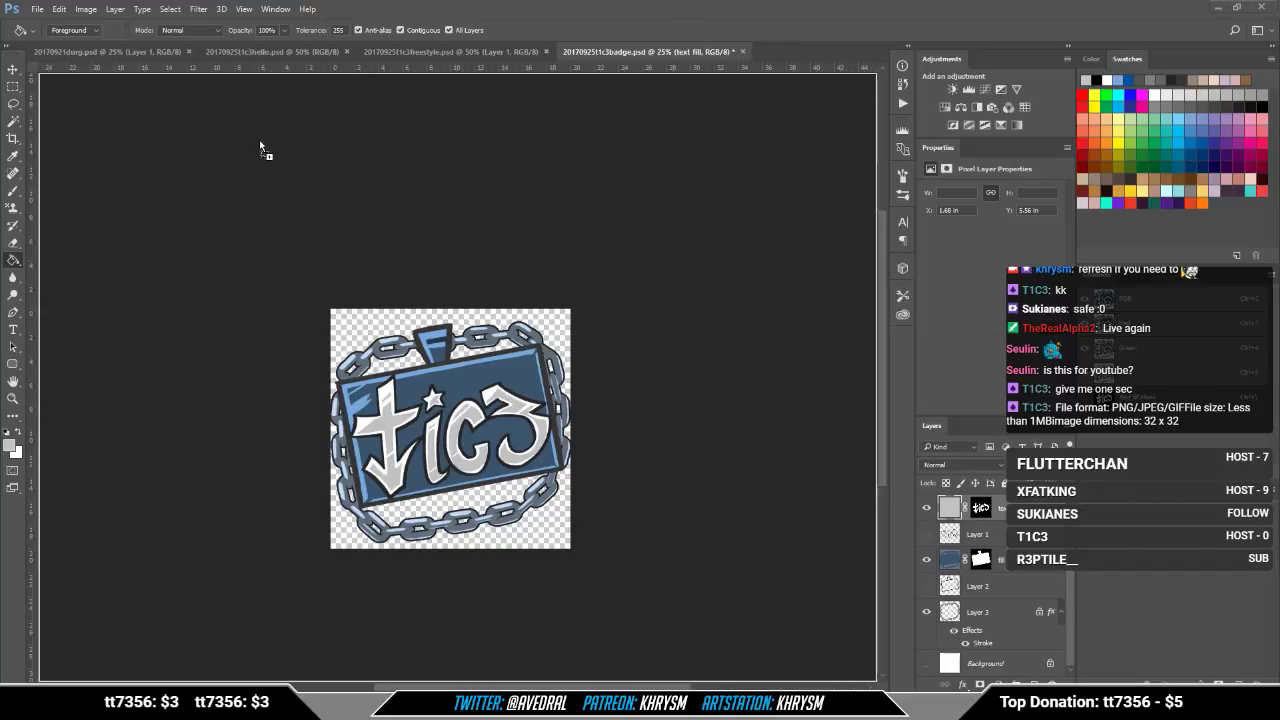
# Step: Open the re-exported 20170925t1c3badge.png as a separate document and resize it to 32 × 32 pixels
pyautogui.moveTo(264, 148); pyautogui.dragTo(777, 53)
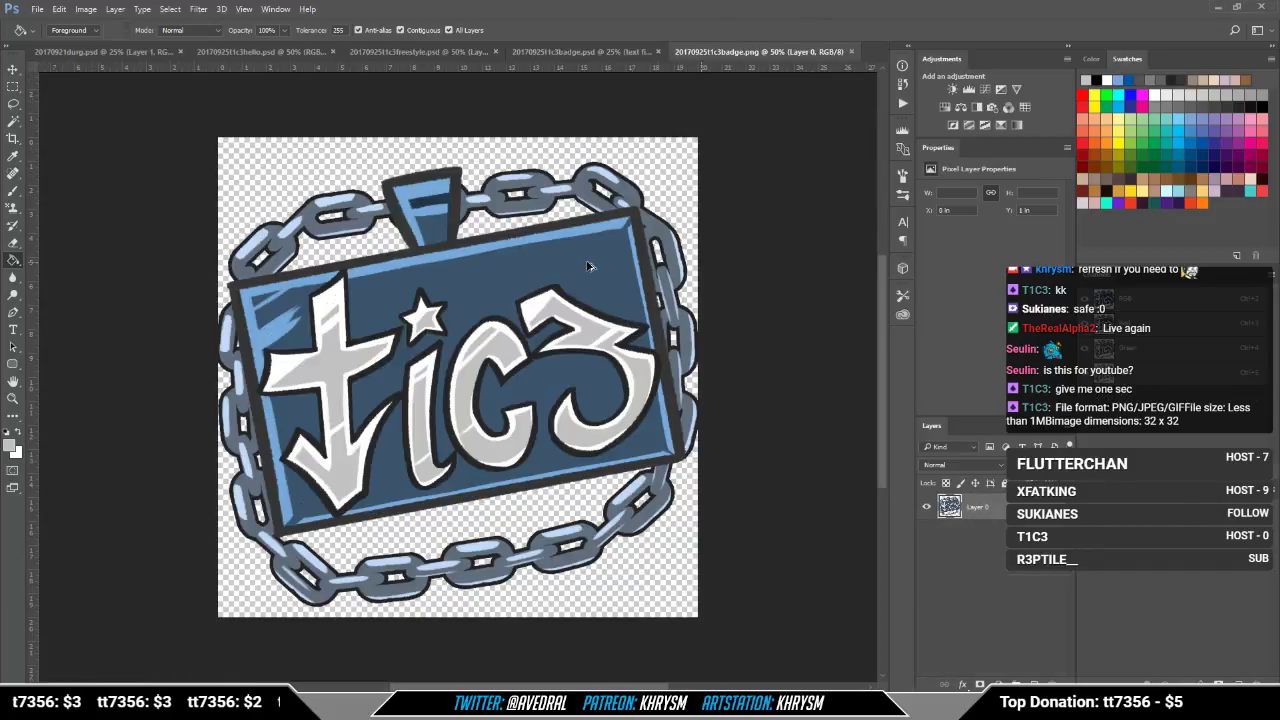
pyautogui.hotkey('ctrl', 'alt', 'i')
pyautogui.write('32')
pyautogui.press('Return')
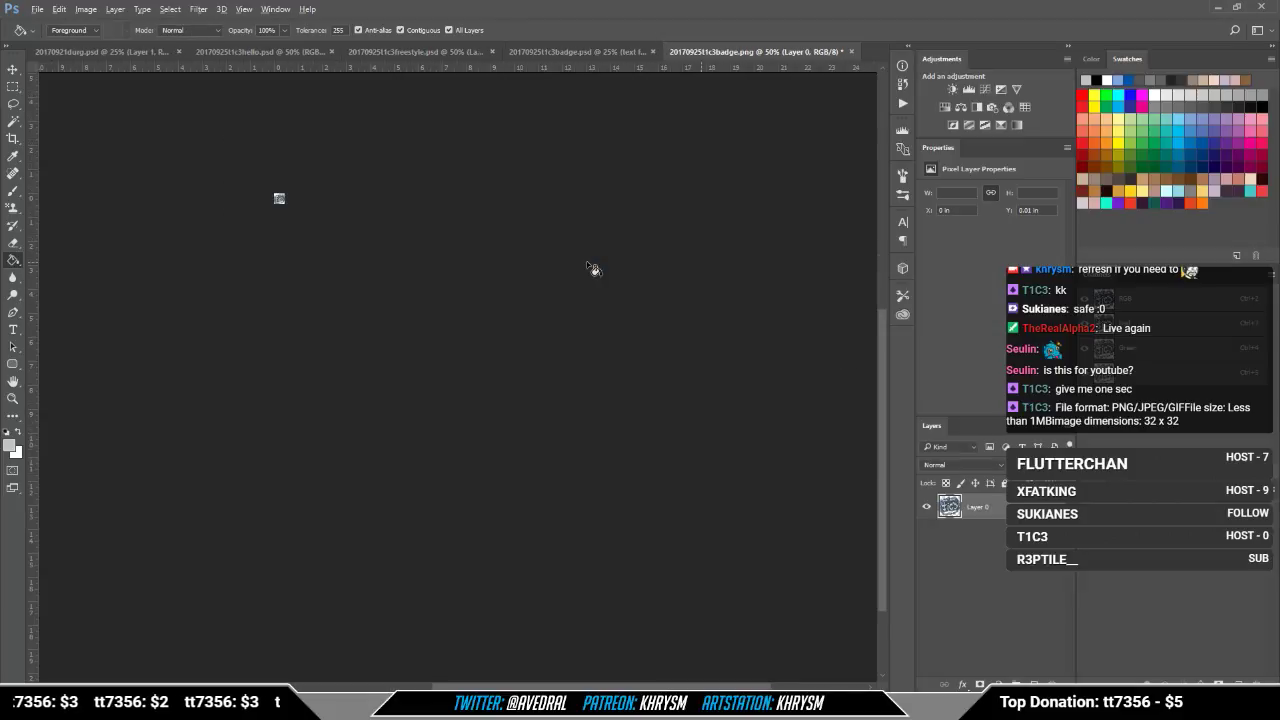
# Step: Check the 32 × 32 badge PNG at 100% zoom and undo the resize
pyautogui.hotkey('ctrl', '+')
pyautogui.hotkey('ctrl', '+')
pyautogui.moveTo(432, 295); pyautogui.dragTo(404, 354)
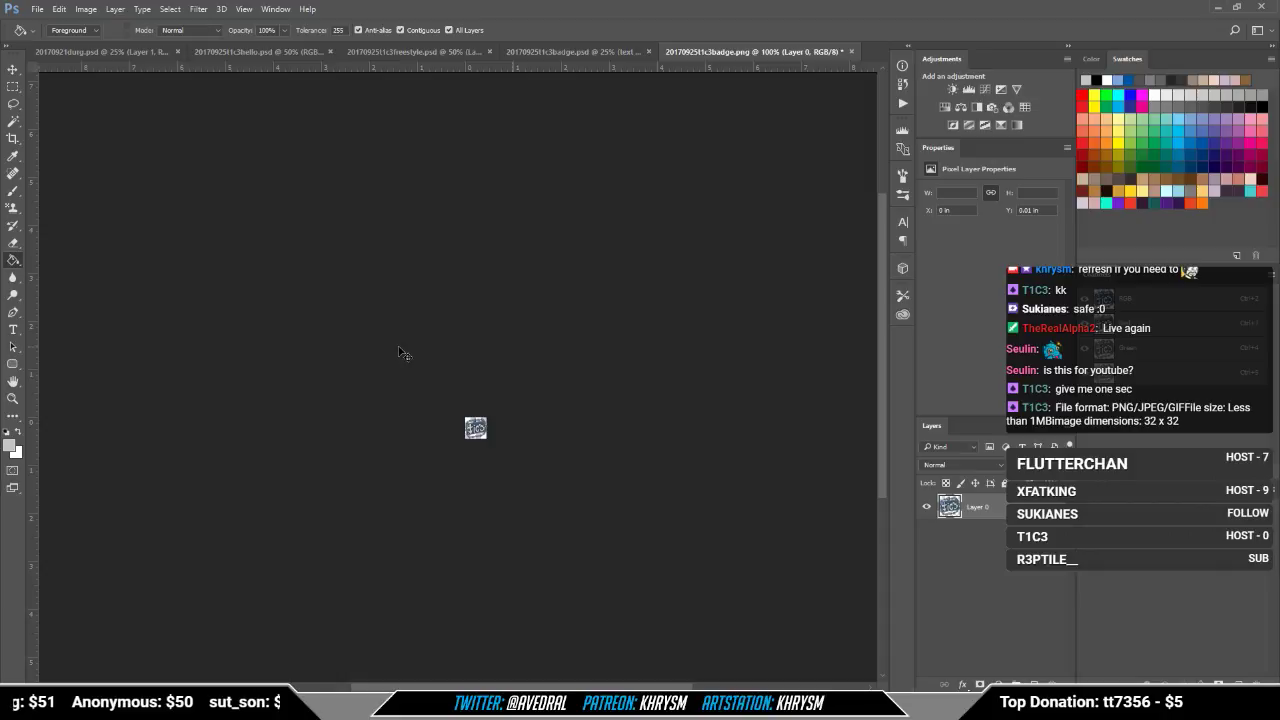
pyautogui.hotkey('ctrl', 'z')
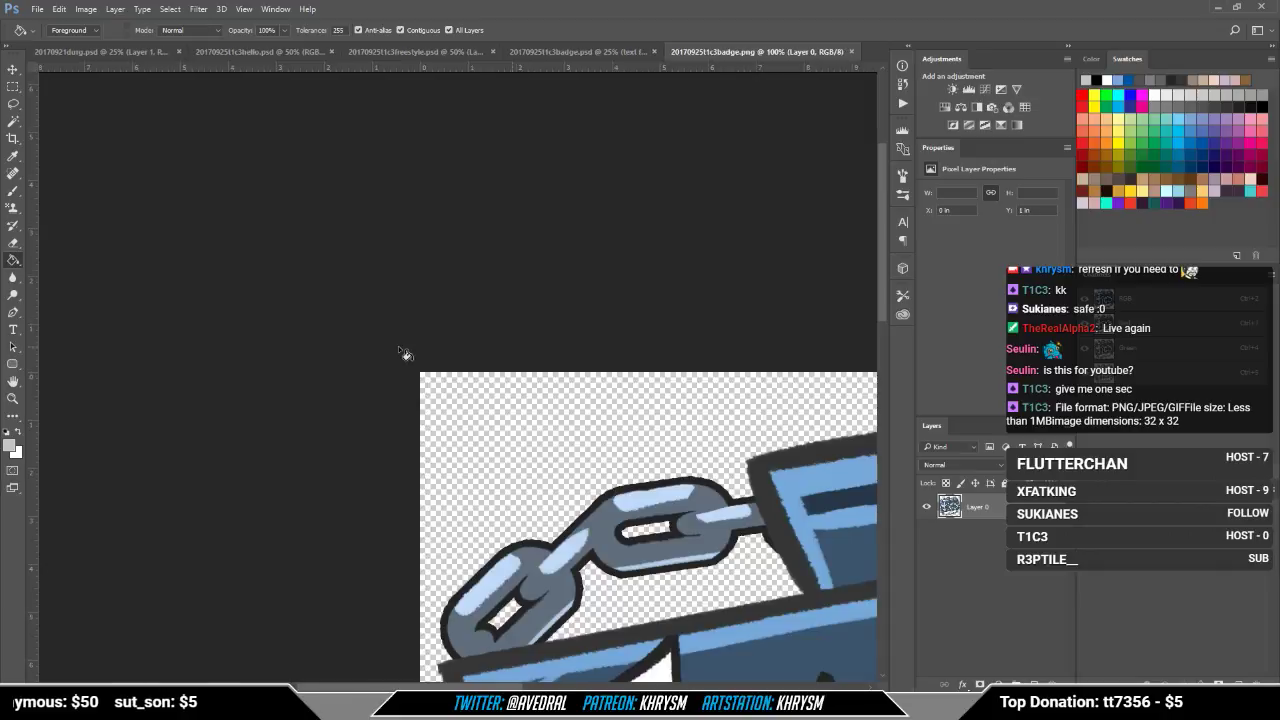
# Step: Resize the badge PNG to 360 × 360 pixels using Bicubic (smooth gradients) resampling
pyautogui.hotkey('ctrl', 'alt', 'i')
pyautogui.write('240')
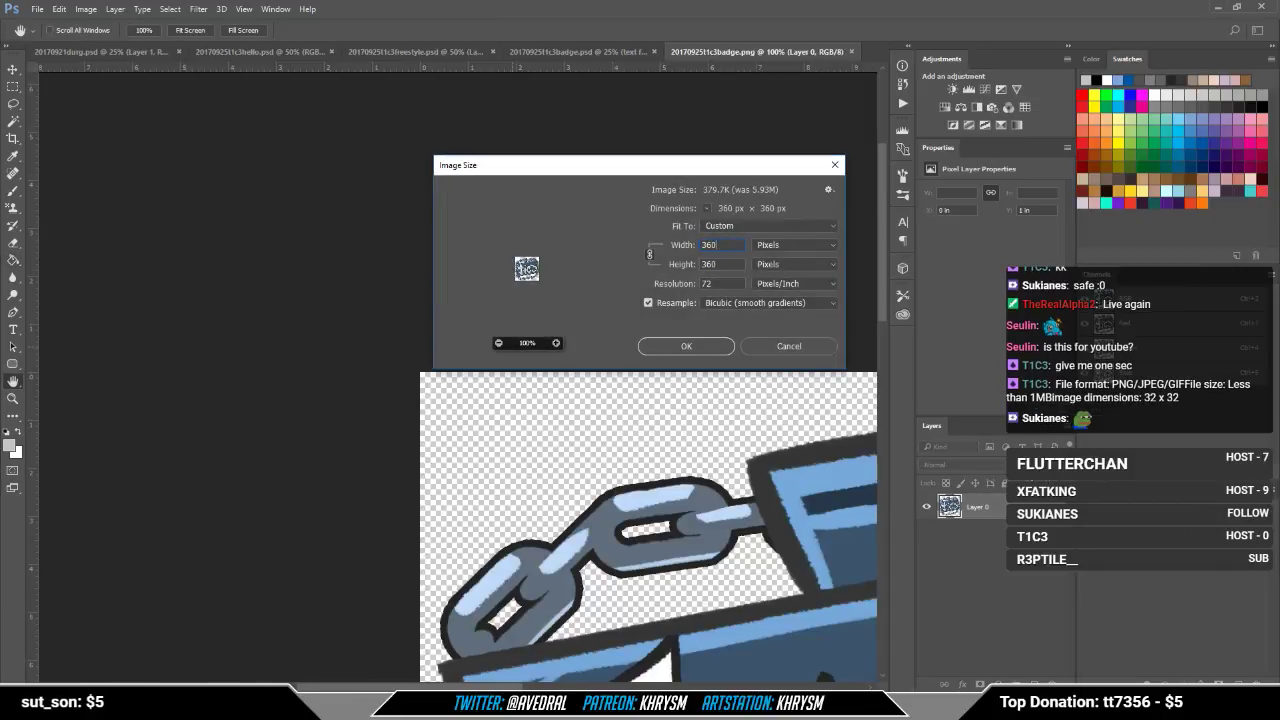
pyautogui.press('Return')
pyautogui.press('g')
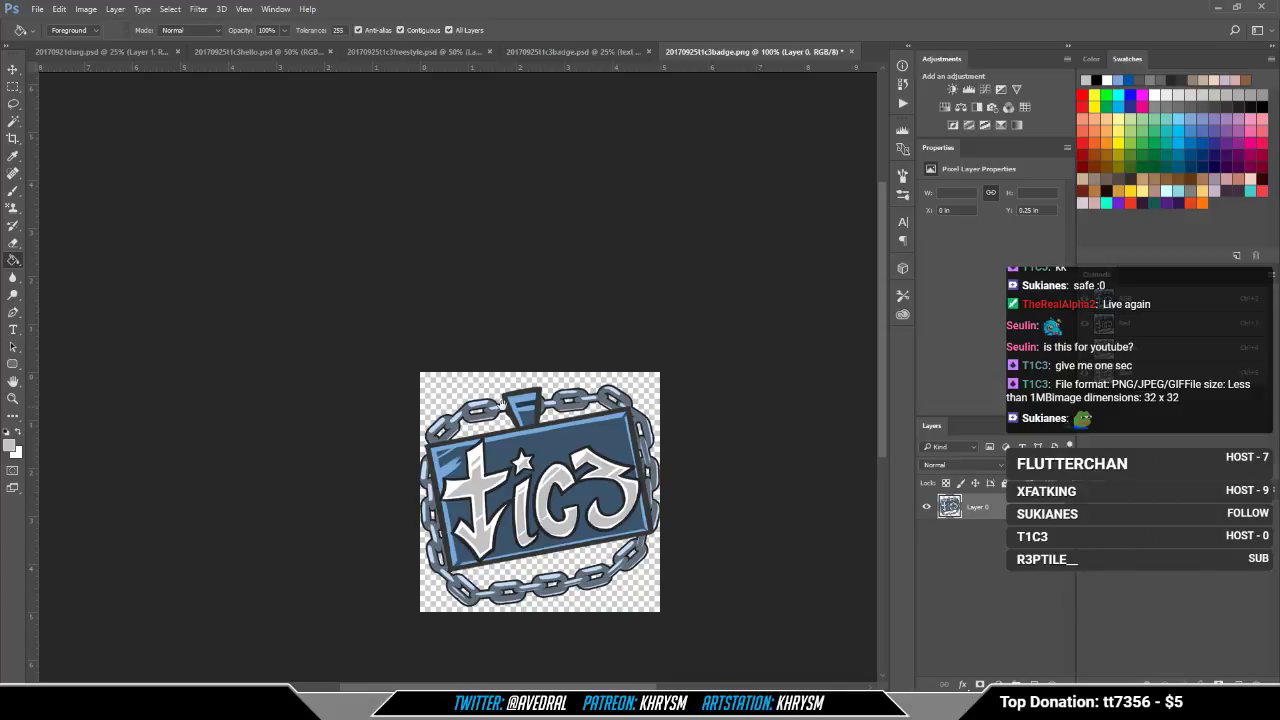
pyautogui.moveTo(502, 406); pyautogui.dragTo(416, 311)
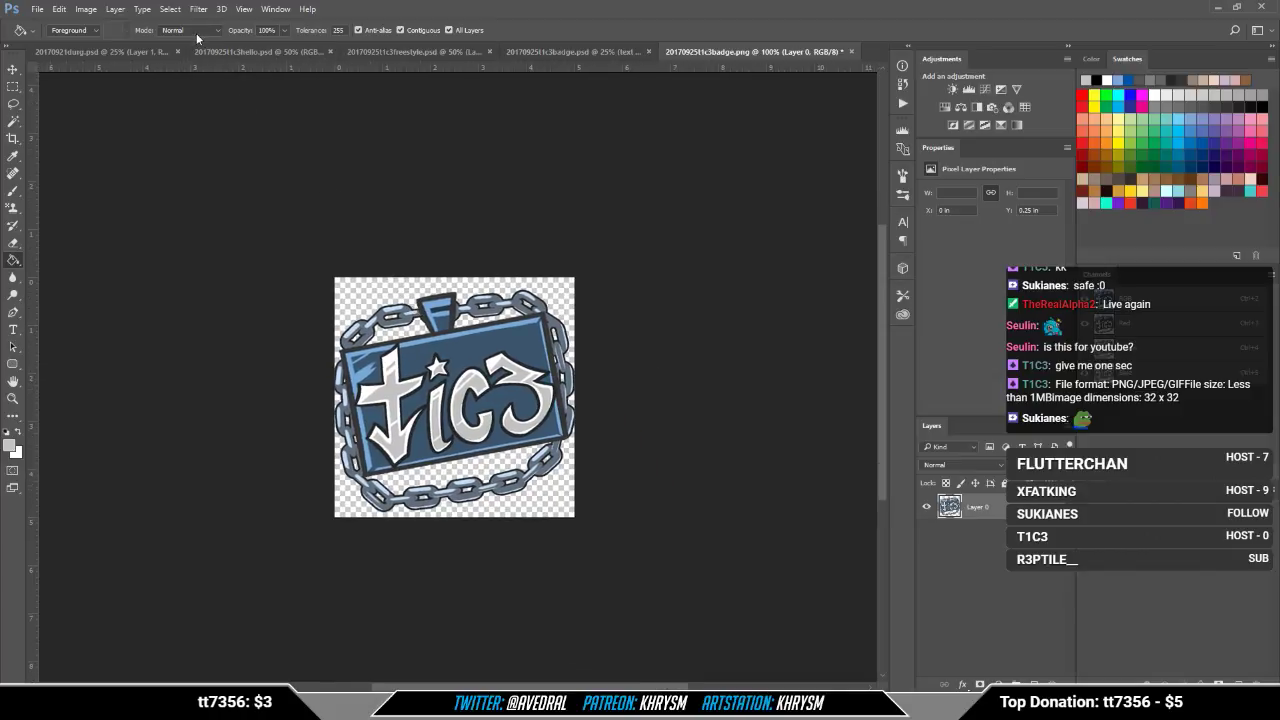
# Step: Try Levels on the resized badge PNG with input black 10 and white 225, and close the document without saving
pyautogui.hotkey('ctrl', 'l')
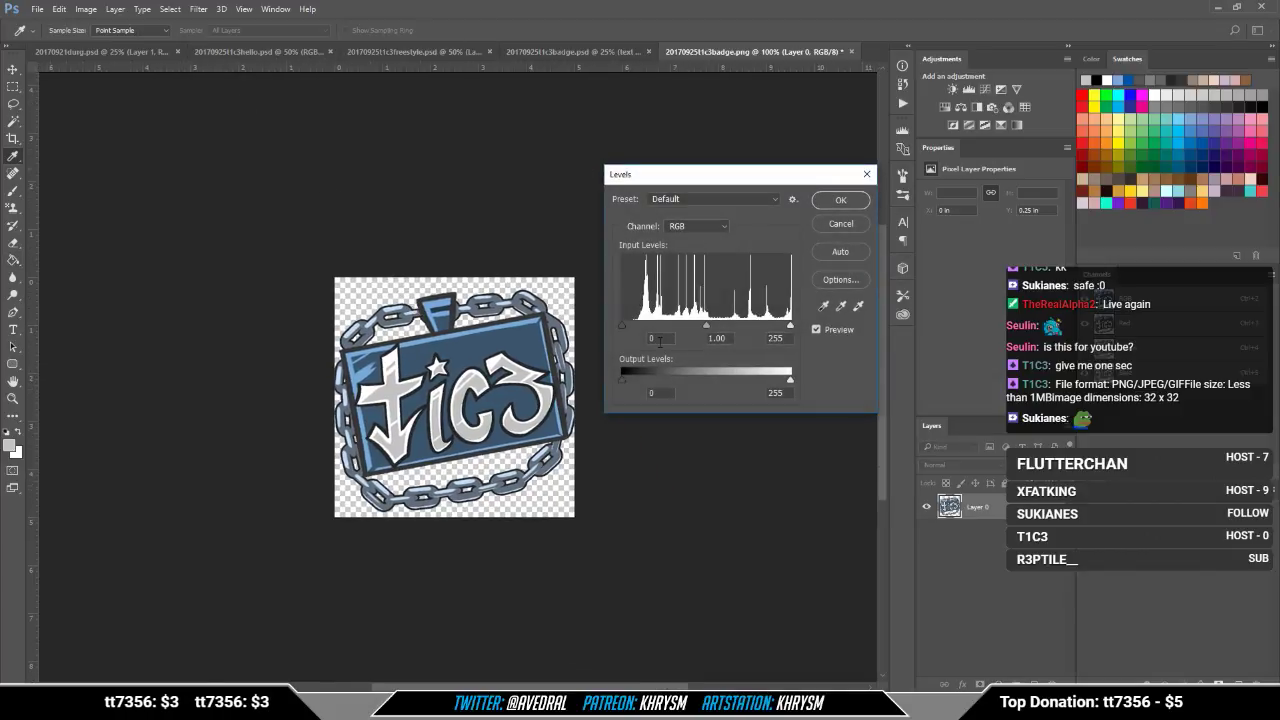
pyautogui.click(659, 340)
pyautogui.hotkey('shift', 'Up')
pyautogui.click(775, 338)
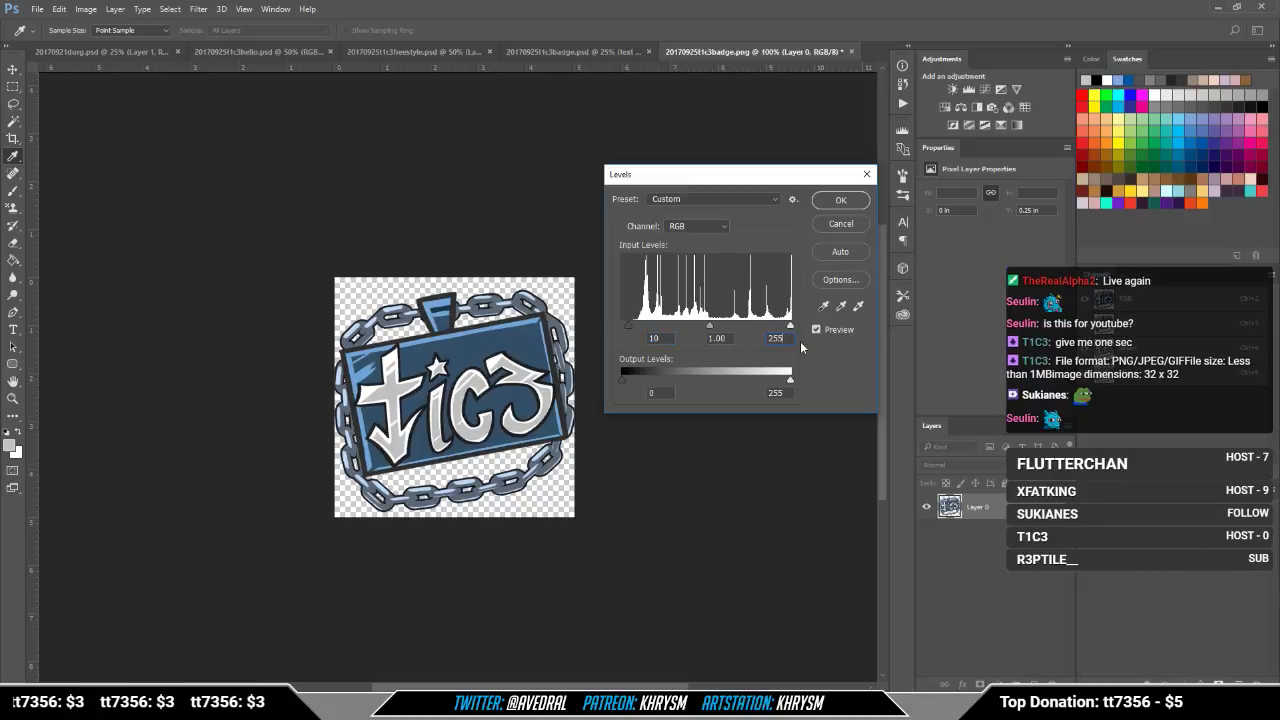
pyautogui.write('225')
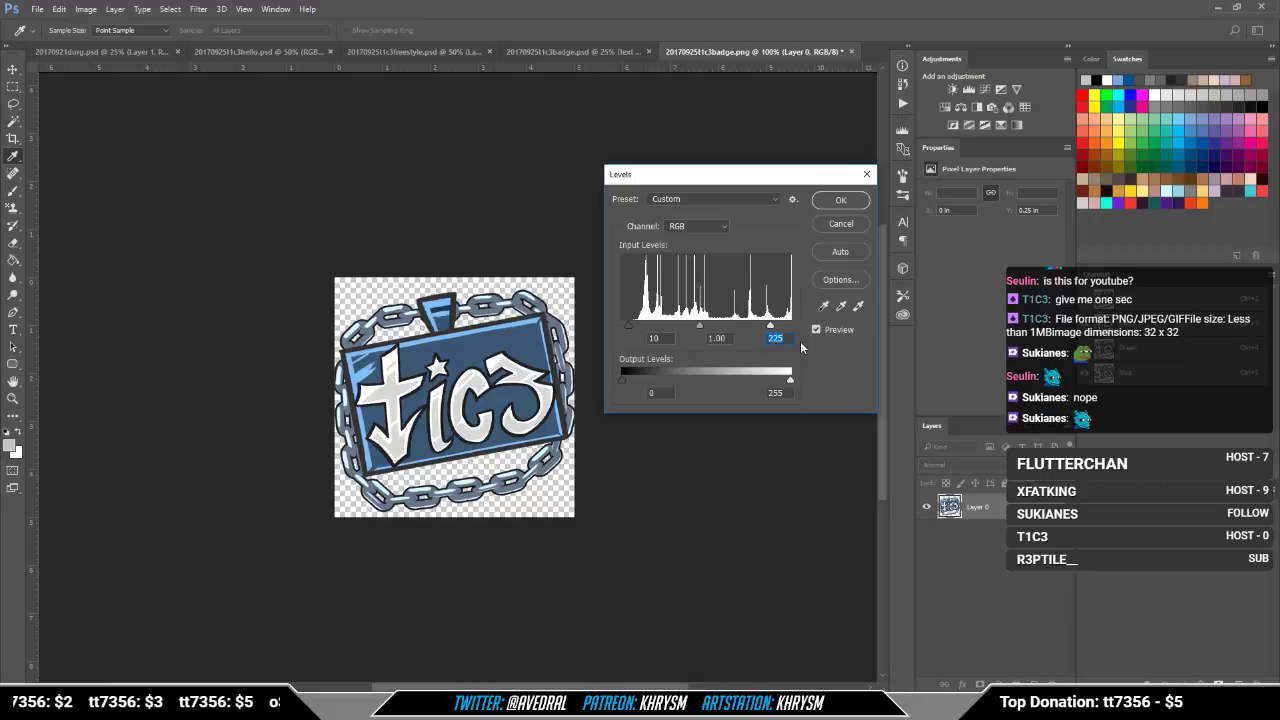
pyautogui.press('Return')
pyautogui.hotkey('ctrl', 'w')
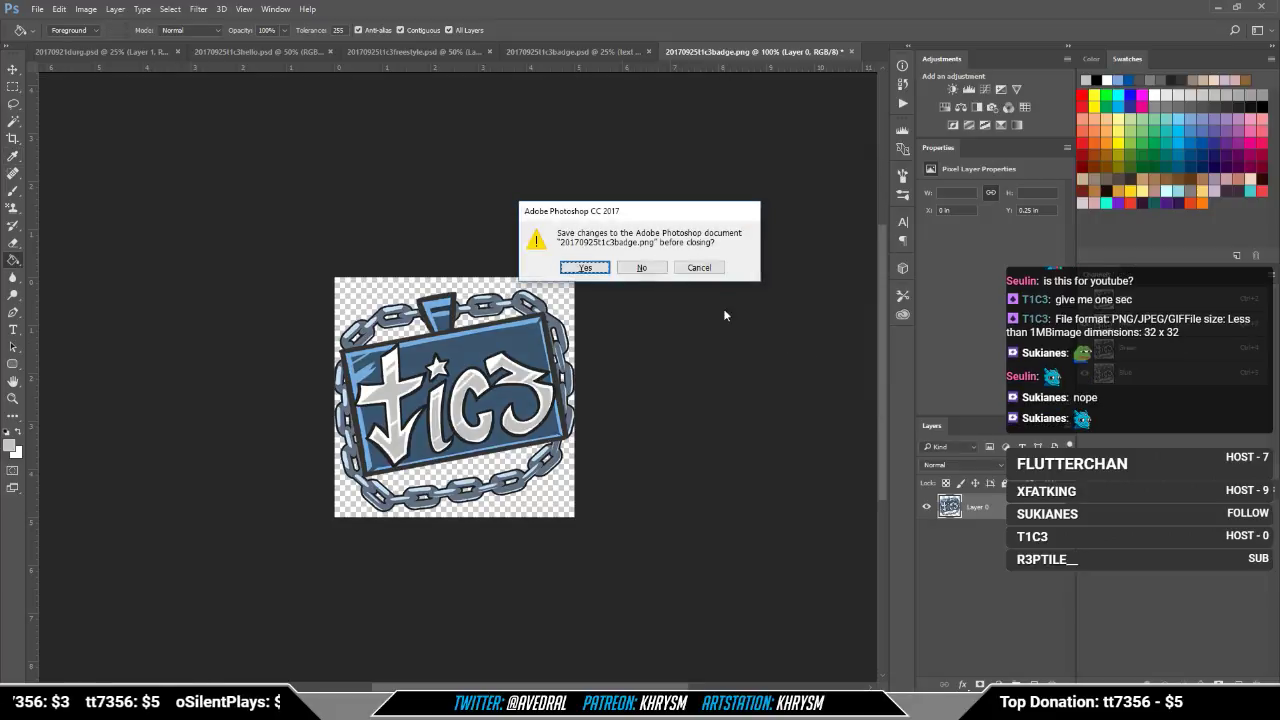
pyautogui.click(645, 267)
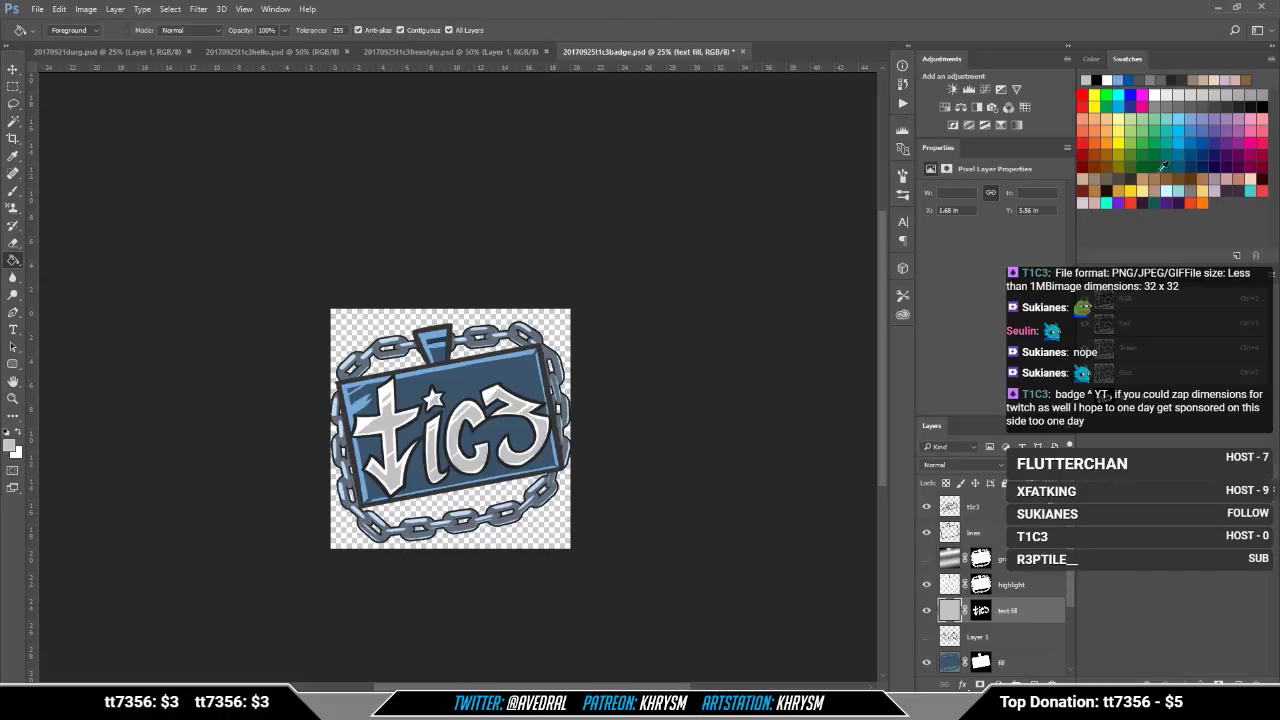
# Step: Show the white Background and fill the text fill layer's tic3 lettering with a darker medium gray
pyautogui.click(1193, 190)
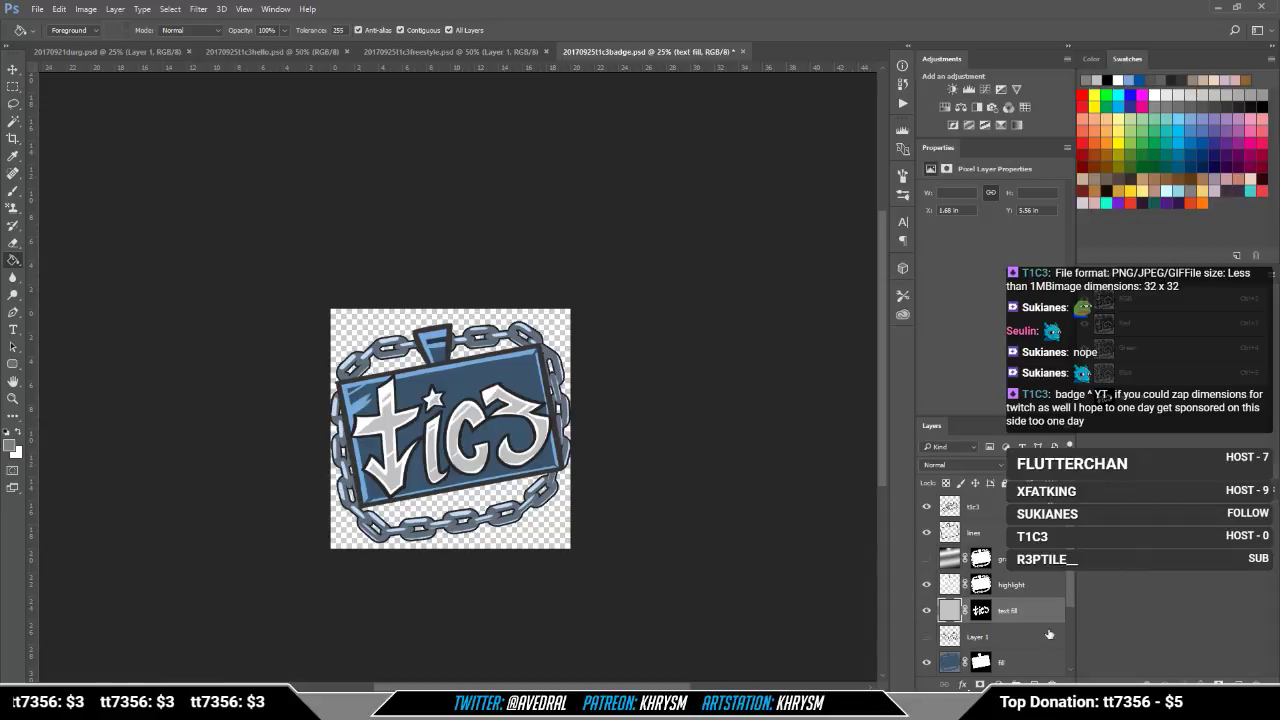
pyautogui.scroll(-3, 1000, 590)
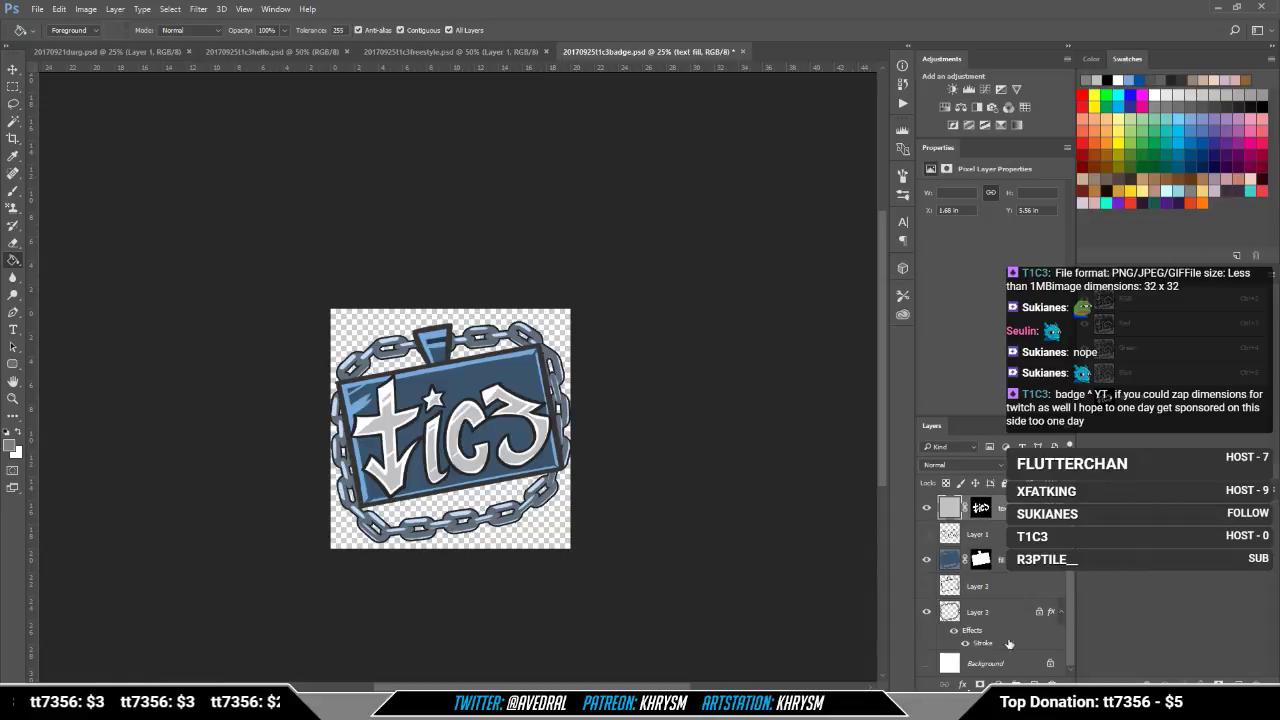
pyautogui.click(926, 663)
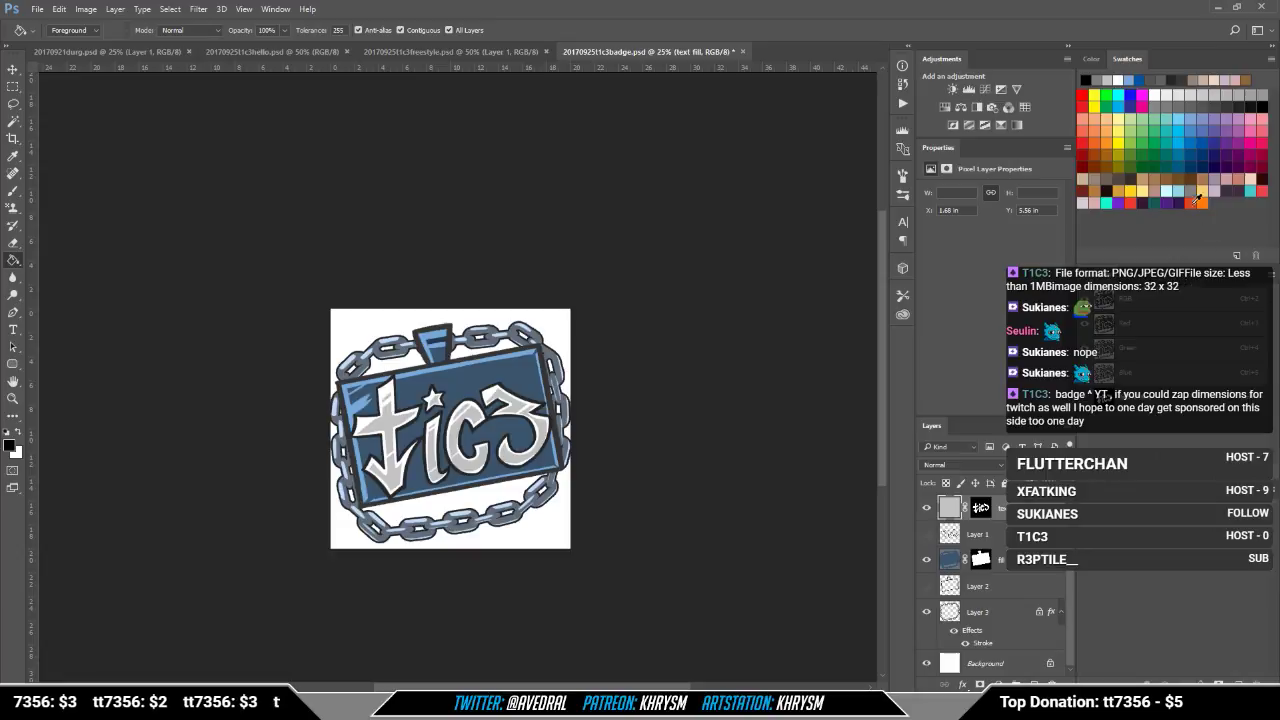
pyautogui.click(1195, 190)
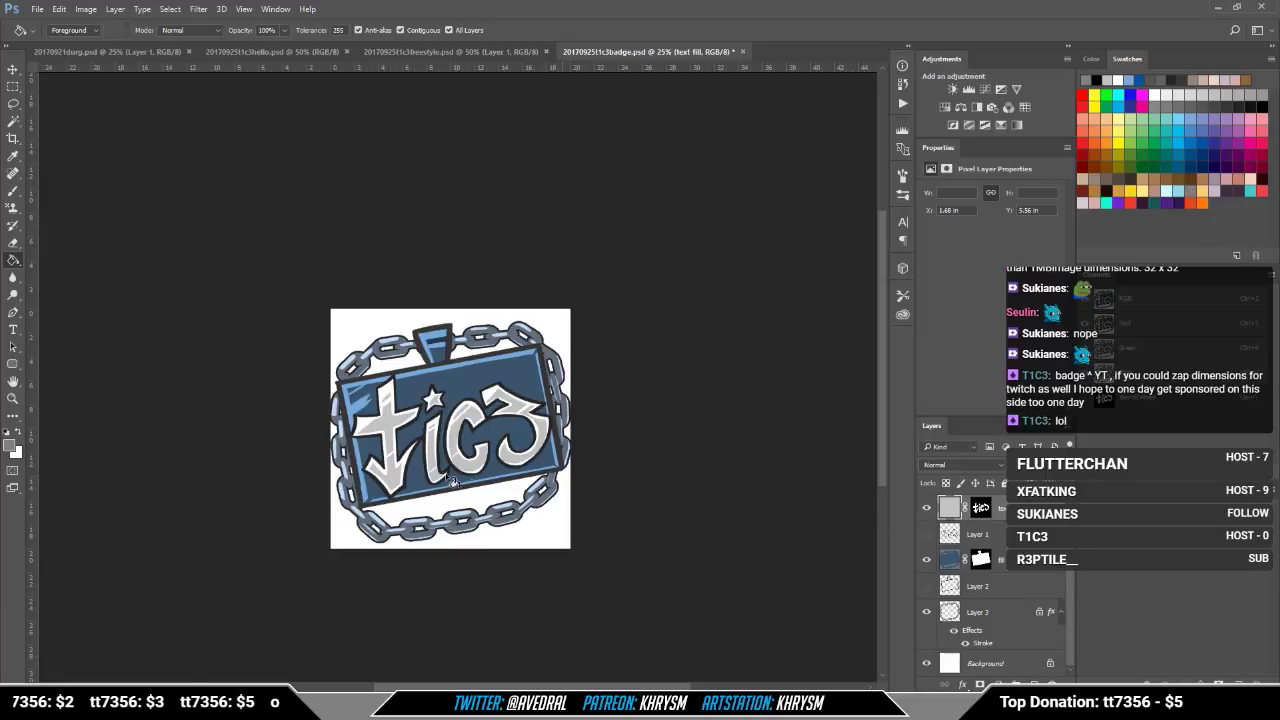
pyautogui.click(438, 435)
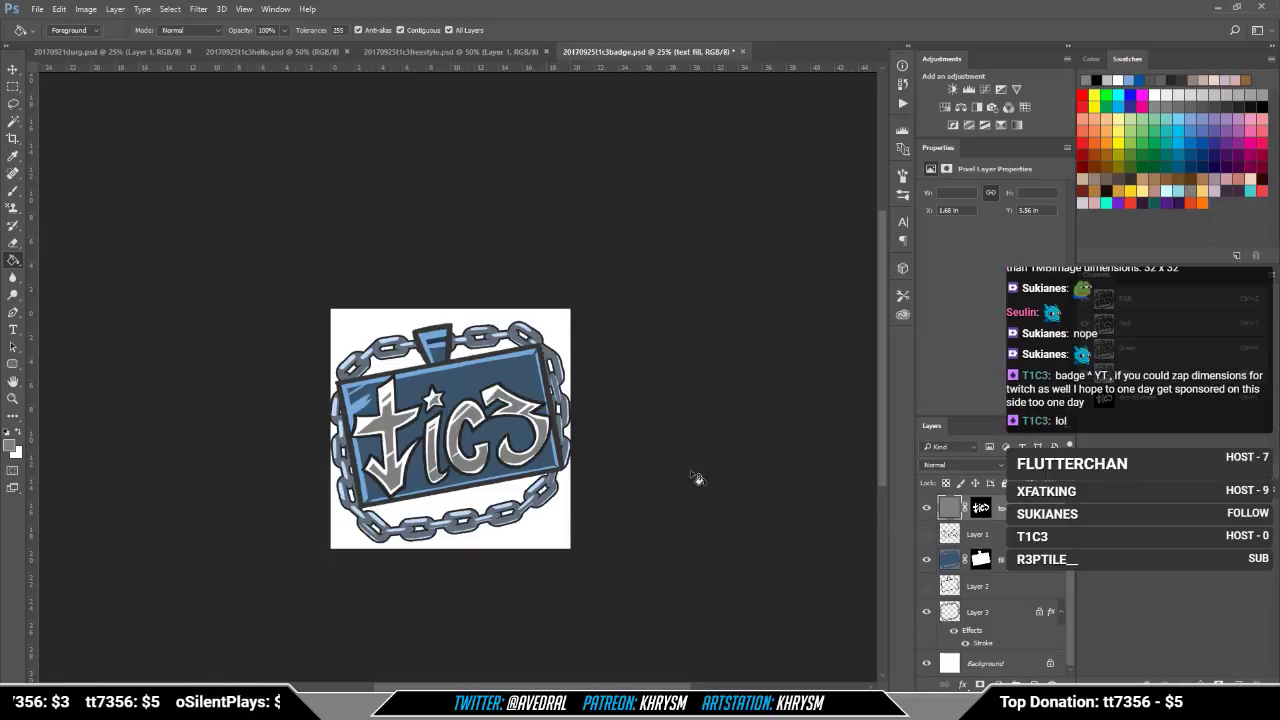
# Step: Add a Levels adjustment layer above the t1c3 layer, setting the black input to 10 and lowering the white input to brighten the badge
pyautogui.hotkey('ctrl', 'l')
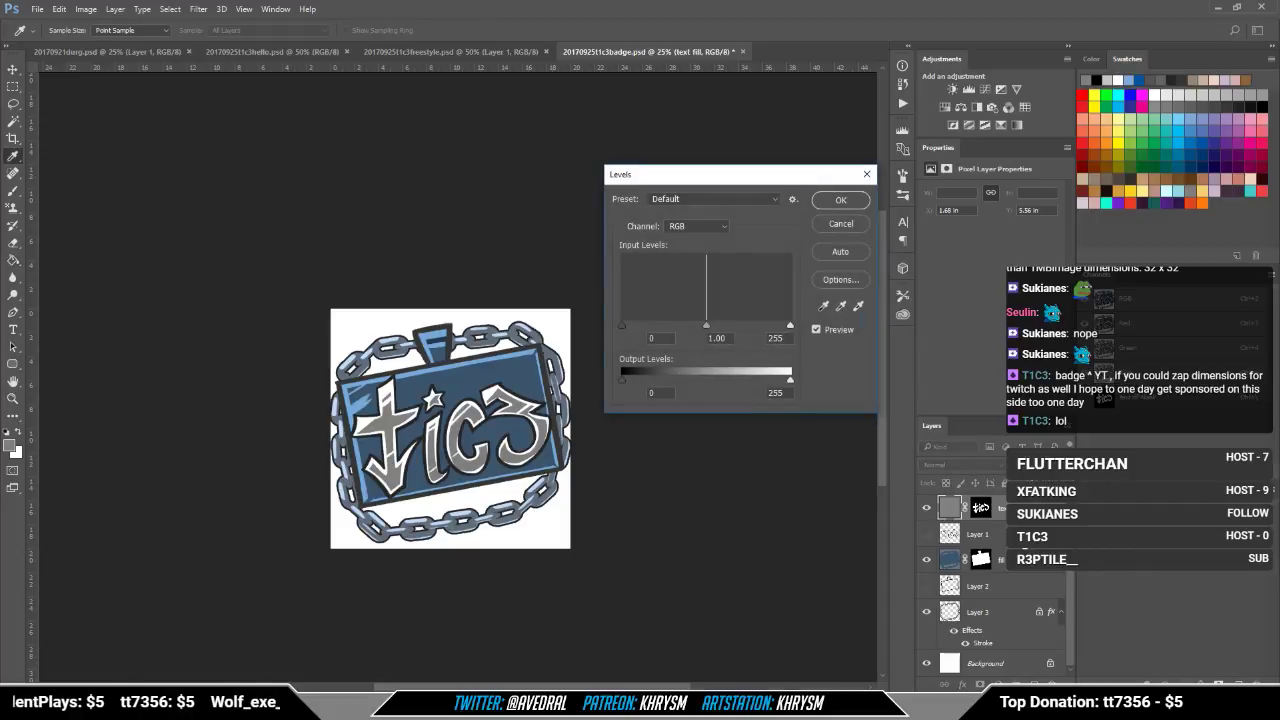
pyautogui.press('Escape')
pyautogui.scroll(3, 1025, 548)
pyautogui.click(1020, 507)
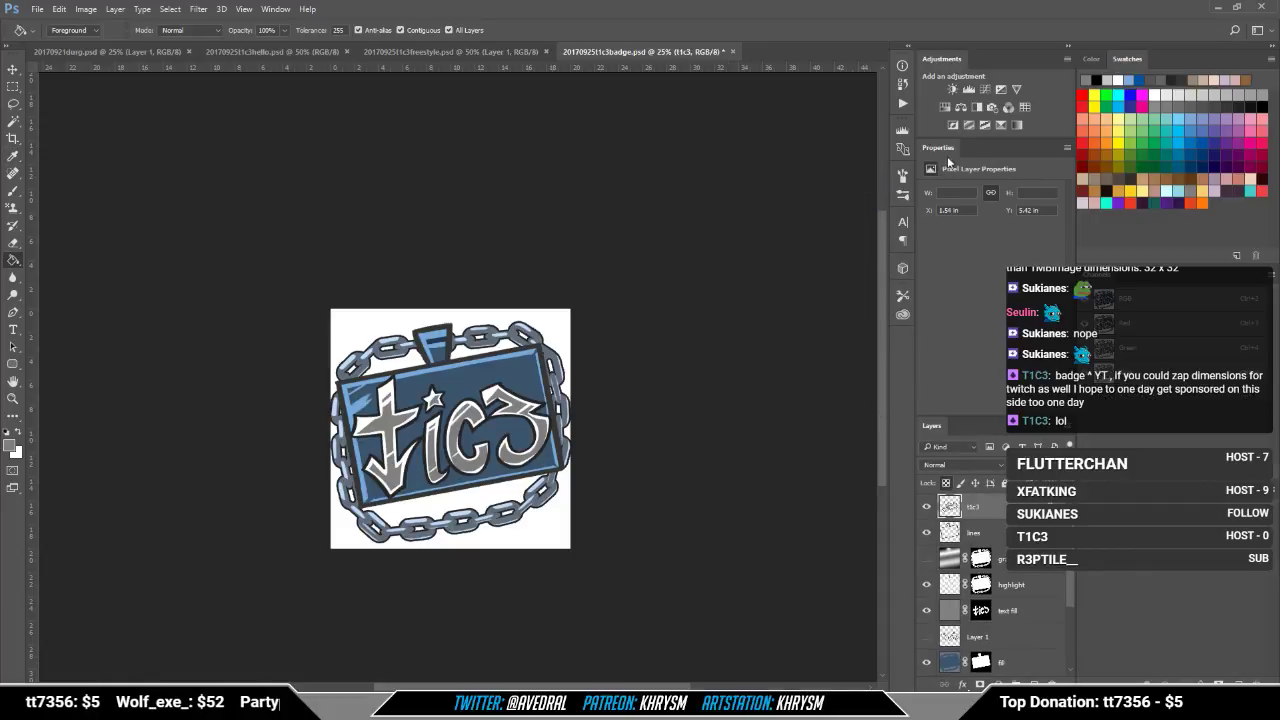
pyautogui.click(968, 89)
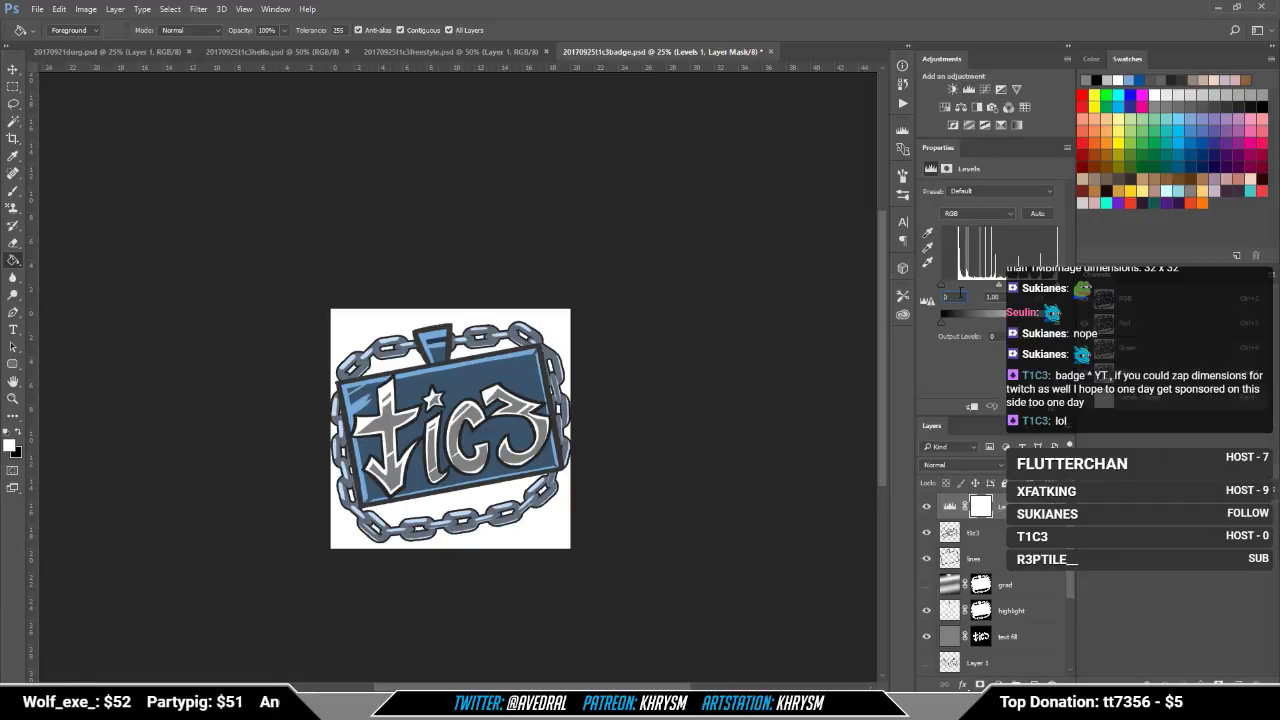
pyautogui.hotkey('shift', 'Up')
pyautogui.click(1040, 297)
pyautogui.hotkey('shift', 'Down')
pyautogui.hotkey('shift', 'Down')
pyautogui.hotkey('shift', 'Down')
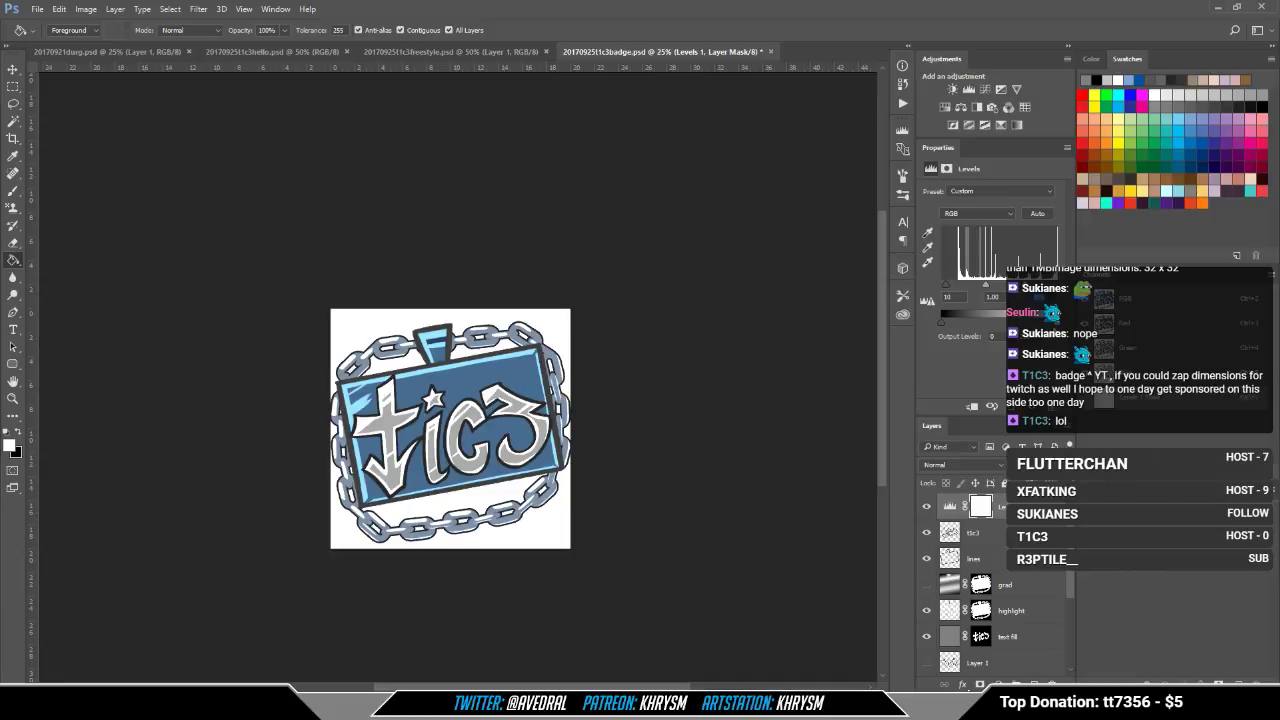
pyautogui.moveTo(986, 285); pyautogui.dragTo(983, 285)
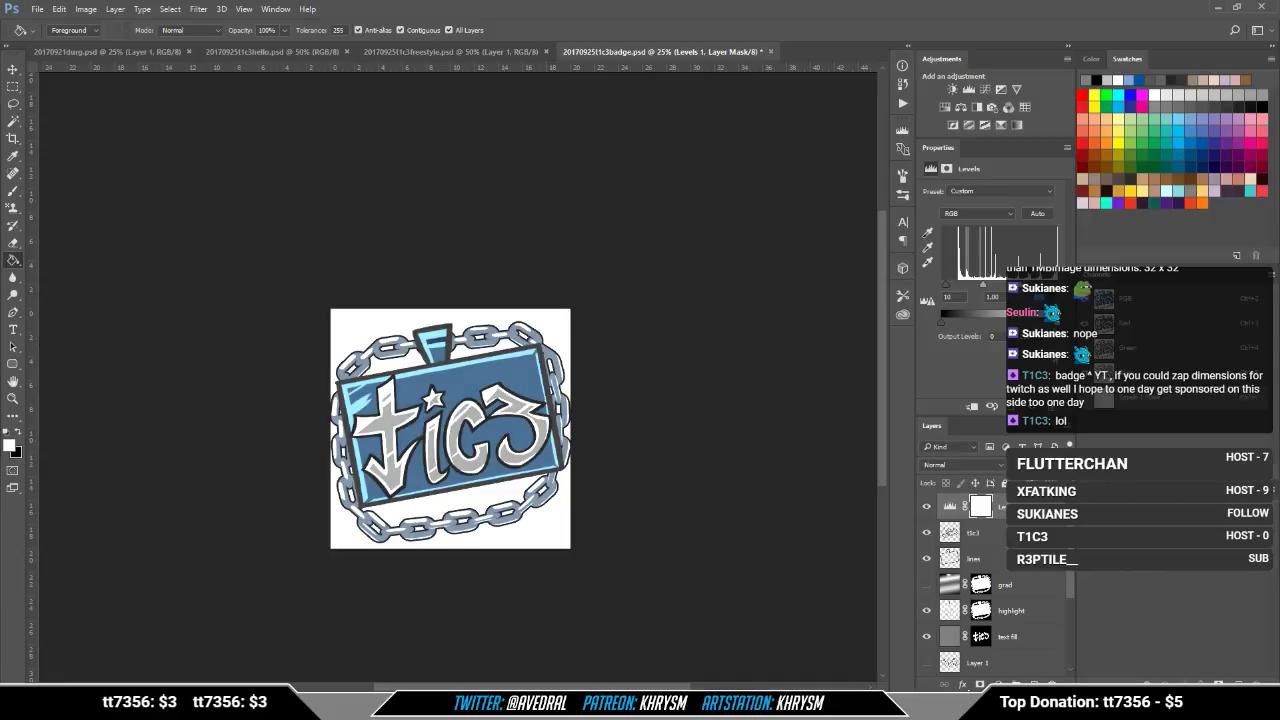
# Step: Hide the white Background layer and save the badge's PSD
pyautogui.scroll(-5, 930, 663)
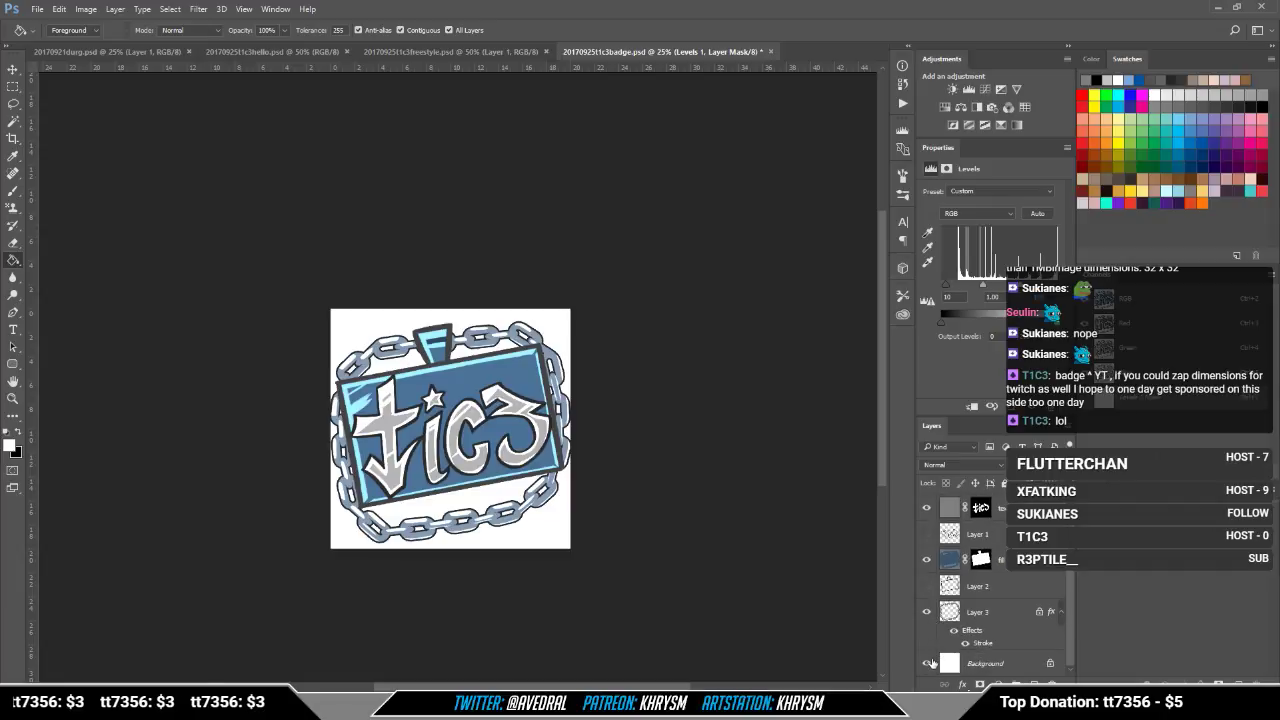
pyautogui.click(926, 663)
pyautogui.hotkey('ctrl', 's')
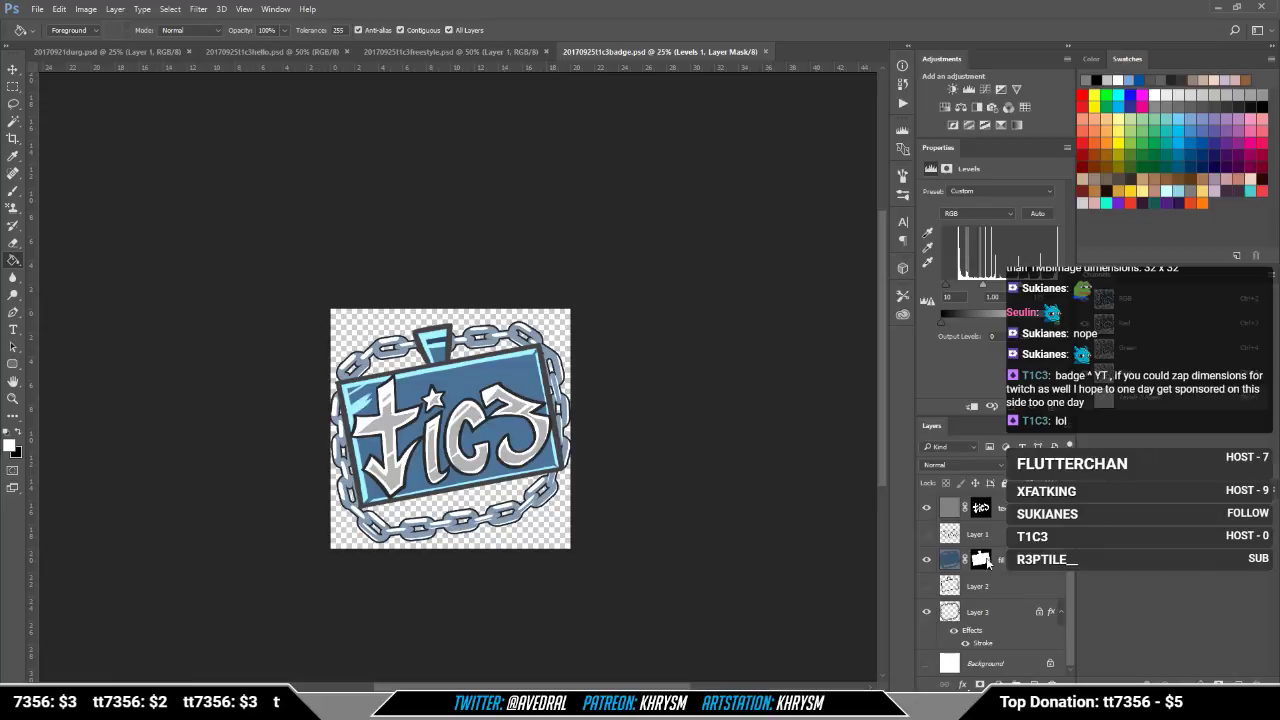
# Step: Save a PNG copy of the brightened badge over 20170925t1c3badge.png
pyautogui.hotkey('ctrl', 'shift', 's')
pyautogui.click(182, 490)
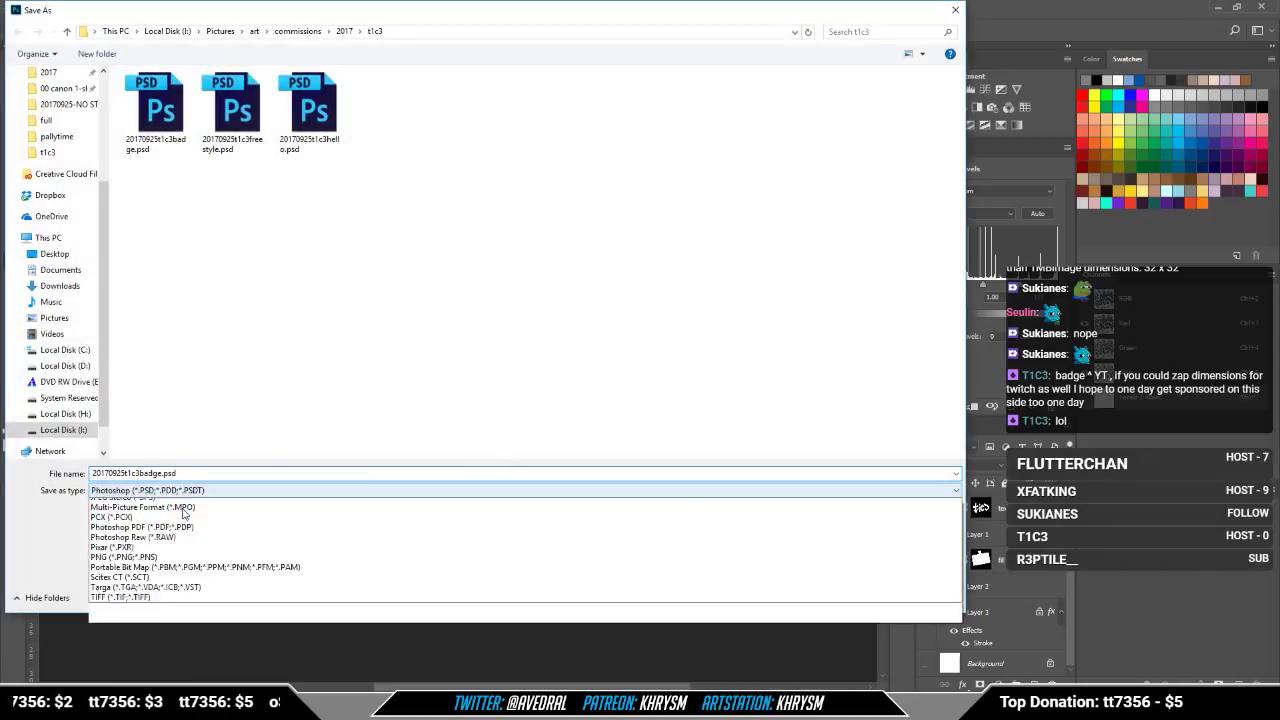
pyautogui.click(158, 622)
pyautogui.click(160, 118)
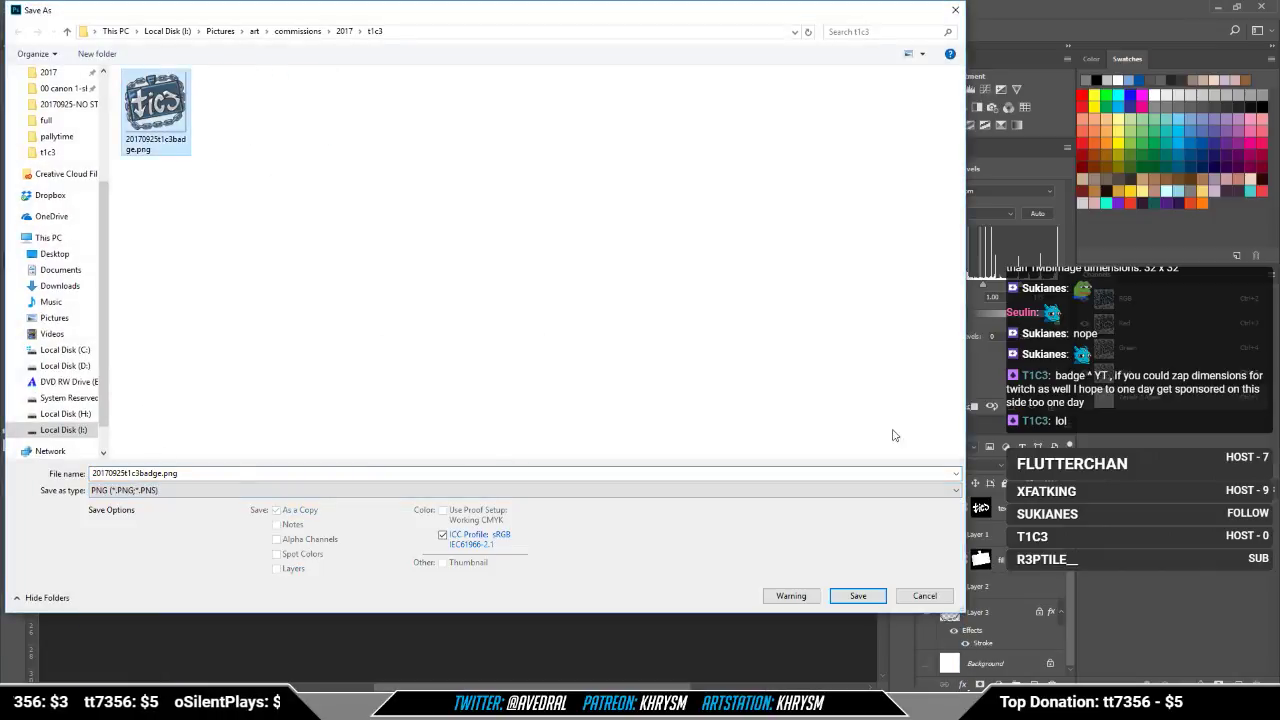
pyautogui.click(842, 599)
pyautogui.click(668, 355)
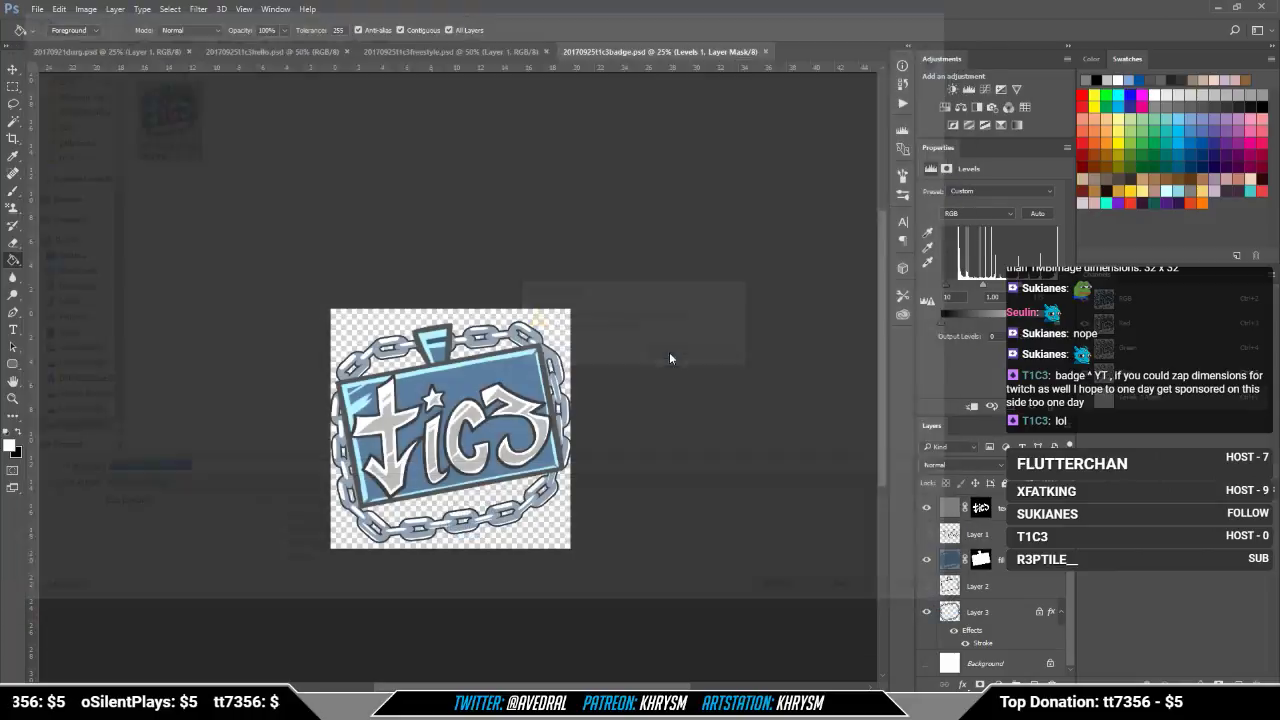
pyautogui.click(243, 312)
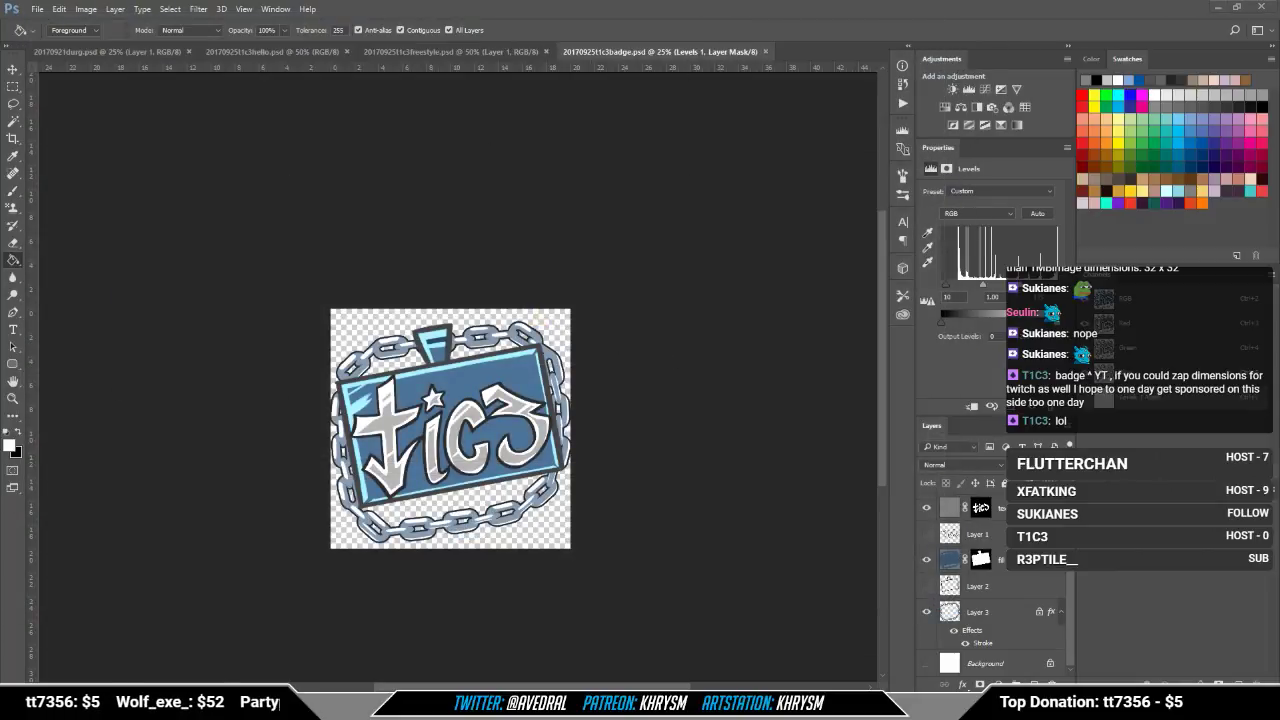
# Step: Open the re-exported 20170925t1c3badge.png as a separate document and resize it to 72 × 72 pixels
pyautogui.moveTo(0, 112); pyautogui.dragTo(800, 60)
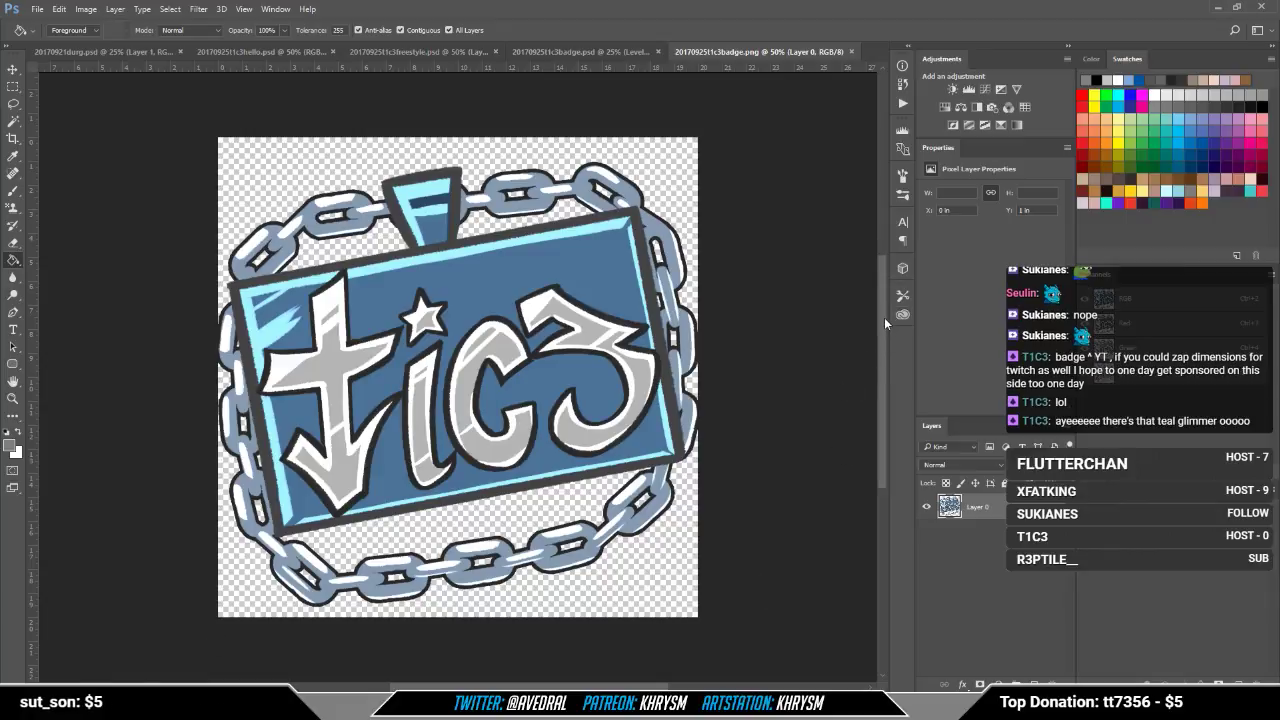
pyautogui.hotkey('ctrl', 'alt', 'i')
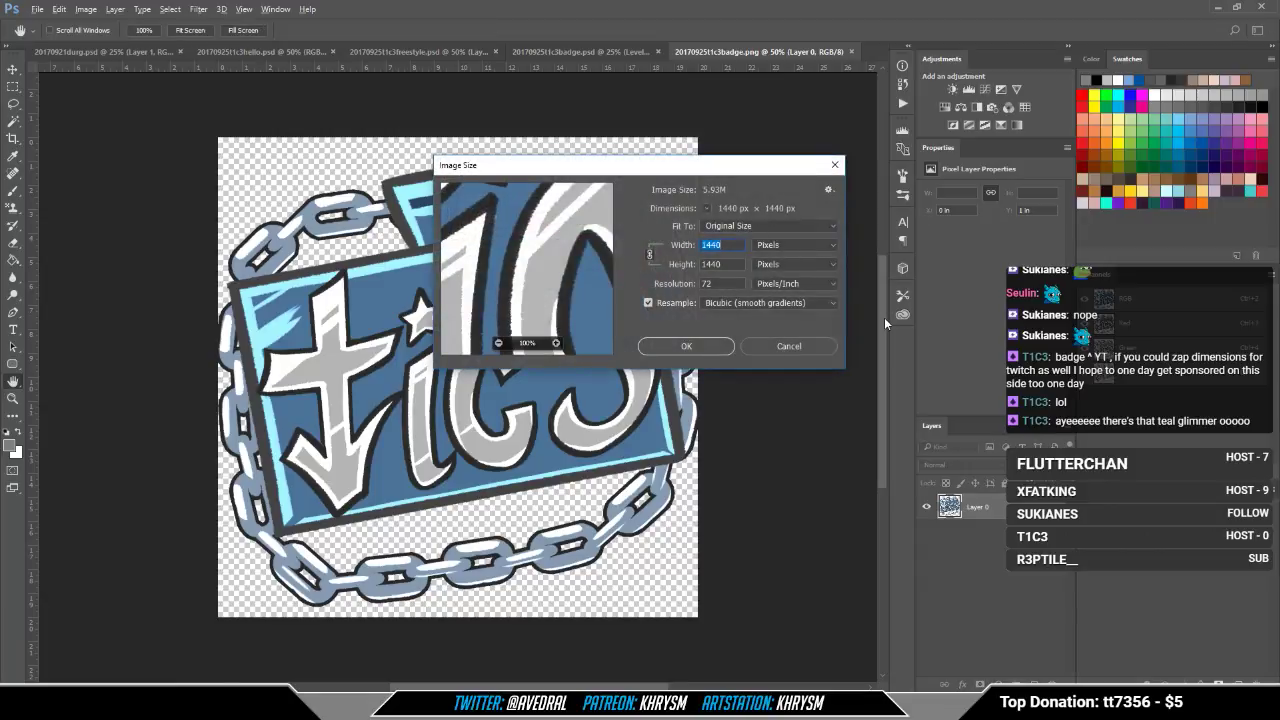
pyautogui.write('72')
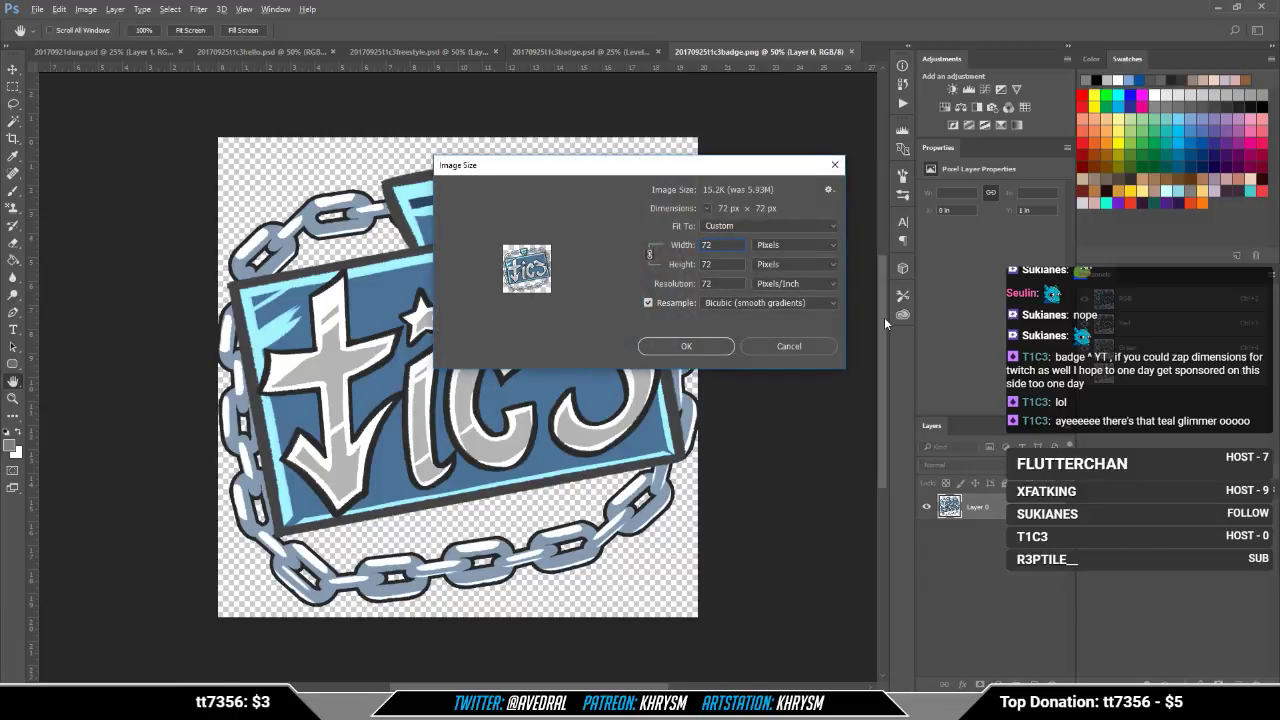
pyautogui.press('Return')
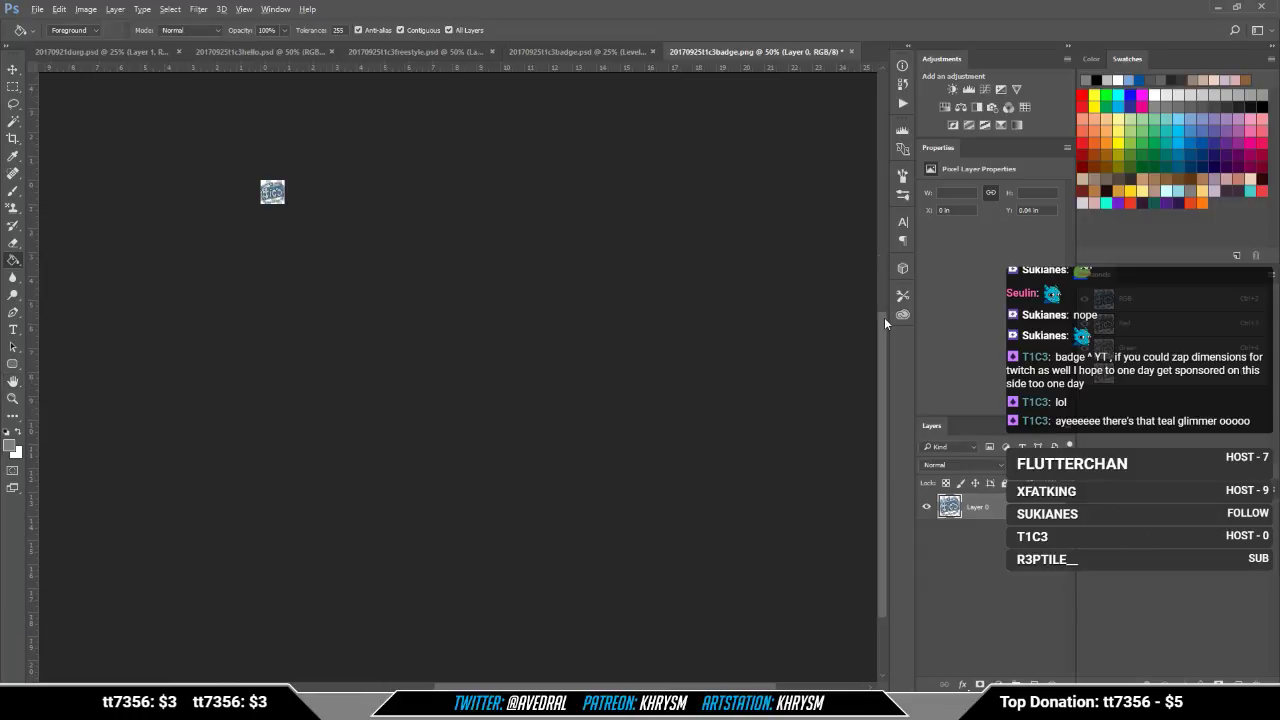
pyautogui.hotkey('ctrl', '1')
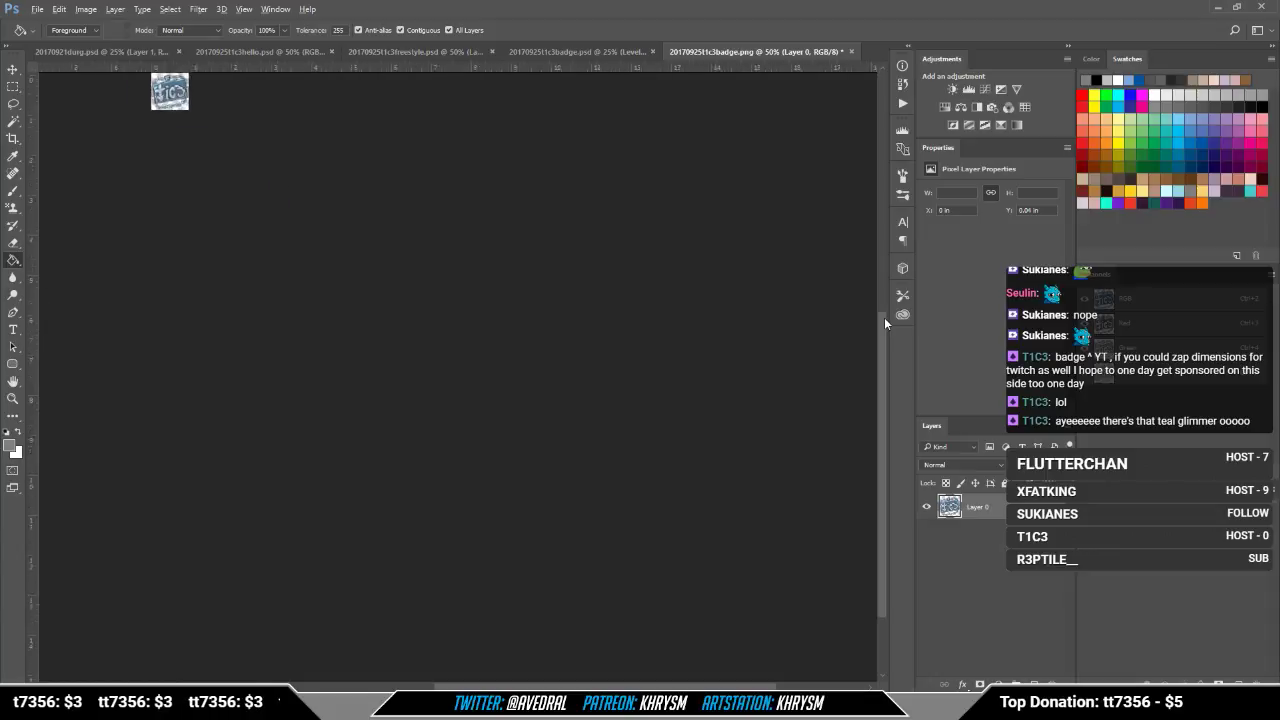
pyautogui.moveTo(306, 200); pyautogui.dragTo(466, 434)
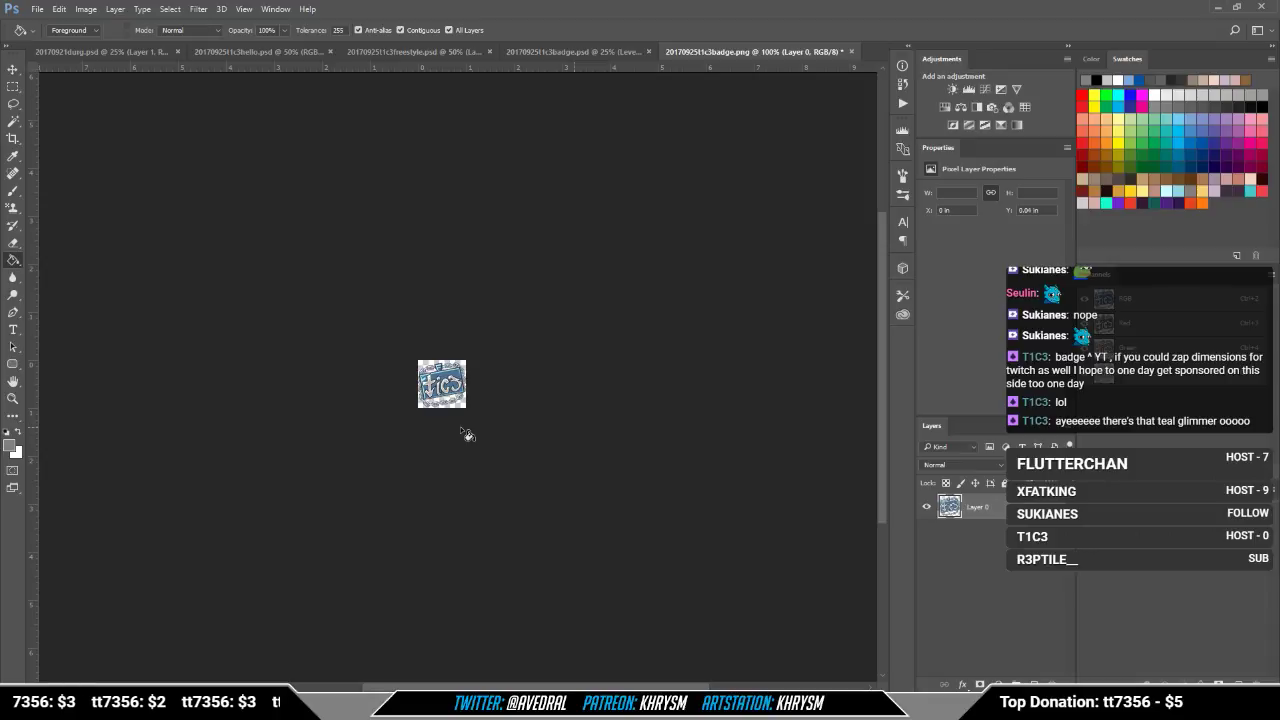
# Step: Deepen the 72-pixel badge's shadows with a Levels adjustment, raising the black input level above 20
pyautogui.hotkey('ctrl', 'j')
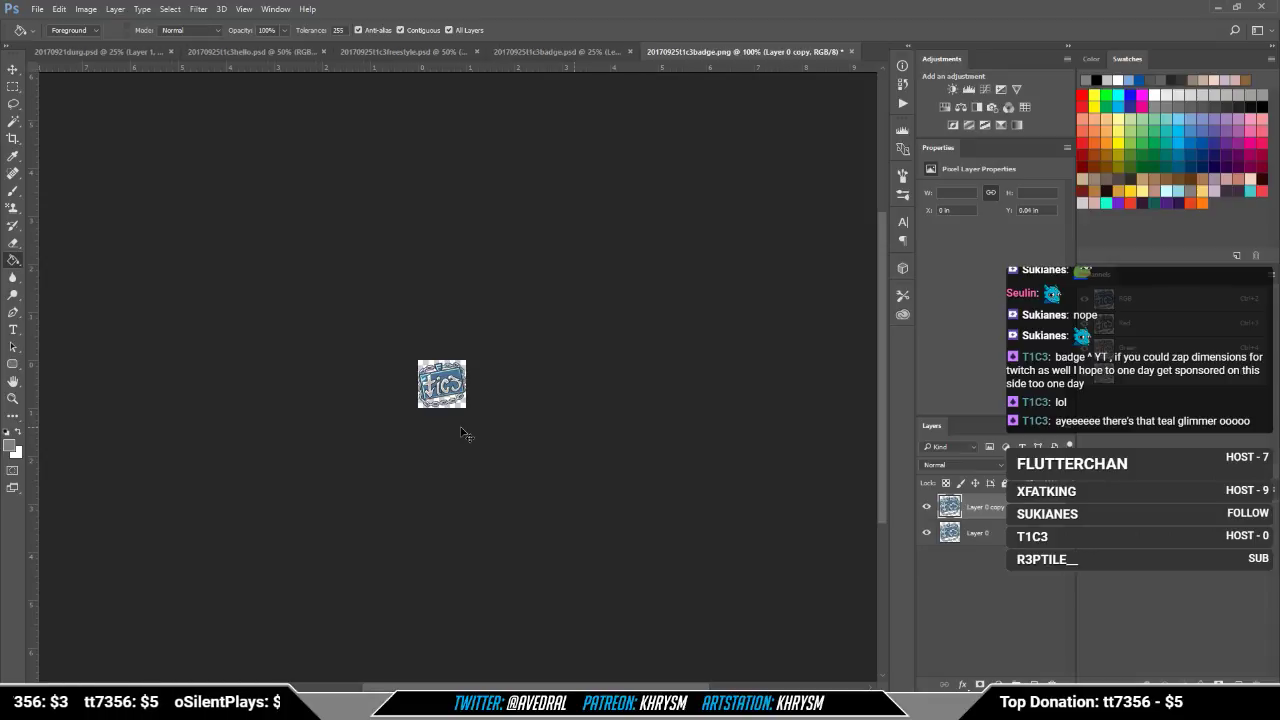
pyautogui.hotkey('ctrl', 'z')
pyautogui.hotkey('ctrl', 'l')
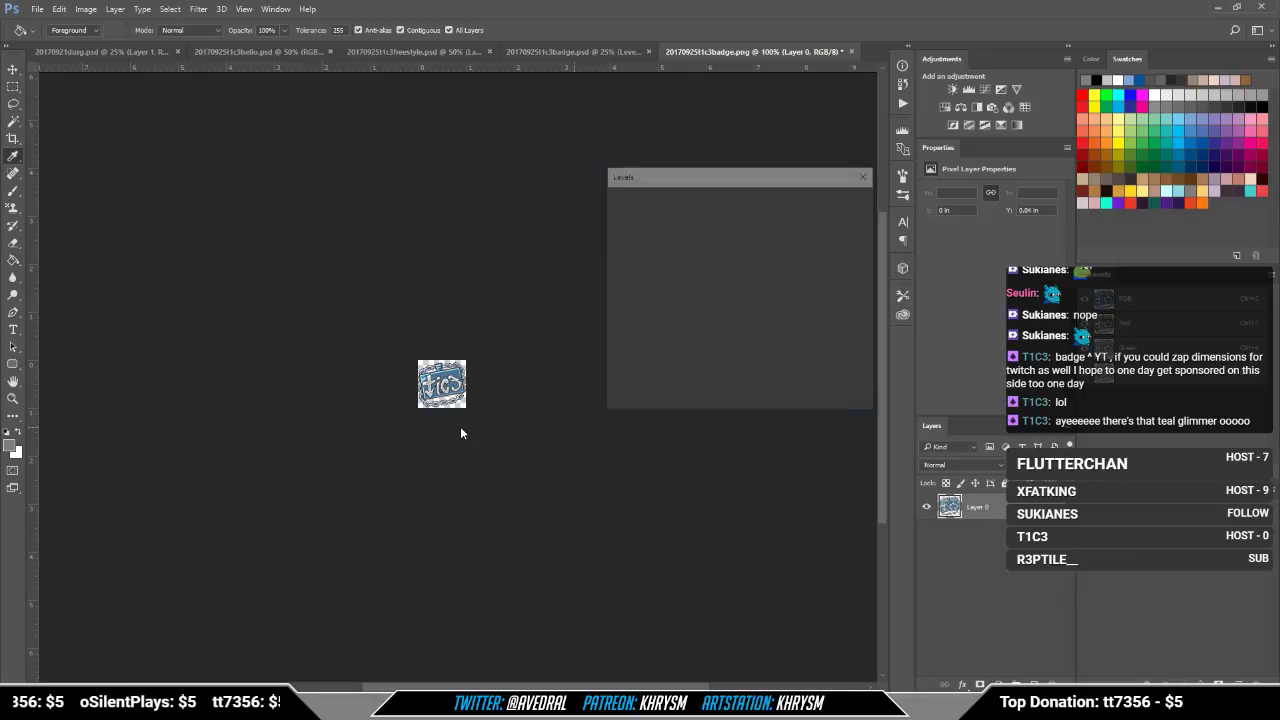
pyautogui.click(664, 341)
pyautogui.hotkey('shift', 'Up')
pyautogui.hotkey('shift', 'Up')
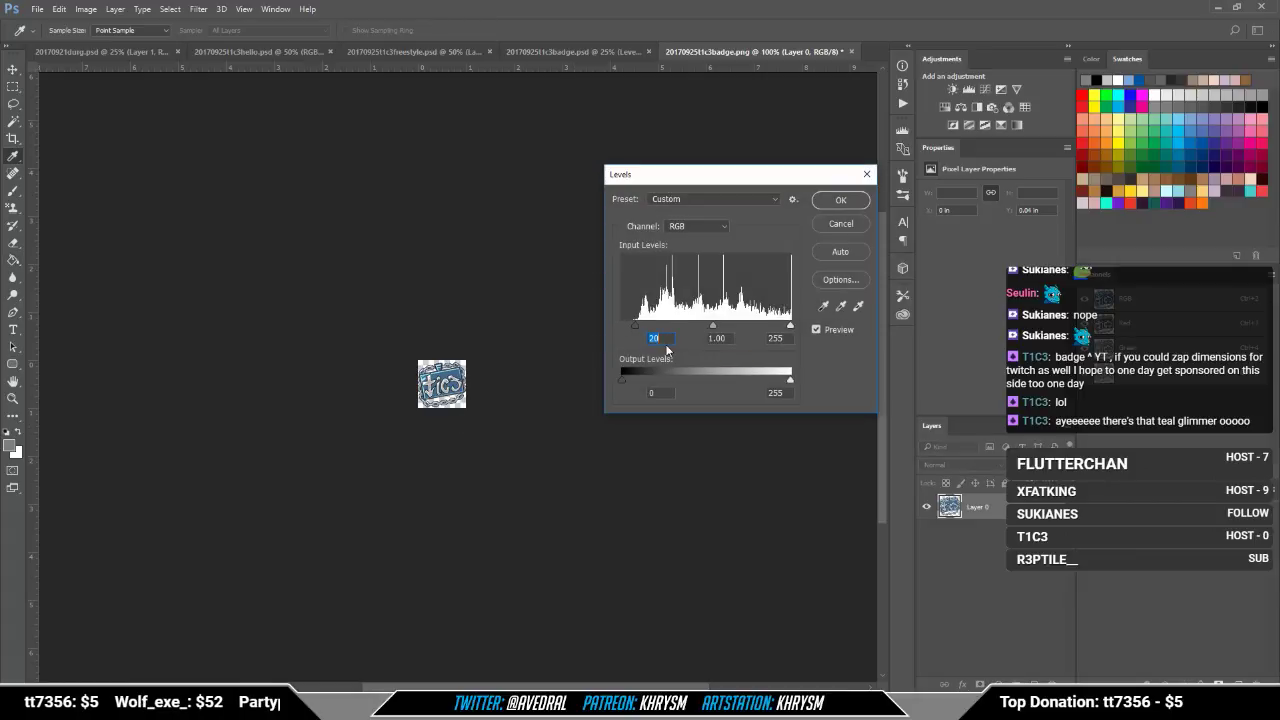
pyautogui.hotkey('shift', 'Up')
pyautogui.press('Return')
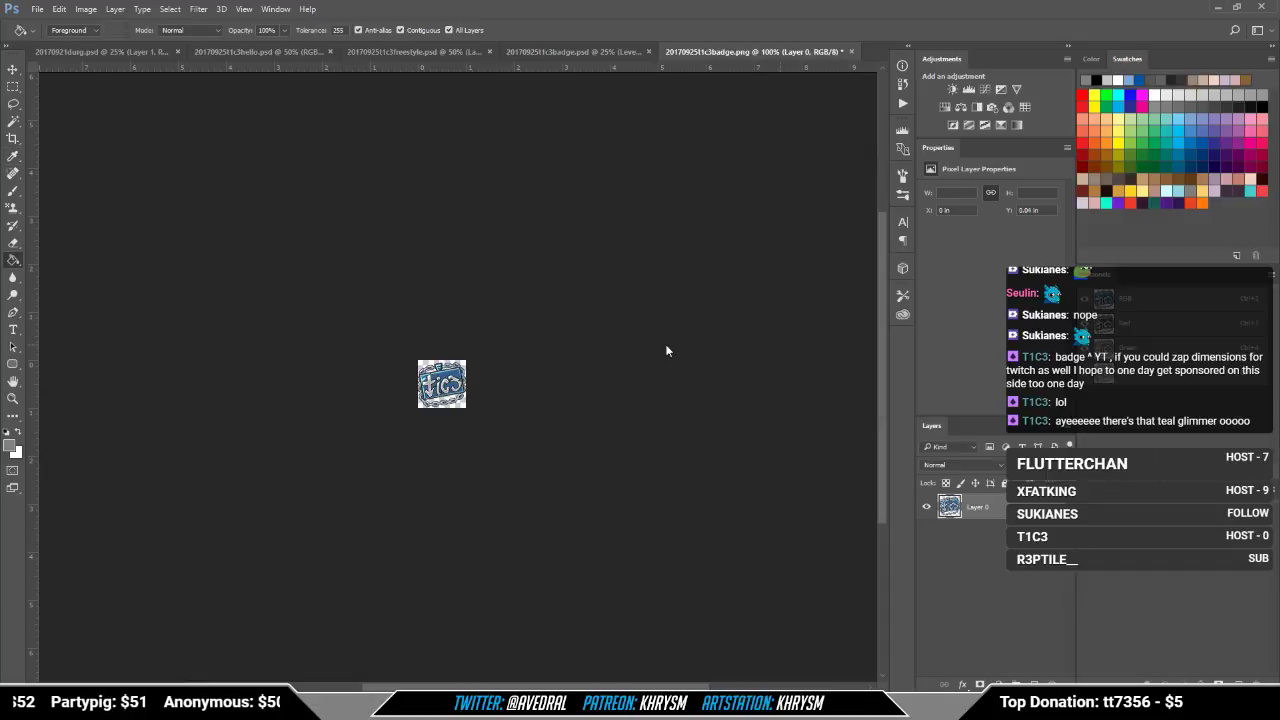
# Step: Save a PNG copy of the 72-pixel badge as t1c3badge-72 in the t1c3 folder, keeping the default PNG options
pyautogui.hotkey('ctrl', 'shift', 's')
pyautogui.press('Home')
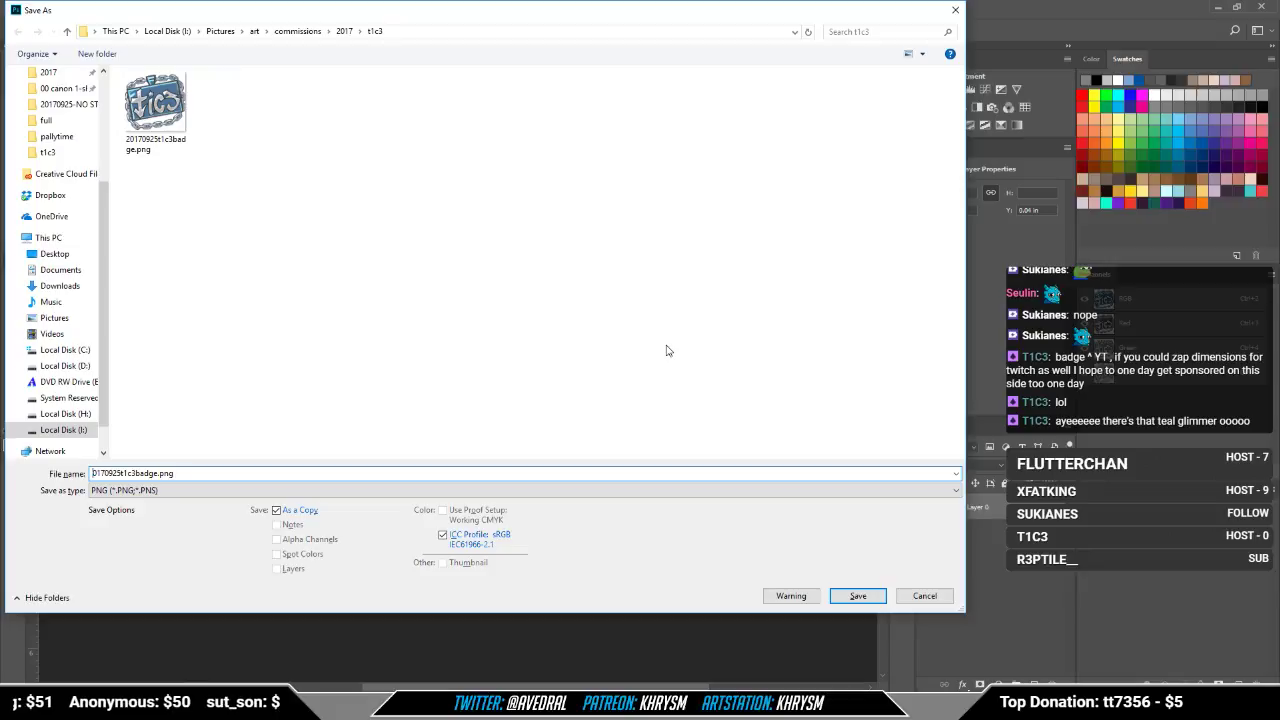
pyautogui.press('Delete')
pyautogui.press('Delete')
pyautogui.press('Delete')
pyautogui.press('Delete')
pyautogui.press('Delete')
pyautogui.press('Delete')
pyautogui.press('Delete')
pyautogui.press('Delete')
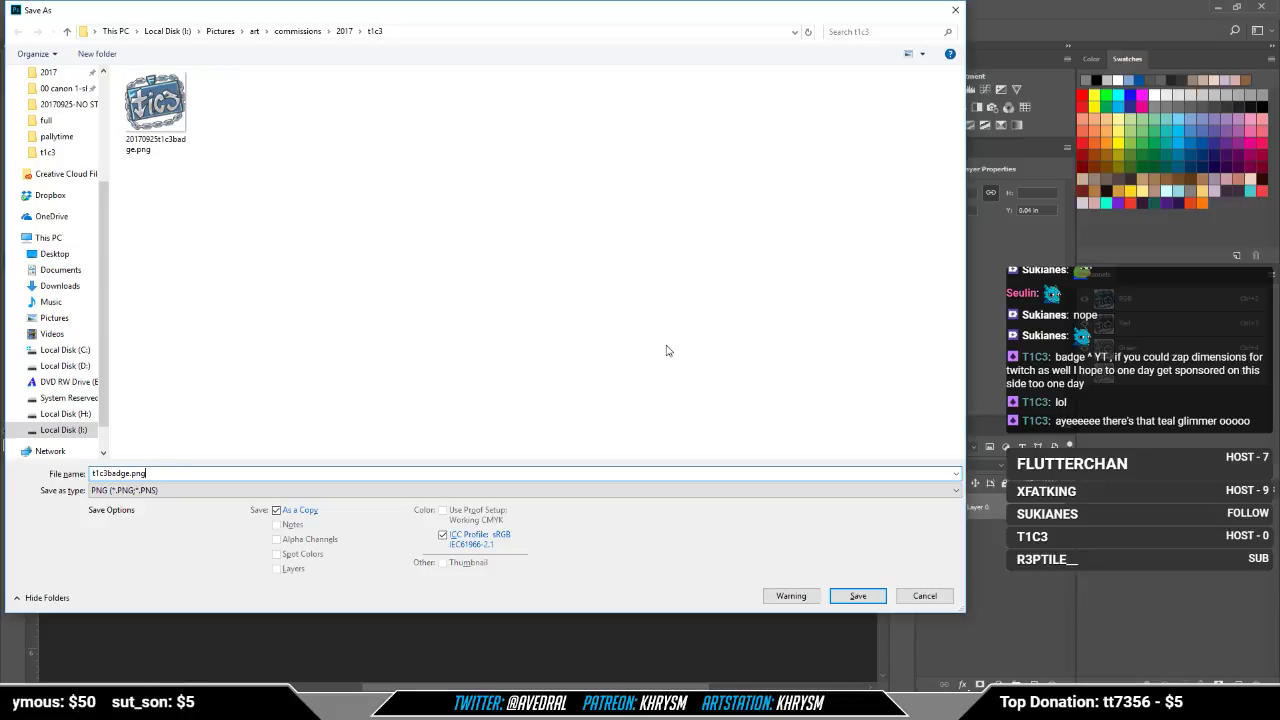
pyautogui.press('BackSpace')
pyautogui.press('BackSpace')
pyautogui.press('BackSpace')
pyautogui.write('-7')
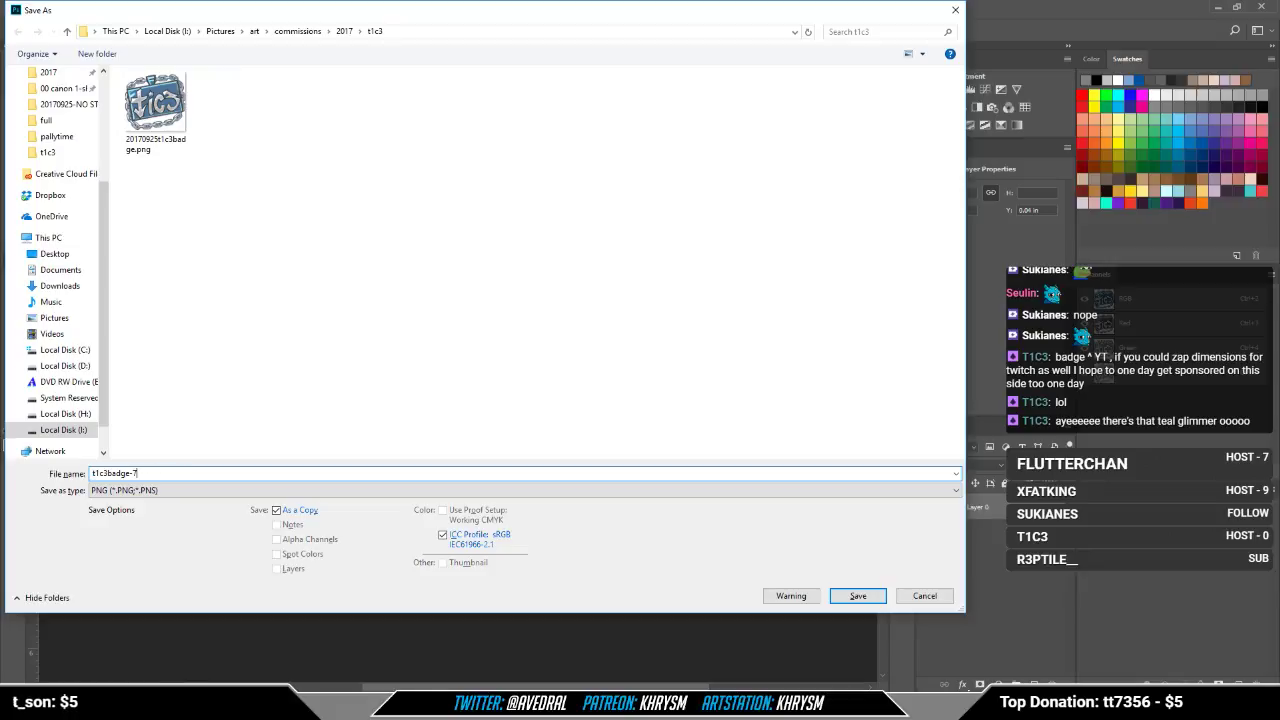
pyautogui.press('Return')
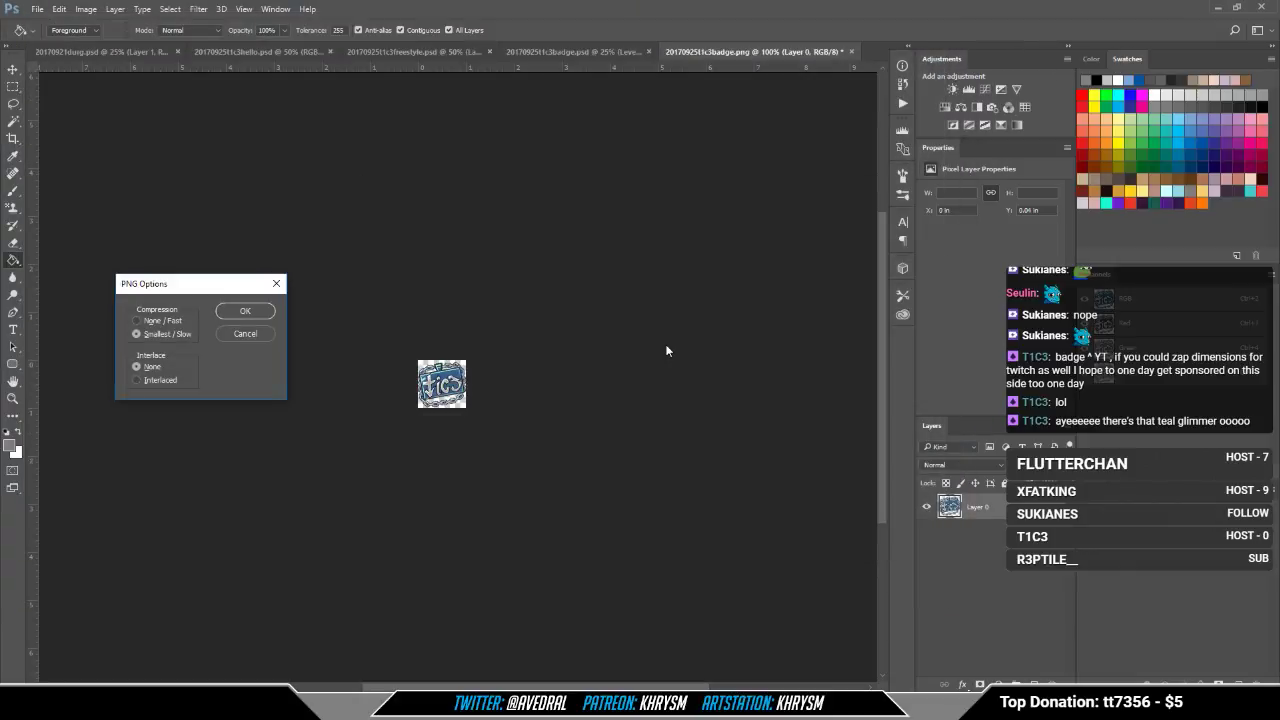
pyautogui.press('Return')
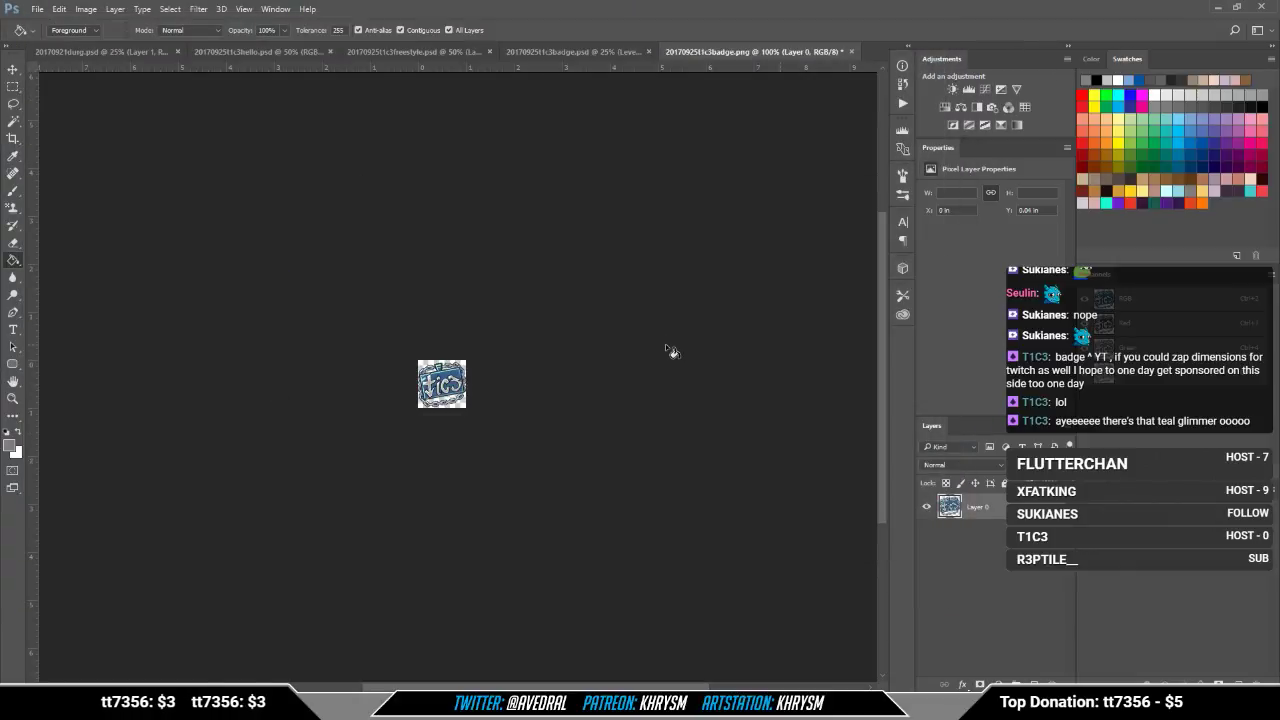
# Step: Resize the badge image to 36 × 36 pixels
pyautogui.hotkey('ctrl', 'alt', 'i')
pyautogui.write('36')
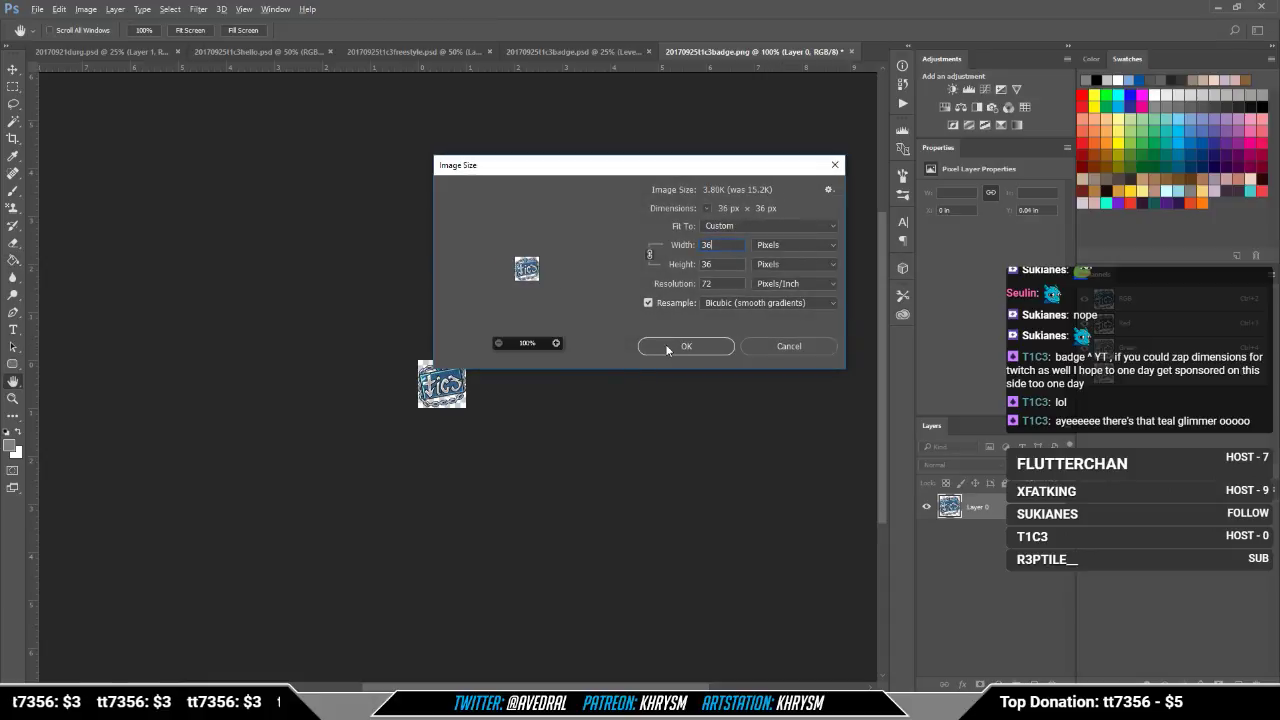
pyautogui.click(665, 343)
pyautogui.press('g')
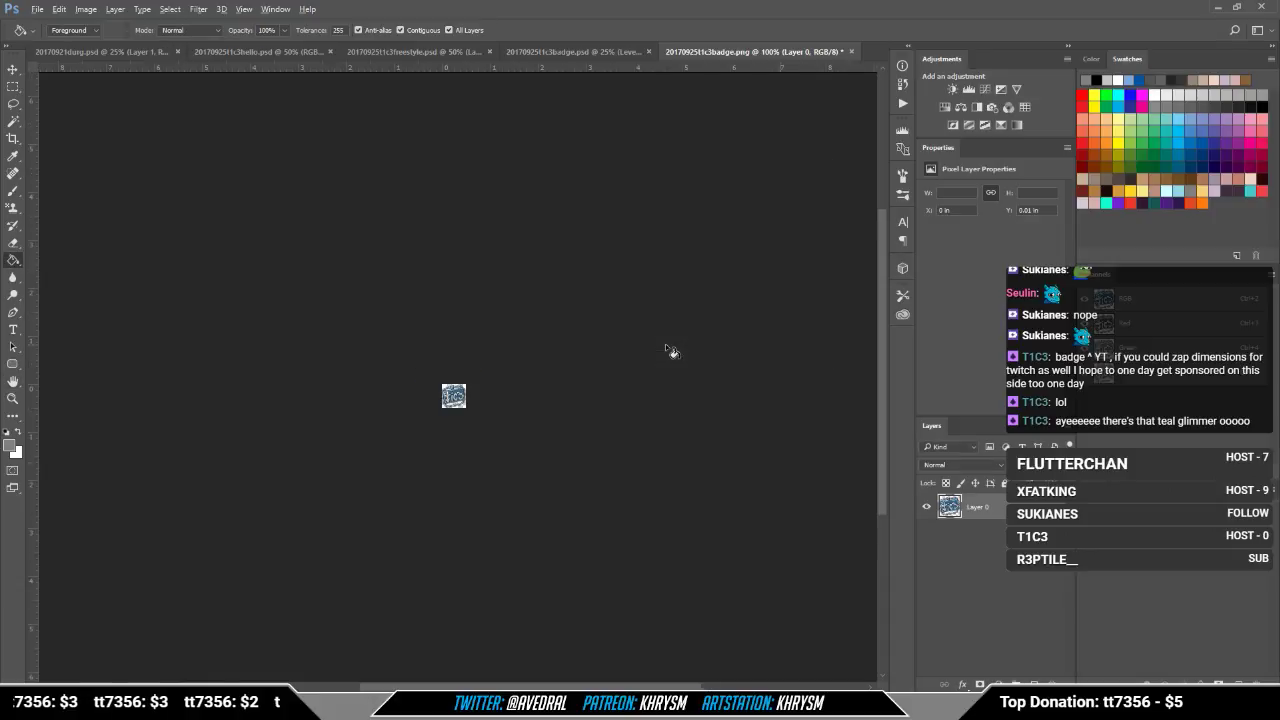
# Step: Duplicate the 36-pixel badge layer twice and merge the copies back into one layer to strengthen its edges
pyautogui.hotkey('ctrl', 'j')
pyautogui.hotkey('ctrl', 'j')
pyautogui.hotkey('ctrl', 'e')
pyautogui.hotkey('ctrl', 'e')
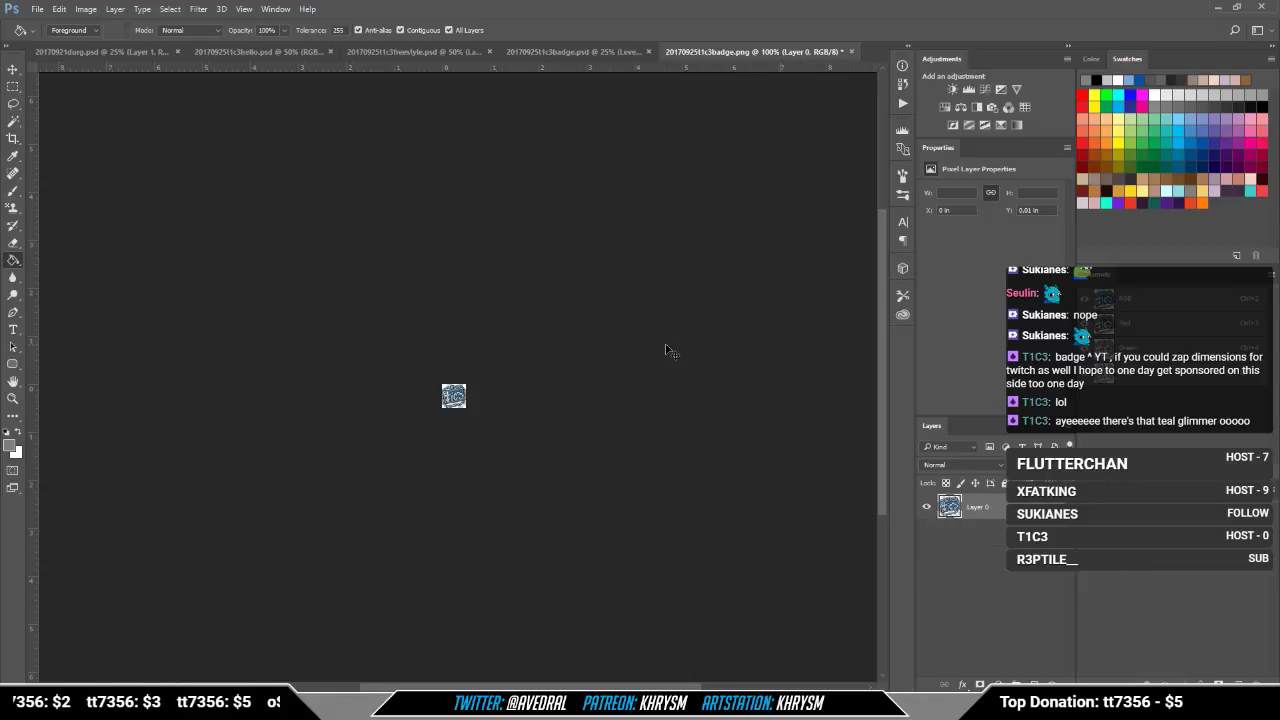
# Step: Save a PNG copy of the 36-pixel badge as t1c3badge-36 in the t1c3 folder
pyautogui.hotkey('ctrl', 'shift', 's')
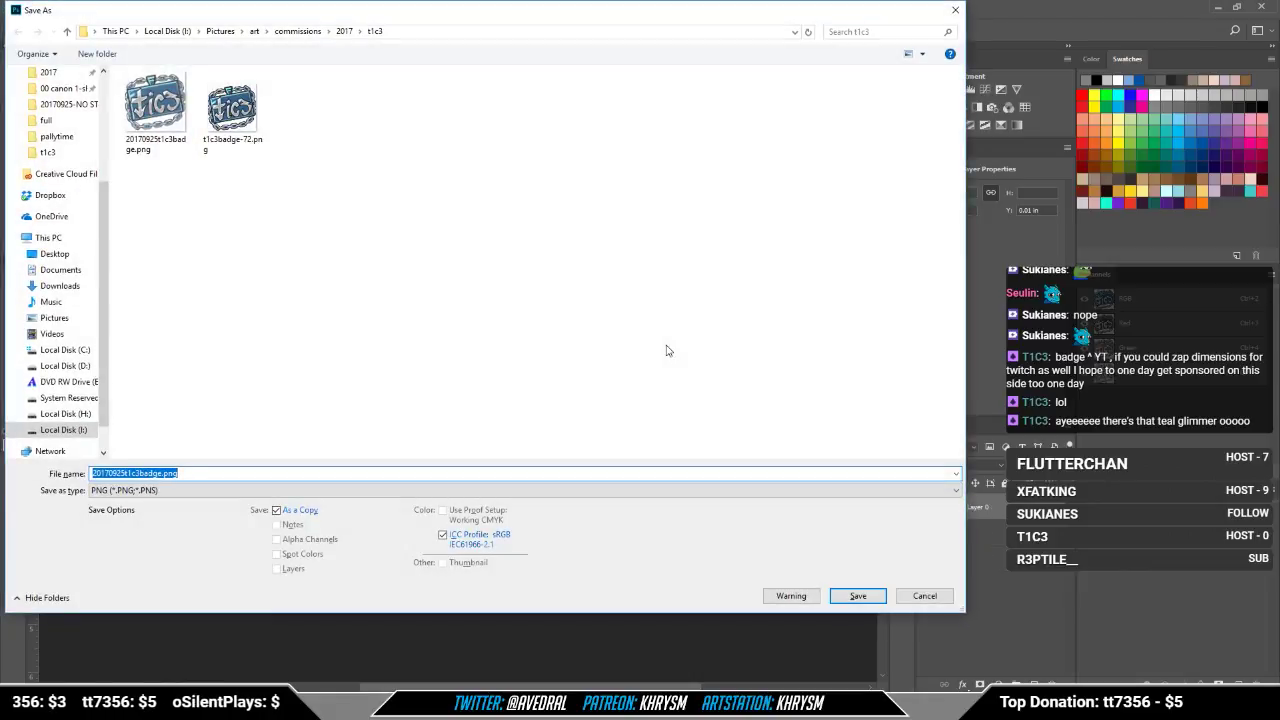
pyautogui.click(232, 118)
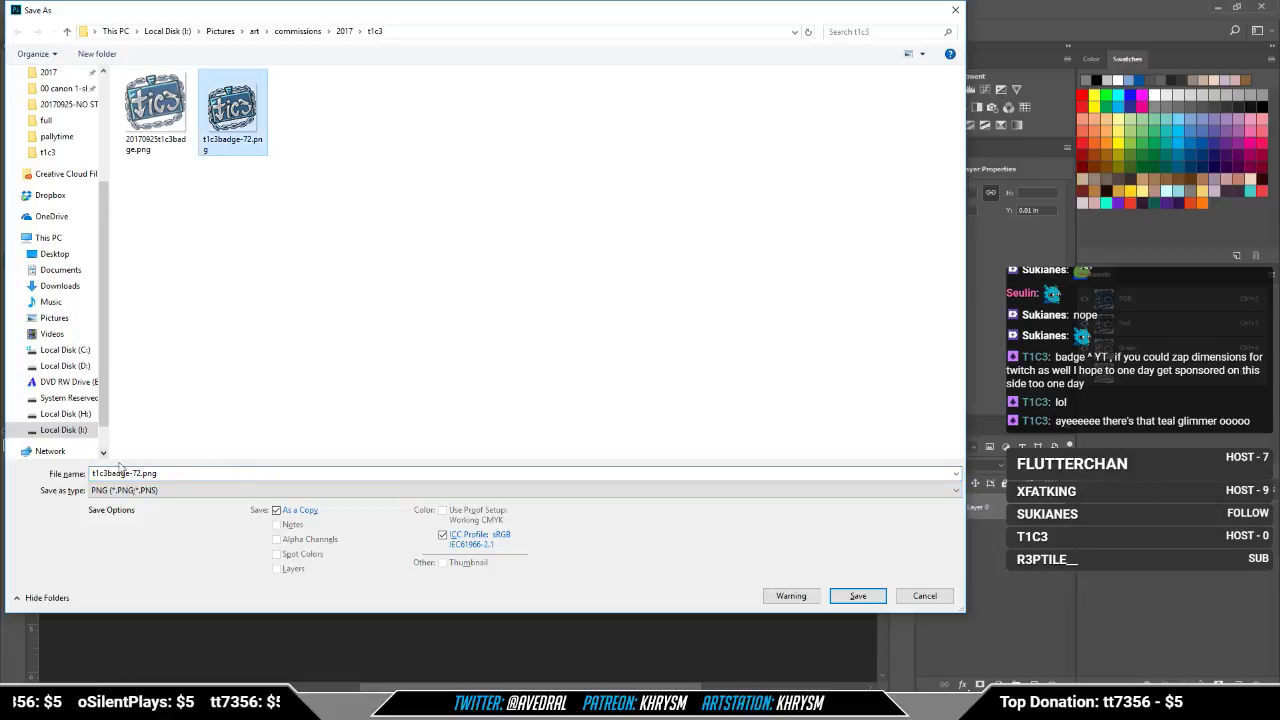
pyautogui.click(137, 474)
pyautogui.moveTo(130, 474); pyautogui.dragTo(265, 490)
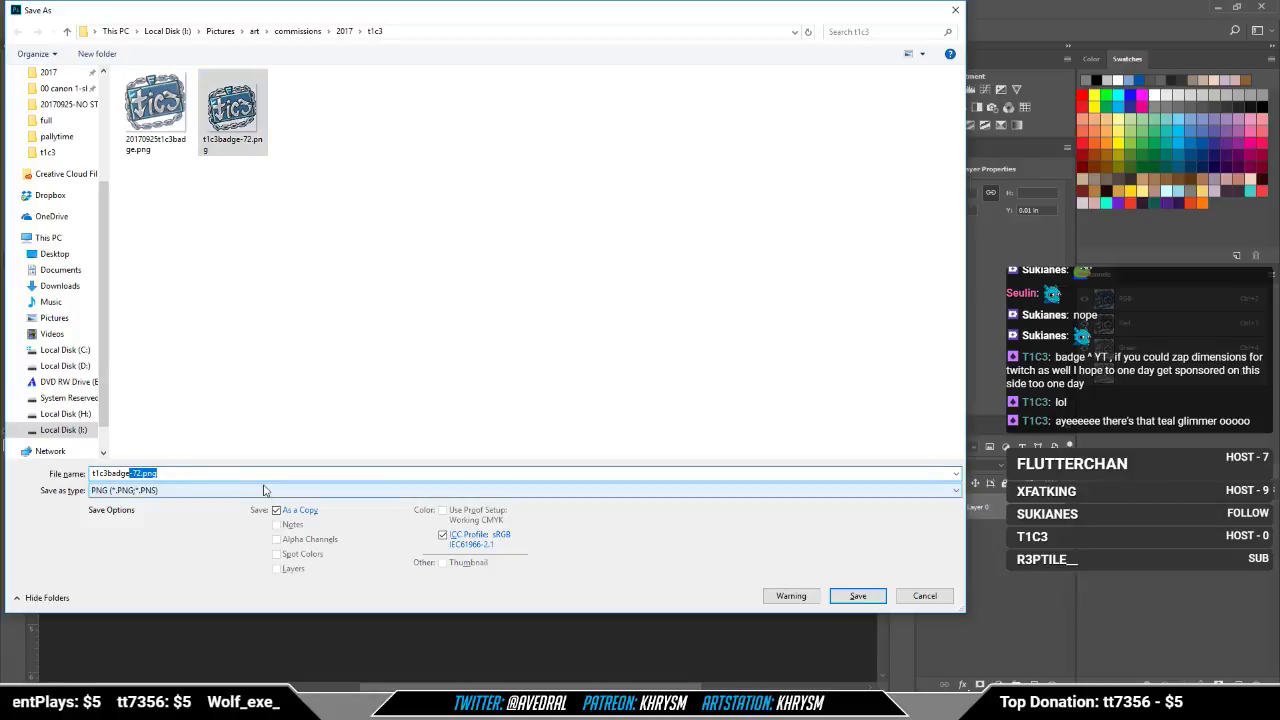
pyautogui.write('-36')
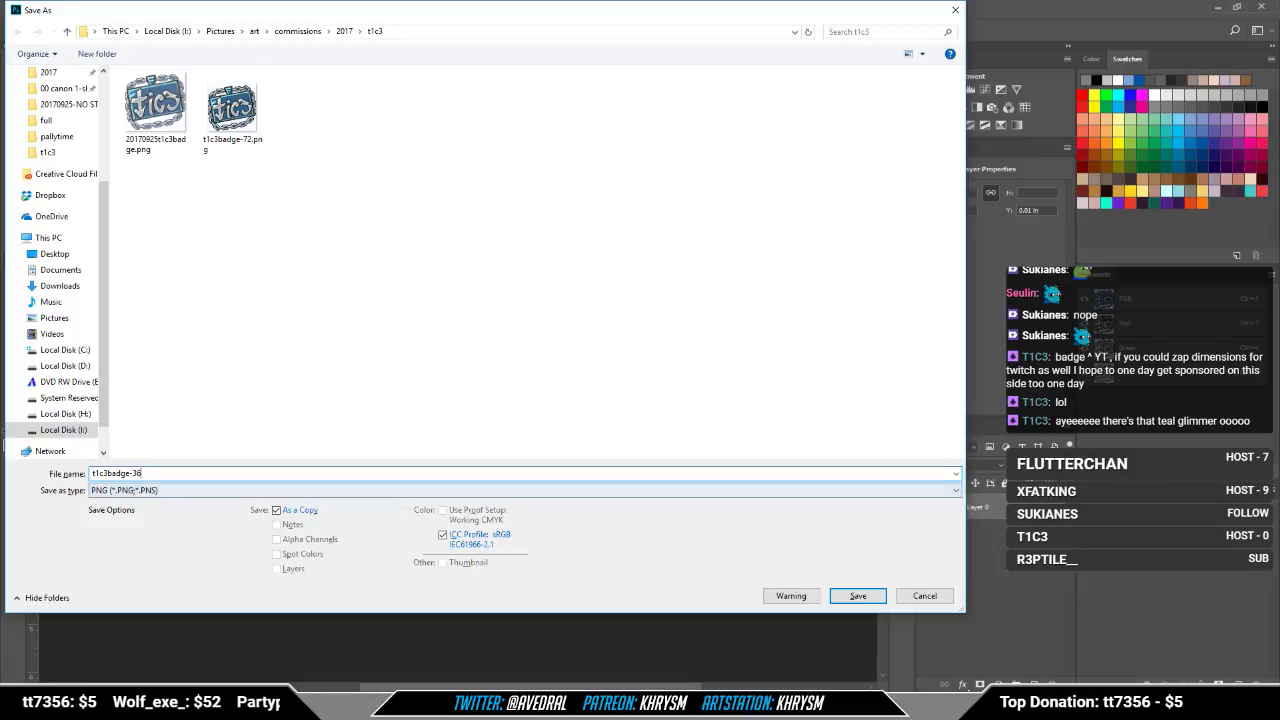
pyautogui.press('Return')
pyautogui.press('Return')
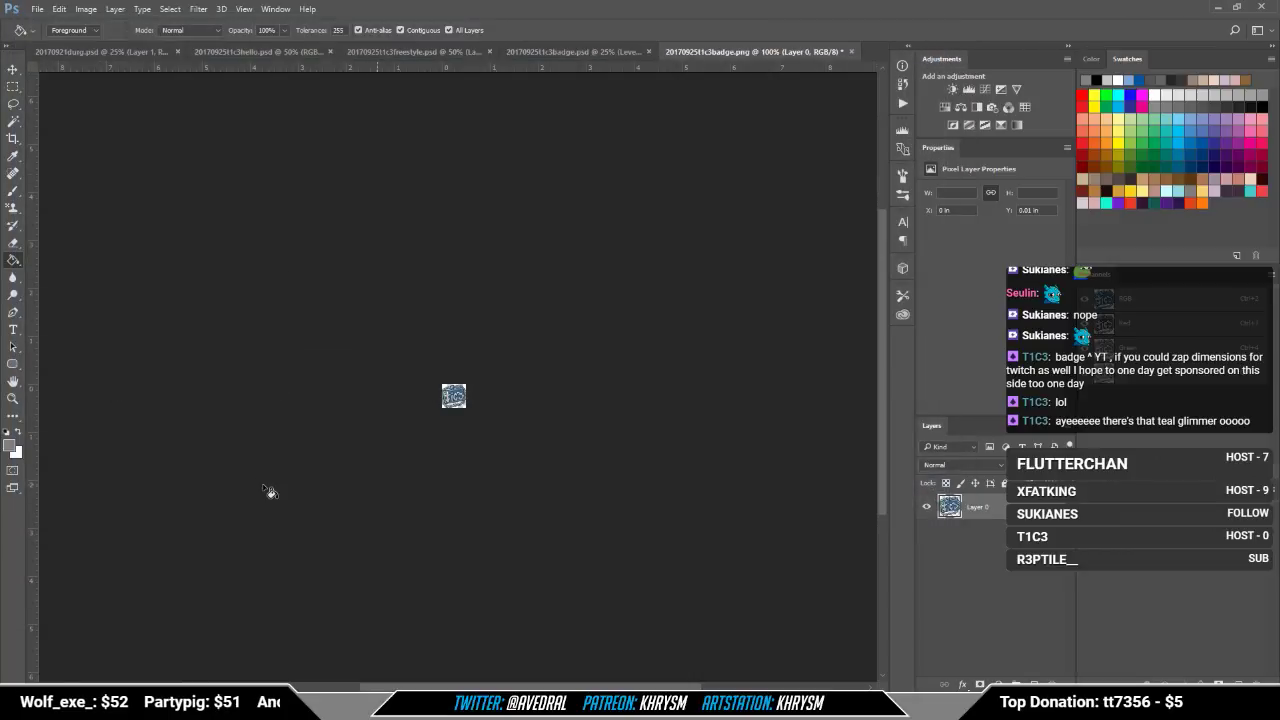
# Step: Resize the badge image to 18 × 18 pixels
pyautogui.hotkey('ctrl', 'alt', 'i')
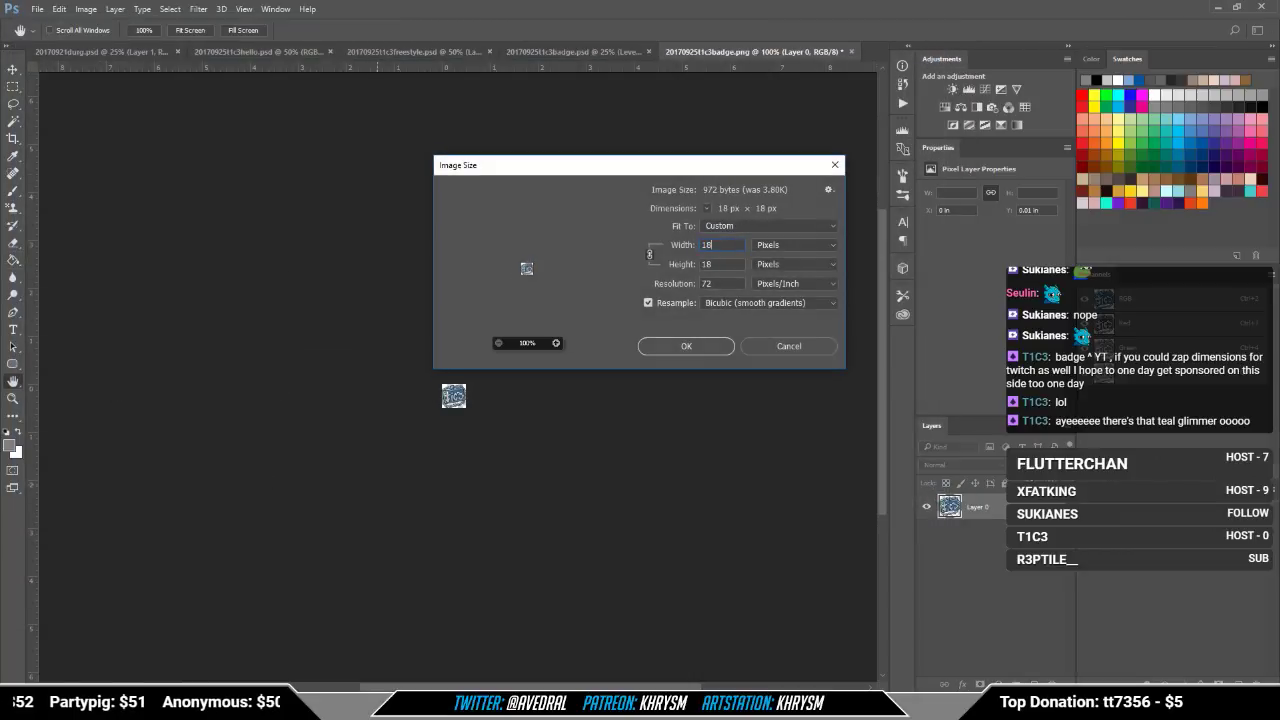
pyautogui.press('Return')
pyautogui.press('g')
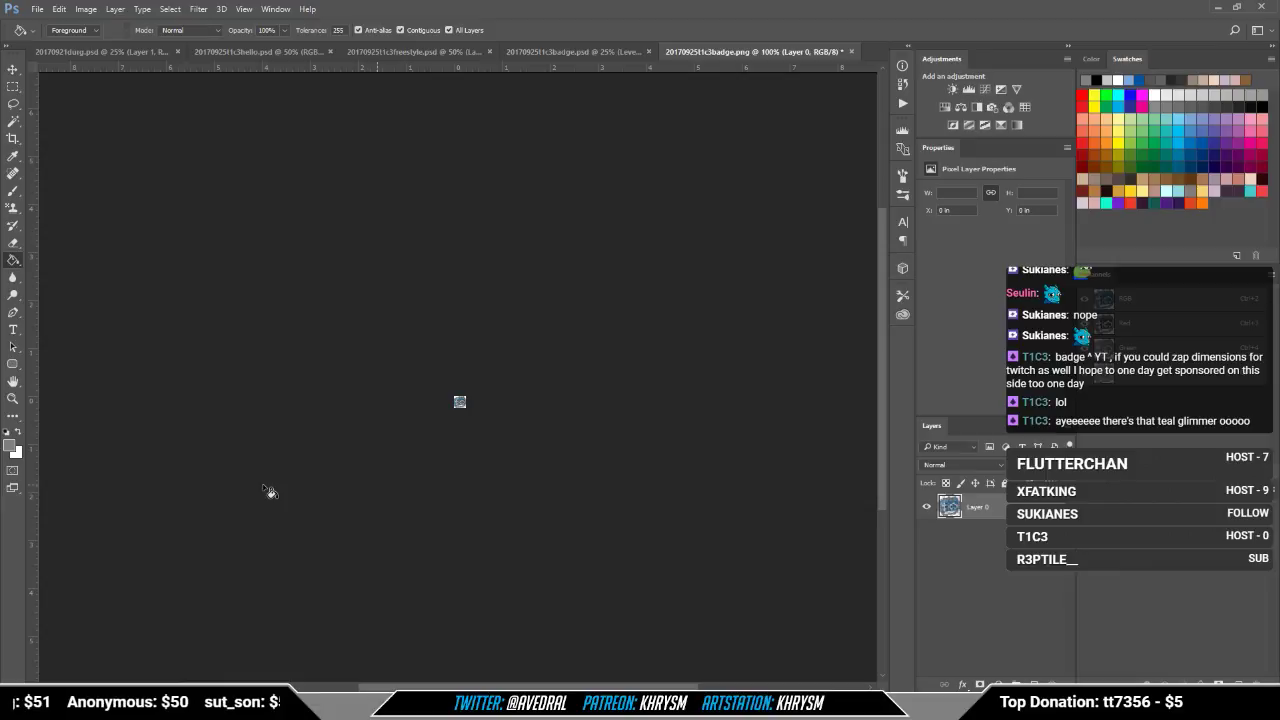
pyautogui.hotkey('ctrl', 'j')
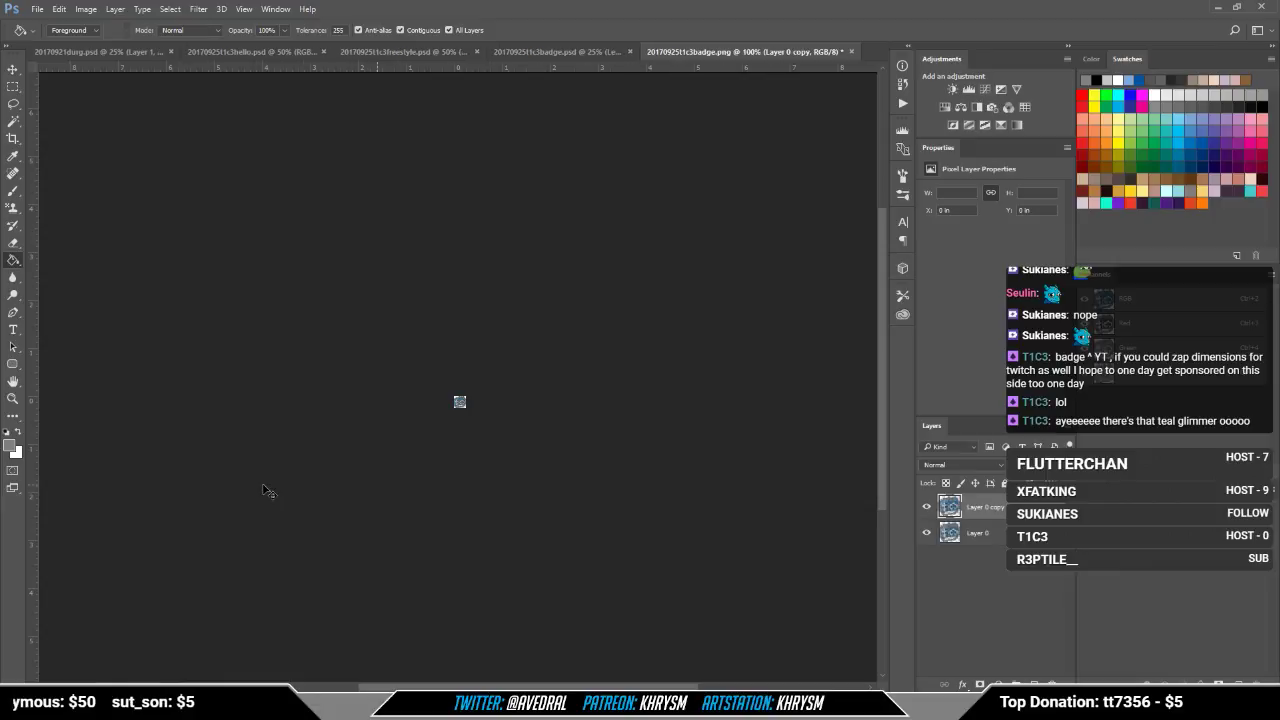
pyautogui.hotkey('ctrl', 'j')
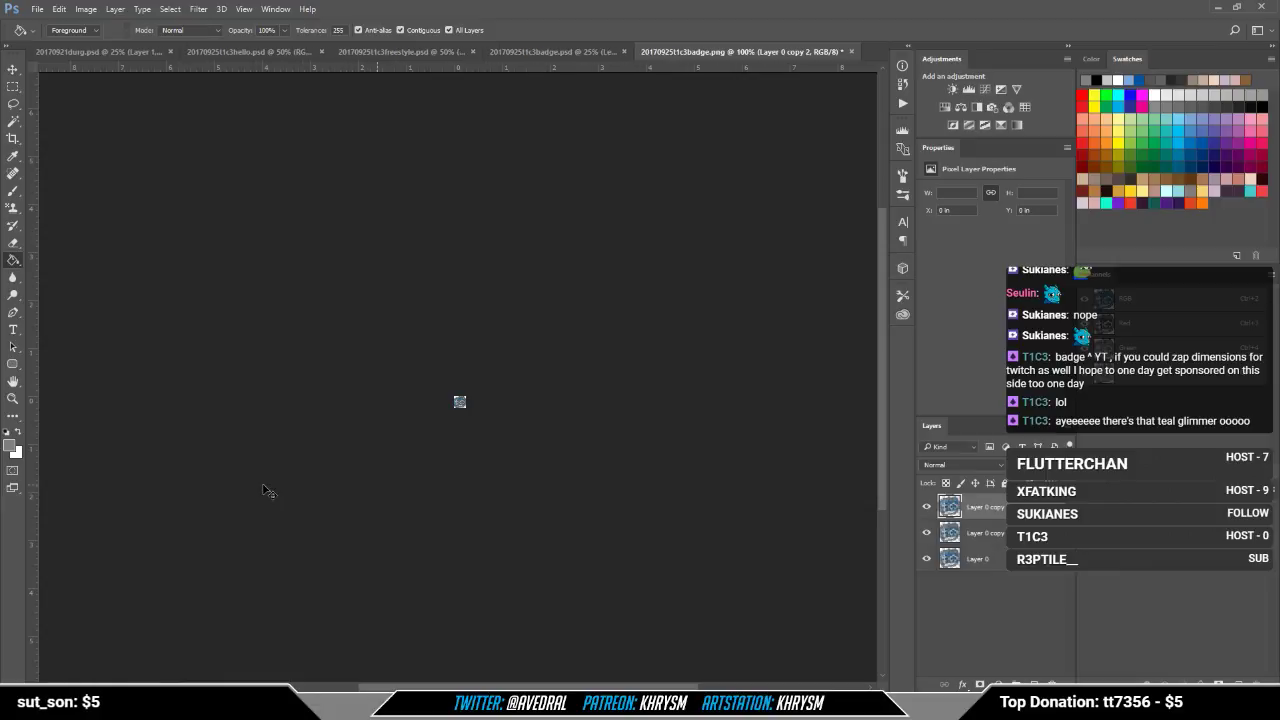
pyautogui.hotkey('ctrl', 'j')
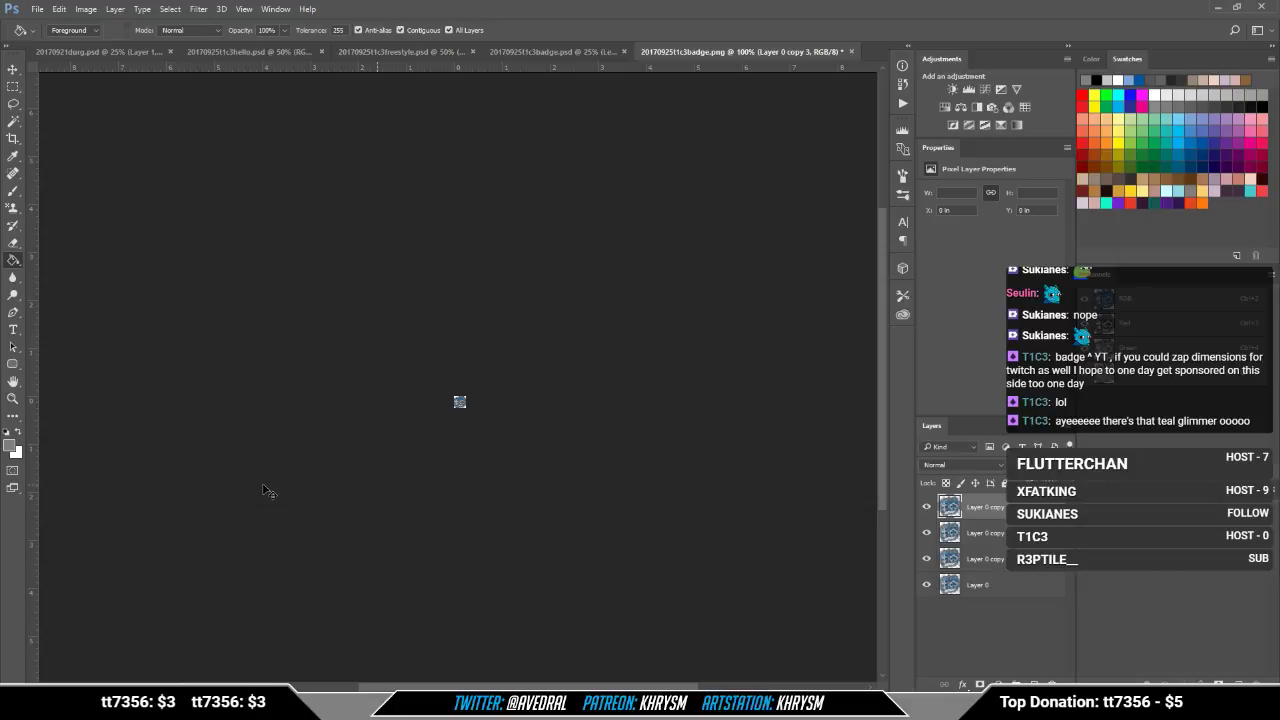
pyautogui.press('Delete')
pyautogui.press('Delete')
pyautogui.press('Delete')
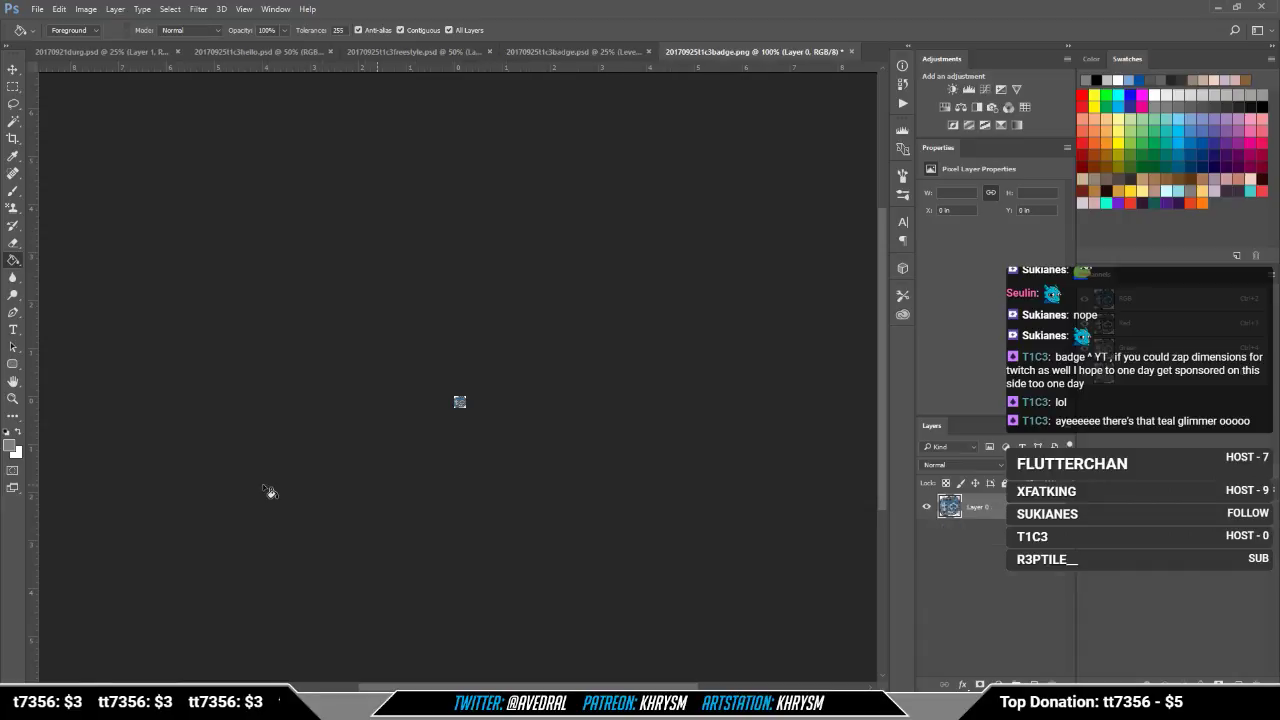
# Step: Brighten the 18-pixel badge with a Levels adjustment, setting the white input level to 225
pyautogui.hotkey('ctrl', 'l')
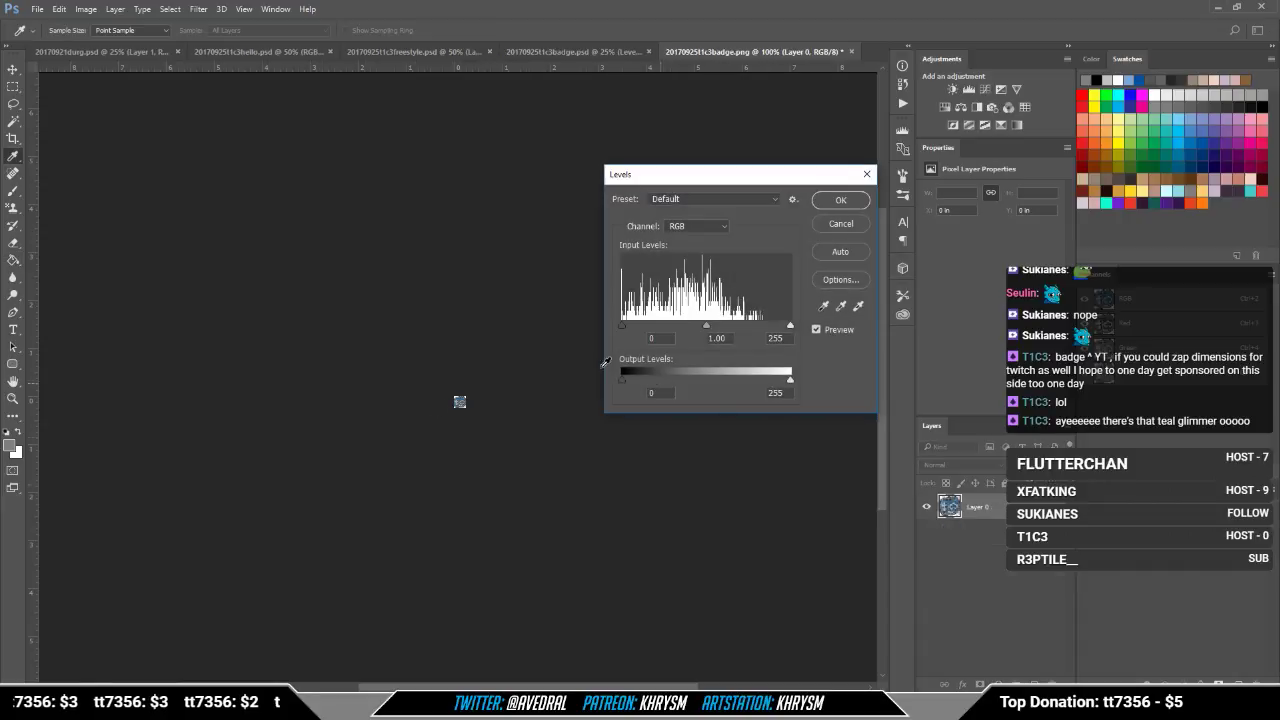
pyautogui.click(787, 340)
pyautogui.hotkey('shift', 'Down')
pyautogui.hotkey('shift', 'Down')
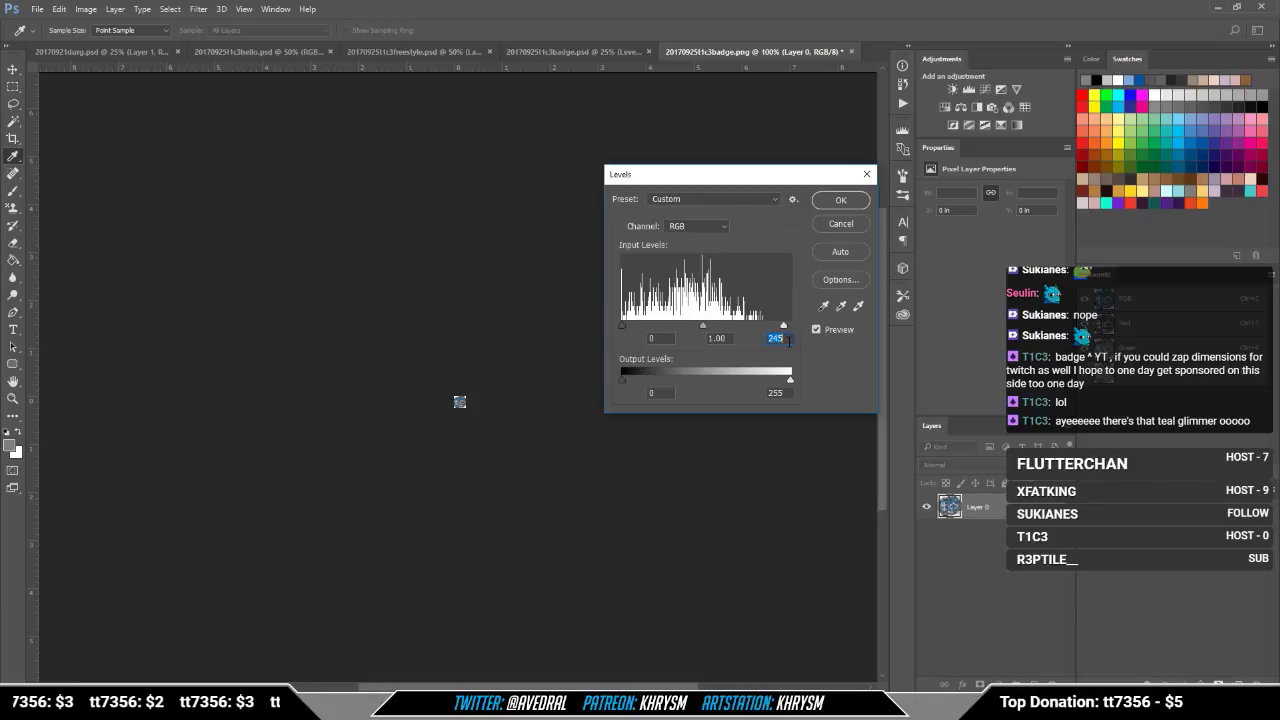
pyautogui.hotkey('shift', 'Down')
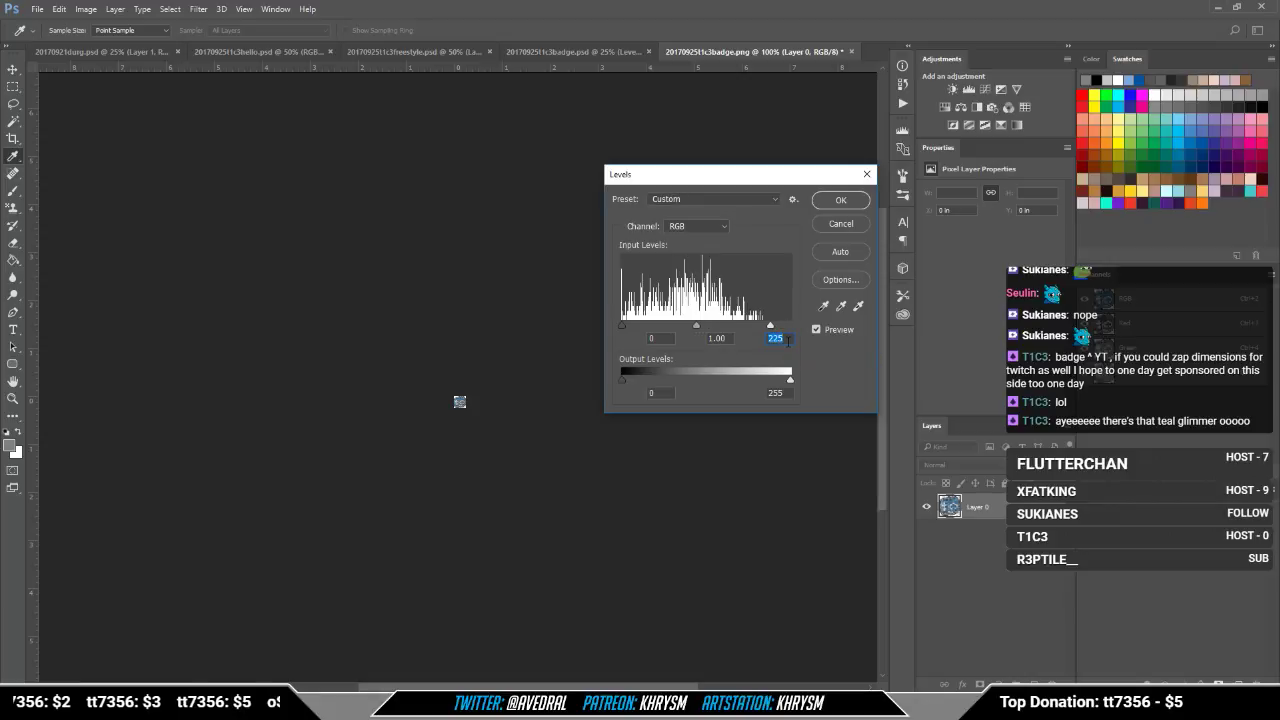
pyautogui.press('Return')
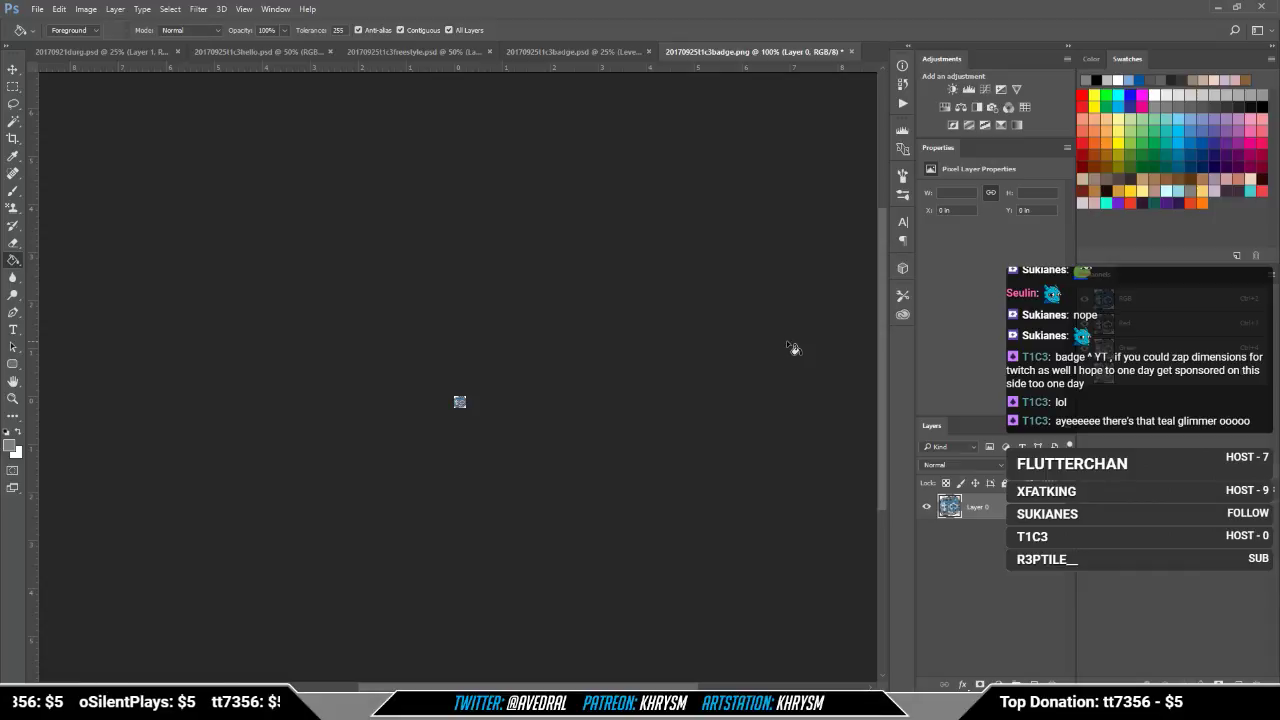
# Step: Save a PNG copy of the 18-pixel badge in the t1c3 folder, named t1c3badge with its pixel size as suffix
pyautogui.hotkey('ctrl', 'shift', 's')
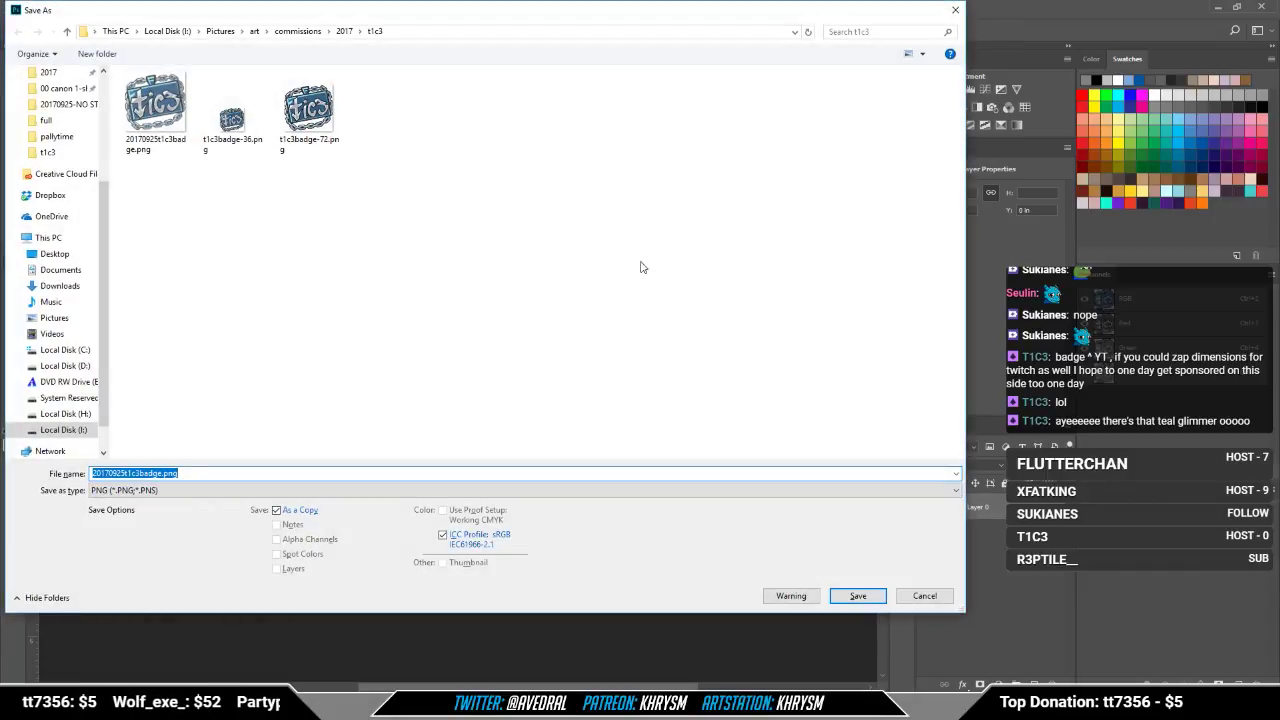
pyautogui.click(232, 112)
pyautogui.click(131, 475)
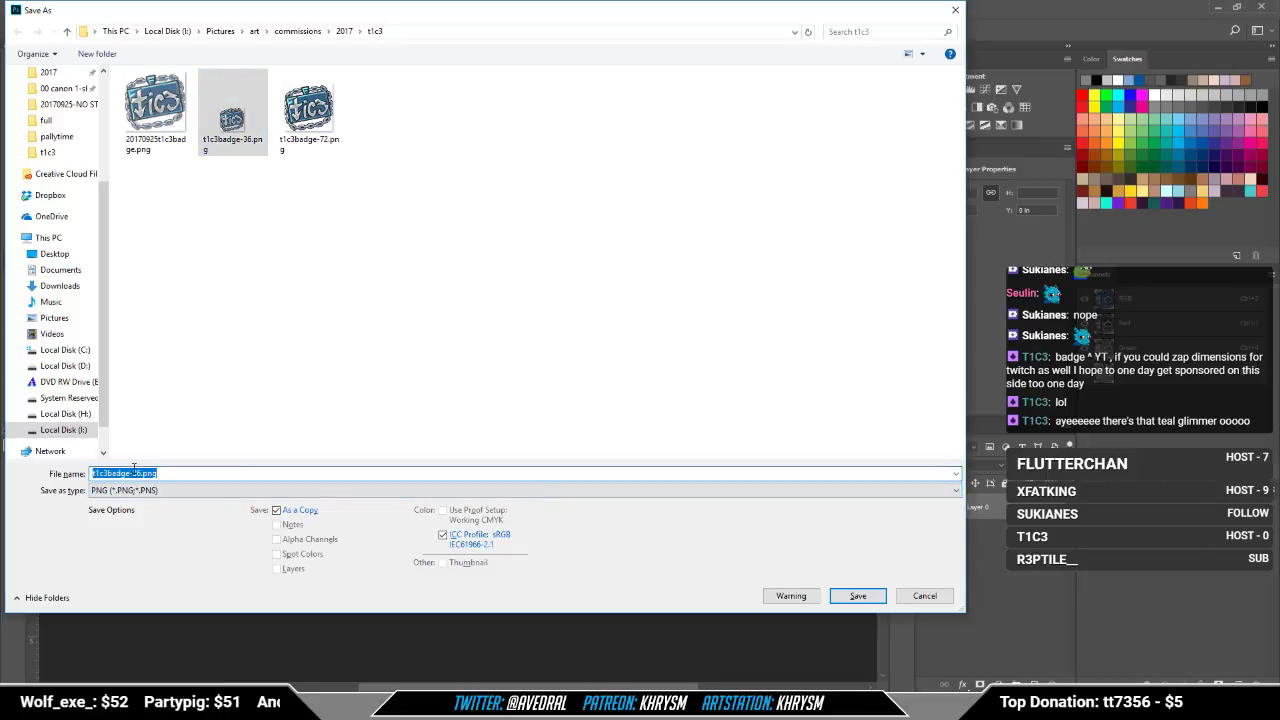
pyautogui.moveTo(132, 474); pyautogui.dragTo(215, 475)
pyautogui.write('1')
pyautogui.press('Return')
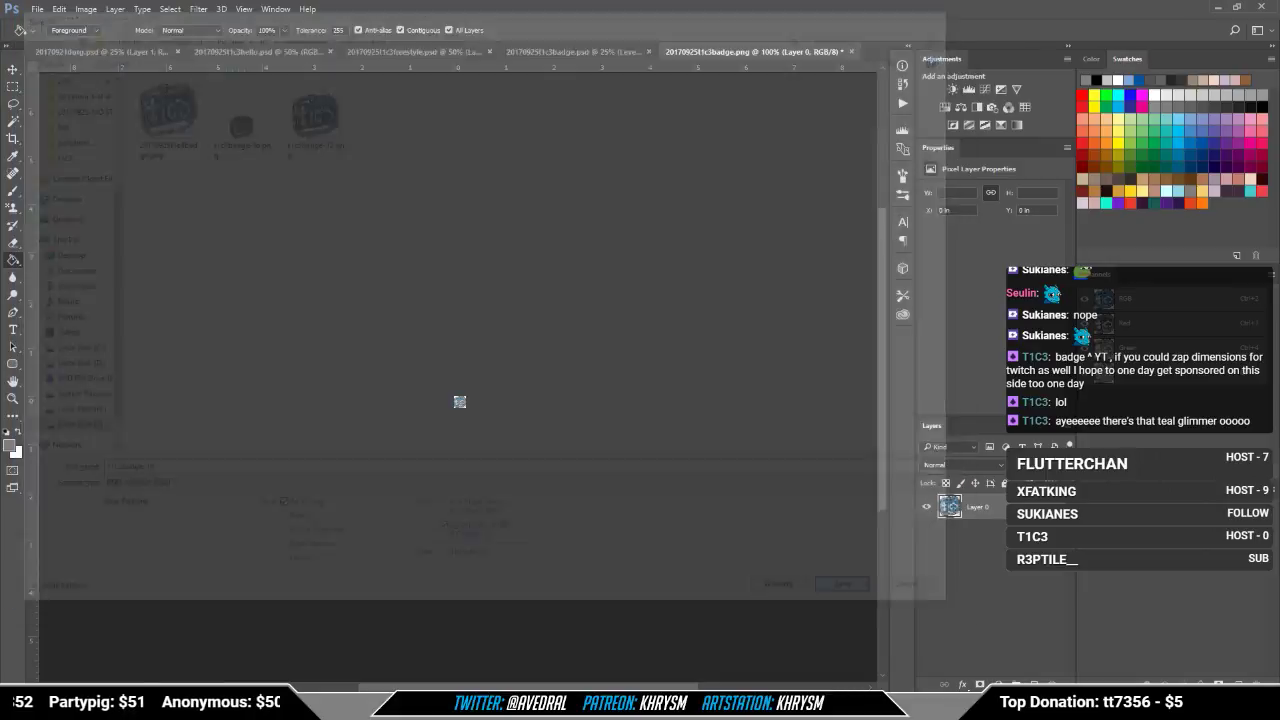
pyautogui.press('Return')
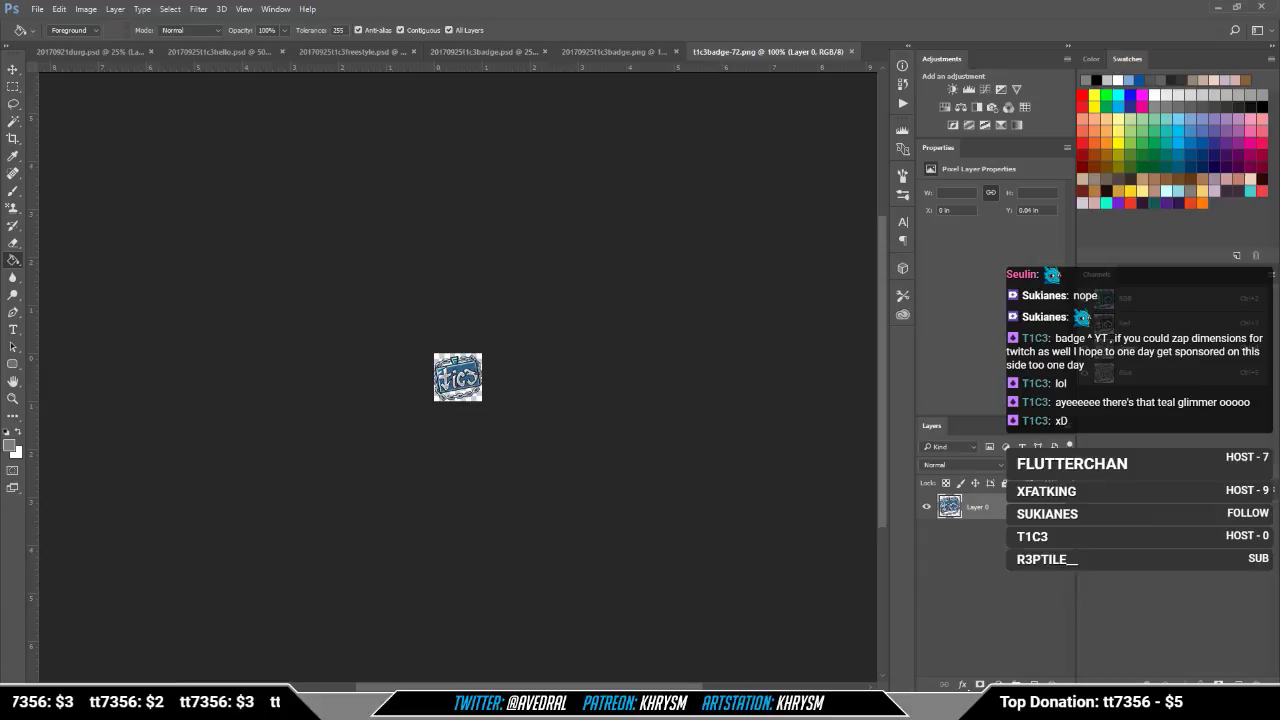
# Step: Try the Posterize adjustment on the t1c3badge-72.png image, testing 20 levels
pyautogui.click(59, 9)
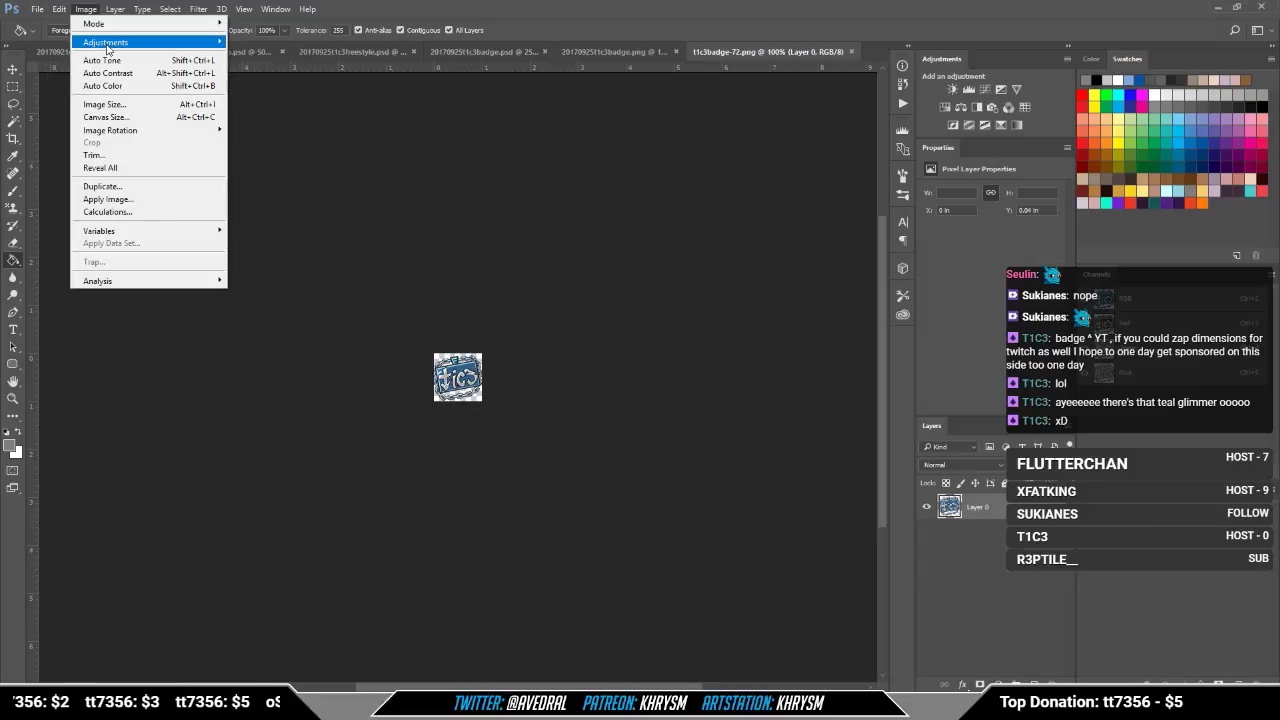
pyautogui.moveTo(200, 42)
pyautogui.click(256, 205)
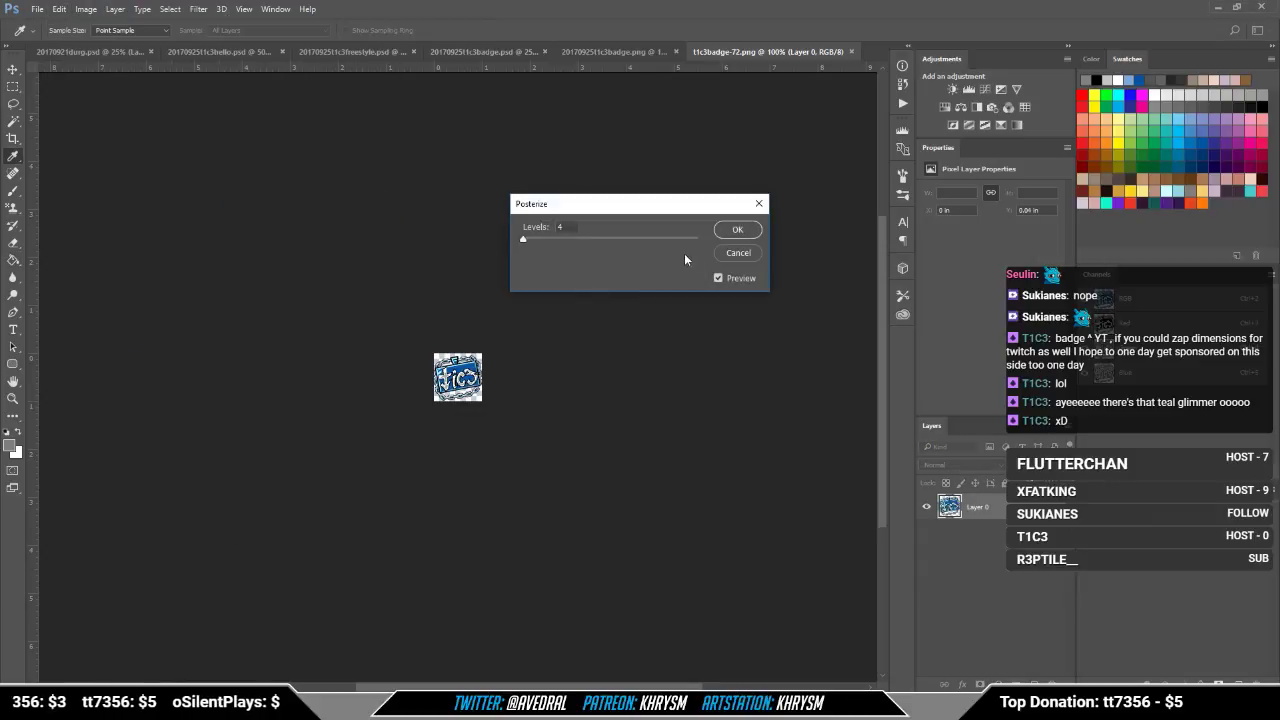
pyautogui.press('Down')
pyautogui.press('Down')
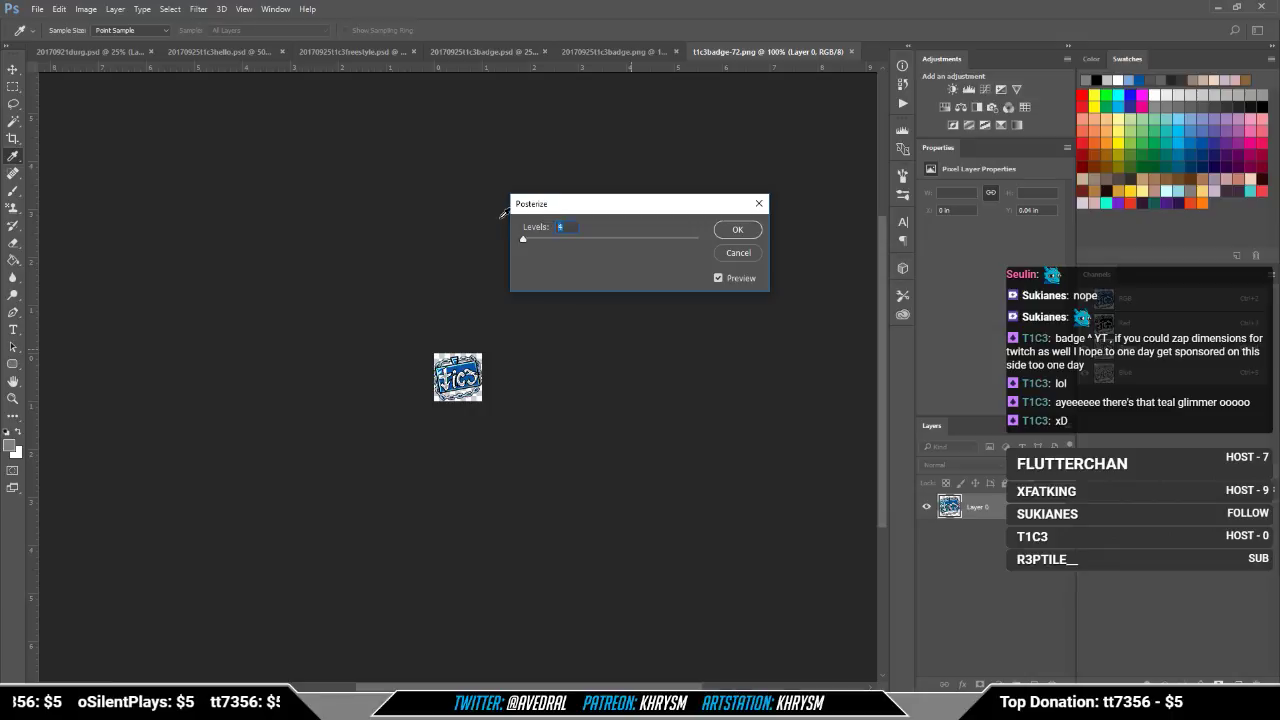
pyautogui.write('20')
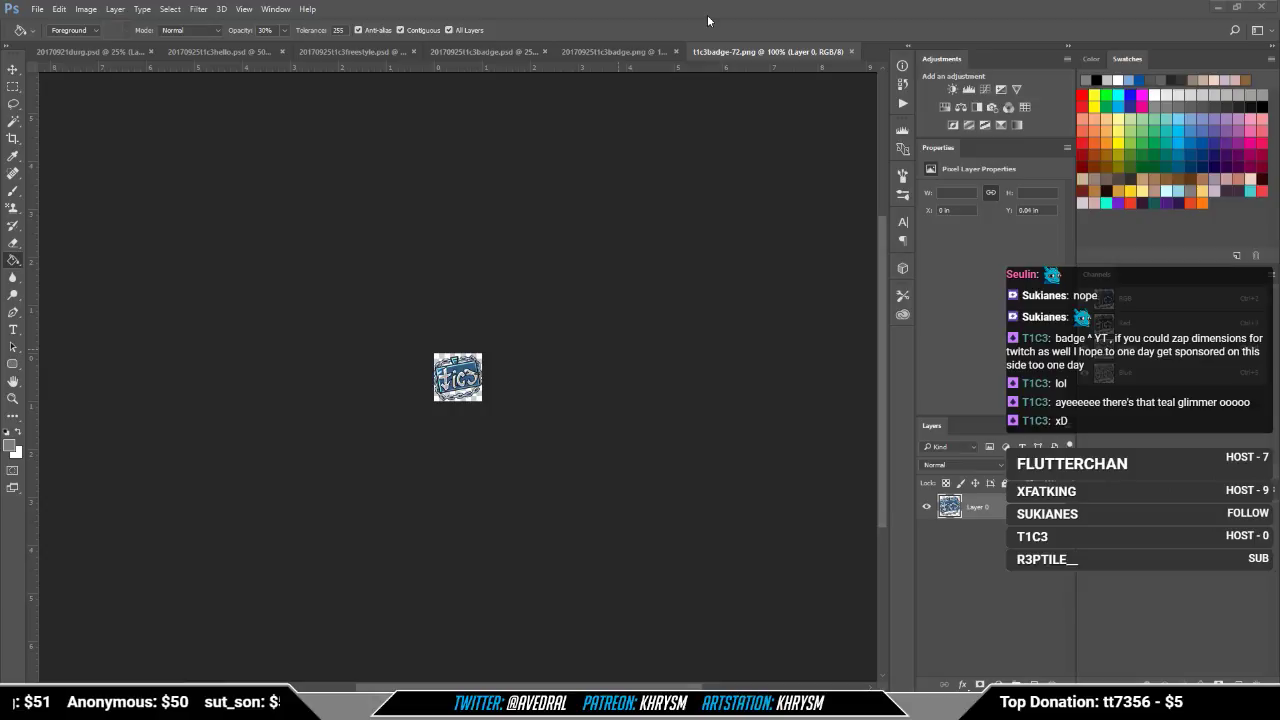
# Step: Posterize the t1c3badge-72.png image with 16 levels
pyautogui.click(86, 9)
pyautogui.moveTo(126, 43)
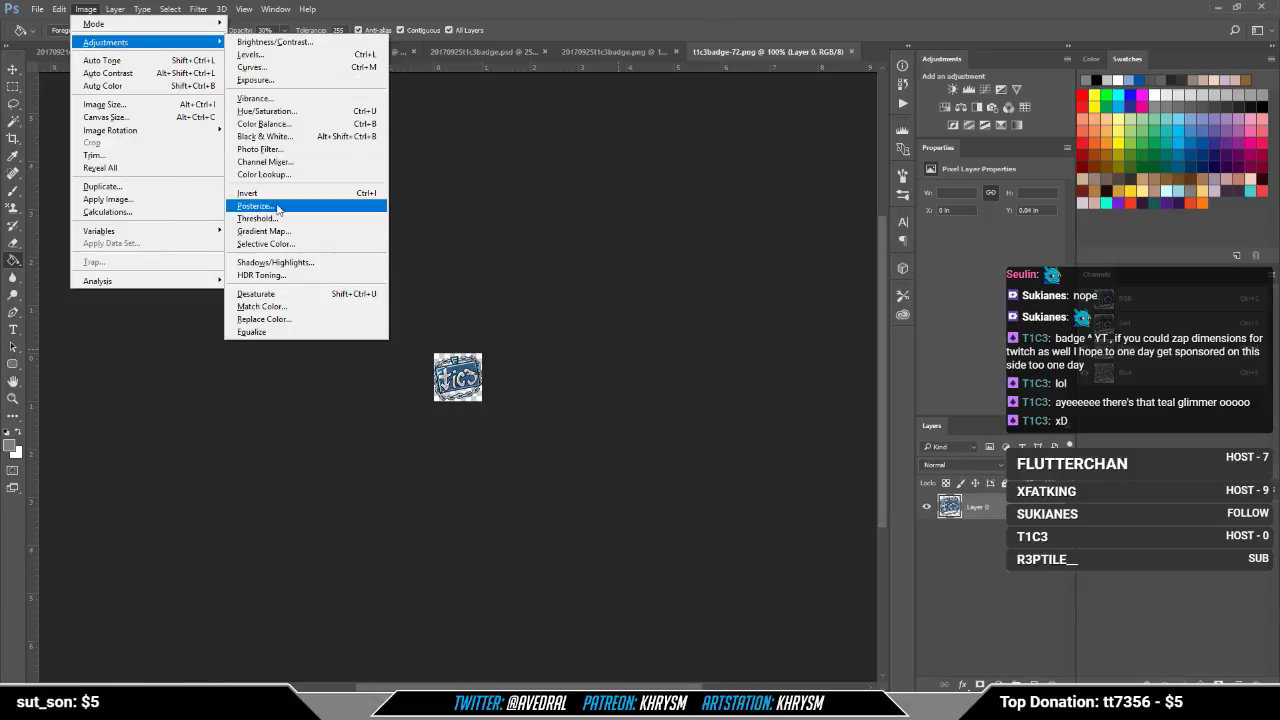
pyautogui.click(270, 206)
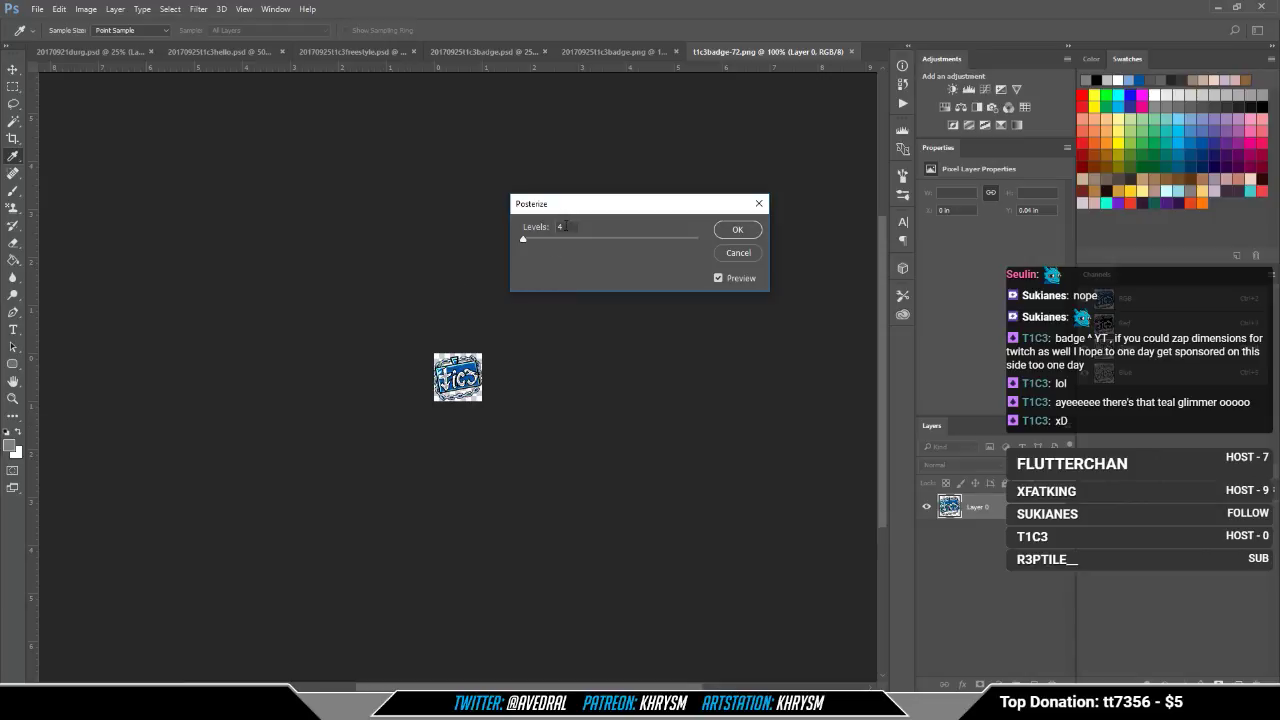
pyautogui.moveTo(566, 226); pyautogui.dragTo(516, 223)
pyautogui.write('16')
pyautogui.press('Return')
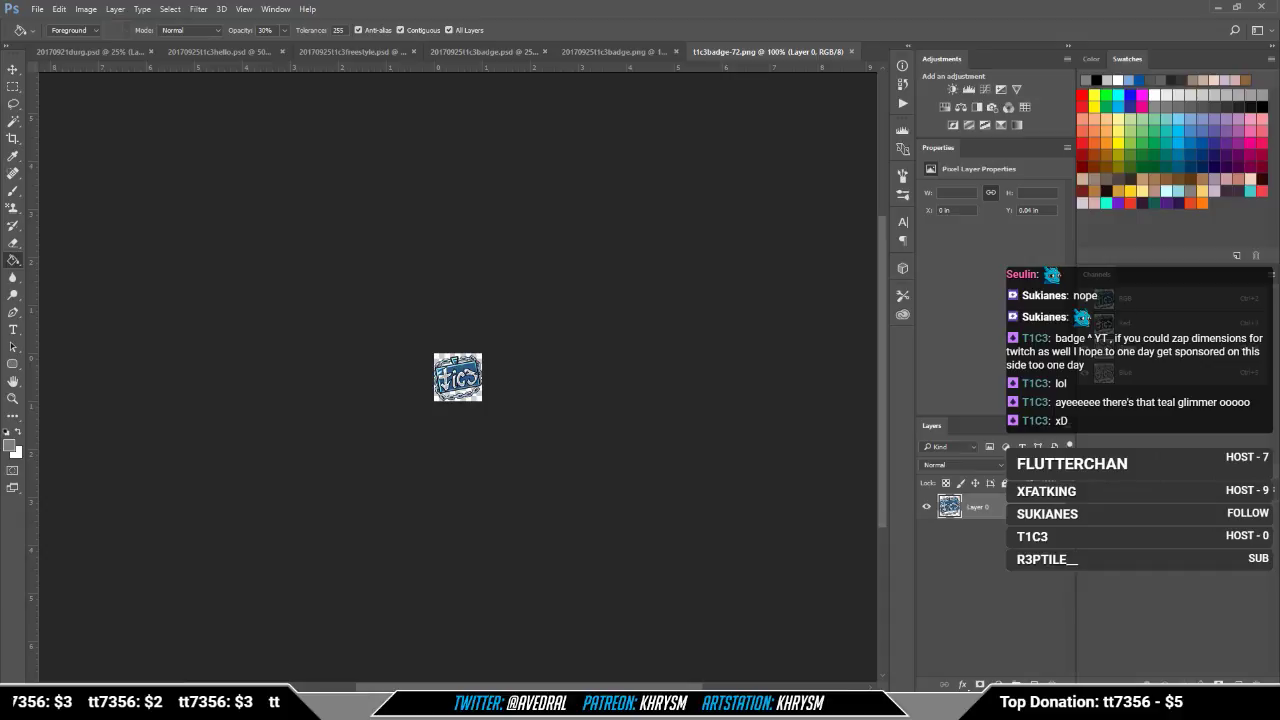
# Step: Strengthen the badge by duplicating its layer and merging the copy down, and save the PNG
pyautogui.hotkey('ctrl', 'j')
pyautogui.hotkey('ctrl', 'e')
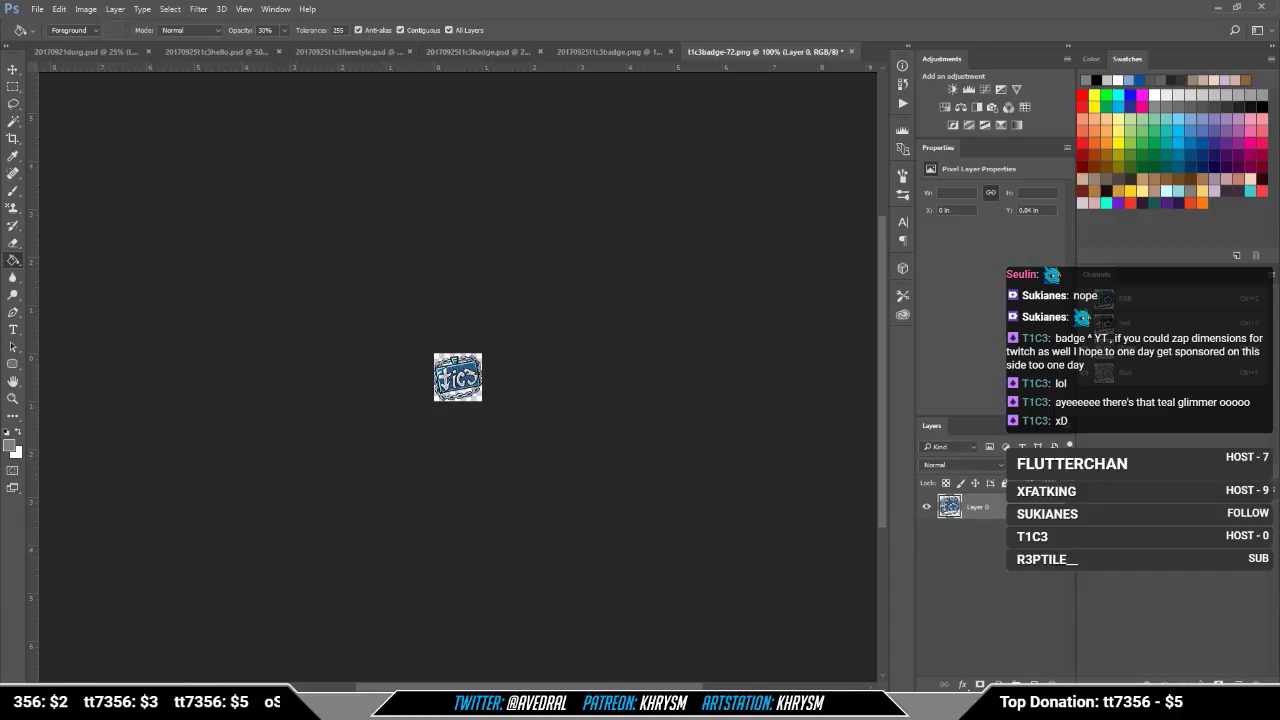
pyautogui.hotkey('ctrl', 's')
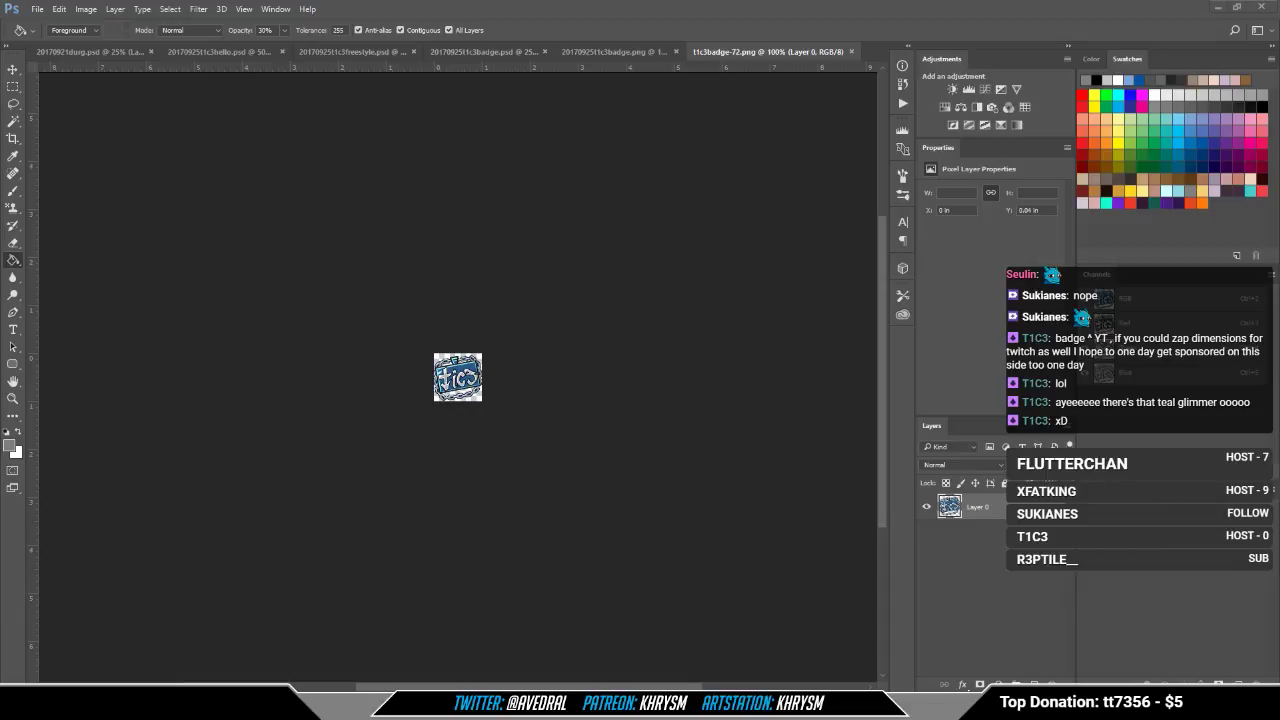
# Step: Apply another Posterize adjustment to the merged 72-pixel badge and save the PNG
pyautogui.click(85, 10)
pyautogui.moveTo(140, 45)
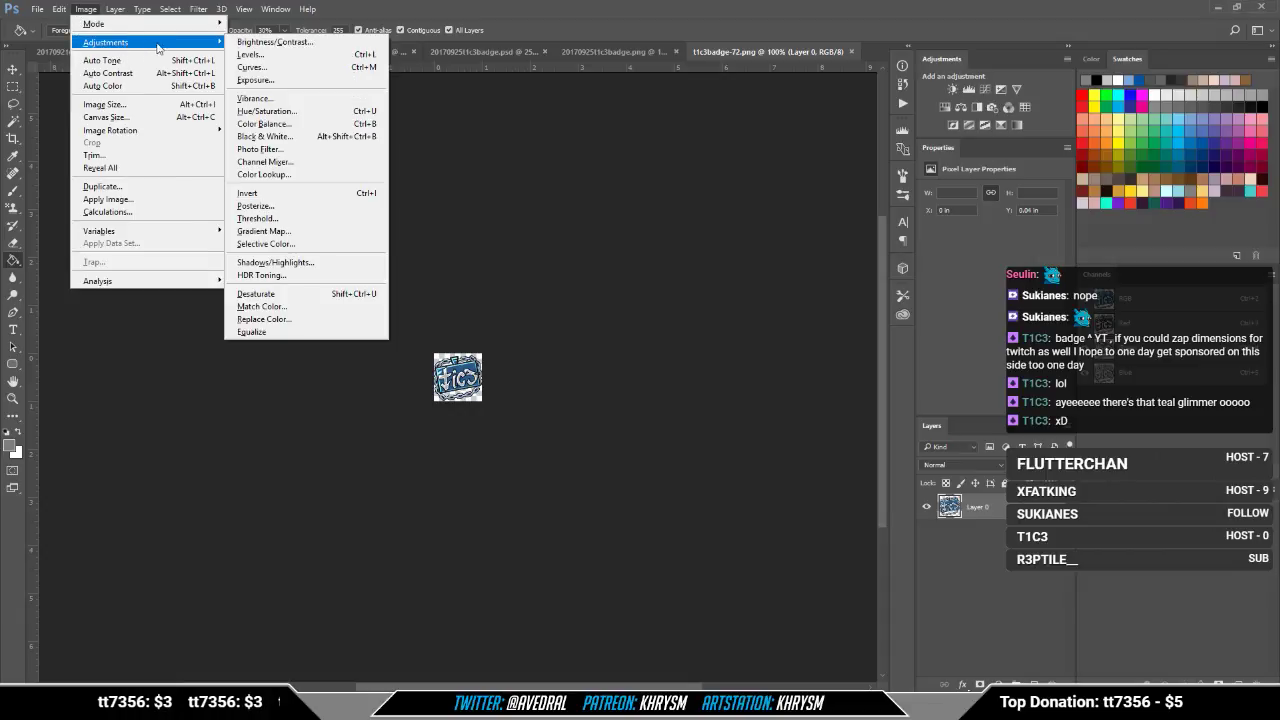
pyautogui.click(256, 206)
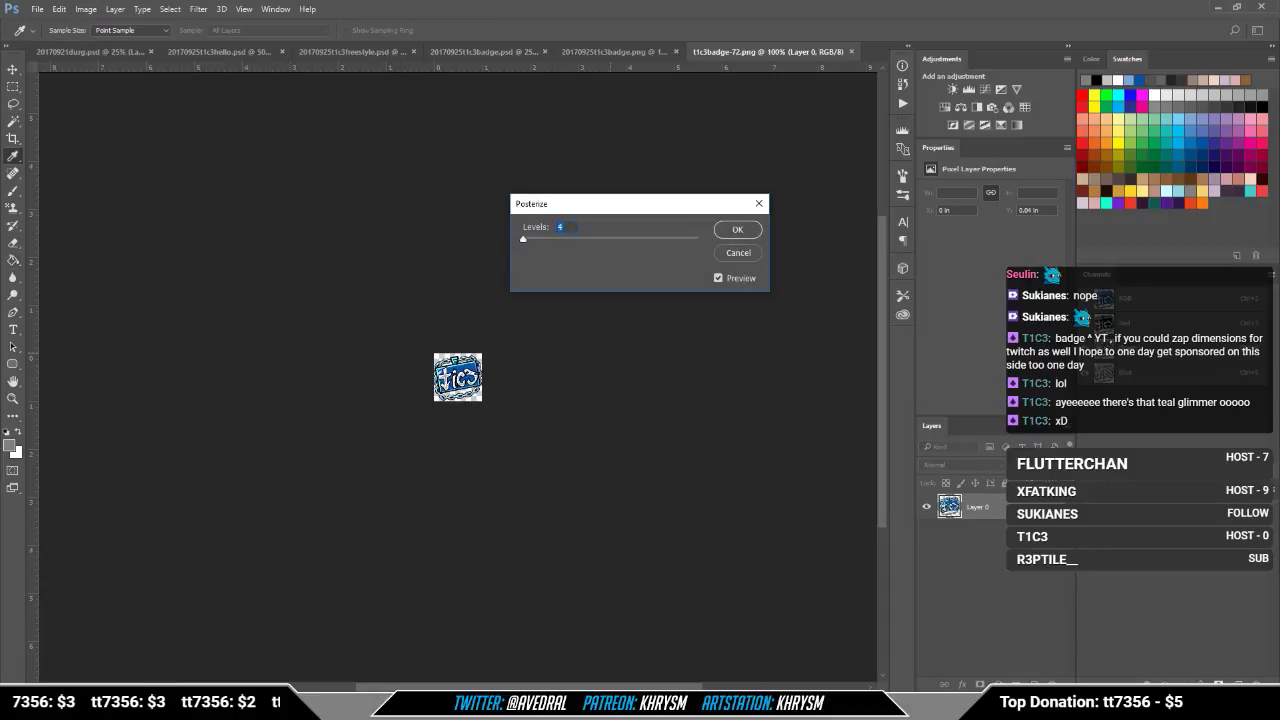
pyautogui.press('Return')
pyautogui.press('g')
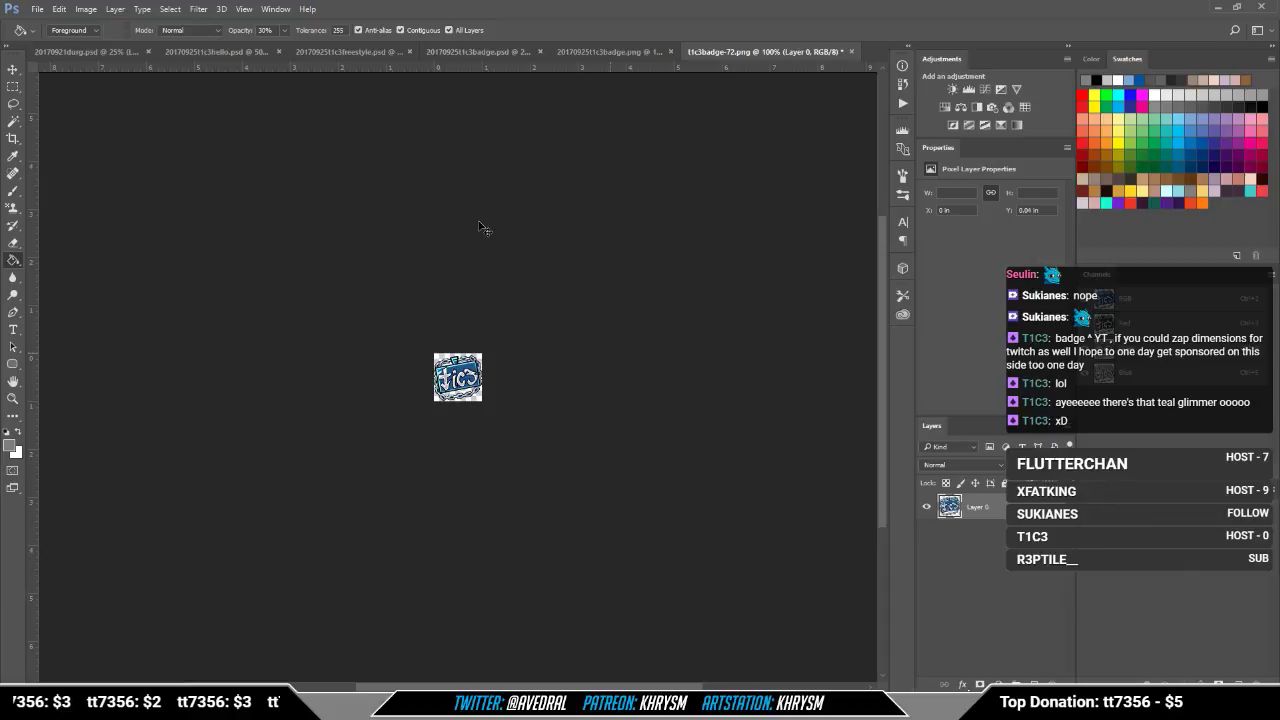
pyautogui.hotkey('ctrl', 's')
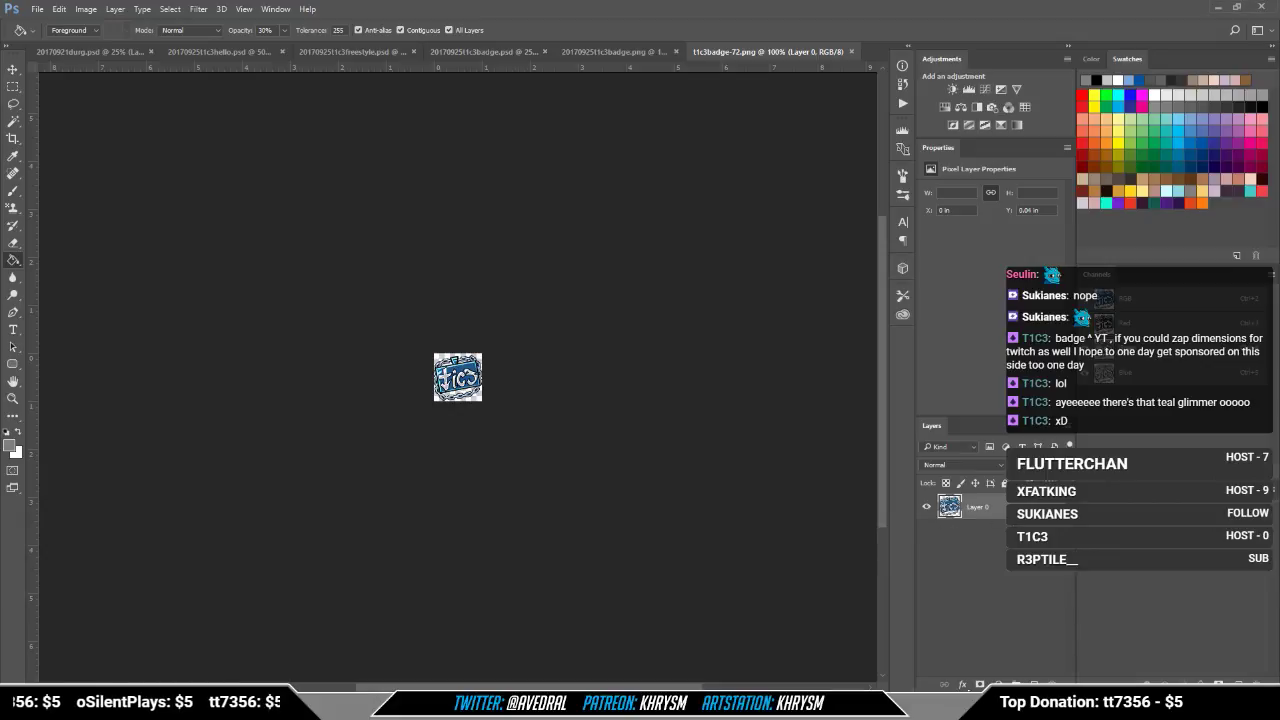
# Step: Posterize the 72-pixel badge with 14 levels and save the PNG
pyautogui.click(85, 9)
pyautogui.moveTo(100, 43)
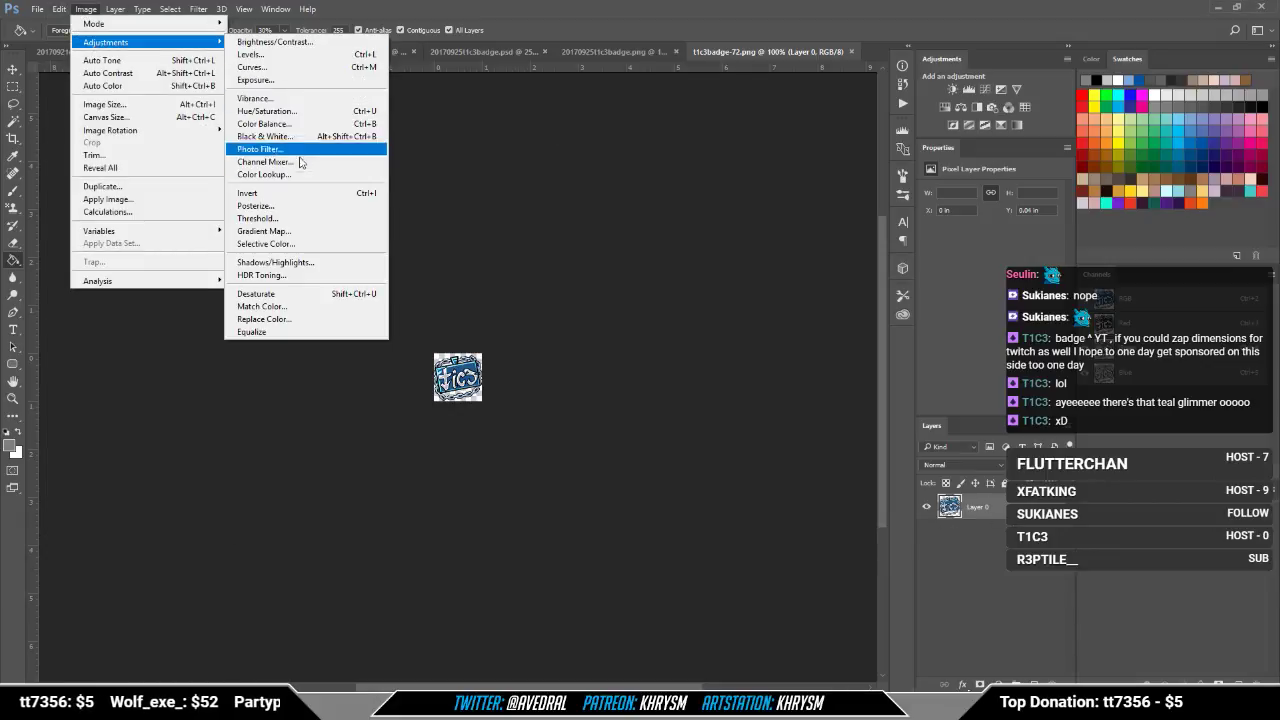
pyautogui.click(258, 206)
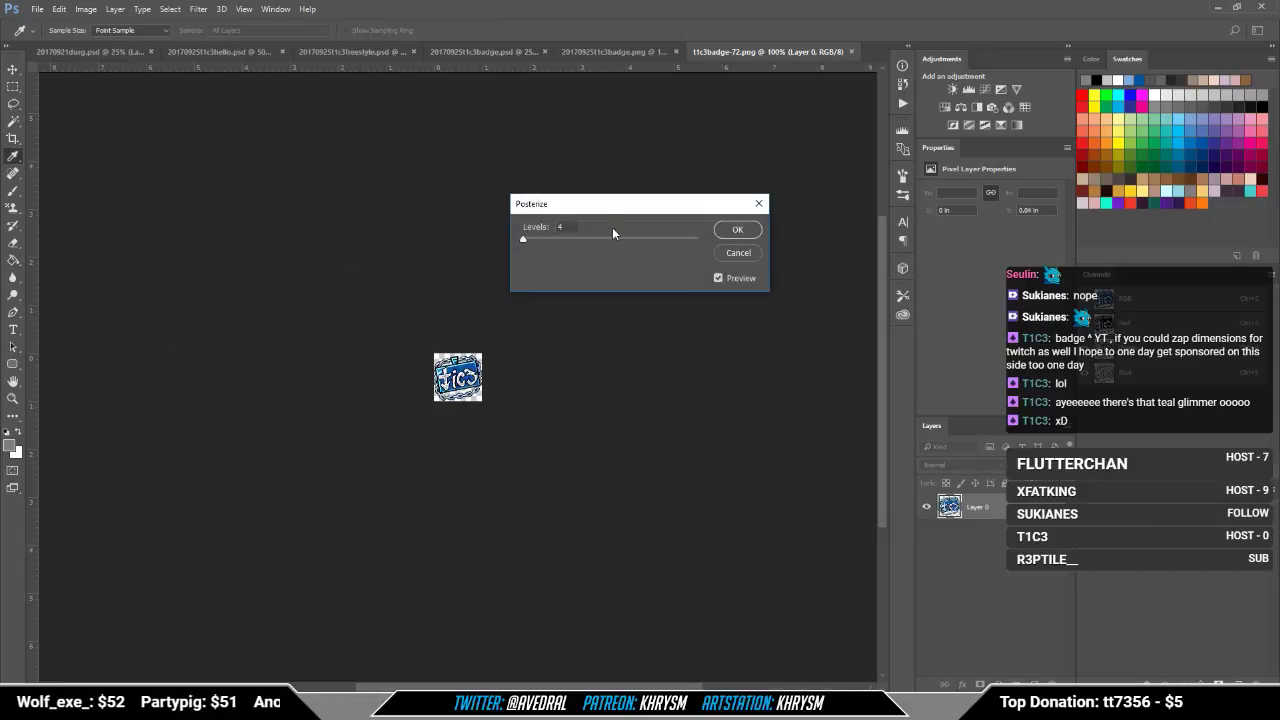
pyautogui.moveTo(573, 225); pyautogui.dragTo(483, 213)
pyautogui.write('10')
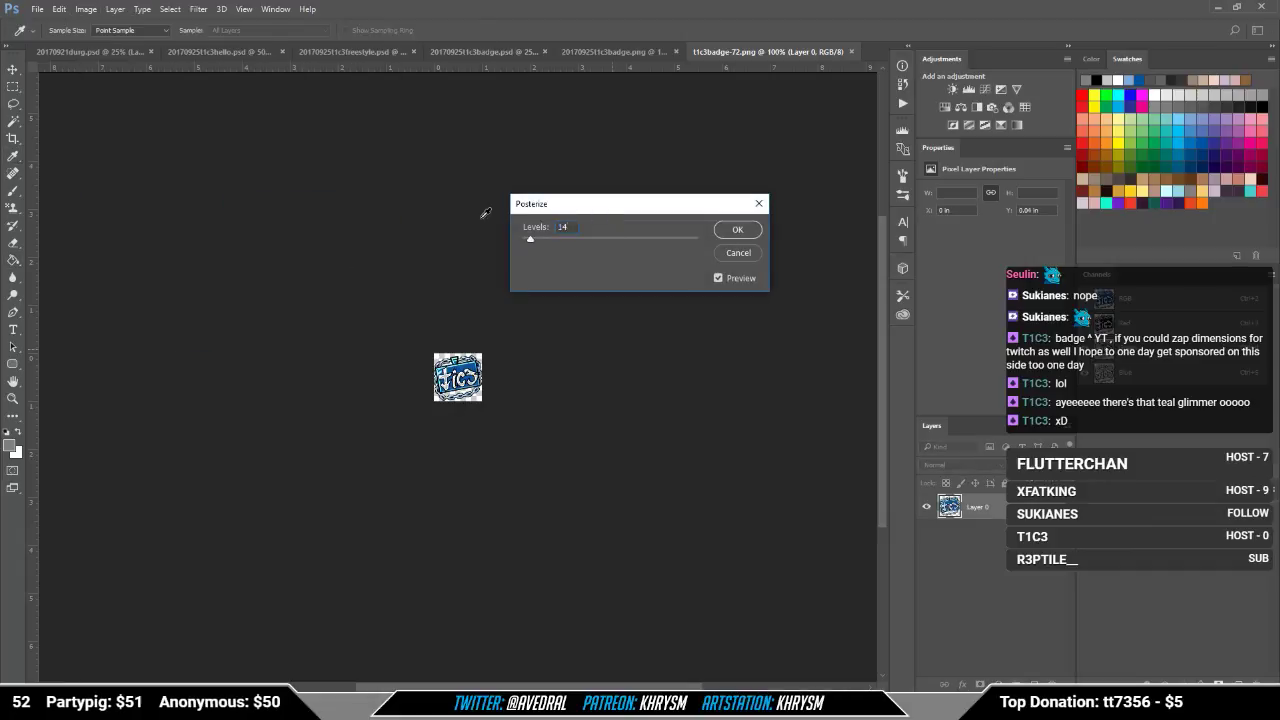
pyautogui.press('Return')
pyautogui.hotkey('ctrl', 's')
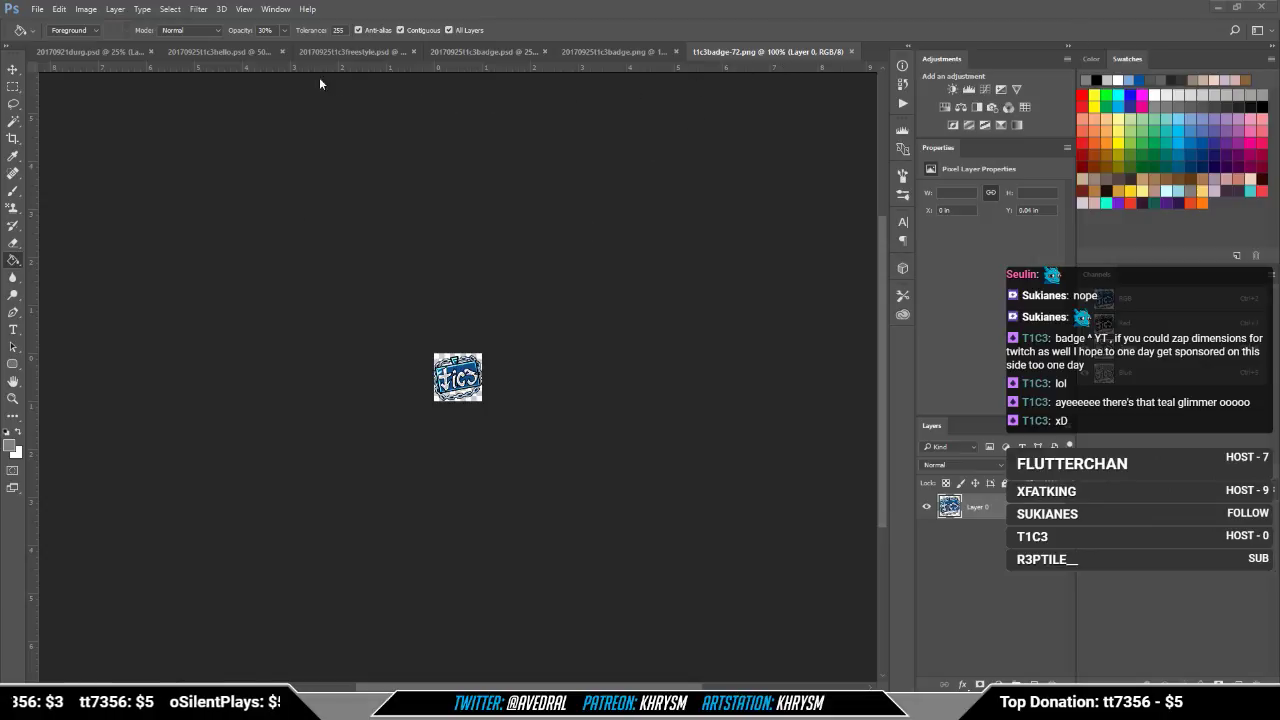
# Step: Revert t1c3badge-72.png to its opening snapshot in the history, discarding all Posterize adjustments
pyautogui.click(87, 10)
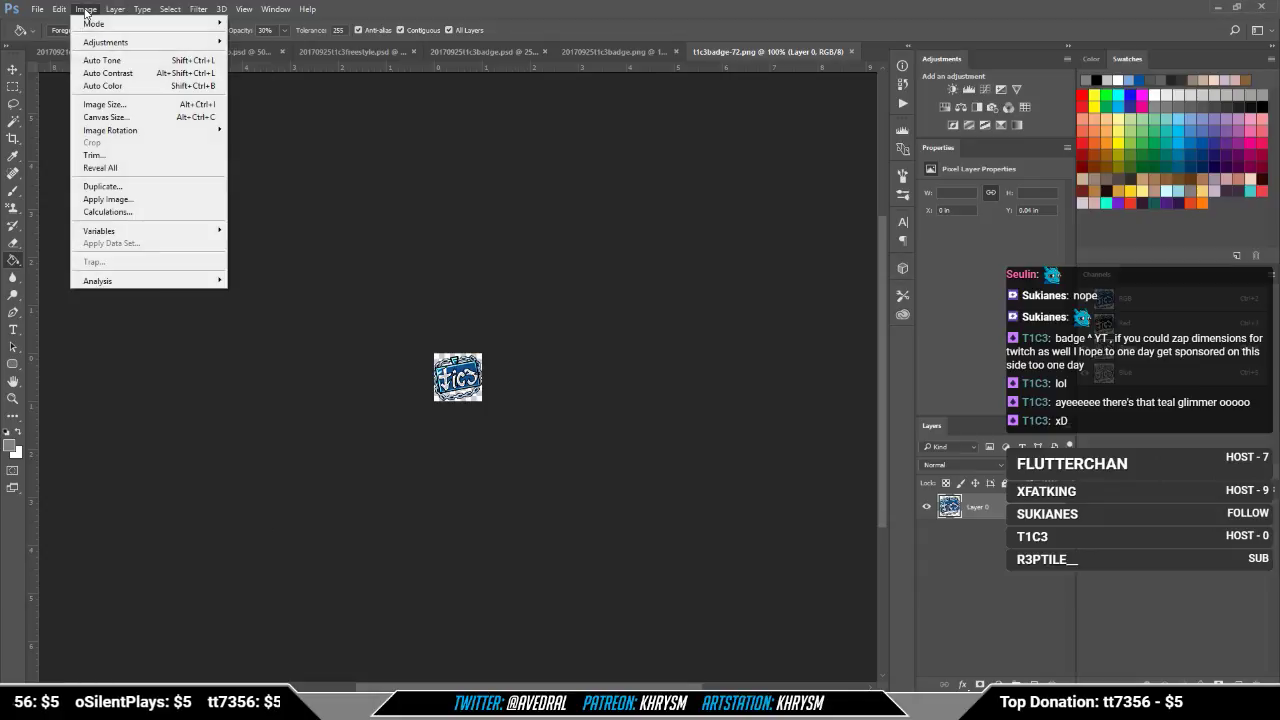
pyautogui.moveTo(97, 43)
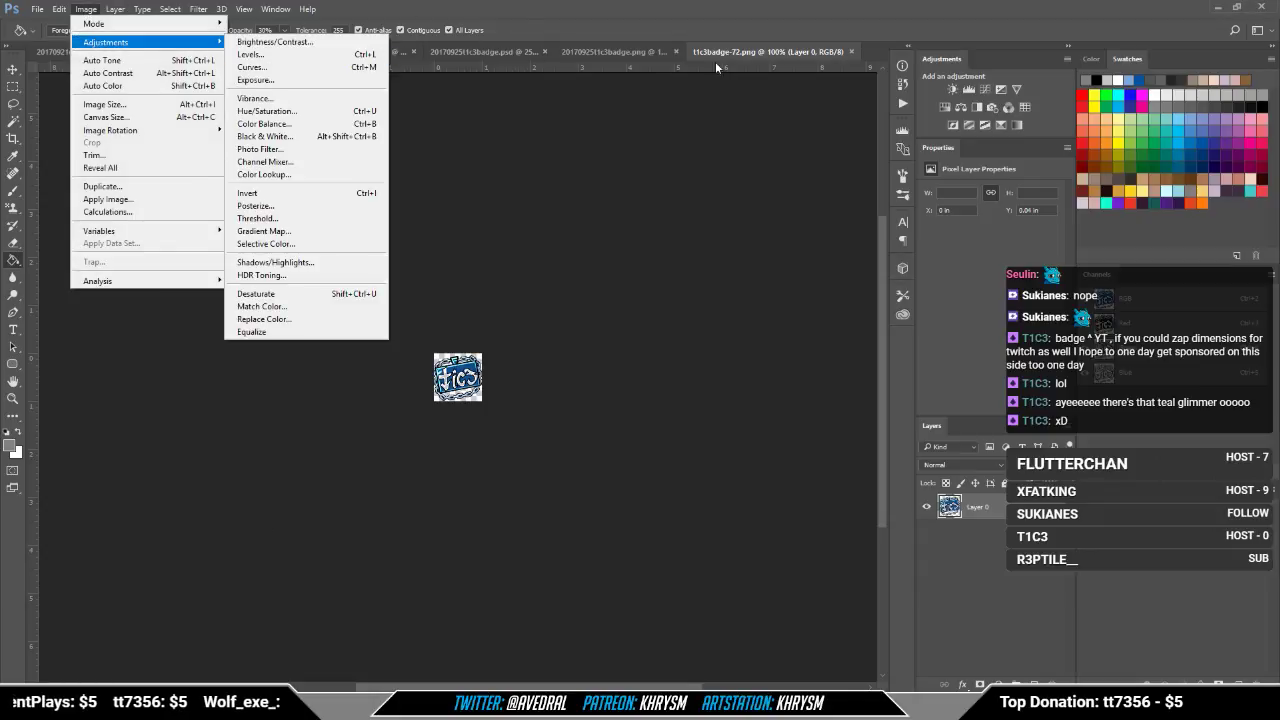
pyautogui.click(767, 55)
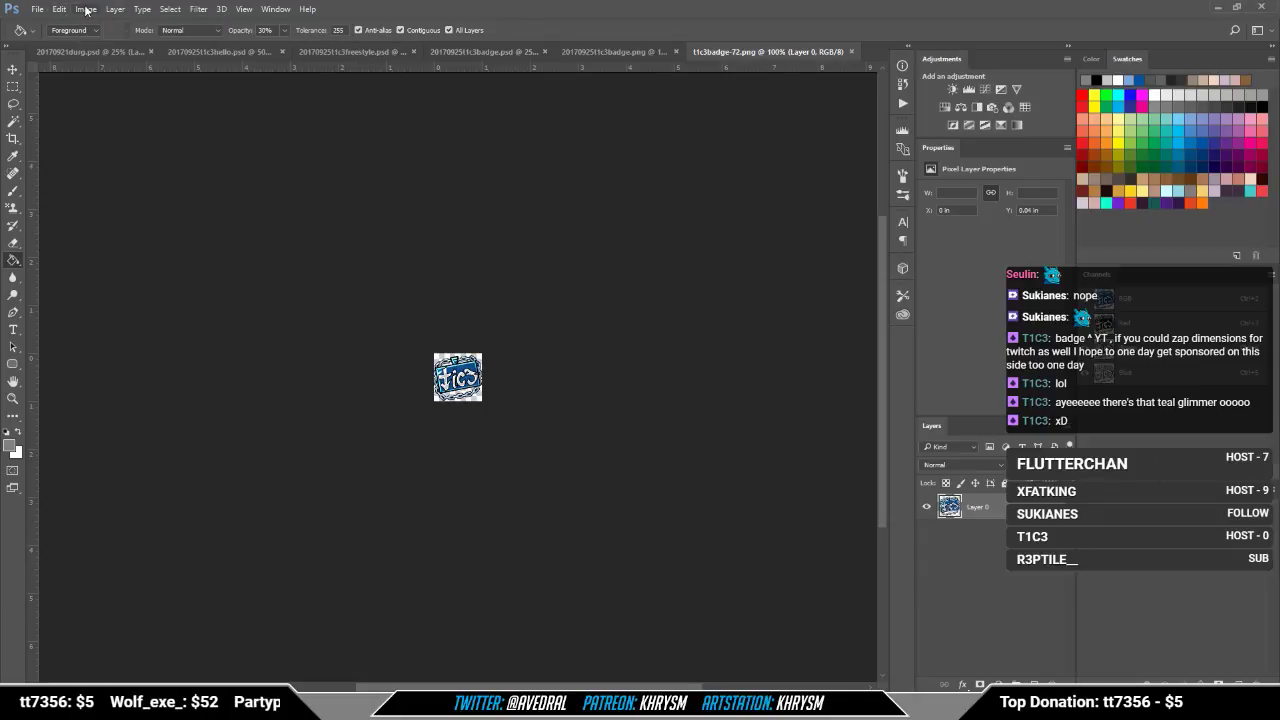
pyautogui.click(900, 85)
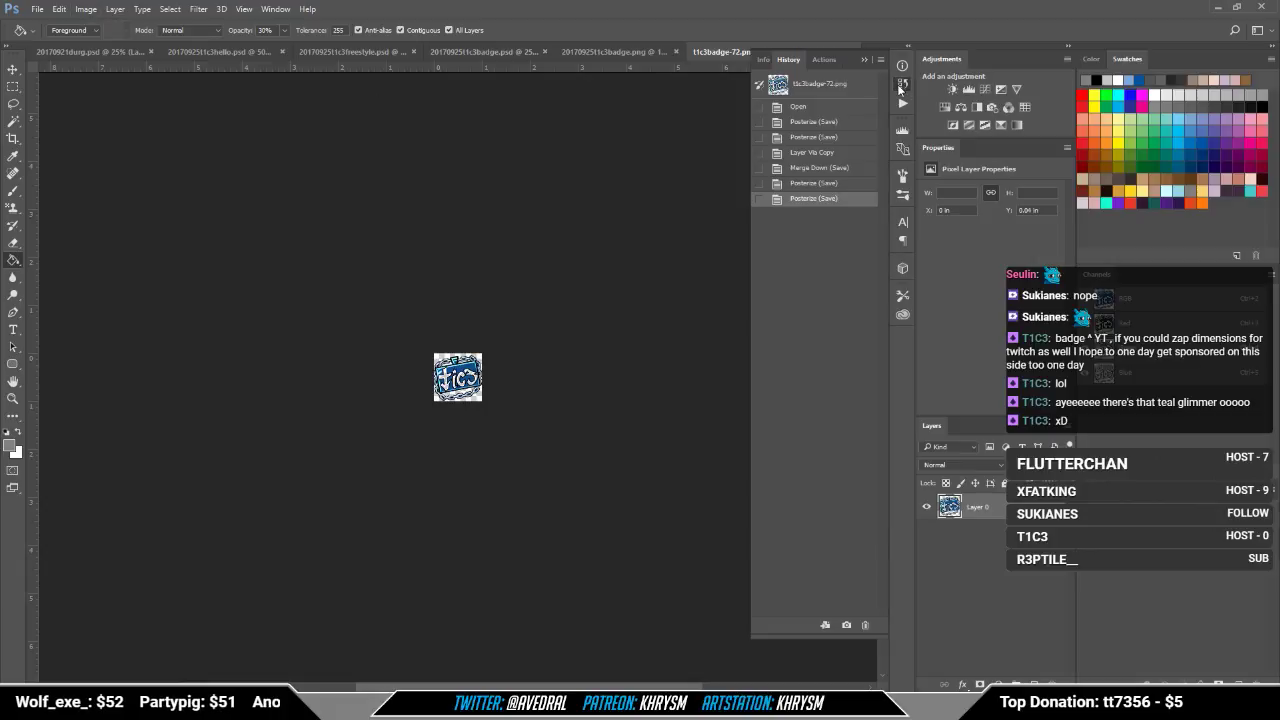
pyautogui.click(863, 88)
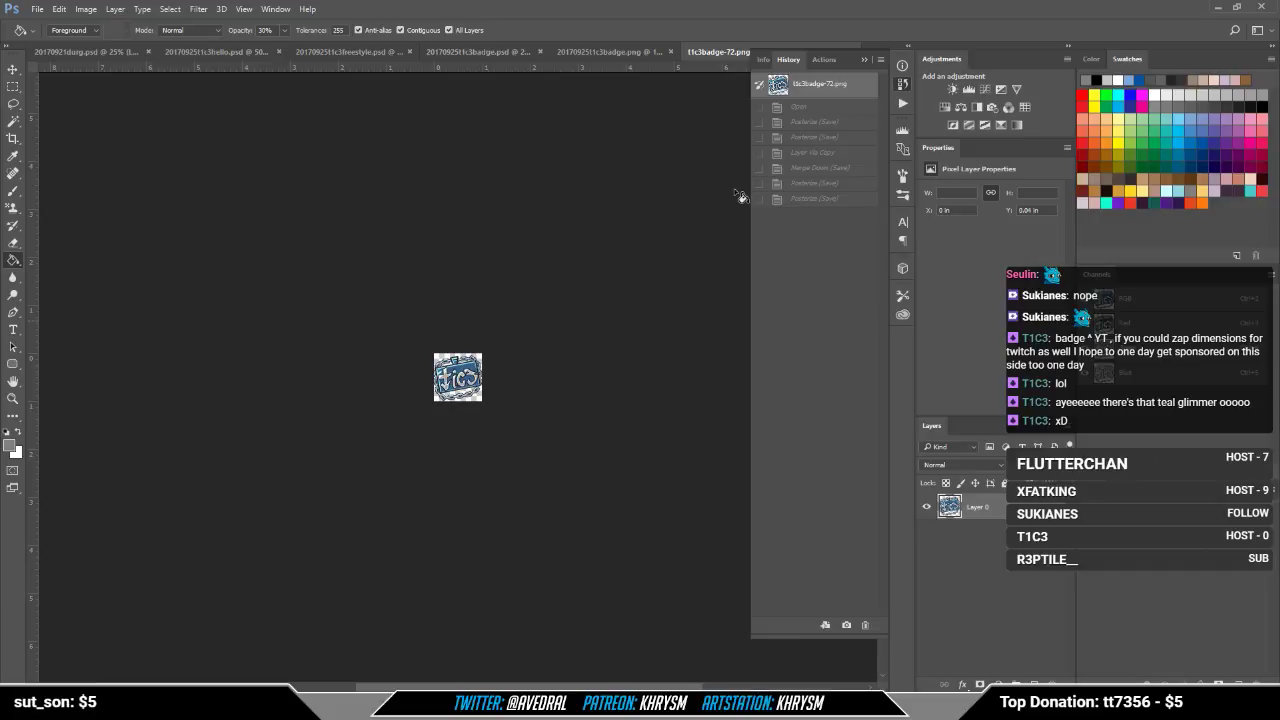
# Step: Duplicate the badge layer twice and merge both copies down into Layer 0
pyautogui.hotkey('ctrl', 'j')
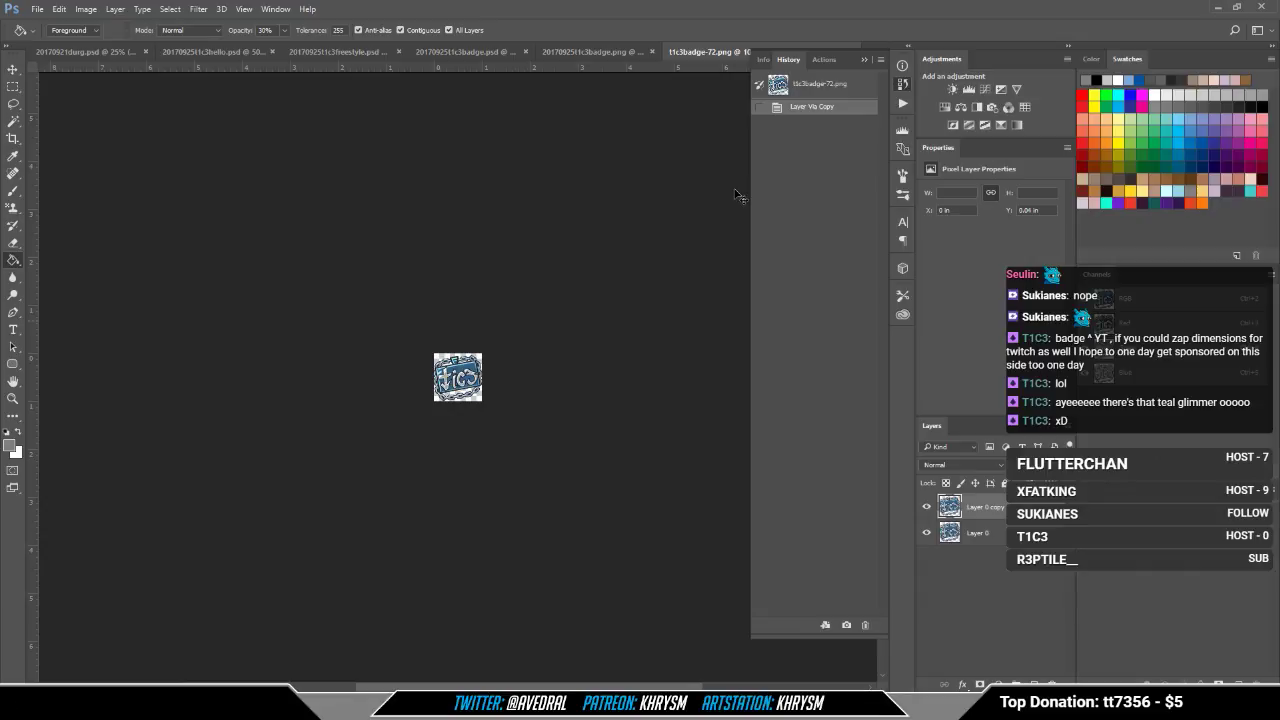
pyautogui.hotkey('ctrl', 'j')
pyautogui.hotkey('ctrl', 'e')
pyautogui.hotkey('ctrl', 'e')
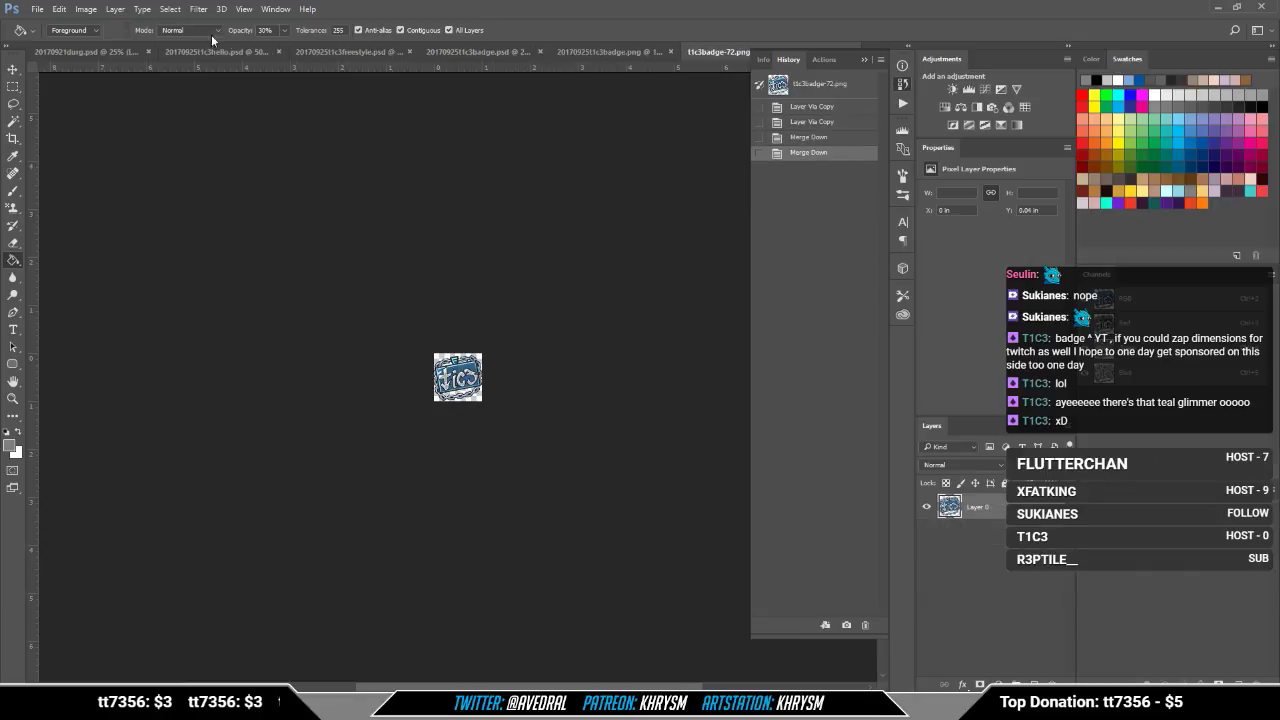
# Step: Convert the badge to Indexed Color mode with the Local (Selective) palette and 256 colors, keeping transparency
pyautogui.click(86, 10)
pyautogui.moveTo(99, 24)
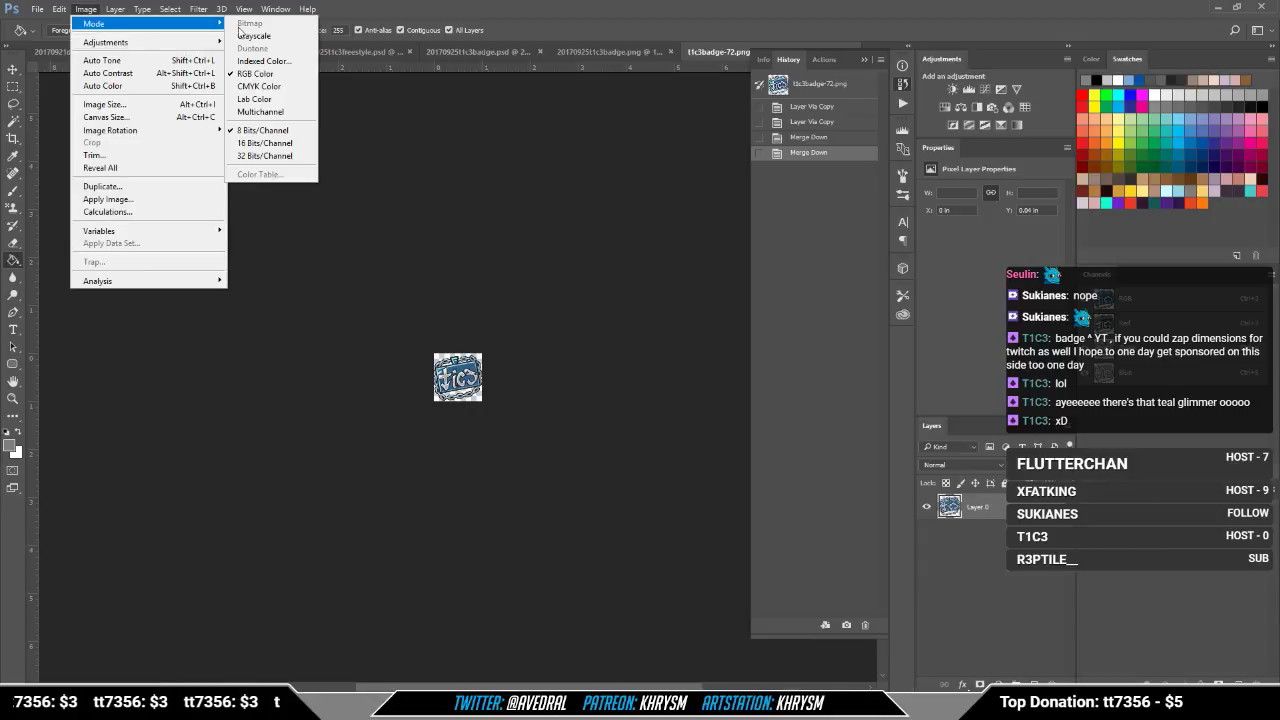
pyautogui.click(257, 64)
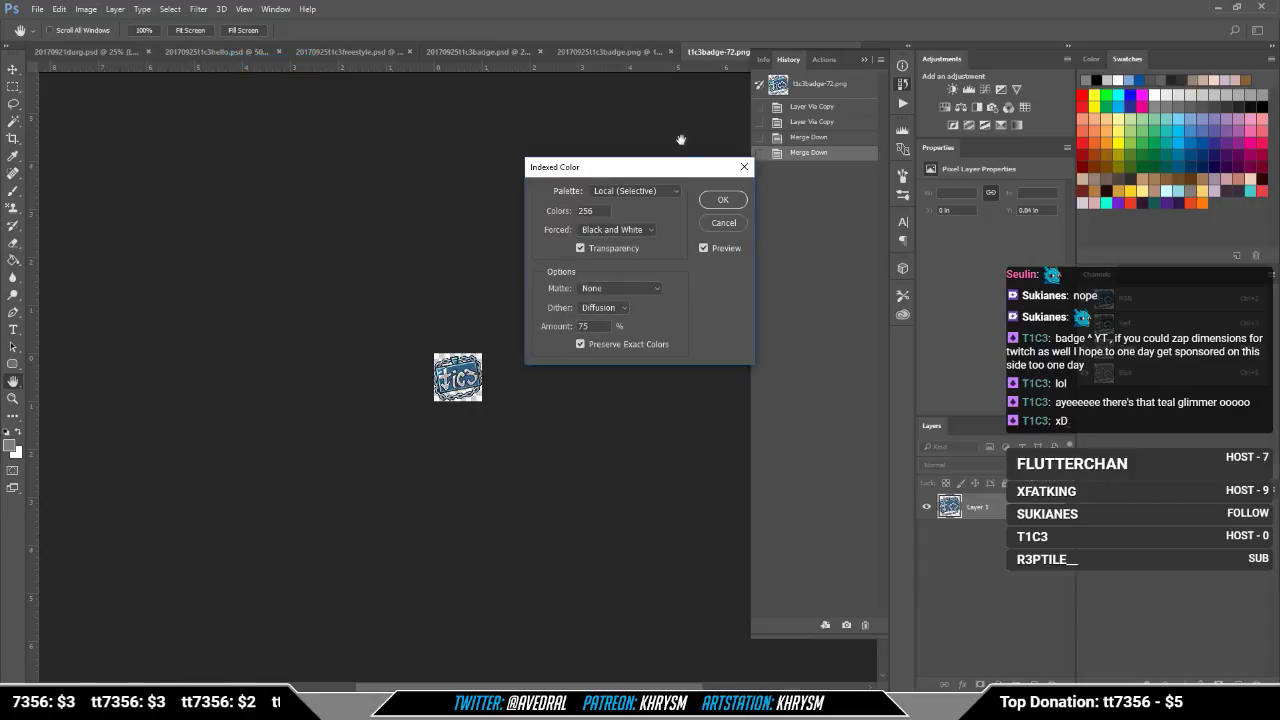
pyautogui.click(723, 201)
pyautogui.press('g')
# Step: Copy the whole indexed canvas, restore the image's opening snapshot, and paste the copy as a new layer
pyautogui.hotkey('ctrl', 'a')
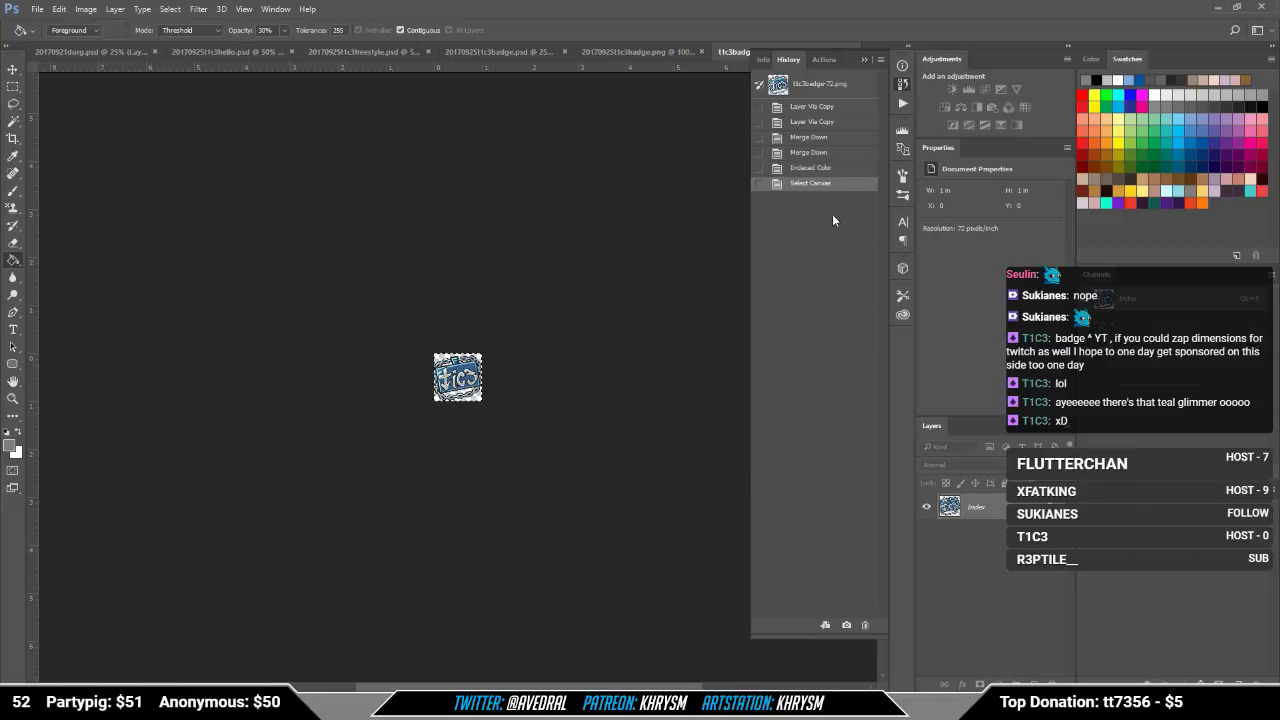
pyautogui.click(807, 90)
pyautogui.hotkey('ctrl', 'v')
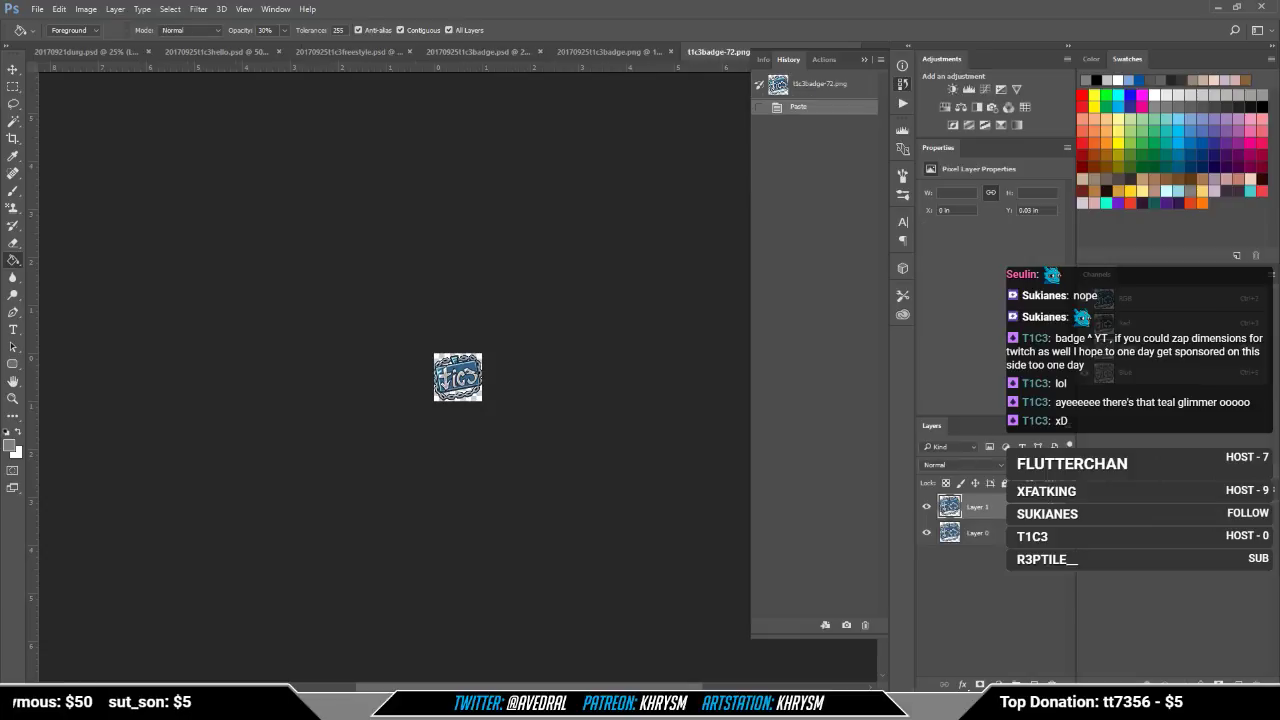
# Step: Align the bottom edges of the pasted layer and Layer 0
pyautogui.hotkey('ctrl', '+')
pyautogui.hotkey('ctrl', '+')
pyautogui.hotkey('ctrl', '+')
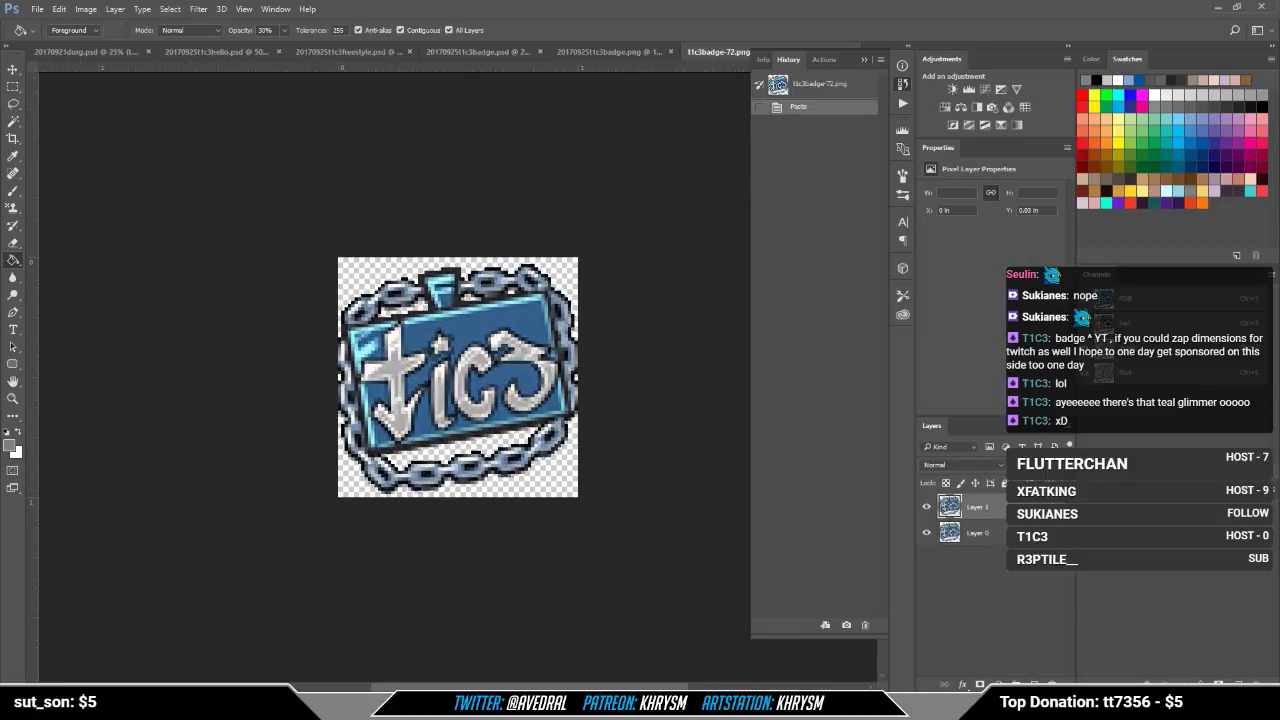
pyautogui.press('v')
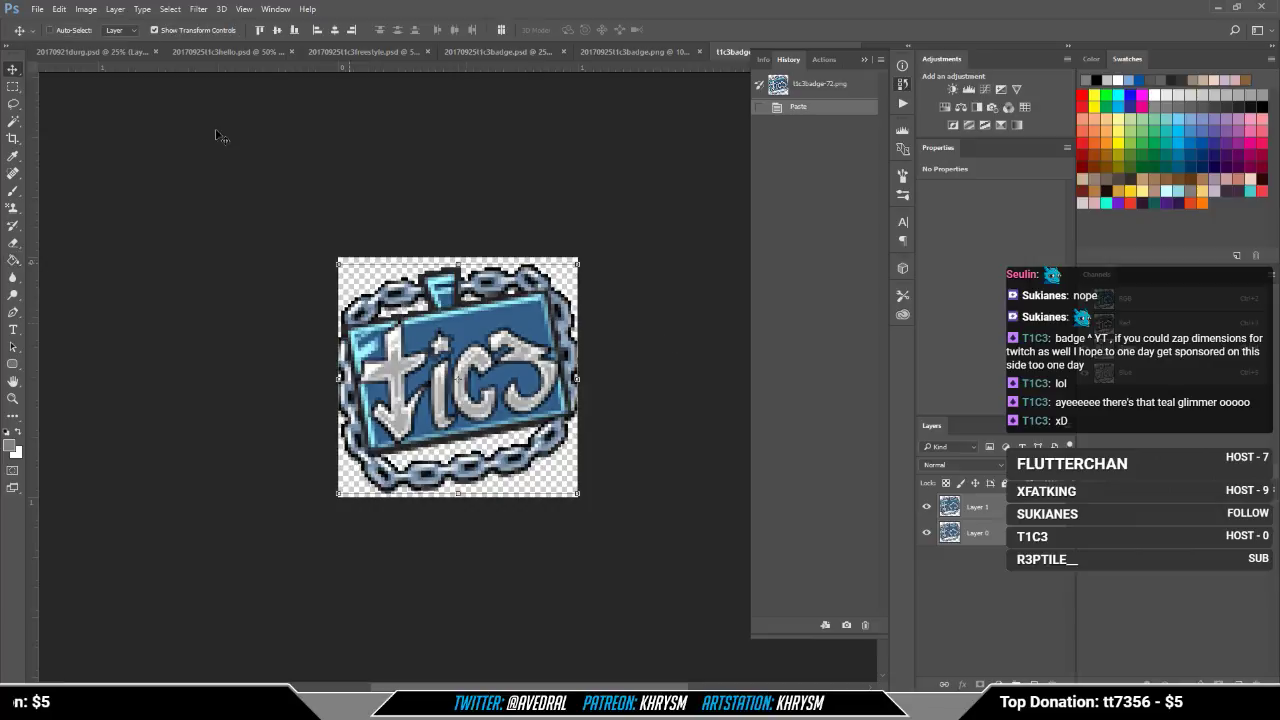
pyautogui.click(294, 30)
# Step: Clip the pasted layer to Layer 0 and merge it down
pyautogui.click(1002, 507)
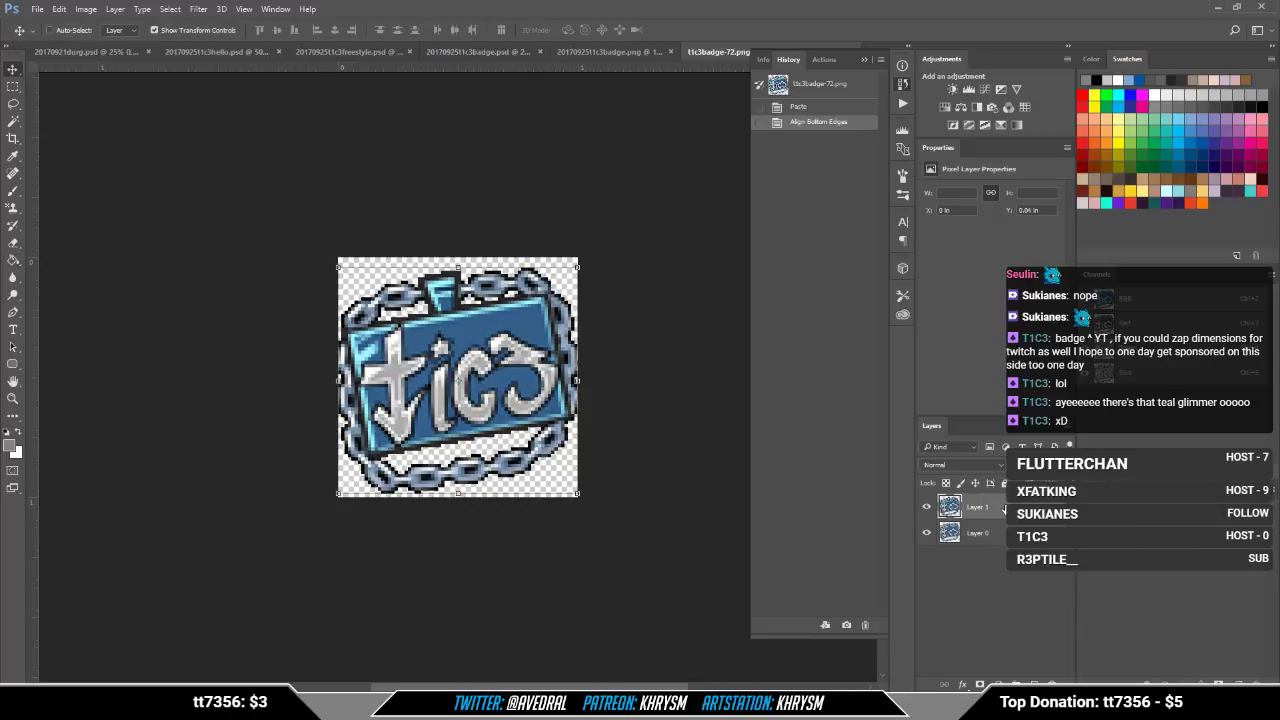
pyautogui.hotkey('ctrl', 'alt', 'g')
pyautogui.hotkey('ctrl', 'e')
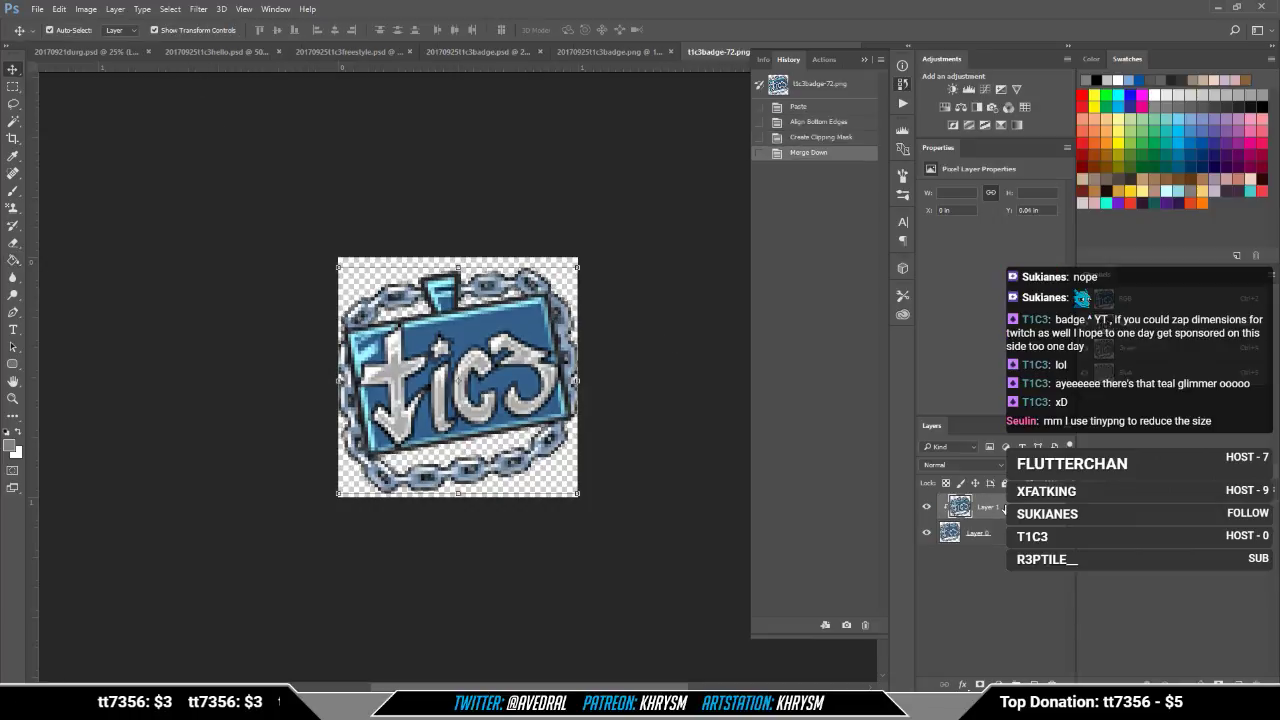
# Step: Duplicate the merged badge layer twice and merge the copies back down to strengthen its edges
pyautogui.hotkey('ctrl', 'j')
pyautogui.hotkey('ctrl', 'j')
pyautogui.hotkey('ctrl', 'e')
pyautogui.hotkey('ctrl', 'e')
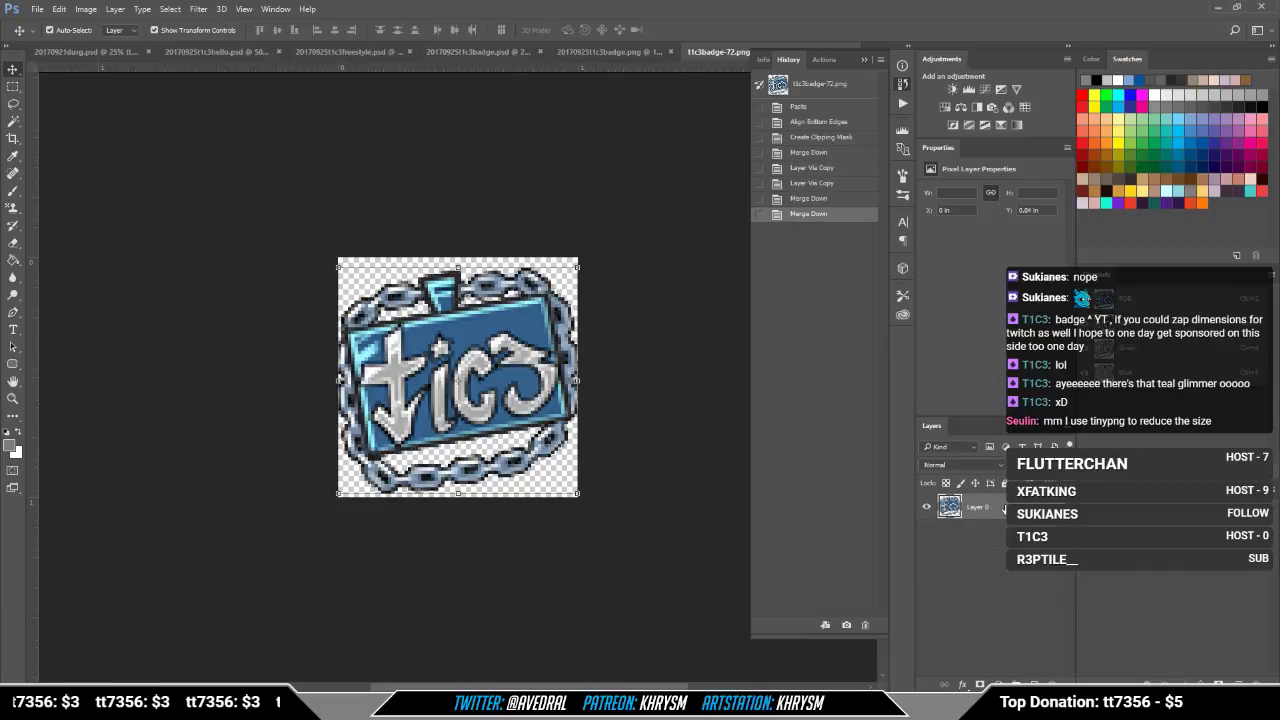
# Step: Check the badge at reduced size and save t1c3badge-72.png
pyautogui.hotkey('ctrl', '-')
pyautogui.hotkey('ctrl', '-')
pyautogui.hotkey('ctrl', '-')
pyautogui.hotkey('ctrl', '-')
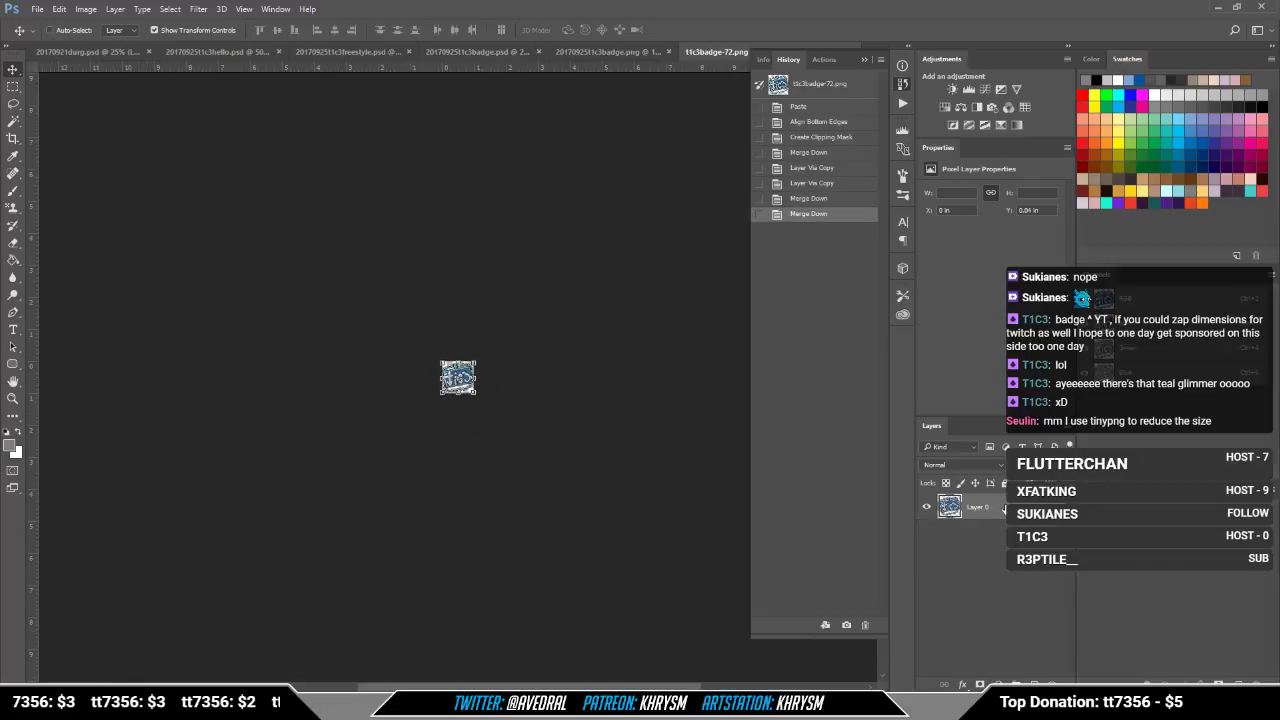
pyautogui.moveTo(531, 277); pyautogui.dragTo(548, 320)
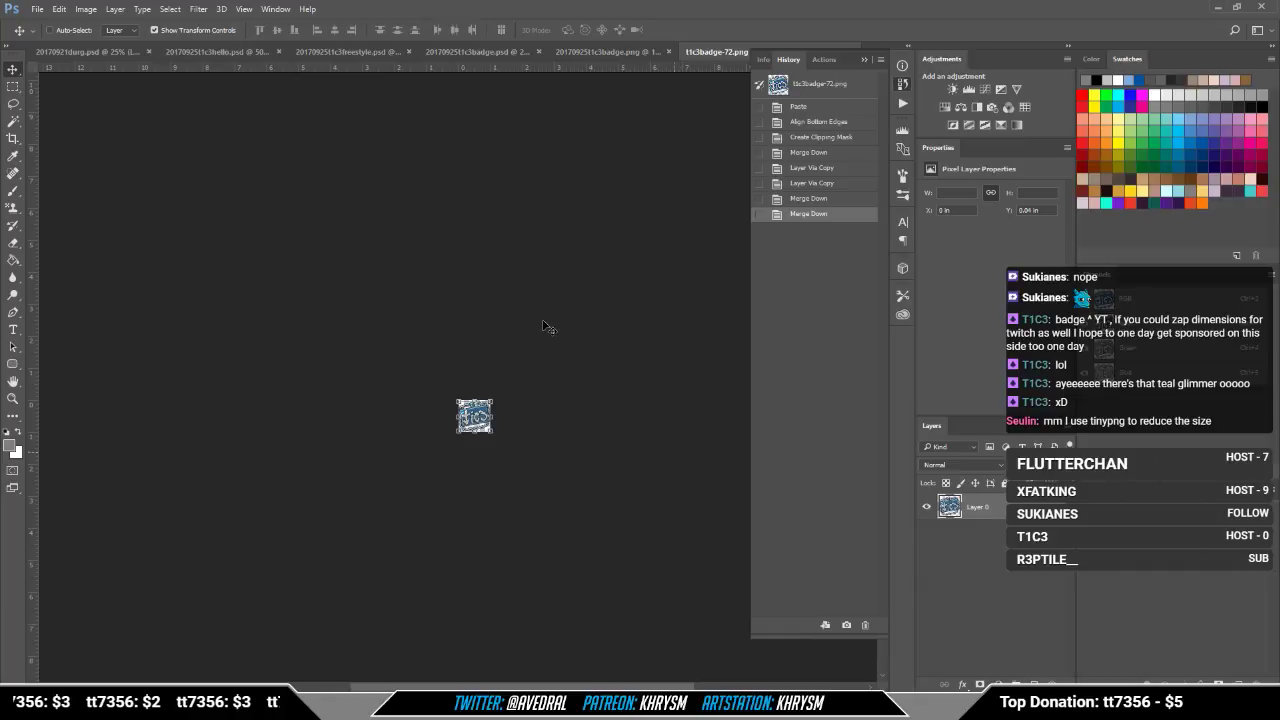
pyautogui.hotkey('ctrl', 's')
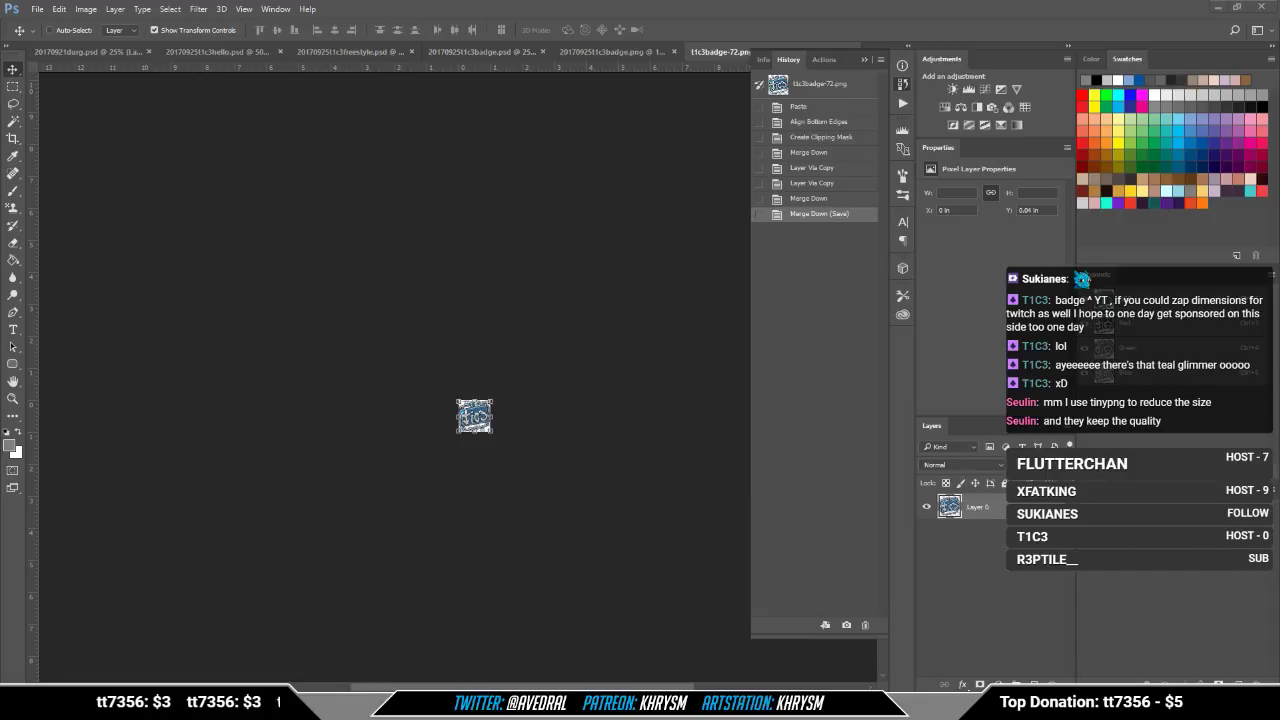
# Step: Close t1c3badge-72.png and show the history of 20170925t1c3badge.png
pyautogui.click(862, 61)
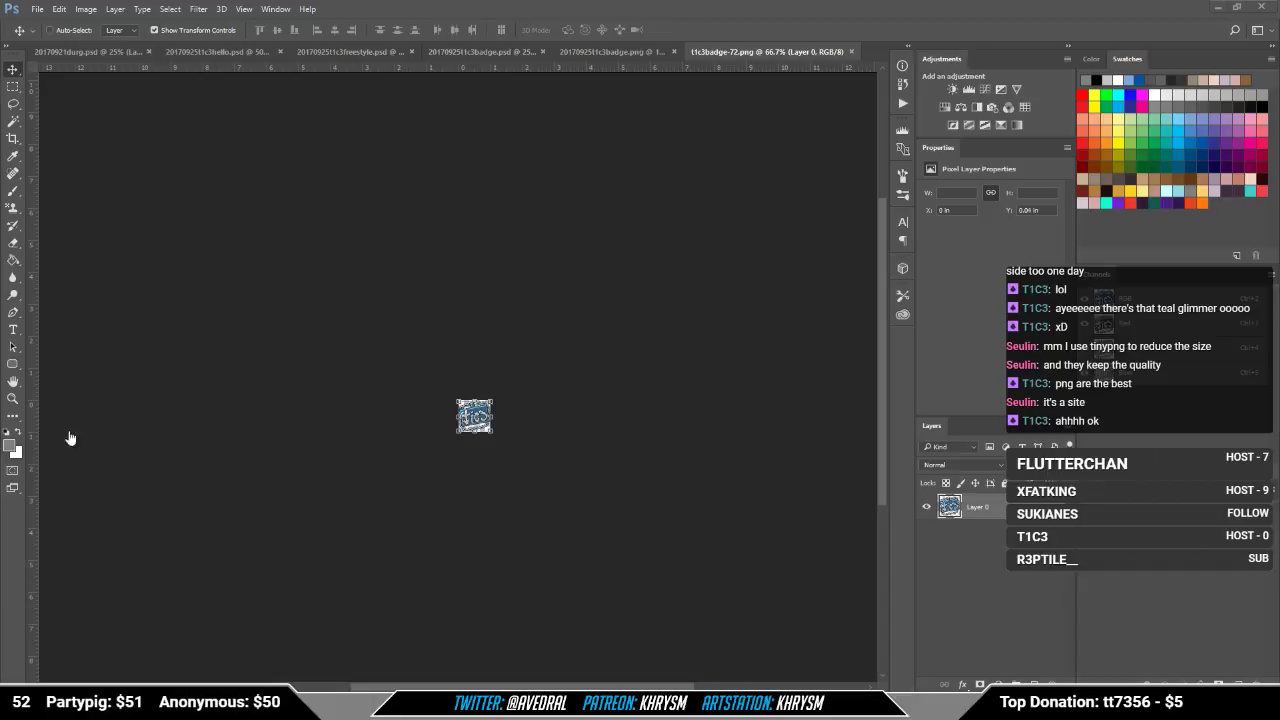
pyautogui.hotkey('ctrl', 'w')
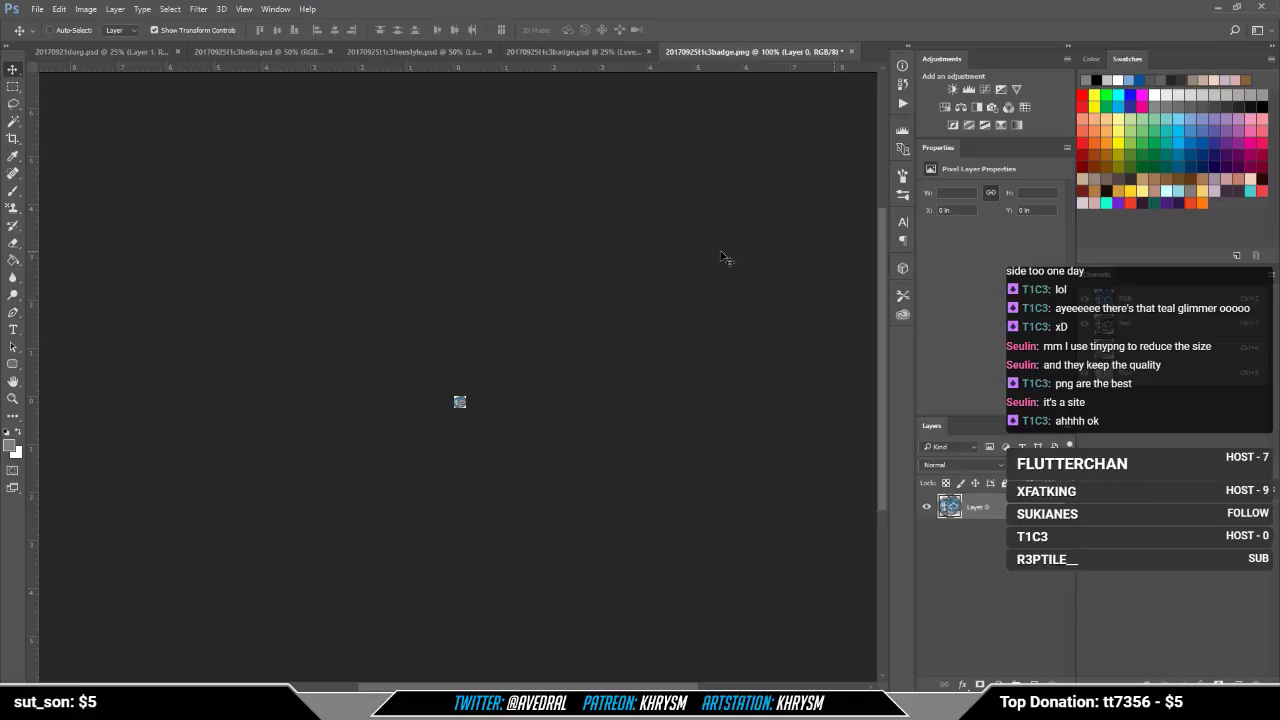
pyautogui.click(902, 84)
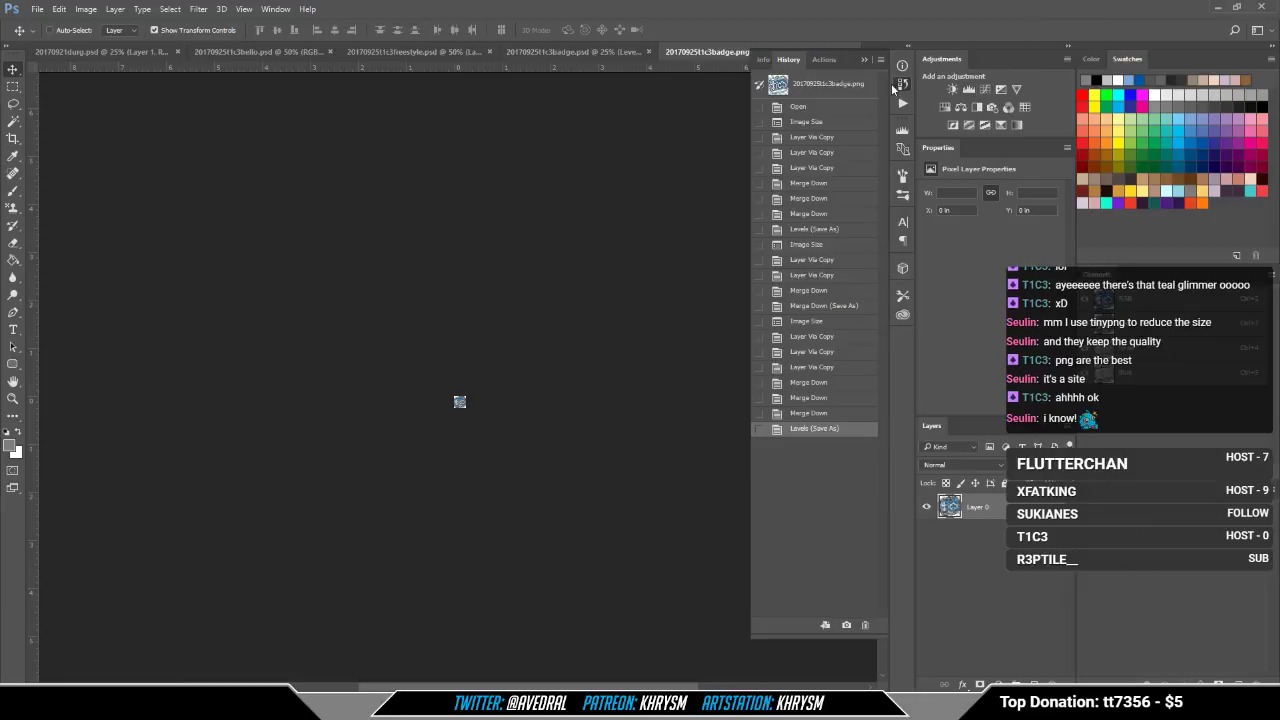
# Step: Revert 20170925t1c3badge.png to its originally opened state, then close it and 20170925t1c3badge.psd
pyautogui.click(822, 88)
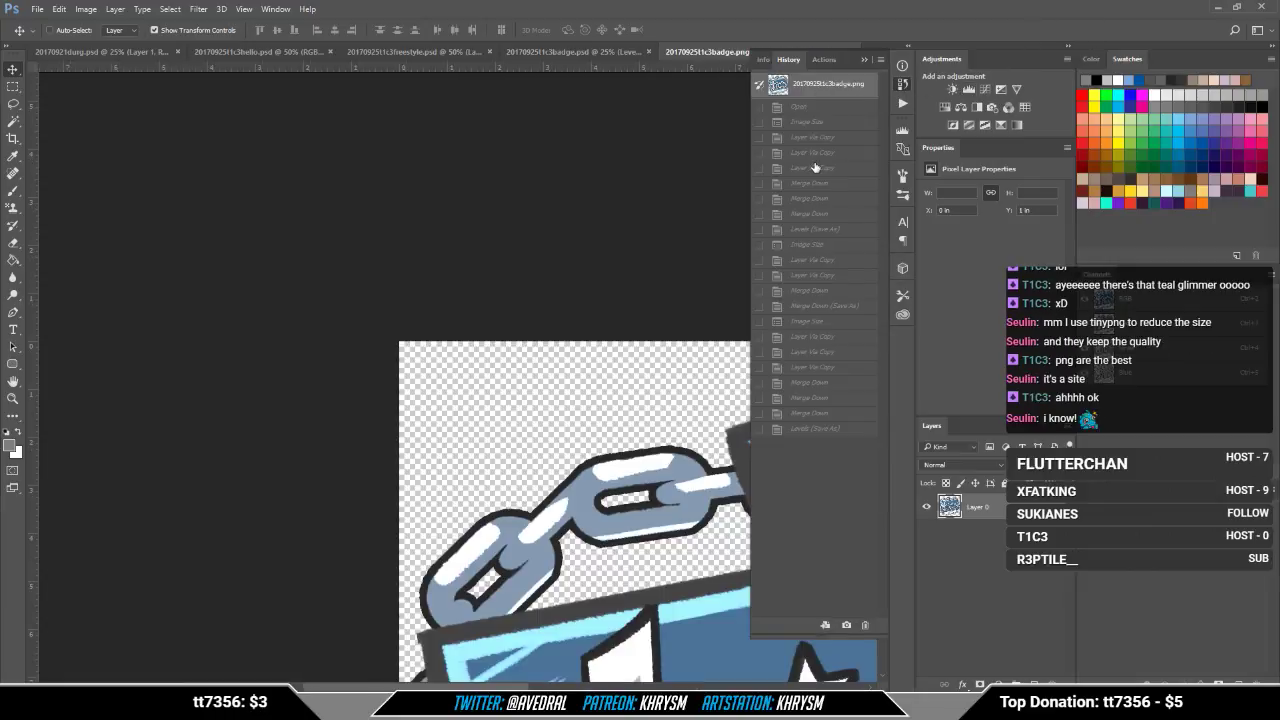
pyautogui.hotkey('ctrl', 'w')
pyautogui.click(651, 266)
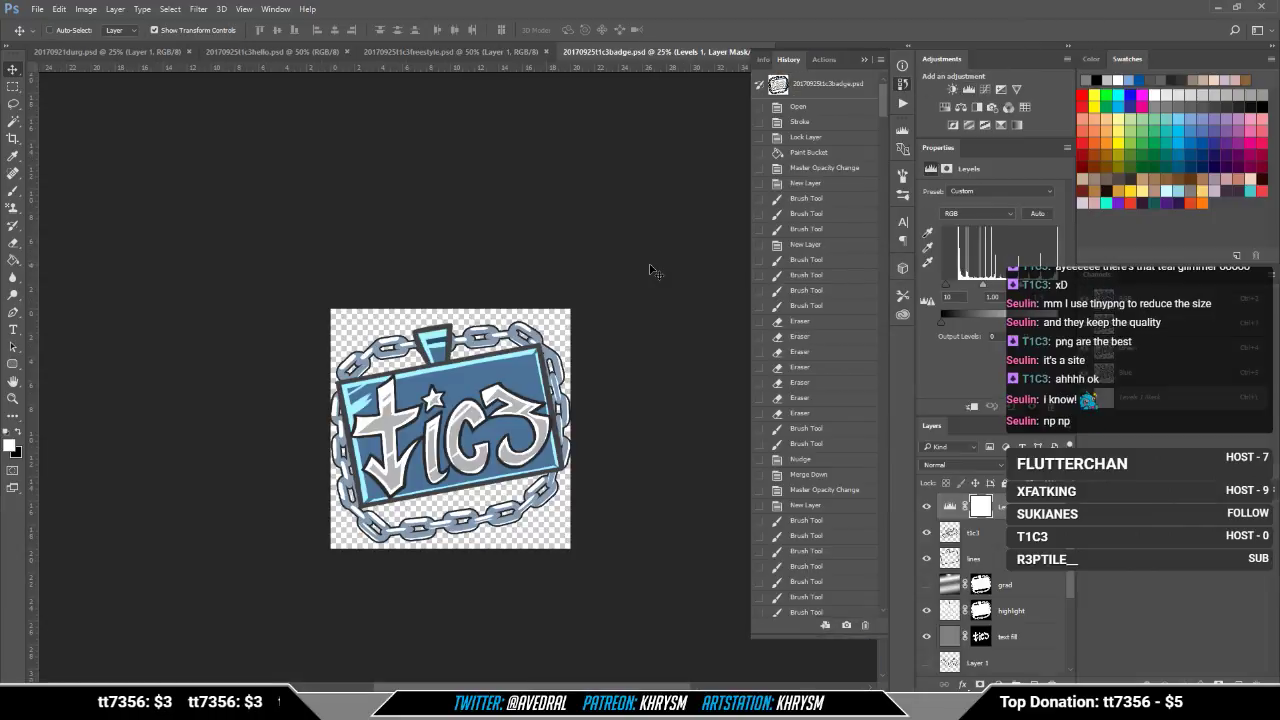
pyautogui.click(865, 59)
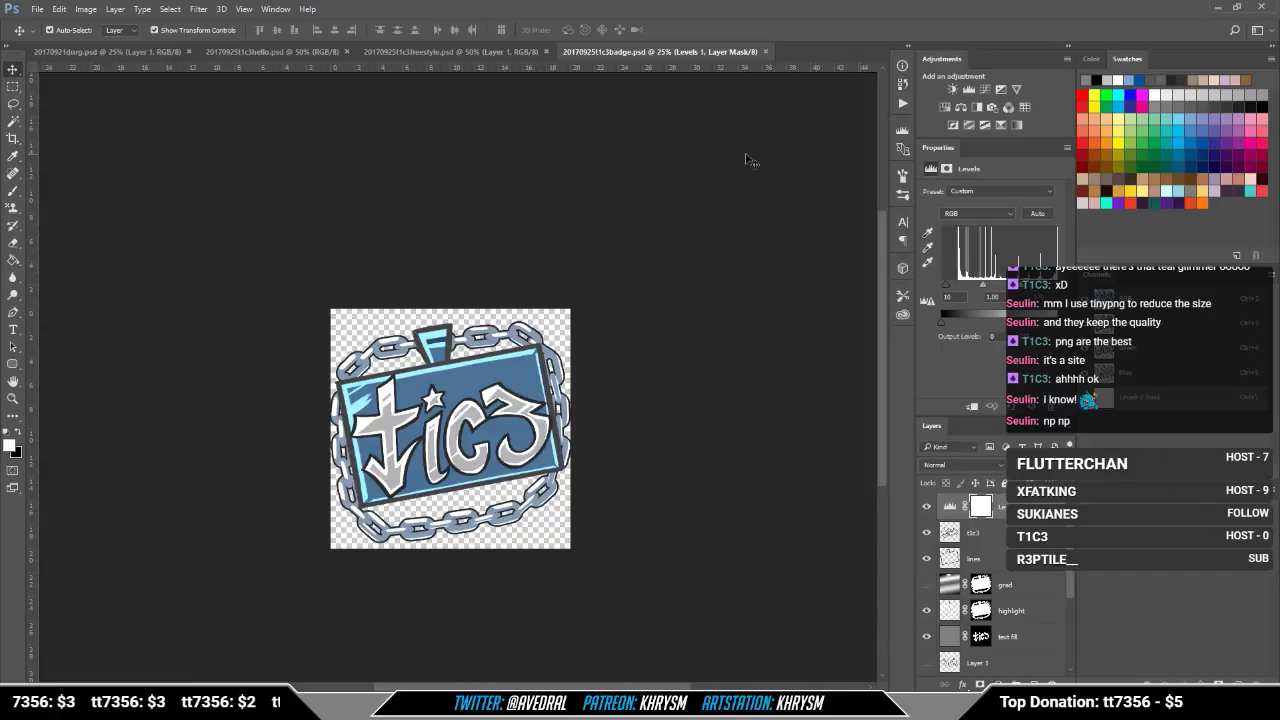
pyautogui.hotkey('ctrl', 'w')
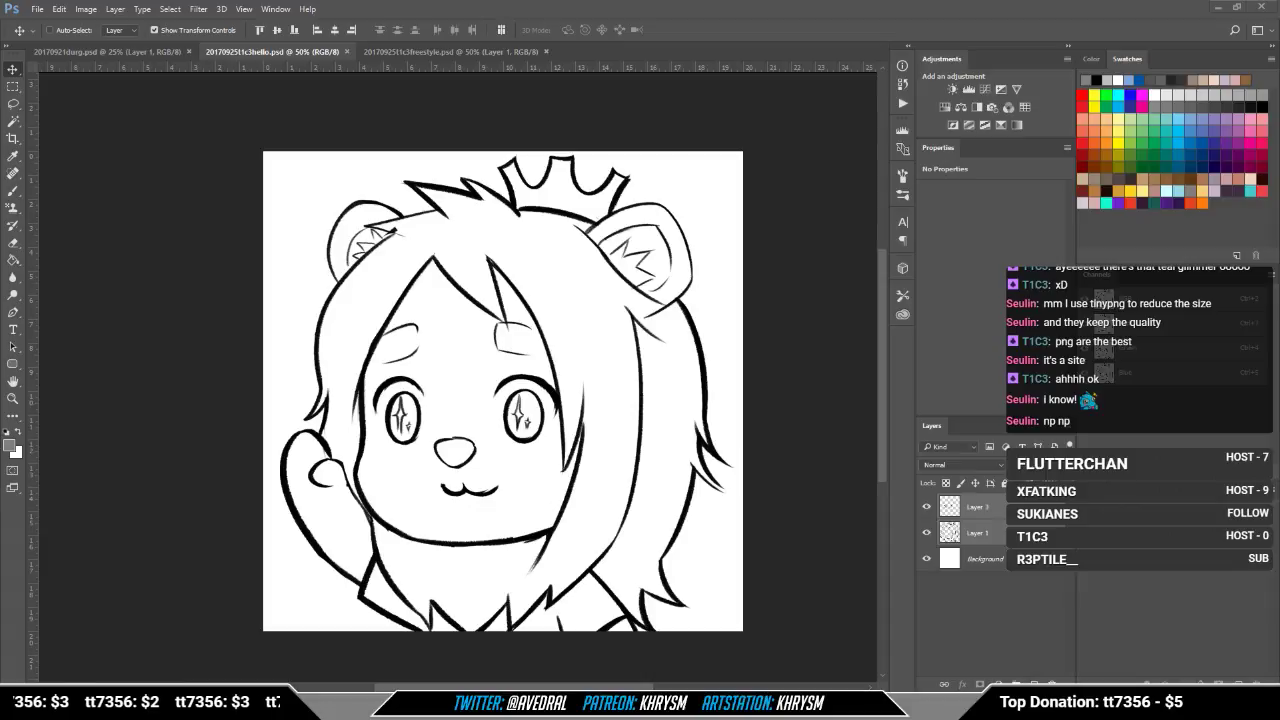
# Step: Lower the opacity of the sketch layers Layer 3 and Layer 1 in 20170925t1c3hello.psd to 20%
pyautogui.click(424, 54)
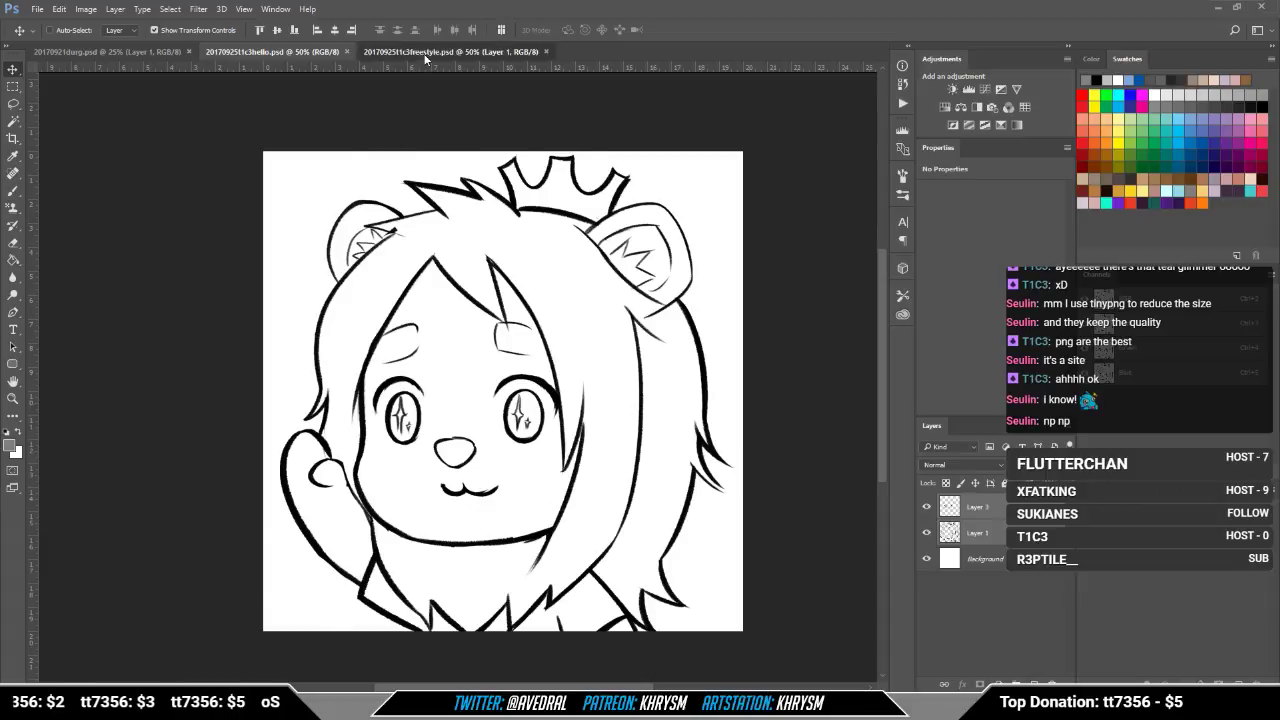
pyautogui.click(300, 52)
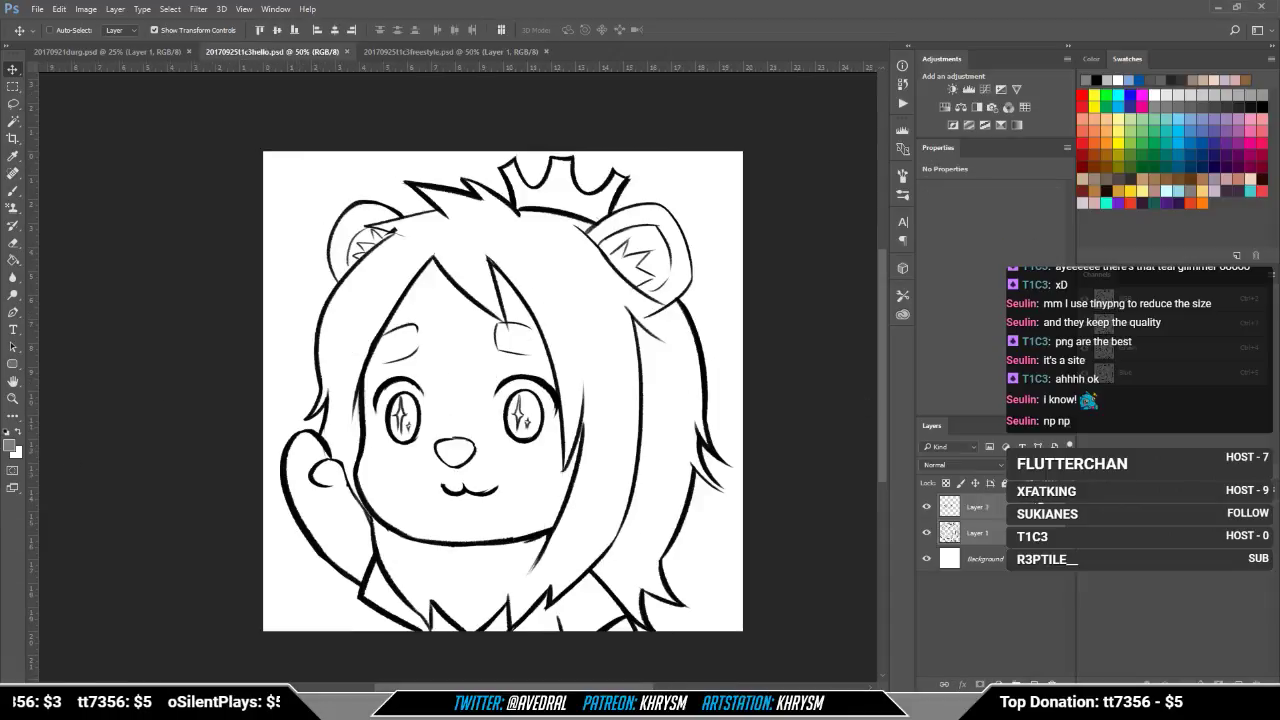
pyautogui.keyDown('shift'); pyautogui.click(977, 533); pyautogui.keyUp('shift')
pyautogui.press('2')
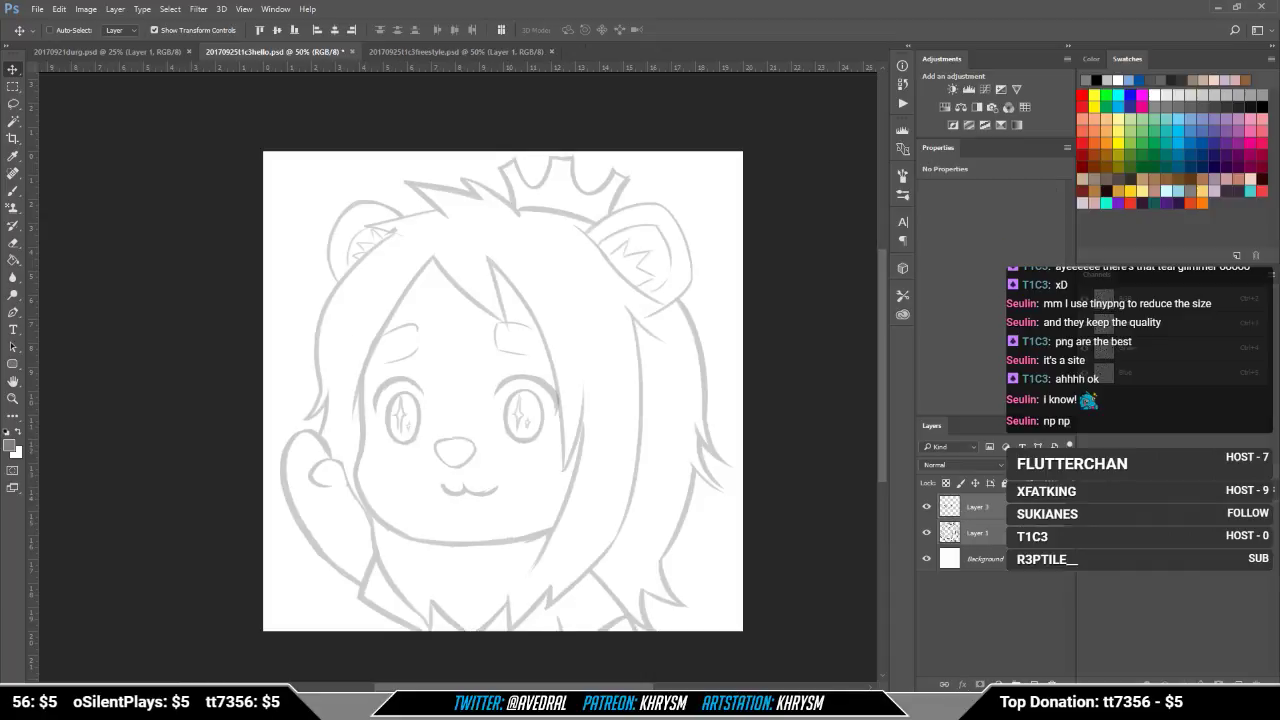
# Step: Create a new layer named lines above Layer 3
pyautogui.click(1016, 505)
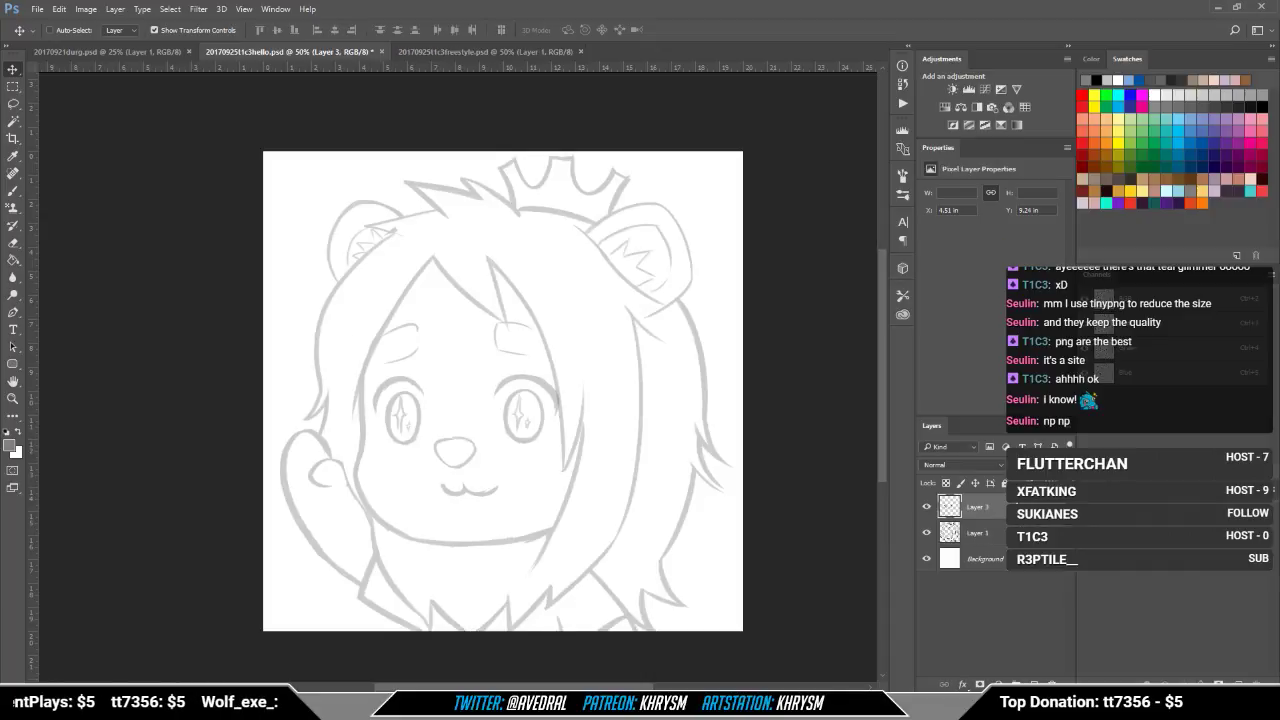
pyautogui.hotkey('ctrl', 'shift', 'n')
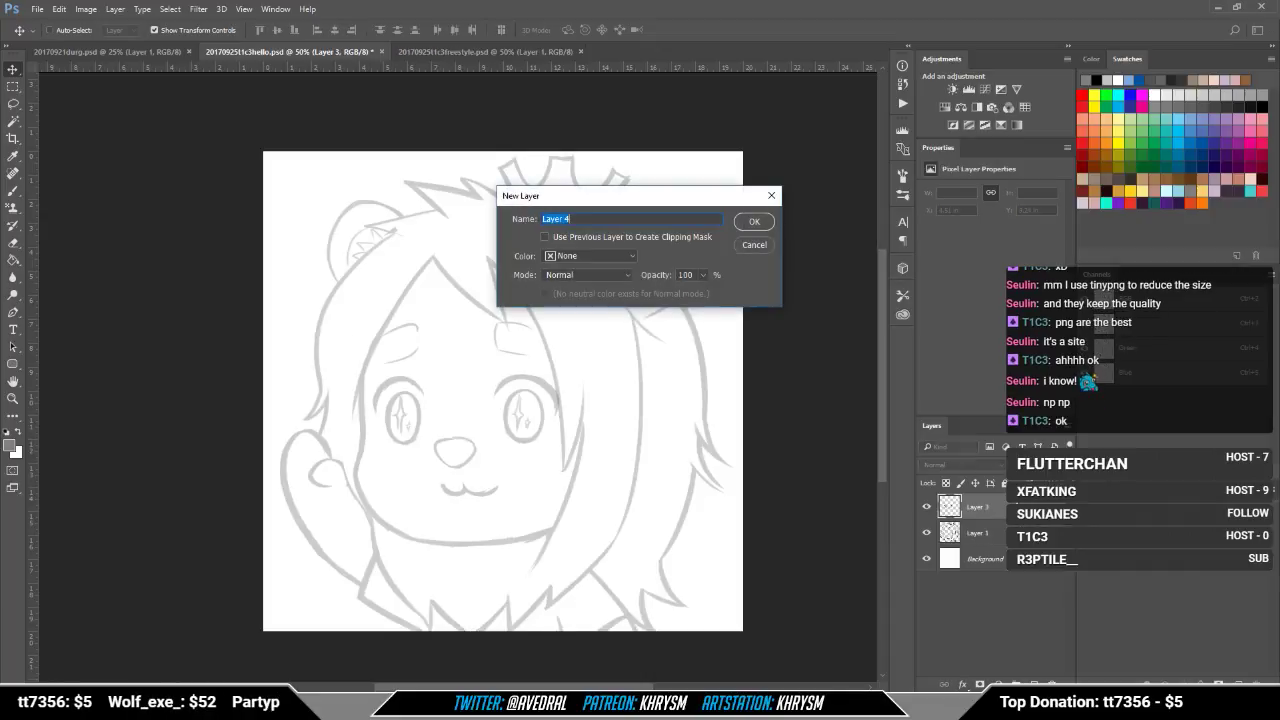
pyautogui.write('In')
pyautogui.press('Return')
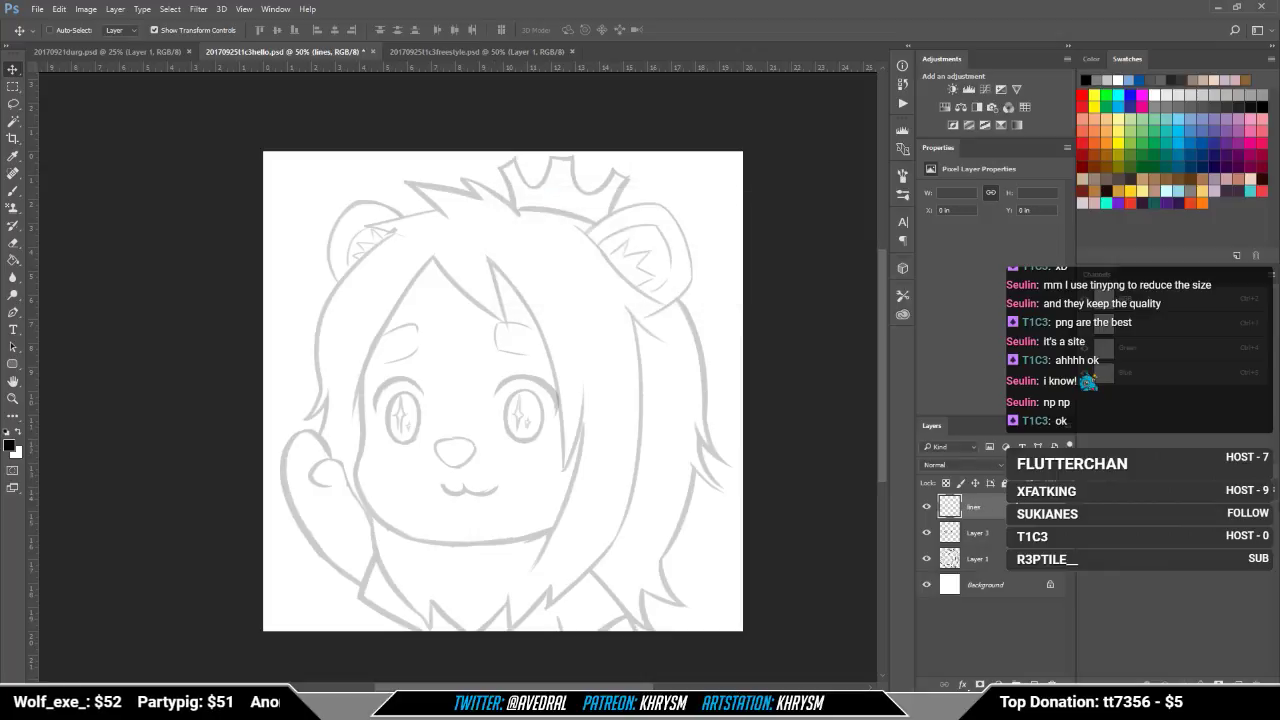
# Step: Flip the canvas horizontally and ink the raised paw's thumb, fingertip and outer arm contour with the black brush
pyautogui.press('b')
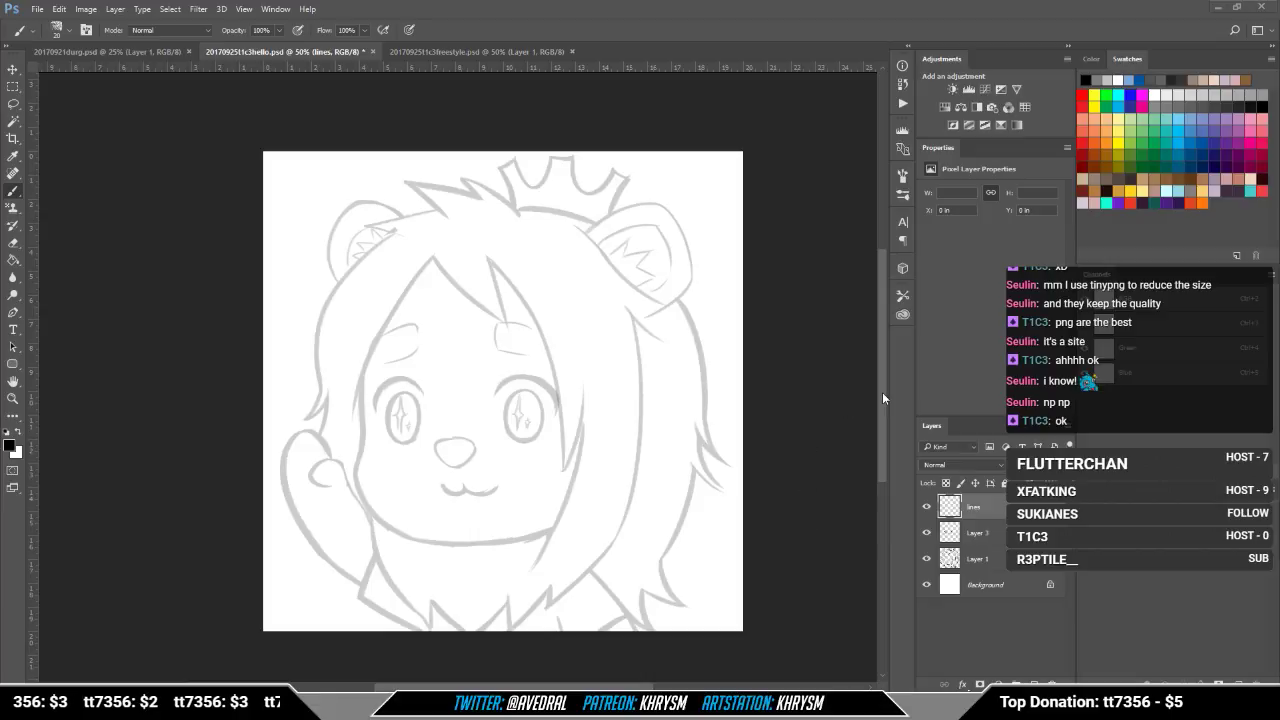
pyautogui.moveTo(731, 424); pyautogui.dragTo(690, 442)
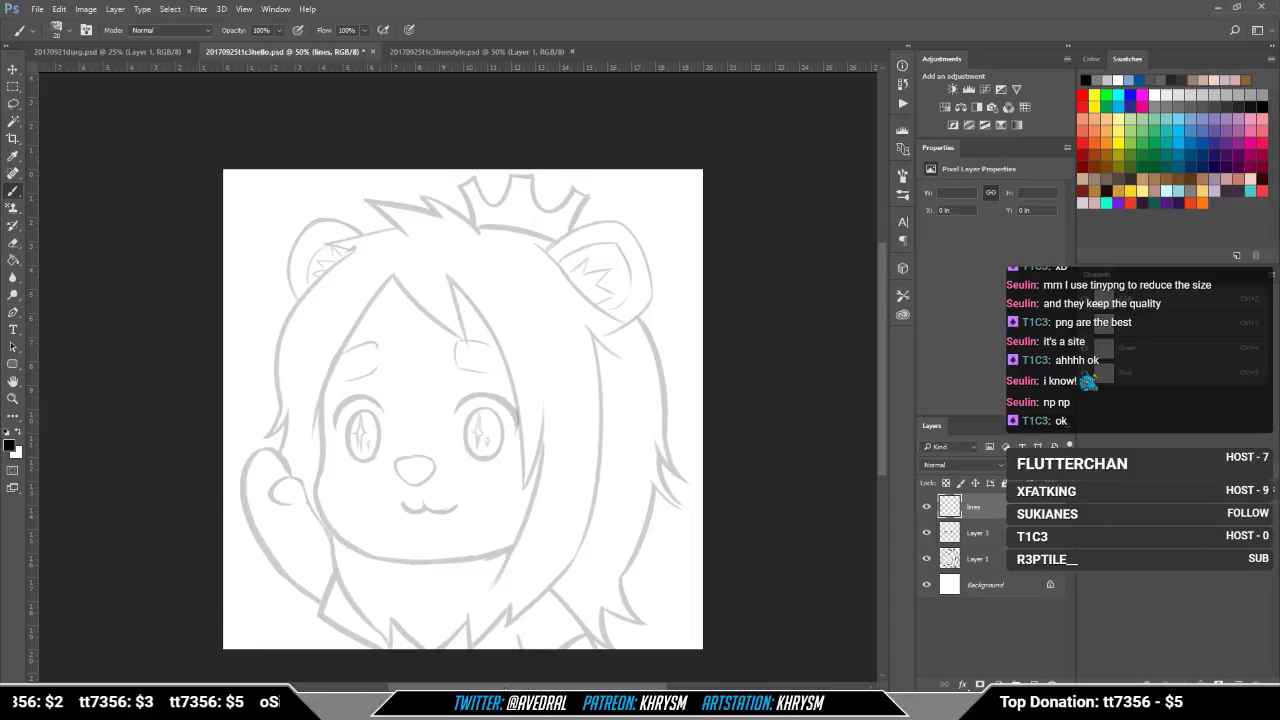
pyautogui.hotkey('ctrl', 'shift', 'h')
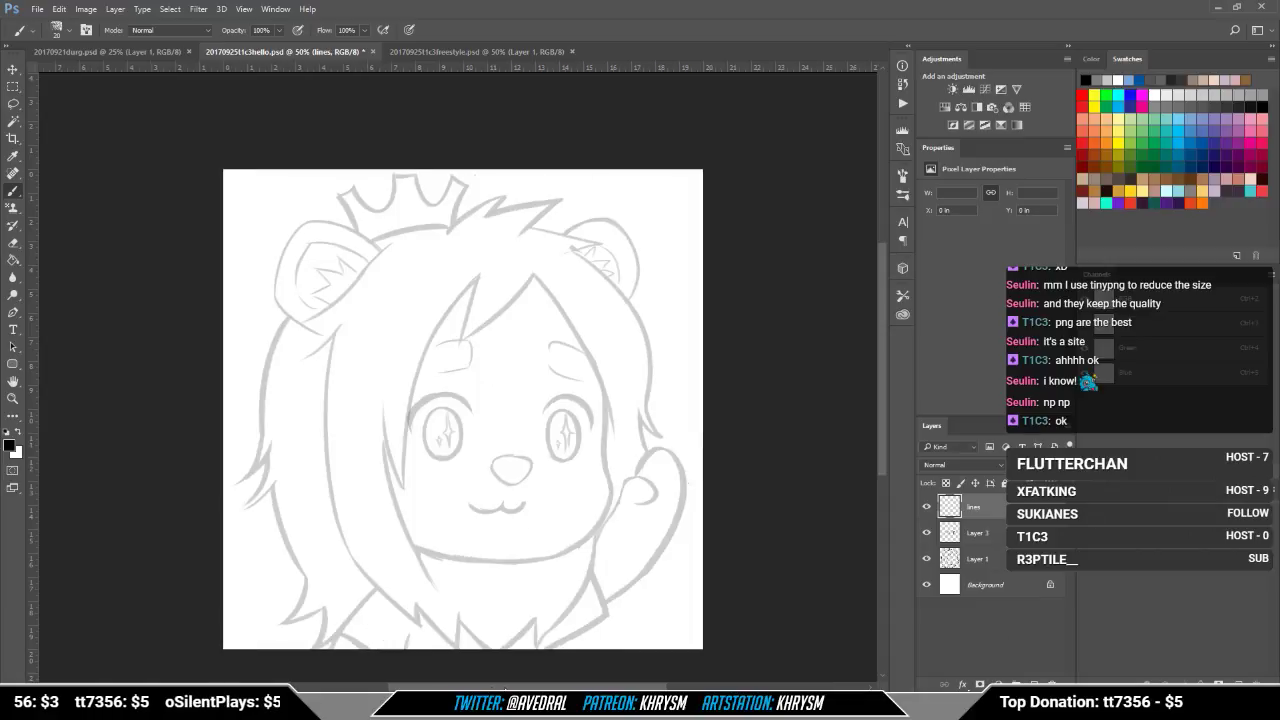
pyautogui.moveTo(664, 573); pyautogui.dragTo(631, 566)
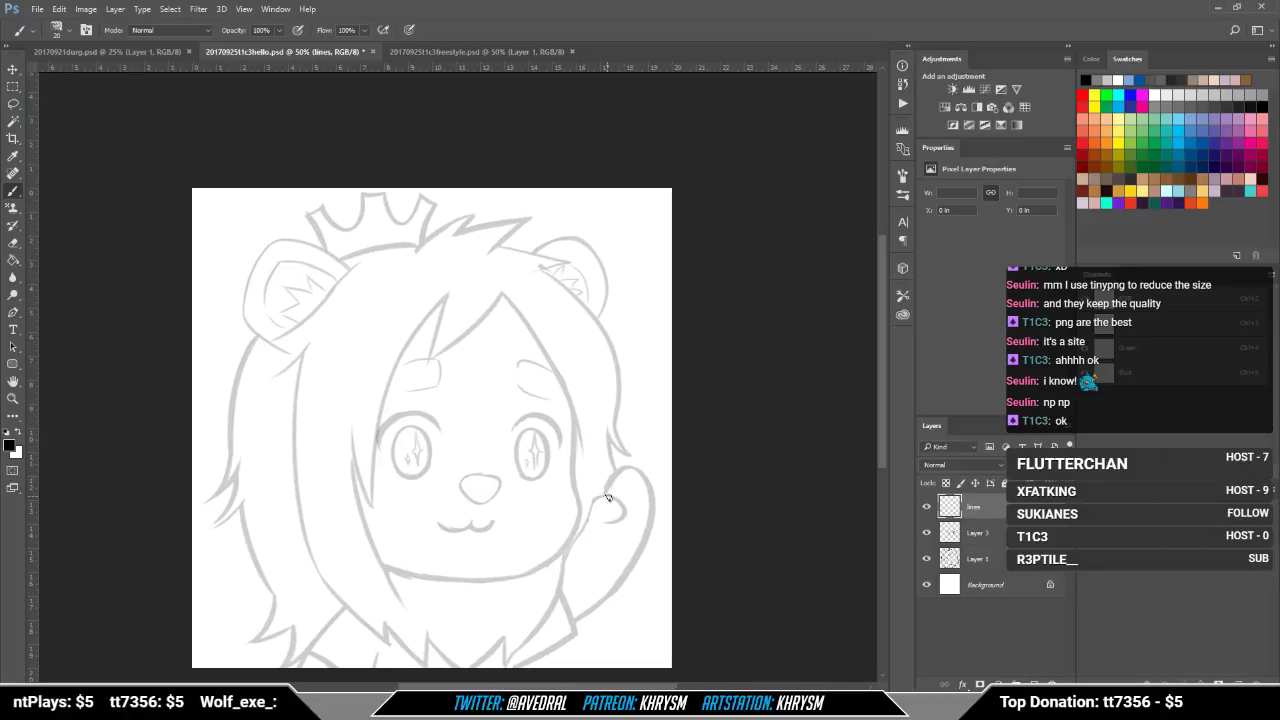
pyautogui.moveTo(606, 500); pyautogui.dragTo(565, 556)
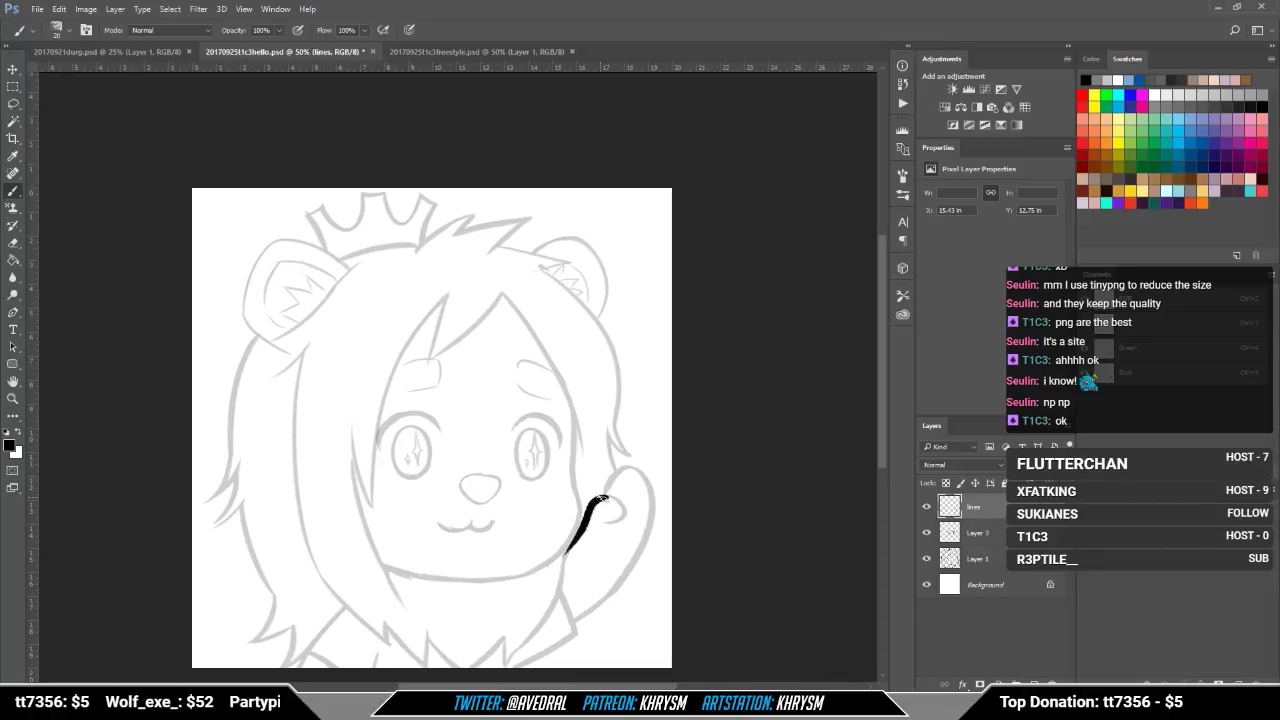
pyautogui.moveTo(601, 497)
pyautogui.mouseDown()
pyautogui.moveTo(625, 512)
pyautogui.moveTo(604, 518)
pyautogui.moveTo(626, 514)
pyautogui.moveTo(632, 470)
pyautogui.moveTo(604, 496)
pyautogui.moveTo(653, 485)
pyautogui.moveTo(621, 573)
pyautogui.mouseUp()
pyautogui.hotkey('ctrl', 'z')
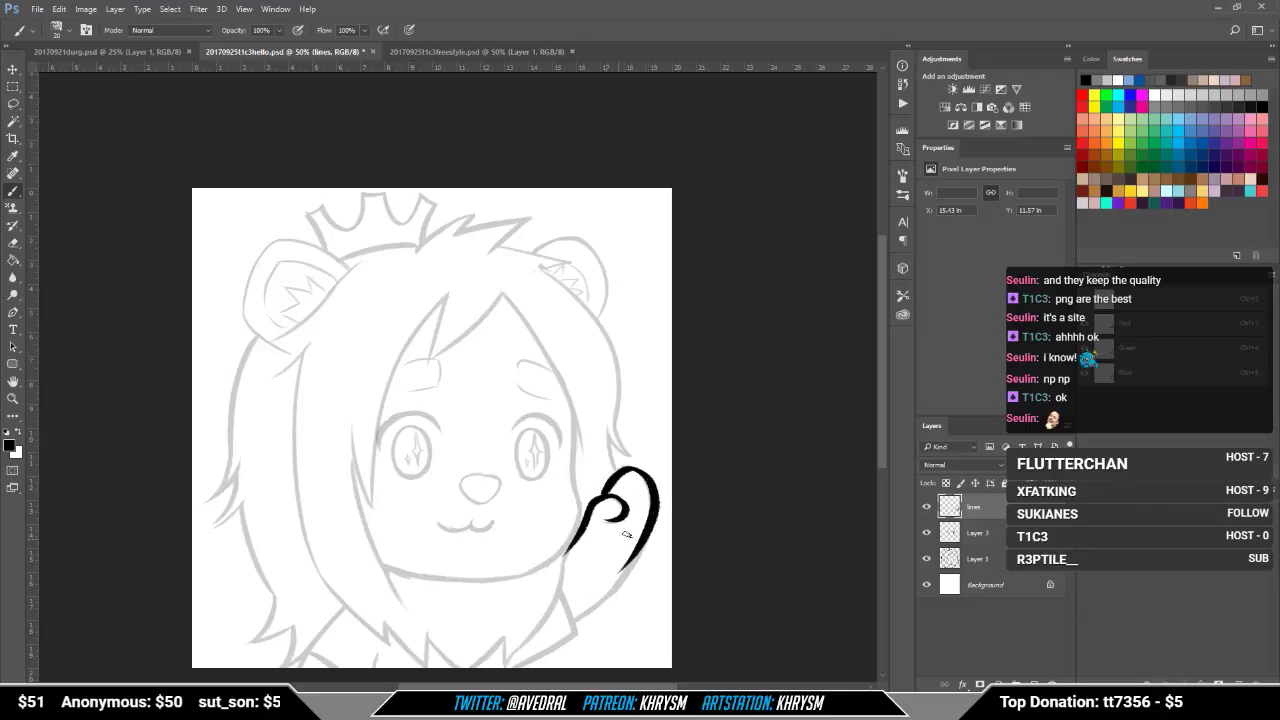
pyautogui.hotkey('ctrl', 'z')
pyautogui.moveTo(628, 467)
pyautogui.mouseDown()
pyautogui.moveTo(655, 492)
pyautogui.moveTo(605, 595)
pyautogui.mouseUp()
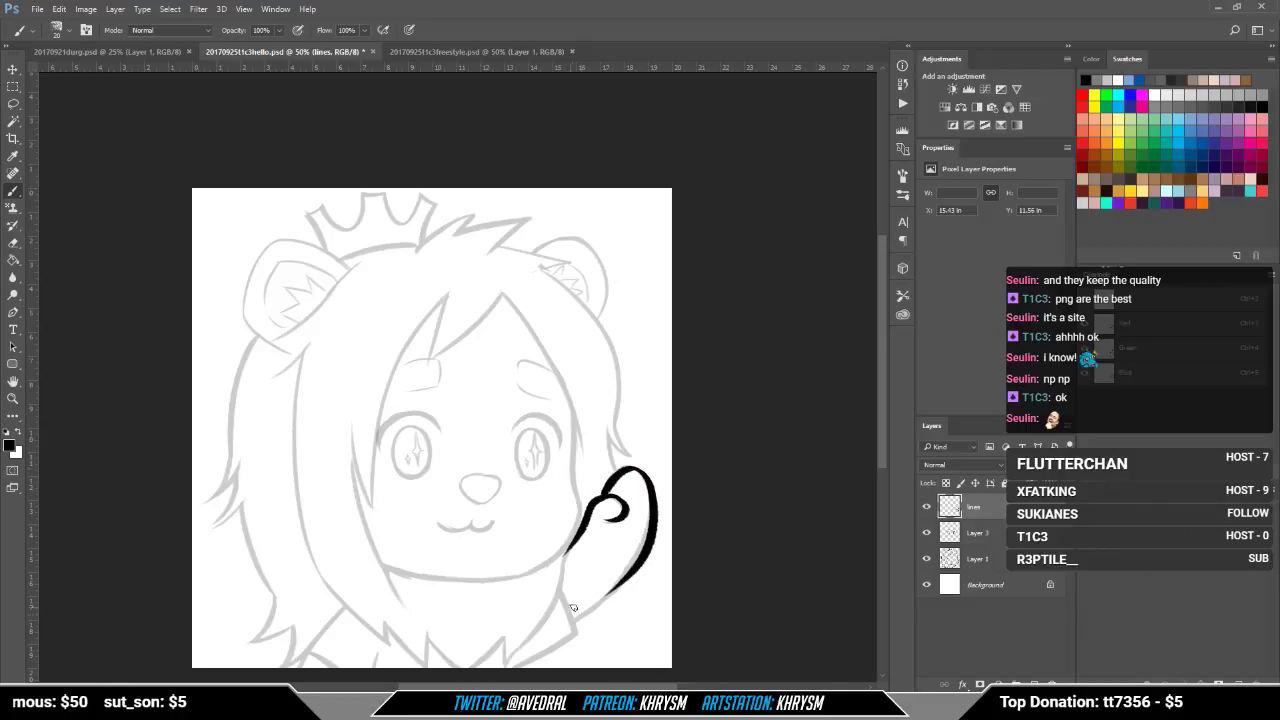
# Step: Thin the outer arm line with the eraser and extend it with the brush down to the sleeve edge
pyautogui.press('e')
pyautogui.moveTo(658, 515); pyautogui.dragTo(612, 598)
pyautogui.press('b')
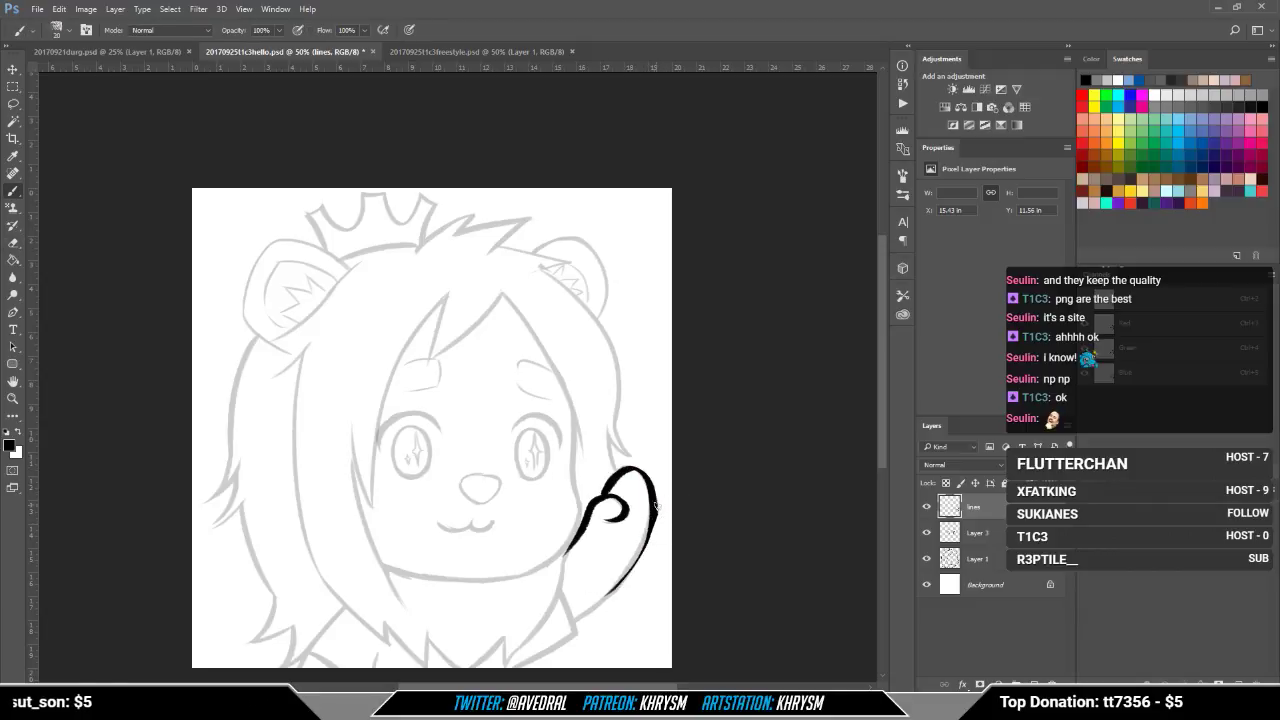
pyautogui.moveTo(645, 540); pyautogui.dragTo(567, 622)
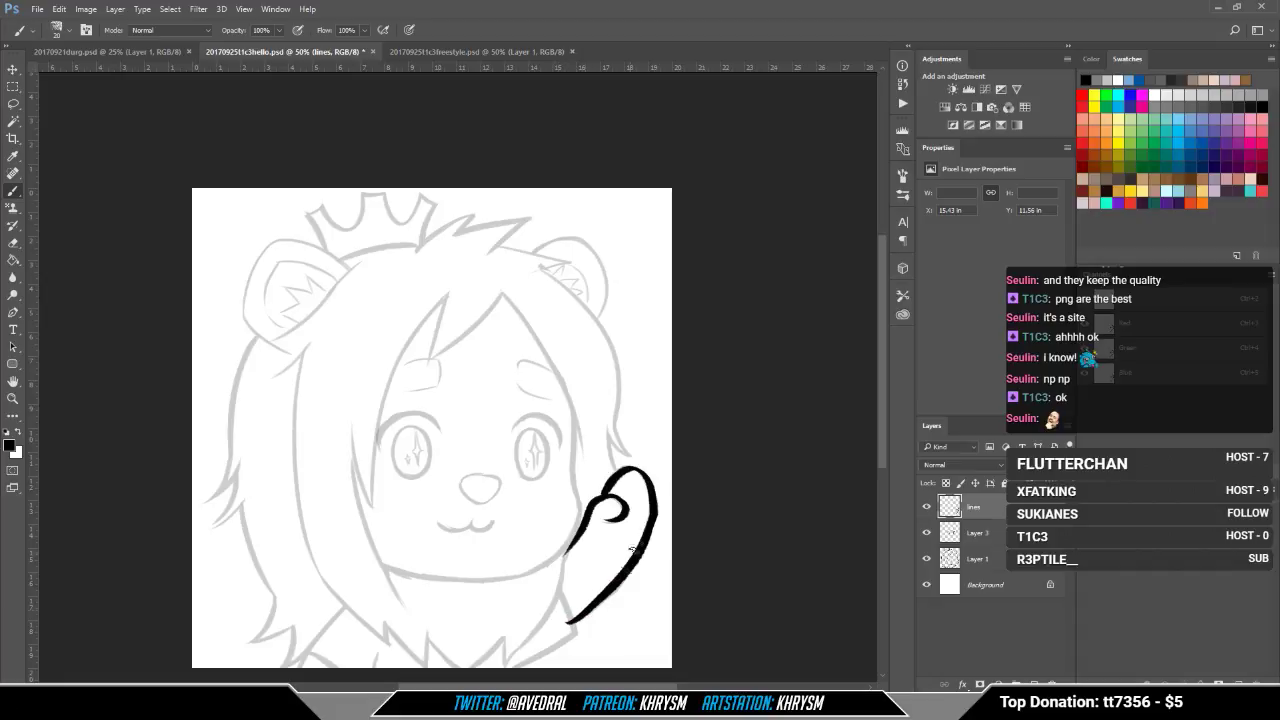
pyautogui.press('e')
pyautogui.moveTo(660, 506); pyautogui.dragTo(643, 566)
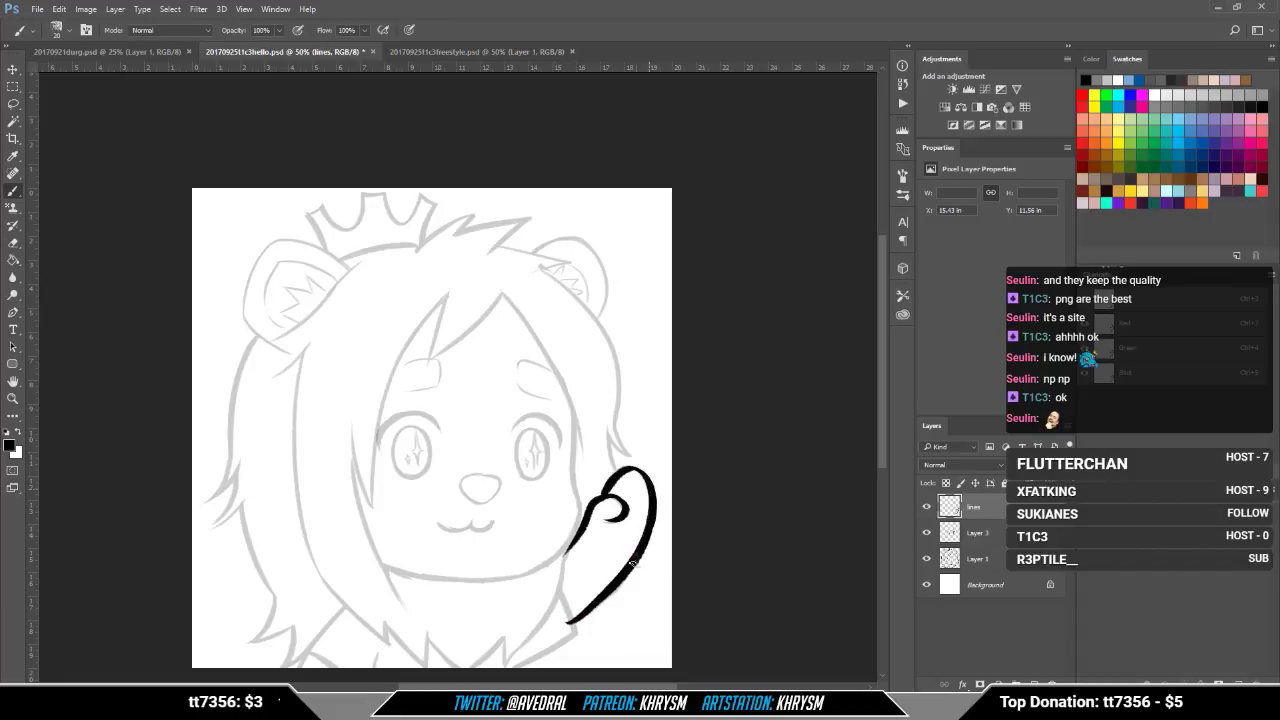
pyautogui.moveTo(594, 531)
pyautogui.mouseDown()
pyautogui.moveTo(607, 499)
pyautogui.moveTo(623, 535)
pyautogui.moveTo(679, 582)
pyautogui.mouseUp()
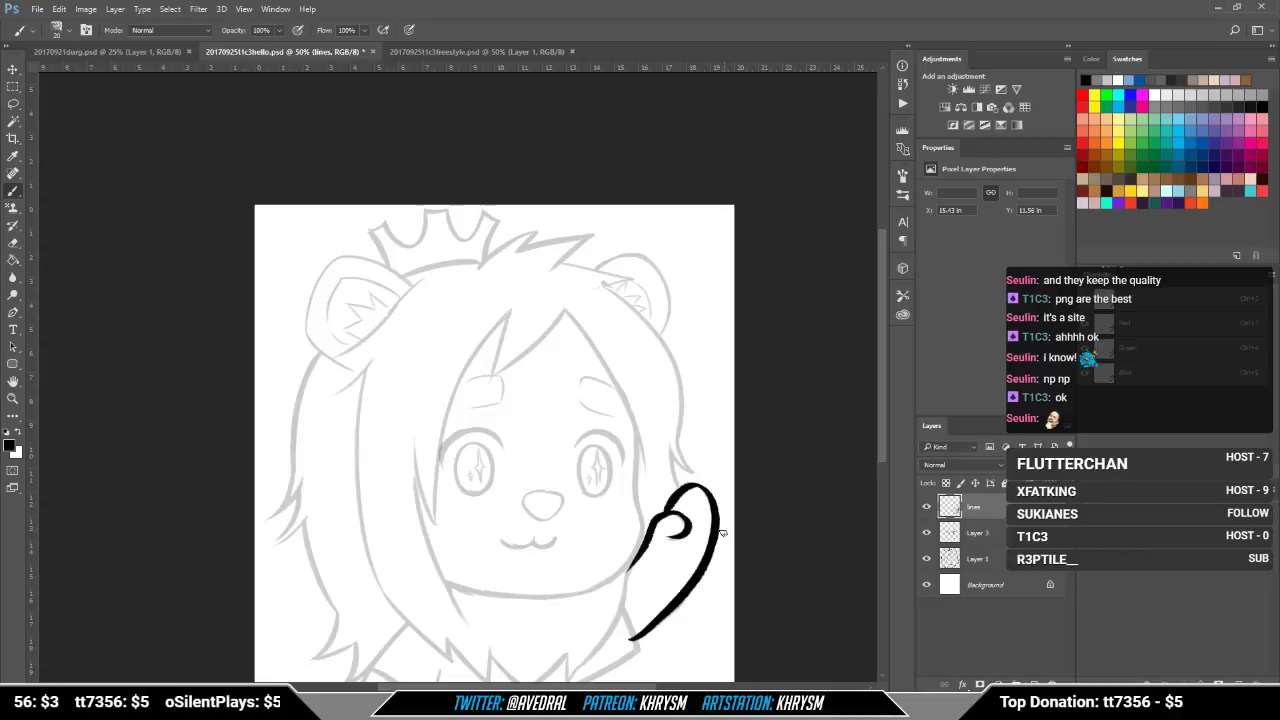
pyautogui.moveTo(657, 588); pyautogui.dragTo(659, 483)
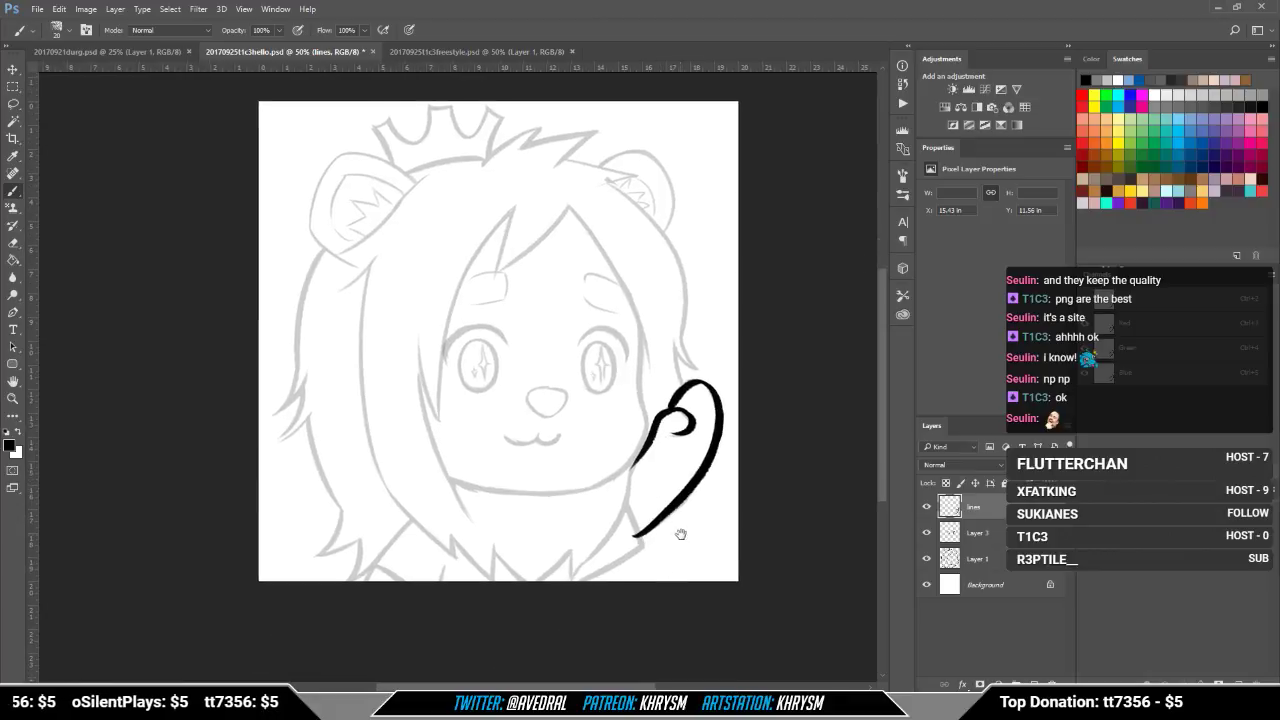
pyautogui.moveTo(680, 536); pyautogui.dragTo(683, 558)
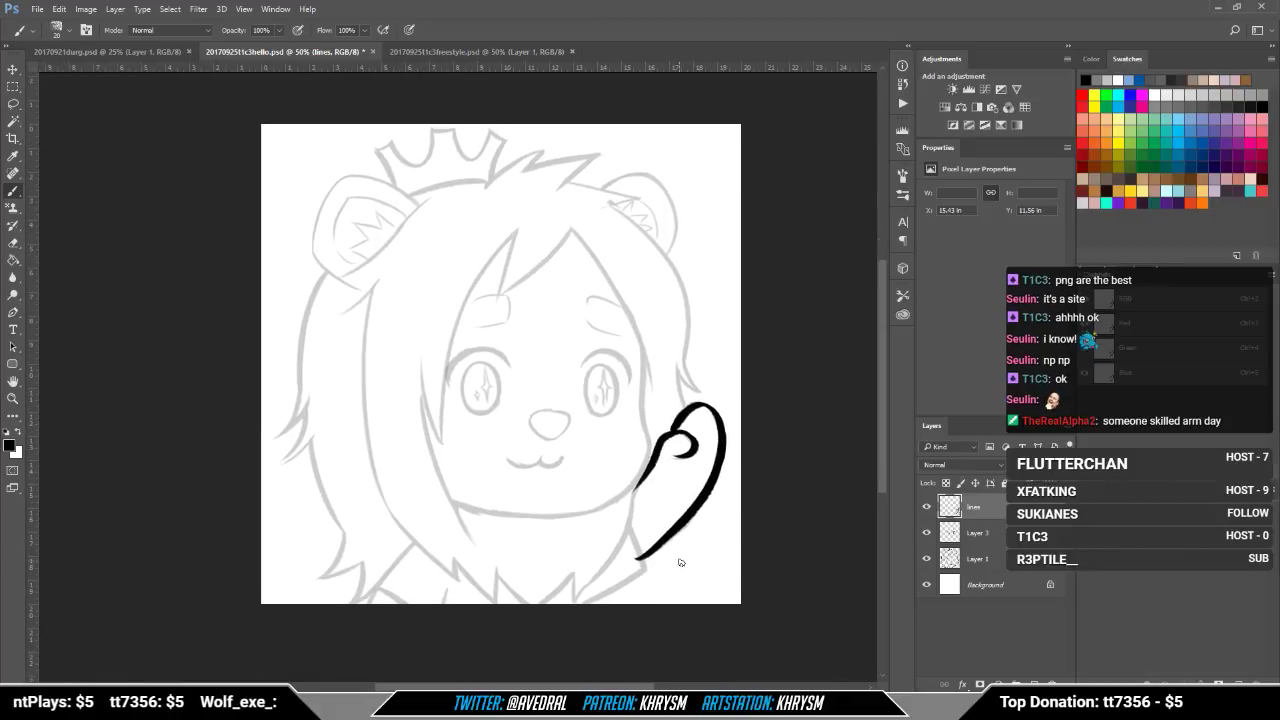
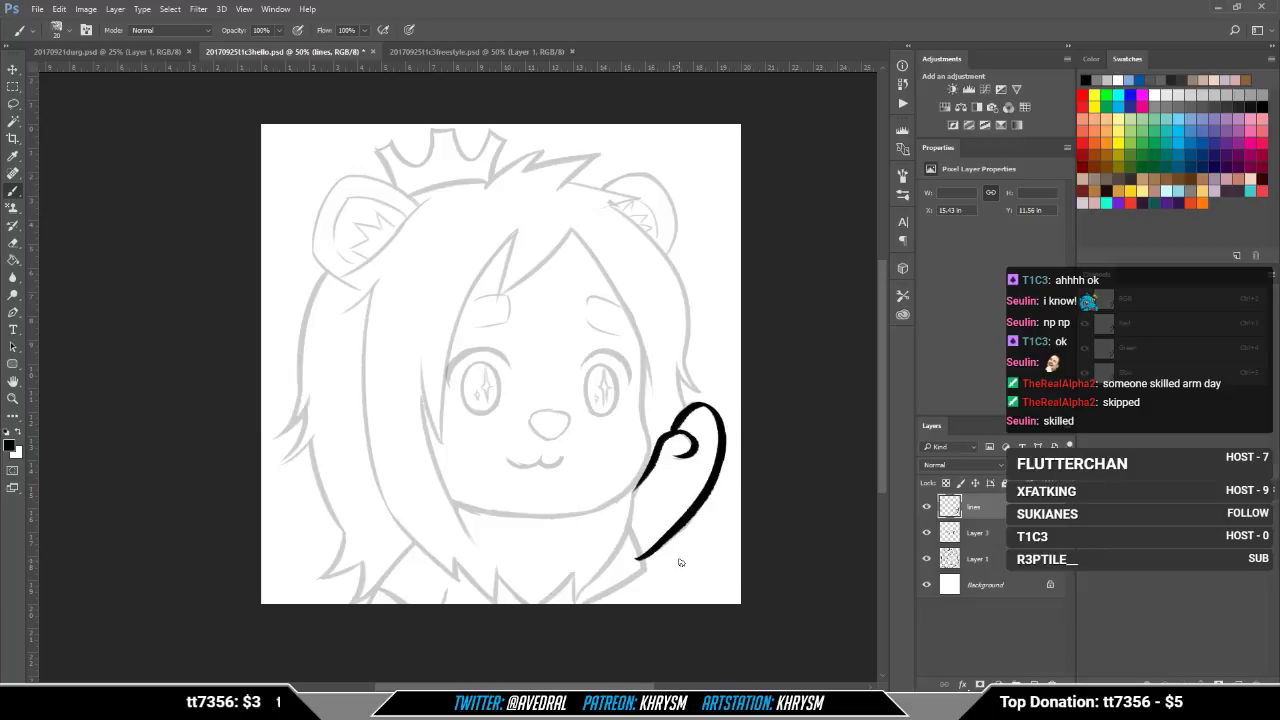
pyautogui.press('e')
pyautogui.moveTo(634, 563); pyautogui.dragTo(701, 550)
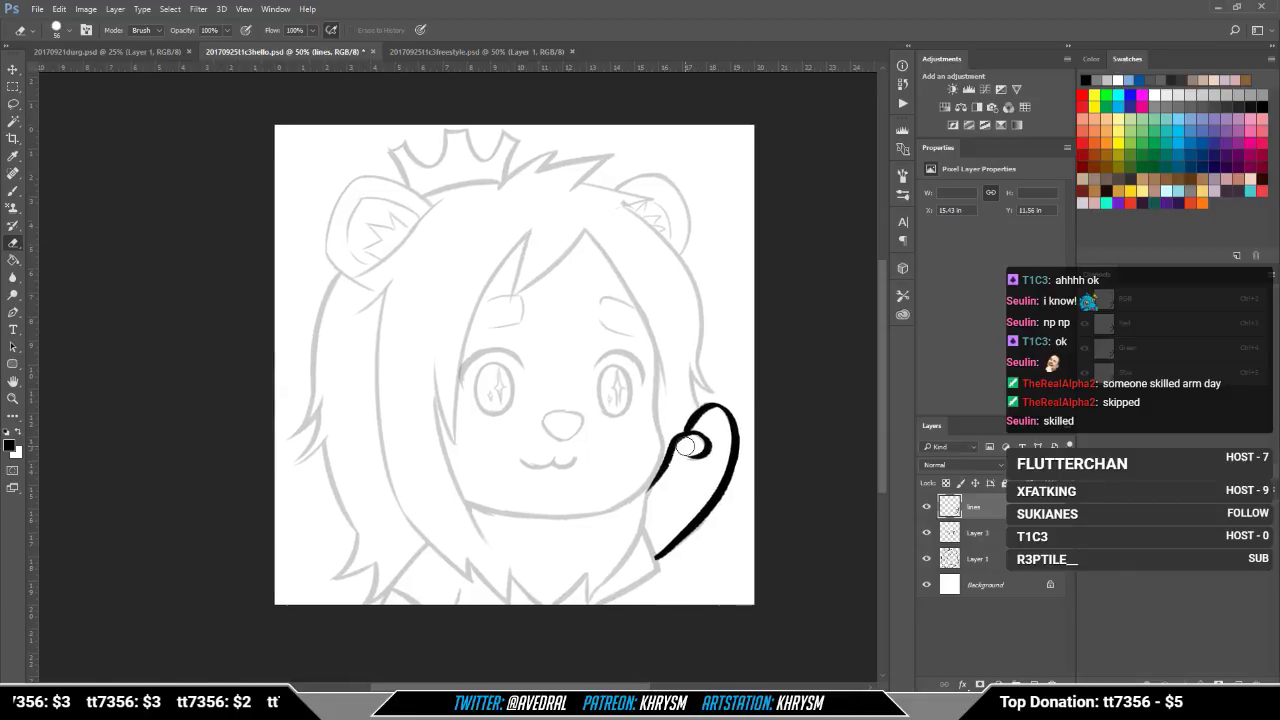
# Step: Add another new layer above lines and ink the cheek contour beside the raised paw
pyautogui.hotkey('ctrl', 'shift', 'n')
pyautogui.press('Return')
pyautogui.moveTo(674, 463); pyautogui.dragTo(663, 502)
pyautogui.press('b')
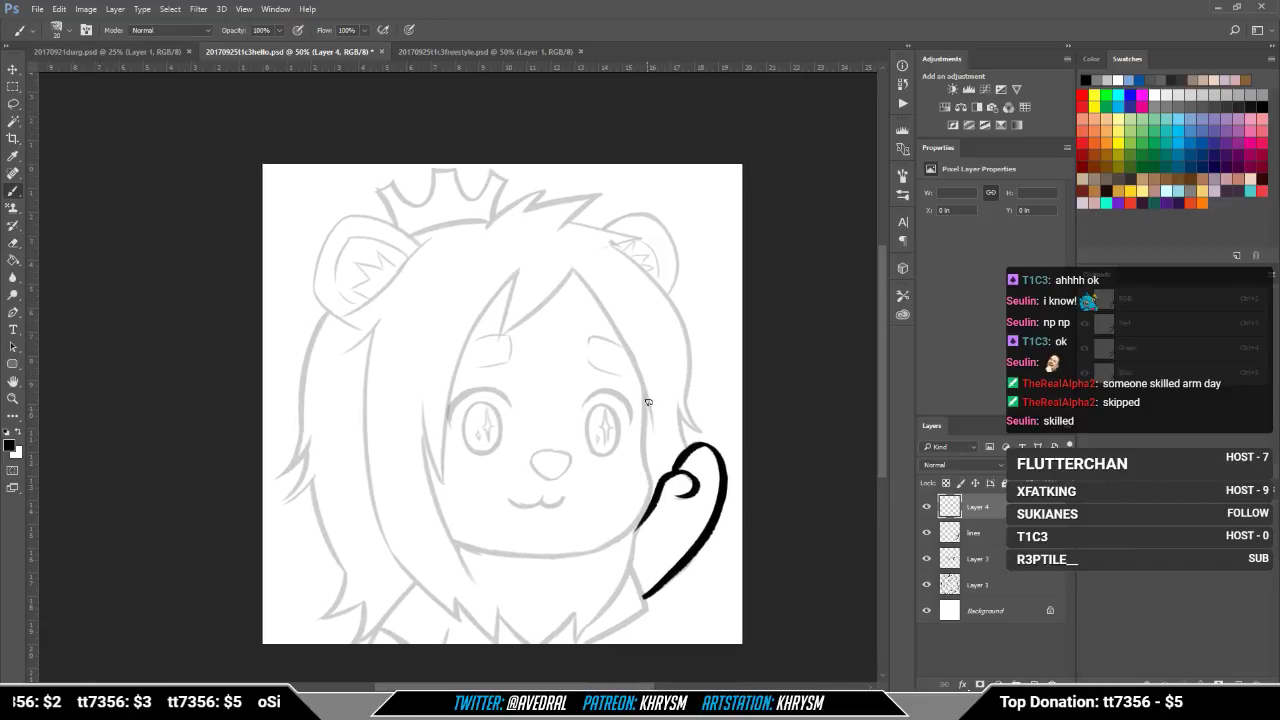
pyautogui.moveTo(644, 388)
pyautogui.mouseDown()
pyautogui.moveTo(651, 490)
pyautogui.moveTo(637, 525)
pyautogui.mouseUp()
pyautogui.moveTo(681, 488); pyautogui.dragTo(689, 472)
# Step: Rotate the canvas view, ink the jaw curve from the chin to the cheek, and refine its thickness with eraser and brush
pyautogui.press('r')
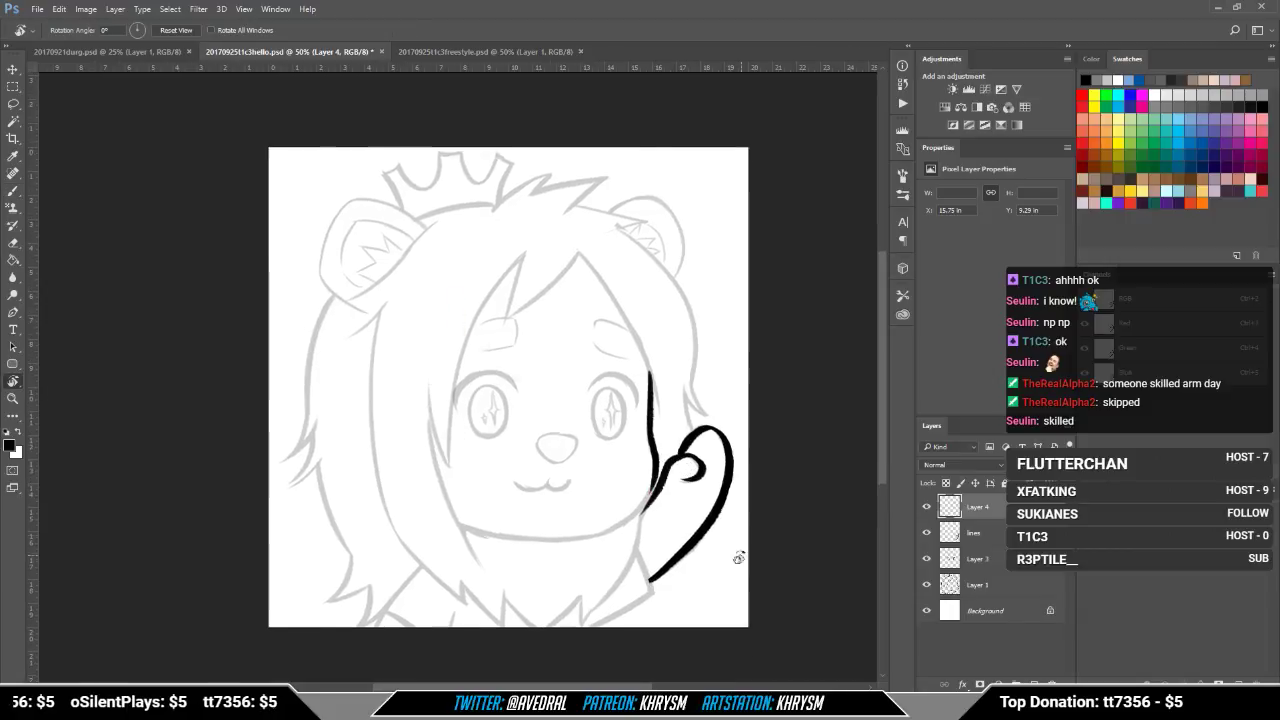
pyautogui.moveTo(737, 554); pyautogui.dragTo(400, 500)
pyautogui.moveTo(416, 449); pyautogui.dragTo(482, 378)
pyautogui.press('b')
pyautogui.moveTo(377, 335)
pyautogui.mouseDown()
pyautogui.moveTo(370, 372)
pyautogui.moveTo(400, 500)
pyautogui.mouseUp()
pyautogui.hotkey('ctrl', 'z')
pyautogui.moveTo(374, 333)
pyautogui.mouseDown()
pyautogui.moveTo(374, 395)
pyautogui.moveTo(412, 496)
pyautogui.mouseUp()
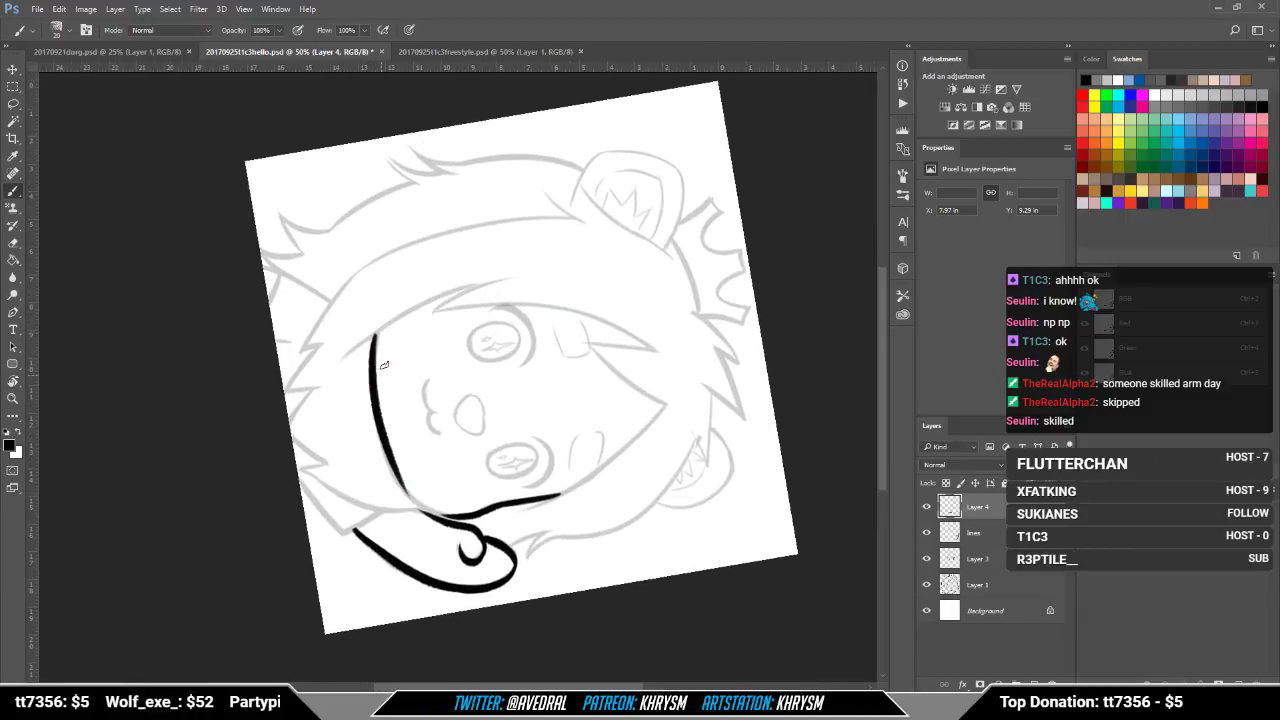
pyautogui.press('e')
pyautogui.moveTo(384, 381); pyautogui.dragTo(404, 478)
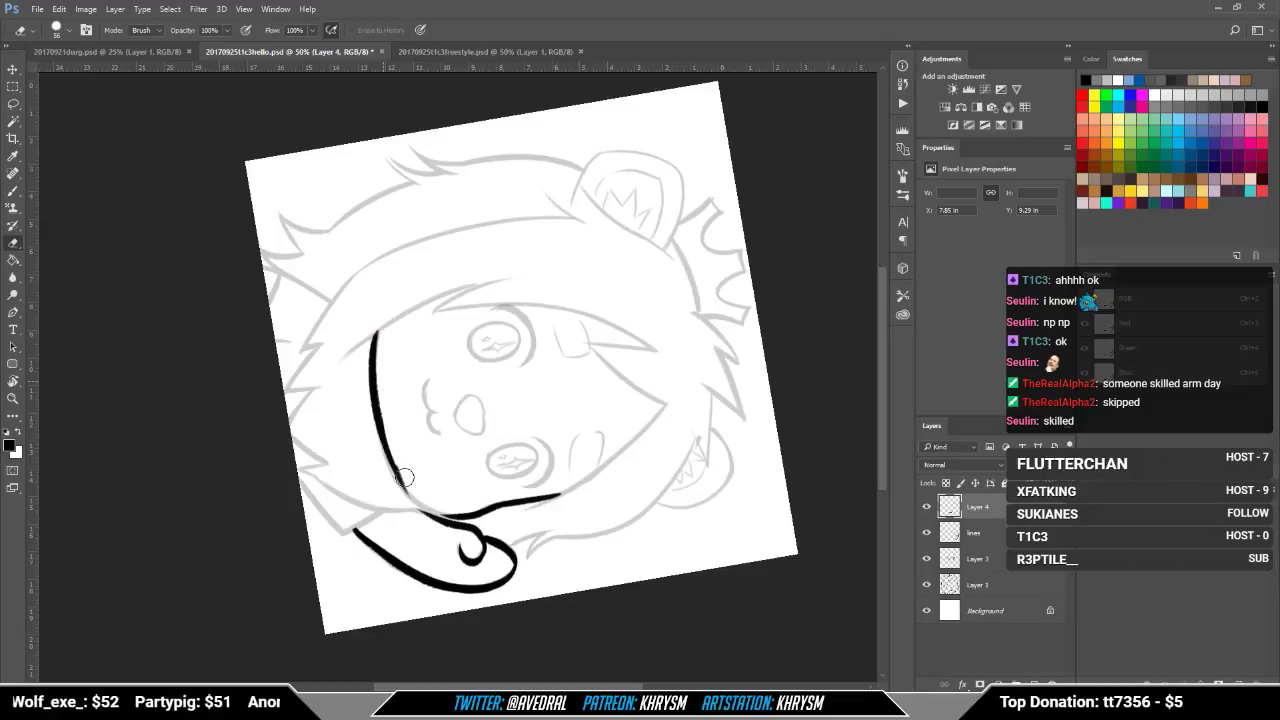
pyautogui.press('b')
pyautogui.moveTo(379, 410); pyautogui.dragTo(420, 497)
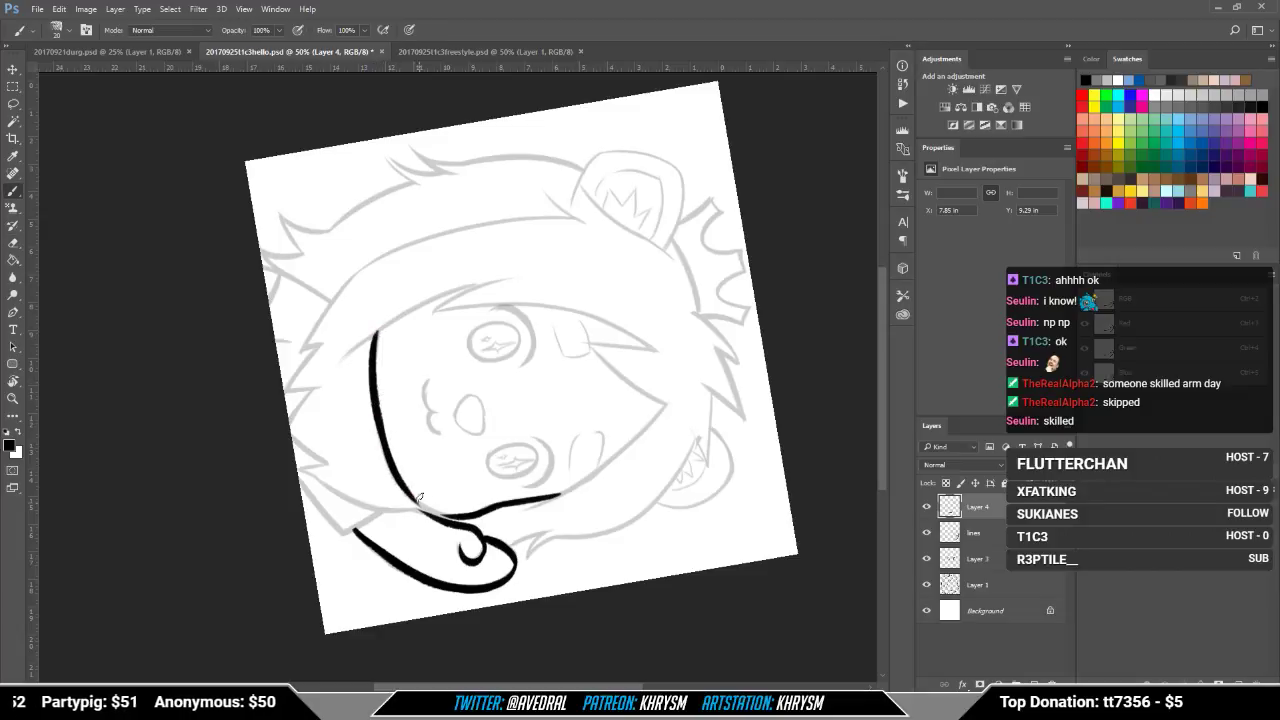
# Step: Thin the outer edge of the inked jaw line near the chin end with the eraser
pyautogui.press('r')
pyautogui.moveTo(537, 545); pyautogui.dragTo(328, 506)
pyautogui.moveTo(400, 448); pyautogui.dragTo(428, 500)
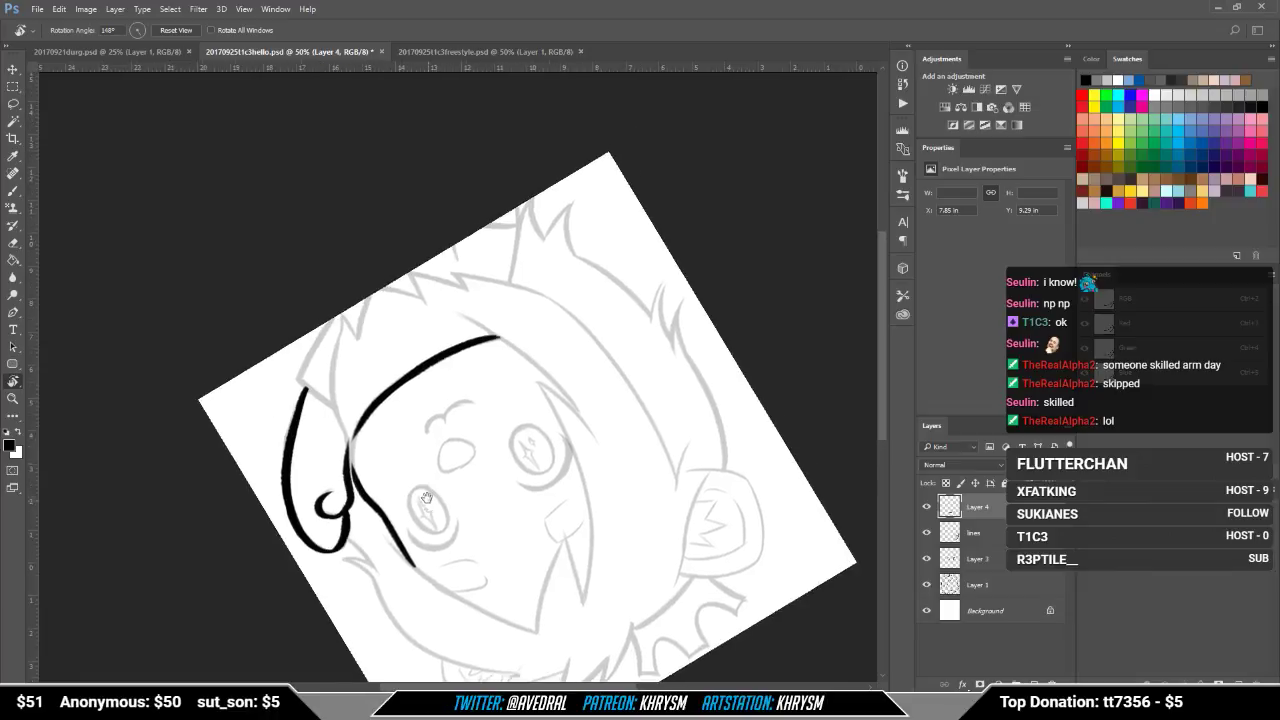
pyautogui.press('b')
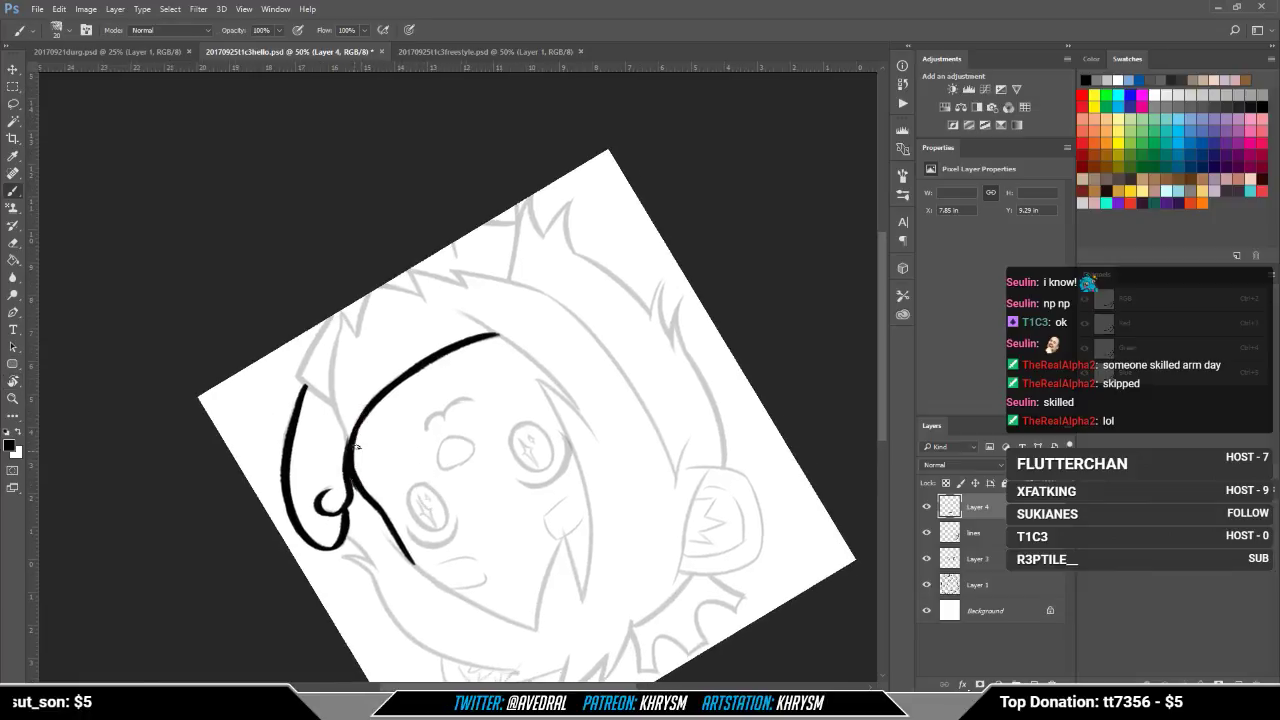
pyautogui.press('Escape')
pyautogui.moveTo(590, 382); pyautogui.dragTo(602, 525)
pyautogui.moveTo(600, 478); pyautogui.dragTo(617, 528)
pyautogui.press('r')
pyautogui.moveTo(491, 574)
pyautogui.mouseDown()
pyautogui.moveTo(439, 577)
pyautogui.moveTo(266, 454)
pyautogui.mouseUp()
pyautogui.press('e')
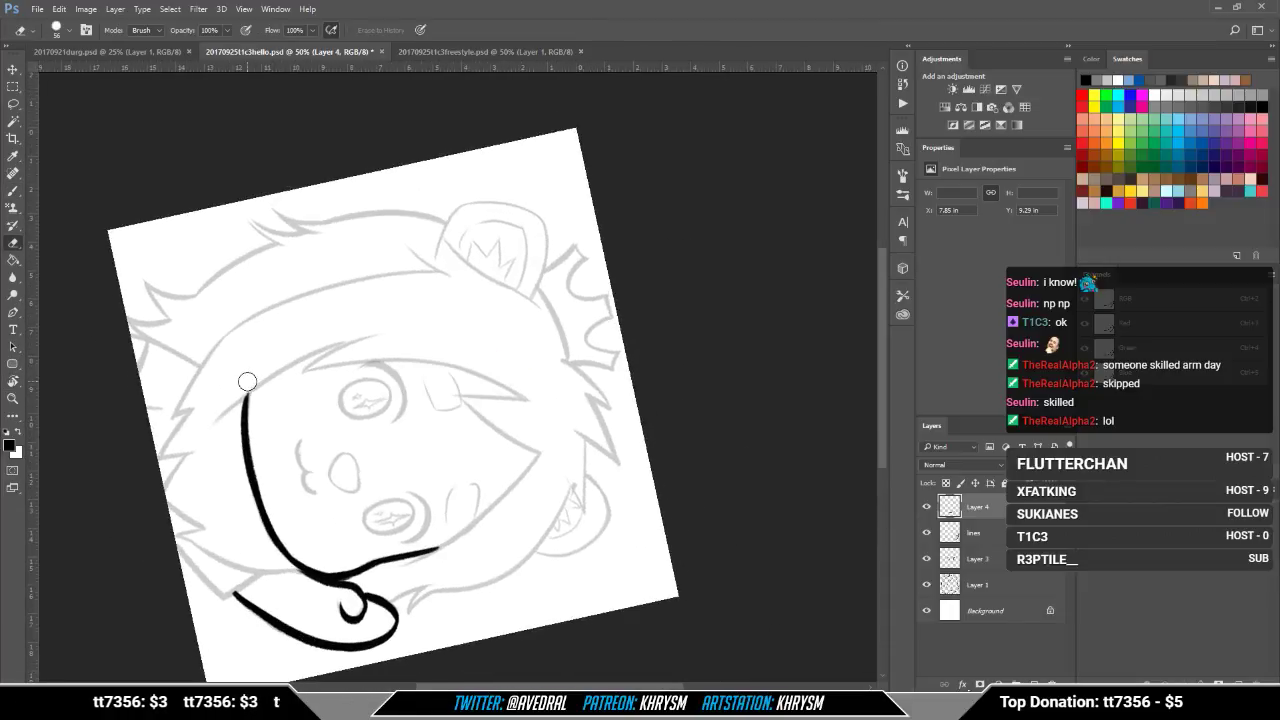
pyautogui.moveTo(247, 381); pyautogui.dragTo(242, 438)
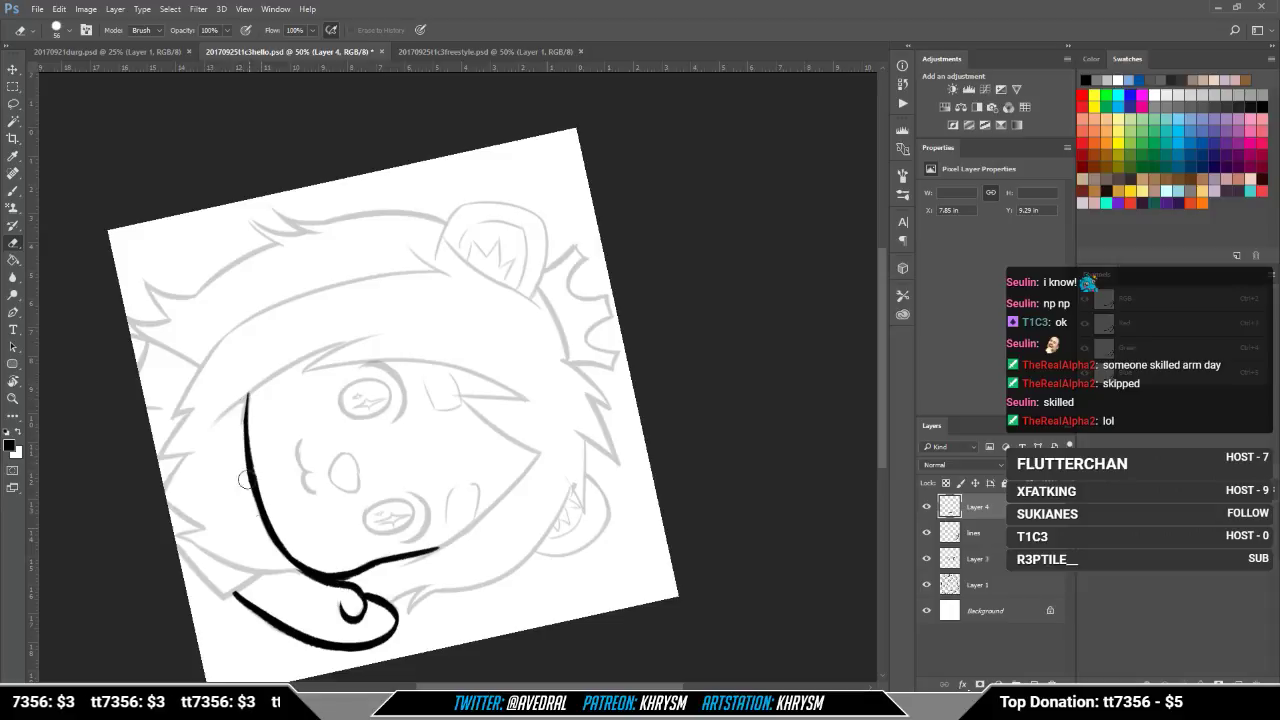
pyautogui.press('b')
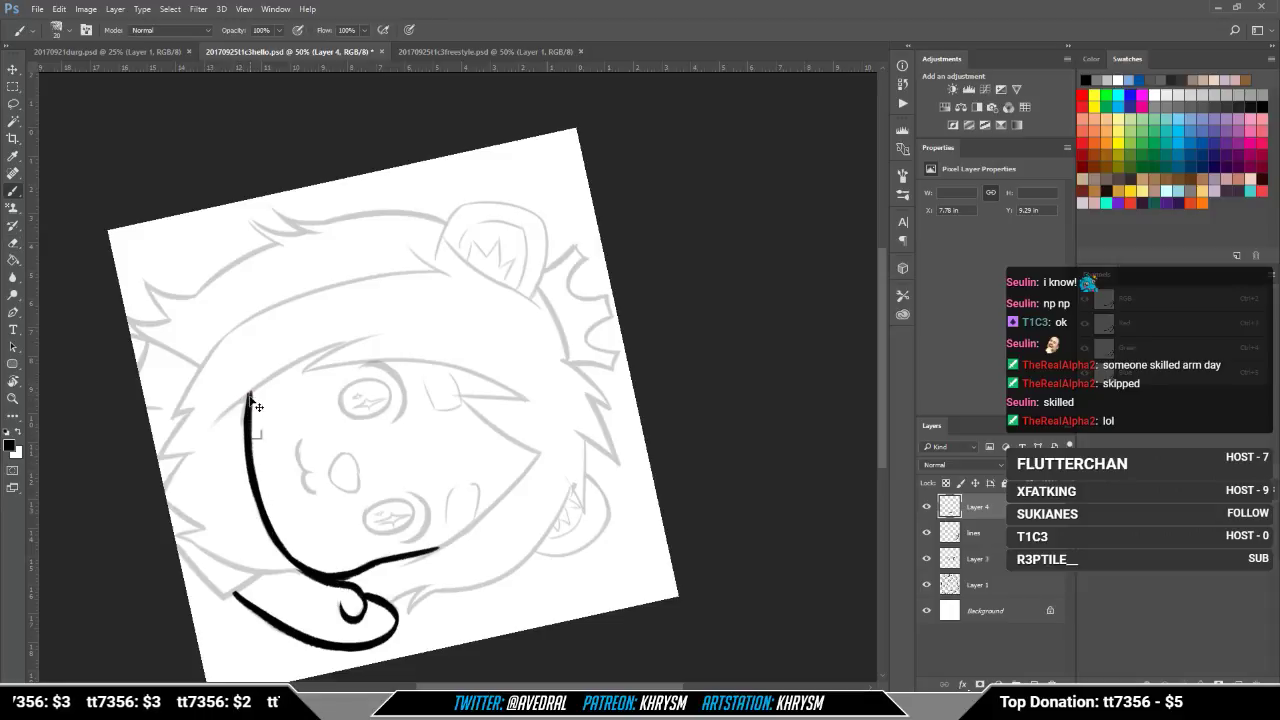
# Step: Touch up the far end of the jaw line with the brush and trim it with the eraser, on the side opposite the raised paw
pyautogui.moveTo(251, 390); pyautogui.dragTo(260, 484)
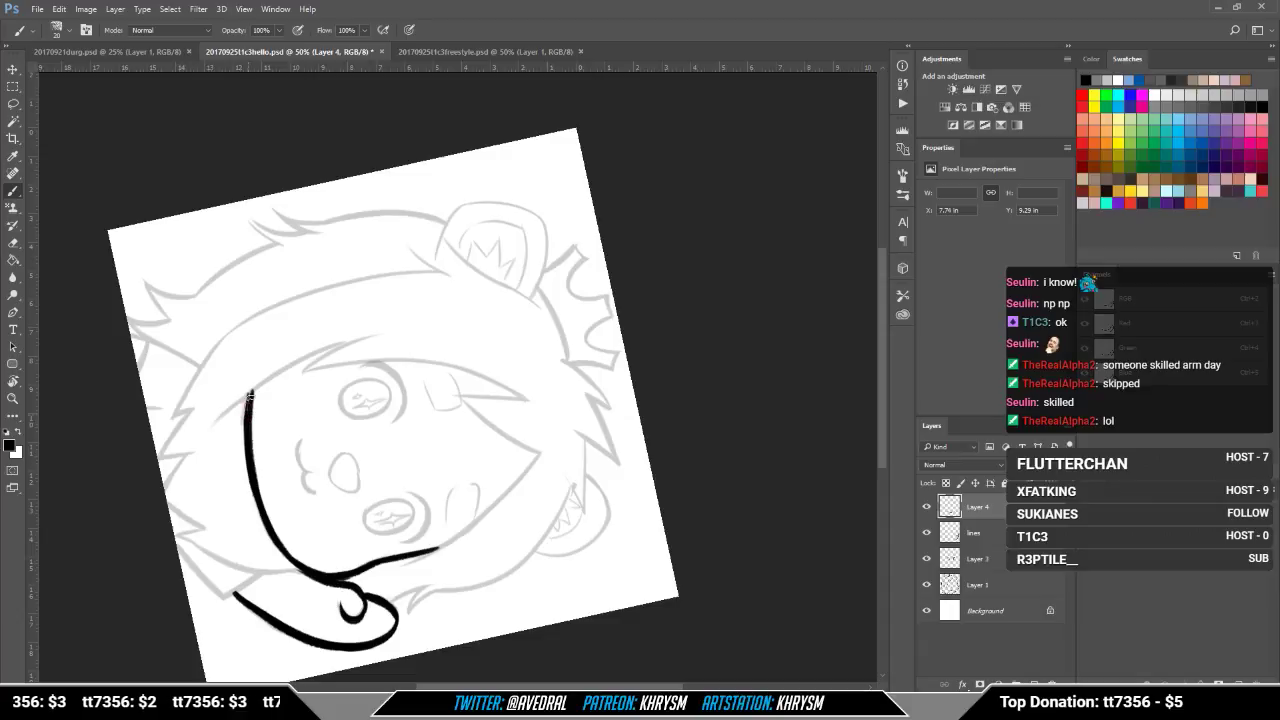
pyautogui.moveTo(247, 416); pyautogui.dragTo(251, 387)
pyautogui.press('Escape')
pyautogui.press('e')
pyautogui.moveTo(420, 568); pyautogui.dragTo(433, 605)
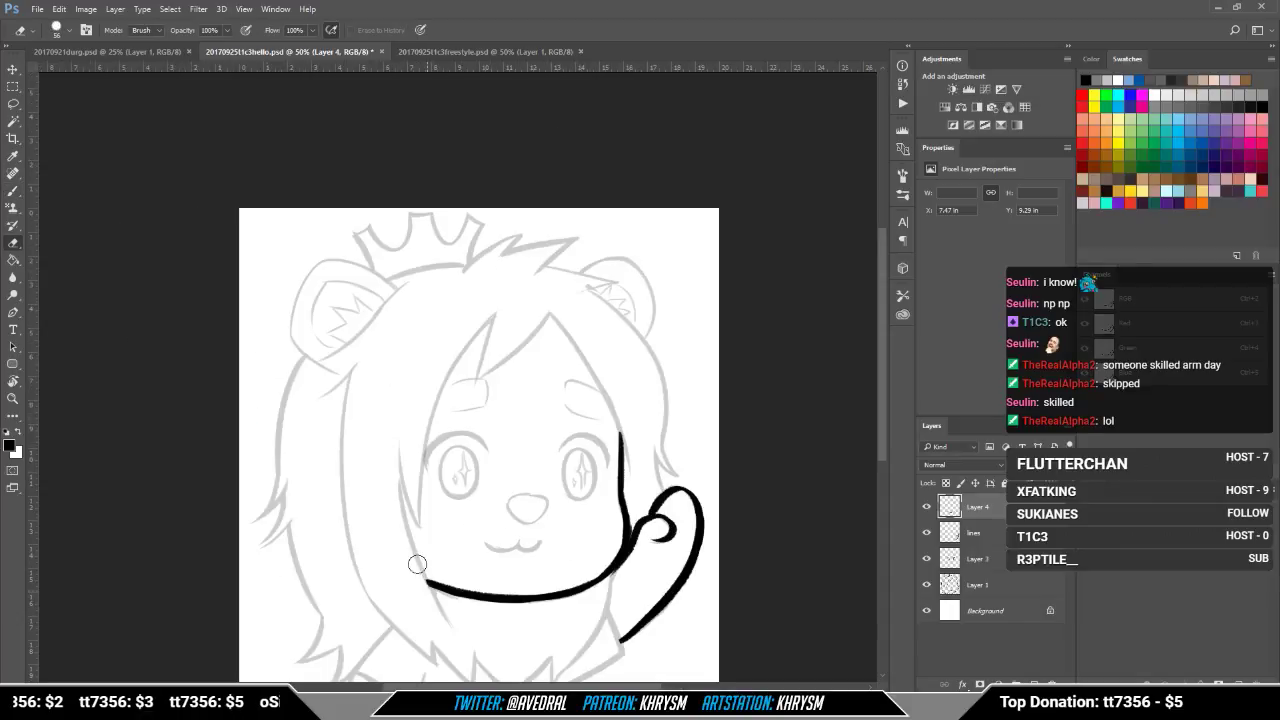
pyautogui.moveTo(447, 517); pyautogui.dragTo(394, 457)
# Step: Ink the pointed side hair strands that cross the end of the jaw line, opposite the raised paw
pyautogui.press('b')
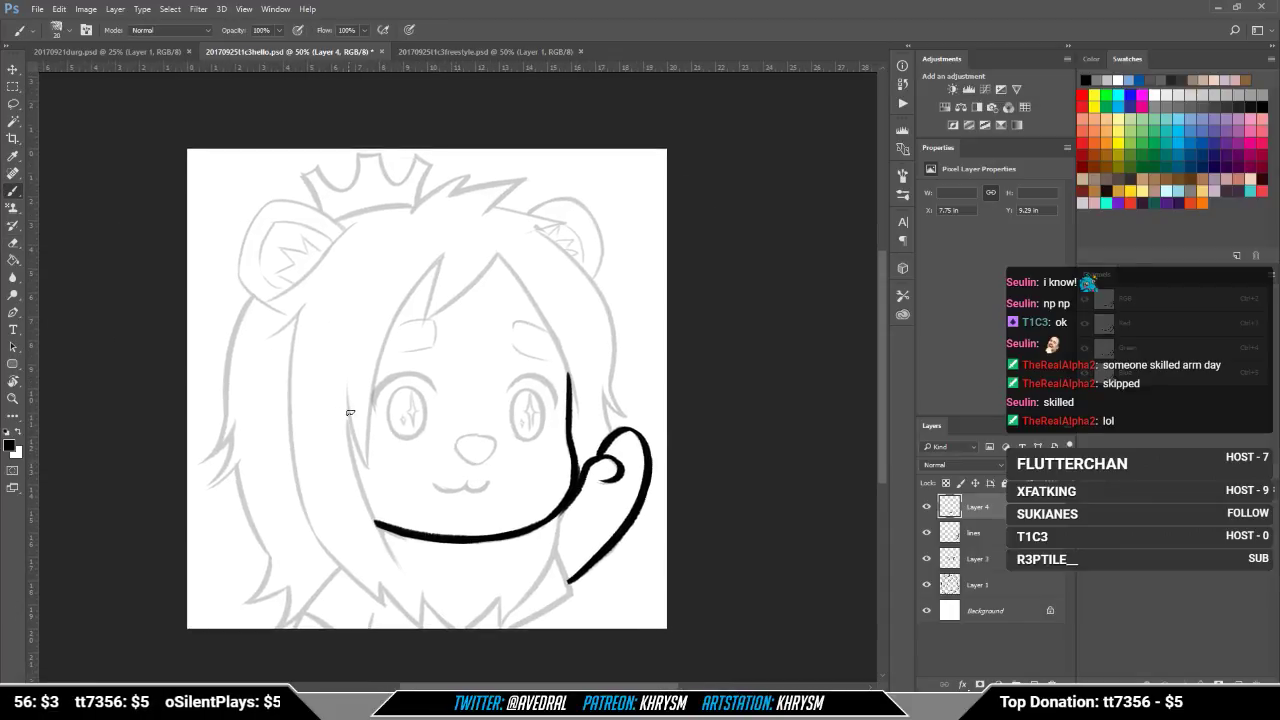
pyautogui.moveTo(350, 408); pyautogui.dragTo(376, 528)
pyautogui.hotkey('ctrl', 'z')
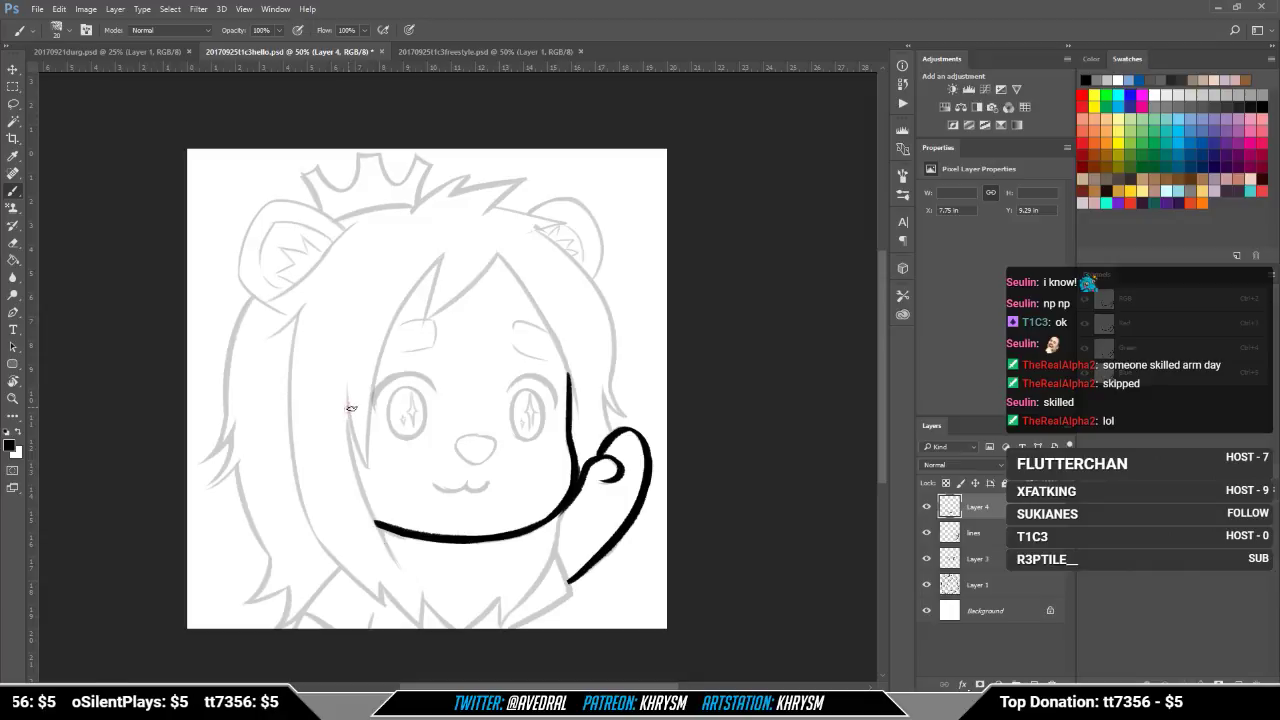
pyautogui.moveTo(349, 406); pyautogui.dragTo(384, 517)
pyautogui.moveTo(347, 381); pyautogui.dragTo(376, 487)
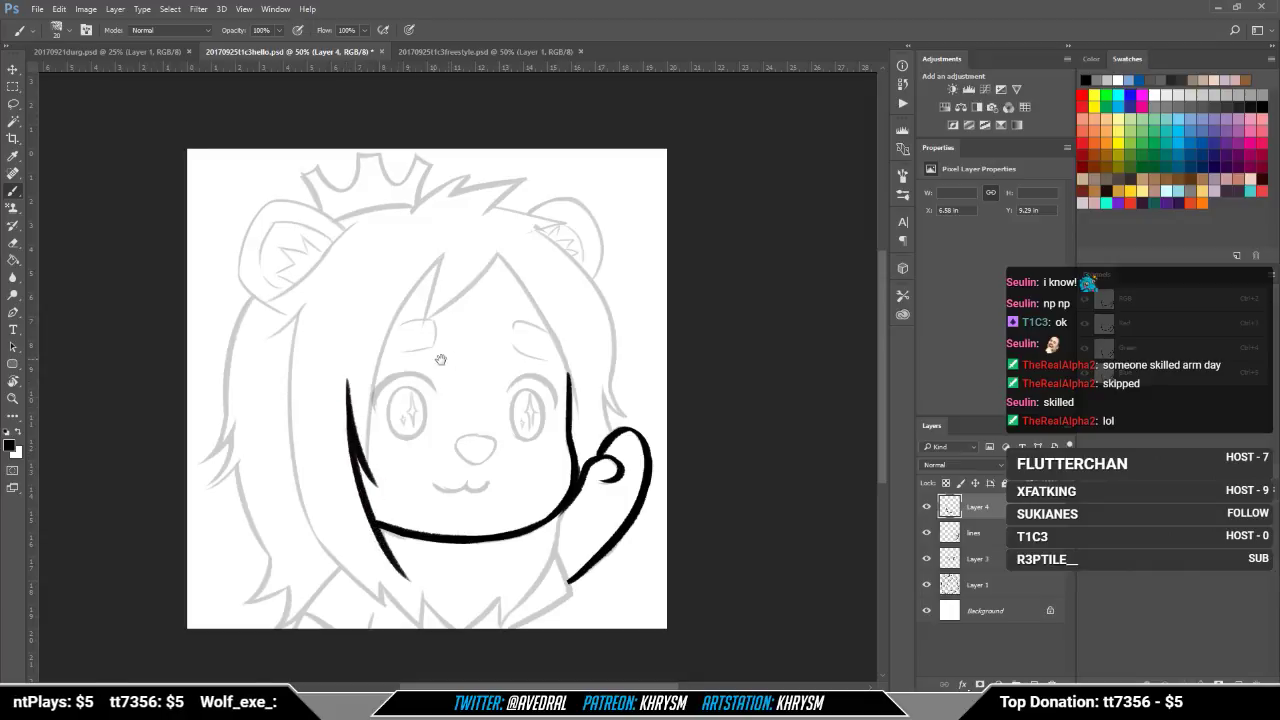
# Step: Ink the long curved fringe edge from the side strand up to the forehead, redoing the stroke until it follows the sketch
pyautogui.moveTo(446, 381); pyautogui.dragTo(410, 456)
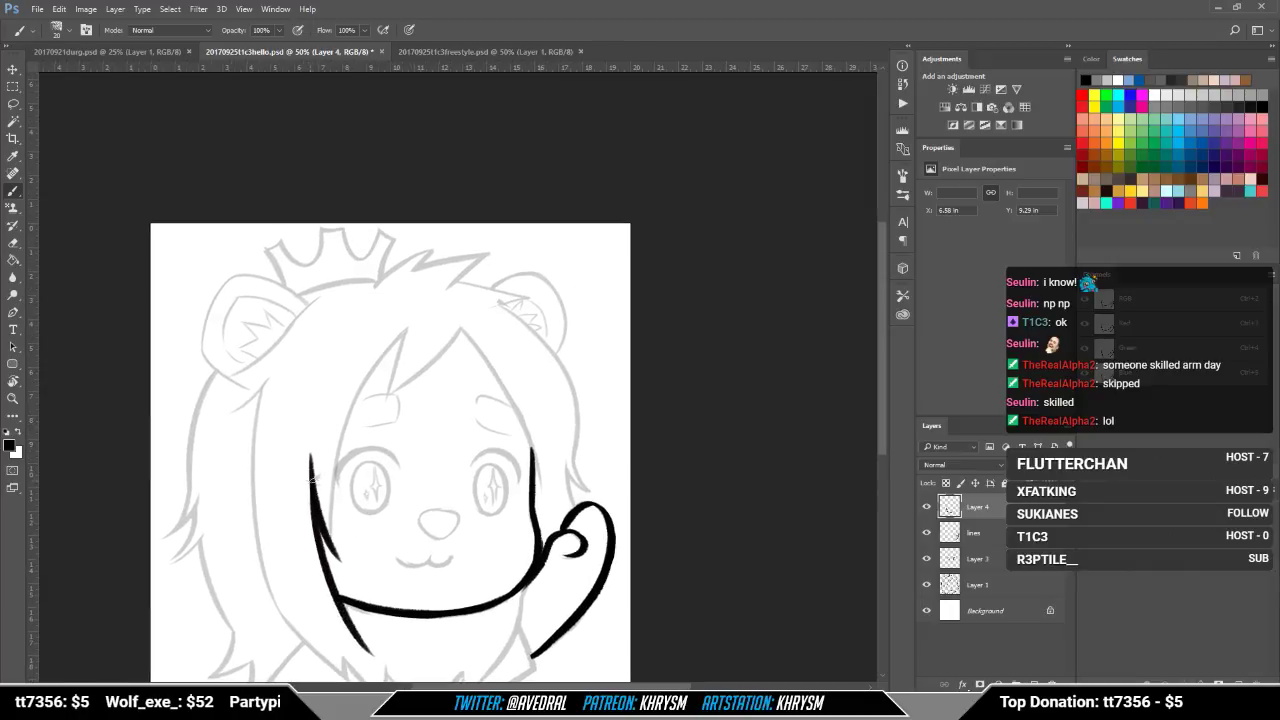
pyautogui.moveTo(333, 540)
pyautogui.mouseDown()
pyautogui.moveTo(379, 355)
pyautogui.moveTo(410, 327)
pyautogui.mouseUp()
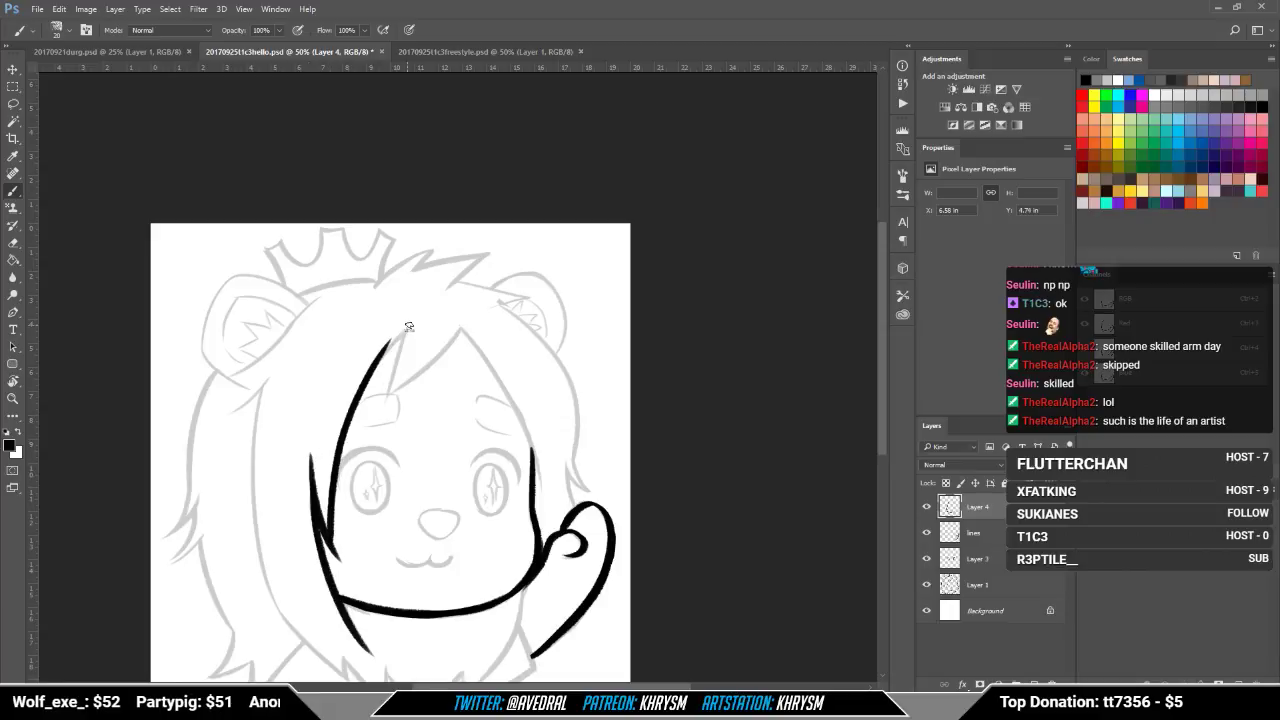
pyautogui.hotkey('ctrl', 'z')
pyautogui.moveTo(331, 544)
pyautogui.mouseDown()
pyautogui.moveTo(378, 371)
pyautogui.moveTo(405, 345)
pyautogui.mouseUp()
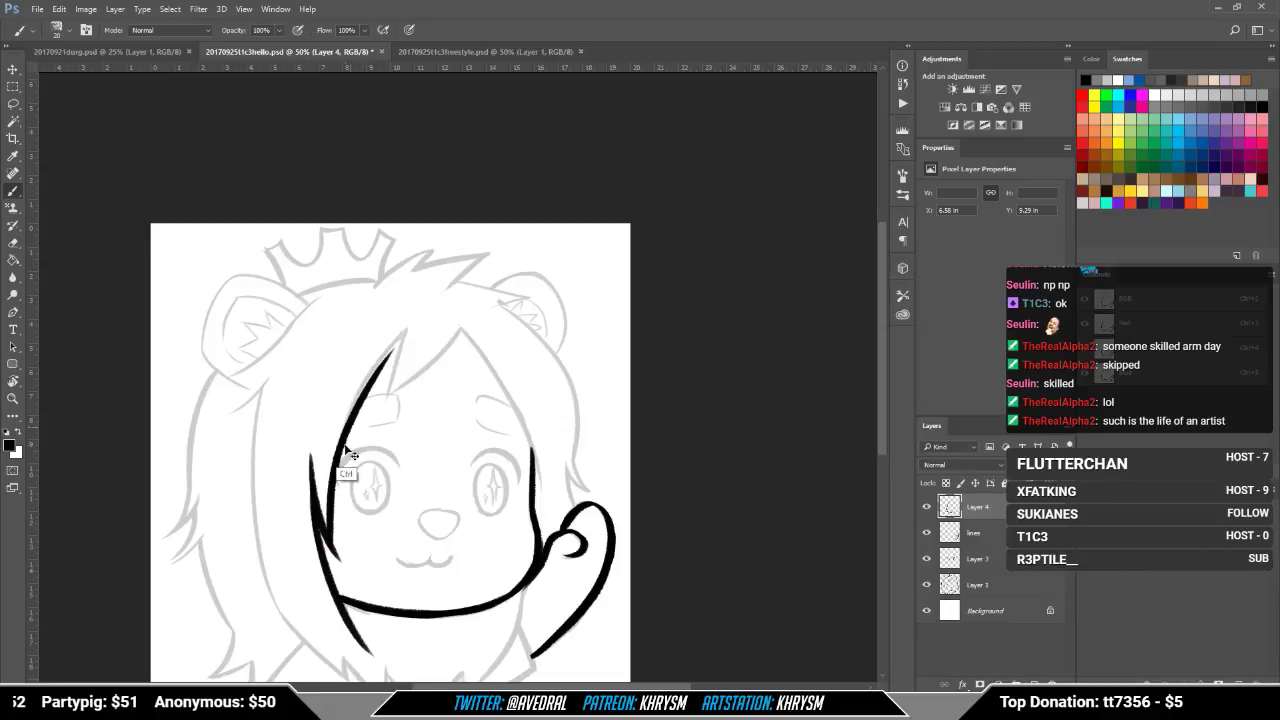
pyautogui.hotkey('ctrl', 'z')
pyautogui.moveTo(333, 545); pyautogui.dragTo(405, 337)
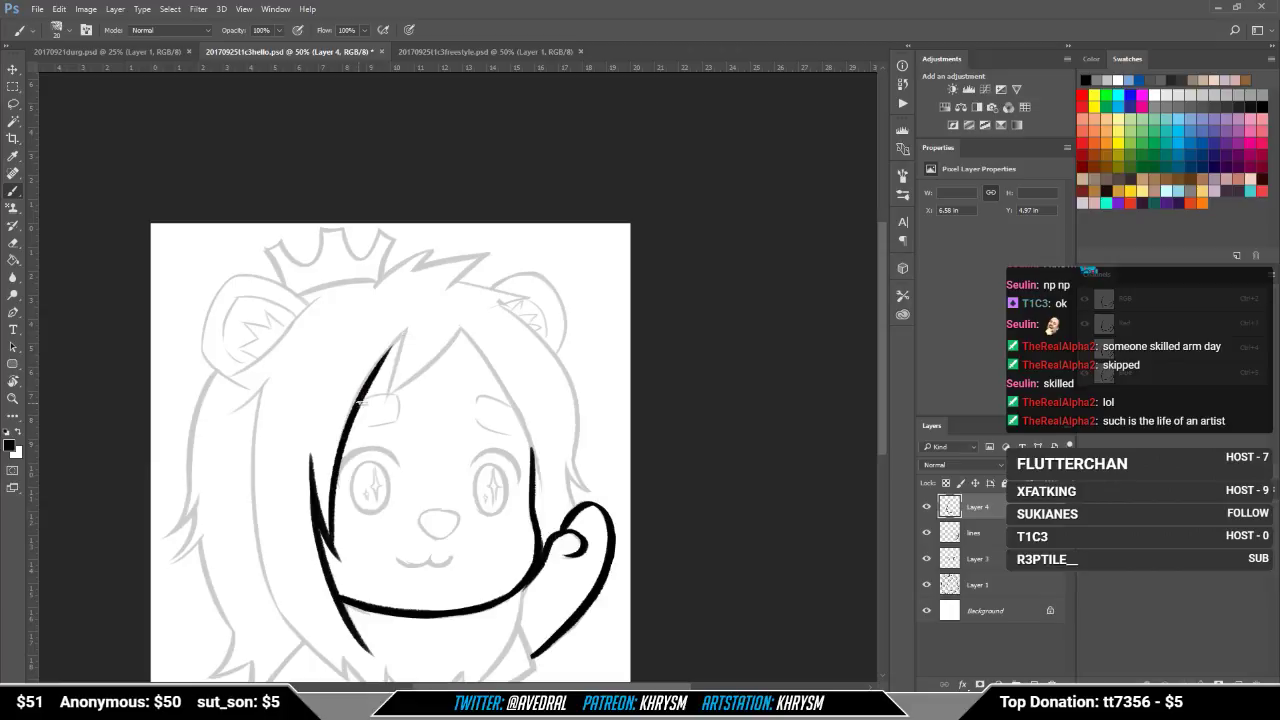
# Step: Ink the notched fringe tip and the short curve running up to the hair parting peak
pyautogui.moveTo(362, 402)
pyautogui.mouseDown()
pyautogui.moveTo(412, 326)
pyautogui.moveTo(384, 396)
pyautogui.moveTo(474, 320)
pyautogui.moveTo(432, 380)
pyautogui.moveTo(467, 322)
pyautogui.mouseUp()
pyautogui.press('e')
pyautogui.press('b')
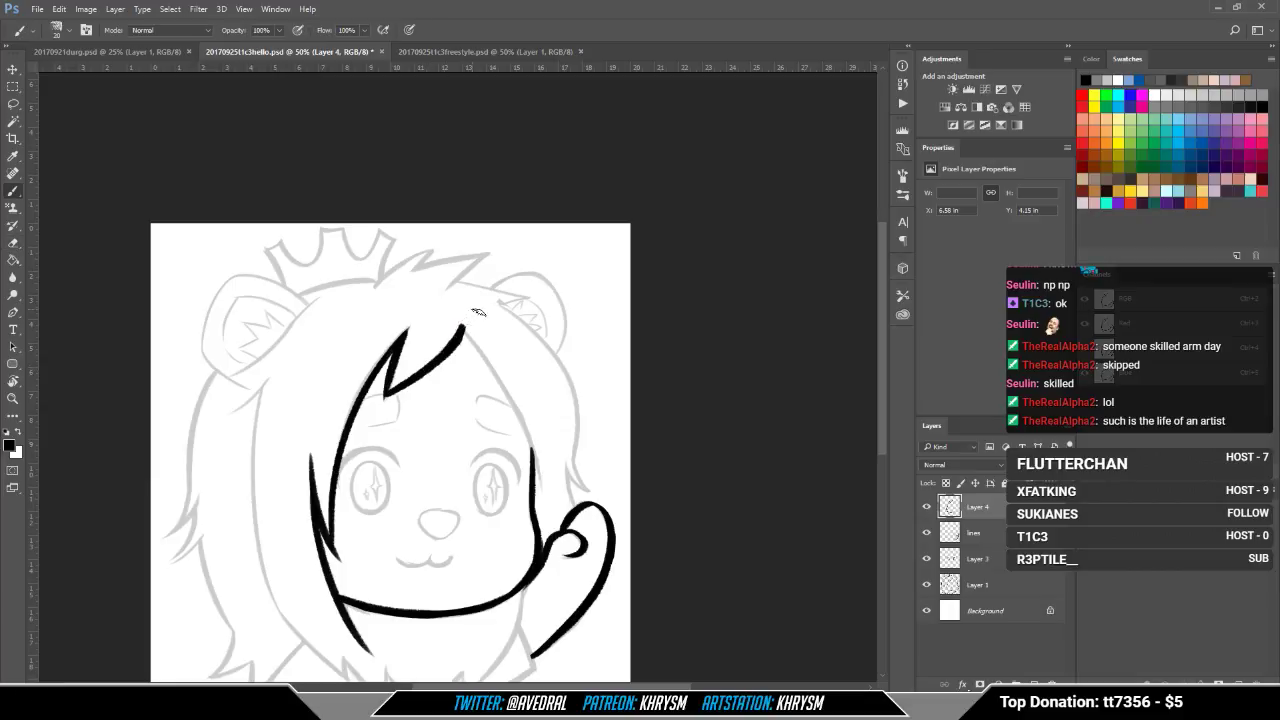
# Step: Ink the fringe edge from the parting peak down to the cheek line on the raised paw's side, using a rotated canvas view
pyautogui.press('r')
pyautogui.moveTo(638, 476); pyautogui.dragTo(506, 231)
pyautogui.moveTo(554, 345); pyautogui.dragTo(489, 417)
pyautogui.press('b')
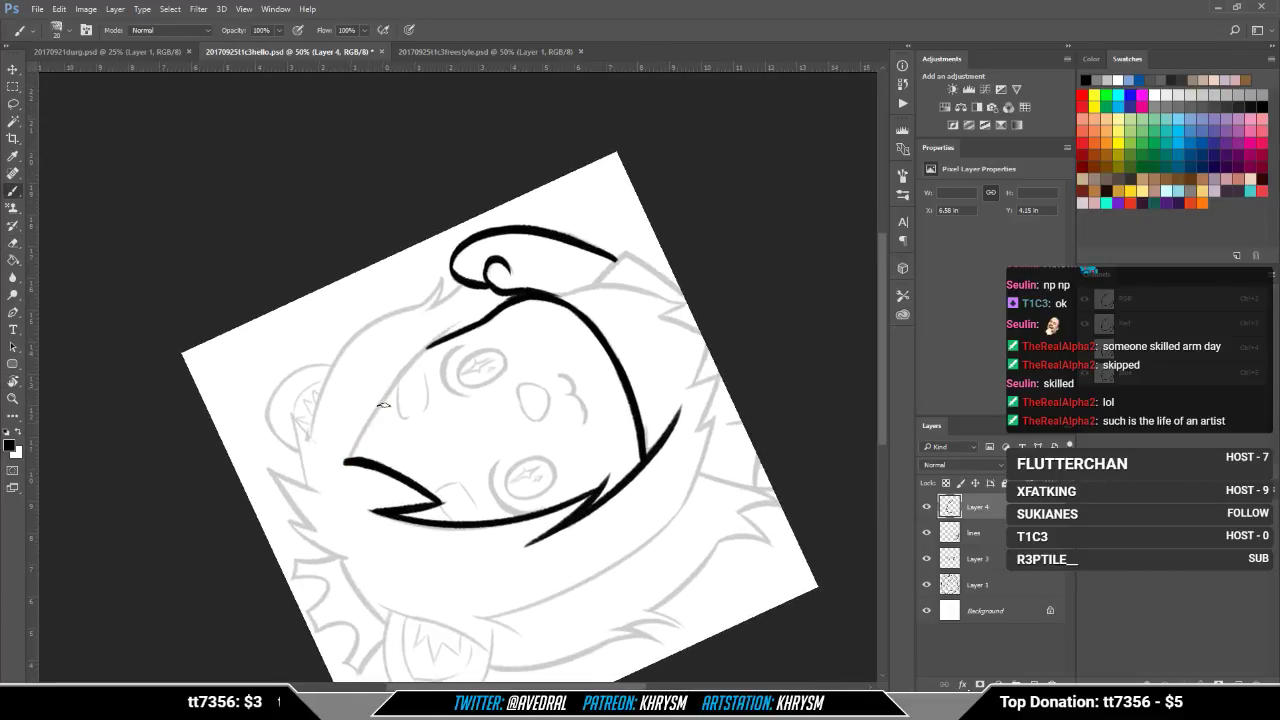
pyautogui.moveTo(349, 461); pyautogui.dragTo(467, 320)
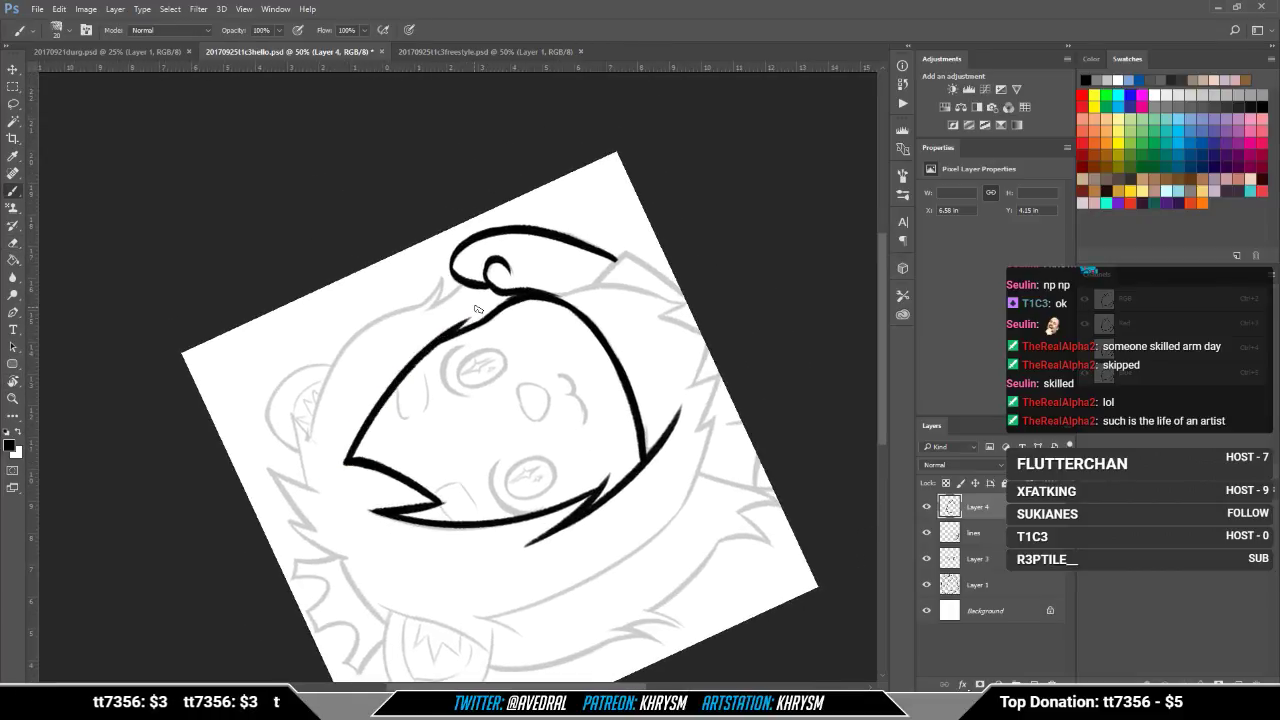
pyautogui.press('Escape')
pyautogui.moveTo(516, 524); pyautogui.dragTo(569, 537)
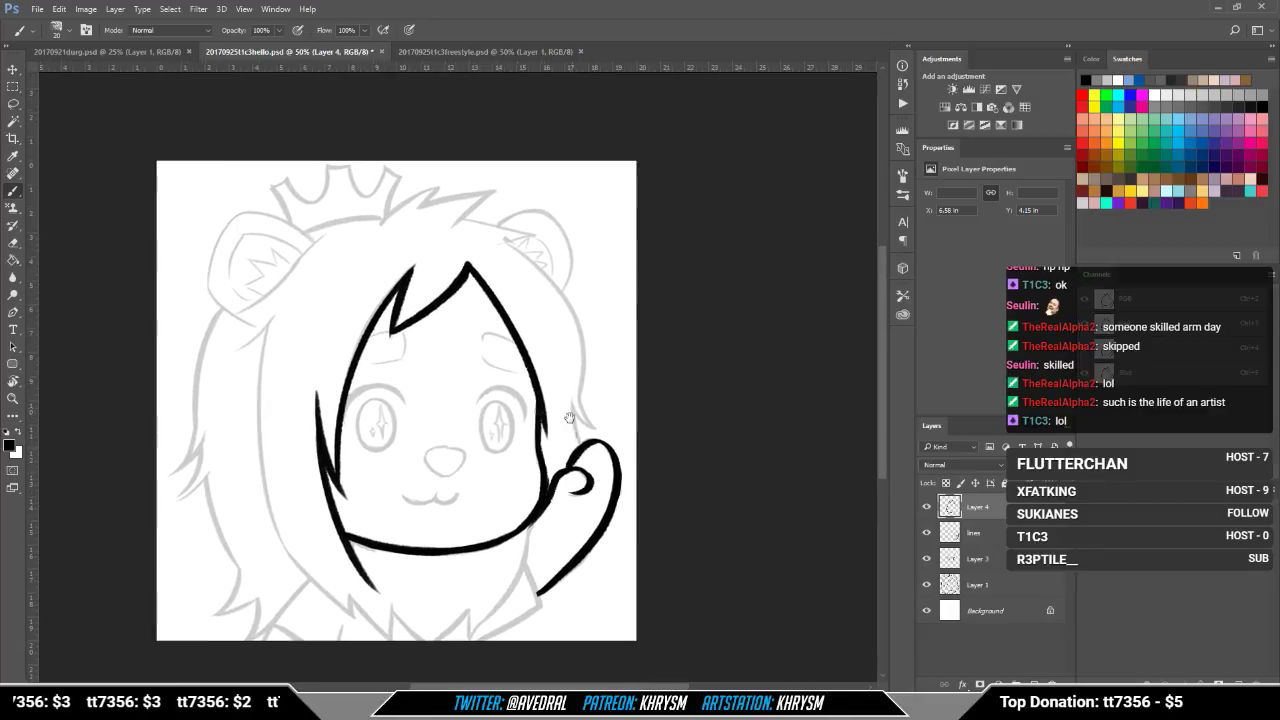
# Step: Ink the angular eyebrow beneath the notched fringe tip in a rotated view, redoing its end stroke
pyautogui.press('r')
pyautogui.moveTo(441, 406); pyautogui.dragTo(466, 400)
pyautogui.moveTo(374, 427)
pyautogui.mouseDown()
pyautogui.moveTo(389, 397)
pyautogui.moveTo(410, 418)
pyautogui.moveTo(398, 445)
pyautogui.mouseUp()
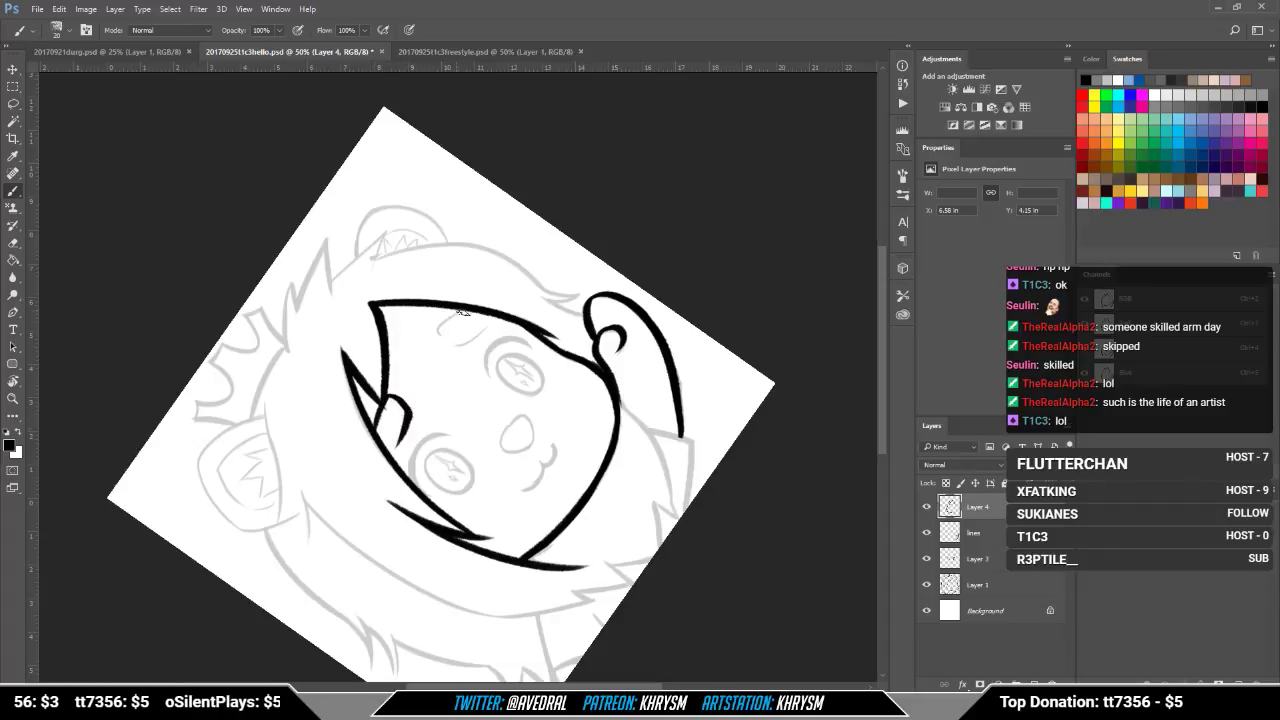
pyautogui.hotkey('ctrl', 'z')
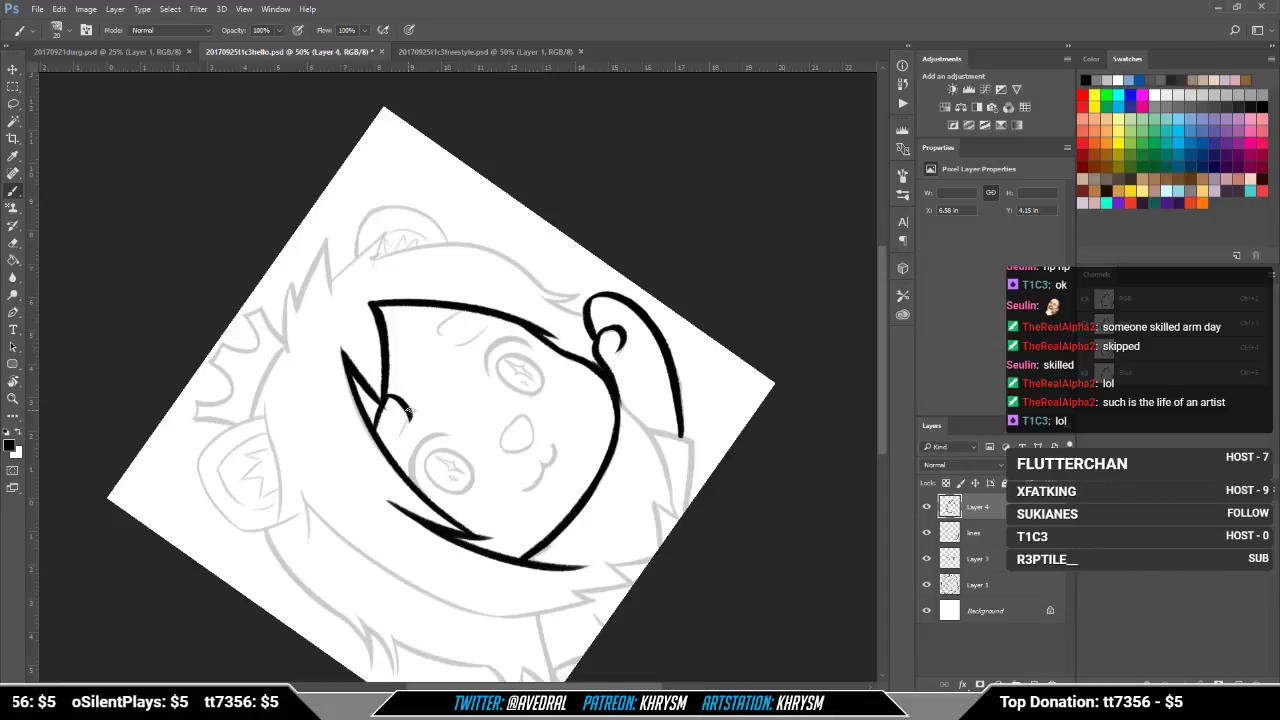
pyautogui.moveTo(410, 406); pyautogui.dragTo(400, 440)
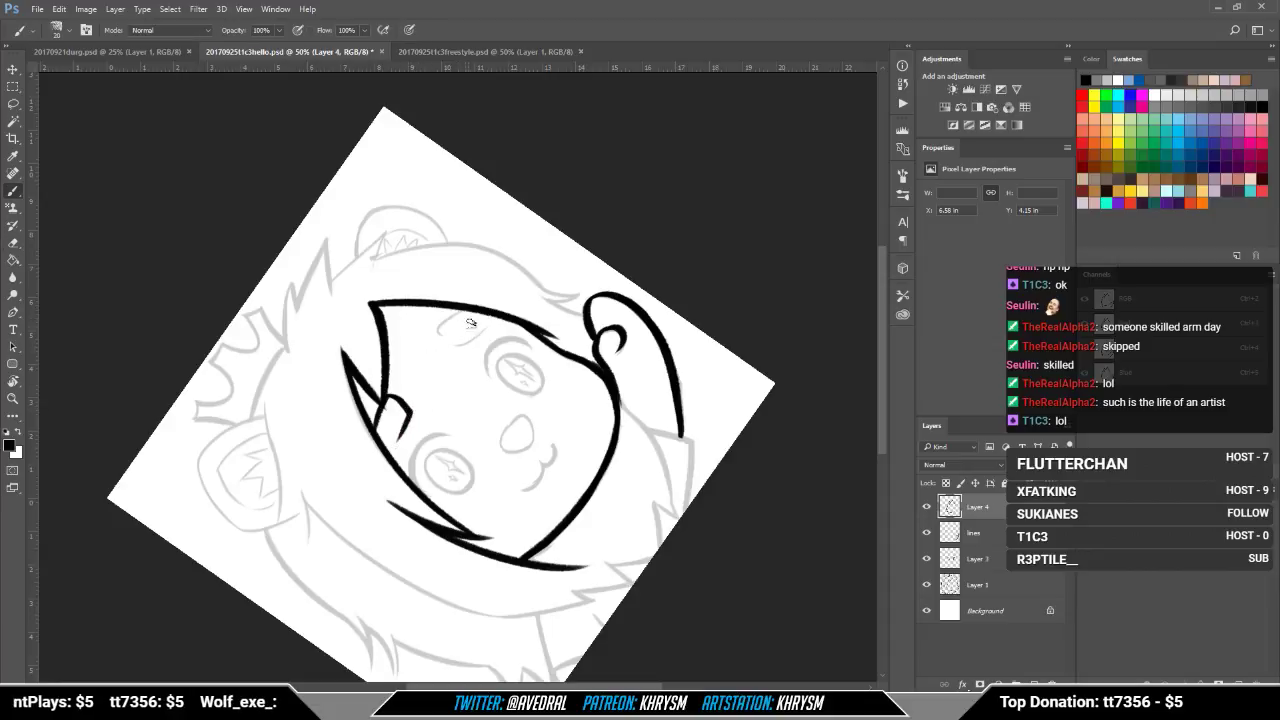
# Step: Ink the second eyebrow on the raised paw's side and return the canvas to its upright view
pyautogui.moveTo(472, 364); pyautogui.dragTo(460, 412)
pyautogui.moveTo(453, 357)
pyautogui.mouseDown()
pyautogui.moveTo(433, 386)
pyautogui.moveTo(435, 373)
pyautogui.moveTo(468, 389)
pyautogui.mouseUp()
pyautogui.press('Escape')
pyautogui.press('e')
pyautogui.press('b')
pyautogui.moveTo(485, 308); pyautogui.dragTo(511, 286)
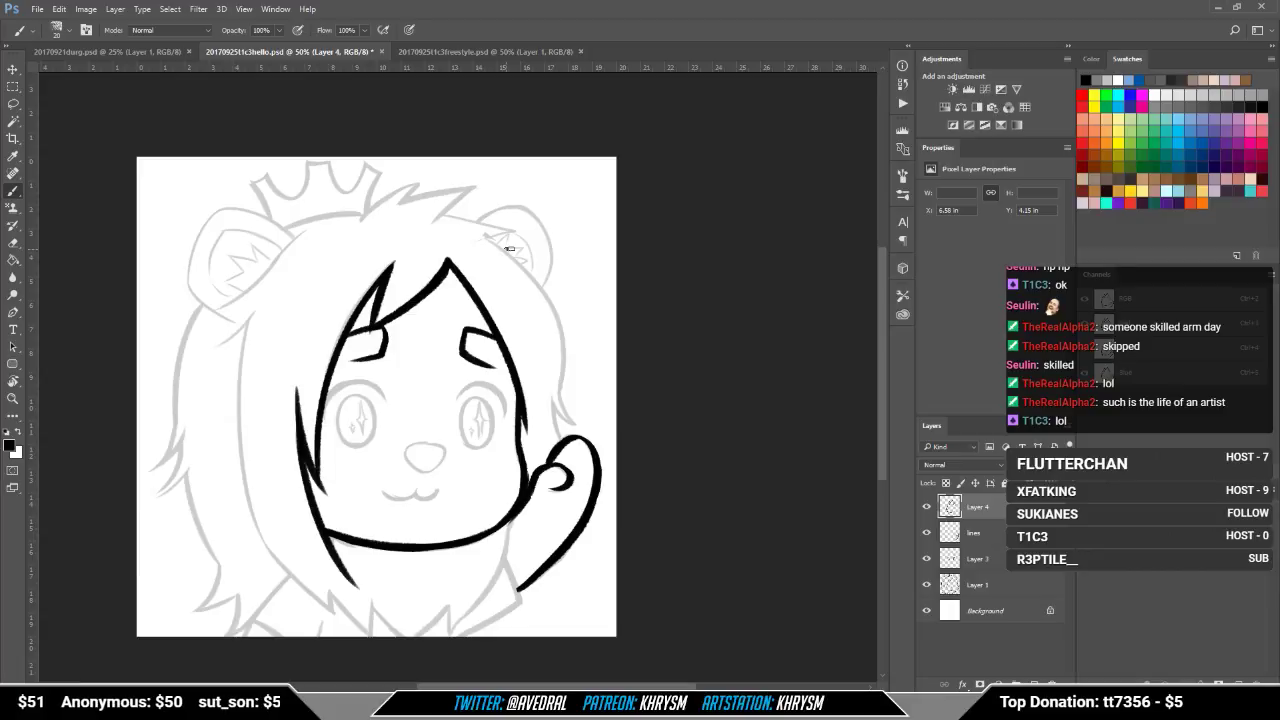
pyautogui.moveTo(539, 428); pyautogui.dragTo(554, 394)
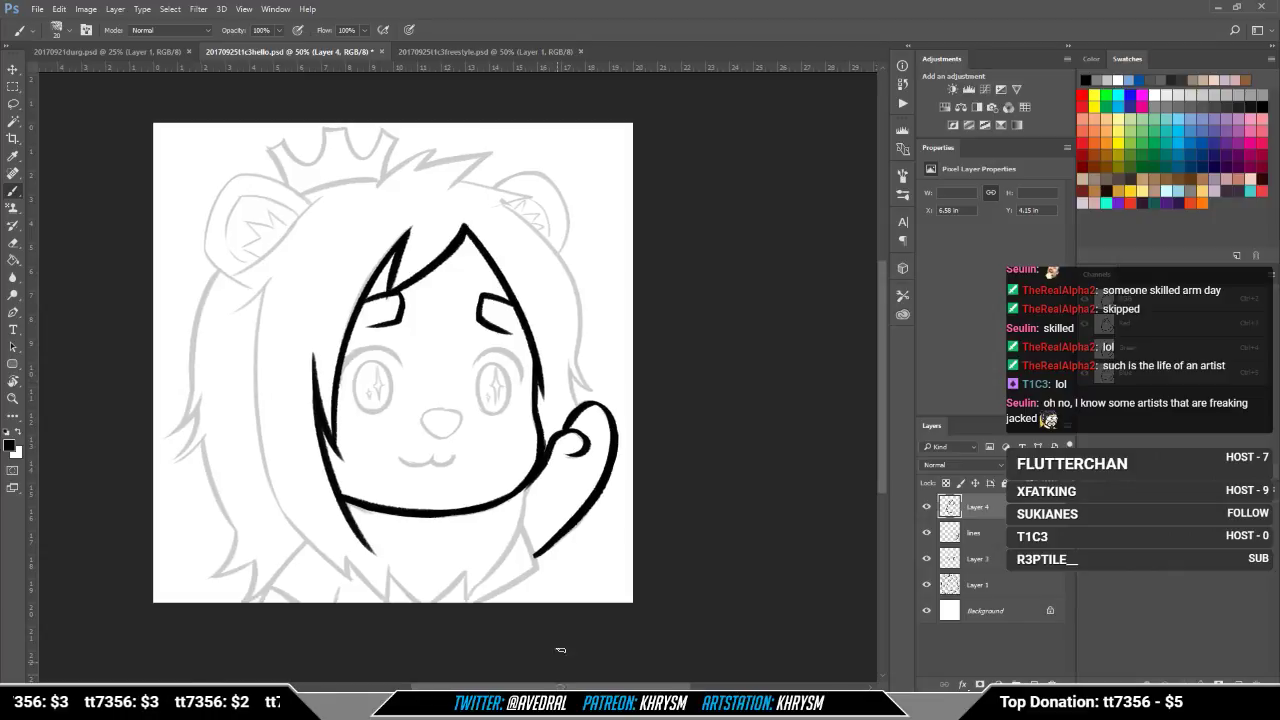
# Step: Add a new layer directly beneath Layer 4 and name it face
pyautogui.moveTo(577, 537); pyautogui.dragTo(583, 568)
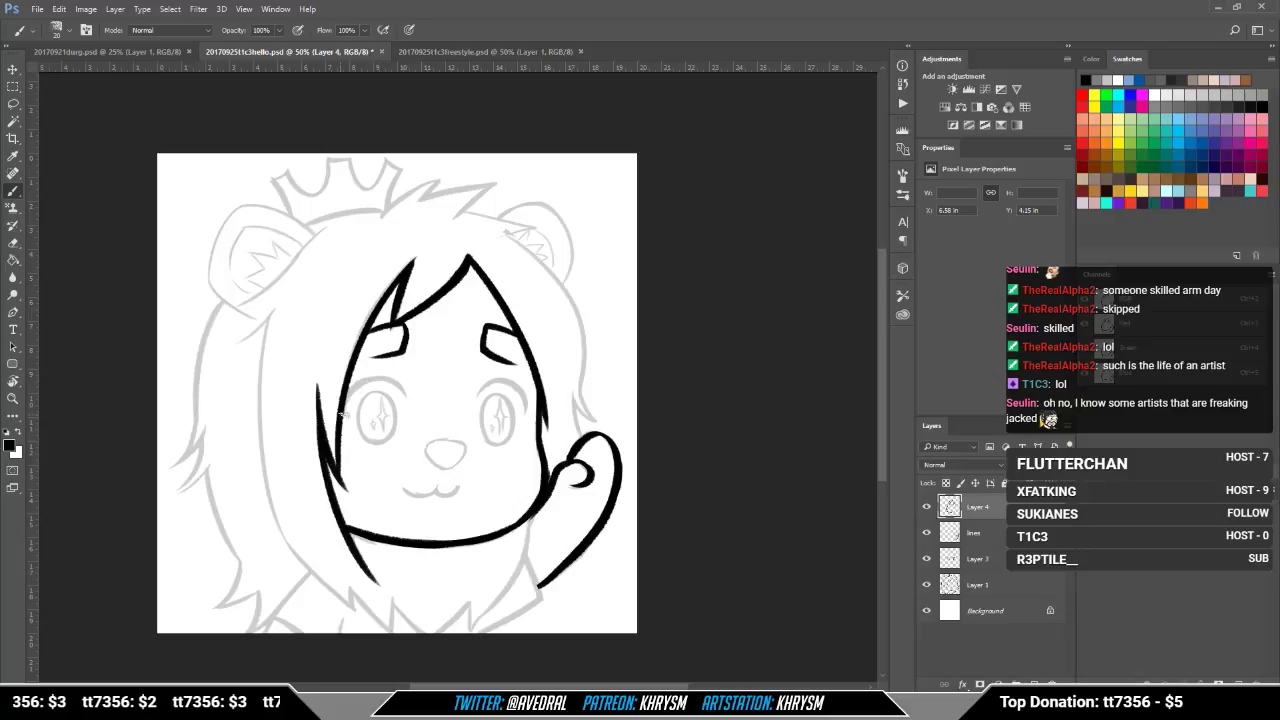
pyautogui.moveTo(346, 407); pyautogui.dragTo(366, 381)
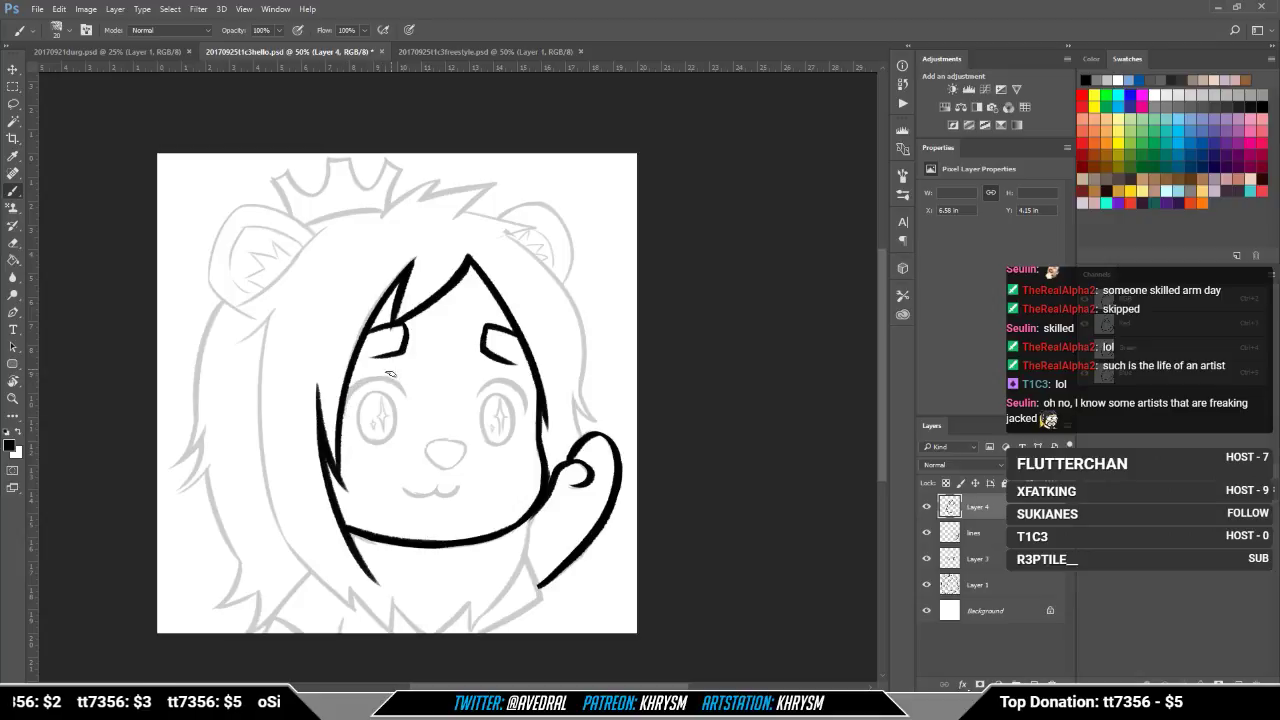
pyautogui.hotkey('ctrl', 'shift', 'n')
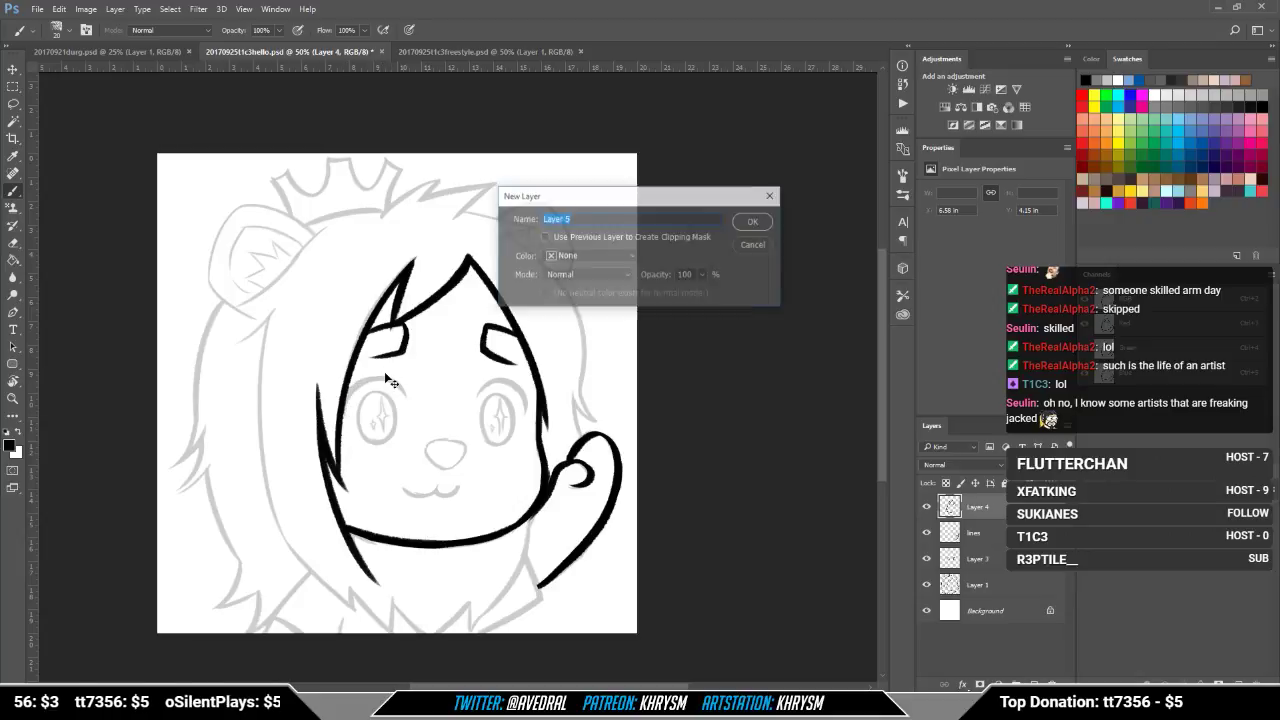
pyautogui.press('Return')
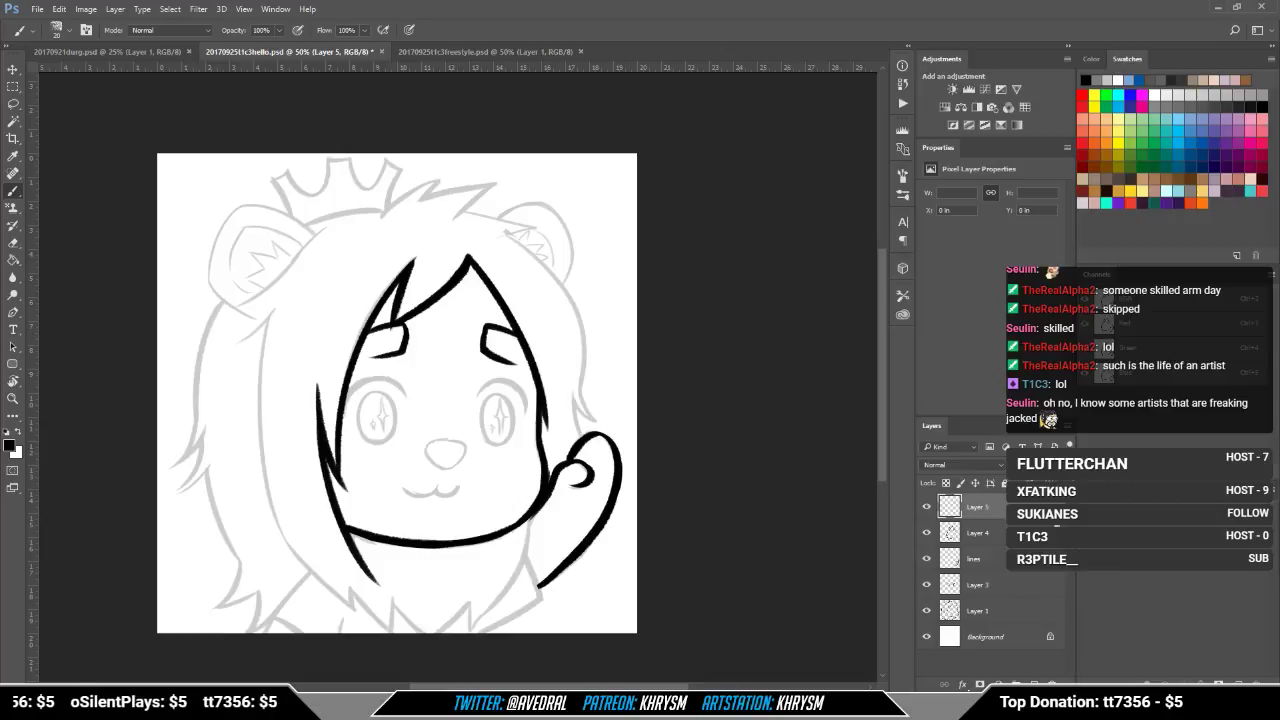
pyautogui.moveTo(981, 508); pyautogui.dragTo(984, 543)
pyautogui.doubleClick(978, 534)
pyautogui.write('fa')
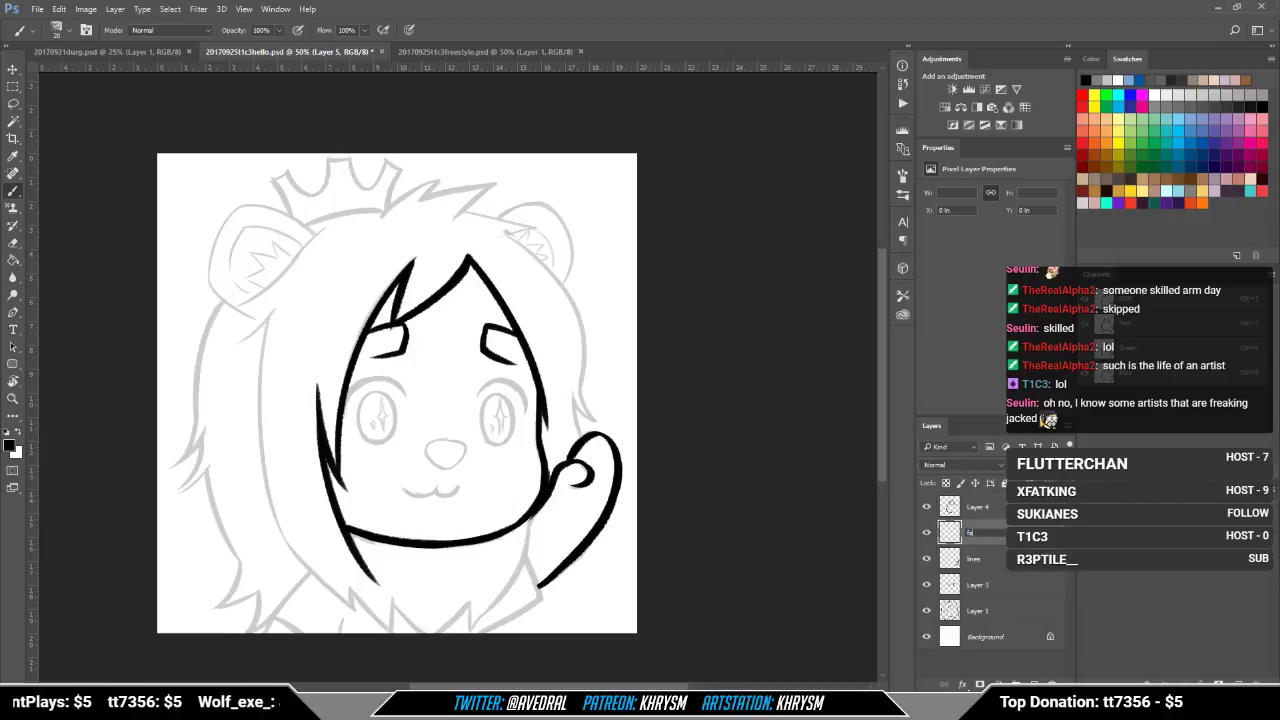
pyautogui.write('ce')
pyautogui.press('Return')
# Step: Ink the curved upper lash line over the eye opposite the raised paw on the face layer
pyautogui.moveTo(486, 454); pyautogui.dragTo(502, 494)
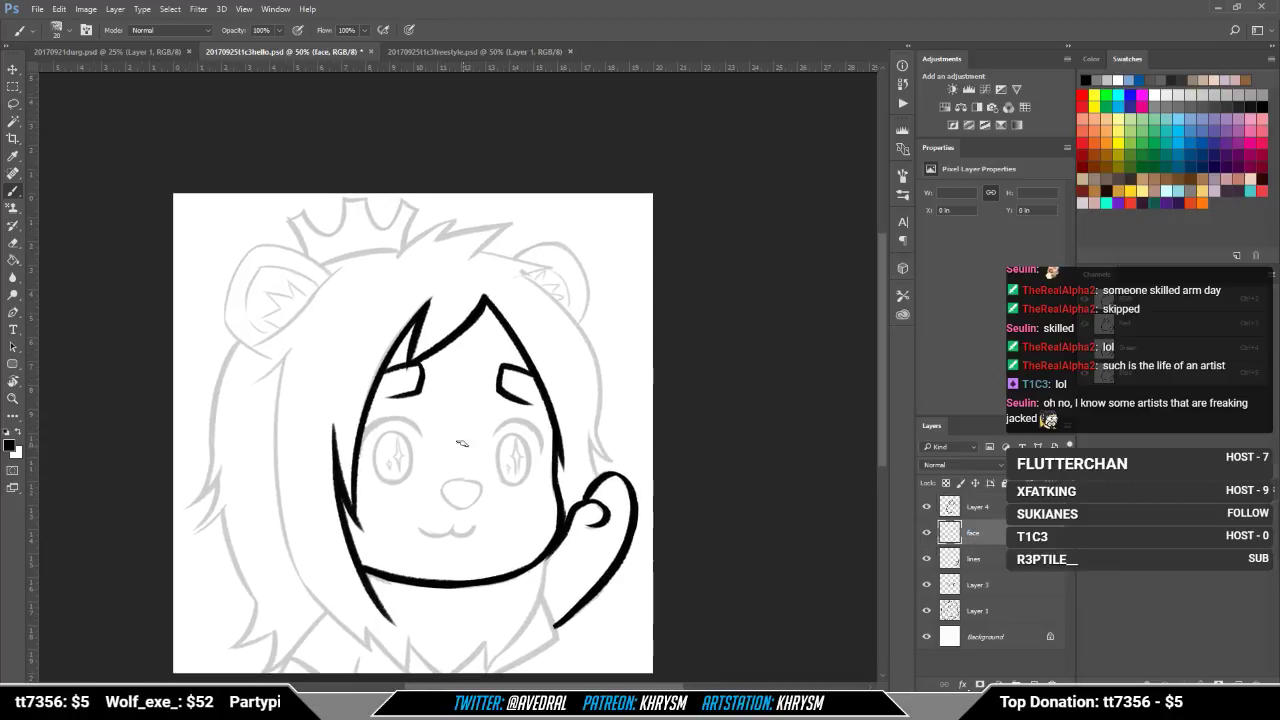
pyautogui.press('r')
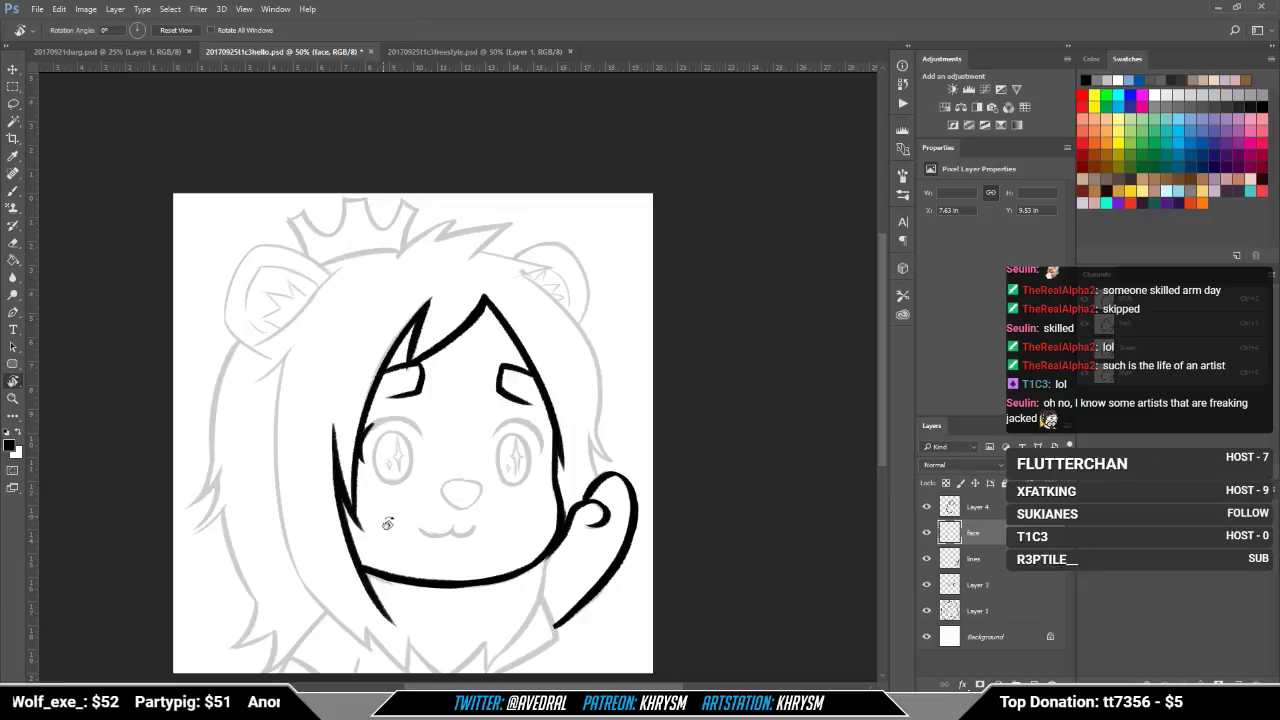
pyautogui.moveTo(389, 524)
pyautogui.mouseDown()
pyautogui.moveTo(562, 470)
pyautogui.moveTo(555, 492)
pyautogui.mouseUp()
pyautogui.press('b')
pyautogui.moveTo(433, 514)
pyautogui.mouseDown()
pyautogui.moveTo(454, 465)
pyautogui.moveTo(431, 488)
pyautogui.moveTo(461, 467)
pyautogui.mouseUp()
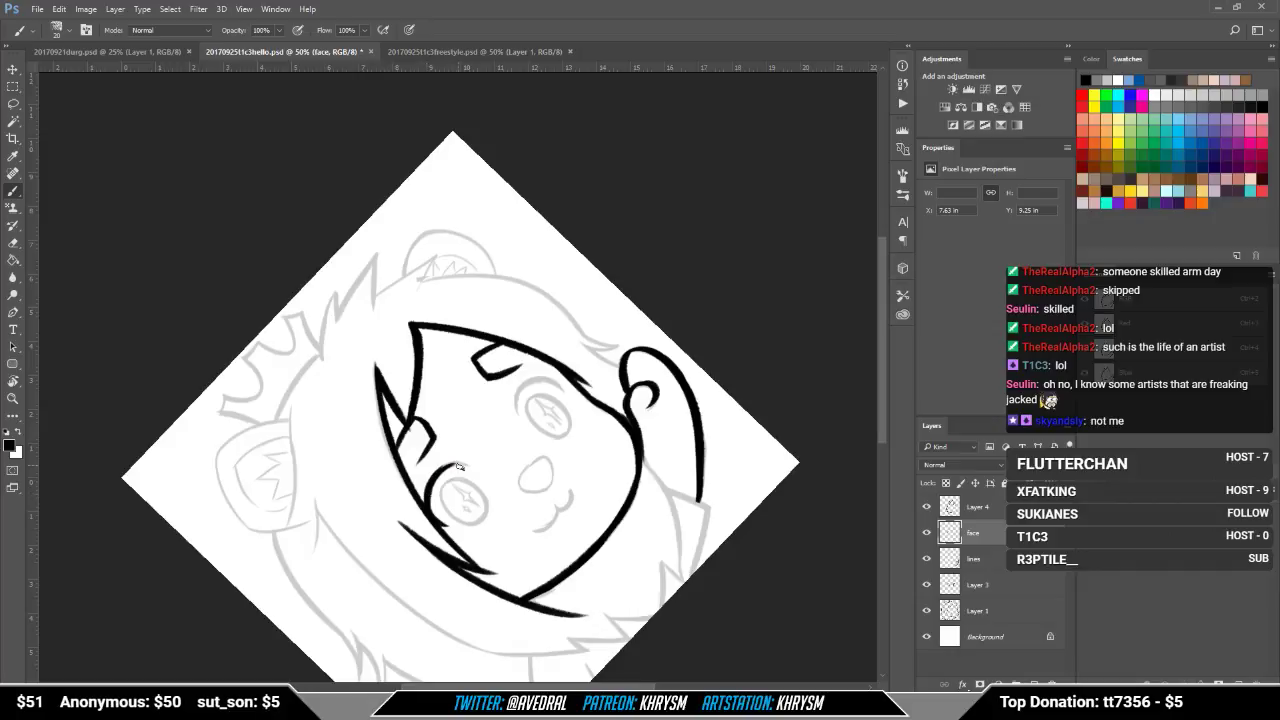
pyautogui.press('Escape')
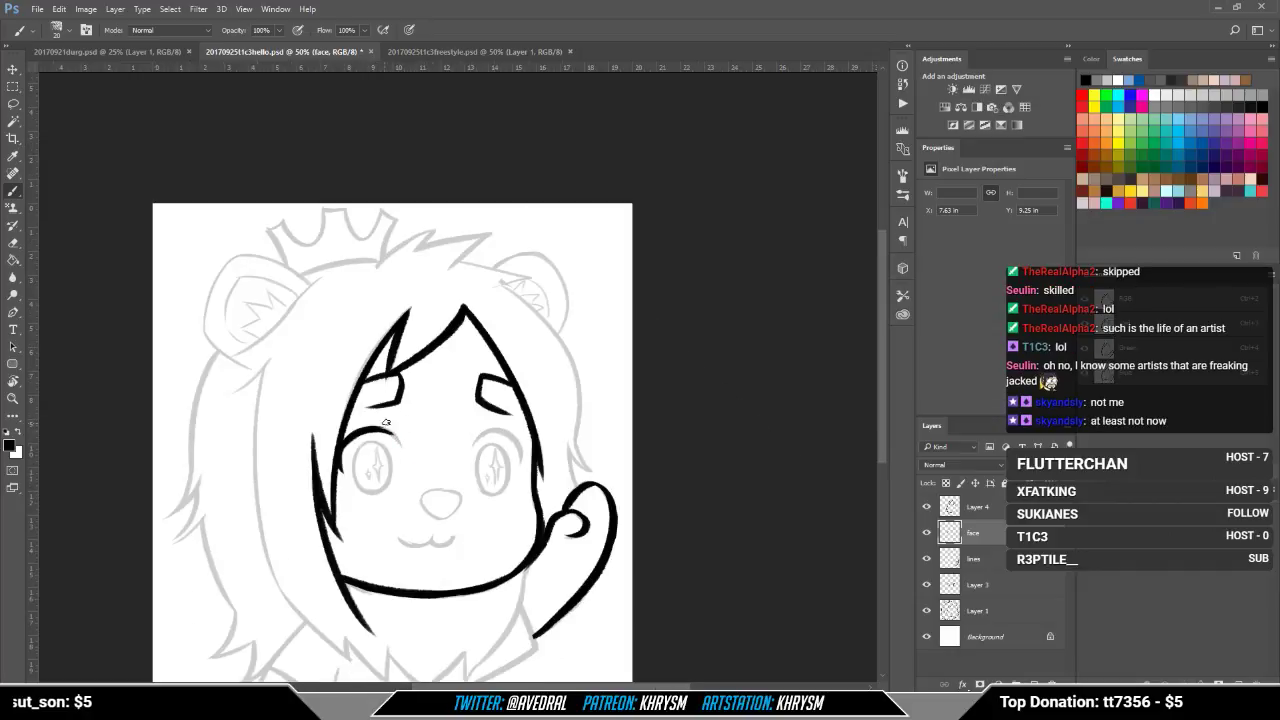
pyautogui.moveTo(376, 429); pyautogui.dragTo(402, 449)
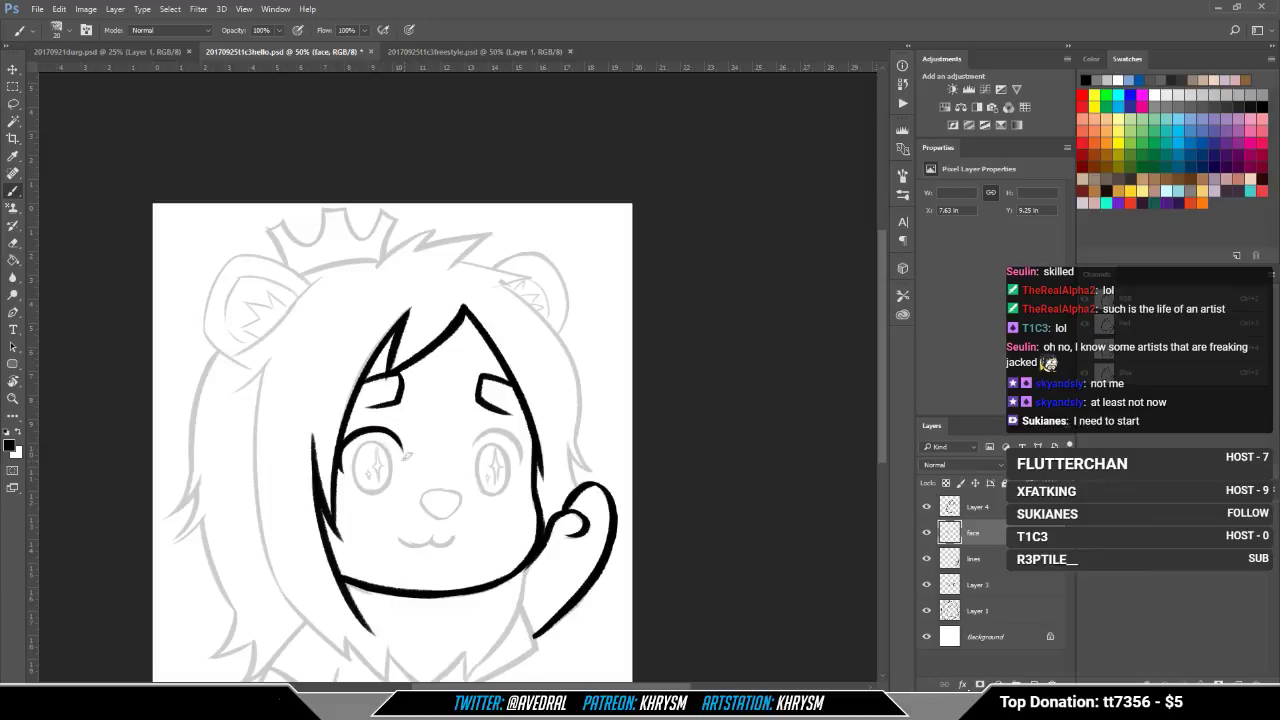
# Step: Ink the matching upper lash line over the eye on the raised paw's side, undoing unsatisfactory strokes
pyautogui.moveTo(497, 431)
pyautogui.mouseDown()
pyautogui.moveTo(474, 447)
pyautogui.moveTo(521, 447)
pyautogui.moveTo(522, 472)
pyautogui.moveTo(568, 482)
pyautogui.mouseUp()
pyautogui.hotkey('ctrl', 'z')
pyautogui.hotkey('ctrl', 'z')
pyautogui.hotkey('ctrl', 'z')
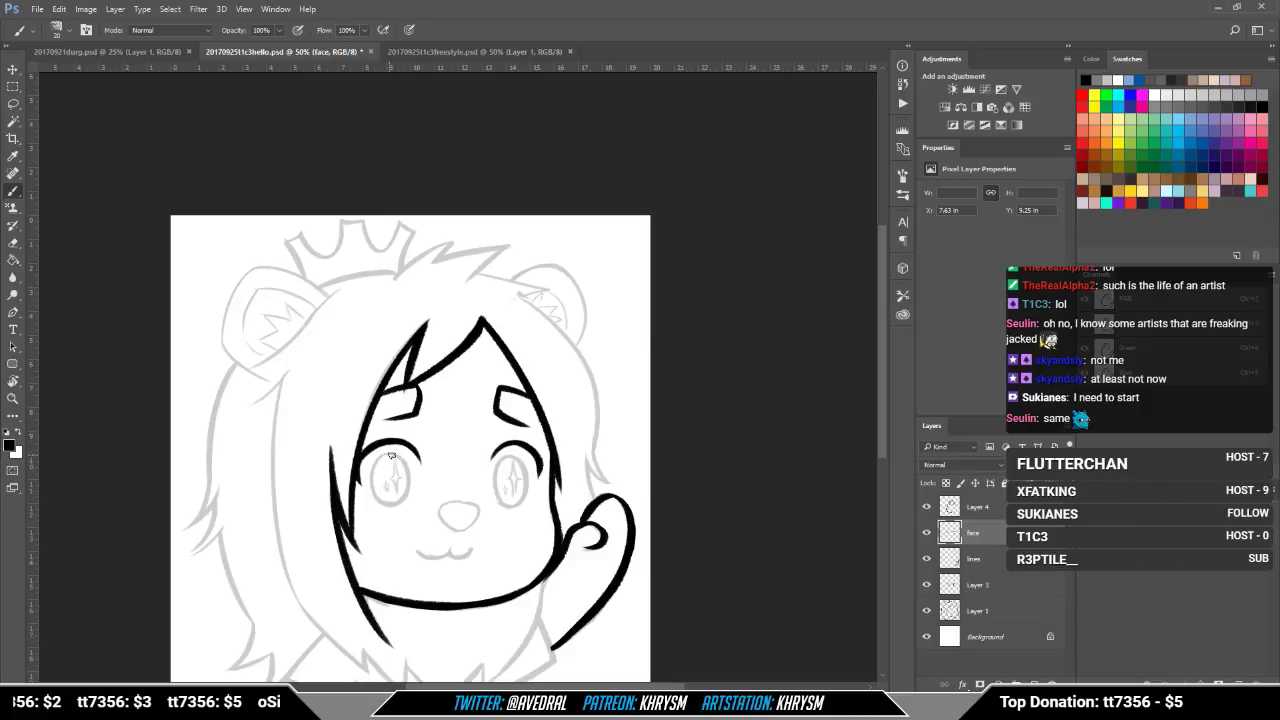
# Step: Ink the oval outline of the eye opposite the raised paw, redoing each side until it matches the sketch
pyautogui.moveTo(383, 457); pyautogui.dragTo(390, 504)
pyautogui.hotkey('ctrl', 'z')
pyautogui.moveTo(390, 456)
pyautogui.mouseDown()
pyautogui.moveTo(374, 474)
pyautogui.moveTo(391, 503)
pyautogui.mouseUp()
pyautogui.moveTo(391, 455); pyautogui.dragTo(388, 503)
pyautogui.hotkey('ctrl', 'z')
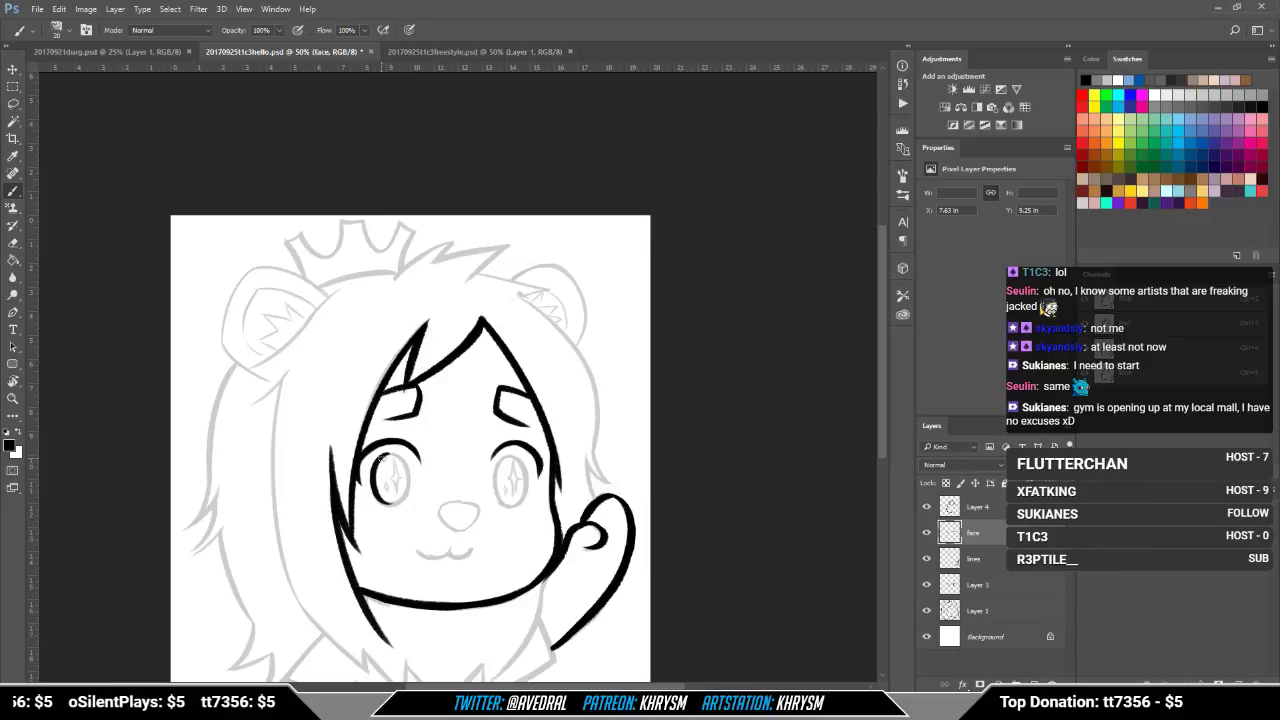
pyautogui.moveTo(401, 458); pyautogui.dragTo(390, 503)
pyautogui.hotkey('ctrl', 'z')
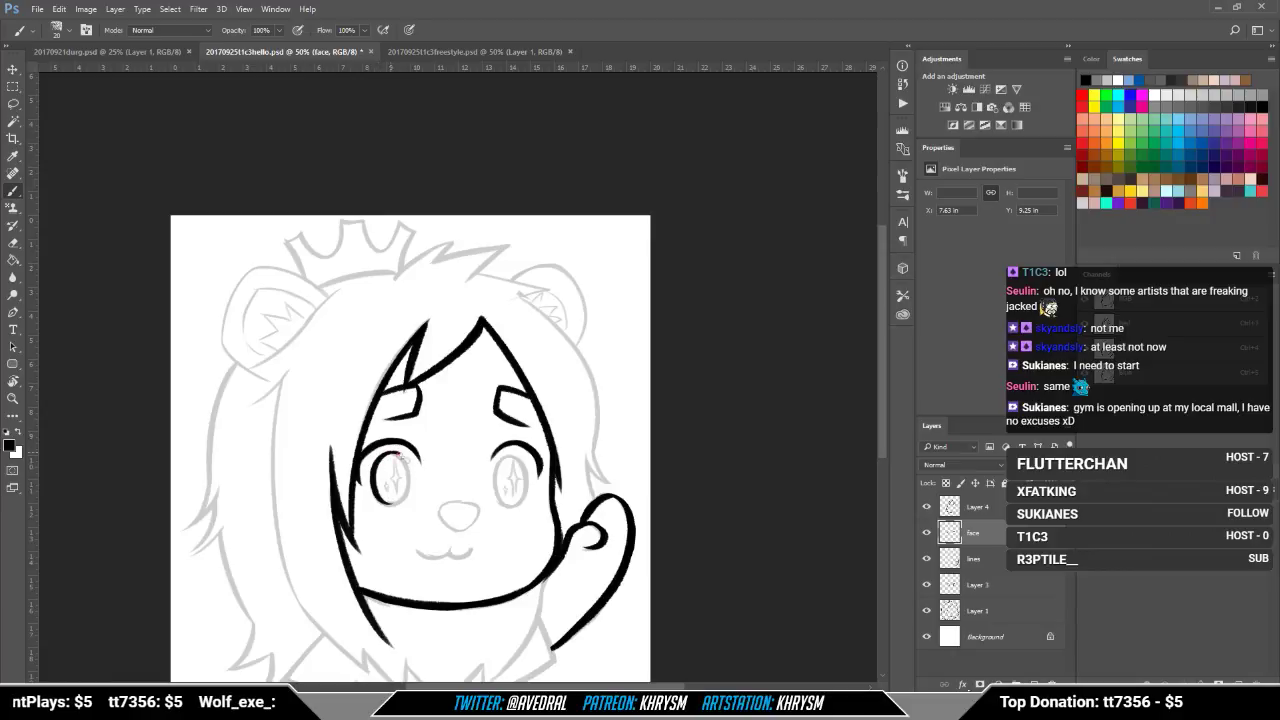
pyautogui.moveTo(398, 456); pyautogui.dragTo(378, 530)
pyautogui.hotkey('ctrl', 'z')
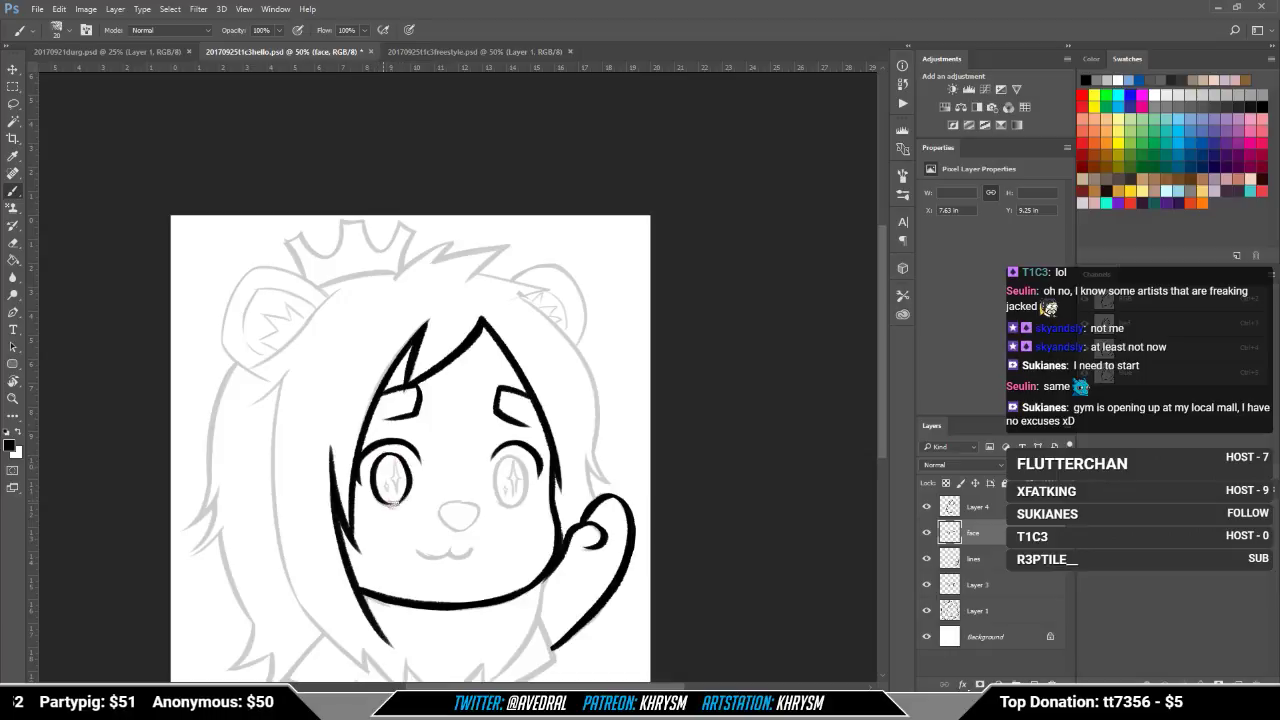
# Step: Refine the oval outline of the eye opposite the raised paw, erasing rough edges and touching up the line
pyautogui.press('e')
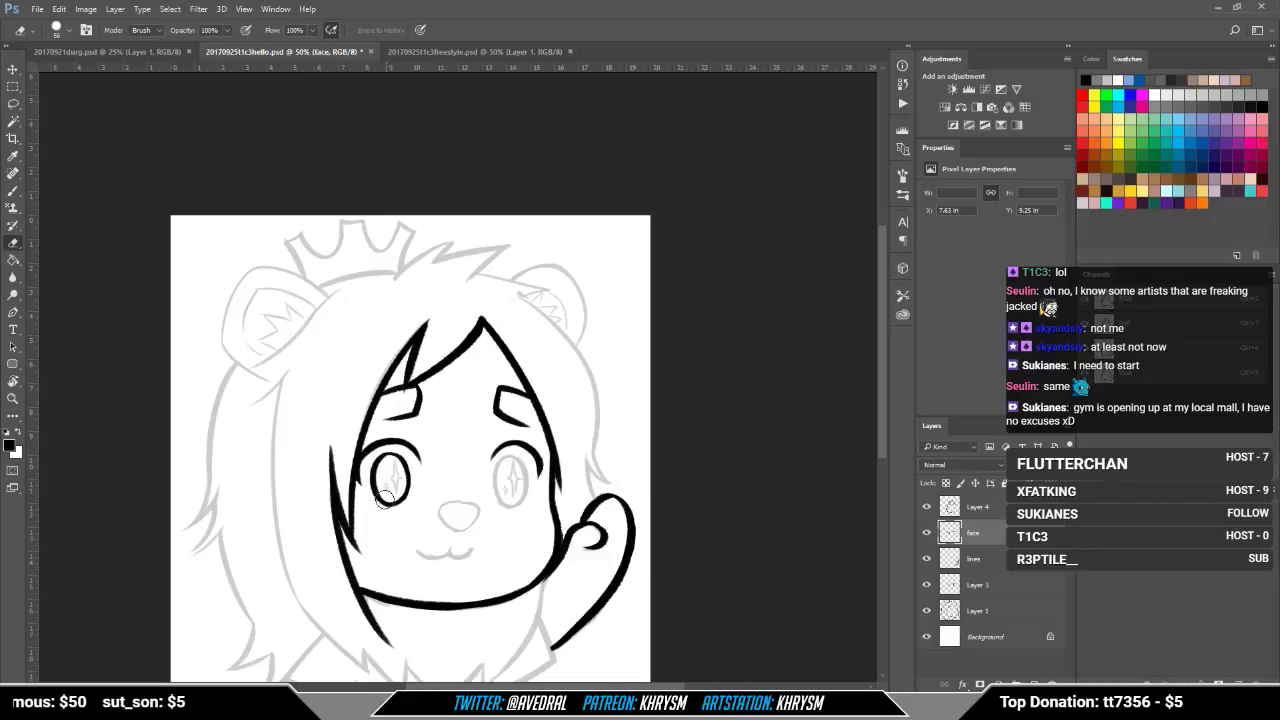
pyautogui.press('b')
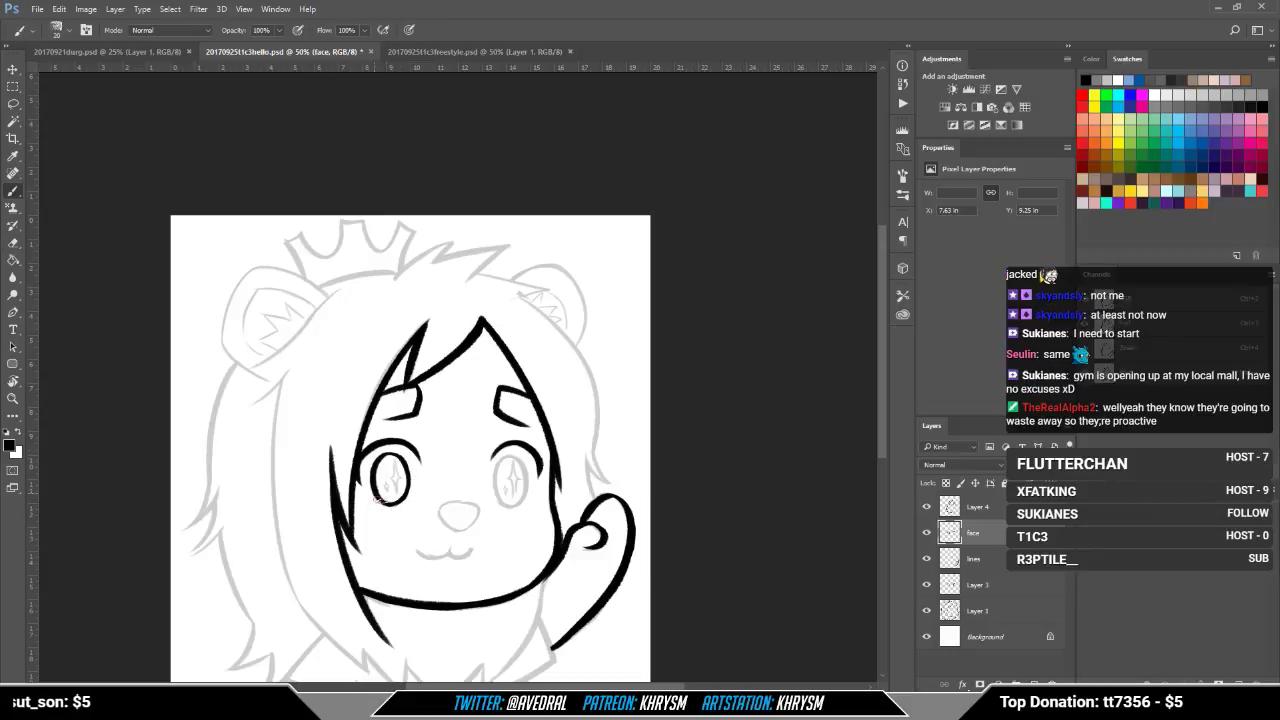
pyautogui.moveTo(545, 444); pyautogui.dragTo(531, 441)
pyautogui.press('e')
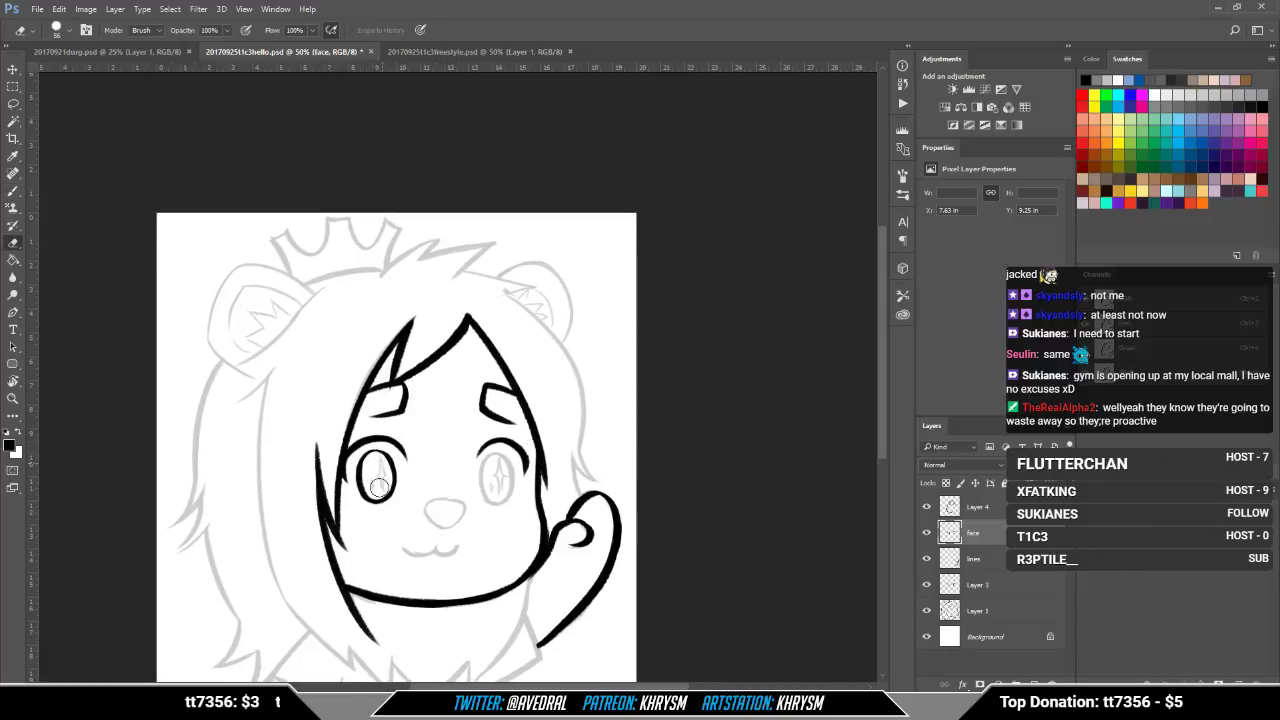
pyautogui.press('b')
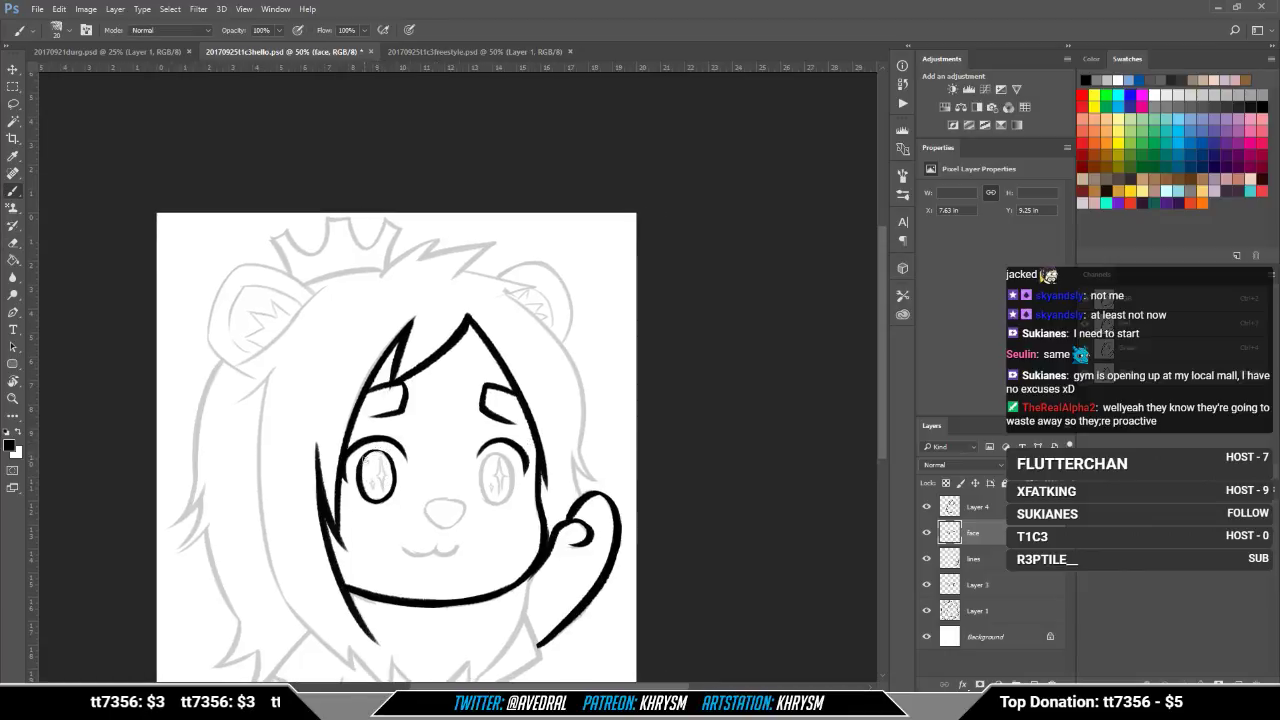
pyautogui.press('e')
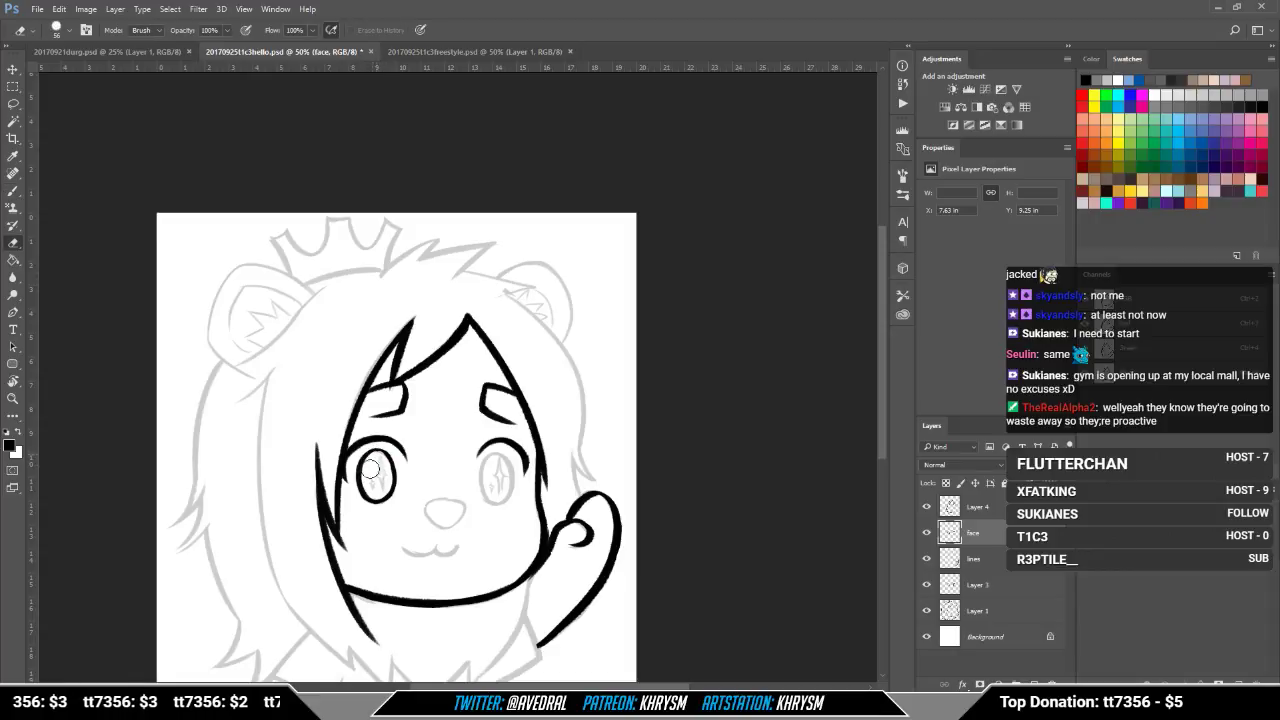
pyautogui.press('b')
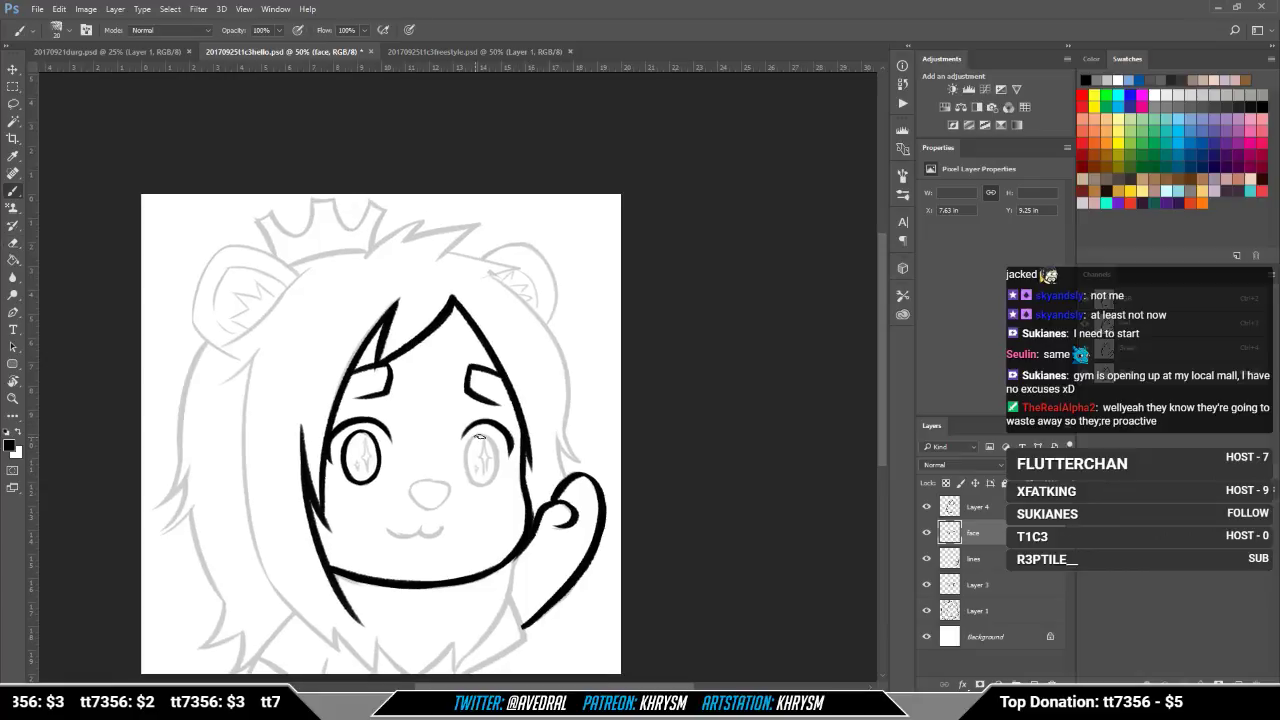
# Step: Ink the oval outline of the eye on the raised paw's side, redoing strokes until they follow the sketch
pyautogui.moveTo(478, 436)
pyautogui.mouseDown()
pyautogui.moveTo(467, 484)
pyautogui.moveTo(483, 484)
pyautogui.moveTo(472, 450)
pyautogui.moveTo(482, 480)
pyautogui.moveTo(494, 456)
pyautogui.moveTo(489, 480)
pyautogui.moveTo(469, 474)
pyautogui.moveTo(481, 485)
pyautogui.moveTo(464, 453)
pyautogui.moveTo(484, 483)
pyautogui.mouseUp()
pyautogui.press('e')
pyautogui.press('b')
pyautogui.press('e')
pyautogui.press('b')
pyautogui.hotkey('ctrl', 'z')
pyautogui.hotkey('ctrl', 'z')
pyautogui.moveTo(487, 434)
pyautogui.mouseDown()
pyautogui.moveTo(467, 449)
pyautogui.moveTo(490, 486)
pyautogui.mouseUp()
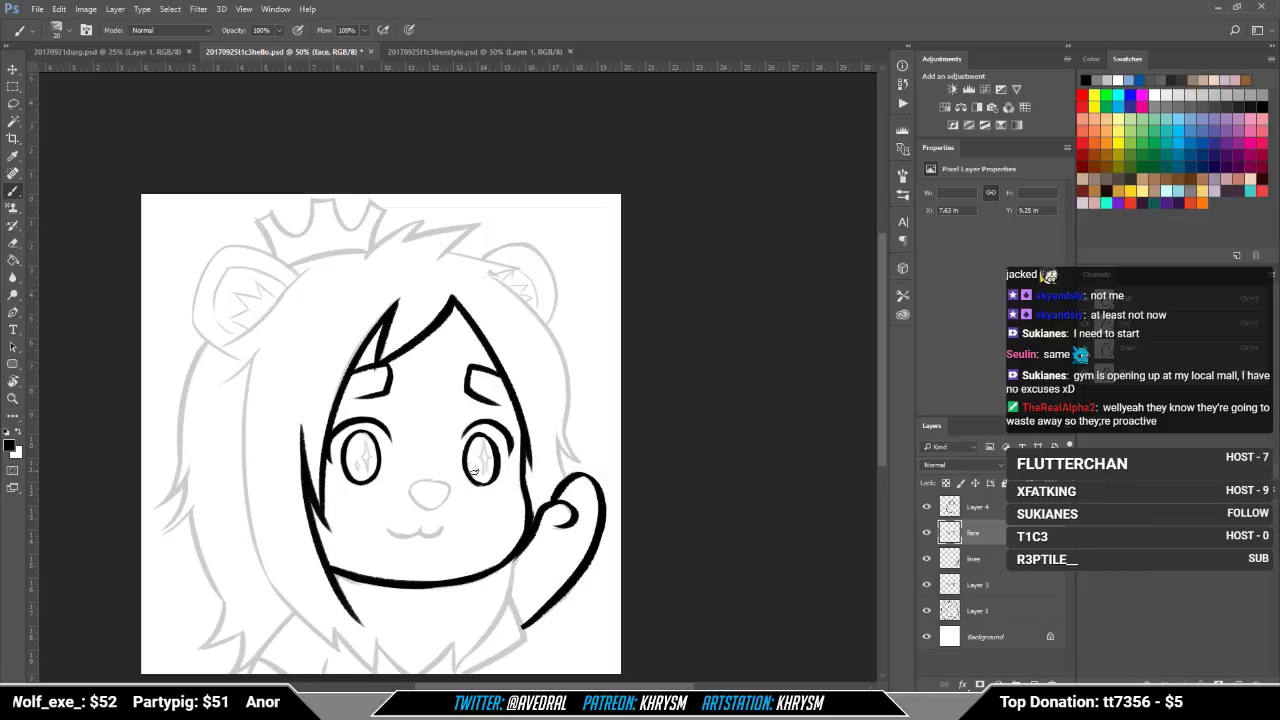
pyautogui.hotkey('ctrl', 'z')
pyautogui.moveTo(488, 440); pyautogui.dragTo(516, 440)
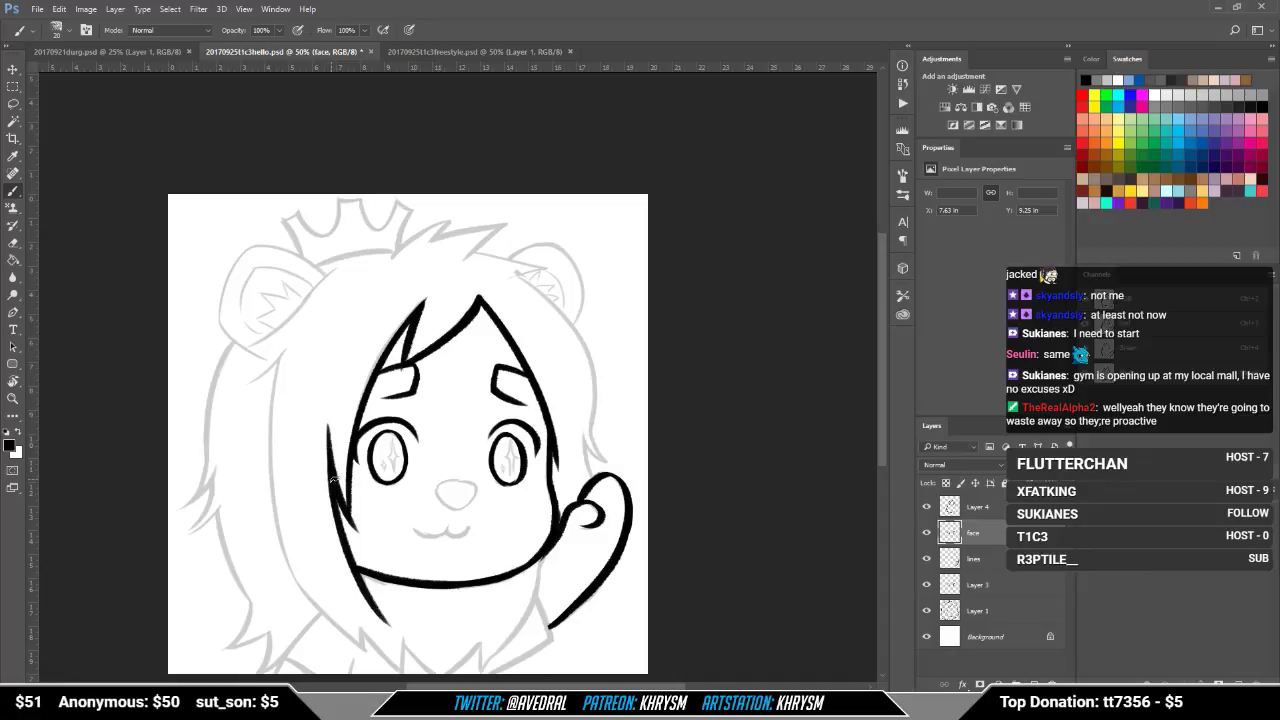
# Step: Clean up the outlines of both eyes, trimming thick spots and repainting the line so the ovals match
pyautogui.press('e')
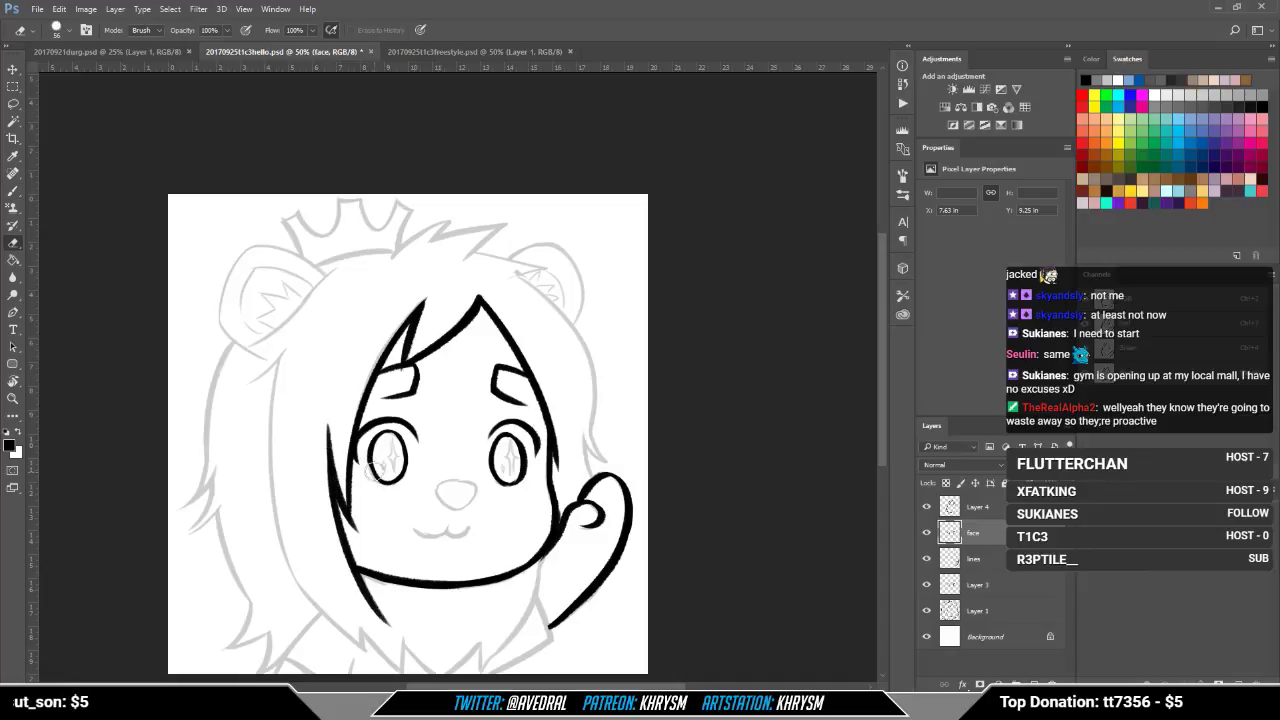
pyautogui.press('b')
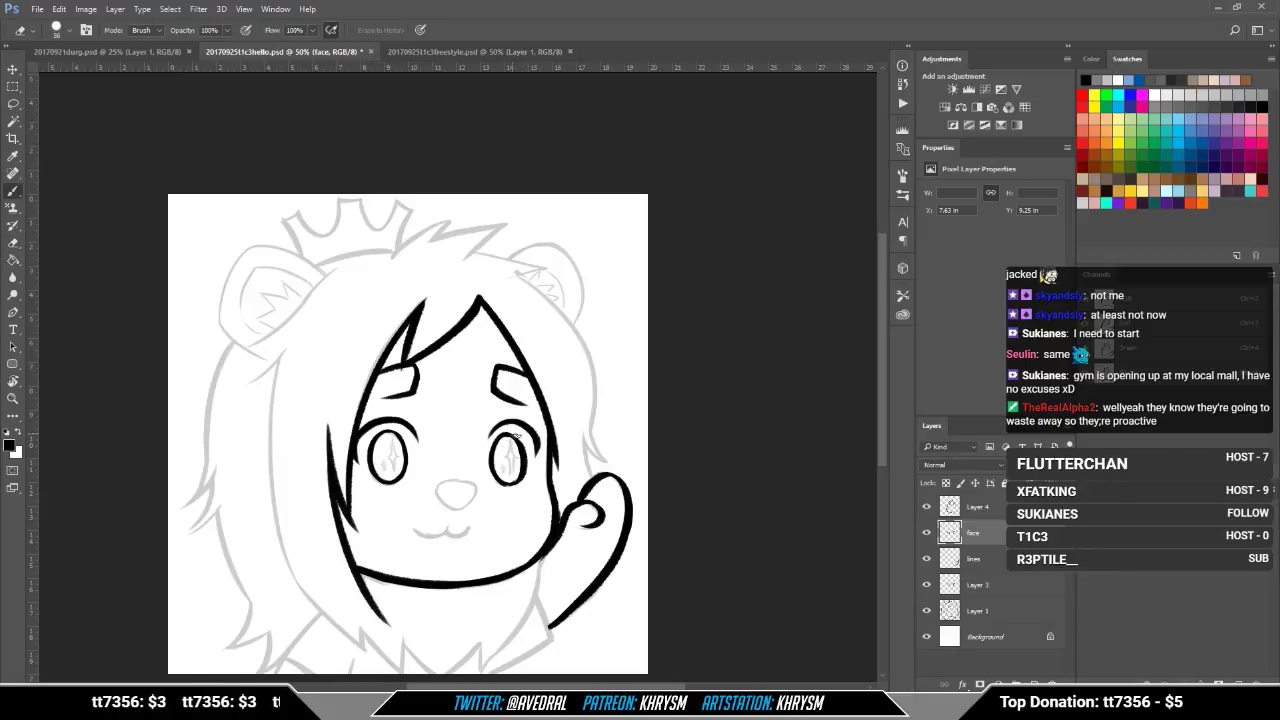
pyautogui.press('e')
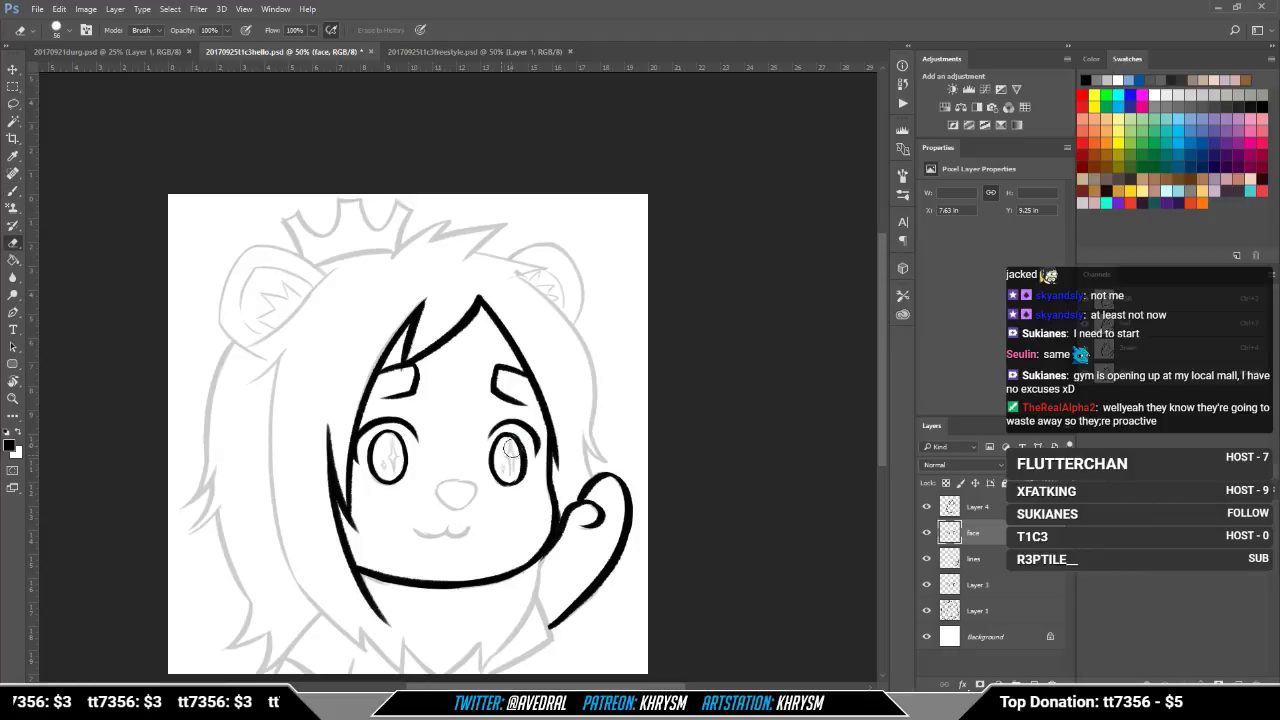
pyautogui.press('b')
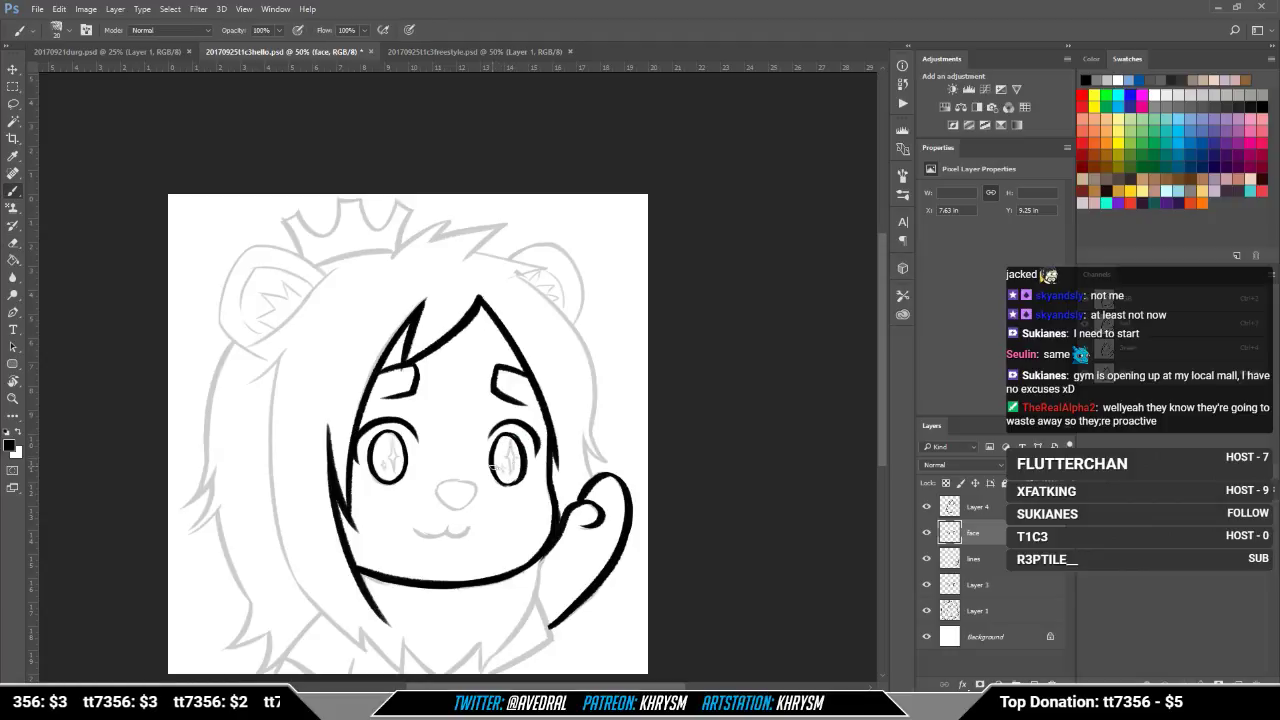
pyautogui.moveTo(599, 400); pyautogui.dragTo(639, 401)
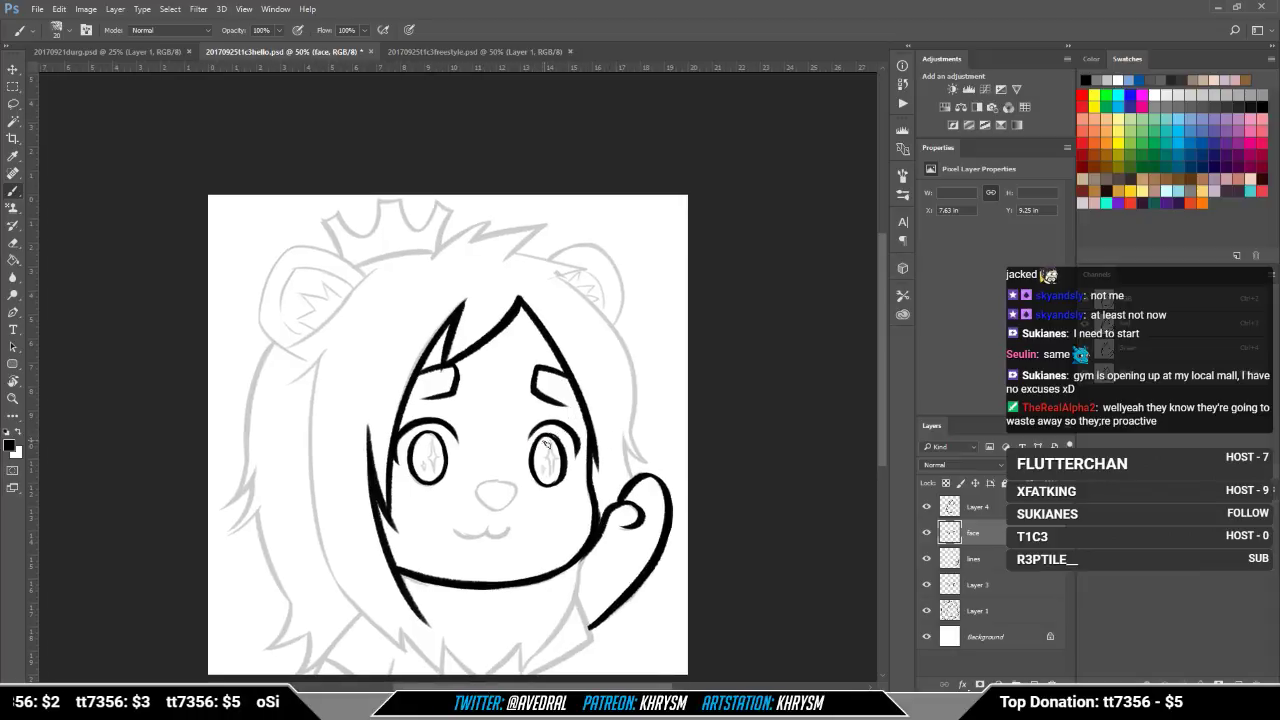
pyautogui.press('e')
pyautogui.press('b')
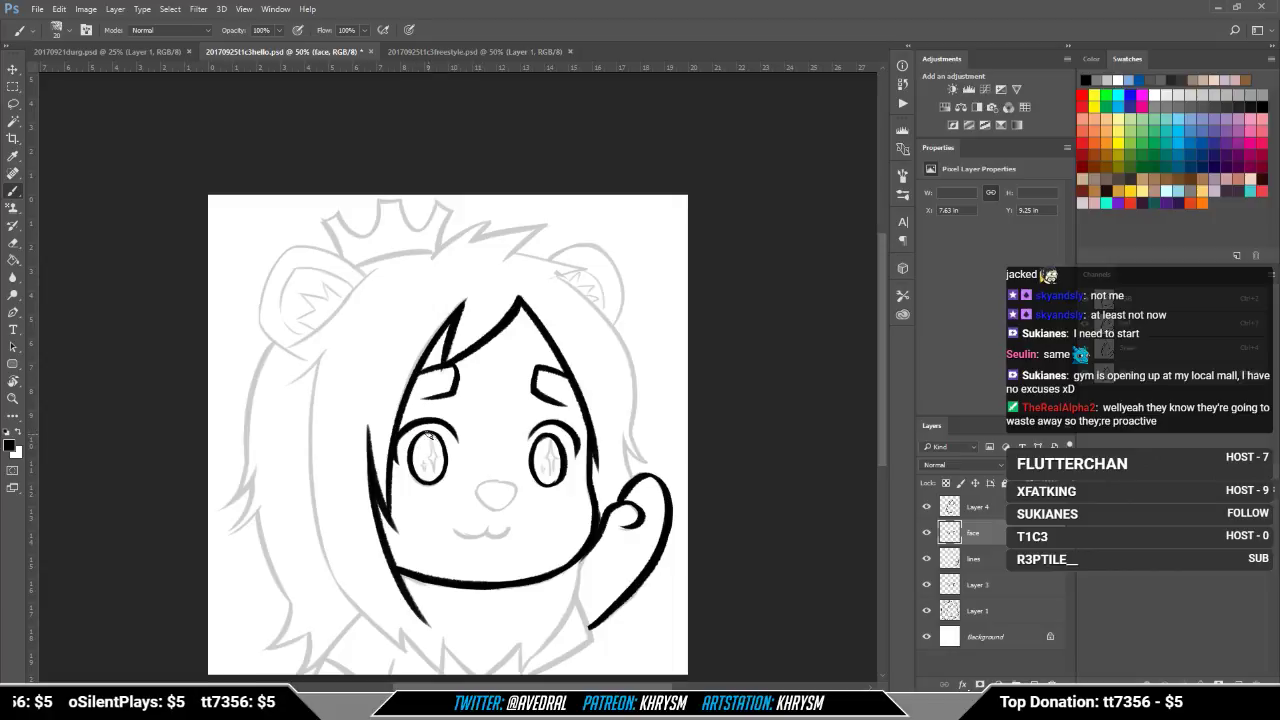
# Step: Ink the rounded outline of the nose over the sketch, trimming the upper edge before closing the shape
pyautogui.moveTo(478, 491); pyautogui.dragTo(518, 488)
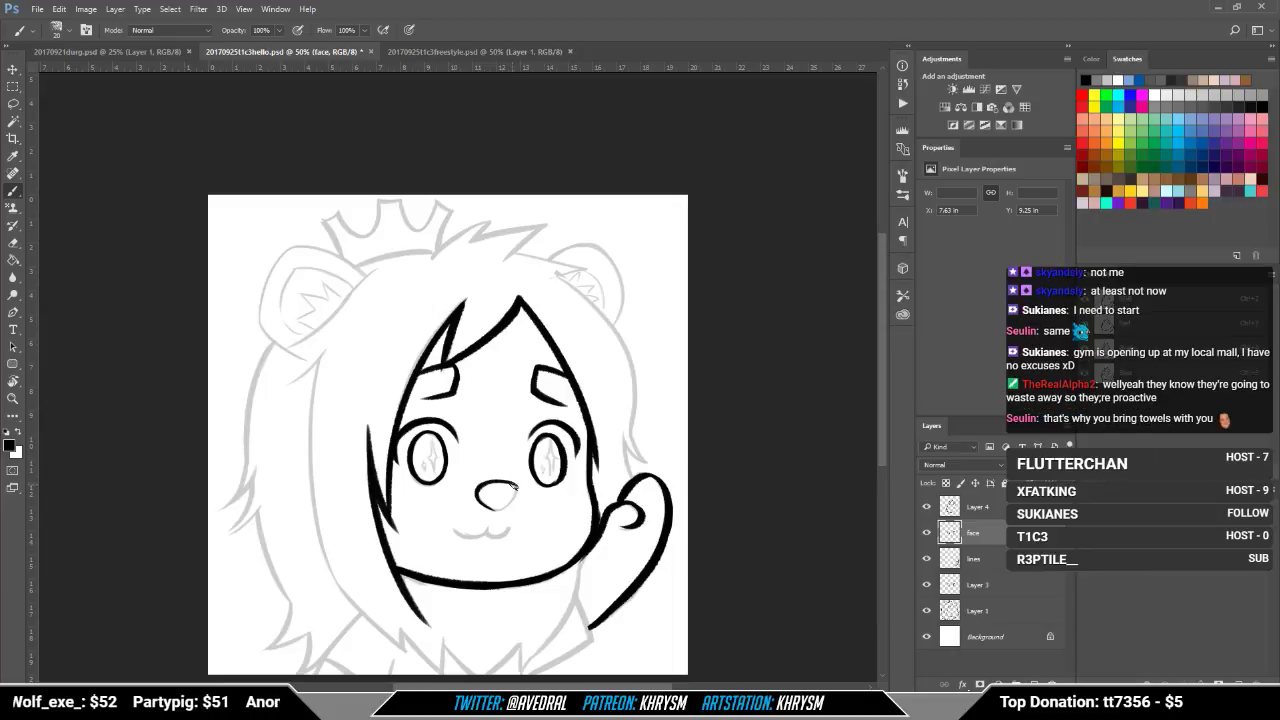
pyautogui.press('e')
pyautogui.press('b')
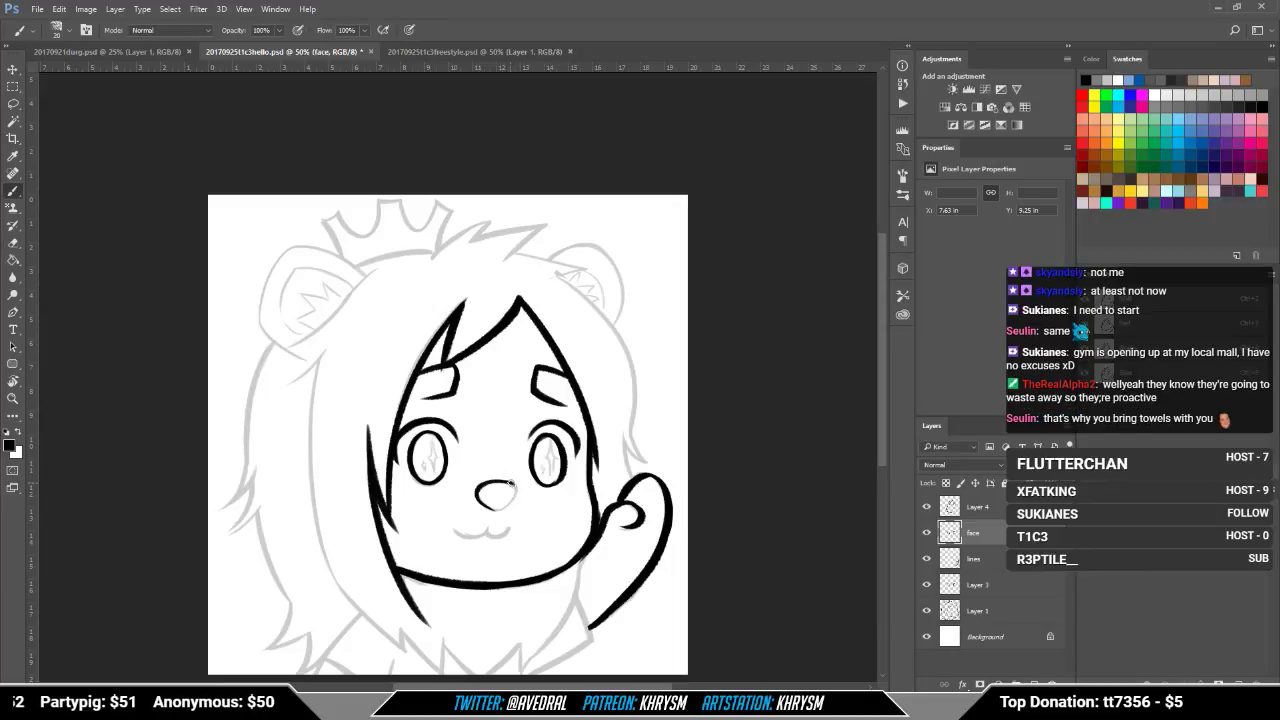
pyautogui.moveTo(516, 484)
pyautogui.mouseDown()
pyautogui.moveTo(495, 506)
pyautogui.moveTo(515, 483)
pyautogui.moveTo(478, 492)
pyautogui.moveTo(497, 514)
pyautogui.moveTo(508, 504)
pyautogui.moveTo(482, 502)
pyautogui.moveTo(516, 496)
pyautogui.mouseUp()
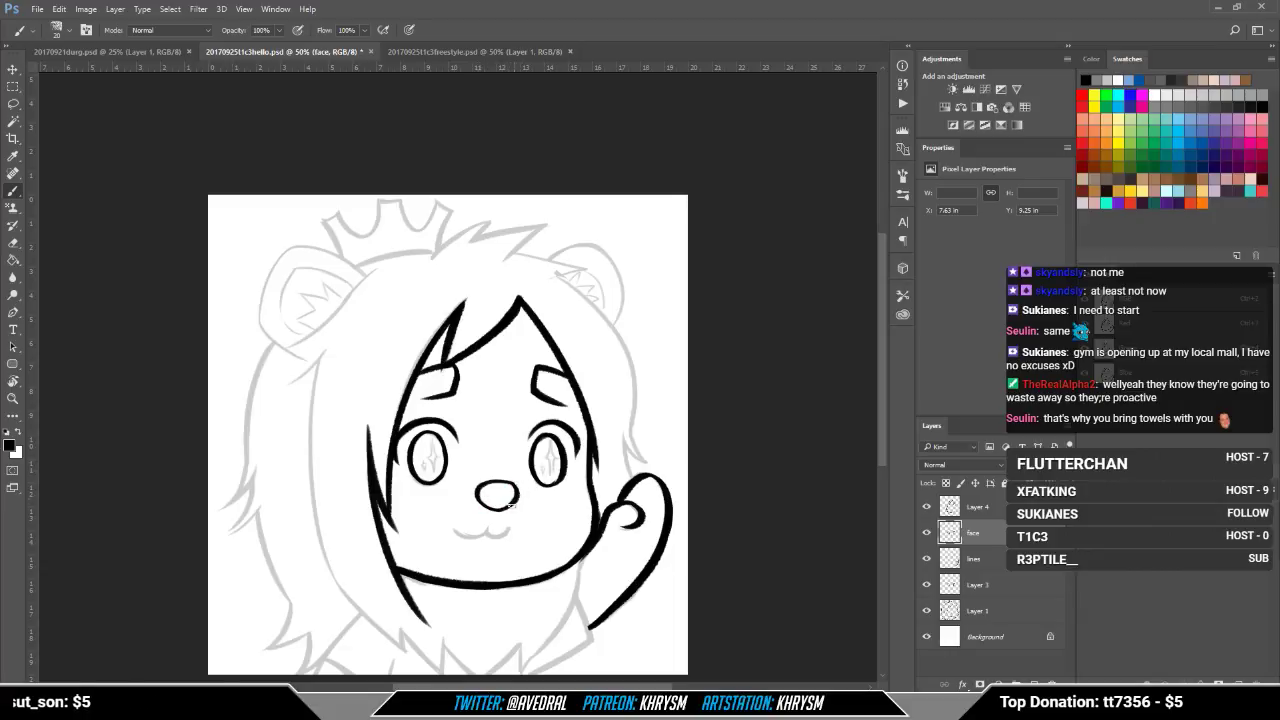
pyautogui.moveTo(569, 506); pyautogui.dragTo(574, 514)
# Step: Erase and redraw the nose-facing side of the eye outline opposite the raised paw
pyautogui.press('e')
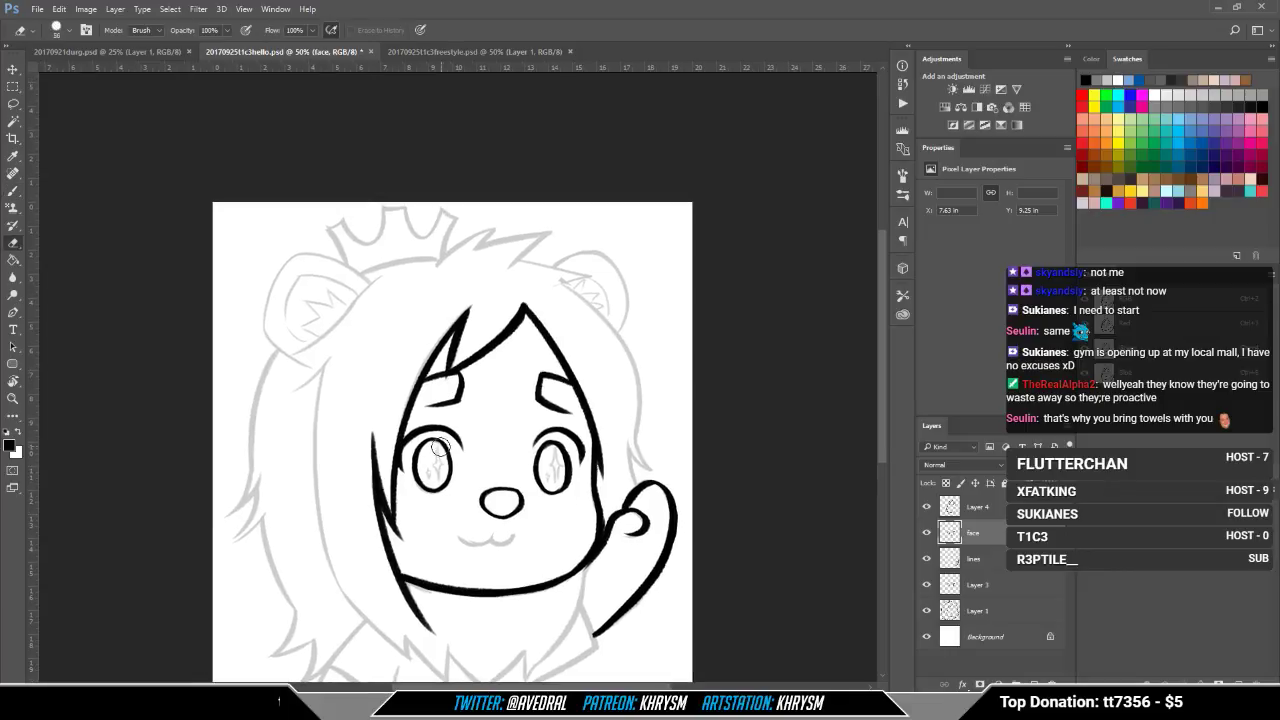
pyautogui.moveTo(437, 447); pyautogui.dragTo(444, 460)
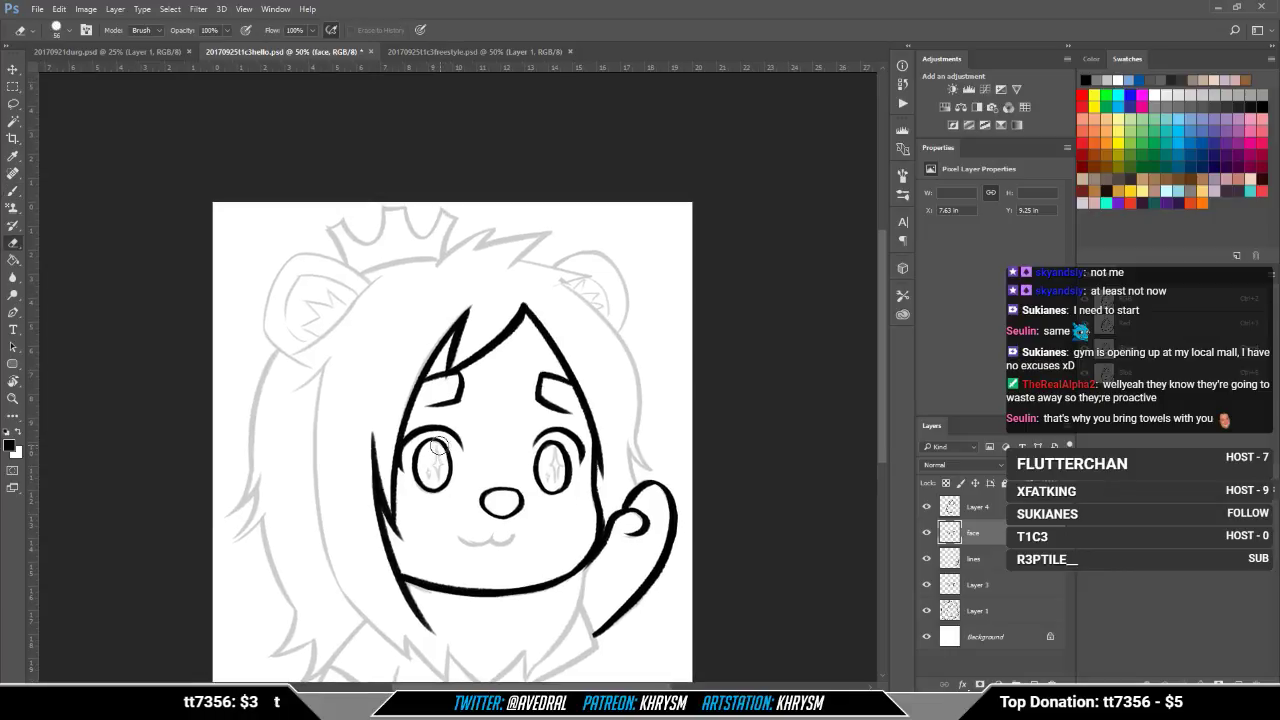
pyautogui.press('b')
pyautogui.moveTo(439, 441)
pyautogui.mouseDown()
pyautogui.moveTo(451, 478)
pyautogui.moveTo(436, 491)
pyautogui.mouseUp()
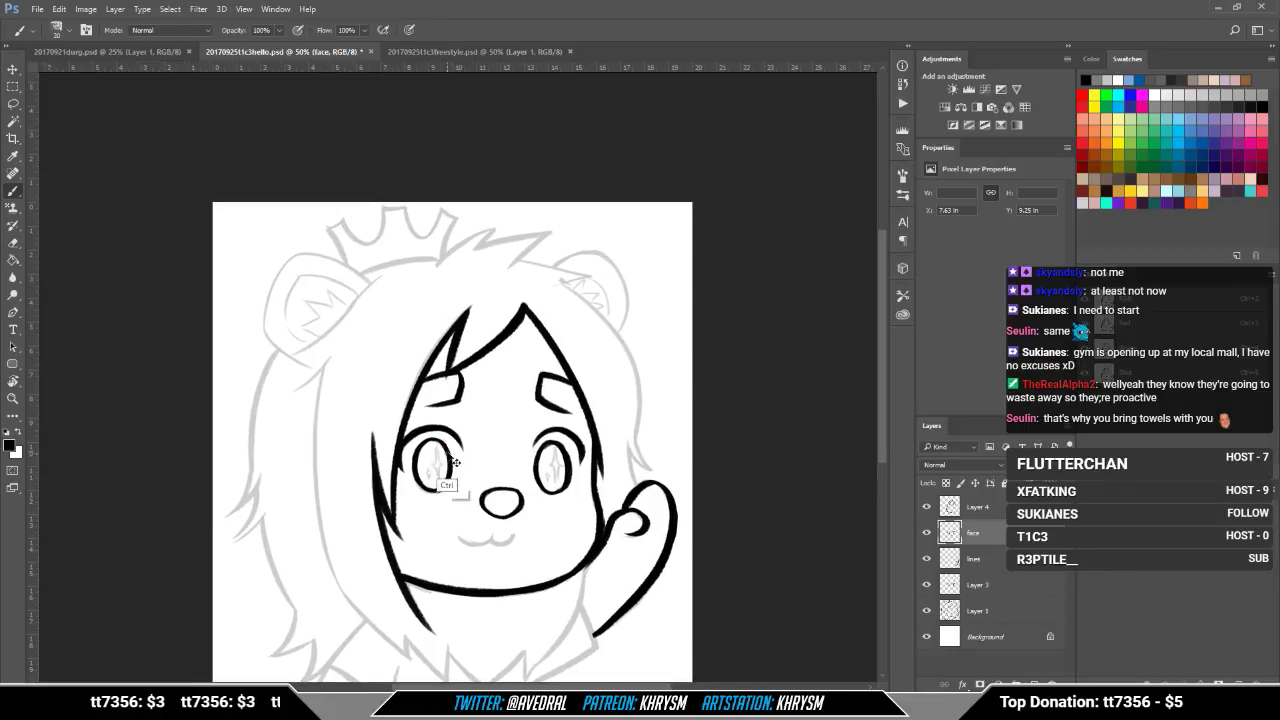
pyautogui.hotkey('ctrl', 'z')
pyautogui.moveTo(436, 441)
pyautogui.mouseDown()
pyautogui.moveTo(451, 477)
pyautogui.moveTo(435, 490)
pyautogui.mouseUp()
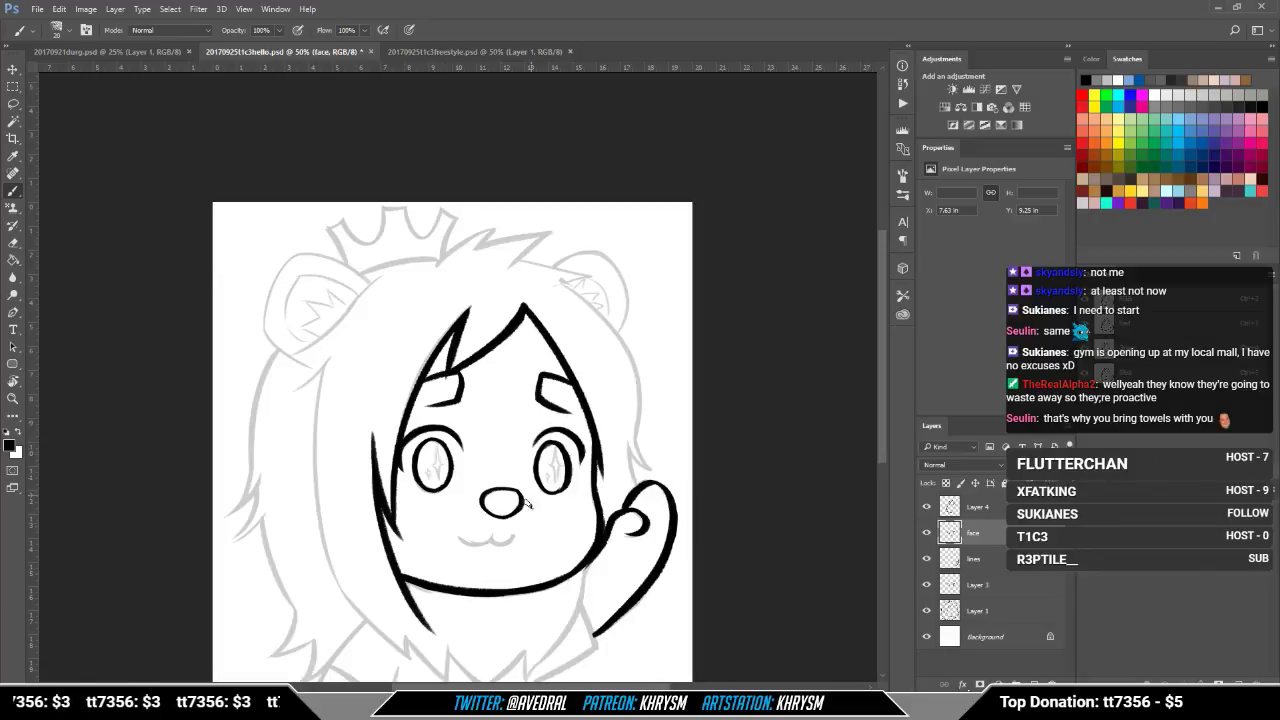
# Step: Ink the small W-shaped cat mouth beneath the nose, undoing strokes that miss the sketch
pyautogui.moveTo(460, 540)
pyautogui.mouseDown()
pyautogui.moveTo(493, 533)
pyautogui.moveTo(502, 546)
pyautogui.moveTo(511, 533)
pyautogui.mouseUp()
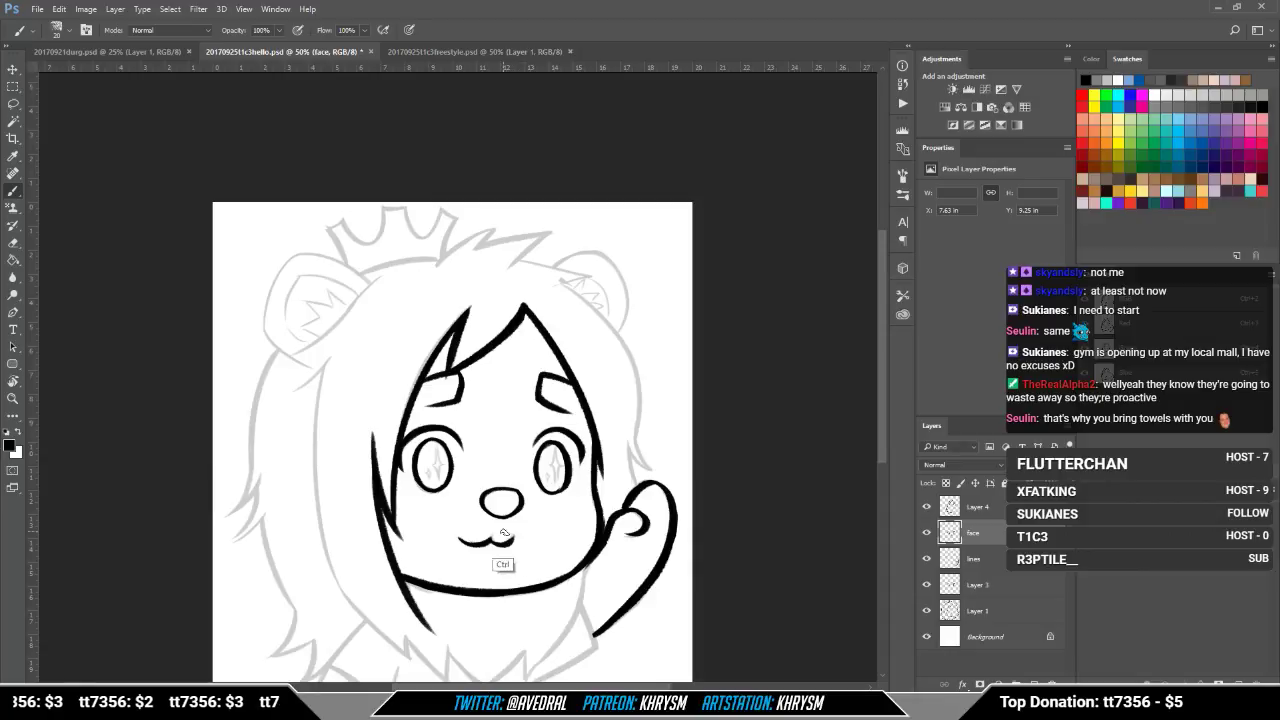
pyautogui.hotkey('ctrl', 'z')
pyautogui.moveTo(489, 541); pyautogui.dragTo(543, 548)
pyautogui.hotkey('ctrl', 'z')
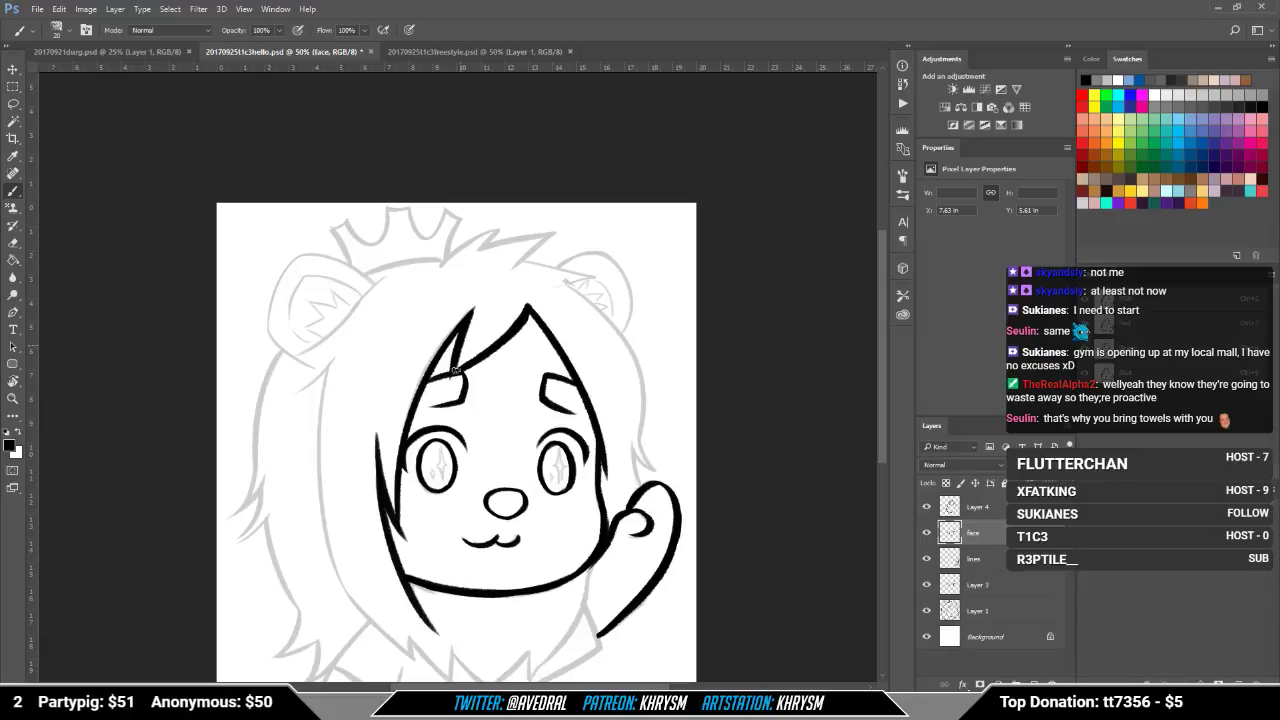
# Step: Reinforce the curved fringe line running from above the brow up to the hair peak over the forehead
pyautogui.moveTo(502, 385); pyautogui.dragTo(514, 404)
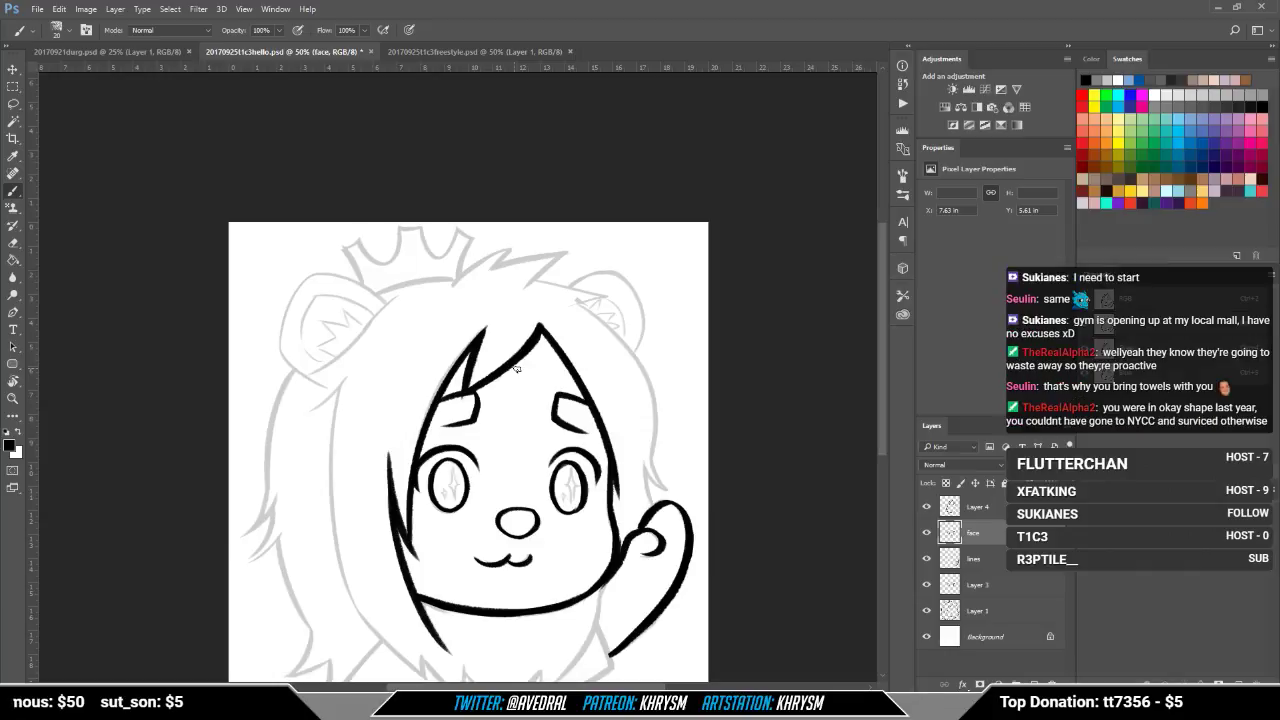
pyautogui.moveTo(471, 387)
pyautogui.mouseDown()
pyautogui.moveTo(544, 341)
pyautogui.moveTo(541, 323)
pyautogui.mouseUp()
pyautogui.moveTo(546, 407); pyautogui.dragTo(564, 424)
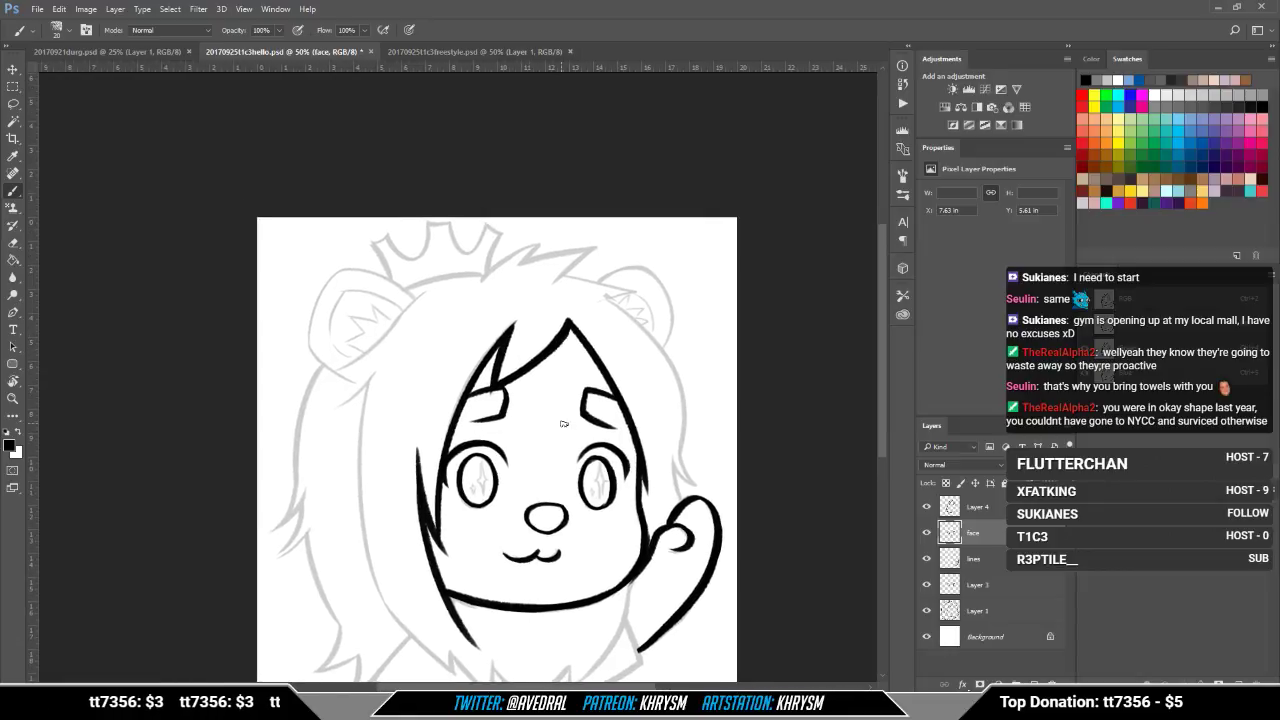
# Step: Ink the mane edge under the ear opposite the raised paw, ending in a pointed hair tuft, and undo poor strokes
pyautogui.moveTo(563, 423); pyautogui.dragTo(594, 423)
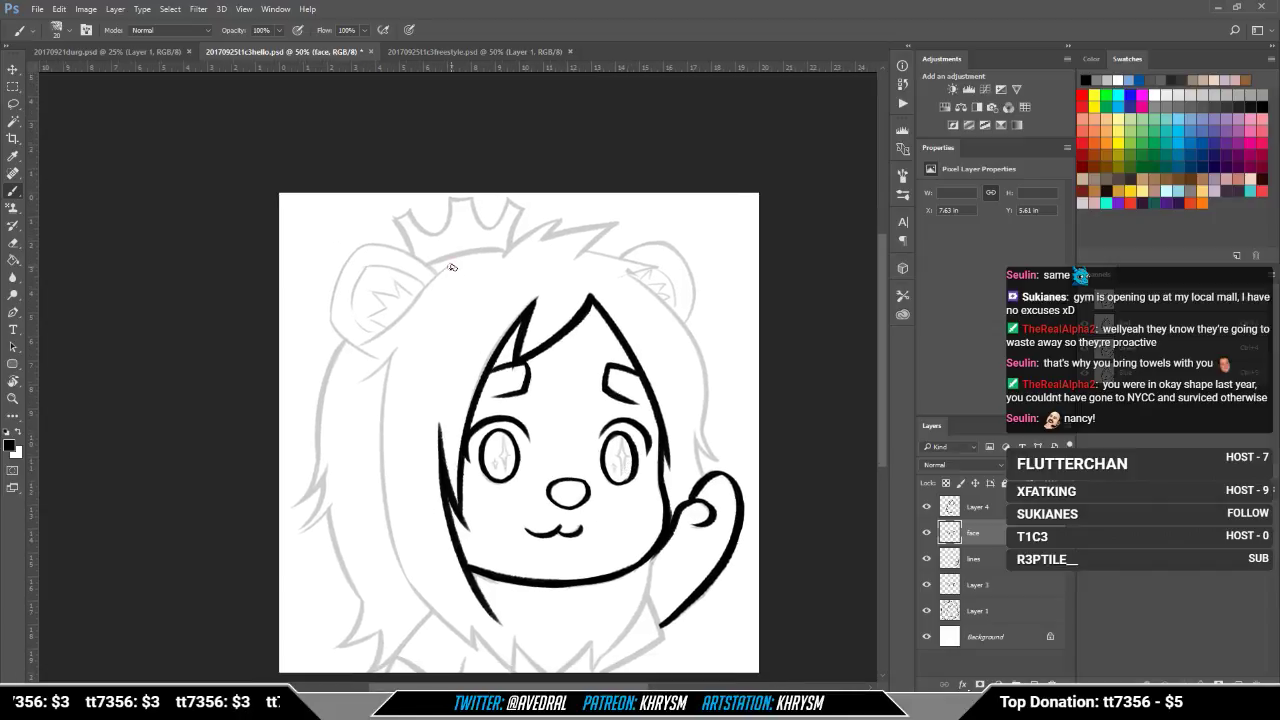
pyautogui.moveTo(452, 267)
pyautogui.mouseDown()
pyautogui.moveTo(417, 300)
pyautogui.moveTo(360, 331)
pyautogui.mouseUp()
pyautogui.hotkey('ctrl', 'z')
pyautogui.moveTo(455, 266)
pyautogui.mouseDown()
pyautogui.moveTo(328, 347)
pyautogui.moveTo(405, 332)
pyautogui.moveTo(384, 361)
pyautogui.moveTo(372, 350)
pyautogui.moveTo(400, 342)
pyautogui.moveTo(365, 394)
pyautogui.moveTo(396, 352)
pyautogui.moveTo(443, 338)
pyautogui.mouseUp()
pyautogui.hotkey('ctrl', 'alt', 'z')
pyautogui.hotkey('ctrl', 'alt', 'z')
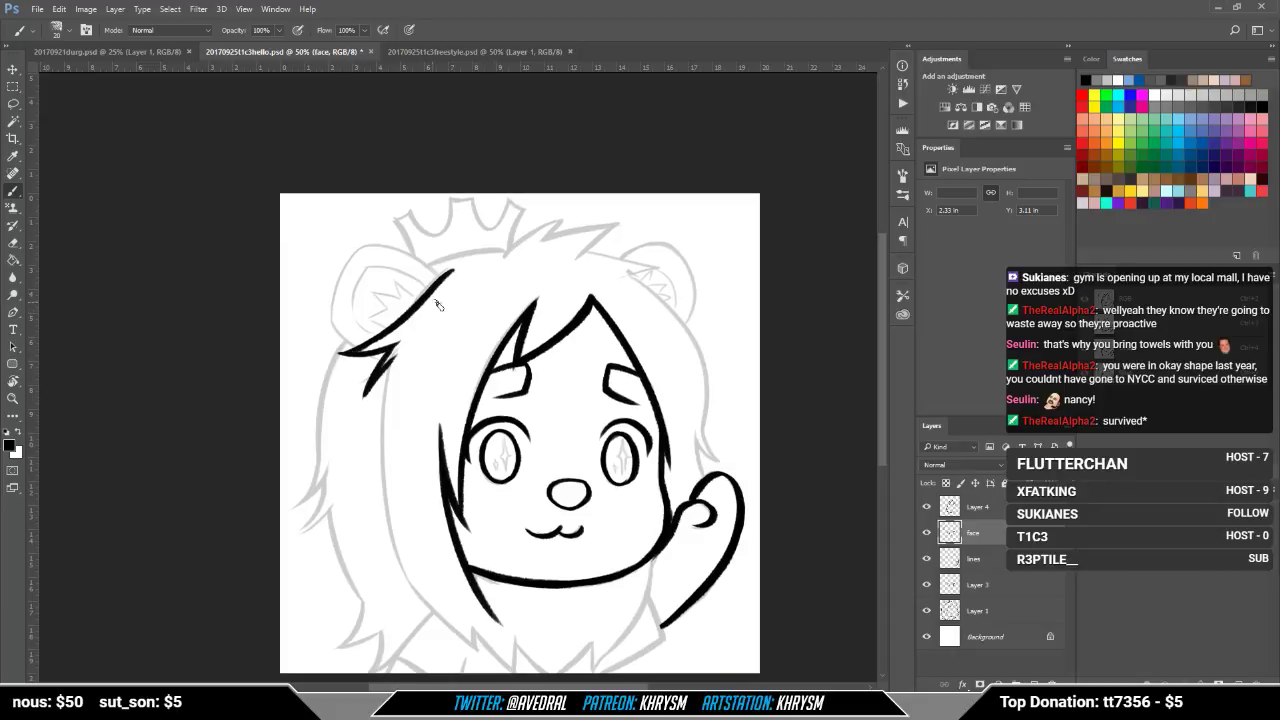
# Step: Sharpen the pointed tips of the new mane tuft below the ear by erasing and retouching its edges
pyautogui.moveTo(470, 314)
pyautogui.mouseDown()
pyautogui.moveTo(415, 258)
pyautogui.moveTo(332, 293)
pyautogui.moveTo(351, 296)
pyautogui.mouseUp()
pyautogui.press('e')
pyautogui.press('b')
pyautogui.press('e')
pyautogui.press('r')
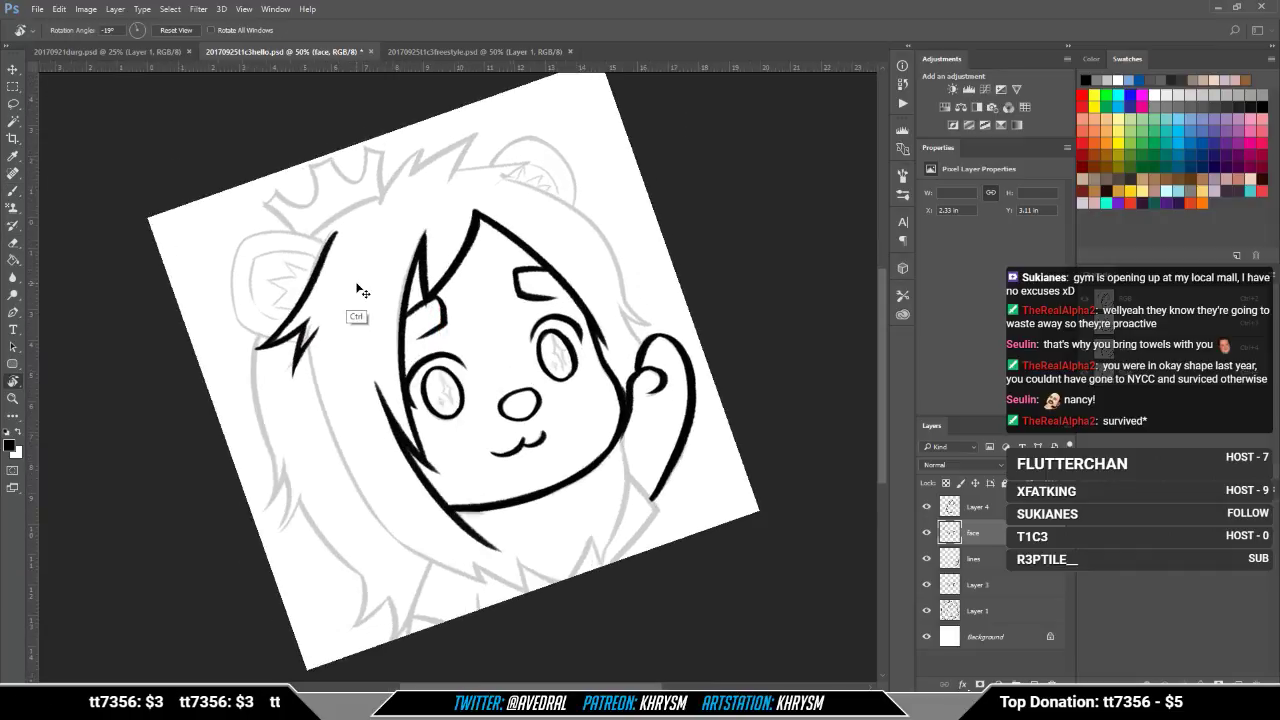
pyautogui.press('Escape')
pyautogui.press('e')
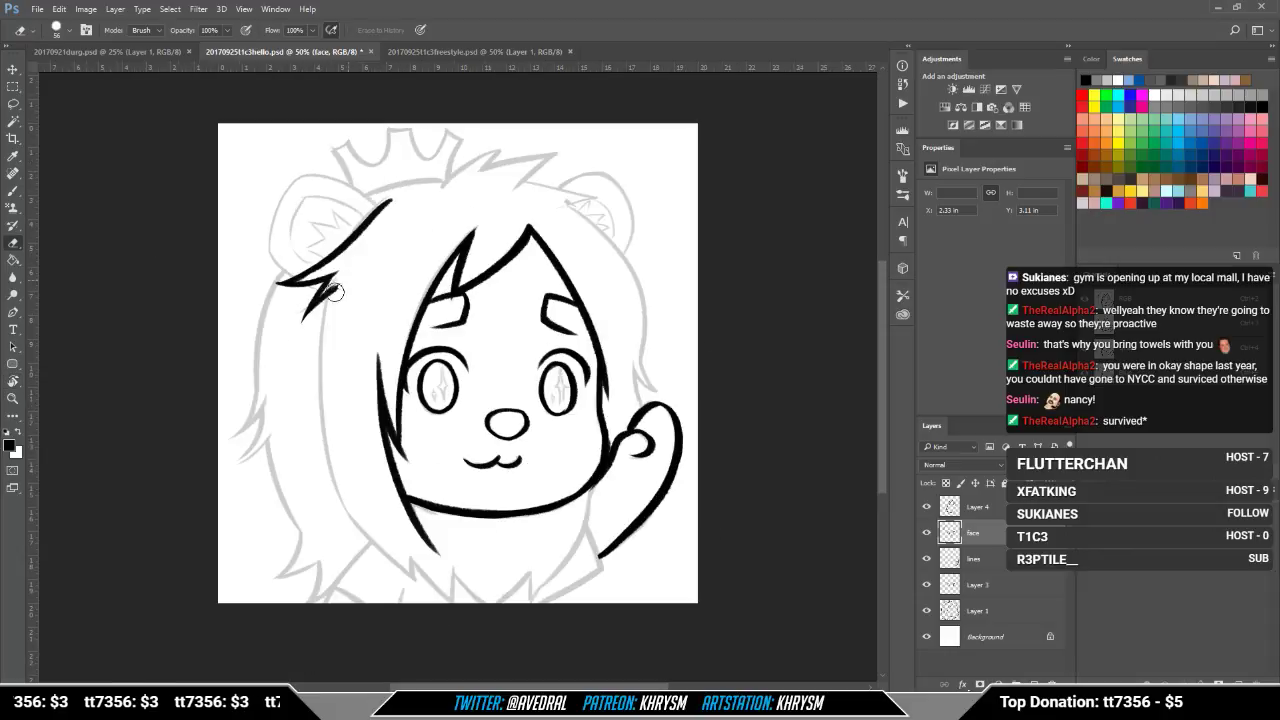
# Step: Ink the long curved mane line from the tuft down beside the face and clean up where they join
pyautogui.press('r')
pyautogui.moveTo(334, 291)
pyautogui.mouseDown()
pyautogui.moveTo(420, 272)
pyautogui.moveTo(516, 287)
pyautogui.moveTo(448, 308)
pyautogui.moveTo(312, 436)
pyautogui.mouseUp()
pyautogui.press('b')
pyautogui.hotkey('ctrl', 'z')
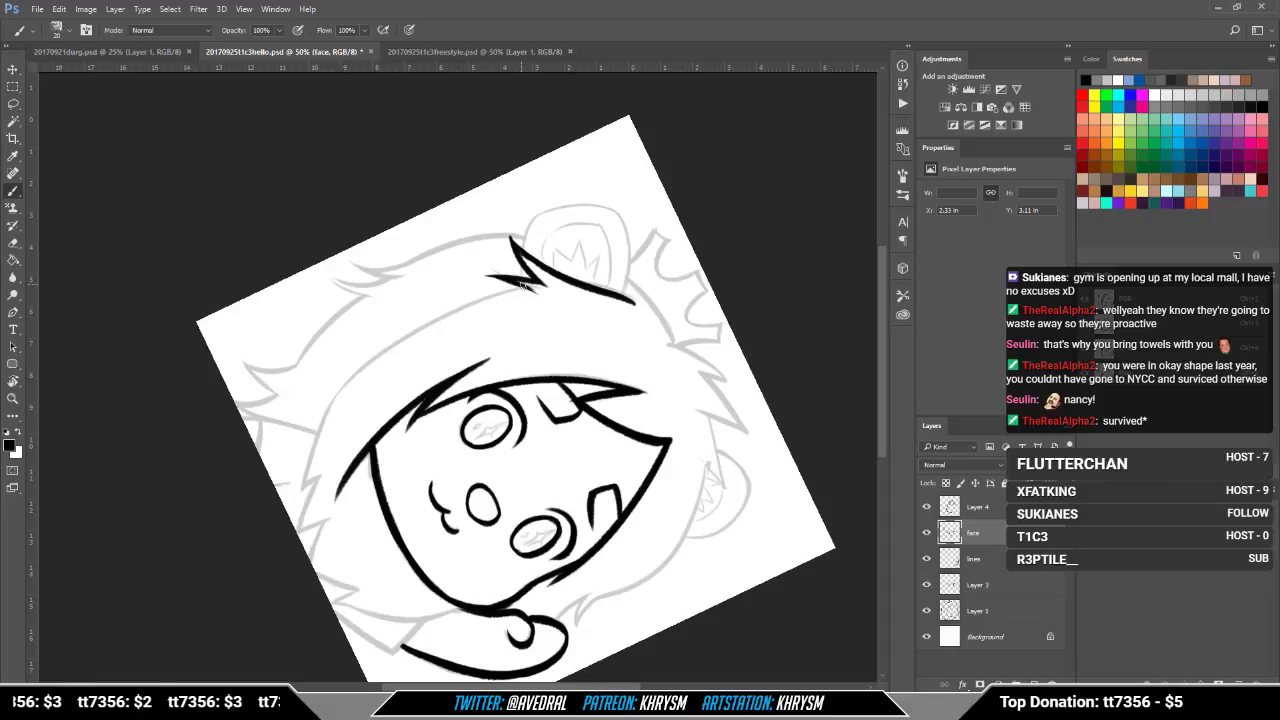
pyautogui.moveTo(522, 285); pyautogui.dragTo(320, 418)
pyautogui.press('Escape')
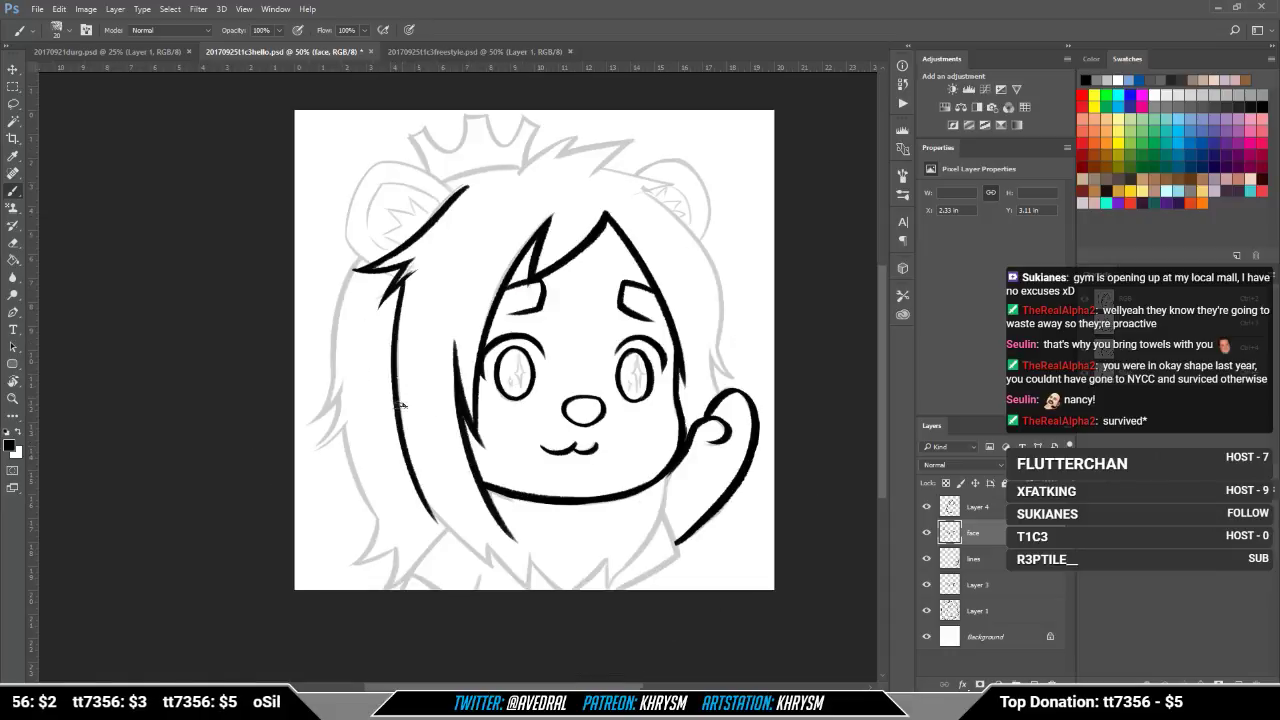
pyautogui.moveTo(490, 429); pyautogui.dragTo(388, 406)
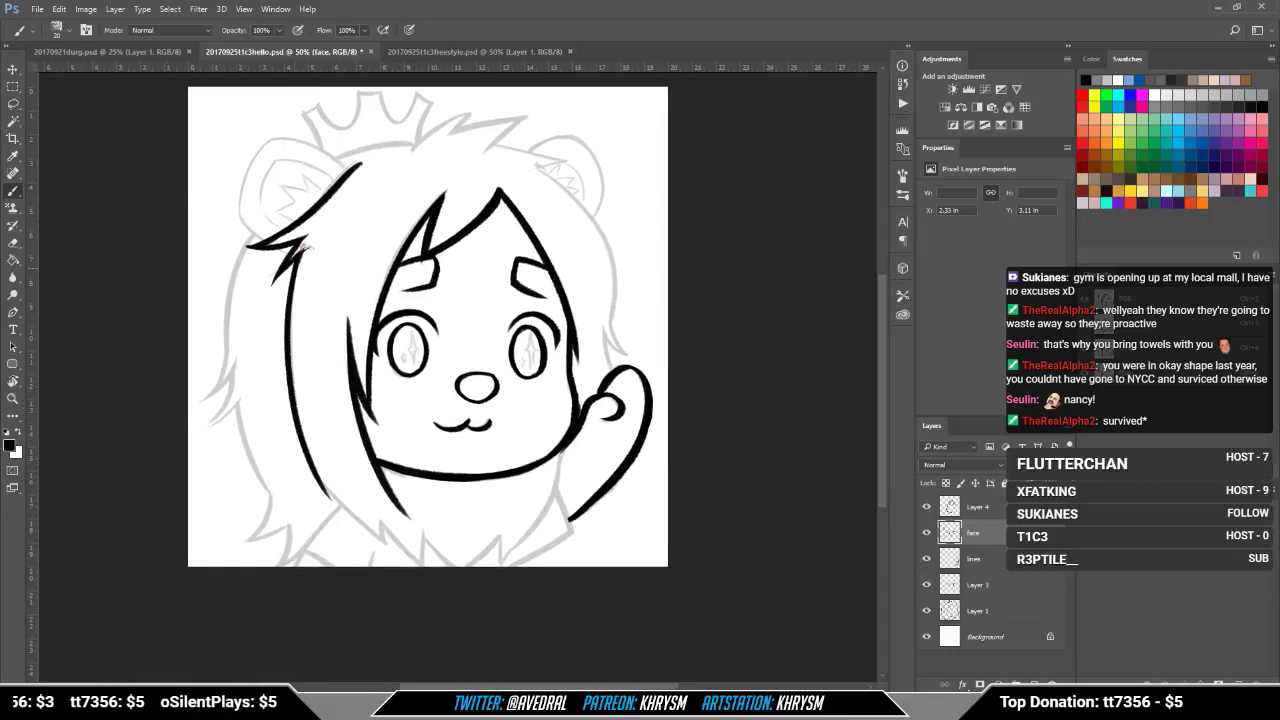
pyautogui.press('e')
pyautogui.moveTo(307, 317); pyautogui.dragTo(289, 303)
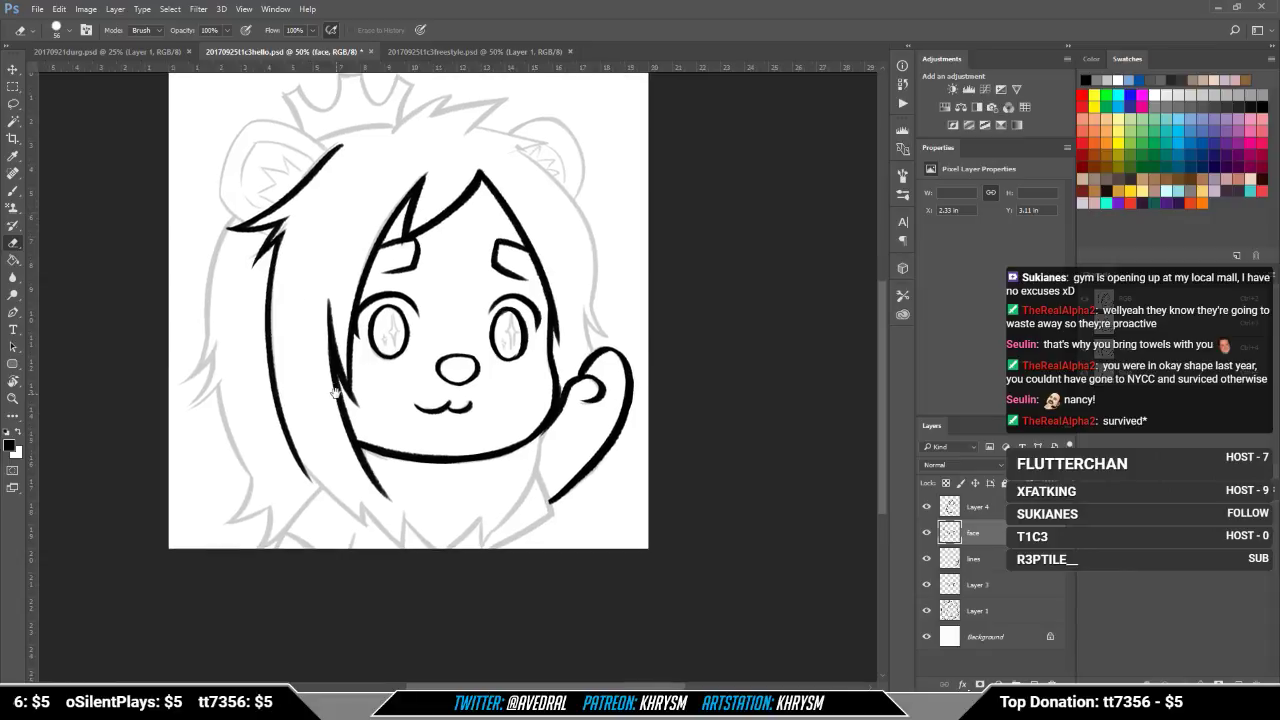
# Step: Ink the mane edge curving from beside the face down to the pointed tufts below the chin, undoing poor strokes
pyautogui.press('b')
pyautogui.moveTo(301, 460); pyautogui.dragTo(368, 523)
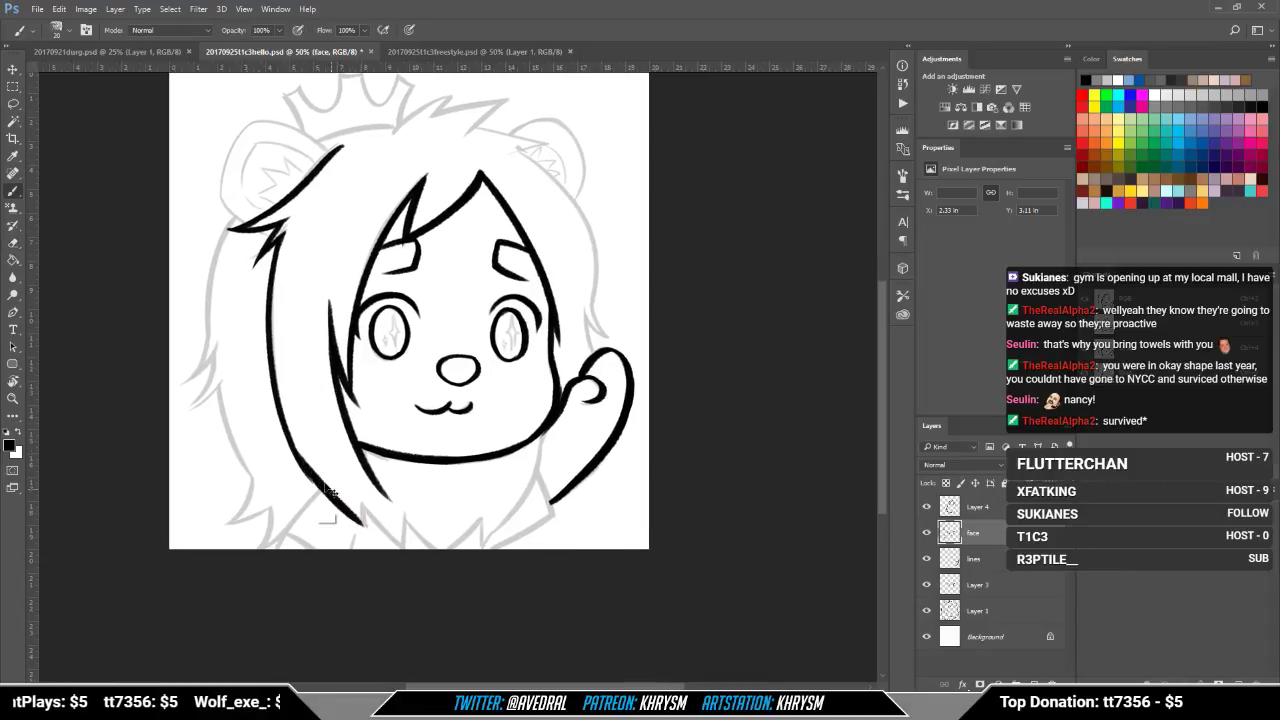
pyautogui.hotkey('ctrl', 'z')
pyautogui.moveTo(301, 459); pyautogui.dragTo(369, 523)
pyautogui.hotkey('ctrl', 'z')
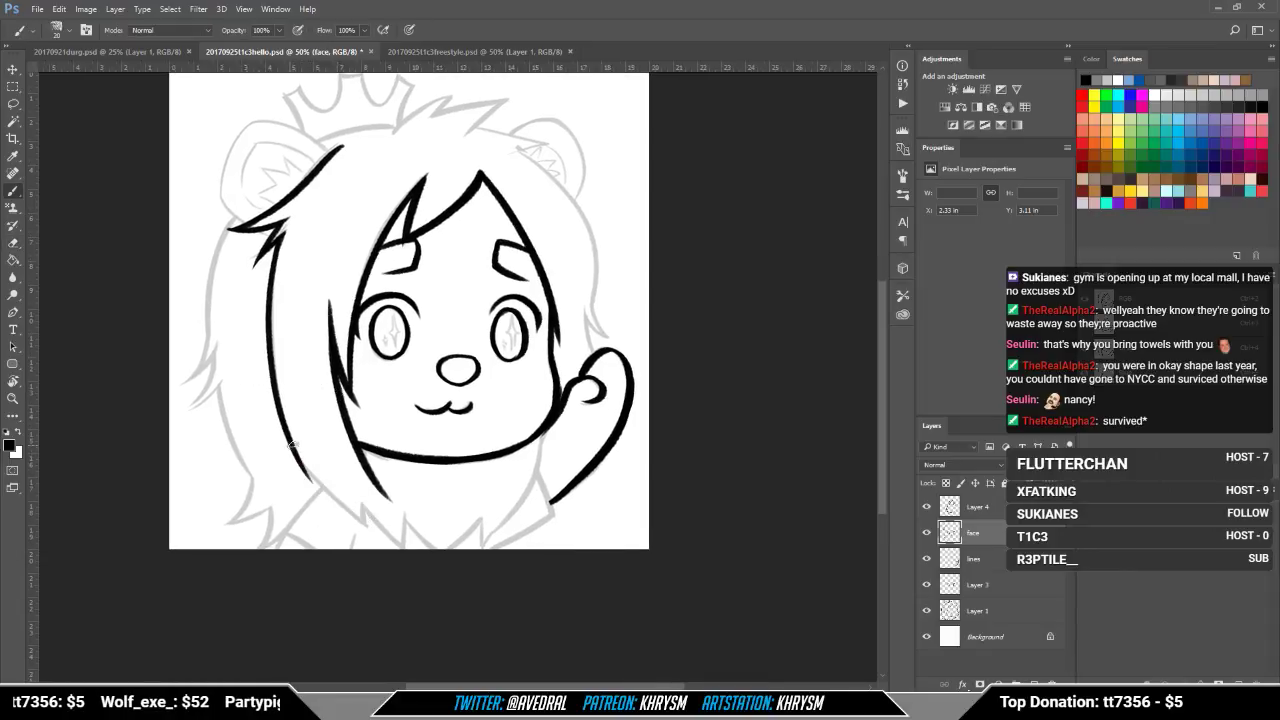
pyautogui.moveTo(300, 457); pyautogui.dragTo(368, 523)
pyautogui.hotkey('ctrl', 'z')
pyautogui.moveTo(296, 451)
pyautogui.mouseDown()
pyautogui.moveTo(368, 524)
pyautogui.moveTo(371, 466)
pyautogui.moveTo(358, 493)
pyautogui.moveTo(382, 512)
pyautogui.moveTo(396, 495)
pyautogui.moveTo(404, 550)
pyautogui.moveTo(407, 495)
pyautogui.moveTo(435, 541)
pyautogui.moveTo(402, 504)
pyautogui.moveTo(406, 514)
pyautogui.moveTo(436, 548)
pyautogui.mouseUp()
# Step: Ink the pointed mane tufts under the chin and the mane line up to the jaw beside the raised paw
pyautogui.press('e')
pyautogui.press('b')
pyautogui.moveTo(452, 501)
pyautogui.mouseDown()
pyautogui.moveTo(442, 550)
pyautogui.moveTo(483, 516)
pyautogui.moveTo(477, 550)
pyautogui.mouseUp()
pyautogui.hotkey('ctrl', 'z')
pyautogui.moveTo(551, 445)
pyautogui.mouseDown()
pyautogui.moveTo(580, 455)
pyautogui.moveTo(511, 556)
pyautogui.mouseUp()
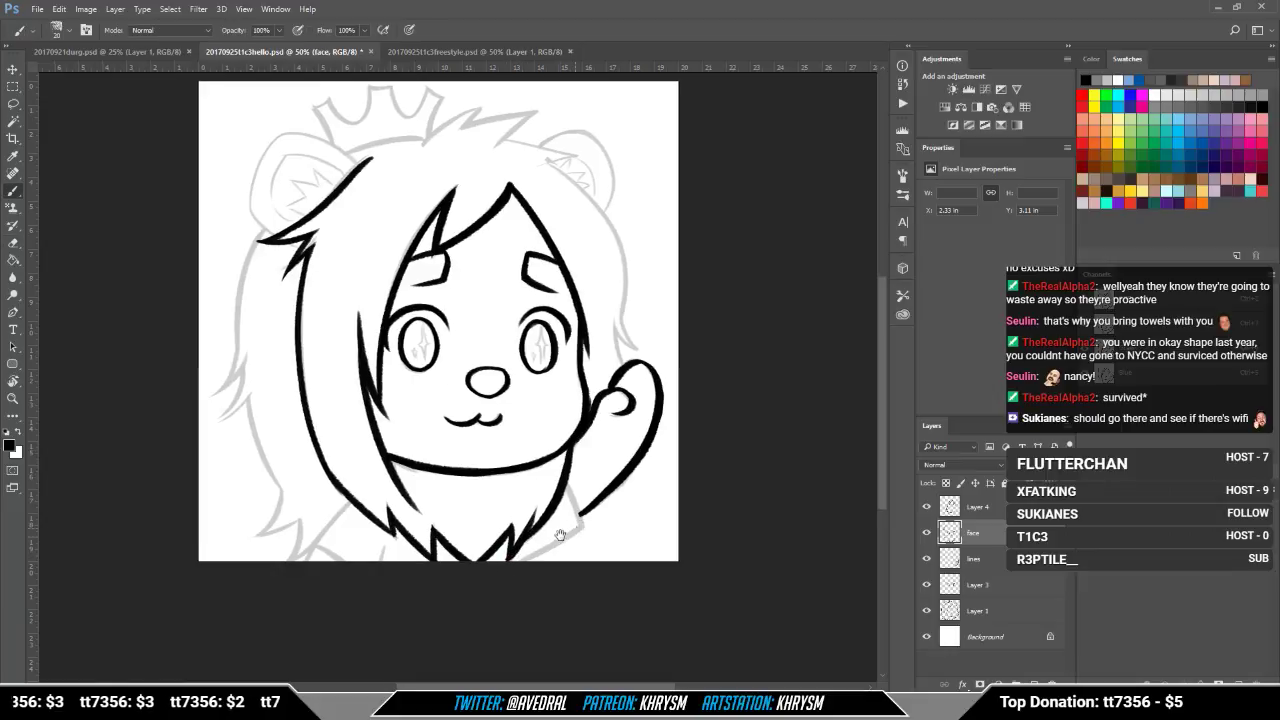
pyautogui.moveTo(588, 464)
pyautogui.mouseDown()
pyautogui.moveTo(572, 470)
pyautogui.moveTo(598, 458)
pyautogui.moveTo(599, 507)
pyautogui.mouseUp()
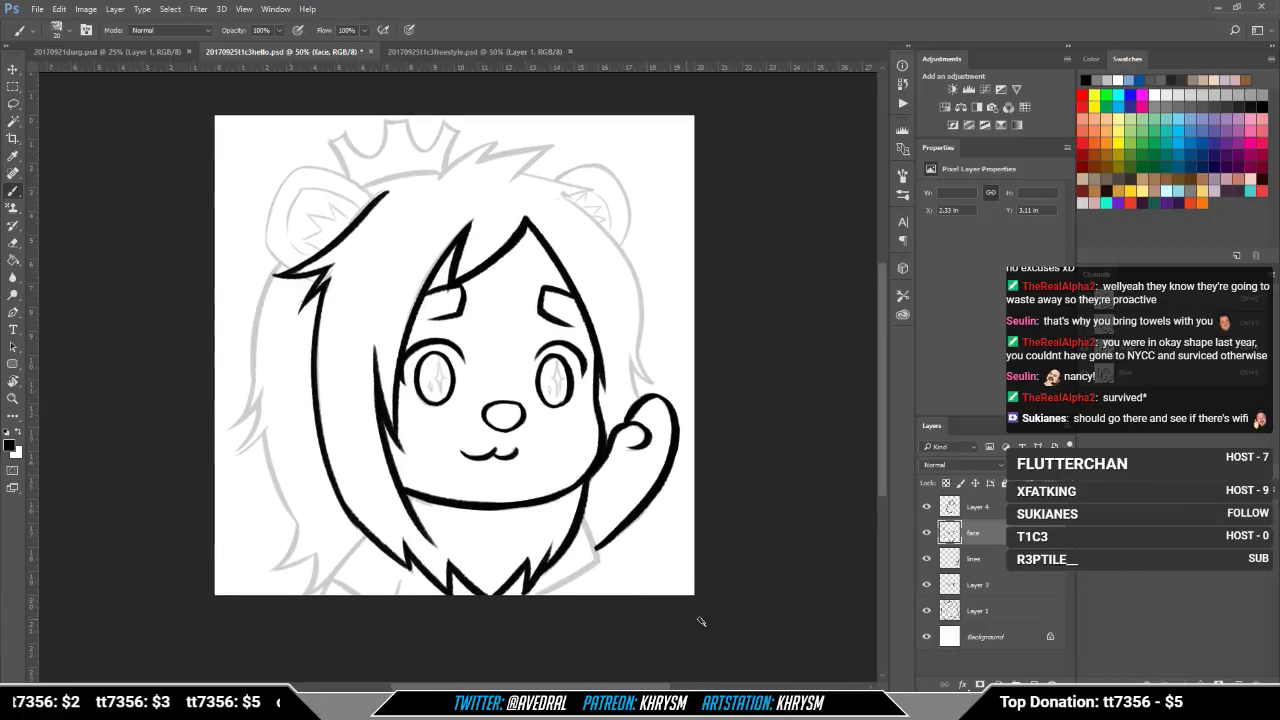
# Step: Lasso the eyes, nose and mouth on the face layer, leaving out the hair and jaw outline
pyautogui.click(926, 535)
pyautogui.click(926, 535)
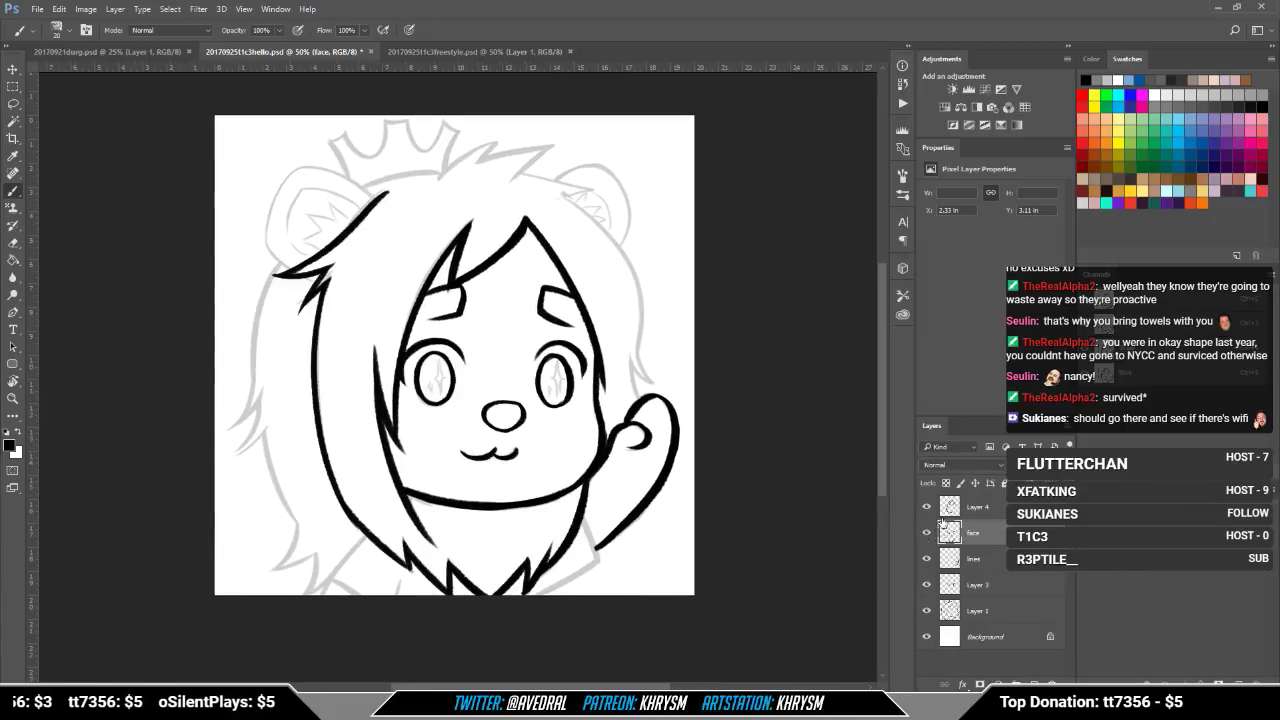
pyautogui.click(15, 104)
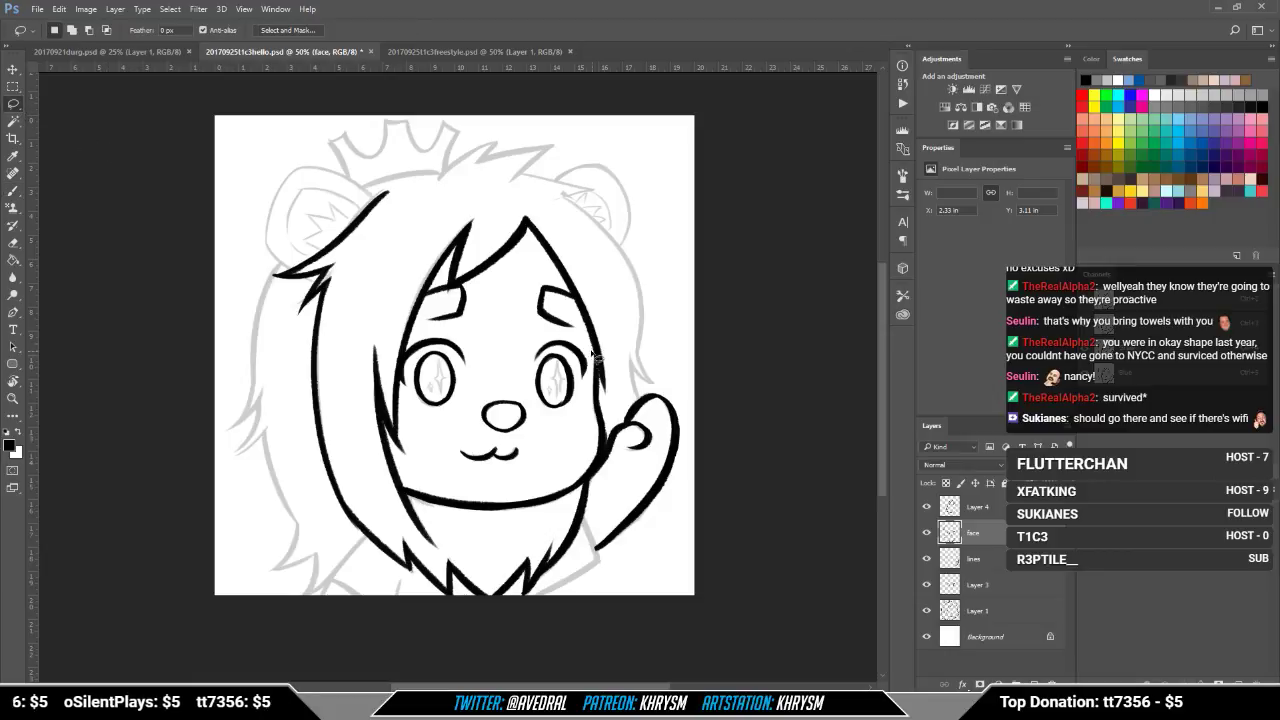
pyautogui.moveTo(590, 348)
pyautogui.mouseDown()
pyautogui.moveTo(538, 325)
pyautogui.moveTo(426, 328)
pyautogui.moveTo(400, 415)
pyautogui.moveTo(480, 487)
pyautogui.moveTo(568, 458)
pyautogui.moveTo(591, 325)
pyautogui.mouseUp()
# Step: Try to separate the lassoed facial features onto a new layer and merge it with Layer 4, checking the layers' contents
pyautogui.hotkey('ctrl', 'j')
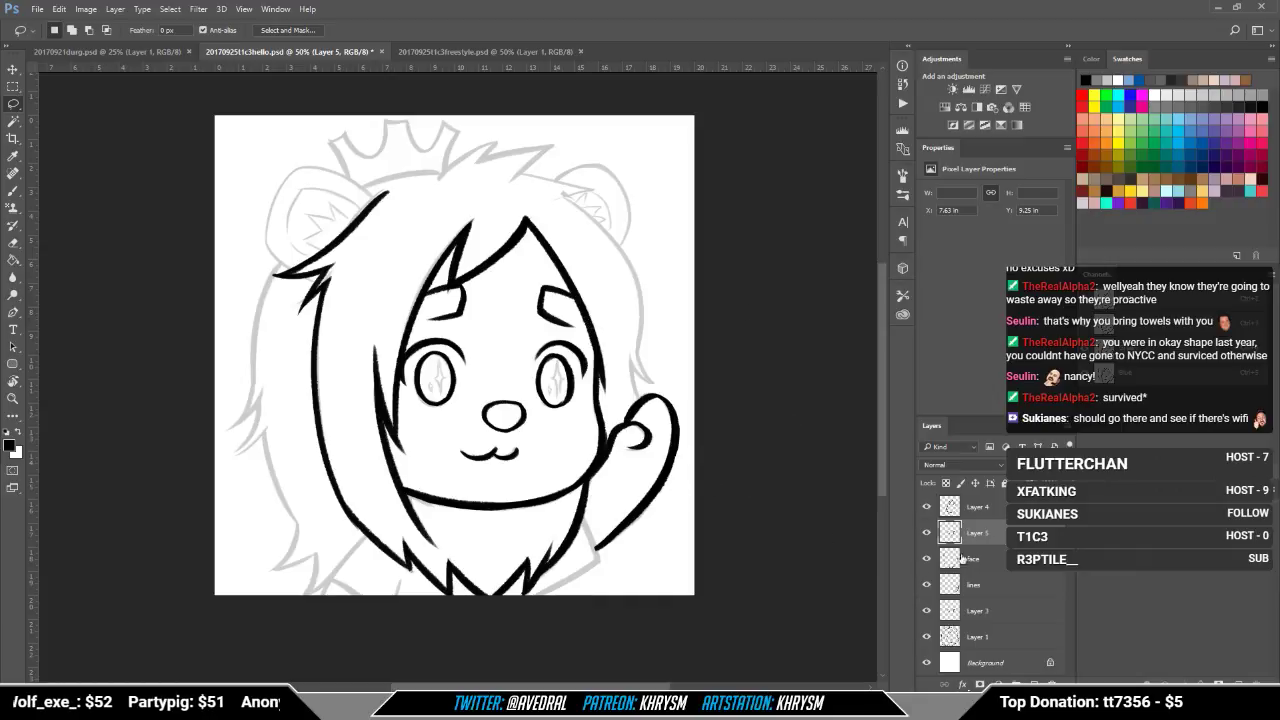
pyautogui.keyDown('shift'); pyautogui.click(985, 508); pyautogui.keyUp('shift')
pyautogui.hotkey('ctrl', 'e')
pyautogui.click(929, 508)
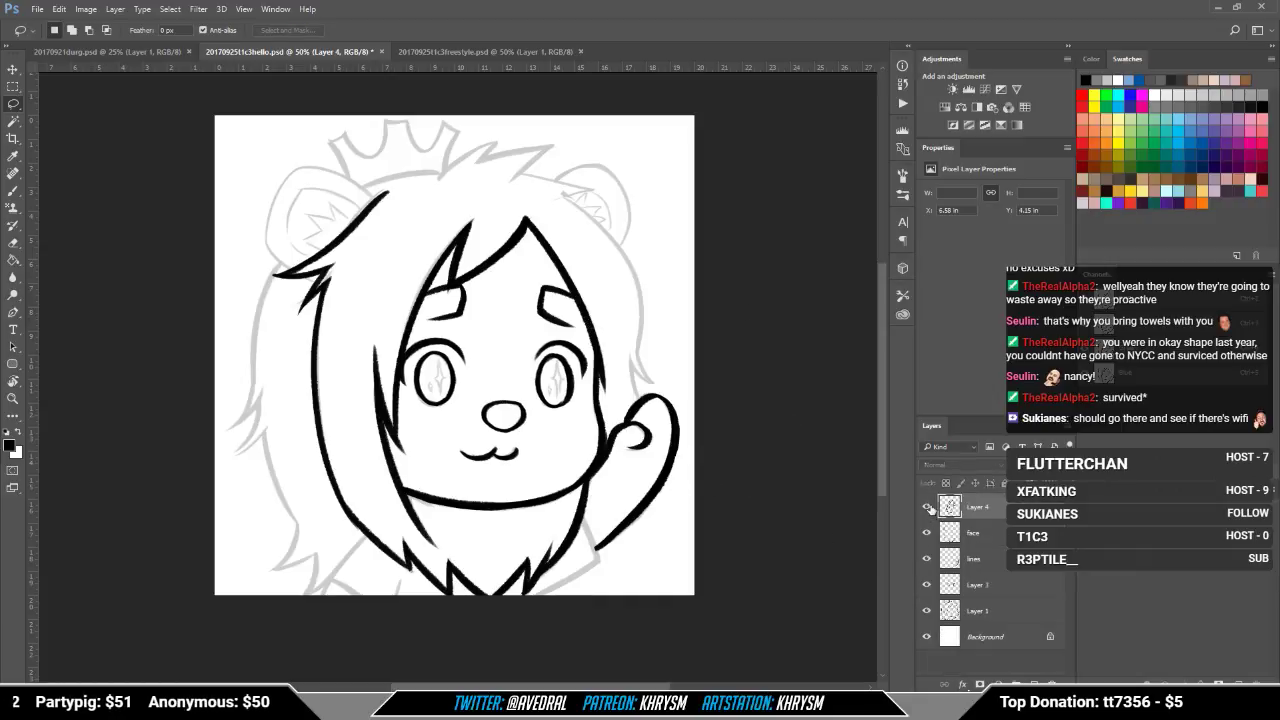
pyautogui.click(927, 507)
pyautogui.click(927, 507)
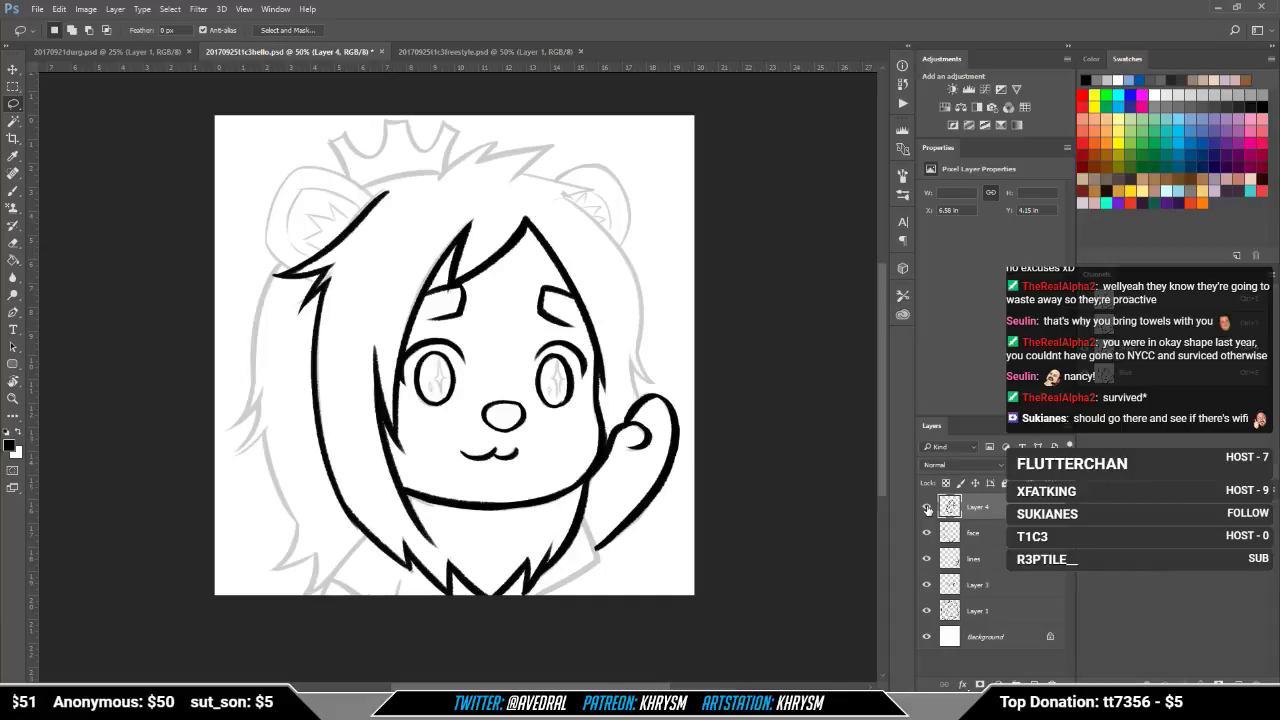
pyautogui.click(927, 507)
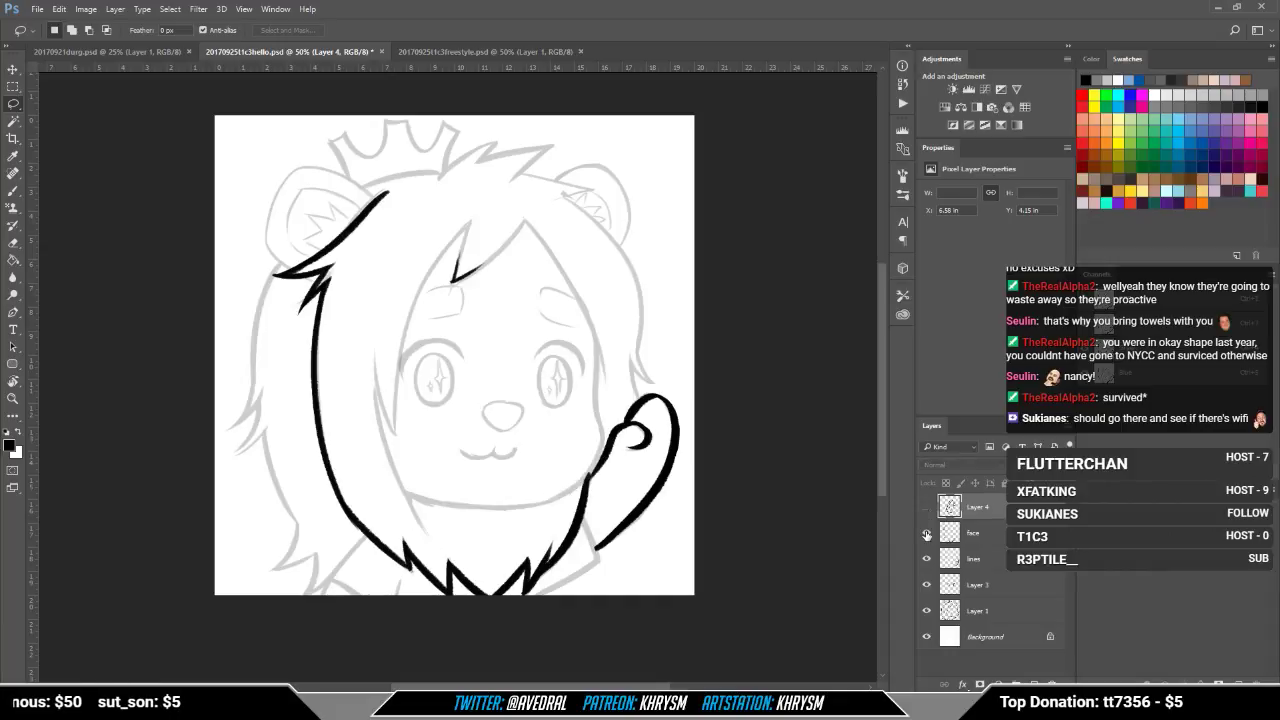
pyautogui.click(926, 535)
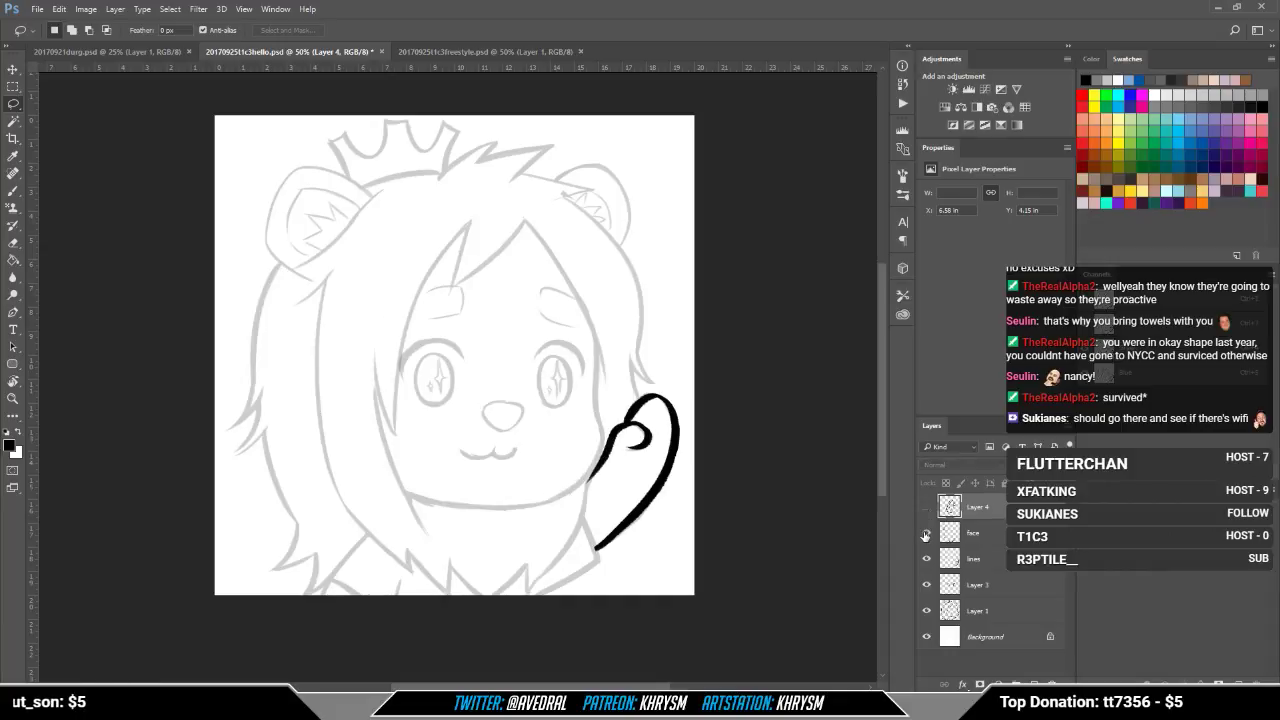
pyautogui.click(926, 535)
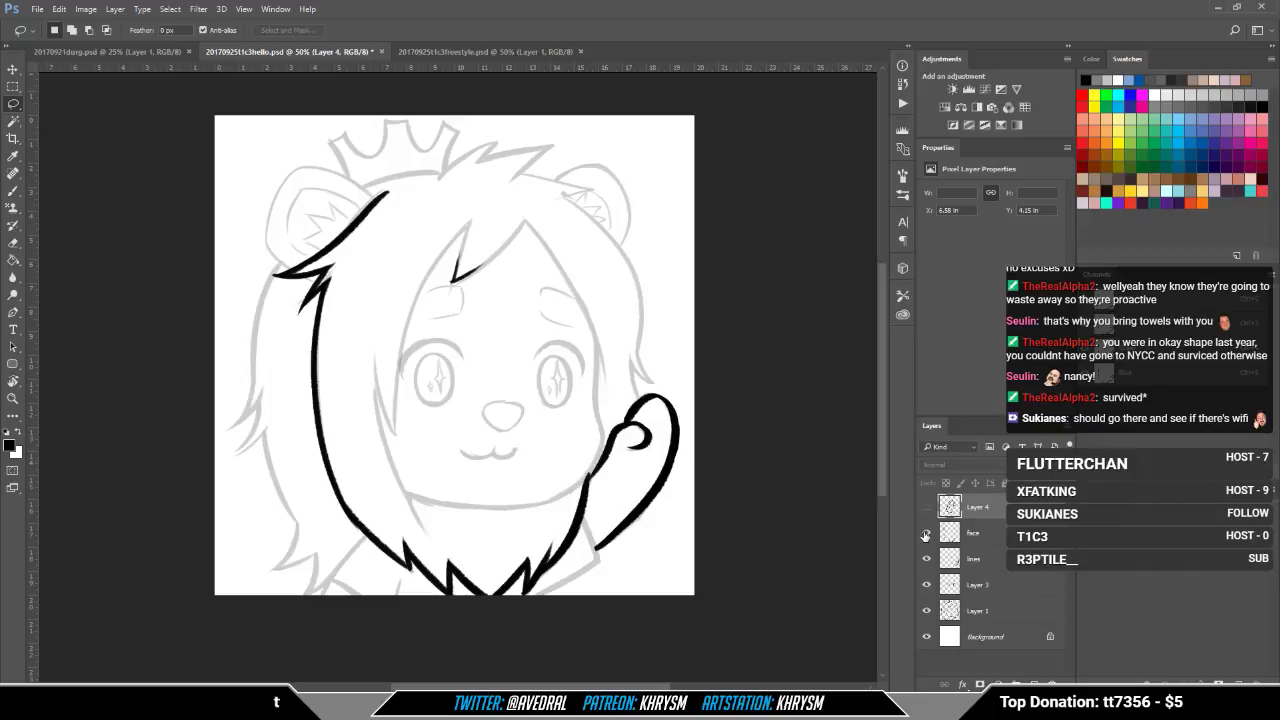
# Step: Revert the document history to the Lasso selection around the facial features
pyautogui.hotkey('ctrl', 'z')
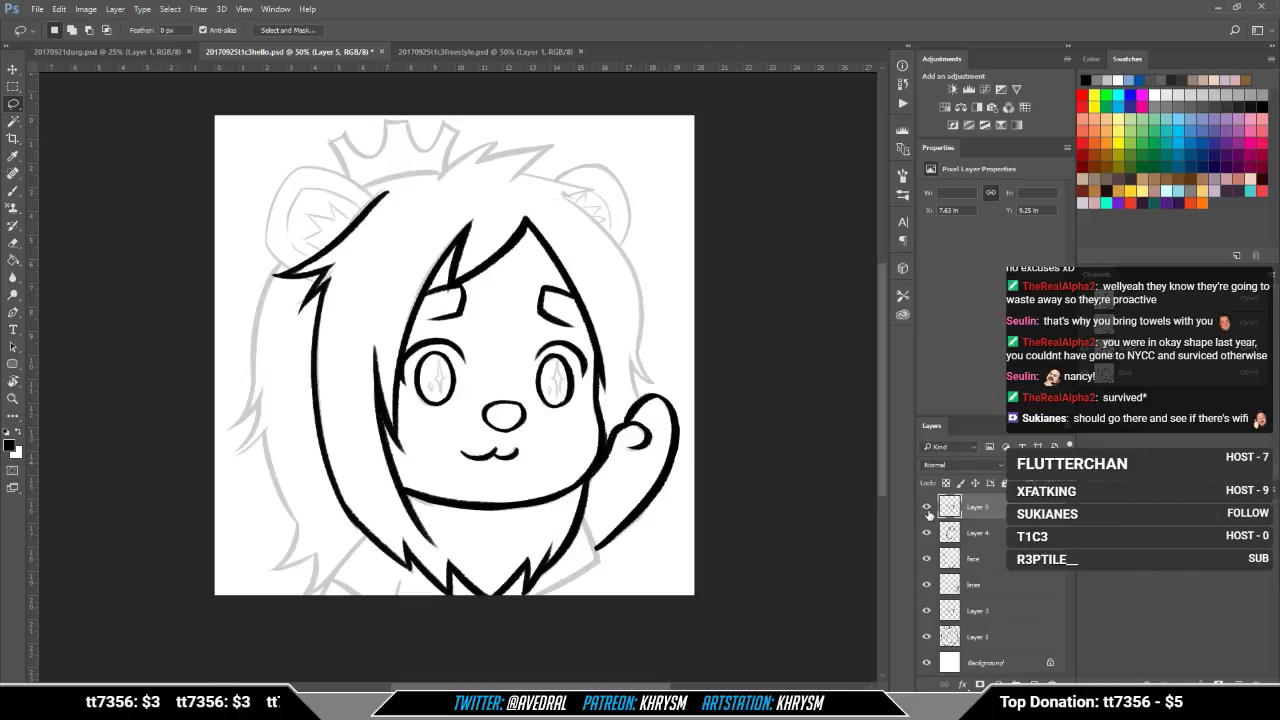
pyautogui.click(903, 84)
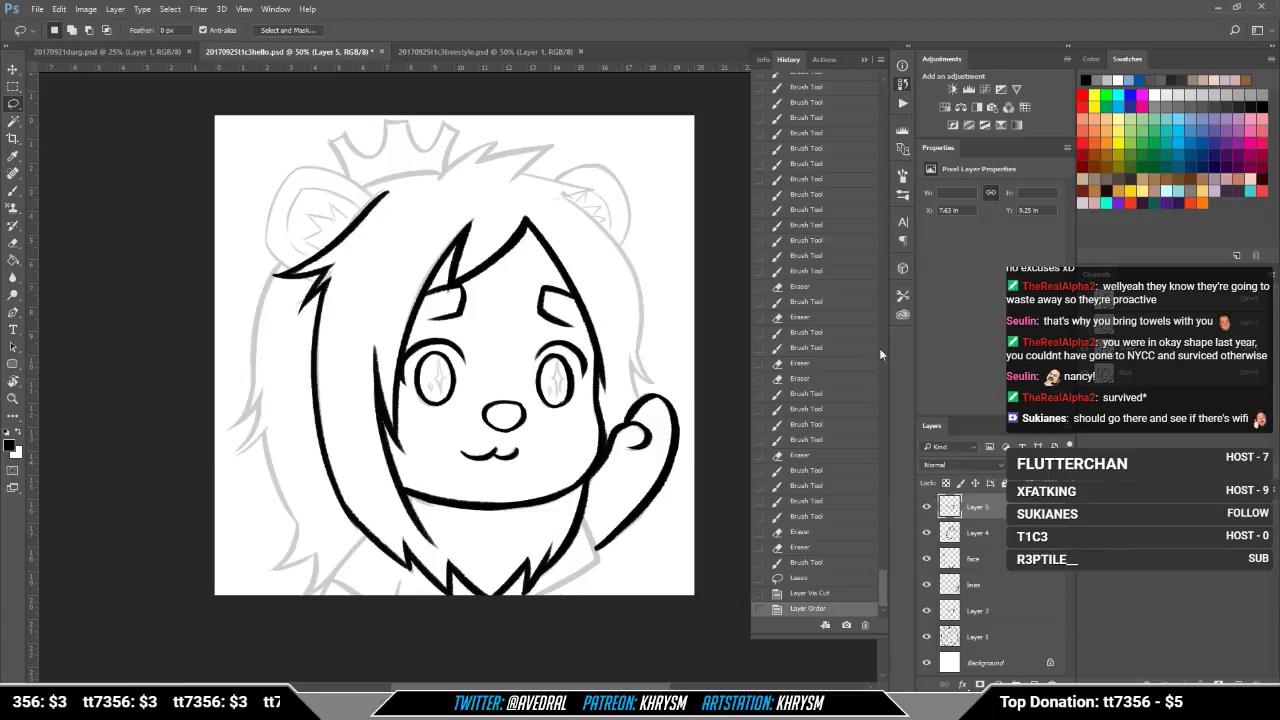
pyautogui.click(818, 579)
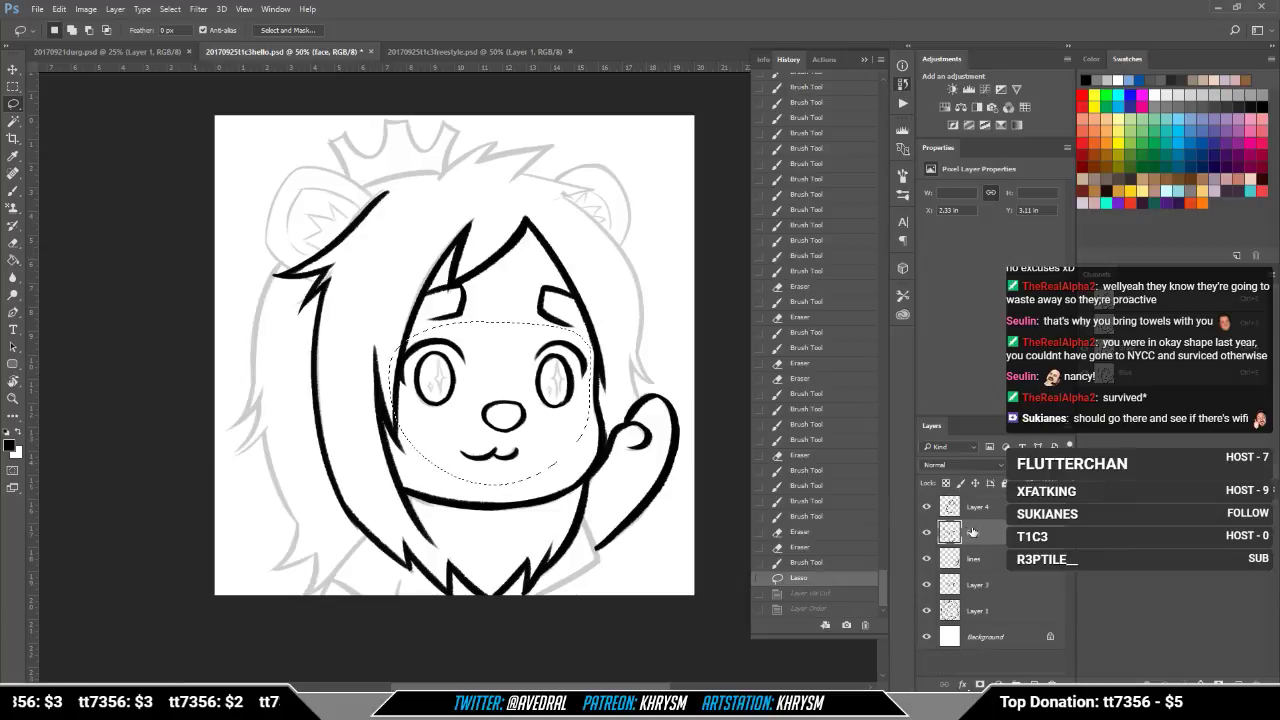
# Step: Invert the selection, cut the face layer's remaining lines onto a new layer, and place it above Layer 4
pyautogui.click(926, 535)
pyautogui.click(926, 535)
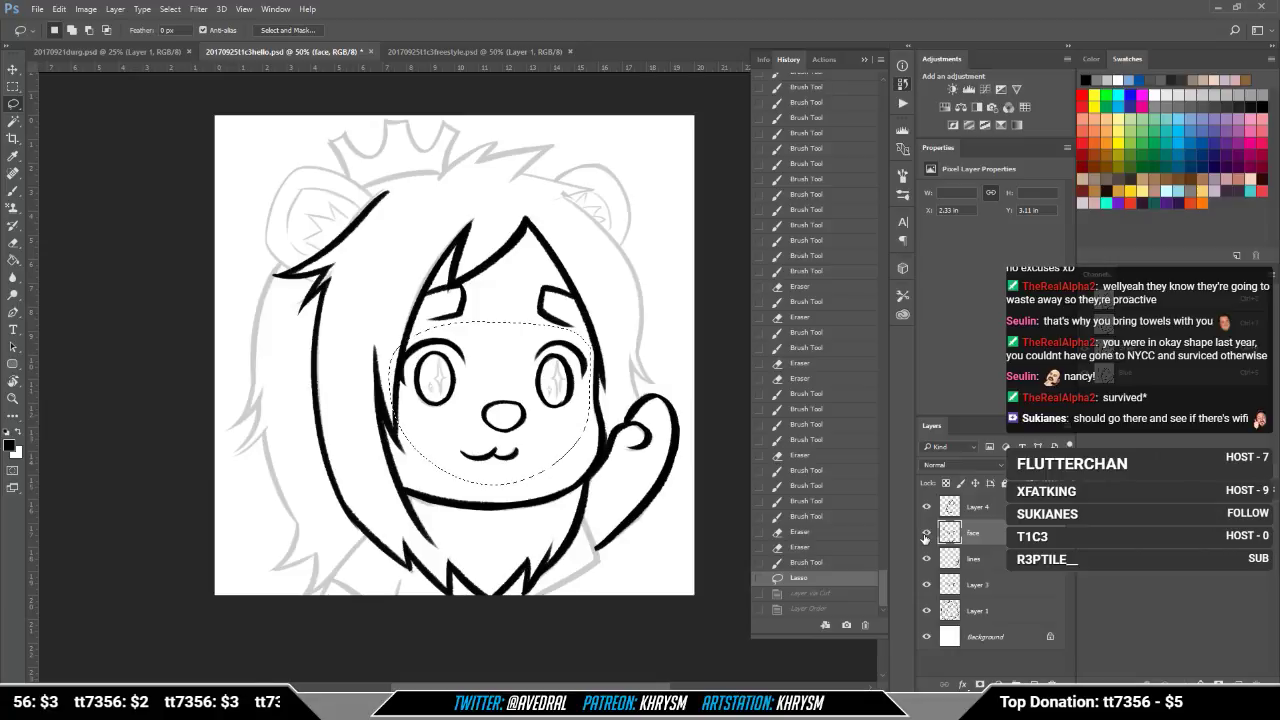
pyautogui.hotkey('ctrl', 'shift', 'i')
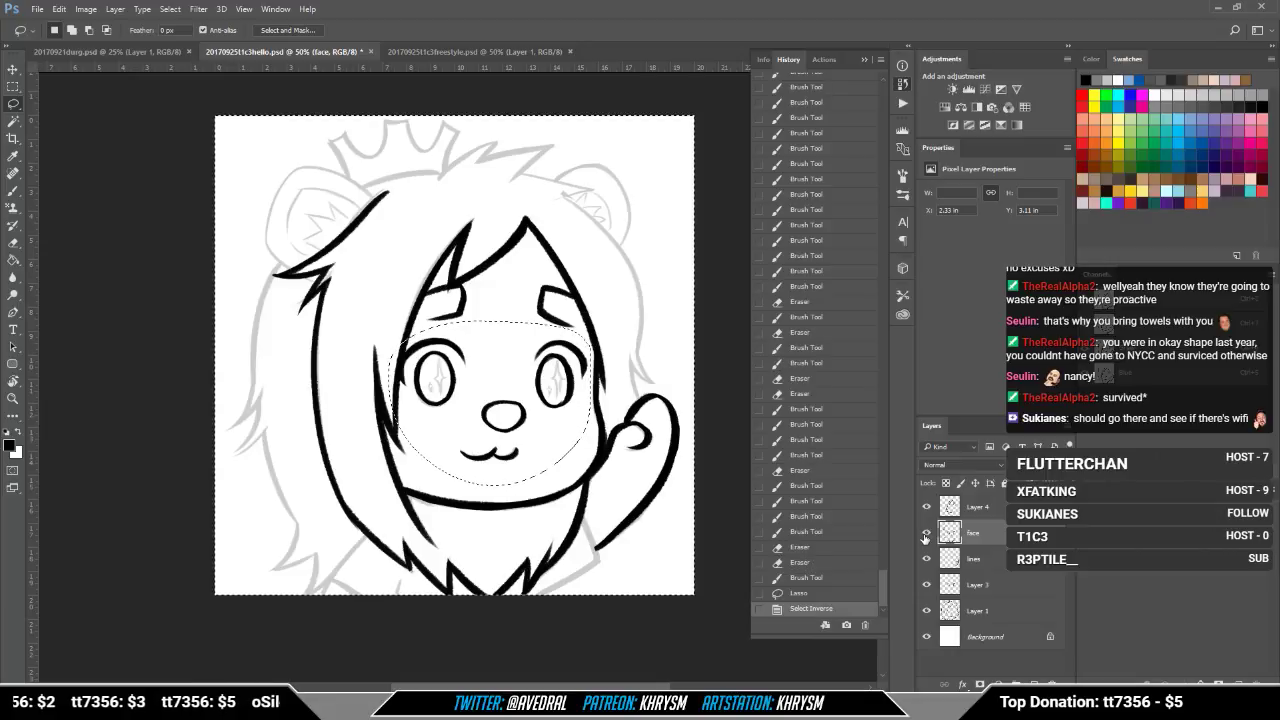
pyautogui.hotkey('ctrl', 'shift', 'j')
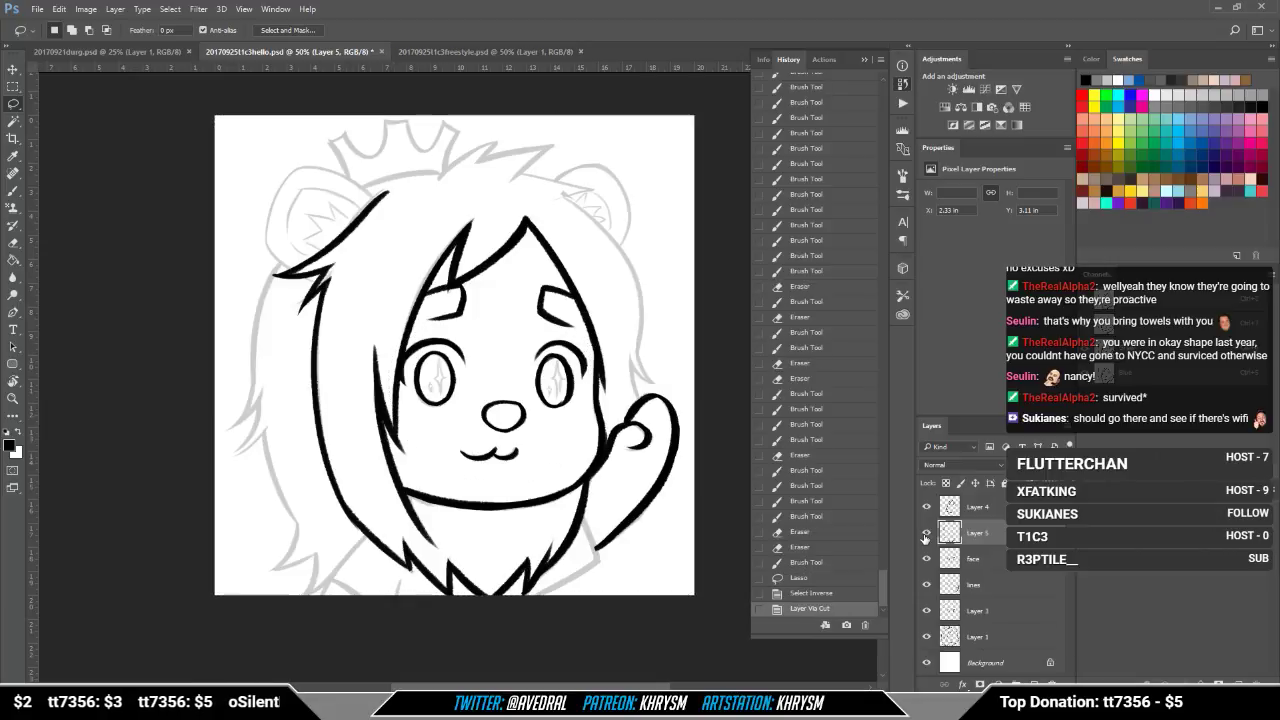
pyautogui.doubleClick(1004, 498)
pyautogui.press('Escape')
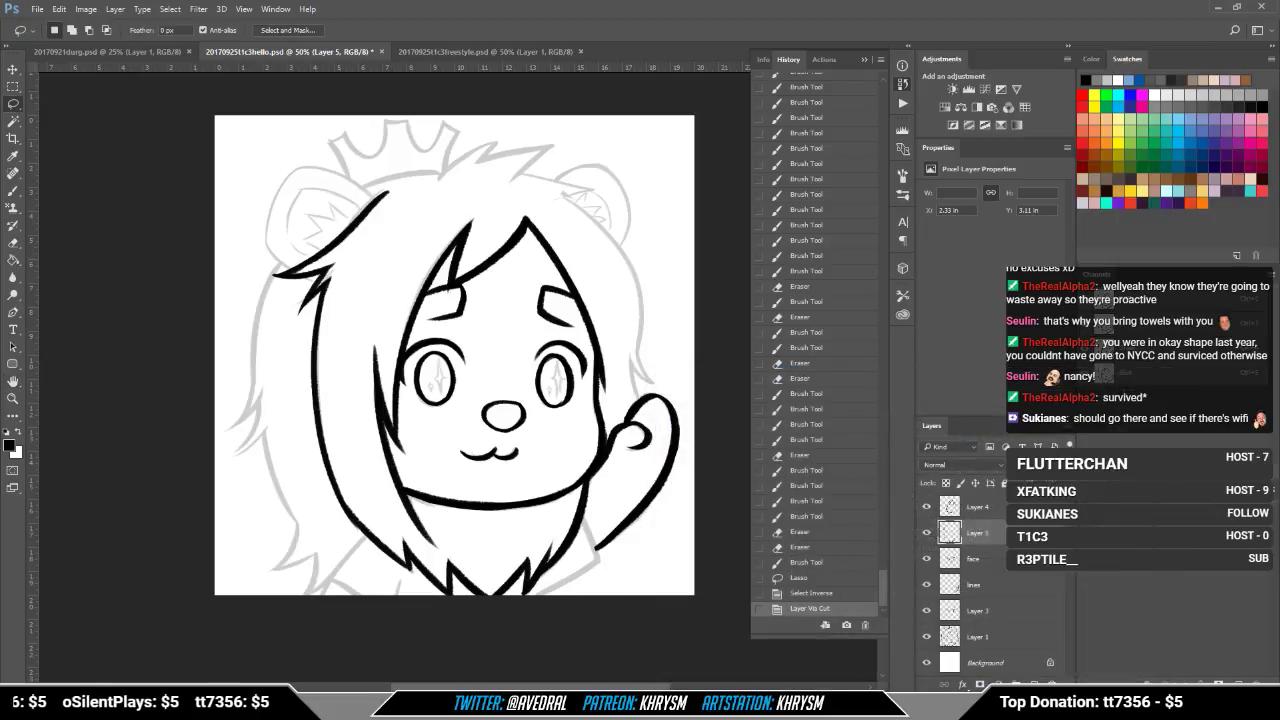
pyautogui.moveTo(983, 533); pyautogui.dragTo(983, 525)
pyautogui.hotkey('ctrl', ']')
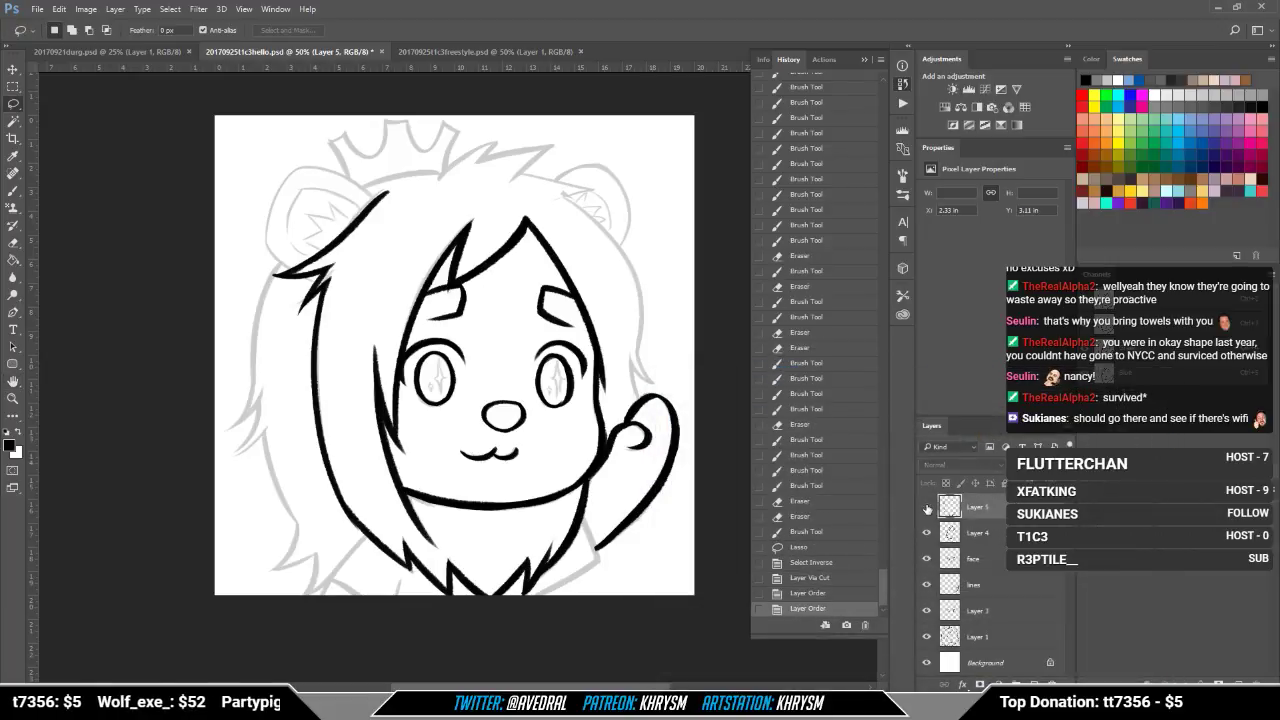
# Step: Check what the new layer and Layer 4 contain, and merge the new layer down into Layer 4
pyautogui.click(927, 508)
pyautogui.click(927, 508)
pyautogui.click(926, 532)
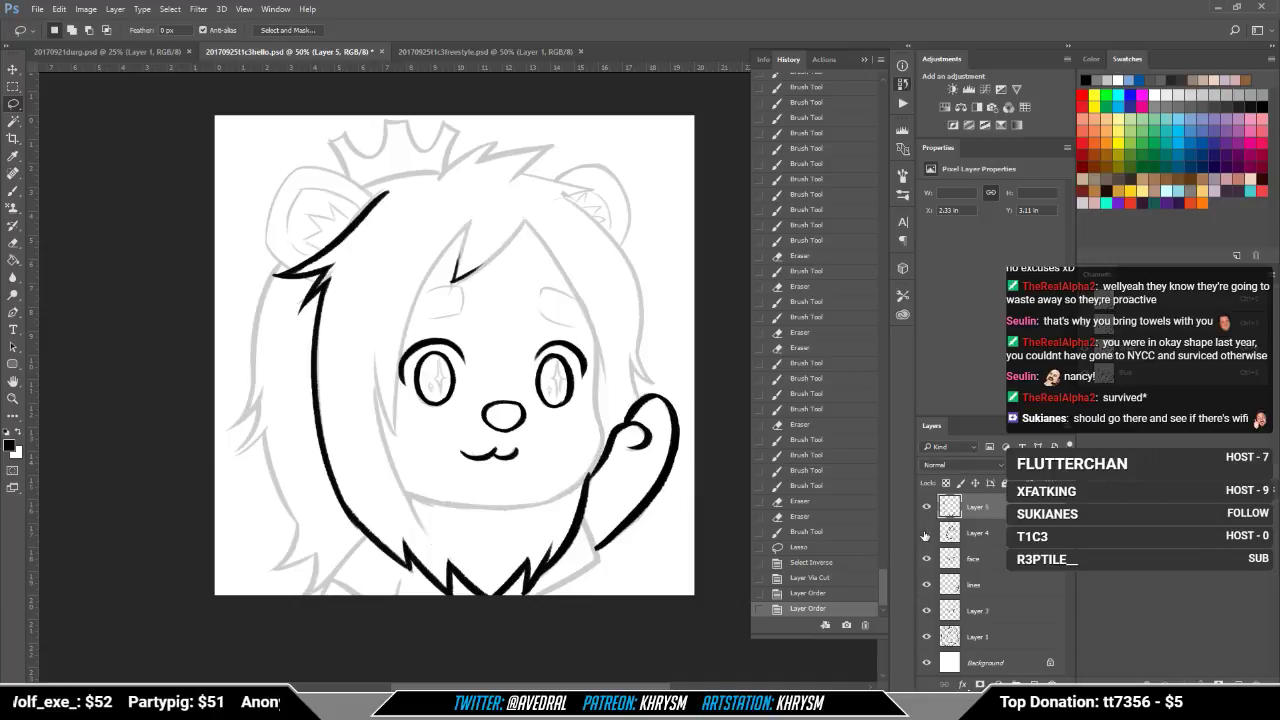
pyautogui.click(926, 533)
pyautogui.hotkey('ctrl', 'e')
pyautogui.click(926, 507)
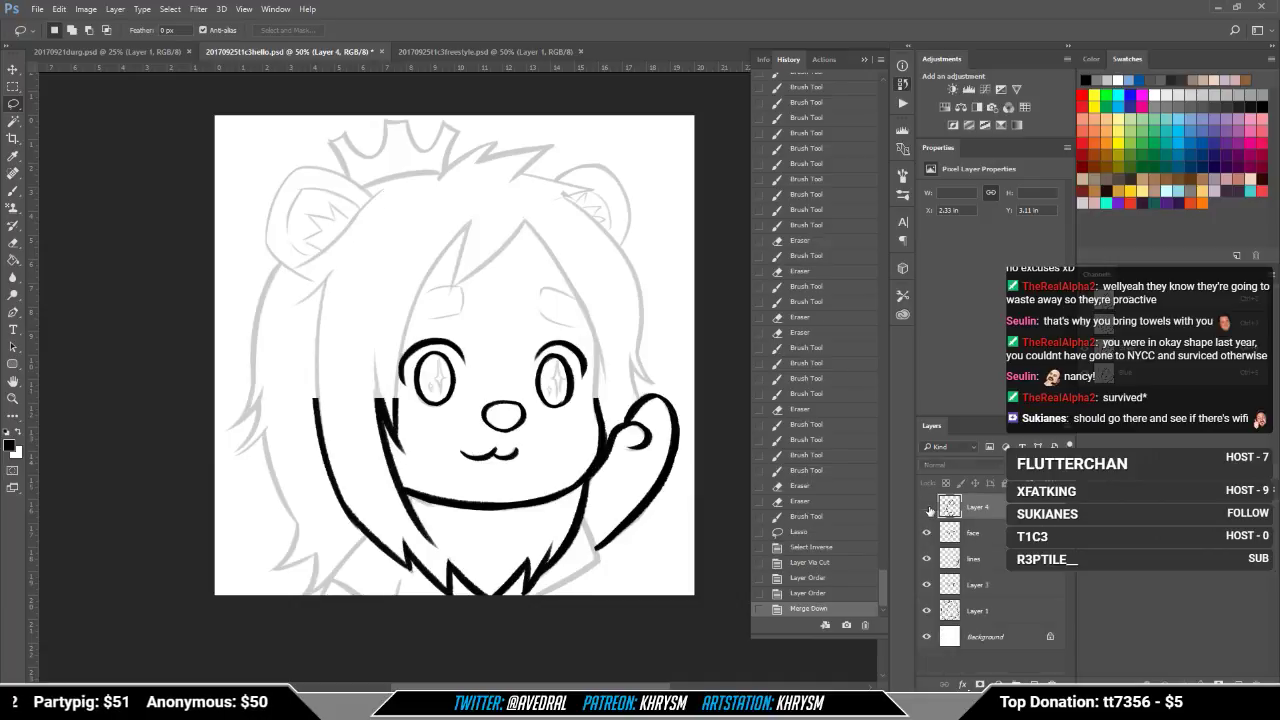
pyautogui.click(926, 507)
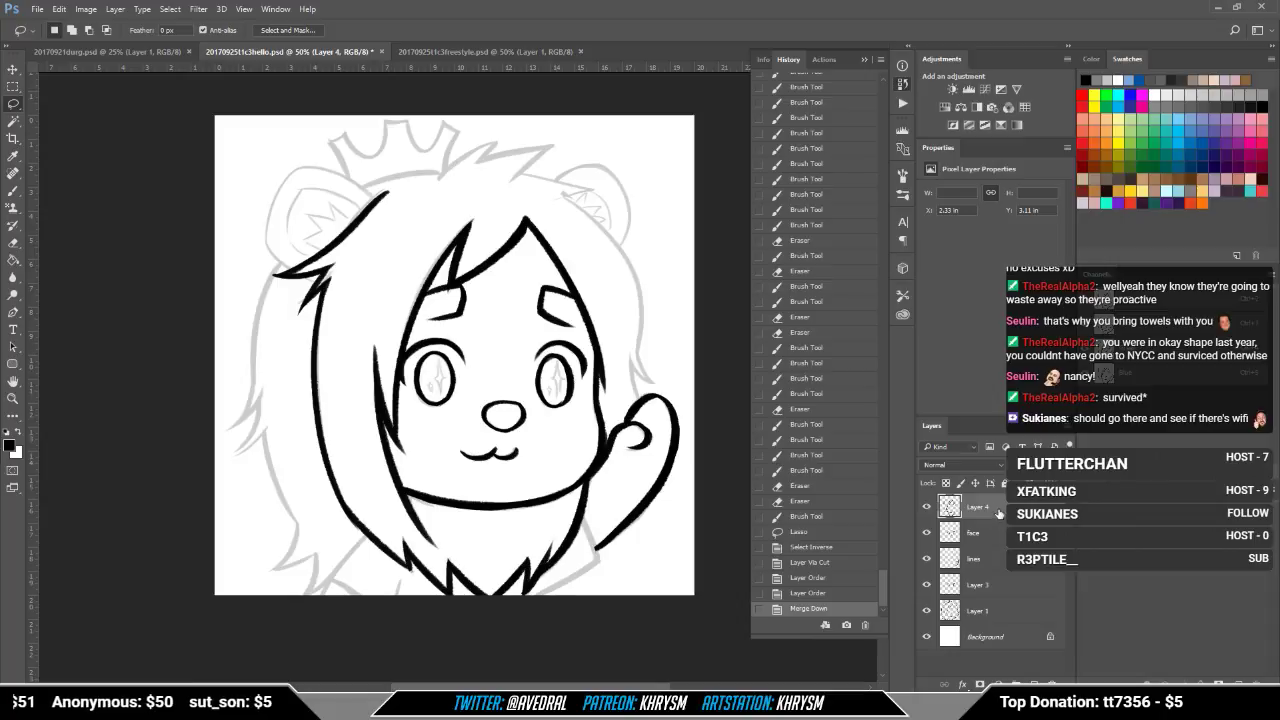
pyautogui.moveTo(598, 491); pyautogui.dragTo(583, 491)
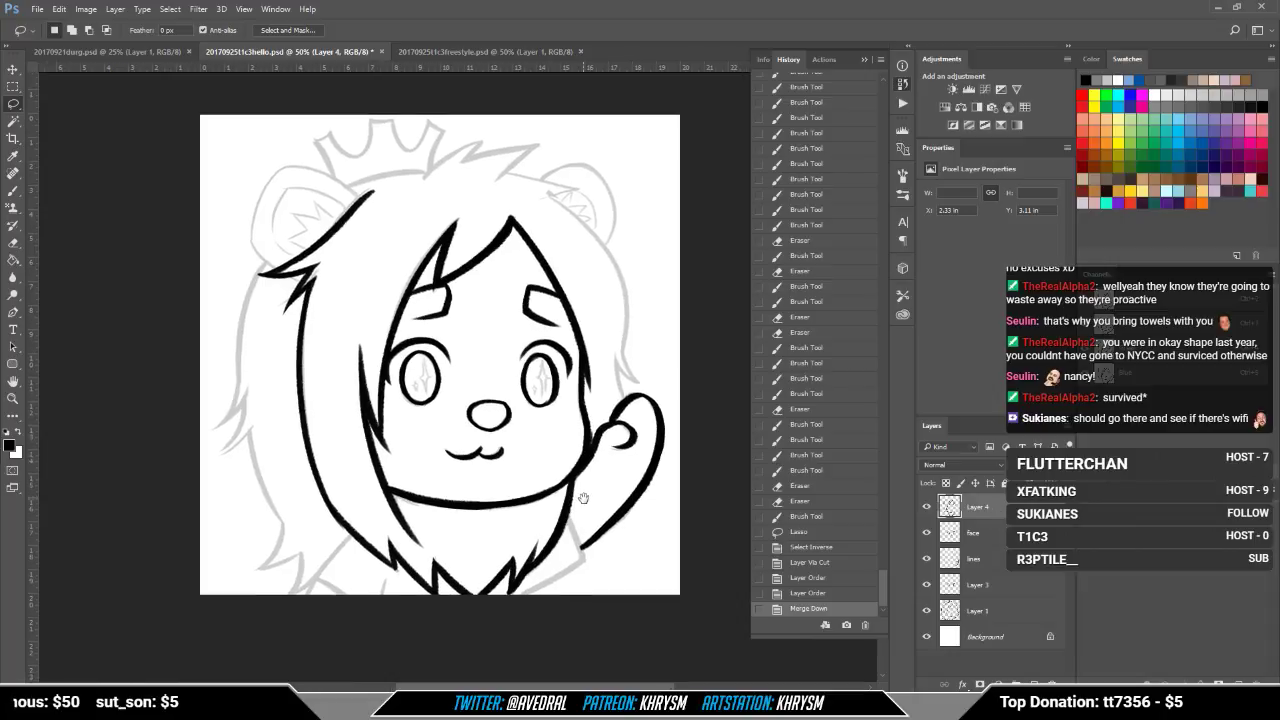
# Step: On the lines layer, ink the angular collar edge between the mane and the raised arm
pyautogui.click(926, 560)
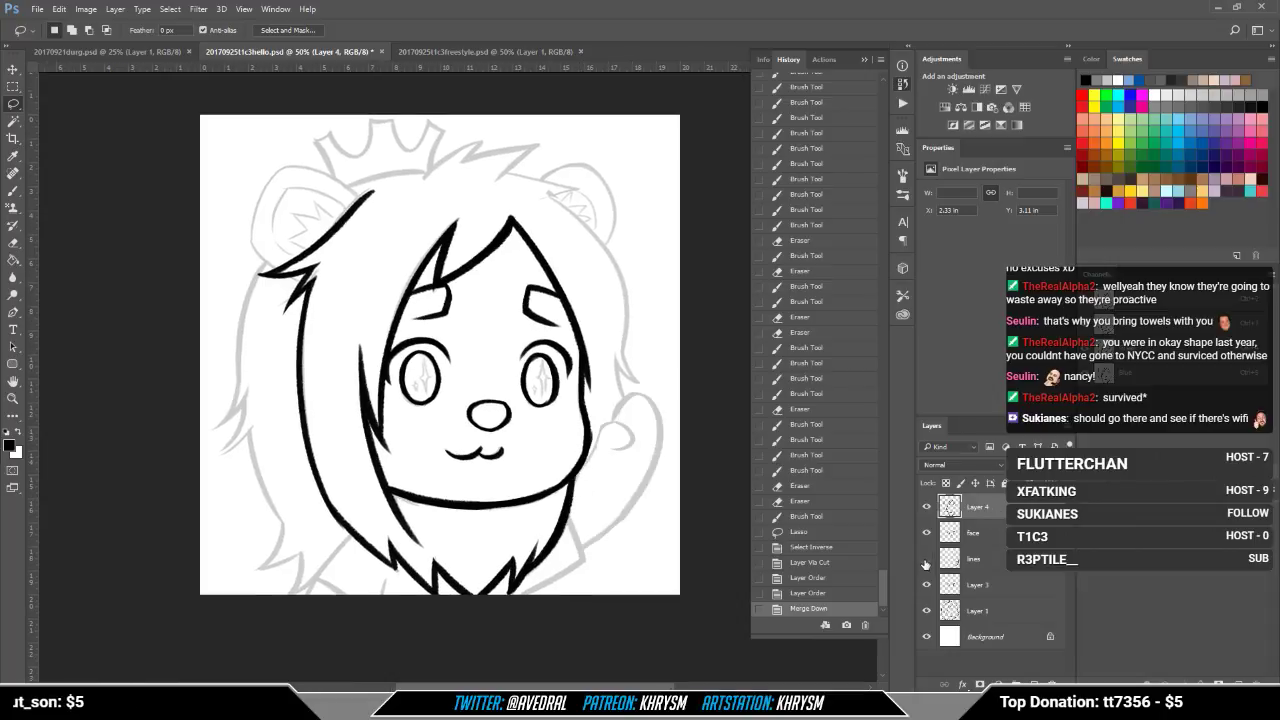
pyautogui.click(926, 560)
pyautogui.click(955, 559)
pyautogui.press('b')
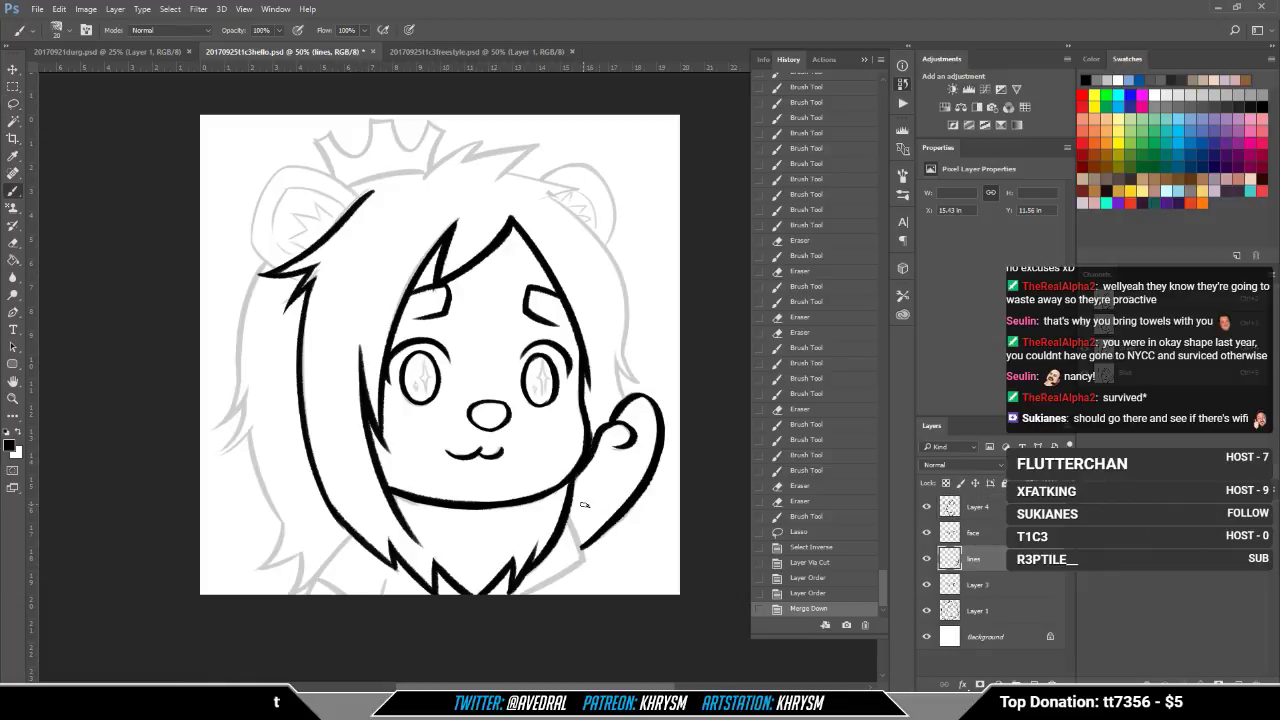
pyautogui.moveTo(567, 513)
pyautogui.mouseDown()
pyautogui.moveTo(585, 563)
pyautogui.moveTo(612, 570)
pyautogui.moveTo(545, 604)
pyautogui.moveTo(563, 588)
pyautogui.moveTo(557, 605)
pyautogui.moveTo(610, 604)
pyautogui.mouseUp()
pyautogui.press('e')
pyautogui.press('b')
pyautogui.press('e')
pyautogui.press('b')
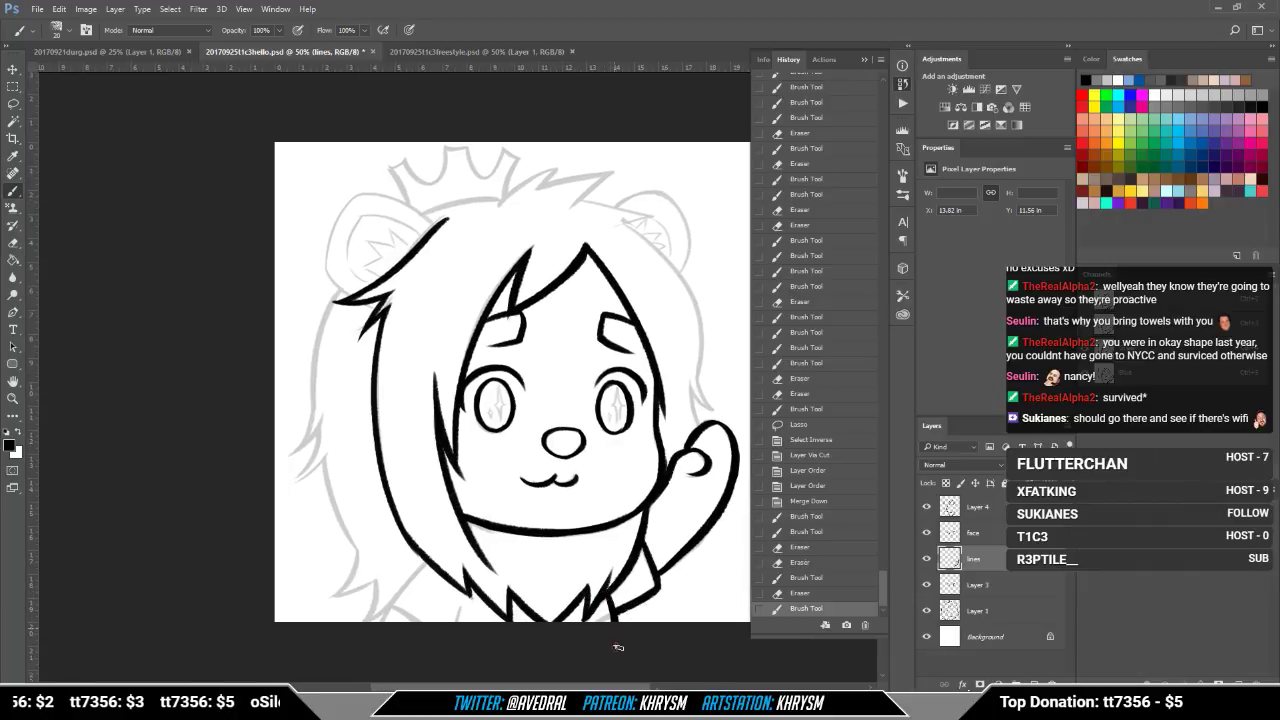
# Step: Ink a short clothing line below the mane opposite the raised arm and tidy the collar line near the chin tufts with the Eraser
pyautogui.moveTo(463, 598); pyautogui.dragTo(458, 620)
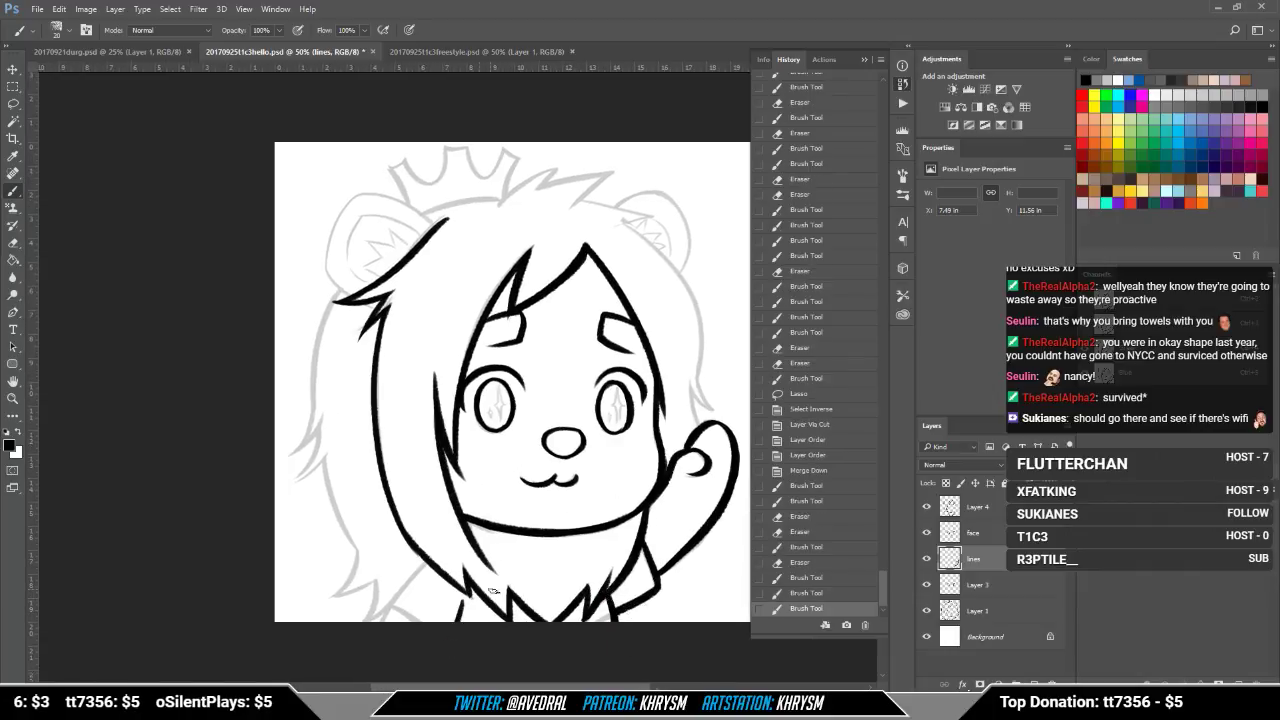
pyautogui.press('e')
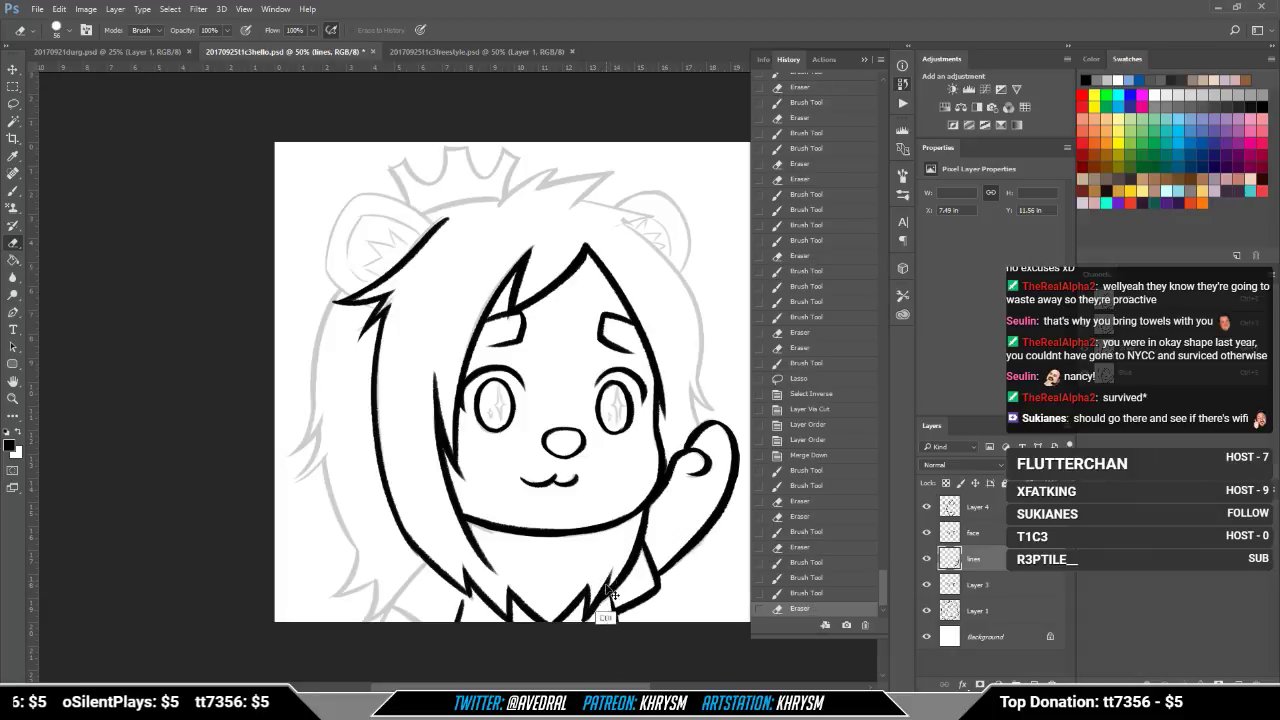
pyautogui.hotkey('ctrl', 'z')
pyautogui.moveTo(604, 590); pyautogui.dragTo(615, 662)
pyautogui.moveTo(612, 590); pyautogui.dragTo(620, 658)
pyautogui.press('b')
pyautogui.moveTo(567, 532); pyautogui.dragTo(606, 540)
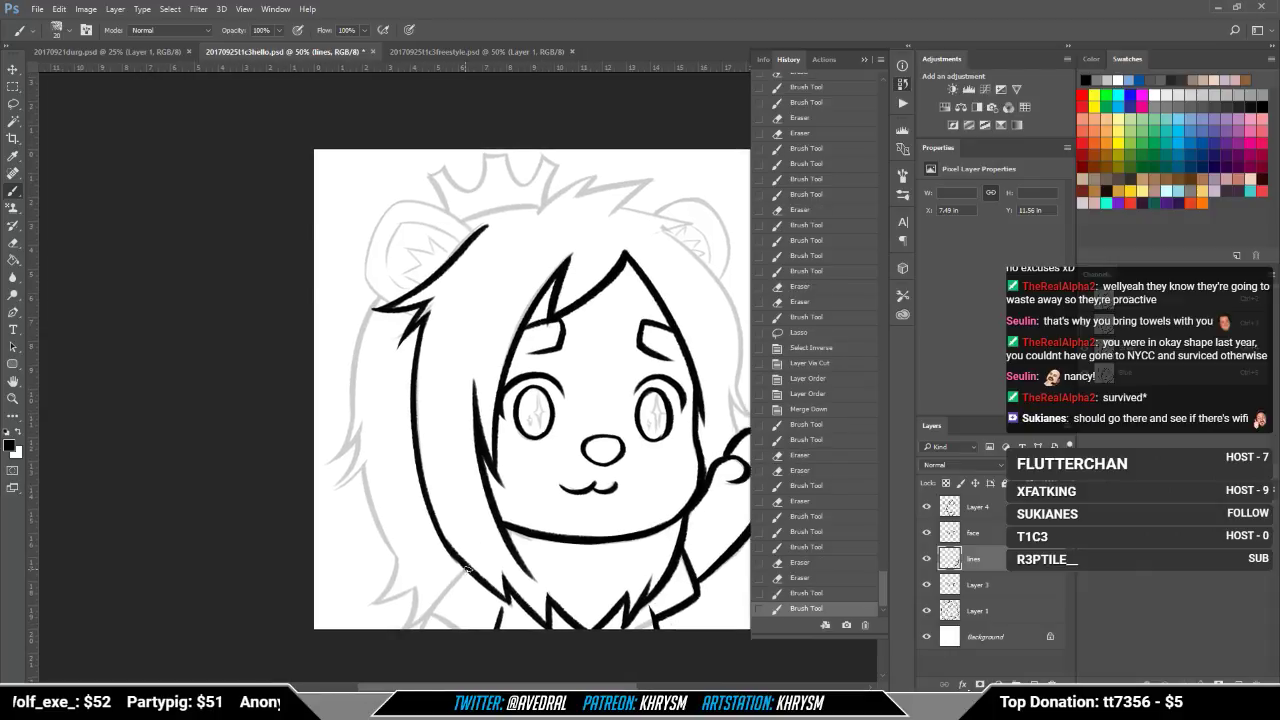
# Step: Ink the shoulder and sleeve lines below the mane opposite the raised paw, redoing the poor stroke
pyautogui.moveTo(468, 569)
pyautogui.mouseDown()
pyautogui.moveTo(411, 660)
pyautogui.moveTo(461, 576)
pyautogui.moveTo(434, 589)
pyautogui.moveTo(431, 614)
pyautogui.moveTo(482, 649)
pyautogui.mouseUp()
pyautogui.hotkey('ctrl', 'z')
pyautogui.moveTo(432, 613); pyautogui.dragTo(470, 640)
pyautogui.moveTo(506, 550); pyautogui.dragTo(490, 572)
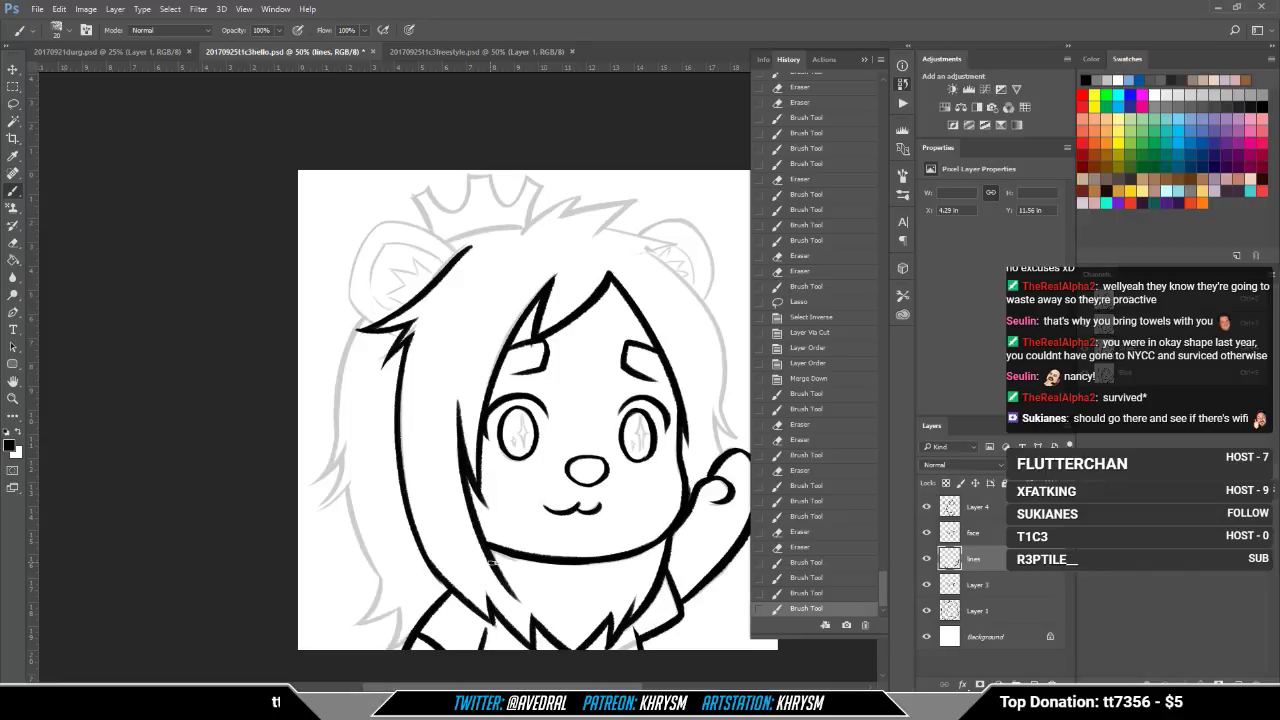
# Step: On Layer 4, ink the outer mane edge from below the ear down to a pointed tip, erasing and undoing poor strokes
pyautogui.click(995, 506)
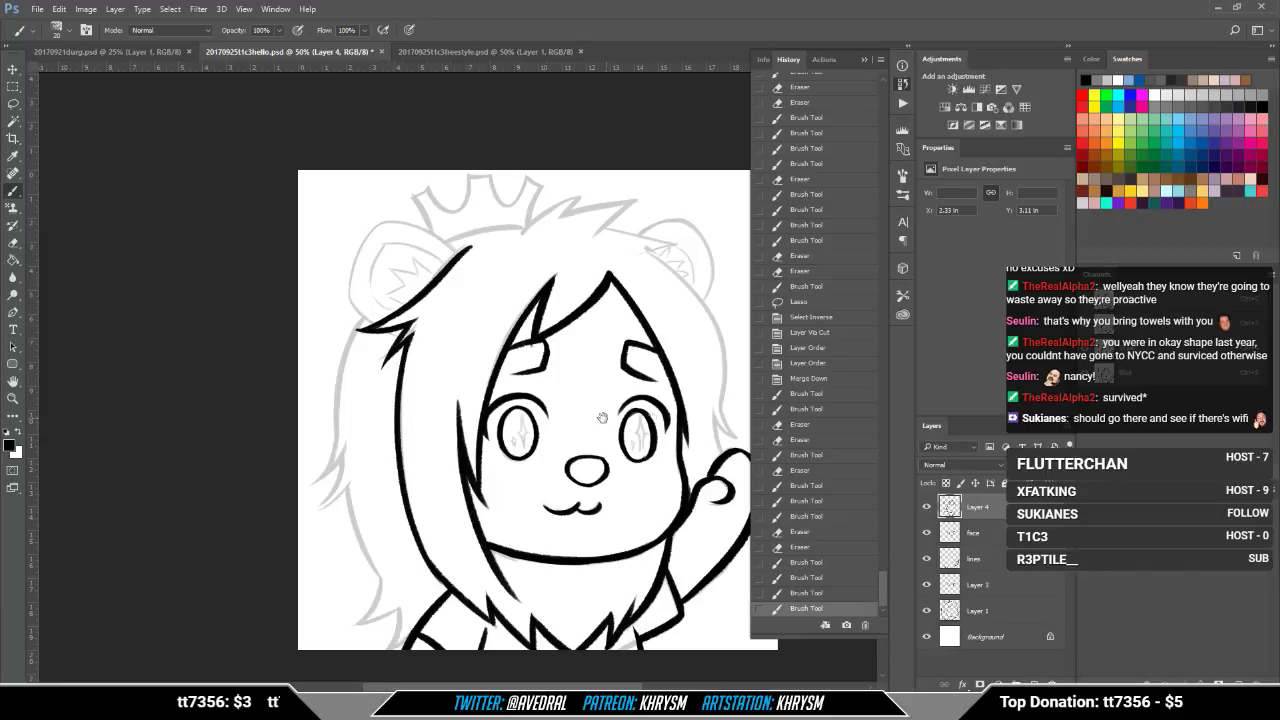
pyautogui.moveTo(590, 420)
pyautogui.mouseDown()
pyautogui.moveTo(598, 476)
pyautogui.moveTo(608, 440)
pyautogui.mouseUp()
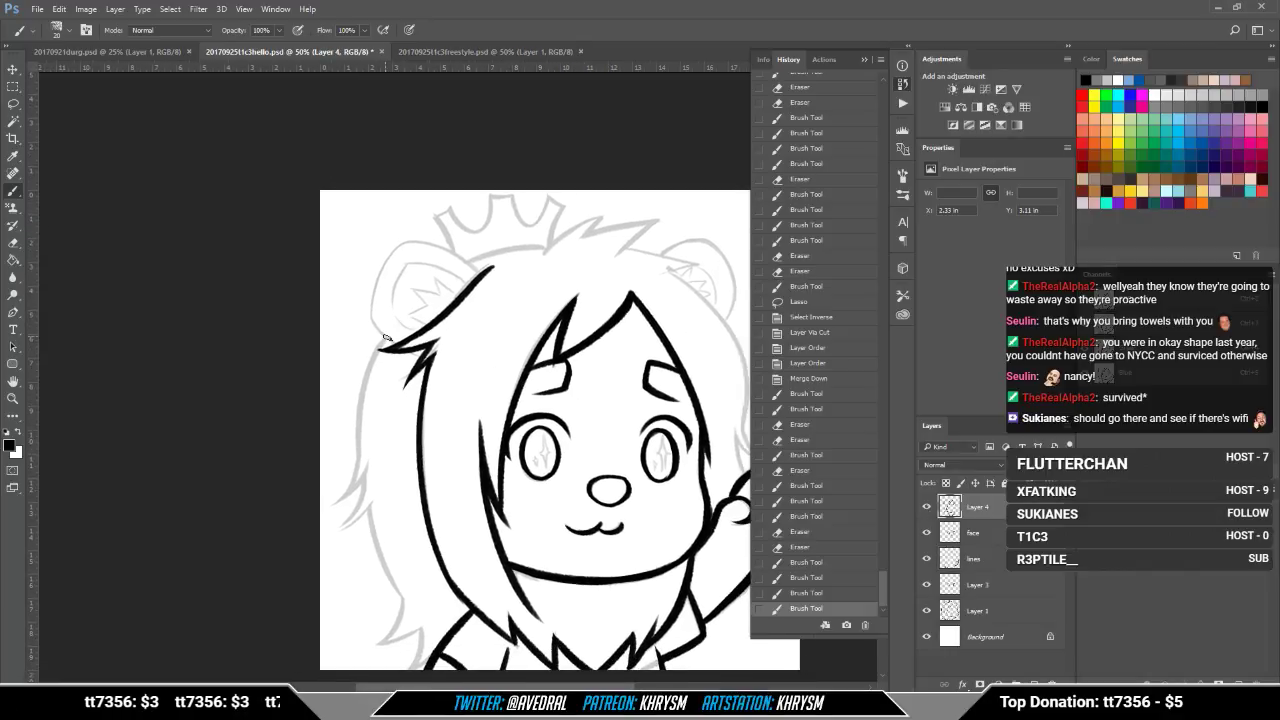
pyautogui.moveTo(385, 337)
pyautogui.mouseDown()
pyautogui.moveTo(362, 490)
pyautogui.moveTo(358, 502)
pyautogui.moveTo(363, 472)
pyautogui.moveTo(334, 504)
pyautogui.moveTo(373, 472)
pyautogui.moveTo(340, 526)
pyautogui.mouseUp()
pyautogui.press('e')
pyautogui.press('b')
pyautogui.hotkey('ctrl', 'z')
pyautogui.press('e')
pyautogui.press('b')
pyautogui.hotkey('ctrl', 'z')
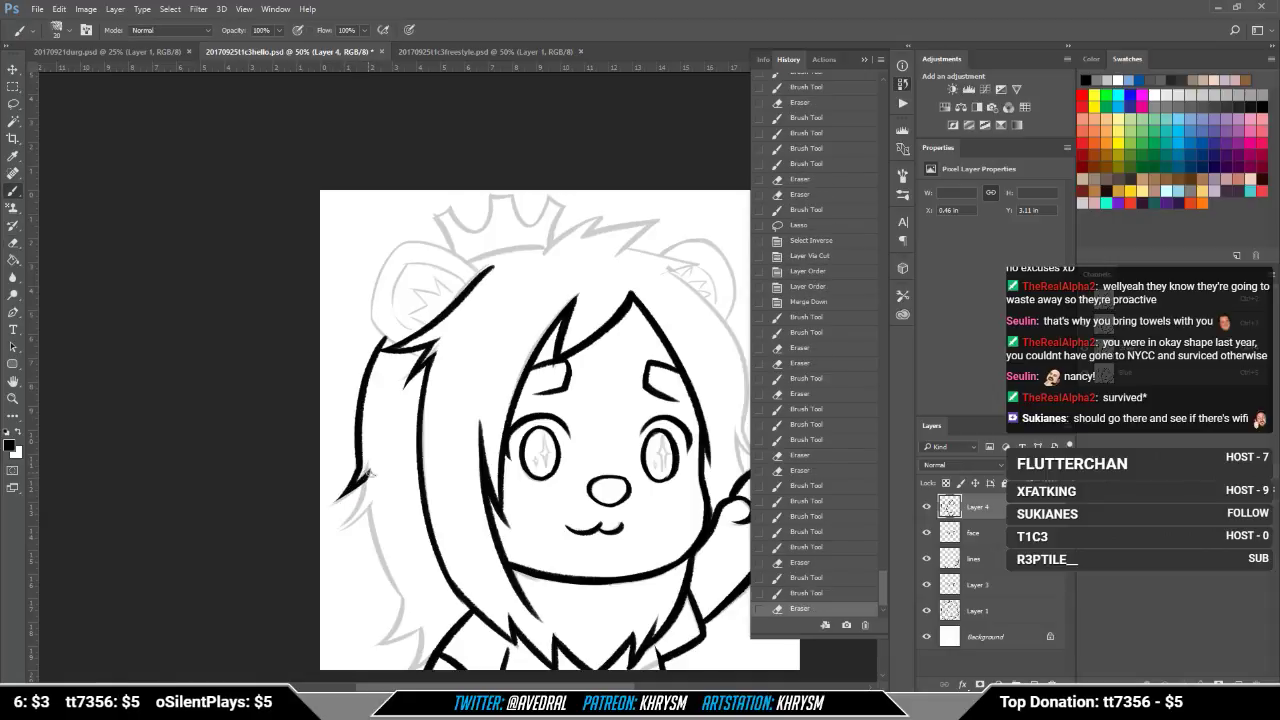
# Step: Ink the second pointed tuft at the lower end of the outer mane edge and clean up its tips
pyautogui.moveTo(369, 473)
pyautogui.mouseDown()
pyautogui.moveTo(347, 525)
pyautogui.moveTo(388, 498)
pyautogui.moveTo(368, 488)
pyautogui.moveTo(350, 516)
pyautogui.moveTo(369, 451)
pyautogui.moveTo(352, 435)
pyautogui.moveTo(339, 444)
pyautogui.moveTo(347, 427)
pyautogui.mouseUp()
pyautogui.press('e')
pyautogui.press('b')
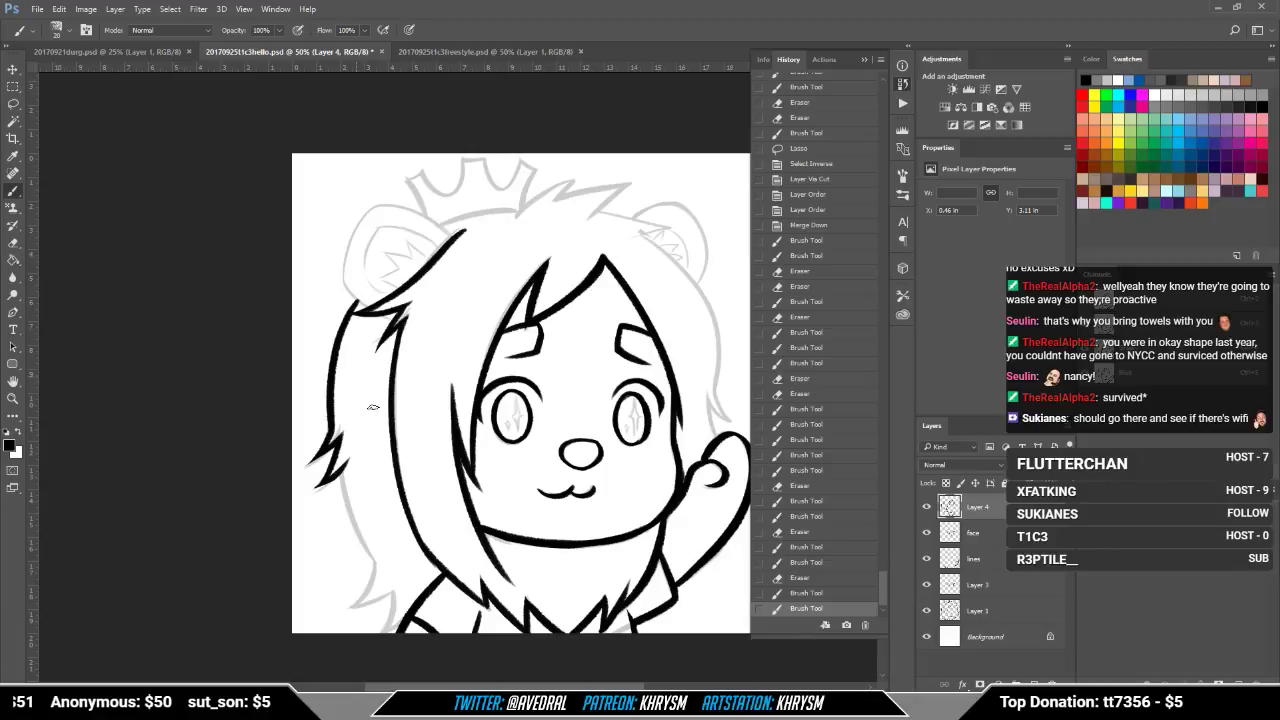
# Step: Trim the pointed tips of the outer mane tufts below the ear with the Eraser and touch up the line
pyautogui.moveTo(370, 424); pyautogui.dragTo(356, 398)
pyautogui.press('e')
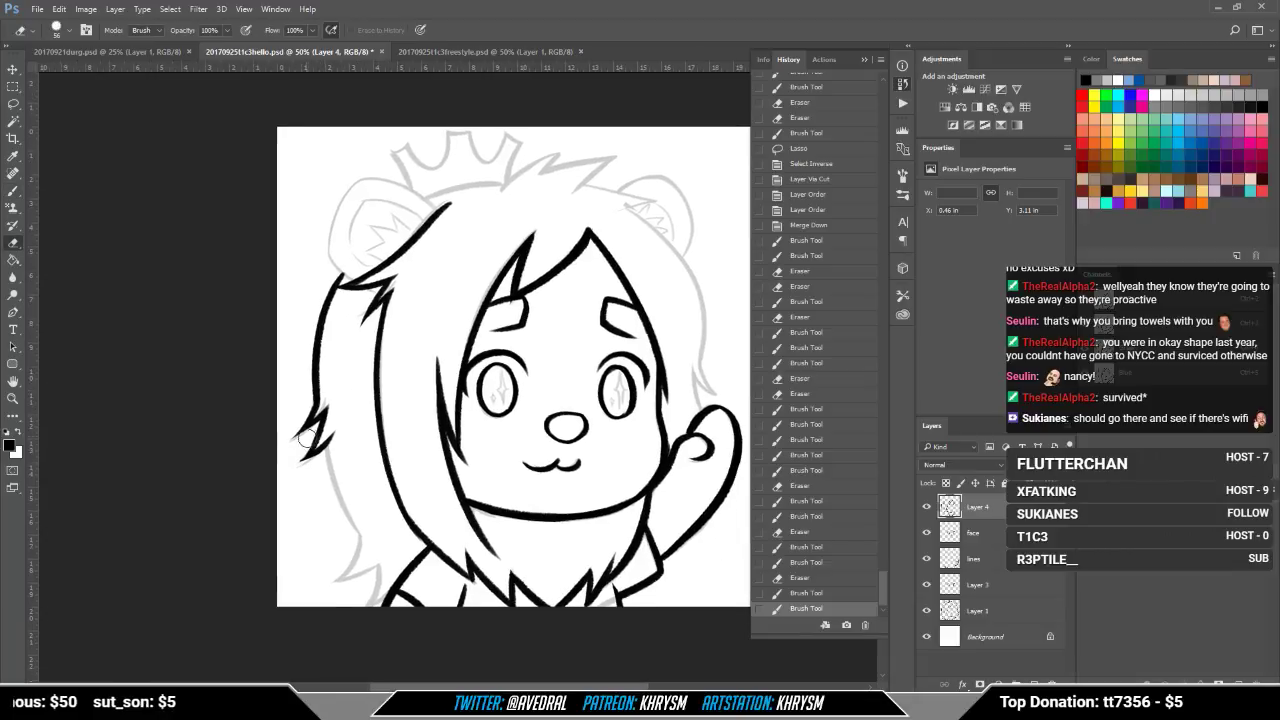
pyautogui.moveTo(305, 437); pyautogui.dragTo(362, 404)
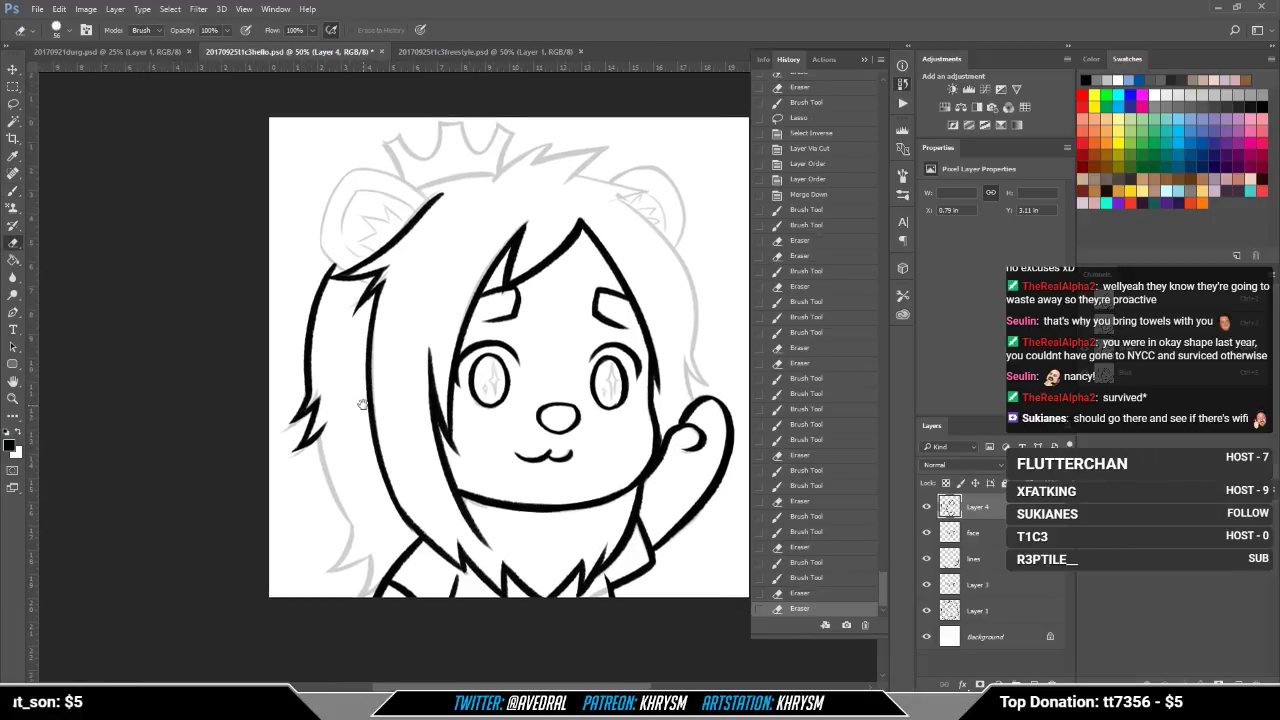
pyautogui.moveTo(302, 454)
pyautogui.mouseDown()
pyautogui.moveTo(312, 440)
pyautogui.moveTo(293, 413)
pyautogui.moveTo(318, 420)
pyautogui.moveTo(308, 423)
pyautogui.mouseUp()
pyautogui.press('b')
pyautogui.moveTo(363, 380); pyautogui.dragTo(357, 370)
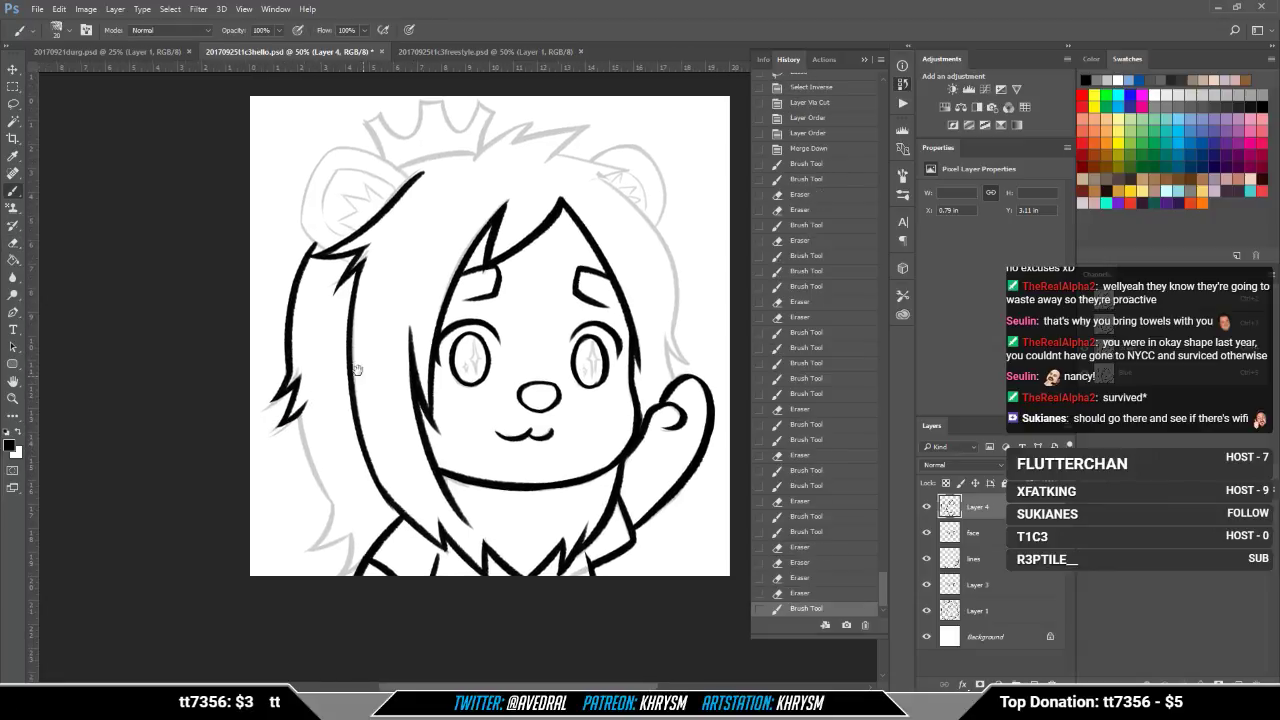
# Step: Ink the lower outer mane edge from the pointed tufts down to the spiky tips above the shoulder, redoing poor strokes
pyautogui.moveTo(302, 409); pyautogui.dragTo(334, 511)
pyautogui.hotkey('ctrl', 'z')
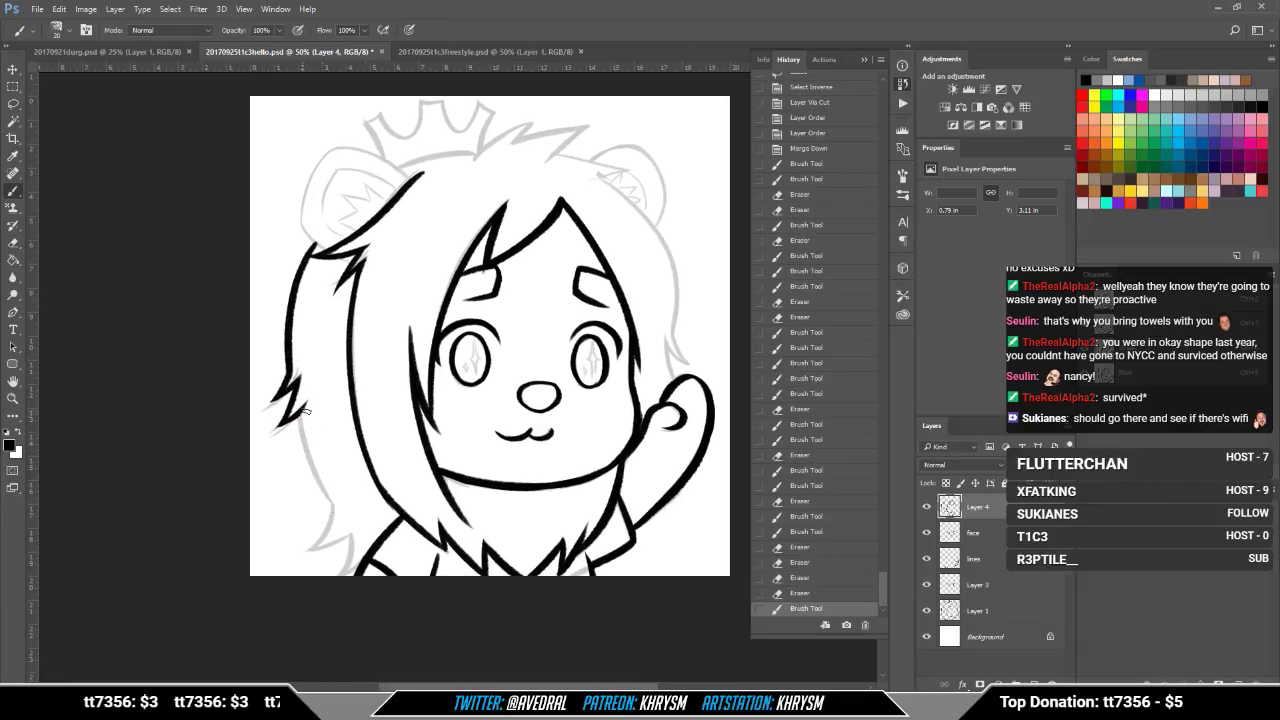
pyautogui.moveTo(302, 410); pyautogui.dragTo(330, 510)
pyautogui.hotkey('ctrl', 'z')
pyautogui.moveTo(302, 412); pyautogui.dragTo(335, 510)
pyautogui.hotkey('ctrl', 'z')
pyautogui.moveTo(302, 410)
pyautogui.mouseDown()
pyautogui.moveTo(333, 518)
pyautogui.moveTo(305, 549)
pyautogui.moveTo(342, 538)
pyautogui.moveTo(306, 553)
pyautogui.moveTo(362, 518)
pyautogui.moveTo(338, 574)
pyautogui.moveTo(348, 569)
pyautogui.mouseUp()
pyautogui.hotkey('ctrl', 'alt', 'z')
pyautogui.hotkey('ctrl', 'alt', 'z')
pyautogui.press('e')
pyautogui.press('b')
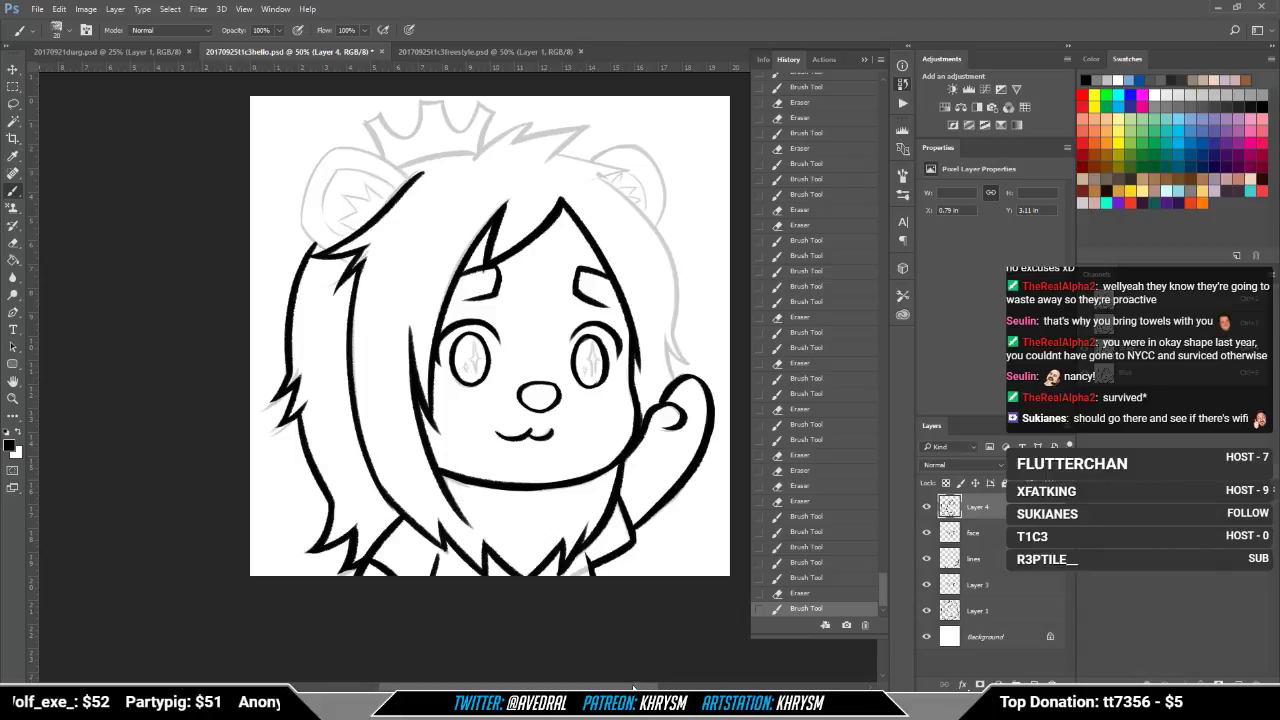
# Step: Check Layer 4 by hiding and showing it, and ink the pointed mane tuft beside the raised paw
pyautogui.moveTo(656, 479); pyautogui.dragTo(554, 560)
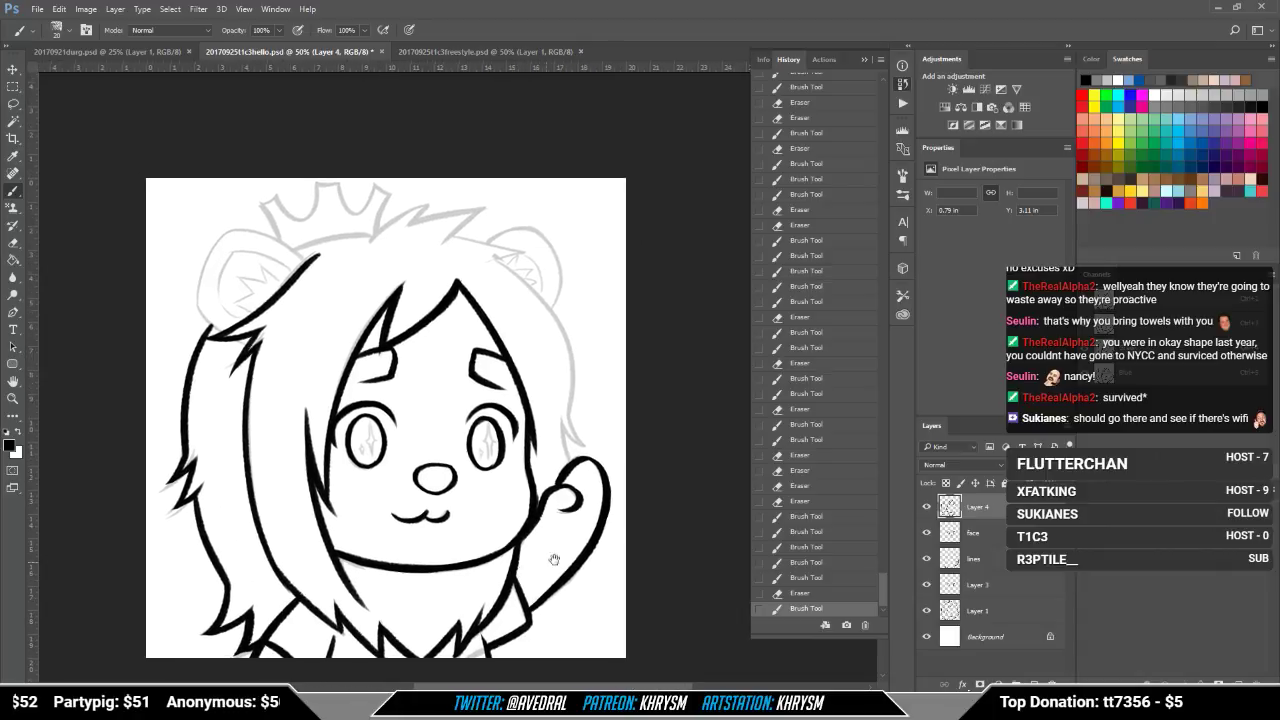
pyautogui.click(926, 510)
pyautogui.click(926, 510)
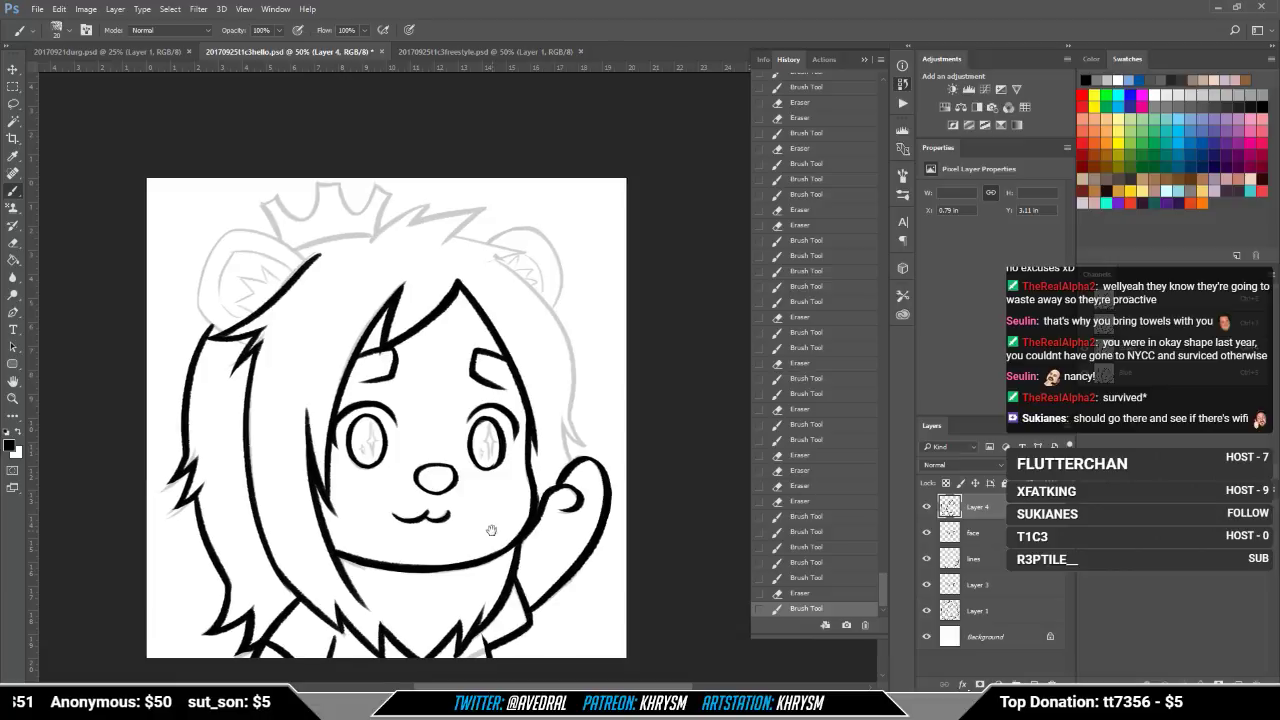
pyautogui.moveTo(491, 530); pyautogui.dragTo(455, 557)
pyautogui.moveTo(528, 446)
pyautogui.mouseDown()
pyautogui.moveTo(538, 489)
pyautogui.moveTo(515, 545)
pyautogui.moveTo(466, 557)
pyautogui.moveTo(450, 503)
pyautogui.moveTo(438, 535)
pyautogui.moveTo(443, 512)
pyautogui.moveTo(466, 502)
pyautogui.mouseUp()
pyautogui.hotkey('ctrl', 'z')
pyautogui.press('r')
pyautogui.press('e')
pyautogui.press('b')
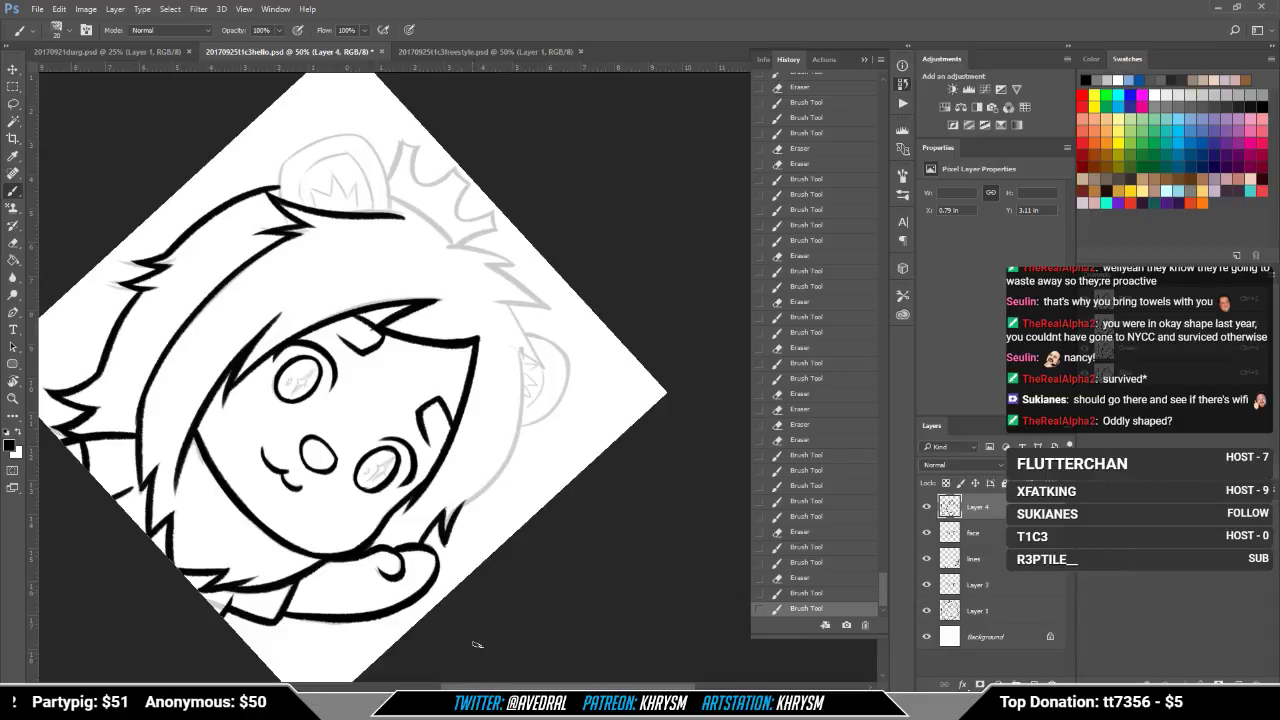
pyautogui.moveTo(478, 659); pyautogui.dragTo(480, 659)
pyautogui.moveTo(469, 553); pyautogui.dragTo(410, 575)
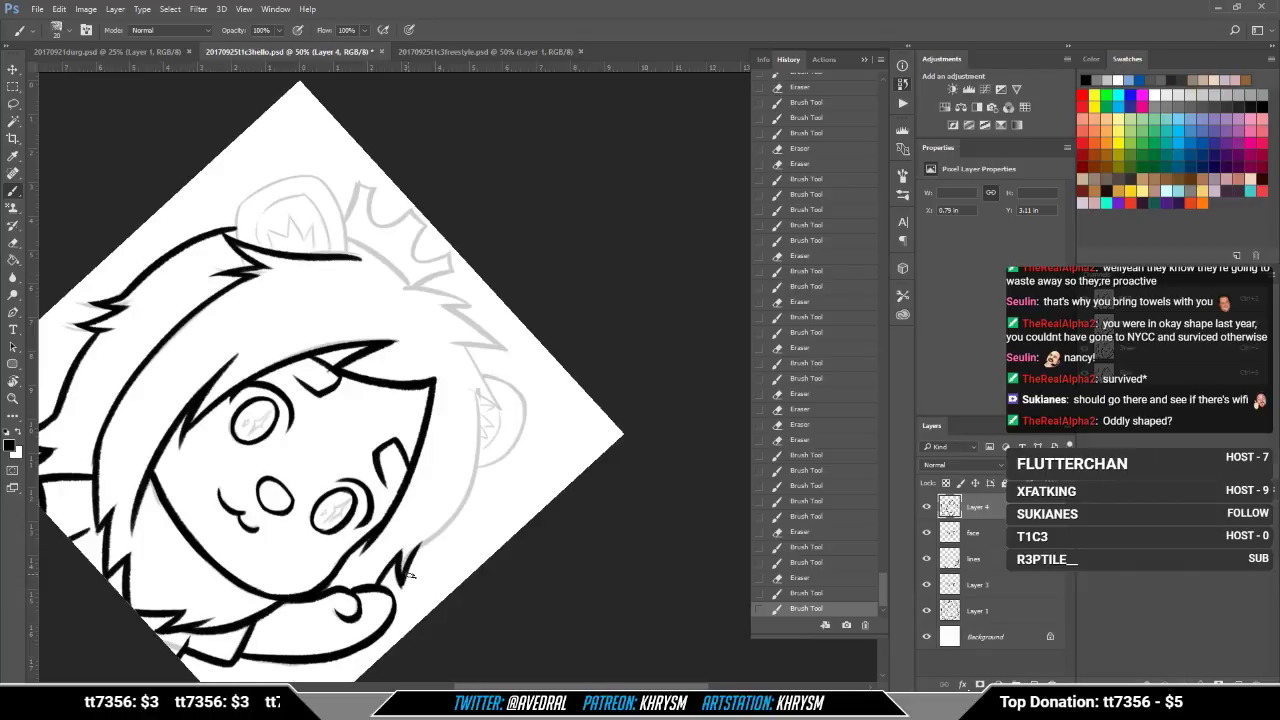
# Step: Ink the long outer mane curve from the tuft beside the raised paw up across the nearby ear, redoing the poor stroke
pyautogui.moveTo(469, 496); pyautogui.dragTo(421, 508)
pyautogui.press('r')
pyautogui.moveTo(498, 450); pyautogui.dragTo(400, 348)
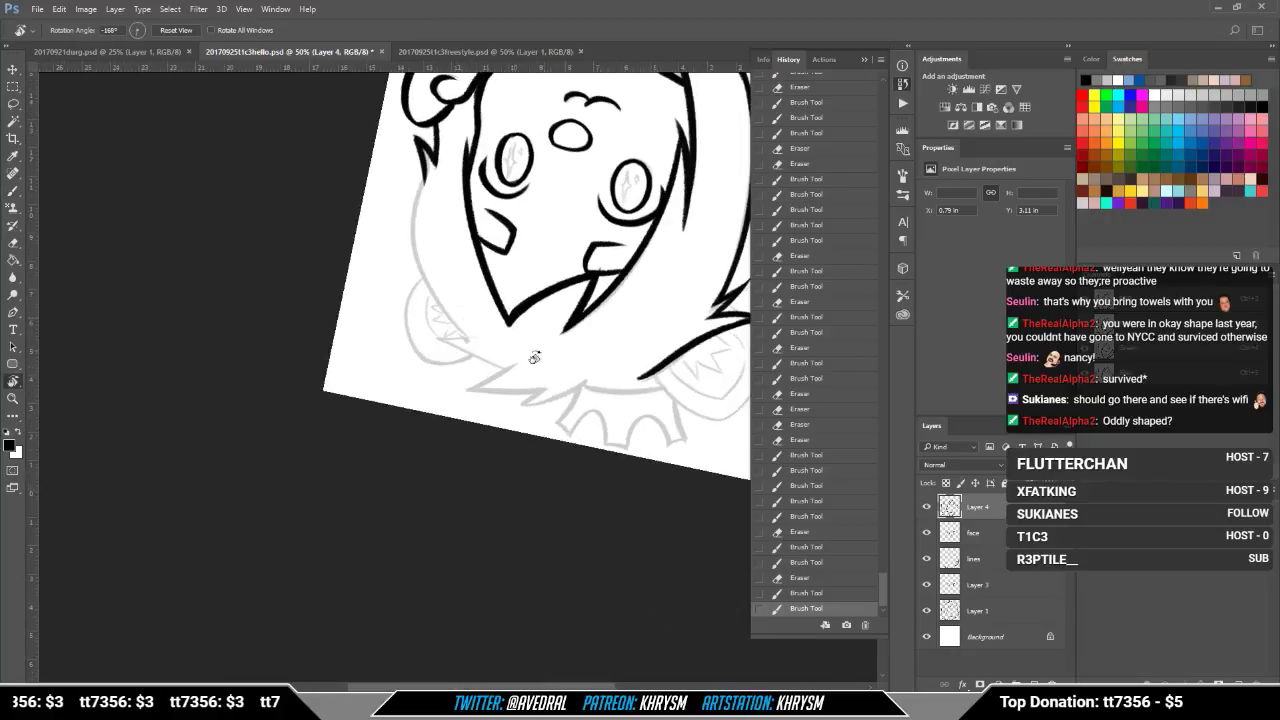
pyautogui.moveTo(534, 357); pyautogui.dragTo(457, 582)
pyautogui.press('b')
pyautogui.moveTo(328, 346)
pyautogui.mouseDown()
pyautogui.moveTo(271, 434)
pyautogui.moveTo(269, 502)
pyautogui.mouseUp()
pyautogui.hotkey('ctrl', 'z')
pyautogui.moveTo(325, 346)
pyautogui.mouseDown()
pyautogui.moveTo(284, 395)
pyautogui.moveTo(270, 505)
pyautogui.mouseUp()
pyautogui.press('Escape')
# Step: Ink the first pointed hair tuft on top of the head, beside the ear on the raised-paw side, and refine its tip
pyautogui.moveTo(422, 426); pyautogui.dragTo(300, 645)
pyautogui.moveTo(446, 426)
pyautogui.mouseDown()
pyautogui.moveTo(414, 522)
pyautogui.moveTo(430, 430)
pyautogui.moveTo(366, 349)
pyautogui.moveTo(405, 267)
pyautogui.moveTo(402, 205)
pyautogui.mouseUp()
pyautogui.press('r')
pyautogui.press('b')
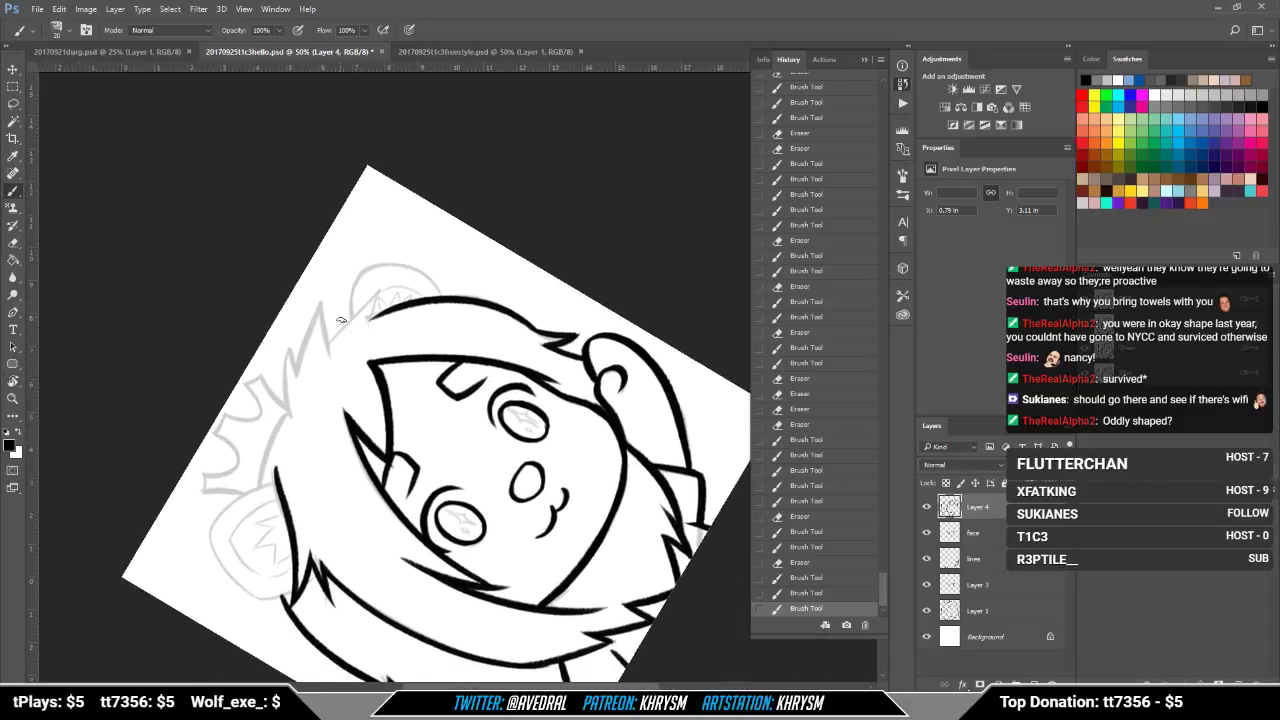
pyautogui.moveTo(332, 347); pyautogui.dragTo(390, 287)
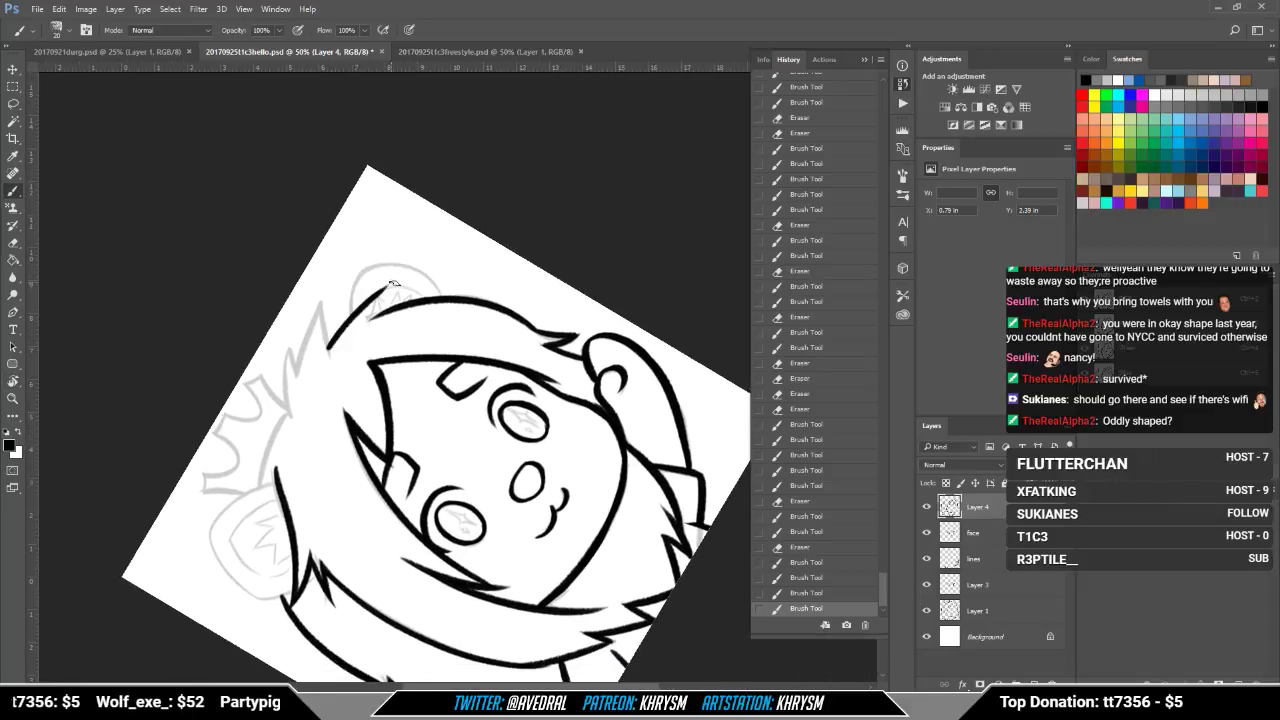
pyautogui.moveTo(368, 335); pyautogui.dragTo(385, 294)
pyautogui.press('e')
pyautogui.press('b')
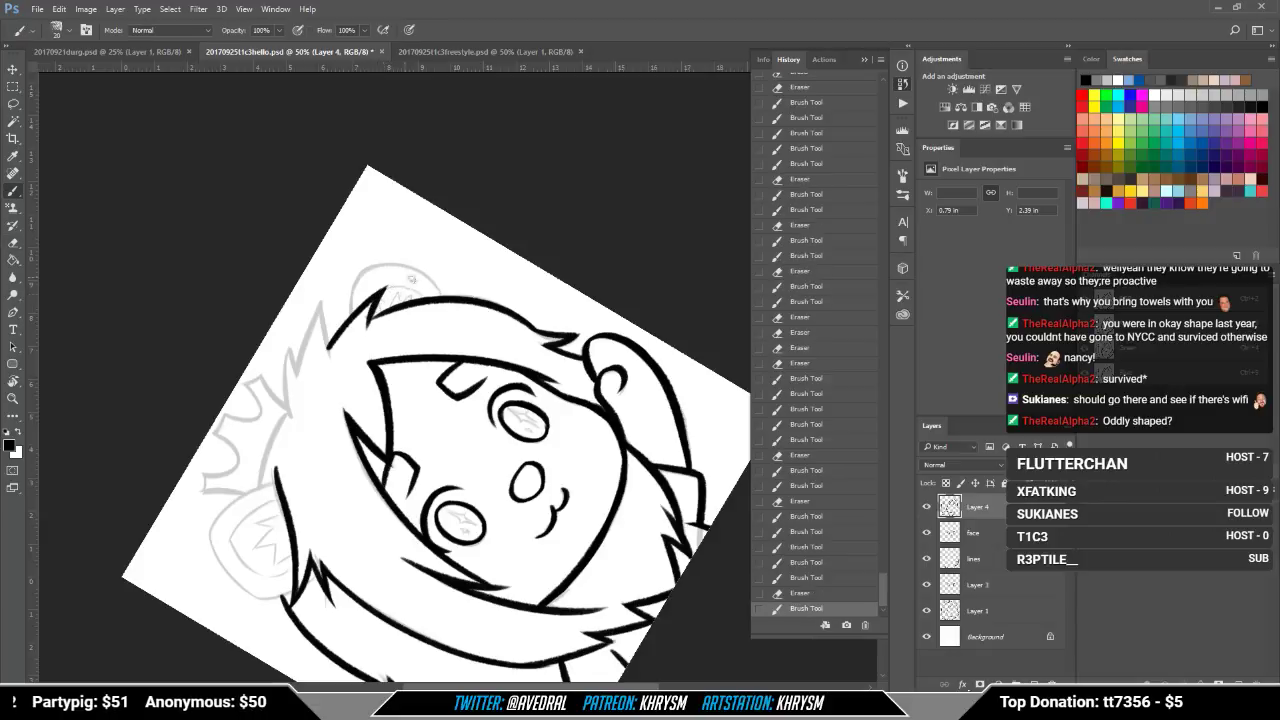
pyautogui.press('r')
pyautogui.moveTo(397, 345); pyautogui.dragTo(474, 445)
pyautogui.press('b')
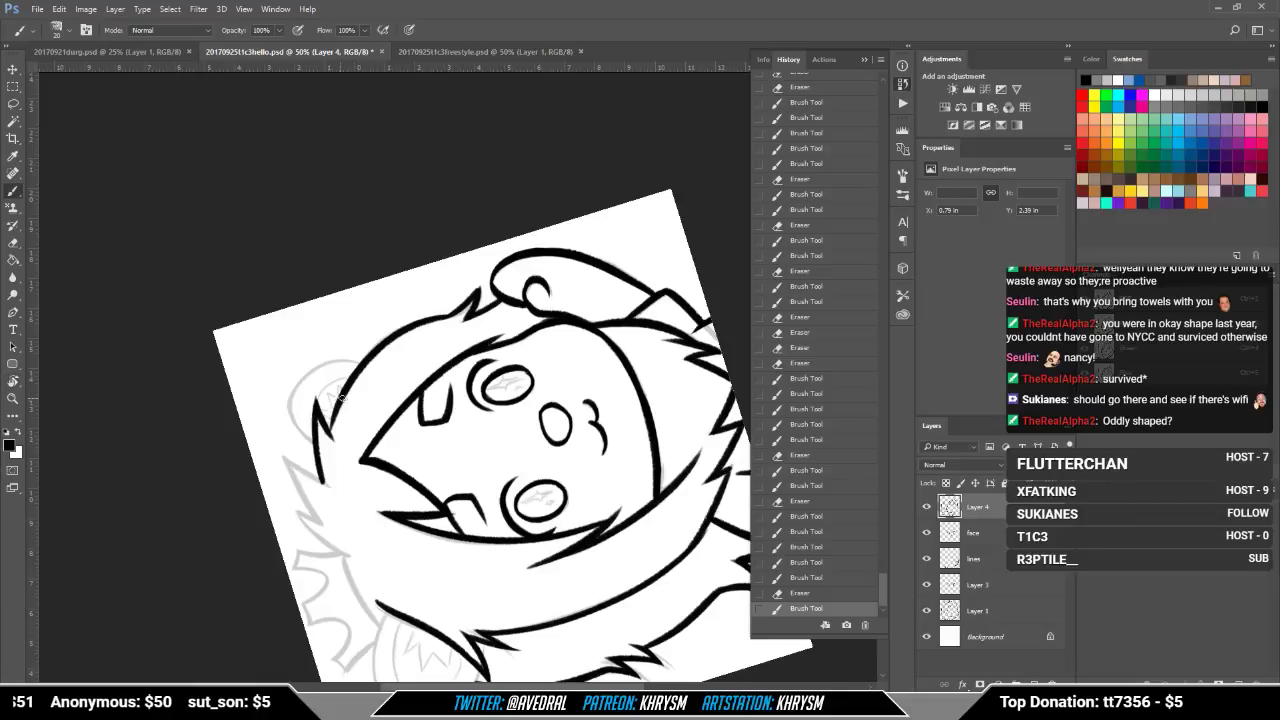
pyautogui.moveTo(340, 416); pyautogui.dragTo(330, 440)
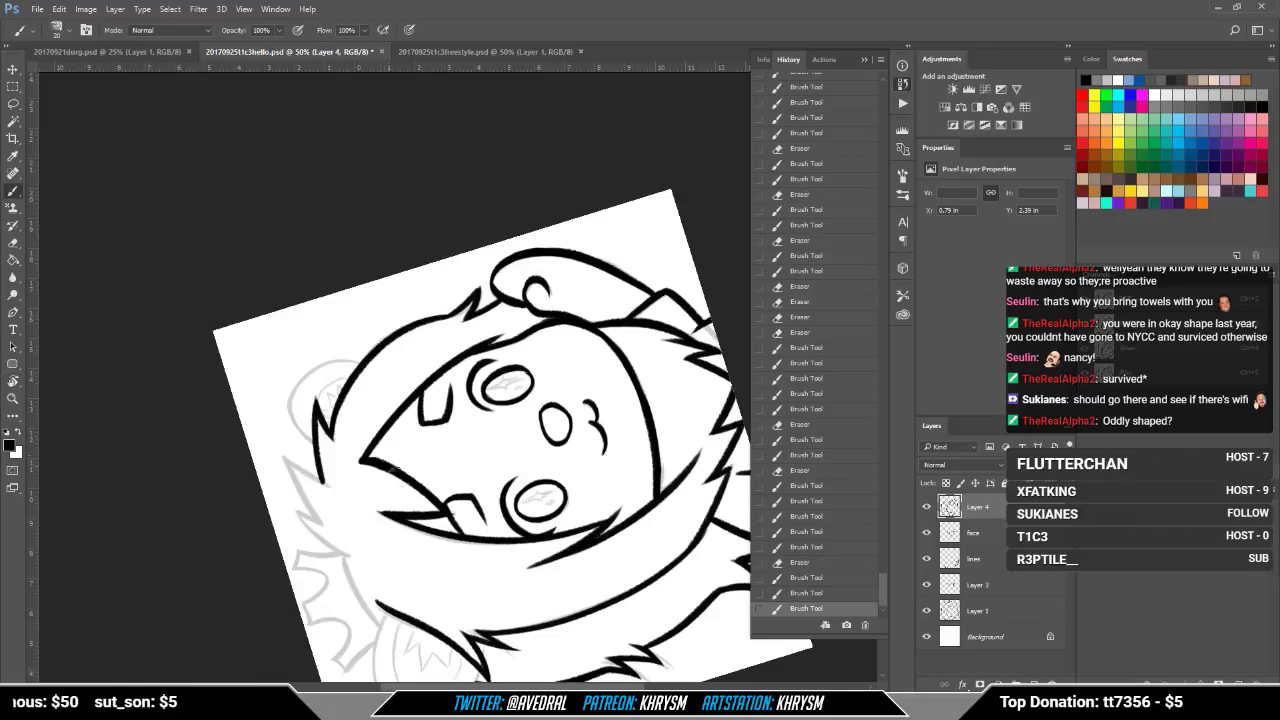
# Step: Ink the second pointed hair tuft on top of the head, continuing from the first toward the crown
pyautogui.press('r')
pyautogui.moveTo(365, 620)
pyautogui.mouseDown()
pyautogui.moveTo(286, 583)
pyautogui.moveTo(222, 492)
pyautogui.mouseUp()
pyautogui.press('space')
pyautogui.moveTo(309, 326); pyautogui.dragTo(312, 414)
pyautogui.press('b')
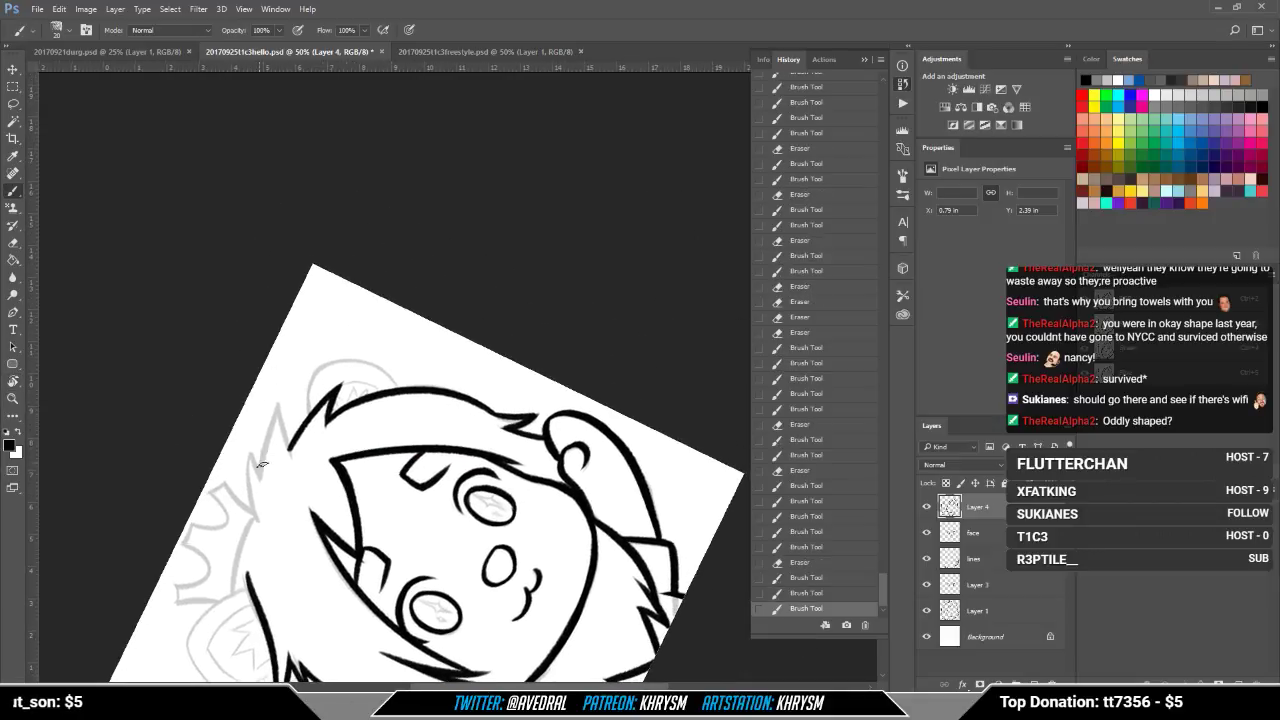
pyautogui.moveTo(263, 474)
pyautogui.mouseDown()
pyautogui.moveTo(285, 395)
pyautogui.moveTo(290, 445)
pyautogui.moveTo(283, 401)
pyautogui.mouseUp()
pyautogui.press('e')
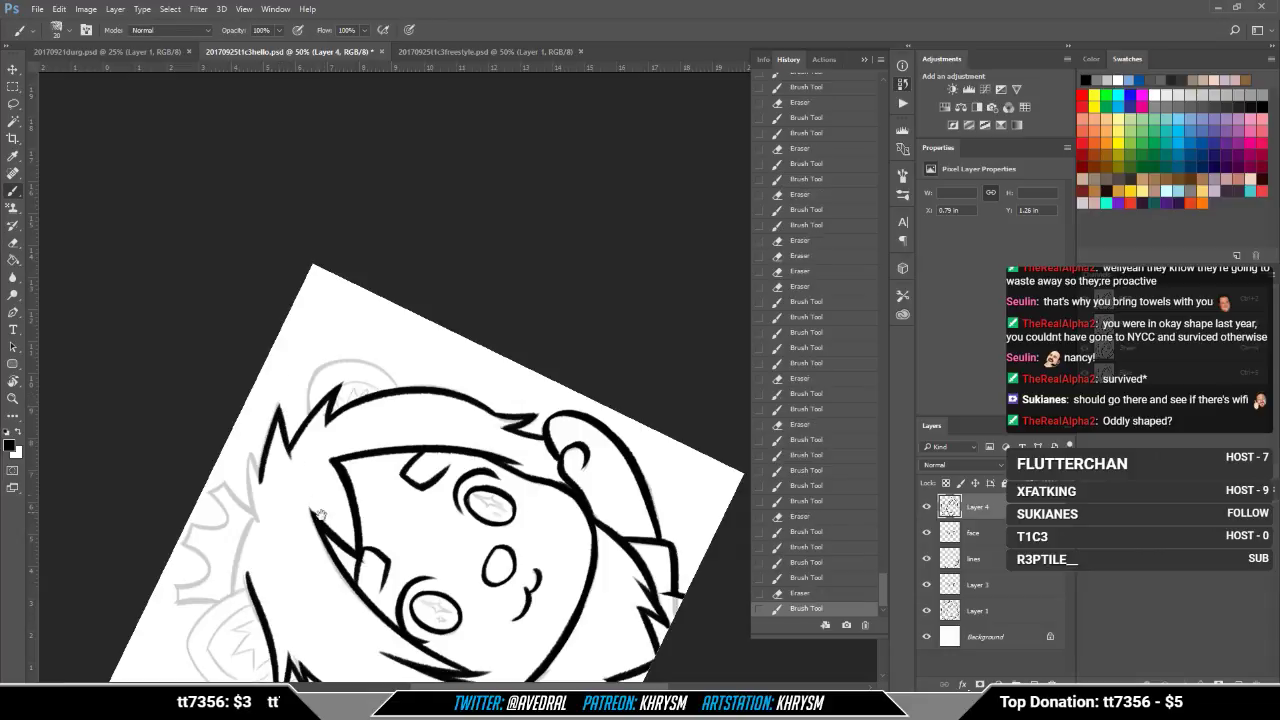
# Step: Ink the third pointed hair tuft next to the crown and clean up its tip with the Eraser
pyautogui.moveTo(319, 513)
pyautogui.mouseDown()
pyautogui.moveTo(320, 445)
pyautogui.moveTo(298, 408)
pyautogui.moveTo(250, 398)
pyautogui.moveTo(246, 374)
pyautogui.moveTo(250, 464)
pyautogui.mouseUp()
pyautogui.hotkey('ctrl', 'z')
pyautogui.press('e')
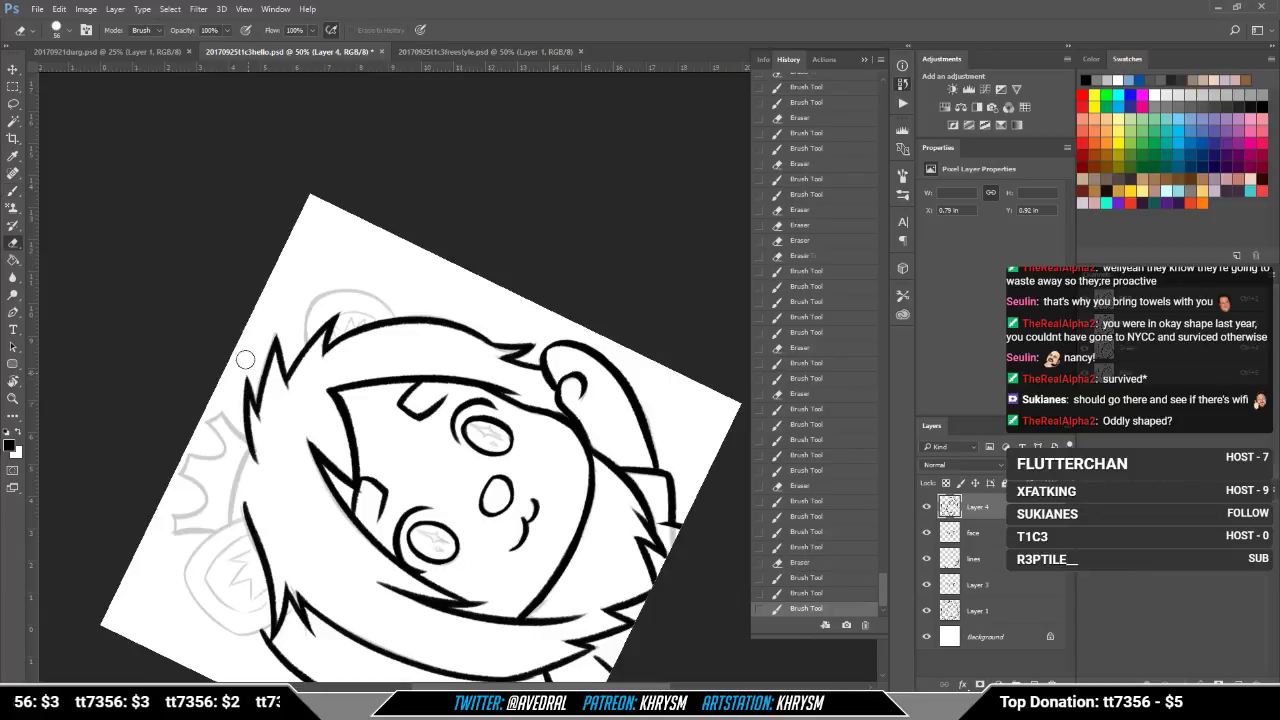
pyautogui.moveTo(245, 362)
pyautogui.mouseDown()
pyautogui.moveTo(253, 386)
pyautogui.moveTo(303, 369)
pyautogui.moveTo(304, 339)
pyautogui.mouseUp()
pyautogui.press('b')
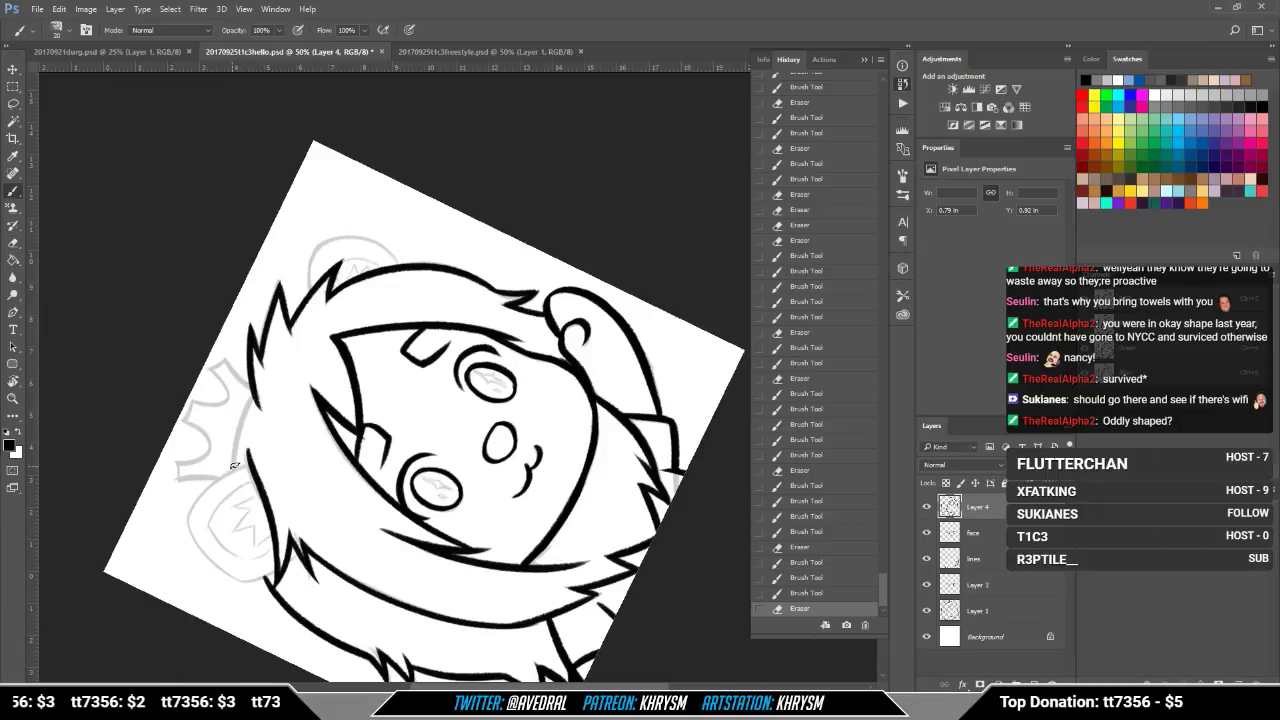
# Step: Ink the top-of-head curve along the base of the crown to the opposite ear, undoing poor strokes
pyautogui.moveTo(234, 472)
pyautogui.mouseDown()
pyautogui.moveTo(257, 394)
pyautogui.moveTo(234, 474)
pyautogui.mouseUp()
pyautogui.hotkey('ctrl', 'z')
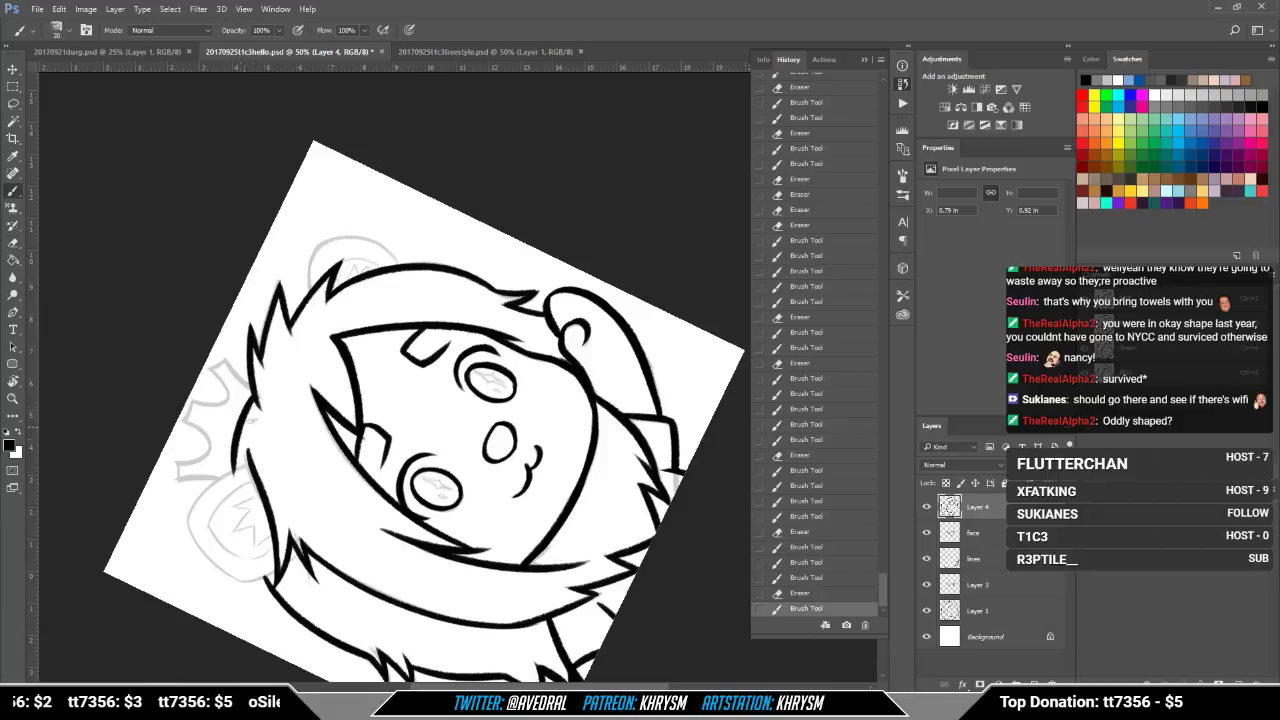
pyautogui.hotkey('ctrl', 'z')
pyautogui.moveTo(255, 396); pyautogui.dragTo(233, 491)
pyautogui.hotkey('ctrl', 'z')
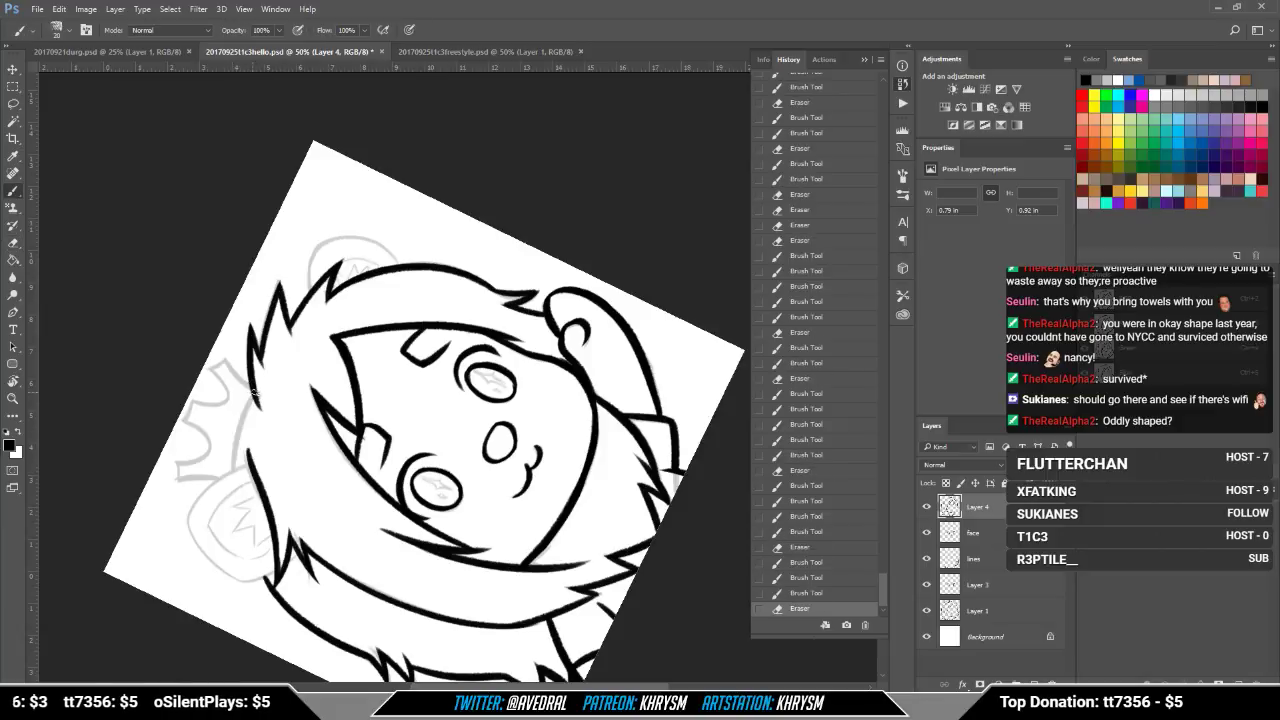
pyautogui.moveTo(257, 396); pyautogui.dragTo(233, 491)
# Step: Erase the excess line where the top-of-head curve meets the mane lock in front of the ear
pyautogui.moveTo(330, 505); pyautogui.dragTo(340, 460)
pyautogui.press('r')
pyautogui.moveTo(331, 534); pyautogui.dragTo(411, 494)
pyautogui.press('e')
pyautogui.moveTo(269, 503)
pyautogui.mouseDown()
pyautogui.moveTo(276, 519)
pyautogui.moveTo(350, 448)
pyautogui.mouseUp()
pyautogui.press('b')
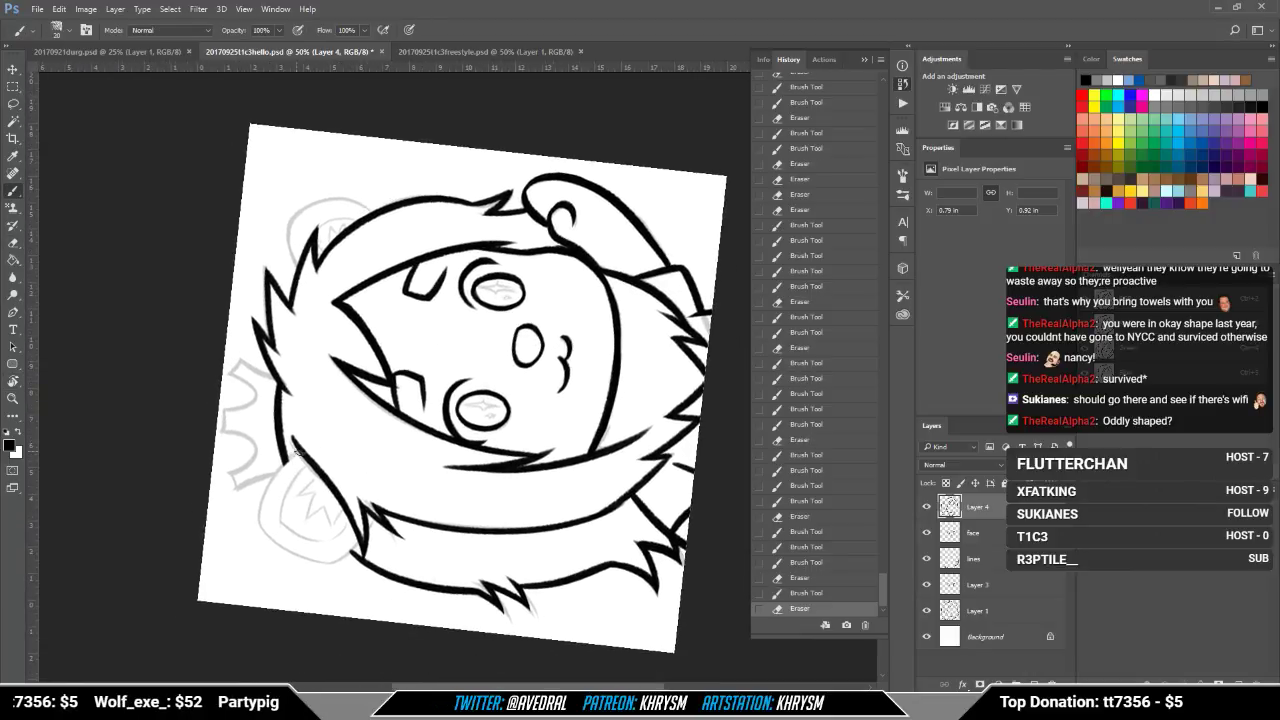
# Step: Ink the upper edge of the left ear over the sketch on Layer 4
pyautogui.moveTo(265, 495); pyautogui.dragTo(262, 526)
pyautogui.hotkey('ctrl', 'z')
pyautogui.moveTo(298, 453); pyautogui.dragTo(258, 533)
pyautogui.hotkey('ctrl', 'z')
pyautogui.moveTo(299, 452); pyautogui.dragTo(268, 541)
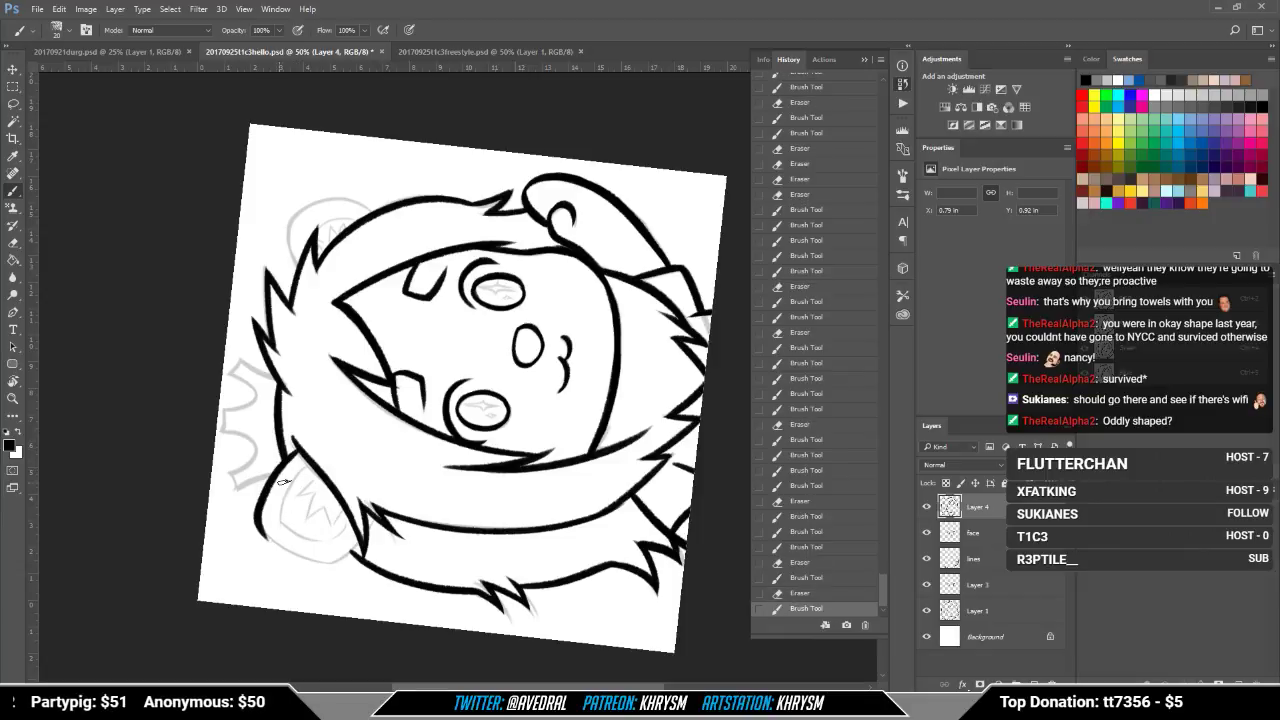
# Step: Ink the rest of the left ear's outer outline down to the hair and clean up the line ends
pyautogui.press('Escape')
pyautogui.moveTo(350, 399); pyautogui.dragTo(370, 567)
pyautogui.press('e')
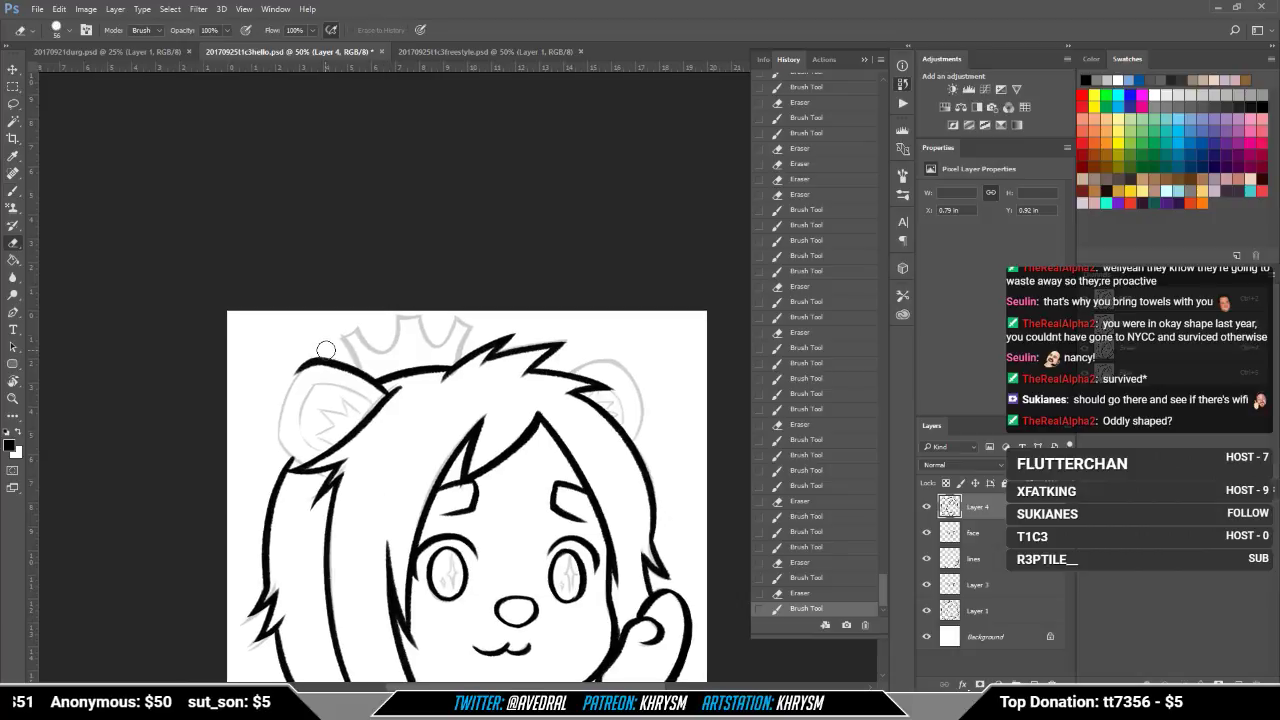
pyautogui.press('b')
pyautogui.moveTo(284, 419)
pyautogui.mouseDown()
pyautogui.moveTo(316, 362)
pyautogui.moveTo(284, 454)
pyautogui.moveTo(302, 466)
pyautogui.mouseUp()
pyautogui.press('e')
pyautogui.press('b')
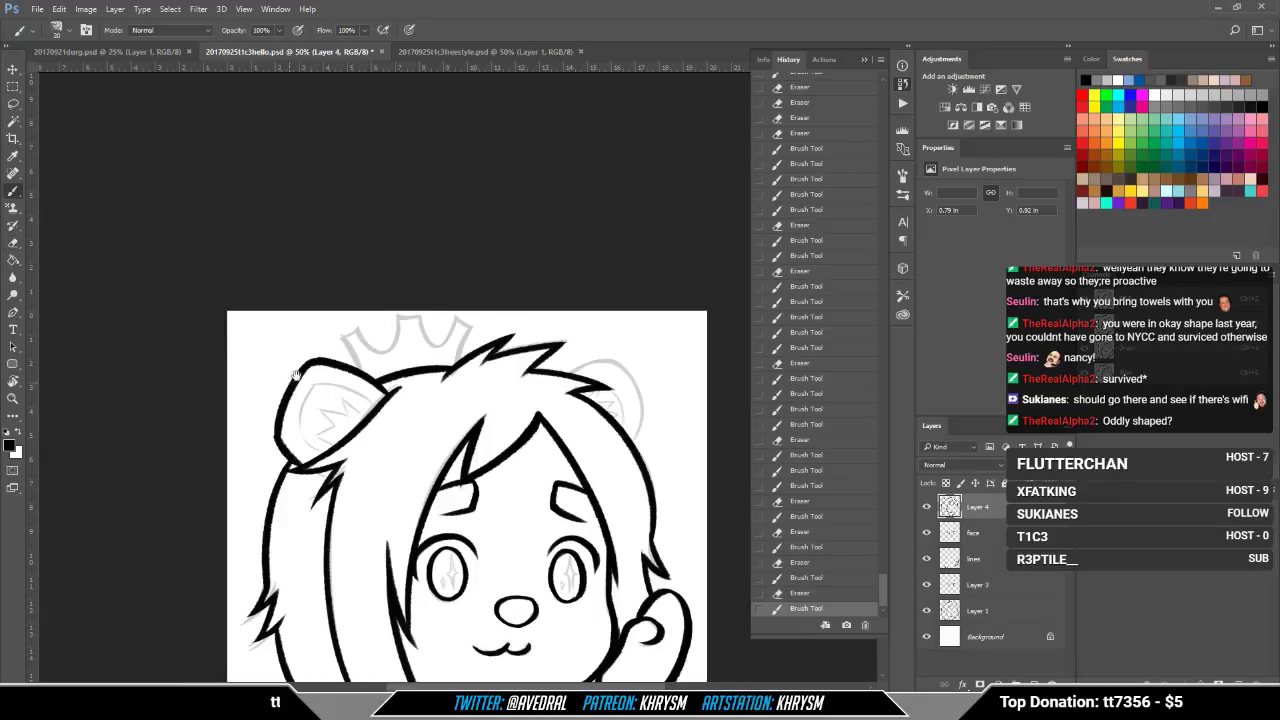
# Step: Ink the inner contour line of the left ear
pyautogui.moveTo(295, 373); pyautogui.dragTo(263, 401)
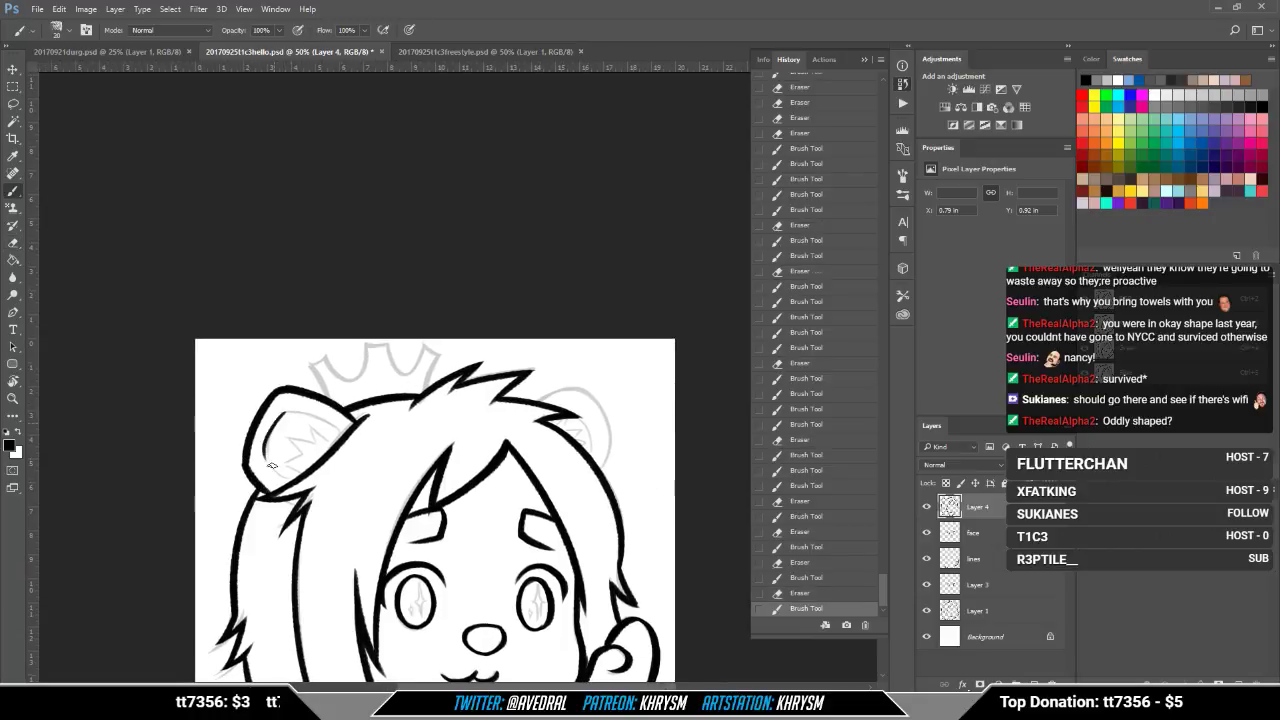
pyautogui.moveTo(266, 434)
pyautogui.mouseDown()
pyautogui.moveTo(274, 466)
pyautogui.moveTo(300, 386)
pyautogui.moveTo(340, 447)
pyautogui.moveTo(360, 410)
pyautogui.moveTo(442, 373)
pyautogui.mouseUp()
pyautogui.hotkey('ctrl', 'z')
pyautogui.press('r')
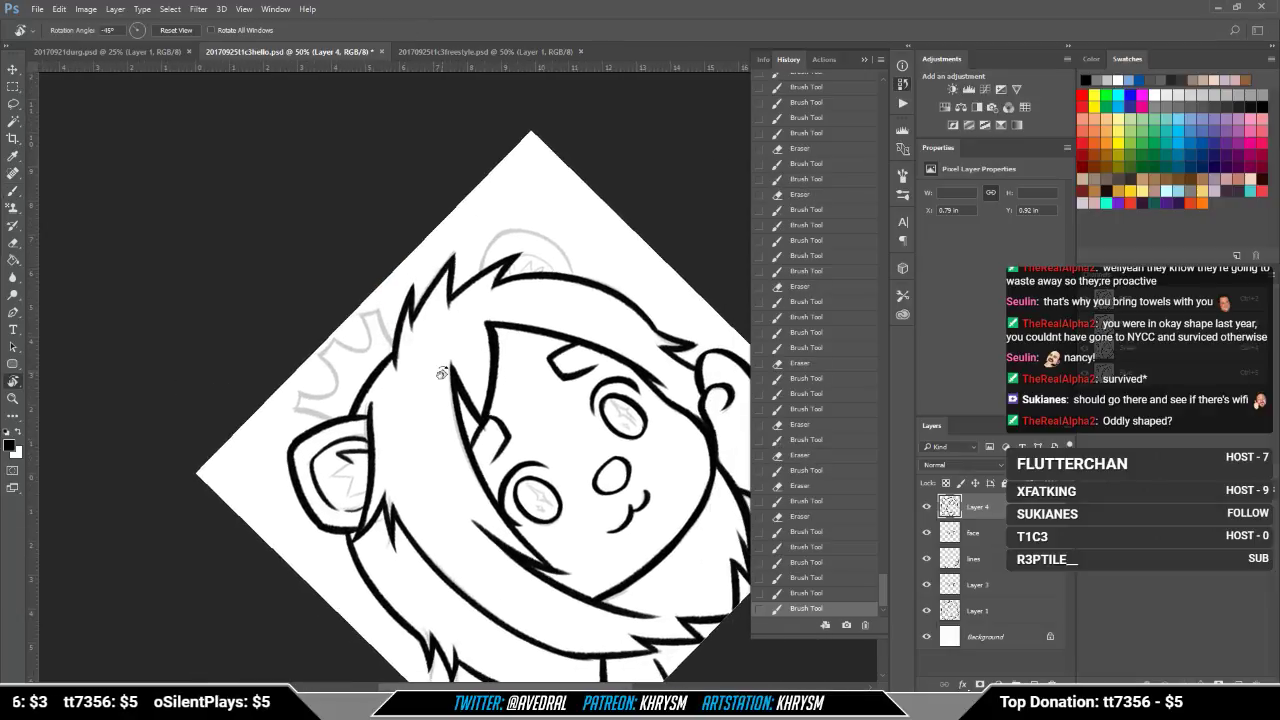
# Step: Ink the jagged fur tuft inside the left ear
pyautogui.press('b')
pyautogui.moveTo(355, 460)
pyautogui.mouseDown()
pyautogui.moveTo(333, 478)
pyautogui.moveTo(355, 480)
pyautogui.moveTo(343, 490)
pyautogui.moveTo(355, 484)
pyautogui.moveTo(362, 506)
pyautogui.moveTo(374, 487)
pyautogui.mouseUp()
pyautogui.hotkey('ctrl', 'alt', 'z')
pyautogui.hotkey('ctrl', 'alt', 'z')
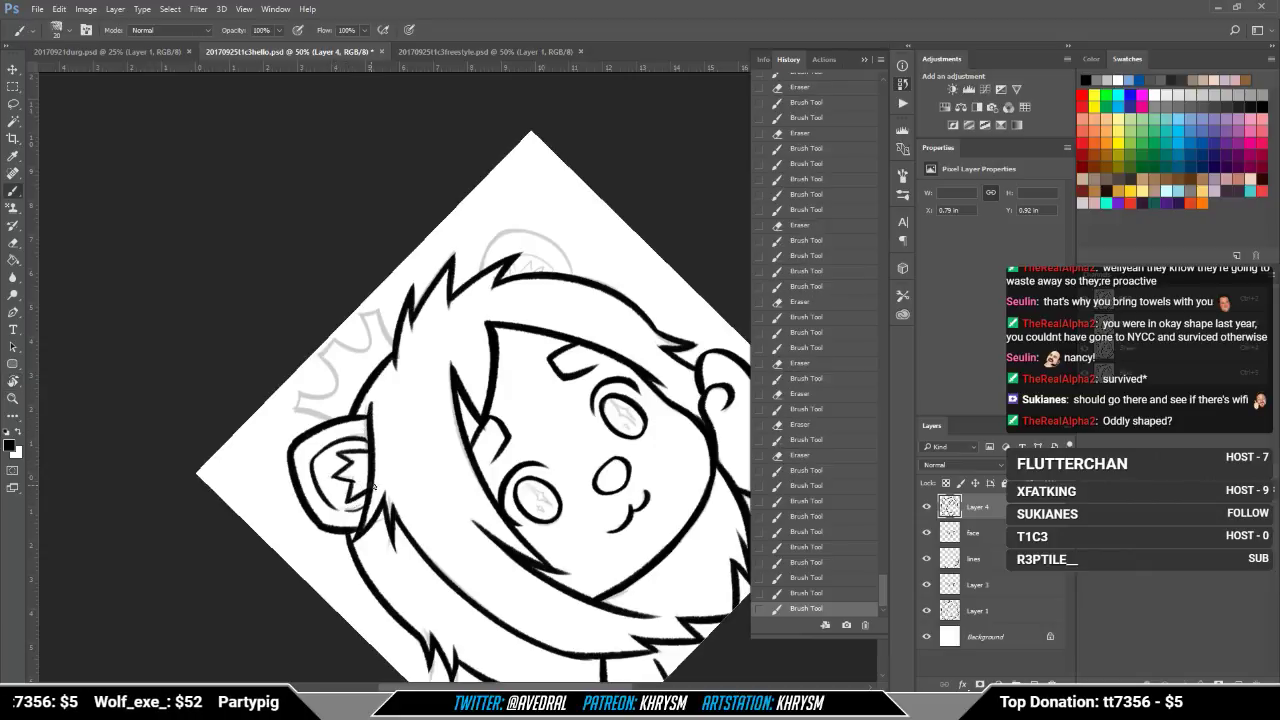
# Step: Ink the outer outline of the right ear, joining it to the hair
pyautogui.moveTo(417, 447); pyautogui.dragTo(362, 510)
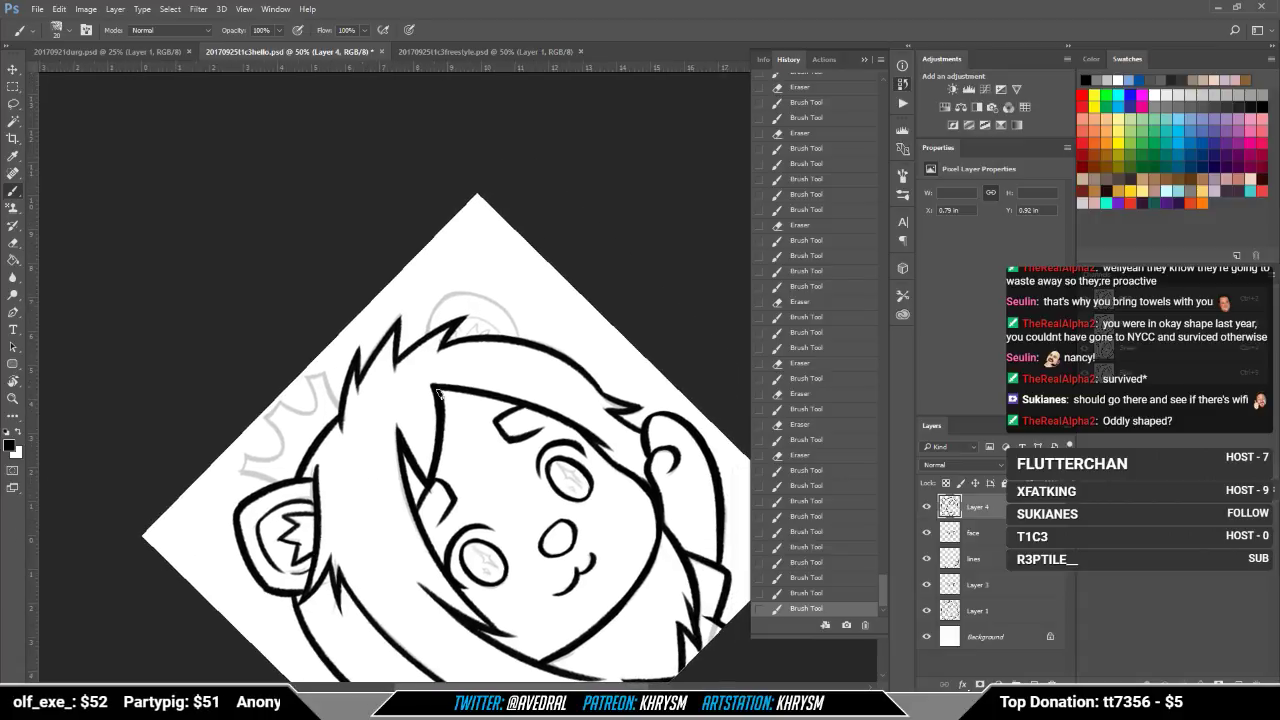
pyautogui.moveTo(521, 458); pyautogui.dragTo(428, 491)
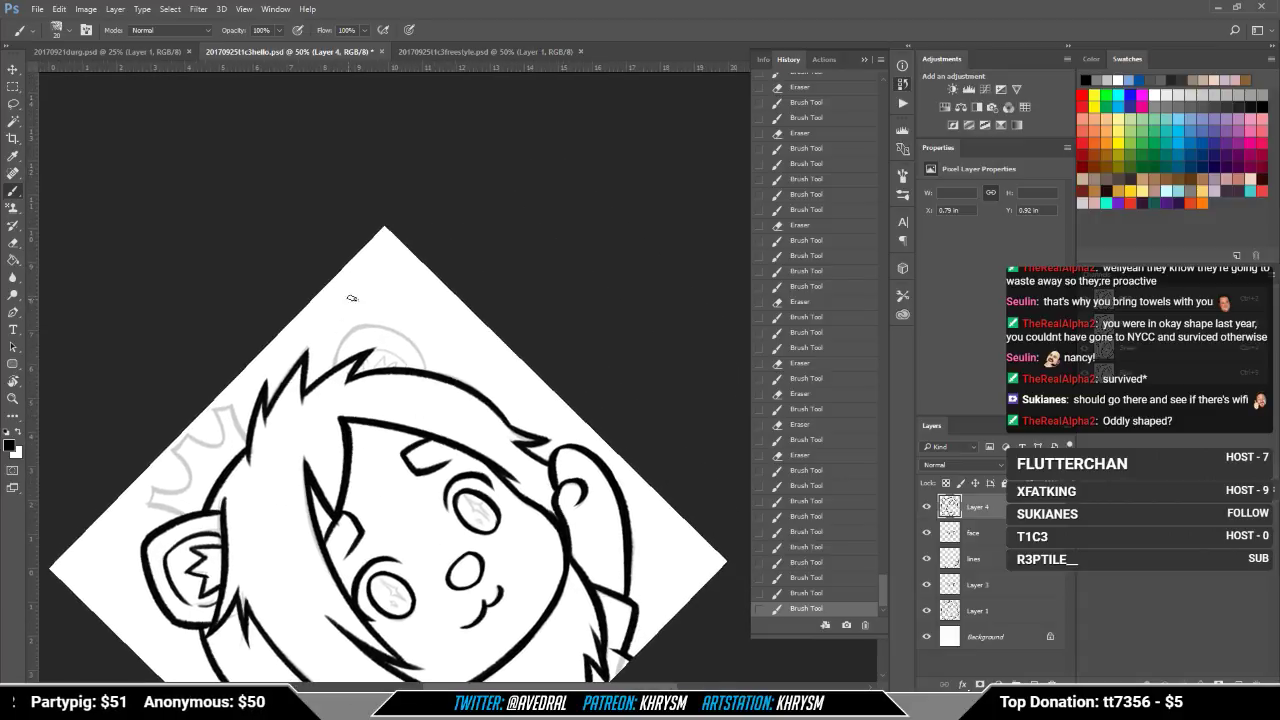
pyautogui.moveTo(338, 363); pyautogui.dragTo(376, 325)
pyautogui.press('Escape')
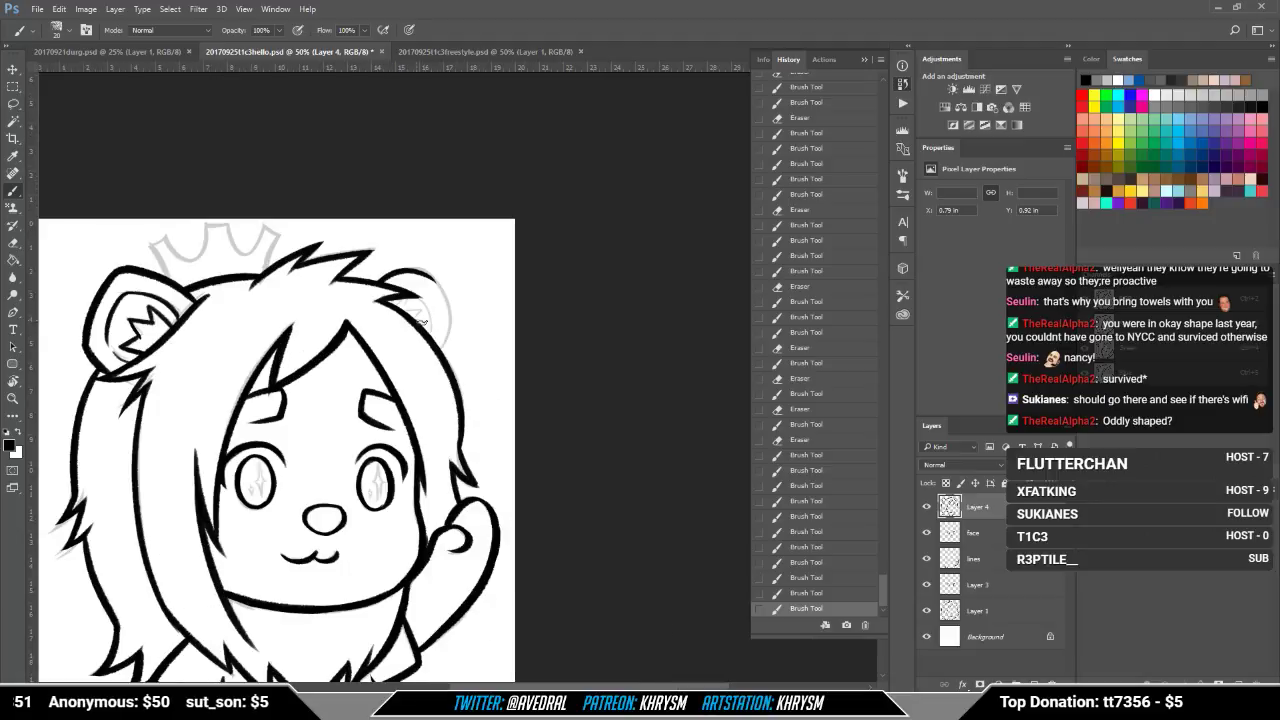
pyautogui.moveTo(460, 350); pyautogui.dragTo(411, 391)
pyautogui.moveTo(379, 315)
pyautogui.mouseDown()
pyautogui.moveTo(401, 375)
pyautogui.moveTo(390, 385)
pyautogui.mouseUp()
pyautogui.hotkey('ctrl', 'z')
pyautogui.moveTo(378, 314); pyautogui.dragTo(391, 381)
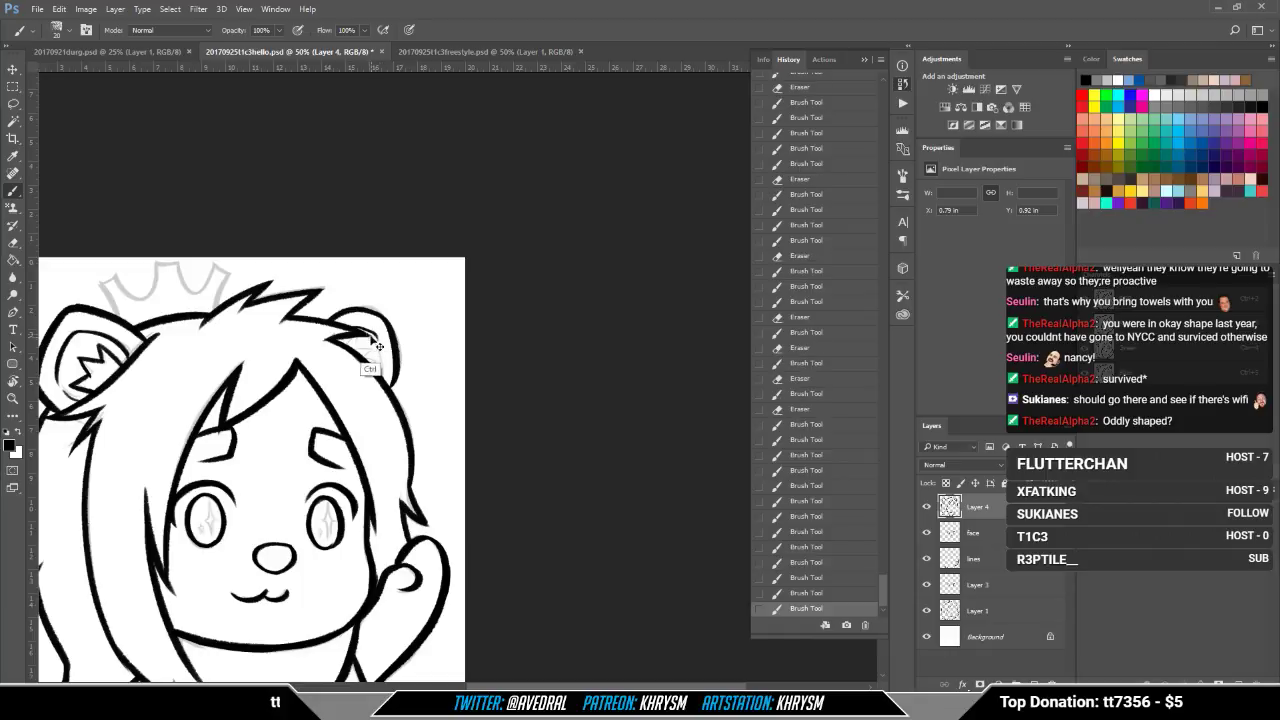
# Step: Ink the inner contour and the fur tuft inside the right ear
pyautogui.moveTo(352, 326)
pyautogui.mouseDown()
pyautogui.moveTo(384, 366)
pyautogui.moveTo(362, 395)
pyautogui.moveTo(381, 448)
pyautogui.moveTo(408, 444)
pyautogui.moveTo(446, 345)
pyautogui.mouseUp()
pyautogui.press('r')
pyautogui.press('Escape')
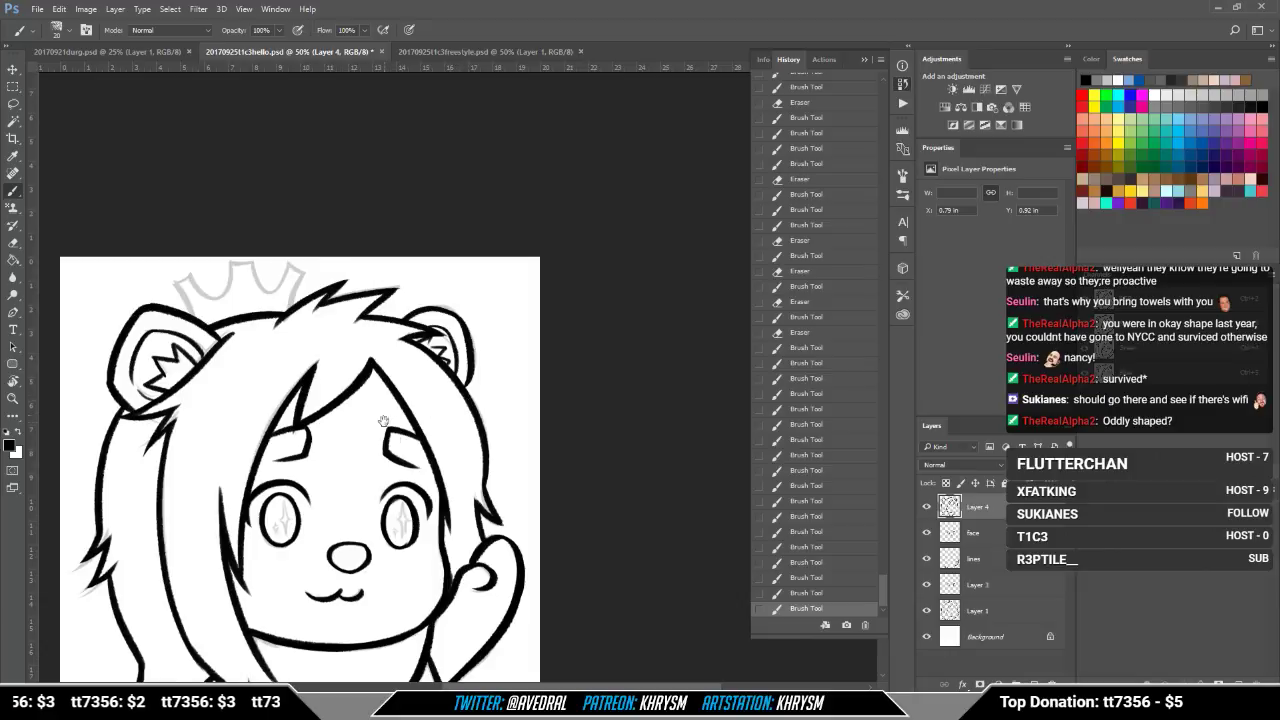
# Step: Ink the spiked crown above the hair, following the sketch and cleaning up its points
pyautogui.moveTo(383, 421); pyautogui.dragTo(401, 450)
pyautogui.press('r')
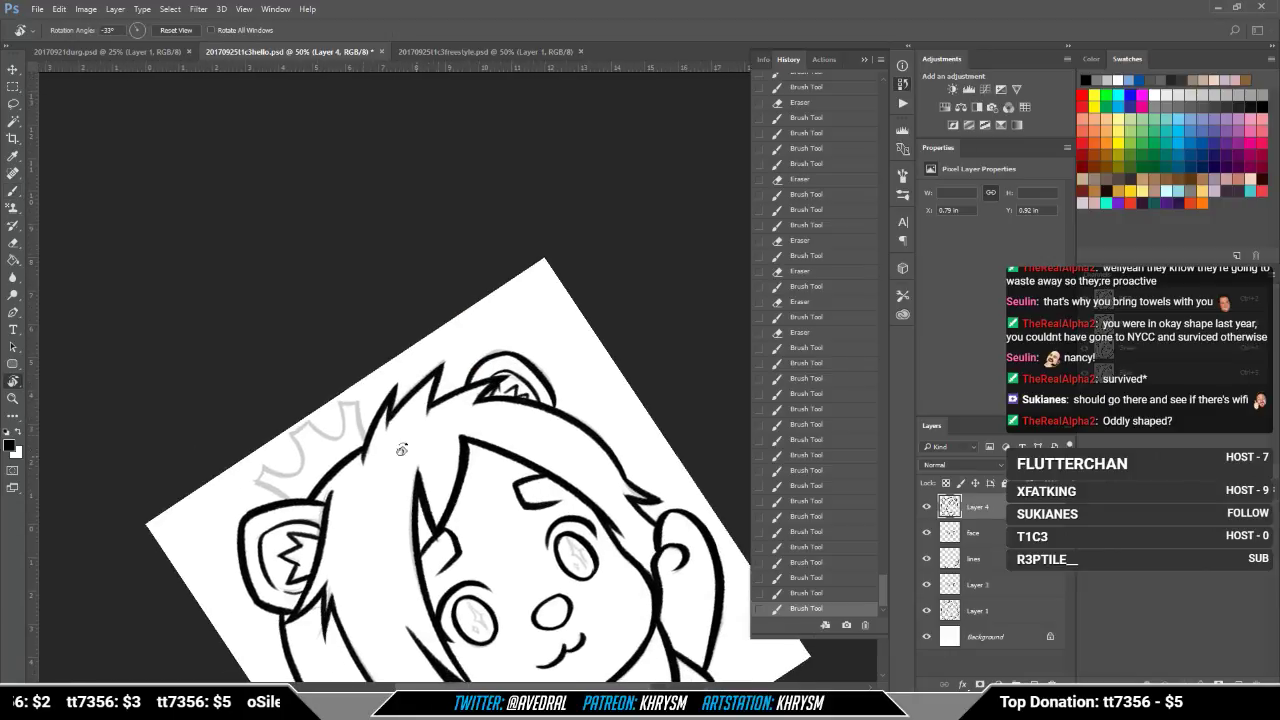
pyautogui.press('Escape')
pyautogui.press('b')
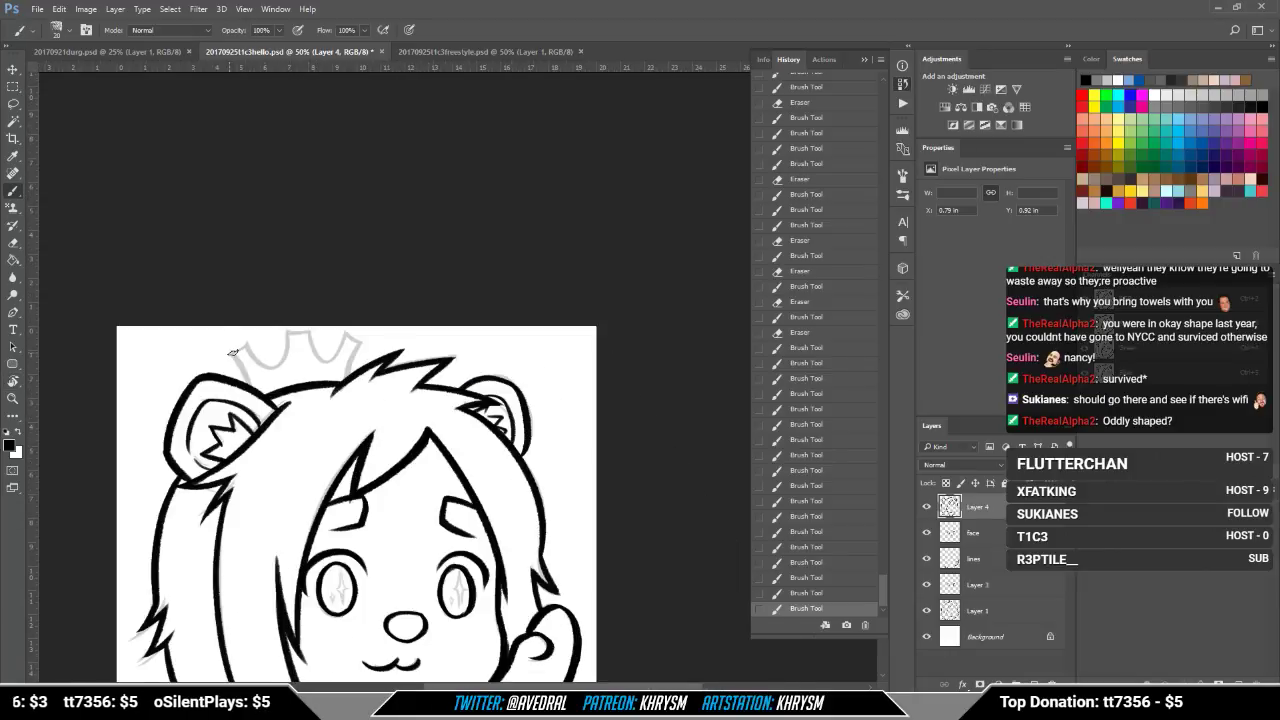
pyautogui.moveTo(232, 352)
pyautogui.mouseDown()
pyautogui.moveTo(250, 385)
pyautogui.moveTo(252, 342)
pyautogui.moveTo(284, 358)
pyautogui.moveTo(285, 328)
pyautogui.moveTo(364, 340)
pyautogui.mouseUp()
pyautogui.press('e')
pyautogui.press('b')
pyautogui.hotkey('ctrl', 'z')
pyautogui.press('e')
pyautogui.press('b')
pyautogui.hotkey('ctrl', 'z')
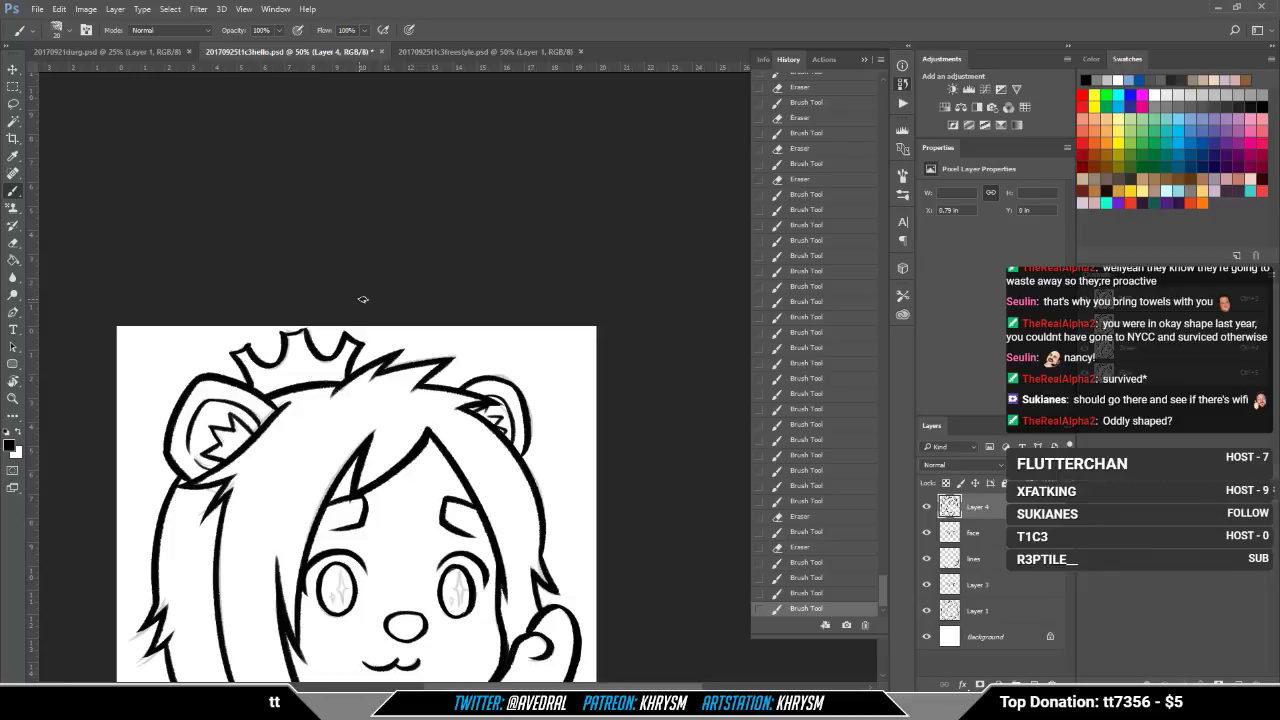
# Step: Erase and redraw a small part of the hair outline near the base of the right ear
pyautogui.moveTo(393, 441); pyautogui.dragTo(383, 473)
pyautogui.moveTo(503, 544); pyautogui.dragTo(528, 502)
pyautogui.press('e')
pyautogui.moveTo(486, 374)
pyautogui.mouseDown()
pyautogui.moveTo(560, 334)
pyautogui.moveTo(565, 281)
pyautogui.mouseUp()
pyautogui.press('b')
pyautogui.moveTo(542, 358); pyautogui.dragTo(563, 327)
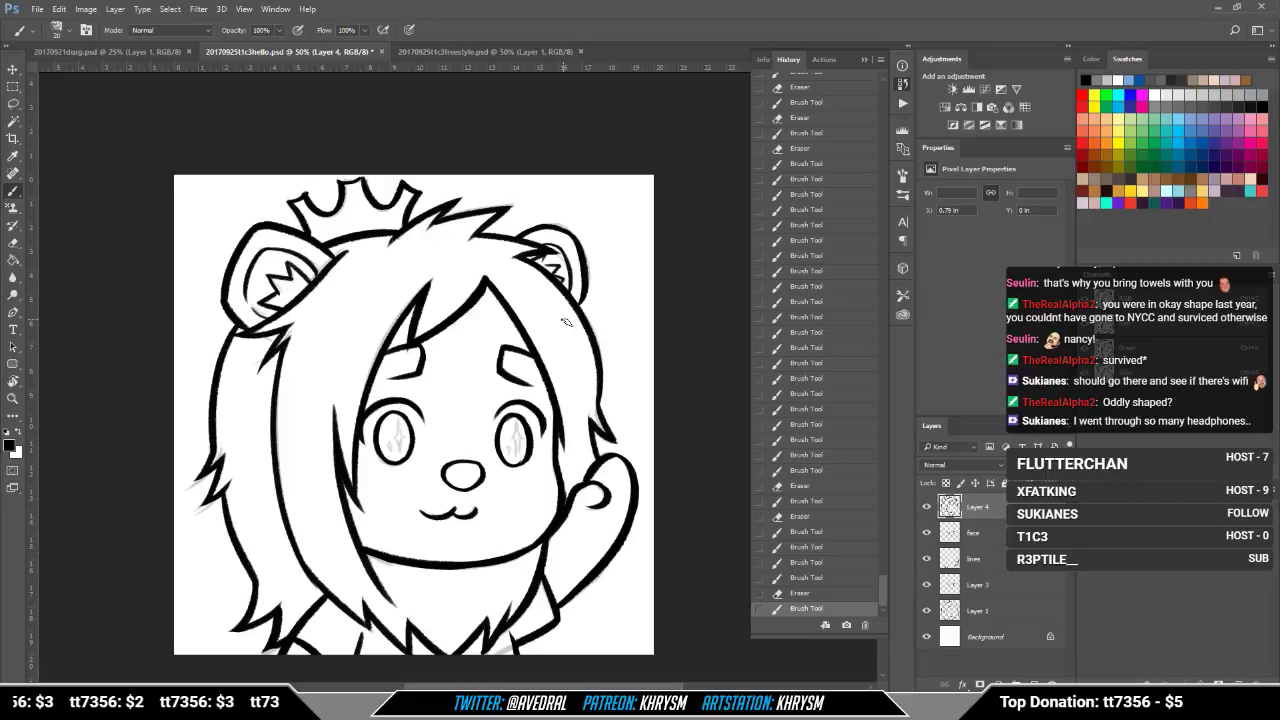
# Step: Toggle Layer 4's visibility to check the line art, and touch up the jaw line where it meets the left hair lock
pyautogui.moveTo(566, 322); pyautogui.dragTo(497, 315)
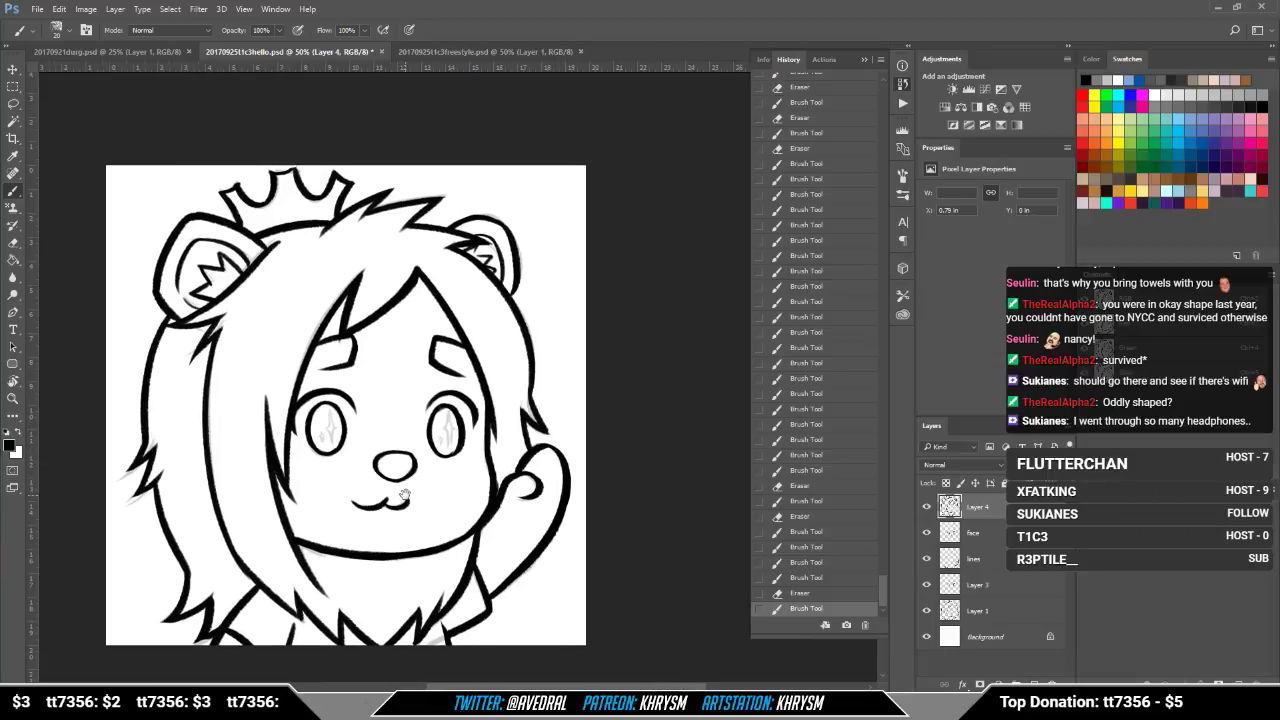
pyautogui.click(926, 506)
pyautogui.click(926, 506)
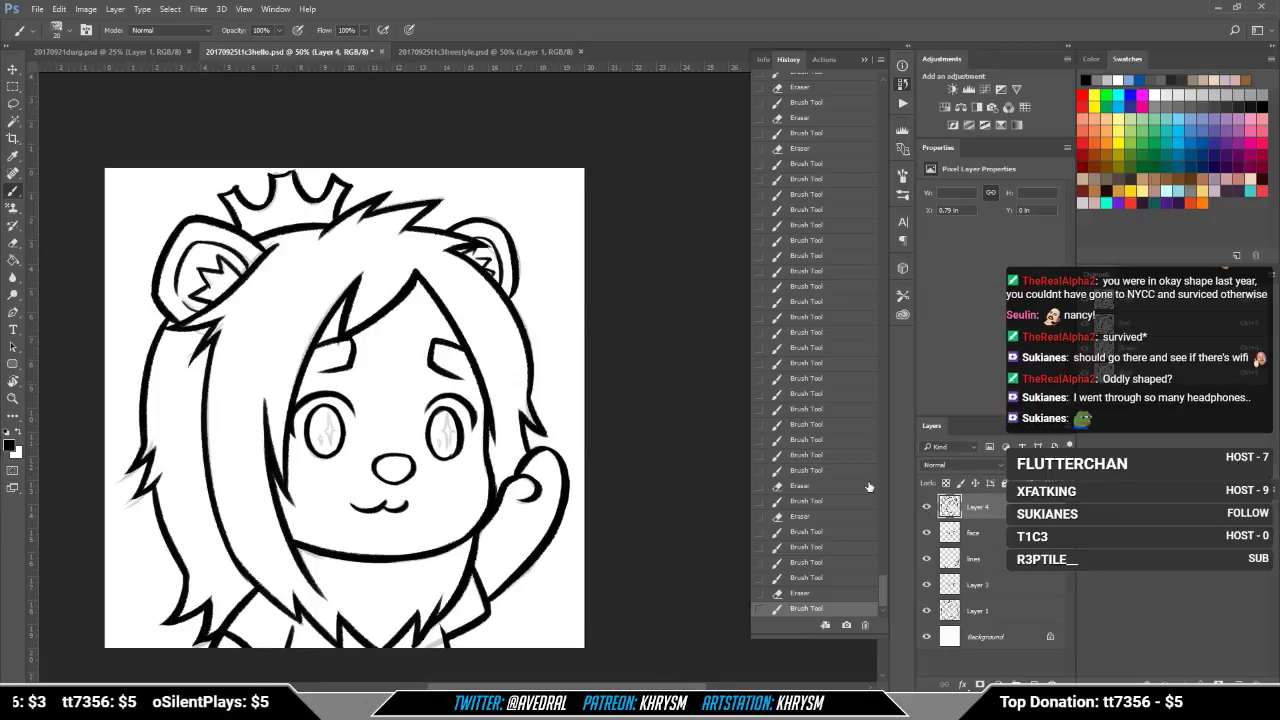
pyautogui.moveTo(288, 530); pyautogui.dragTo(308, 543)
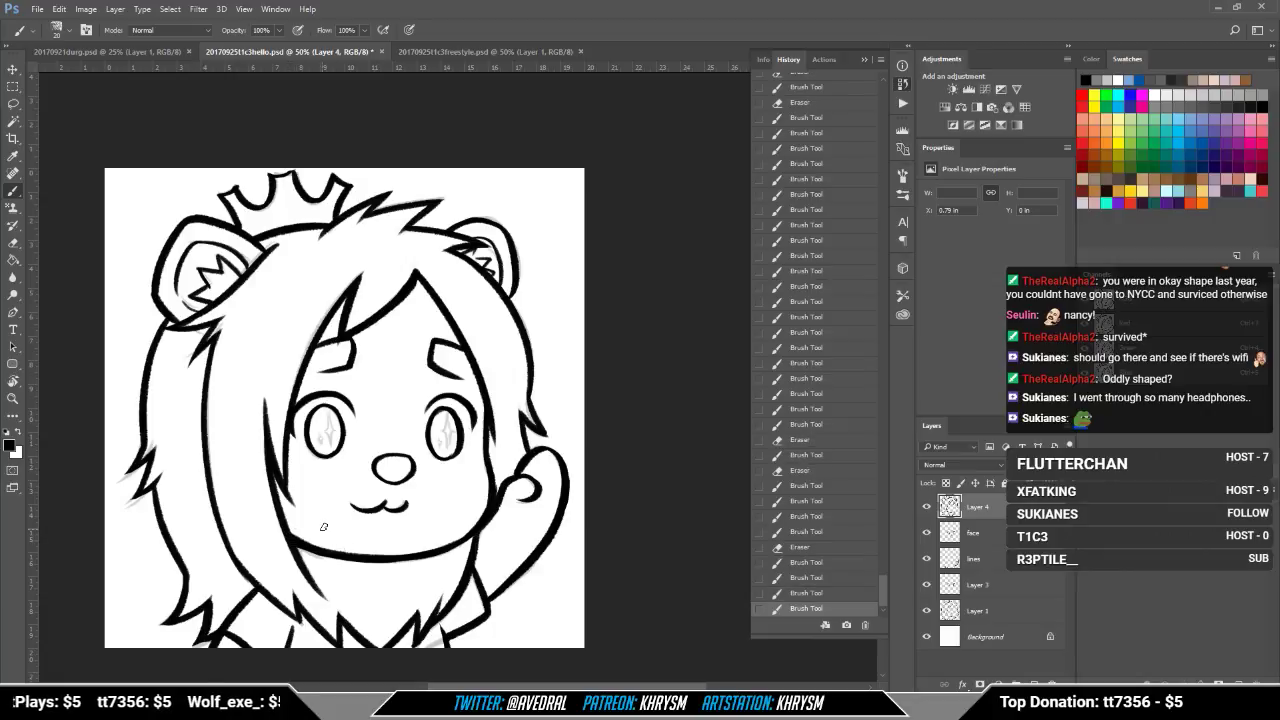
# Step: Flip the canvas horizontally and clean up the tip of the crown's middle point
pyautogui.hotkey('ctrl', 'shift', 'h')
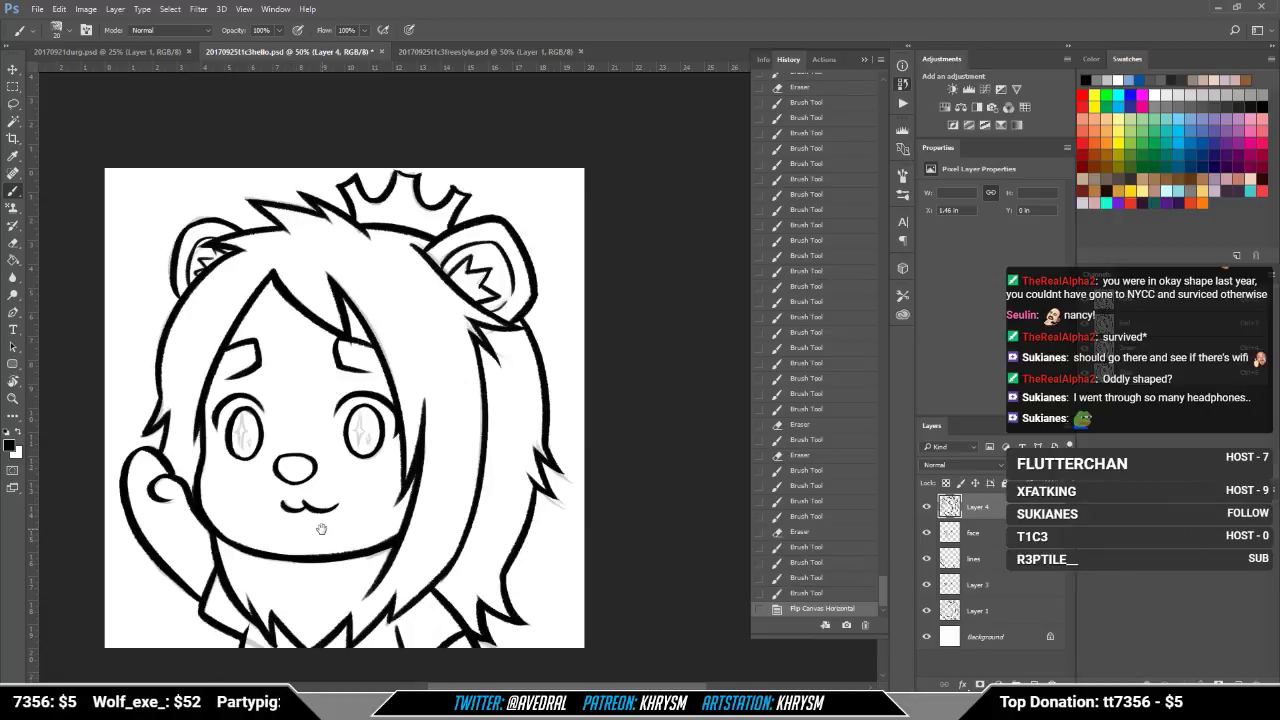
pyautogui.moveTo(321, 529)
pyautogui.mouseDown()
pyautogui.moveTo(279, 698)
pyautogui.moveTo(262, 718)
pyautogui.mouseUp()
pyautogui.press('e')
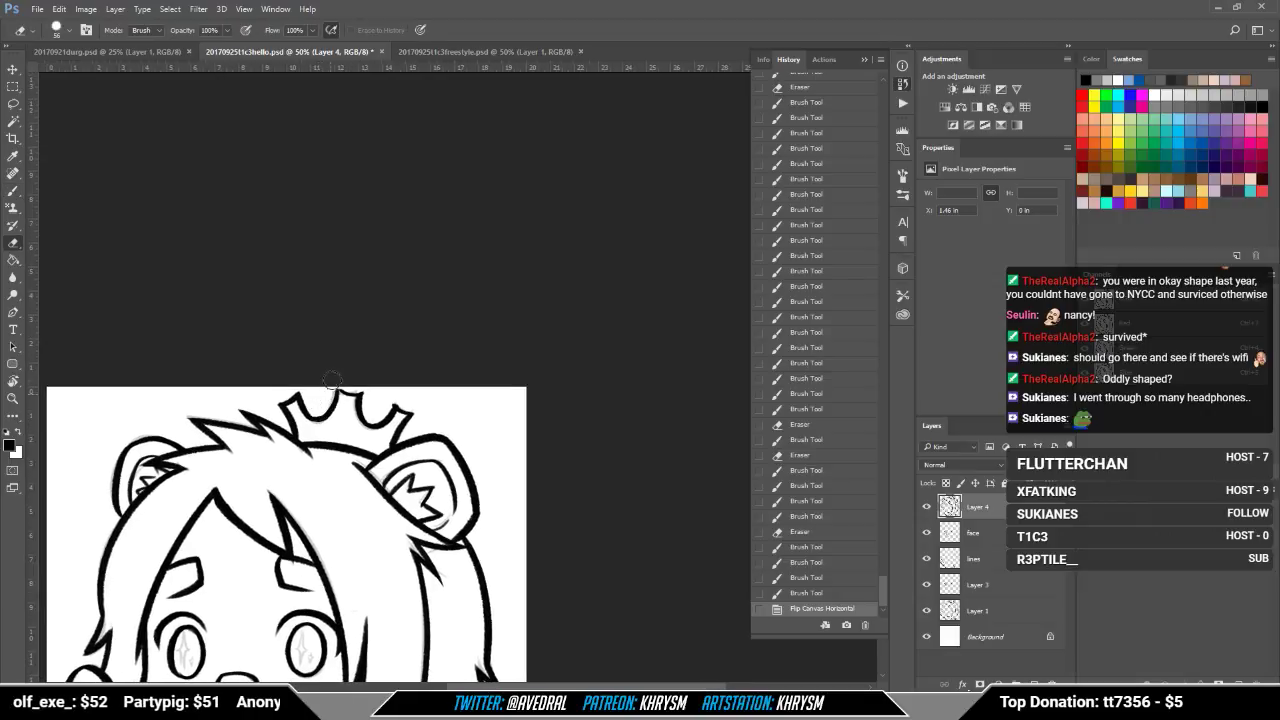
pyautogui.click(332, 380)
pyautogui.press('b')
pyautogui.moveTo(337, 384); pyautogui.dragTo(351, 383)
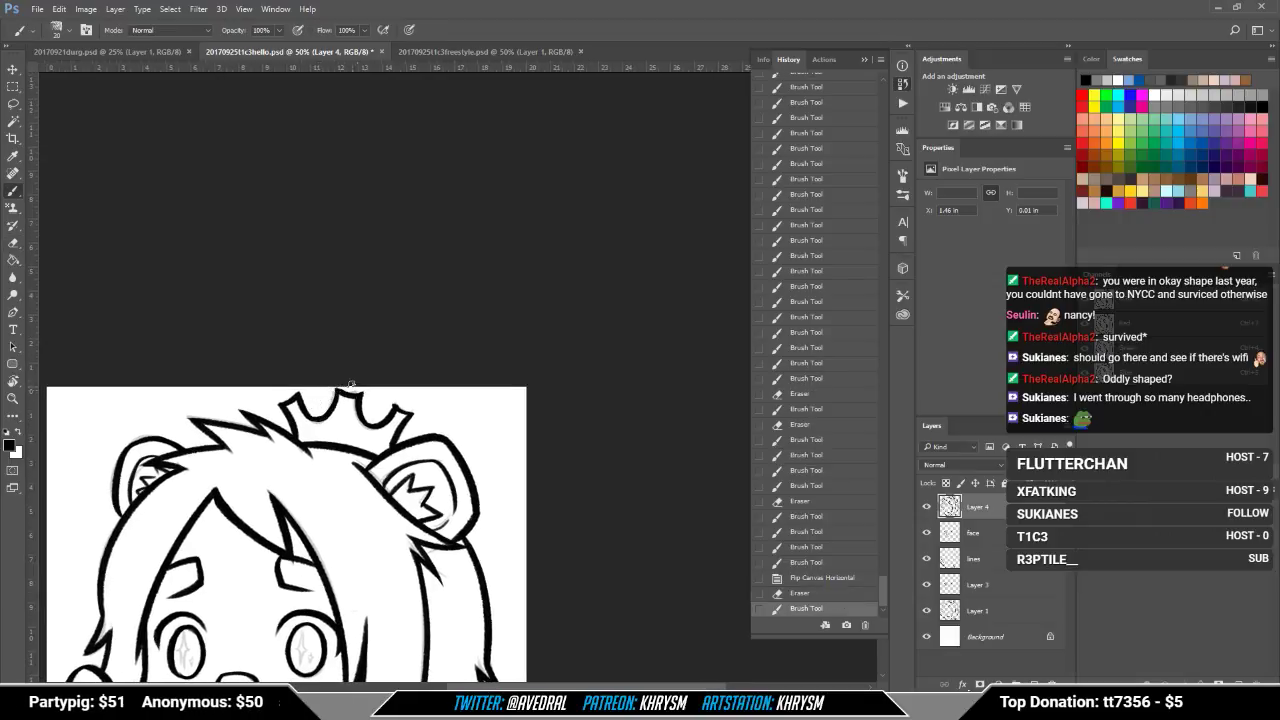
# Step: Erase and redraw the crown's outer point beside the larger ear
pyautogui.moveTo(408, 318); pyautogui.dragTo(466, 258)
pyautogui.moveTo(567, 498); pyautogui.dragTo(575, 442)
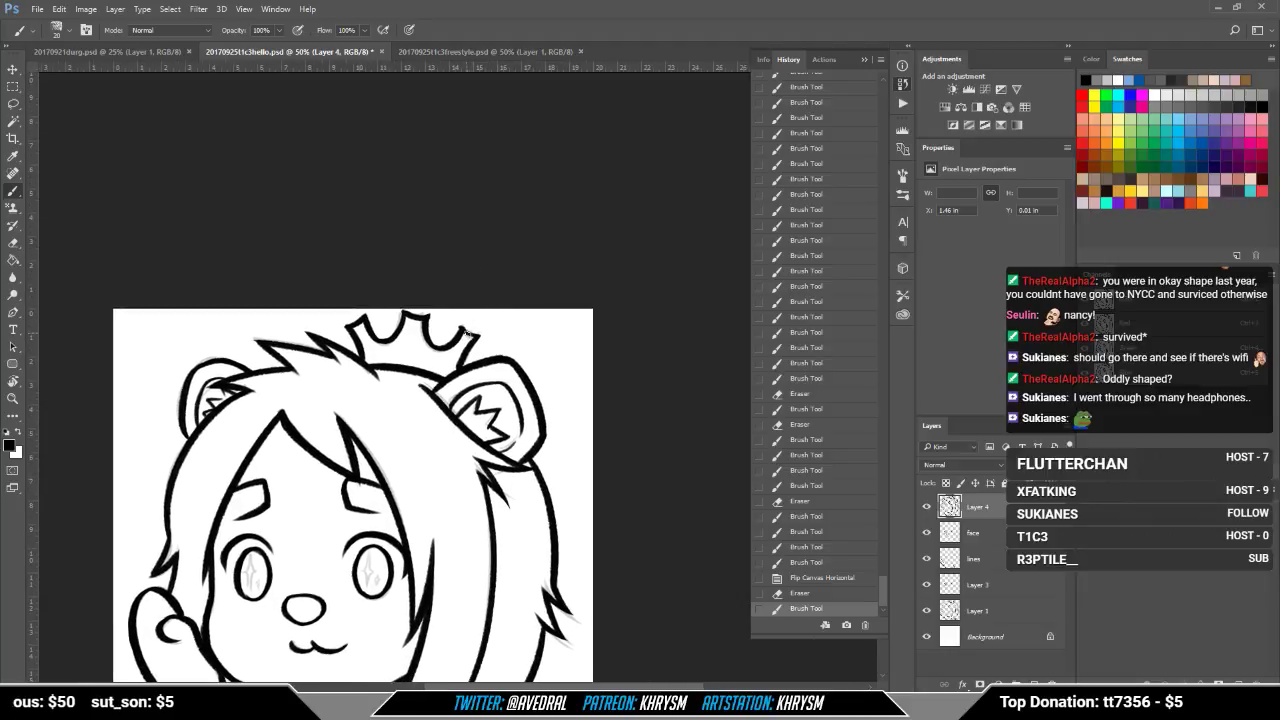
pyautogui.press('e')
pyautogui.moveTo(462, 336)
pyautogui.mouseDown()
pyautogui.moveTo(437, 347)
pyautogui.moveTo(480, 334)
pyautogui.moveTo(526, 180)
pyautogui.mouseUp()
pyautogui.press('b')
pyautogui.moveTo(471, 242); pyautogui.dragTo(475, 269)
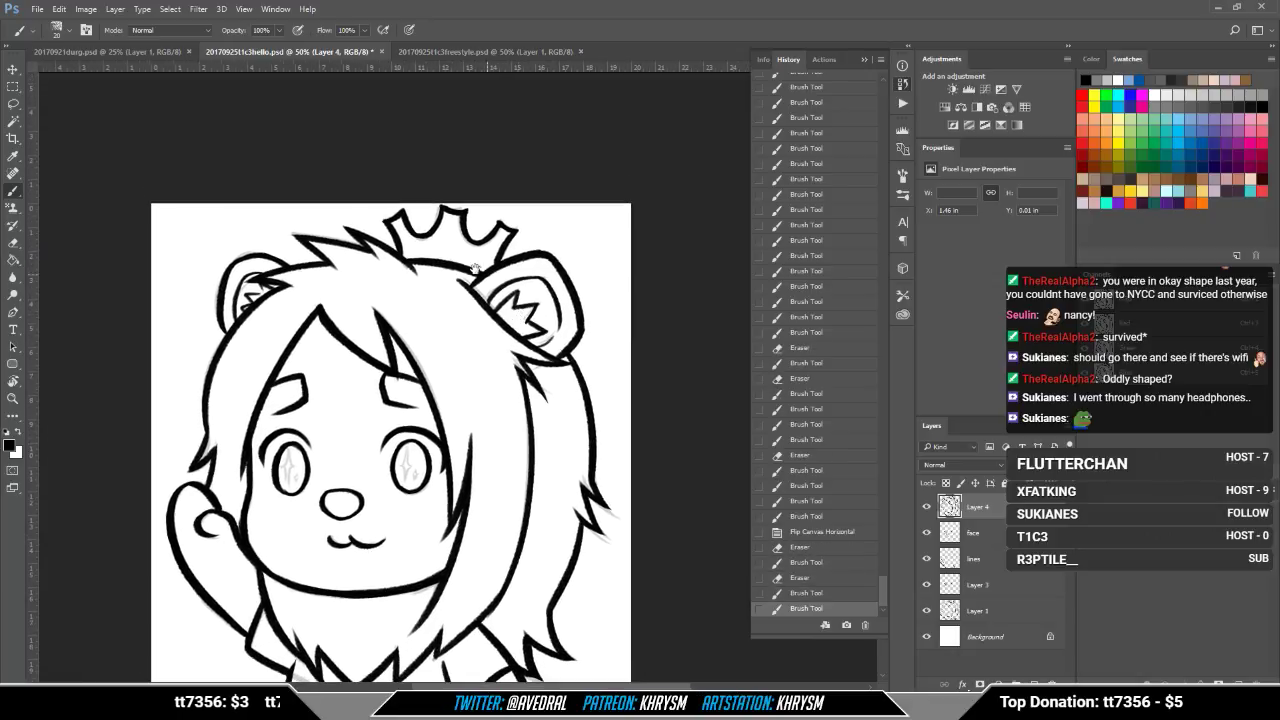
# Step: Erase and redraw the outer outline of the smaller ear with a smoother curve
pyautogui.moveTo(252, 264); pyautogui.dragTo(292, 334)
pyautogui.press('e')
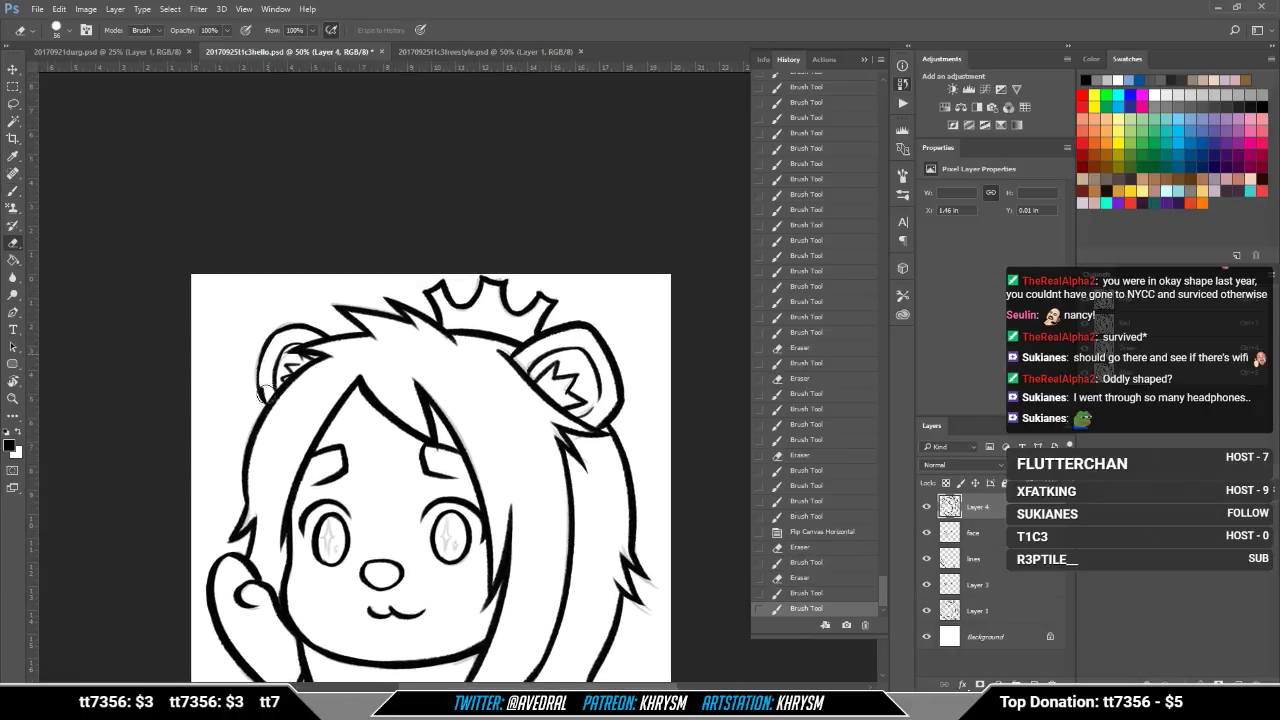
pyautogui.moveTo(262, 392); pyautogui.dragTo(274, 402)
pyautogui.press('b')
pyautogui.moveTo(280, 332); pyautogui.dragTo(264, 398)
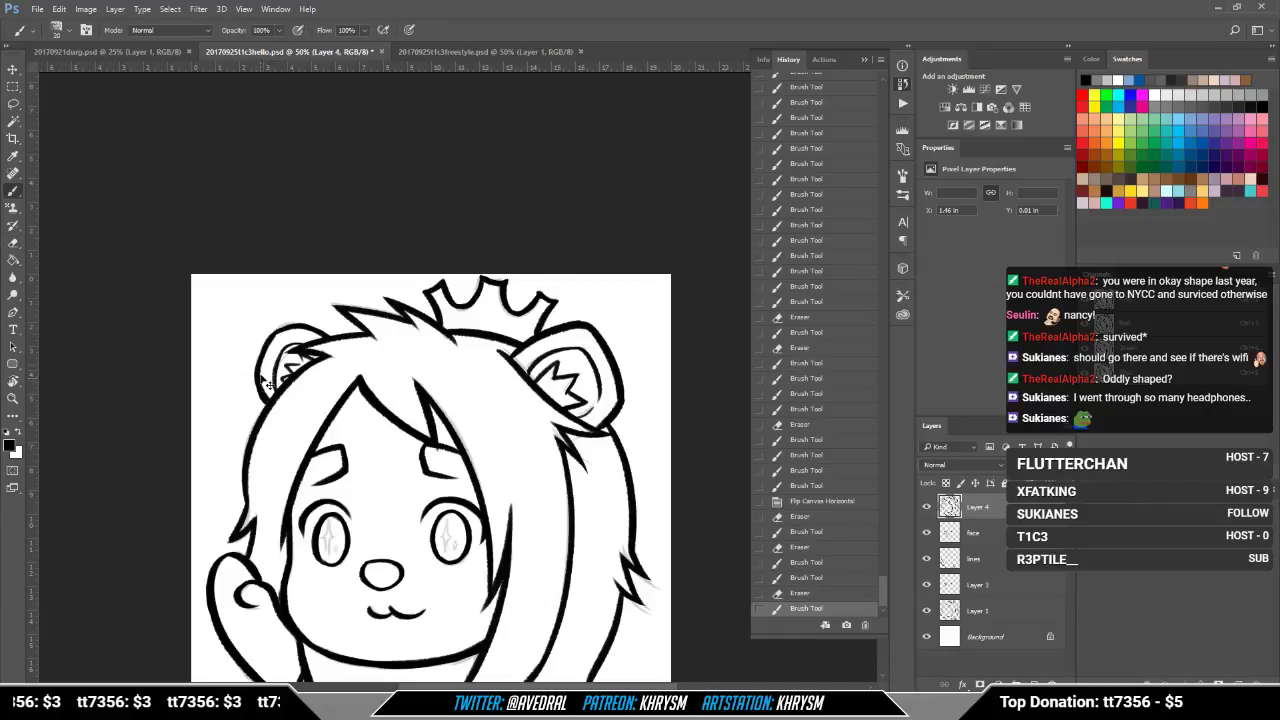
pyautogui.hotkey('ctrl', 'z')
pyautogui.moveTo(283, 329)
pyautogui.mouseDown()
pyautogui.moveTo(260, 396)
pyautogui.moveTo(266, 352)
pyautogui.moveTo(322, 328)
pyautogui.mouseUp()
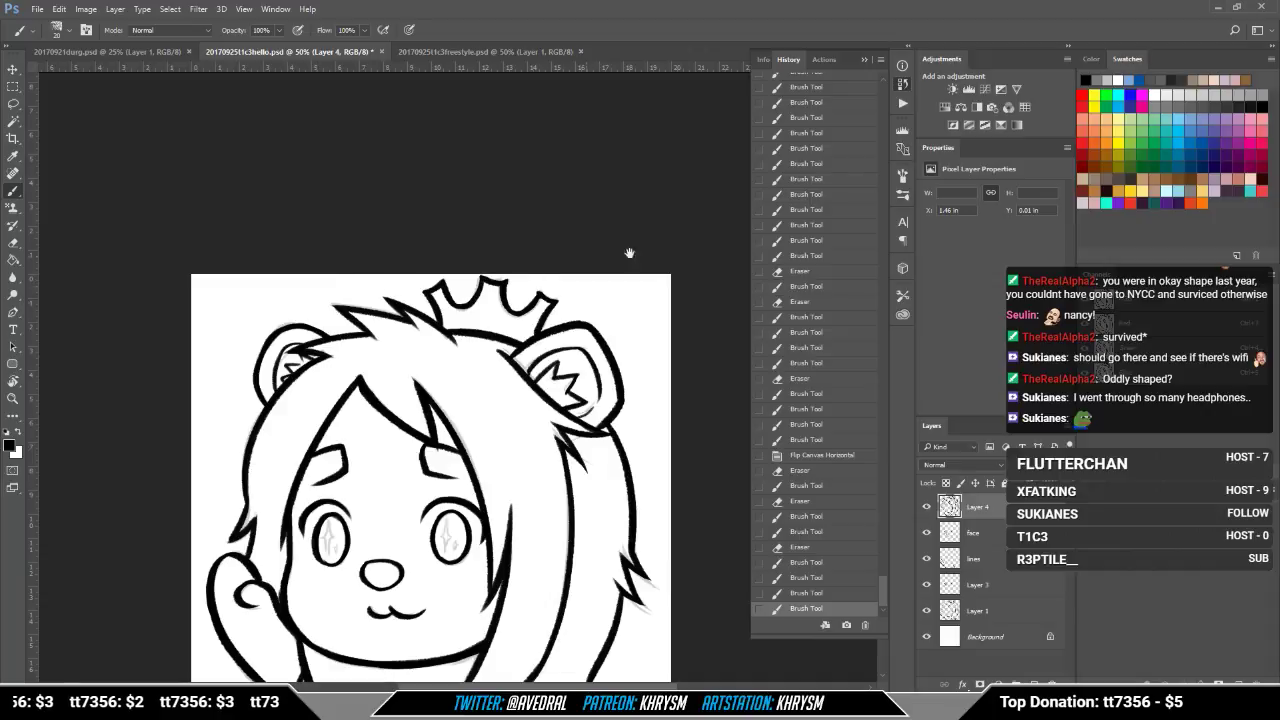
# Step: Erase the excess line work inside the smaller ear
pyautogui.moveTo(629, 253); pyautogui.dragTo(624, 256)
pyautogui.press('e')
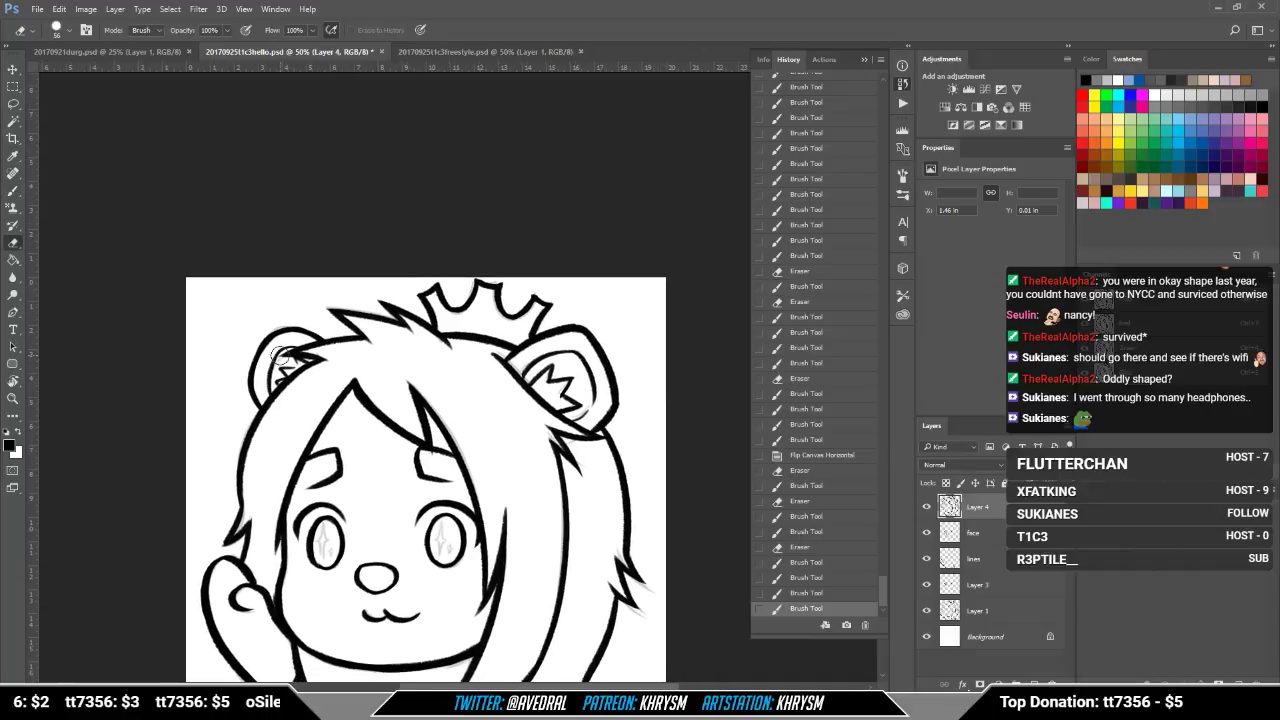
pyautogui.moveTo(284, 355); pyautogui.dragTo(272, 386)
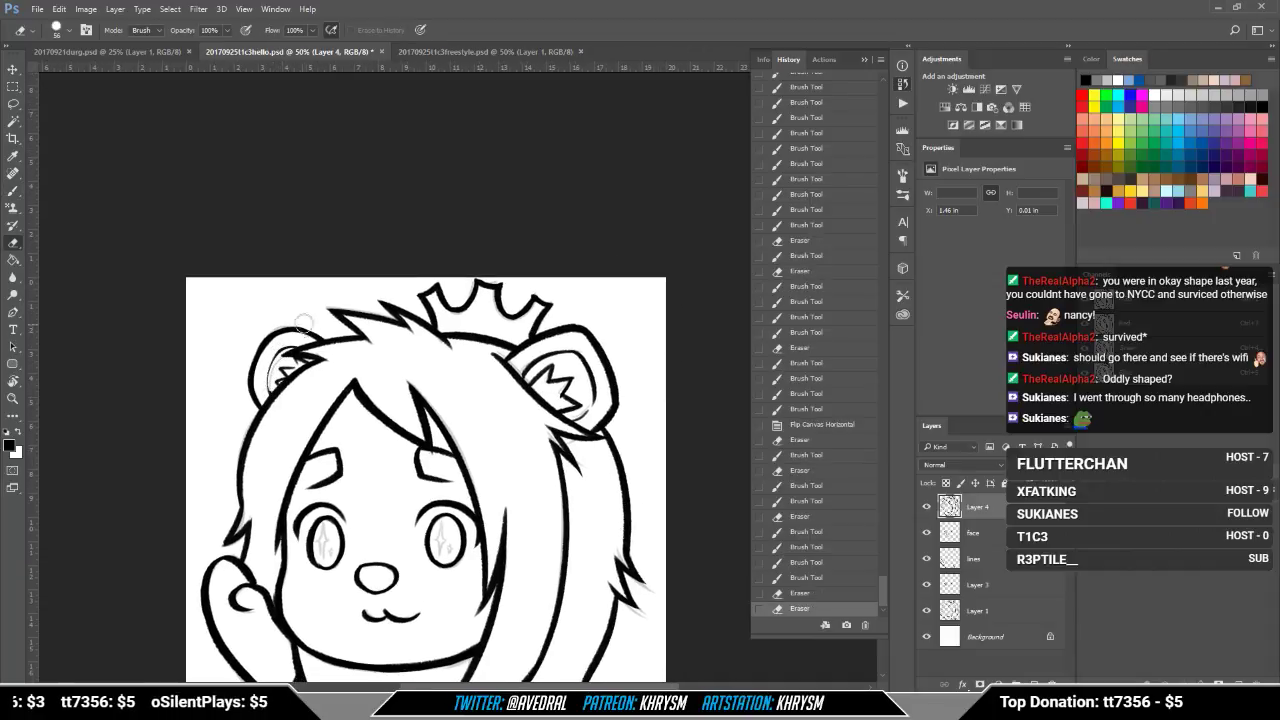
# Step: Hide the sketch layers Layer 1 and Layer 3 to review the clean line art on its own
pyautogui.moveTo(415, 405); pyautogui.dragTo(427, 338)
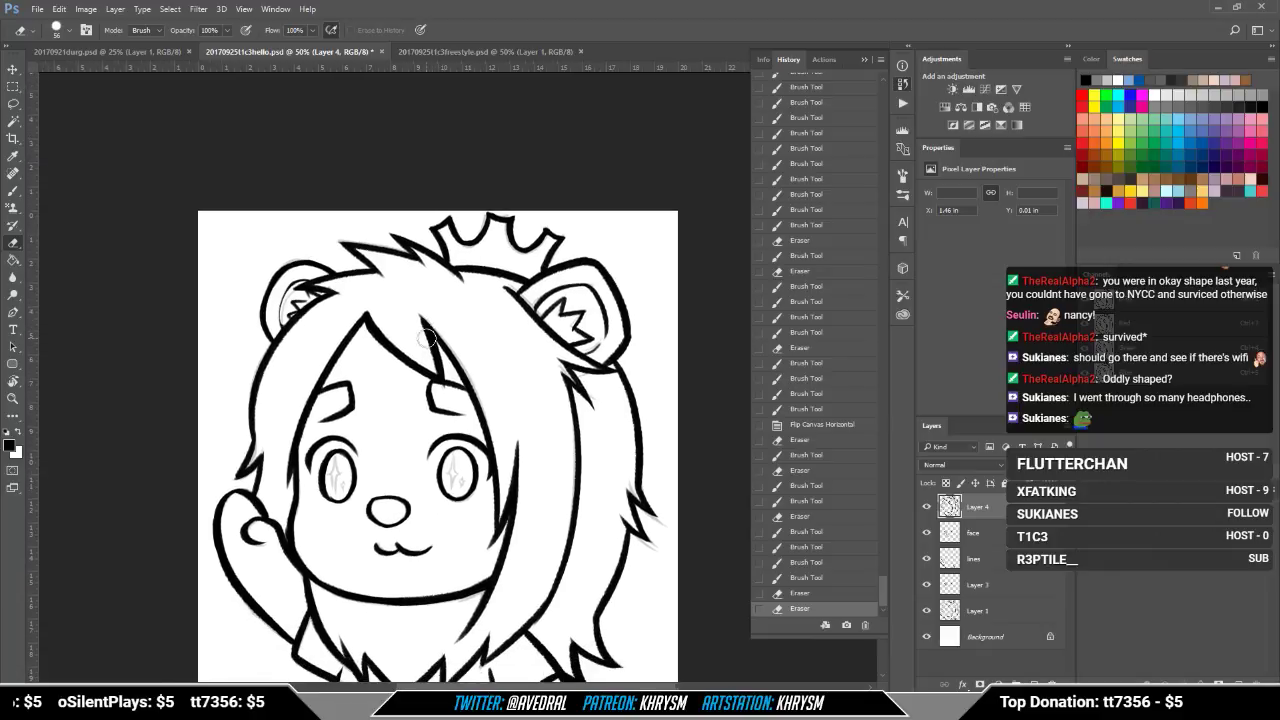
pyautogui.hotkey('ctrl', '-')
pyautogui.hotkey('ctrl', '-')
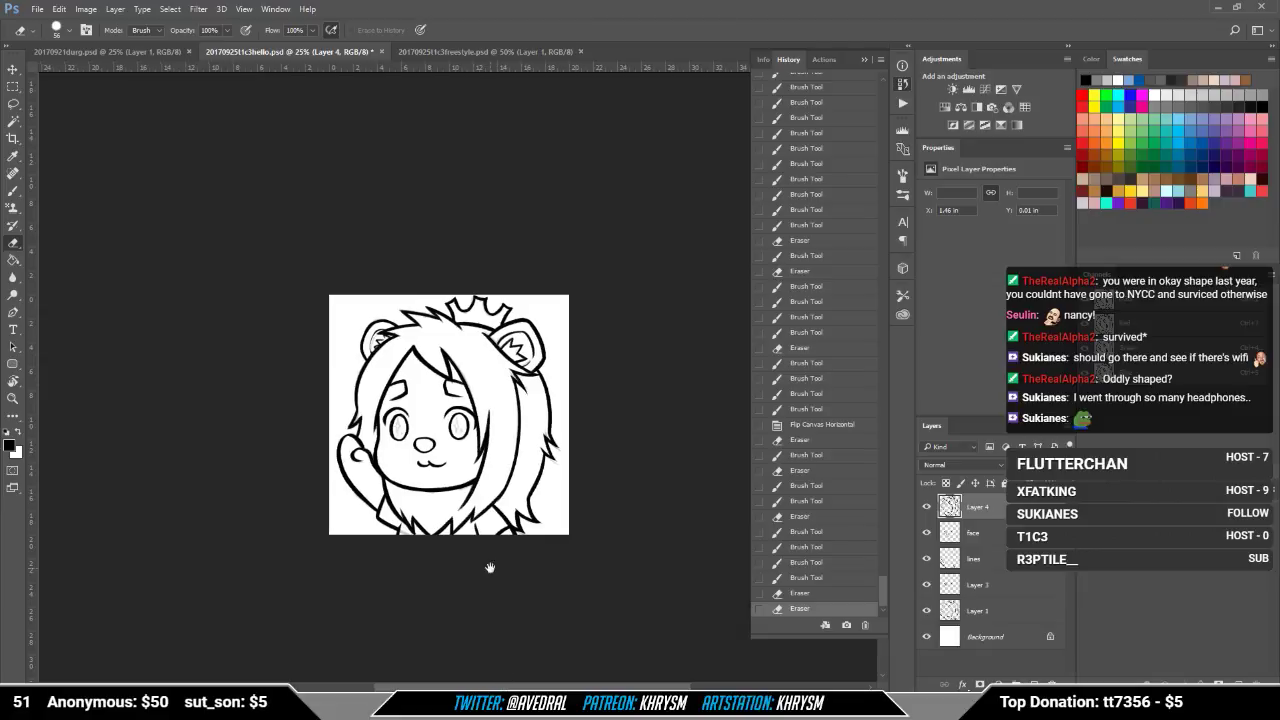
pyautogui.moveTo(491, 568); pyautogui.dragTo(434, 544)
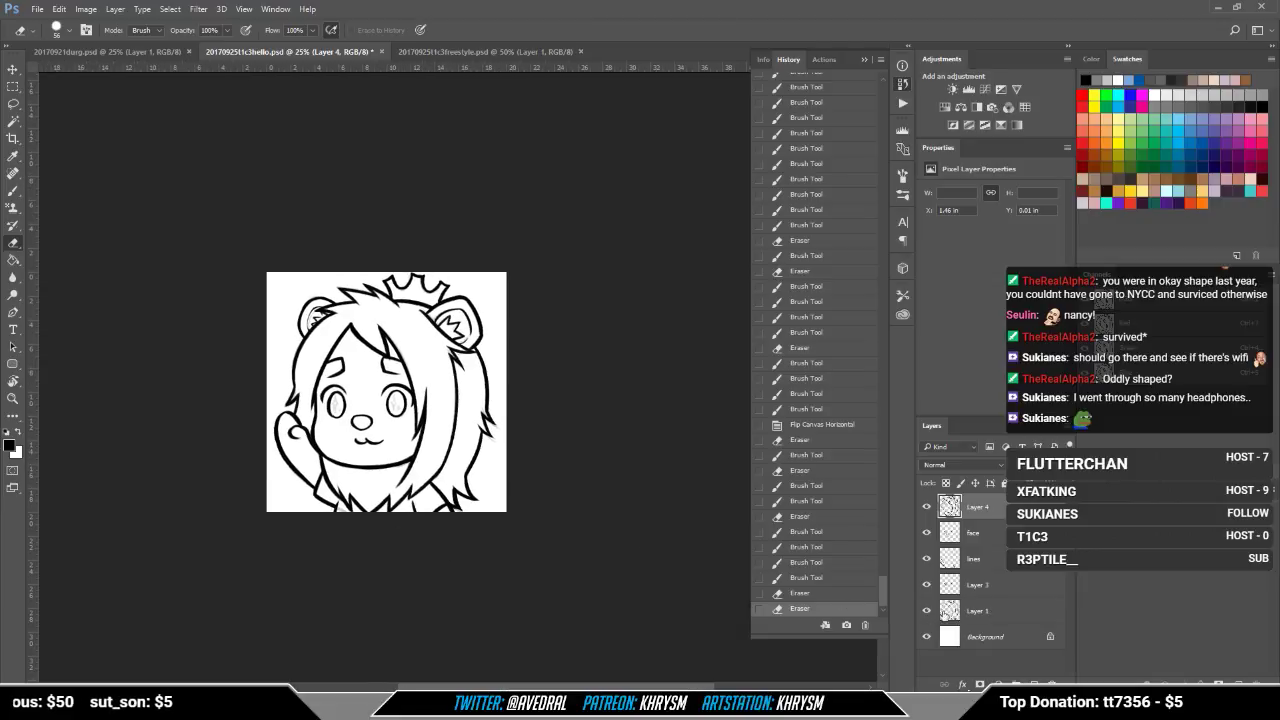
pyautogui.click(926, 638)
pyautogui.click(926, 638)
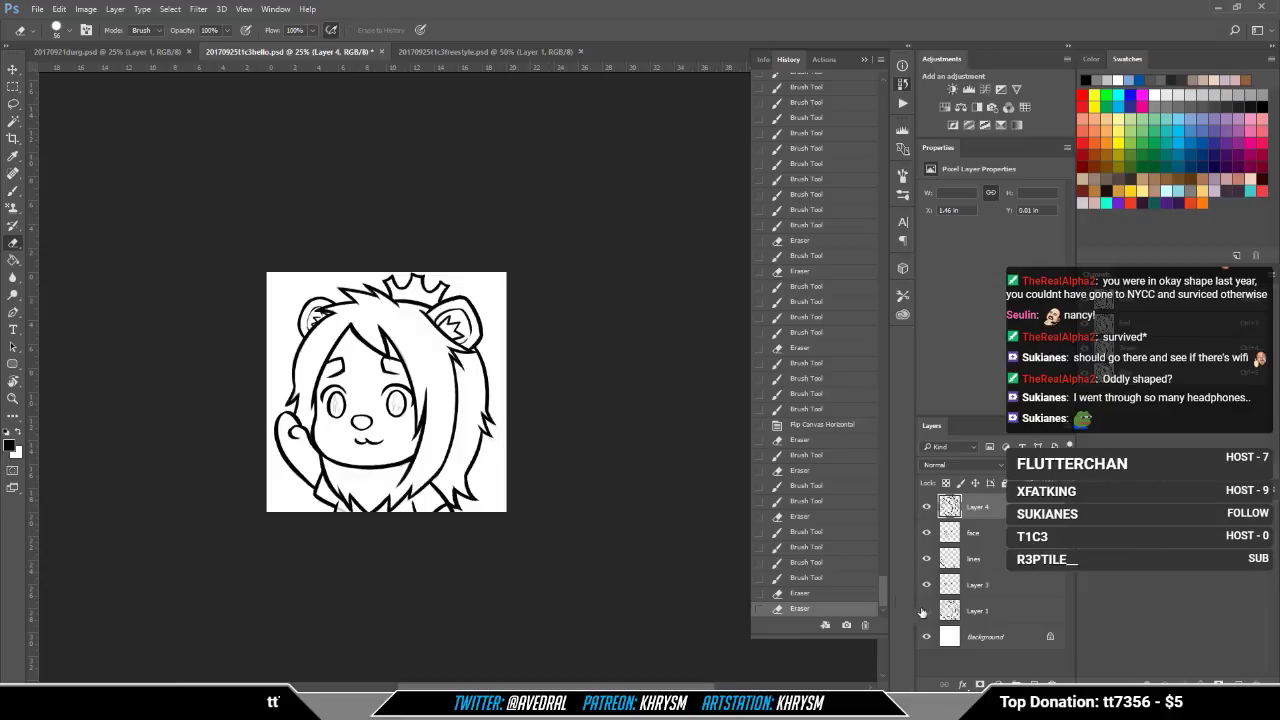
pyautogui.moveTo(500, 521); pyautogui.dragTo(541, 524)
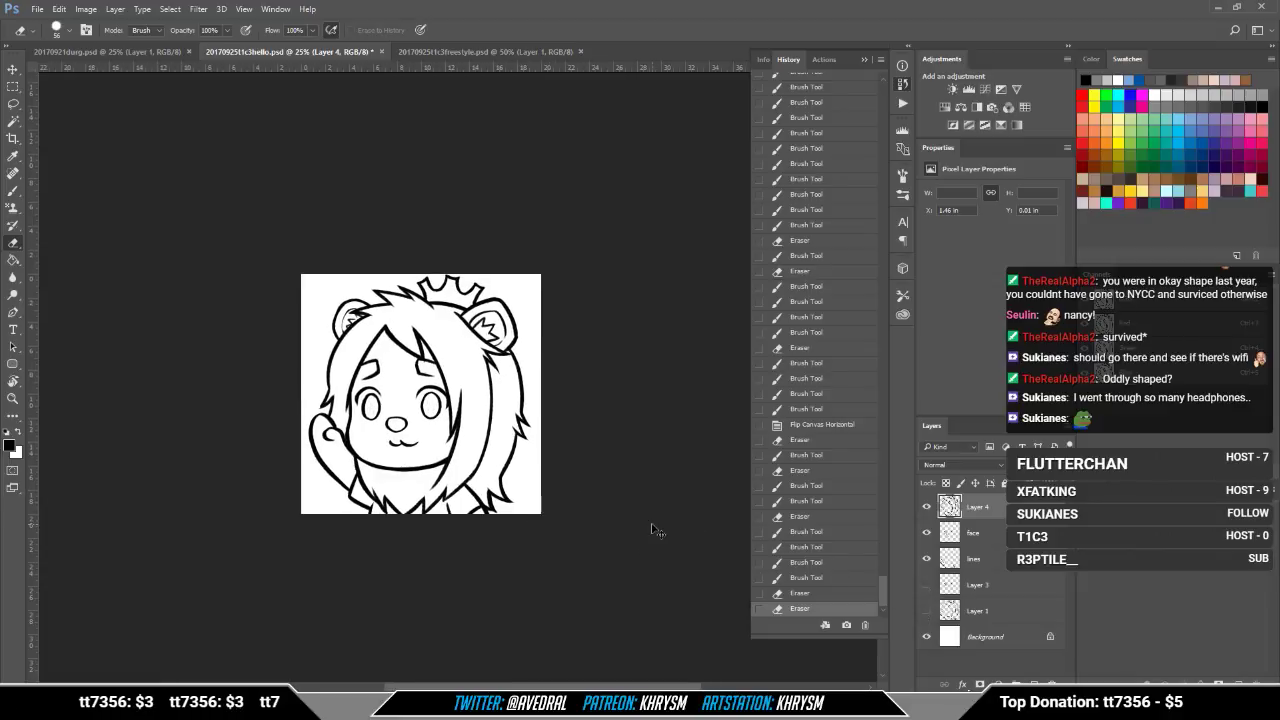
pyautogui.hotkey('ctrl', '+')
pyautogui.hotkey('ctrl', '+')
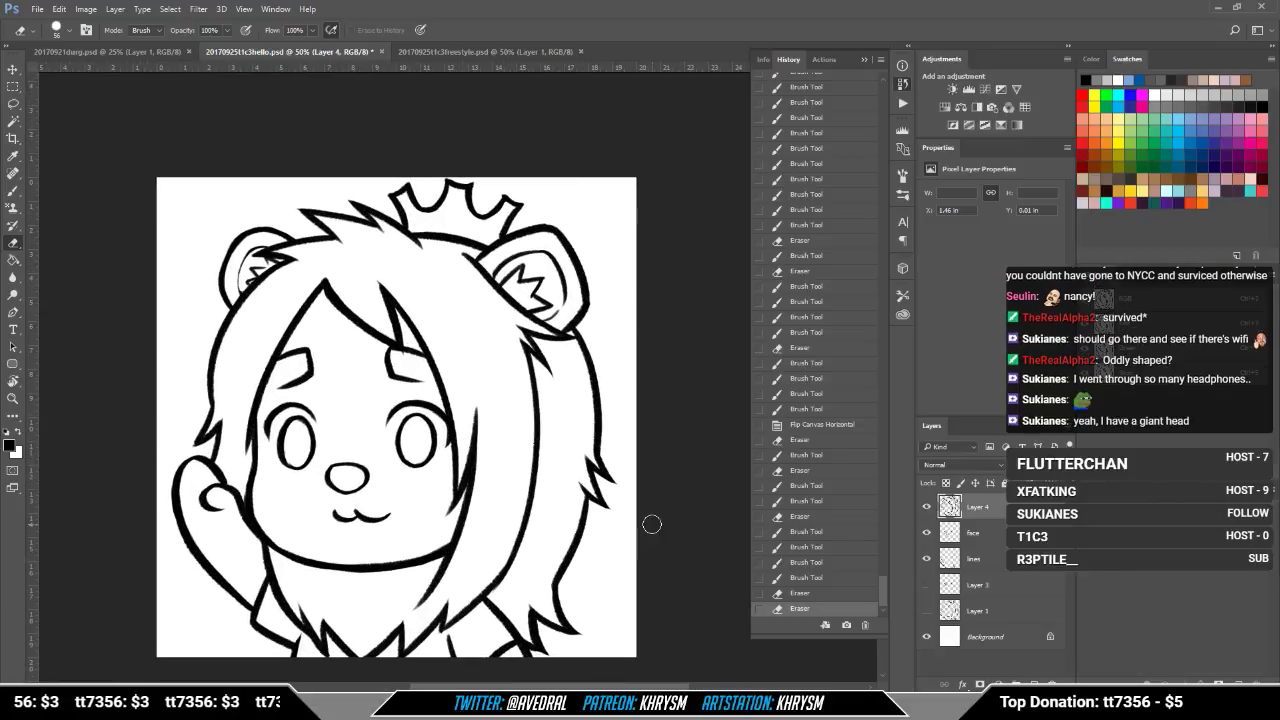
pyautogui.moveTo(651, 523)
pyautogui.mouseDown()
pyautogui.moveTo(504, 558)
pyautogui.moveTo(492, 635)
pyautogui.mouseUp()
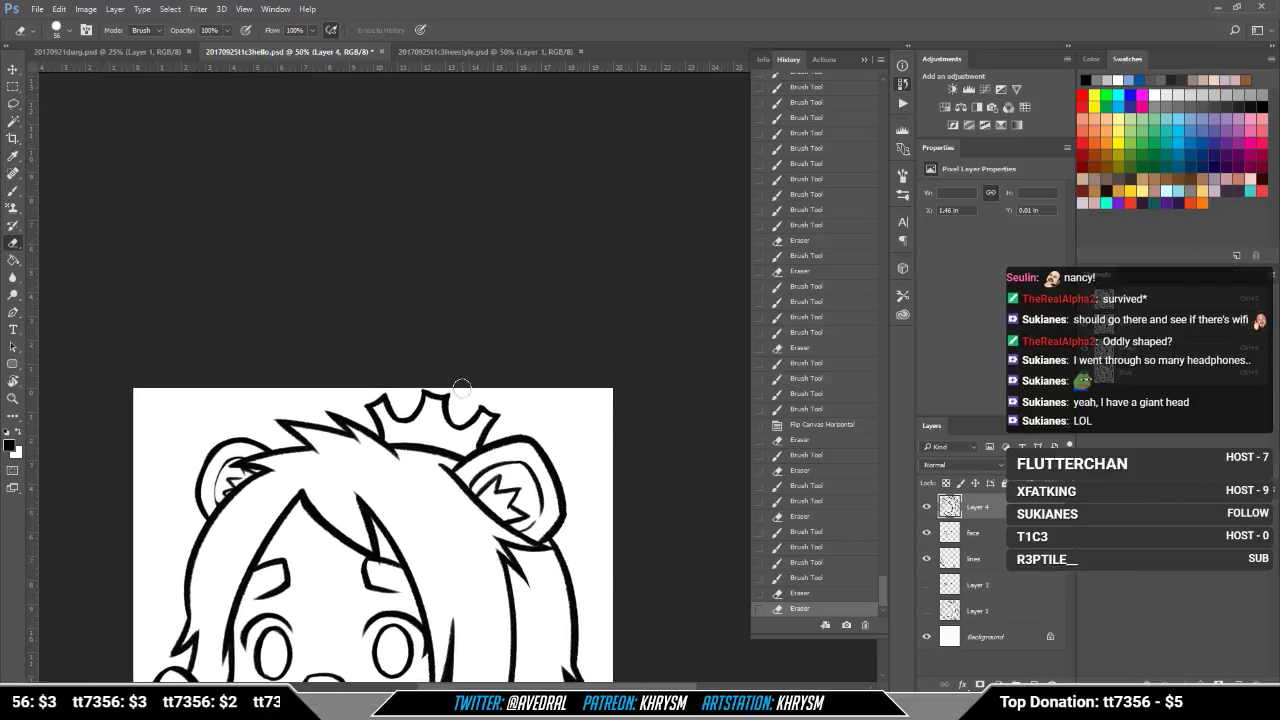
# Step: Erase the uneven line work around the crown's points and redraw it with cleaner strokes
pyautogui.moveTo(420, 381)
pyautogui.mouseDown()
pyautogui.moveTo(418, 392)
pyautogui.moveTo(452, 386)
pyautogui.moveTo(457, 408)
pyautogui.moveTo(489, 375)
pyautogui.moveTo(483, 410)
pyautogui.mouseUp()
pyautogui.press('b')
pyautogui.press('e')
pyautogui.press('b')
pyautogui.press('e')
pyautogui.press('b')
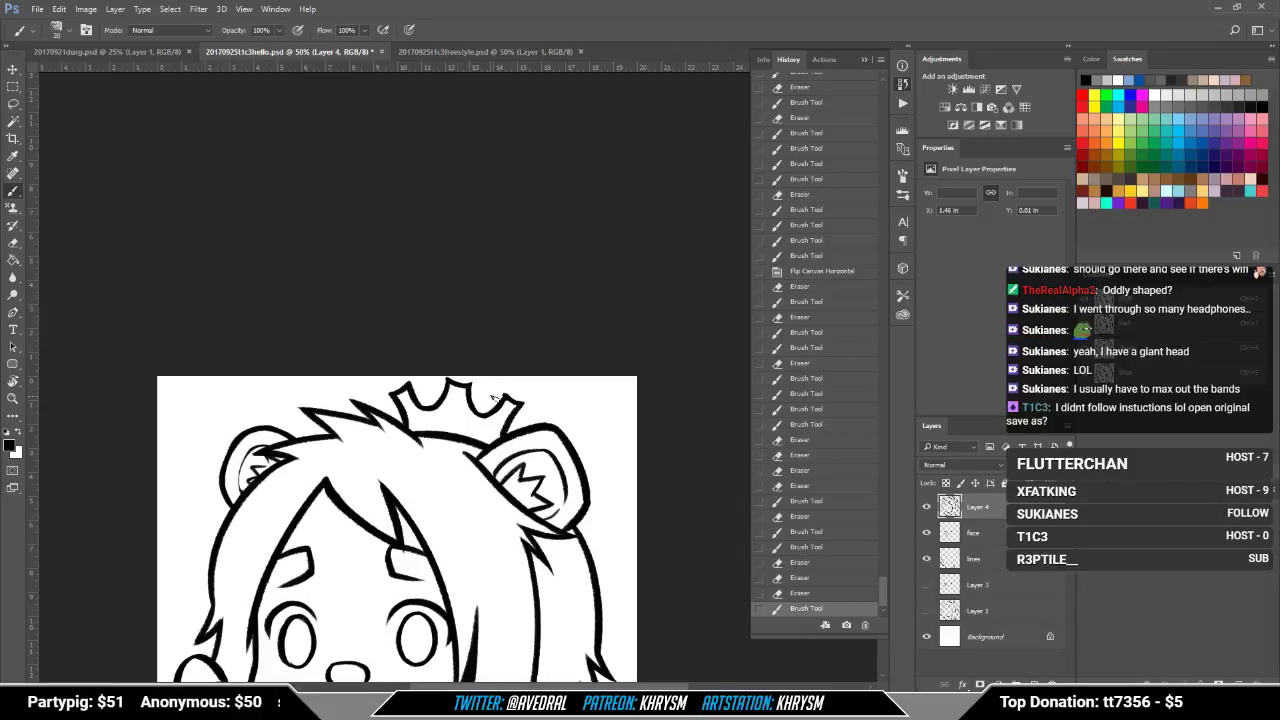
# Step: Clean up the crown's dip between the middle and outer points and touch up the point nearest the larger ear
pyautogui.moveTo(496, 414); pyautogui.dragTo(510, 377)
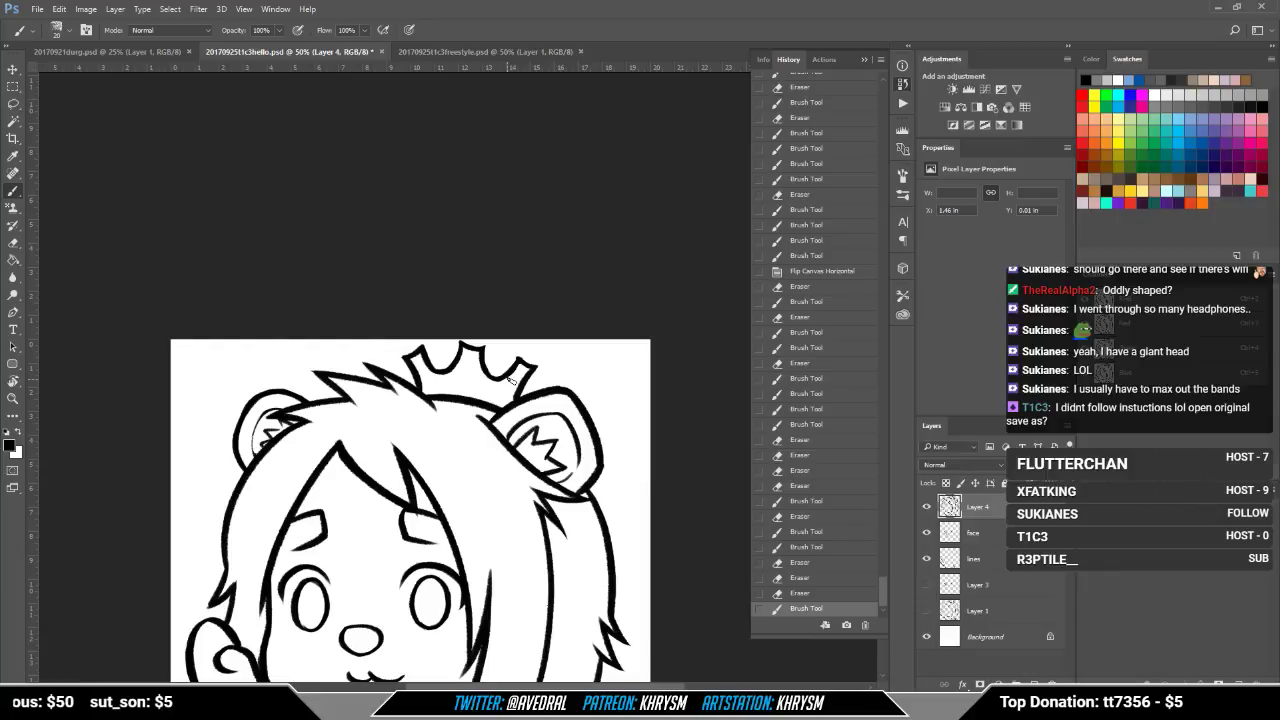
pyautogui.press('e')
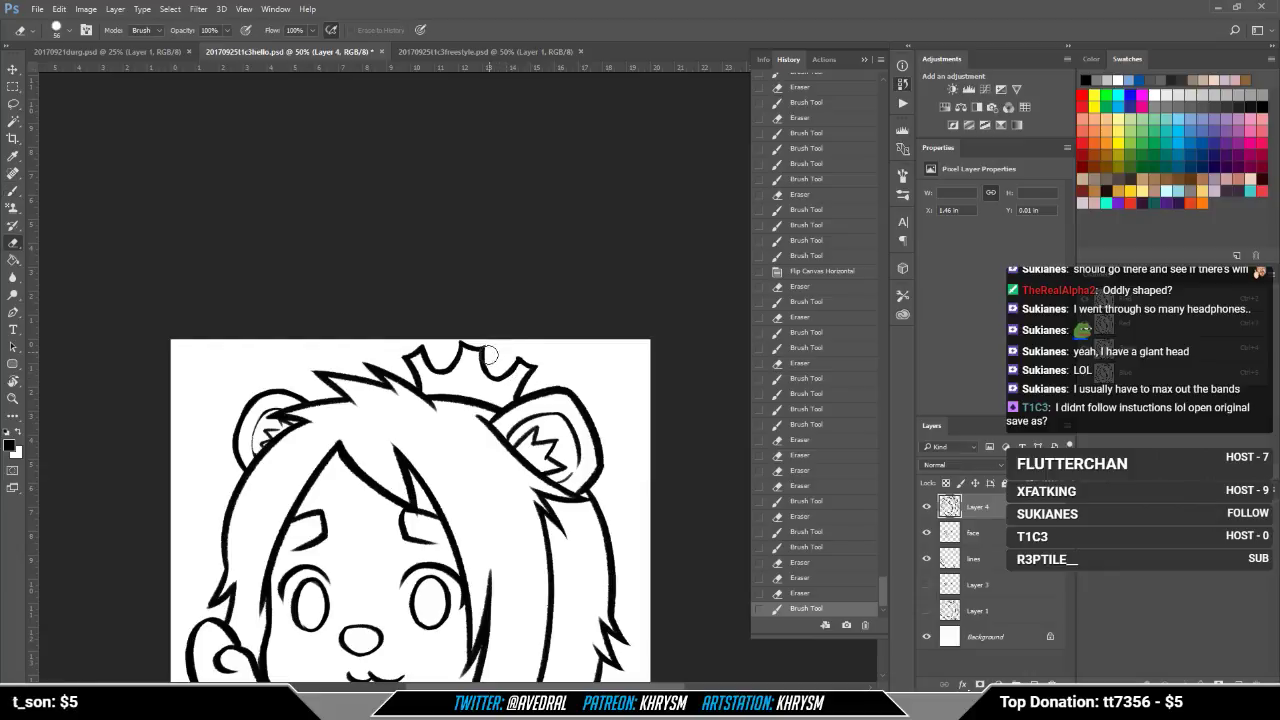
pyautogui.click(490, 366)
pyautogui.click(490, 368)
pyautogui.press('b')
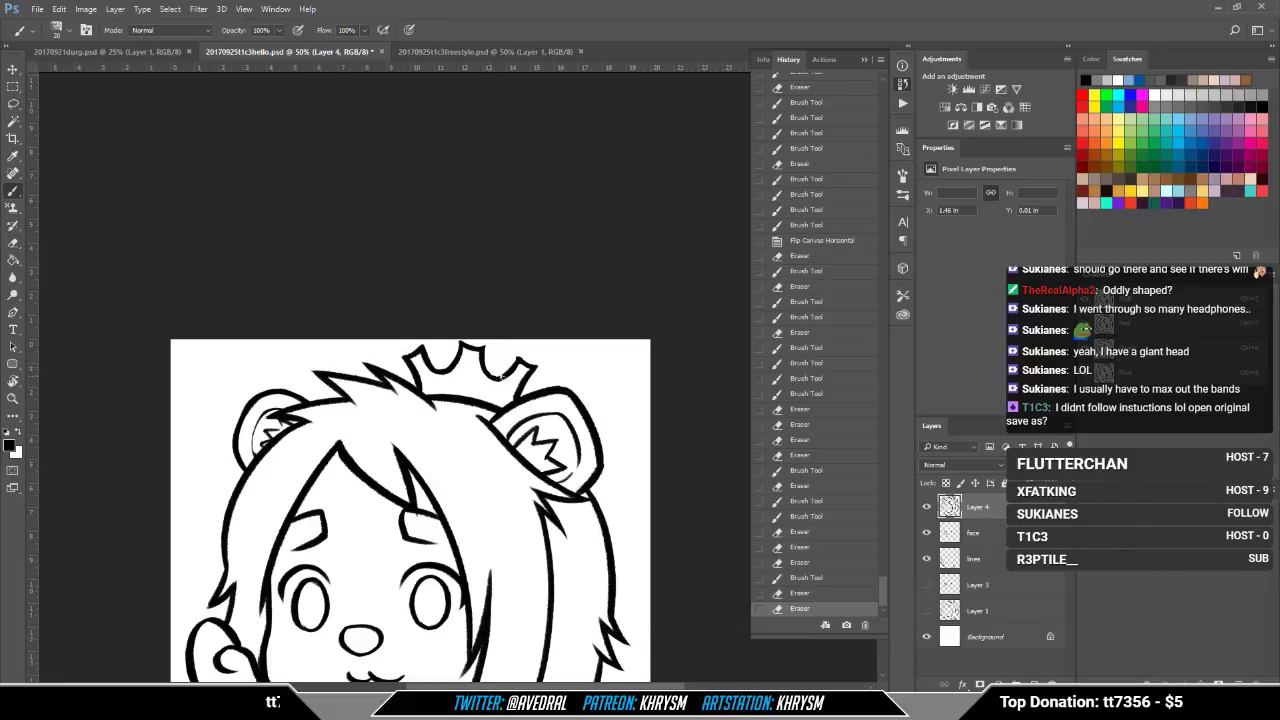
pyautogui.click(518, 363)
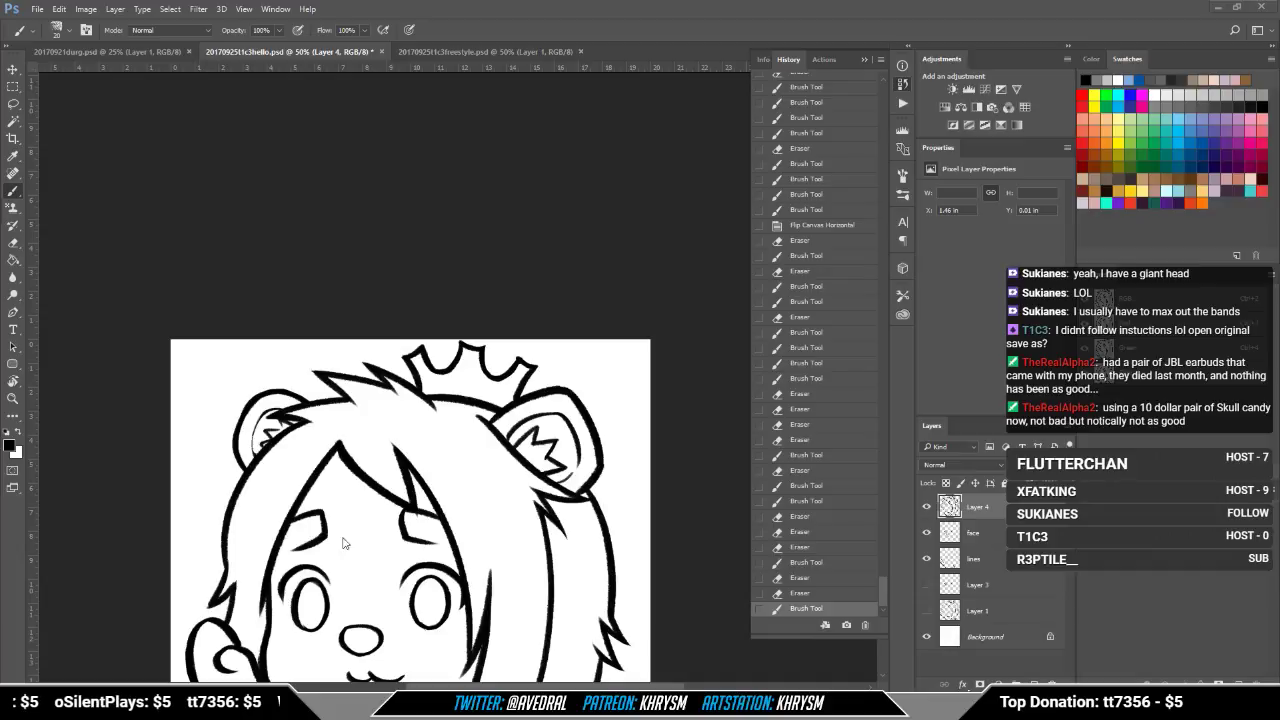
# Step: Trim the outer edge of the smaller ear and redraw its outline
pyautogui.moveTo(459, 496); pyautogui.dragTo(436, 458)
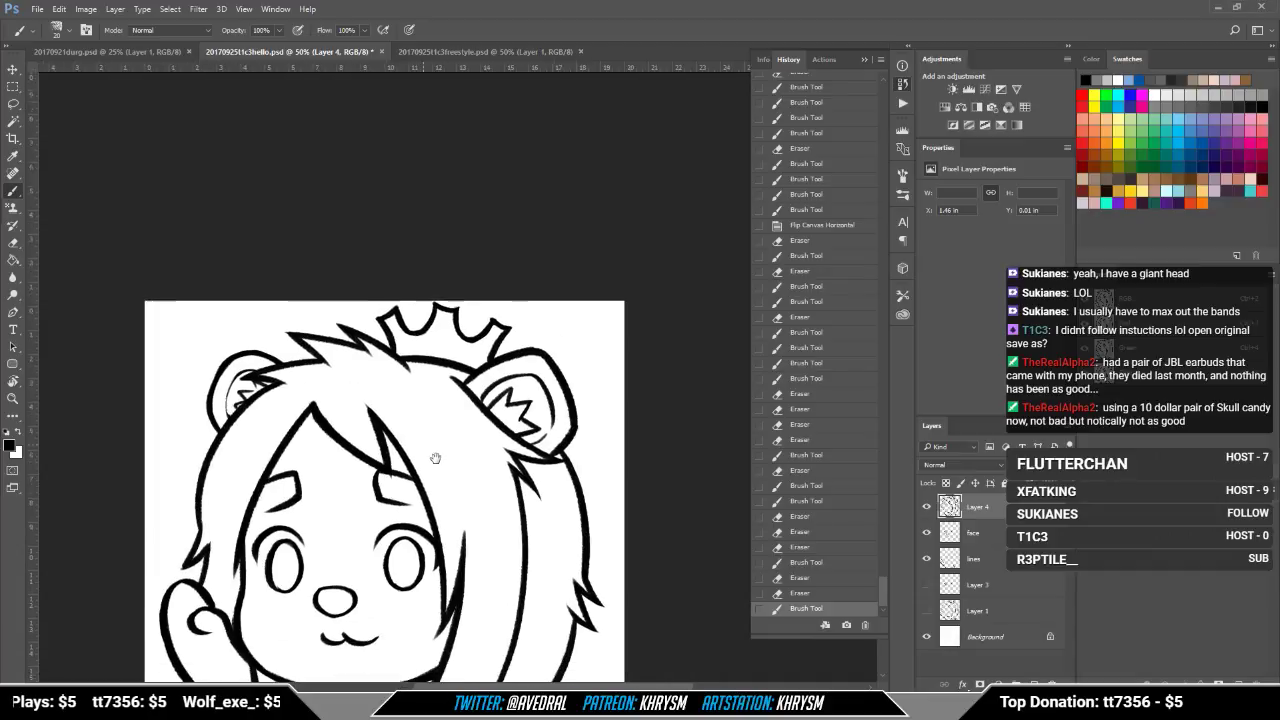
pyautogui.press('e')
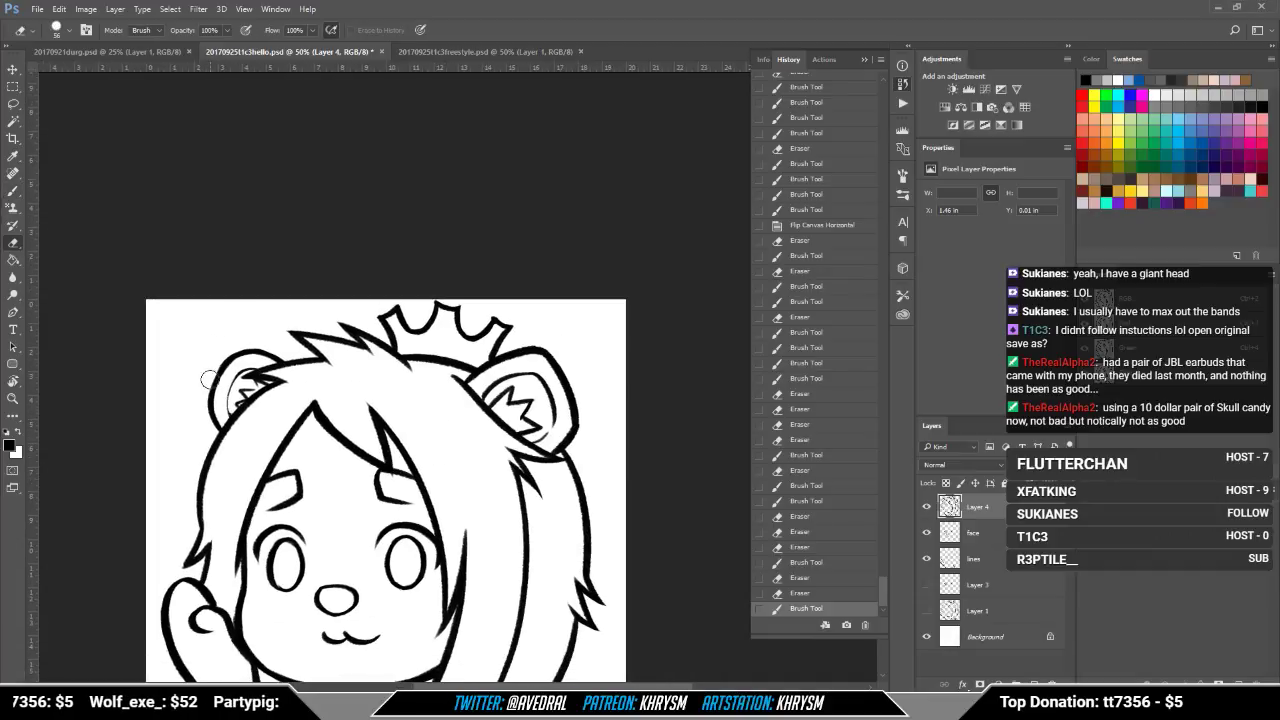
pyautogui.moveTo(211, 381)
pyautogui.mouseDown()
pyautogui.moveTo(255, 337)
pyautogui.moveTo(244, 345)
pyautogui.moveTo(254, 354)
pyautogui.mouseUp()
pyautogui.press('b')
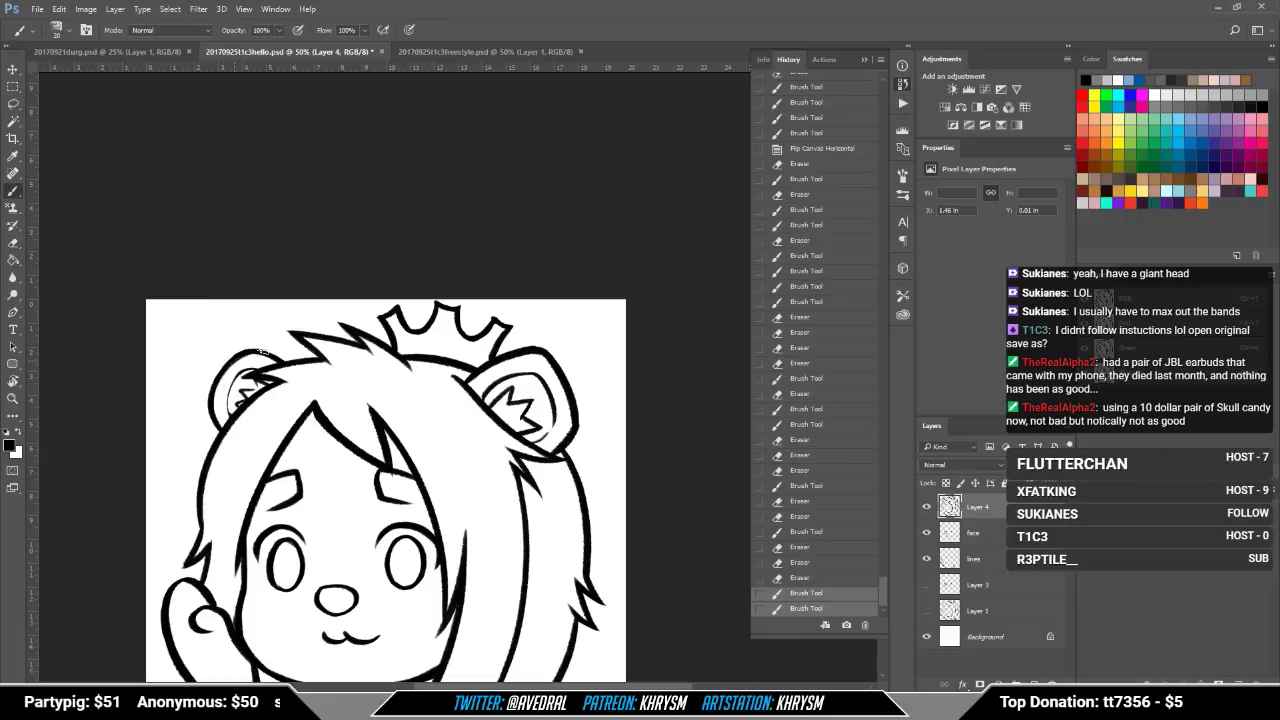
# Step: Refine the outer hair outline above the raised paw with alternating brush and eraser strokes
pyautogui.moveTo(442, 363); pyautogui.dragTo(457, 263)
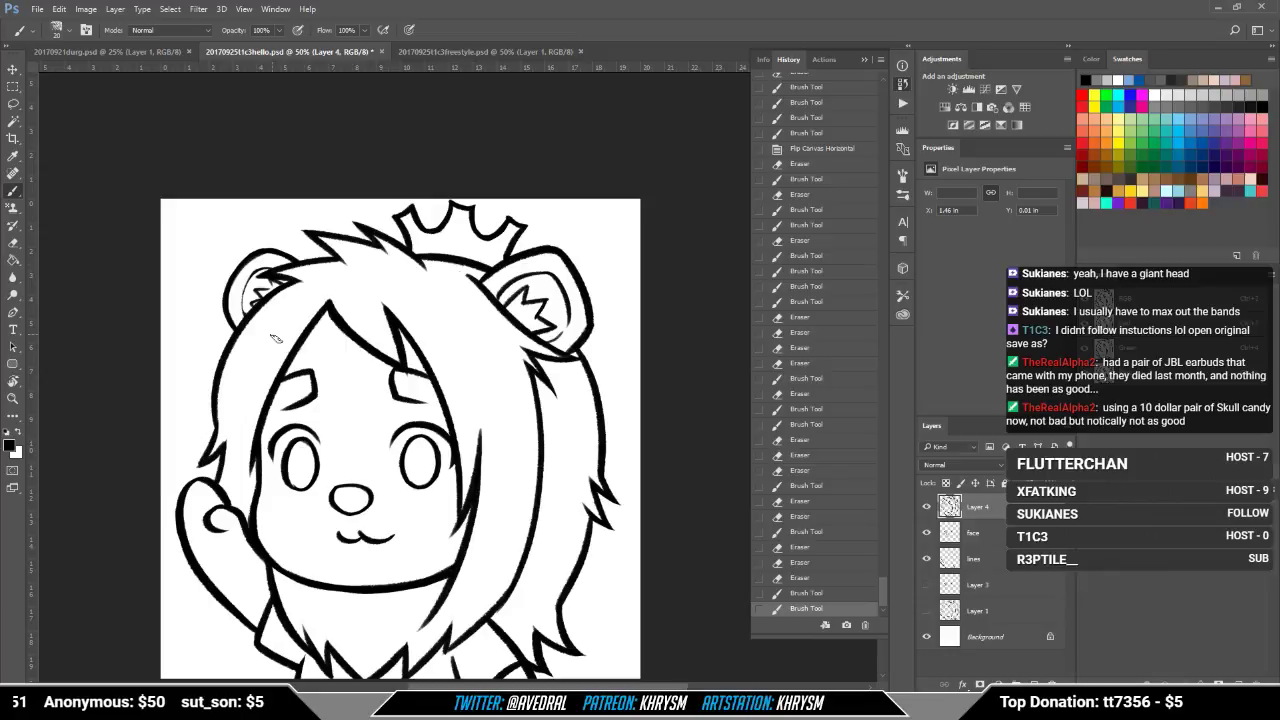
pyautogui.moveTo(220, 410)
pyautogui.mouseDown()
pyautogui.moveTo(200, 462)
pyautogui.moveTo(208, 427)
pyautogui.moveTo(234, 422)
pyautogui.moveTo(236, 454)
pyautogui.mouseUp()
pyautogui.press('e')
pyautogui.press('b')
pyautogui.press('e')
pyautogui.press('b')
pyautogui.press('e')
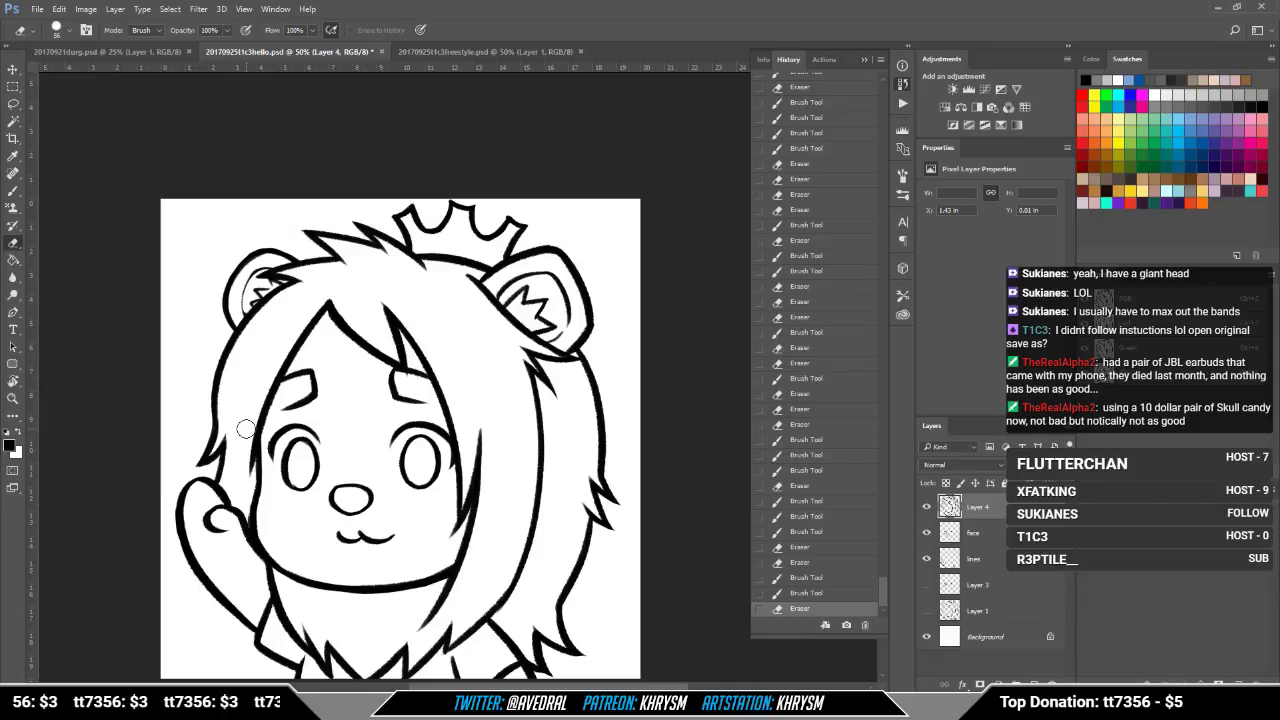
# Step: Thin the crown's scalloped edge with the Eraser and redraw its points and dips with the Brush
pyautogui.hotkey('ctrl', '-')
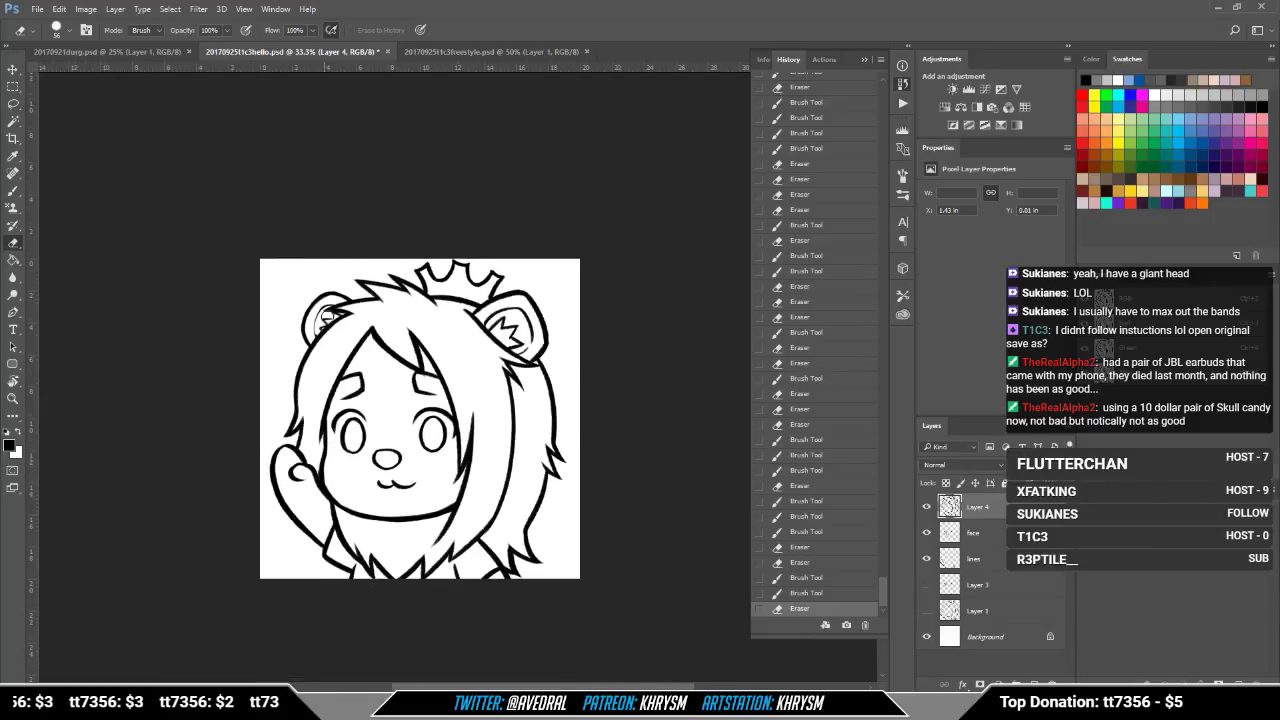
pyautogui.moveTo(380, 440); pyautogui.dragTo(378, 460)
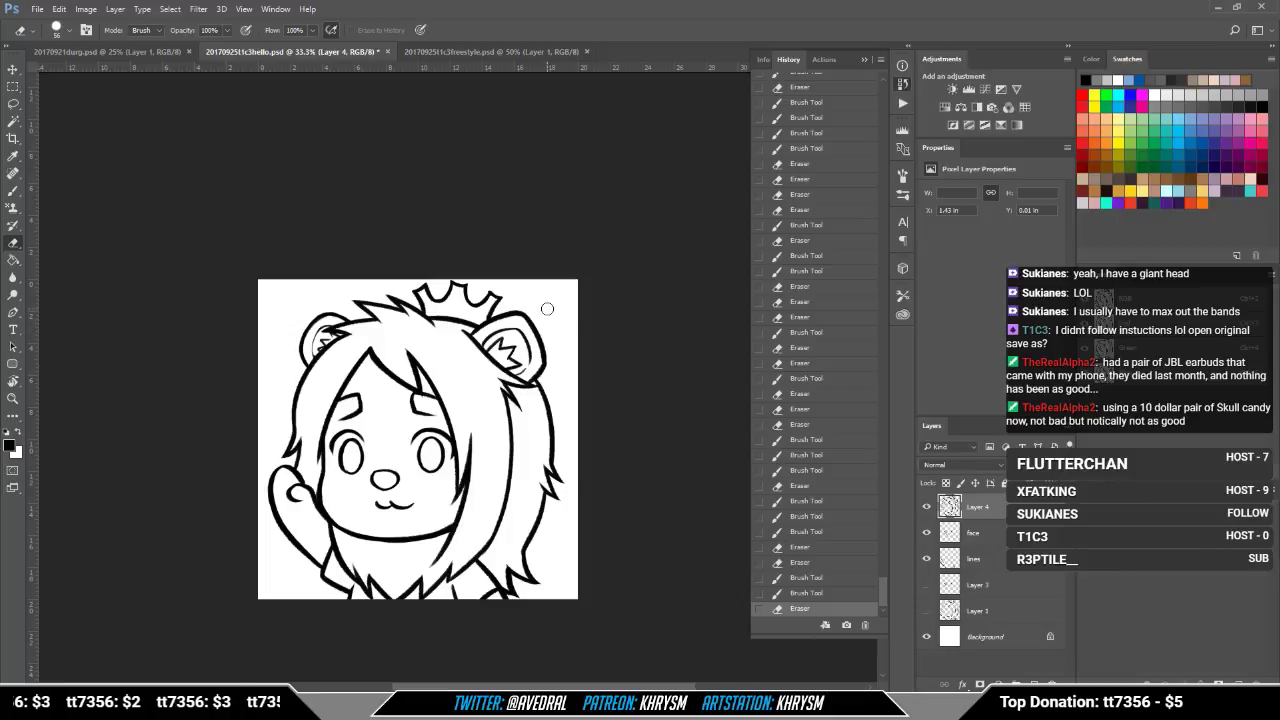
pyautogui.hotkey('ctrl', '+')
pyautogui.hotkey('ctrl', '+')
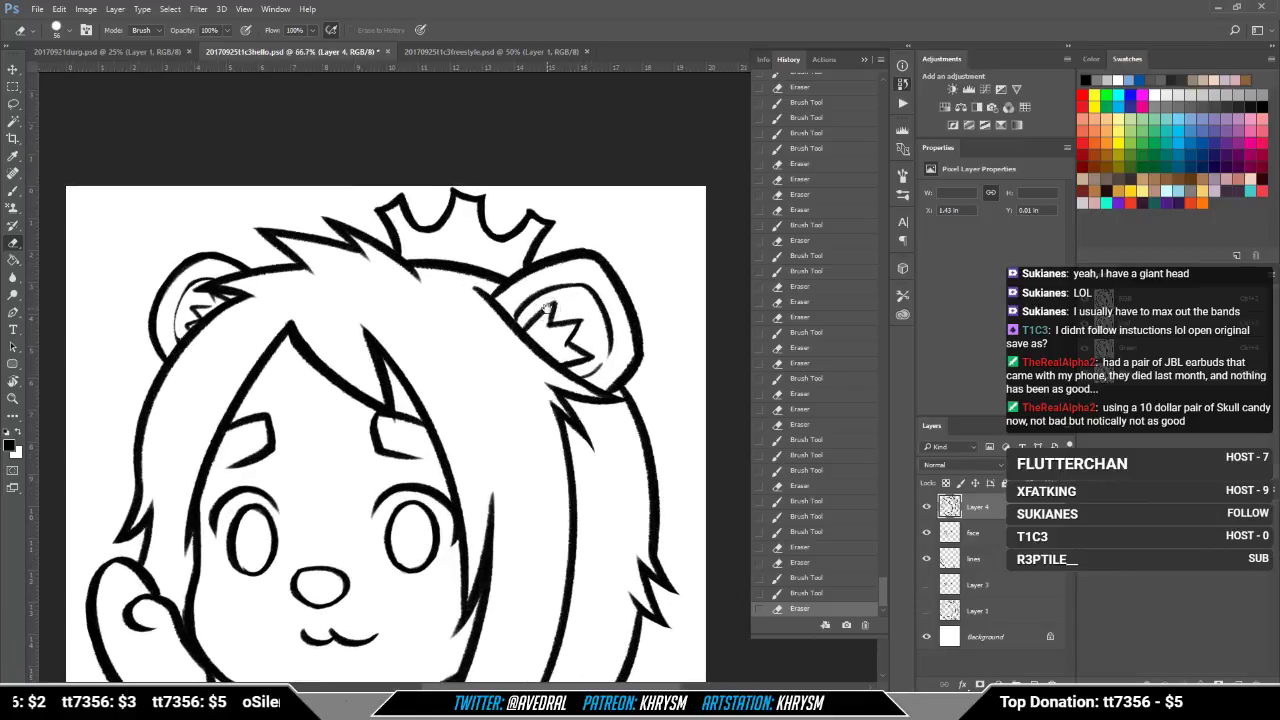
pyautogui.moveTo(465, 488); pyautogui.dragTo(363, 584)
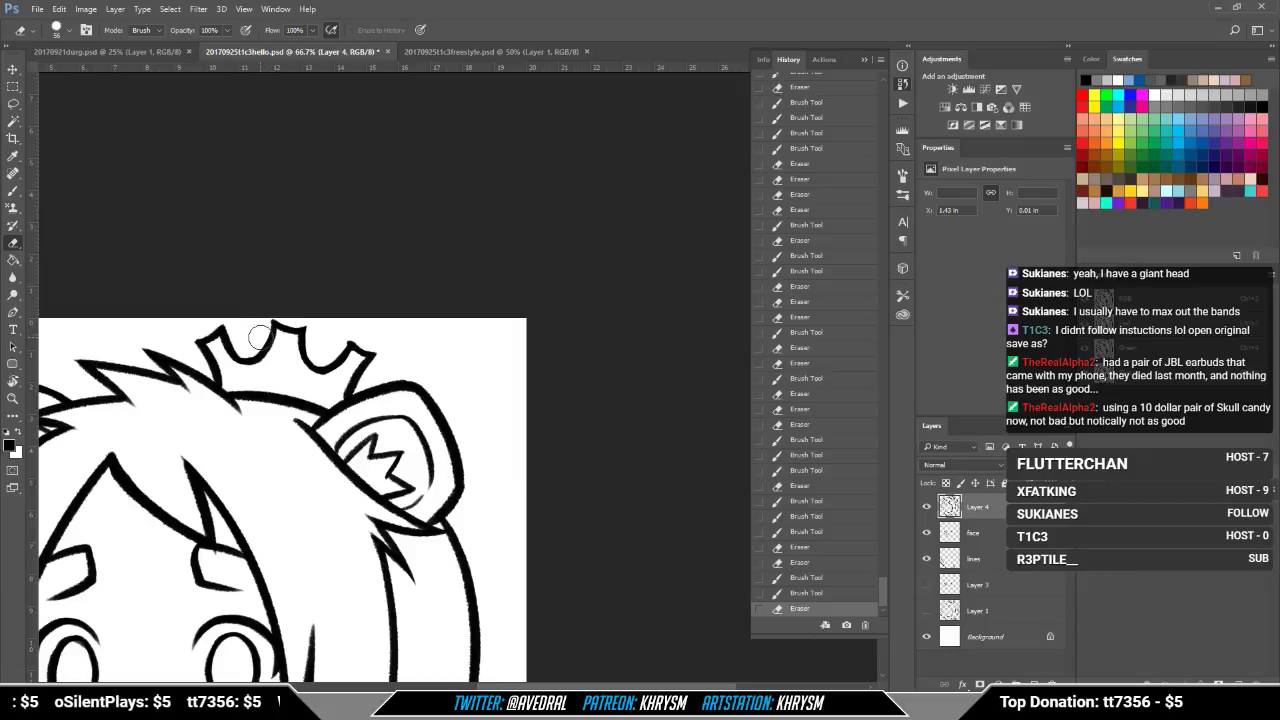
pyautogui.moveTo(261, 338)
pyautogui.mouseDown()
pyautogui.moveTo(265, 307)
pyautogui.moveTo(298, 324)
pyautogui.moveTo(326, 287)
pyautogui.mouseUp()
pyautogui.press('b')
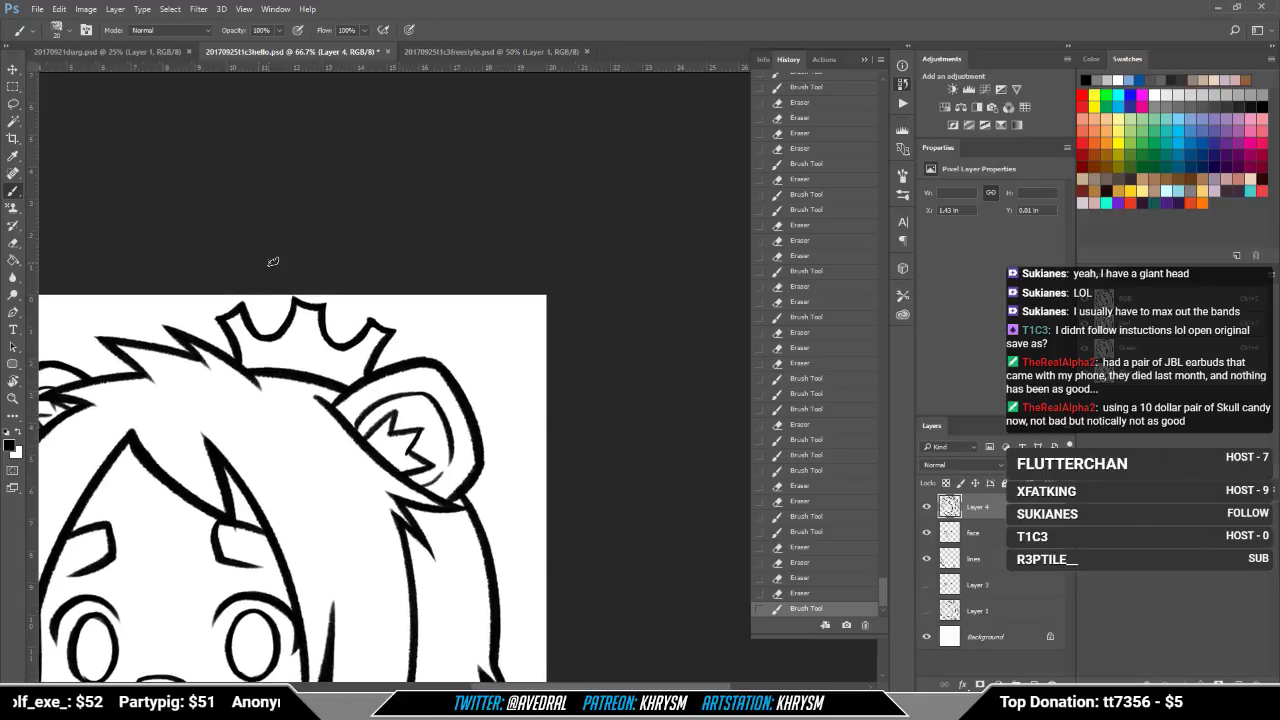
pyautogui.moveTo(248, 312)
pyautogui.mouseDown()
pyautogui.moveTo(266, 338)
pyautogui.moveTo(252, 328)
pyautogui.moveTo(330, 330)
pyautogui.moveTo(340, 342)
pyautogui.mouseUp()
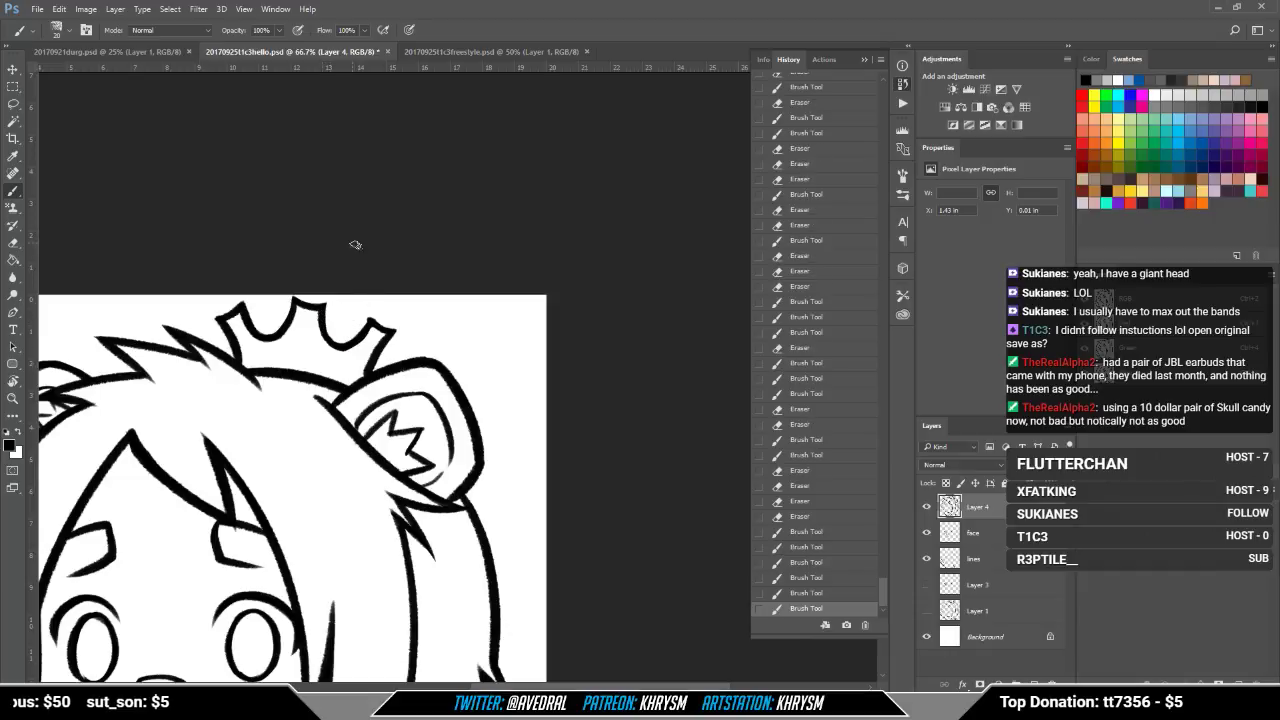
pyautogui.moveTo(368, 321)
pyautogui.mouseDown()
pyautogui.moveTo(393, 331)
pyautogui.moveTo(445, 205)
pyautogui.moveTo(455, 232)
pyautogui.mouseUp()
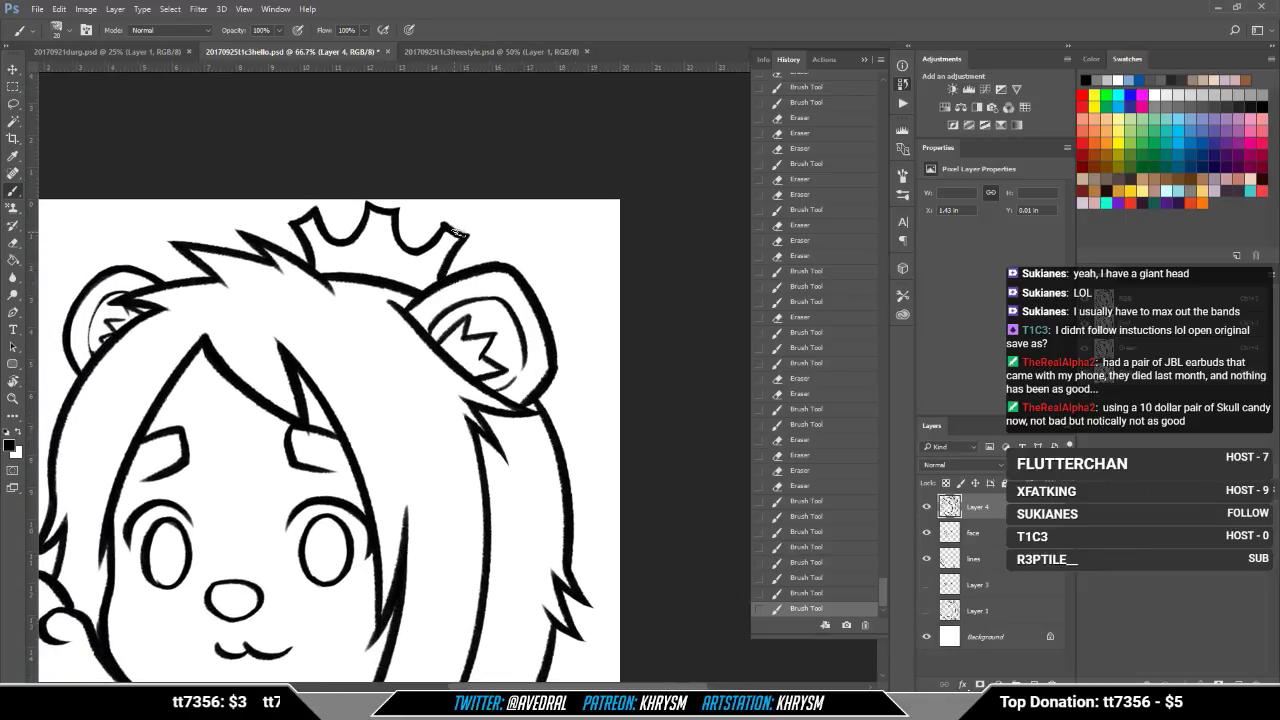
# Step: Erase the inner side of the crown's outer point near the larger ear and redraw its edge
pyautogui.hotkey('ctrl', '-')
pyautogui.hotkey('ctrl', '-')
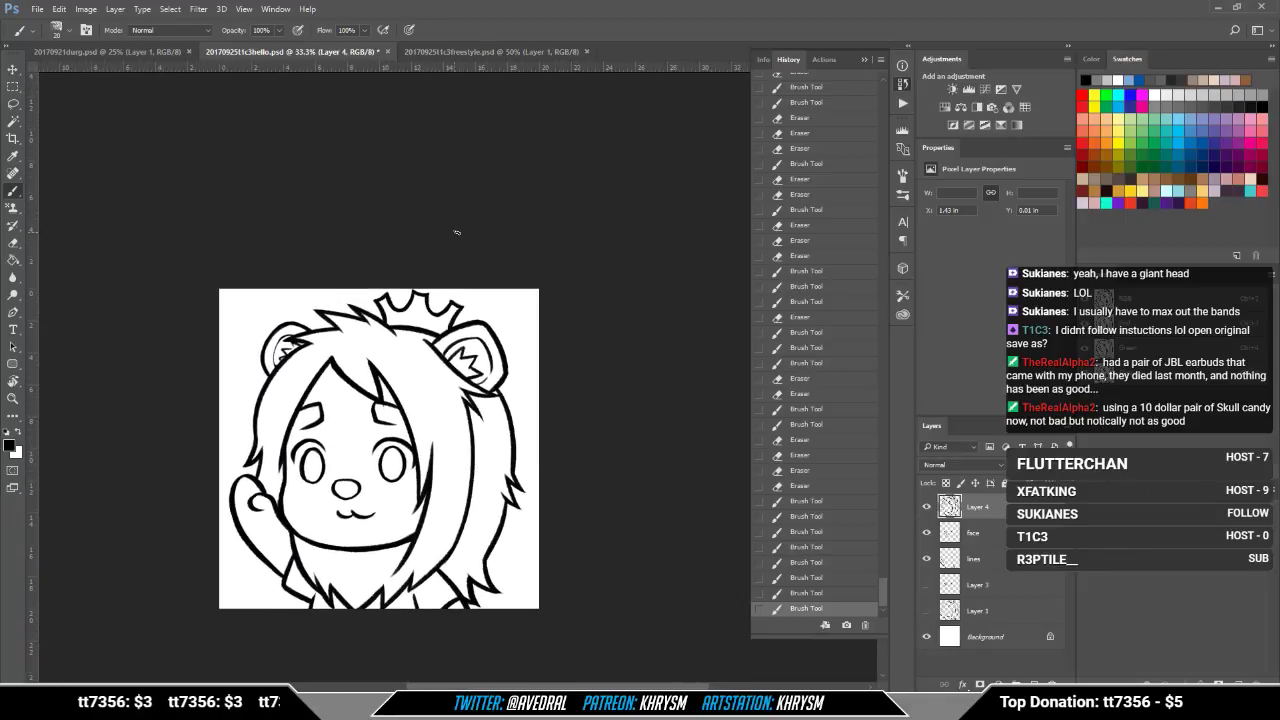
pyautogui.moveTo(440, 249); pyautogui.dragTo(460, 240)
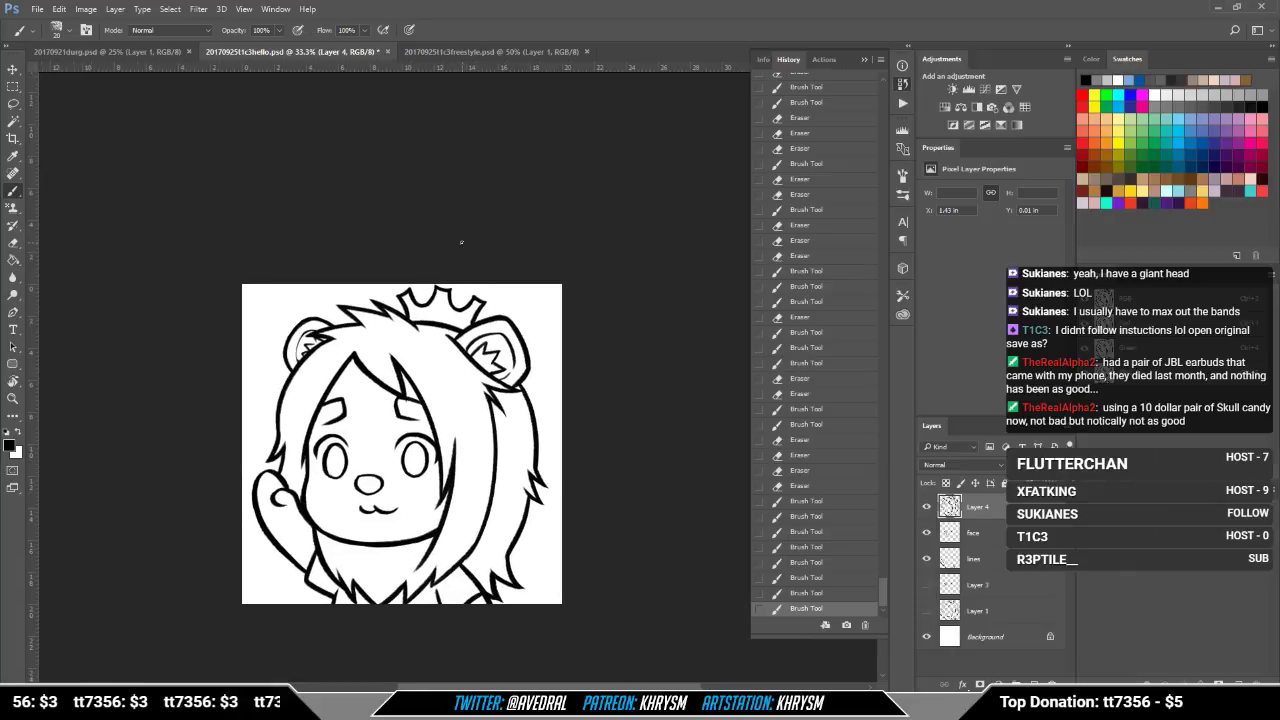
pyautogui.hotkey('ctrl', '+')
pyautogui.hotkey('ctrl', '+')
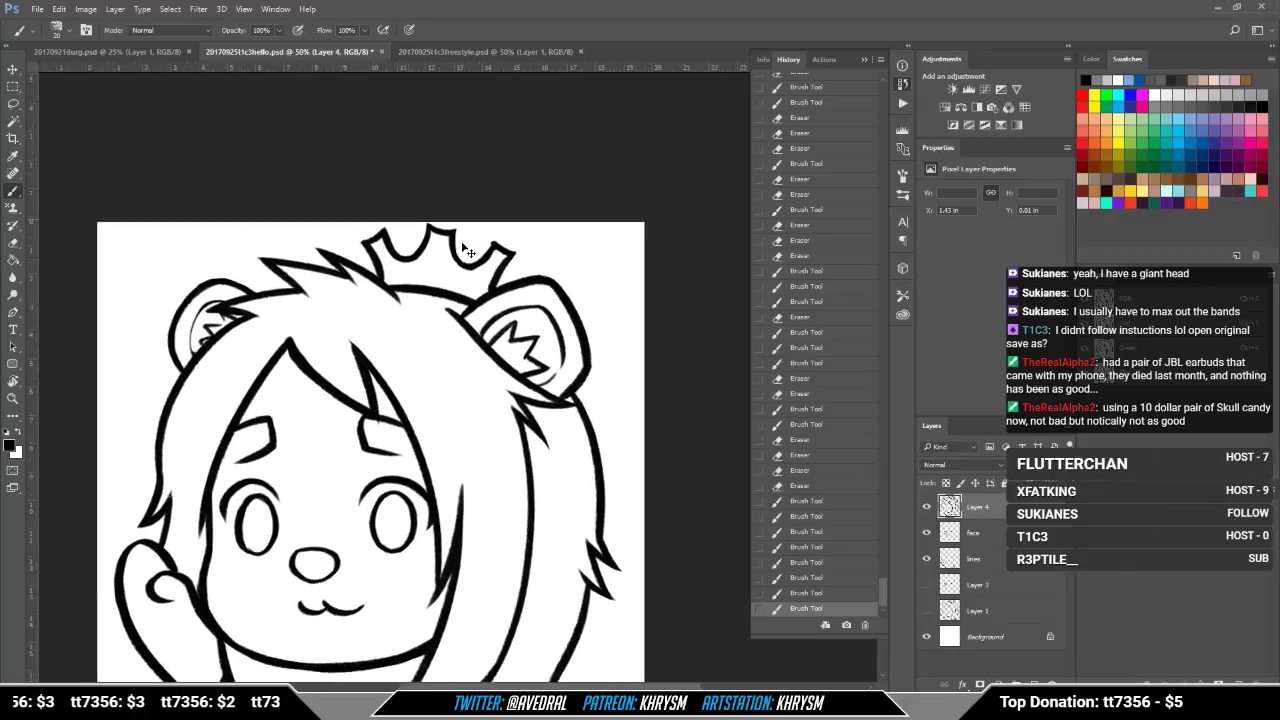
pyautogui.press('e')
pyautogui.moveTo(500, 256); pyautogui.dragTo(494, 278)
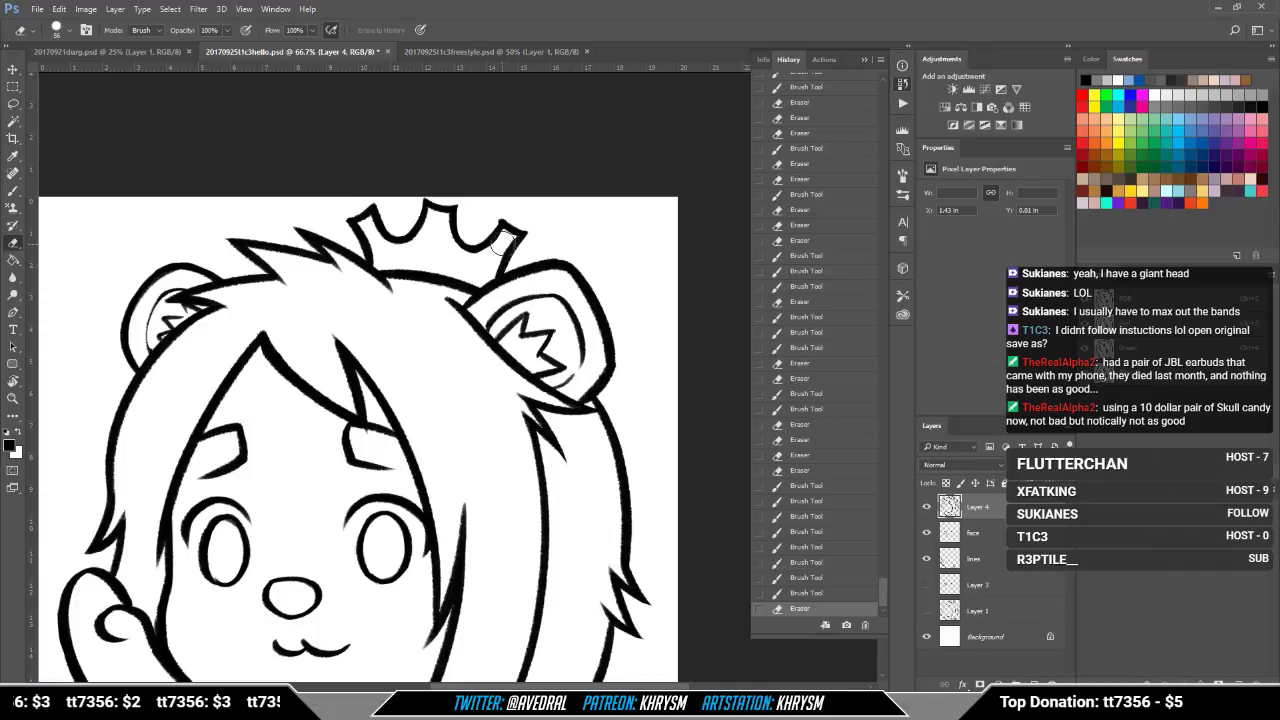
pyautogui.press('b')
pyautogui.moveTo(524, 236); pyautogui.dragTo(497, 280)
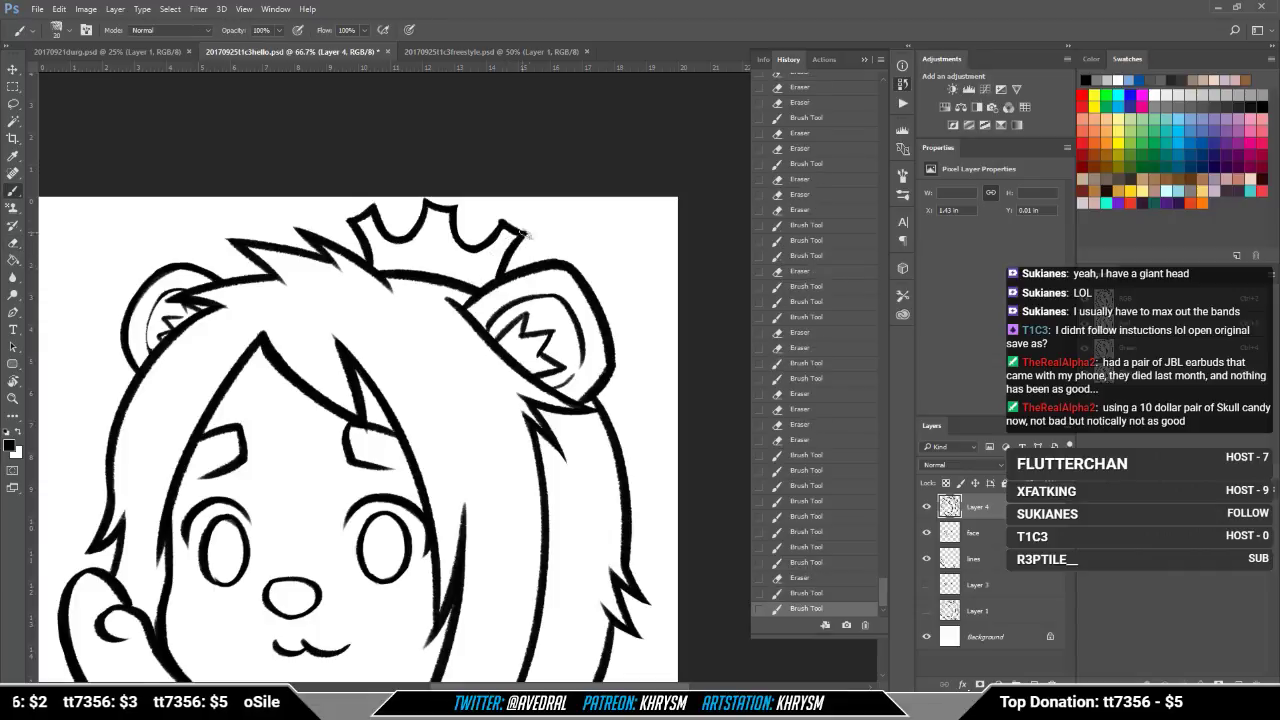
# Step: Select the character's silhouette by selecting the outside background with the Magic Wand, expanding by 5 pixels and inverting the selection
pyautogui.hotkey('ctrl', '-')
pyautogui.hotkey('ctrl', '-')
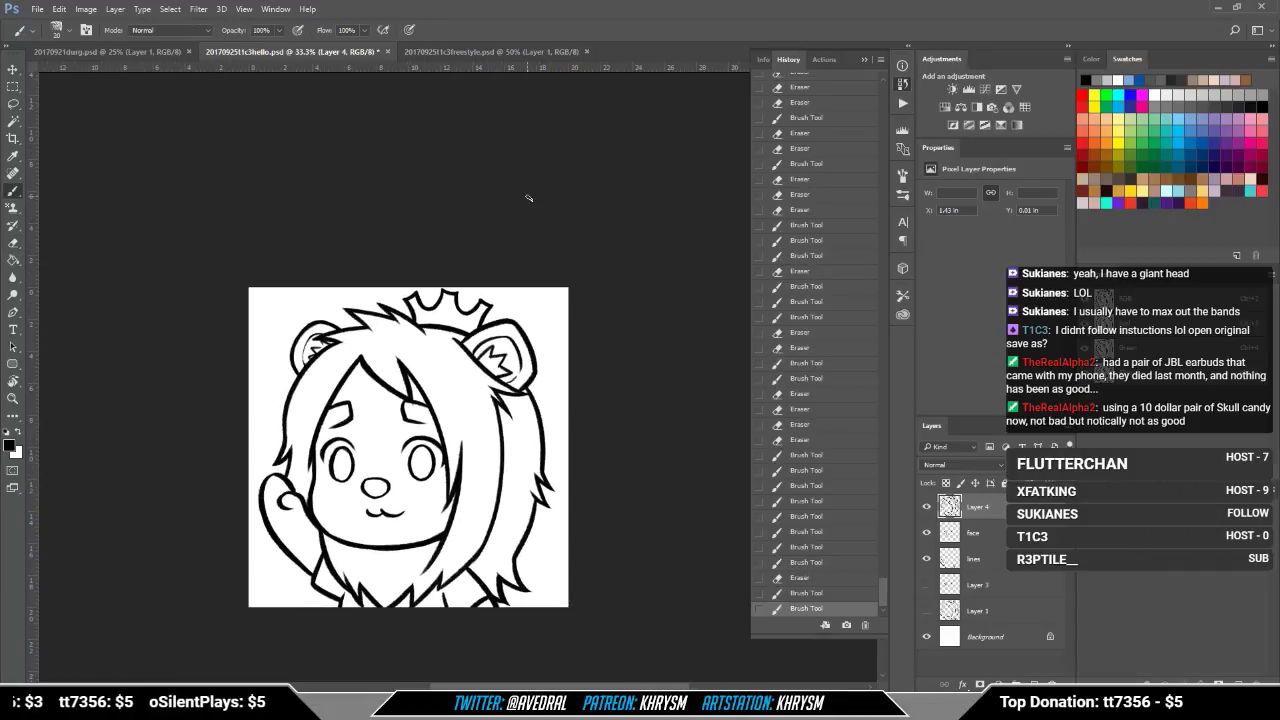
pyautogui.moveTo(459, 277); pyautogui.dragTo(522, 243)
pyautogui.press('w')
pyautogui.click(603, 271)
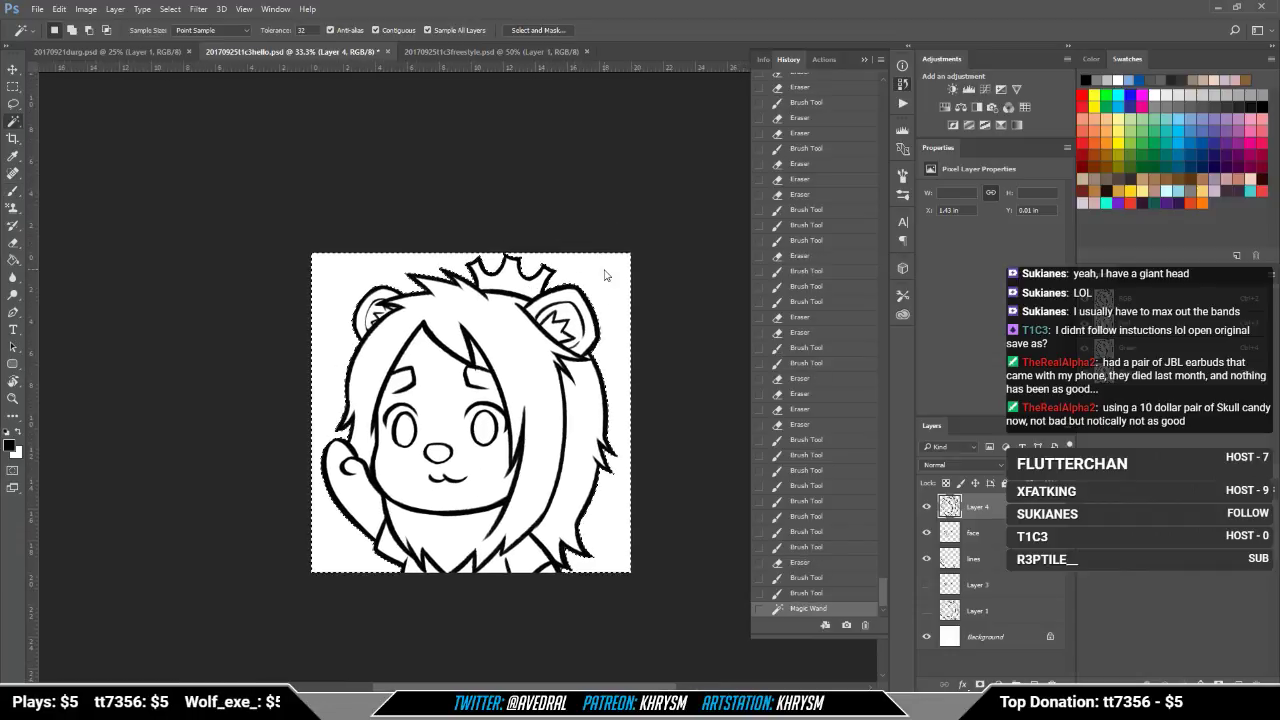
pyautogui.hotkey('alt', 's')
pyautogui.press('m')
pyautogui.press('e')
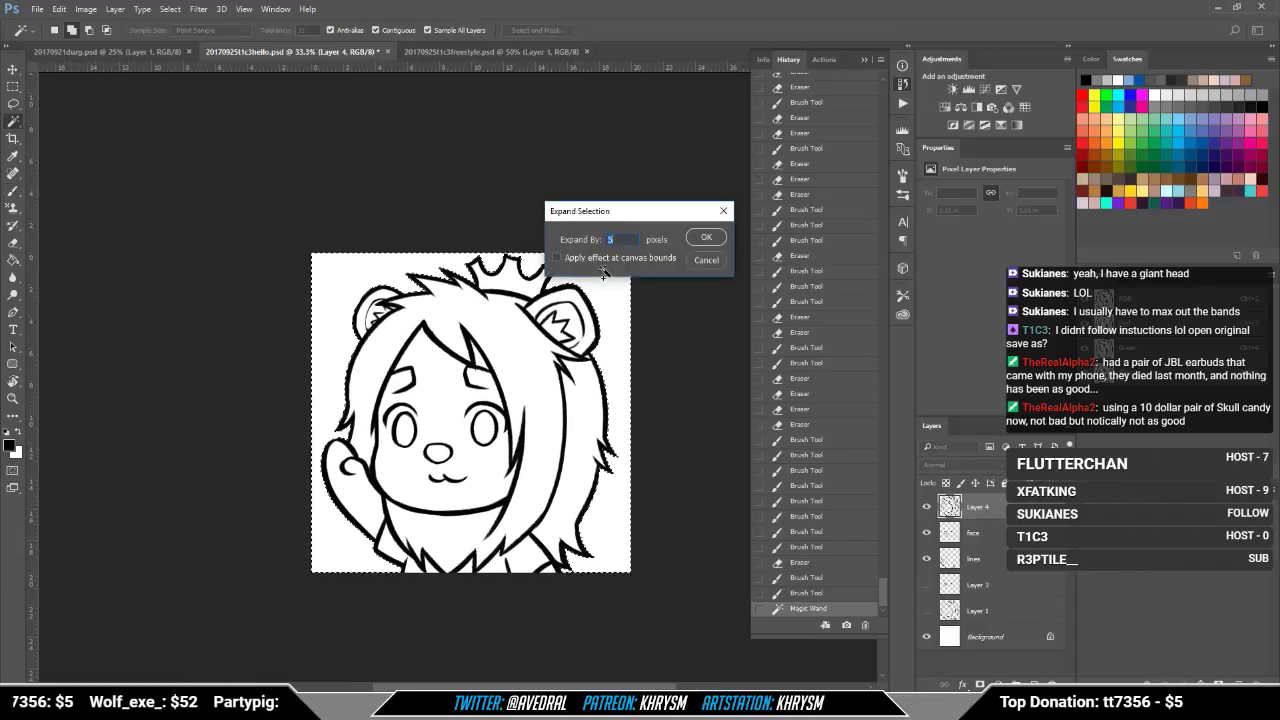
pyautogui.press('Return')
pyautogui.hotkey('ctrl', 'shift', 'i')
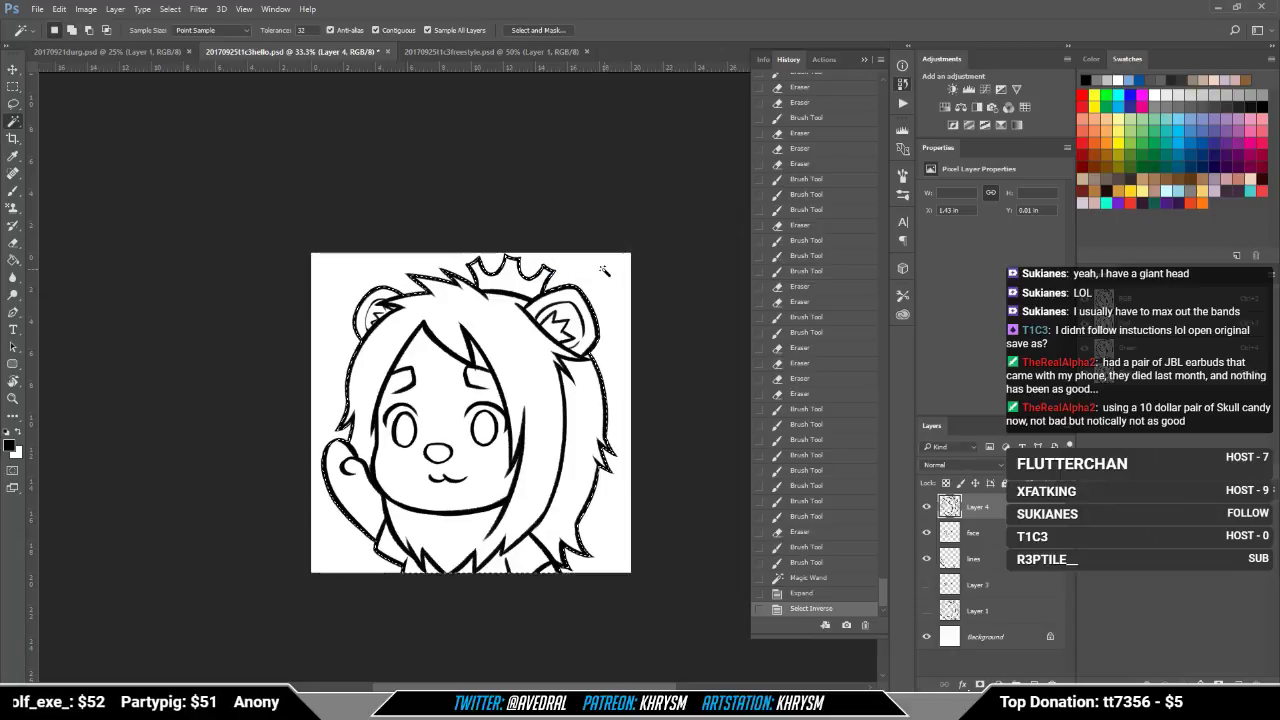
# Step: Create a new layer named fill above Layer 3, mask it with the silhouette selection and make its pixels active for painting
pyautogui.click(1037, 587)
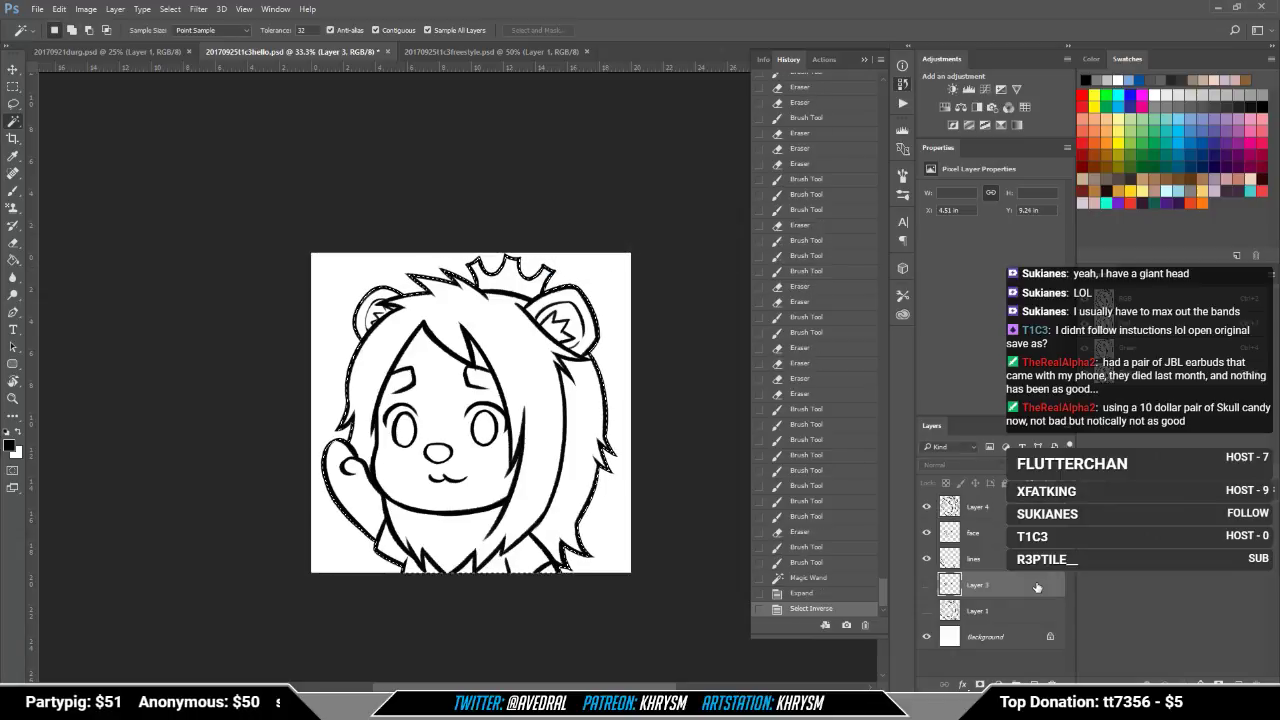
pyautogui.hotkey('ctrl', 'shift', 'n')
pyautogui.write('fill')
pyautogui.press('Return')
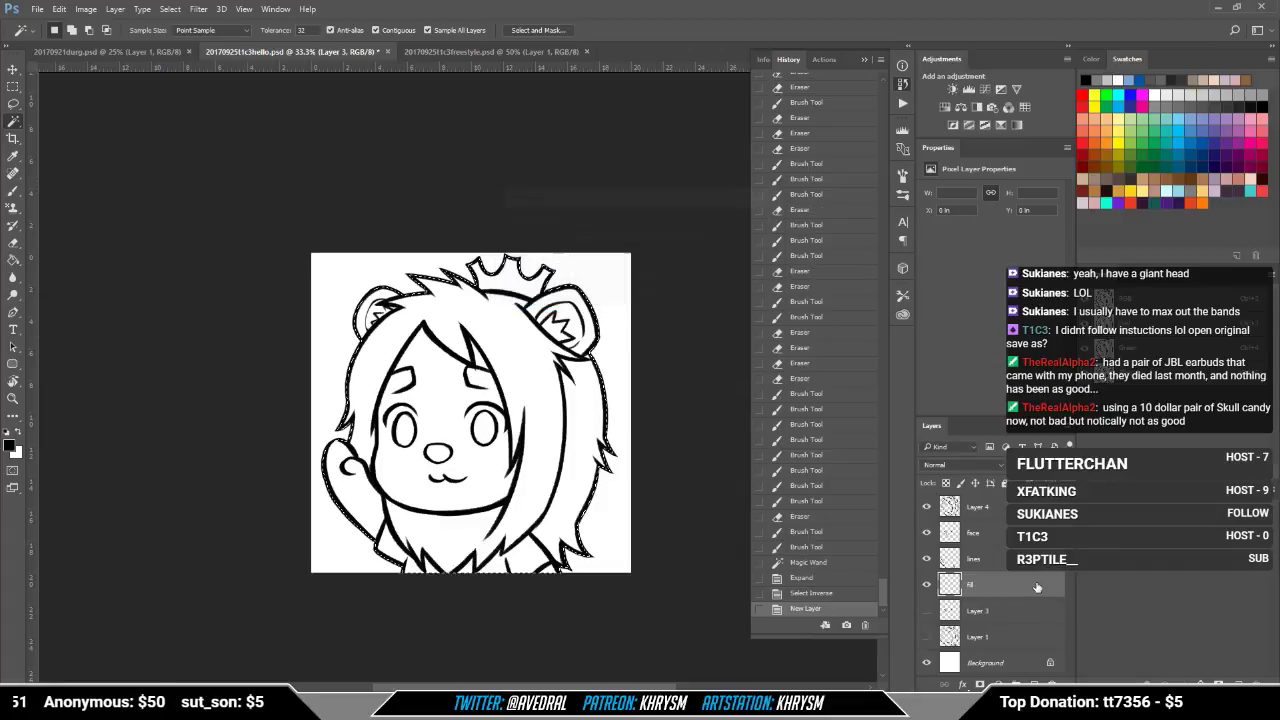
pyautogui.click(980, 684)
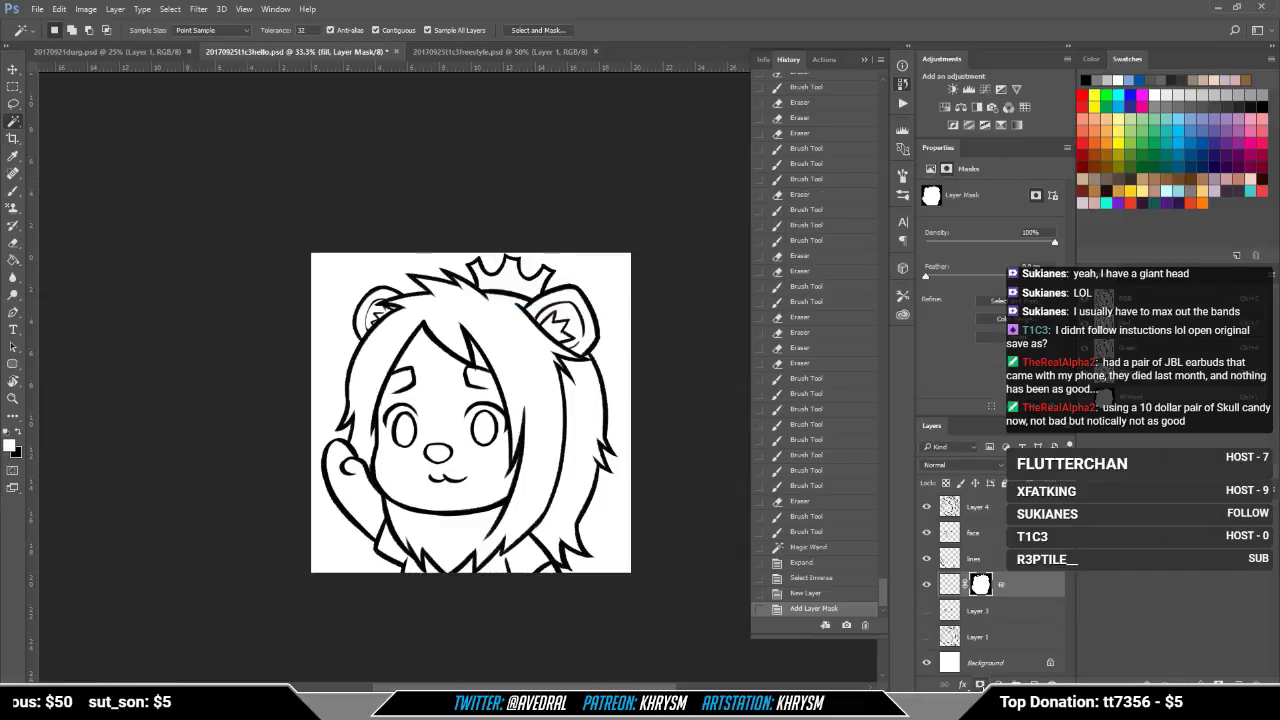
pyautogui.click(948, 587)
pyautogui.moveTo(565, 478); pyautogui.dragTo(543, 501)
pyautogui.press('b')
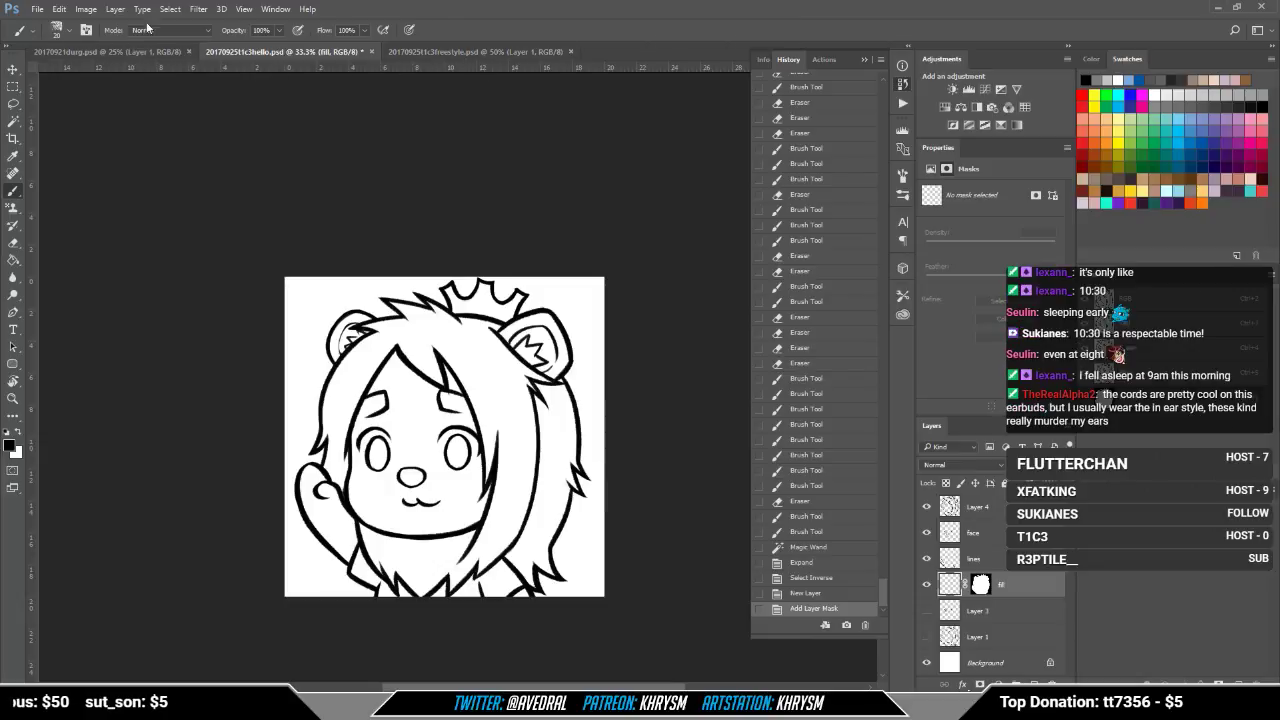
# Step: Sample the sign's blue from the recent file 20170925t1c3badge.png as the foreground color and return to 20170925t1c3hello.psd
pyautogui.click(37, 9)
pyautogui.moveTo(98, 88)
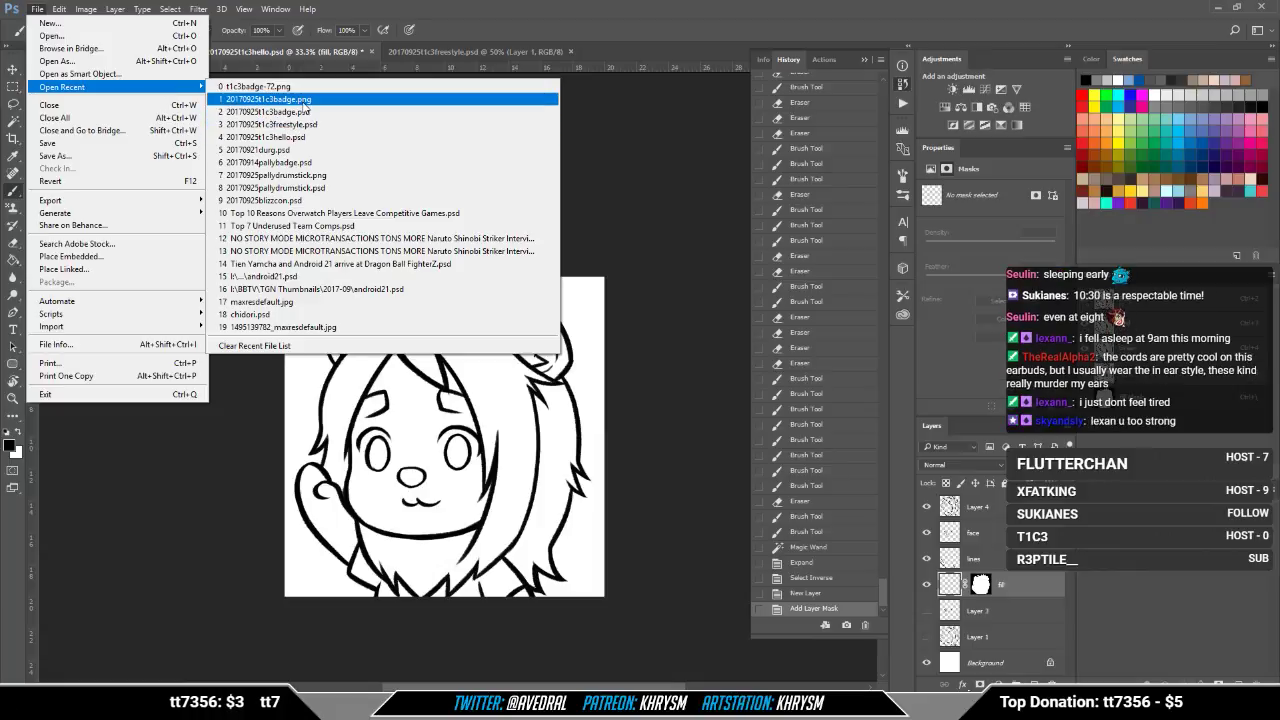
pyautogui.click(311, 99)
pyautogui.click(310, 100)
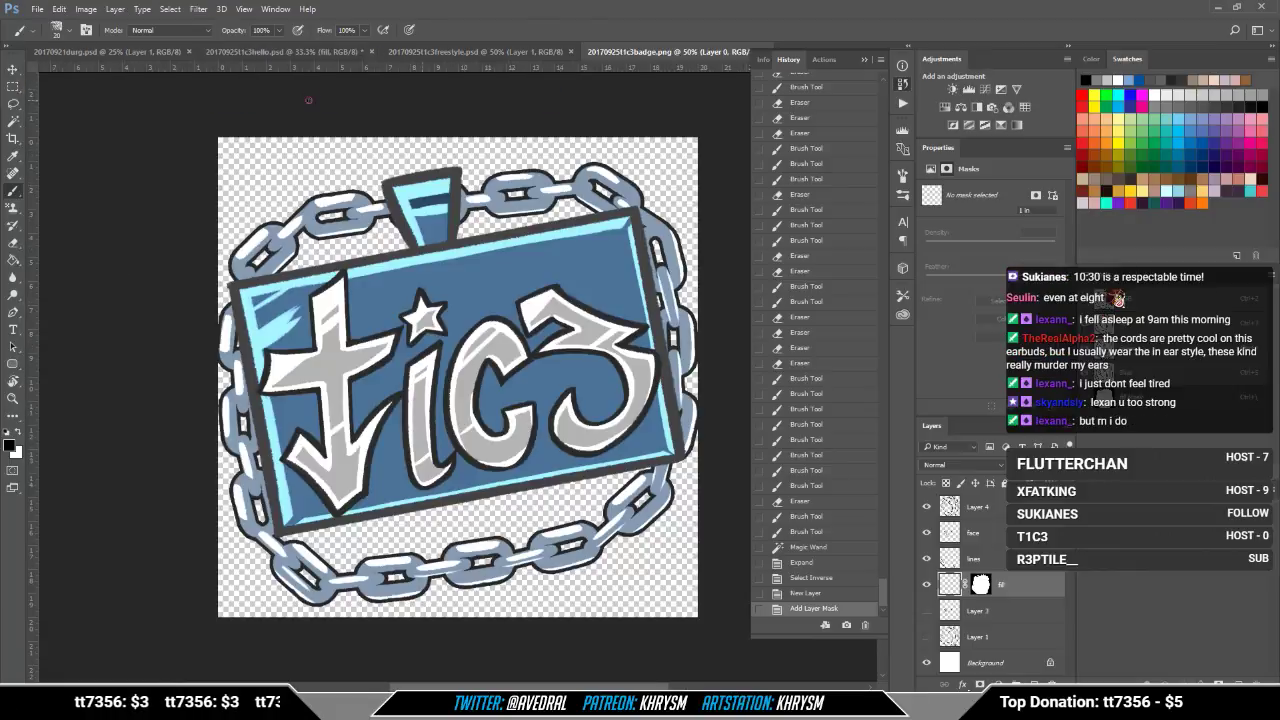
pyautogui.press('g')
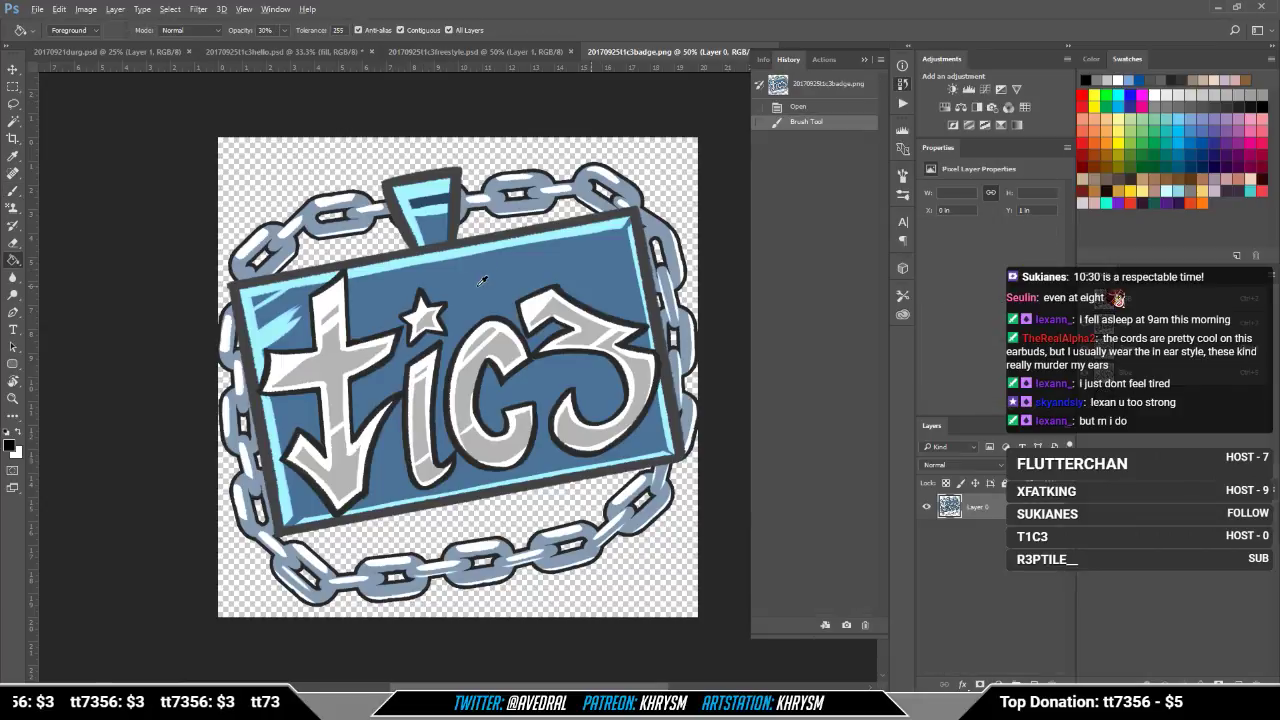
pyautogui.keyDown('alt'); pyautogui.click(481, 276); pyautogui.keyUp('alt')
pyautogui.click(430, 52)
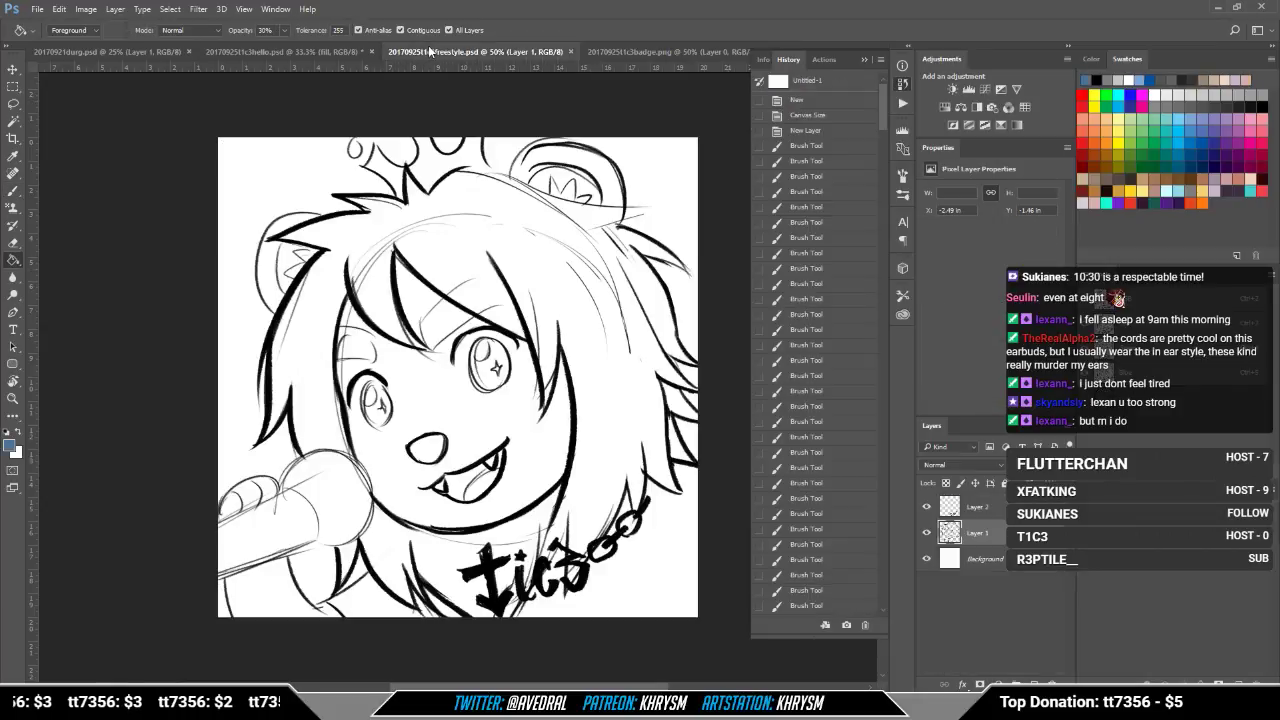
pyautogui.click(278, 54)
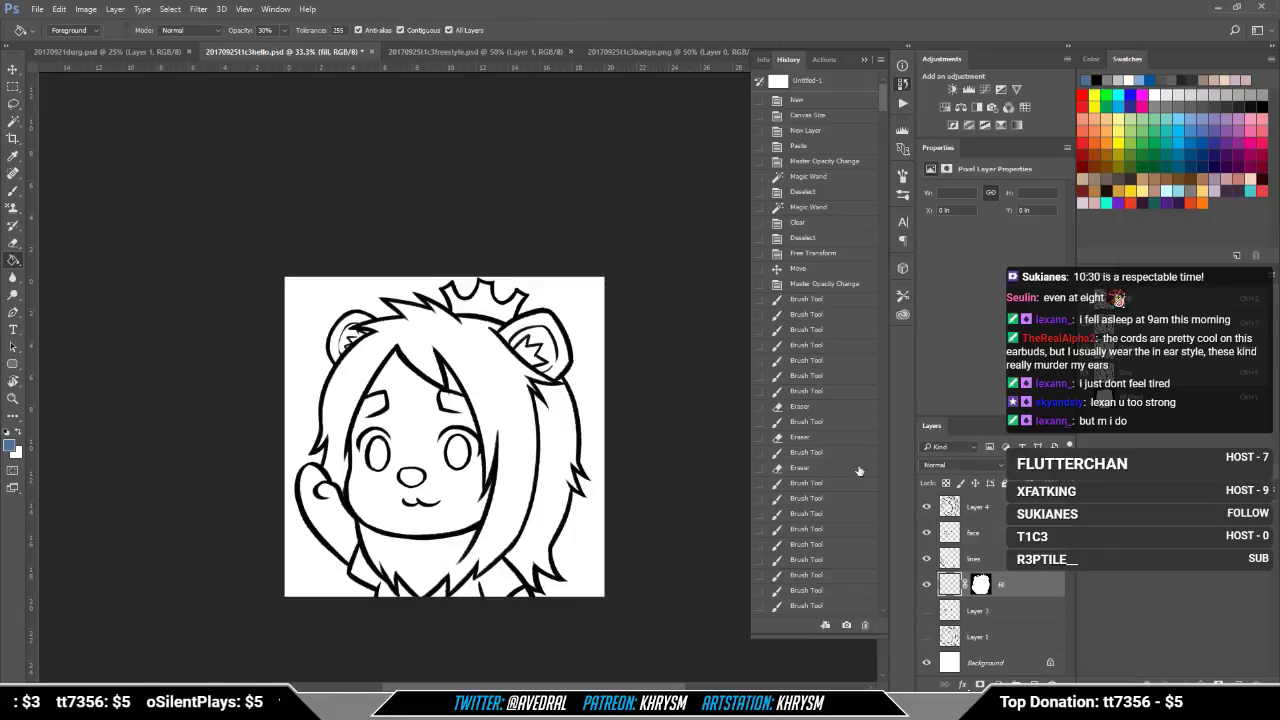
# Step: Fill the masked silhouette on the fill layer with the sampled blue, raising the Paint Bucket opacity to 100%
pyautogui.click(449, 431)
pyautogui.click(450, 431)
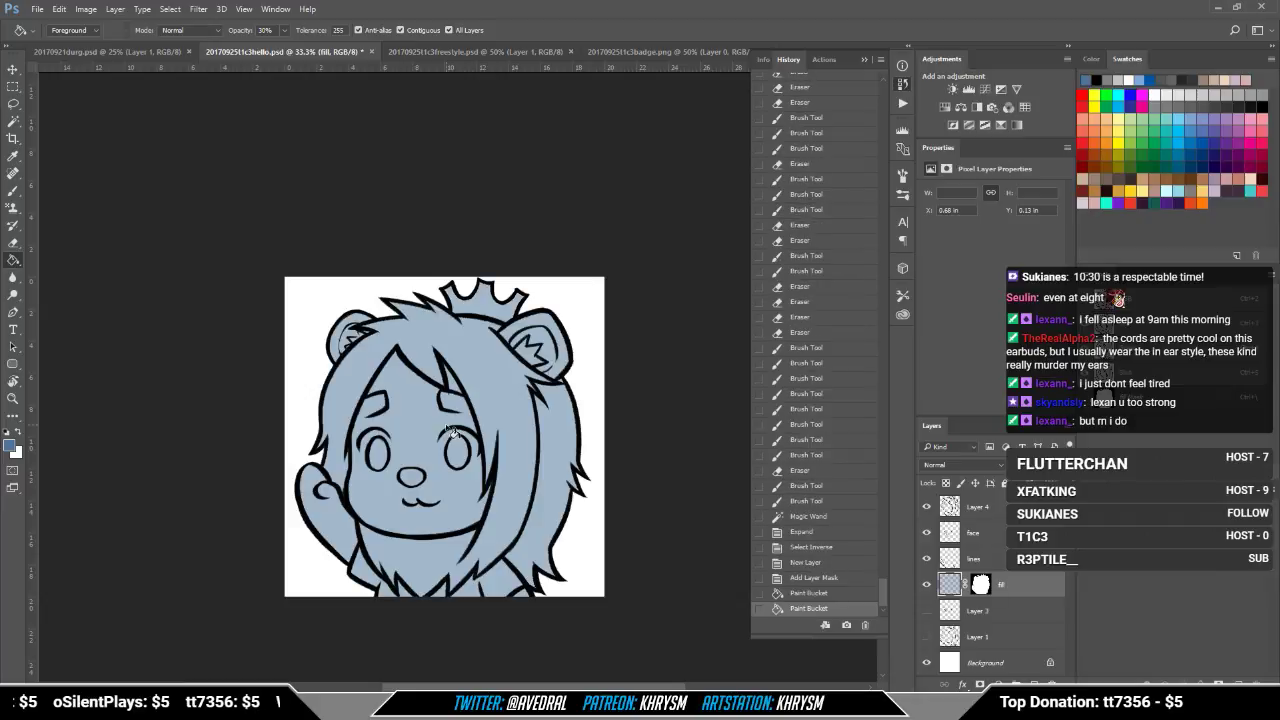
pyautogui.press('0')
pyautogui.click(503, 438)
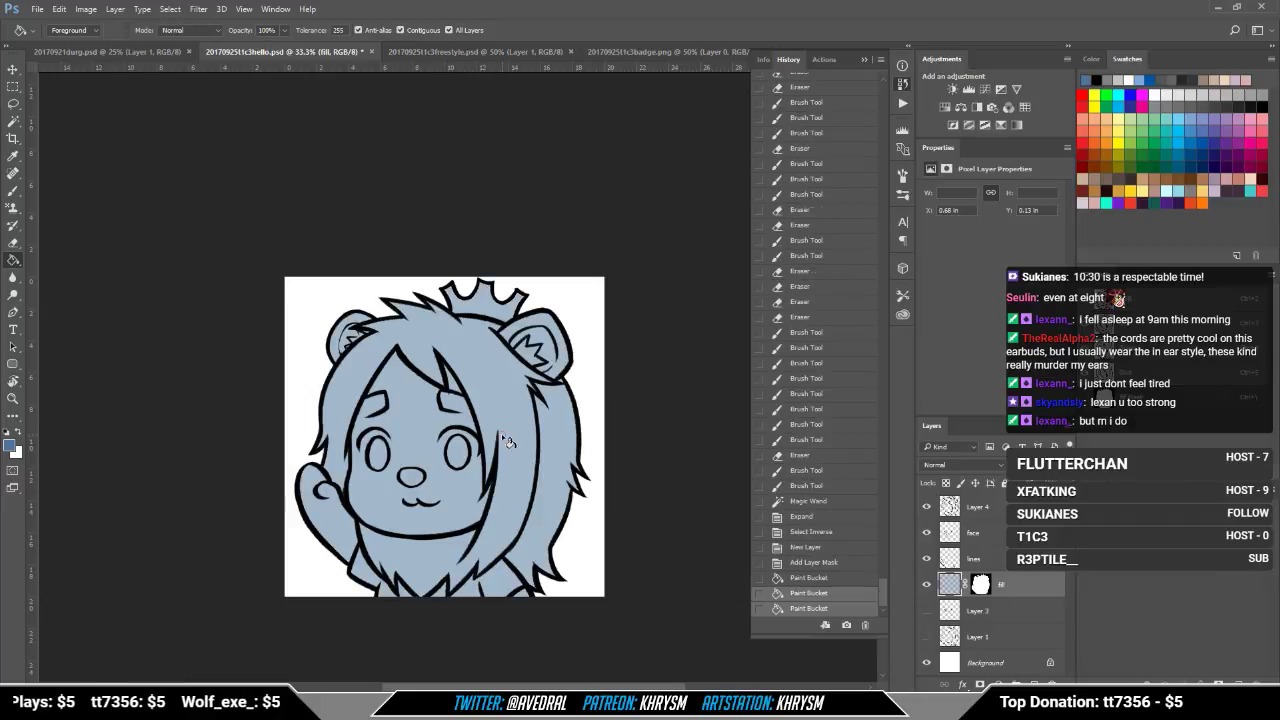
pyautogui.moveTo(451, 437)
pyautogui.mouseDown()
pyautogui.moveTo(464, 460)
pyautogui.moveTo(437, 441)
pyautogui.mouseUp()
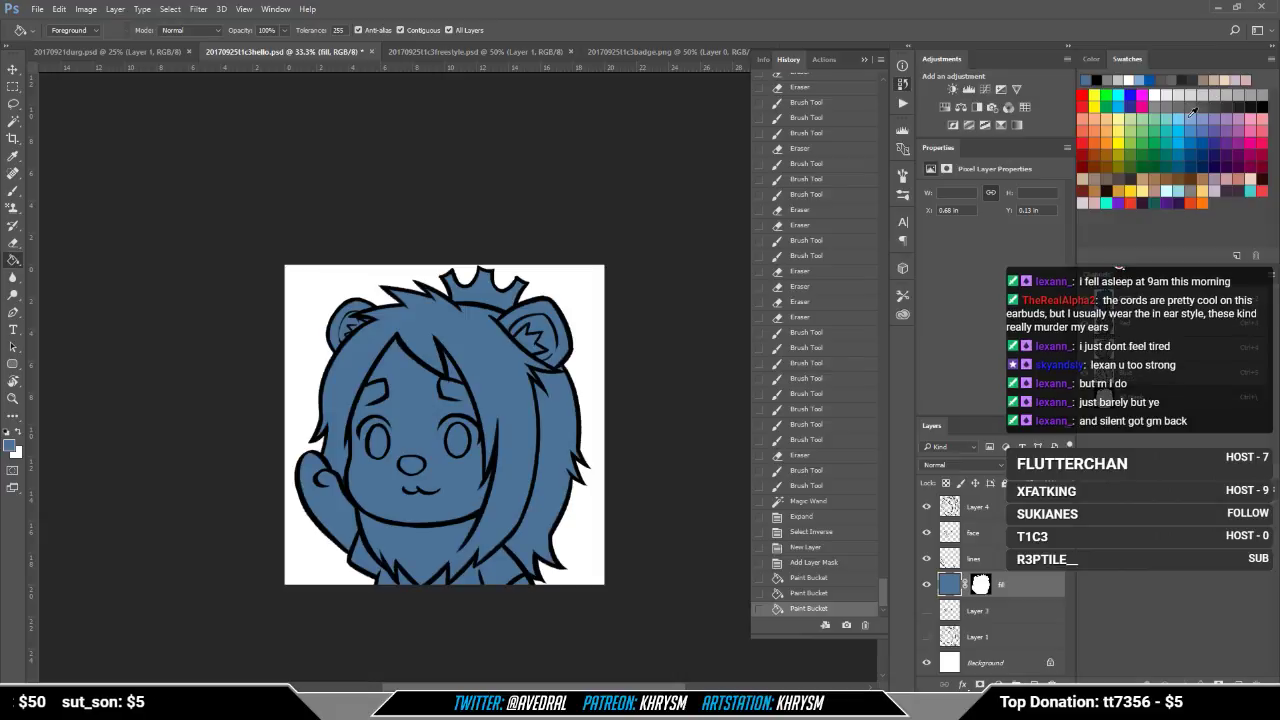
# Step: Change the foreground color to the muted grey-blue #788fa5 and ready the Paint Bucket
pyautogui.click(10, 447)
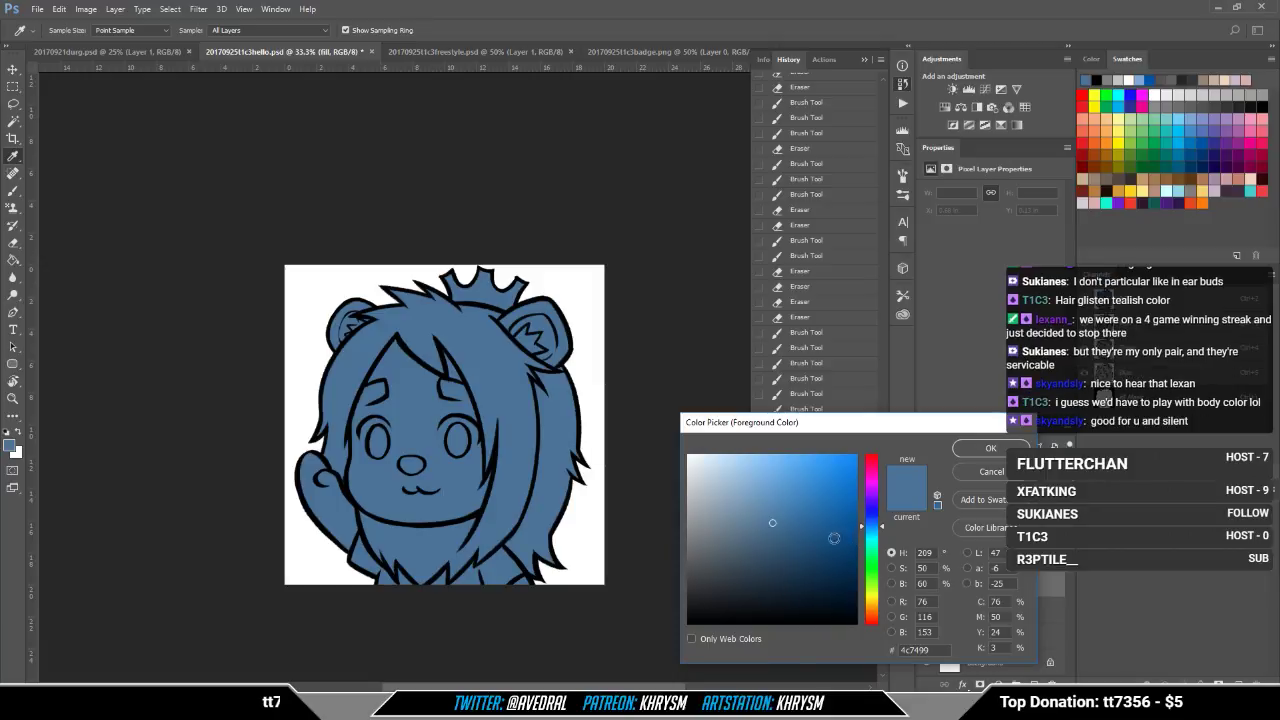
pyautogui.click(735, 514)
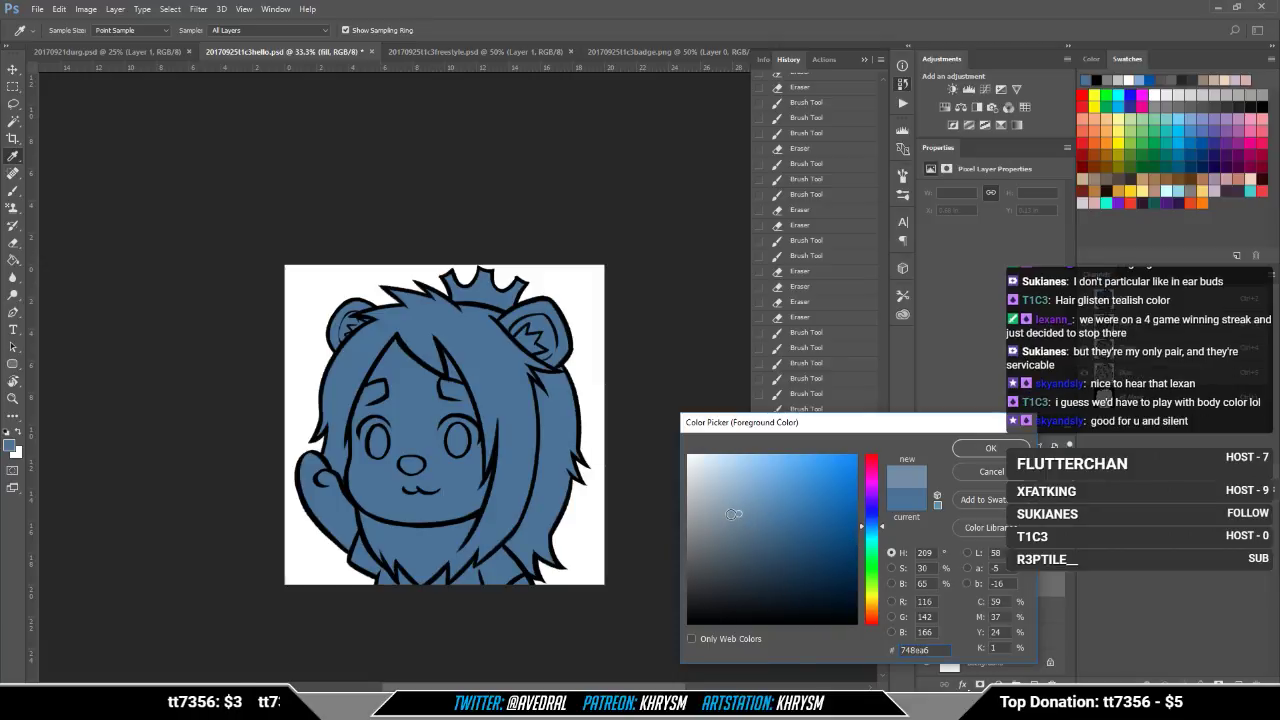
pyautogui.click(731, 514)
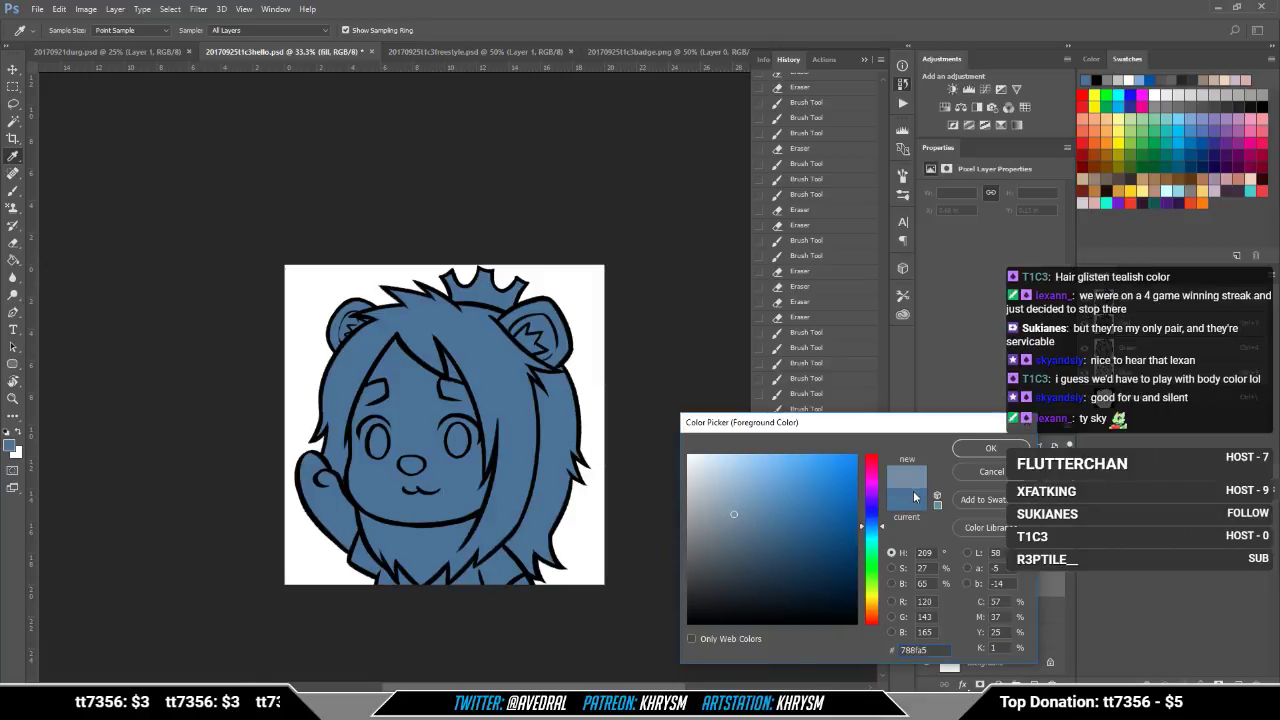
pyautogui.click(965, 452)
pyautogui.press('g')
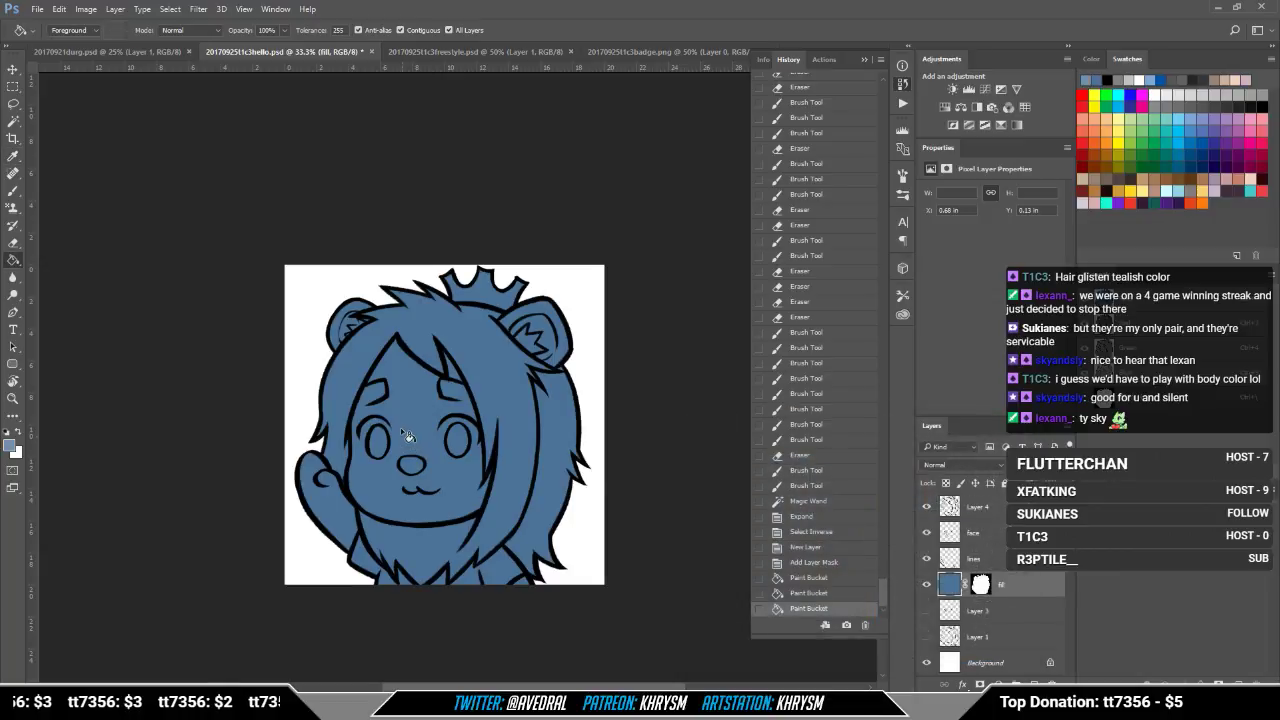
# Step: Select the face, raised arm and both ears' fur together with the Magic Wand and expand the selection
pyautogui.press('w')
pyautogui.click(413, 430)
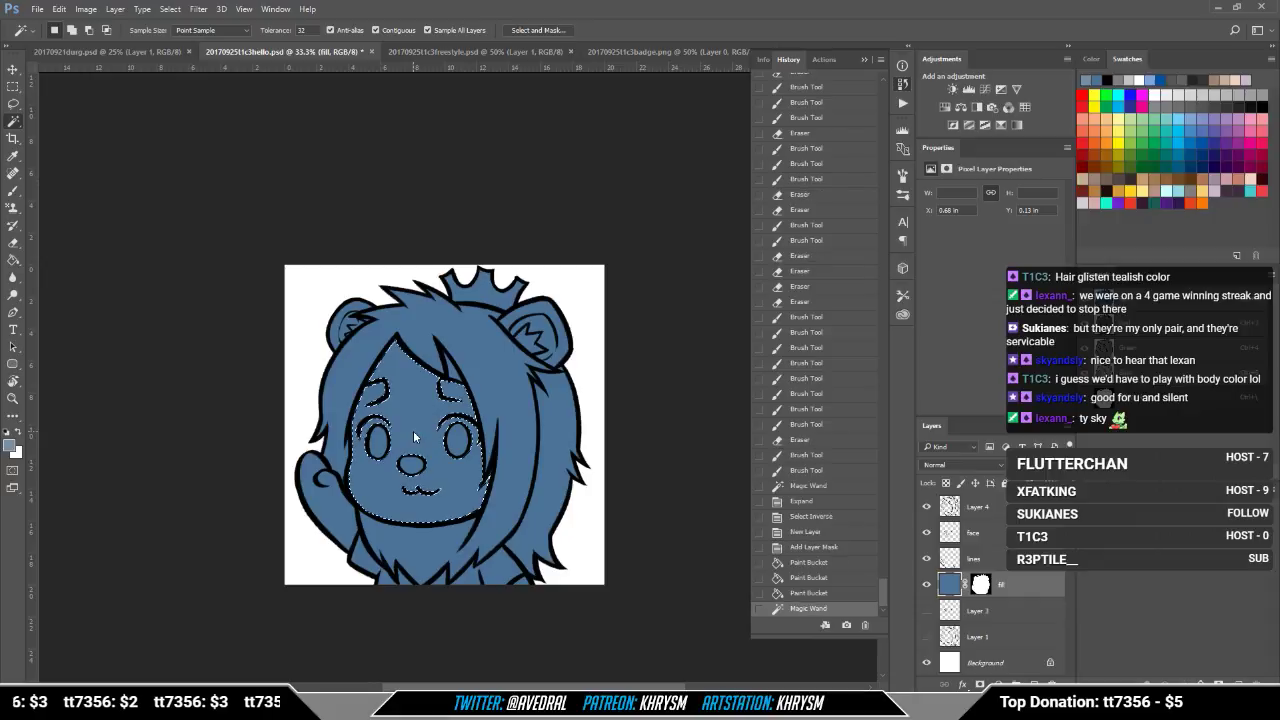
pyautogui.keyDown('shift'); pyautogui.click(328, 505); pyautogui.keyUp('shift')
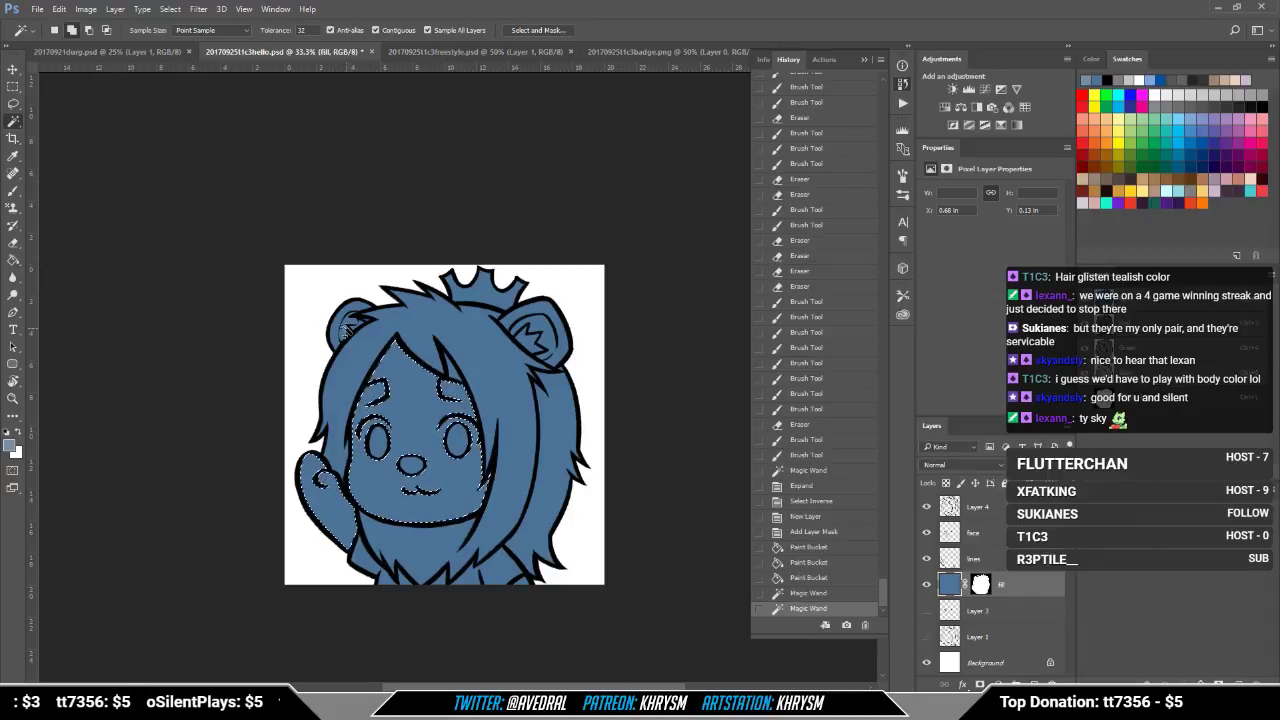
pyautogui.keyDown('shift'); pyautogui.click(345, 328); pyautogui.keyUp('shift')
pyautogui.keyDown('shift'); pyautogui.click(346, 332); pyautogui.keyUp('shift')
pyautogui.keyDown('shift'); pyautogui.click(348, 336); pyautogui.keyUp('shift')
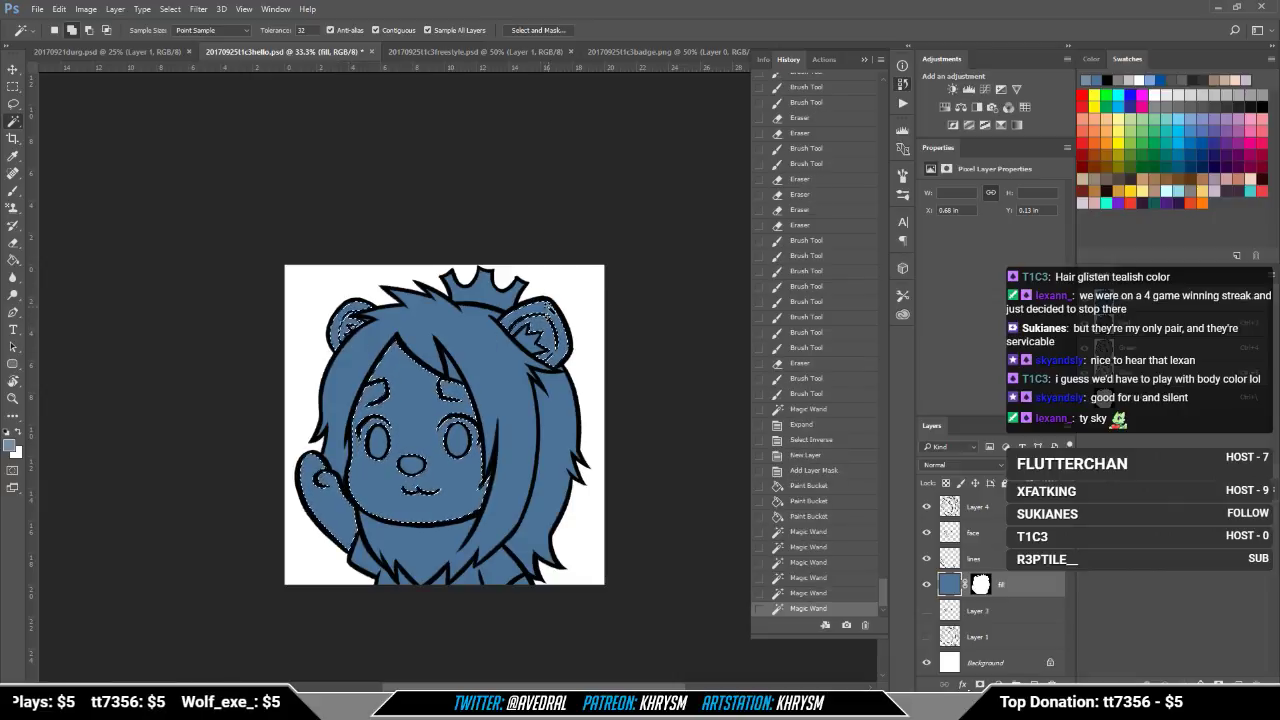
pyautogui.hotkey('alt', 's')
pyautogui.press('m')
pyautogui.press('e')
pyautogui.press('Return')
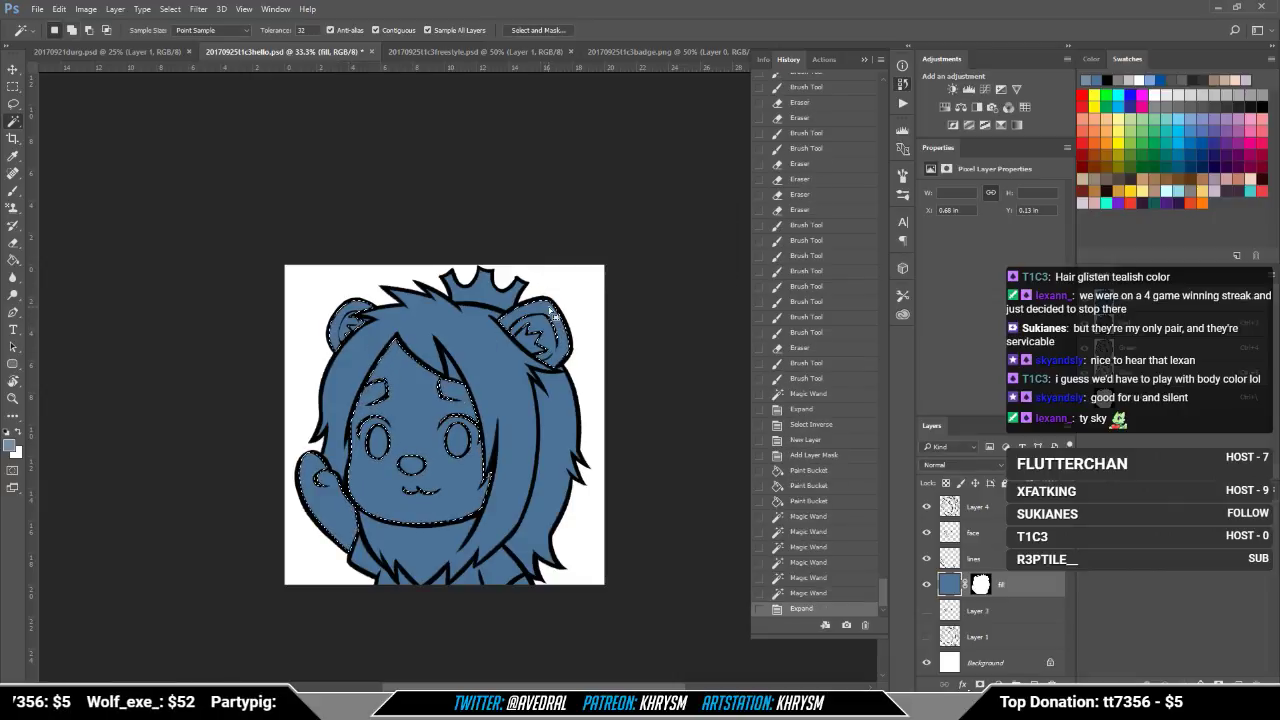
# Step: Fill the selected face, arm and ears with the grey-blue and deselect
pyautogui.press('g')
pyautogui.click(416, 413)
pyautogui.hotkey('ctrl', 'd')
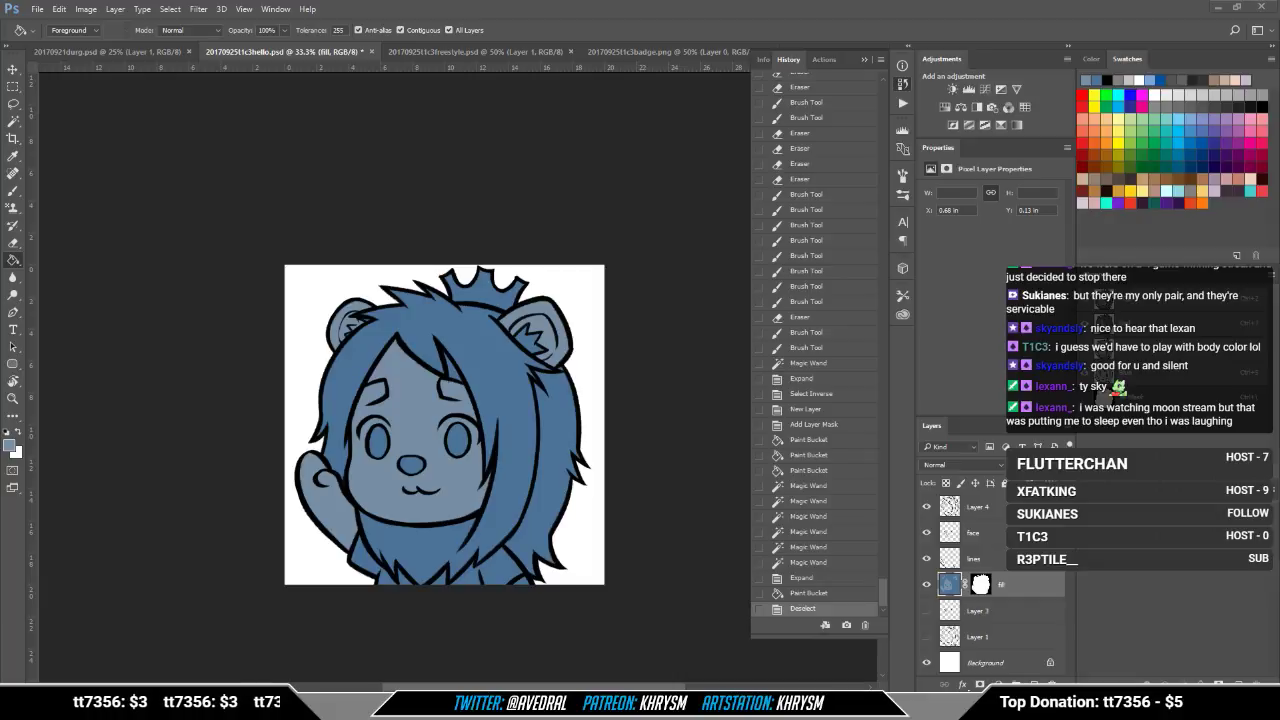
# Step: Restore the face, arm and ear selection from the history, refill it with the lighter grey #97a4b1 and deselect
pyautogui.click(10, 446)
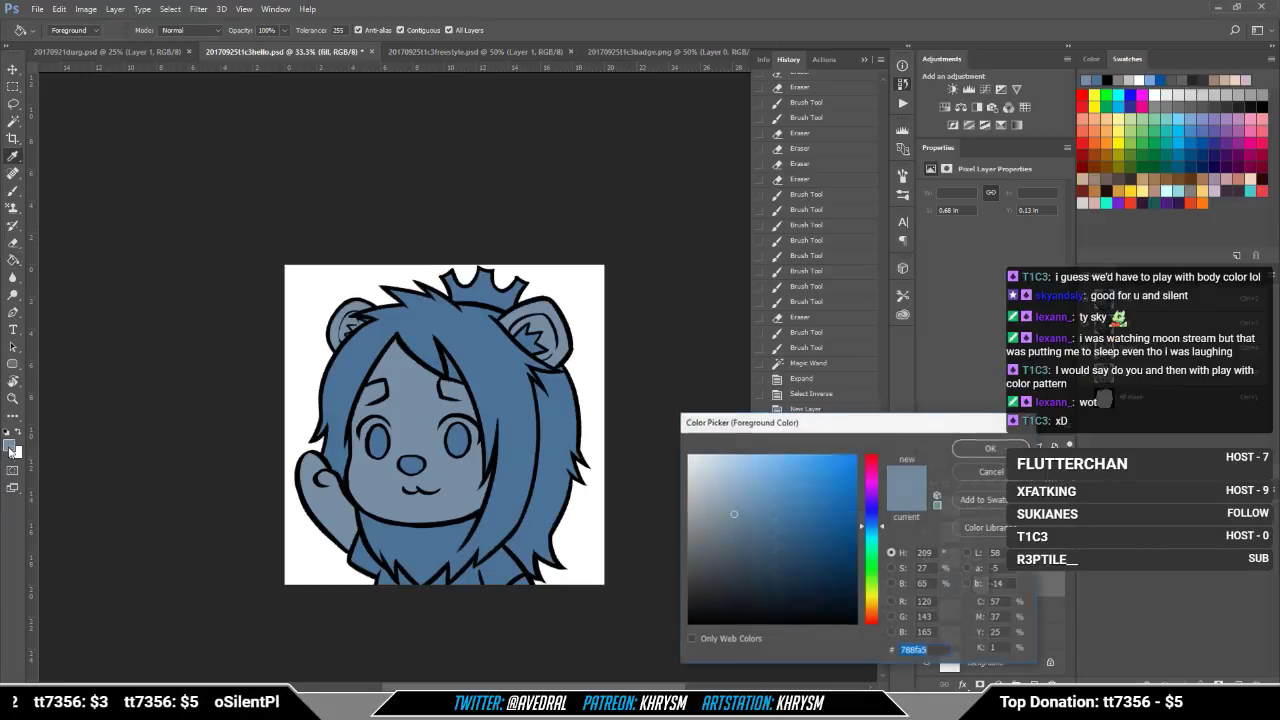
pyautogui.click(712, 506)
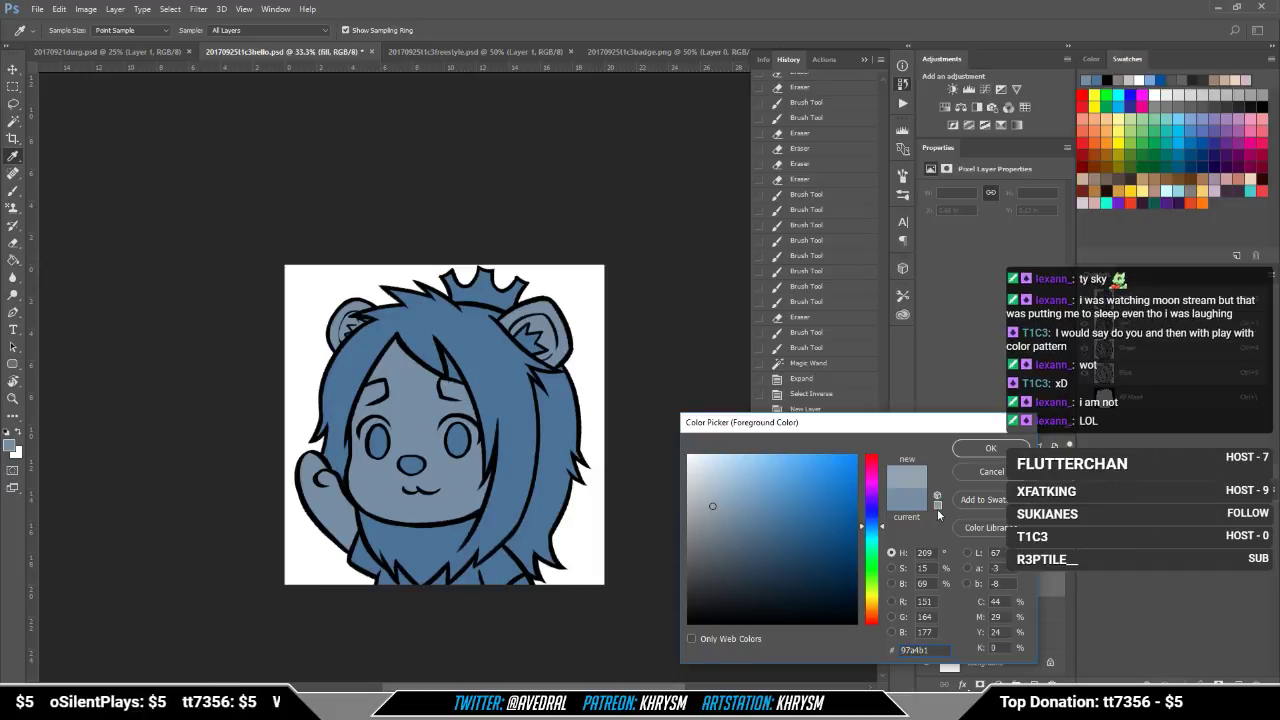
pyautogui.click(979, 450)
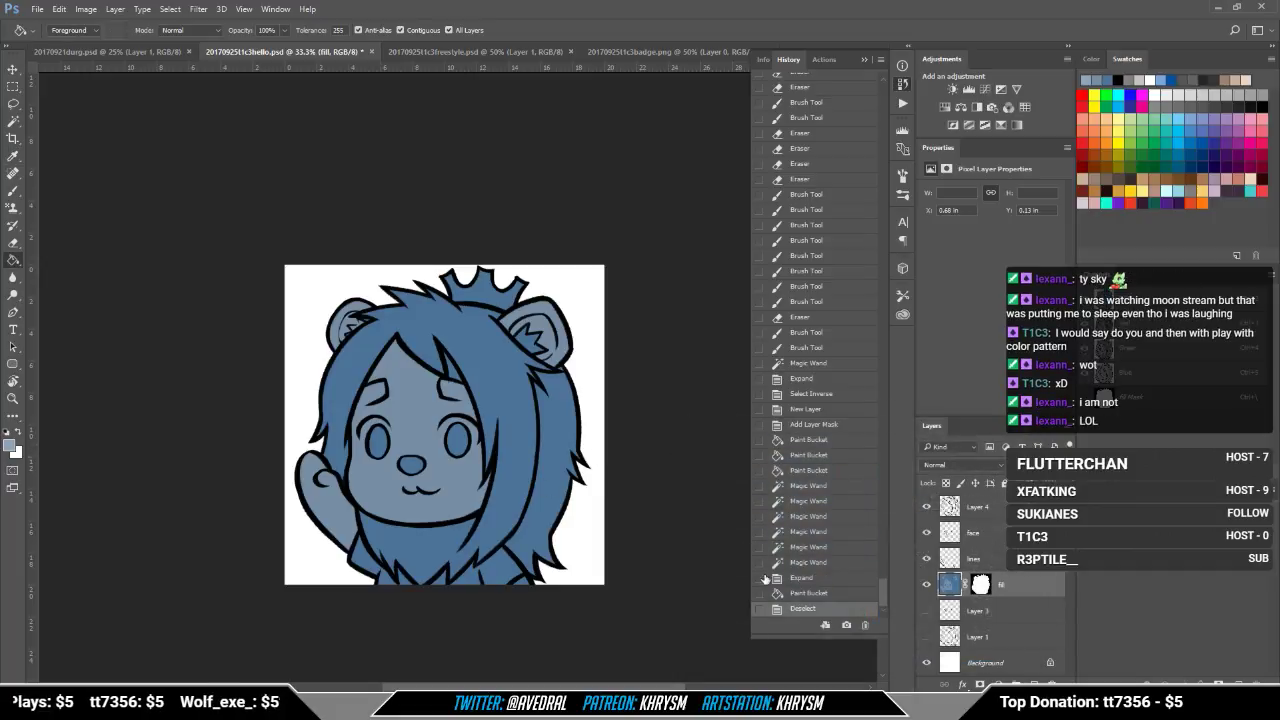
pyautogui.click(795, 594)
pyautogui.click(457, 400)
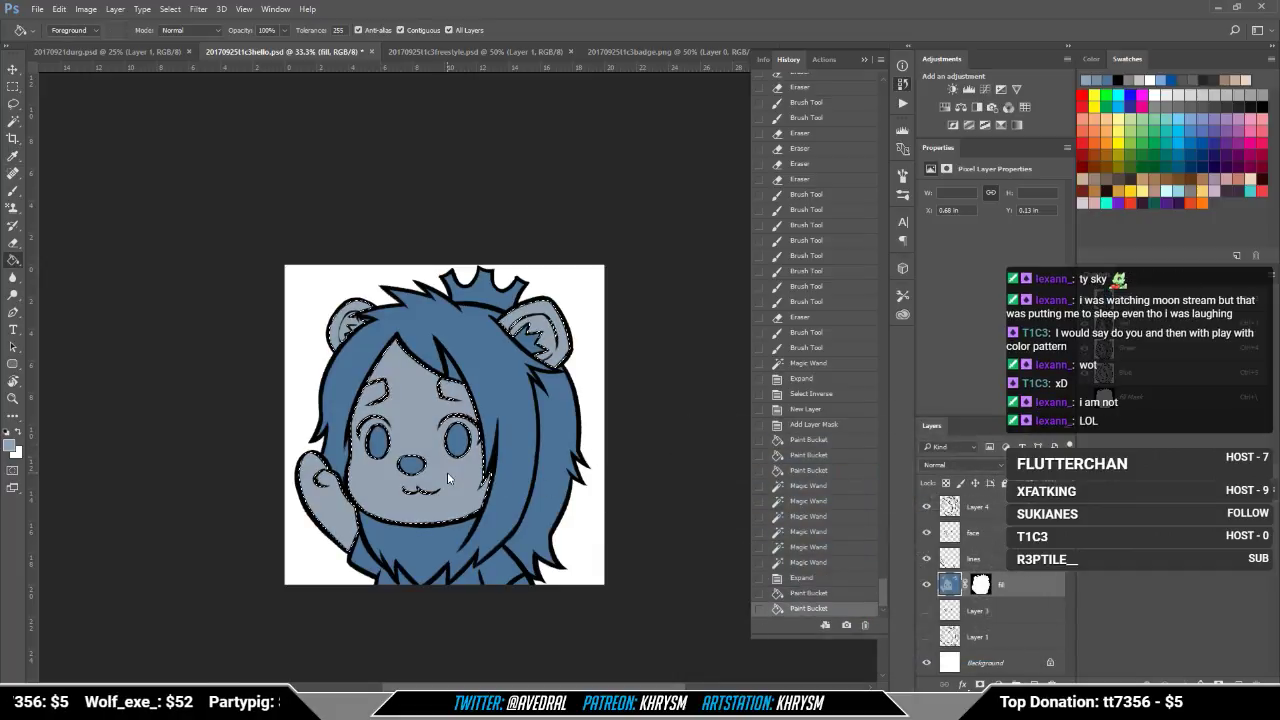
pyautogui.hotkey('ctrl', 'd')
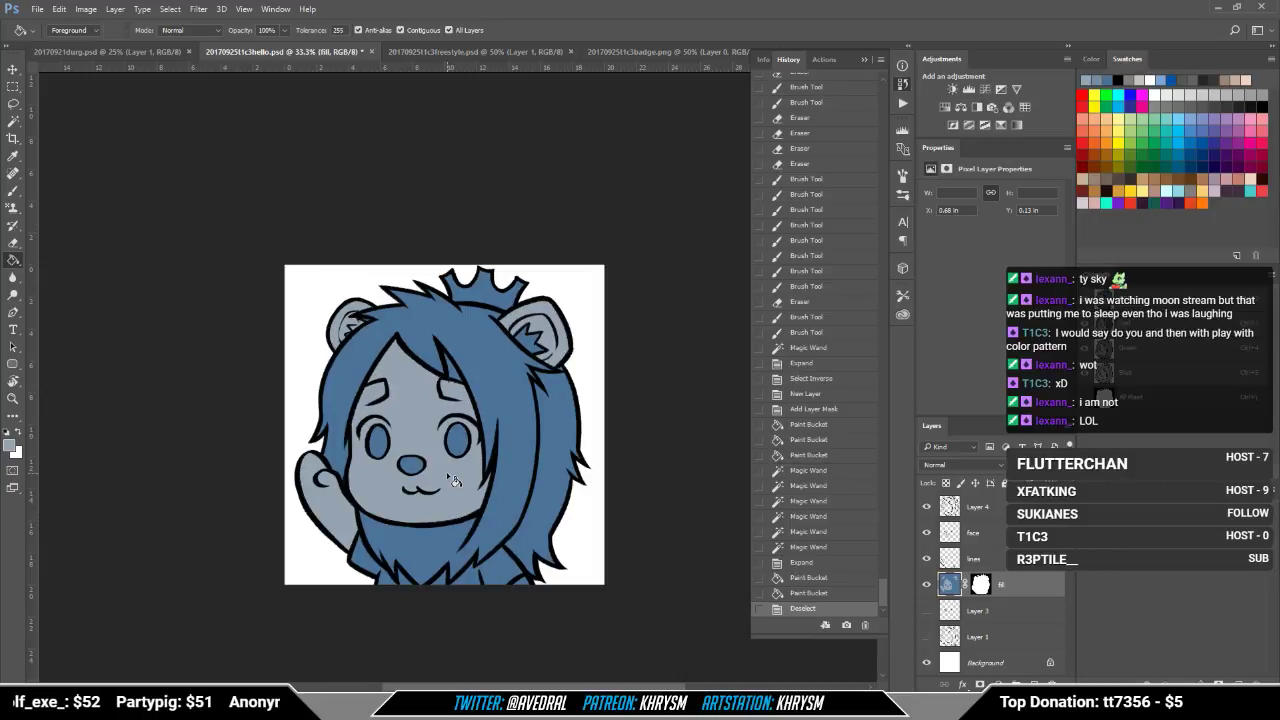
# Step: Select the small patch beside the mane at the canvas's lower edge, expand it, fill it with the fur grey and deselect
pyautogui.press('w')
pyautogui.hotkey('alt', 'w')
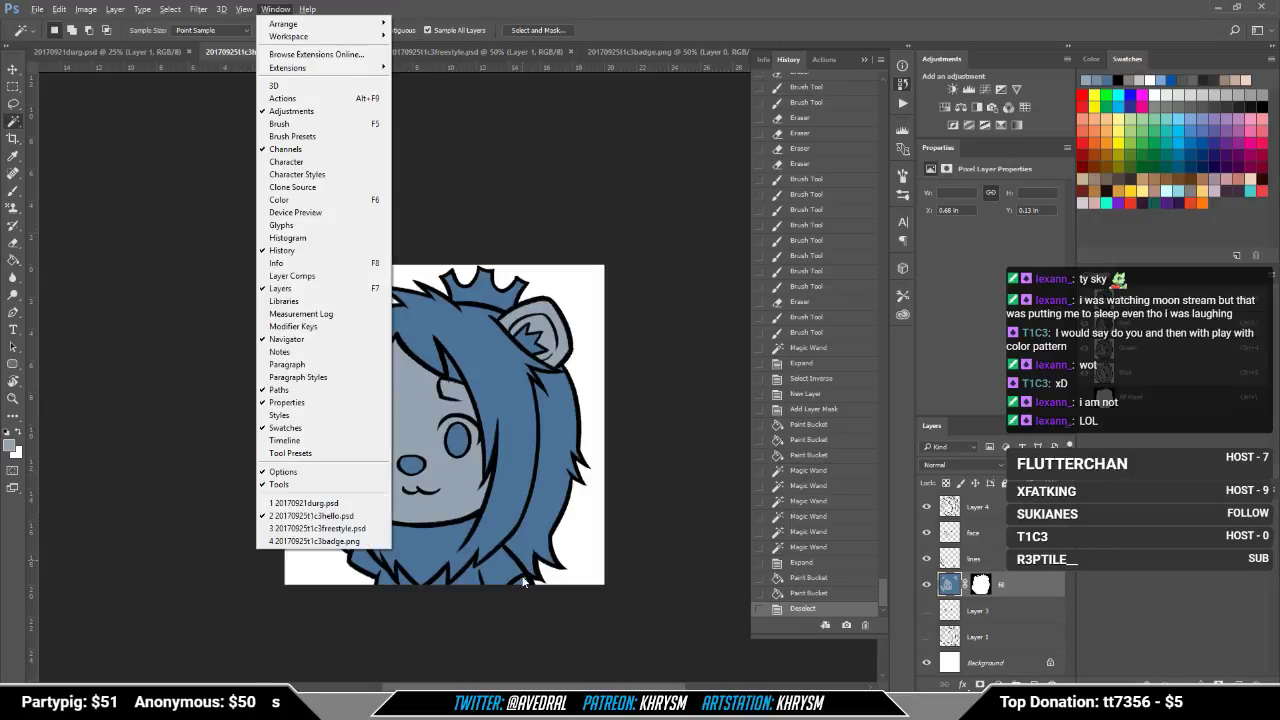
pyautogui.press('Escape')
pyautogui.click(522, 582)
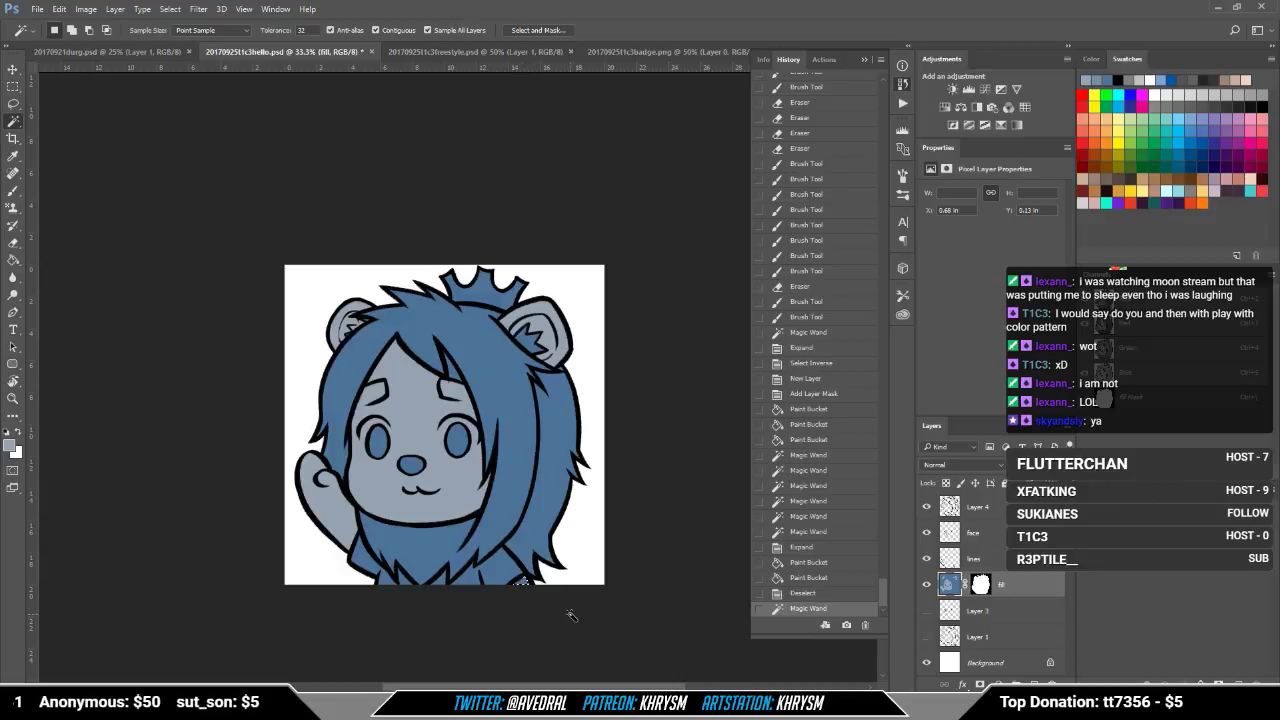
pyautogui.hotkey('alt', 's')
pyautogui.press('m')
pyautogui.press('e')
pyautogui.press('Return')
pyautogui.press('g')
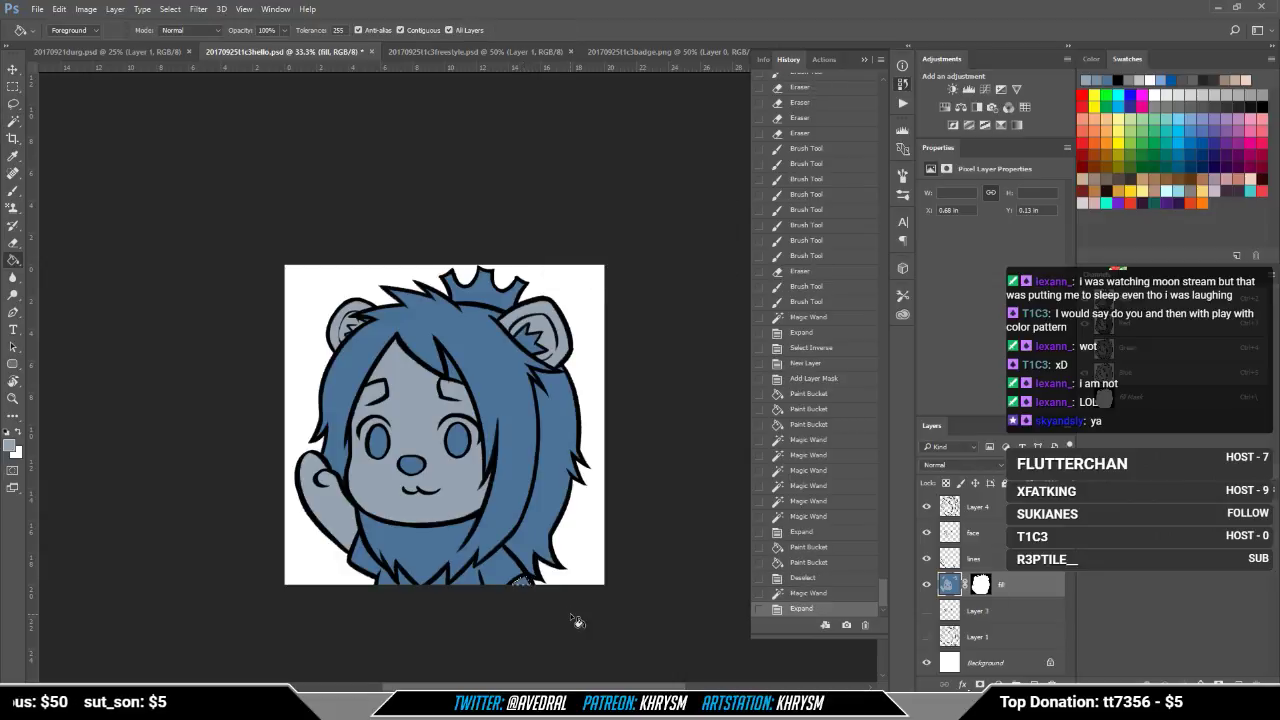
pyautogui.click(521, 581)
pyautogui.hotkey('ctrl', 'd')
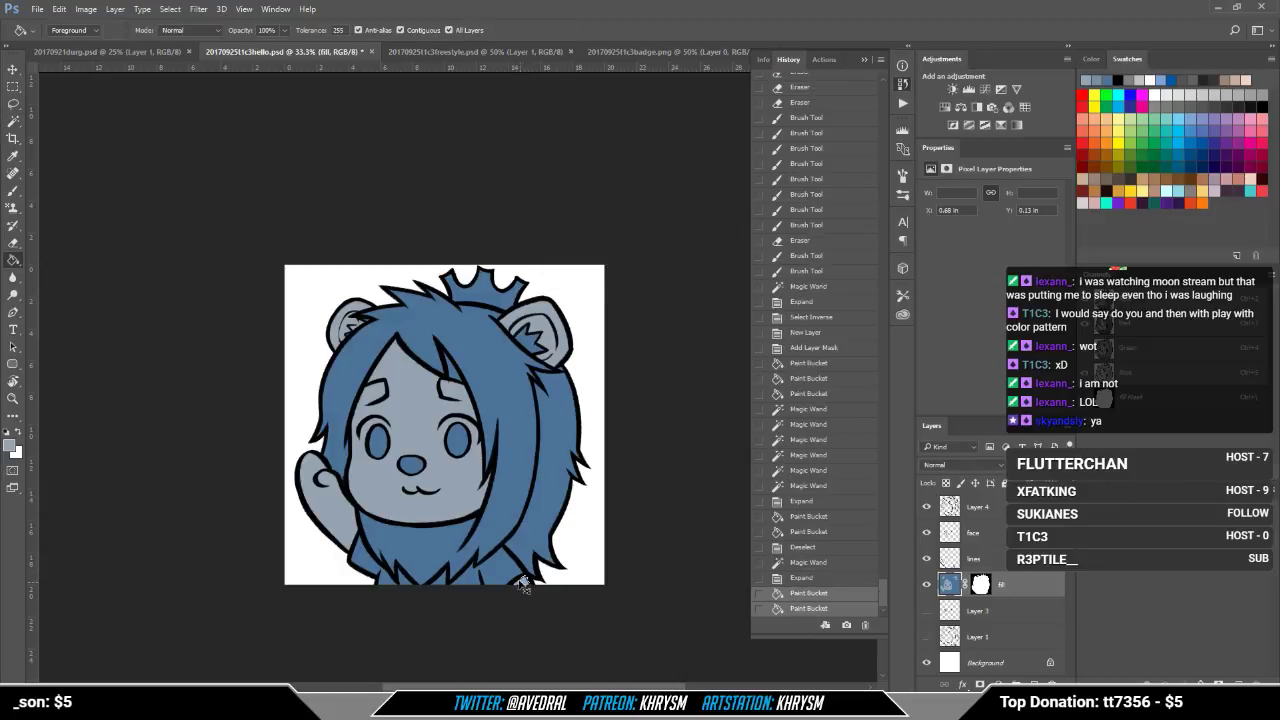
# Step: Select the gap between the bangs above the eyebrow, expand it by 5 pixels, fill it with the fur grey and deselect
pyautogui.moveTo(438, 465); pyautogui.dragTo(450, 497)
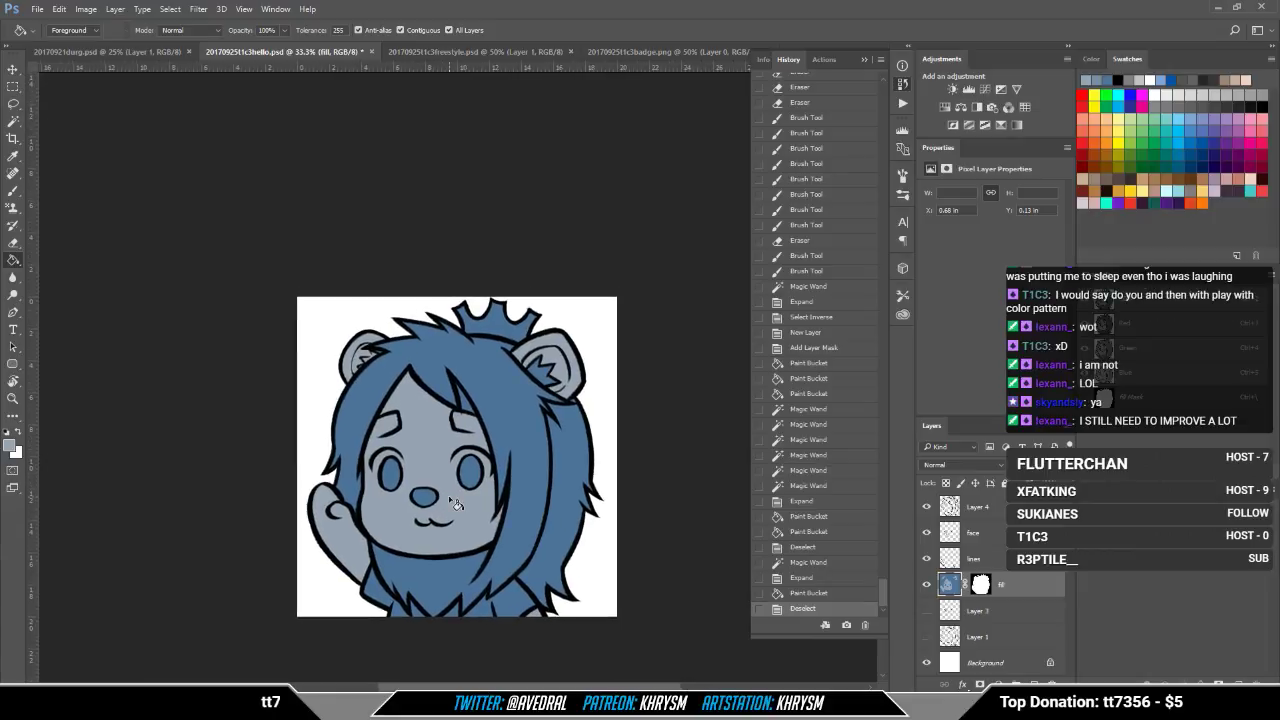
pyautogui.press('w')
pyautogui.click(460, 392)
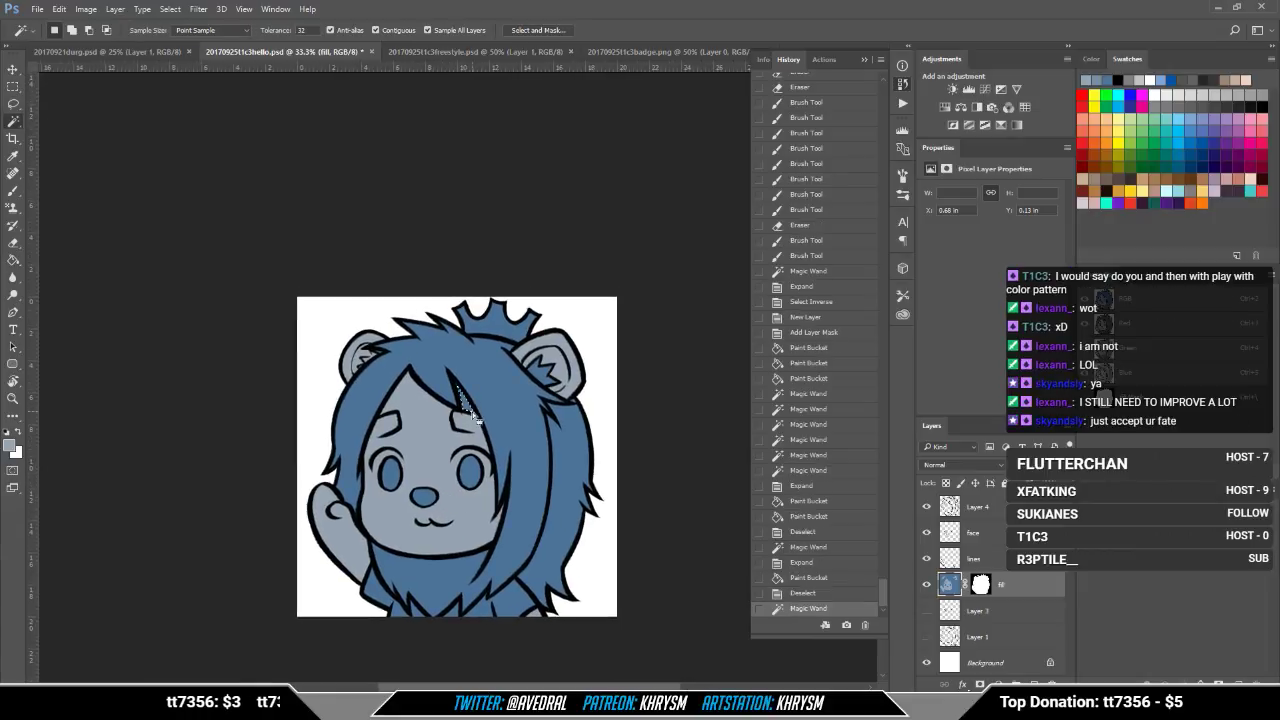
pyautogui.hotkey('alt', 's')
pyautogui.press('m')
pyautogui.press('e')
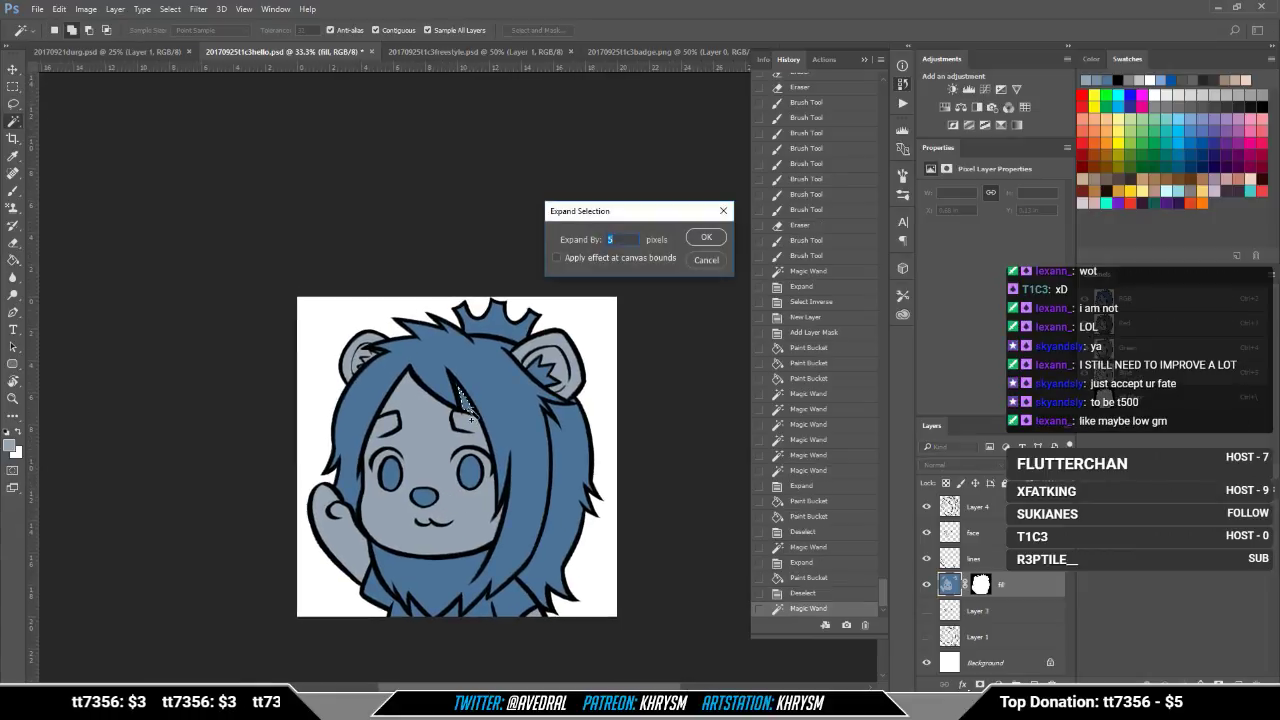
pyautogui.press('Return')
pyautogui.press('g')
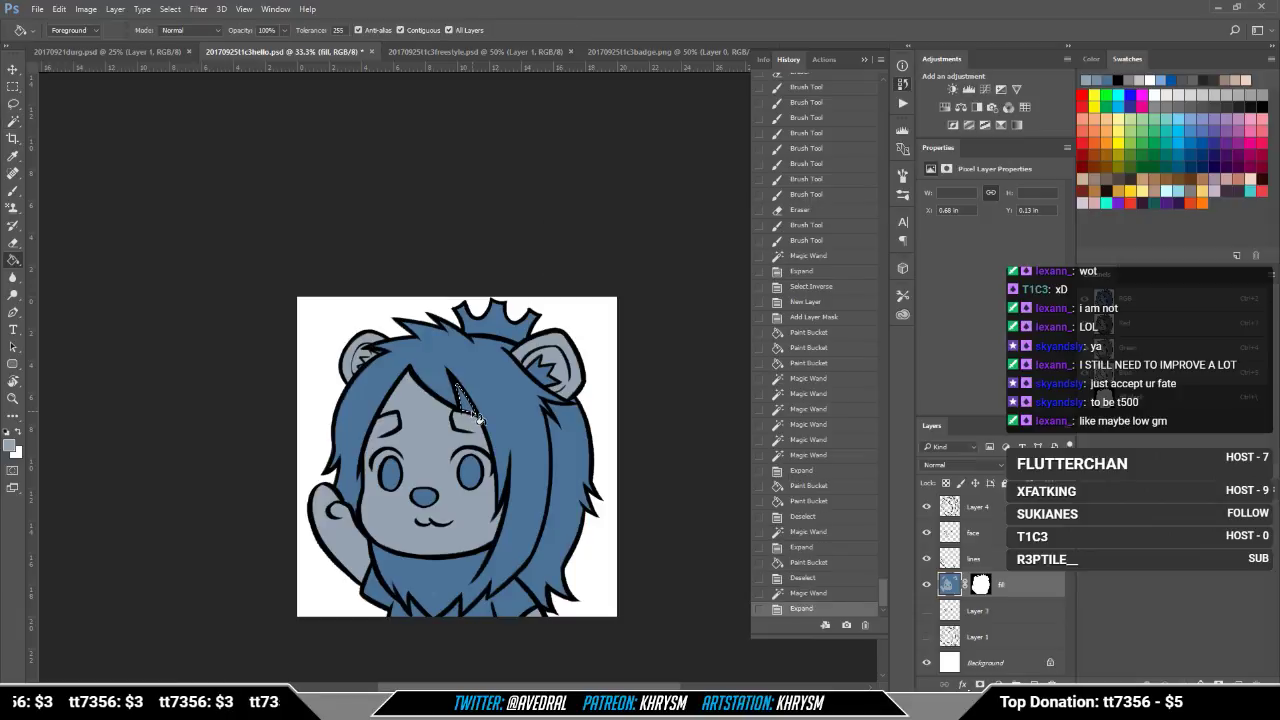
pyautogui.click(474, 416)
pyautogui.hotkey('ctrl', 'd')
# Step: Sample the mane's blue and brush it over the hair tuft inside the smaller ear
pyautogui.moveTo(472, 428); pyautogui.dragTo(462, 454)
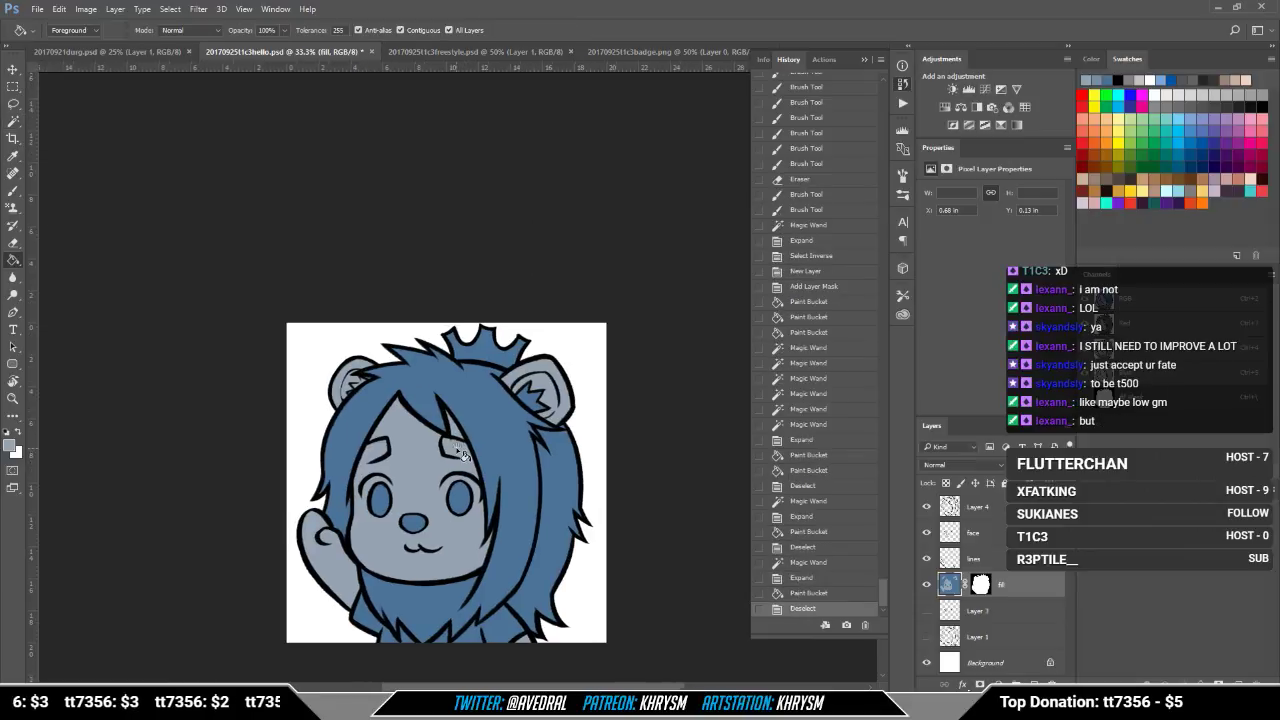
pyautogui.hotkey('ctrl', '+')
pyautogui.hotkey('ctrl', '+')
pyautogui.press('d')
pyautogui.press('b')
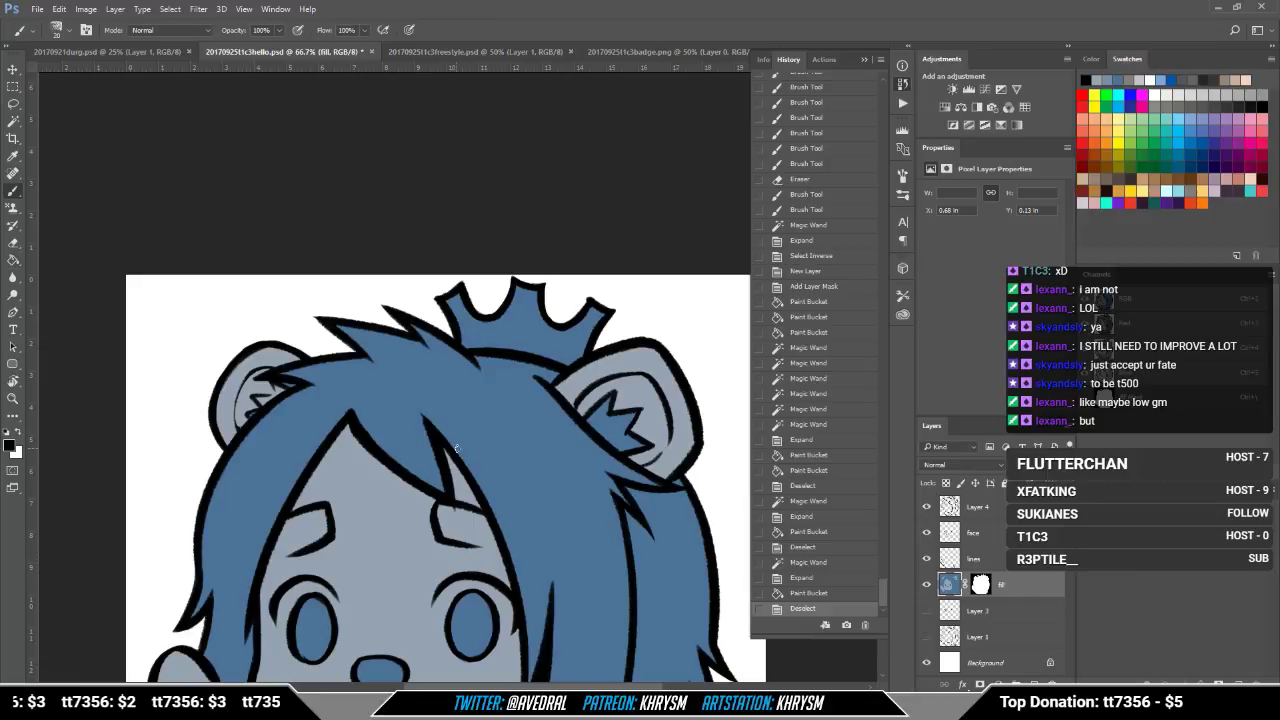
pyautogui.keyDown('alt'); pyautogui.click(617, 464); pyautogui.keyUp('alt')
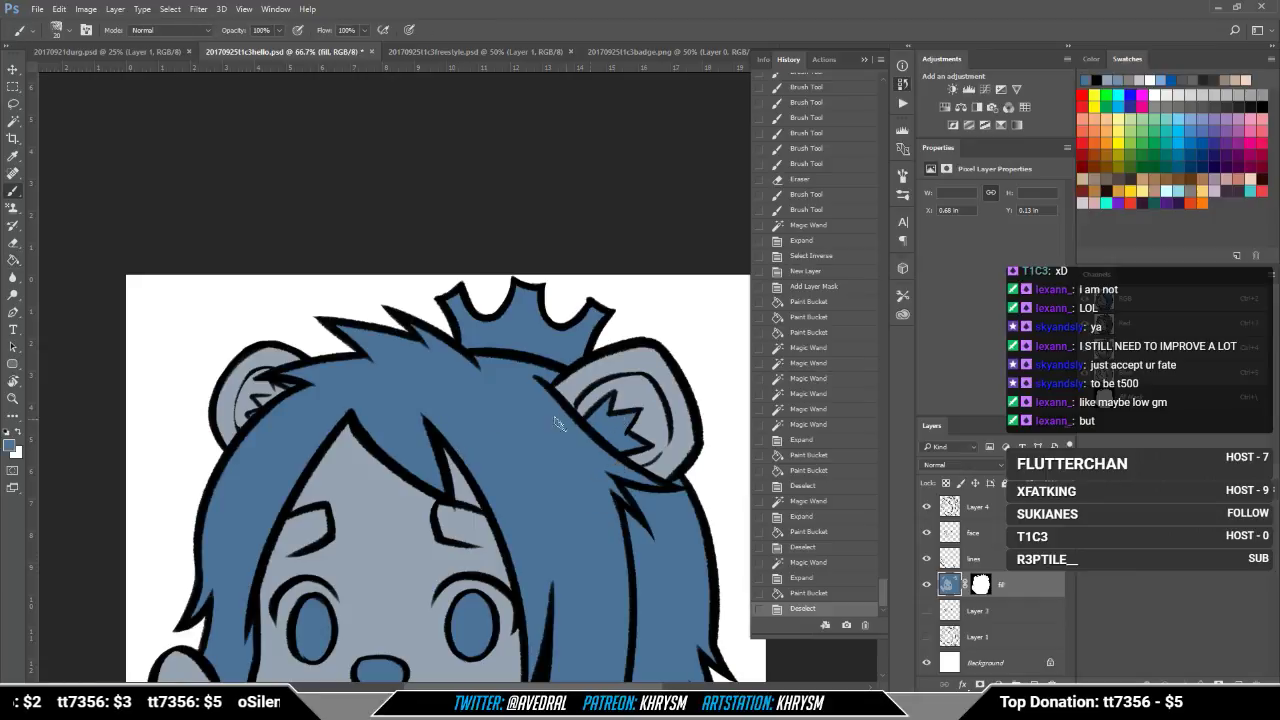
pyautogui.moveTo(369, 447); pyautogui.dragTo(389, 478)
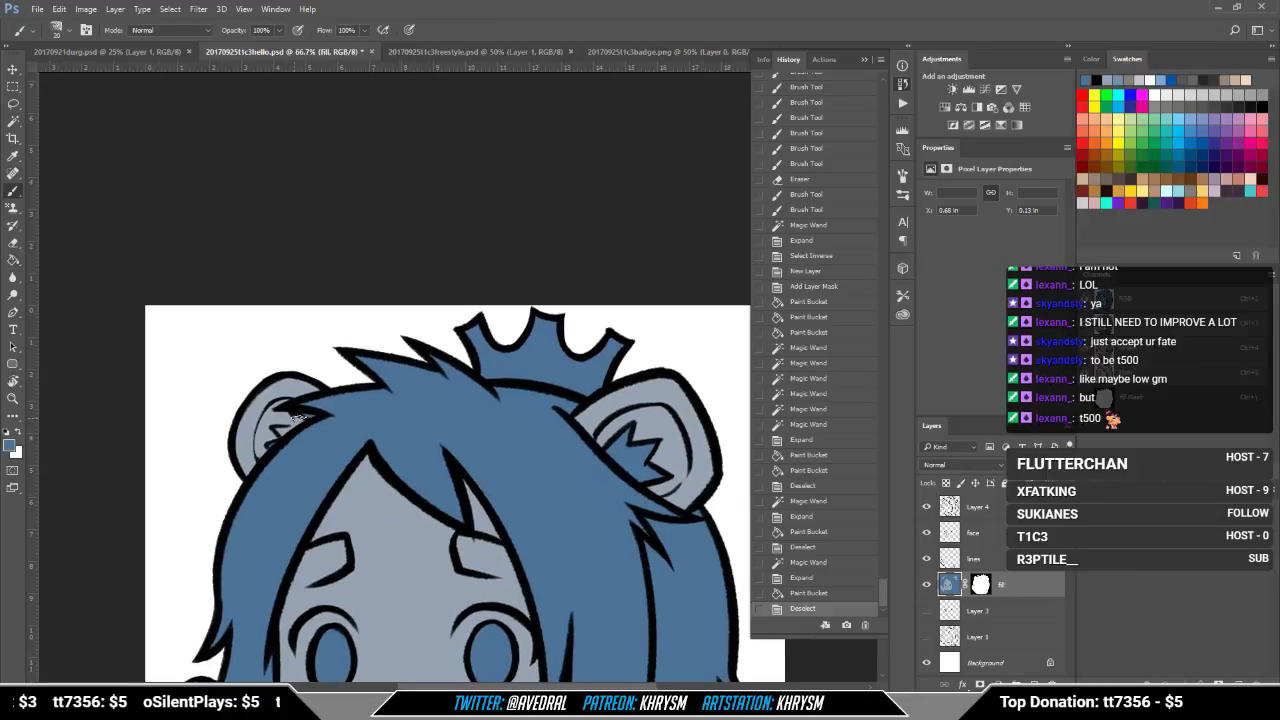
pyautogui.moveTo(297, 416)
pyautogui.mouseDown()
pyautogui.moveTo(297, 385)
pyautogui.moveTo(279, 430)
pyautogui.moveTo(300, 428)
pyautogui.moveTo(298, 414)
pyautogui.moveTo(262, 456)
pyautogui.mouseUp()
# Step: Sample the fur grey as the alternate color and touch up the blue and grey around the smaller ear's tuft
pyautogui.press('x')
pyautogui.keyDown('alt'); pyautogui.click(291, 420); pyautogui.keyUp('alt')
pyautogui.press('x')
pyautogui.press('x')
pyautogui.press('x')
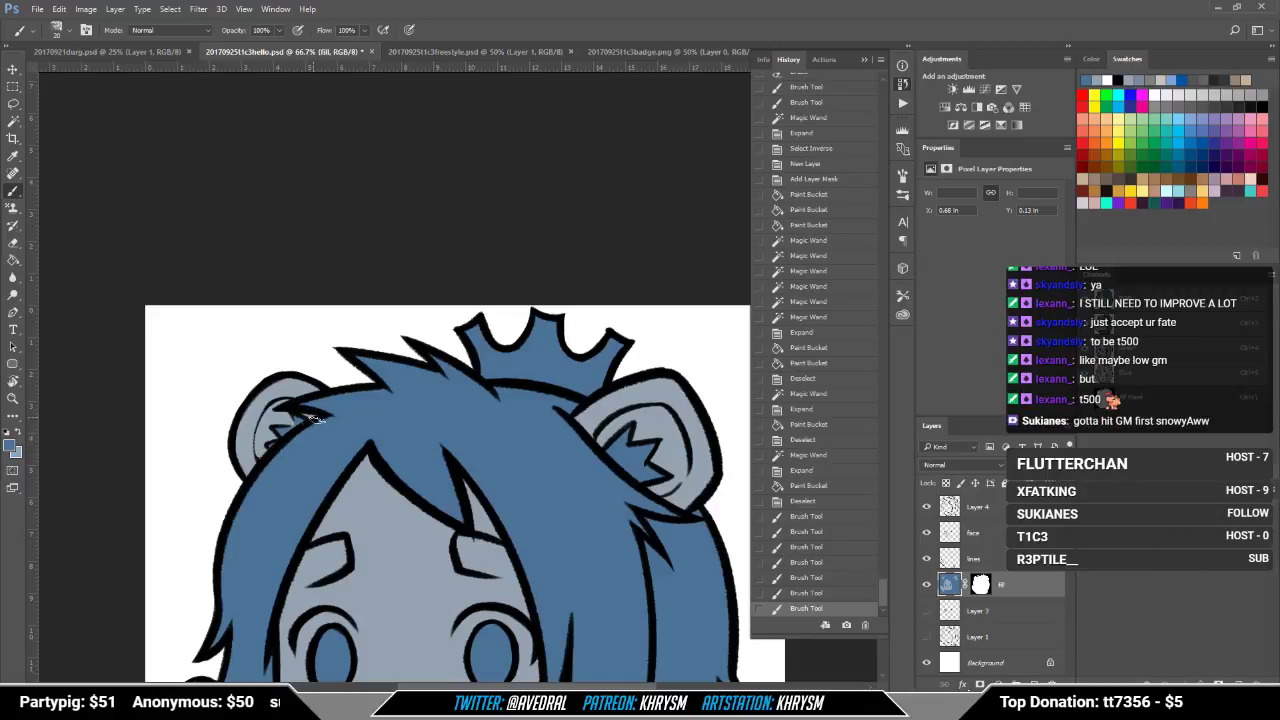
pyautogui.moveTo(308, 430)
pyautogui.mouseDown()
pyautogui.moveTo(284, 462)
pyautogui.moveTo(280, 448)
pyautogui.moveTo(296, 435)
pyautogui.moveTo(287, 456)
pyautogui.mouseUp()
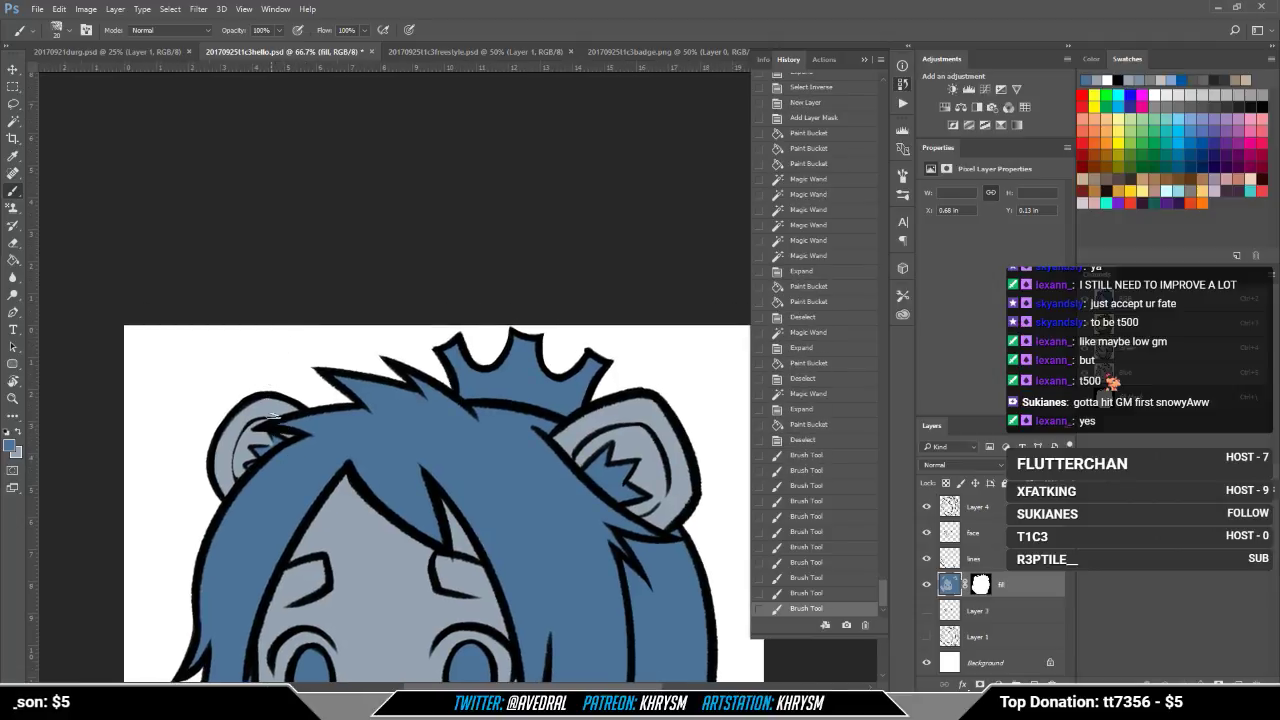
pyautogui.moveTo(281, 436); pyautogui.dragTo(296, 430)
pyautogui.scroll(-3, 423, 463)
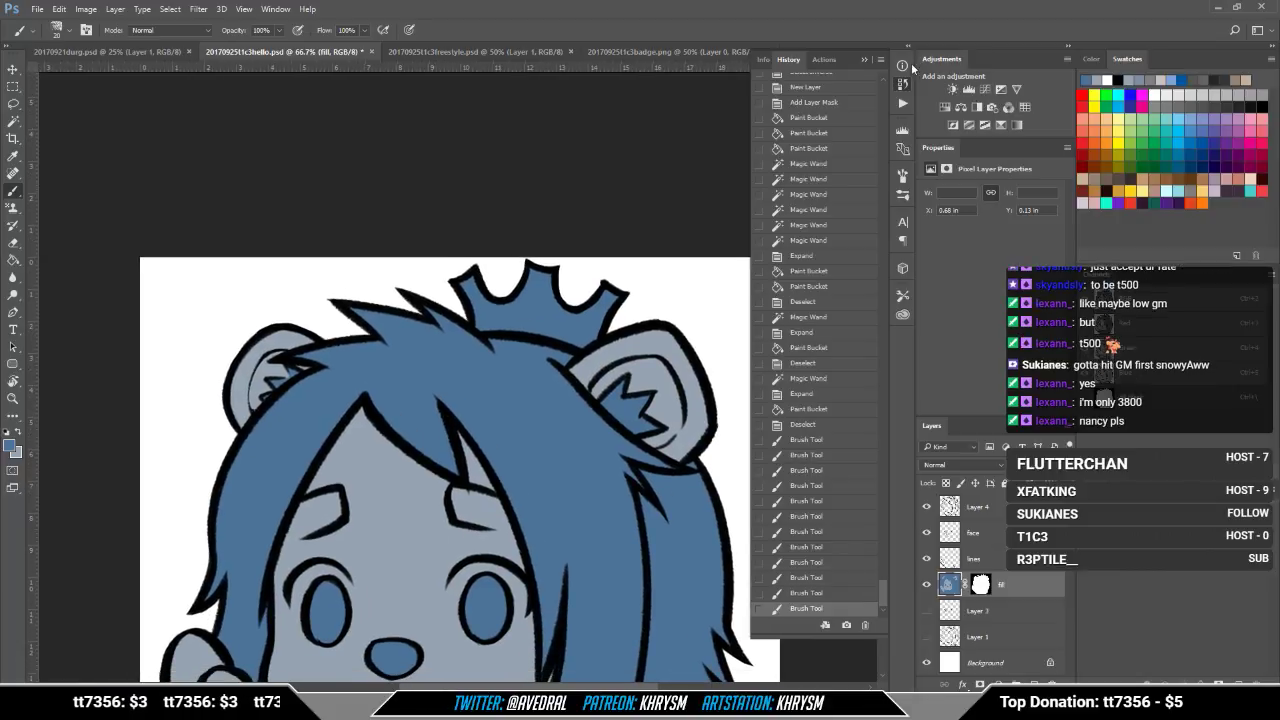
# Step: Collapse the History panel and view the whole drawing to check the flat colors
pyautogui.click(864, 59)
pyautogui.moveTo(605, 491); pyautogui.dragTo(606, 343)
pyautogui.moveTo(442, 337)
pyautogui.mouseDown()
pyautogui.moveTo(462, 329)
pyautogui.moveTo(495, 393)
pyautogui.moveTo(490, 428)
pyautogui.mouseUp()
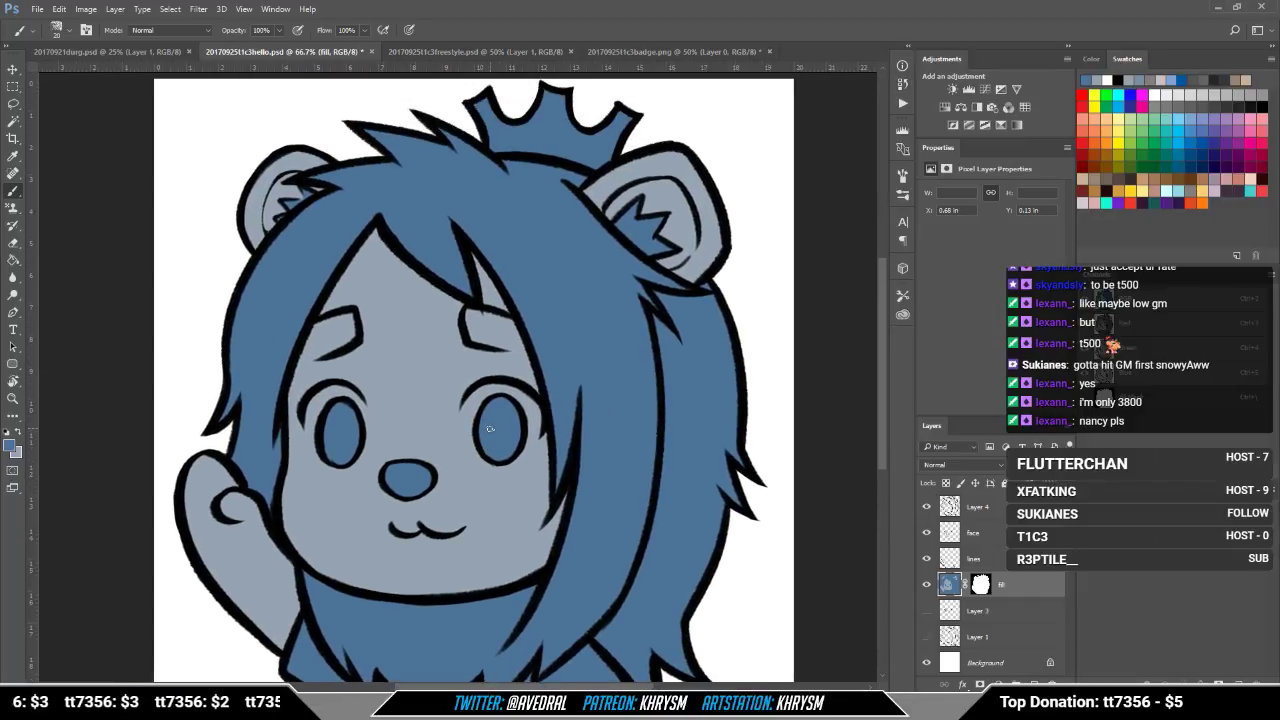
pyautogui.hotkey('ctrl', '-')
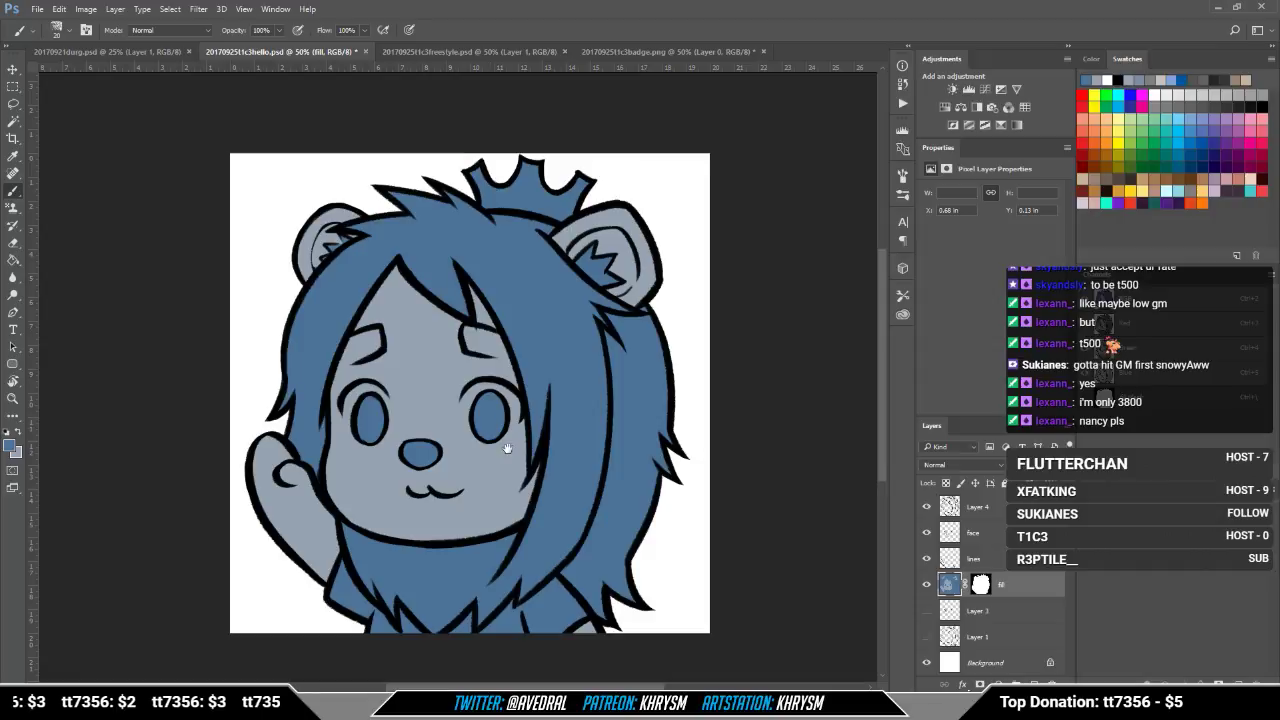
pyautogui.moveTo(505, 446); pyautogui.dragTo(499, 487)
pyautogui.hotkey('ctrl', '-')
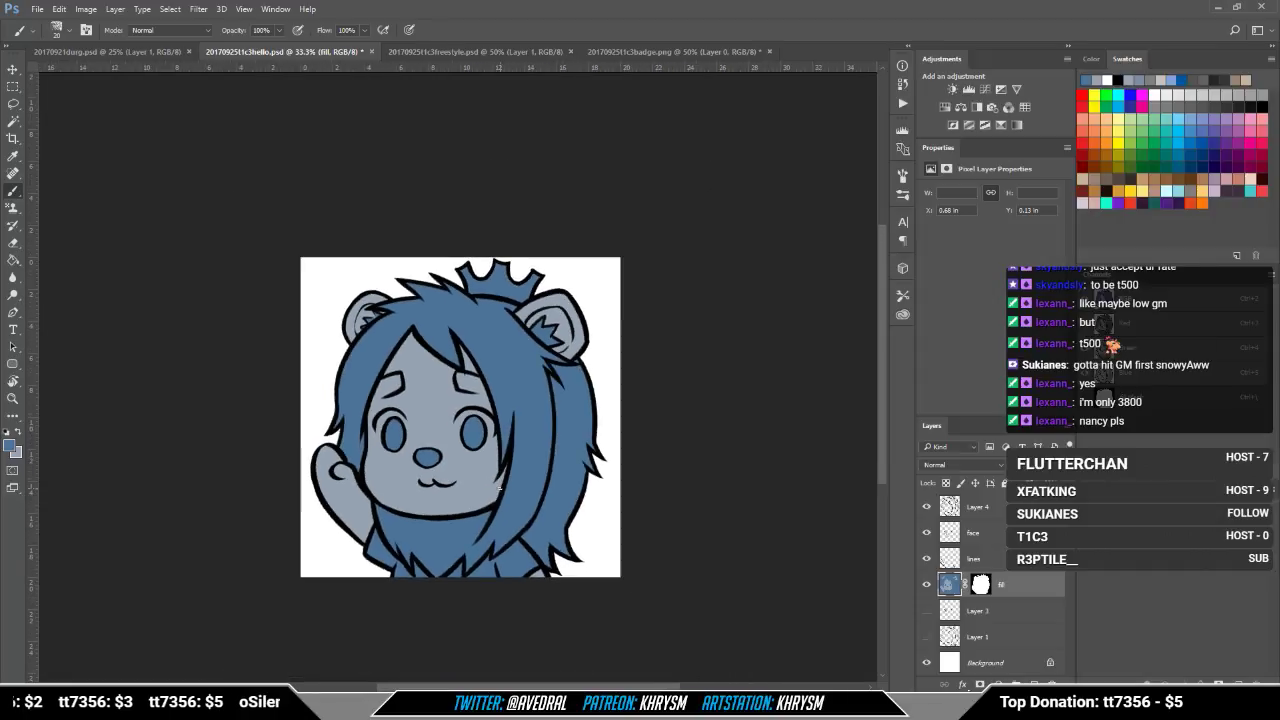
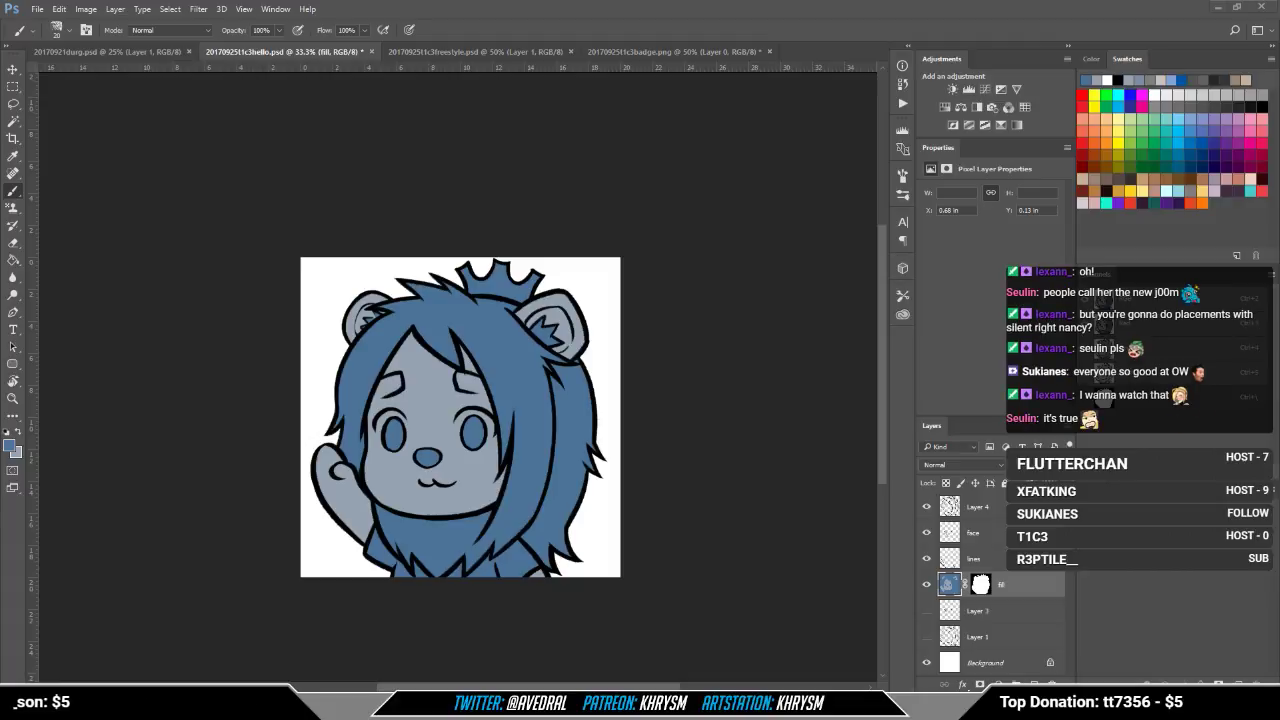
# Step: Set the foreground color to the teal with hex code 008080
pyautogui.click(11, 446)
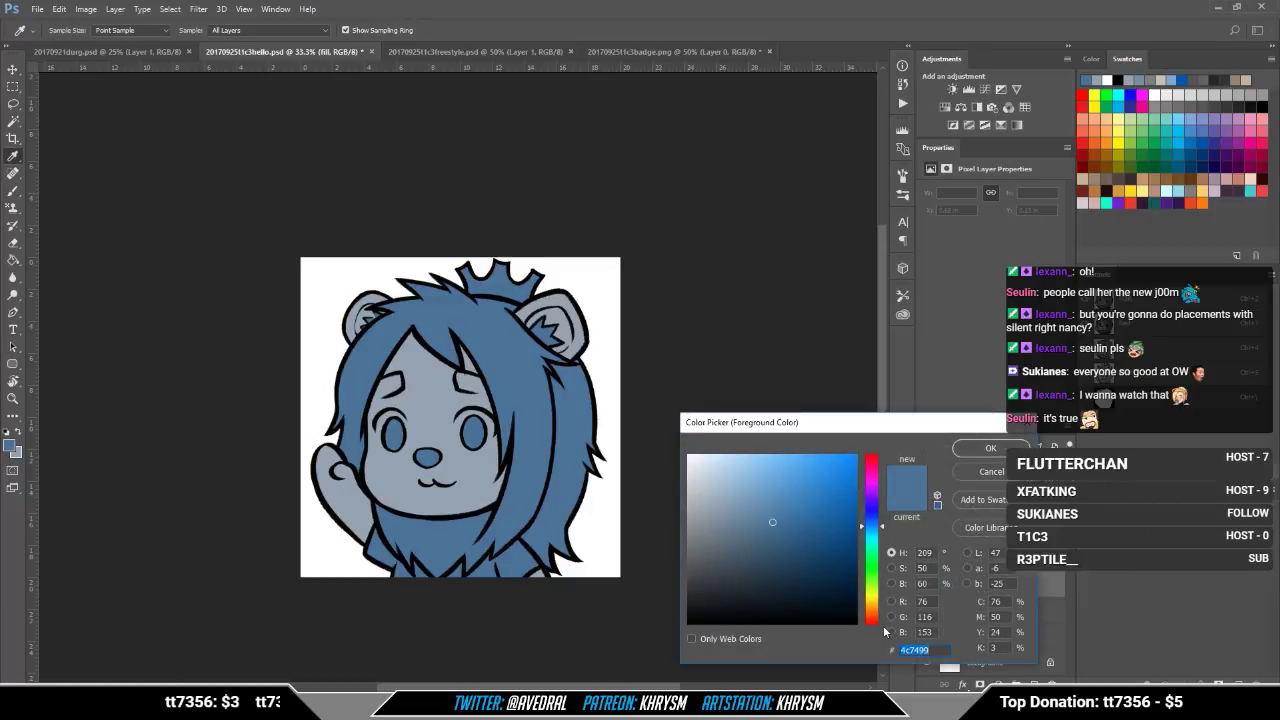
pyautogui.write('008080')
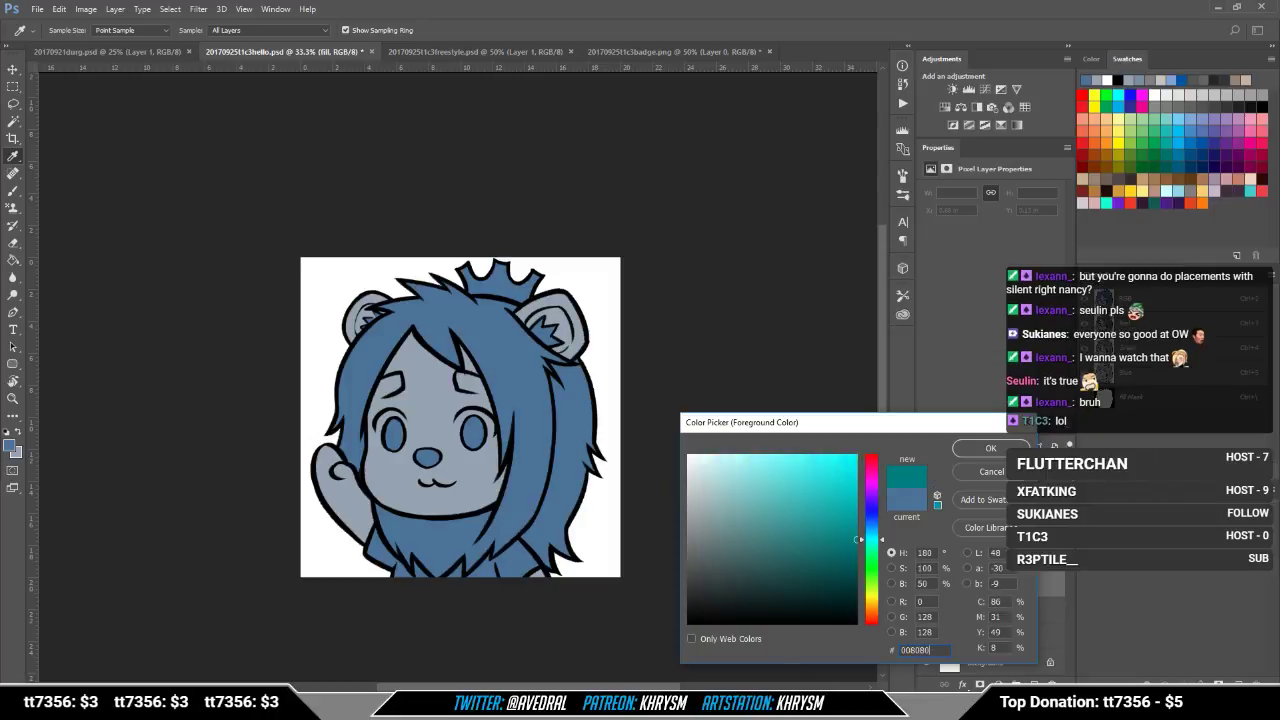
pyautogui.press('Return')
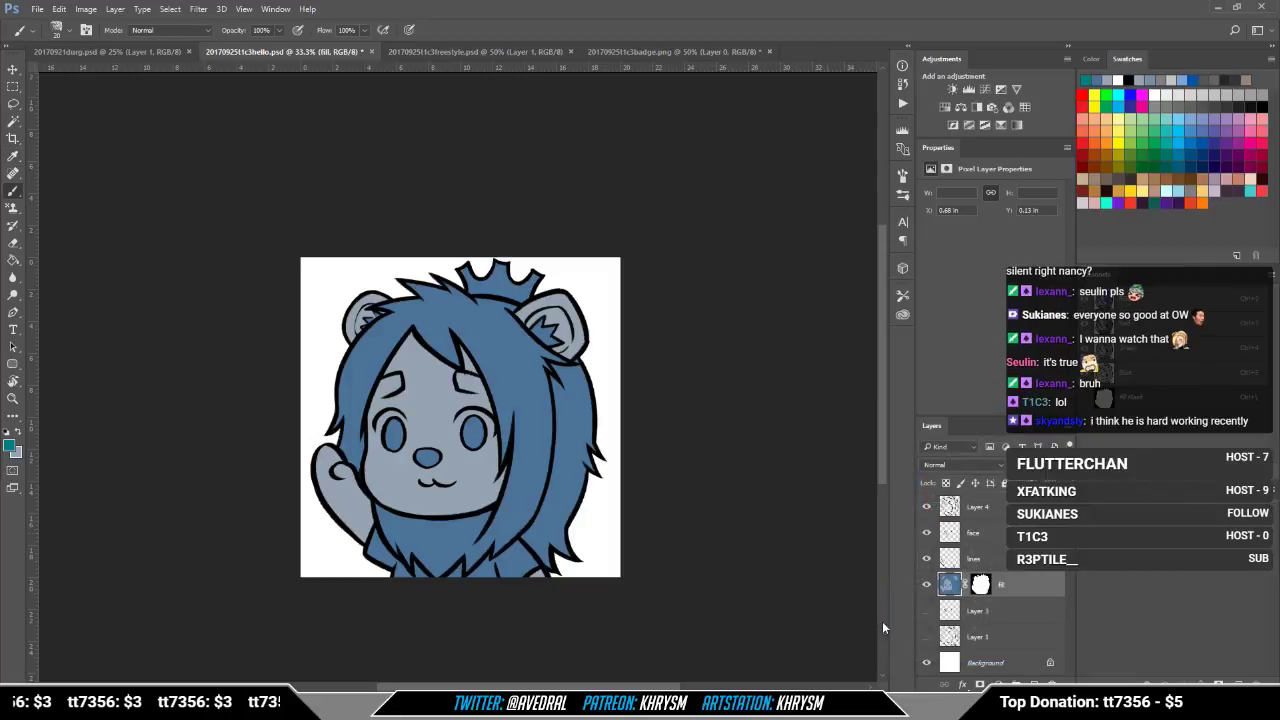
# Step: Select the lion's blue mane and the hair tufts inside the ears, and expand the selection by 5 pixels
pyautogui.press('w')
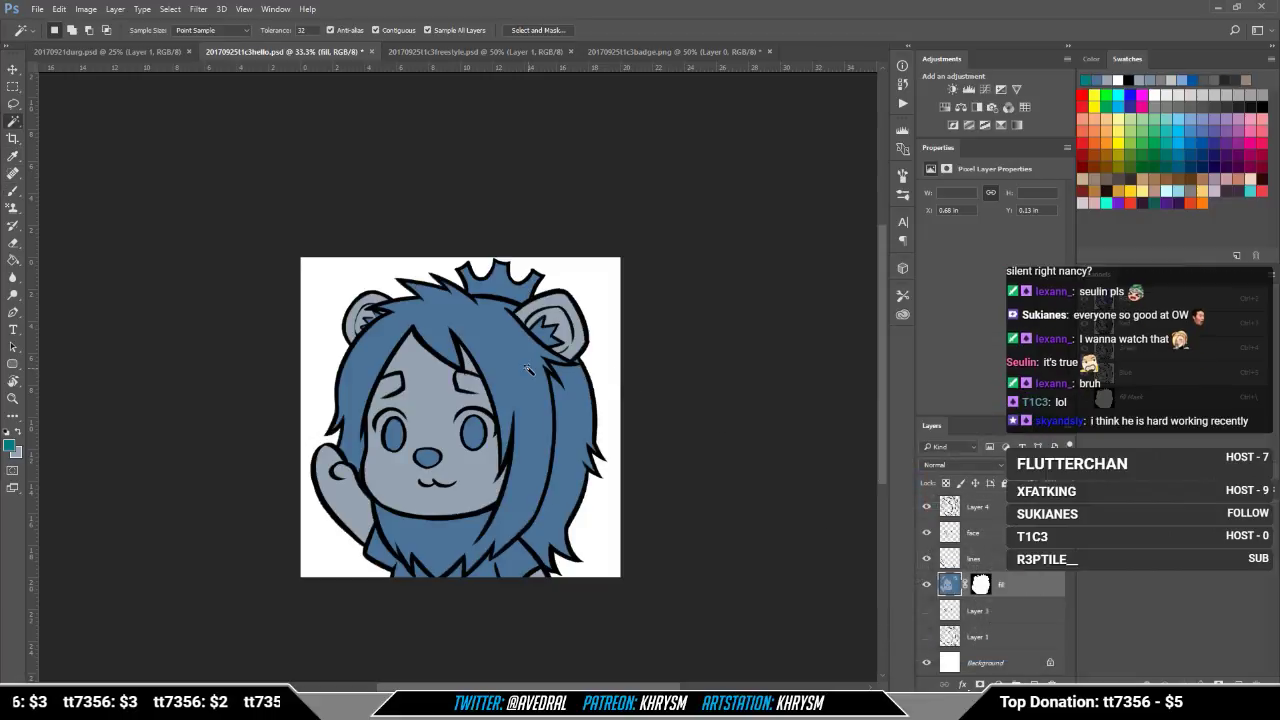
pyautogui.click(550, 372)
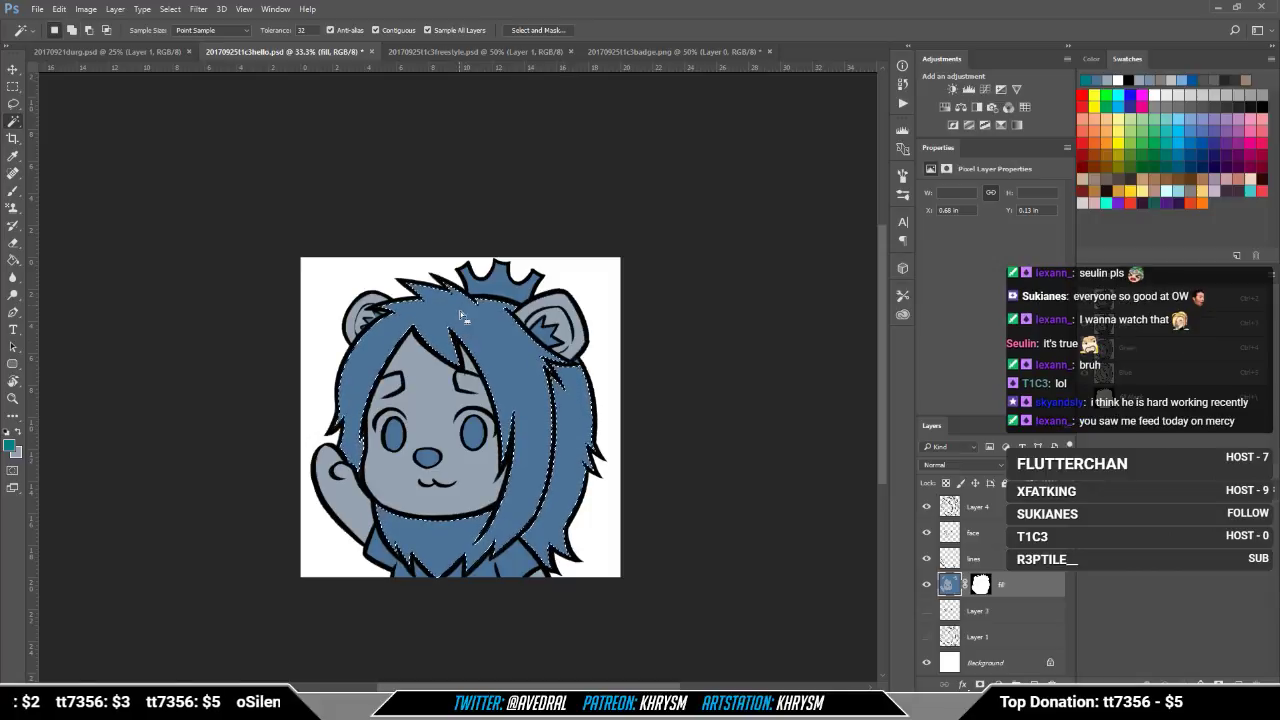
pyautogui.keyDown('shift'); pyautogui.click(541, 336); pyautogui.keyUp('shift')
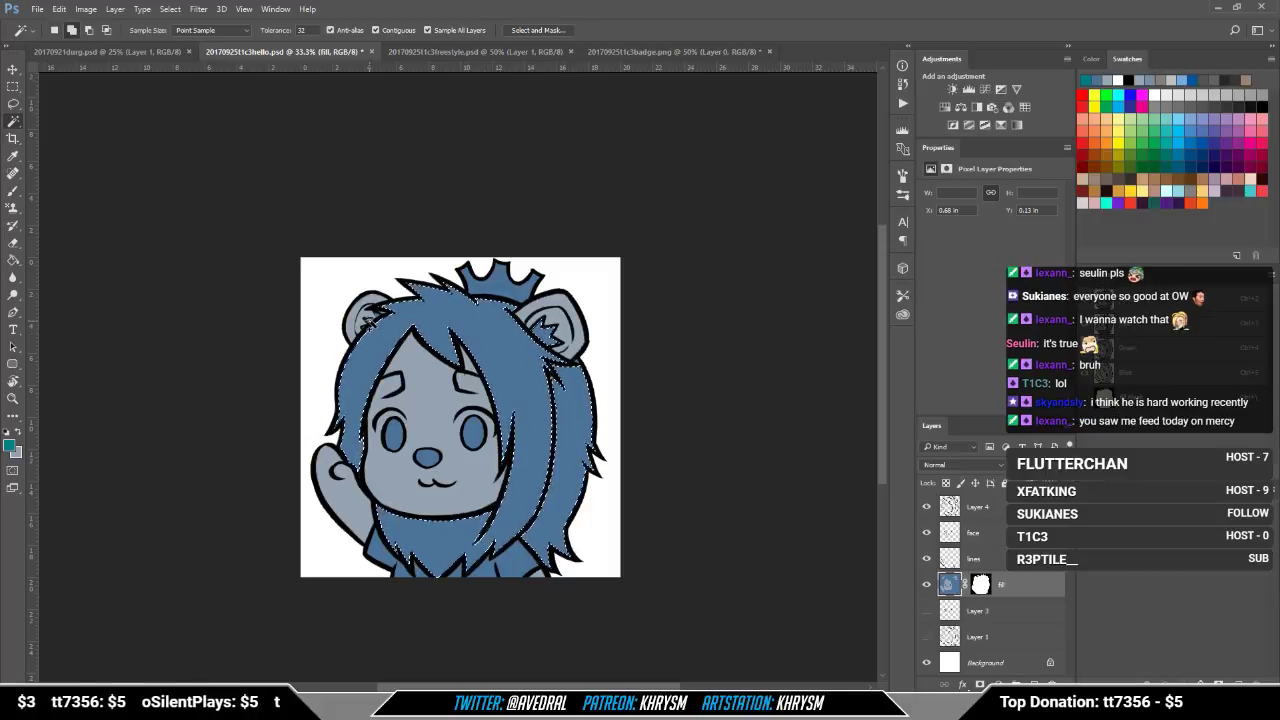
pyautogui.hotkey('alt', 's')
pyautogui.press('m')
pyautogui.press('e')
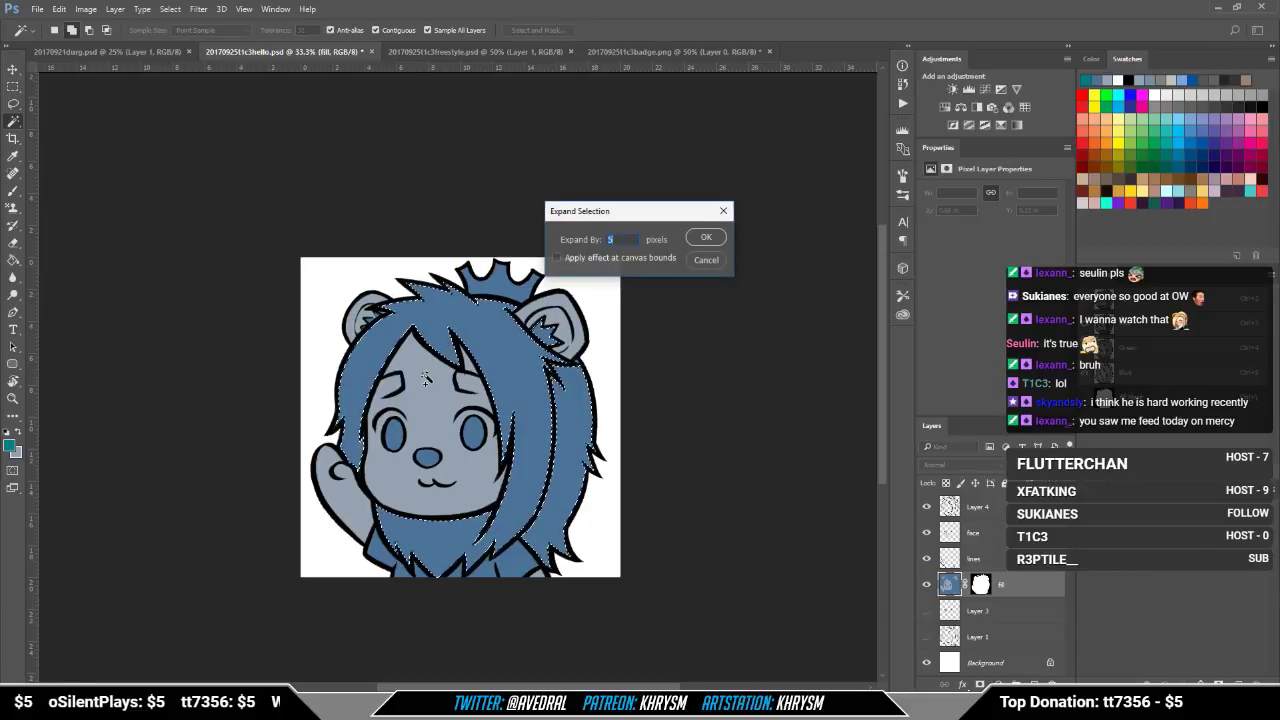
pyautogui.press('Return')
# Step: Try filling the mane and ear tuft selection with the teal at full opacity, and undo the fill
pyautogui.press('g')
pyautogui.click(445, 338)
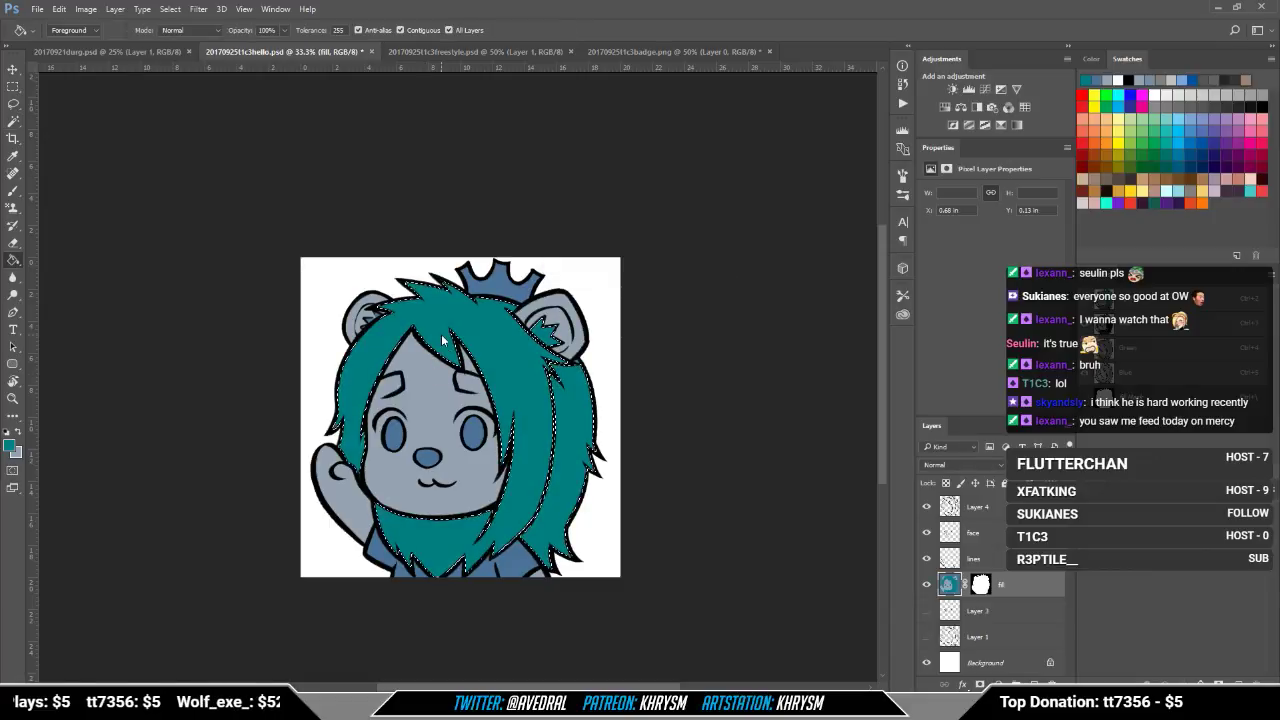
pyautogui.hotkey('ctrl', 'd')
pyautogui.hotkey('ctrl', '+')
pyautogui.hotkey('ctrl', 'alt', 'z')
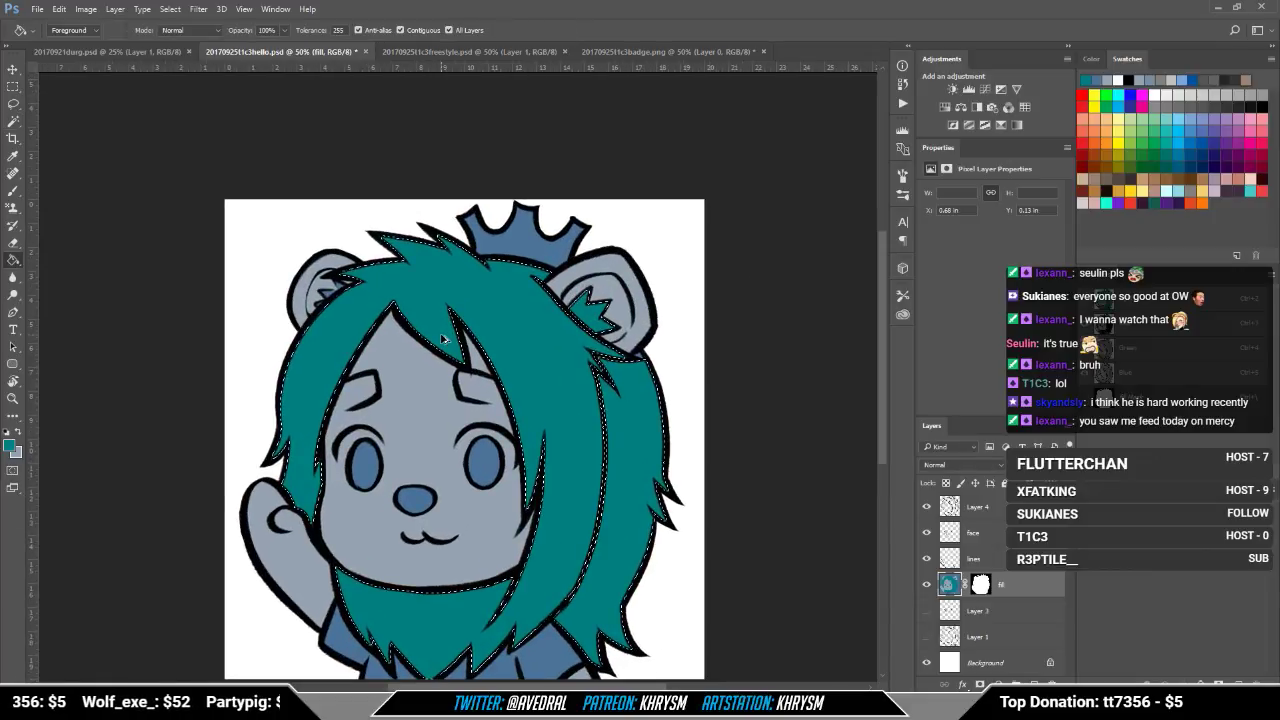
pyautogui.hotkey('ctrl', 'alt', 'z')
# Step: Try a teal fill at 50% opacity over the blue mane selection, and undo it
pyautogui.press('5')
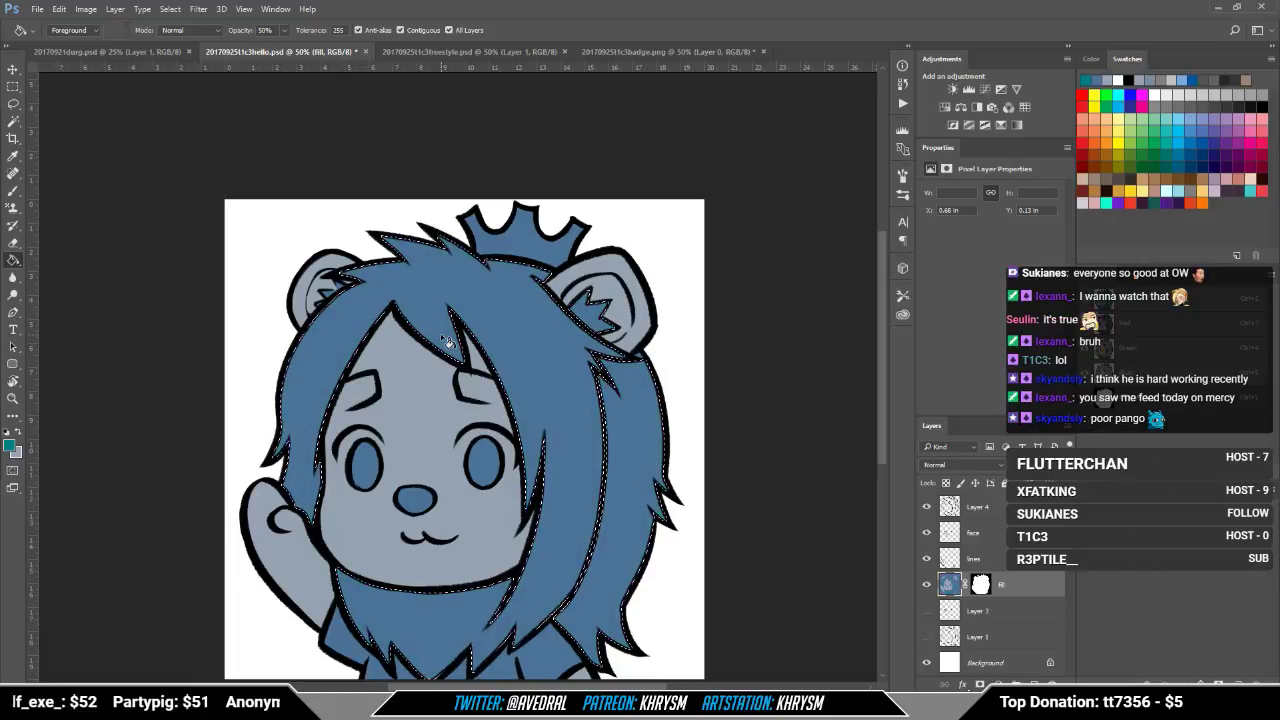
pyautogui.click(447, 340)
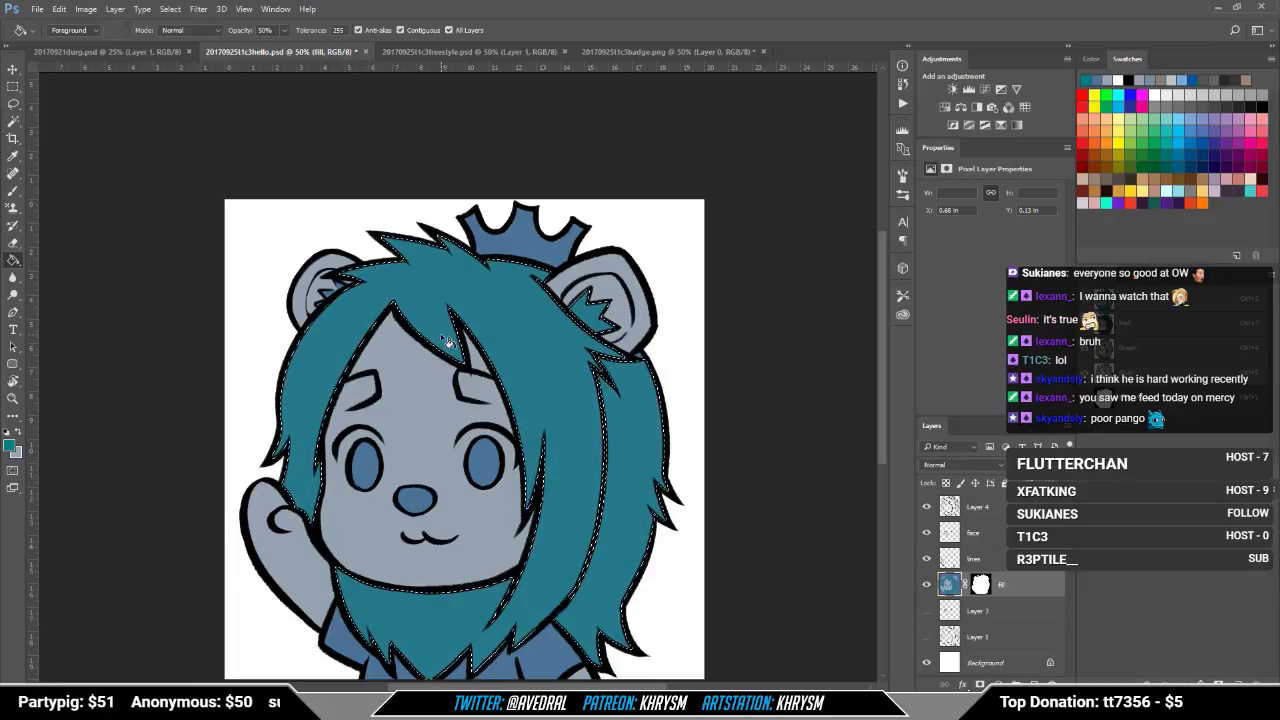
pyautogui.hotkey('ctrl', 'z')
# Step: Fill the mane and ear tuft selection with the teal at 30% opacity, and deselect
pyautogui.press('3')
pyautogui.click(445, 338)
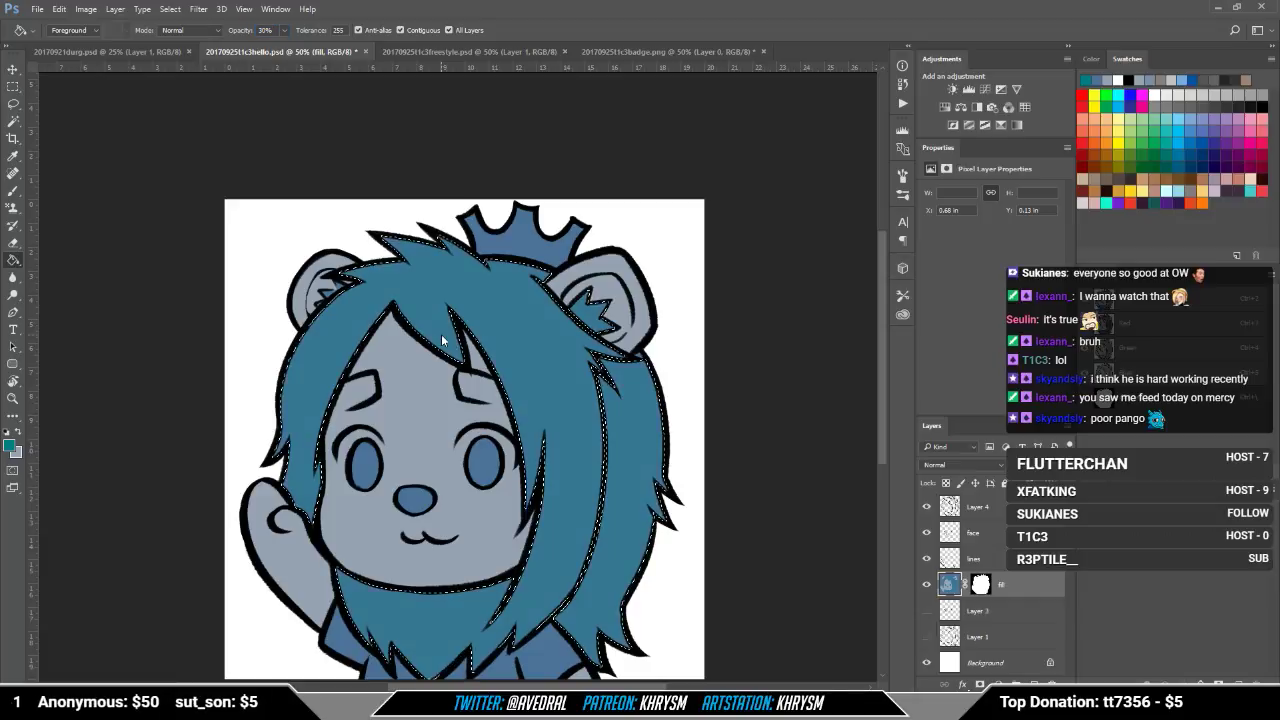
pyautogui.hotkey('ctrl', 'd')
# Step: Reset the colors to default and sample the mane's blended teal-blue as the foreground color
pyautogui.press('d')
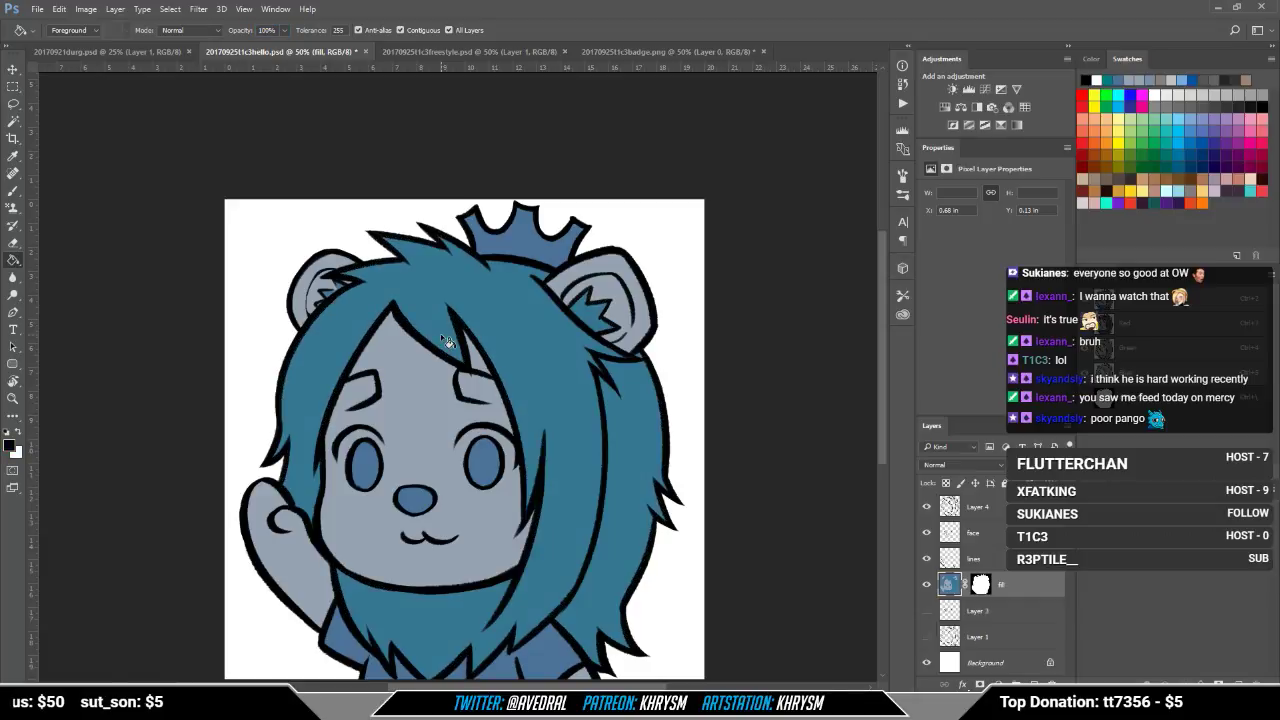
pyautogui.press('b')
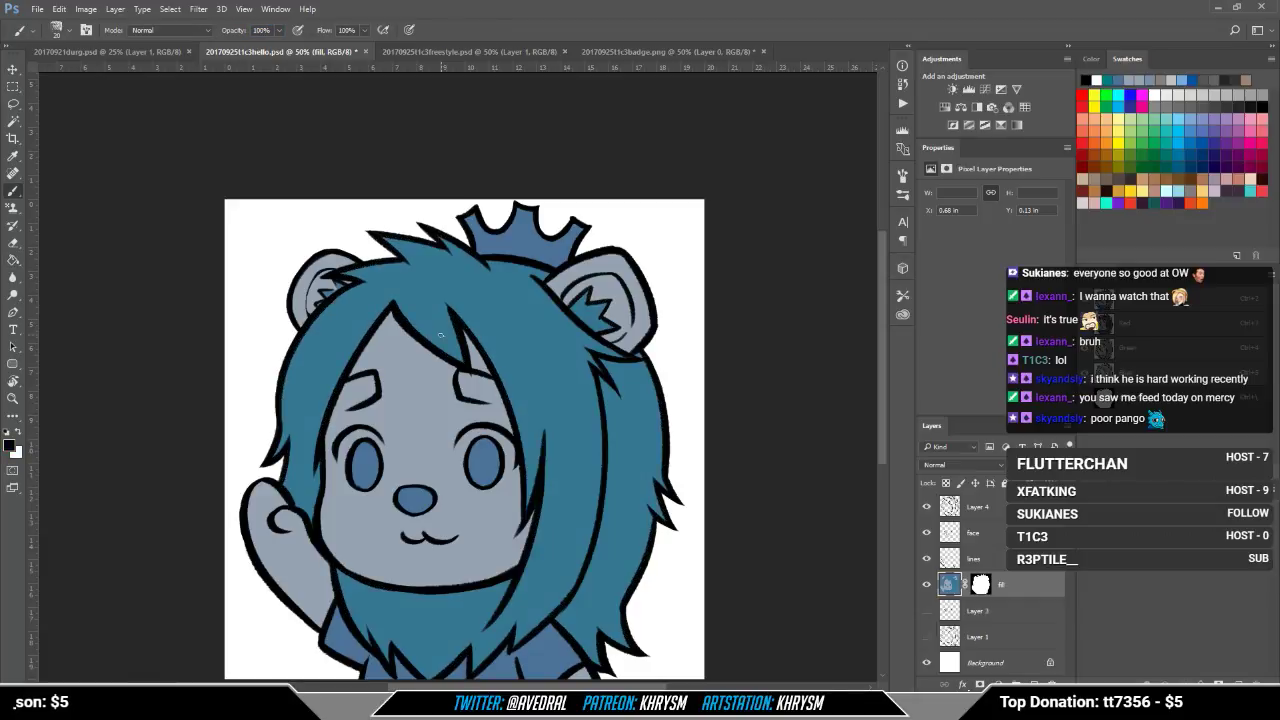
pyautogui.keyDown('alt'); pyautogui.click(422, 318); pyautogui.keyUp('alt')
pyautogui.scroll(3, 410, 316)
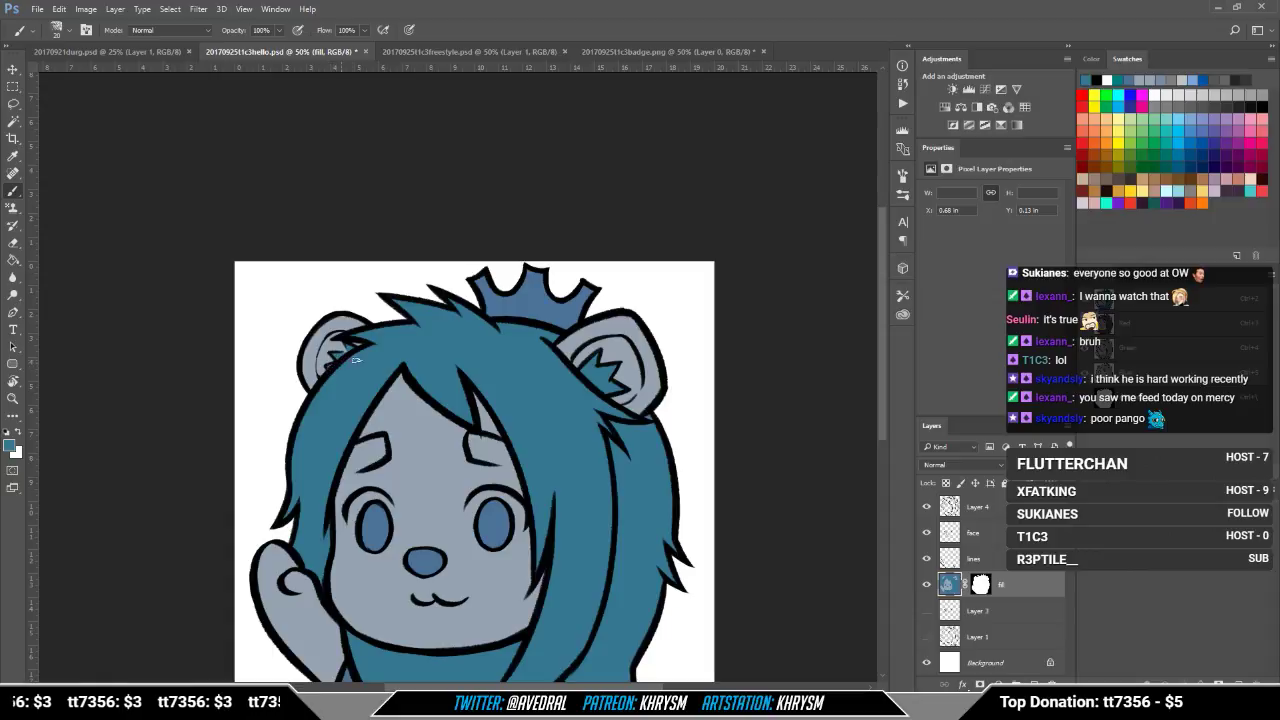
pyautogui.moveTo(538, 431)
pyautogui.mouseDown()
pyautogui.moveTo(501, 289)
pyautogui.moveTo(518, 319)
pyautogui.mouseUp()
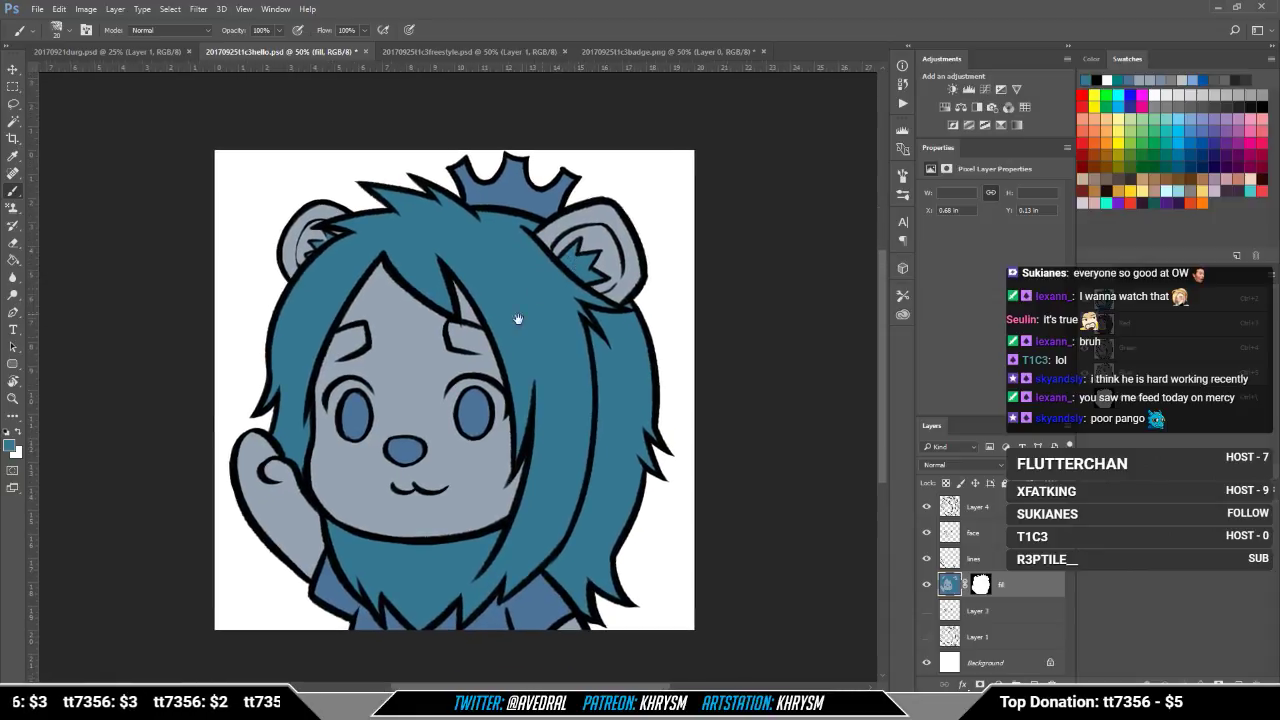
# Step: Select both eyes and the nose, expand the selection by 5 pixels, fill it with the mane's teal-blue and deselect
pyautogui.press('w')
pyautogui.click(360, 418)
pyautogui.keyDown('shift'); pyautogui.click(468, 430); pyautogui.keyUp('shift')
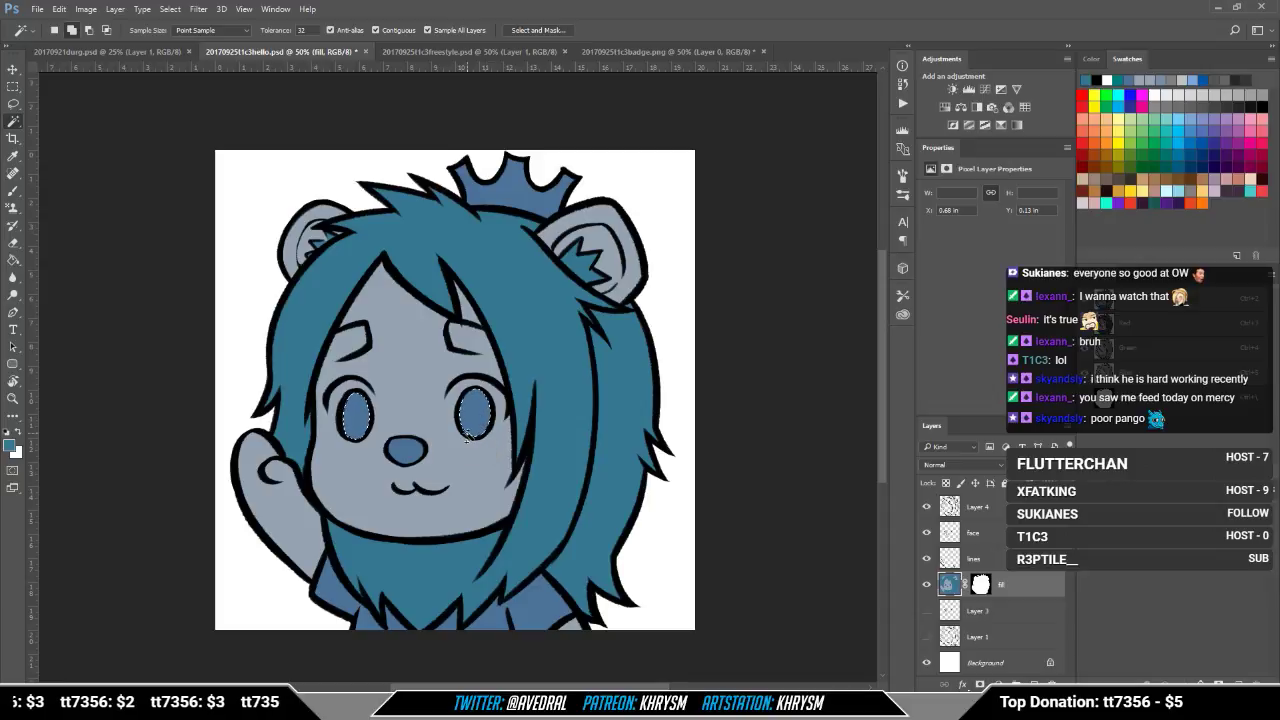
pyautogui.keyDown('shift'); pyautogui.click(411, 454); pyautogui.keyUp('shift')
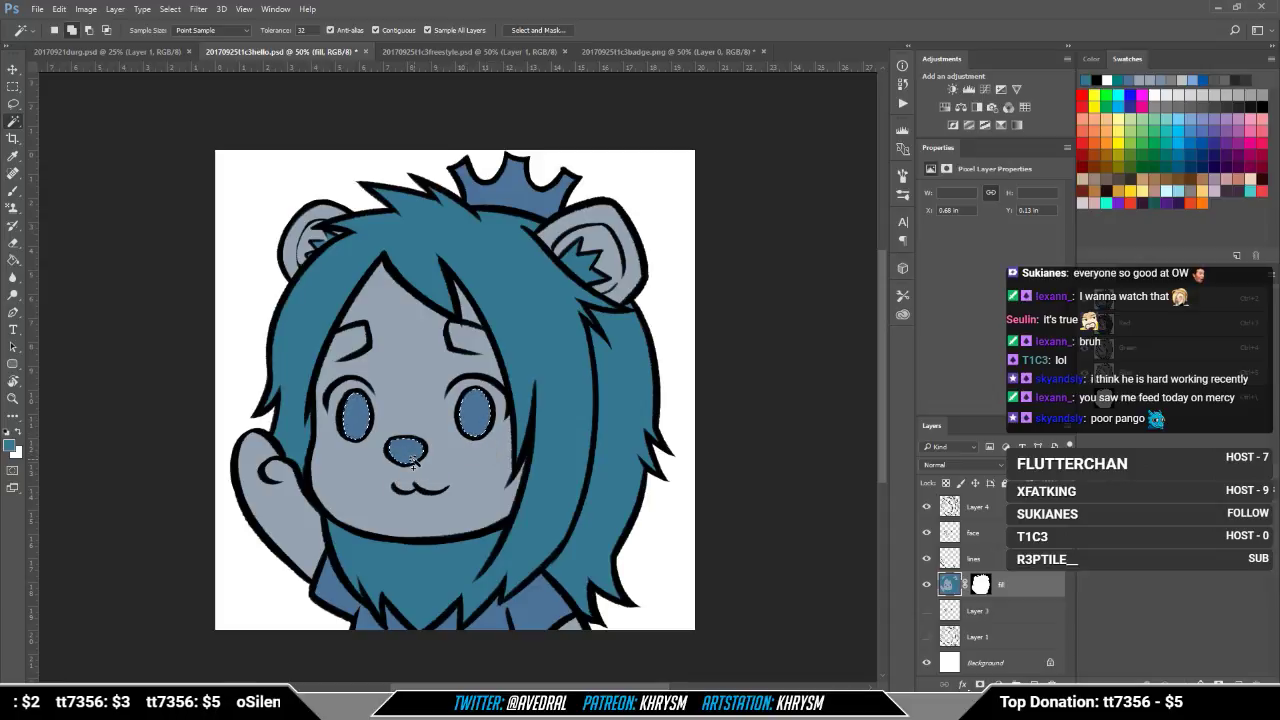
pyautogui.hotkey('alt', 's')
pyautogui.press('m')
pyautogui.press('e')
pyautogui.press('Return')
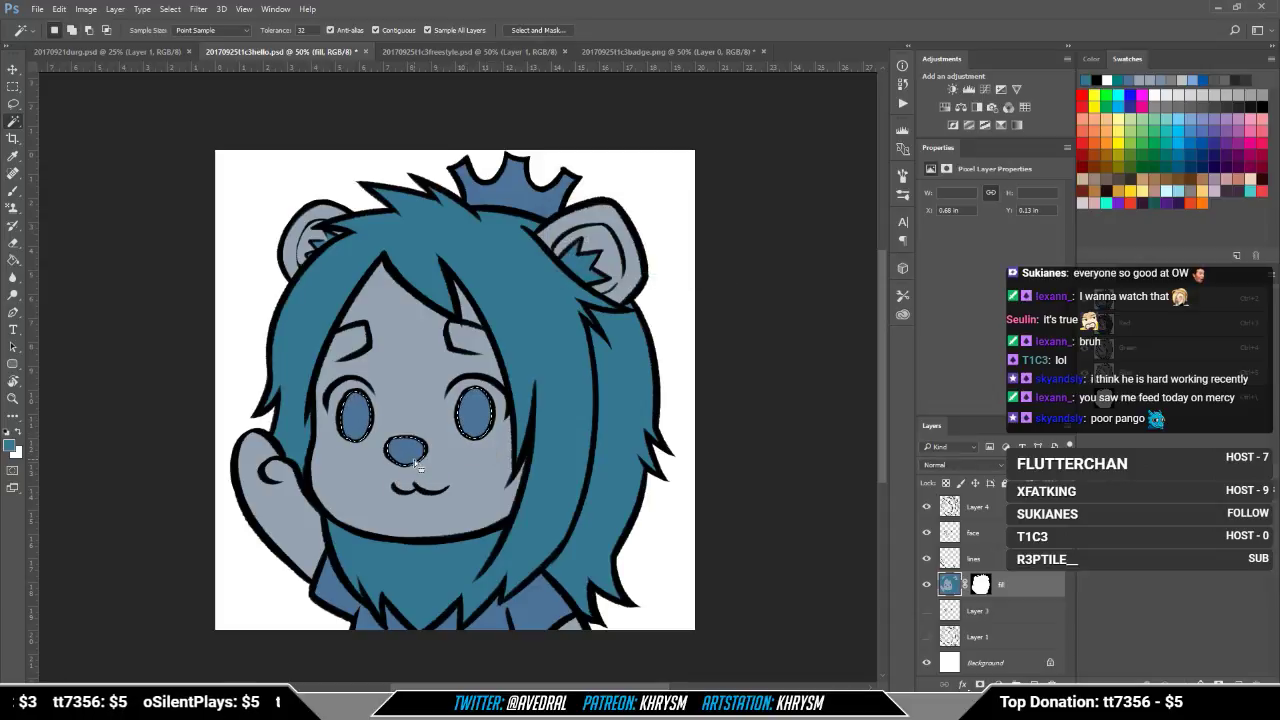
pyautogui.press('g')
pyautogui.click(415, 463)
pyautogui.hotkey('ctrl', 'd')
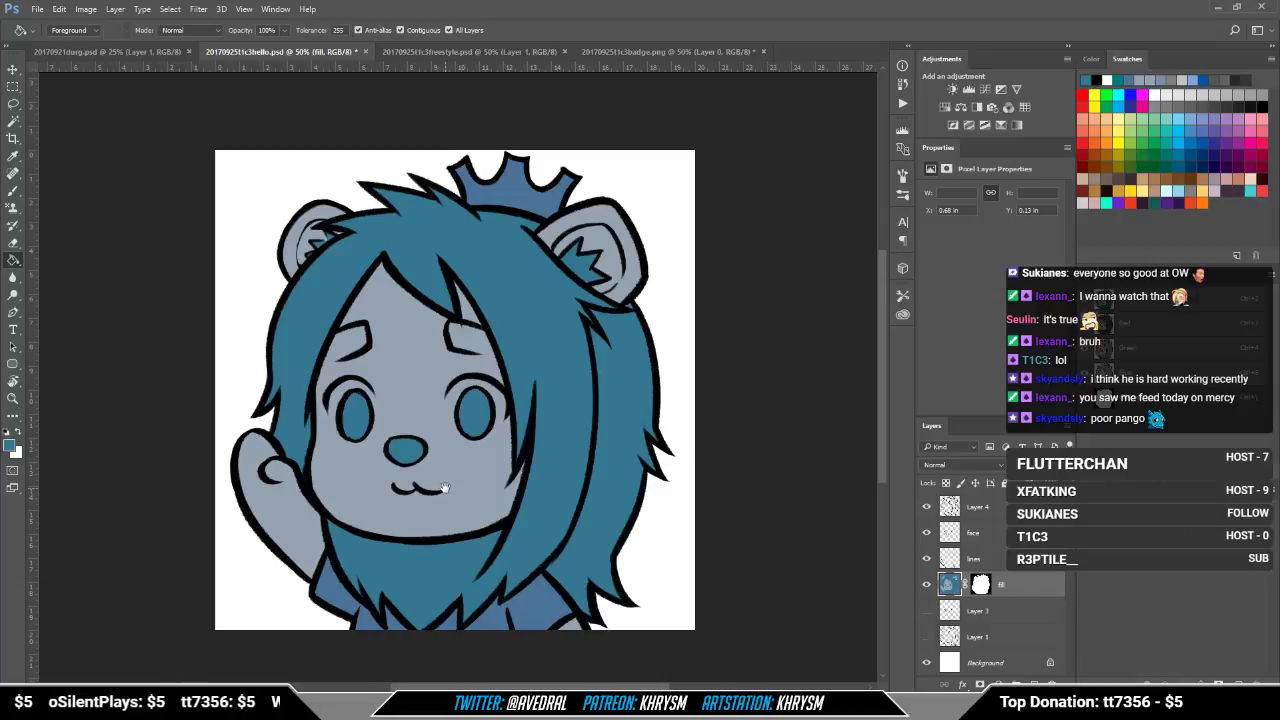
# Step: Reset the foreground color to black, select the nose and expand the selection by 5 pixels
pyautogui.moveTo(444, 488); pyautogui.dragTo(456, 506)
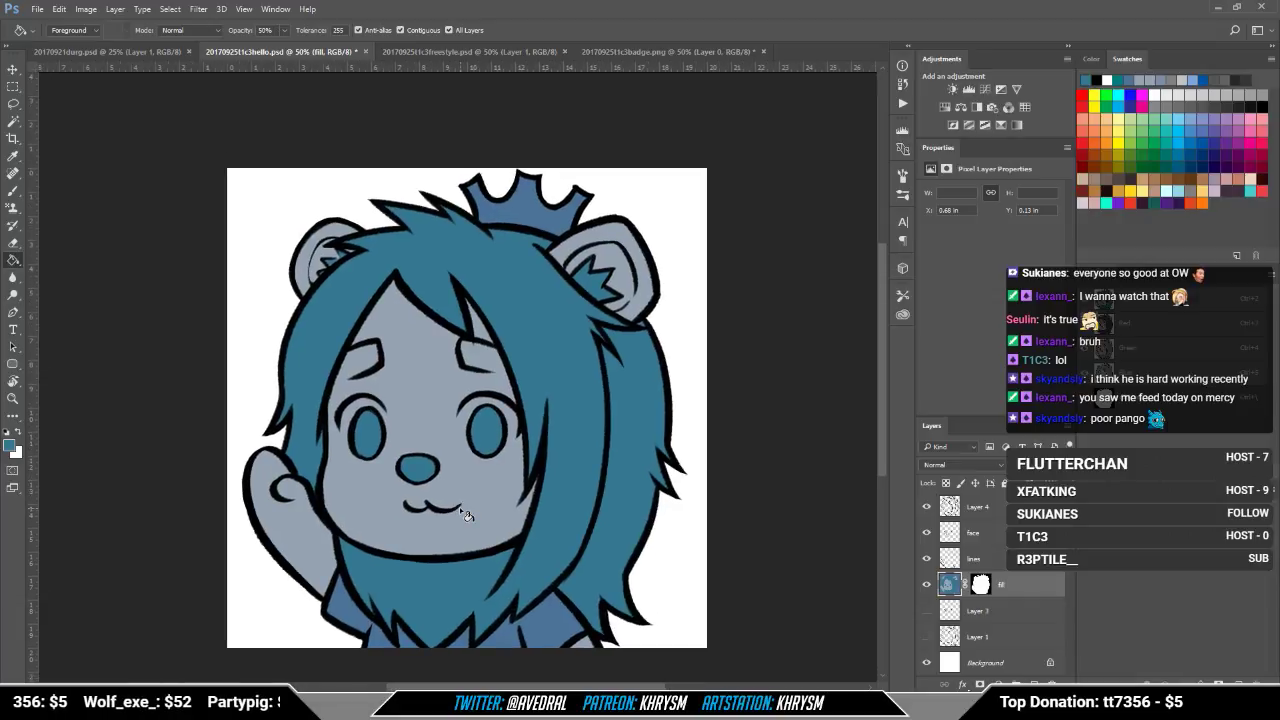
pyautogui.press('d')
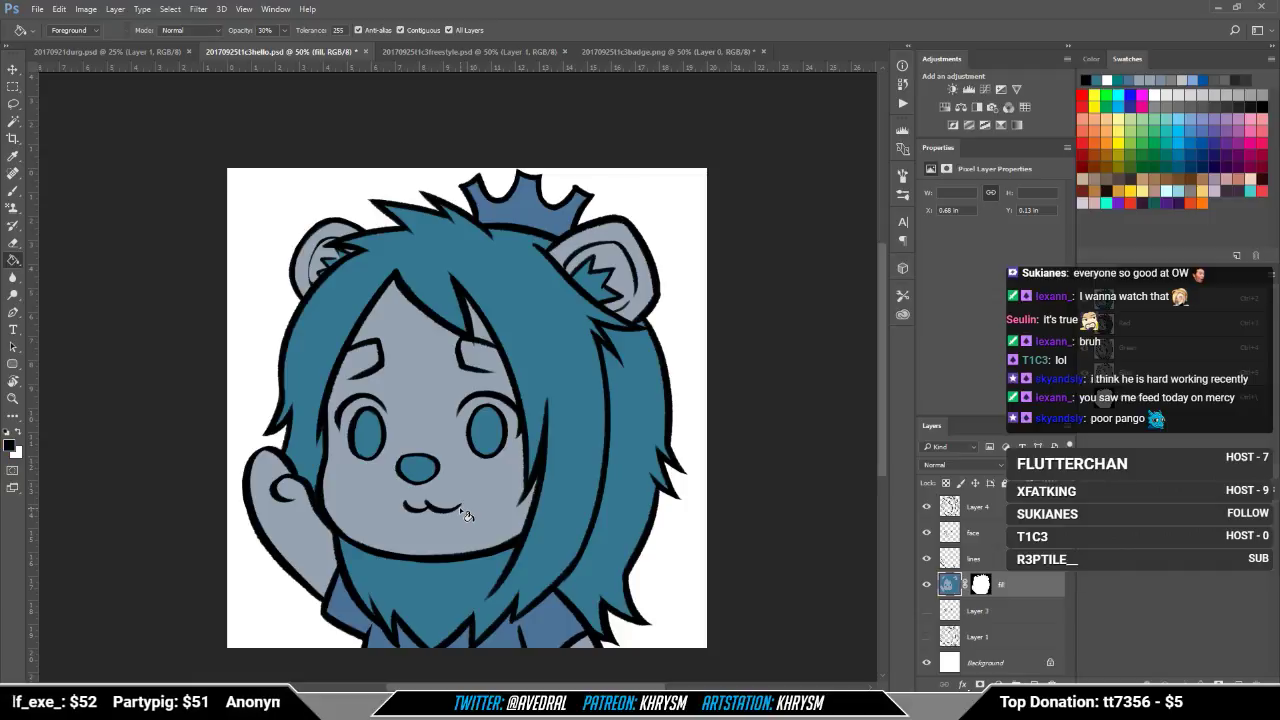
pyautogui.press('w')
pyautogui.click(413, 470)
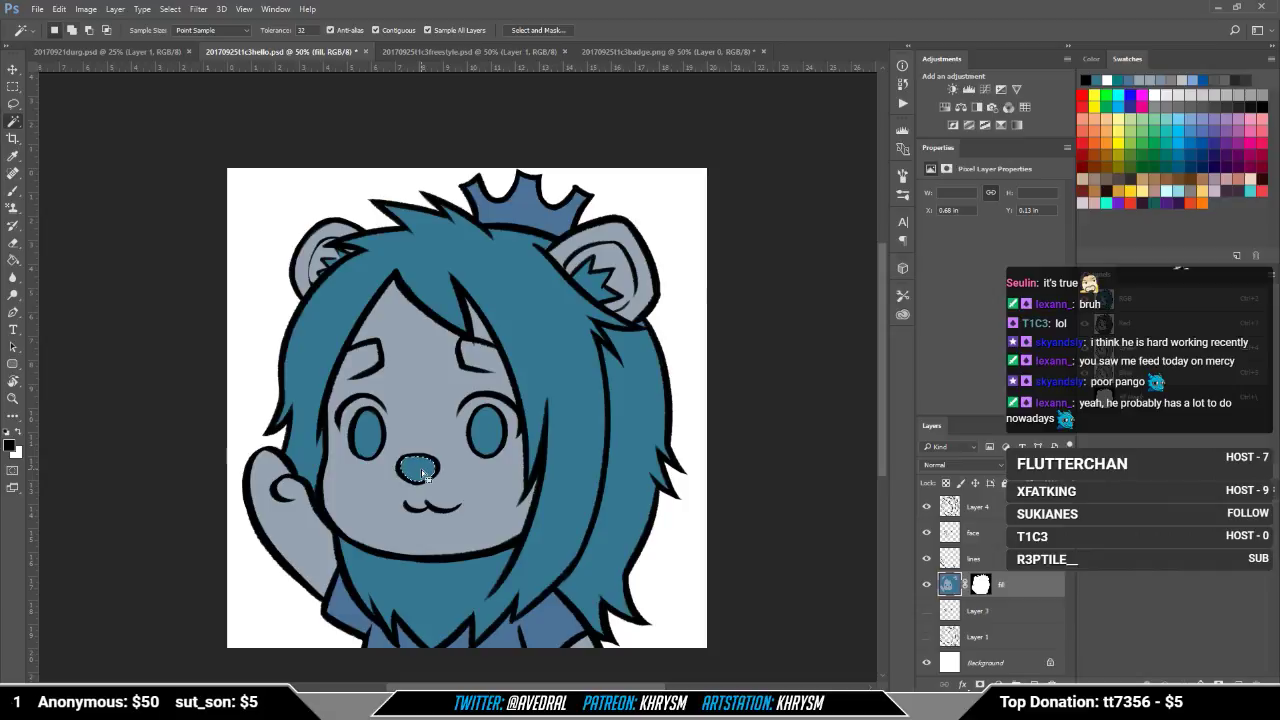
pyautogui.hotkey('alt', 's')
pyautogui.press('m')
pyautogui.press('e')
pyautogui.press('Return')
# Step: Try a black fill at 30% opacity on the nose, replace it with a 50% opacity fill, and deselect
pyautogui.press('g')
pyautogui.click(422, 473)
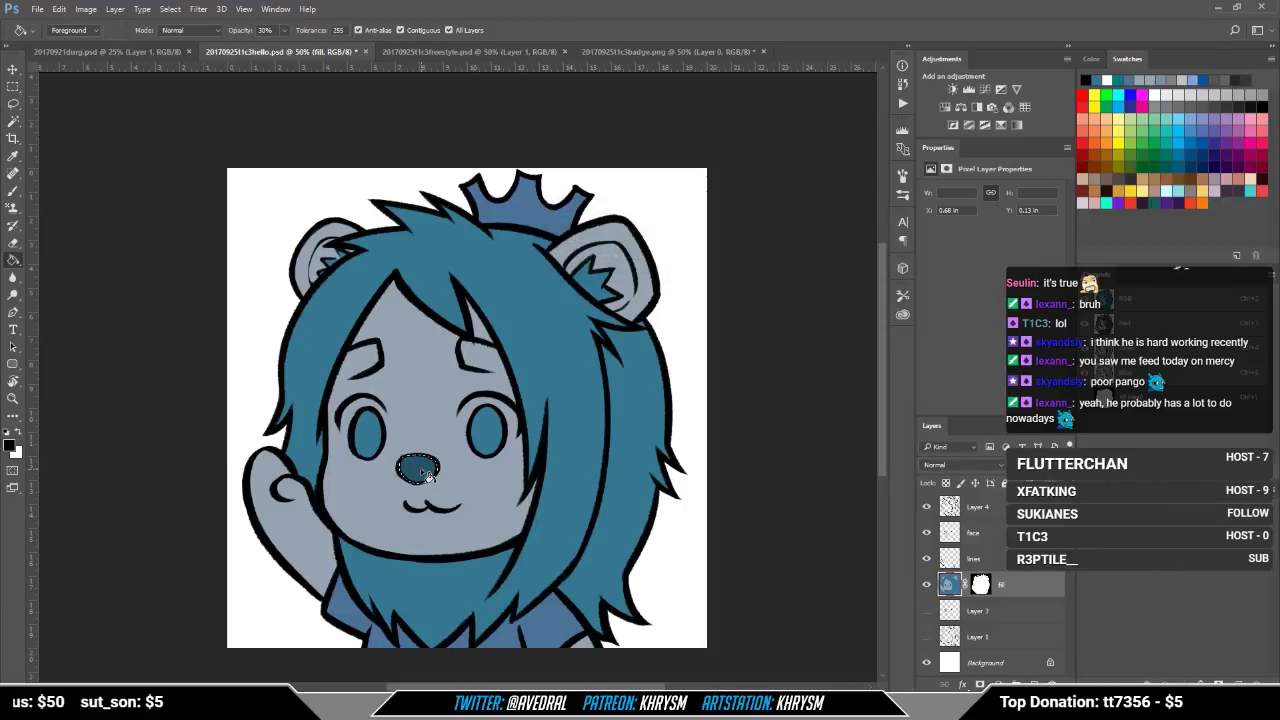
pyautogui.press('5')
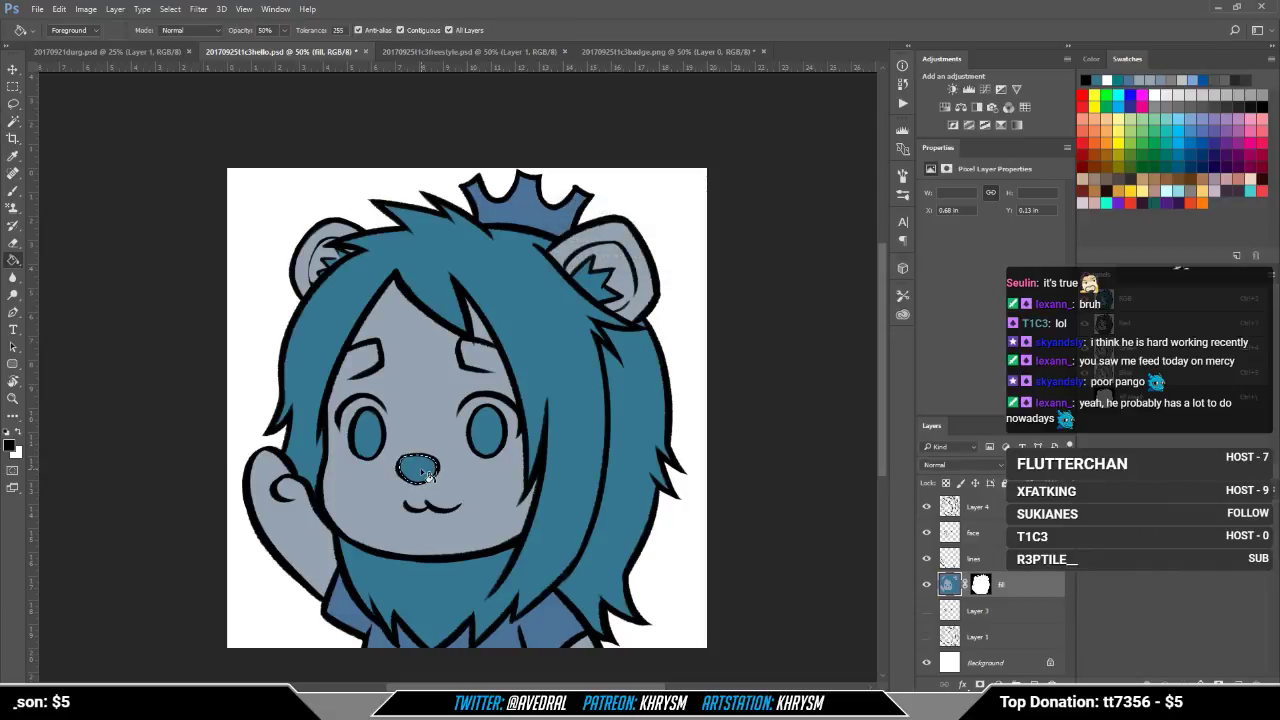
pyautogui.click(426, 476)
pyautogui.press('0')
pyautogui.click(426, 476)
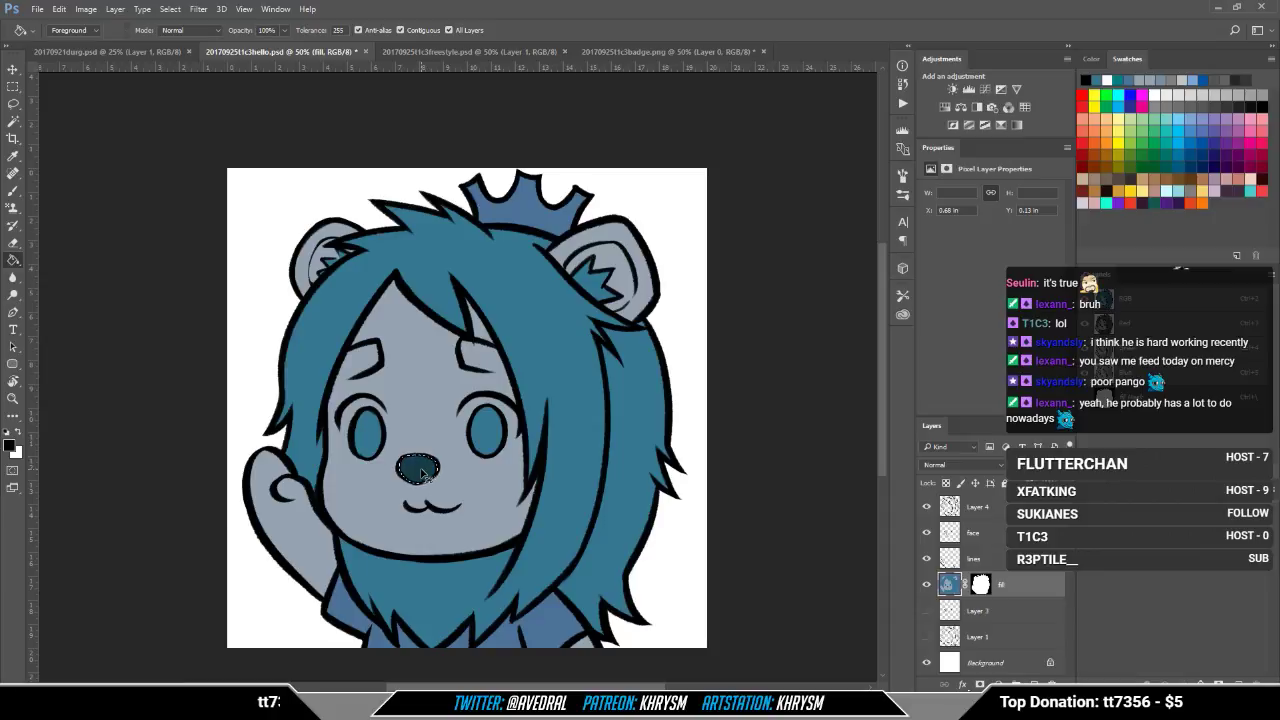
pyautogui.hotkey('ctrl', 'd')
# Step: Sample the nameplate's blue from 20170925t1c3badge.png as the foreground color and return to 20170925t1c3hello.psd
pyautogui.moveTo(505, 502); pyautogui.dragTo(533, 509)
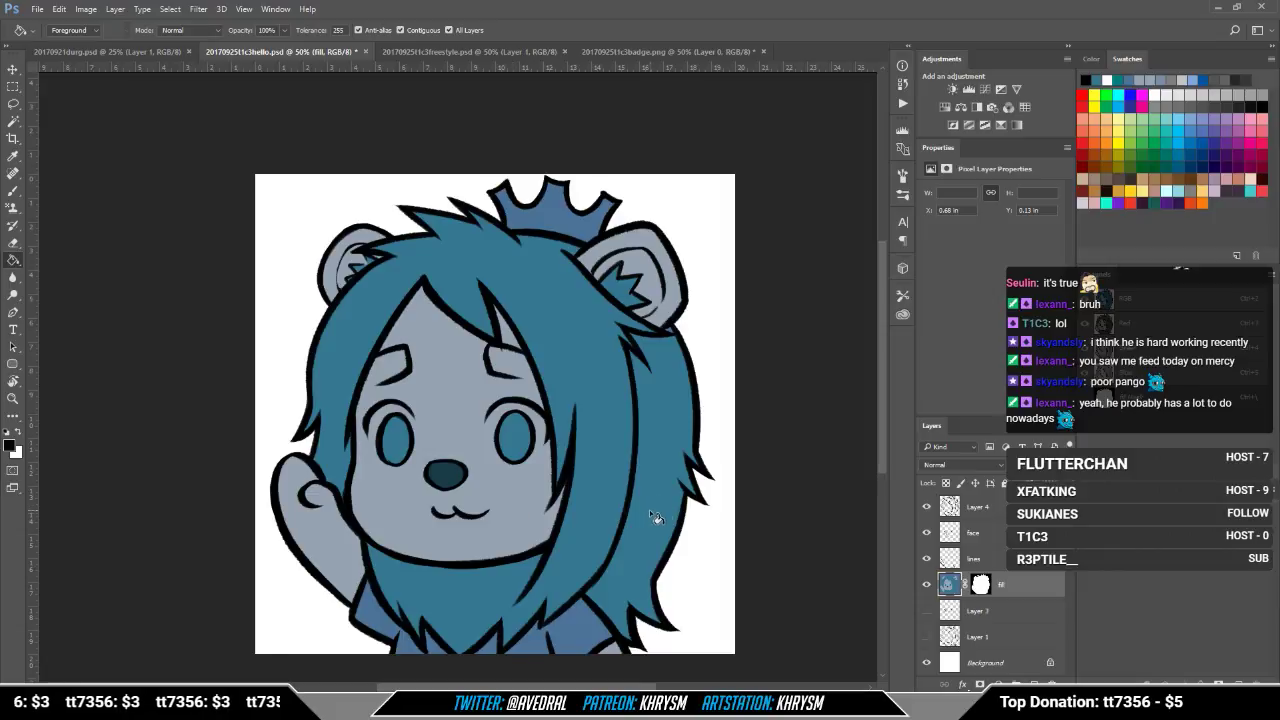
pyautogui.moveTo(663, 489); pyautogui.dragTo(661, 467)
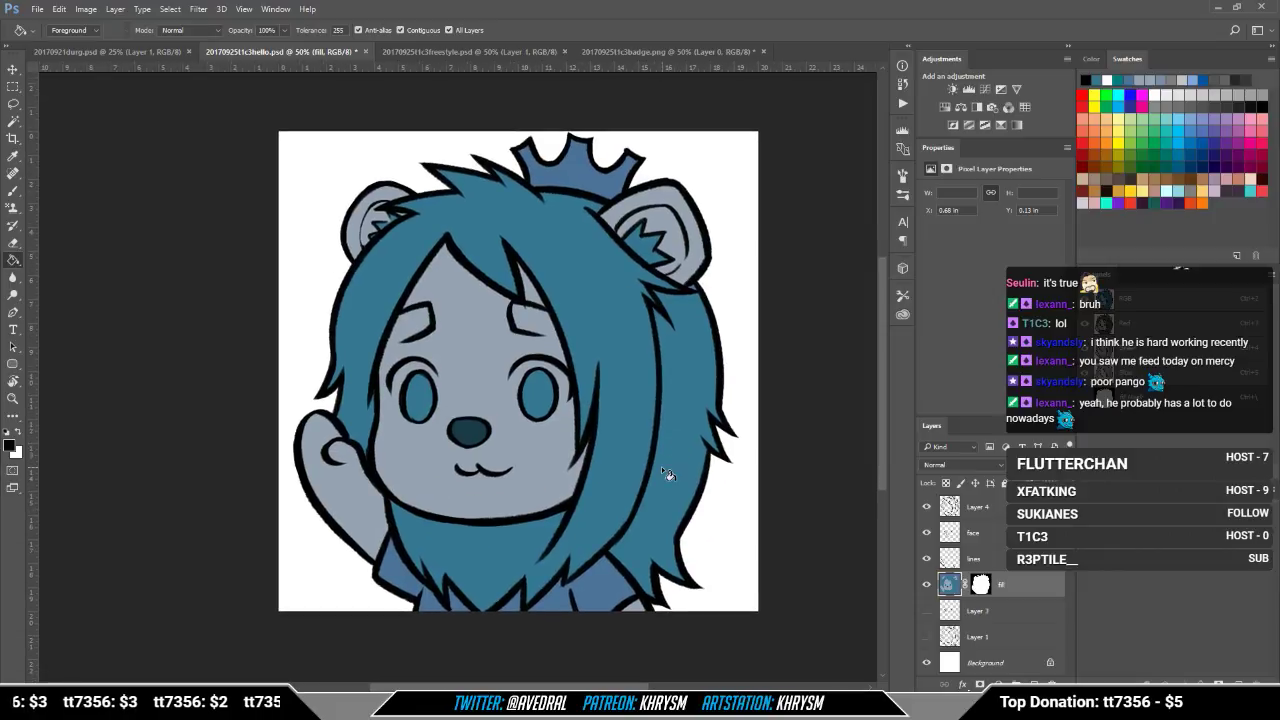
pyautogui.click(502, 53)
pyautogui.click(612, 53)
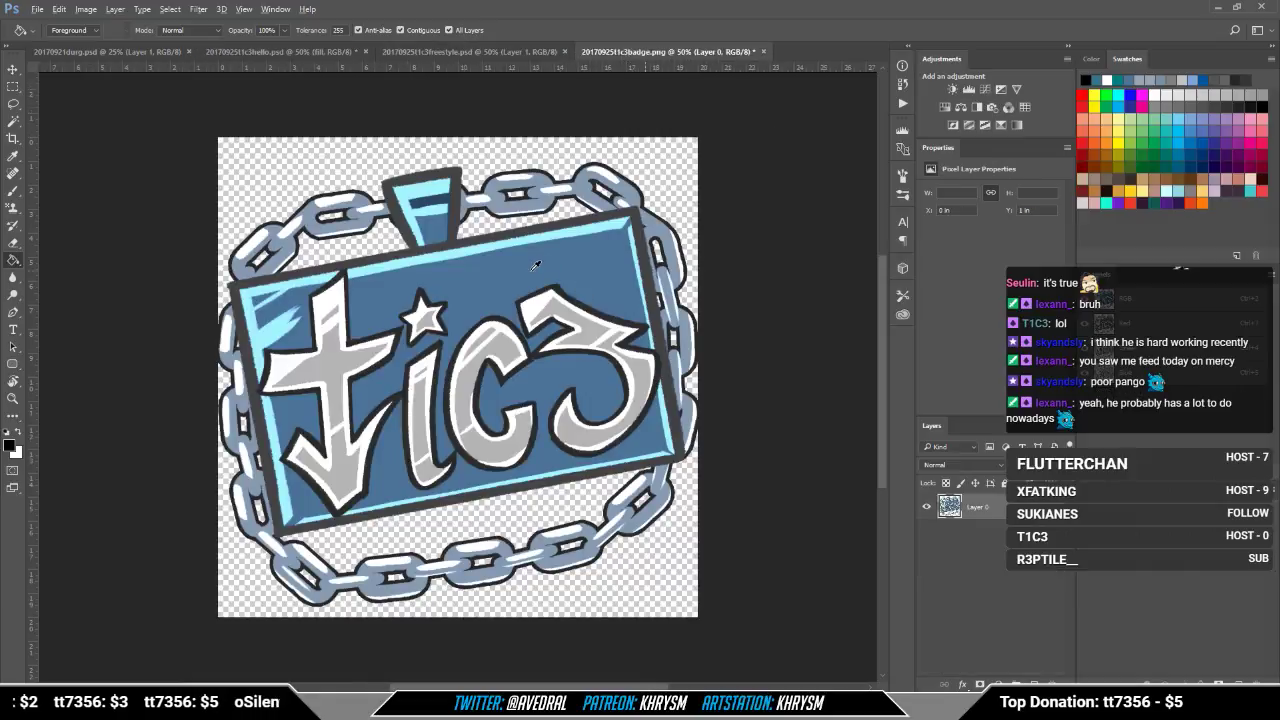
pyautogui.keyDown('alt'); pyautogui.click(552, 452); pyautogui.keyUp('alt')
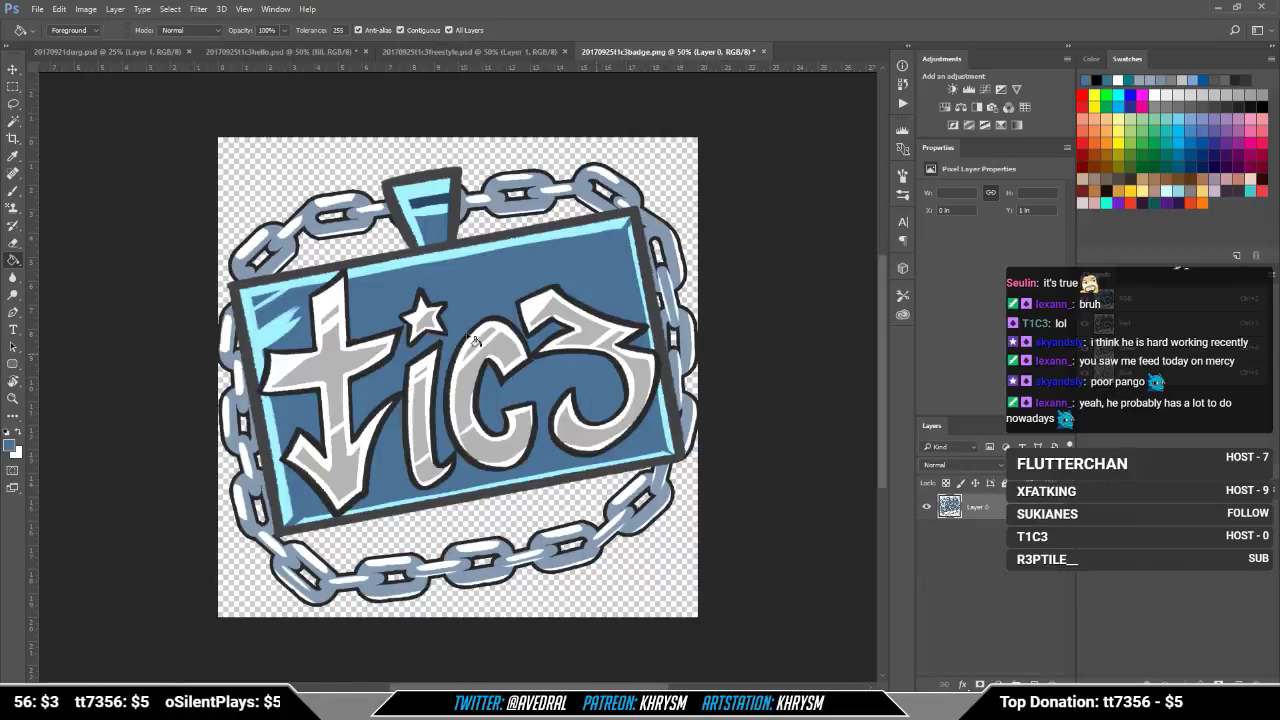
pyautogui.click(286, 51)
# Step: Select the lion's blue shirt areas, including both sleeves, and expand the selection by 5 pixels
pyautogui.press('w')
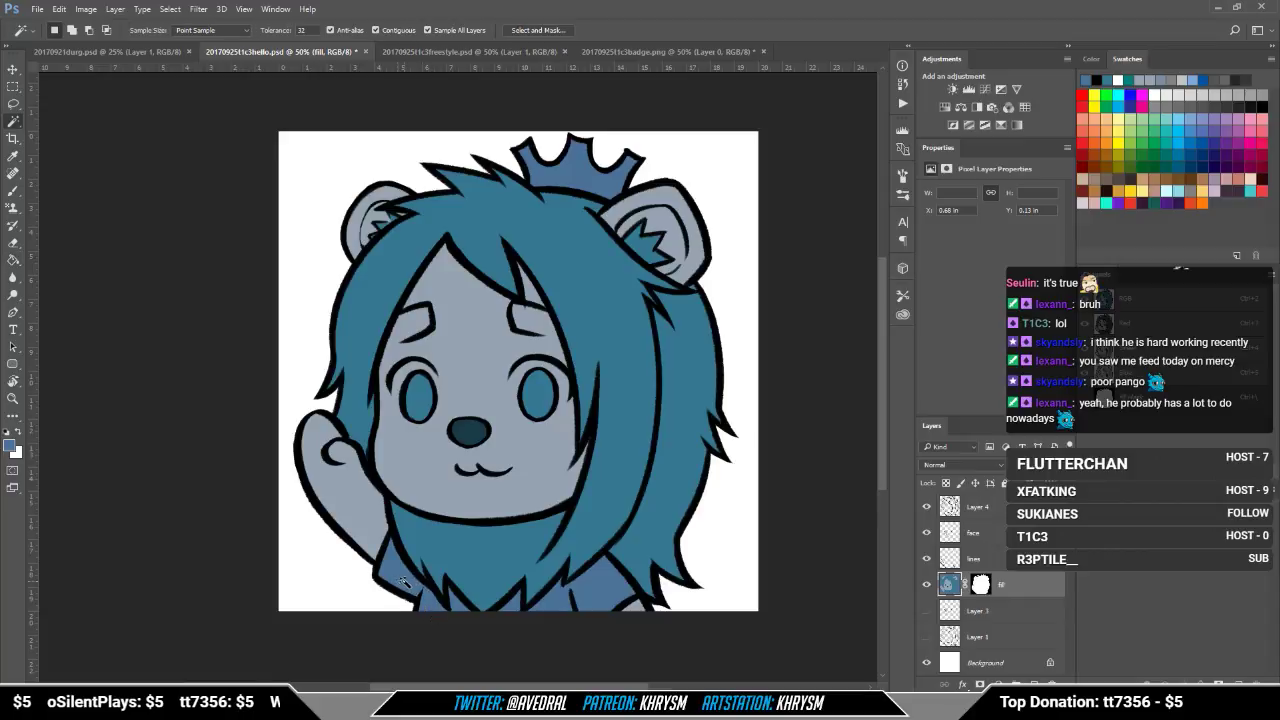
pyautogui.press('shift')
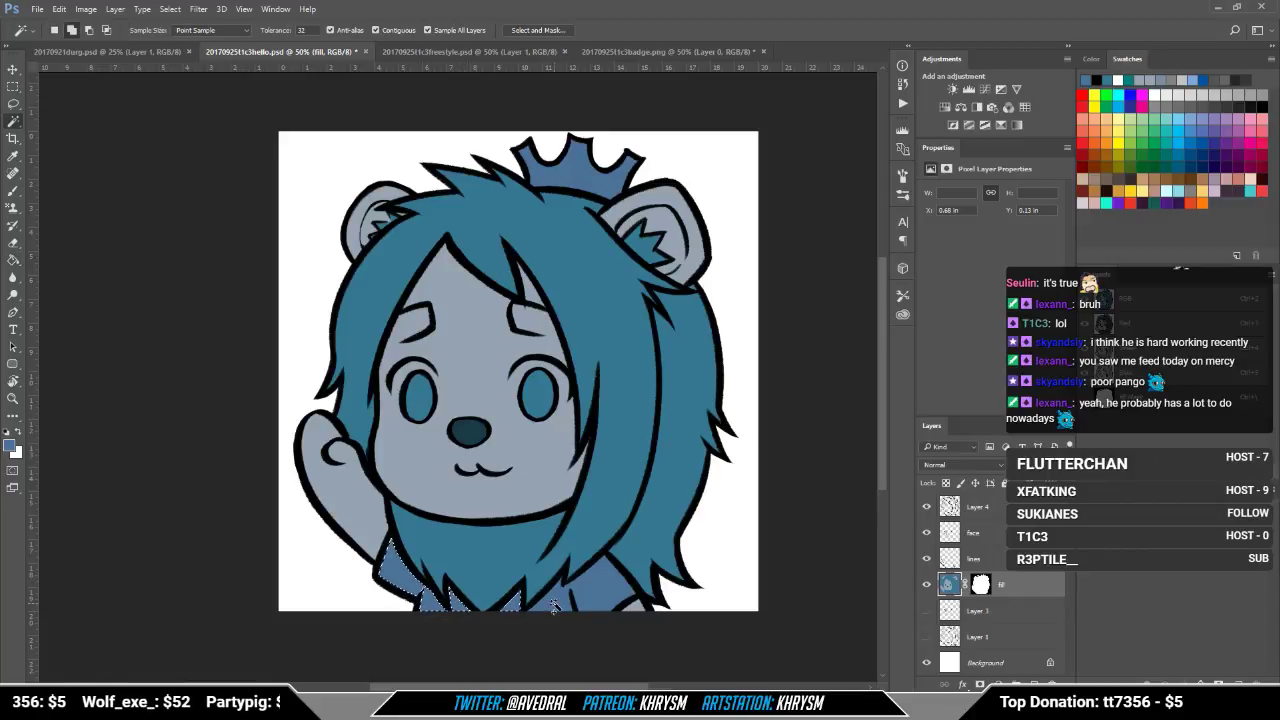
pyautogui.keyDown('shift'); pyautogui.click(596, 600); pyautogui.keyUp('shift')
pyautogui.hotkey('alt', 's')
pyautogui.press('m')
pyautogui.press('e')
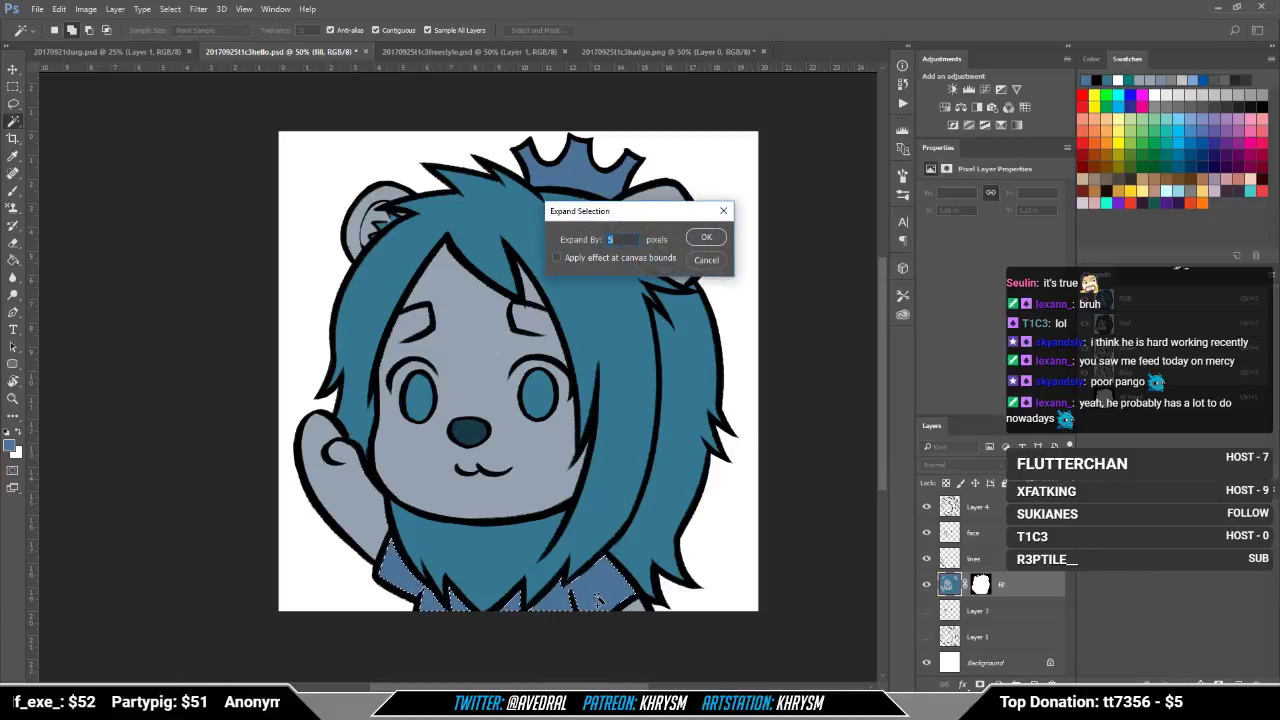
pyautogui.press('Return')
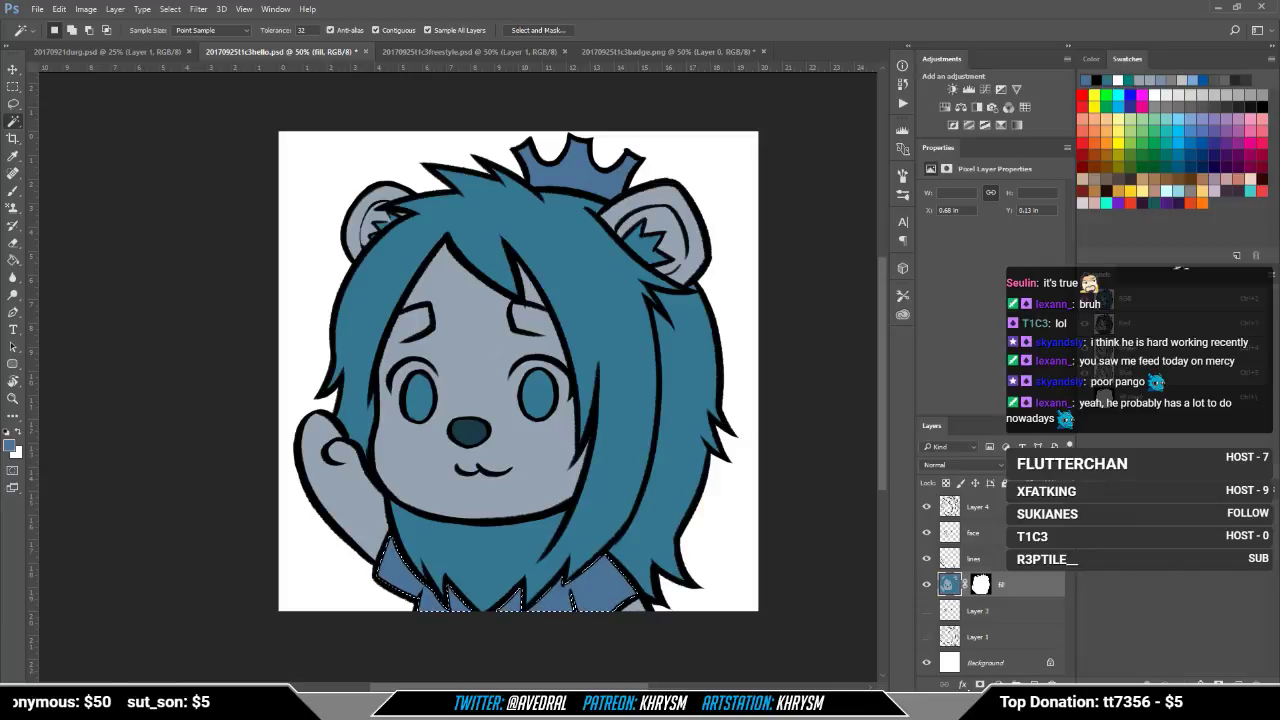
# Step: Set the foreground color to 008080, fill the selected shirt with it and deselect
pyautogui.click(11, 447)
pyautogui.write('008080')
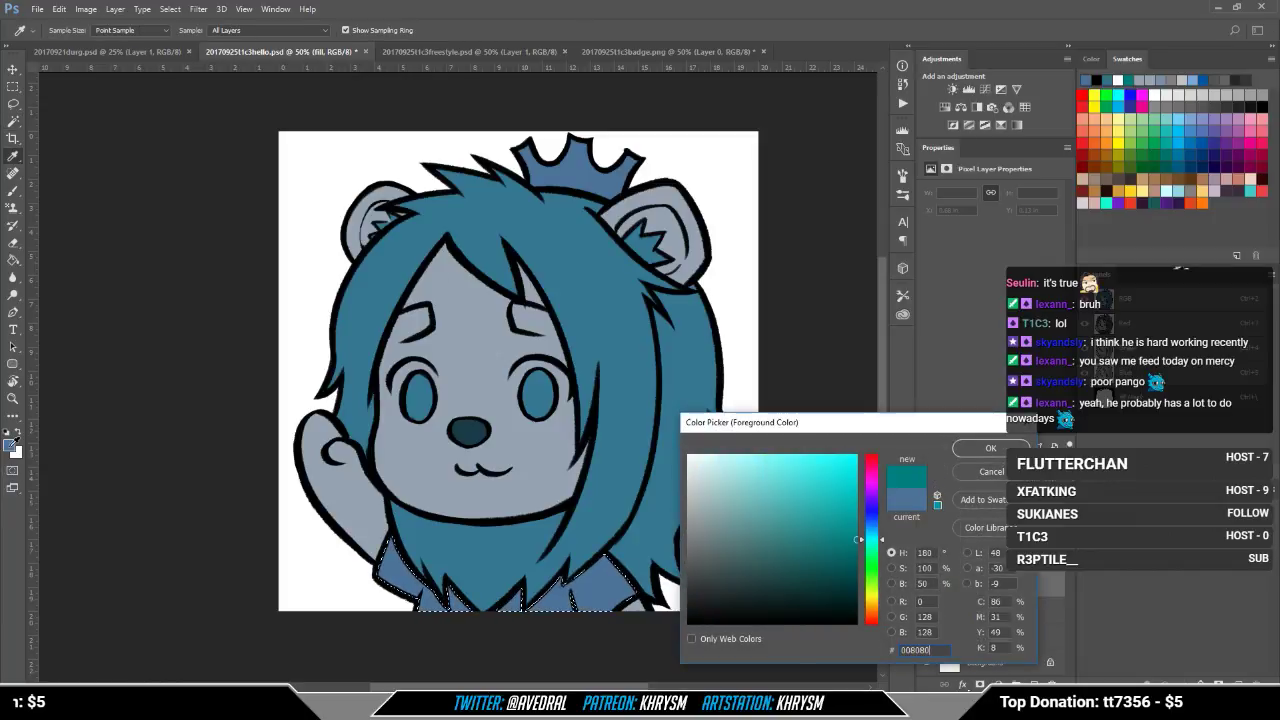
pyautogui.press('Return')
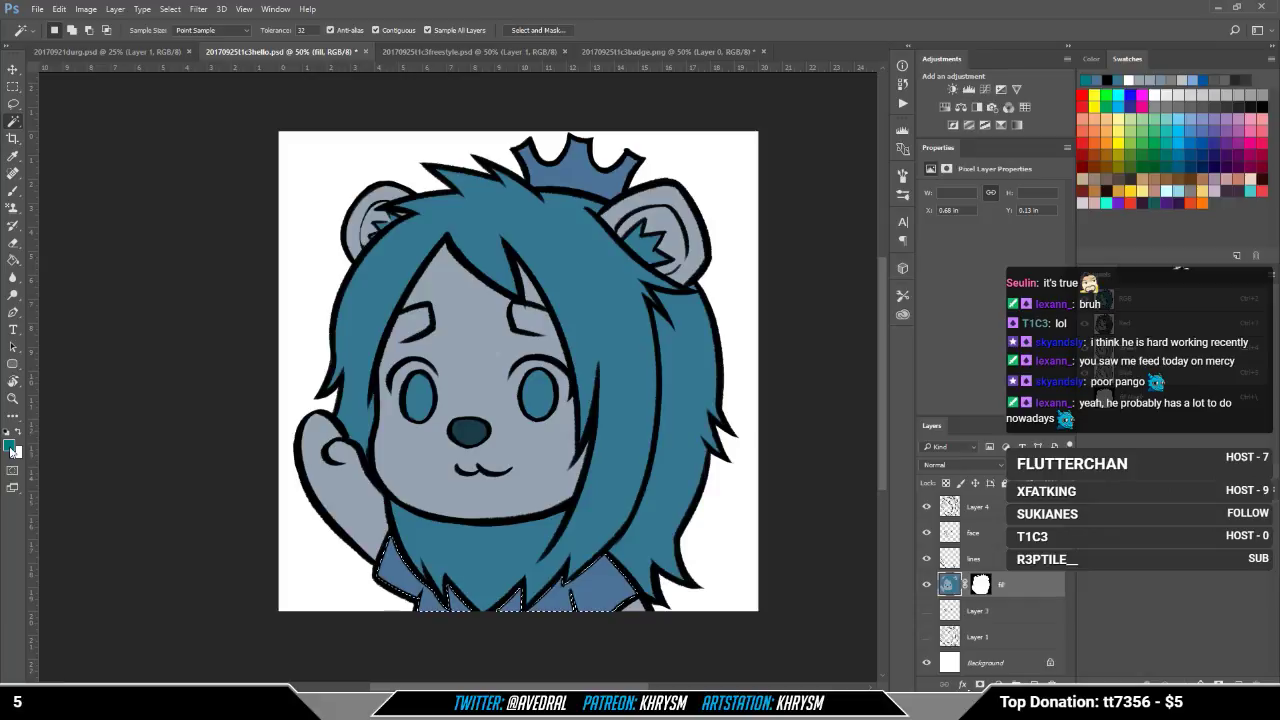
pyautogui.click(415, 585)
pyautogui.press('g')
pyautogui.click(420, 590)
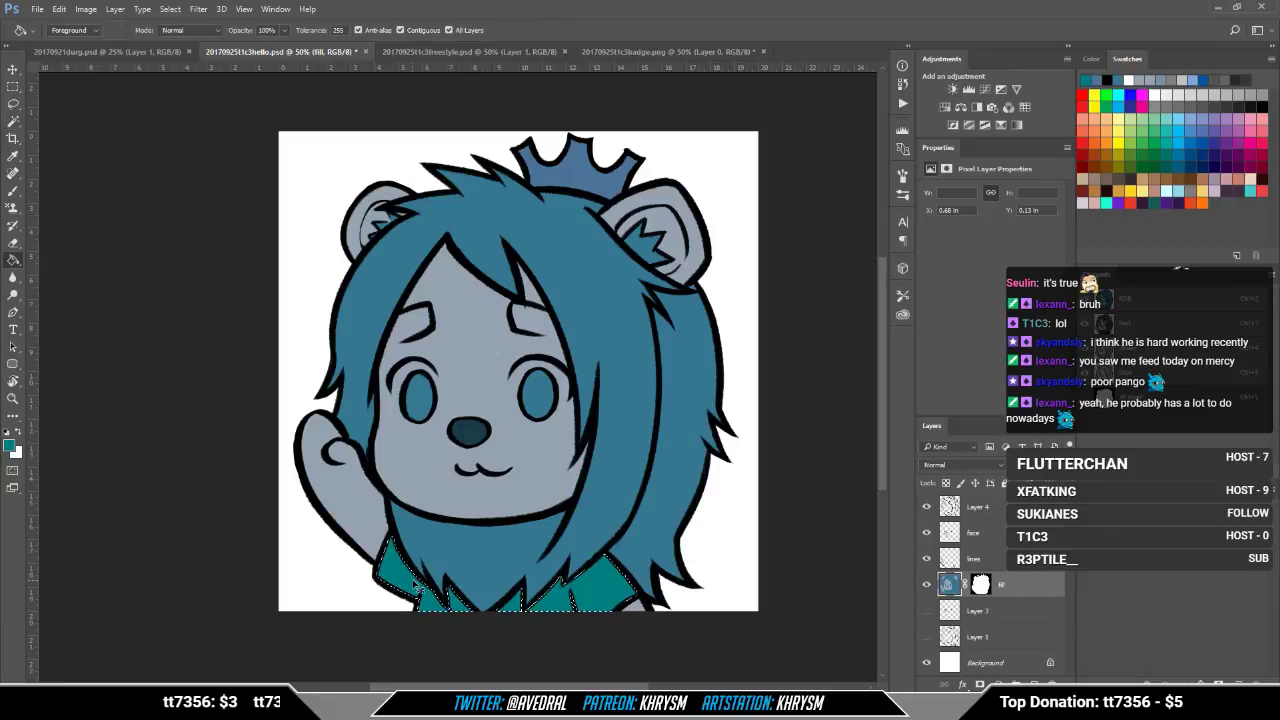
pyautogui.moveTo(519, 565); pyautogui.dragTo(530, 583)
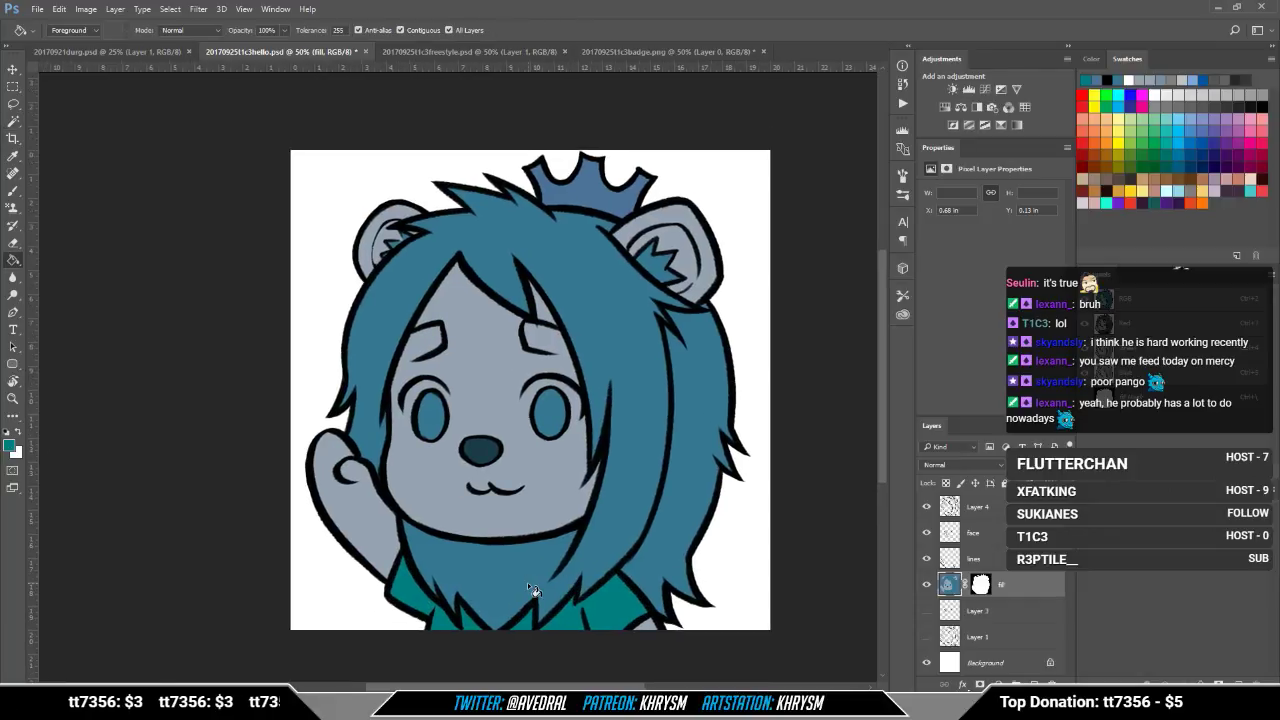
# Step: Select the crown, expand the selection by 5 pixels, fill it with medium grey and deselect
pyautogui.moveTo(527, 582); pyautogui.dragTo(499, 619)
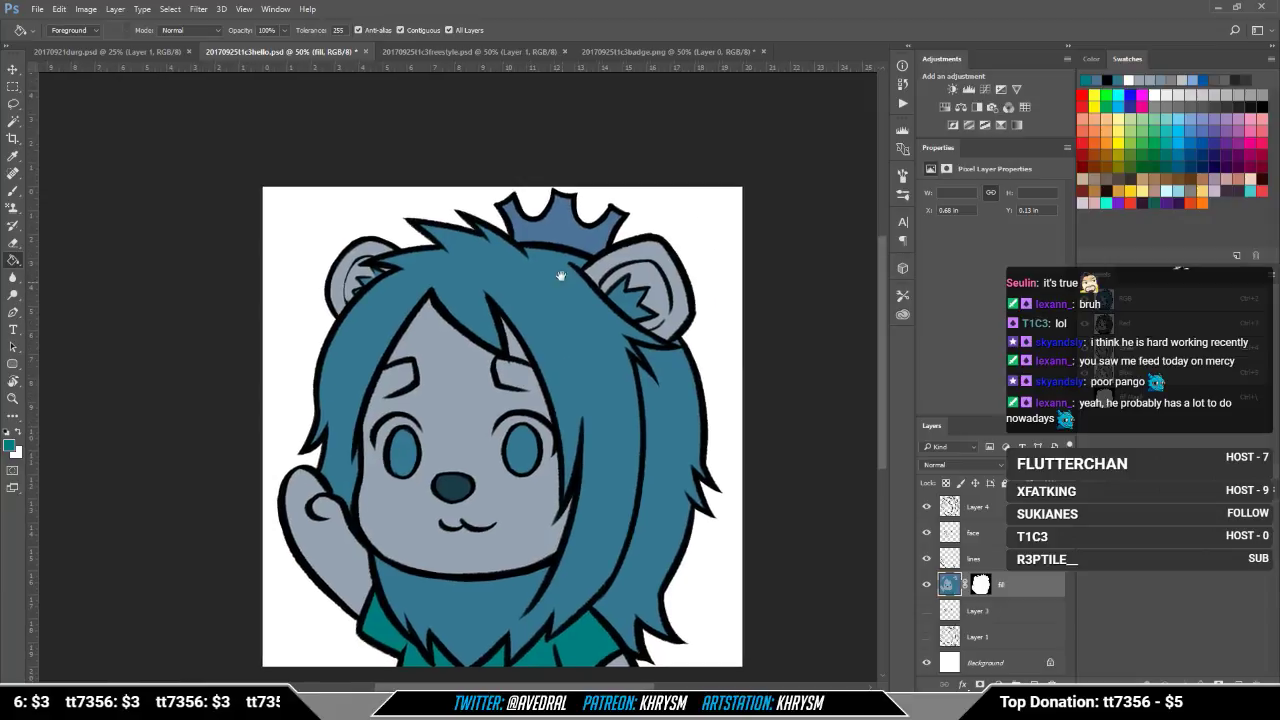
pyautogui.press('w')
pyautogui.click(573, 226)
pyautogui.hotkey('shift', 'F6')
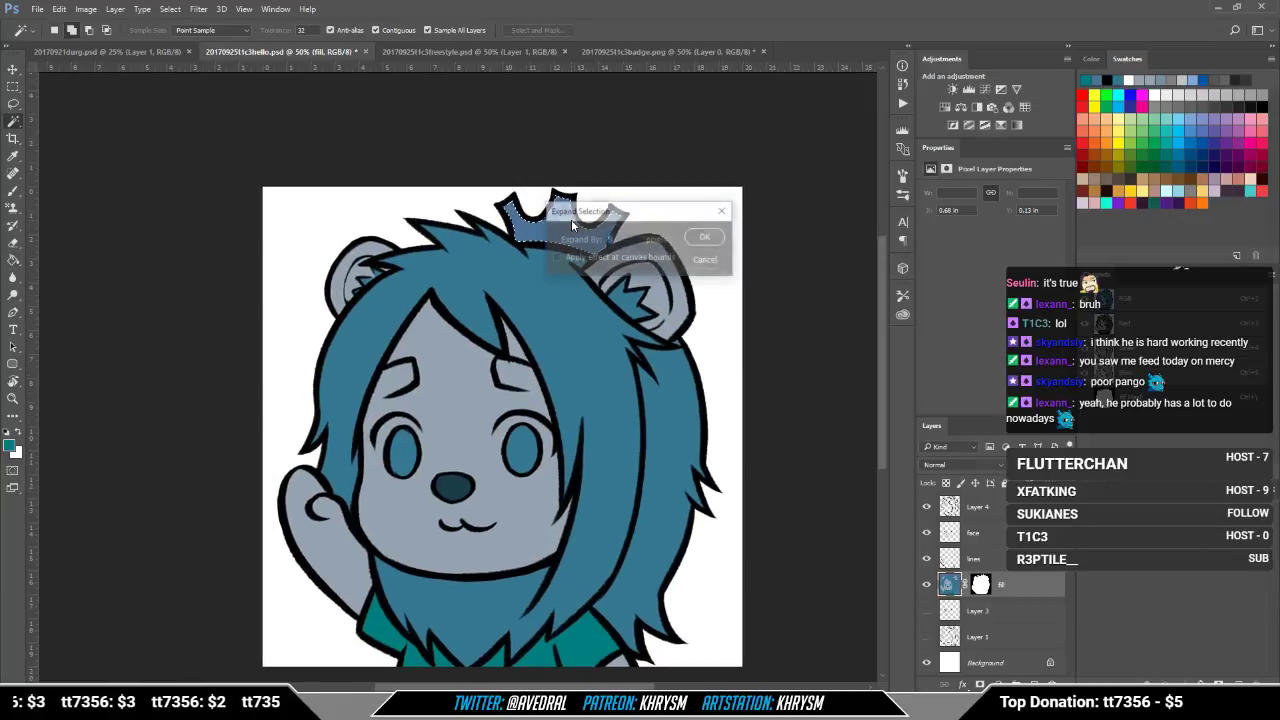
pyautogui.press('Return')
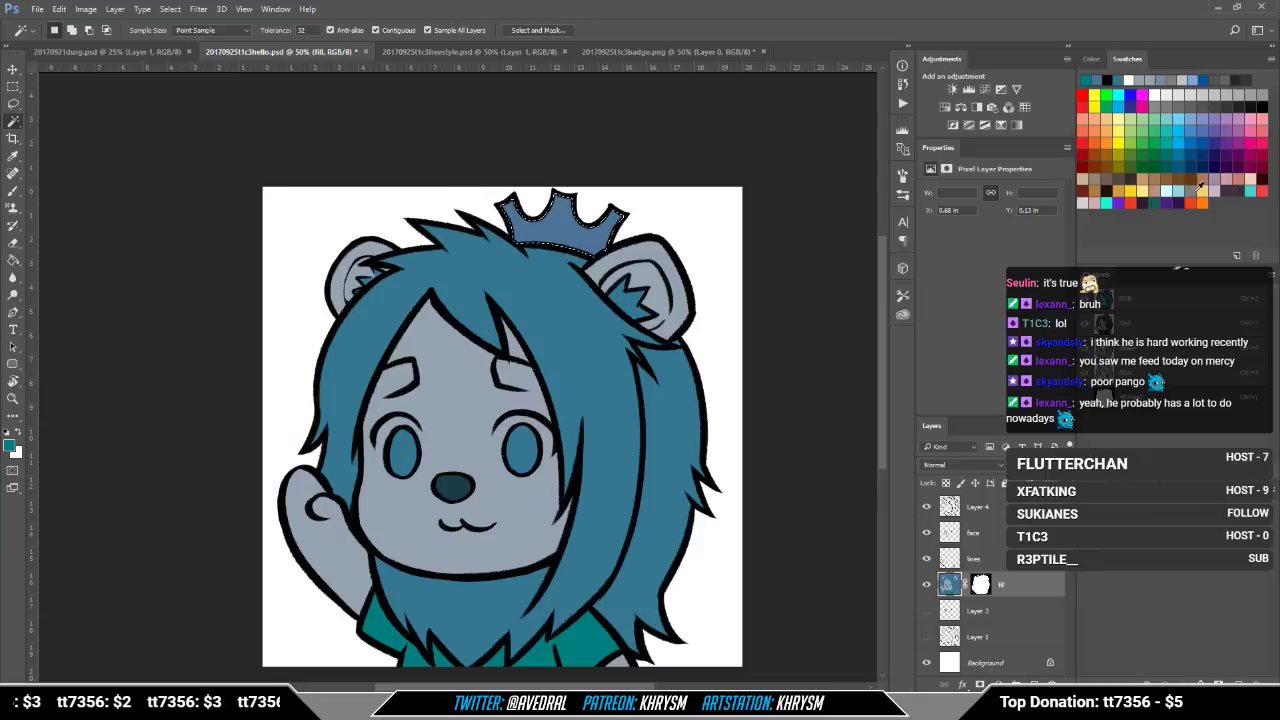
pyautogui.press('g')
pyautogui.click(579, 245)
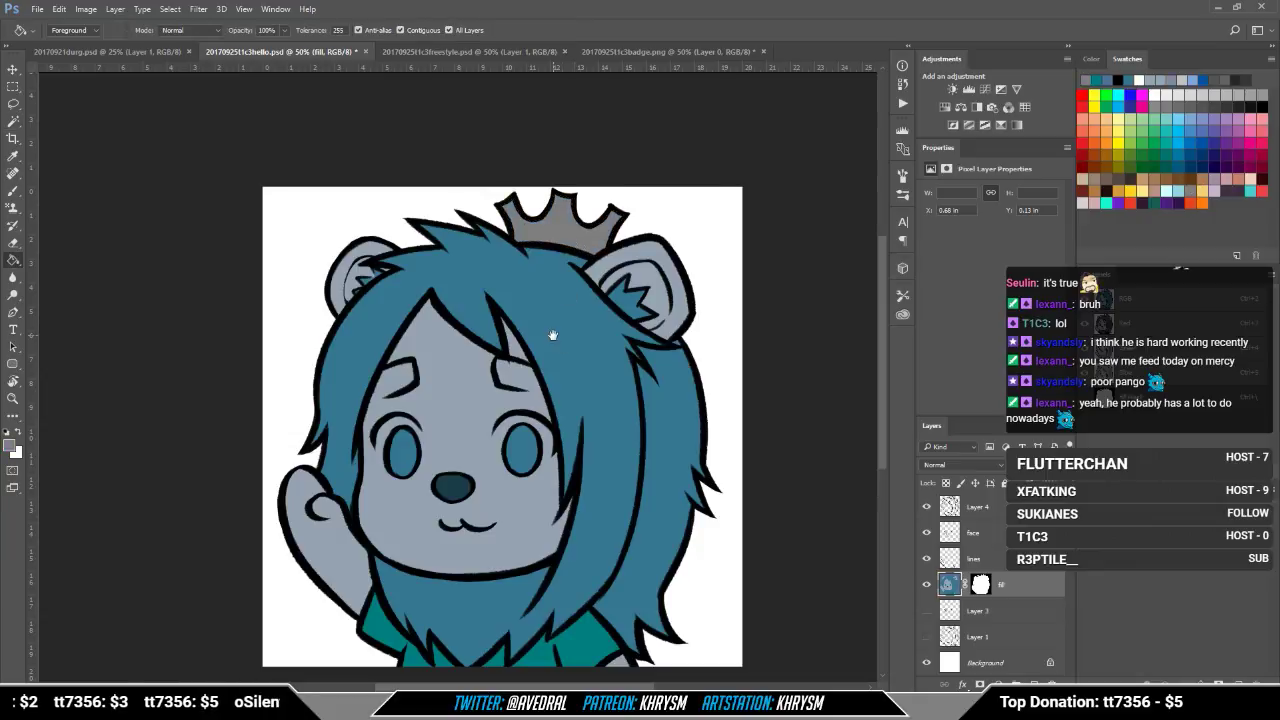
# Step: Choose a light grey swatch and brush in the whites around both irises on the fill layer
pyautogui.moveTo(556, 336); pyautogui.dragTo(601, 340)
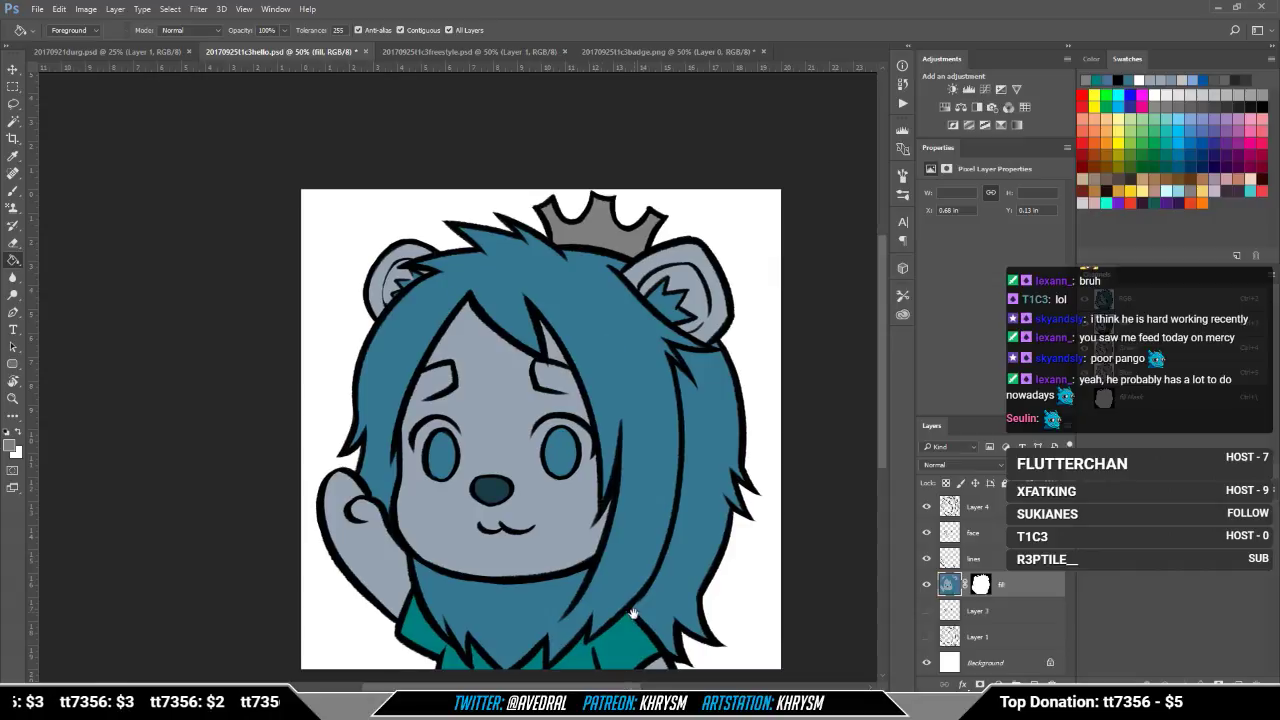
pyautogui.moveTo(633, 612); pyautogui.dragTo(583, 601)
pyautogui.press('d')
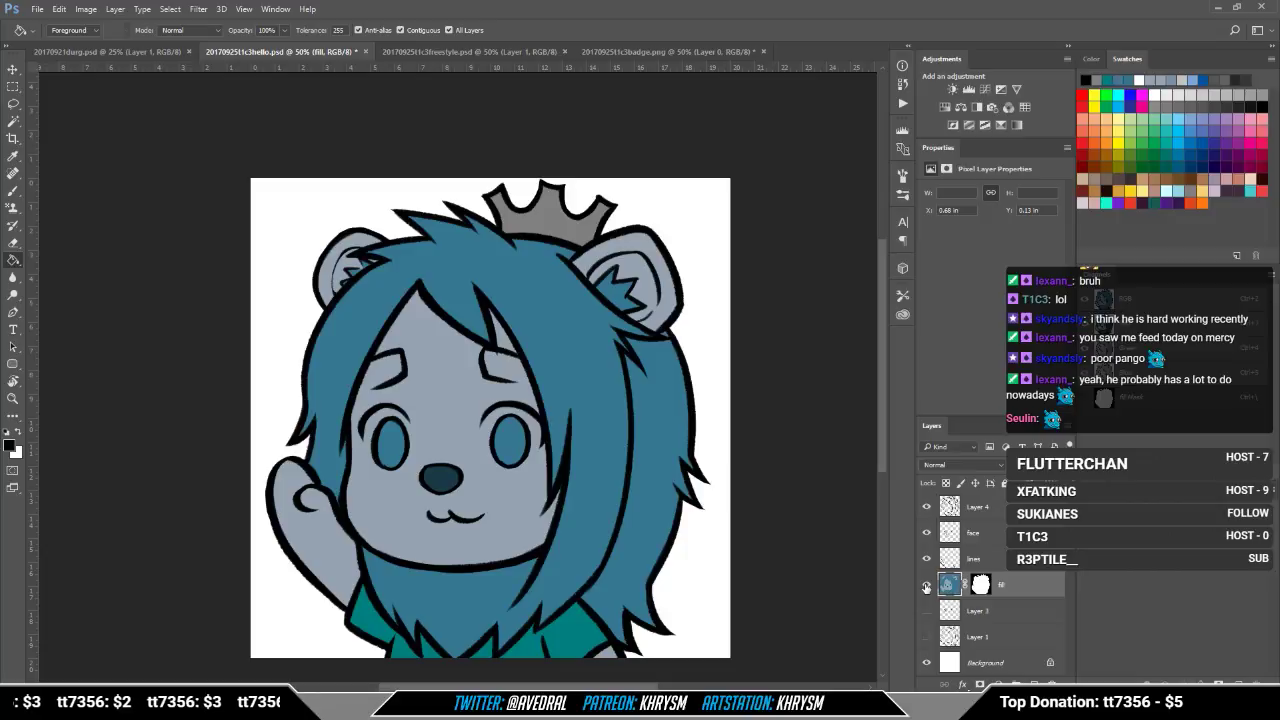
pyautogui.hotkey('ctrl', '1')
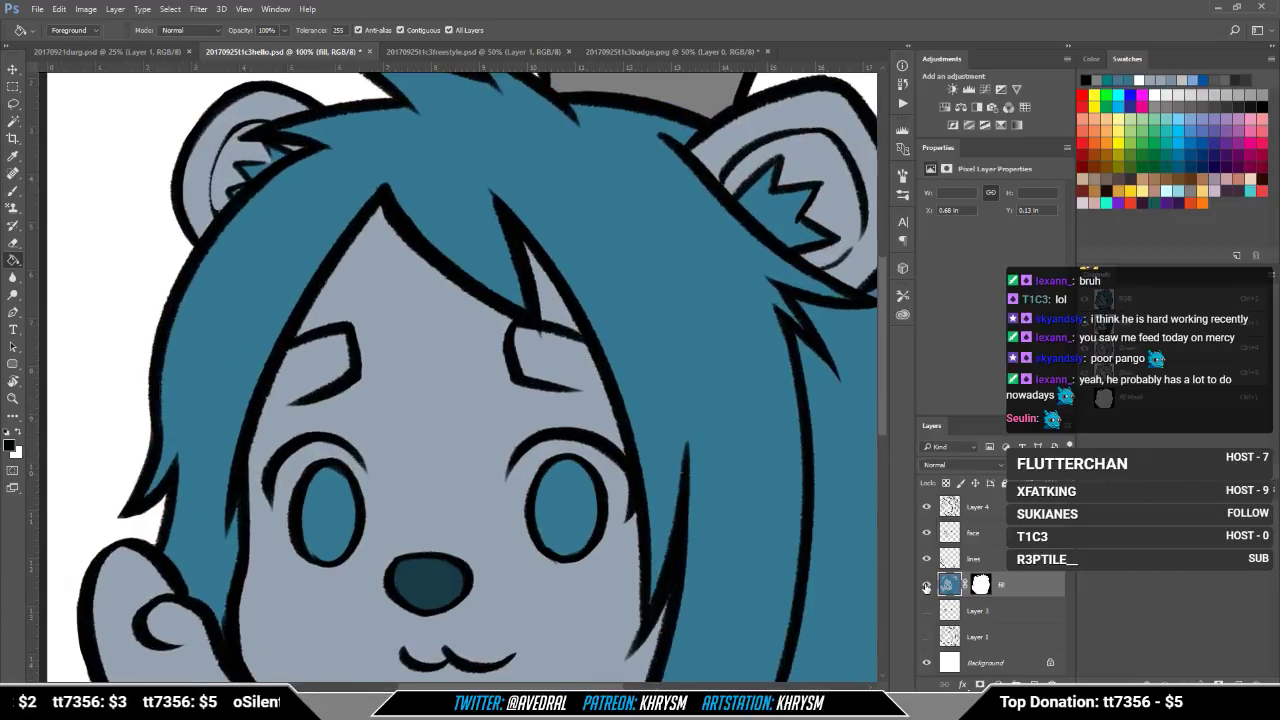
pyautogui.moveTo(547, 508); pyautogui.dragTo(538, 468)
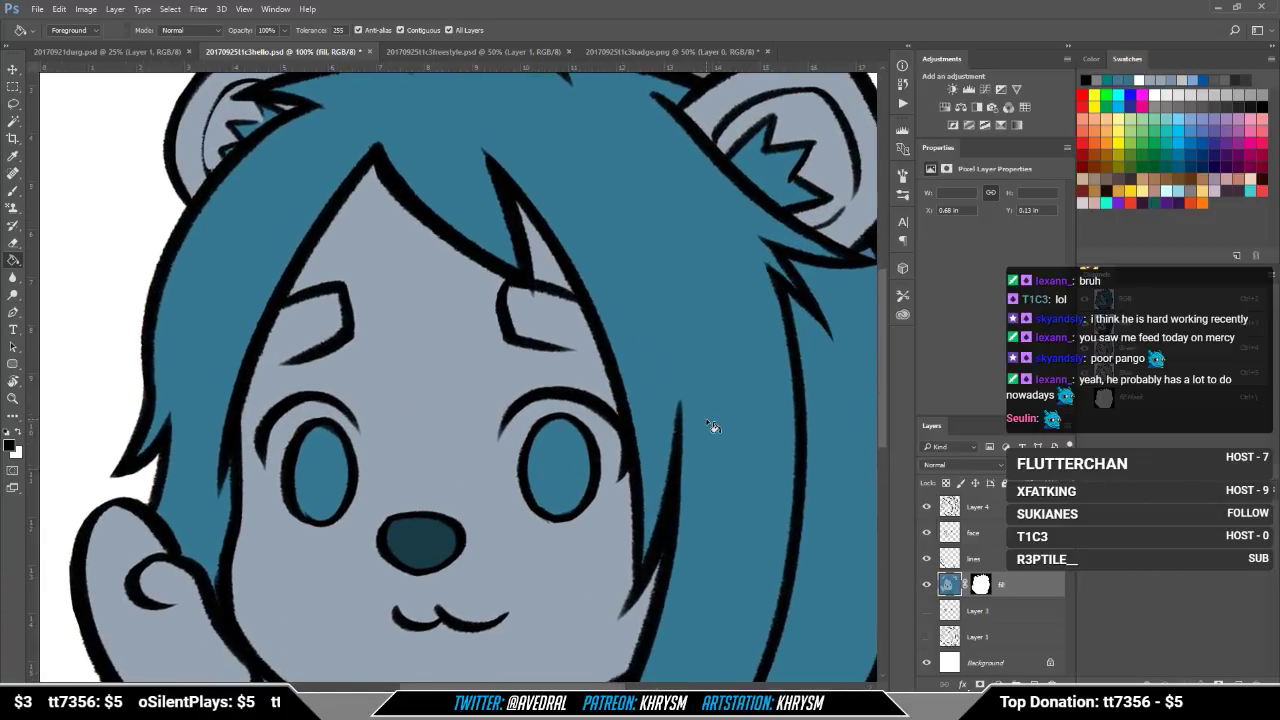
pyautogui.click(1212, 95)
pyautogui.press('b')
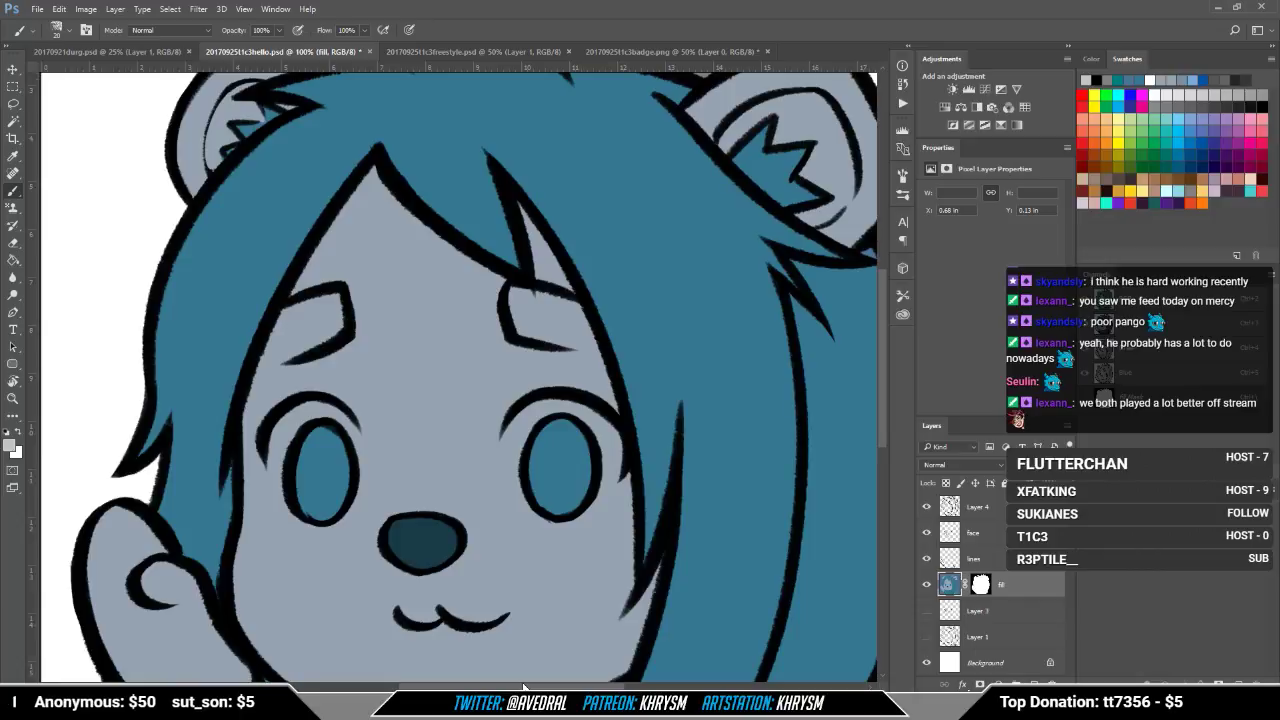
pyautogui.moveTo(280, 416); pyautogui.dragTo(292, 498)
pyautogui.moveTo(280, 441); pyautogui.dragTo(292, 504)
pyautogui.moveTo(279, 443); pyautogui.dragTo(285, 484)
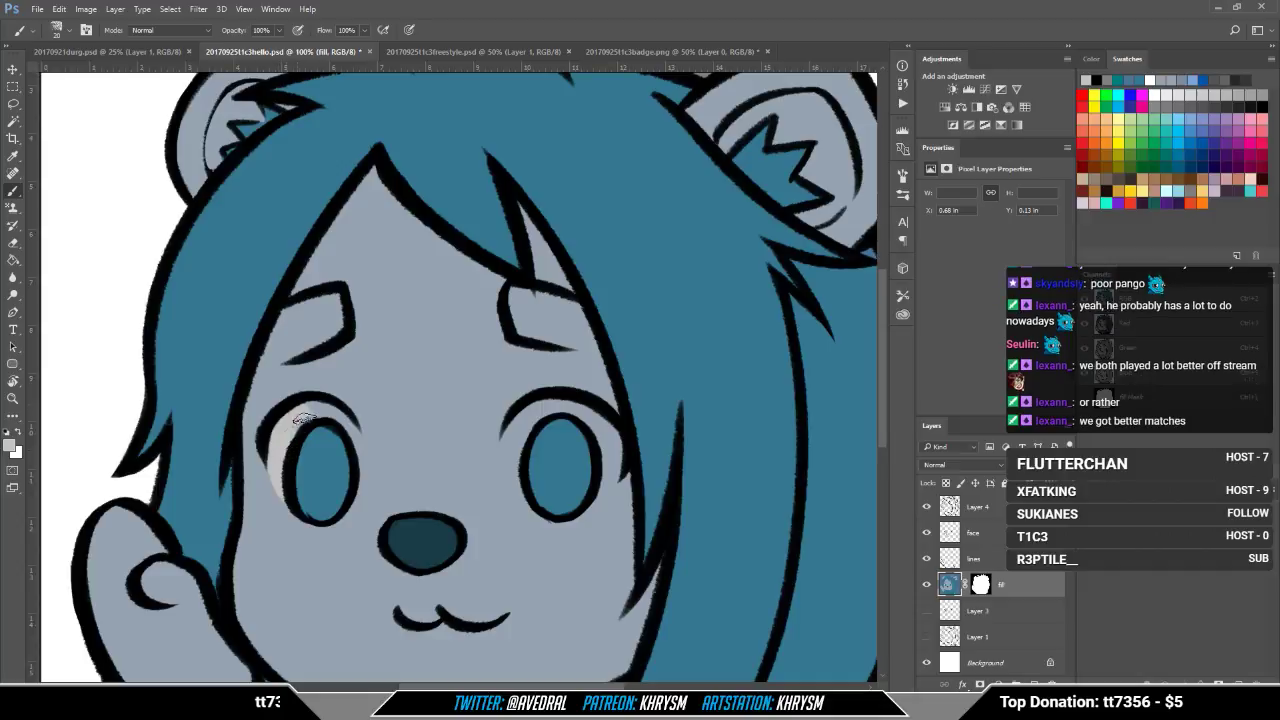
pyautogui.moveTo(305, 418)
pyautogui.mouseDown()
pyautogui.moveTo(359, 461)
pyautogui.moveTo(354, 421)
pyautogui.moveTo(360, 470)
pyautogui.moveTo(355, 420)
pyautogui.moveTo(357, 455)
pyautogui.moveTo(294, 432)
pyautogui.mouseUp()
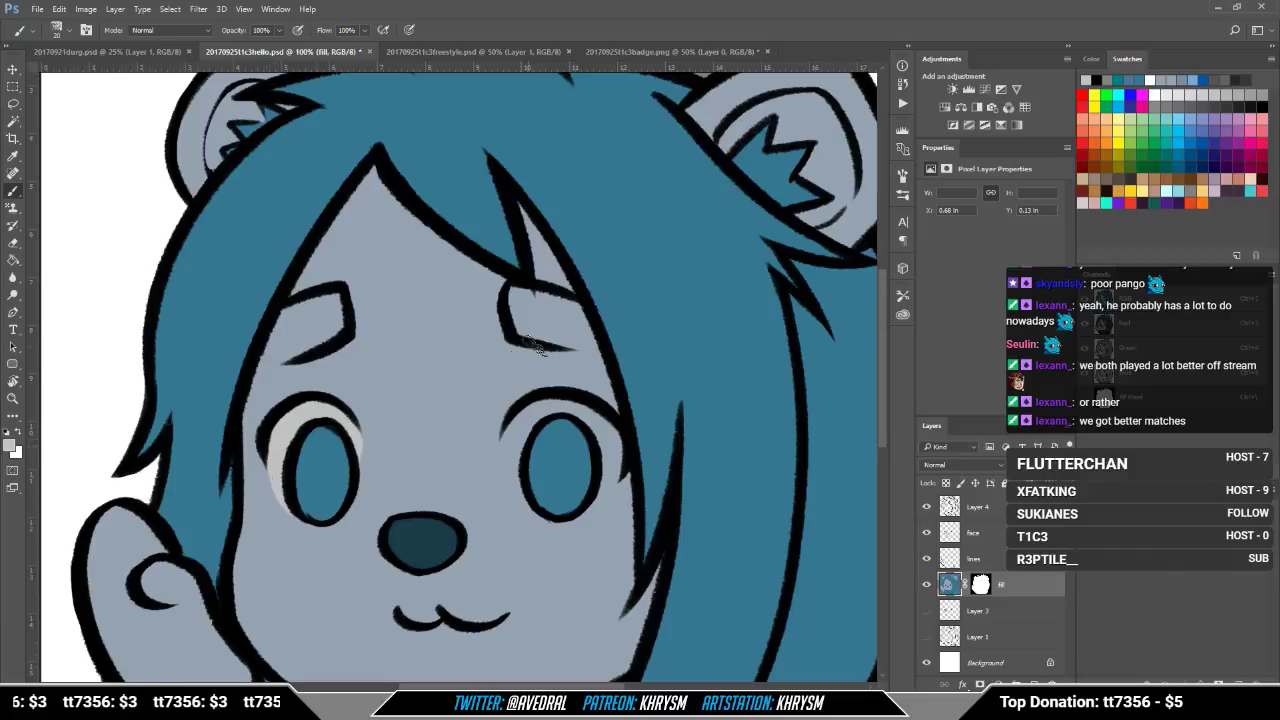
pyautogui.moveTo(525, 418)
pyautogui.mouseDown()
pyautogui.moveTo(522, 473)
pyautogui.moveTo(540, 406)
pyautogui.moveTo(518, 468)
pyautogui.moveTo(525, 429)
pyautogui.moveTo(512, 456)
pyautogui.moveTo(525, 461)
pyautogui.moveTo(503, 455)
pyautogui.moveTo(527, 487)
pyautogui.moveTo(515, 427)
pyautogui.moveTo(532, 509)
pyautogui.moveTo(530, 417)
pyautogui.moveTo(563, 405)
pyautogui.moveTo(571, 373)
pyautogui.moveTo(558, 406)
pyautogui.moveTo(602, 429)
pyautogui.moveTo(594, 420)
pyautogui.moveTo(609, 475)
pyautogui.moveTo(604, 420)
pyautogui.moveTo(601, 503)
pyautogui.moveTo(614, 438)
pyautogui.moveTo(617, 470)
pyautogui.mouseUp()
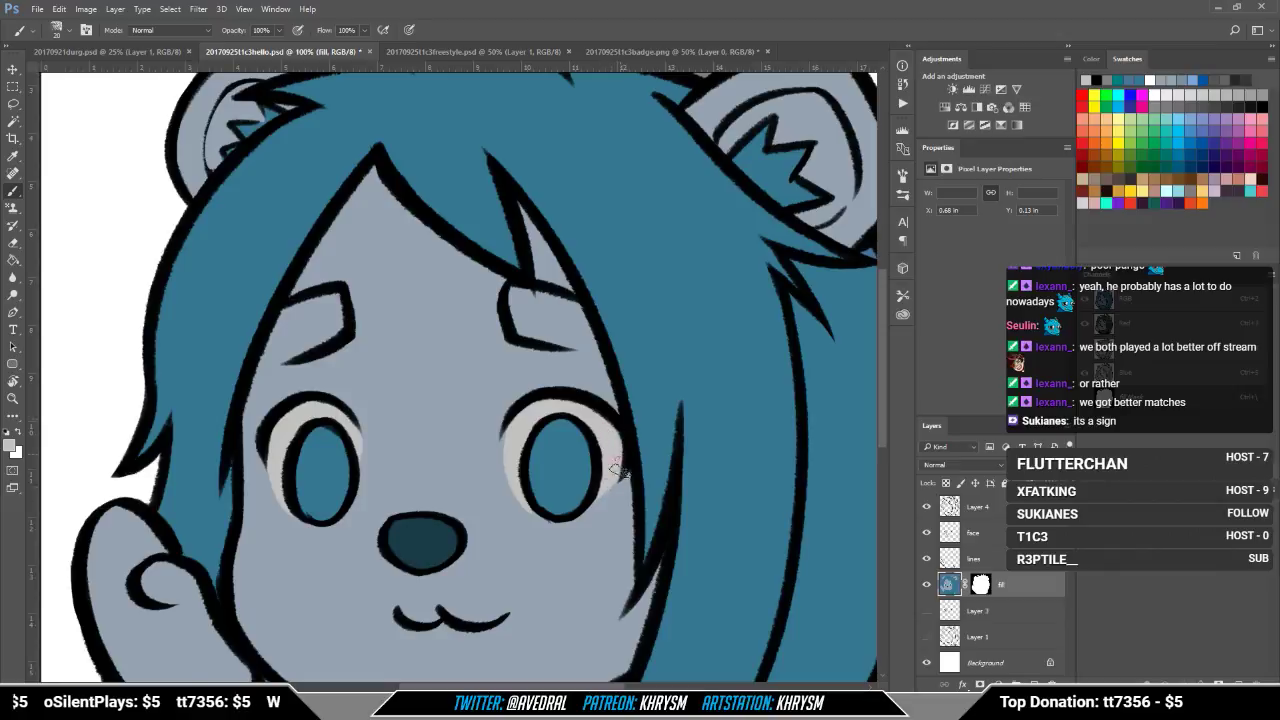
pyautogui.moveTo(531, 523); pyautogui.dragTo(578, 527)
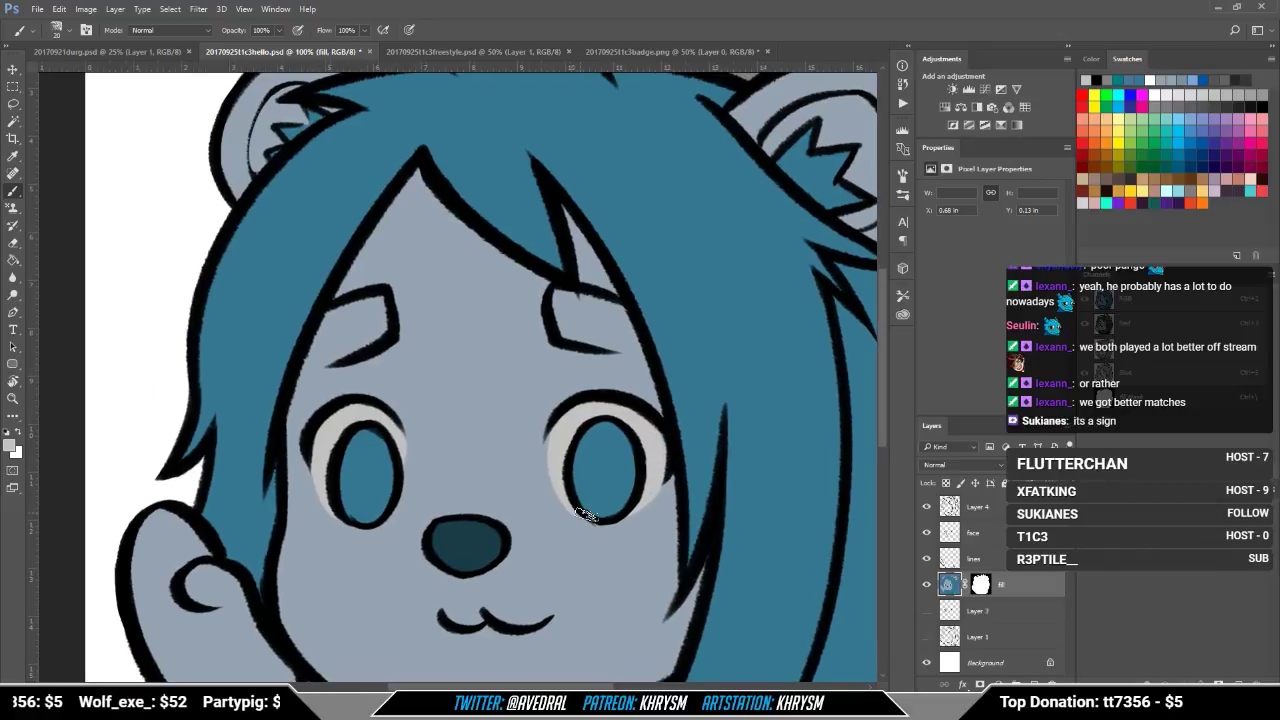
pyautogui.moveTo(405, 428)
pyautogui.mouseDown()
pyautogui.moveTo(410, 478)
pyautogui.moveTo(400, 426)
pyautogui.mouseUp()
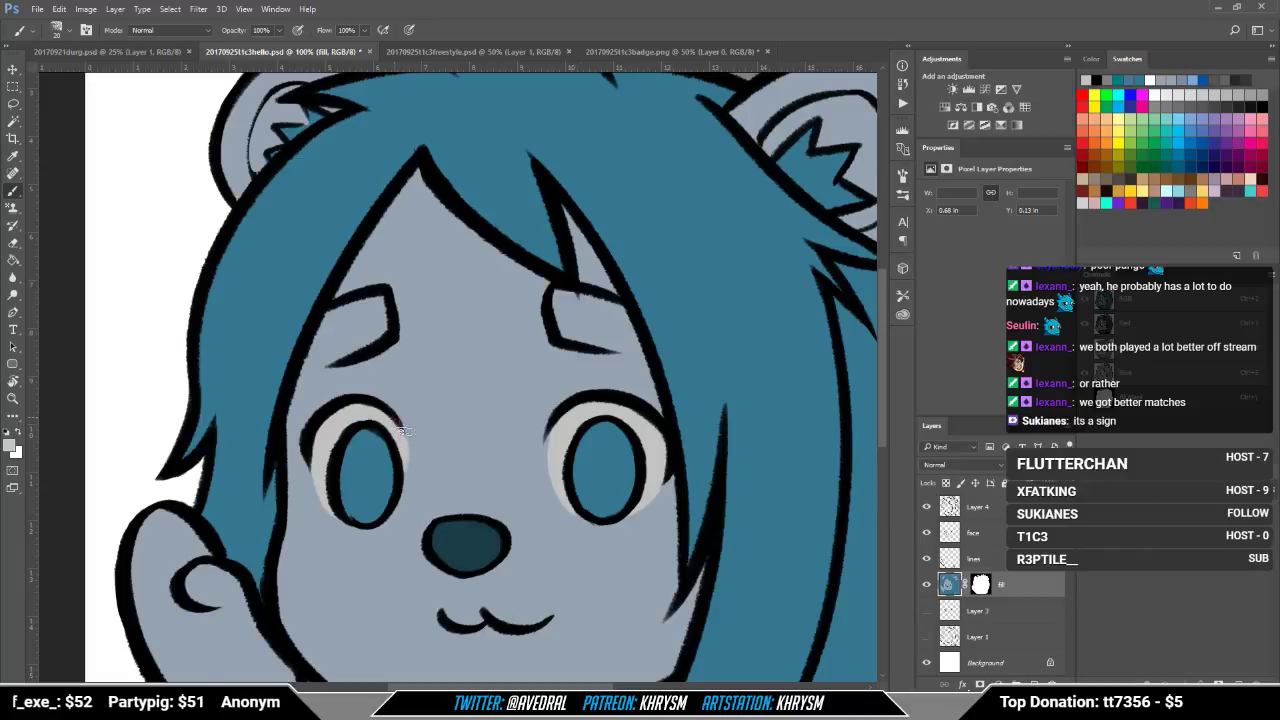
# Step: Create a new layer named "eyes" directly above the fill layer
pyautogui.hotkey('ctrl', '-')
pyautogui.hotkey('ctrl', '-')
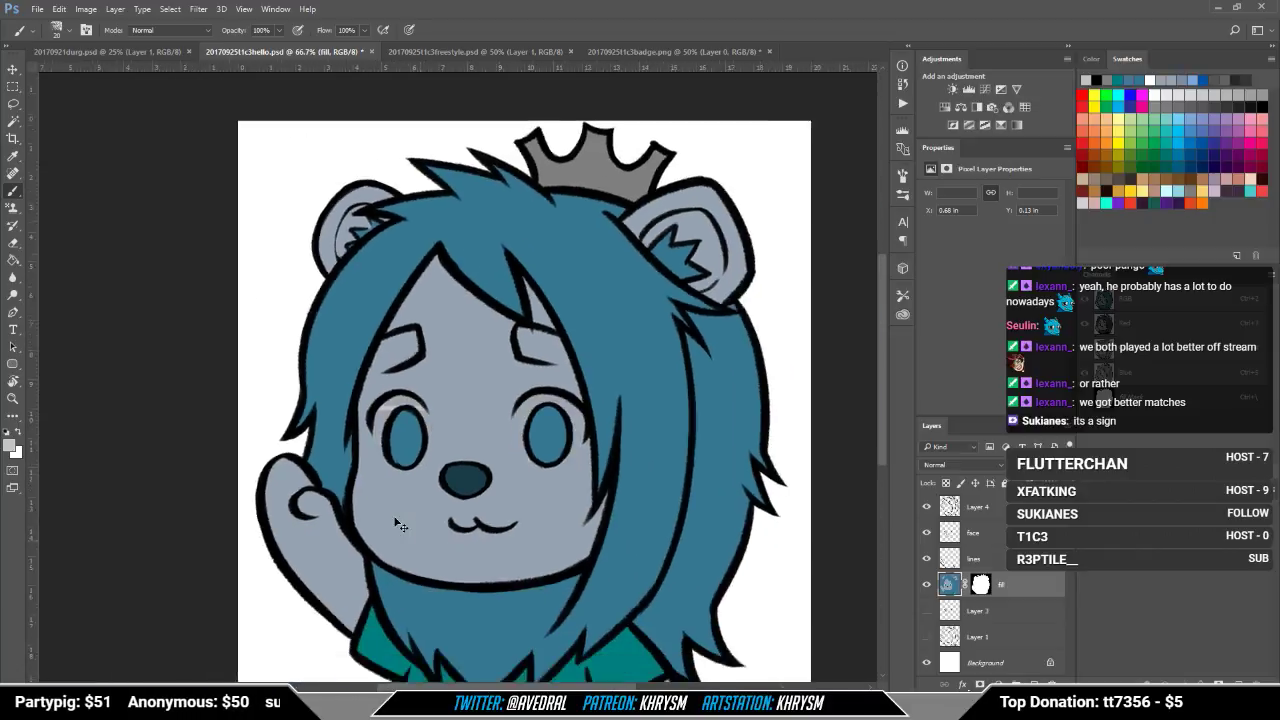
pyautogui.hotkey('ctrl', '+')
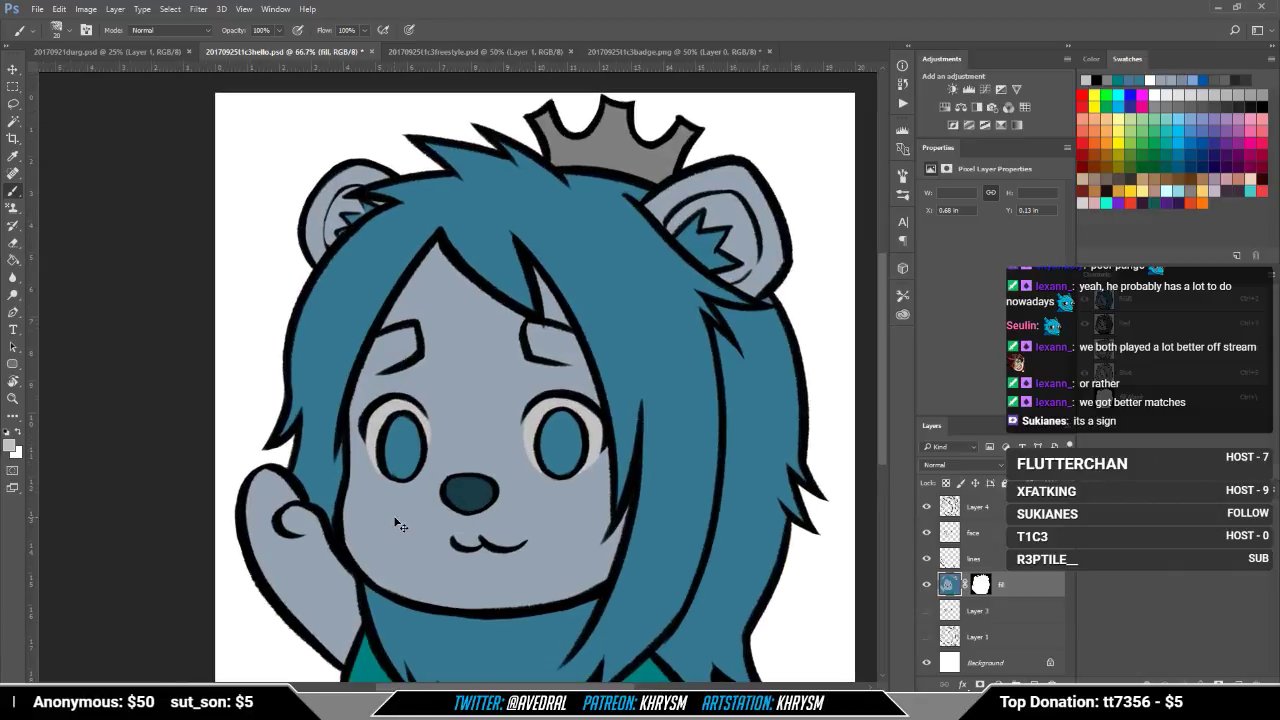
pyautogui.hotkey('ctrl', '+')
pyautogui.hotkey('ctrl', 'shift', 'n')
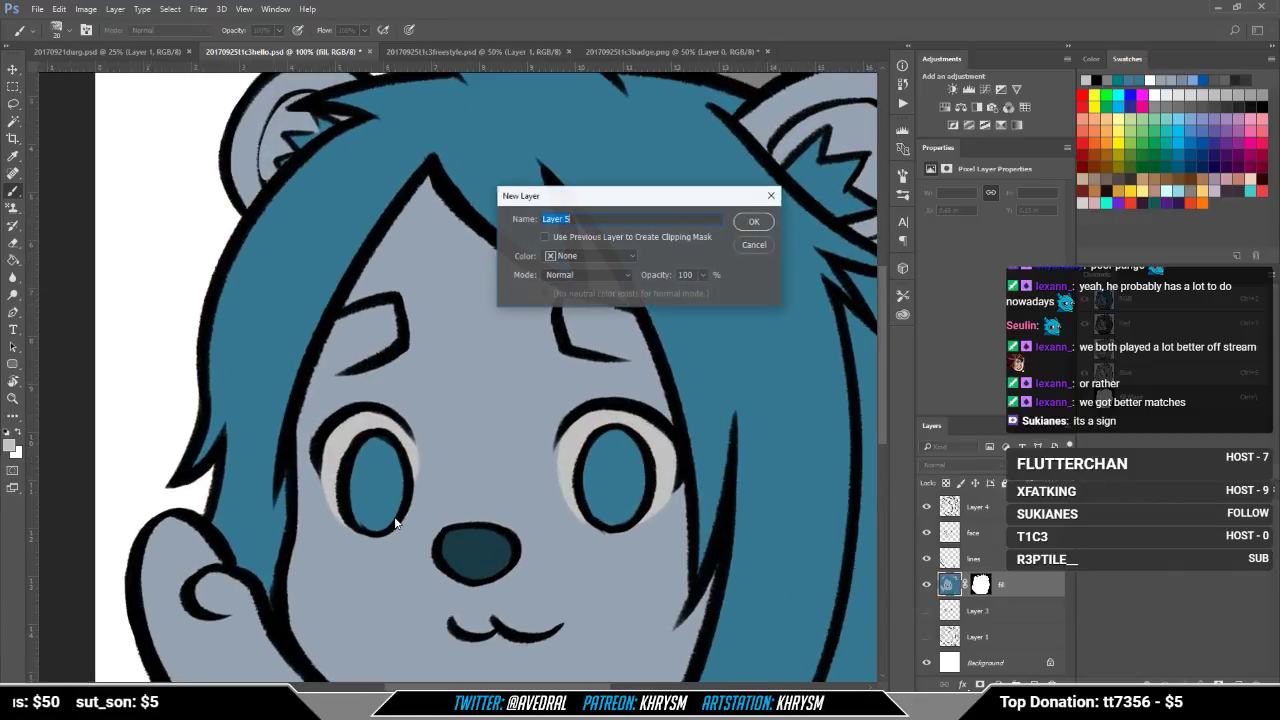
pyautogui.write('eyes')
pyautogui.press('Return')
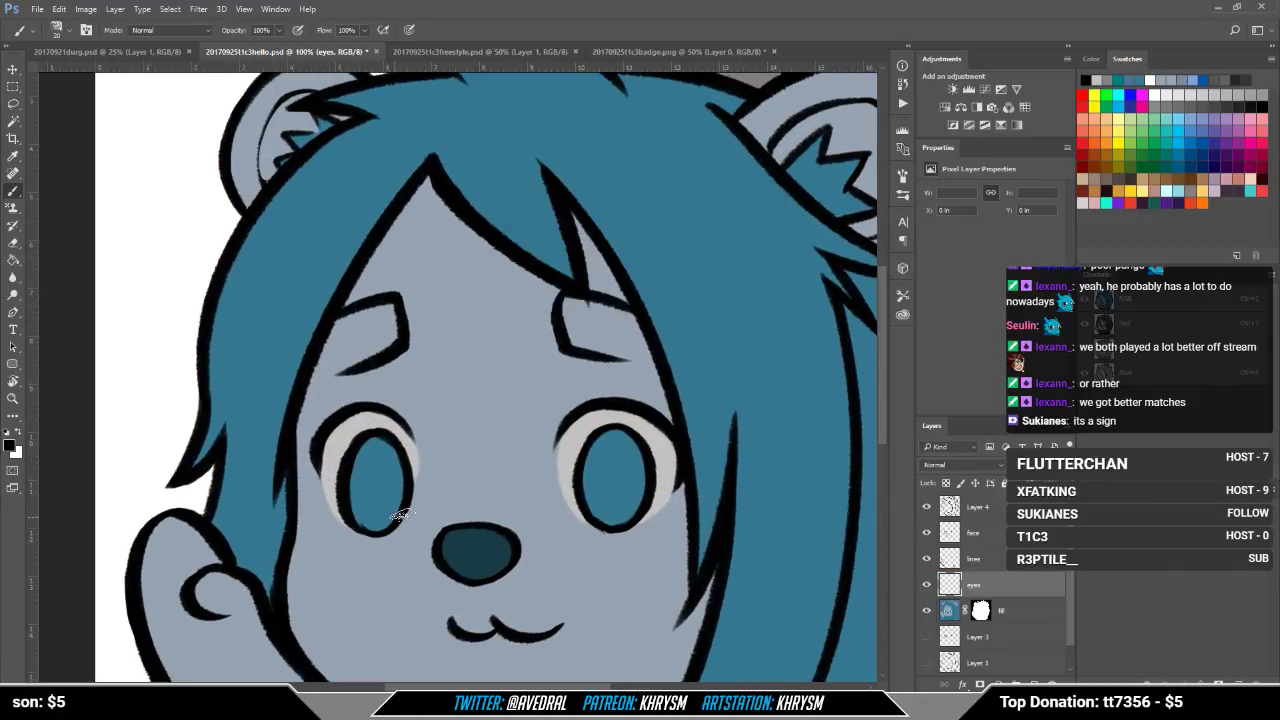
# Step: Paint a small black oval pupil in the center of each iris on the eyes layer
pyautogui.moveTo(397, 476); pyautogui.dragTo(389, 420)
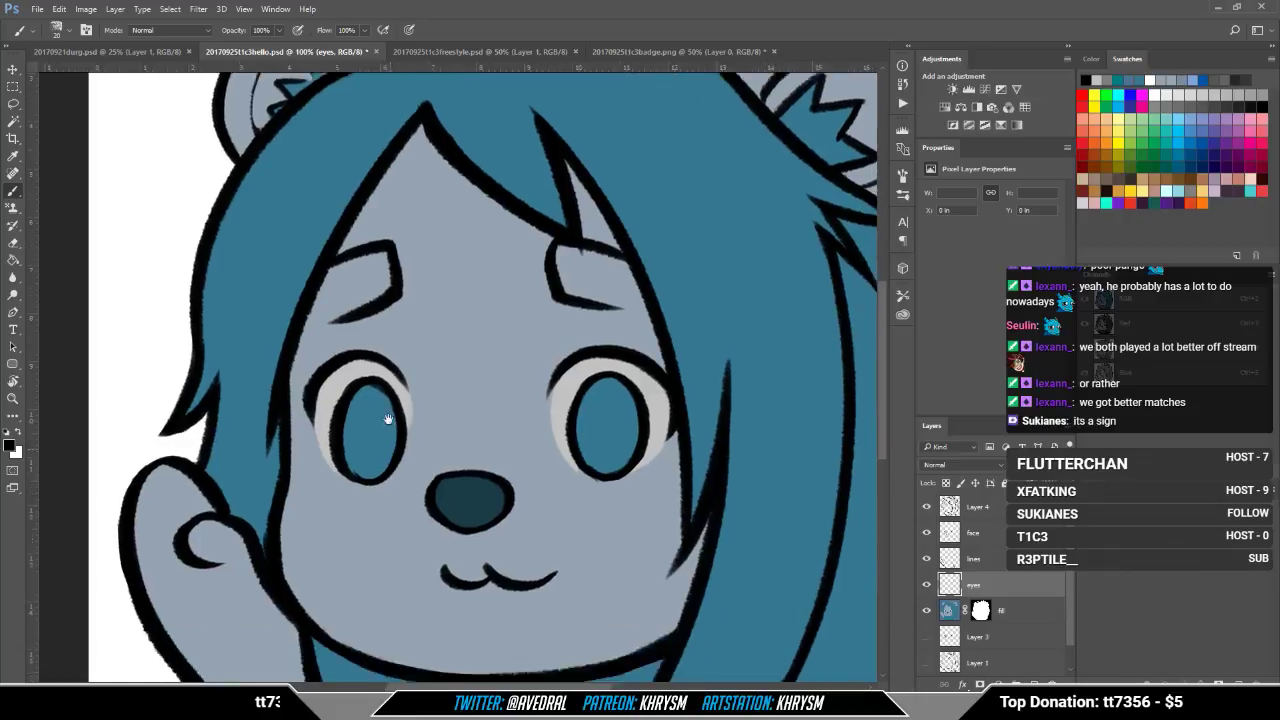
pyautogui.moveTo(405, 580)
pyautogui.mouseDown()
pyautogui.moveTo(396, 410)
pyautogui.moveTo(389, 650)
pyautogui.mouseUp()
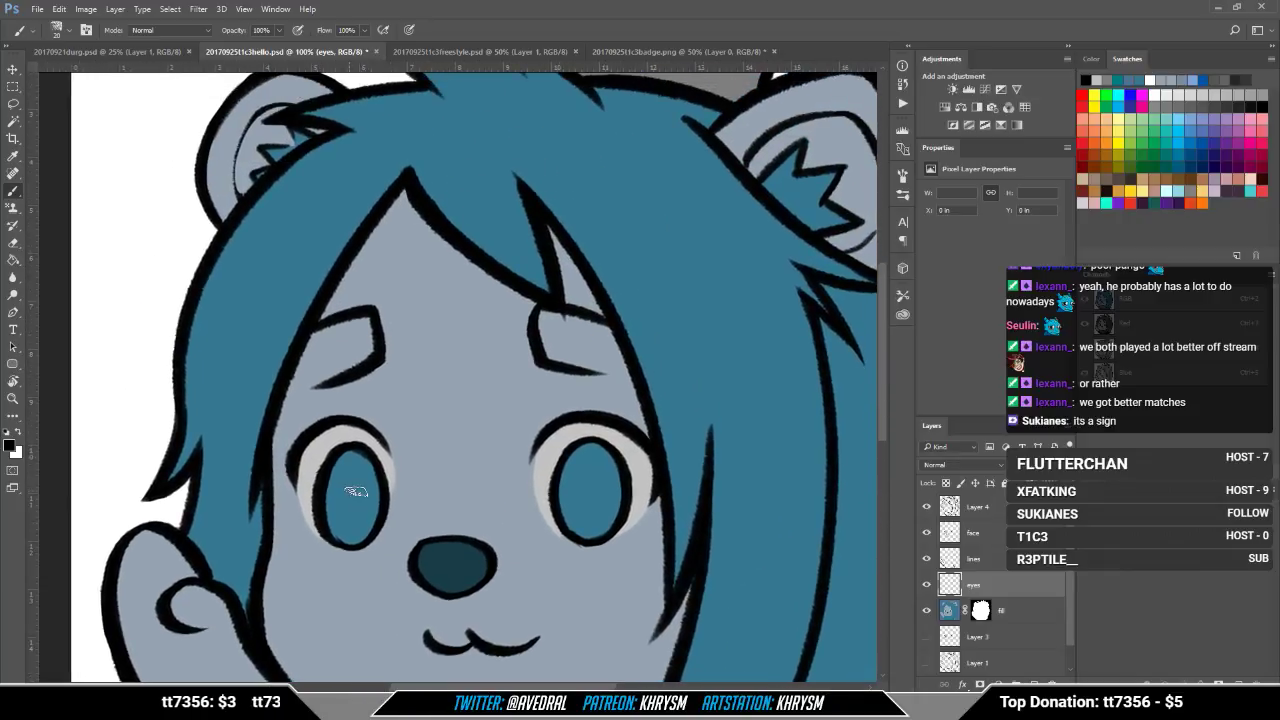
pyautogui.moveTo(352, 505)
pyautogui.mouseDown()
pyautogui.moveTo(356, 487)
pyautogui.moveTo(355, 504)
pyautogui.mouseUp()
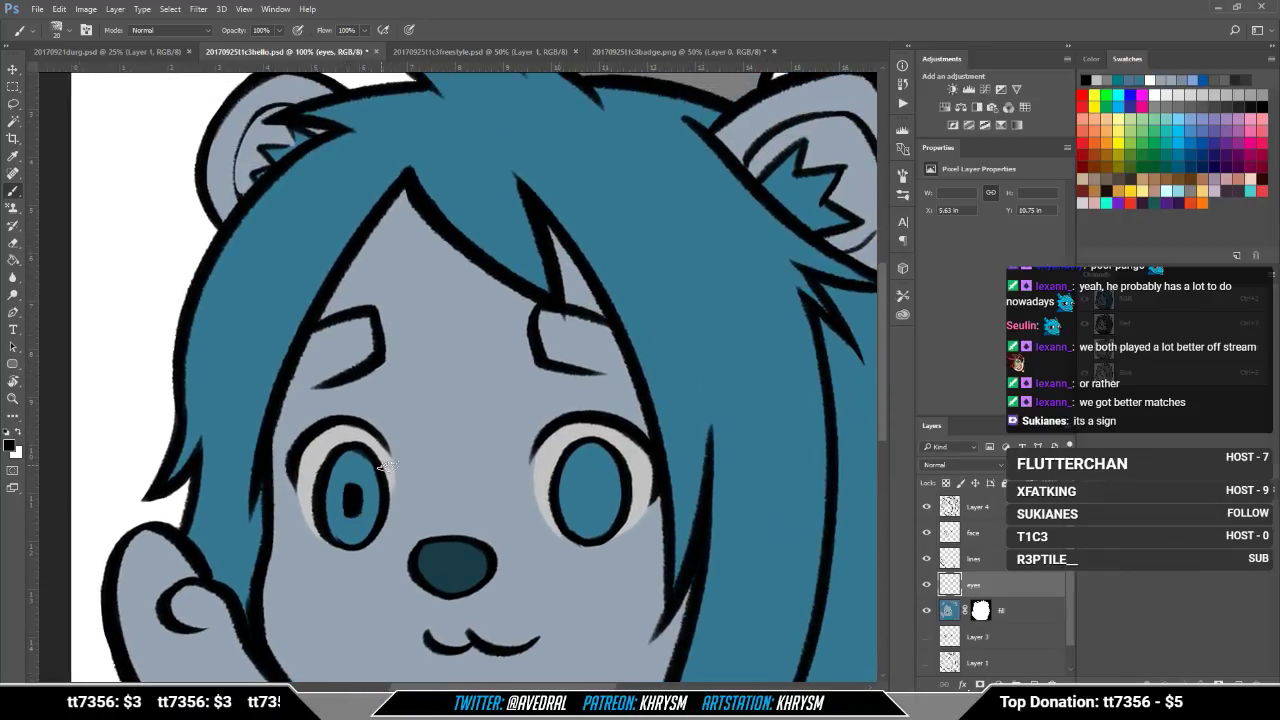
pyautogui.moveTo(584, 483); pyautogui.dragTo(591, 503)
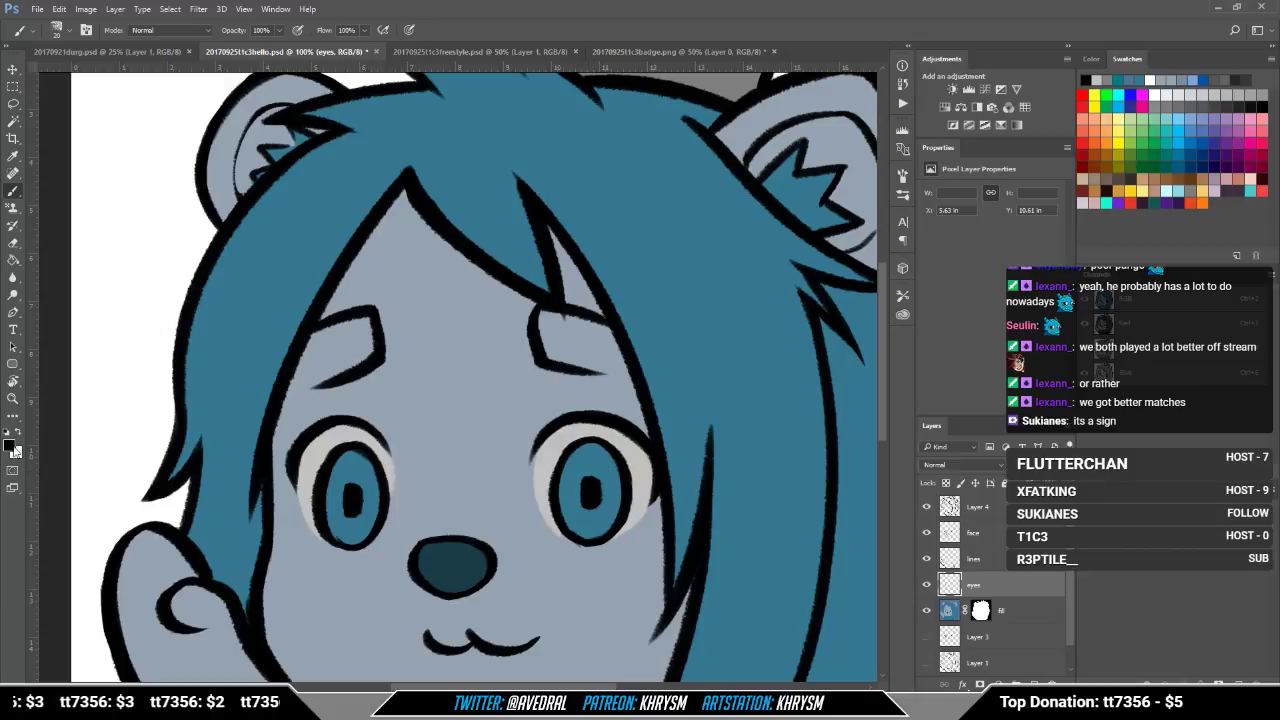
# Step: Set the foreground color to dark teal 003333, starting from the iris color
pyautogui.click(12, 448)
pyautogui.click(576, 508)
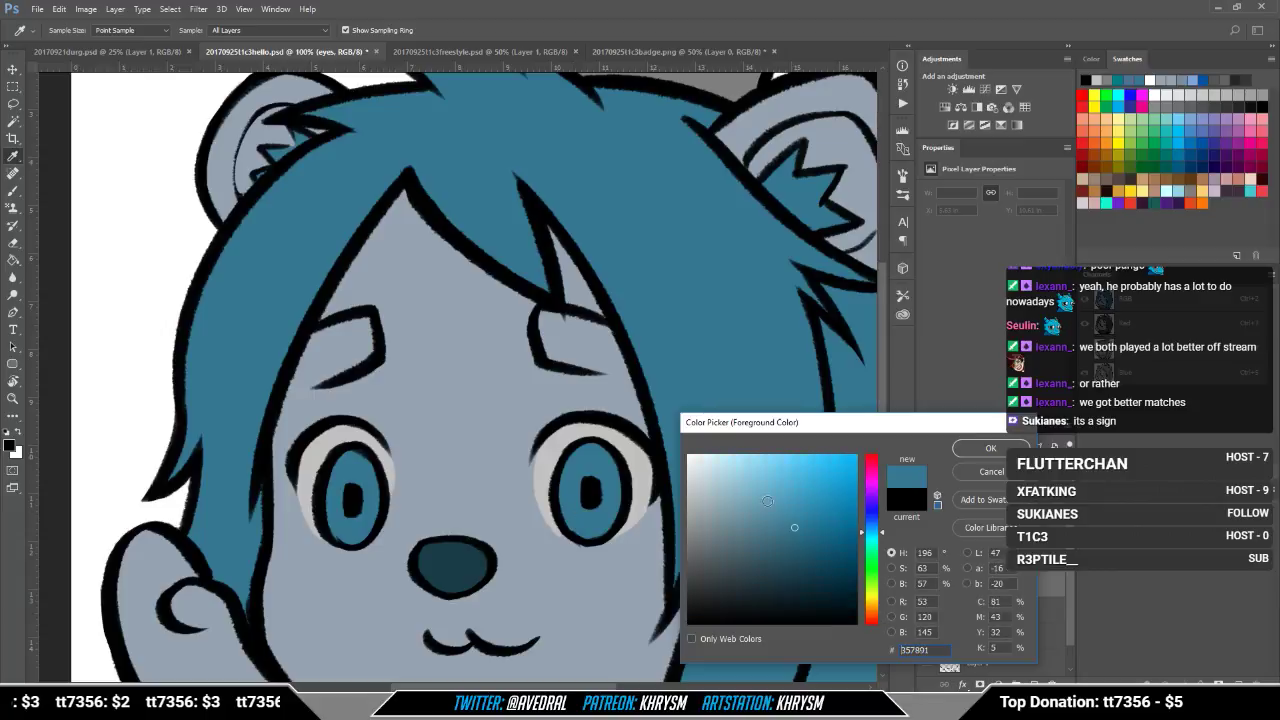
pyautogui.moveTo(816, 546); pyautogui.dragTo(857, 585)
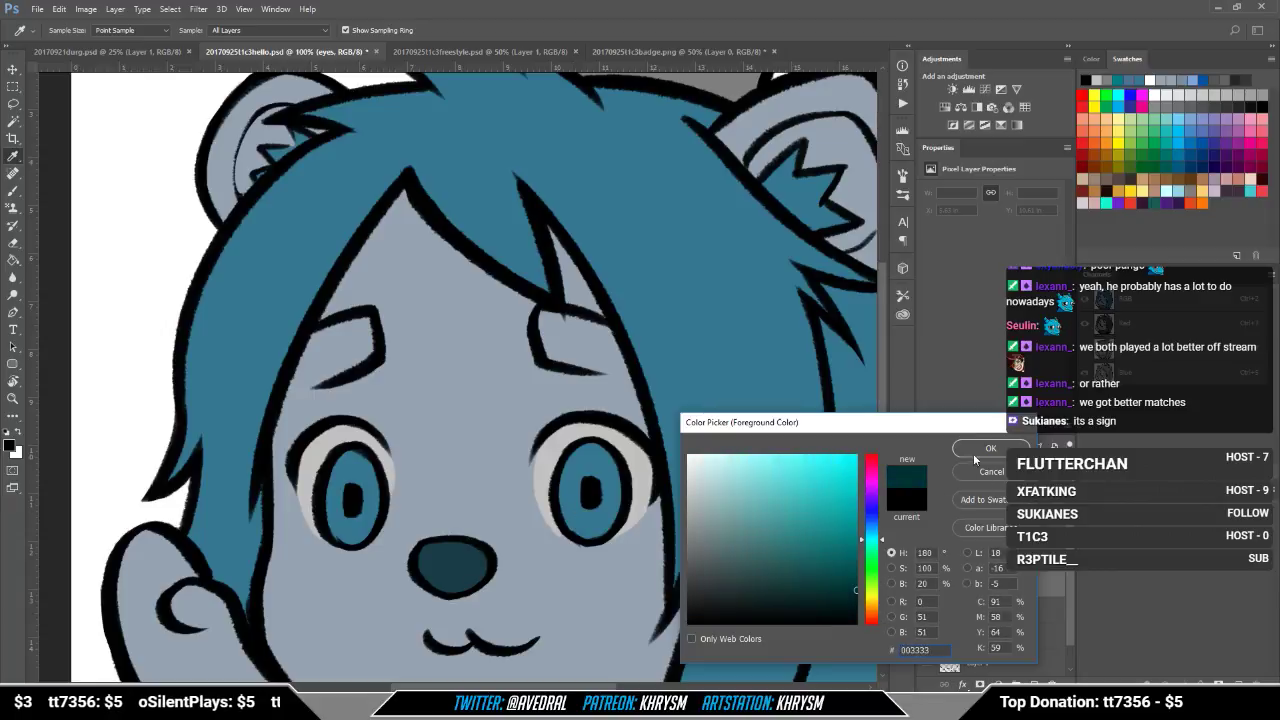
pyautogui.click(986, 449)
# Step: Try filling both selected pupils with the dark teal foreground color, and undo the fill
pyautogui.press('w')
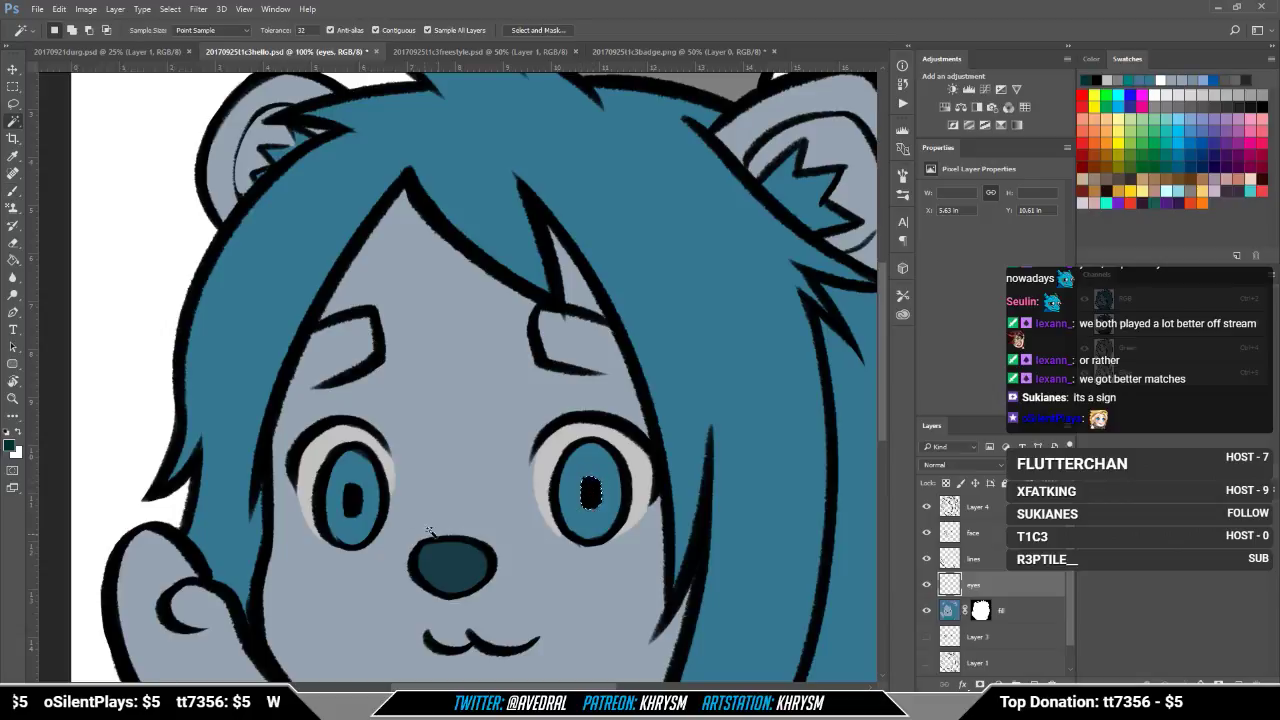
pyautogui.keyDown('shift'); pyautogui.click(353, 504); pyautogui.keyUp('shift')
pyautogui.press('g')
pyautogui.click(353, 506)
pyautogui.hotkey('ctrl', 'd')
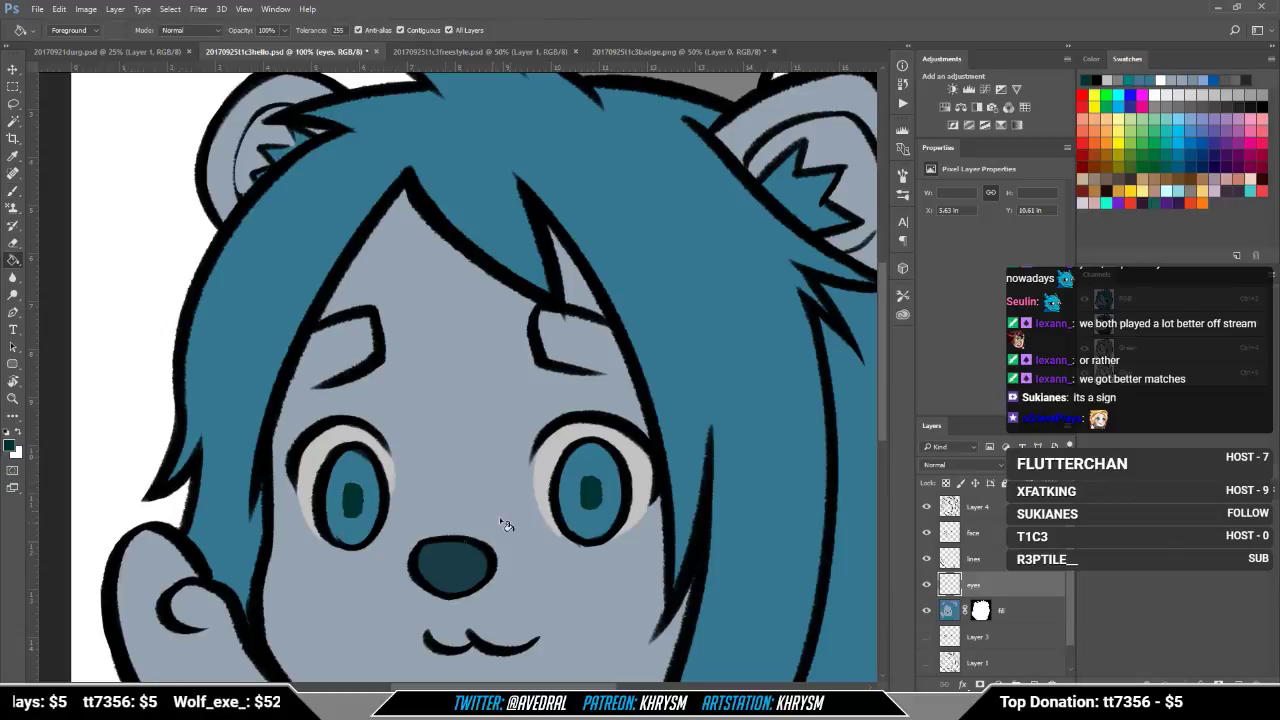
pyautogui.hotkey('ctrl', 'shift', 'd')
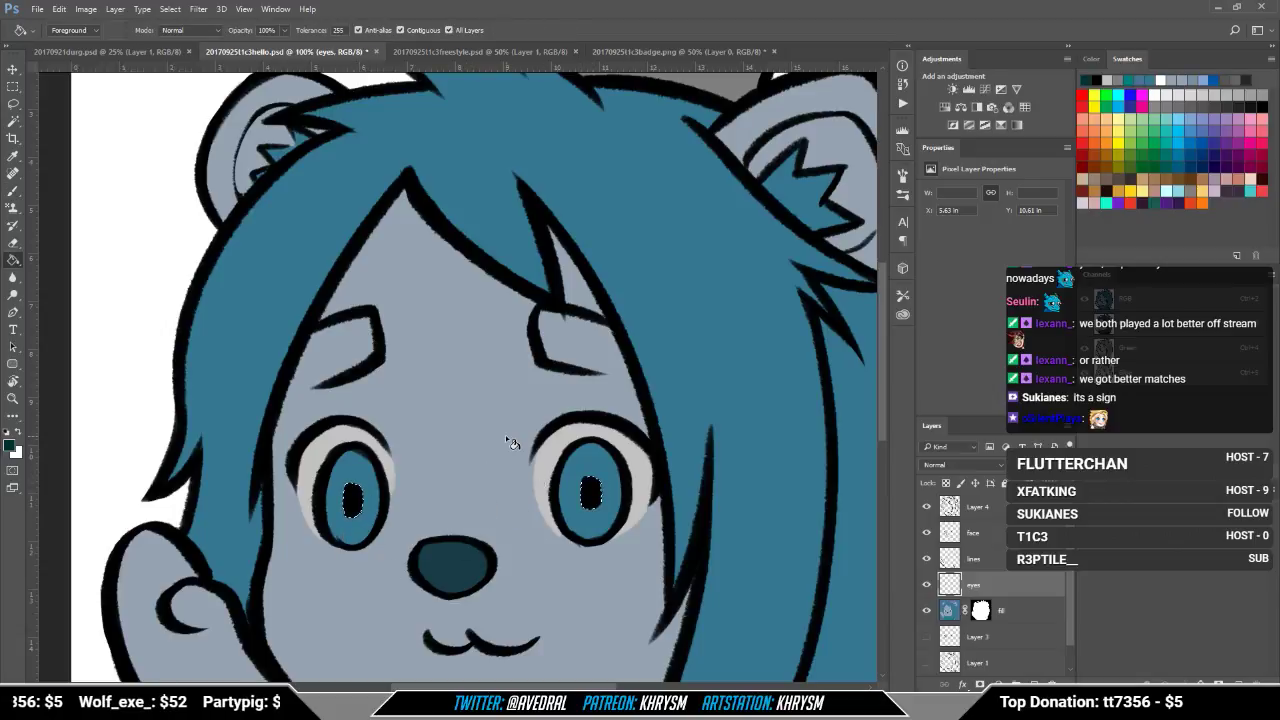
# Step: Set the foreground color to a near-black teal, darker than the current dark teal
pyautogui.click(10, 447)
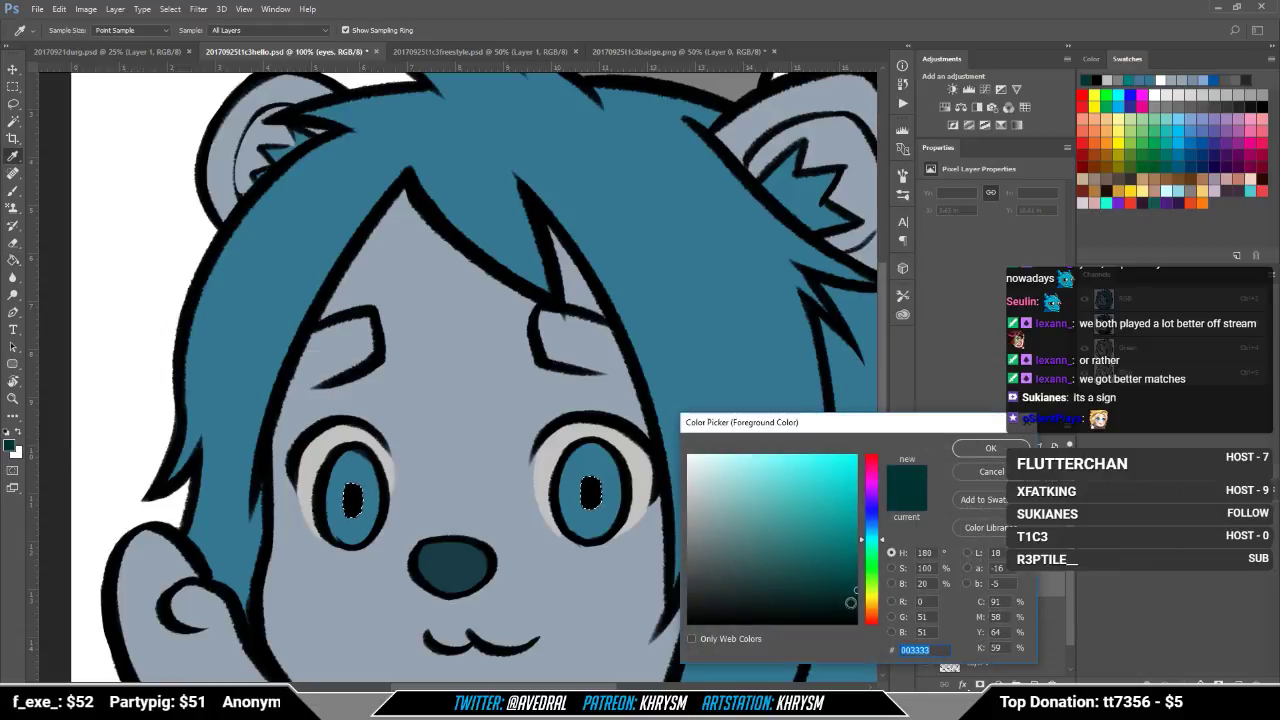
pyautogui.click(937, 505)
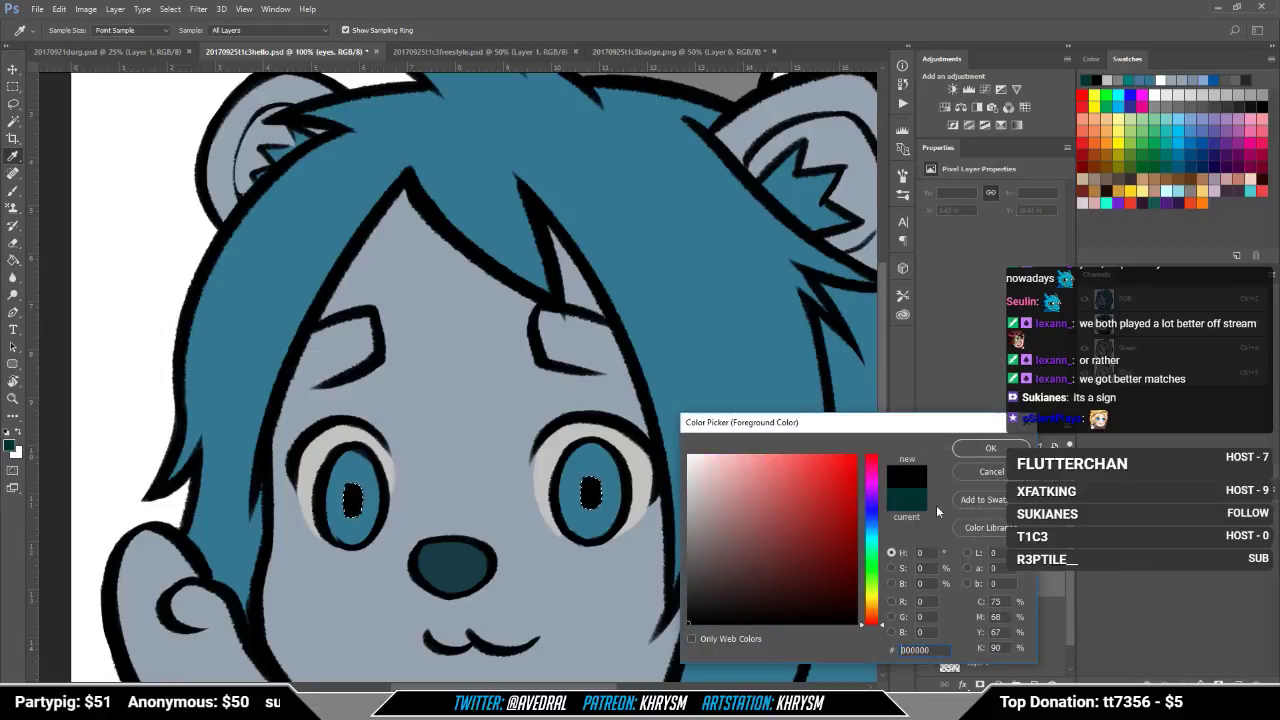
pyautogui.click(989, 448)
pyautogui.press('g')
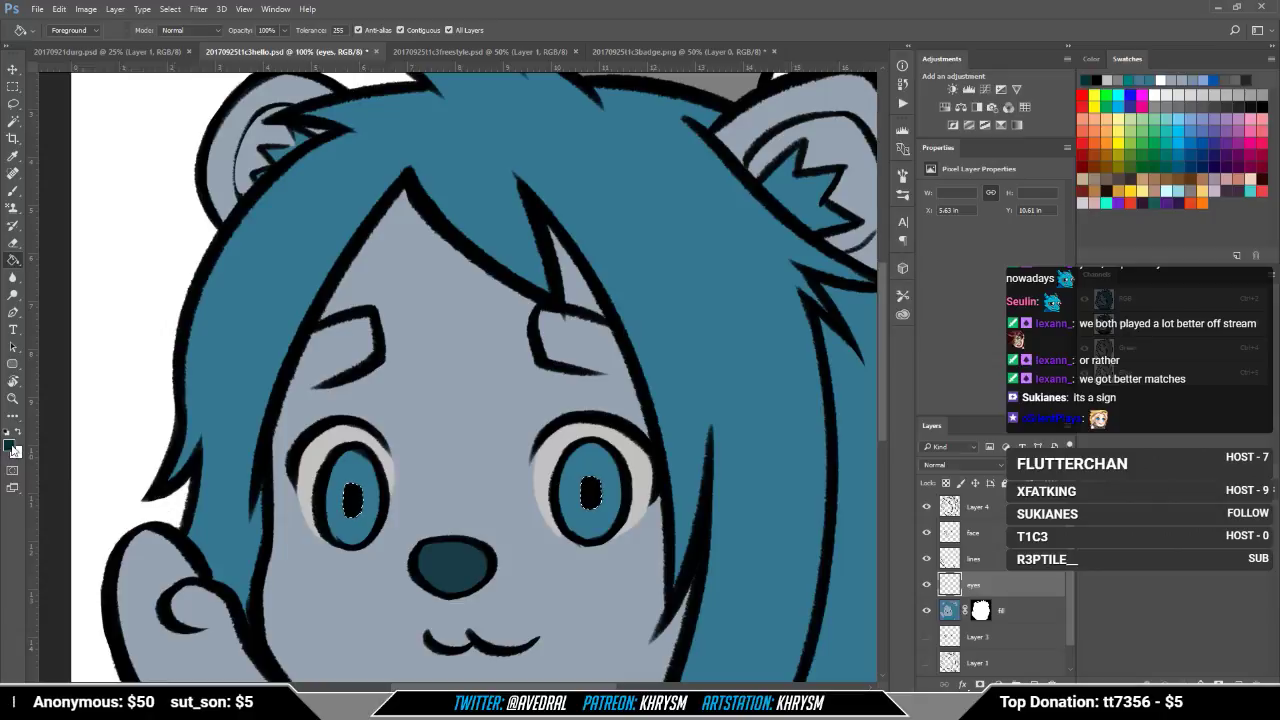
pyautogui.click(11, 446)
pyautogui.moveTo(836, 590); pyautogui.dragTo(856, 606)
pyautogui.click(978, 455)
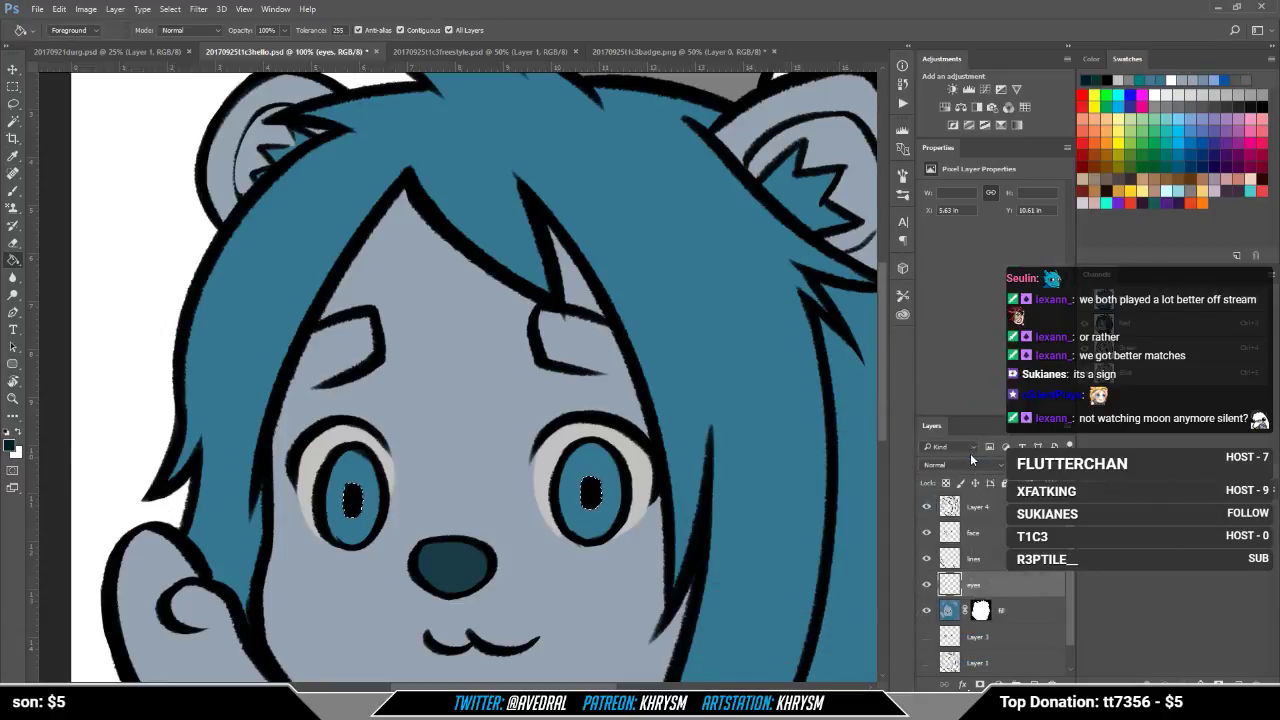
# Step: Fill both selected pupils with the near-black teal foreground color and deselect
pyautogui.click(356, 506)
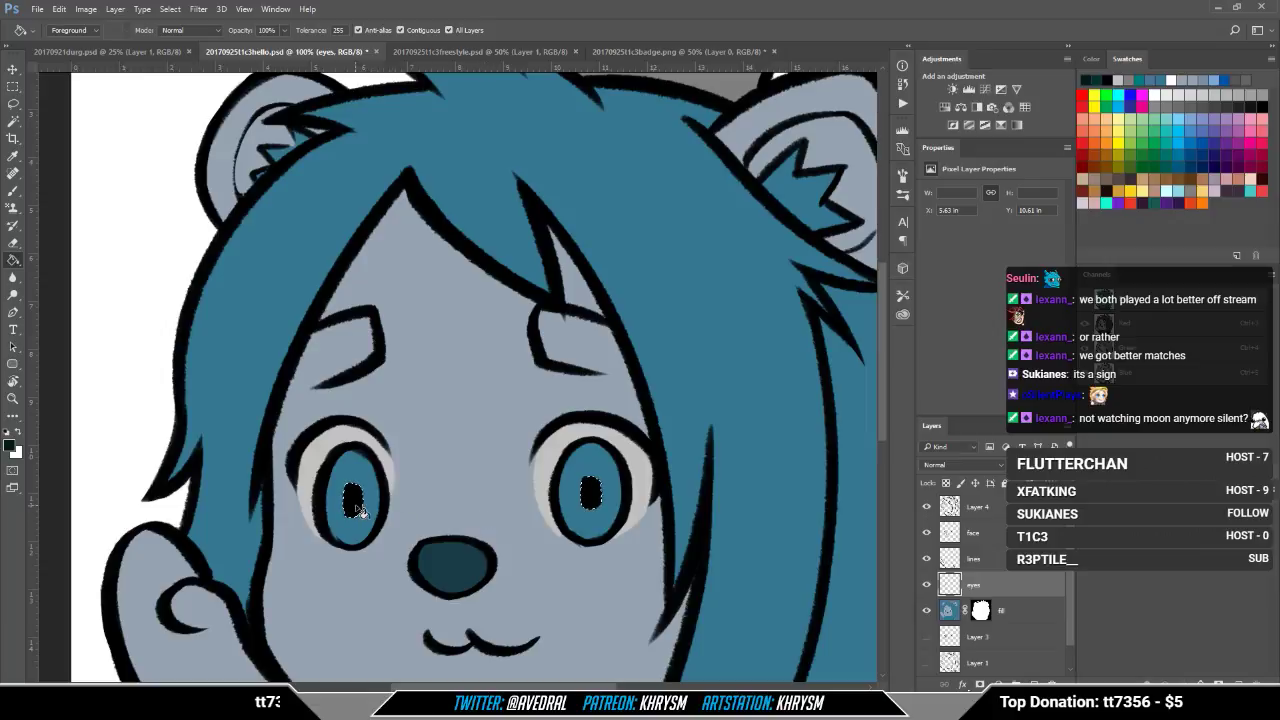
pyautogui.hotkey('alt', 'BackSpace')
pyautogui.hotkey('ctrl', 'd')
pyautogui.moveTo(592, 555); pyautogui.dragTo(588, 566)
# Step: Clip the eyes layer to the fill layer below it
pyautogui.hotkey('ctrl', '-')
pyautogui.hotkey('ctrl', '-')
pyautogui.hotkey('ctrl', '-')
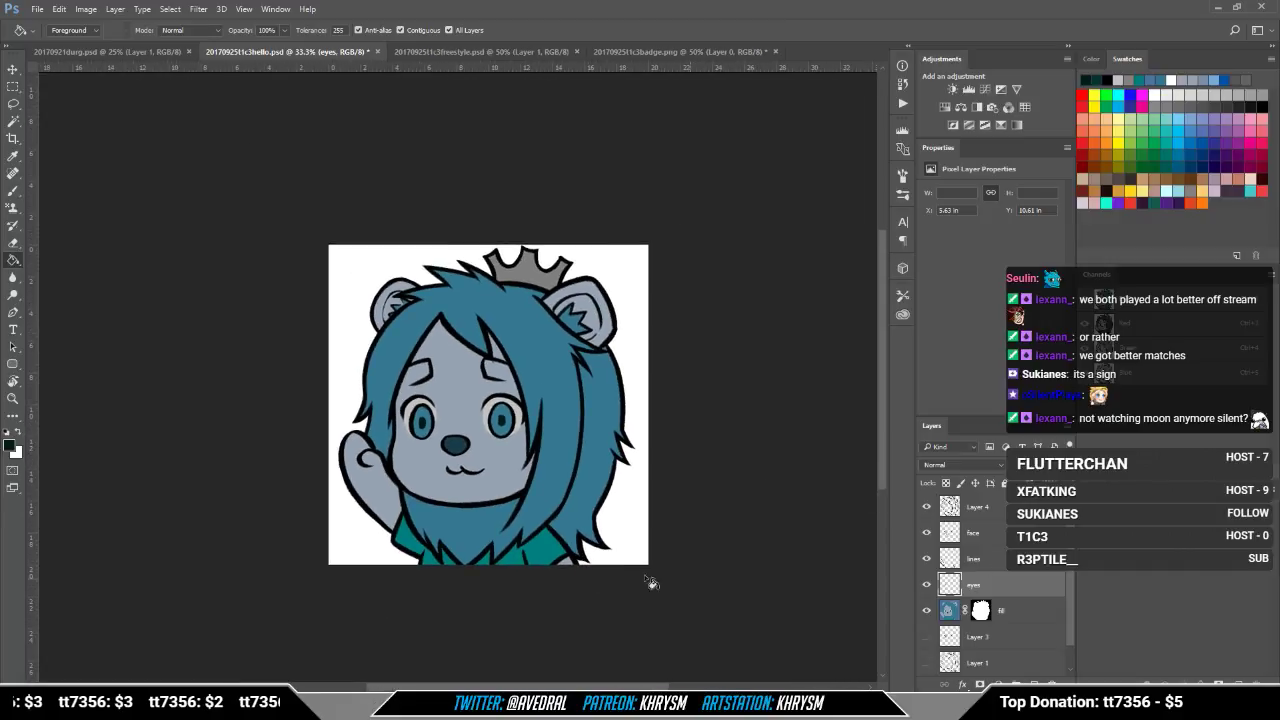
pyautogui.scroll(1, 503, 475)
pyautogui.scroll(3, 501, 473)
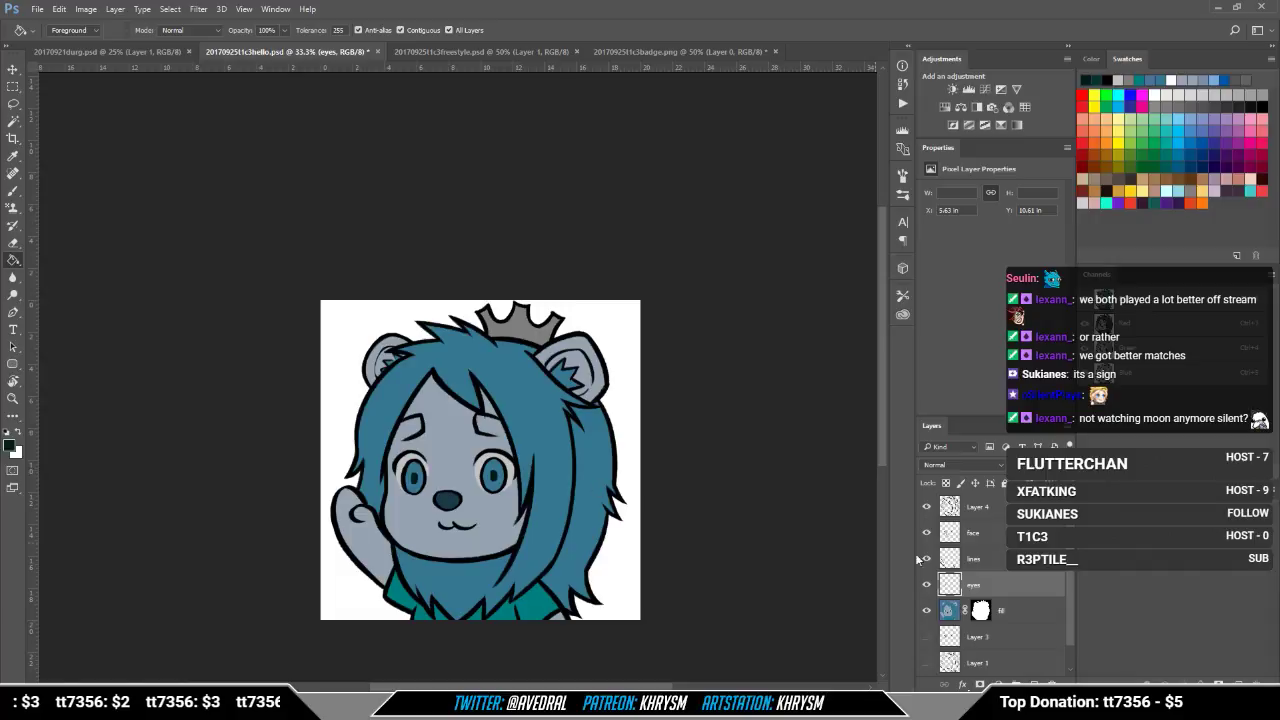
pyautogui.keyDown('alt'); pyautogui.click(1022, 598); pyautogui.keyUp('alt')
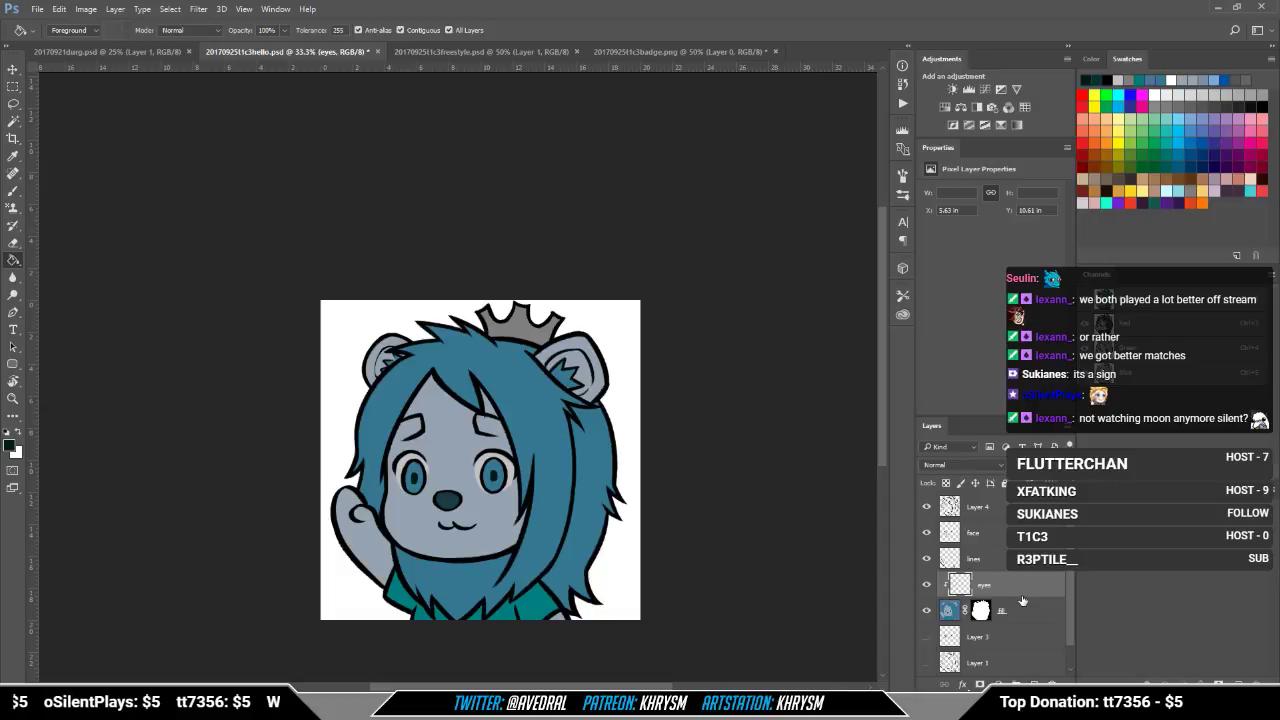
# Step: Prepare the Brush with a dark teal foreground color, sampling the pupil (002f2d) and snapping it to the nearest web-safe color
pyautogui.hotkey('ctrl', '1')
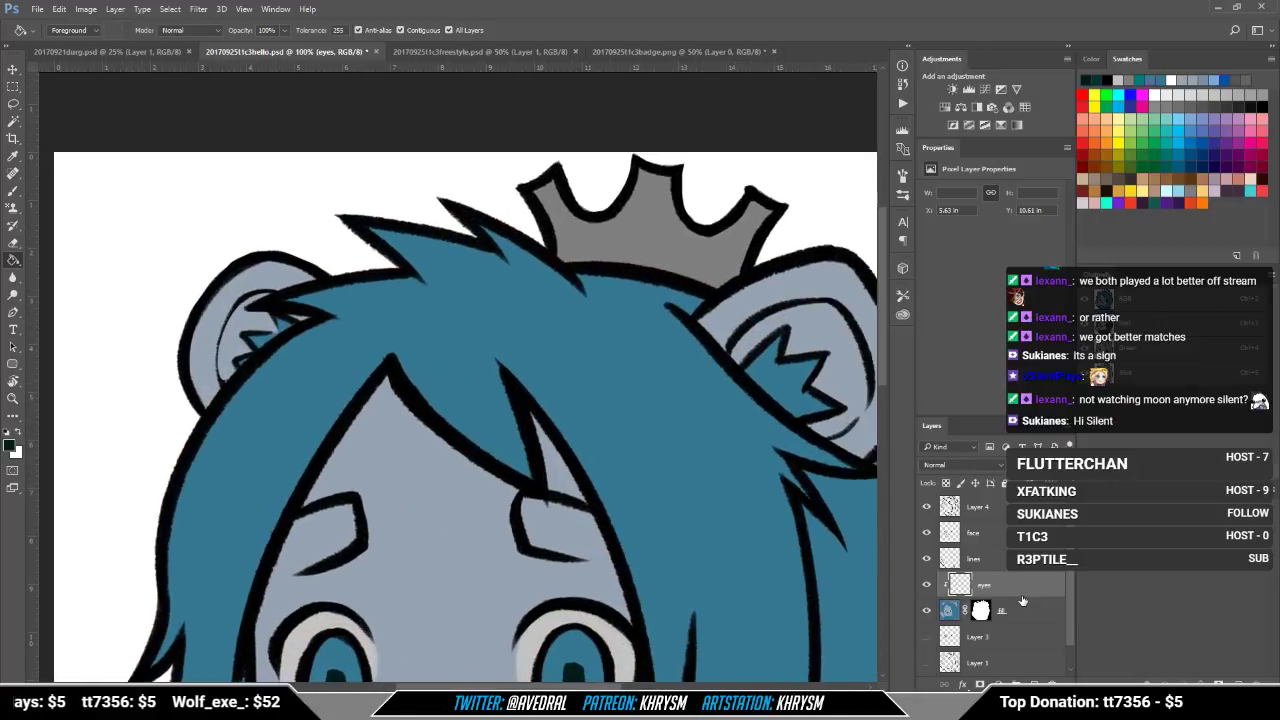
pyautogui.scroll(-3, 537, 329)
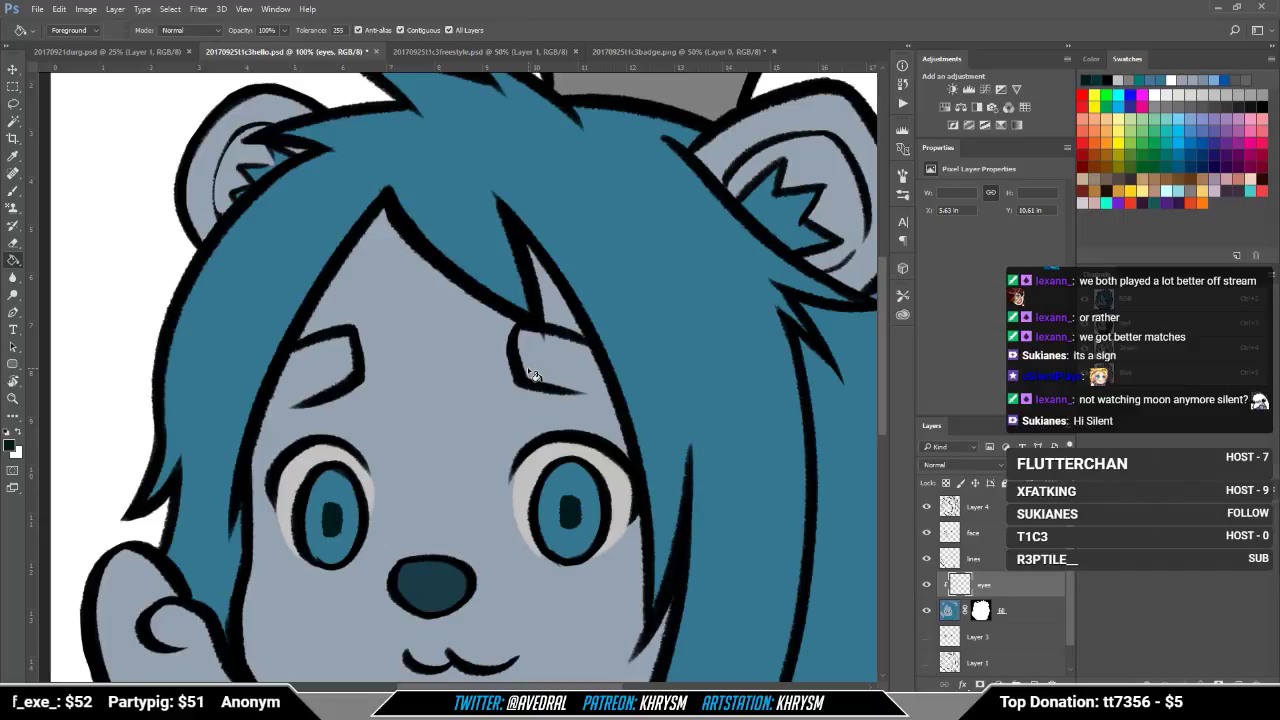
pyautogui.press('x')
pyautogui.press('b')
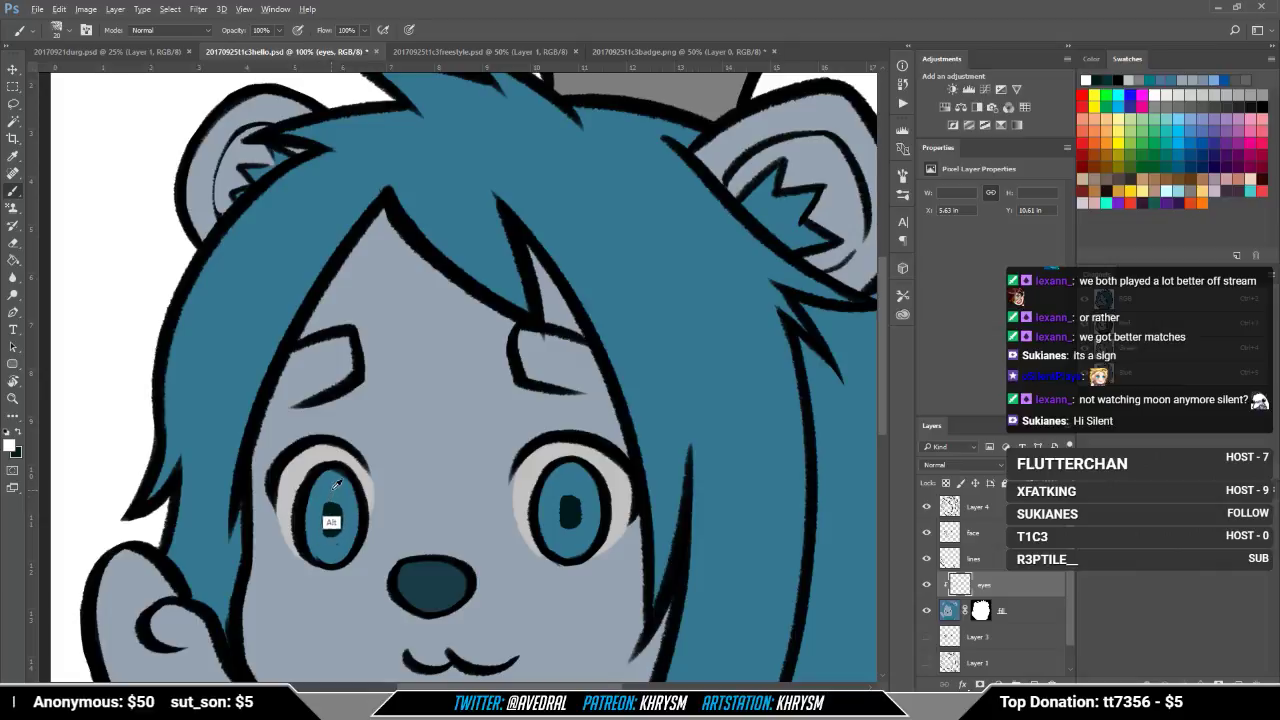
pyautogui.keyDown('alt'); pyautogui.click(328, 528); pyautogui.keyUp('alt')
pyautogui.click(10, 445)
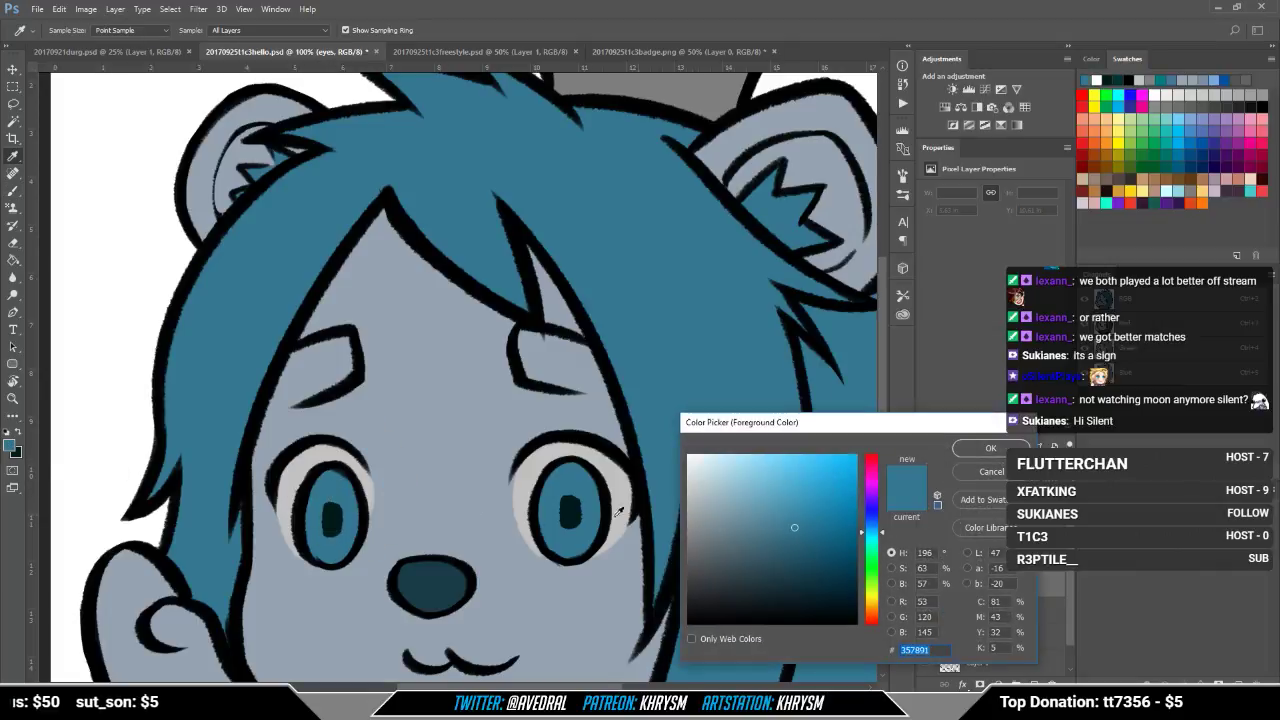
pyautogui.click(335, 510)
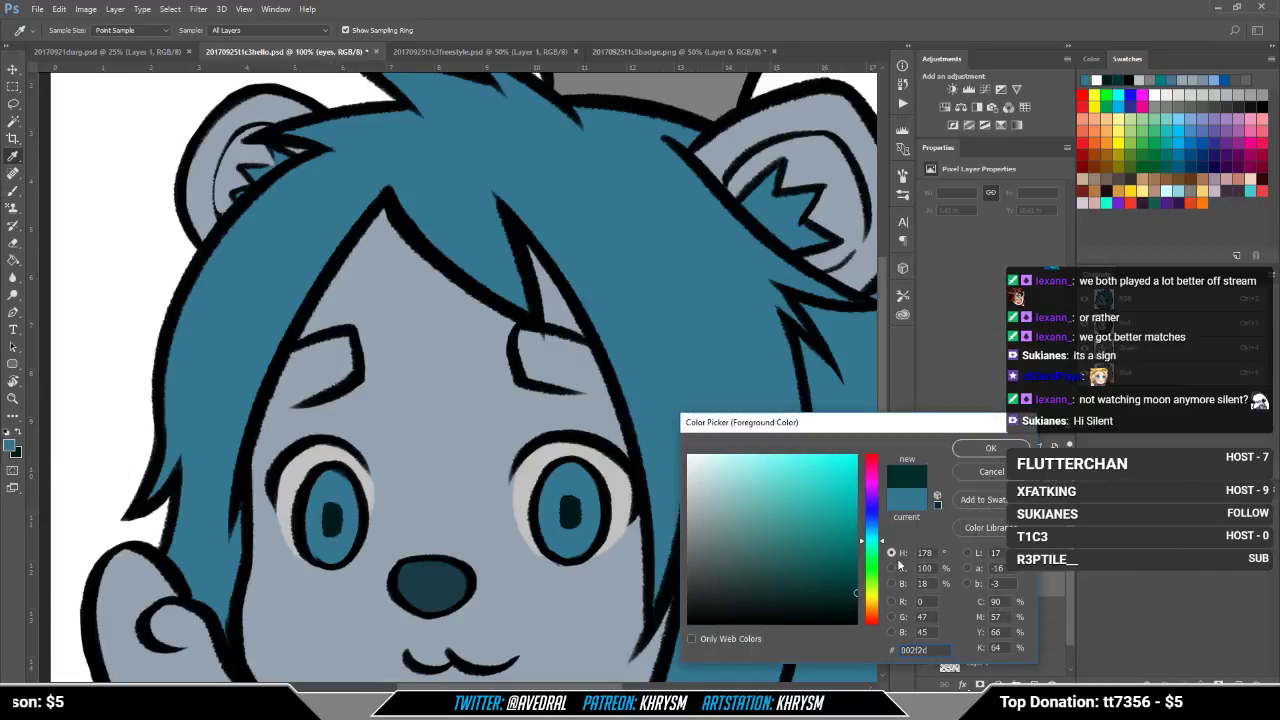
pyautogui.click(938, 508)
pyautogui.click(982, 449)
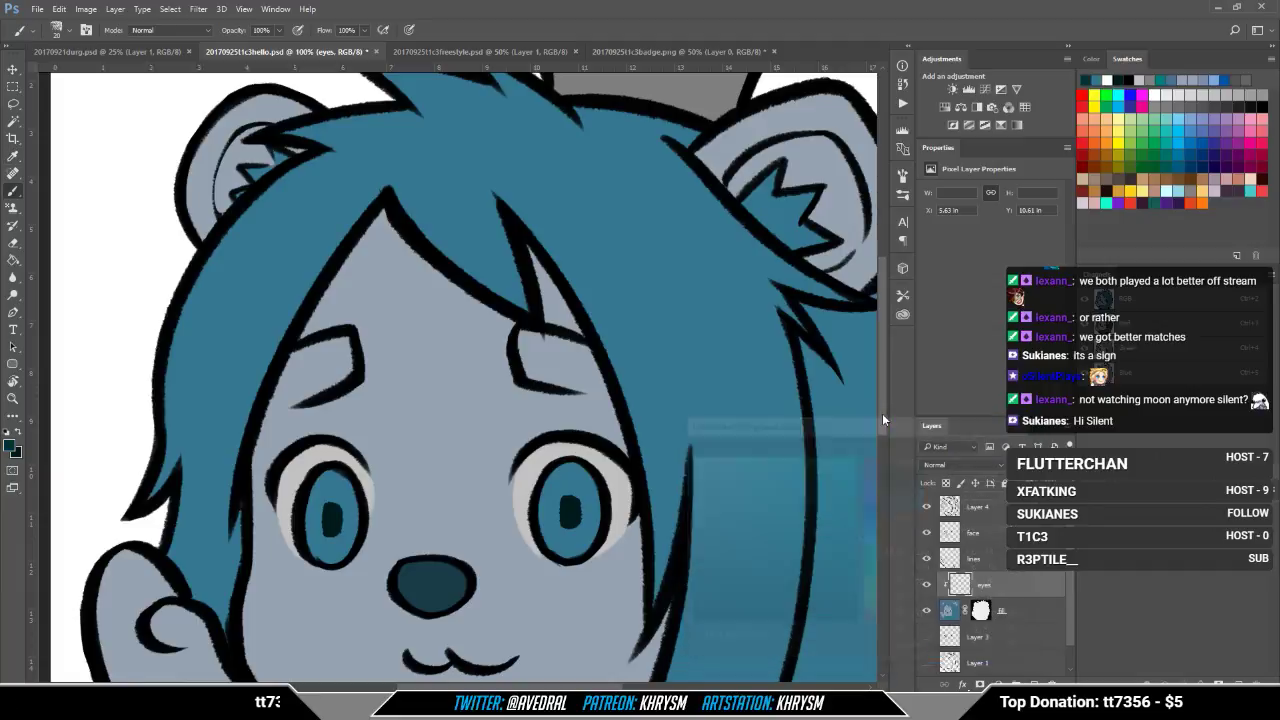
# Step: Paint dark teal shading over the upper part of both irises, and repaint the pupils in the darker teal
pyautogui.moveTo(330, 477); pyautogui.dragTo(323, 500)
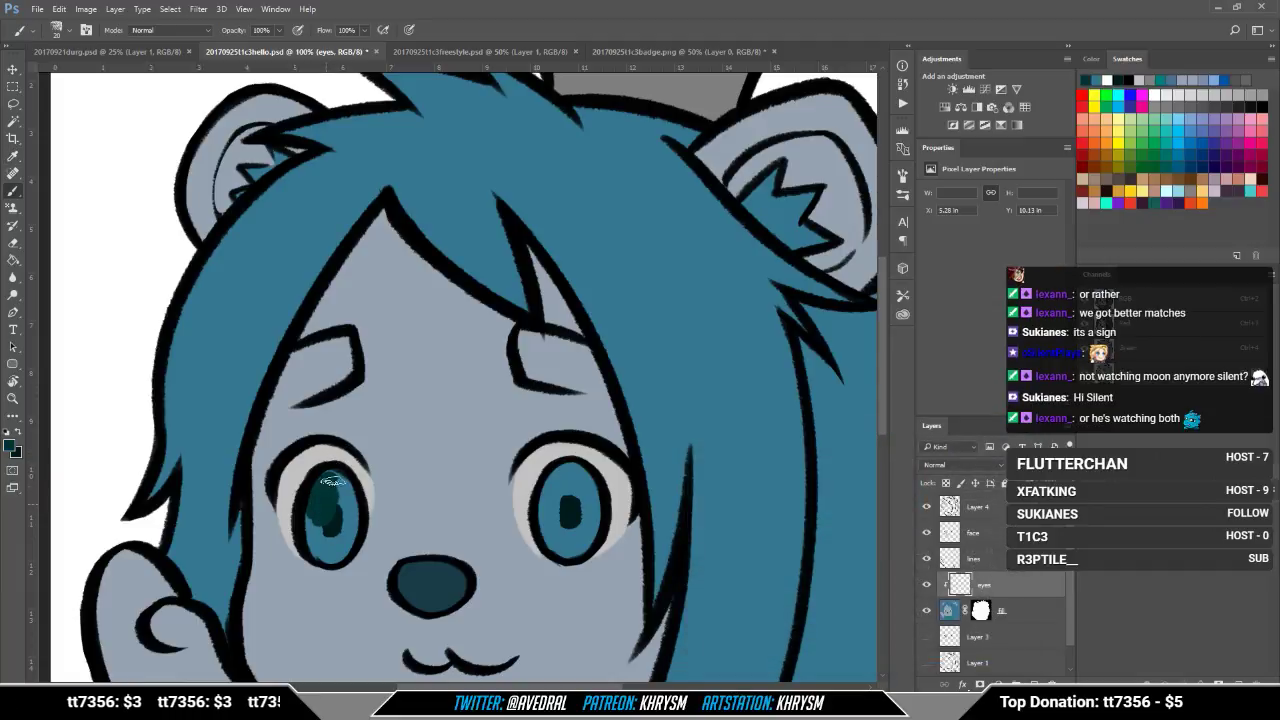
pyautogui.hotkey('ctrl', 'z')
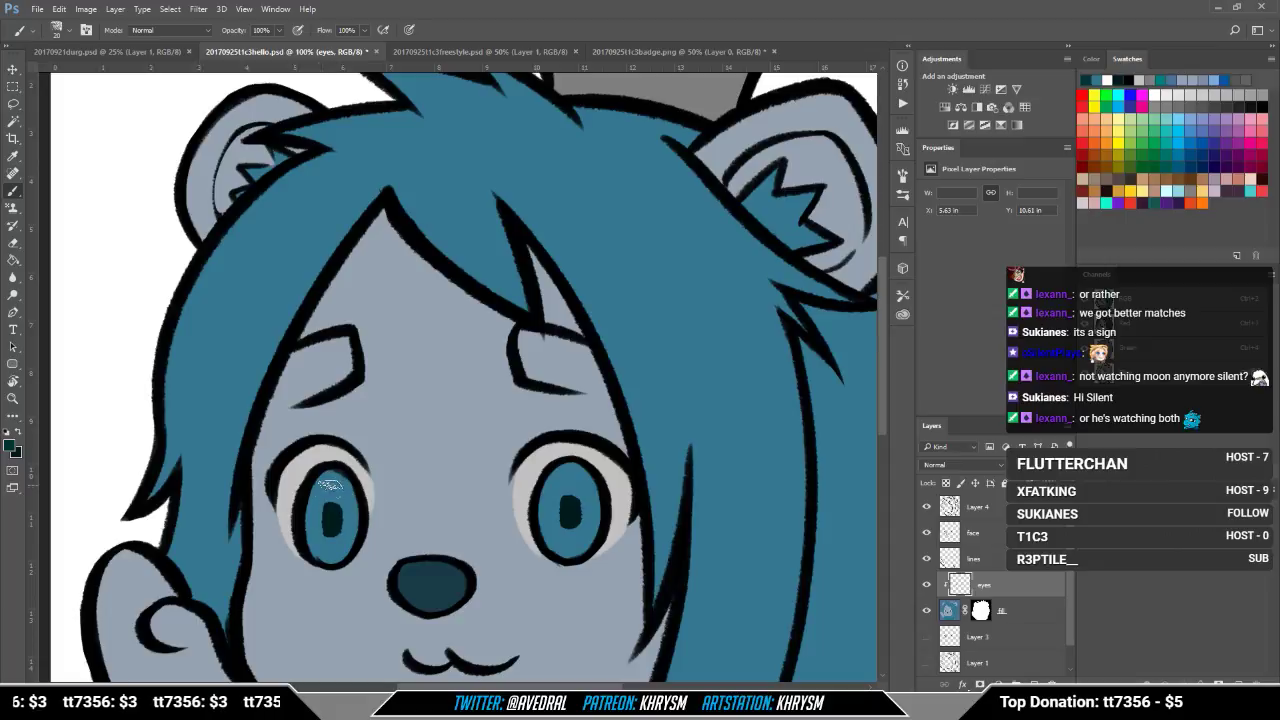
pyautogui.moveTo(330, 486); pyautogui.dragTo(332, 540)
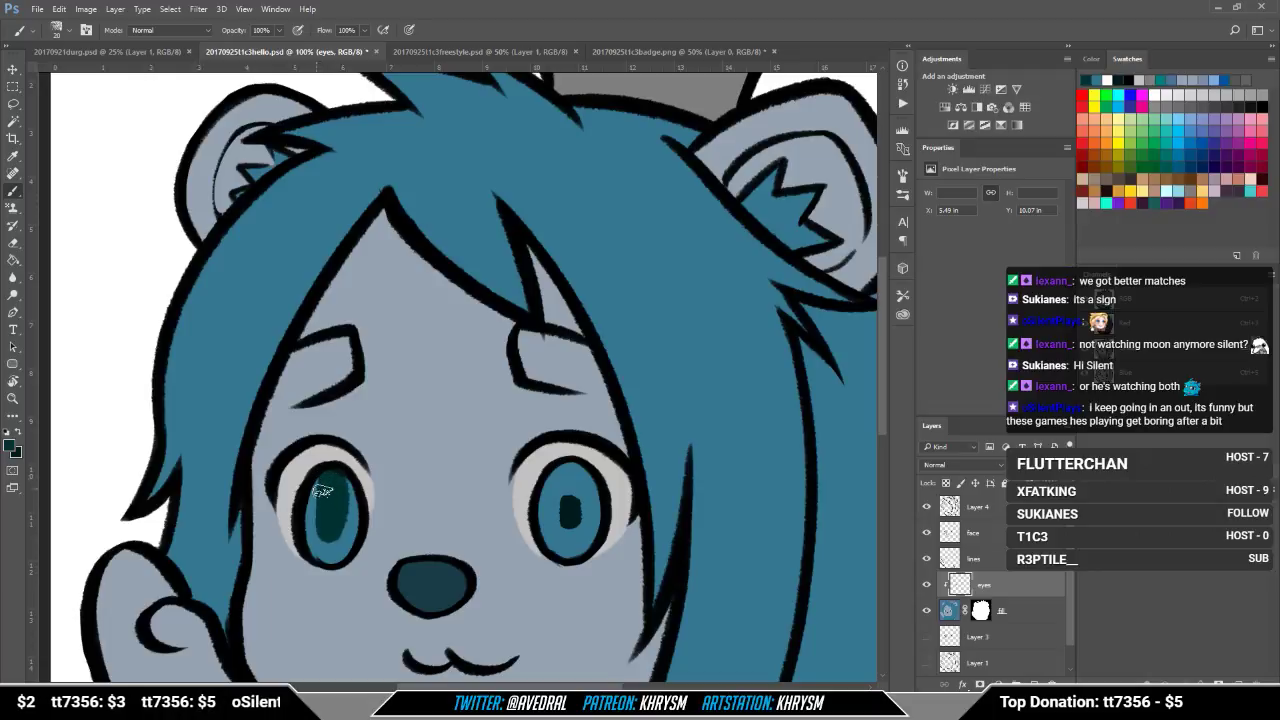
pyautogui.moveTo(326, 490)
pyautogui.mouseDown()
pyautogui.moveTo(351, 491)
pyautogui.moveTo(346, 503)
pyautogui.mouseUp()
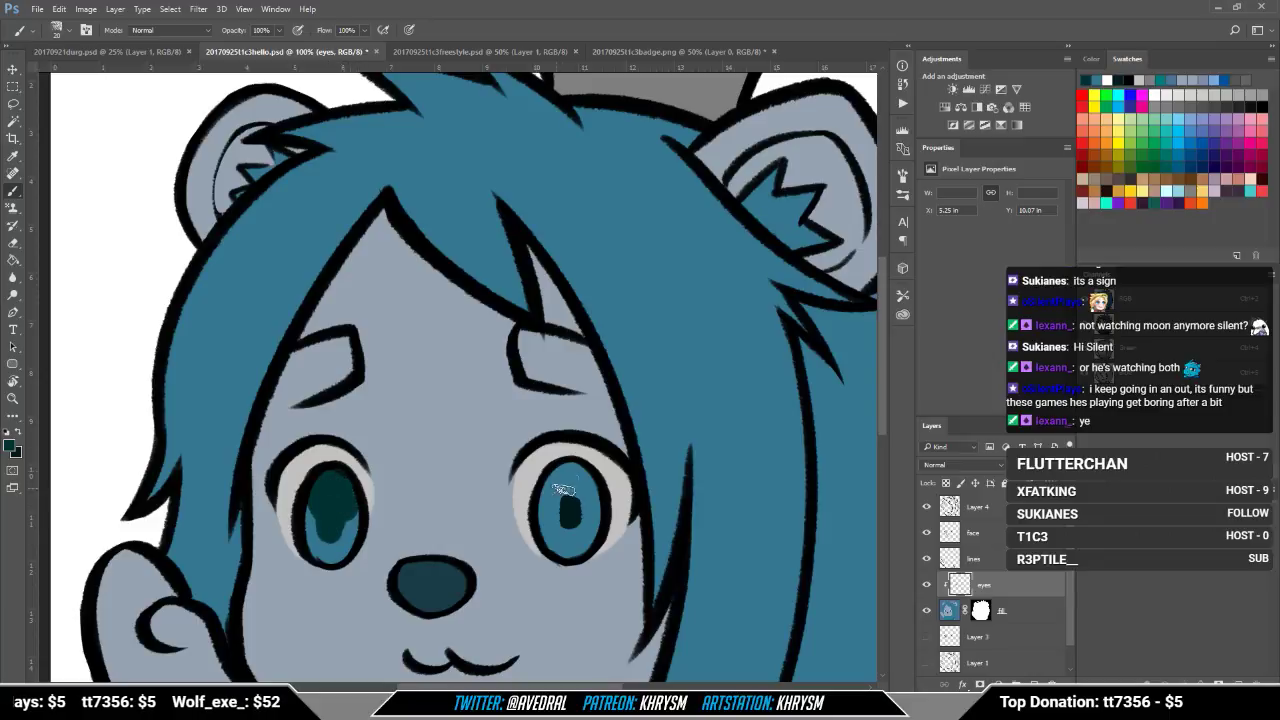
pyautogui.moveTo(563, 490)
pyautogui.mouseDown()
pyautogui.moveTo(576, 486)
pyautogui.moveTo(565, 474)
pyautogui.moveTo(560, 508)
pyautogui.moveTo(543, 502)
pyautogui.moveTo(578, 496)
pyautogui.moveTo(568, 530)
pyautogui.mouseUp()
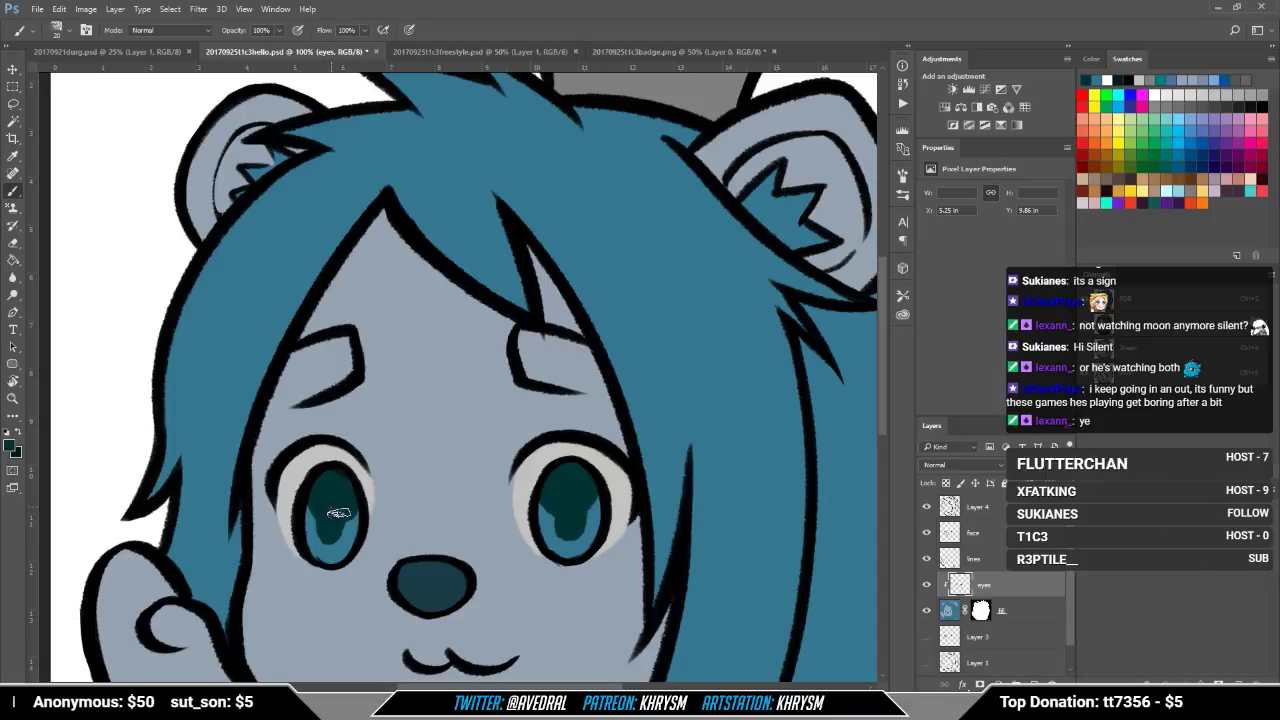
pyautogui.moveTo(336, 508)
pyautogui.mouseDown()
pyautogui.moveTo(333, 520)
pyautogui.moveTo(334, 505)
pyautogui.mouseUp()
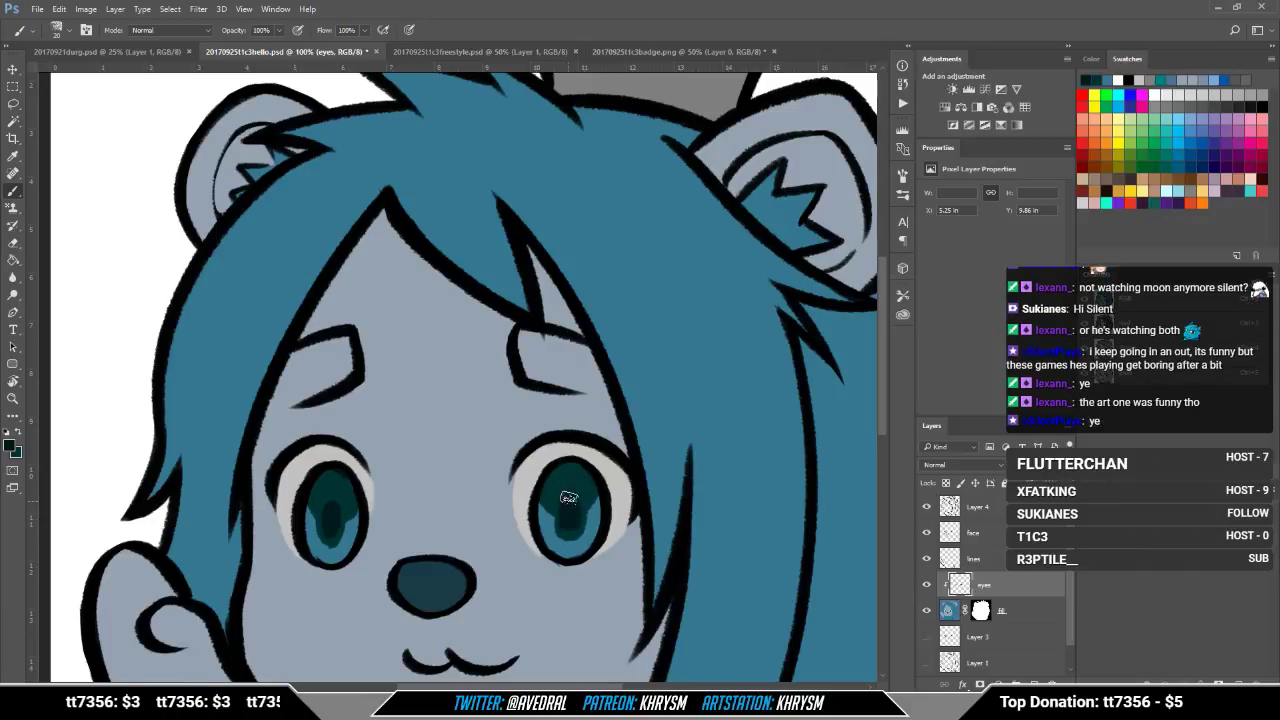
# Step: Sample the dark teal iris shading and paint it over the remaining blue around both pupils
pyautogui.keyDown('alt'); pyautogui.click(329, 488); pyautogui.keyUp('alt')
pyautogui.moveTo(311, 503); pyautogui.dragTo(314, 546)
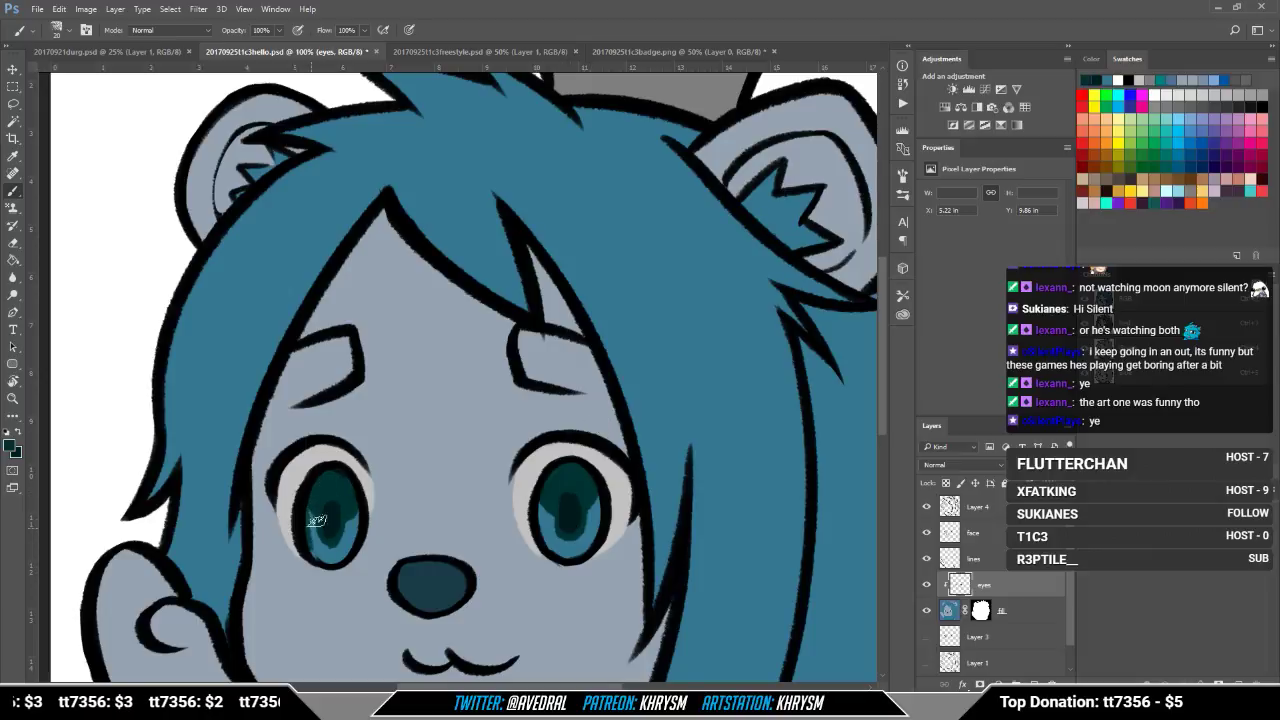
pyautogui.moveTo(316, 495)
pyautogui.mouseDown()
pyautogui.moveTo(311, 533)
pyautogui.moveTo(312, 507)
pyautogui.moveTo(332, 554)
pyautogui.moveTo(321, 546)
pyautogui.moveTo(349, 514)
pyautogui.moveTo(332, 549)
pyautogui.moveTo(356, 503)
pyautogui.moveTo(345, 559)
pyautogui.mouseUp()
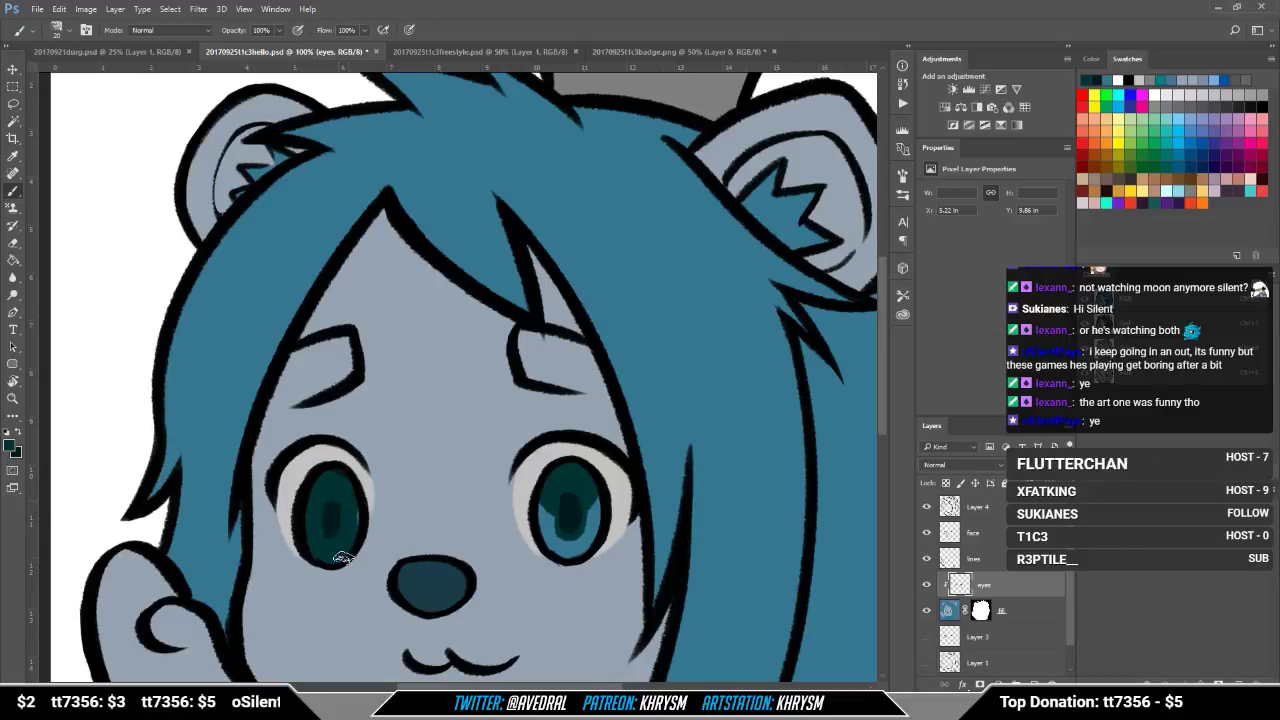
pyautogui.moveTo(546, 516)
pyautogui.mouseDown()
pyautogui.moveTo(549, 550)
pyautogui.moveTo(551, 502)
pyautogui.moveTo(561, 558)
pyautogui.moveTo(597, 482)
pyautogui.mouseUp()
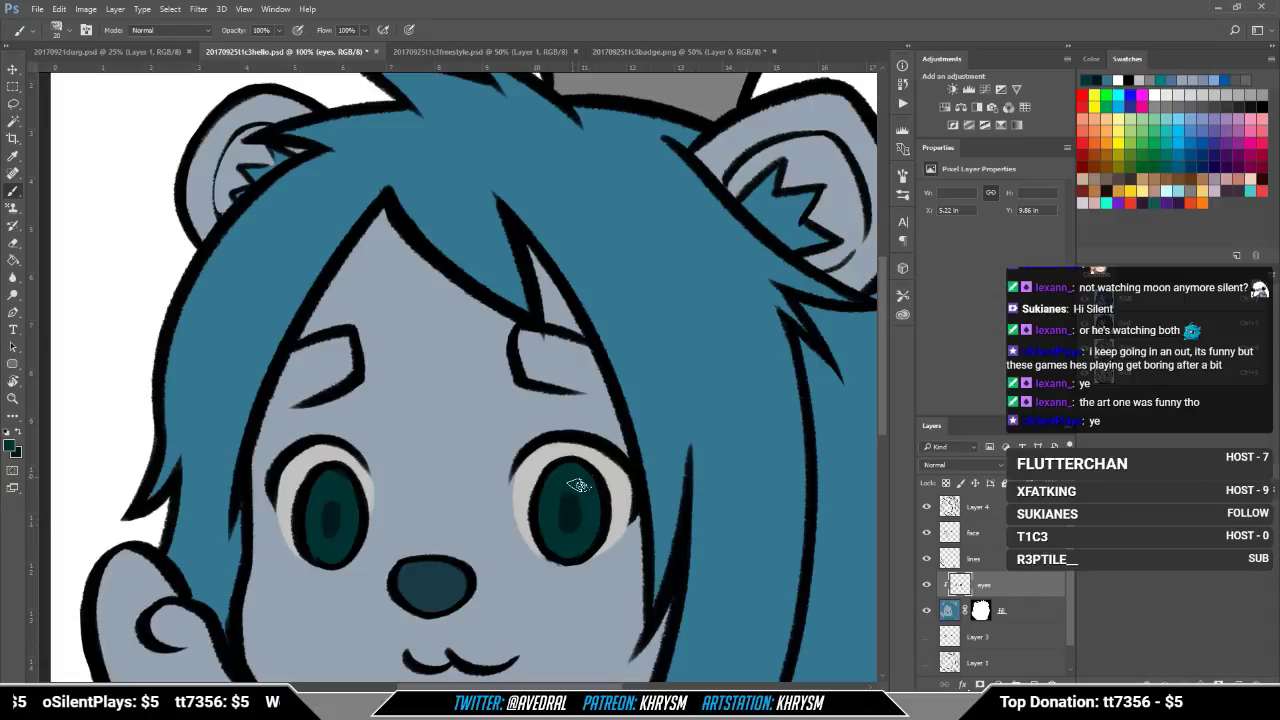
# Step: Sample the blue of the hair and paint a small dot and a curved reflection in the lower part of each iris
pyautogui.keyDown('alt'); pyautogui.click(220, 524); pyautogui.keyUp('alt')
pyautogui.moveTo(316, 530); pyautogui.dragTo(342, 550)
pyautogui.hotkey('ctrl', 'alt', 'z')
pyautogui.hotkey('ctrl', 'alt', 'z')
pyautogui.click(313, 528)
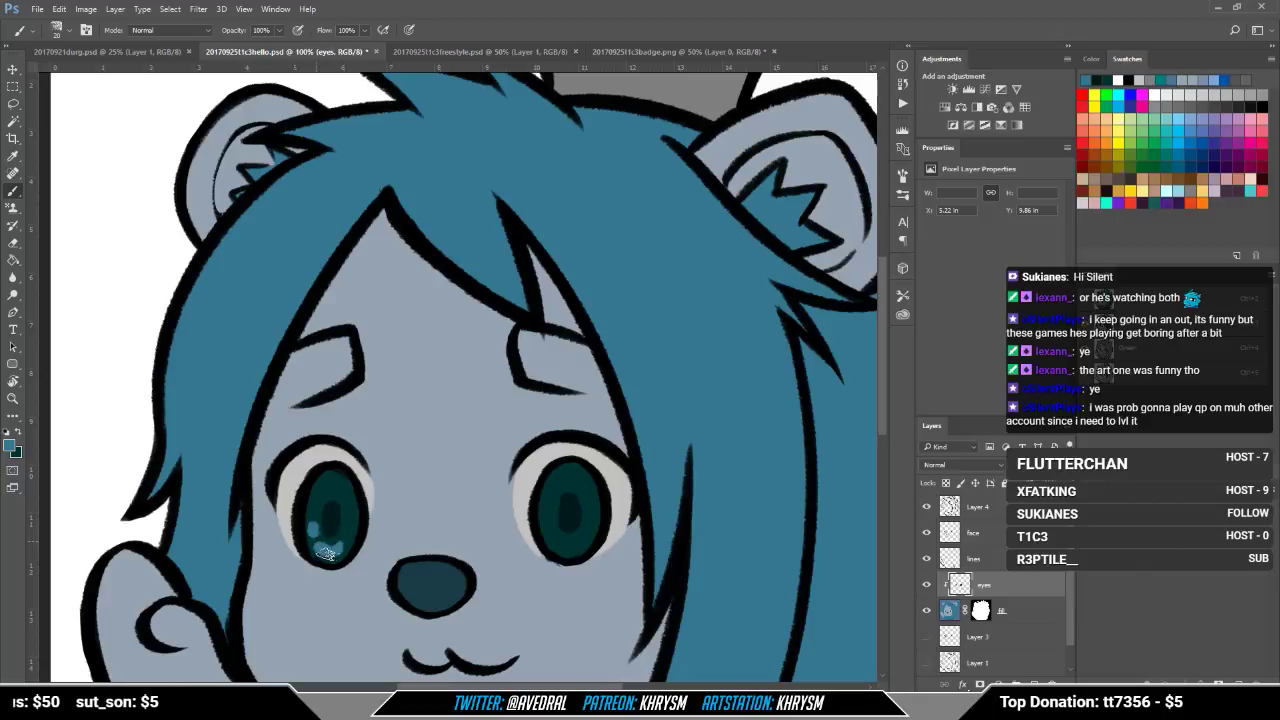
pyautogui.moveTo(326, 554)
pyautogui.mouseDown()
pyautogui.moveTo(351, 529)
pyautogui.moveTo(330, 546)
pyautogui.moveTo(352, 537)
pyautogui.moveTo(322, 534)
pyautogui.mouseUp()
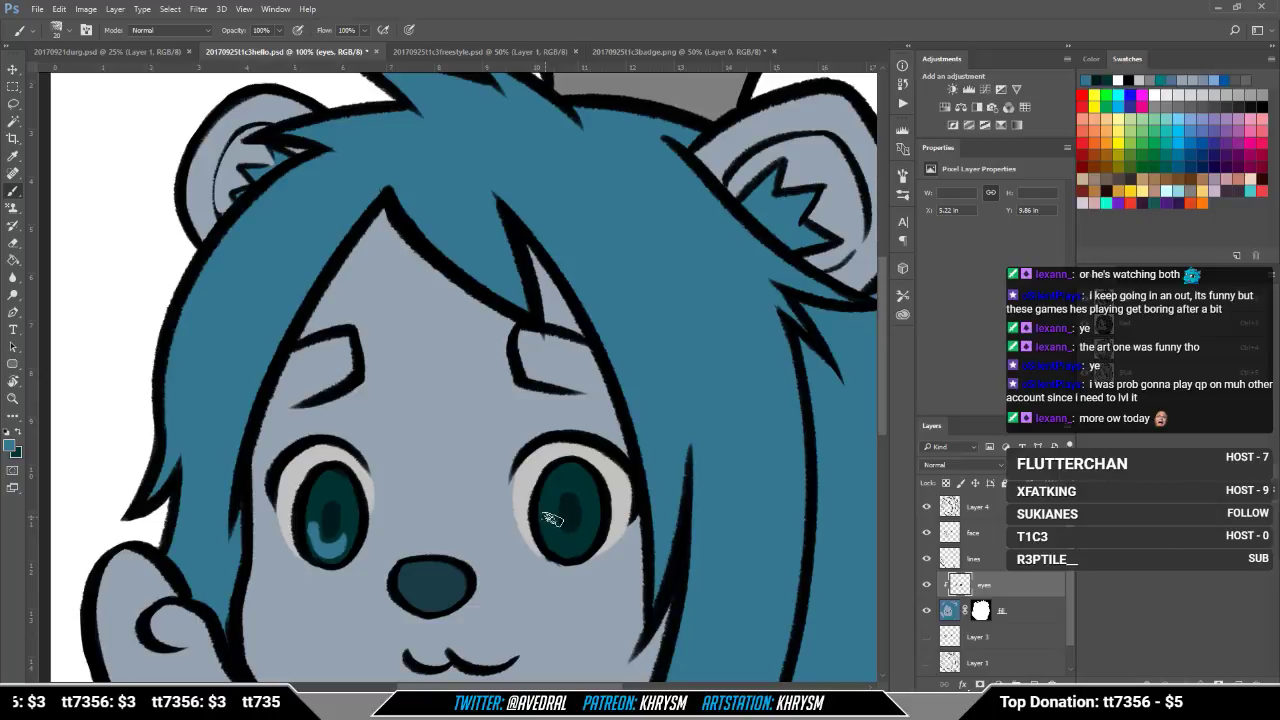
pyautogui.click(547, 524)
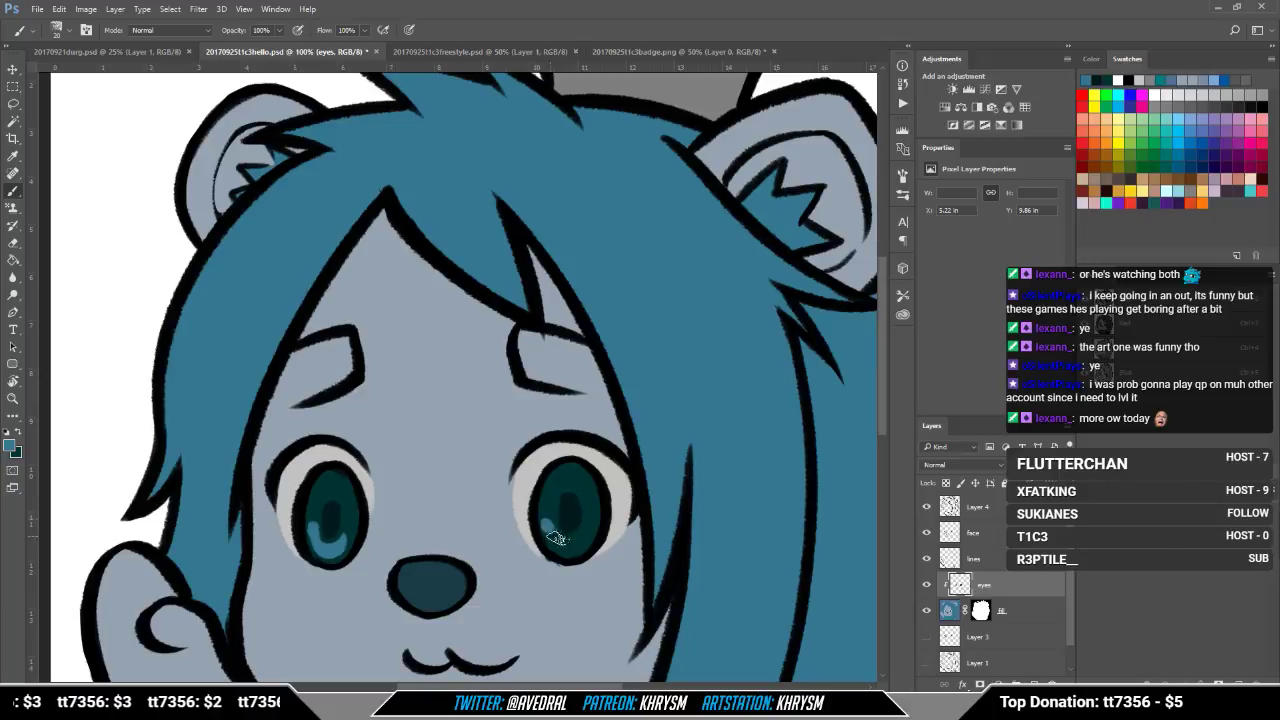
pyautogui.moveTo(565, 541)
pyautogui.mouseDown()
pyautogui.moveTo(585, 521)
pyautogui.moveTo(561, 536)
pyautogui.moveTo(590, 537)
pyautogui.moveTo(591, 522)
pyautogui.moveTo(577, 546)
pyautogui.moveTo(595, 523)
pyautogui.moveTo(557, 537)
pyautogui.mouseUp()
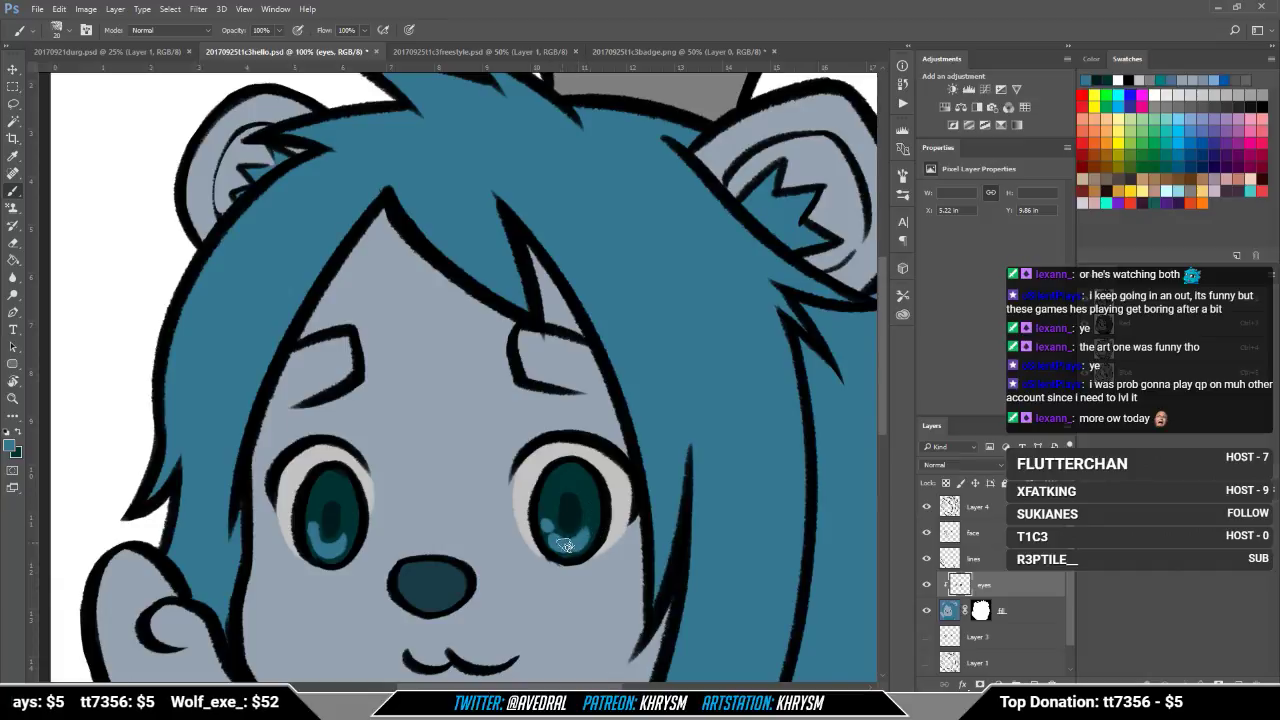
# Step: Set the foreground color to white and create a new layer named "stuff" above Layer 4
pyautogui.moveTo(653, 538)
pyautogui.mouseDown()
pyautogui.moveTo(653, 489)
pyautogui.moveTo(638, 525)
pyautogui.mouseUp()
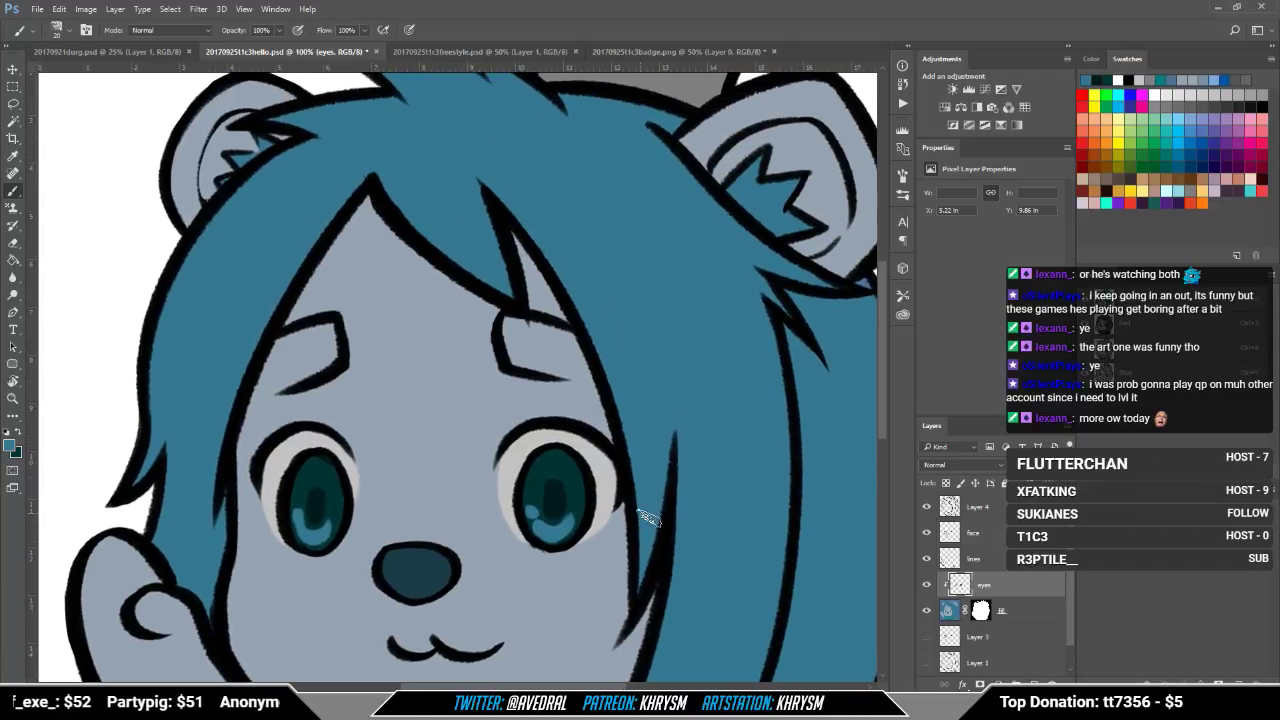
pyautogui.press('d')
pyautogui.press('x')
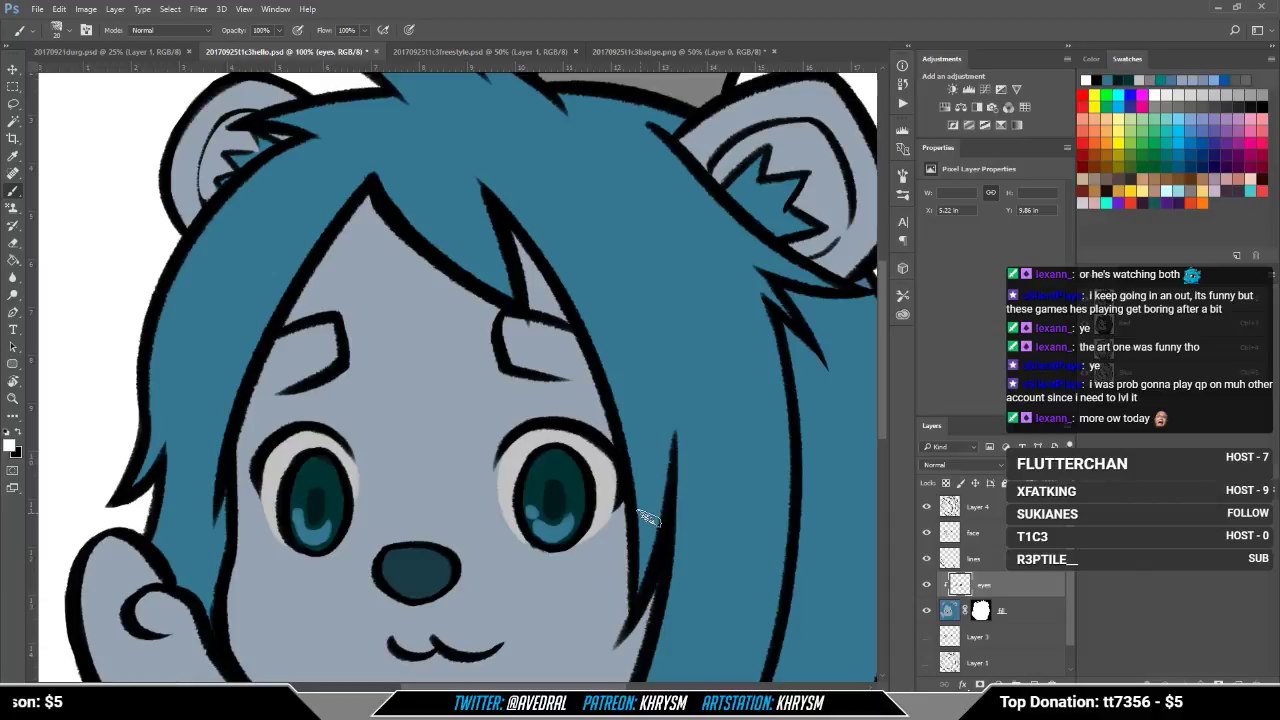
pyautogui.click(1003, 508)
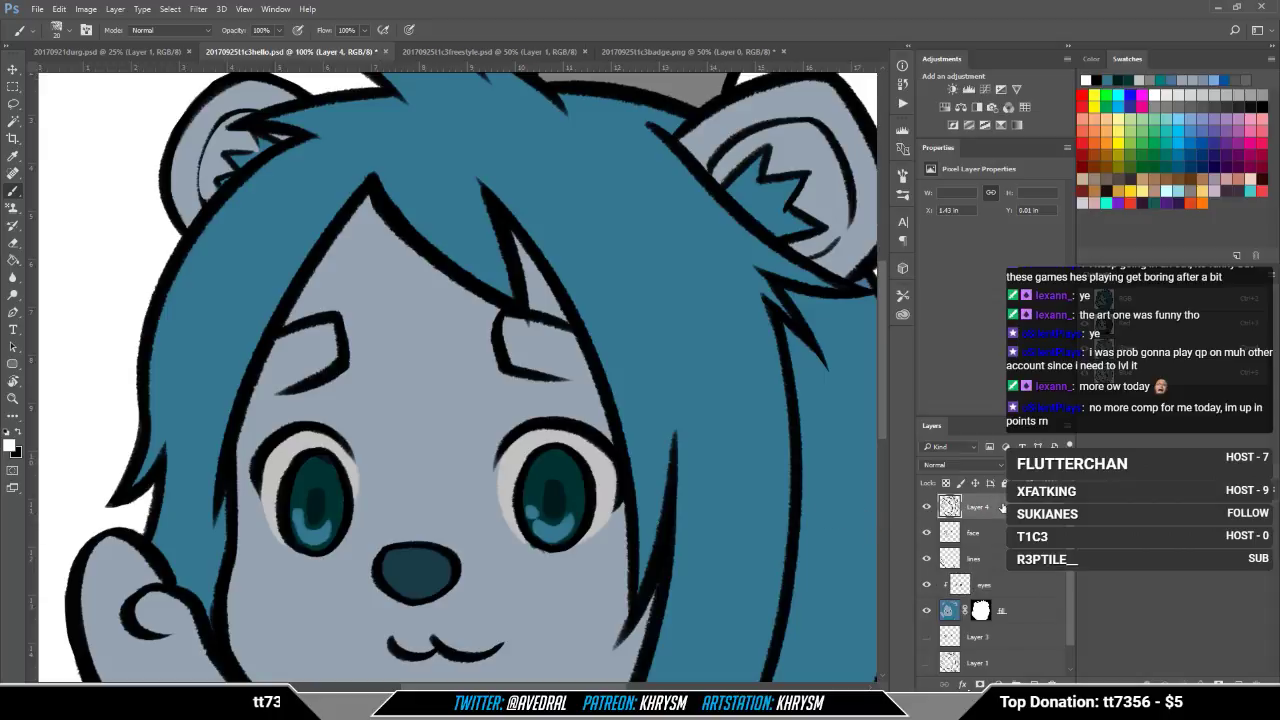
pyautogui.hotkey('ctrl', 'shift', 'n')
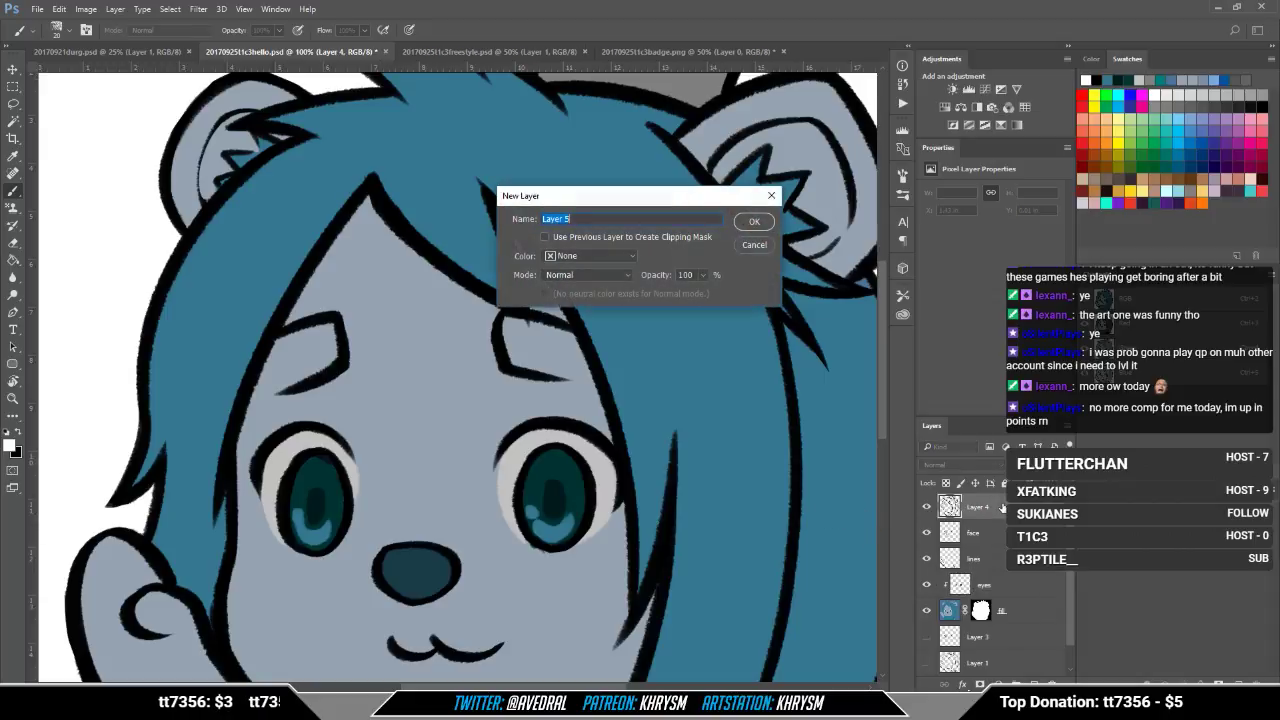
pyautogui.write('stuff')
pyautogui.press('Return')
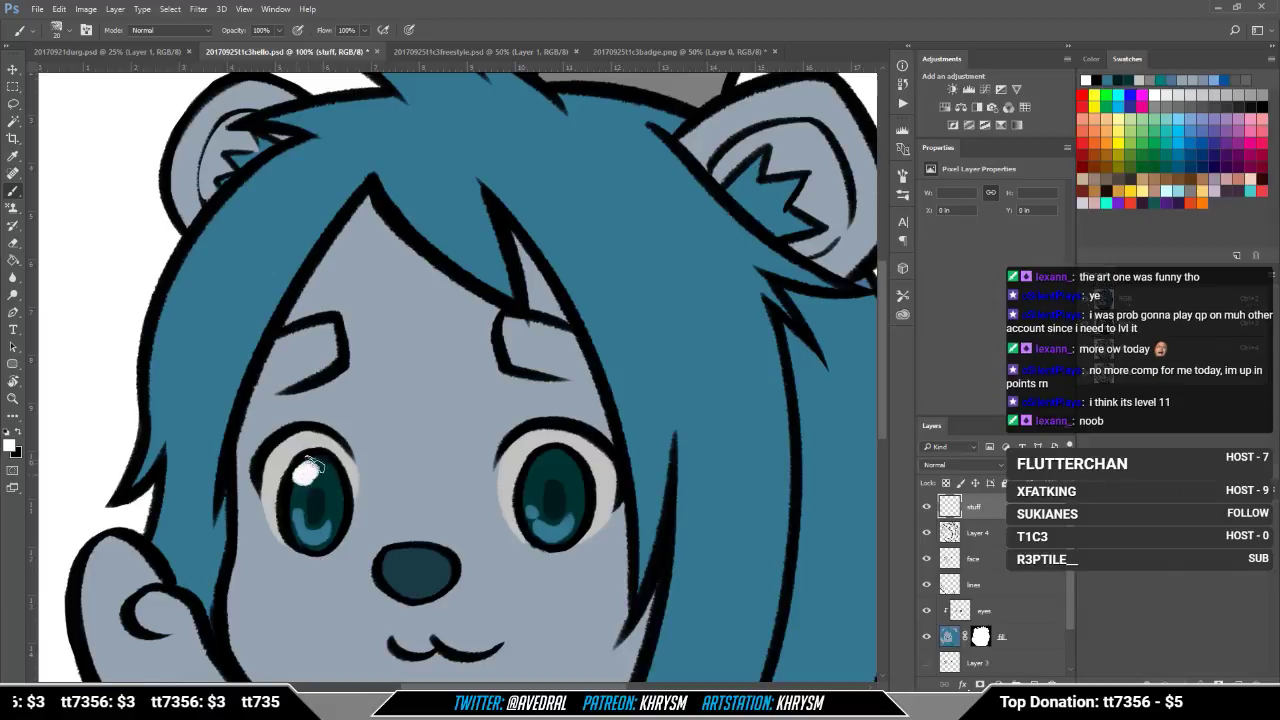
# Step: Paint a round white highlight at the upper left of each iris on the stuff layer
pyautogui.click(306, 466)
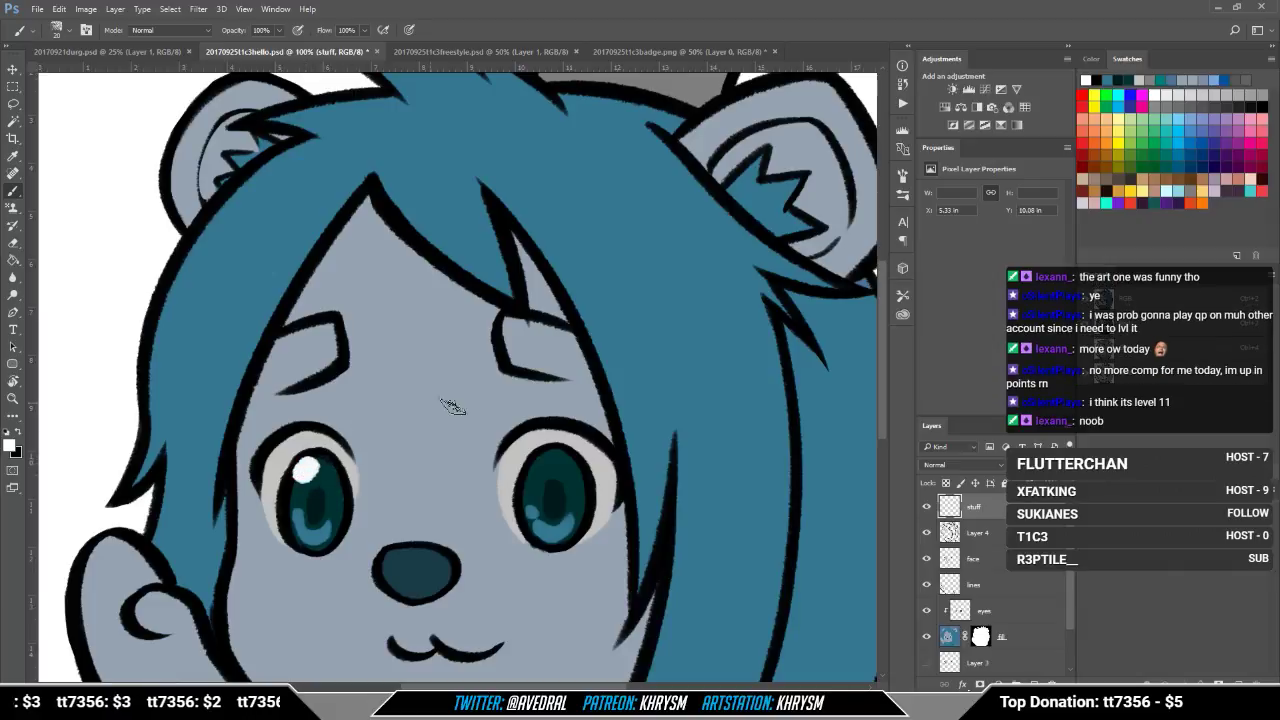
pyautogui.click(541, 462)
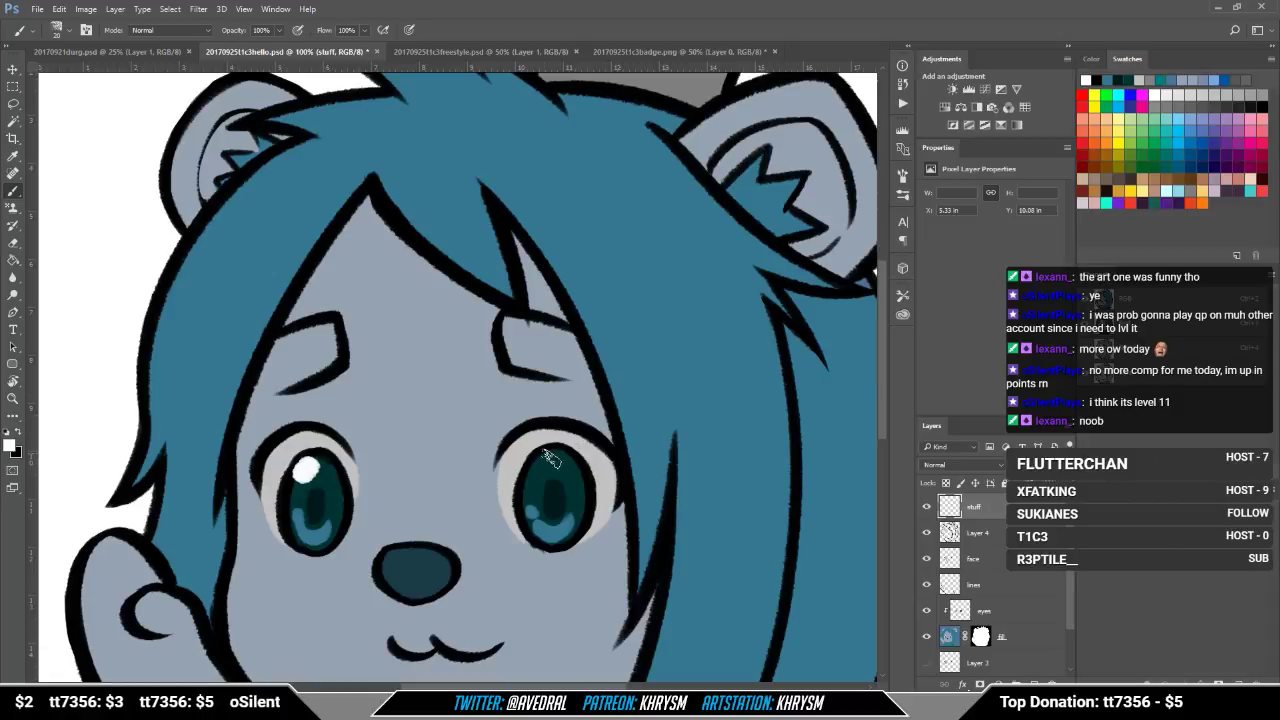
pyautogui.moveTo(555, 497); pyautogui.dragTo(540, 501)
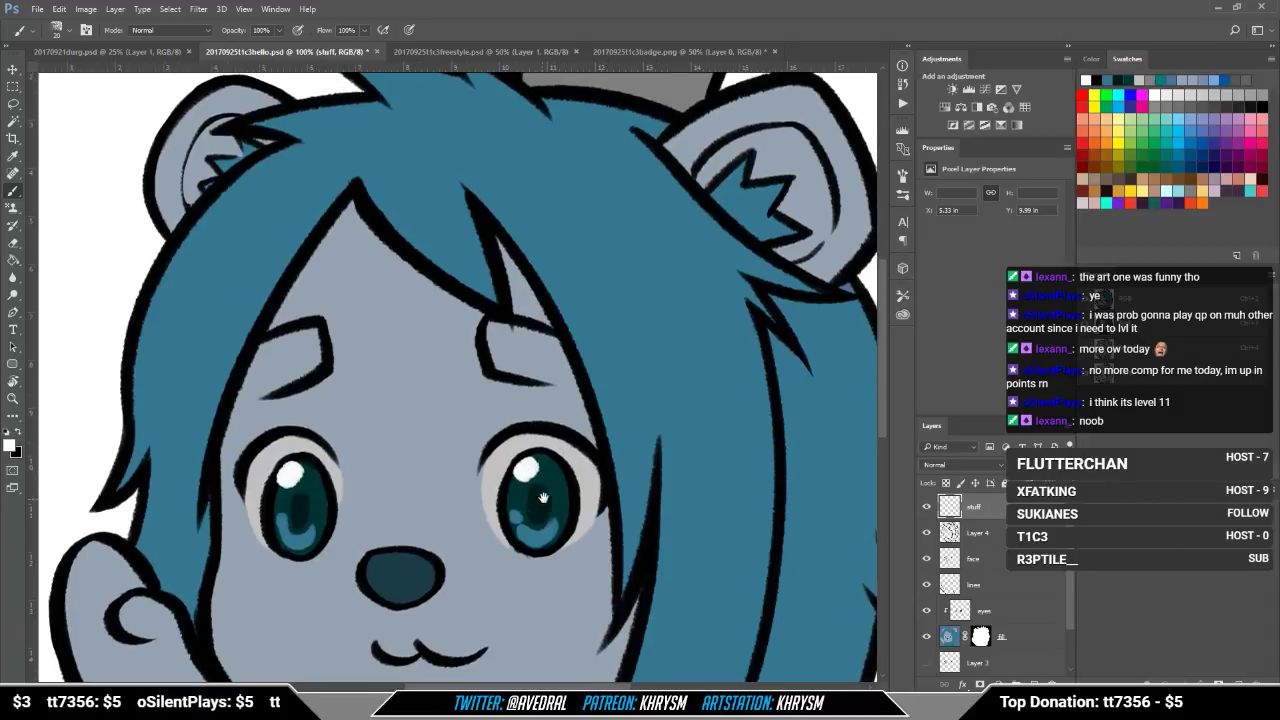
# Step: Create a new layer named "highlight" directly above the eyes layer, used as a clipping mask and set to Overlay mode
pyautogui.moveTo(589, 590); pyautogui.dragTo(637, 523)
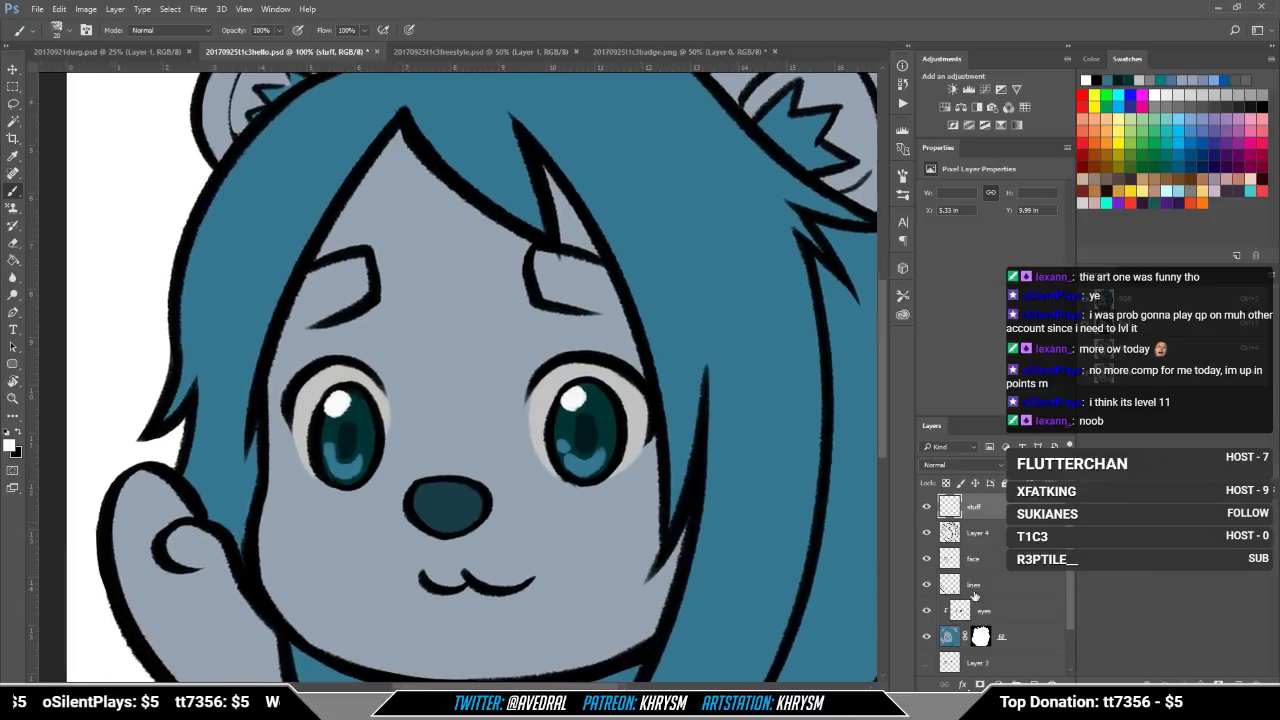
pyautogui.click(999, 541)
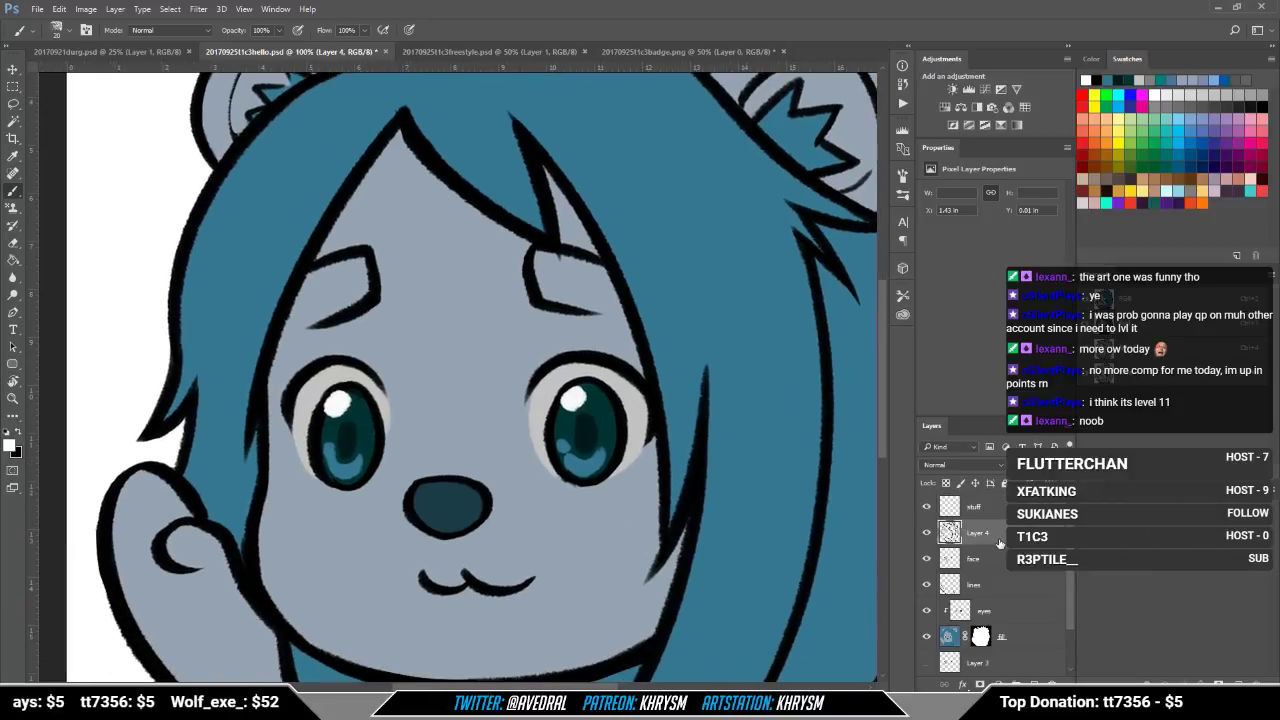
pyautogui.doubleClick(1035, 612)
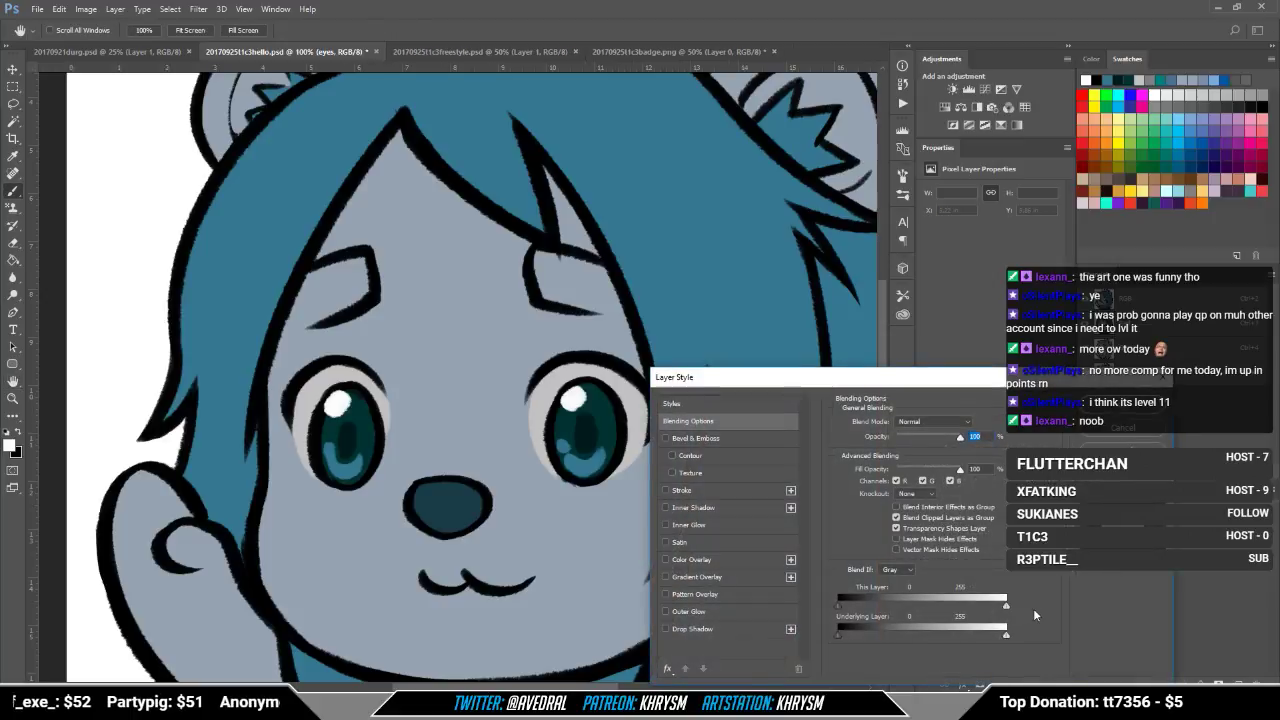
pyautogui.press('Escape')
pyautogui.hotkey('ctrl', 'shift', 'n')
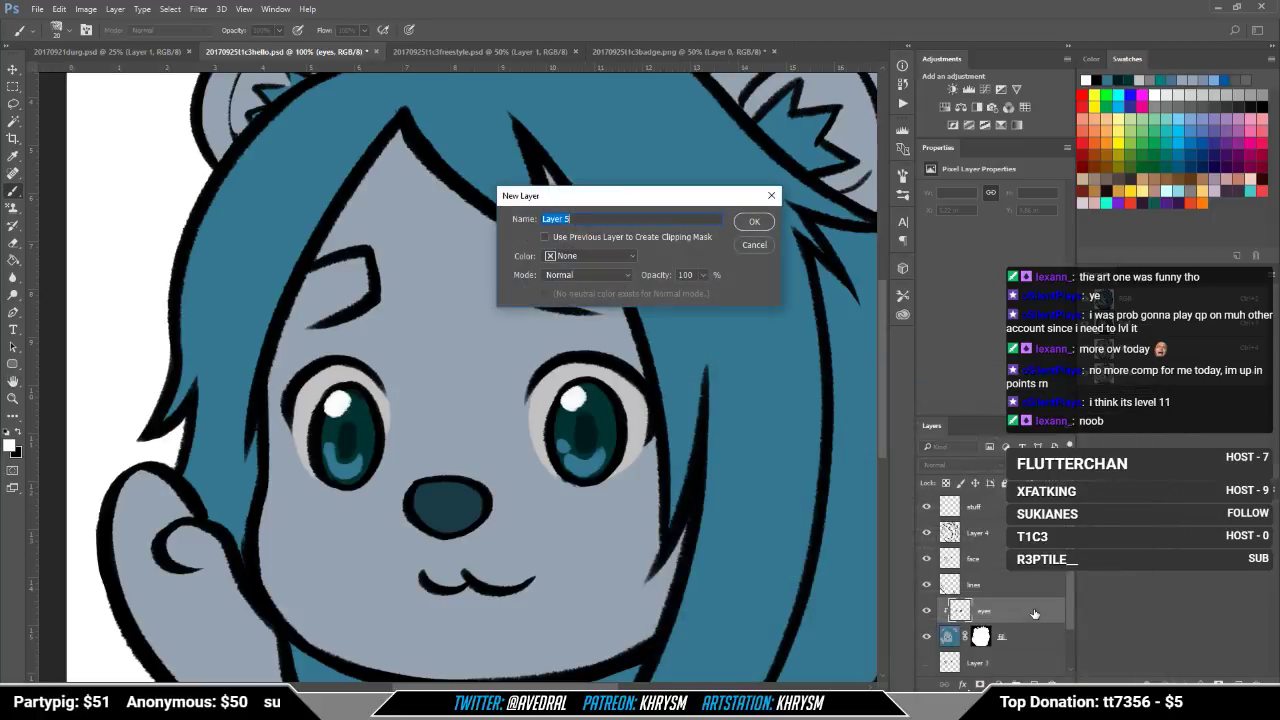
pyautogui.write('highlight')
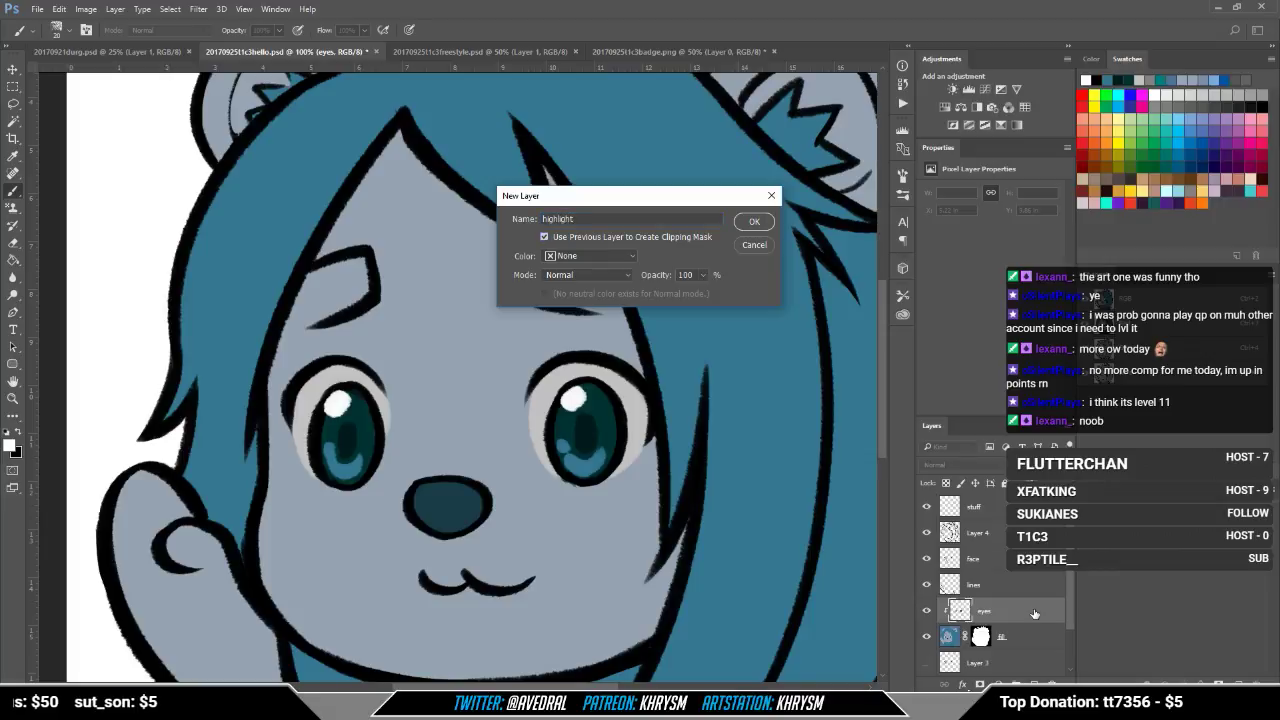
pyautogui.press('Down')
pyautogui.press('Down')
pyautogui.press('Down')
pyautogui.press('Down')
pyautogui.press('Down')
pyautogui.press('Down')
pyautogui.press('Down')
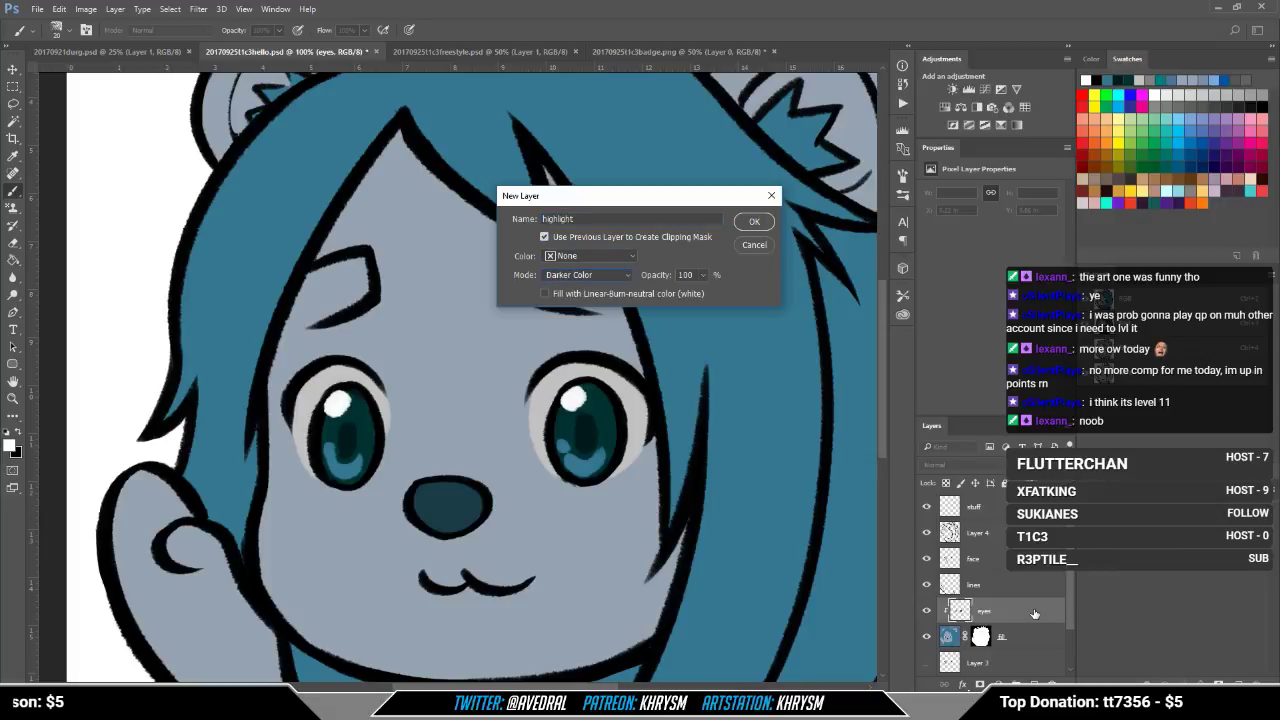
pyautogui.press('Down')
pyautogui.press('Down')
pyautogui.press('Down')
pyautogui.press('Down')
pyautogui.press('Down')
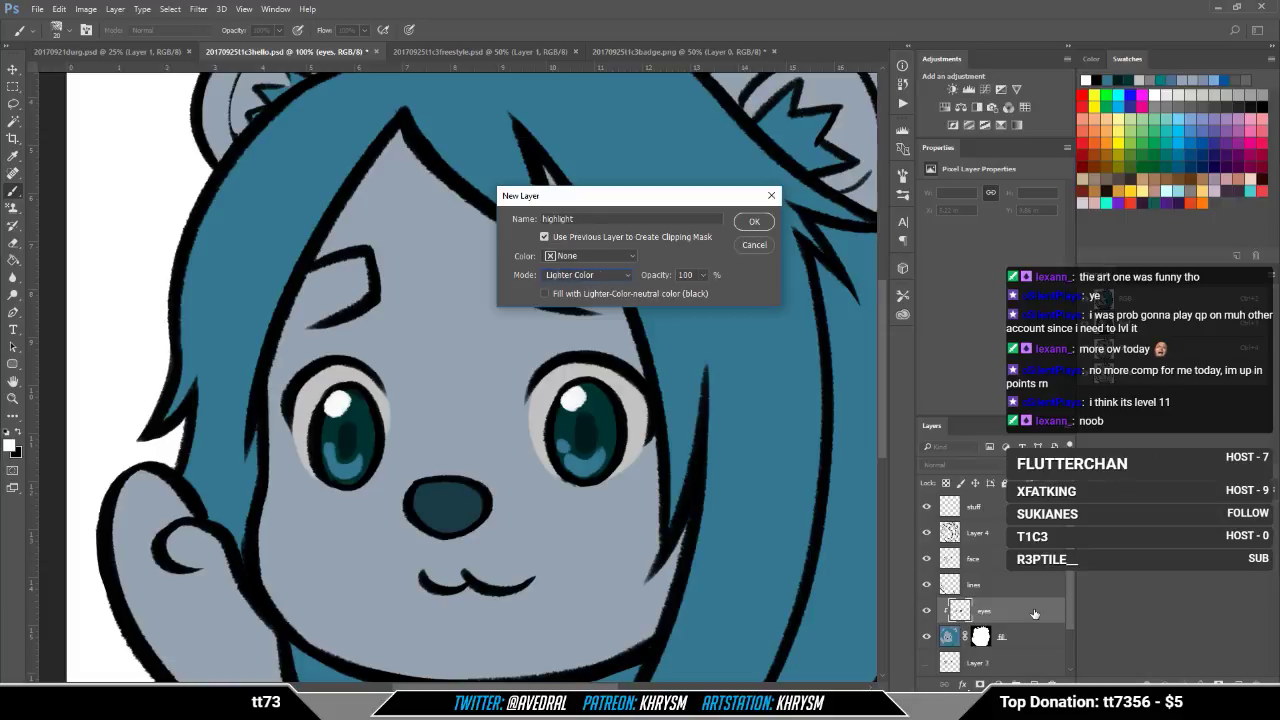
pyautogui.press('Return')
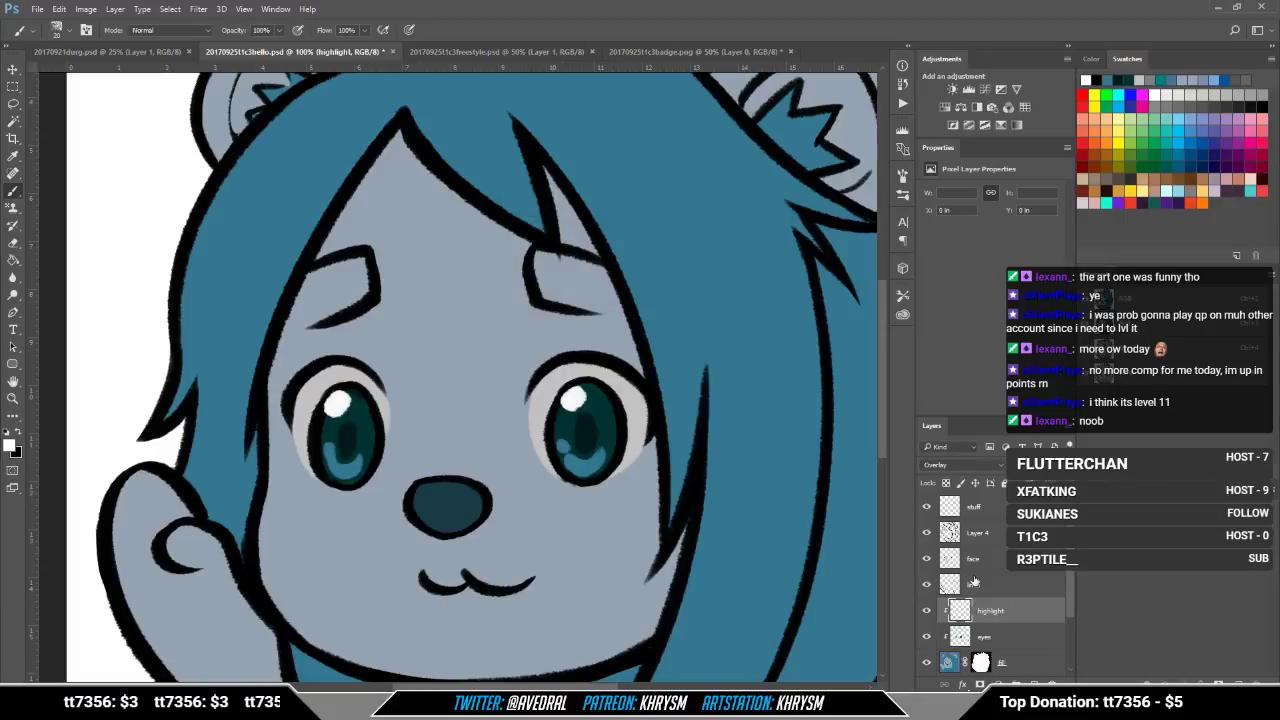
# Step: Paint a bright white overlay glow across the lower part of each iris on the highlight layer
pyautogui.moveTo(468, 507); pyautogui.dragTo(474, 529)
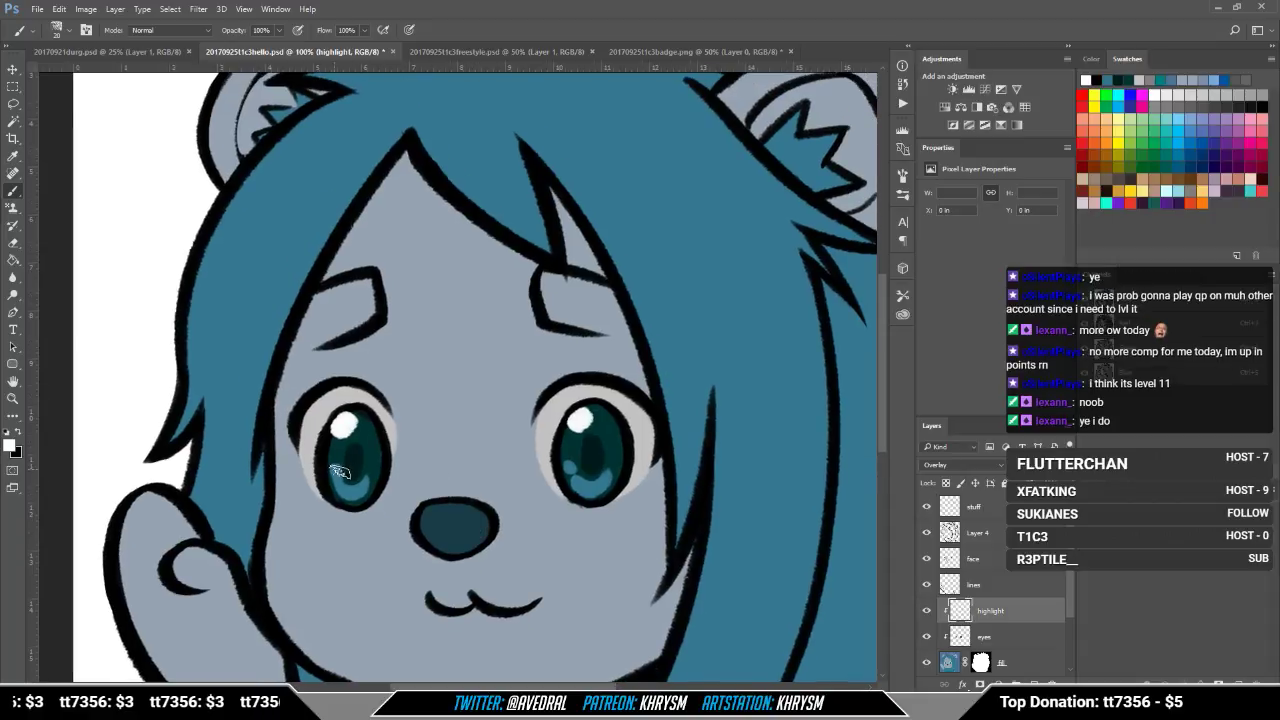
pyautogui.moveTo(340, 472)
pyautogui.mouseDown()
pyautogui.moveTo(352, 492)
pyautogui.moveTo(370, 467)
pyautogui.mouseUp()
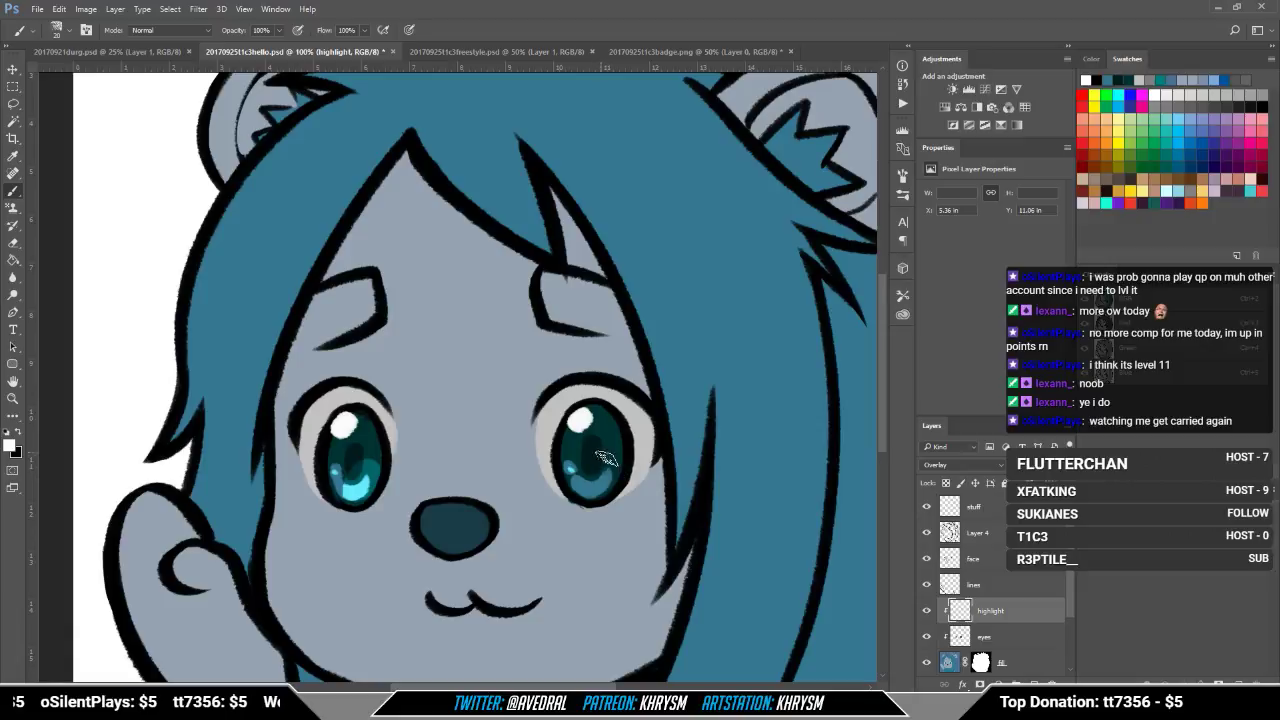
pyautogui.moveTo(600, 470)
pyautogui.mouseDown()
pyautogui.moveTo(590, 490)
pyautogui.moveTo(622, 447)
pyautogui.mouseUp()
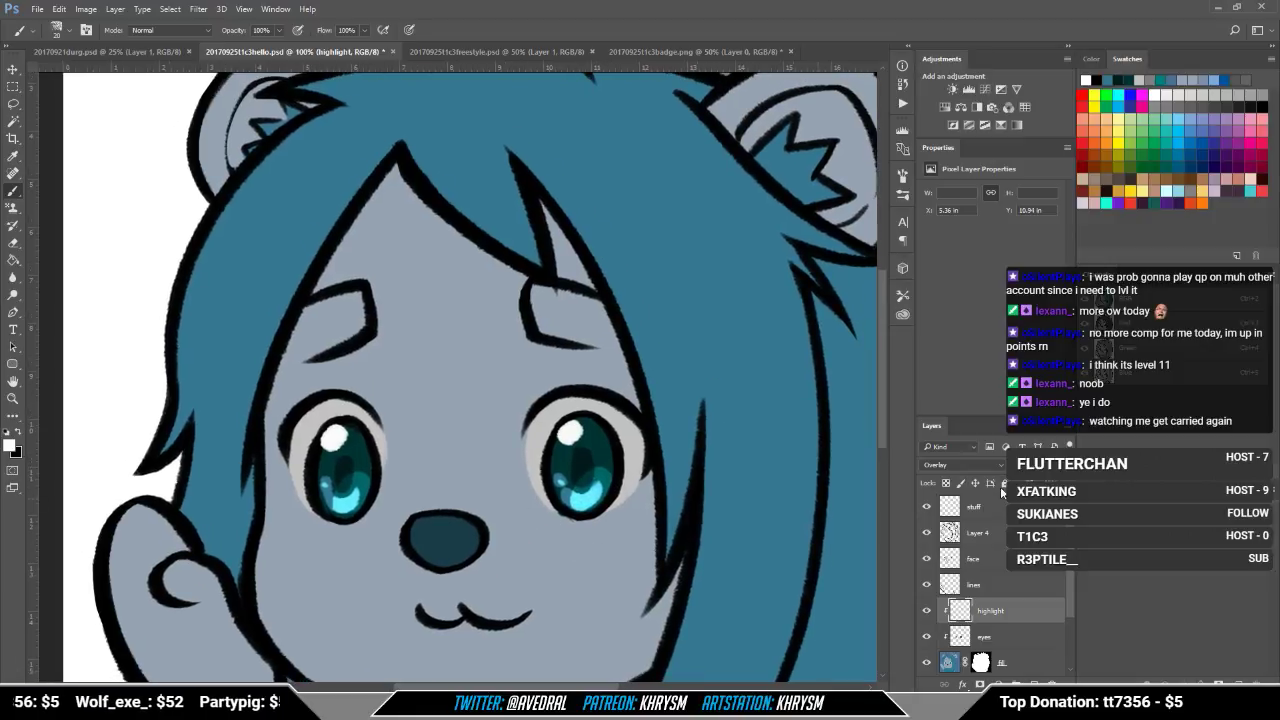
# Step: Add a small white highlight at the lower right edge of each iris on the stuff layer
pyautogui.click(974, 505)
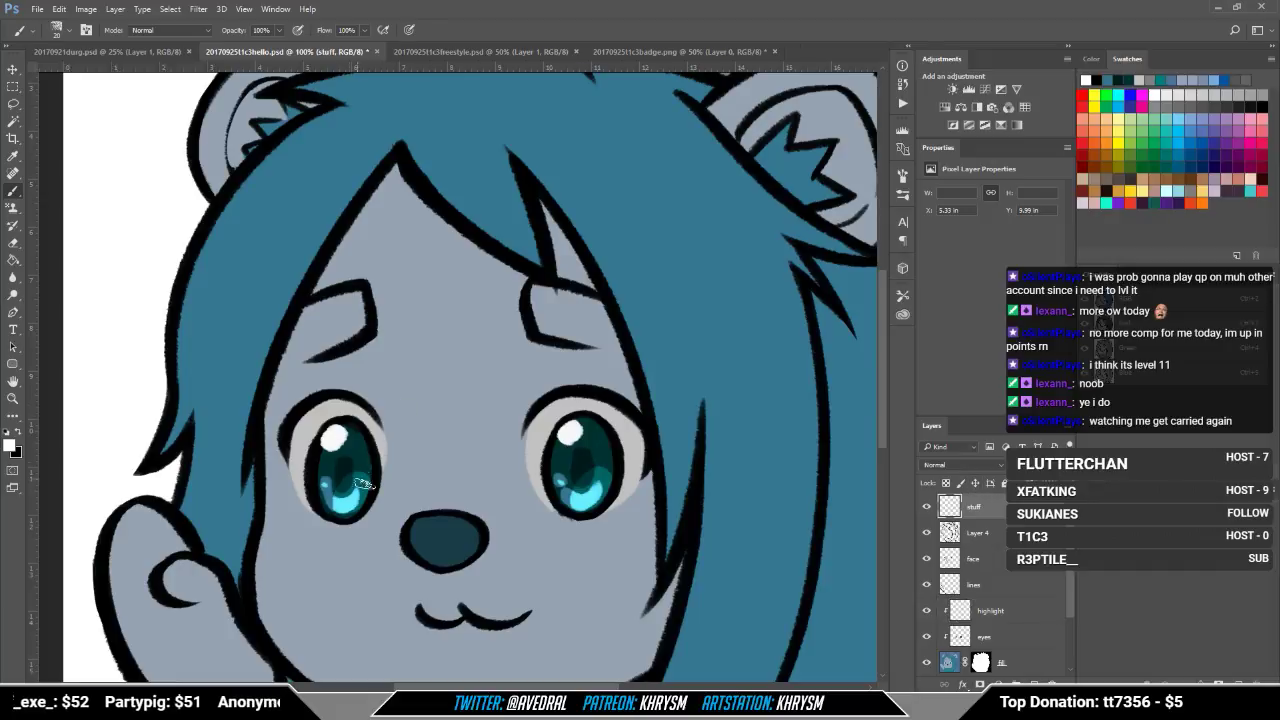
pyautogui.click(367, 492)
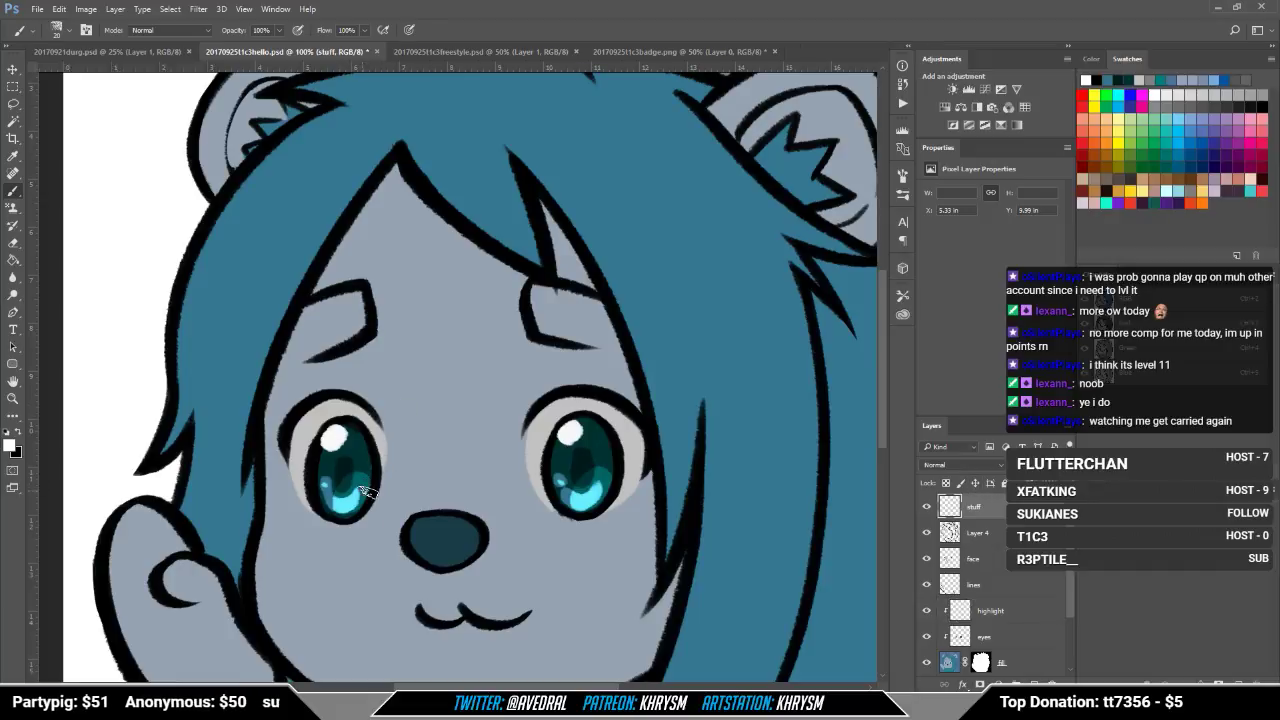
pyautogui.click(610, 488)
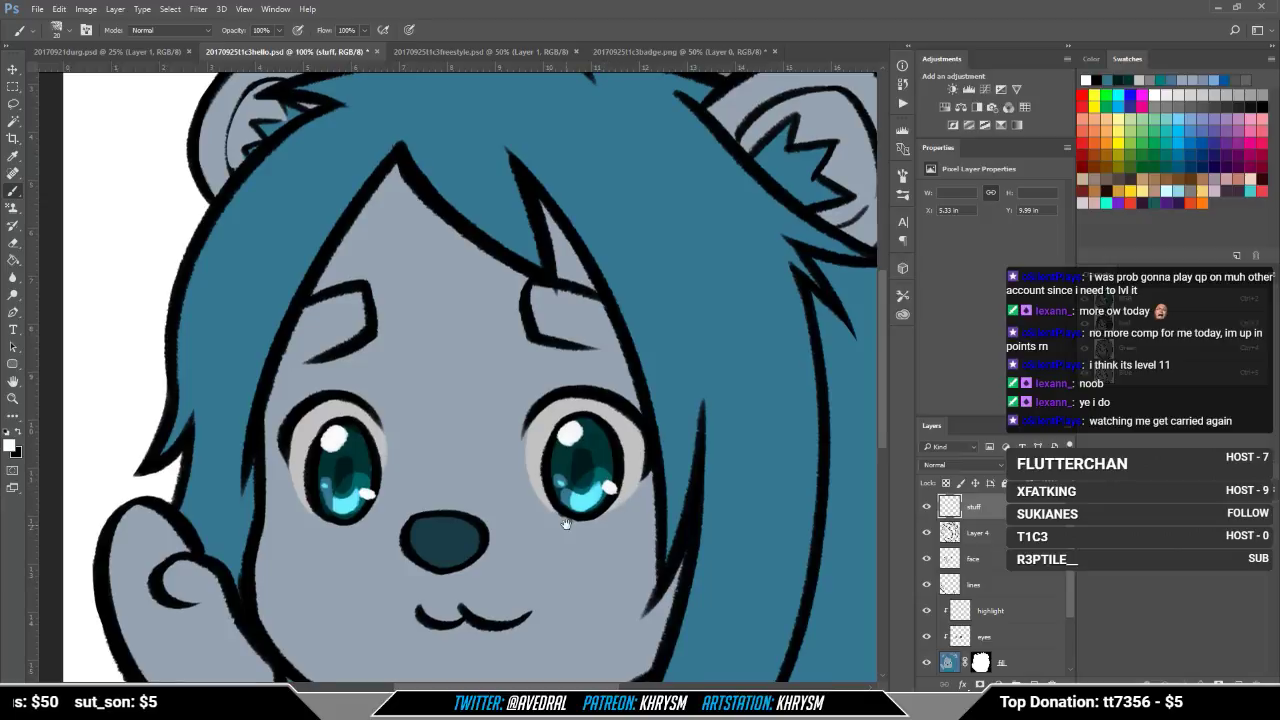
pyautogui.moveTo(563, 522); pyautogui.dragTo(574, 522)
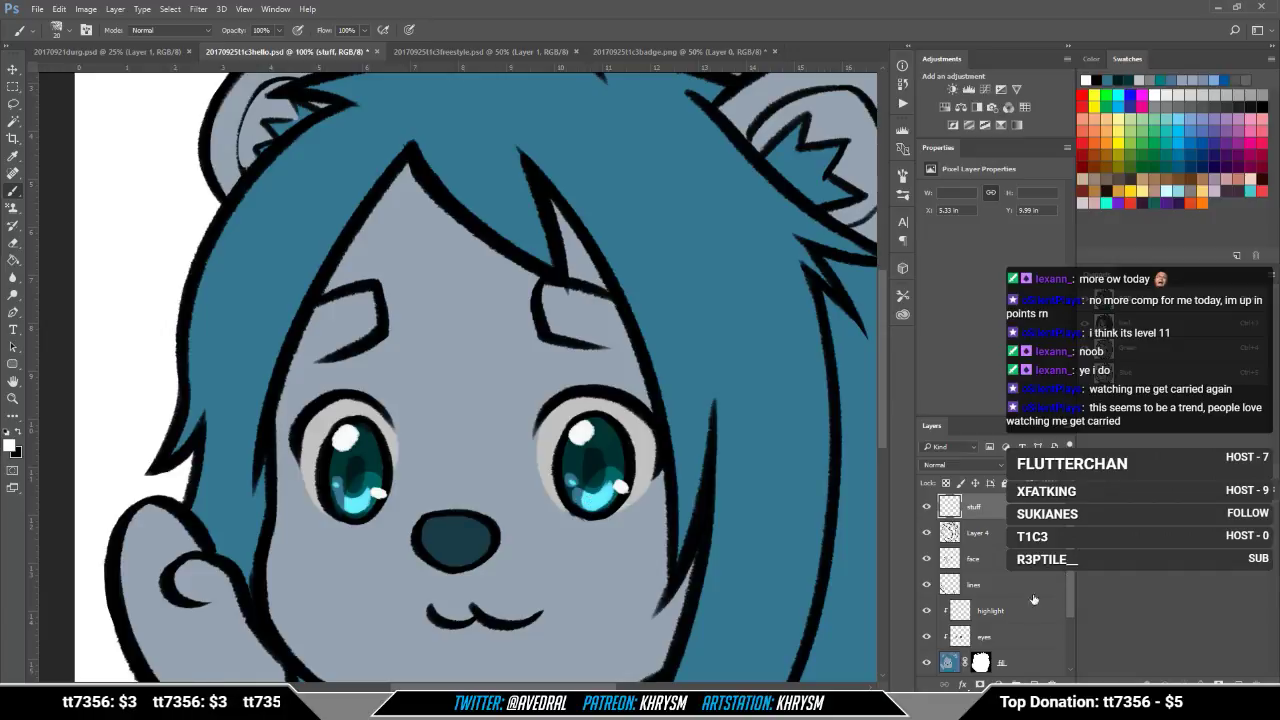
# Step: Paint soft overlay reflections on the highlight layer just below the large white highlight in each iris
pyautogui.click(985, 603)
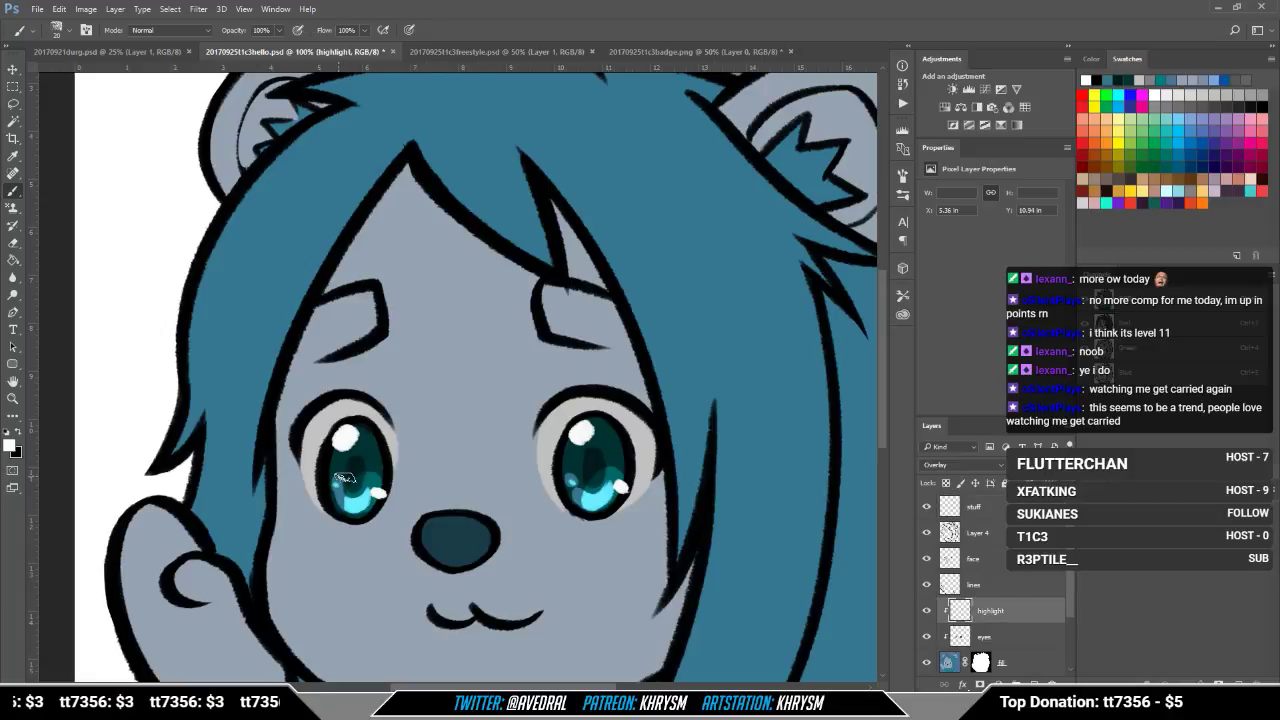
pyautogui.hotkey('ctrl', 'z')
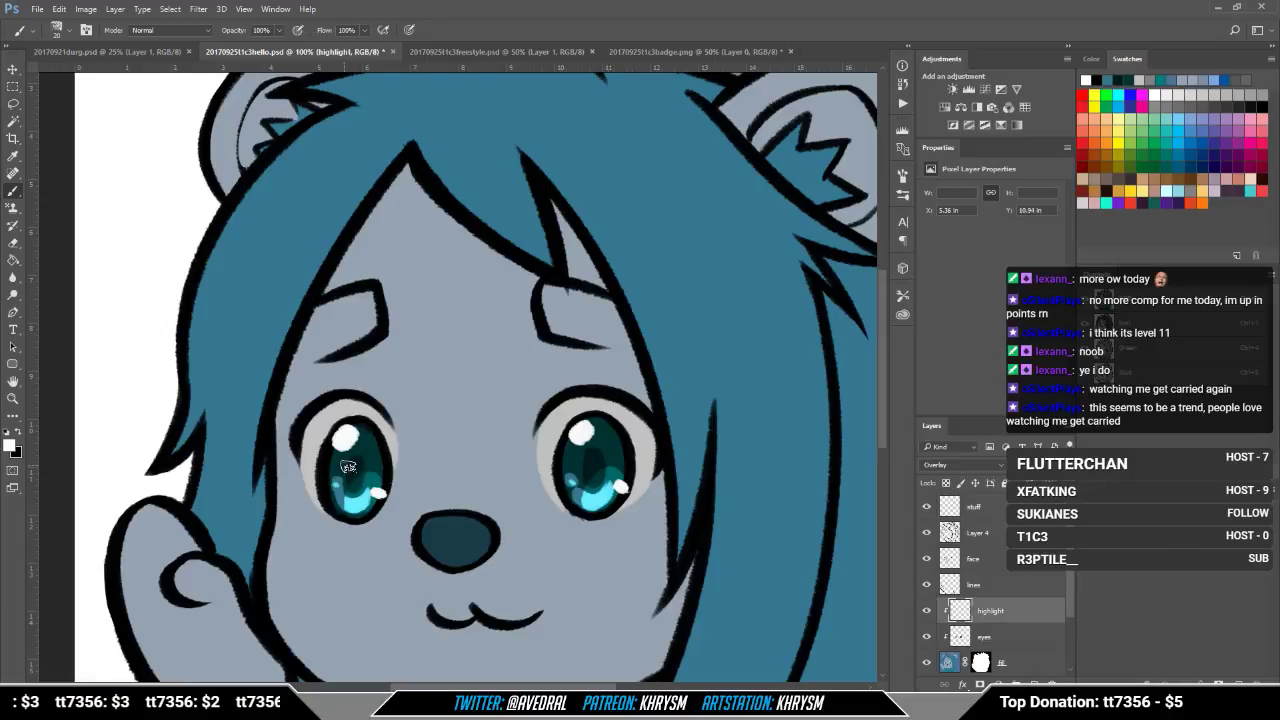
pyautogui.moveTo(349, 466); pyautogui.dragTo(347, 468)
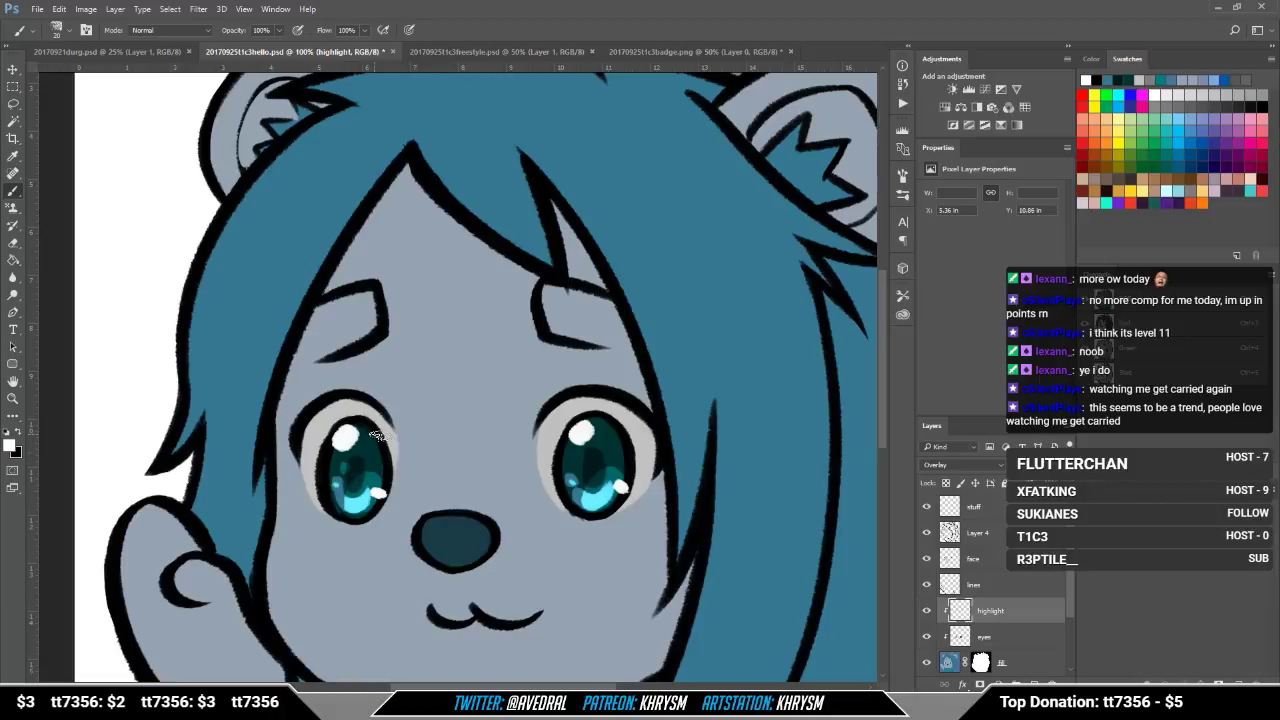
pyautogui.hotkey('ctrl', 'alt')
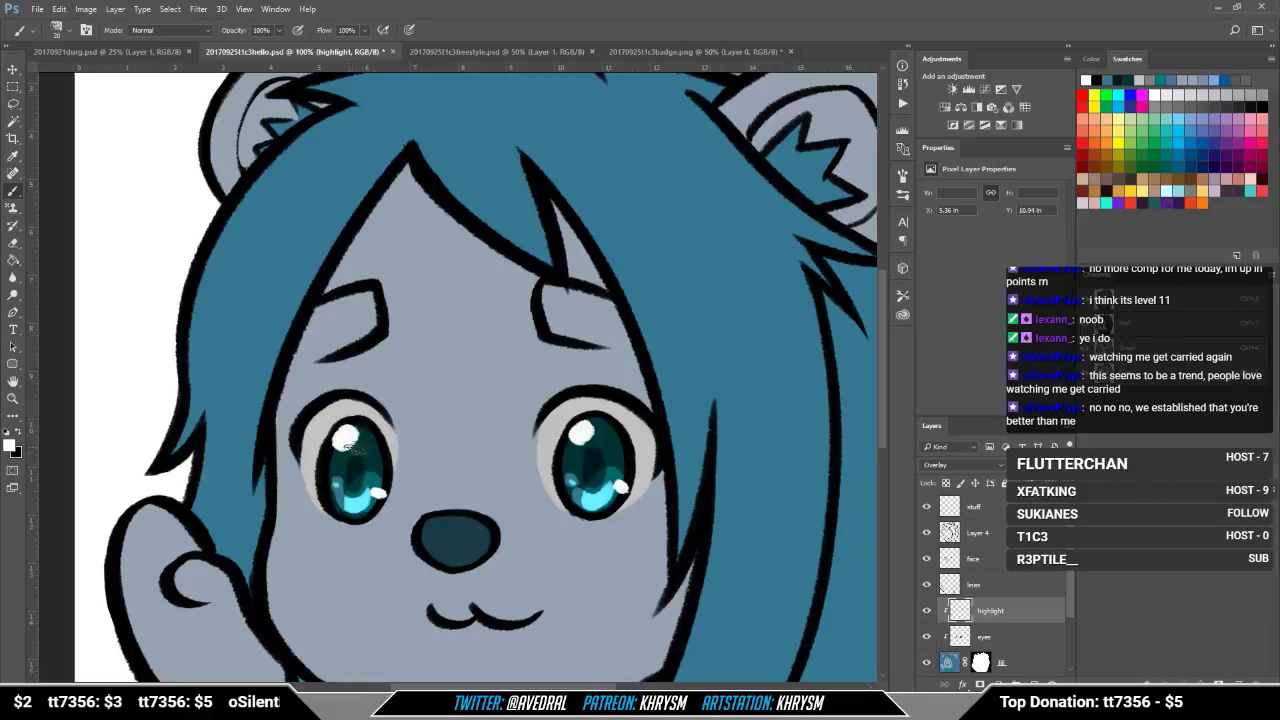
pyautogui.moveTo(351, 450); pyautogui.dragTo(356, 455)
pyautogui.moveTo(593, 448)
pyautogui.mouseDown()
pyautogui.moveTo(583, 454)
pyautogui.moveTo(594, 442)
pyautogui.mouseUp()
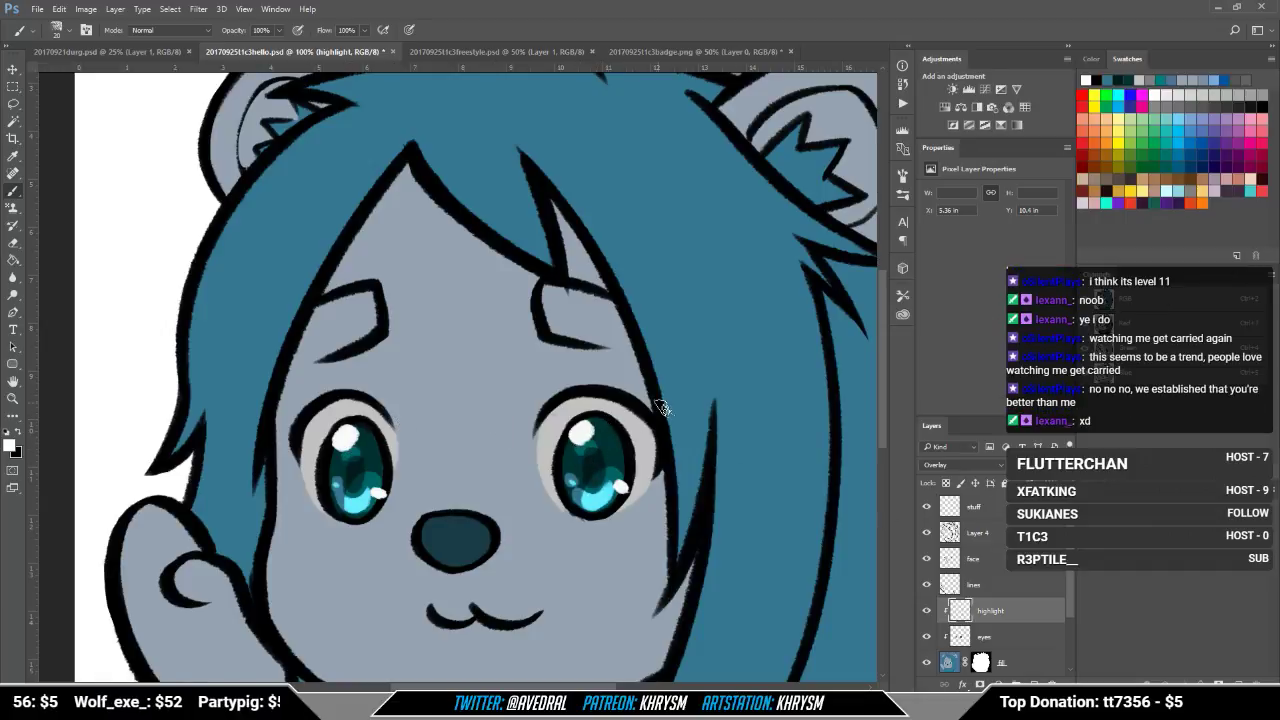
# Step: Paint small white star-shaped sparkles inside both irises on the stuff layer with a smaller brush
pyautogui.click(952, 500)
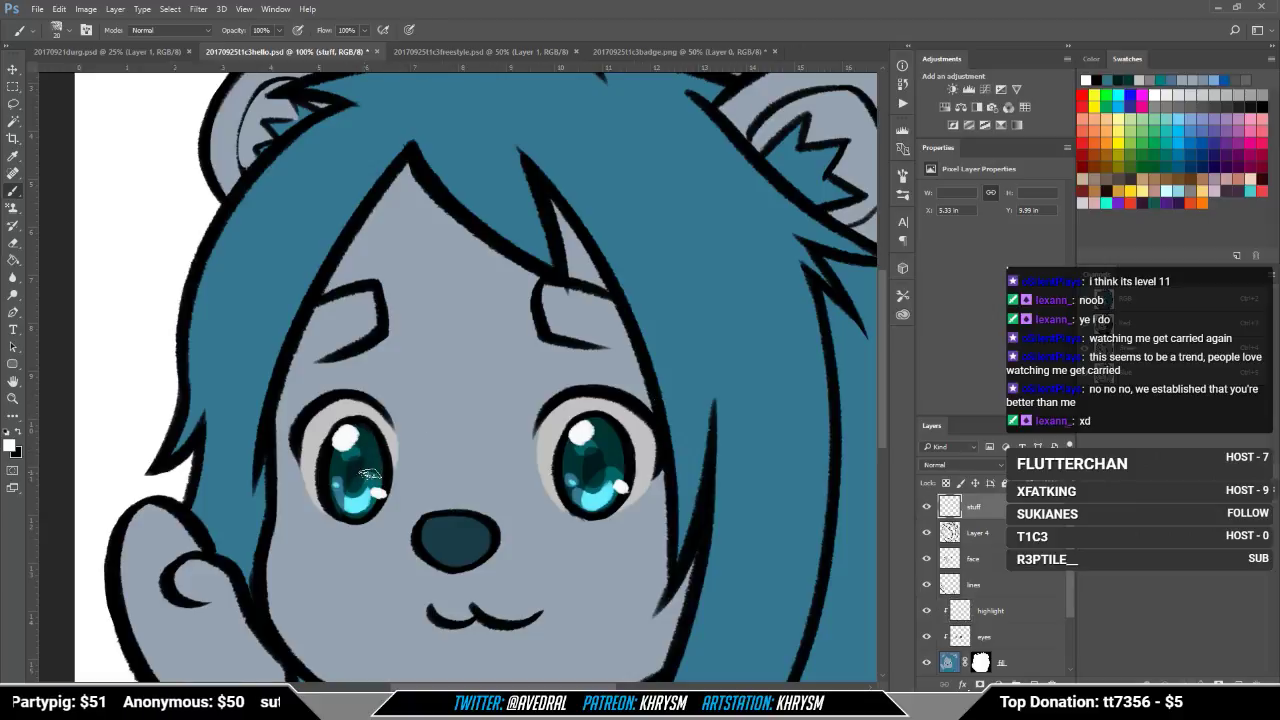
pyautogui.hotkey('ctrl', 'z')
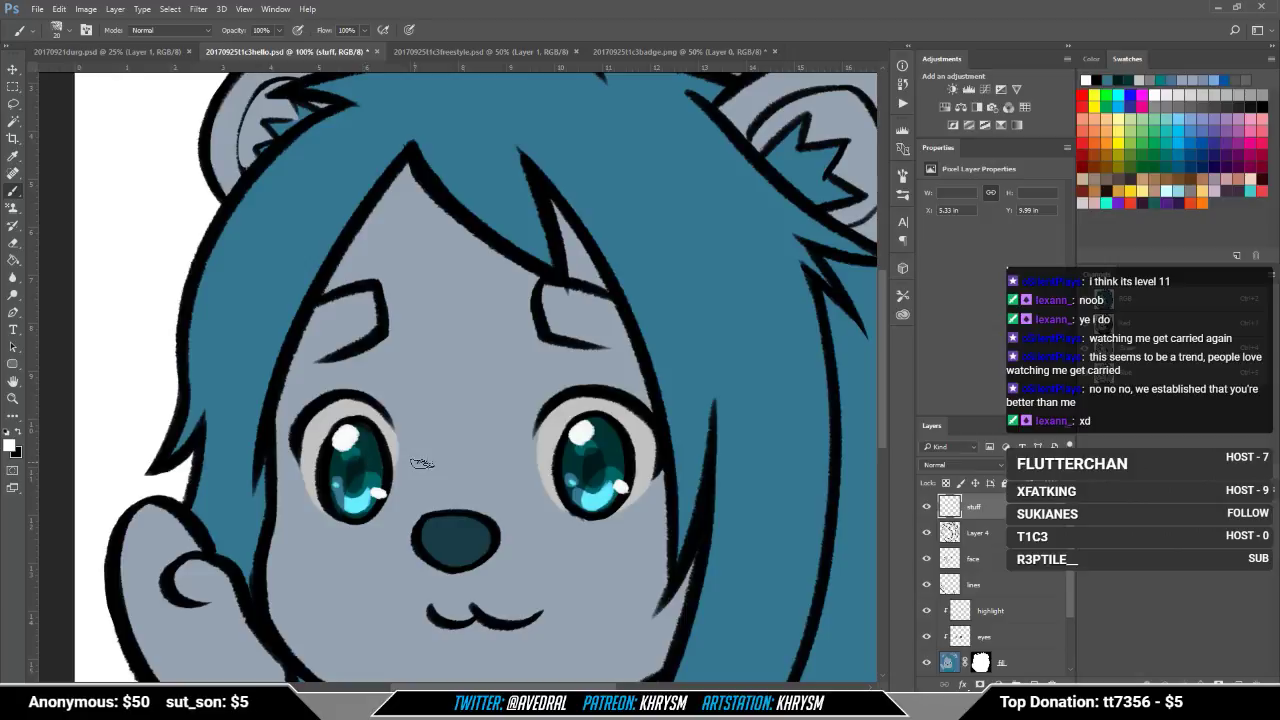
pyautogui.press('[')
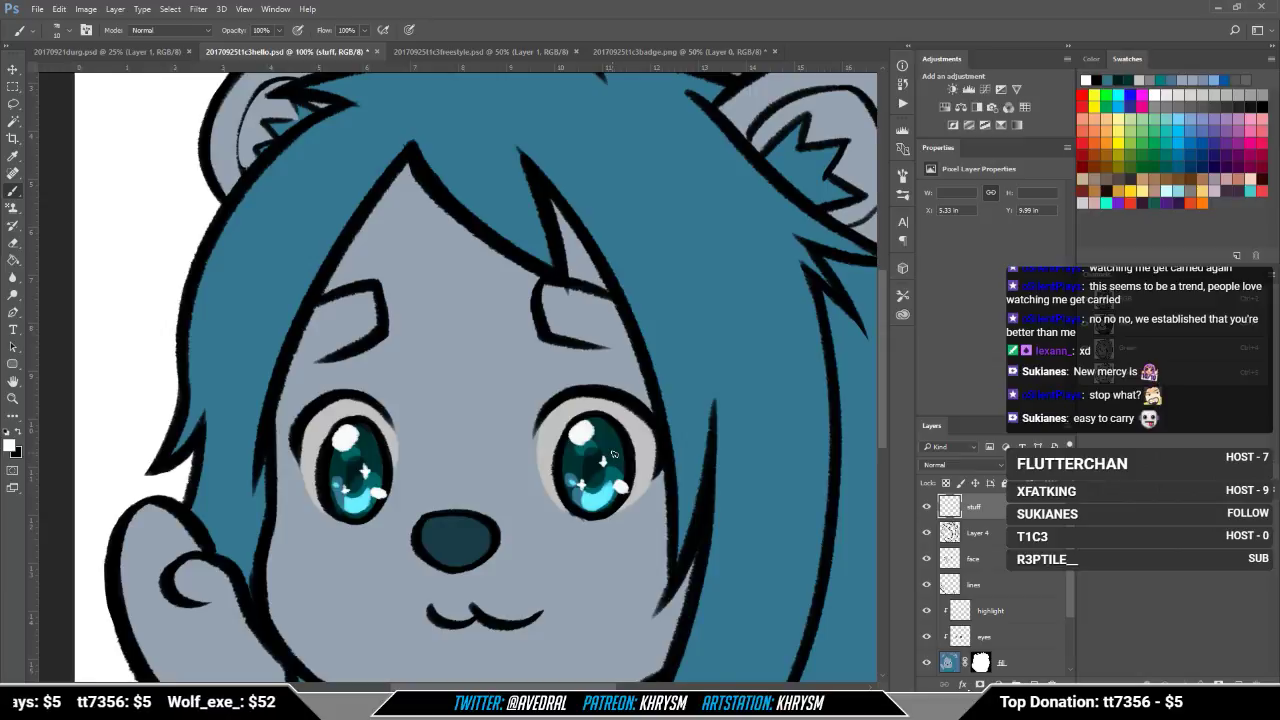
# Step: Brighten the lower whites on both sides of each iris with white overlay strokes on the highlight layer
pyautogui.click(1022, 614)
pyautogui.hotkey('ctrl', '-')
pyautogui.hotkey('ctrl', '-')
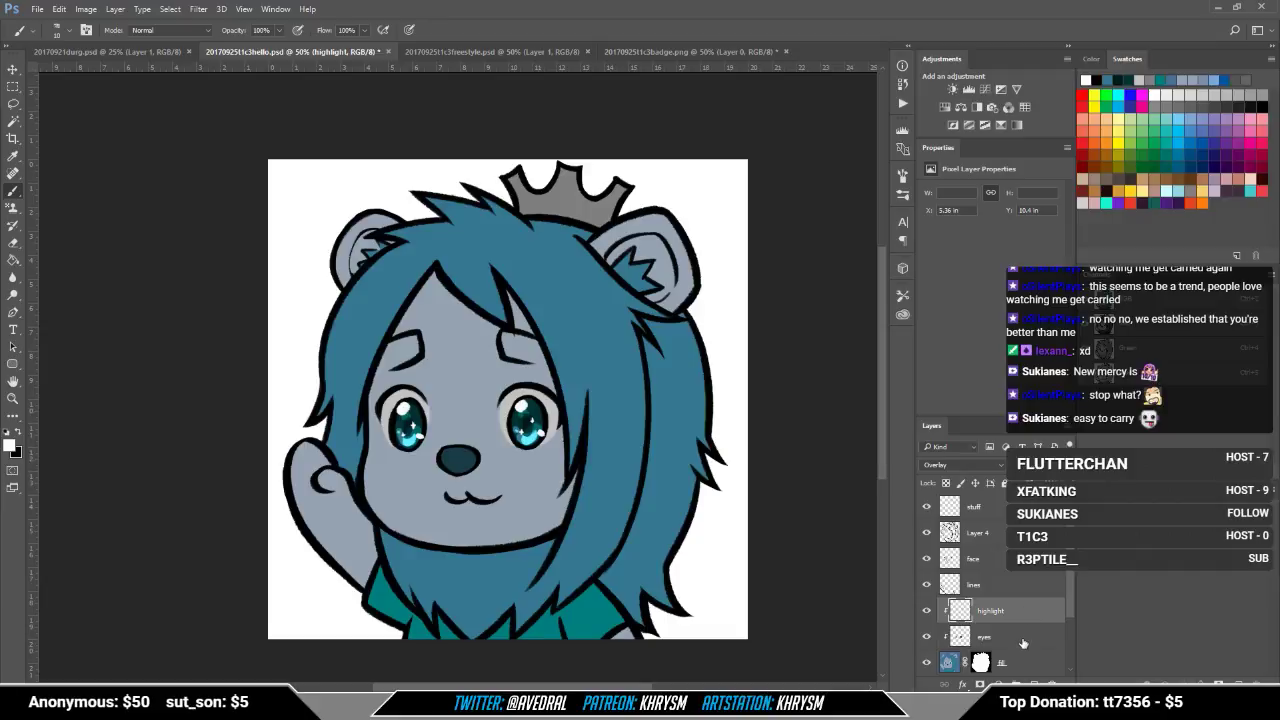
pyautogui.click(1022, 640)
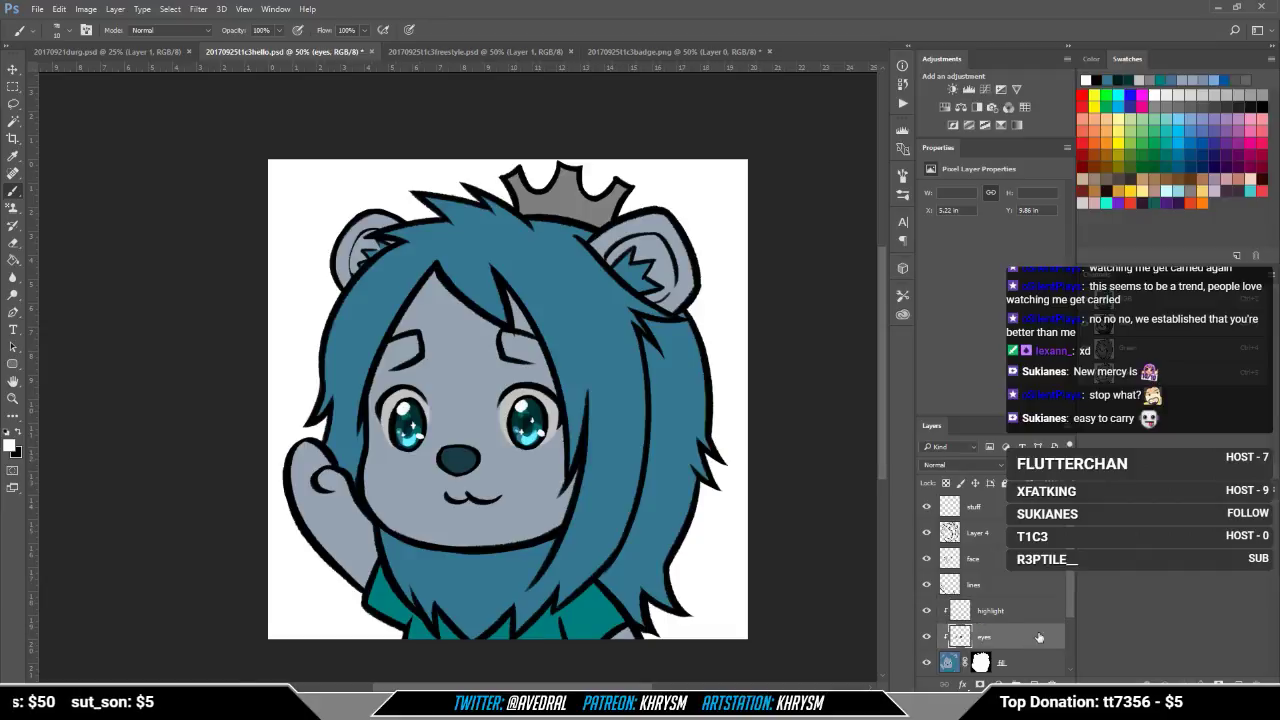
pyautogui.click(1041, 610)
pyautogui.hotkey('ctrl', '+')
pyautogui.hotkey('ctrl', '+')
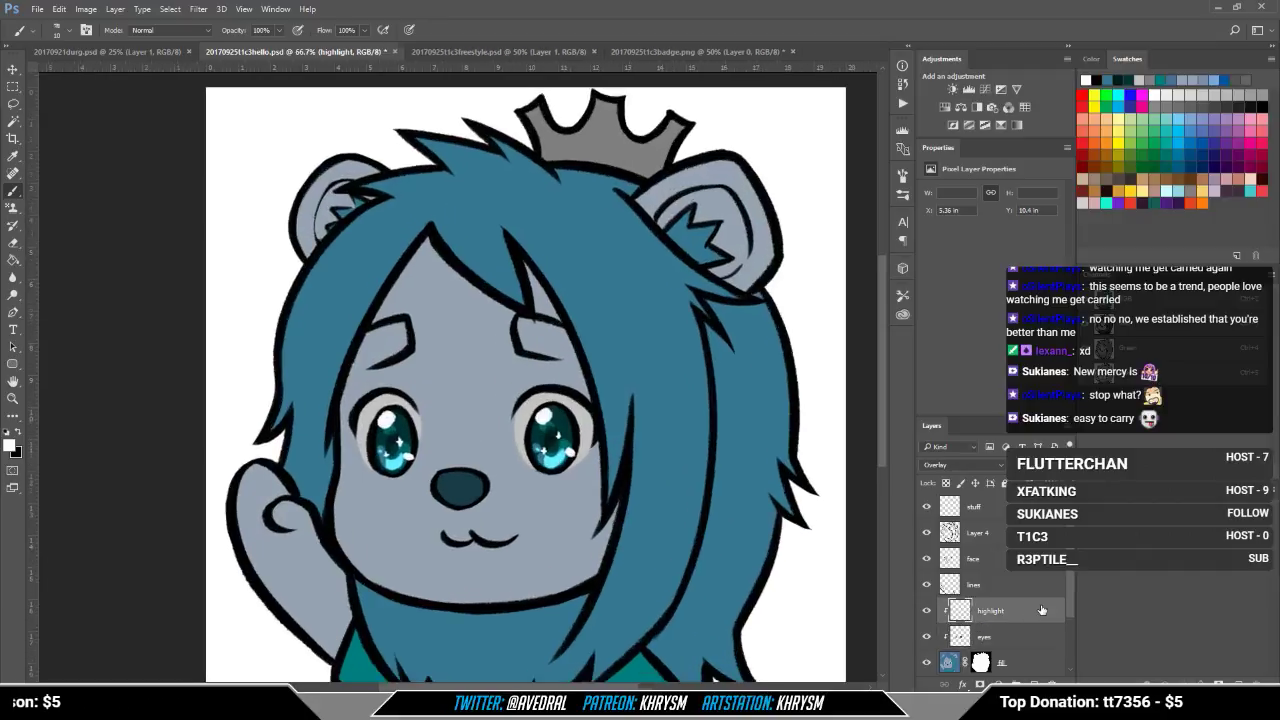
pyautogui.moveTo(324, 452)
pyautogui.mouseDown()
pyautogui.moveTo(331, 502)
pyautogui.moveTo(323, 457)
pyautogui.moveTo(340, 432)
pyautogui.mouseUp()
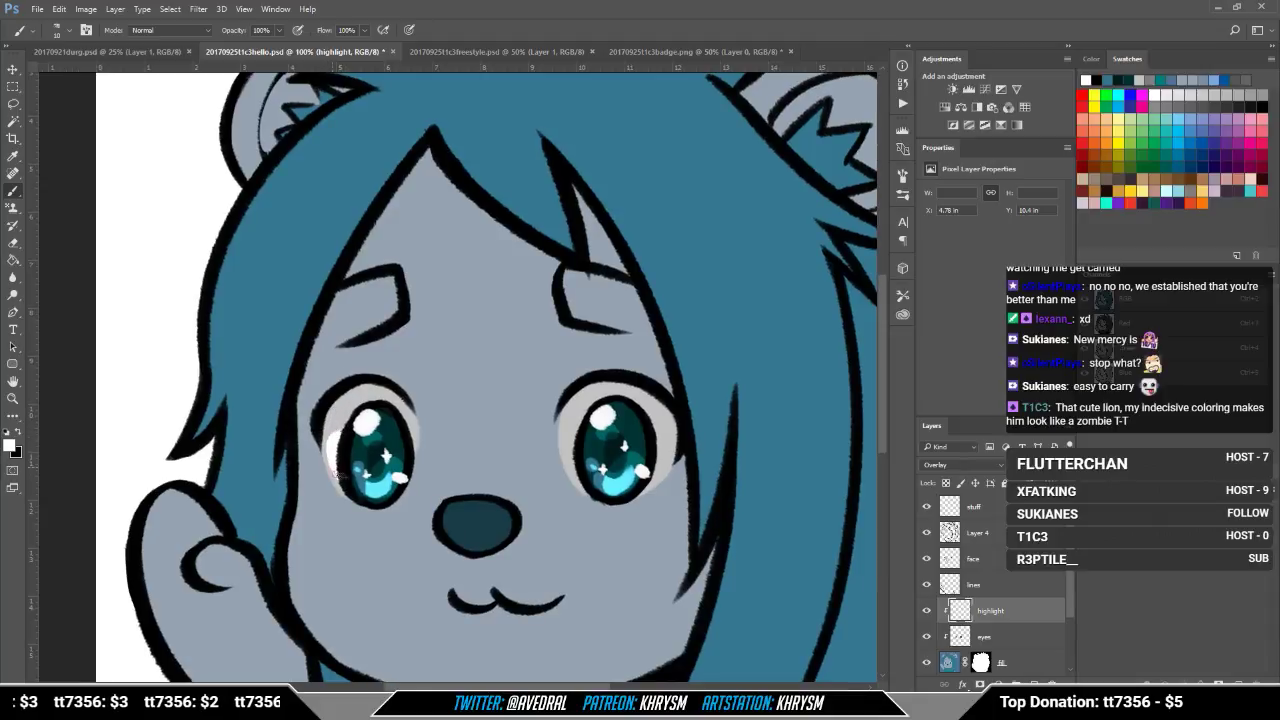
pyautogui.moveTo(572, 420); pyautogui.dragTo(544, 426)
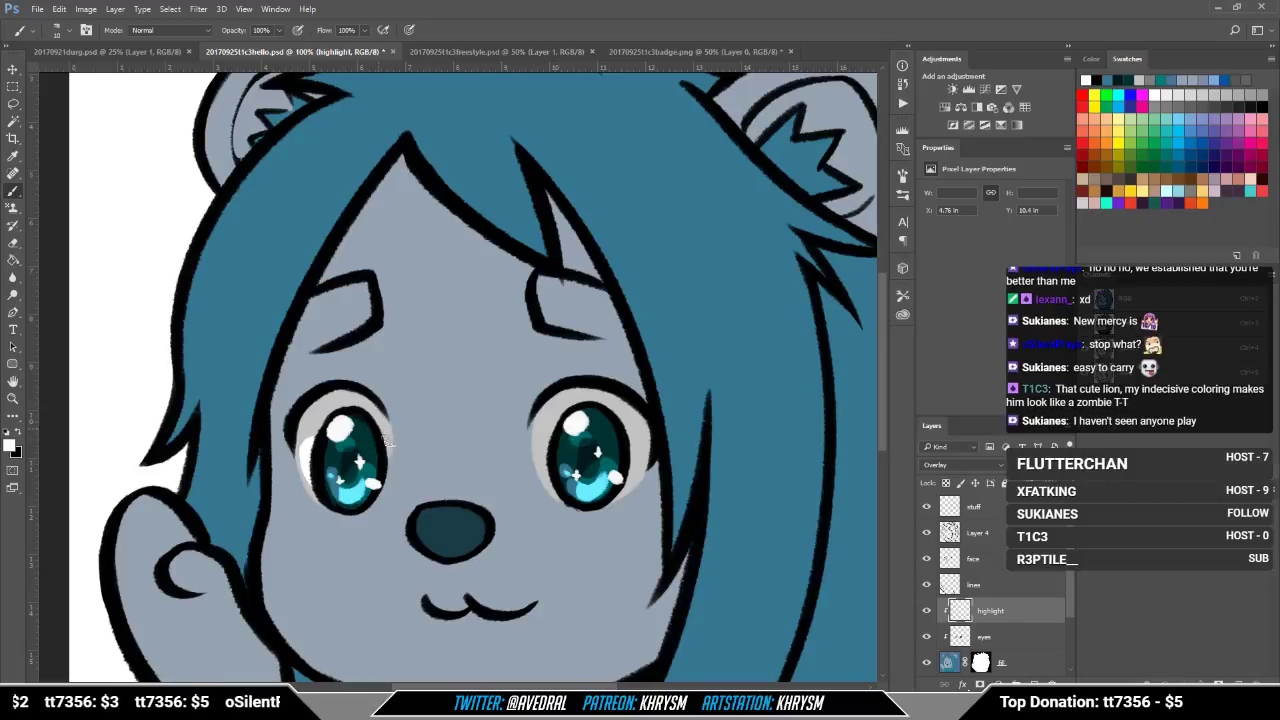
pyautogui.moveTo(579, 471)
pyautogui.mouseDown()
pyautogui.moveTo(563, 455)
pyautogui.moveTo(532, 462)
pyautogui.mouseUp()
pyautogui.moveTo(537, 416); pyautogui.dragTo(533, 463)
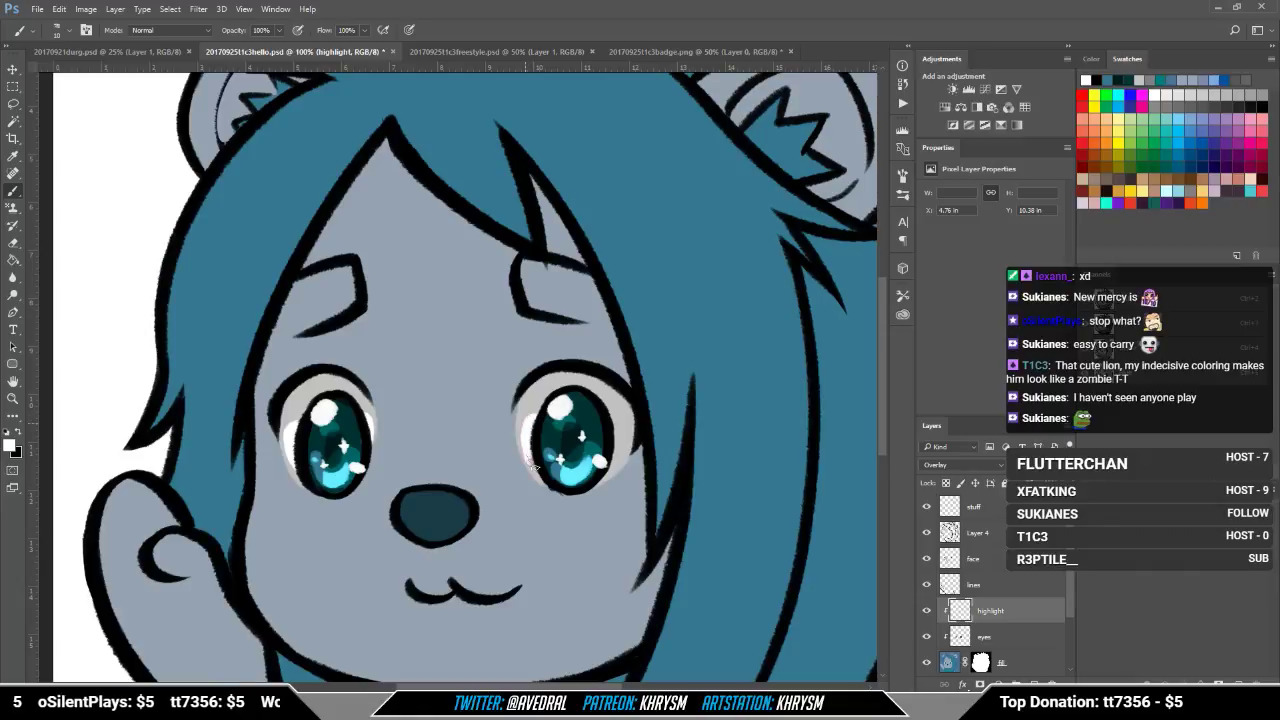
pyautogui.moveTo(536, 414); pyautogui.dragTo(529, 450)
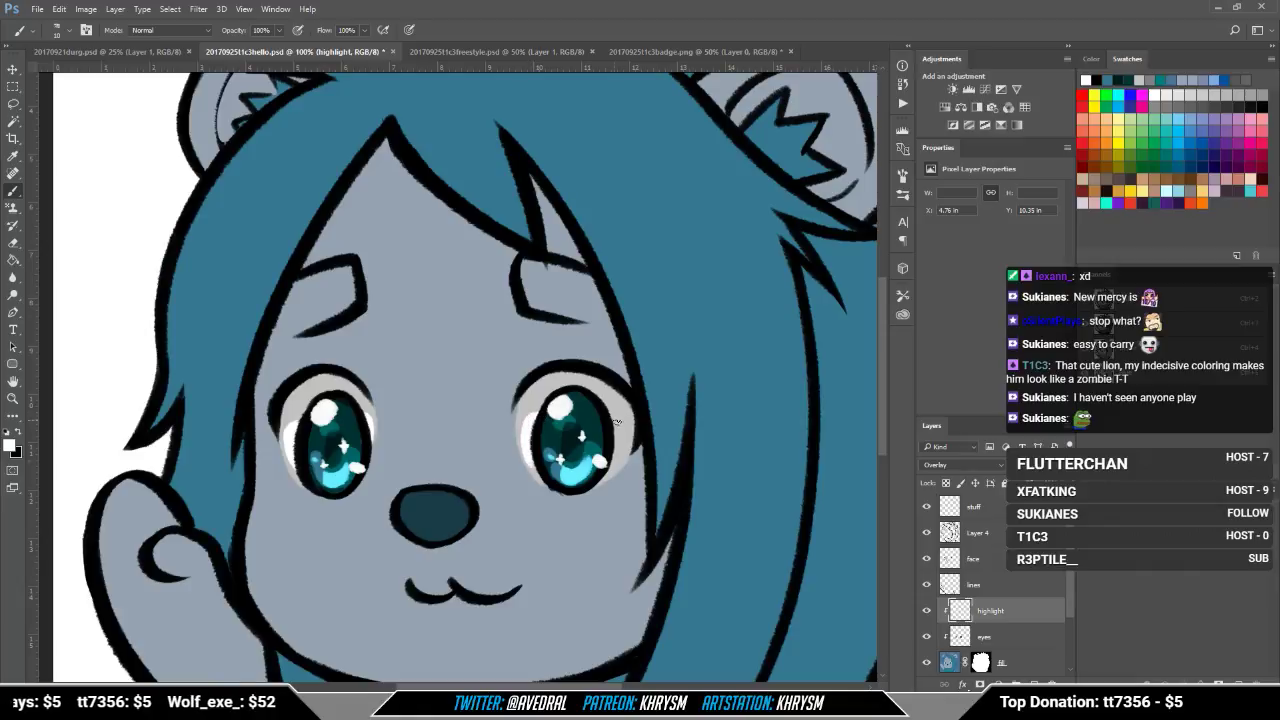
pyautogui.moveTo(614, 420)
pyautogui.mouseDown()
pyautogui.moveTo(608, 470)
pyautogui.moveTo(629, 480)
pyautogui.mouseUp()
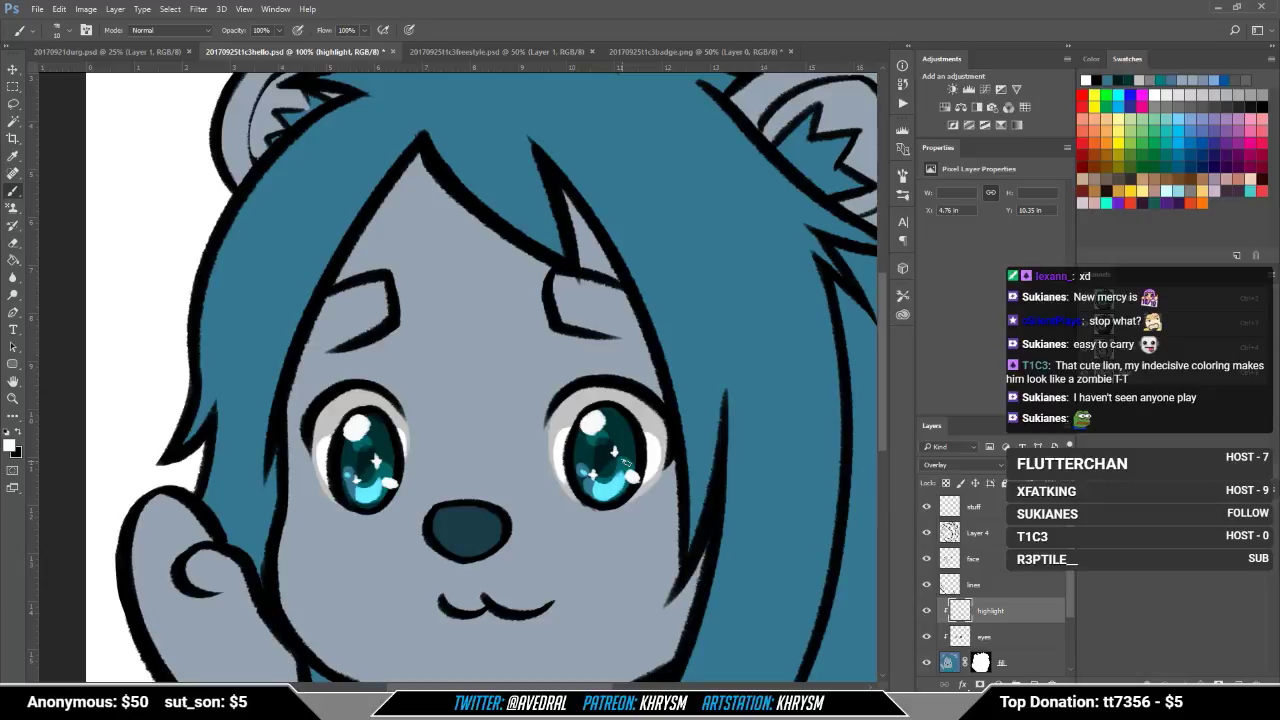
# Step: Select the face, both ears and the raised arm on the fill layer with the Magic Wand, with a tan foreground color
pyautogui.hotkey('ctrl', '-')
pyautogui.hotkey('ctrl', '-')
pyautogui.hotkey('ctrl', '-')
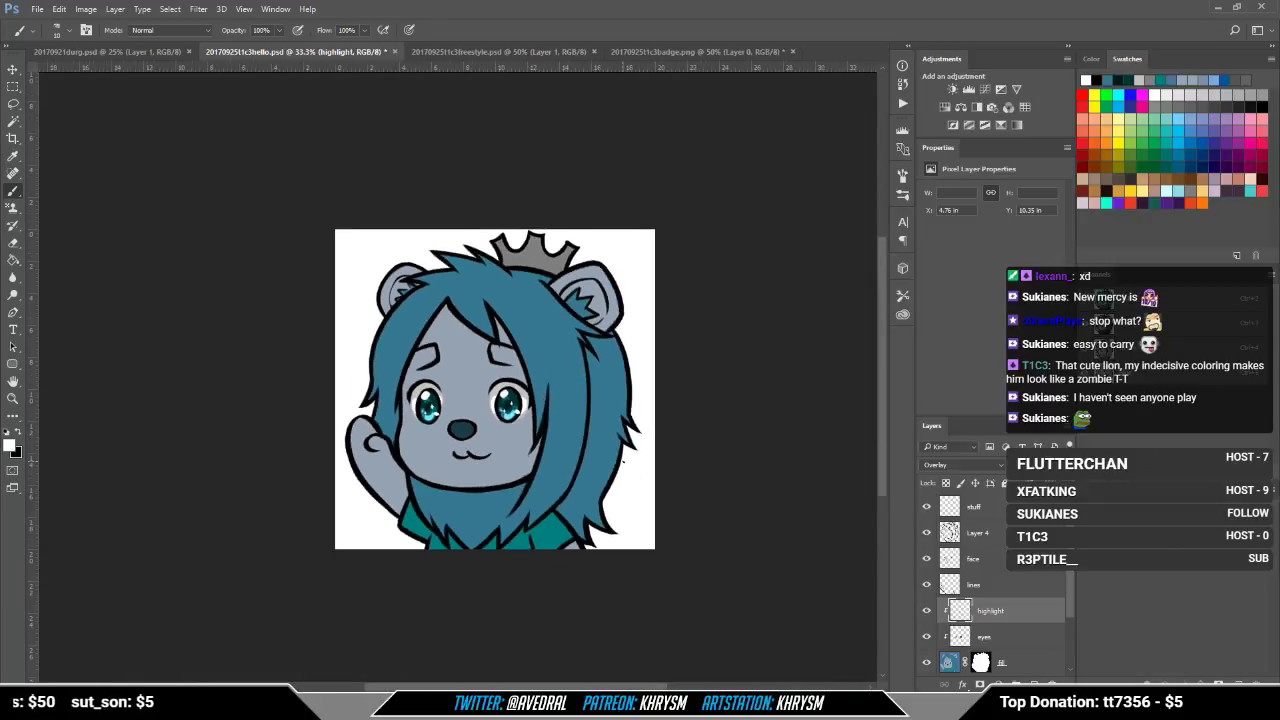
pyautogui.click(950, 664)
pyautogui.moveTo(578, 486); pyautogui.dragTo(592, 498)
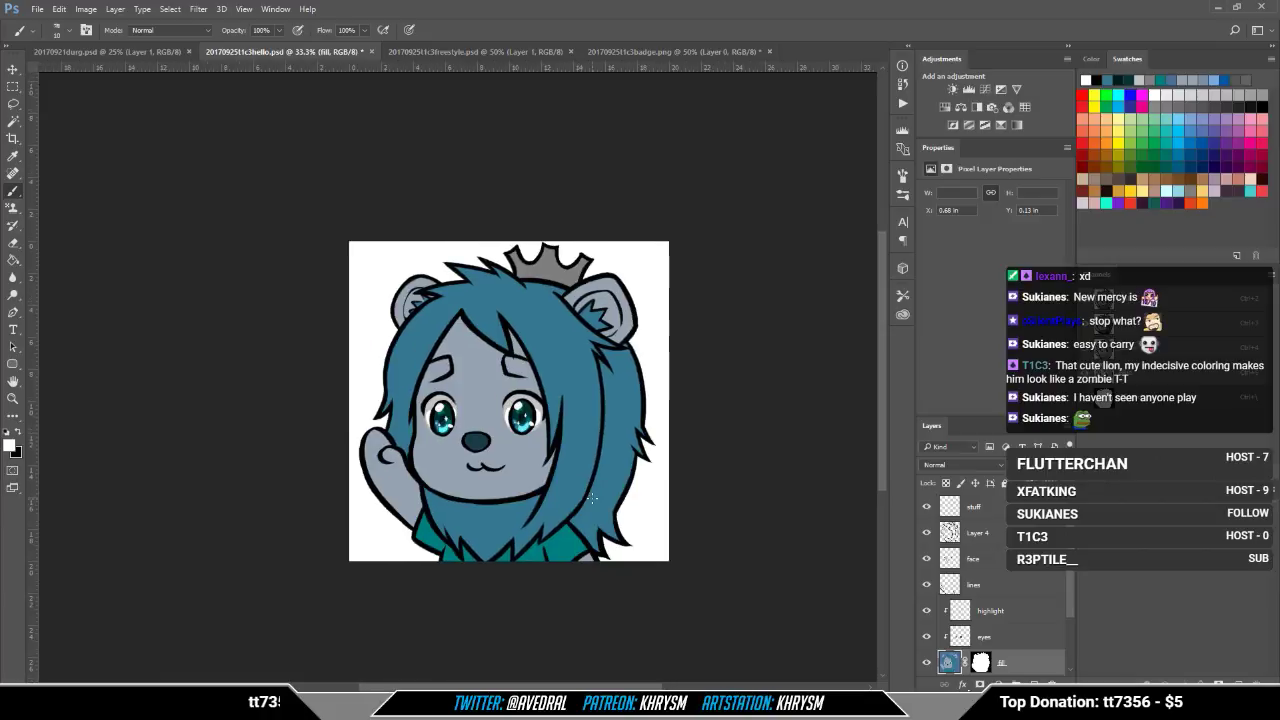
pyautogui.hotkey('ctrl', '+')
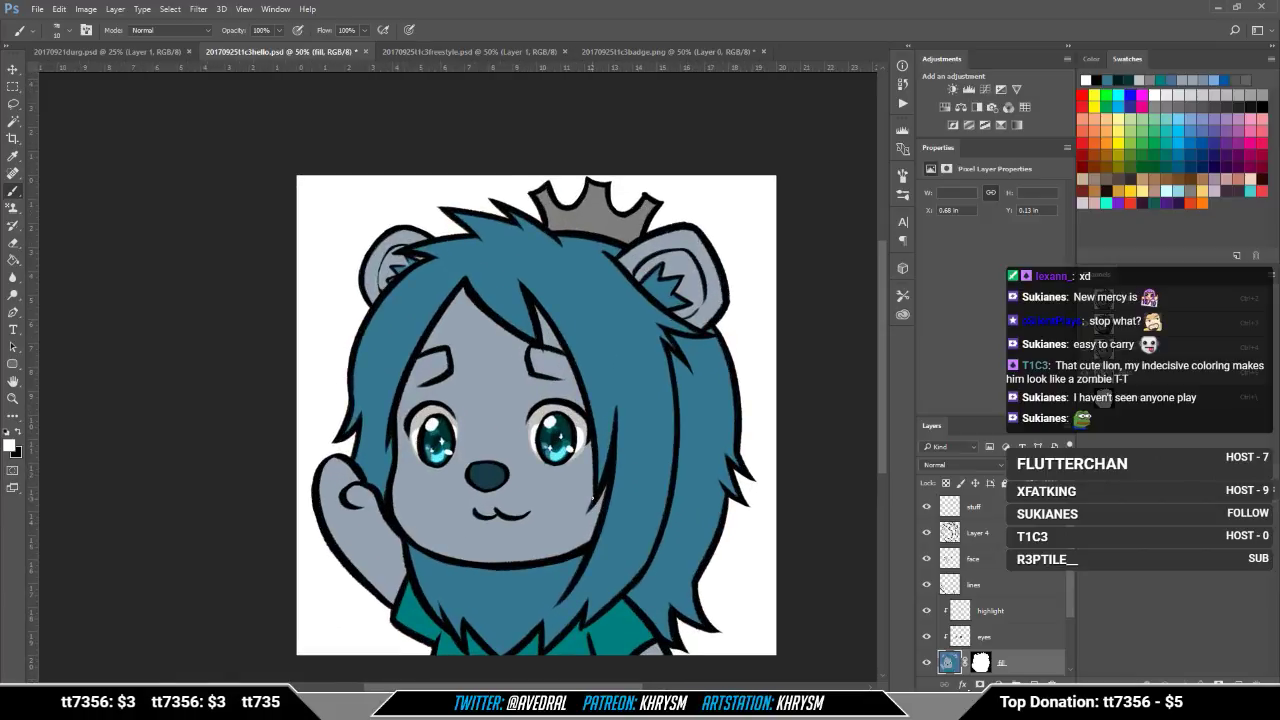
pyautogui.moveTo(454, 390); pyautogui.dragTo(410, 366)
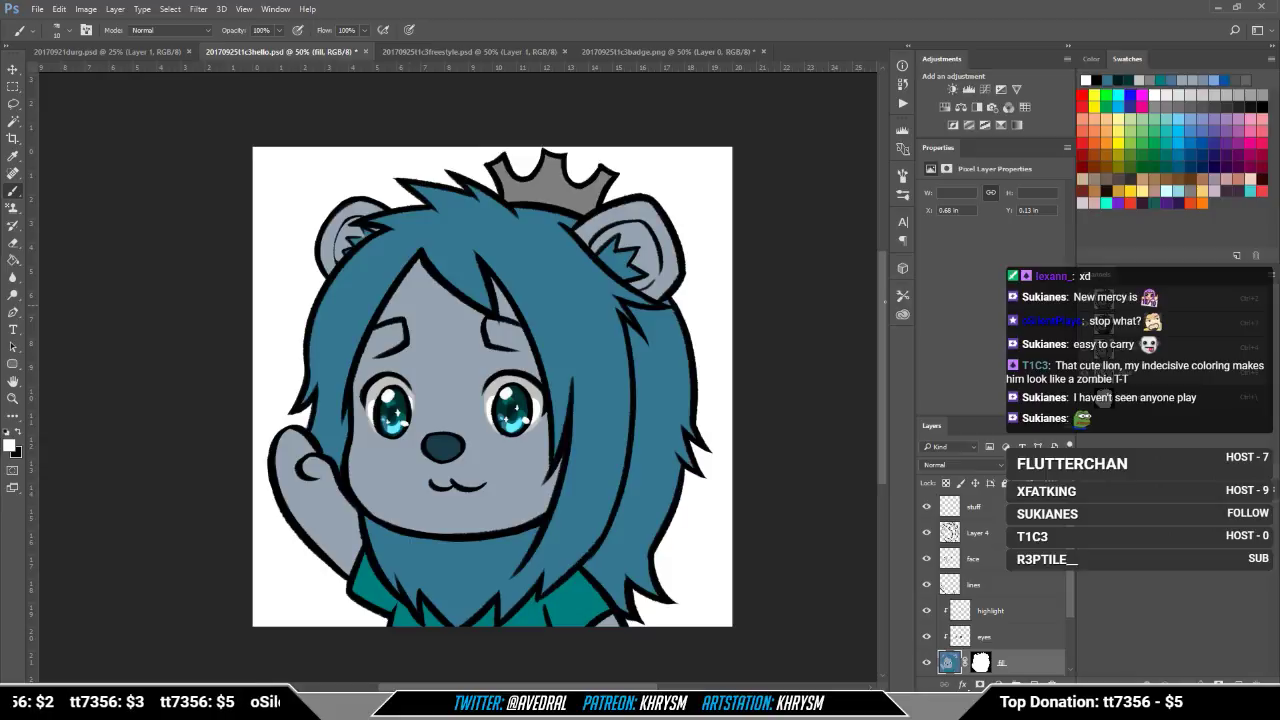
pyautogui.click(1147, 177)
pyautogui.press('w')
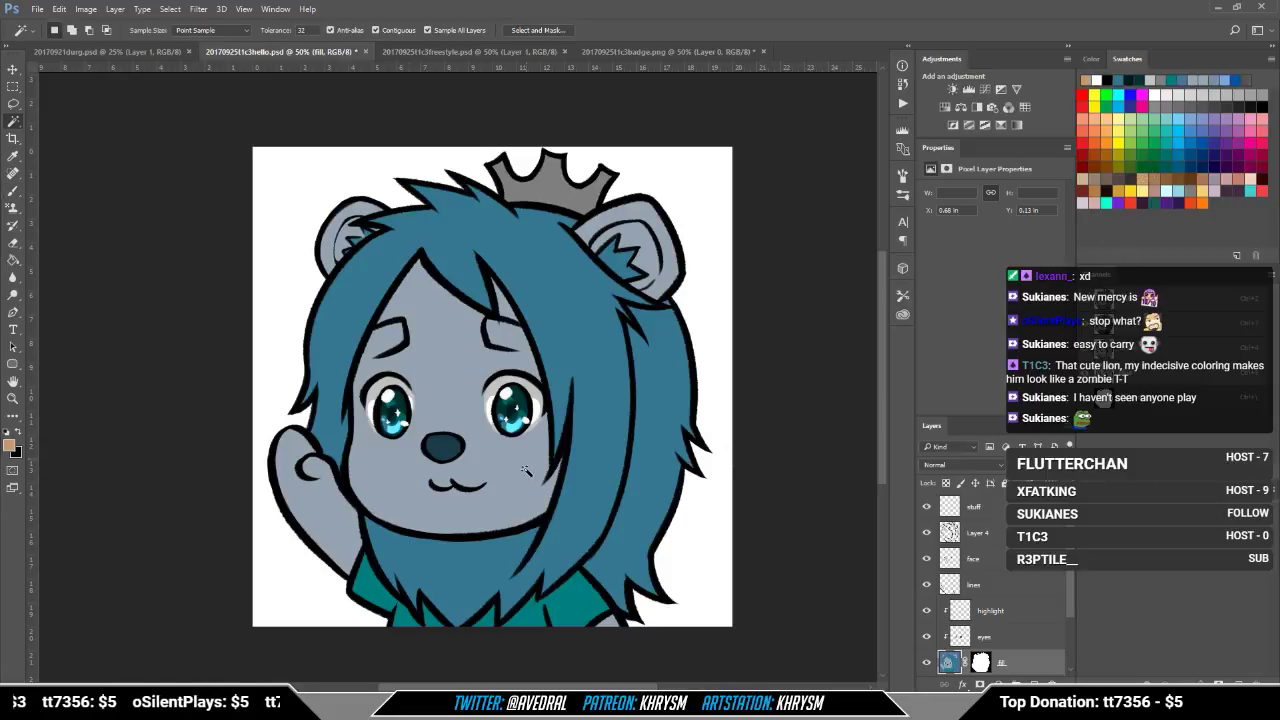
pyautogui.click(530, 473)
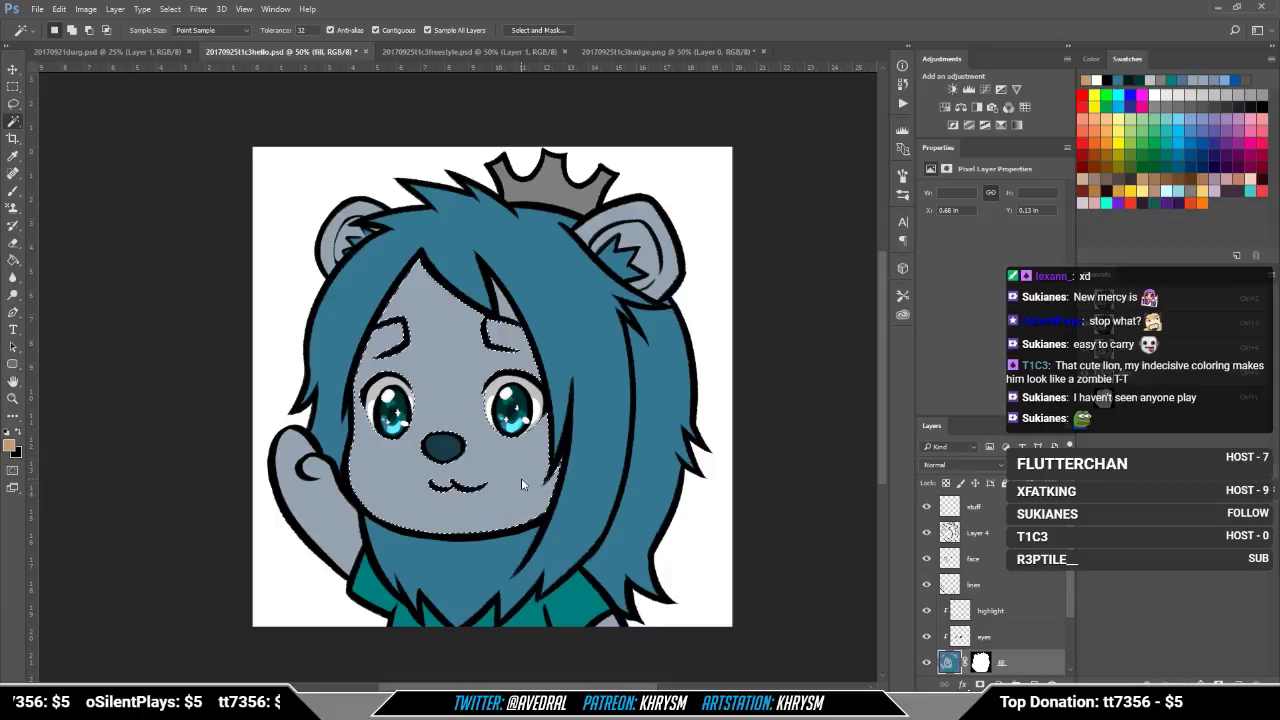
pyautogui.keyDown('shift'); pyautogui.click(641, 234); pyautogui.keyUp('shift')
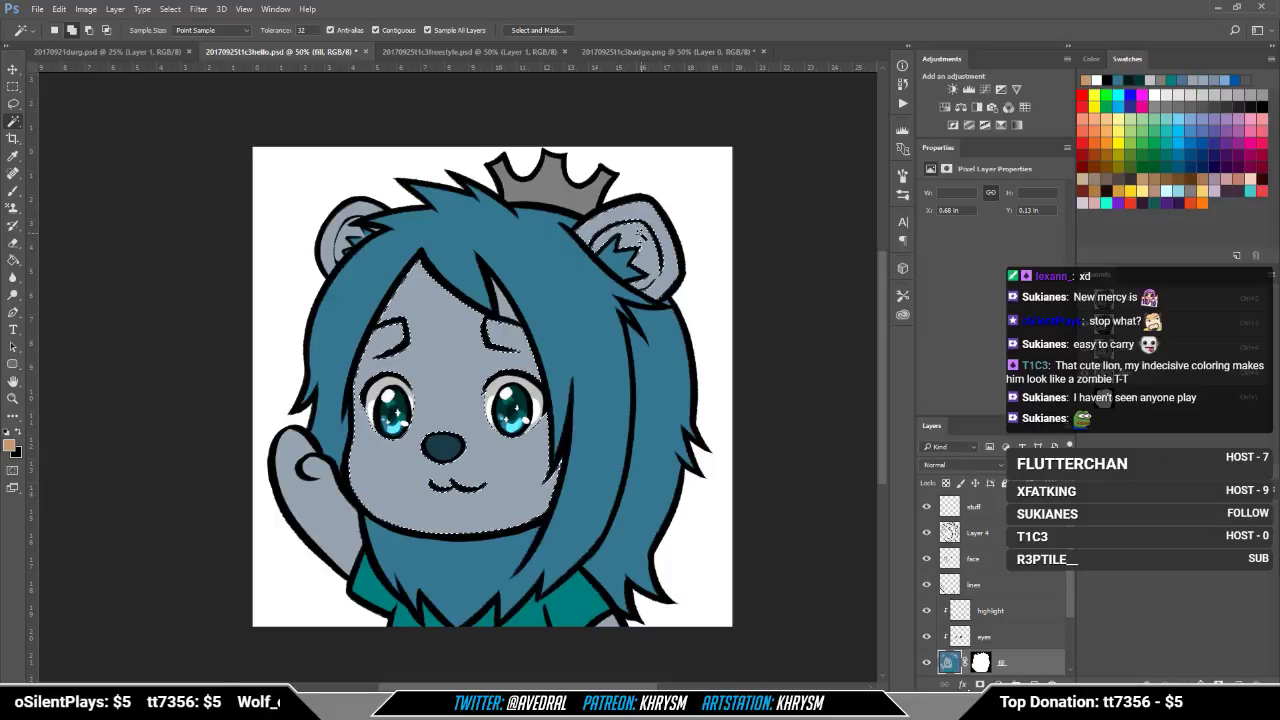
pyautogui.keyDown('shift'); pyautogui.click(374, 232); pyautogui.keyUp('shift')
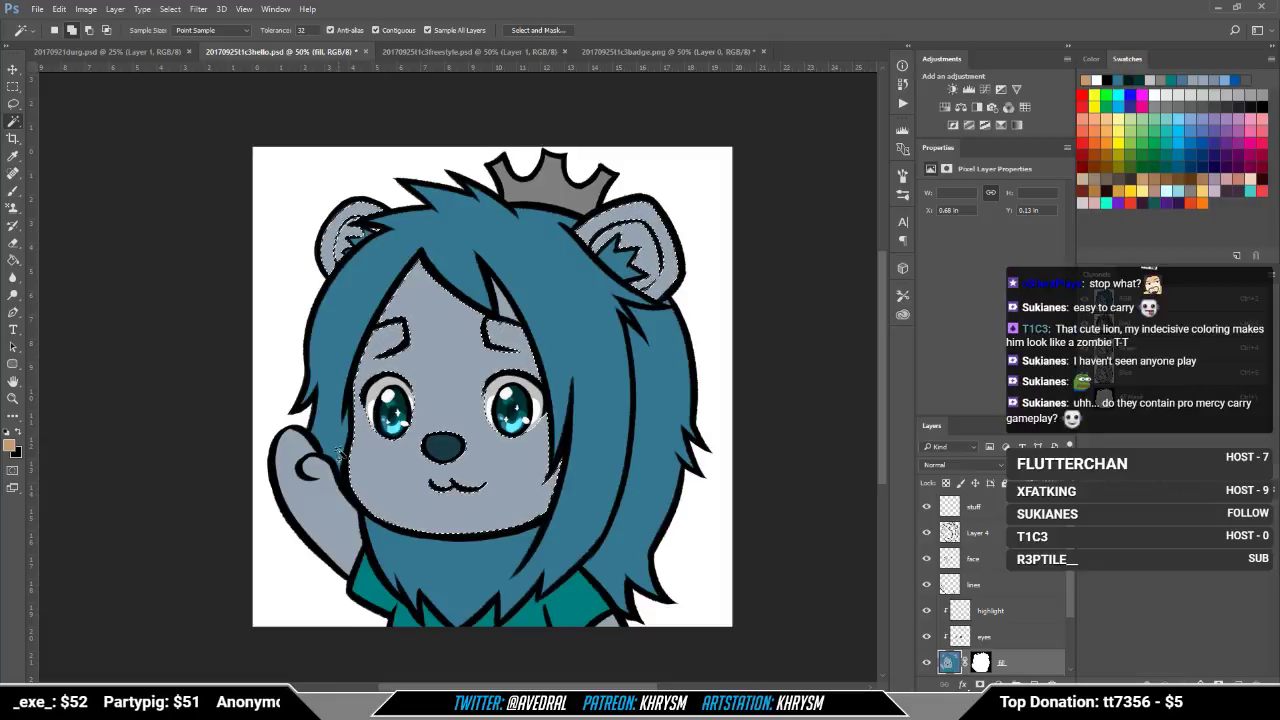
pyautogui.click(341, 521)
# Step: Expand the fur selection so that it reaches under the surrounding line art
pyautogui.hotkey('alt', 's')
pyautogui.press('m')
pyautogui.press('e')
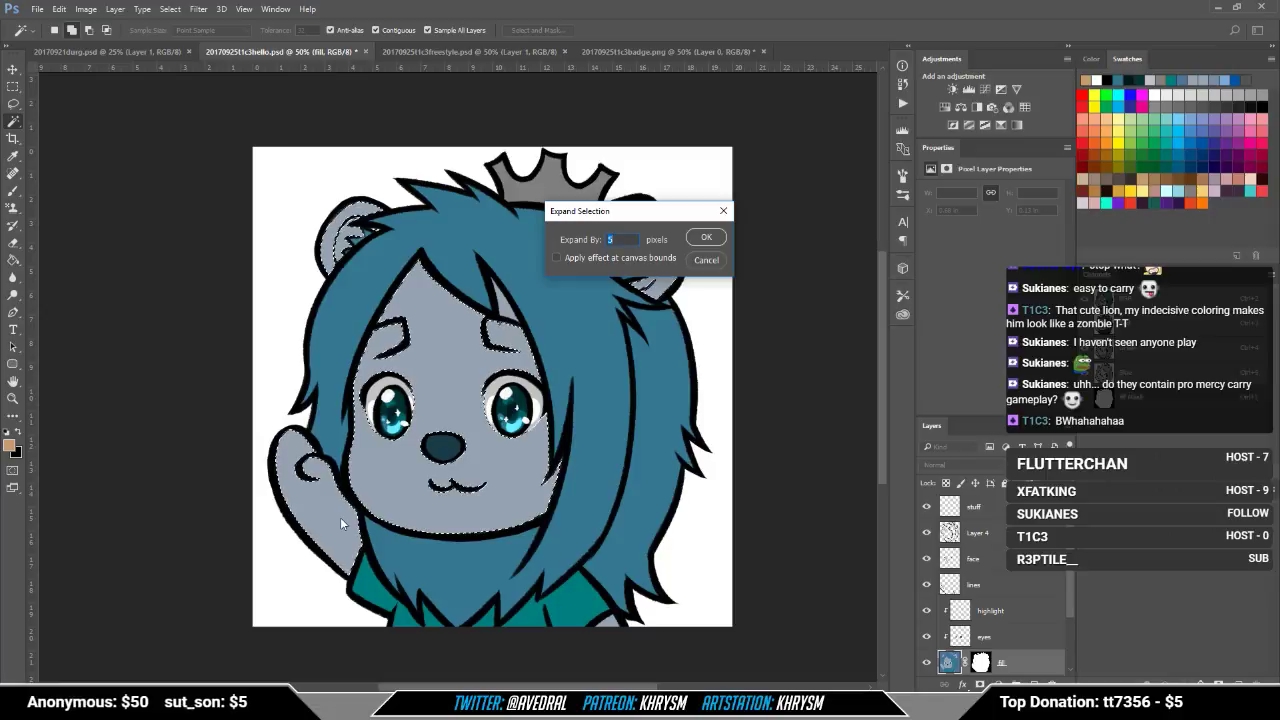
pyautogui.press('Return')
# Step: Try filling the selected fur with tan at full and at 50% opacity, undoing each fill
pyautogui.press('g')
pyautogui.click(342, 522)
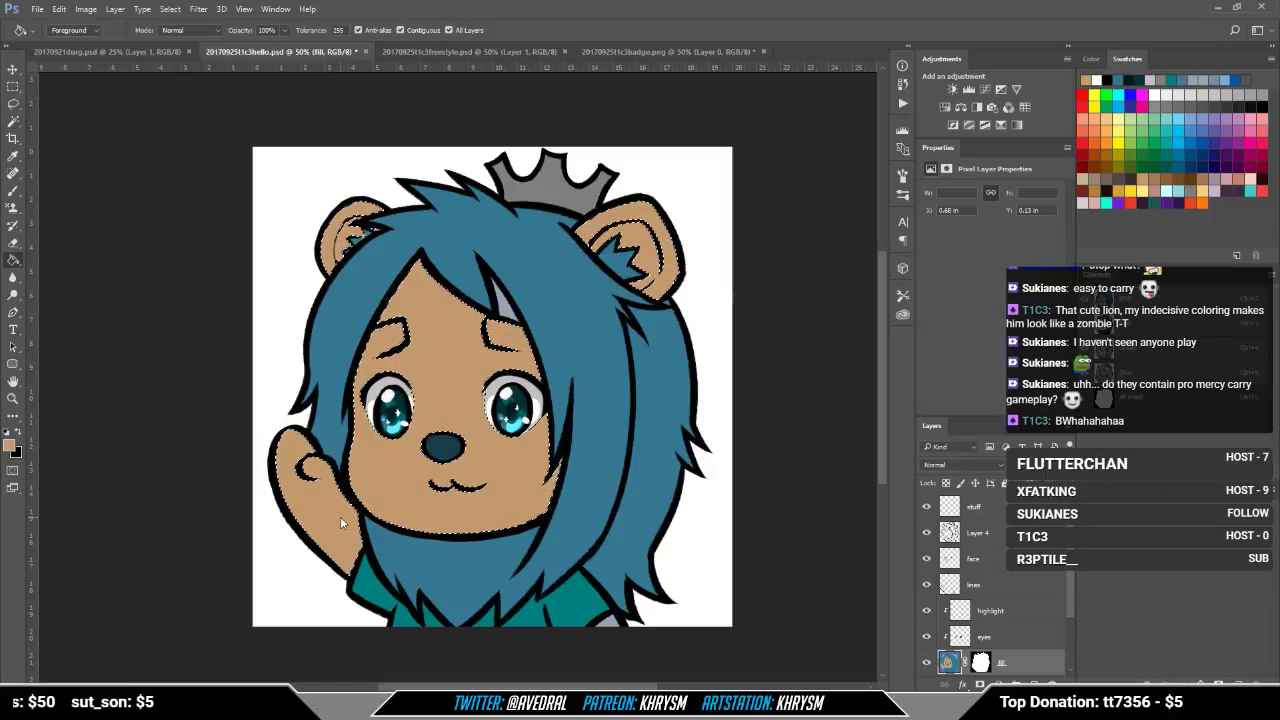
pyautogui.hotkey('ctrl', 'z')
pyautogui.press('5')
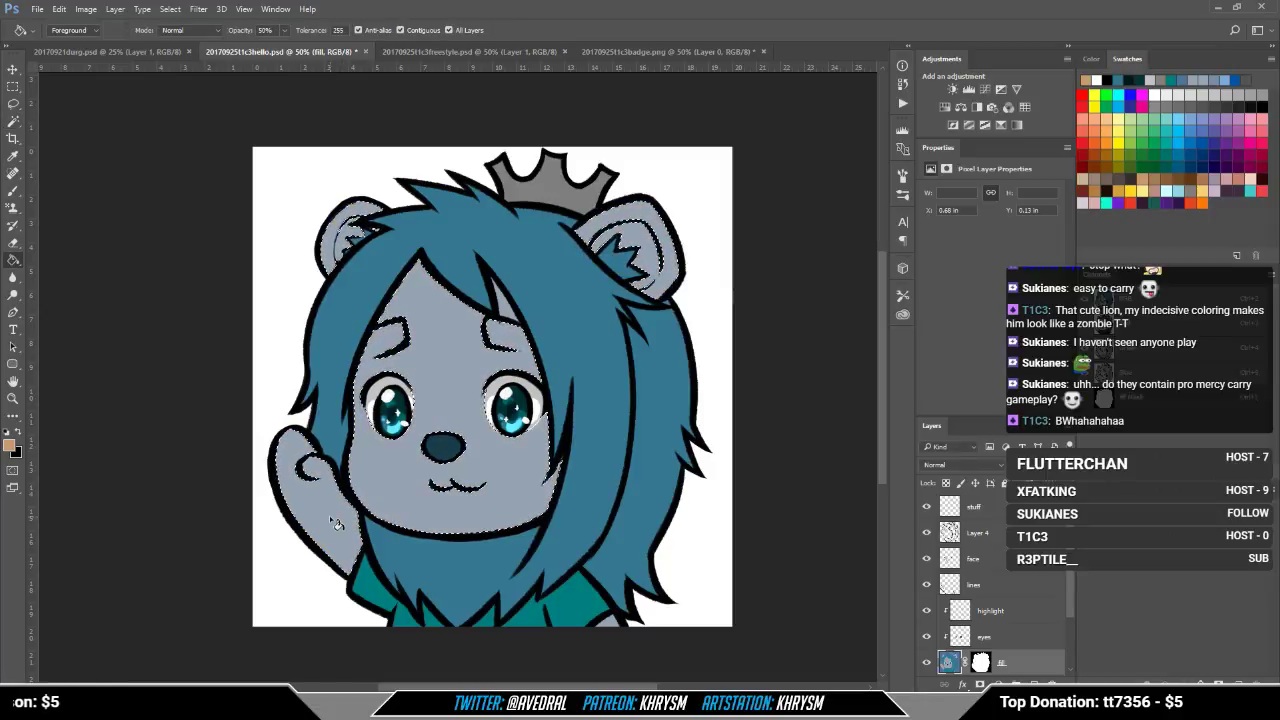
pyautogui.click(331, 521)
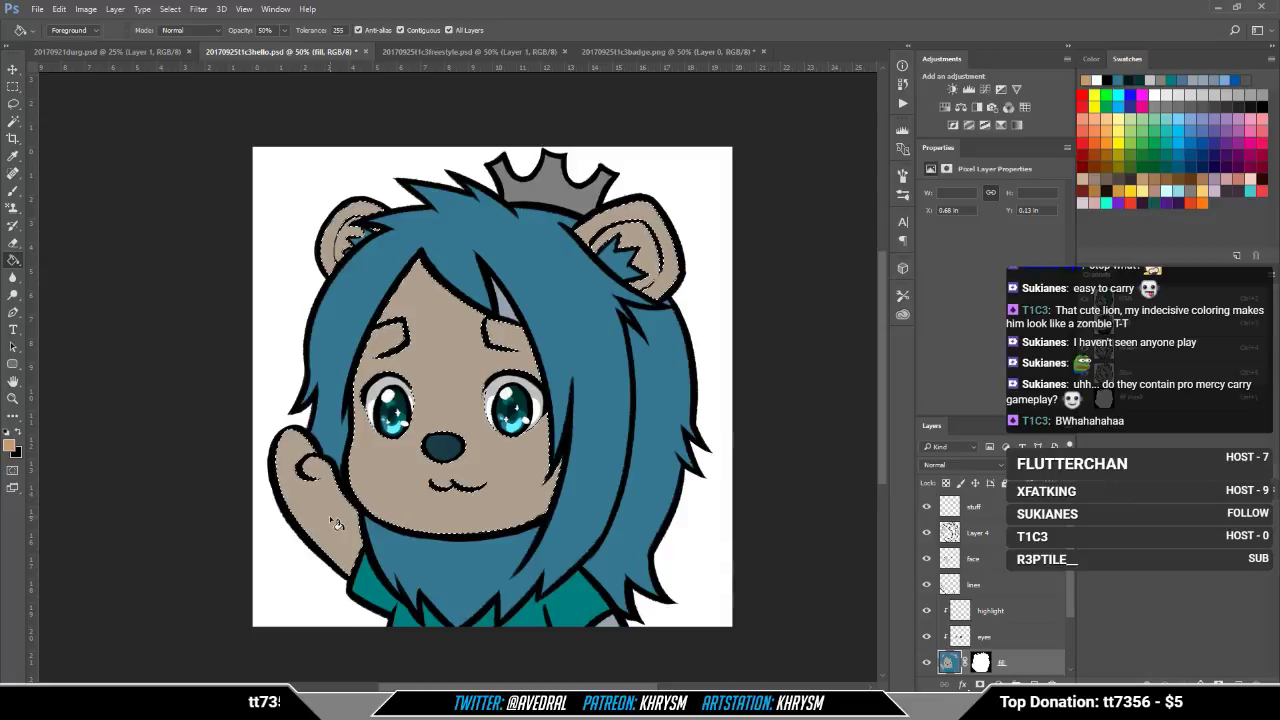
pyautogui.hotkey('ctrl', 'z')
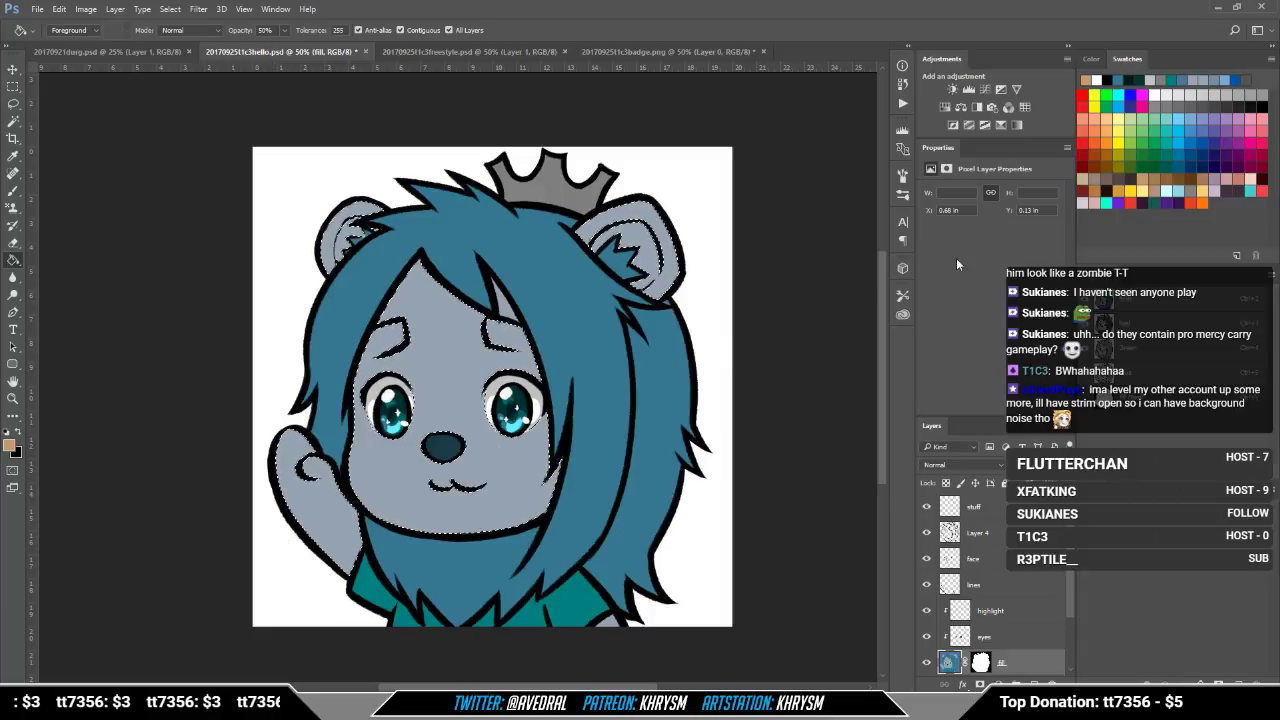
# Step: Fill the selected fur with a light peach swatch at 50% opacity and remove the selection
pyautogui.doubleClick(1232, 189)
pyautogui.press('Return')
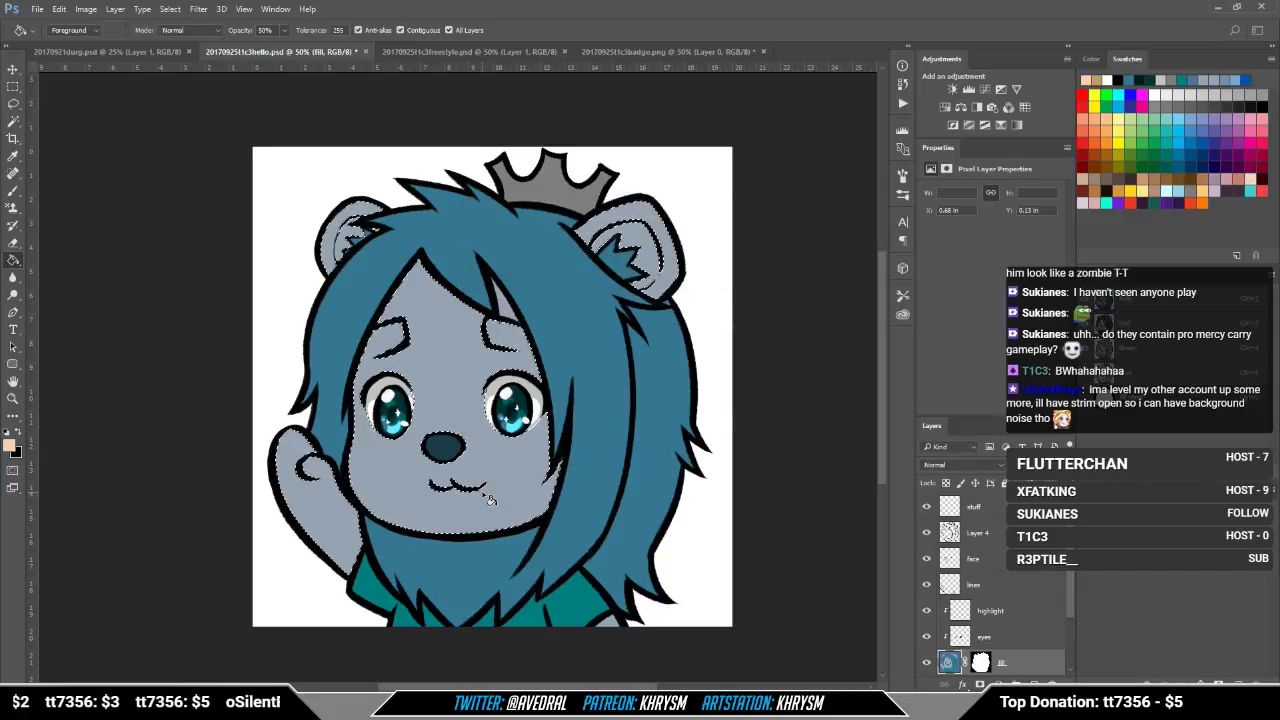
pyautogui.click(482, 491)
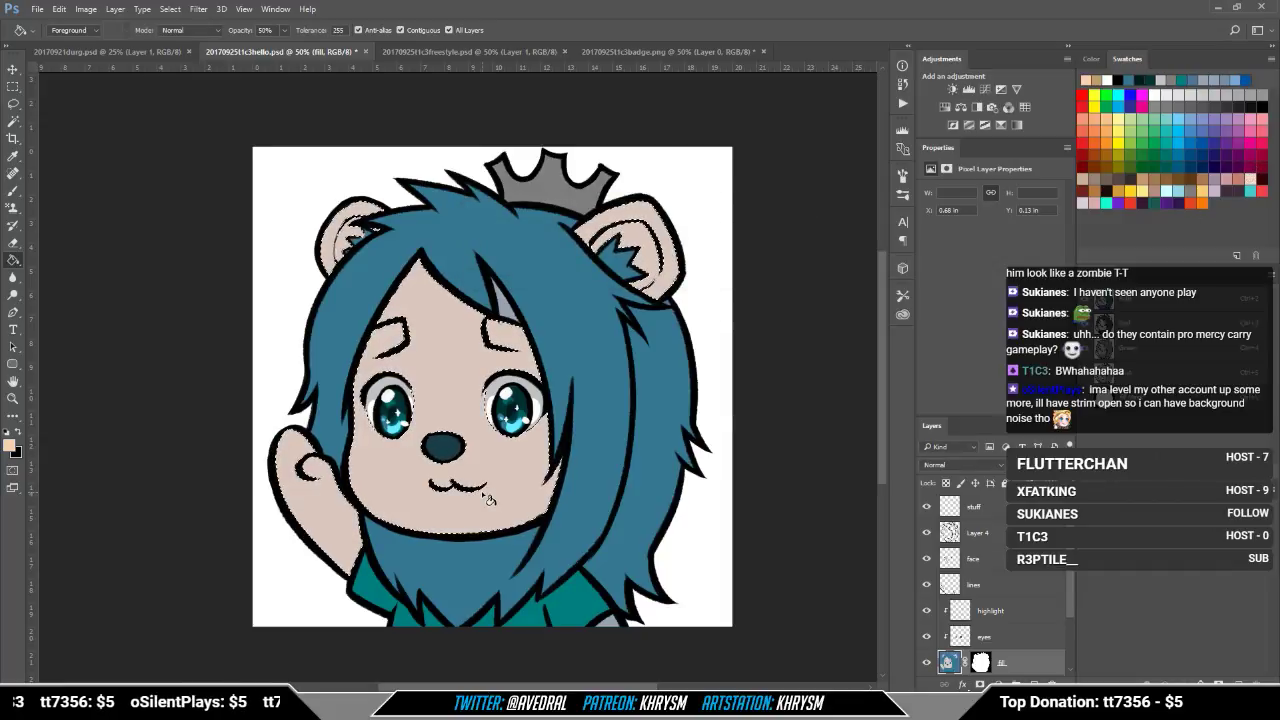
pyautogui.hotkey('ctrl', 'd')
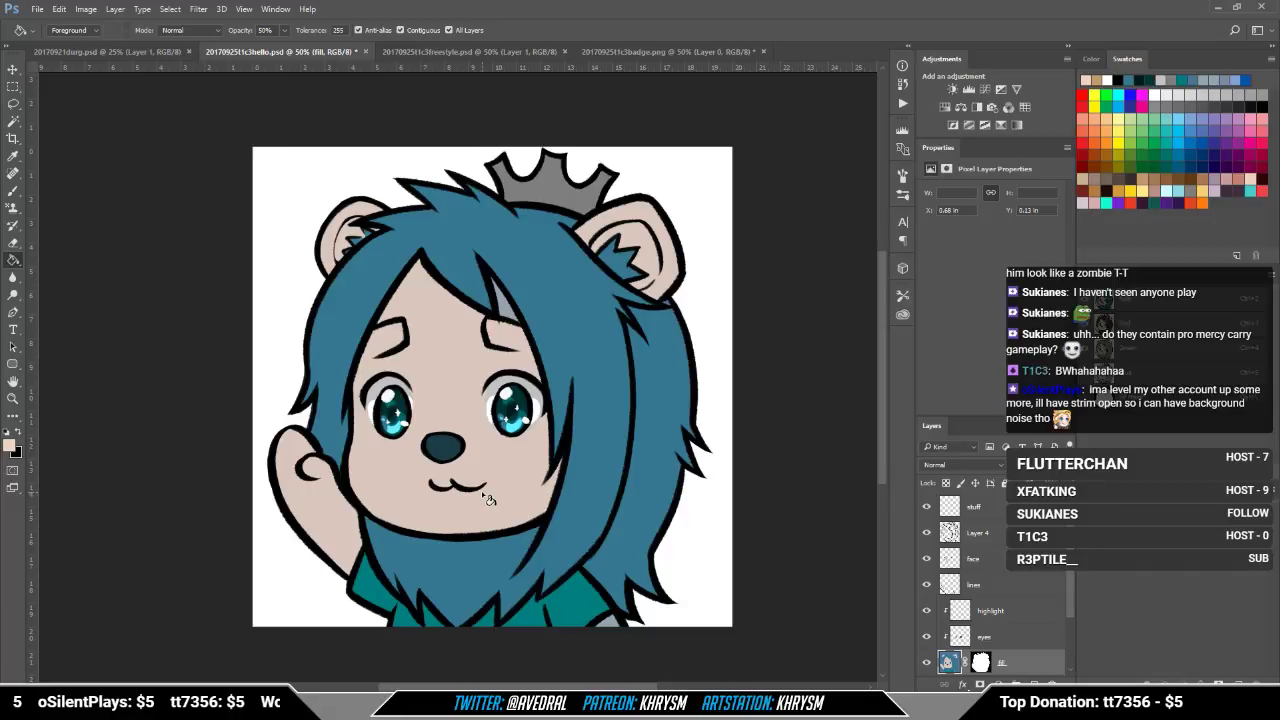
# Step: Select the leftover gray sliver between the bangs, expand the selection and fill it with the face's pale beige at 100% opacity
pyautogui.hotkey('ctrl', '-')
pyautogui.hotkey('ctrl', '-')
pyautogui.hotkey('ctrl', '+')
pyautogui.hotkey('ctrl', '+')
pyautogui.hotkey('ctrl', '+')
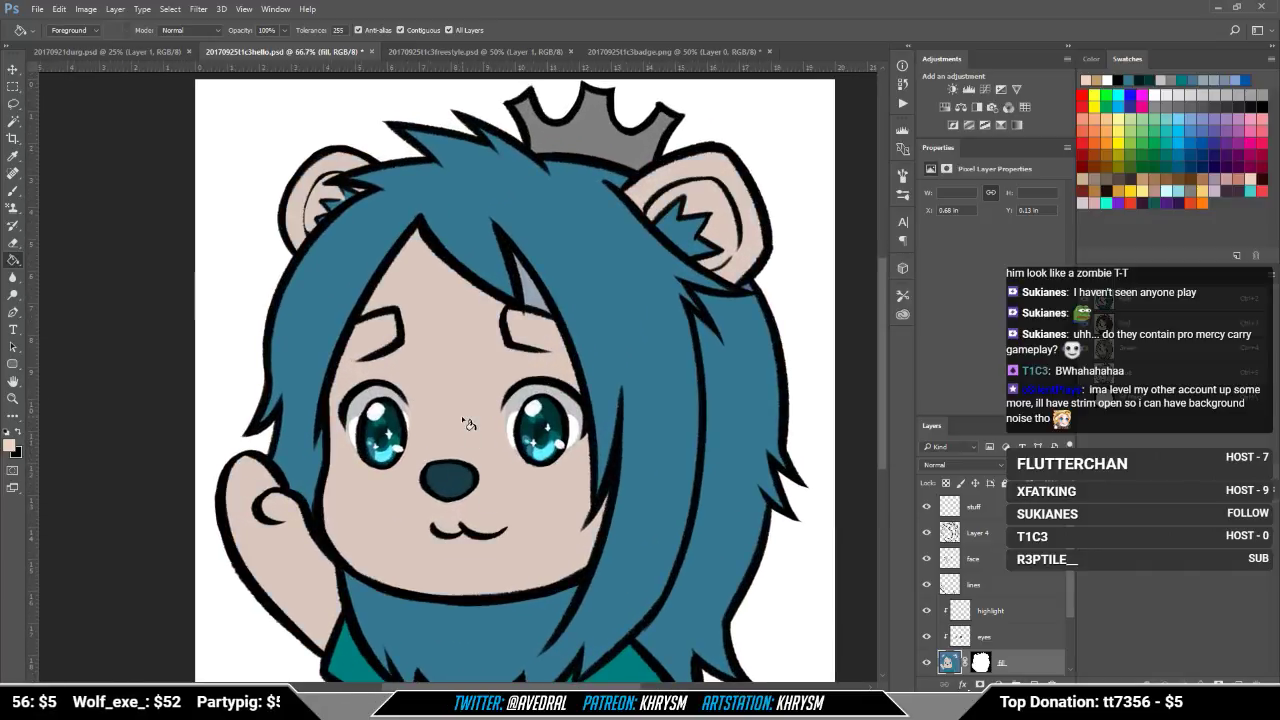
pyautogui.press('w')
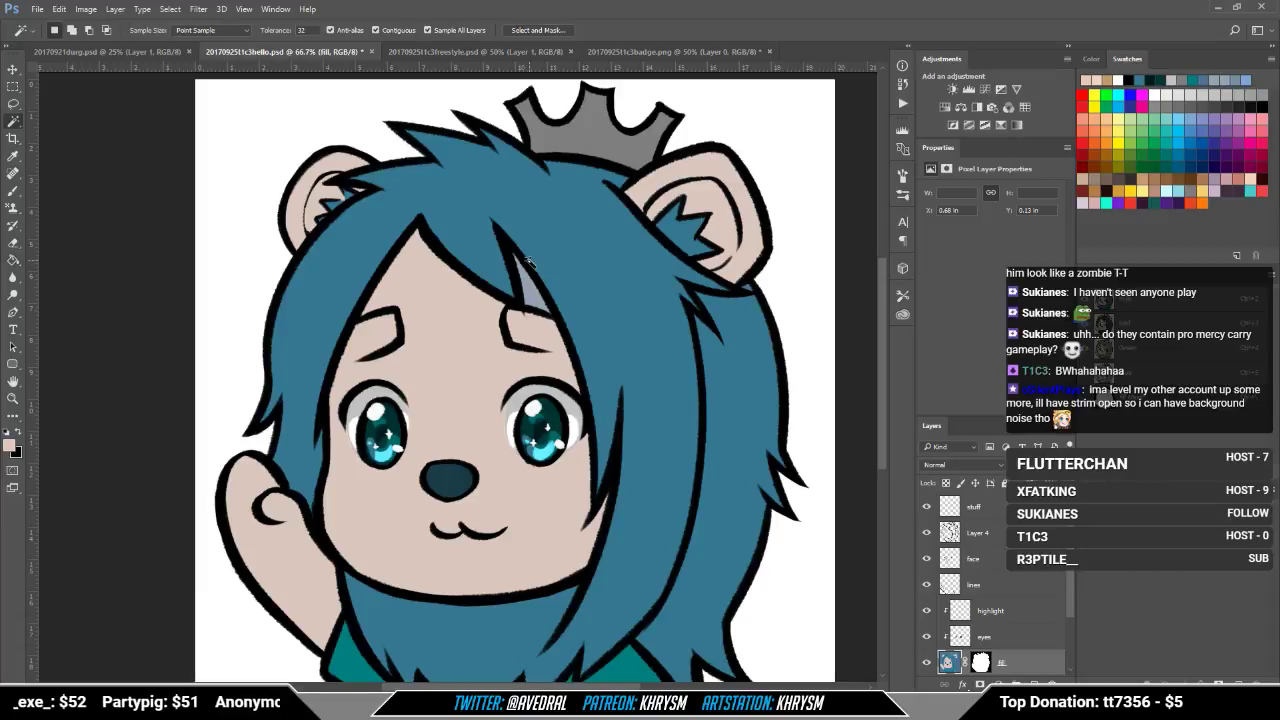
pyautogui.click(530, 290)
pyautogui.hotkey('alt', 's')
pyautogui.press('m')
pyautogui.press('e')
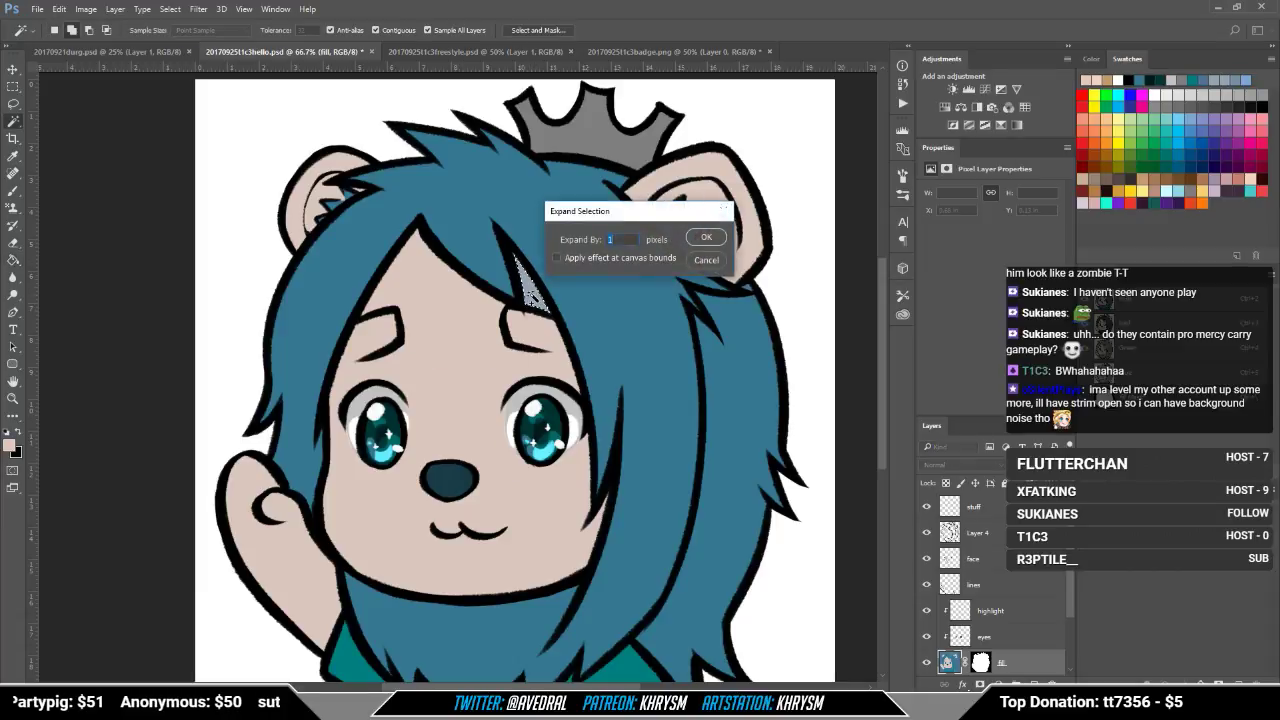
pyautogui.press('Return')
pyautogui.press('g')
pyautogui.click(533, 300)
pyautogui.click(532, 298)
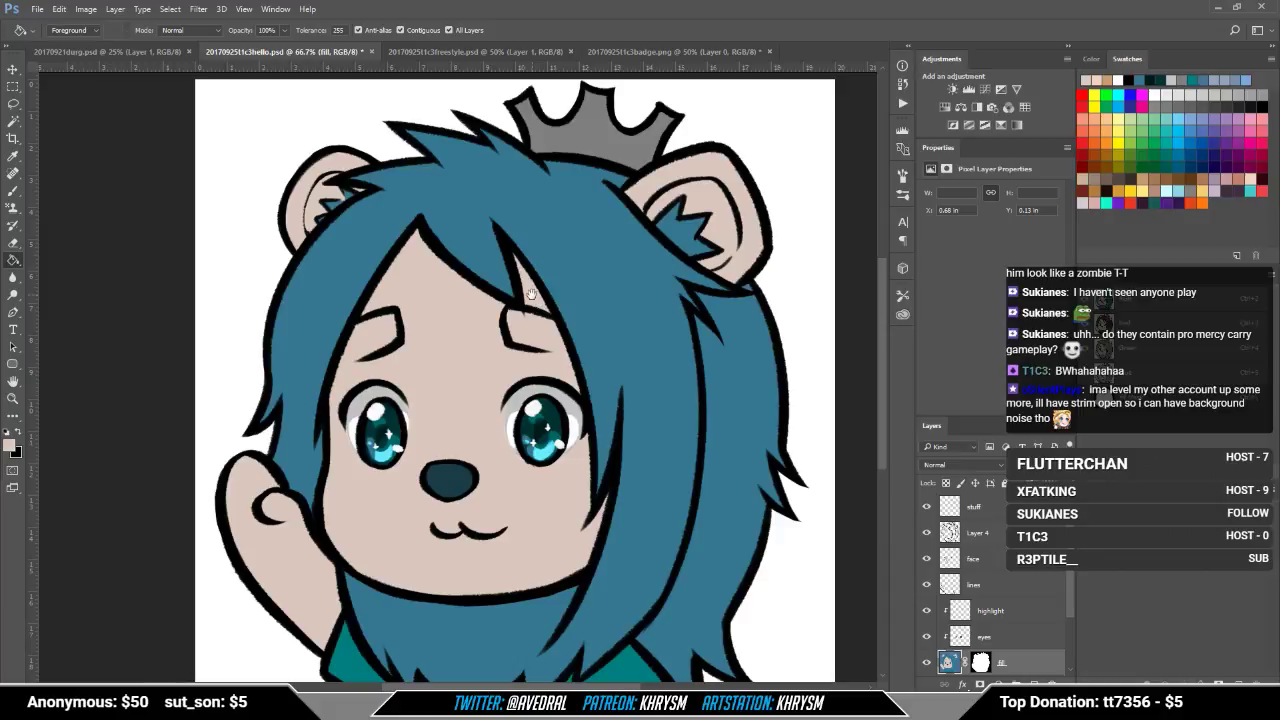
# Step: Examine how the beige fur looks next to the eyes and blue mane, close up and at full view
pyautogui.moveTo(570, 508); pyautogui.dragTo(527, 487)
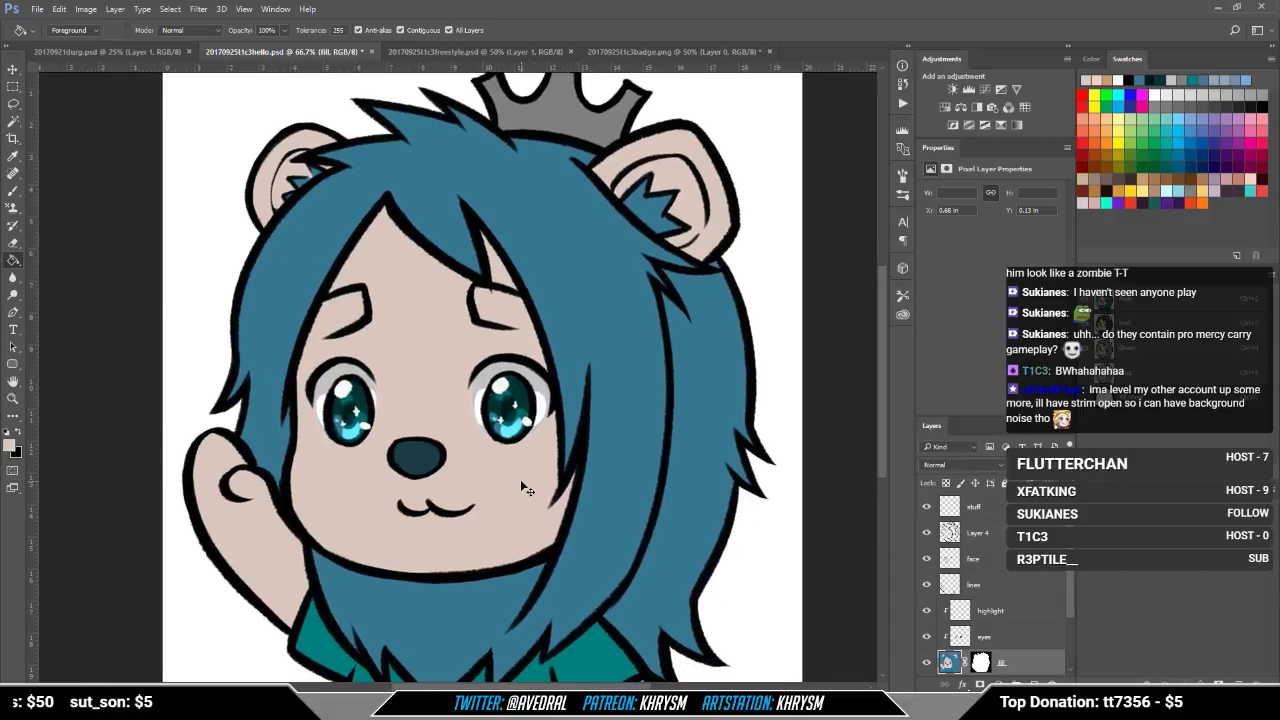
pyautogui.hotkey('ctrl', '-')
pyautogui.hotkey('ctrl', '-')
pyautogui.hotkey('ctrl', '+')
pyautogui.hotkey('ctrl', '+')
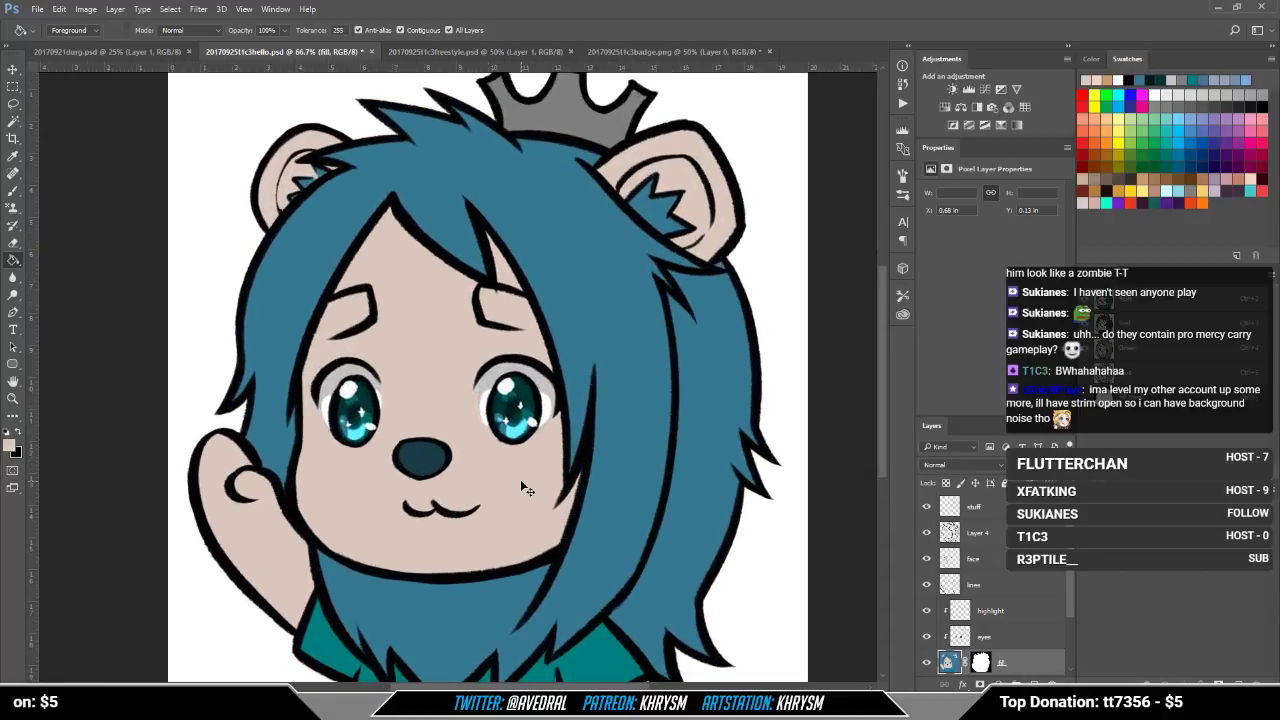
pyautogui.hotkey('ctrl', '+')
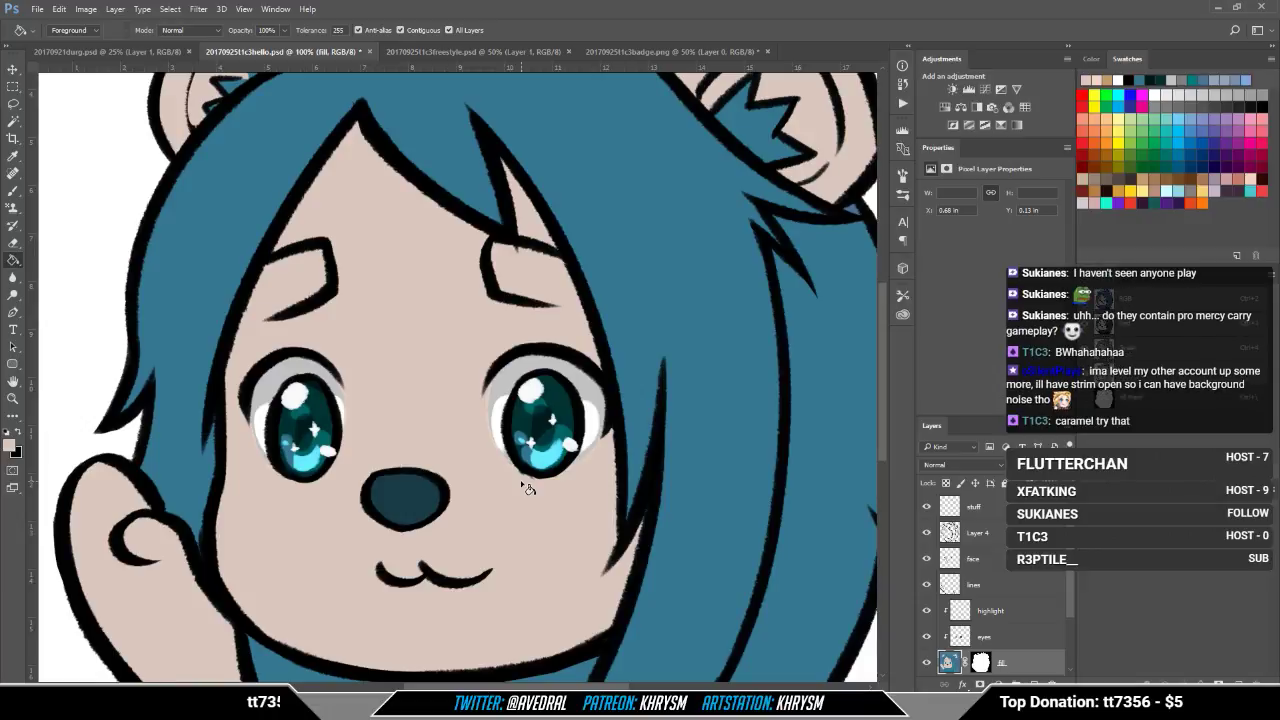
pyautogui.click(958, 636)
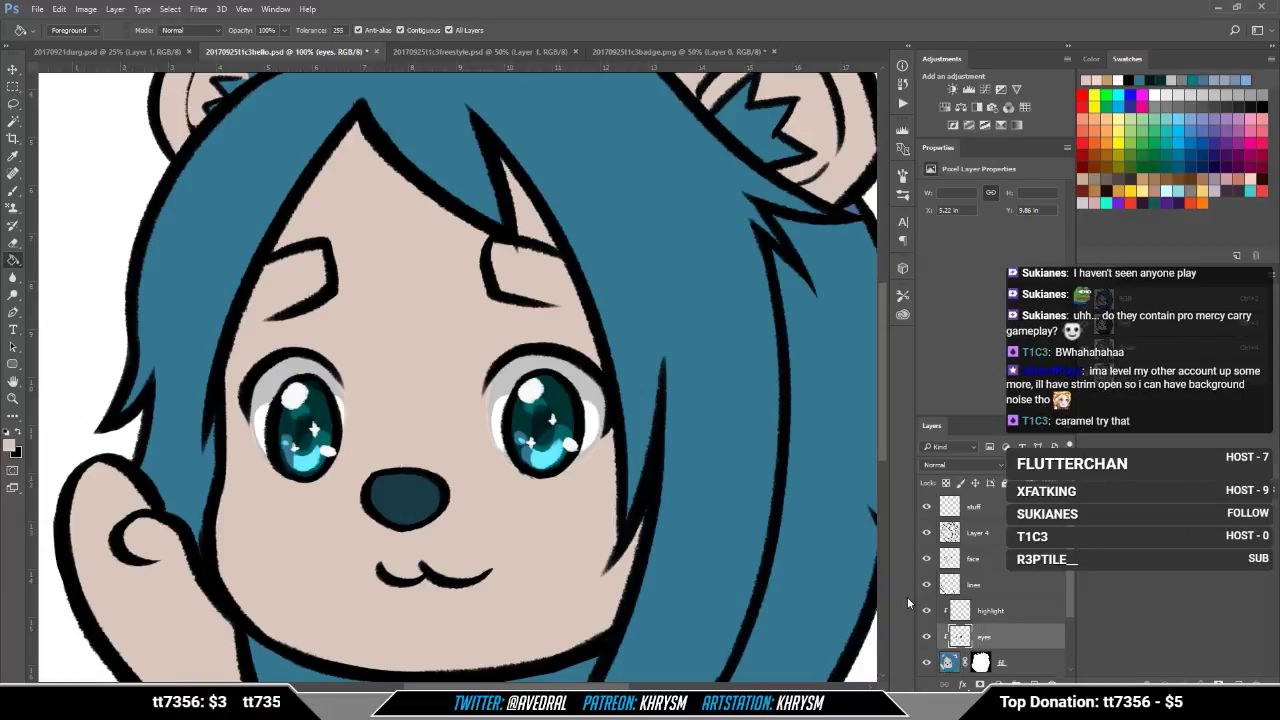
pyautogui.press('b')
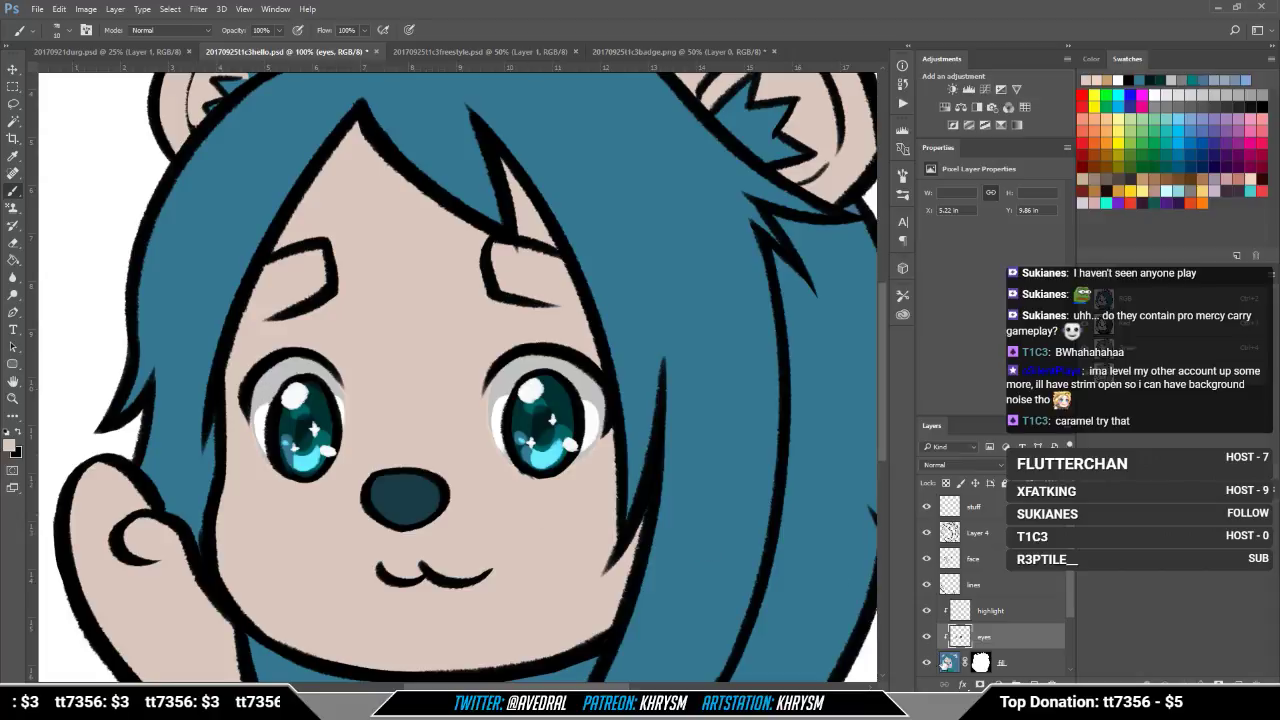
pyautogui.click(956, 664)
pyautogui.moveTo(583, 549); pyautogui.dragTo(596, 535)
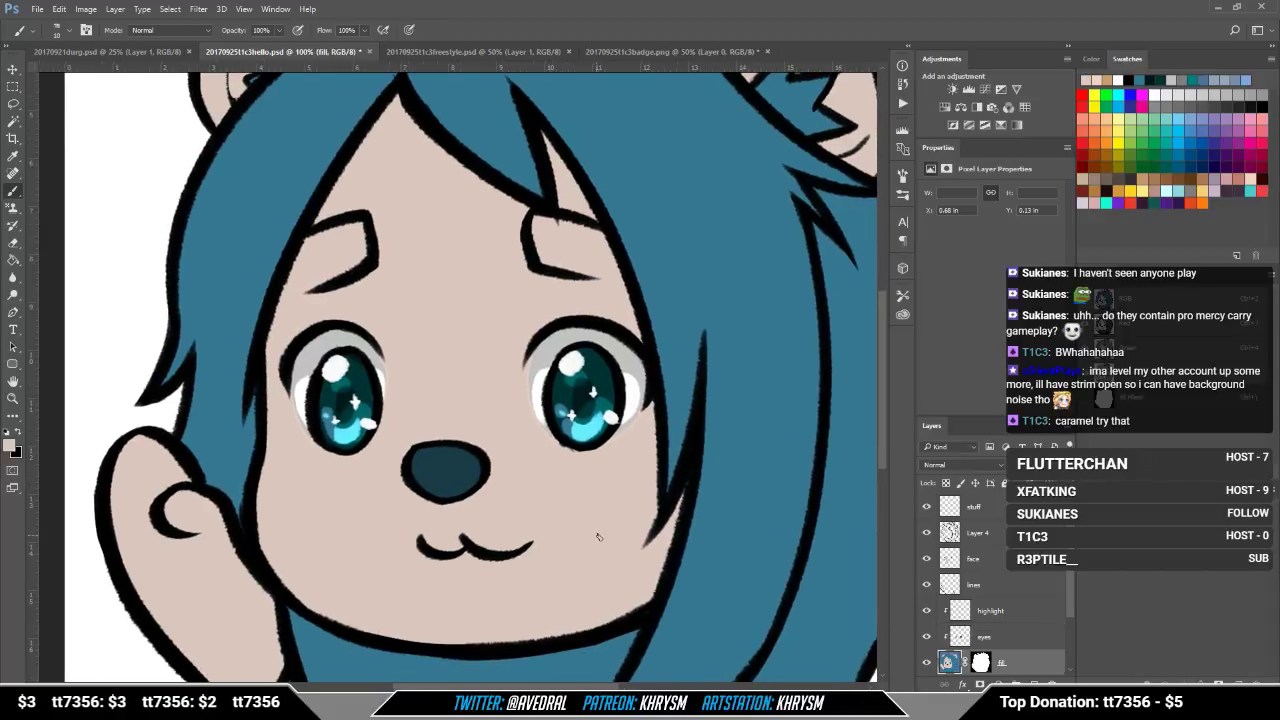
pyautogui.hotkey('ctrl', '-')
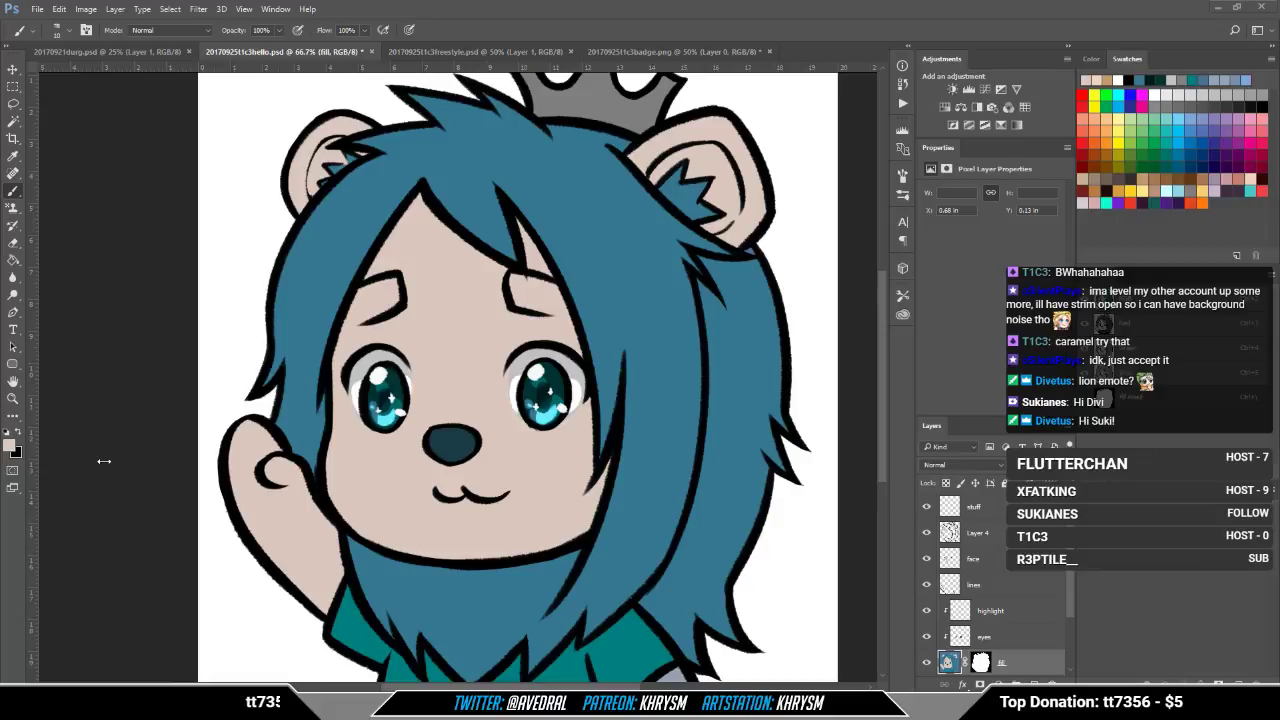
# Step: Set the foreground color to hex FFD59A
pyautogui.click(10, 446)
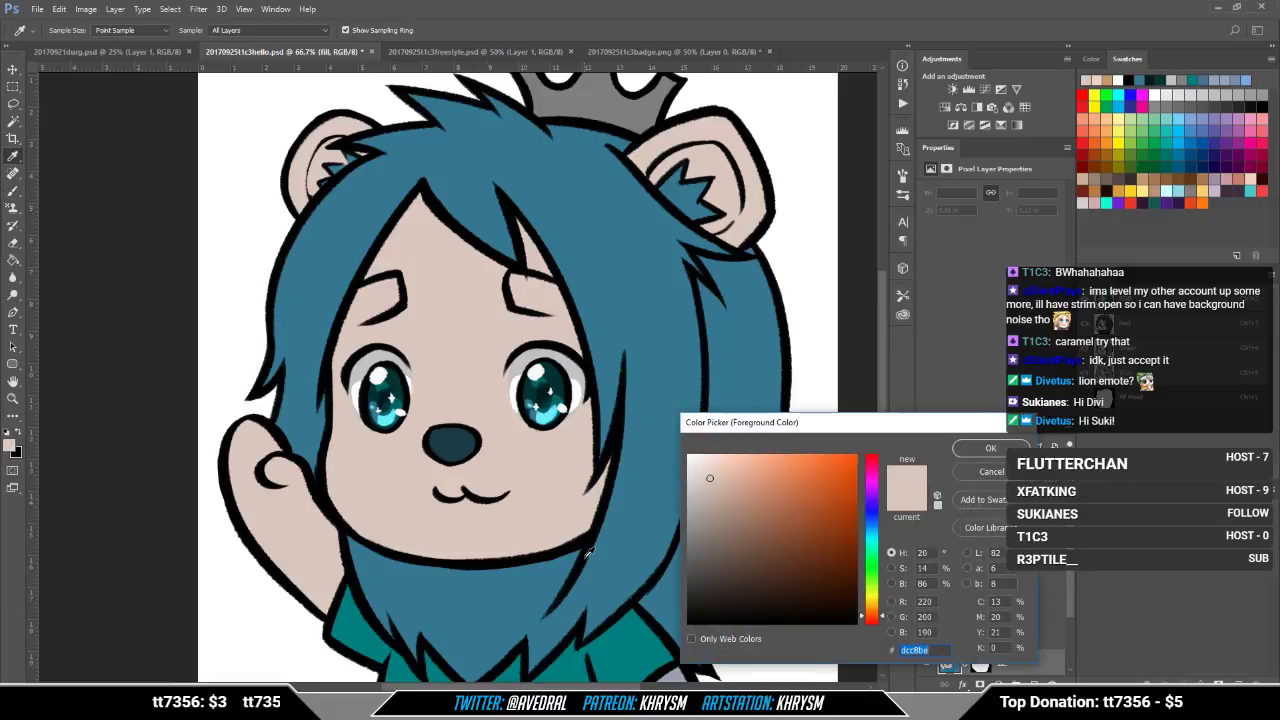
pyautogui.write('FFD59A')
pyautogui.press('Return')
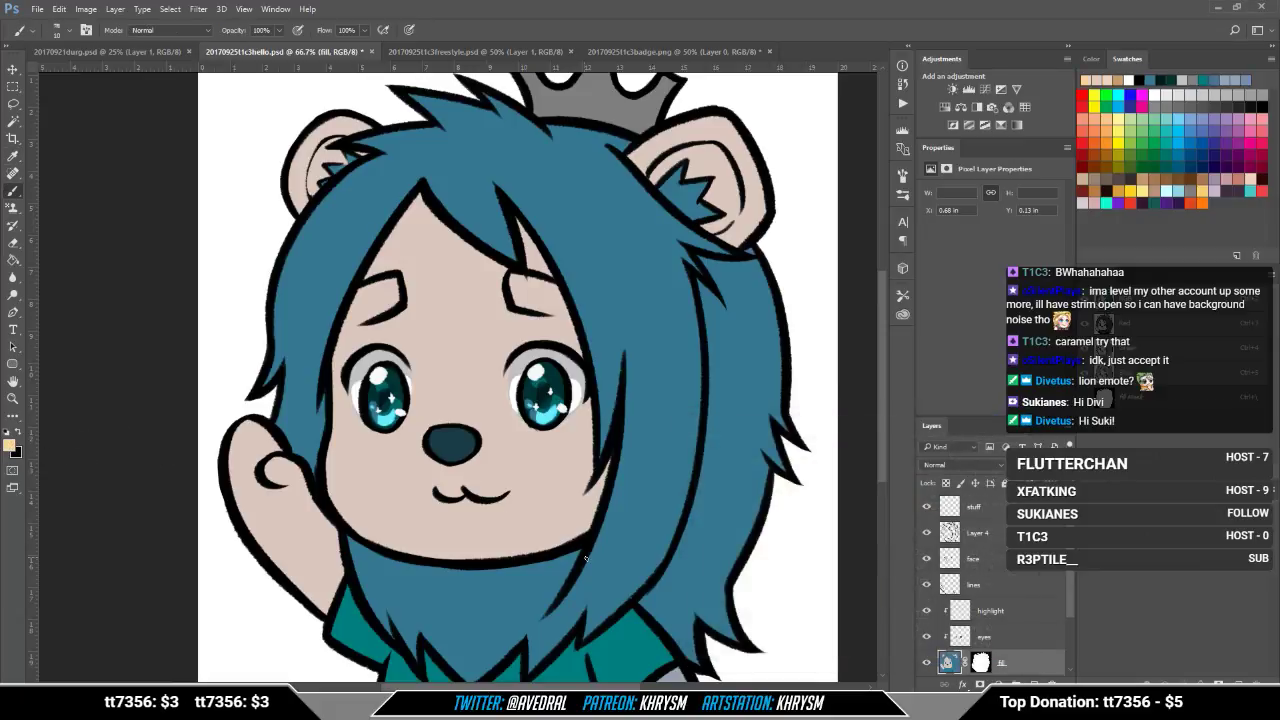
# Step: Step back in the history to the Paint Bucket state where the face, ears and arm are still selected
pyautogui.click(901, 83)
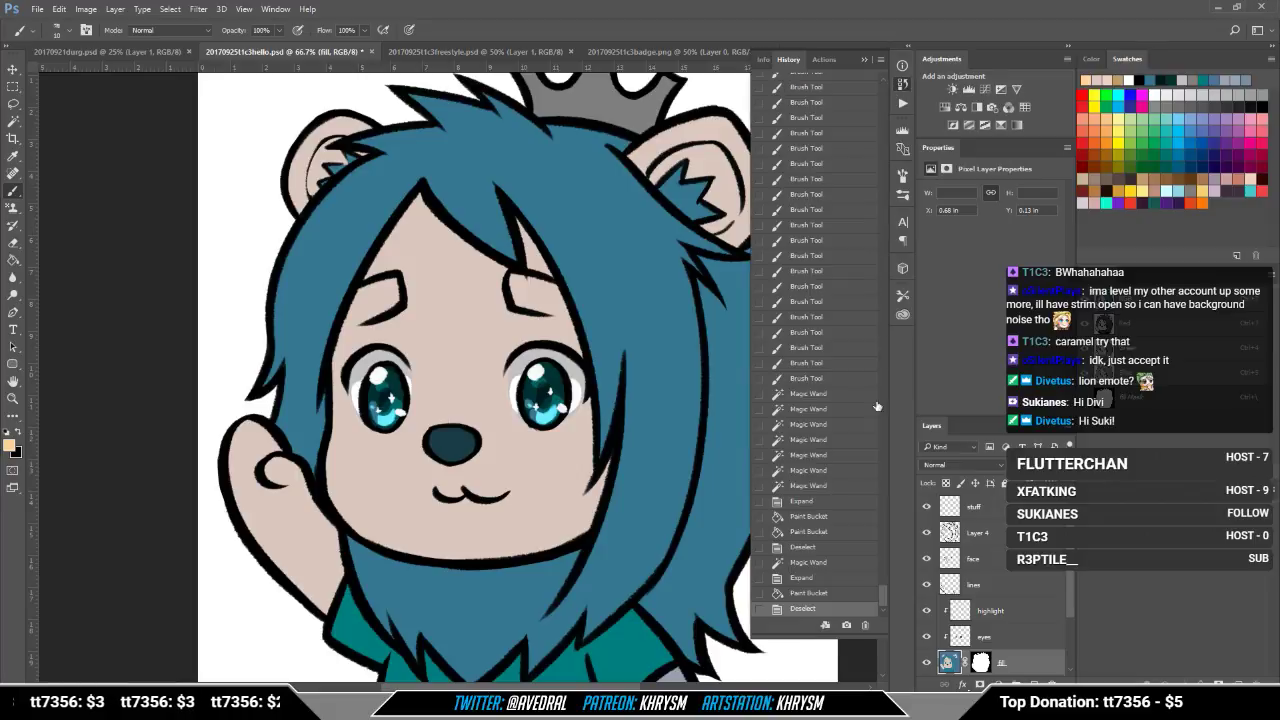
pyautogui.click(812, 578)
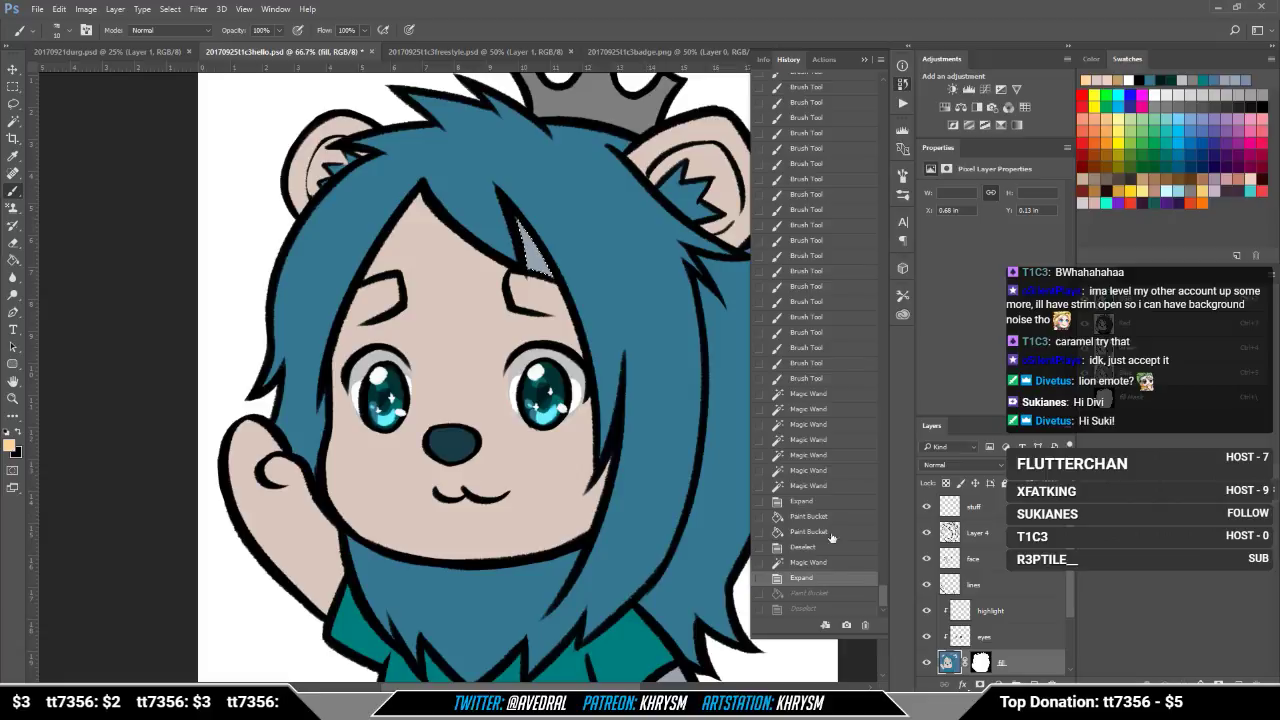
pyautogui.click(800, 532)
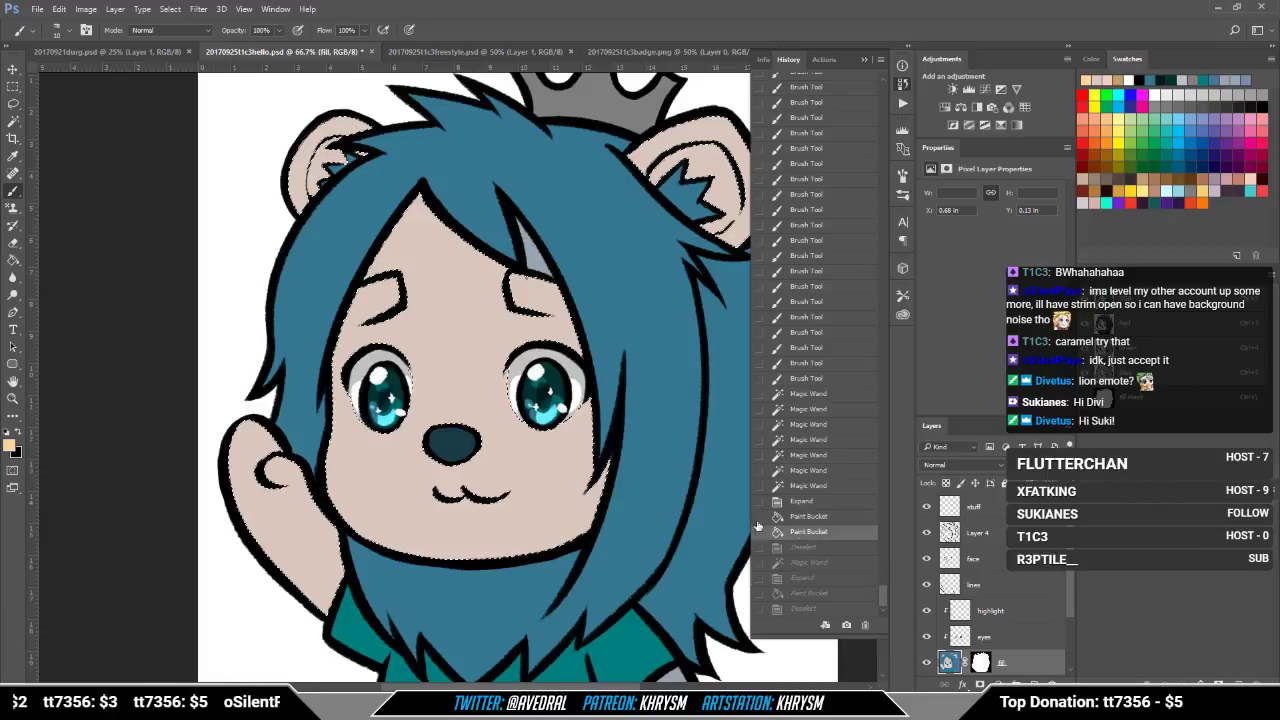
# Step: Fill the selected face, ears and raised arm with the warm caramel foreground color and put the history list away
pyautogui.press('g')
pyautogui.click(520, 512)
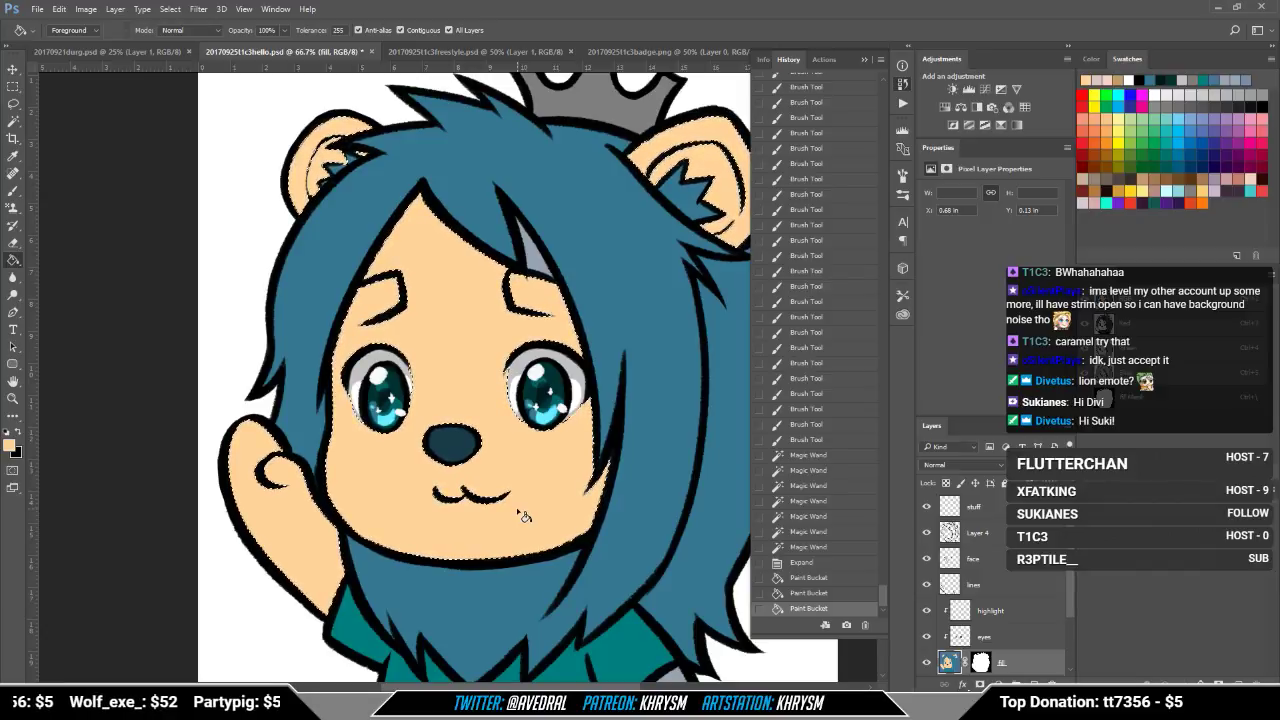
pyautogui.hotkey('ctrl', 'h')
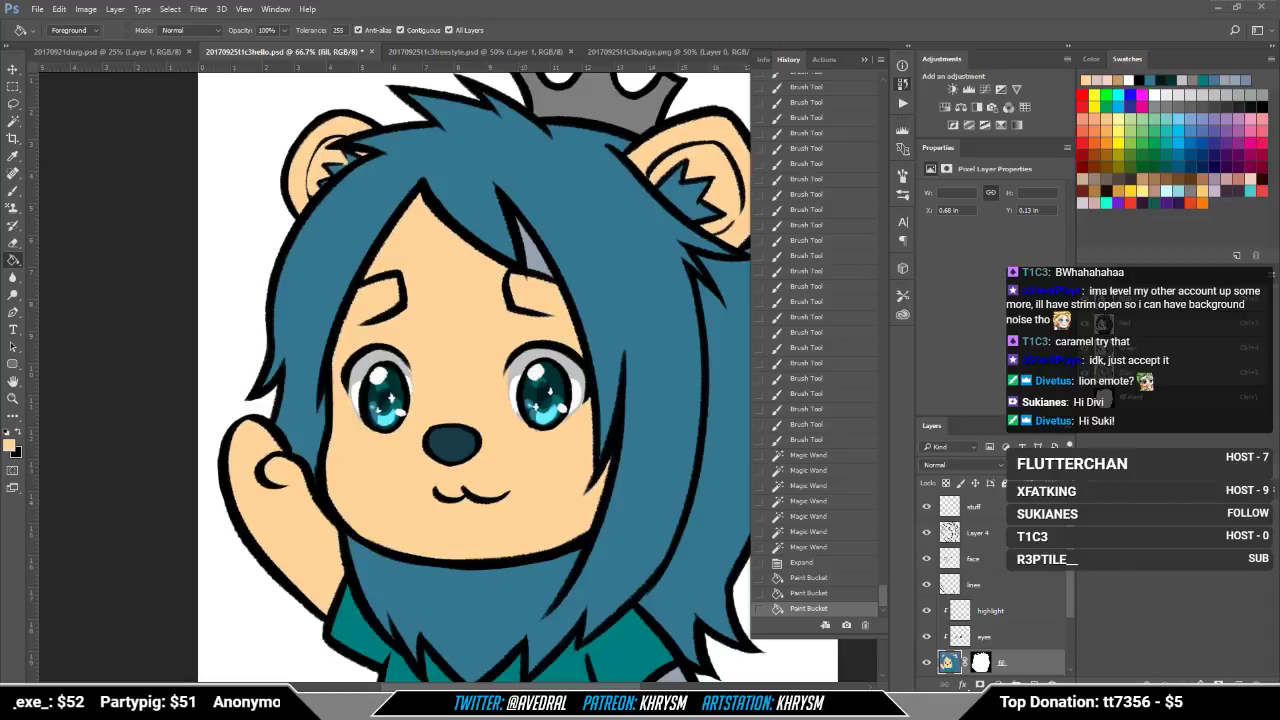
pyautogui.click(863, 60)
pyautogui.hotkey('ctrl', '-')
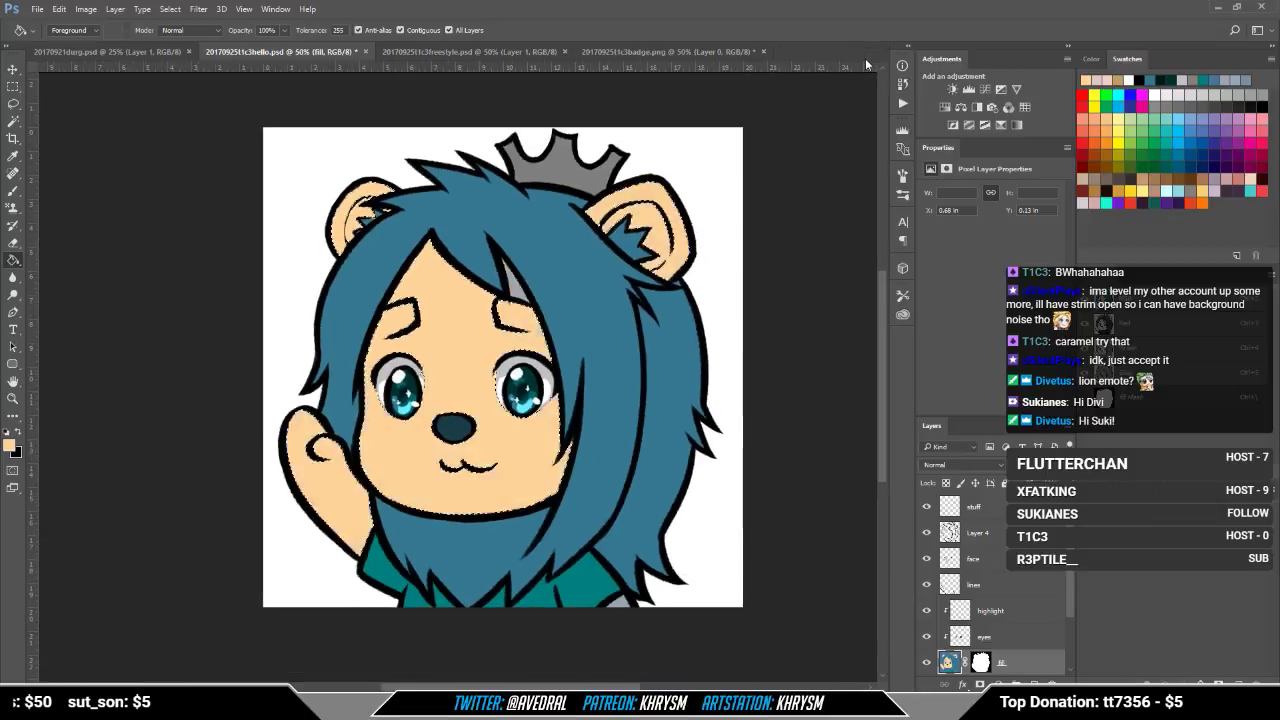
# Step: Examine how the warm caramel fur looks next to the blue mane, at full view and closer up
pyautogui.hotkey('ctrl', '-')
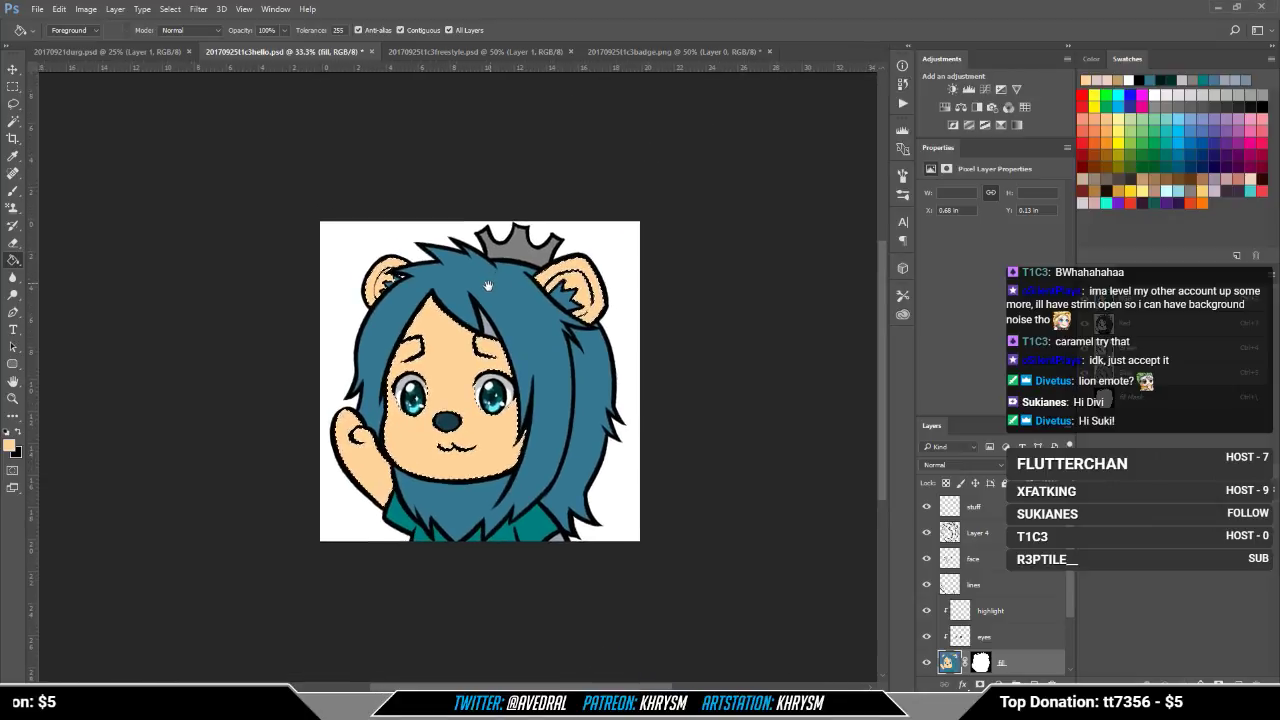
pyautogui.moveTo(488, 286); pyautogui.dragTo(473, 309)
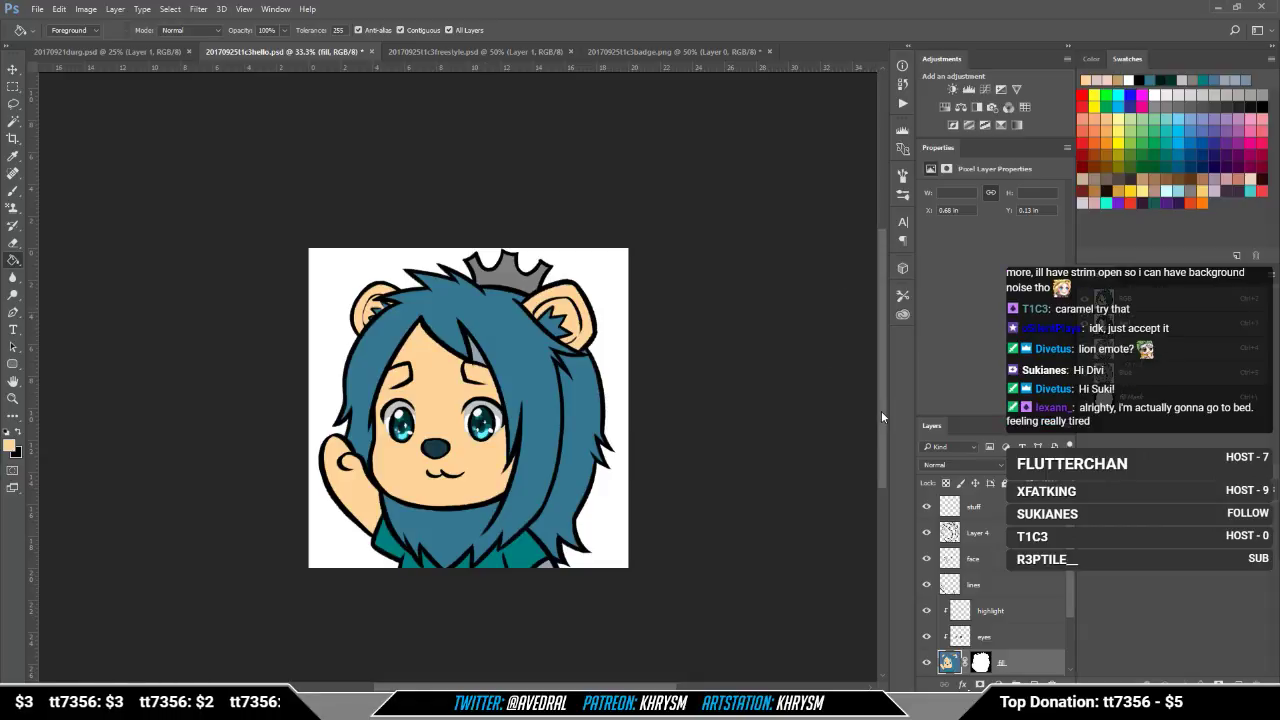
pyautogui.hotkey('ctrl', '+')
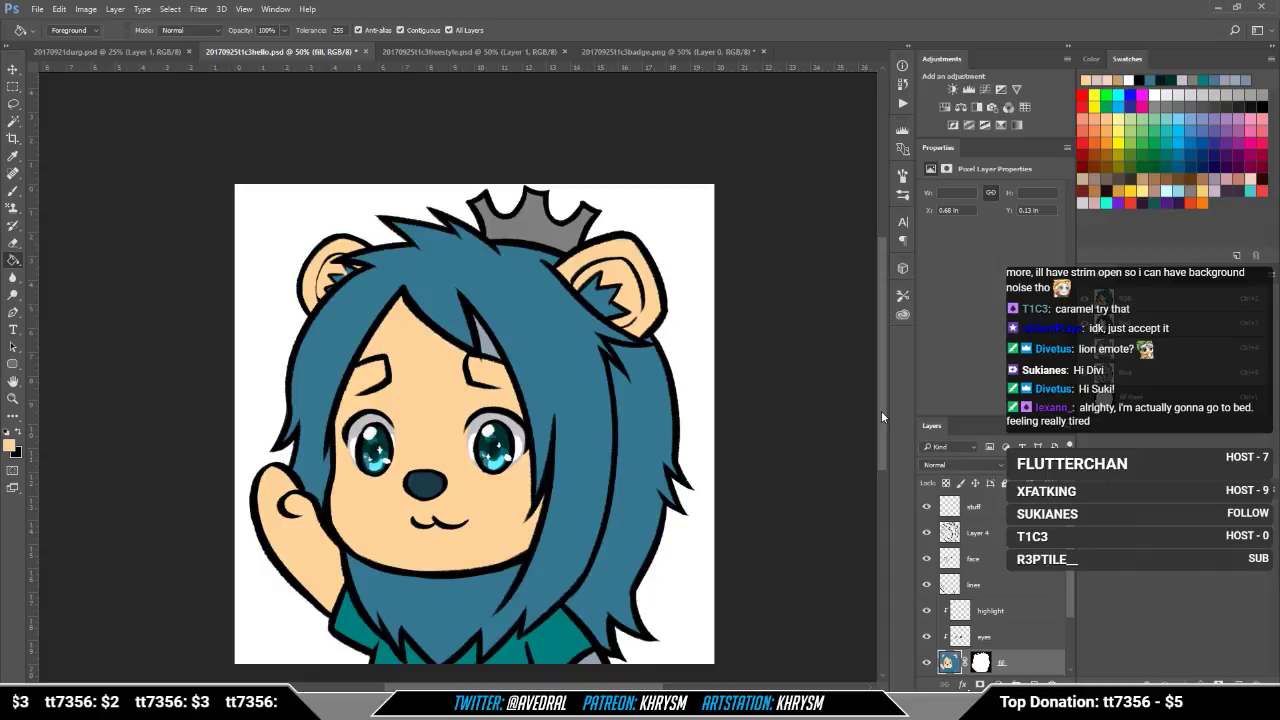
pyautogui.moveTo(553, 396); pyautogui.dragTo(530, 375)
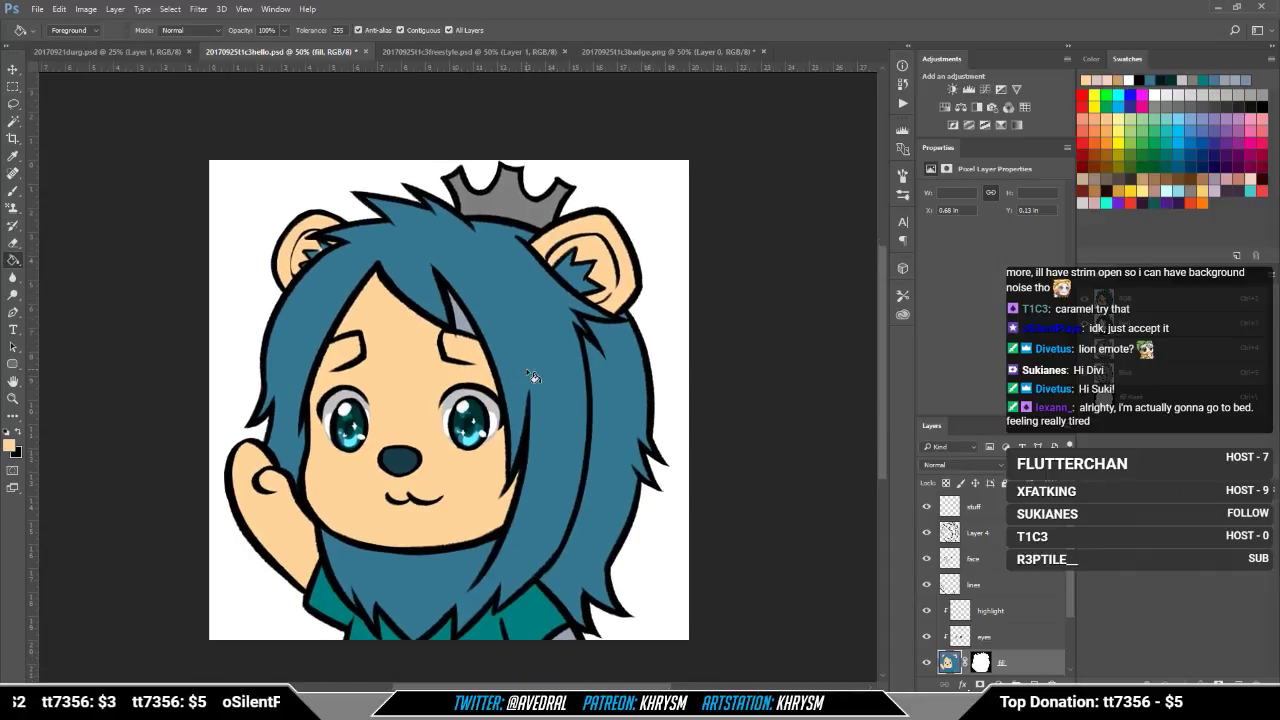
pyautogui.moveTo(550, 444); pyautogui.dragTo(558, 419)
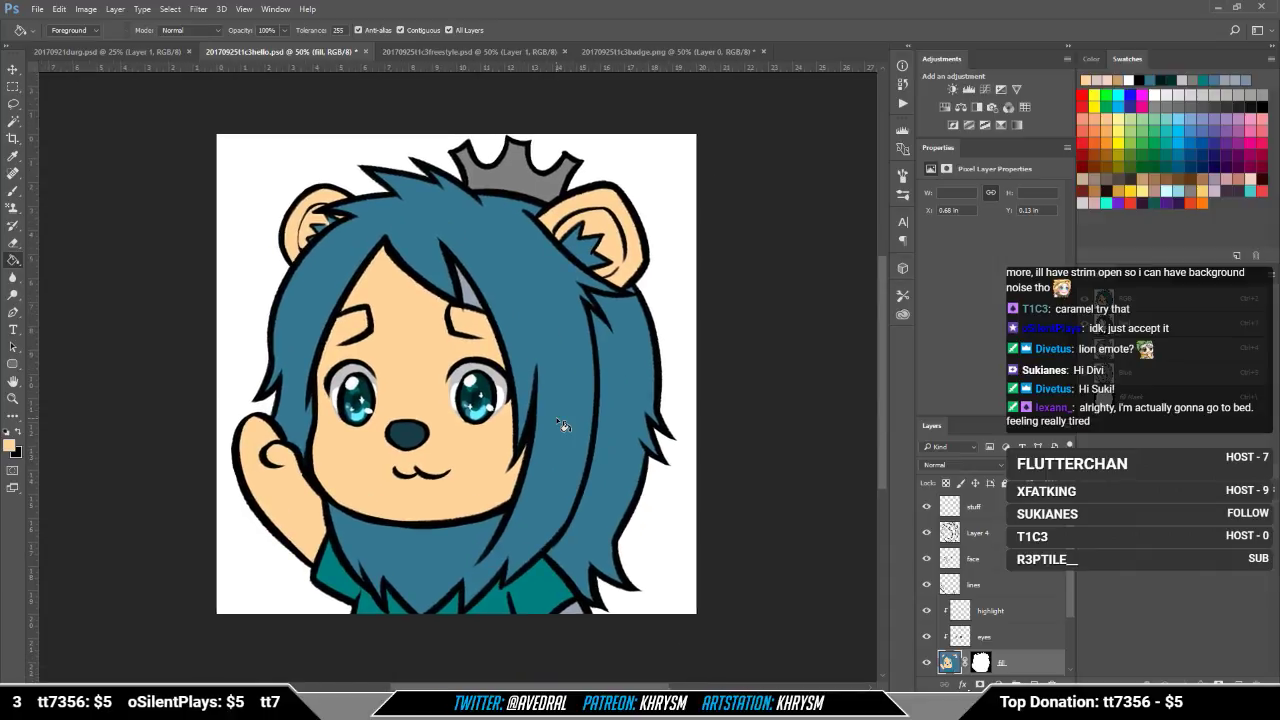
pyautogui.hotkey('ctrl', '-')
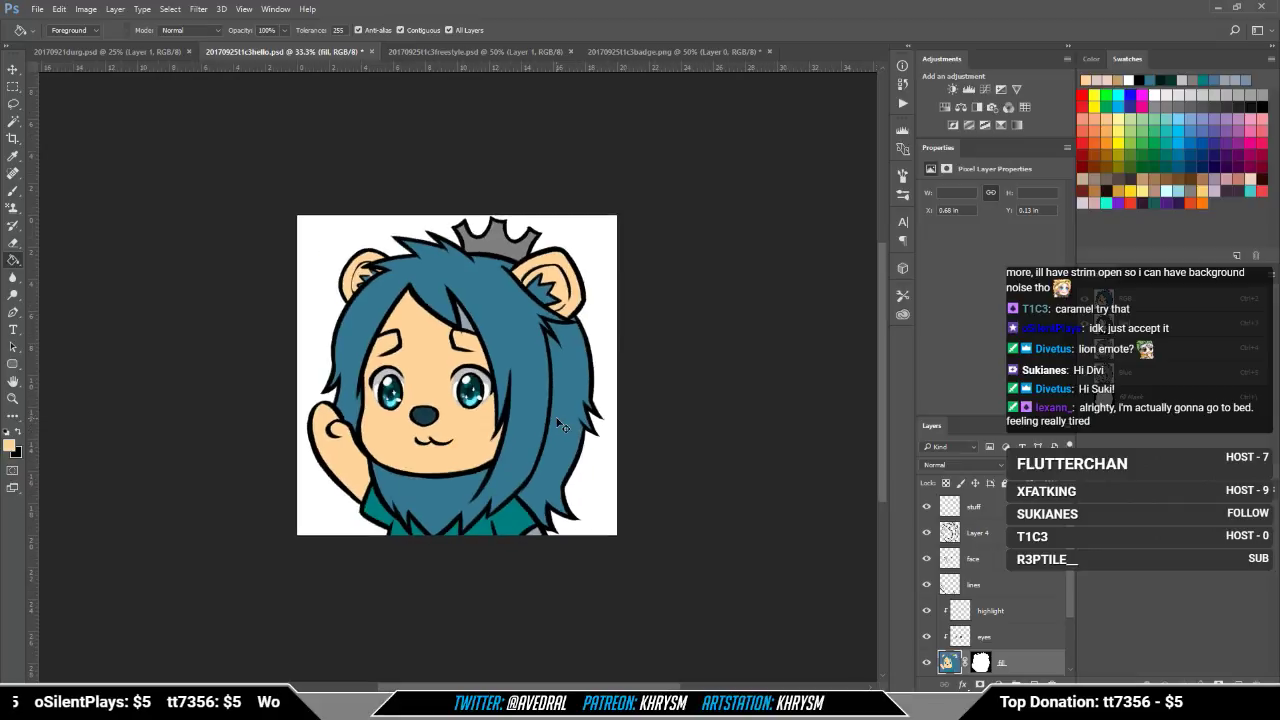
# Step: Undo the caramel fill, clear the selection and set the foreground color to hex FFD7AF
pyautogui.hotkey('ctrl', 'alt', 'z')
pyautogui.hotkey('ctrl', 'alt', 'z')
pyautogui.hotkey('ctrl', 'd')
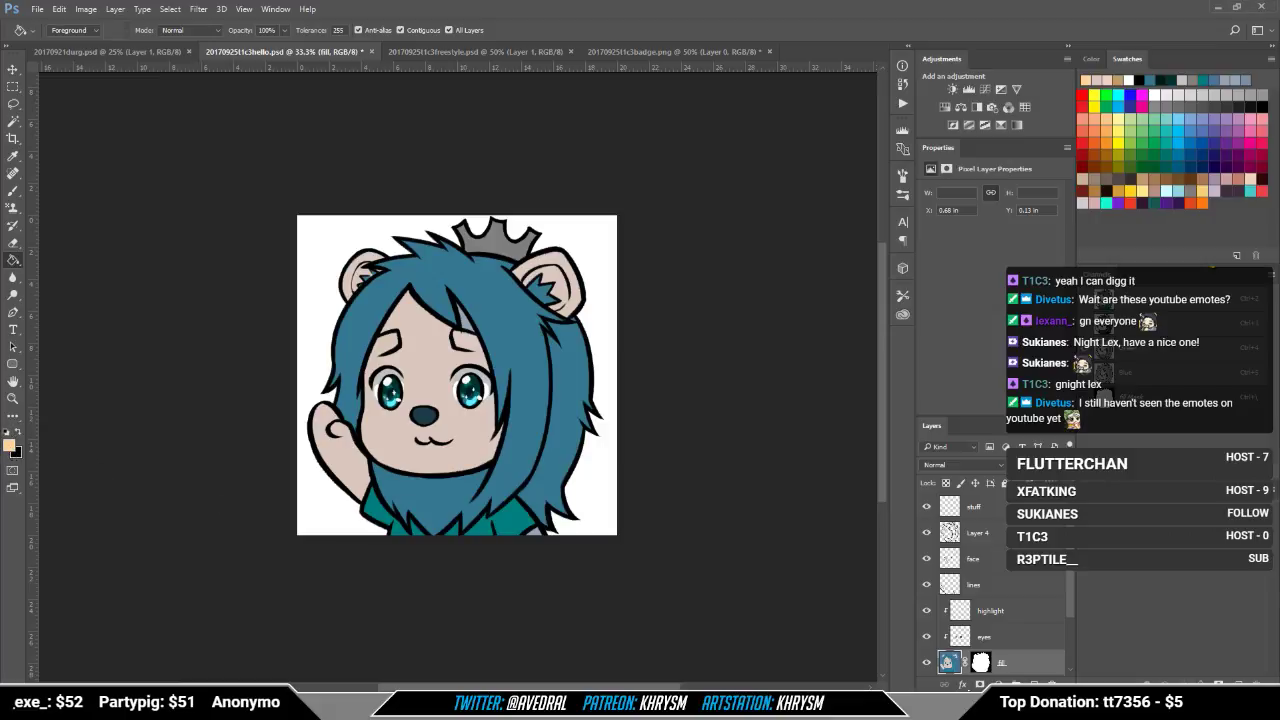
pyautogui.click(9, 446)
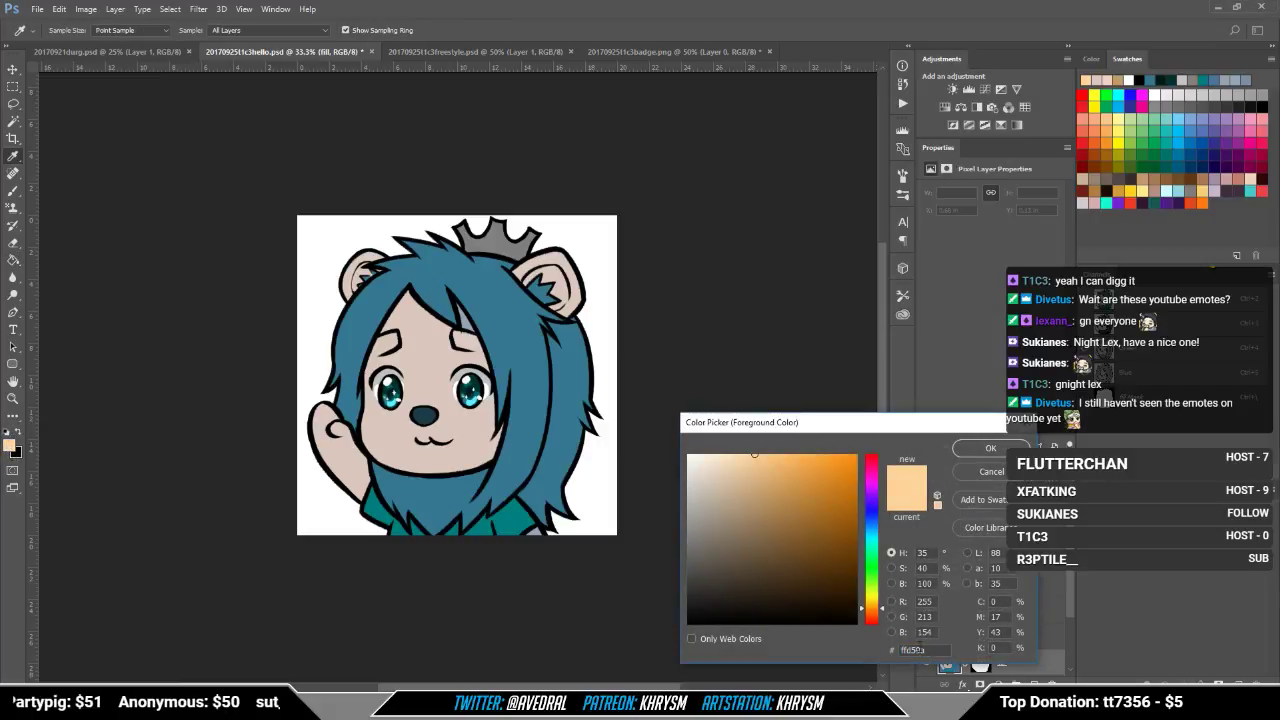
pyautogui.write('FFD7AF')
pyautogui.press('Return')
pyautogui.press('g')
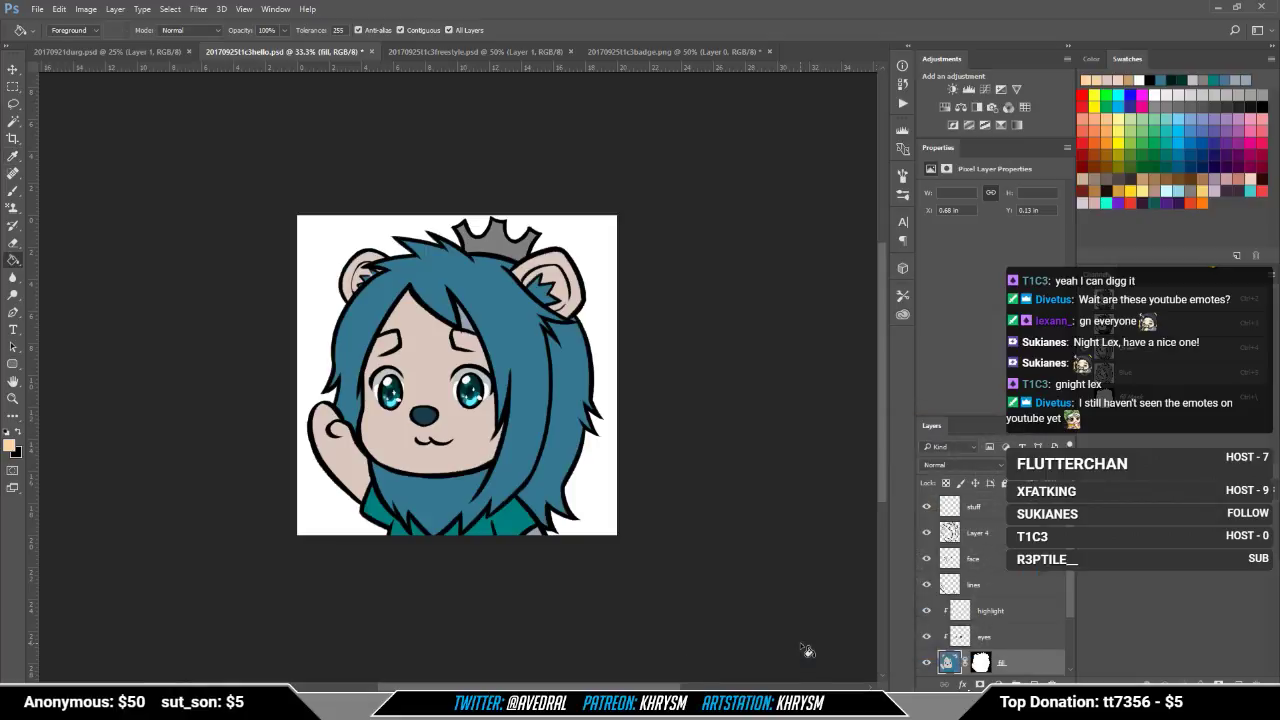
# Step: Go back in the history to the first Paint Bucket state, fill the selected face, ears and arm with the peach foreground color, and deselect
pyautogui.click(903, 85)
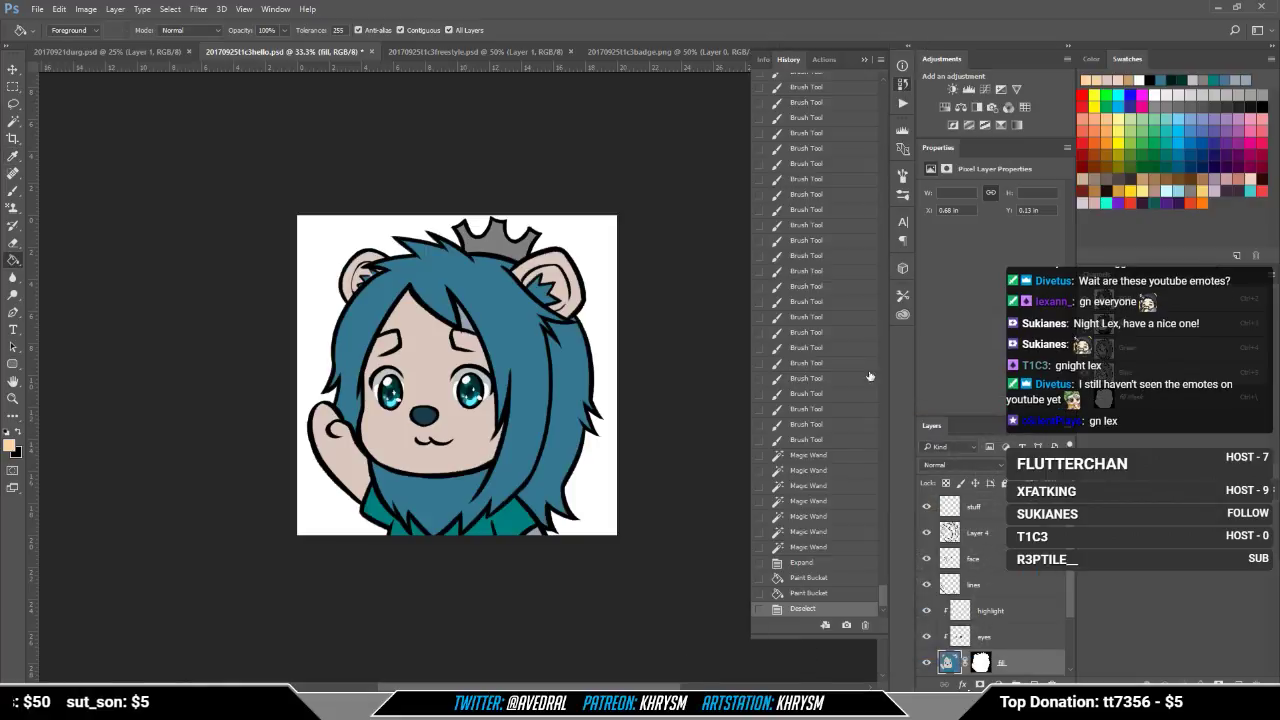
pyautogui.click(803, 589)
pyautogui.click(806, 578)
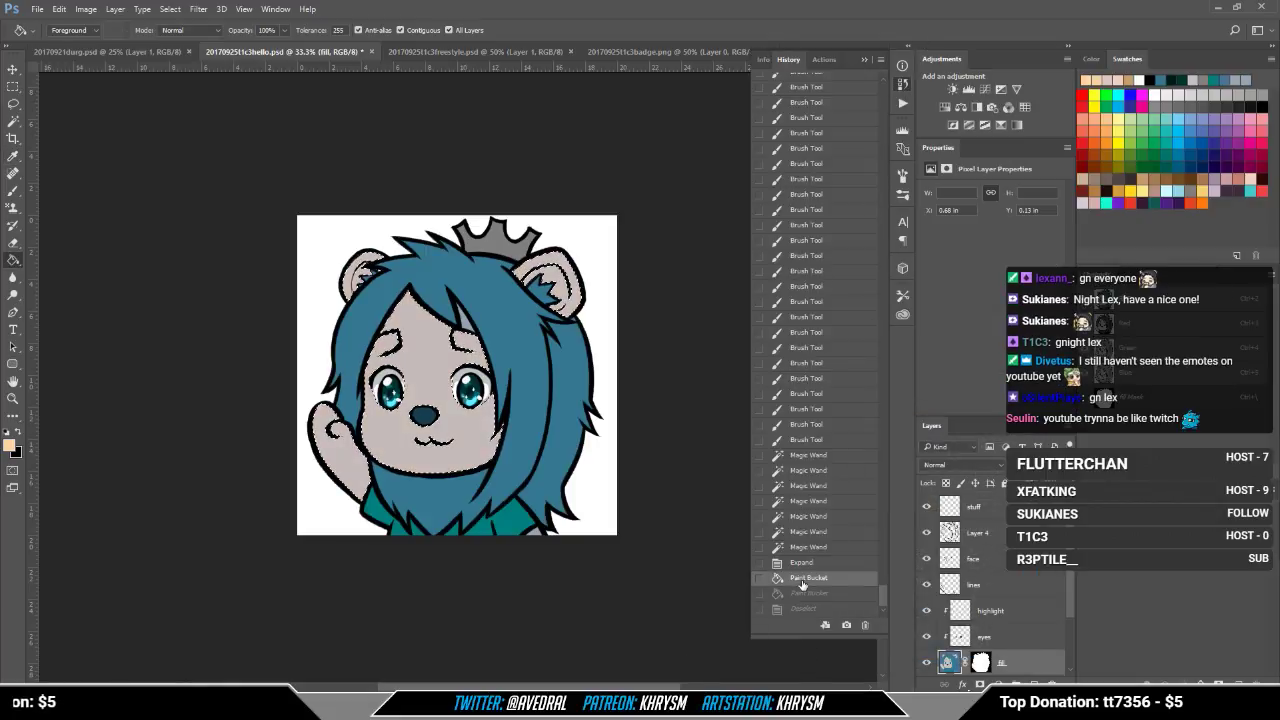
pyautogui.hotkey('ctrl', 'shift', 'z')
pyautogui.hotkey('ctrl', 'shift', 'z')
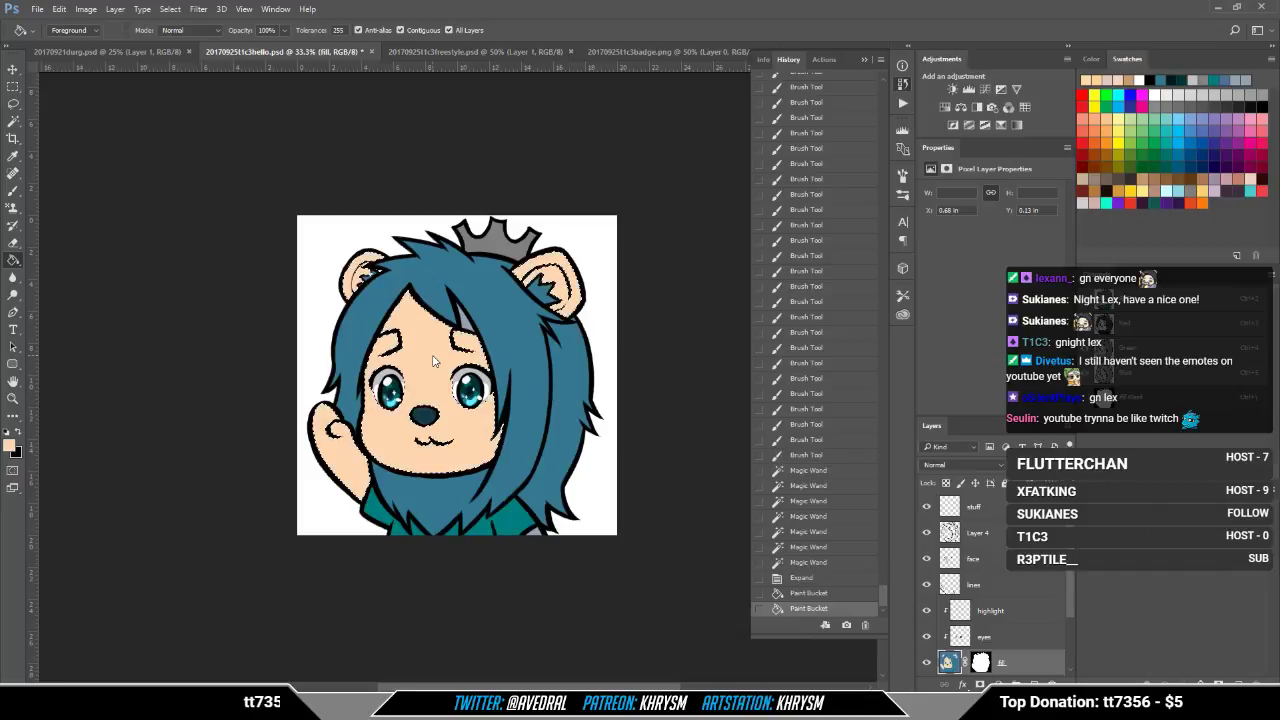
pyautogui.hotkey('ctrl', '+')
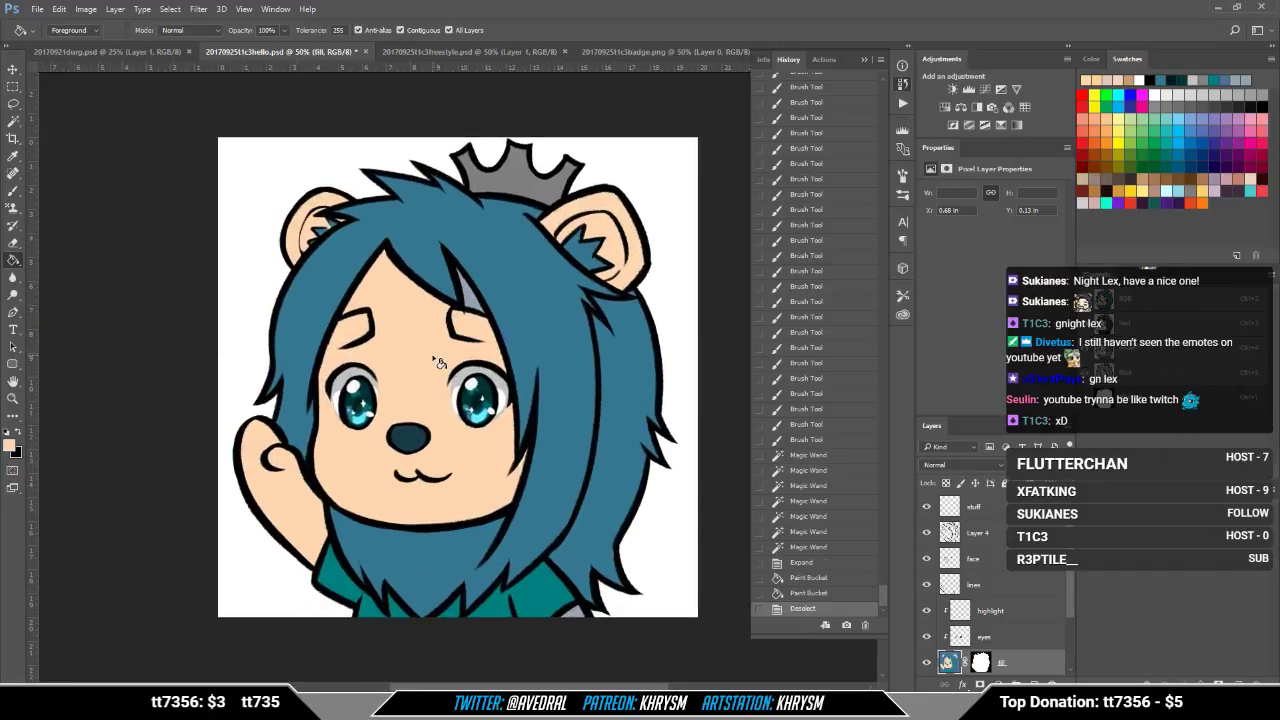
# Step: Select the leftover gray patches between the fringe strands and on the lowered arm with the Magic Wand, and expand the selection
pyautogui.press('w')
pyautogui.click(474, 307)
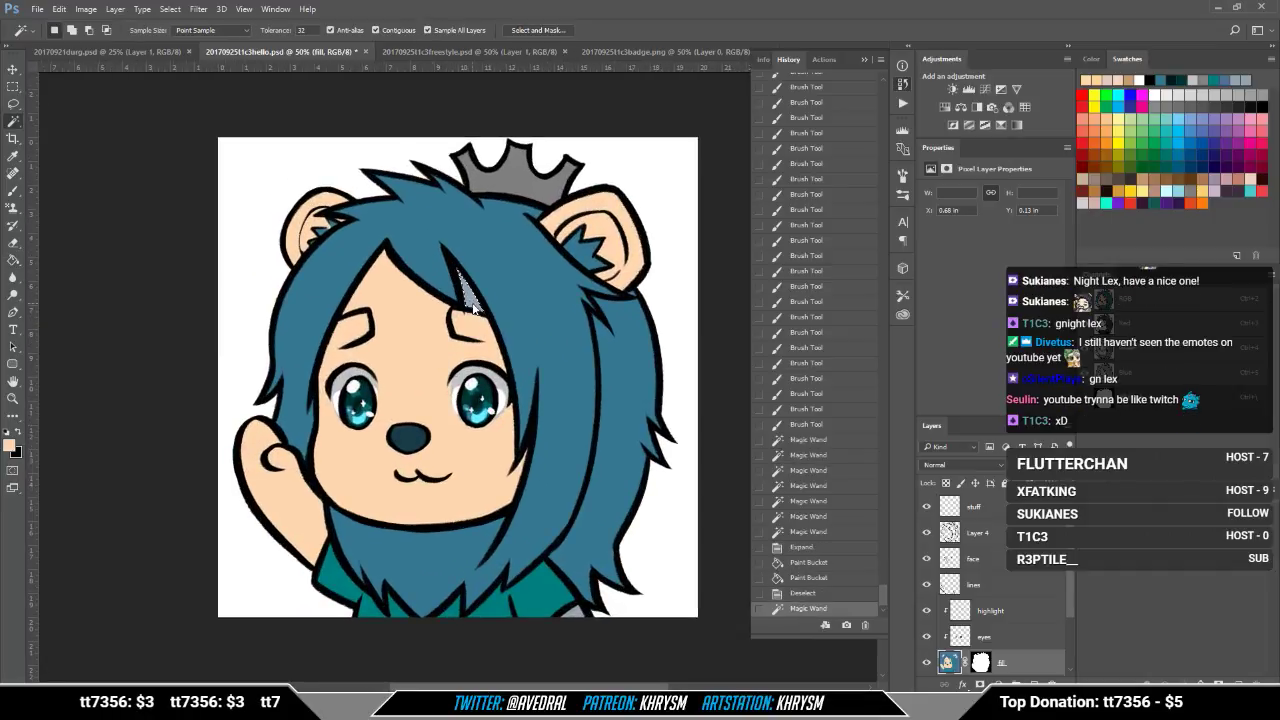
pyautogui.keyDown('shift'); pyautogui.click(573, 612); pyautogui.keyUp('shift')
pyautogui.hotkey('alt', 's')
pyautogui.press('m')
pyautogui.press('e')
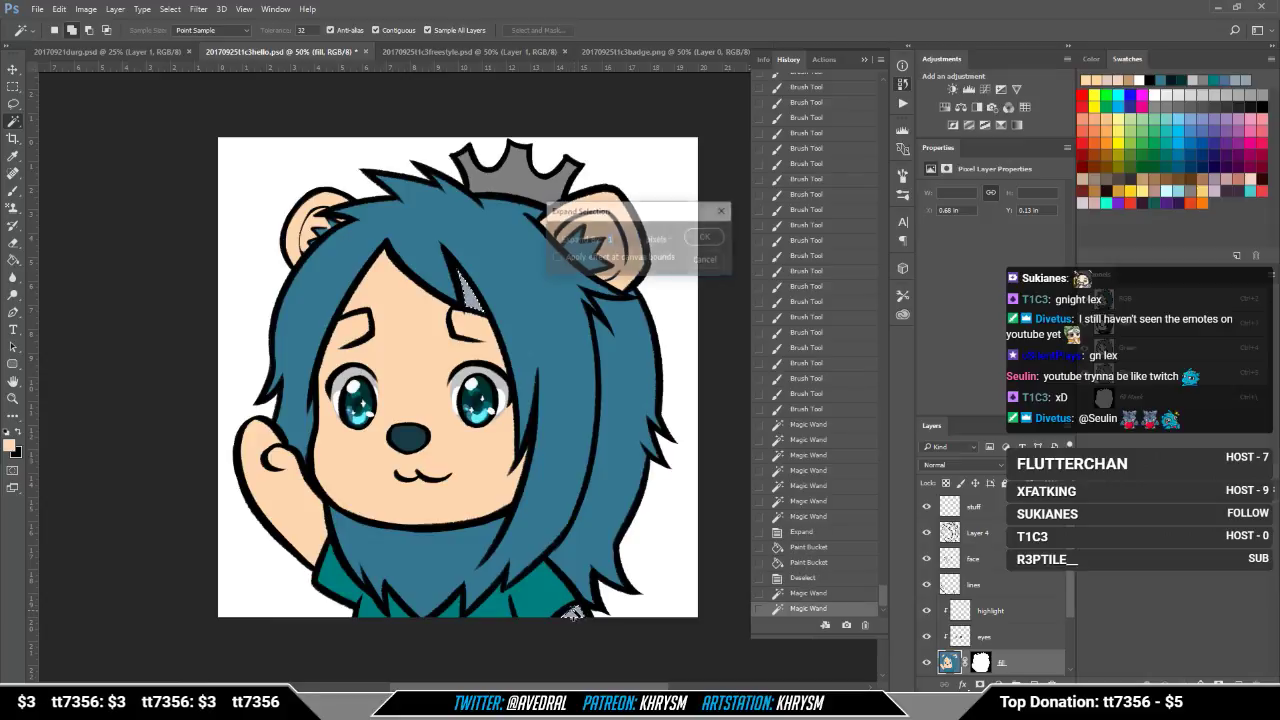
pyautogui.press('Return')
# Step: Fill the selected gray forehead and arm patches with the peach foreground color, deselect and put the history list away
pyautogui.press('g')
pyautogui.doubleClick(575, 611)
pyautogui.hotkey('ctrl', 'd')
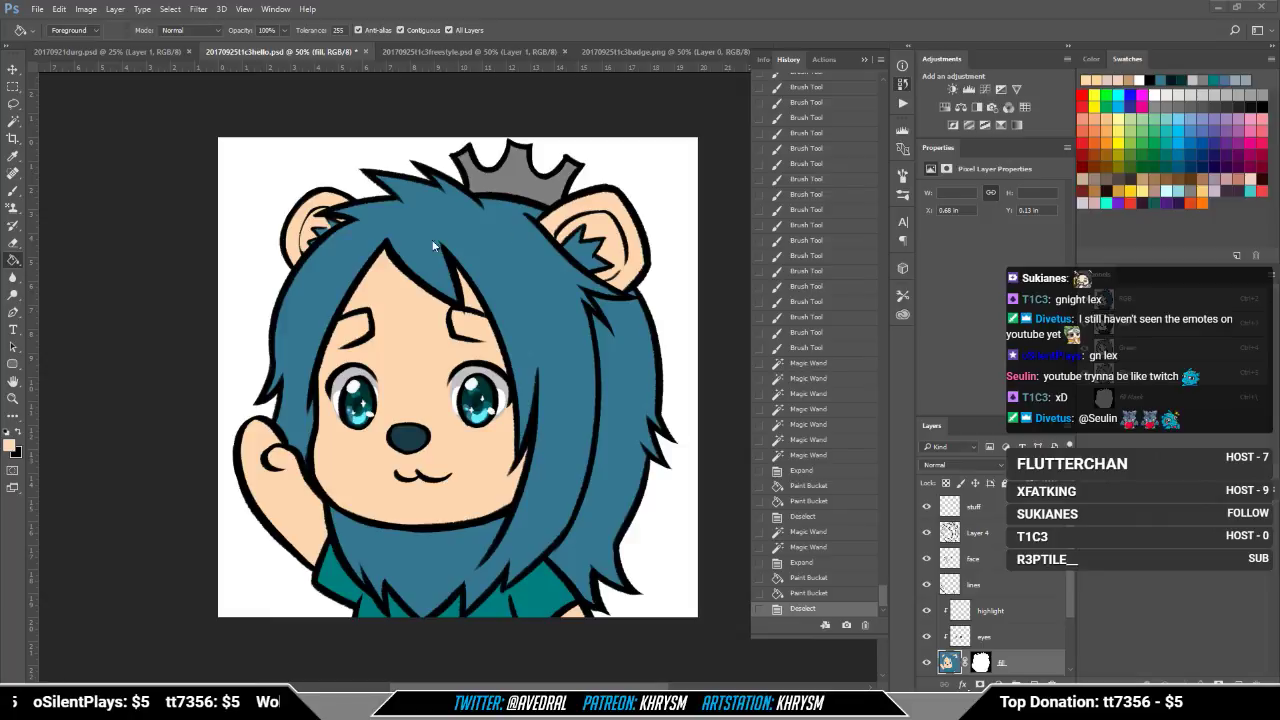
pyautogui.click(864, 59)
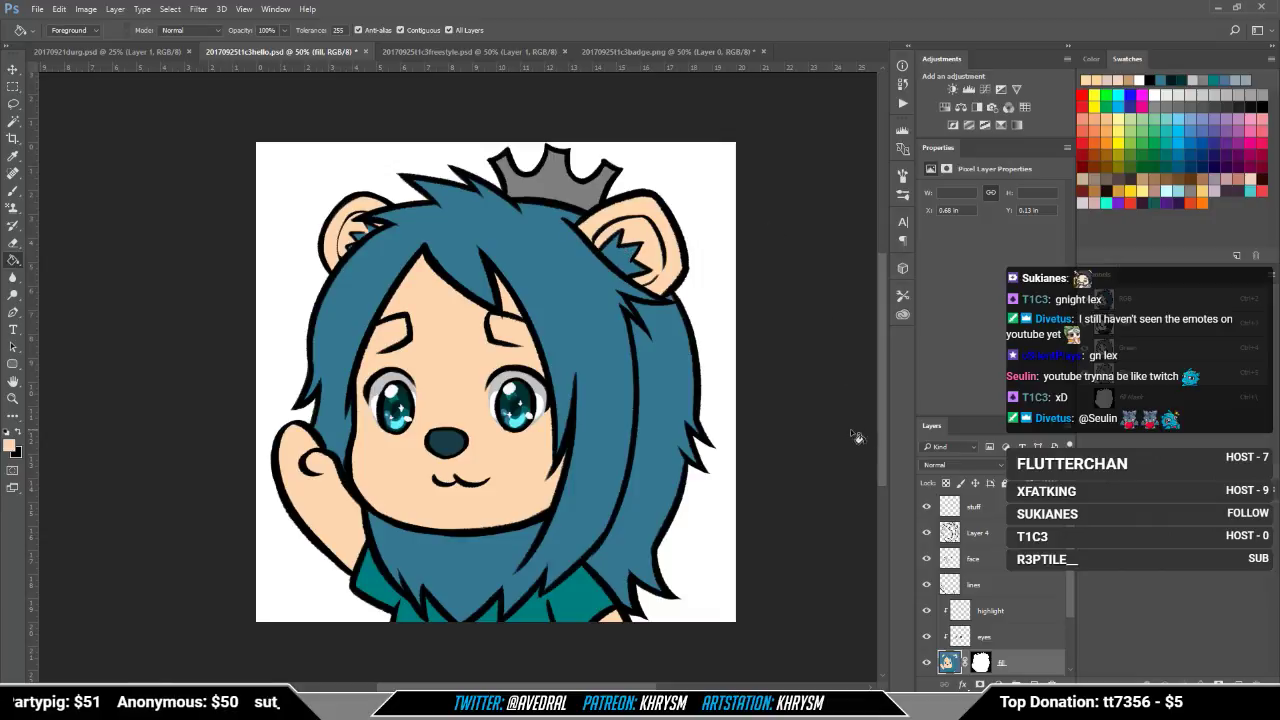
# Step: Examine the peach fur and the gray shading of the eyes, close up and at full view
pyautogui.hotkey('ctrl', '+')
pyautogui.hotkey('ctrl', '+')
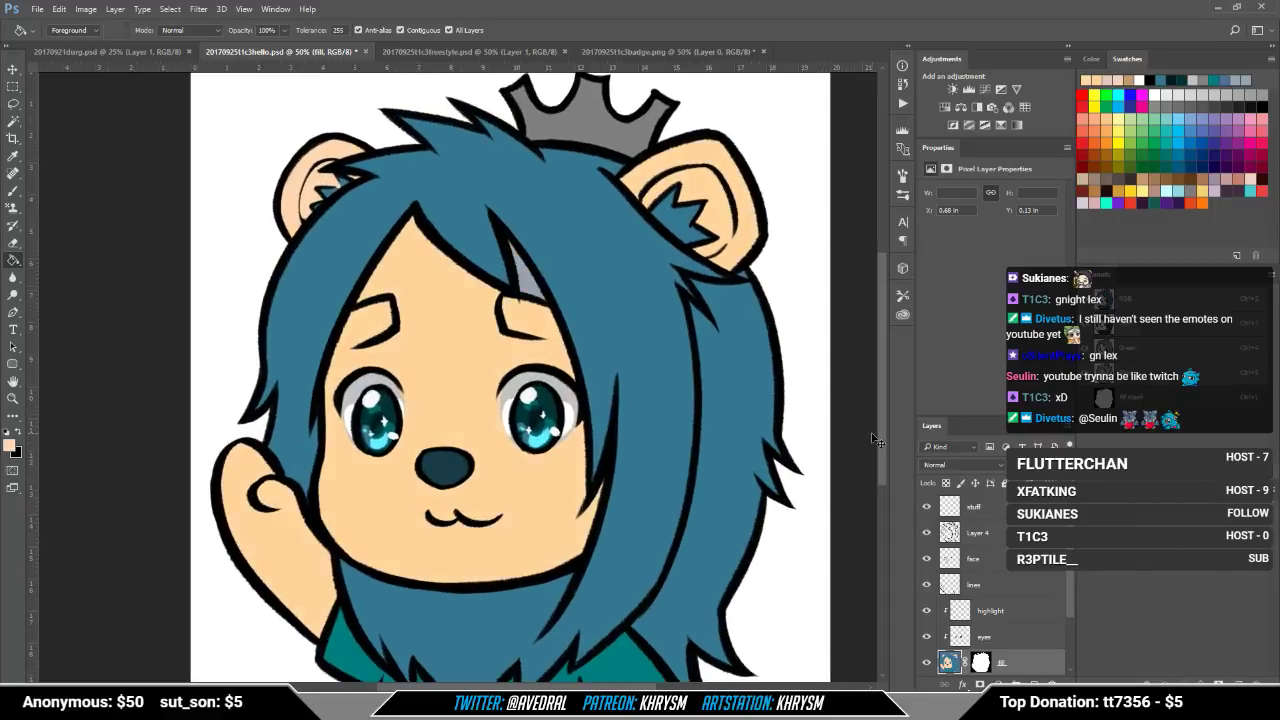
pyautogui.press('b')
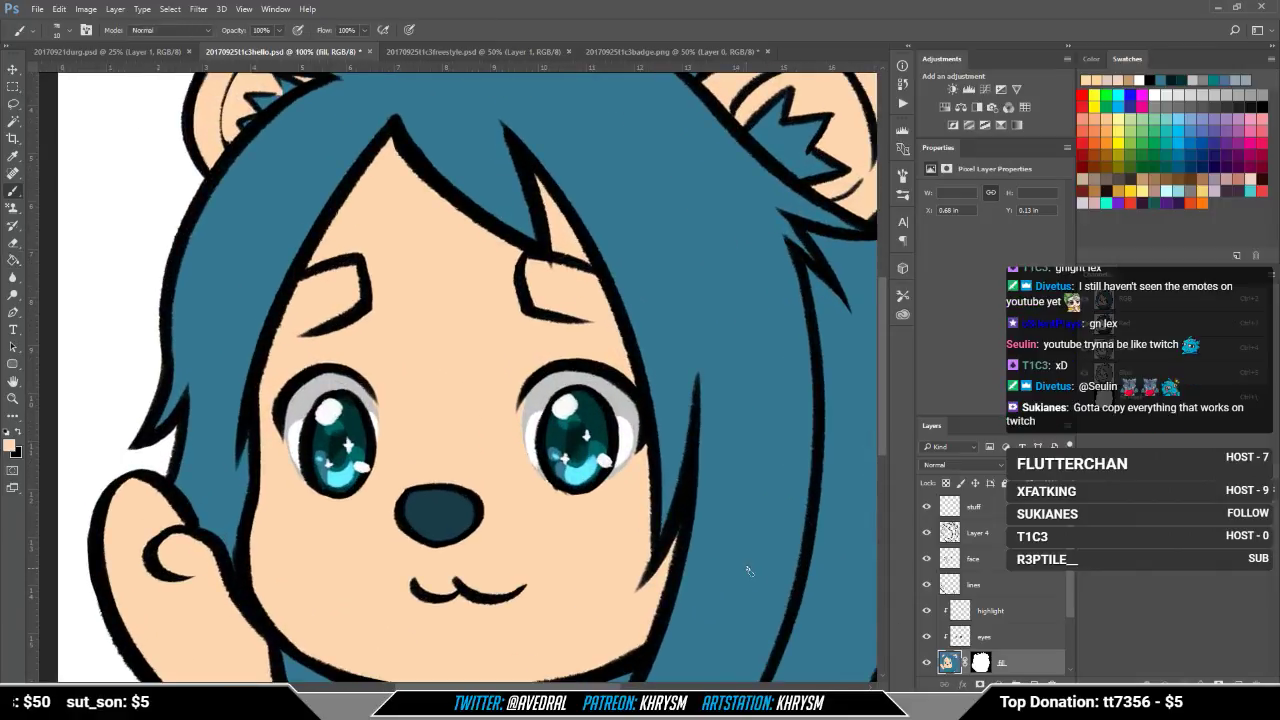
pyautogui.keyDown('alt'); pyautogui.click(365, 388); pyautogui.keyUp('alt')
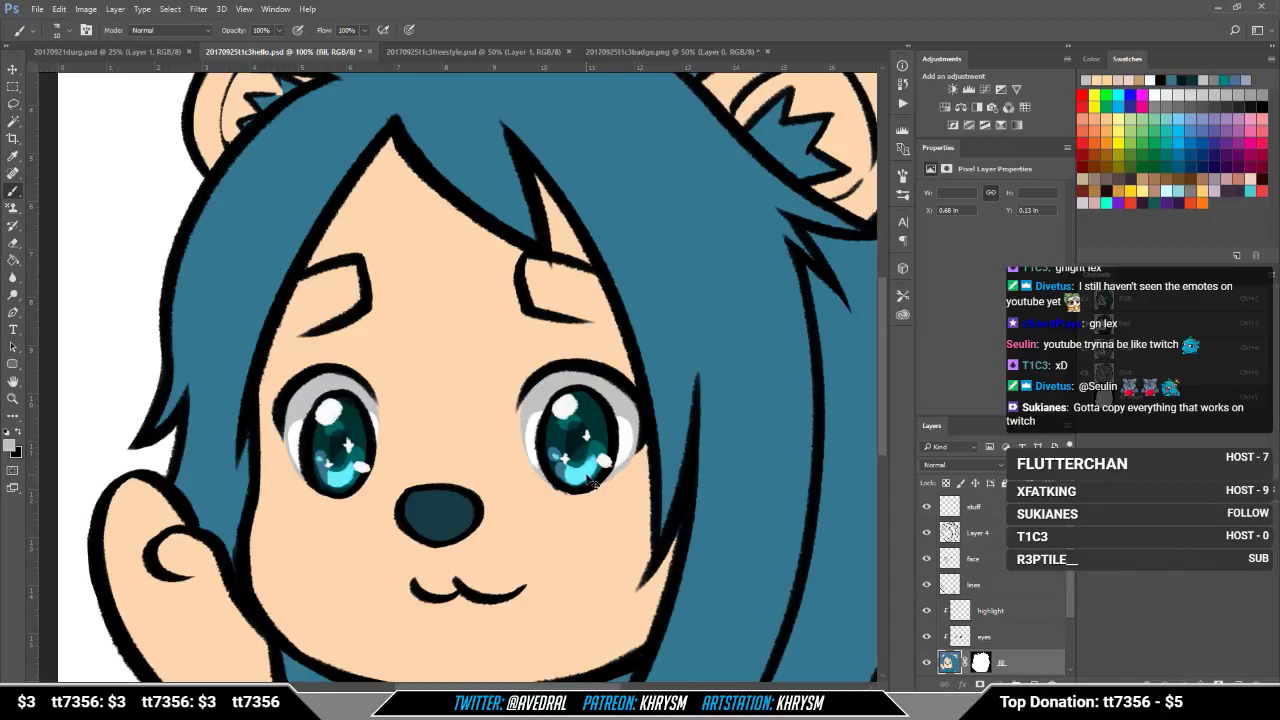
pyautogui.hotkey('ctrl', '-')
pyautogui.hotkey('ctrl', '-')
pyautogui.hotkey('ctrl', '-')
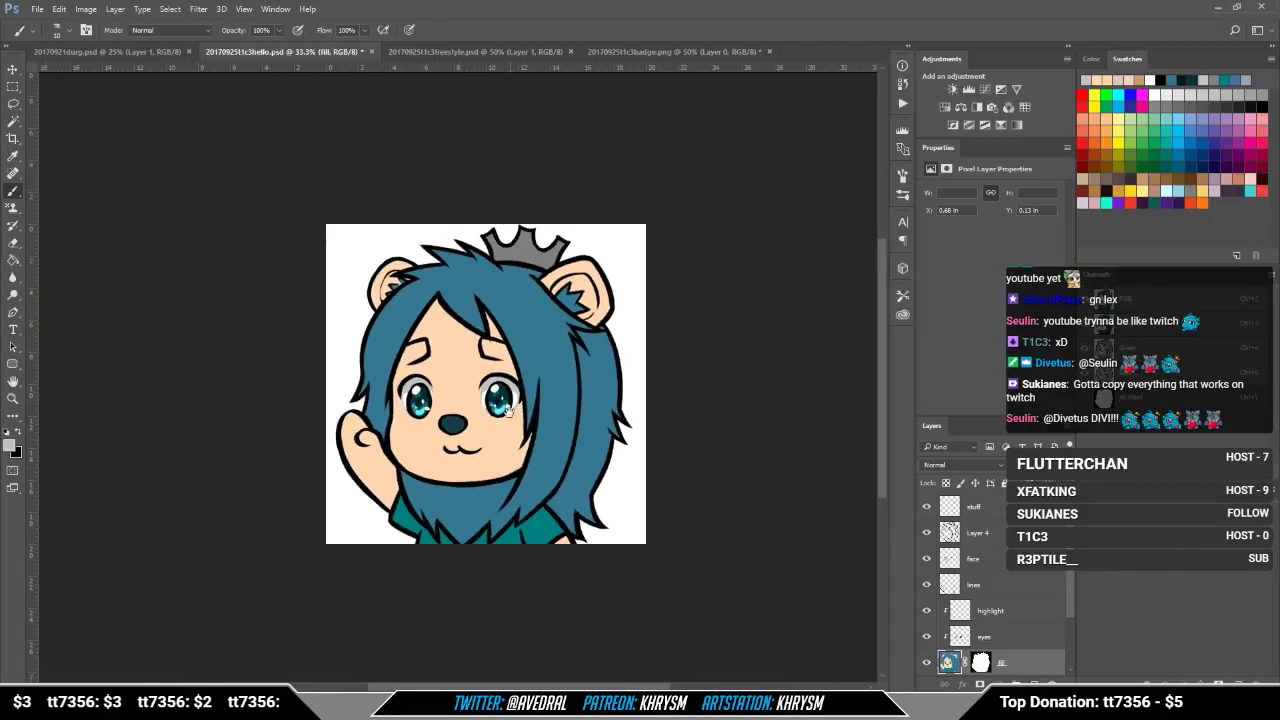
pyautogui.moveTo(513, 392); pyautogui.dragTo(509, 447)
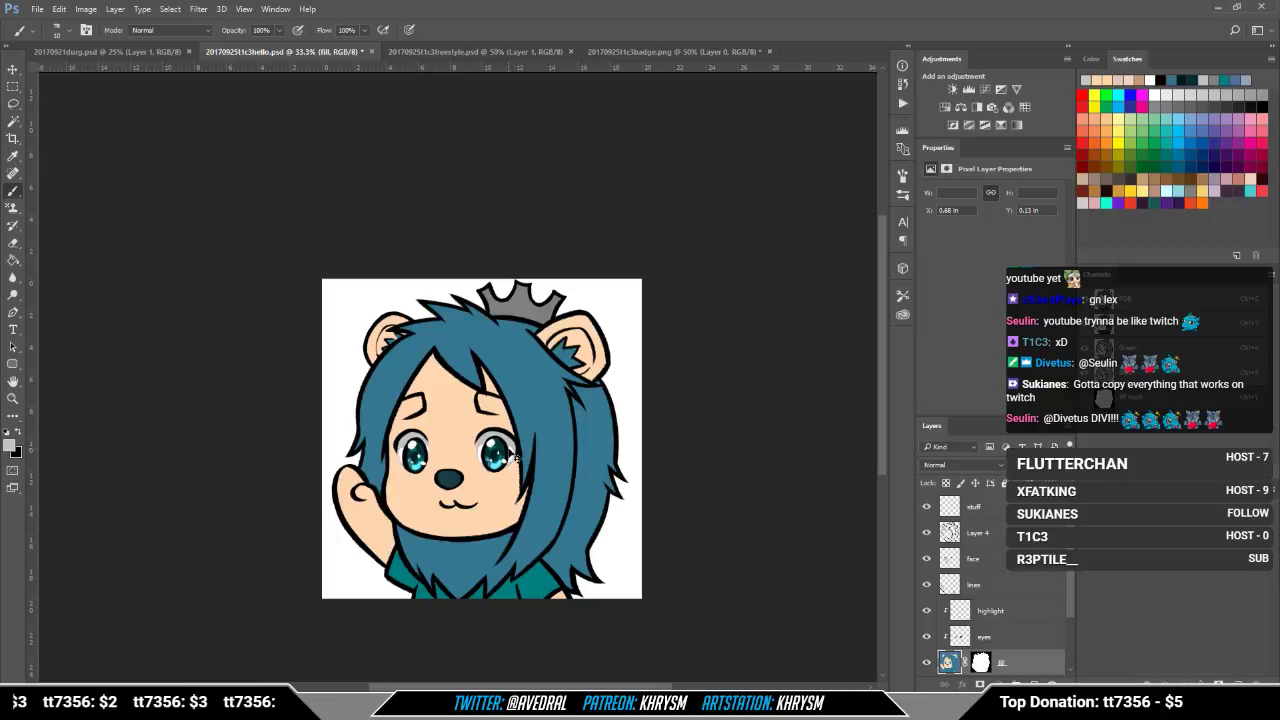
pyautogui.hotkey('ctrl', '+')
pyautogui.moveTo(508, 450); pyautogui.dragTo(468, 360)
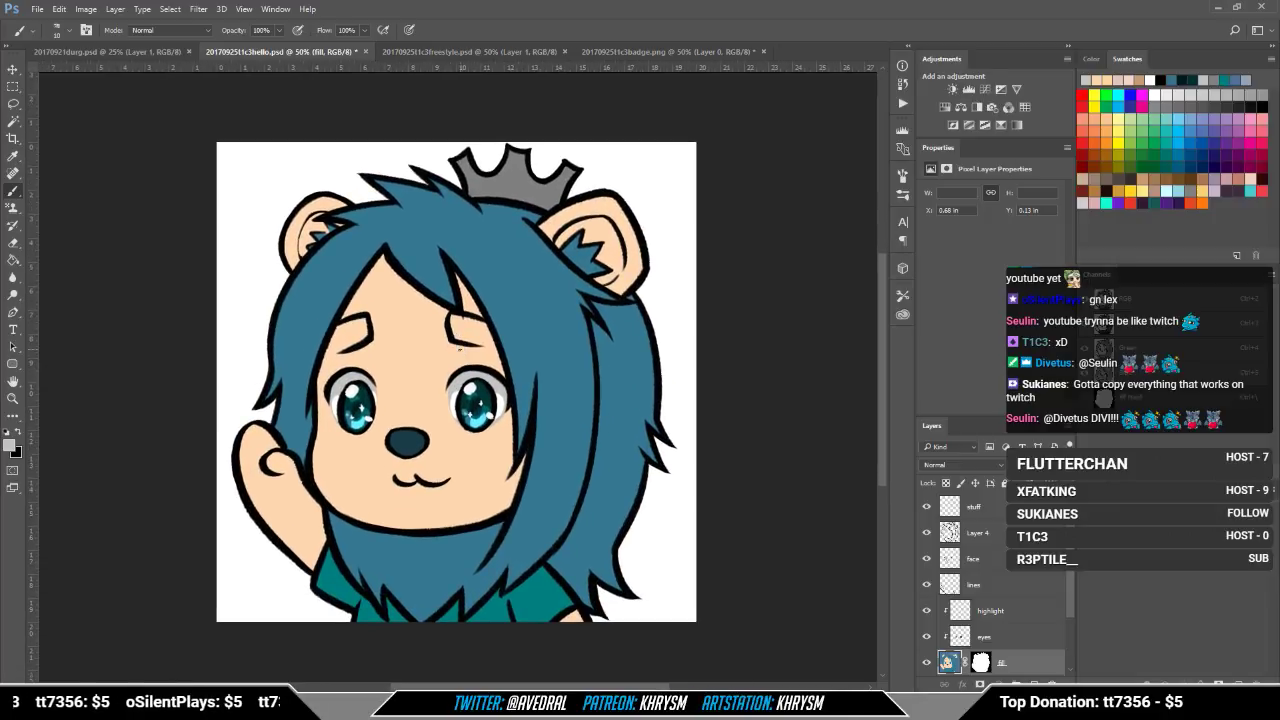
pyautogui.hotkey('ctrl', '+')
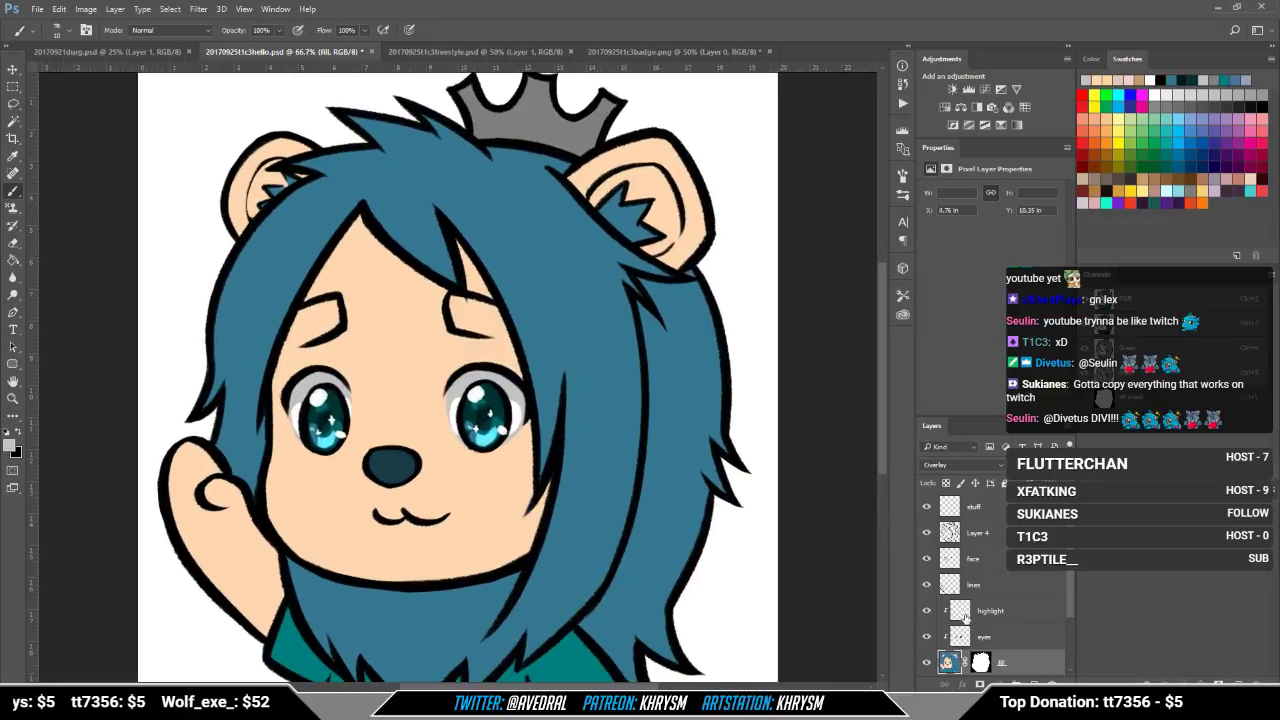
# Step: Brush white highlights around both eyes on the highlight layer
pyautogui.click(966, 618)
pyautogui.press('x')
pyautogui.moveTo(299, 403)
pyautogui.mouseDown()
pyautogui.moveTo(297, 415)
pyautogui.moveTo(350, 412)
pyautogui.mouseUp()
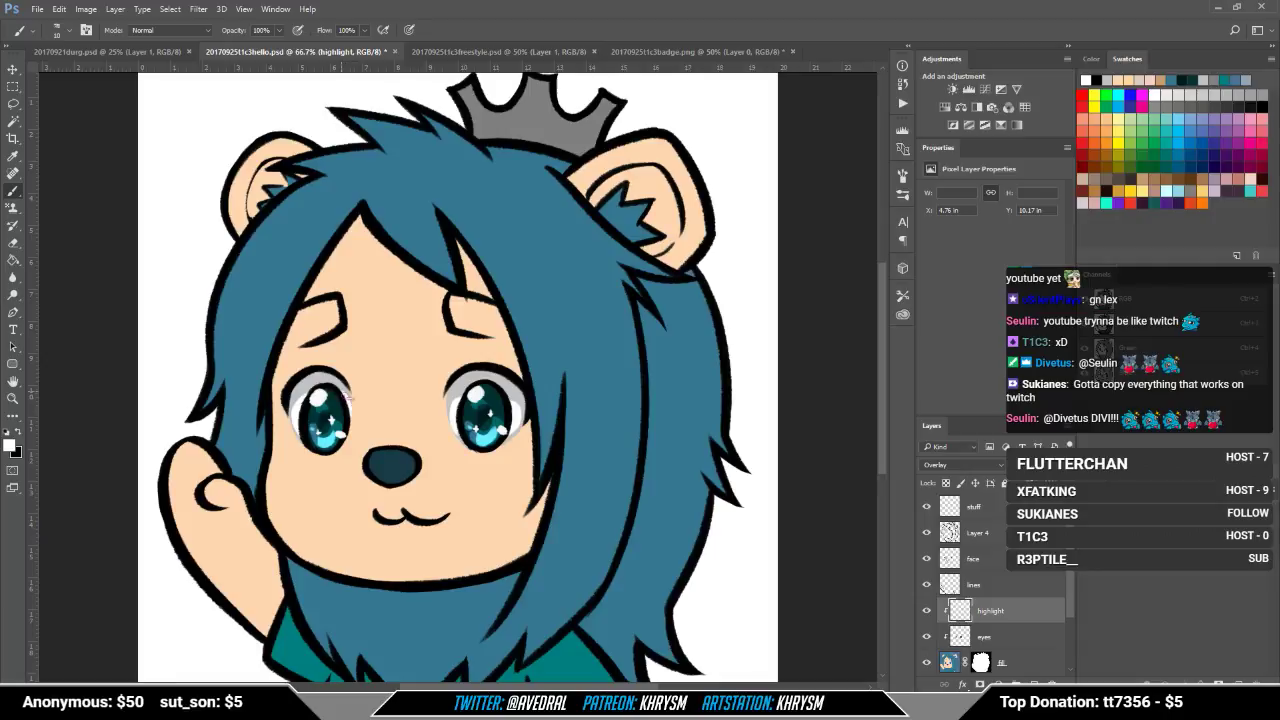
pyautogui.moveTo(467, 393); pyautogui.dragTo(452, 414)
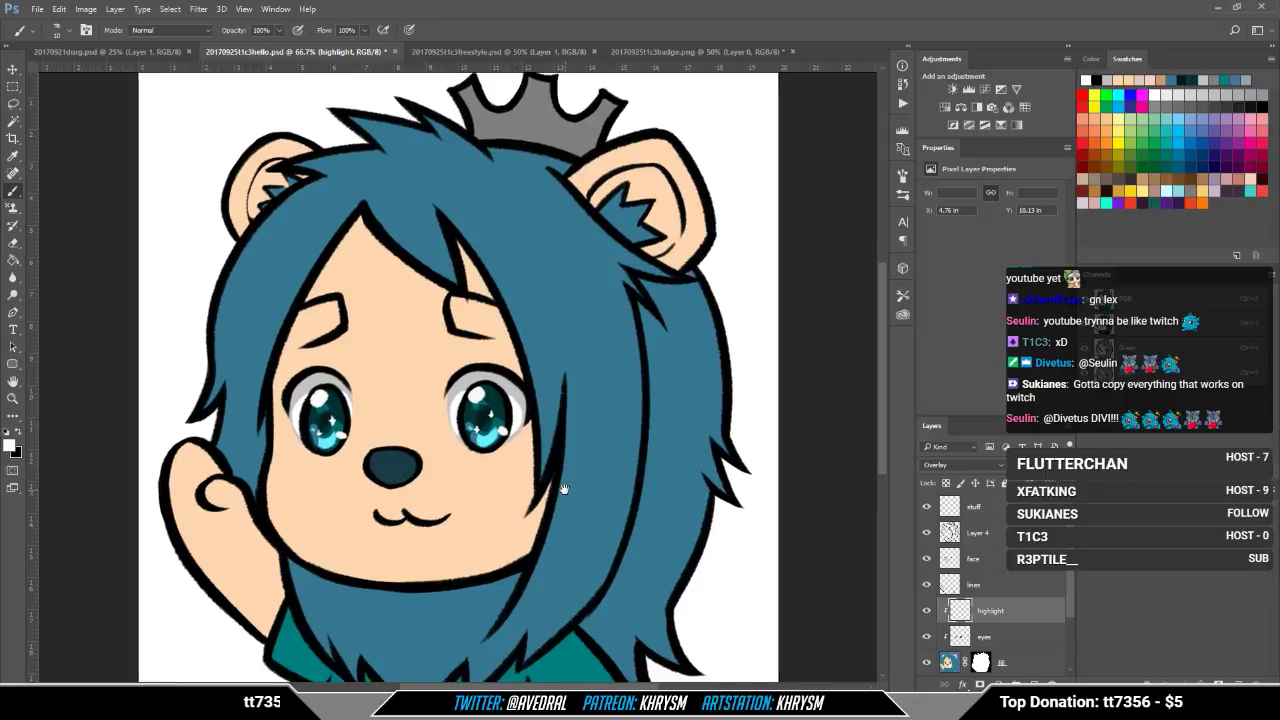
# Step: Enlarge the brush and paint a soft white highlight on the upper part of the nose
pyautogui.moveTo(563, 488); pyautogui.dragTo(594, 476)
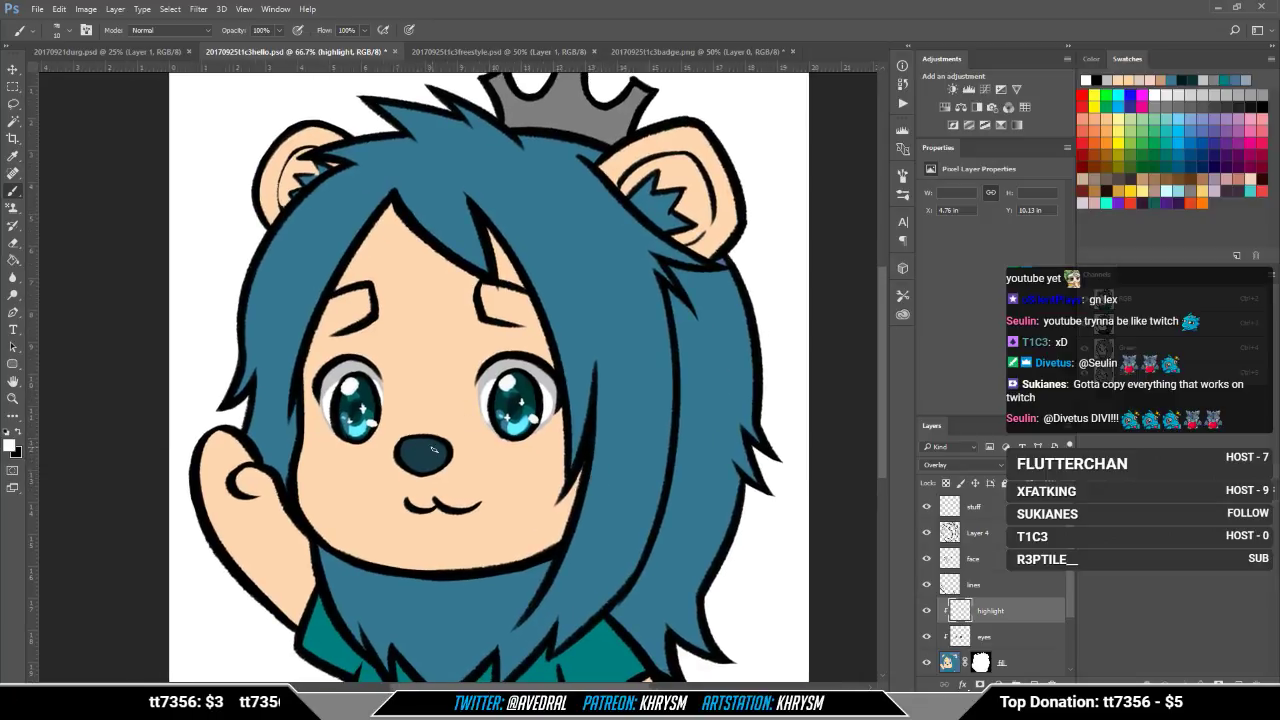
pyautogui.press(']')
pyautogui.press(']')
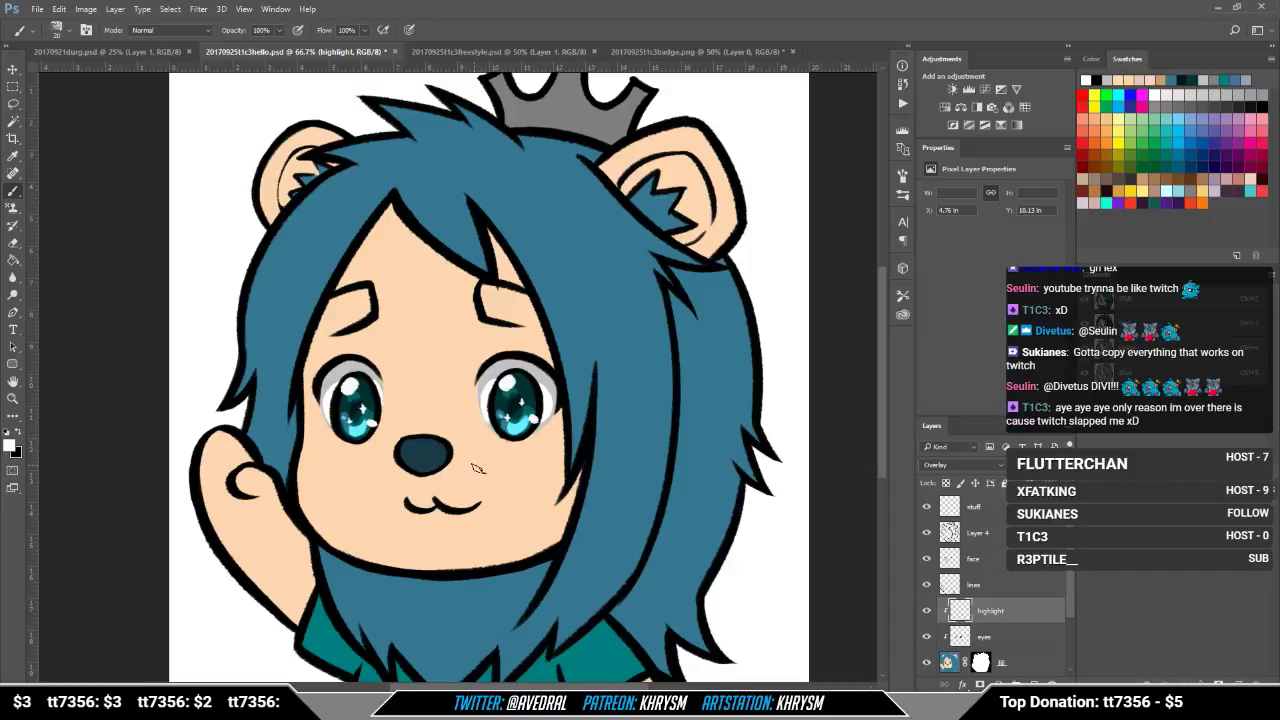
pyautogui.moveTo(411, 446)
pyautogui.mouseDown()
pyautogui.moveTo(433, 443)
pyautogui.moveTo(421, 442)
pyautogui.mouseUp()
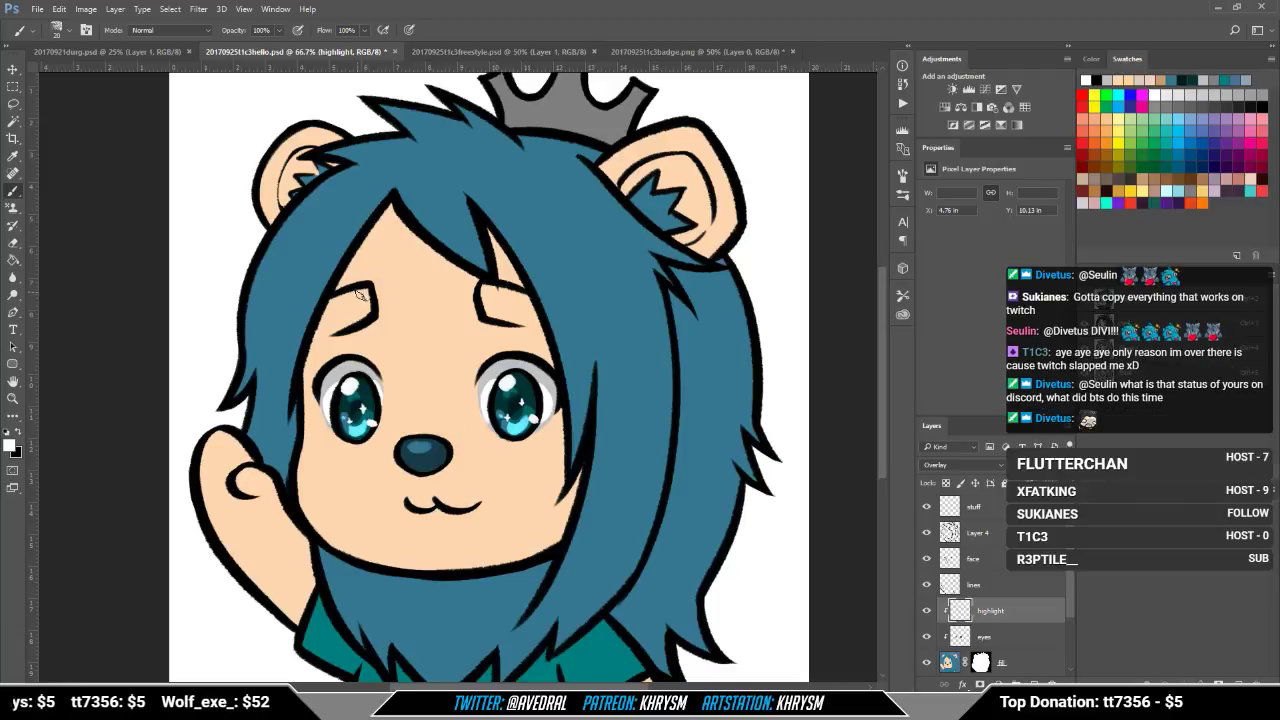
# Step: Undo the last stroke, then brush white highlights inside the tops of both eyebrows and on the lower lip beneath the mouth
pyautogui.hotkey('ctrl', 'z')
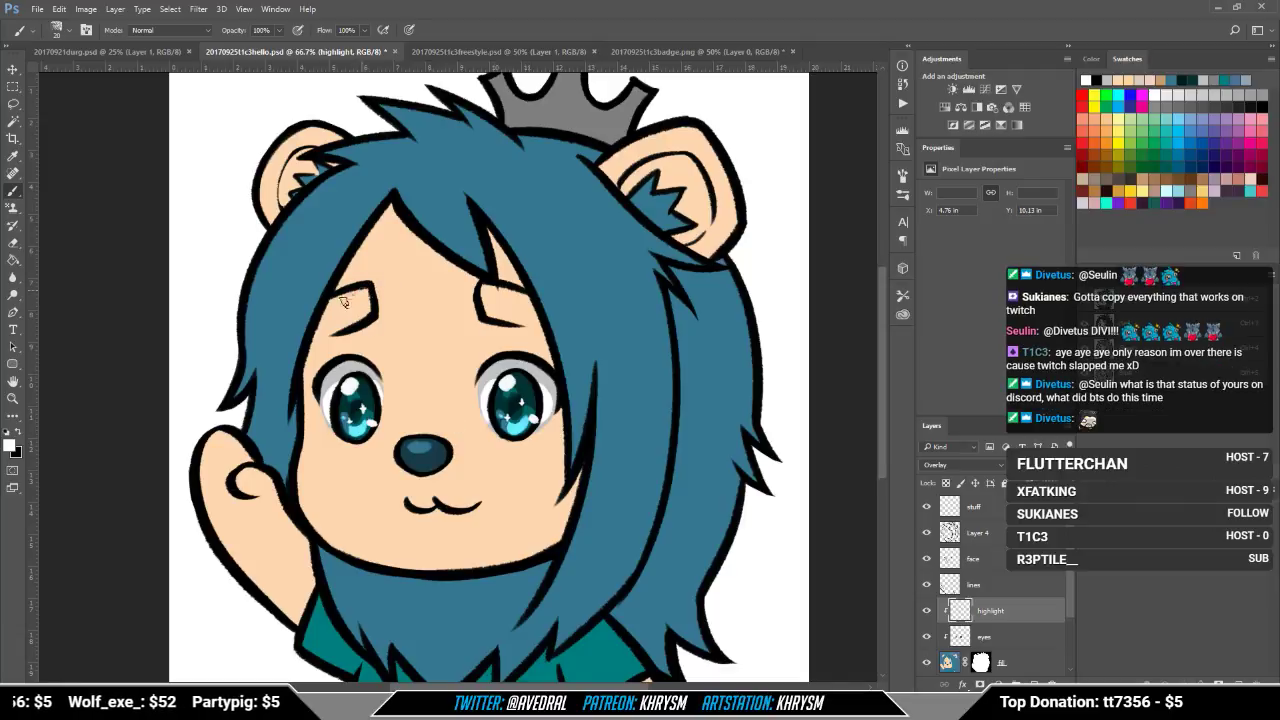
pyautogui.moveTo(342, 298); pyautogui.dragTo(366, 283)
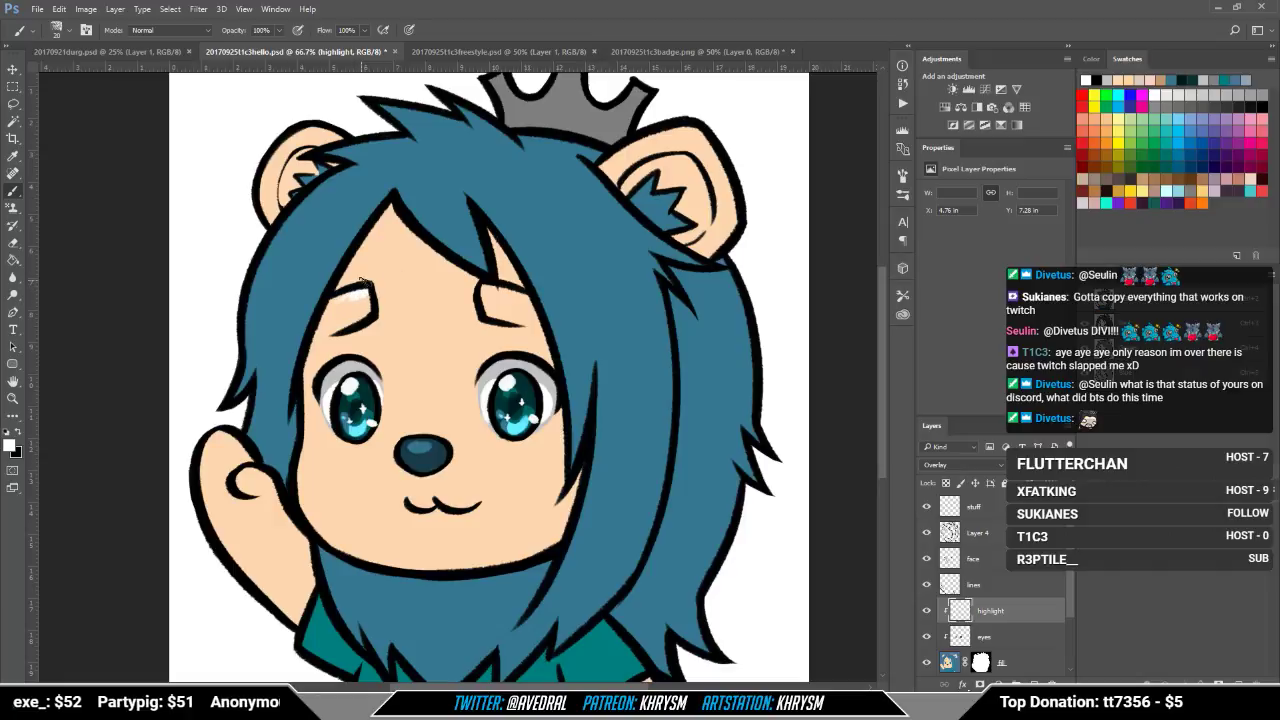
pyautogui.moveTo(495, 287)
pyautogui.mouseDown()
pyautogui.moveTo(514, 297)
pyautogui.moveTo(578, 280)
pyautogui.mouseUp()
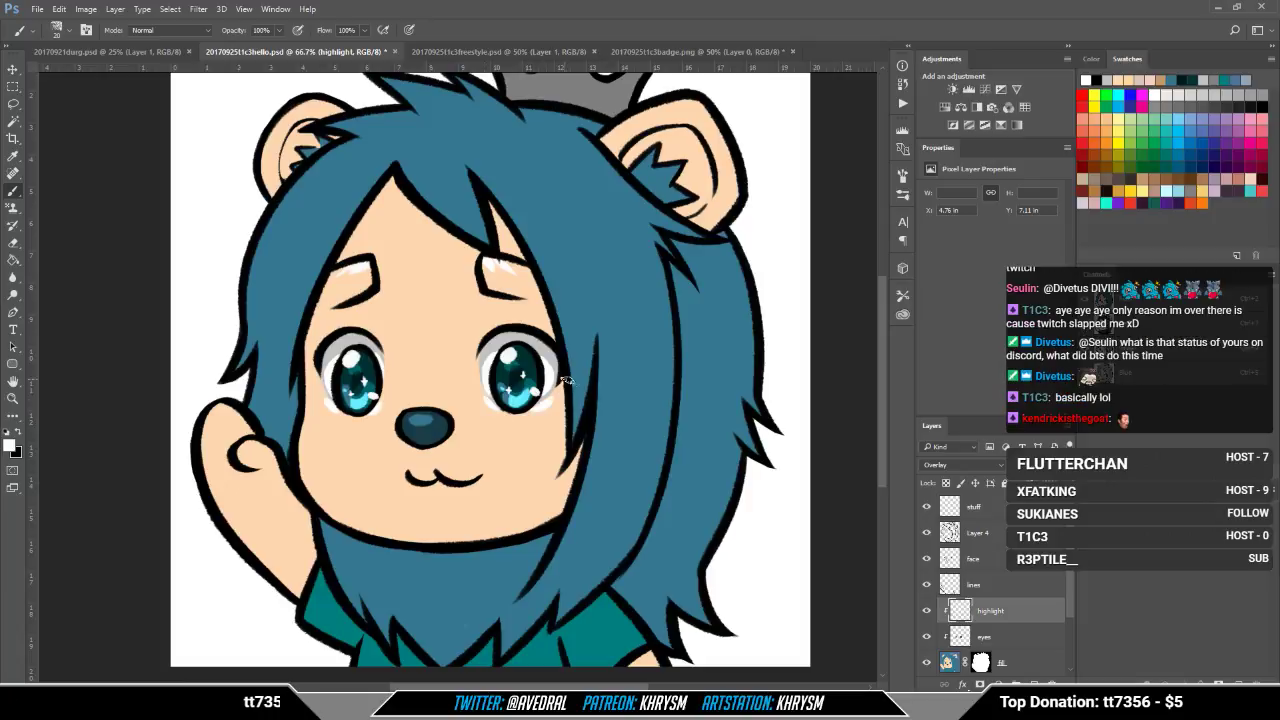
pyautogui.moveTo(532, 437); pyautogui.dragTo(543, 453)
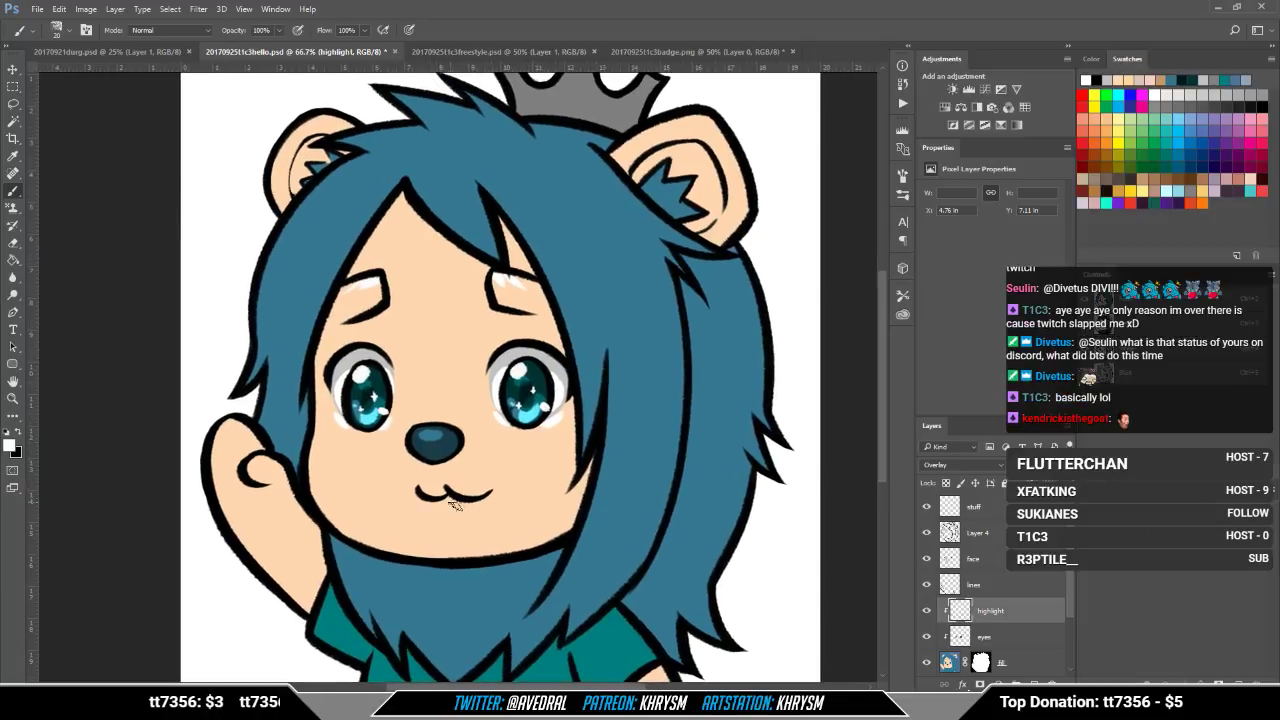
pyautogui.moveTo(457, 506)
pyautogui.mouseDown()
pyautogui.moveTo(443, 507)
pyautogui.moveTo(499, 516)
pyautogui.mouseUp()
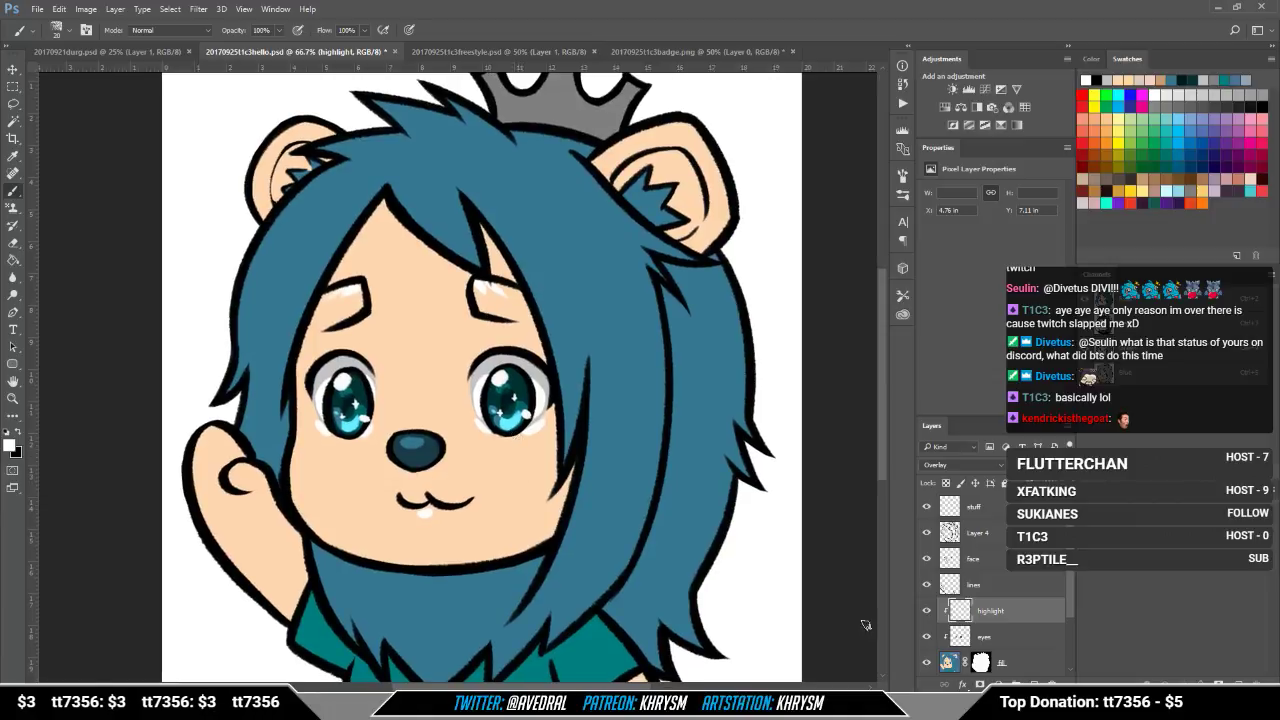
# Step: Create a layer named "shade" above the highlight layer, clipped to the layer below, in Multiply mode and filled with neutral white
pyautogui.hotkey('ctrl', 'shift', 'n')
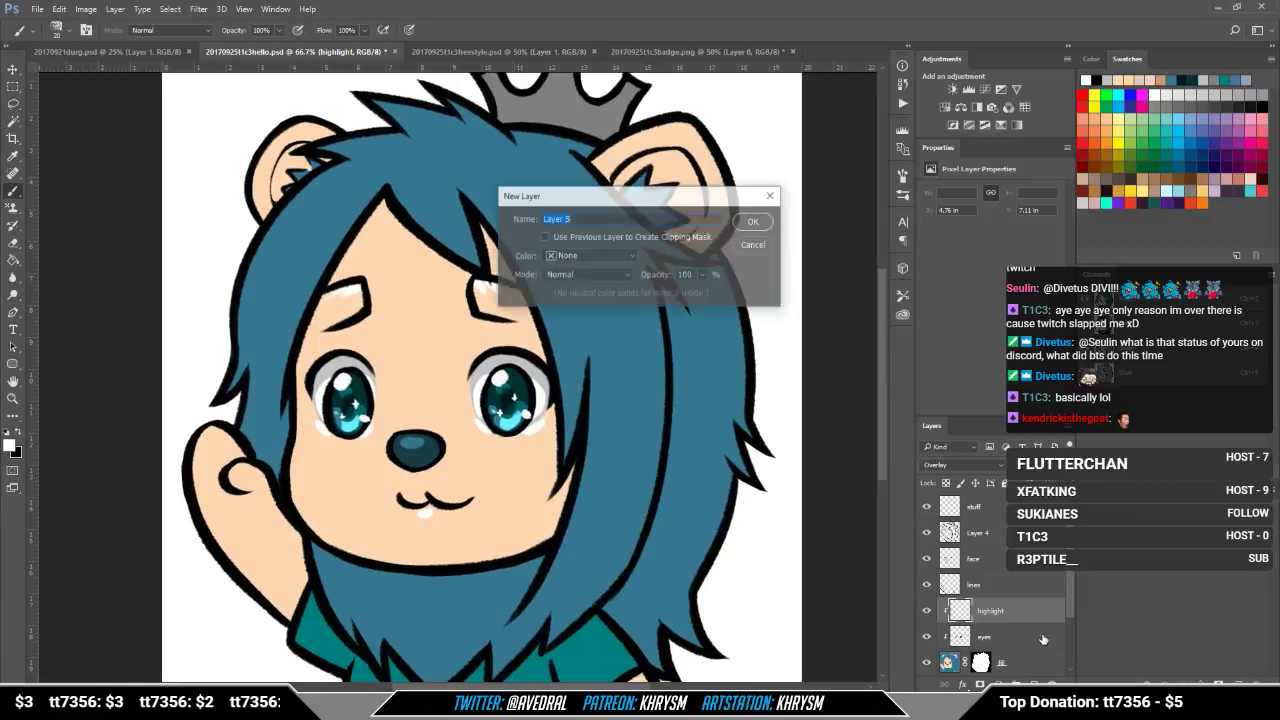
pyautogui.write('shade')
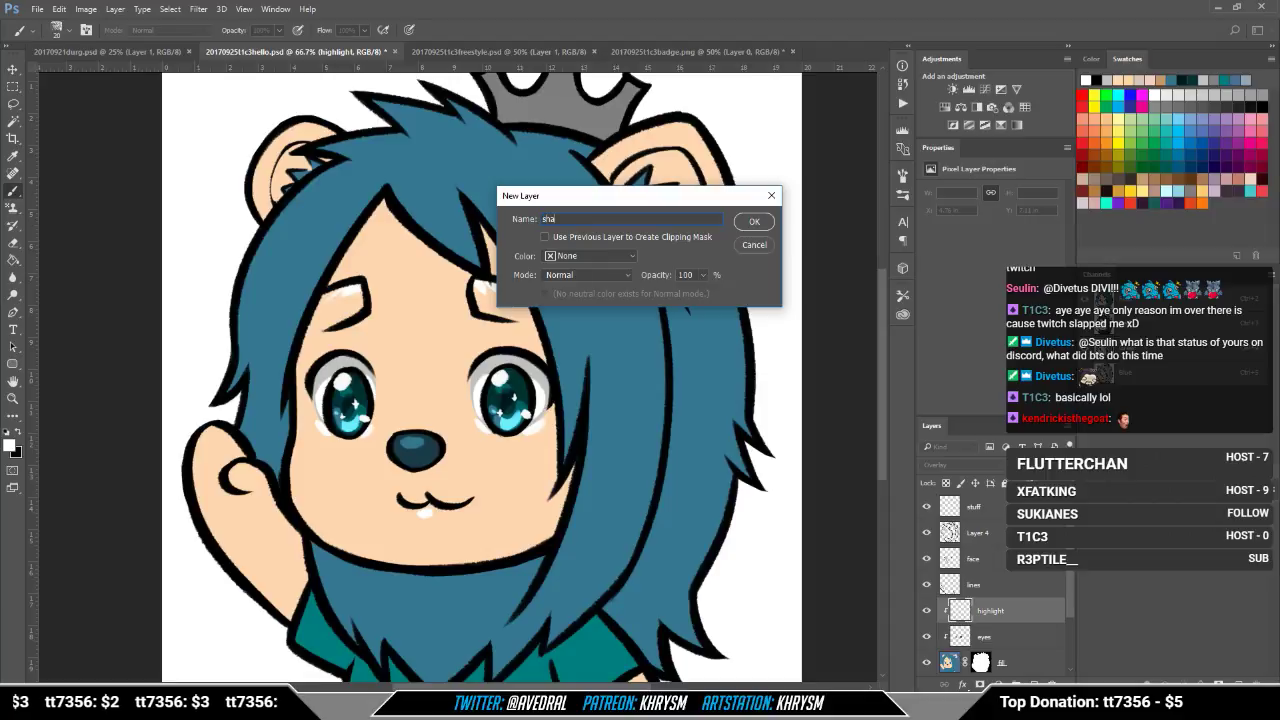
pyautogui.hotkey('alt', 'p')
pyautogui.press('Tab')
pyautogui.press('Tab')
pyautogui.press('Down')
pyautogui.press('Down')
pyautogui.press('Down')
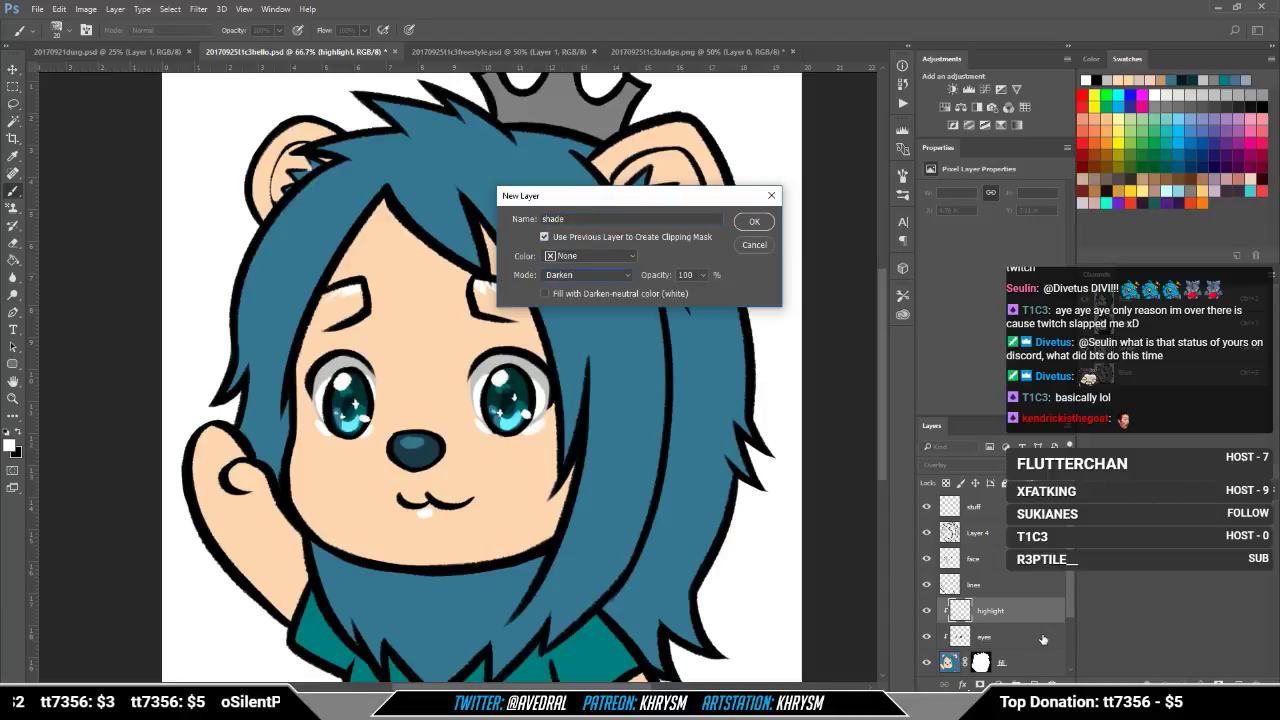
pyautogui.press('Tab')
pyautogui.press('Return')
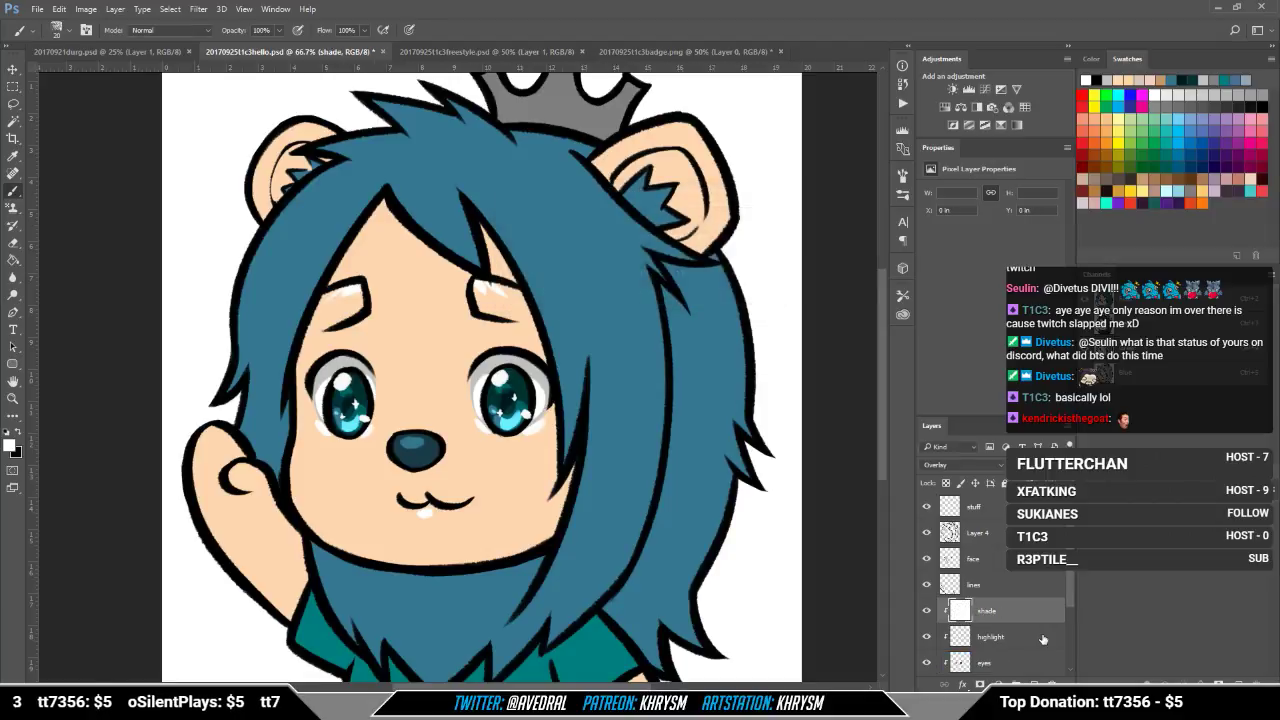
# Step: Pick a pale mauve swatch and brush a shadow on the raised arm along the edge next to the mane
pyautogui.click(1218, 186)
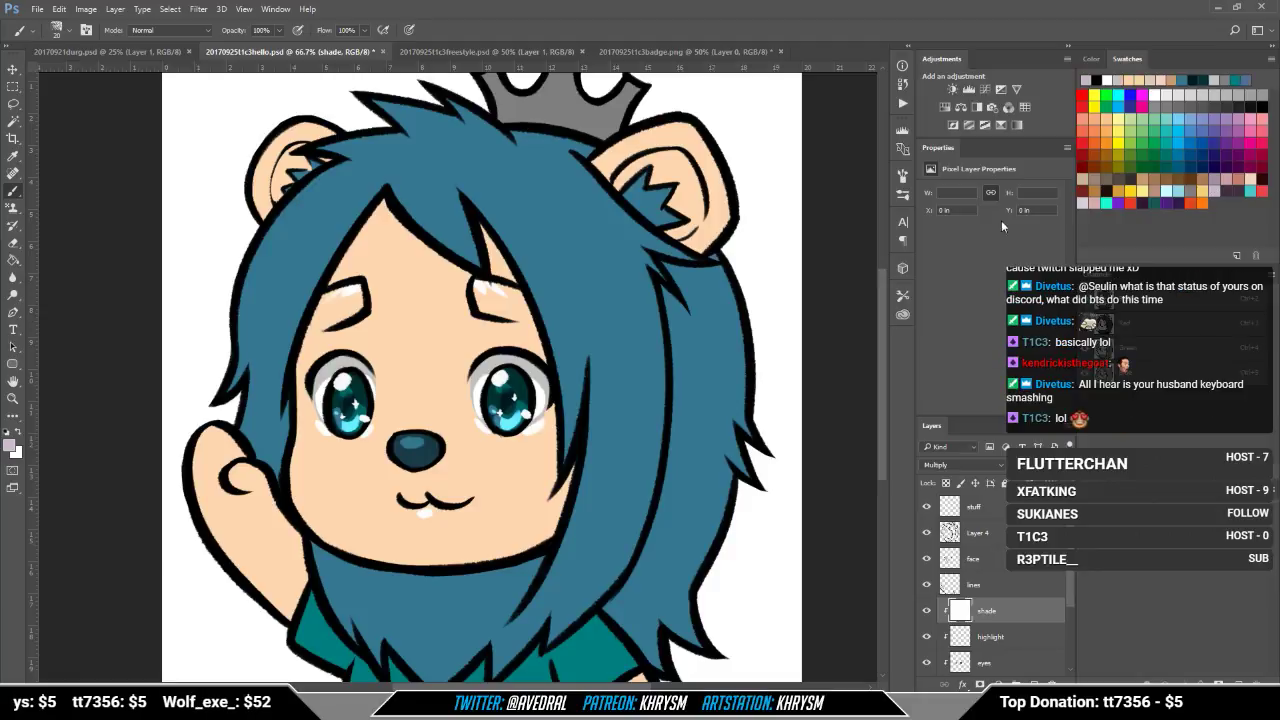
pyautogui.moveTo(494, 458); pyautogui.dragTo(510, 412)
pyautogui.moveTo(308, 468); pyautogui.dragTo(324, 540)
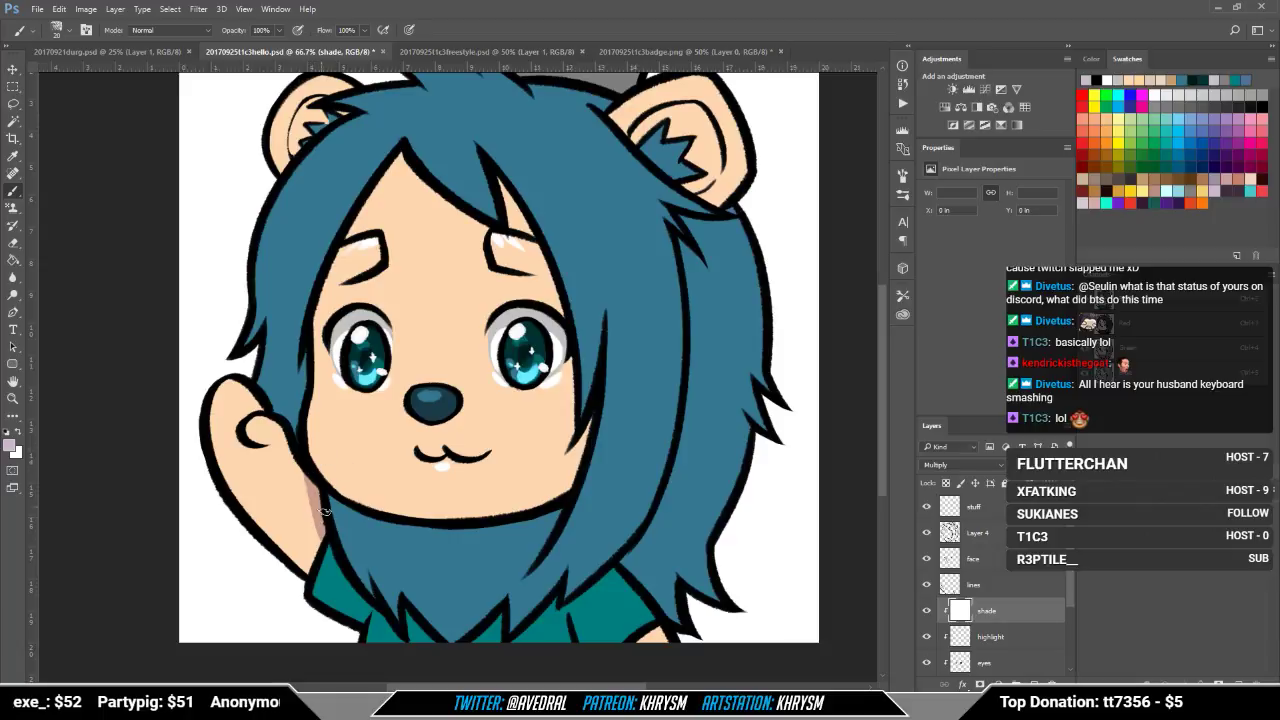
pyautogui.moveTo(325, 528); pyautogui.dragTo(305, 588)
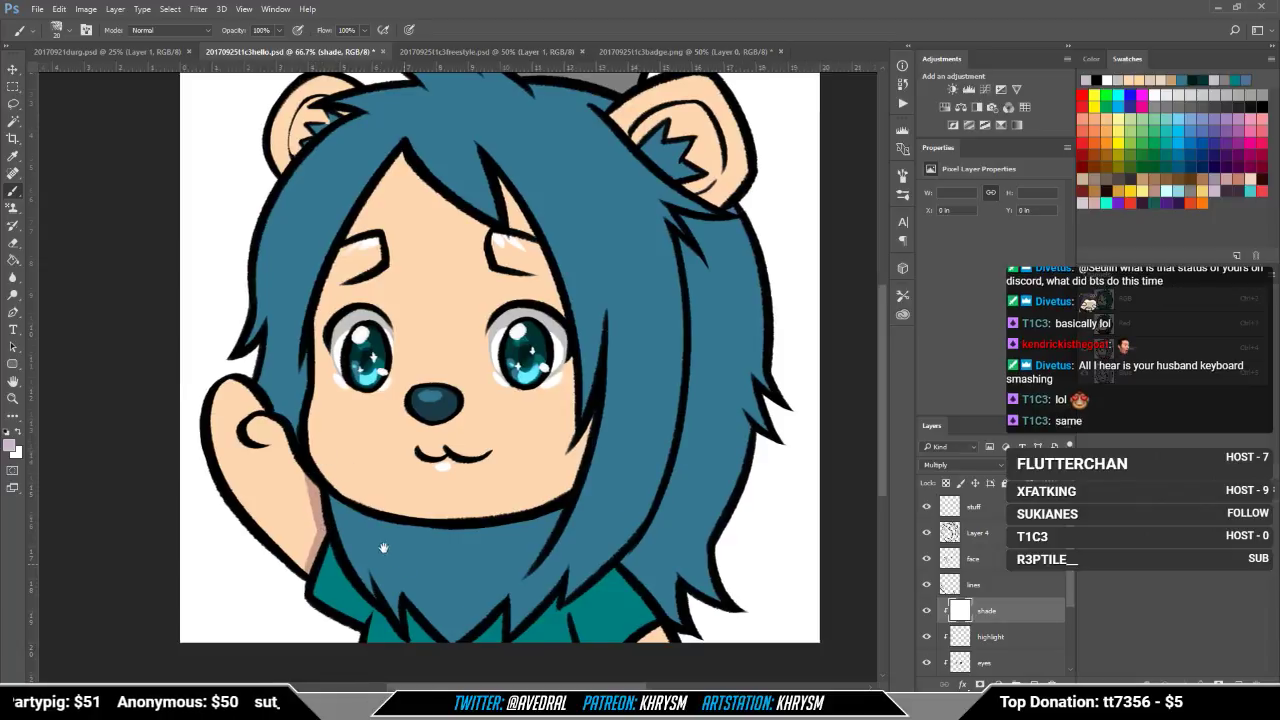
pyautogui.moveTo(396, 564); pyautogui.dragTo(370, 541)
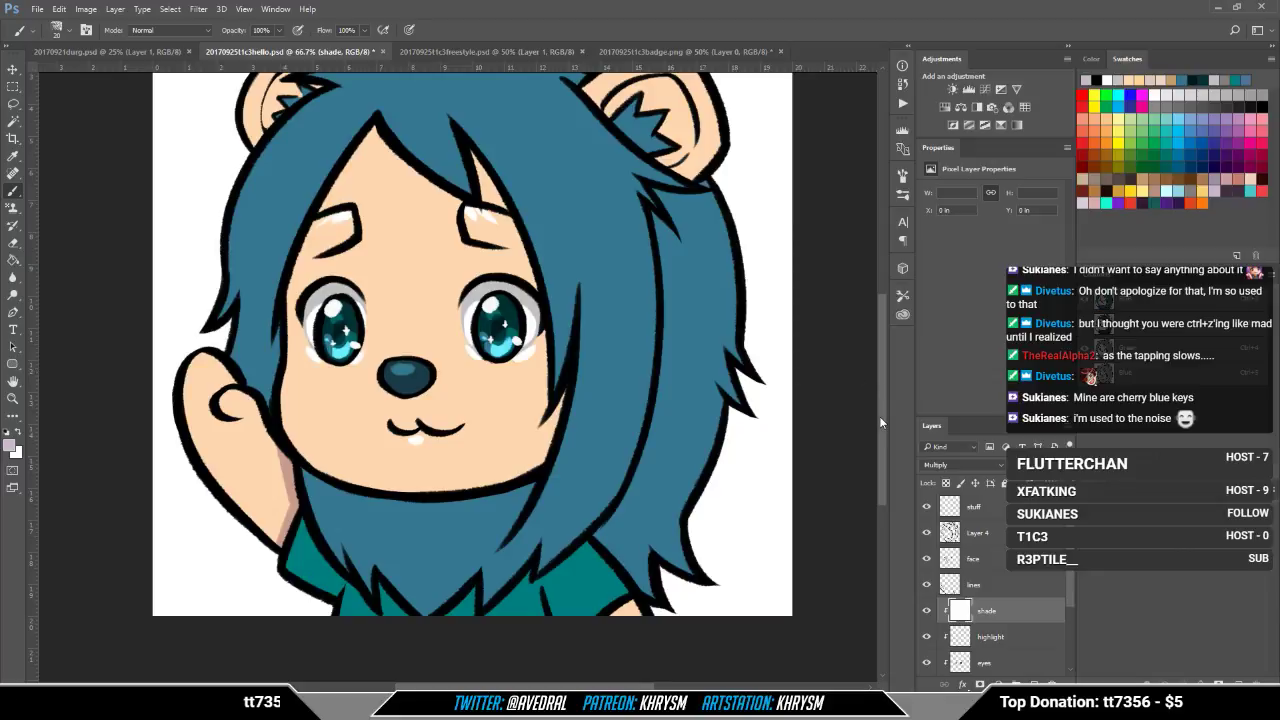
pyautogui.moveTo(881, 420); pyautogui.dragTo(880, 411)
pyautogui.moveTo(566, 546); pyautogui.dragTo(520, 533)
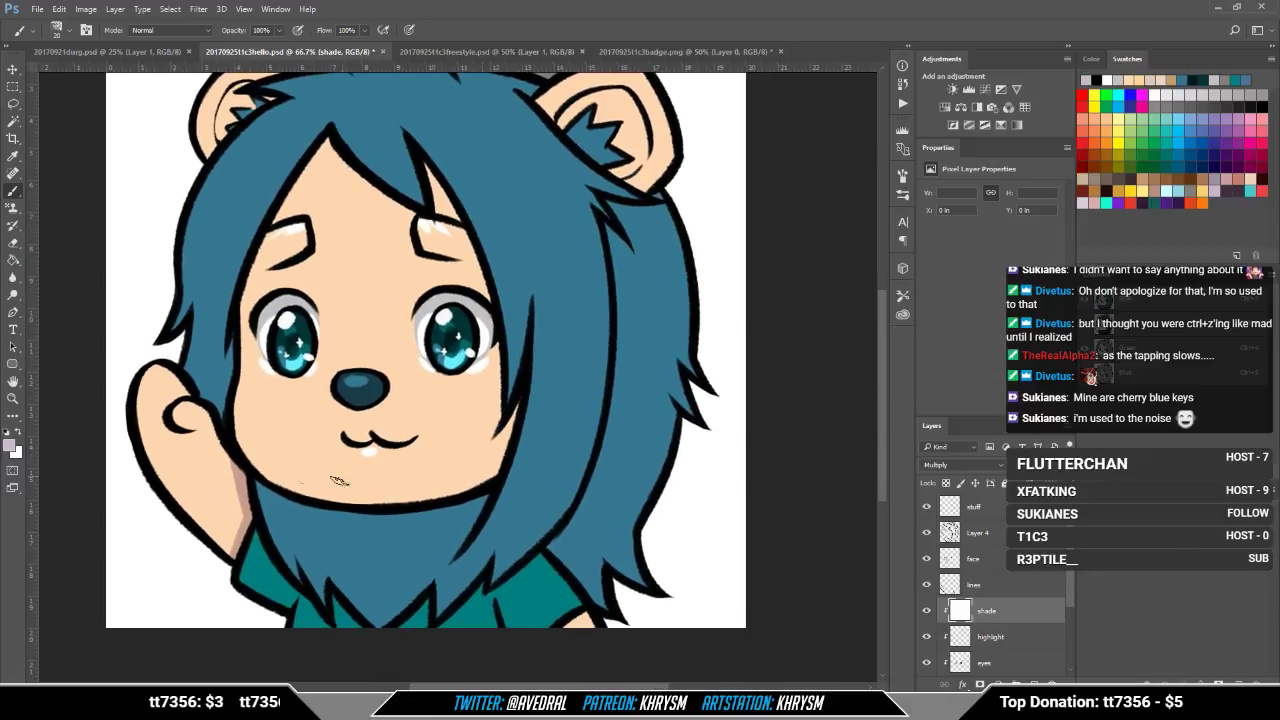
pyautogui.moveTo(236, 466); pyautogui.dragTo(242, 524)
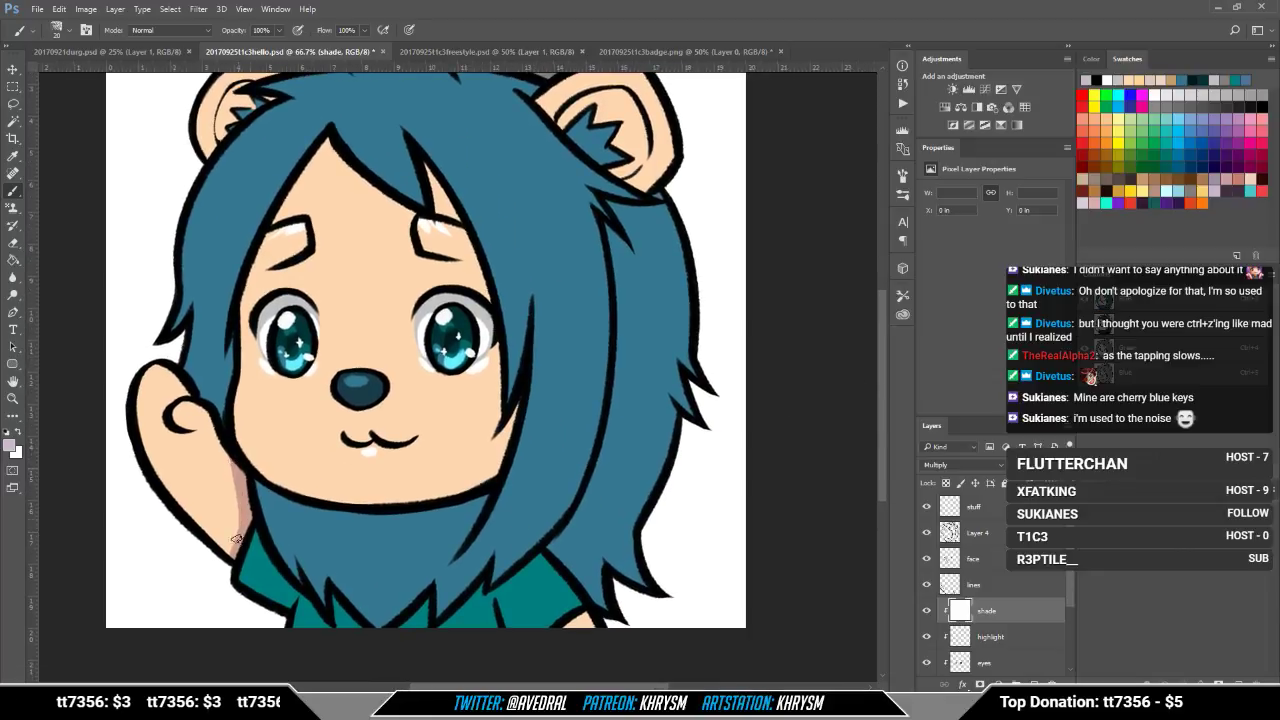
# Step: Brush mauve shadows on the teal shirt beneath the tips of the mane, on both sides of the collar
pyautogui.moveTo(378, 468); pyautogui.dragTo(323, 421)
pyautogui.moveTo(197, 472)
pyautogui.mouseDown()
pyautogui.moveTo(218, 522)
pyautogui.moveTo(243, 540)
pyautogui.mouseUp()
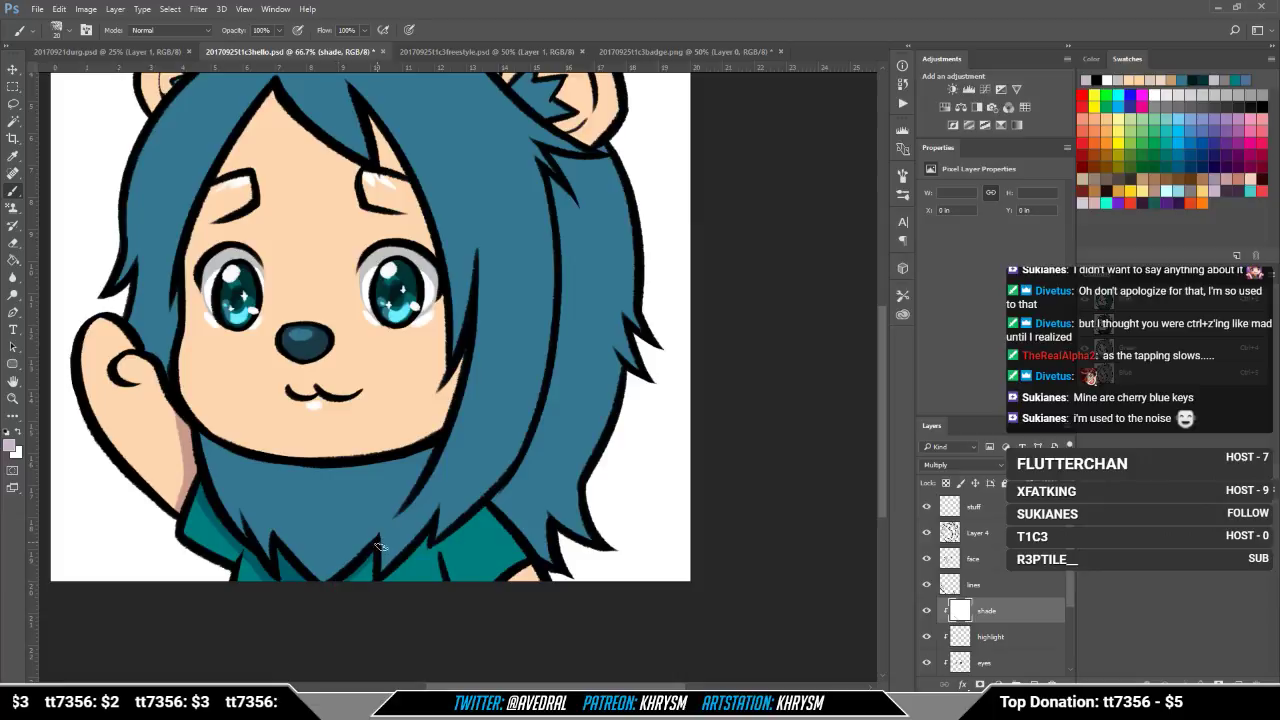
pyautogui.moveTo(378, 546)
pyautogui.mouseDown()
pyautogui.moveTo(346, 594)
pyautogui.moveTo(369, 608)
pyautogui.mouseUp()
pyautogui.moveTo(429, 538)
pyautogui.mouseDown()
pyautogui.moveTo(368, 594)
pyautogui.moveTo(389, 563)
pyautogui.moveTo(490, 508)
pyautogui.mouseUp()
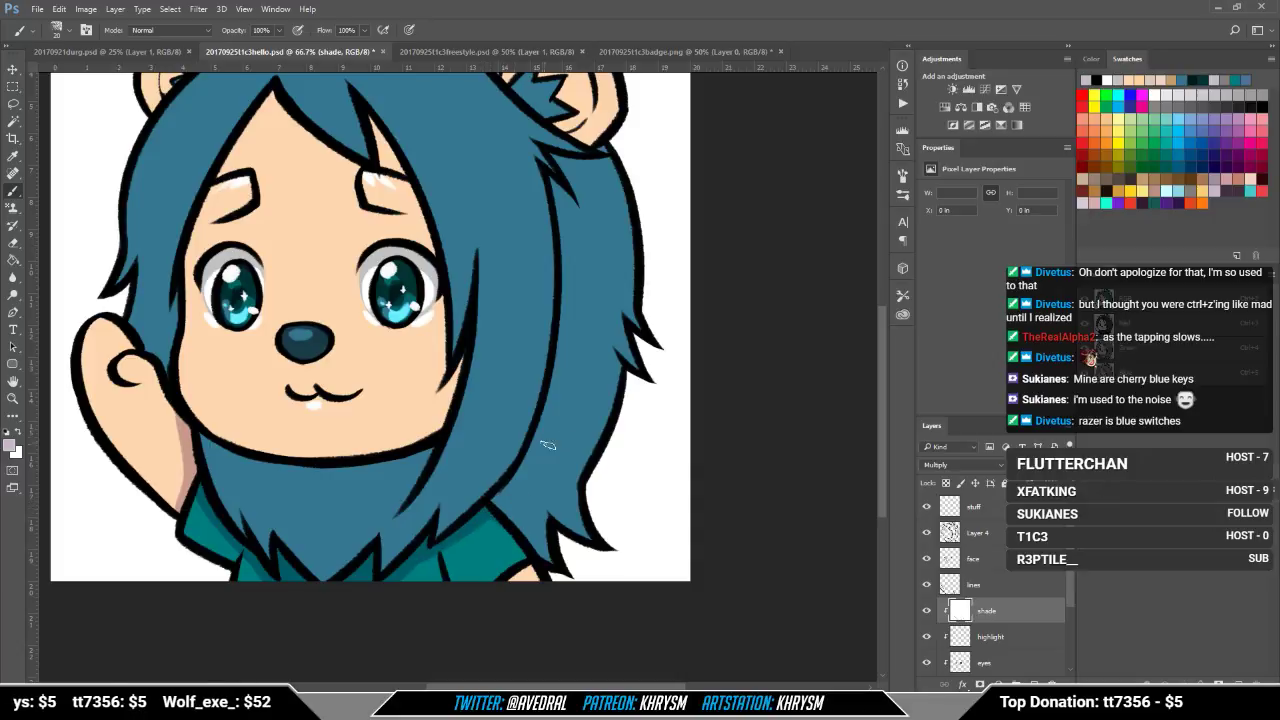
# Step: Shade the blue mane directly under the chin with a curved shadow following the jawline, rotating the canvas for the strokes
pyautogui.moveTo(519, 476); pyautogui.dragTo(560, 507)
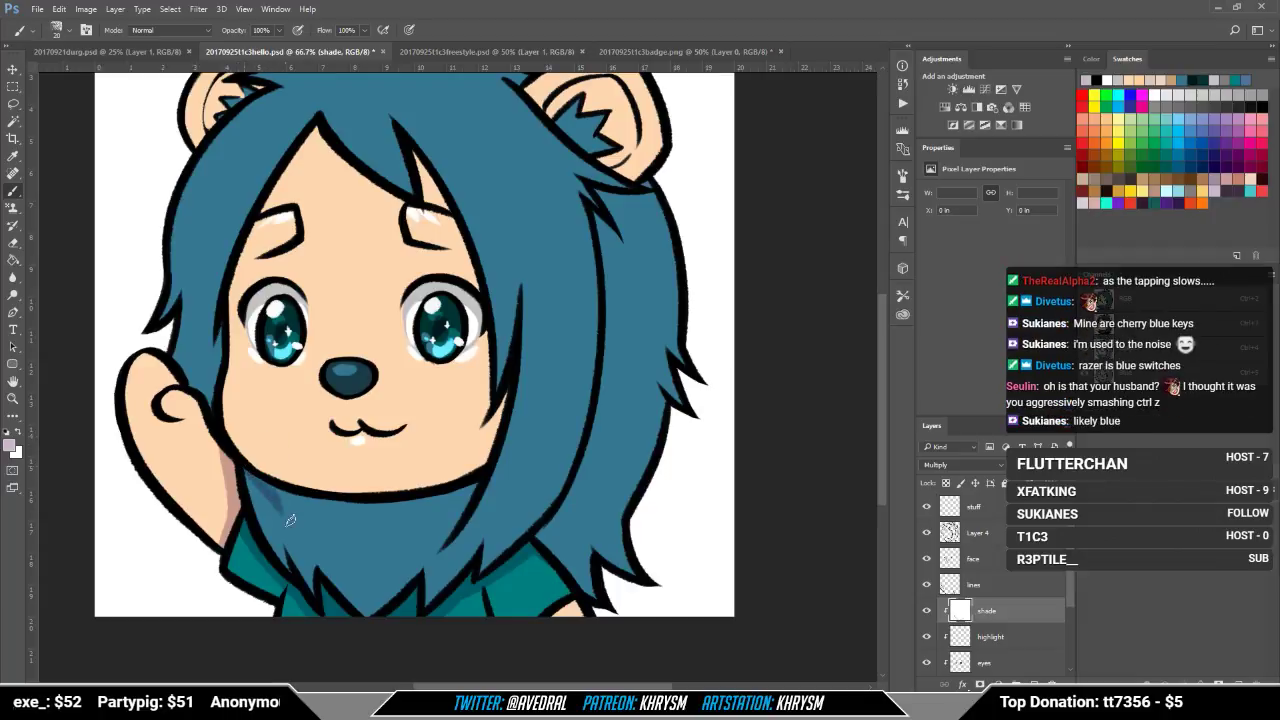
pyautogui.moveTo(284, 523)
pyautogui.mouseDown()
pyautogui.moveTo(278, 481)
pyautogui.moveTo(300, 420)
pyautogui.moveTo(230, 323)
pyautogui.mouseUp()
pyautogui.press('x')
pyautogui.hscroll(2, 309, 471)
pyautogui.press('r')
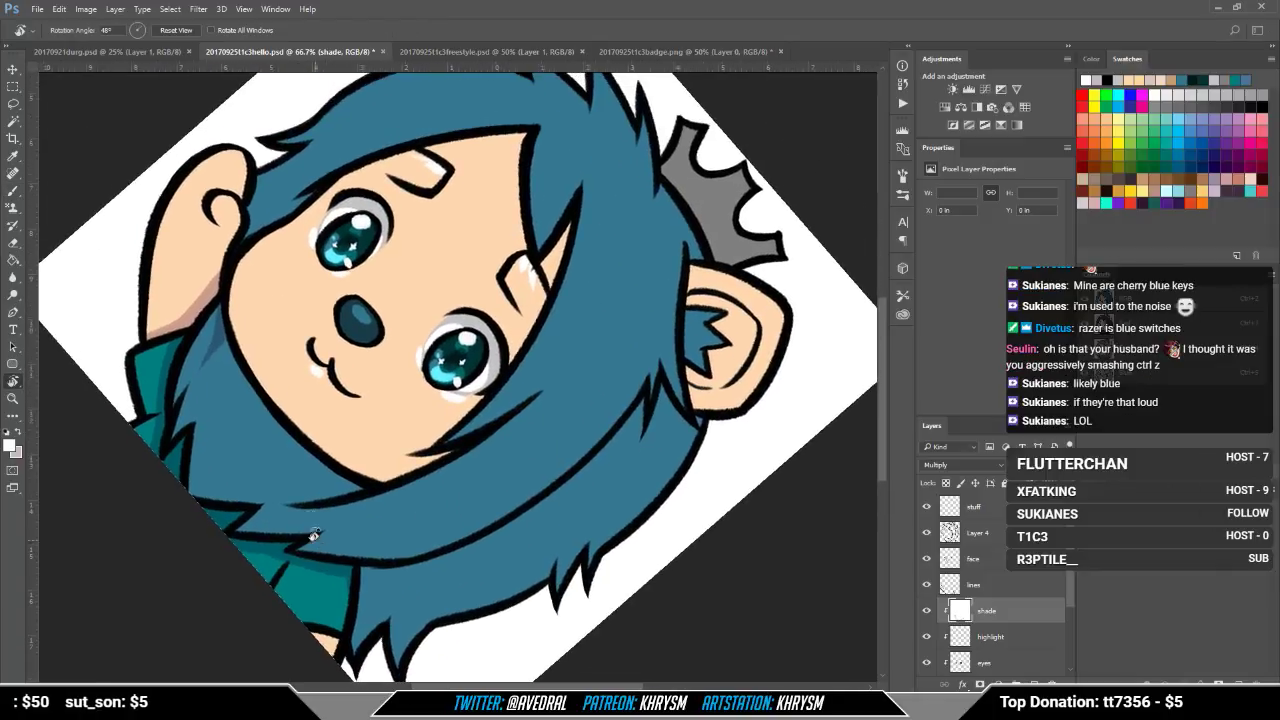
pyautogui.press('b')
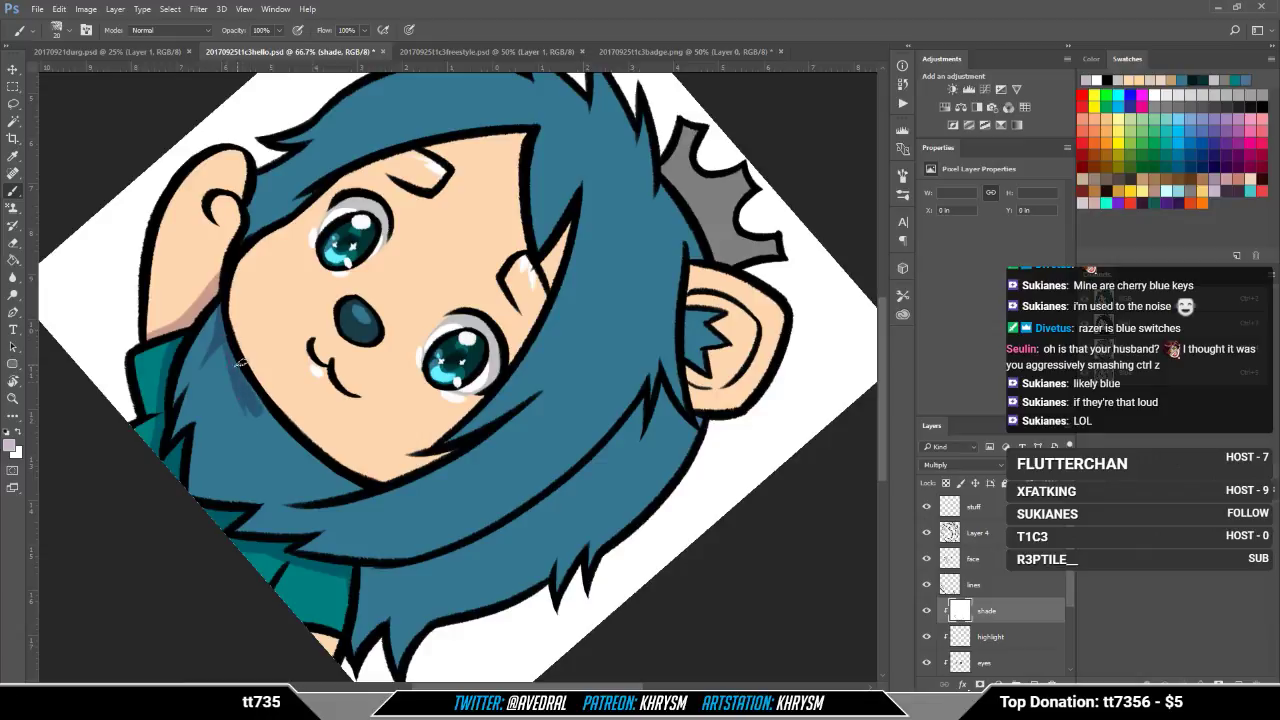
pyautogui.moveTo(252, 405); pyautogui.dragTo(352, 478)
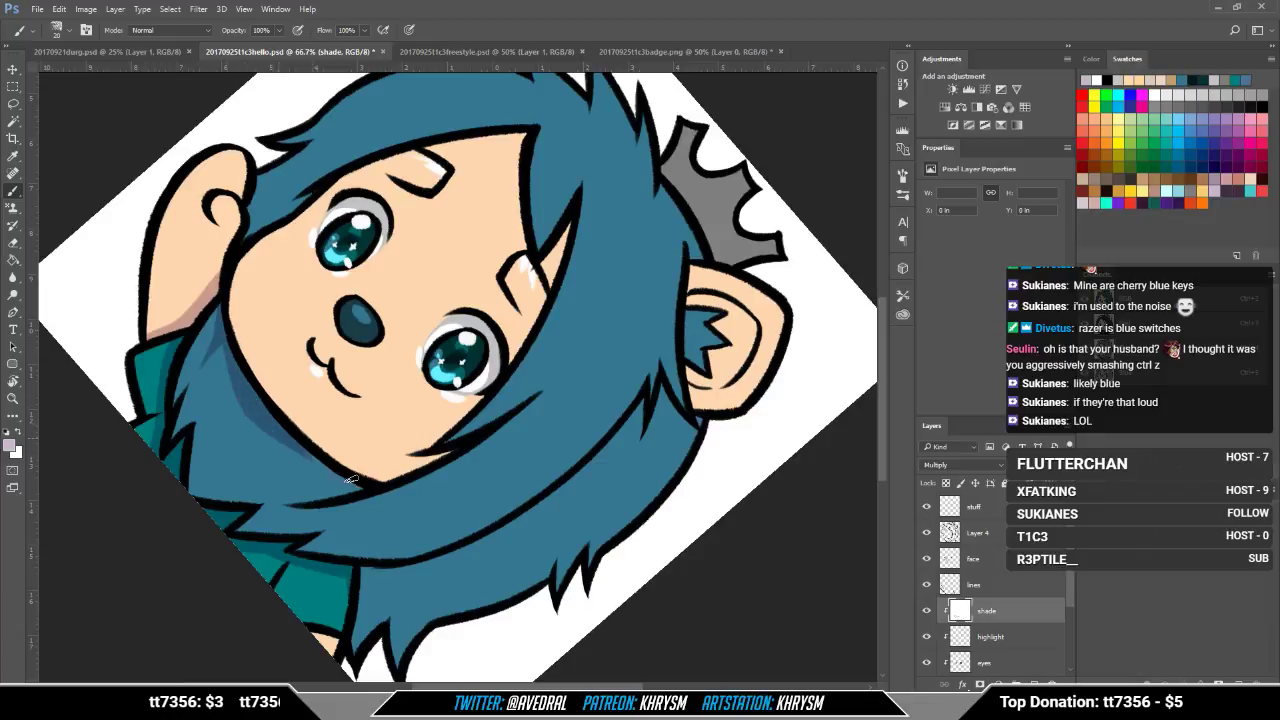
pyautogui.press('Escape')
pyautogui.moveTo(496, 483)
pyautogui.mouseDown()
pyautogui.moveTo(540, 429)
pyautogui.moveTo(485, 542)
pyautogui.mouseUp()
pyautogui.moveTo(553, 438); pyautogui.dragTo(590, 487)
pyautogui.moveTo(598, 434); pyautogui.dragTo(588, 470)
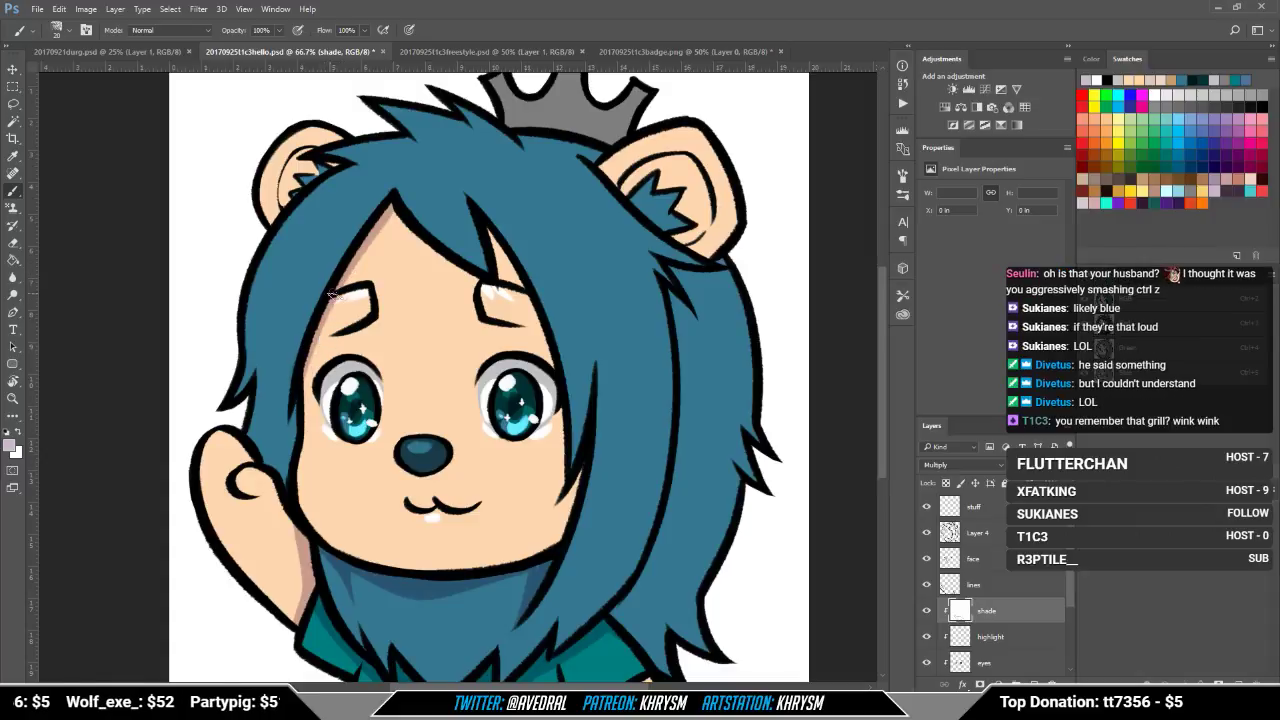
# Step: Brush a thin shadow down the left side of the forehead and face along the hair edge
pyautogui.moveTo(333, 295); pyautogui.dragTo(312, 366)
pyautogui.press('x')
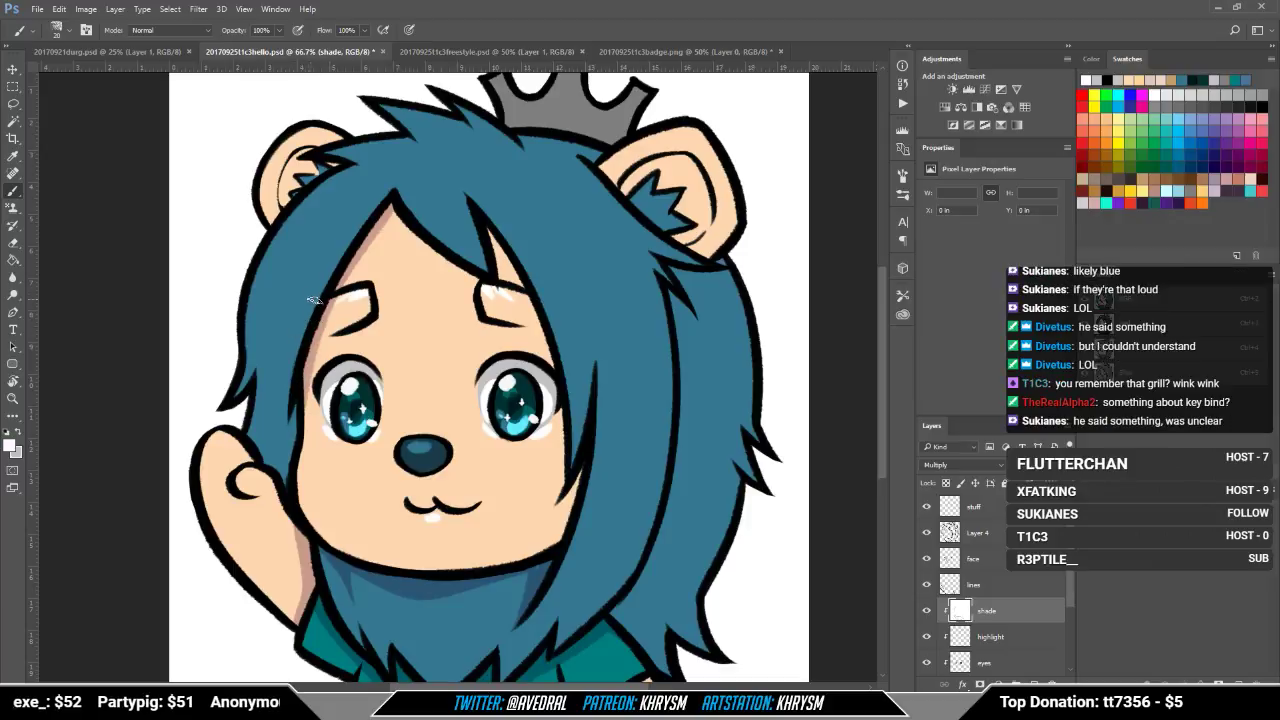
pyautogui.hscroll(2, 414, 306)
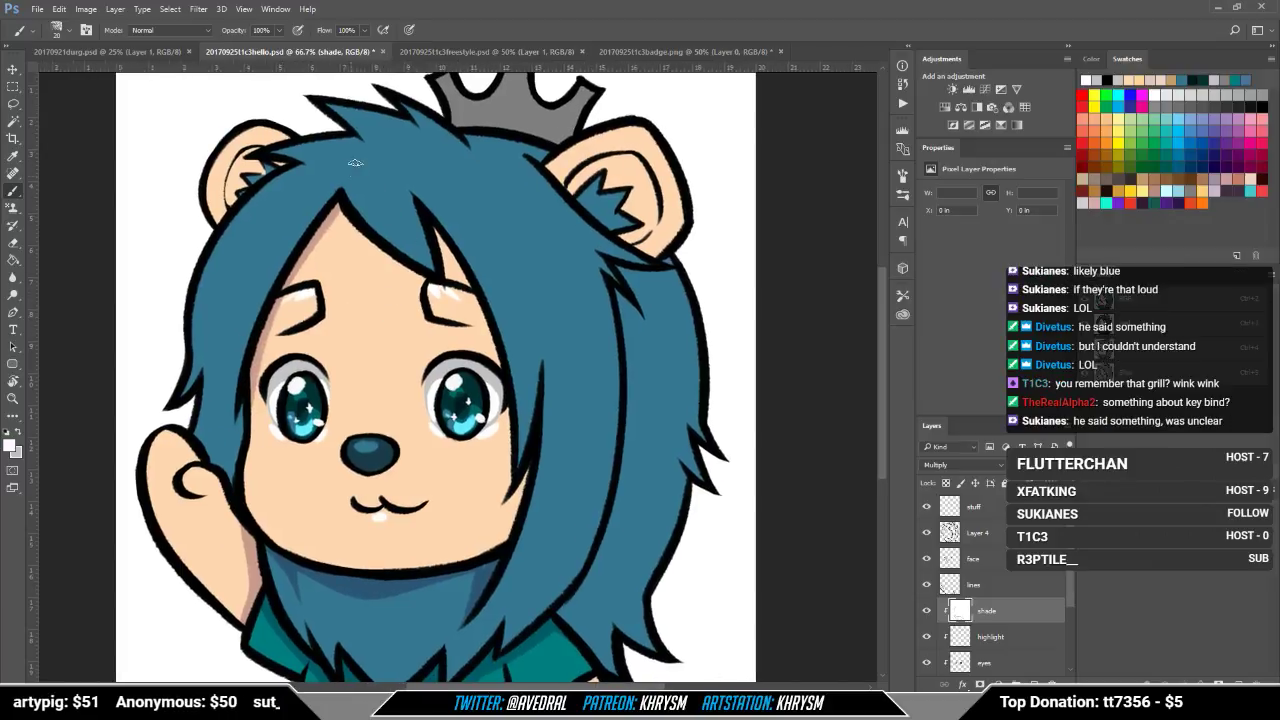
# Step: Brush a mauve shadow on the forehead beneath the pointed fringe, undoing and repainting the first stroke
pyautogui.press('x')
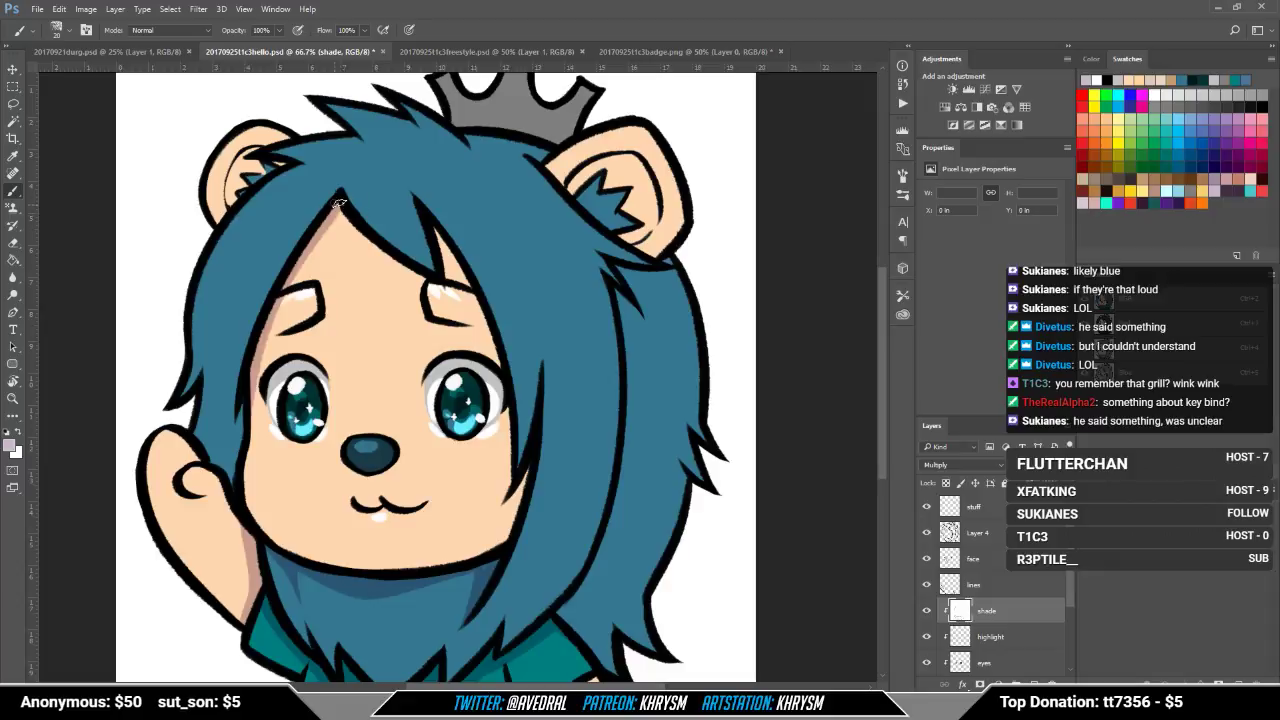
pyautogui.moveTo(340, 205); pyautogui.dragTo(430, 287)
pyautogui.hotkey('ctrl', 'z')
pyautogui.moveTo(340, 202); pyautogui.dragTo(442, 293)
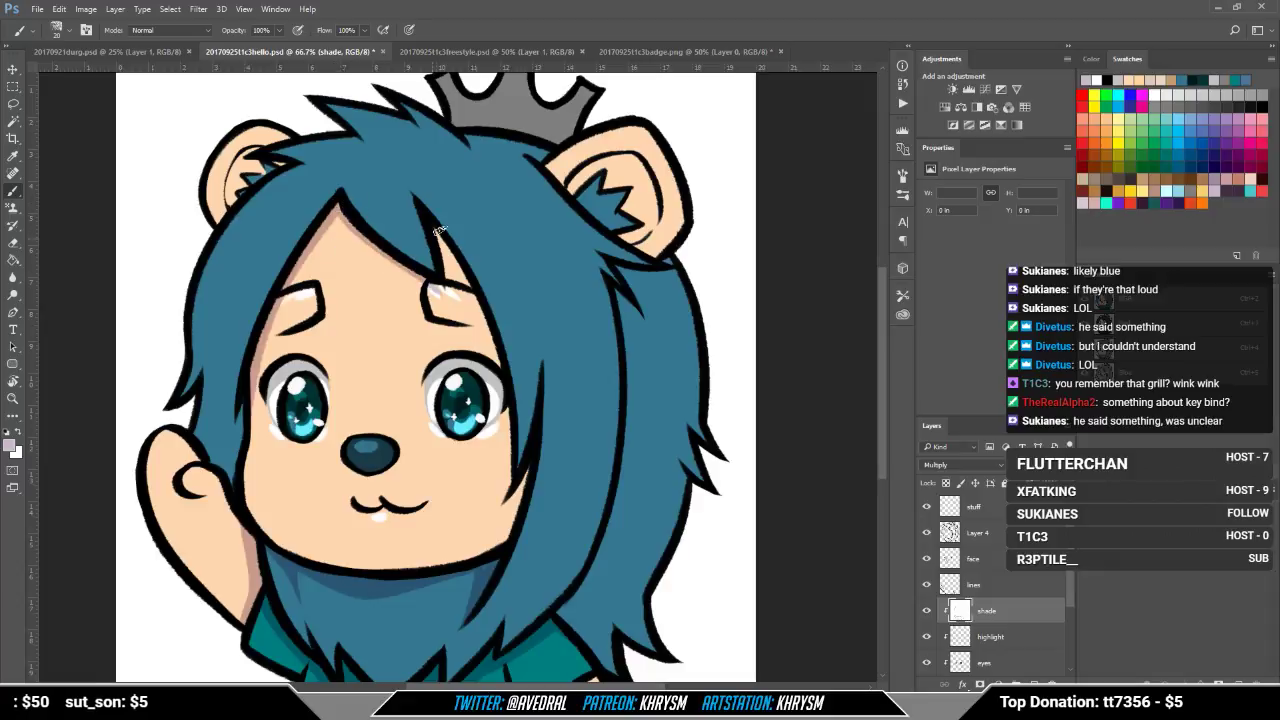
pyautogui.moveTo(486, 251); pyautogui.dragTo(463, 207)
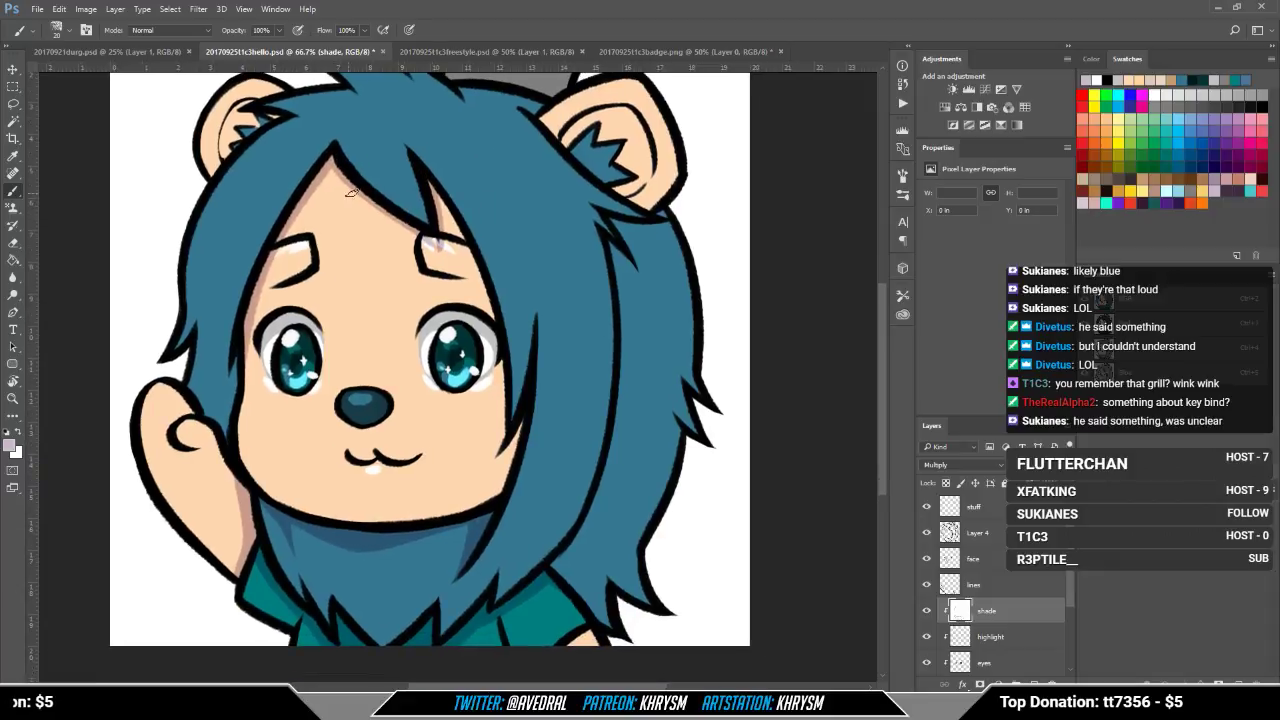
pyautogui.moveTo(332, 162)
pyautogui.mouseDown()
pyautogui.moveTo(434, 241)
pyautogui.moveTo(418, 299)
pyautogui.mouseUp()
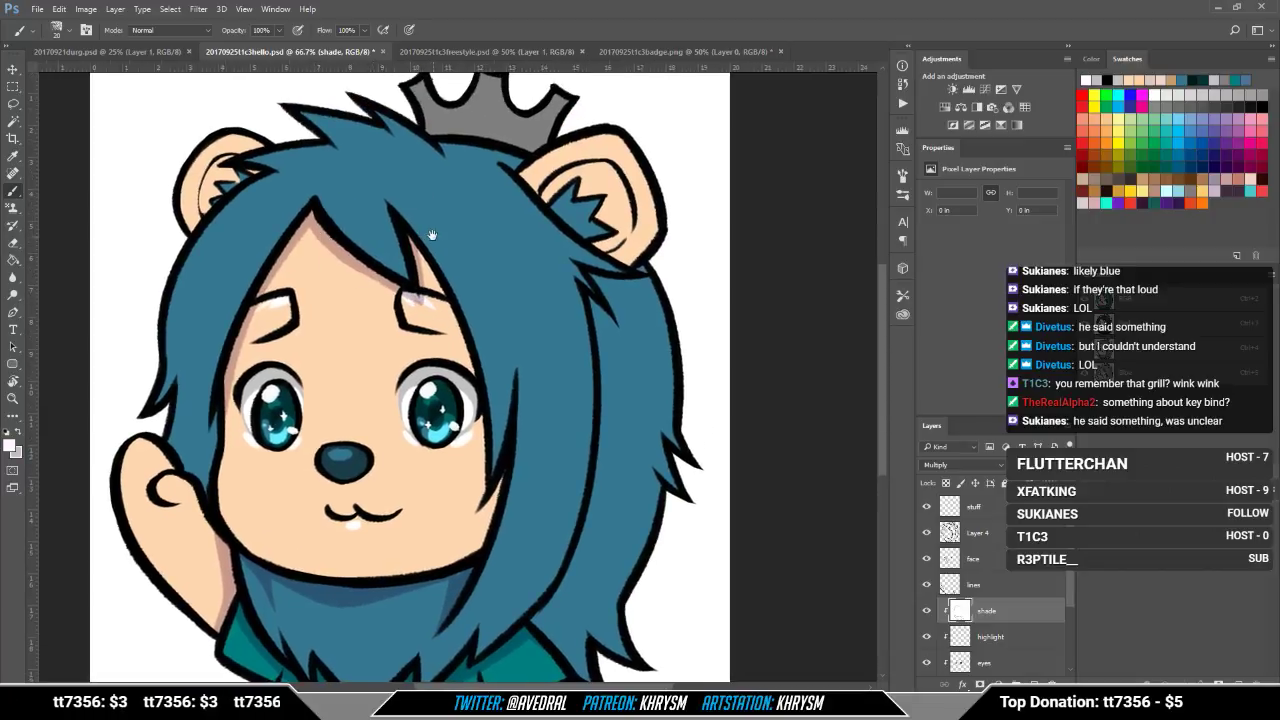
pyautogui.moveTo(417, 227)
pyautogui.mouseDown()
pyautogui.moveTo(413, 210)
pyautogui.moveTo(437, 186)
pyautogui.mouseUp()
# Step: Shade the right side of the face along the hair, from the eyebrow past the eye to the cheek fur
pyautogui.press('x')
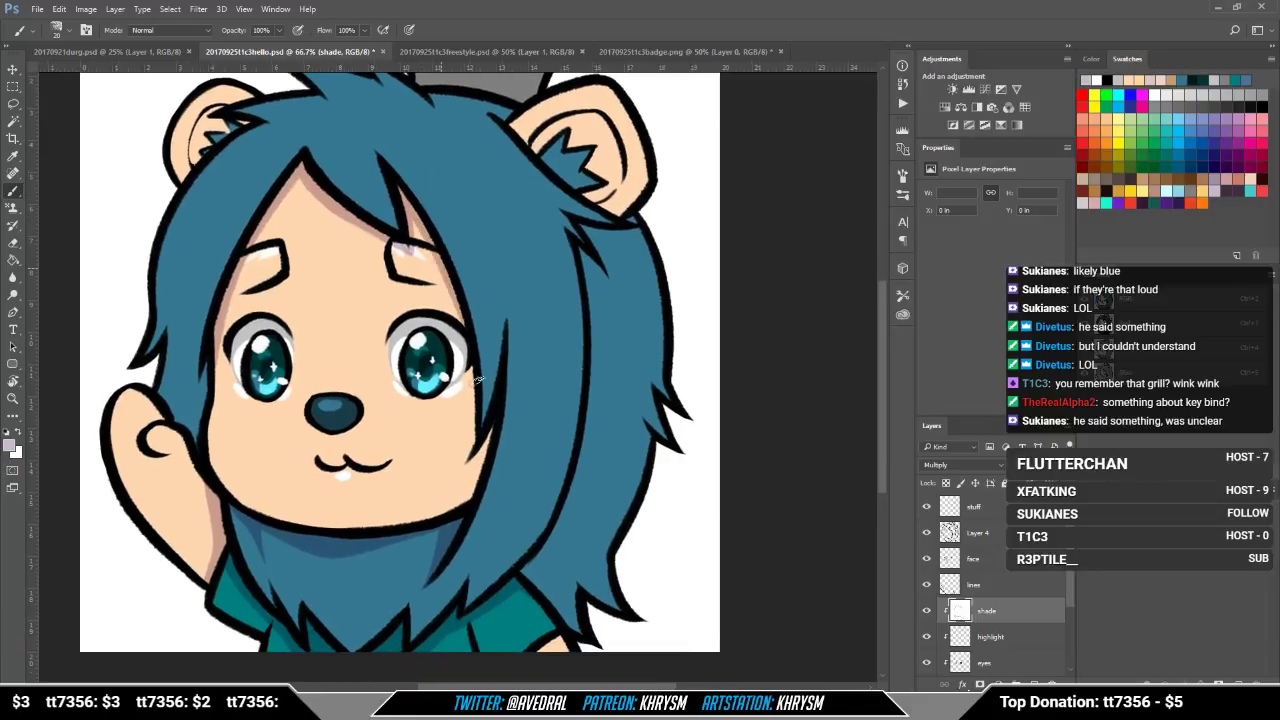
pyautogui.moveTo(489, 326); pyautogui.dragTo(494, 300)
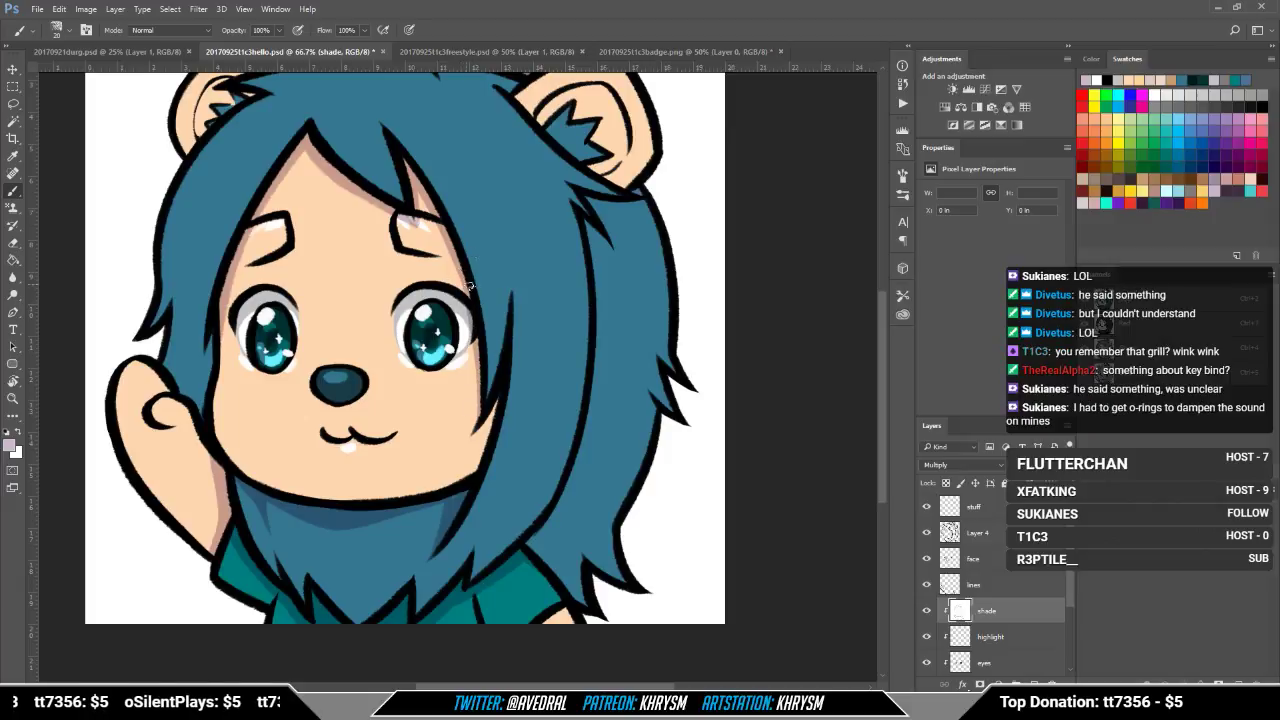
pyautogui.moveTo(452, 254); pyautogui.dragTo(474, 382)
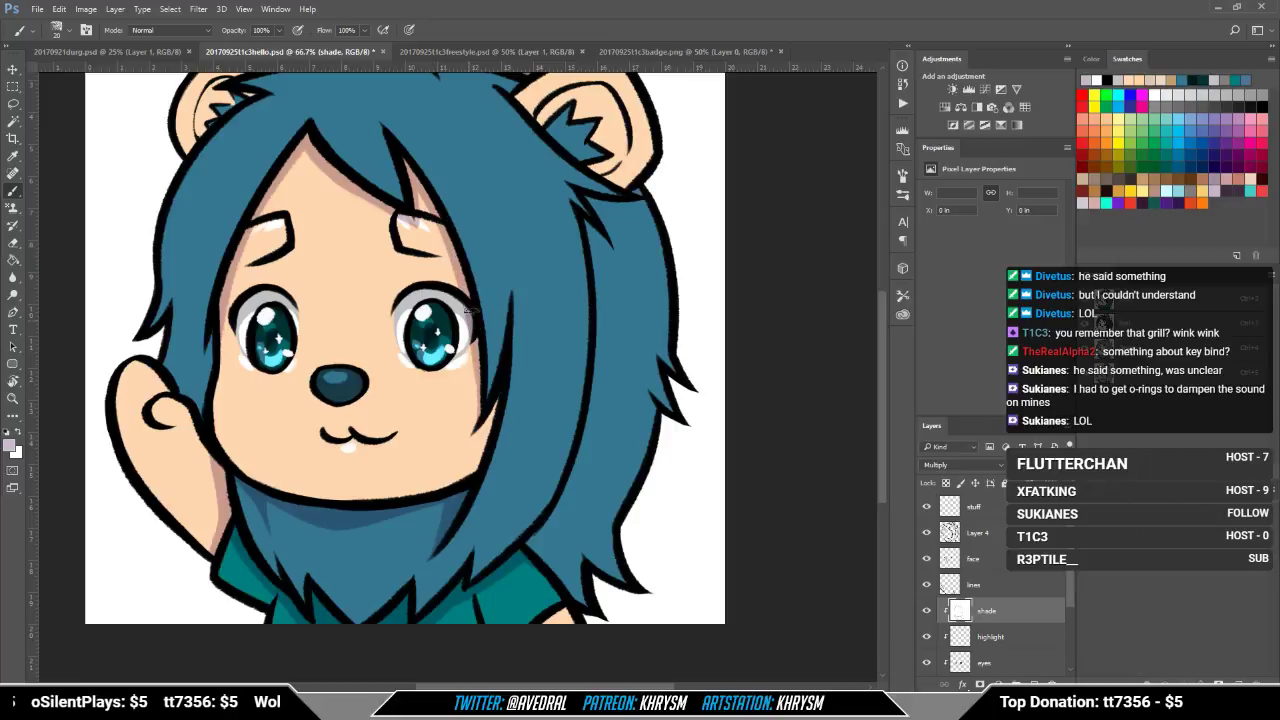
pyautogui.moveTo(474, 320); pyautogui.dragTo(476, 432)
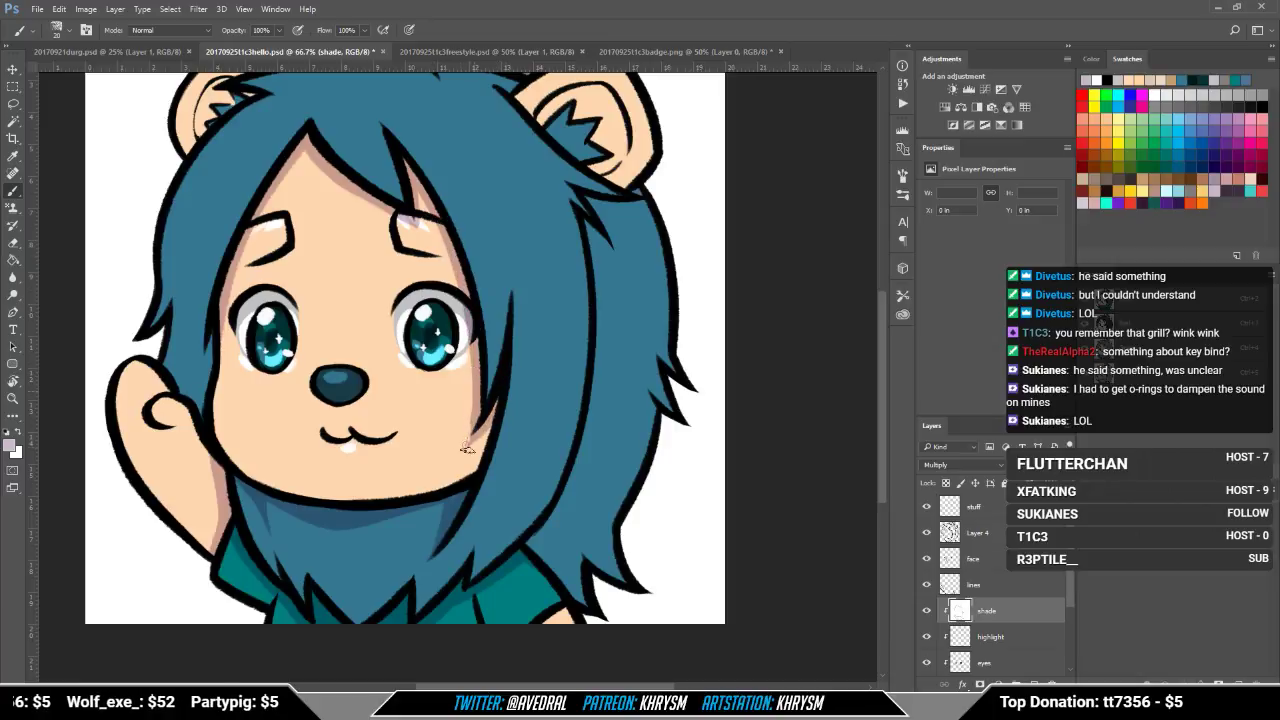
pyautogui.moveTo(482, 398); pyautogui.dragTo(500, 373)
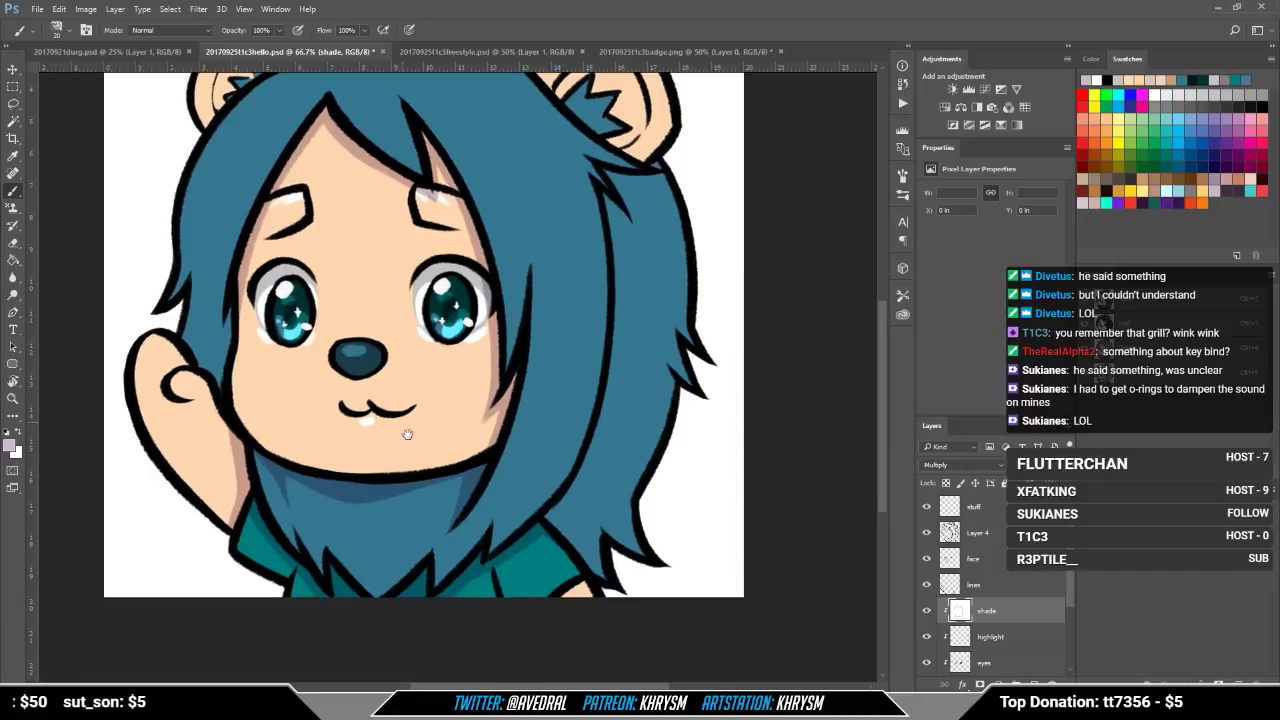
# Step: Shade the strand of mane between the left side of the face and the raised hand
pyautogui.moveTo(375, 400); pyautogui.dragTo(439, 520)
pyautogui.moveTo(295, 427); pyautogui.dragTo(284, 497)
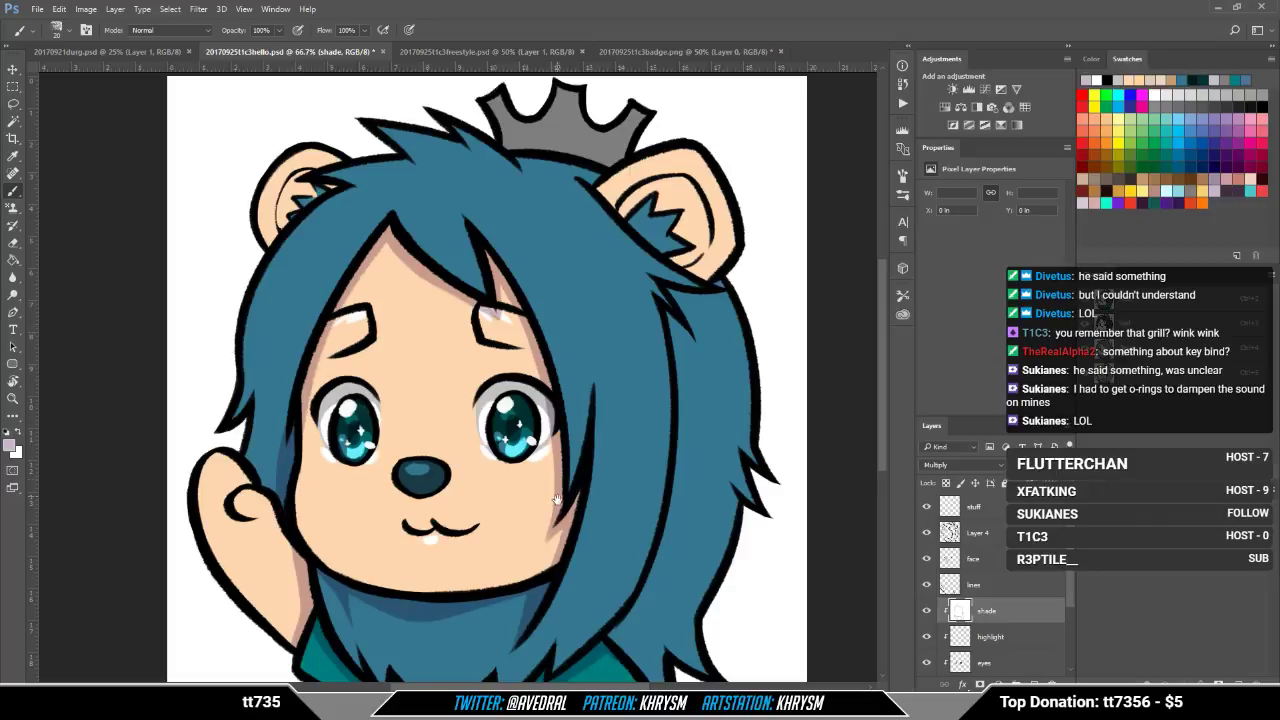
pyautogui.moveTo(556, 415)
pyautogui.mouseDown()
pyautogui.moveTo(515, 429)
pyautogui.moveTo(523, 495)
pyautogui.moveTo(542, 462)
pyautogui.mouseUp()
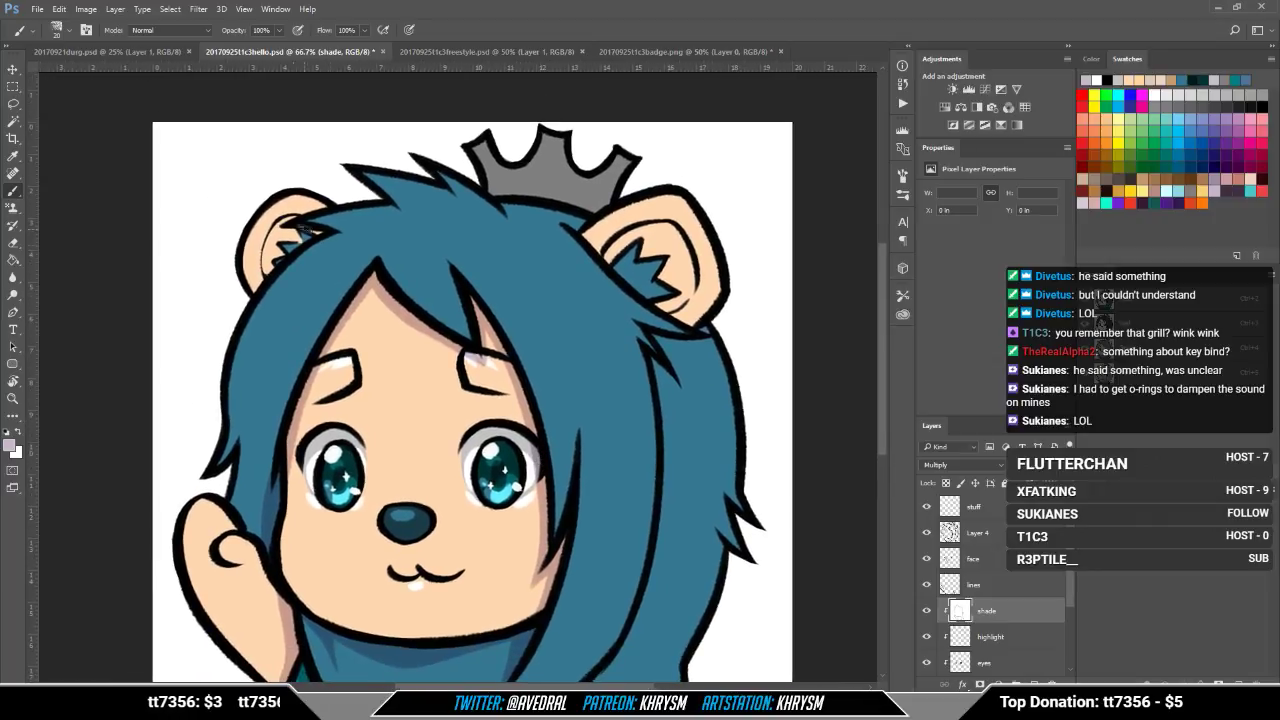
# Step: Fill the inside of both ears with mauve shading, then clean the shadow off the right ear's blue tuft with white
pyautogui.moveTo(284, 229)
pyautogui.mouseDown()
pyautogui.moveTo(266, 262)
pyautogui.moveTo(290, 230)
pyautogui.moveTo(302, 234)
pyautogui.moveTo(282, 256)
pyautogui.moveTo(304, 236)
pyautogui.mouseUp()
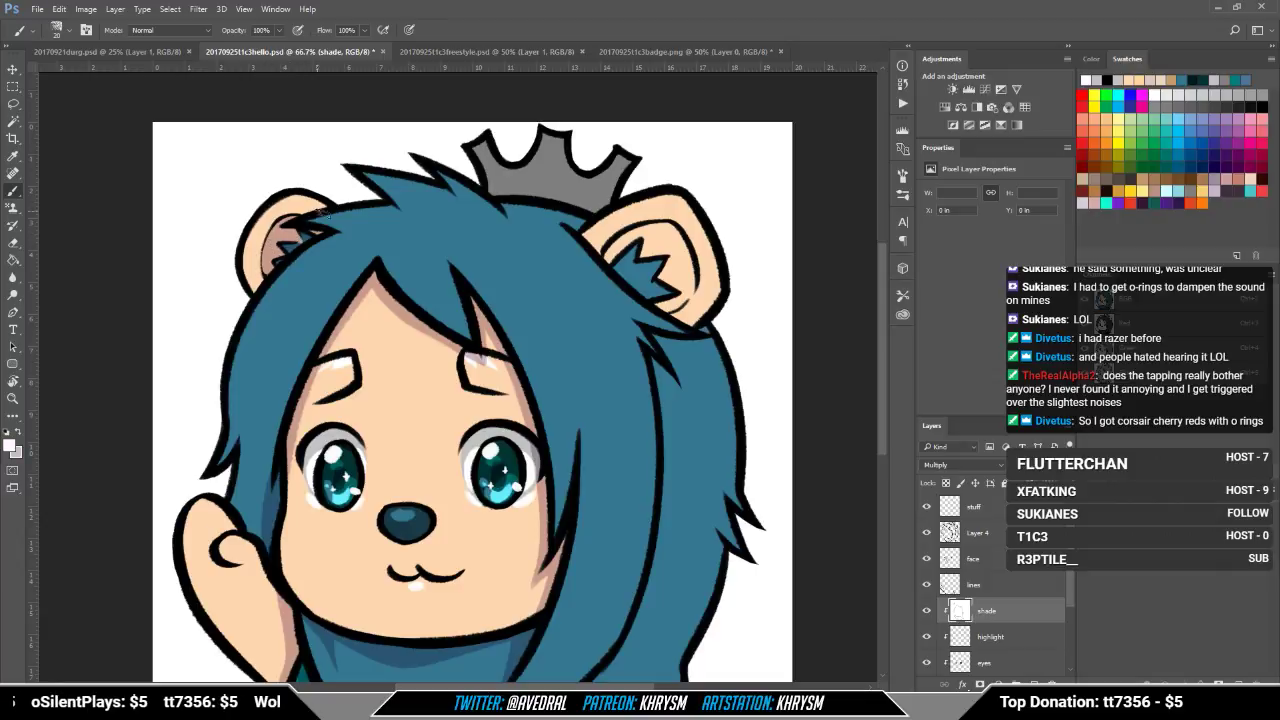
pyautogui.hscroll(3, 614, 371)
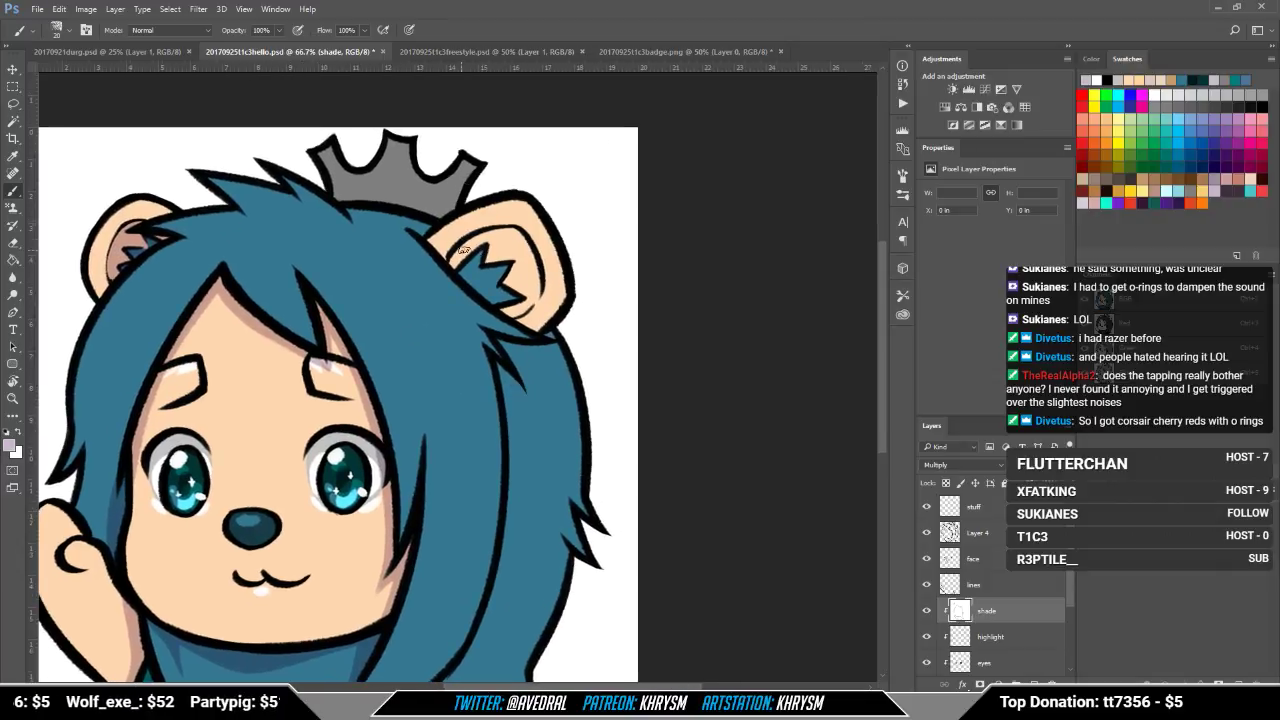
pyautogui.moveTo(463, 249)
pyautogui.mouseDown()
pyautogui.moveTo(467, 281)
pyautogui.moveTo(468, 245)
pyautogui.moveTo(455, 262)
pyautogui.moveTo(483, 237)
pyautogui.moveTo(496, 297)
pyautogui.moveTo(472, 283)
pyautogui.moveTo(508, 300)
pyautogui.moveTo(496, 232)
pyautogui.moveTo(498, 290)
pyautogui.moveTo(510, 234)
pyautogui.moveTo(518, 290)
pyautogui.mouseUp()
pyautogui.moveTo(518, 235)
pyautogui.mouseDown()
pyautogui.moveTo(527, 299)
pyautogui.moveTo(509, 234)
pyautogui.moveTo(535, 293)
pyautogui.moveTo(519, 292)
pyautogui.moveTo(517, 311)
pyautogui.moveTo(540, 237)
pyautogui.moveTo(521, 304)
pyautogui.mouseUp()
pyautogui.press('x')
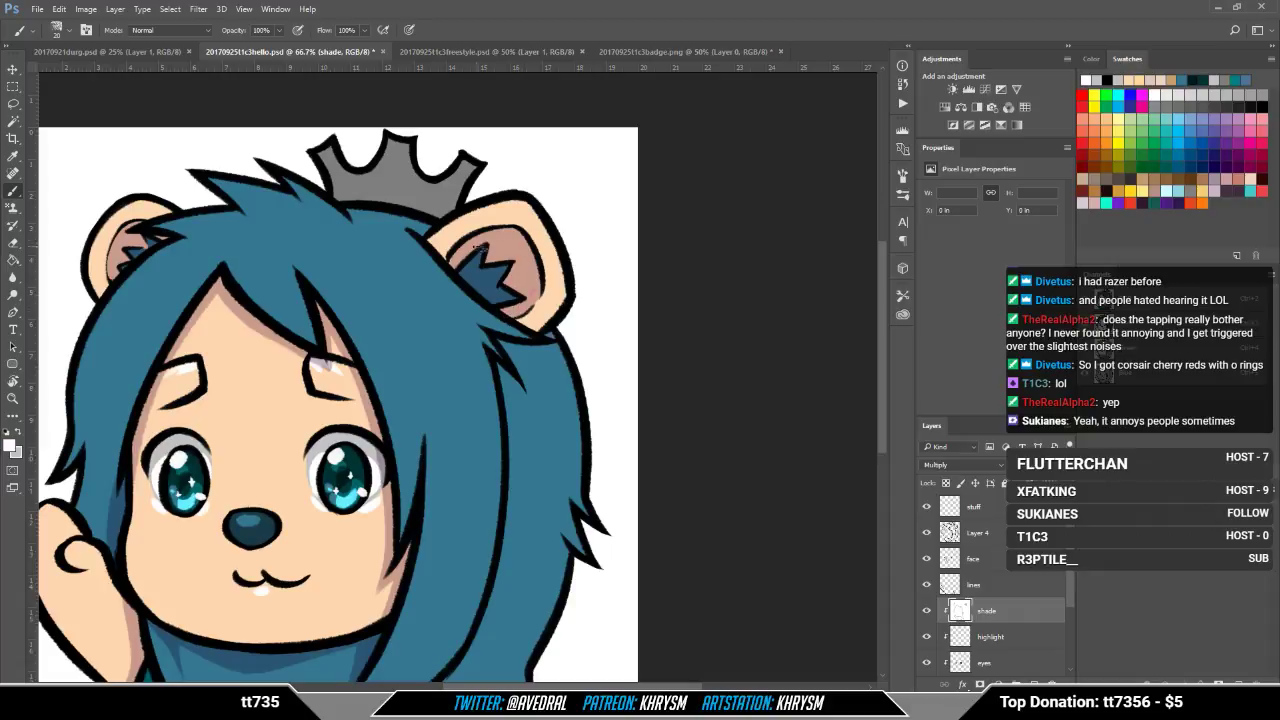
pyautogui.moveTo(485, 252)
pyautogui.mouseDown()
pyautogui.moveTo(471, 277)
pyautogui.moveTo(481, 282)
pyautogui.mouseUp()
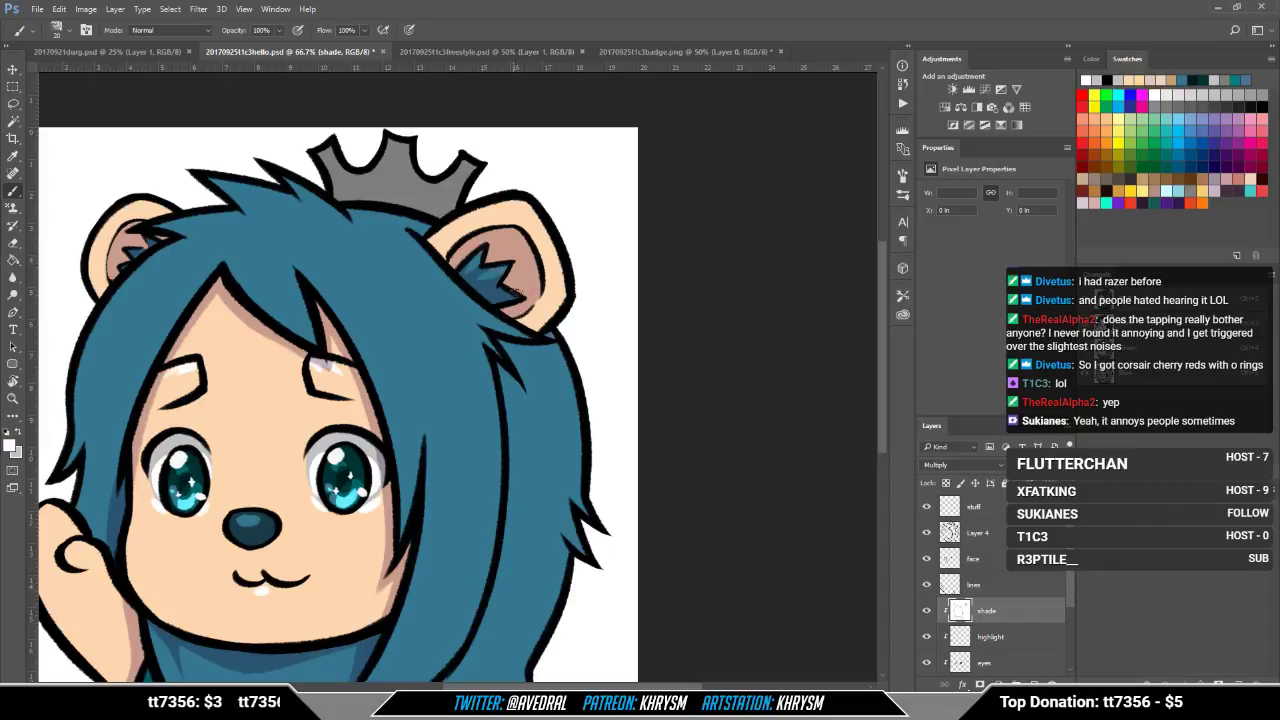
pyautogui.moveTo(581, 315); pyautogui.dragTo(631, 332)
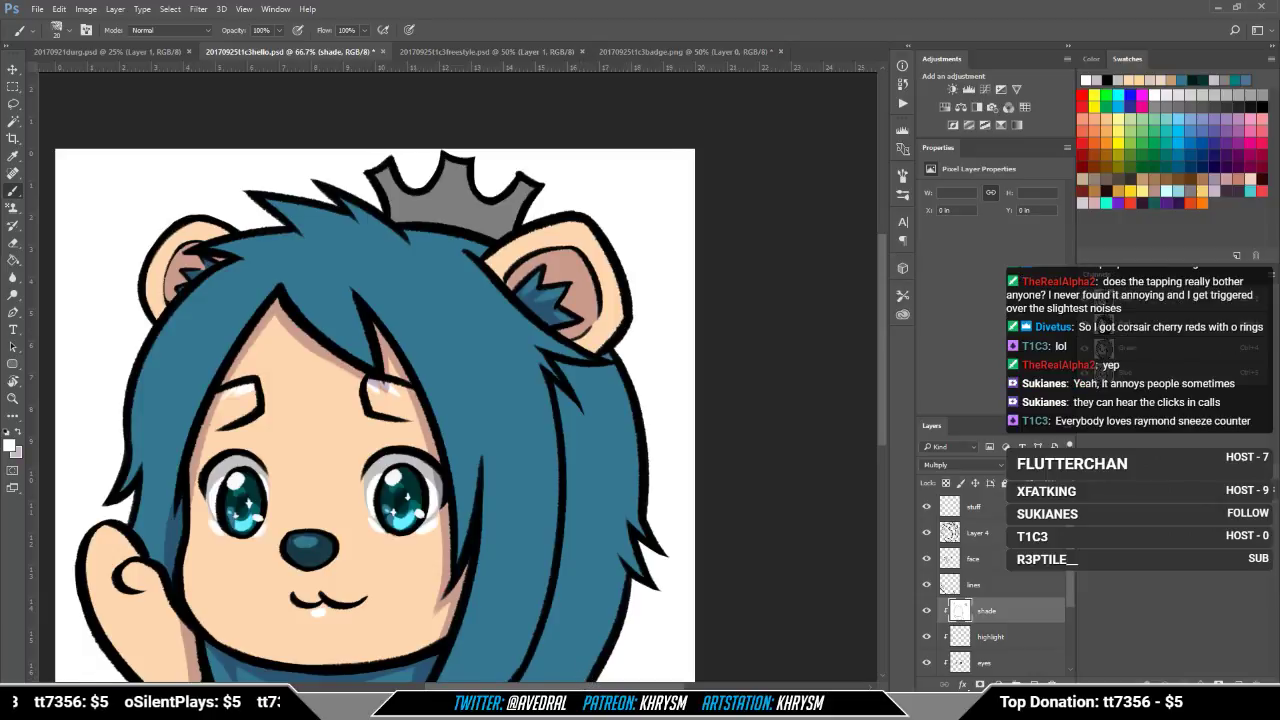
# Step: Examine the shading on the lion's face, ears, mane and shirt up close and across the whole drawing
pyautogui.moveTo(561, 609); pyautogui.dragTo(641, 550)
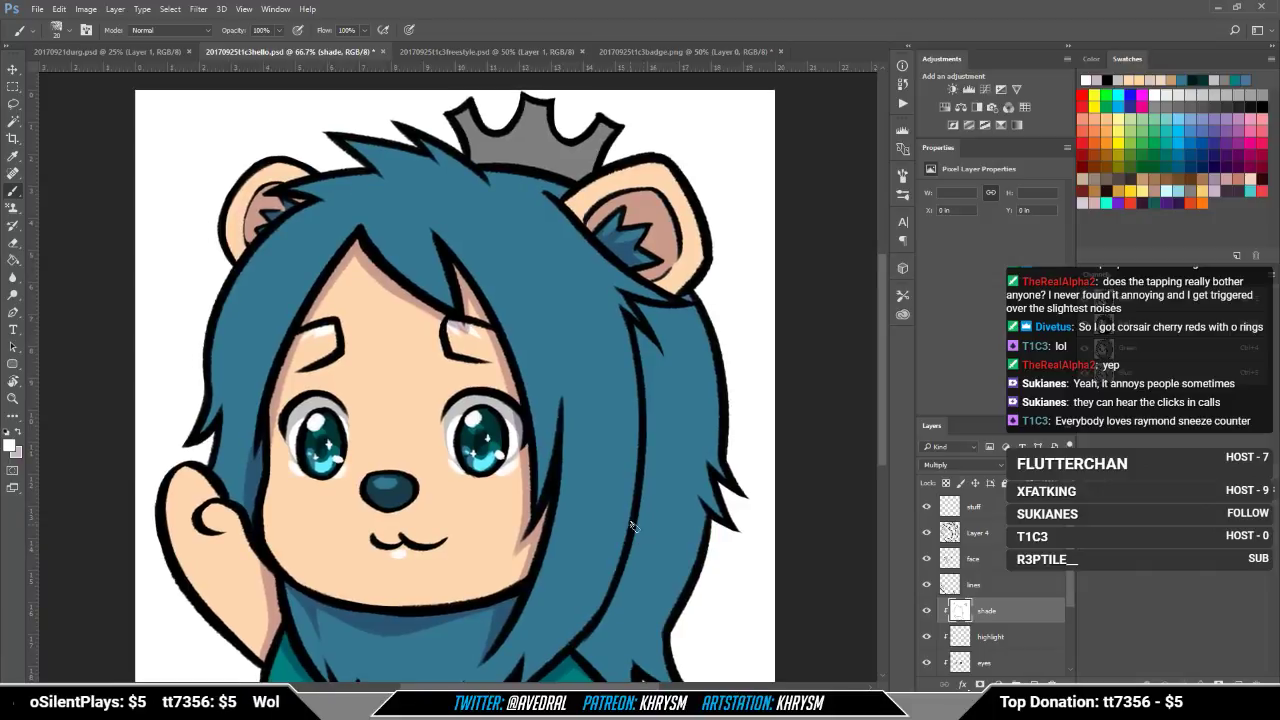
pyautogui.moveTo(518, 452); pyautogui.dragTo(512, 357)
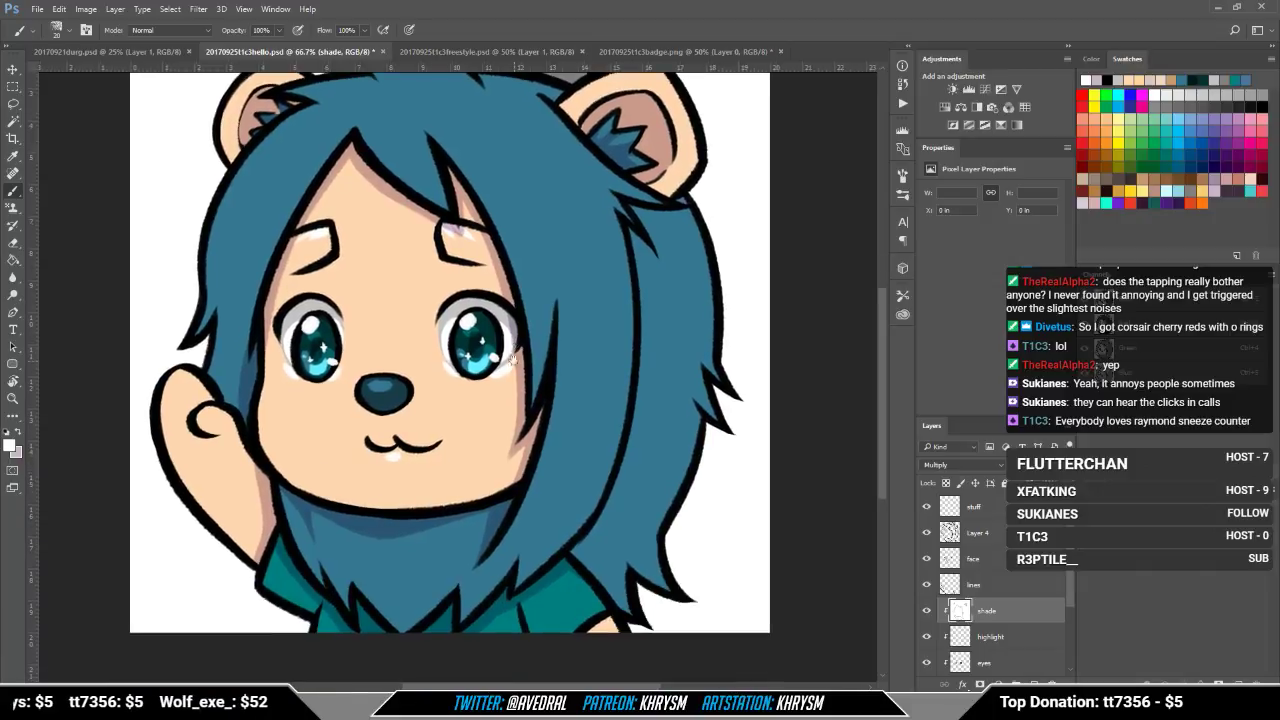
pyautogui.moveTo(548, 513); pyautogui.dragTo(537, 471)
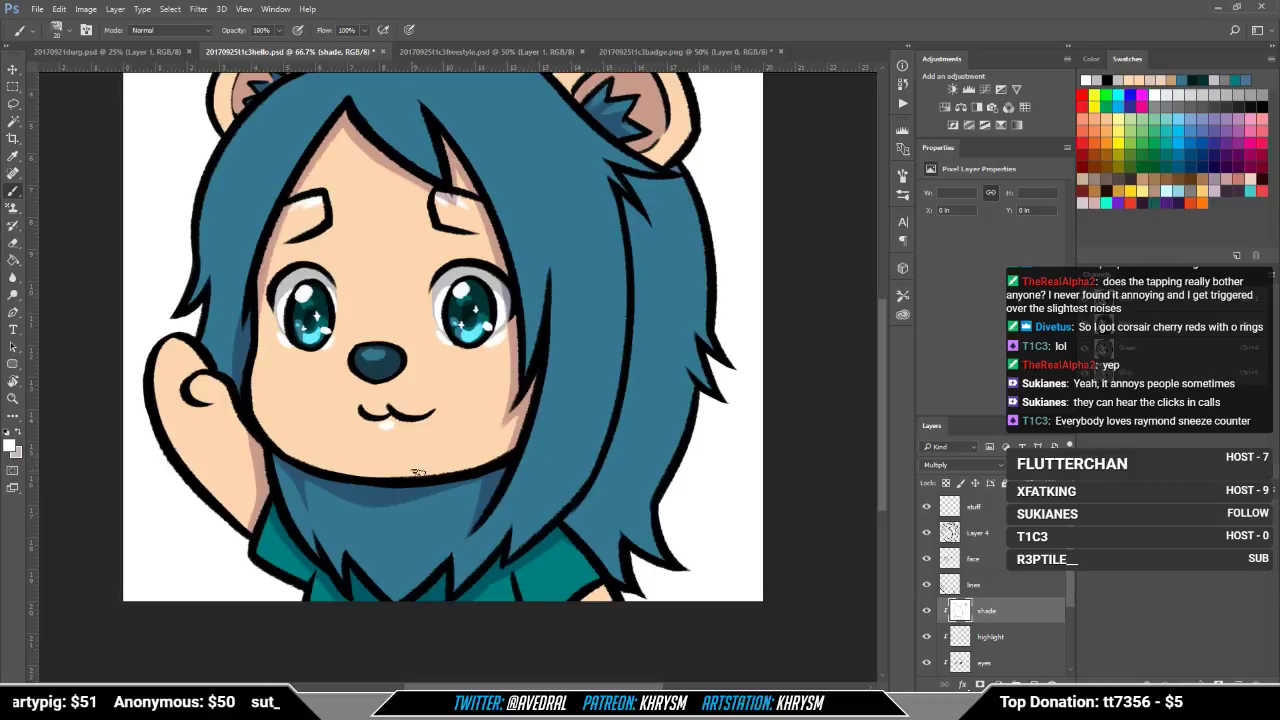
pyautogui.moveTo(423, 495); pyautogui.dragTo(427, 560)
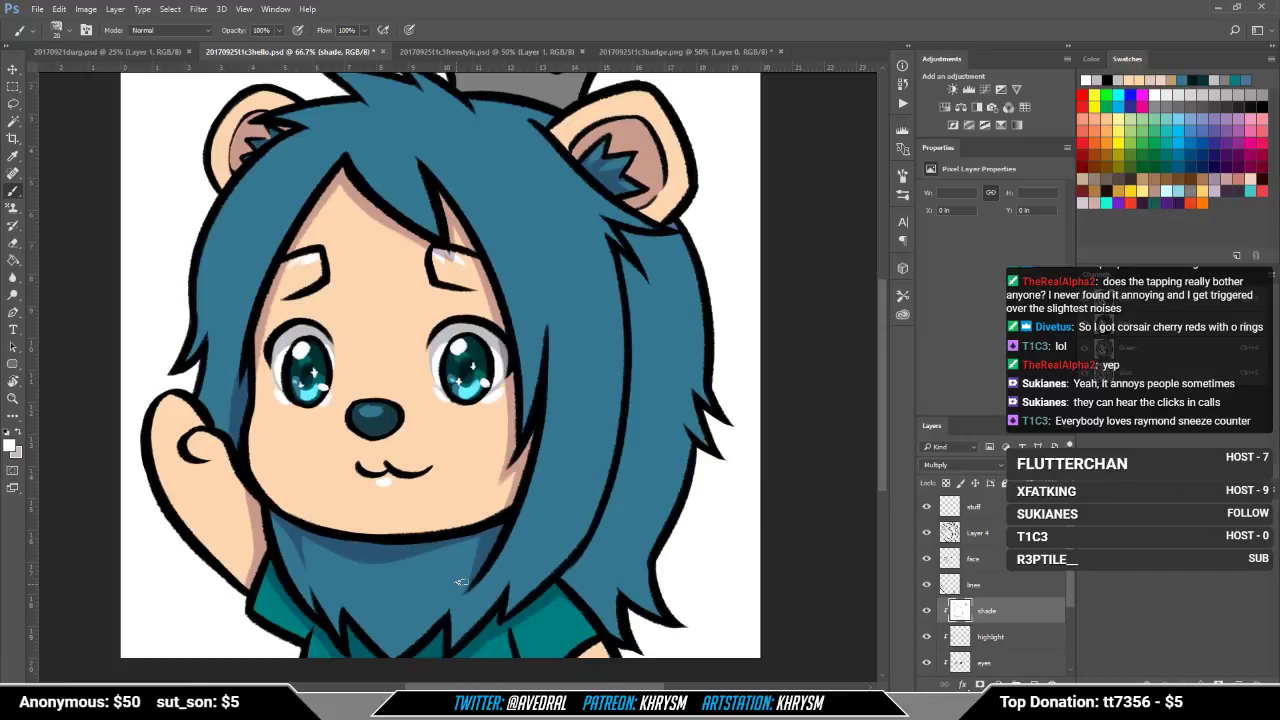
pyautogui.hotkey('ctrl', '-')
pyautogui.hotkey('ctrl', '-')
pyautogui.hotkey('ctrl', '+')
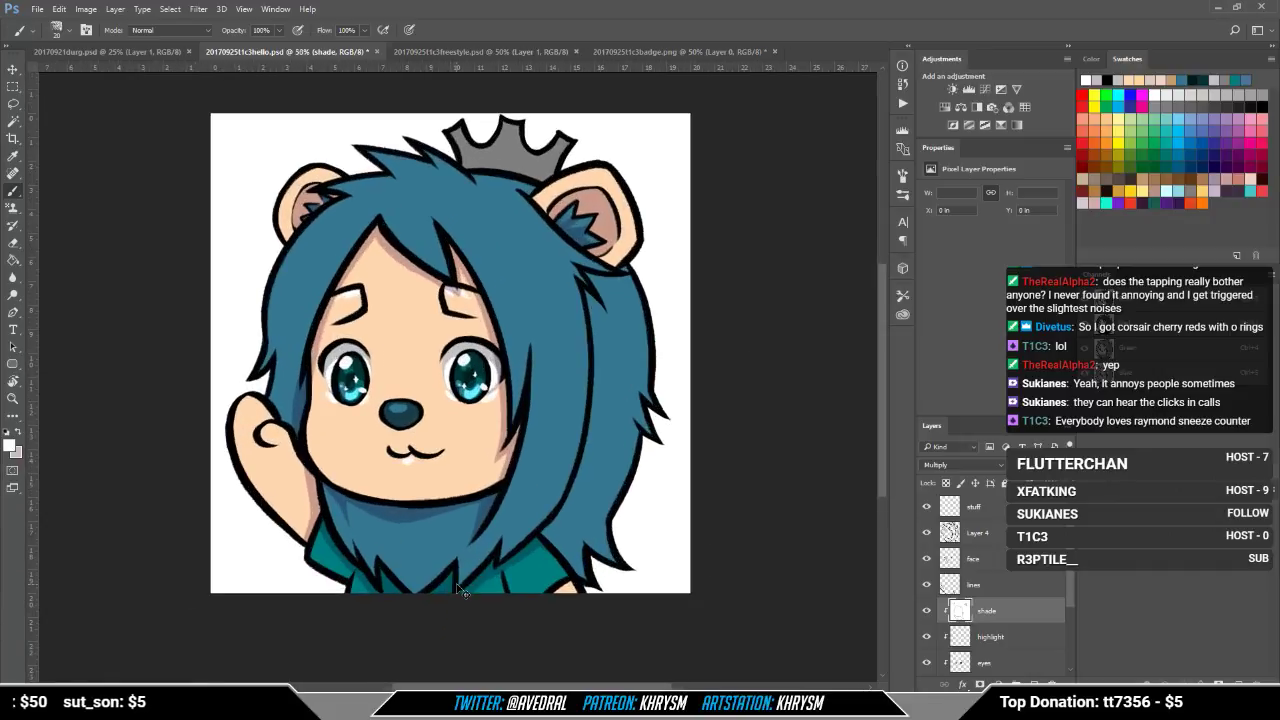
pyautogui.moveTo(624, 512); pyautogui.dragTo(542, 536)
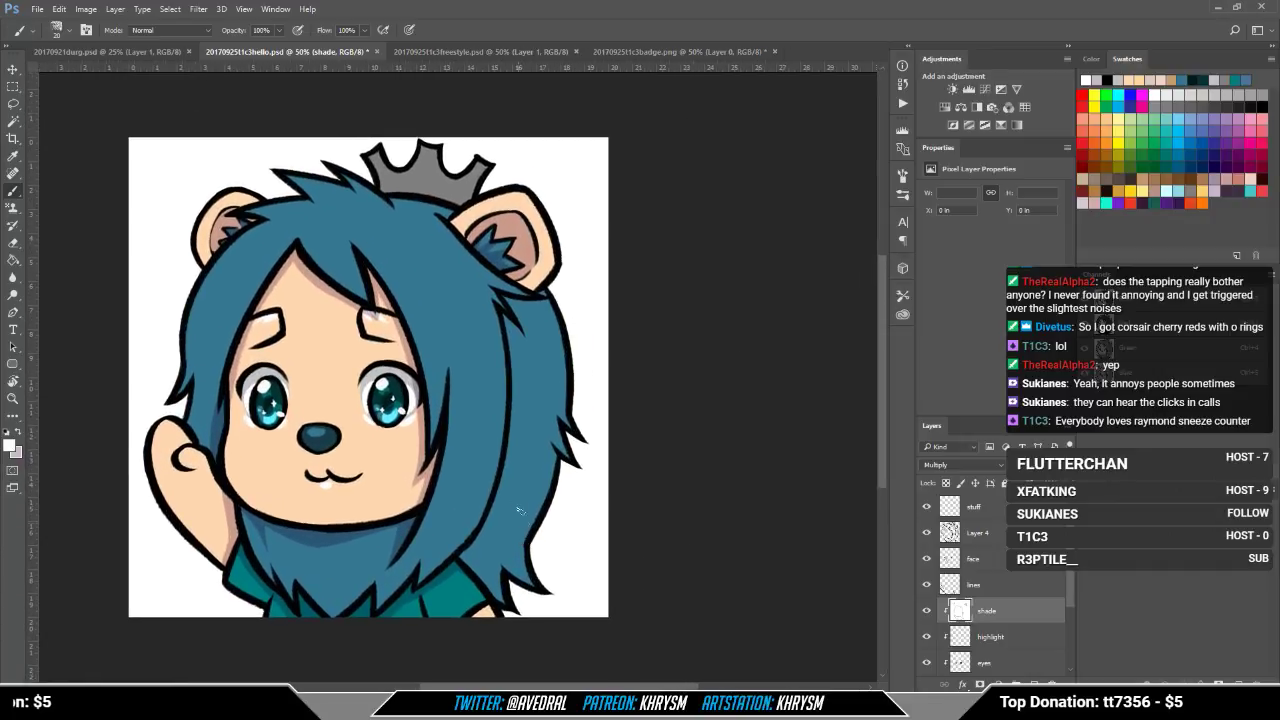
# Step: Brush a mauve shadow down the back section of the mane, along the outline of the long front strand
pyautogui.press('x')
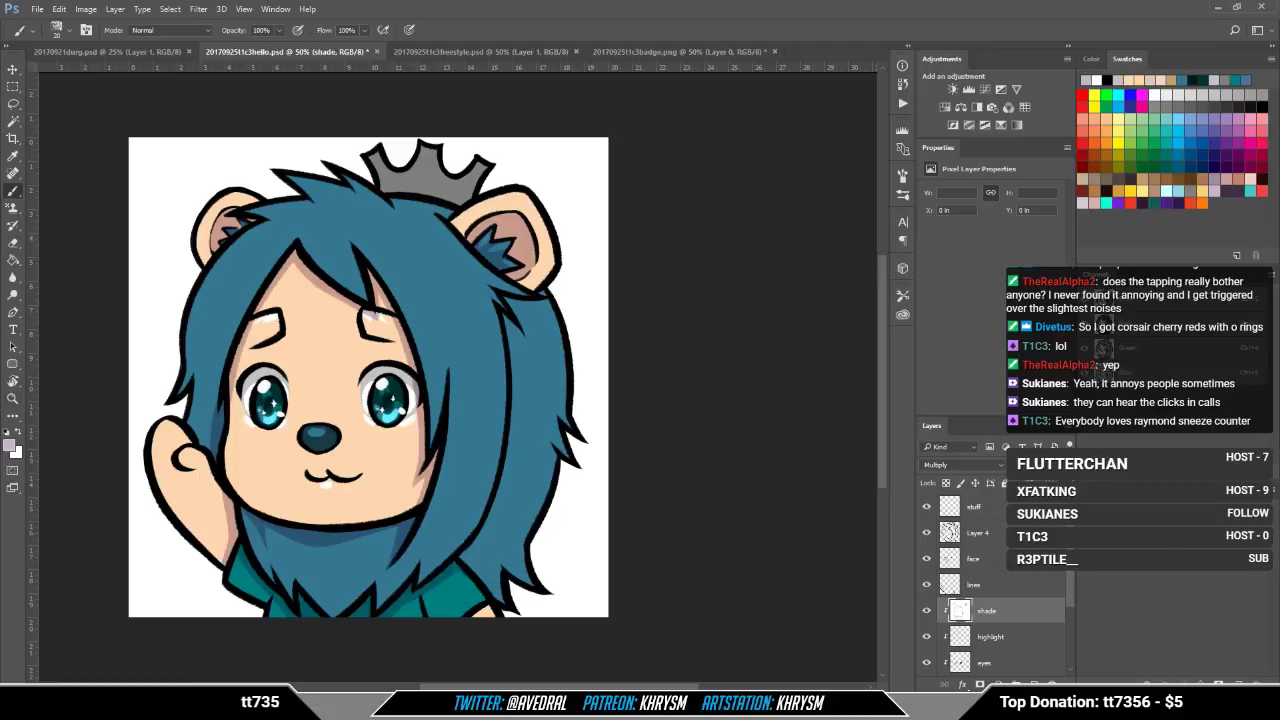
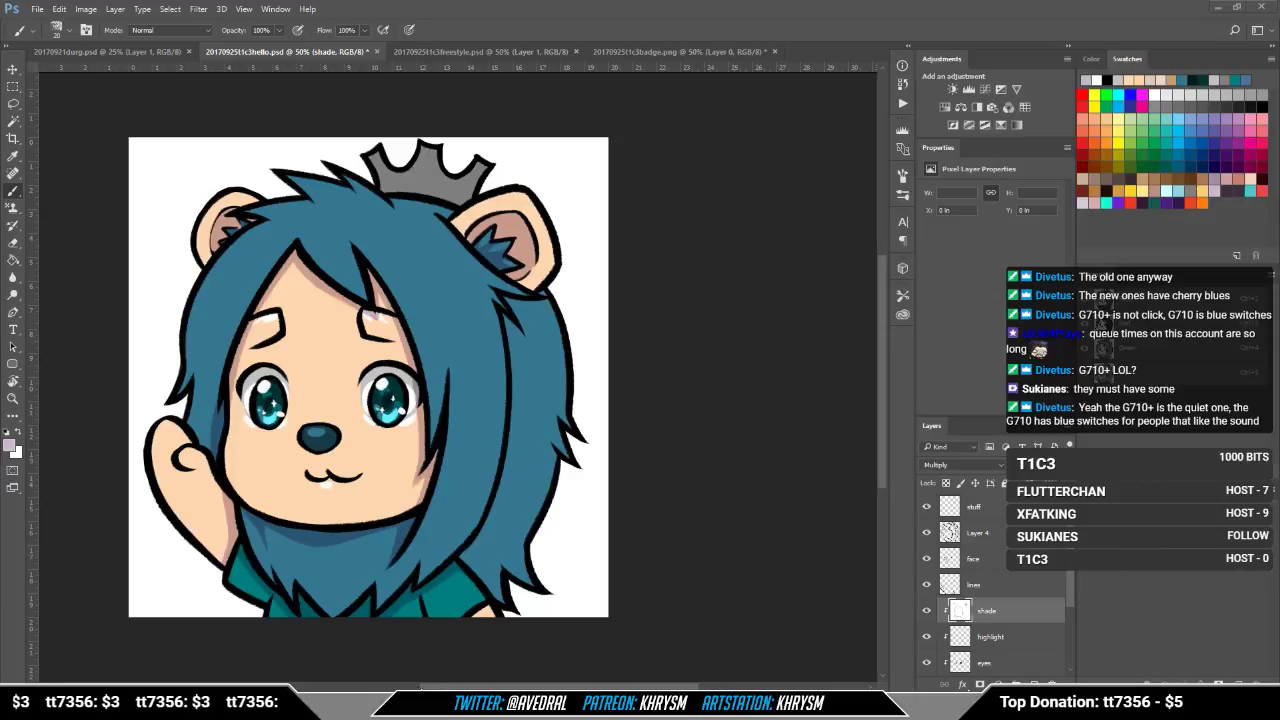
pyautogui.moveTo(408, 586); pyautogui.dragTo(462, 607)
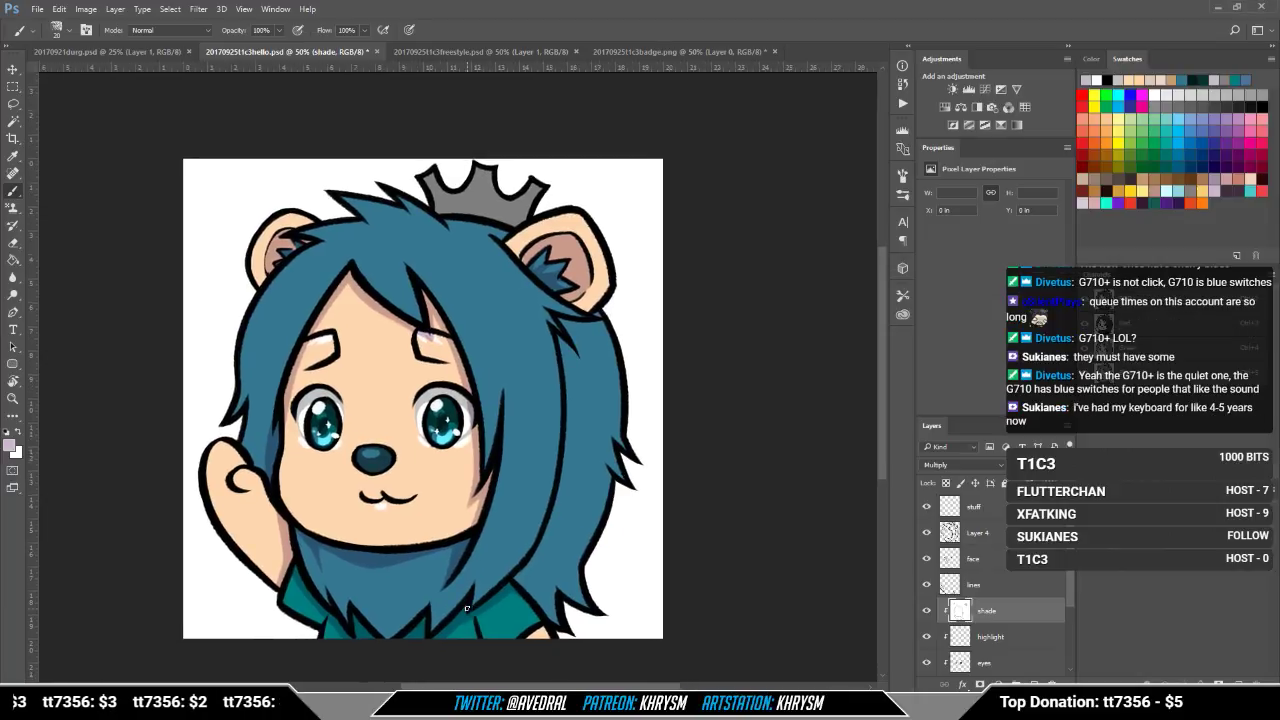
pyautogui.moveTo(482, 433); pyautogui.dragTo(508, 480)
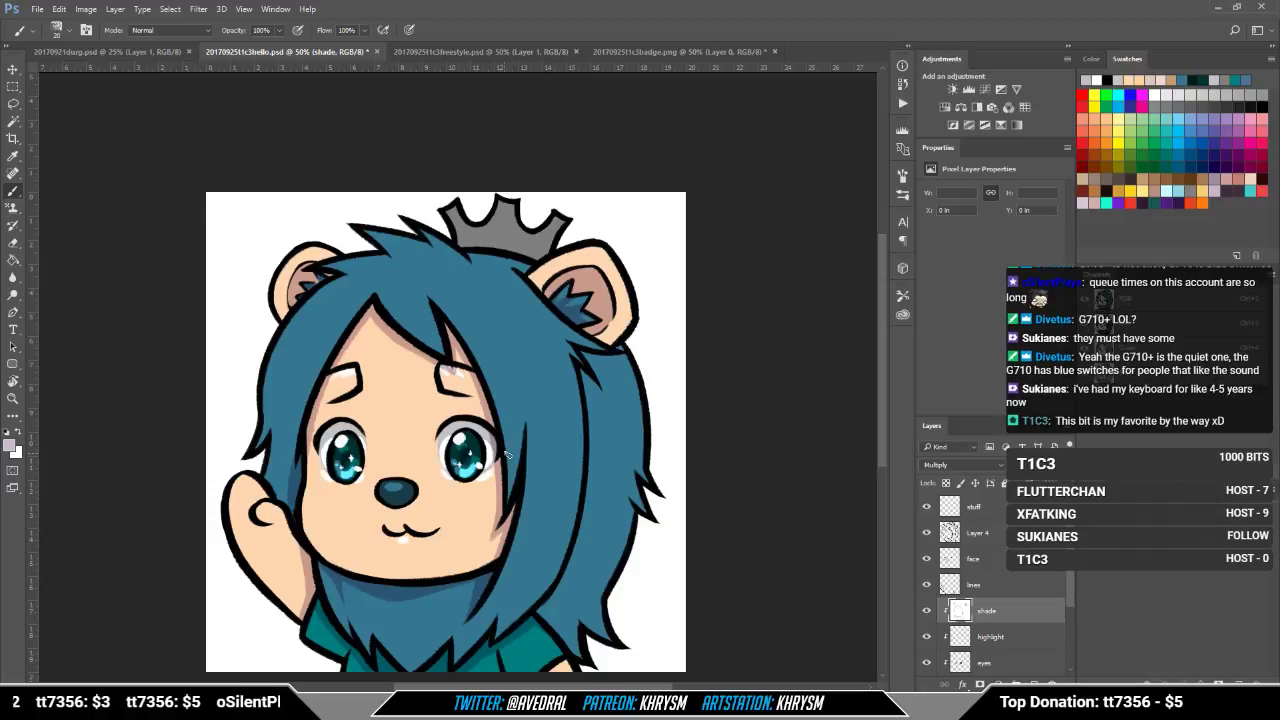
pyautogui.moveTo(571, 477); pyautogui.dragTo(602, 456)
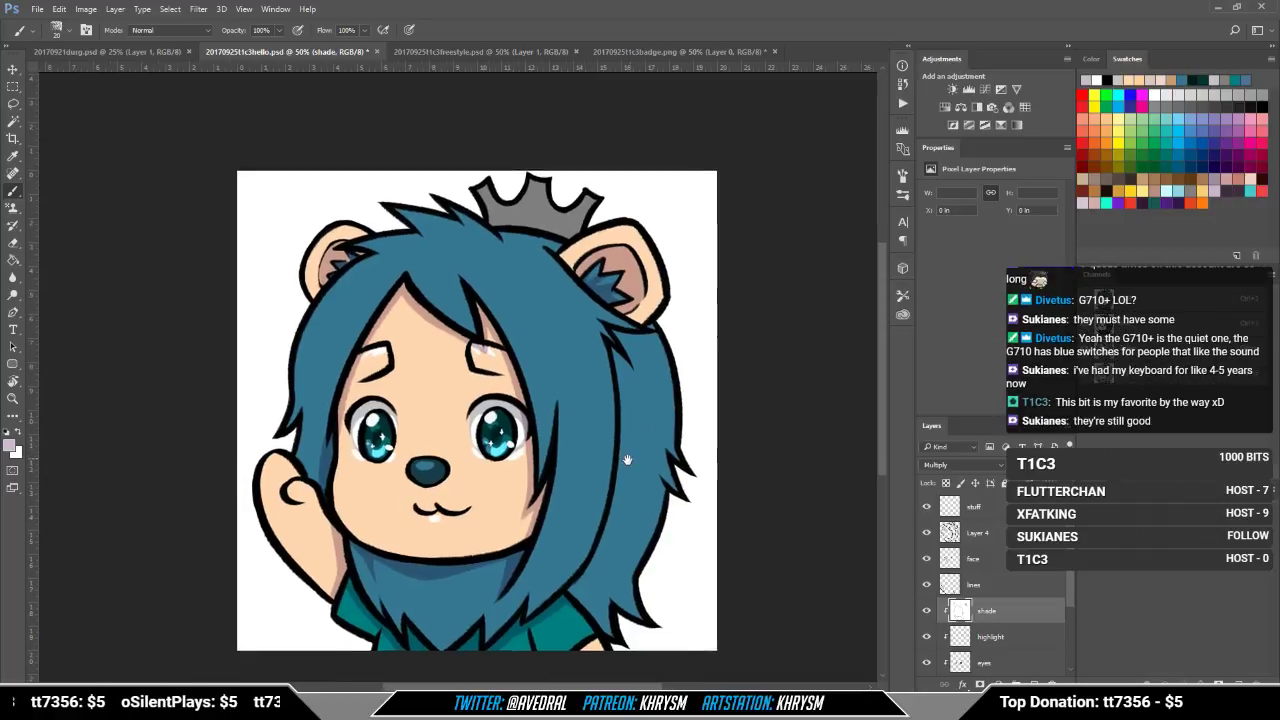
pyautogui.moveTo(690, 308); pyautogui.dragTo(692, 322)
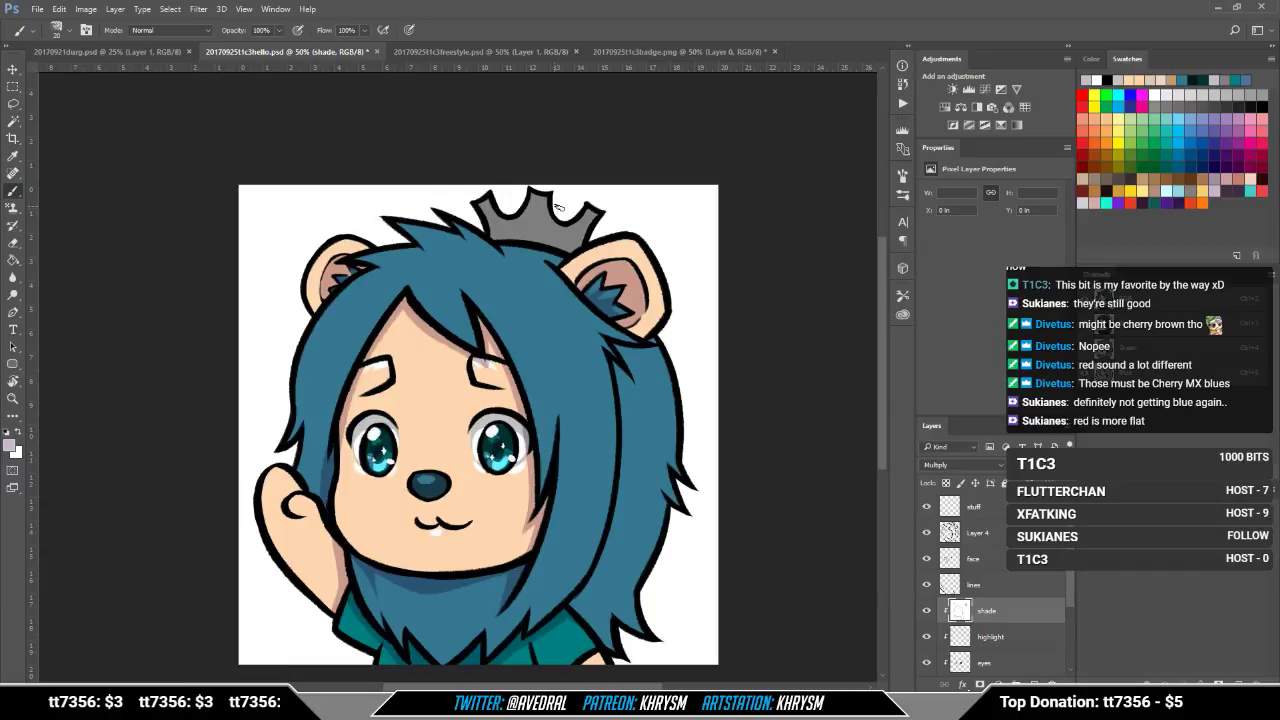
pyautogui.moveTo(883, 428); pyautogui.dragTo(882, 431)
pyautogui.moveTo(572, 523)
pyautogui.mouseDown()
pyautogui.moveTo(571, 543)
pyautogui.moveTo(560, 527)
pyautogui.mouseUp()
pyautogui.moveTo(640, 536); pyautogui.dragTo(628, 538)
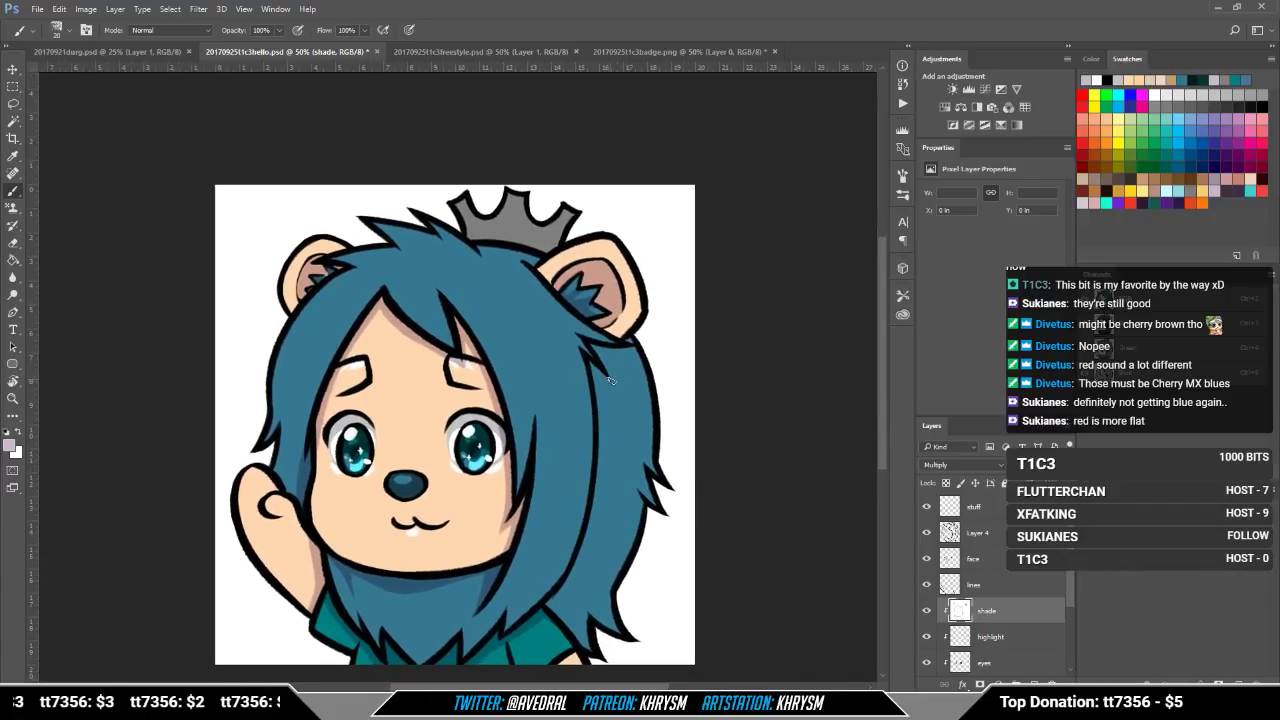
pyautogui.moveTo(610, 380)
pyautogui.mouseDown()
pyautogui.moveTo(592, 362)
pyautogui.moveTo(600, 405)
pyautogui.moveTo(548, 606)
pyautogui.mouseUp()
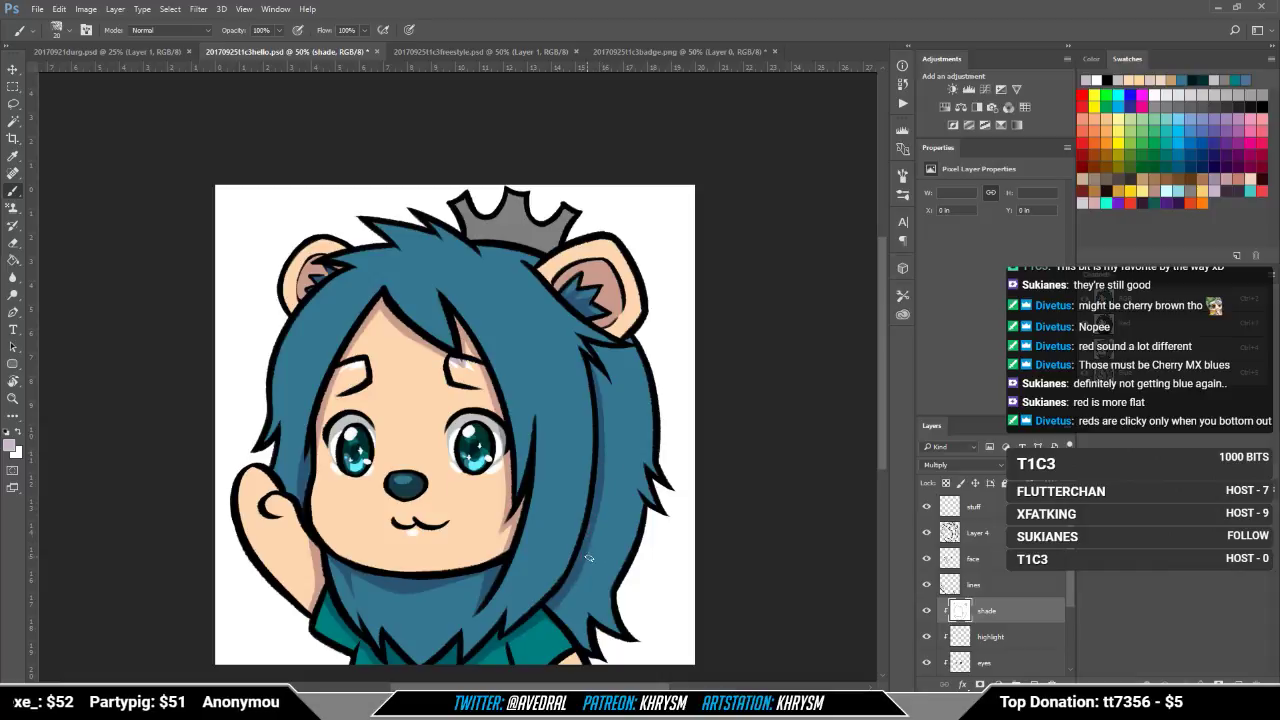
# Step: Refine the back mane's shadow with white and extend the mauve shading under the pointed tufts below the right ear
pyautogui.press('x')
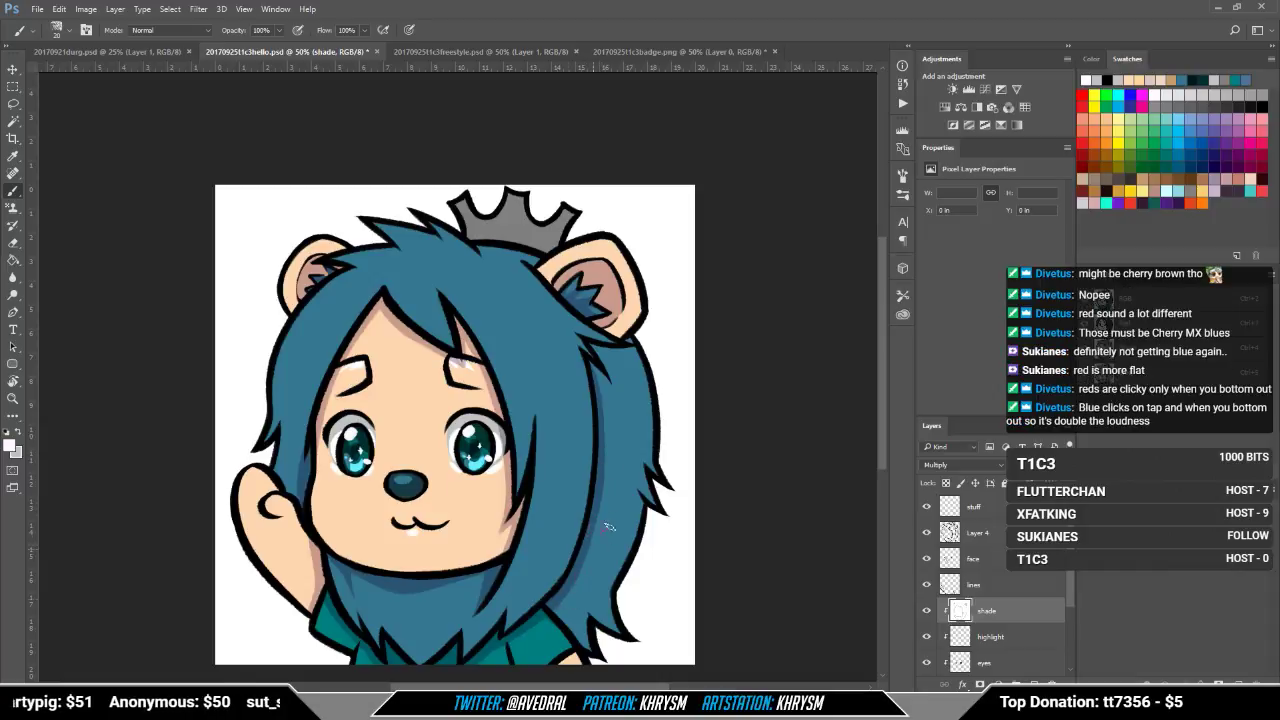
pyautogui.moveTo(648, 498); pyautogui.dragTo(605, 525)
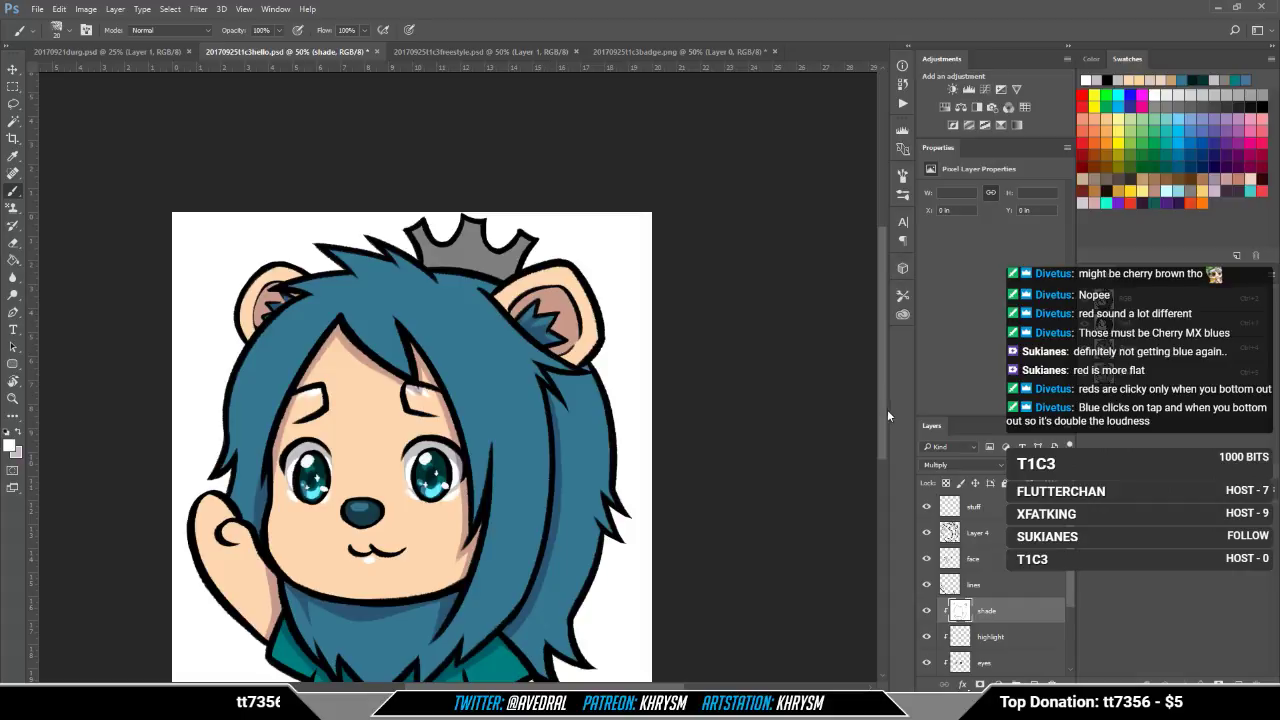
pyautogui.moveTo(552, 356); pyautogui.dragTo(533, 361)
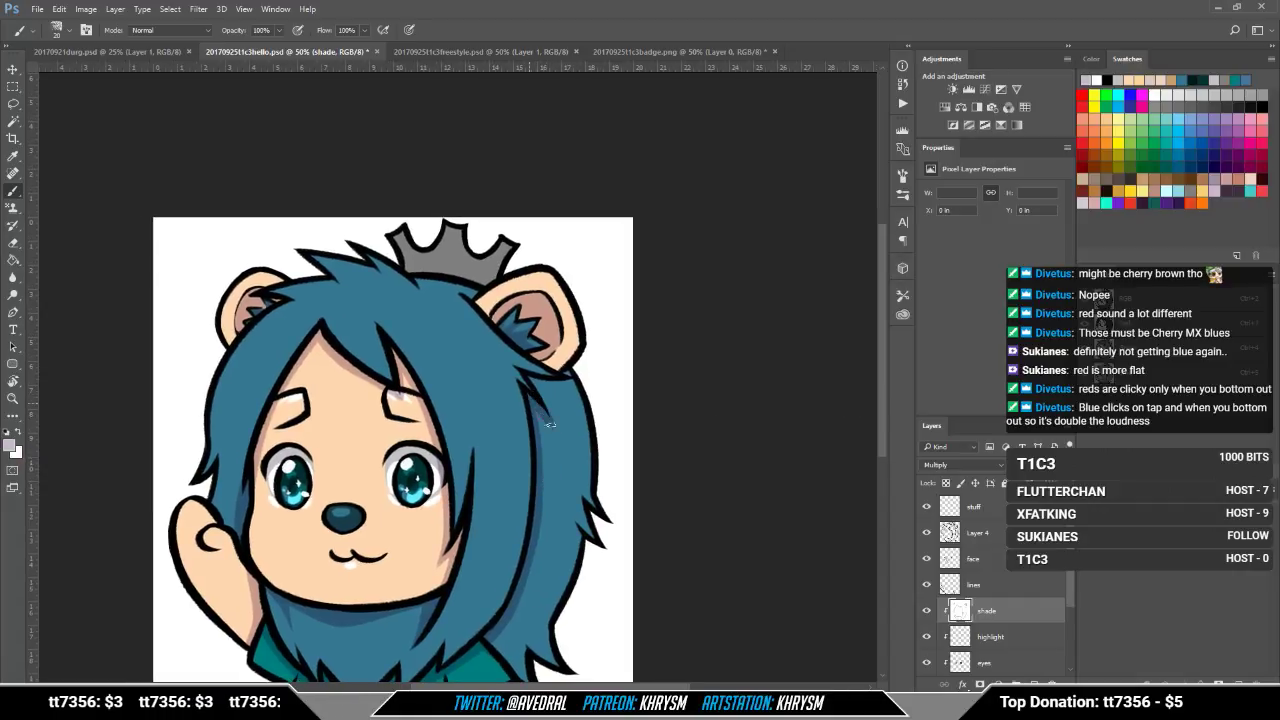
pyautogui.press('x')
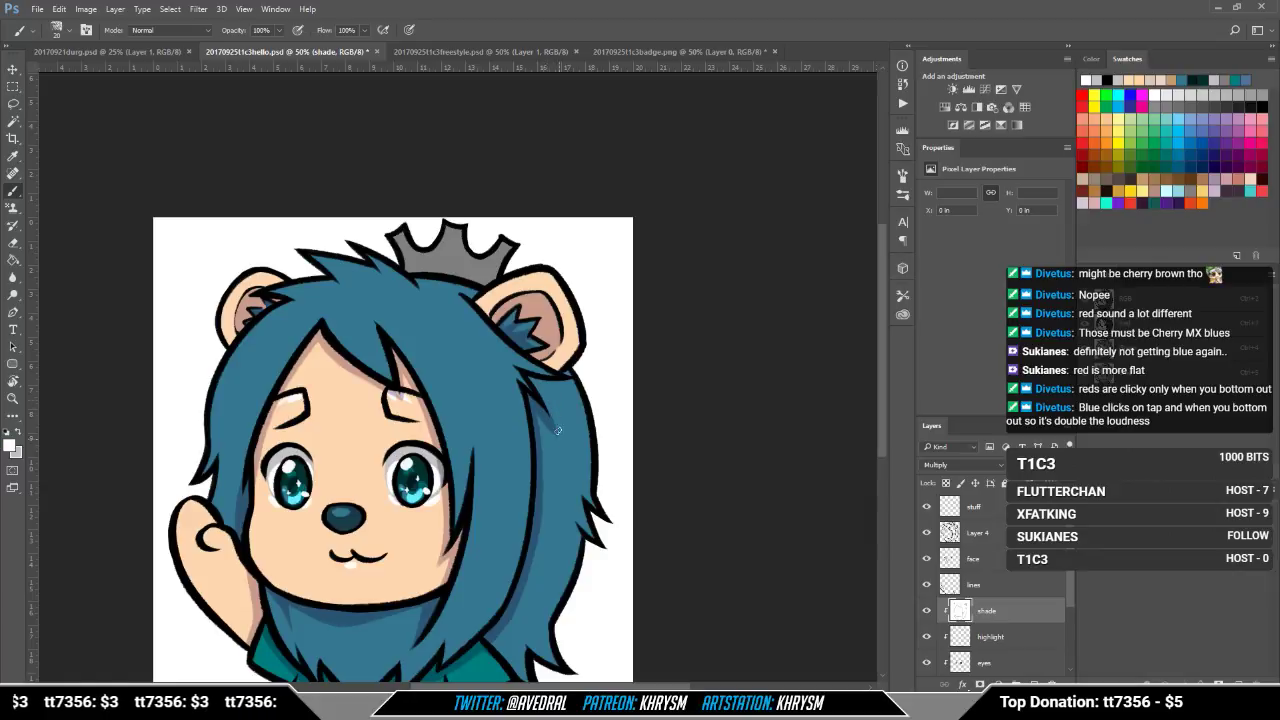
pyautogui.keyDown('alt'); pyautogui.click(520, 322); pyautogui.keyUp('alt')
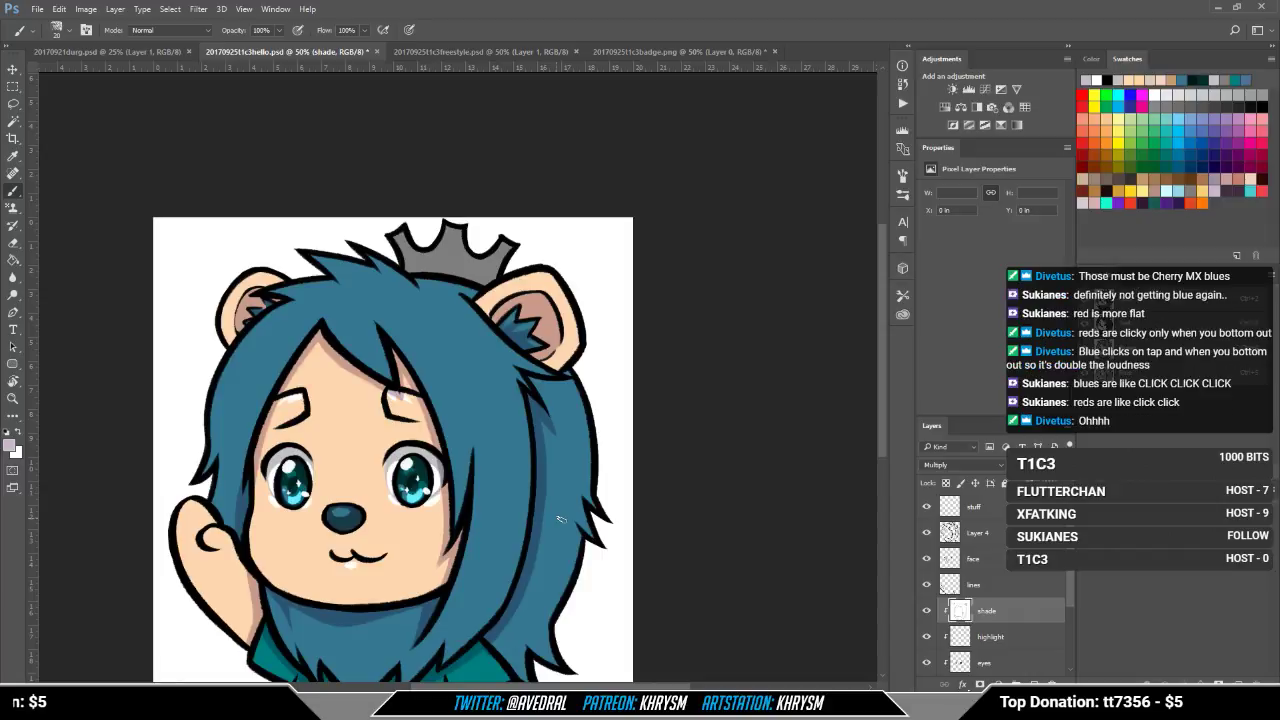
pyautogui.moveTo(565, 430); pyautogui.dragTo(538, 438)
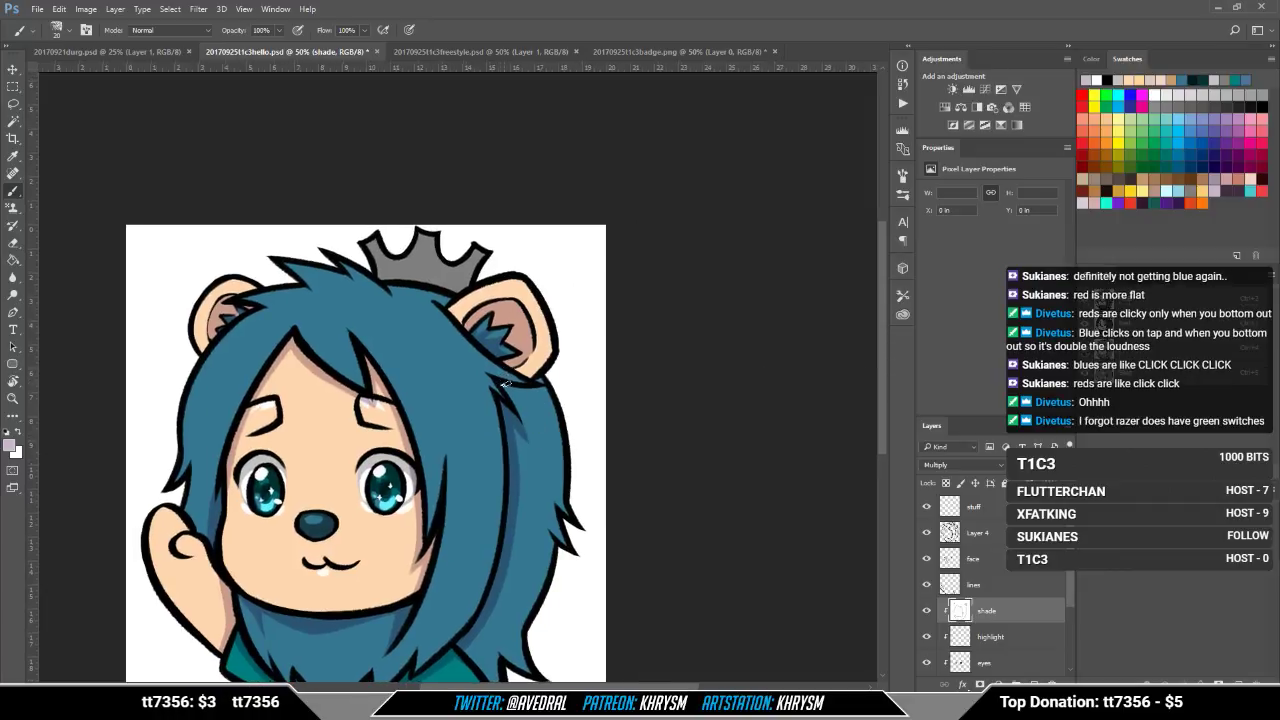
# Step: Paint a shadow on the rear hair just beneath the right-hand ear and trim its edge with white on the shade layer
pyautogui.moveTo(504, 381); pyautogui.dragTo(543, 395)
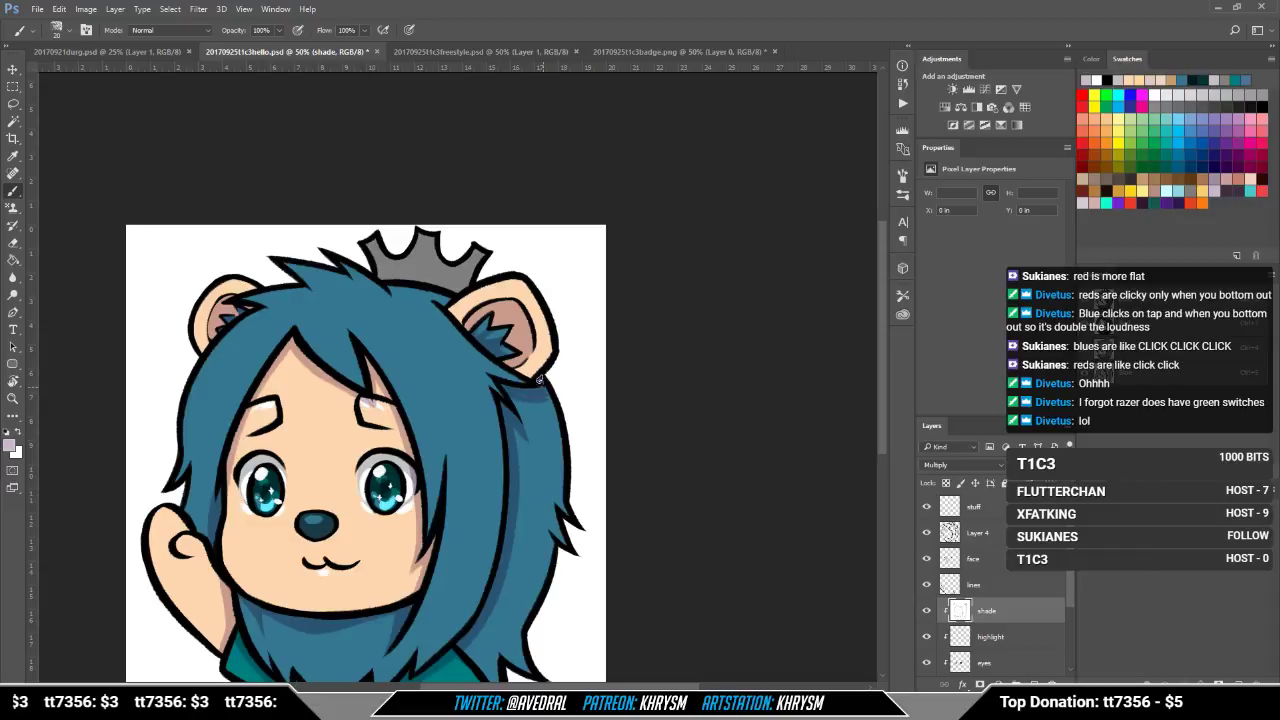
pyautogui.press('x')
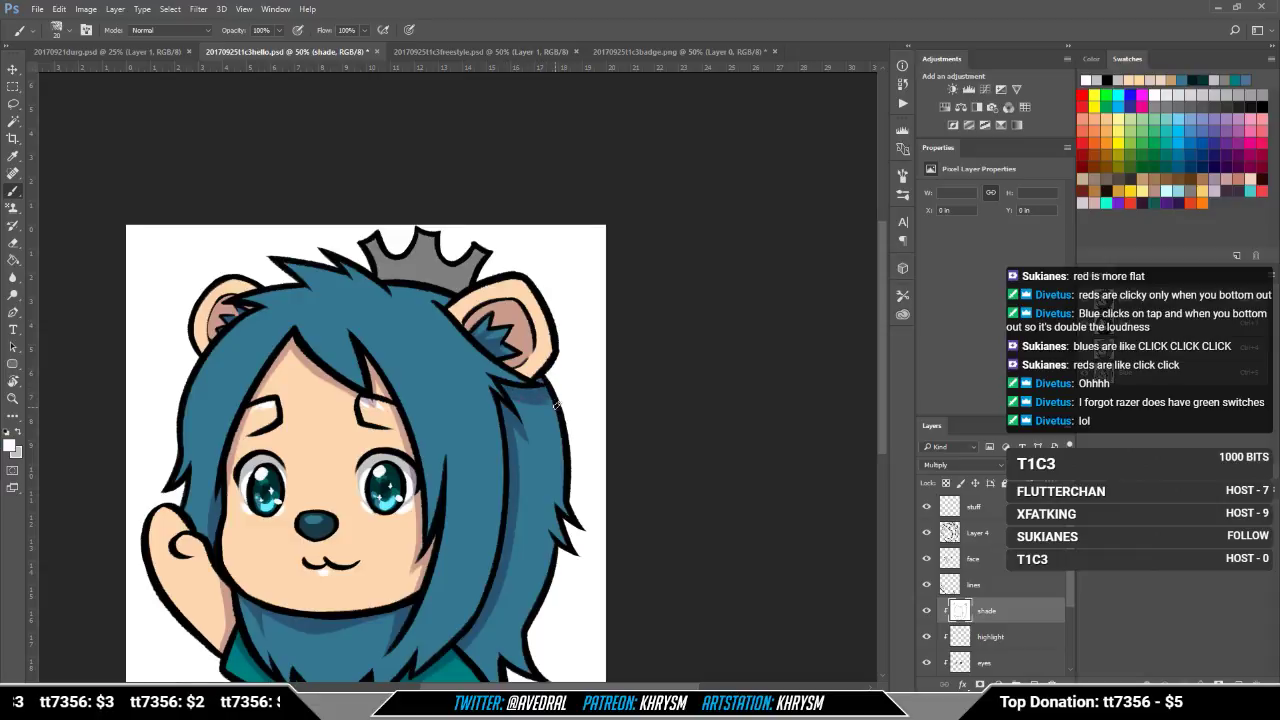
pyautogui.moveTo(556, 404); pyautogui.dragTo(516, 387)
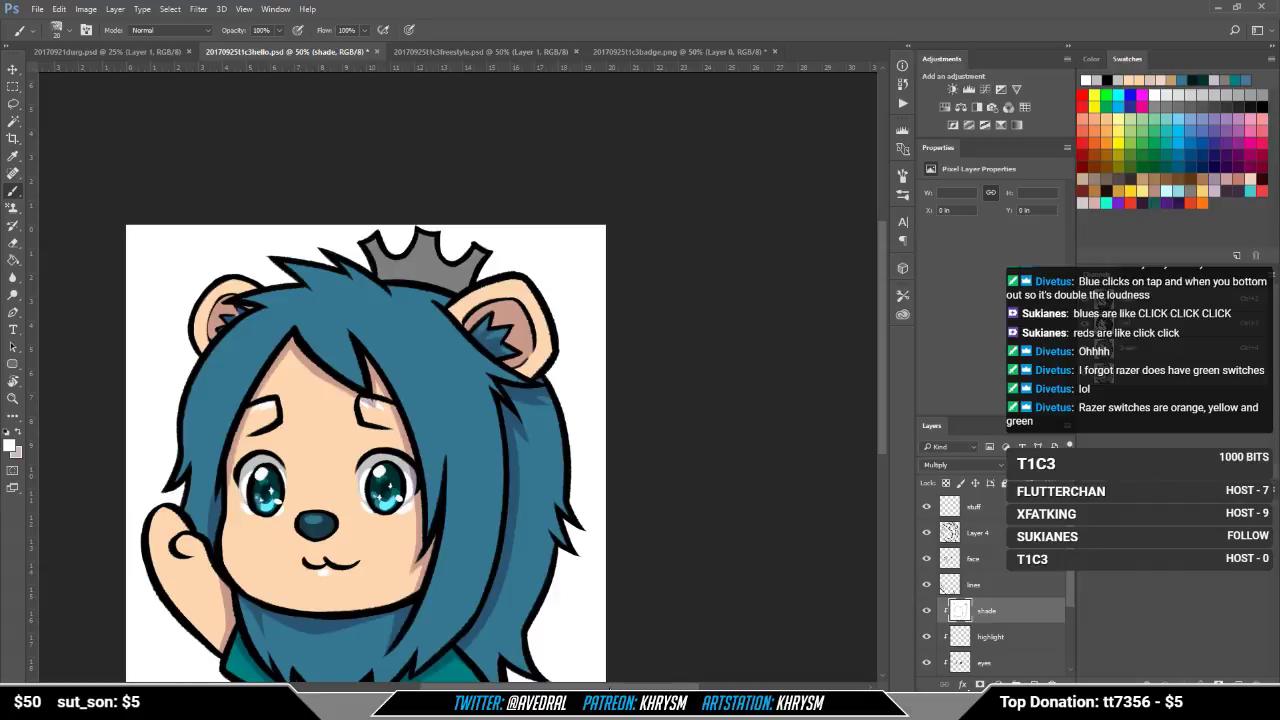
# Step: Paint light purple shading on the hair lock above the raised paw on the shade layer
pyautogui.moveTo(494, 527); pyautogui.dragTo(572, 559)
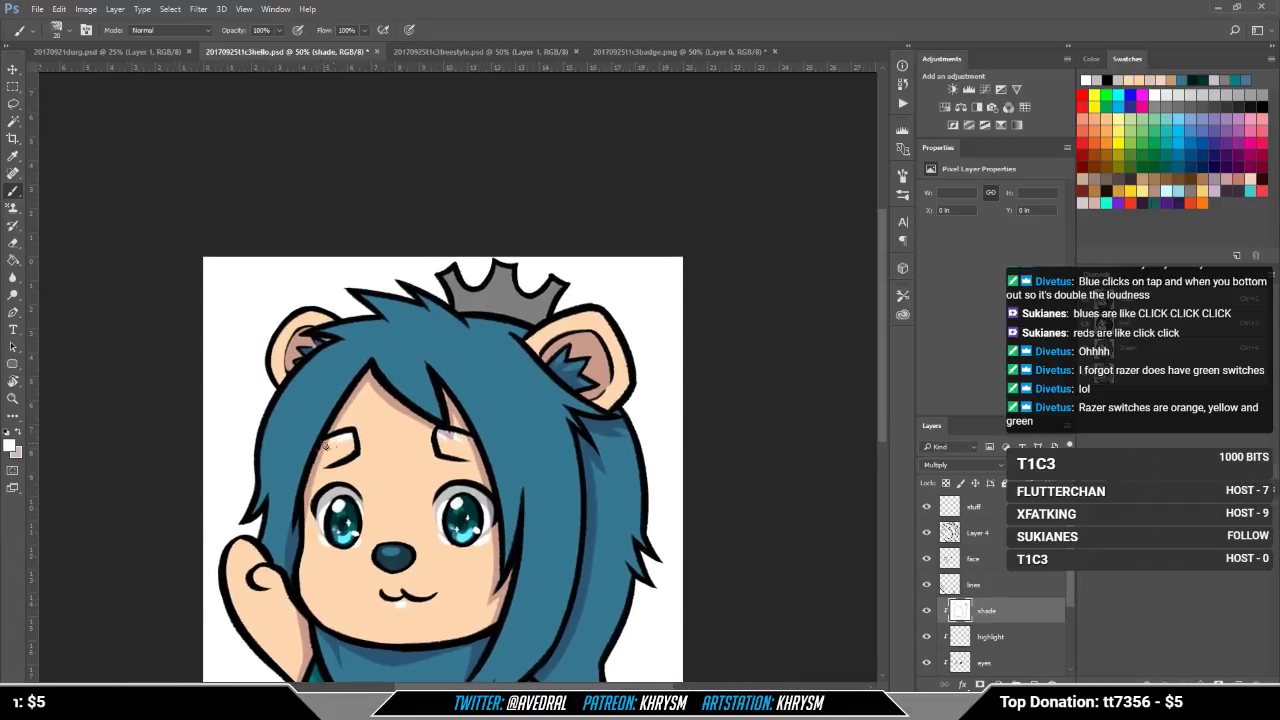
pyautogui.press('x')
pyautogui.moveTo(264, 517); pyautogui.dragTo(279, 467)
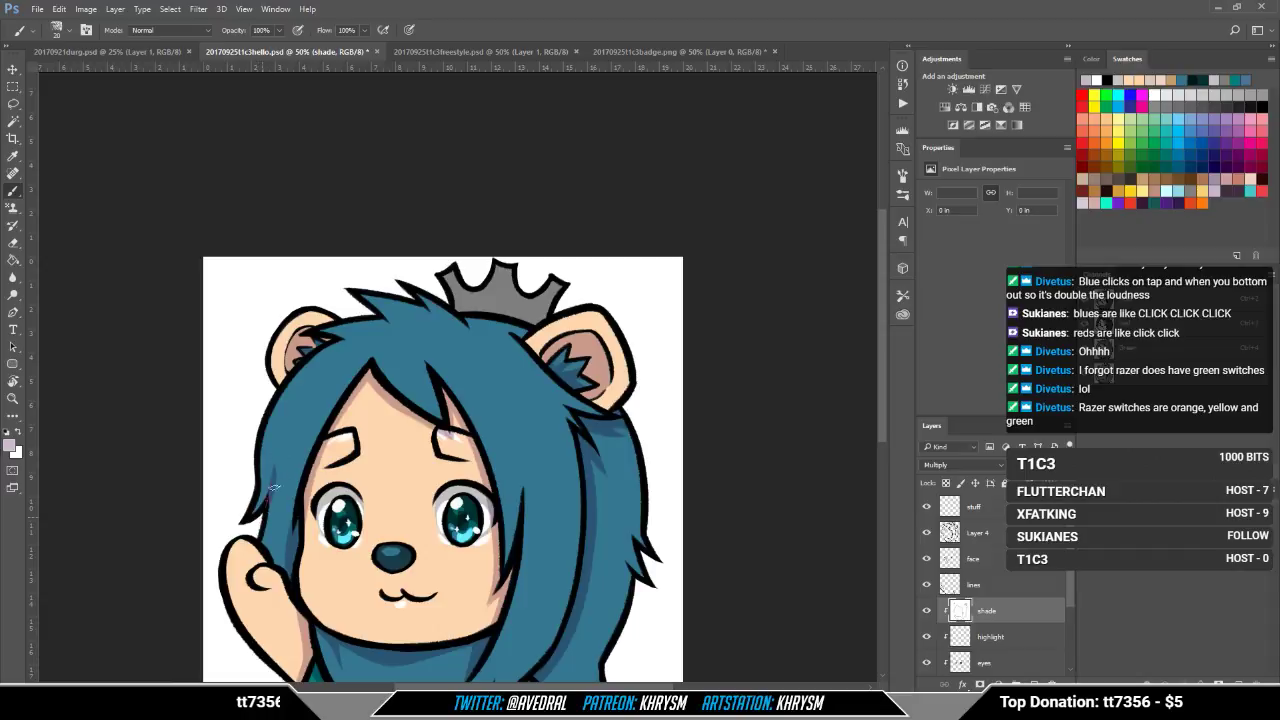
pyautogui.moveTo(284, 531)
pyautogui.mouseDown()
pyautogui.moveTo(279, 486)
pyautogui.moveTo(268, 539)
pyautogui.moveTo(285, 566)
pyautogui.moveTo(282, 536)
pyautogui.mouseUp()
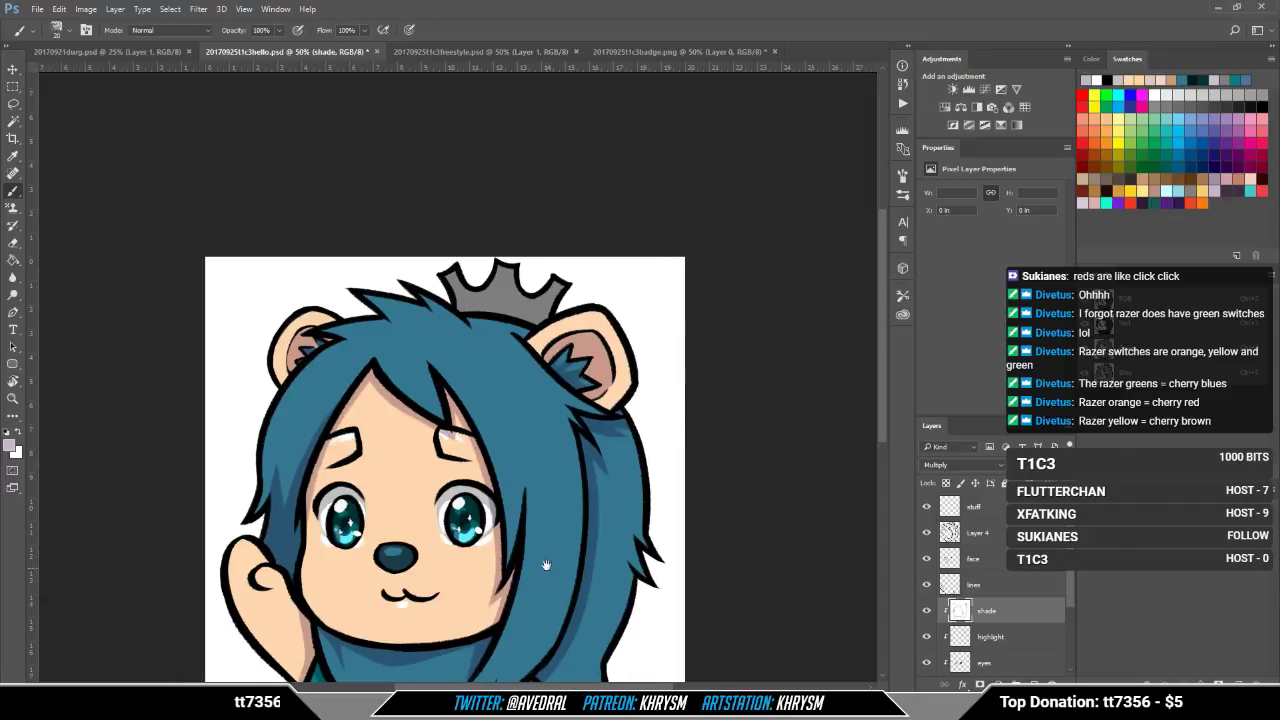
# Step: Shade the rear hair on the character's right-hand side, along the front lock's outline and the outer tips, down to the shirt
pyautogui.moveTo(542, 558); pyautogui.dragTo(590, 483)
pyautogui.moveTo(477, 452)
pyautogui.mouseDown()
pyautogui.moveTo(476, 363)
pyautogui.moveTo(475, 459)
pyautogui.mouseUp()
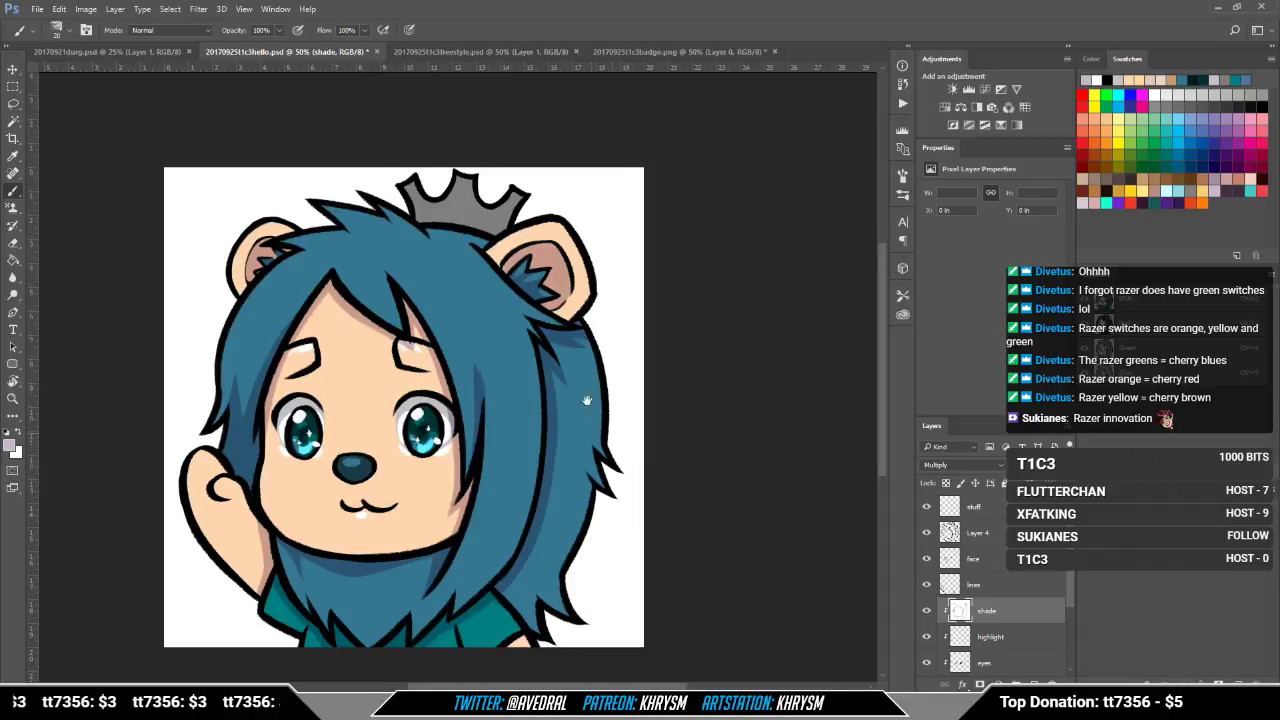
pyautogui.moveTo(586, 401); pyautogui.dragTo(543, 357)
pyautogui.moveTo(496, 473)
pyautogui.mouseDown()
pyautogui.moveTo(459, 549)
pyautogui.moveTo(472, 533)
pyautogui.mouseUp()
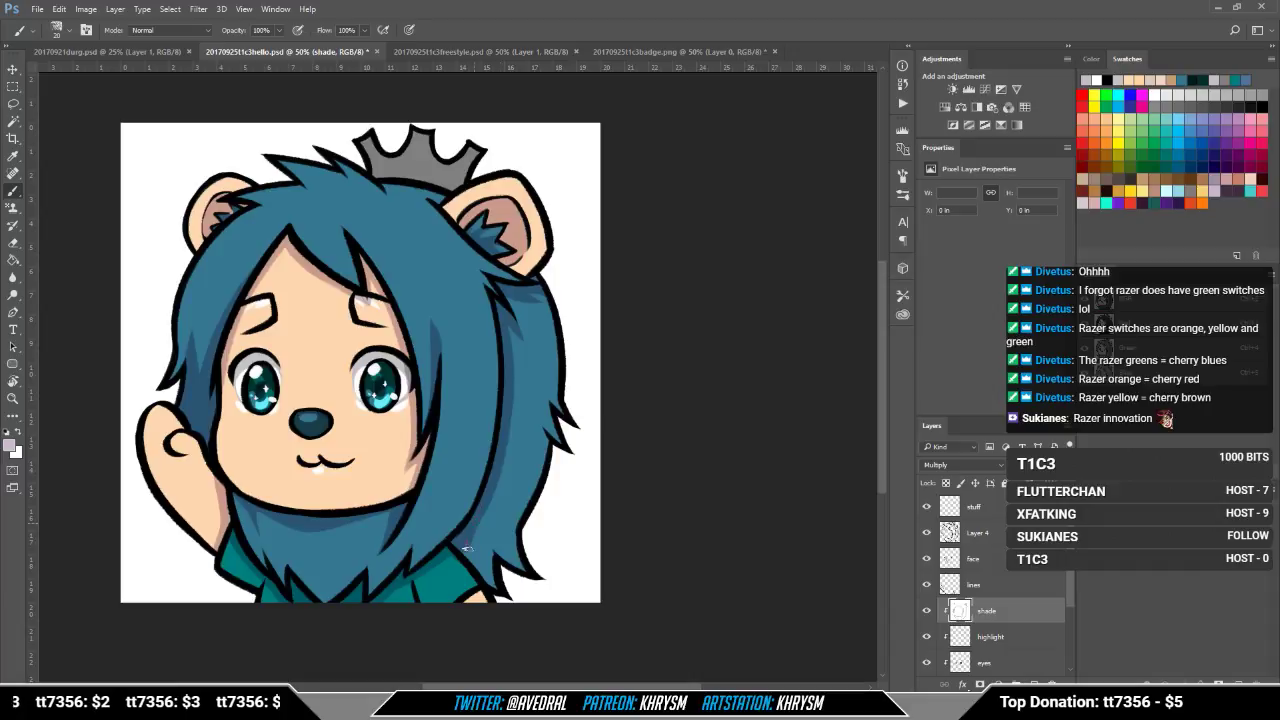
pyautogui.moveTo(501, 464); pyautogui.dragTo(466, 561)
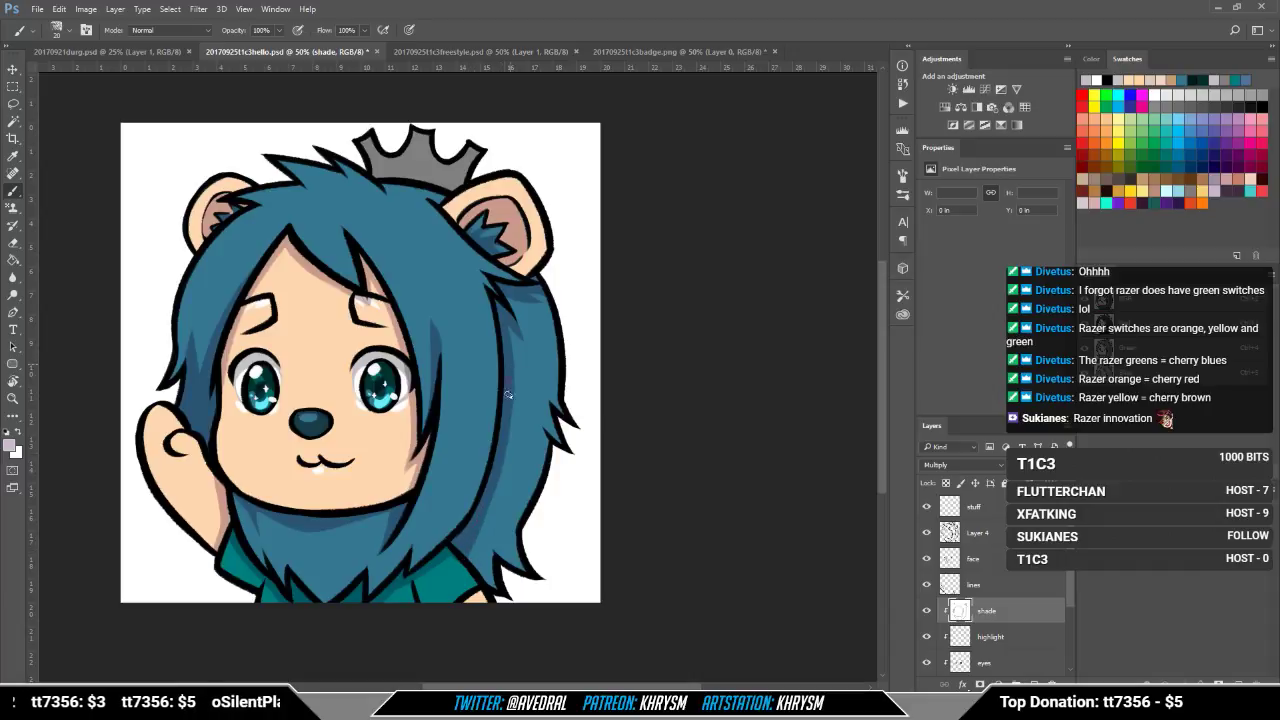
pyautogui.moveTo(540, 415)
pyautogui.mouseDown()
pyautogui.moveTo(540, 524)
pyautogui.moveTo(537, 514)
pyautogui.mouseUp()
pyautogui.moveTo(541, 422); pyautogui.dragTo(540, 501)
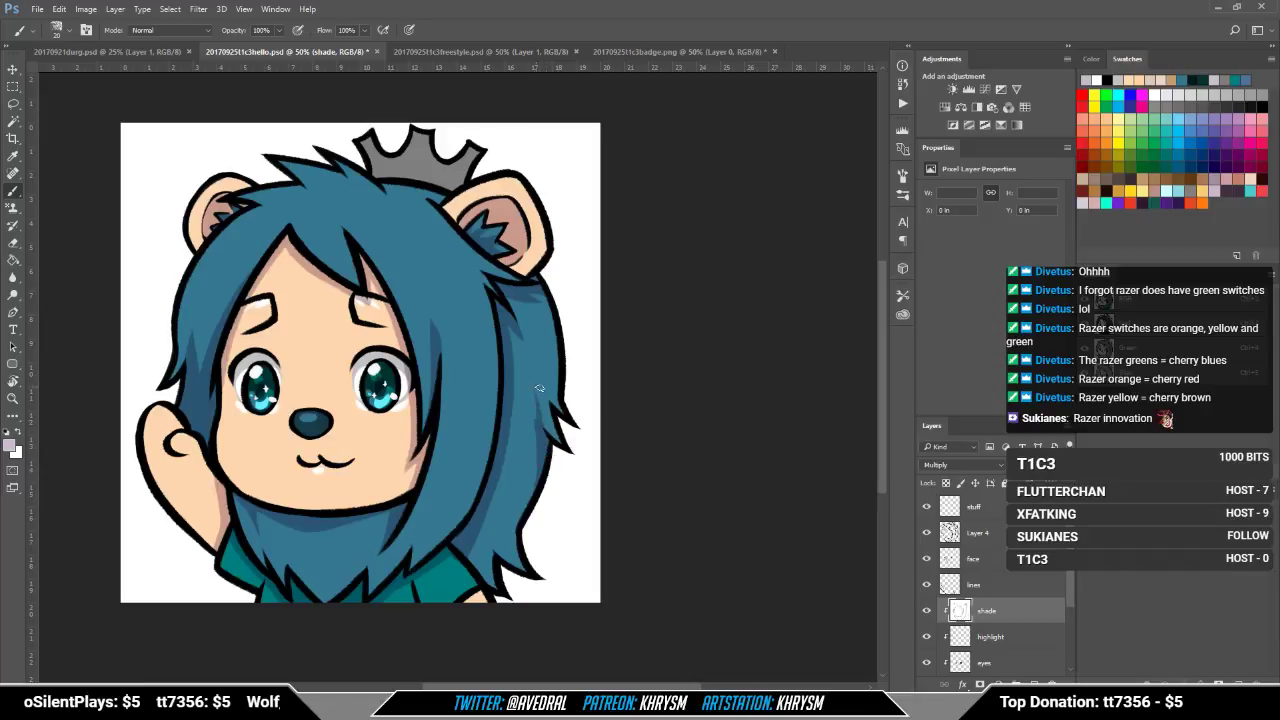
pyautogui.press('x')
pyautogui.moveTo(533, 393); pyautogui.dragTo(569, 544)
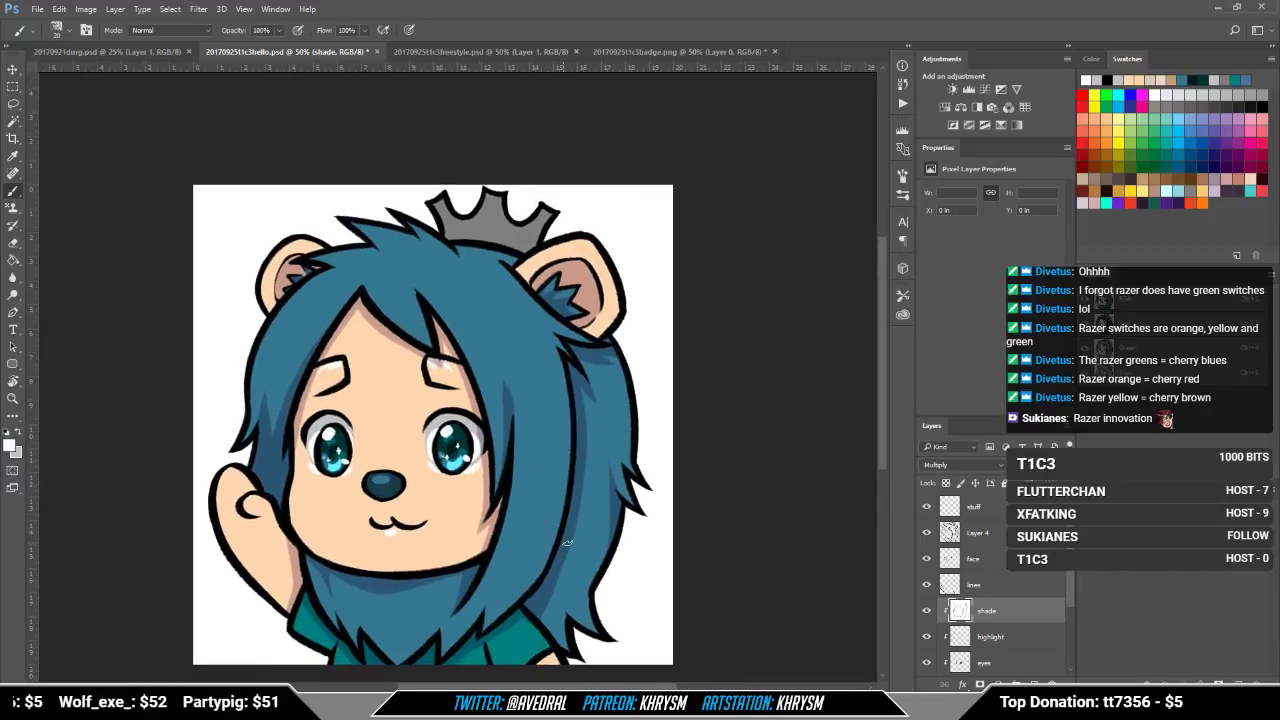
# Step: Paint a thin white highlight on the highlight layer along the hair's outer edge below the left-hand ear, redoing unsatisfactory strokes
pyautogui.press('x')
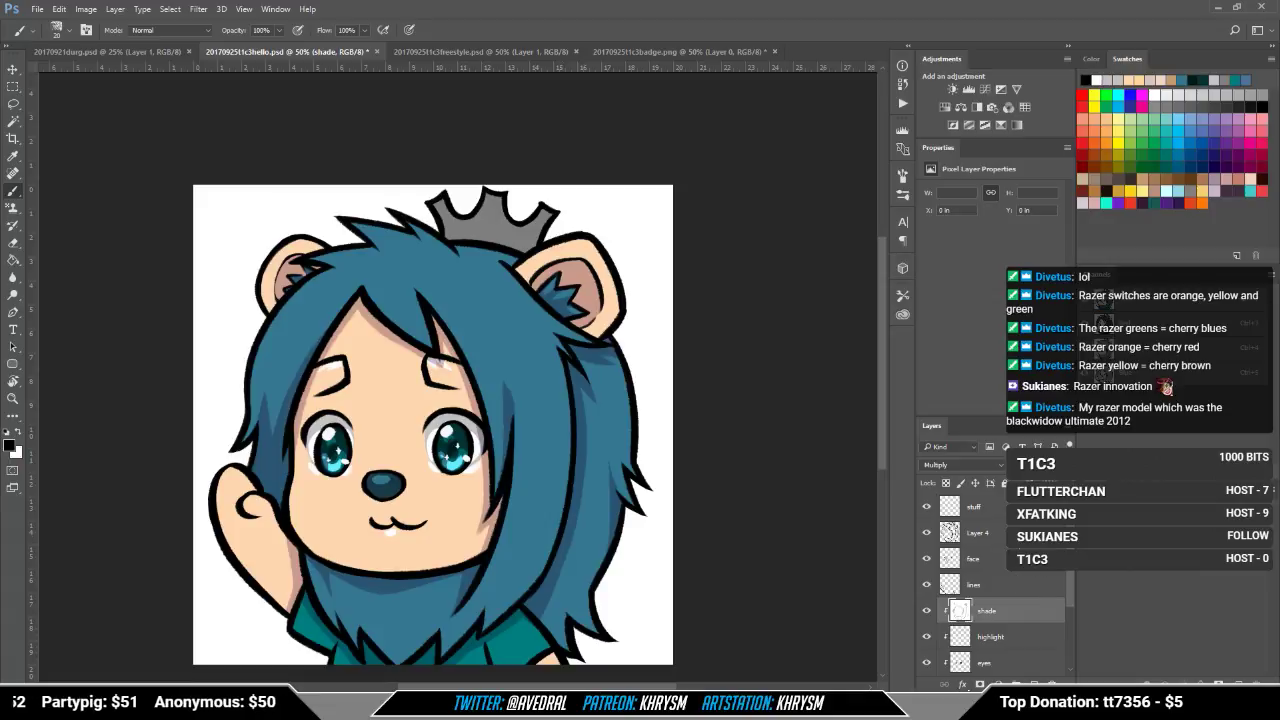
pyautogui.click(1022, 637)
pyautogui.moveTo(581, 568); pyautogui.dragTo(599, 584)
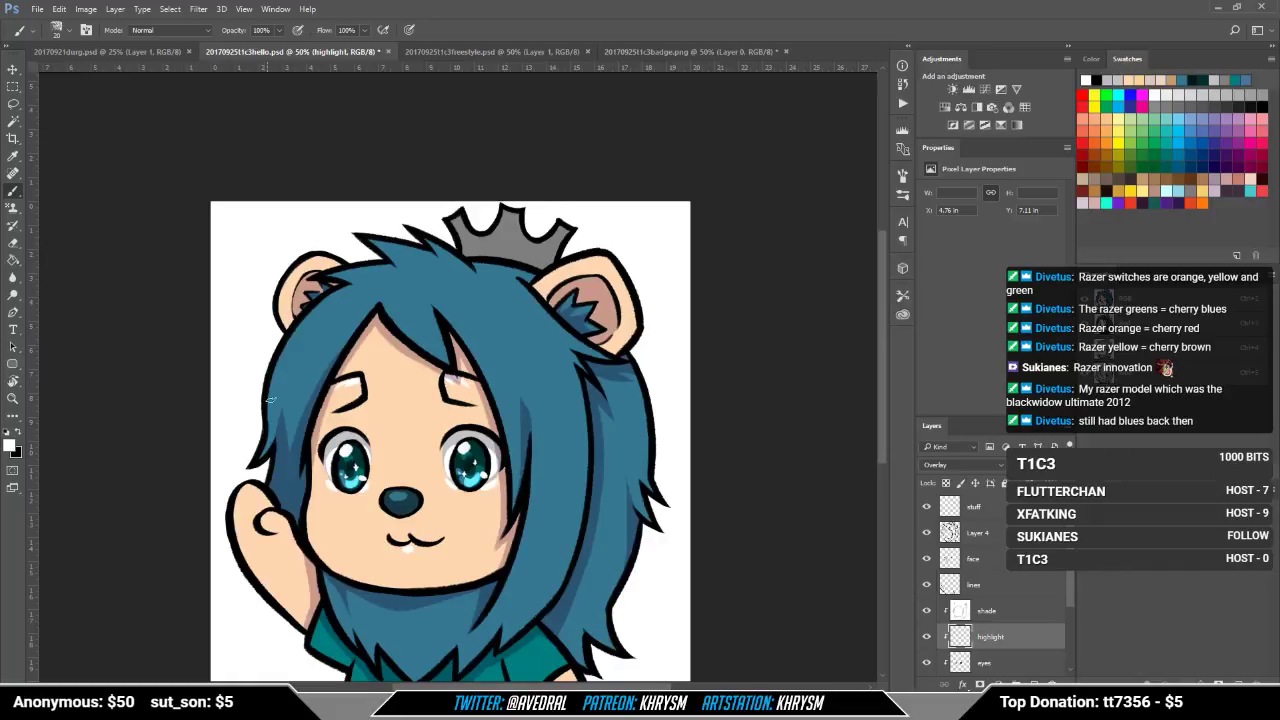
pyautogui.moveTo(270, 420)
pyautogui.mouseDown()
pyautogui.moveTo(308, 316)
pyautogui.moveTo(341, 291)
pyautogui.moveTo(270, 390)
pyautogui.mouseUp()
pyautogui.hotkey('ctrl', 'z')
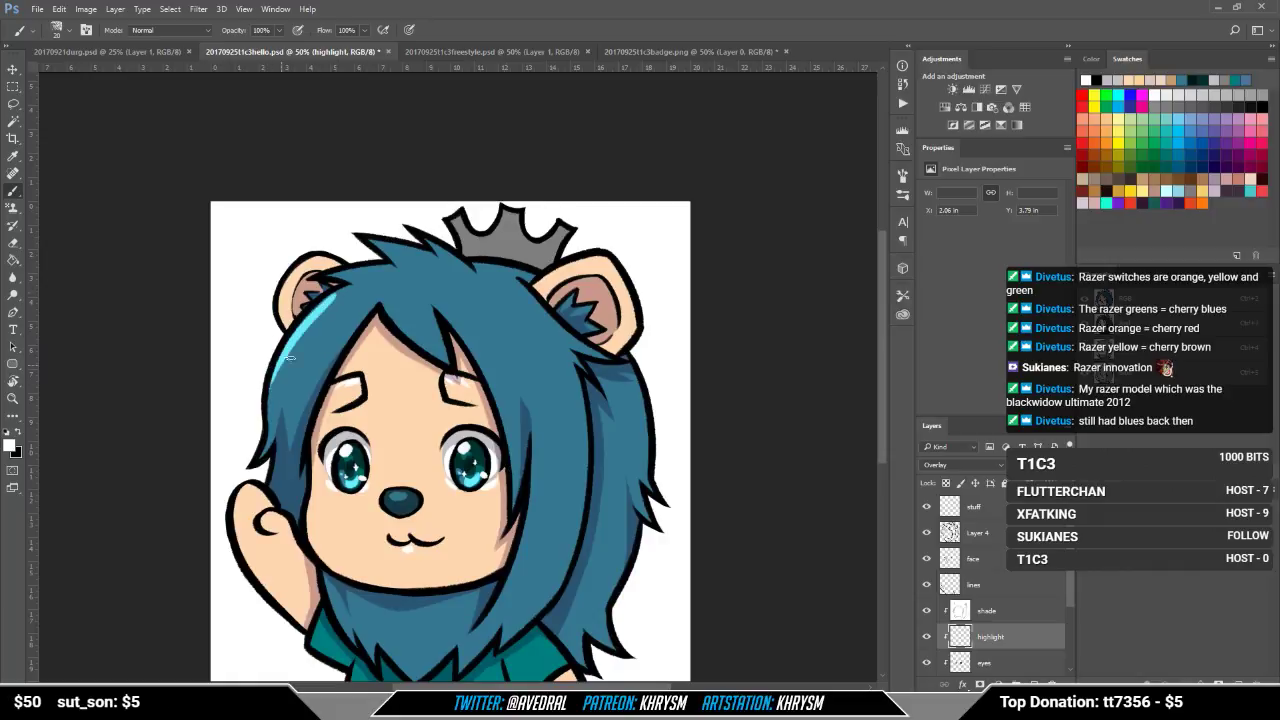
pyautogui.hotkey('ctrl', 'z')
pyautogui.moveTo(333, 295)
pyautogui.mouseDown()
pyautogui.moveTo(279, 375)
pyautogui.moveTo(303, 330)
pyautogui.mouseUp()
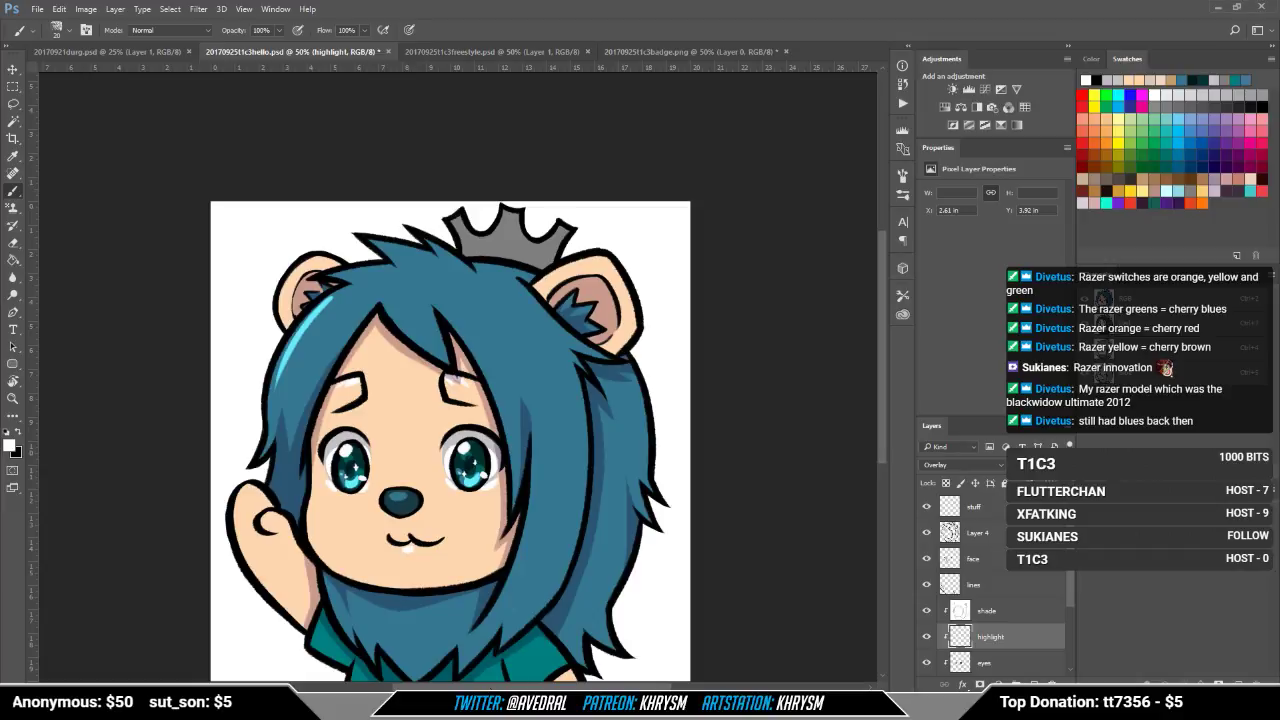
# Step: Paint jagged light purple shadows across the beard beneath the chin on the shade layer, trimming the tips with white
pyautogui.moveTo(450, 577); pyautogui.dragTo(507, 540)
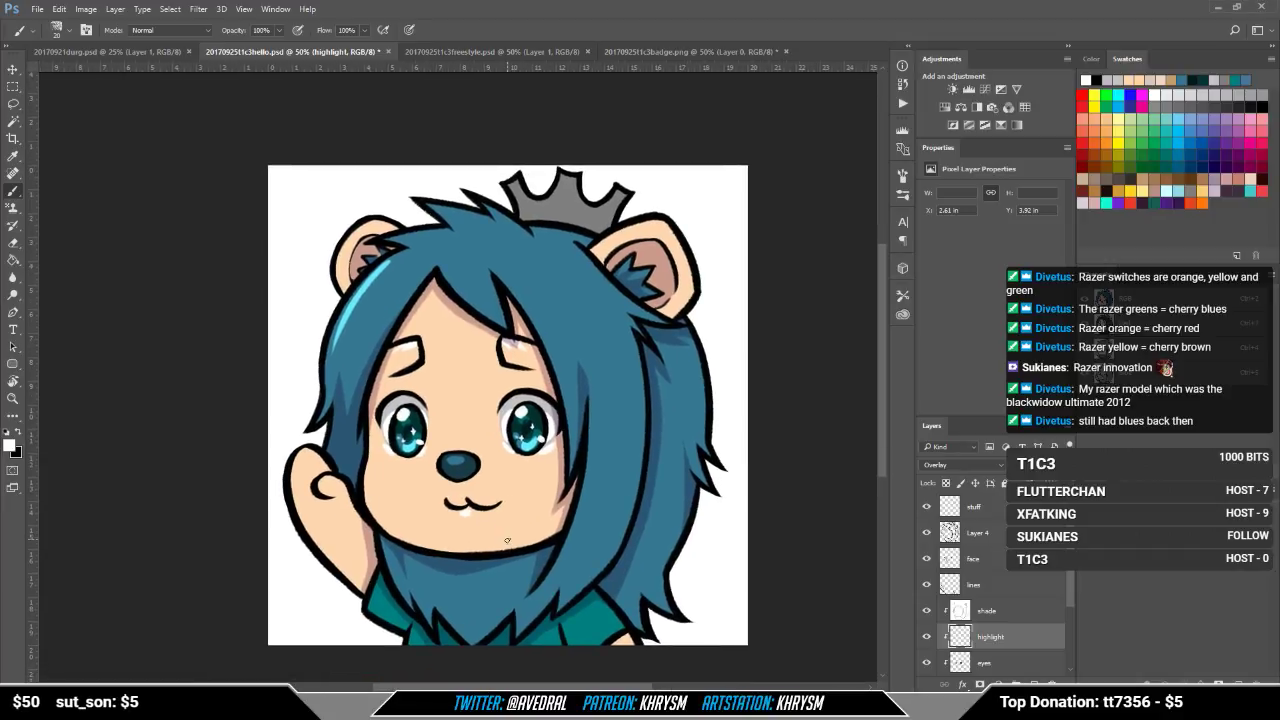
pyautogui.click(998, 611)
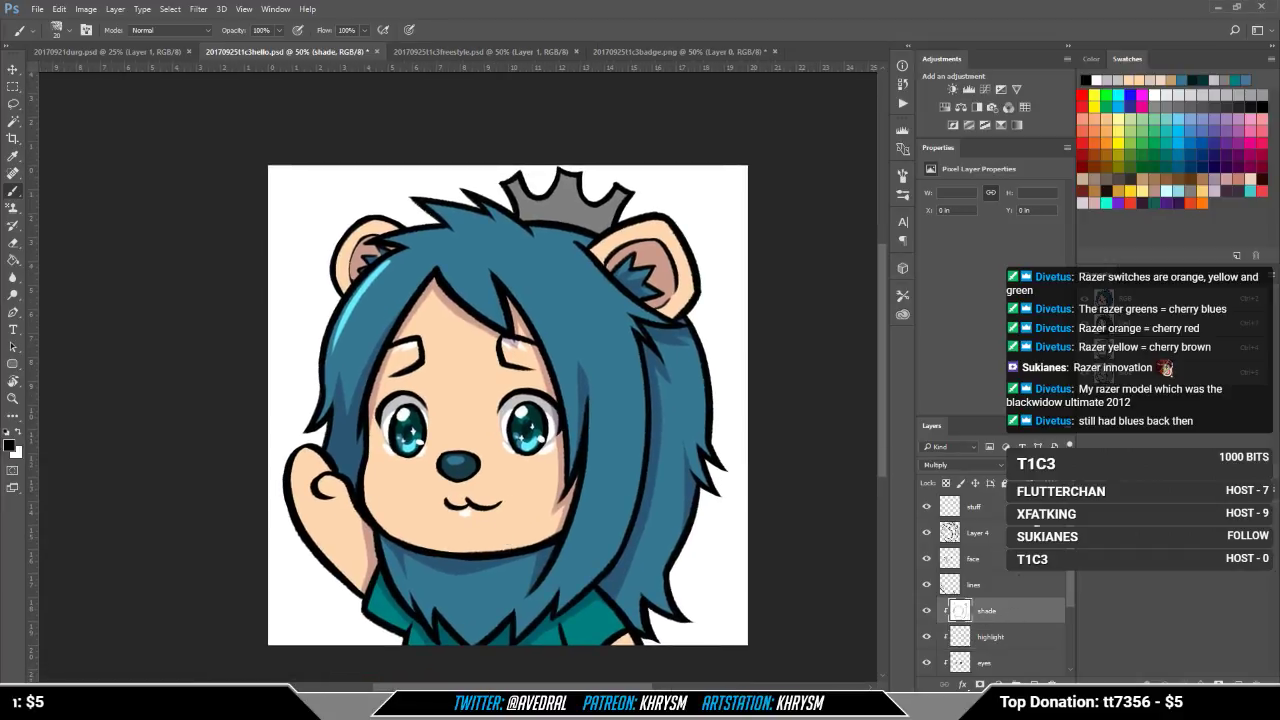
pyautogui.click(1213, 190)
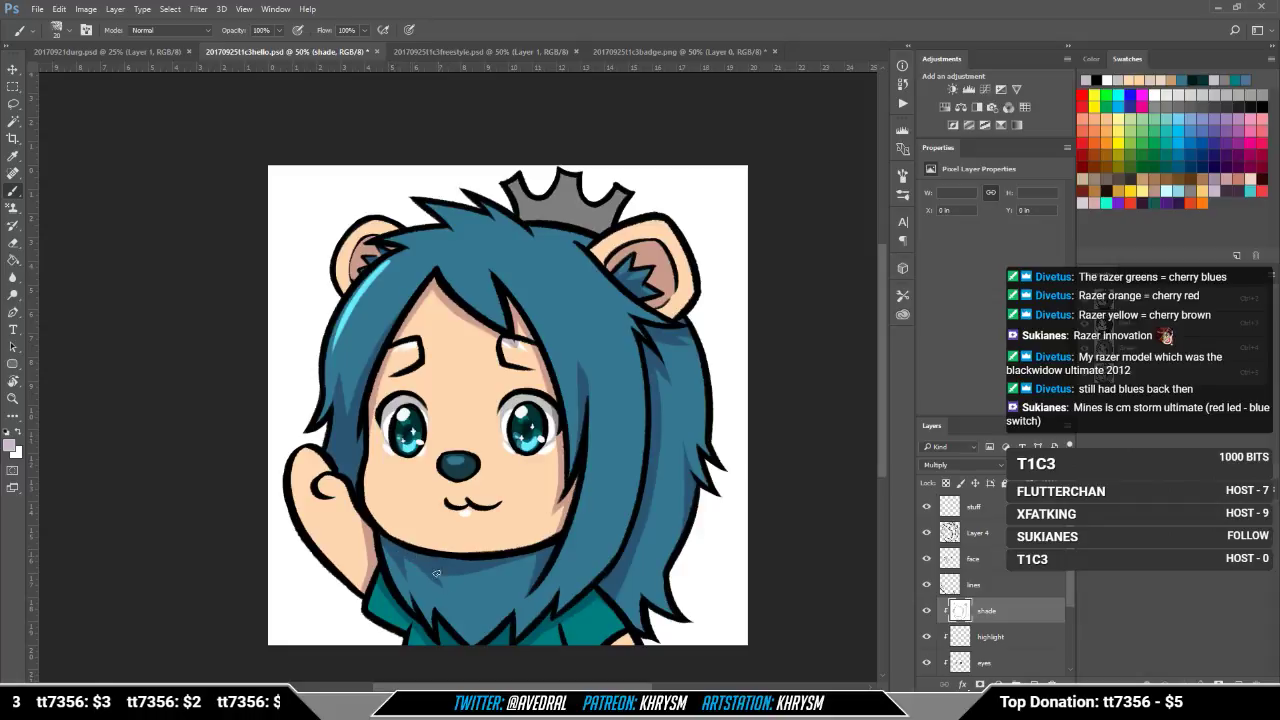
pyautogui.press('x')
pyautogui.press('x')
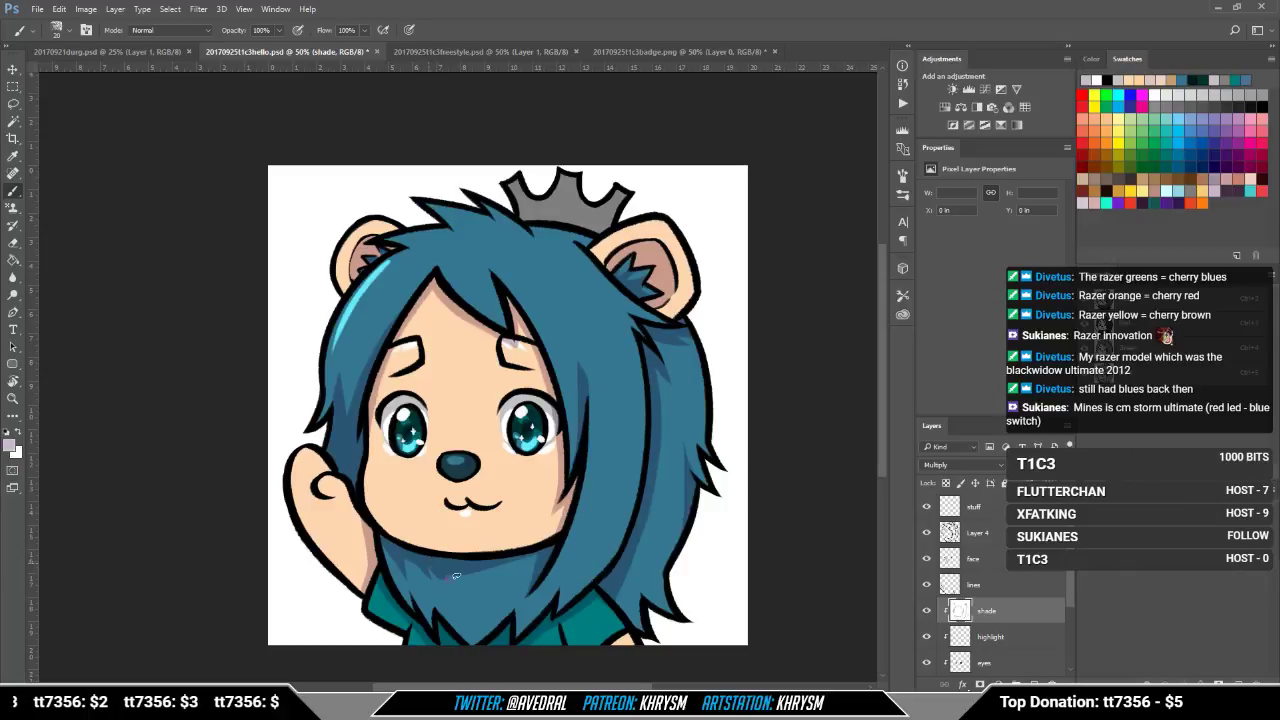
pyautogui.press('x')
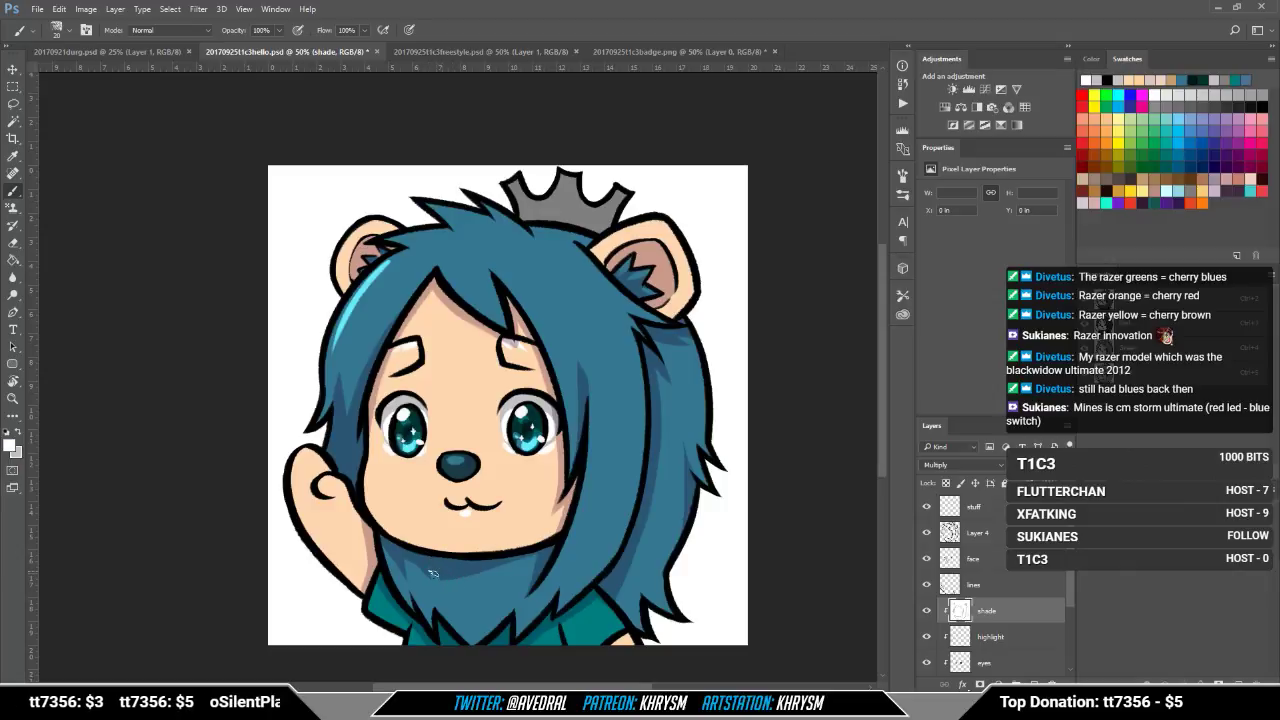
pyautogui.press('x')
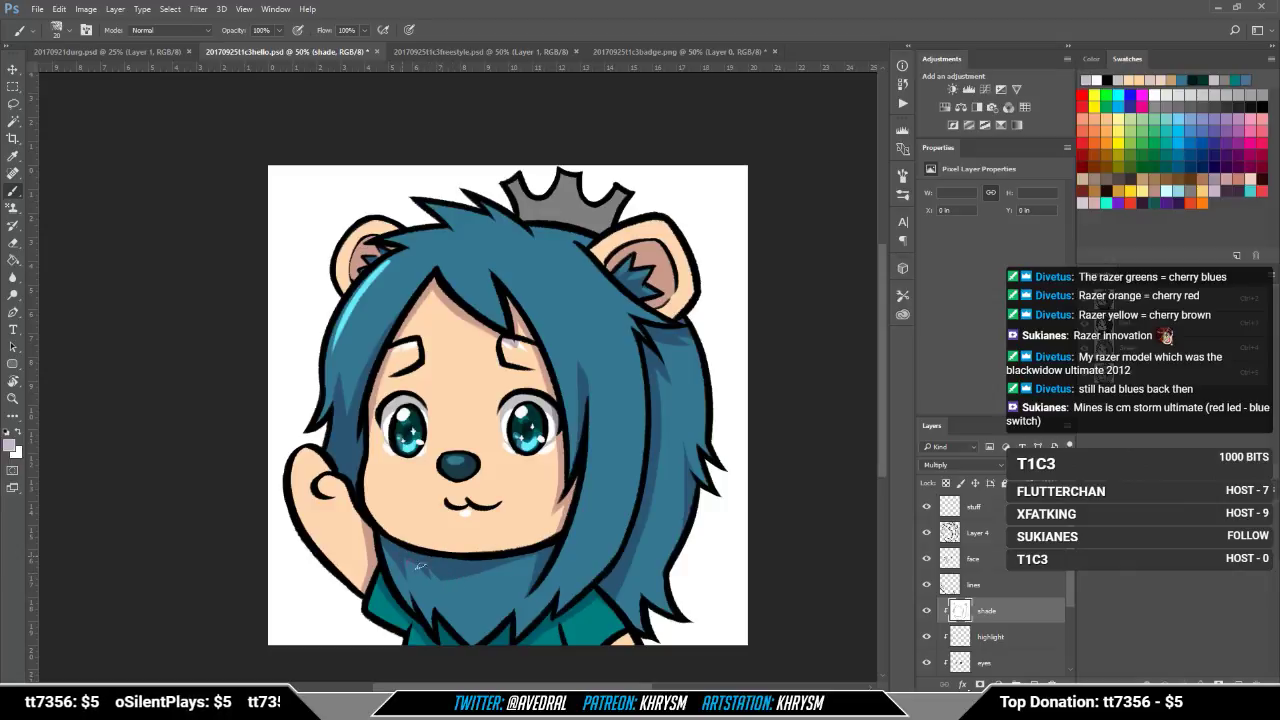
pyautogui.press('x')
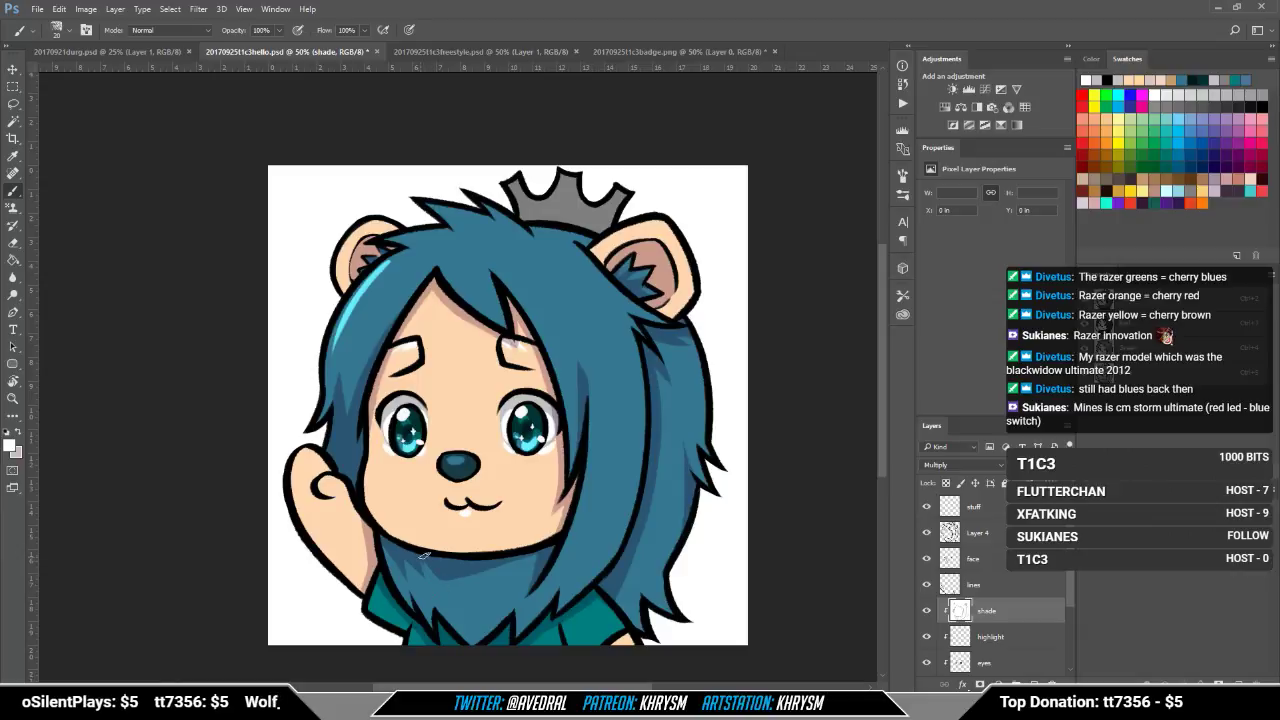
pyautogui.press('x')
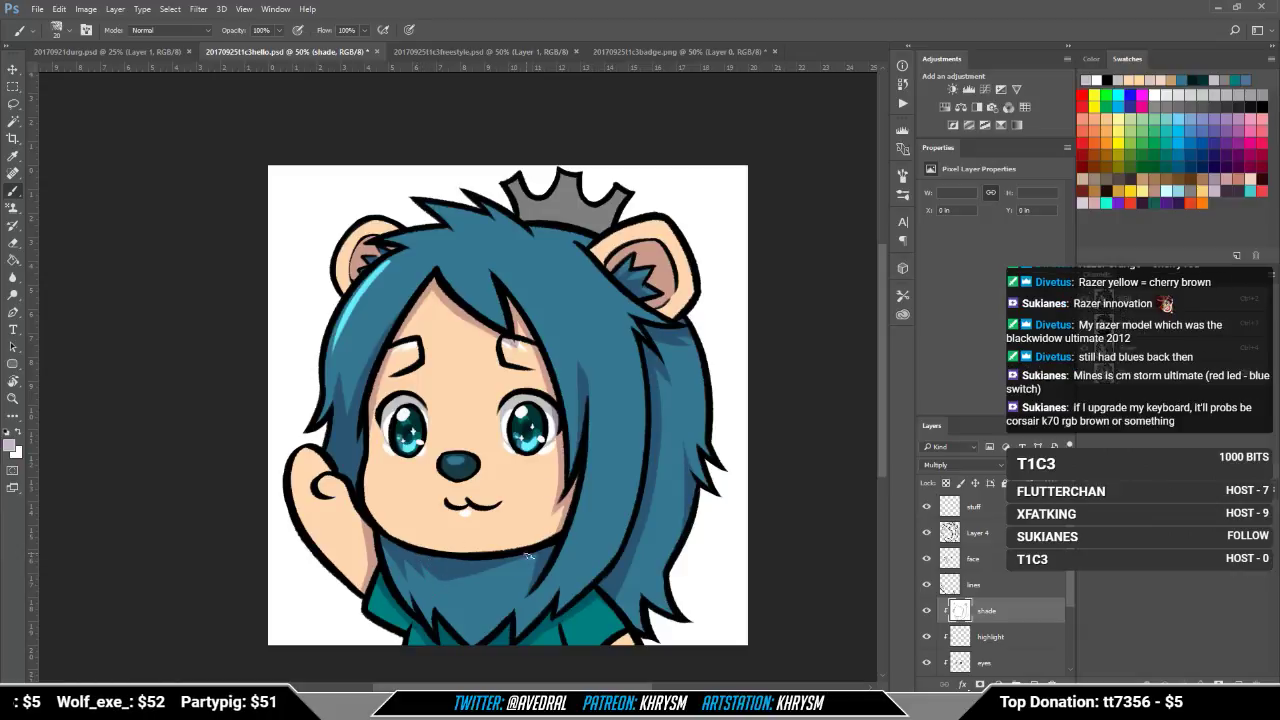
pyautogui.press('x')
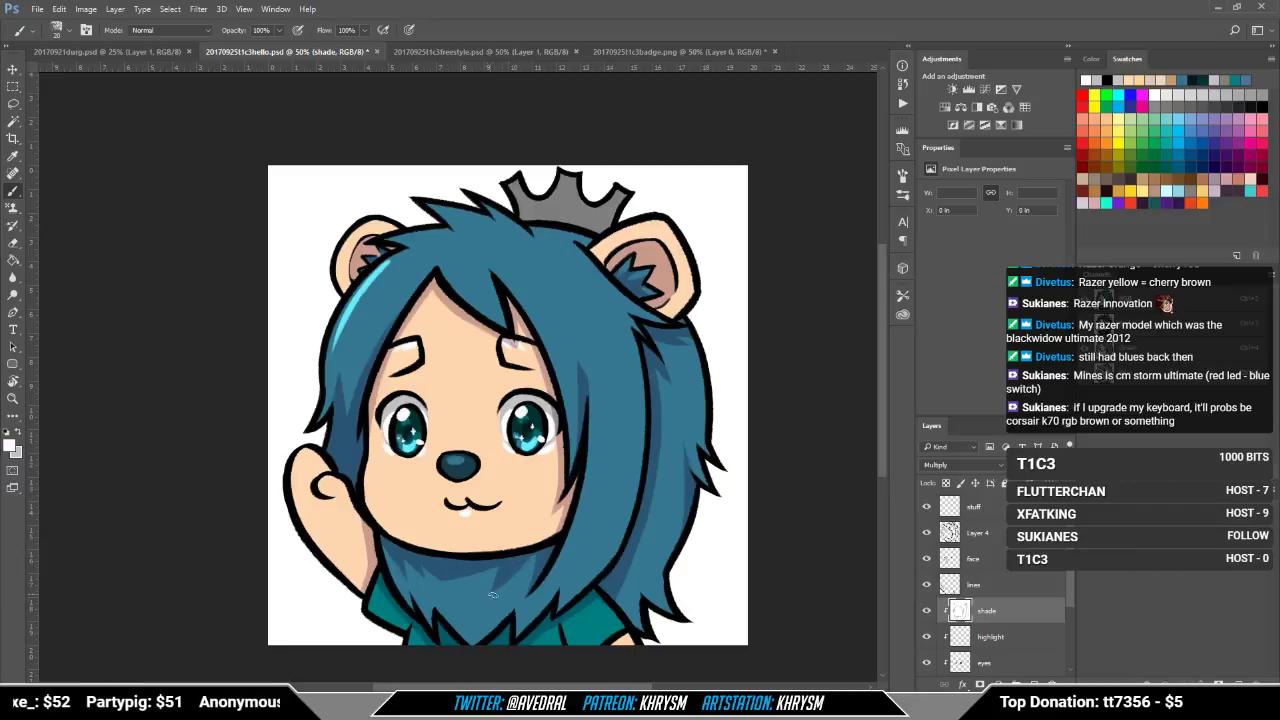
pyautogui.press('x')
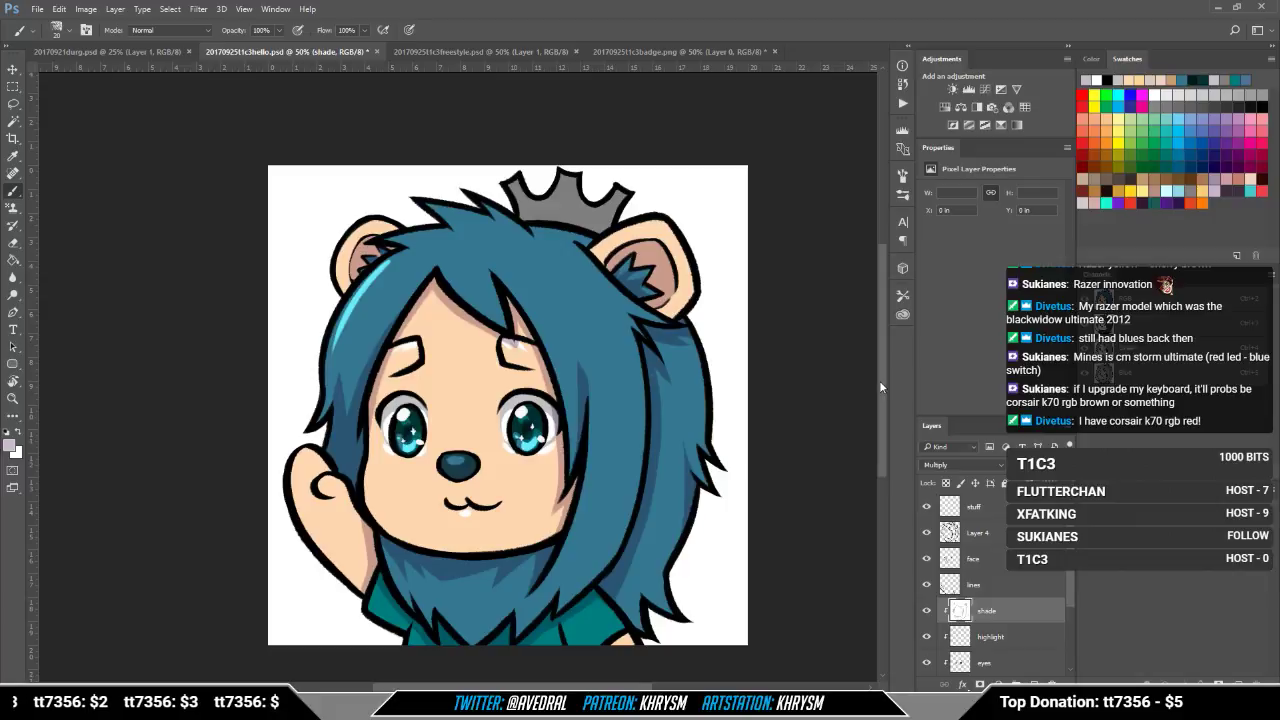
# Step: Broaden the white highlight on the highlight layer with overlapping strokes across the front hair between the left-hand ear and the forehead
pyautogui.moveTo(645, 379); pyautogui.dragTo(622, 408)
pyautogui.click(998, 640)
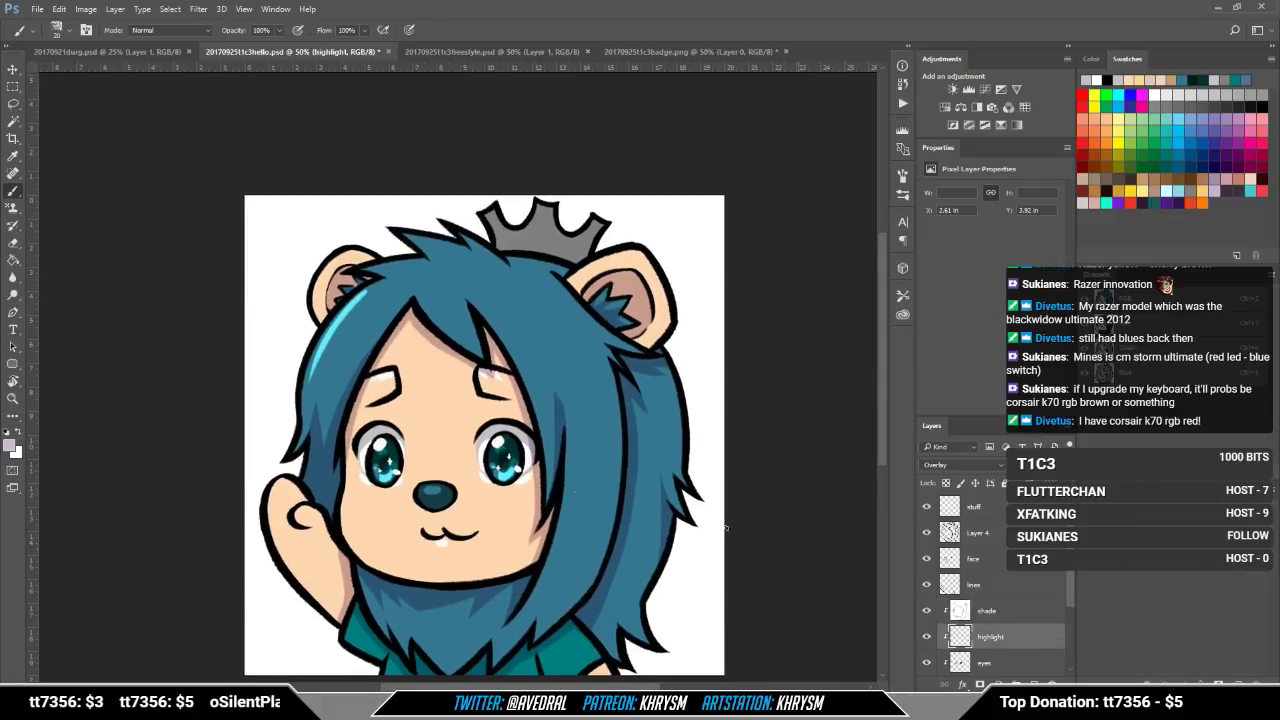
pyautogui.moveTo(564, 484); pyautogui.dragTo(560, 493)
pyautogui.press('x')
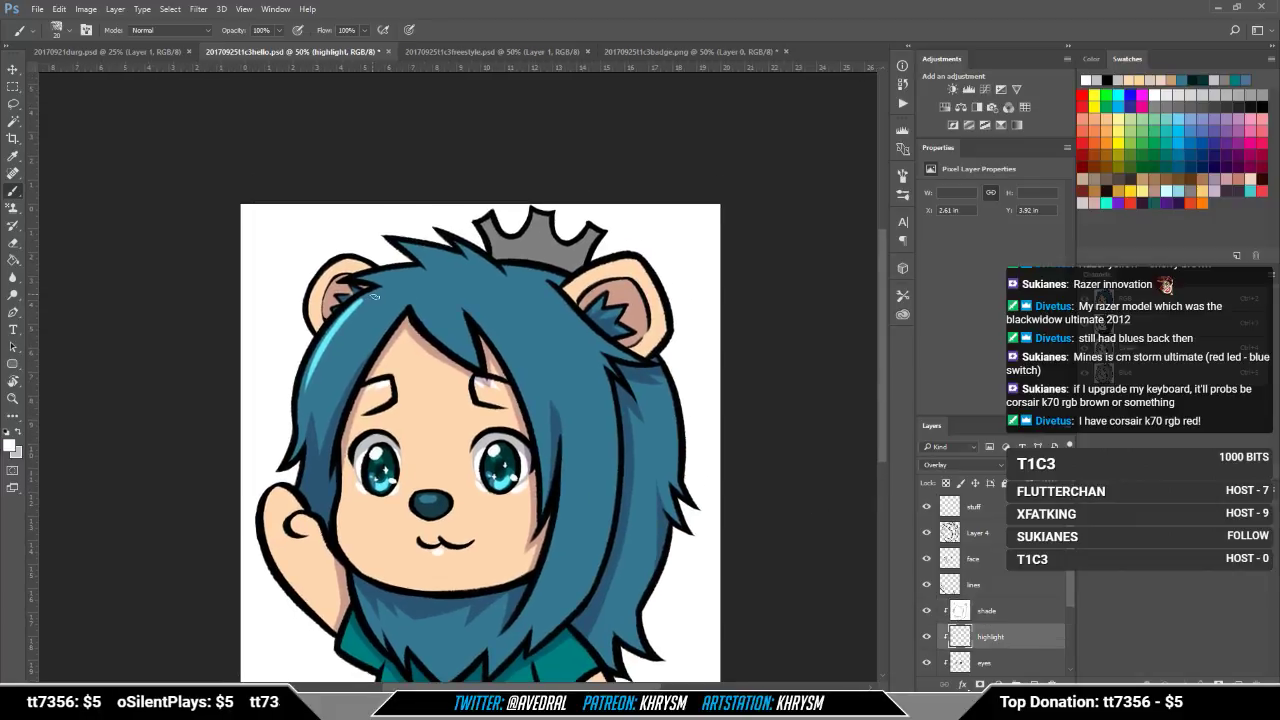
pyautogui.moveTo(374, 294); pyautogui.dragTo(332, 338)
pyautogui.moveTo(372, 294)
pyautogui.mouseDown()
pyautogui.moveTo(314, 350)
pyautogui.moveTo(326, 352)
pyautogui.mouseUp()
pyautogui.moveTo(374, 300); pyautogui.dragTo(304, 396)
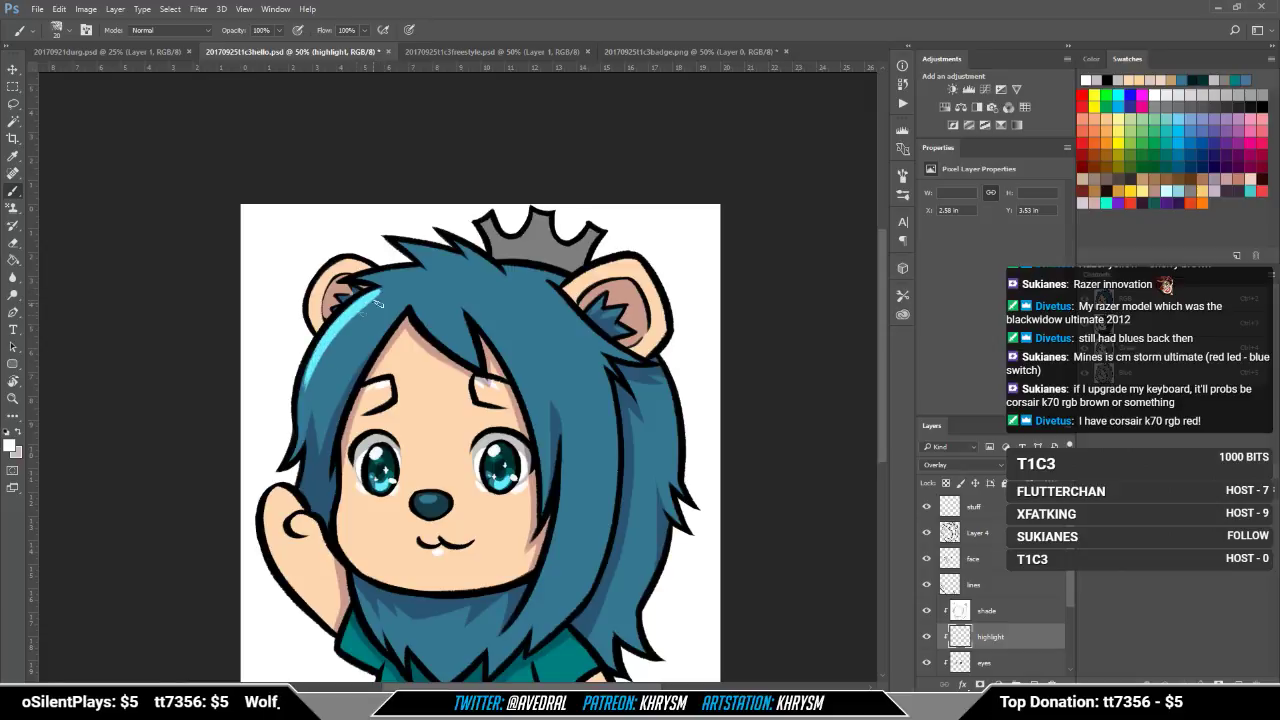
pyautogui.moveTo(378, 292)
pyautogui.mouseDown()
pyautogui.moveTo(313, 370)
pyautogui.moveTo(368, 336)
pyautogui.moveTo(342, 356)
pyautogui.mouseUp()
pyautogui.moveTo(382, 314)
pyautogui.mouseDown()
pyautogui.moveTo(342, 354)
pyautogui.moveTo(332, 382)
pyautogui.moveTo(372, 328)
pyautogui.moveTo(334, 392)
pyautogui.mouseUp()
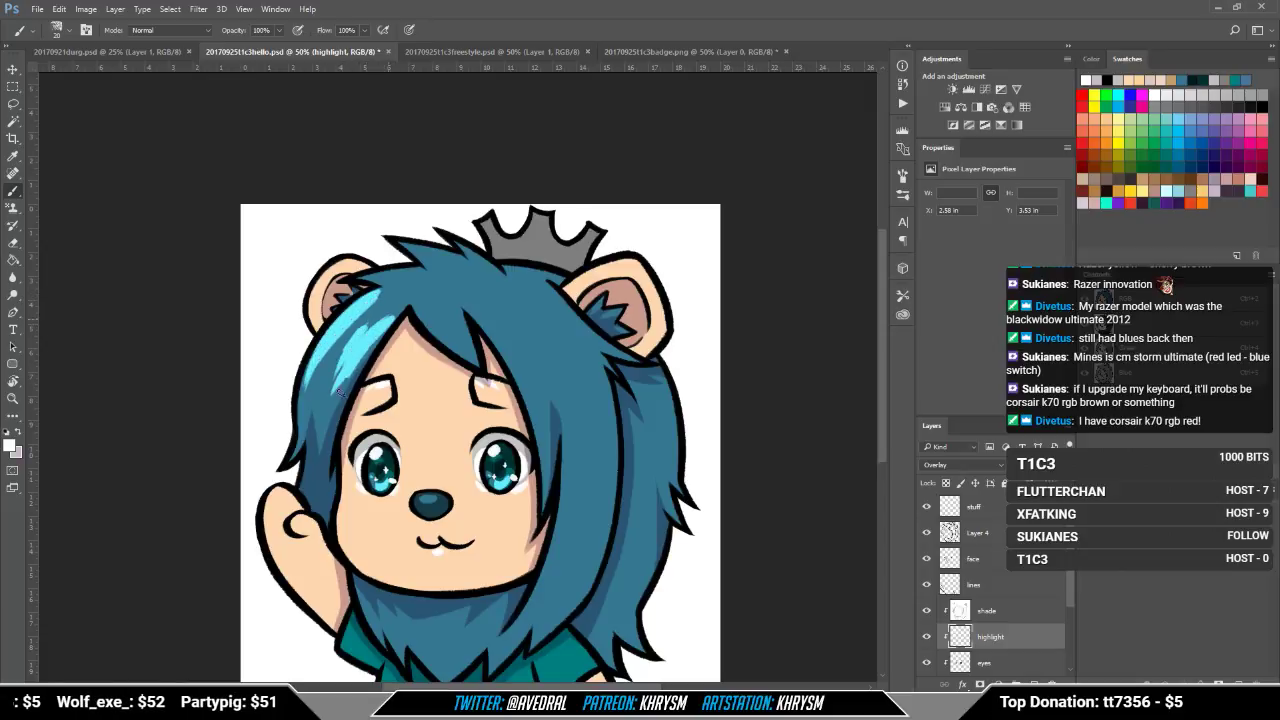
pyautogui.moveTo(366, 346); pyautogui.dragTo(342, 398)
pyautogui.moveTo(396, 314)
pyautogui.mouseDown()
pyautogui.moveTo(334, 387)
pyautogui.moveTo(364, 314)
pyautogui.moveTo(324, 357)
pyautogui.moveTo(355, 320)
pyautogui.moveTo(328, 358)
pyautogui.mouseUp()
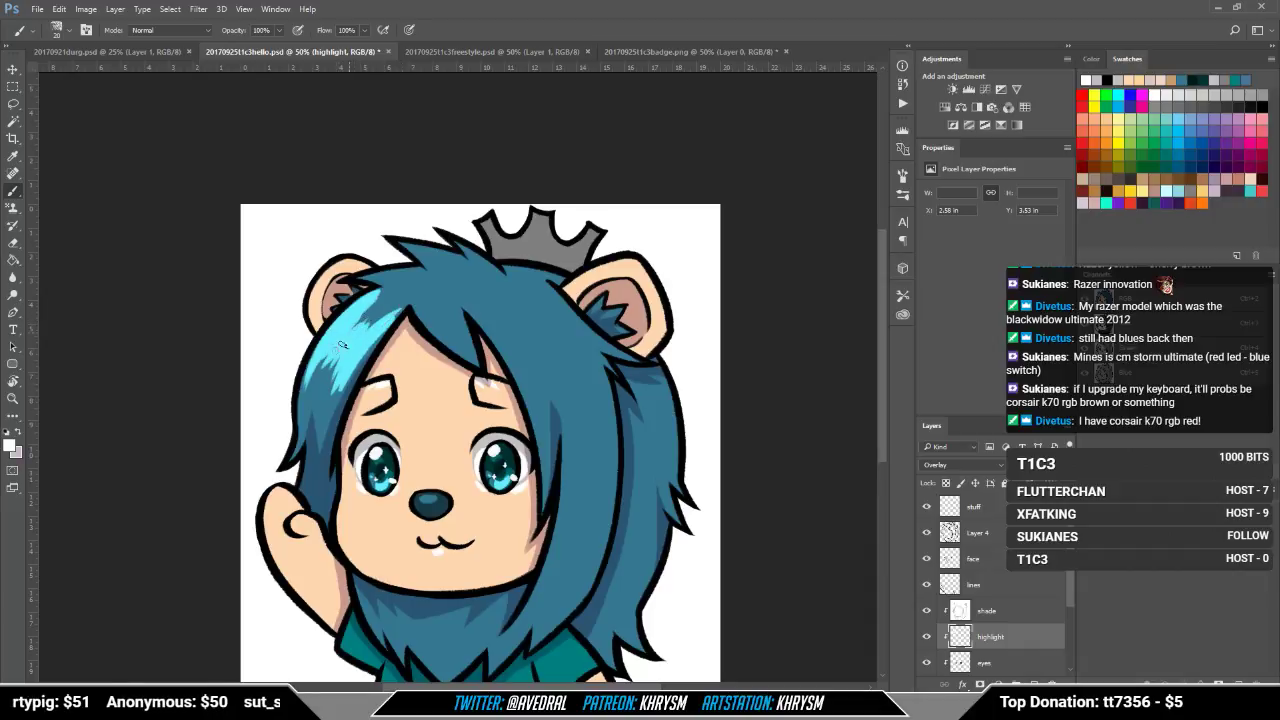
# Step: Erase gaps along the upper and lower edges of the front hair highlight and refine it with the brush into tapered strands
pyautogui.press('e')
pyautogui.moveTo(388, 284)
pyautogui.mouseDown()
pyautogui.moveTo(350, 340)
pyautogui.moveTo(361, 332)
pyautogui.mouseUp()
pyautogui.press('b')
pyautogui.press('e')
pyautogui.moveTo(402, 290); pyautogui.dragTo(386, 304)
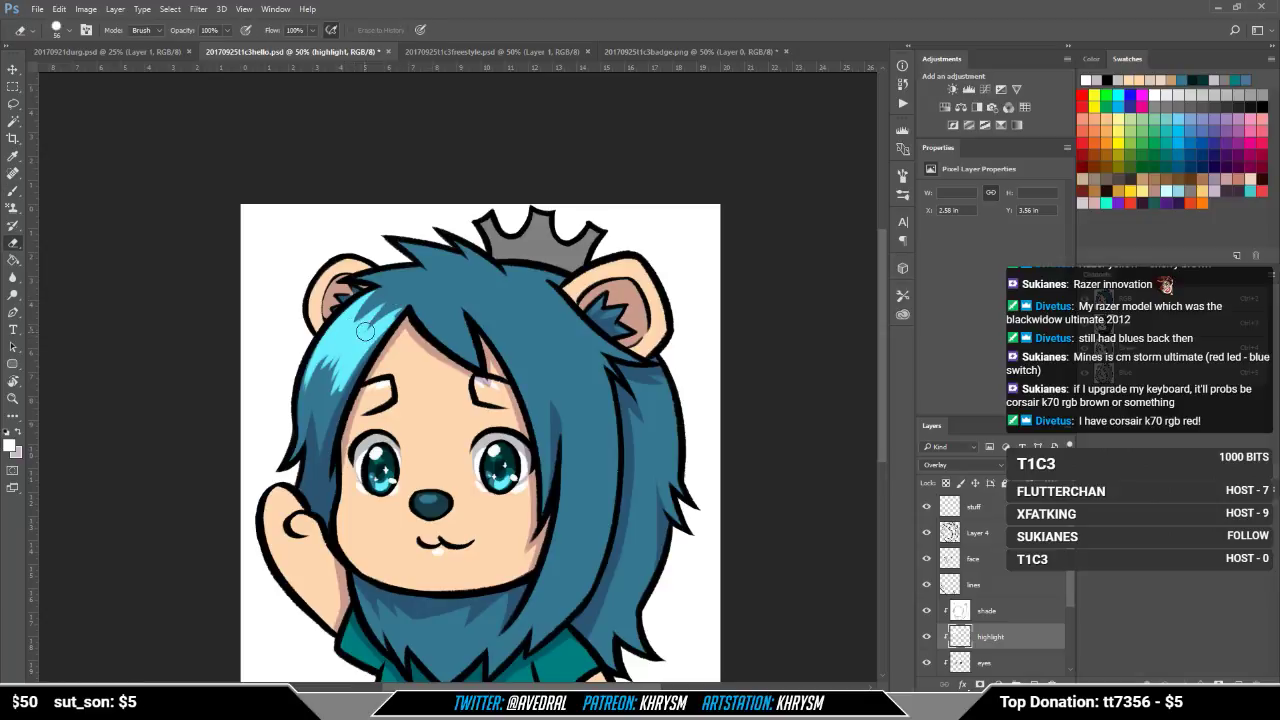
pyautogui.press('b')
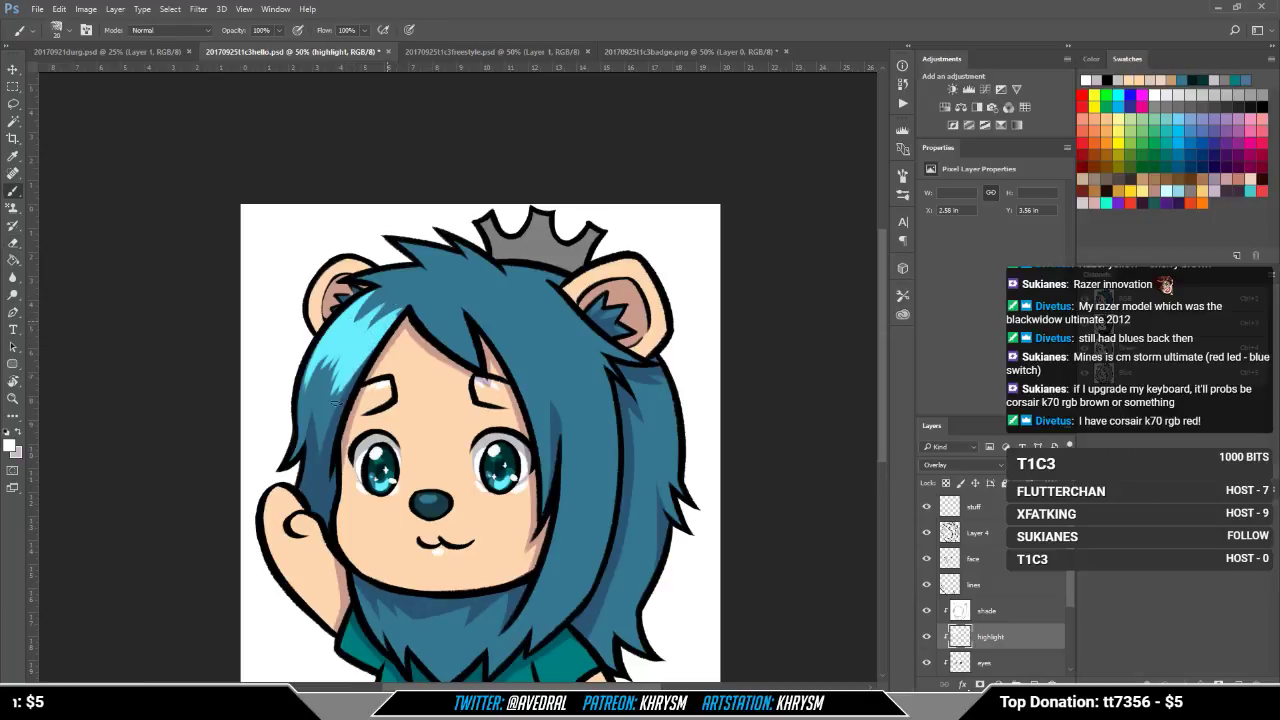
pyautogui.press('e')
pyautogui.moveTo(331, 399); pyautogui.dragTo(348, 352)
pyautogui.press('b')
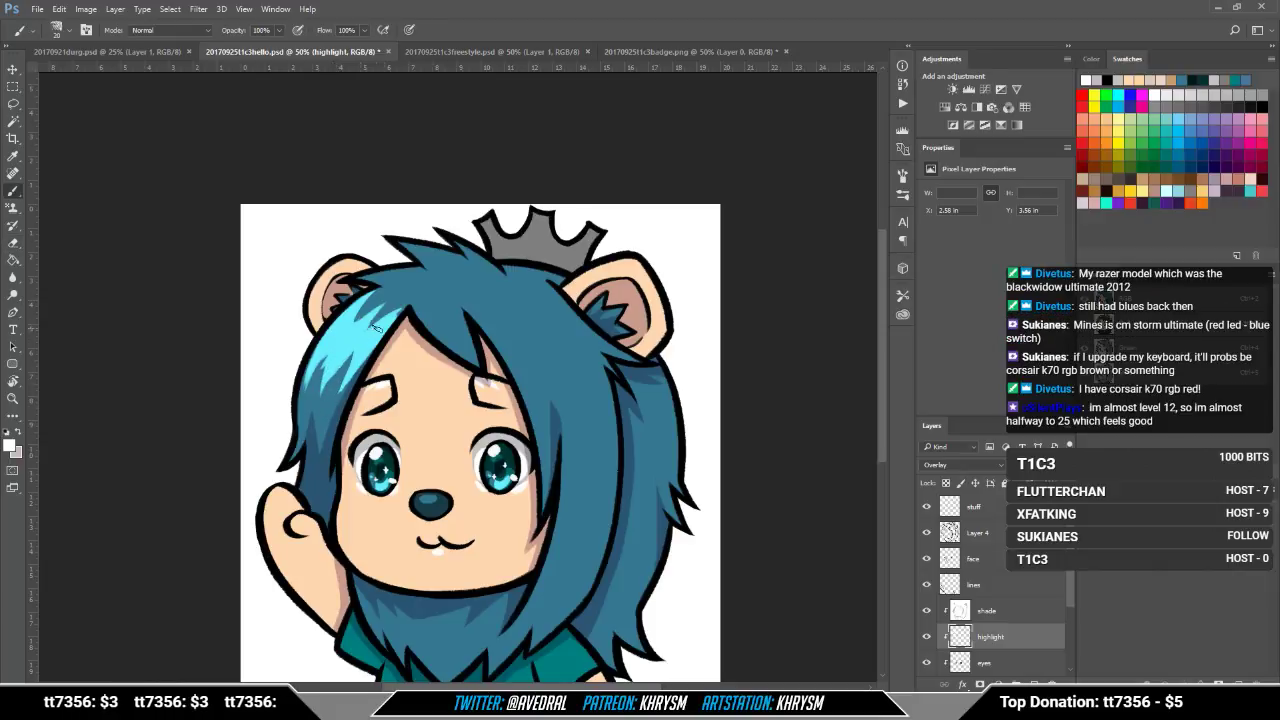
pyautogui.moveTo(408, 331); pyautogui.dragTo(422, 344)
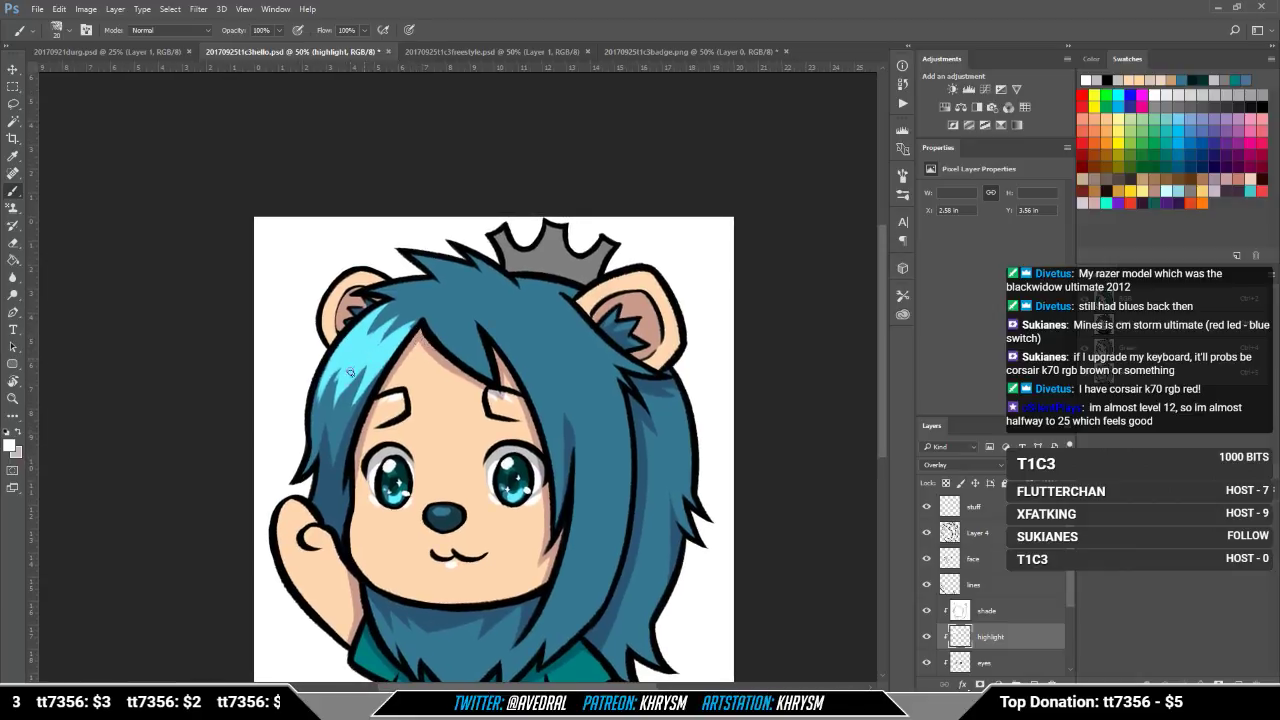
pyautogui.moveTo(394, 338); pyautogui.dragTo(378, 338)
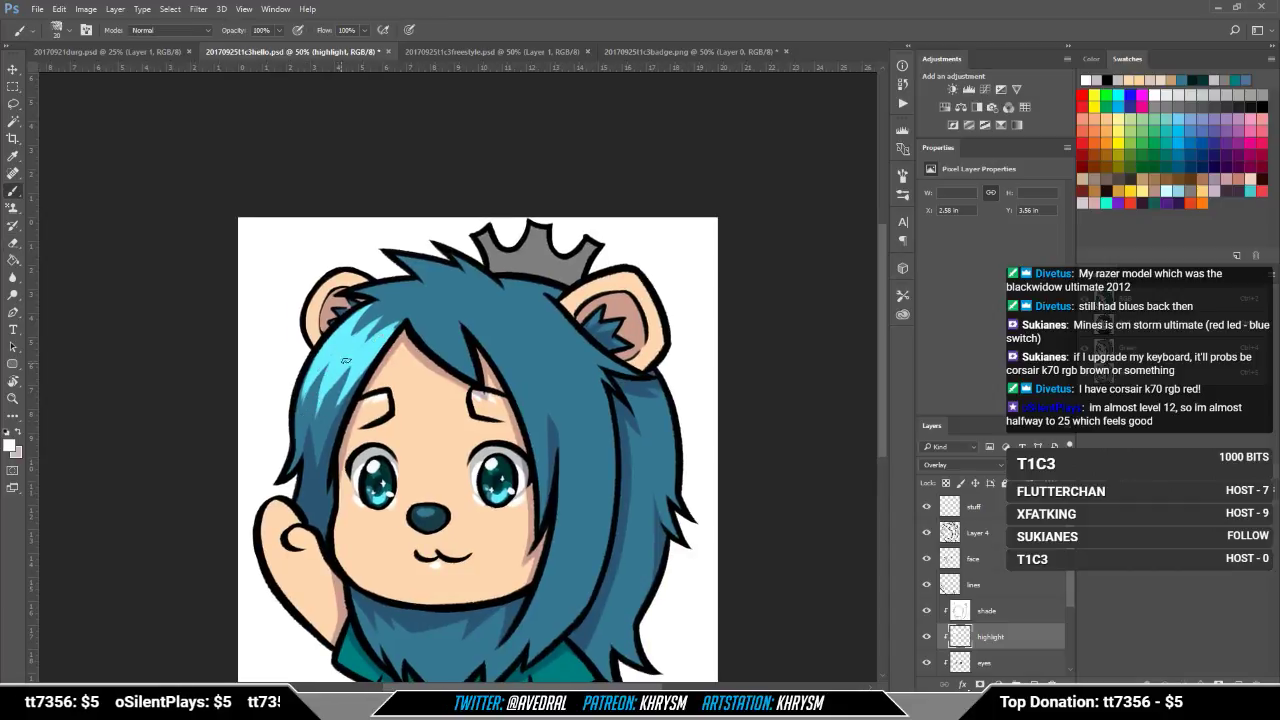
# Step: Paint white highlights on the highlight layer across the central fringe over the forehead and erase their upper edge into pointed strands
pyautogui.hscroll(2, 340, 356)
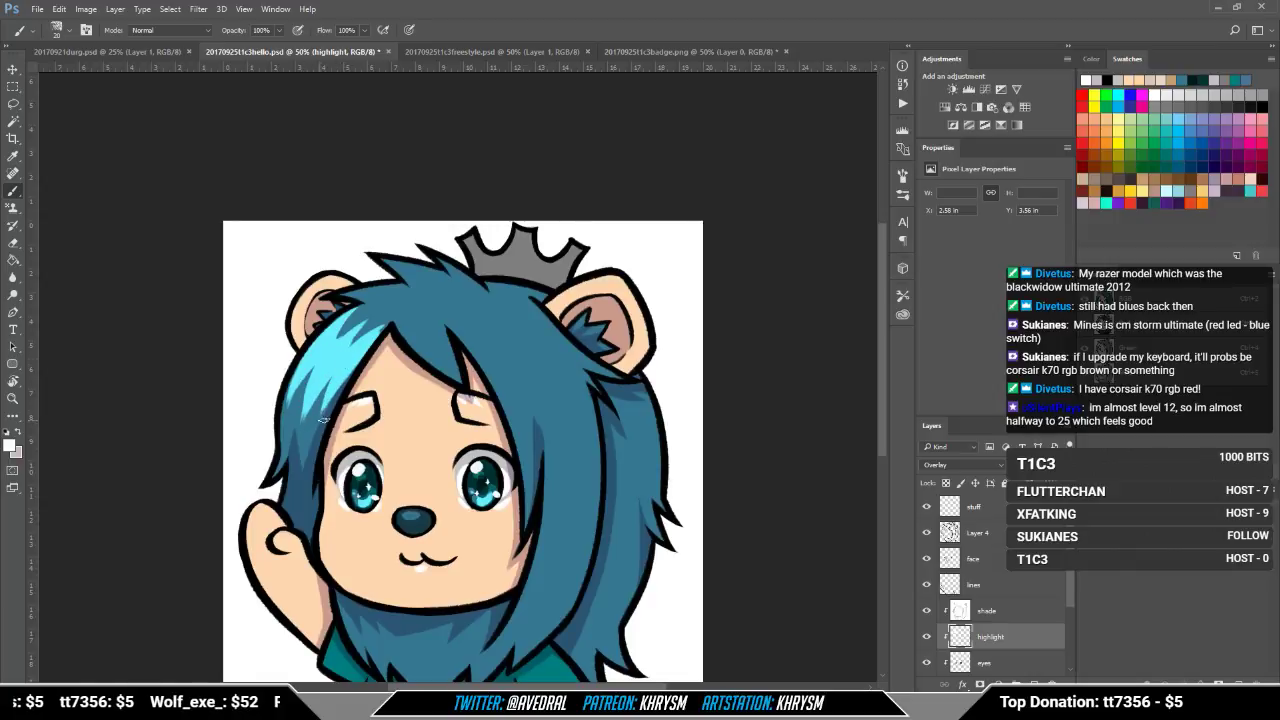
pyautogui.moveTo(488, 296); pyautogui.dragTo(385, 355)
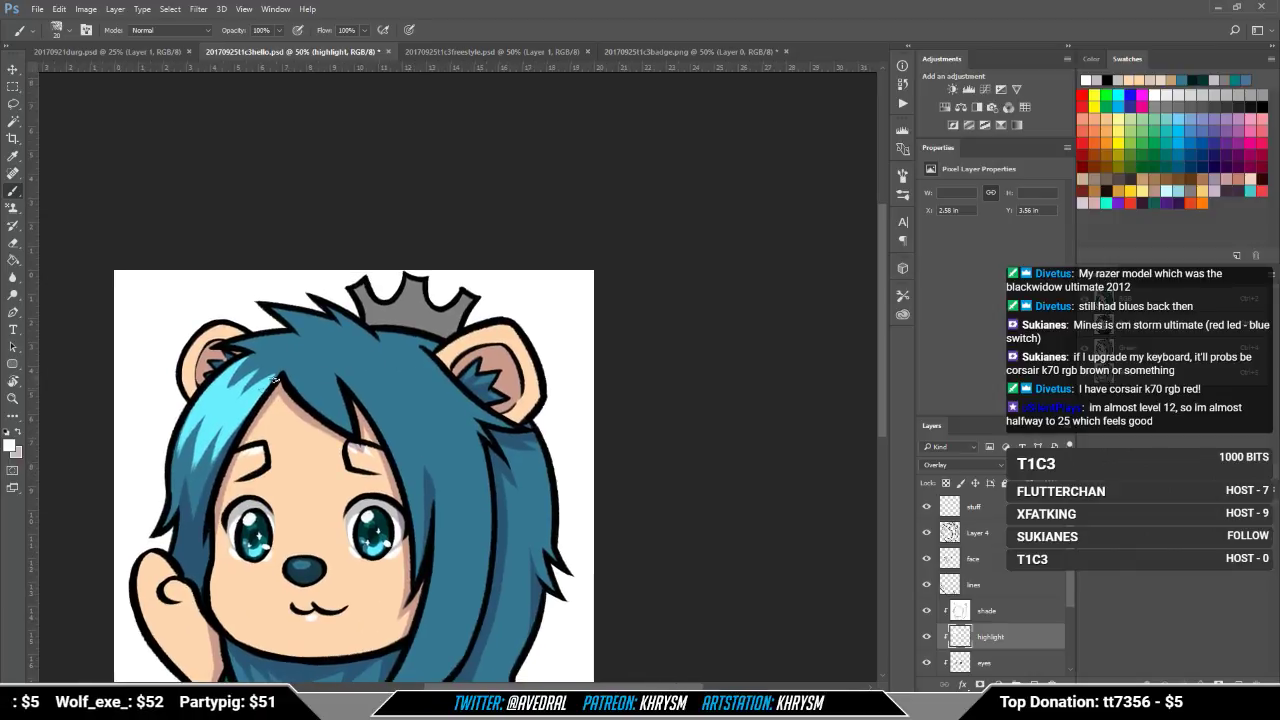
pyautogui.moveTo(286, 372); pyautogui.dragTo(338, 425)
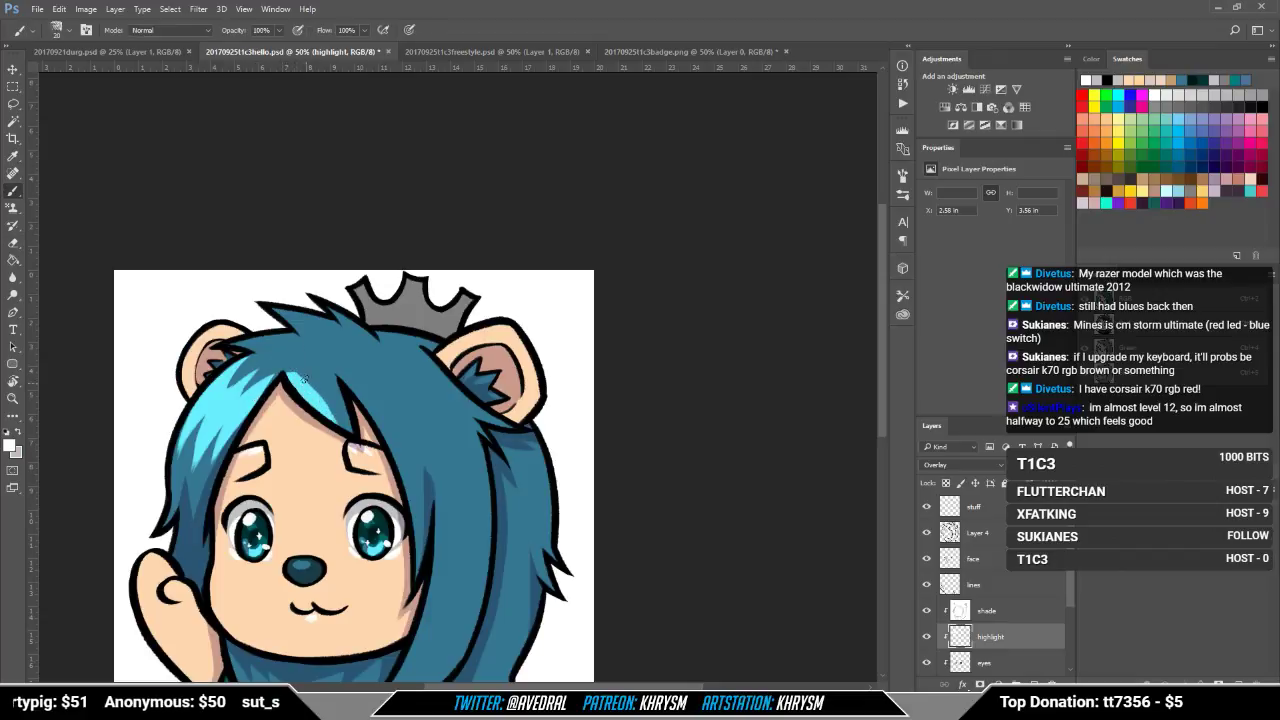
pyautogui.press('e')
pyautogui.moveTo(285, 366); pyautogui.dragTo(343, 414)
pyautogui.press('b')
pyautogui.press('e')
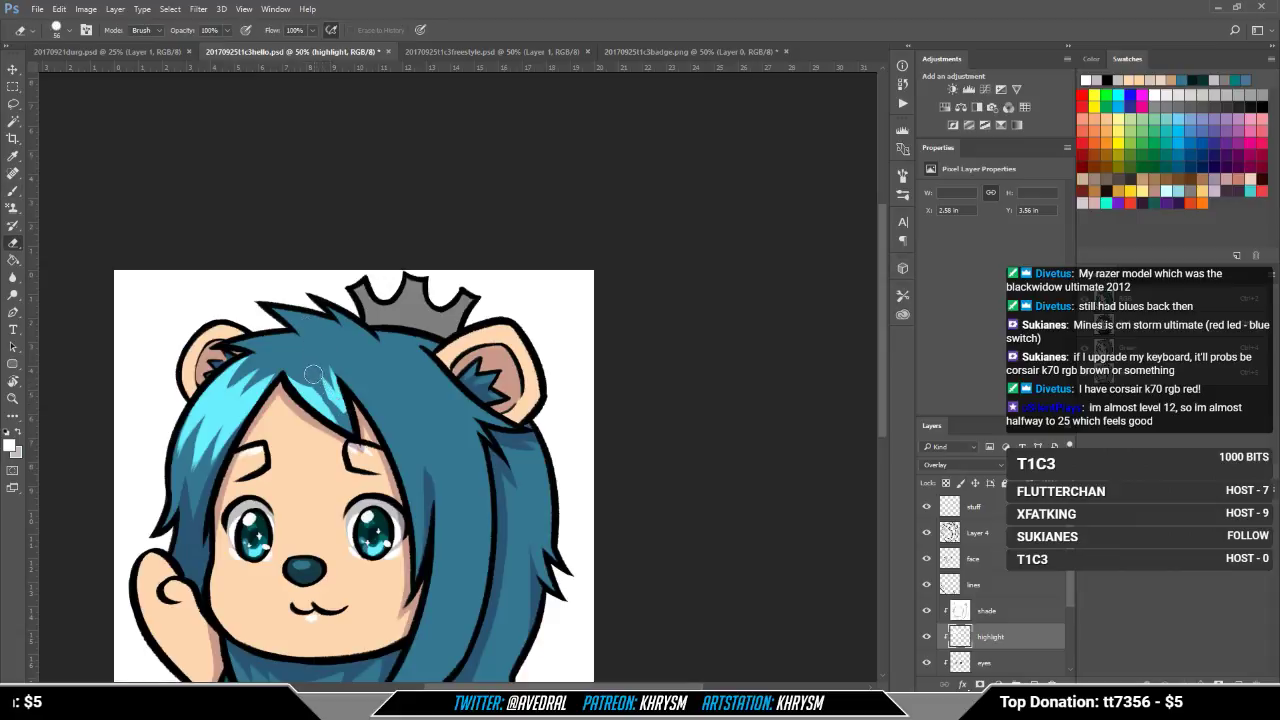
pyautogui.press('b')
pyautogui.press('e')
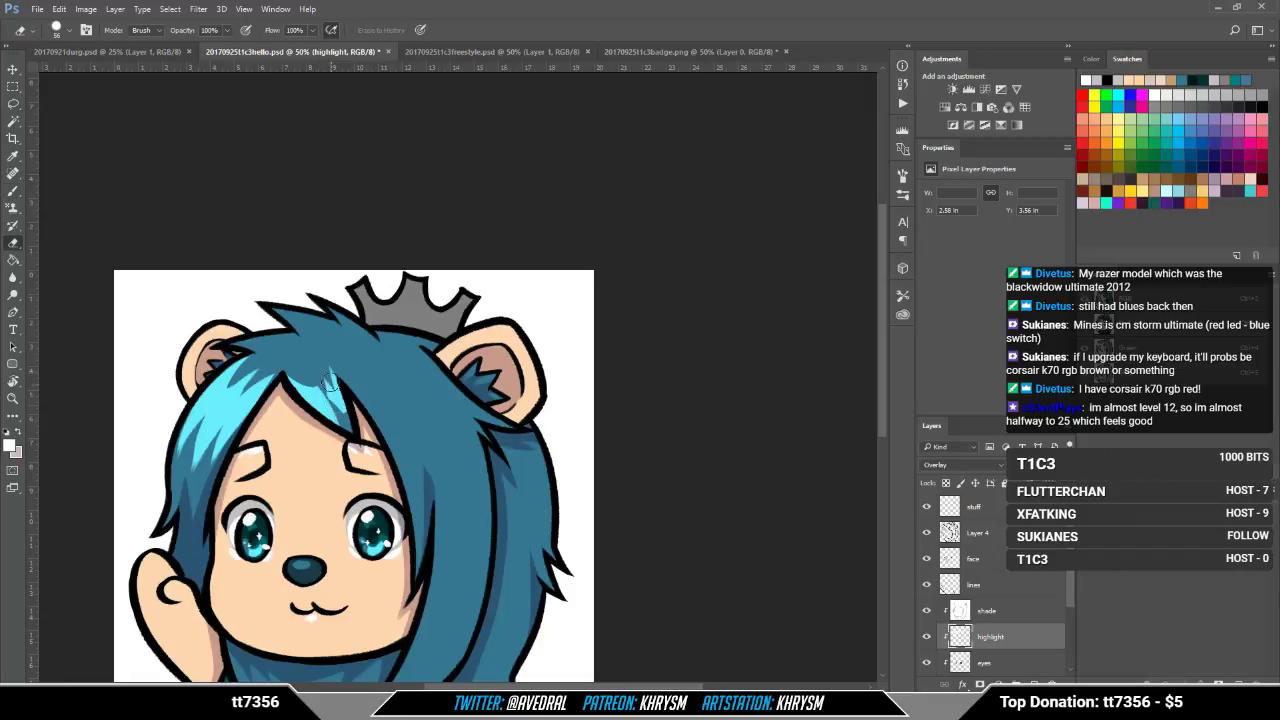
# Step: Paint long tapered white highlight strands on the front hair beside the right-hand eyebrow, running down alongside the face
pyautogui.moveTo(390, 350); pyautogui.dragTo(348, 311)
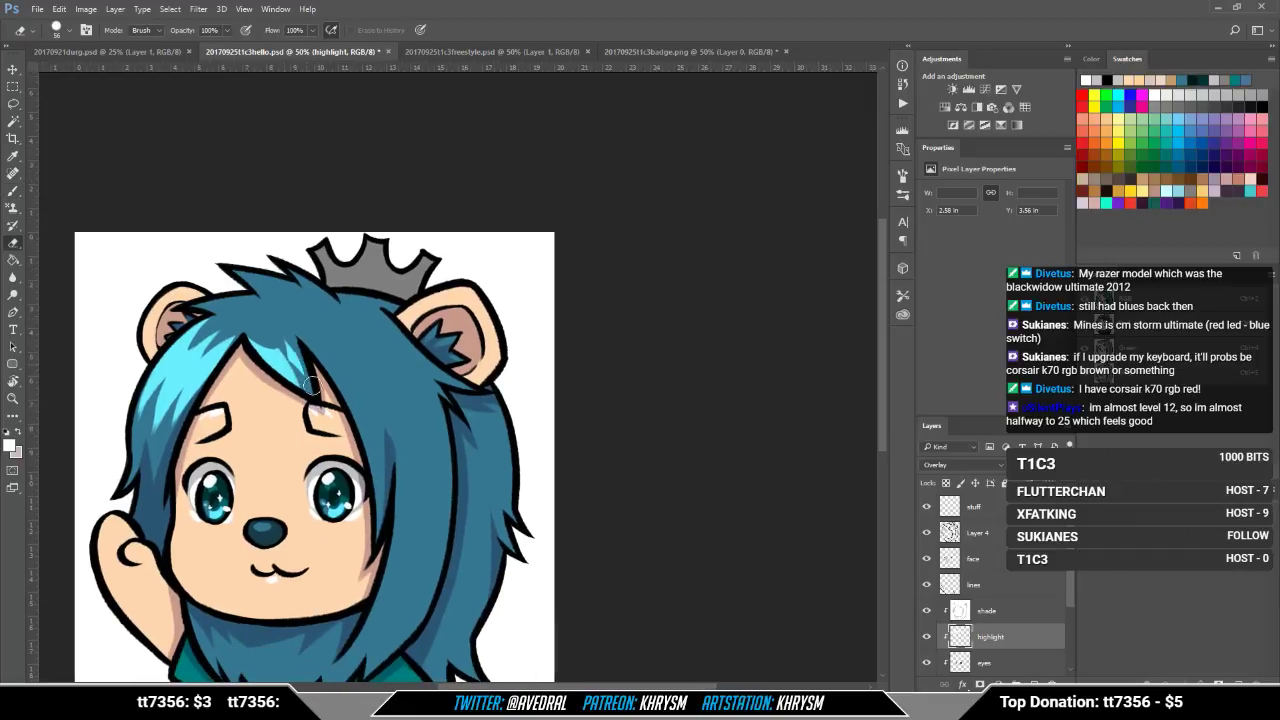
pyautogui.press('b')
pyautogui.moveTo(310, 346)
pyautogui.mouseDown()
pyautogui.moveTo(352, 405)
pyautogui.moveTo(331, 346)
pyautogui.moveTo(346, 382)
pyautogui.mouseUp()
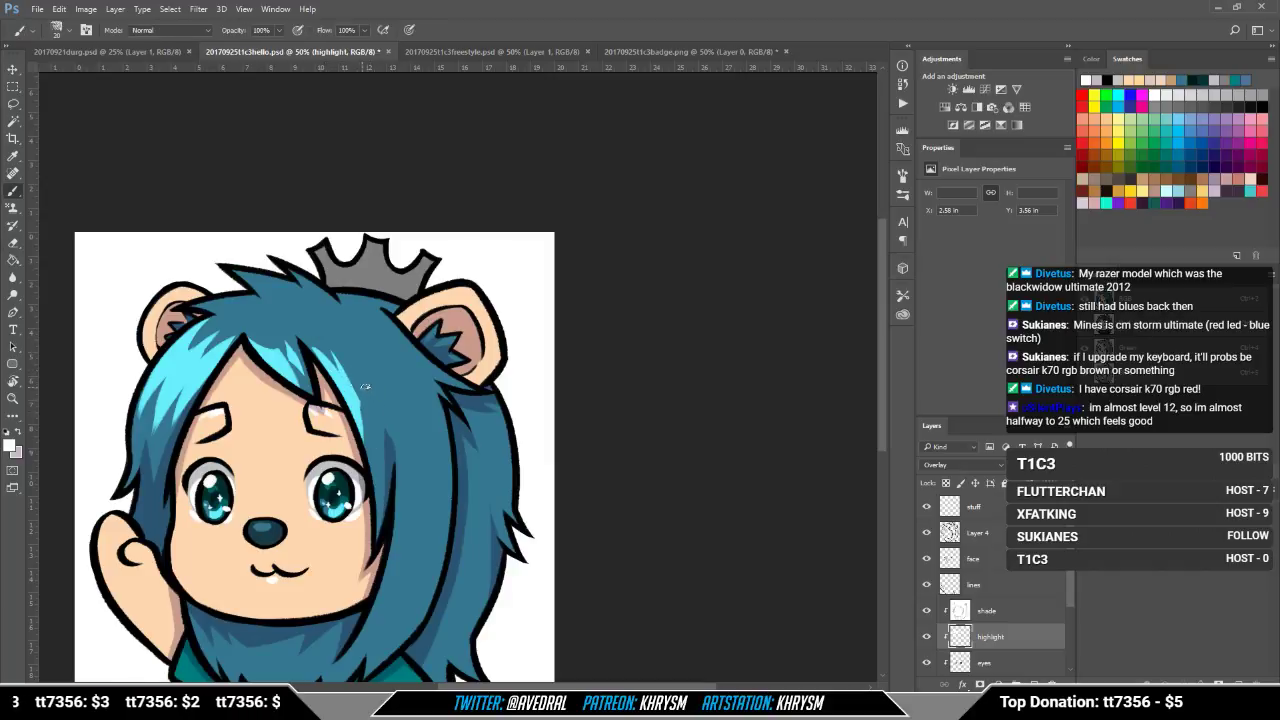
pyautogui.moveTo(342, 364); pyautogui.dragTo(362, 407)
pyautogui.moveTo(340, 361); pyautogui.dragTo(364, 438)
pyautogui.moveTo(359, 388)
pyautogui.mouseDown()
pyautogui.moveTo(360, 372)
pyautogui.moveTo(368, 406)
pyautogui.moveTo(355, 353)
pyautogui.moveTo(371, 398)
pyautogui.mouseUp()
pyautogui.press('e')
pyautogui.press('b')
pyautogui.moveTo(357, 354); pyautogui.dragTo(374, 456)
# Step: Paint white highlights on the spiky tufts at the top of the head with the canvas rotated, erasing their edges into points
pyautogui.moveTo(405, 356); pyautogui.dragTo(481, 261)
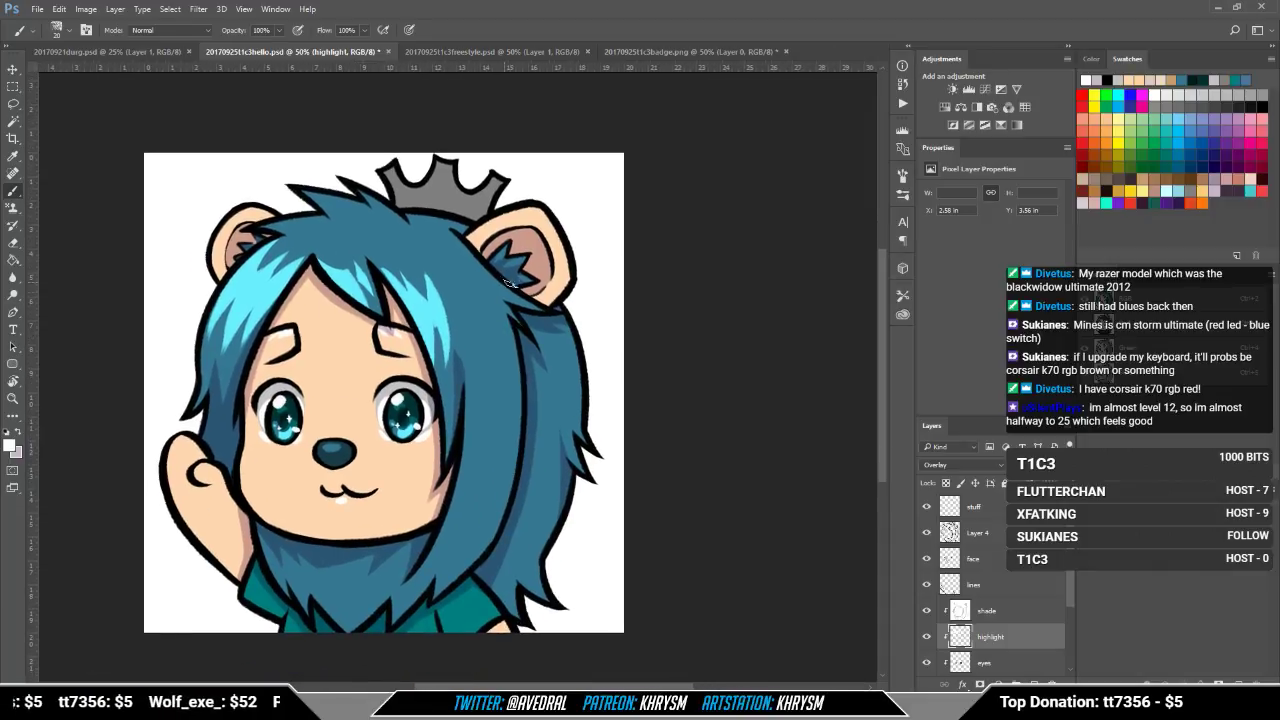
pyautogui.moveTo(391, 381)
pyautogui.mouseDown()
pyautogui.moveTo(396, 440)
pyautogui.moveTo(606, 446)
pyautogui.moveTo(369, 498)
pyautogui.moveTo(379, 556)
pyautogui.moveTo(396, 490)
pyautogui.moveTo(377, 553)
pyautogui.mouseUp()
pyautogui.press('r')
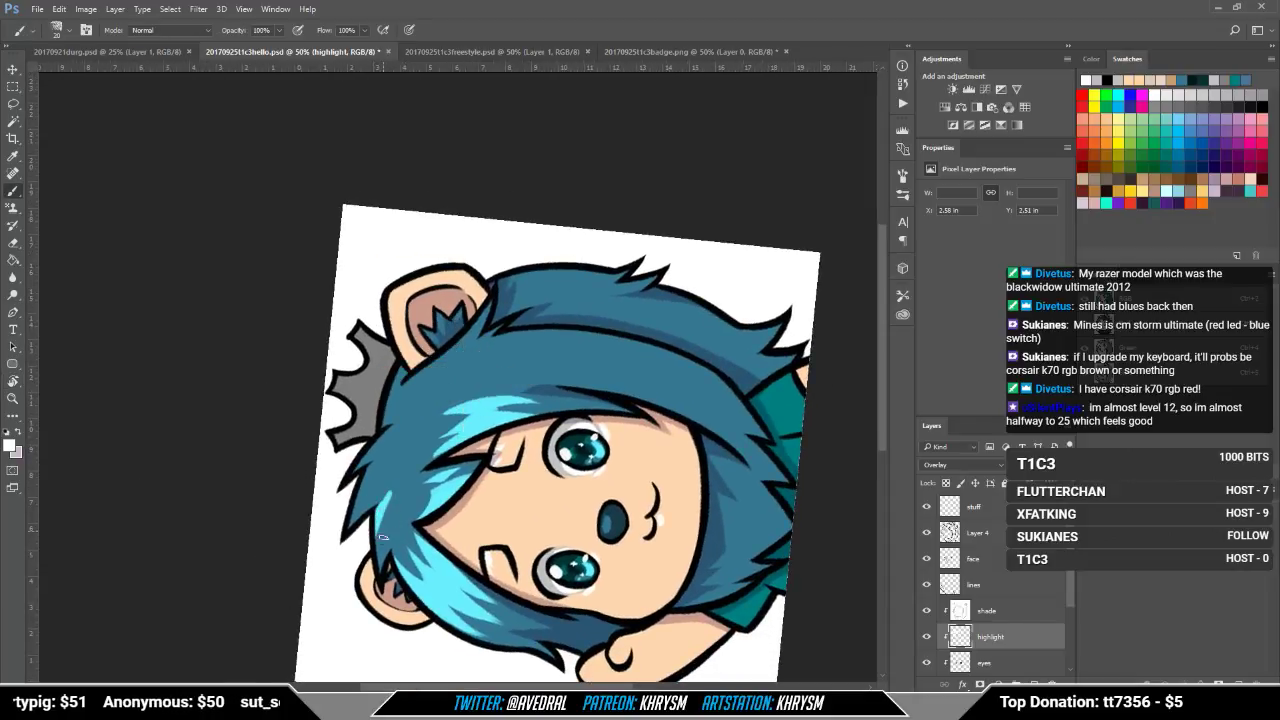
pyautogui.press('e')
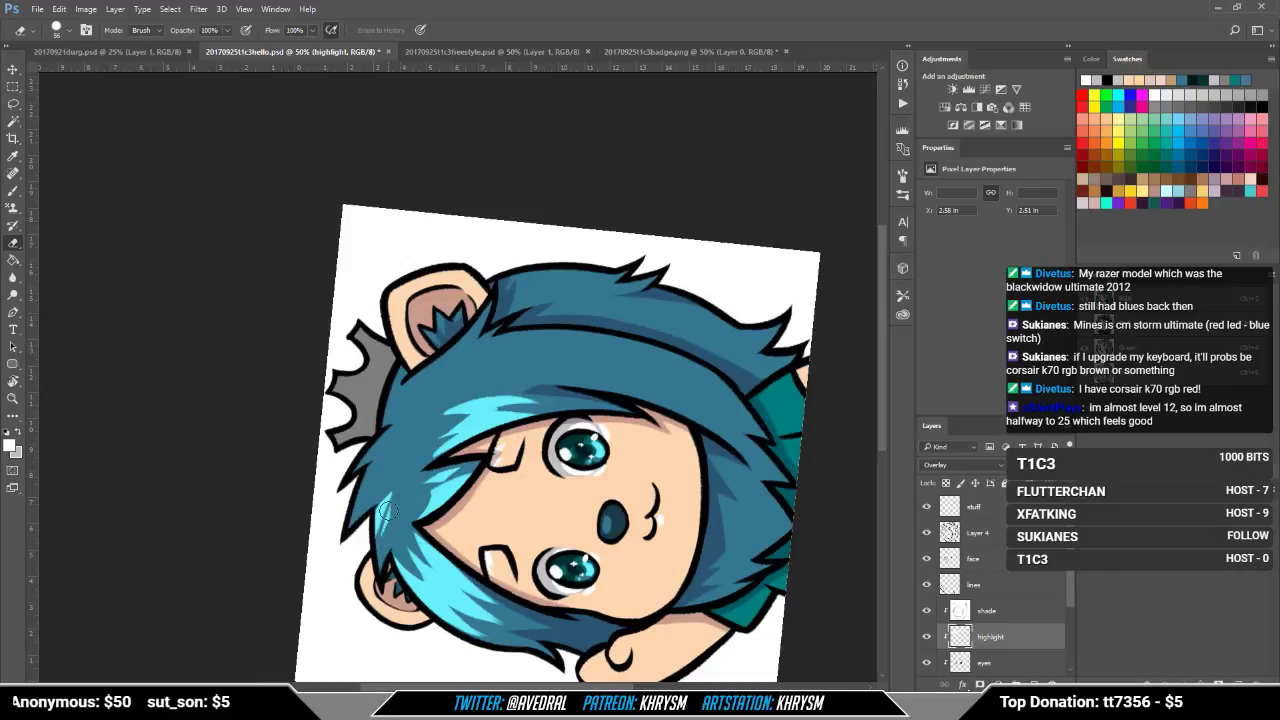
pyautogui.moveTo(389, 507)
pyautogui.mouseDown()
pyautogui.moveTo(386, 556)
pyautogui.moveTo(398, 468)
pyautogui.moveTo(350, 526)
pyautogui.moveTo(388, 458)
pyautogui.moveTo(355, 493)
pyautogui.moveTo(399, 429)
pyautogui.mouseUp()
pyautogui.press('b')
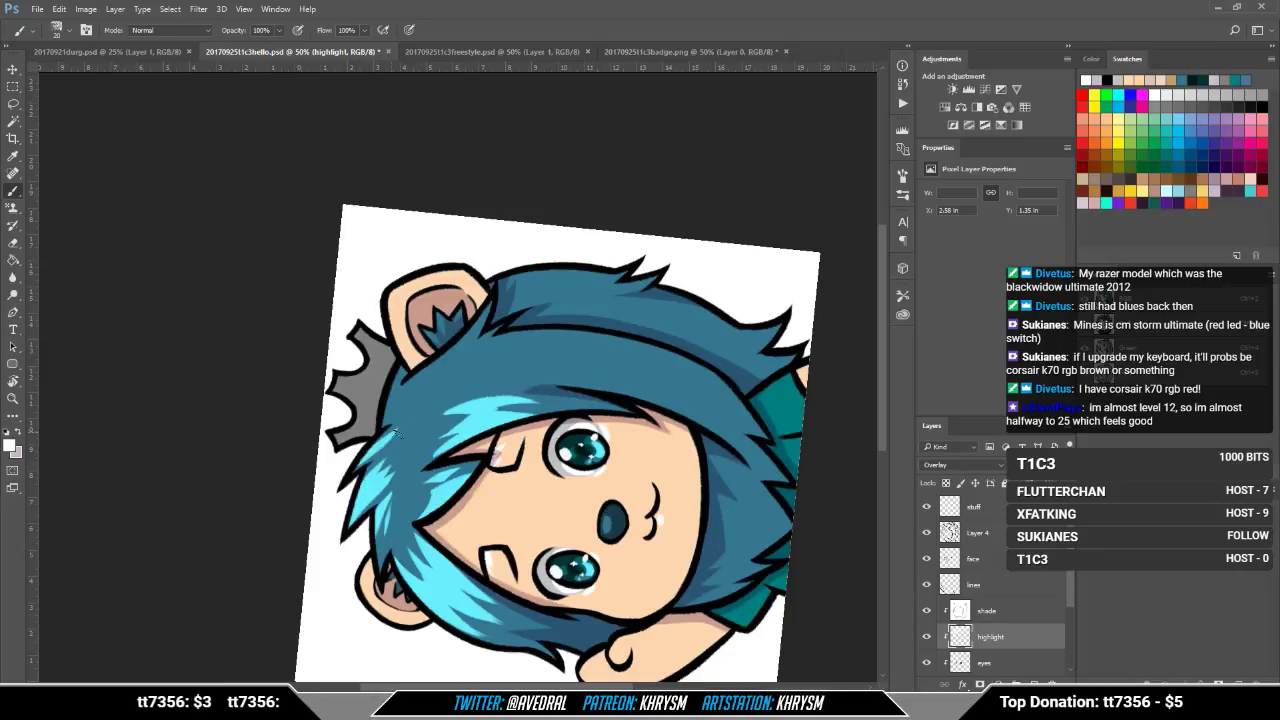
pyautogui.press('e')
pyautogui.moveTo(360, 471); pyautogui.dragTo(374, 442)
pyautogui.press('Escape')
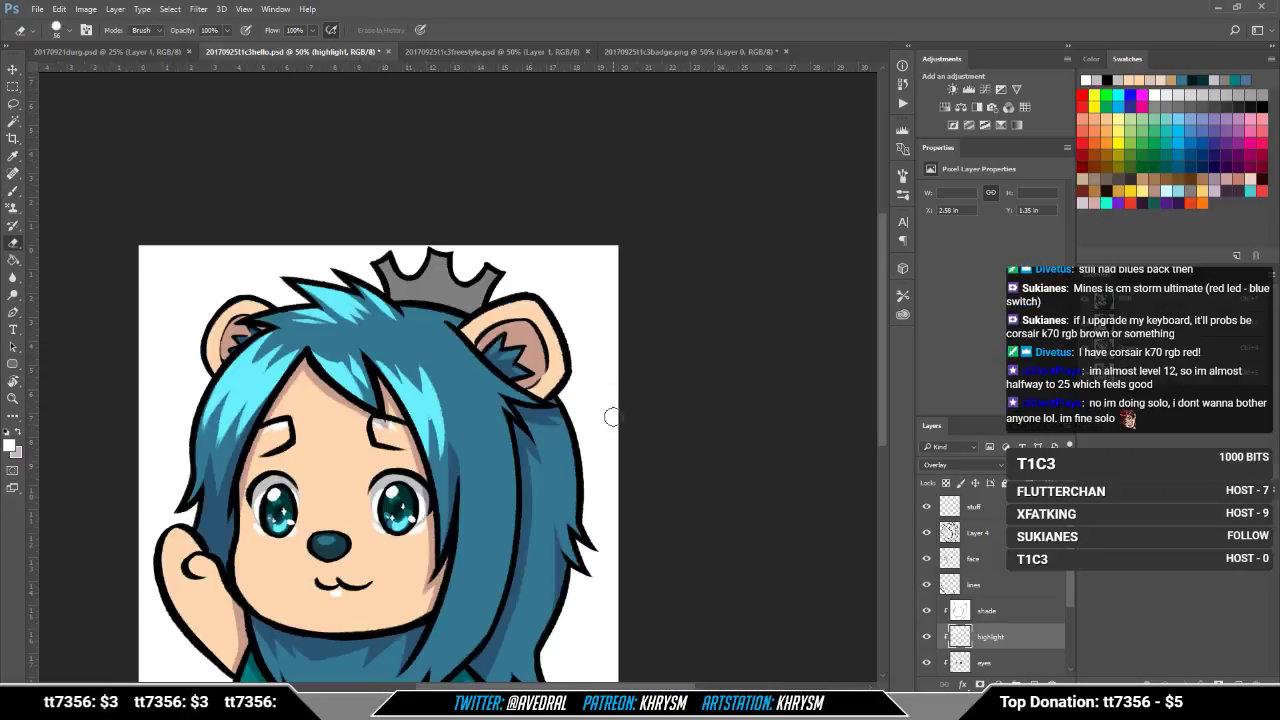
# Step: Paint a curved white highlight down the lower part of the long lock beside the right-hand cheek, redoing the first stroke
pyautogui.scroll(-5, 612, 417)
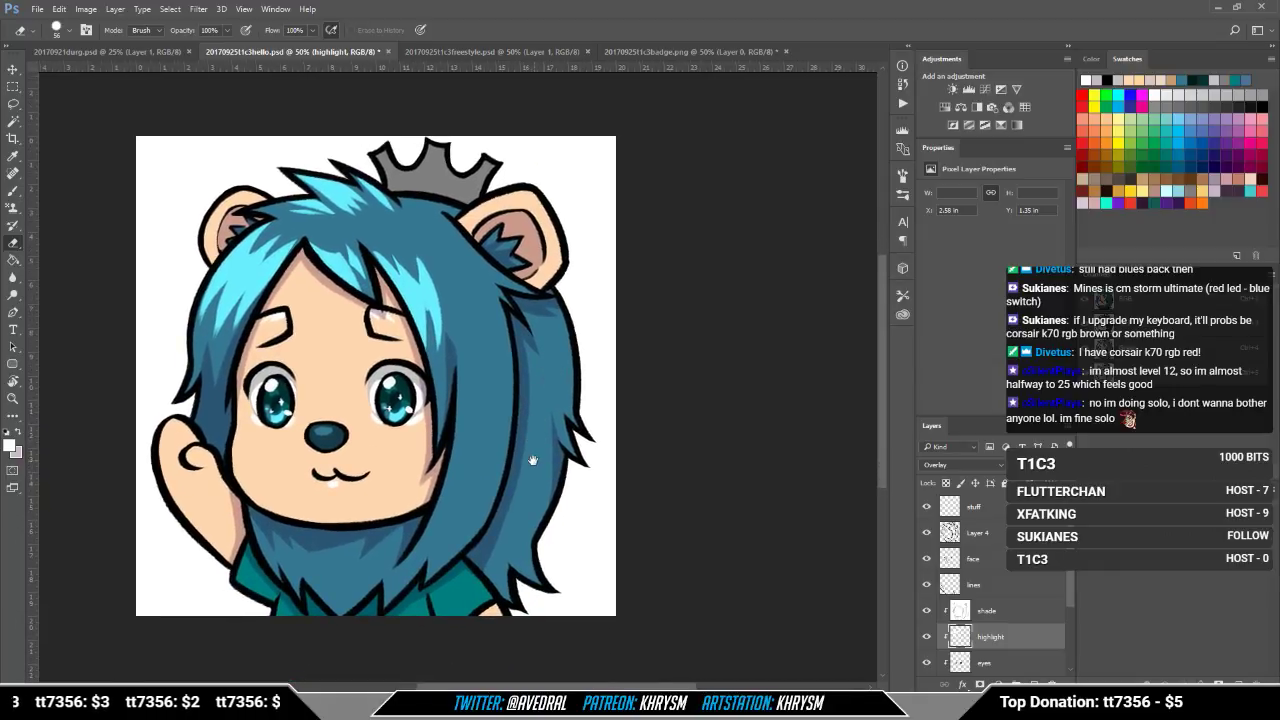
pyautogui.moveTo(531, 460); pyautogui.dragTo(530, 467)
pyautogui.press('b')
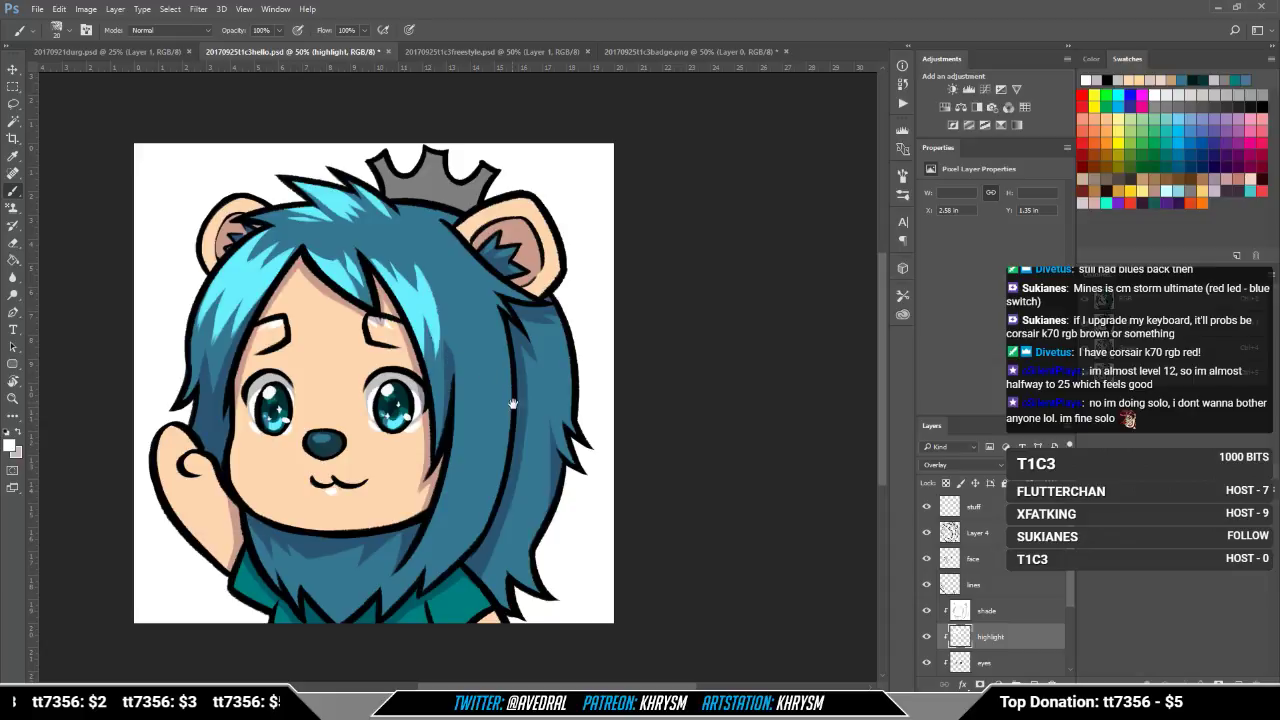
pyautogui.scroll(-1, 508, 385)
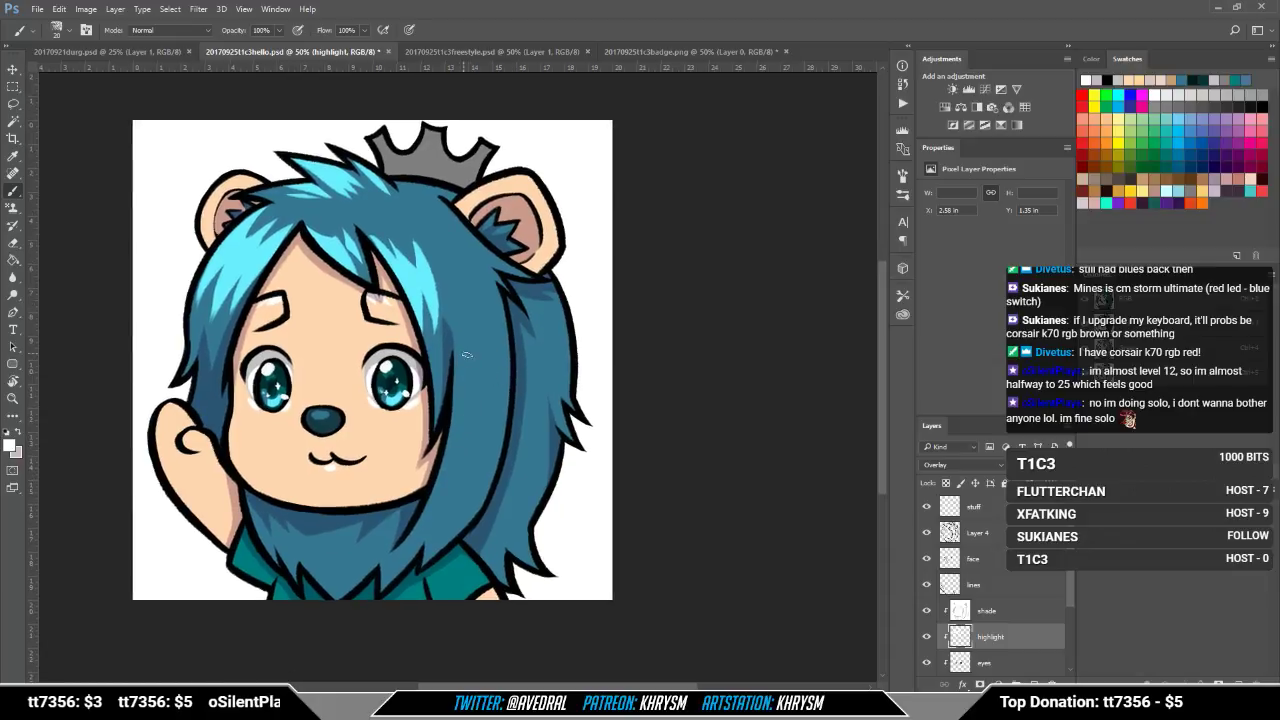
pyautogui.moveTo(468, 354)
pyautogui.mouseDown()
pyautogui.moveTo(440, 473)
pyautogui.moveTo(472, 383)
pyautogui.moveTo(466, 419)
pyautogui.moveTo(432, 500)
pyautogui.mouseUp()
pyautogui.hotkey('ctrl', 'z')
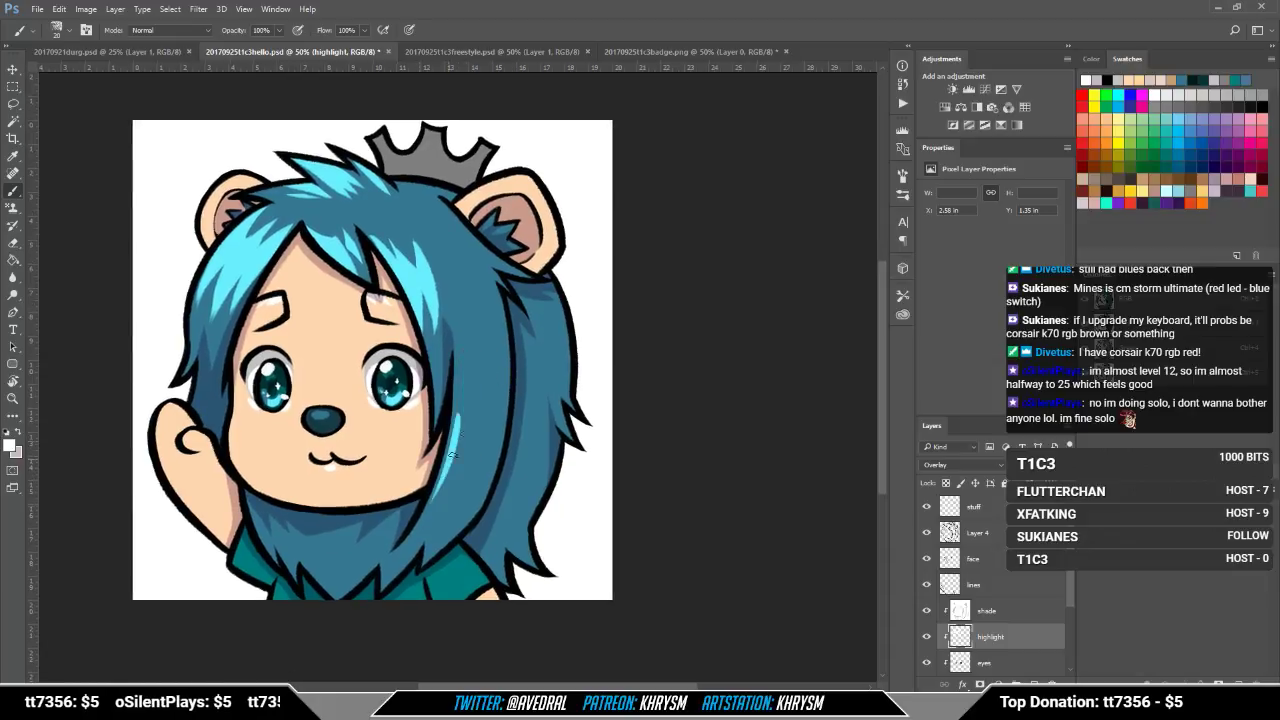
pyautogui.press(']')
pyautogui.moveTo(459, 407)
pyautogui.mouseDown()
pyautogui.moveTo(435, 493)
pyautogui.moveTo(461, 482)
pyautogui.moveTo(468, 430)
pyautogui.moveTo(442, 506)
pyautogui.mouseUp()
pyautogui.press('e')
pyautogui.press('b')
# Step: Trim the cheek lock highlight with the eraser and repaint its lower end as a tapered strand, redoing the unsatisfactory stroke
pyautogui.press('[')
pyautogui.press('e')
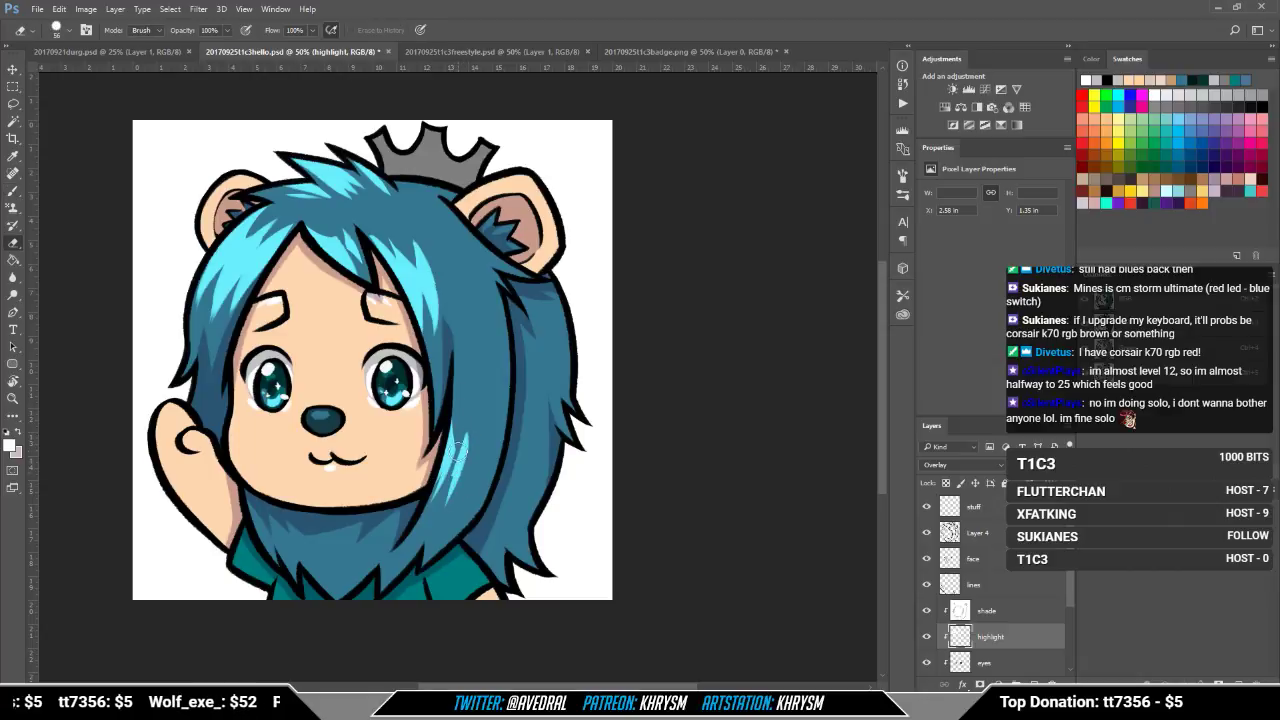
pyautogui.moveTo(461, 460); pyautogui.dragTo(444, 508)
pyautogui.press('b')
pyautogui.moveTo(452, 451); pyautogui.dragTo(409, 534)
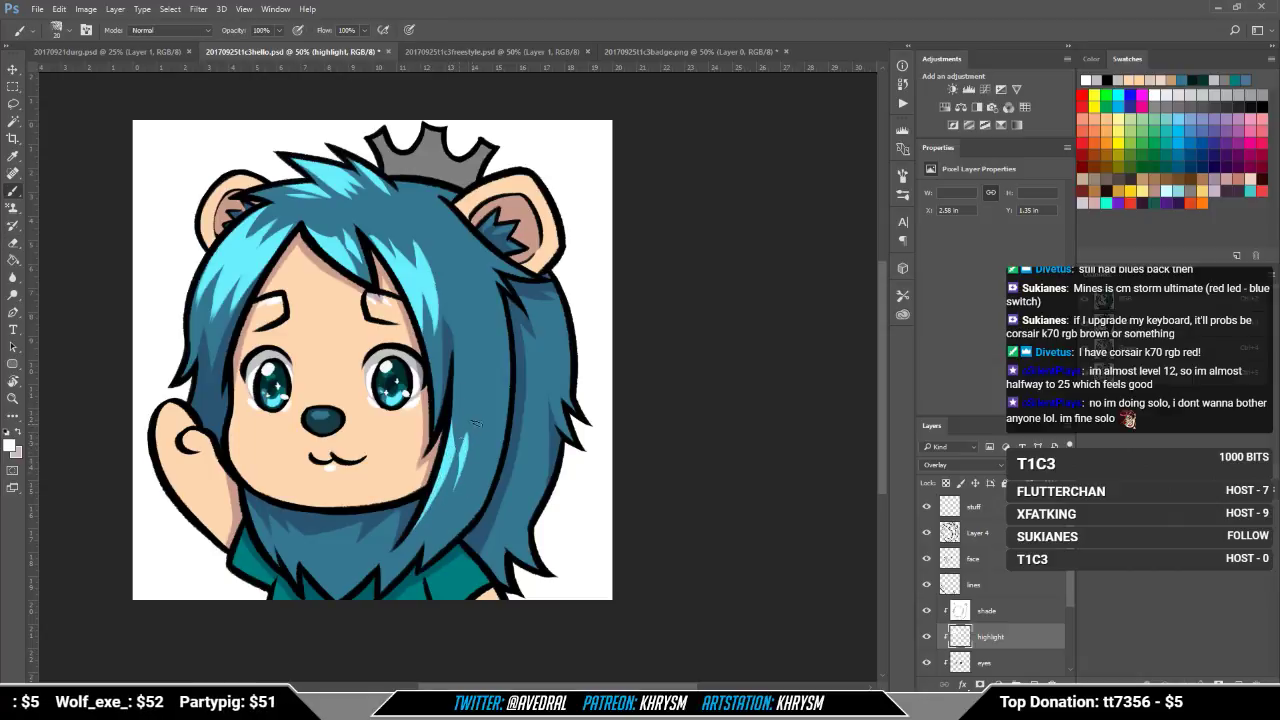
pyautogui.hotkey('ctrl', 'z')
pyautogui.moveTo(457, 453); pyautogui.dragTo(423, 512)
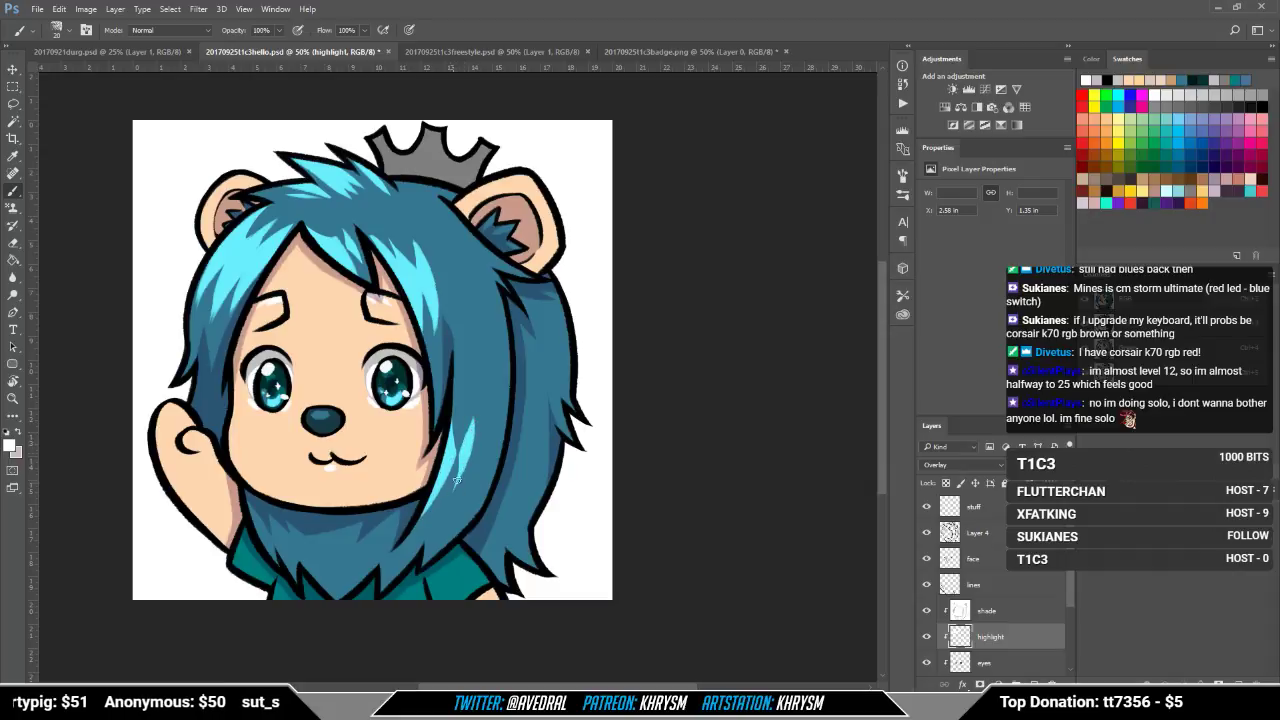
# Step: Add more highlight strands toward the outer edge of the right-hand cheek lock and erase notches between them
pyautogui.moveTo(481, 398); pyautogui.dragTo(454, 476)
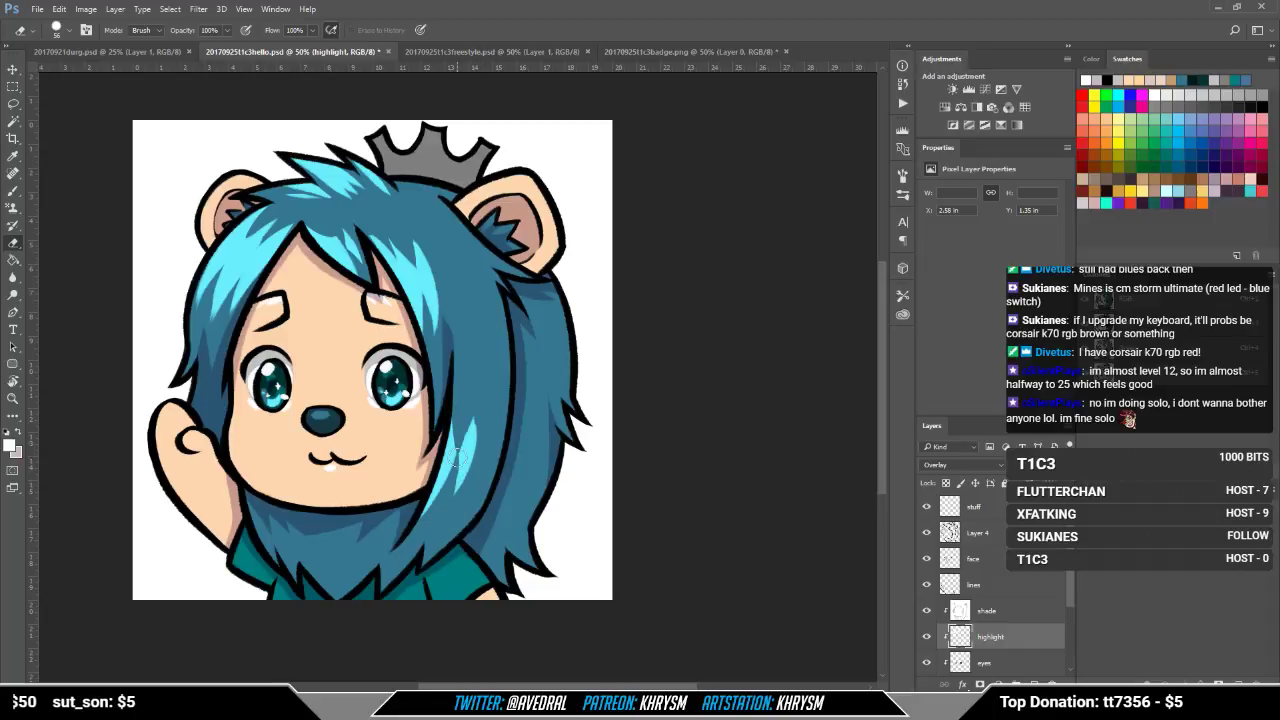
pyautogui.press('b')
pyautogui.press('e')
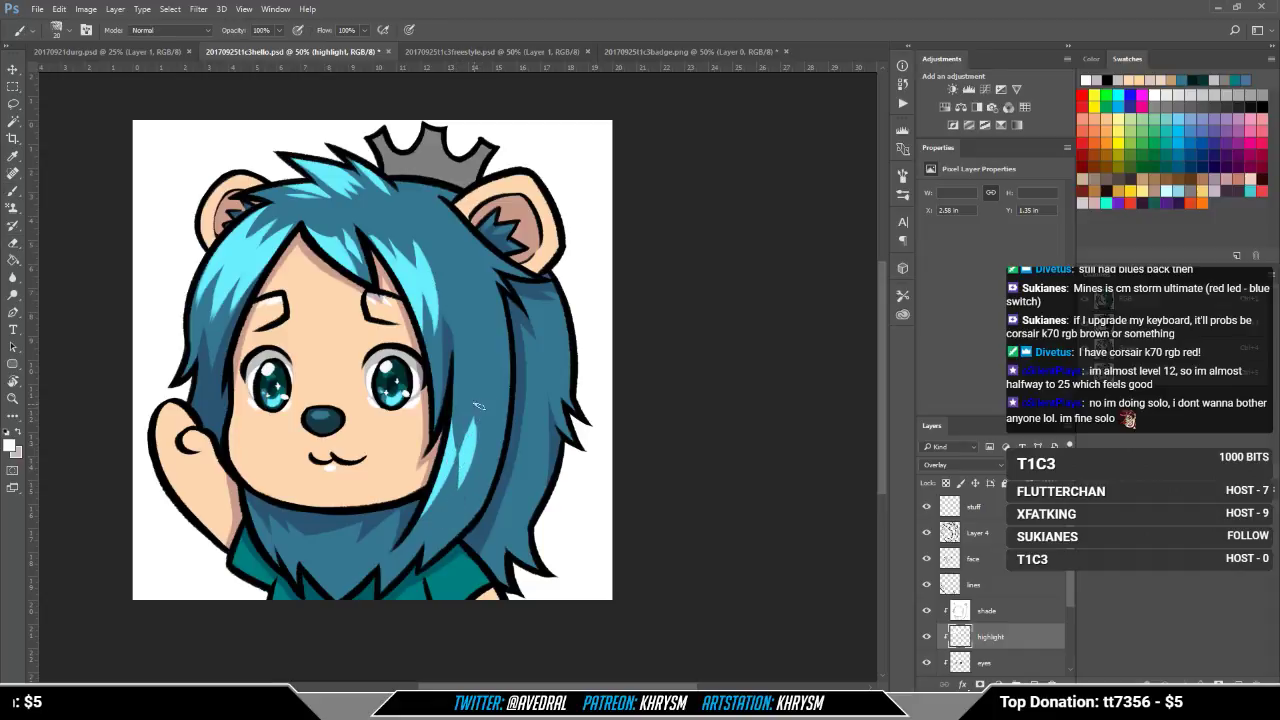
pyautogui.moveTo(475, 409)
pyautogui.mouseDown()
pyautogui.moveTo(461, 440)
pyautogui.moveTo(491, 418)
pyautogui.moveTo(477, 474)
pyautogui.mouseUp()
pyautogui.press('b')
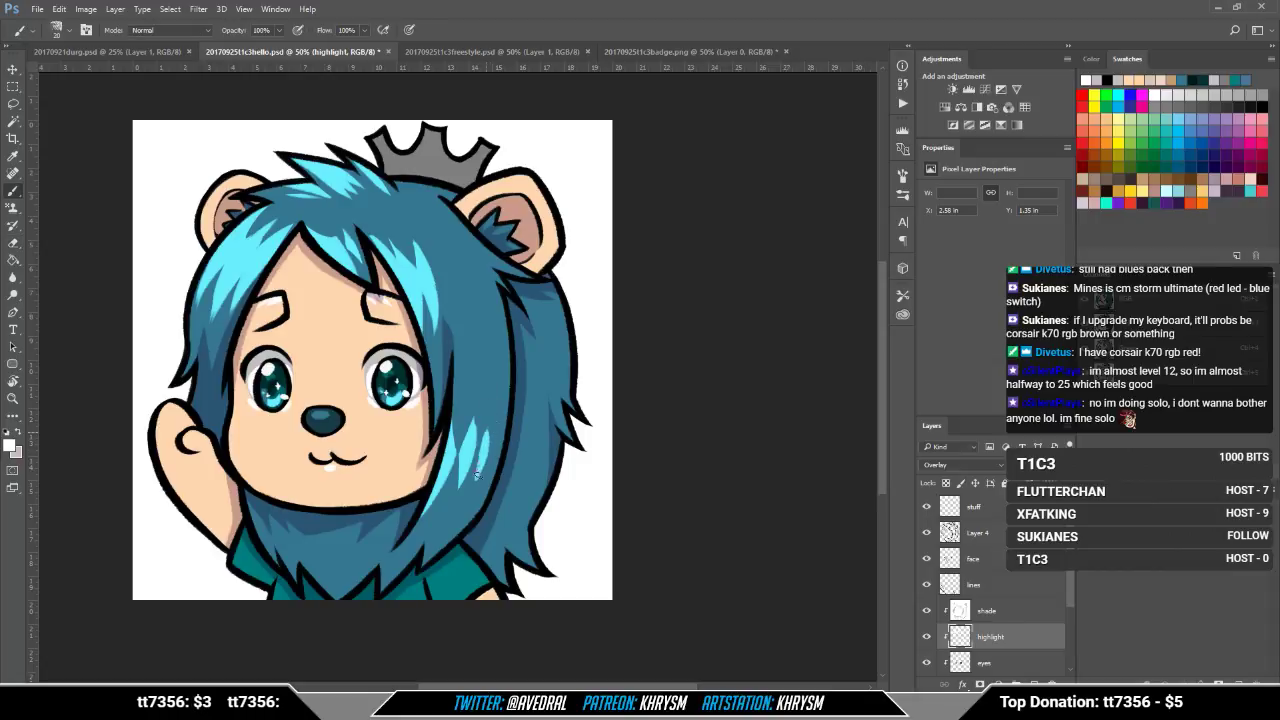
pyautogui.press('e')
pyautogui.moveTo(494, 430); pyautogui.dragTo(474, 488)
# Step: Paint pointed white highlights along the left-hand side of the beard on the highlight layer
pyautogui.moveTo(531, 412)
pyautogui.mouseDown()
pyautogui.moveTo(564, 379)
pyautogui.moveTo(569, 401)
pyautogui.mouseUp()
pyautogui.press('b')
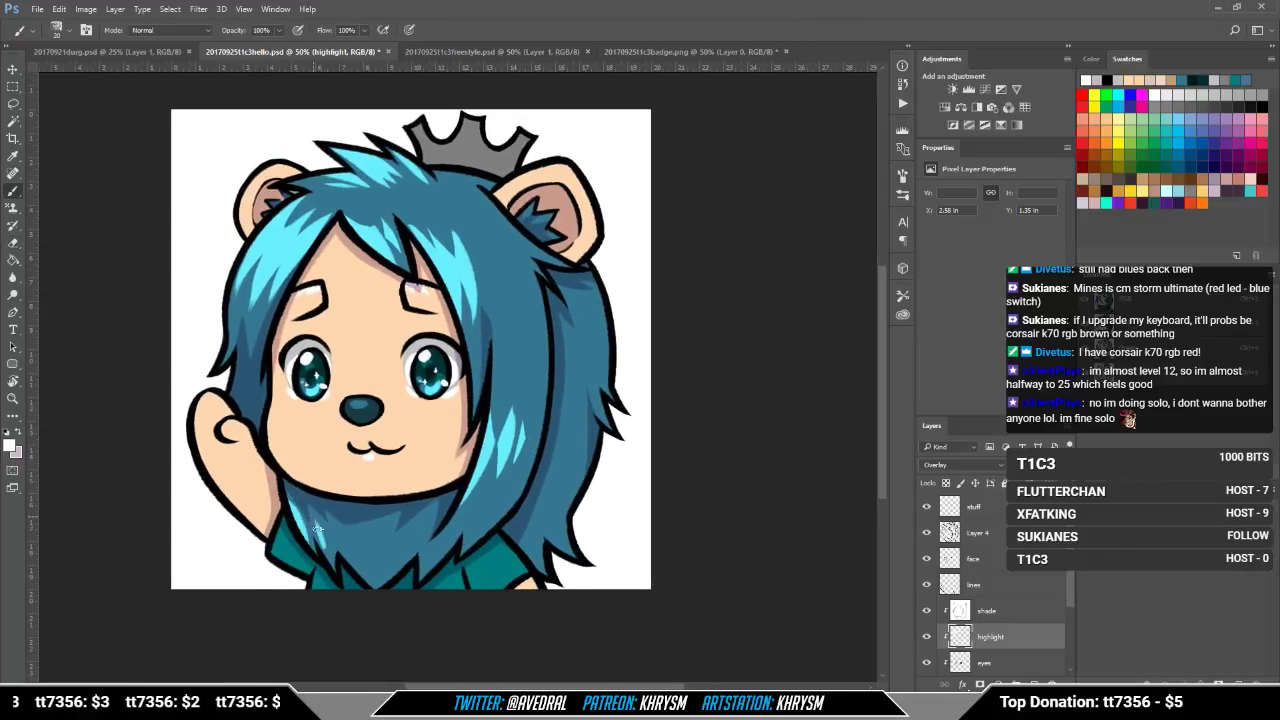
pyautogui.moveTo(318, 529)
pyautogui.mouseDown()
pyautogui.moveTo(337, 571)
pyautogui.moveTo(337, 532)
pyautogui.moveTo(355, 567)
pyautogui.mouseUp()
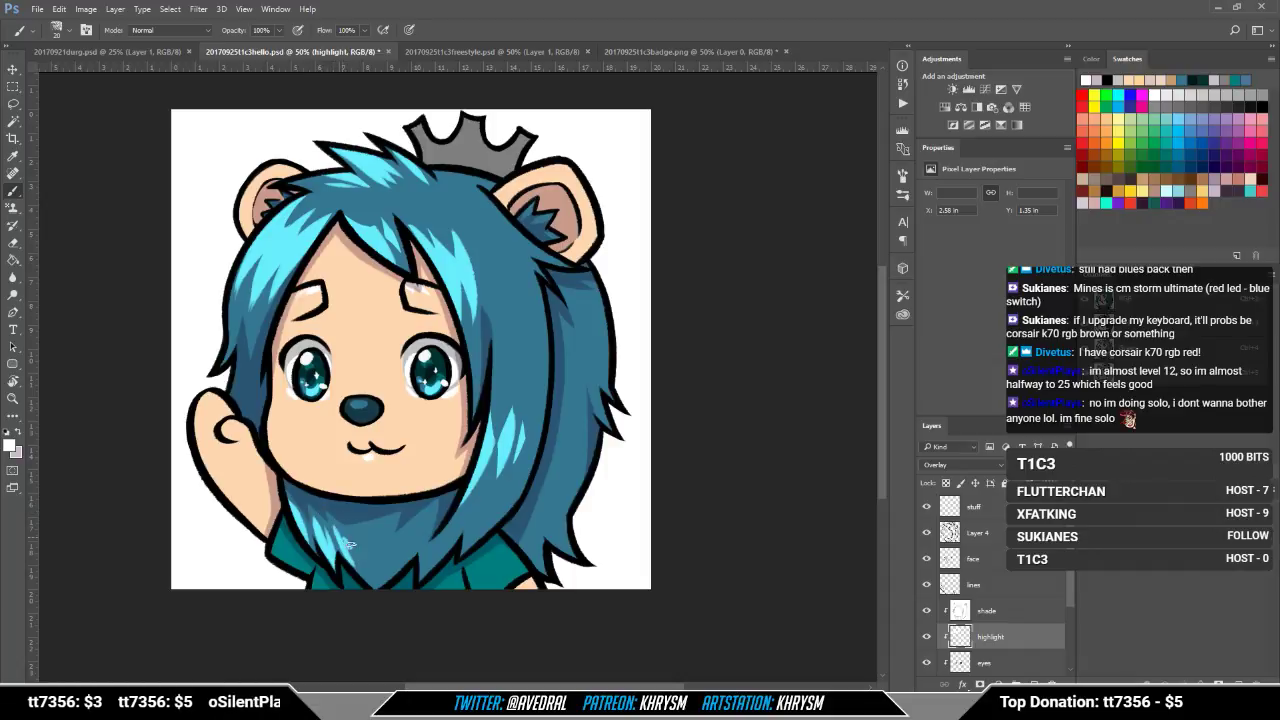
pyautogui.press('e')
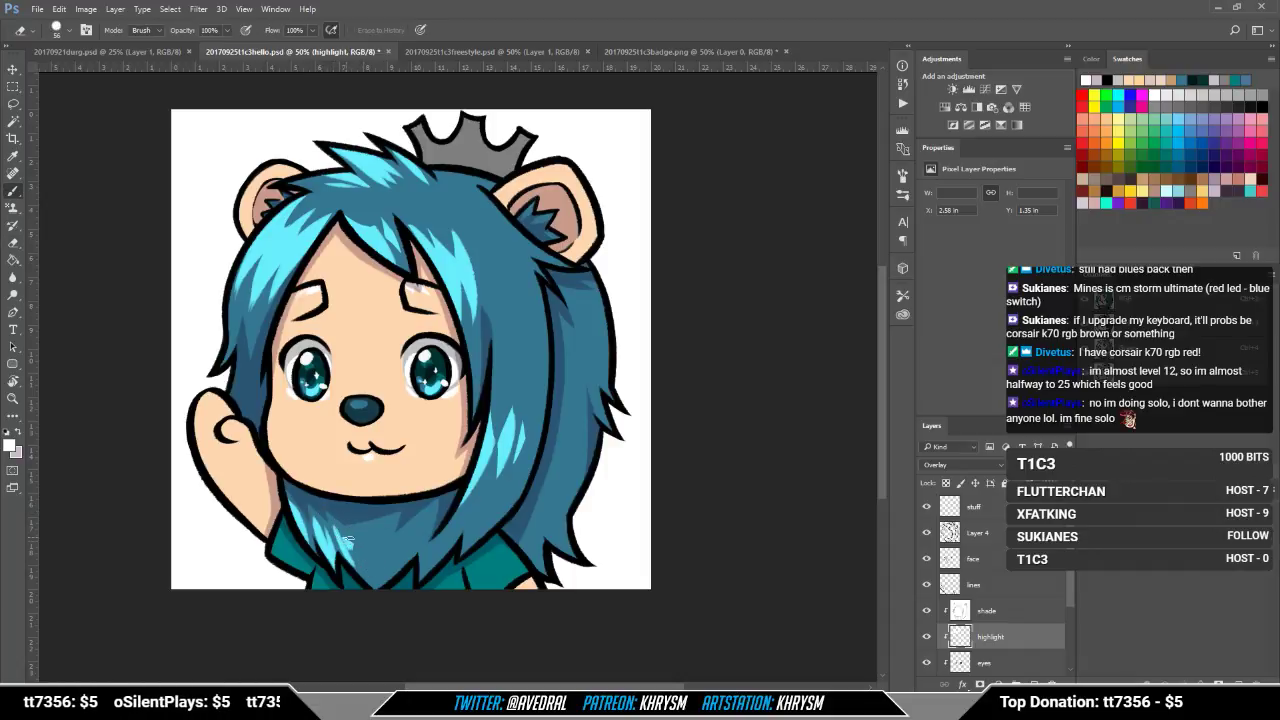
pyautogui.press('b')
pyautogui.press('e')
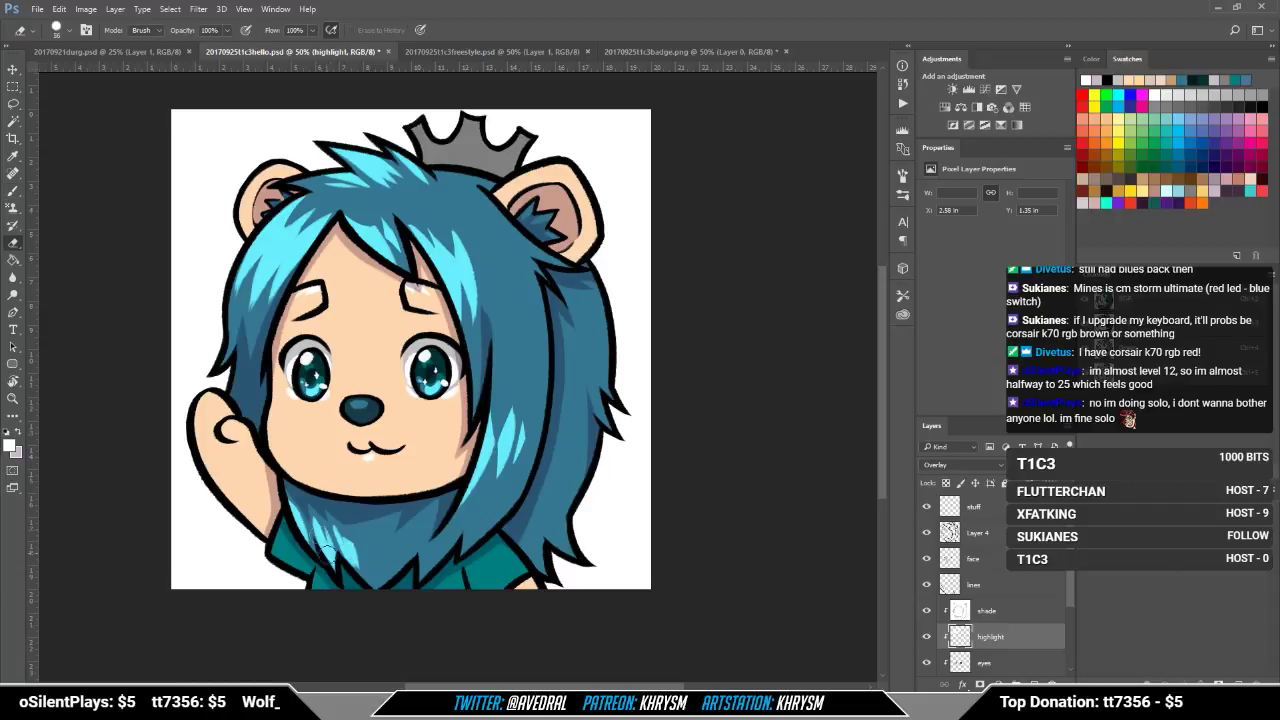
# Step: Refine the left-hand beard highlights into separate strands by alternating short brush strokes and erasing
pyautogui.press('b')
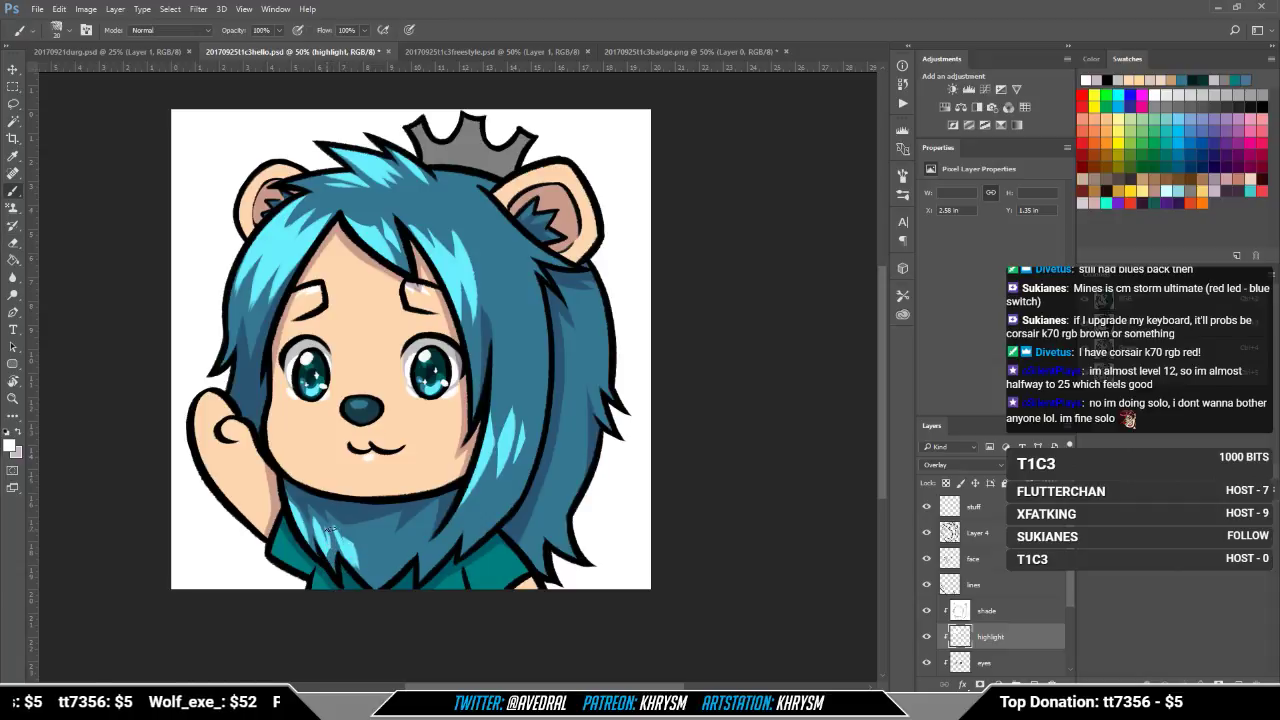
pyautogui.moveTo(328, 524); pyautogui.dragTo(337, 549)
pyautogui.press('e')
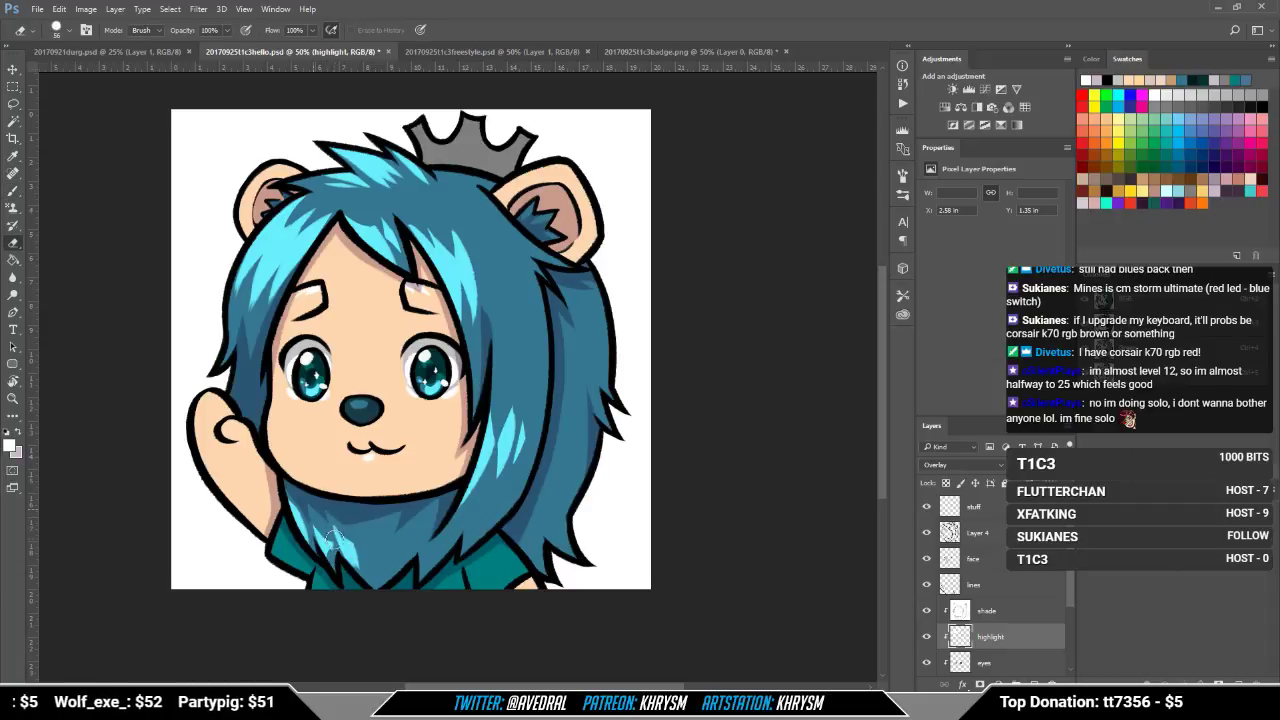
pyautogui.press('b')
pyautogui.press('e')
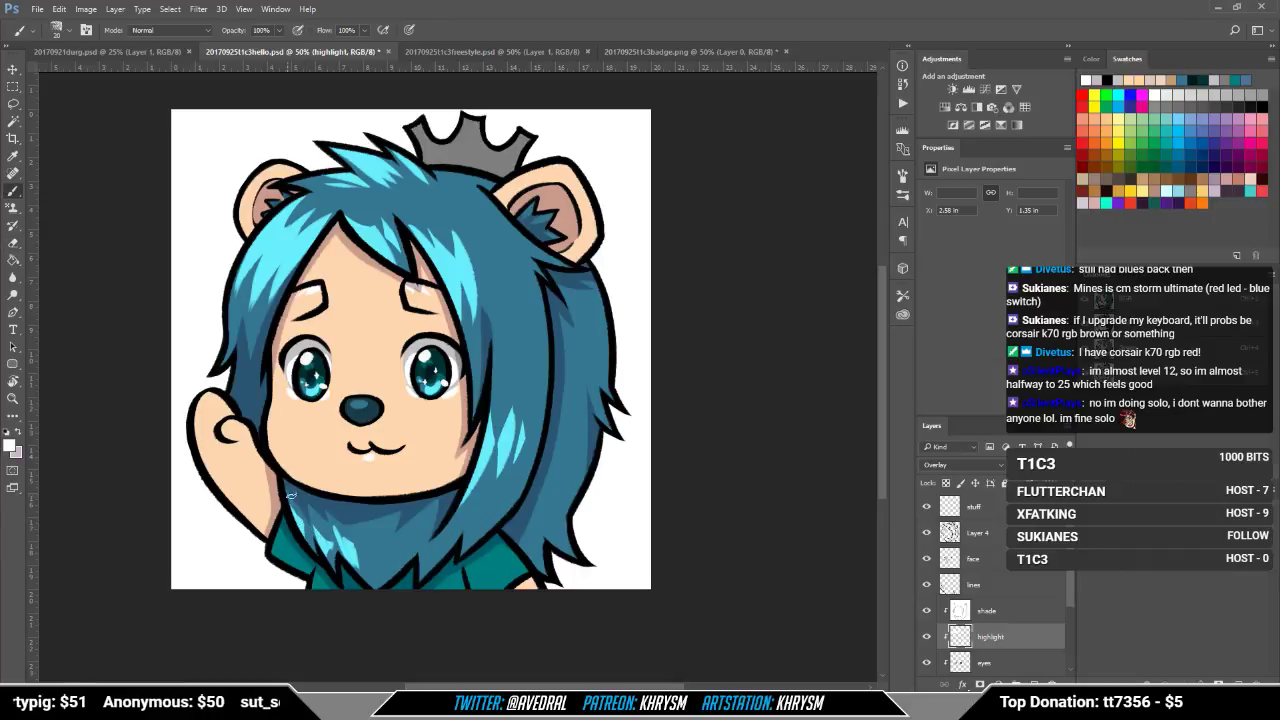
# Step: Extend the white beard highlight toward the centre tip of the beard, undoing unsatisfactory strokes
pyautogui.press('b')
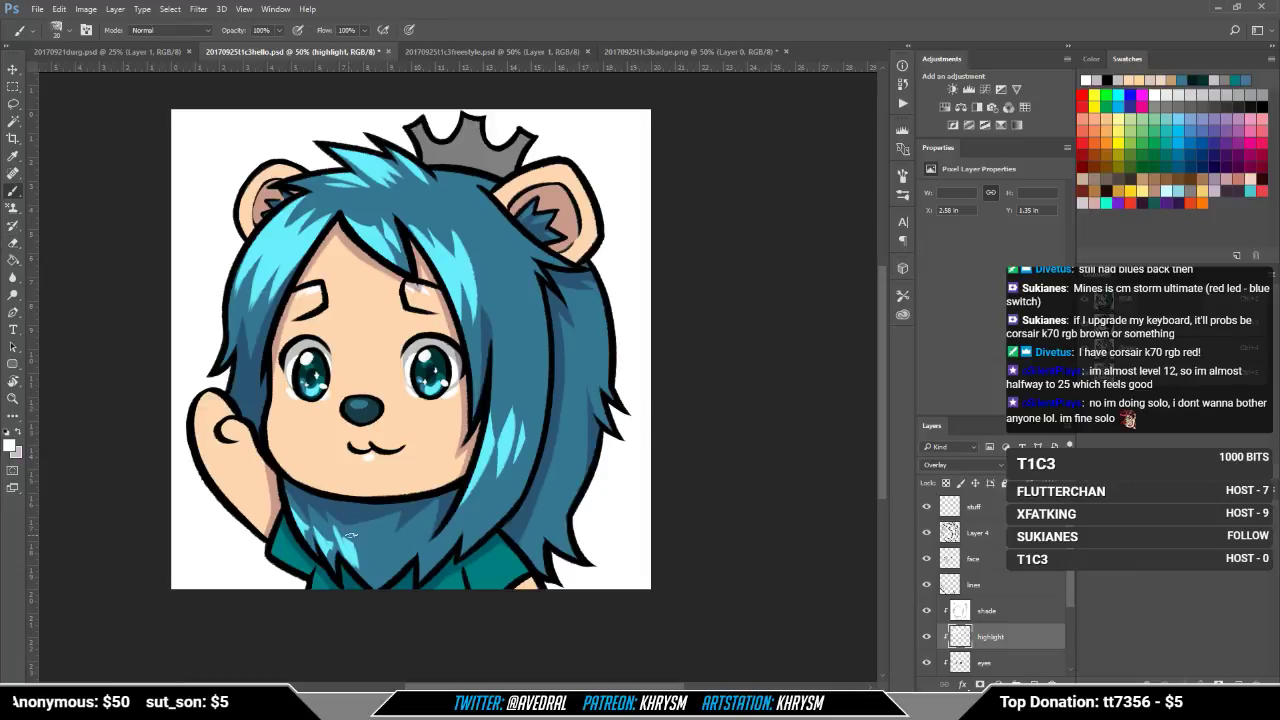
pyautogui.press('e')
pyautogui.press('b')
pyautogui.press('b')
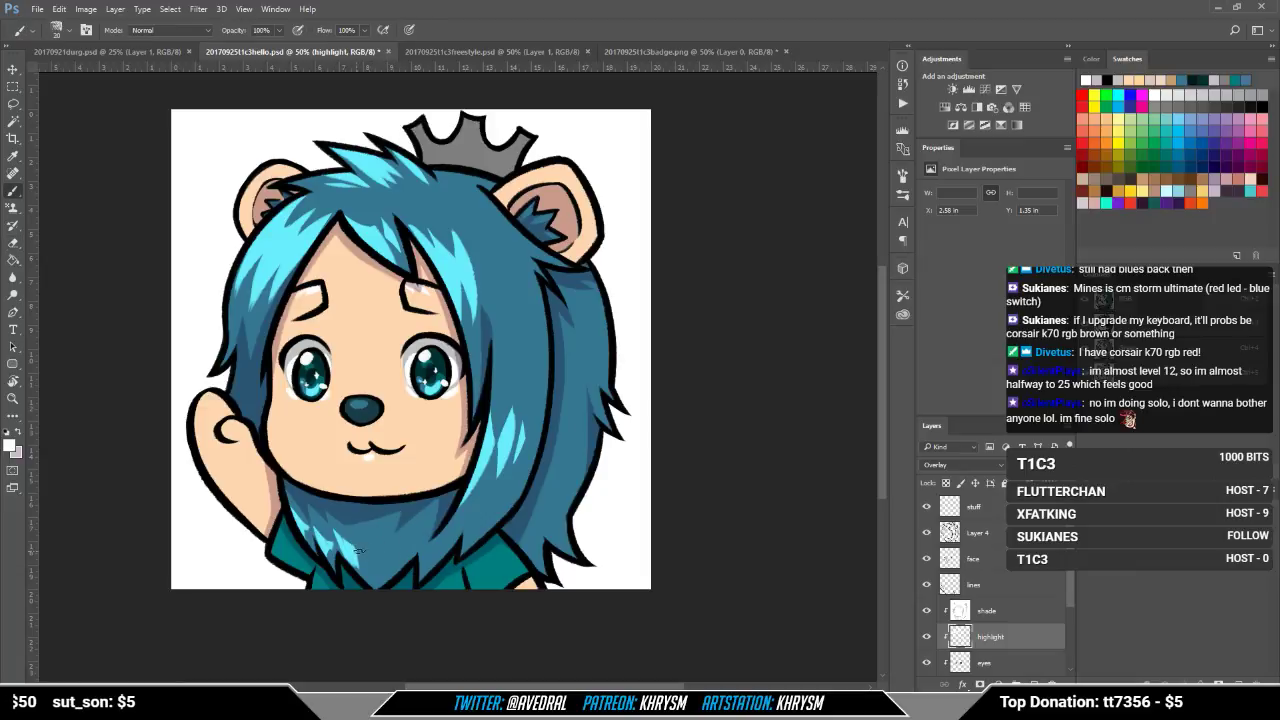
pyautogui.moveTo(361, 550)
pyautogui.mouseDown()
pyautogui.moveTo(400, 516)
pyautogui.moveTo(368, 553)
pyautogui.moveTo(385, 552)
pyautogui.moveTo(401, 524)
pyautogui.moveTo(372, 533)
pyautogui.mouseUp()
pyautogui.hotkey('ctrl', 'z')
pyautogui.hotkey('ctrl', 'z')
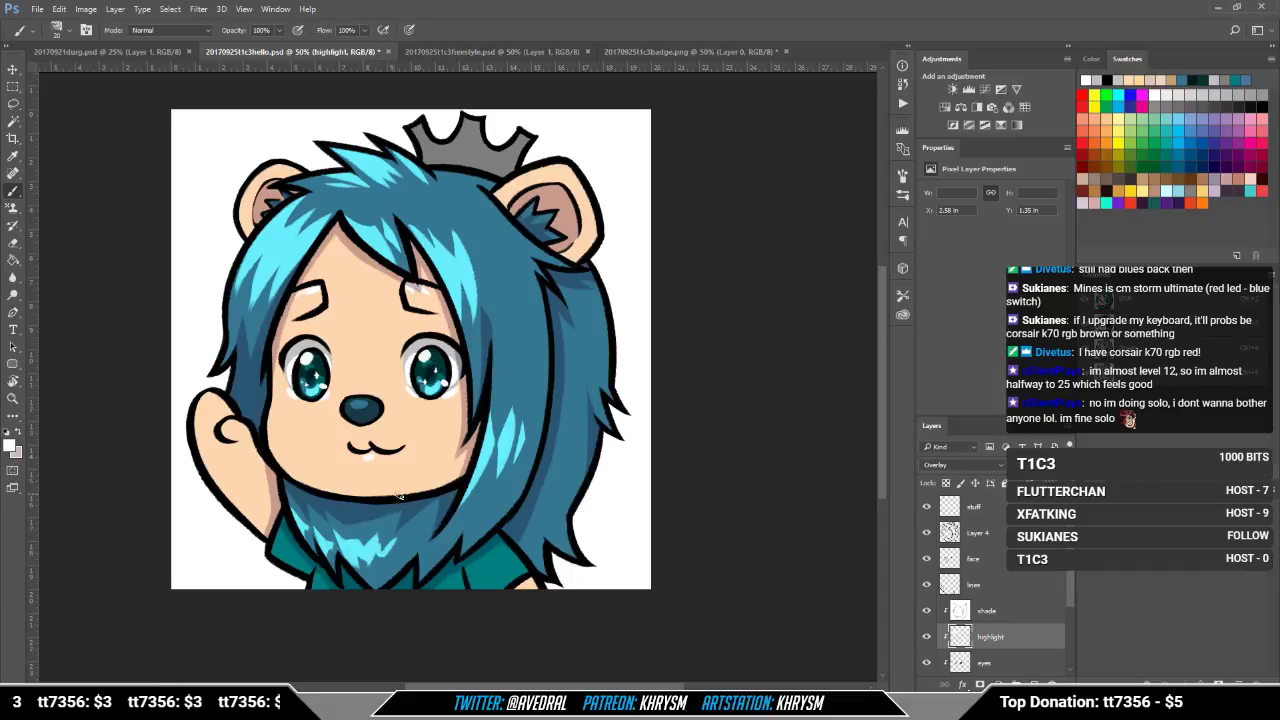
# Step: Erase along the edges of the central beard highlight and touch it up with the brush into jagged tips
pyautogui.press('e')
pyautogui.moveTo(367, 533)
pyautogui.mouseDown()
pyautogui.moveTo(389, 523)
pyautogui.moveTo(372, 563)
pyautogui.moveTo(332, 533)
pyautogui.mouseUp()
pyautogui.press('b')
pyautogui.press('e')
pyautogui.press('b')
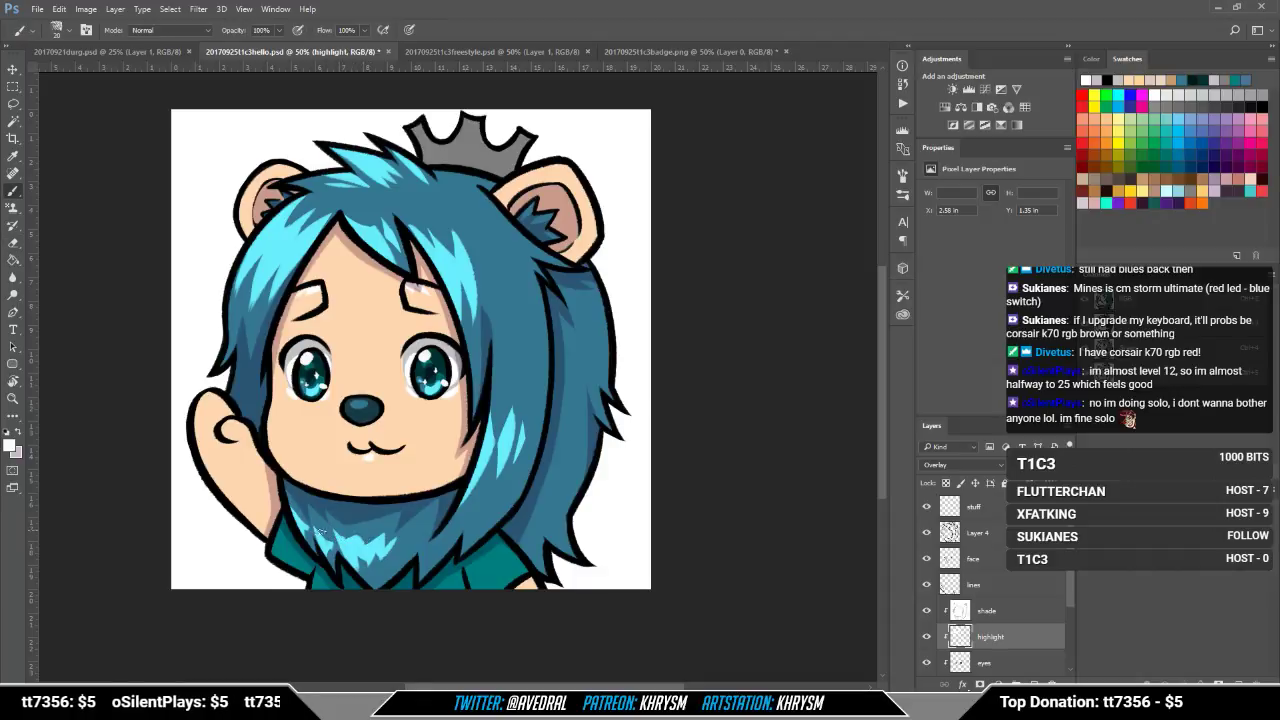
pyautogui.press('e')
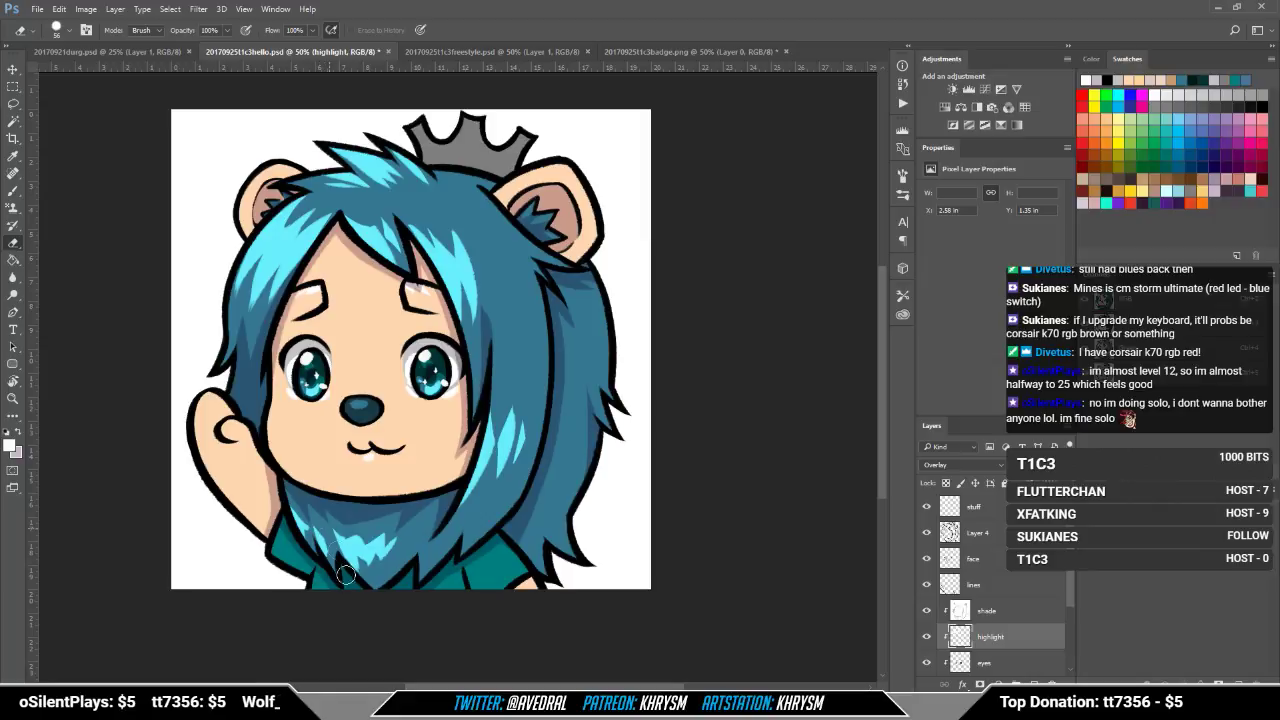
pyautogui.press('b')
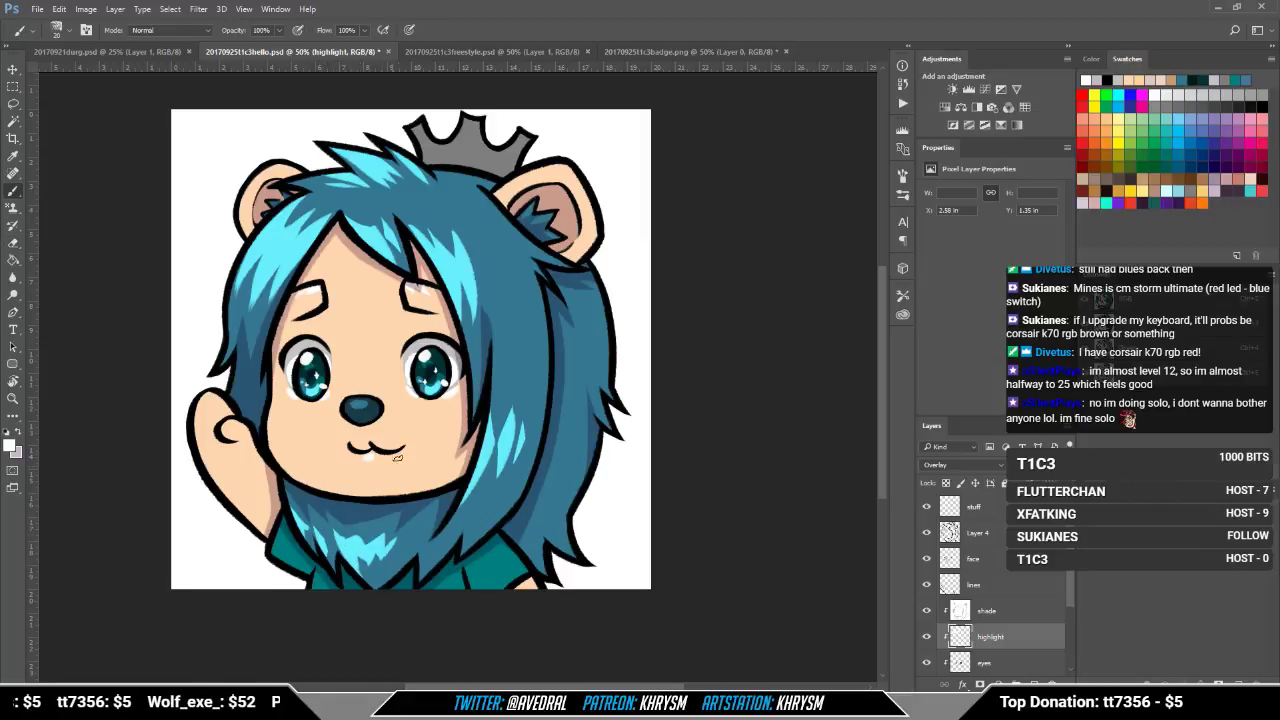
# Step: Trim the central beard highlight and add short pointed highlight strokes toward the right-hand side of the beard
pyautogui.press('e')
pyautogui.moveTo(371, 560); pyautogui.dragTo(362, 547)
pyautogui.press('b')
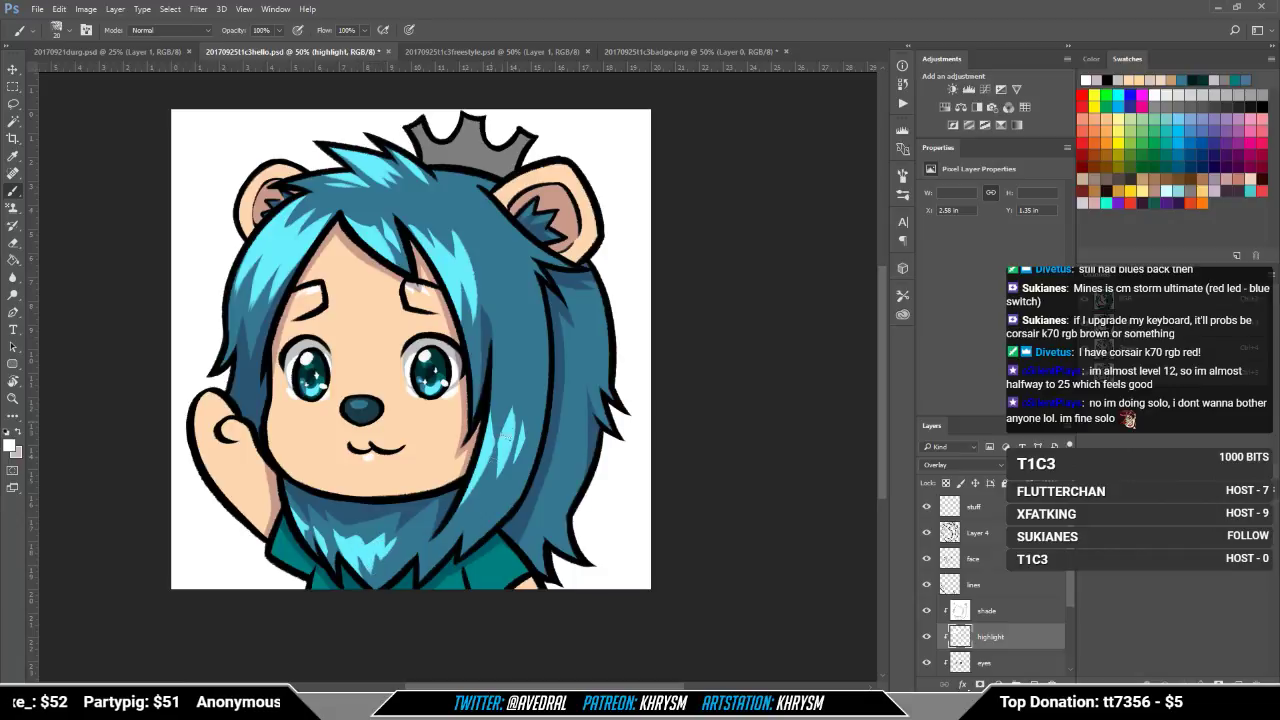
pyautogui.moveTo(463, 526); pyautogui.dragTo(461, 533)
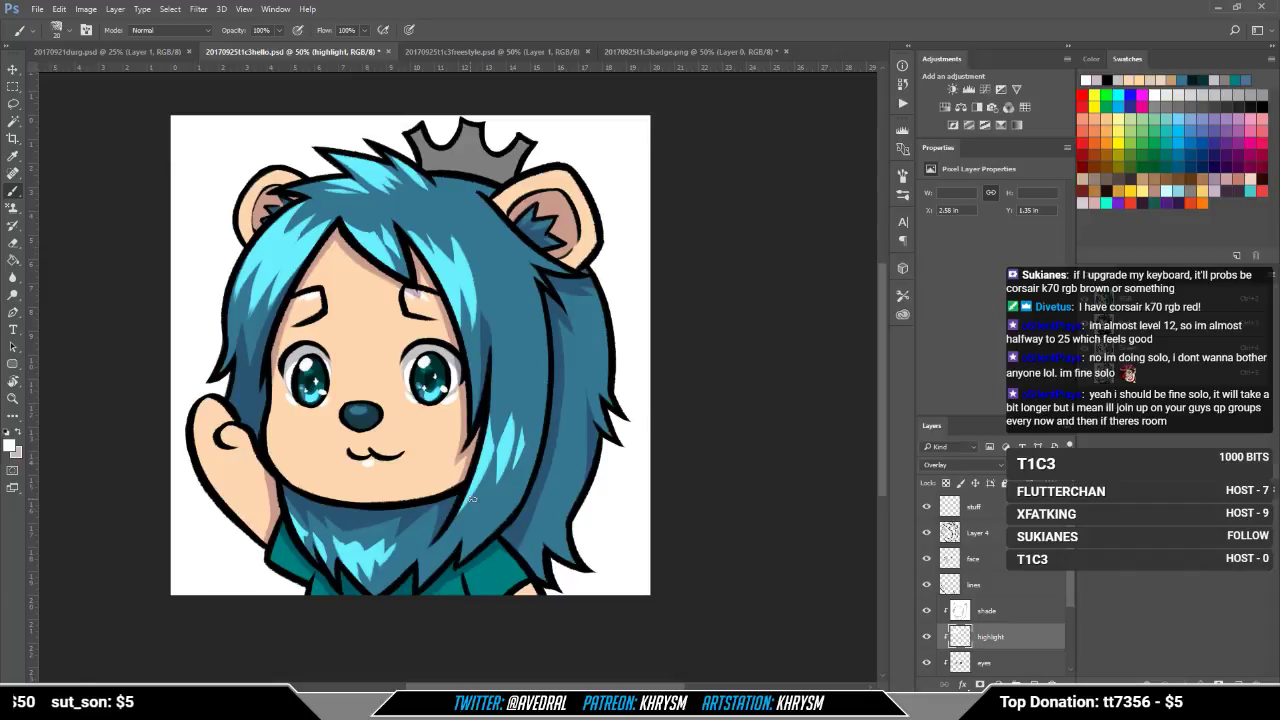
pyautogui.press('e')
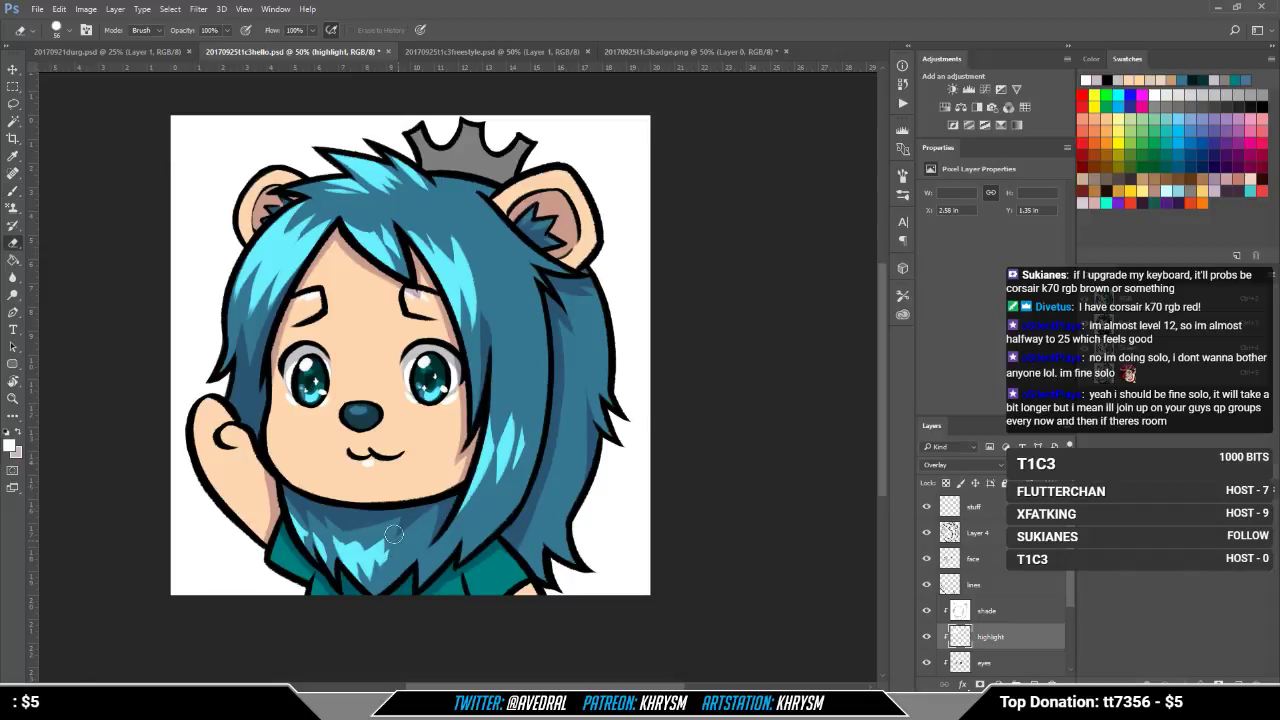
pyautogui.press('b')
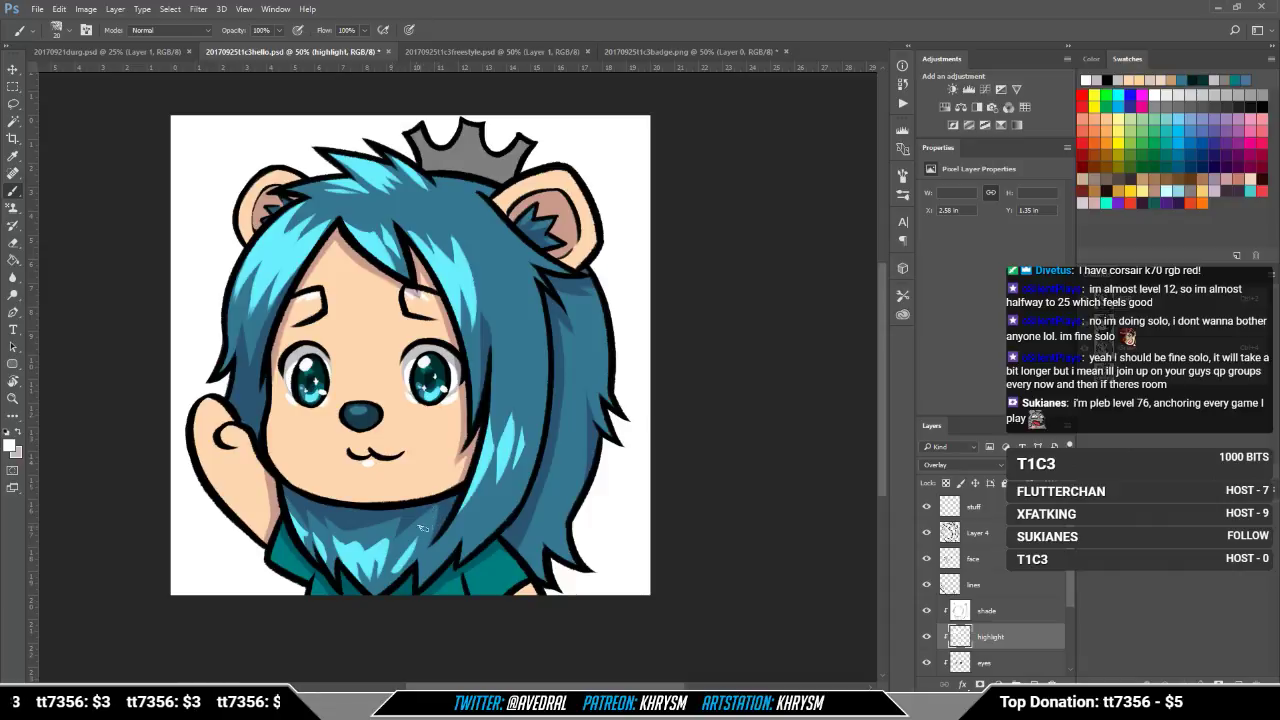
# Step: Split the central and right-hand beard highlights into thin jagged strands by alternately erasing and repainting their edges
pyautogui.press('e')
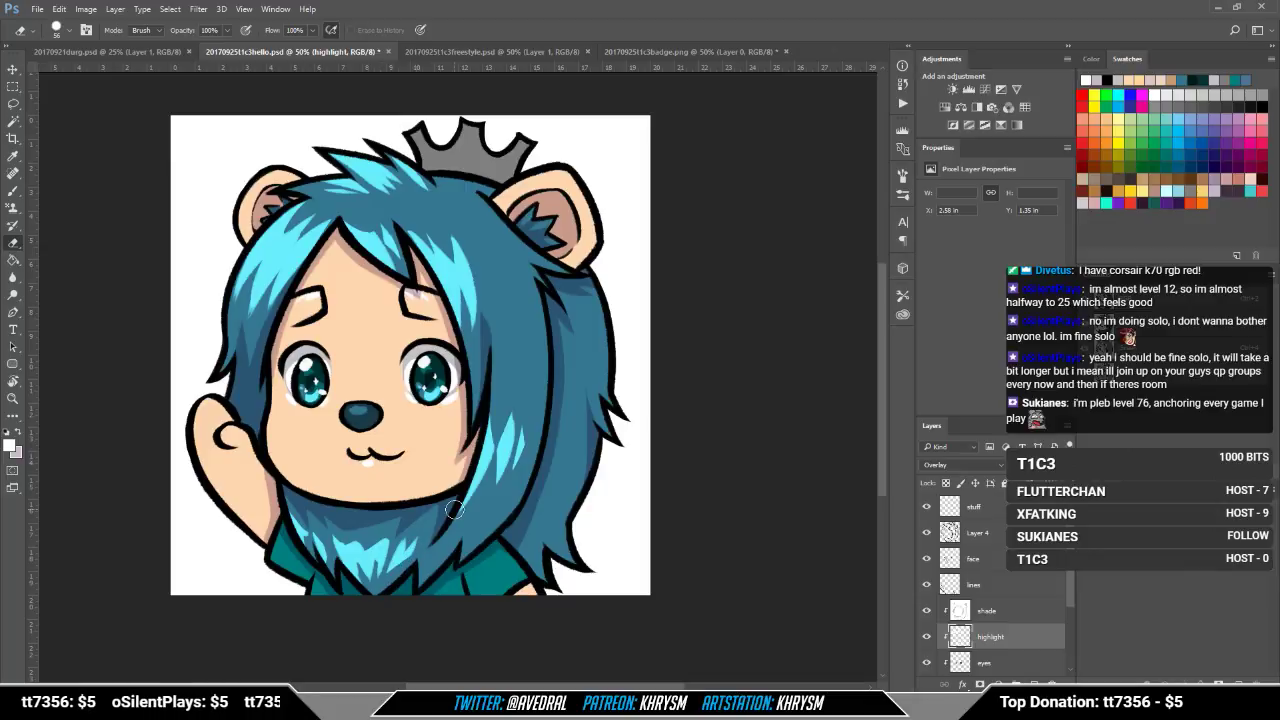
pyautogui.press('b')
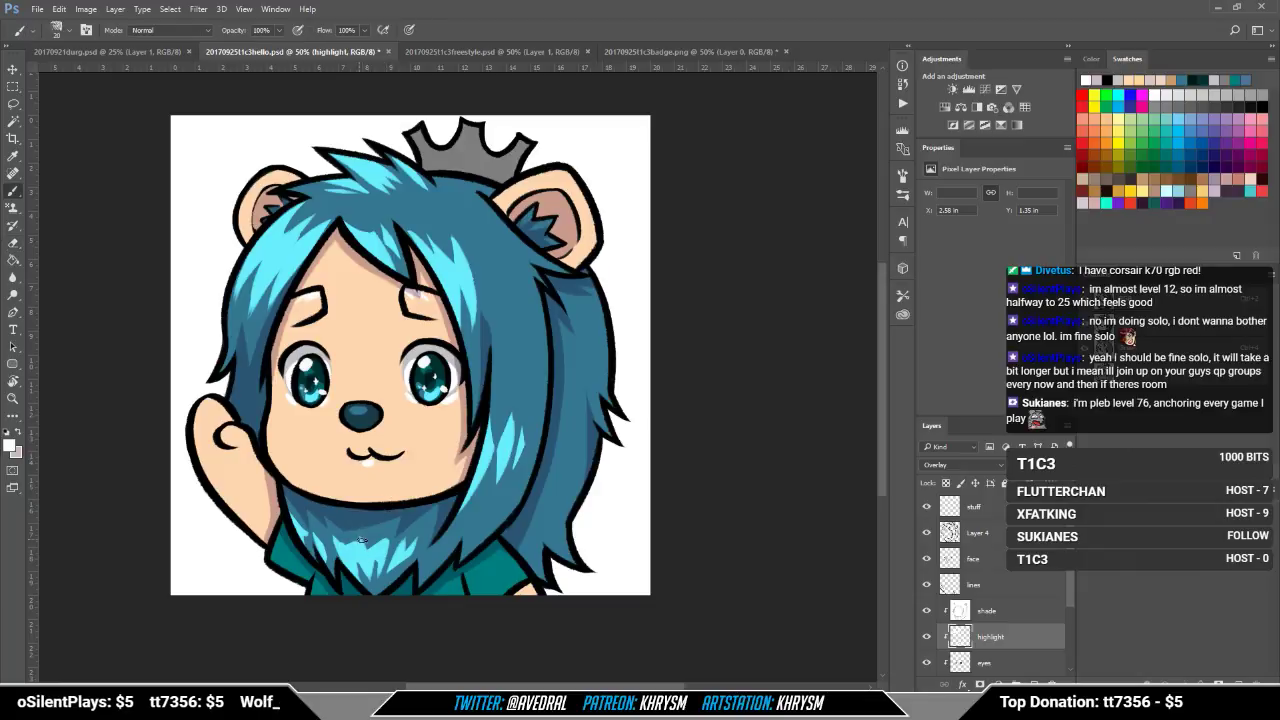
pyautogui.press('e')
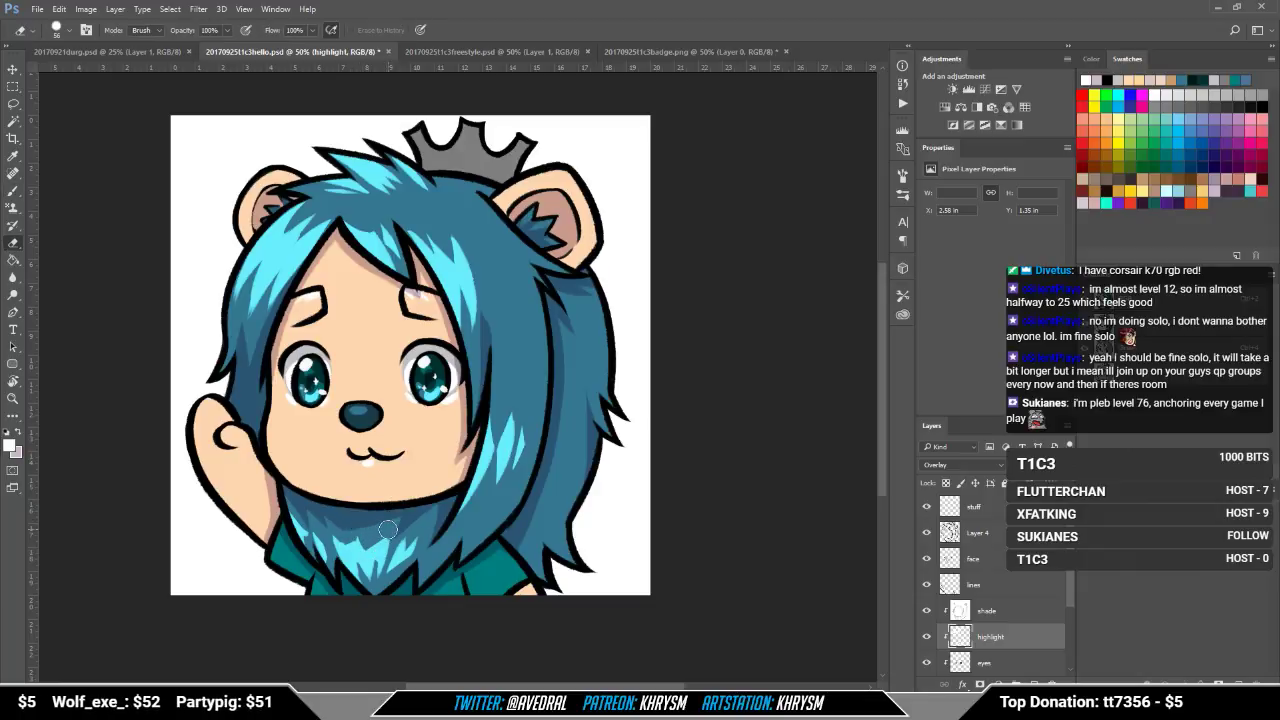
pyautogui.press('b')
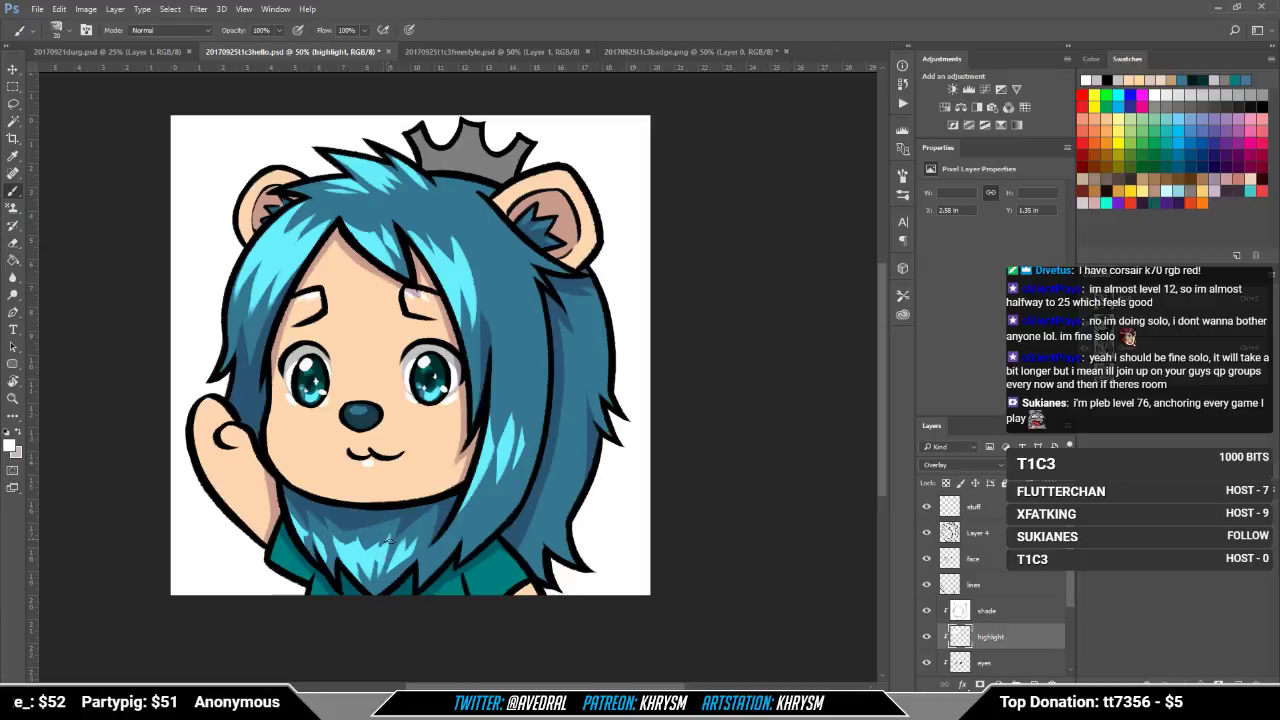
pyautogui.press('e')
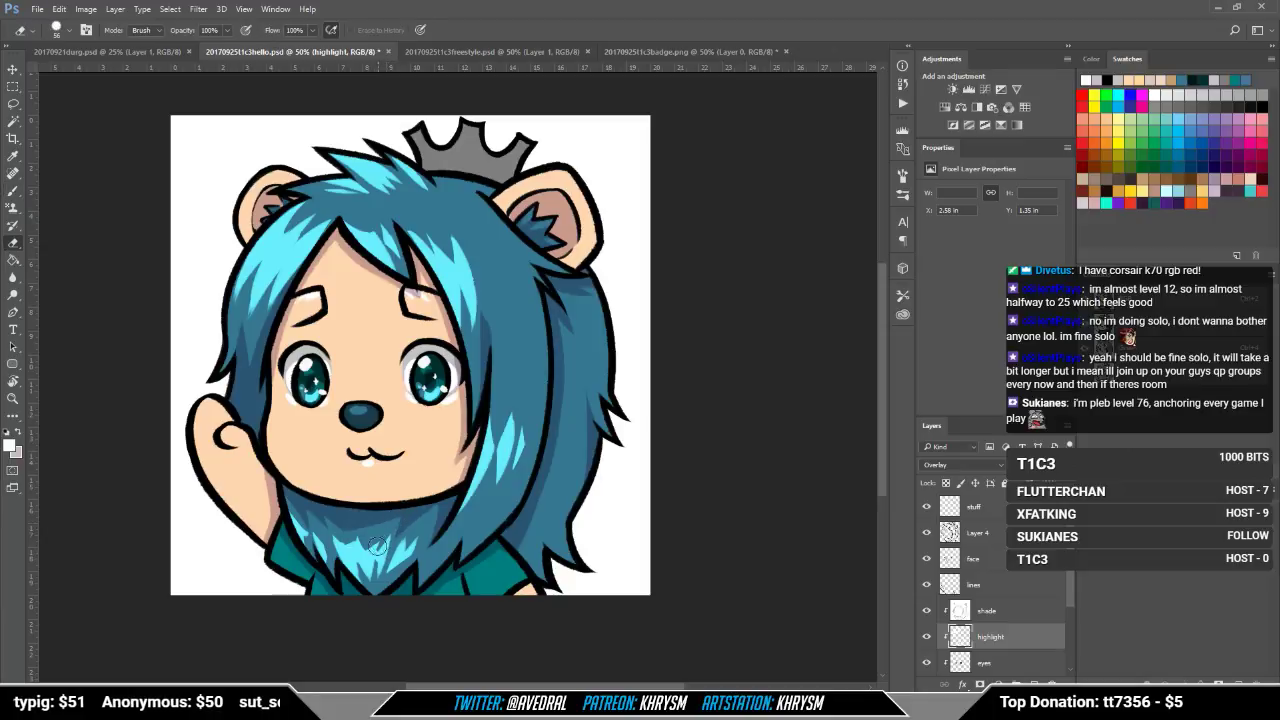
pyautogui.press('b')
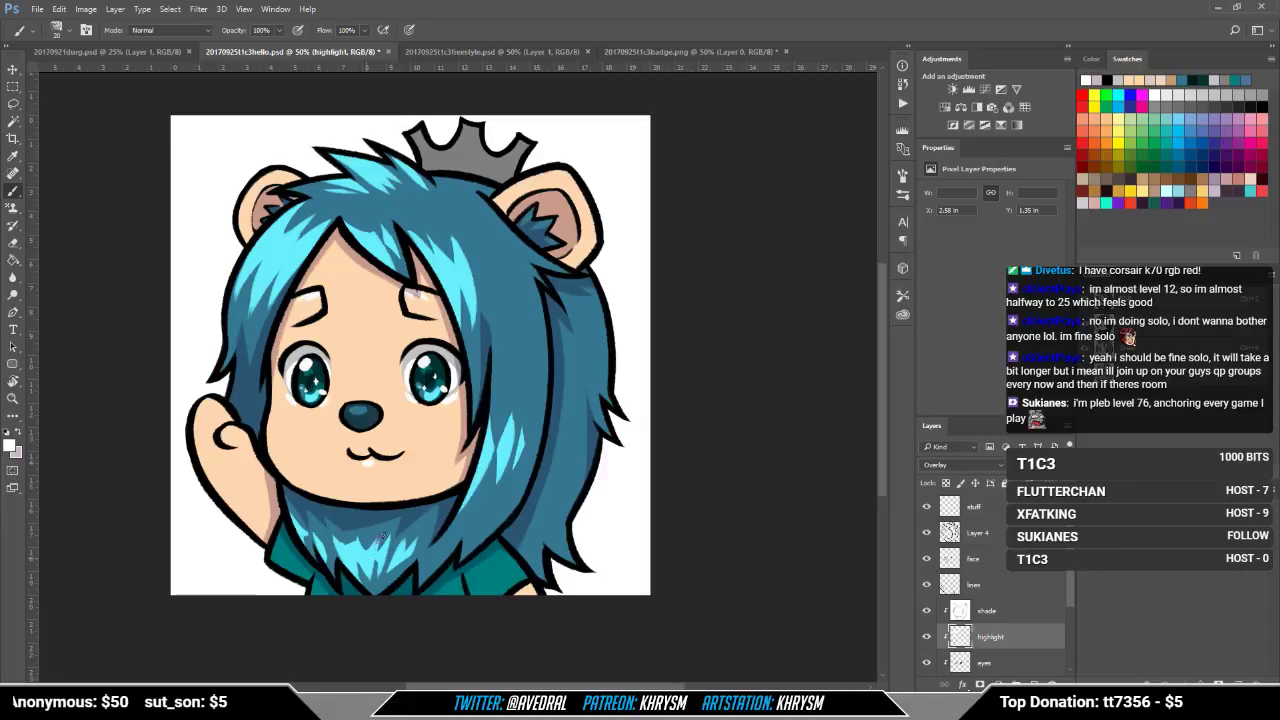
pyautogui.press('e')
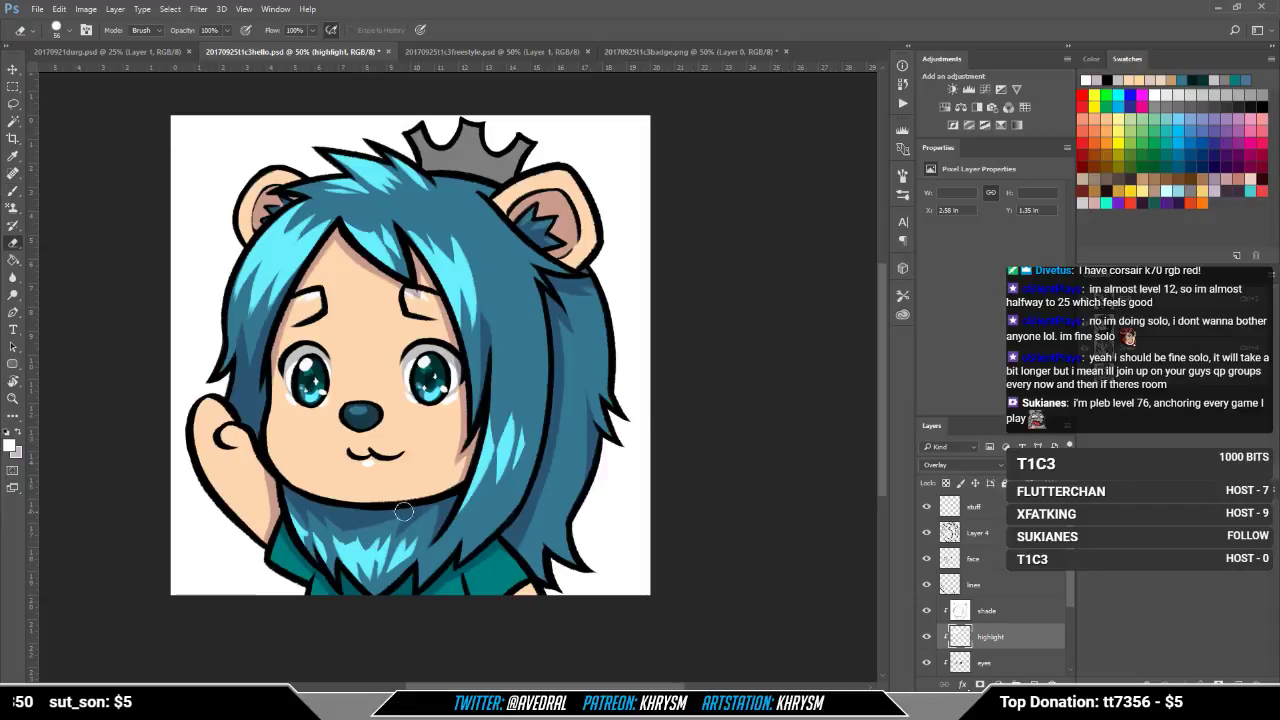
# Step: Paint a white highlight along the outer edge of the upper back hair, from below the right-hand ear to the hair spikes
pyautogui.hscroll(1, 417, 501)
pyautogui.moveTo(565, 526); pyautogui.dragTo(576, 528)
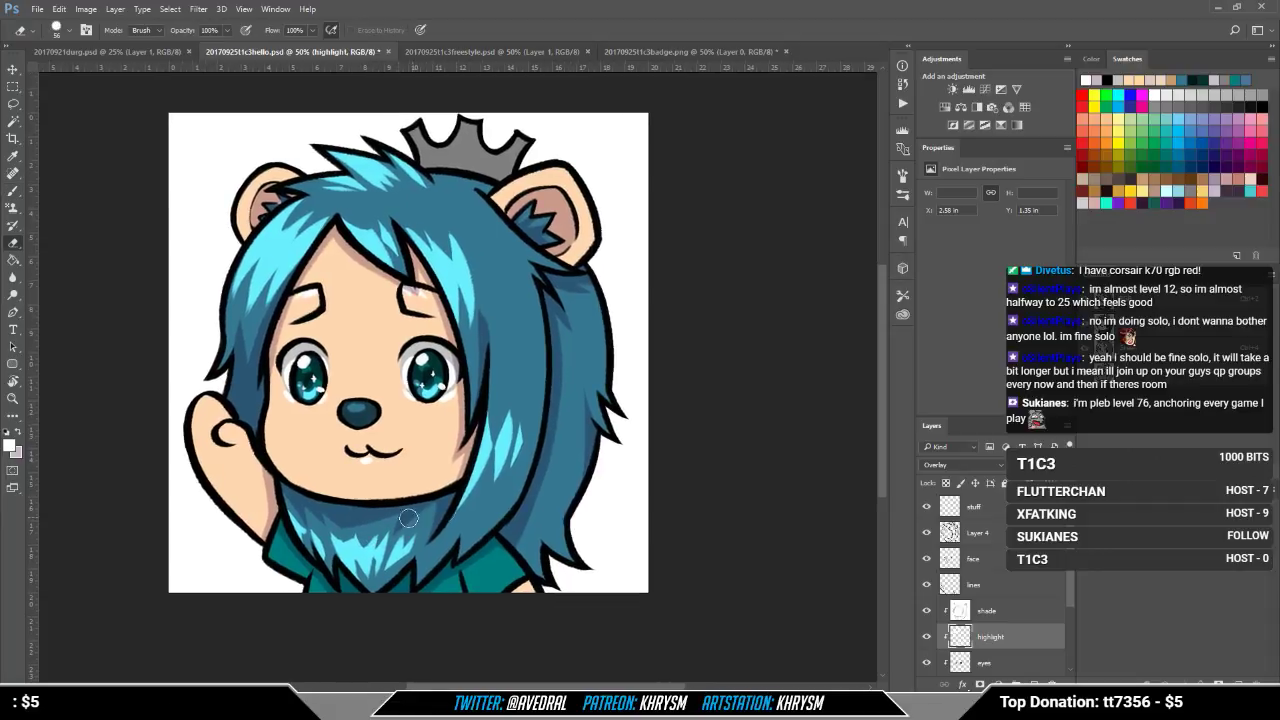
pyautogui.moveTo(425, 529); pyautogui.dragTo(416, 525)
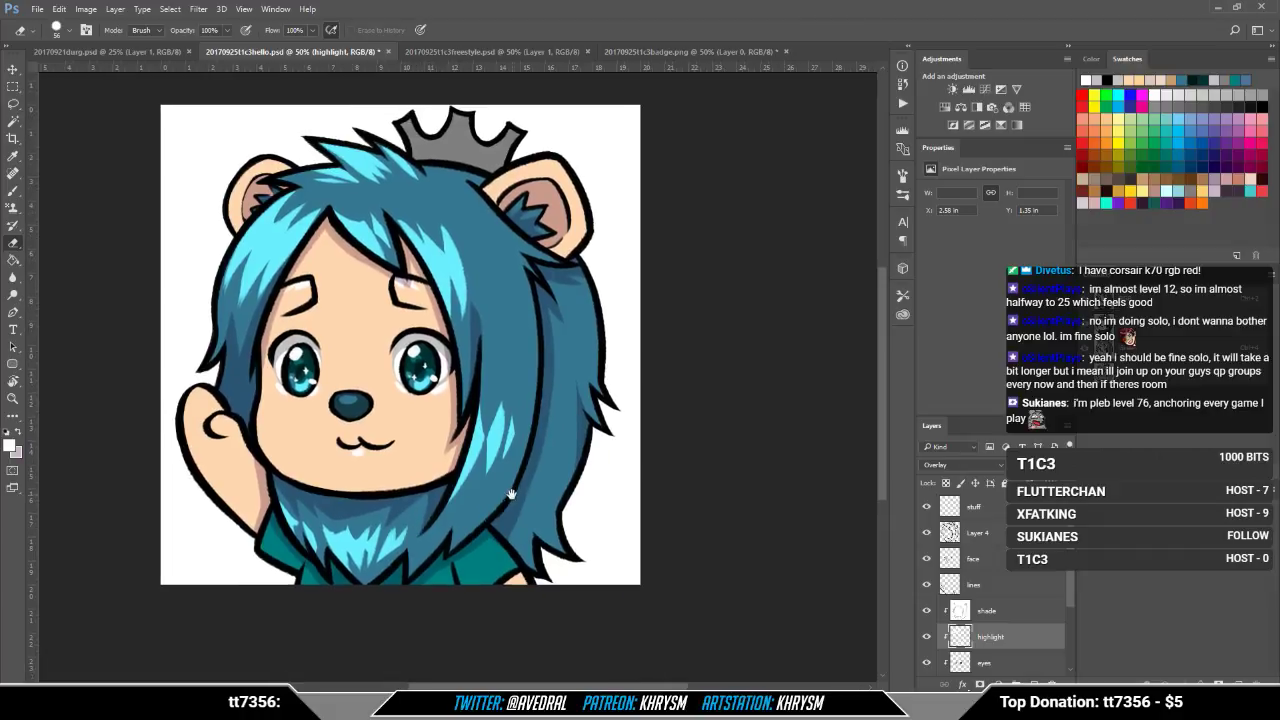
pyautogui.moveTo(555, 477)
pyautogui.mouseDown()
pyautogui.moveTo(530, 511)
pyautogui.moveTo(582, 562)
pyautogui.moveTo(571, 556)
pyautogui.mouseUp()
pyautogui.press('b')
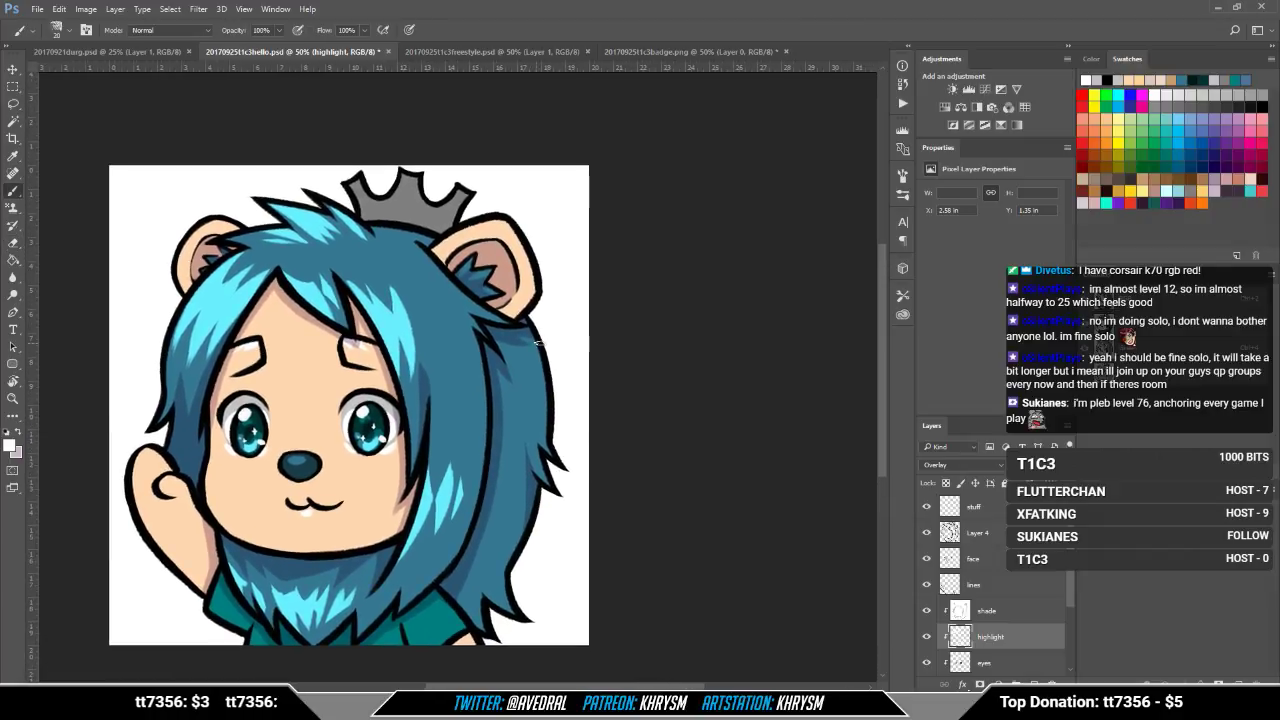
pyautogui.moveTo(524, 318)
pyautogui.mouseDown()
pyautogui.moveTo(559, 493)
pyautogui.moveTo(545, 434)
pyautogui.mouseUp()
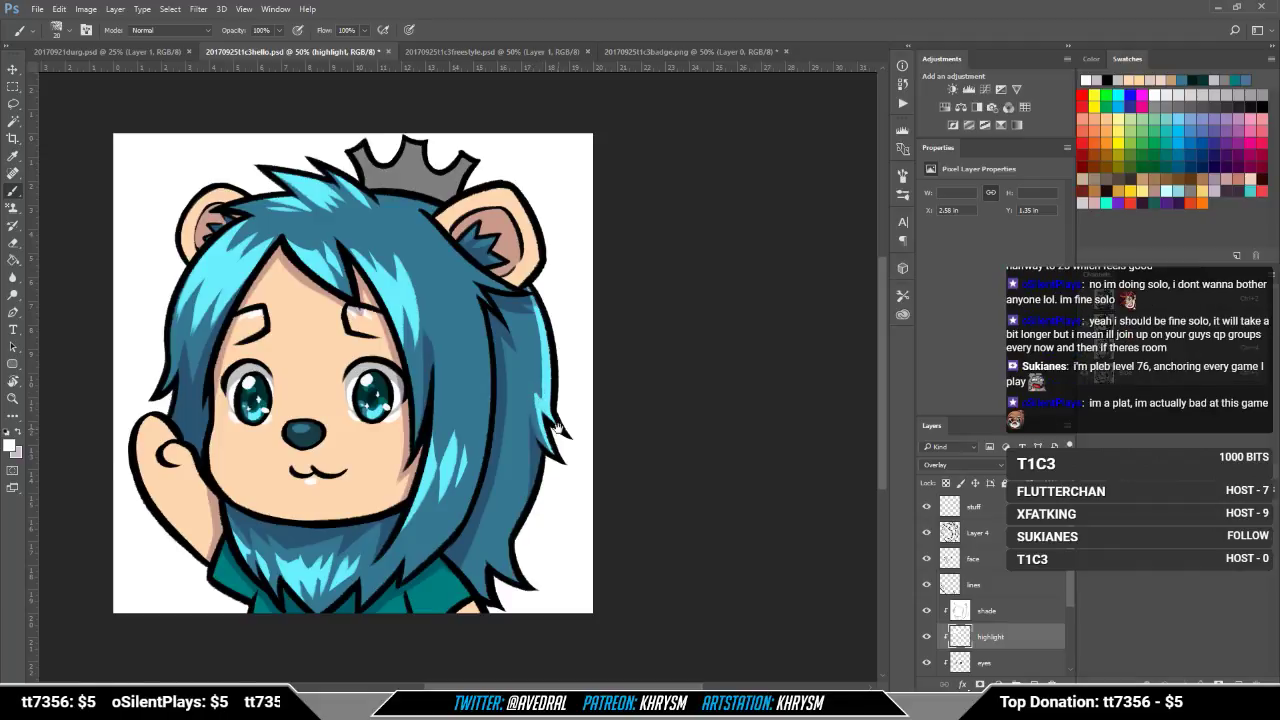
# Step: Refine the upper back hair highlight into pointed strands at the spikes, alternating erasing and short brush strokes
pyautogui.moveTo(557, 428); pyautogui.dragTo(551, 400)
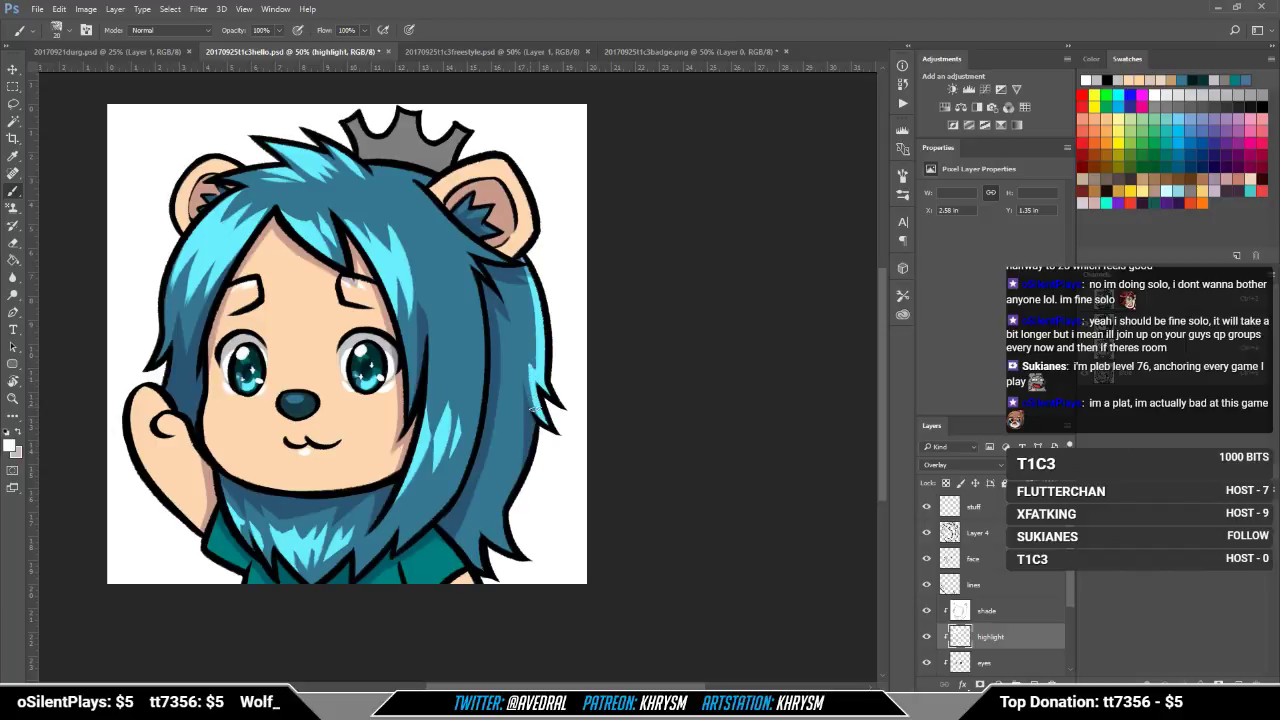
pyautogui.press('e')
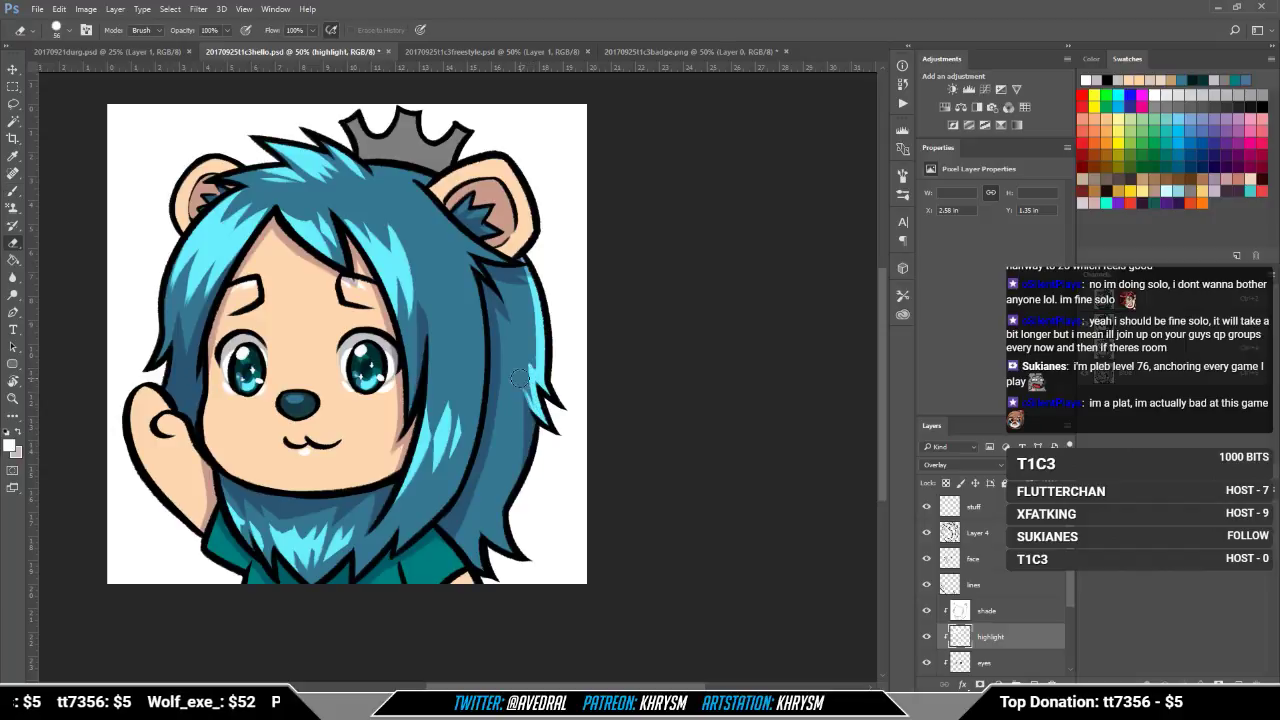
pyautogui.moveTo(558, 437); pyautogui.dragTo(501, 440)
pyautogui.press('b')
pyautogui.moveTo(468, 386); pyautogui.dragTo(479, 403)
pyautogui.press('e')
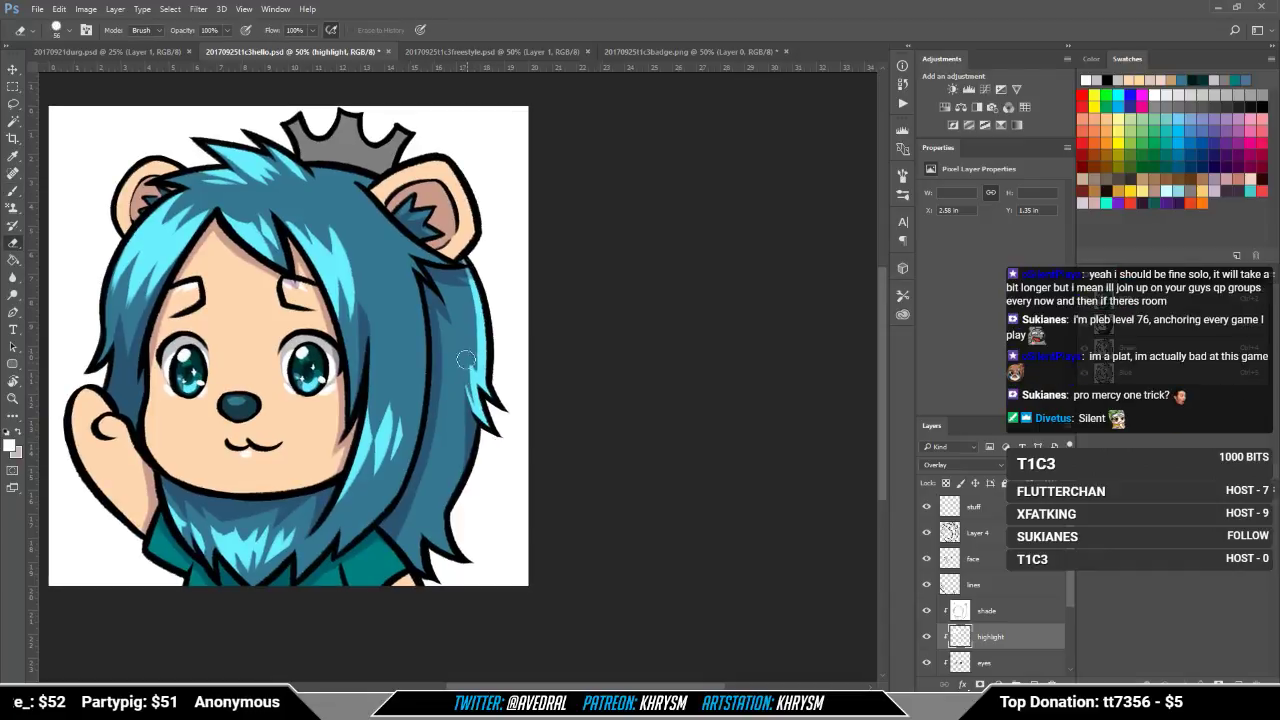
pyautogui.press('b')
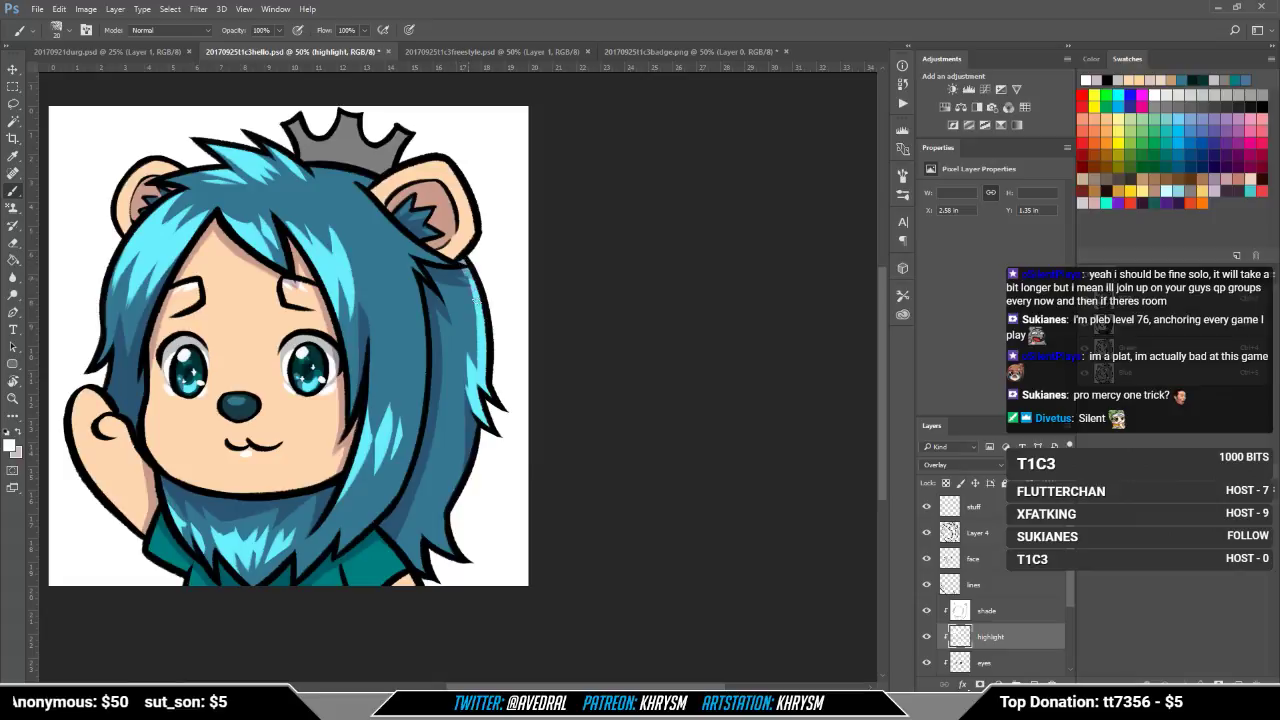
# Step: Paint highlights along the outer edge of the lower back hair and into its pointed tips, redoing one stroke
pyautogui.scroll(-3, 508, 320)
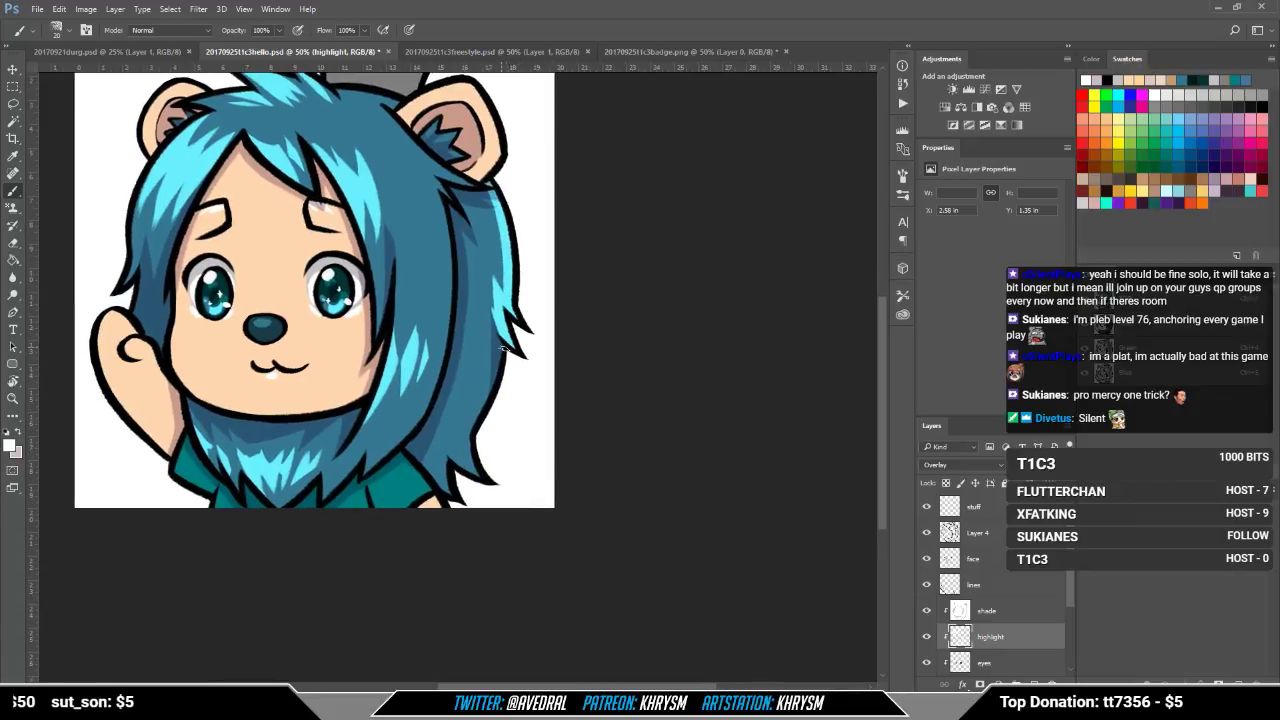
pyautogui.moveTo(499, 332)
pyautogui.mouseDown()
pyautogui.moveTo(486, 410)
pyautogui.moveTo(467, 435)
pyautogui.moveTo(480, 476)
pyautogui.mouseUp()
pyautogui.moveTo(465, 431); pyautogui.dragTo(490, 482)
pyautogui.moveTo(441, 443)
pyautogui.mouseDown()
pyautogui.moveTo(482, 478)
pyautogui.moveTo(449, 492)
pyautogui.mouseUp()
pyautogui.hotkey('ctrl', 'z')
pyautogui.moveTo(441, 453); pyautogui.dragTo(445, 489)
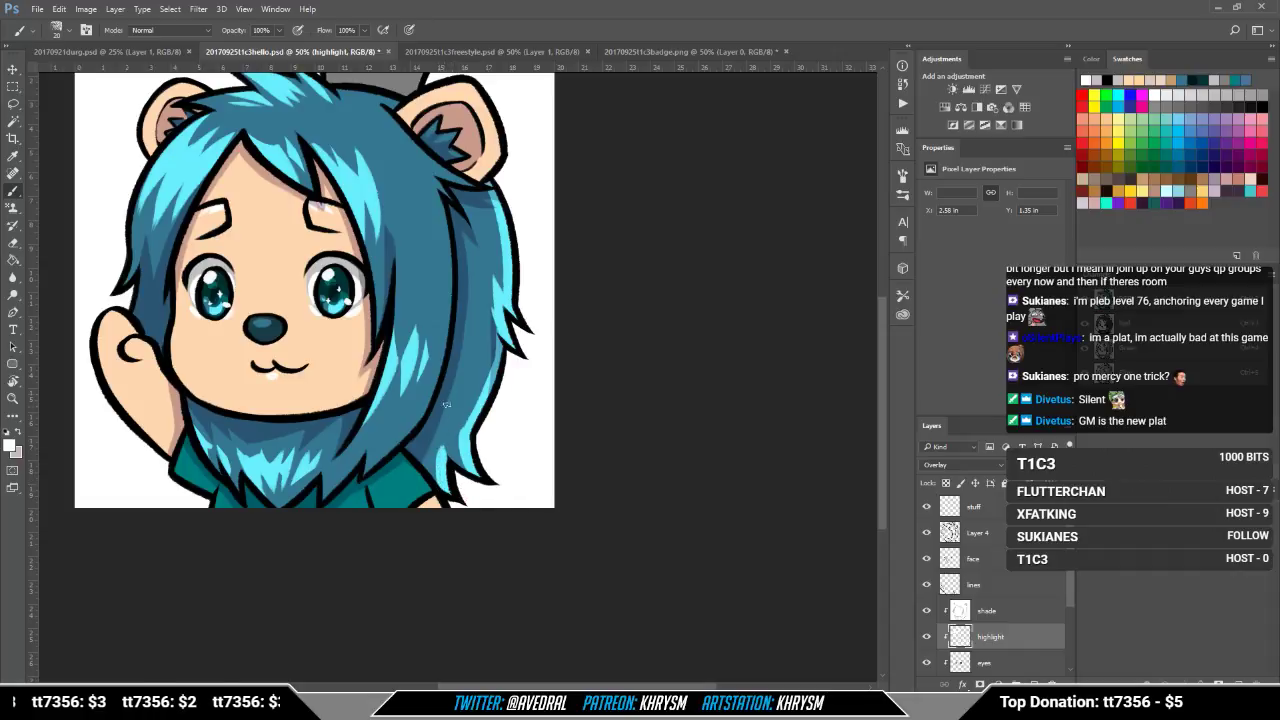
# Step: Extend the highlights at the lower back hair tips and shape them into strands with the eraser and brush
pyautogui.moveTo(443, 458)
pyautogui.mouseDown()
pyautogui.moveTo(458, 466)
pyautogui.moveTo(449, 509)
pyautogui.mouseUp()
pyautogui.moveTo(509, 424); pyautogui.dragTo(485, 446)
pyautogui.press('e')
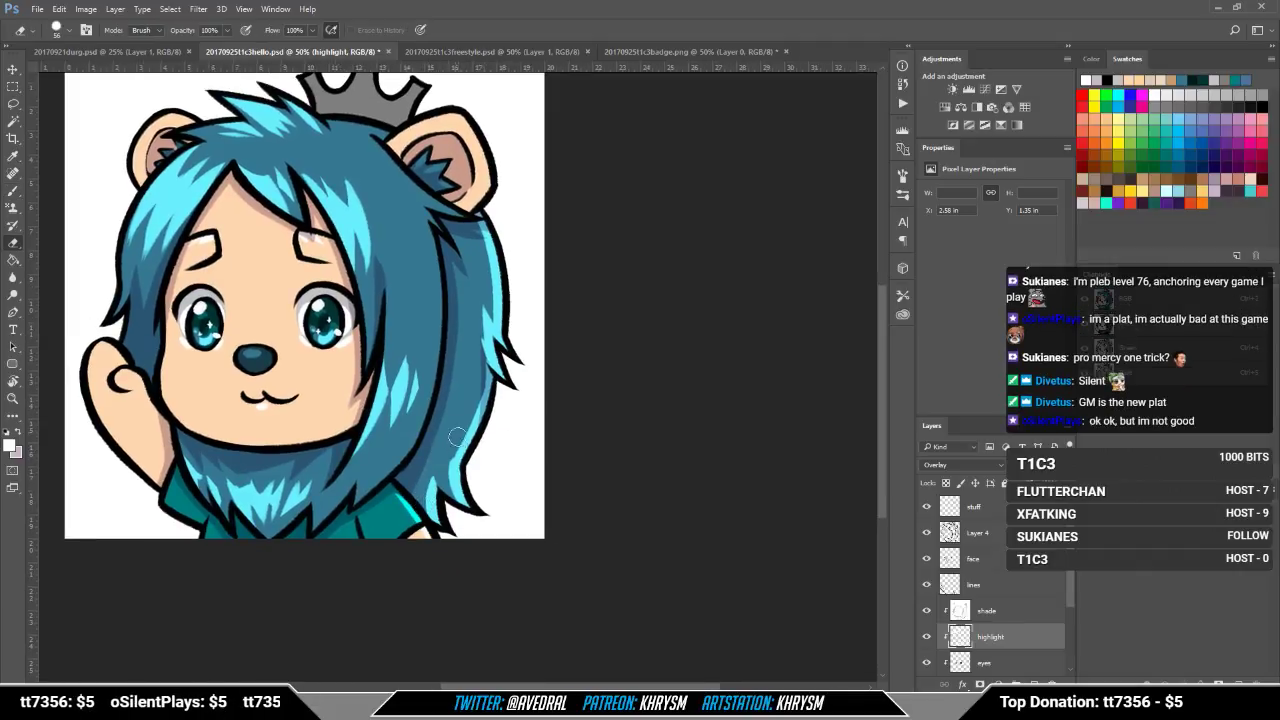
pyautogui.press('b')
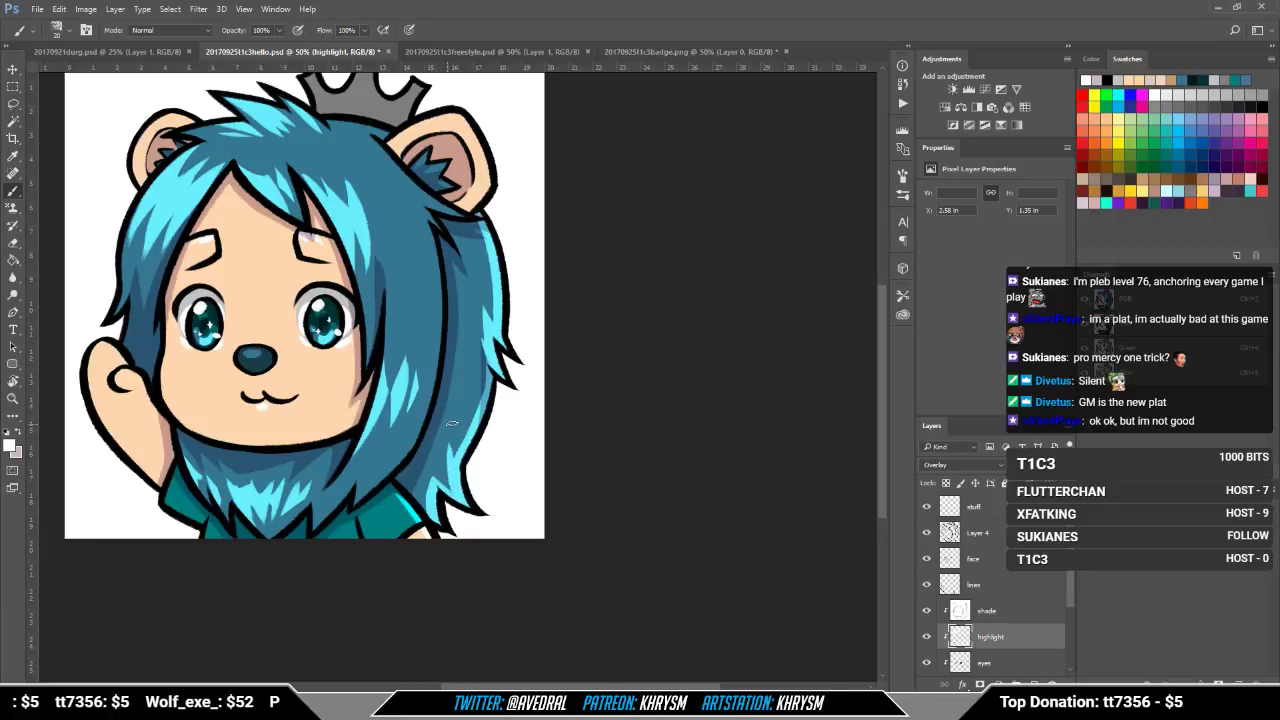
# Step: Paint white highlights on the outer rim of the right-hand ear and along the upper edges of the crown's points
pyautogui.moveTo(504, 461)
pyautogui.mouseDown()
pyautogui.moveTo(601, 494)
pyautogui.moveTo(574, 540)
pyautogui.moveTo(573, 503)
pyautogui.mouseUp()
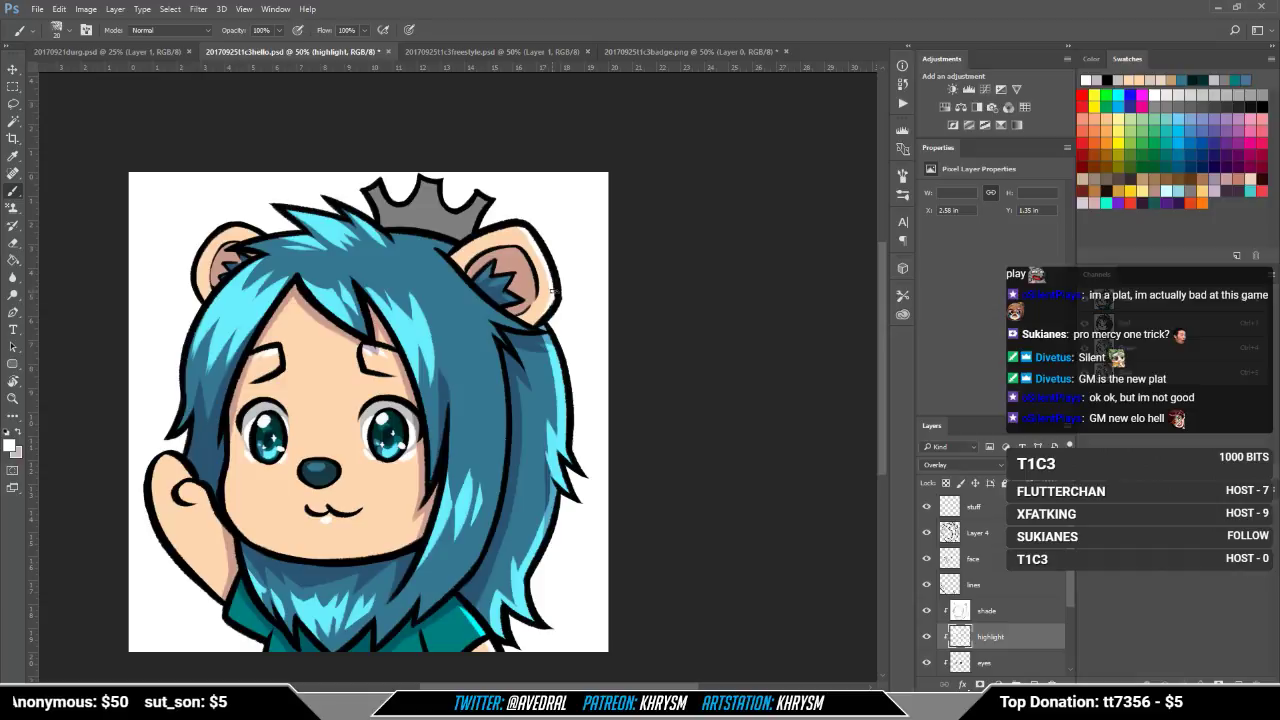
pyautogui.moveTo(531, 214)
pyautogui.mouseDown()
pyautogui.moveTo(572, 270)
pyautogui.moveTo(522, 296)
pyautogui.moveTo(536, 355)
pyautogui.mouseUp()
pyautogui.press('r')
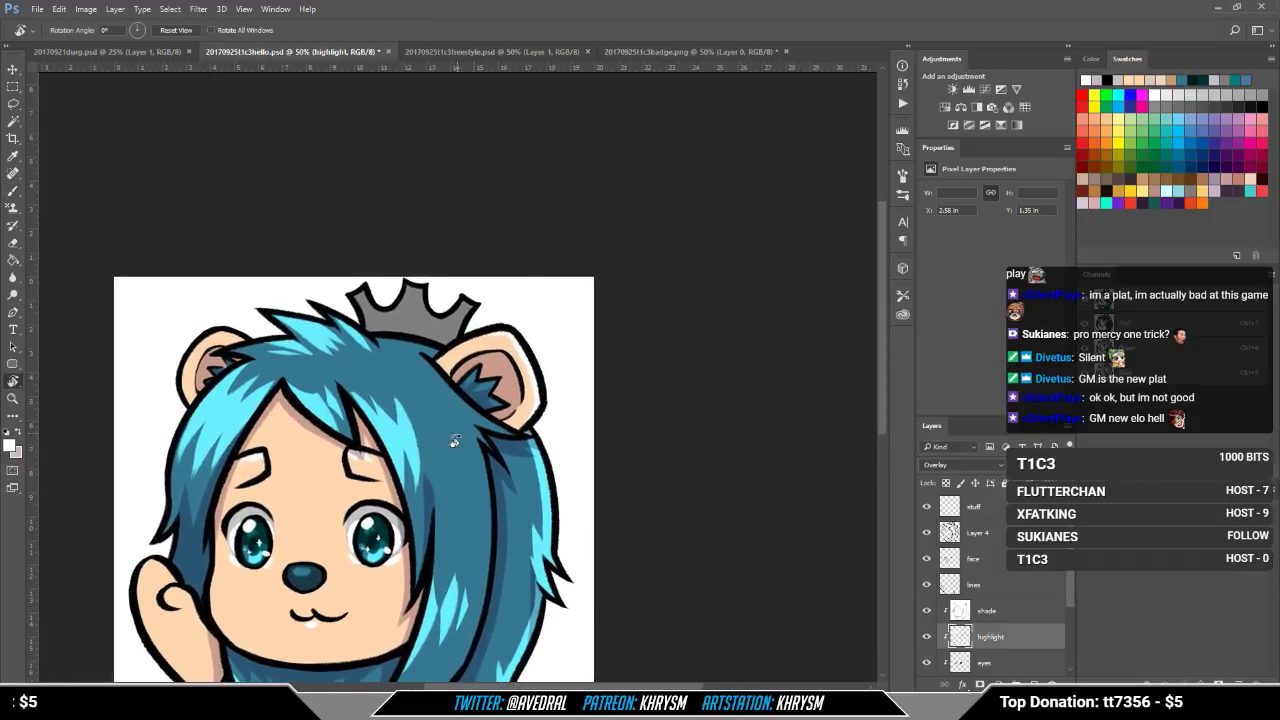
pyautogui.moveTo(509, 535)
pyautogui.mouseDown()
pyautogui.moveTo(599, 470)
pyautogui.moveTo(619, 508)
pyautogui.mouseUp()
pyautogui.press('b')
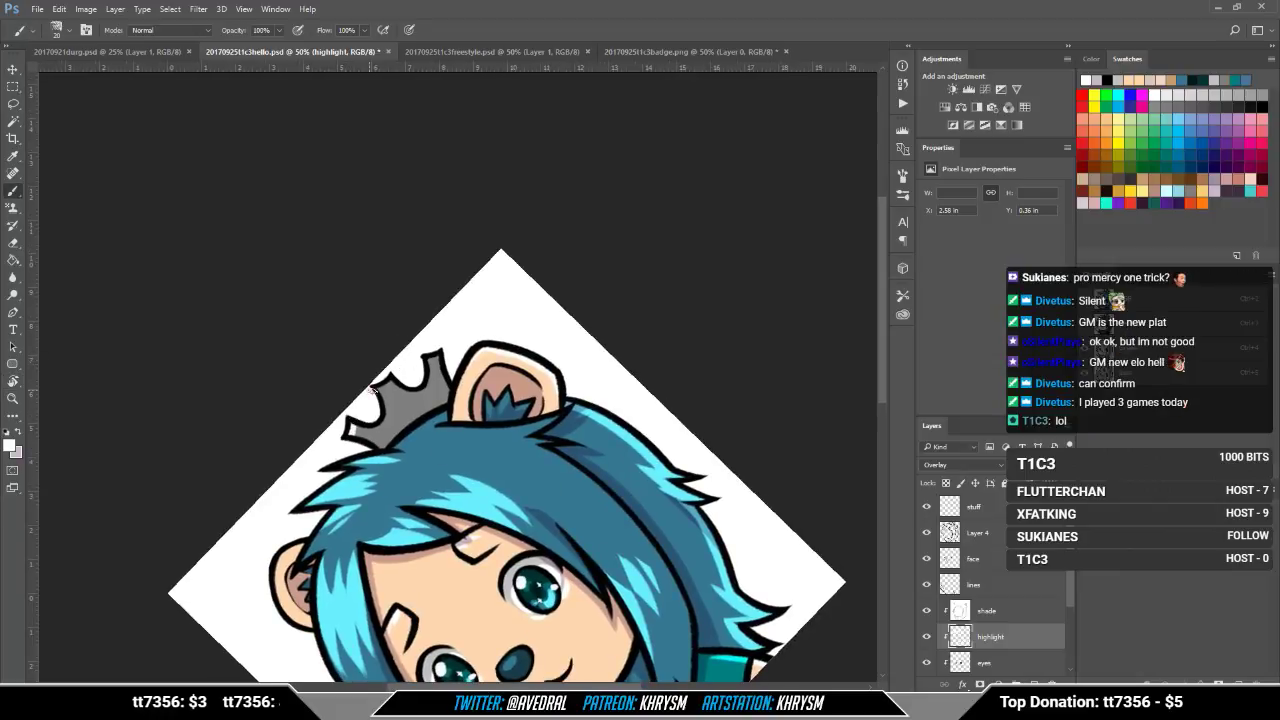
pyautogui.moveTo(373, 390); pyautogui.dragTo(441, 353)
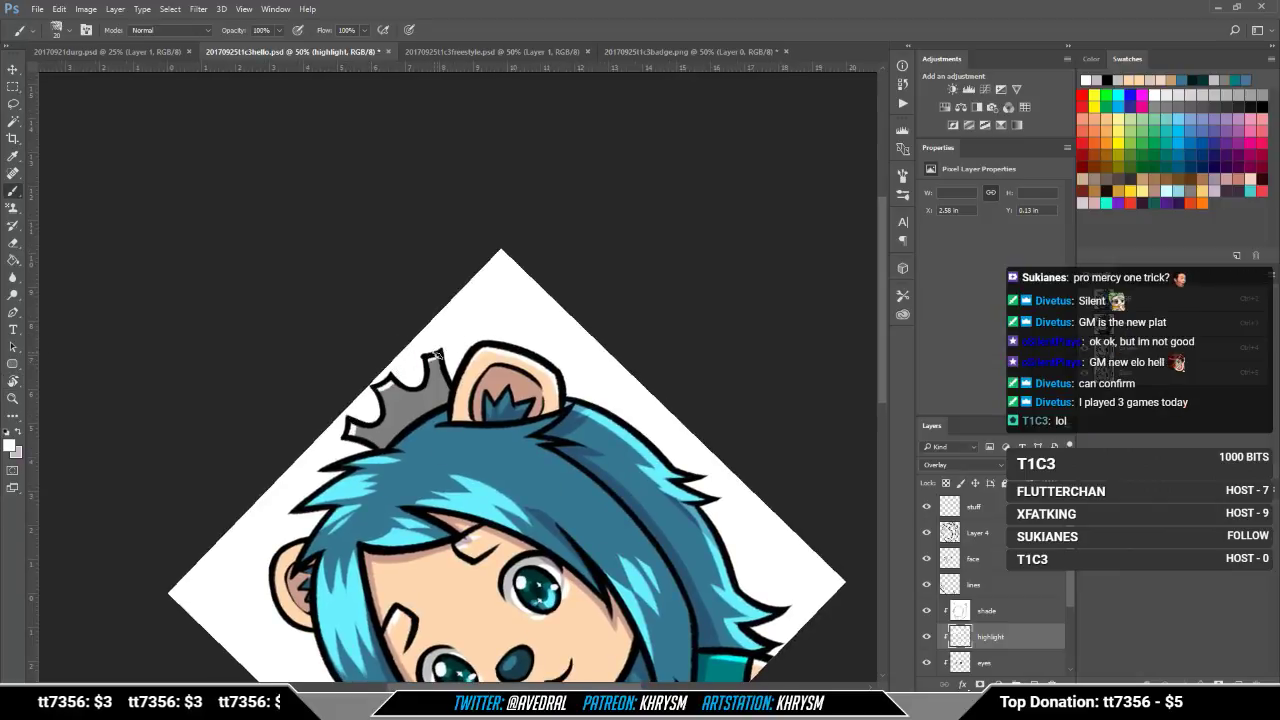
pyautogui.press('Escape')
# Step: Touch up the white rim highlights around the crown's points, undoing an unsatisfactory stroke
pyautogui.moveTo(481, 485); pyautogui.dragTo(504, 497)
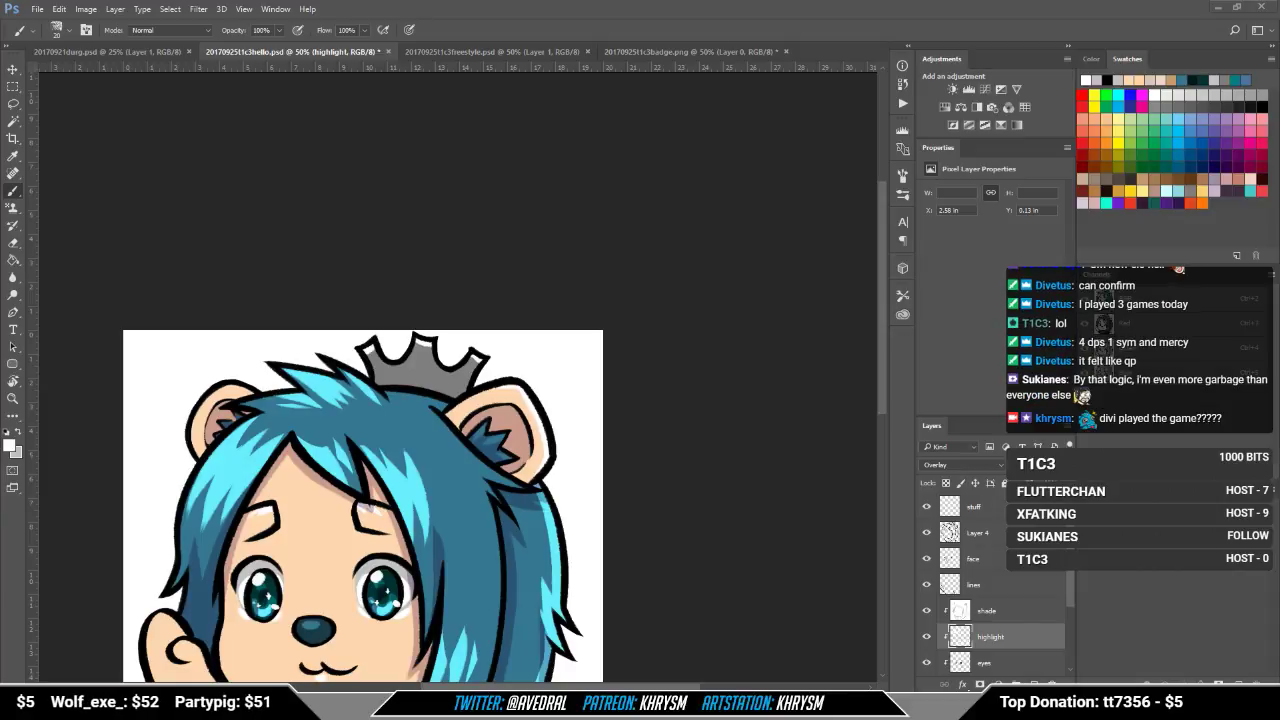
pyautogui.moveTo(882, 381); pyautogui.dragTo(881, 405)
pyautogui.moveTo(486, 451); pyautogui.dragTo(494, 487)
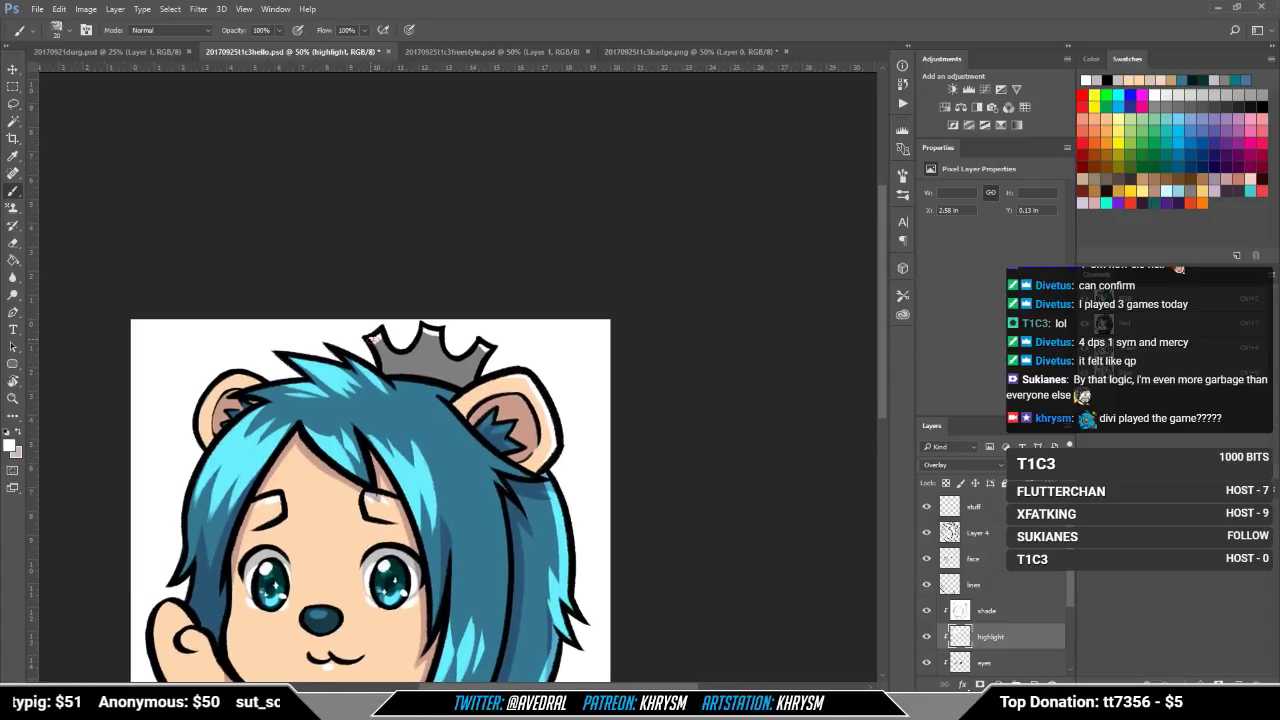
pyautogui.moveTo(375, 339)
pyautogui.mouseDown()
pyautogui.moveTo(383, 377)
pyautogui.moveTo(423, 322)
pyautogui.moveTo(478, 338)
pyautogui.mouseUp()
pyautogui.hotkey('ctrl', 'z')
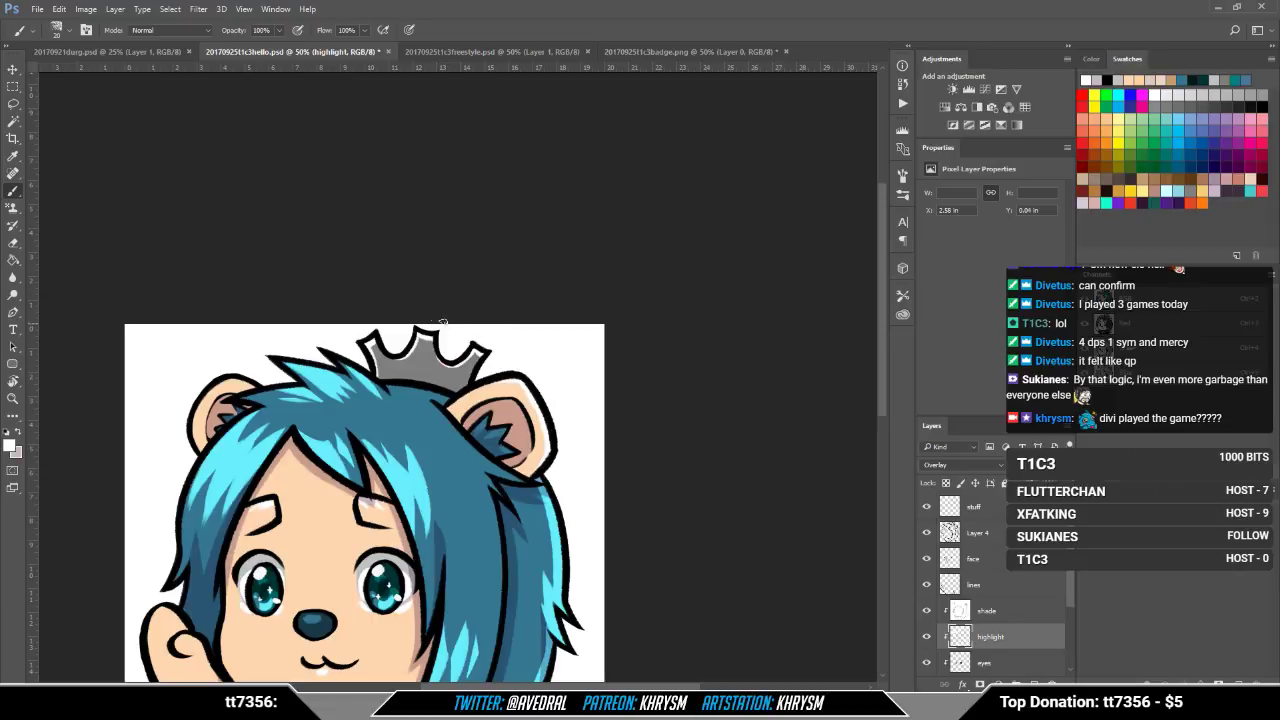
pyautogui.scroll(-1, 470, 330)
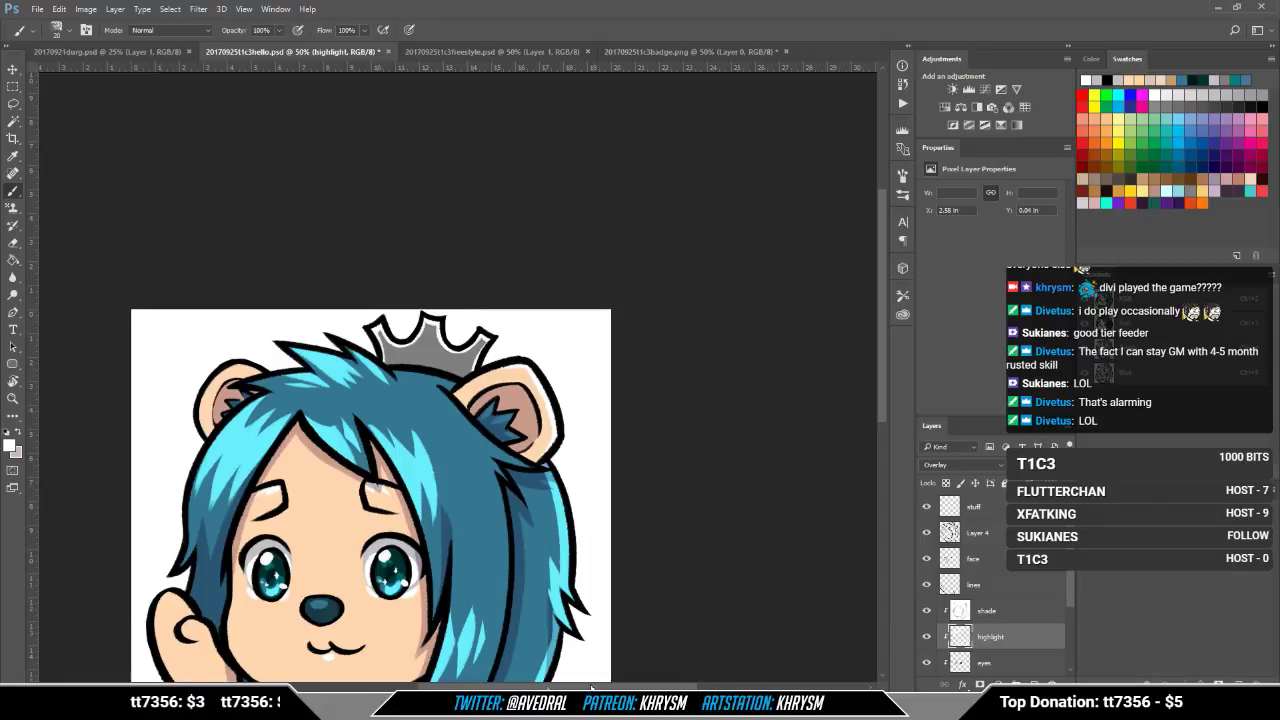
# Step: Paint a thin highlight along the hair edge beside and below the right-hand ear, redoing the stroke after undone attempts
pyautogui.moveTo(548, 532); pyautogui.dragTo(461, 512)
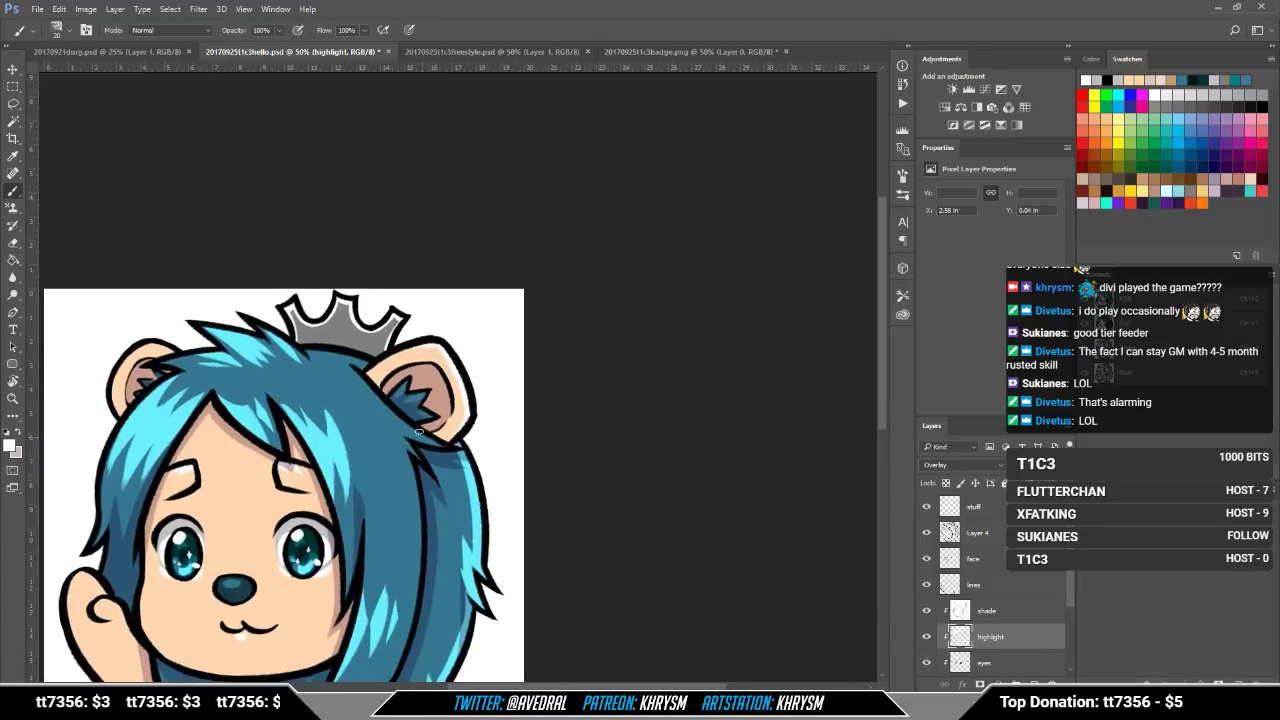
pyautogui.moveTo(360, 376); pyautogui.dragTo(407, 428)
pyautogui.hotkey('ctrl', 'z')
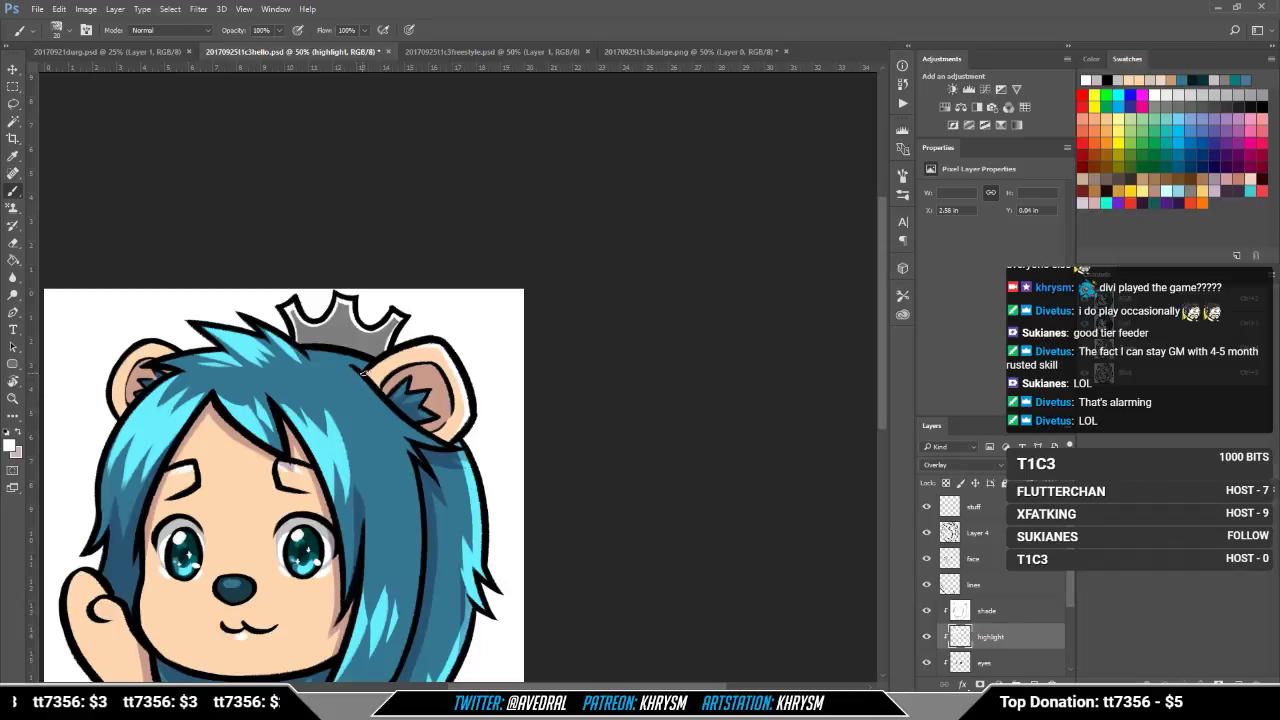
pyautogui.moveTo(363, 374); pyautogui.dragTo(422, 431)
pyautogui.hotkey('ctrl', 'z')
pyautogui.moveTo(362, 376); pyautogui.dragTo(436, 442)
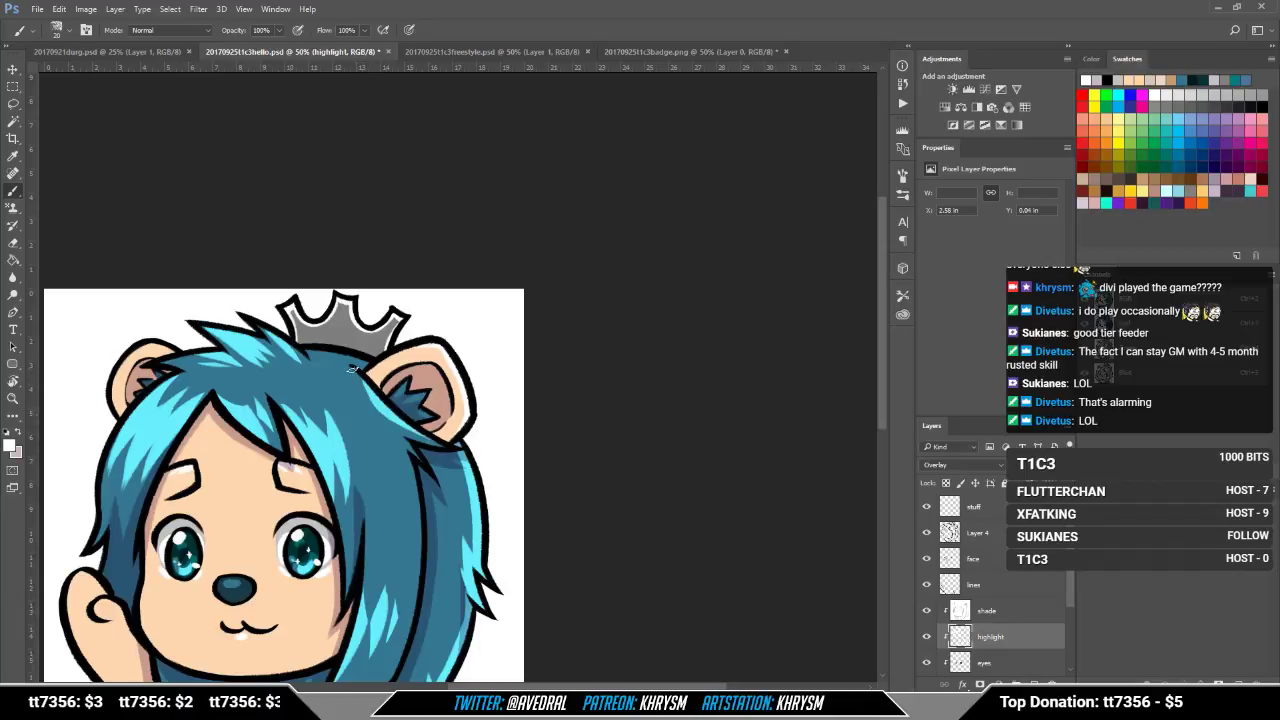
# Step: Add a second highlight strand in the hair below the right-hand ear, redoing it once, and switch to the eraser for clean-up
pyautogui.moveTo(363, 399); pyautogui.dragTo(394, 438)
pyautogui.hotkey('ctrl', 'z')
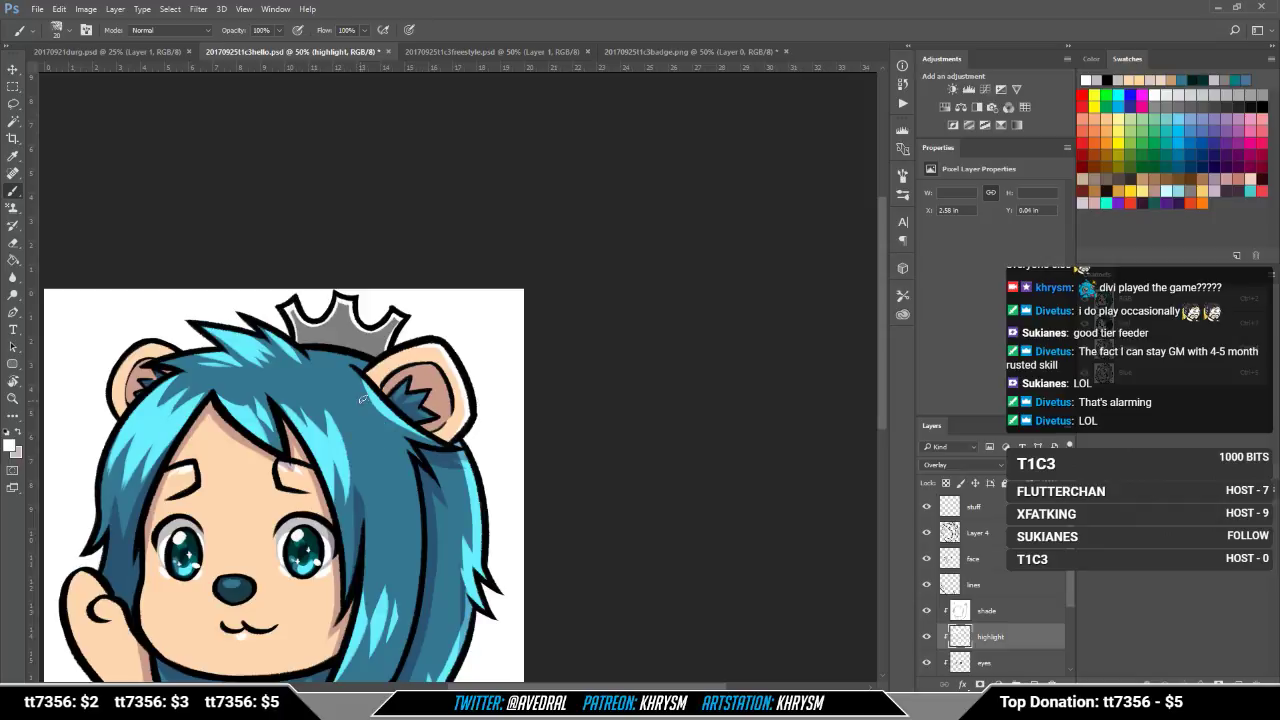
pyautogui.moveTo(362, 398); pyautogui.dragTo(392, 434)
pyautogui.press('e')
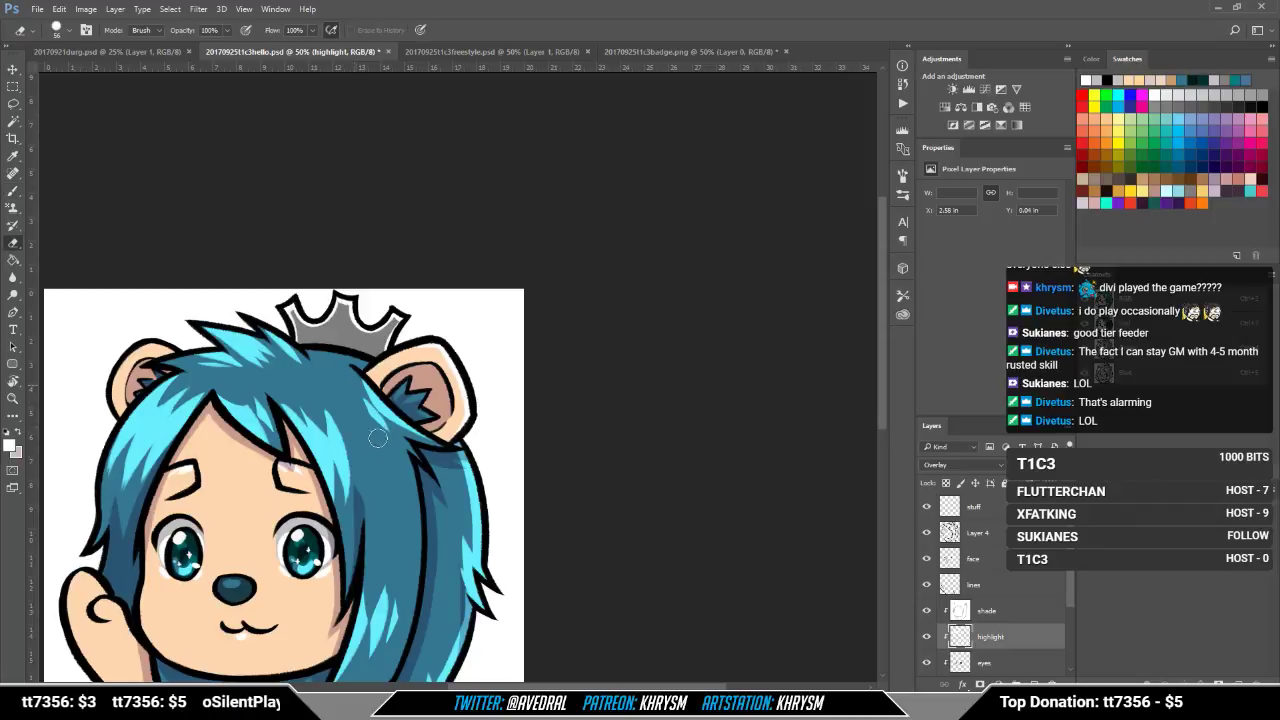
pyautogui.moveTo(448, 427); pyautogui.dragTo(475, 432)
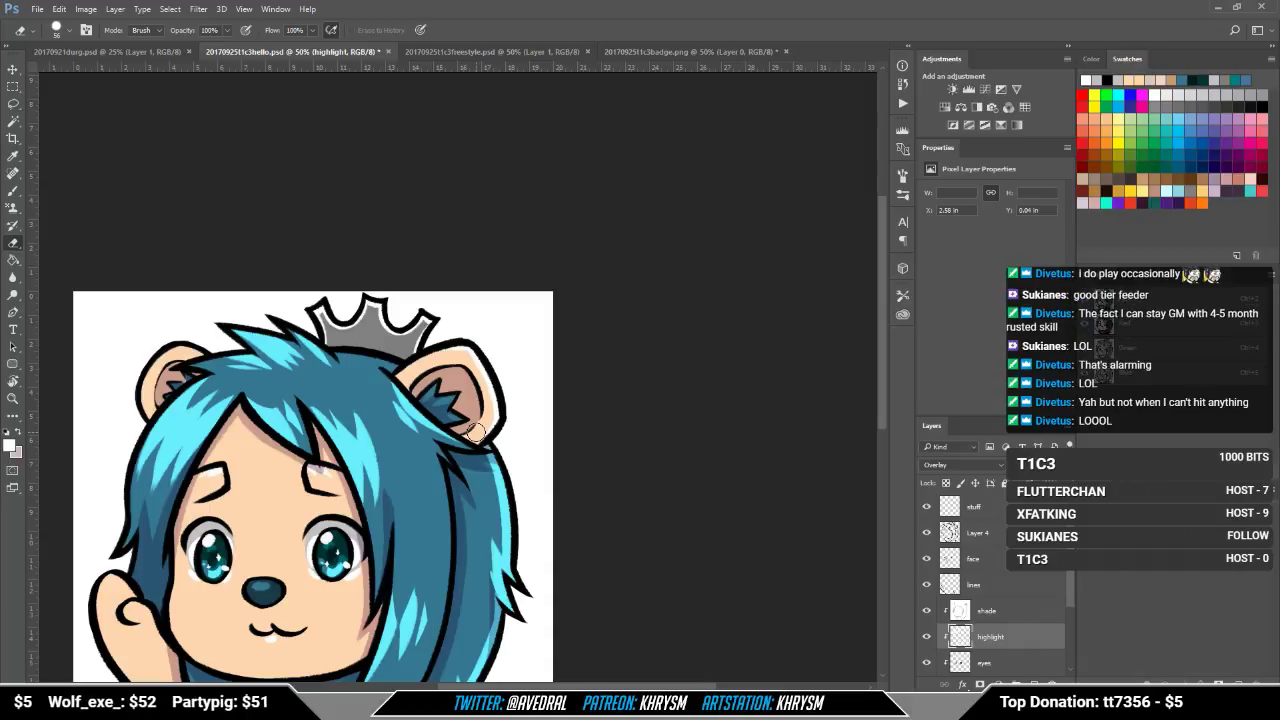
pyautogui.press('b')
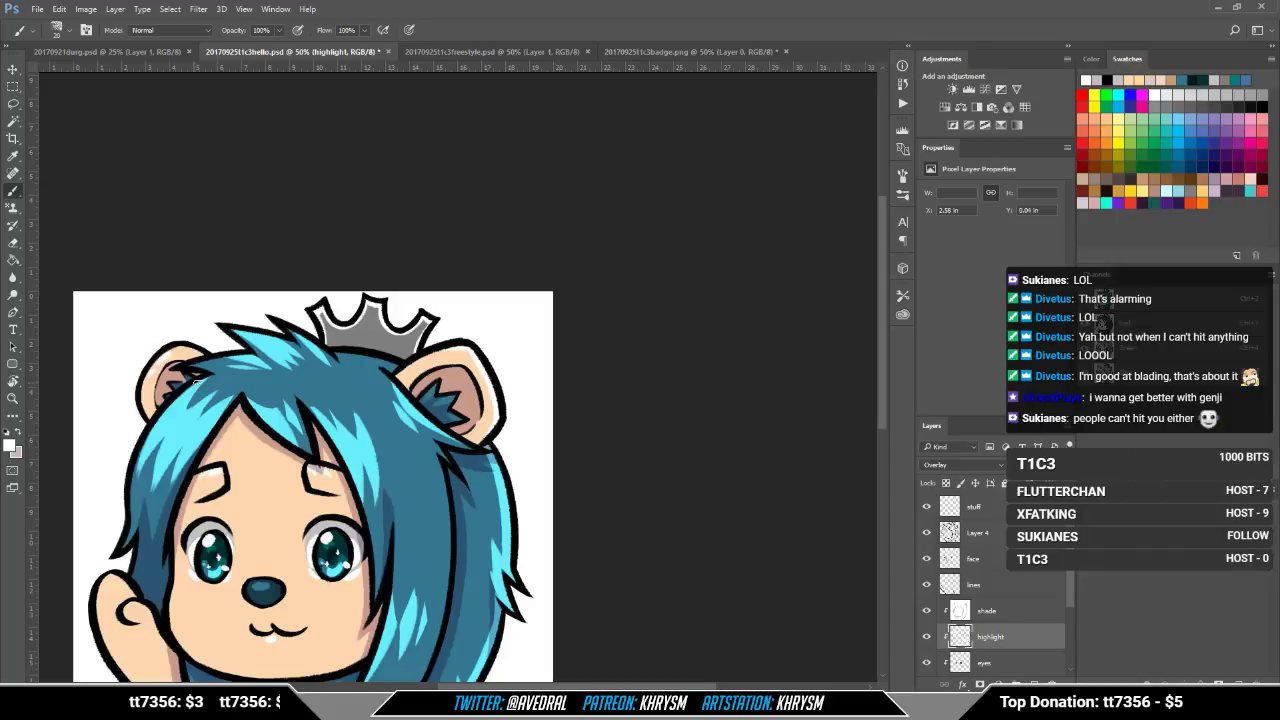
pyautogui.moveTo(465, 529); pyautogui.dragTo(565, 399)
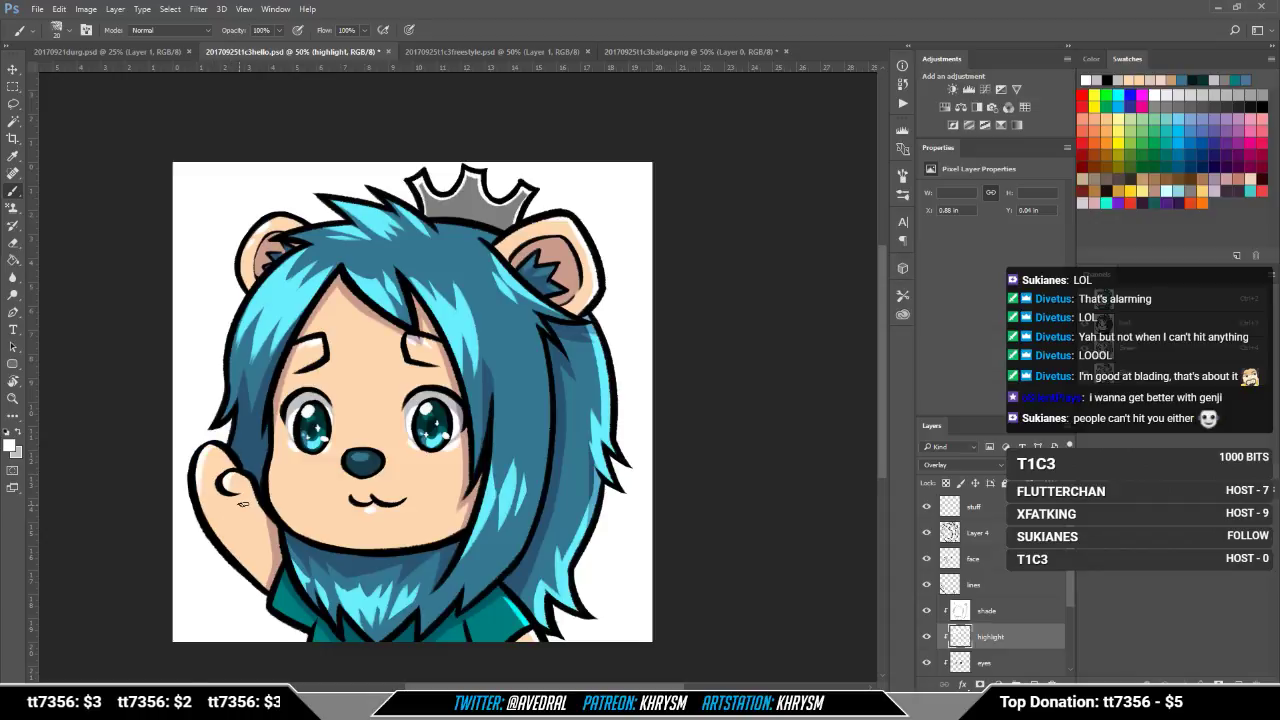
pyautogui.scroll(-4, 240, 505)
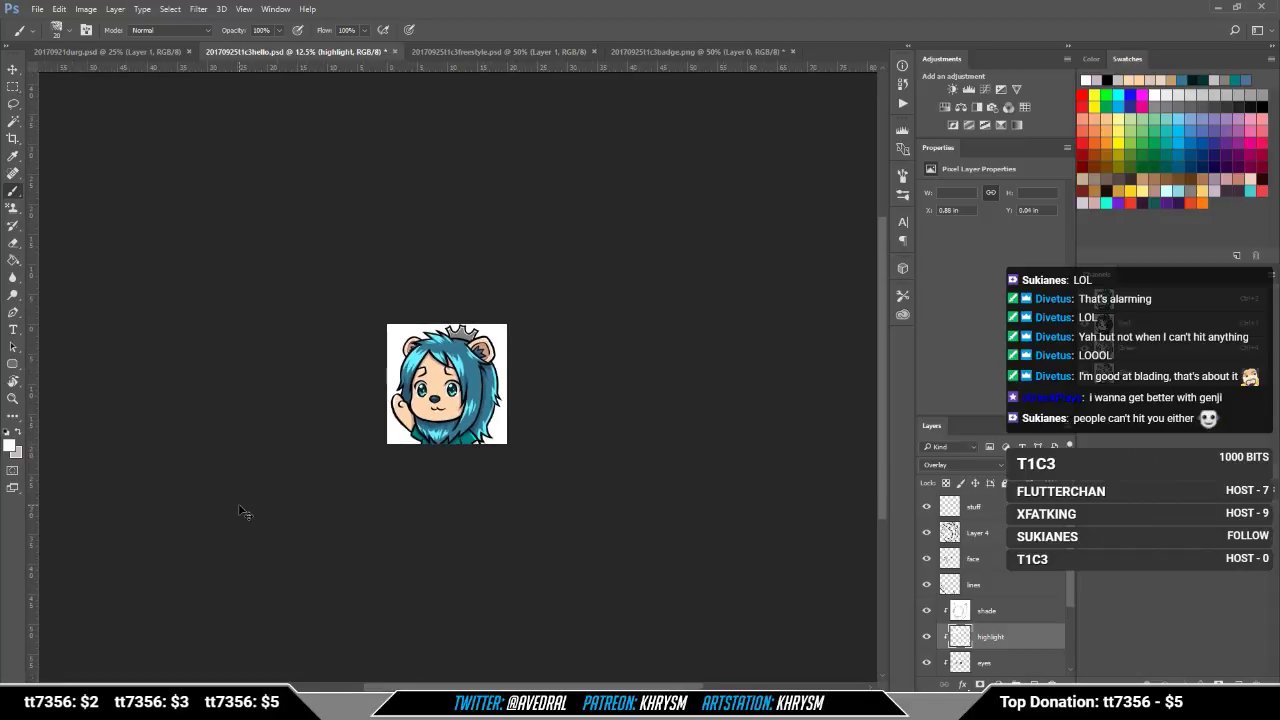
pyautogui.scroll(3, 240, 510)
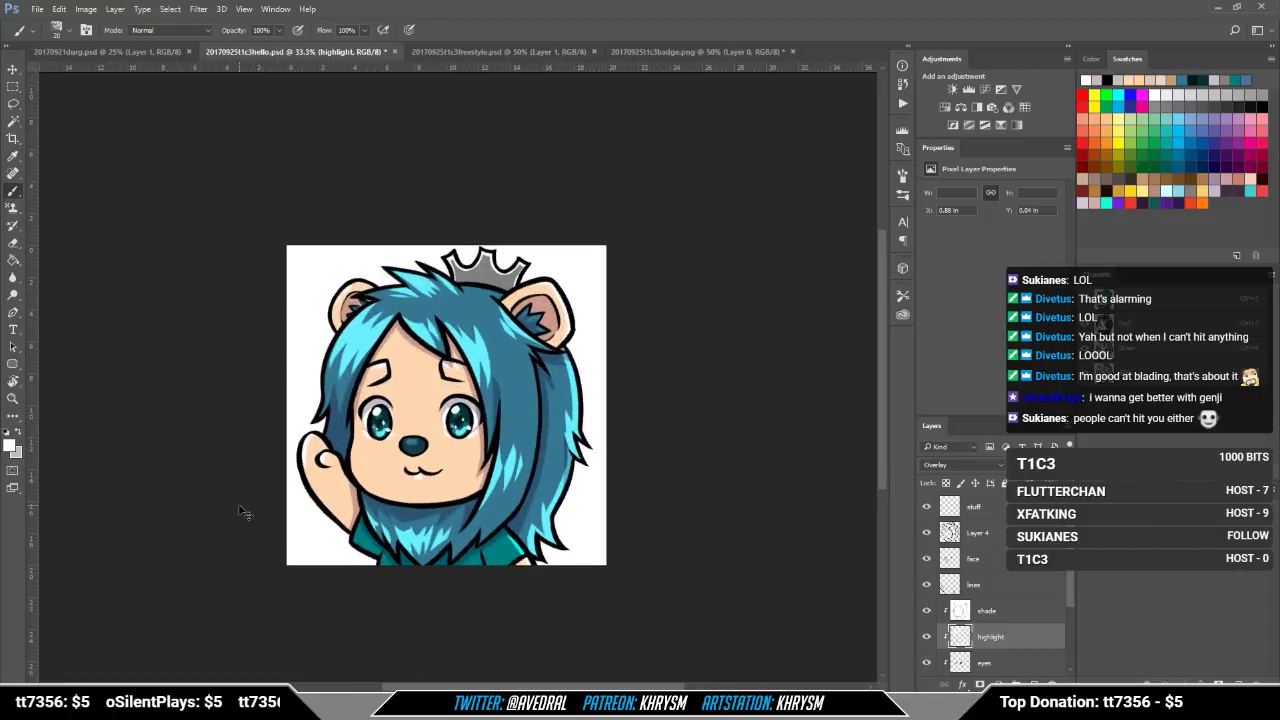
pyautogui.scroll(1, 240, 512)
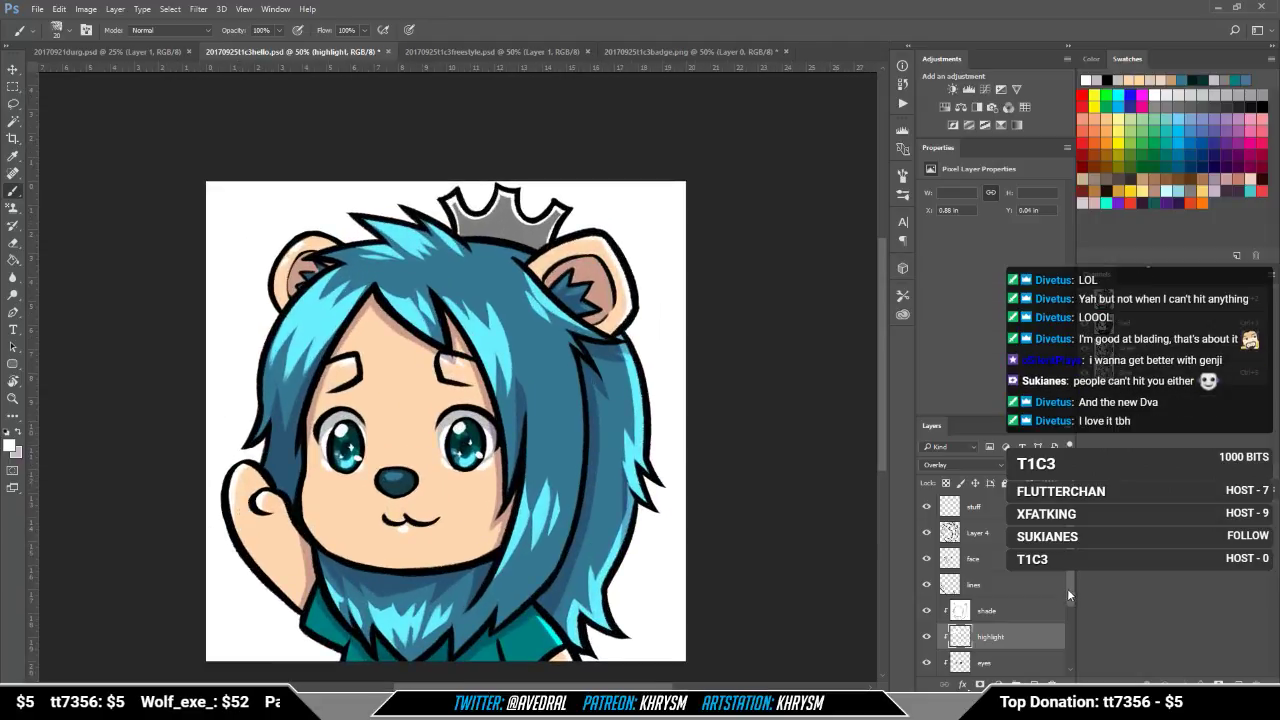
# Step: Switch to the shade layer and paint soft shading on the face between the eyebrows and both eyes
pyautogui.moveTo(1067, 588); pyautogui.dragTo(1067, 632)
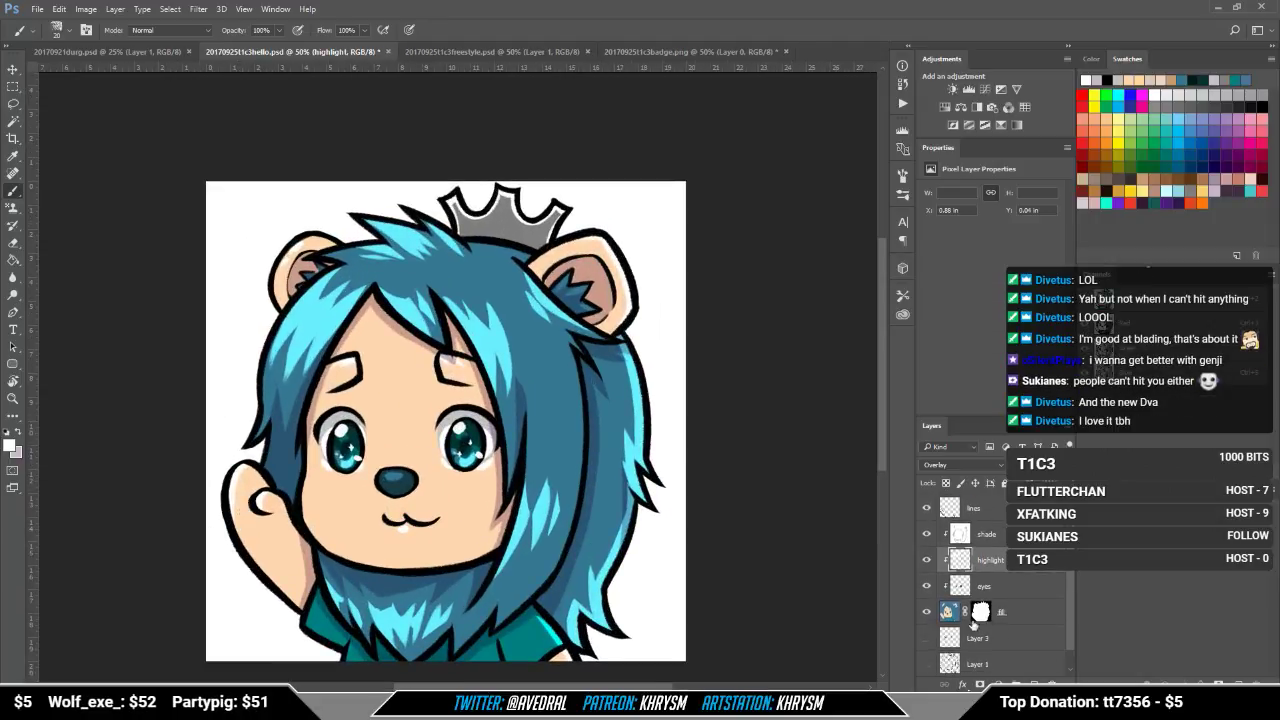
pyautogui.click(956, 614)
pyautogui.moveTo(558, 496); pyautogui.dragTo(603, 571)
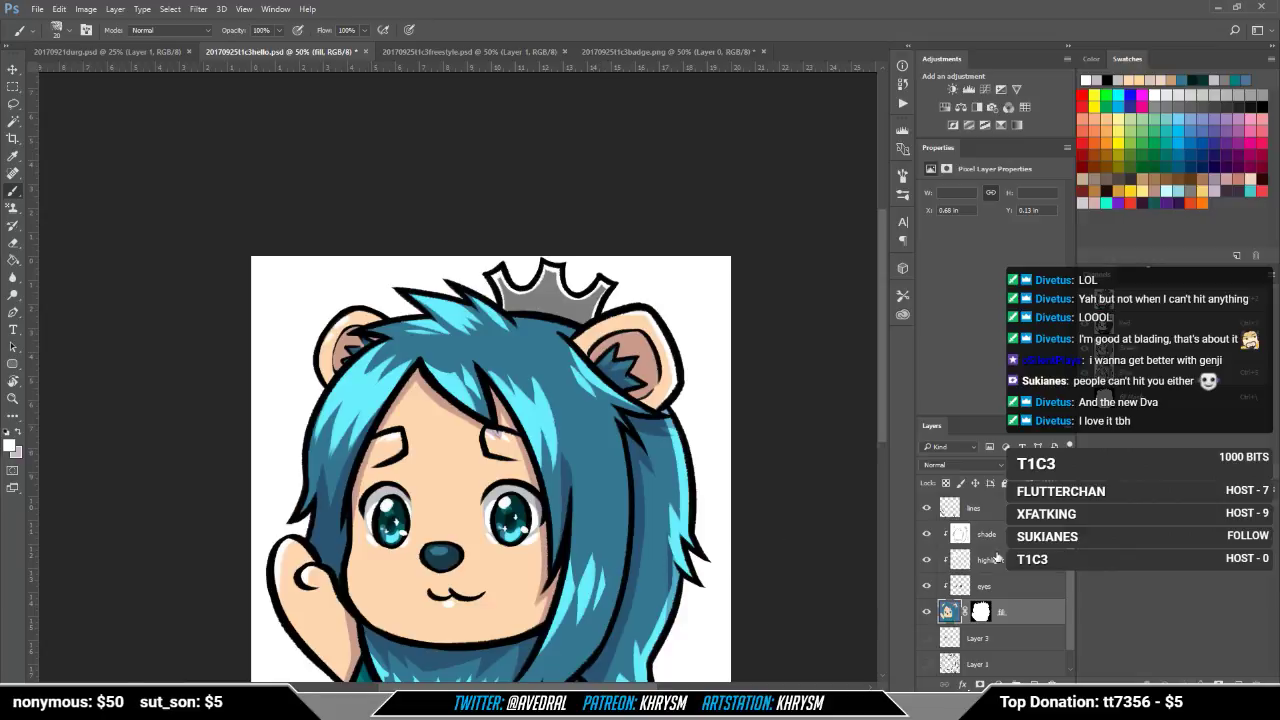
pyautogui.click(962, 536)
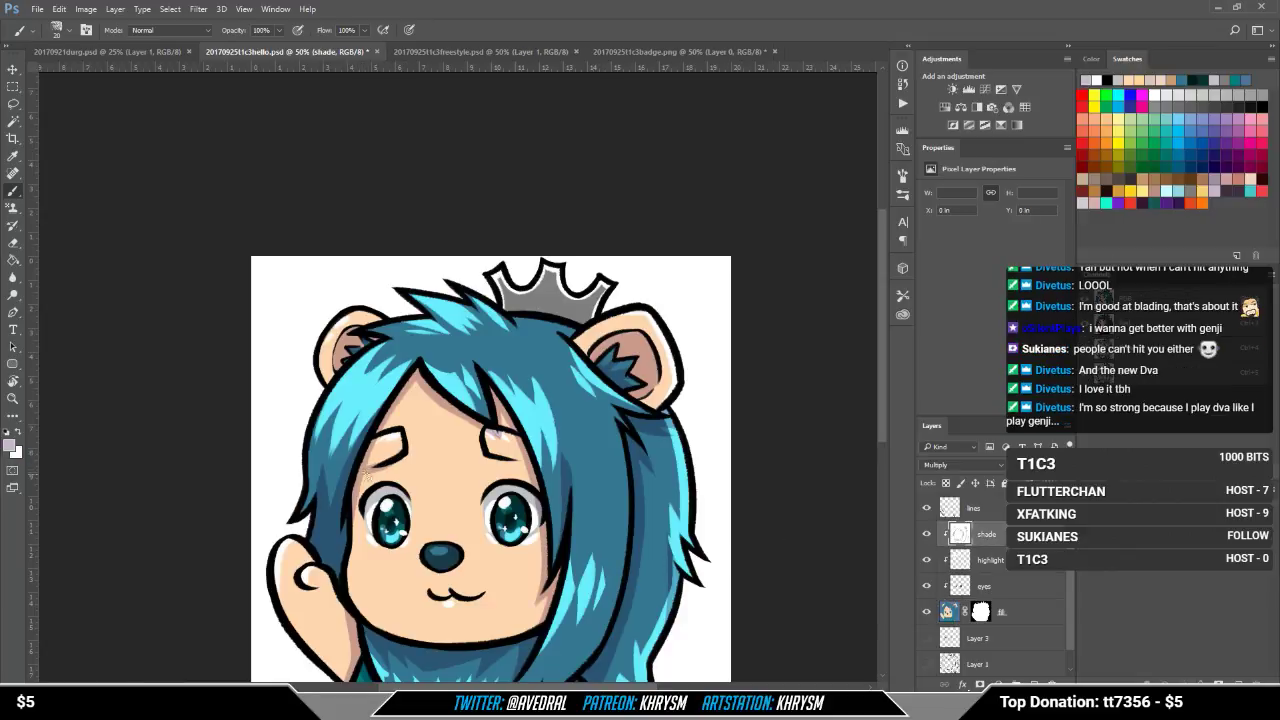
pyautogui.hscroll(2, 382, 456)
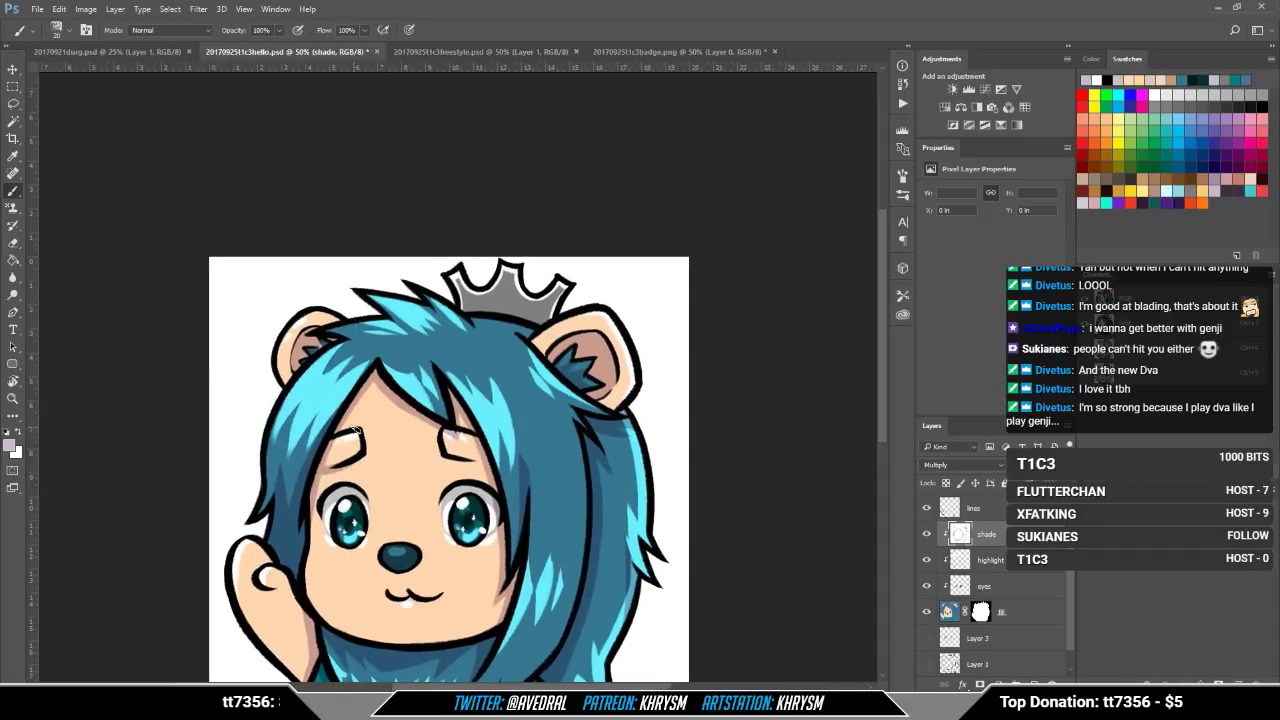
pyautogui.moveTo(356, 467); pyautogui.dragTo(342, 455)
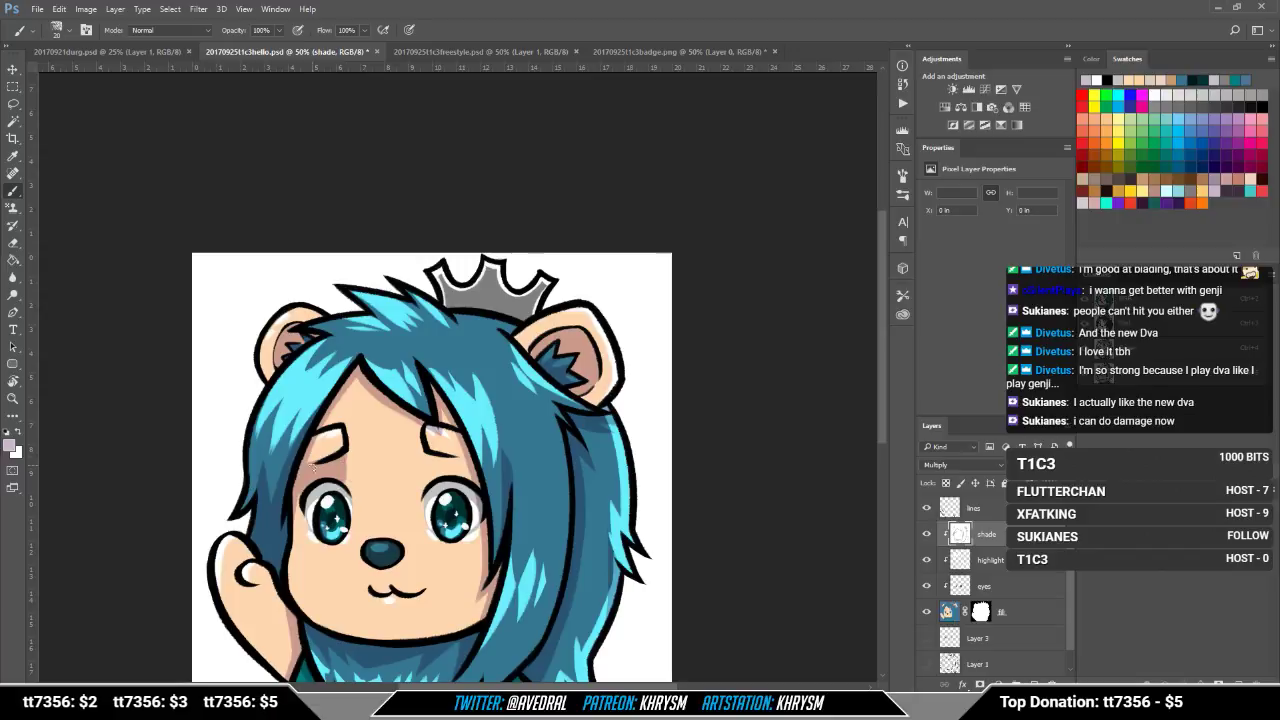
pyautogui.moveTo(413, 439); pyautogui.dragTo(373, 437)
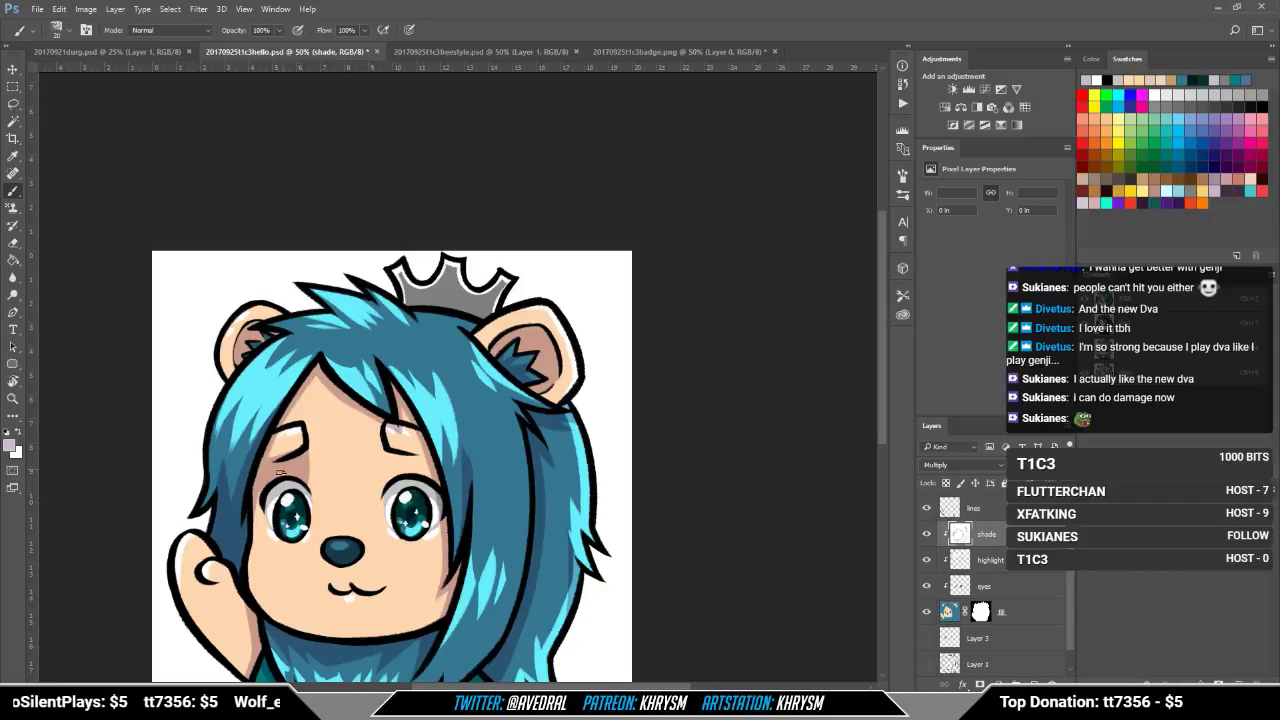
pyautogui.moveTo(433, 422)
pyautogui.mouseDown()
pyautogui.moveTo(386, 435)
pyautogui.moveTo(338, 488)
pyautogui.moveTo(338, 468)
pyautogui.moveTo(380, 491)
pyautogui.moveTo(363, 468)
pyautogui.mouseUp()
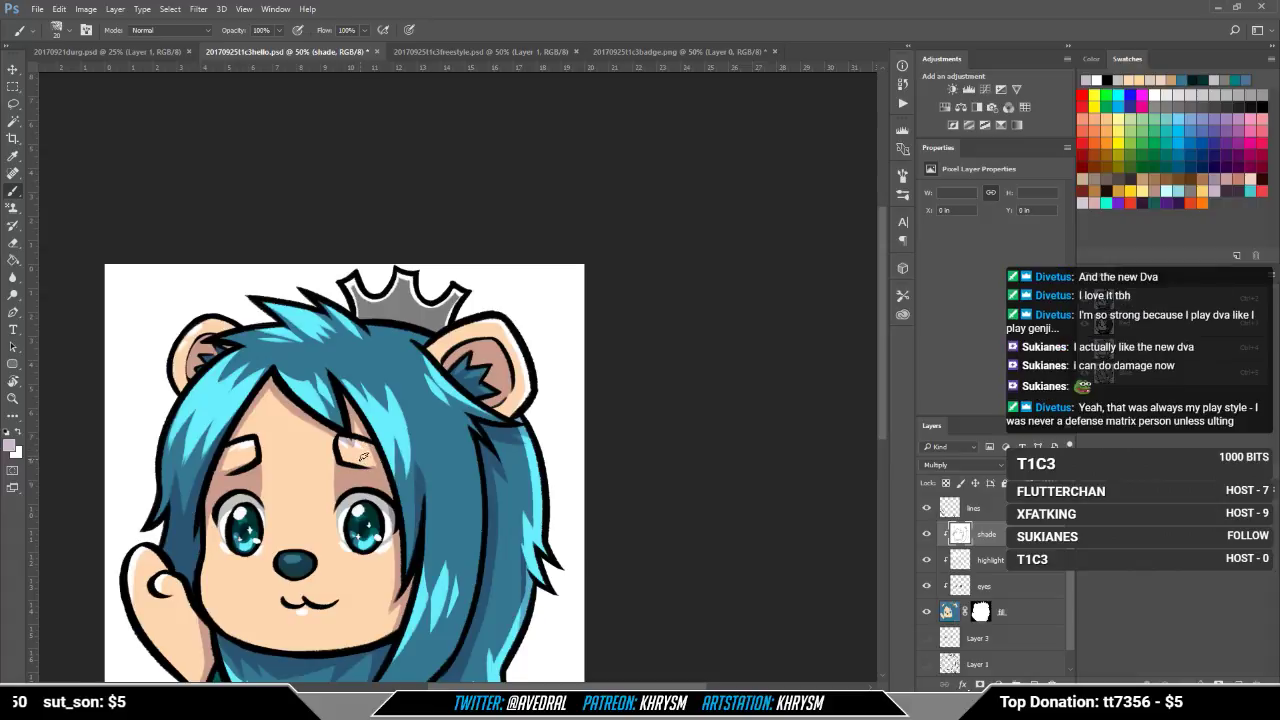
# Step: Refine the shading around both eyes on the shade layer, alternating white with the sampled shade colour
pyautogui.press('x')
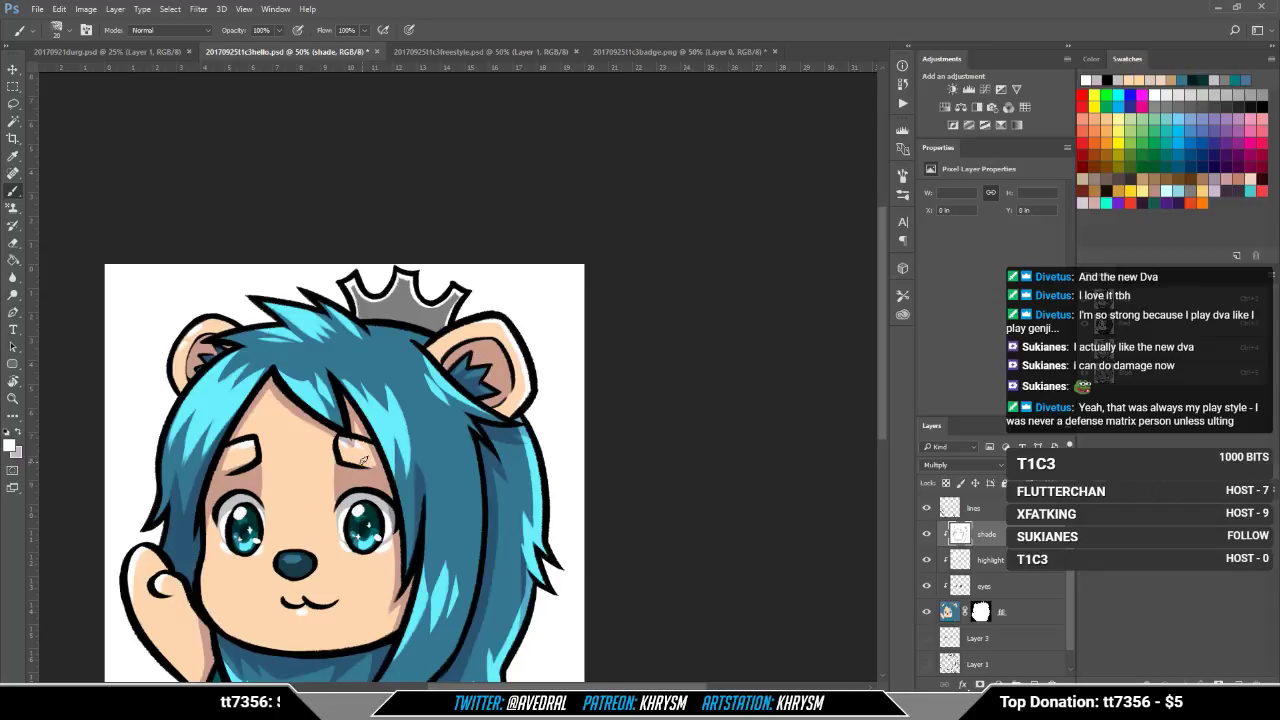
pyautogui.keyDown('alt'); pyautogui.click(375, 465); pyautogui.keyUp('alt')
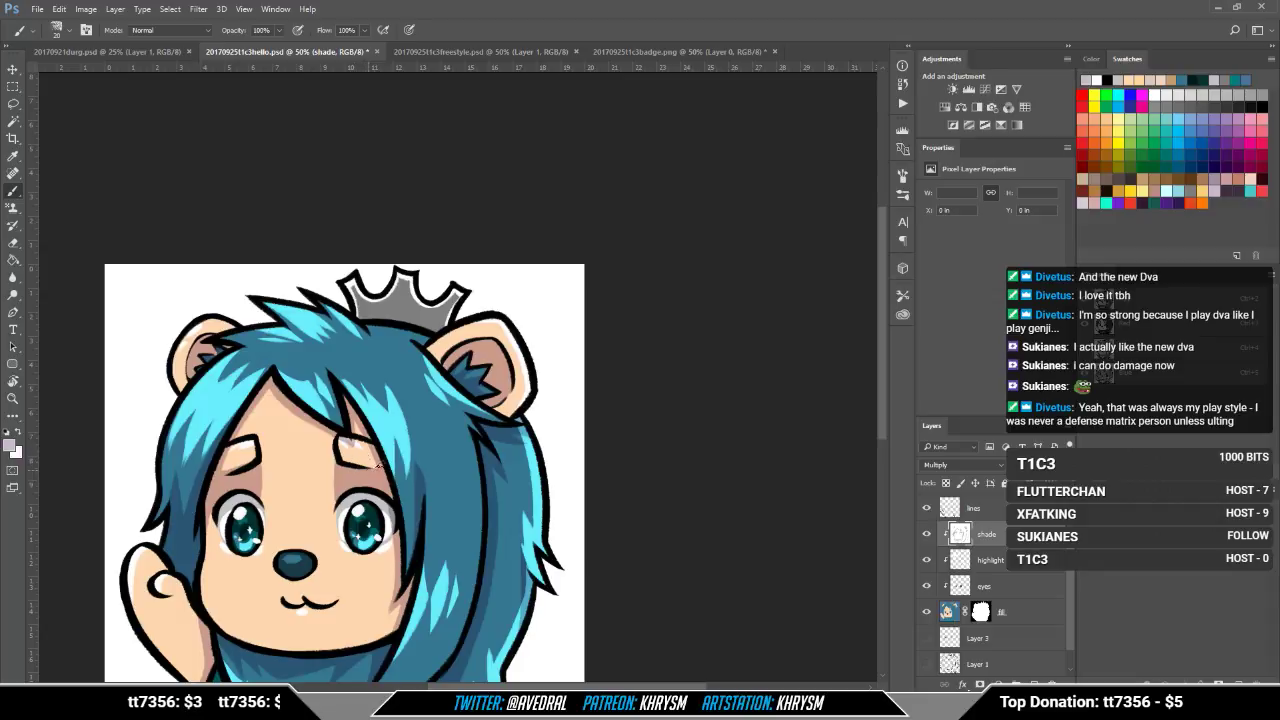
pyautogui.moveTo(375, 462); pyautogui.dragTo(405, 449)
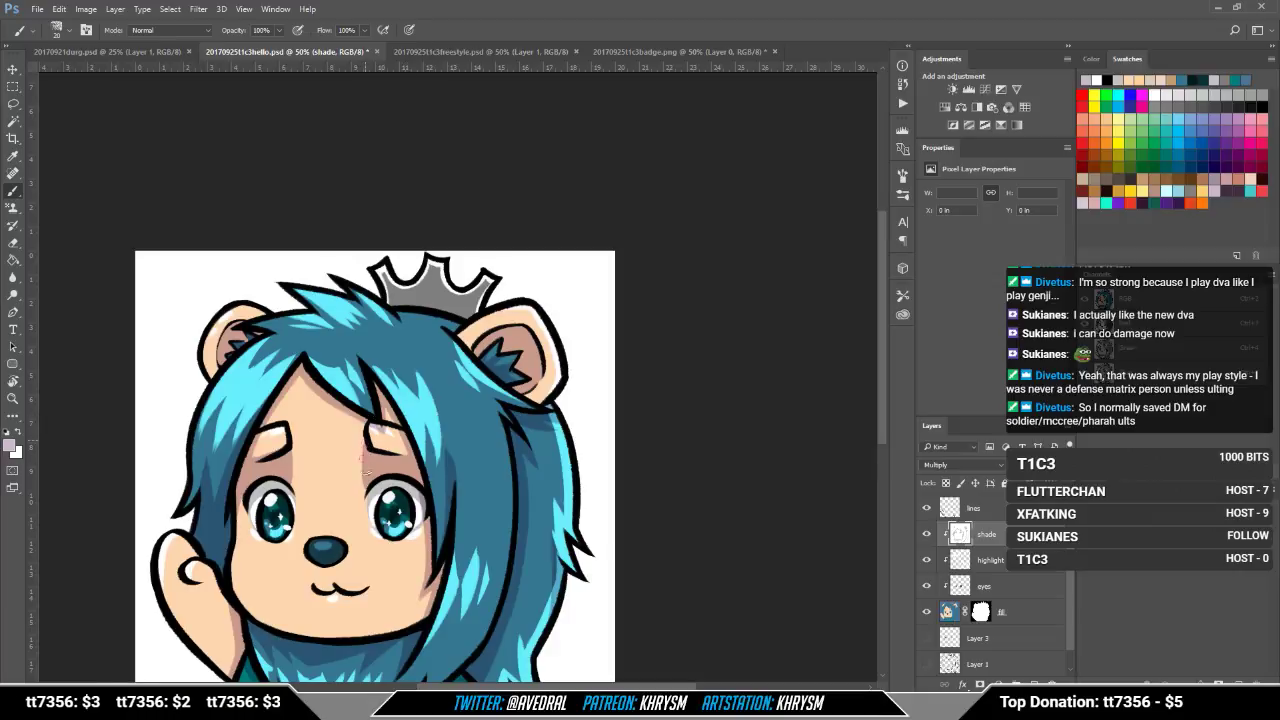
pyautogui.moveTo(373, 445); pyautogui.dragTo(373, 447)
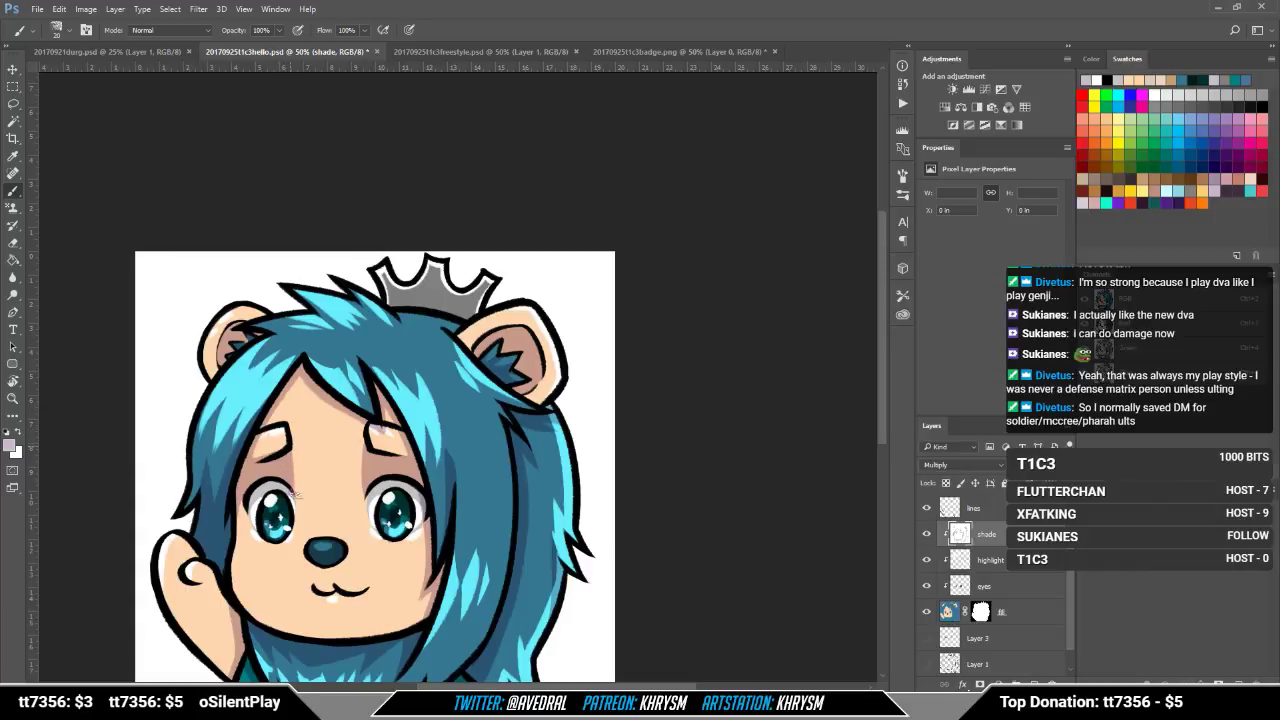
pyautogui.moveTo(437, 462); pyautogui.dragTo(397, 453)
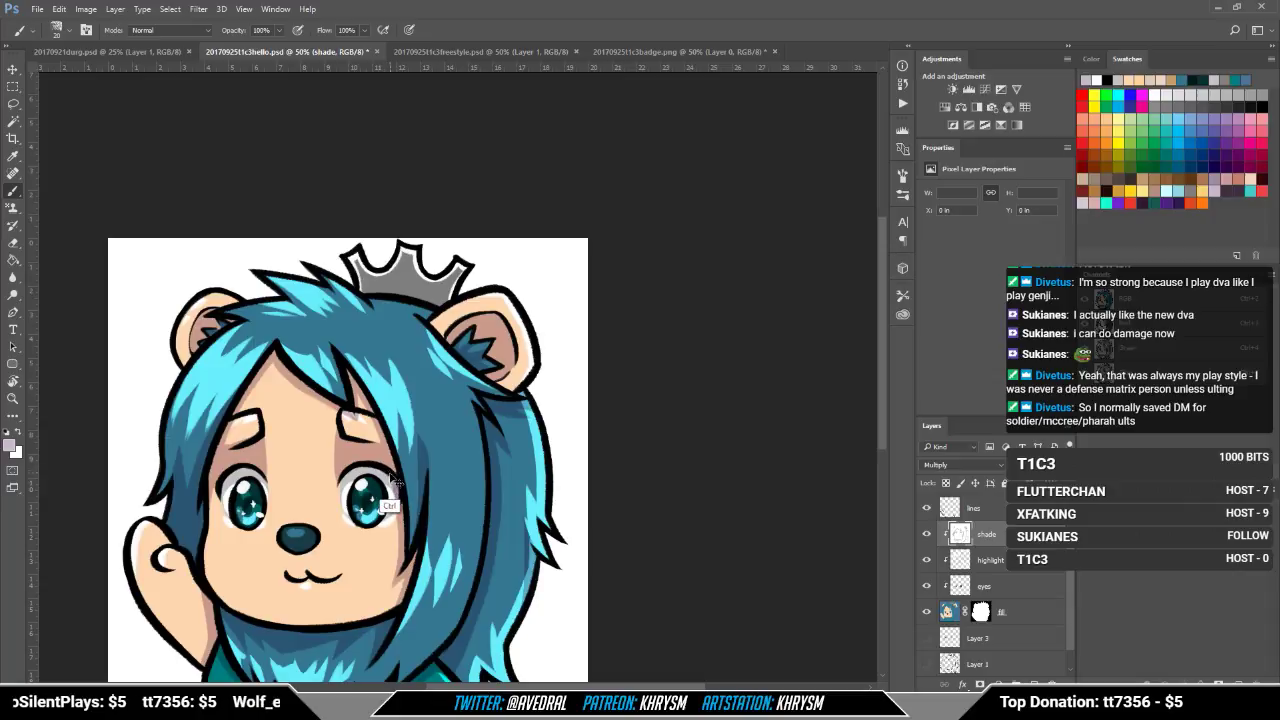
pyautogui.moveTo(416, 487); pyautogui.dragTo(503, 489)
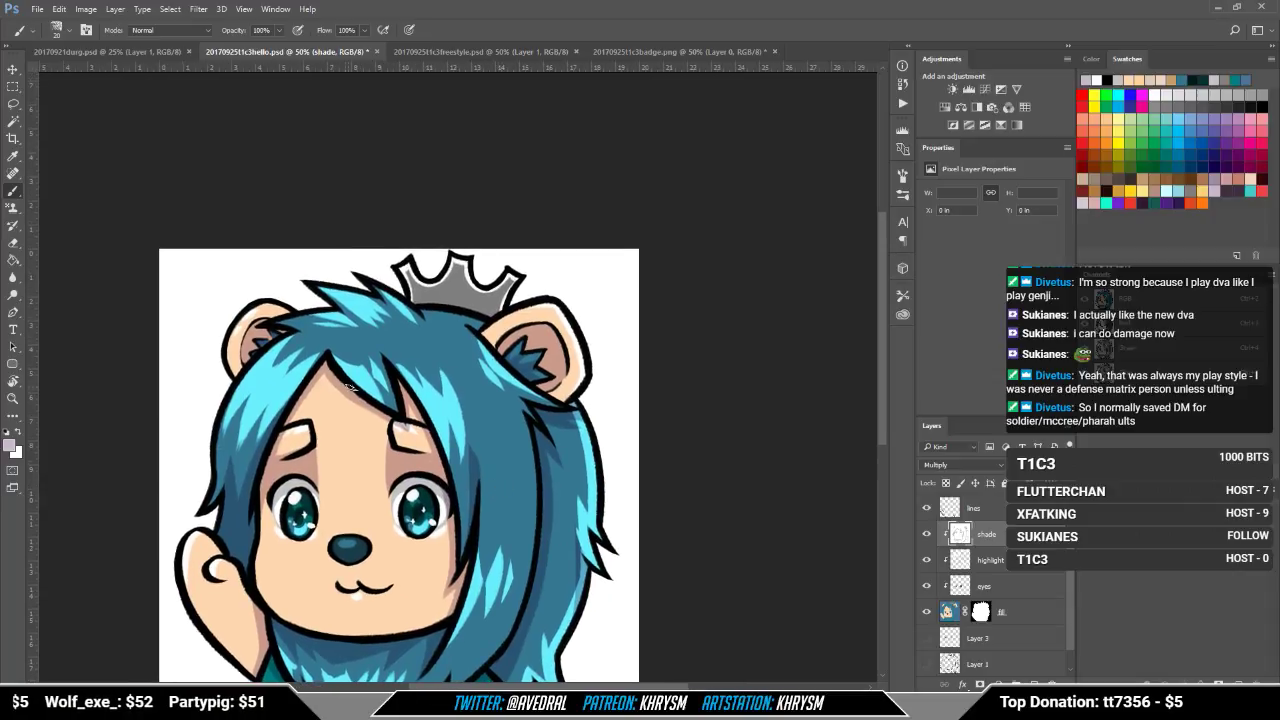
# Step: Trim the shading above both eyes with white and reshape it into narrow shadows beneath the eyebrows using the shade colour
pyautogui.press('x')
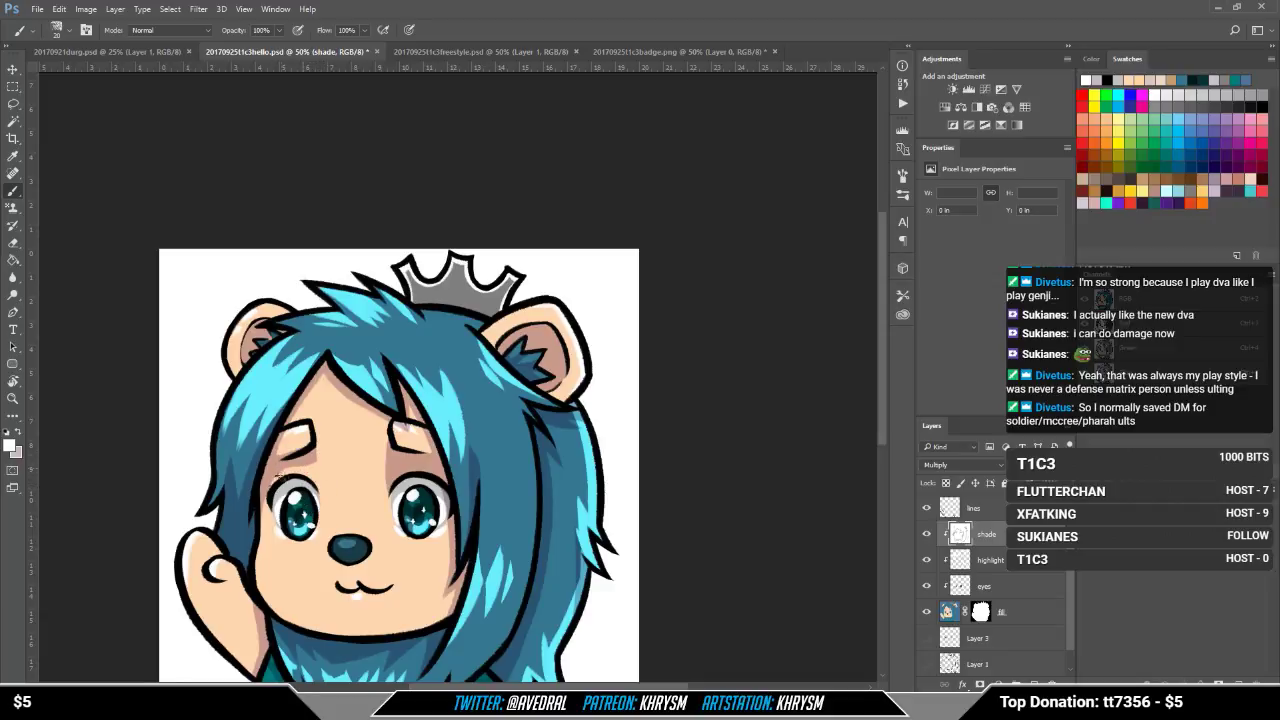
pyautogui.press('x')
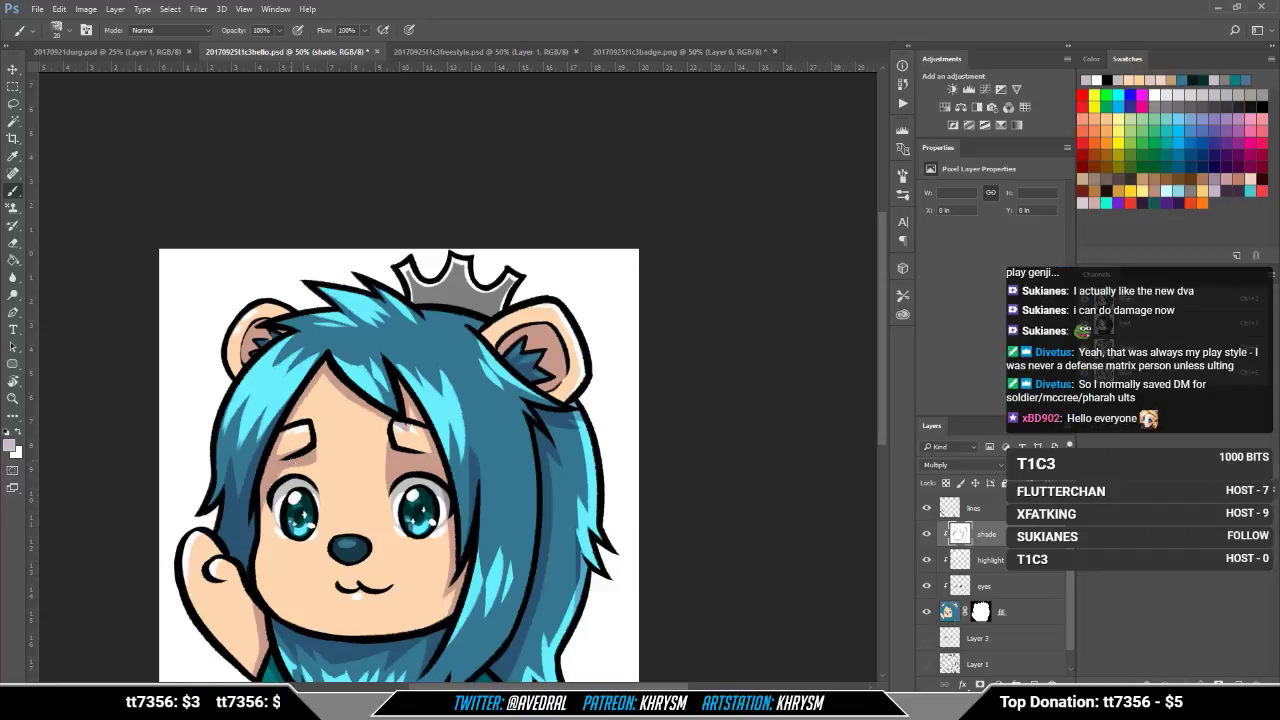
pyautogui.moveTo(436, 416); pyautogui.dragTo(375, 410)
pyautogui.keyDown('alt'); pyautogui.click(367, 441); pyautogui.keyUp('alt')
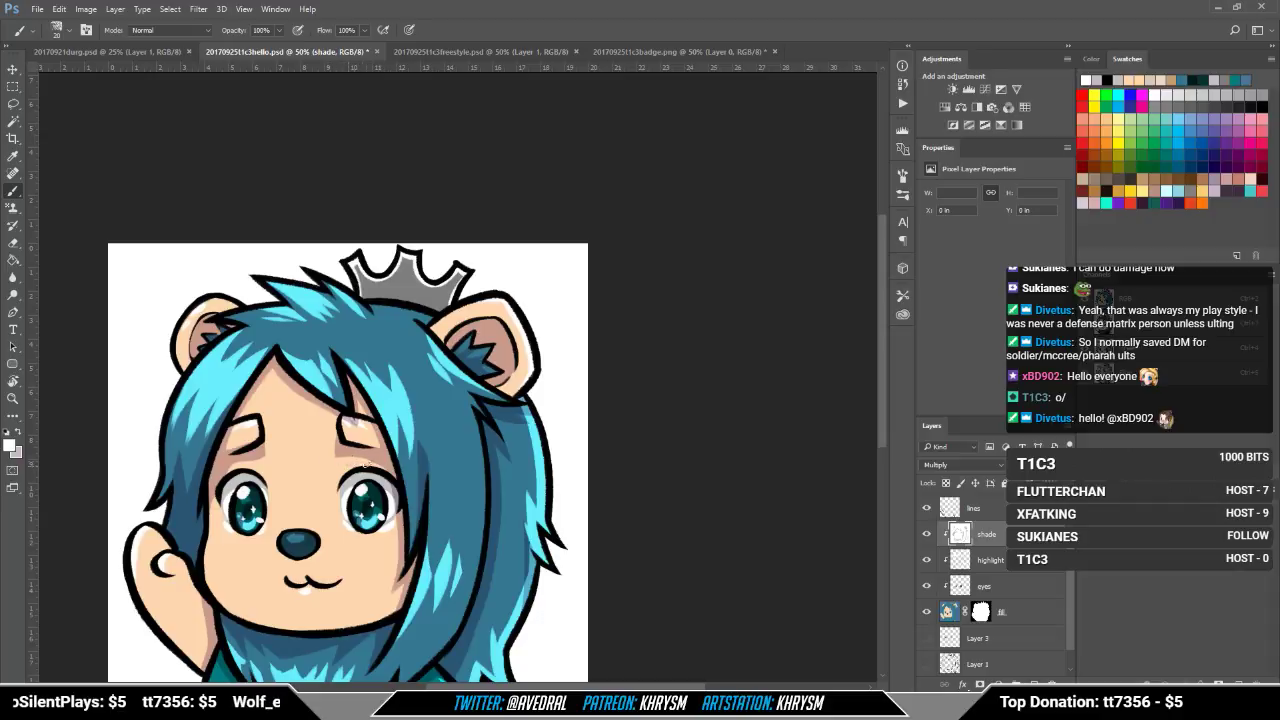
pyautogui.keyDown('alt'); pyautogui.click(384, 463); pyautogui.keyUp('alt')
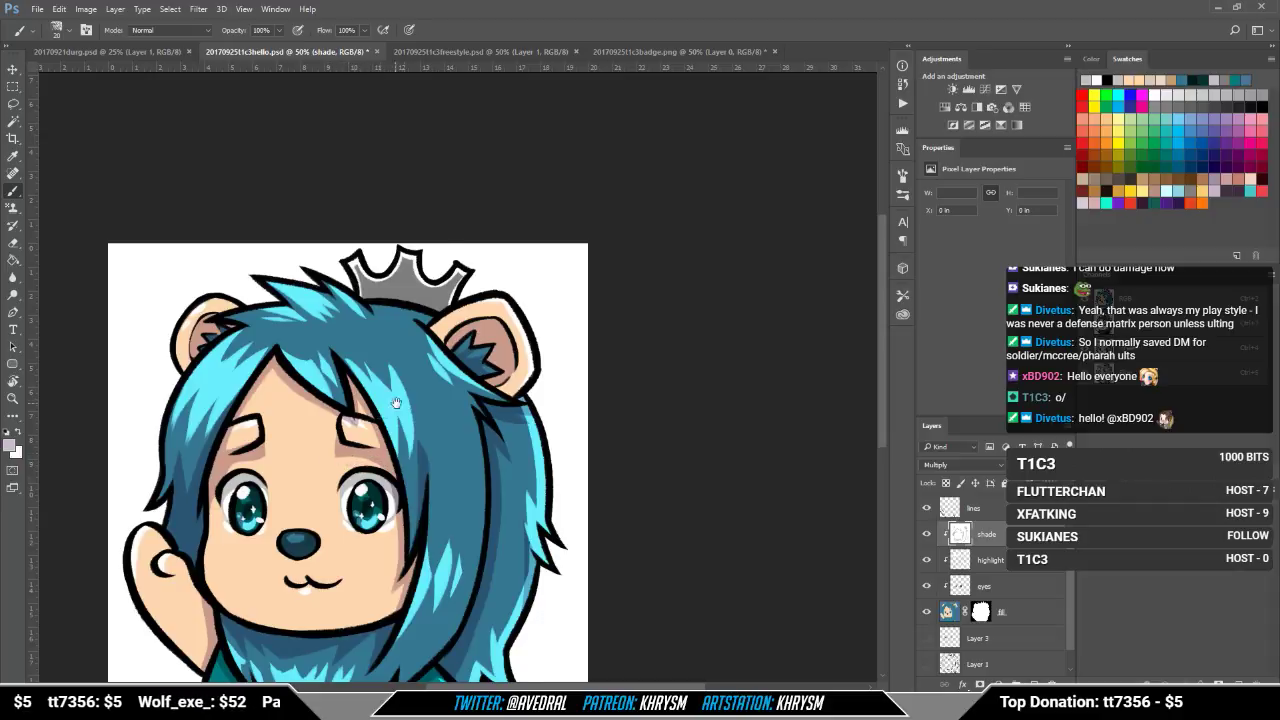
pyautogui.moveTo(408, 397); pyautogui.dragTo(463, 396)
pyautogui.press('x')
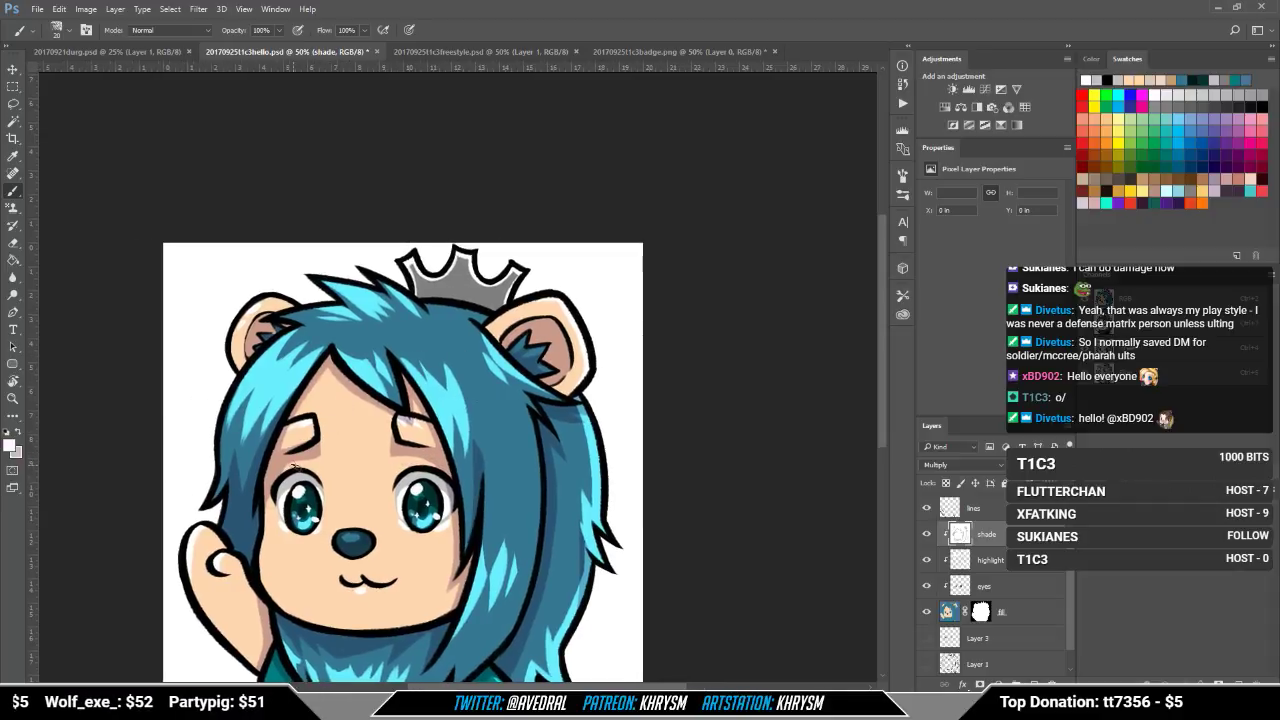
pyautogui.keyDown('alt'); pyautogui.click(294, 460); pyautogui.keyUp('alt')
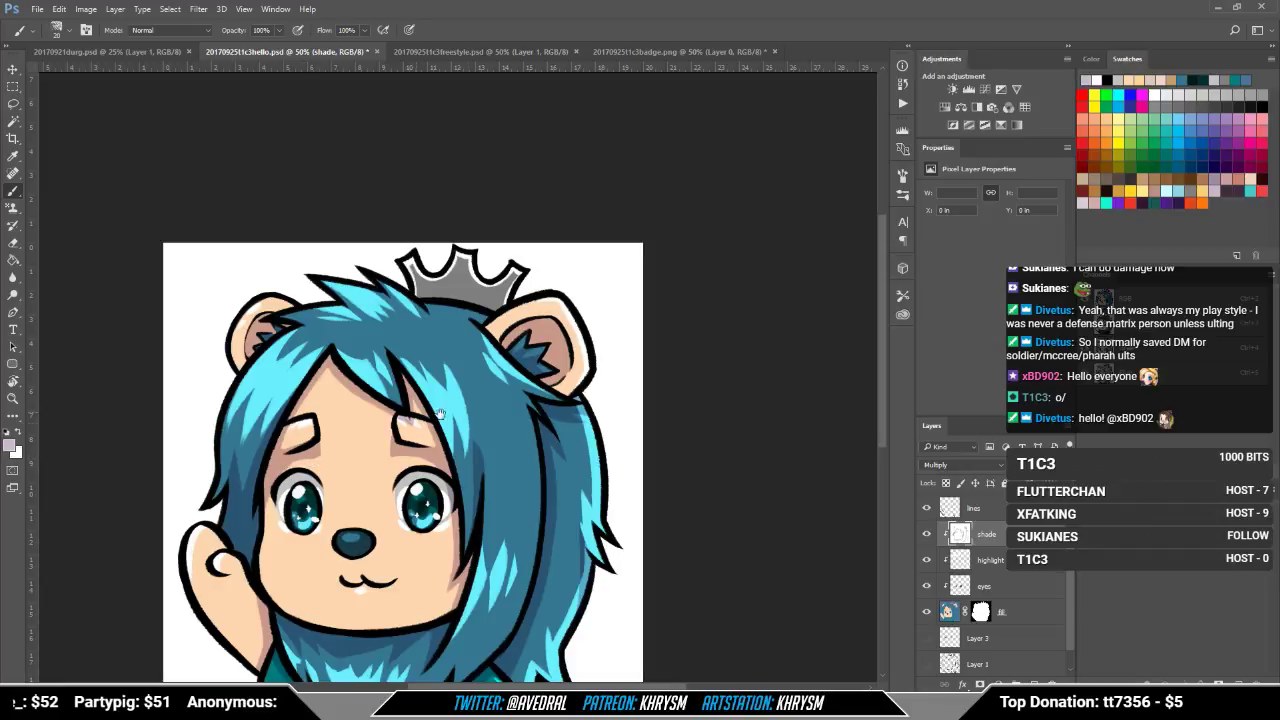
# Step: Touch up the shadow beneath the right-hand eyebrow with white and the shade colour
pyautogui.moveTo(450, 429); pyautogui.dragTo(426, 431)
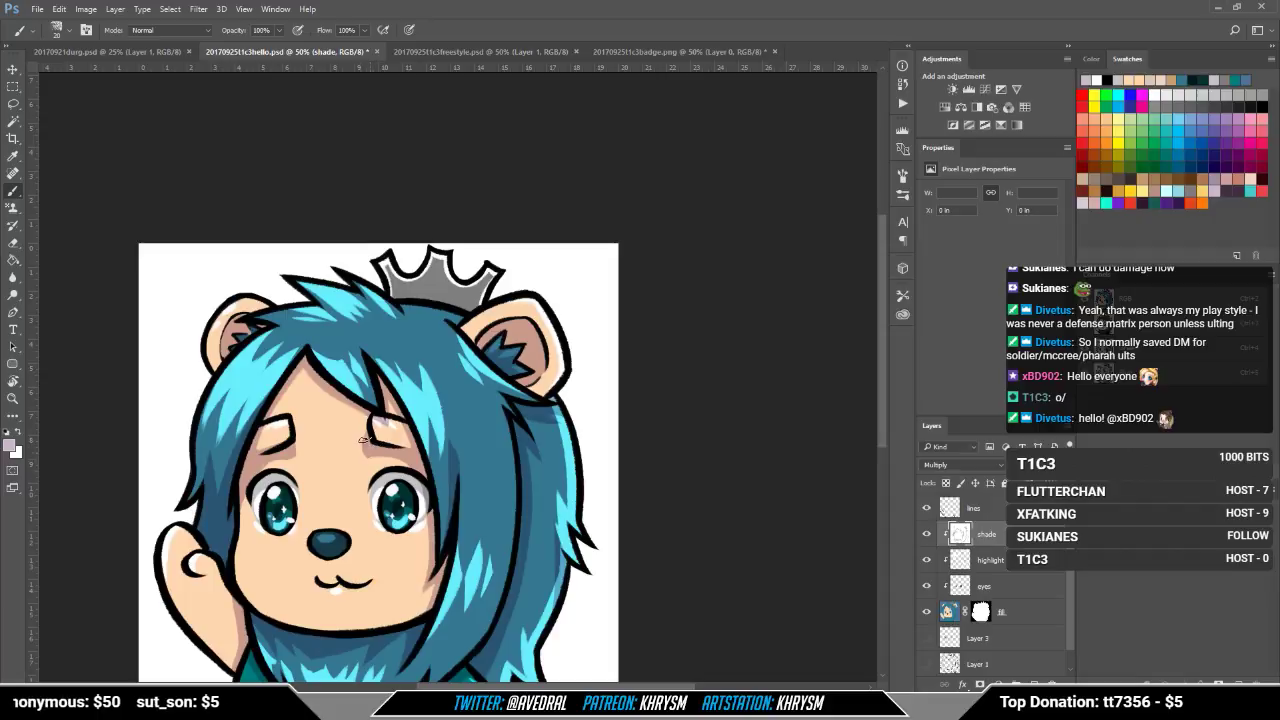
pyautogui.press('x')
pyautogui.moveTo(358, 452)
pyautogui.mouseDown()
pyautogui.moveTo(379, 467)
pyautogui.moveTo(404, 427)
pyautogui.mouseUp()
pyautogui.press('x')
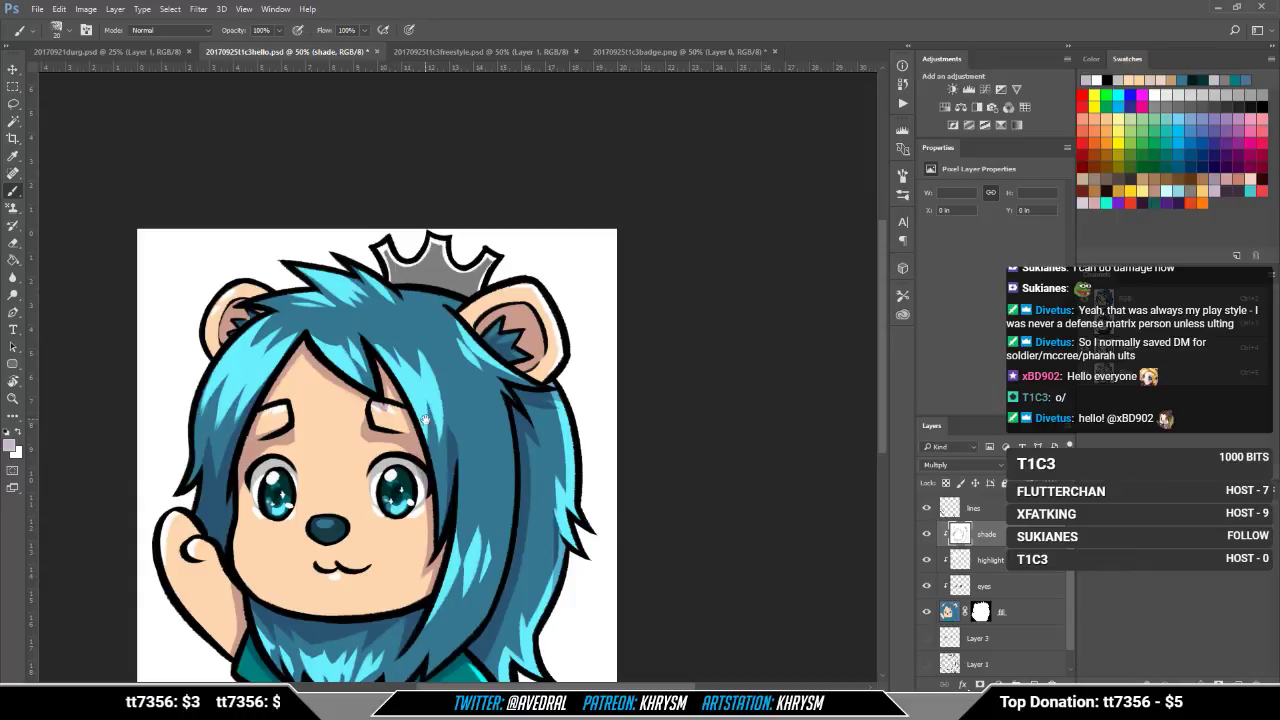
pyautogui.moveTo(410, 430); pyautogui.dragTo(448, 405)
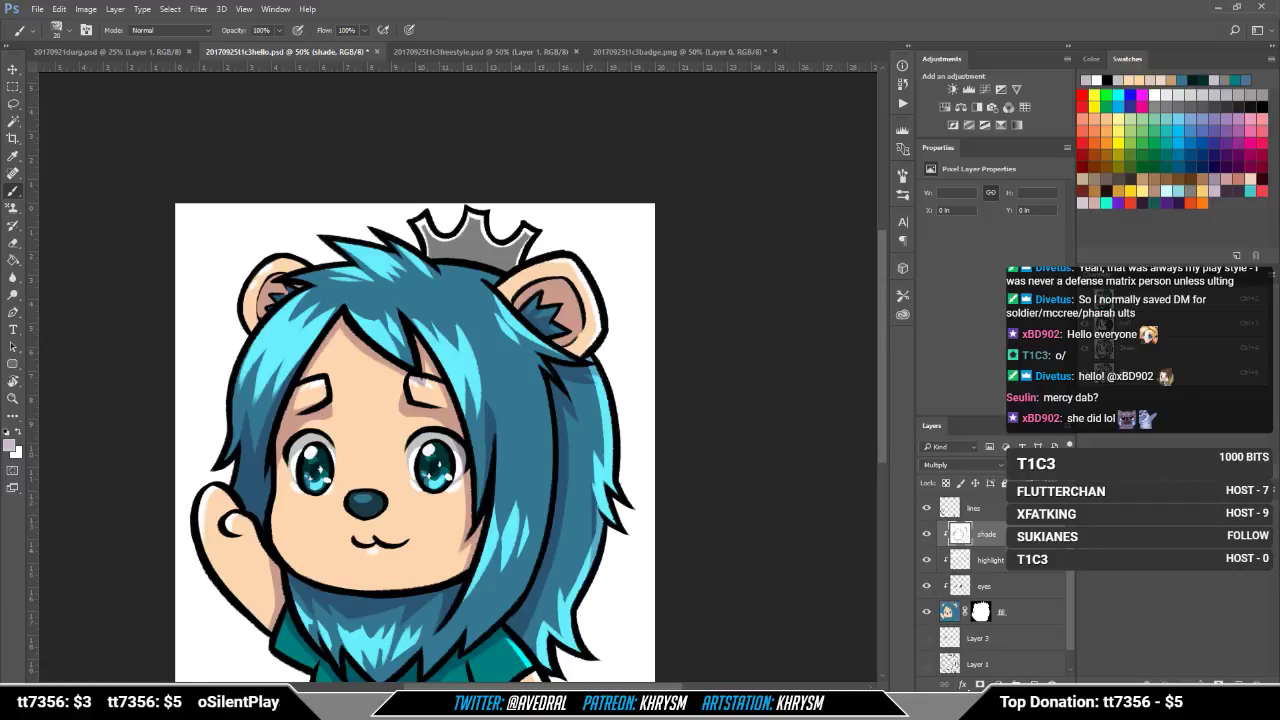
pyautogui.moveTo(481, 635); pyautogui.dragTo(535, 608)
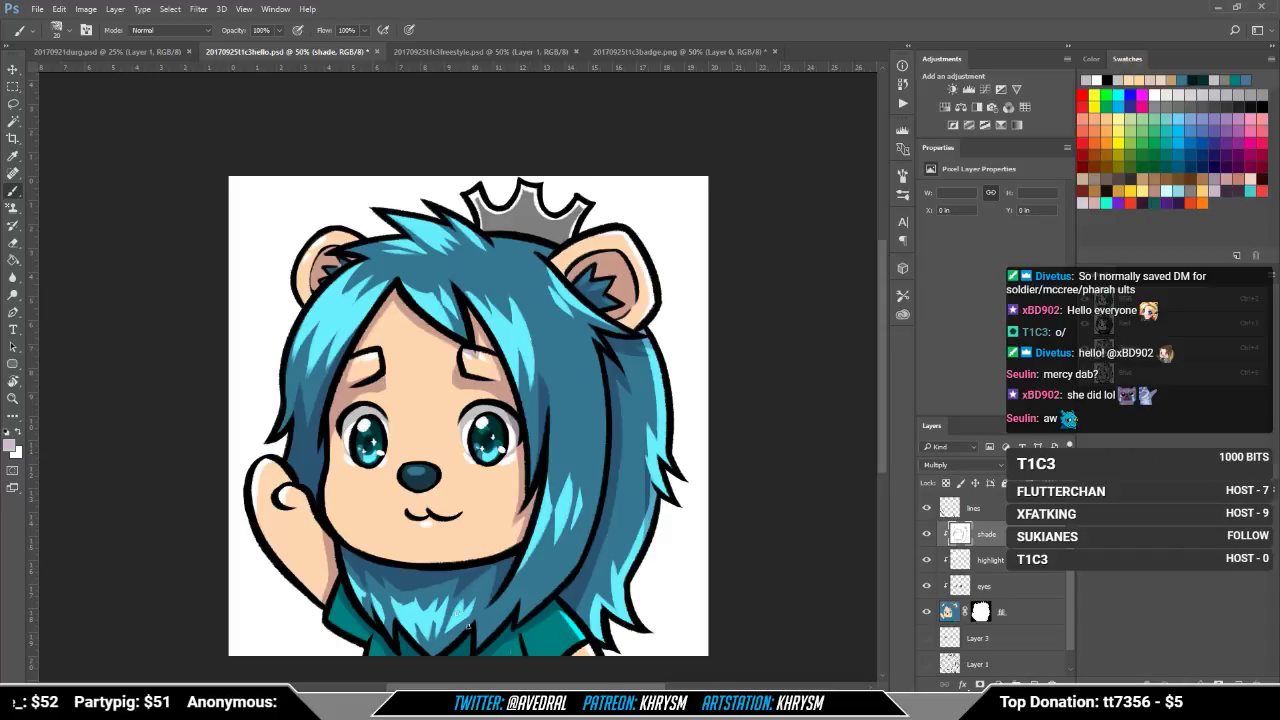
pyautogui.moveTo(606, 608)
pyautogui.mouseDown()
pyautogui.moveTo(622, 598)
pyautogui.moveTo(596, 612)
pyautogui.mouseUp()
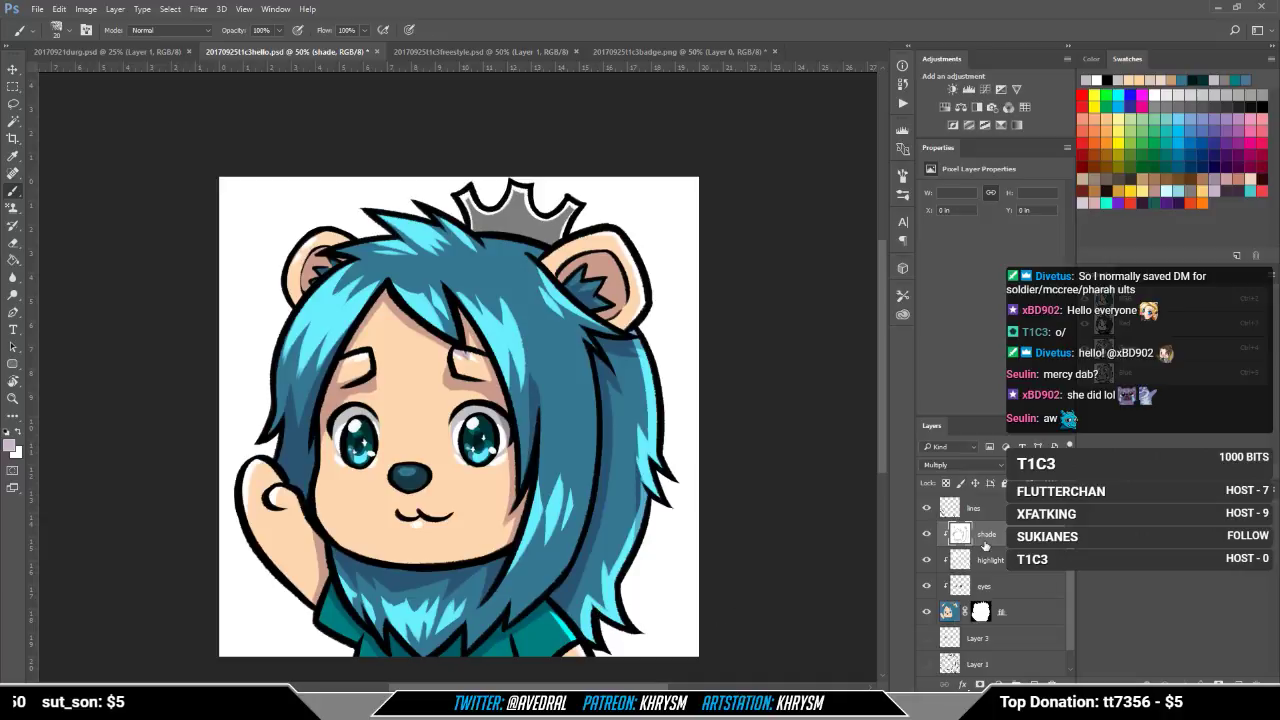
# Step: Paint the shade colour across the crown's upper body and points on the shade layer
pyautogui.moveTo(577, 450)
pyautogui.mouseDown()
pyautogui.moveTo(437, 530)
pyautogui.moveTo(470, 500)
pyautogui.moveTo(361, 421)
pyautogui.mouseUp()
pyautogui.press('r')
pyautogui.press('b')
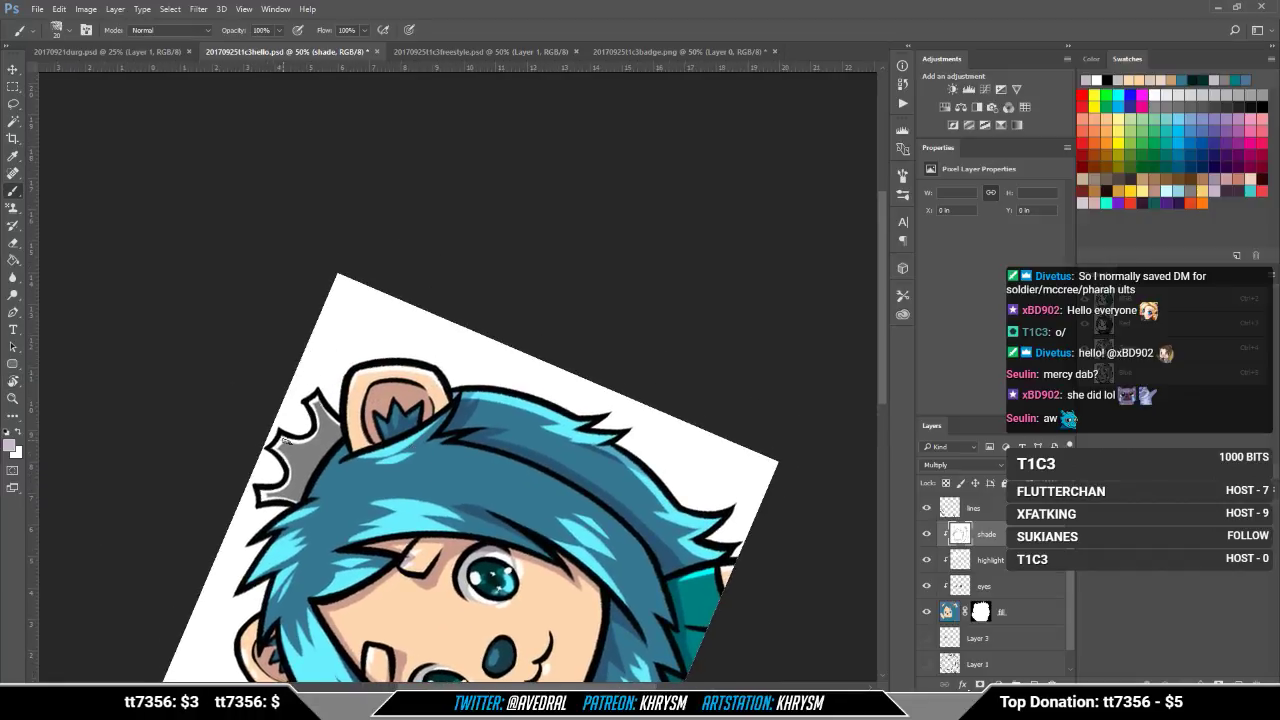
pyautogui.moveTo(295, 430)
pyautogui.mouseDown()
pyautogui.moveTo(280, 460)
pyautogui.moveTo(301, 434)
pyautogui.moveTo(282, 494)
pyautogui.mouseUp()
pyautogui.moveTo(308, 414)
pyautogui.mouseDown()
pyautogui.moveTo(320, 411)
pyautogui.moveTo(308, 428)
pyautogui.moveTo(326, 417)
pyautogui.mouseUp()
pyautogui.press('Escape')
pyautogui.moveTo(418, 342); pyautogui.dragTo(382, 479)
# Step: Extend the crown's shading along its body and down to the left end of its base
pyautogui.press('r')
pyautogui.moveTo(432, 577); pyautogui.dragTo(598, 518)
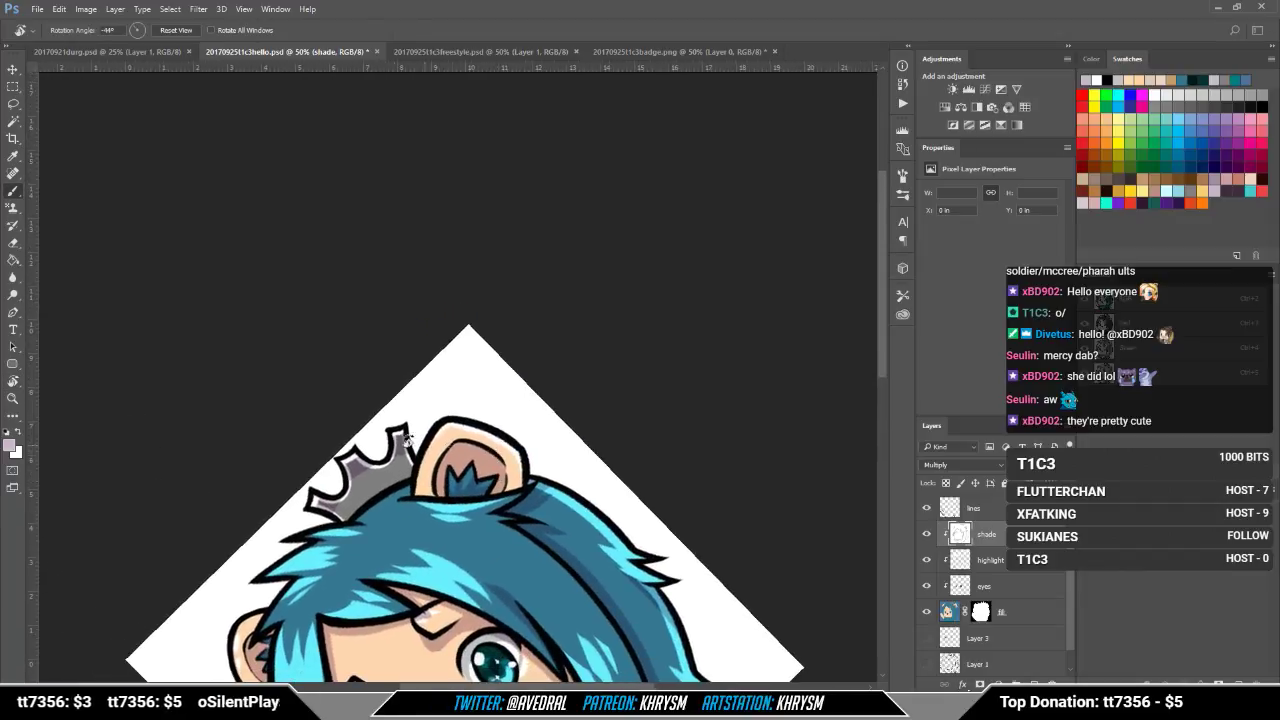
pyautogui.press('b')
pyautogui.moveTo(366, 472)
pyautogui.mouseDown()
pyautogui.moveTo(331, 516)
pyautogui.moveTo(413, 449)
pyautogui.moveTo(331, 519)
pyautogui.mouseUp()
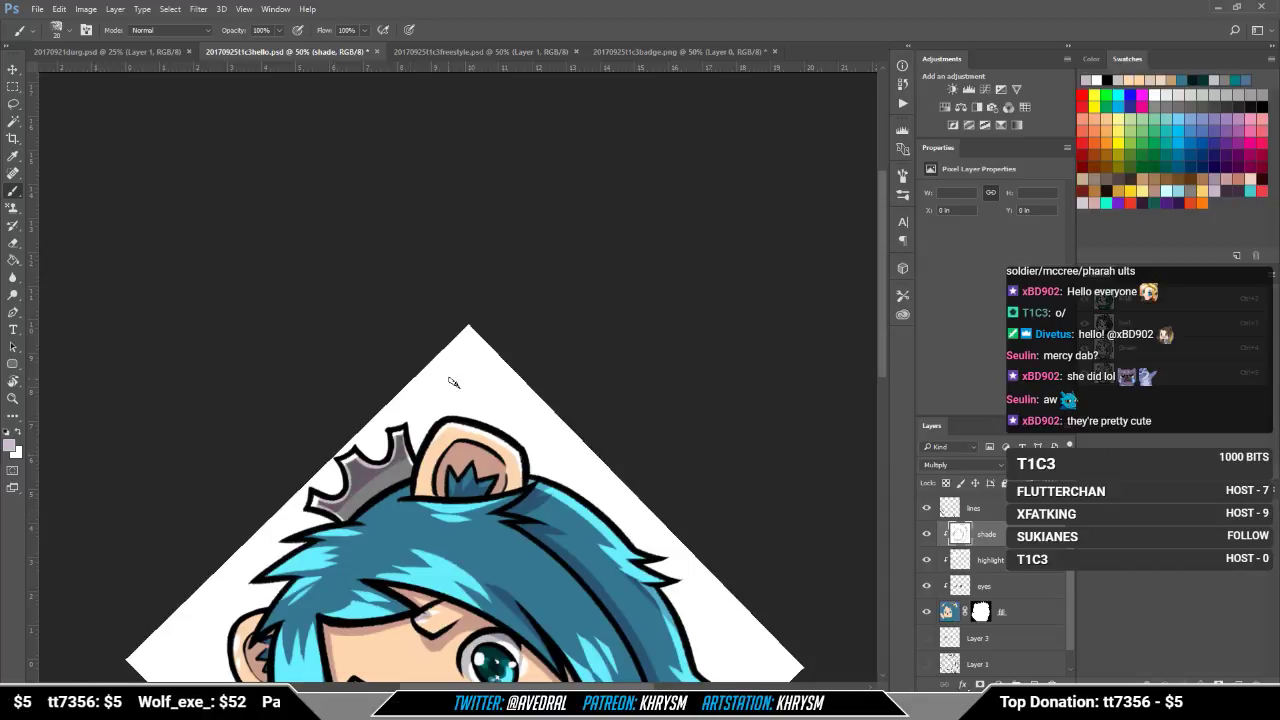
pyautogui.press('Escape')
pyautogui.moveTo(426, 416); pyautogui.dragTo(424, 456)
# Step: Trim the crown's shading with white and paint the shade colour along the band above its base
pyautogui.press('x')
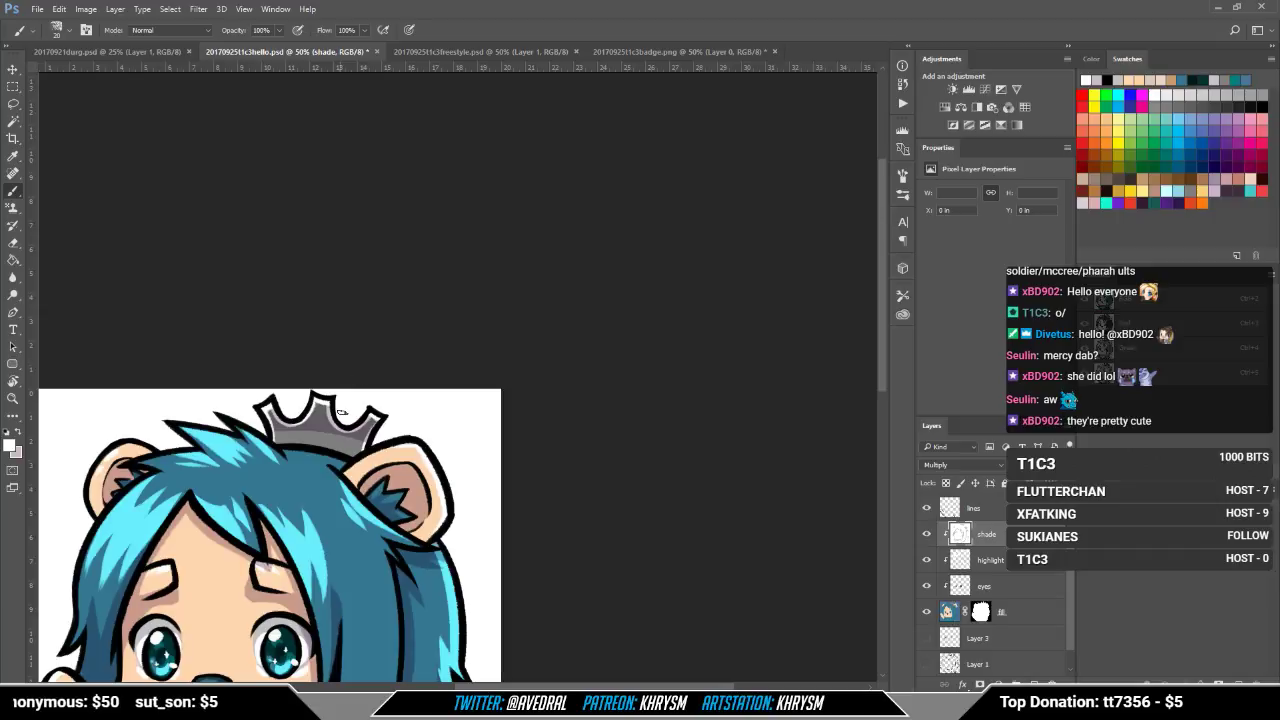
pyautogui.moveTo(340, 411)
pyautogui.mouseDown()
pyautogui.moveTo(347, 426)
pyautogui.moveTo(409, 362)
pyautogui.mouseUp()
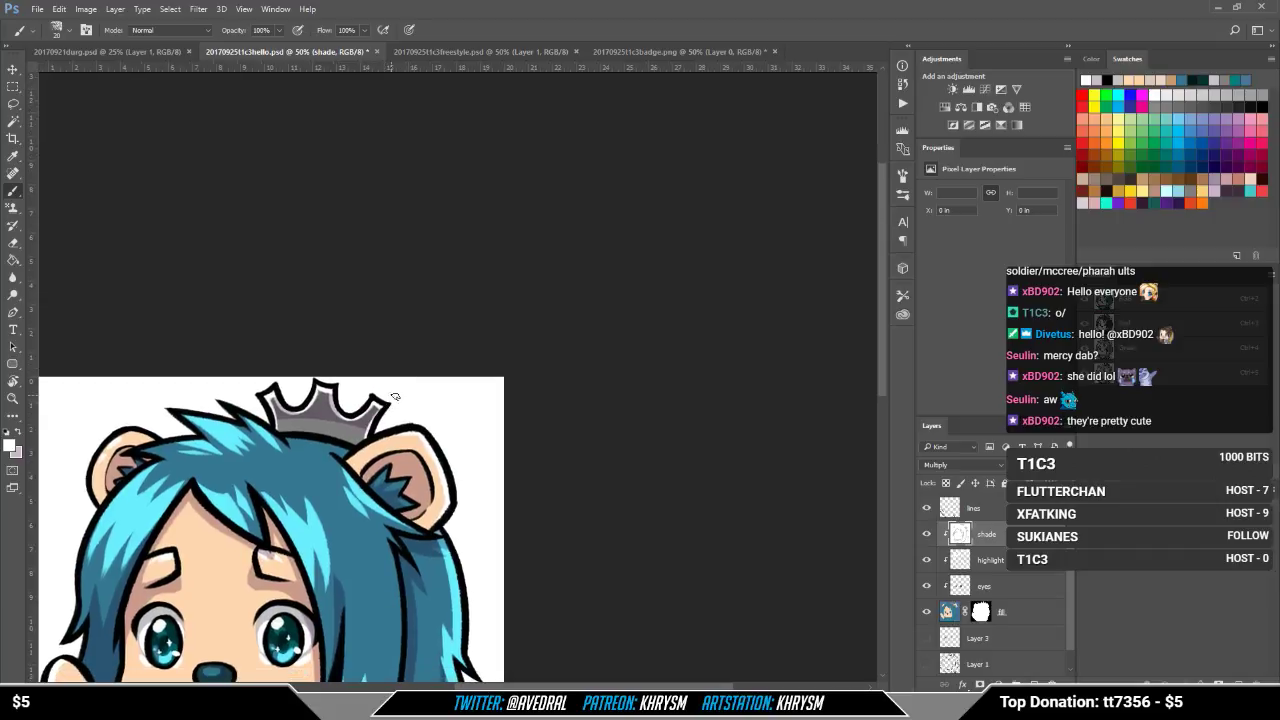
pyautogui.press('r')
pyautogui.moveTo(409, 597); pyautogui.dragTo(532, 519)
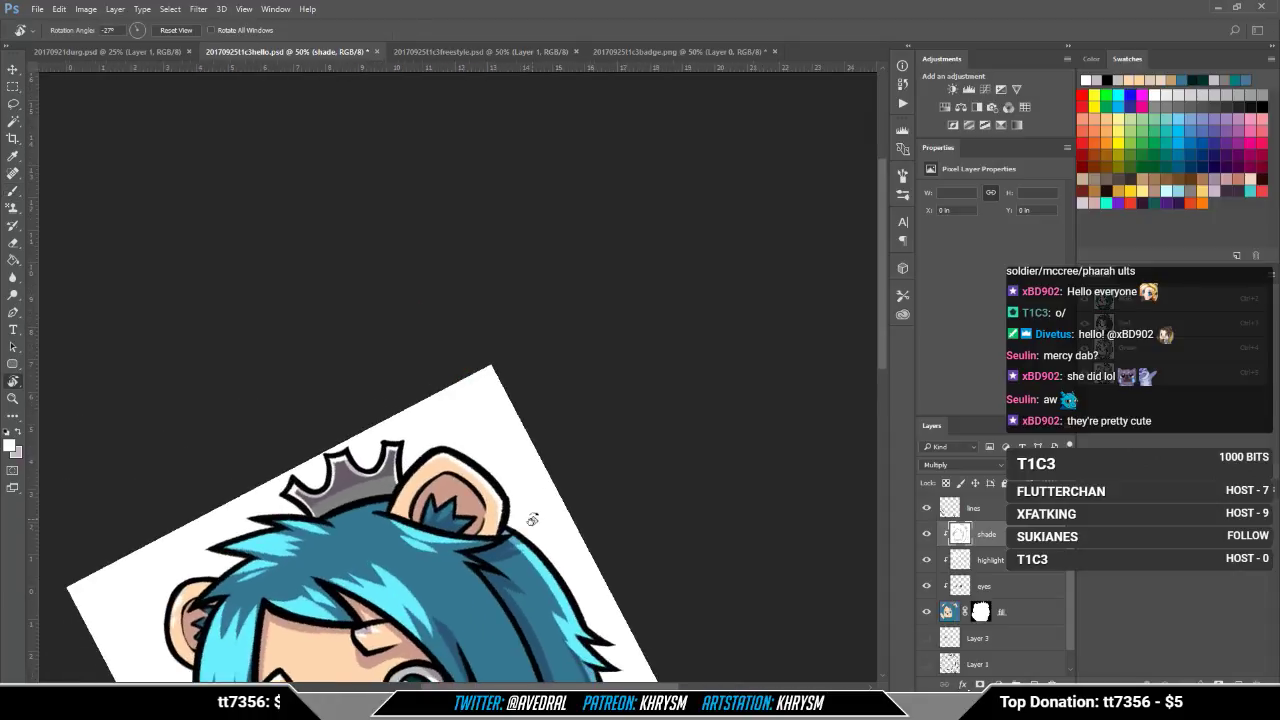
pyautogui.scroll(-1, 540, 517)
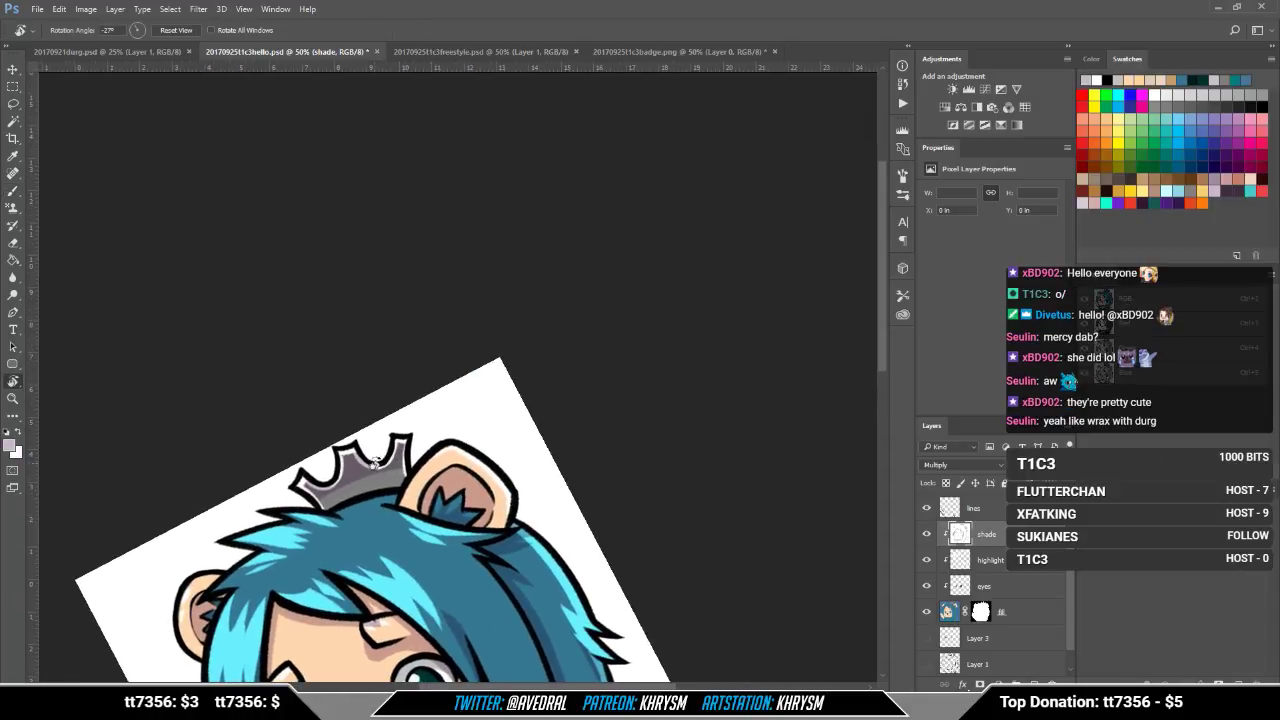
pyautogui.press('b')
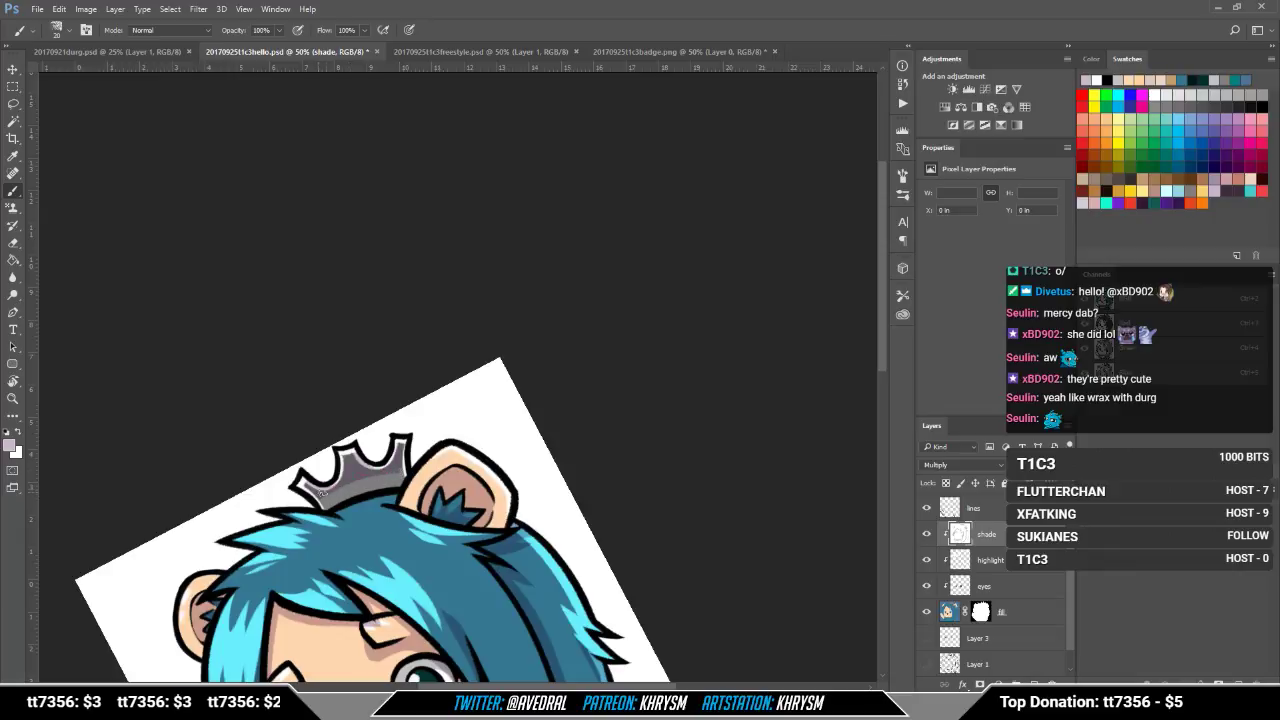
pyautogui.moveTo(352, 495); pyautogui.dragTo(401, 470)
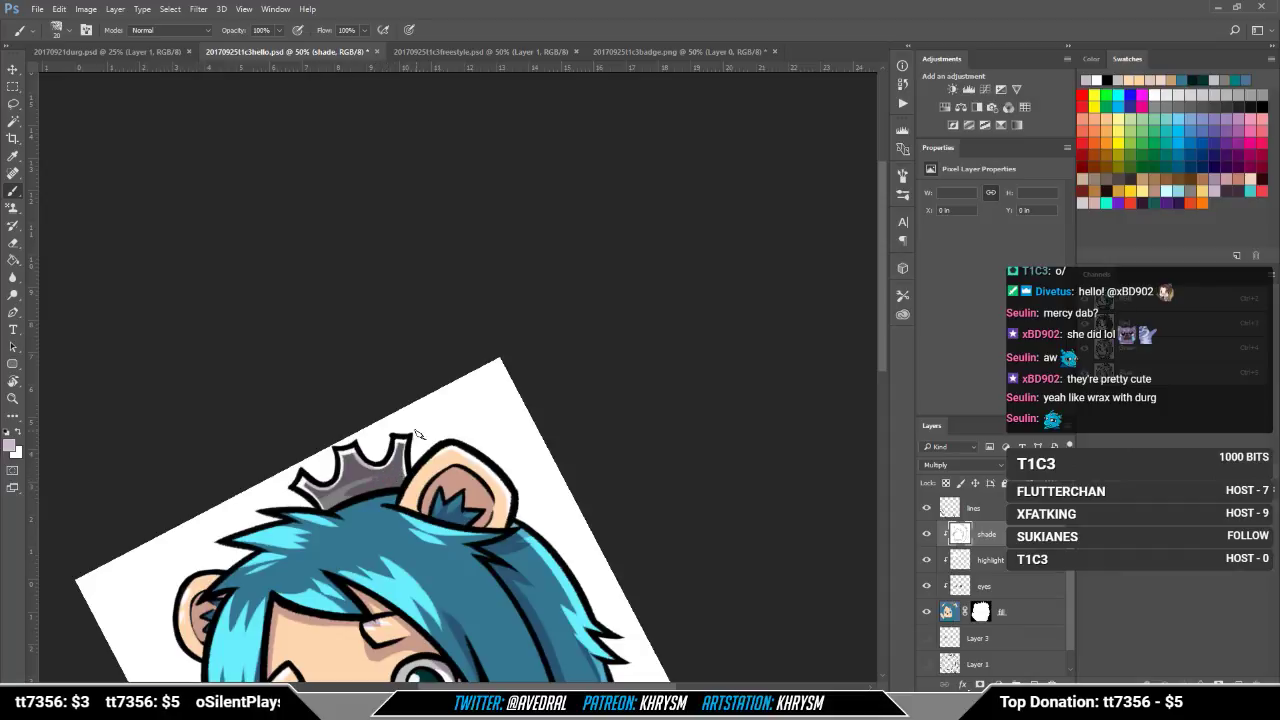
pyautogui.press('Escape')
pyautogui.moveTo(342, 449); pyautogui.dragTo(362, 500)
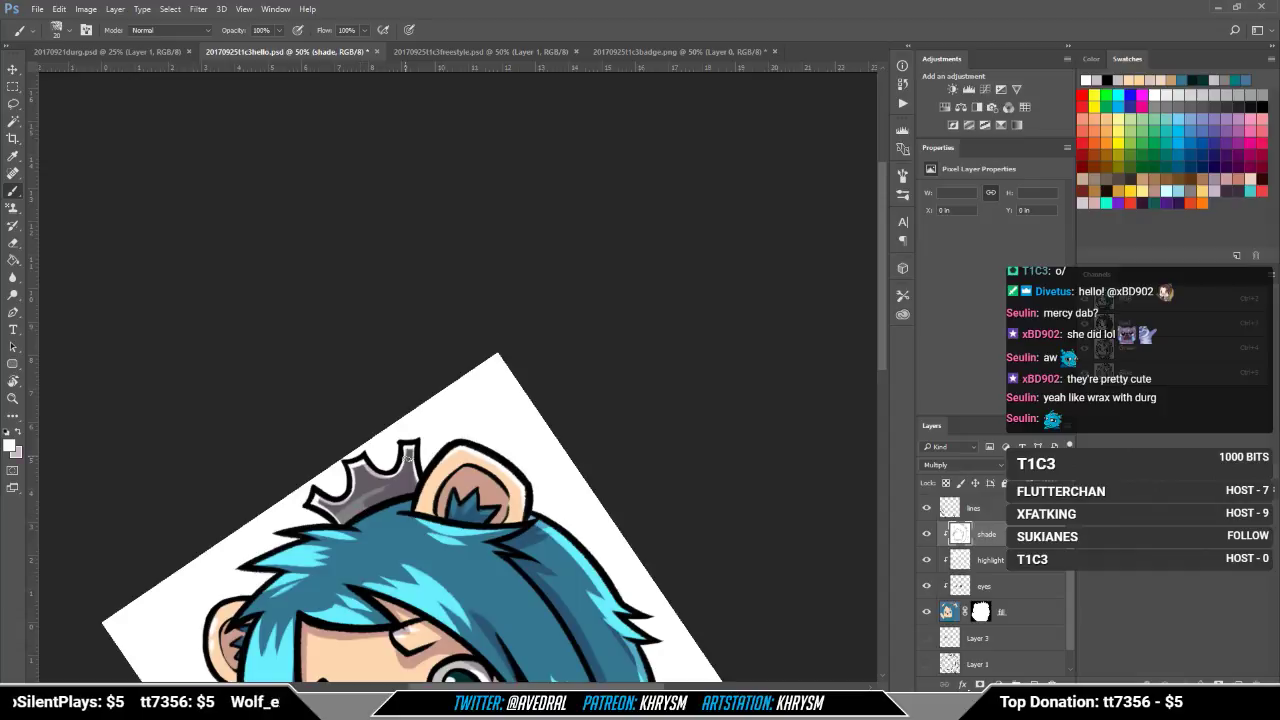
# Step: Refine the shadow edges on the crown's lower band, alternating white with the sampled shade colour
pyautogui.keyDown('alt'); pyautogui.click(397, 487); pyautogui.keyUp('alt')
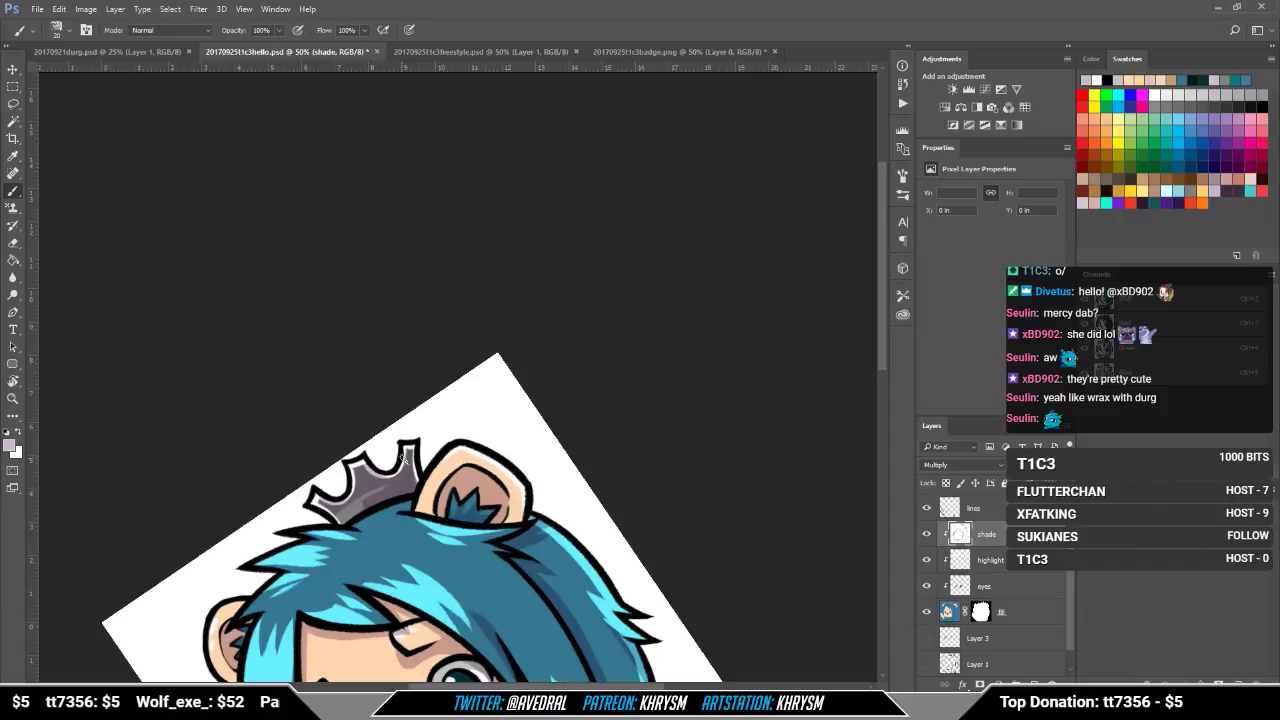
pyautogui.press('x')
pyautogui.moveTo(354, 506); pyautogui.dragTo(338, 515)
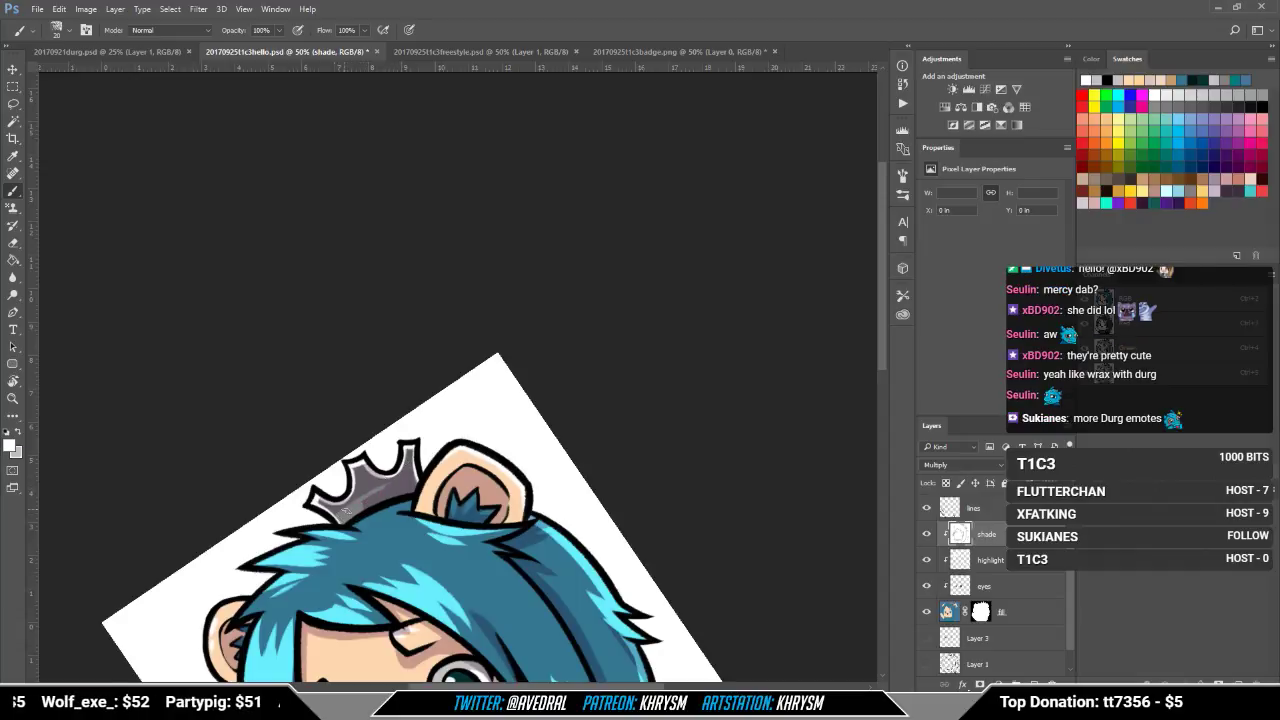
pyautogui.keyDown('alt'); pyautogui.click(369, 490); pyautogui.keyUp('alt')
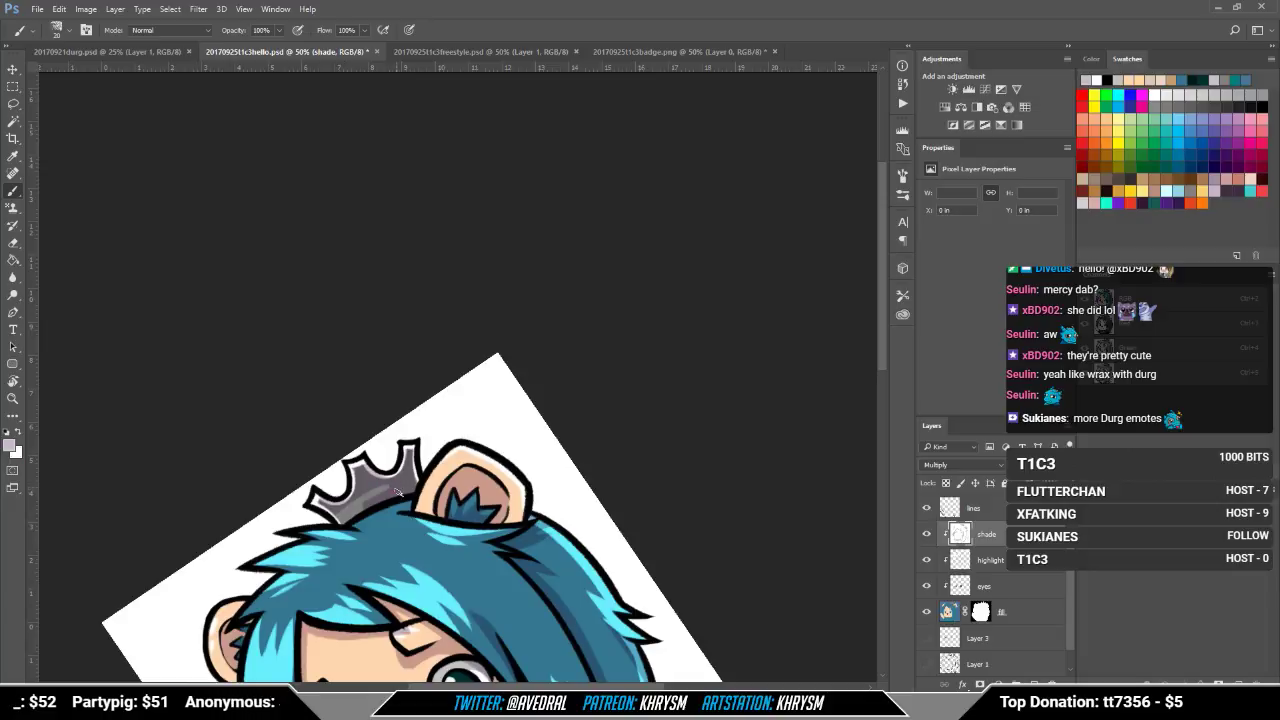
pyautogui.moveTo(367, 505); pyautogui.dragTo(370, 507)
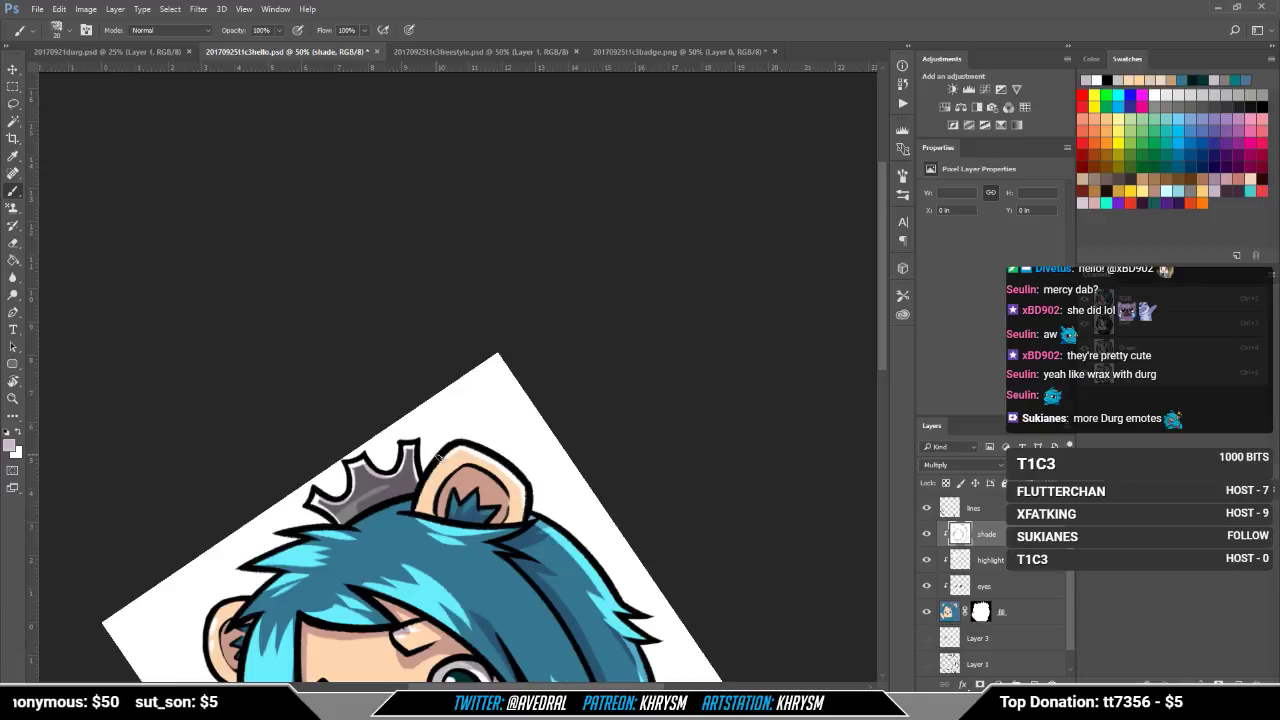
pyautogui.press('Escape')
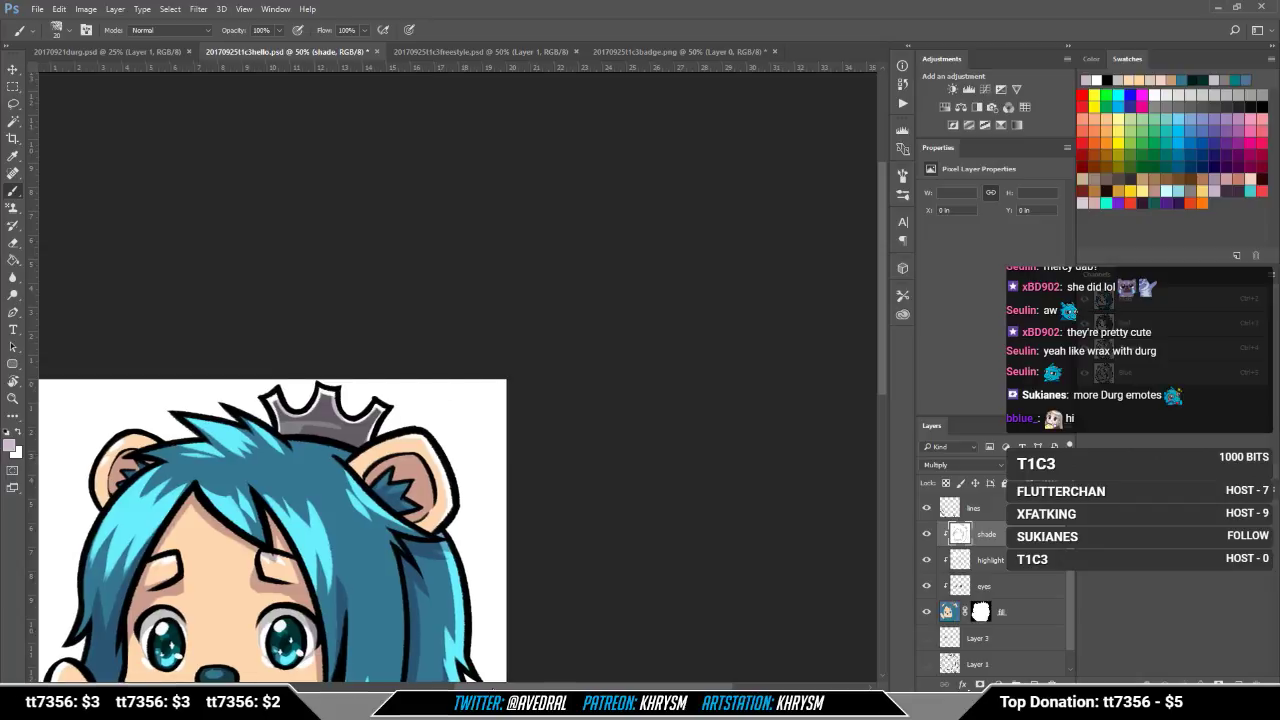
# Step: Switch to the highlight layer and paint white highlights on the crown's body and left side
pyautogui.moveTo(417, 618)
pyautogui.mouseDown()
pyautogui.moveTo(470, 526)
pyautogui.moveTo(436, 625)
pyautogui.mouseUp()
pyautogui.doubleClick(992, 565)
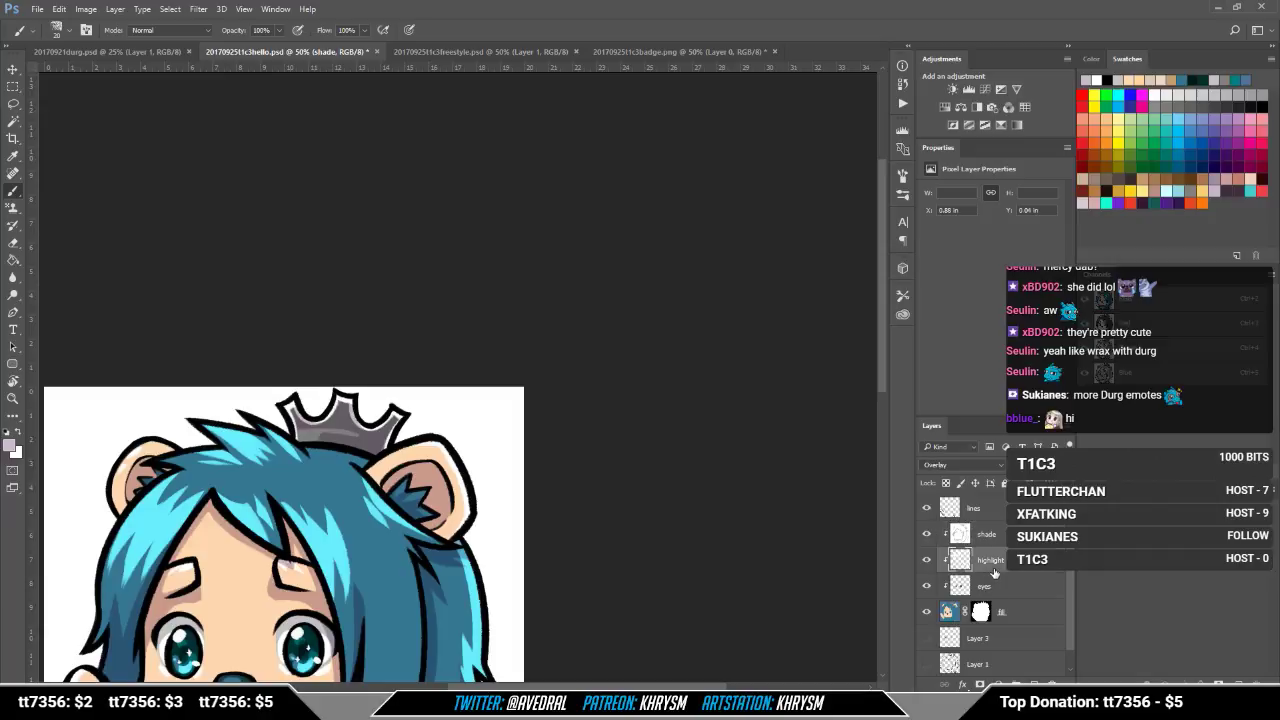
pyautogui.press('Escape')
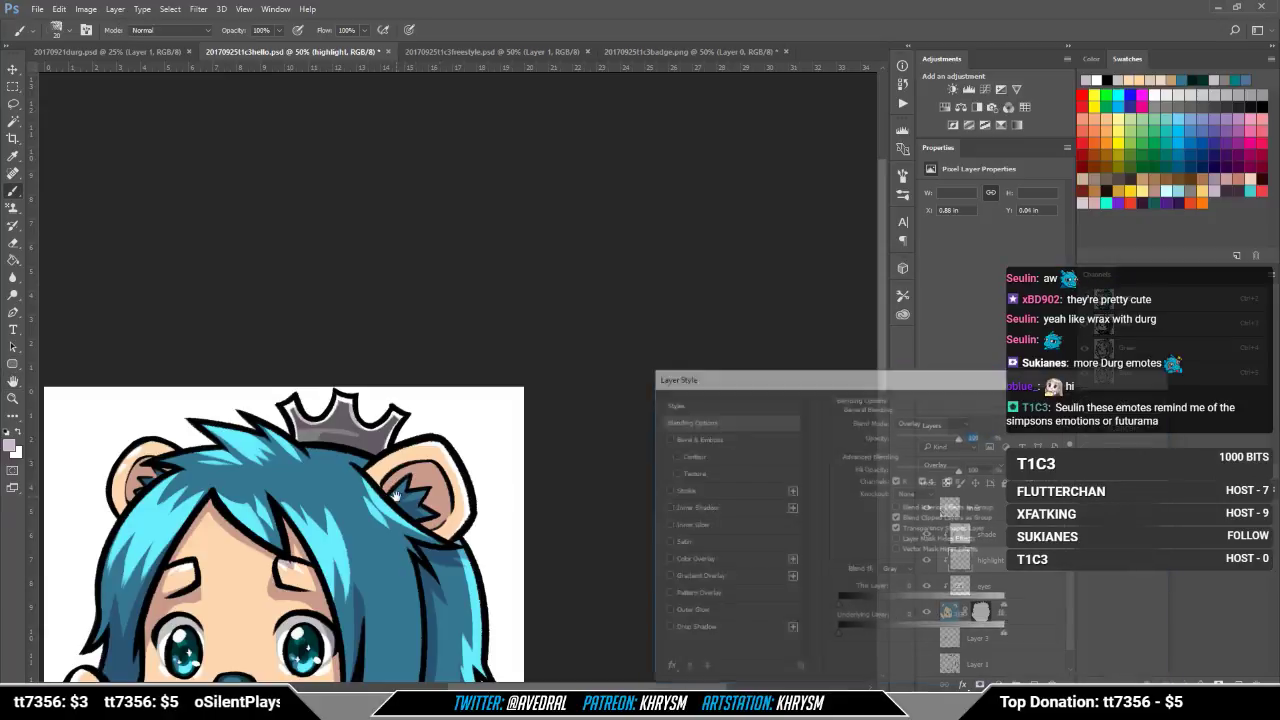
pyautogui.press('b')
pyautogui.moveTo(340, 436); pyautogui.dragTo(375, 445)
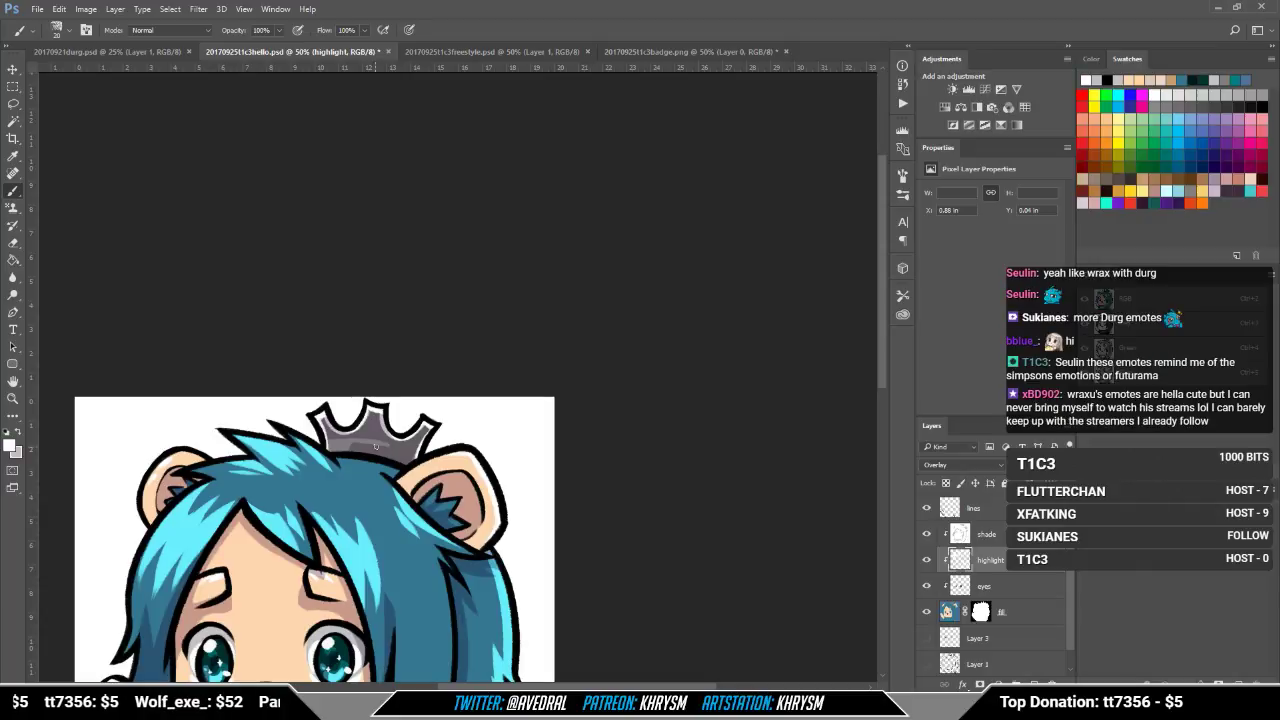
pyautogui.moveTo(384, 523); pyautogui.dragTo(355, 530)
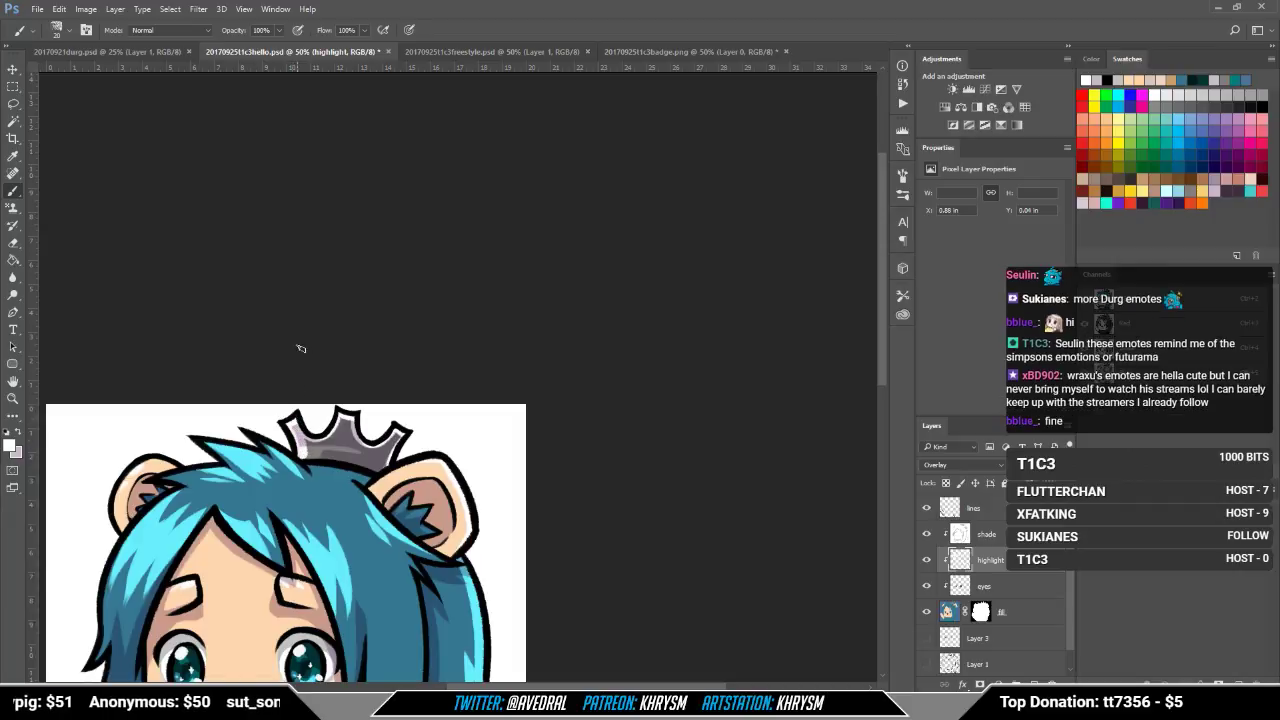
# Step: Try a bright white highlight at the left end of the crown's base on the highlight layer
pyautogui.press('r')
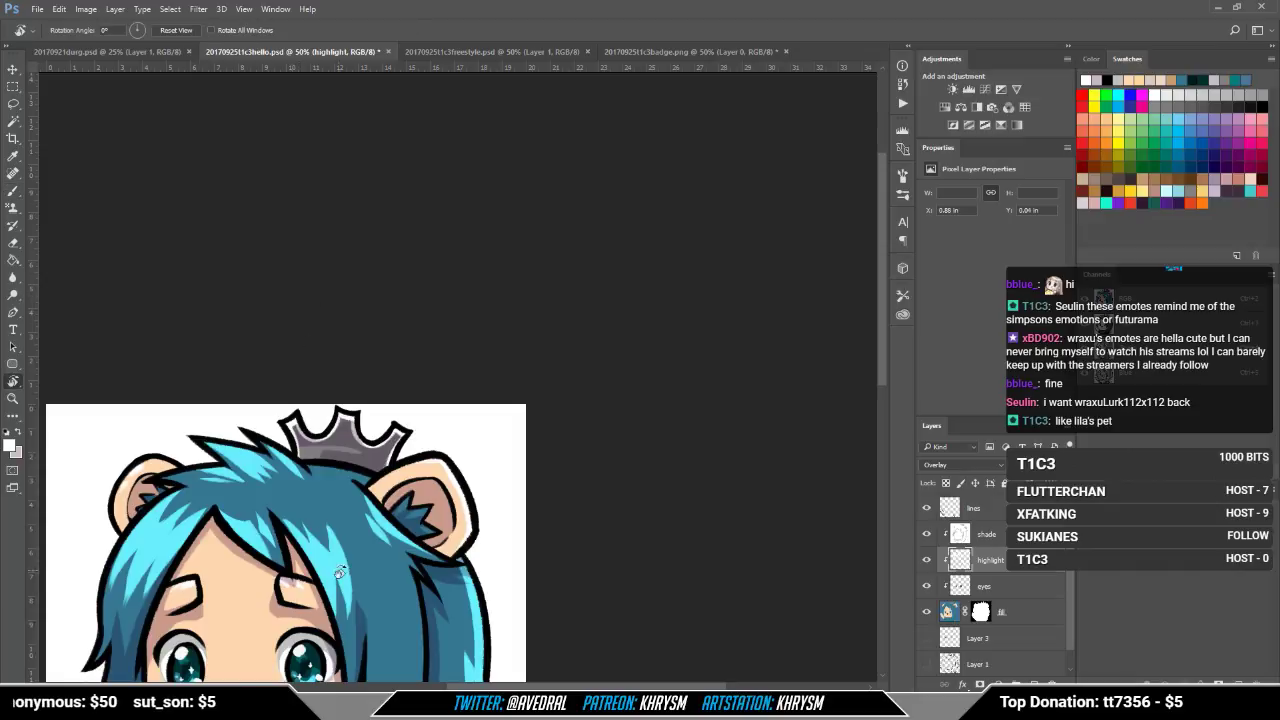
pyautogui.moveTo(343, 571); pyautogui.dragTo(472, 560)
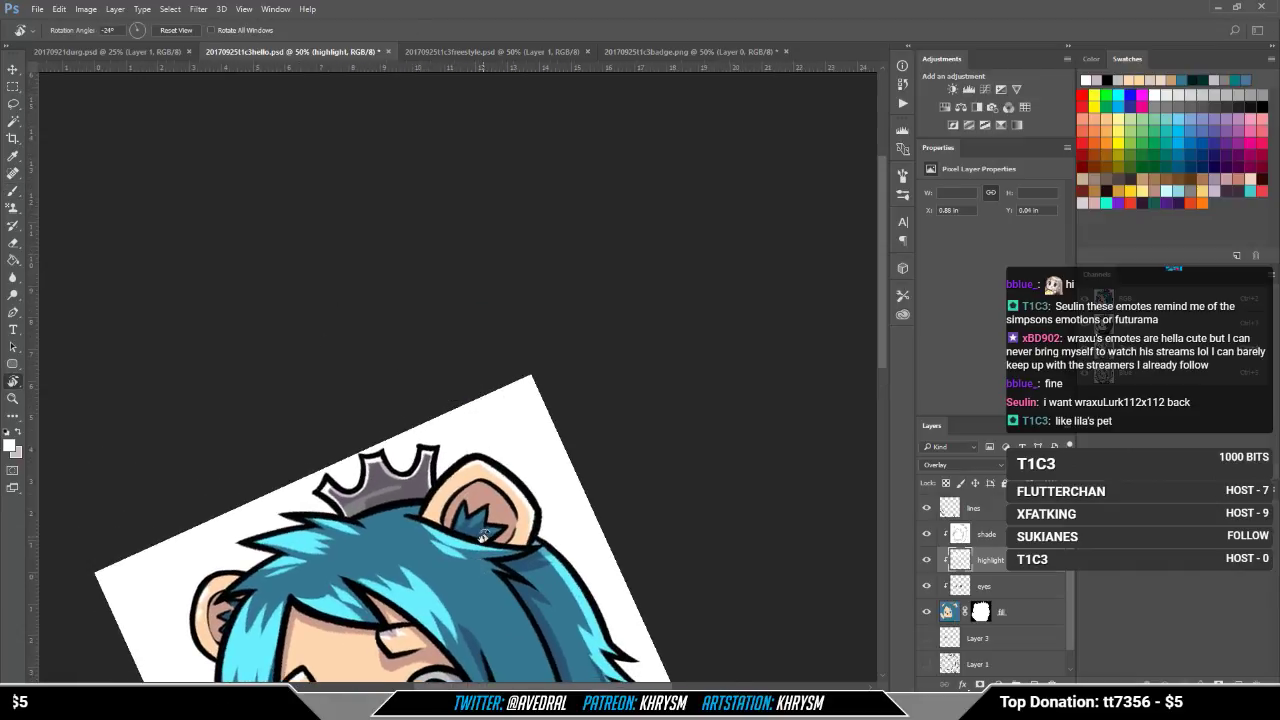
pyautogui.moveTo(426, 520); pyautogui.dragTo(425, 530)
pyautogui.press('b')
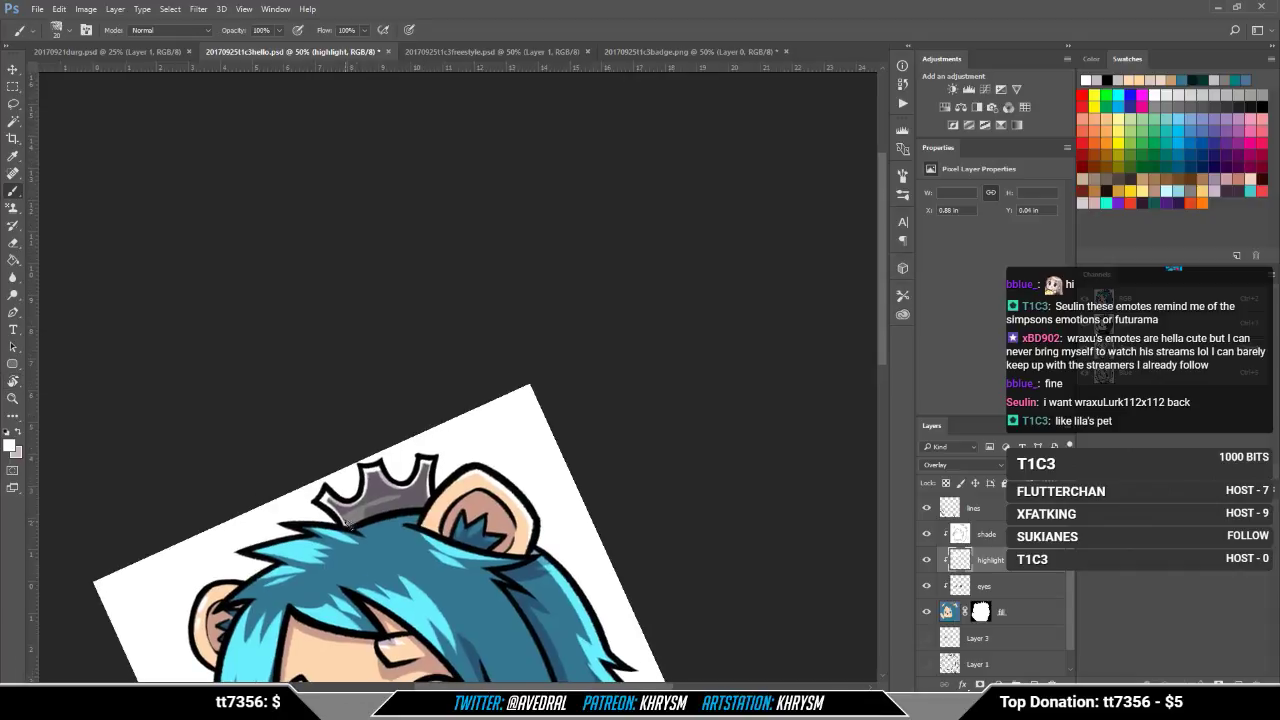
pyautogui.moveTo(346, 524); pyautogui.dragTo(355, 522)
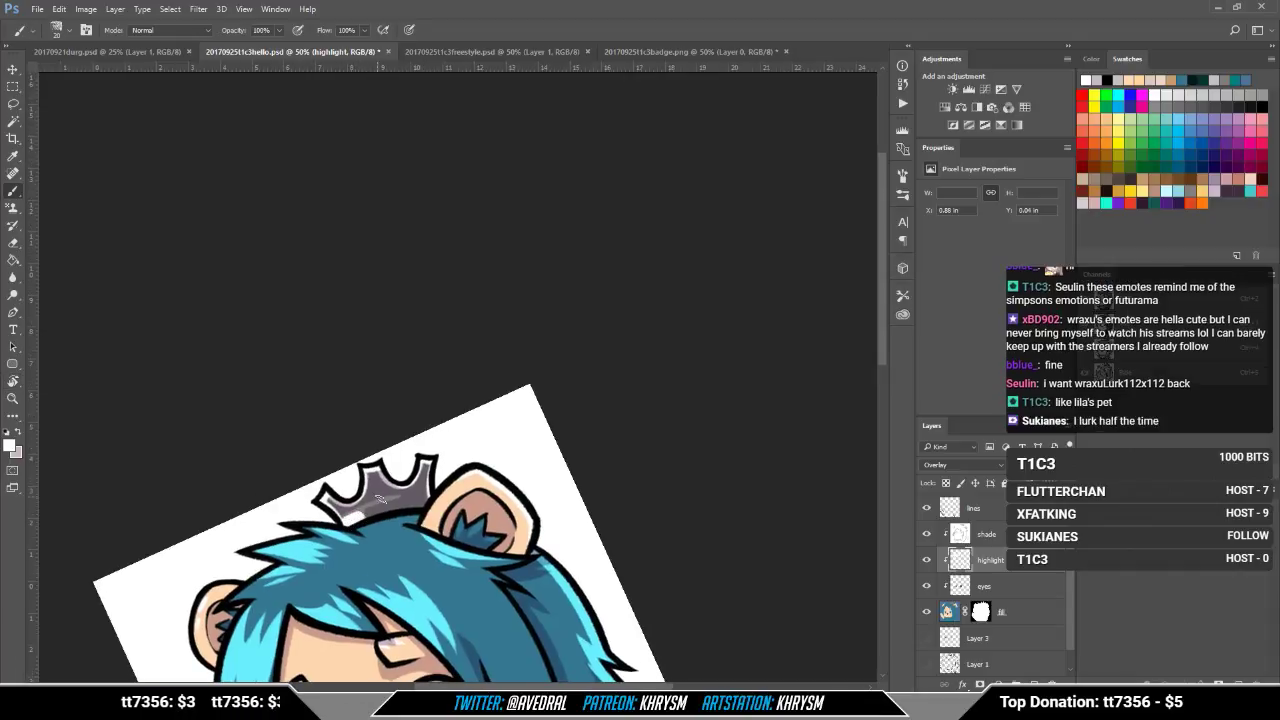
pyautogui.keyDown('alt'); pyautogui.click(381, 498); pyautogui.keyUp('alt')
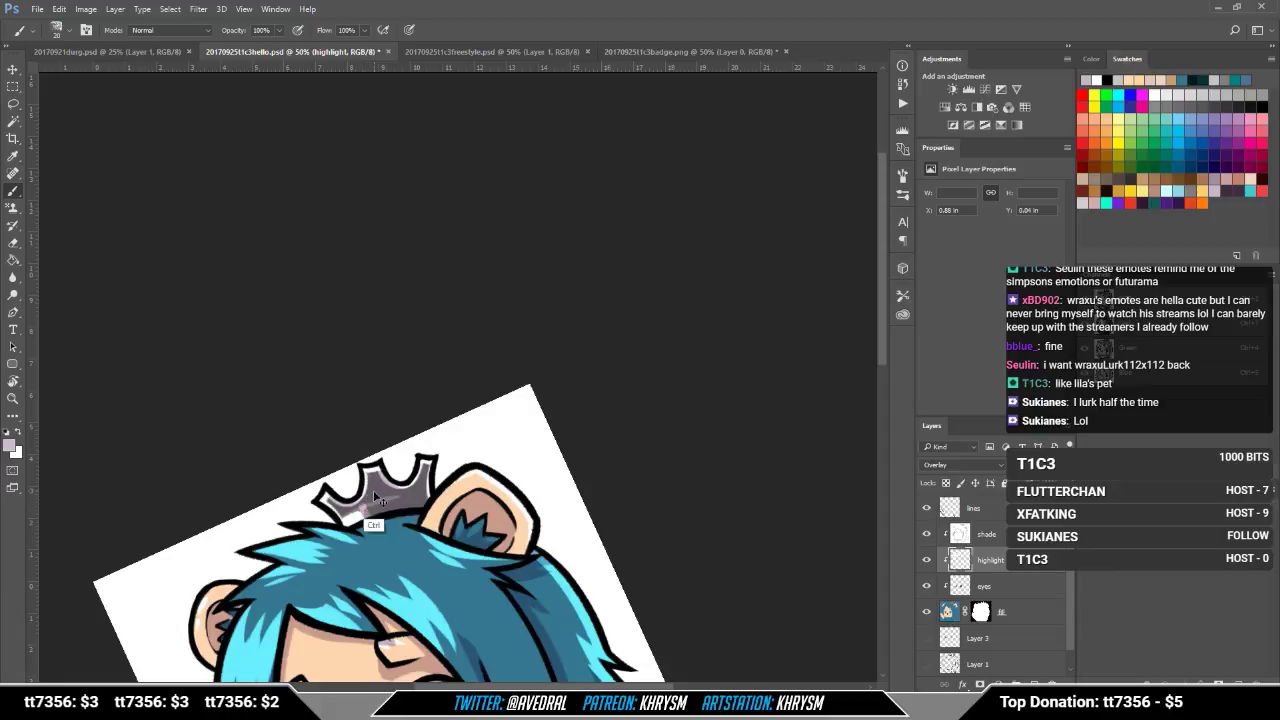
pyautogui.press('Escape')
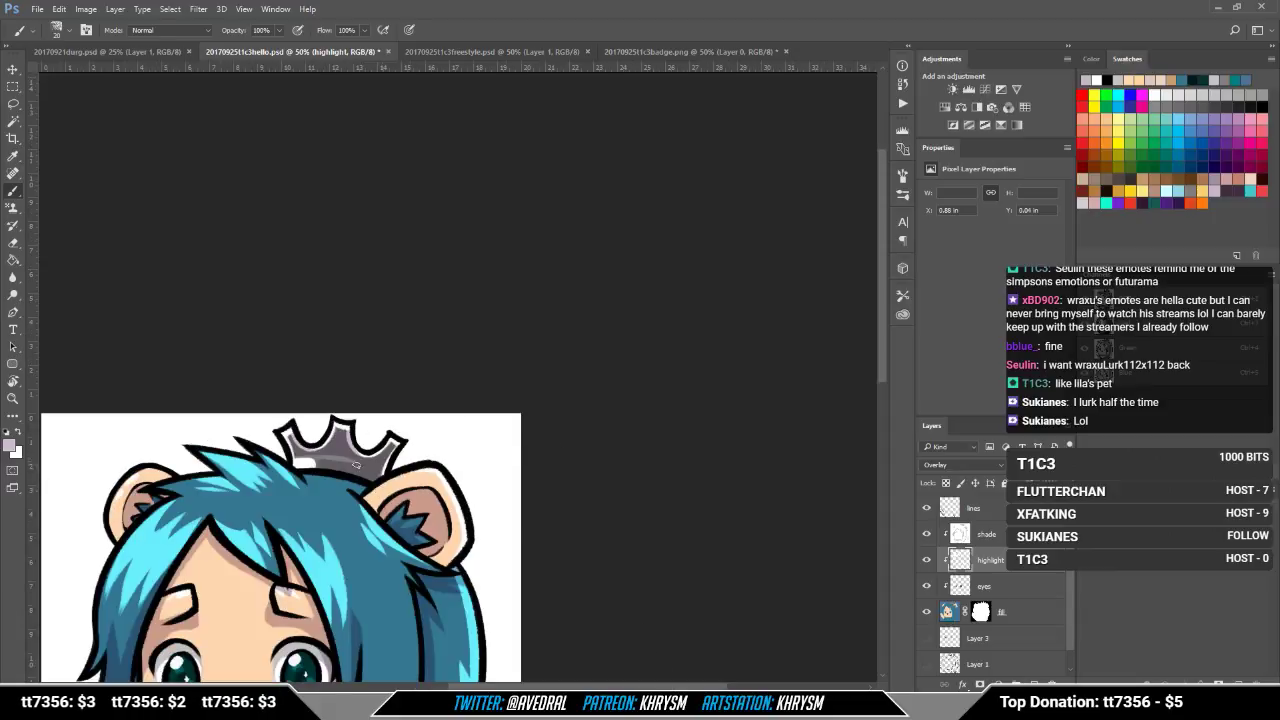
# Step: Erase the bright white highlight at the left end of the crown's base
pyautogui.press('e')
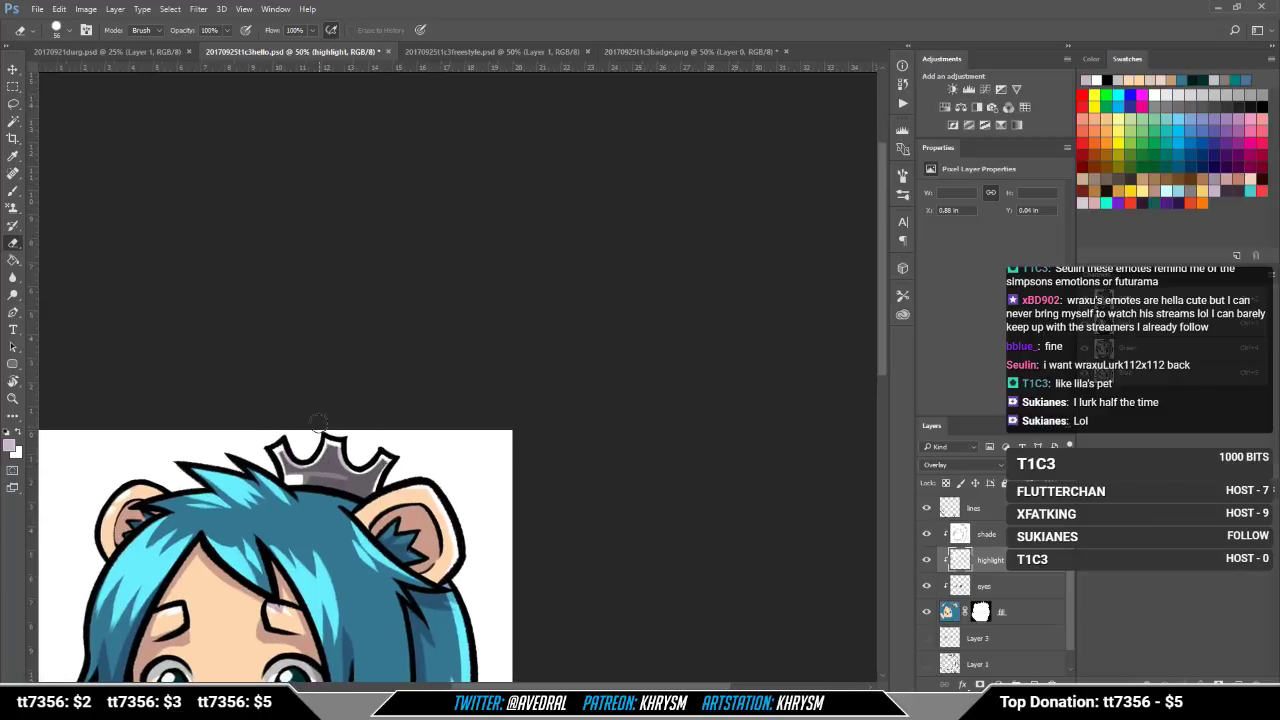
pyautogui.press('x')
pyautogui.press('b')
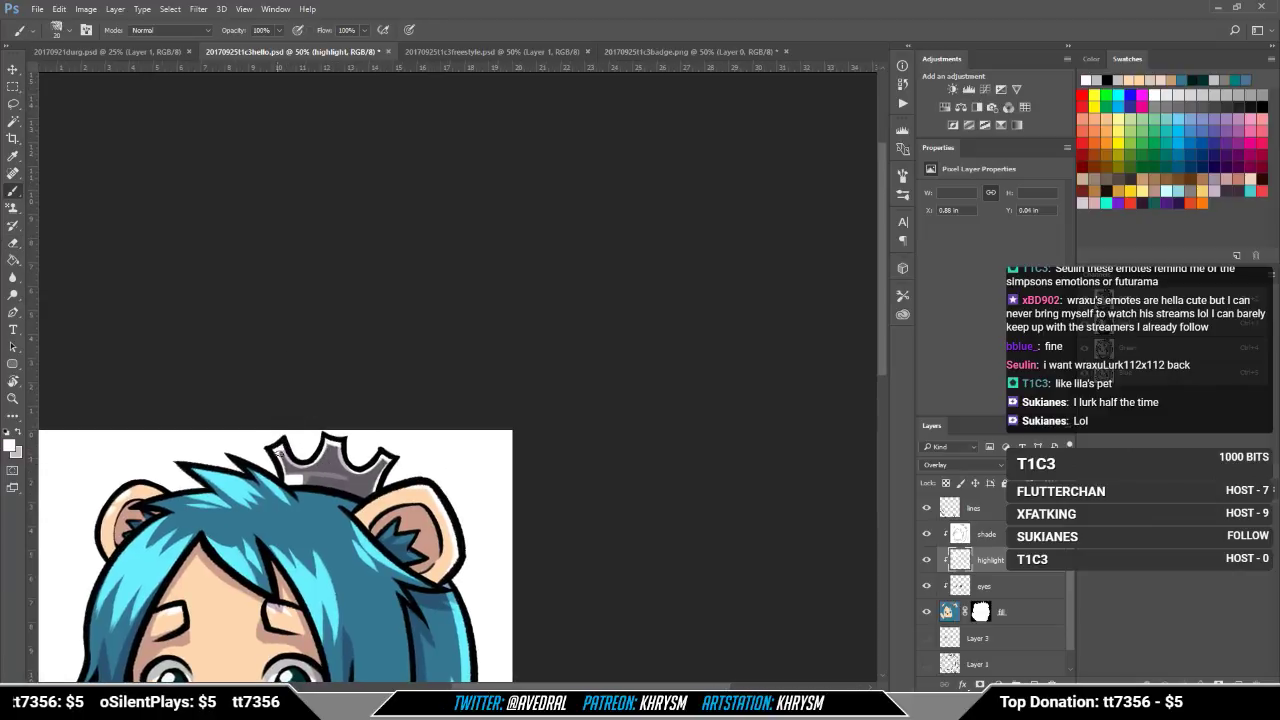
pyautogui.press('e')
pyautogui.moveTo(288, 470); pyautogui.dragTo(291, 484)
pyautogui.press('b')
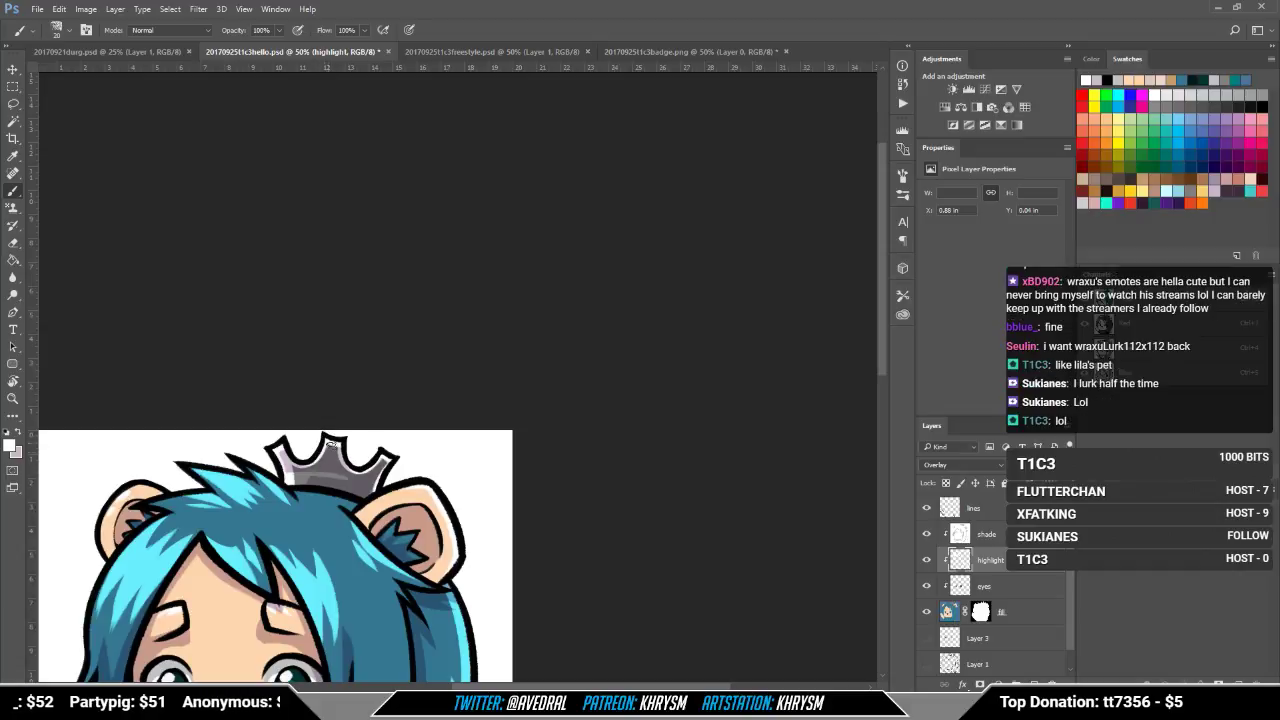
# Step: Paint a white vertical highlight band from the crown's middle point down to its base
pyautogui.moveTo(330, 446); pyautogui.dragTo(325, 484)
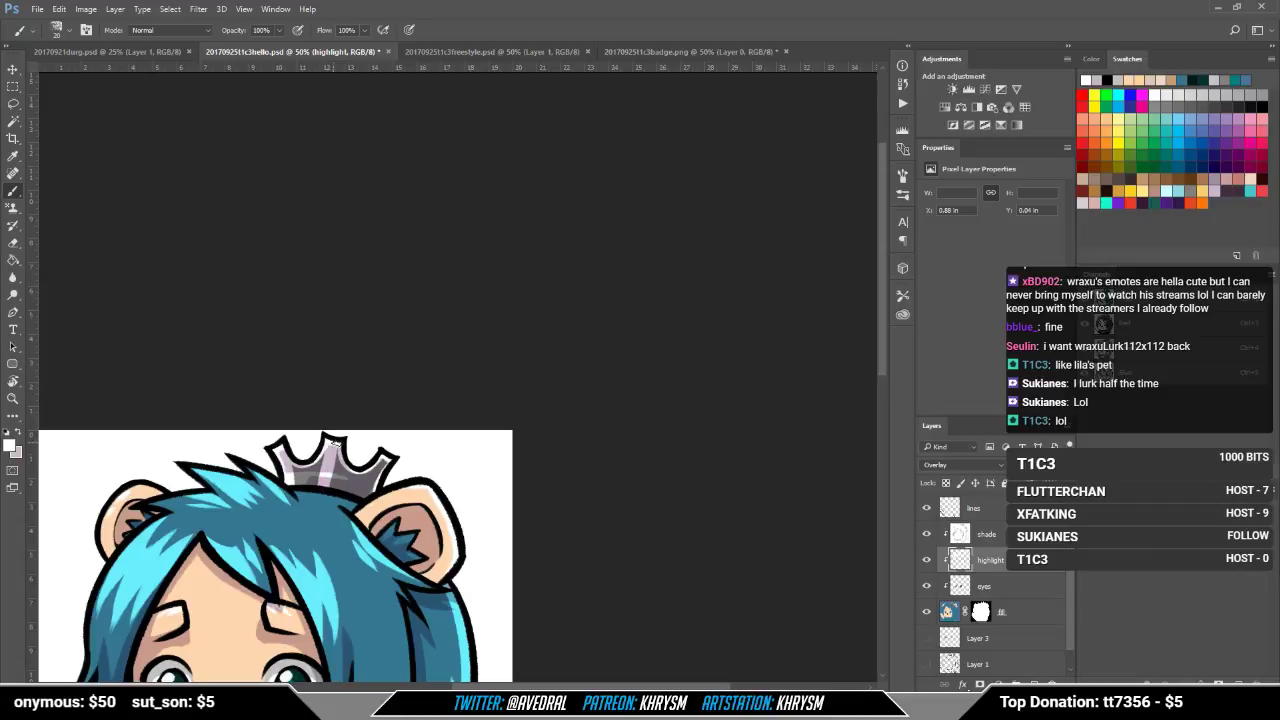
pyautogui.press('r')
pyautogui.moveTo(345, 556)
pyautogui.mouseDown()
pyautogui.moveTo(380, 560)
pyautogui.moveTo(409, 527)
pyautogui.moveTo(377, 541)
pyautogui.moveTo(387, 537)
pyautogui.mouseUp()
pyautogui.press('e')
pyautogui.press('Escape')
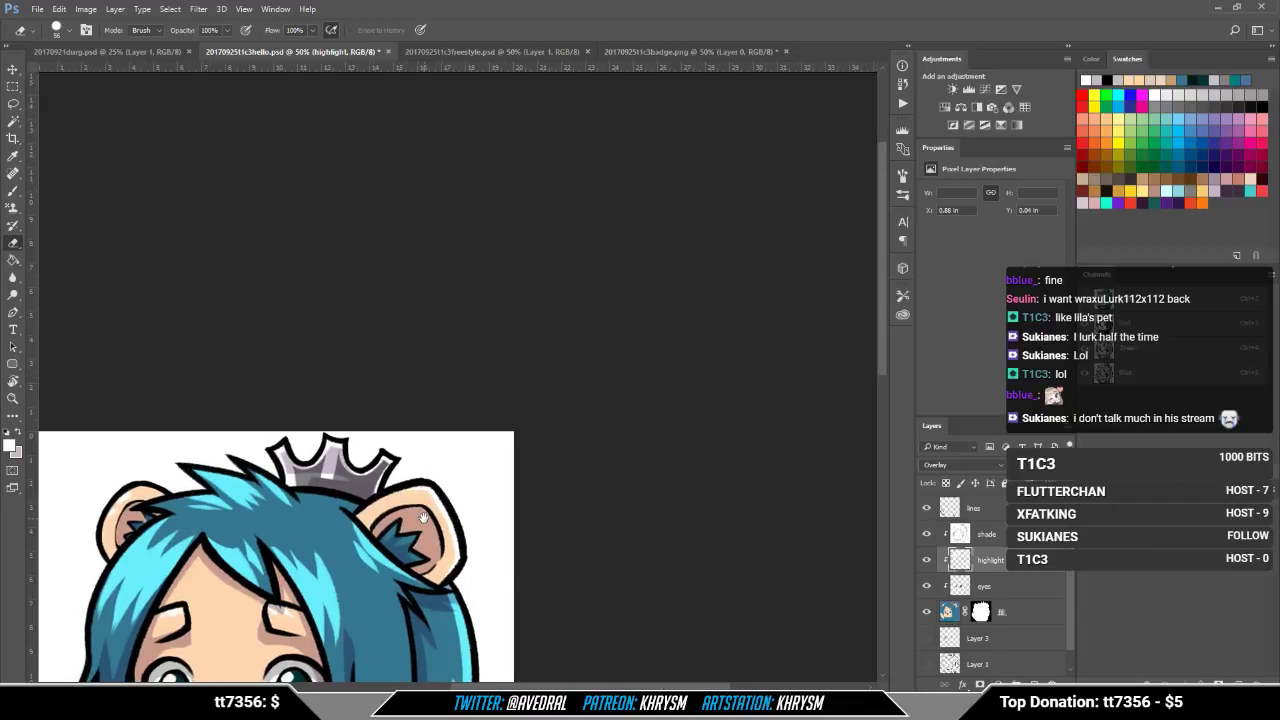
# Step: Add white highlights to the crown's left and right sides on the highlight layer
pyautogui.press('b')
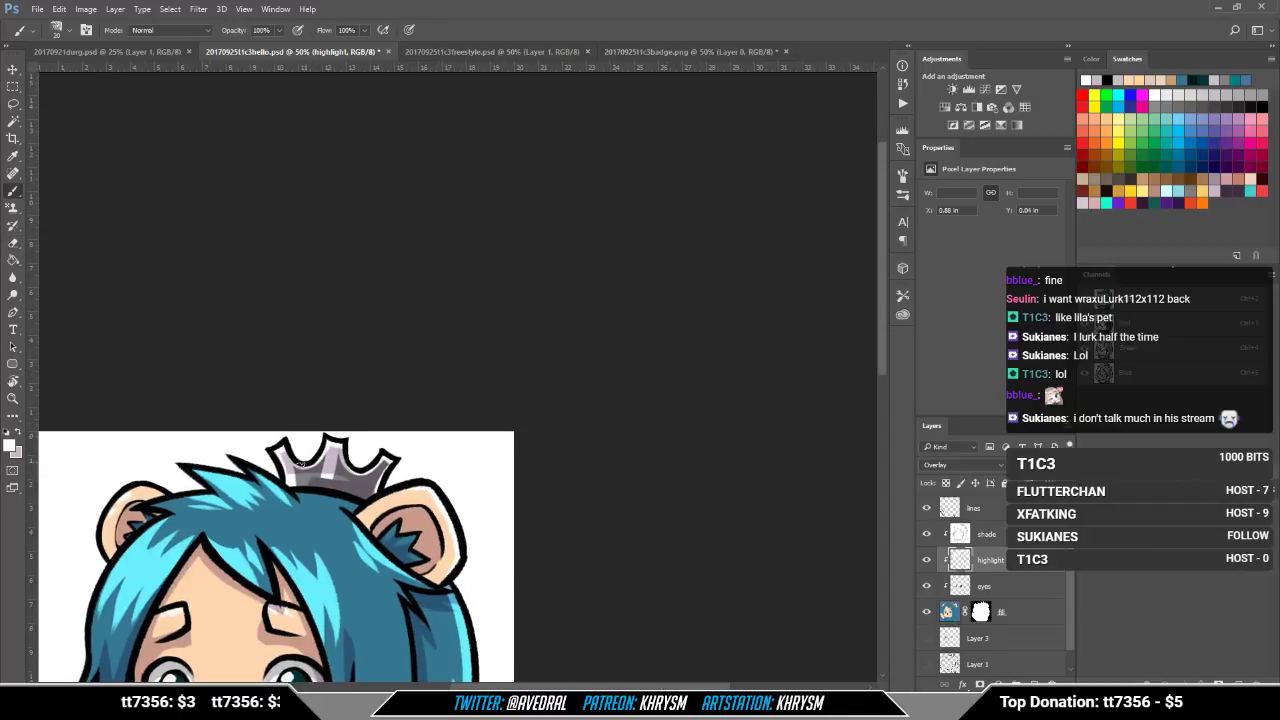
pyautogui.moveTo(402, 428); pyautogui.dragTo(384, 424)
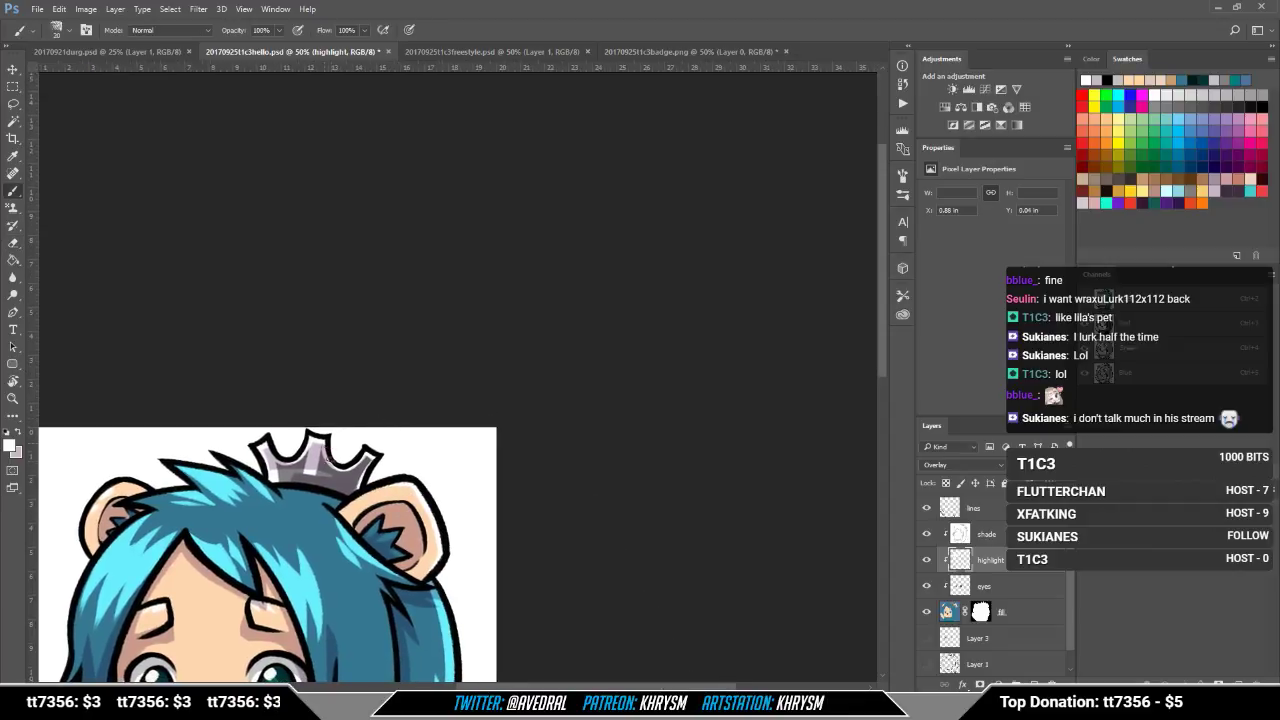
pyautogui.moveTo(332, 459); pyautogui.dragTo(345, 465)
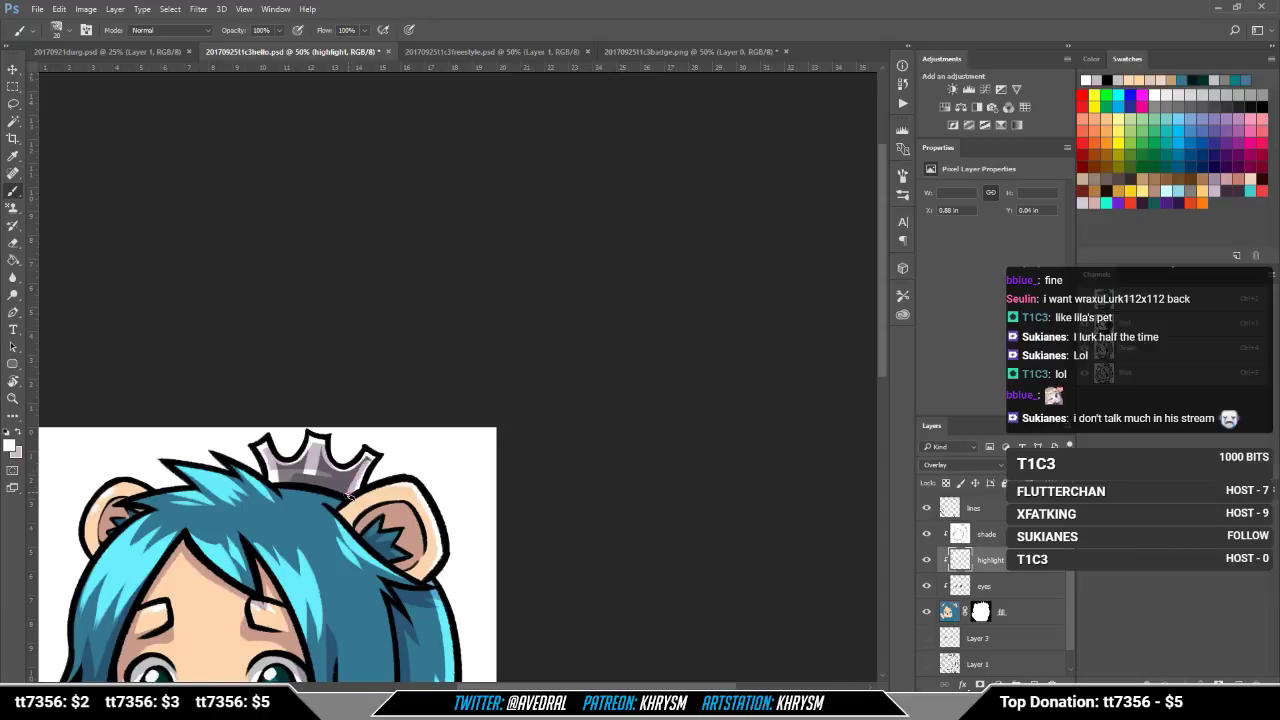
pyautogui.press('e')
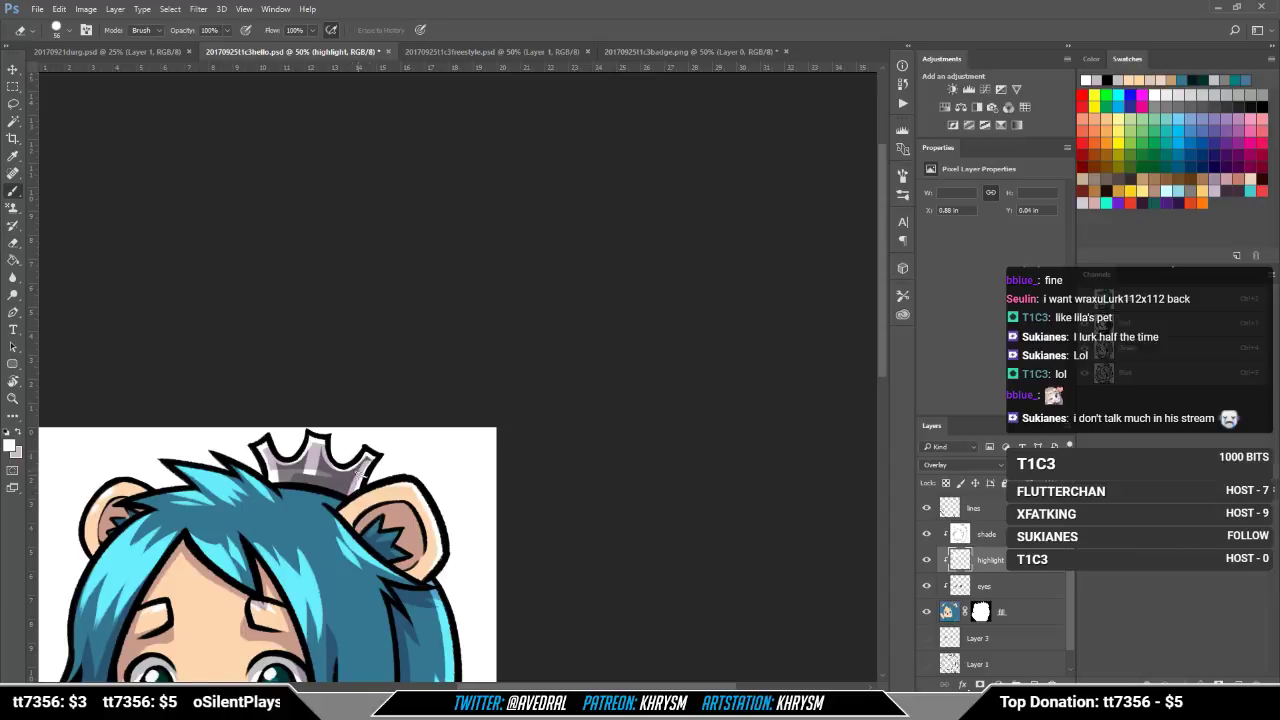
pyautogui.press('b')
pyautogui.moveTo(461, 454); pyautogui.dragTo(480, 438)
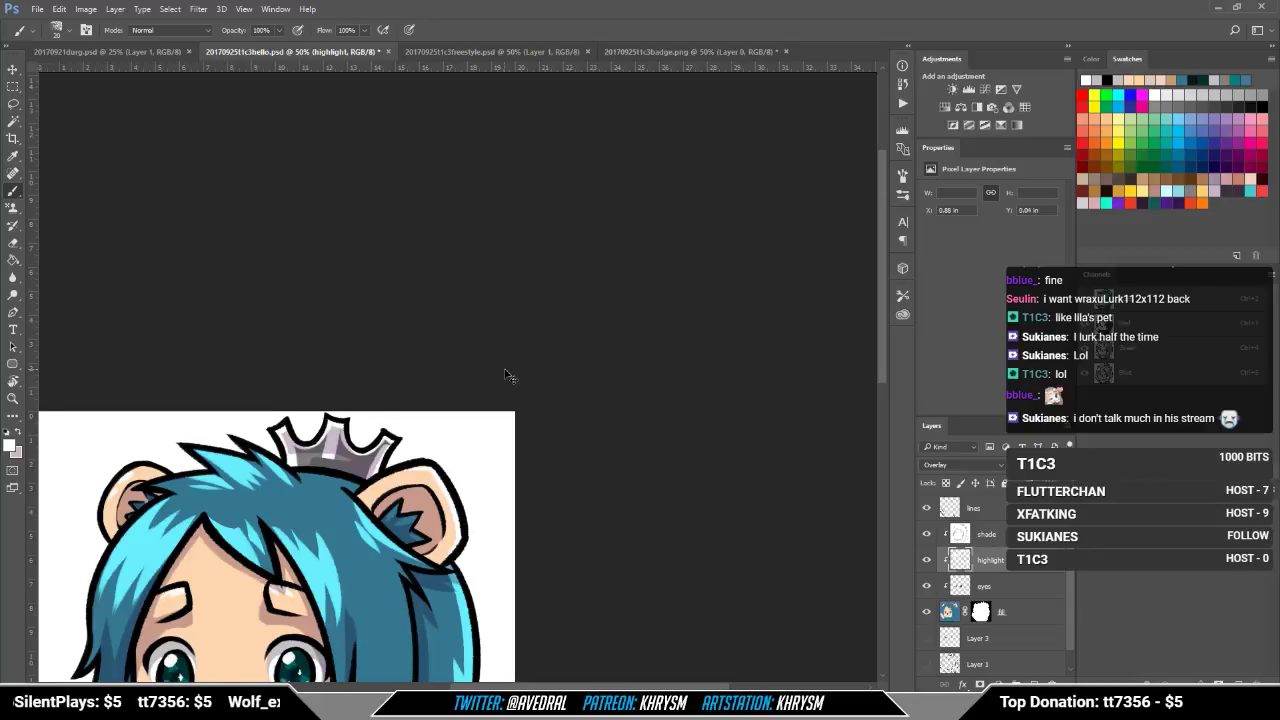
# Step: Erase the vertical white highlight band running down the crown's middle on the highlight layer
pyautogui.scroll(-1, 508, 374)
pyautogui.scroll(2, 507, 370)
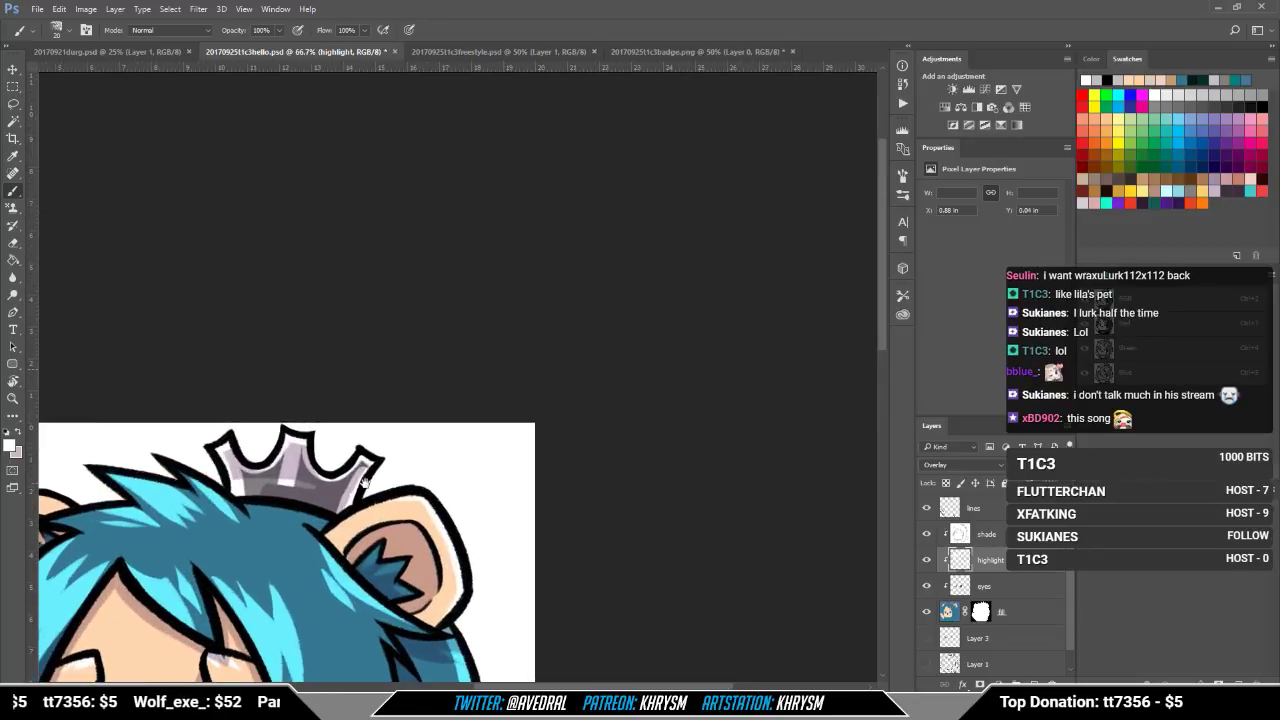
pyautogui.moveTo(363, 481); pyautogui.dragTo(545, 321)
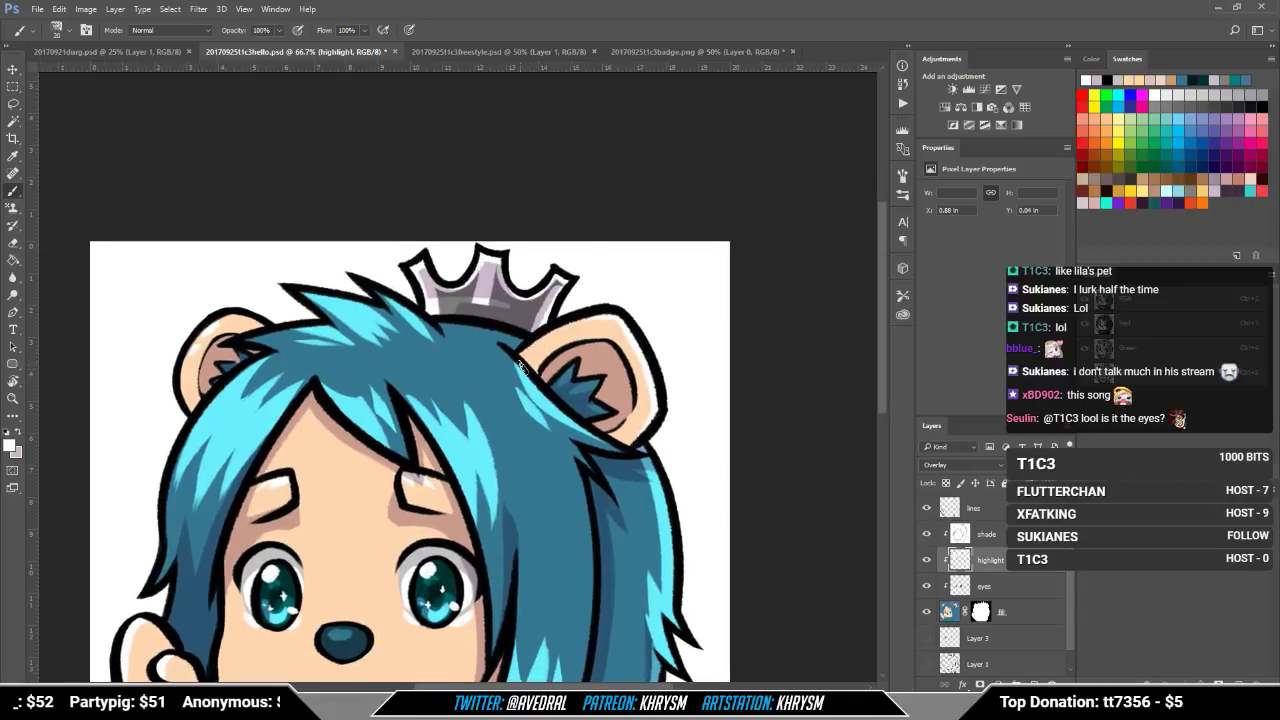
pyautogui.moveTo(538, 402); pyautogui.dragTo(565, 410)
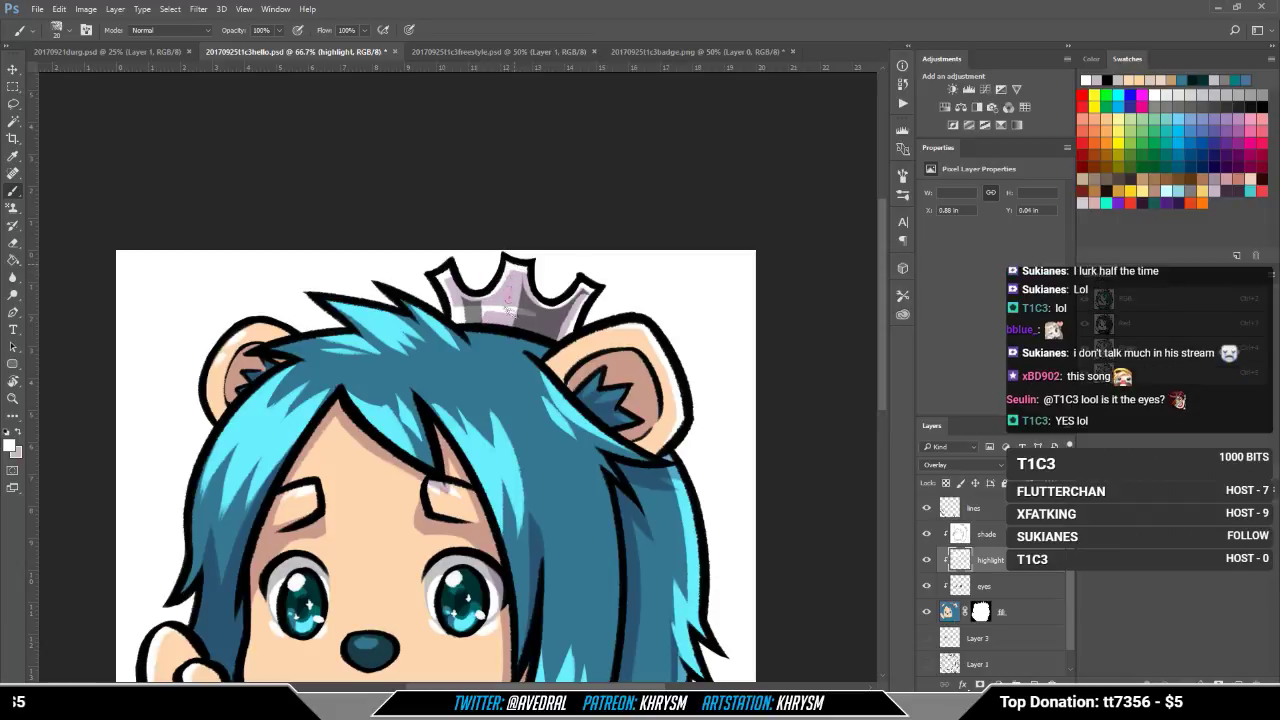
pyautogui.press('e')
pyautogui.moveTo(519, 276); pyautogui.dragTo(509, 330)
pyautogui.moveTo(516, 276); pyautogui.dragTo(512, 328)
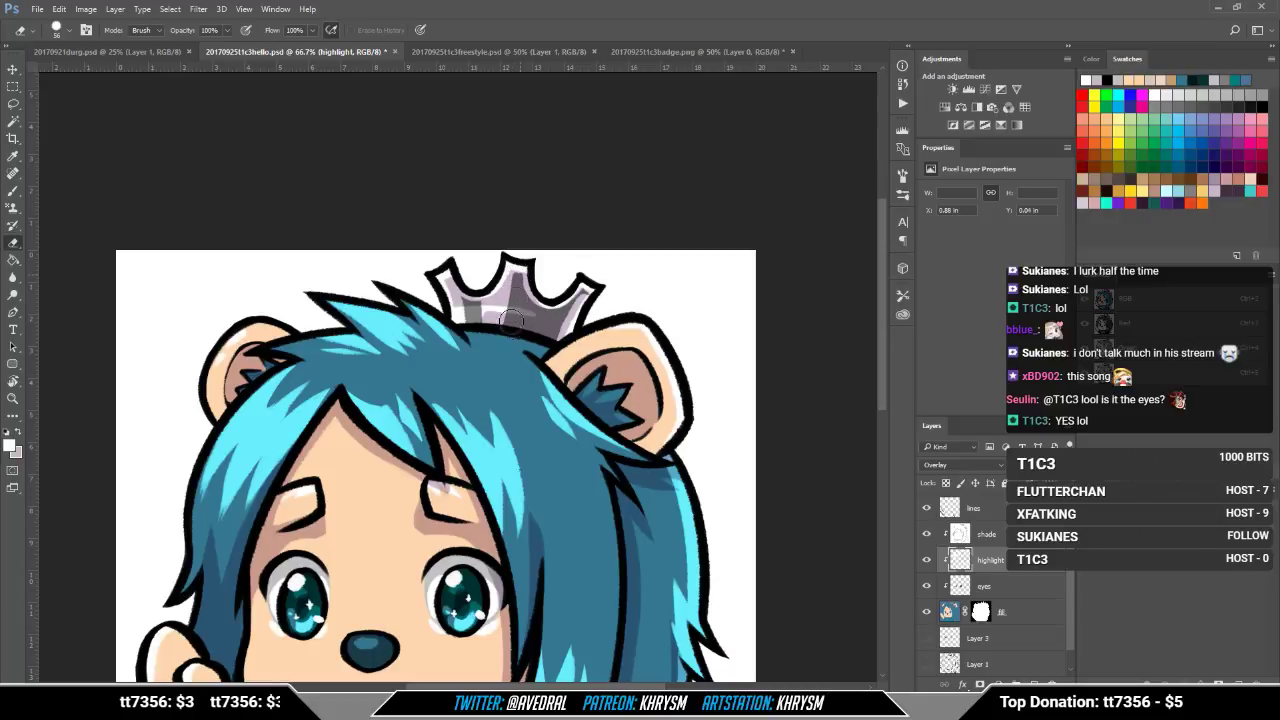
# Step: Paint narrow vertical white highlights on the left part of the crown with the Brush
pyautogui.press('b')
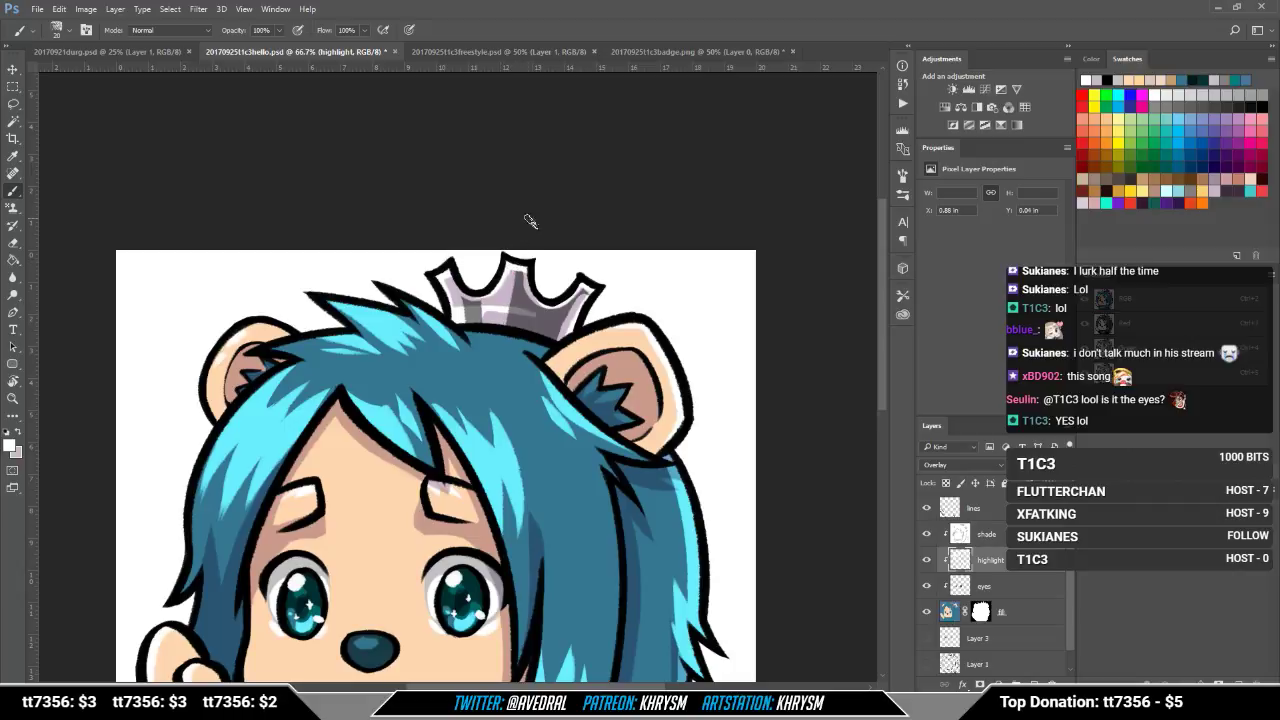
pyautogui.moveTo(514, 334); pyautogui.dragTo(517, 345)
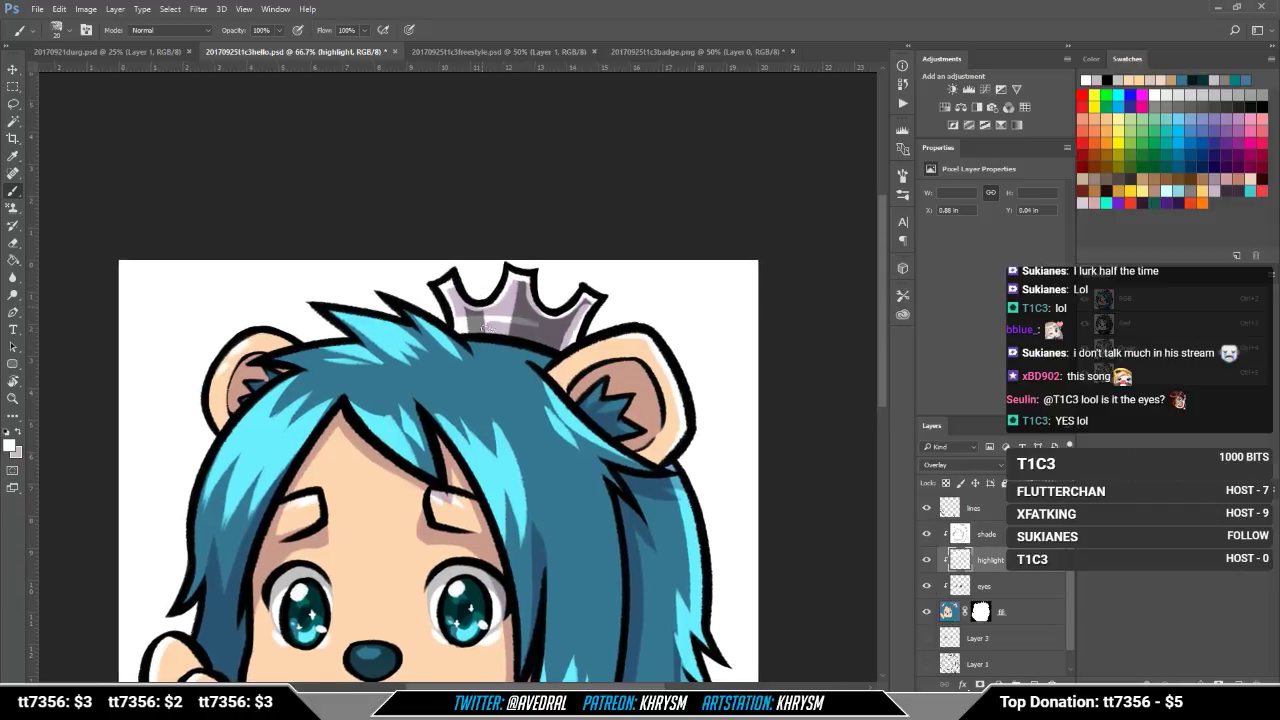
pyautogui.moveTo(562, 288); pyautogui.dragTo(542, 286)
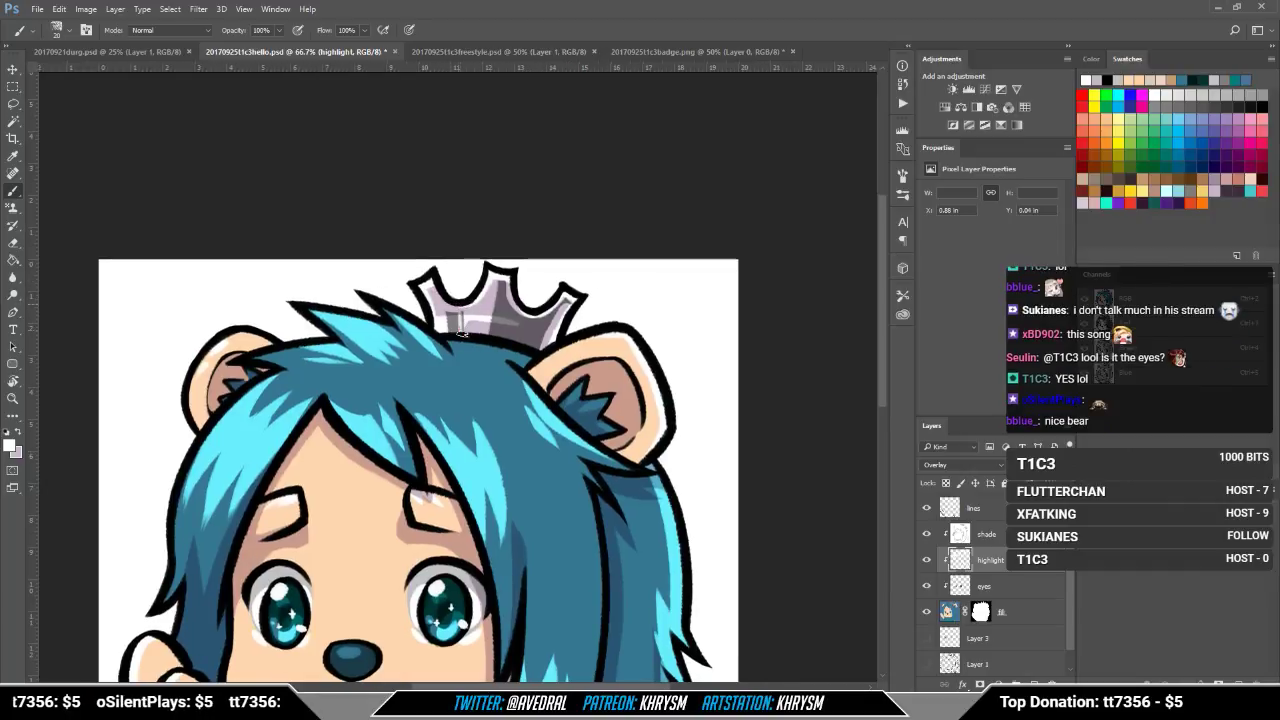
pyautogui.press('e')
pyautogui.press('b')
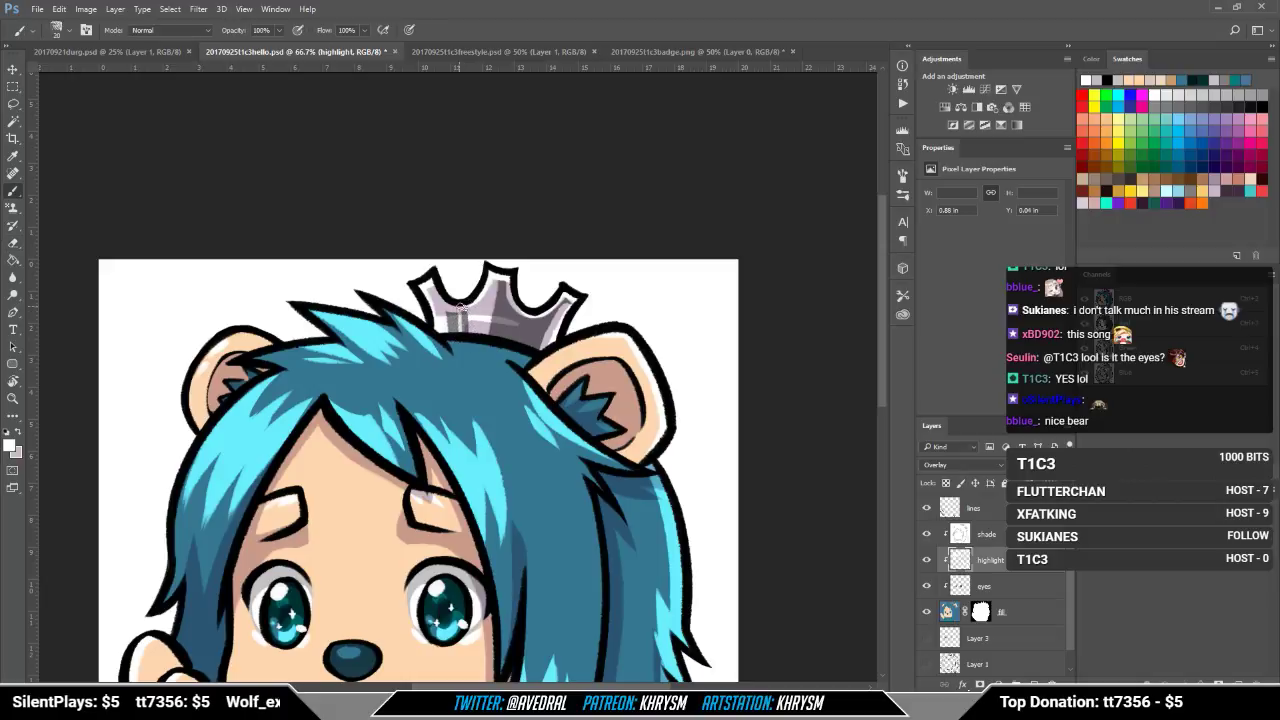
pyautogui.moveTo(454, 309); pyautogui.dragTo(456, 323)
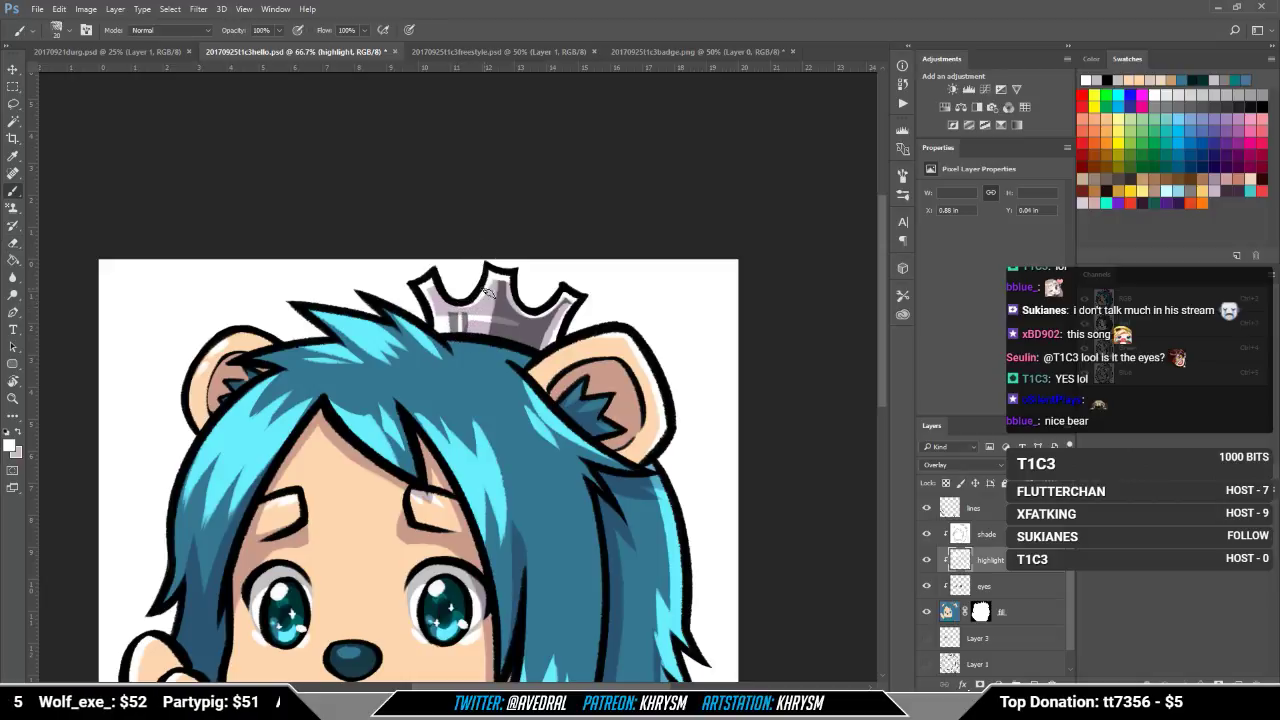
pyautogui.moveTo(470, 300); pyautogui.dragTo(497, 262)
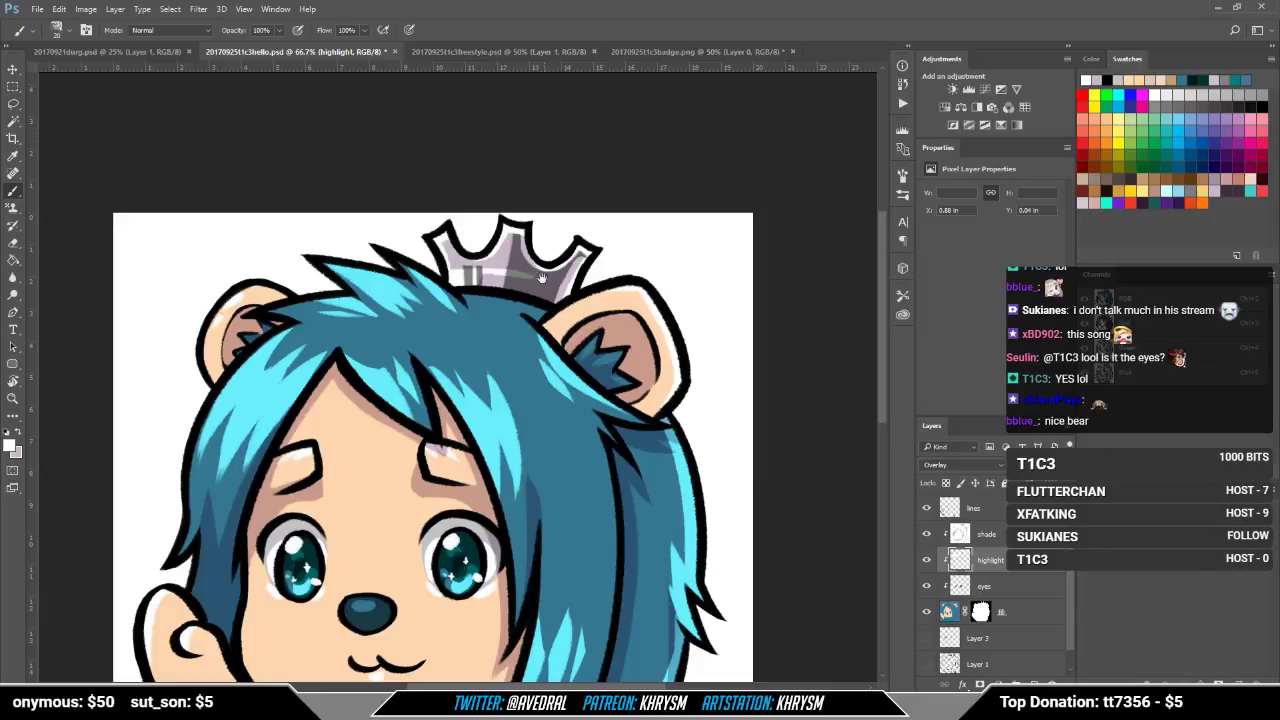
# Step: Examine how the crown's highlights read on the whole character at small and larger sizes
pyautogui.moveTo(533, 286); pyautogui.dragTo(625, 135)
pyautogui.hotkey('ctrl', '-')
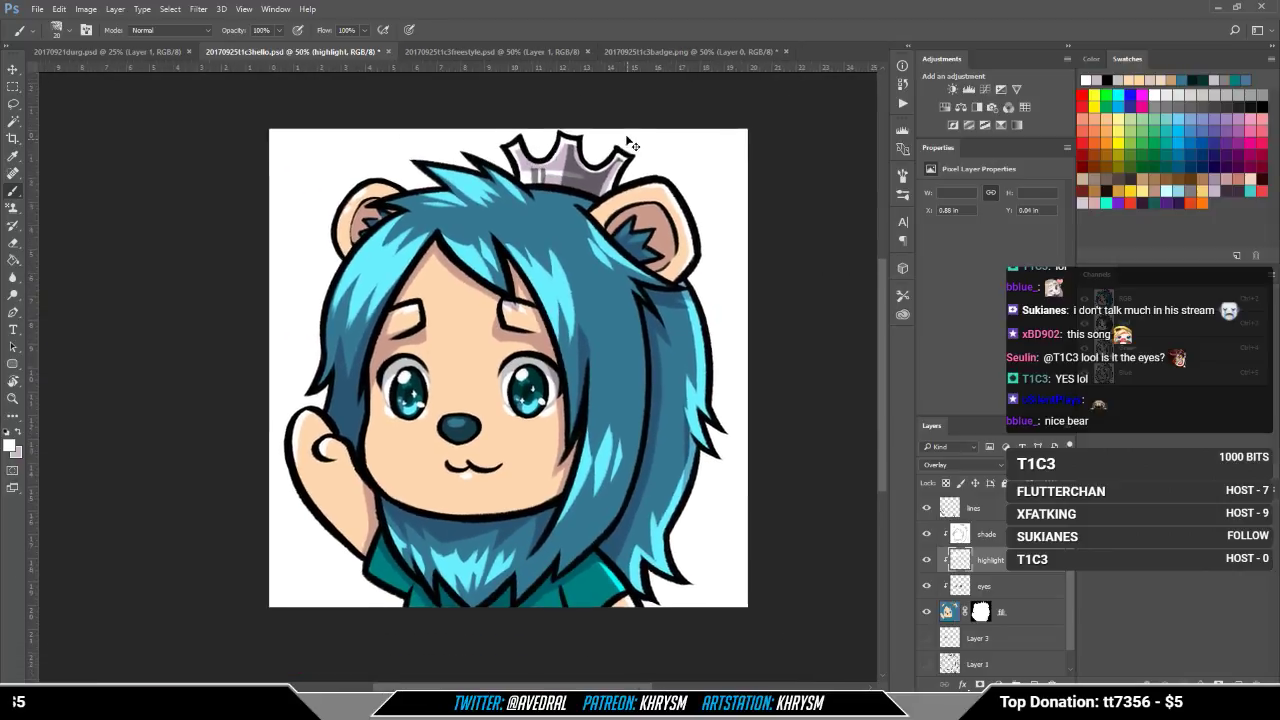
pyautogui.hotkey('ctrl', '-')
pyautogui.hotkey('ctrl', '-')
pyautogui.hotkey('ctrl', '-')
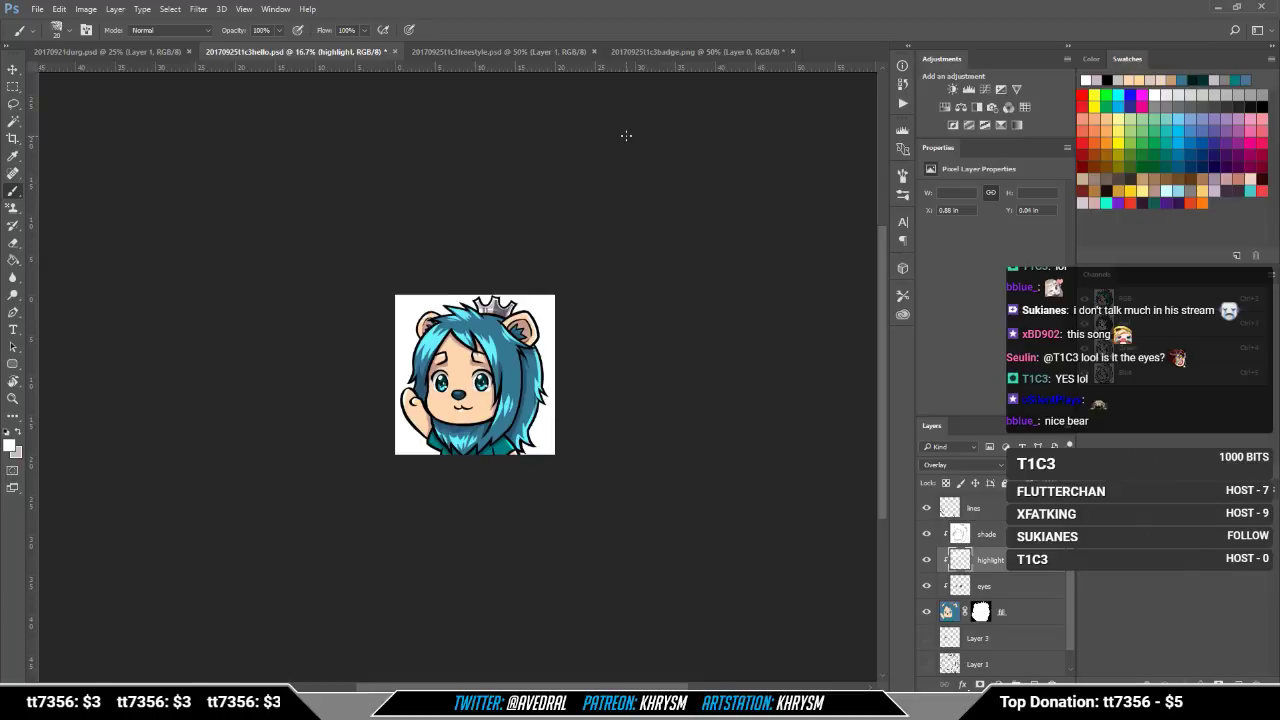
pyautogui.hotkey('ctrl', '+')
pyautogui.hotkey('ctrl', '+')
pyautogui.hotkey('ctrl', '+')
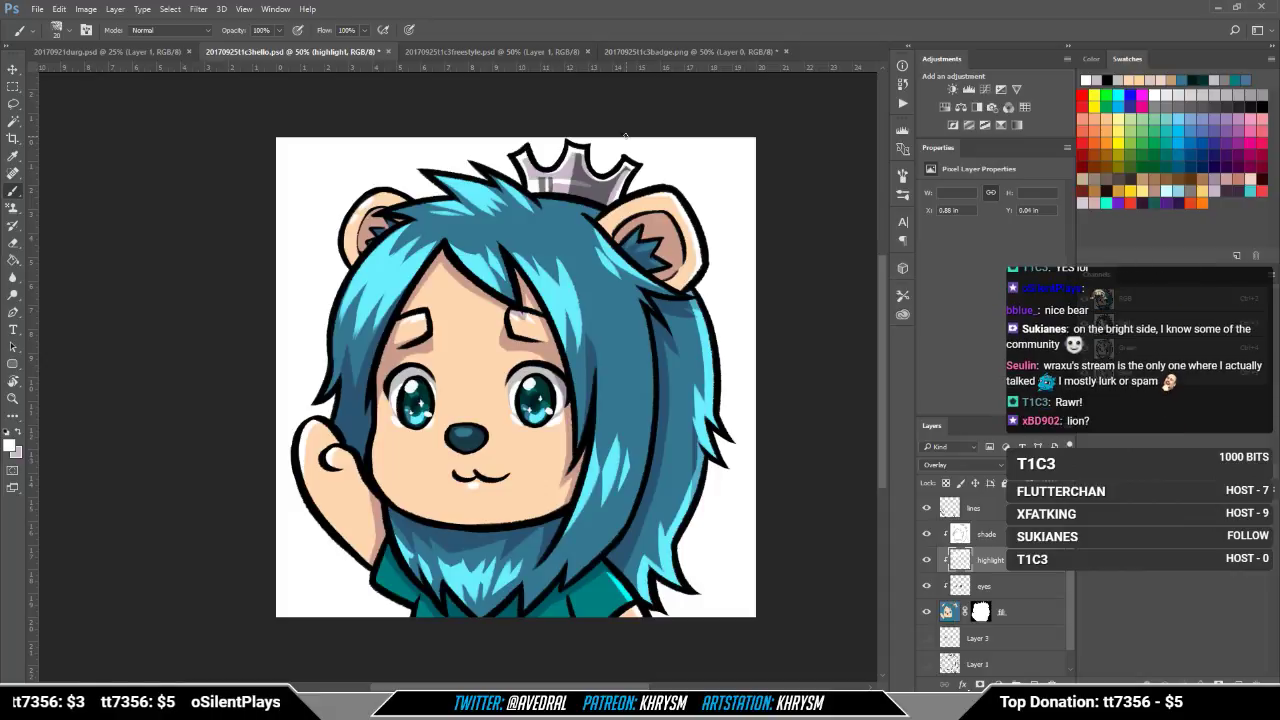
pyautogui.moveTo(616, 512); pyautogui.dragTo(578, 552)
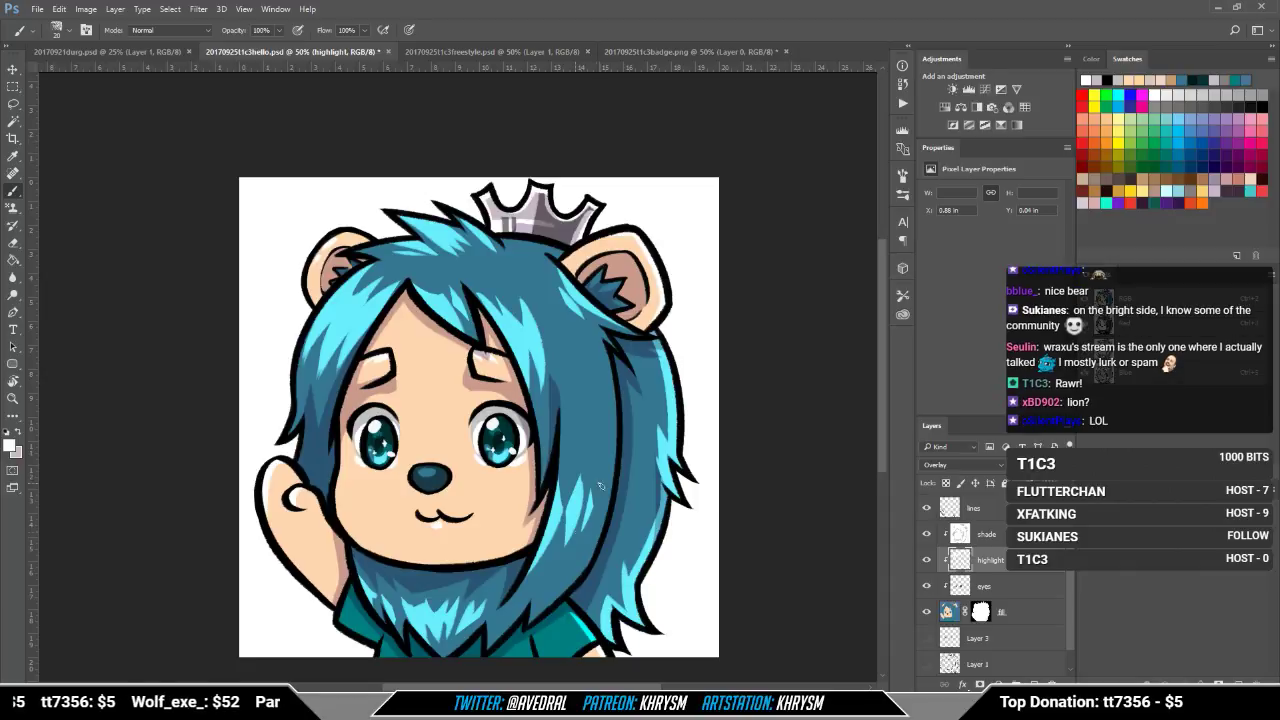
pyautogui.moveTo(524, 354); pyautogui.dragTo(483, 489)
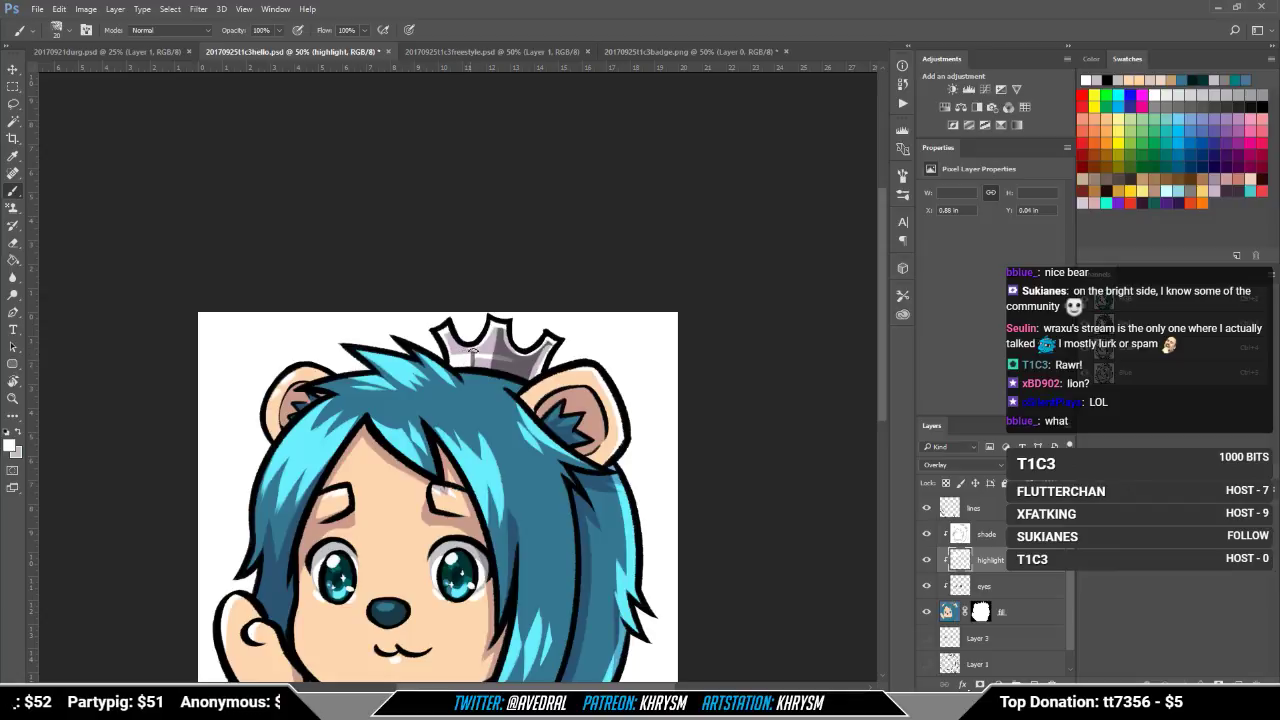
# Step: Clean up the highlights on the crown's left side with the Eraser on the highlight layer
pyautogui.press('e')
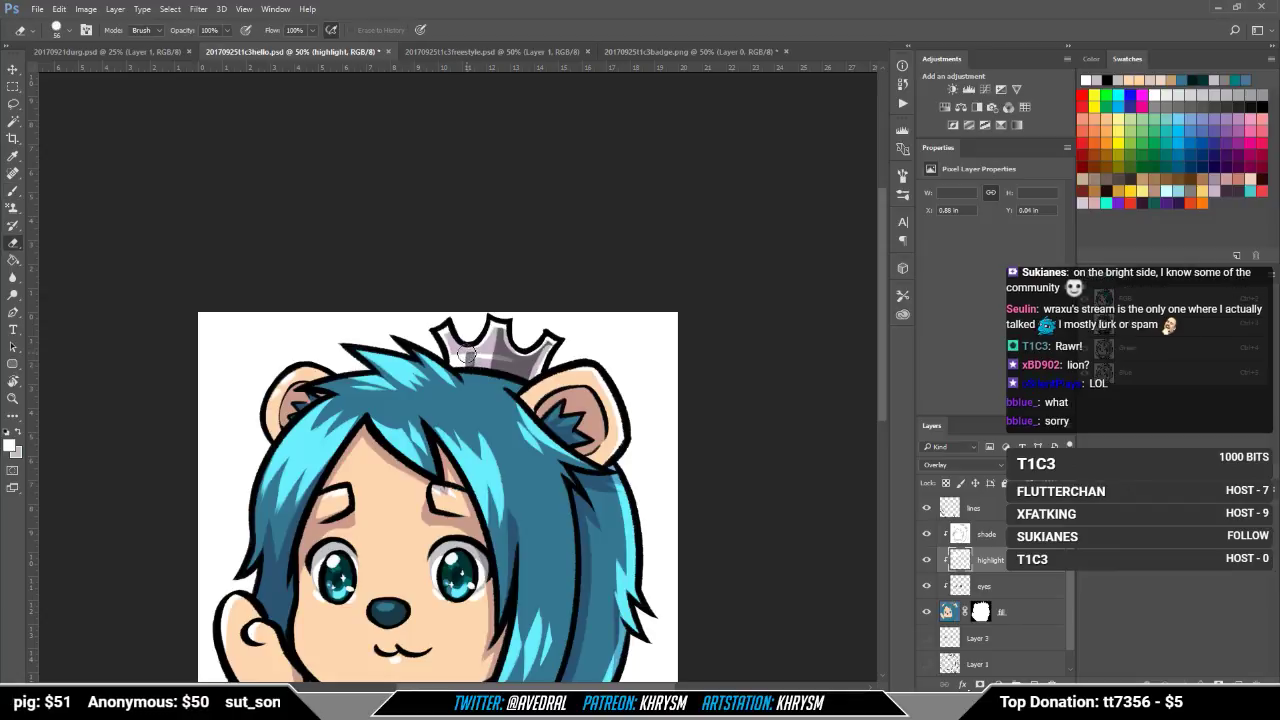
pyautogui.press('b')
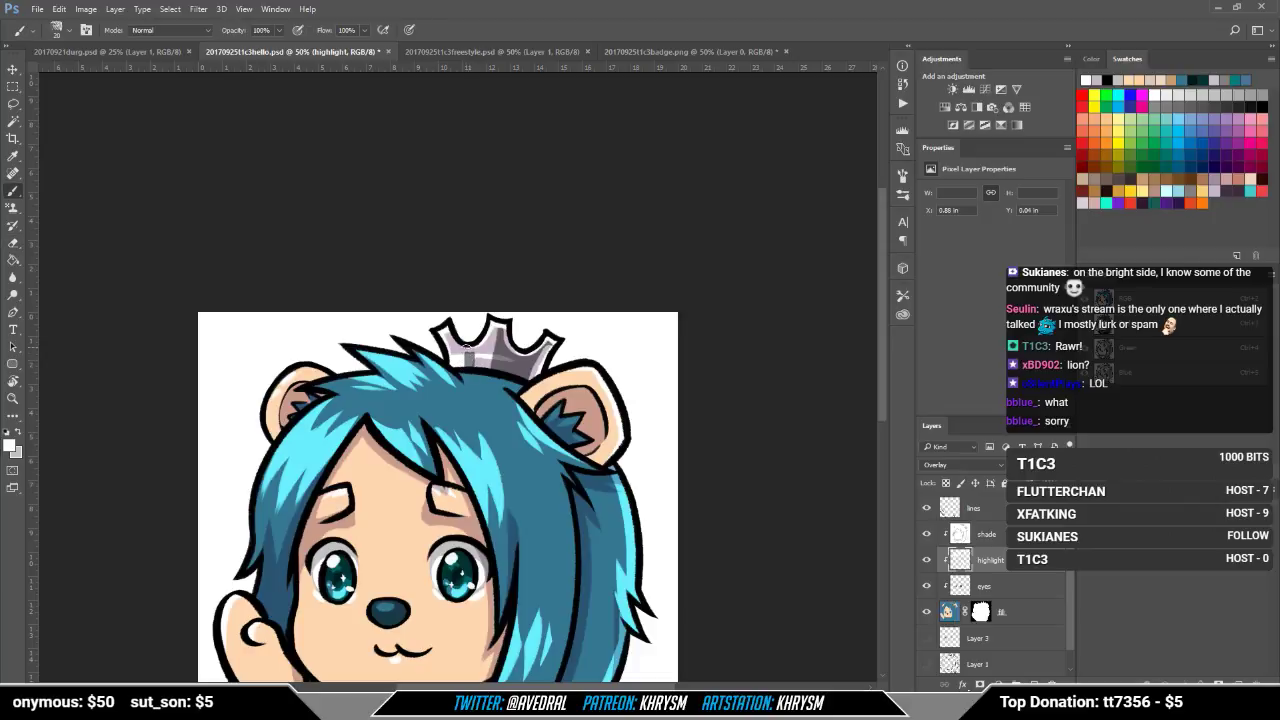
pyautogui.moveTo(502, 308); pyautogui.dragTo(479, 302)
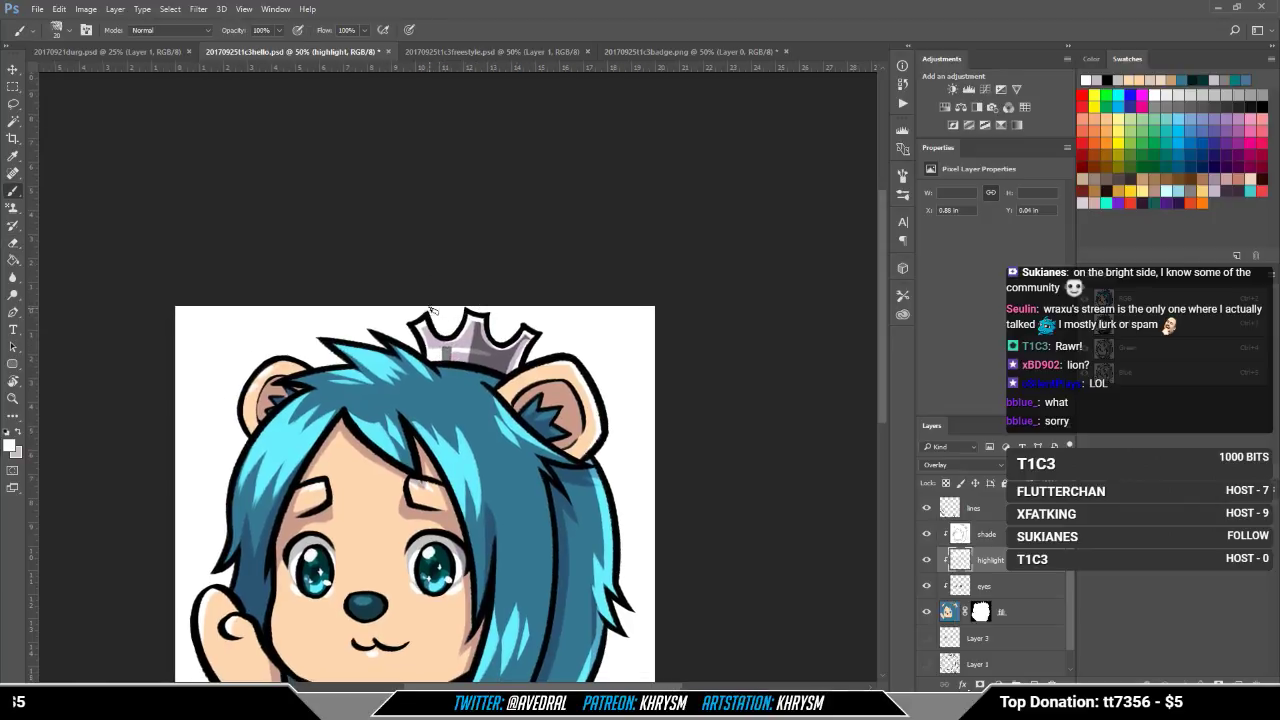
pyautogui.press('e')
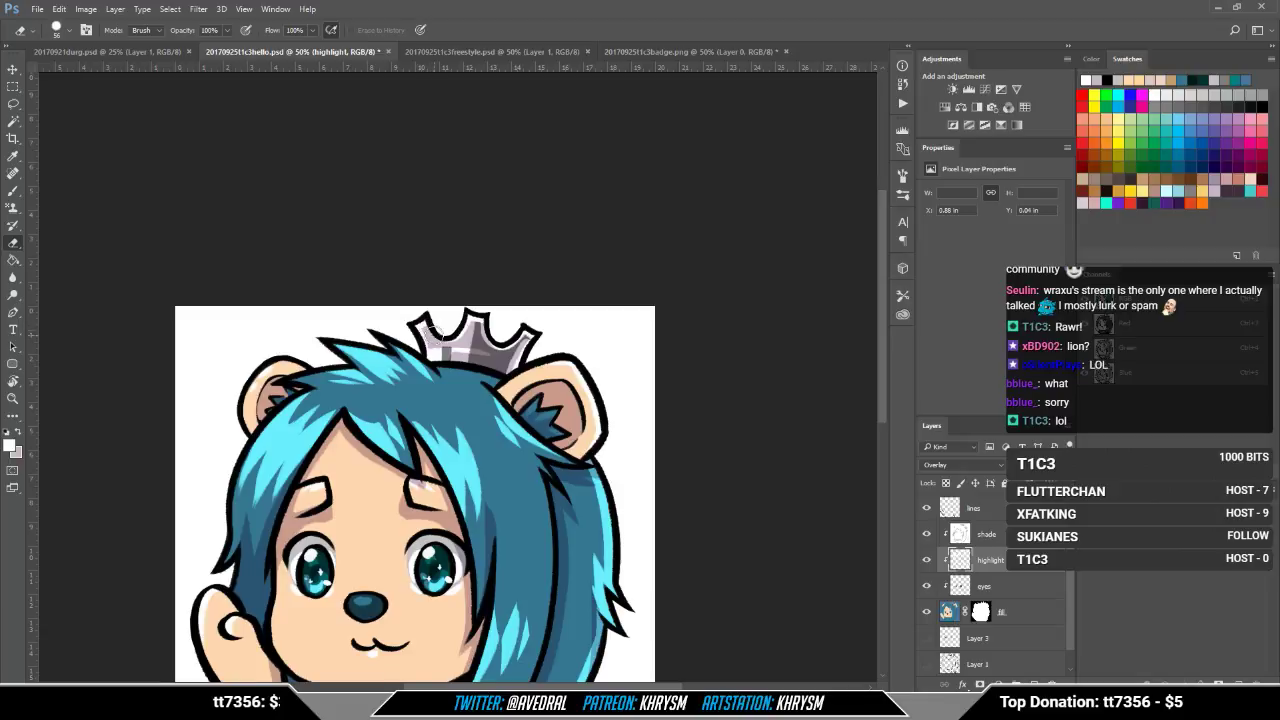
pyautogui.moveTo(434, 338)
pyautogui.mouseDown()
pyautogui.moveTo(436, 360)
pyautogui.moveTo(434, 344)
pyautogui.mouseUp()
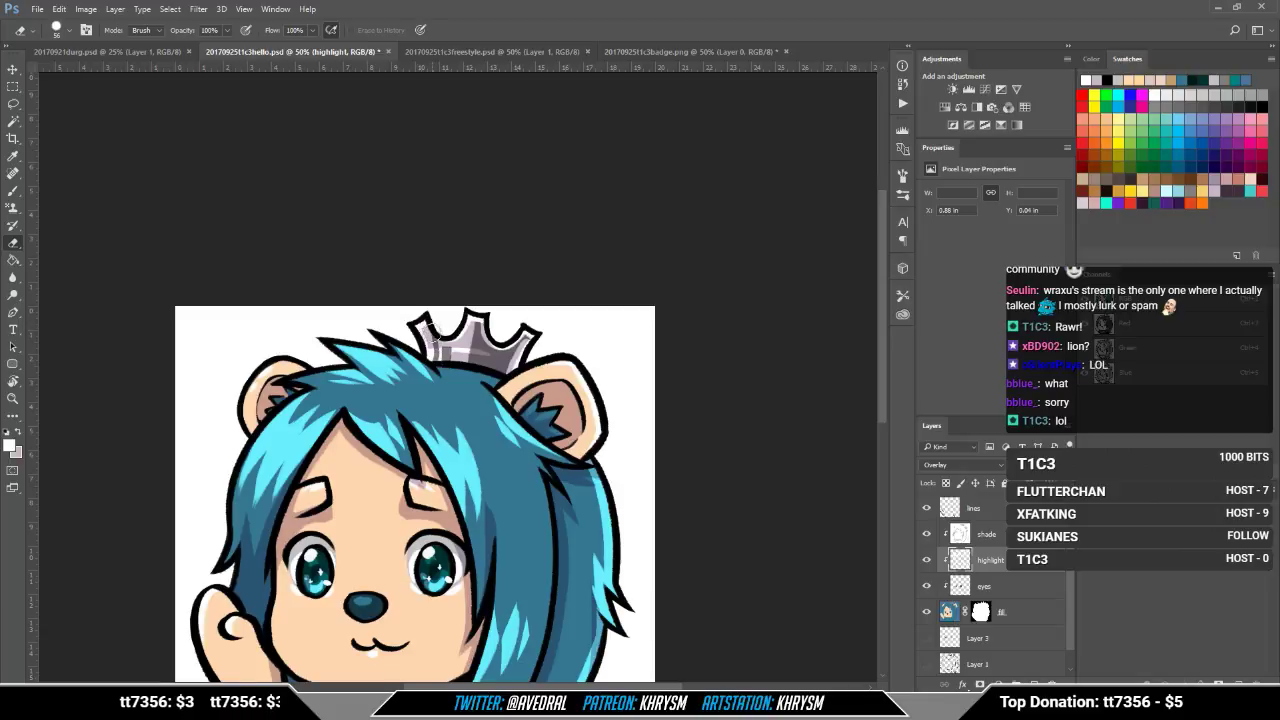
pyautogui.press('b')
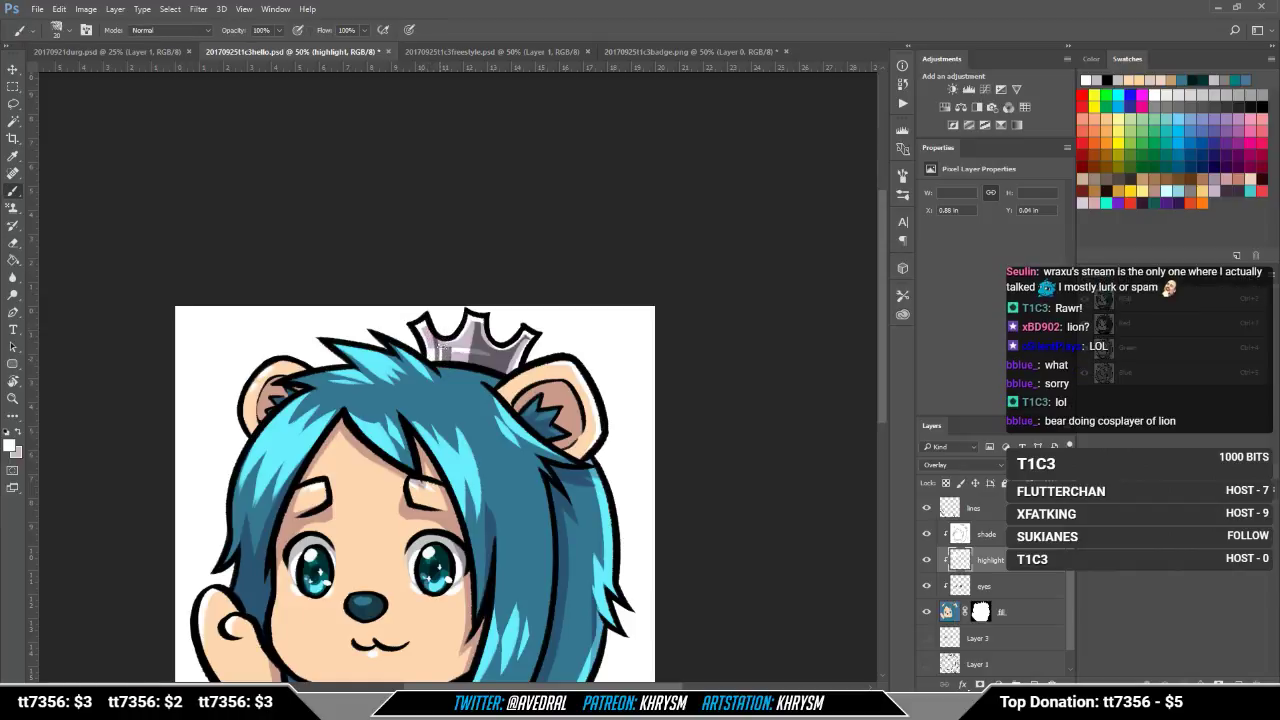
# Step: Examine the whole lion character at tiny emote size and at medium size to judge its readability
pyautogui.scroll(-1, 450, 308)
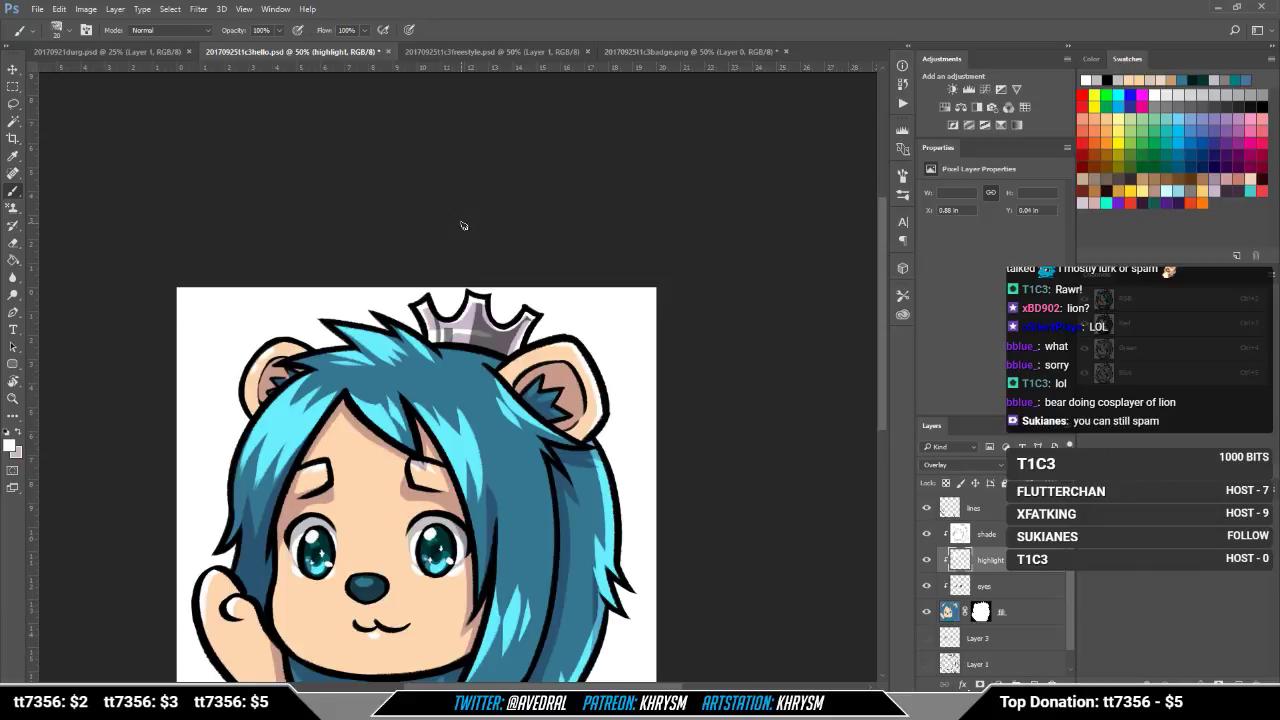
pyautogui.scroll(-6, 500, 300)
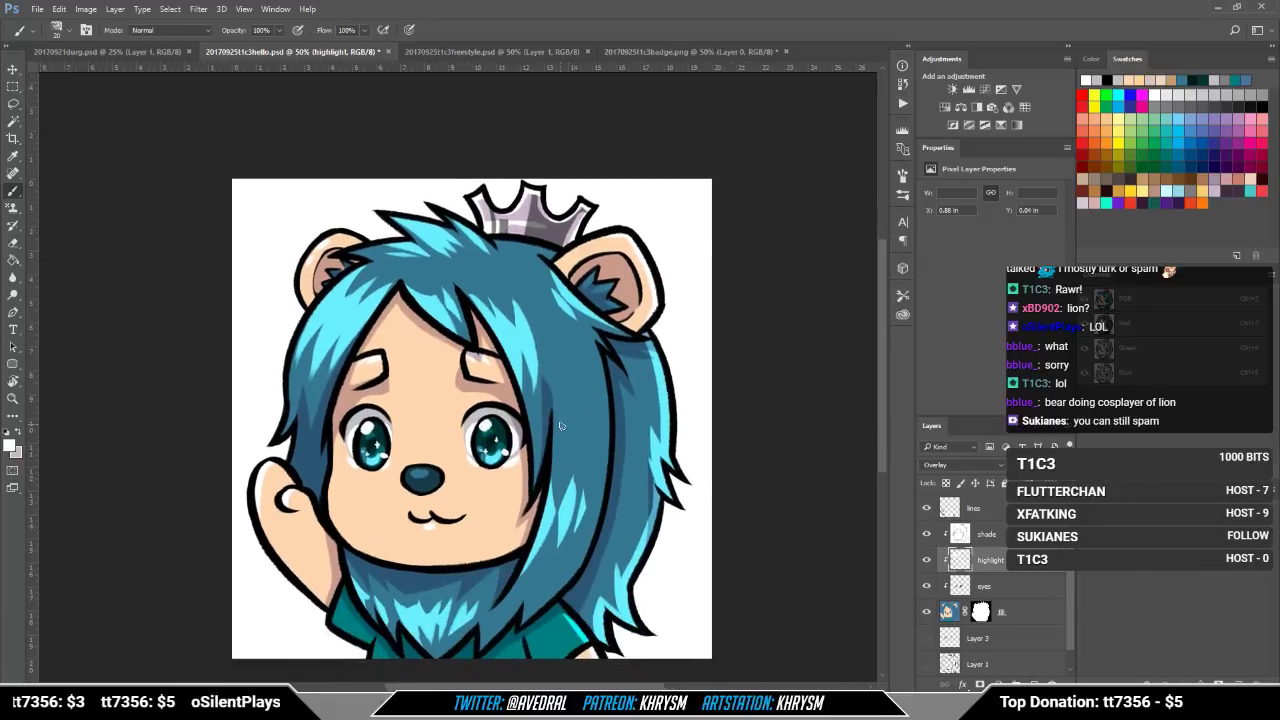
pyautogui.hotkey('ctrl', '-')
pyautogui.hotkey('ctrl', '-')
pyautogui.hotkey('ctrl', '-')
pyautogui.hotkey('ctrl', '-')
pyautogui.hotkey('ctrl', '-')
pyautogui.hotkey('ctrl', '-')
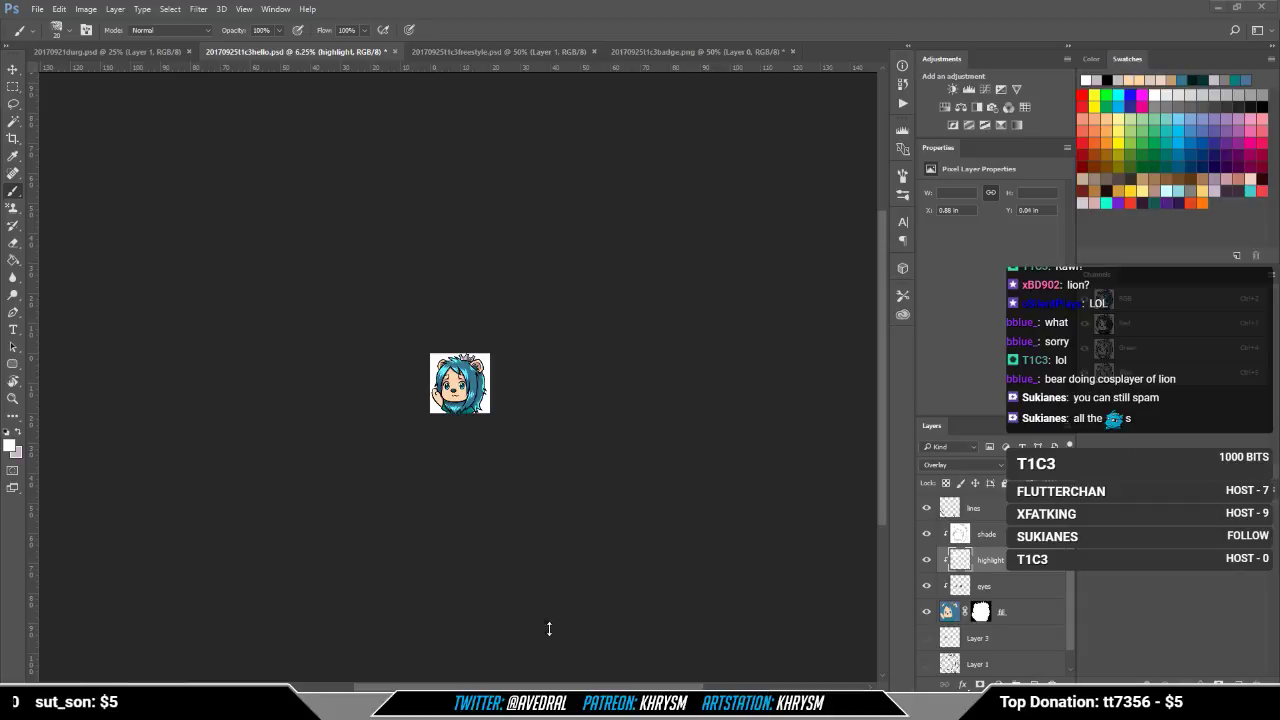
pyautogui.moveTo(503, 574); pyautogui.dragTo(525, 591)
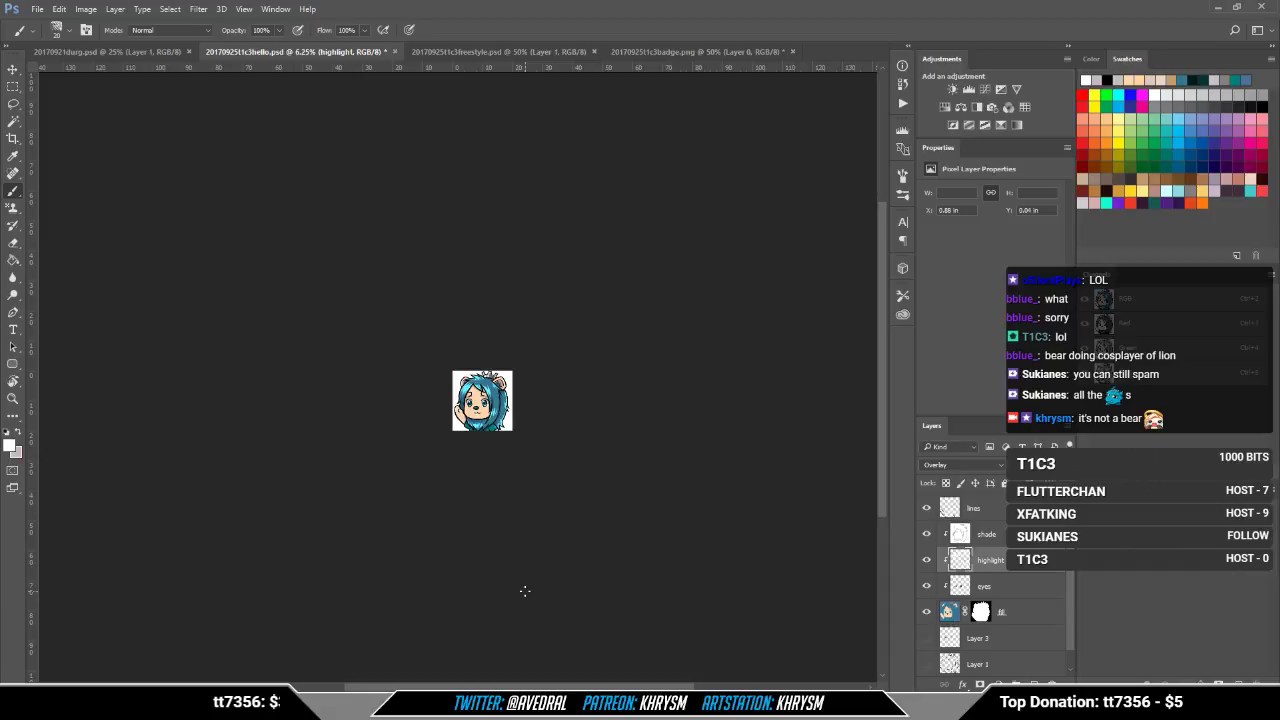
pyautogui.hotkey('ctrl', '+')
pyautogui.hotkey('ctrl', '+')
pyautogui.hotkey('ctrl', '+')
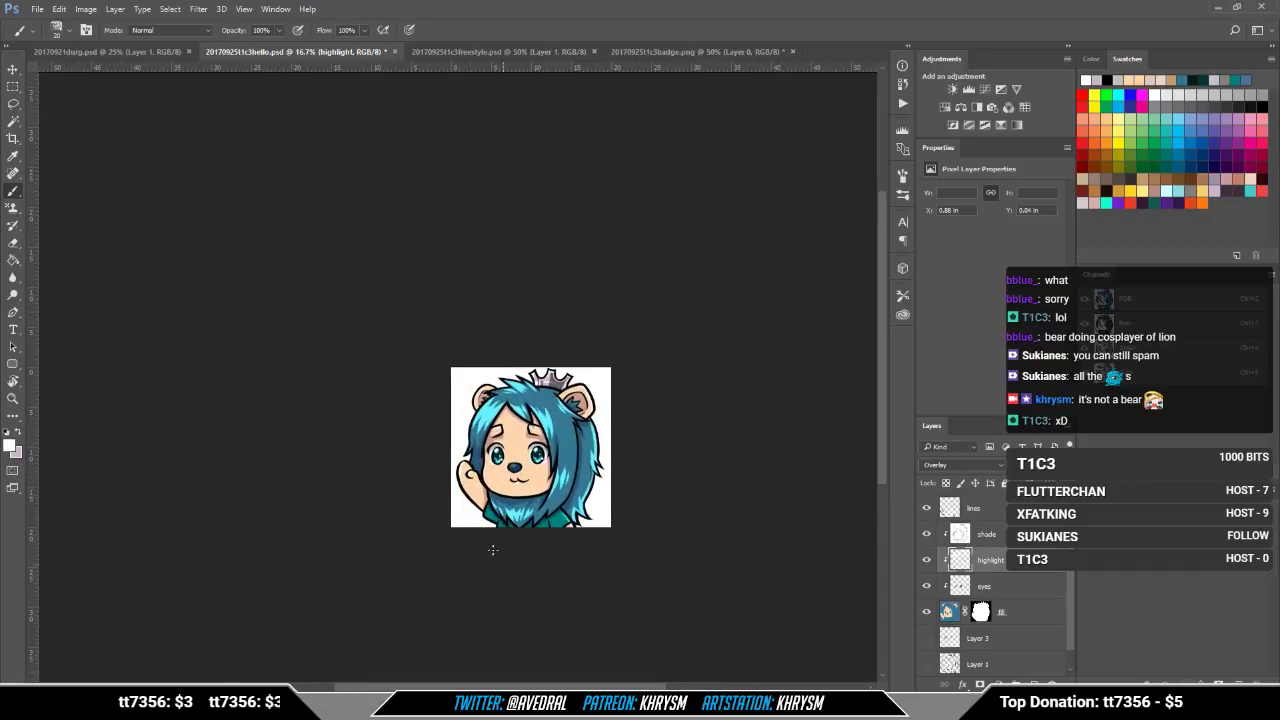
pyautogui.moveTo(492, 549); pyautogui.dragTo(379, 499)
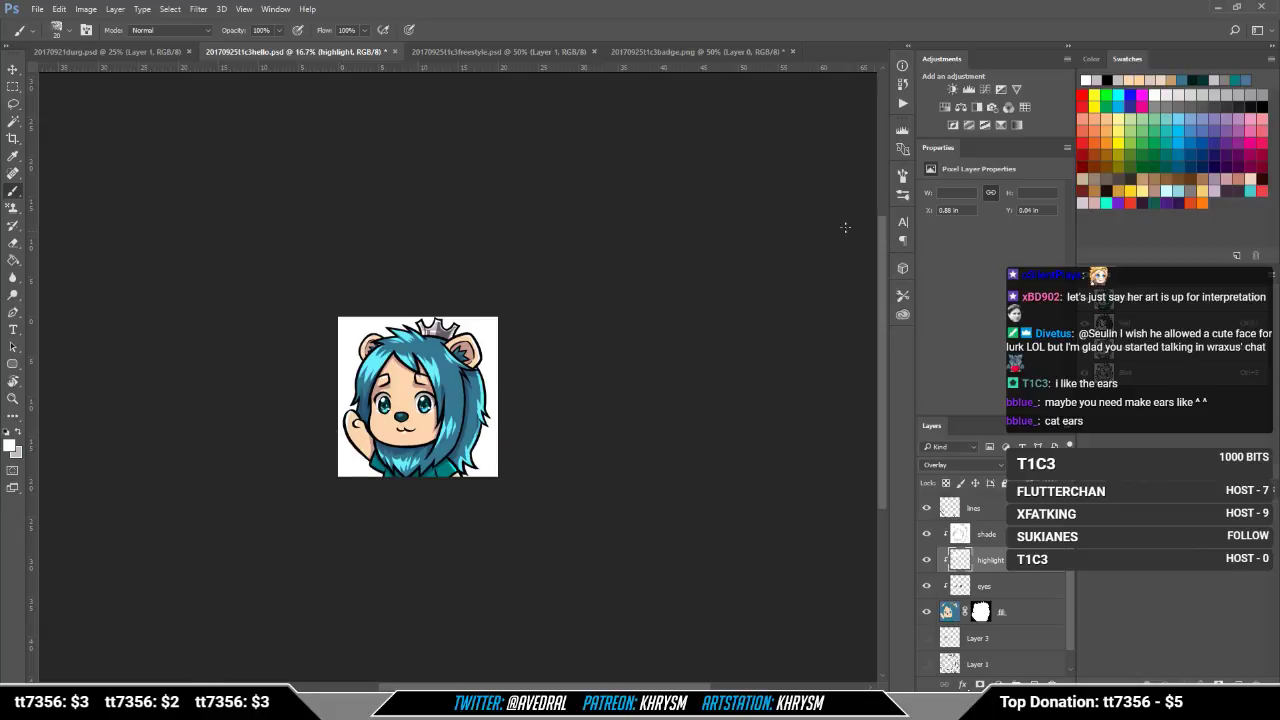
pyautogui.moveTo(598, 362); pyautogui.dragTo(628, 358)
pyautogui.hotkey('ctrl', '+')
pyautogui.hotkey('ctrl', '+')
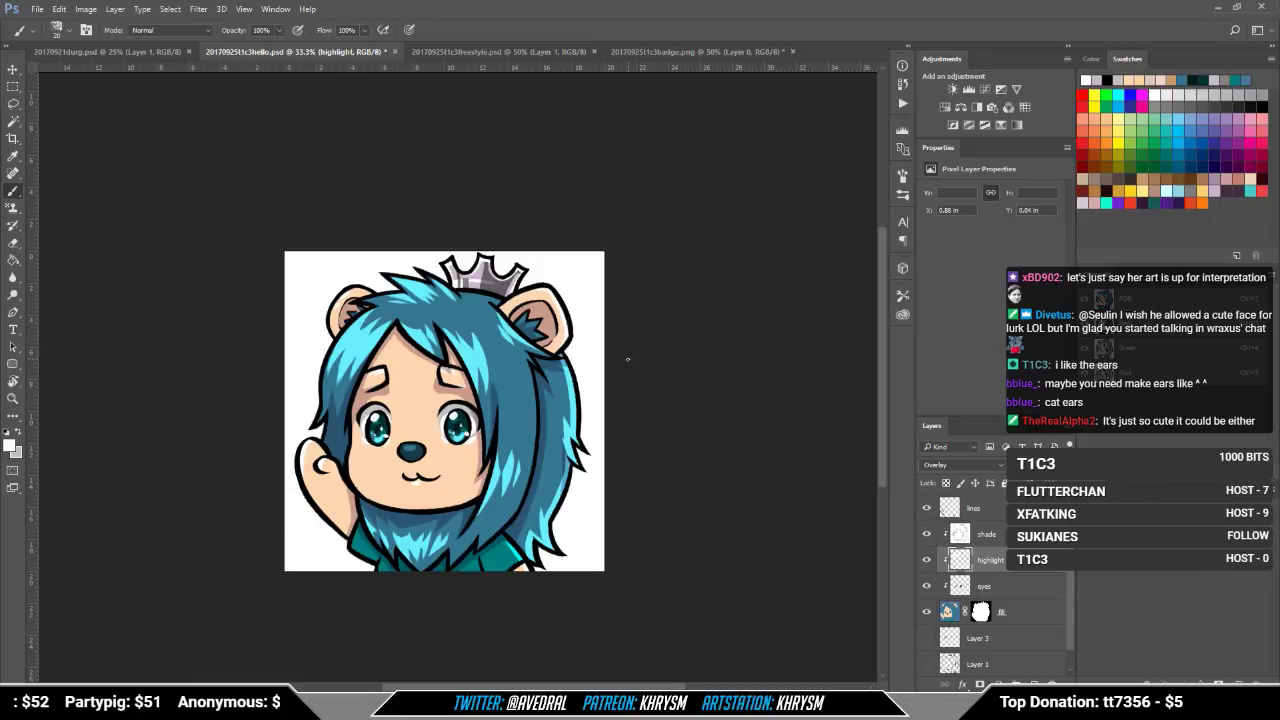
pyautogui.hotkey('ctrl', '-')
pyautogui.hotkey('ctrl', '-')
pyautogui.hotkey('ctrl', '-')
pyautogui.hotkey('ctrl', '-')
pyautogui.hotkey('ctrl', '-')
pyautogui.hotkey('ctrl', '-')
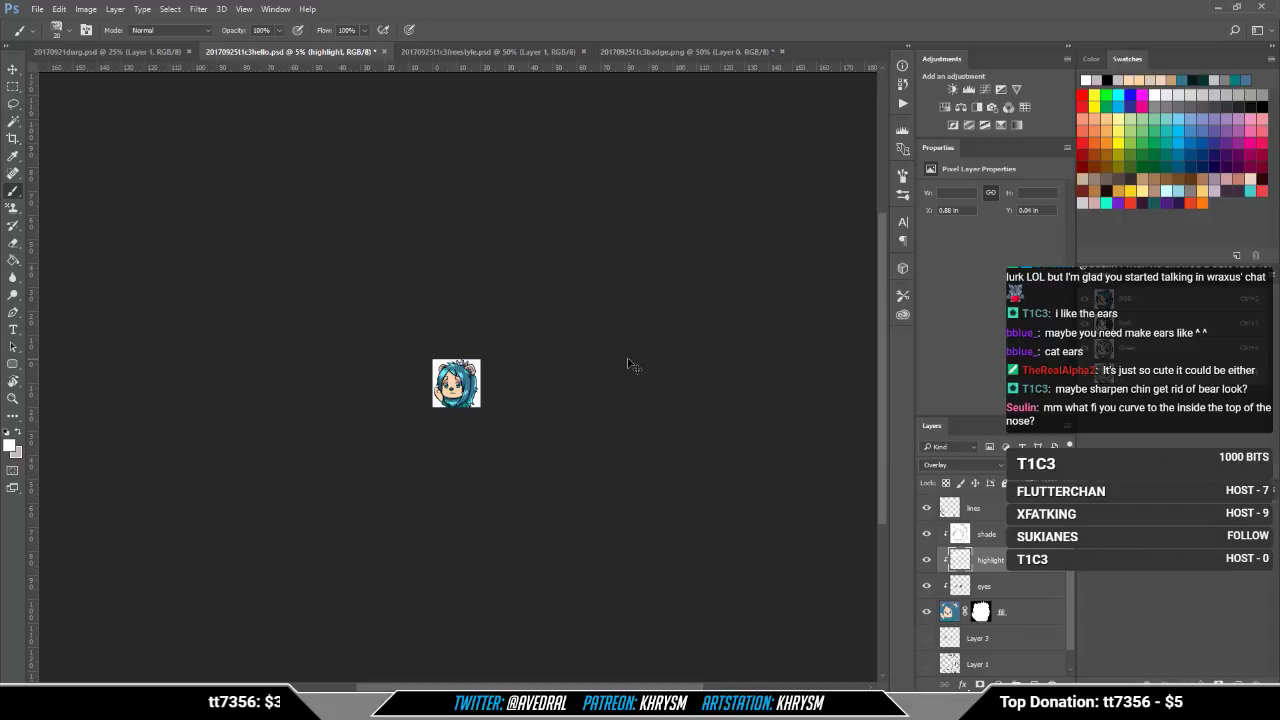
# Step: Erase the nose's upper outline on the face layer with the Eraser
pyautogui.hotkey('ctrl', '+')
pyautogui.hotkey('ctrl', '+')
pyautogui.hotkey('ctrl', '+')
pyautogui.hotkey('ctrl', '+')
pyautogui.hotkey('ctrl', '+')
pyautogui.hotkey('ctrl', '+')
pyautogui.hotkey('ctrl', '+')
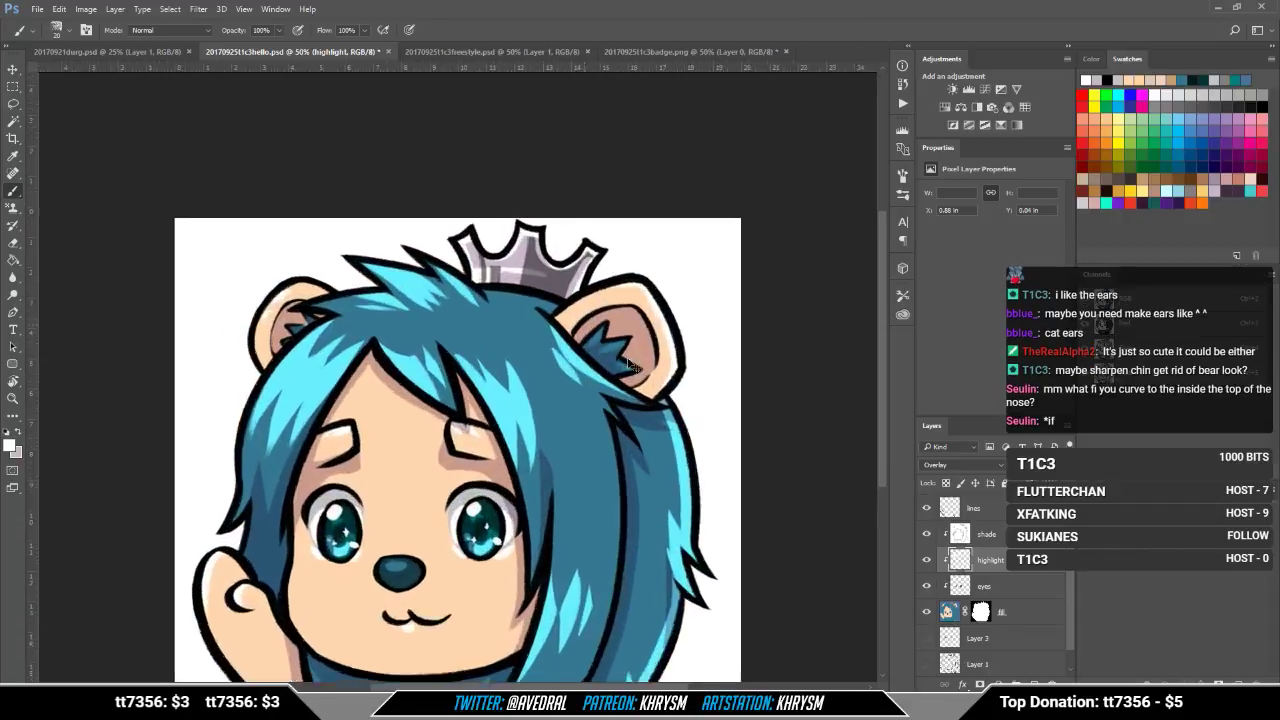
pyautogui.hotkey('ctrl', '+')
pyautogui.hotkey('ctrl', '+')
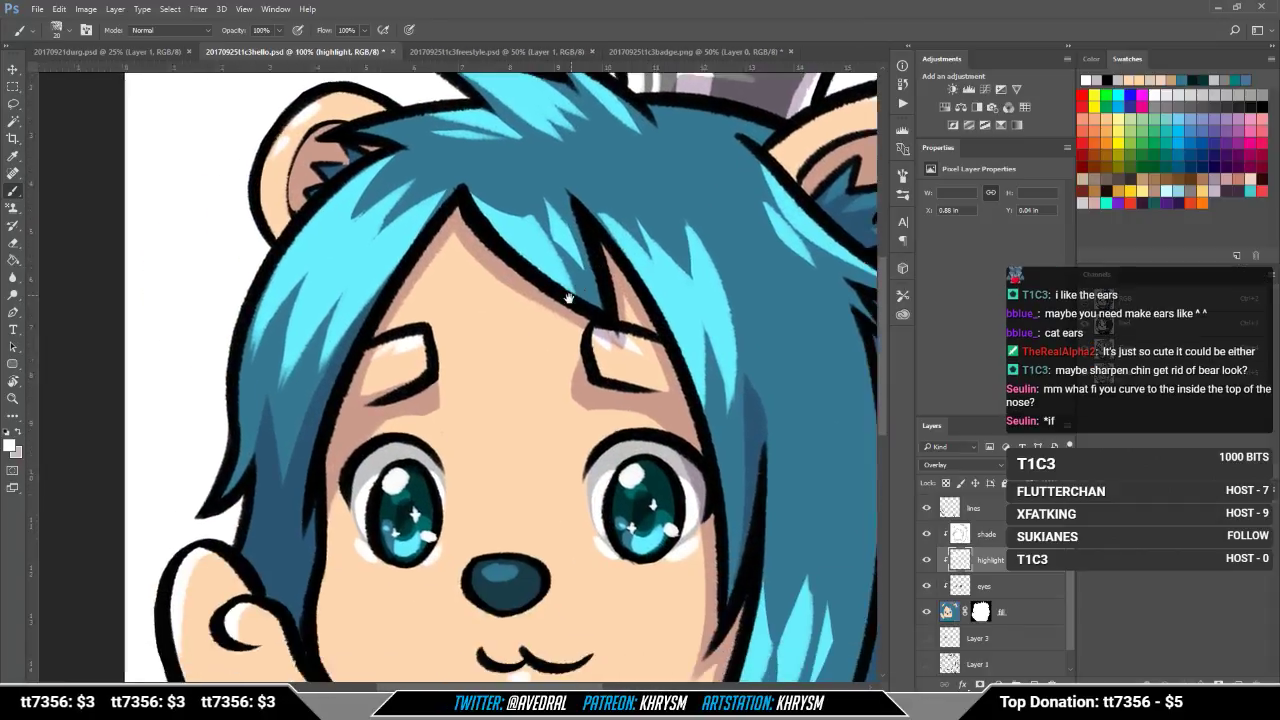
pyautogui.moveTo(568, 298); pyautogui.dragTo(606, 274)
pyautogui.click(989, 517)
pyautogui.press('e')
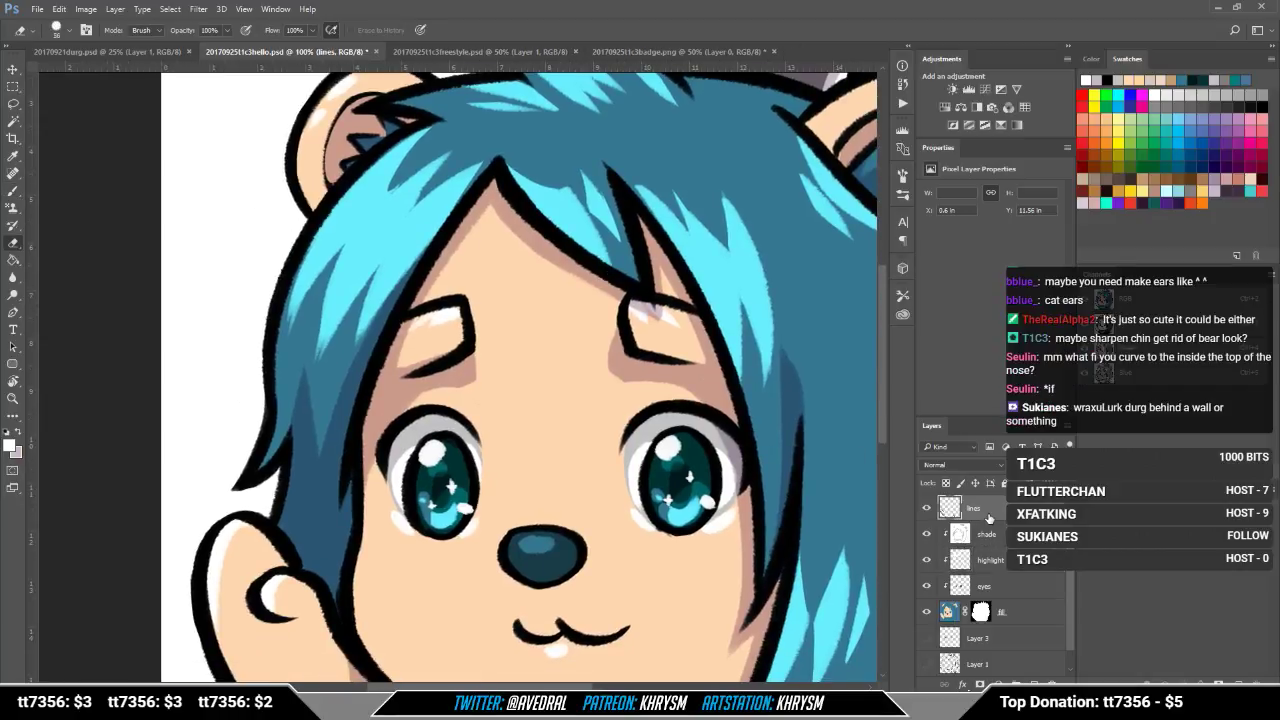
pyautogui.press('r')
pyautogui.moveTo(590, 517)
pyautogui.mouseDown()
pyautogui.moveTo(466, 568)
pyautogui.moveTo(374, 549)
pyautogui.mouseUp()
pyautogui.press('e')
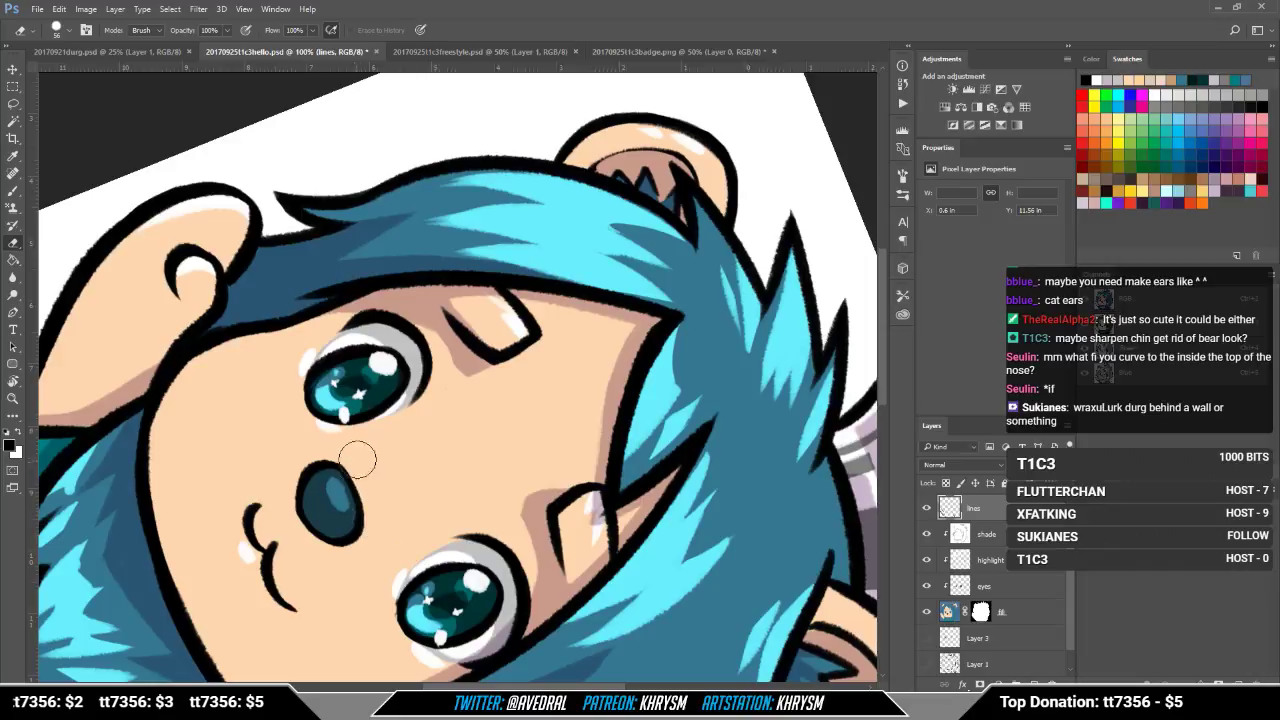
pyautogui.scroll(3, 1067, 574)
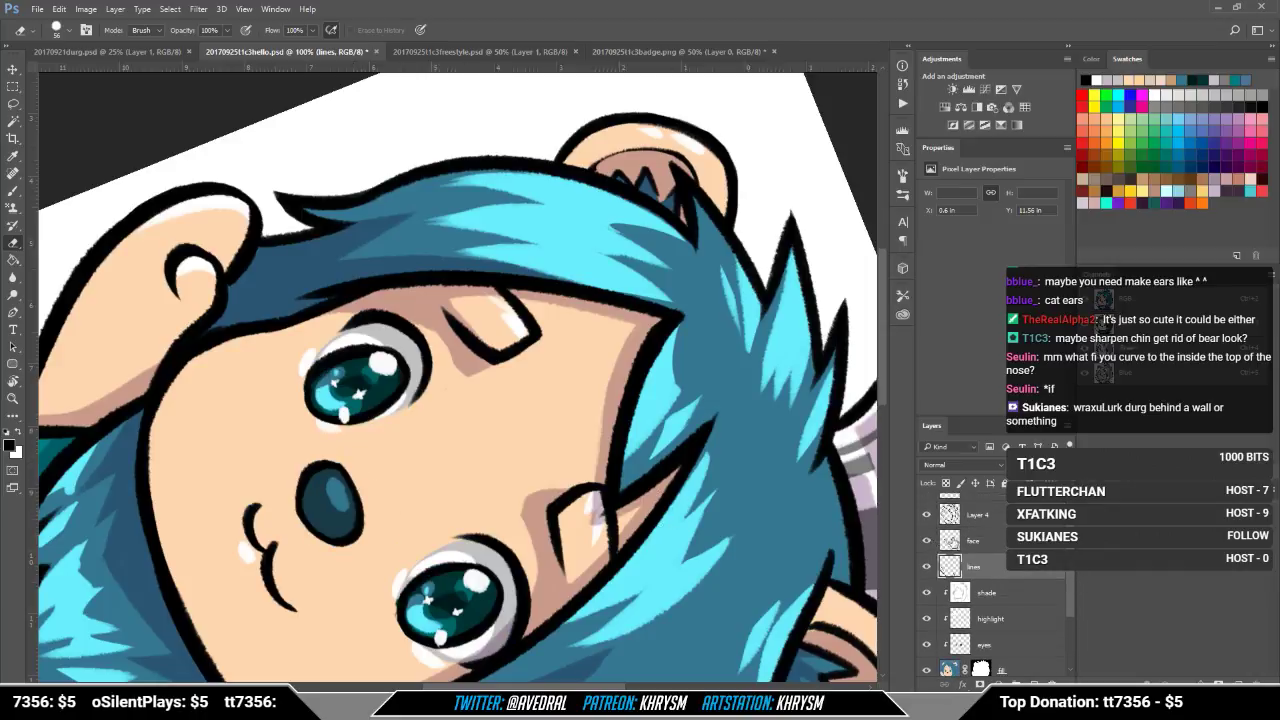
pyautogui.click(945, 542)
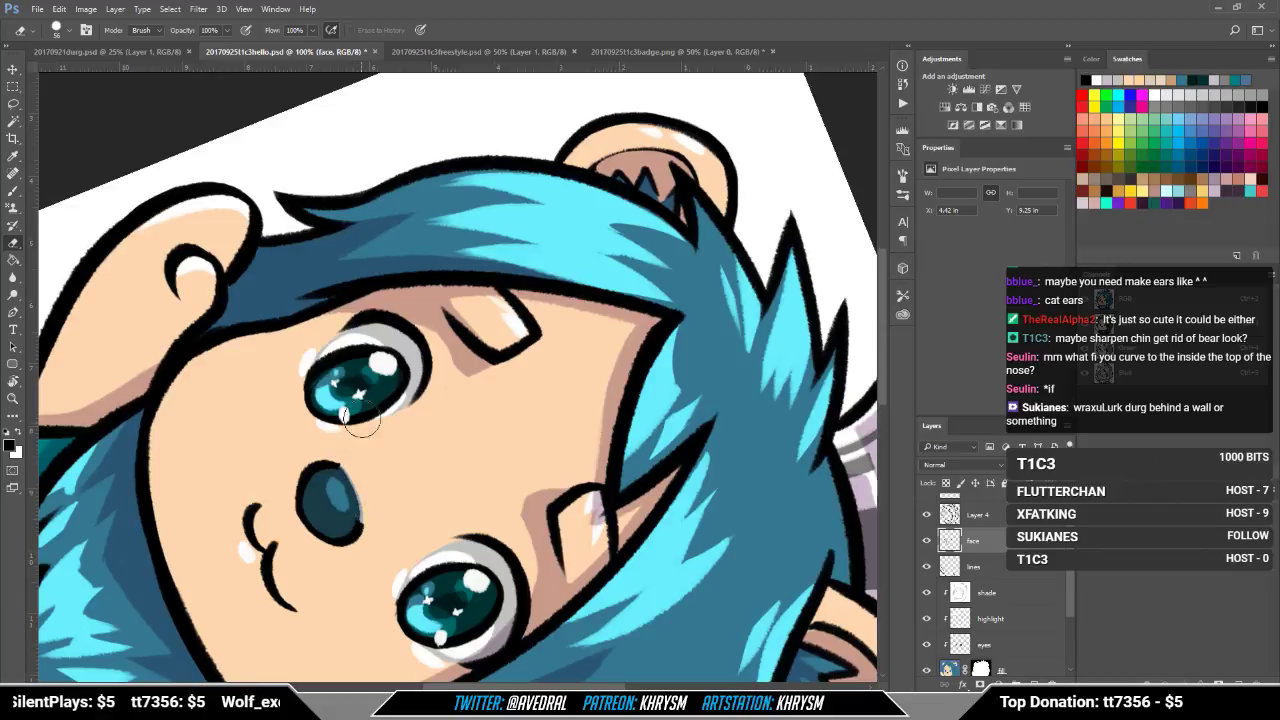
# Step: Redraw the nose's upper outline with the black Brush so it curves inward, redoing the stroke for a deeper curve
pyautogui.press('b')
pyautogui.moveTo(341, 466); pyautogui.dragTo(360, 520)
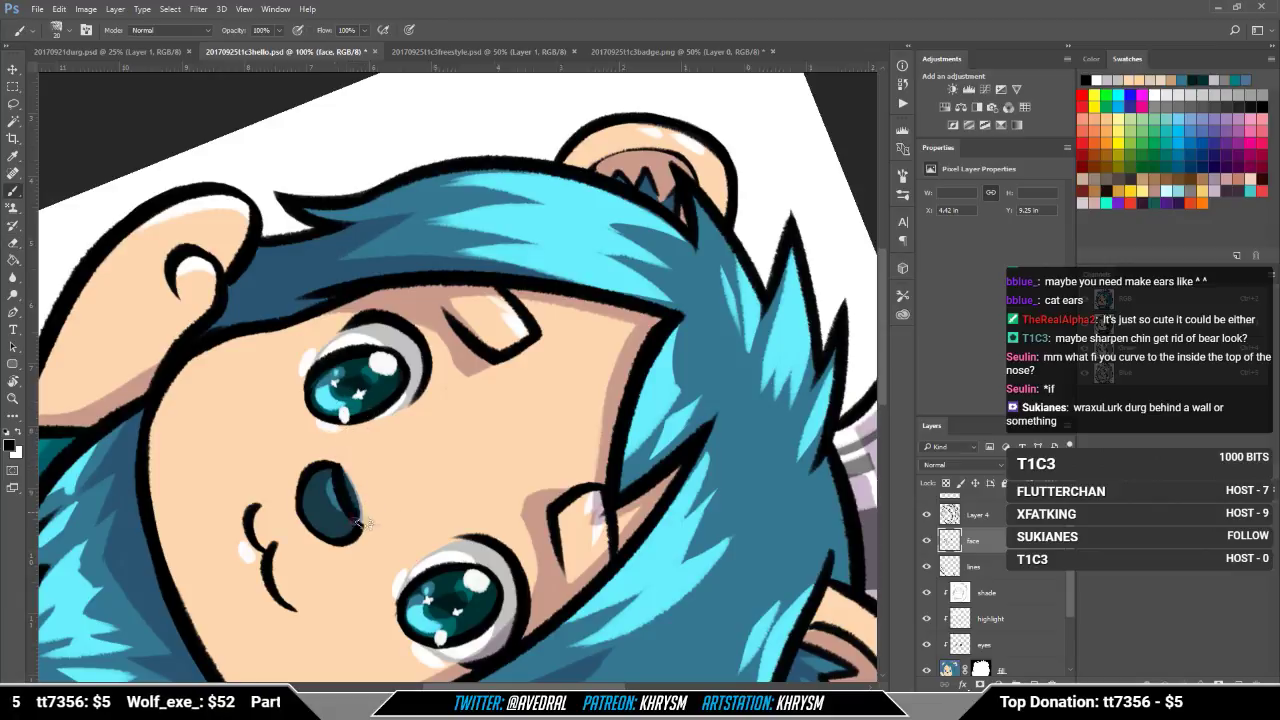
pyautogui.hotkey('ctrl', 'z')
pyautogui.moveTo(341, 467); pyautogui.dragTo(353, 517)
pyautogui.press('e')
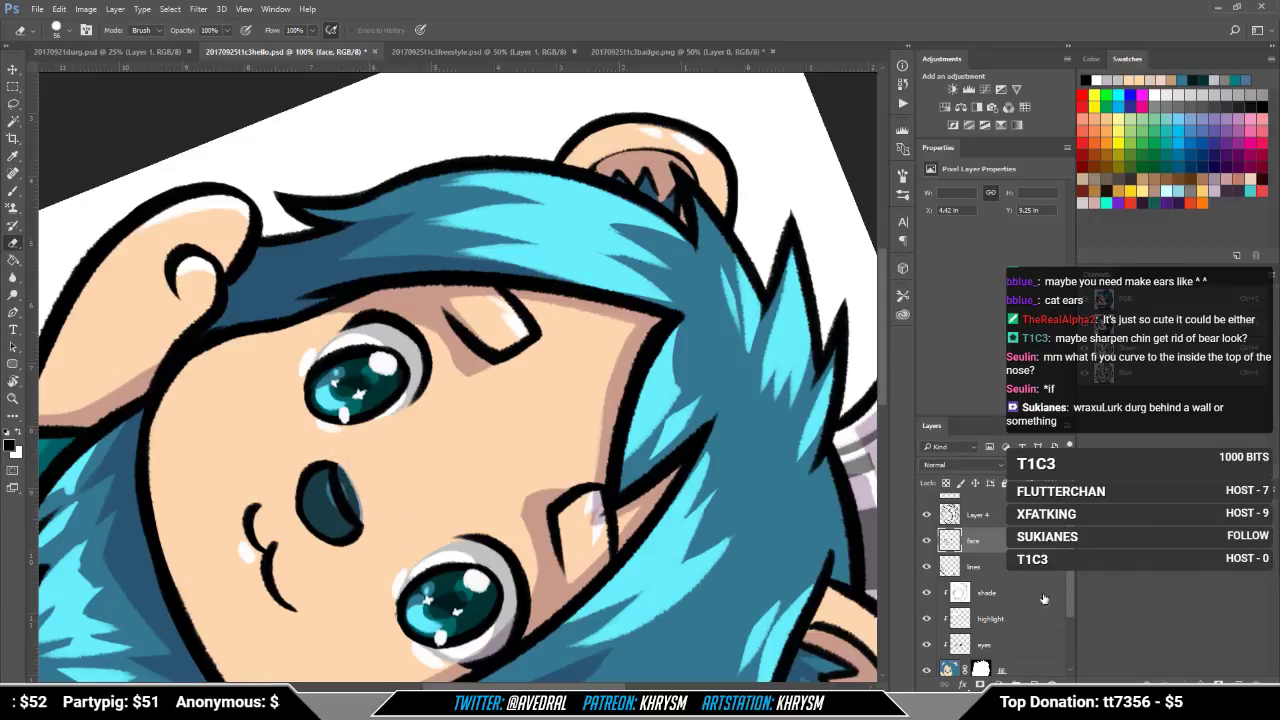
# Step: Cover the leftover blue above the nose's new outline on the fill layer with the sampled skin colour
pyautogui.click(954, 672)
pyautogui.press('b')
pyautogui.keyDown('alt'); pyautogui.click(369, 475); pyautogui.keyUp('alt')
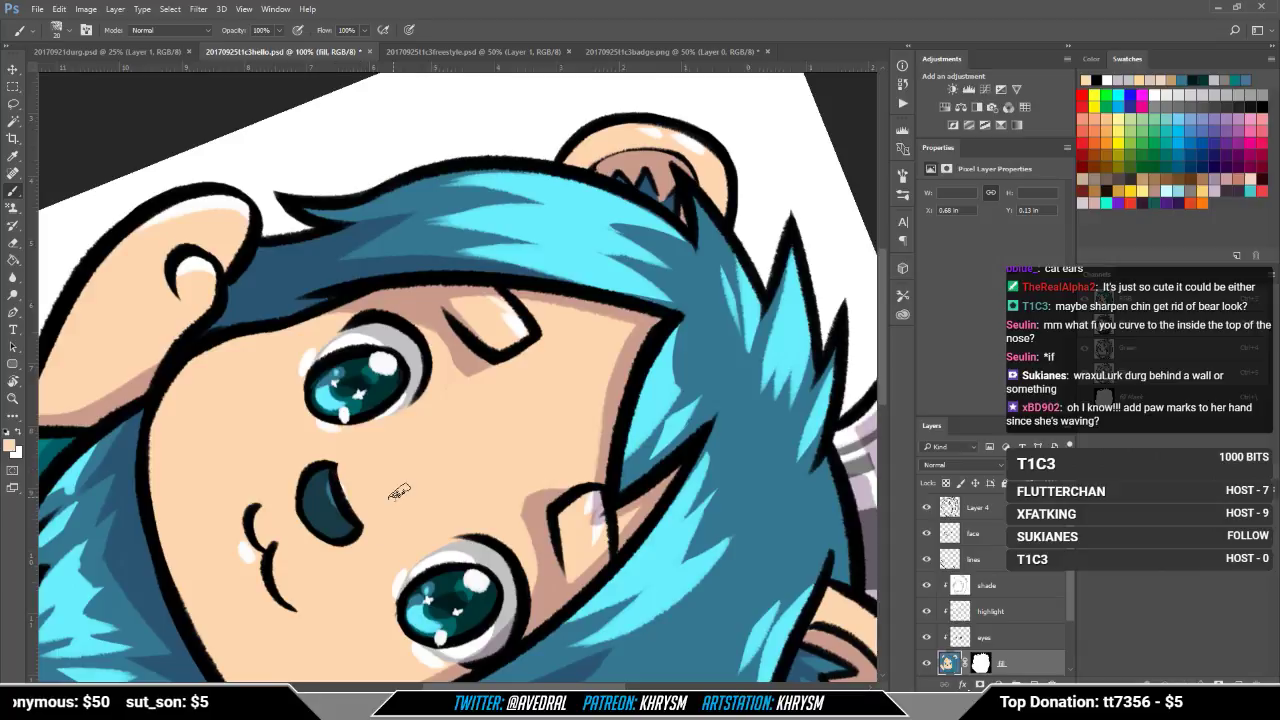
pyautogui.click(1034, 562)
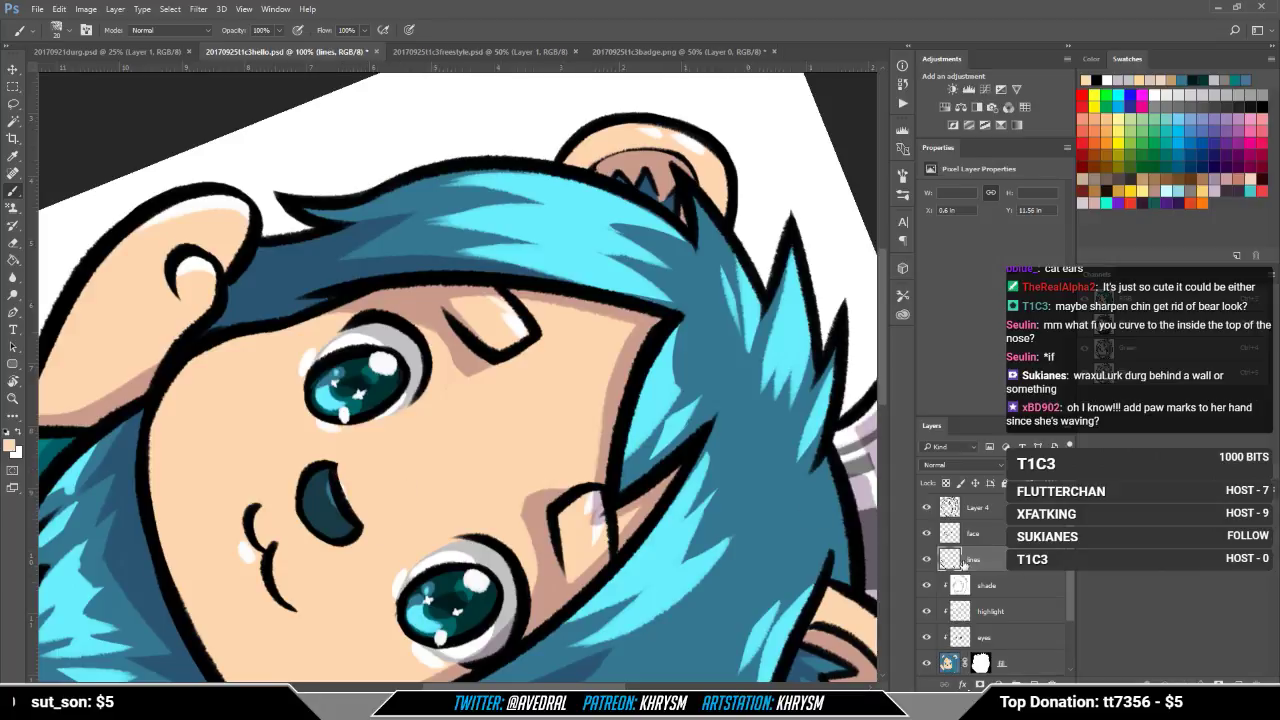
pyautogui.click(1003, 614)
pyautogui.press('e')
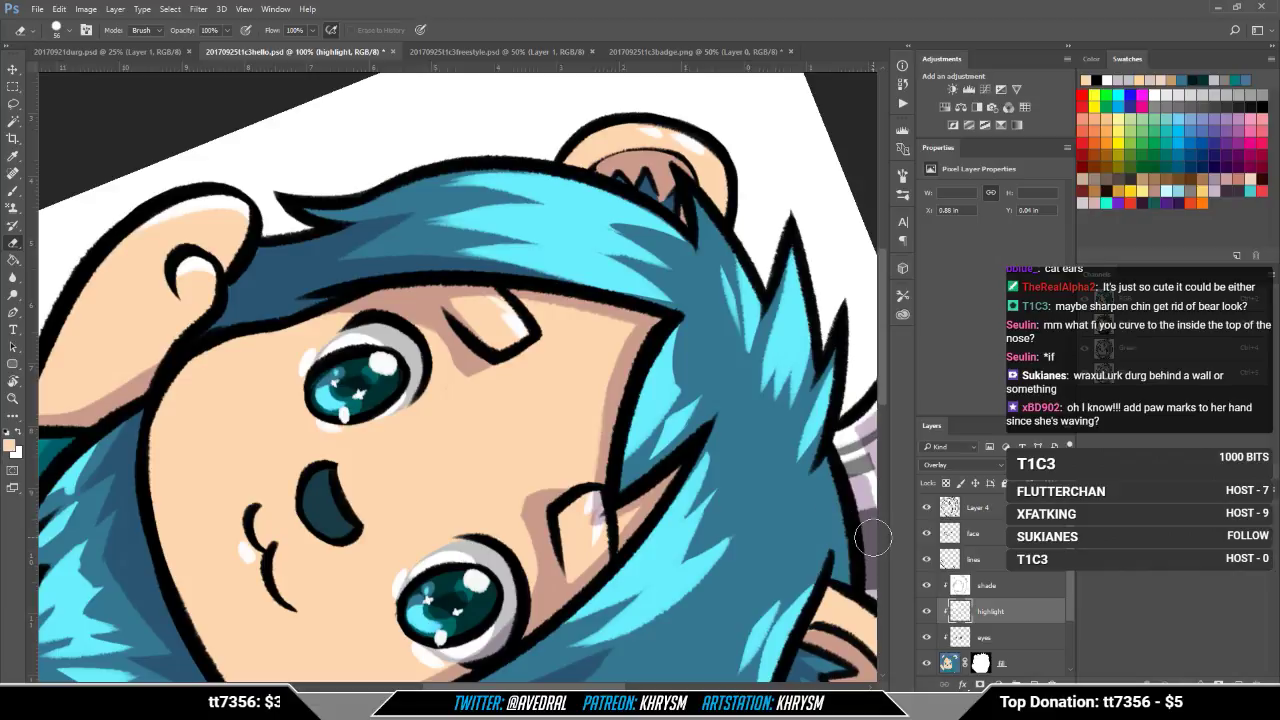
pyautogui.press('Escape')
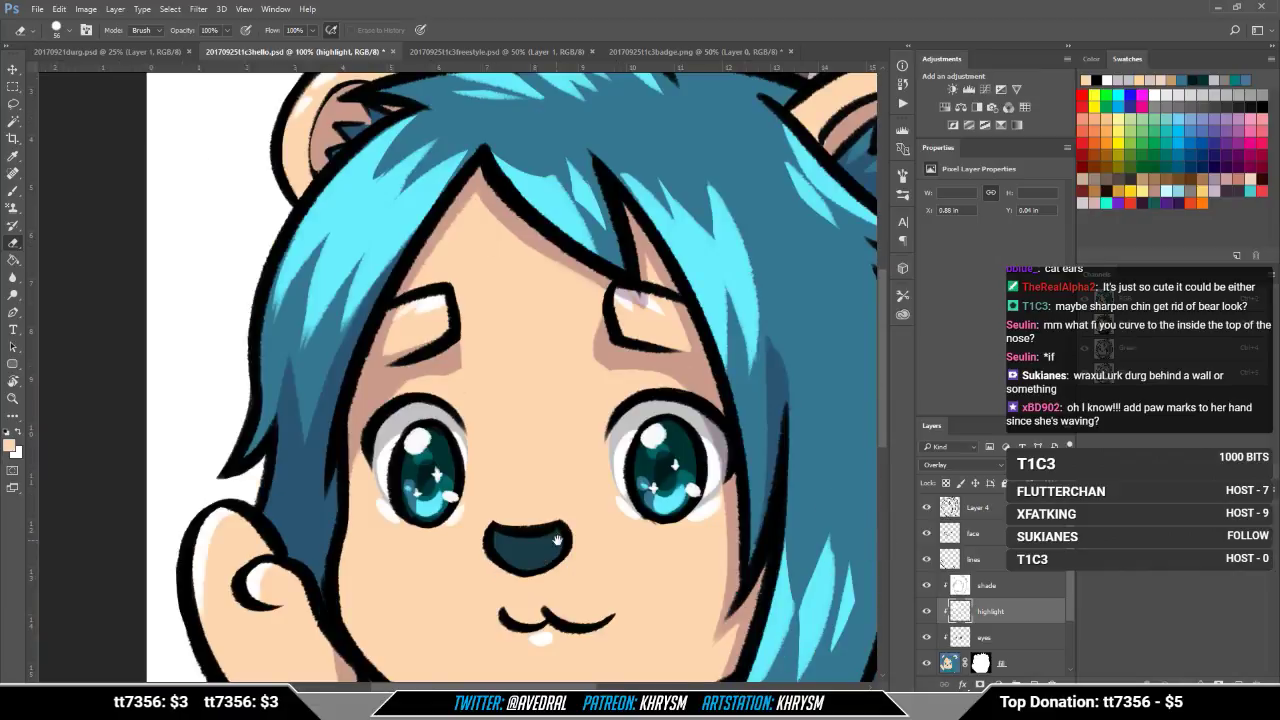
pyautogui.moveTo(556, 537); pyautogui.dragTo(608, 408)
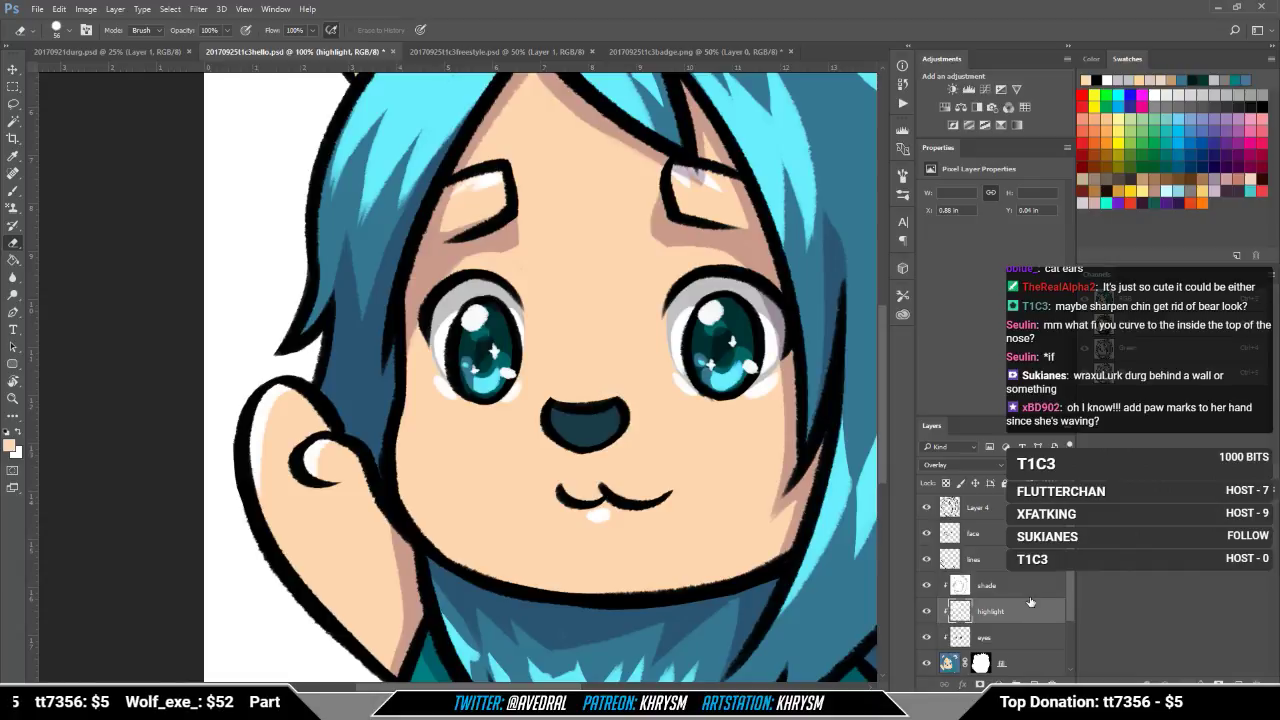
# Step: Add a new clipped layer directly above the fill layer and set its blend mode to Multiply
pyautogui.click(1035, 664)
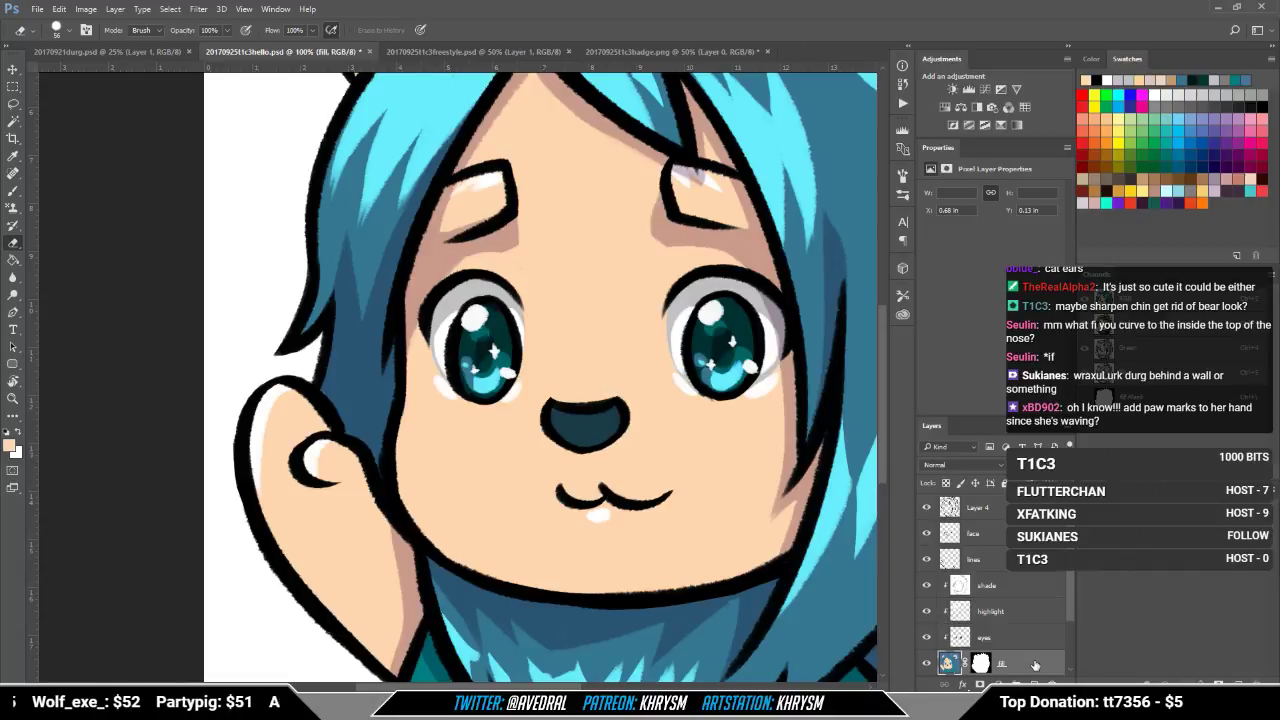
pyautogui.hotkey('ctrl', 'shift', 'n')
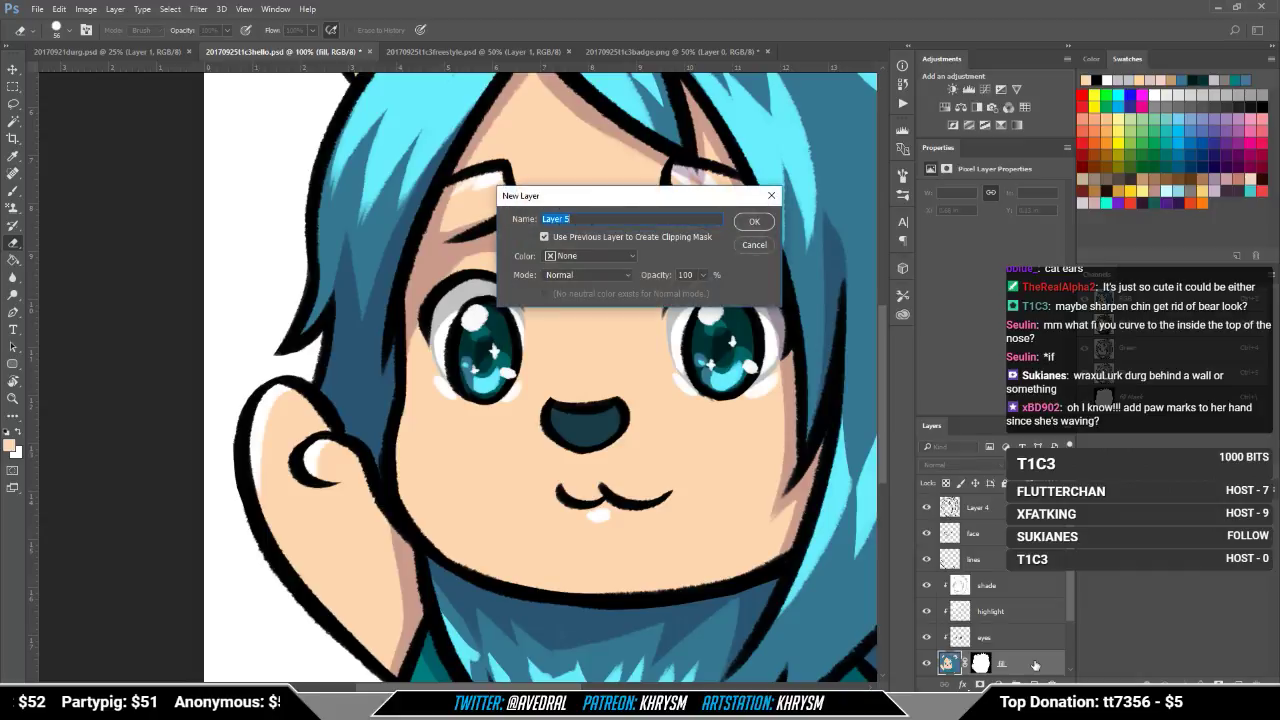
pyautogui.press('Return')
pyautogui.press('b')
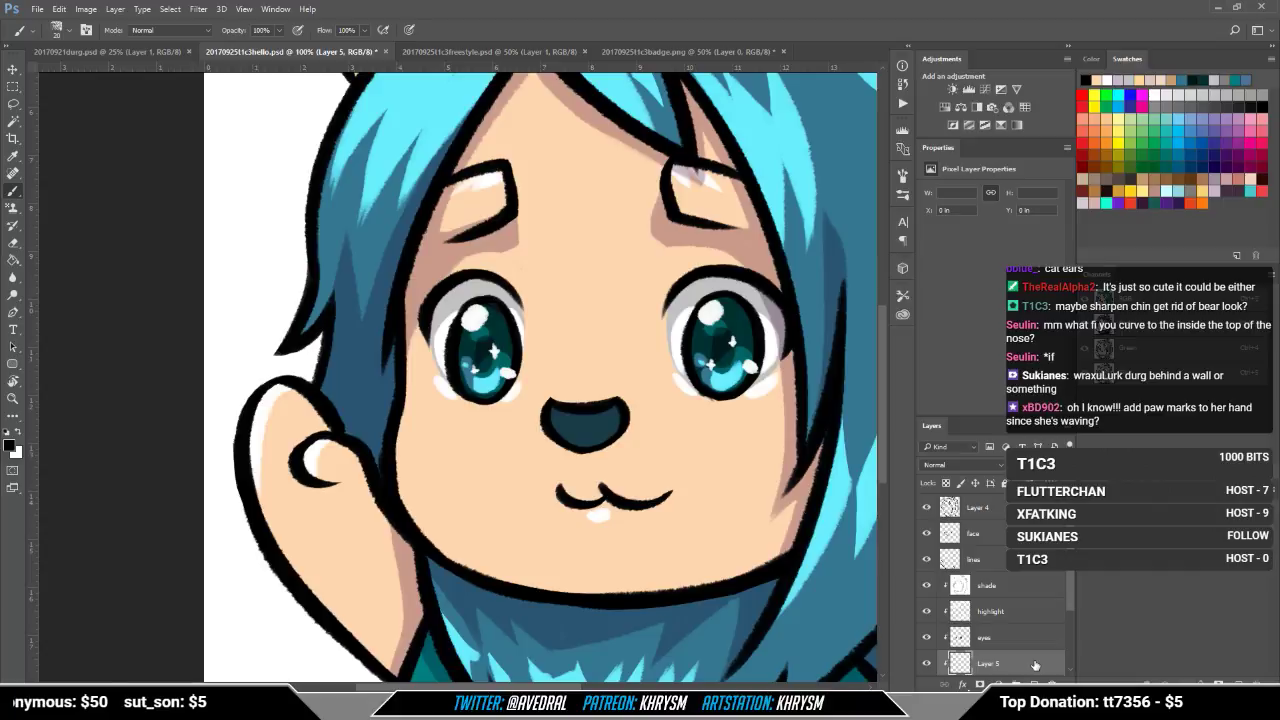
pyautogui.click(1187, 175)
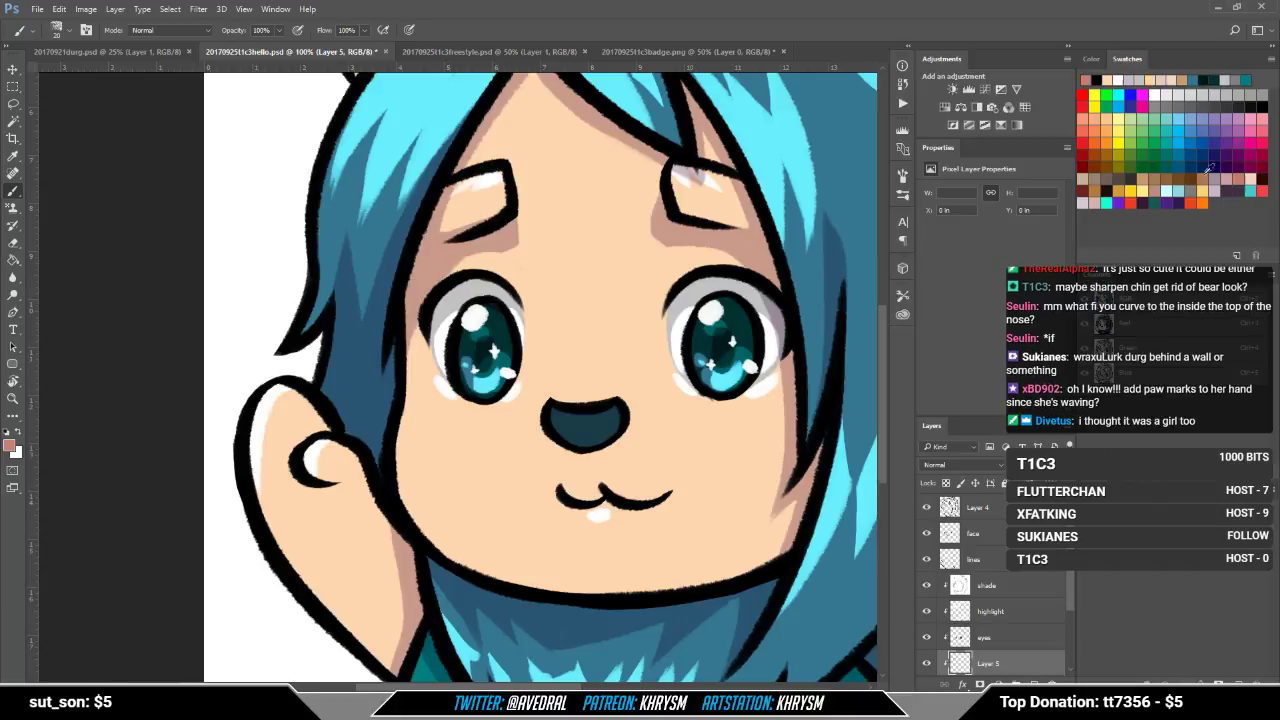
pyautogui.moveTo(414, 438); pyautogui.dragTo(453, 430)
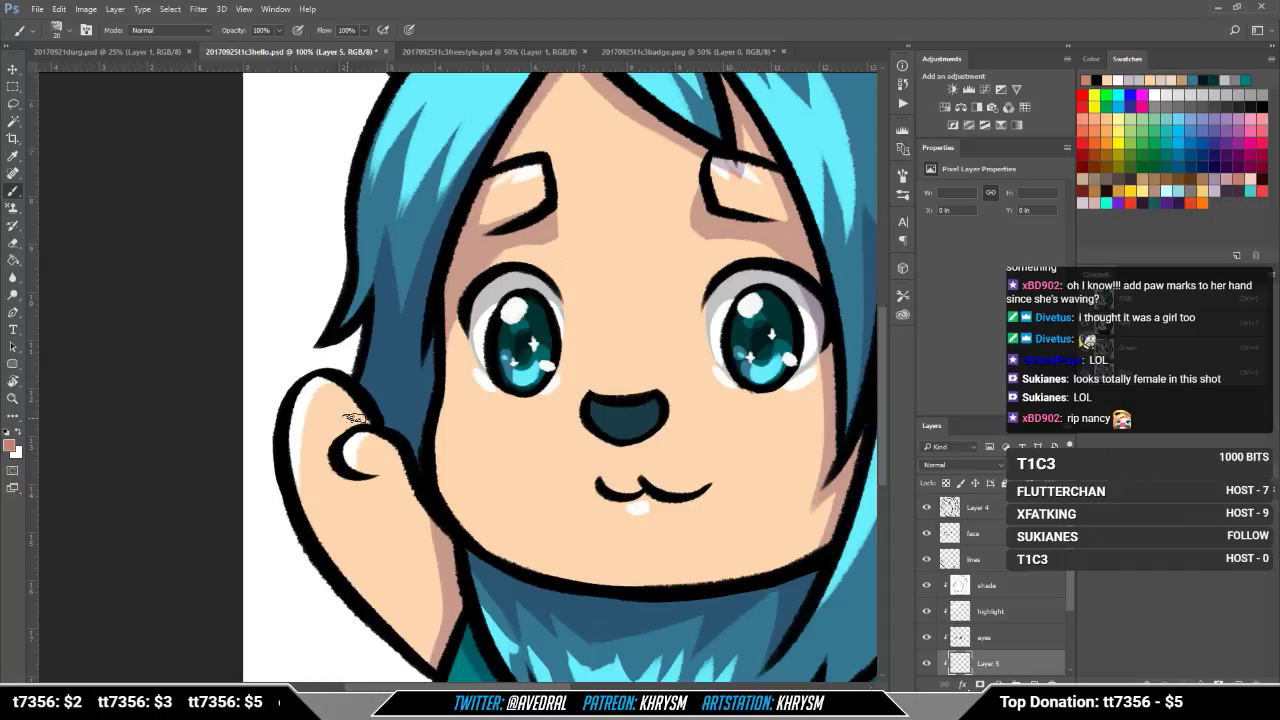
pyautogui.click(990, 466)
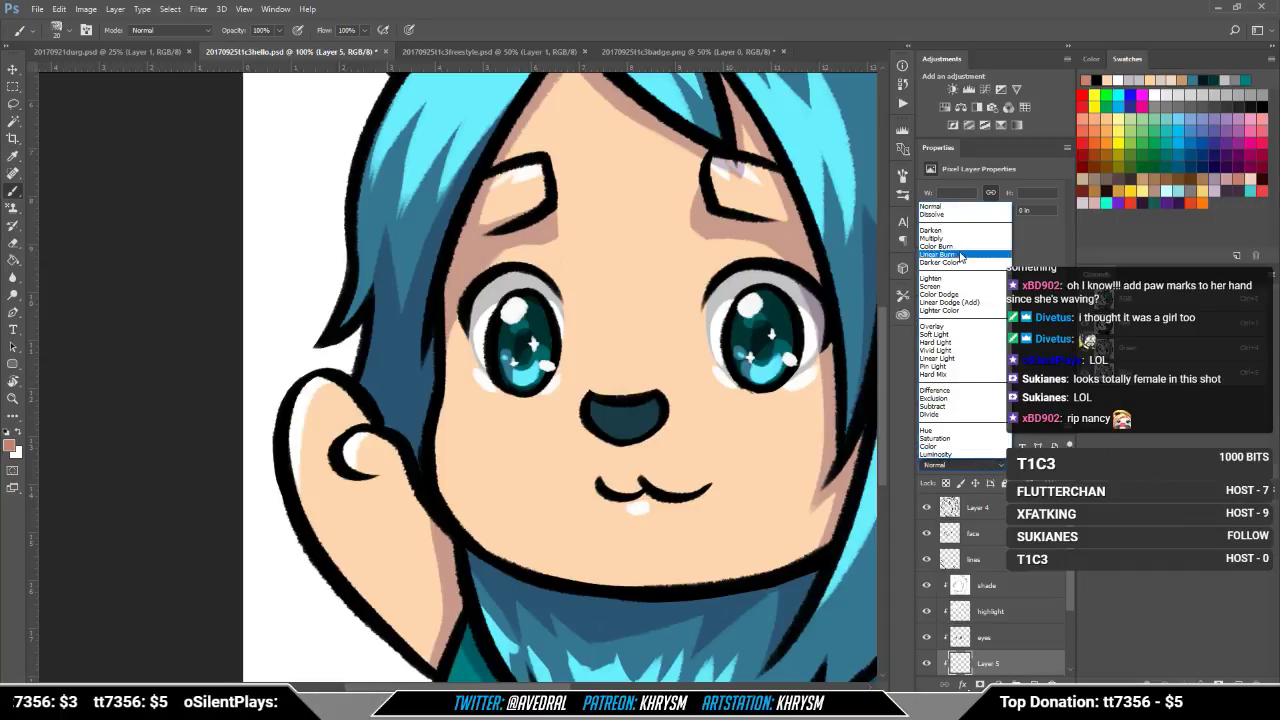
pyautogui.click(955, 239)
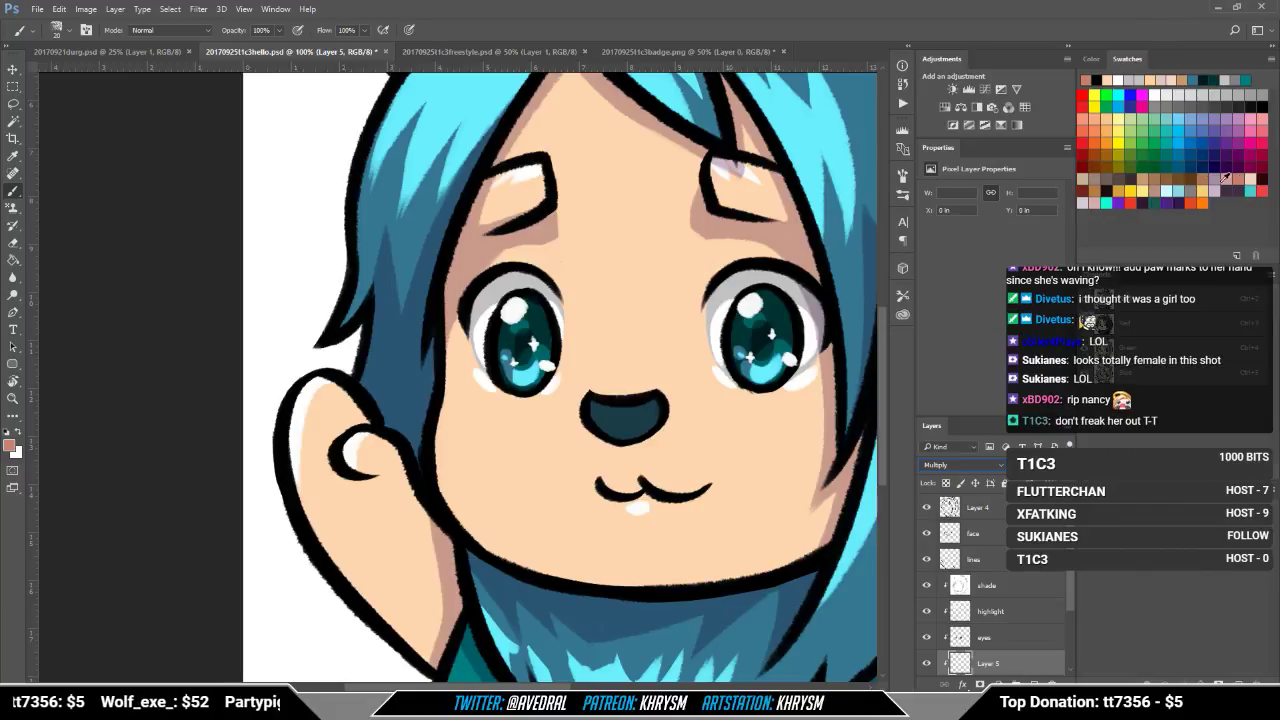
# Step: Paint pink paw pads on the raised hand's fingers, thumb and palm with the Brush on the Multiply layer
pyautogui.click(1094, 201)
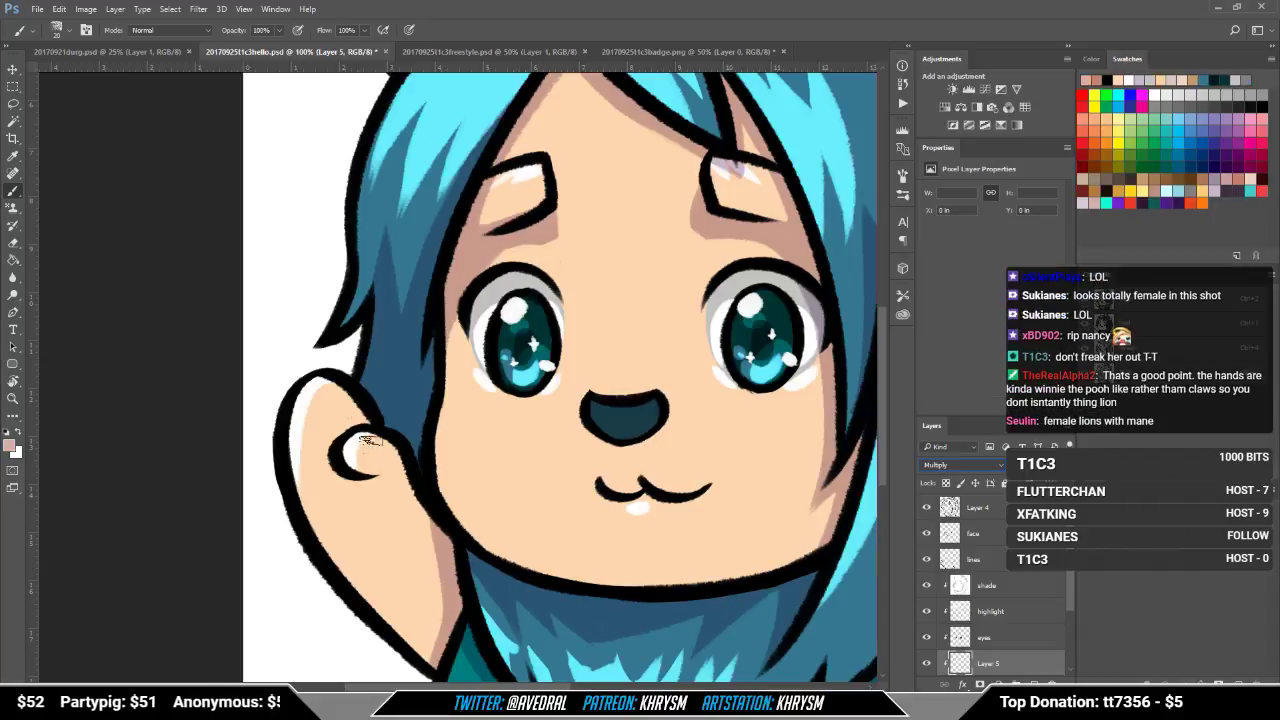
pyautogui.moveTo(314, 416)
pyautogui.mouseDown()
pyautogui.moveTo(339, 471)
pyautogui.moveTo(325, 477)
pyautogui.moveTo(343, 478)
pyautogui.moveTo(302, 446)
pyautogui.mouseUp()
pyautogui.moveTo(350, 406); pyautogui.dragTo(350, 410)
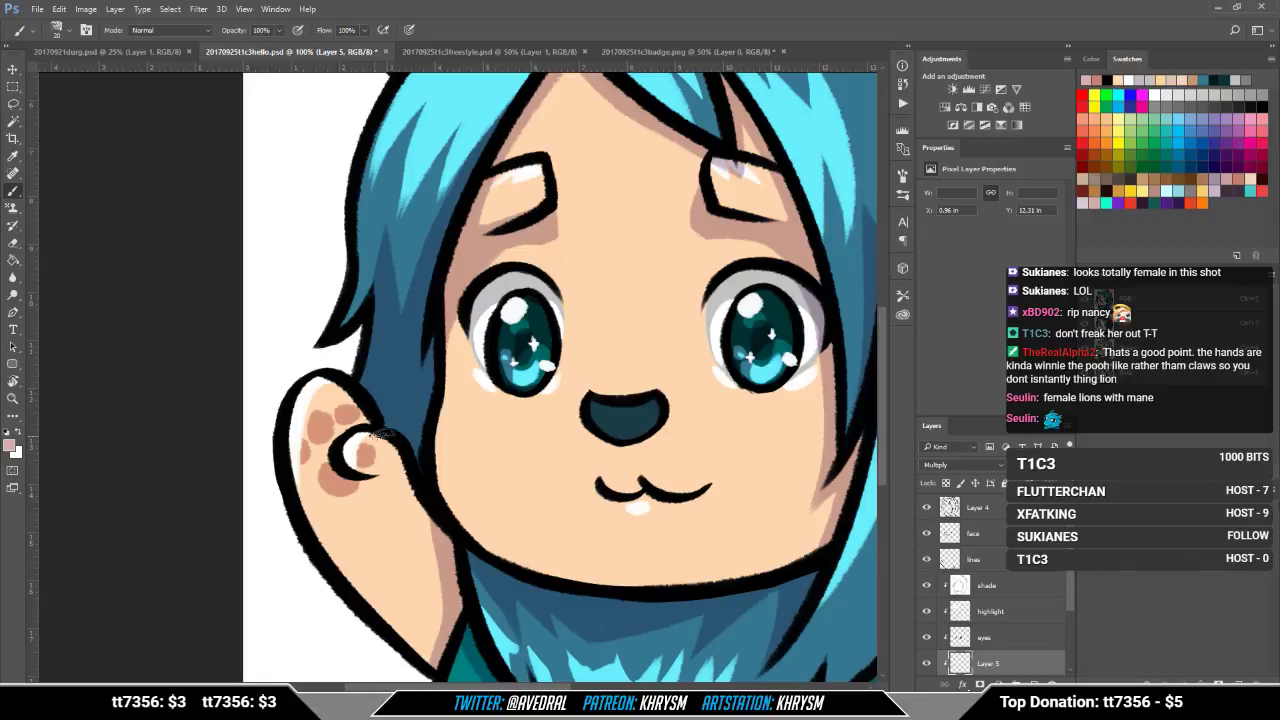
pyautogui.moveTo(335, 466)
pyautogui.mouseDown()
pyautogui.moveTo(328, 494)
pyautogui.moveTo(356, 496)
pyautogui.mouseUp()
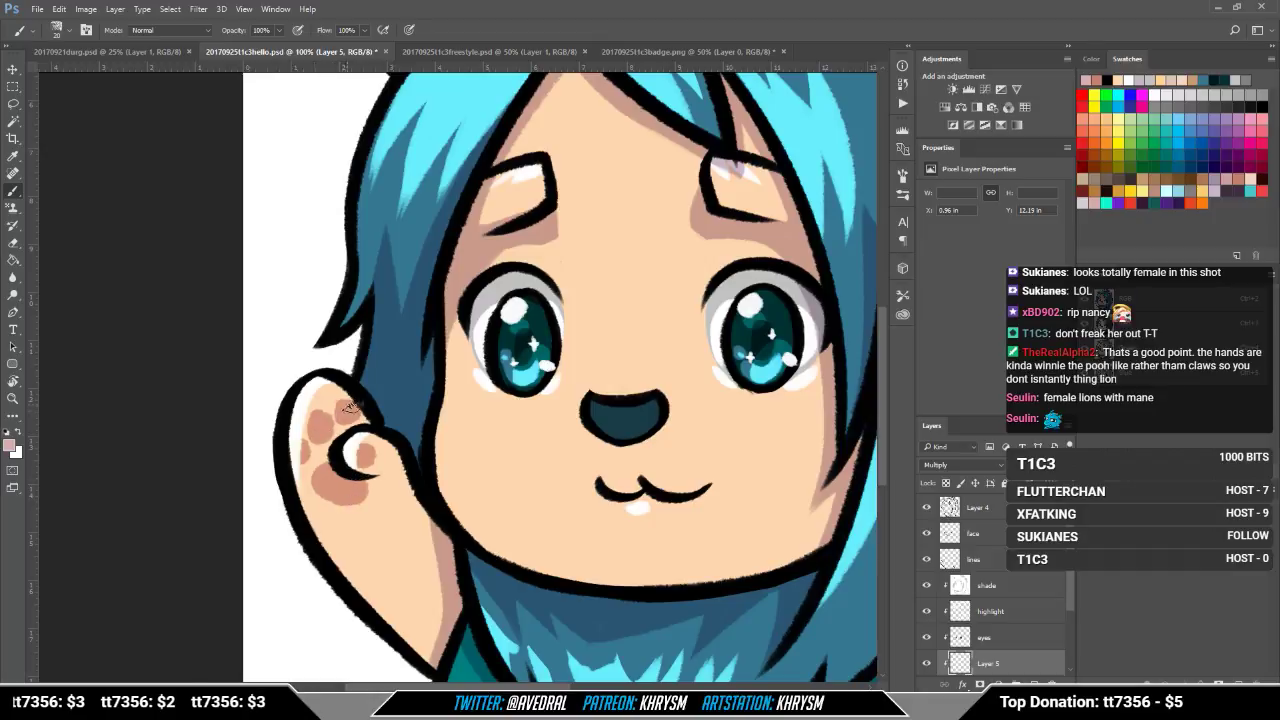
# Step: Refine the shapes and spacing of the finger pads, alternating between Eraser and Brush
pyautogui.press('e')
pyautogui.moveTo(332, 410); pyautogui.dragTo(338, 428)
pyautogui.press('b')
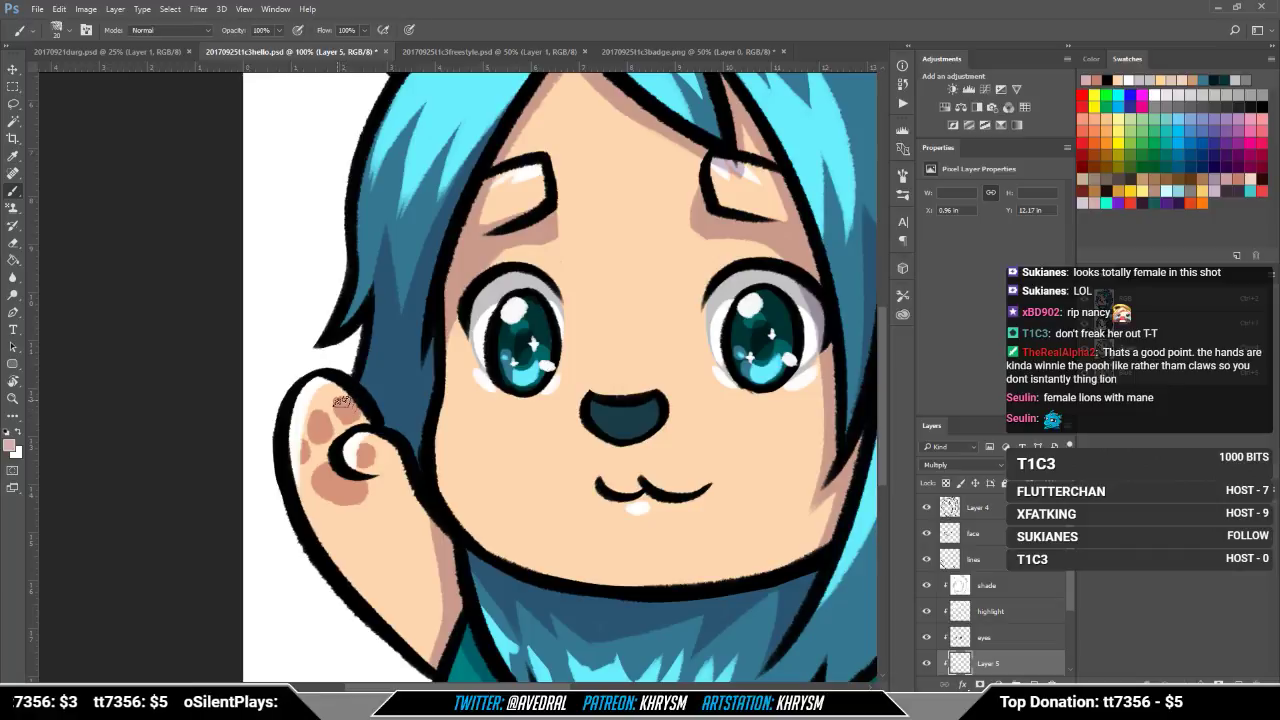
pyautogui.press('e')
pyautogui.press('b')
pyautogui.moveTo(355, 404)
pyautogui.mouseDown()
pyautogui.moveTo(368, 424)
pyautogui.moveTo(351, 418)
pyautogui.mouseUp()
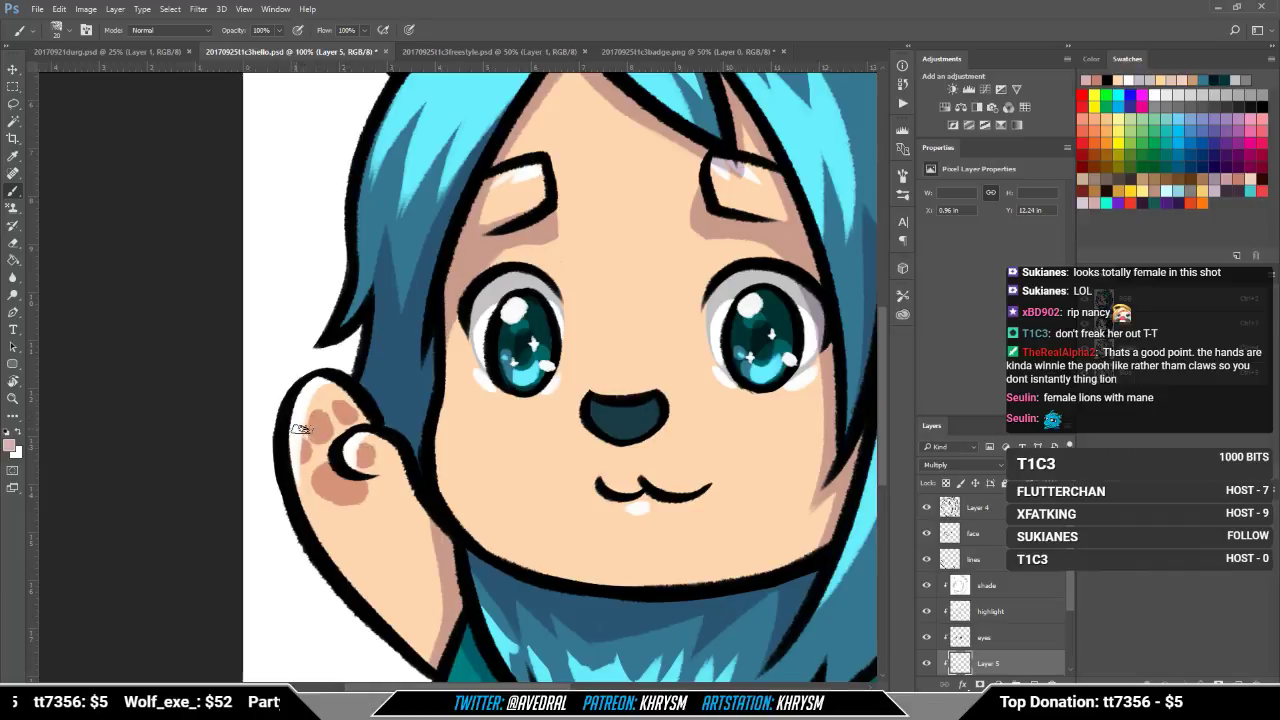
pyautogui.press('e')
pyautogui.moveTo(293, 440)
pyautogui.mouseDown()
pyautogui.moveTo(301, 461)
pyautogui.moveTo(316, 457)
pyautogui.mouseUp()
pyautogui.press('b')
pyautogui.press('e')
pyautogui.press('b')
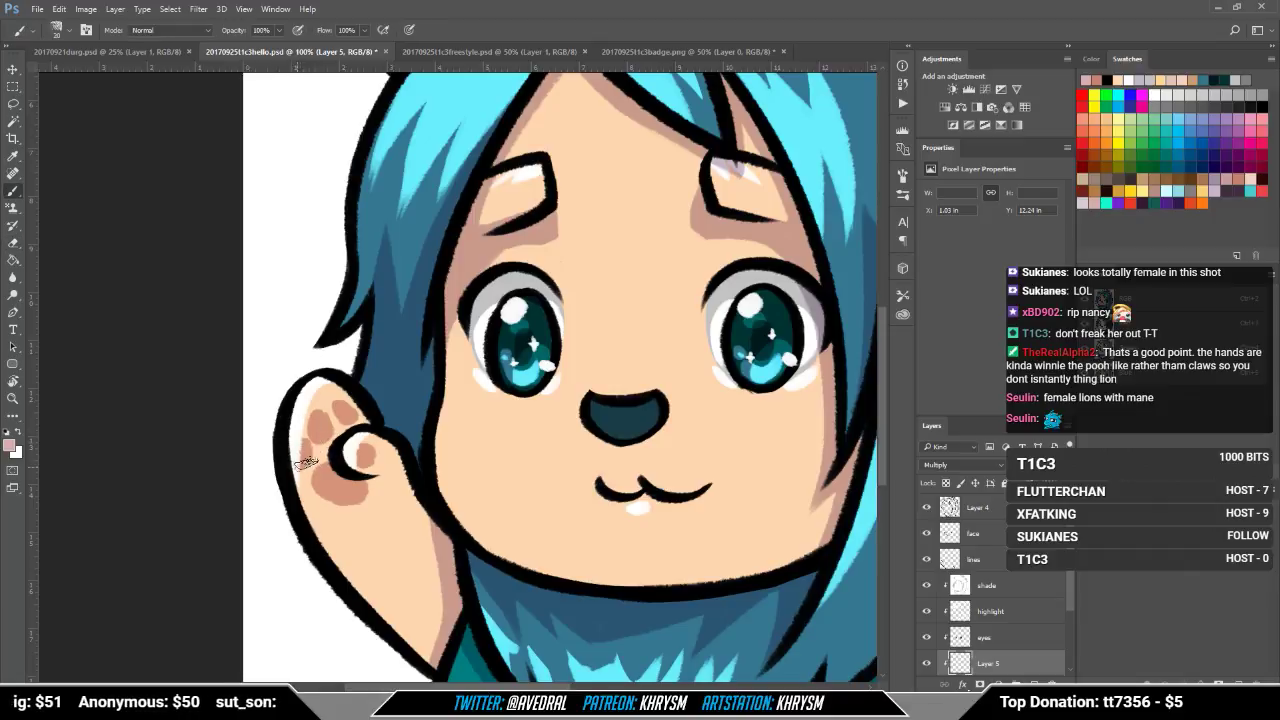
pyautogui.press('e')
pyautogui.press('b')
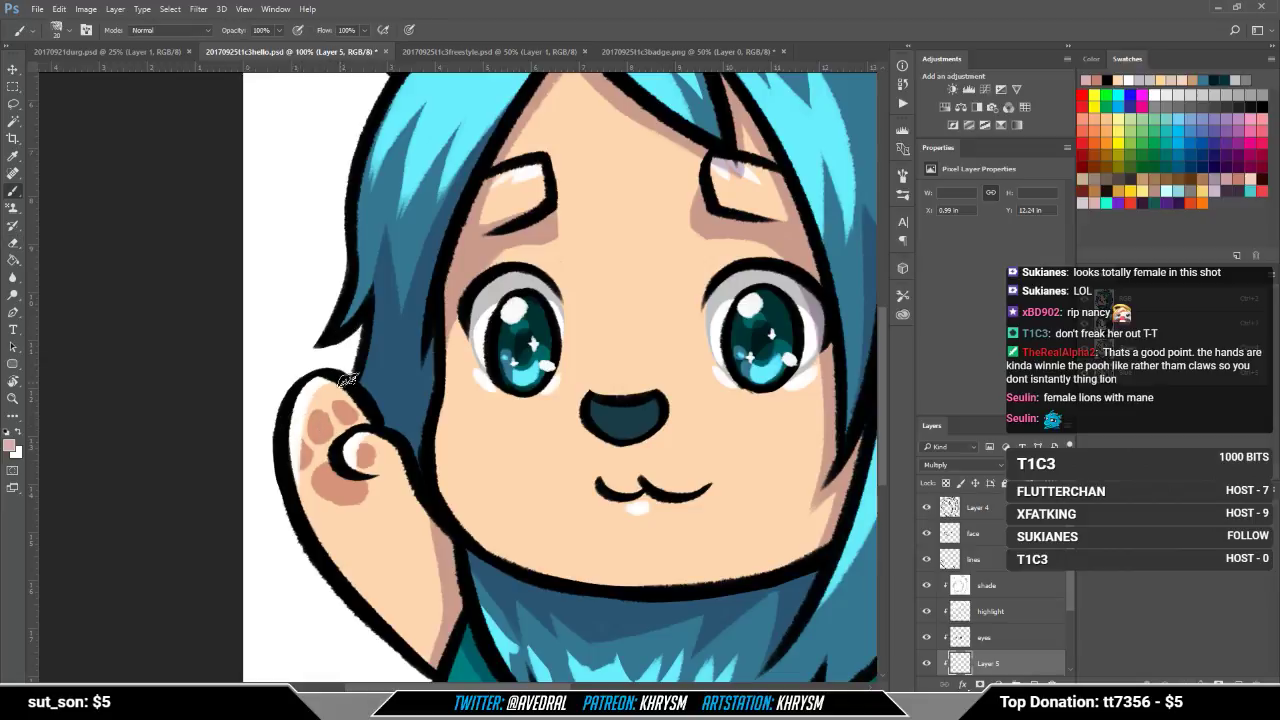
# Step: Examine how the new paw pads read on the whole lion character at a smaller size
pyautogui.hotkey('ctrl', '-')
pyautogui.hotkey('ctrl', '-')
pyautogui.hotkey('ctrl', '-')
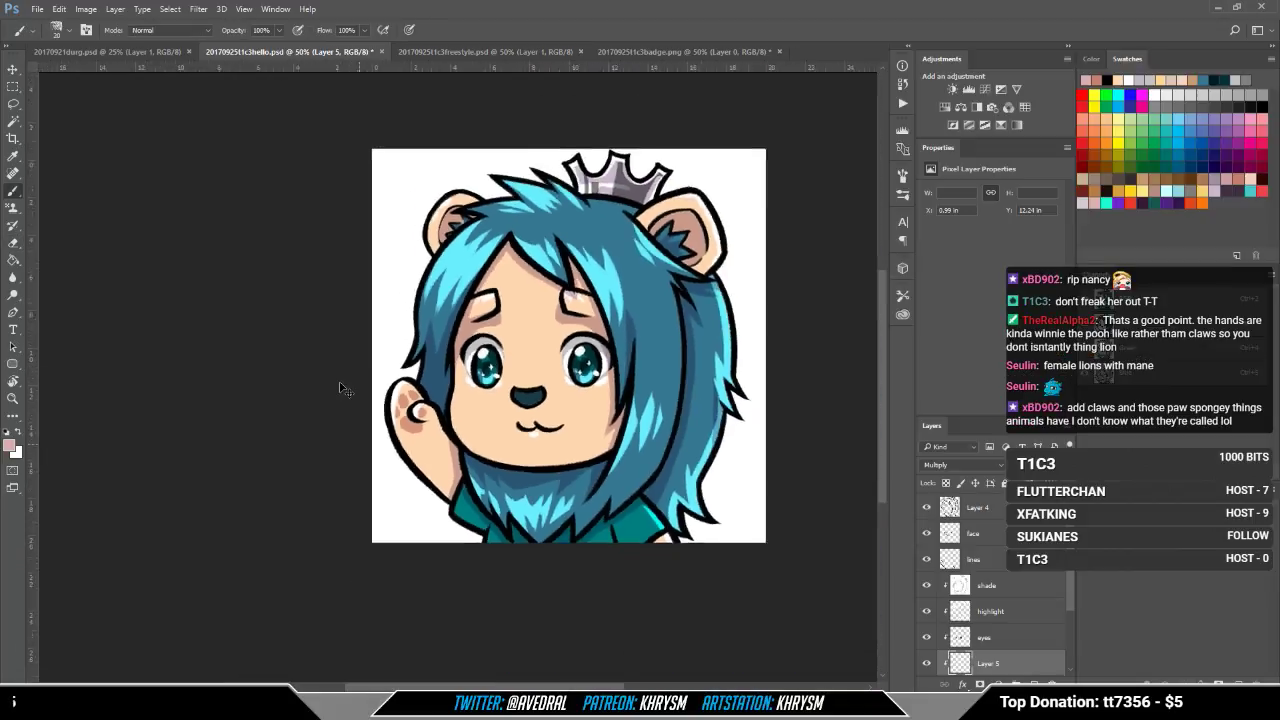
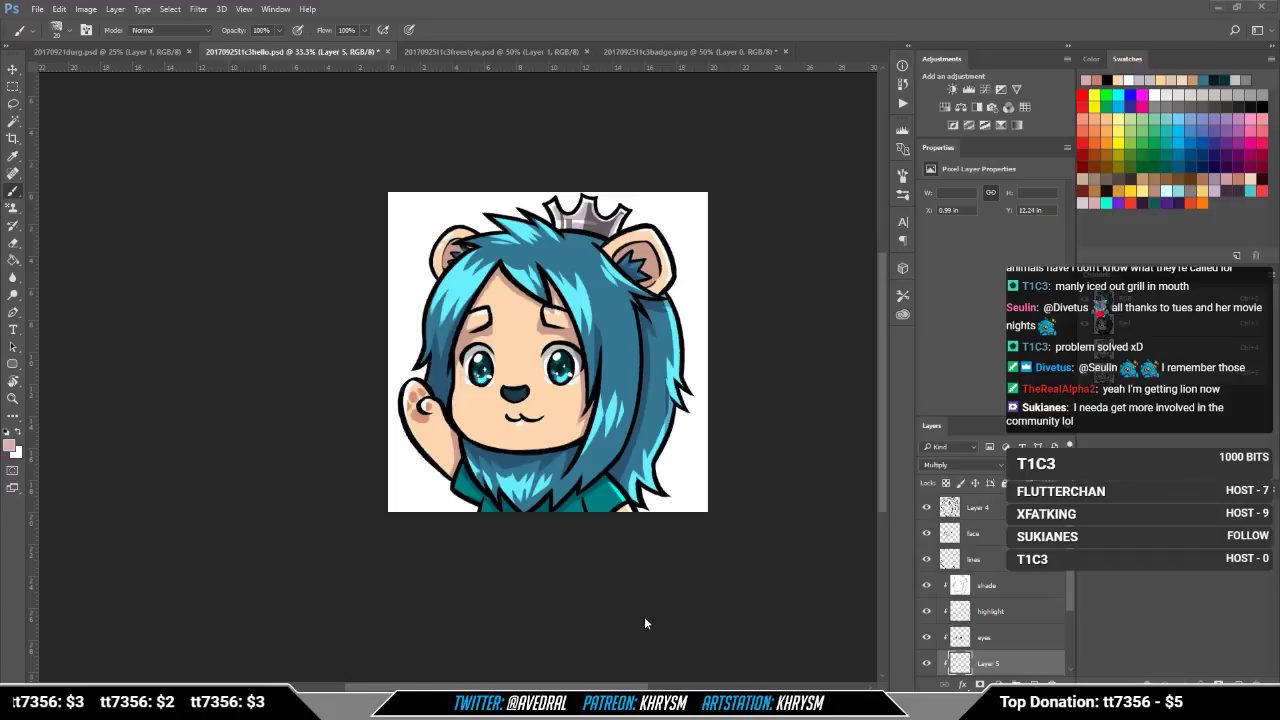
pyautogui.moveTo(588, 505); pyautogui.dragTo(530, 572)
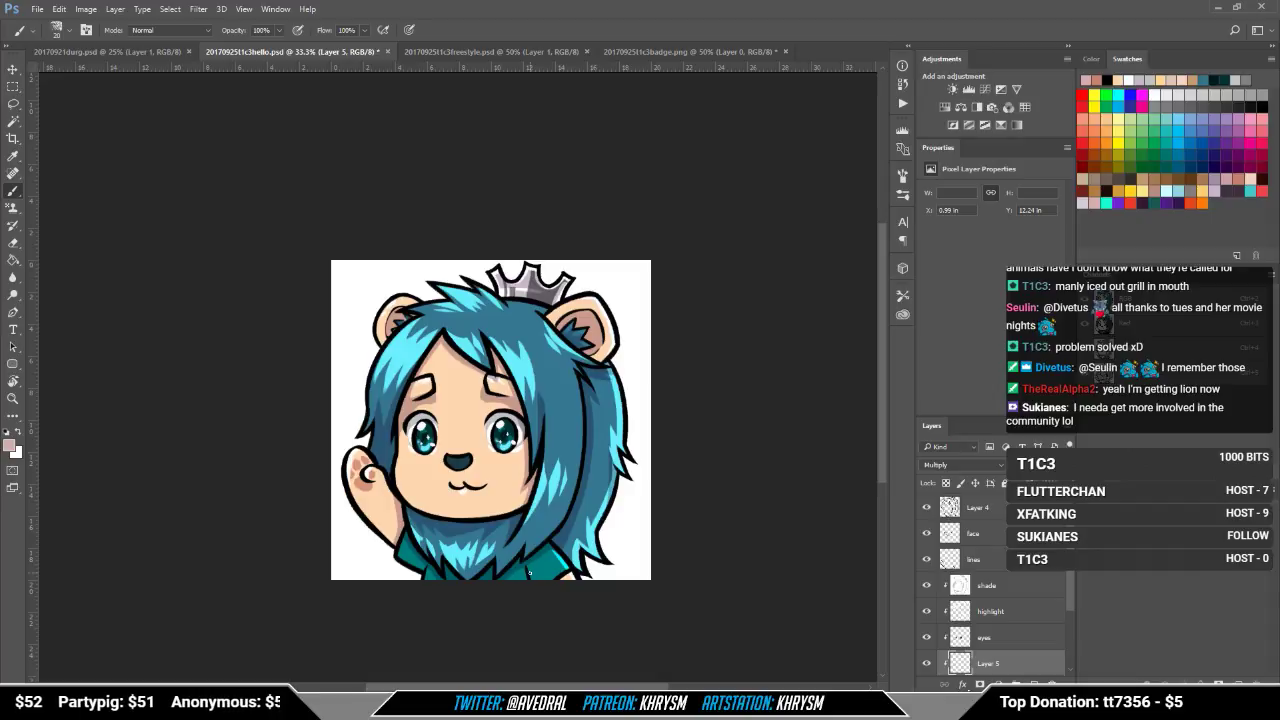
# Step: Make the highlight layer active and set the foreground colour to white
pyautogui.click(1020, 612)
pyautogui.press('d')
pyautogui.press('x')
pyautogui.press('o')
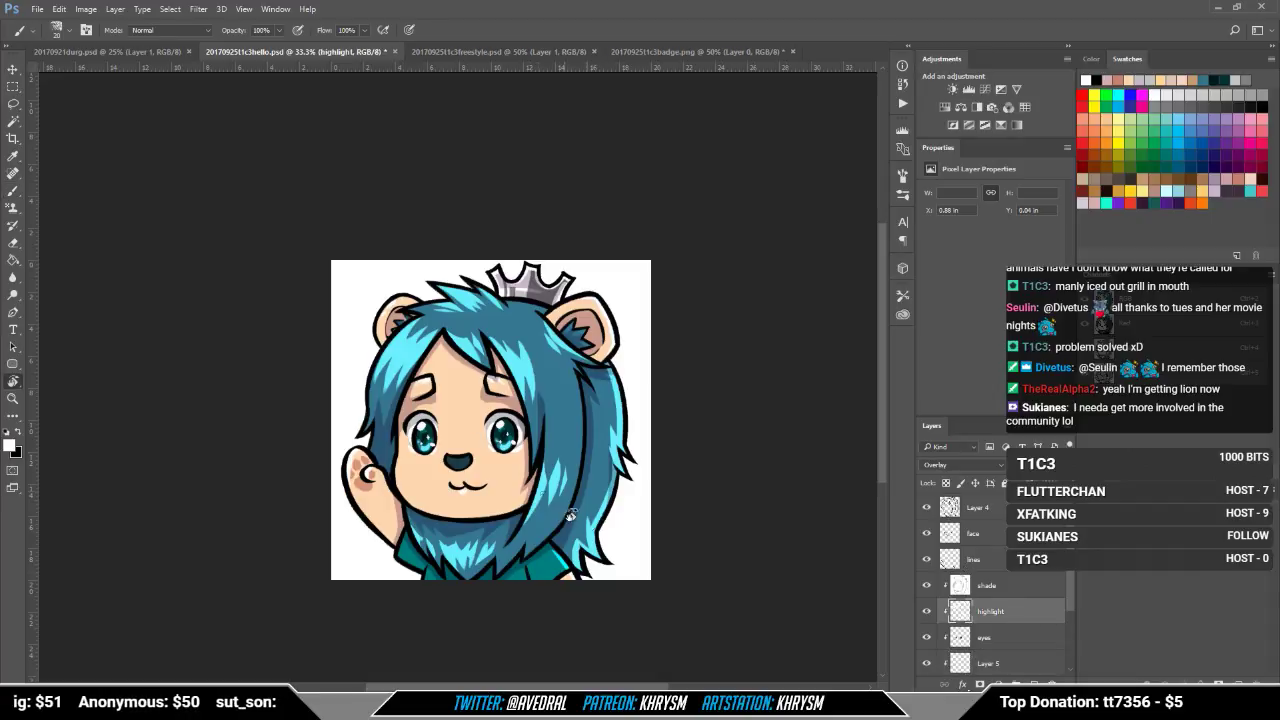
pyautogui.moveTo(571, 515); pyautogui.dragTo(400, 525)
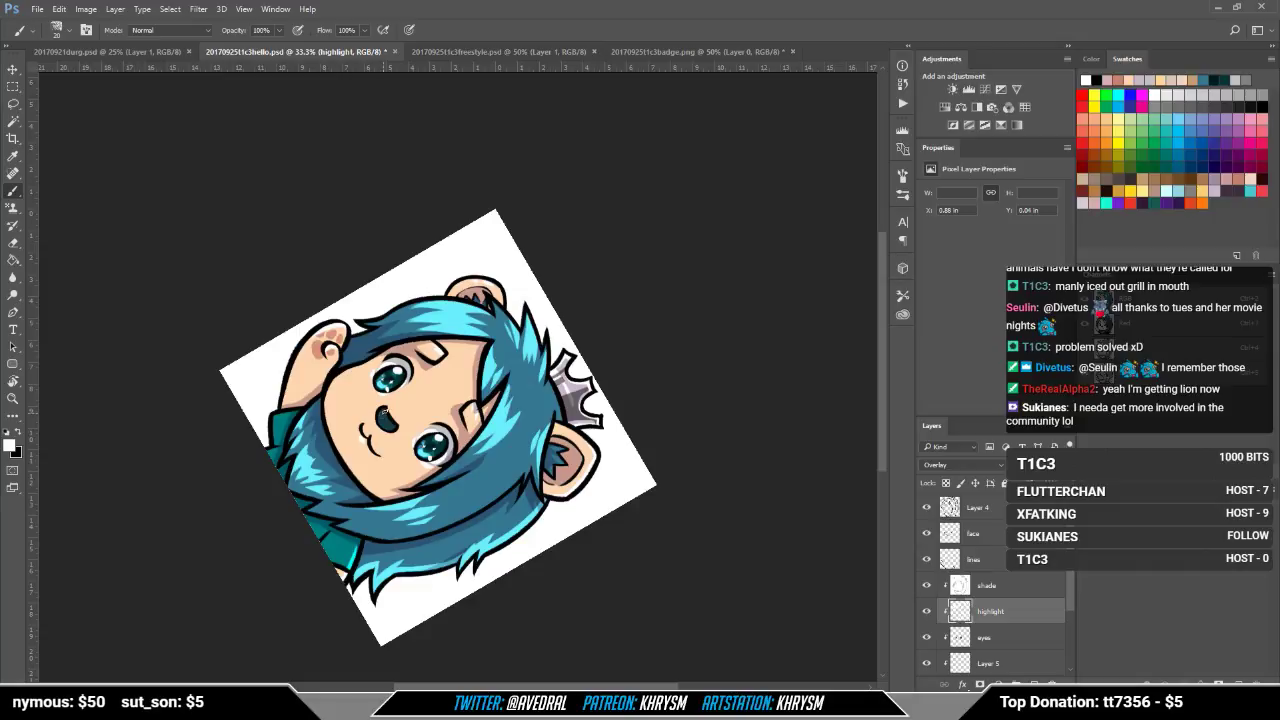
pyautogui.press('Escape')
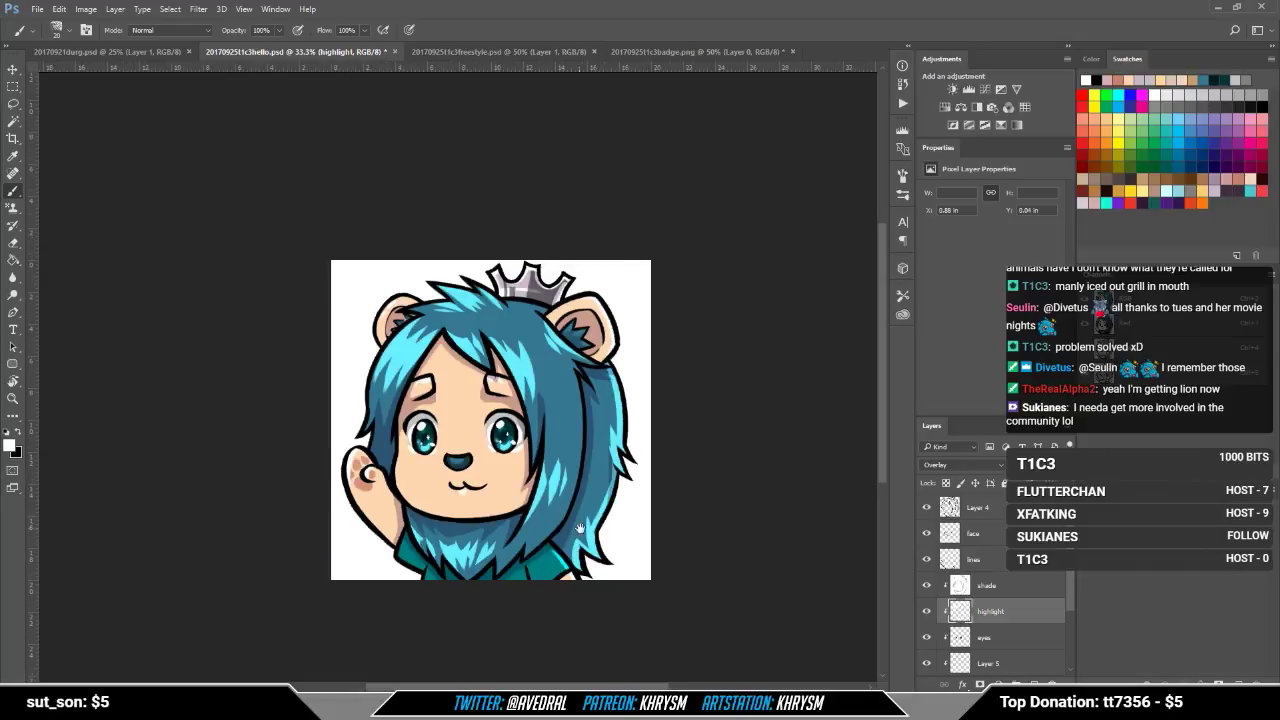
# Step: Examine the whole character with its paw pads and reshaped nose at tiny emote size
pyautogui.moveTo(573, 524); pyautogui.dragTo(604, 541)
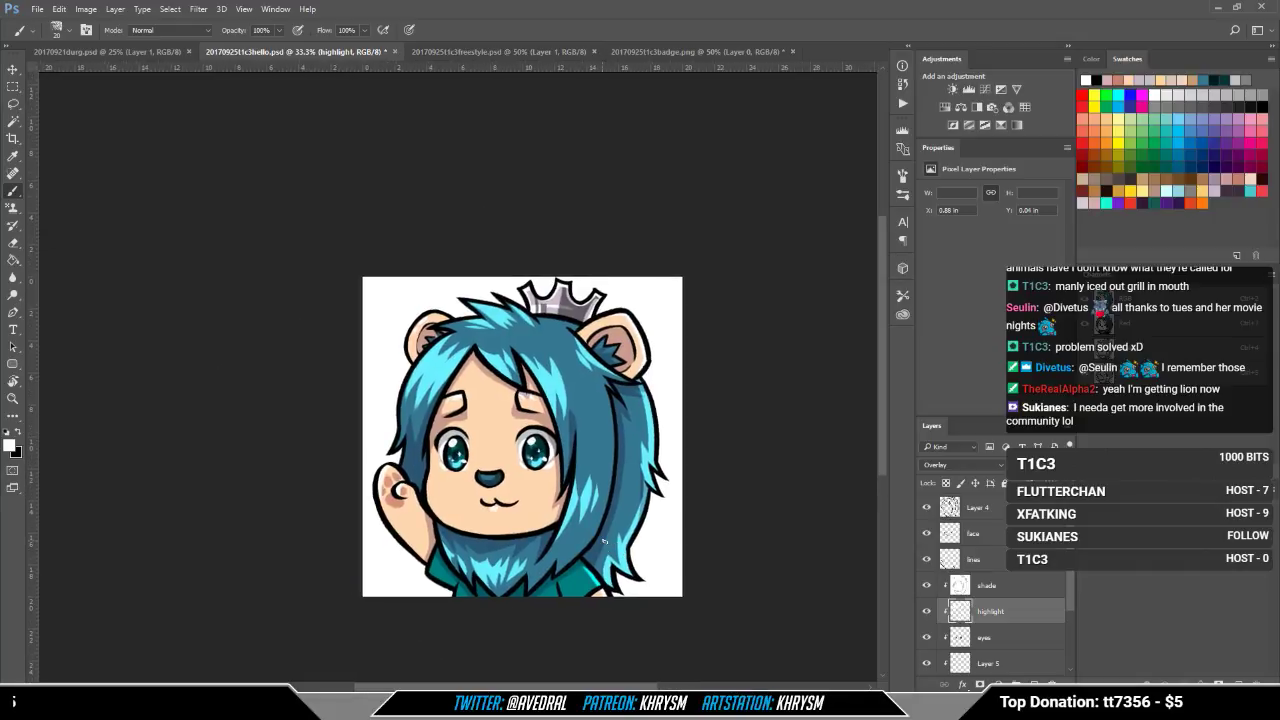
pyautogui.hotkey('ctrl', '-')
pyautogui.hotkey('ctrl', '-')
pyautogui.hotkey('ctrl', '-')
pyautogui.hotkey('ctrl', '-')
pyautogui.hotkey('ctrl', '-')
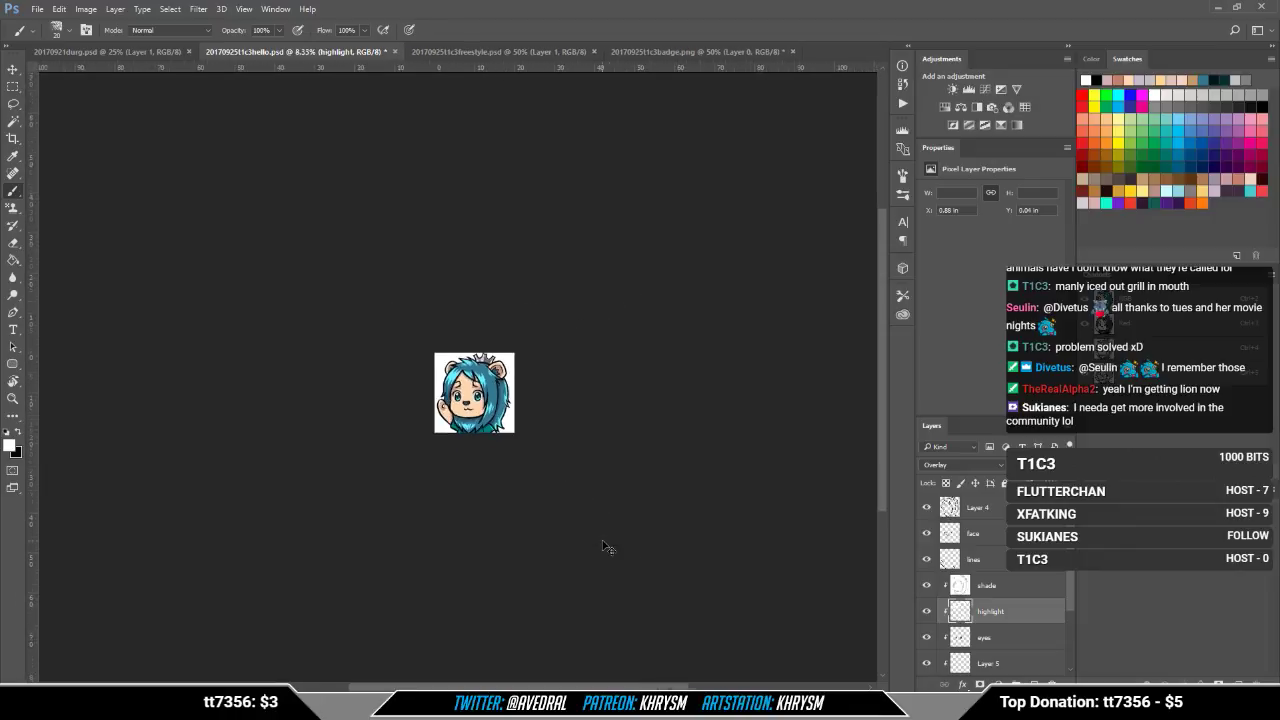
# Step: Examine the whole lion character, comparing how it reads at tiny emote size and at working size
pyautogui.hotkey('ctrl', '-')
pyautogui.hotkey('ctrl', '-')
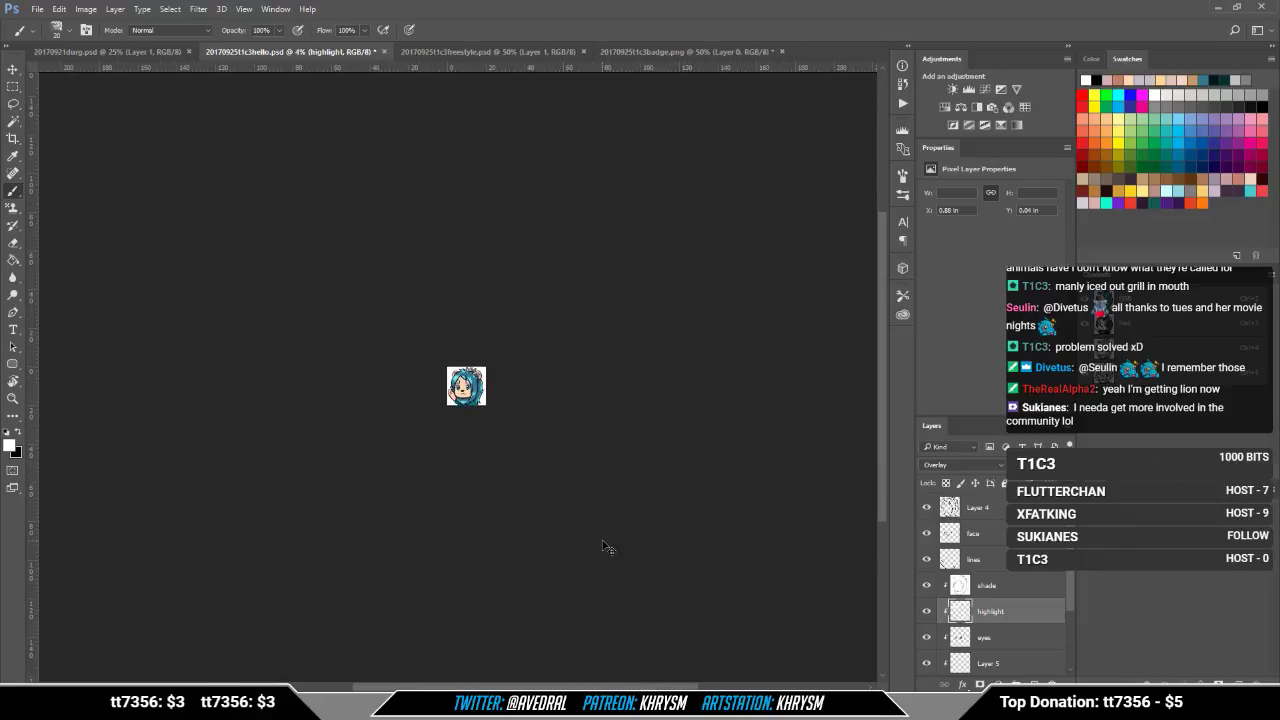
pyautogui.hotkey('ctrl', '+')
pyautogui.hotkey('ctrl', '+')
pyautogui.hotkey('ctrl', '+')
pyautogui.hotkey('ctrl', '+')
pyautogui.hotkey('ctrl', '+')
pyautogui.hotkey('ctrl', '+')
pyautogui.hotkey('ctrl', '+')
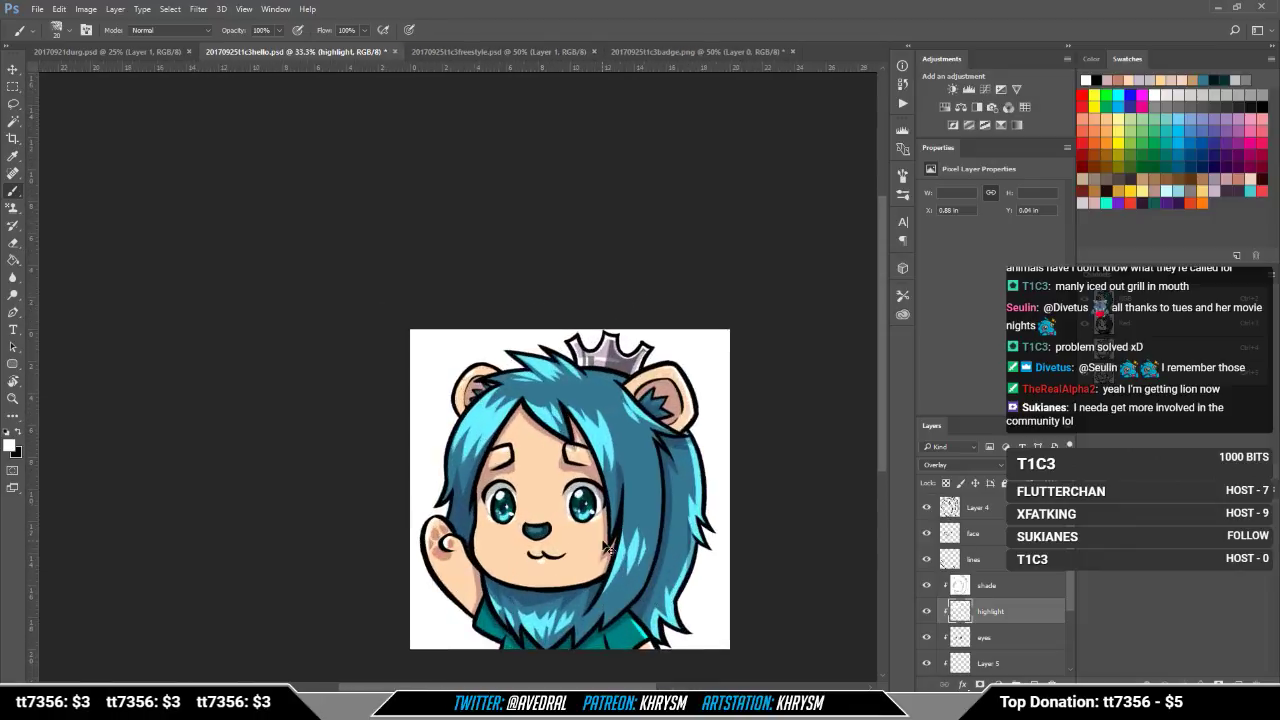
pyautogui.moveTo(603, 539); pyautogui.dragTo(540, 493)
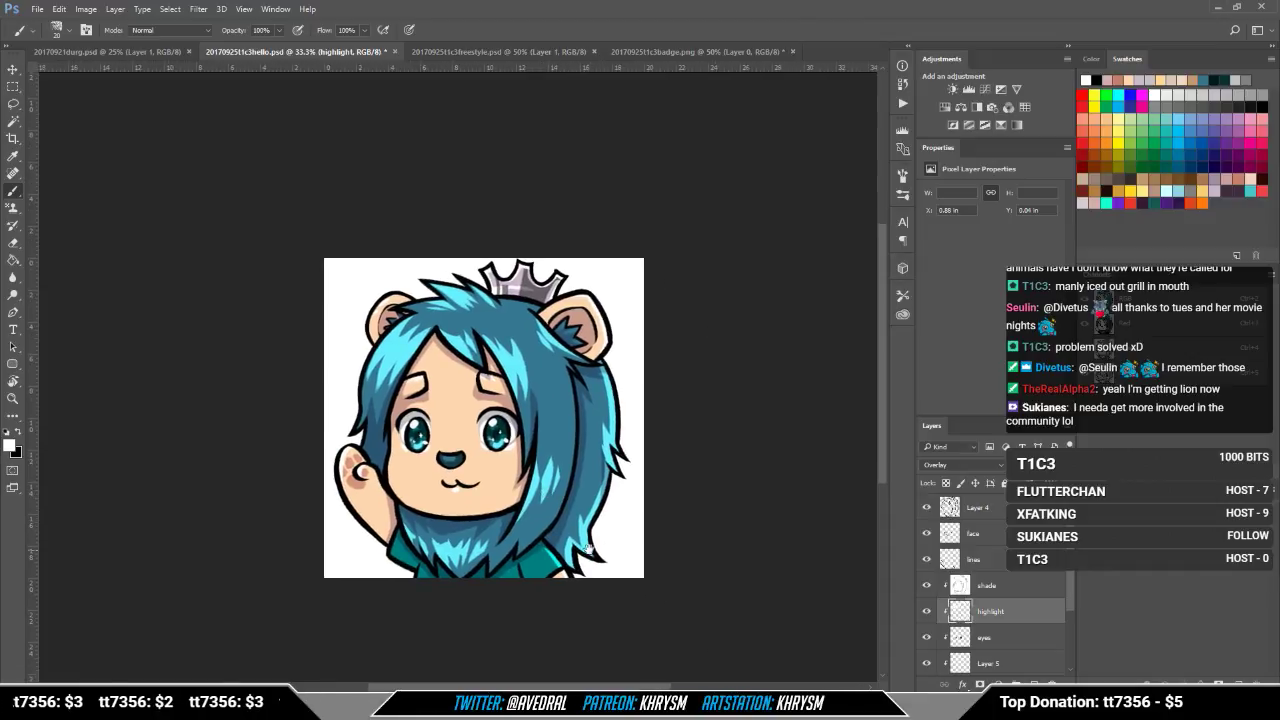
pyautogui.moveTo(609, 545); pyautogui.dragTo(579, 535)
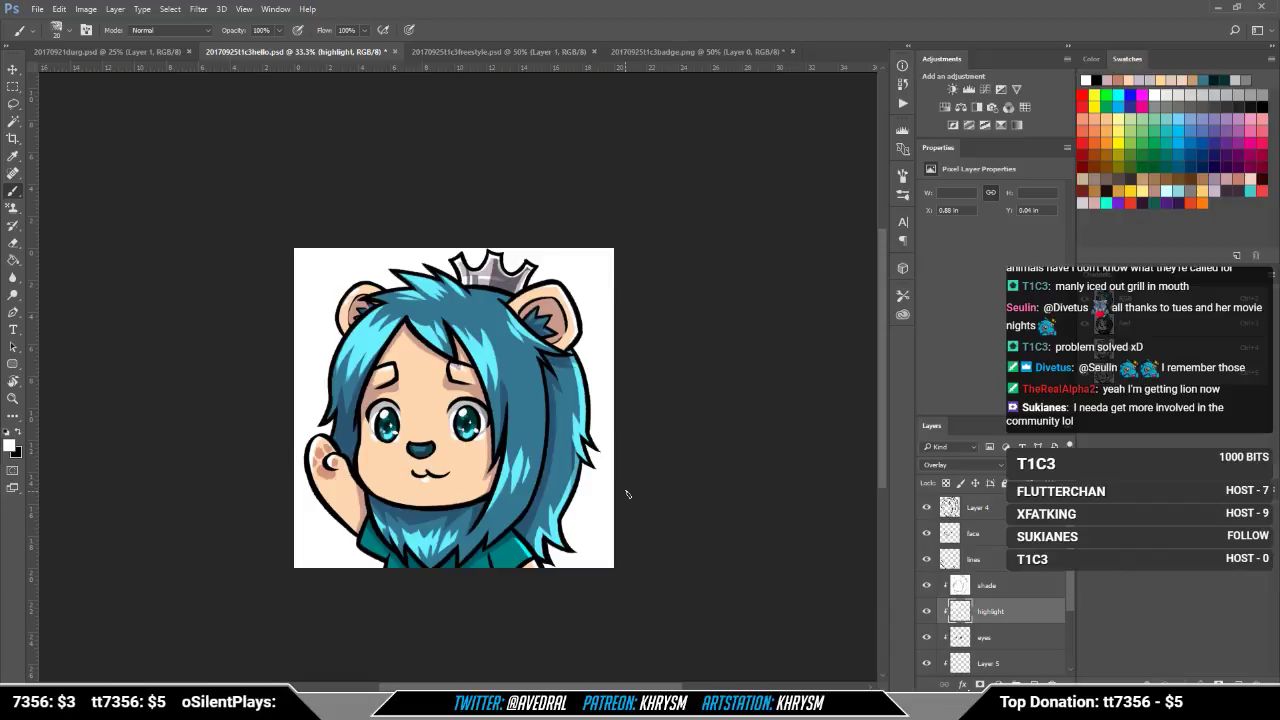
pyautogui.hotkey('ctrl', '-')
pyautogui.hotkey('ctrl', '-')
pyautogui.hotkey('ctrl', '-')
pyautogui.hotkey('ctrl', '-')
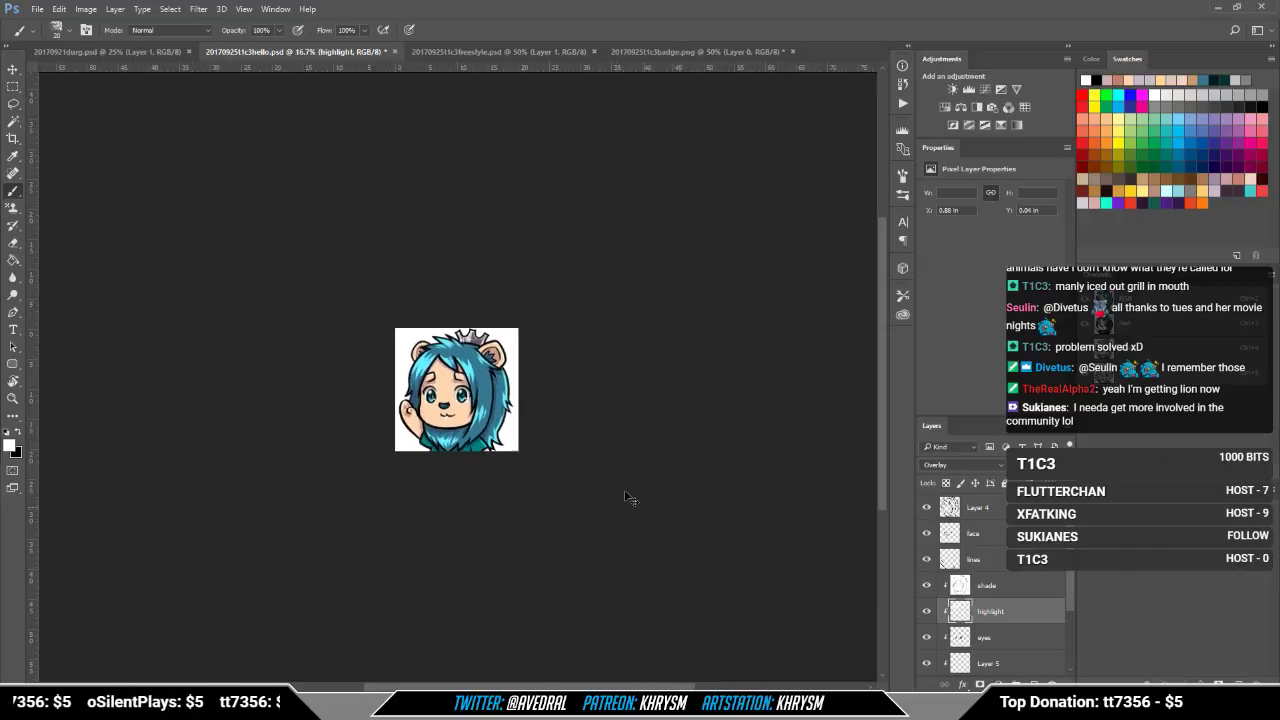
pyautogui.hotkey('ctrl', '-')
pyautogui.hotkey('ctrl', '-')
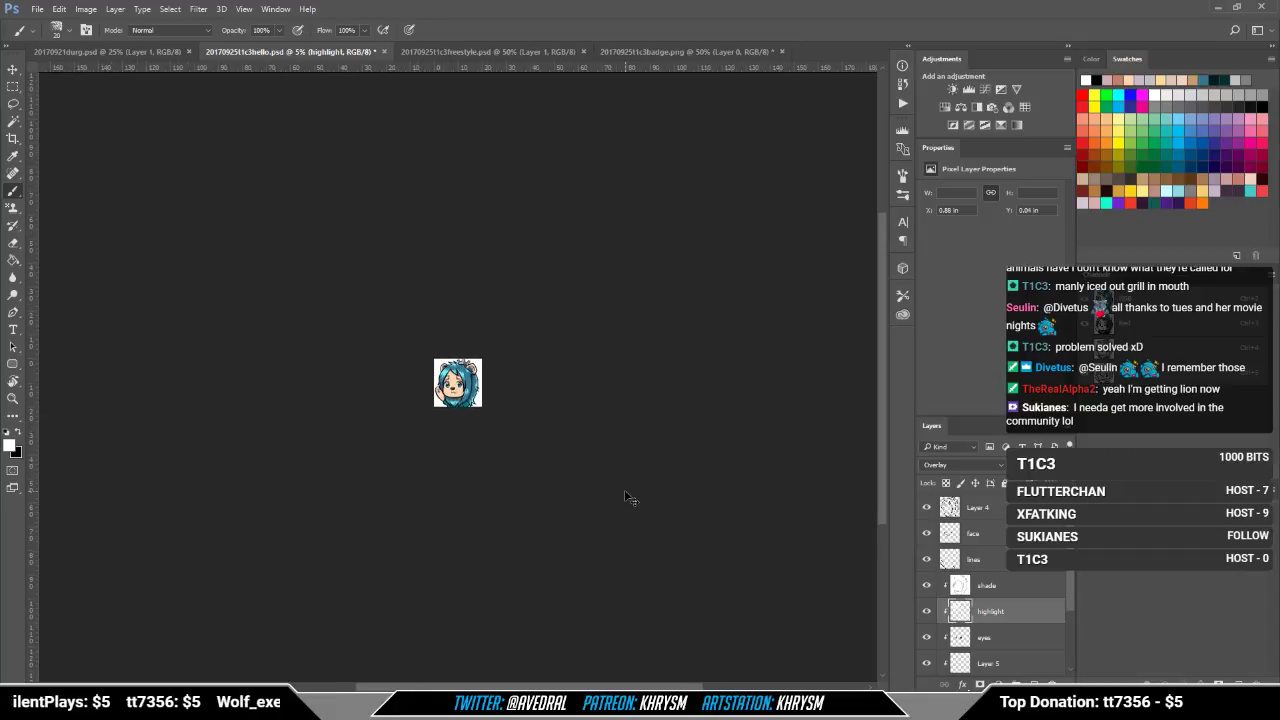
pyautogui.hotkey('ctrl', '+')
pyautogui.hotkey('ctrl', '+')
pyautogui.hotkey('ctrl', '+')
pyautogui.hotkey('ctrl', '+')
pyautogui.hotkey('ctrl', '+')
pyautogui.hotkey('ctrl', '+')
pyautogui.hotkey('ctrl', '+')
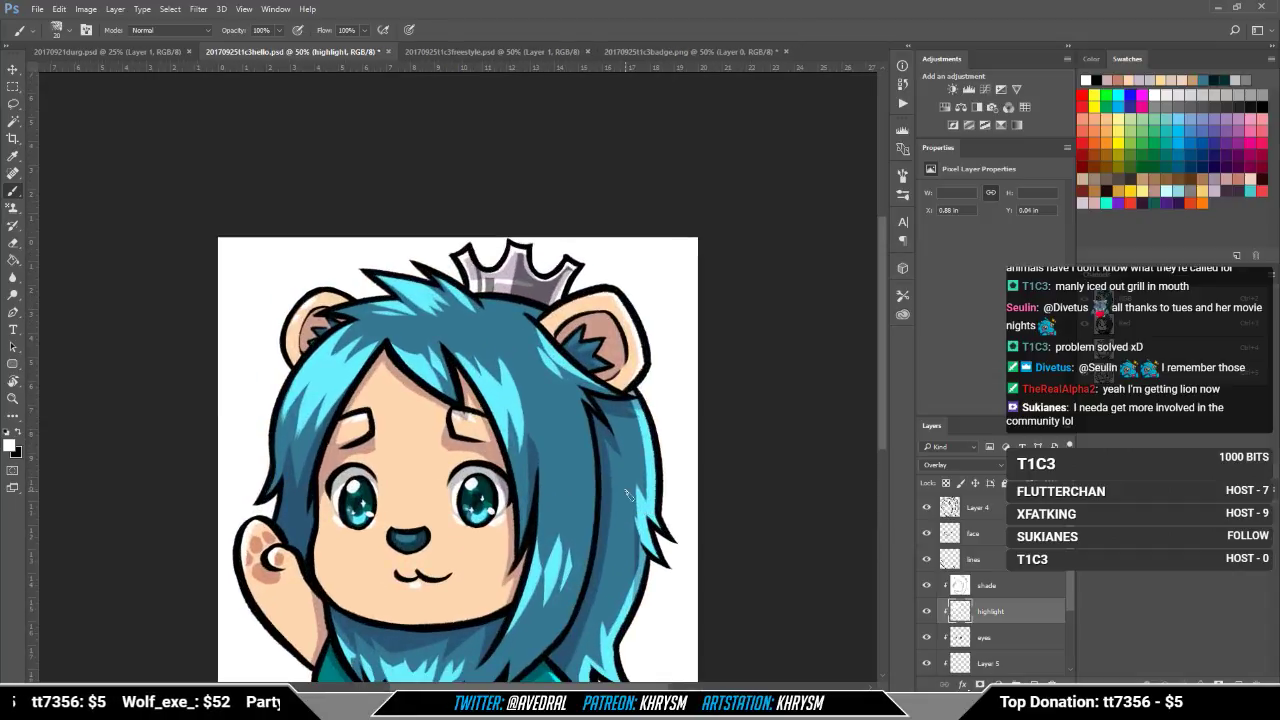
pyautogui.moveTo(624, 491); pyautogui.dragTo(602, 367)
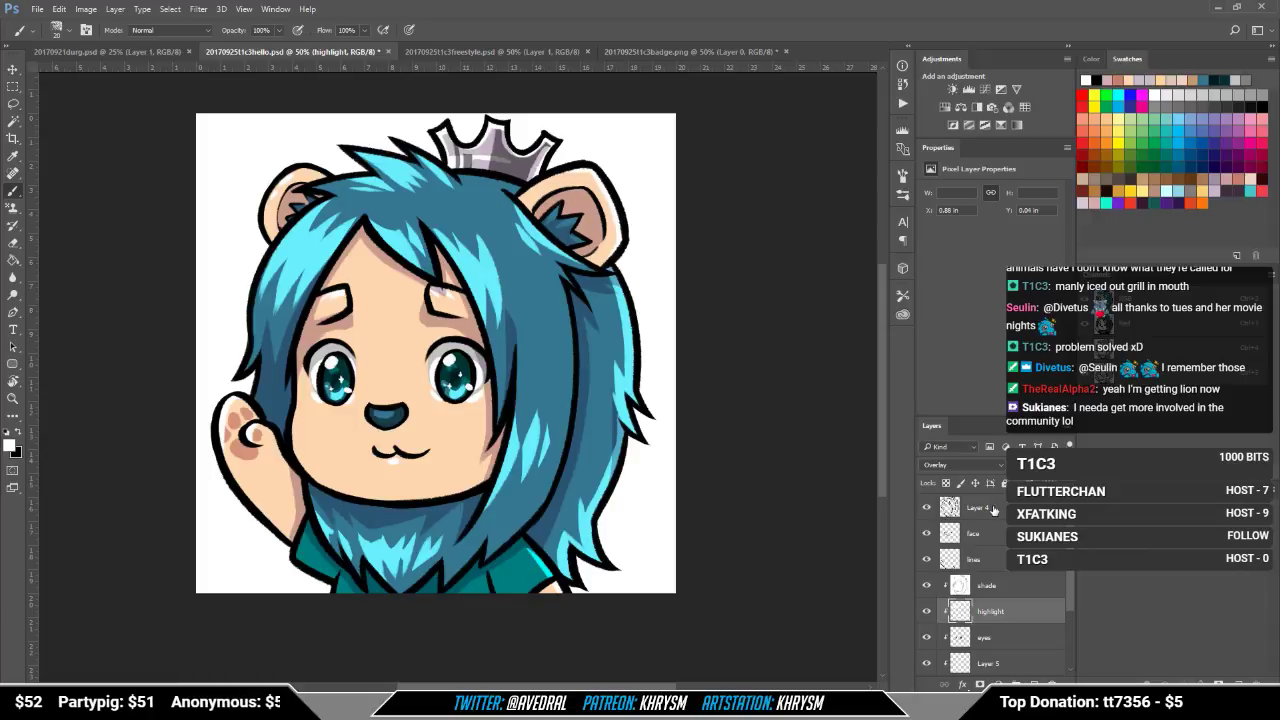
# Step: Select all of the character's layers together and nudge the whole lion left to free space on its right
pyautogui.scroll(1, 1000, 512)
pyautogui.scroll(-5, 1000, 512)
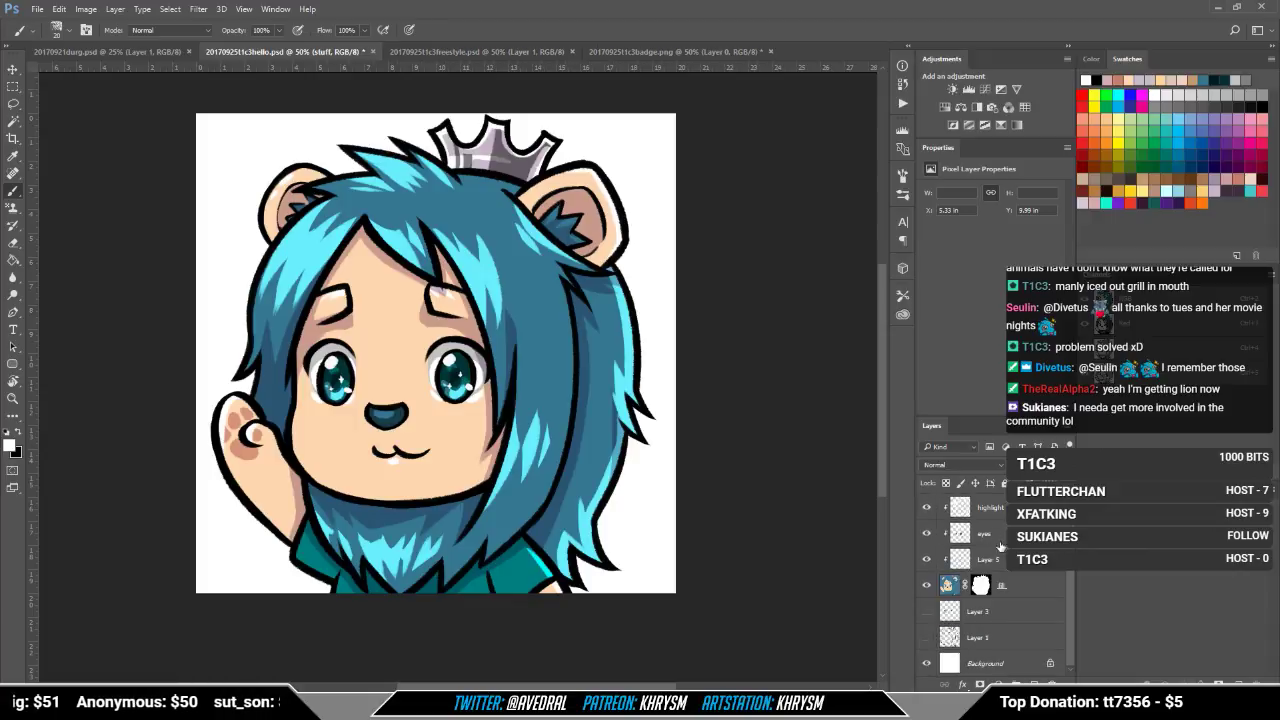
pyautogui.click(1022, 592)
pyautogui.press('v')
pyautogui.hotkey('shift', 'Left')
pyautogui.hotkey('shift', 'Left')
pyautogui.hotkey('shift', 'Left')
pyautogui.hotkey('shift', 'Left')
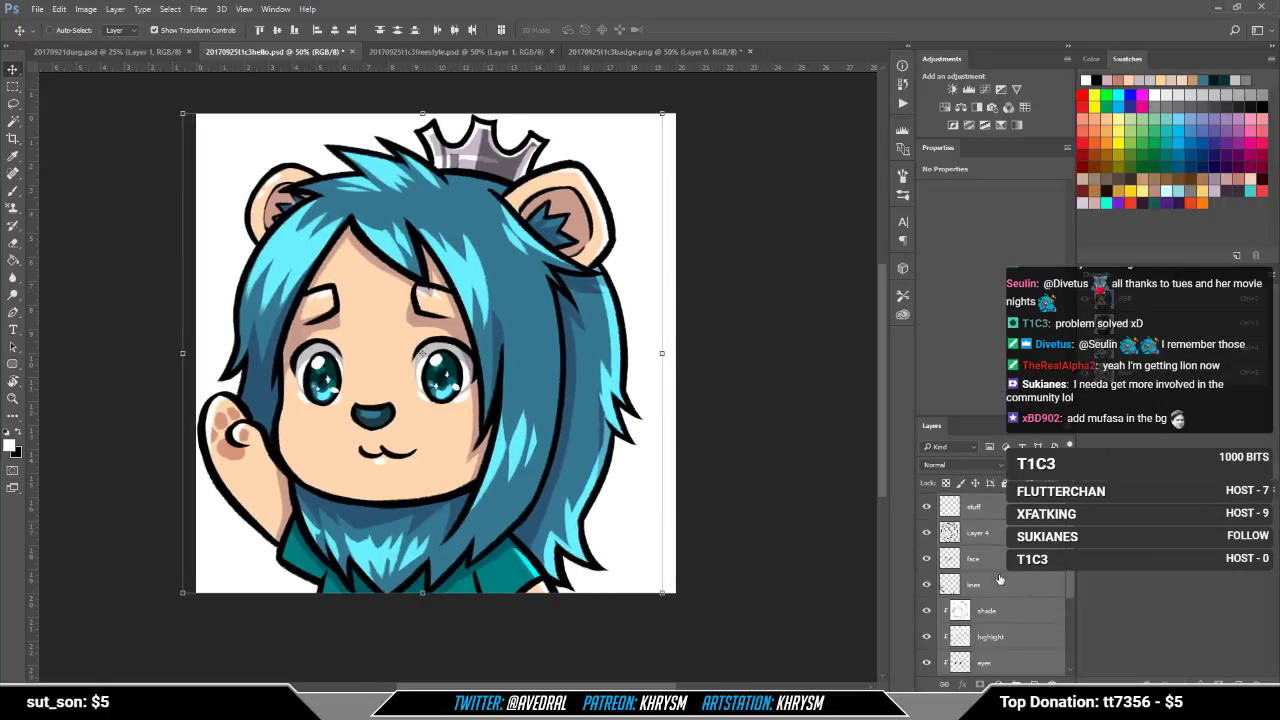
# Step: Add a new layer directly above Layer 4 and ready the Brush with black as the foreground colour
pyautogui.click(1010, 534)
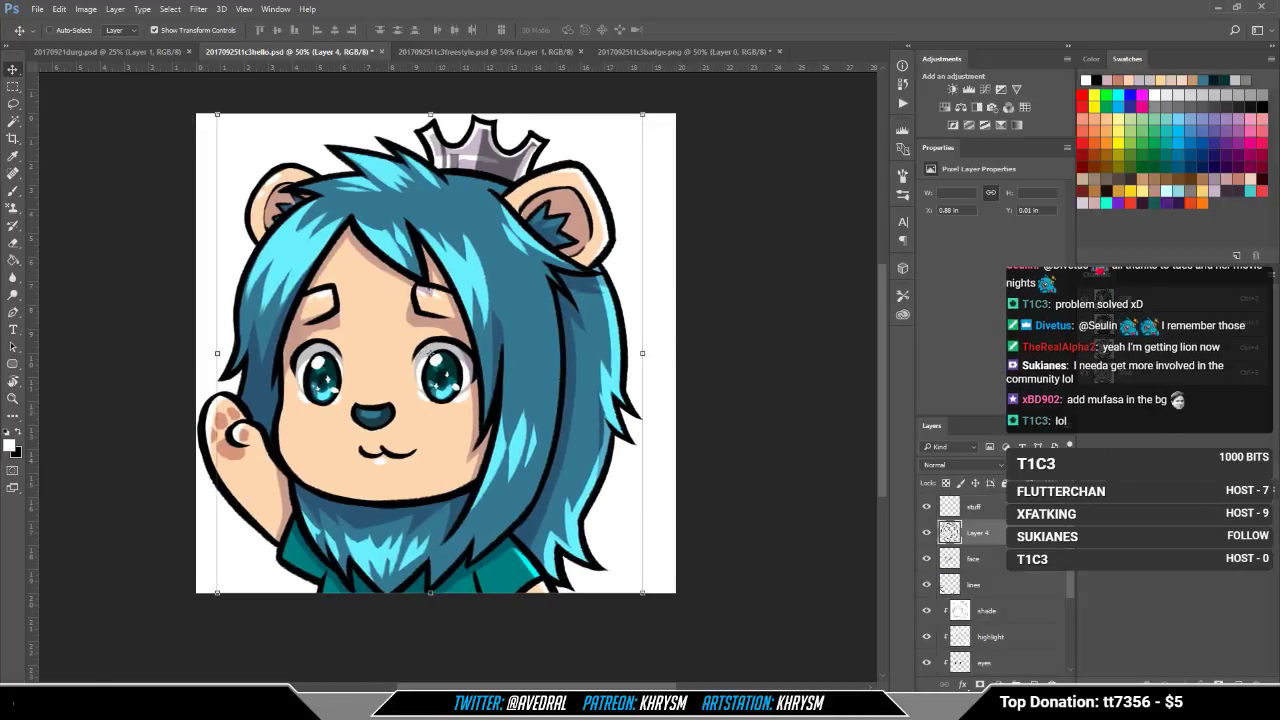
pyautogui.hotkey('ctrl', 'shift', 'n')
pyautogui.press('Return')
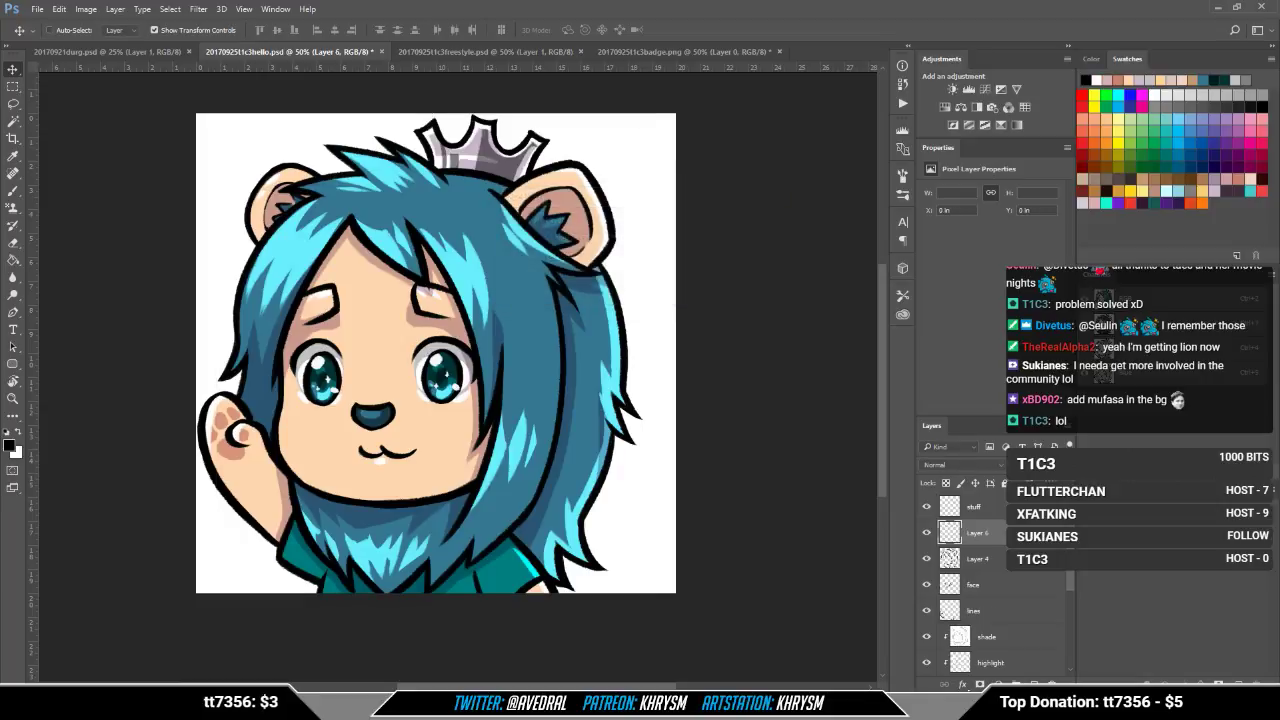
pyautogui.press('b')
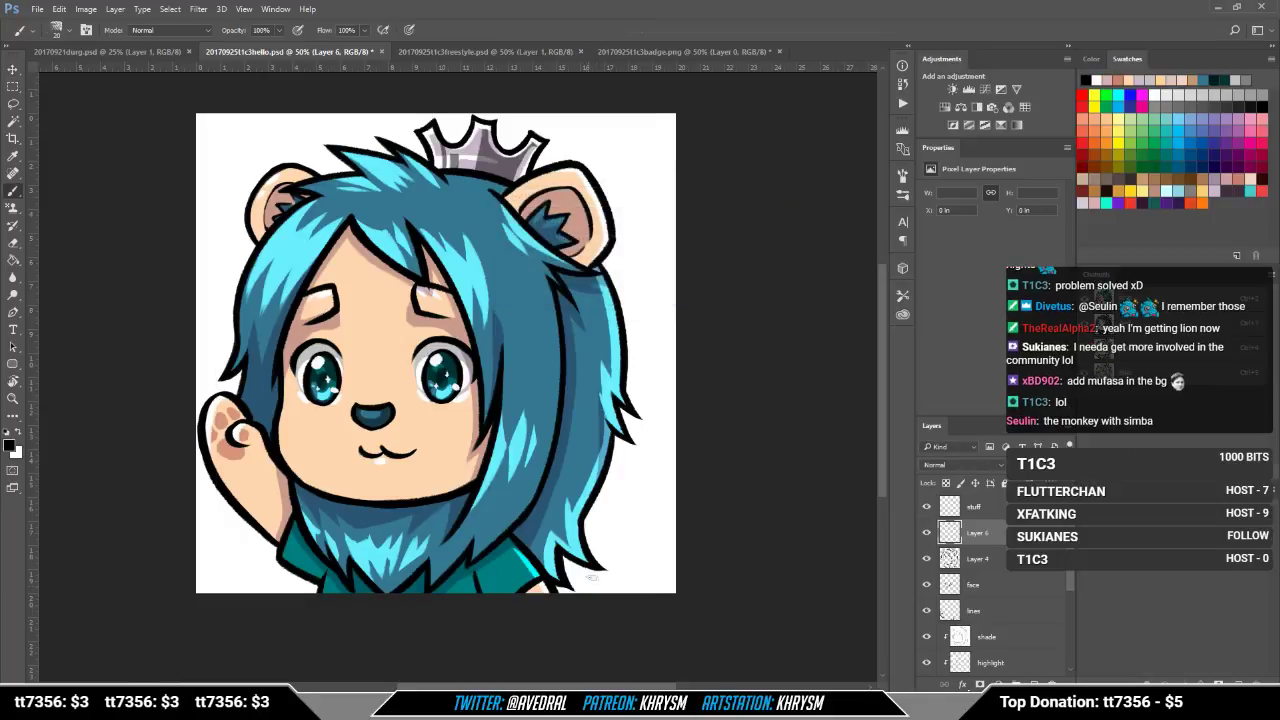
pyautogui.moveTo(586, 590); pyautogui.dragTo(640, 510)
pyautogui.hotkey('ctrl', 'z')
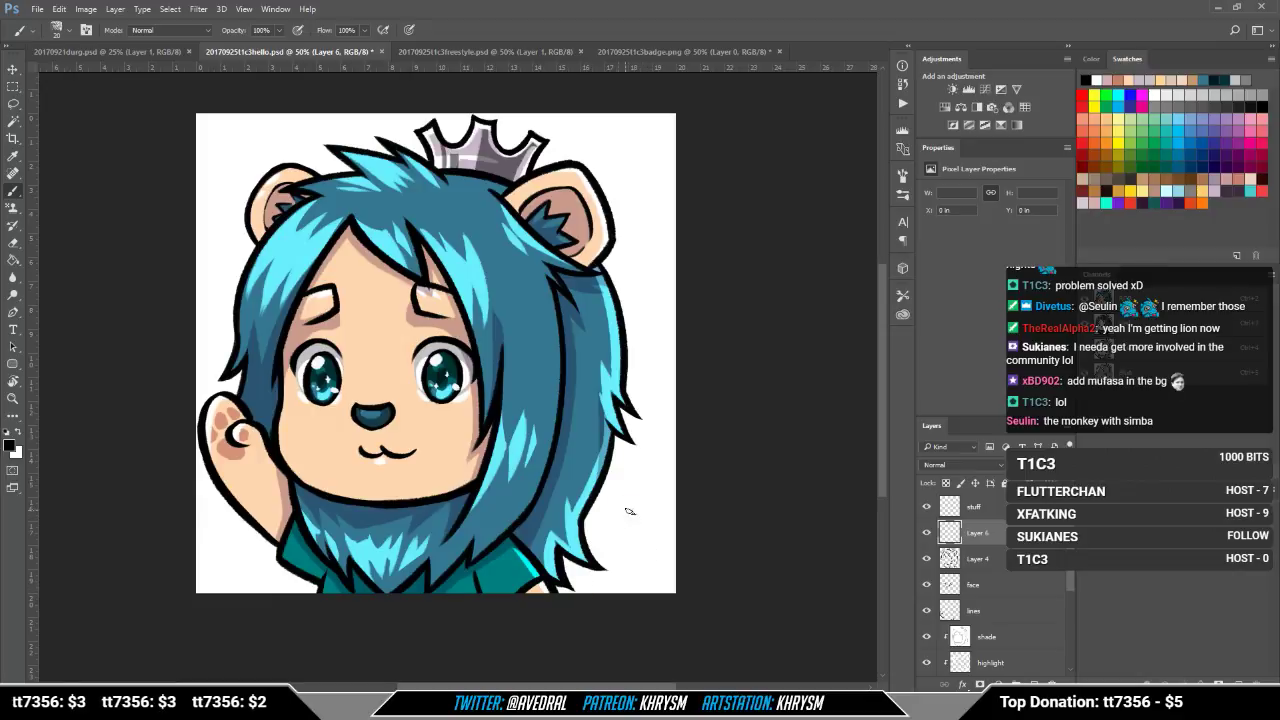
pyautogui.moveTo(573, 594)
pyautogui.mouseDown()
pyautogui.moveTo(580, 564)
pyautogui.moveTo(644, 515)
pyautogui.mouseUp()
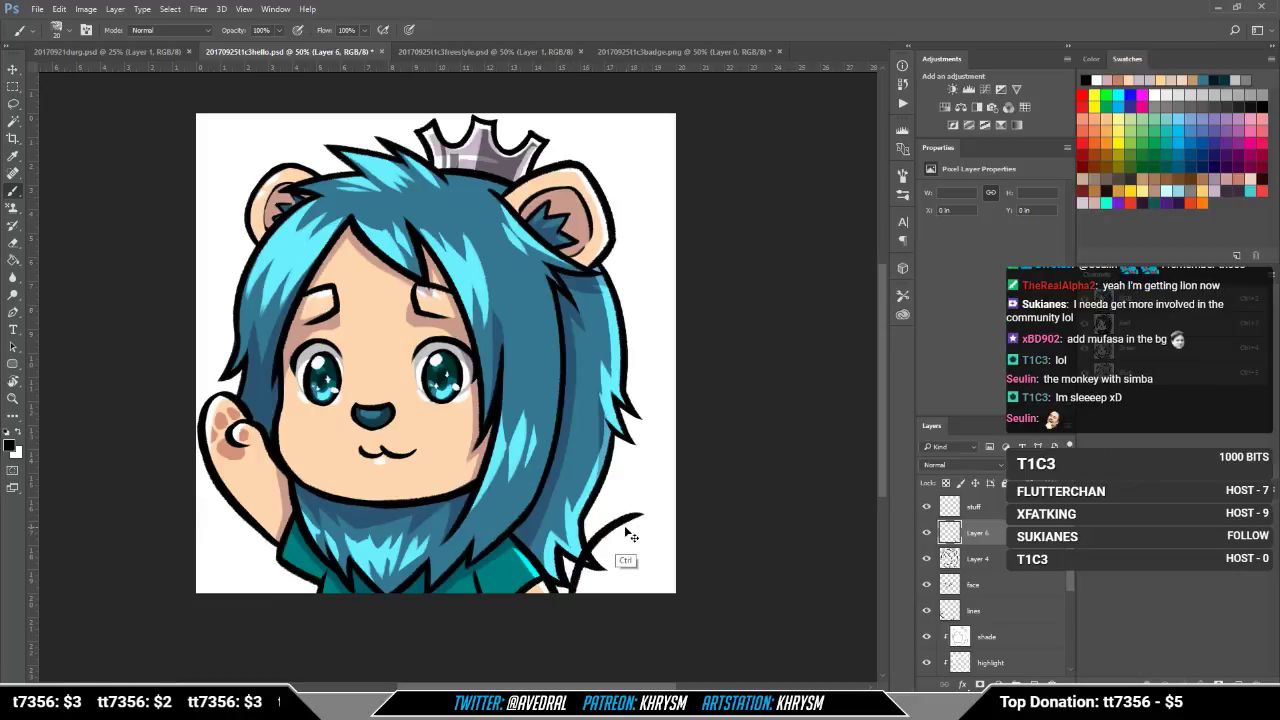
pyautogui.hotkey('ctrl', 'z')
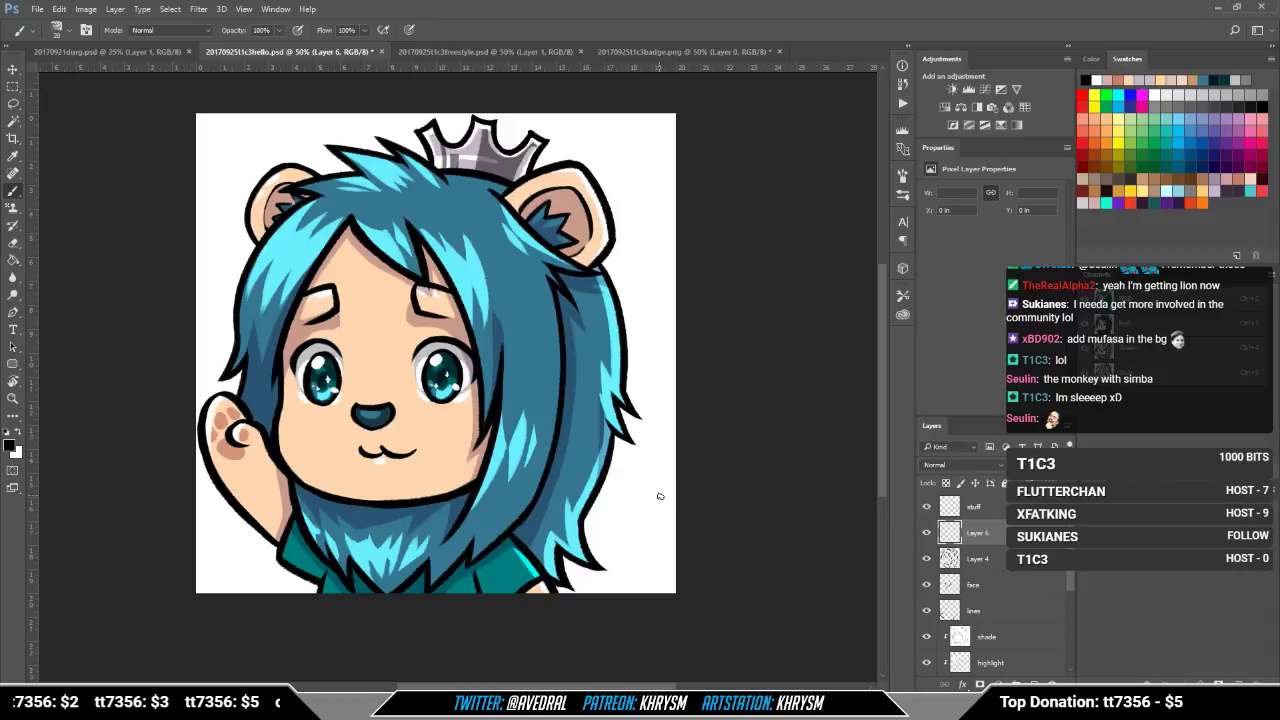
# Step: Draw the pointed black outline of a tail tuft to the right of the lower mane, cleaning its edges with the Eraser
pyautogui.moveTo(660, 496)
pyautogui.mouseDown()
pyautogui.moveTo(605, 500)
pyautogui.moveTo(628, 536)
pyautogui.moveTo(665, 498)
pyautogui.moveTo(633, 493)
pyautogui.moveTo(655, 492)
pyautogui.moveTo(639, 511)
pyautogui.moveTo(670, 488)
pyautogui.moveTo(649, 508)
pyautogui.moveTo(670, 499)
pyautogui.moveTo(648, 535)
pyautogui.moveTo(666, 527)
pyautogui.moveTo(654, 536)
pyautogui.moveTo(665, 540)
pyautogui.moveTo(630, 565)
pyautogui.mouseUp()
pyautogui.press('e')
pyautogui.press('b')
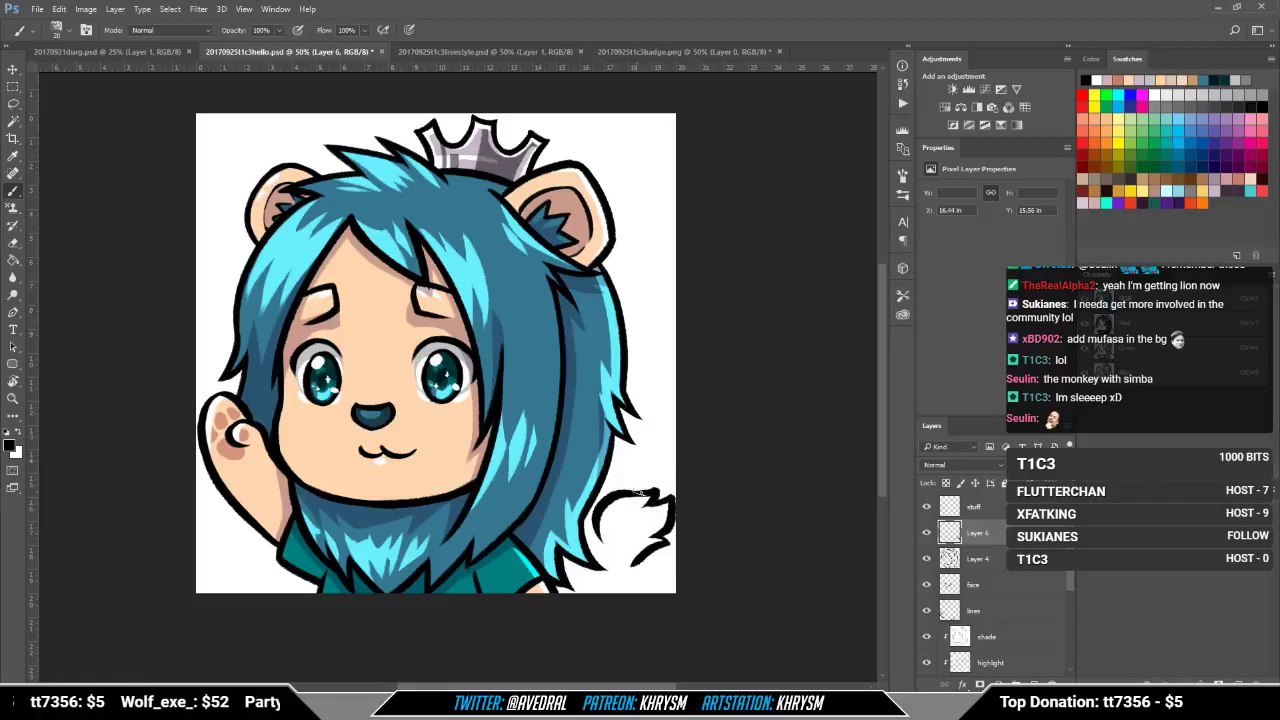
pyautogui.press('e')
pyautogui.press('b')
# Step: Draw both sides of the tail's stem from the tuft down to the canvas edge, tidying the joint with the Eraser
pyautogui.press(']')
pyautogui.moveTo(612, 507)
pyautogui.mouseDown()
pyautogui.moveTo(607, 548)
pyautogui.moveTo(597, 540)
pyautogui.moveTo(646, 555)
pyautogui.moveTo(586, 572)
pyautogui.moveTo(580, 590)
pyautogui.mouseUp()
pyautogui.press('[')
pyautogui.press('e')
pyautogui.press('b')
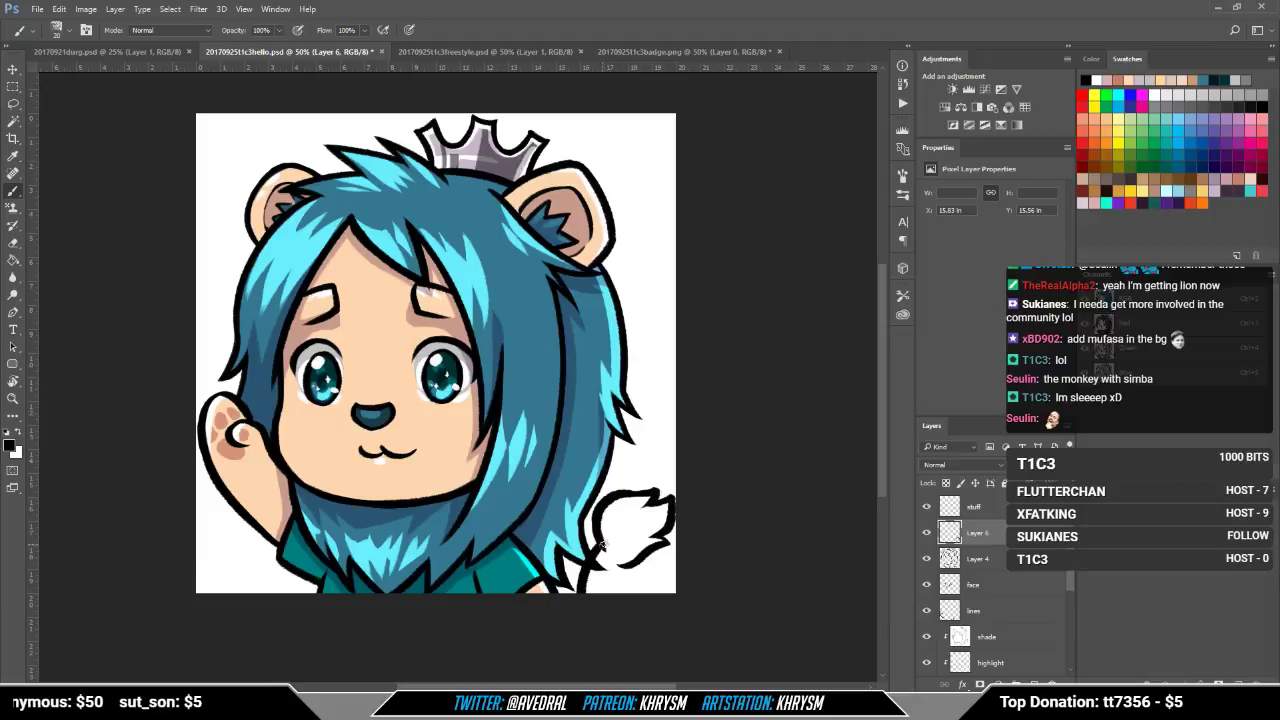
pyautogui.press('e')
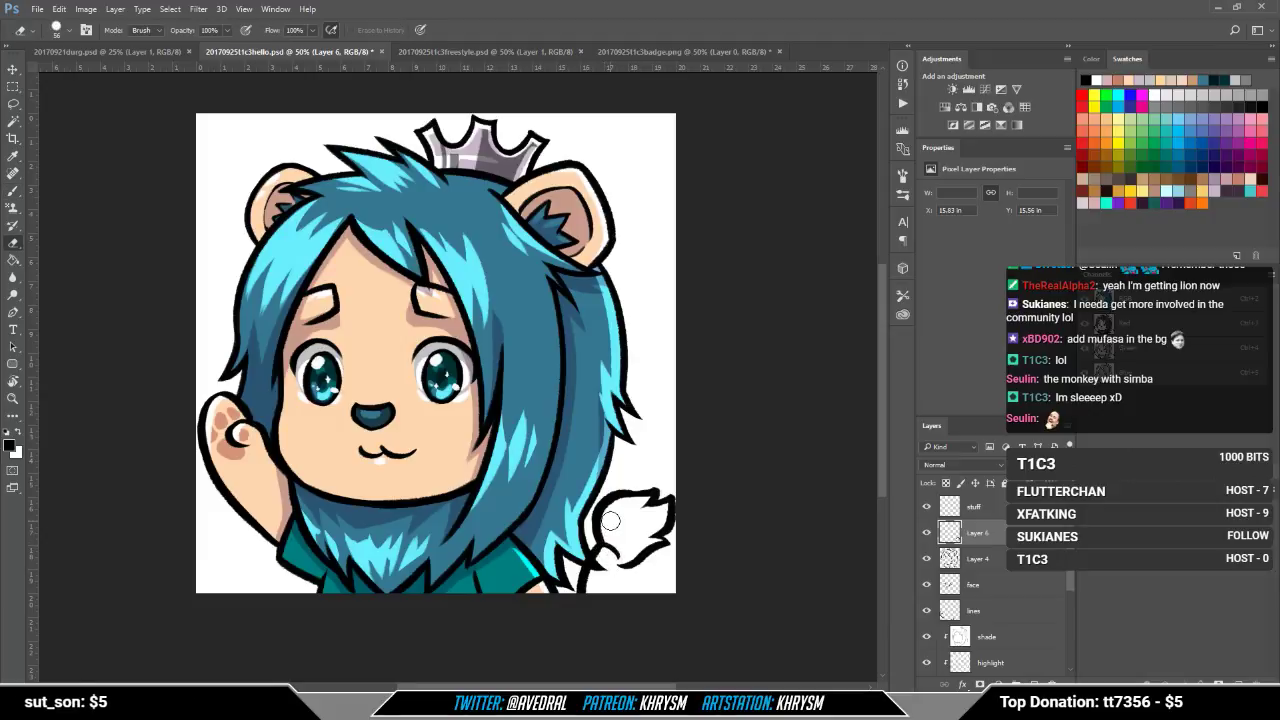
pyautogui.press('b')
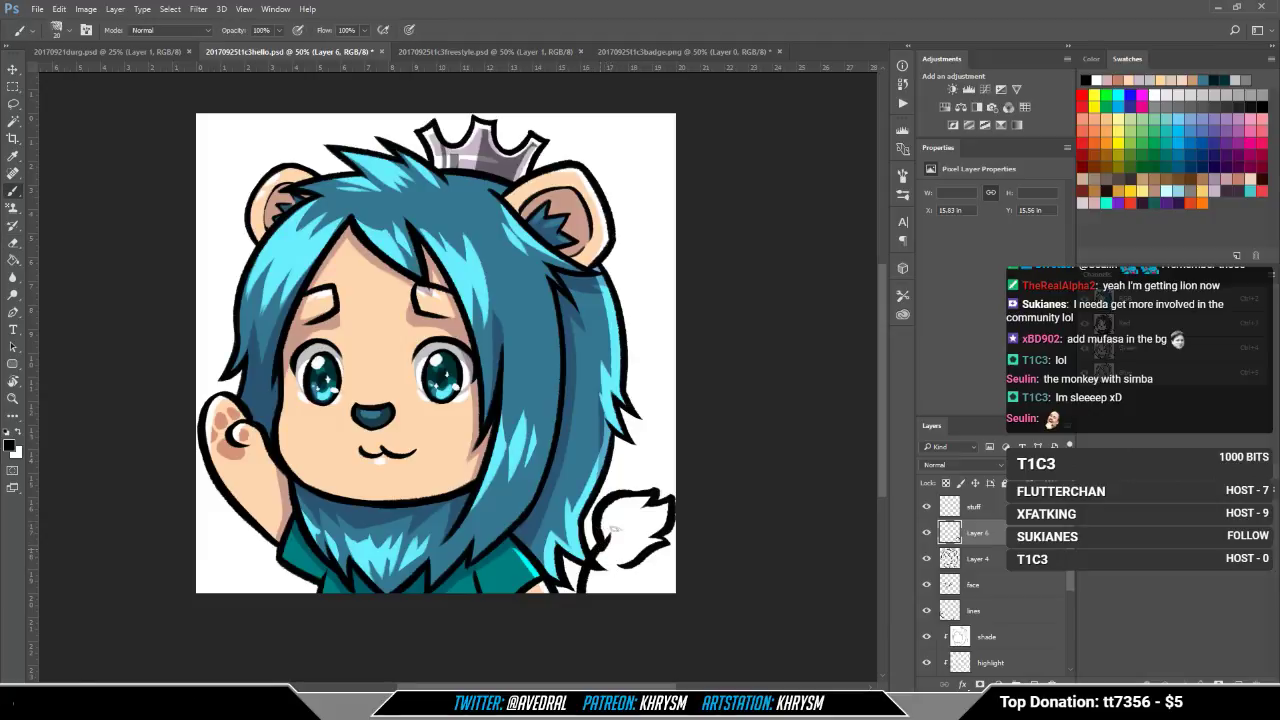
pyautogui.moveTo(612, 538)
pyautogui.mouseDown()
pyautogui.moveTo(604, 566)
pyautogui.moveTo(624, 565)
pyautogui.moveTo(612, 592)
pyautogui.mouseUp()
pyautogui.press('e')
pyautogui.press('b')
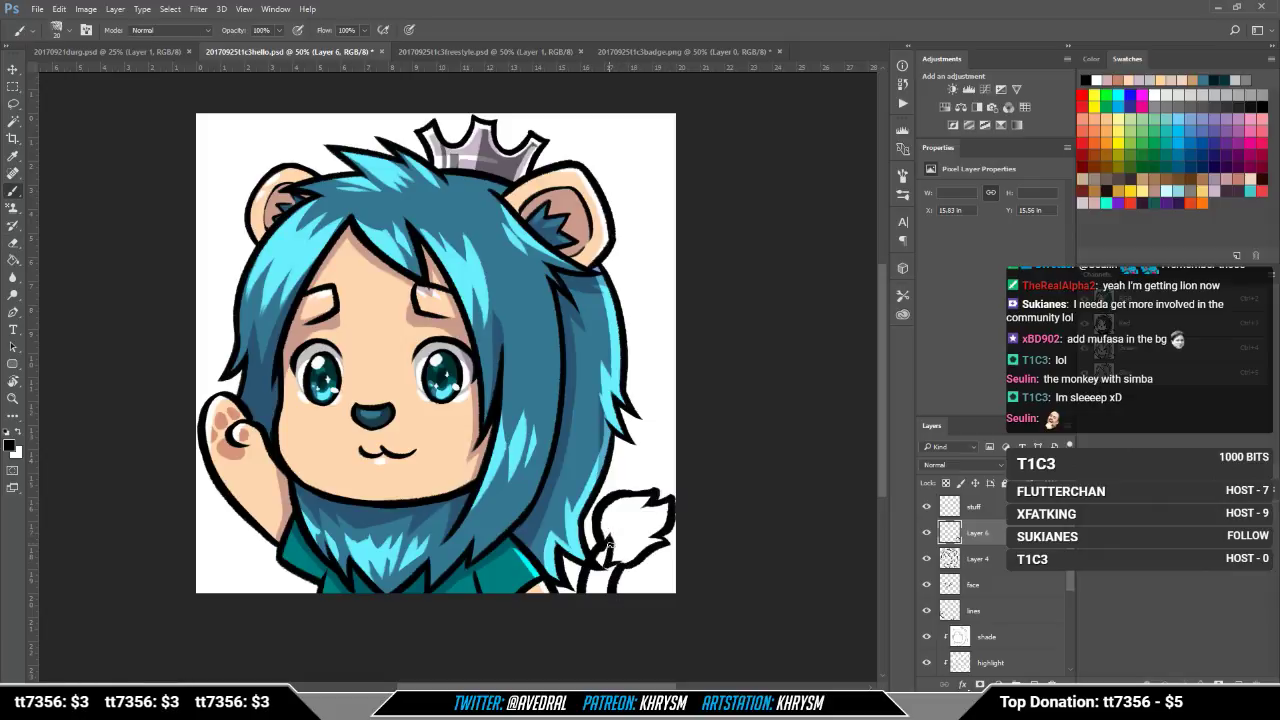
# Step: Move the tail outline layer beneath the character's masked base colour layer
pyautogui.moveTo(750, 615); pyautogui.dragTo(696, 493)
pyautogui.scroll(-2, 1072, 574)
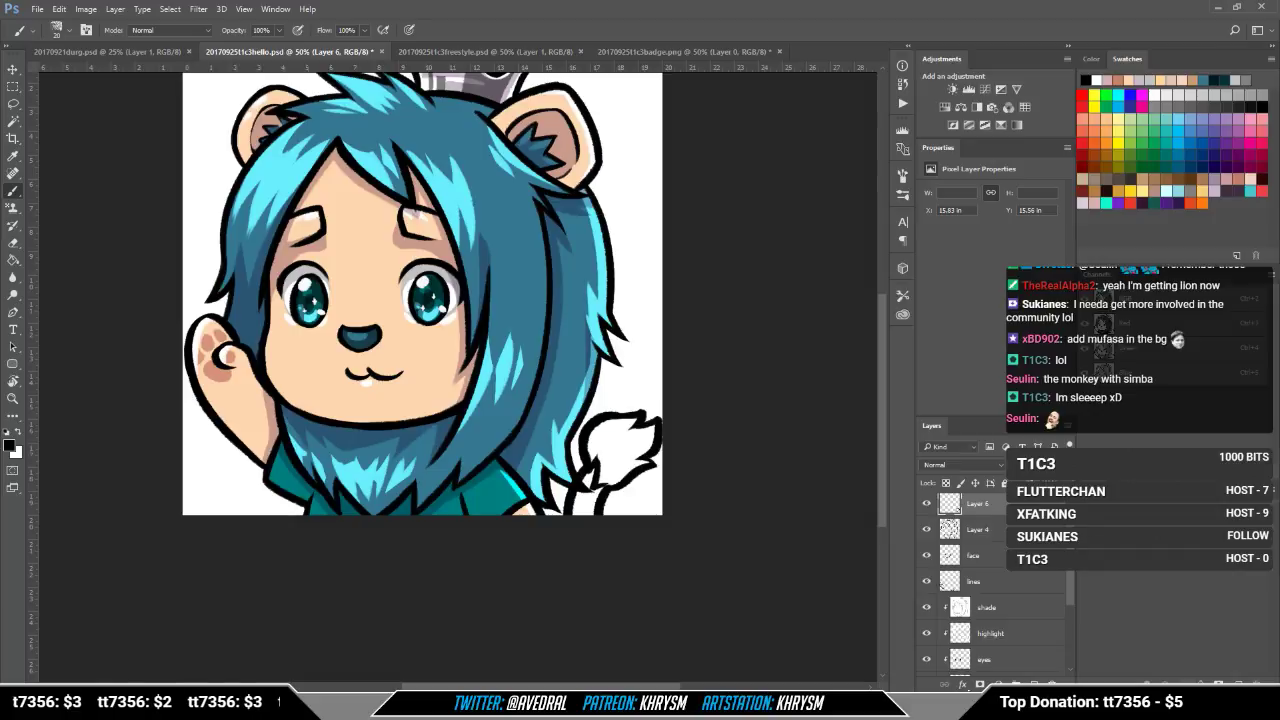
pyautogui.scroll(-2, 995, 590)
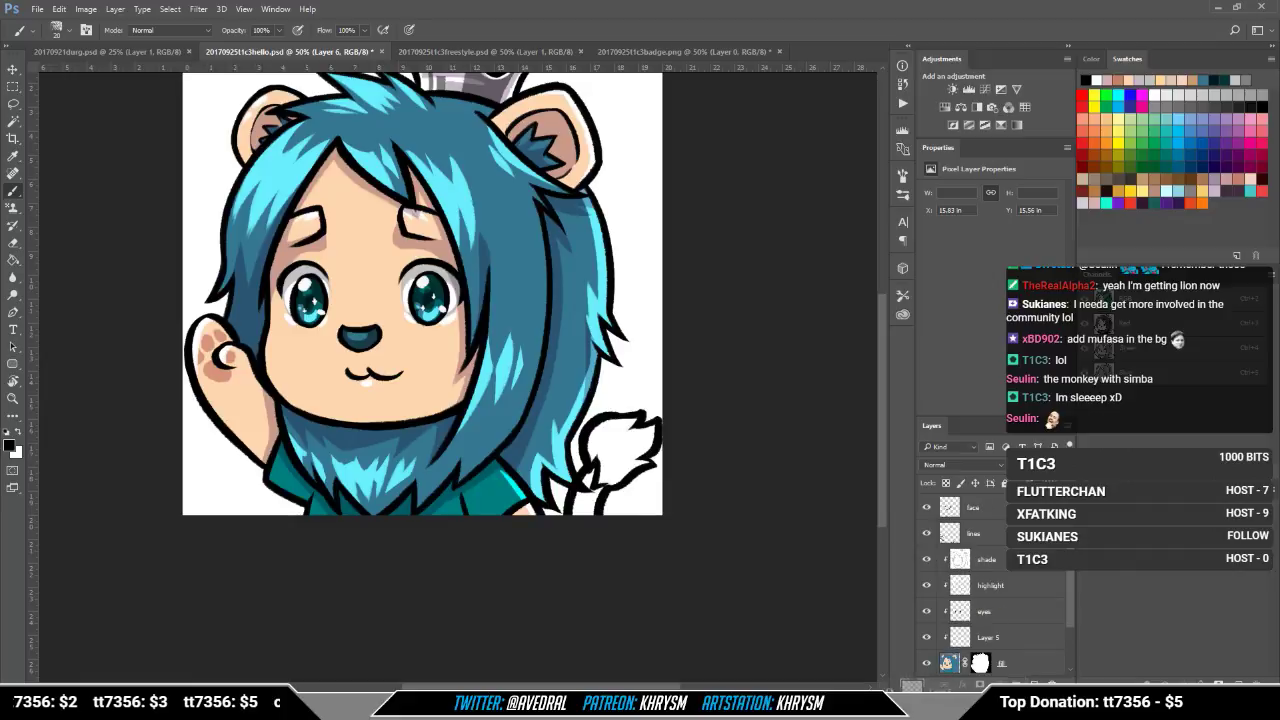
pyautogui.scroll(-5, 1040, 613)
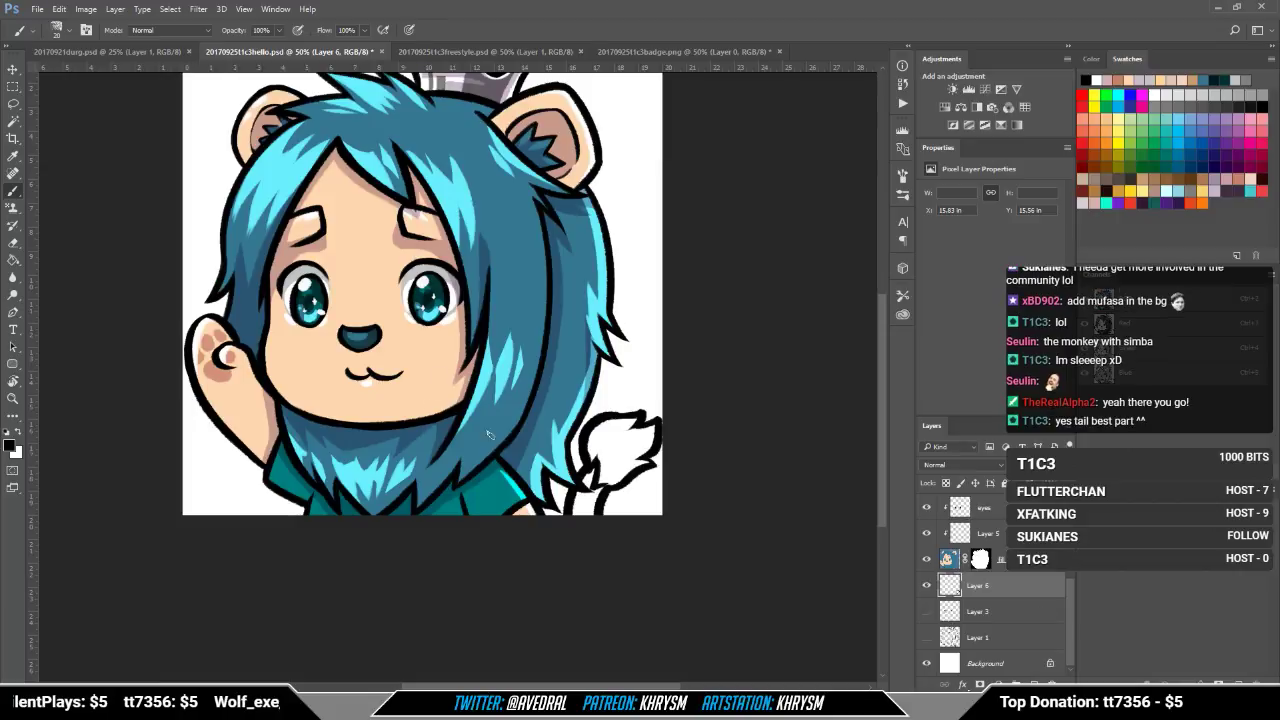
# Step: Create a new layer named "tail" directly above Layer 3, beneath the tail outline
pyautogui.click(1002, 613)
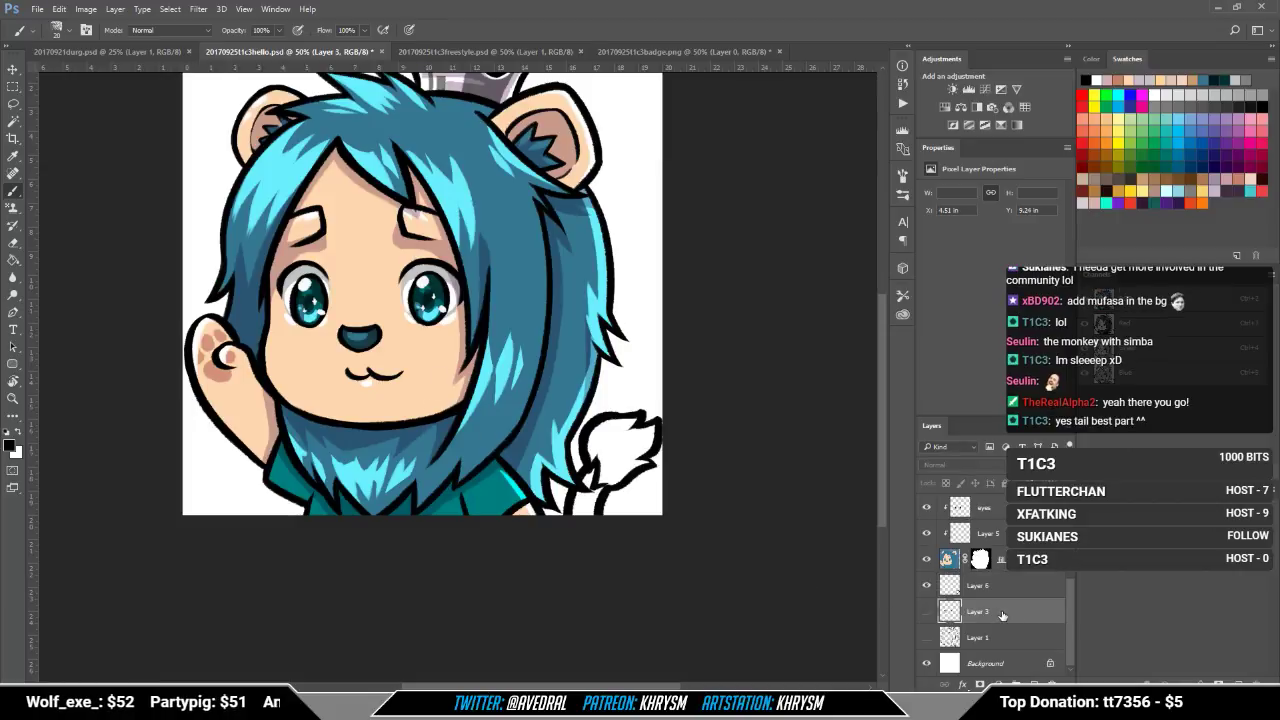
pyautogui.hotkey('ctrl', 'shift', 'n')
pyautogui.write('l')
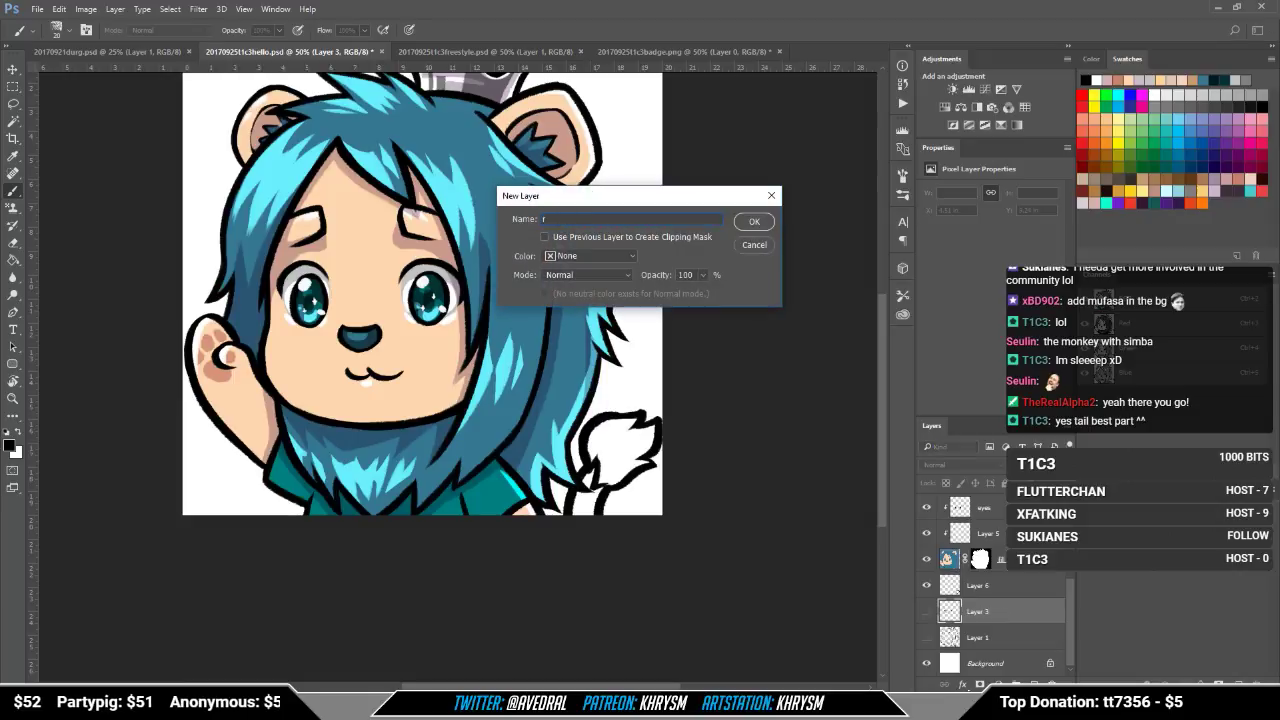
pyautogui.write('tail')
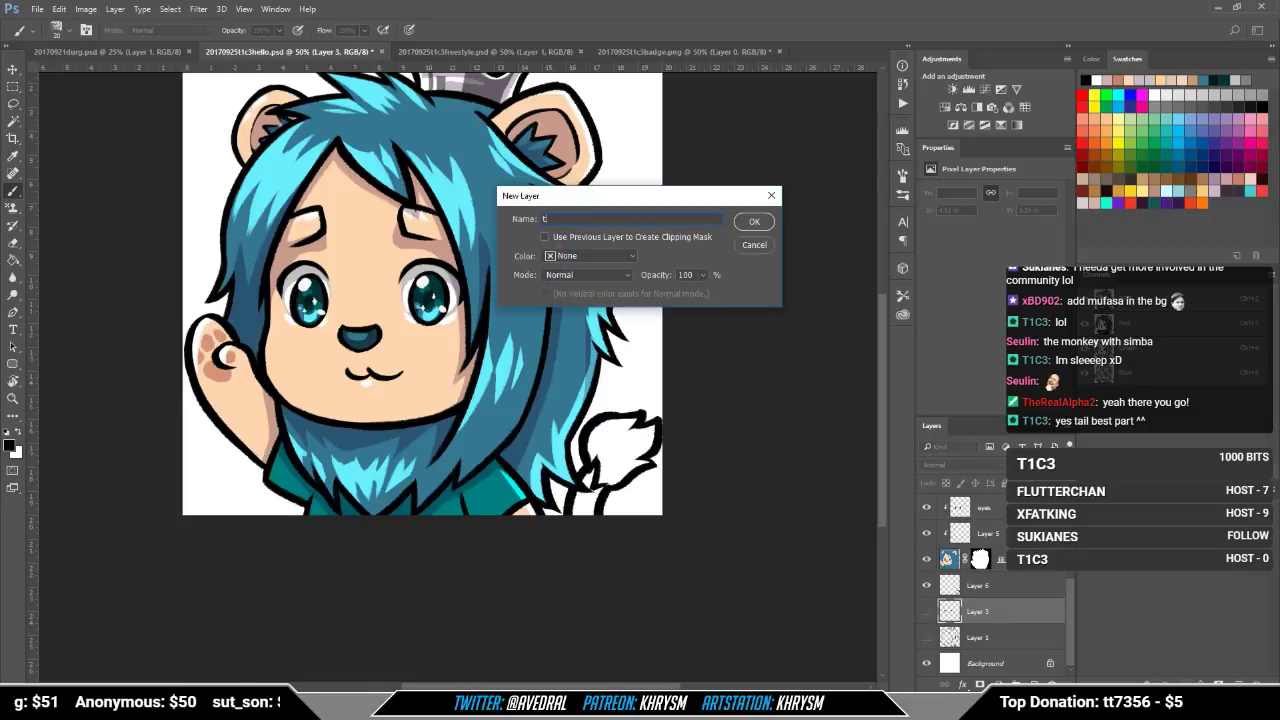
pyautogui.press('Return')
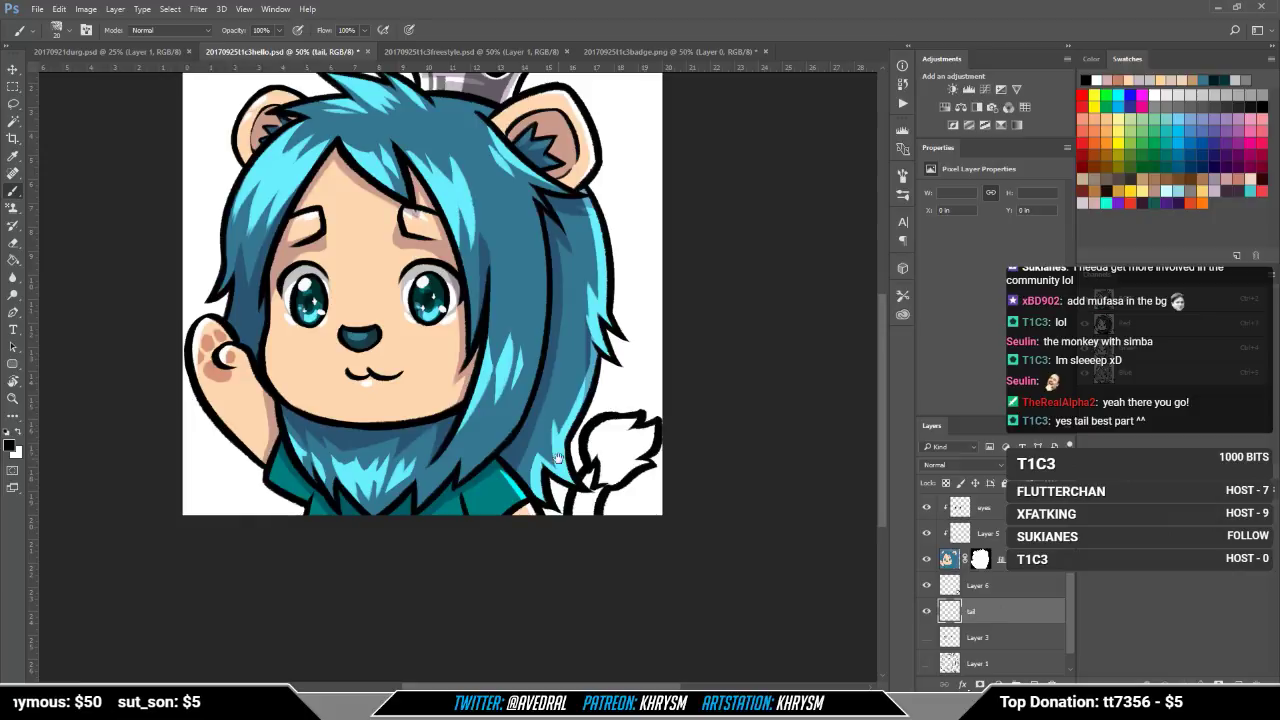
# Step: Sample the light skin colour from the character's arm below the sleeve as the foreground colour
pyautogui.moveTo(558, 458); pyautogui.dragTo(542, 523)
pyautogui.press('g')
pyautogui.keyDown('alt'); pyautogui.click(514, 570); pyautogui.keyUp('alt')
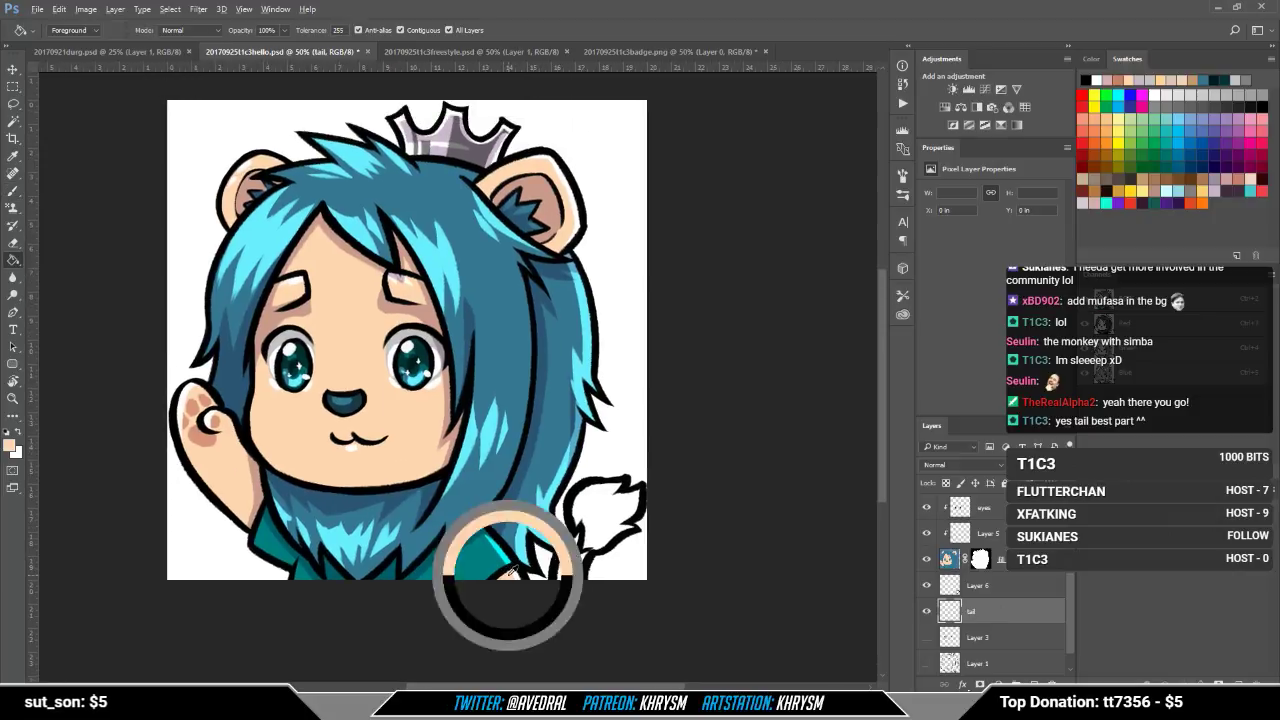
# Step: Select the interior of the tail's stem with the Magic Wand and expand the selection to reach under the outline
pyautogui.press('w')
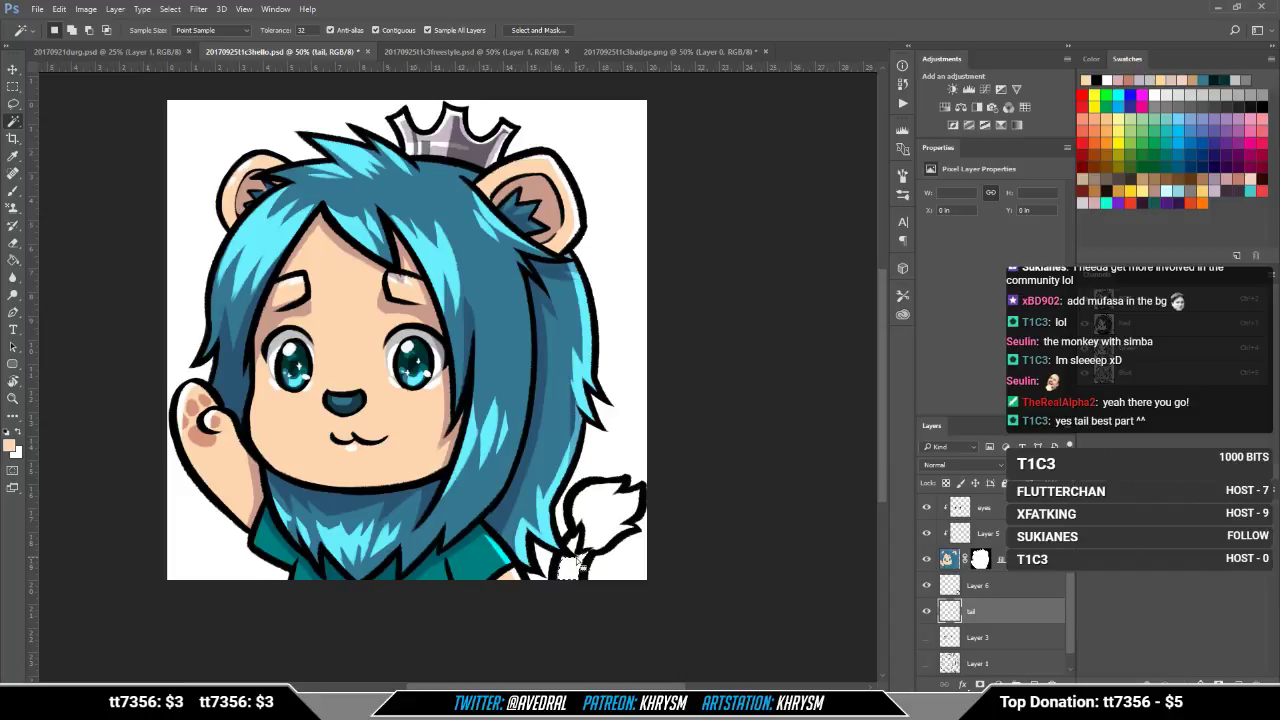
pyautogui.press('l')
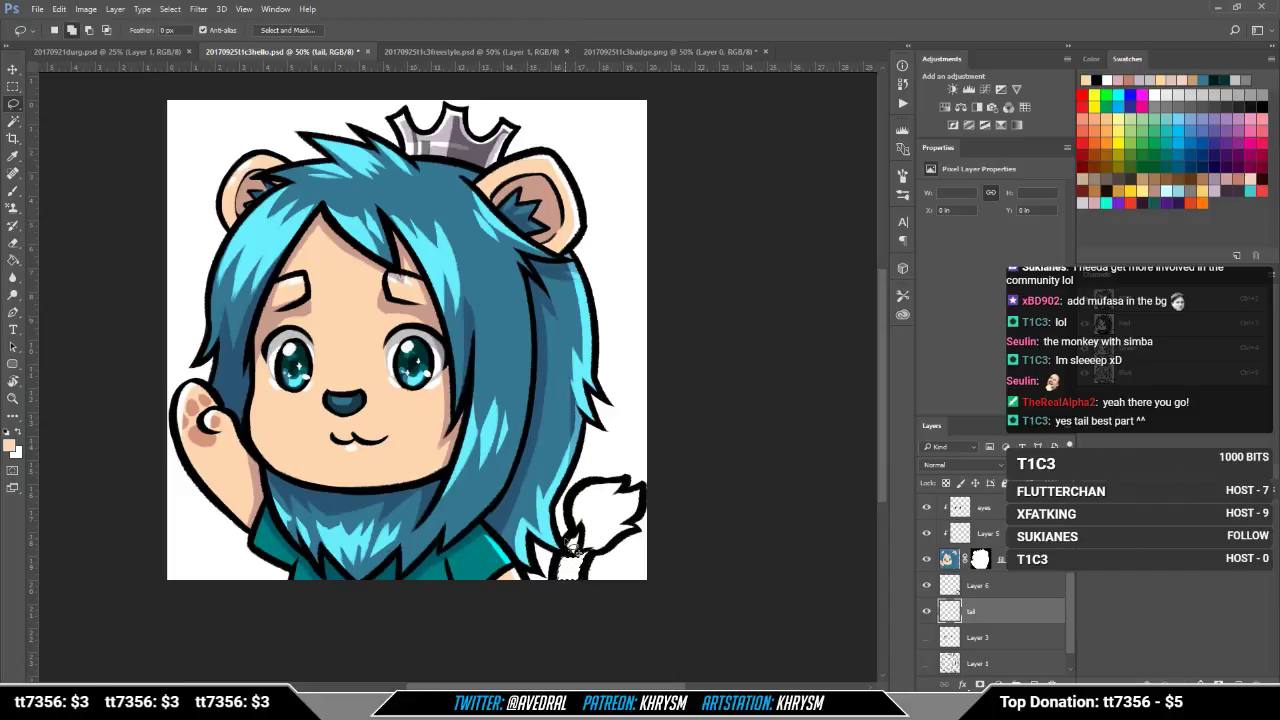
pyautogui.hotkey('alt', 's')
pyautogui.press('m')
pyautogui.press('e')
pyautogui.press('Return')
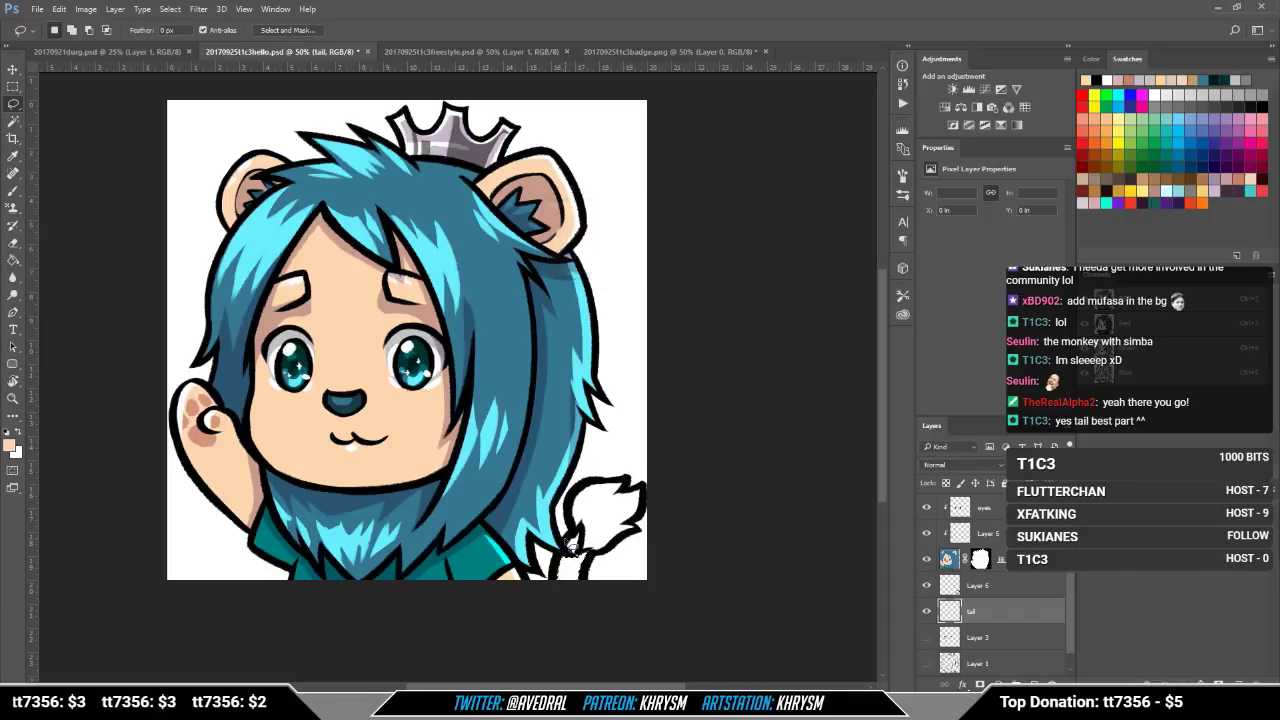
pyautogui.hotkey('alt', 's')
pyautogui.press('m')
pyautogui.press('e')
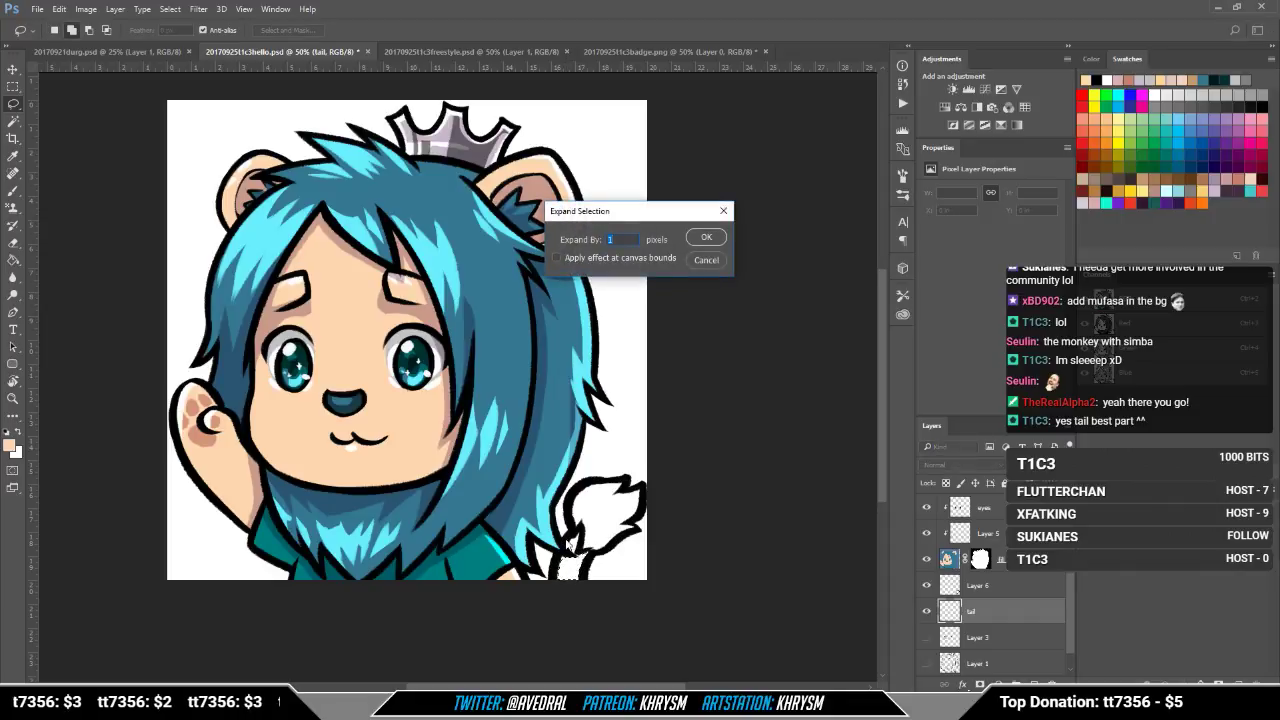
pyautogui.press('Return')
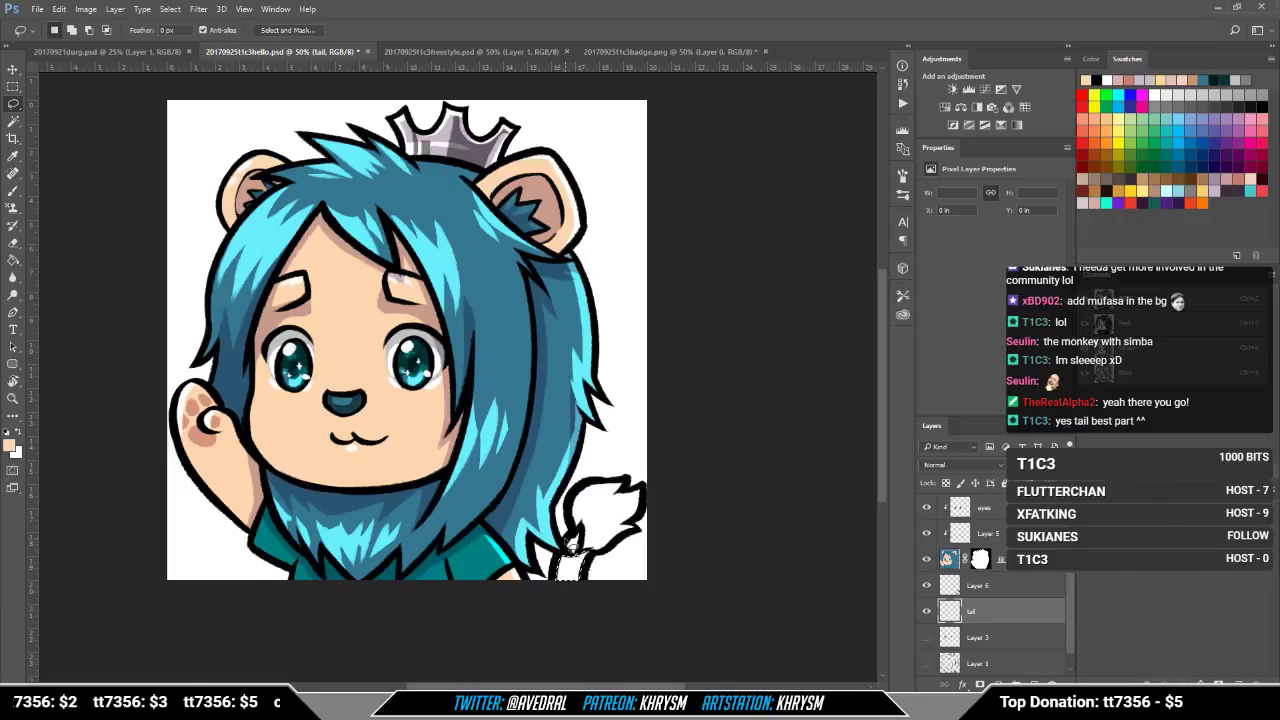
# Step: Fill the selected tail stem with the sampled skin colour, clear the selection and return to the Brush
pyautogui.moveTo(562, 577)
pyautogui.mouseDown()
pyautogui.moveTo(587, 545)
pyautogui.moveTo(575, 582)
pyautogui.mouseUp()
pyautogui.press('g')
pyautogui.click(574, 573)
pyautogui.hotkey('ctrl', 'd')
pyautogui.press('b')
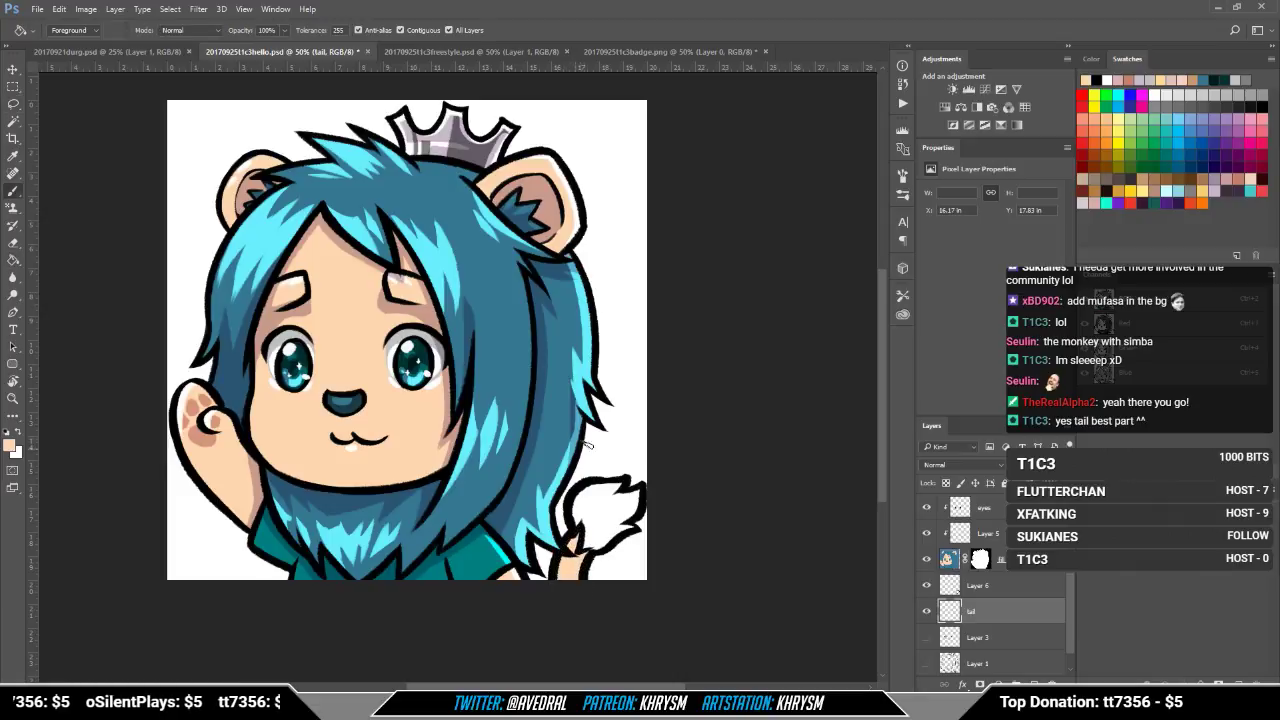
# Step: Sample the dark blue from the mane and fill the interior of the tail's tuft with it
pyautogui.keyDown('alt'); pyautogui.click(548, 487); pyautogui.keyUp('alt')
pyautogui.press('w')
pyautogui.click(597, 521)
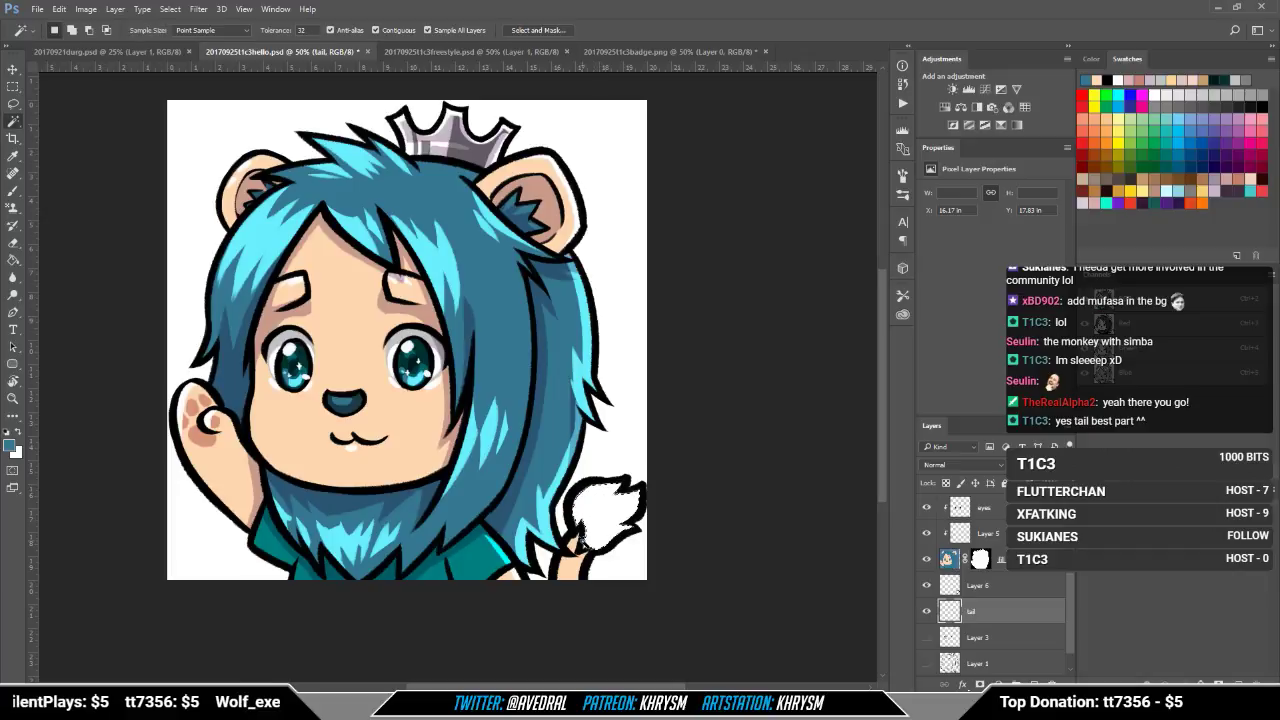
pyautogui.click(588, 540)
pyautogui.press('g')
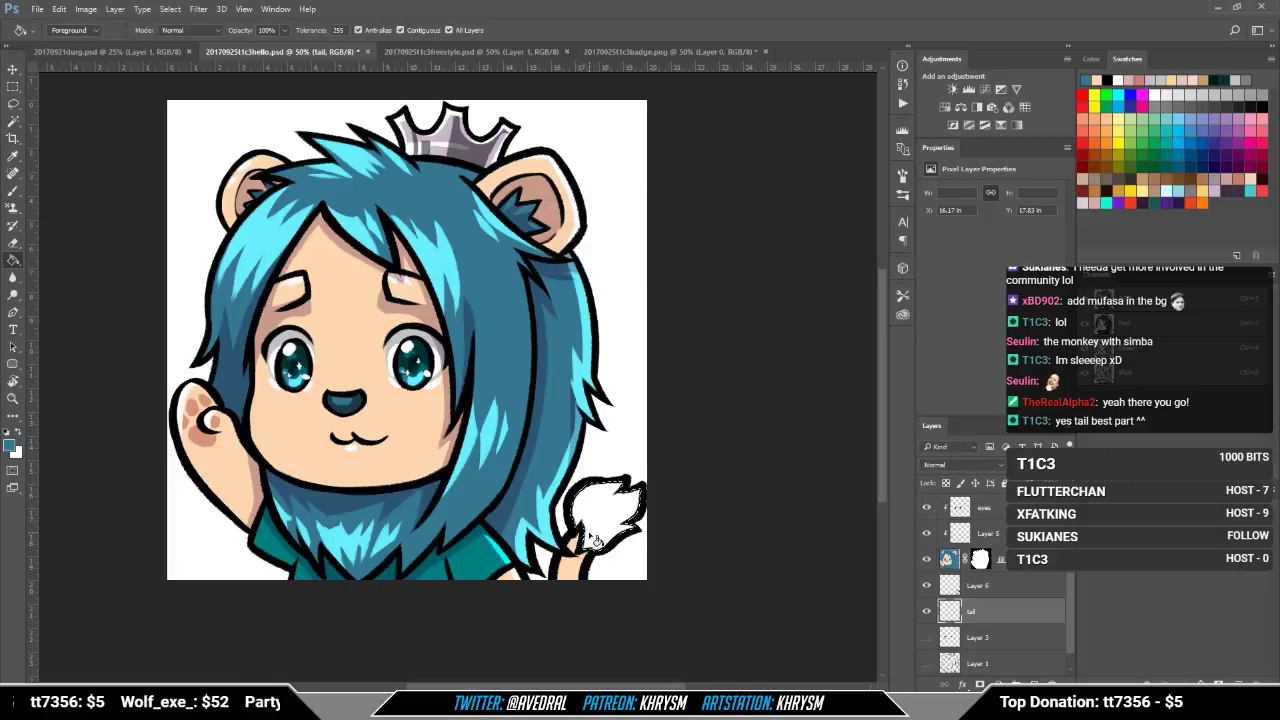
pyautogui.click(591, 538)
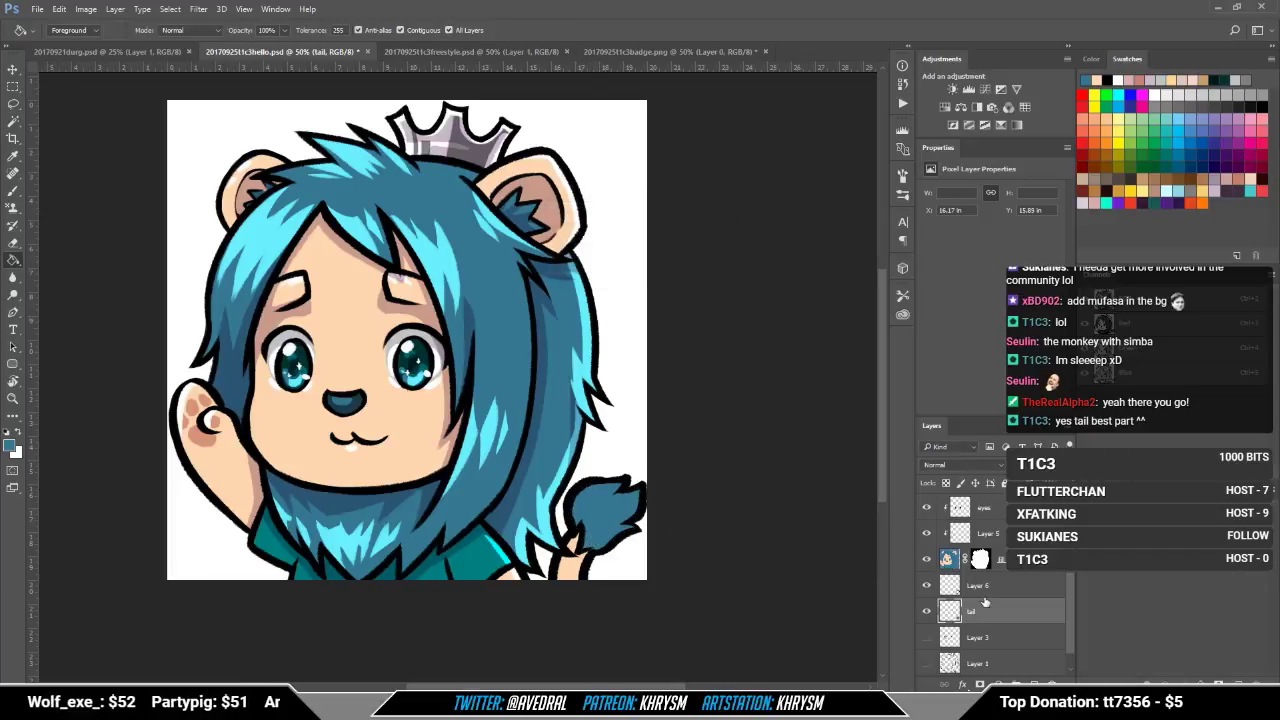
# Step: Lock the transparent pixels of the tail layer
pyautogui.click(946, 484)
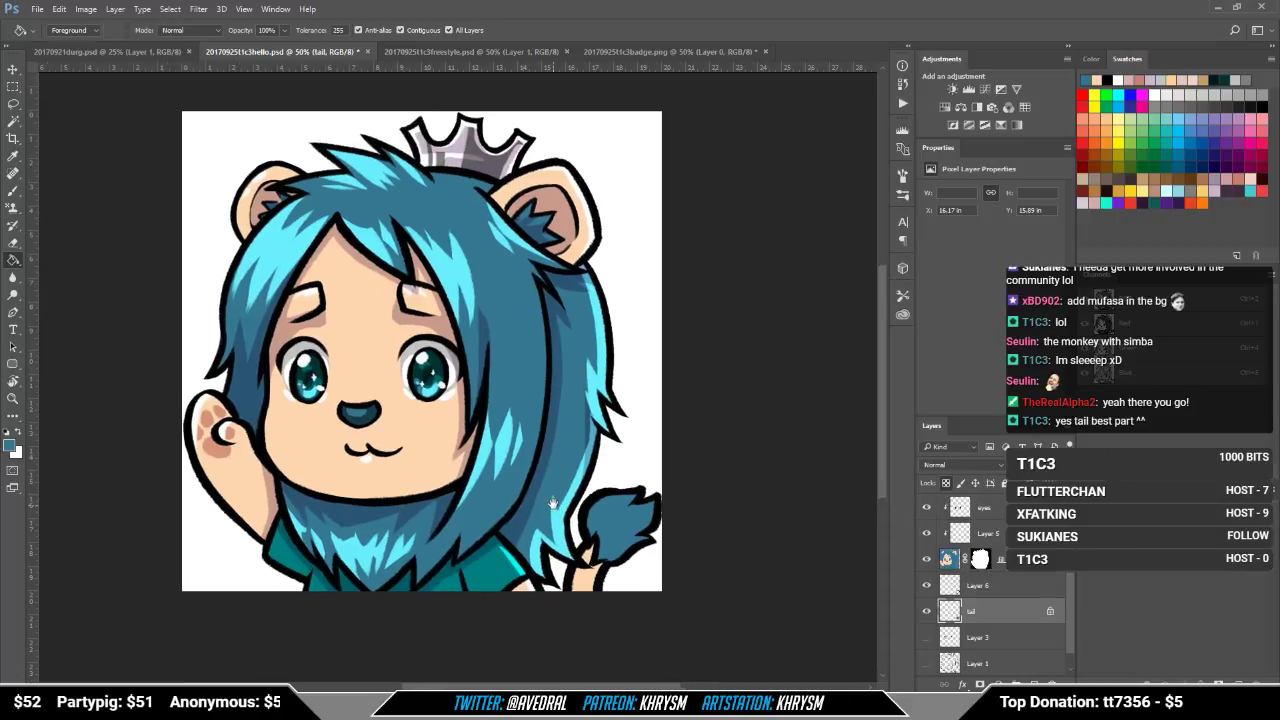
pyautogui.scroll(2, 1027, 622)
pyautogui.scroll(-1, 1027, 622)
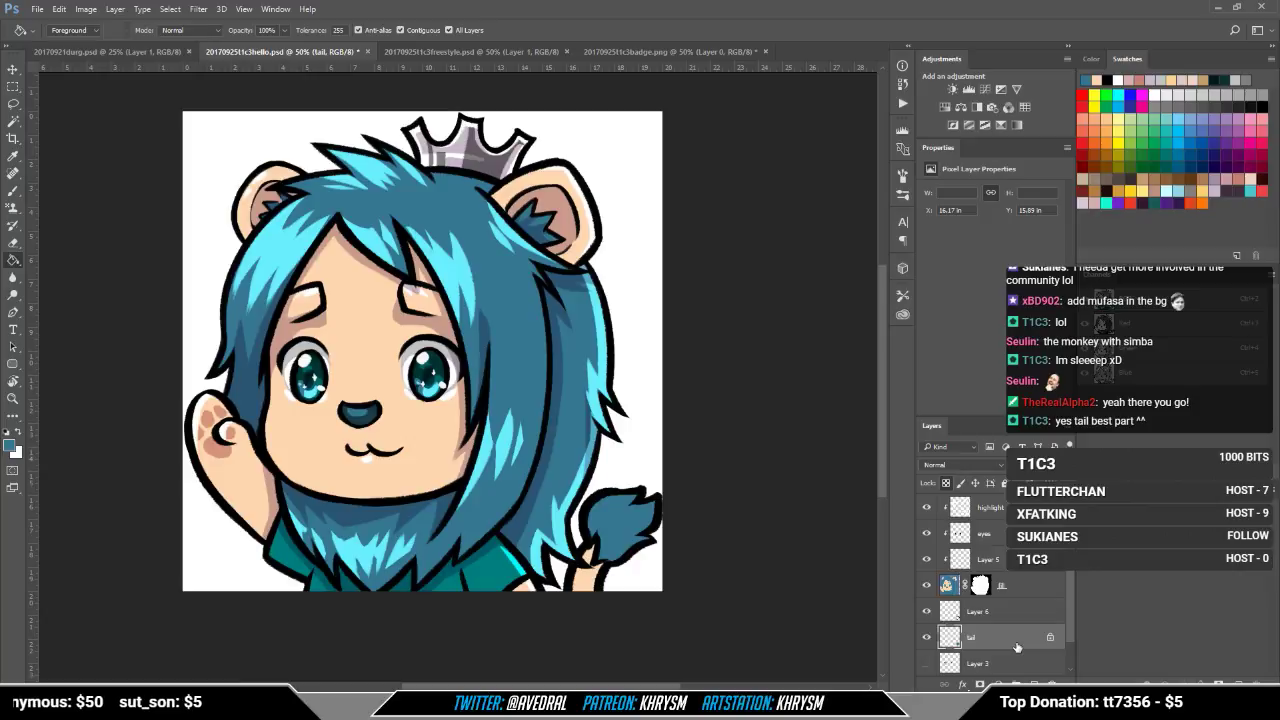
# Step: Sample the mane's light cyan and brush highlight strands onto the upper part of the tail tuft
pyautogui.press('b')
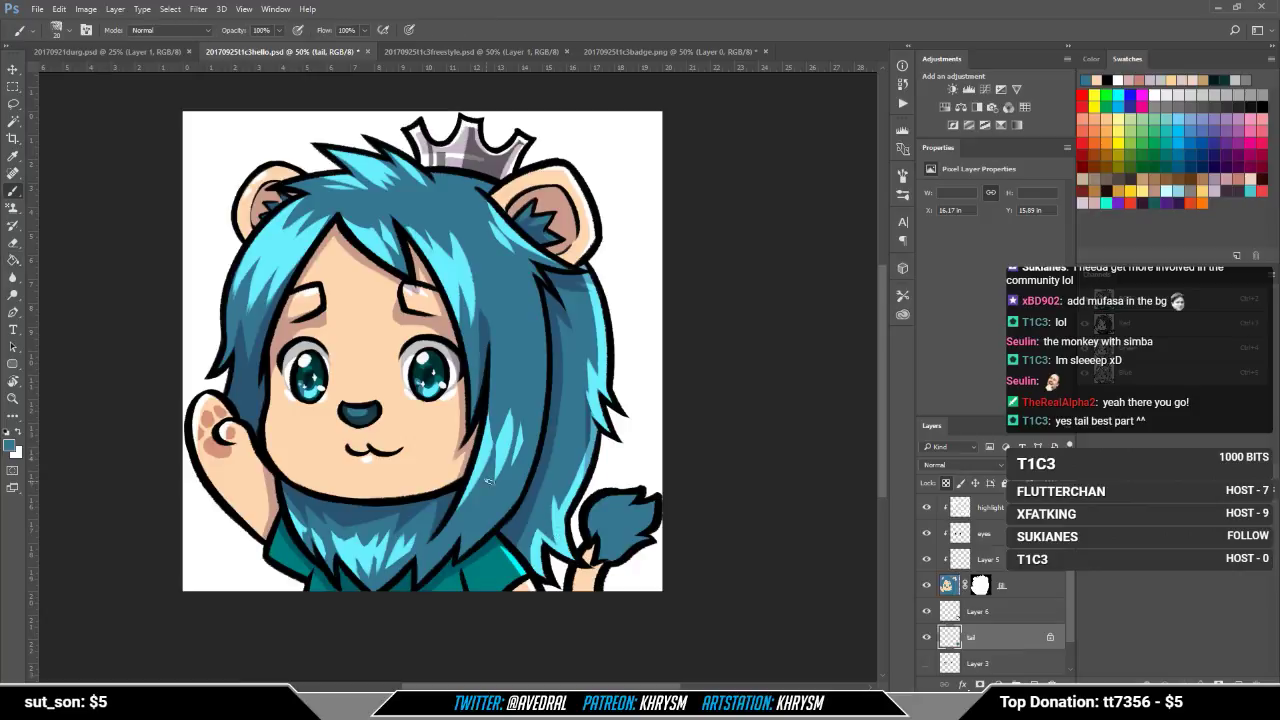
pyautogui.press('alt')
pyautogui.keyDown('alt'); pyautogui.click(277, 488); pyautogui.keyUp('alt')
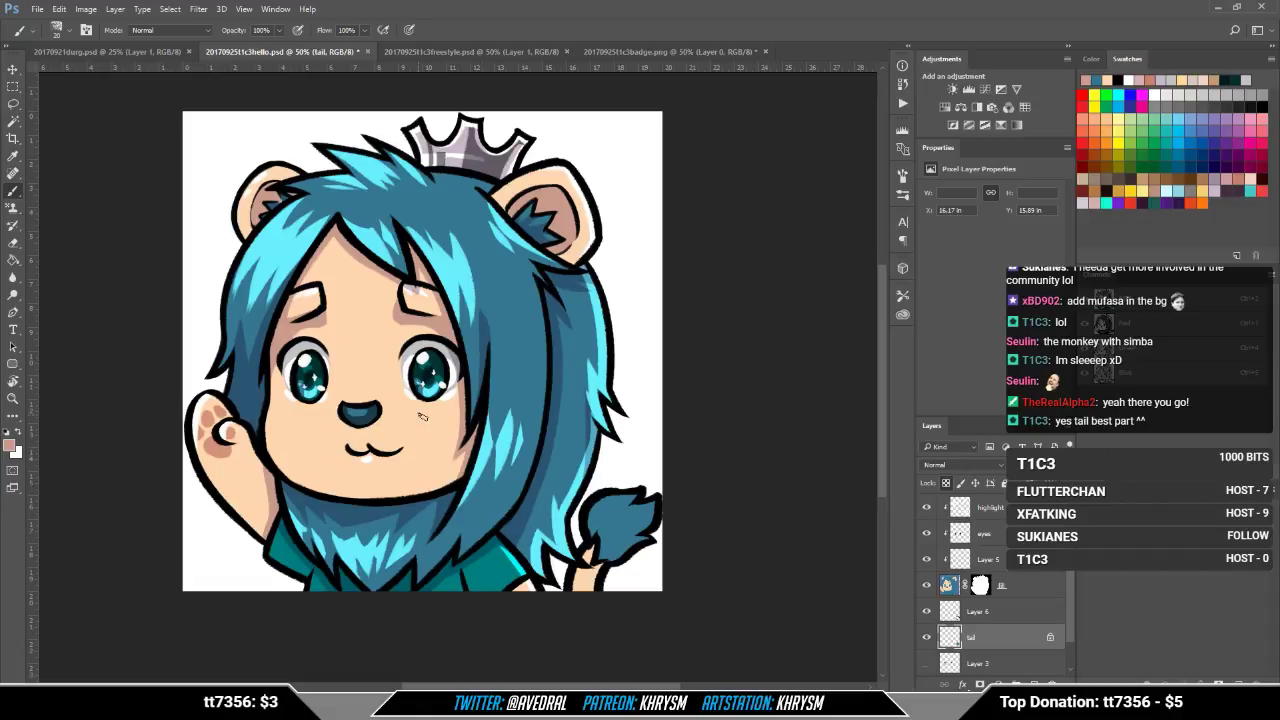
pyautogui.keyDown('alt'); pyautogui.click(492, 538); pyautogui.keyUp('alt')
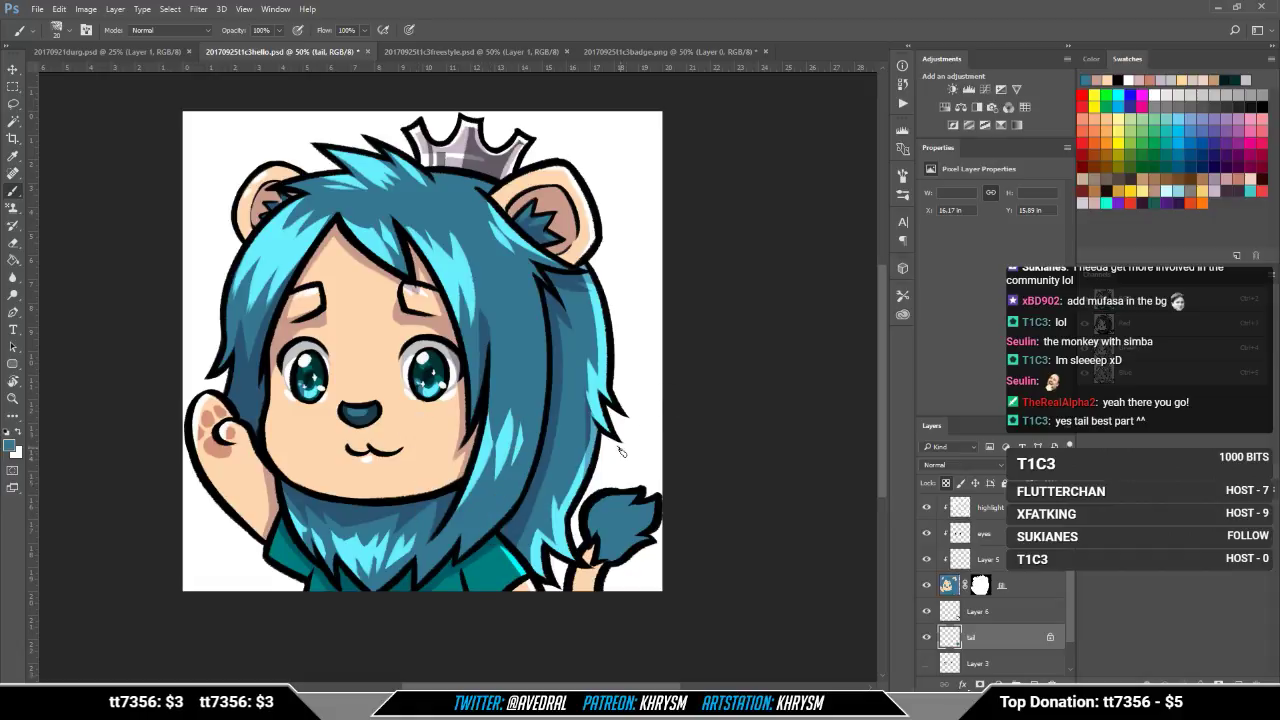
pyautogui.keyDown('alt'); pyautogui.click(555, 530); pyautogui.keyUp('alt')
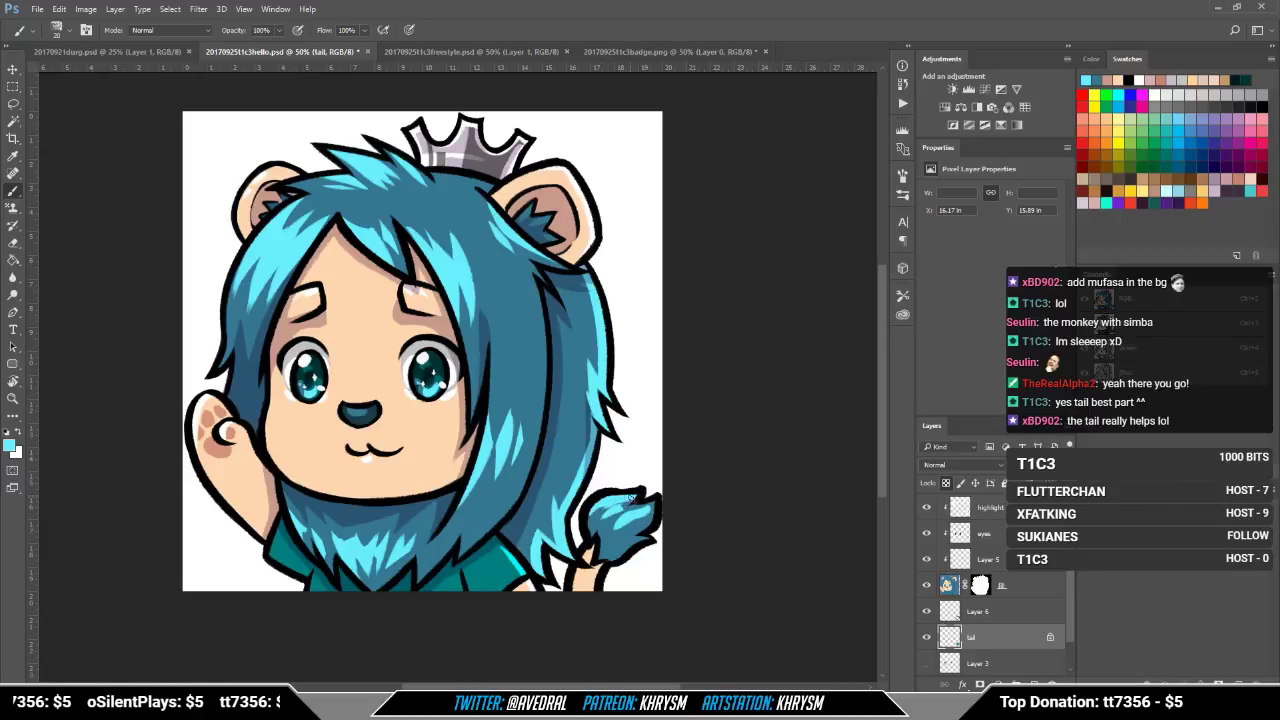
# Step: Refine the tuft's highlight strands by resampling its dark blue and cyan and painting over their edges
pyautogui.press('x')
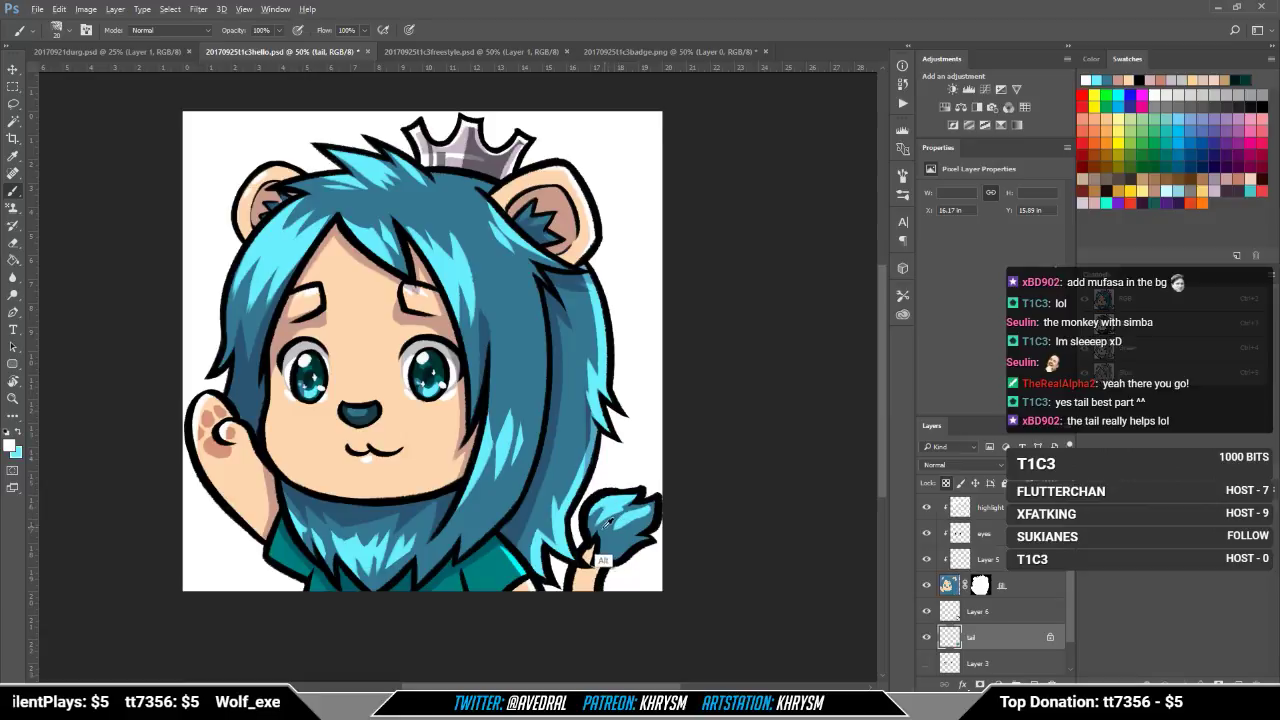
pyautogui.keyDown('alt'); pyautogui.click(607, 522); pyautogui.keyUp('alt')
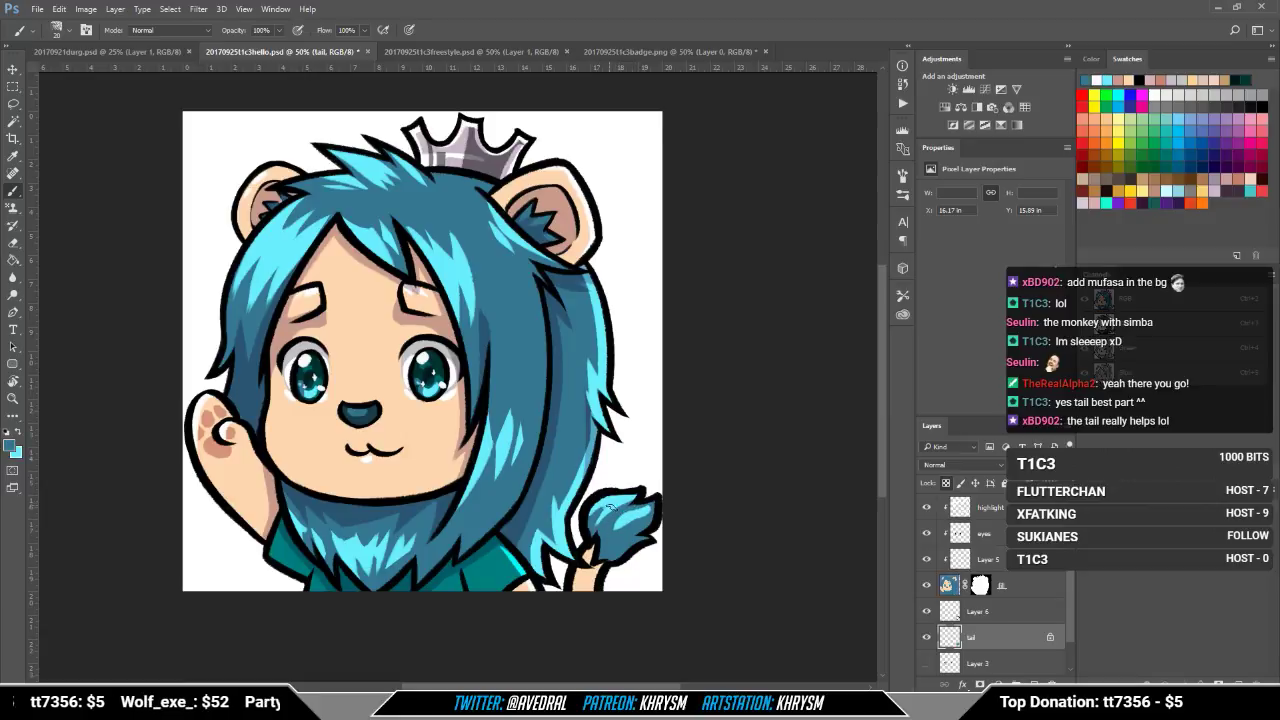
pyautogui.keyDown('alt'); pyautogui.click(607, 507); pyautogui.keyUp('alt')
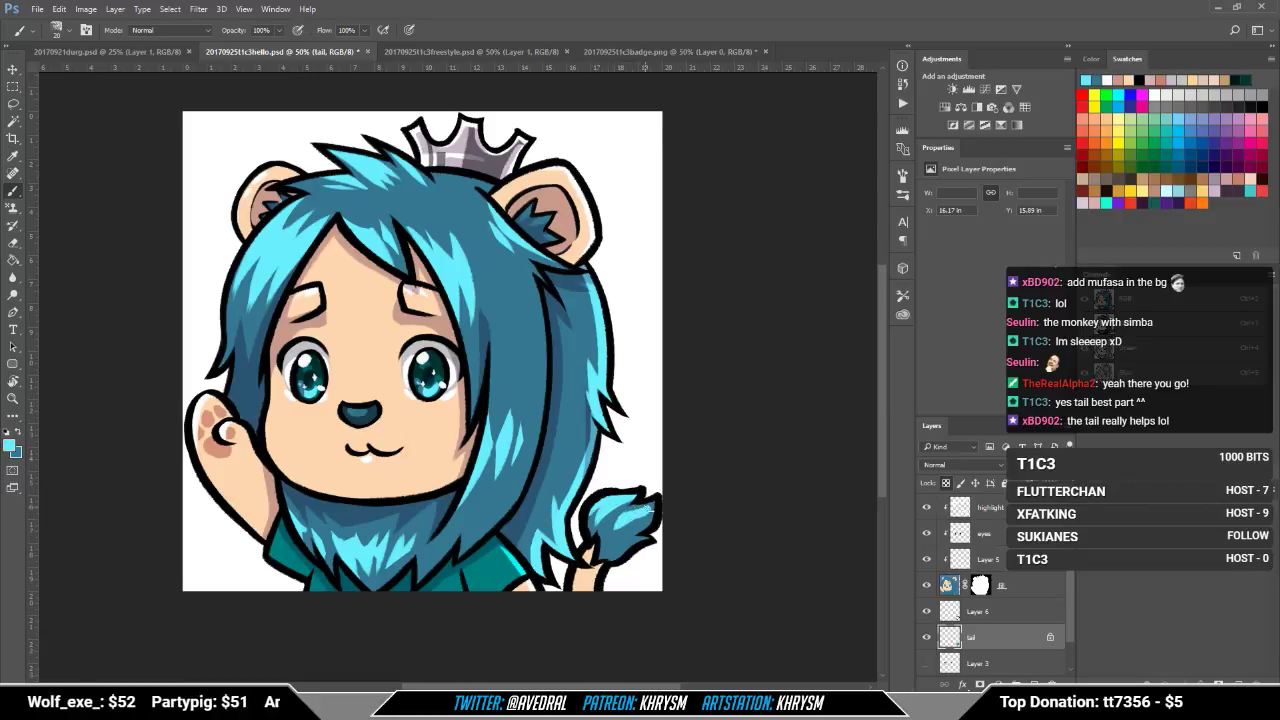
pyautogui.keyDown('alt'); pyautogui.click(651, 513); pyautogui.keyUp('alt')
pyautogui.moveTo(648, 515); pyautogui.dragTo(611, 538)
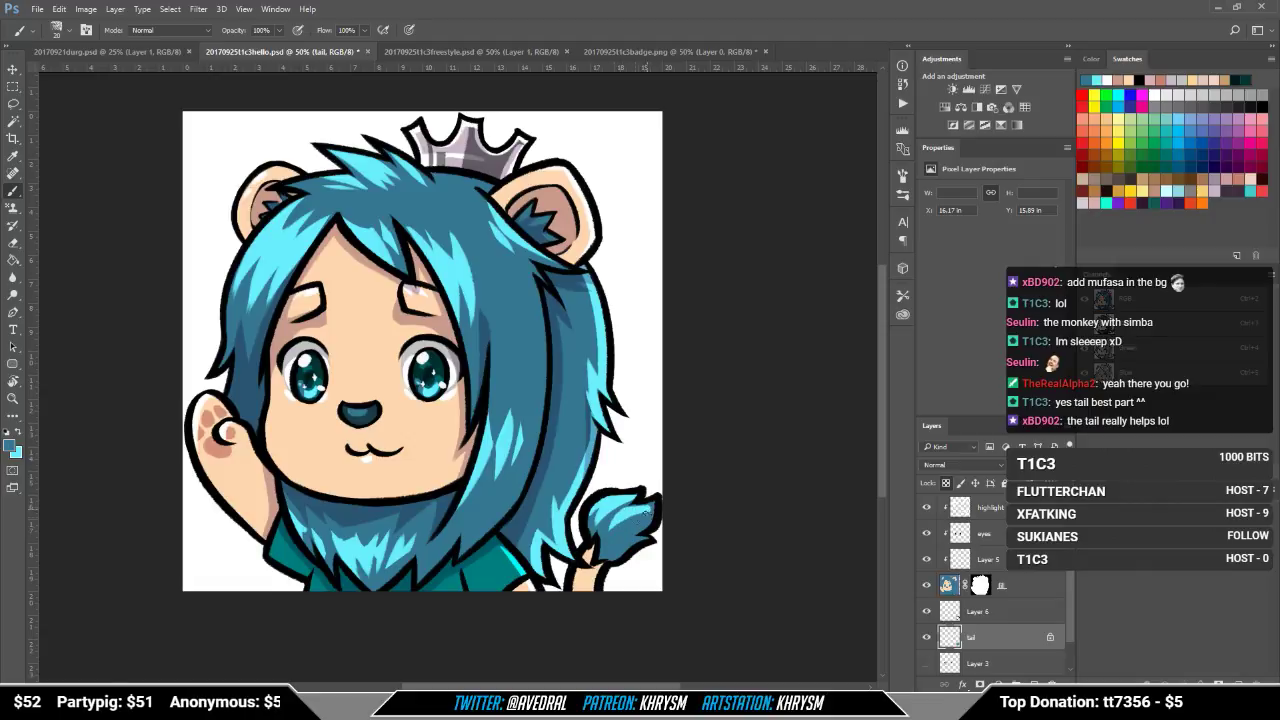
# Step: Examine the whole emote at very small and medium sizes to judge whether the tail stays readable
pyautogui.hotkey('ctrl', '-')
pyautogui.hotkey('ctrl', '-')
pyautogui.hotkey('ctrl', '-')
pyautogui.hotkey('ctrl', '-')
pyautogui.hotkey('ctrl', '-')
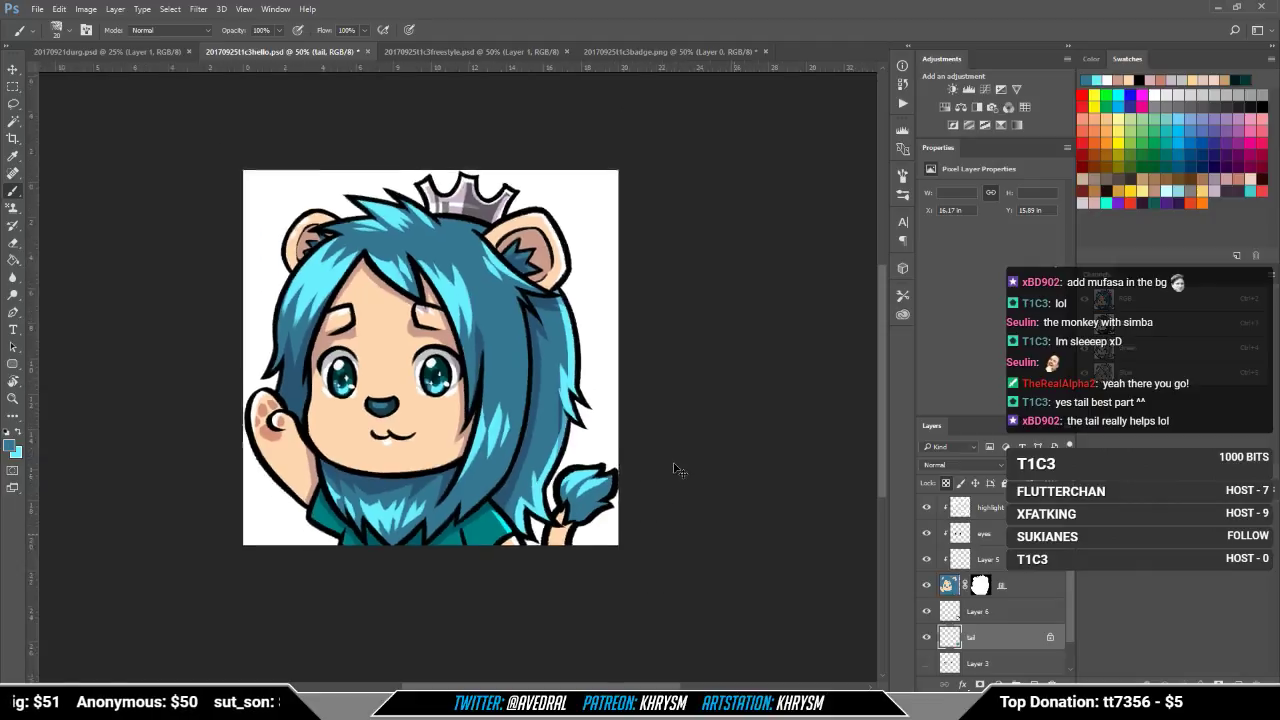
pyautogui.hotkey('ctrl', '-')
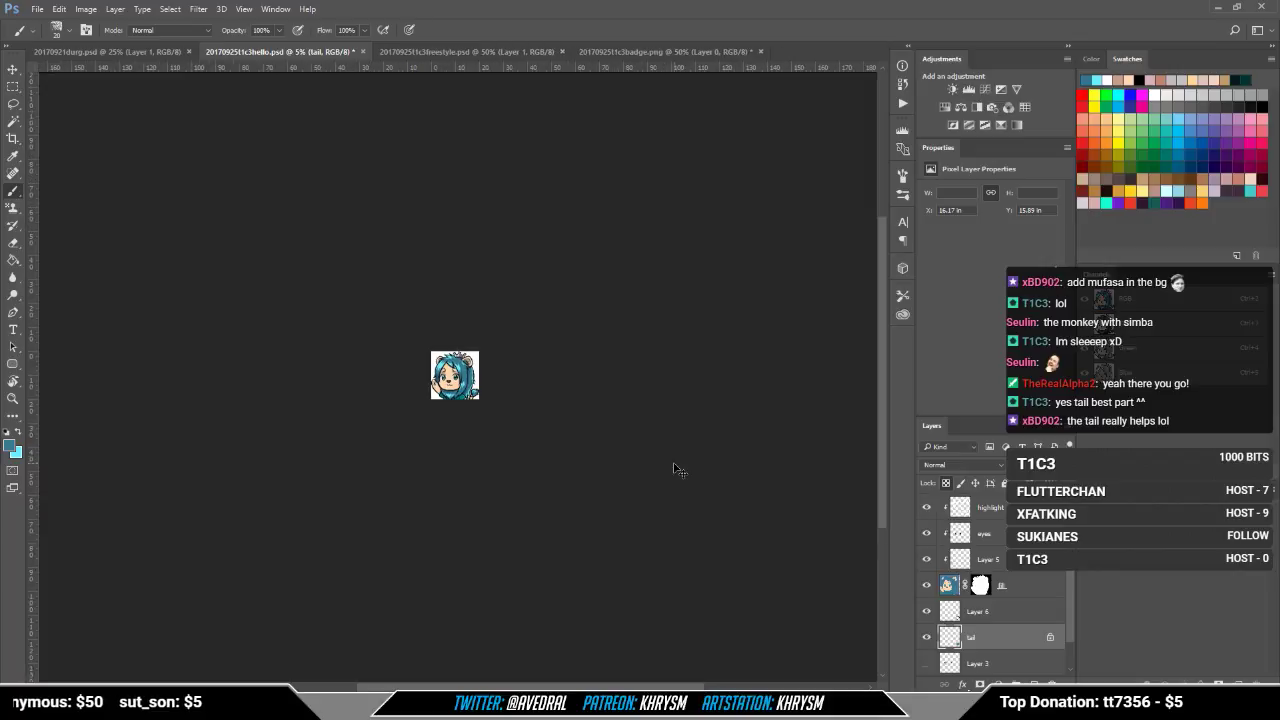
pyautogui.moveTo(482, 291); pyautogui.dragTo(517, 344)
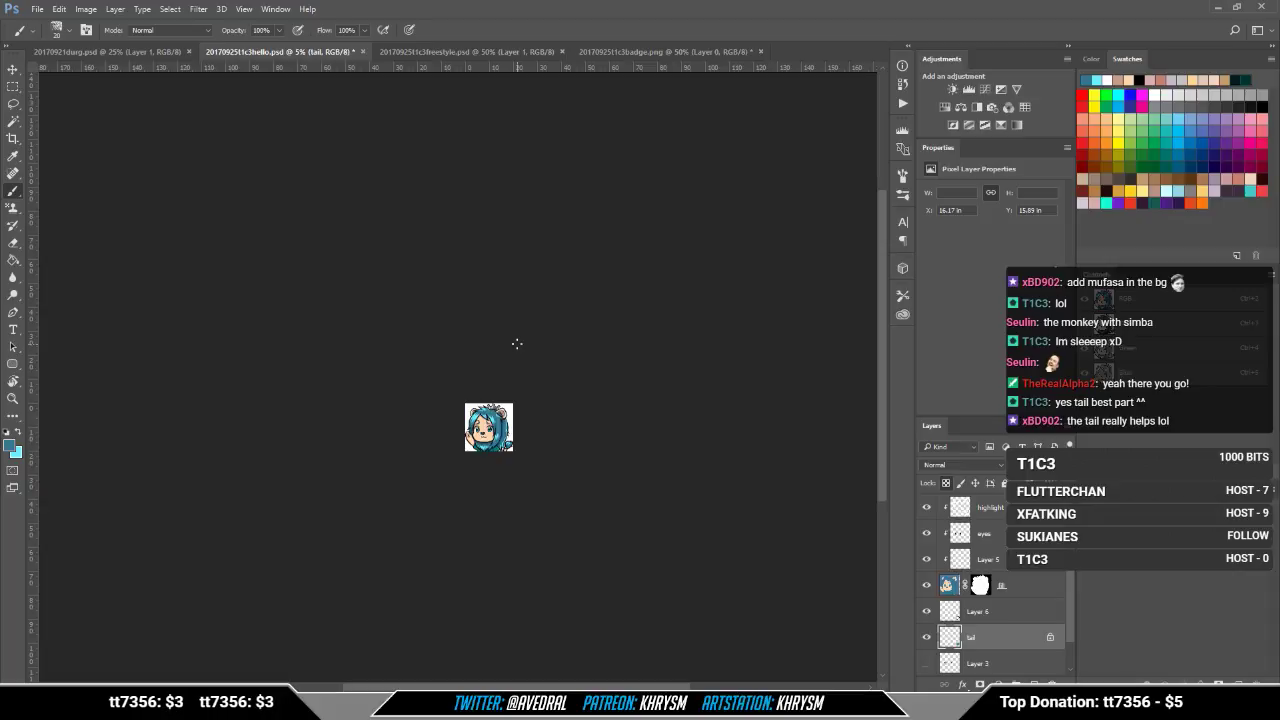
pyautogui.hotkey('ctrl', '+')
pyautogui.hotkey('ctrl', '+')
pyautogui.hotkey('ctrl', '+')
pyautogui.hotkey('ctrl', '+')
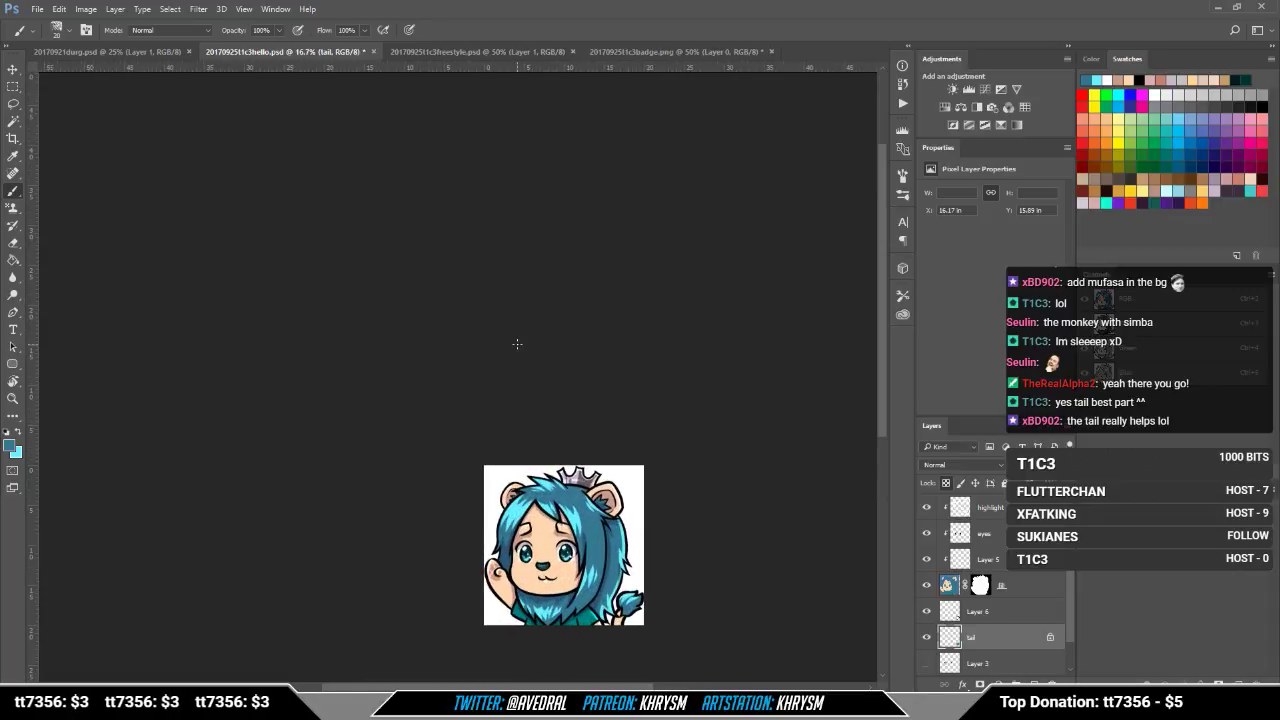
pyautogui.moveTo(457, 368); pyautogui.dragTo(374, 246)
pyautogui.moveTo(563, 380); pyautogui.dragTo(525, 372)
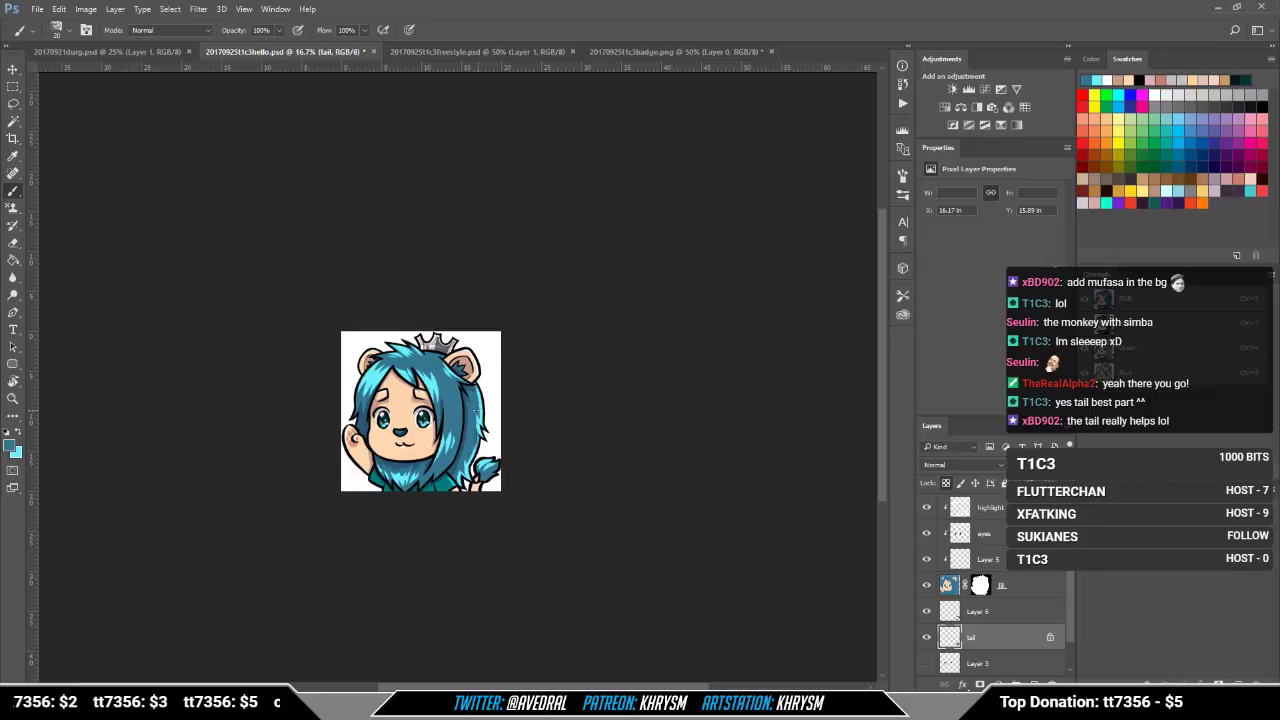
# Step: Make the highlight layer active and ready the Brush with white as foreground and black as background colour
pyautogui.scroll(2, 950, 580)
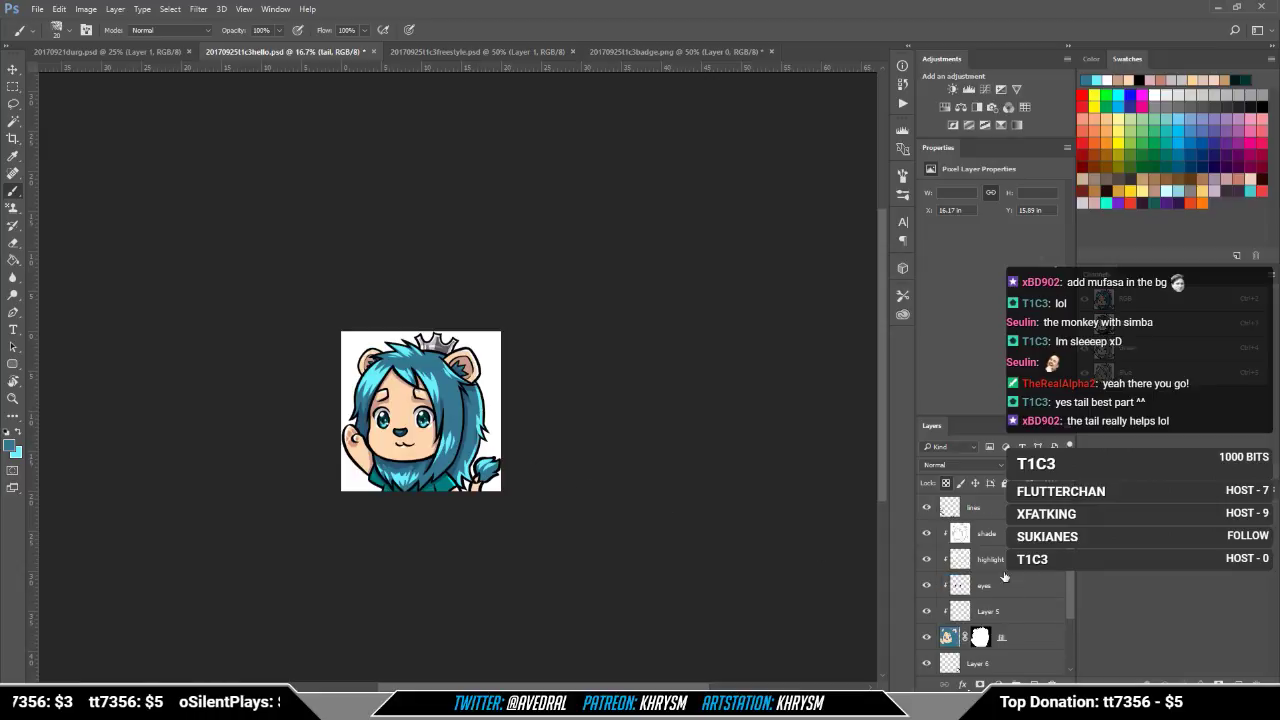
pyautogui.click(985, 560)
pyautogui.press('d')
pyautogui.hotkey('ctrl', '+')
pyautogui.hotkey('ctrl', '+')
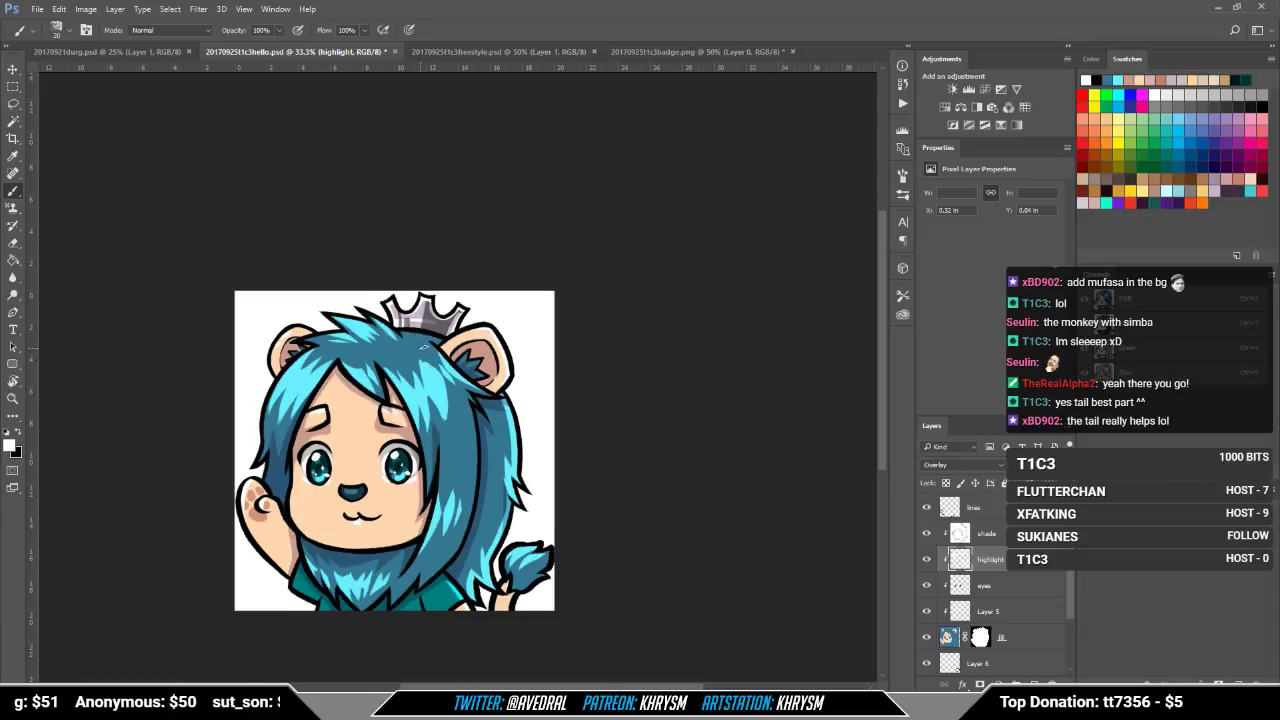
pyautogui.press('e')
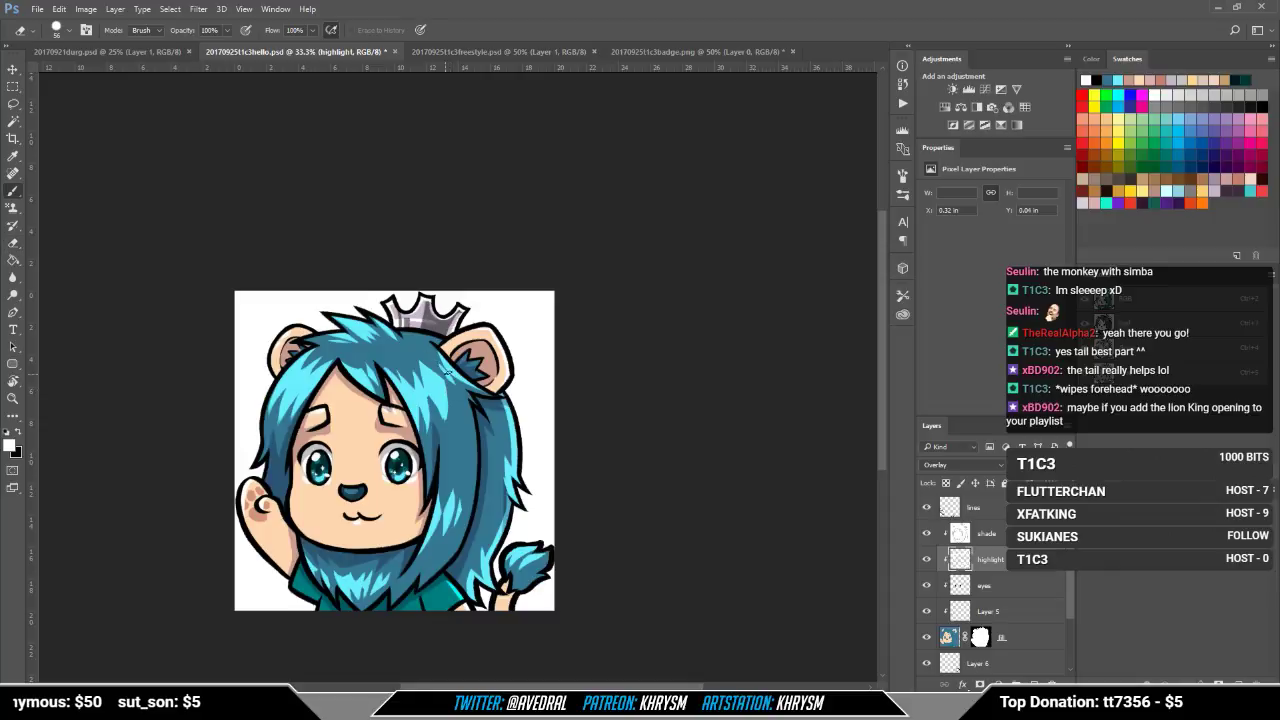
pyautogui.press('b')
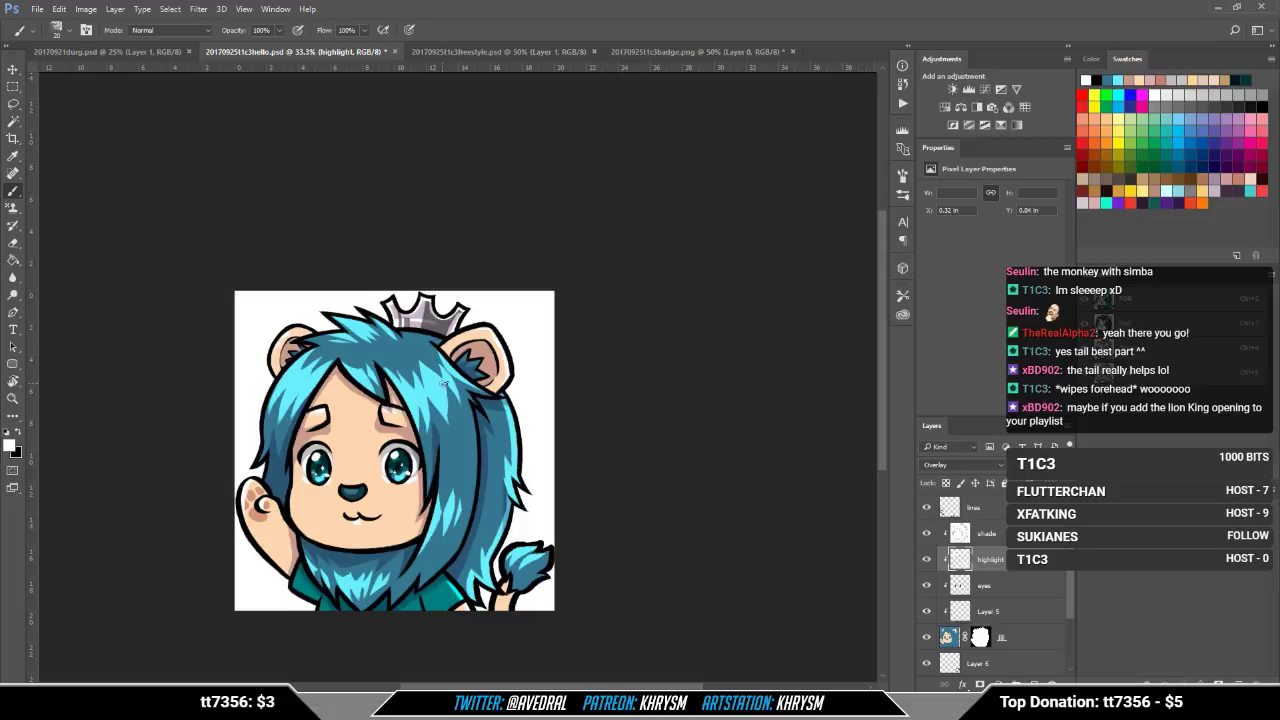
pyautogui.moveTo(481, 370); pyautogui.dragTo(488, 353)
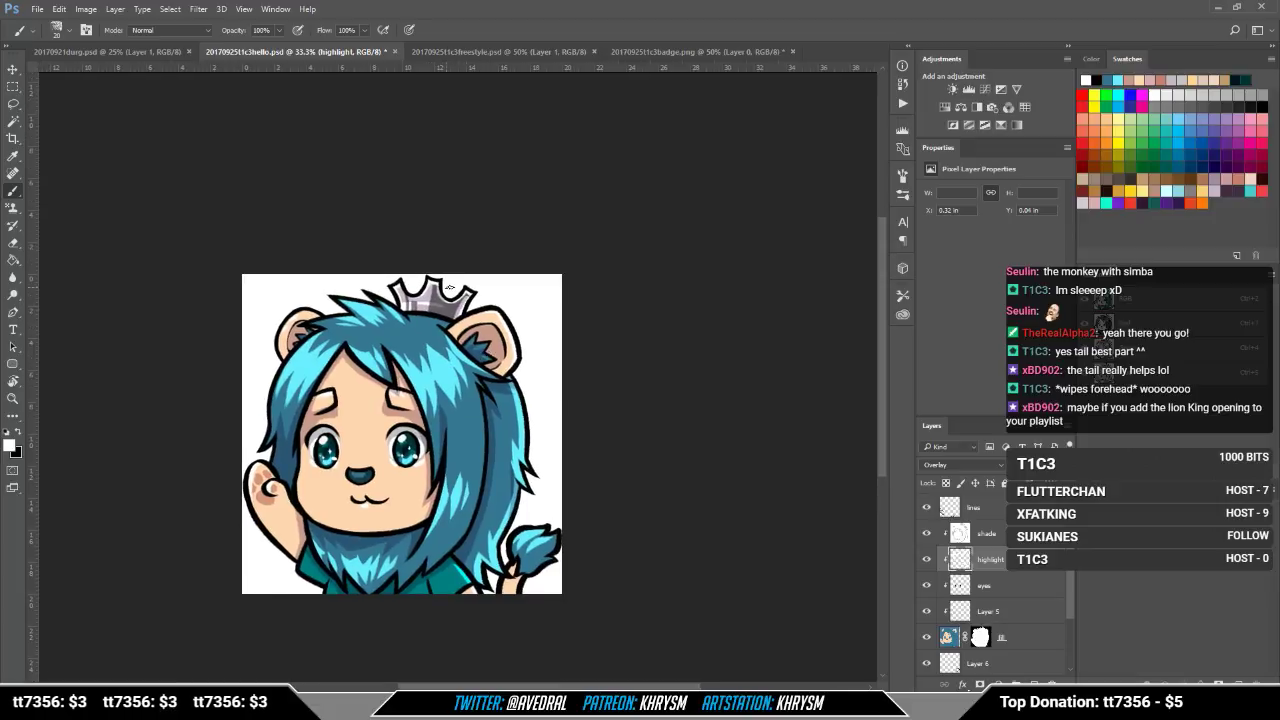
# Step: Try a white highlight stroke down the edge of the long hair section beside the back of the mane
pyautogui.scroll(-3, 448, 287)
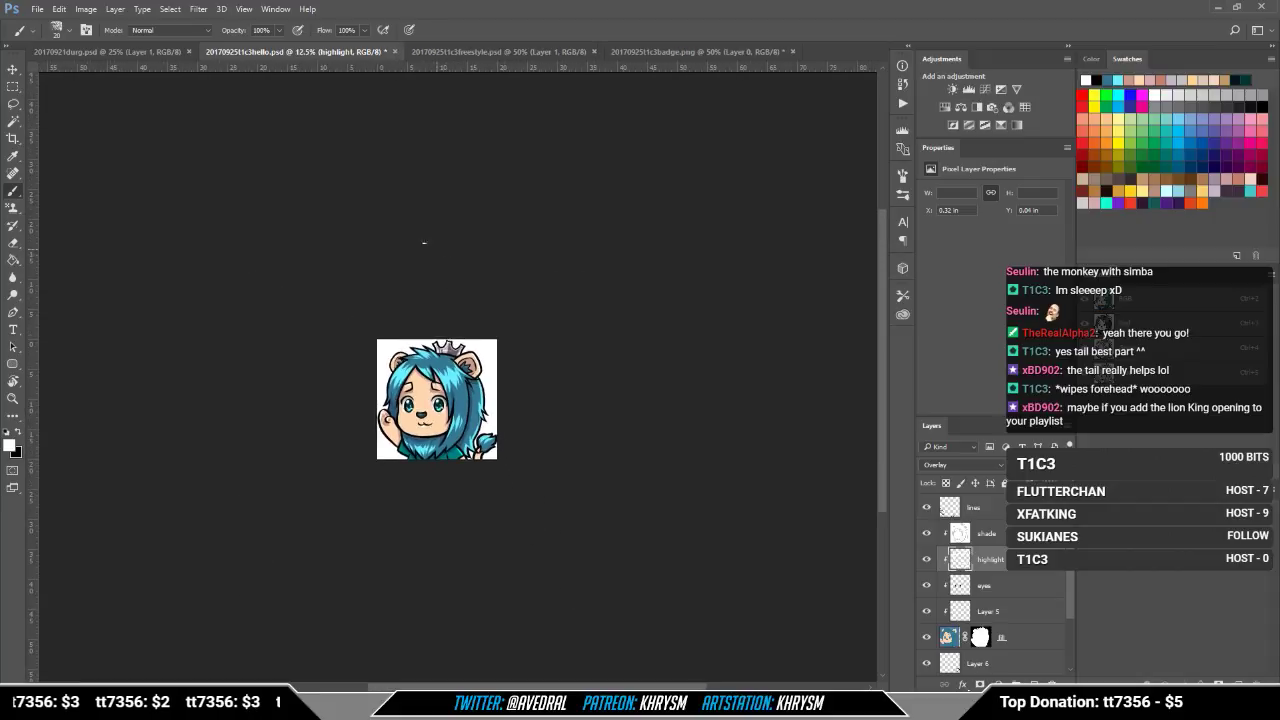
pyautogui.moveTo(364, 298); pyautogui.dragTo(425, 315)
pyautogui.hotkey('ctrl', '+')
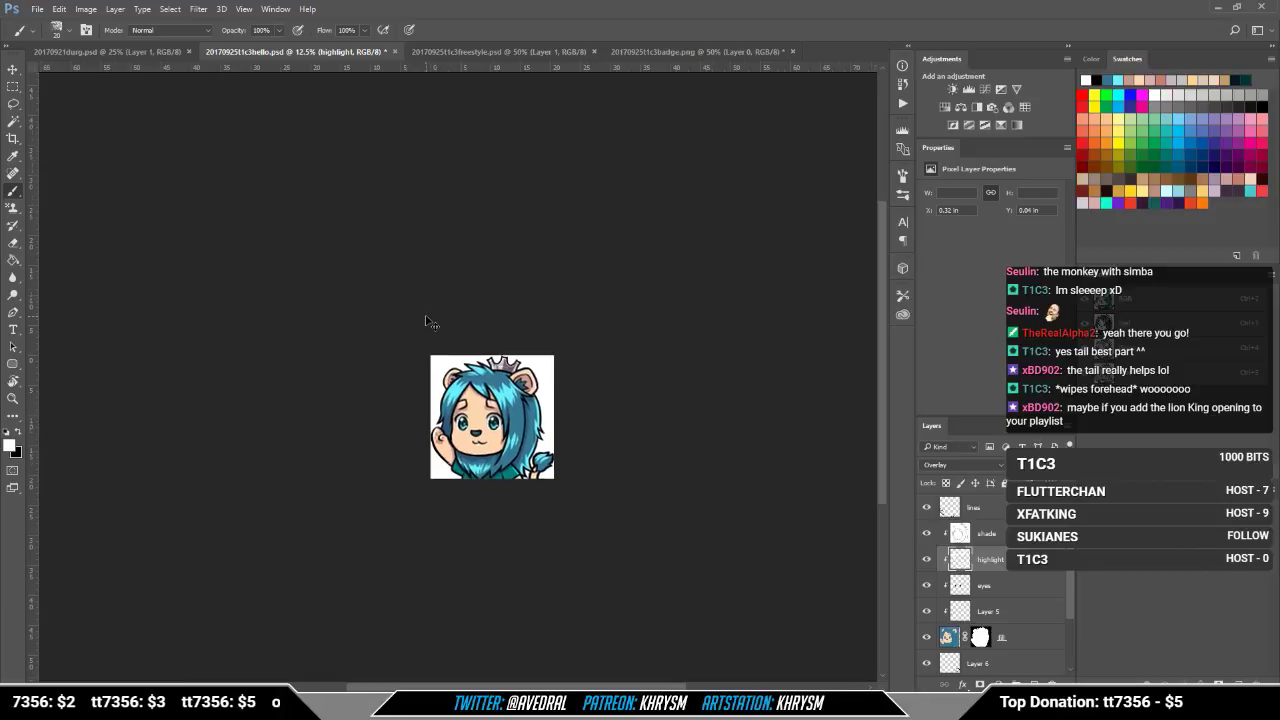
pyautogui.moveTo(582, 453); pyautogui.dragTo(504, 464)
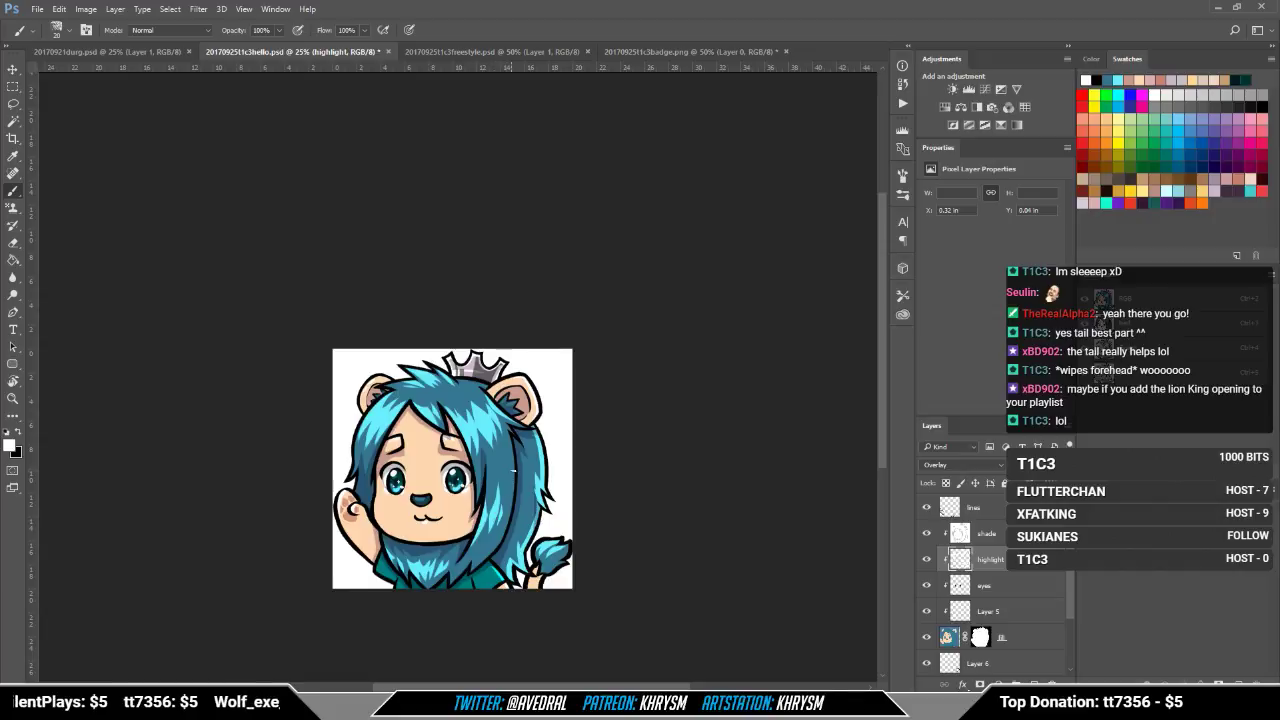
pyautogui.moveTo(514, 456); pyautogui.dragTo(507, 524)
pyautogui.hotkey('ctrl', 'z')
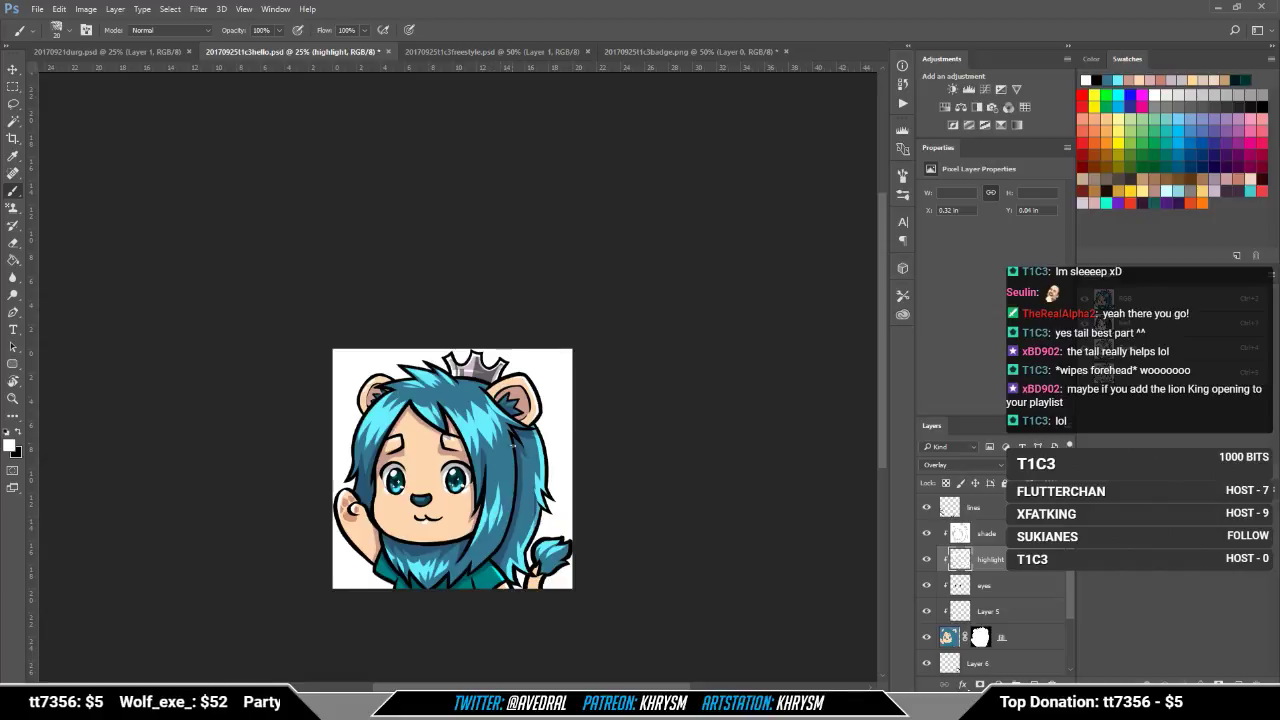
pyautogui.moveTo(512, 441); pyautogui.dragTo(502, 542)
pyautogui.hotkey('ctrl', 'z')
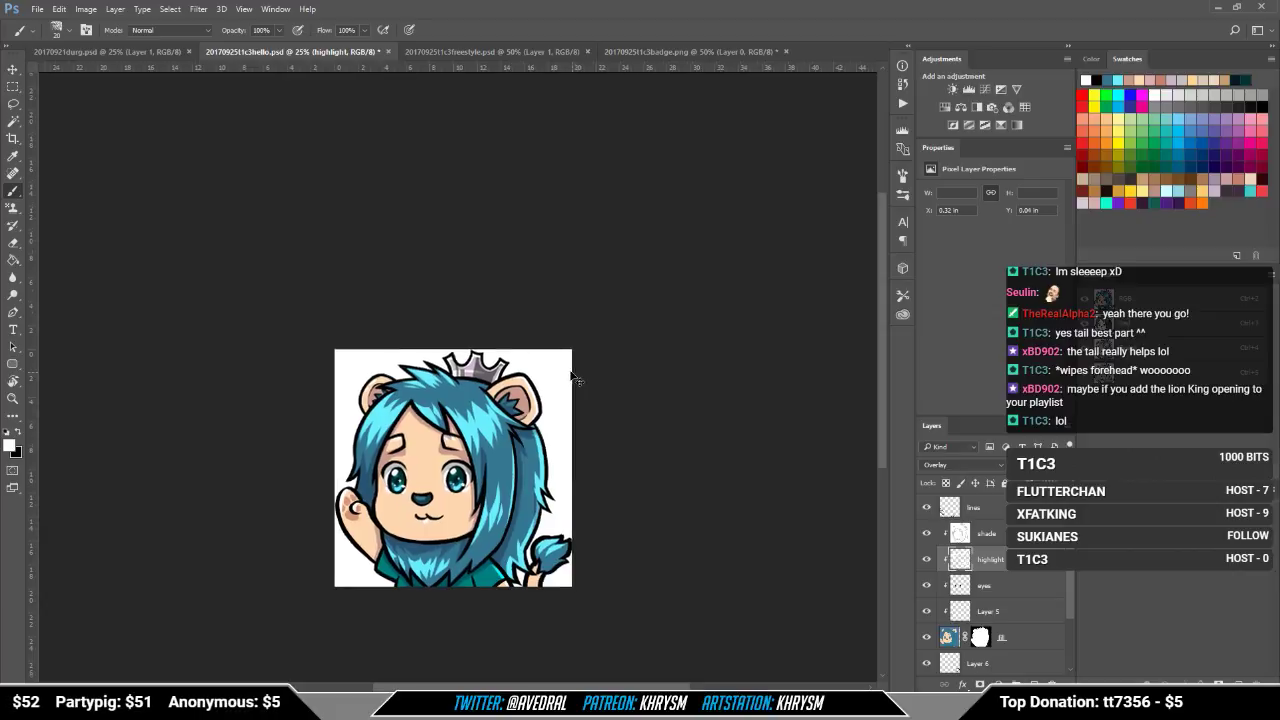
# Step: Check the emote at thumbnail size and save the document
pyautogui.hotkey('ctrl', '-')
pyautogui.hotkey('ctrl', '-')
pyautogui.hotkey('ctrl', '-')
pyautogui.hotkey('ctrl', '-')
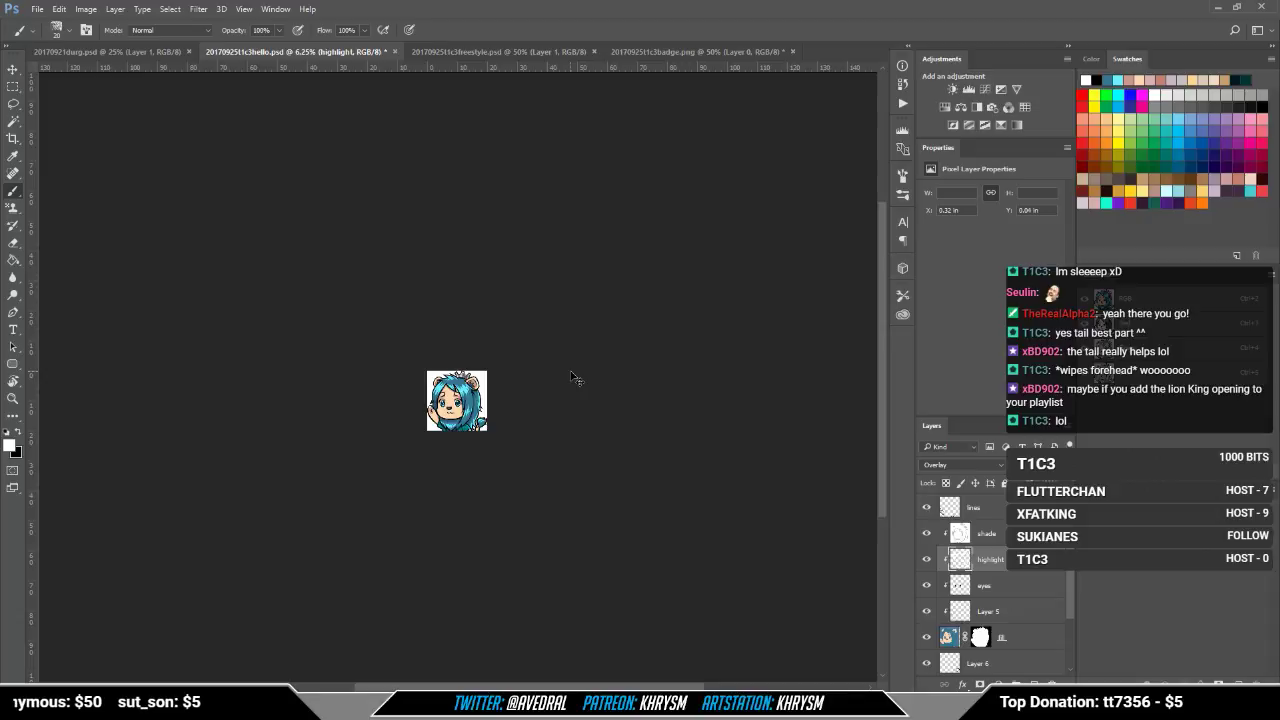
pyautogui.hotkey('ctrl', 's')
# Step: Hide the white Background layer so the character sits on transparency
pyautogui.scroll(-2, 1008, 601)
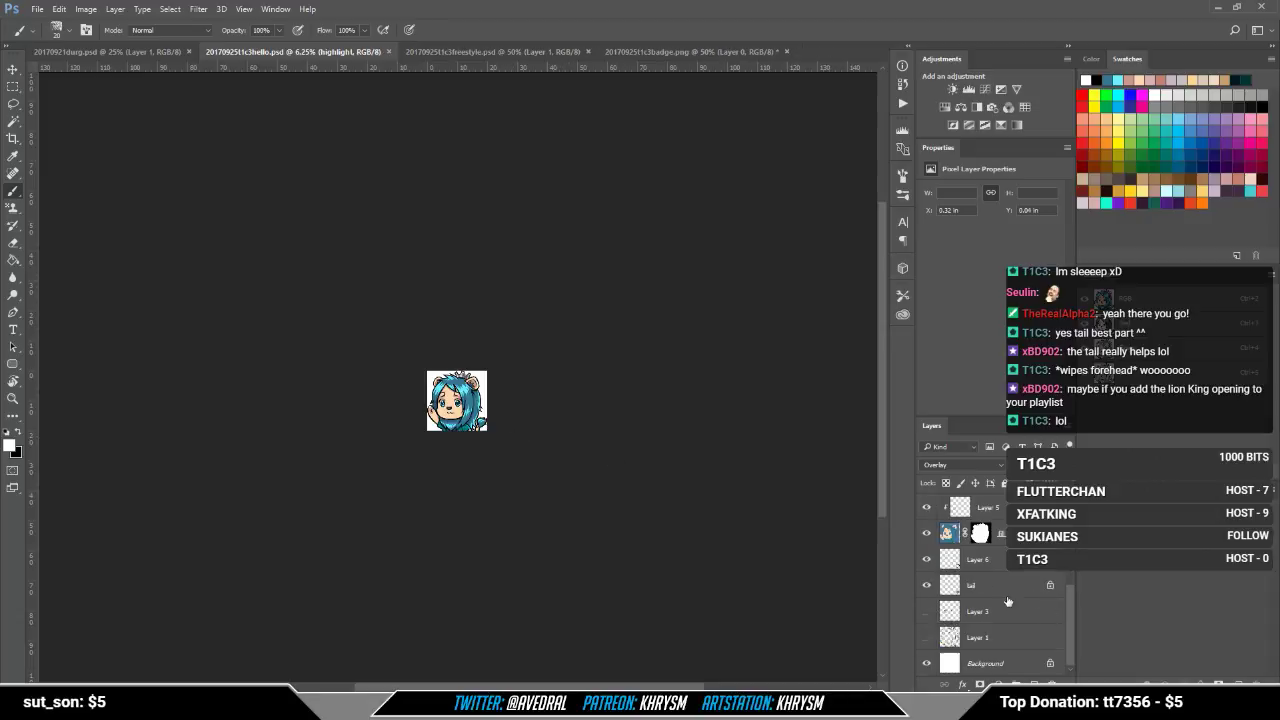
pyautogui.click(927, 663)
pyautogui.moveTo(600, 538); pyautogui.dragTo(633, 527)
pyautogui.hotkey('ctrl', '+')
pyautogui.hotkey('ctrl', '+')
pyautogui.hotkey('ctrl', '+')
pyautogui.hotkey('ctrl', '+')
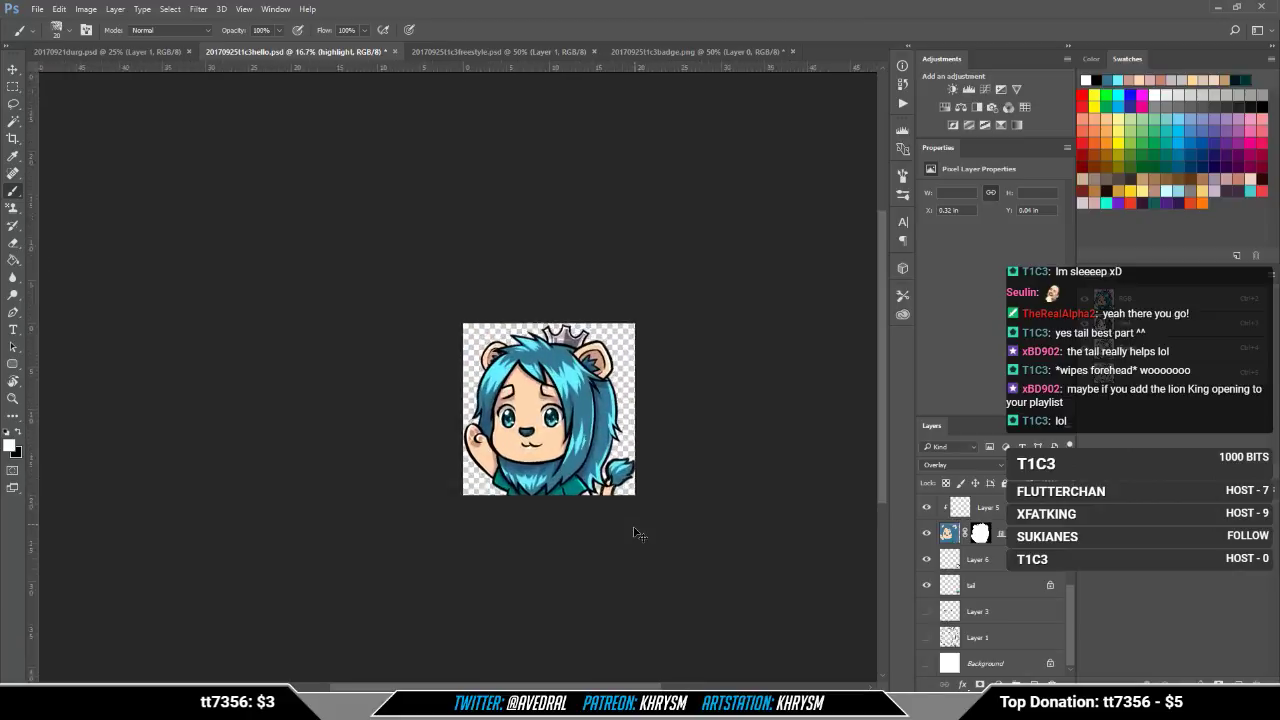
pyautogui.moveTo(572, 474); pyautogui.dragTo(536, 436)
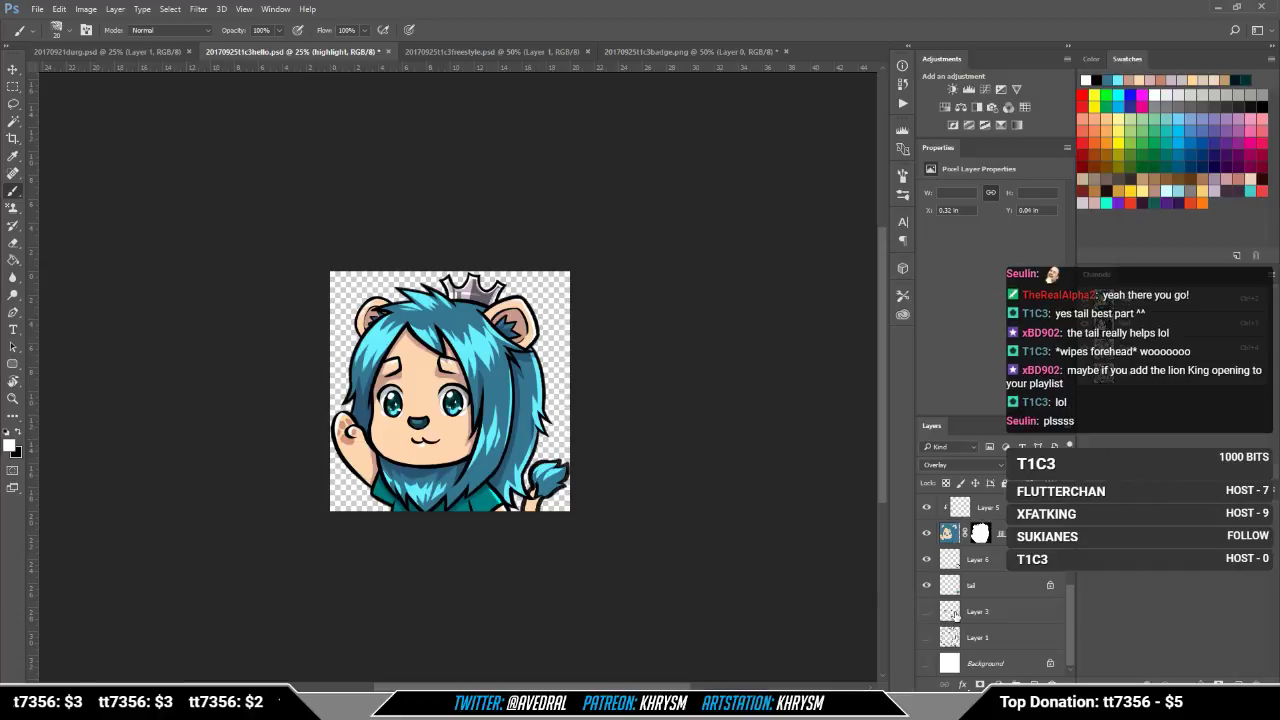
pyautogui.hotkey('ctrl', '+')
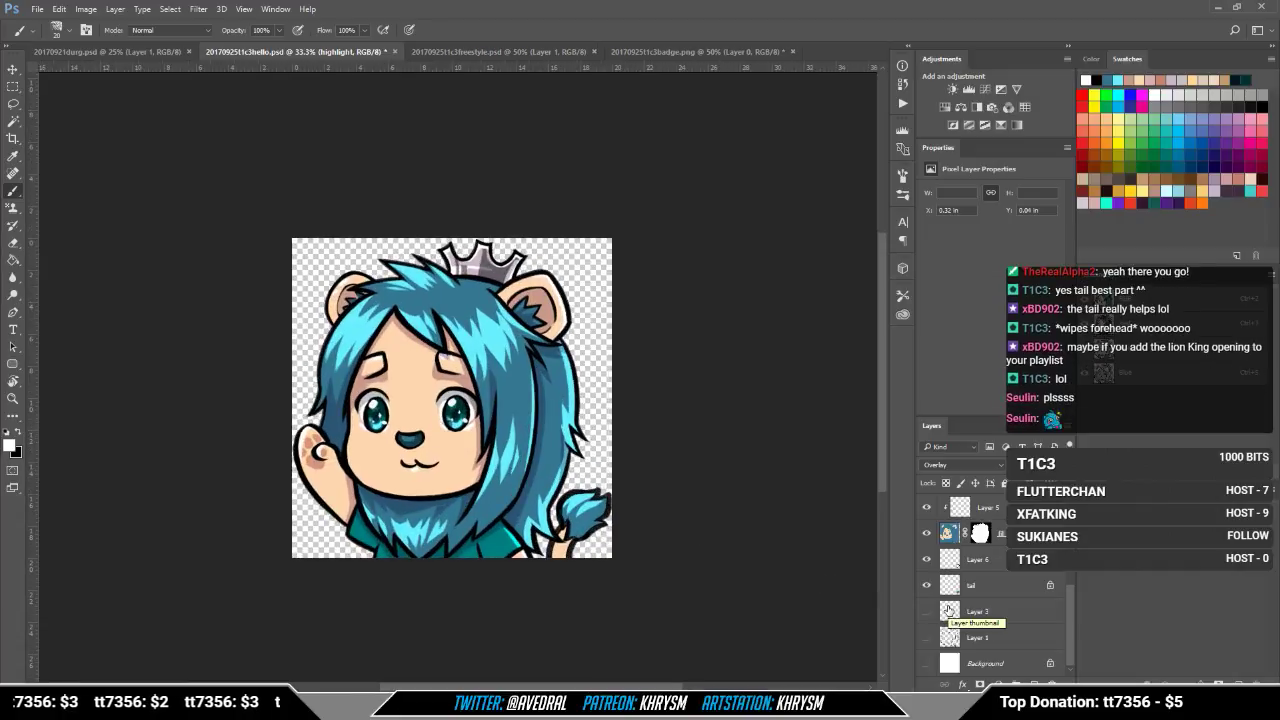
# Step: Sample the dark blue of the hair and darken the foreground colour to #162833
pyautogui.press('g')
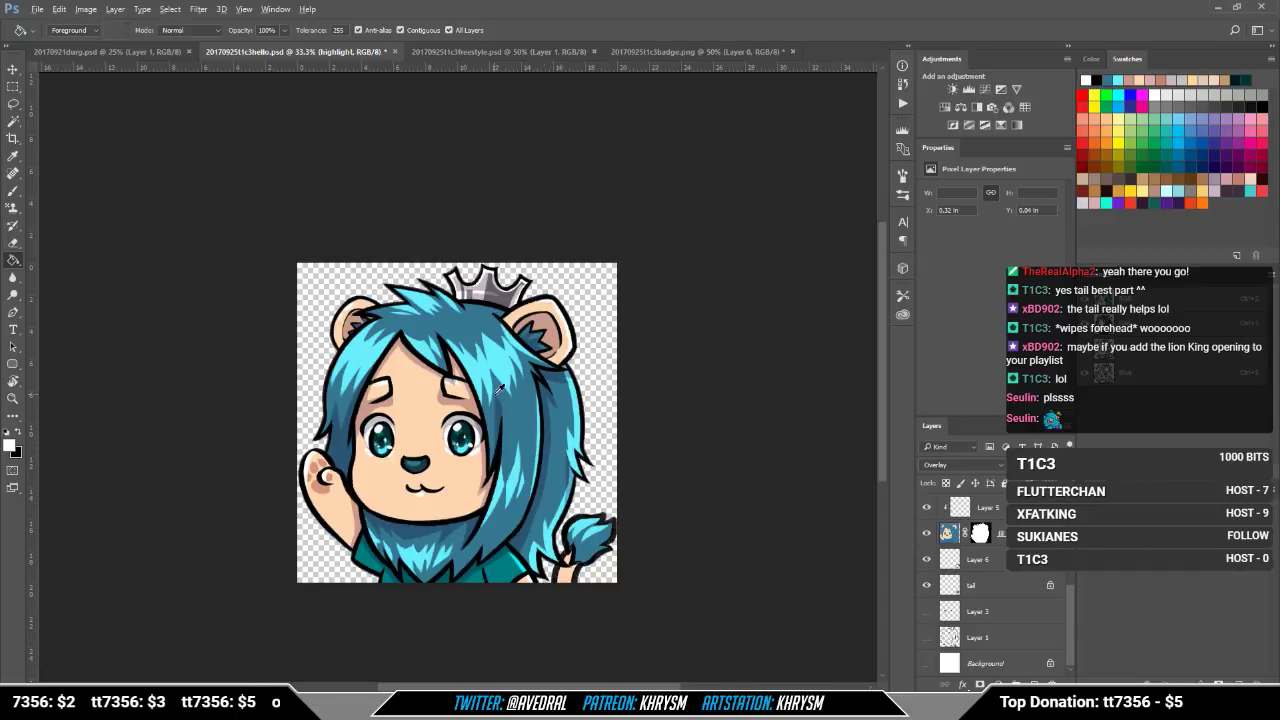
pyautogui.keyDown('alt'); pyautogui.click(503, 400); pyautogui.keyUp('alt')
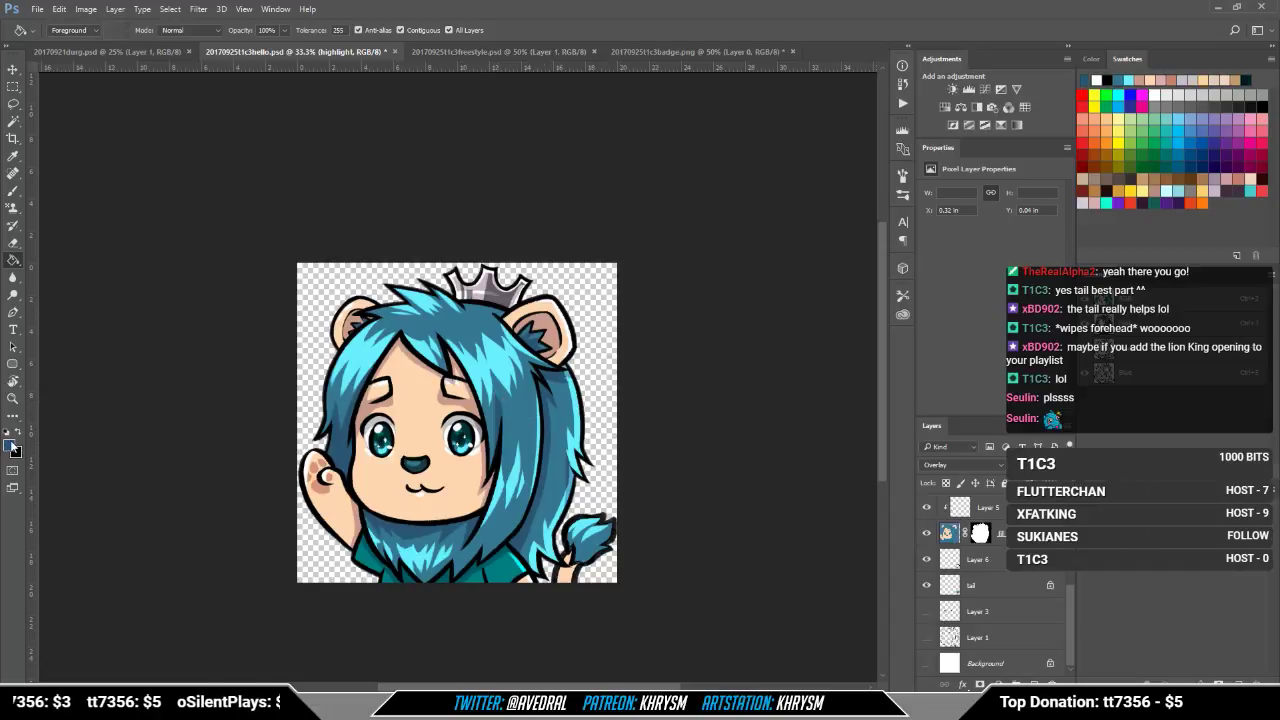
pyautogui.click(13, 447)
pyautogui.click(820, 567)
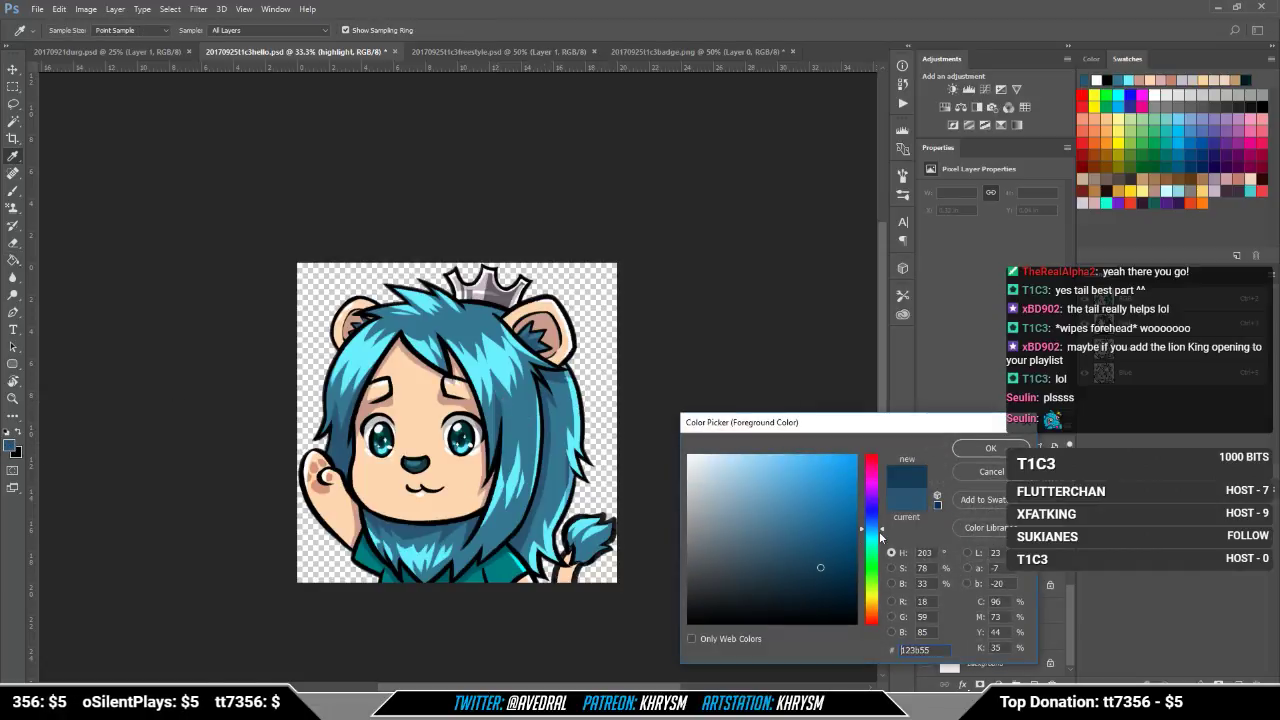
pyautogui.click(789, 576)
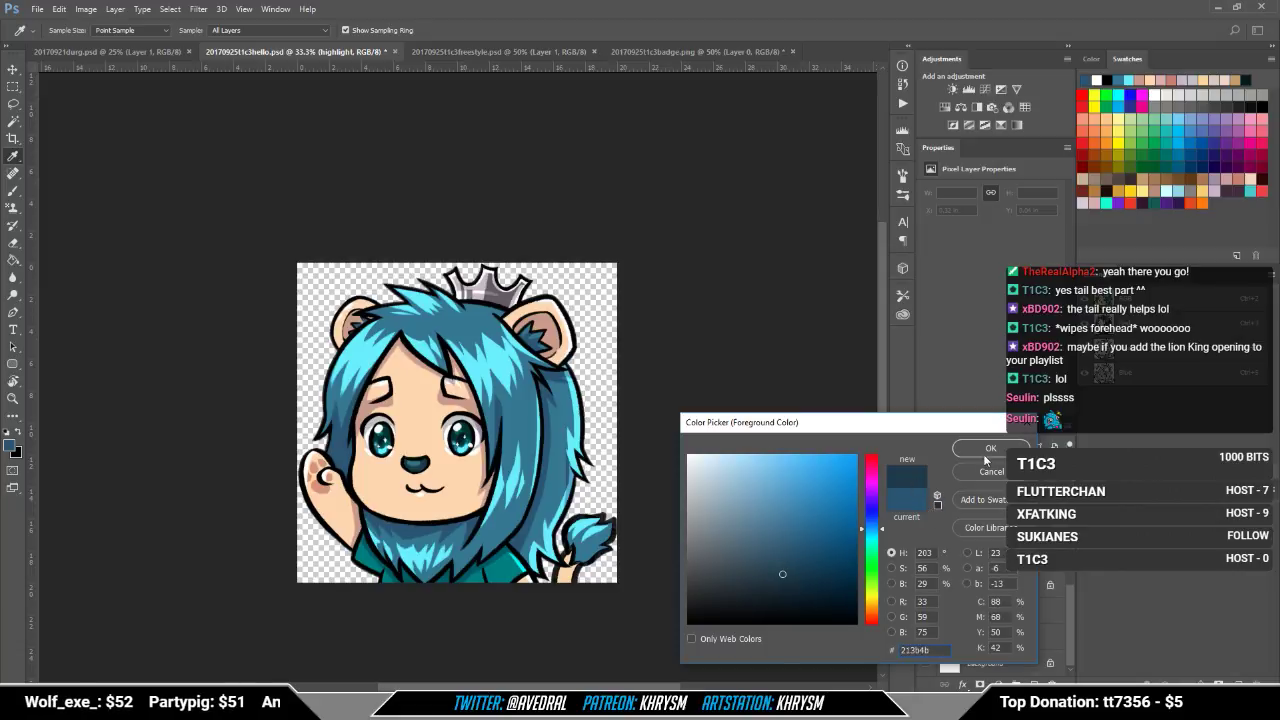
pyautogui.click(782, 590)
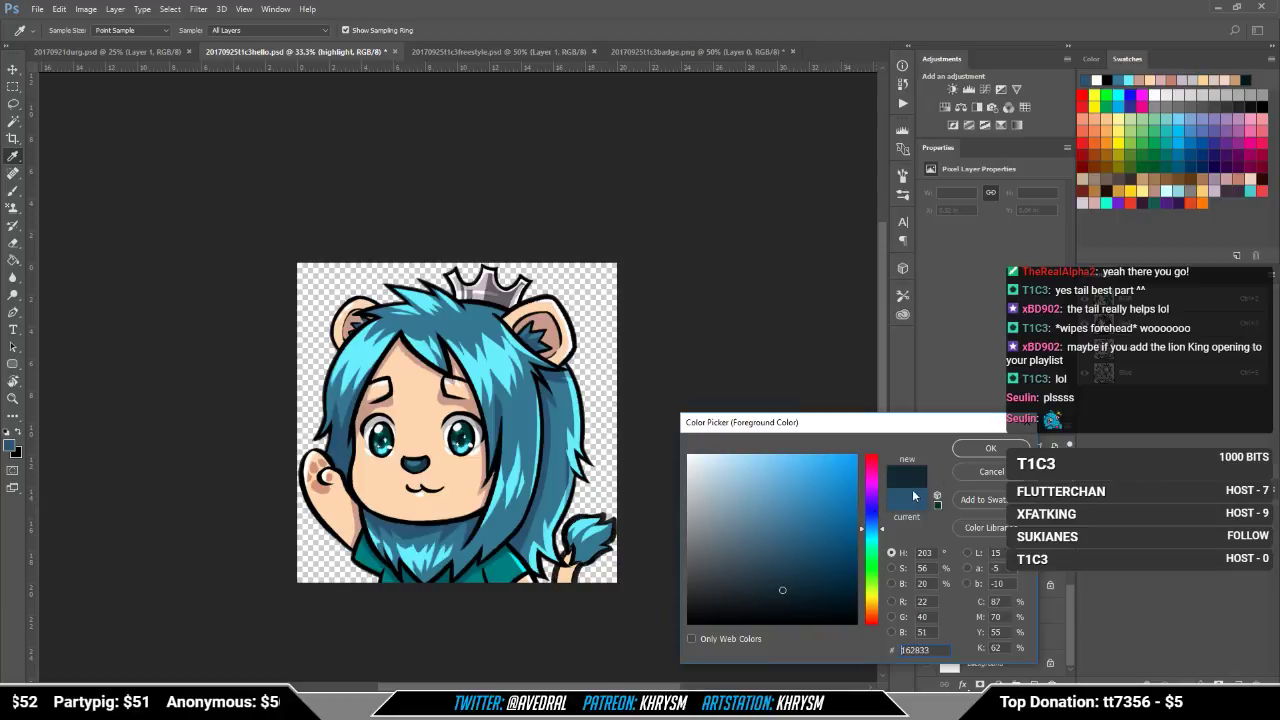
pyautogui.click(988, 449)
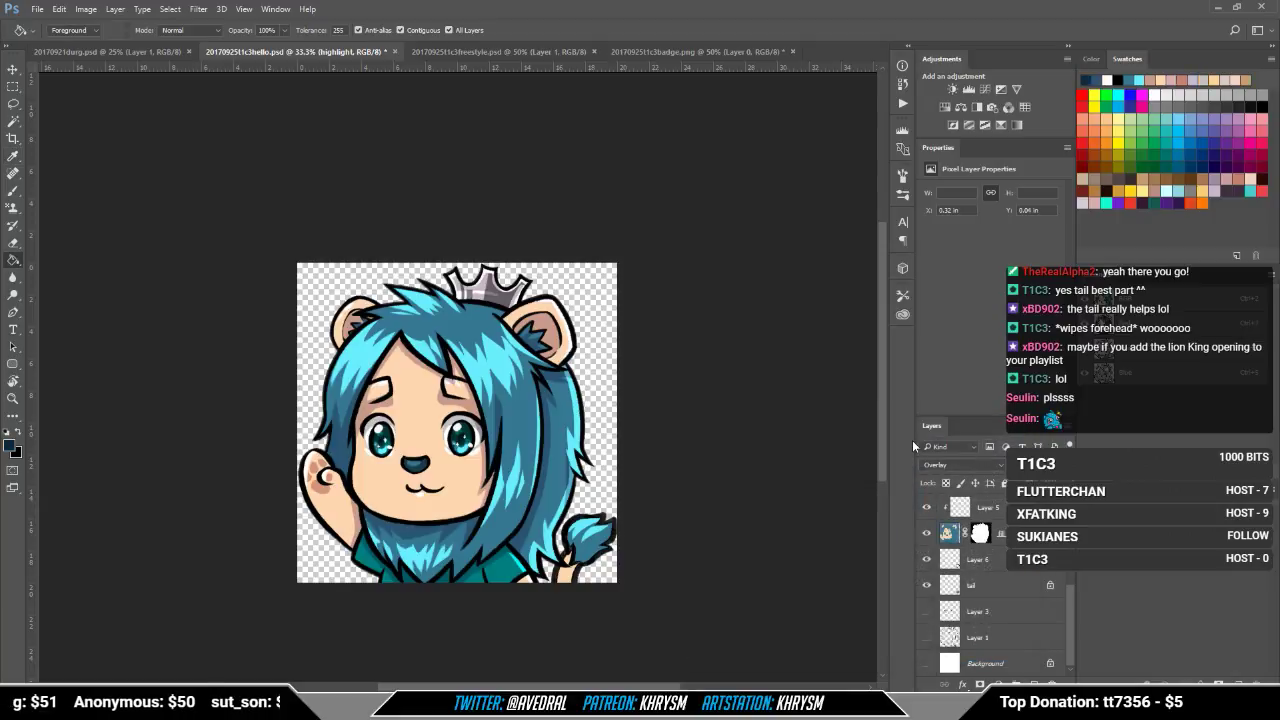
pyautogui.press('g')
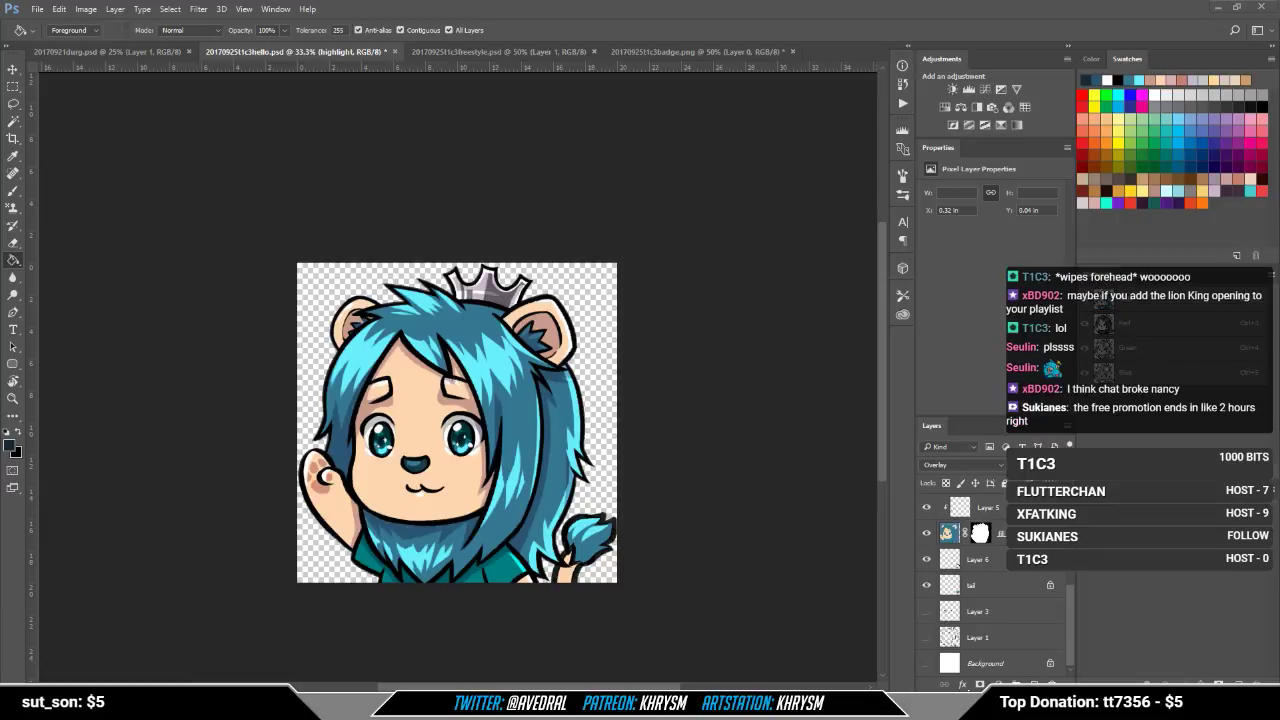
pyautogui.click(986, 585)
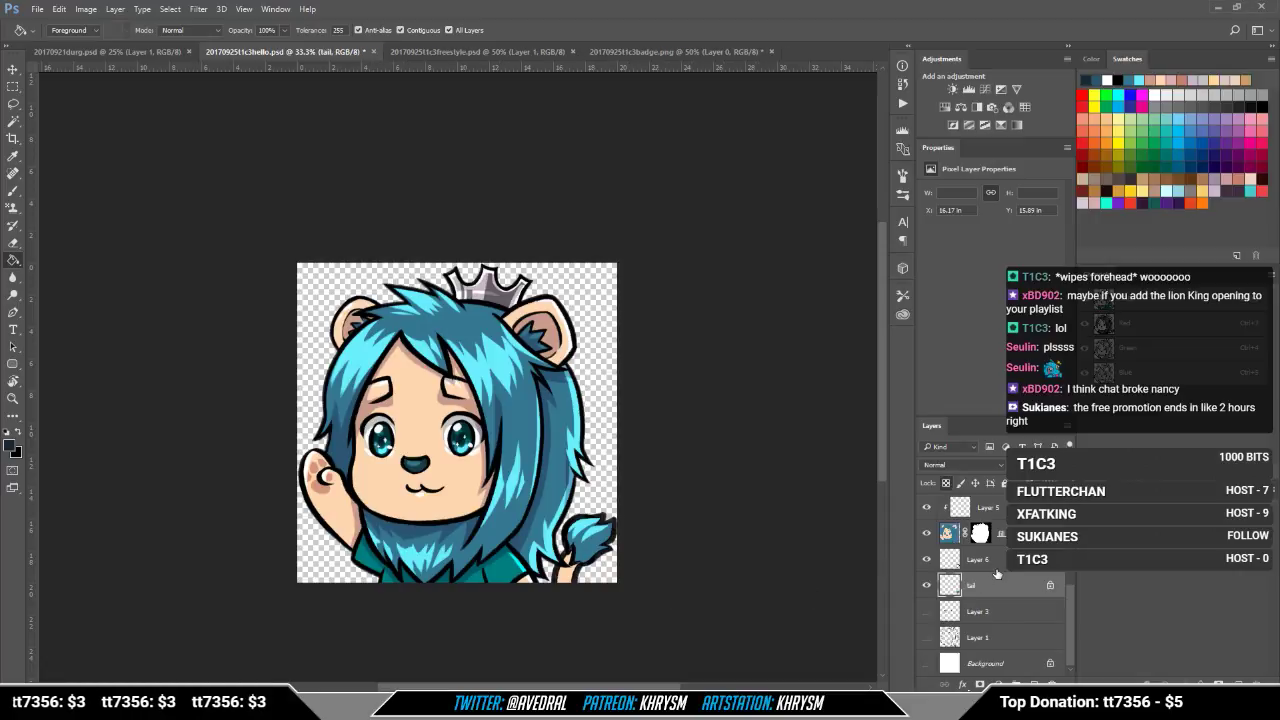
pyautogui.hotkey('ctrl', 'j')
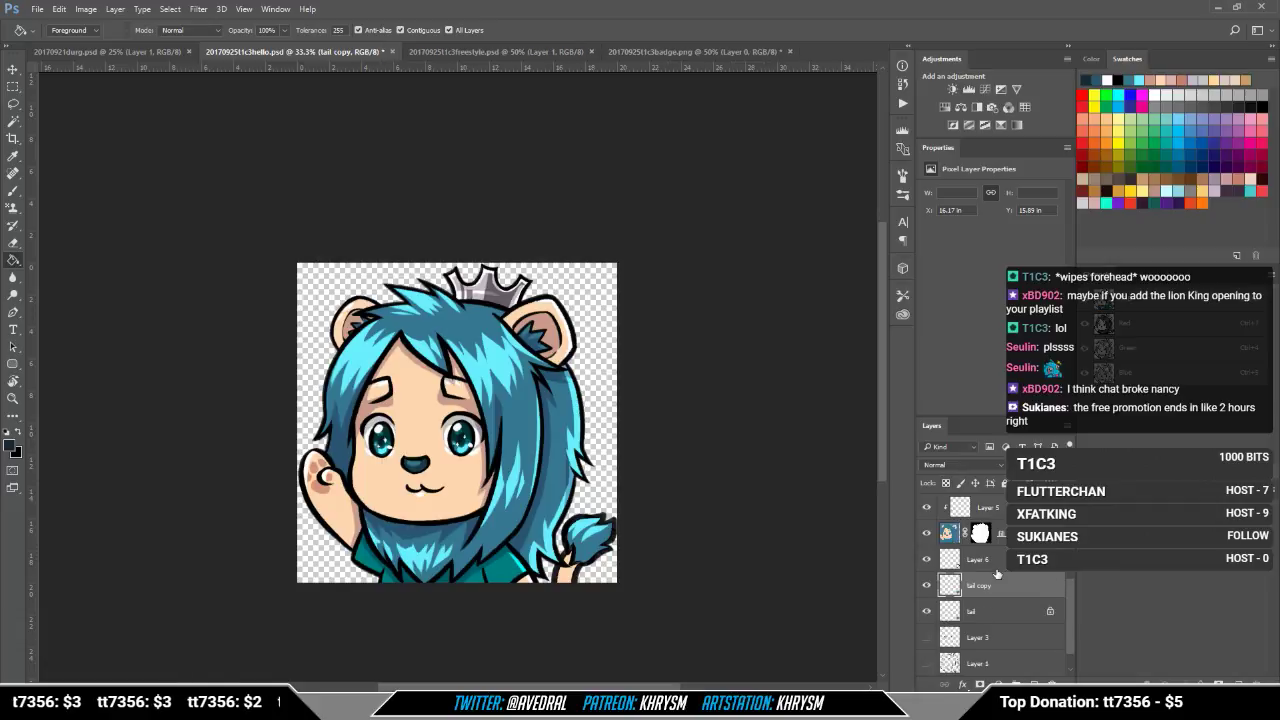
pyautogui.hotkey('ctrl', 'z')
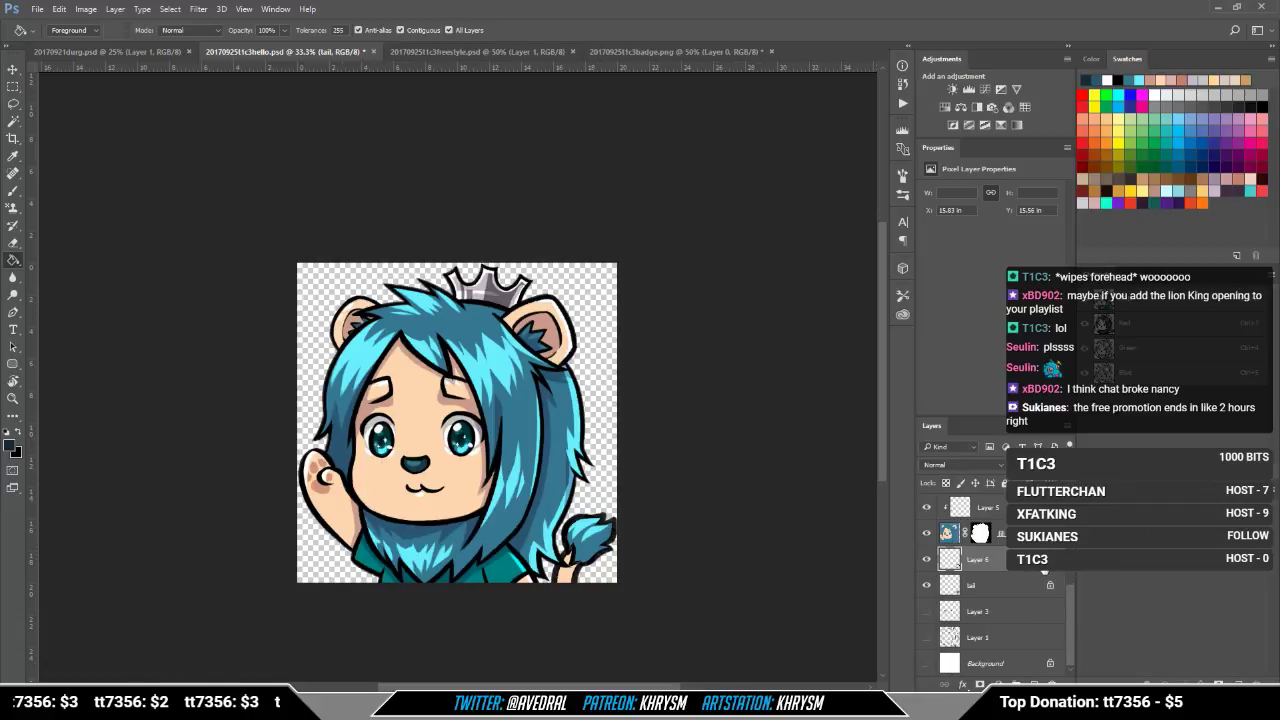
# Step: Make Layer 6 with the tail outline active and lock its transparent pixels
pyautogui.doubleClick(1044, 568)
pyautogui.press('Escape')
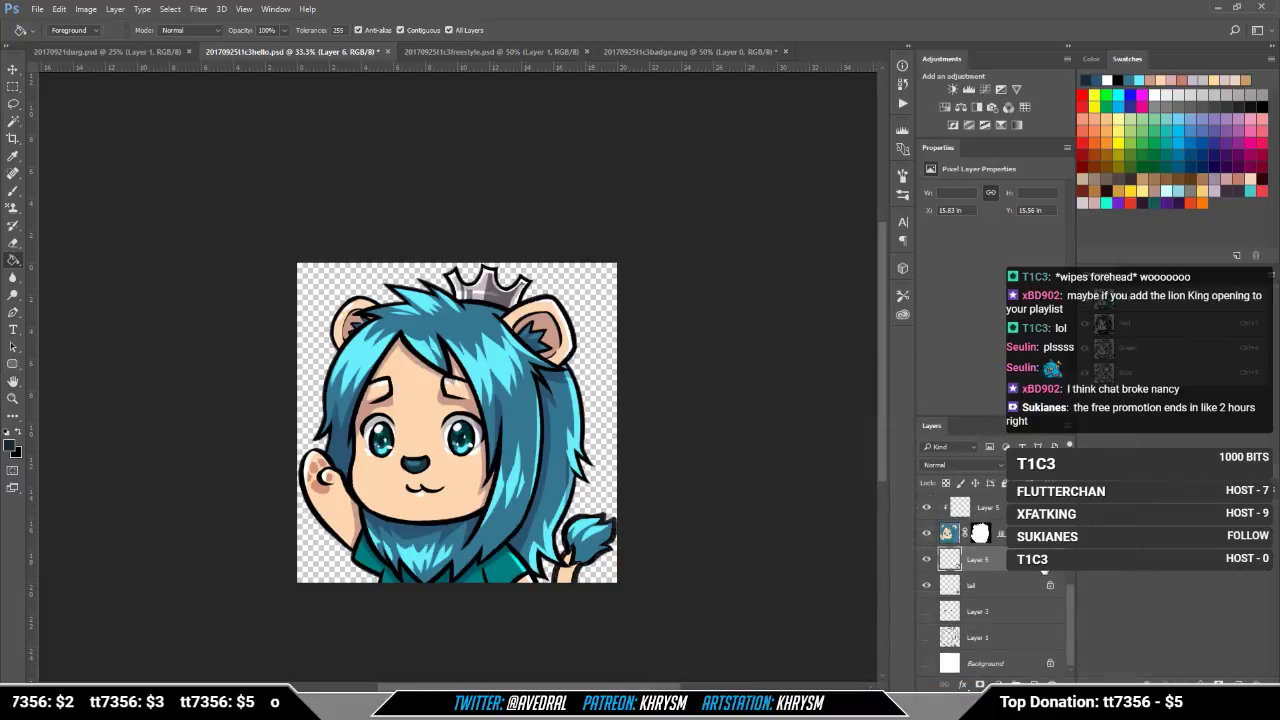
pyautogui.press('g')
pyautogui.hotkey('ctrl', '+')
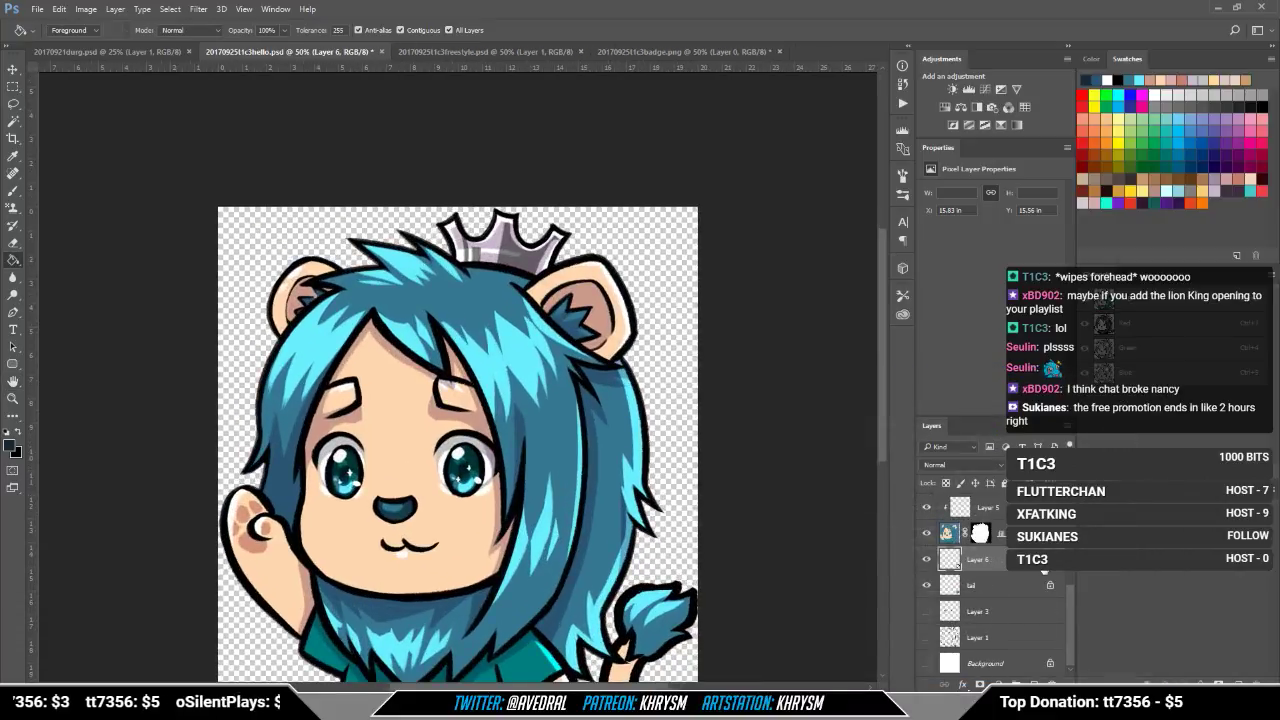
pyautogui.moveTo(489, 509); pyautogui.dragTo(393, 409)
pyautogui.hotkey('ctrl', '+')
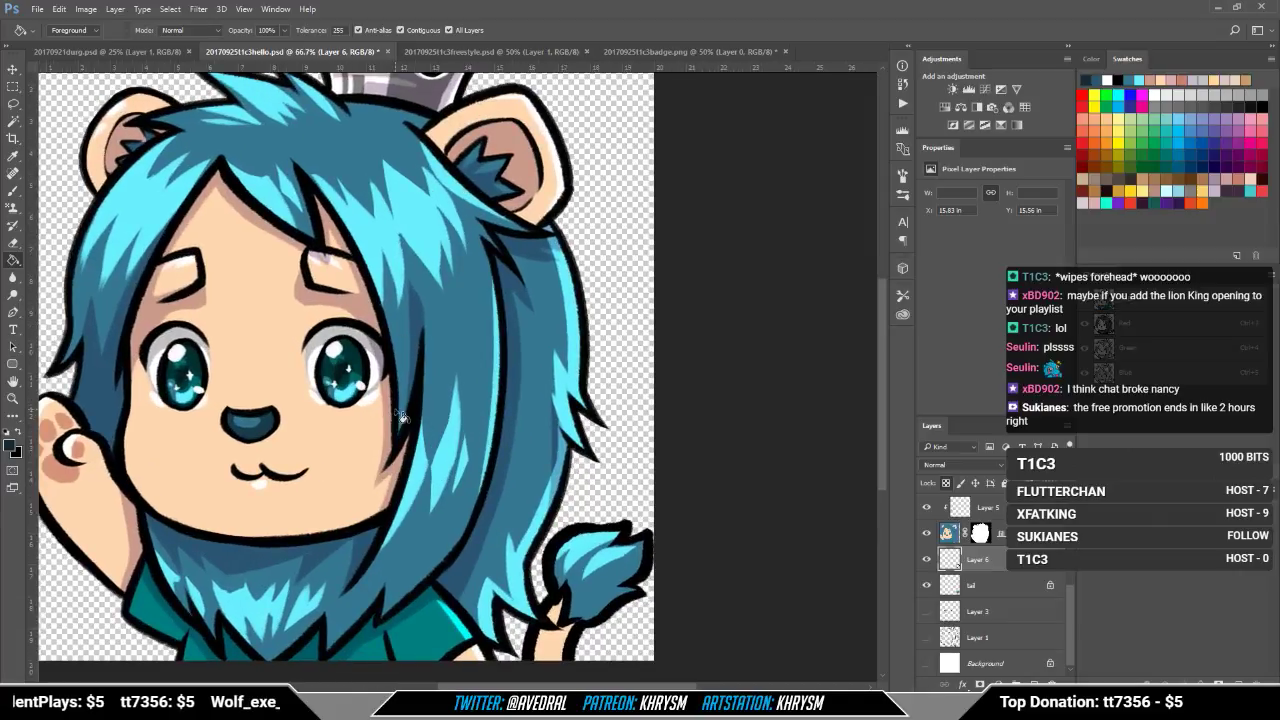
# Step: Sample a shaded skin tone, darken it to a reddish brown, and brush it over the outline of the tail's stem
pyautogui.press('b')
pyautogui.keyDown('alt'); pyautogui.click(356, 294); pyautogui.keyUp('alt')
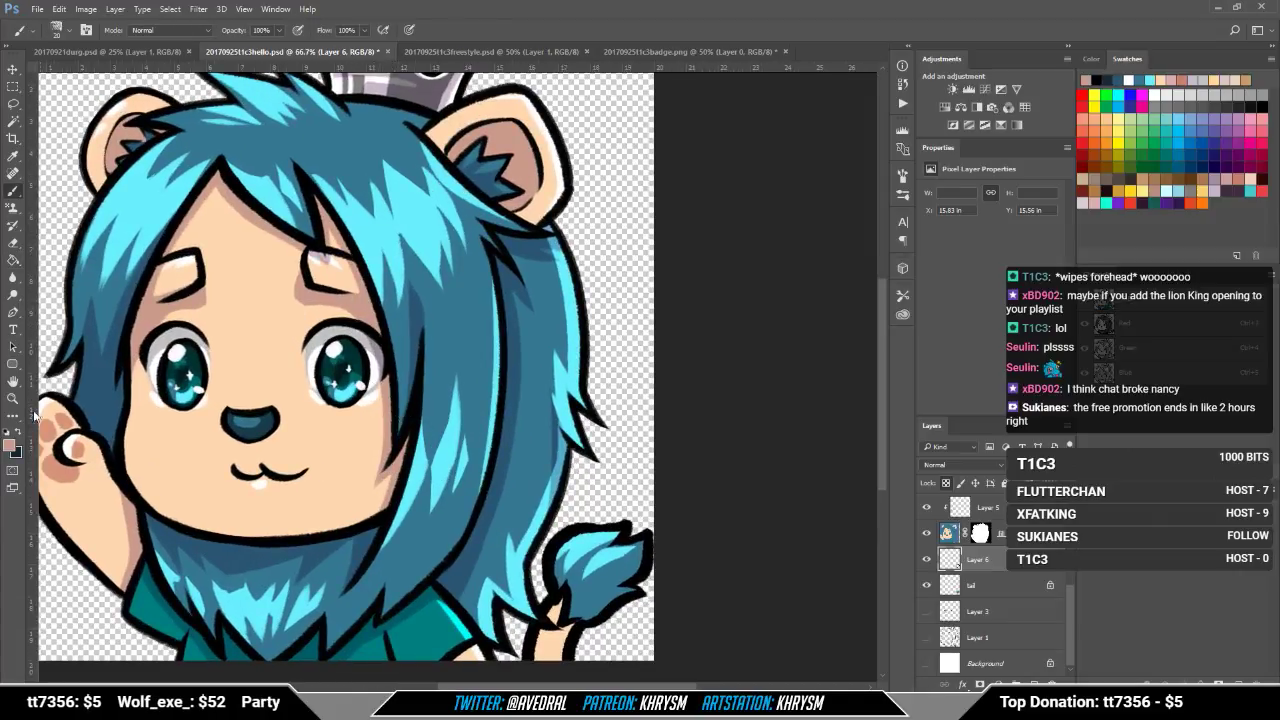
pyautogui.click(12, 447)
pyautogui.moveTo(741, 547); pyautogui.dragTo(766, 557)
pyautogui.click(972, 449)
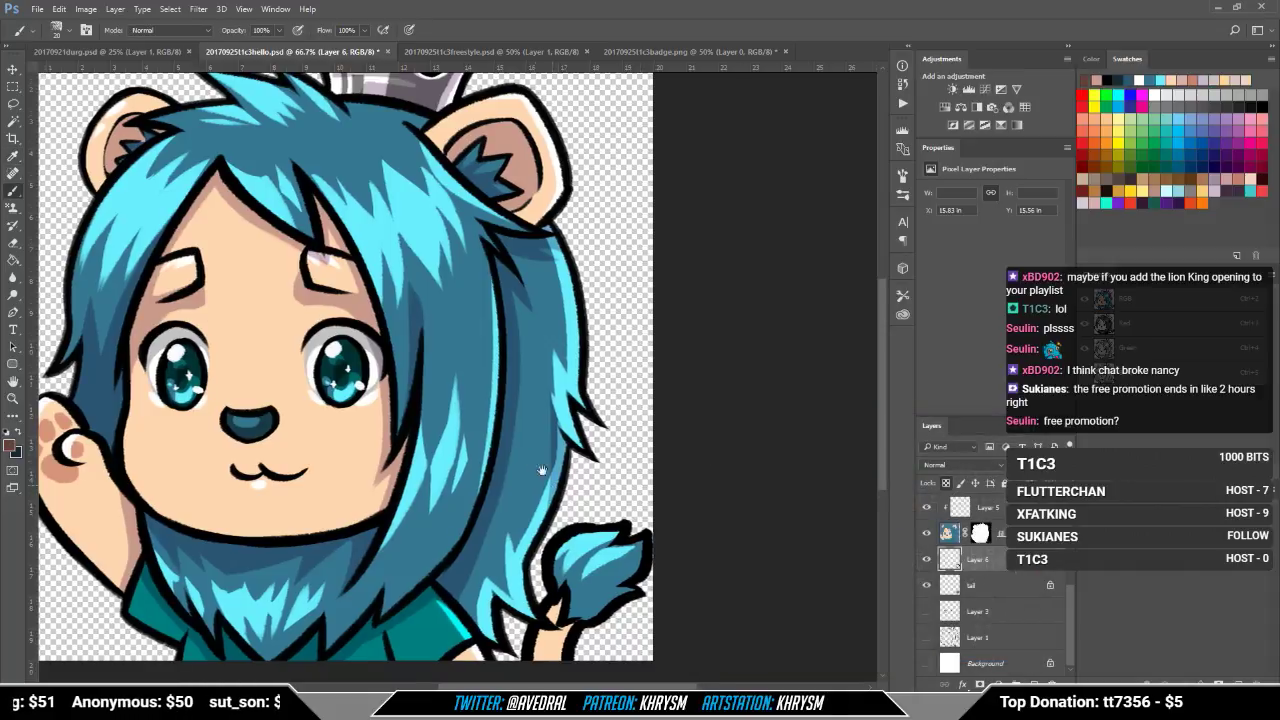
pyautogui.moveTo(543, 471); pyautogui.dragTo(513, 430)
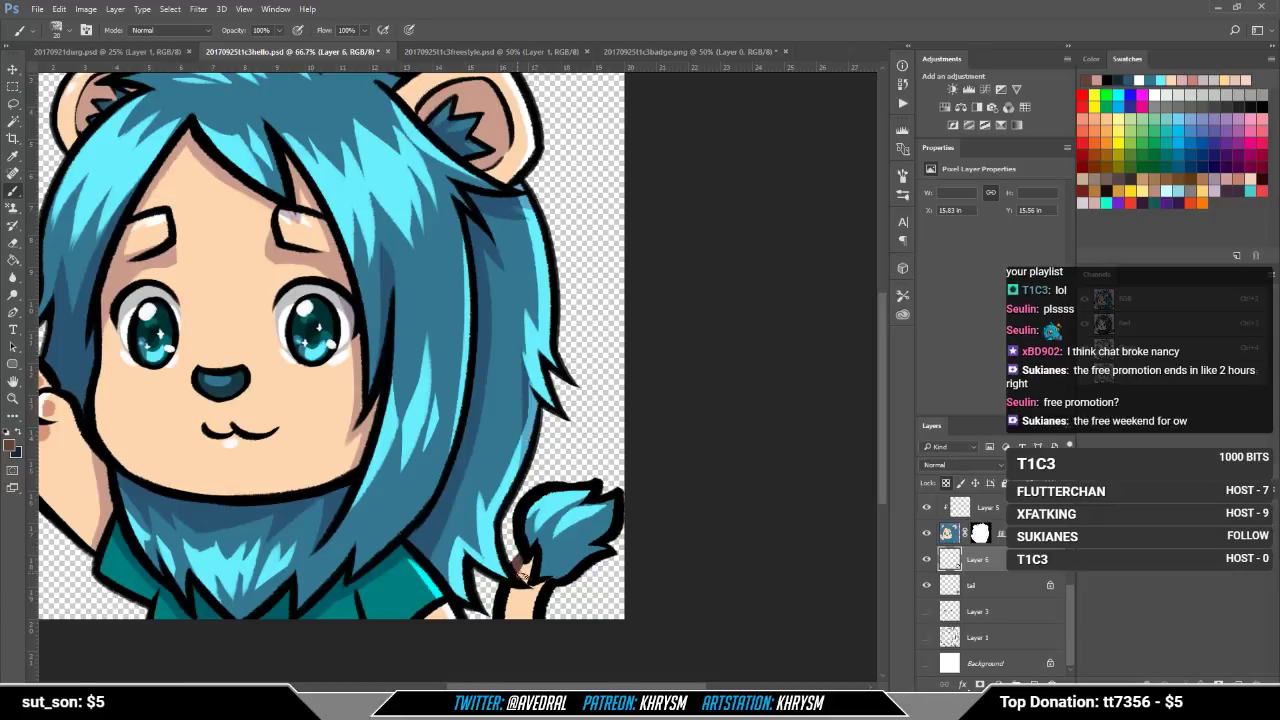
pyautogui.moveTo(508, 591)
pyautogui.mouseDown()
pyautogui.moveTo(494, 635)
pyautogui.moveTo(544, 585)
pyautogui.moveTo(542, 616)
pyautogui.mouseUp()
# Step: Recolour the outline of the tail tuft in the dark blue, switching to the 56 px hard round brush
pyautogui.press('x')
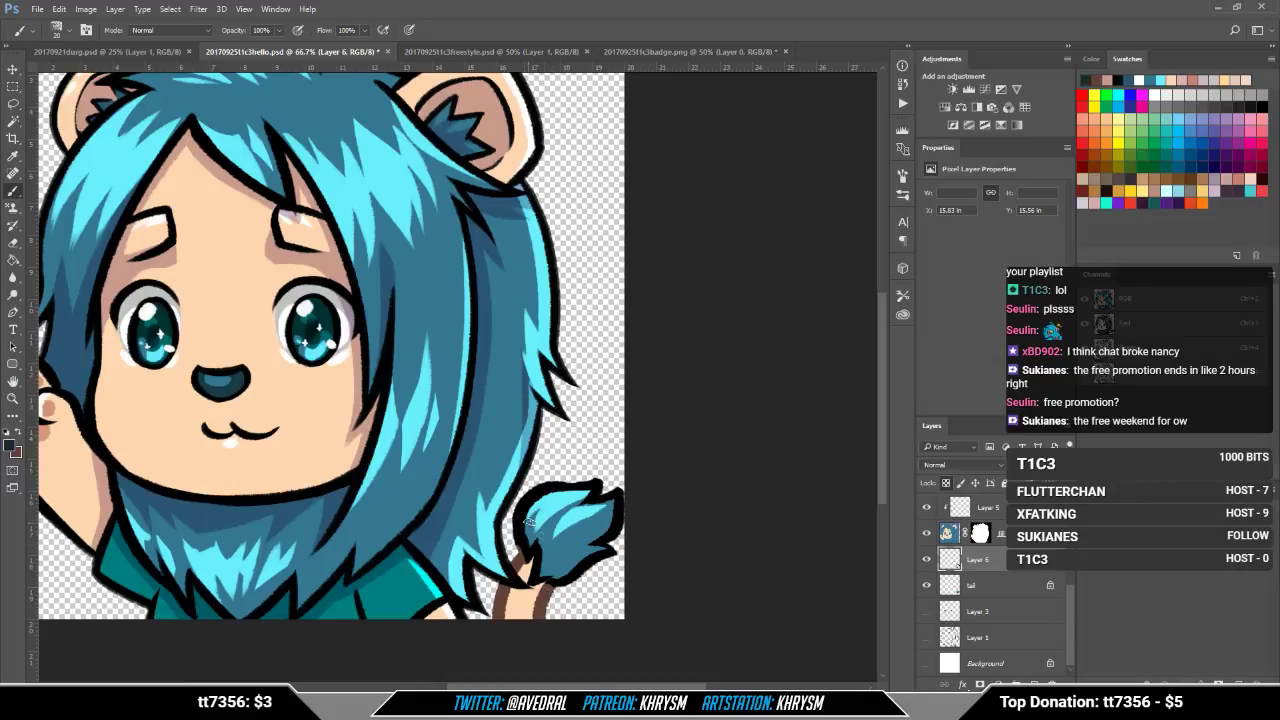
pyautogui.moveTo(521, 517); pyautogui.dragTo(525, 557)
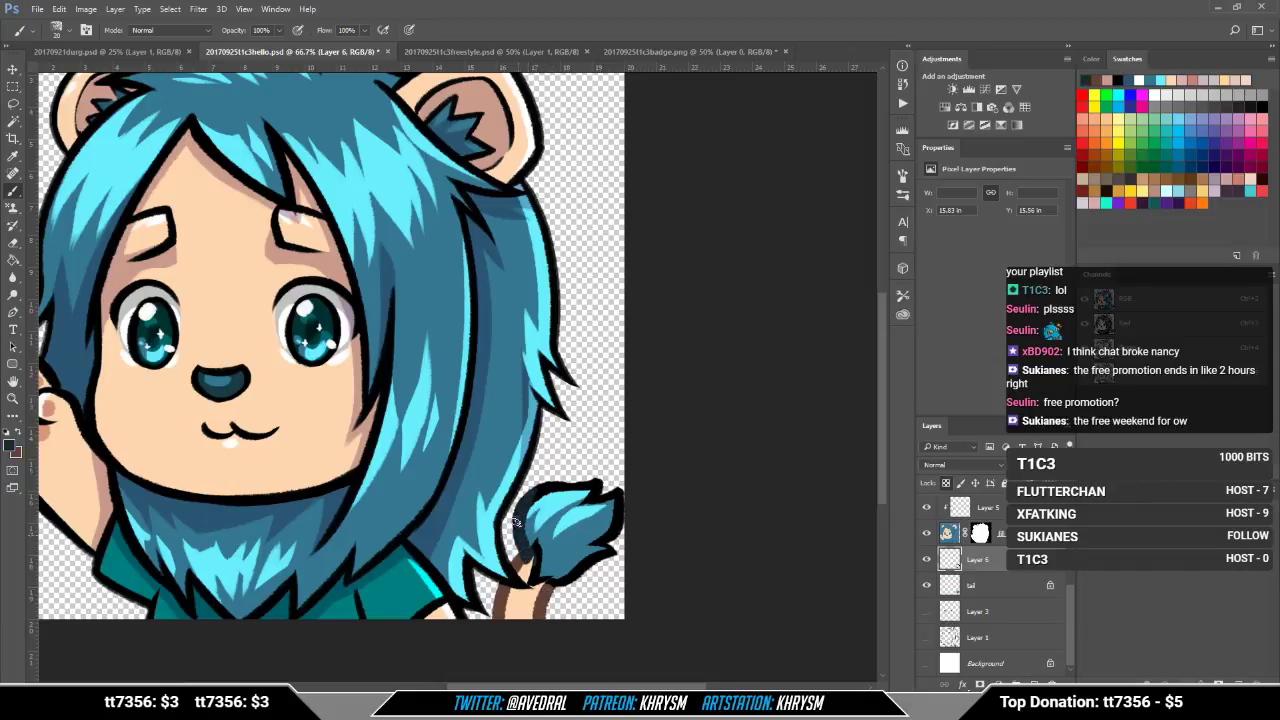
pyautogui.moveTo(547, 485); pyautogui.dragTo(541, 495)
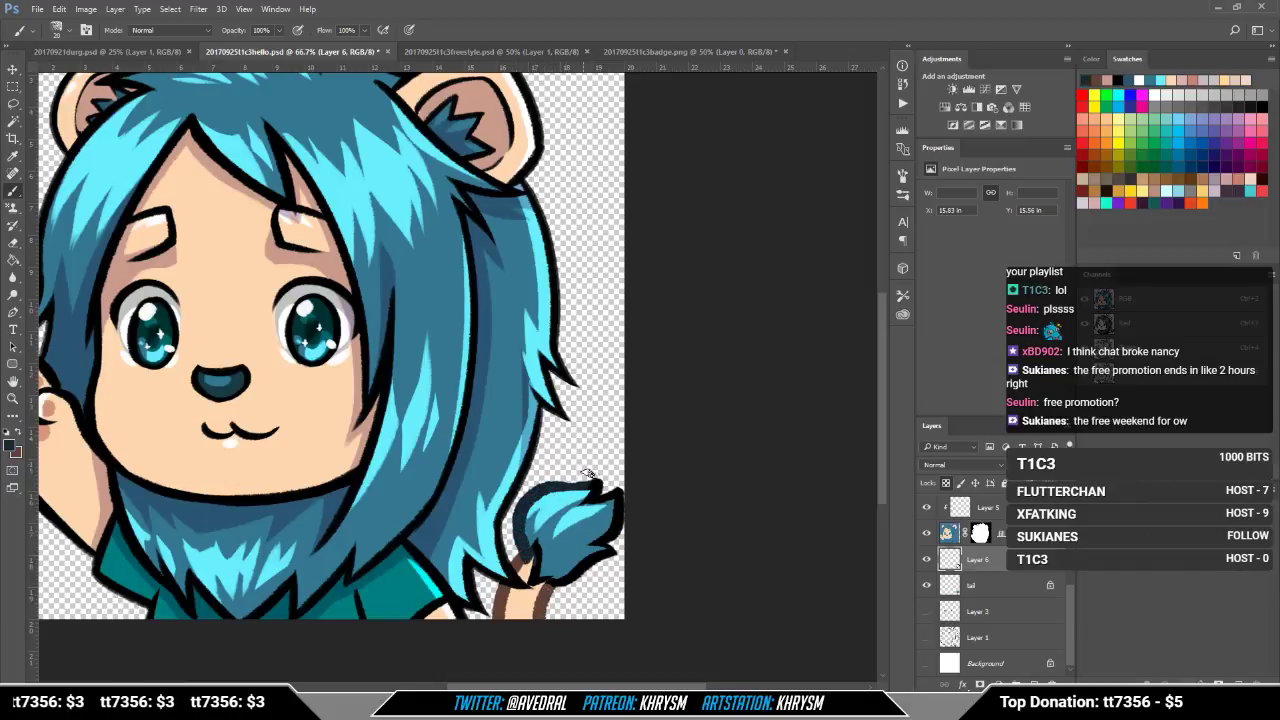
pyautogui.rightClick(652, 446)
pyautogui.click(639, 438)
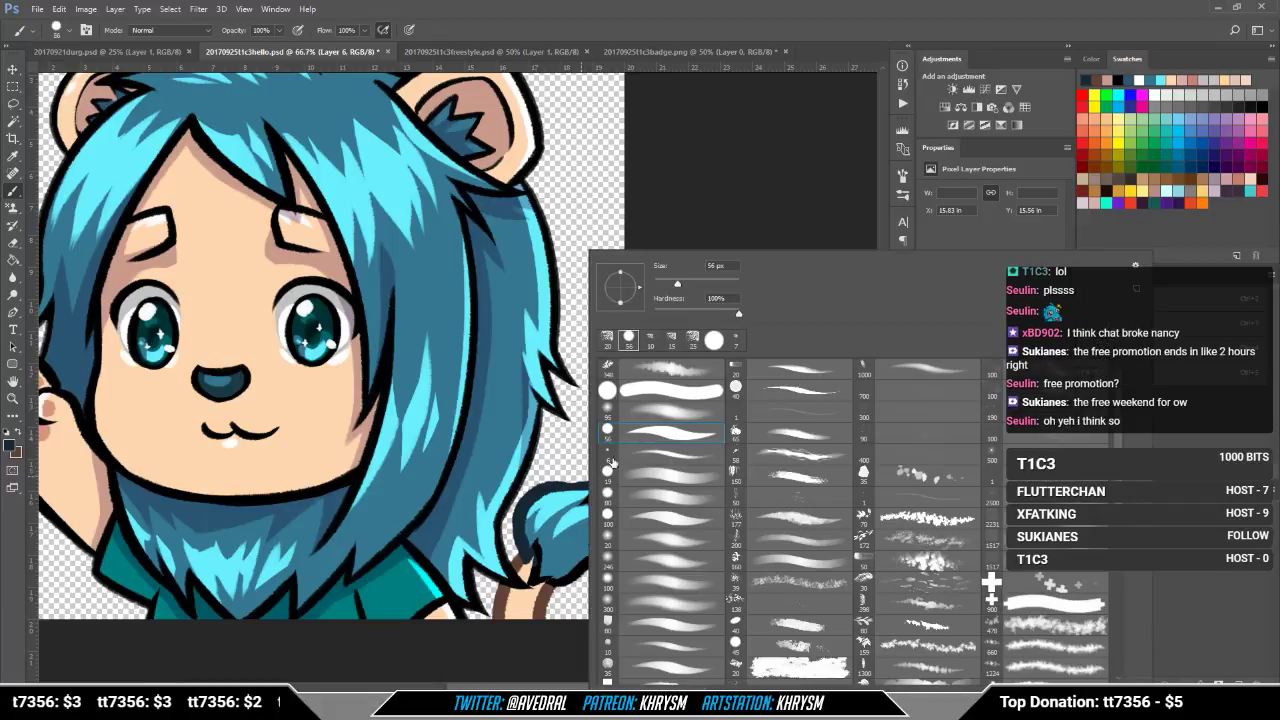
pyautogui.click(545, 520)
pyautogui.moveTo(541, 521)
pyautogui.mouseDown()
pyautogui.moveTo(529, 580)
pyautogui.moveTo(552, 569)
pyautogui.moveTo(569, 584)
pyautogui.moveTo(557, 576)
pyautogui.moveTo(590, 534)
pyautogui.moveTo(584, 551)
pyautogui.moveTo(612, 480)
pyautogui.moveTo(627, 540)
pyautogui.mouseUp()
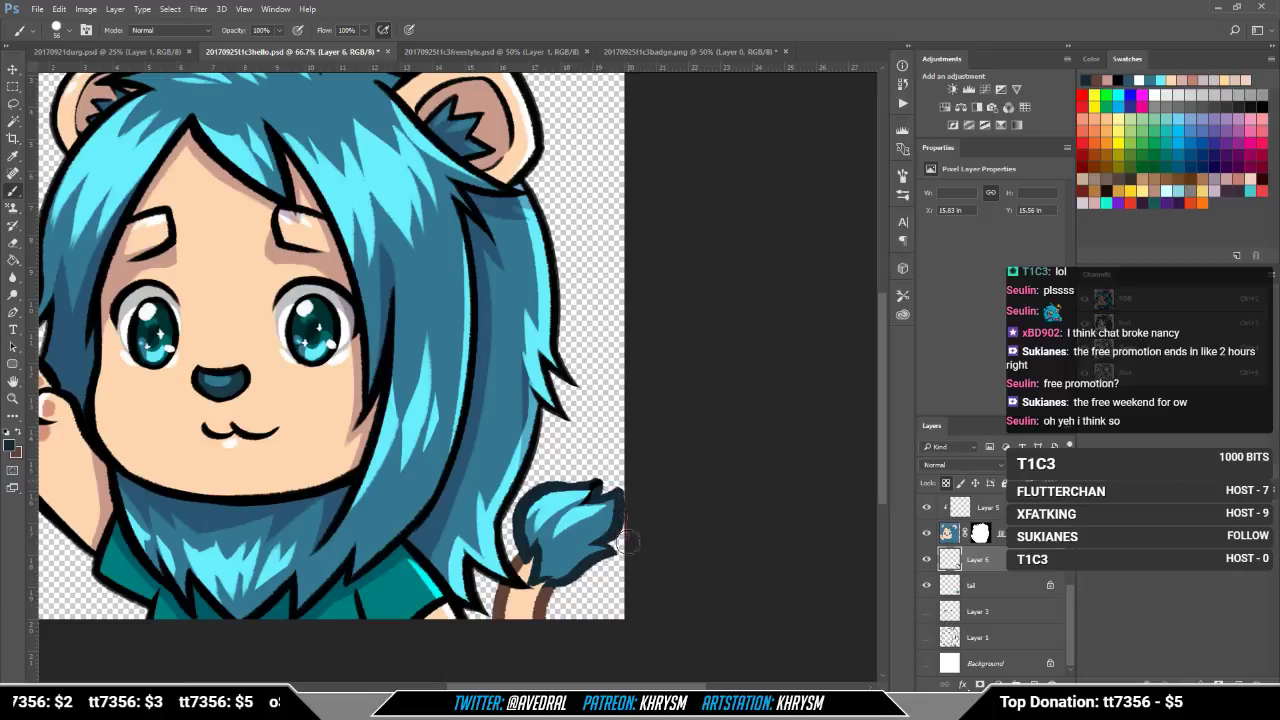
pyautogui.moveTo(610, 478); pyautogui.dragTo(589, 491)
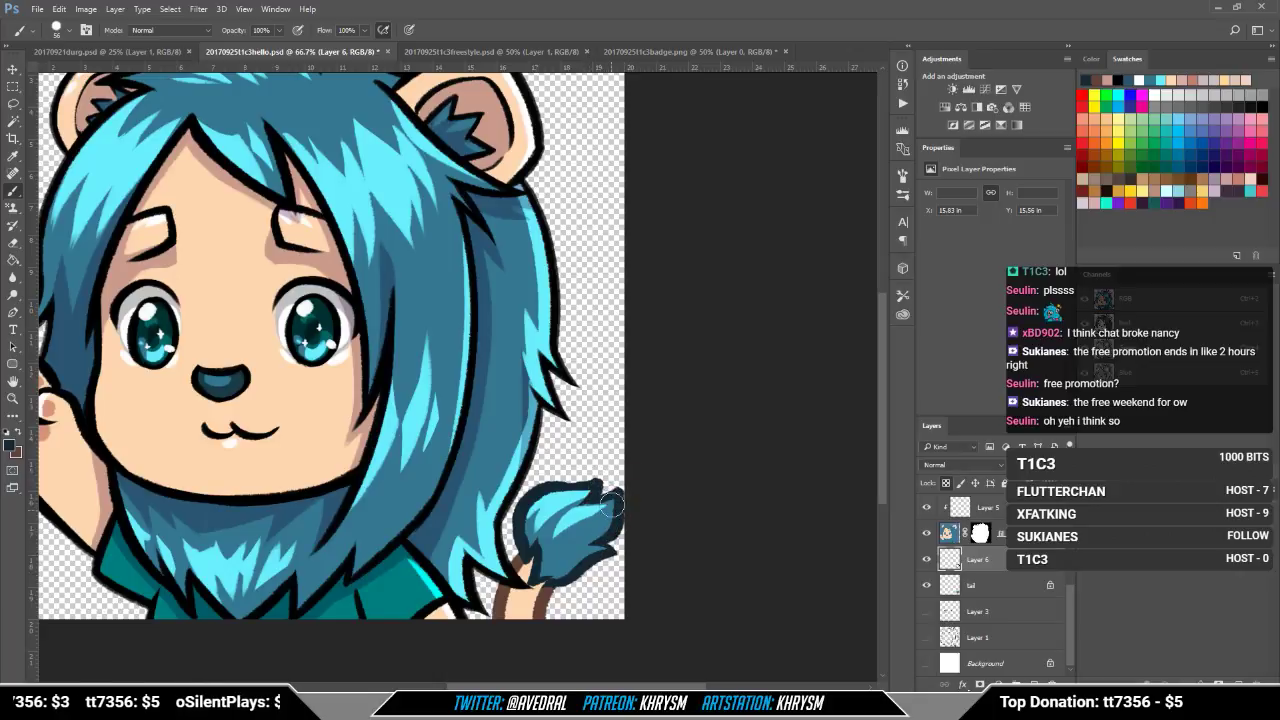
# Step: On the transparency-locked lines layer, recolour the outline of the waving paw and arm in the reddish brown
pyautogui.press('x')
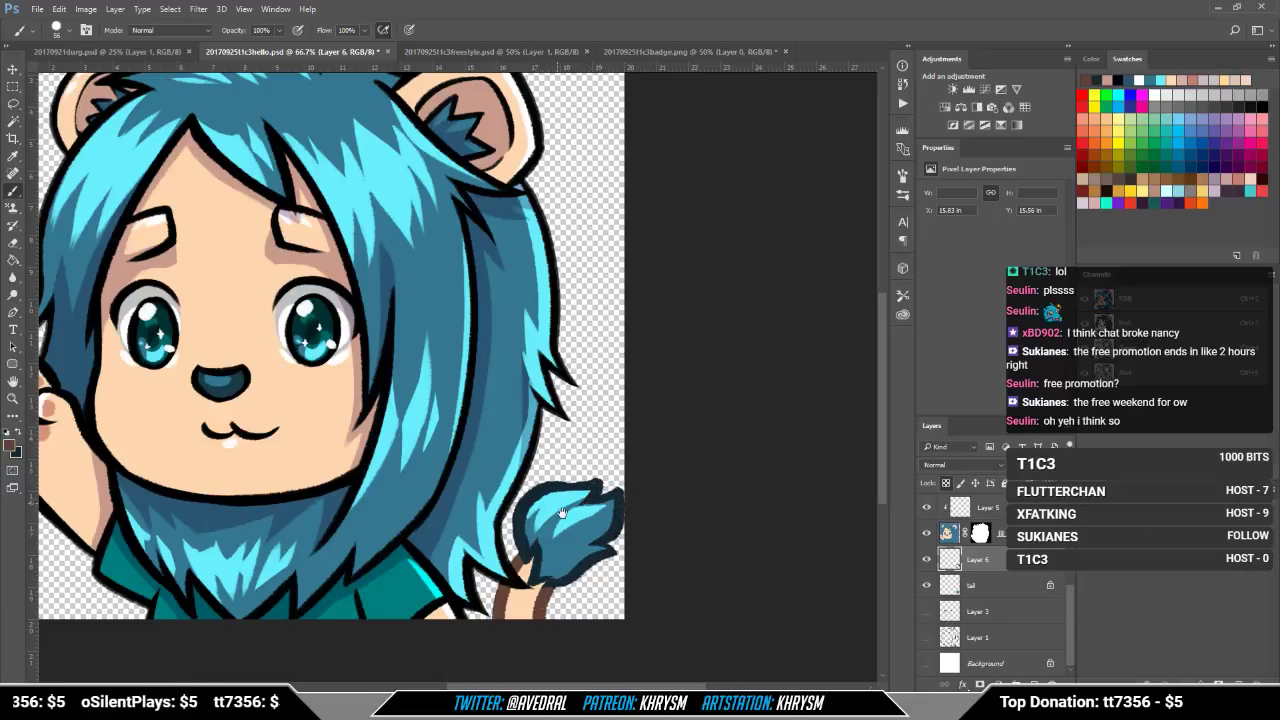
pyautogui.moveTo(562, 513); pyautogui.dragTo(620, 515)
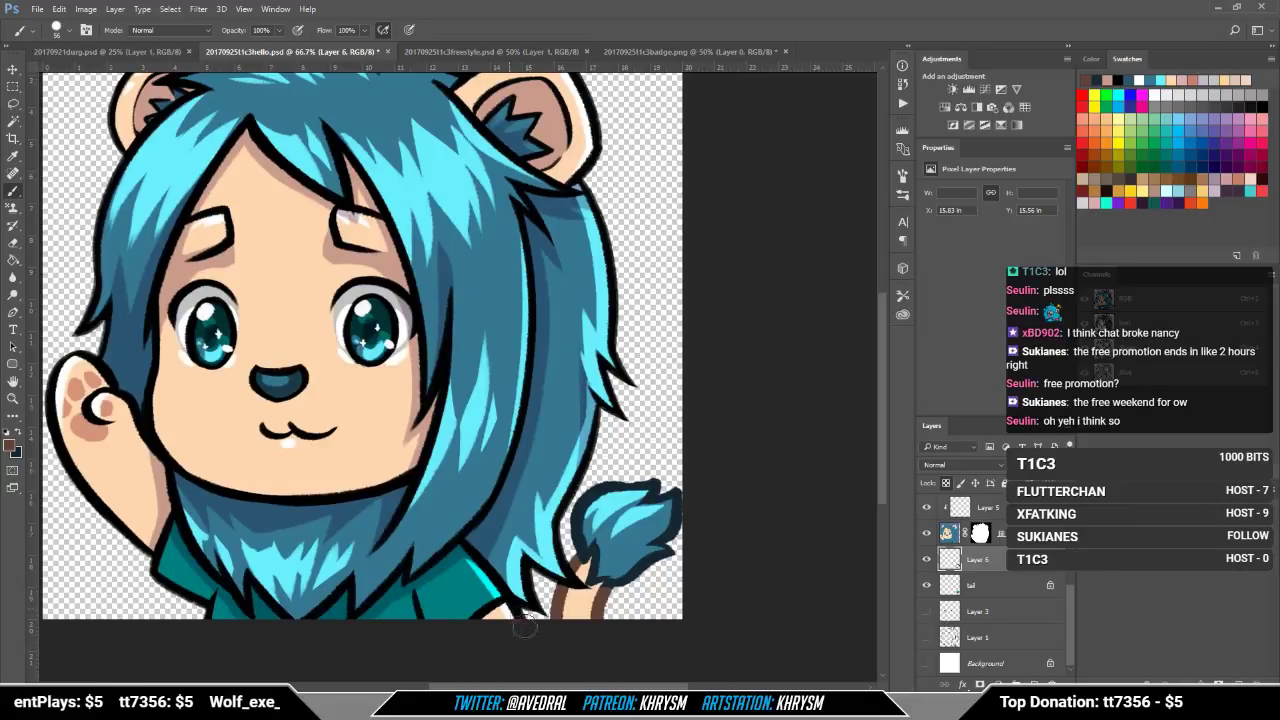
pyautogui.scroll(5, 948, 576)
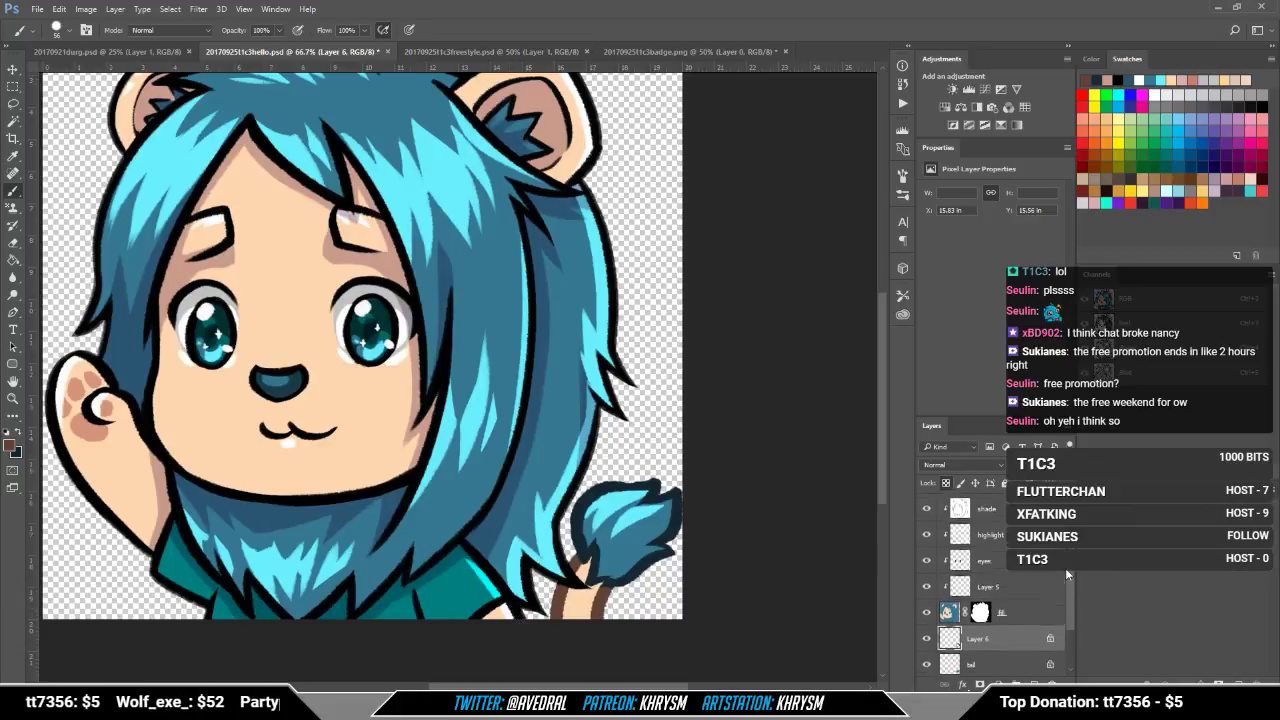
pyautogui.click(948, 578)
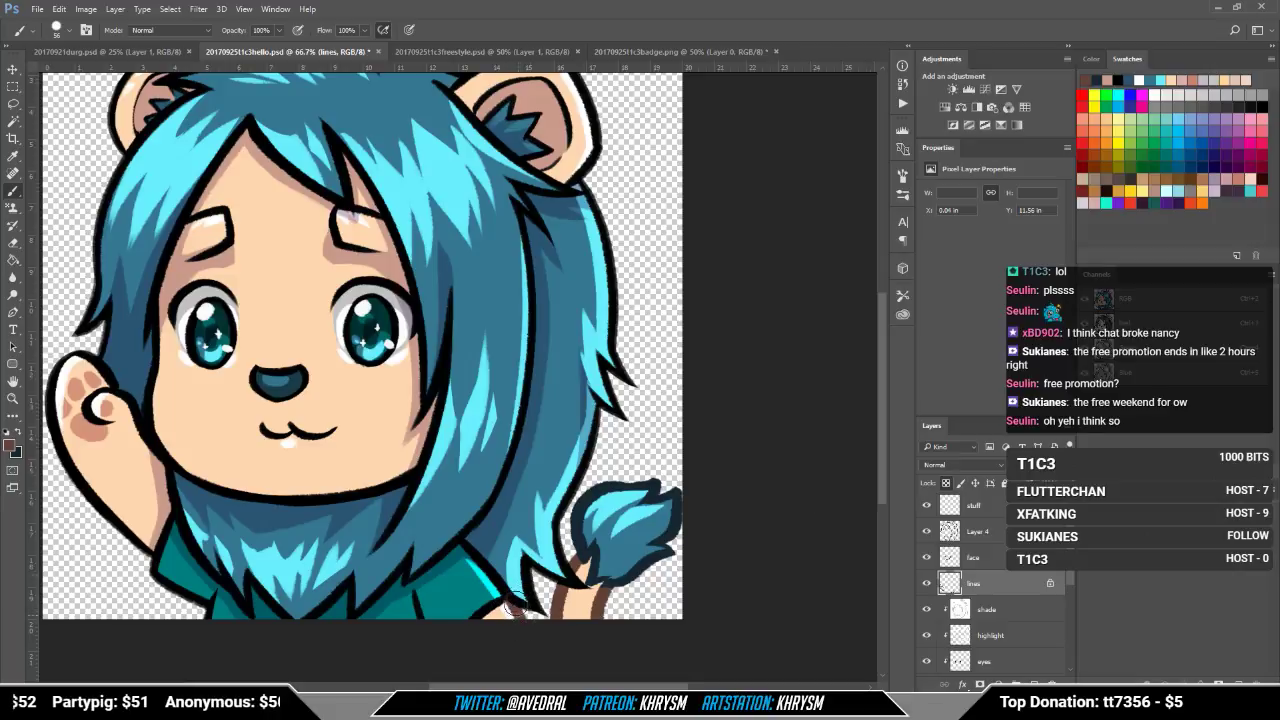
pyautogui.moveTo(562, 565); pyautogui.dragTo(620, 559)
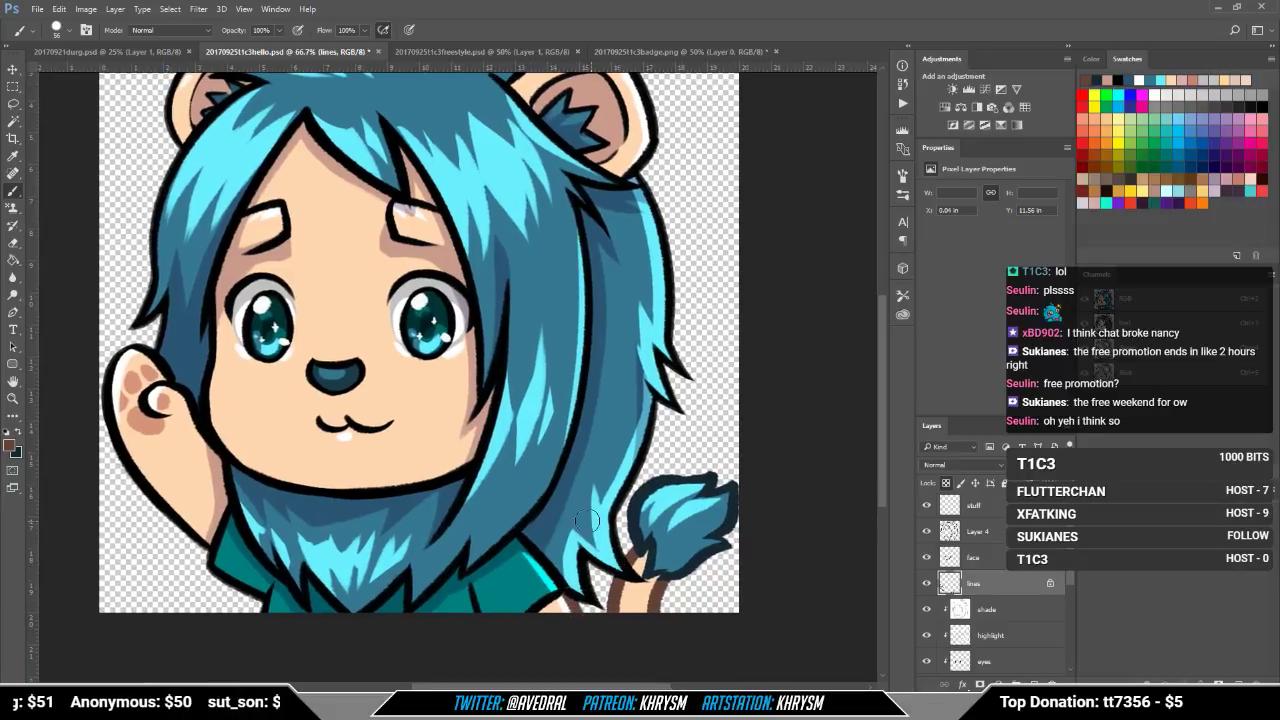
pyautogui.moveTo(473, 484); pyautogui.dragTo(557, 513)
pyautogui.moveTo(241, 420)
pyautogui.mouseDown()
pyautogui.moveTo(234, 439)
pyautogui.moveTo(229, 417)
pyautogui.moveTo(257, 420)
pyautogui.moveTo(303, 506)
pyautogui.mouseUp()
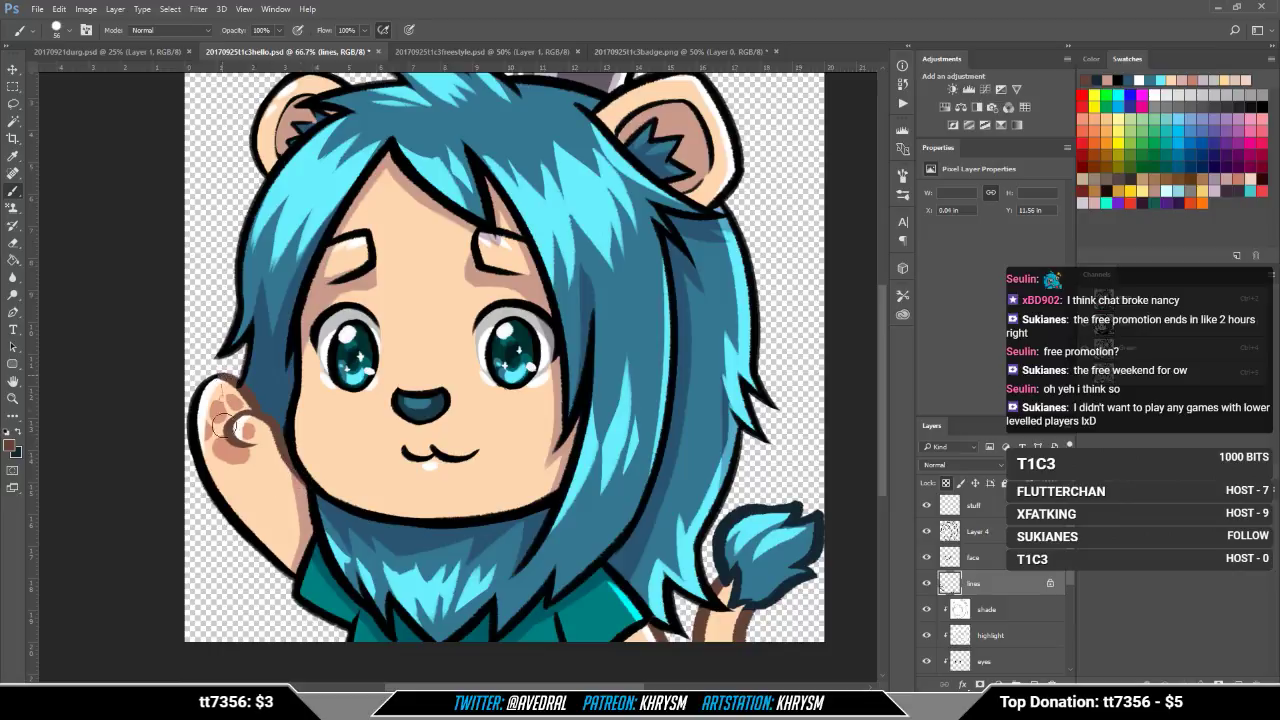
pyautogui.moveTo(224, 380)
pyautogui.mouseDown()
pyautogui.moveTo(197, 485)
pyautogui.moveTo(193, 443)
pyautogui.moveTo(237, 547)
pyautogui.moveTo(269, 530)
pyautogui.moveTo(282, 570)
pyautogui.mouseUp()
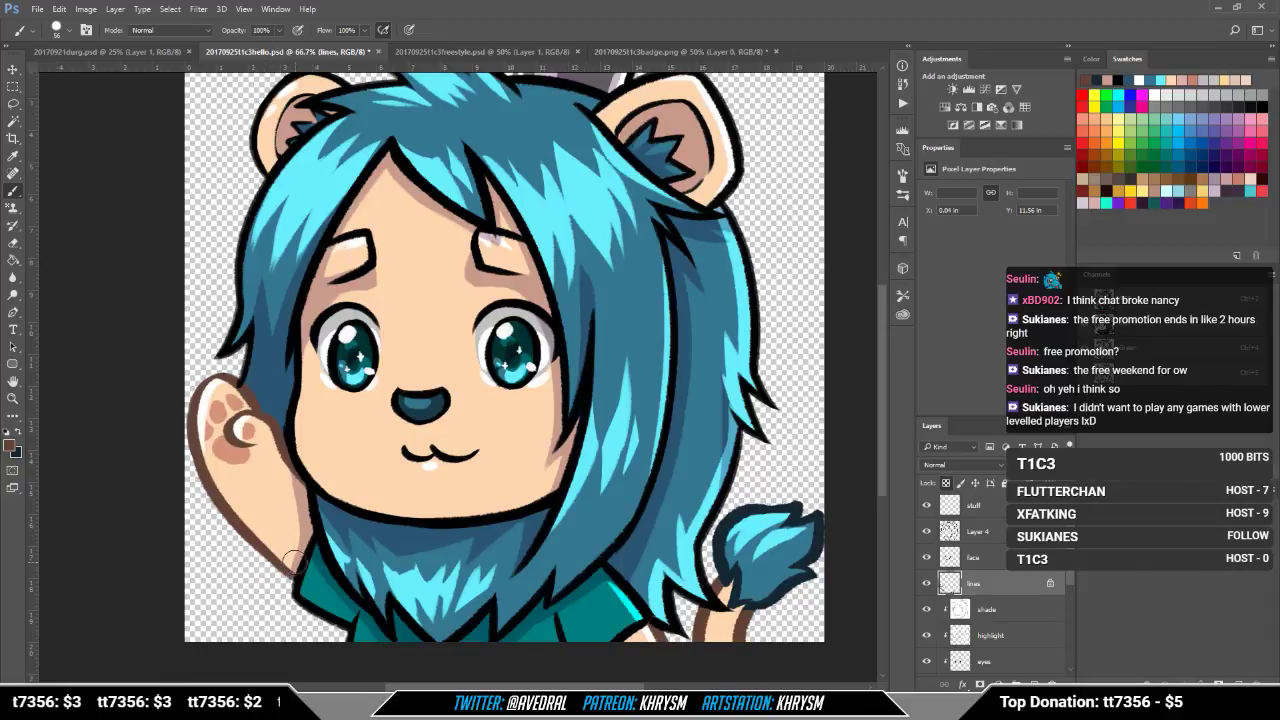
# Step: Lock the transparent pixels of Layer 4 and recolour both eyebrow outlines in the reddish brown
pyautogui.moveTo(414, 506); pyautogui.dragTo(394, 556)
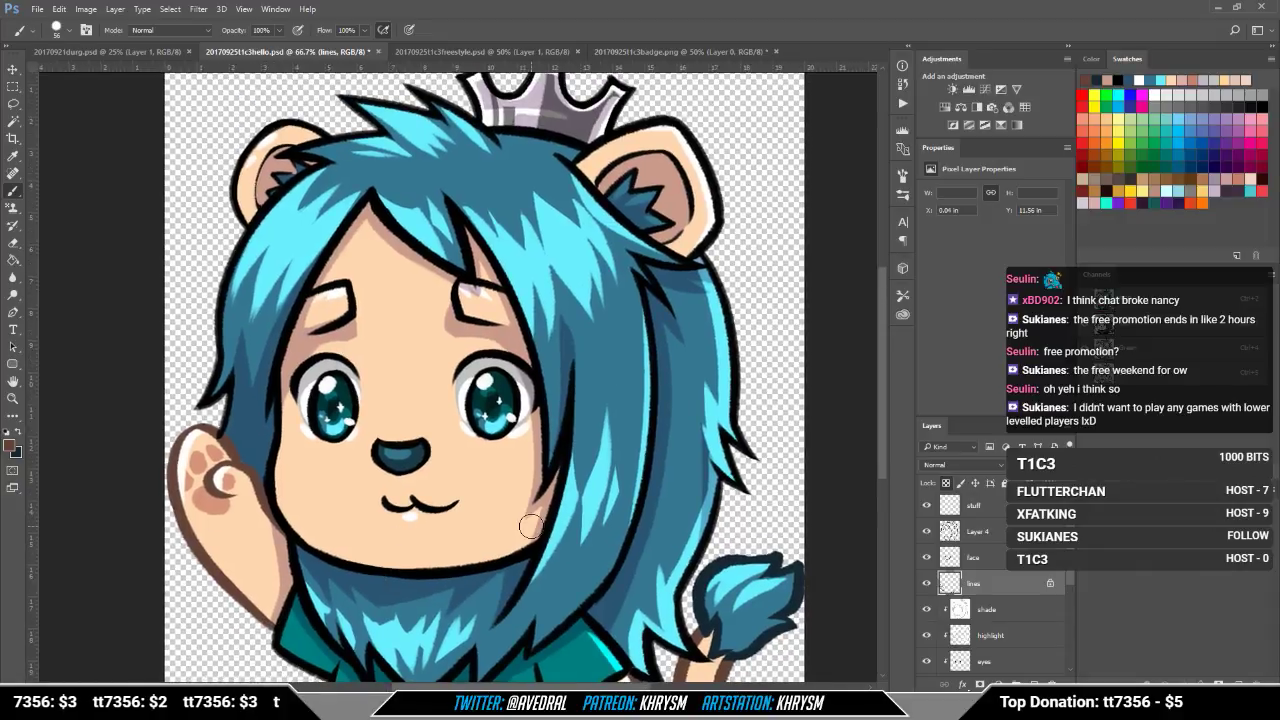
pyautogui.moveTo(506, 463); pyautogui.dragTo(530, 527)
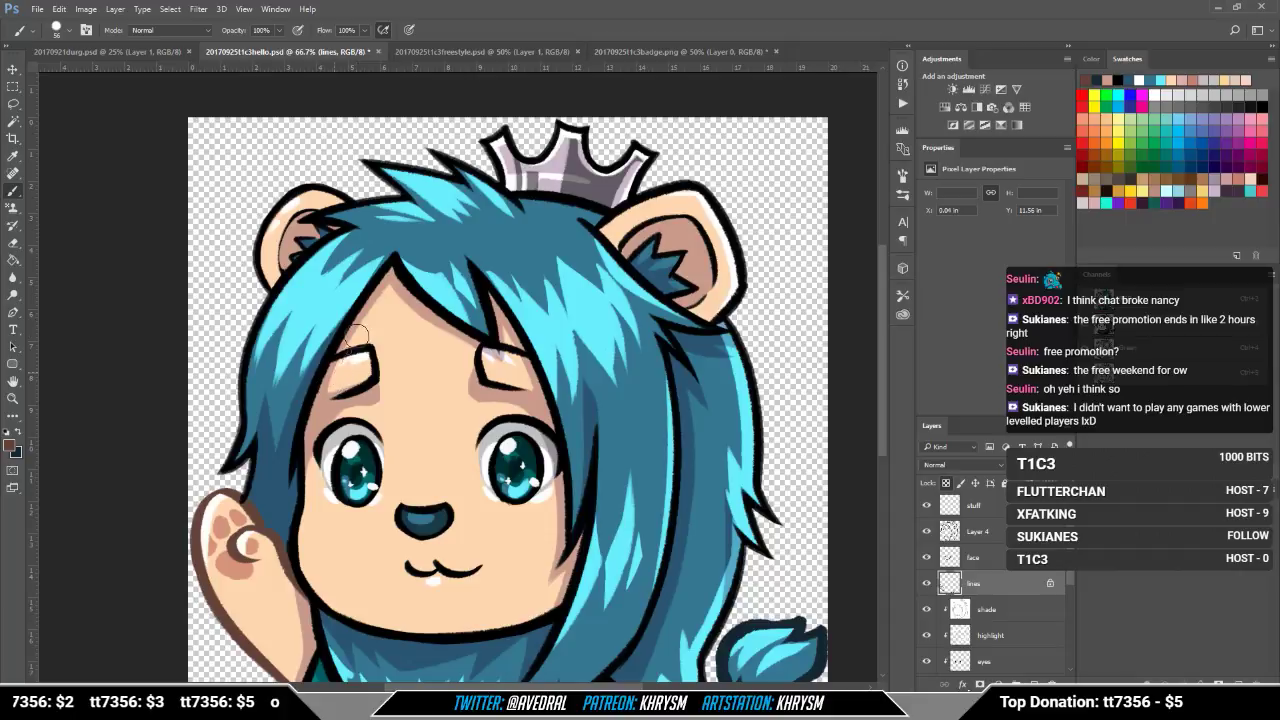
pyautogui.moveTo(456, 490); pyautogui.dragTo(435, 441)
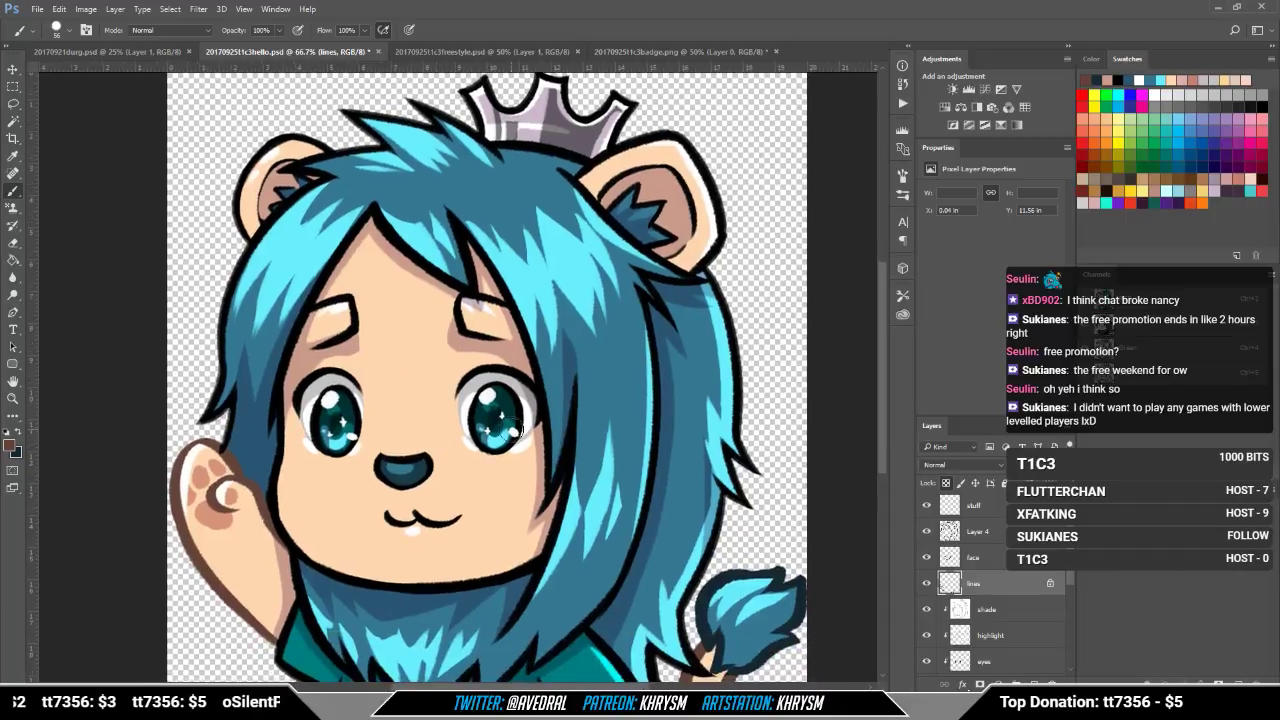
pyautogui.click(926, 561)
pyautogui.click(926, 561)
pyautogui.click(973, 531)
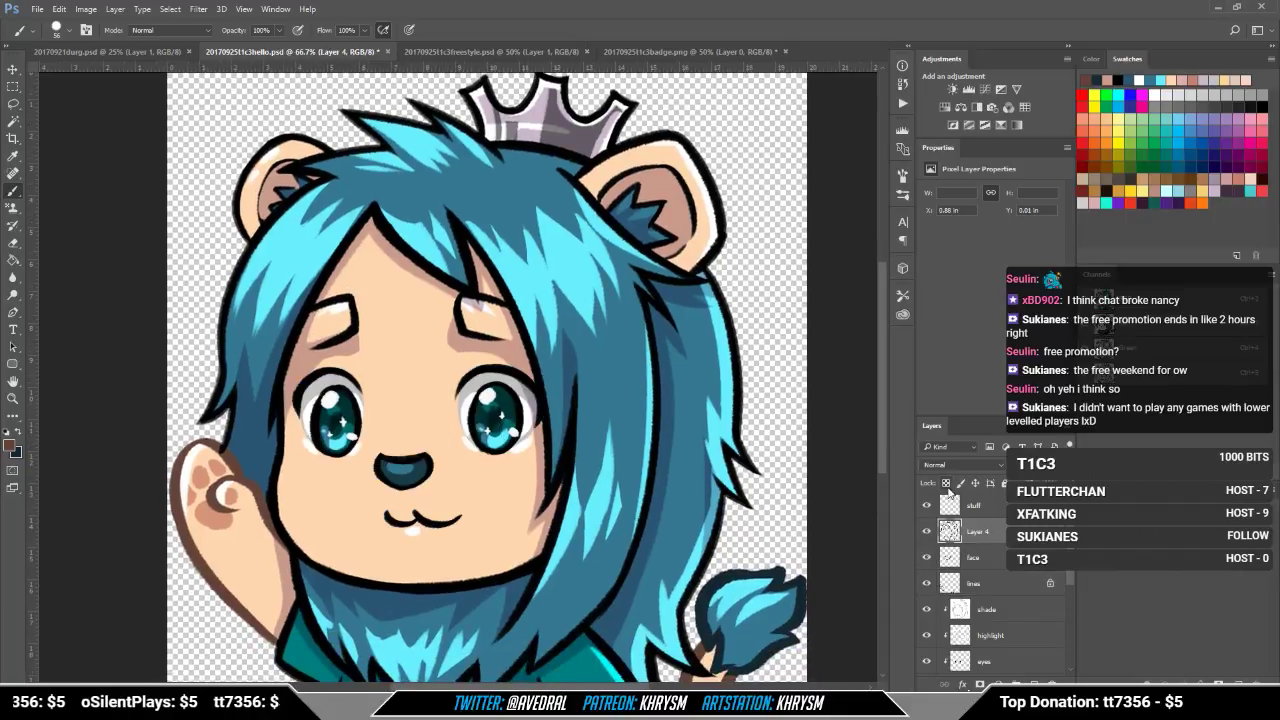
pyautogui.moveTo(335, 302)
pyautogui.mouseDown()
pyautogui.moveTo(313, 325)
pyautogui.moveTo(333, 289)
pyautogui.moveTo(332, 349)
pyautogui.moveTo(354, 306)
pyautogui.mouseUp()
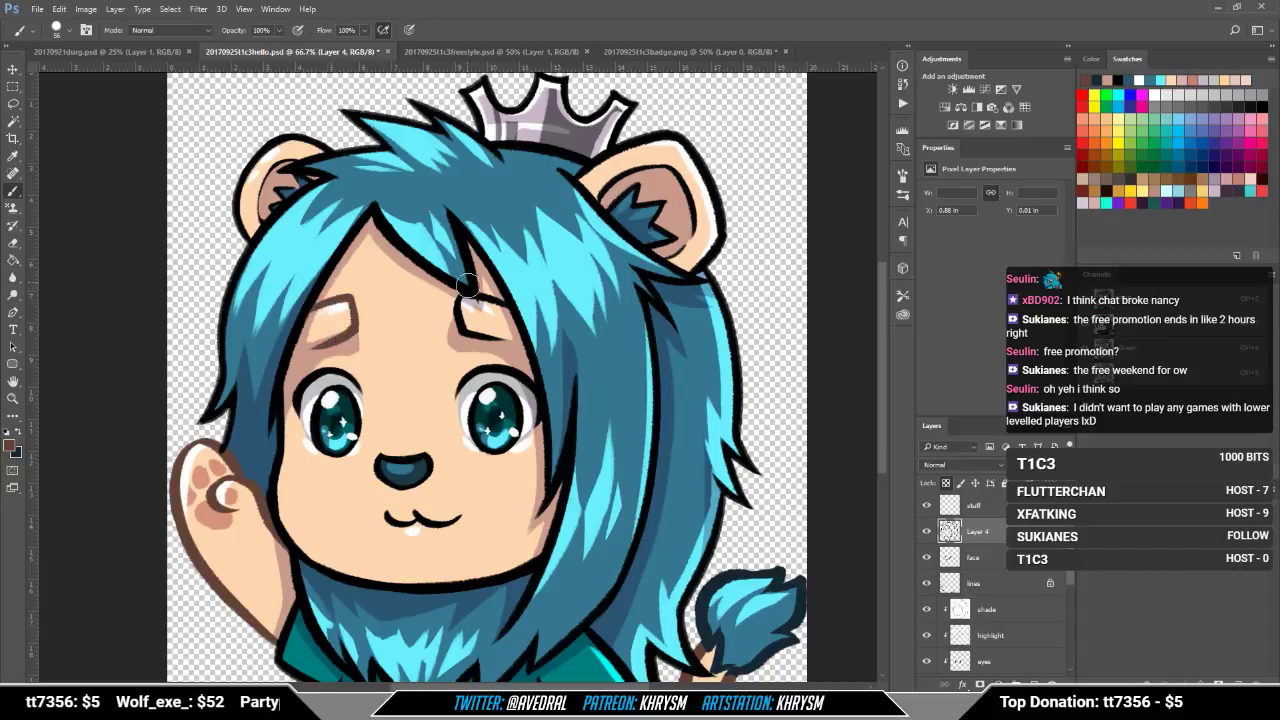
pyautogui.moveTo(450, 297)
pyautogui.mouseDown()
pyautogui.moveTo(487, 344)
pyautogui.moveTo(485, 284)
pyautogui.mouseUp()
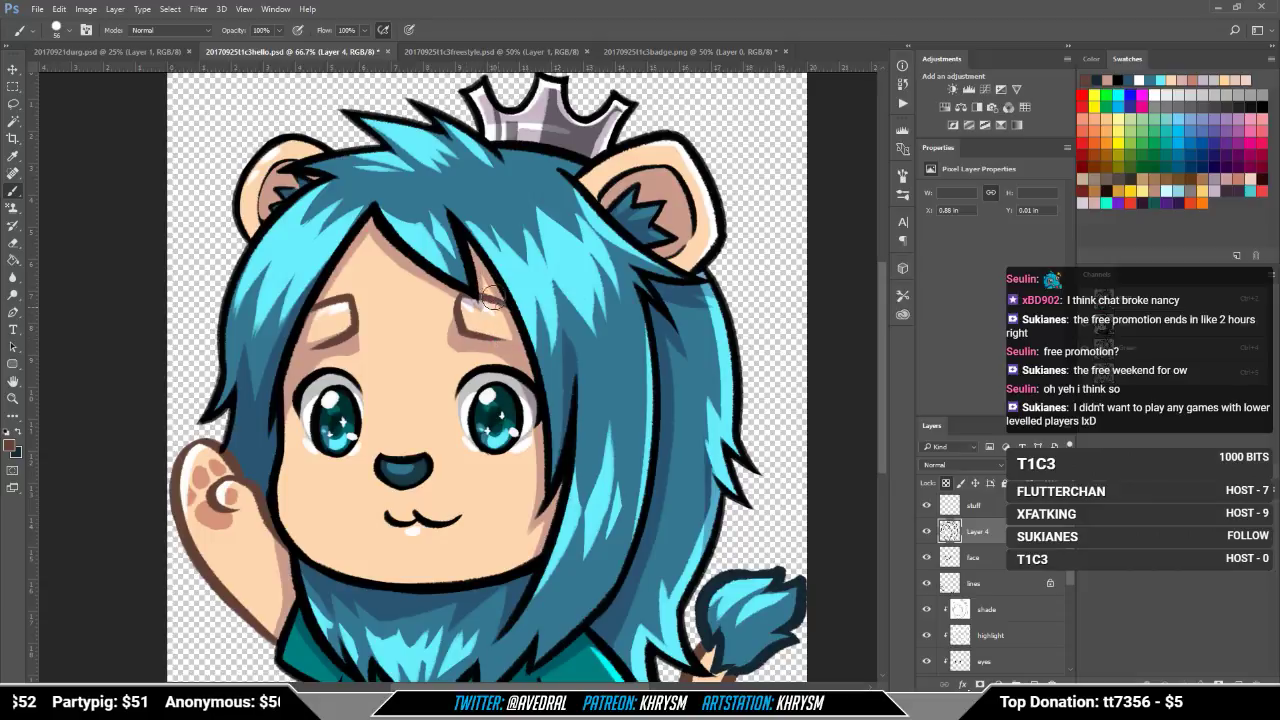
# Step: Recolour the hair outline above the waving paw in the dark blue on Layer 4
pyautogui.moveTo(592, 394)
pyautogui.mouseDown()
pyautogui.moveTo(577, 309)
pyautogui.moveTo(585, 345)
pyautogui.mouseUp()
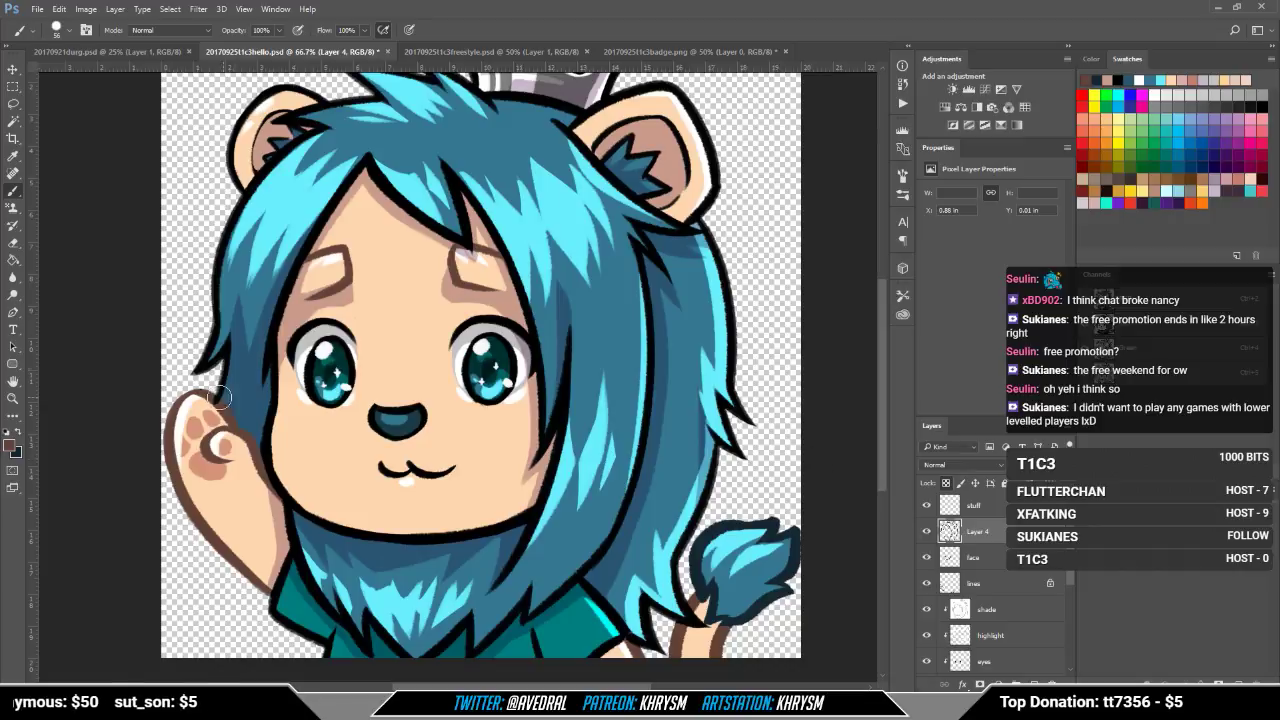
pyautogui.press('x')
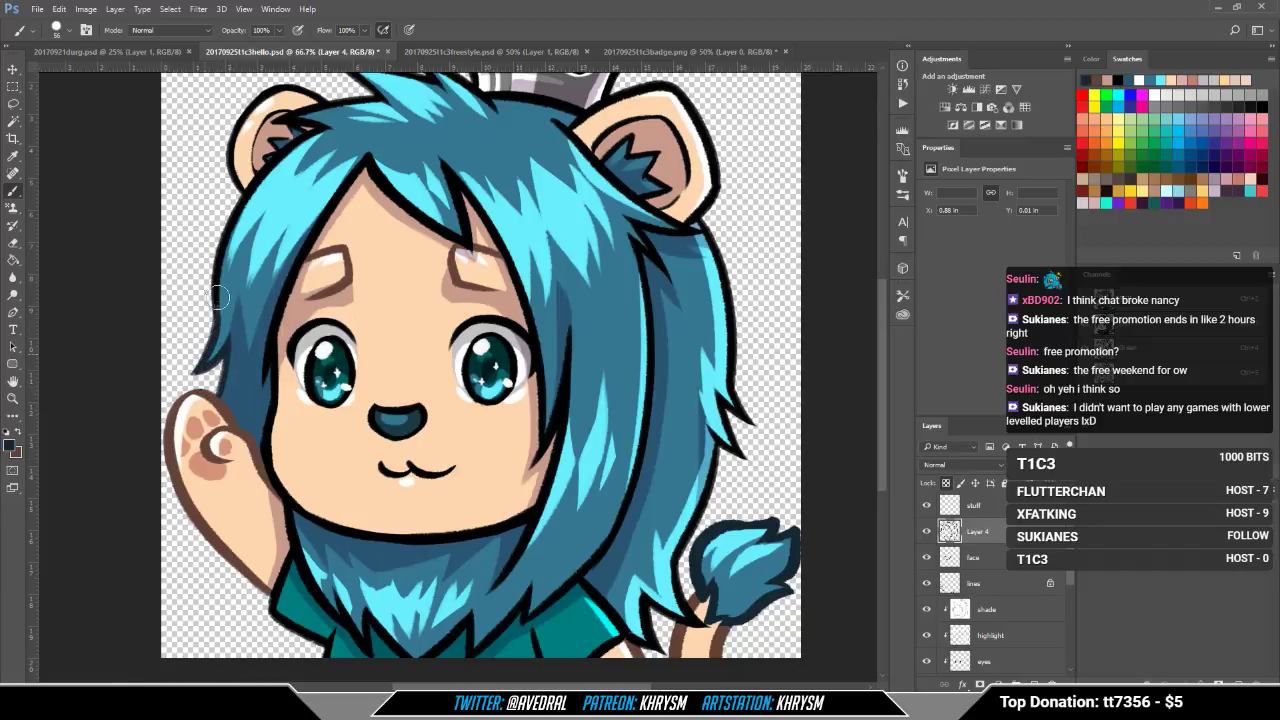
pyautogui.moveTo(215, 305); pyautogui.dragTo(252, 500)
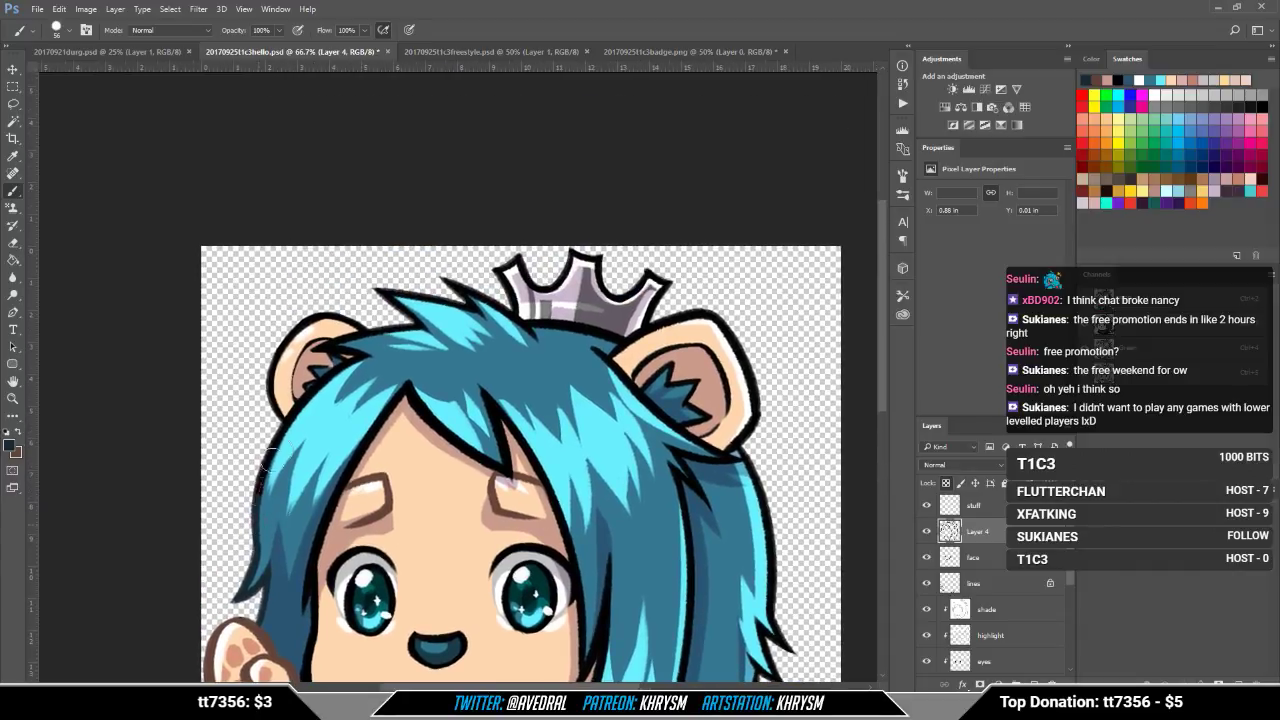
pyautogui.hotkey('ctrl', 'j')
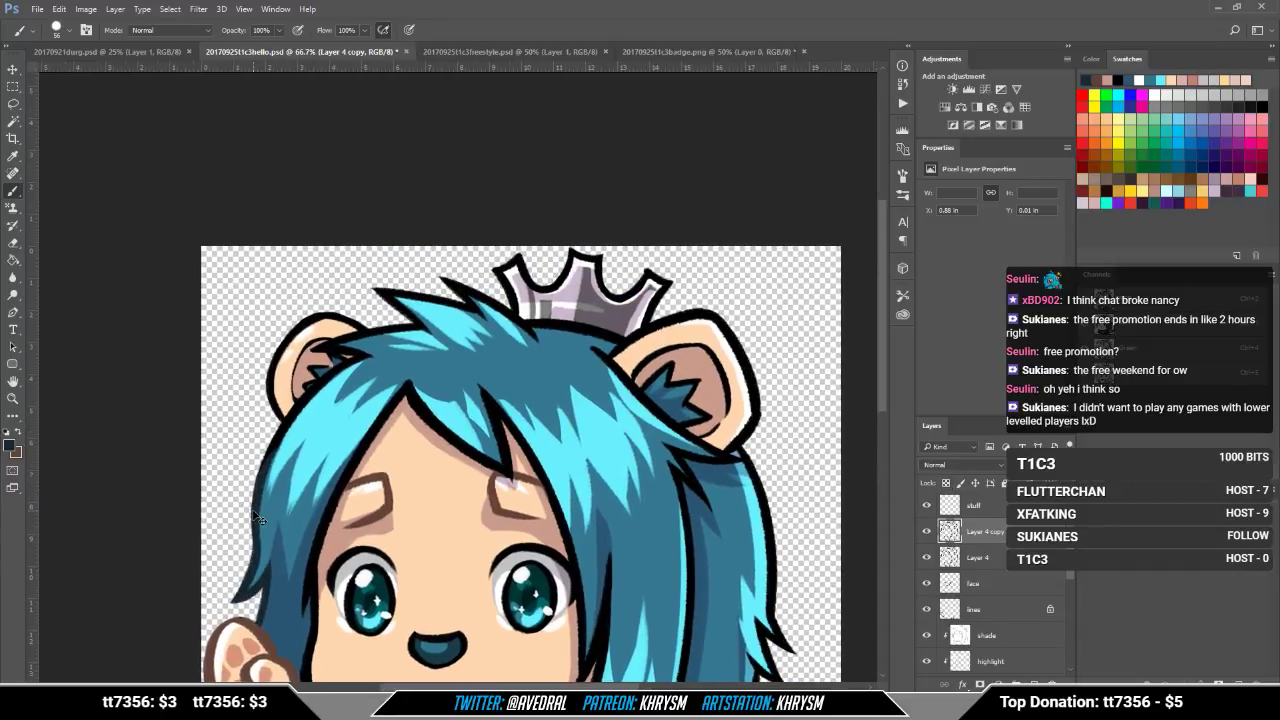
pyautogui.hotkey('ctrl', 'e')
pyautogui.moveTo(411, 467); pyautogui.dragTo(400, 319)
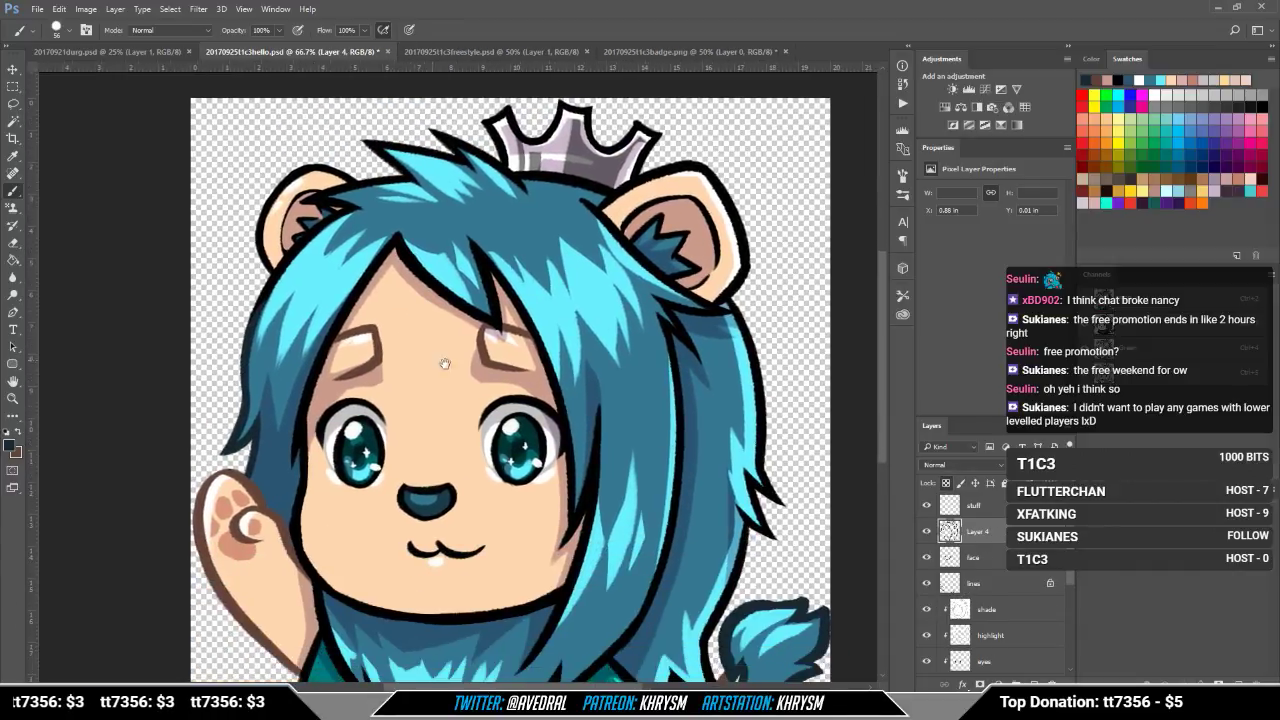
pyautogui.click(975, 557)
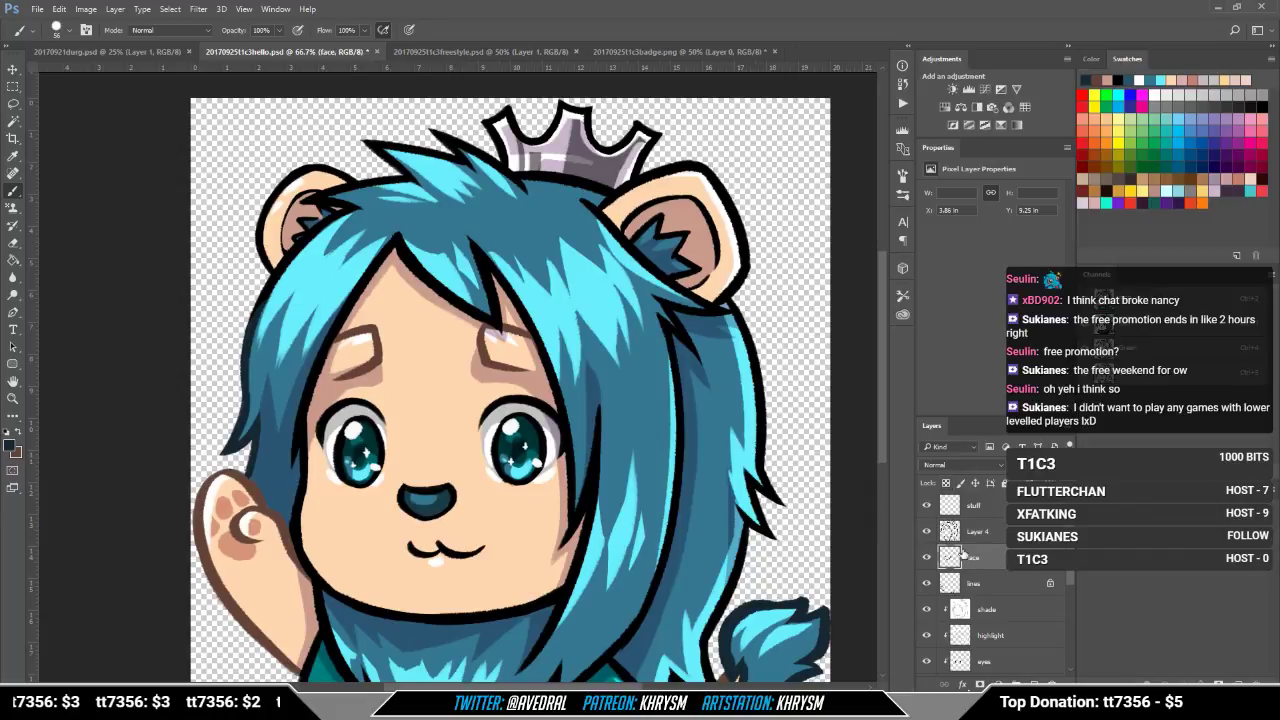
pyautogui.click(960, 583)
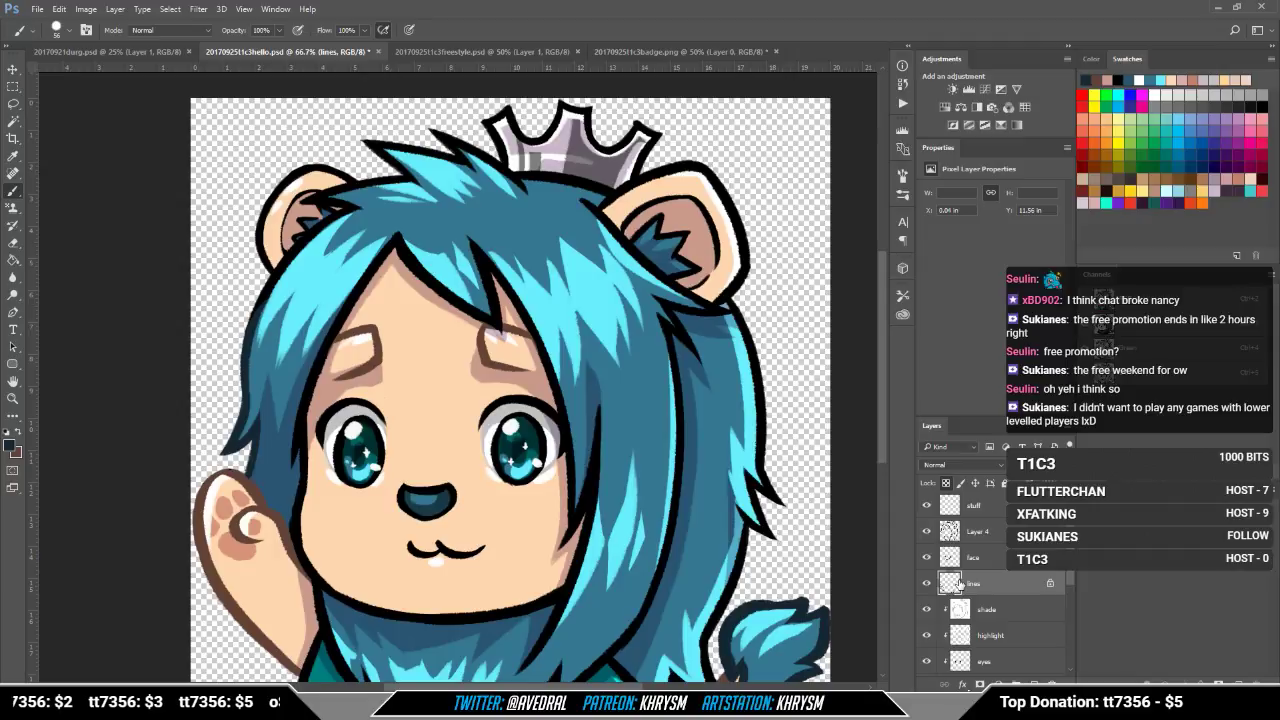
pyautogui.click(1000, 531)
# Step: Recolour the outline of the ear on the waving-paw side in the reddish brown on Layer 4
pyautogui.moveTo(401, 410); pyautogui.dragTo(410, 547)
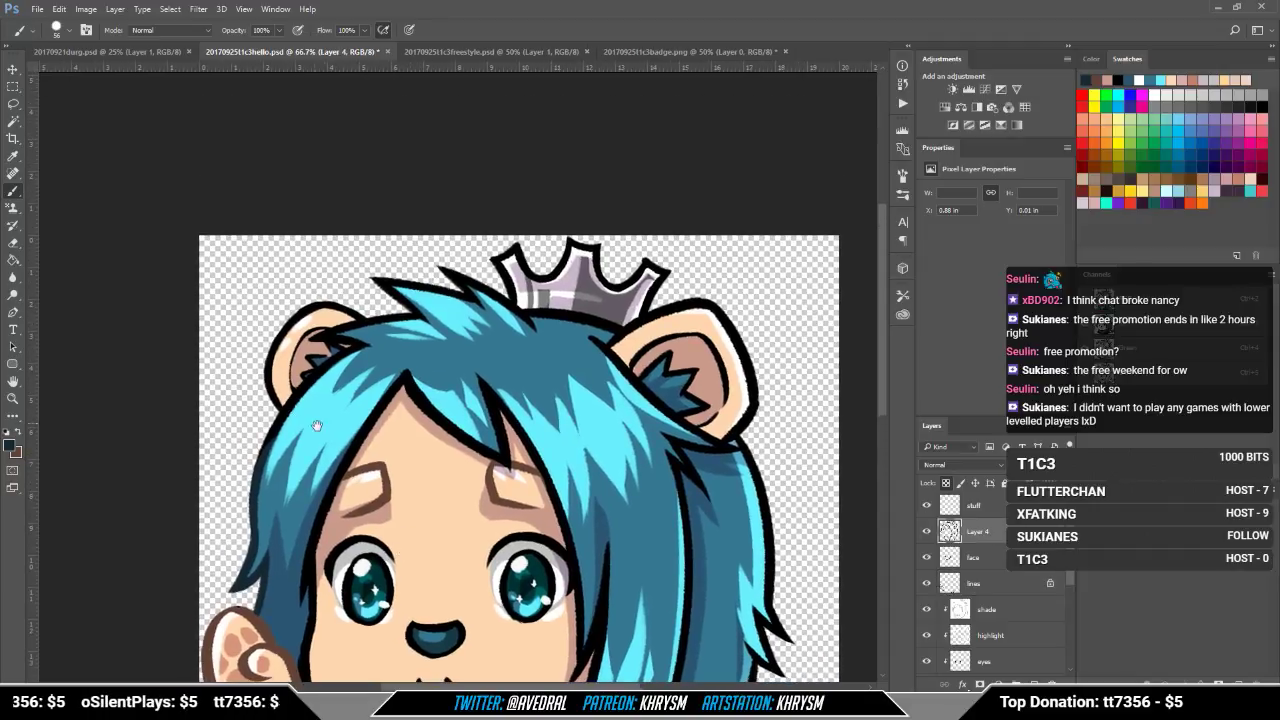
pyautogui.moveTo(316, 426); pyautogui.dragTo(333, 492)
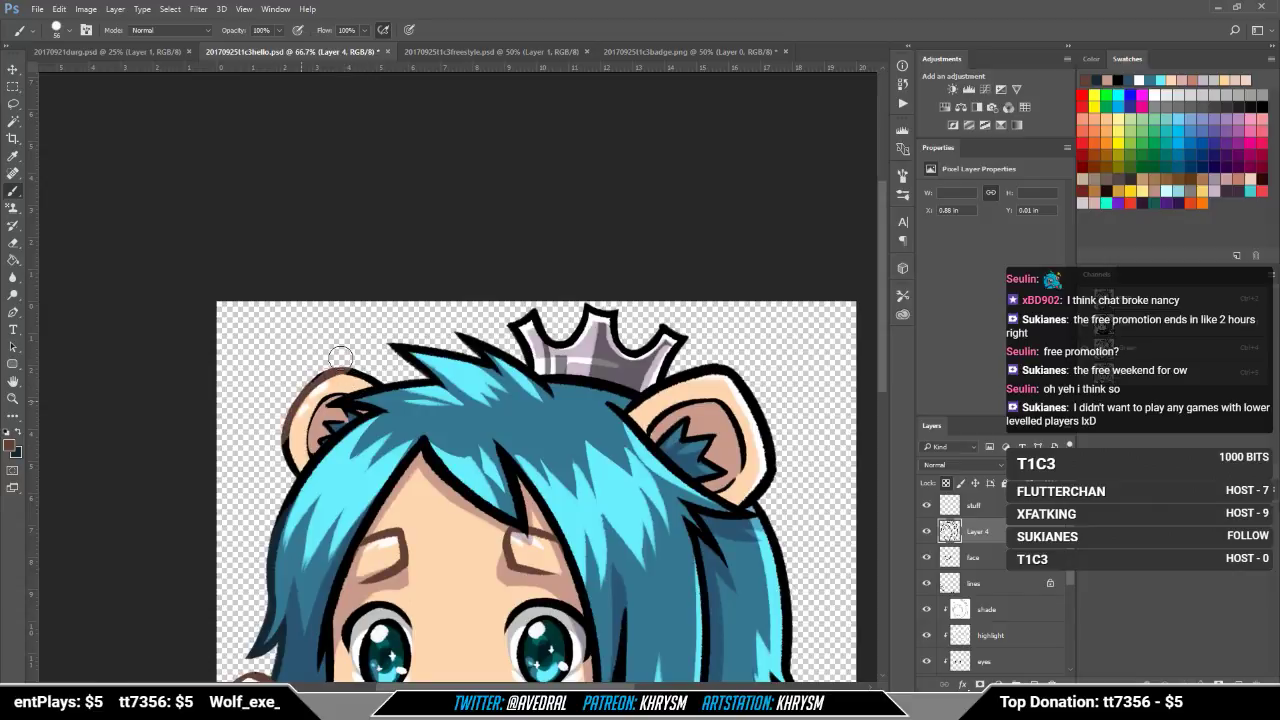
pyautogui.moveTo(340, 358)
pyautogui.mouseDown()
pyautogui.moveTo(274, 459)
pyautogui.moveTo(381, 387)
pyautogui.mouseUp()
pyautogui.moveTo(297, 452); pyautogui.dragTo(275, 485)
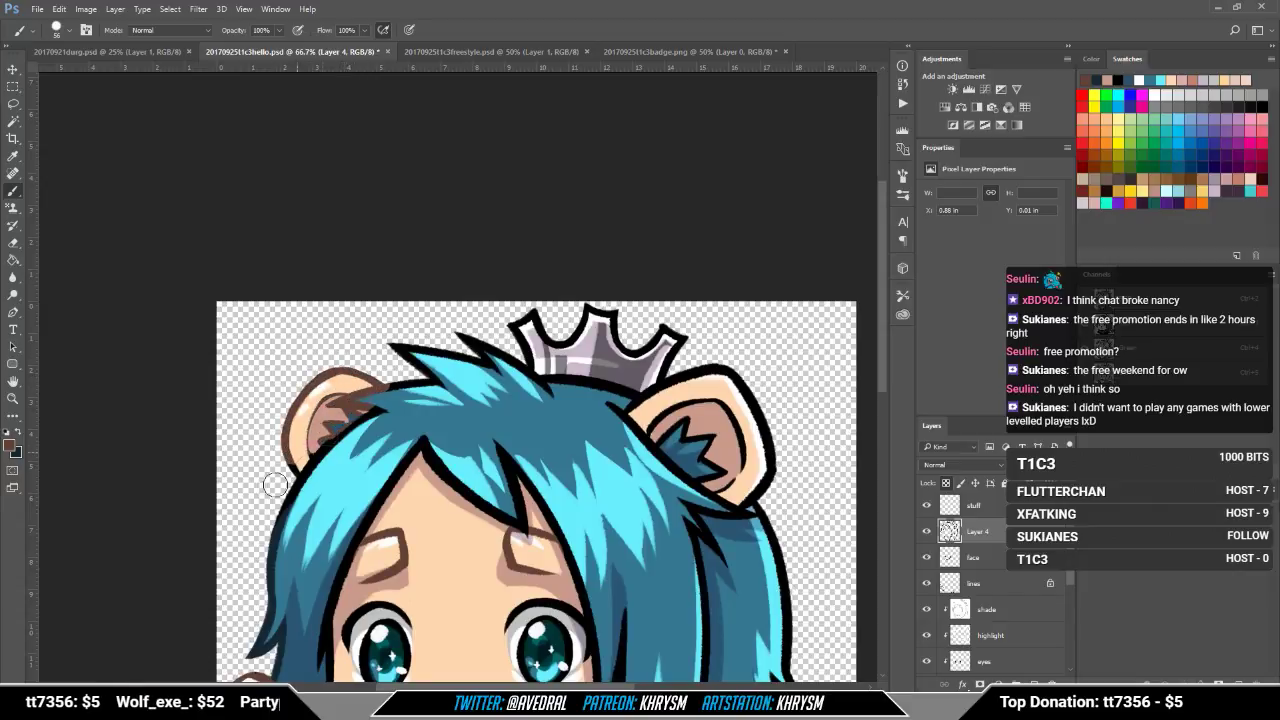
pyautogui.press('x')
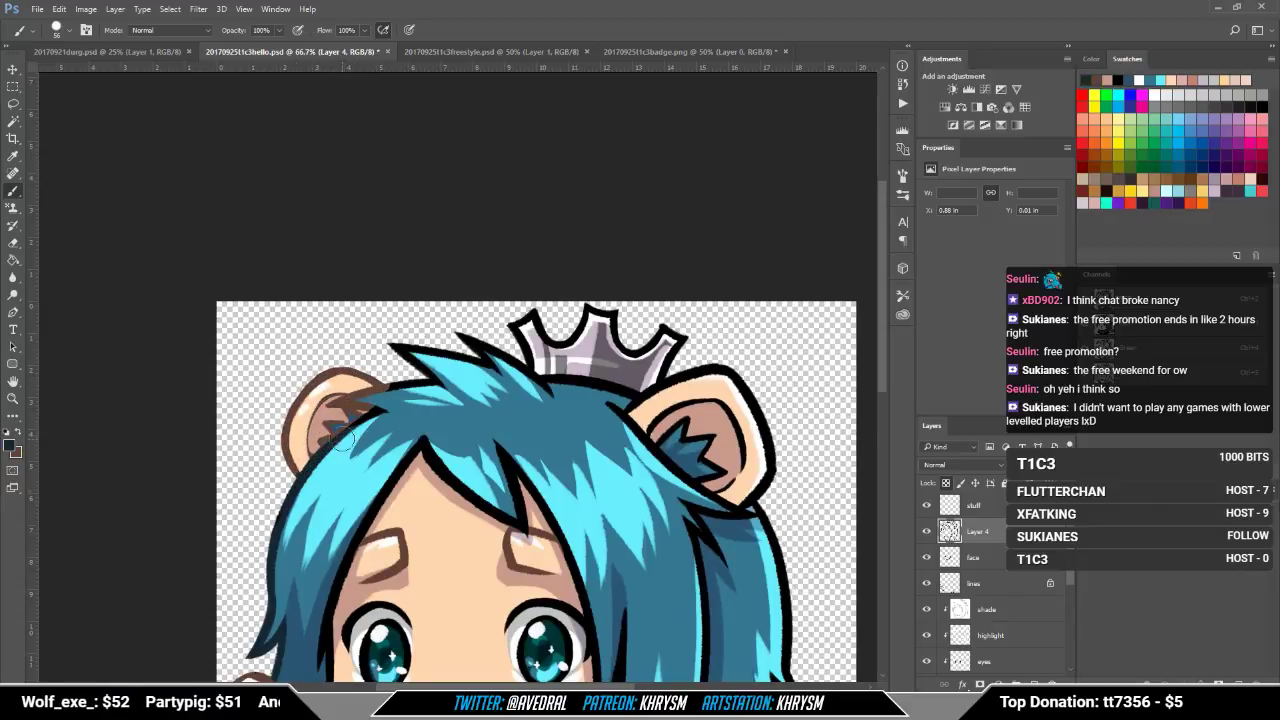
pyautogui.press('x')
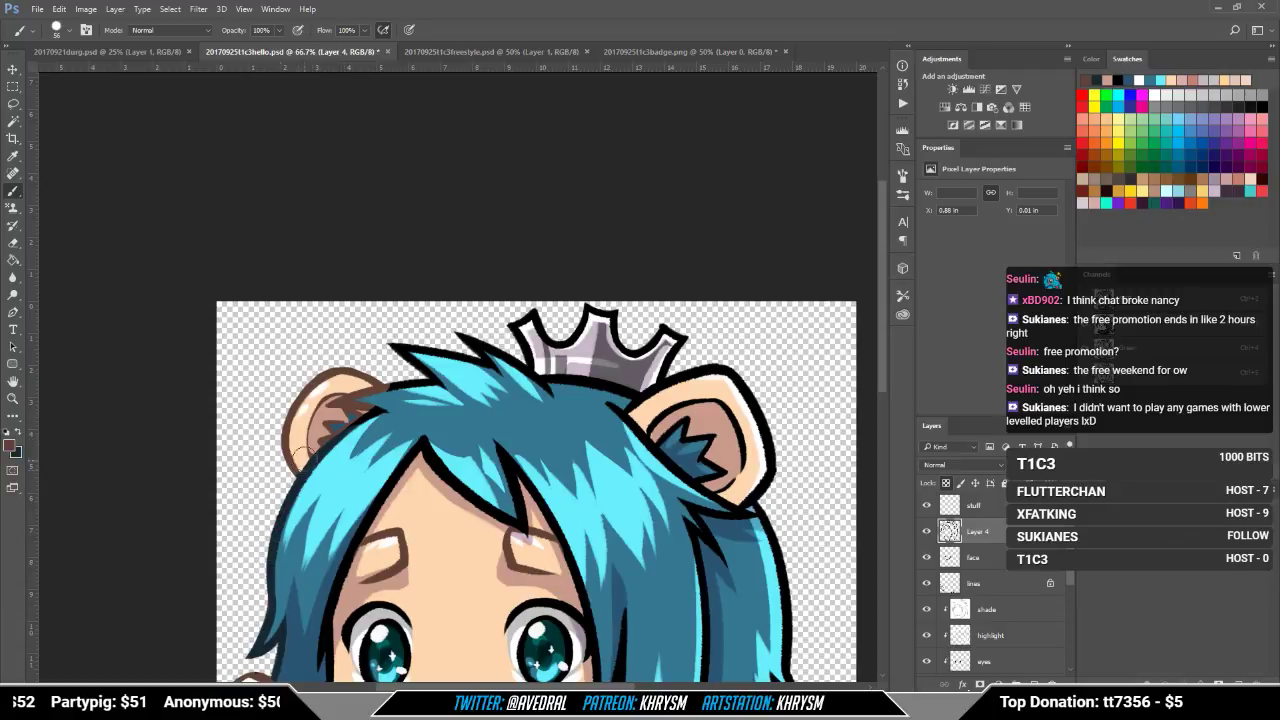
pyautogui.moveTo(405, 447); pyautogui.dragTo(396, 504)
# Step: Recolour the outlines of that ear's inner fur tuft and the hair spikes beside the crown in the dark blue
pyautogui.press('x')
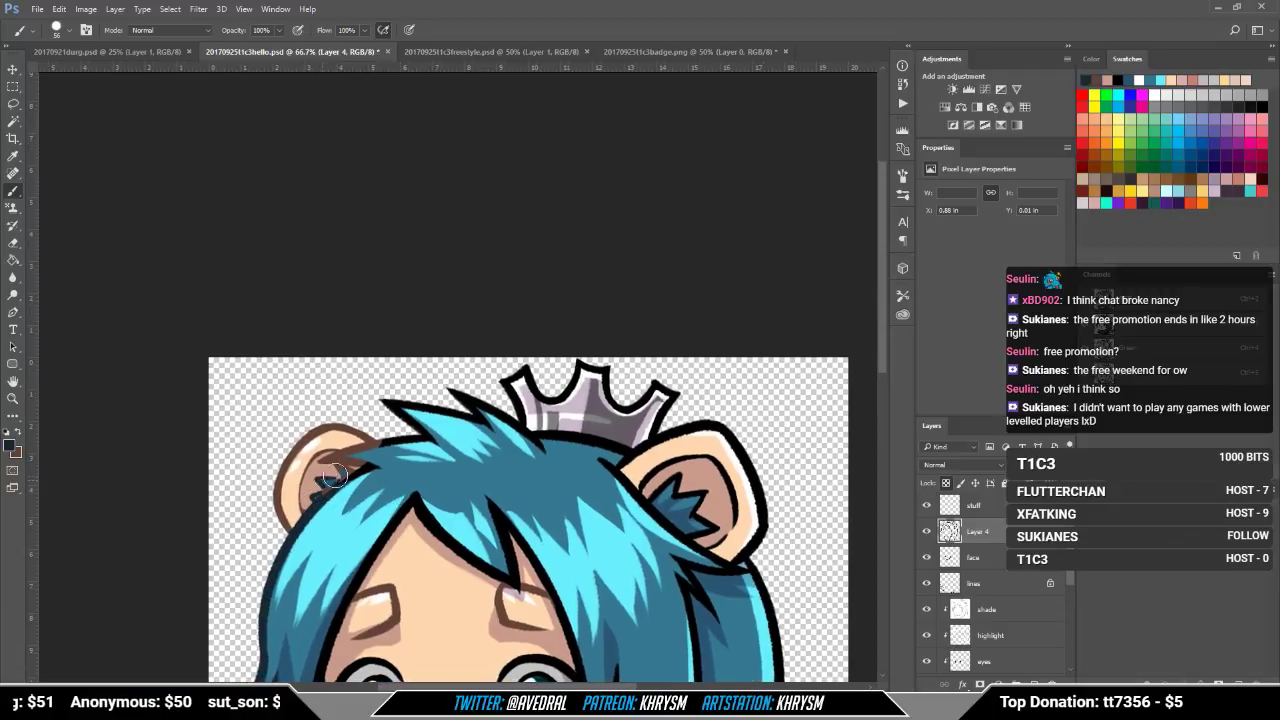
pyautogui.moveTo(326, 486)
pyautogui.mouseDown()
pyautogui.moveTo(356, 477)
pyautogui.moveTo(323, 469)
pyautogui.moveTo(357, 457)
pyautogui.moveTo(330, 465)
pyautogui.moveTo(344, 443)
pyautogui.moveTo(332, 460)
pyautogui.moveTo(348, 441)
pyautogui.moveTo(359, 468)
pyautogui.moveTo(341, 463)
pyautogui.moveTo(390, 468)
pyautogui.moveTo(349, 456)
pyautogui.moveTo(420, 435)
pyautogui.mouseUp()
pyautogui.moveTo(551, 449); pyautogui.dragTo(517, 465)
pyautogui.press('x')
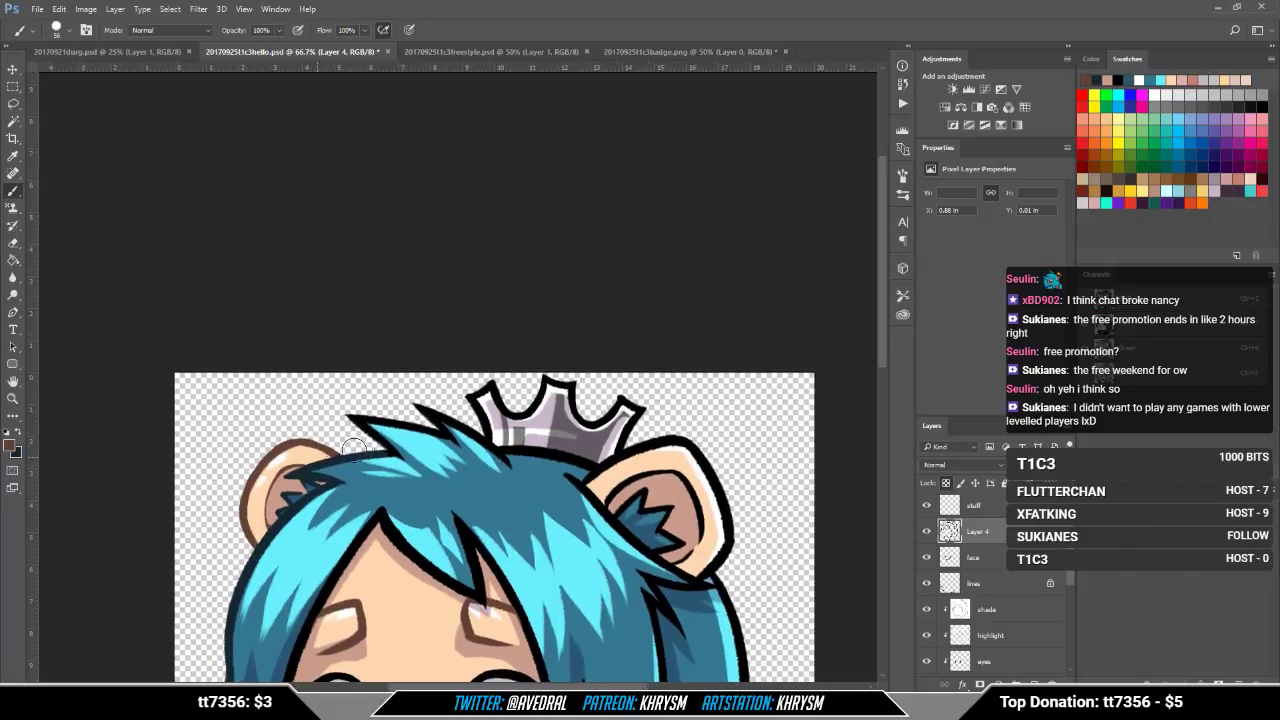
pyautogui.moveTo(348, 448); pyautogui.dragTo(270, 430)
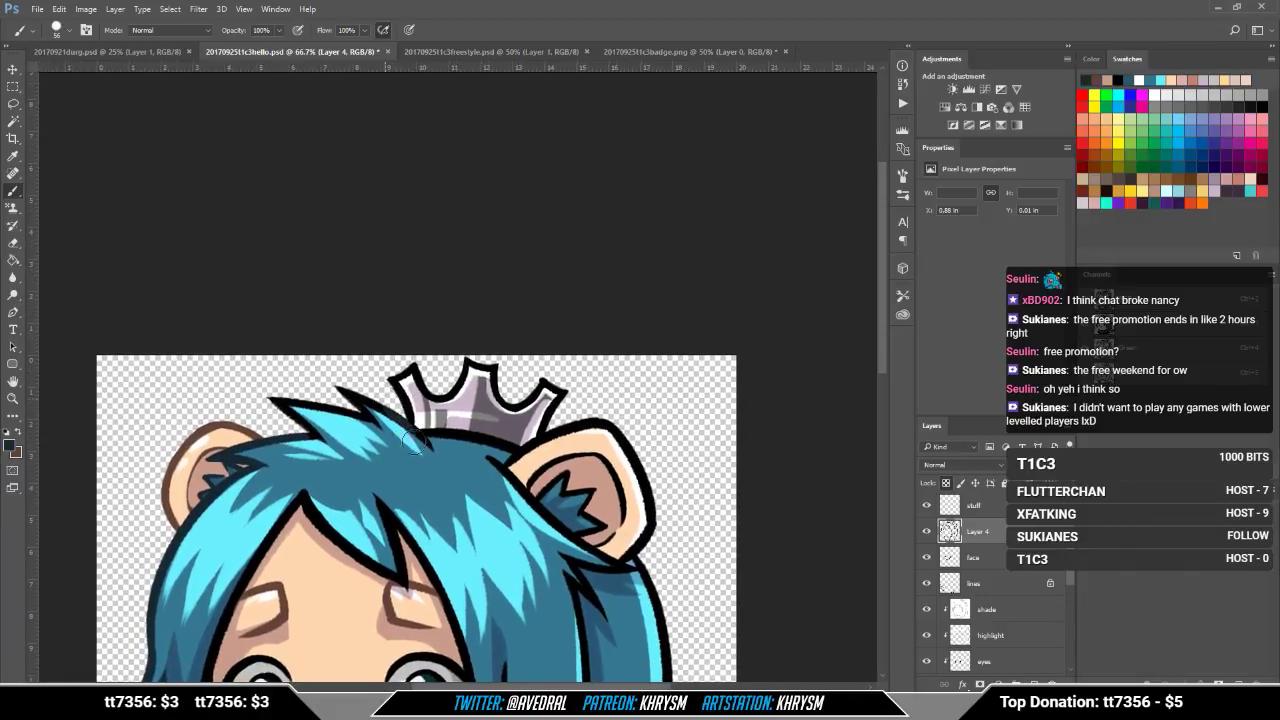
pyautogui.moveTo(424, 445)
pyautogui.mouseDown()
pyautogui.moveTo(331, 383)
pyautogui.moveTo(320, 383)
pyautogui.moveTo(331, 422)
pyautogui.moveTo(284, 420)
pyautogui.mouseUp()
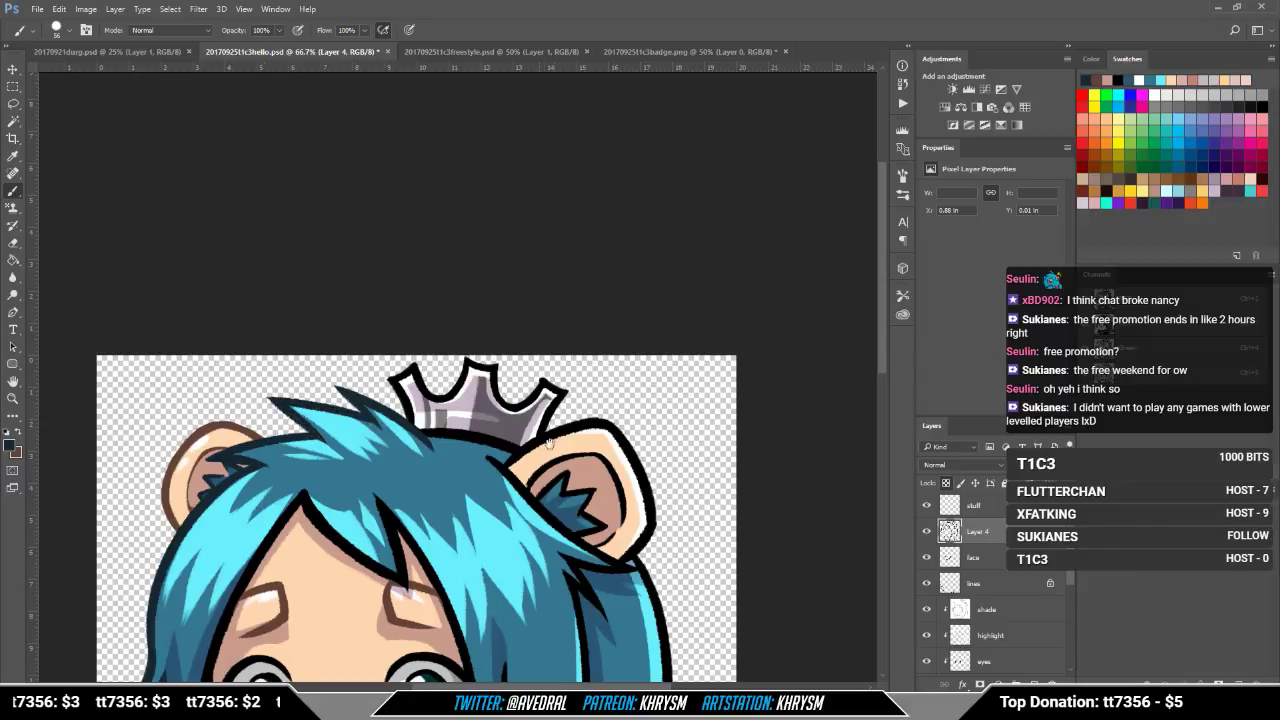
# Step: Recolour the outer and inner outlines of the ear beside the crown in the reddish brown
pyautogui.press('r')
pyautogui.moveTo(548, 443)
pyautogui.mouseDown()
pyautogui.moveTo(424, 510)
pyautogui.moveTo(445, 503)
pyautogui.mouseUp()
pyautogui.press('b')
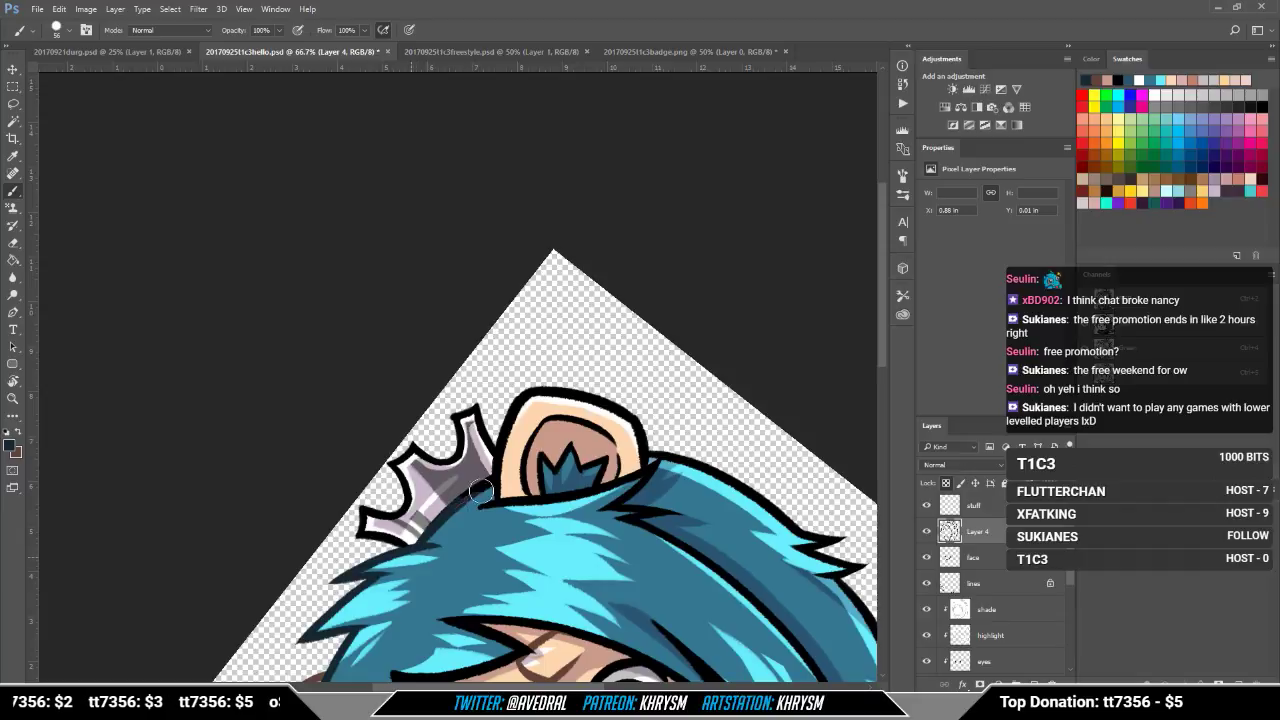
pyautogui.keyDown('alt'); pyautogui.click(507, 460); pyautogui.keyUp('alt')
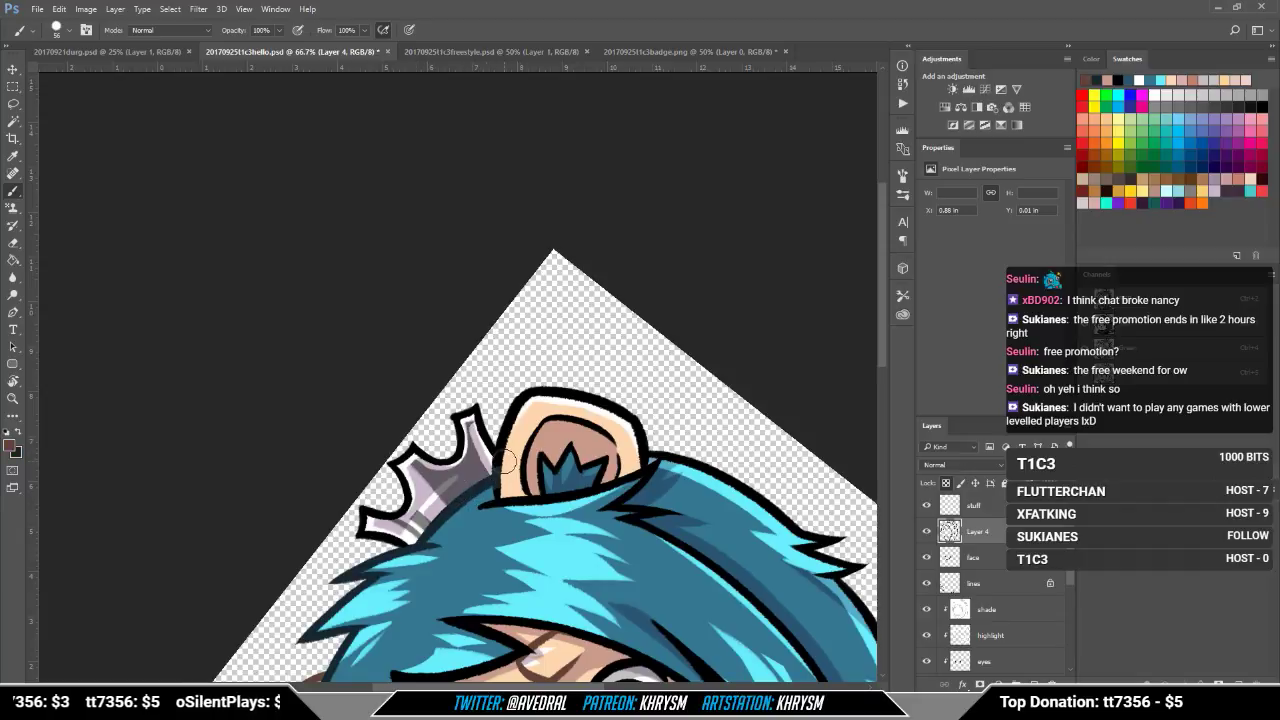
pyautogui.moveTo(501, 483); pyautogui.dragTo(530, 391)
pyautogui.moveTo(525, 483); pyautogui.dragTo(509, 460)
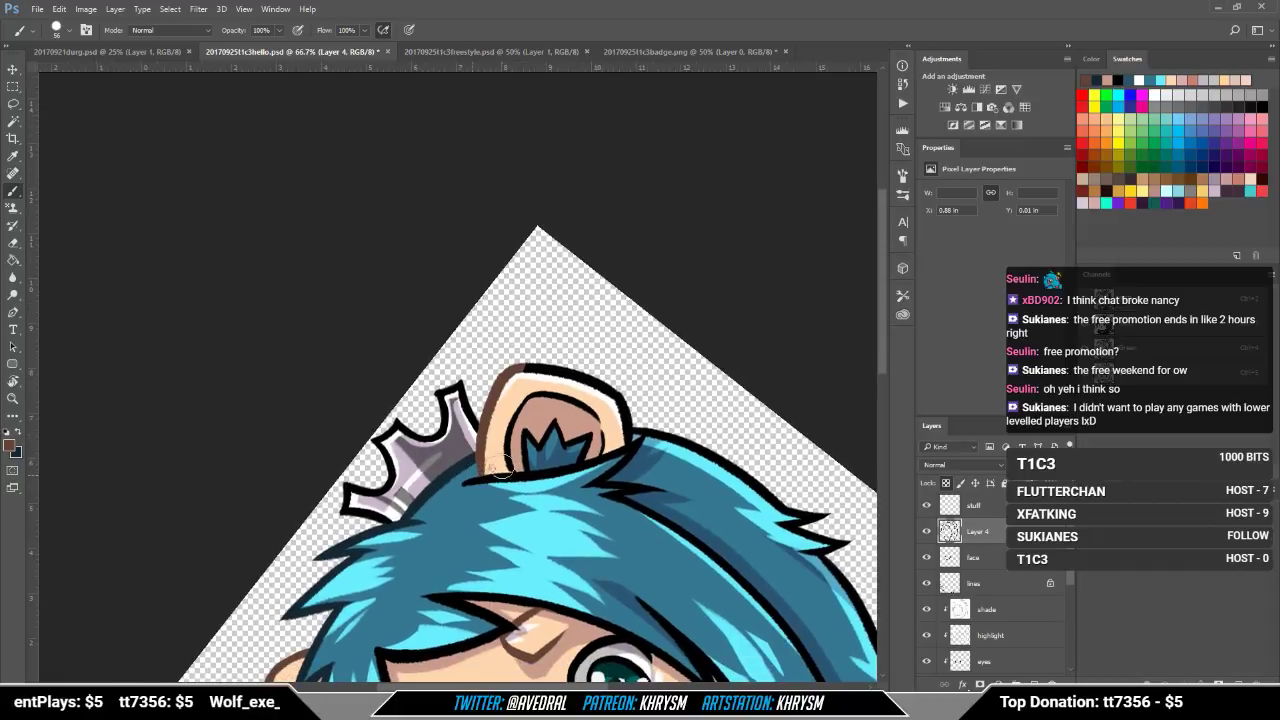
pyautogui.moveTo(508, 430)
pyautogui.mouseDown()
pyautogui.moveTo(518, 372)
pyautogui.moveTo(570, 368)
pyautogui.moveTo(633, 398)
pyautogui.moveTo(605, 425)
pyautogui.mouseUp()
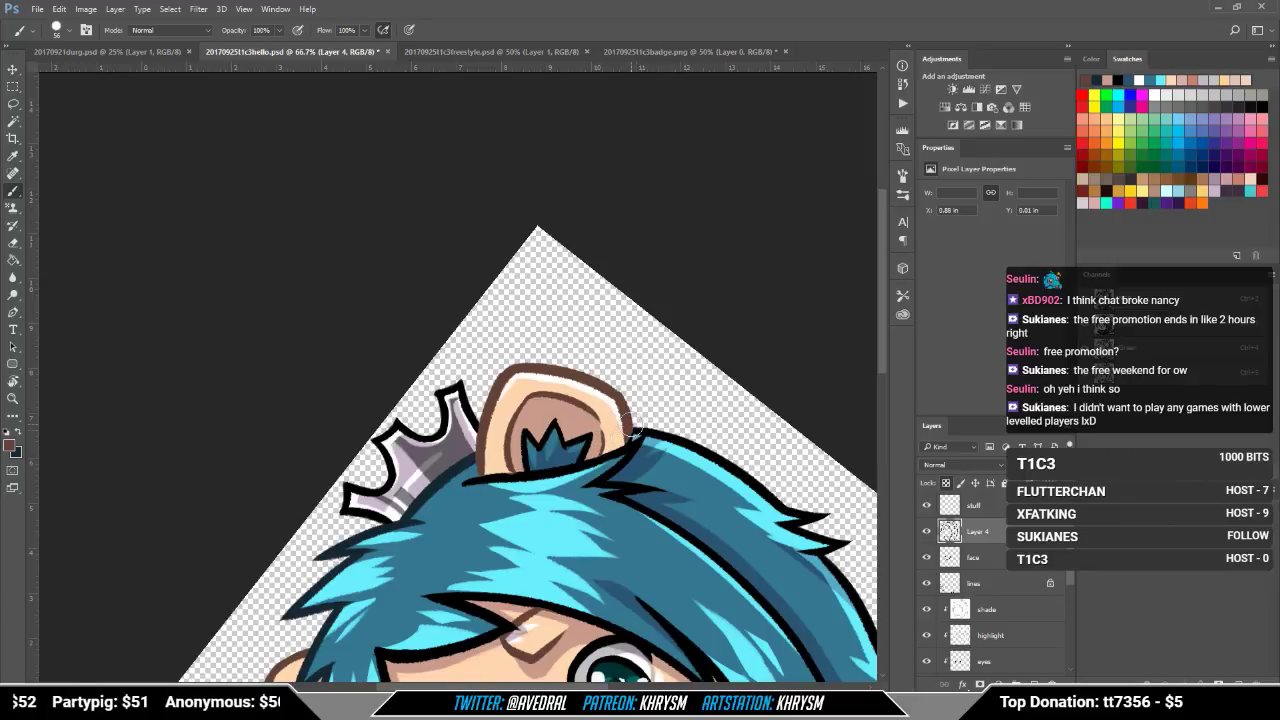
# Step: Recolour the outlines of the fur tuft inside that ear and the hair edge along its base in the dark blue
pyautogui.press('x')
pyautogui.moveTo(529, 430)
pyautogui.mouseDown()
pyautogui.moveTo(530, 476)
pyautogui.moveTo(536, 439)
pyautogui.moveTo(558, 418)
pyautogui.moveTo(577, 474)
pyautogui.mouseUp()
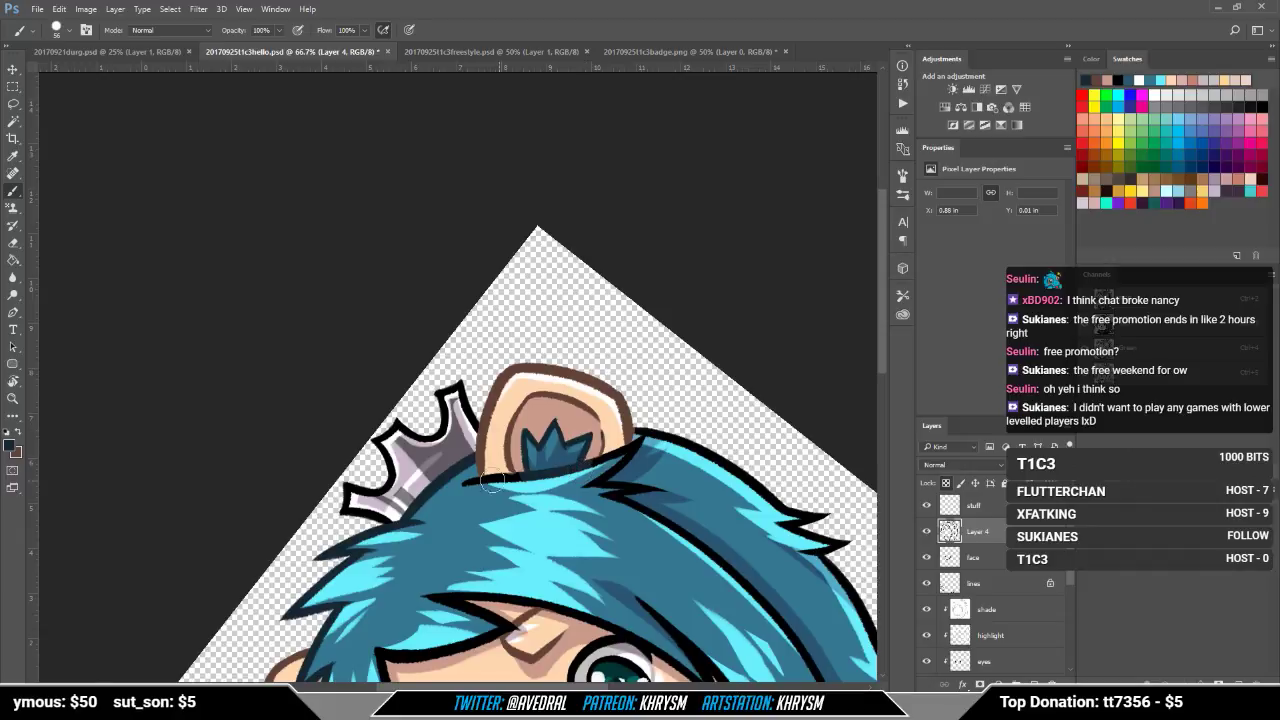
pyautogui.moveTo(450, 494)
pyautogui.mouseDown()
pyautogui.moveTo(553, 476)
pyautogui.moveTo(471, 488)
pyautogui.moveTo(535, 477)
pyautogui.mouseUp()
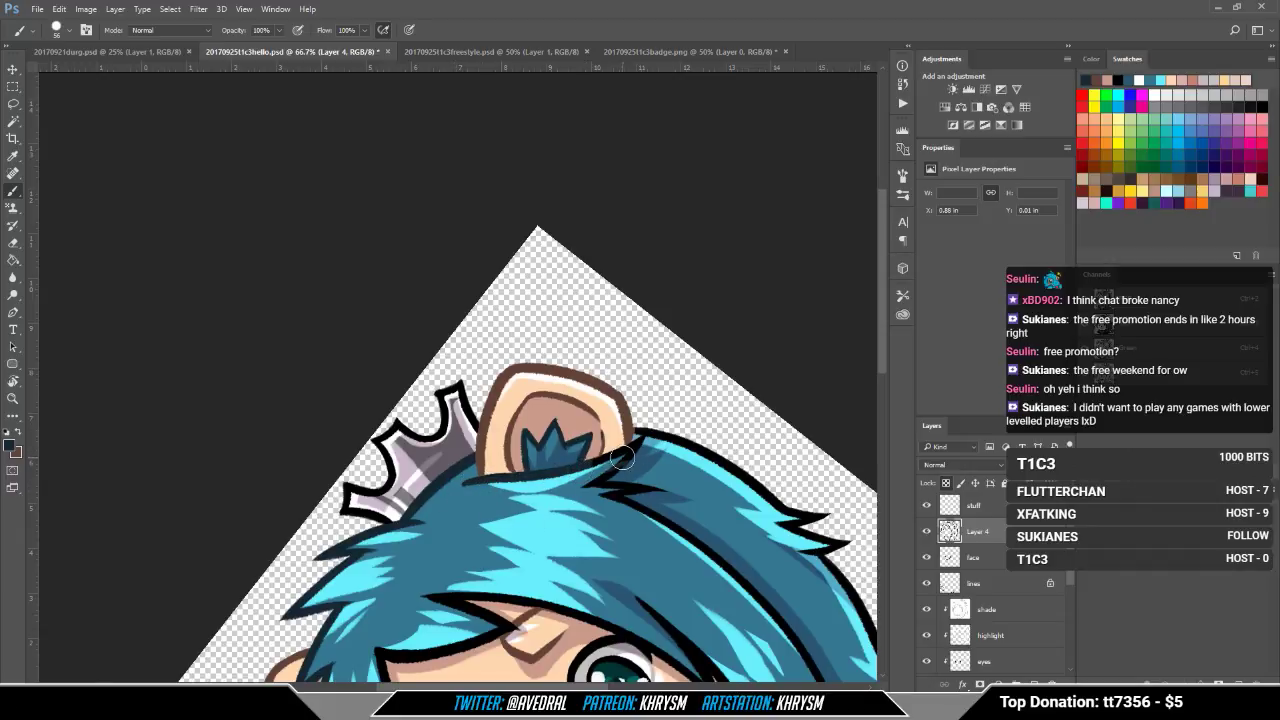
pyautogui.keyDown('alt'); pyautogui.click(602, 420); pyautogui.keyUp('alt')
pyautogui.press('x')
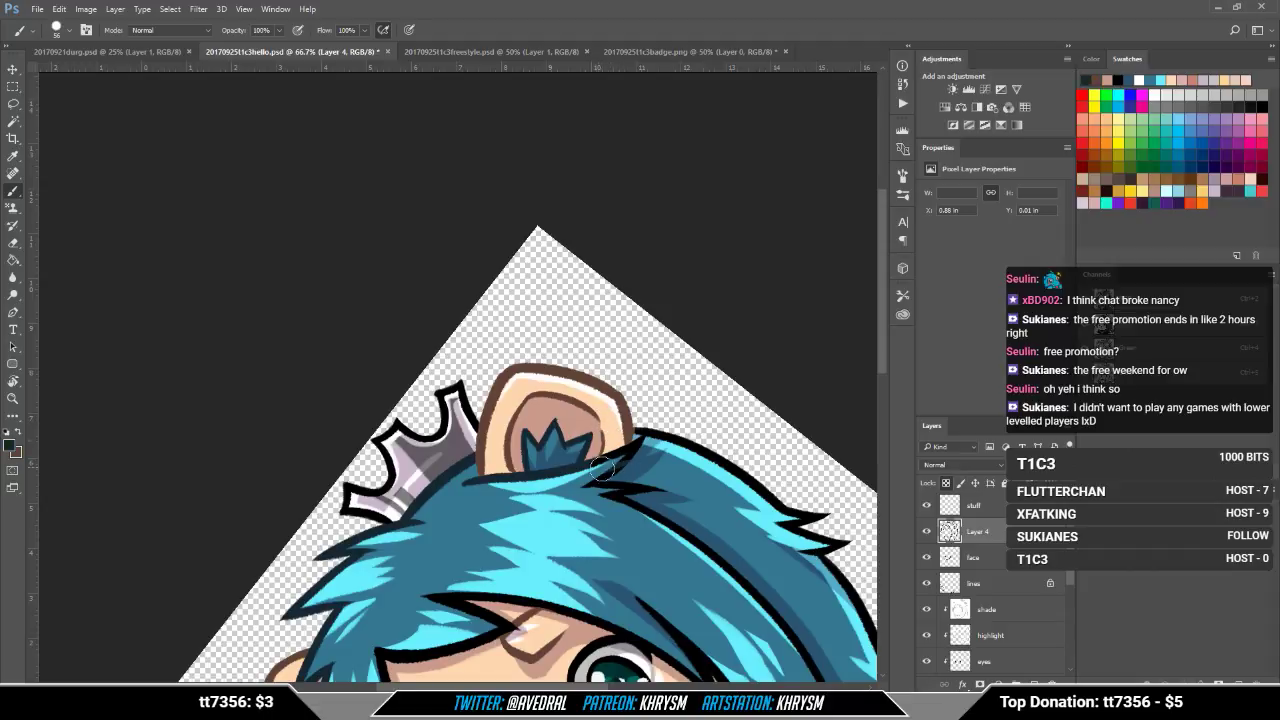
# Step: Recolour the outline where the right ear meets the hair, using dark teal for the hair and brown for the ear
pyautogui.moveTo(602, 461); pyautogui.dragTo(648, 437)
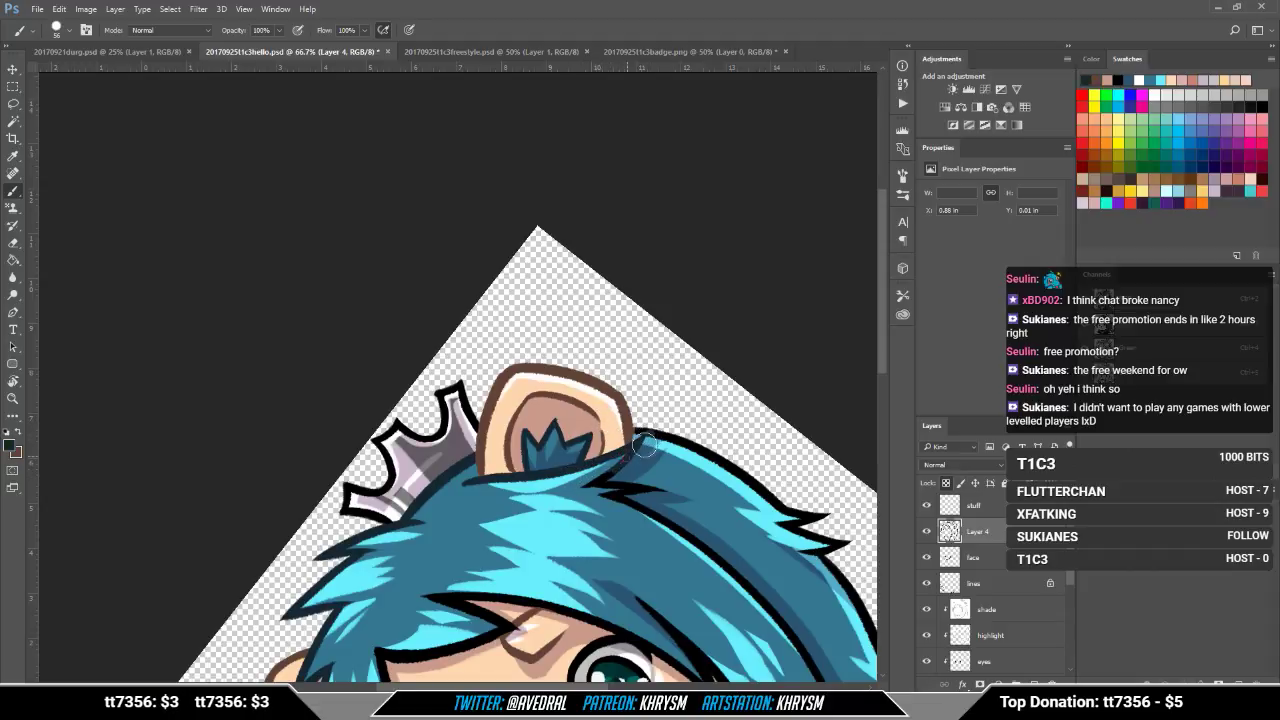
pyautogui.press('x')
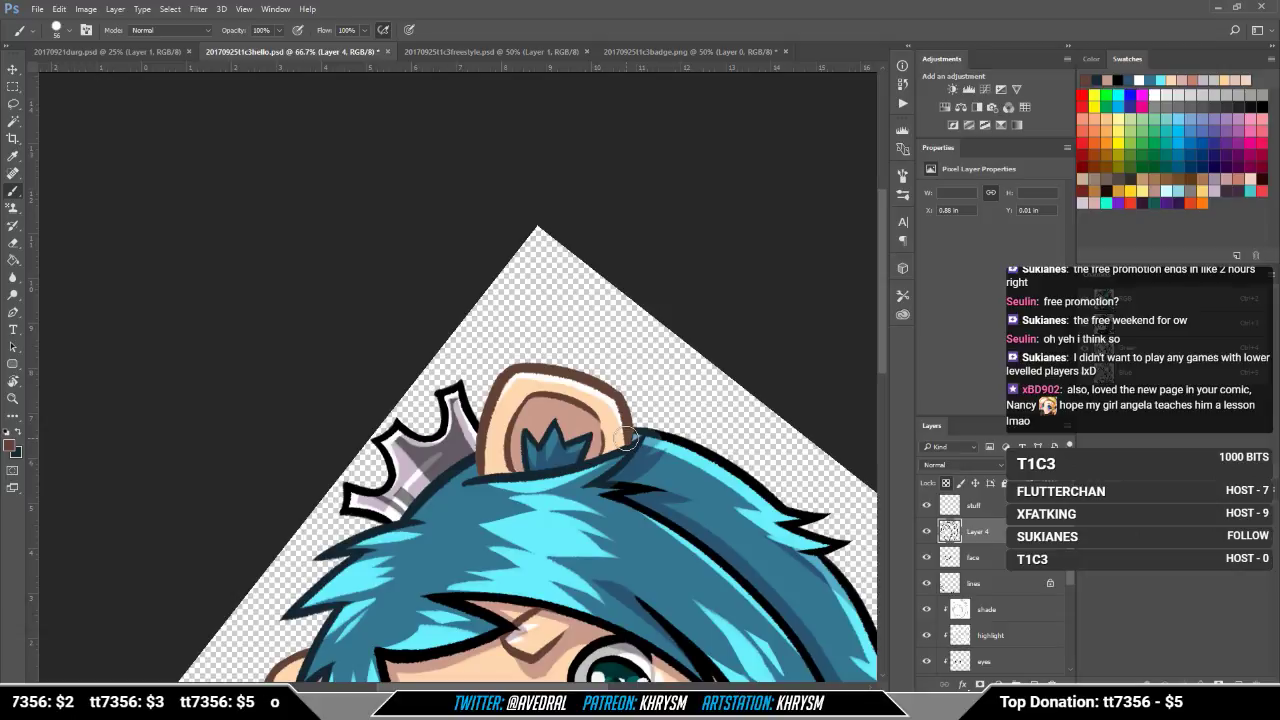
pyautogui.press('x')
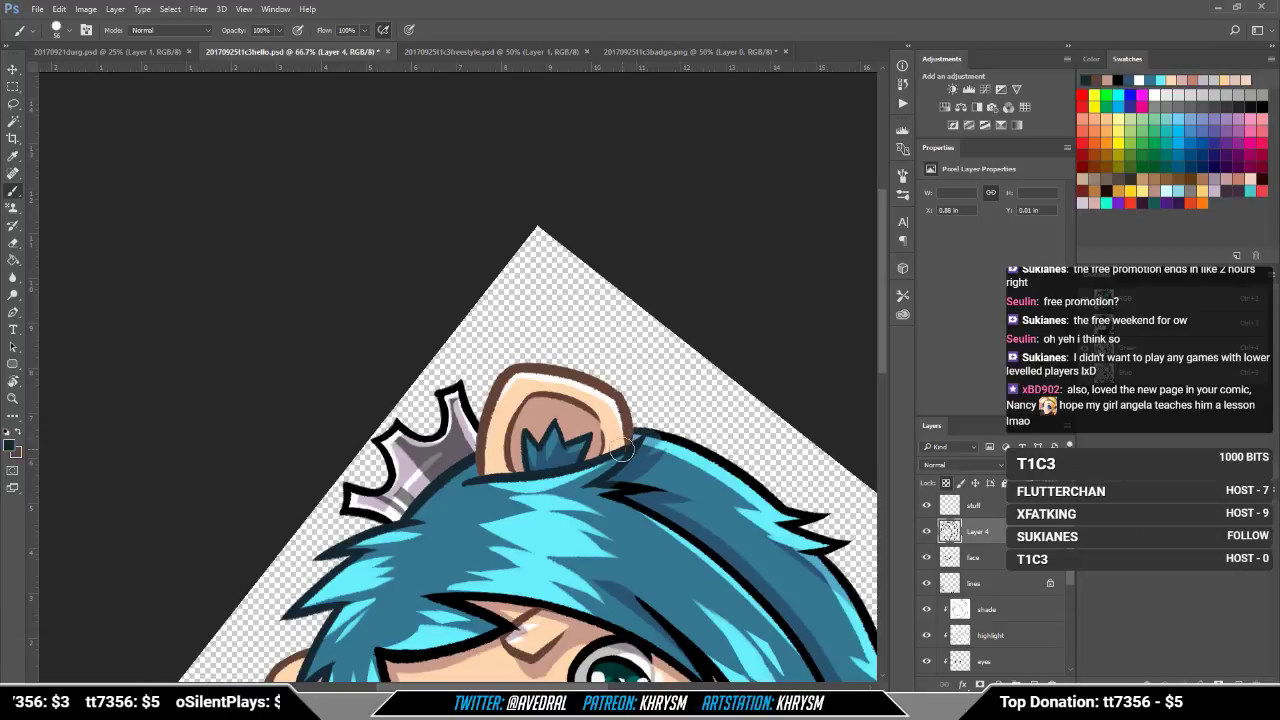
pyautogui.press('x')
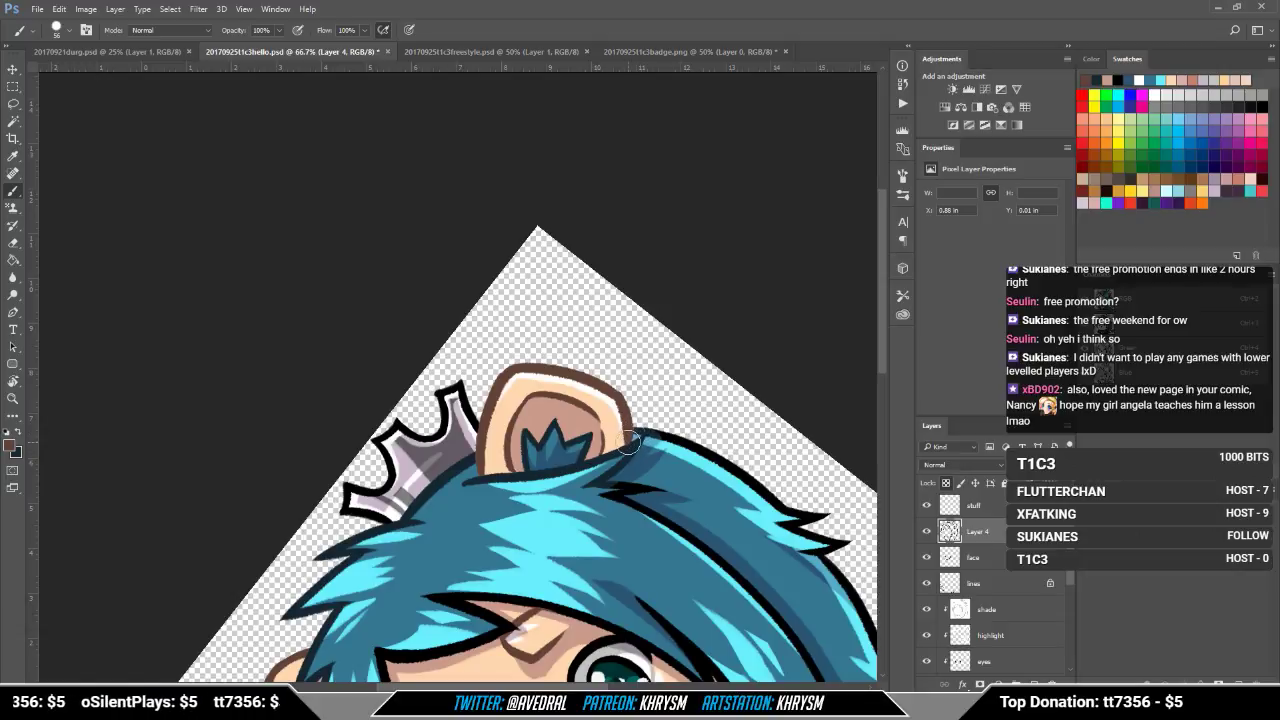
pyautogui.press('Escape')
pyautogui.moveTo(629, 523); pyautogui.dragTo(670, 412)
pyautogui.press('x')
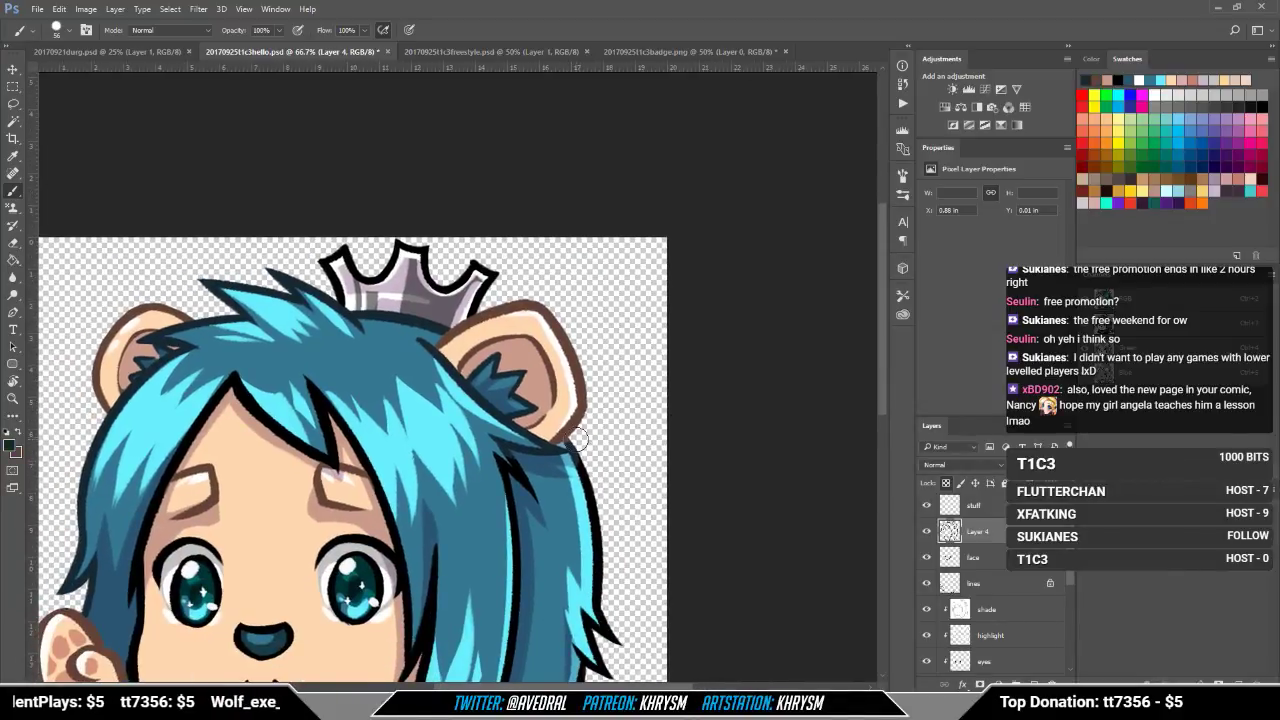
pyautogui.moveTo(578, 438); pyautogui.dragTo(549, 288)
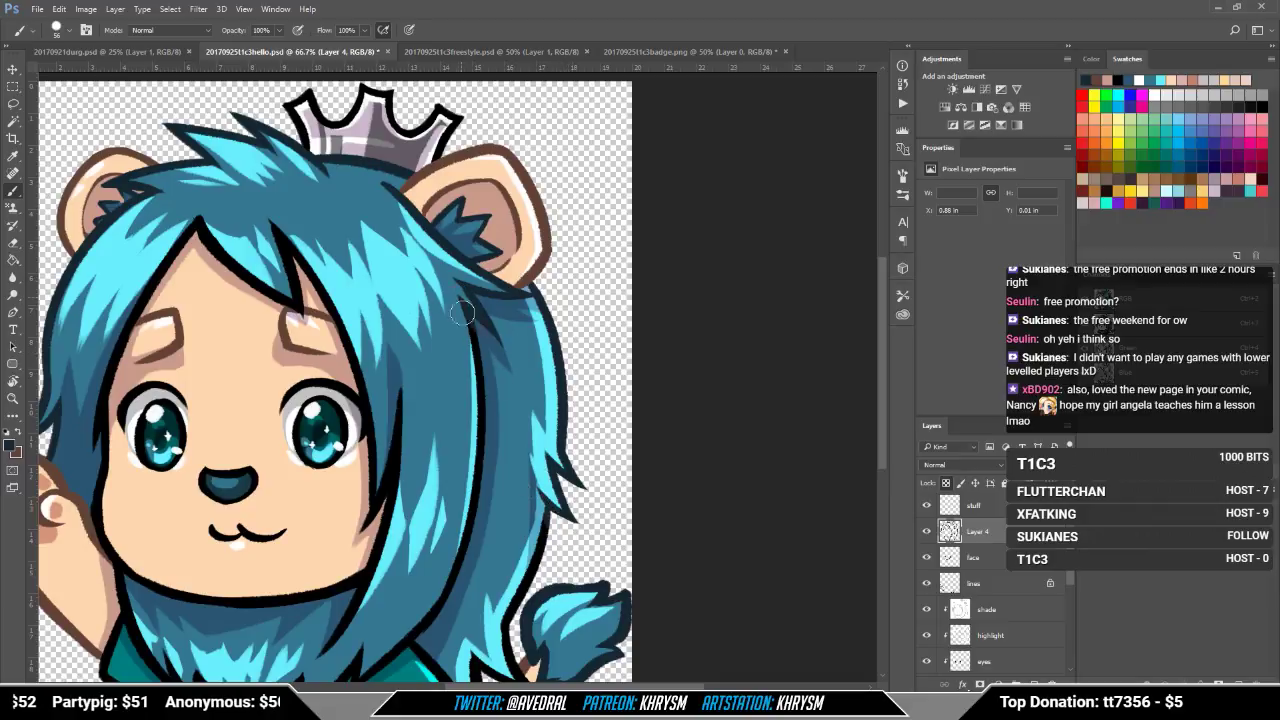
# Step: Recolour the black outlines of the fringe and the hair framing the left of the face dark teal
pyautogui.moveTo(462, 314)
pyautogui.mouseDown()
pyautogui.moveTo(450, 316)
pyautogui.moveTo(490, 345)
pyautogui.moveTo(587, 368)
pyautogui.moveTo(589, 398)
pyautogui.mouseUp()
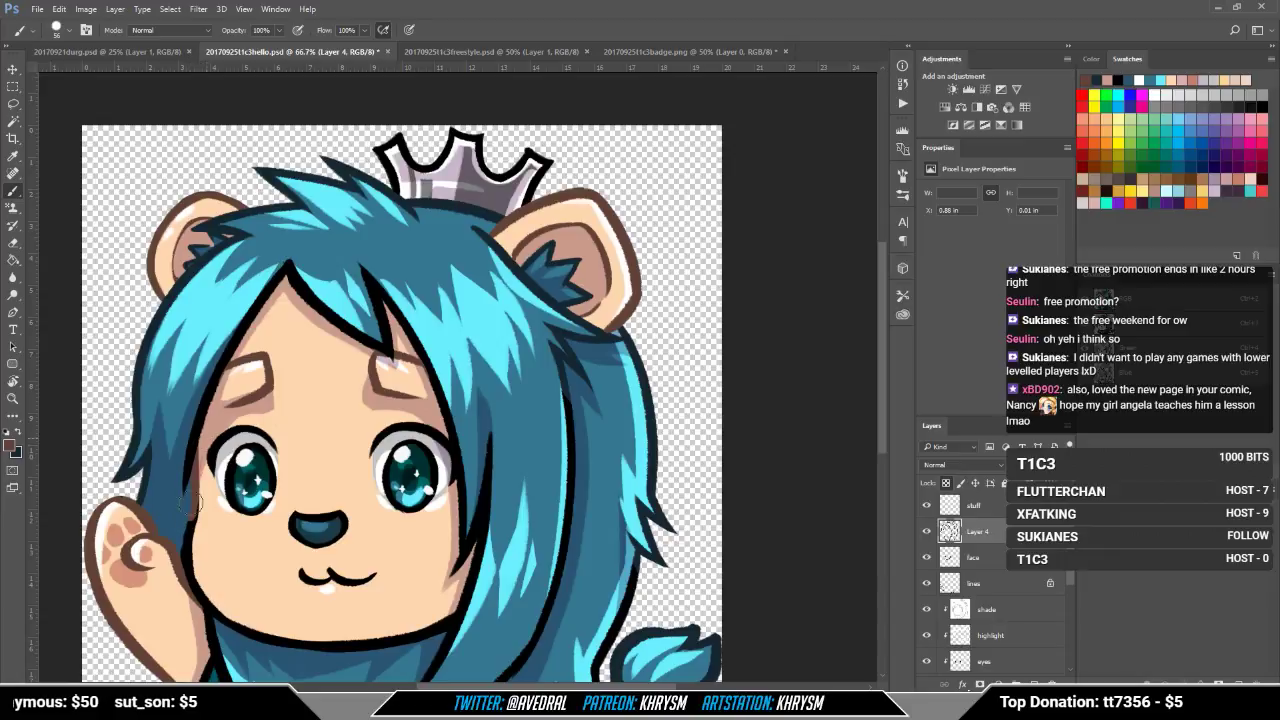
pyautogui.moveTo(311, 456); pyautogui.dragTo(324, 520)
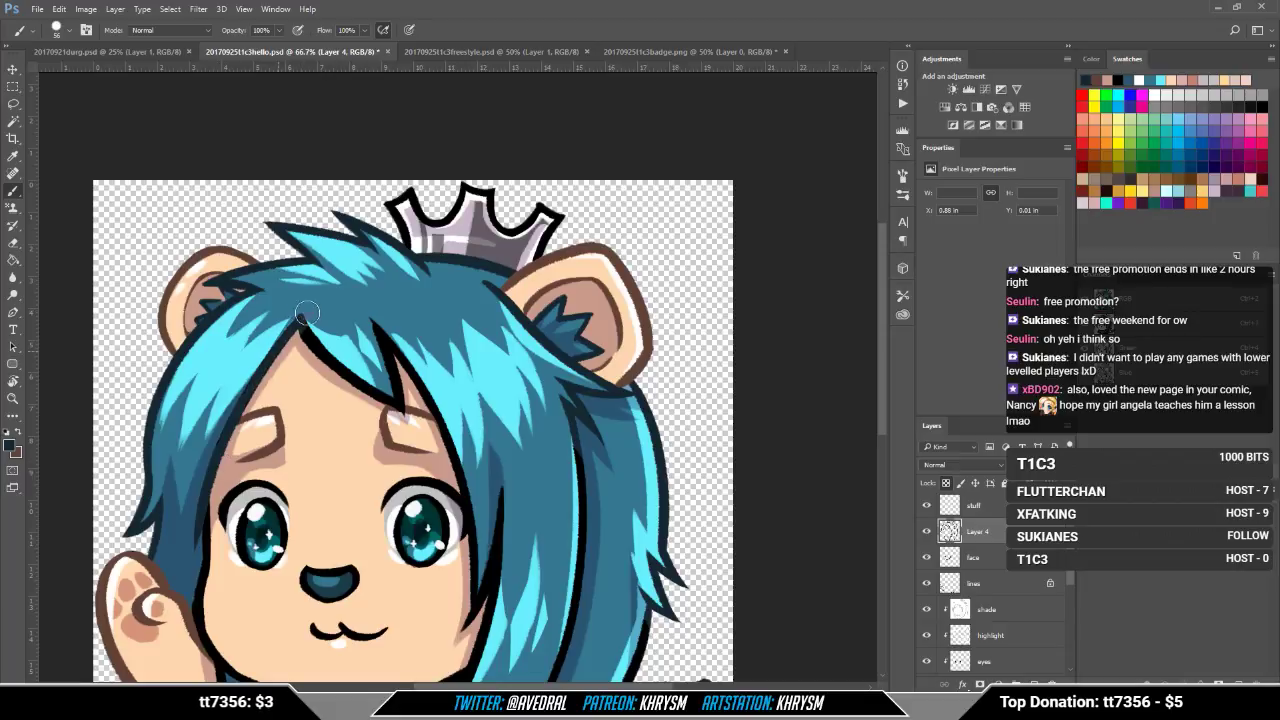
pyautogui.moveTo(307, 302); pyautogui.dragTo(262, 274)
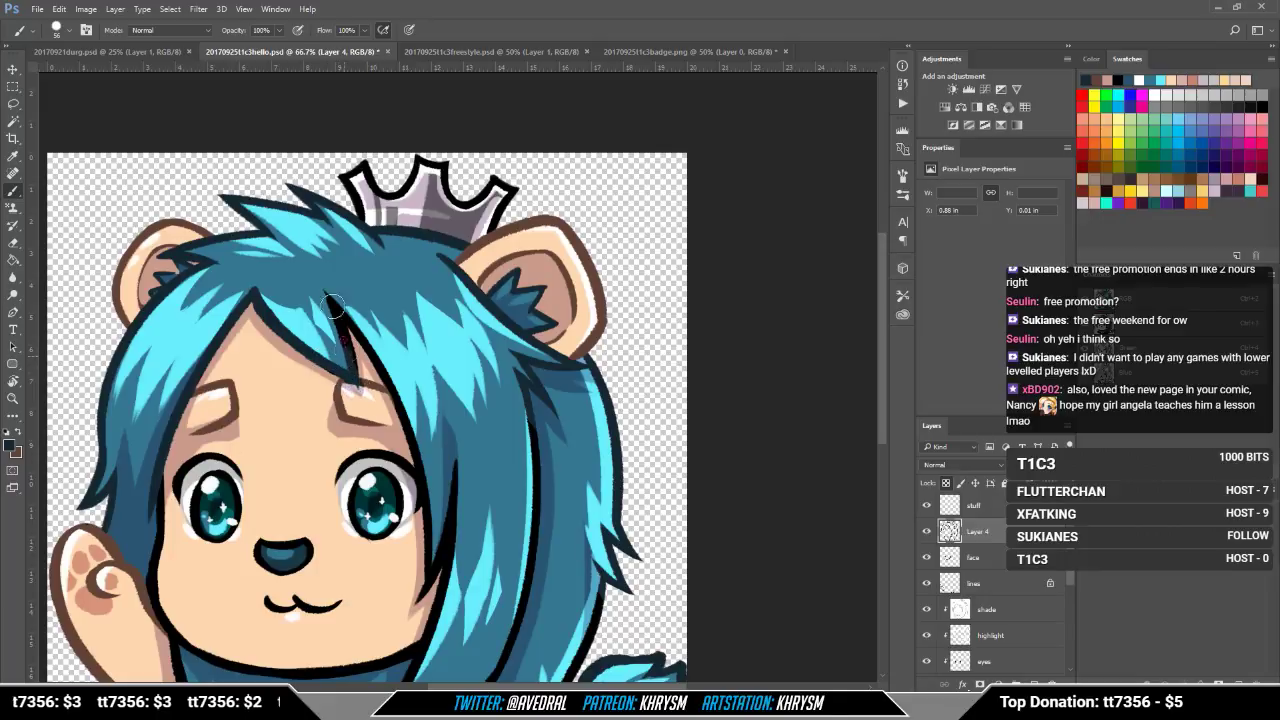
pyautogui.press('x')
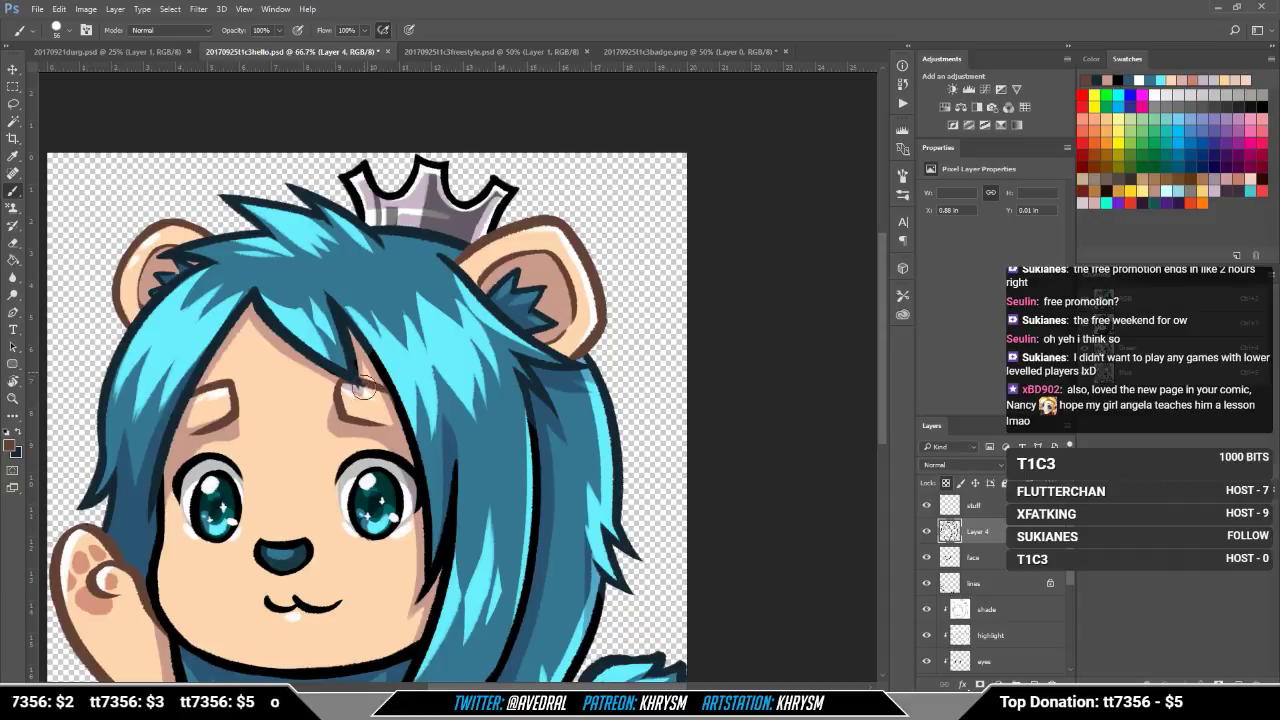
pyautogui.press('x')
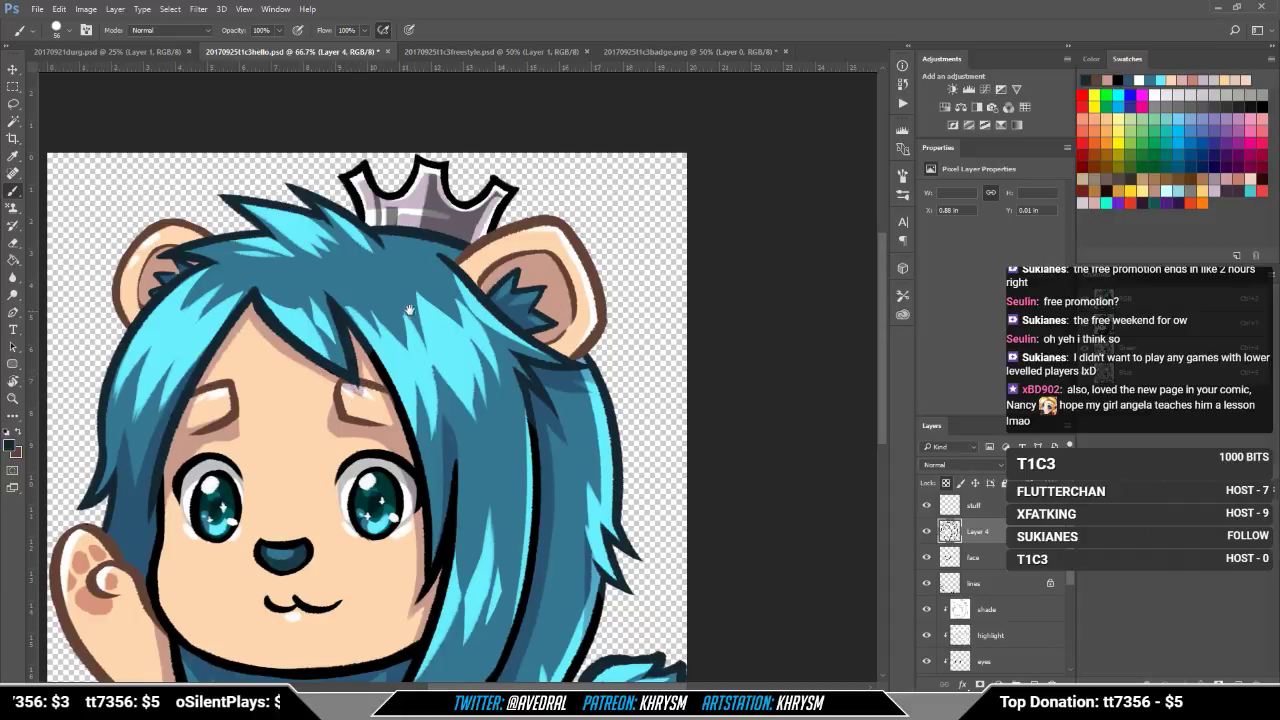
pyautogui.moveTo(385, 310); pyautogui.dragTo(348, 281)
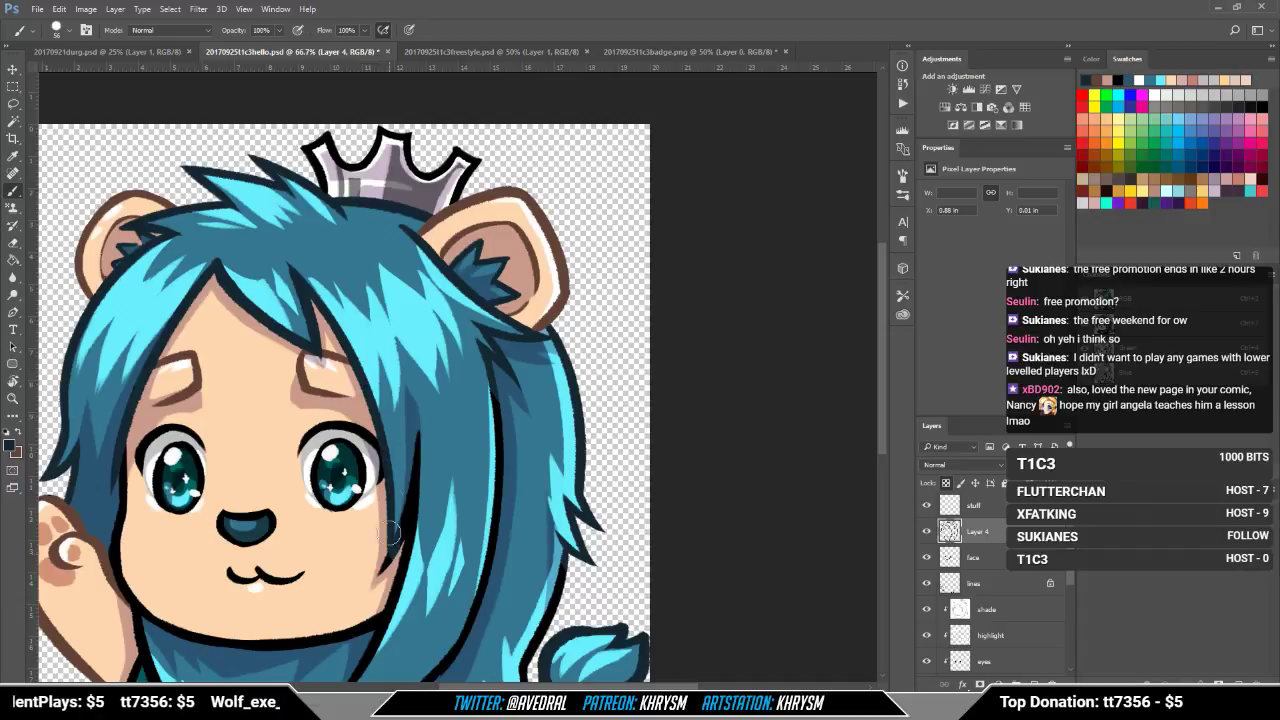
# Step: Paint the black outlines of the beard and the lower hair around the chin dark teal
pyautogui.scroll(-3, 422, 445)
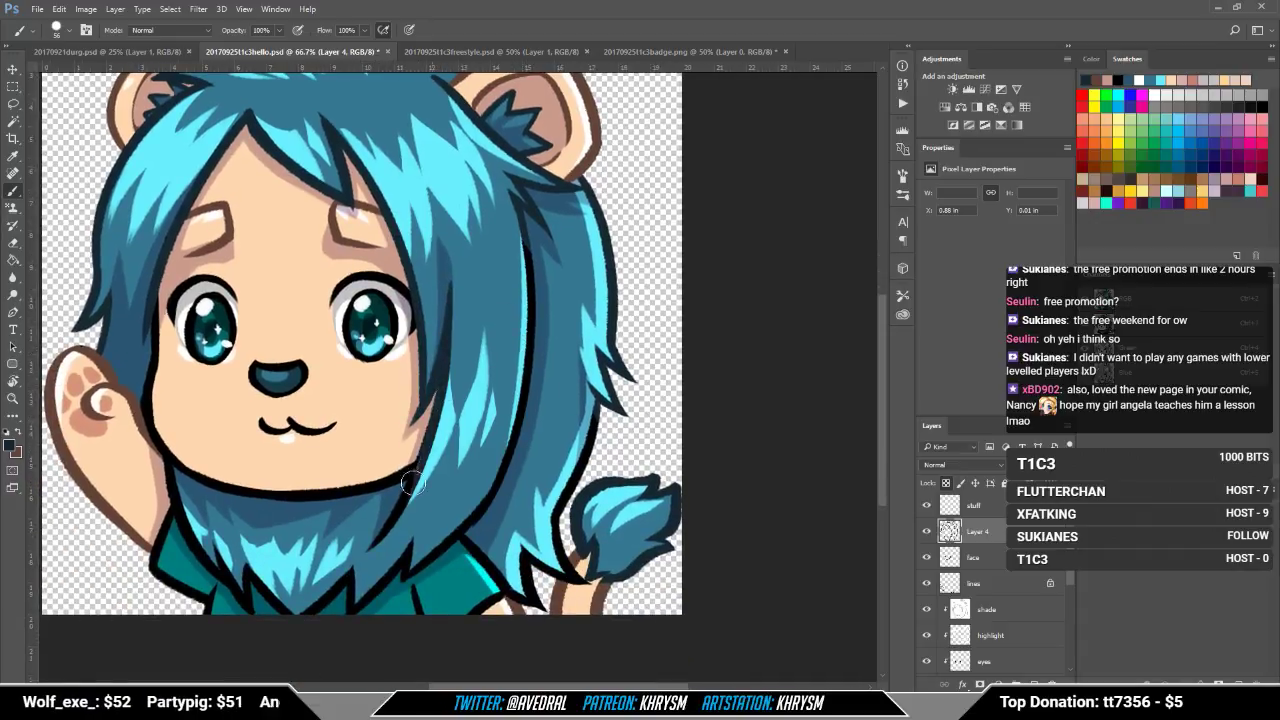
pyautogui.moveTo(428, 500); pyautogui.dragTo(454, 512)
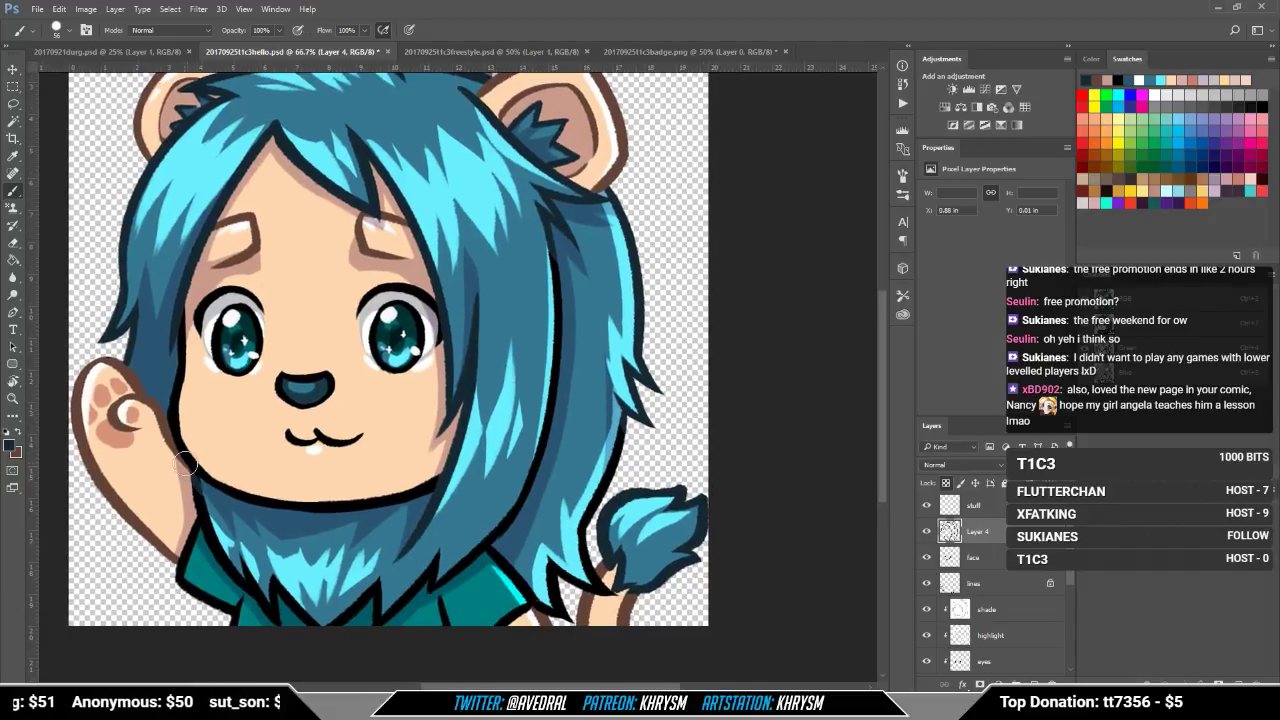
pyautogui.moveTo(203, 500); pyautogui.dragTo(247, 585)
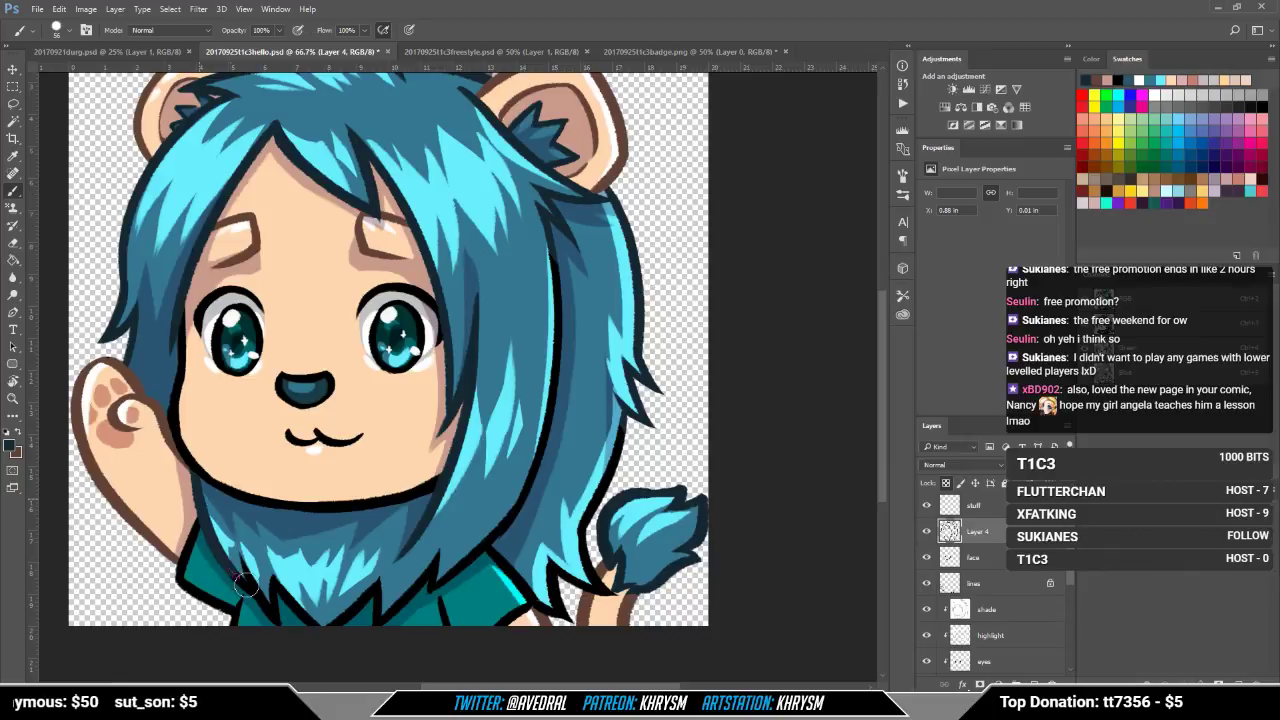
pyautogui.moveTo(213, 545); pyautogui.dragTo(272, 611)
pyautogui.moveTo(246, 568)
pyautogui.mouseDown()
pyautogui.moveTo(290, 637)
pyautogui.moveTo(294, 613)
pyautogui.moveTo(320, 600)
pyautogui.moveTo(405, 575)
pyautogui.moveTo(446, 543)
pyautogui.moveTo(432, 582)
pyautogui.moveTo(463, 555)
pyautogui.mouseUp()
pyautogui.moveTo(535, 472); pyautogui.dragTo(474, 494)
pyautogui.moveTo(391, 588)
pyautogui.mouseDown()
pyautogui.moveTo(463, 505)
pyautogui.moveTo(393, 586)
pyautogui.moveTo(460, 528)
pyautogui.moveTo(387, 599)
pyautogui.moveTo(471, 483)
pyautogui.moveTo(496, 409)
pyautogui.mouseUp()
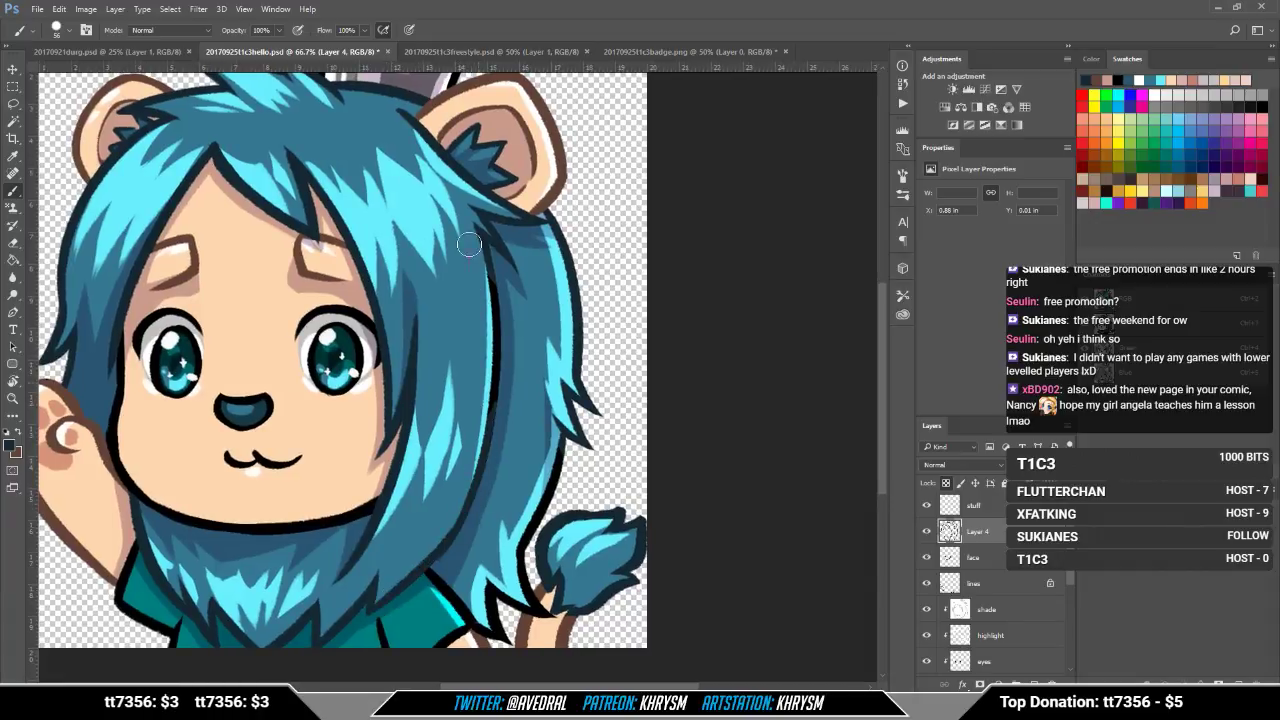
# Step: Recolour the outlines of the long right-hand hair strands and their lower tips dark teal, touching up the adjoining arm line in brown
pyautogui.moveTo(489, 274)
pyautogui.mouseDown()
pyautogui.moveTo(496, 408)
pyautogui.moveTo(499, 386)
pyautogui.mouseUp()
pyautogui.moveTo(596, 317)
pyautogui.mouseDown()
pyautogui.moveTo(533, 386)
pyautogui.moveTo(562, 313)
pyautogui.mouseUp()
pyautogui.scroll(1, 520, 350)
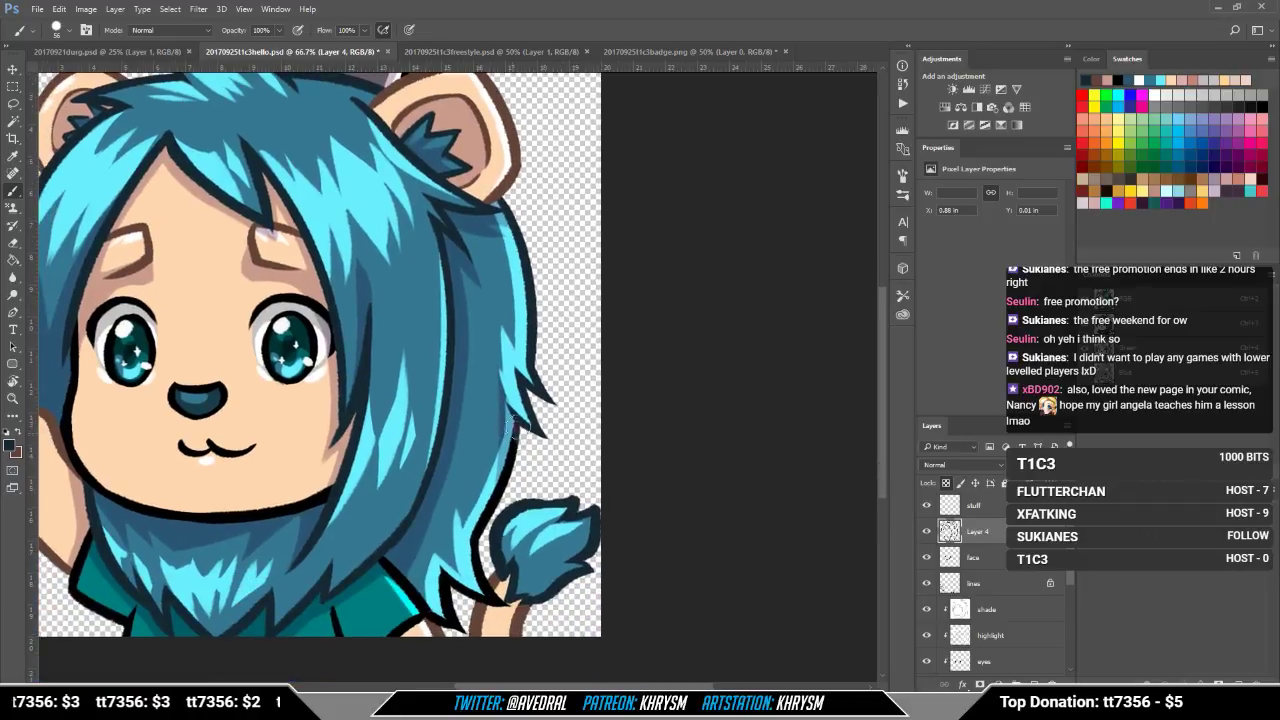
pyautogui.moveTo(520, 433)
pyautogui.mouseDown()
pyautogui.moveTo(474, 538)
pyautogui.moveTo(490, 585)
pyautogui.moveTo(480, 574)
pyautogui.moveTo(508, 601)
pyautogui.moveTo(498, 608)
pyautogui.moveTo(435, 571)
pyautogui.moveTo(437, 608)
pyautogui.mouseUp()
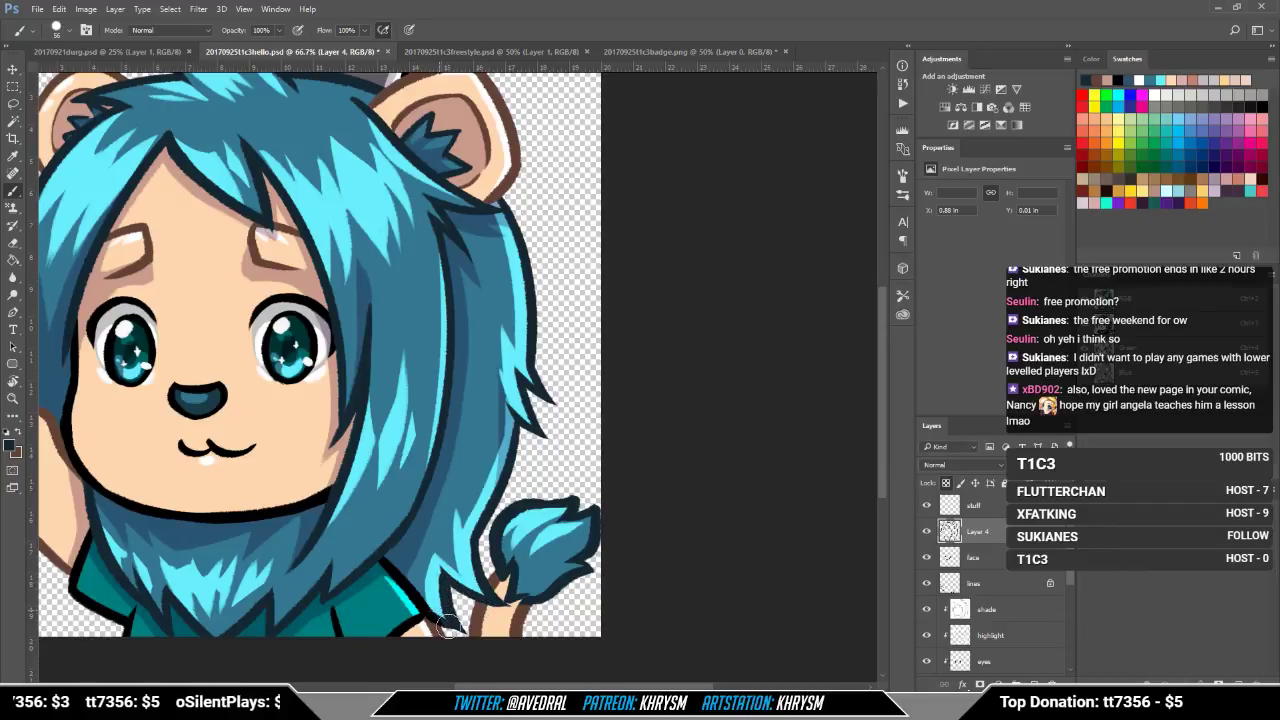
pyautogui.keyDown('alt'); pyautogui.click(430, 615); pyautogui.keyUp('alt')
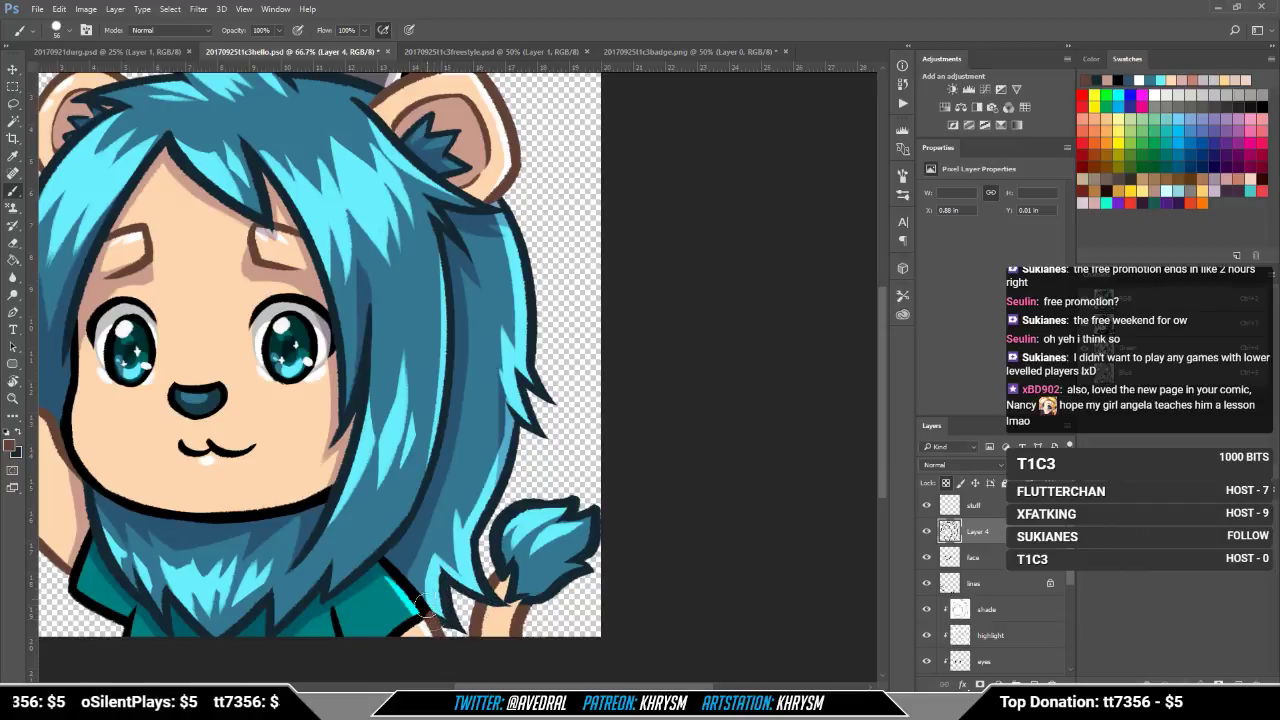
pyautogui.keyDown('alt'); pyautogui.click(428, 596); pyautogui.keyUp('alt')
pyautogui.moveTo(513, 408); pyautogui.dragTo(662, 498)
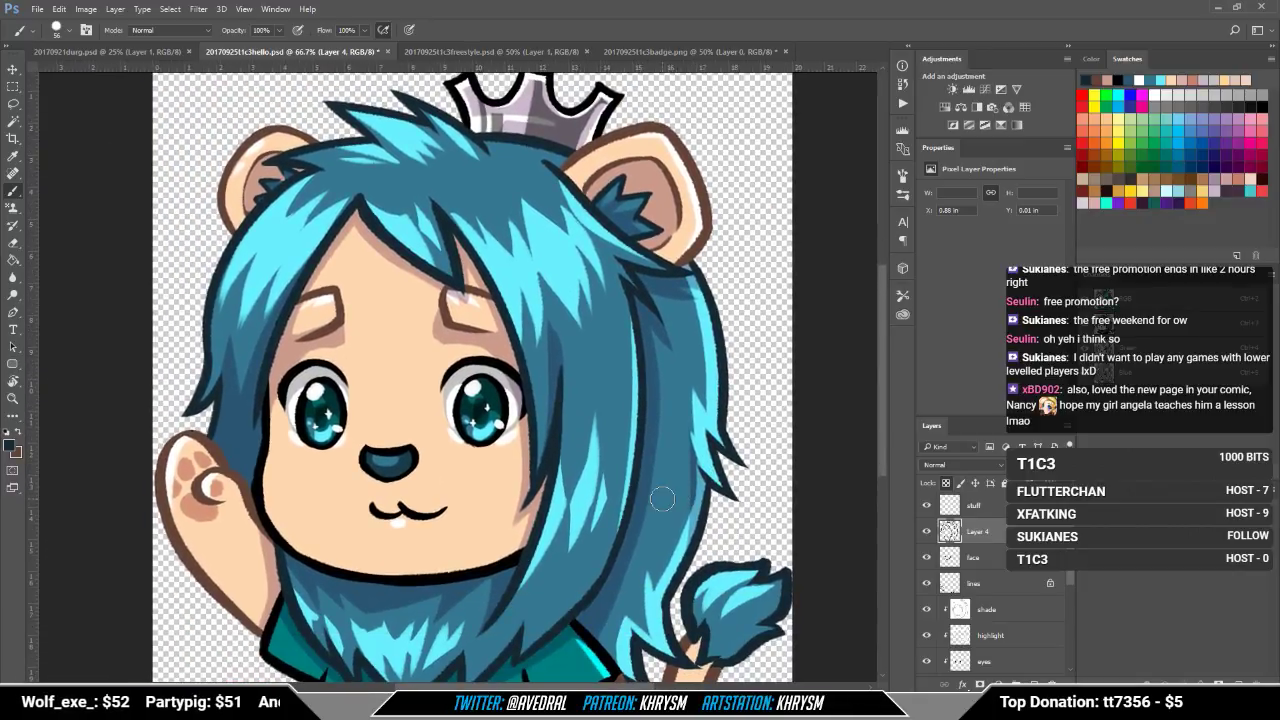
# Step: Set the foreground colour to the dark red #421c1c
pyautogui.press('x')
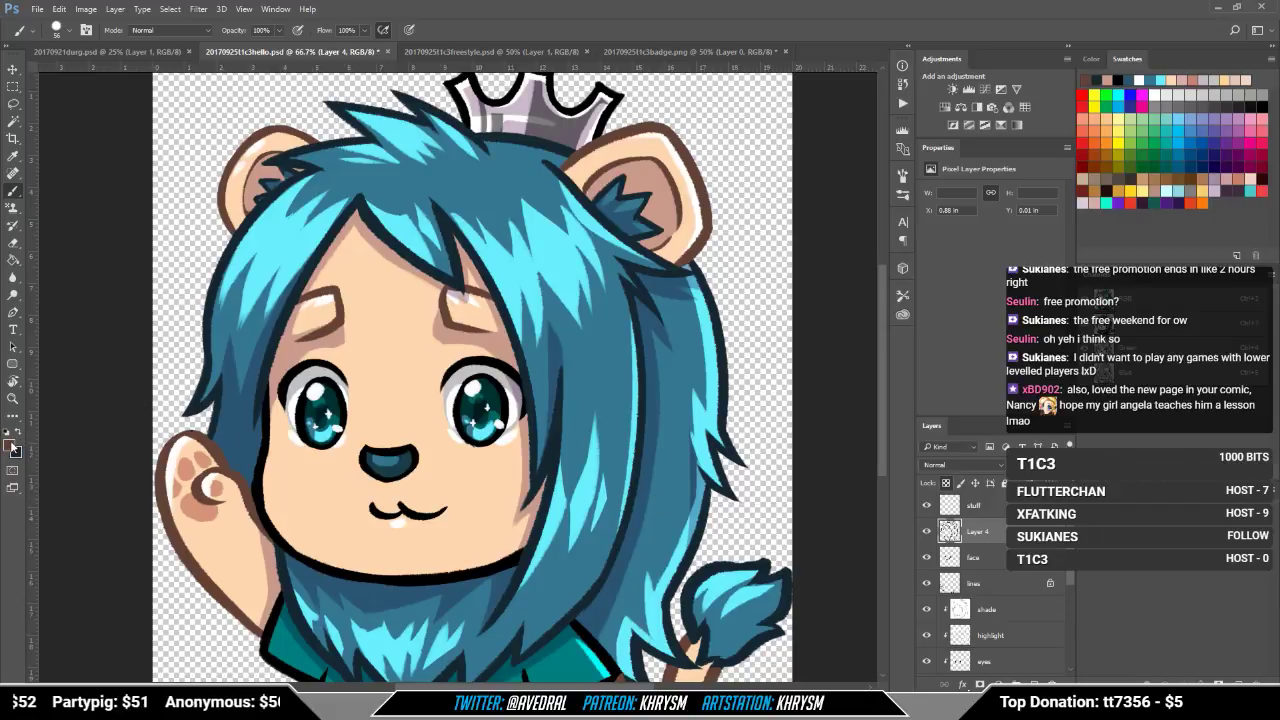
pyautogui.click(10, 445)
pyautogui.click(782, 579)
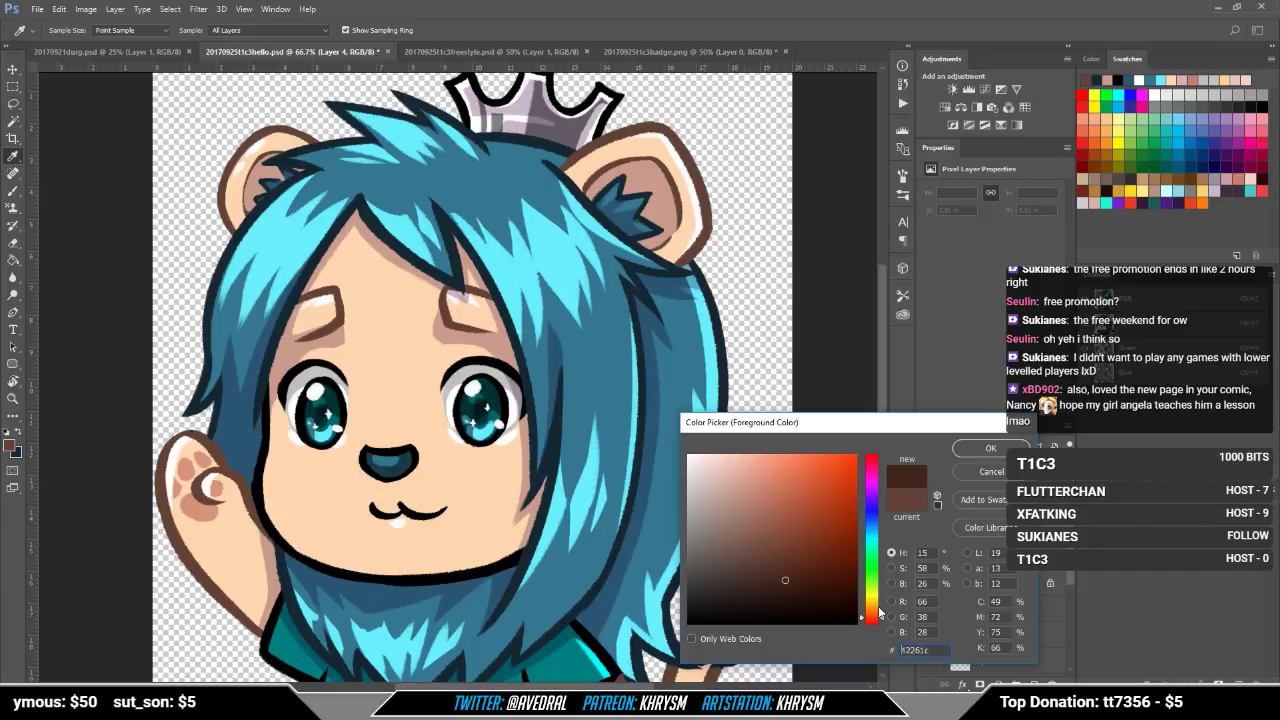
pyautogui.moveTo(873, 621); pyautogui.dragTo(873, 630)
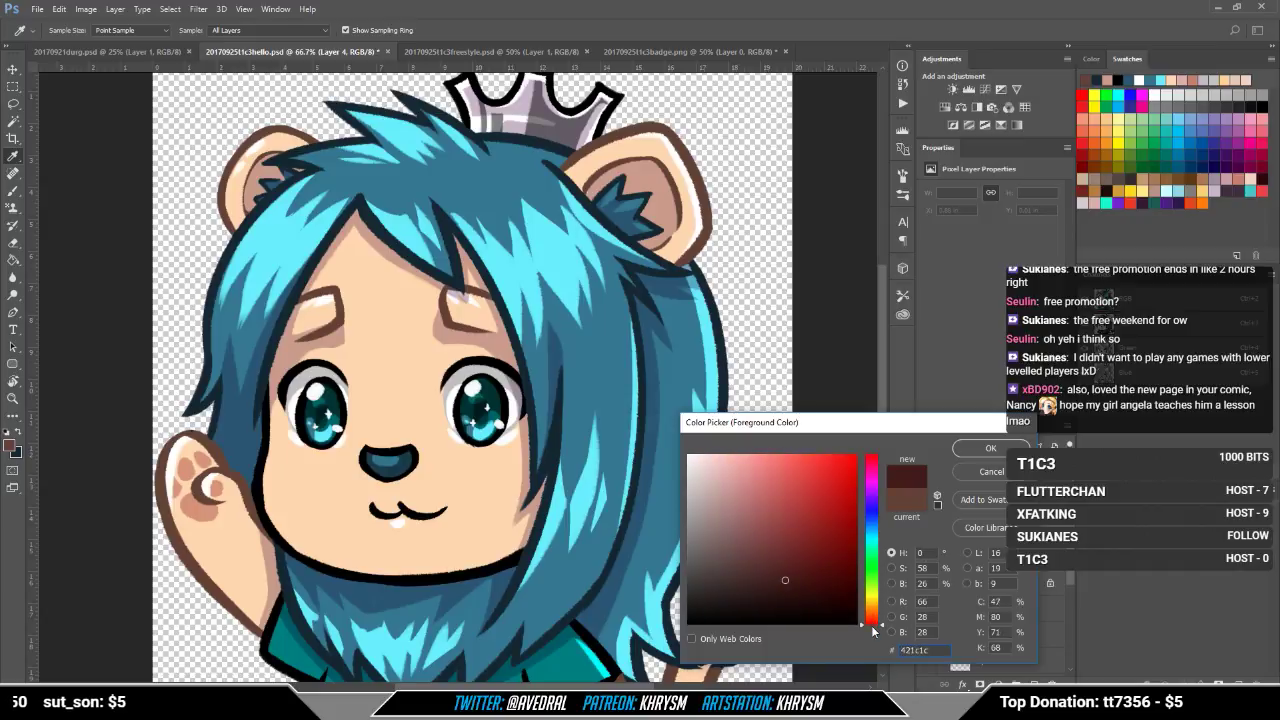
pyautogui.click(989, 451)
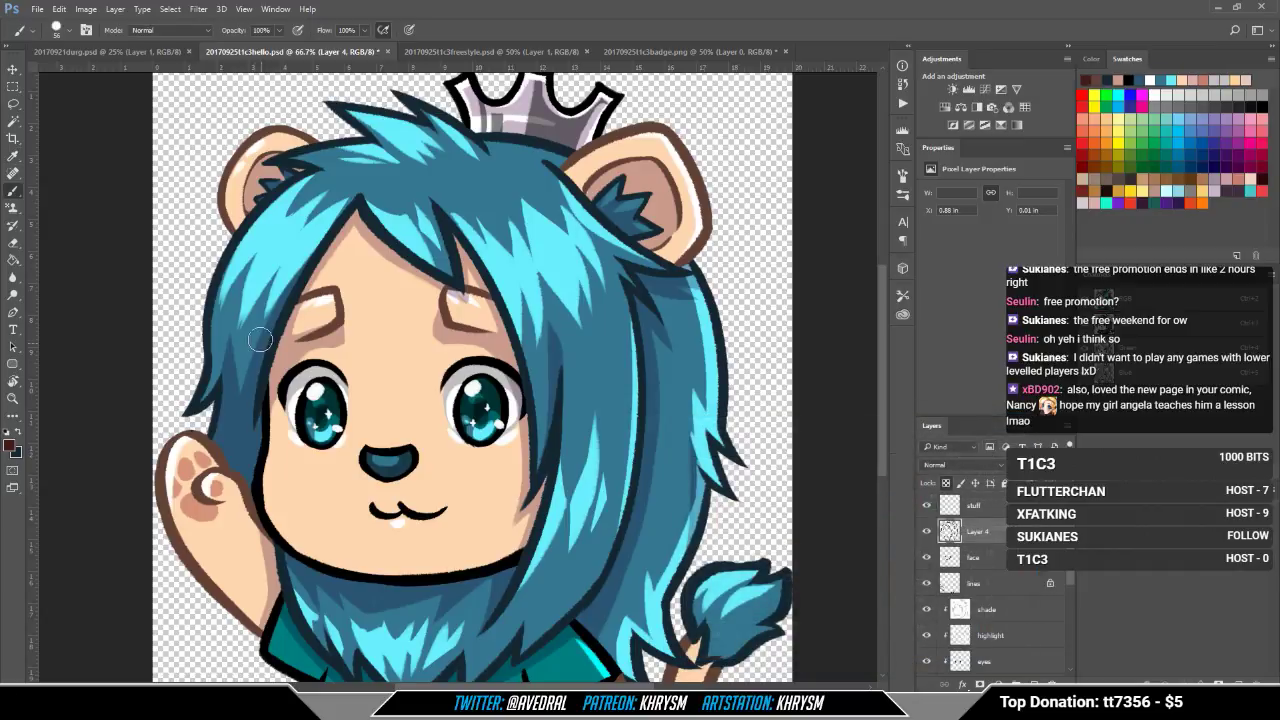
# Step: Paint the black outline of the face dark red along the left cheek, chin and right jaw
pyautogui.moveTo(268, 400)
pyautogui.mouseDown()
pyautogui.moveTo(258, 441)
pyautogui.moveTo(271, 386)
pyautogui.moveTo(263, 490)
pyautogui.mouseUp()
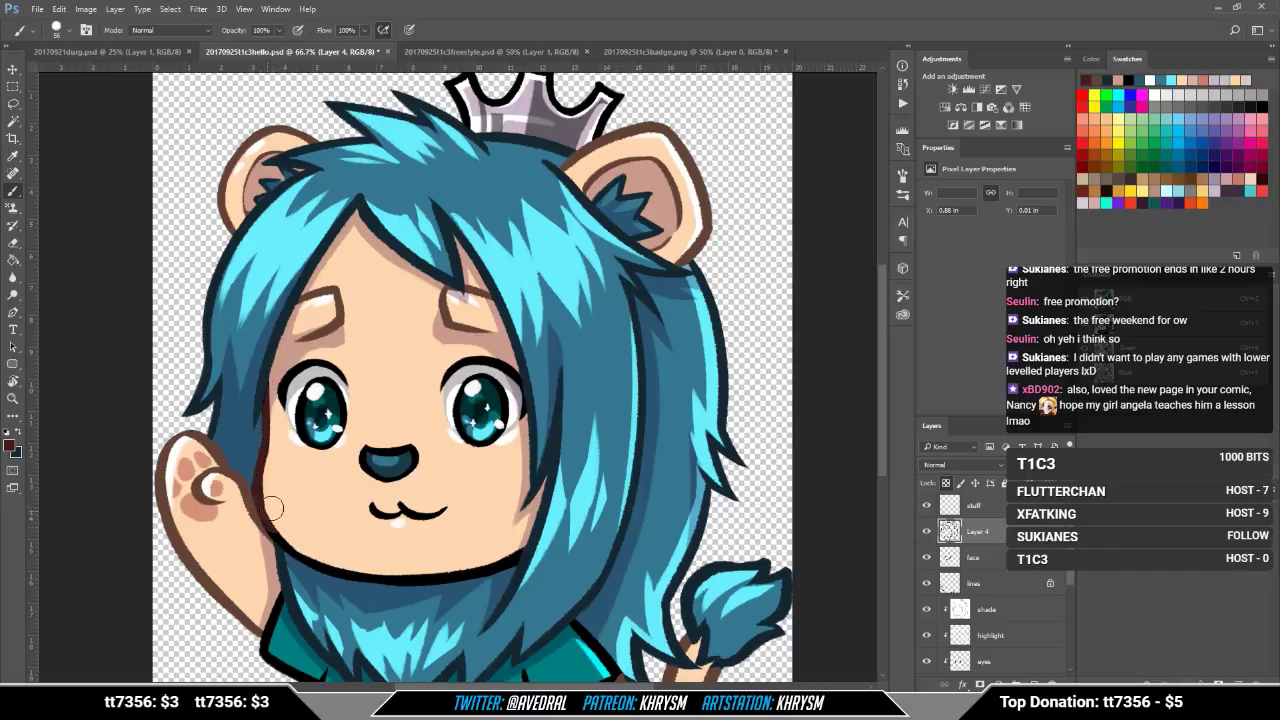
pyautogui.press('r')
pyautogui.click(552, 540)
pyautogui.moveTo(552, 540)
pyautogui.mouseDown()
pyautogui.moveTo(318, 488)
pyautogui.moveTo(289, 432)
pyautogui.mouseUp()
pyautogui.press('b')
pyautogui.moveTo(271, 298); pyautogui.dragTo(286, 440)
pyautogui.moveTo(265, 383)
pyautogui.mouseDown()
pyautogui.moveTo(292, 470)
pyautogui.moveTo(318, 486)
pyautogui.moveTo(285, 480)
pyautogui.moveTo(307, 492)
pyautogui.mouseUp()
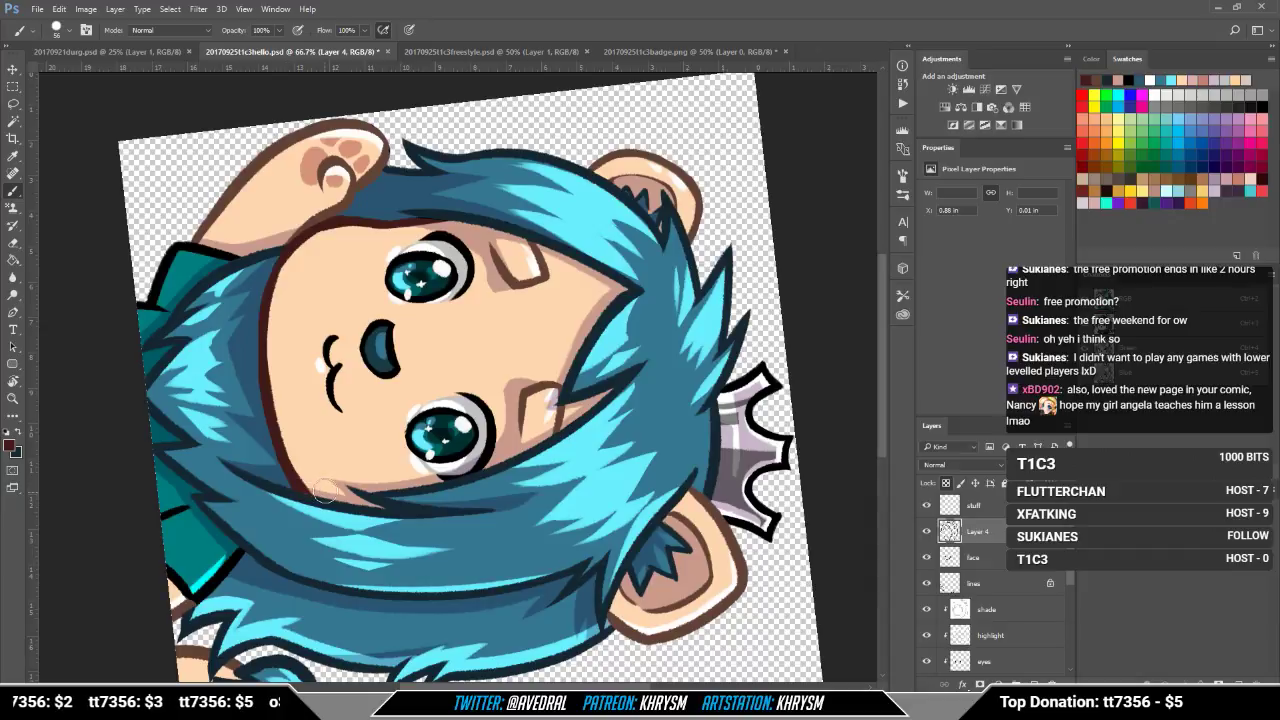
pyautogui.press('Escape')
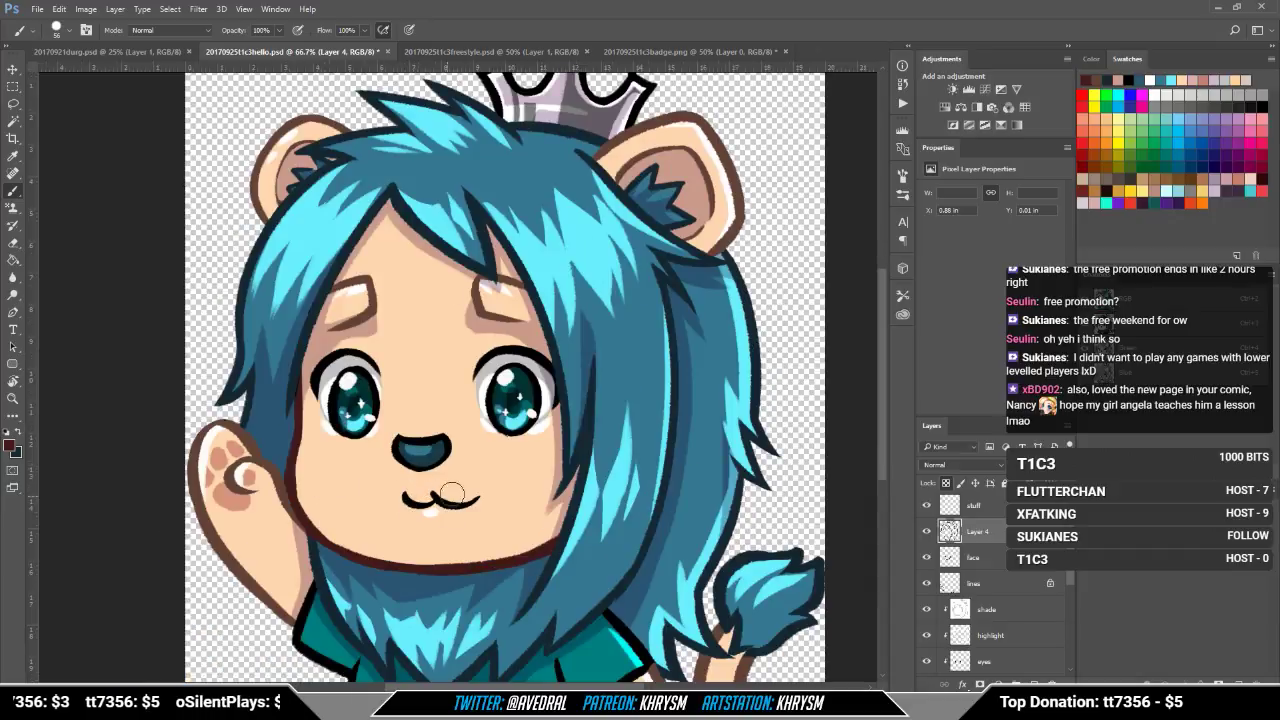
pyautogui.moveTo(631, 514); pyautogui.dragTo(595, 556)
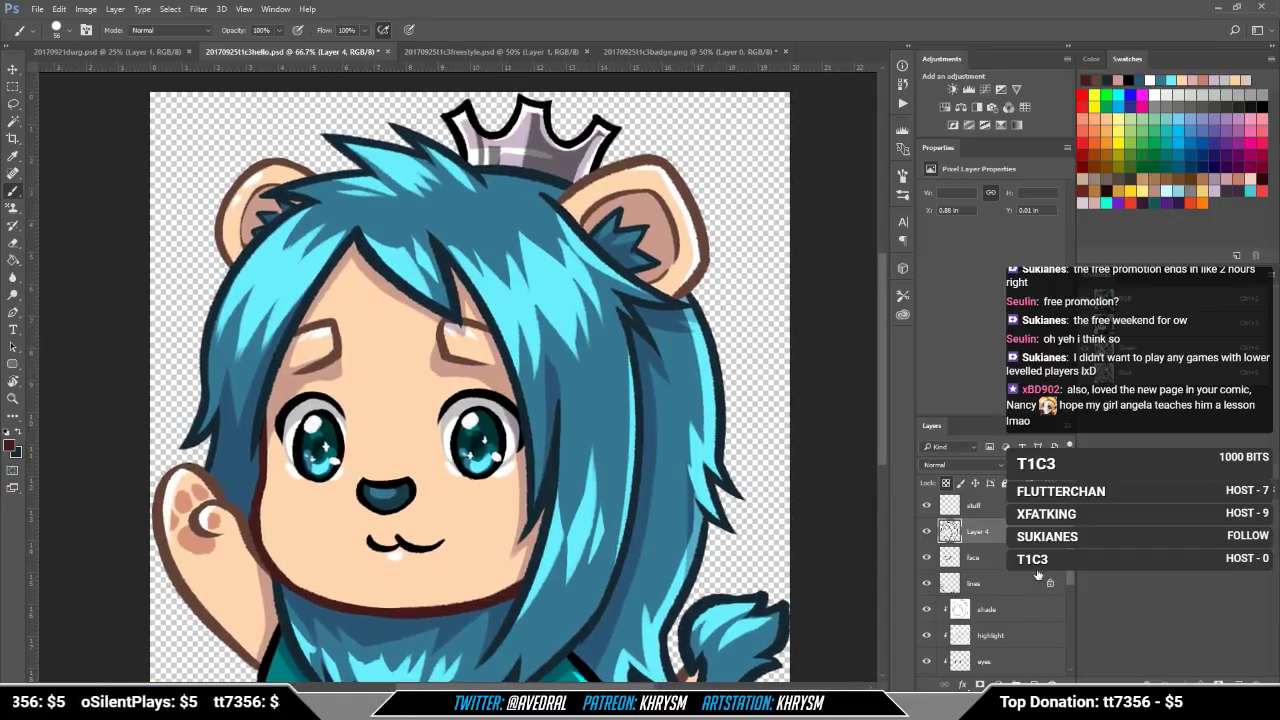
# Step: Recolour the mouth line dark red on the face layer
pyautogui.click(993, 558)
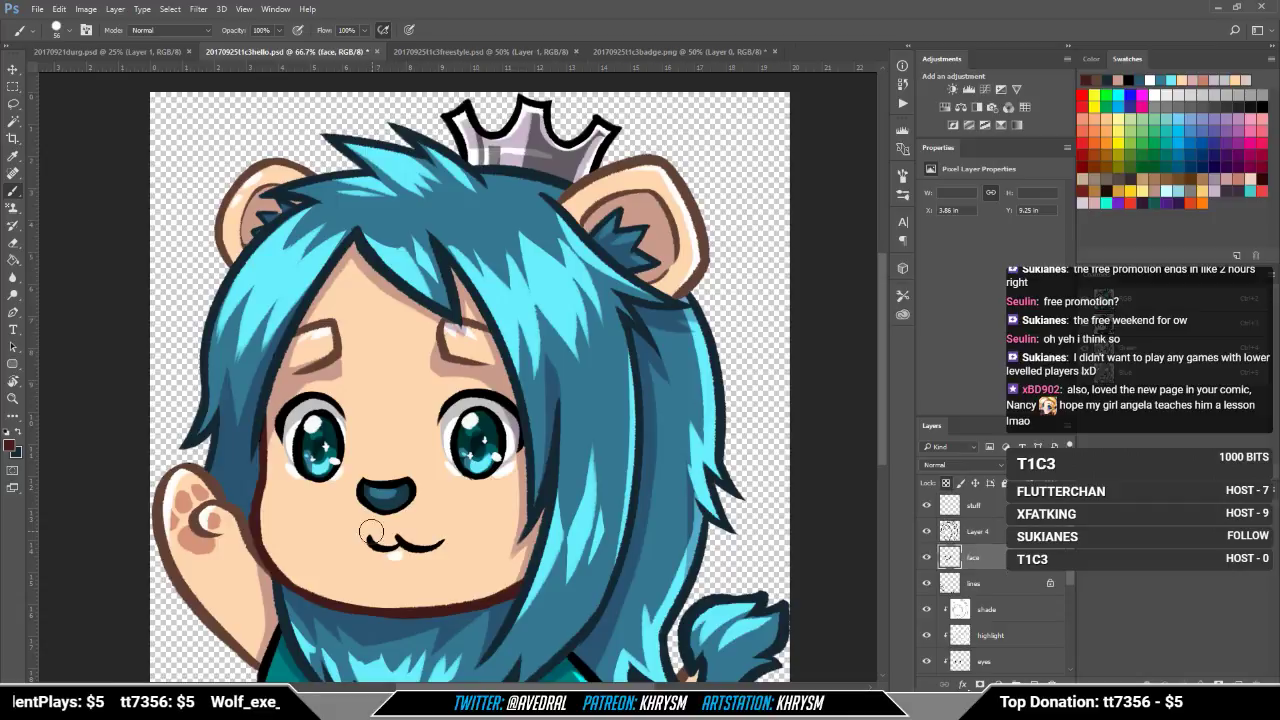
pyautogui.moveTo(522, 522)
pyautogui.mouseDown()
pyautogui.moveTo(529, 554)
pyautogui.moveTo(552, 553)
pyautogui.moveTo(543, 547)
pyautogui.mouseUp()
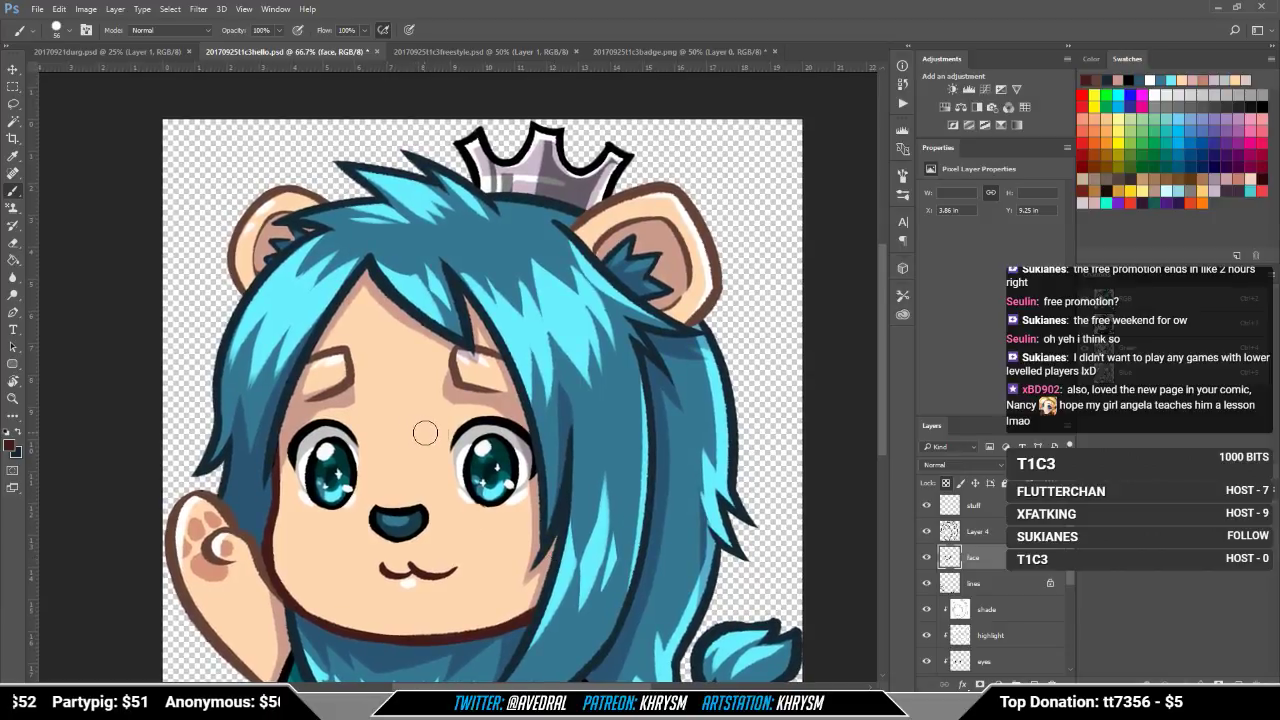
pyautogui.scroll(-3, 425, 432)
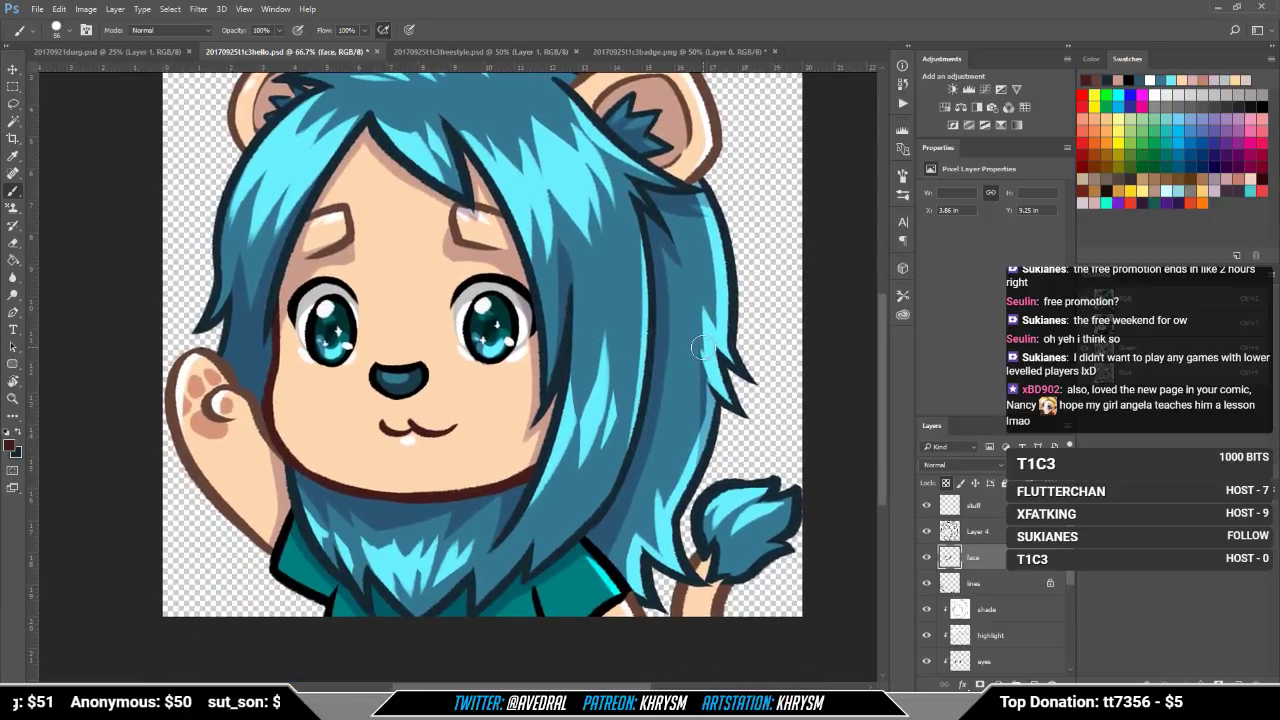
# Step: Examine the whole lion drawing at thumbnail size down to 5%, and again at 50%
pyautogui.hotkey('ctrl', '-')
pyautogui.hotkey('ctrl', '-')
pyautogui.hotkey('ctrl', '-')
pyautogui.hotkey('ctrl', '-')
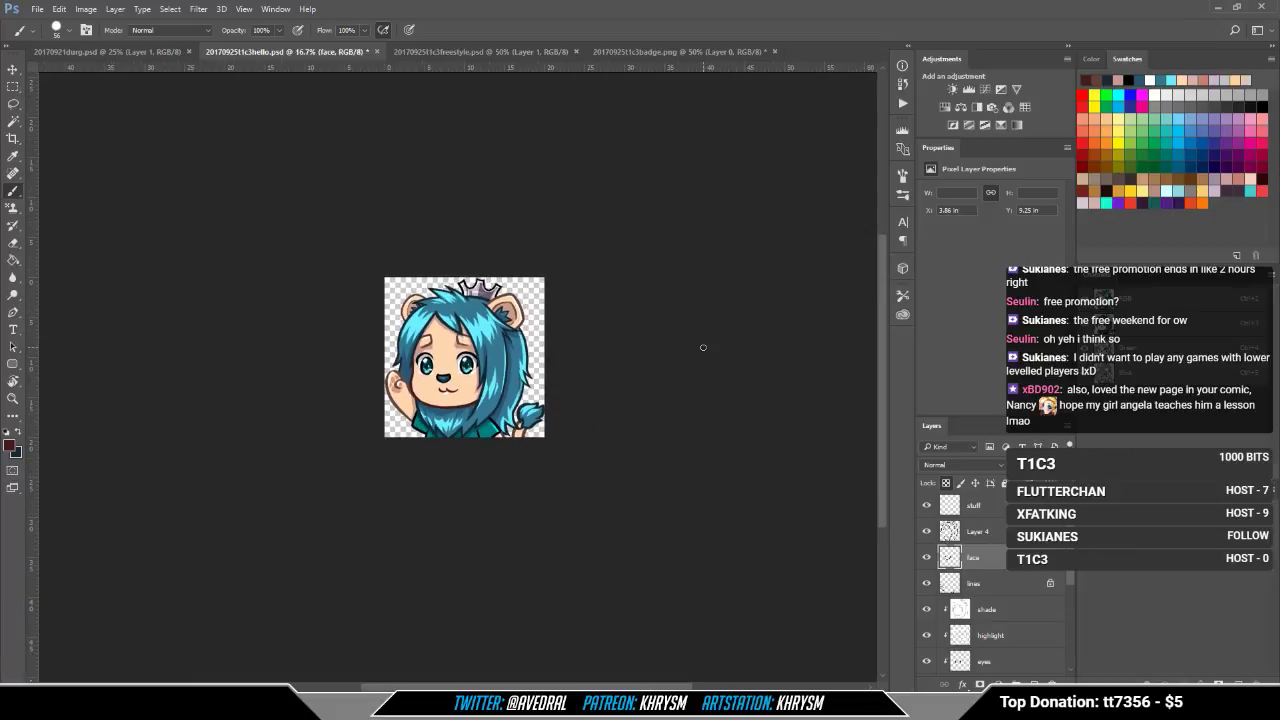
pyautogui.hotkey('ctrl', '-')
pyautogui.hotkey('ctrl', '-')
pyautogui.hotkey('ctrl', '-')
pyautogui.hotkey('ctrl', '-')
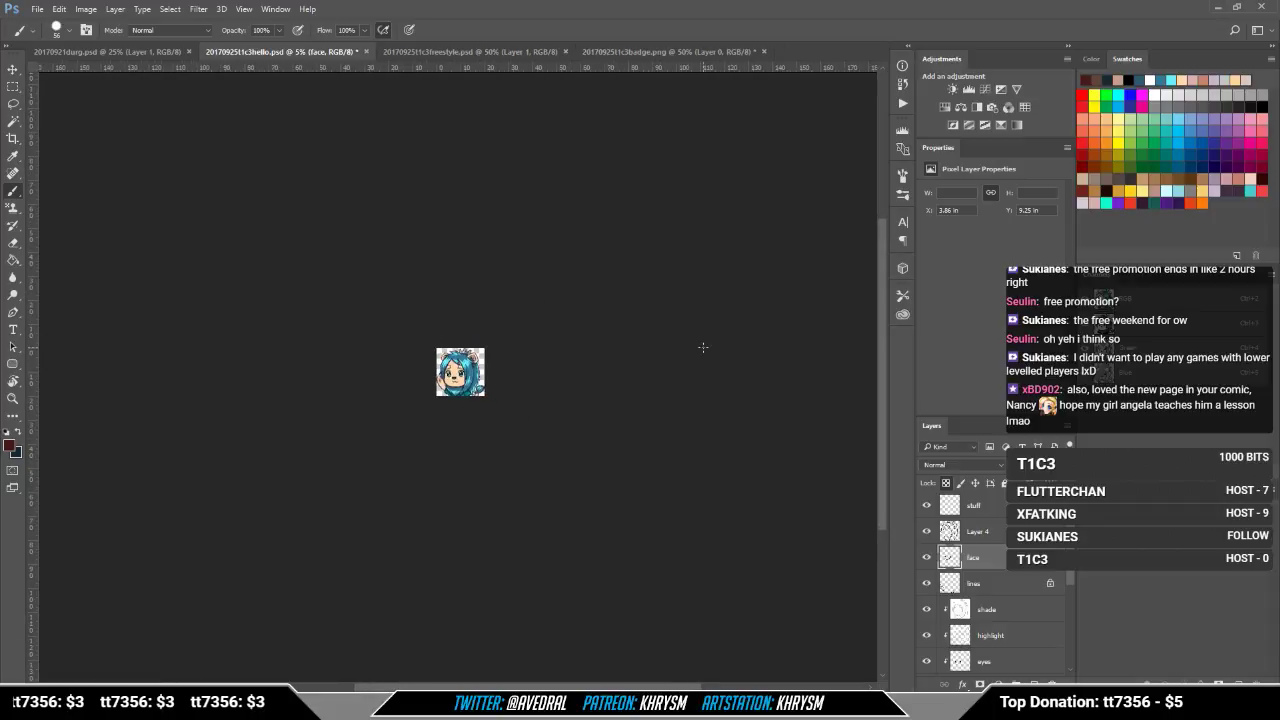
pyautogui.hotkey('ctrl', '+')
pyautogui.hotkey('ctrl', '+')
pyautogui.hotkey('ctrl', '+')
pyautogui.hotkey('ctrl', '+')
pyautogui.hotkey('ctrl', '+')
pyautogui.hotkey('ctrl', '+')
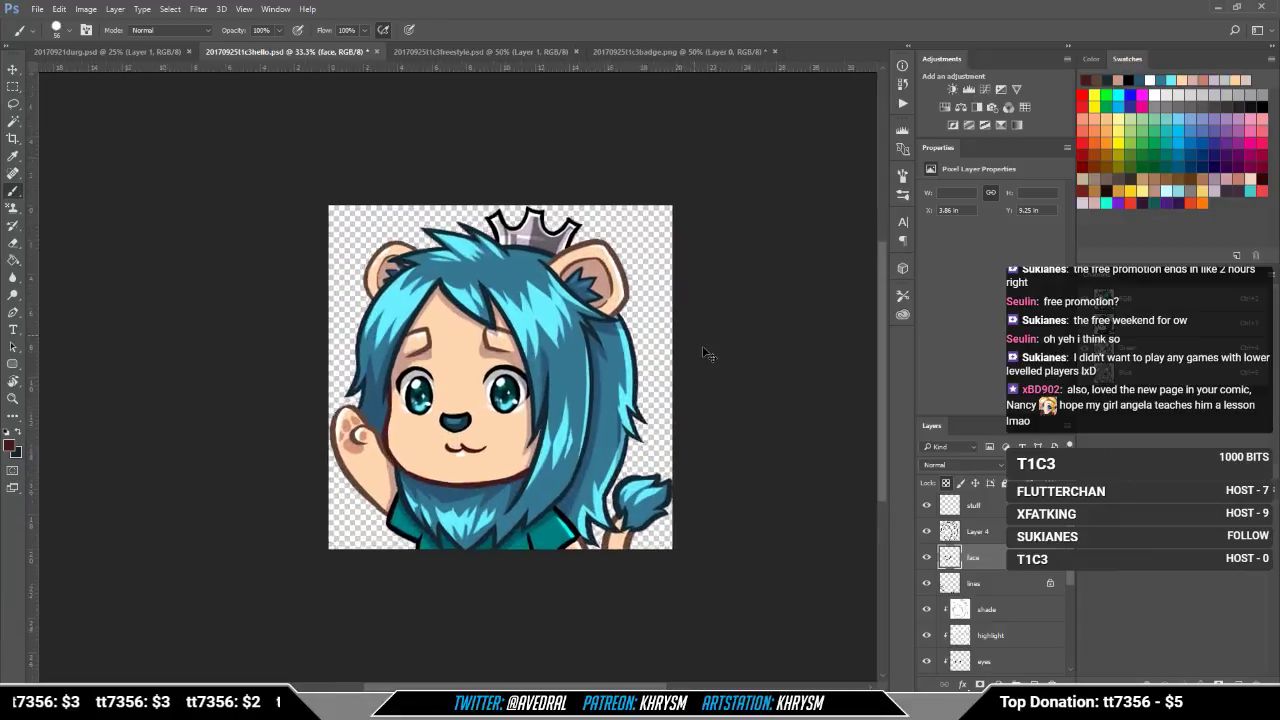
pyautogui.hotkey('ctrl', '+')
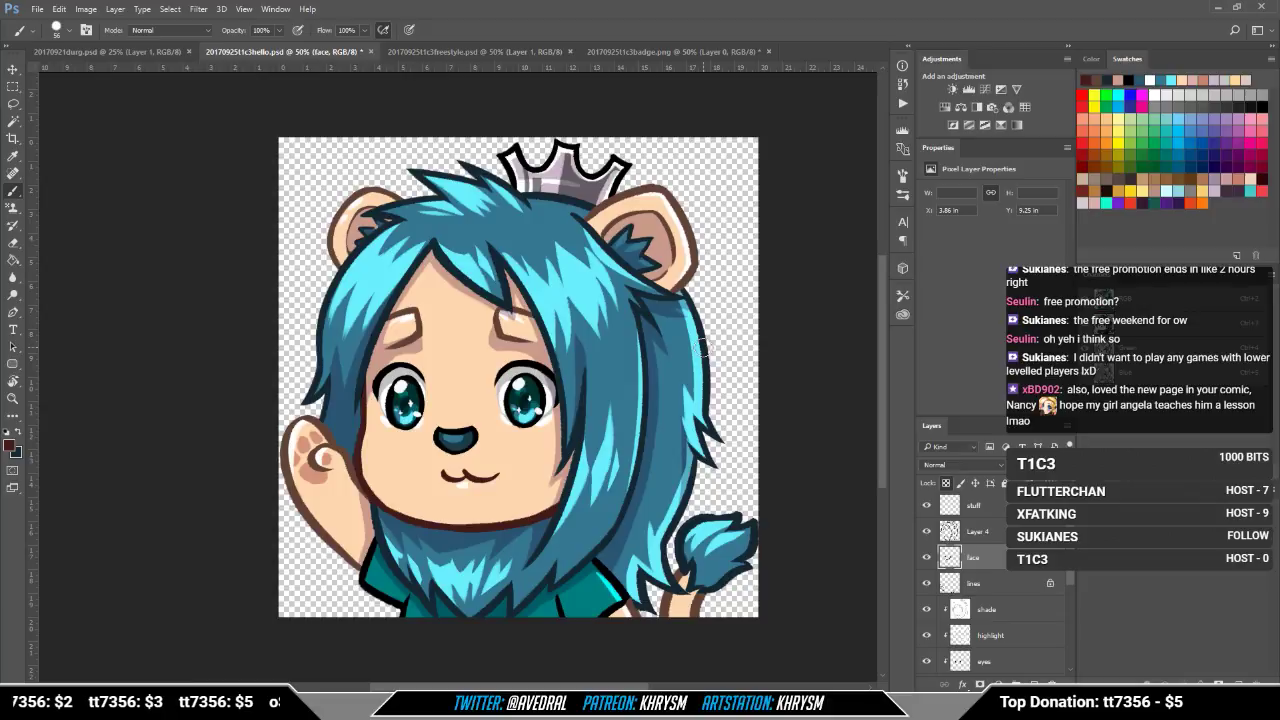
# Step: Save the recoloured lion document
pyautogui.hotkey('ctrl', 's')
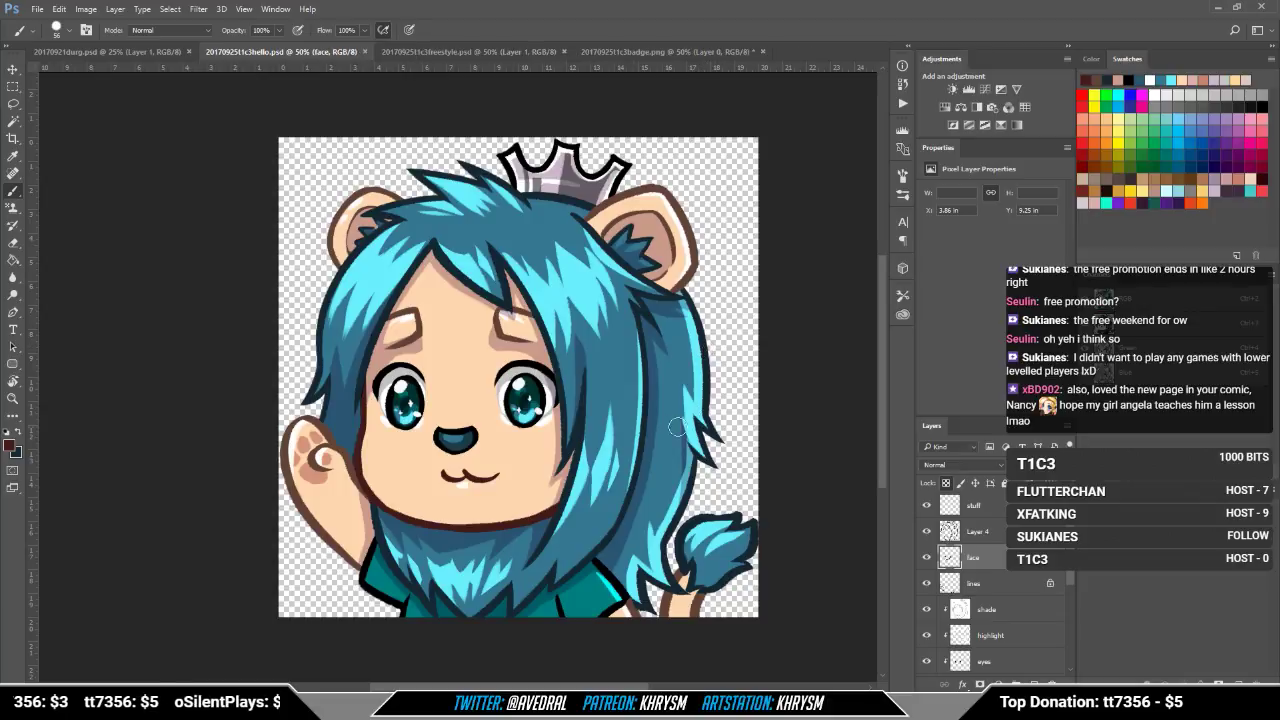
# Step: Examine the whole lion drawing at thumbnail sizes down to 3%, and again at 33.3%
pyautogui.moveTo(717, 418); pyautogui.dragTo(684, 420)
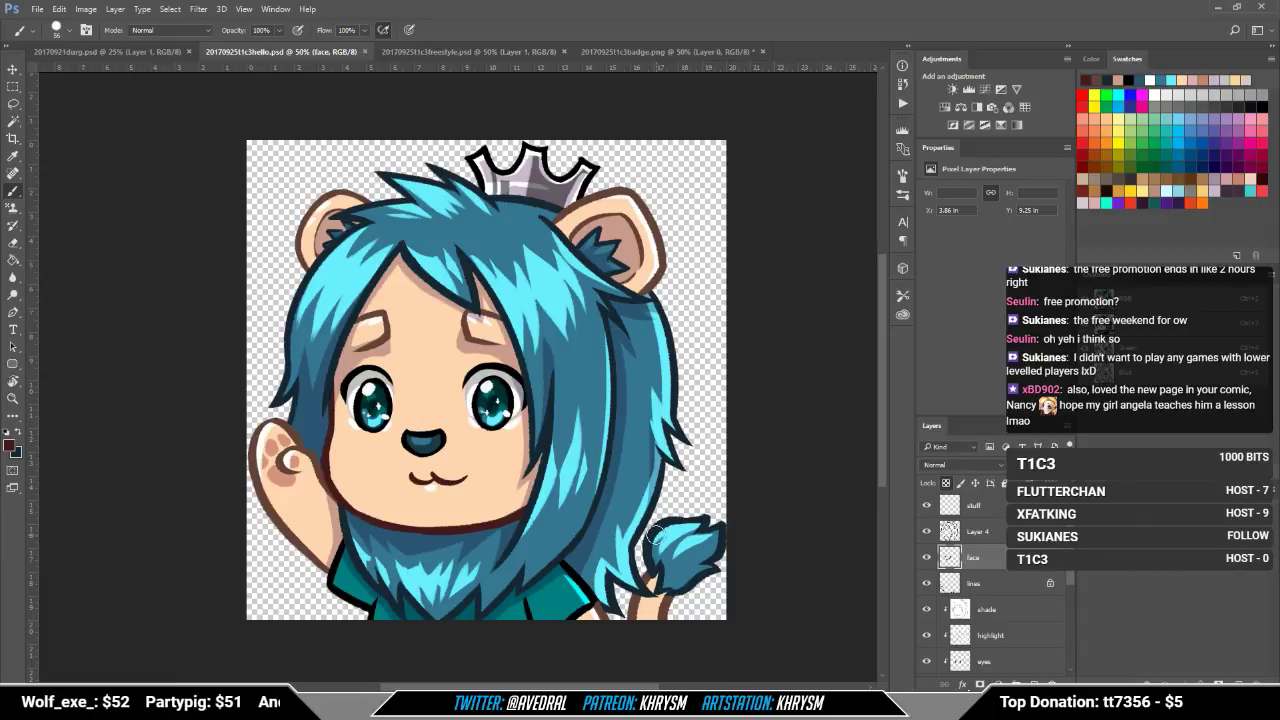
pyautogui.hotkey('ctrl', '-')
pyautogui.hotkey('ctrl', '-')
pyautogui.hotkey('ctrl', '-')
pyautogui.hotkey('ctrl', '-')
pyautogui.hotkey('ctrl', '-')
pyautogui.hotkey('ctrl', '-')
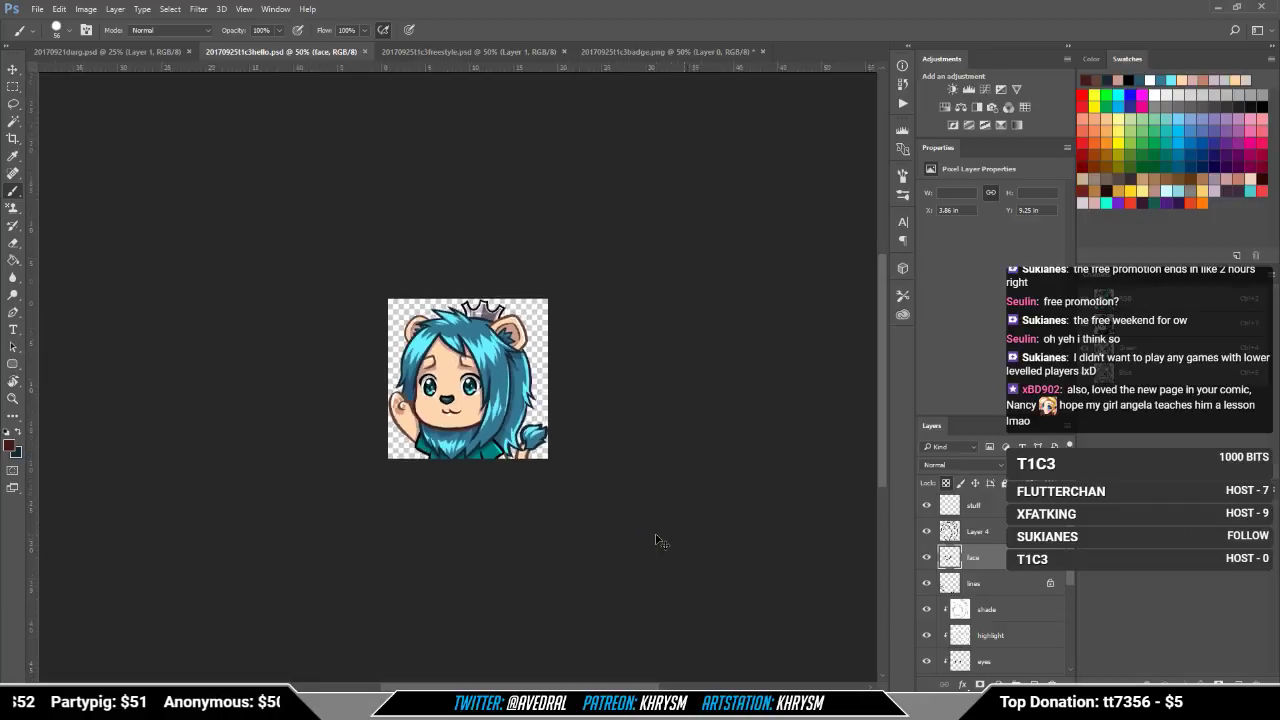
pyautogui.hotkey('ctrl', '-')
pyautogui.hotkey('ctrl', '-')
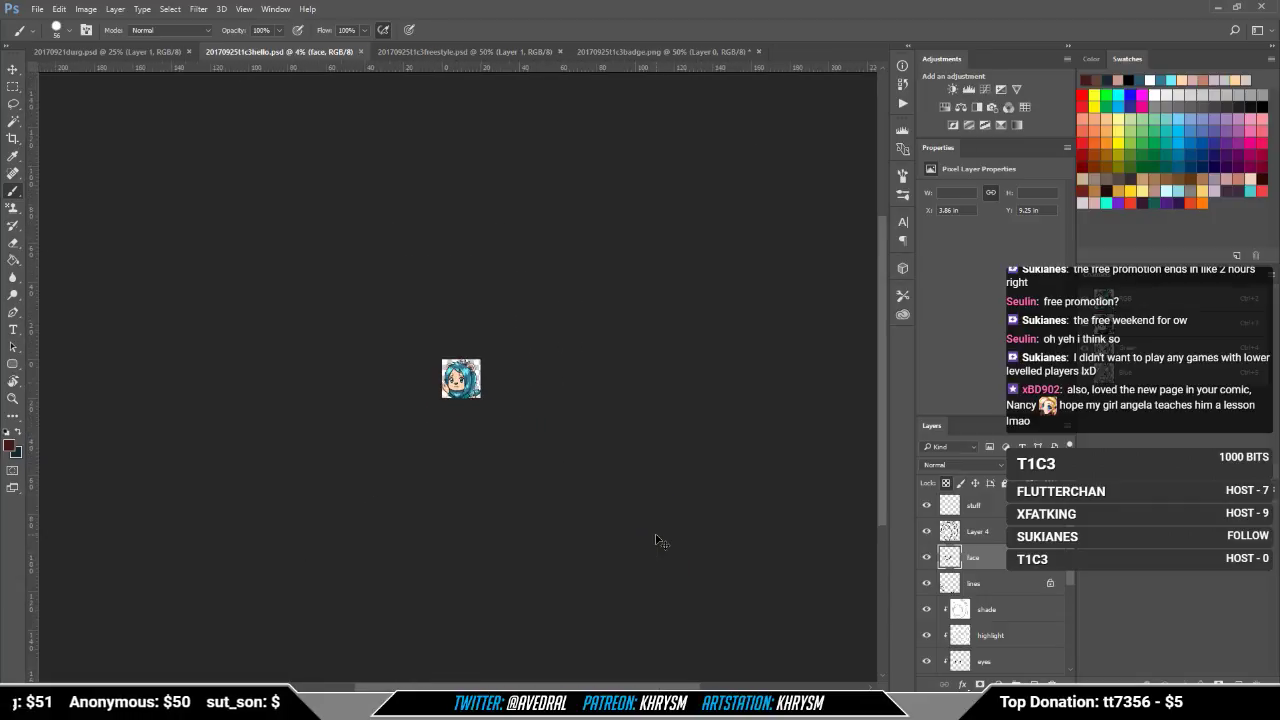
pyautogui.hotkey('ctrl', '-')
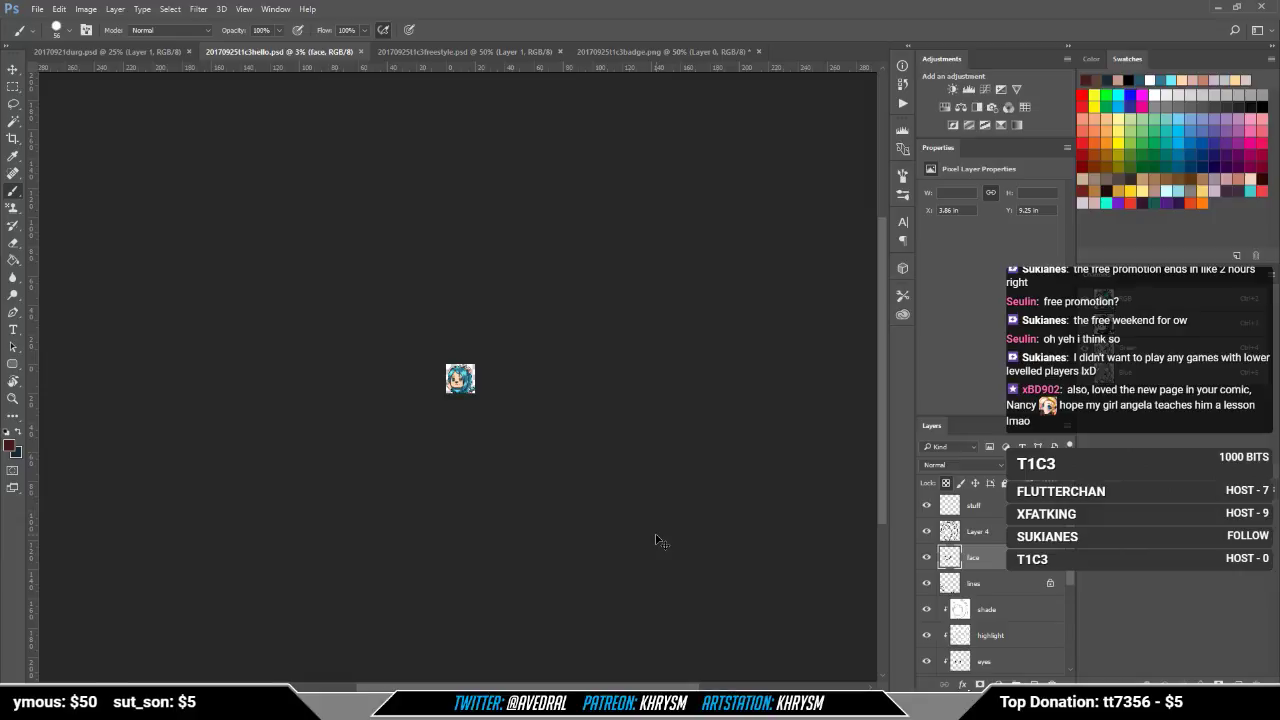
pyautogui.hotkey('ctrl', '+')
pyautogui.hotkey('ctrl', '+')
pyautogui.hotkey('ctrl', '+')
pyautogui.hotkey('ctrl', '+')
pyautogui.hotkey('ctrl', '+')
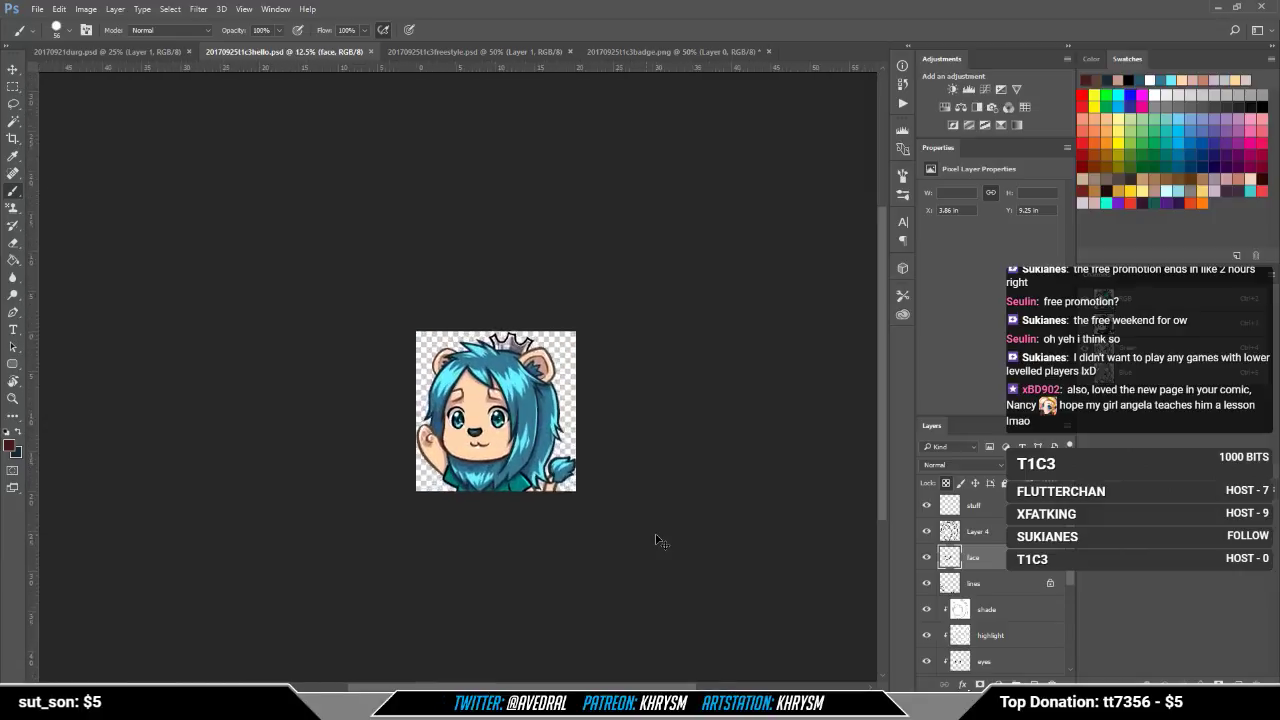
pyautogui.hotkey('ctrl', '+')
pyautogui.hotkey('ctrl', '+')
pyautogui.hotkey('ctrl', '+')
pyautogui.moveTo(463, 409); pyautogui.dragTo(381, 365)
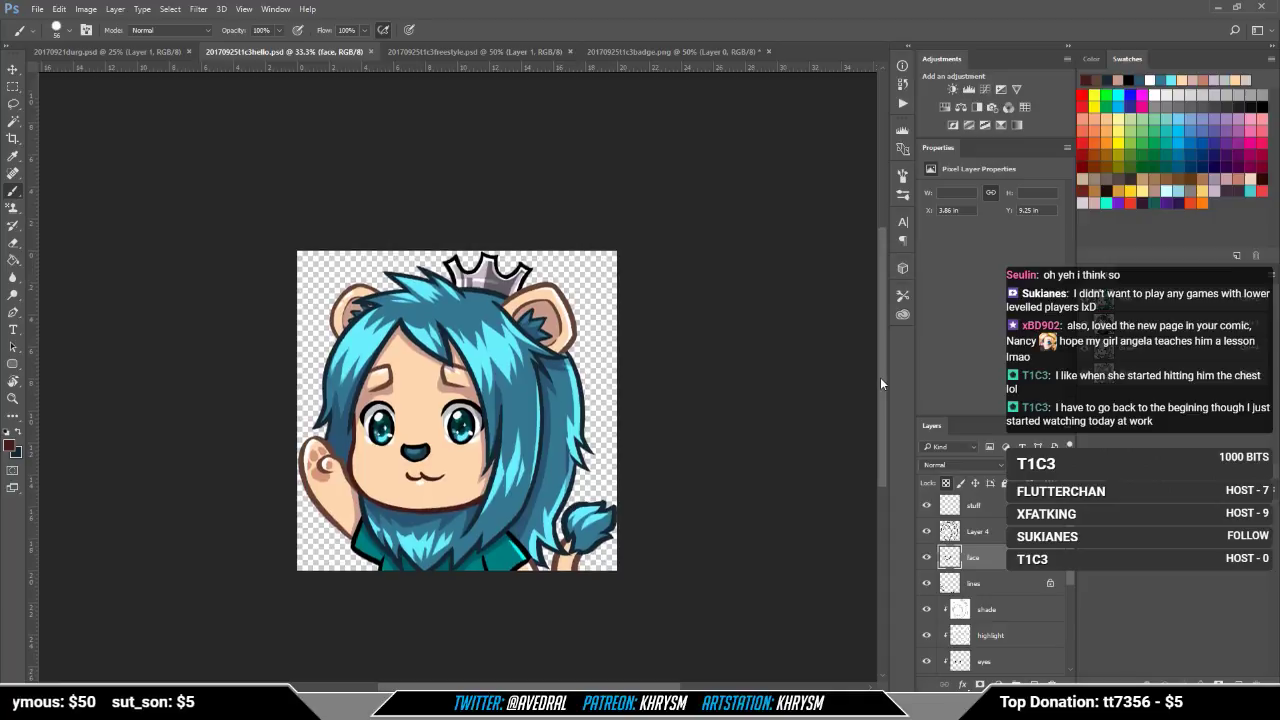
pyautogui.moveTo(669, 347)
pyautogui.mouseDown()
pyautogui.moveTo(682, 367)
pyautogui.moveTo(660, 338)
pyautogui.mouseUp()
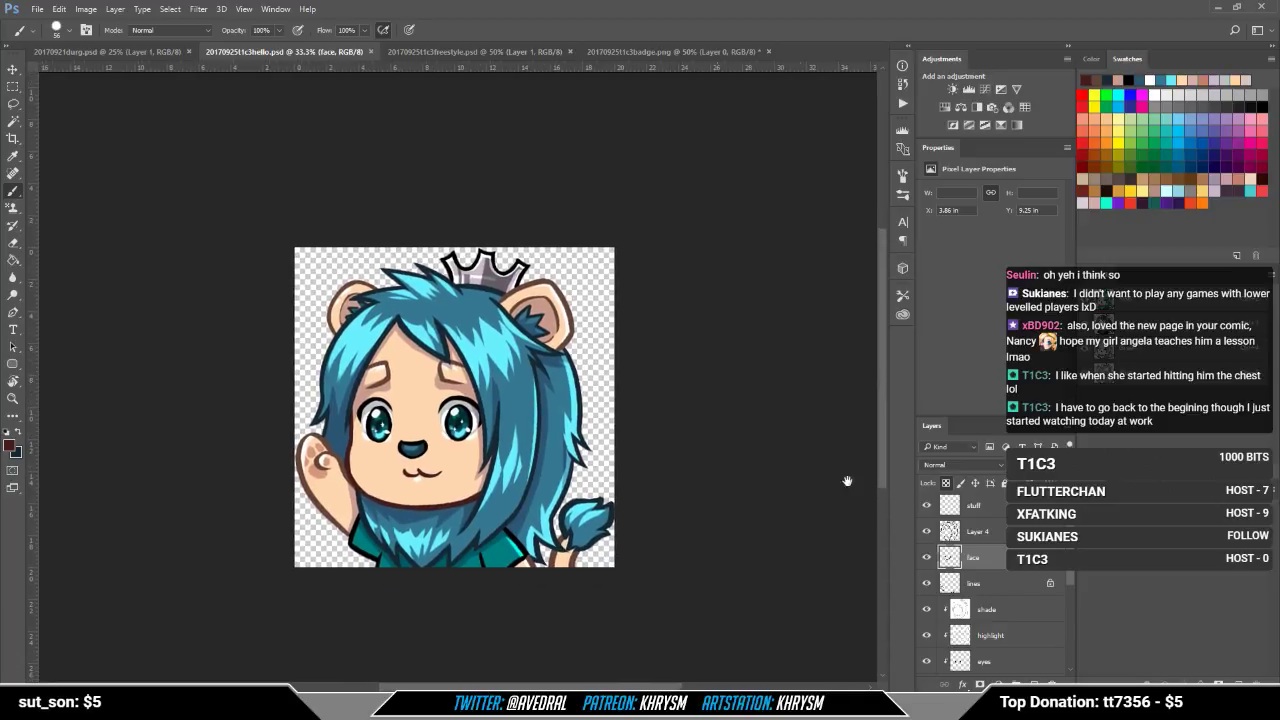
# Step: Save a PNG copy of the lion as 20170925t1c3hello.png in the t1c3 folder with smallest-size compression and no interlacing
pyautogui.scroll(-5, 945, 590)
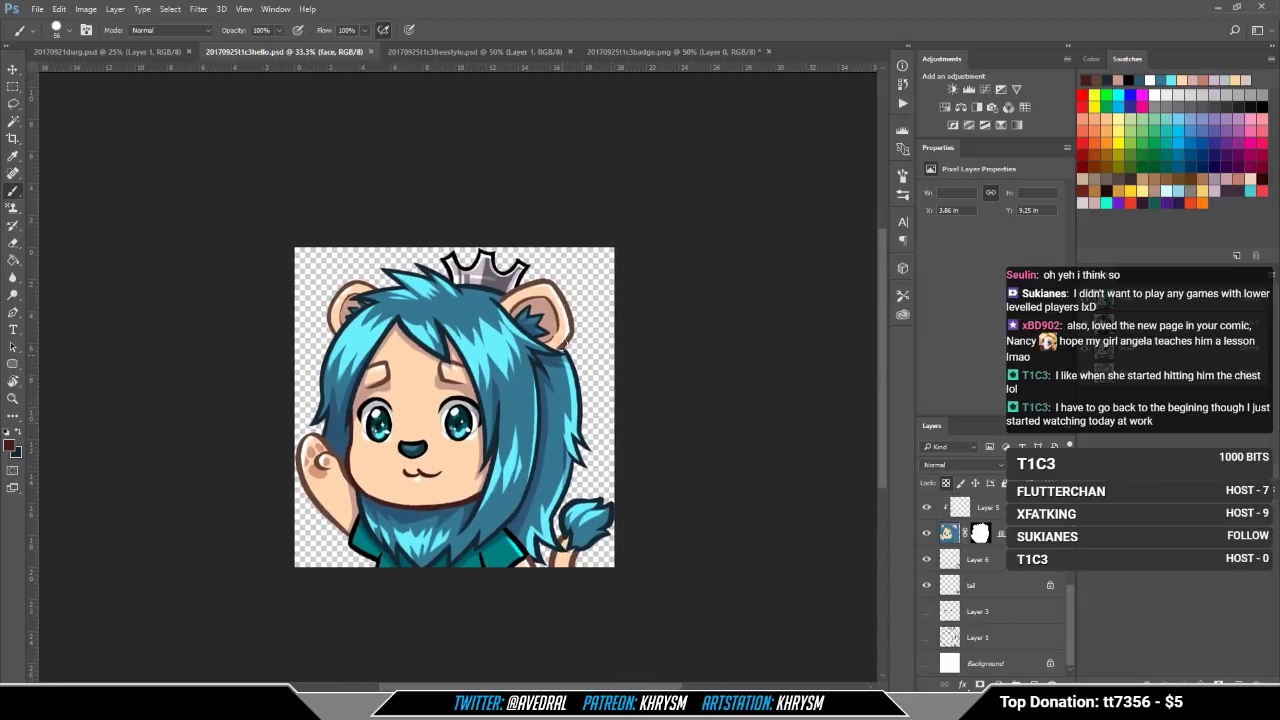
pyautogui.hotkey('ctrl', 'shift', 's')
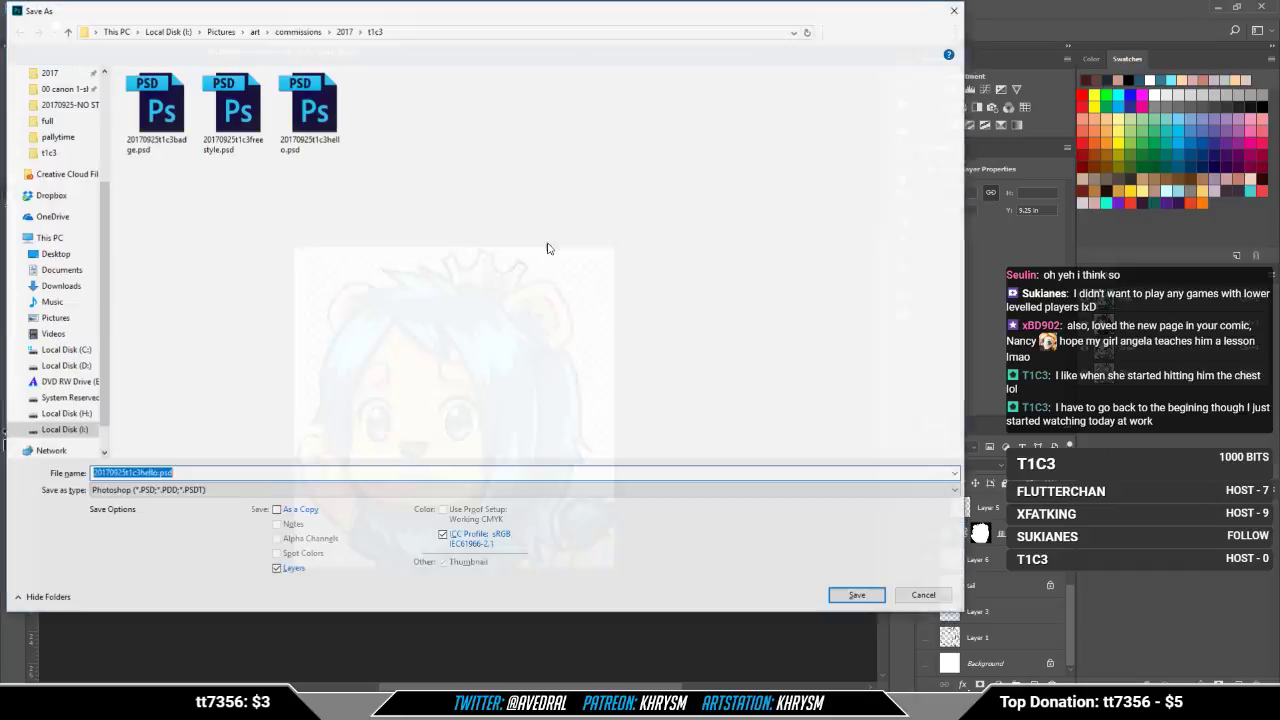
pyautogui.click(242, 490)
pyautogui.click(128, 676)
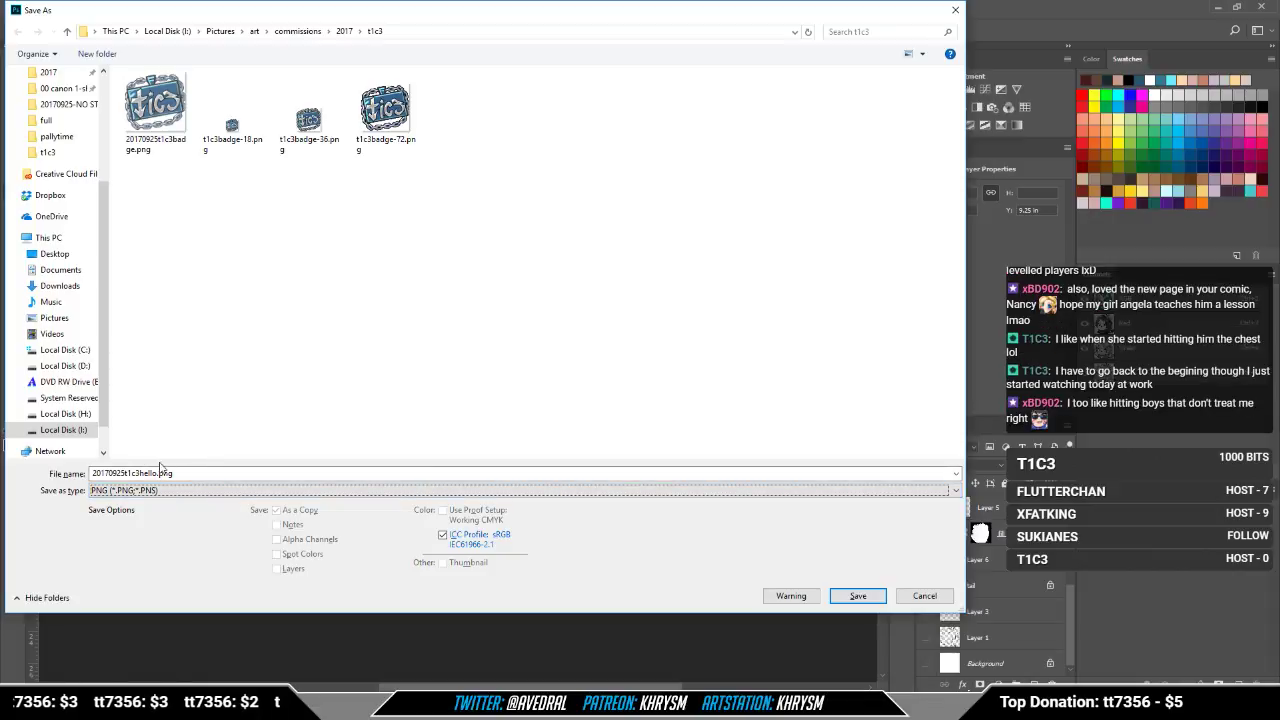
pyautogui.click(853, 597)
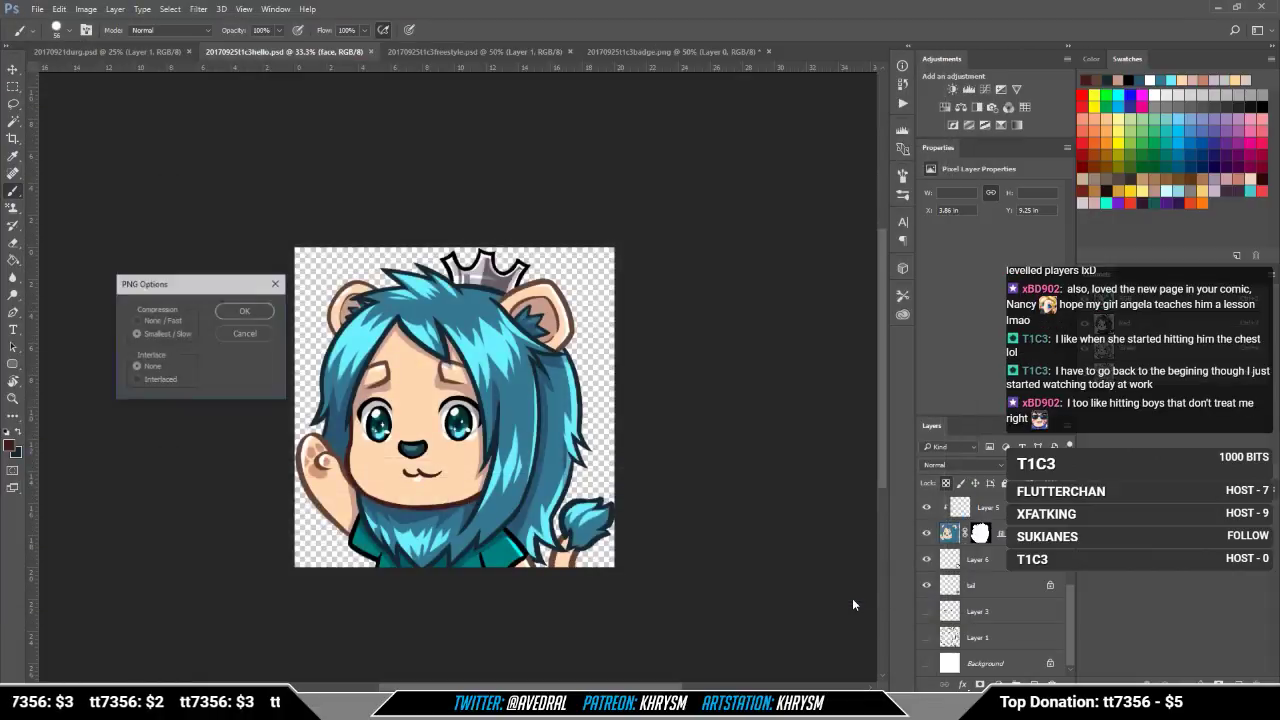
pyautogui.click(245, 310)
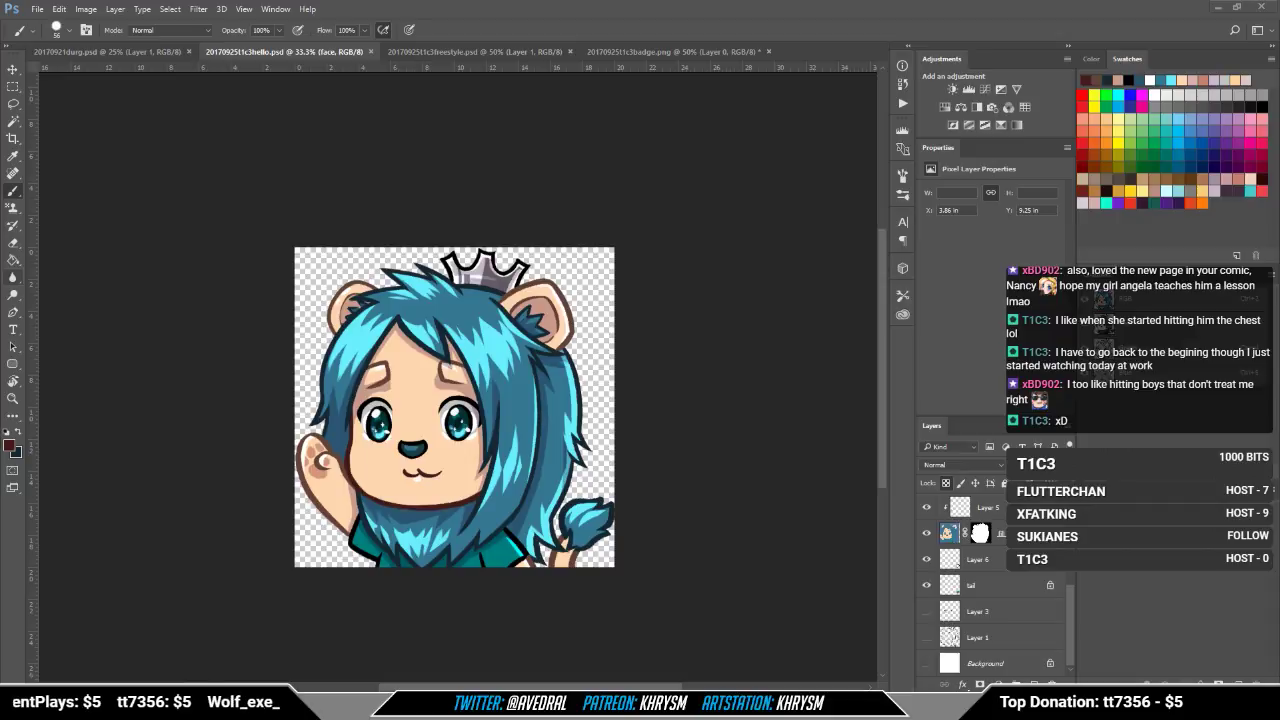
# Step: Open the exported 20170925t1c3hello.png as its own document and resize the image to 112 × 112 pixels
pyautogui.moveTo(172, 132); pyautogui.dragTo(804, 50)
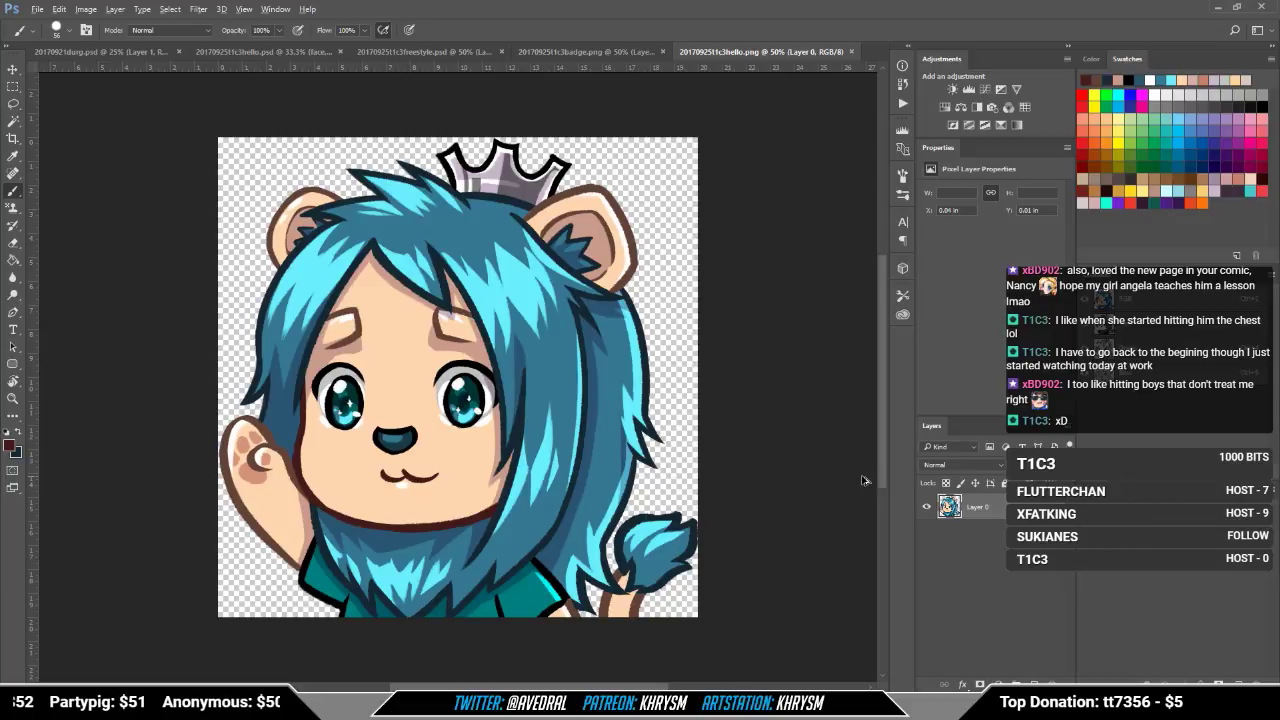
pyautogui.hotkey('ctrl', 'alt', 'i')
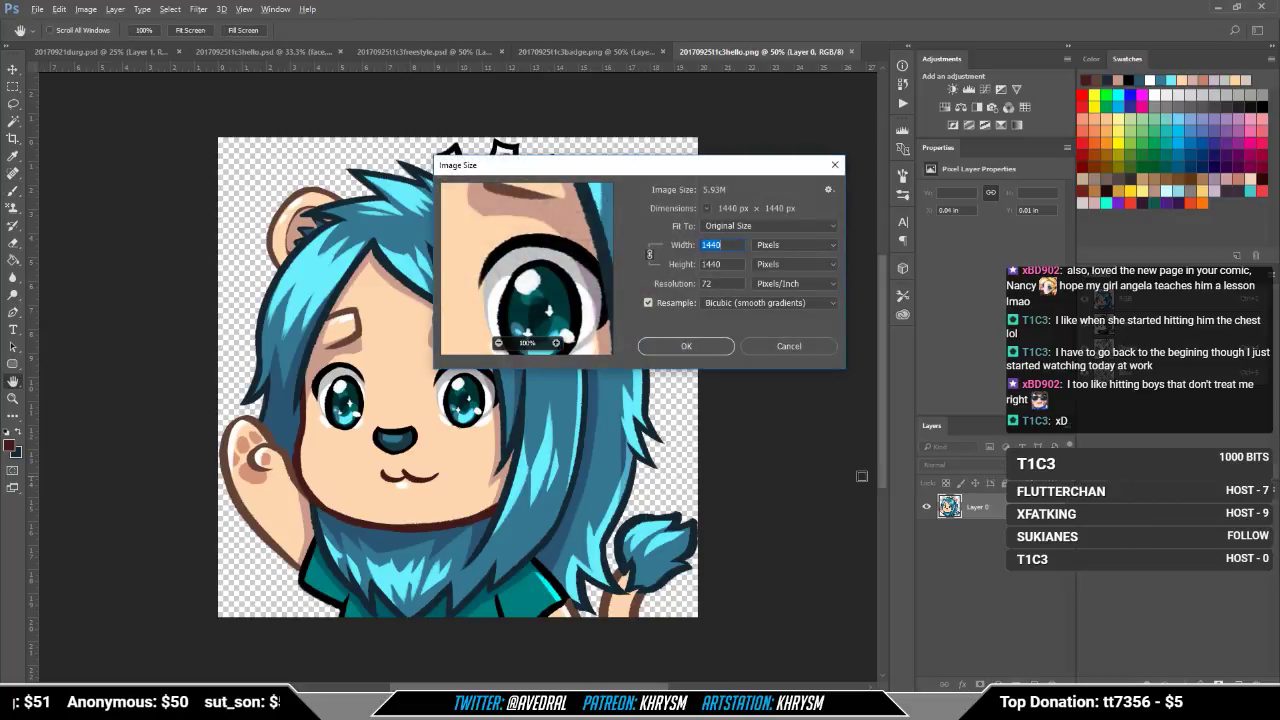
pyautogui.write('112')
pyautogui.press('Return')
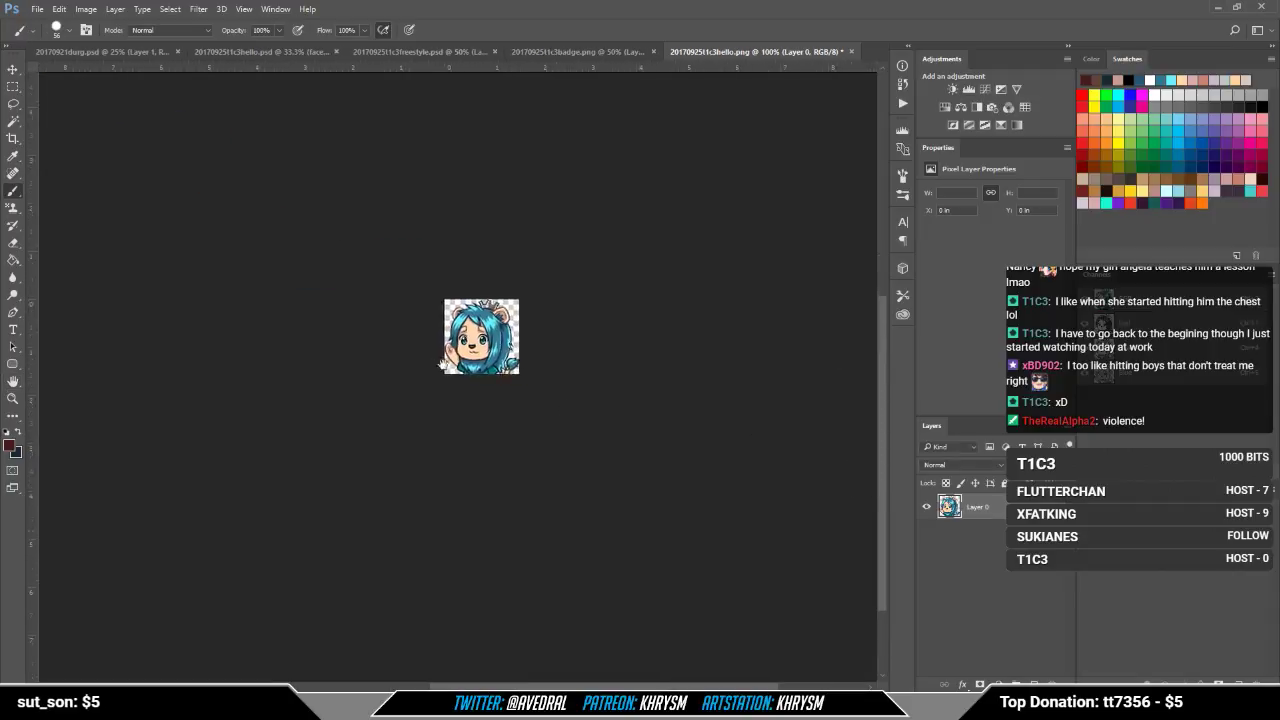
pyautogui.moveTo(441, 363)
pyautogui.mouseDown()
pyautogui.moveTo(424, 423)
pyautogui.moveTo(405, 435)
pyautogui.mouseUp()
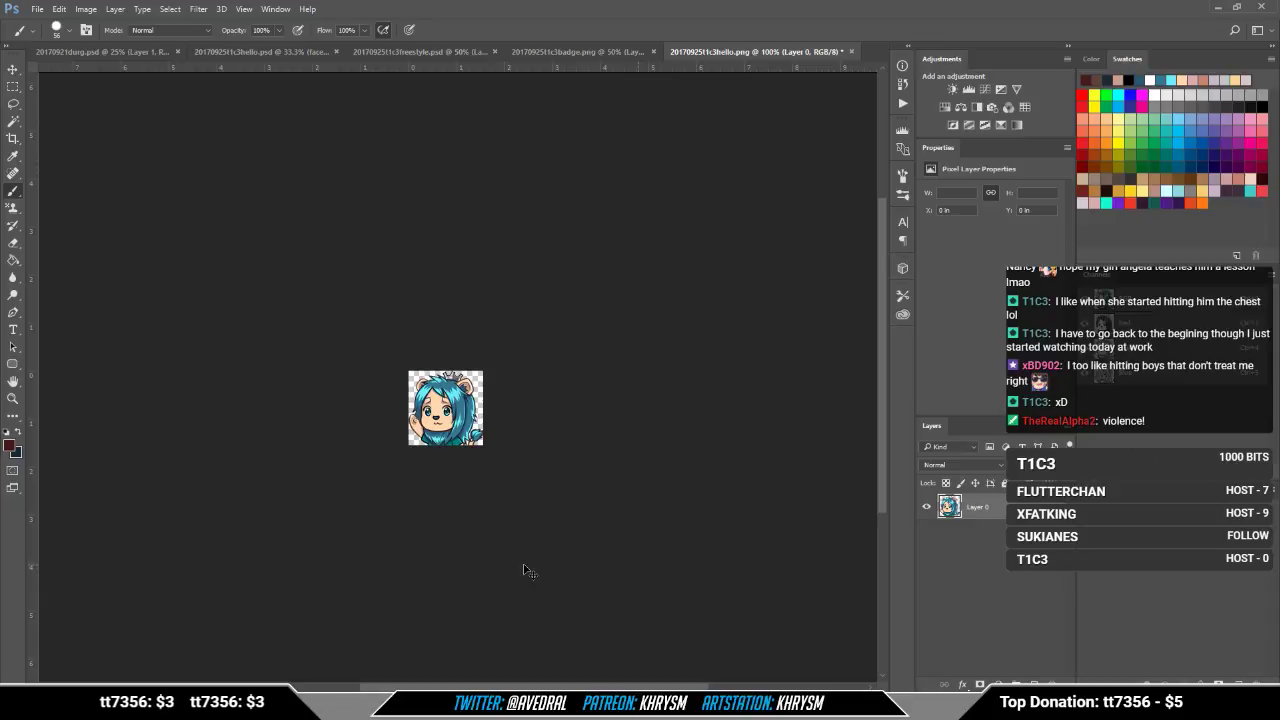
# Step: Try stacking two duplicates of the lion layer on the 112-pixel image, and undo both
pyautogui.hotkey('ctrl', 'j')
pyautogui.hotkey('ctrl', 'j')
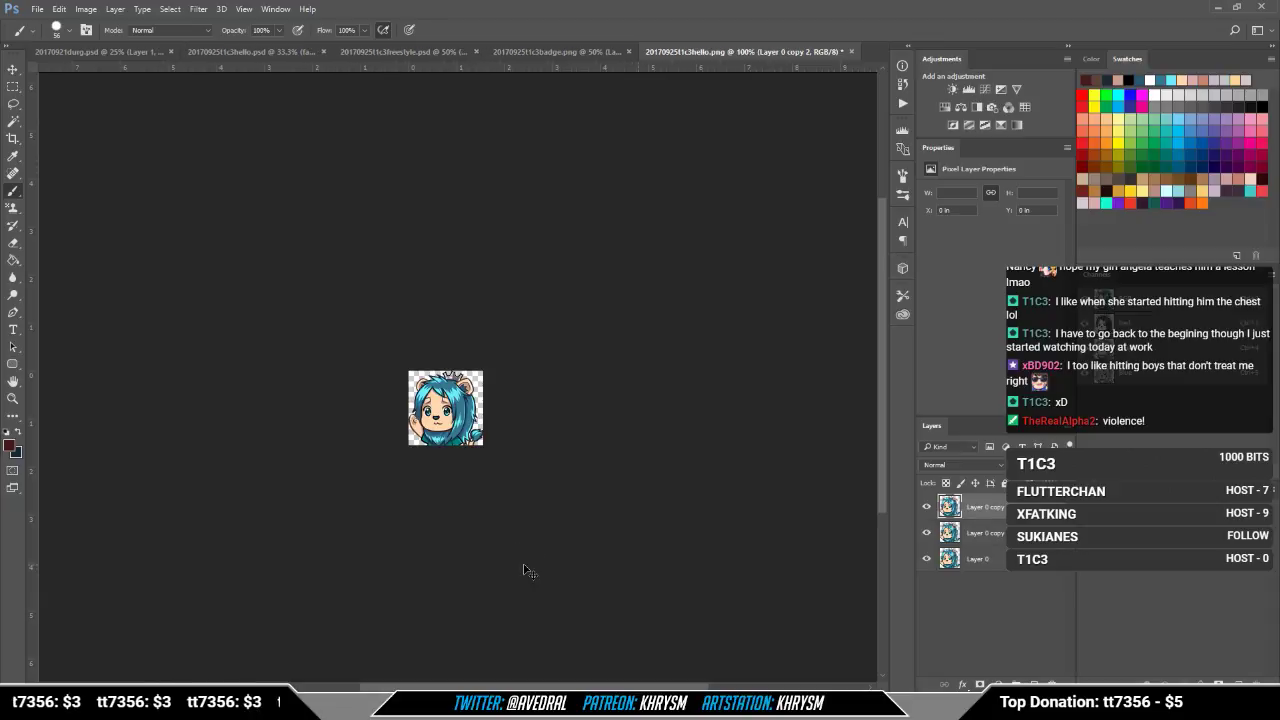
pyautogui.hotkey('ctrl', 'alt', 'z')
pyautogui.hotkey('ctrl', 'alt', 'z')
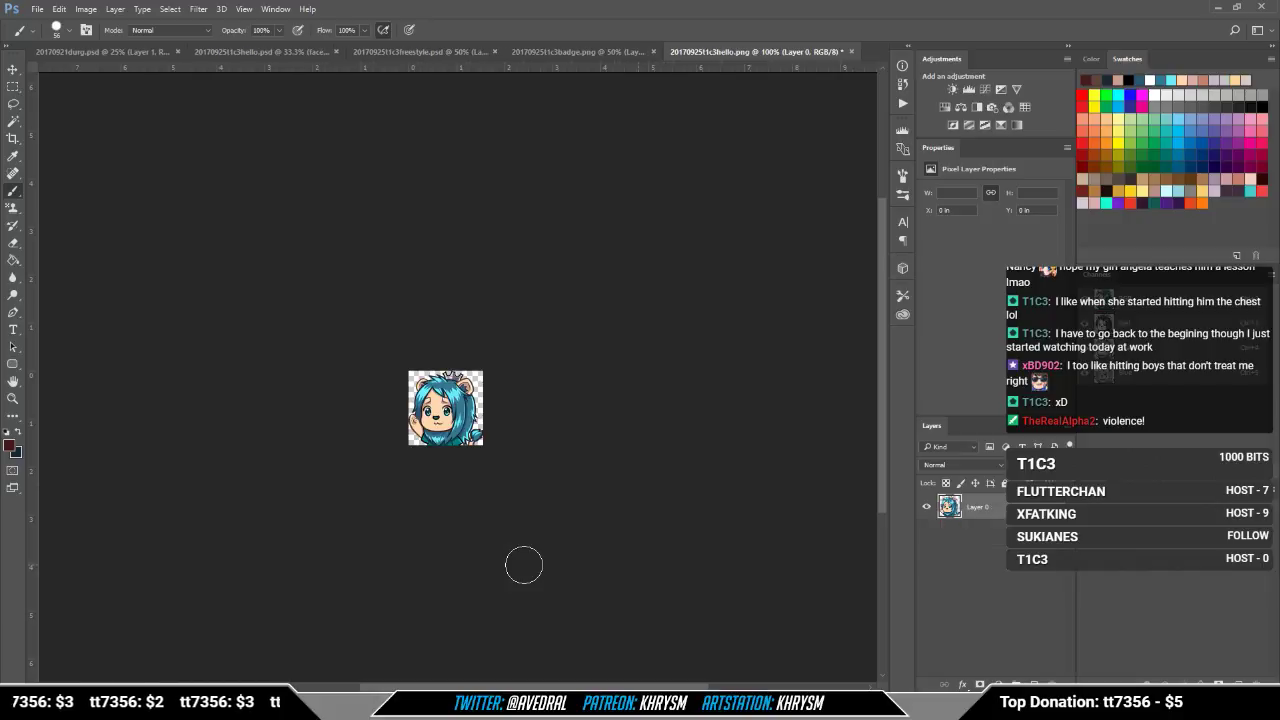
# Step: Save the 112-pixel lion as a PNG copy named t1c3hello-112.png
pyautogui.hotkey('ctrl', 'shift', 's')
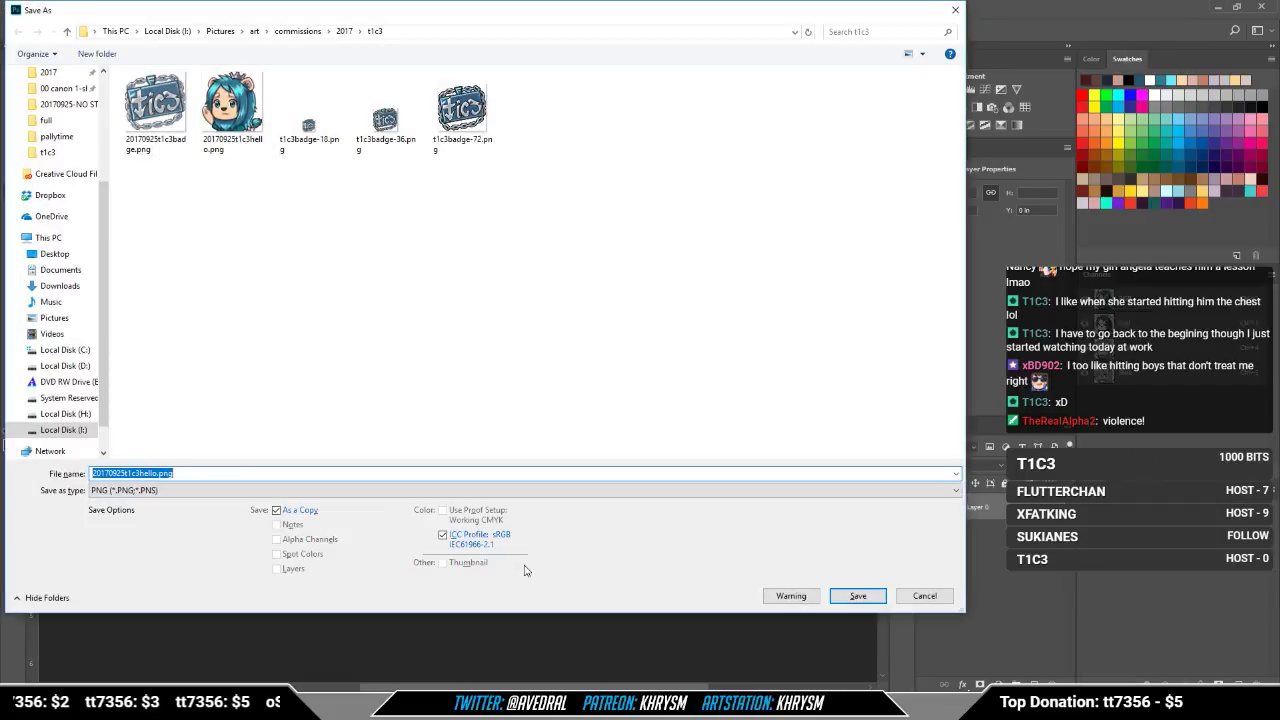
pyautogui.press('Delete')
pyautogui.press('Delete')
pyautogui.press('Delete')
pyautogui.press('Delete')
pyautogui.press('Delete')
pyautogui.press('Delete')
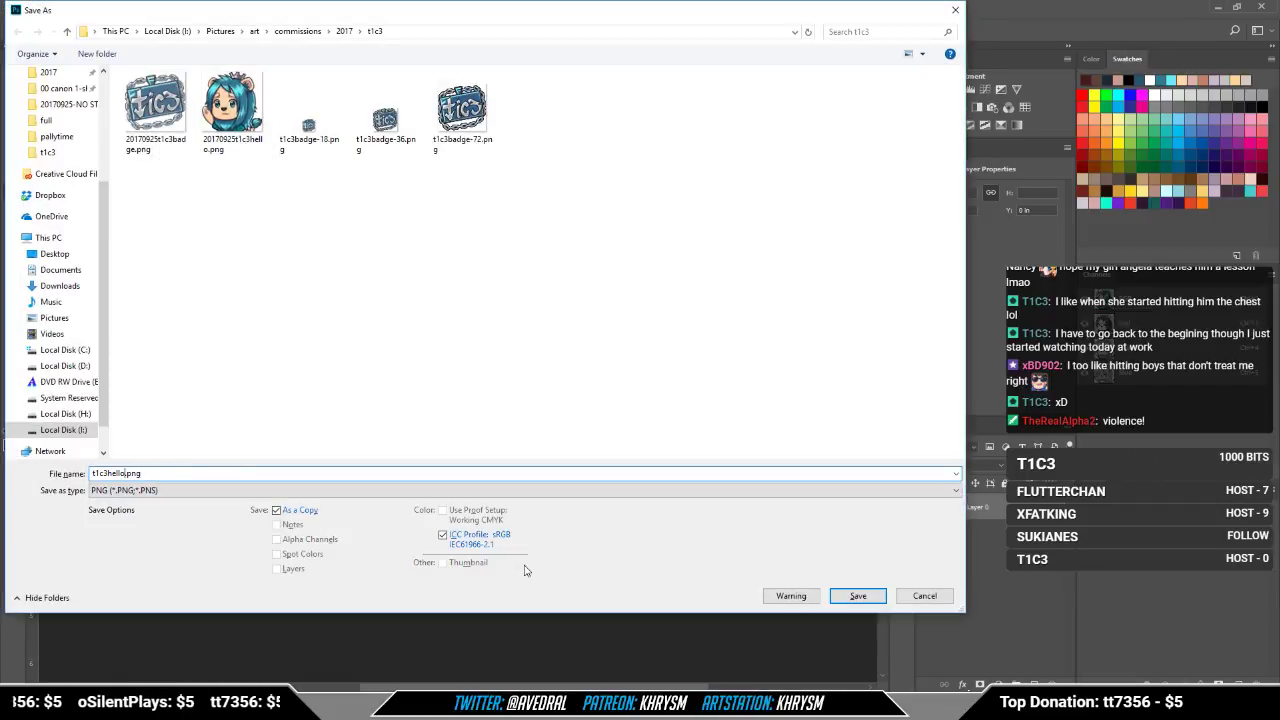
pyautogui.write('-')
pyautogui.write('112')
pyautogui.press('Return')
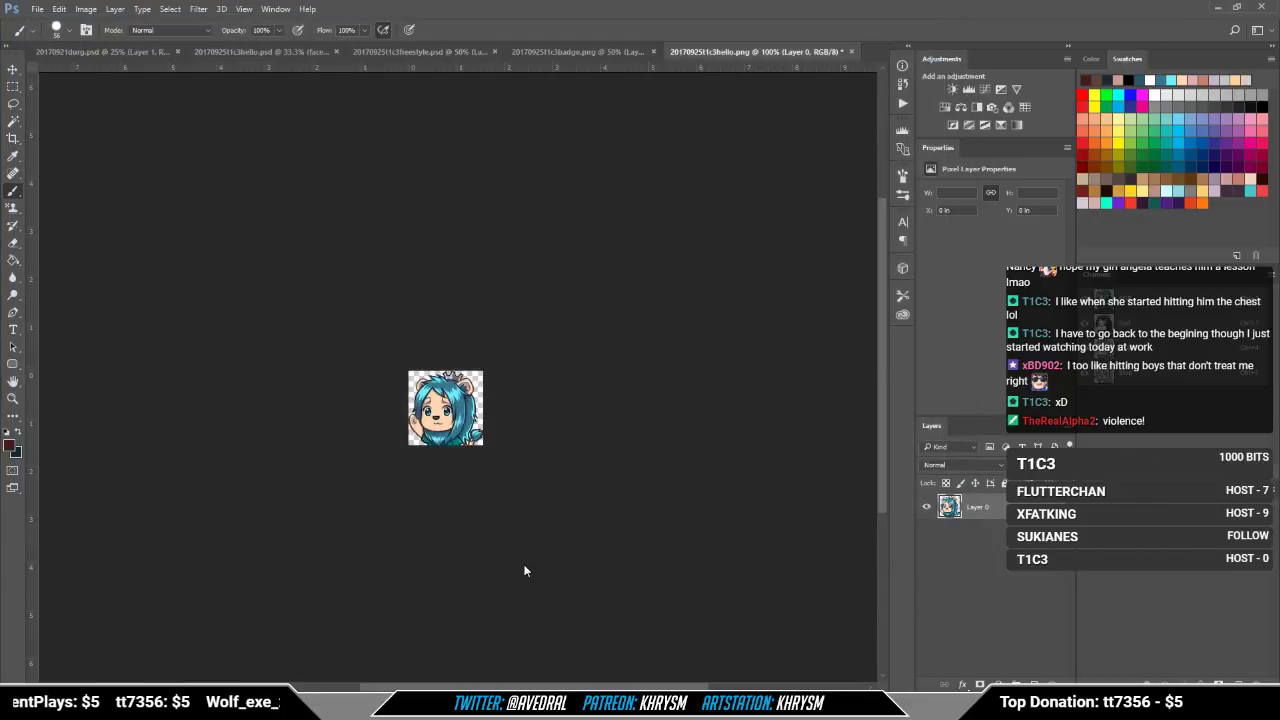
pyautogui.press('Return')
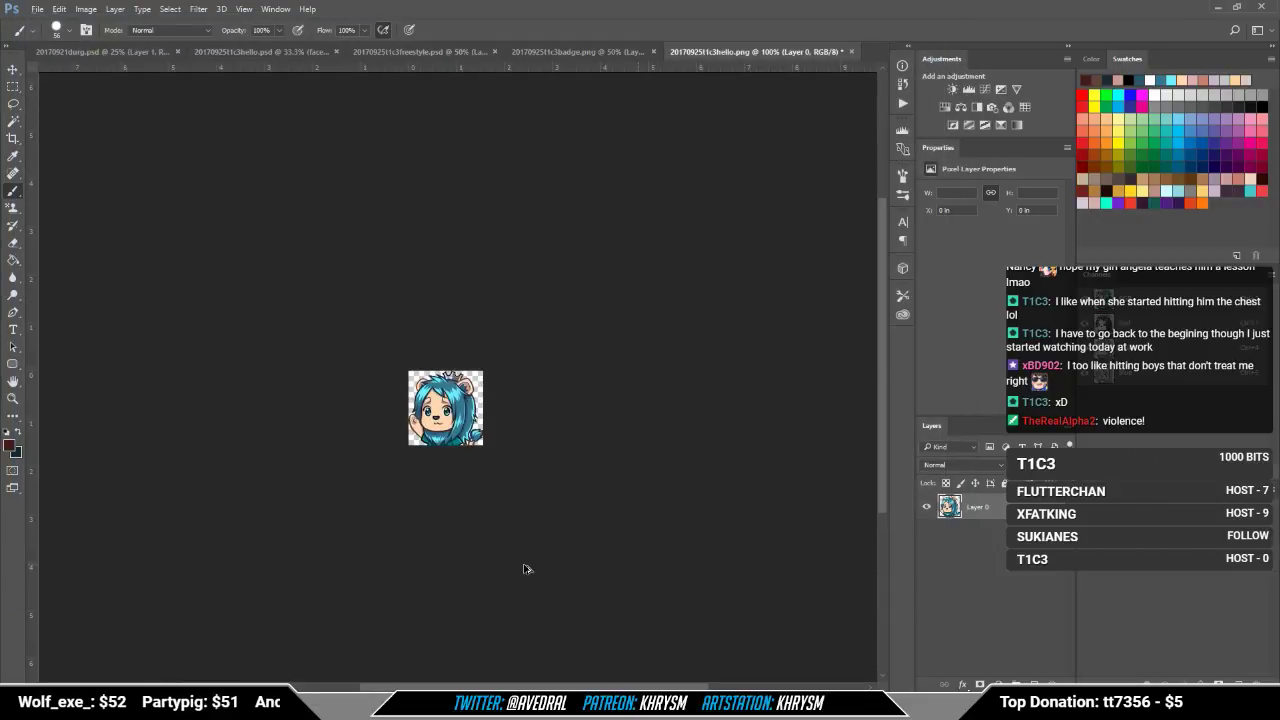
# Step: Resize the image to a width of 56 pixels, followed by a further reduction to 28 pixels
pyautogui.hotkey('ctrl', 'alt', 'i')
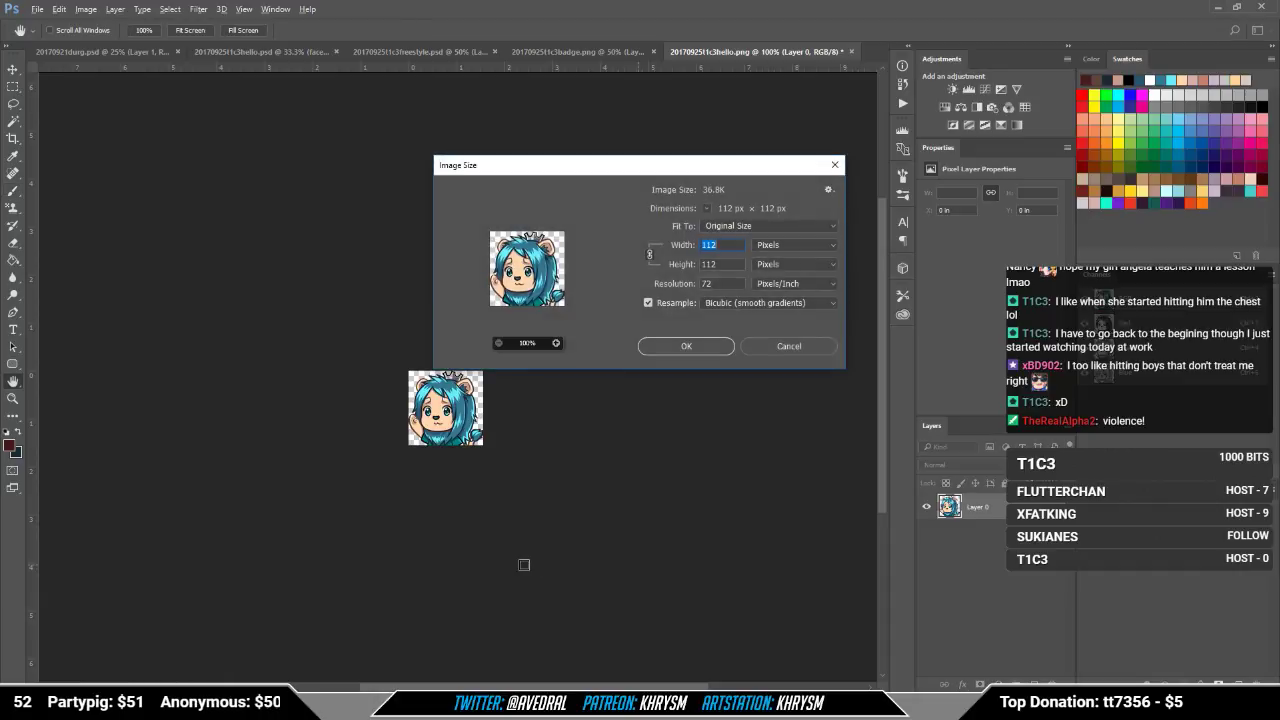
pyautogui.write('56')
pyautogui.press('Return')
pyautogui.press('b')
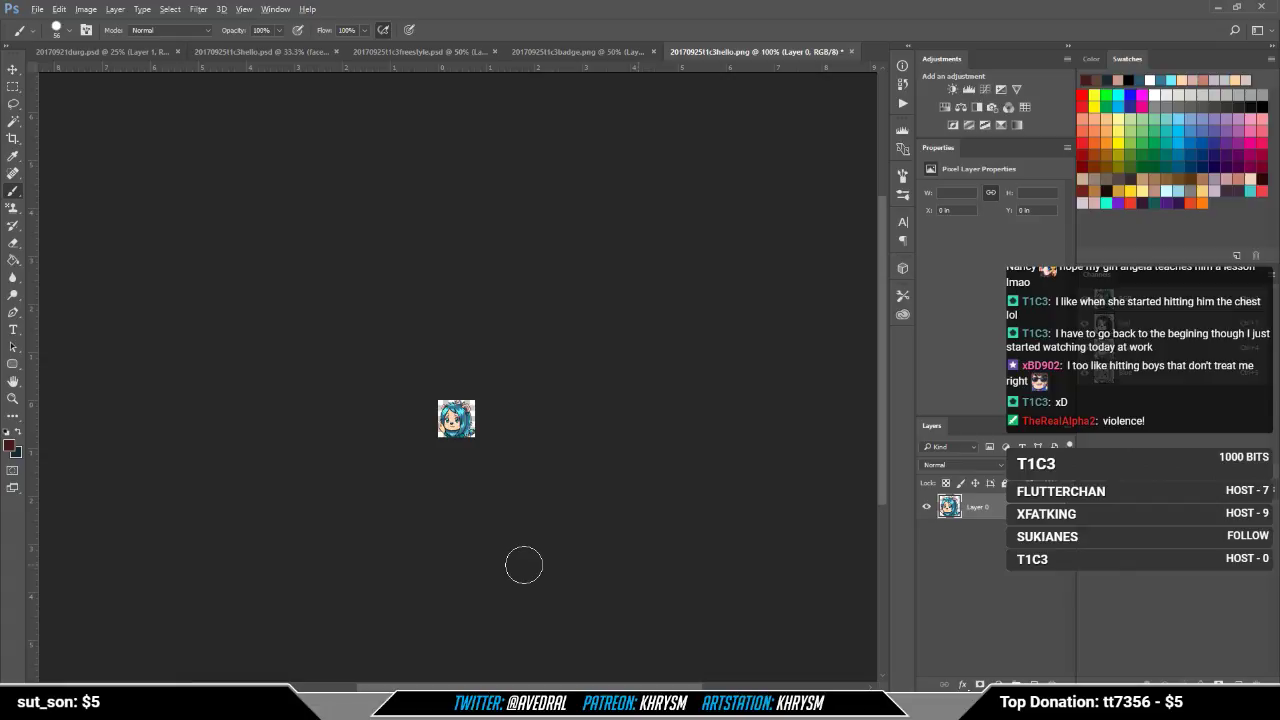
pyautogui.hotkey('ctrl', 'alt', 'i')
pyautogui.write('28')
pyautogui.press('Return')
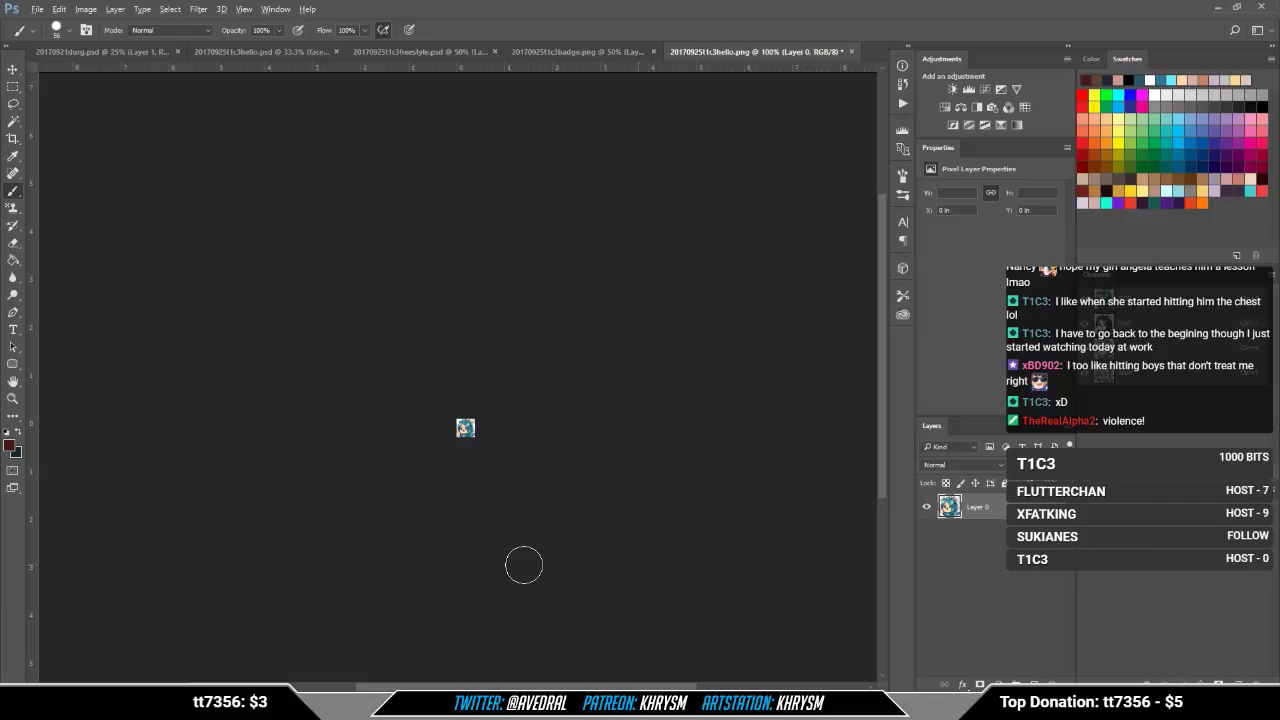
# Step: Strengthen the 28-pixel lion by duplicating its layer three times and merging all copies back into a single layer
pyautogui.hotkey('ctrl', 'j')
pyautogui.hotkey('ctrl', 'j')
pyautogui.hotkey('ctrl', 'j')
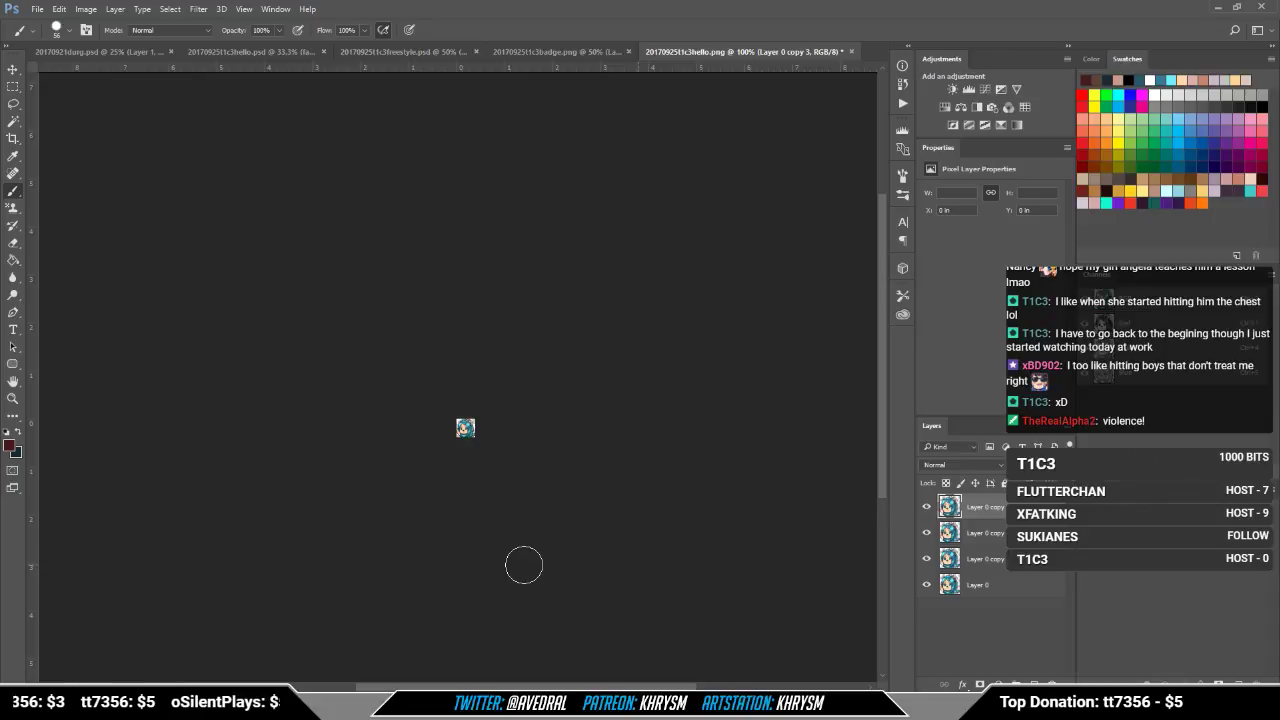
pyautogui.hotkey('ctrl', '+')
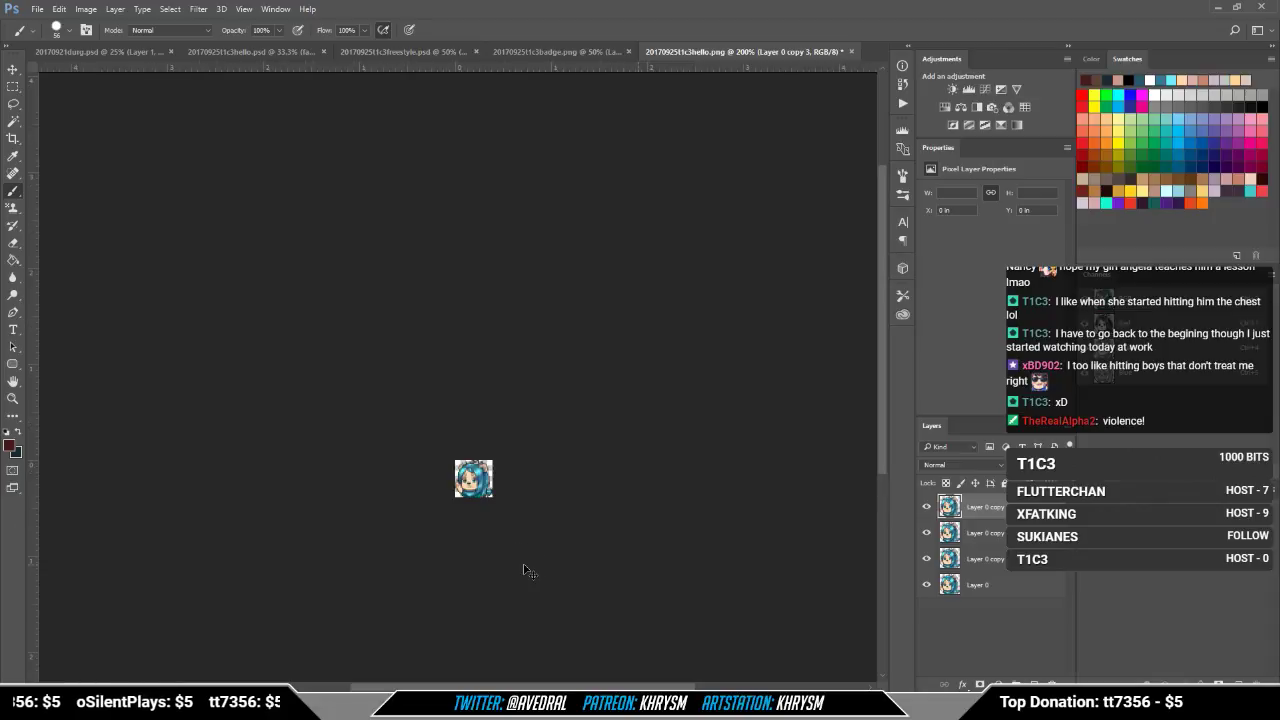
pyautogui.hotkey('ctrl', '-')
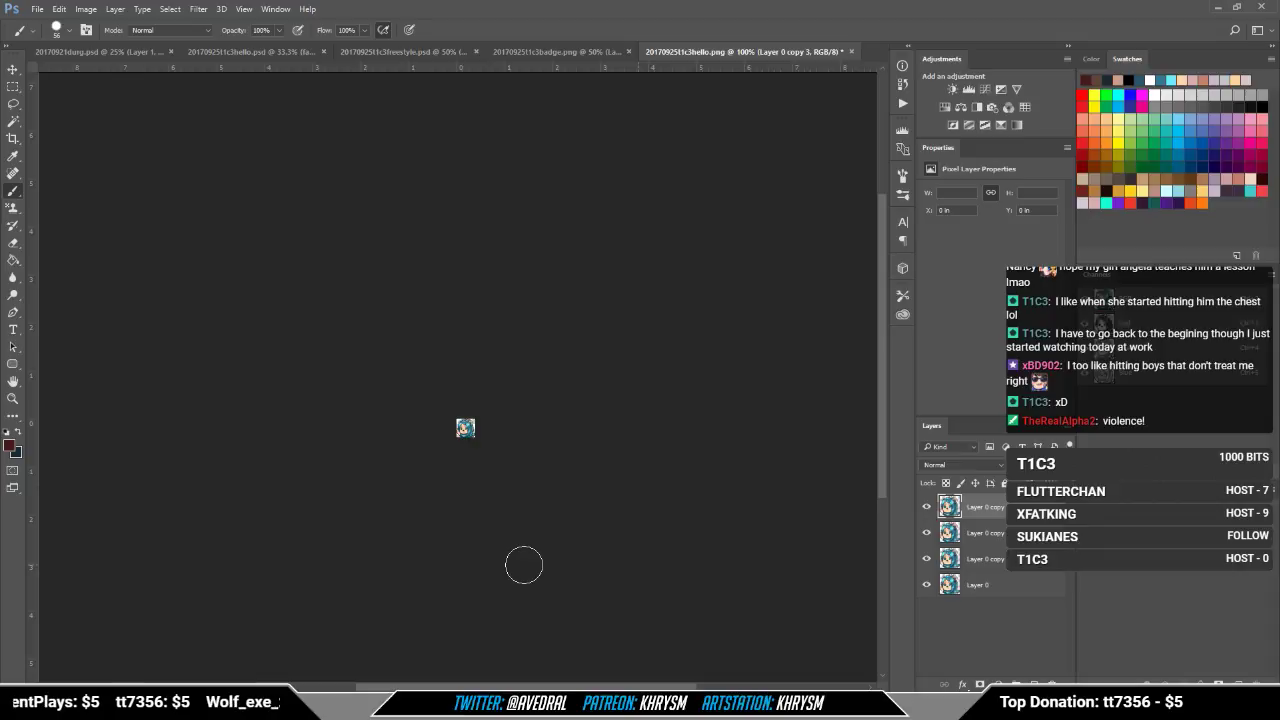
pyautogui.hotkey('ctrl', 'e')
pyautogui.hotkey('ctrl', 'e')
pyautogui.hotkey('ctrl', 'e')
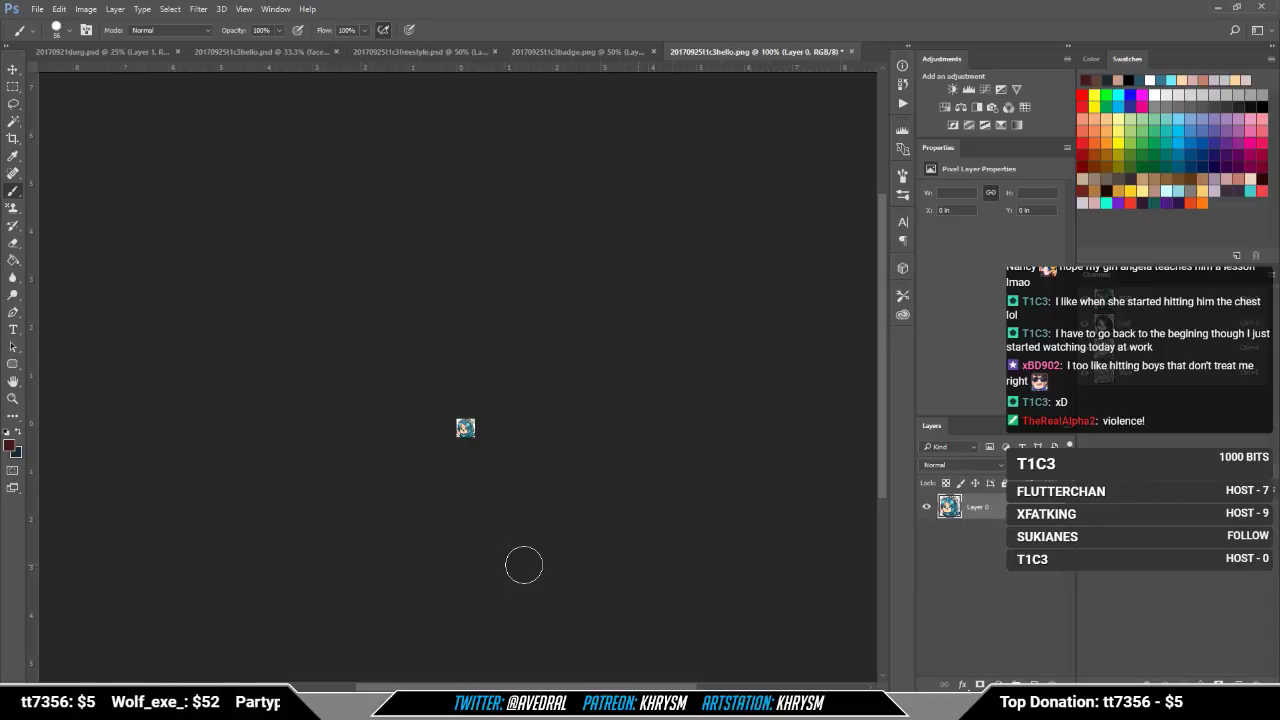
# Step: Save the 28-pixel lion as a PNG copy named t1c3hello-28.png in the t1c3 folder
pyautogui.hotkey('ctrl', 'shift', 's')
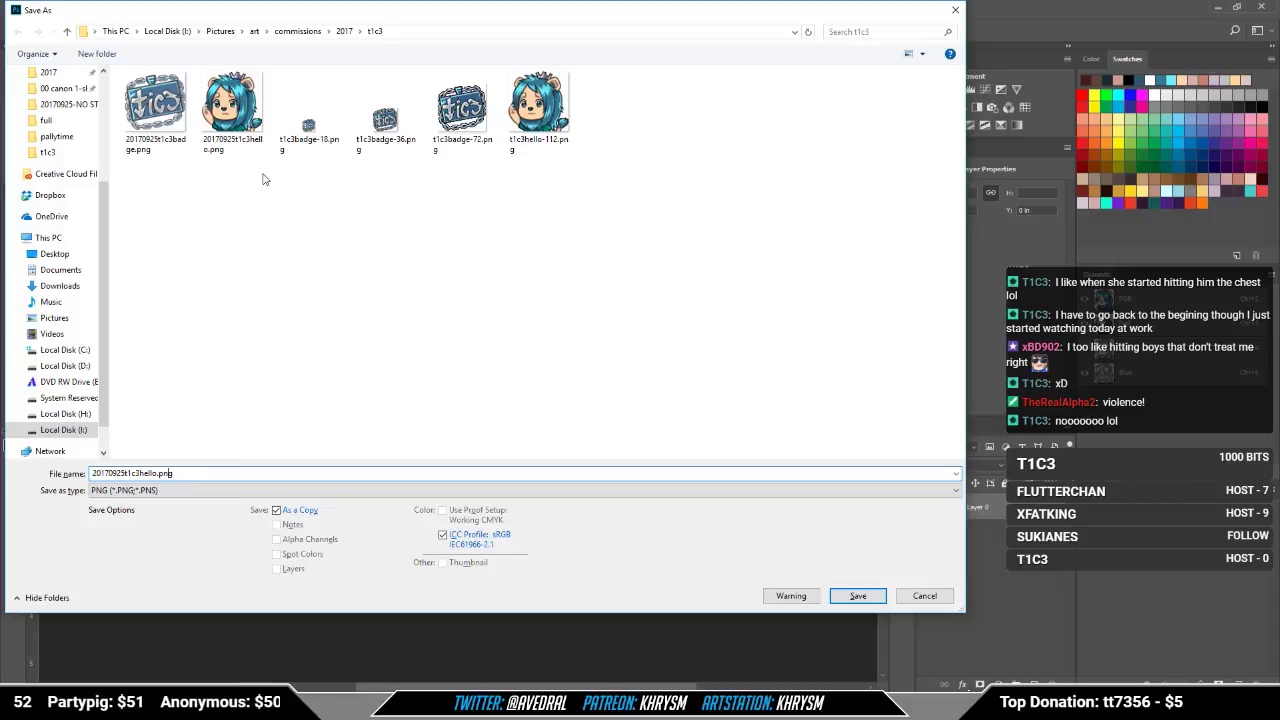
pyautogui.click(244, 113)
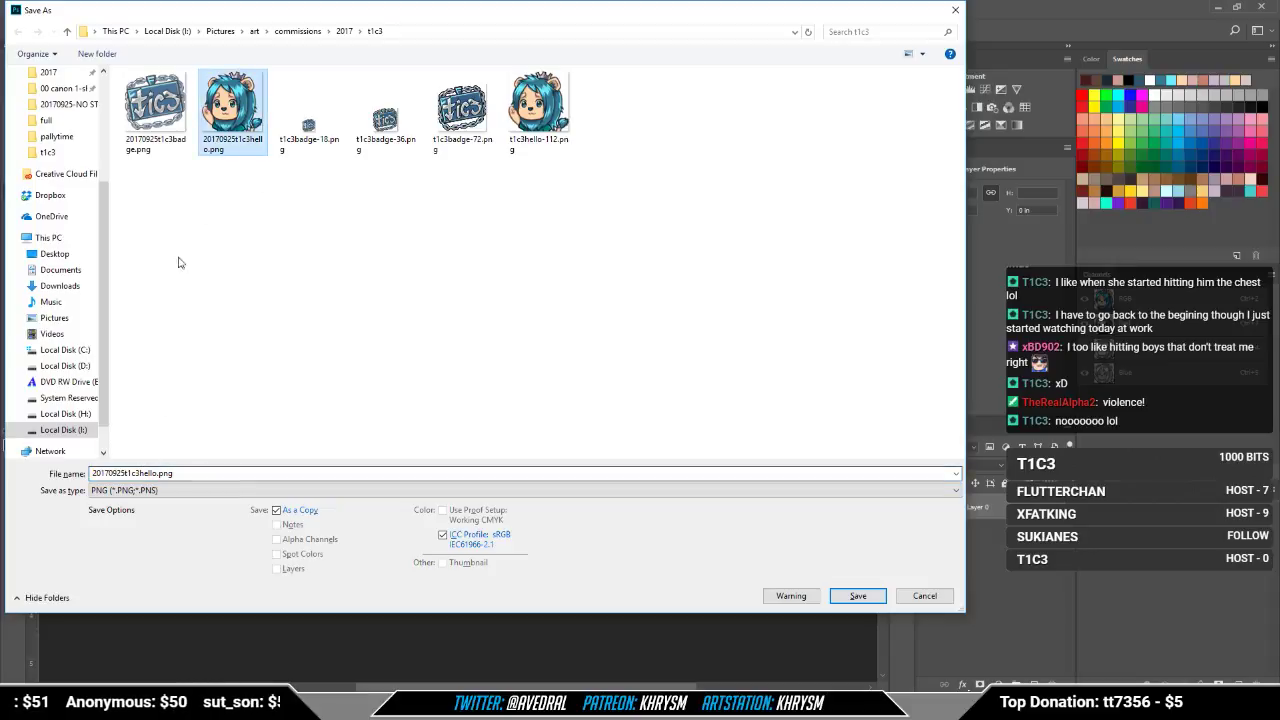
pyautogui.click(512, 125)
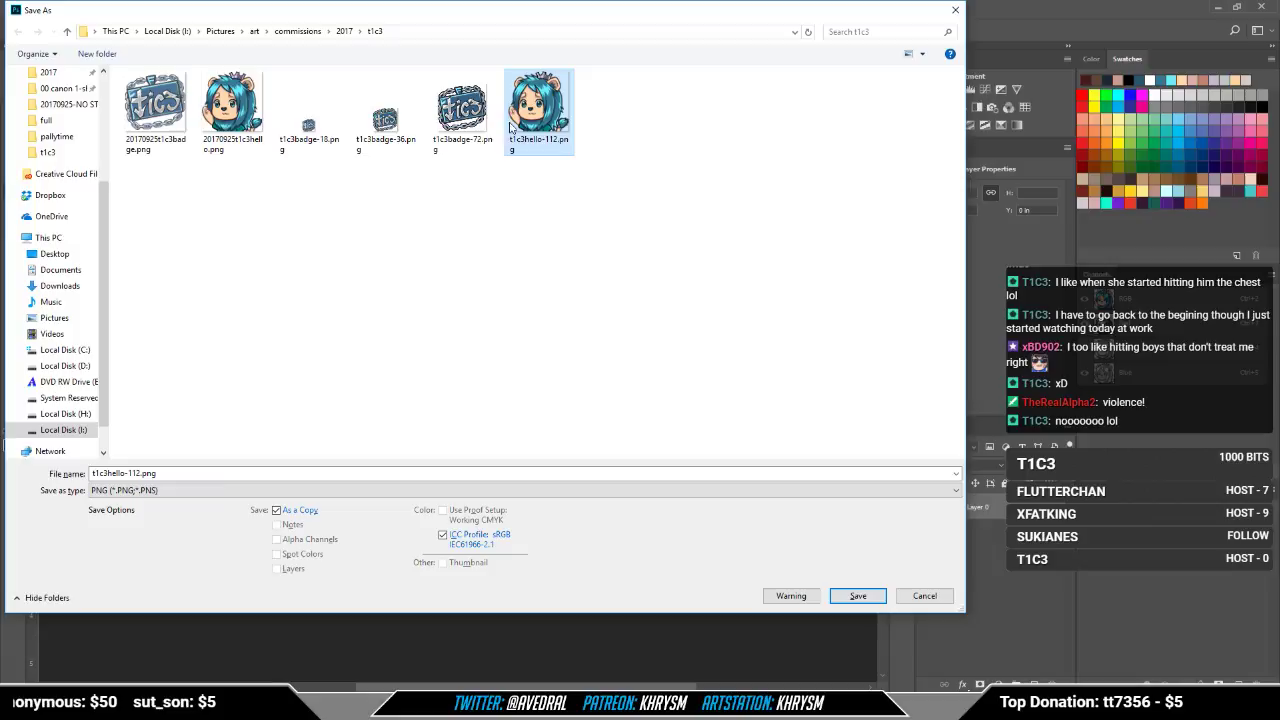
pyautogui.click(131, 473)
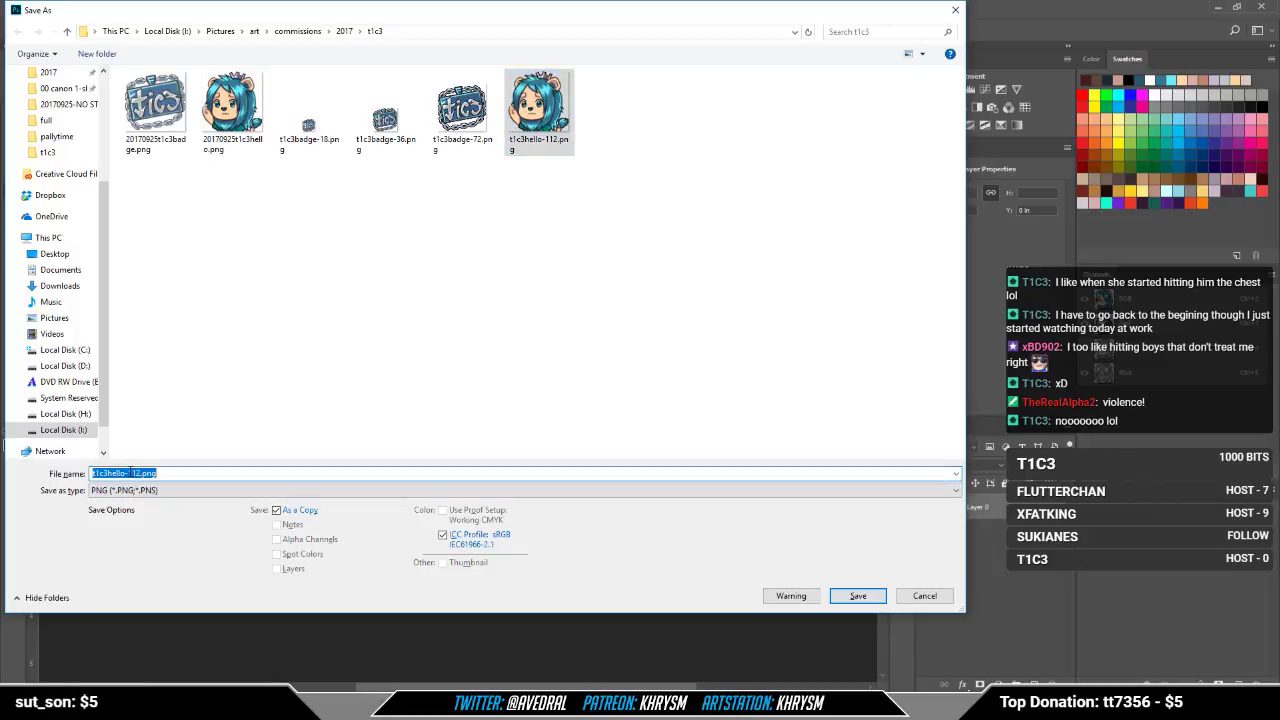
pyautogui.moveTo(130, 473); pyautogui.dragTo(261, 481)
pyautogui.write('2')
pyautogui.press('Return')
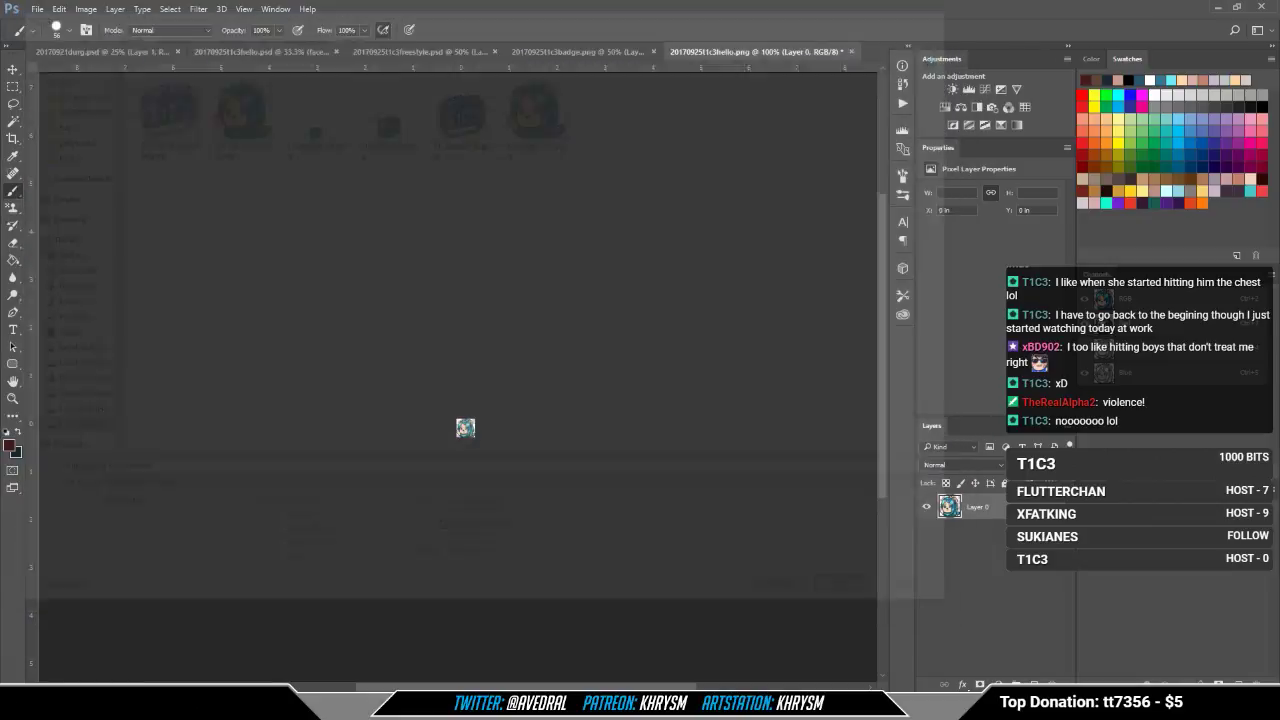
pyautogui.press('Return')
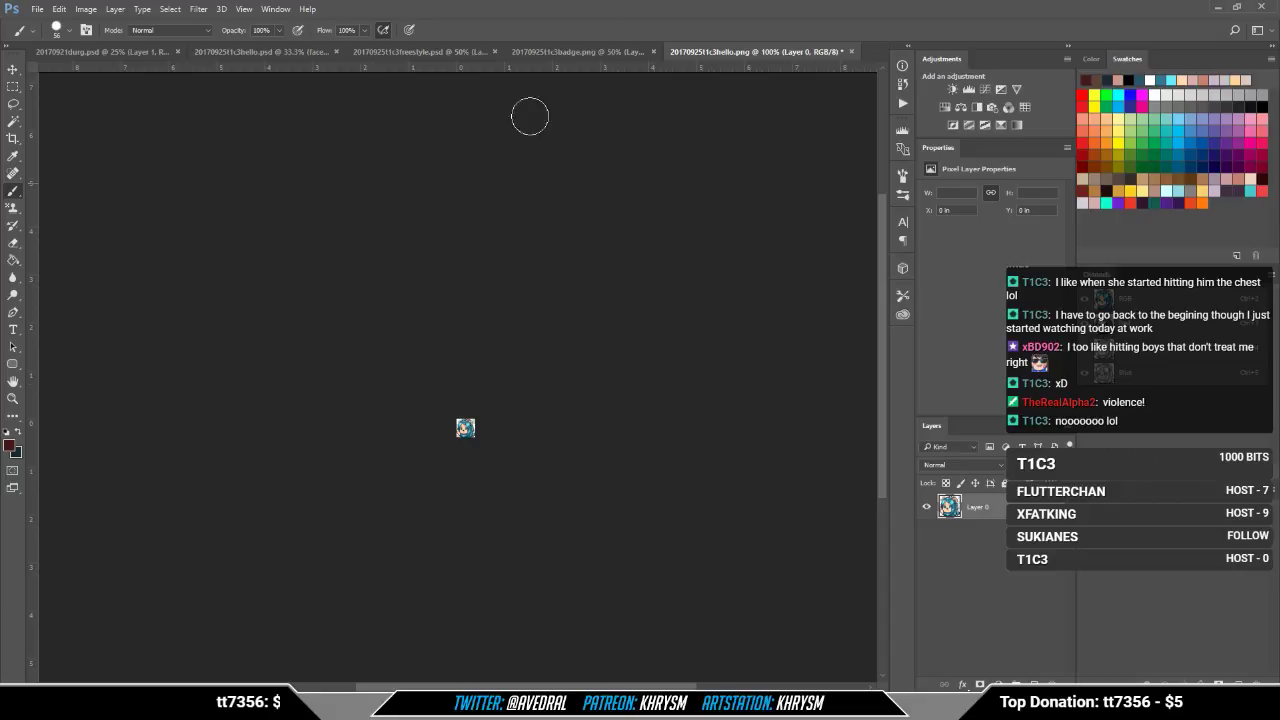
# Step: Go back to the 56-pixel resize in the history, duplicate the lion layer three times and merge all copies into a single layer
pyautogui.click(902, 84)
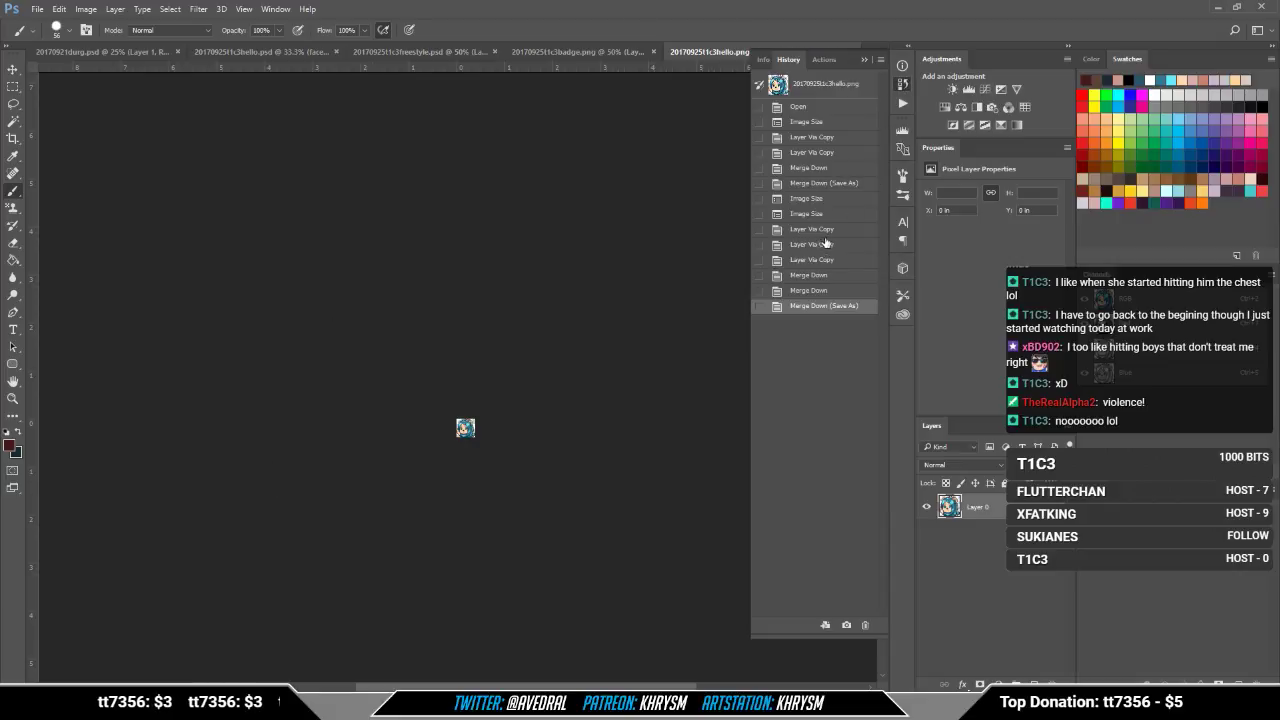
pyautogui.click(816, 200)
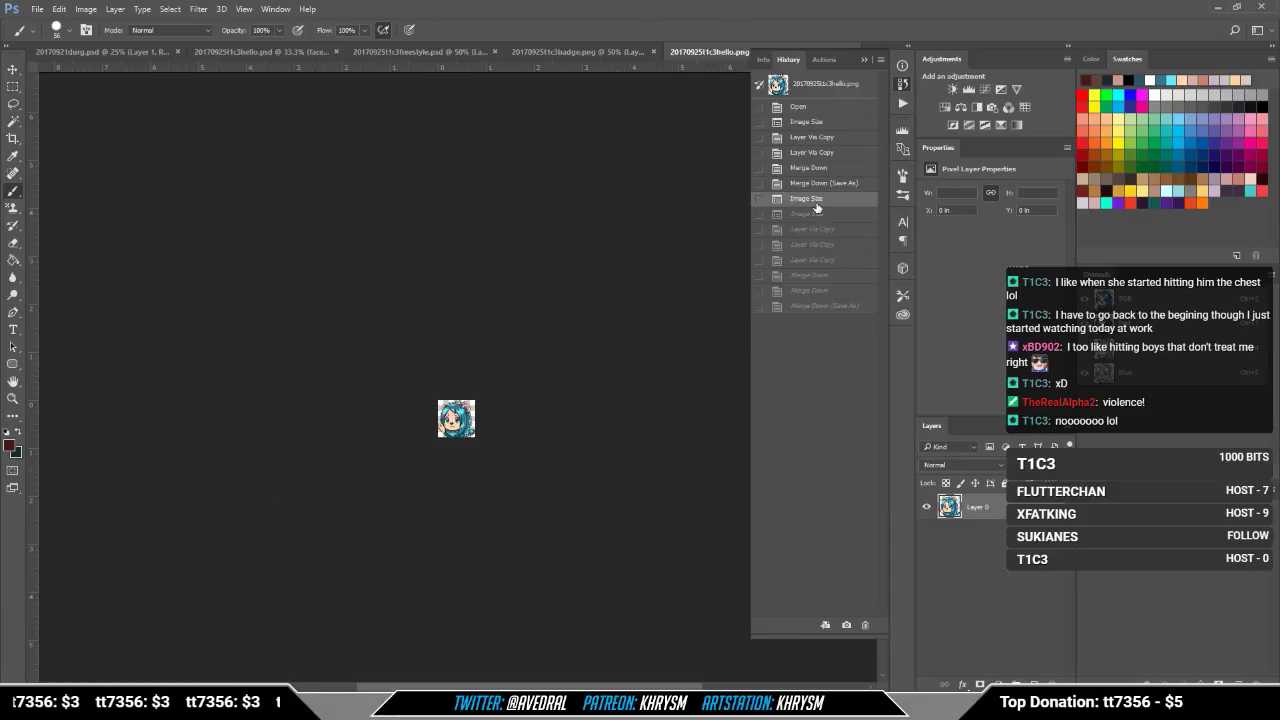
pyautogui.hotkey('ctrl', 'j')
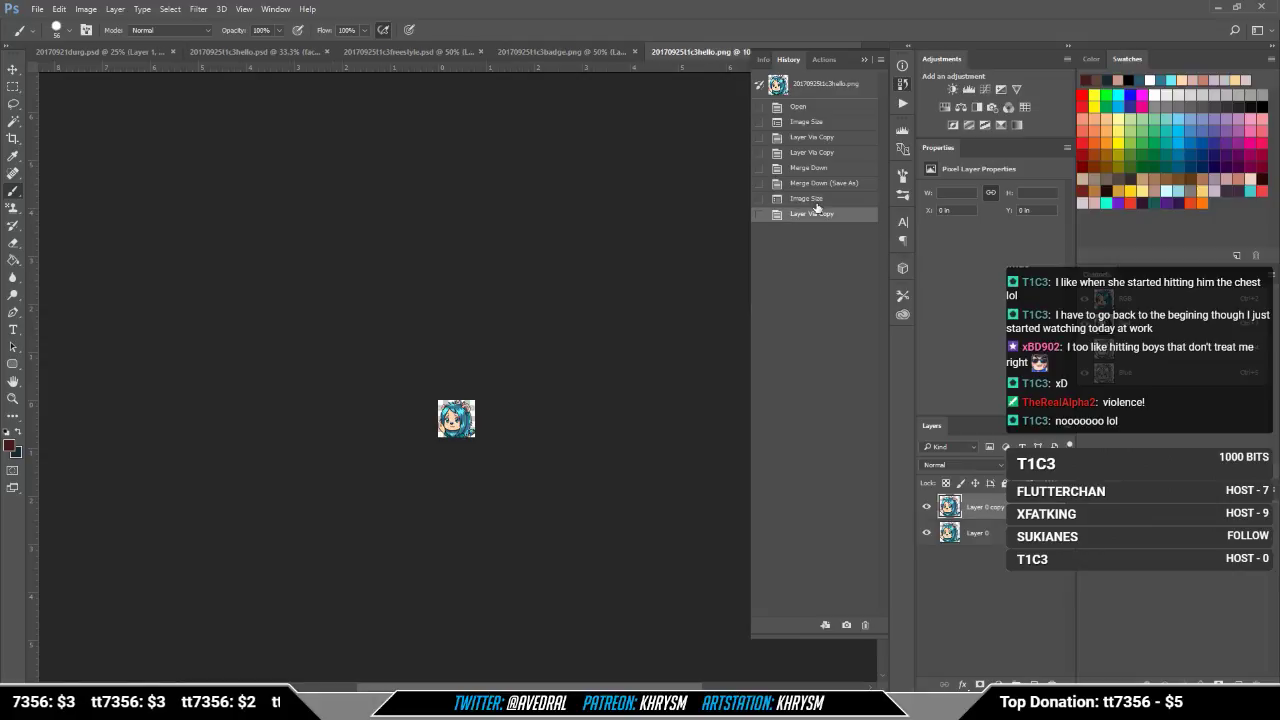
pyautogui.hotkey('ctrl', 'j')
pyautogui.hotkey('ctrl', 'e')
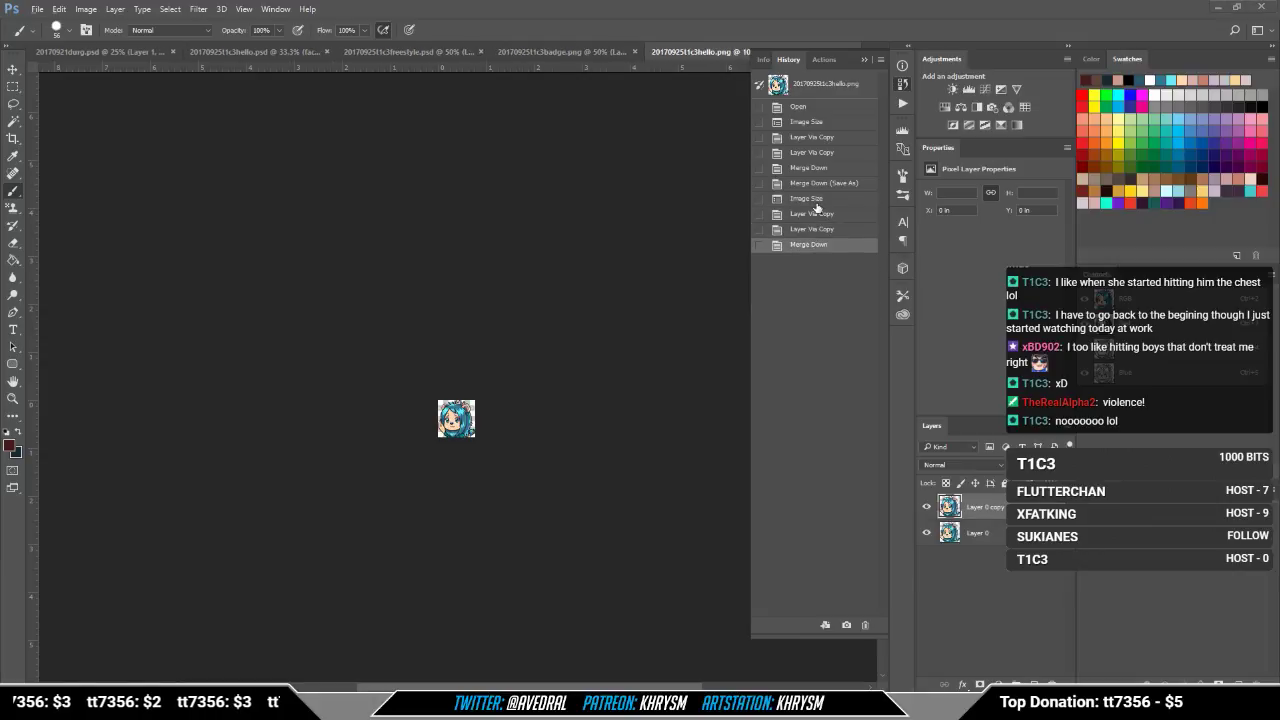
pyautogui.hotkey('ctrl', 'j')
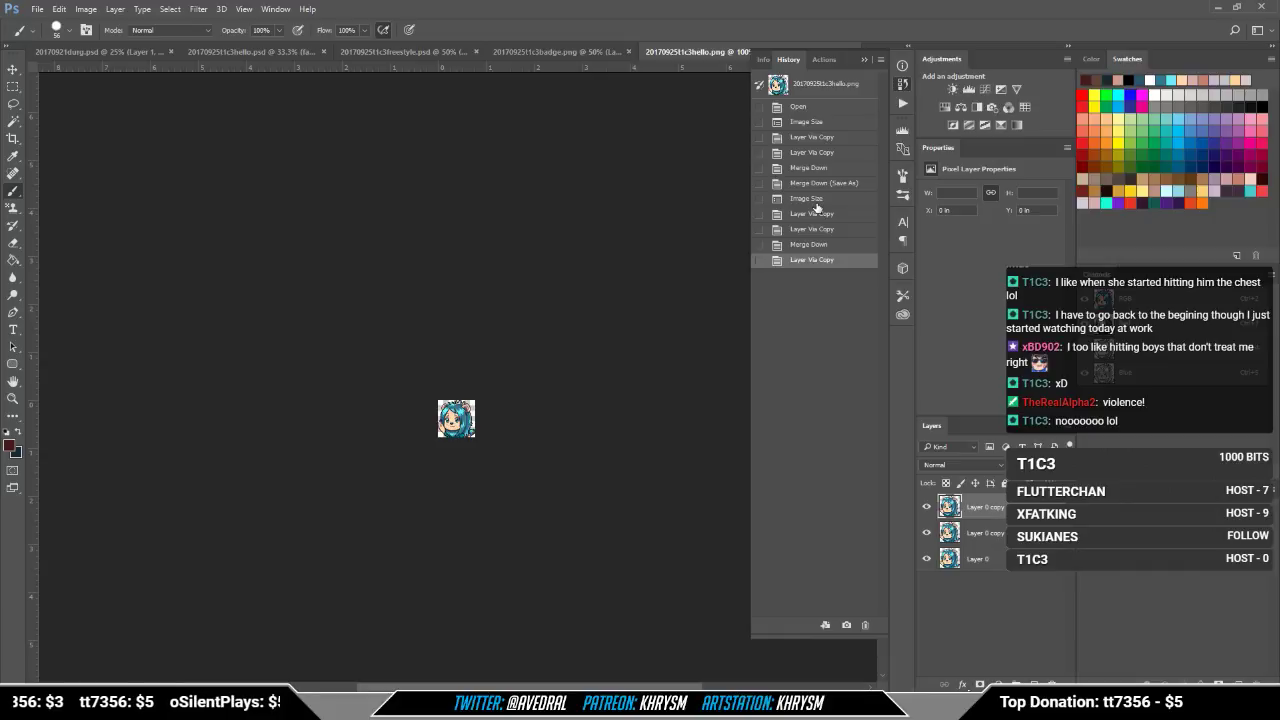
pyautogui.hotkey('ctrl', 'alt', 'z')
pyautogui.hotkey('ctrl', 'alt', 'z')
pyautogui.hotkey('ctrl', 'j')
pyautogui.hotkey('ctrl', 'e')
pyautogui.hotkey('ctrl', 'e')
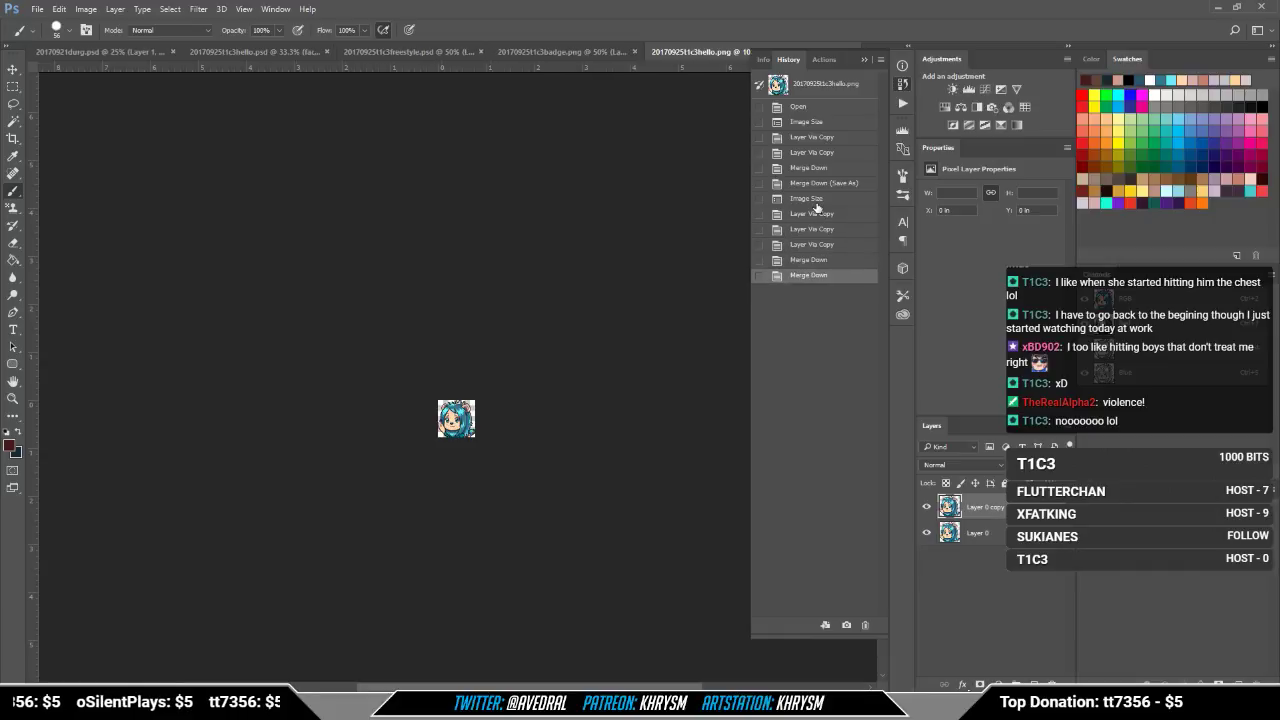
pyautogui.hotkey('ctrl', 'e')
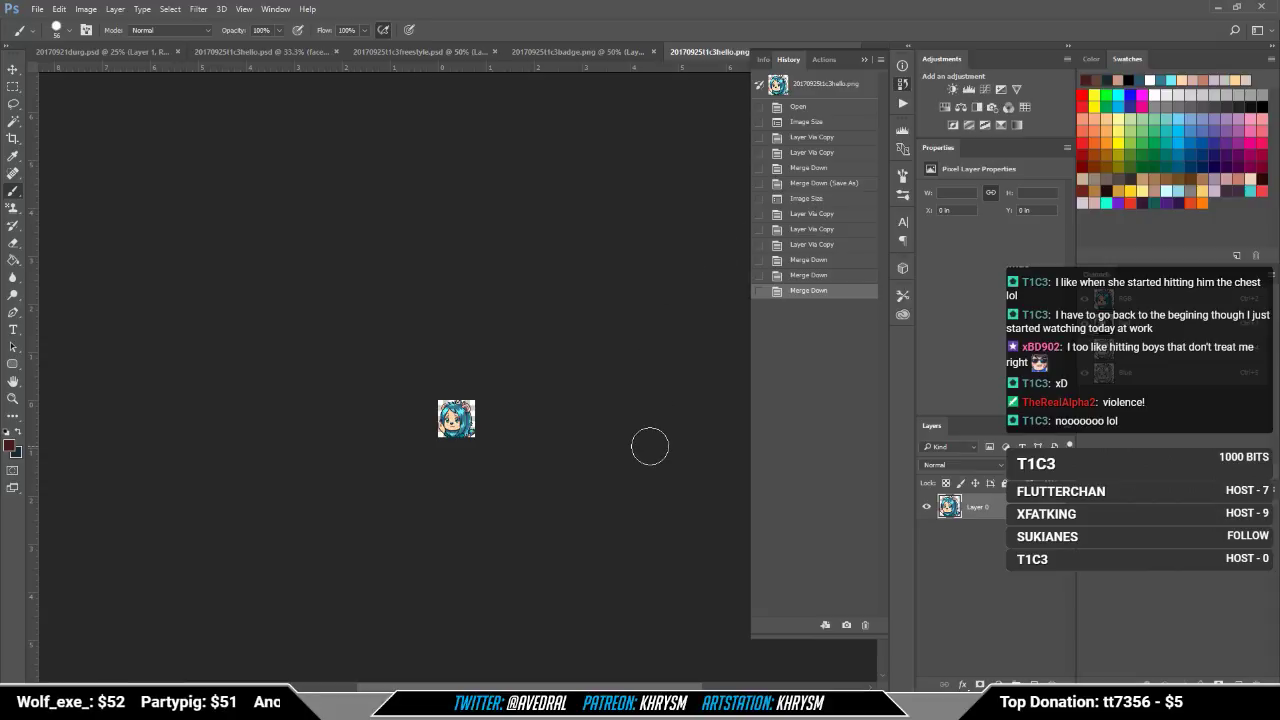
# Step: Save the 56-pixel lion as a PNG copy named t1c3hello-56.png in the t1c3 folder
pyautogui.hotkey('ctrl', 'shift', 's')
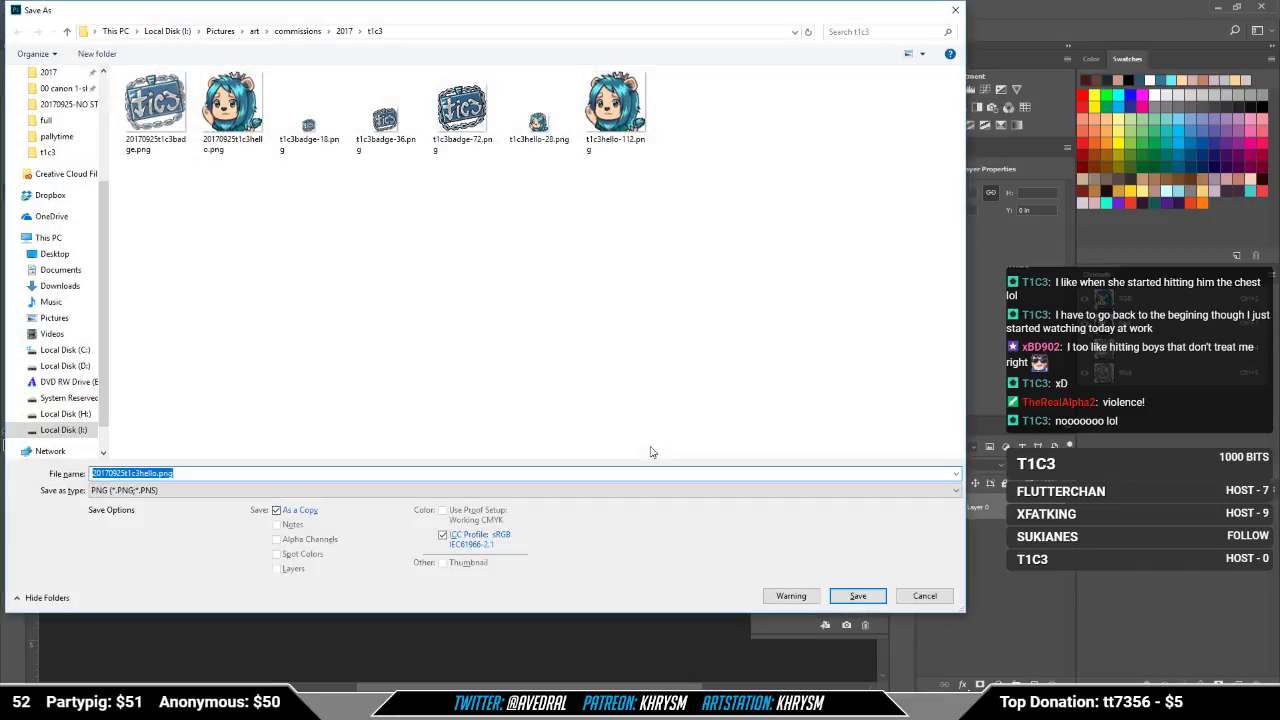
pyautogui.click(610, 110)
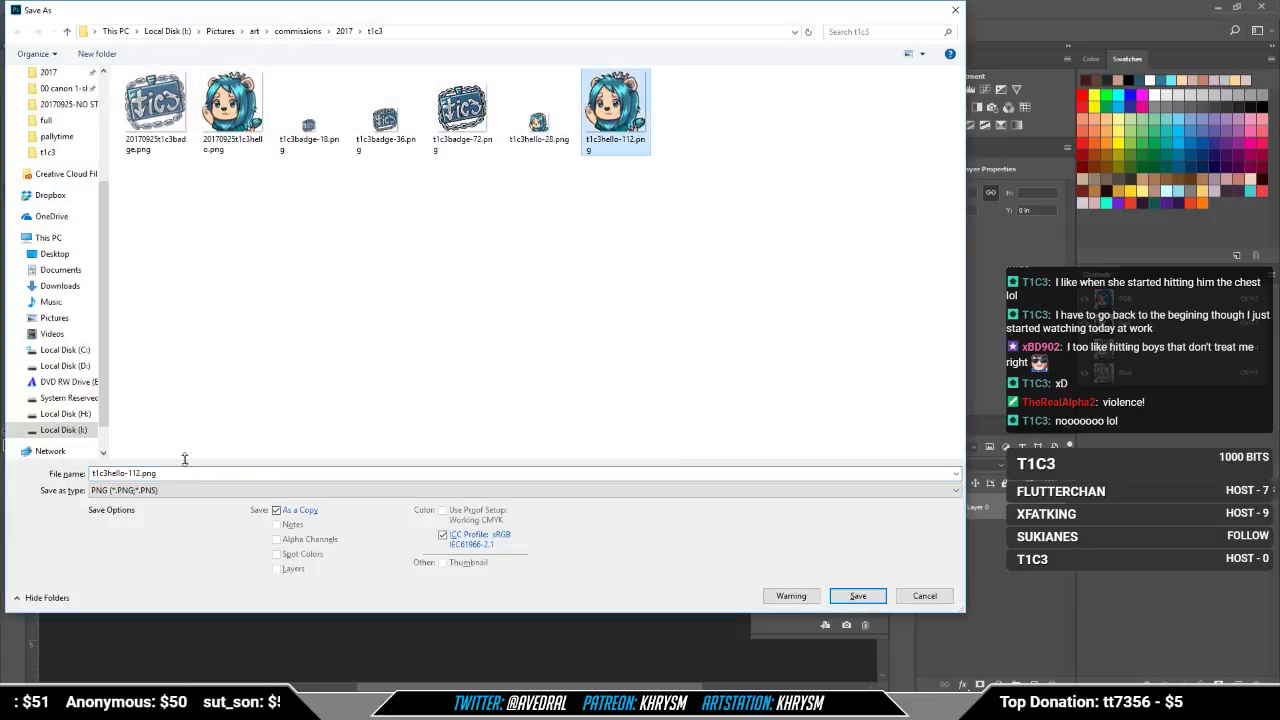
pyautogui.click(148, 474)
pyautogui.click(130, 473)
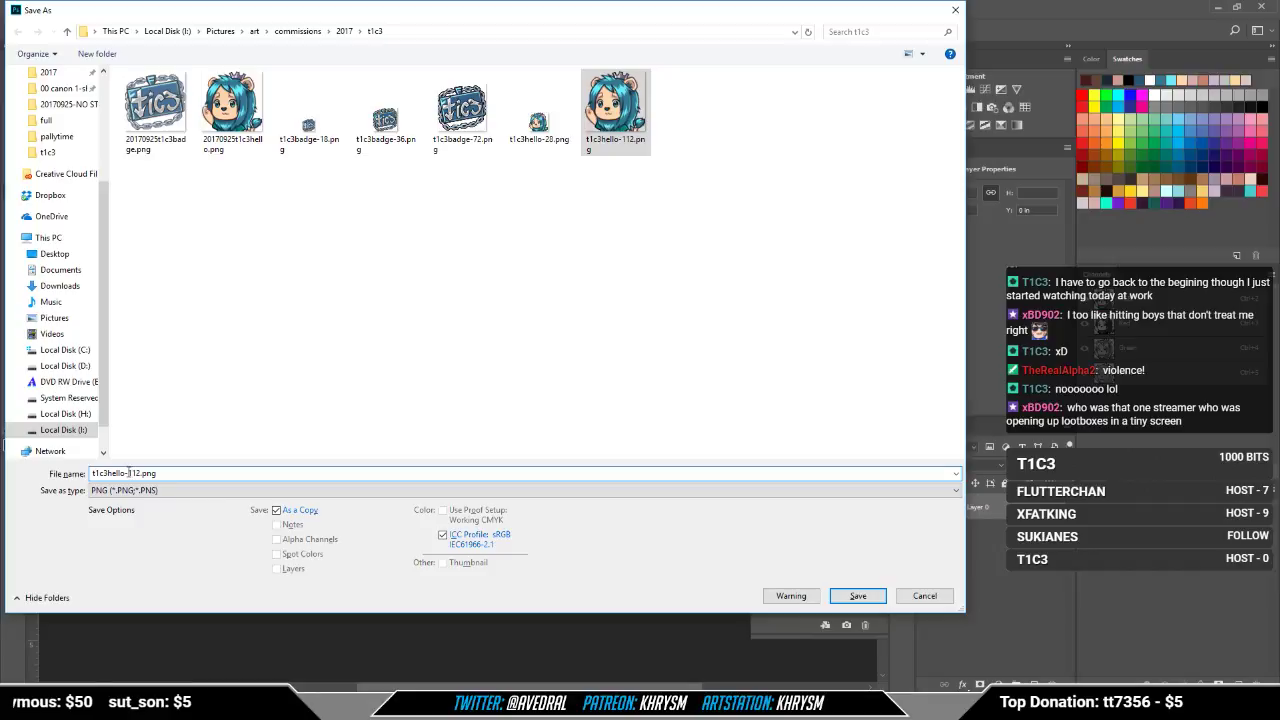
pyautogui.moveTo(129, 473); pyautogui.dragTo(215, 471)
pyautogui.write('56')
pyautogui.press('Return')
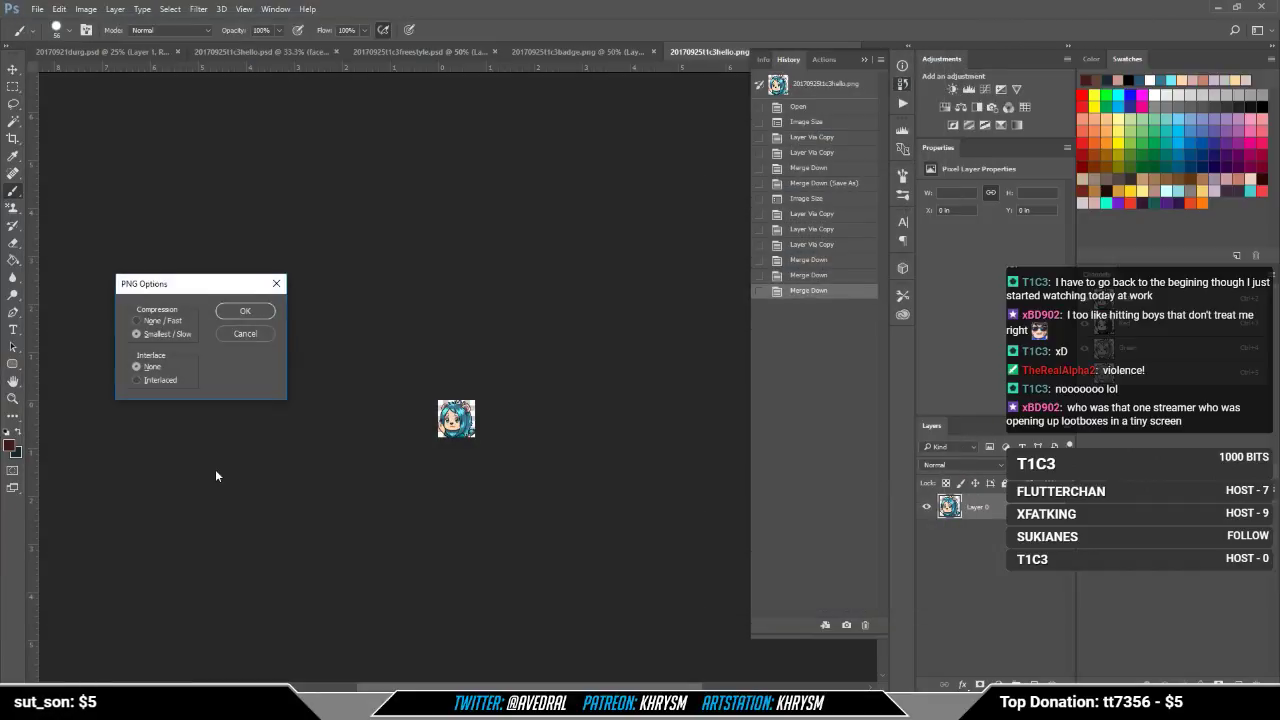
pyautogui.press('Return')
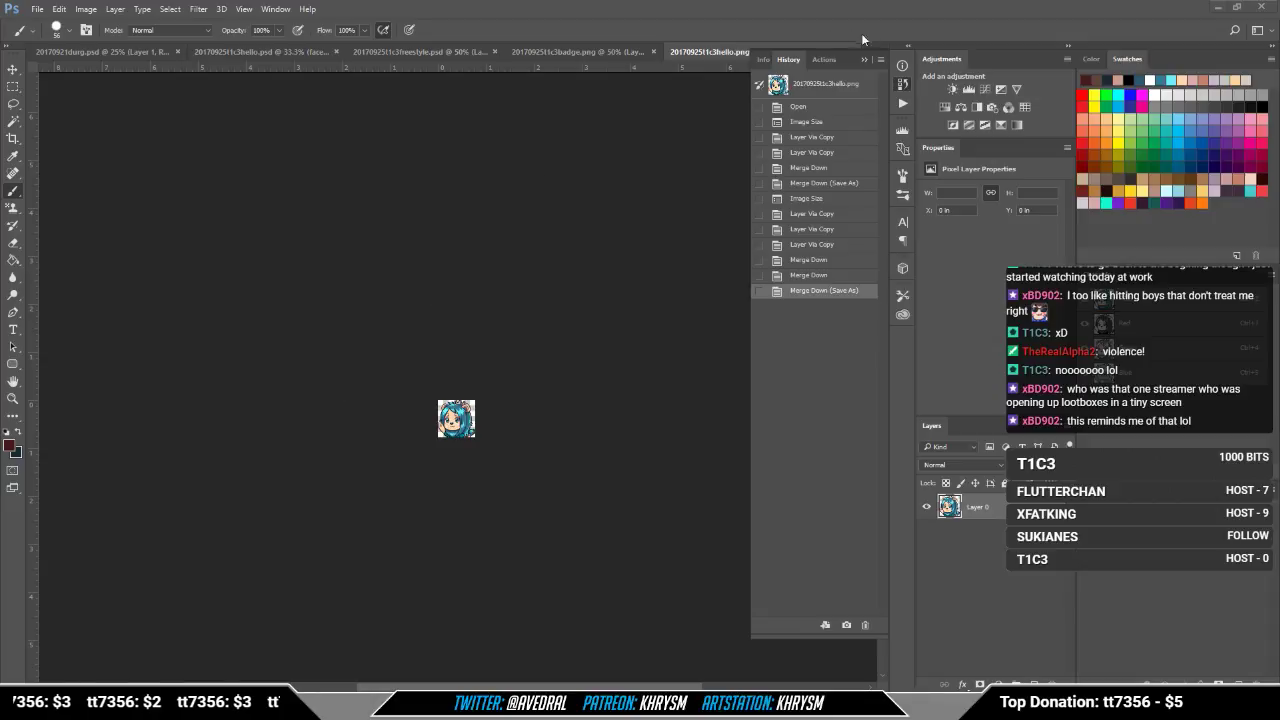
# Step: Return the lion PNG to its originally opened full-size state in the history and save it
pyautogui.click(862, 60)
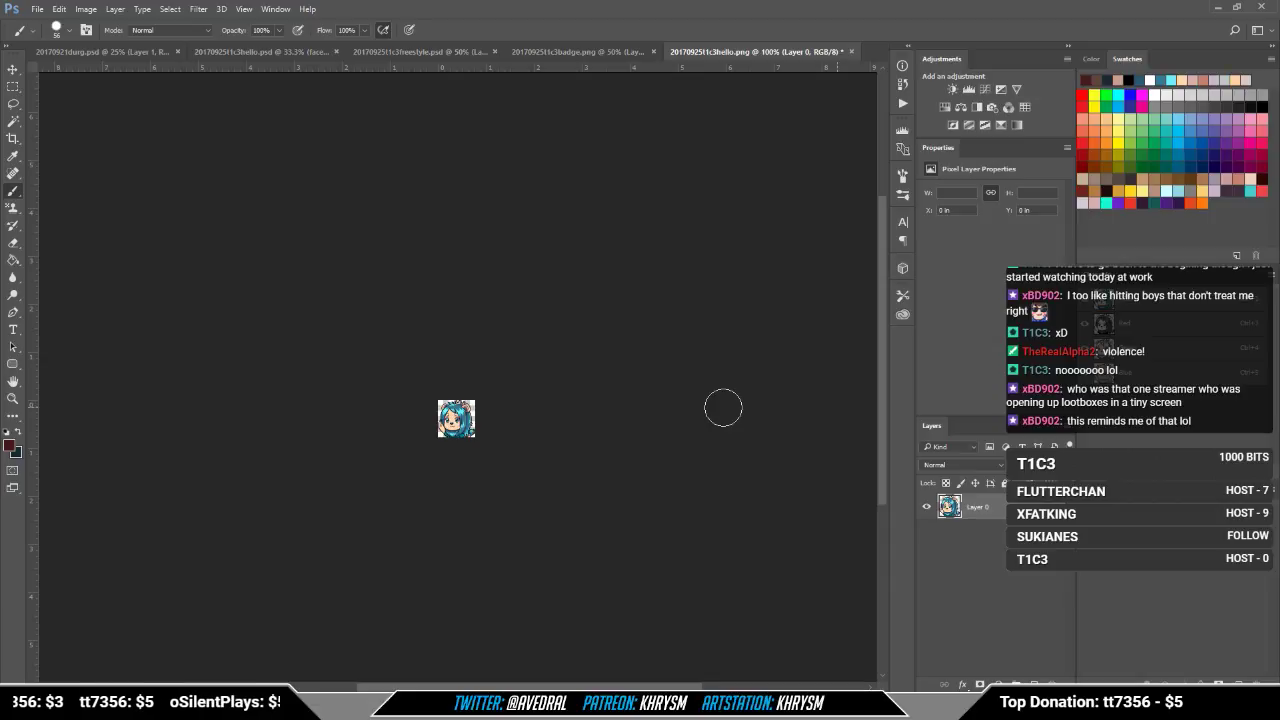
pyautogui.click(901, 88)
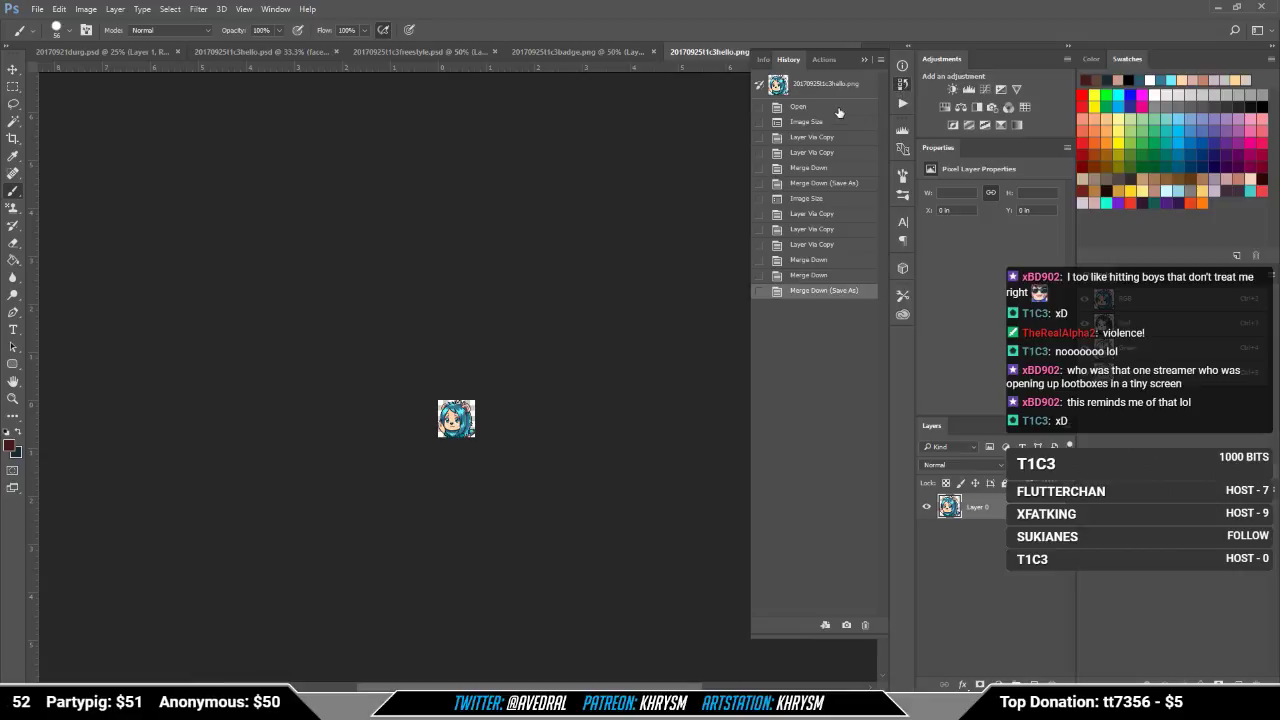
pyautogui.click(839, 108)
pyautogui.scroll(3, 637, 317)
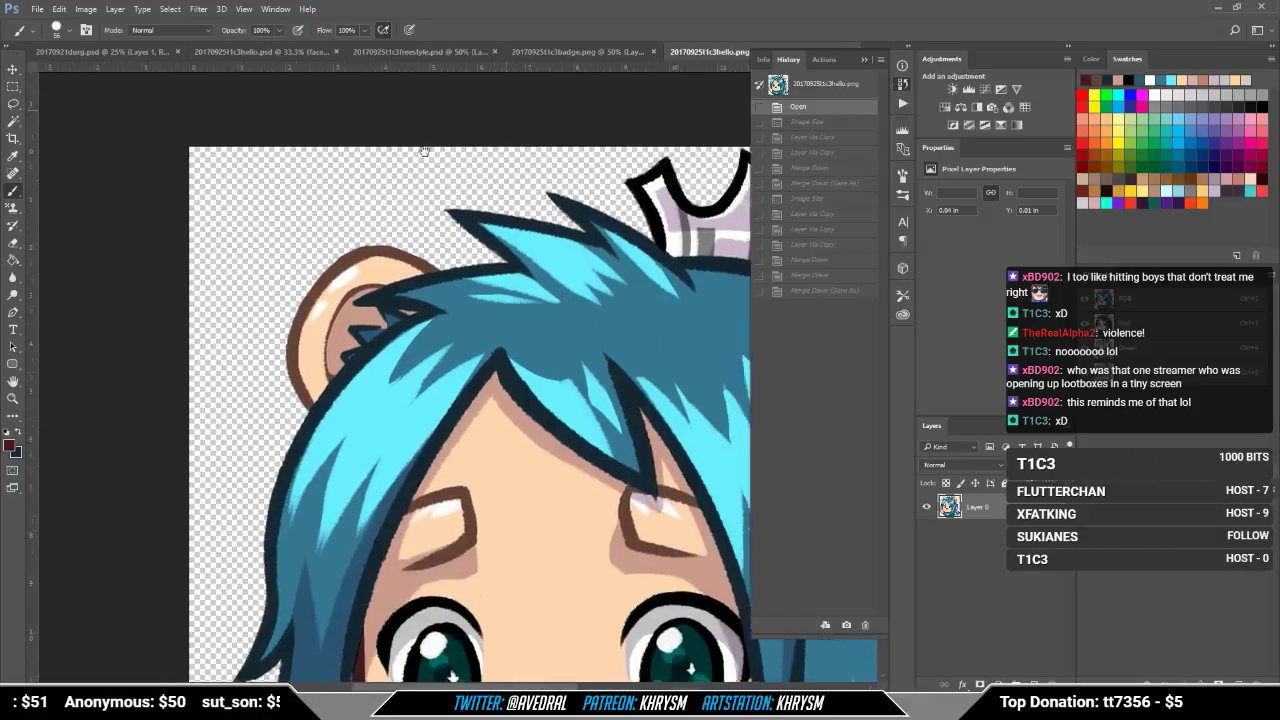
pyautogui.scroll(-3, 420, 207)
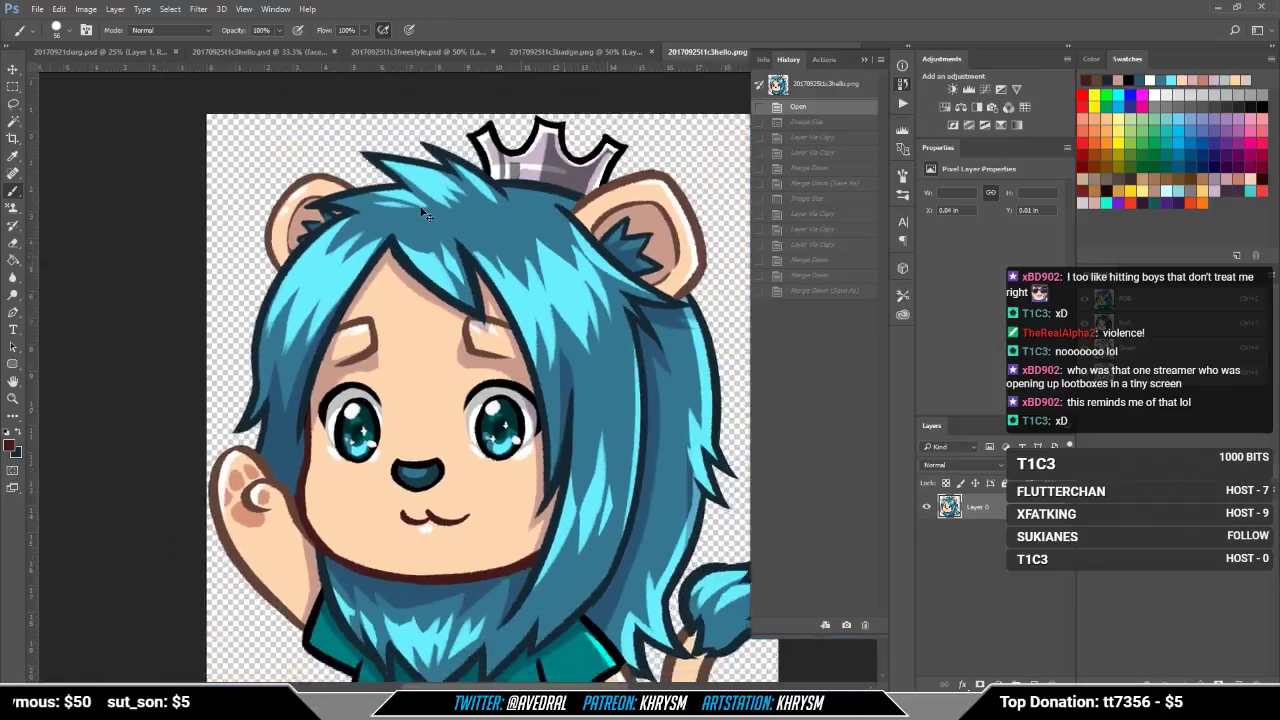
pyautogui.moveTo(510, 272); pyautogui.dragTo(499, 275)
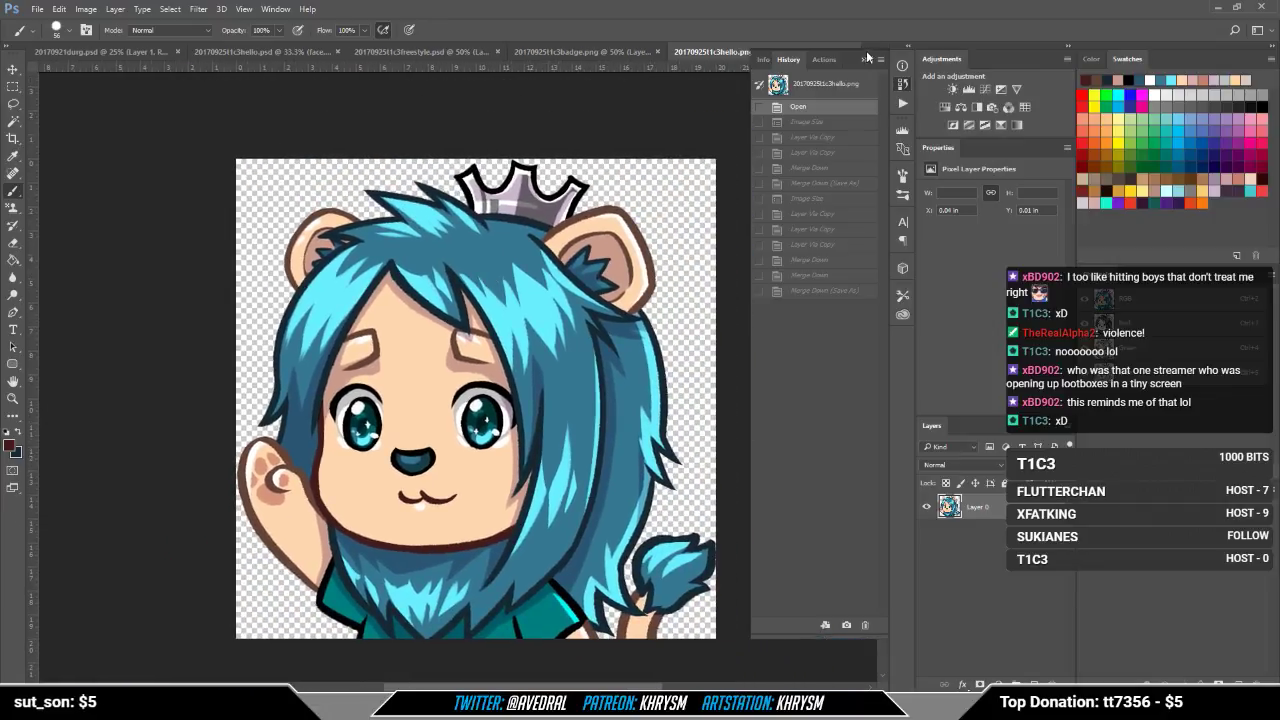
pyautogui.click(863, 59)
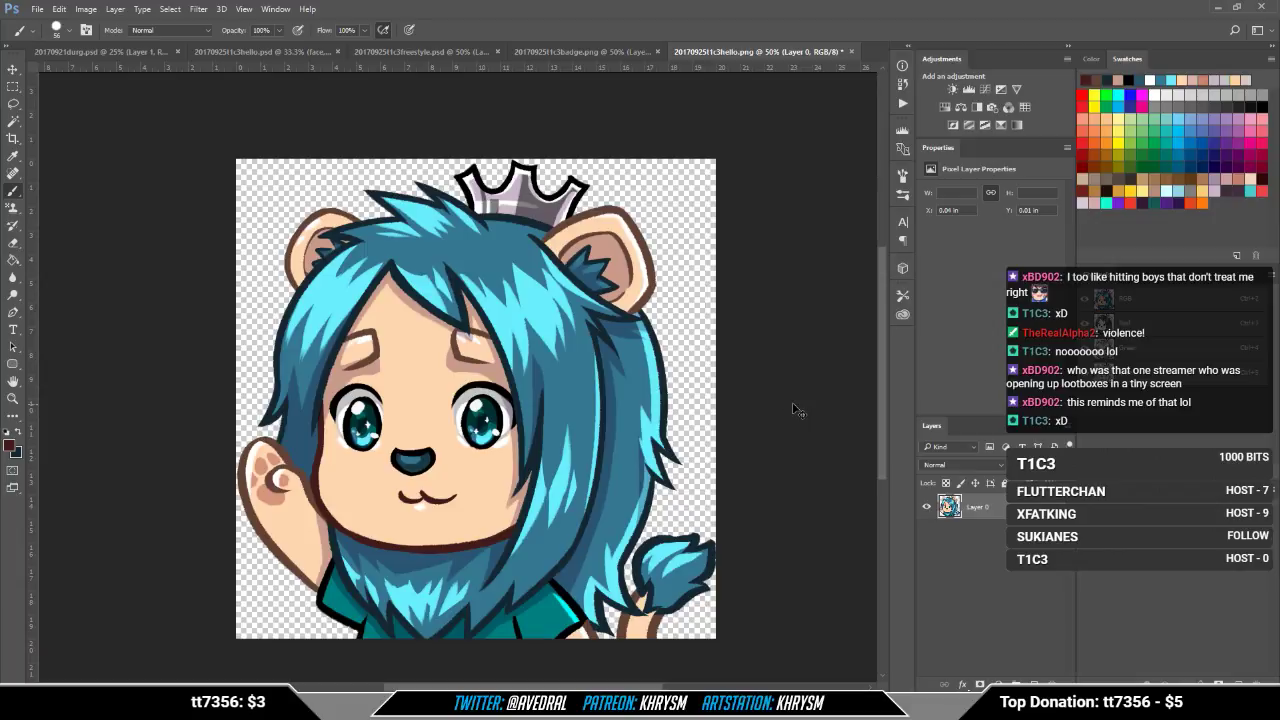
pyautogui.hotkey('ctrl', 's')
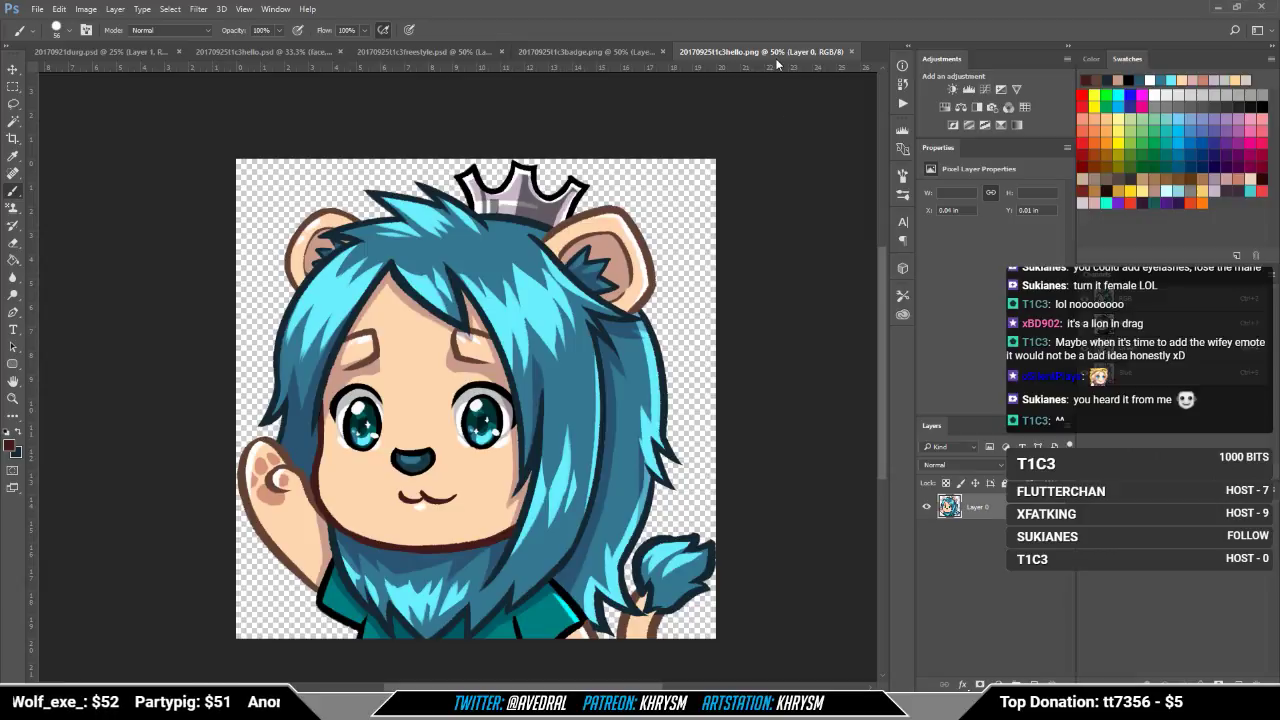
# Step: Close the lion PNG and its layered document, and reopen 20170925t1c3hello.psd from the recent files
pyautogui.hotkey('ctrl', 'w')
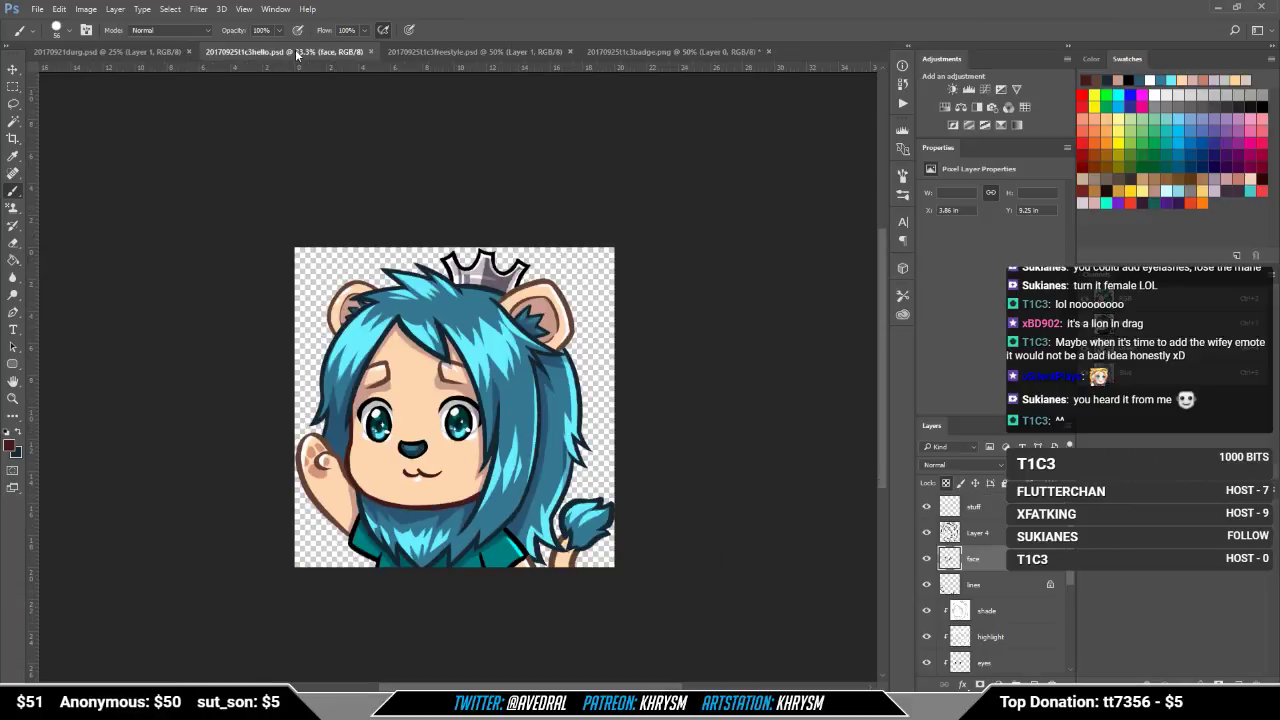
pyautogui.hotkey('ctrl', 'w')
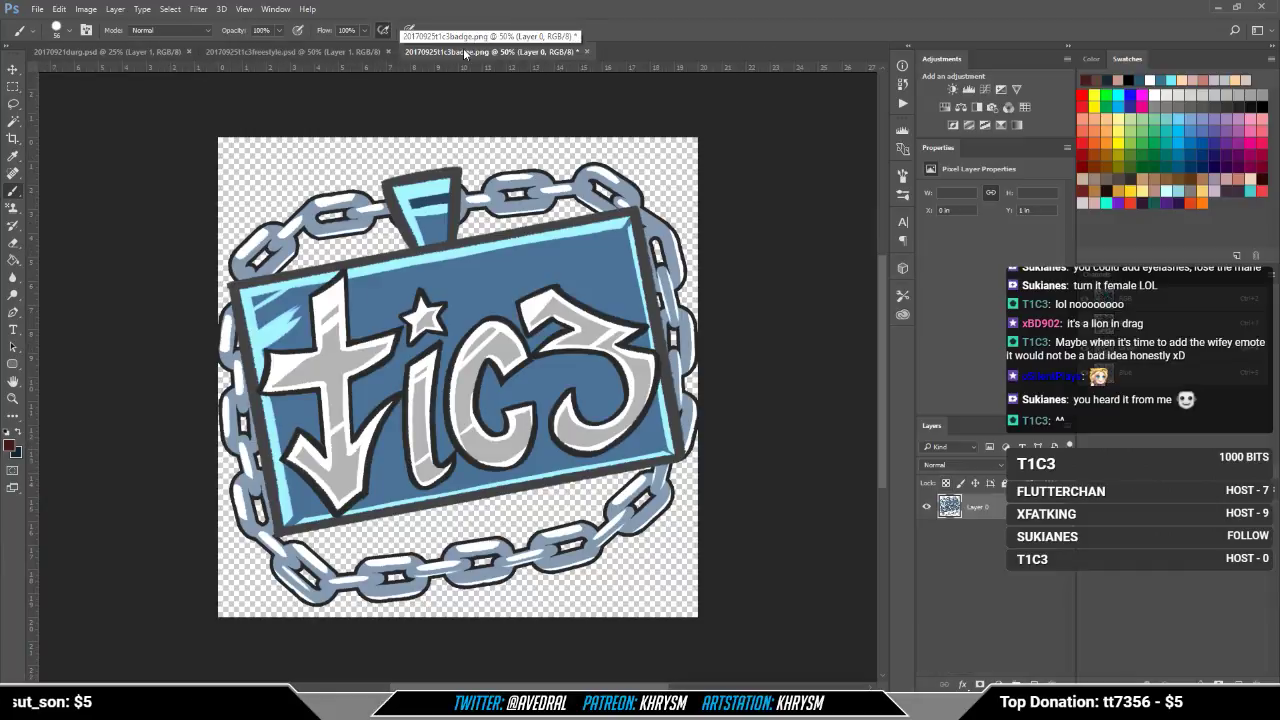
pyautogui.click(37, 10)
pyautogui.click(36, 14)
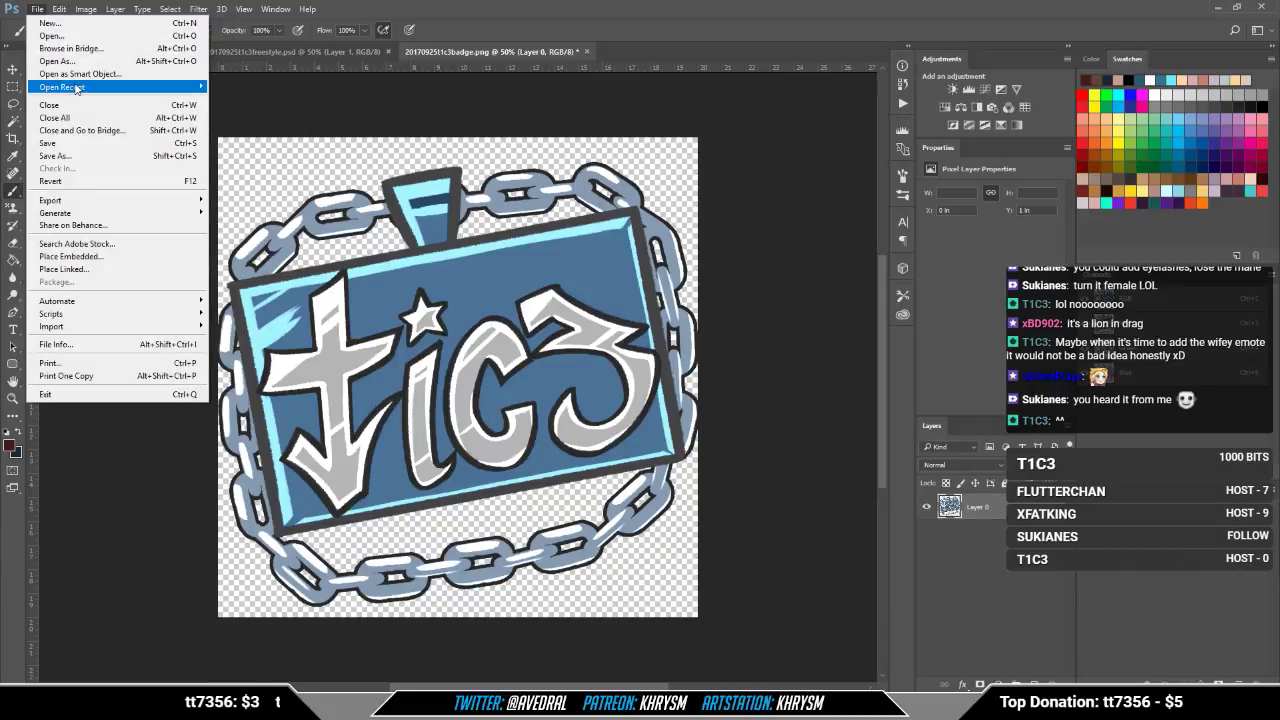
pyautogui.moveTo(100, 87)
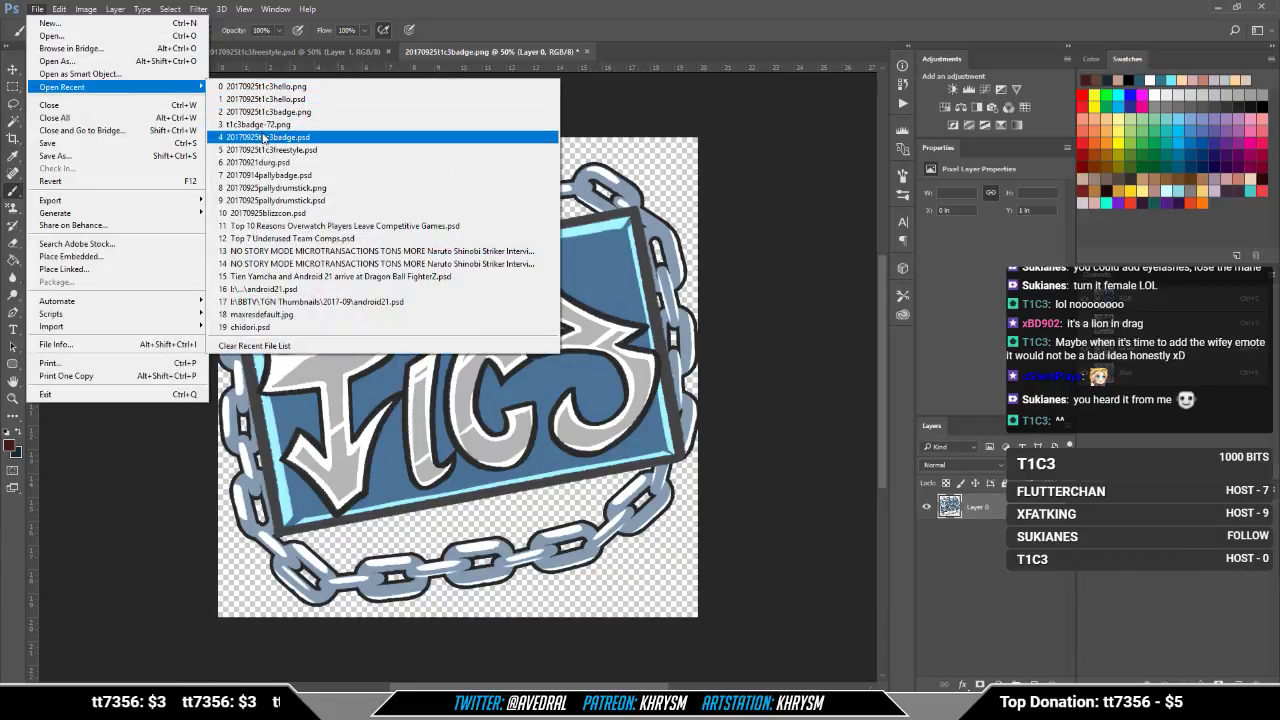
pyautogui.click(265, 99)
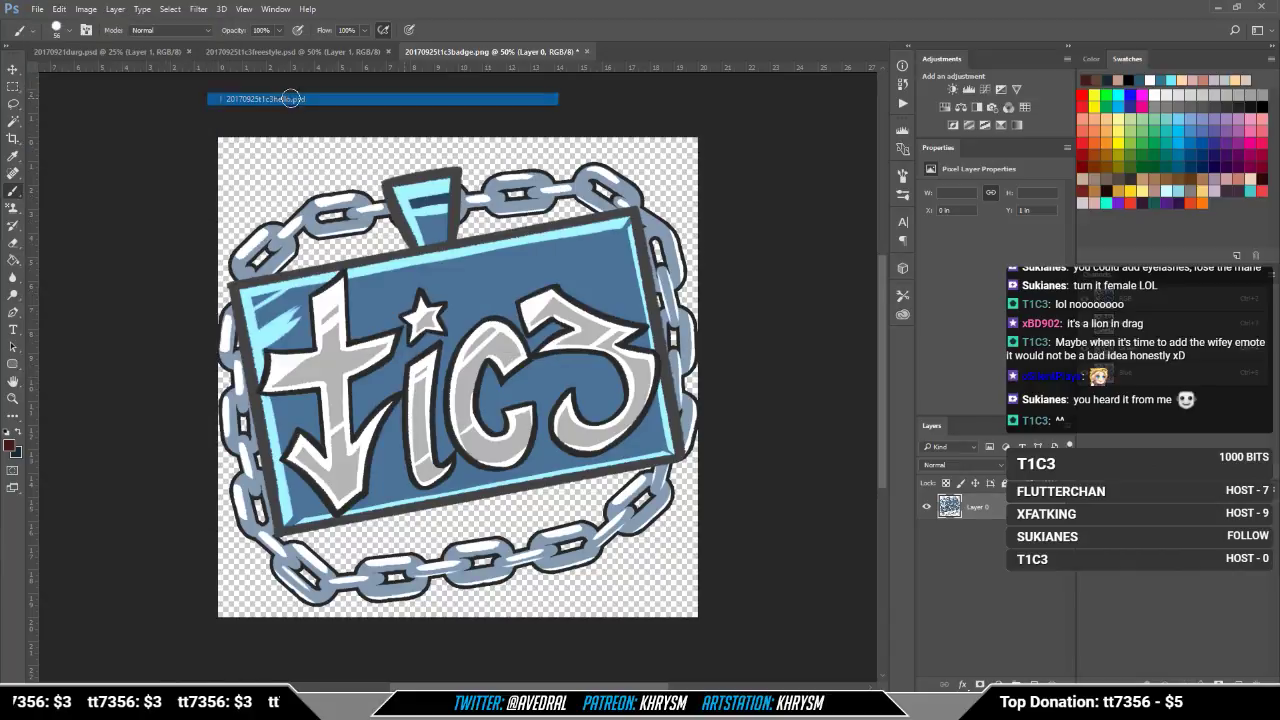
# Step: Call off closing 20170925t1c3badge.png and return the badge to its originally opened state, discarding the brush stroke
pyautogui.click(430, 52)
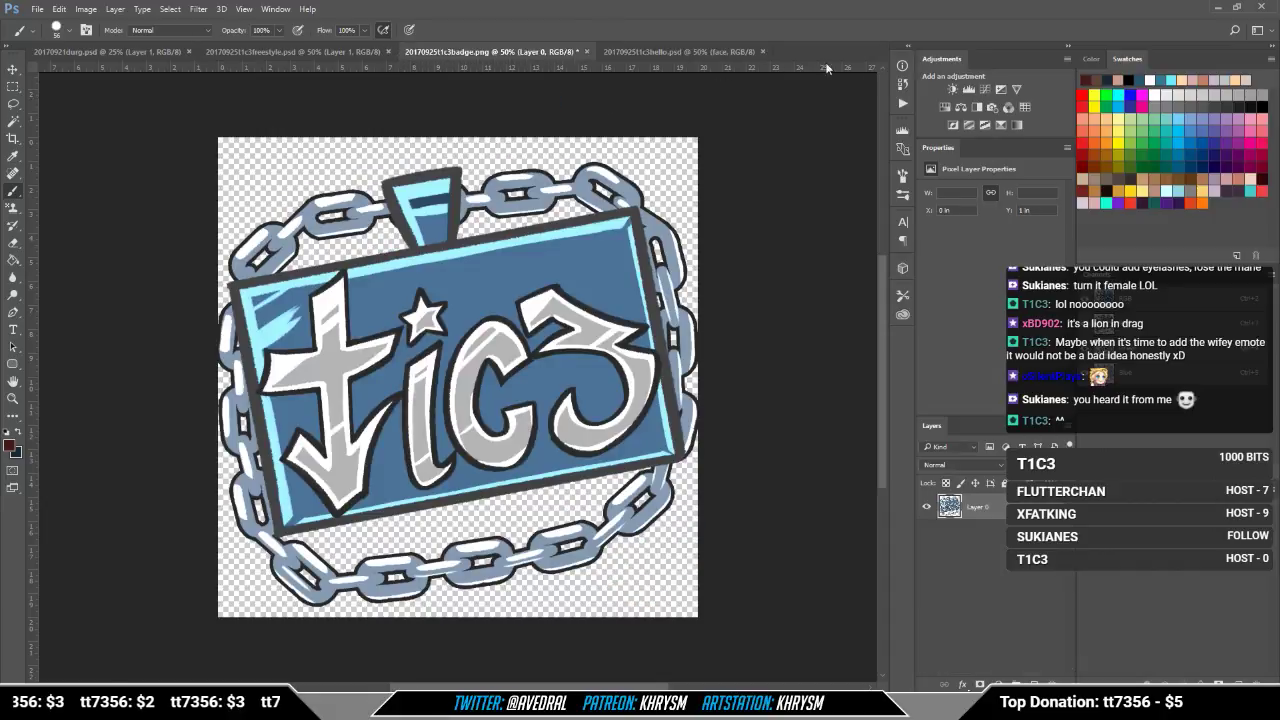
pyautogui.hotkey('ctrl', 'w')
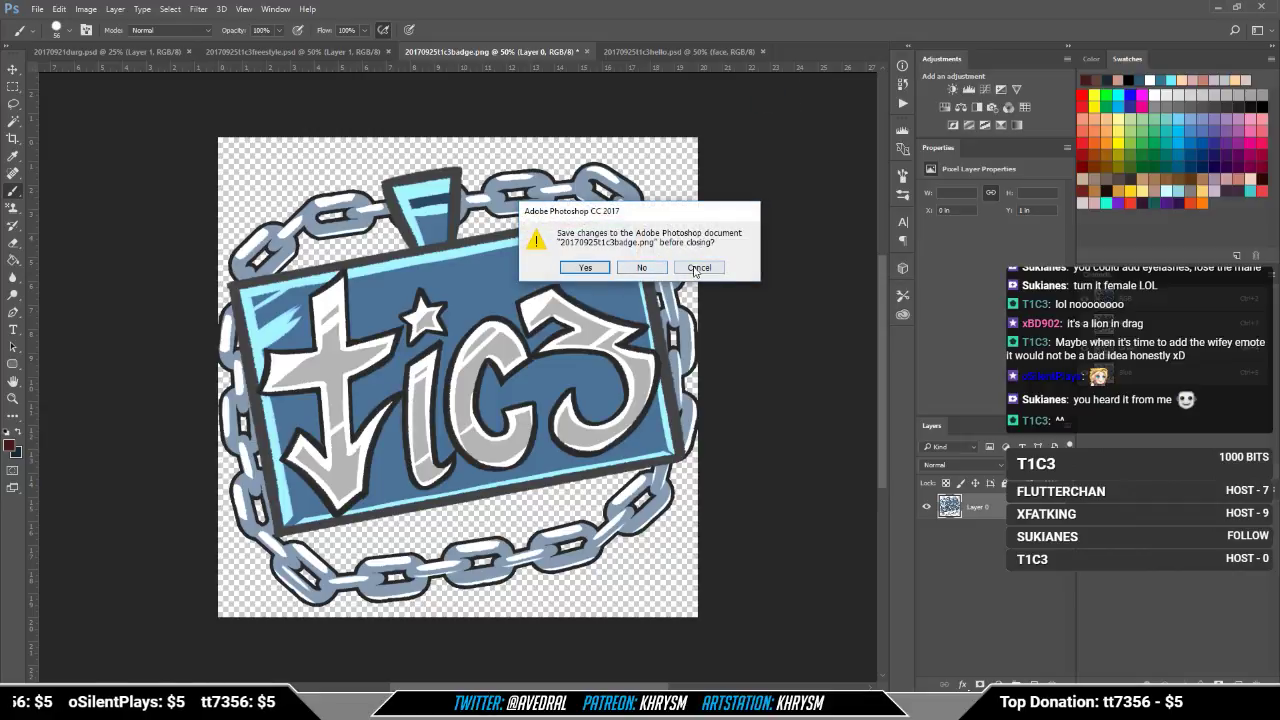
pyautogui.click(697, 268)
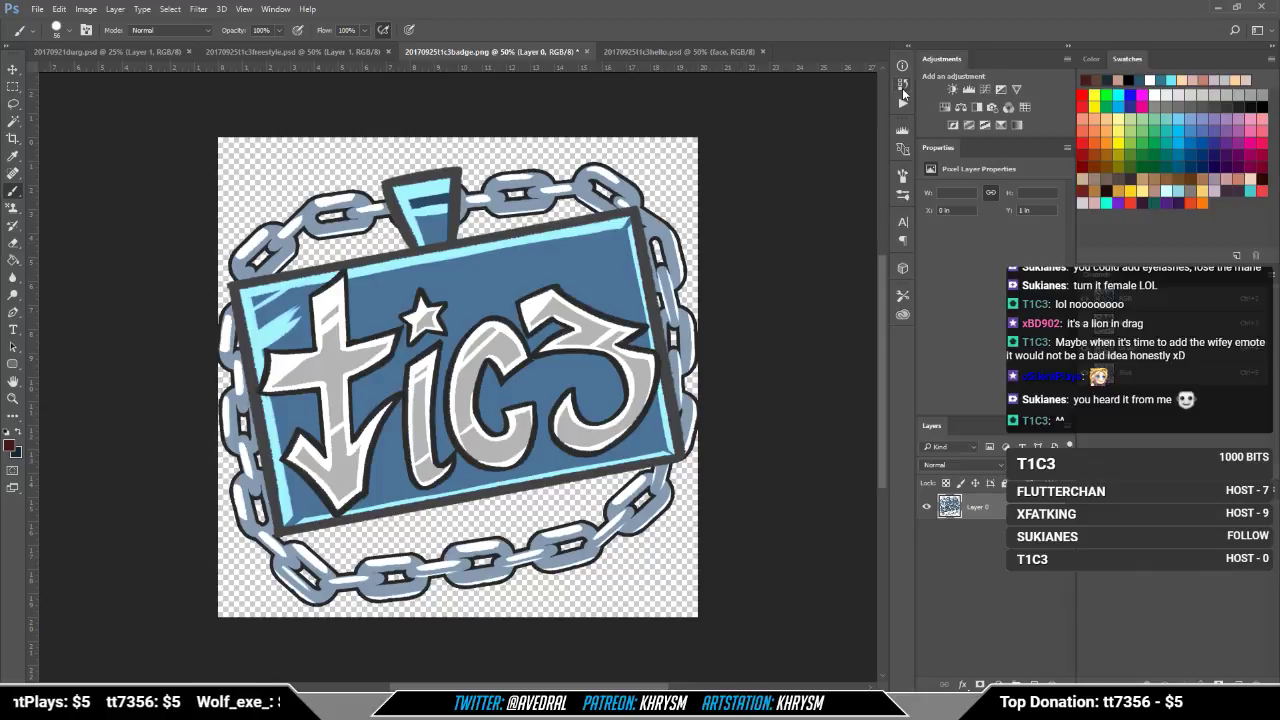
pyautogui.click(902, 86)
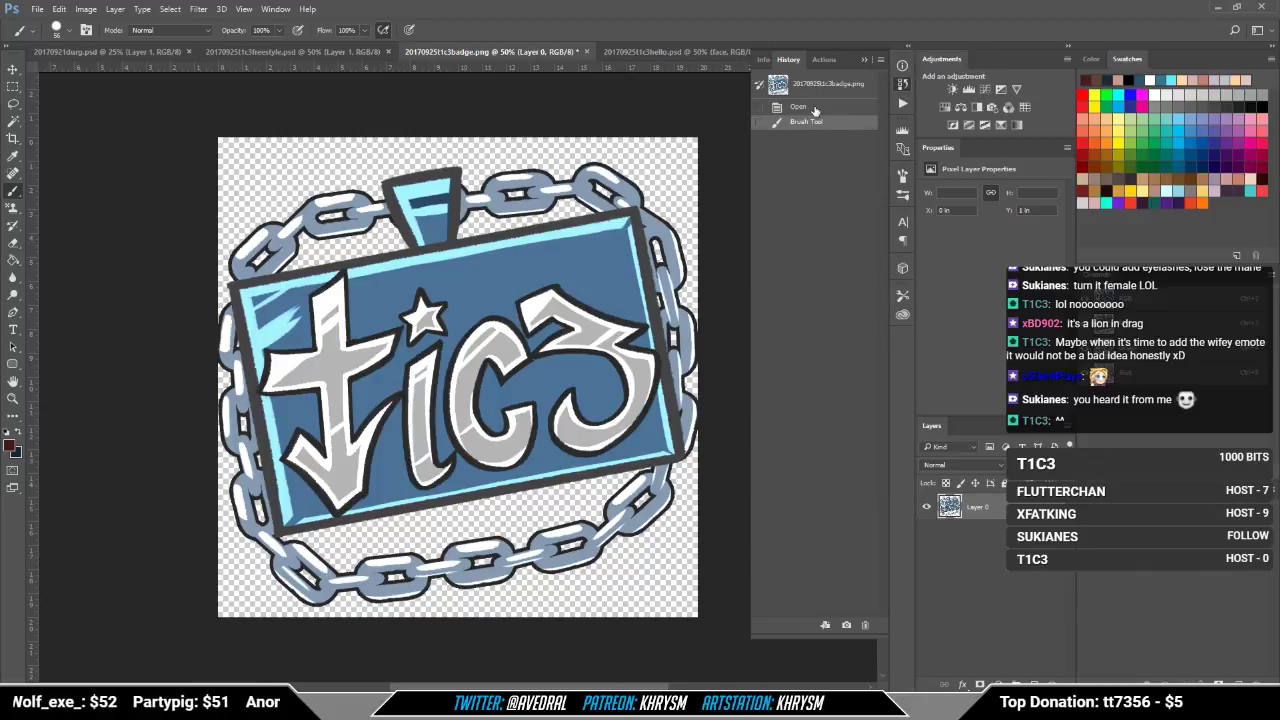
pyautogui.click(815, 110)
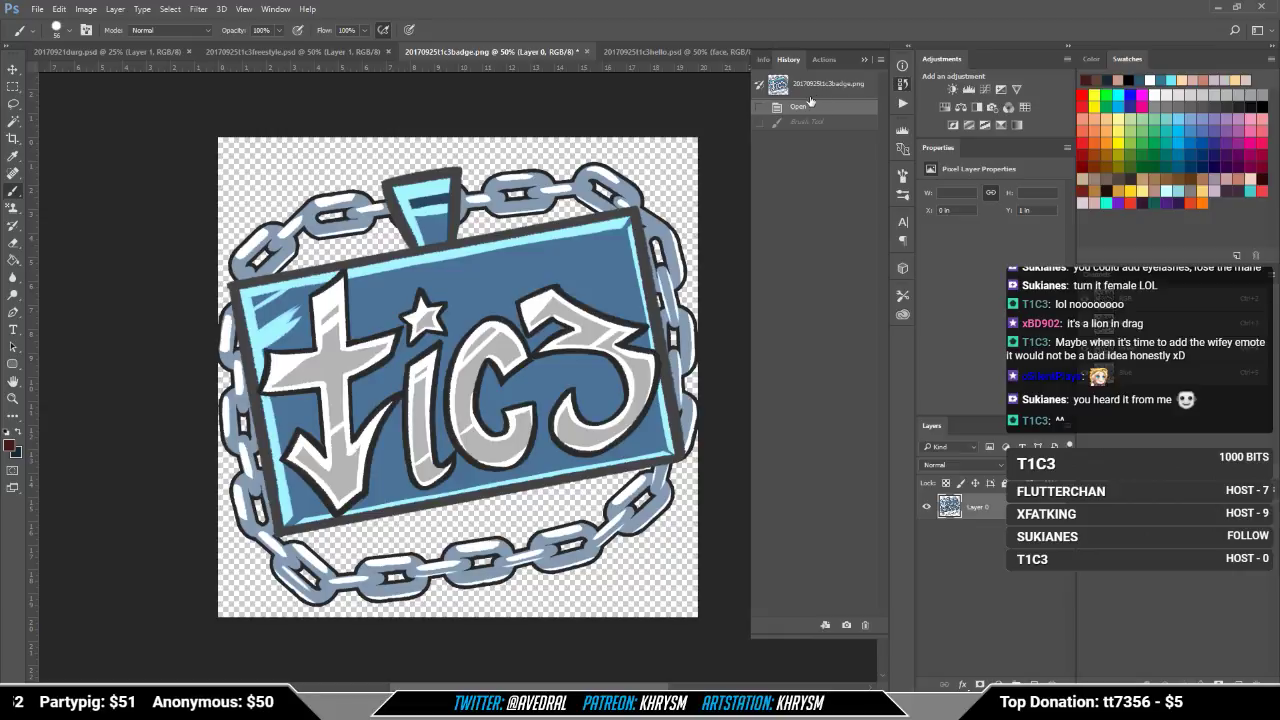
# Step: Close 20170925t1c3badge.png without saving and bring up the 20170925t1c3freestyle.psd sketch with the history collapsed
pyautogui.hotkey('ctrl', 'w')
pyautogui.click(652, 346)
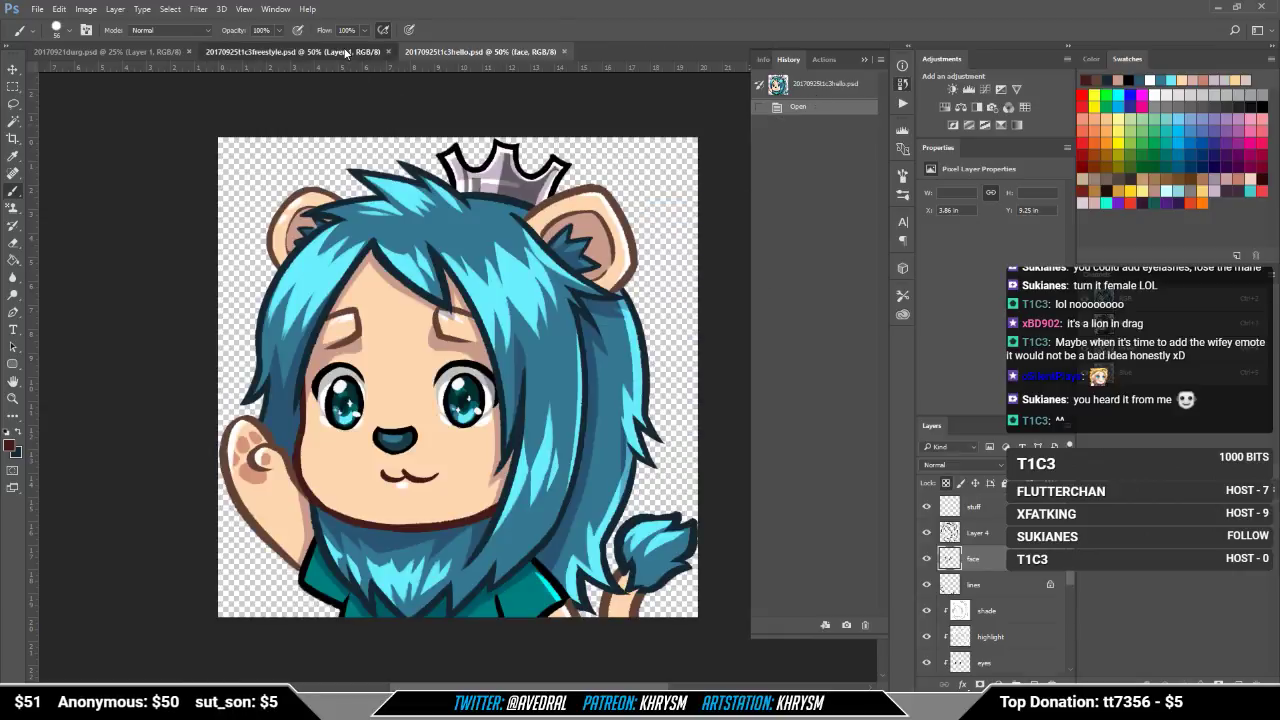
pyautogui.click(345, 52)
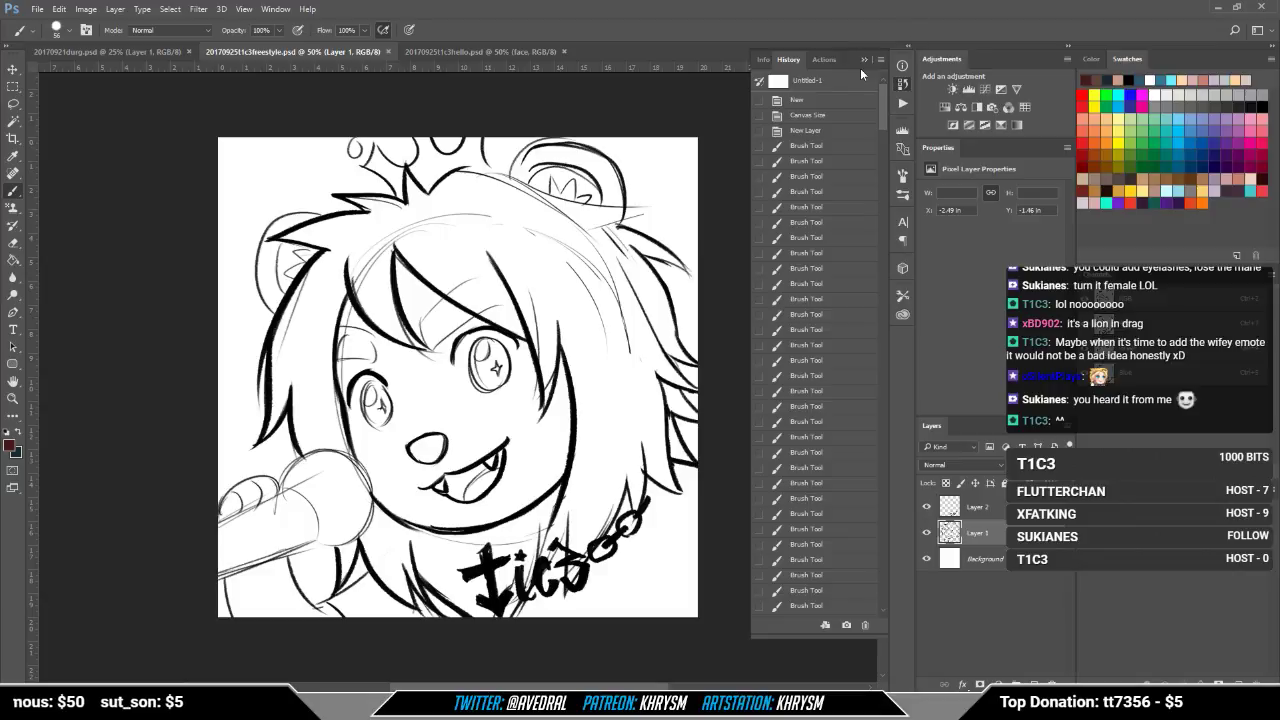
pyautogui.click(864, 60)
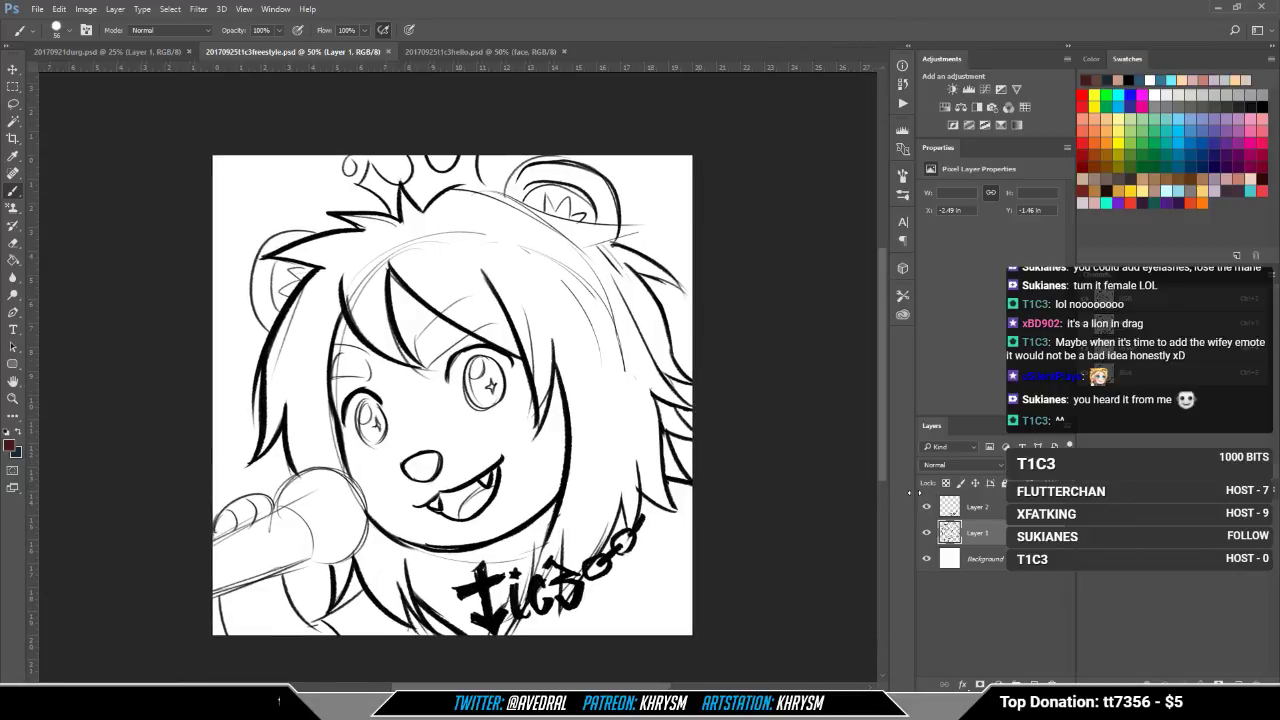
# Step: Open 20170925t1c3badge.psd from the recent files and check its t1c3 lettering layer by toggling the layer's visibility
pyautogui.click(30, 10)
pyautogui.moveTo(172, 88)
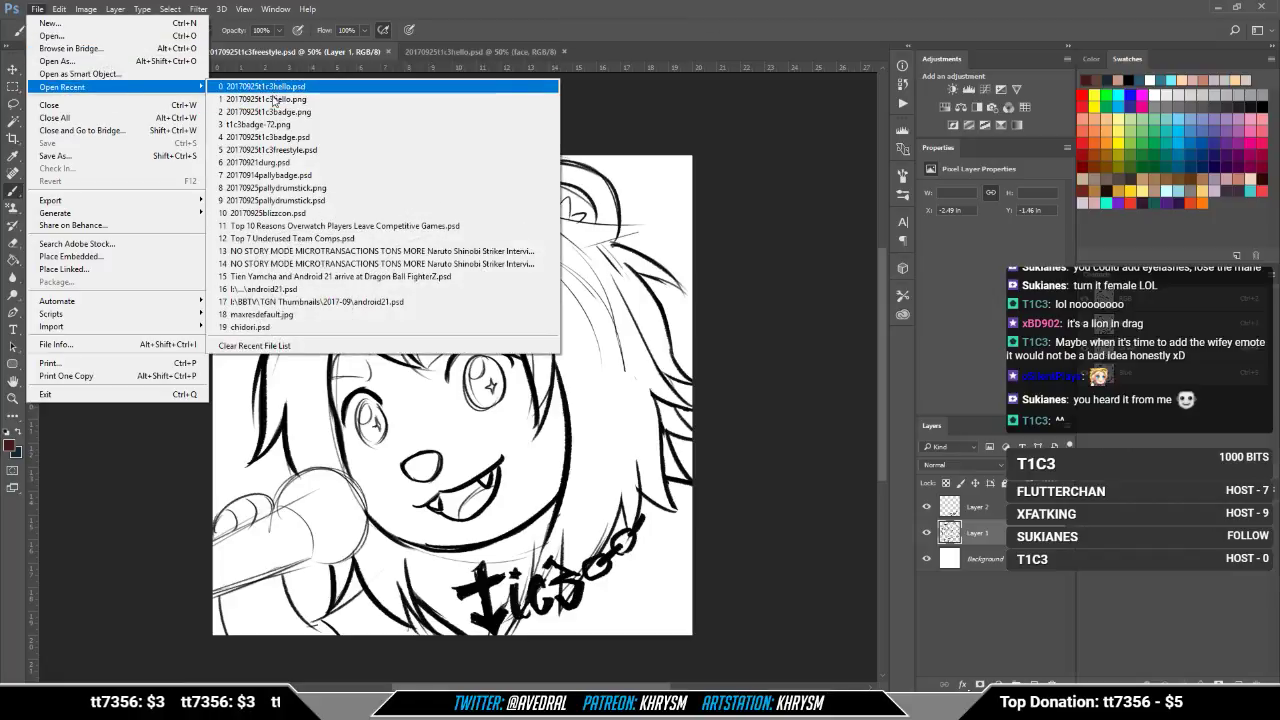
pyautogui.click(283, 140)
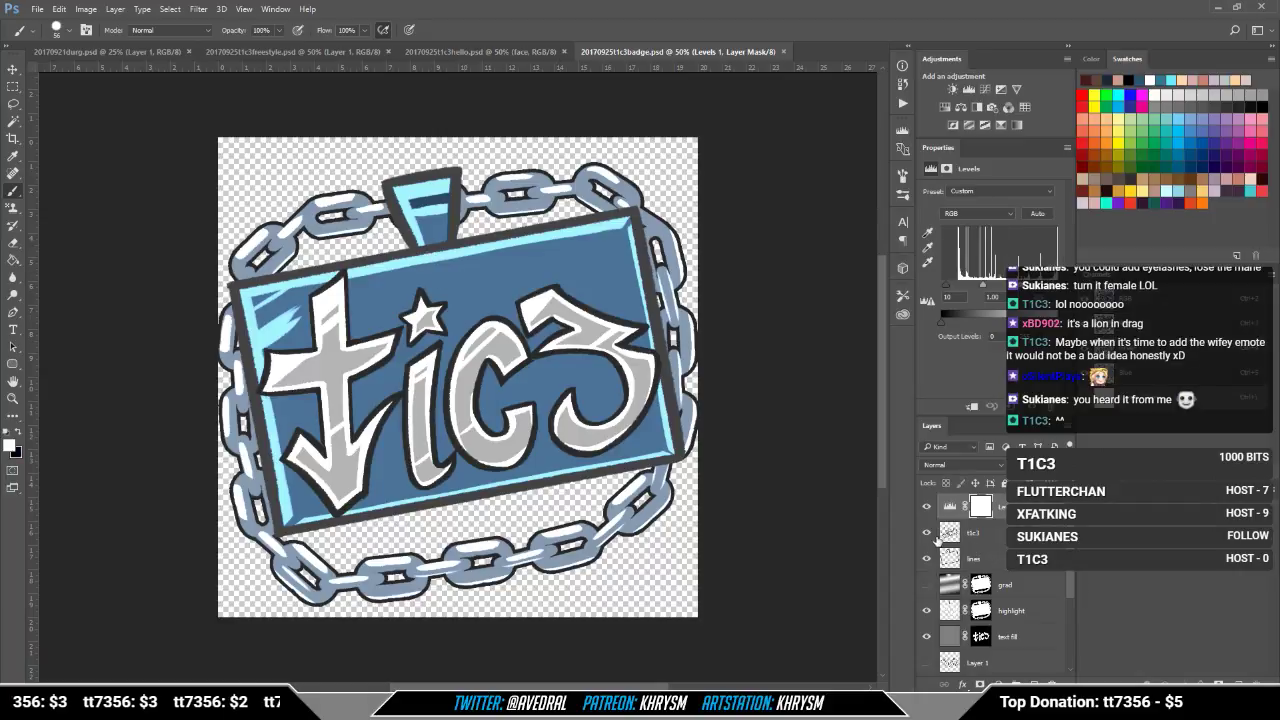
pyautogui.click(927, 533)
pyautogui.click(927, 533)
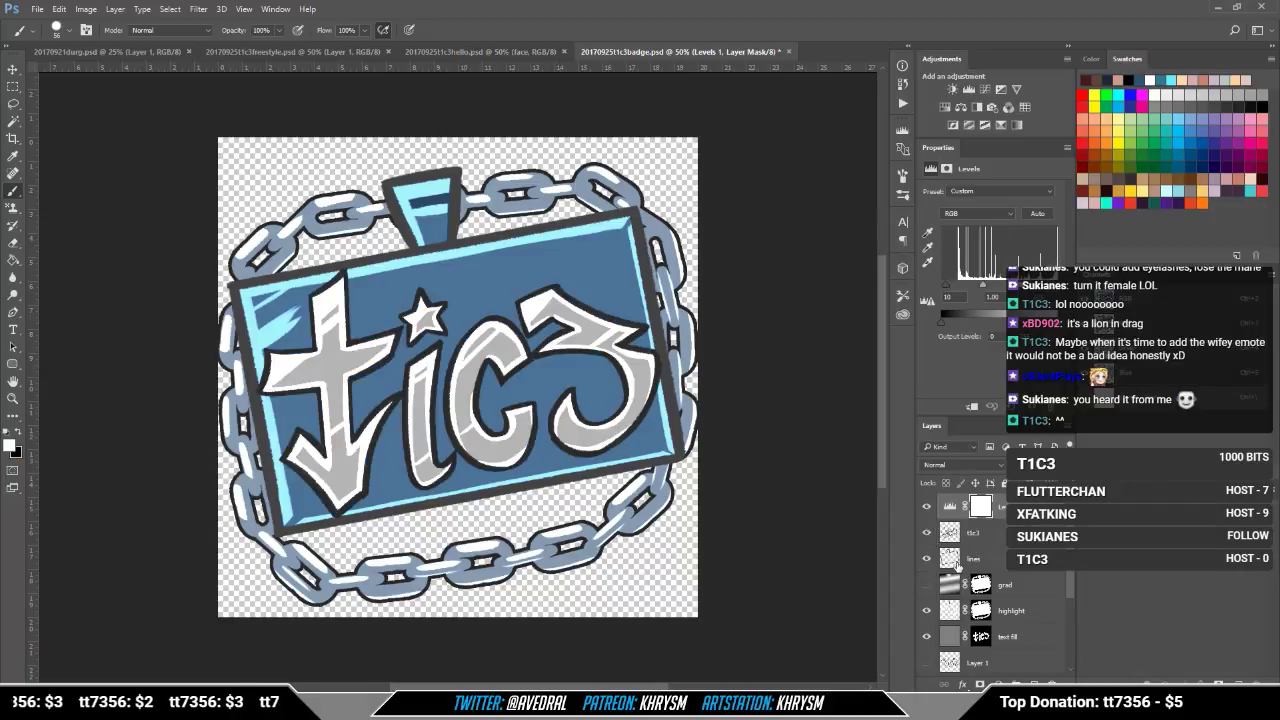
# Step: Copy the t1c3, highlight and text fill layers from the badge document into 20170925t1c3freestyle.psd
pyautogui.hotkey('ctrl', 'e')
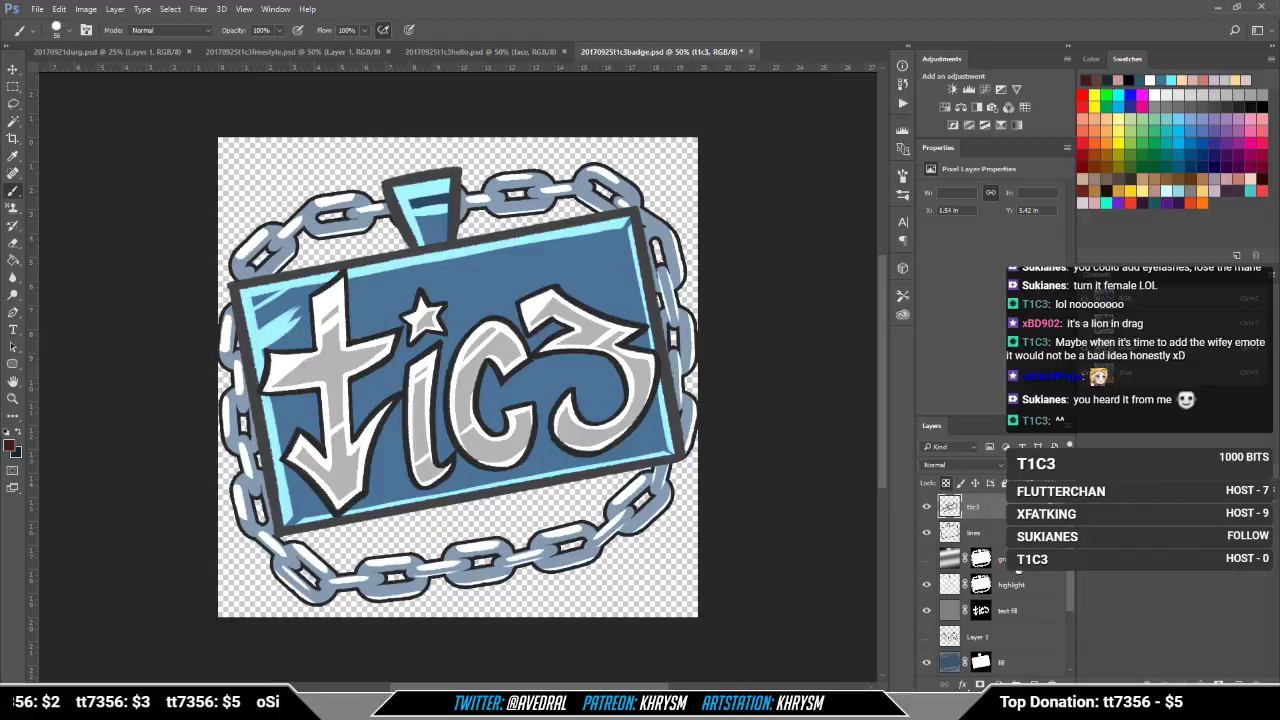
pyautogui.click(1034, 611)
pyautogui.press('v')
pyautogui.moveTo(440, 325)
pyautogui.mouseDown()
pyautogui.moveTo(440, 272)
pyautogui.moveTo(440, 325)
pyautogui.mouseUp()
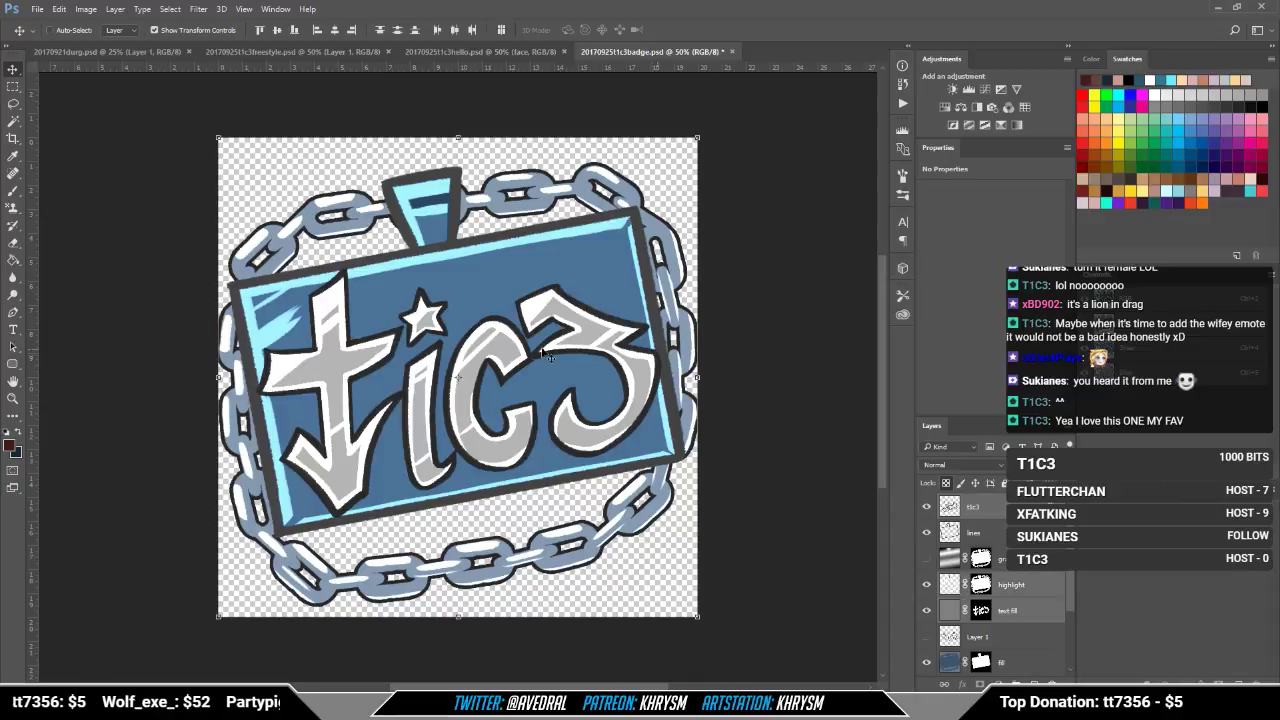
pyautogui.moveTo(548, 354); pyautogui.dragTo(320, 110)
# Step: Clip the copied highlight layer to the text fill layer in the freestyle sketch
pyautogui.click(1032, 567)
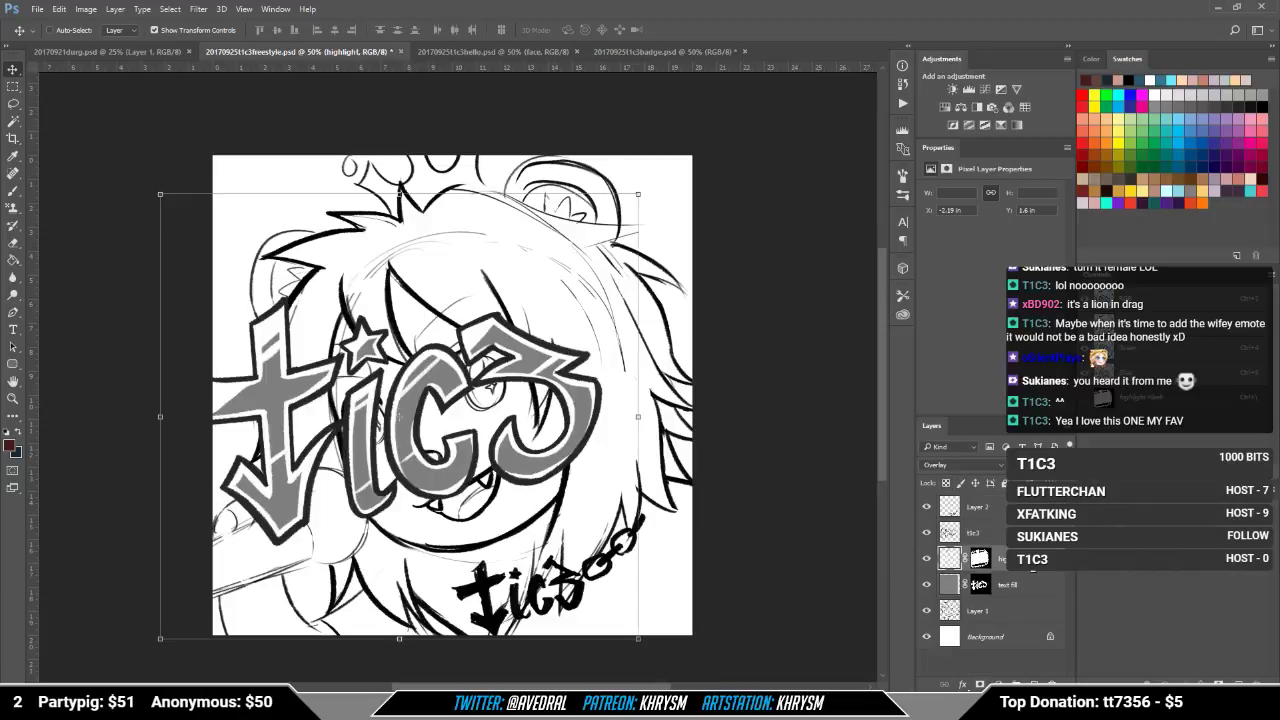
pyautogui.hotkey('ctrl', 'alt', 'g')
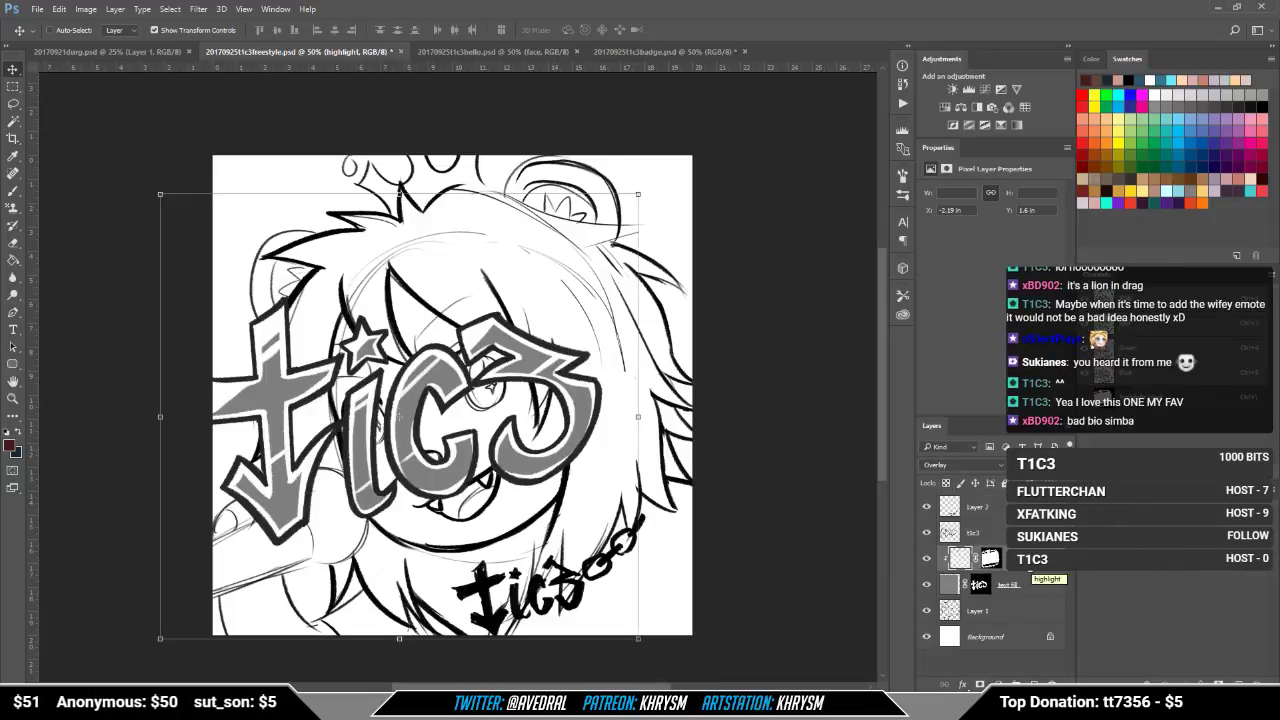
pyautogui.click(1029, 535)
pyautogui.keyDown('shift'); pyautogui.click(1026, 590); pyautogui.keyUp('shift')
pyautogui.hotkey('ctrl', 'g')
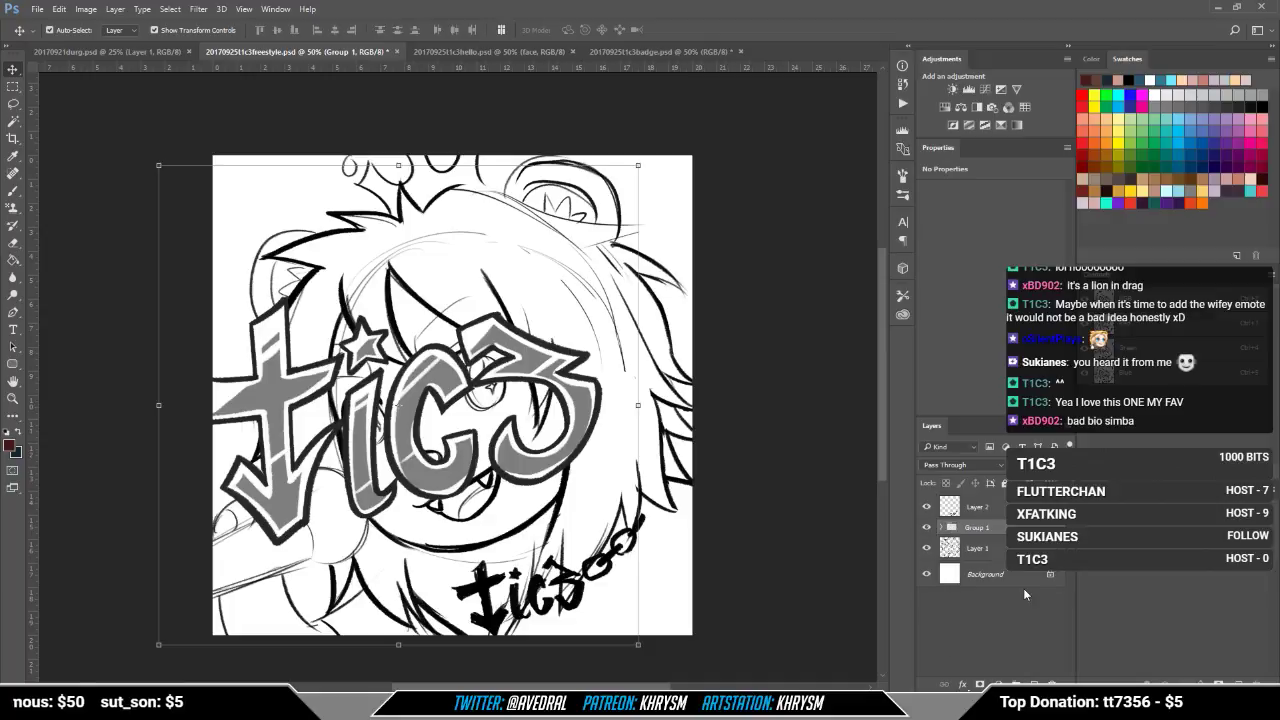
pyautogui.hotkey('ctrl', 'z')
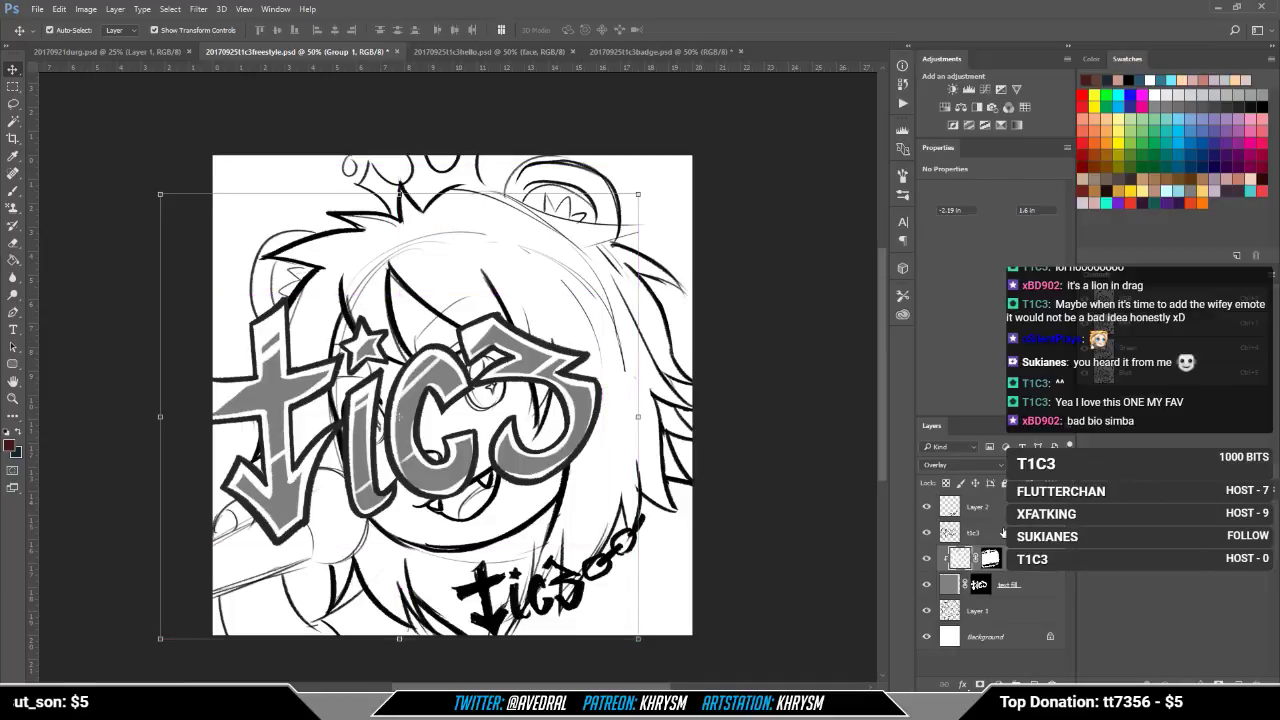
# Step: Convert the t1c3, highlight and text fill layers together into one smart object
pyautogui.keyDown('ctrl'); pyautogui.click(1006, 536); pyautogui.keyUp('ctrl')
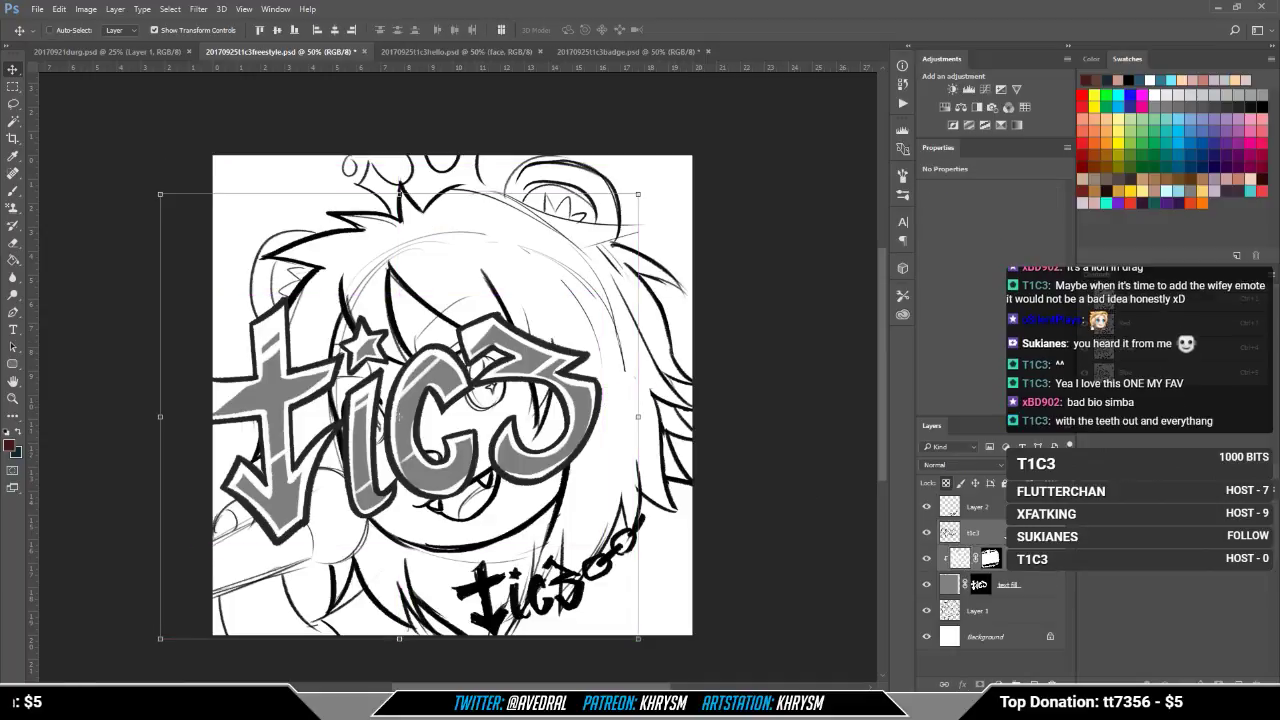
pyautogui.doubleClick(1033, 594)
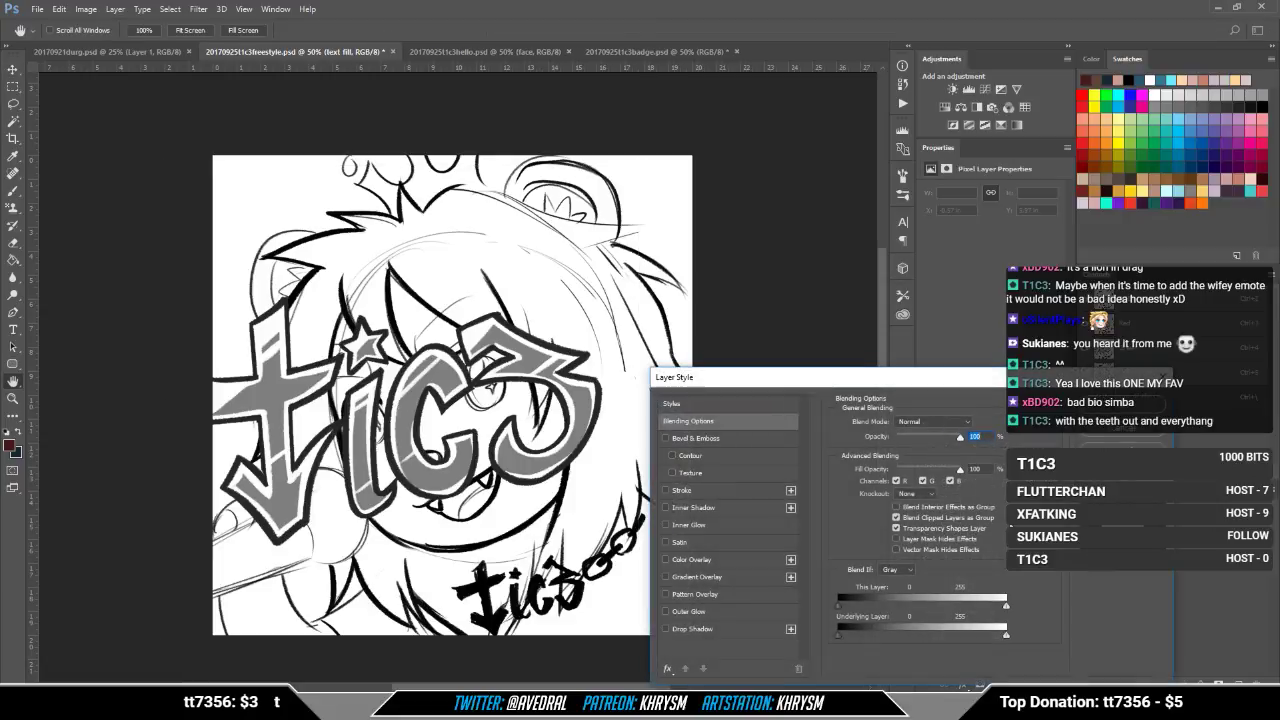
pyautogui.press('Escape')
pyautogui.keyDown('shift'); pyautogui.click(1006, 534); pyautogui.keyUp('shift')
pyautogui.rightClick(1006, 536)
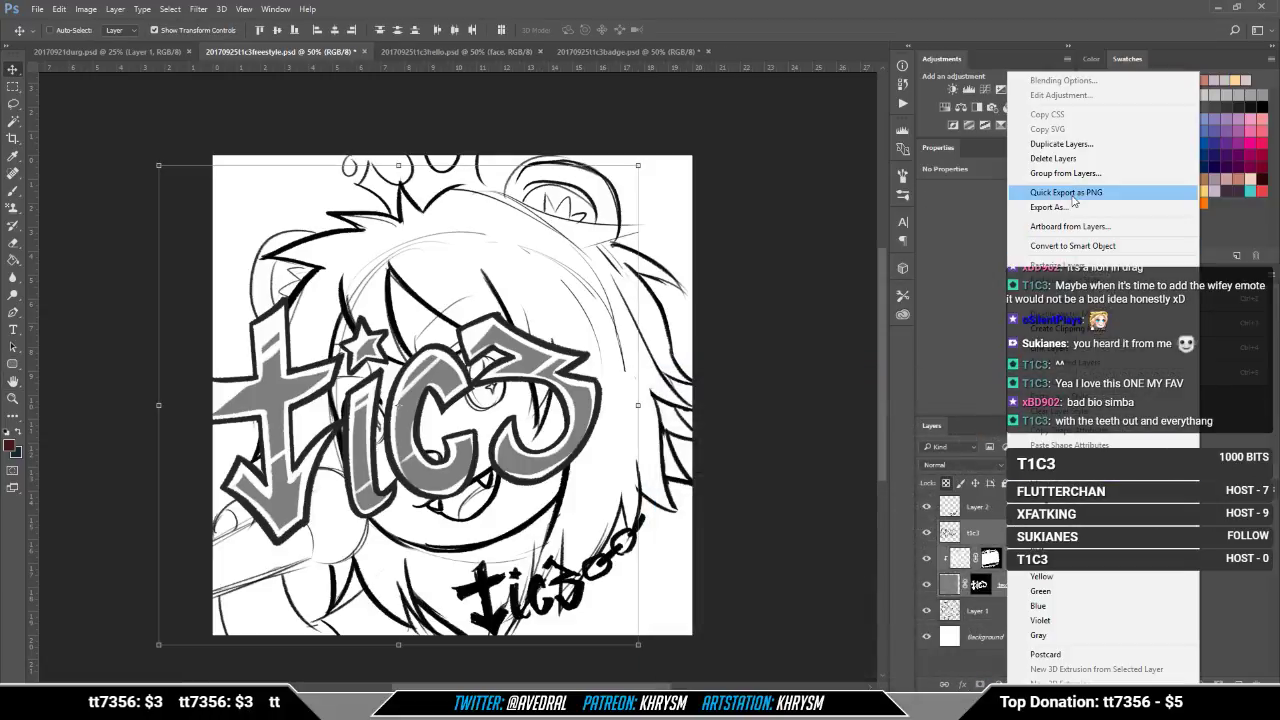
pyautogui.click(1073, 245)
# Step: Move the t1c3 logo smart object down over the lion's face and scale it proportionally to 50%
pyautogui.moveTo(500, 357); pyautogui.dragTo(558, 420)
pyautogui.hotkey('ctrl', 't')
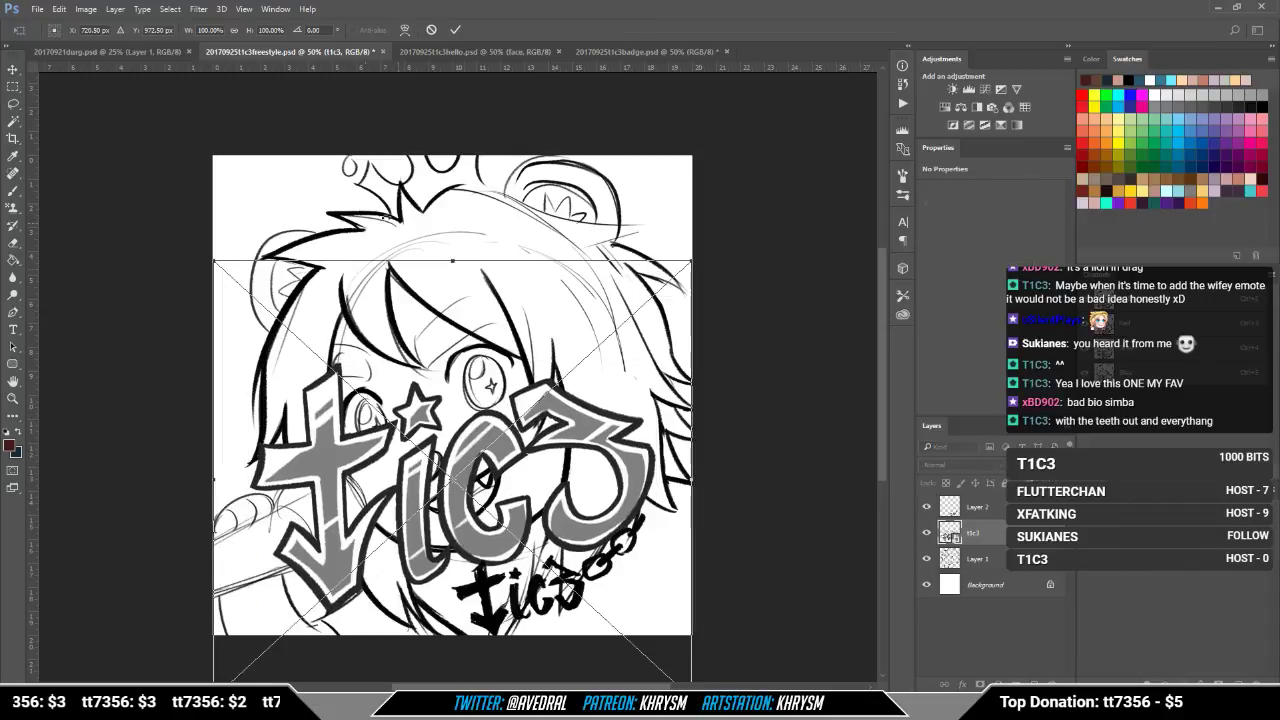
pyautogui.click(234, 30)
pyautogui.click(212, 30)
pyautogui.hotkey('shift', 'Down')
pyautogui.hotkey('shift', 'Down')
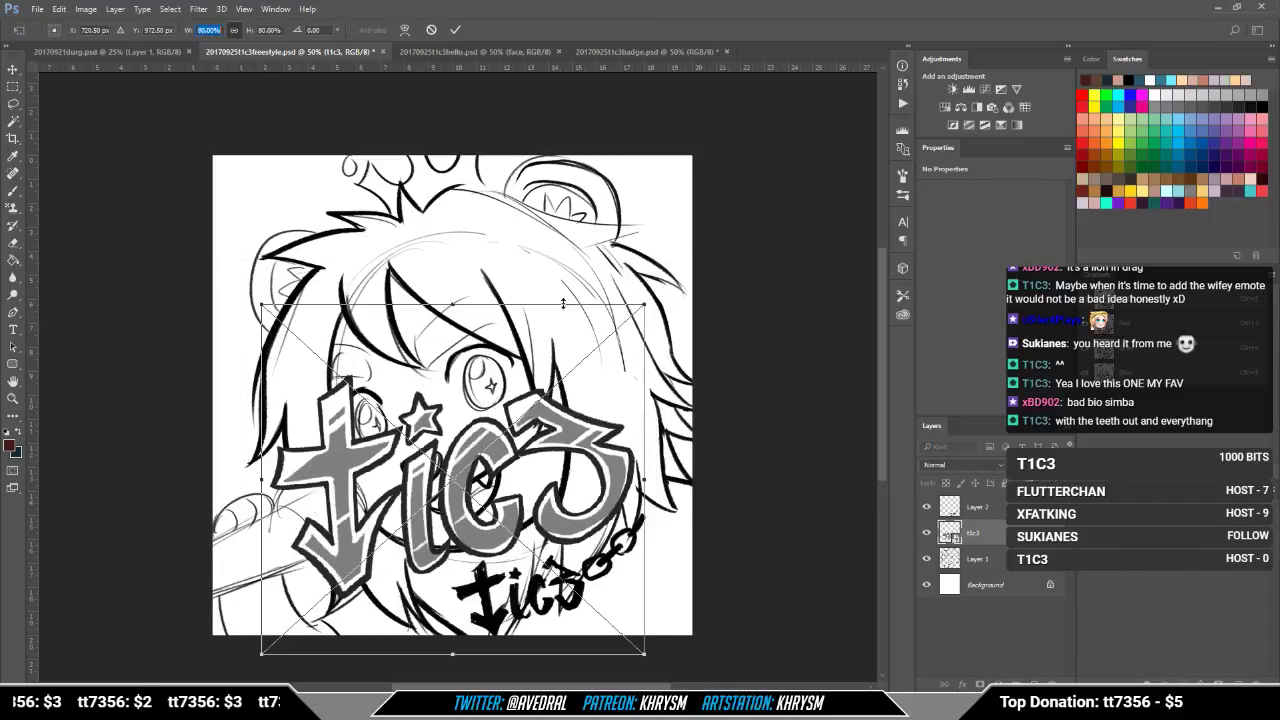
pyautogui.hotkey('shift', 'Down')
pyautogui.hotkey('shift', 'Down')
pyautogui.hotkey('shift', 'Down')
# Step: Place the logo over the sketched lettering on the lion's chest at 40% scale, with its layer above Layer 2
pyautogui.moveTo(544, 448); pyautogui.dragTo(634, 522)
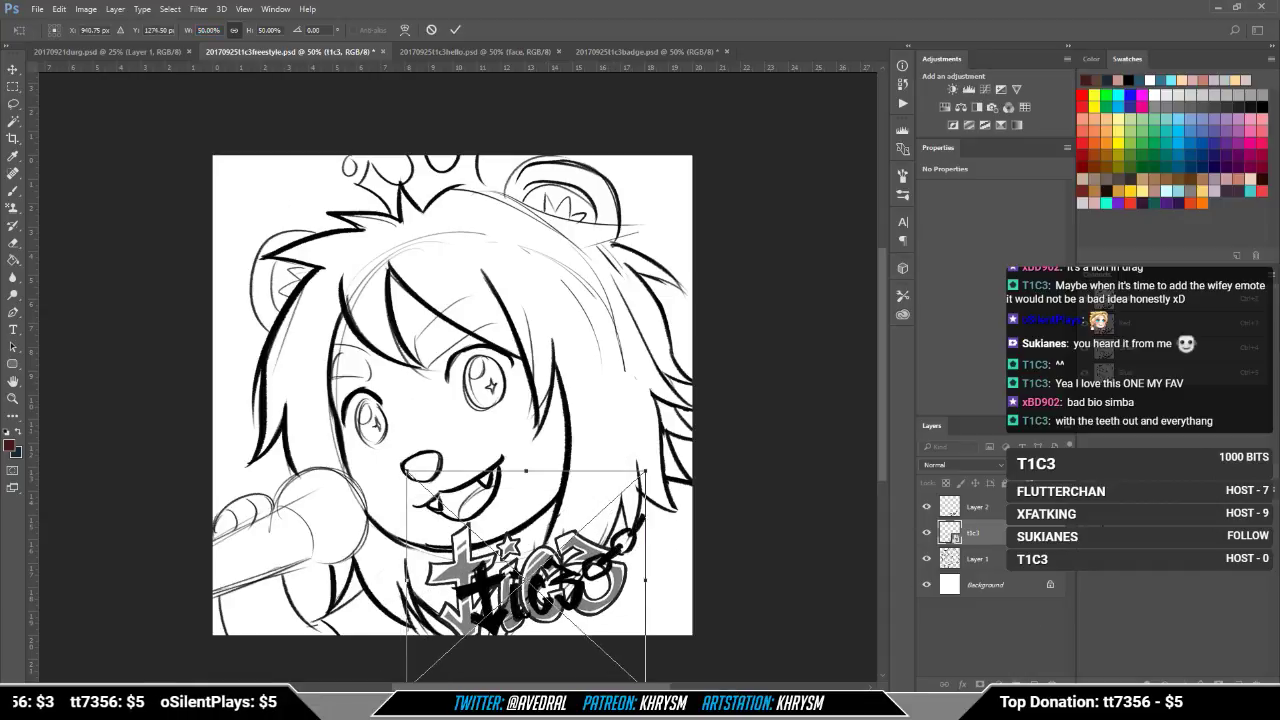
pyautogui.hotkey('shift', 'Down')
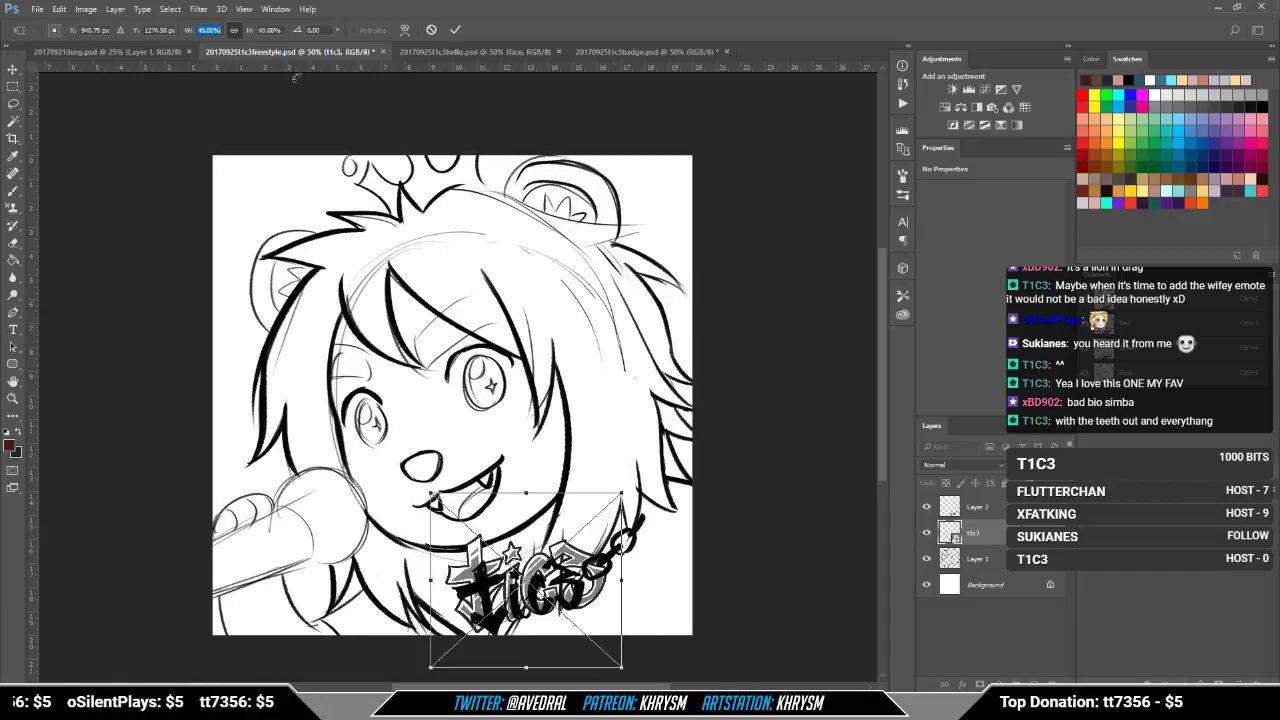
pyautogui.press('Return')
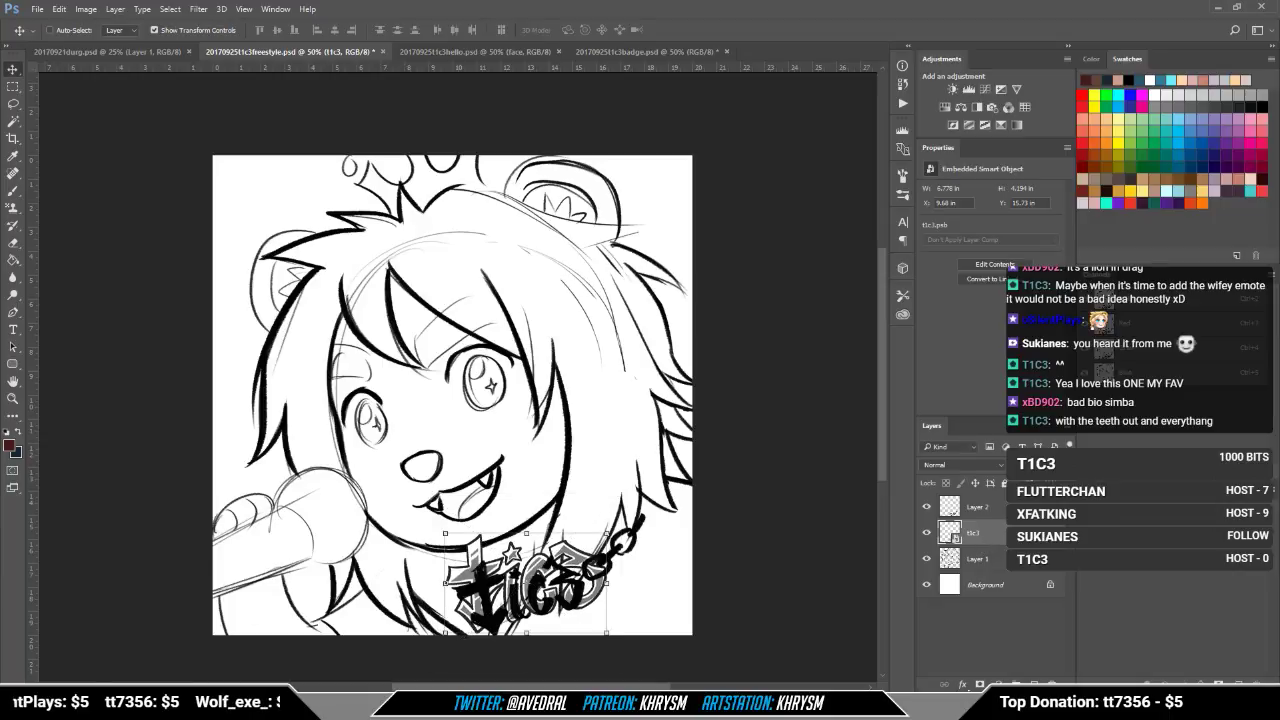
pyautogui.hotkey('ctrl', ']')
pyautogui.moveTo(550, 554)
pyautogui.mouseDown()
pyautogui.moveTo(572, 560)
pyautogui.moveTo(568, 550)
pyautogui.mouseUp()
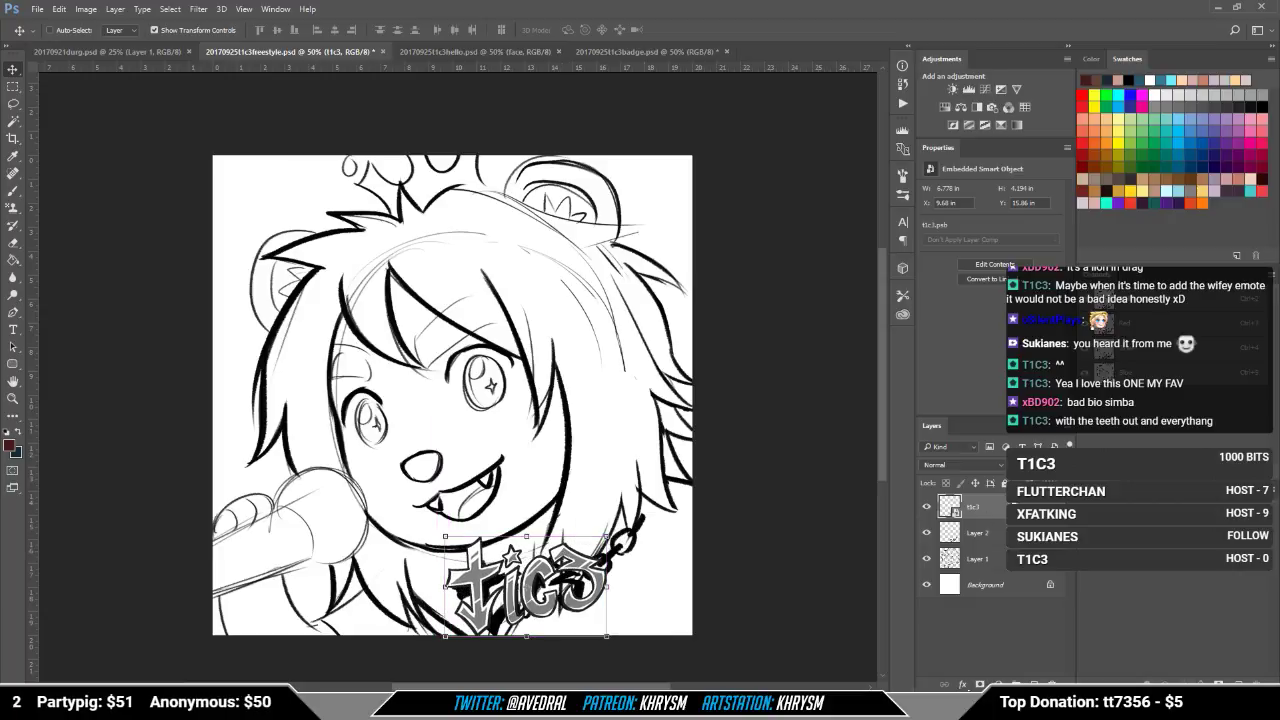
# Step: Add a dark 7 px outside Stroke layer style to the t1c3 logo smart object
pyautogui.rightClick(1017, 506)
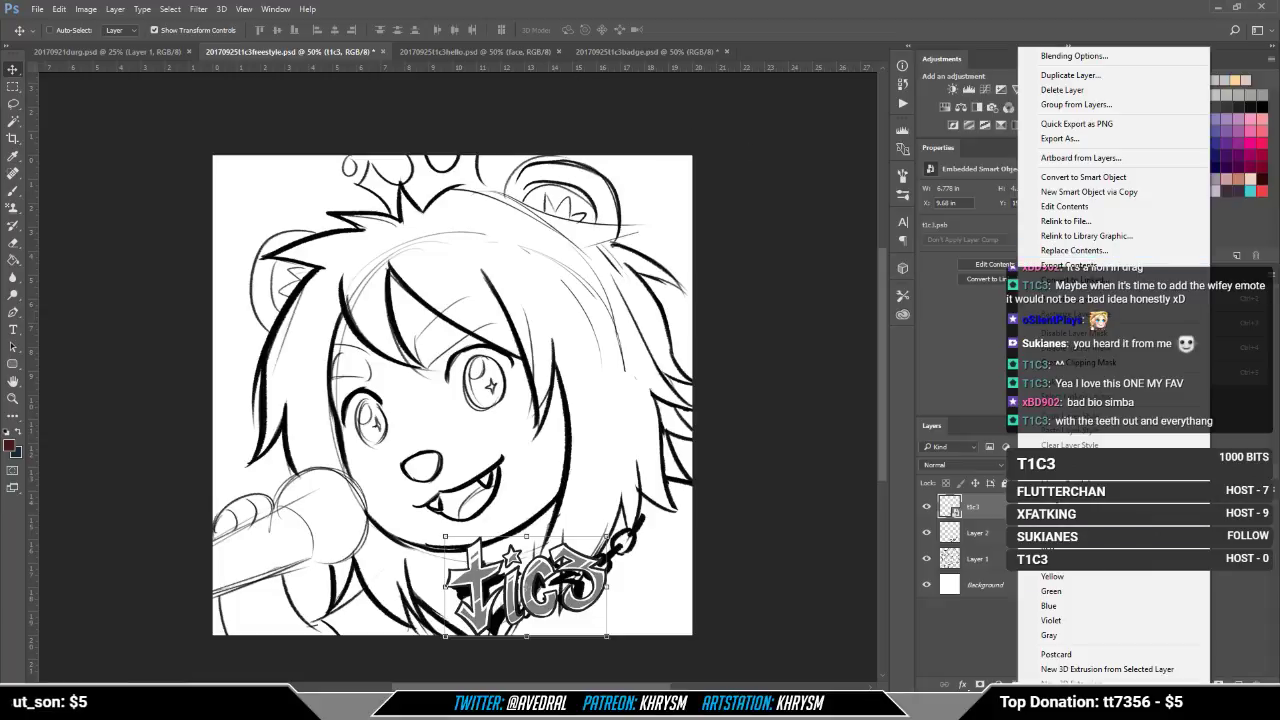
pyautogui.click(1060, 56)
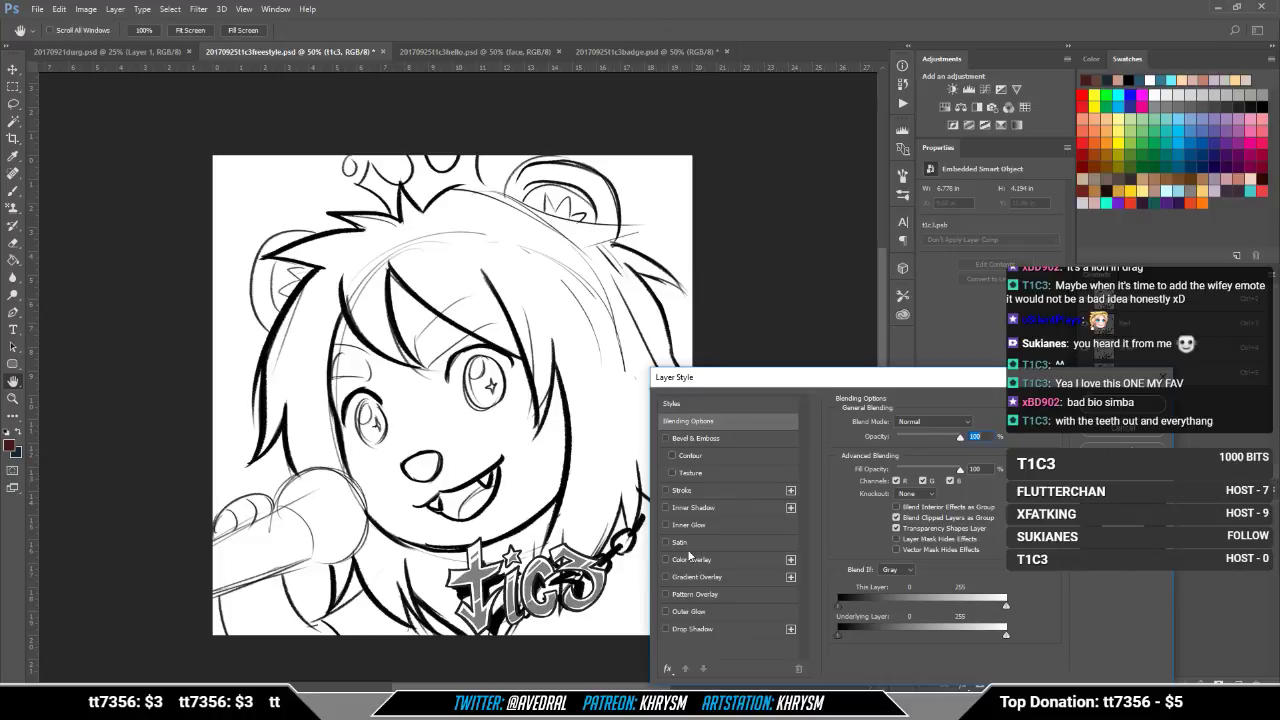
pyautogui.click(701, 488)
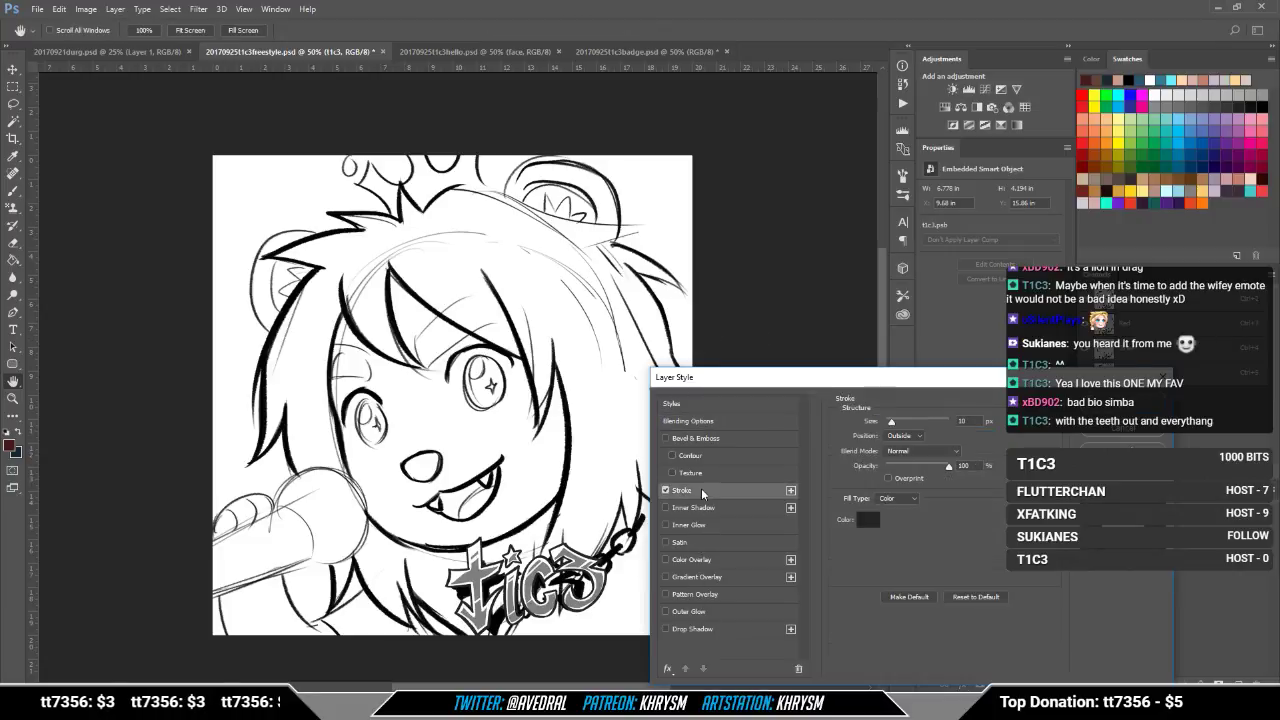
pyautogui.click(971, 421)
pyautogui.press('Down')
pyautogui.press('Down')
pyautogui.press('Down')
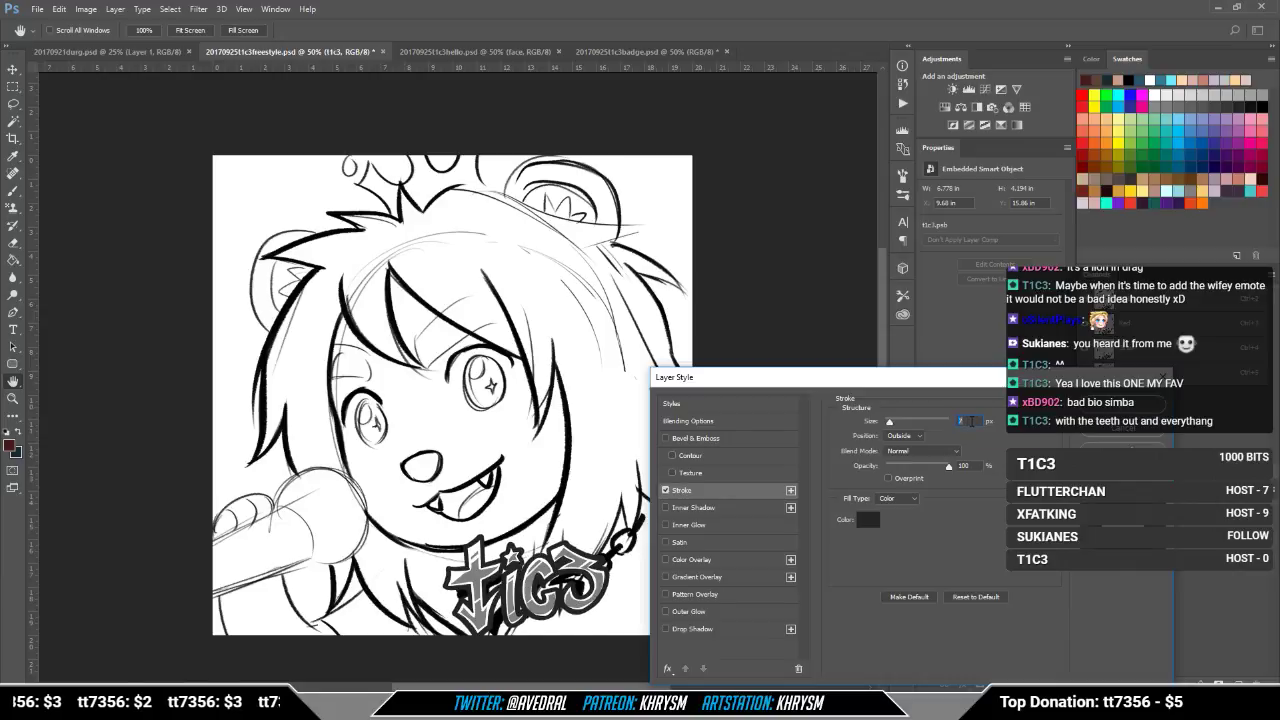
pyautogui.press('Down')
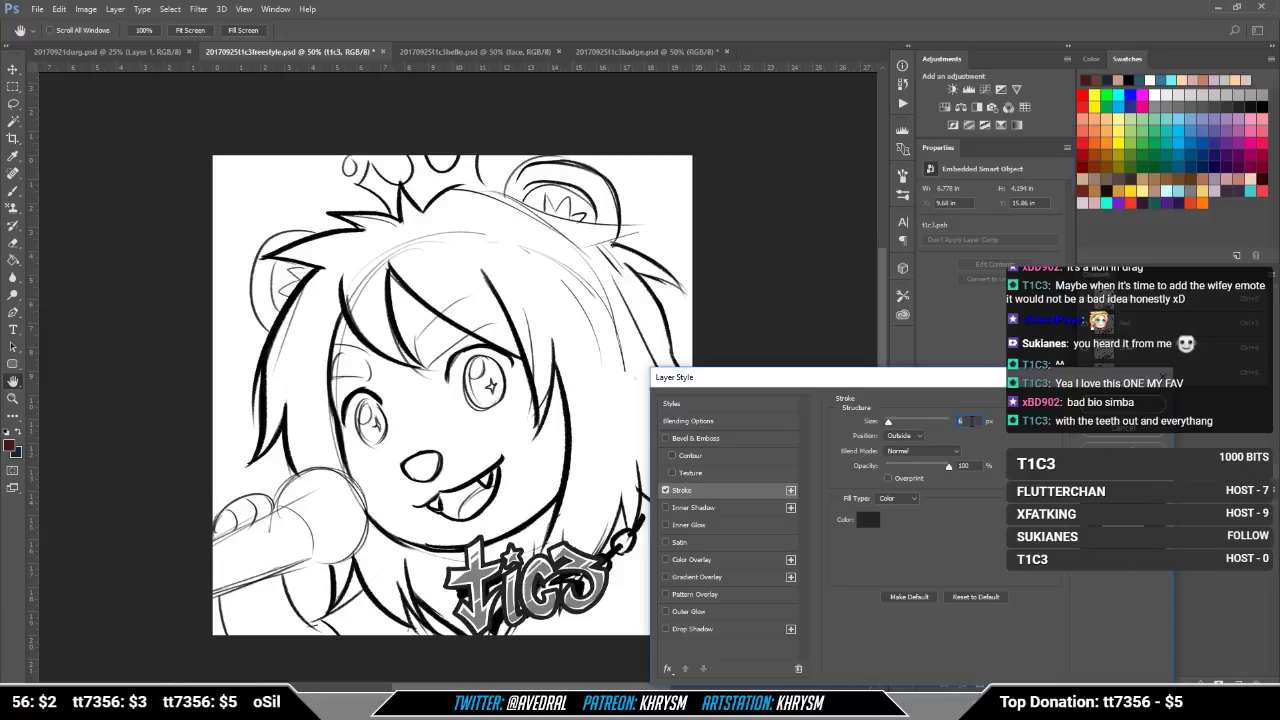
pyautogui.press('Up')
pyautogui.press('Return')
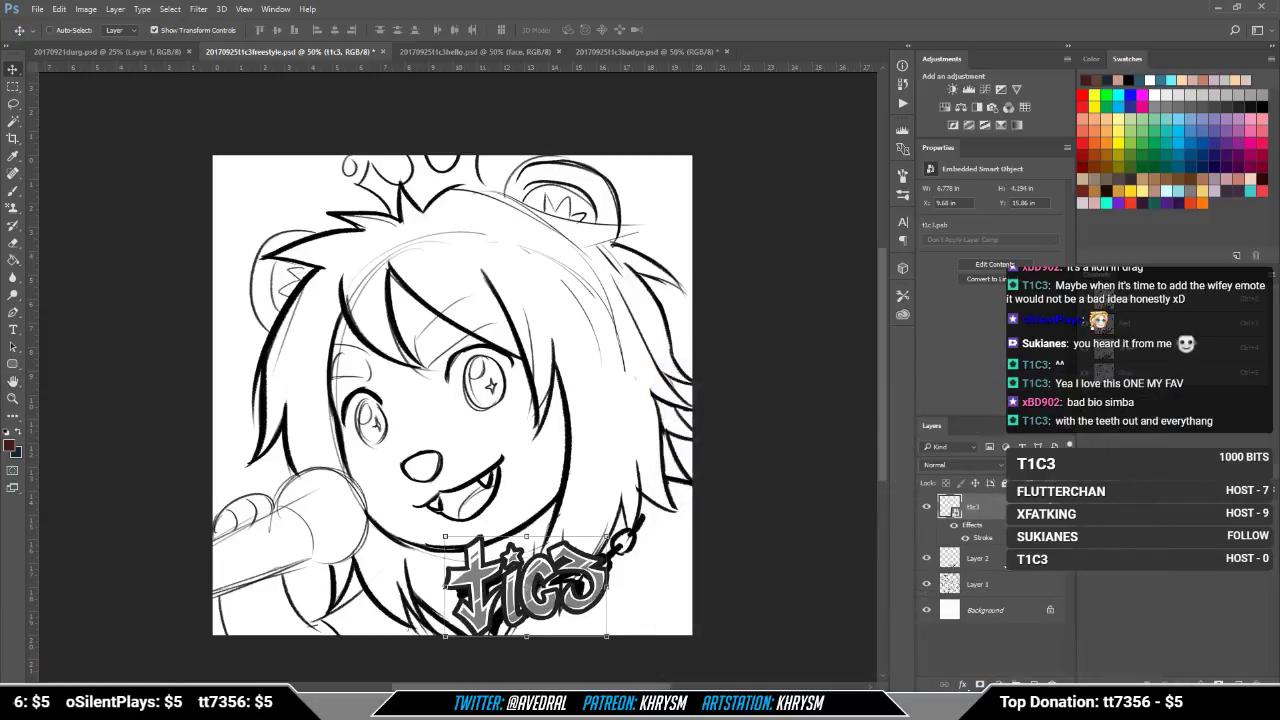
# Step: Lower the opacity of sketch layers Layer 1 and Layer 2 to 30%
pyautogui.doubleClick(1004, 565)
pyautogui.press('Escape')
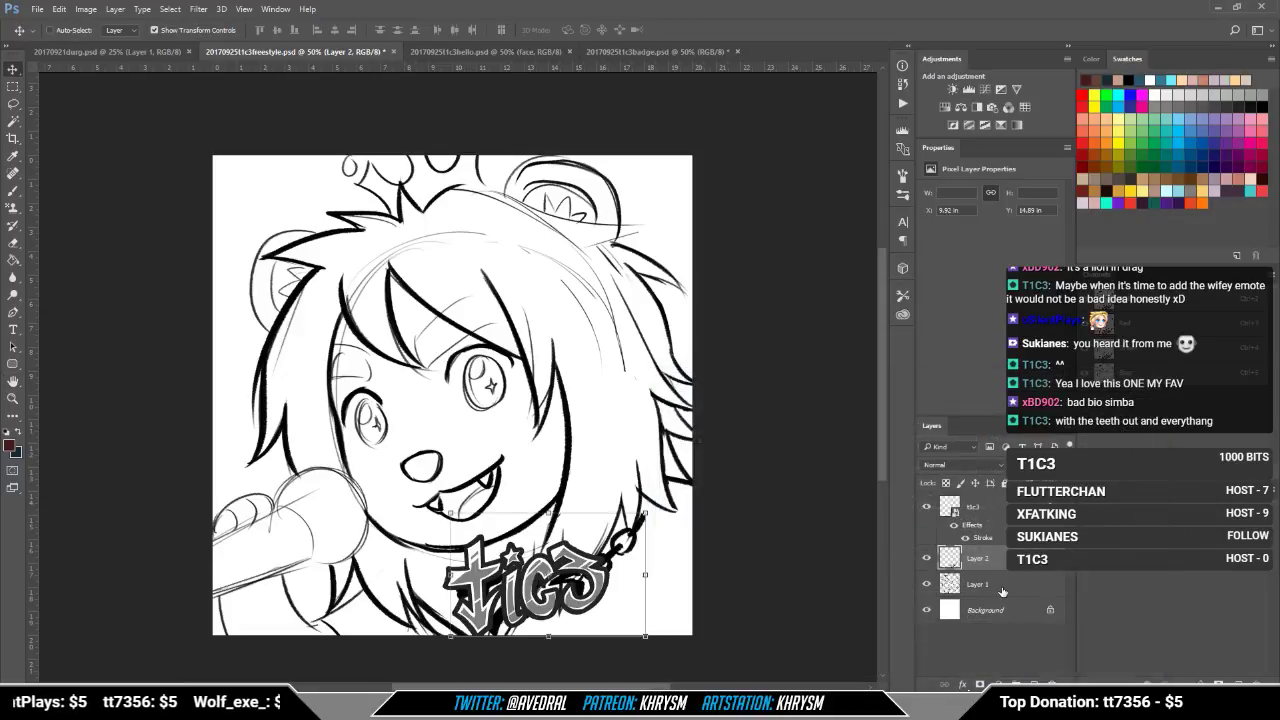
pyautogui.click(1002, 584)
pyautogui.press('3')
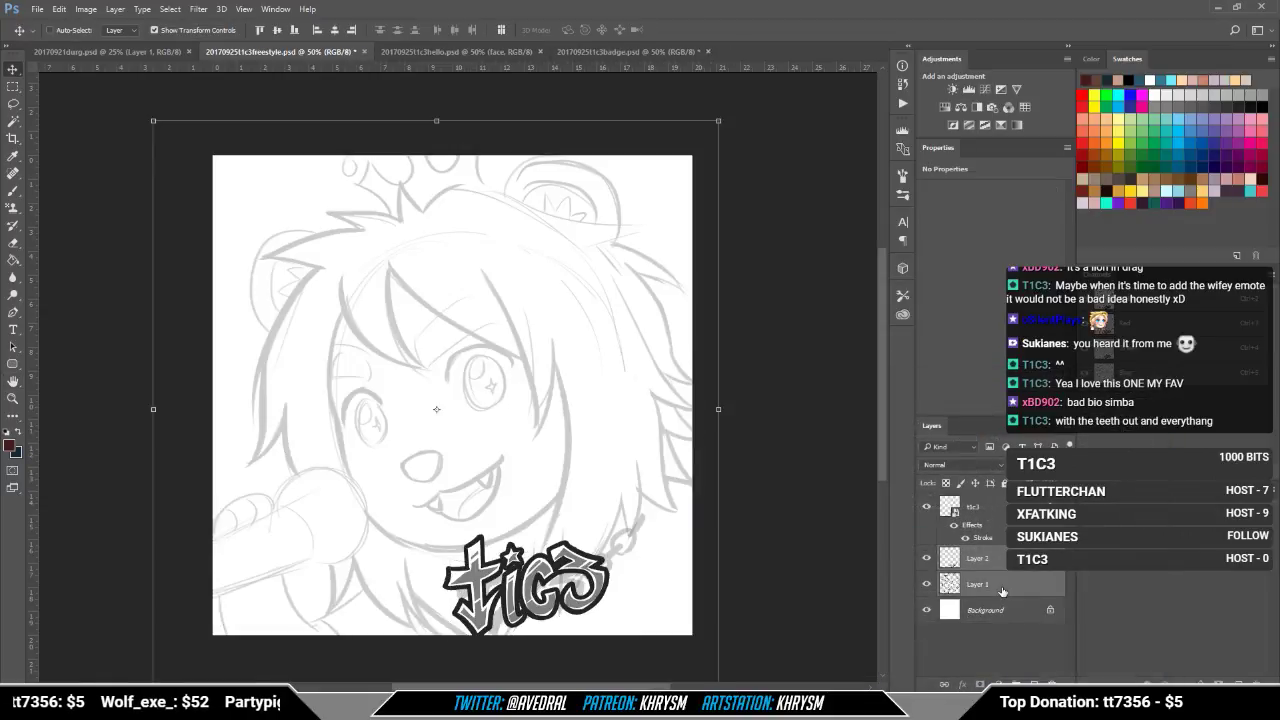
# Step: Close 20170925t1c3badge.psd without saving its changes
pyautogui.click(615, 51)
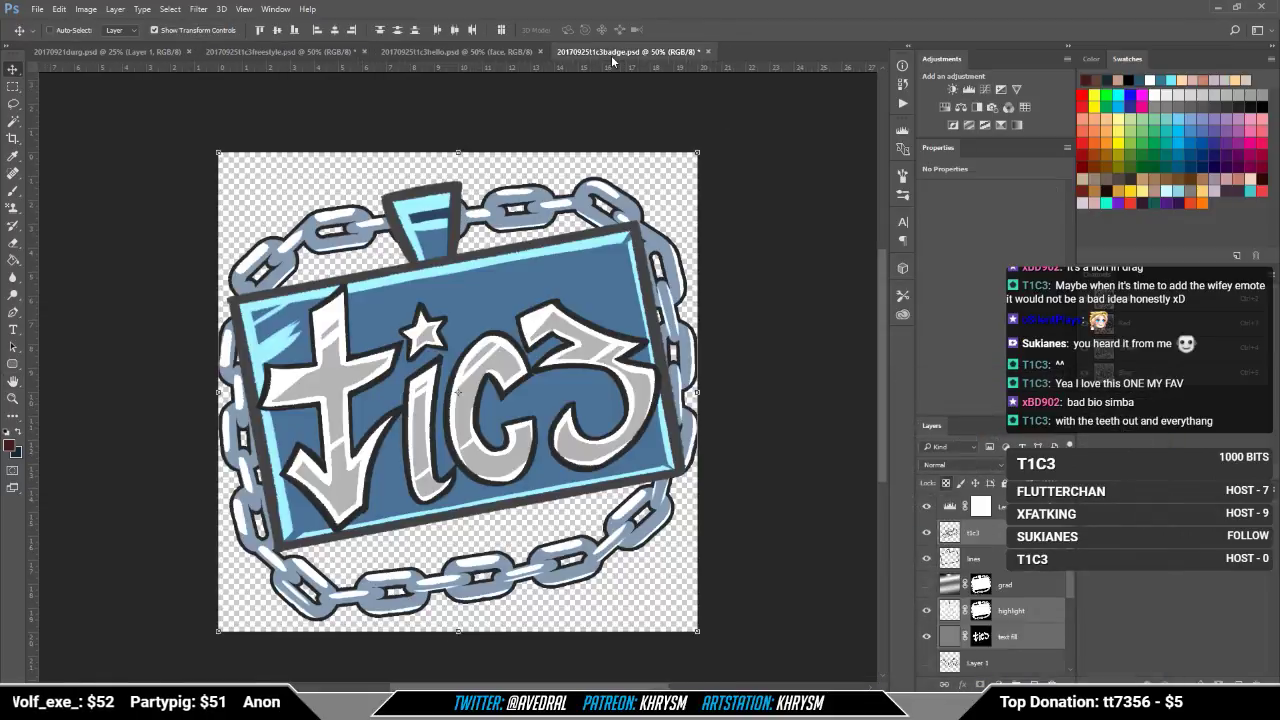
pyautogui.hotkey('ctrl', 'w')
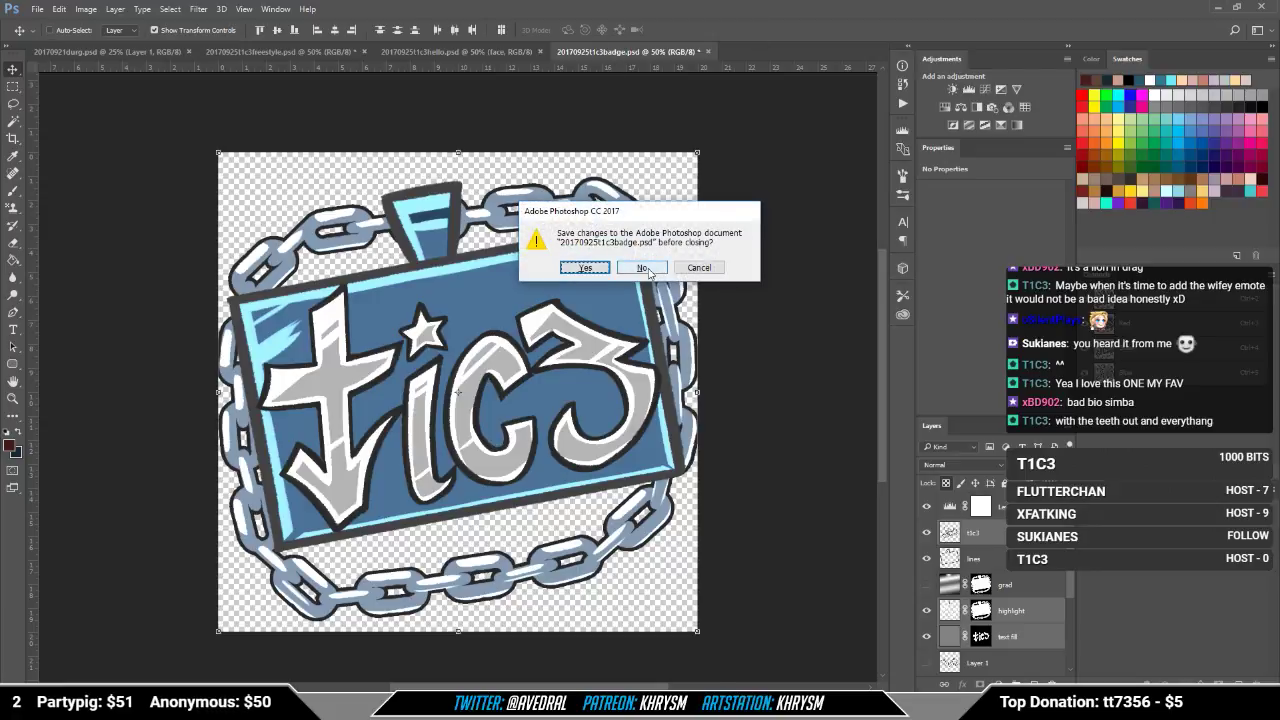
pyautogui.click(658, 271)
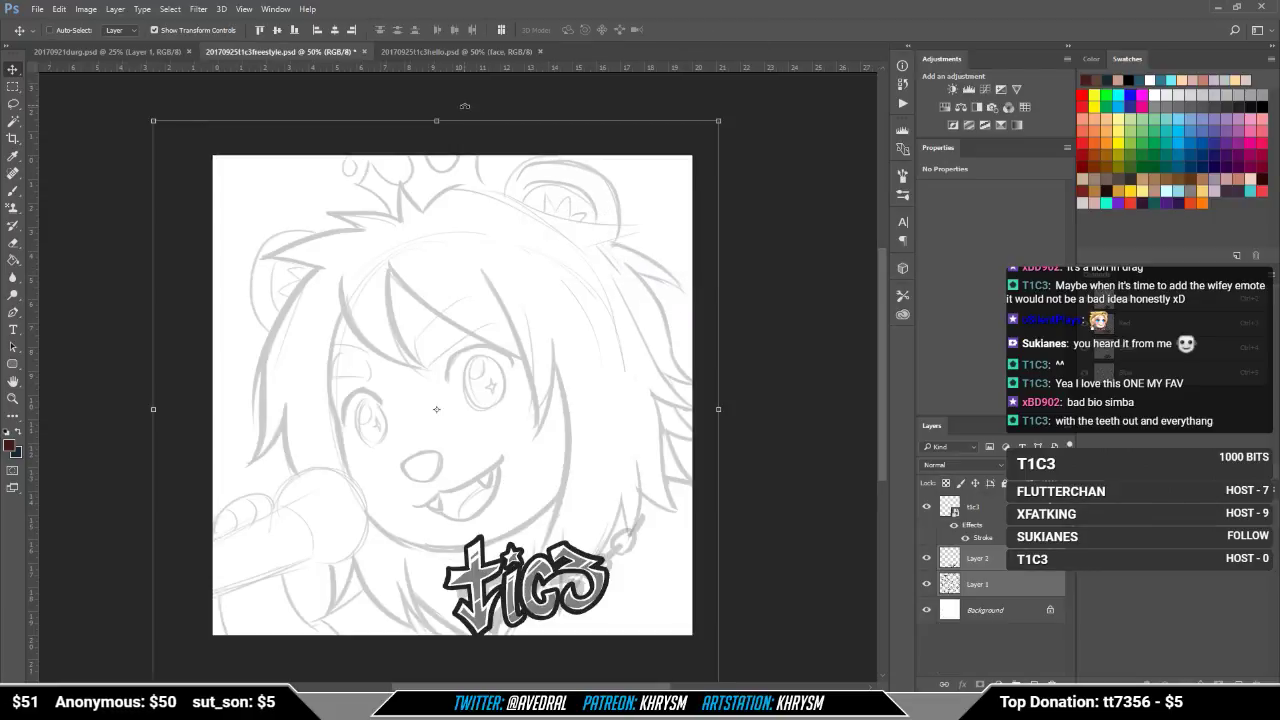
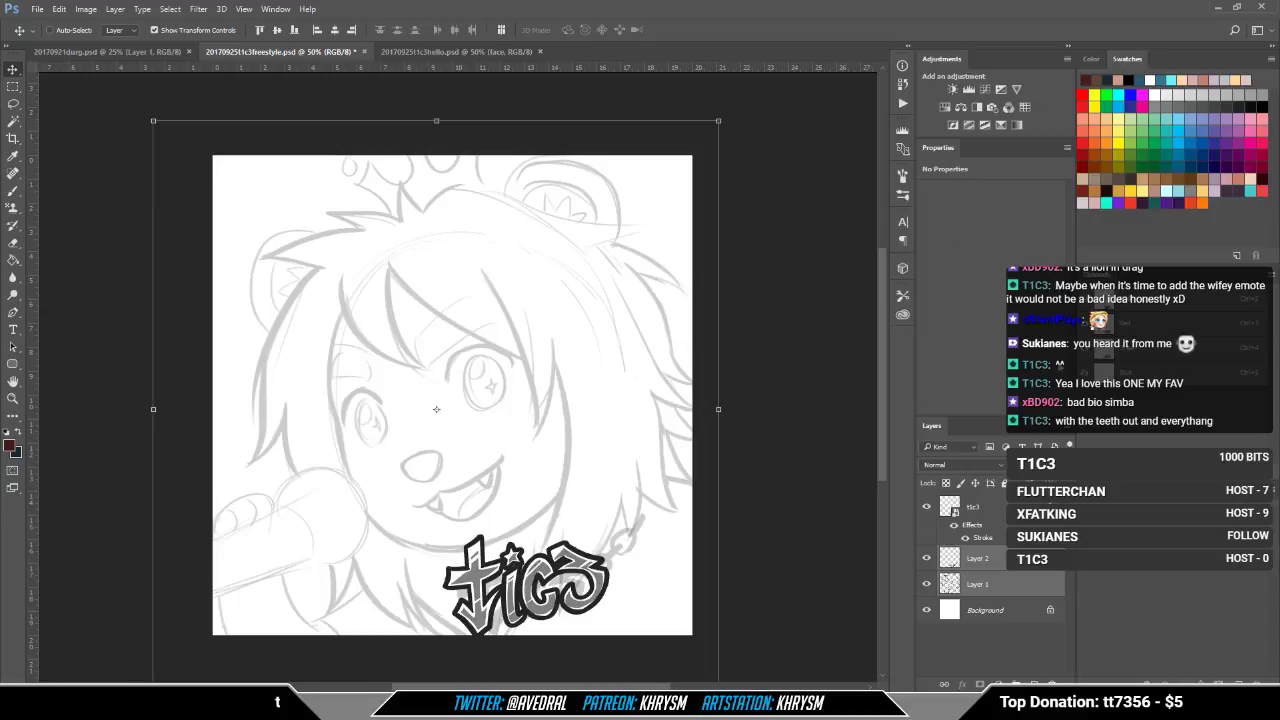
# Step: Add a new empty layer directly above Layer 2 in the freestyle sketch
pyautogui.click(1000, 557)
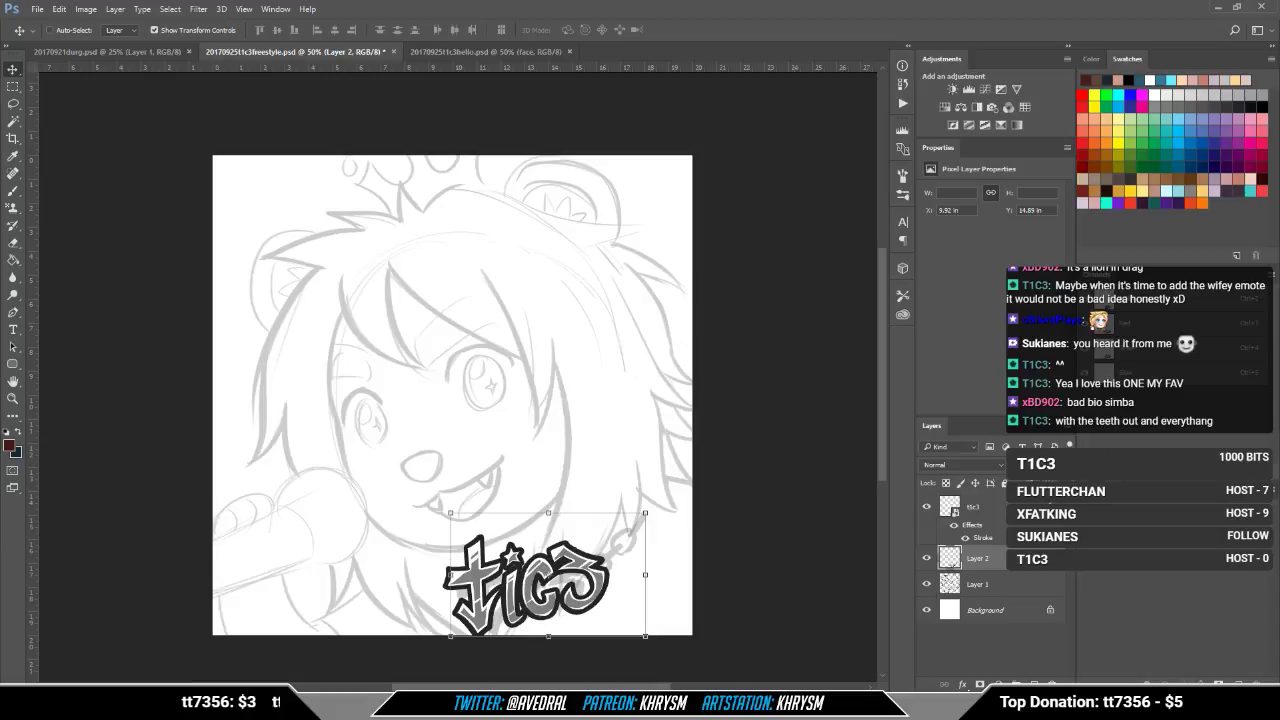
pyautogui.hotkey('ctrl', 'shift', 'n')
pyautogui.press('Return')
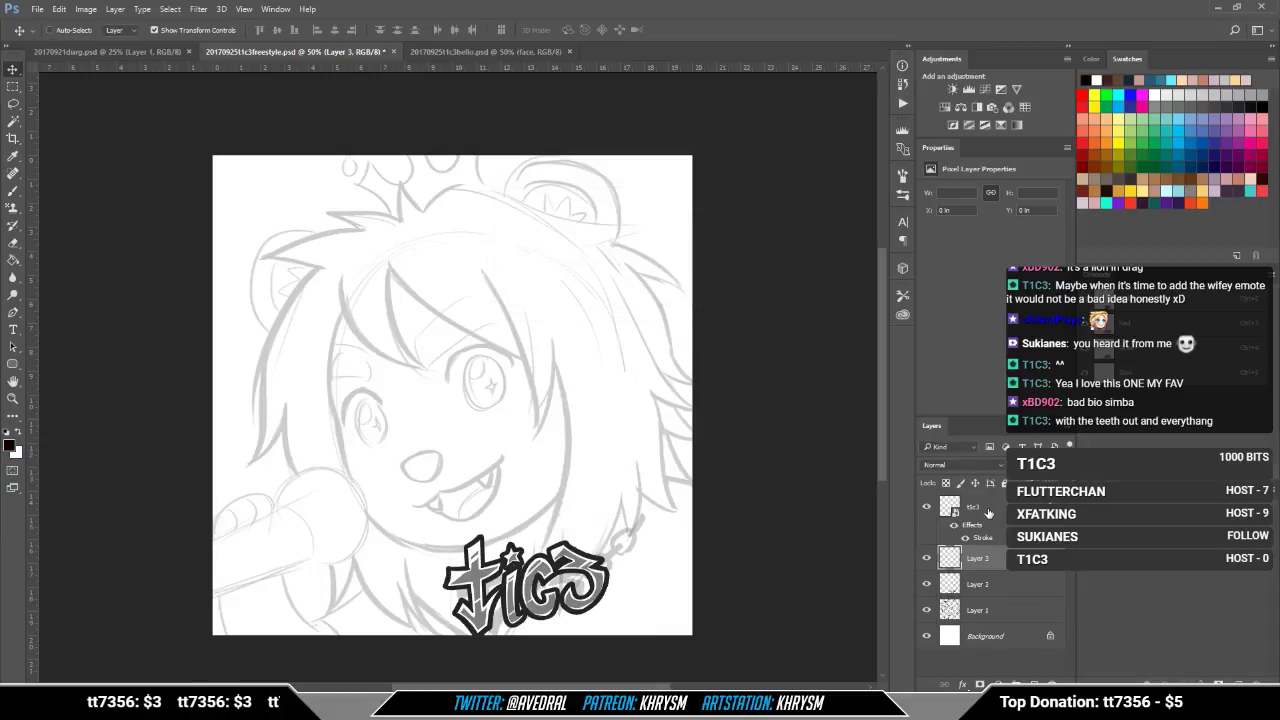
# Step: Hide the t1c3 logo layer and make the empty Layer 3 the active layer
pyautogui.click(988, 512)
pyautogui.click(927, 510)
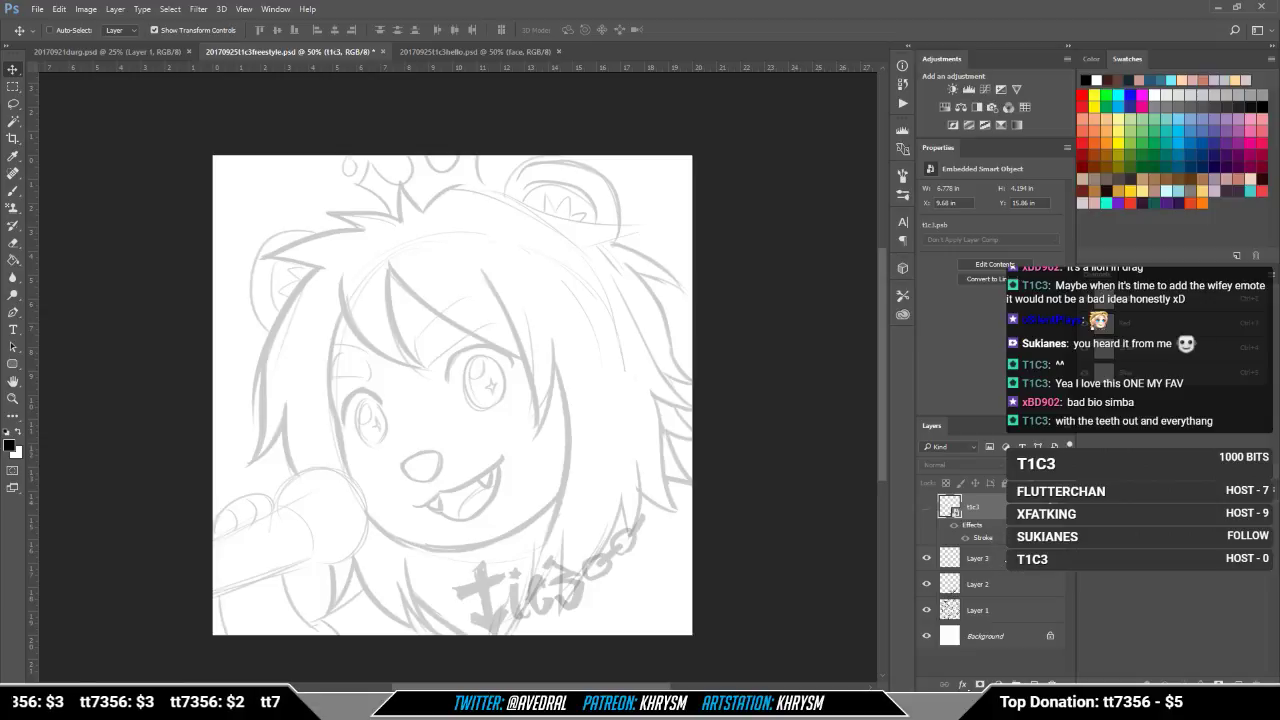
pyautogui.doubleClick(1003, 559)
pyautogui.press('Escape')
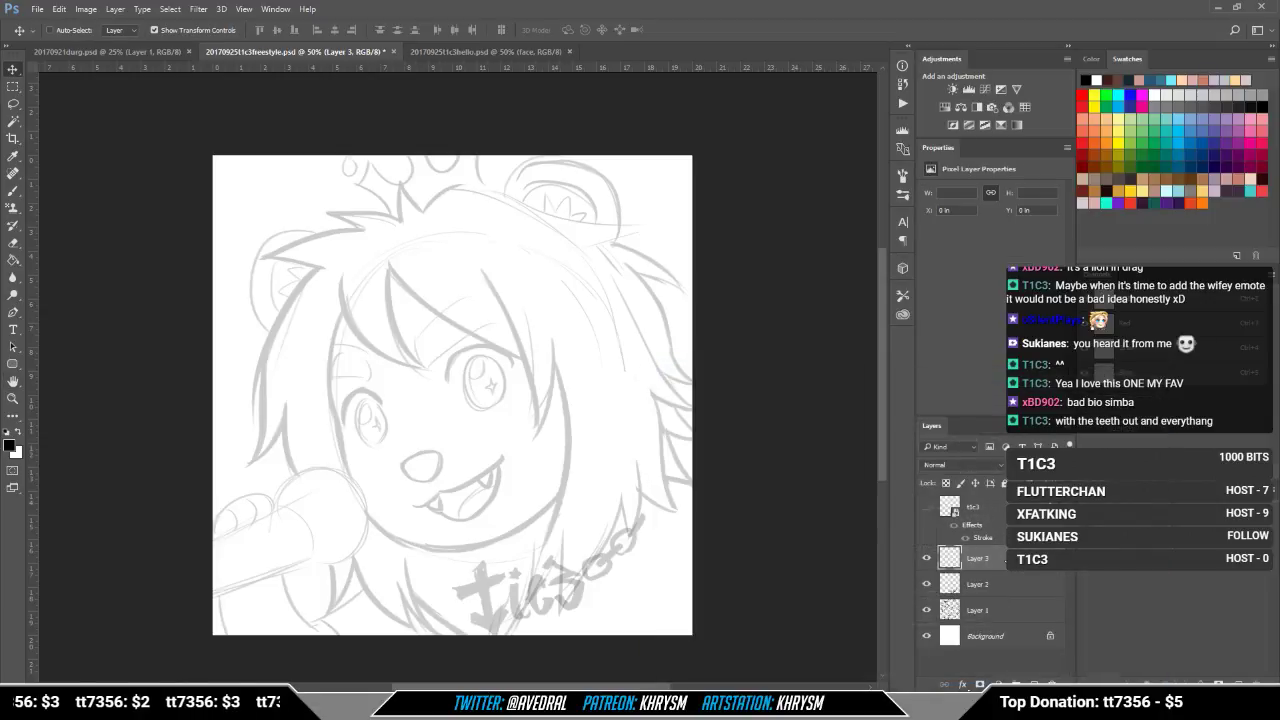
# Step: Switch to the Brush tool with a finer inking preset and check the sketch mirrored
pyautogui.press('b')
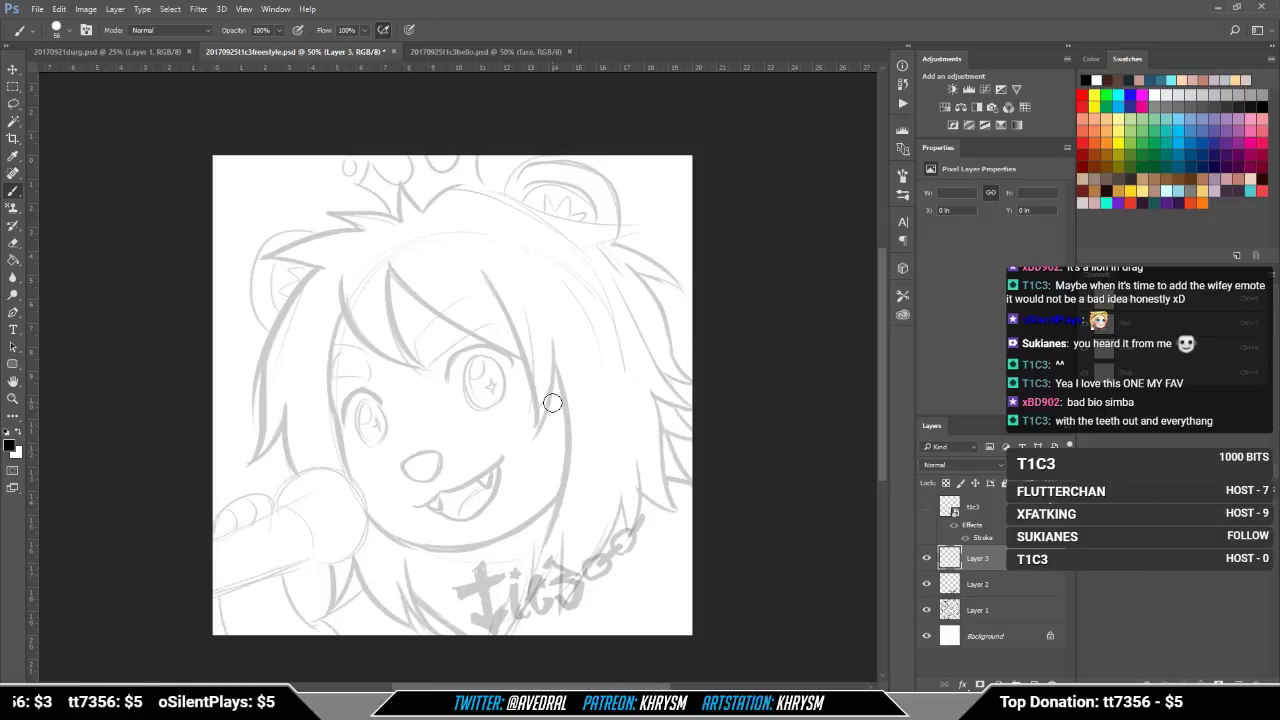
pyautogui.click(900, 295)
pyautogui.click(861, 268)
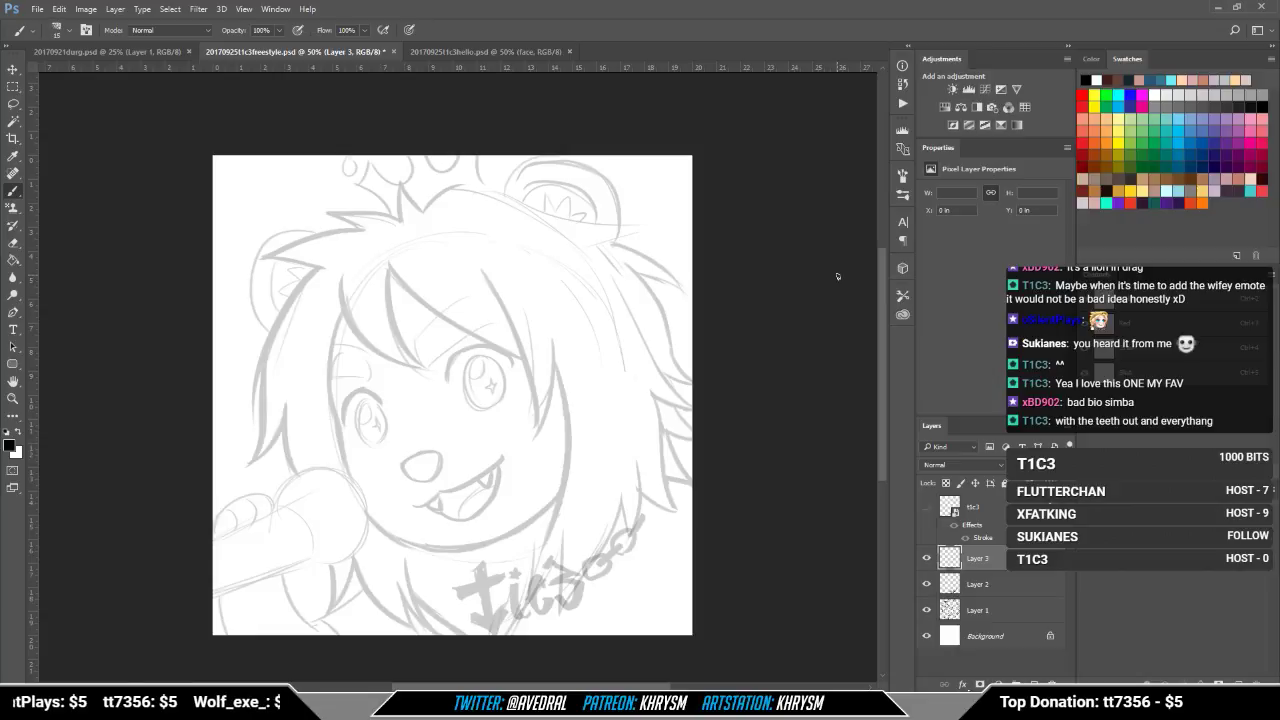
pyautogui.hotkey('ctrl', 'shift', 'h')
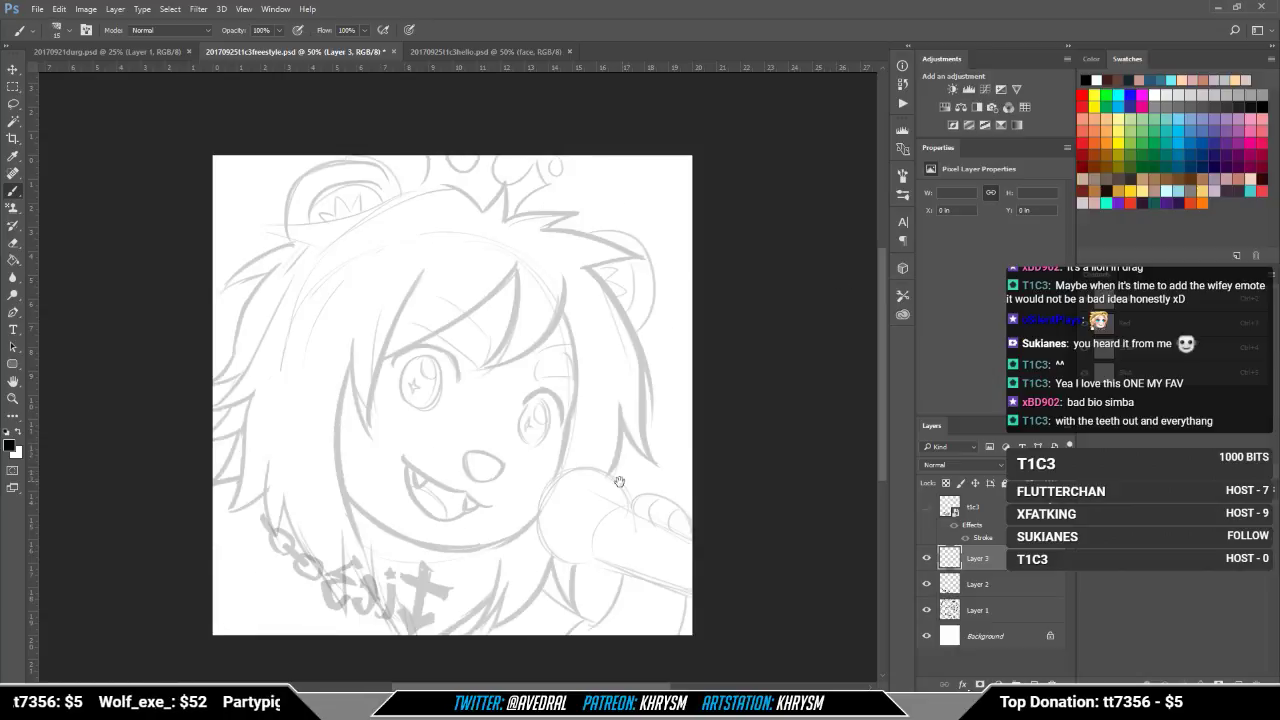
pyautogui.moveTo(617, 480); pyautogui.dragTo(597, 488)
pyautogui.press('h')
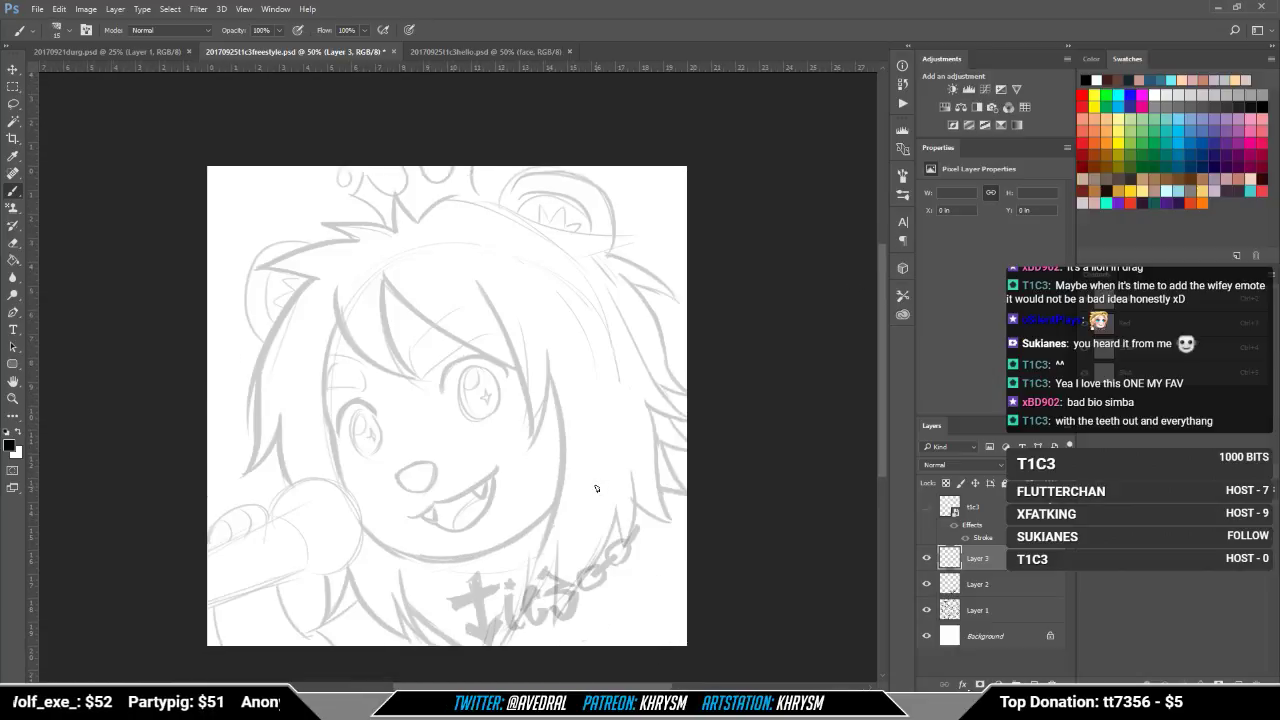
# Step: Replace the empty Layer 3 with a new layer named lines and another named face directly above it
pyautogui.hotkey('ctrl', 'shift', 'n')
pyautogui.write('lines')
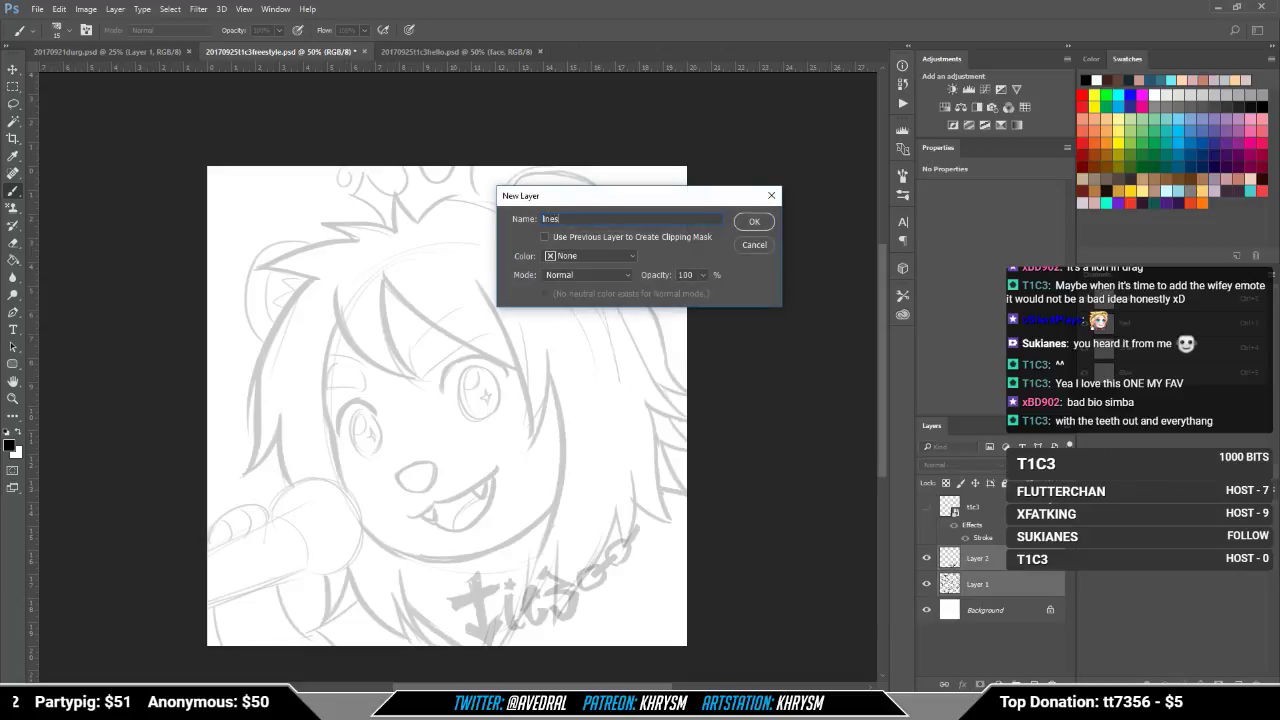
pyautogui.press('Return')
pyautogui.hotkey('ctrl', 'shift', 'n')
pyautogui.write('fac')
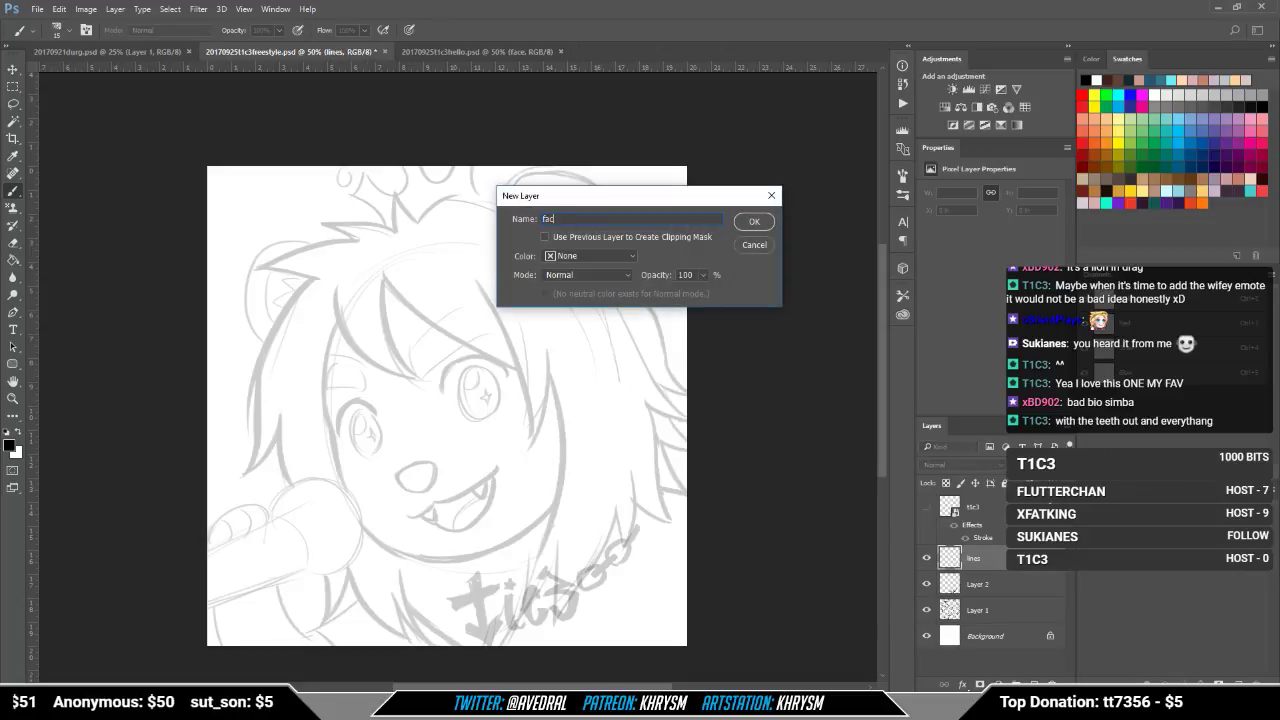
pyautogui.write('e')
pyautogui.press('Return')
# Step: Flip the canvas horizontally and ink the larger eye's upper lid as a thick black arc on the face layer
pyautogui.hotkey('ctrl', 'shift', 'h')
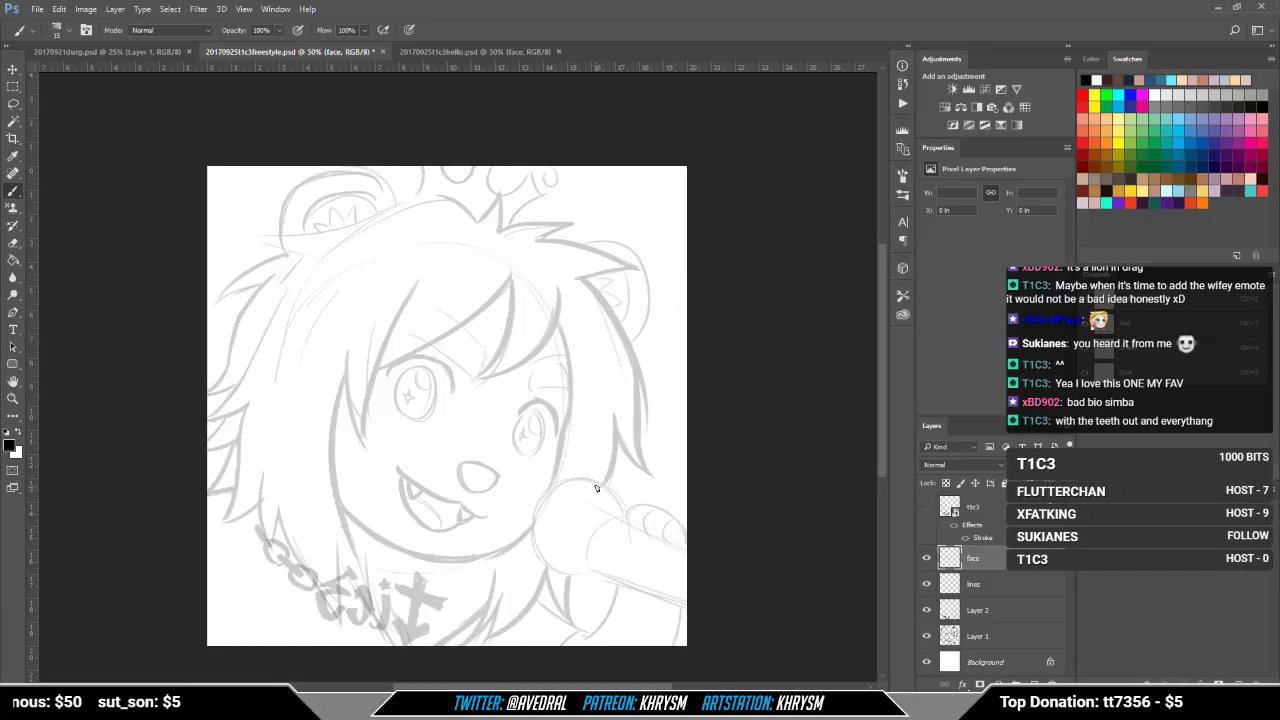
pyautogui.hotkey('ctrl', '+')
pyautogui.hotkey('ctrl', '+')
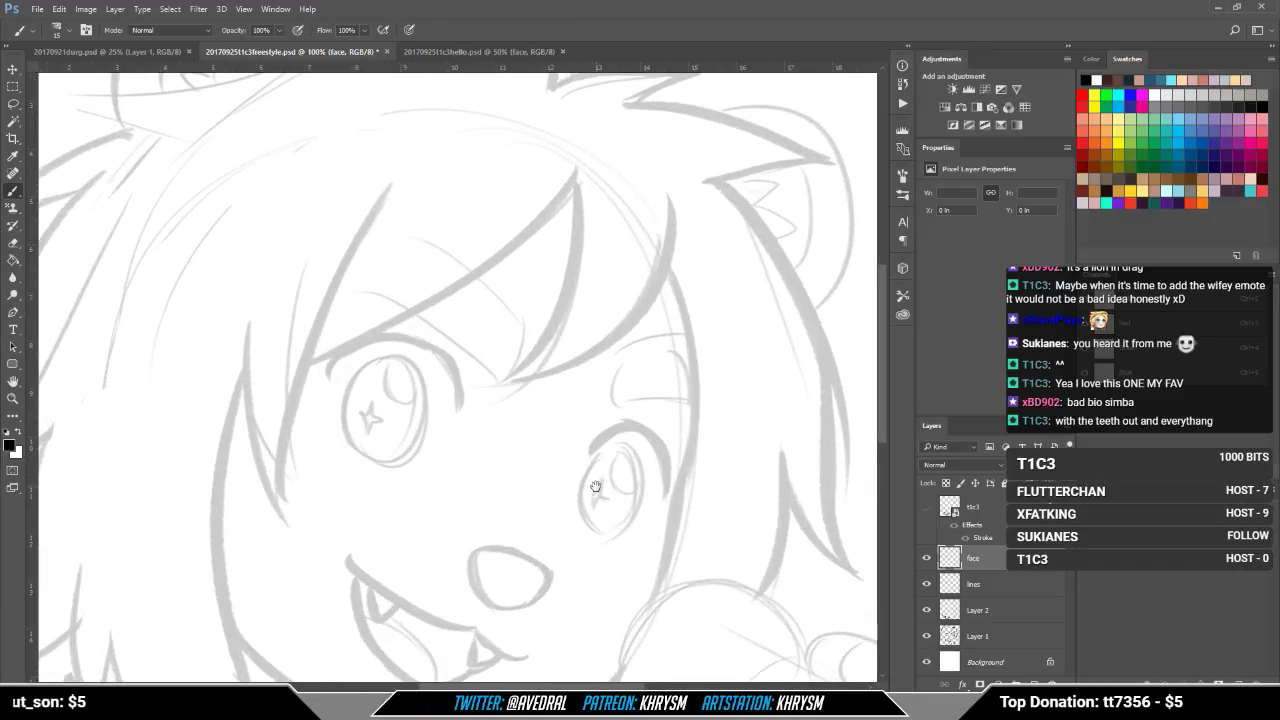
pyautogui.press('r')
pyautogui.moveTo(597, 490)
pyautogui.mouseDown()
pyautogui.moveTo(565, 529)
pyautogui.moveTo(729, 466)
pyautogui.moveTo(509, 443)
pyautogui.moveTo(386, 496)
pyautogui.mouseUp()
pyautogui.press('b')
pyautogui.moveTo(419, 447)
pyautogui.mouseDown()
pyautogui.moveTo(380, 476)
pyautogui.moveTo(378, 541)
pyautogui.mouseUp()
pyautogui.press('Escape')
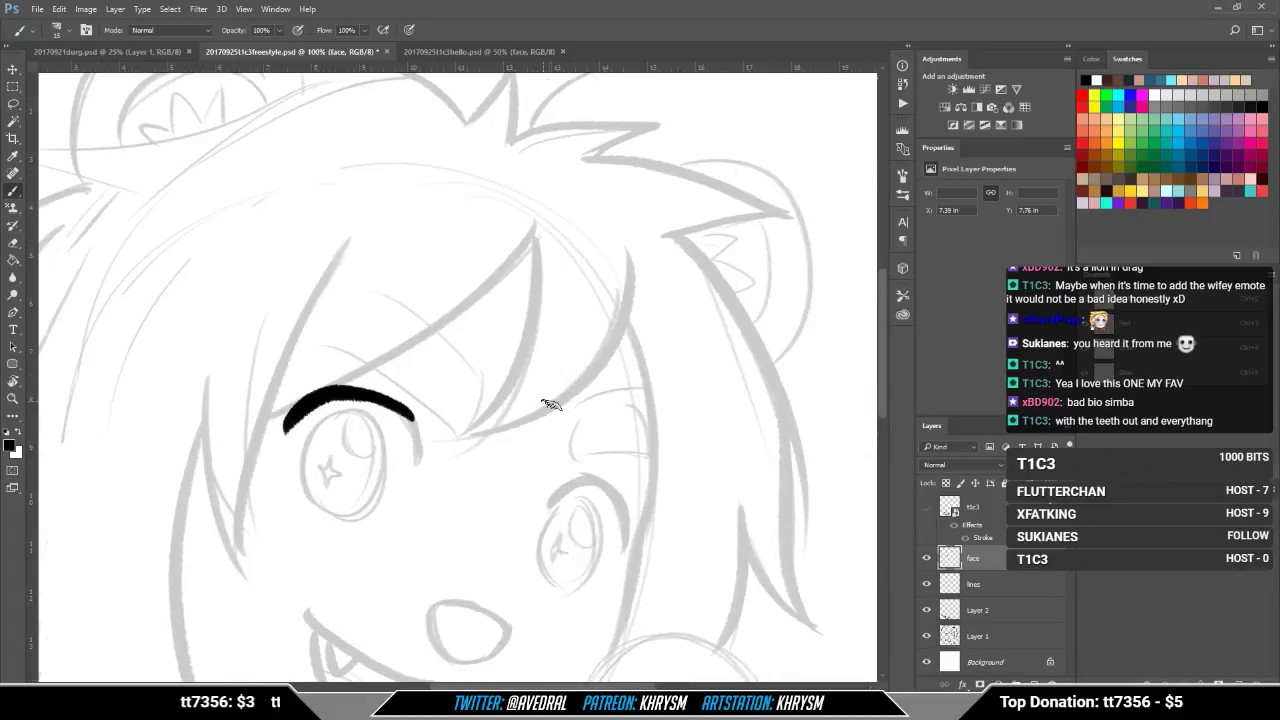
pyautogui.moveTo(350, 390)
pyautogui.mouseDown()
pyautogui.moveTo(415, 427)
pyautogui.moveTo(383, 405)
pyautogui.moveTo(415, 459)
pyautogui.moveTo(403, 406)
pyautogui.moveTo(418, 468)
pyautogui.mouseUp()
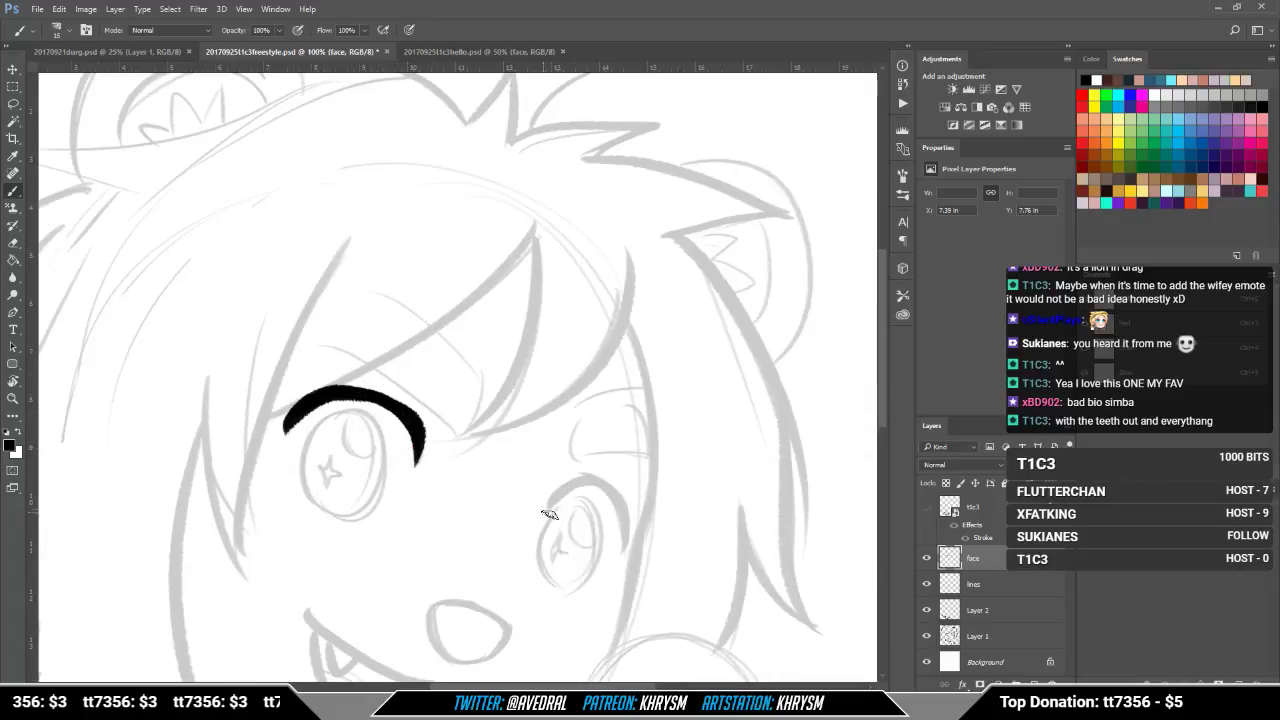
# Step: Ink the smaller eye's upper lid as a thick black arc following the sketch
pyautogui.moveTo(548, 510); pyautogui.dragTo(611, 493)
pyautogui.press('r')
pyautogui.moveTo(597, 572); pyautogui.dragTo(743, 480)
pyautogui.press('b')
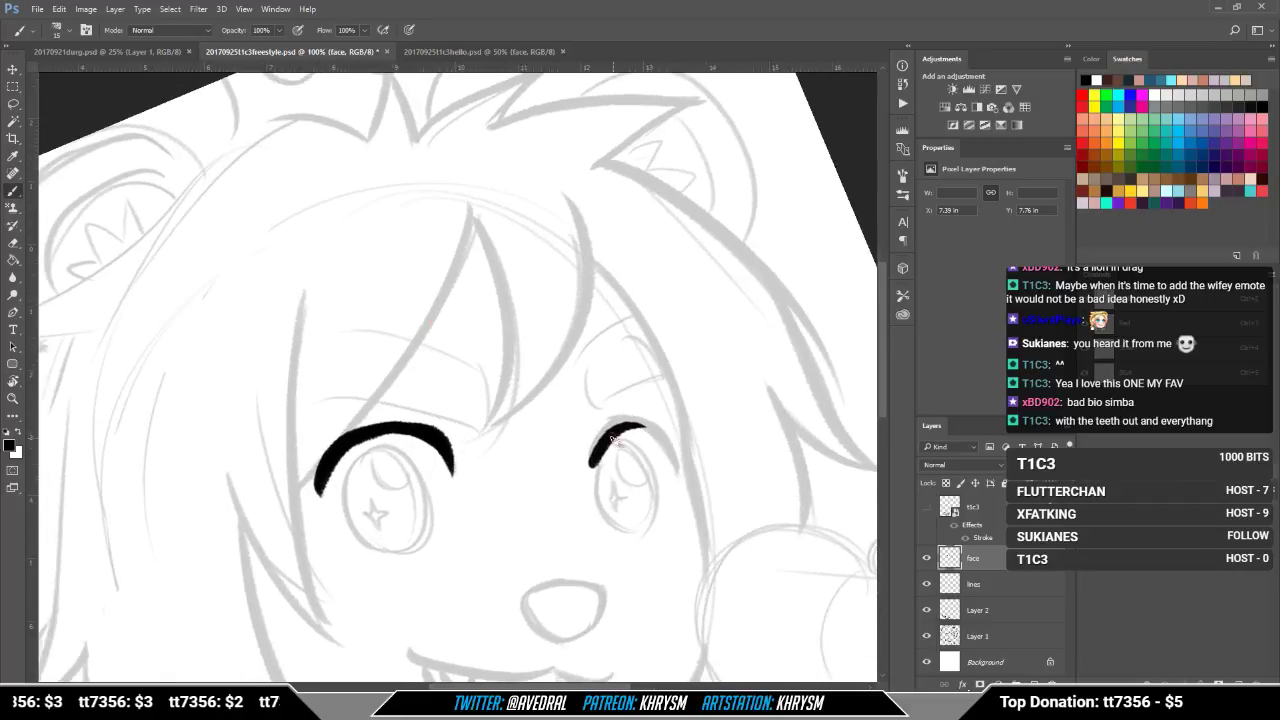
pyautogui.moveTo(616, 436)
pyautogui.mouseDown()
pyautogui.moveTo(665, 429)
pyautogui.moveTo(678, 478)
pyautogui.mouseUp()
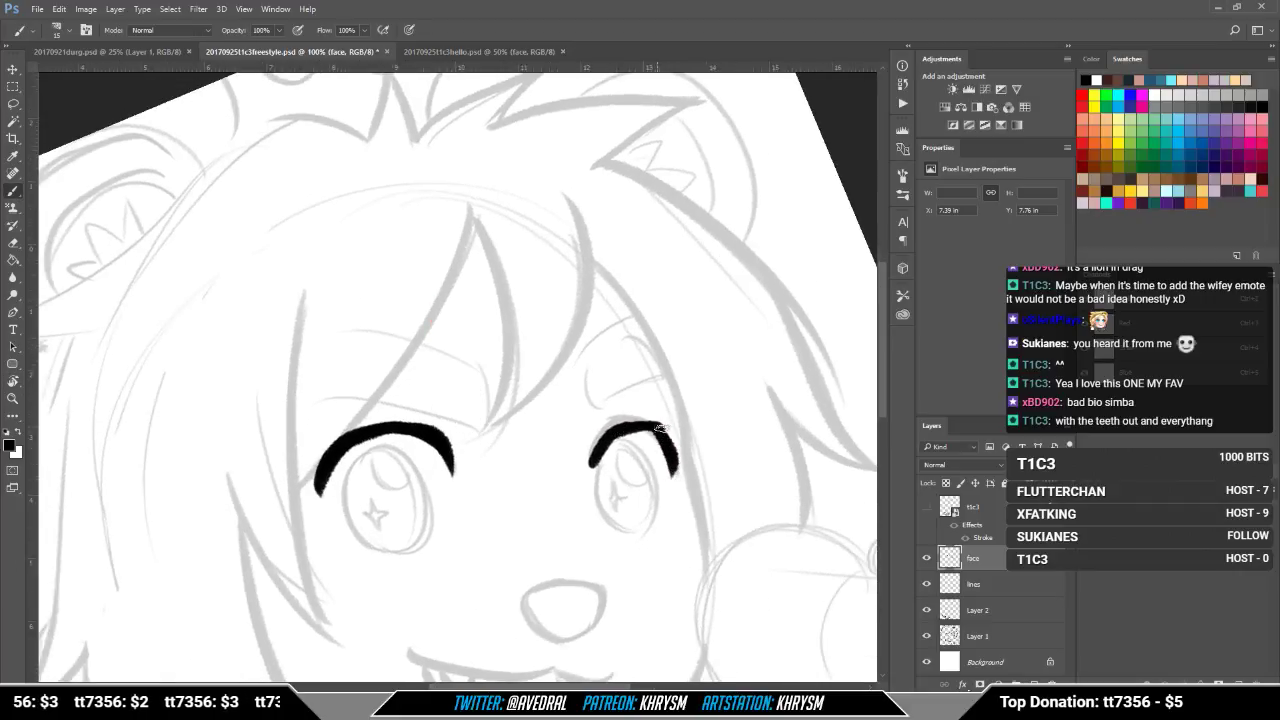
# Step: Refine the inked upper lids by trimming and reshaping the line ends
pyautogui.press('r')
pyautogui.moveTo(575, 570)
pyautogui.mouseDown()
pyautogui.moveTo(737, 517)
pyautogui.moveTo(752, 428)
pyautogui.mouseUp()
pyautogui.press('e')
pyautogui.moveTo(436, 462); pyautogui.dragTo(529, 416)
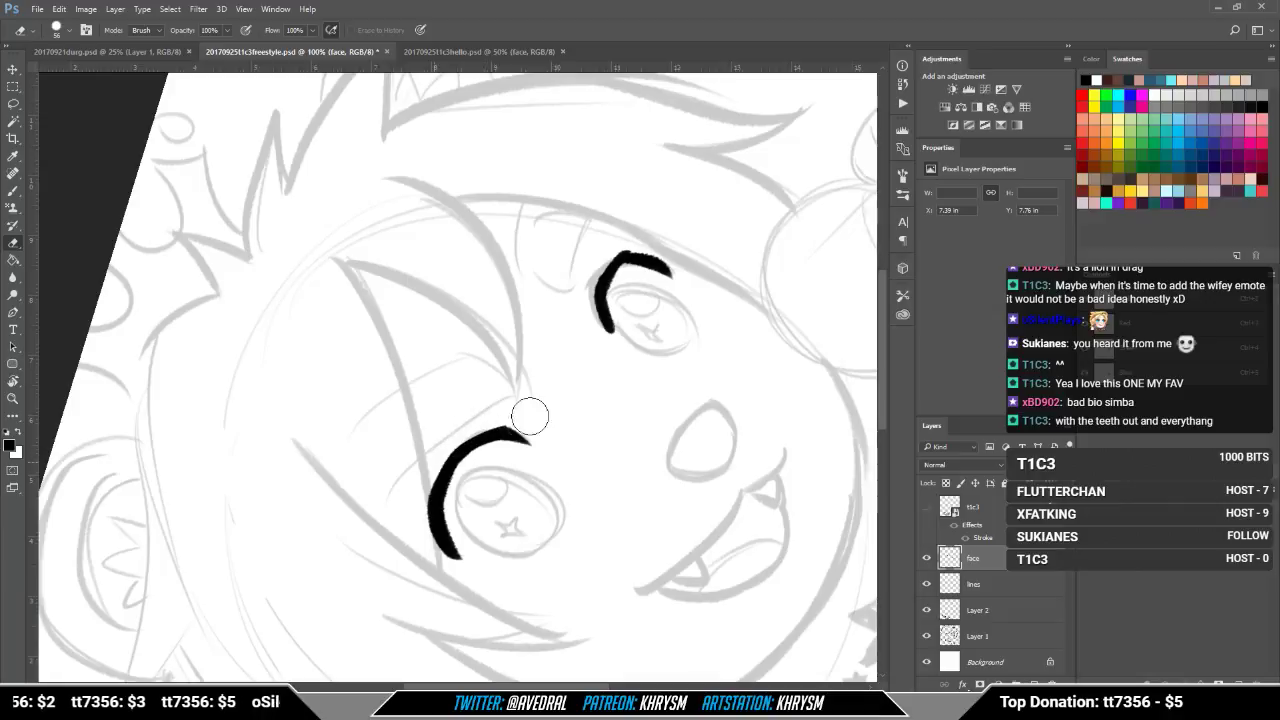
pyautogui.press('b')
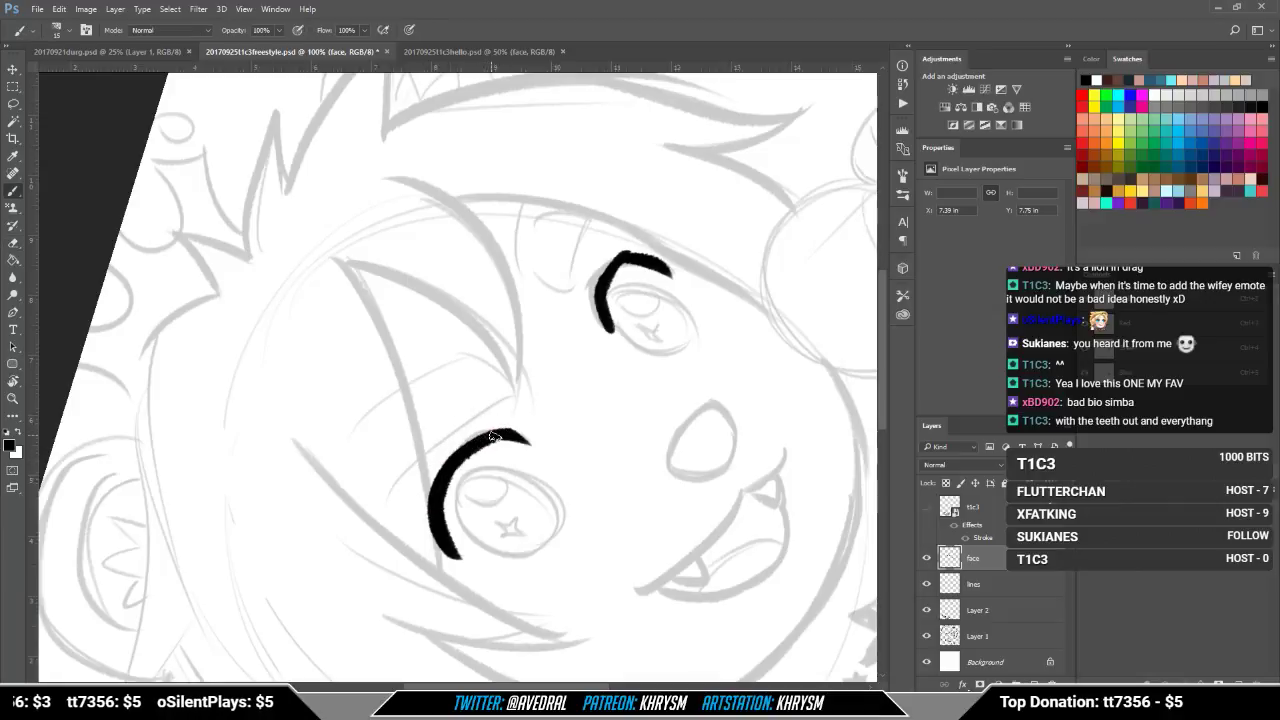
pyautogui.press('Escape')
pyautogui.moveTo(406, 420); pyautogui.dragTo(419, 471)
pyautogui.moveTo(670, 556); pyautogui.dragTo(697, 489)
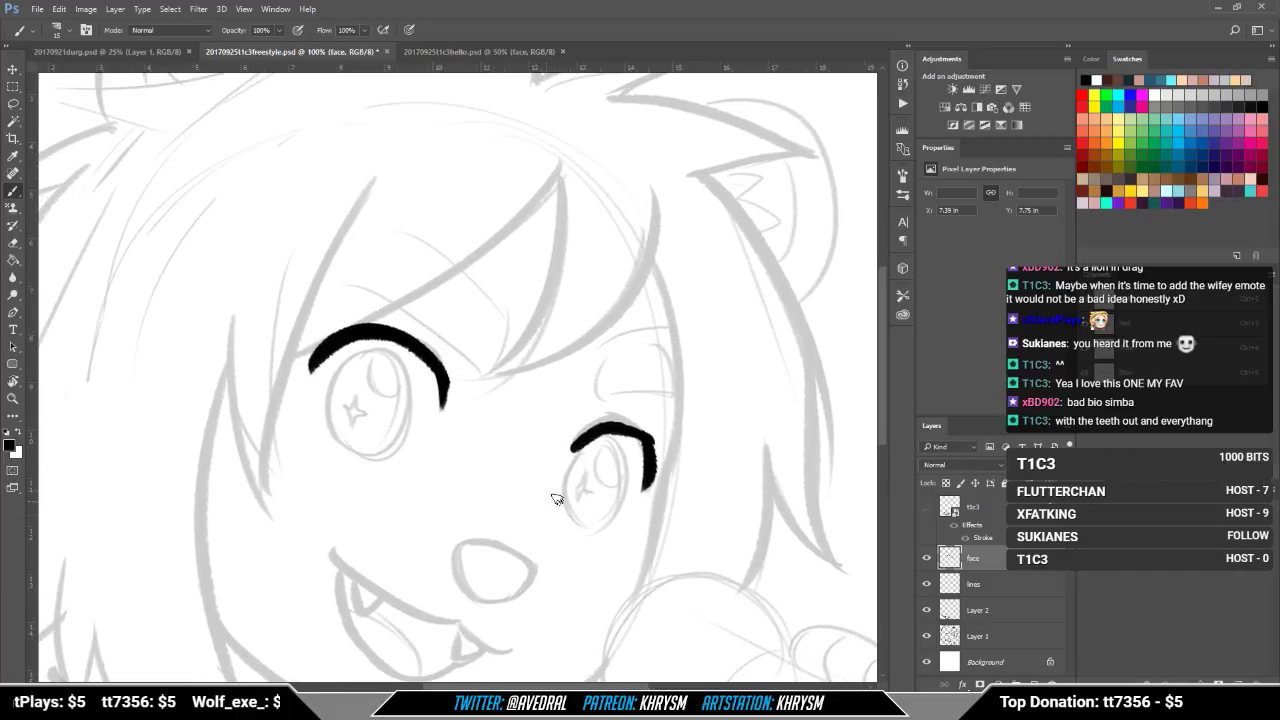
# Step: Ink both sides of the larger eye's oval iris outline beneath its upper lid
pyautogui.moveTo(490, 432); pyautogui.dragTo(545, 485)
pyautogui.moveTo(436, 392)
pyautogui.mouseDown()
pyautogui.moveTo(378, 421)
pyautogui.moveTo(405, 503)
pyautogui.mouseUp()
pyautogui.hotkey('ctrl', 'z')
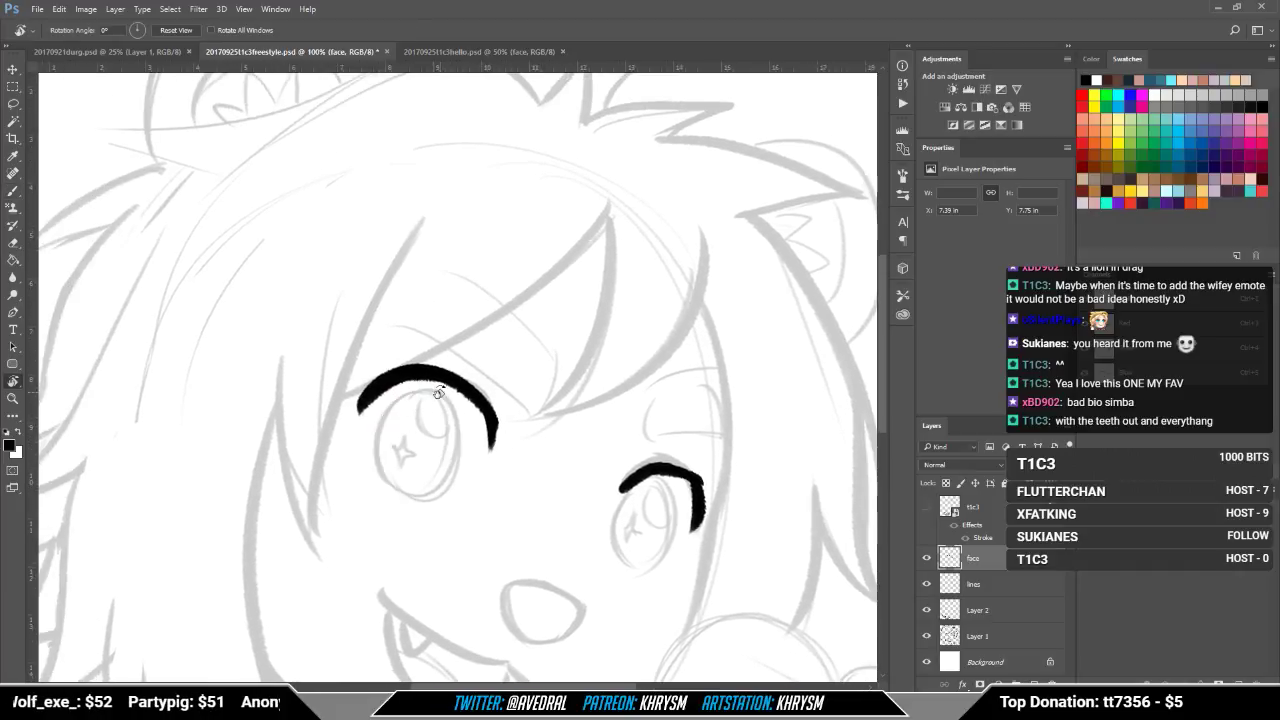
pyautogui.moveTo(440, 393)
pyautogui.mouseDown()
pyautogui.moveTo(379, 419)
pyautogui.moveTo(418, 484)
pyautogui.mouseUp()
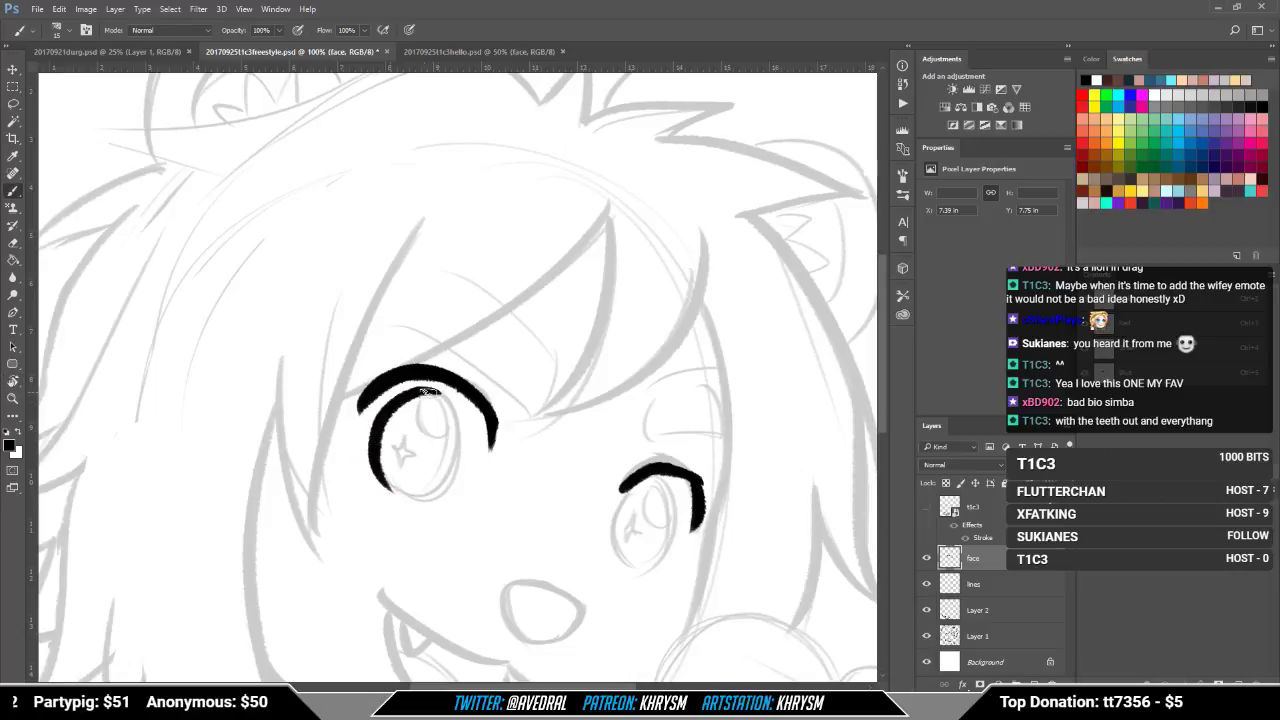
pyautogui.moveTo(424, 390)
pyautogui.mouseDown()
pyautogui.moveTo(454, 418)
pyautogui.moveTo(438, 494)
pyautogui.mouseUp()
pyautogui.hotkey('ctrl', 'z')
pyautogui.moveTo(425, 391)
pyautogui.mouseDown()
pyautogui.moveTo(460, 460)
pyautogui.moveTo(418, 503)
pyautogui.mouseUp()
# Step: Trim the base of the larger iris and ink a slanted lower lid line across it
pyautogui.press('r')
pyautogui.moveTo(623, 597)
pyautogui.mouseDown()
pyautogui.moveTo(668, 555)
pyautogui.moveTo(557, 471)
pyautogui.mouseUp()
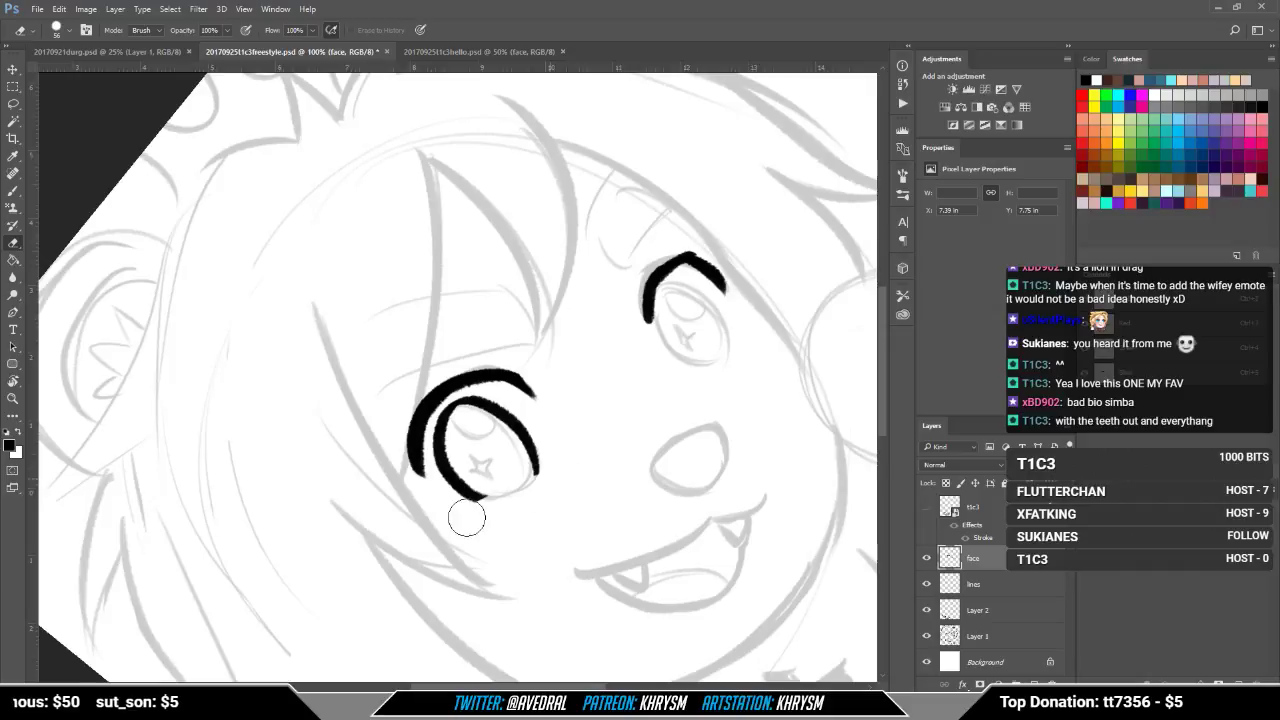
pyautogui.press('b')
pyautogui.moveTo(472, 502); pyautogui.dragTo(574, 464)
pyautogui.press('Escape')
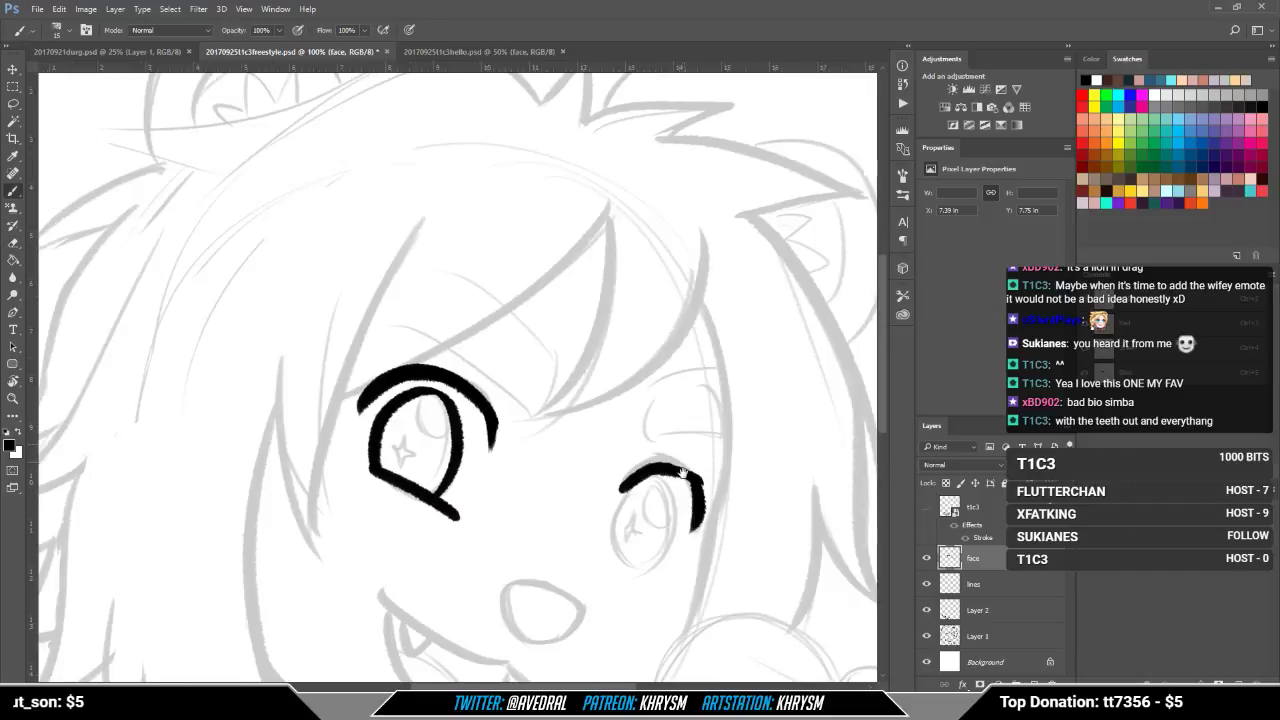
# Step: Ink the smaller eye's iris outline and lower lid line, and trim the lid line to a tapered end
pyautogui.moveTo(684, 472)
pyautogui.mouseDown()
pyautogui.moveTo(666, 408)
pyautogui.moveTo(604, 436)
pyautogui.moveTo(620, 495)
pyautogui.mouseUp()
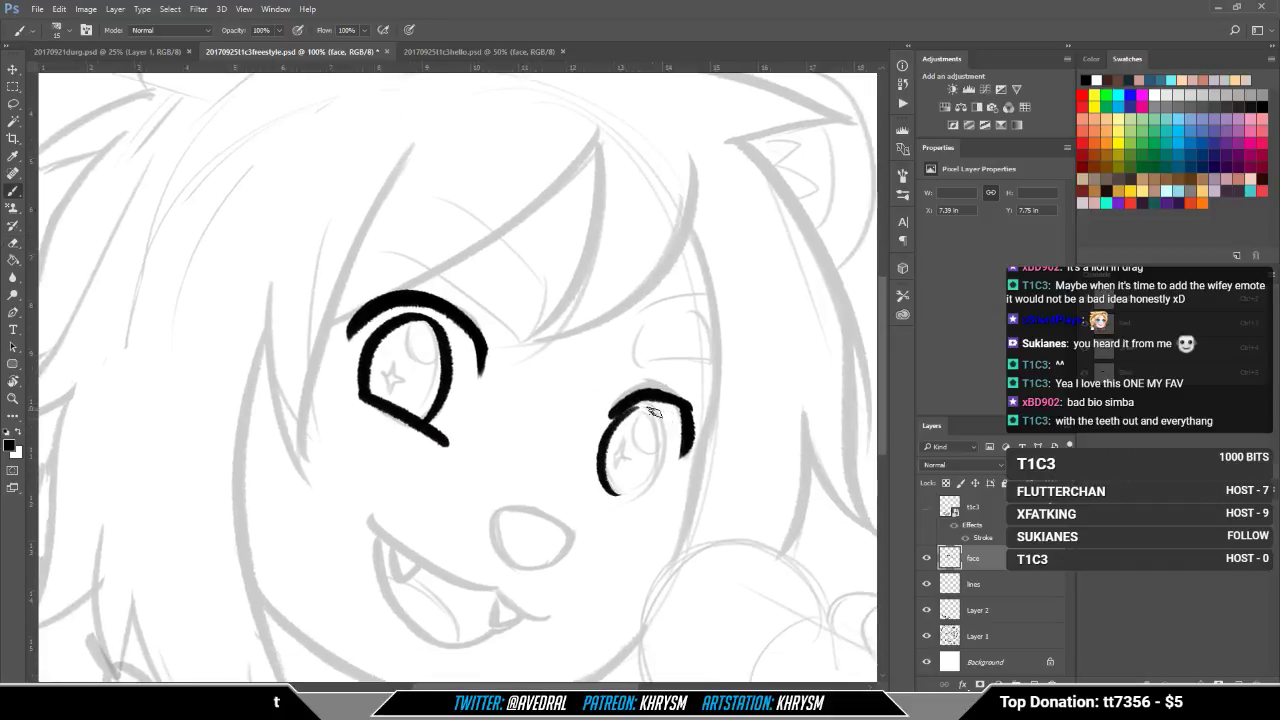
pyautogui.moveTo(628, 410)
pyautogui.mouseDown()
pyautogui.moveTo(640, 497)
pyautogui.moveTo(766, 371)
pyautogui.mouseUp()
pyautogui.press('r')
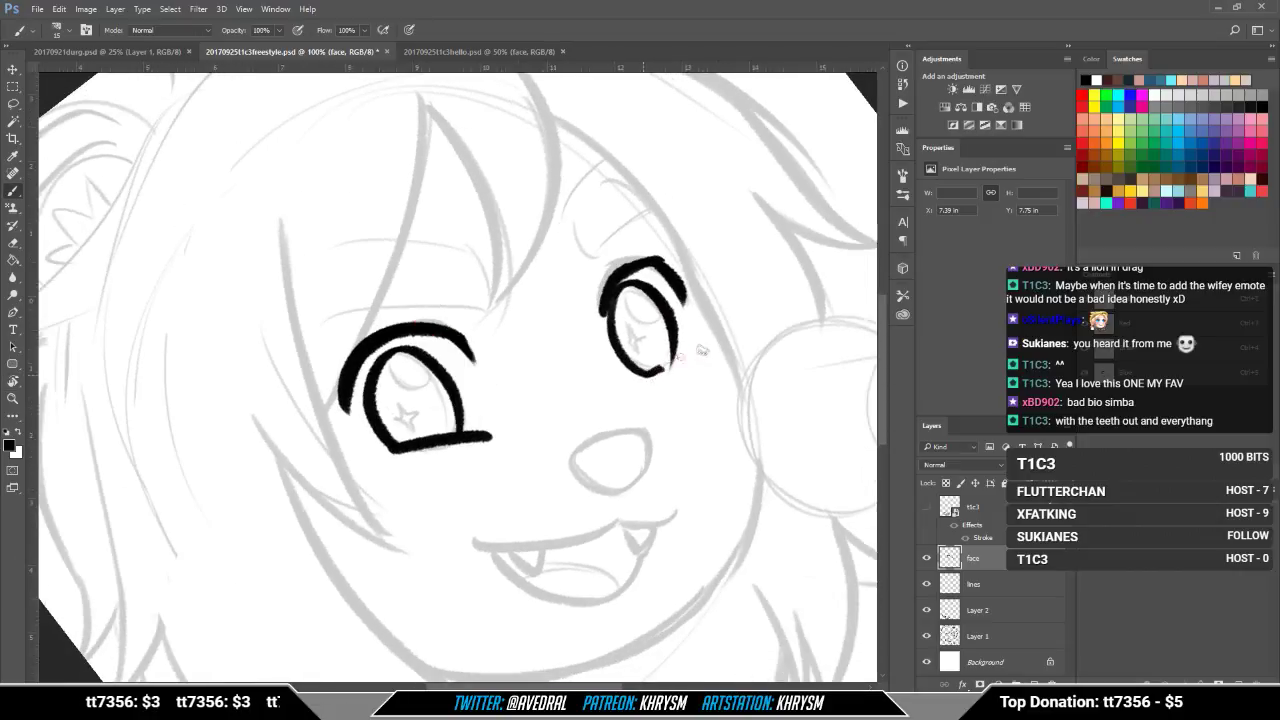
pyautogui.press('e')
pyautogui.moveTo(659, 371)
pyautogui.mouseDown()
pyautogui.moveTo(699, 351)
pyautogui.moveTo(640, 390)
pyautogui.mouseUp()
pyautogui.press('space')
pyautogui.moveTo(732, 374); pyautogui.dragTo(711, 367)
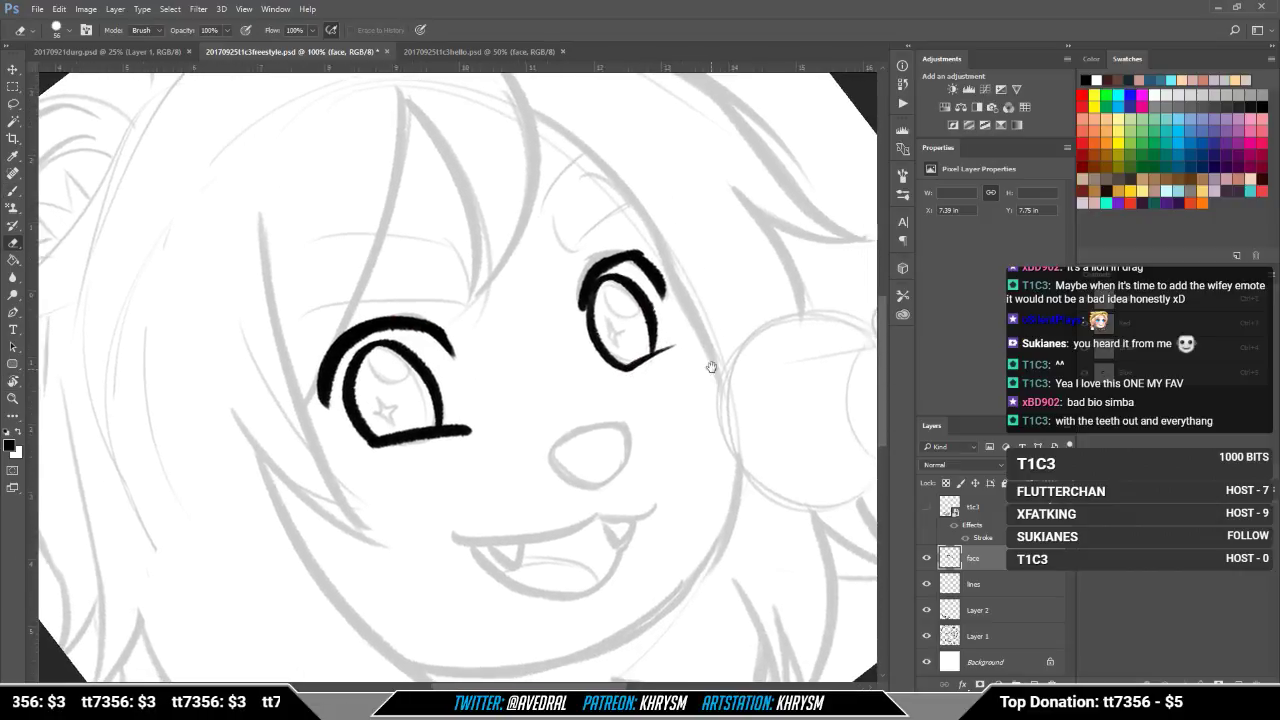
# Step: Ink the closed outline of the nose over the sketched oval
pyautogui.press('b')
pyautogui.moveTo(563, 446)
pyautogui.mouseDown()
pyautogui.moveTo(620, 426)
pyautogui.moveTo(558, 462)
pyautogui.moveTo(610, 474)
pyautogui.mouseUp()
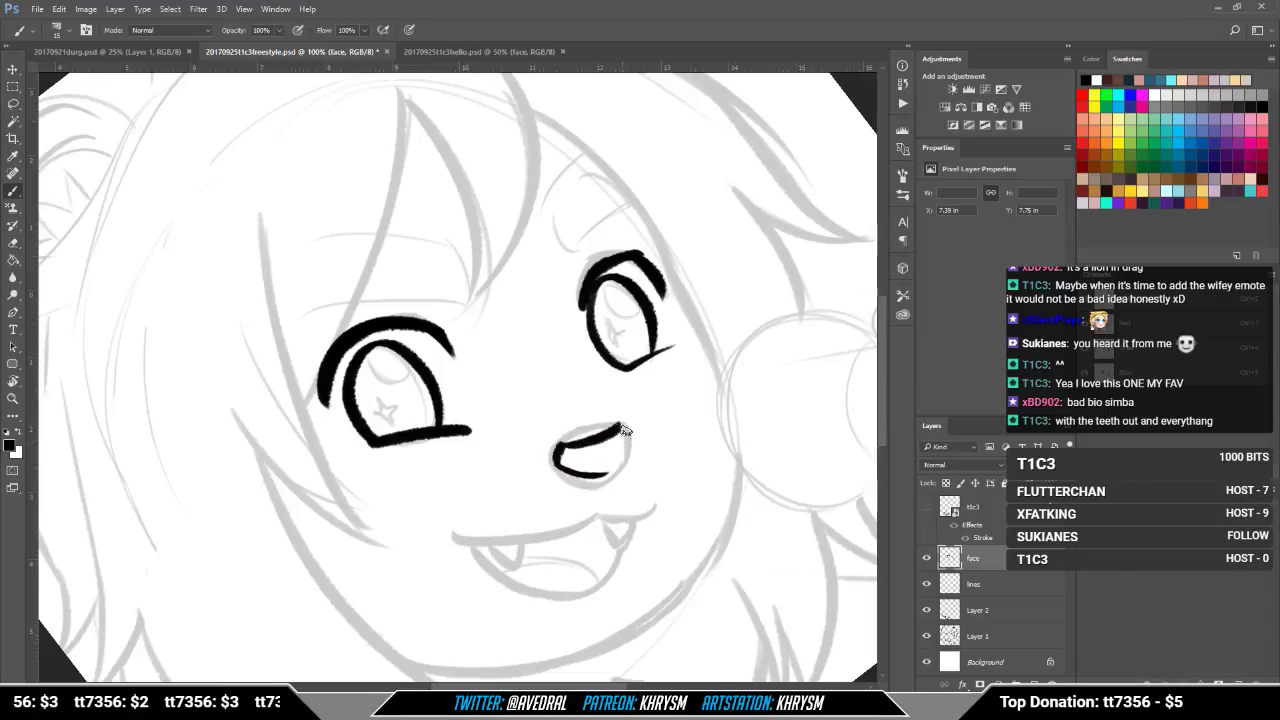
pyautogui.moveTo(622, 427)
pyautogui.mouseDown()
pyautogui.moveTo(626, 456)
pyautogui.moveTo(598, 478)
pyautogui.mouseUp()
pyautogui.press('e')
pyautogui.press('b')
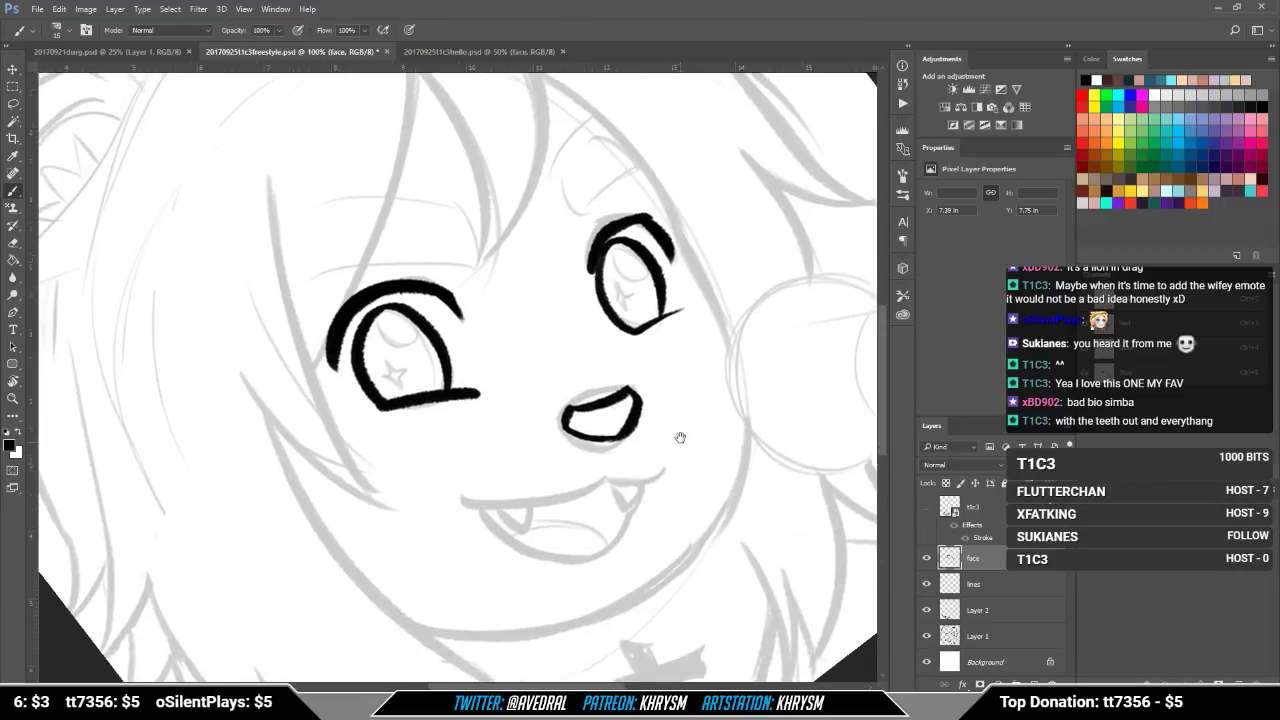
# Step: Ink the upper mouth line from the long cheek corner through the center dip to the short curled corner
pyautogui.scroll(-2, 677, 434)
pyautogui.moveTo(458, 500)
pyautogui.mouseDown()
pyautogui.moveTo(600, 480)
pyautogui.moveTo(610, 508)
pyautogui.moveTo(651, 528)
pyautogui.moveTo(703, 480)
pyautogui.moveTo(643, 420)
pyautogui.moveTo(514, 529)
pyautogui.mouseUp()
pyautogui.hotkey('ctrl', 'z')
pyautogui.press('r')
pyautogui.press('b')
pyautogui.moveTo(638, 412); pyautogui.dragTo(675, 359)
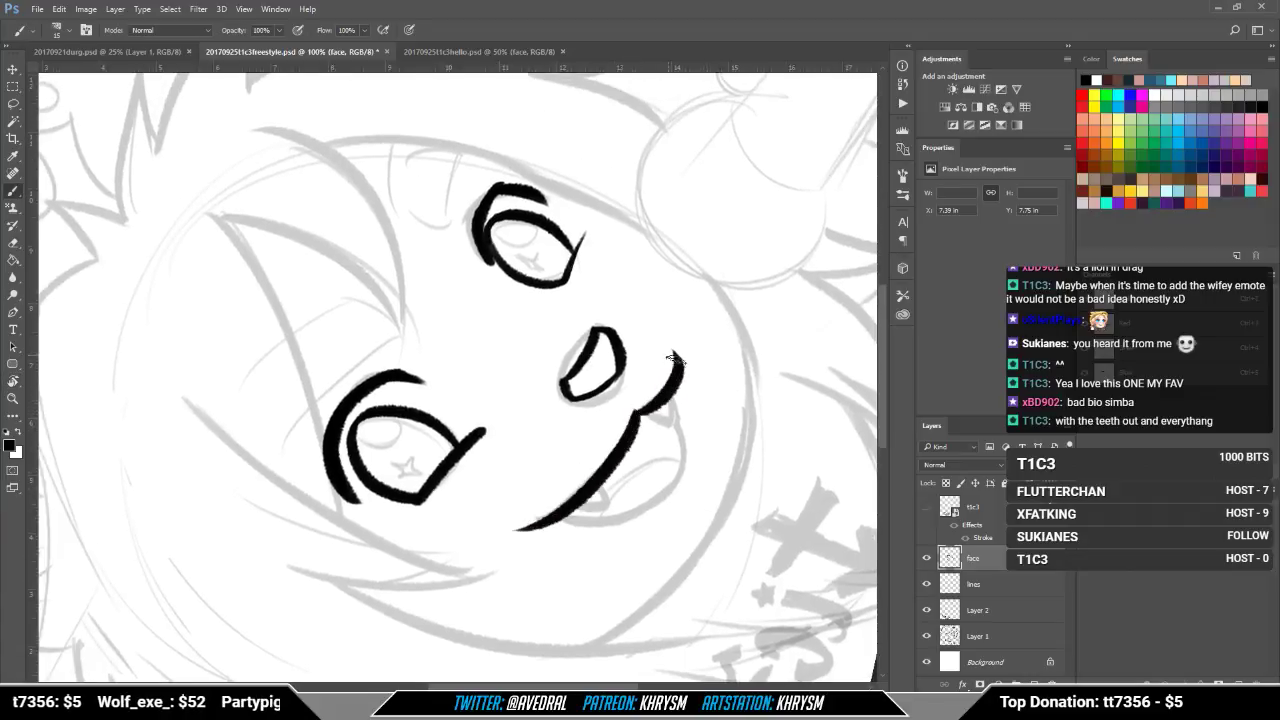
pyautogui.press('Escape')
pyautogui.moveTo(518, 521); pyautogui.dragTo(547, 462)
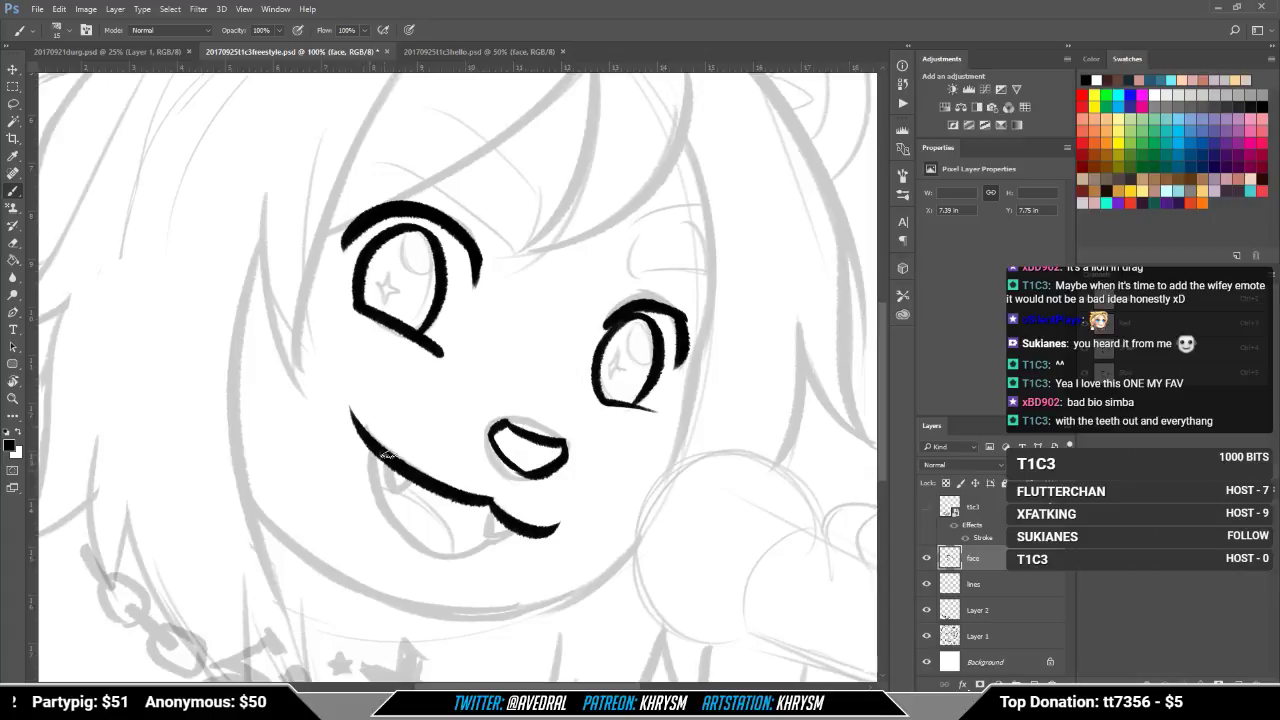
# Step: Try to ink the two fangs and the lower mouth edge below the upper mouth line
pyautogui.moveTo(384, 458)
pyautogui.mouseDown()
pyautogui.moveTo(410, 492)
pyautogui.moveTo(402, 465)
pyautogui.moveTo(387, 483)
pyautogui.moveTo(418, 479)
pyautogui.moveTo(412, 495)
pyautogui.moveTo(423, 481)
pyautogui.moveTo(394, 504)
pyautogui.mouseUp()
pyautogui.hotkey('ctrl', 'z')
pyautogui.hotkey('ctrl', 'z')
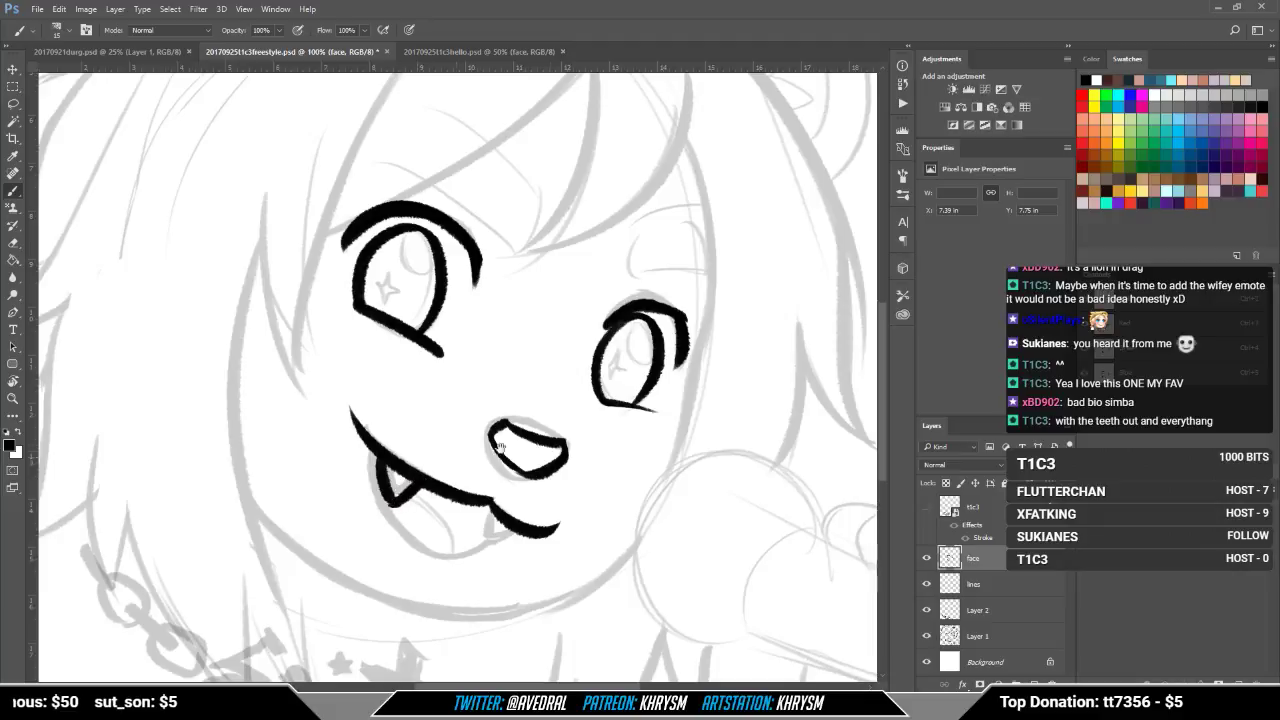
pyautogui.moveTo(498, 447); pyautogui.dragTo(515, 411)
pyautogui.moveTo(512, 467); pyautogui.dragTo(498, 514)
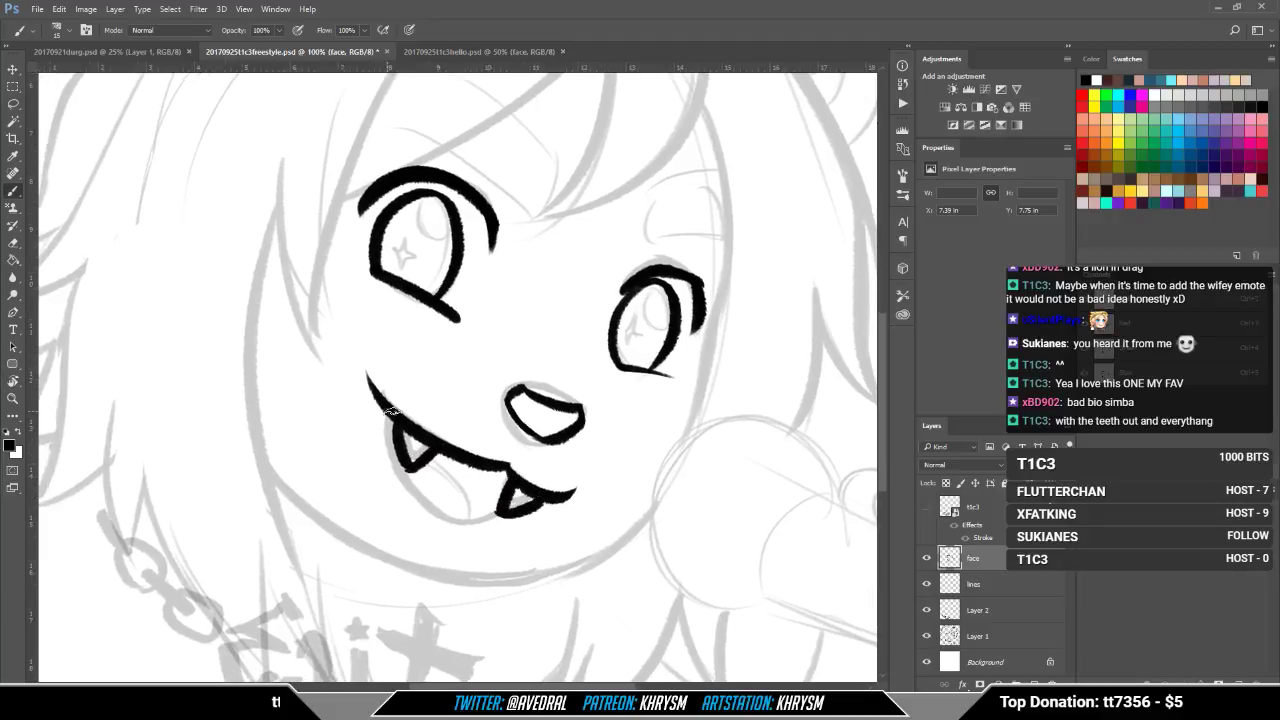
pyautogui.moveTo(391, 411); pyautogui.dragTo(421, 498)
pyautogui.hotkey('ctrl', 'z')
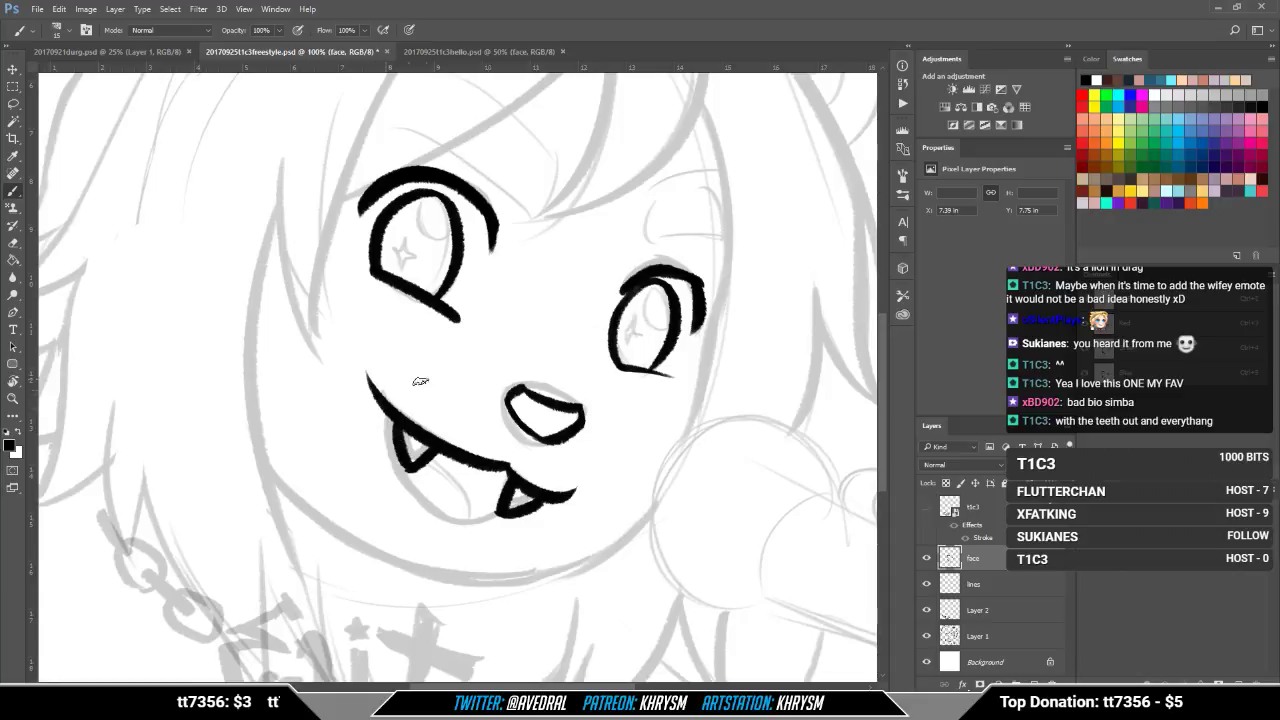
# Step: Undo the strokes of both inked fangs
pyautogui.press('r')
pyautogui.moveTo(420, 381); pyautogui.dragTo(649, 439)
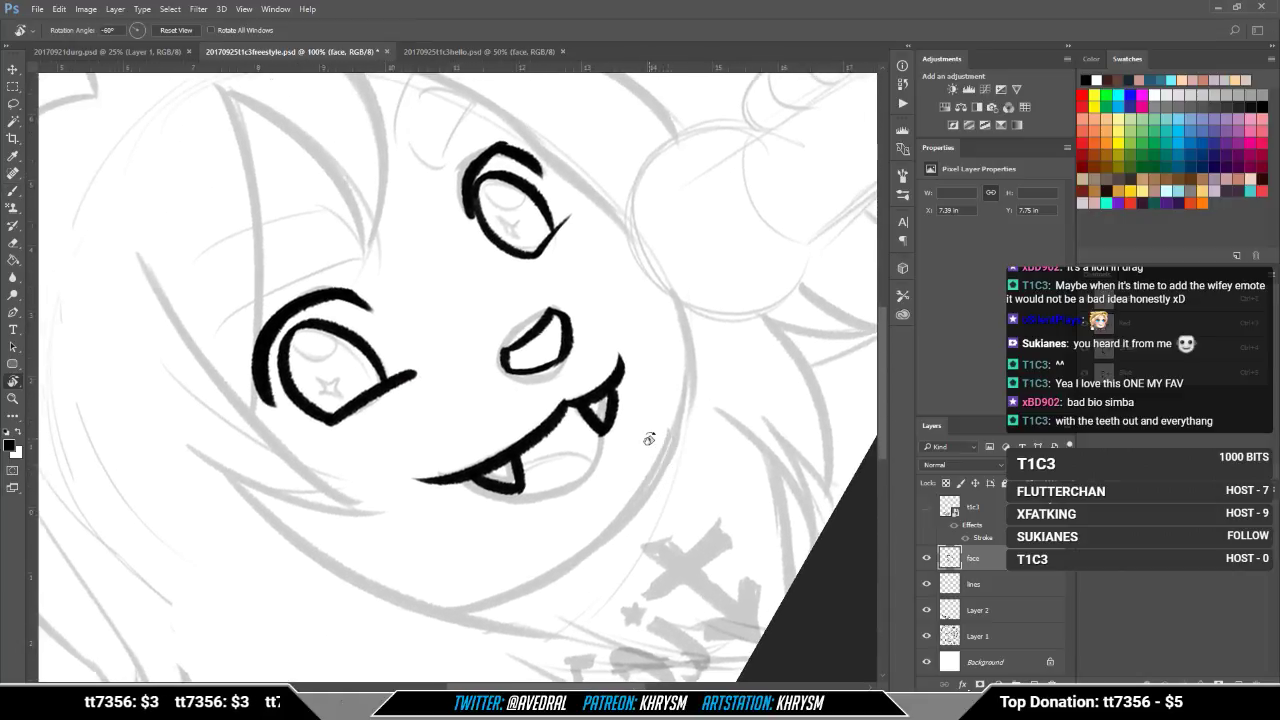
pyautogui.hotkey('ctrl', 'alt', 'z')
pyautogui.hotkey('ctrl', 'alt', 'z')
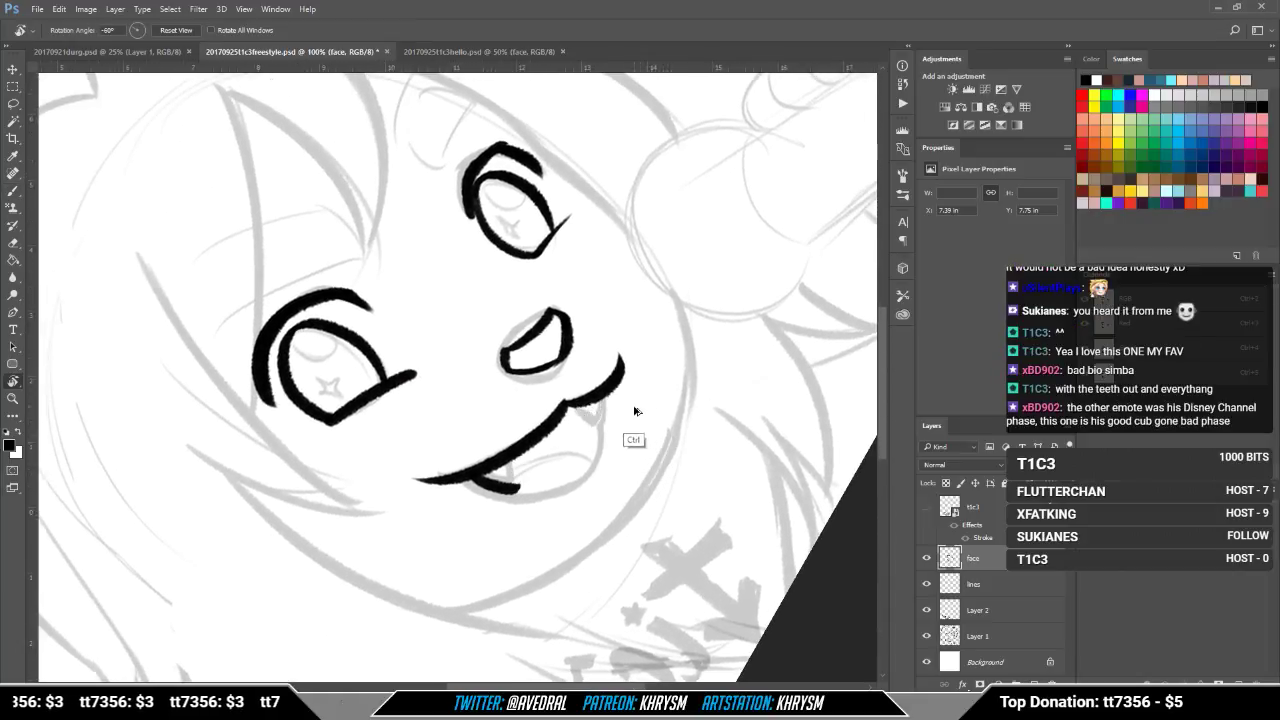
pyautogui.hotkey('ctrl', 'alt', 'z')
# Step: Ink both pointed fangs hanging from the upper mouth line and clean up their outlines
pyautogui.press('b')
pyautogui.moveTo(571, 401); pyautogui.dragTo(601, 430)
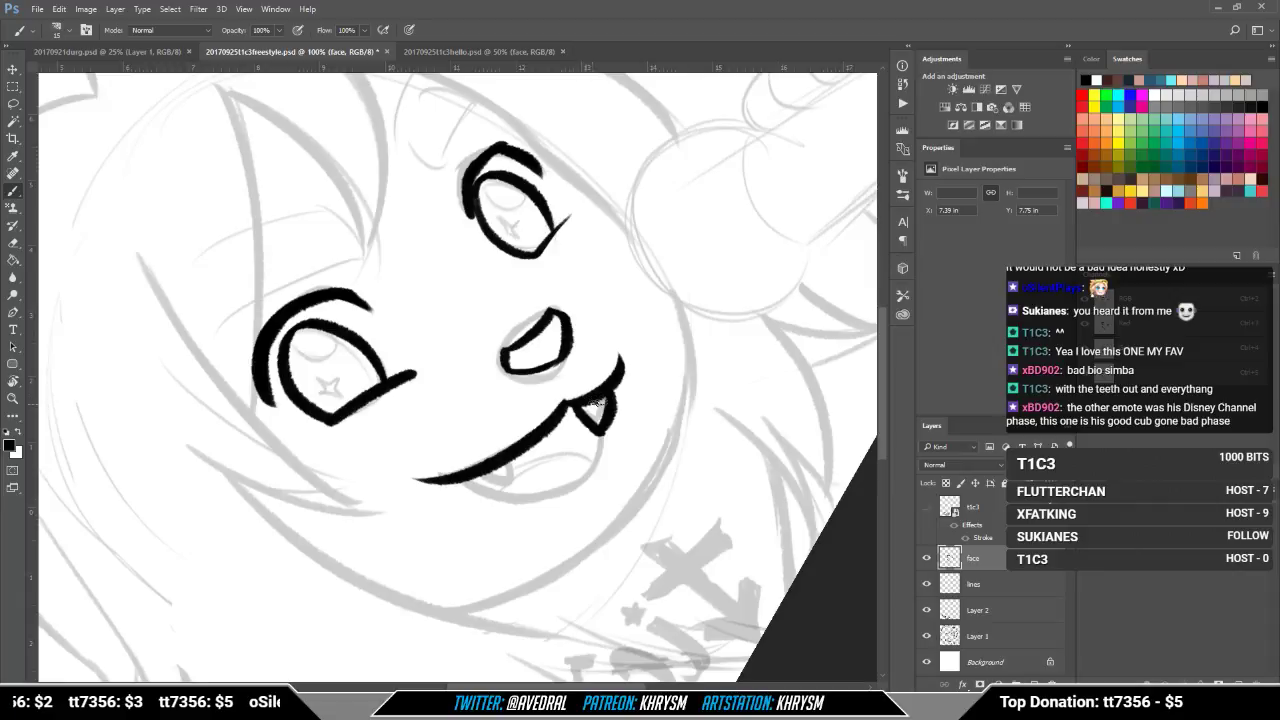
pyautogui.press('r')
pyautogui.moveTo(617, 514)
pyautogui.mouseDown()
pyautogui.moveTo(525, 545)
pyautogui.moveTo(438, 513)
pyautogui.moveTo(491, 485)
pyautogui.moveTo(395, 493)
pyautogui.moveTo(392, 436)
pyautogui.moveTo(385, 471)
pyautogui.moveTo(420, 475)
pyautogui.mouseUp()
pyautogui.press('b')
pyautogui.press('e')
pyautogui.press('b')
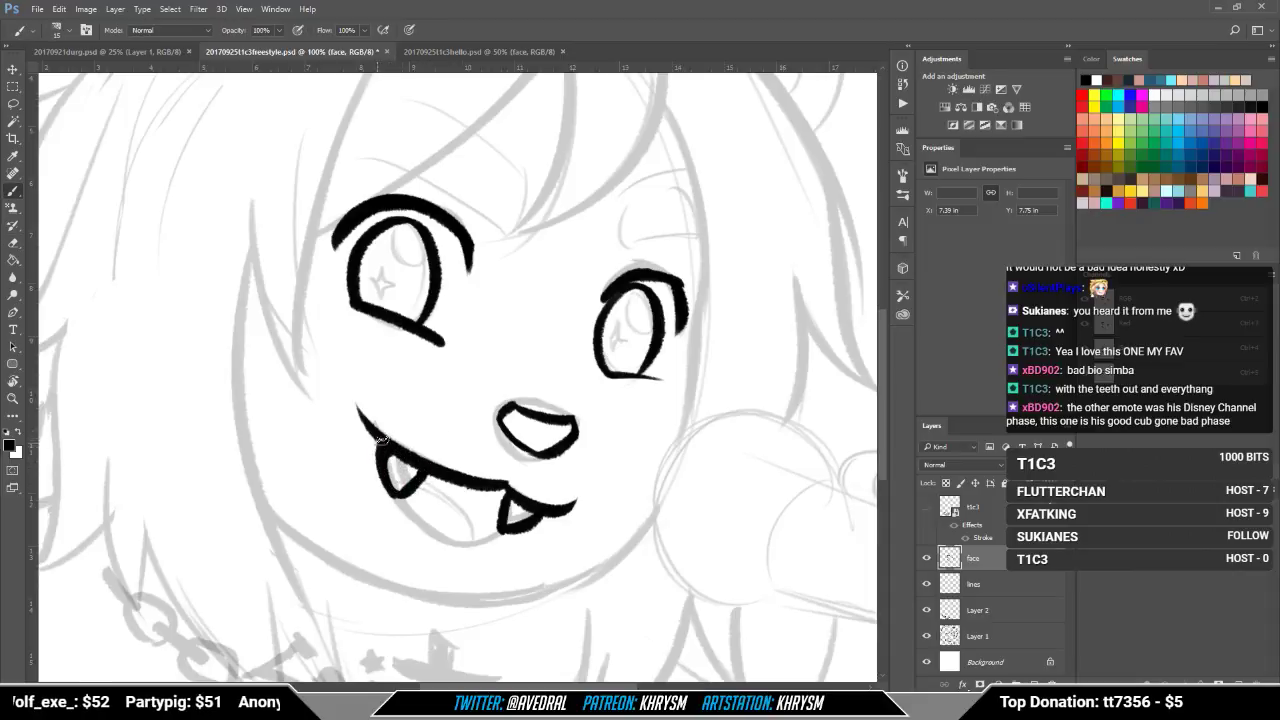
# Step: Ink the curved lower edge of the open mouth, joining the tips of the two fangs
pyautogui.moveTo(404, 492); pyautogui.dragTo(455, 541)
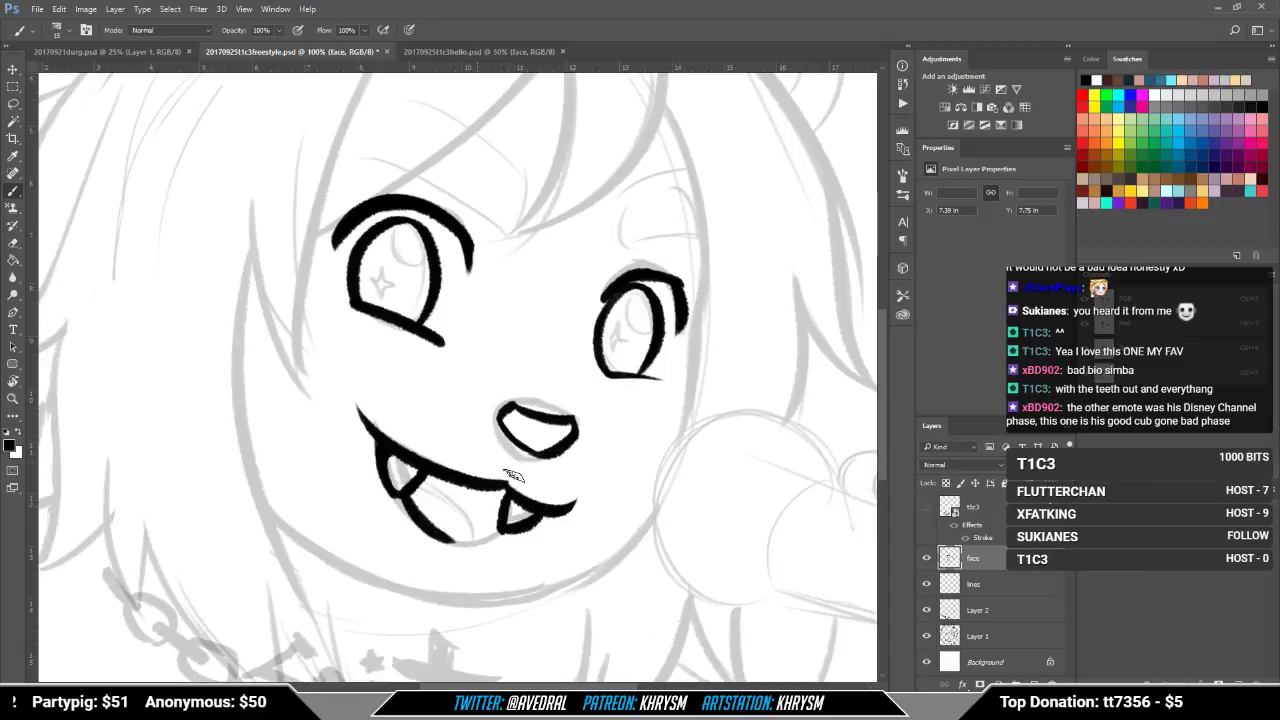
pyautogui.press('r')
pyautogui.moveTo(472, 598)
pyautogui.mouseDown()
pyautogui.moveTo(617, 566)
pyautogui.moveTo(646, 415)
pyautogui.moveTo(582, 469)
pyautogui.mouseUp()
pyautogui.press('b')
pyautogui.hotkey('ctrl', 'z')
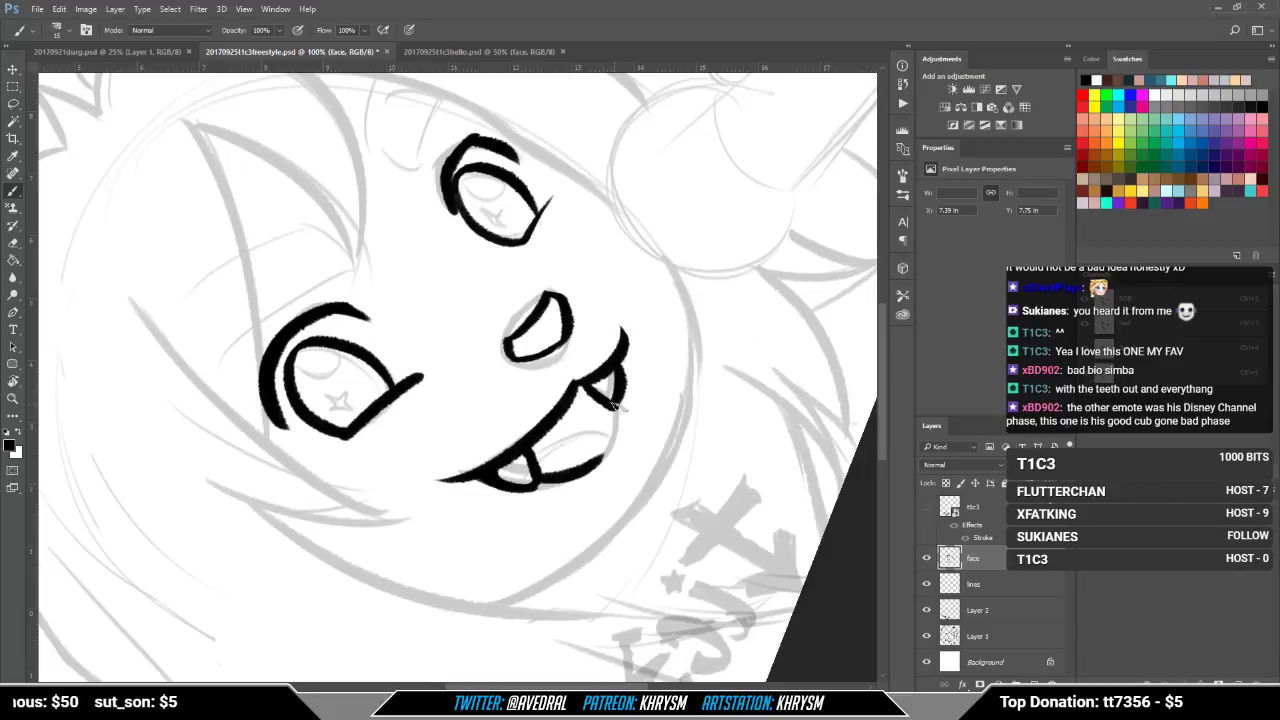
pyautogui.moveTo(616, 406); pyautogui.dragTo(583, 470)
pyautogui.press('Escape')
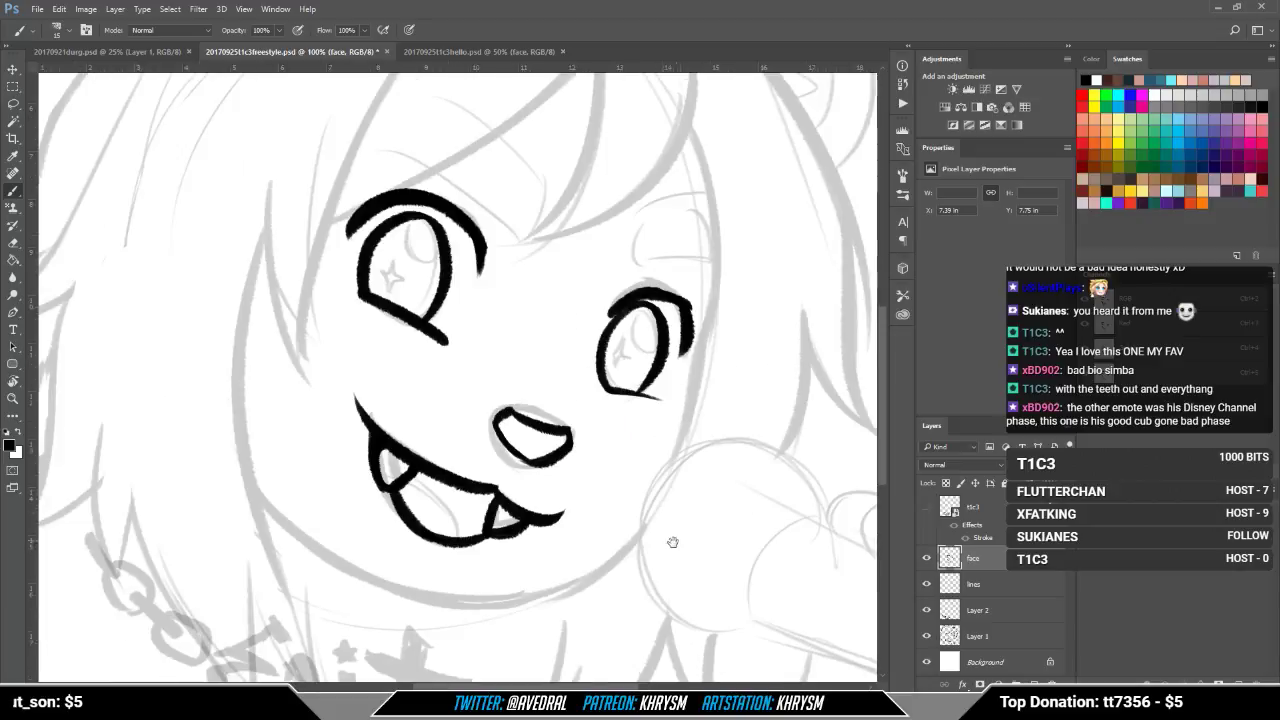
# Step: Touch up the nose outline and thicken the upper lash and lower lid line of the smaller eye
pyautogui.moveTo(668, 541); pyautogui.dragTo(604, 568)
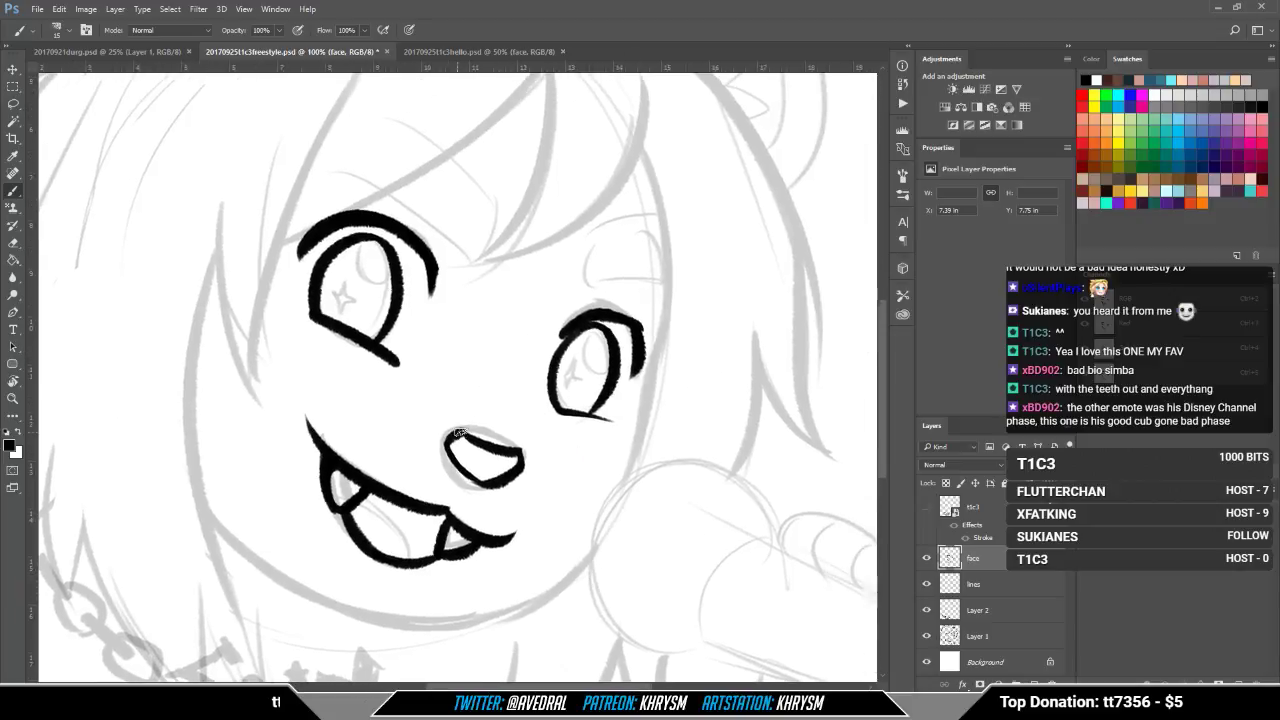
pyautogui.moveTo(458, 434)
pyautogui.mouseDown()
pyautogui.moveTo(468, 480)
pyautogui.moveTo(483, 482)
pyautogui.mouseUp()
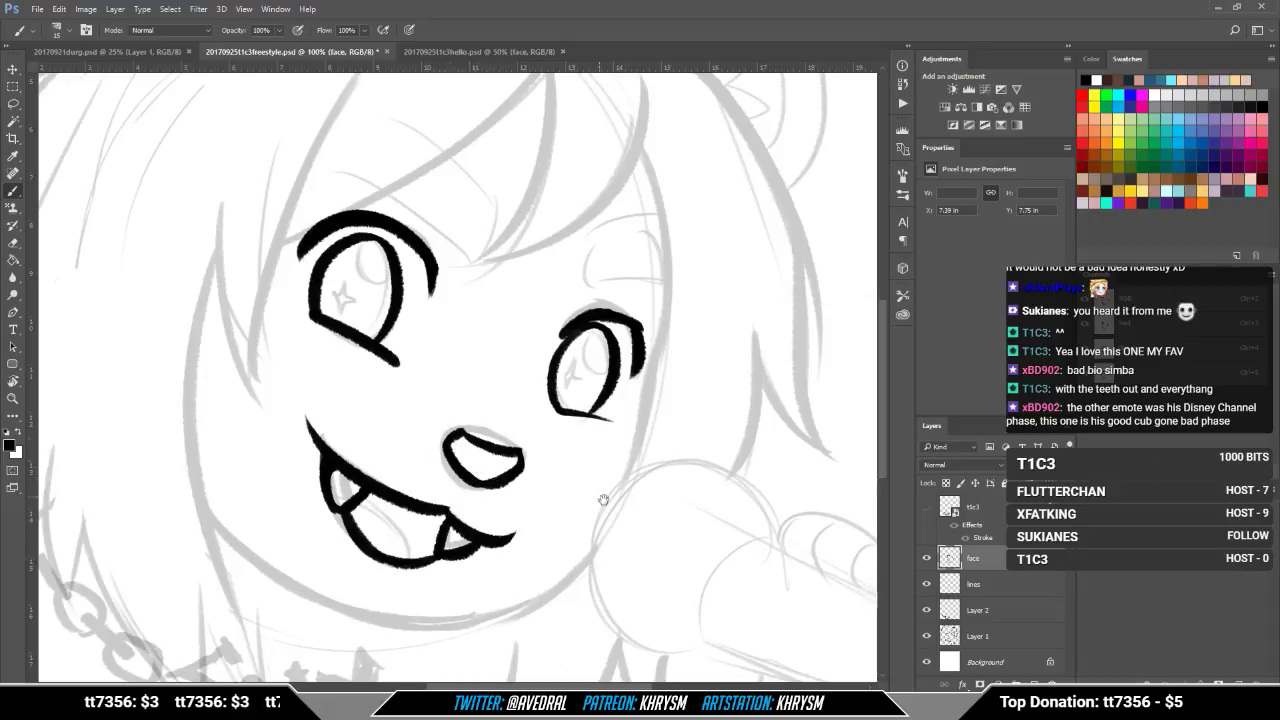
pyautogui.moveTo(603, 501)
pyautogui.mouseDown()
pyautogui.moveTo(643, 537)
pyautogui.moveTo(615, 577)
pyautogui.moveTo(751, 580)
pyautogui.moveTo(815, 412)
pyautogui.mouseUp()
pyautogui.press('r')
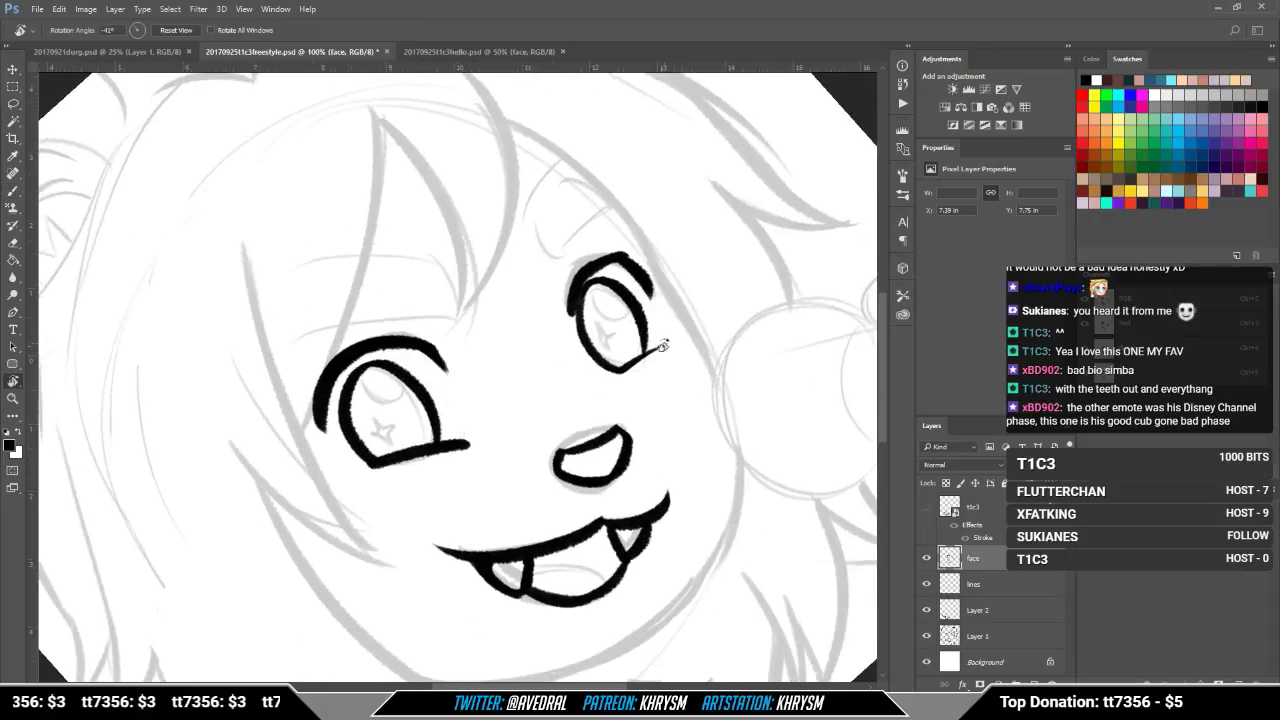
pyautogui.moveTo(662, 349); pyautogui.dragTo(677, 431)
pyautogui.moveTo(576, 384)
pyautogui.mouseDown()
pyautogui.moveTo(623, 342)
pyautogui.moveTo(575, 378)
pyautogui.moveTo(605, 341)
pyautogui.moveTo(633, 351)
pyautogui.moveTo(633, 336)
pyautogui.moveTo(621, 341)
pyautogui.moveTo(651, 388)
pyautogui.mouseUp()
pyautogui.press('r')
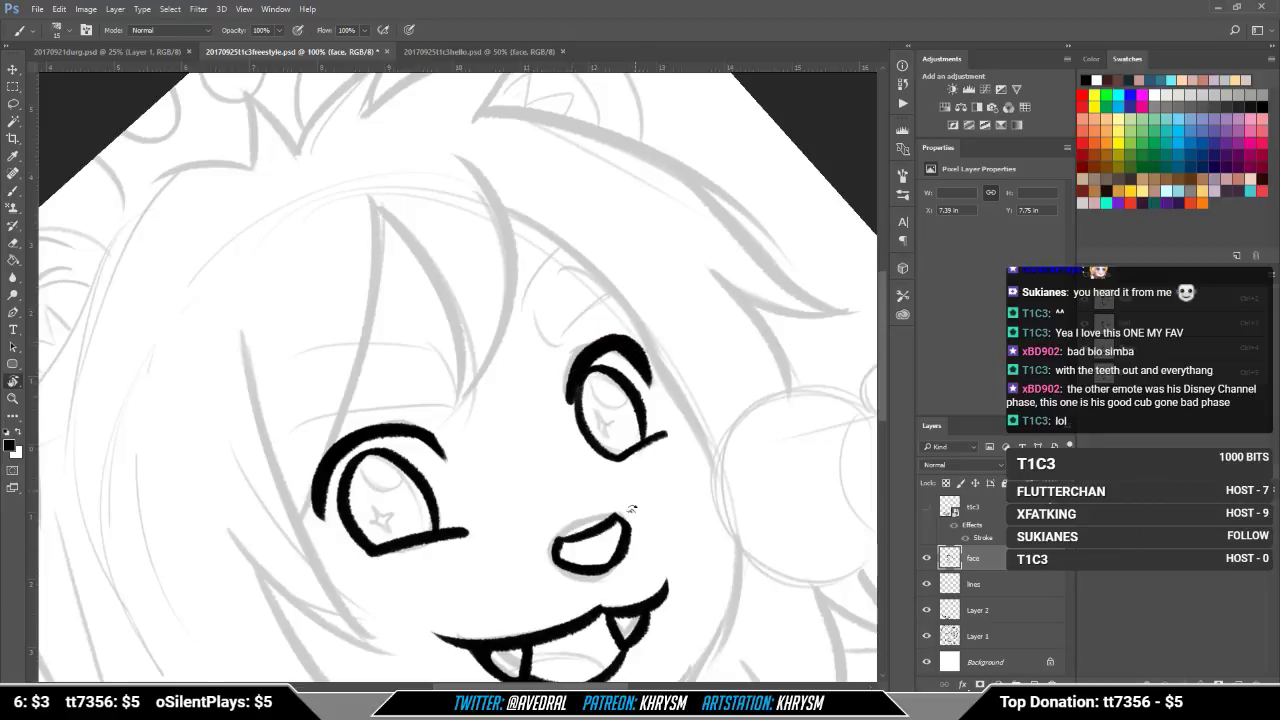
# Step: Thicken the upper lash arc of the larger eye, taper its inner end, and join the smaller eye's lash to its outline
pyautogui.moveTo(634, 505); pyautogui.dragTo(888, 422)
pyautogui.press('b')
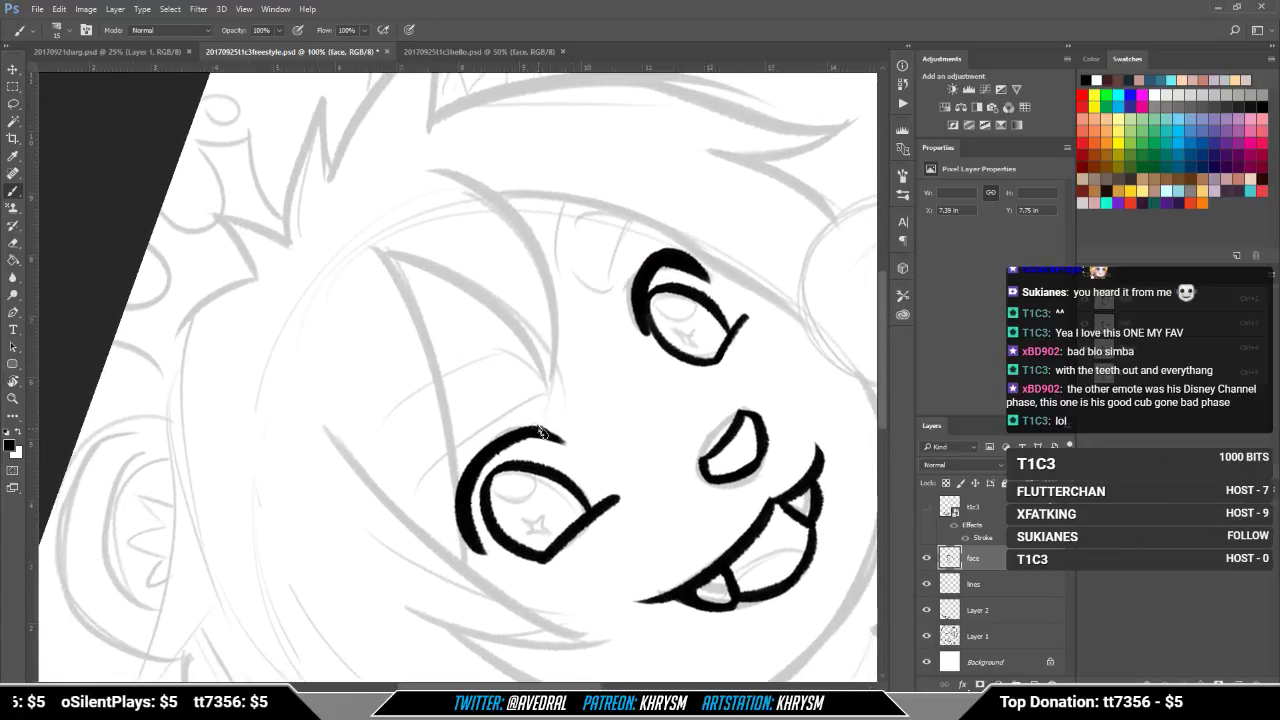
pyautogui.moveTo(541, 432)
pyautogui.mouseDown()
pyautogui.moveTo(466, 474)
pyautogui.moveTo(496, 441)
pyautogui.moveTo(471, 521)
pyautogui.mouseUp()
pyautogui.moveTo(490, 447)
pyautogui.mouseDown()
pyautogui.moveTo(458, 503)
pyautogui.moveTo(484, 545)
pyautogui.mouseUp()
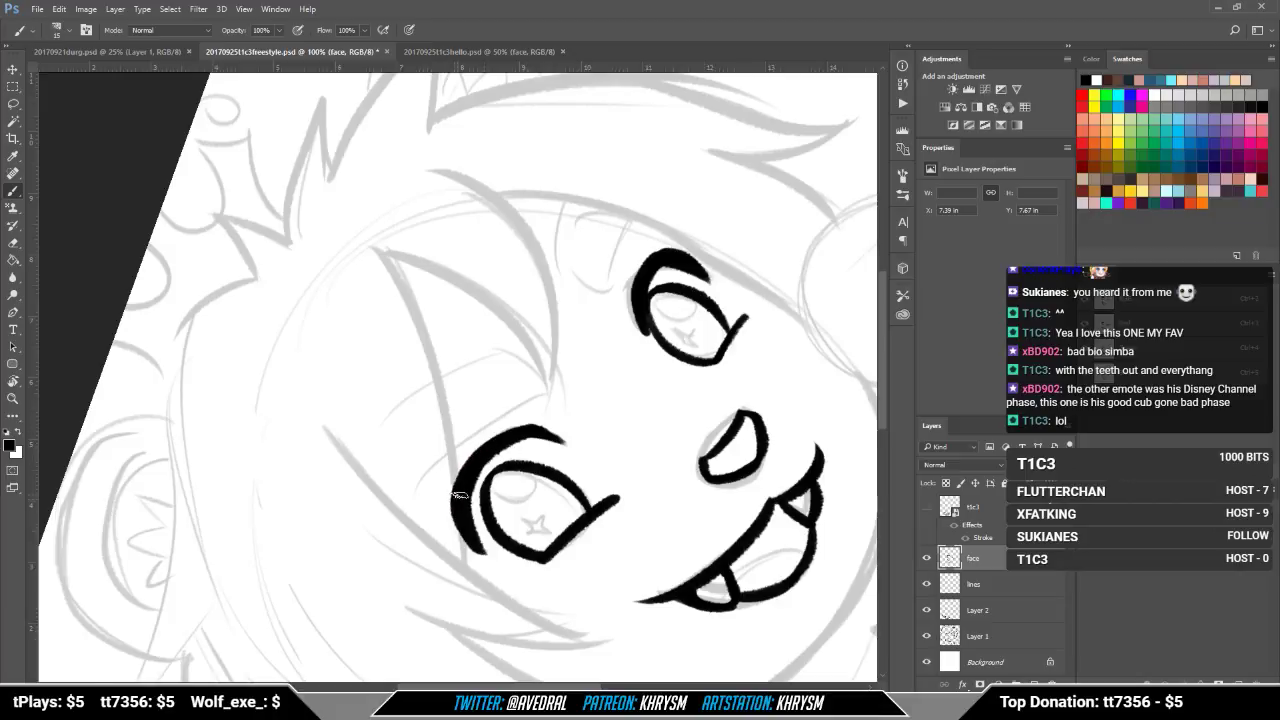
pyautogui.press('Escape')
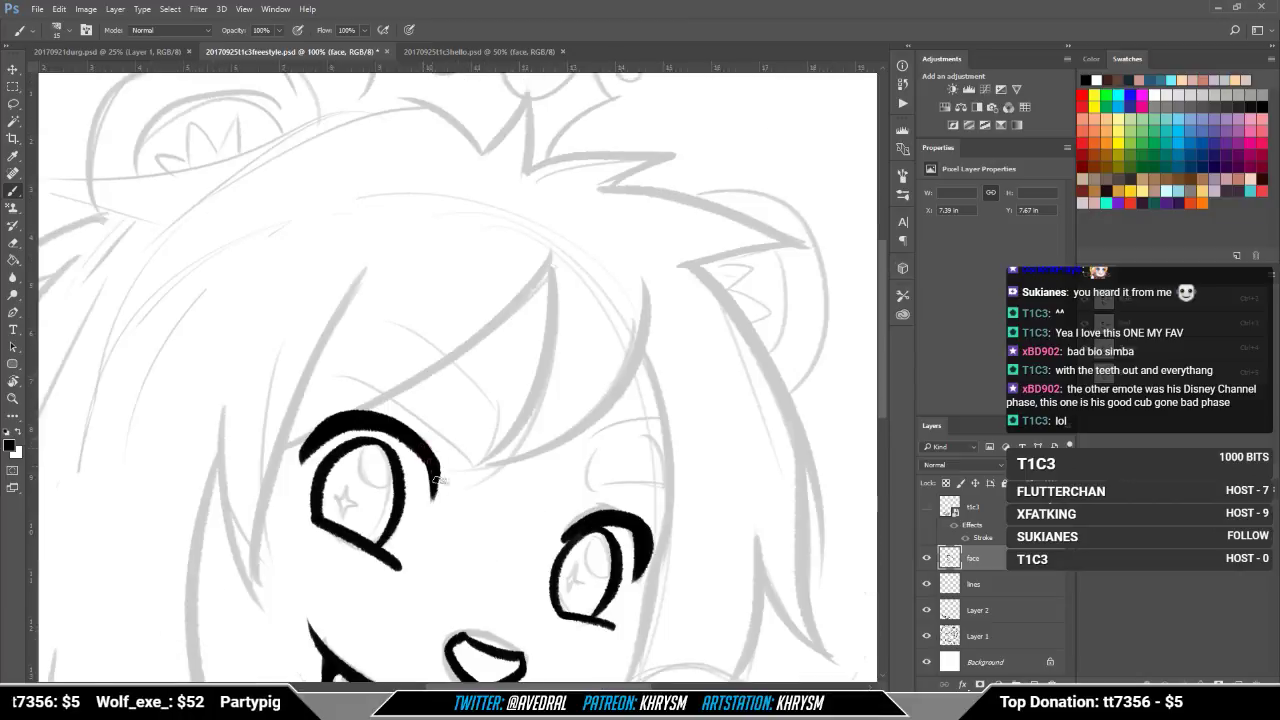
pyautogui.moveTo(440, 480); pyautogui.dragTo(434, 501)
pyautogui.moveTo(427, 448); pyautogui.dragTo(434, 514)
pyautogui.moveTo(596, 460); pyautogui.dragTo(647, 280)
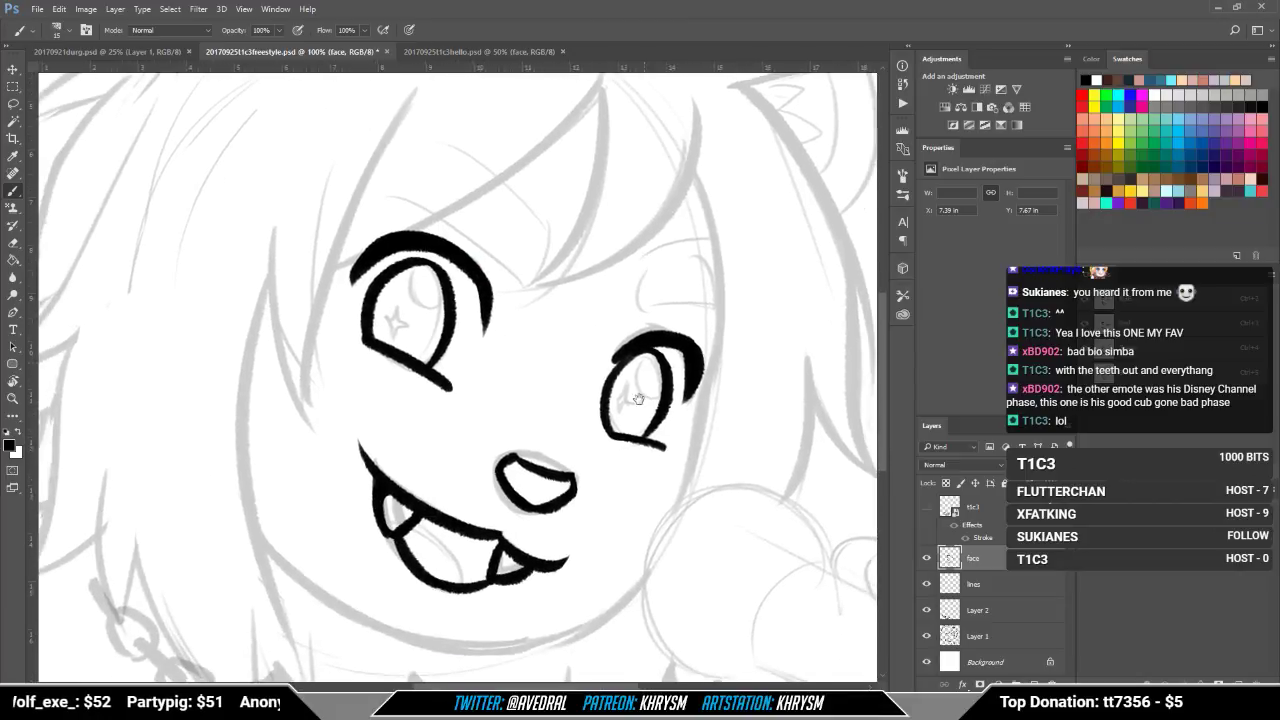
pyautogui.moveTo(638, 398); pyautogui.dragTo(628, 456)
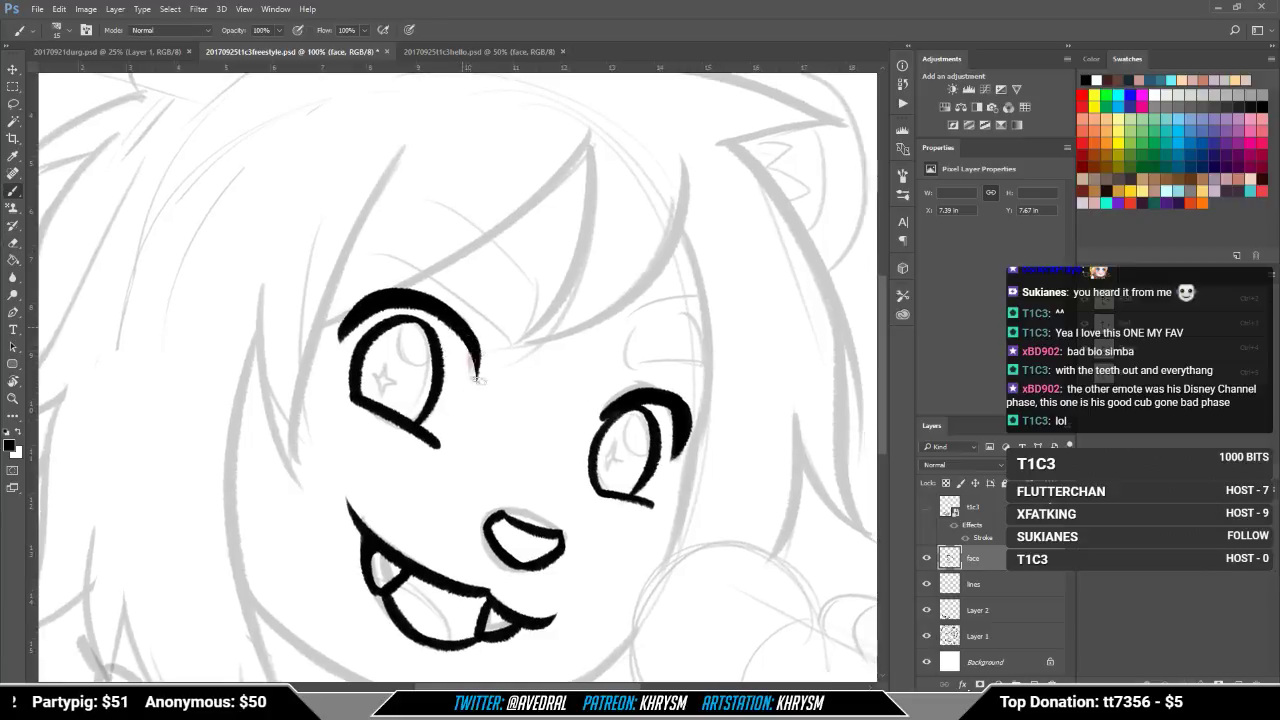
pyautogui.moveTo(474, 338); pyautogui.dragTo(475, 392)
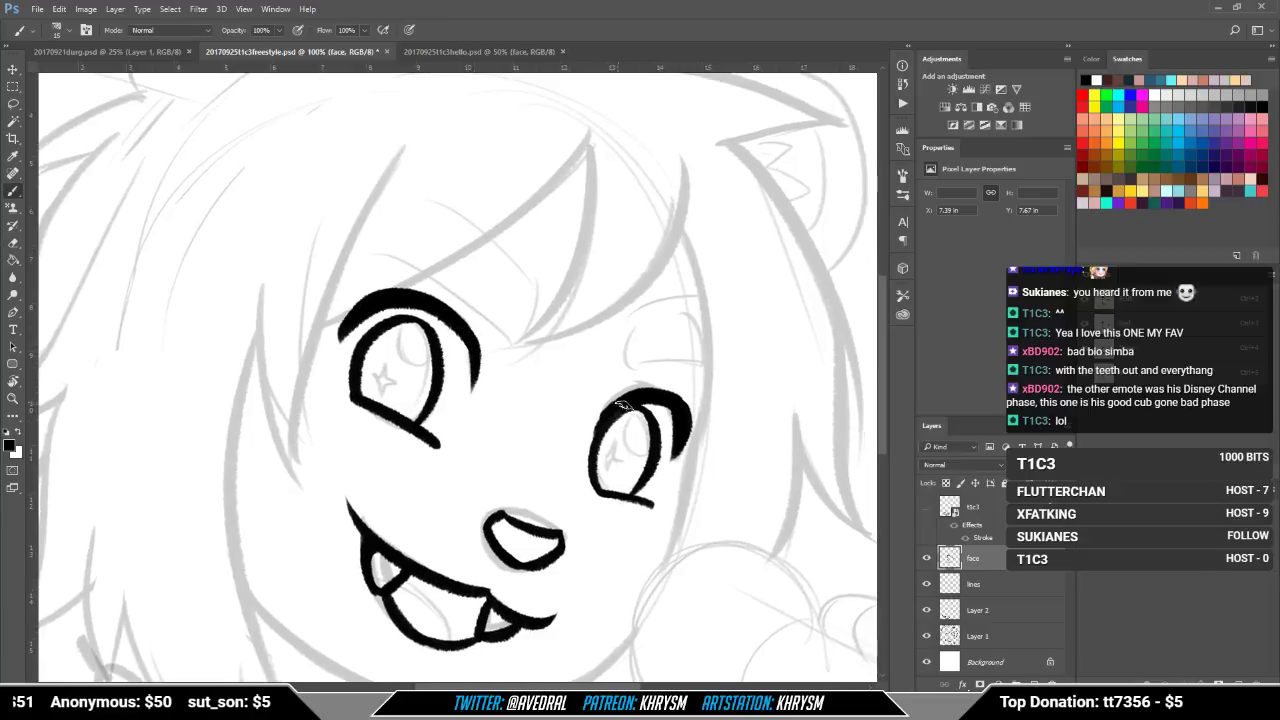
pyautogui.moveTo(638, 517)
pyautogui.mouseDown()
pyautogui.moveTo(686, 356)
pyautogui.moveTo(660, 450)
pyautogui.mouseUp()
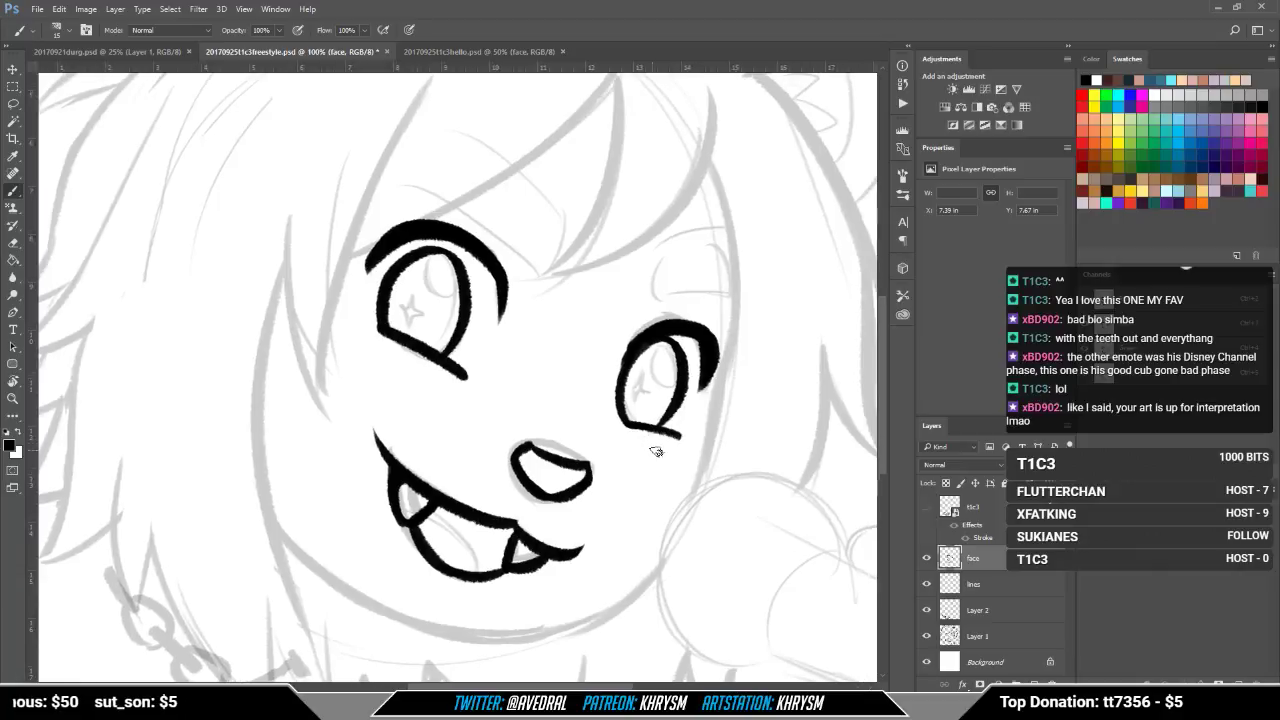
# Step: Ink the angry, slanted eyebrow outline above the larger eye, leaving its outer end open
pyautogui.hotkey('ctrl', '-')
pyautogui.hotkey('ctrl', '-')
pyautogui.hotkey('ctrl', '-')
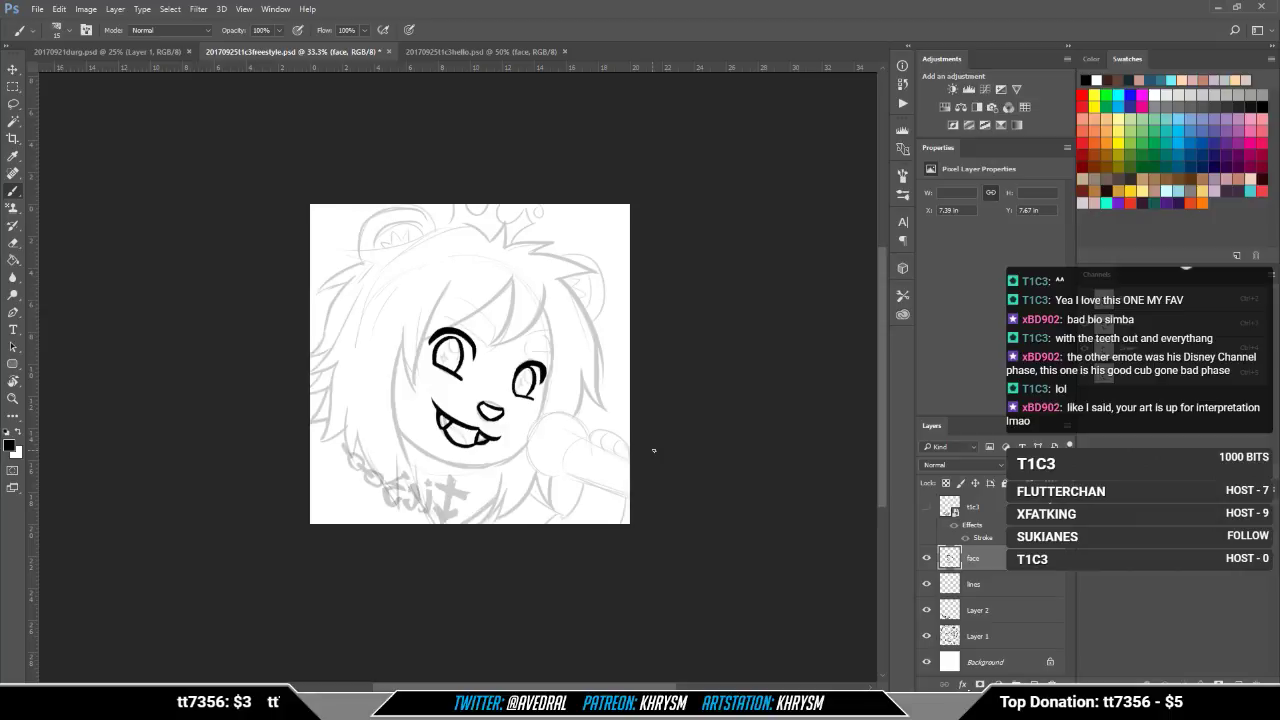
pyautogui.press('r')
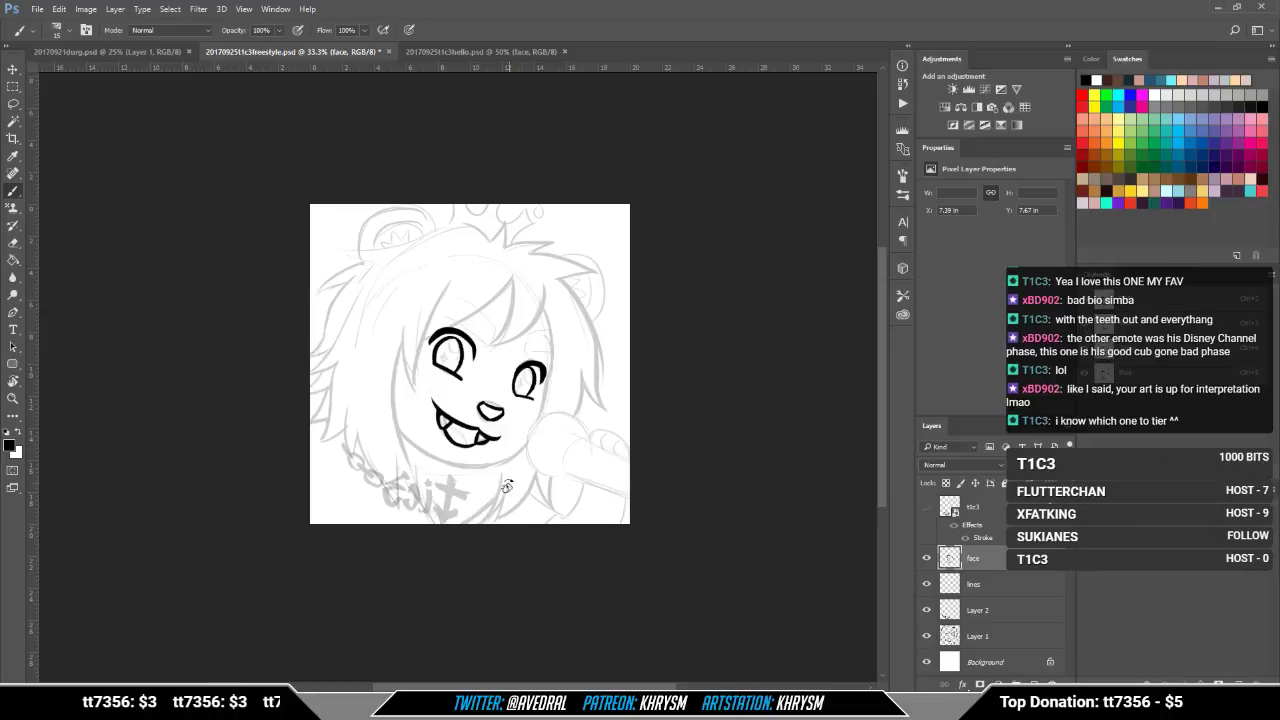
pyautogui.moveTo(508, 486)
pyautogui.mouseDown()
pyautogui.moveTo(742, 424)
pyautogui.moveTo(732, 355)
pyautogui.mouseUp()
pyautogui.moveTo(560, 370); pyautogui.dragTo(578, 431)
pyautogui.press('e')
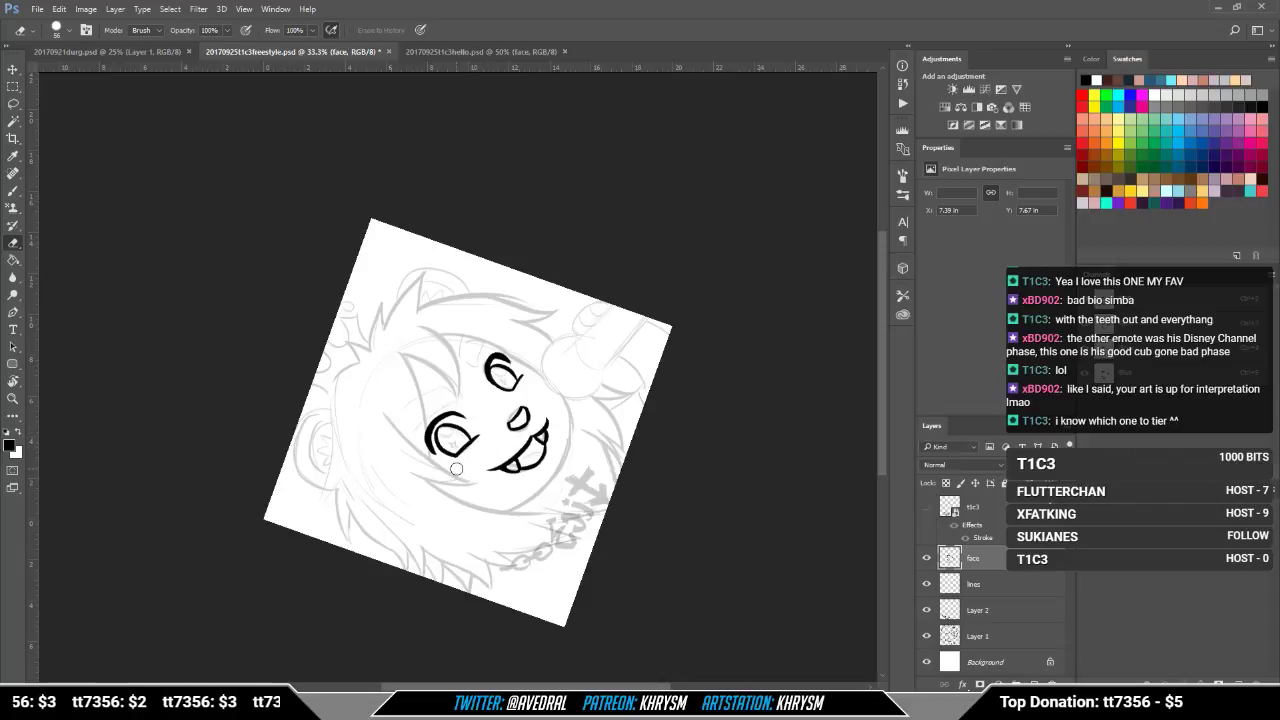
pyautogui.hotkey('ctrl', '+')
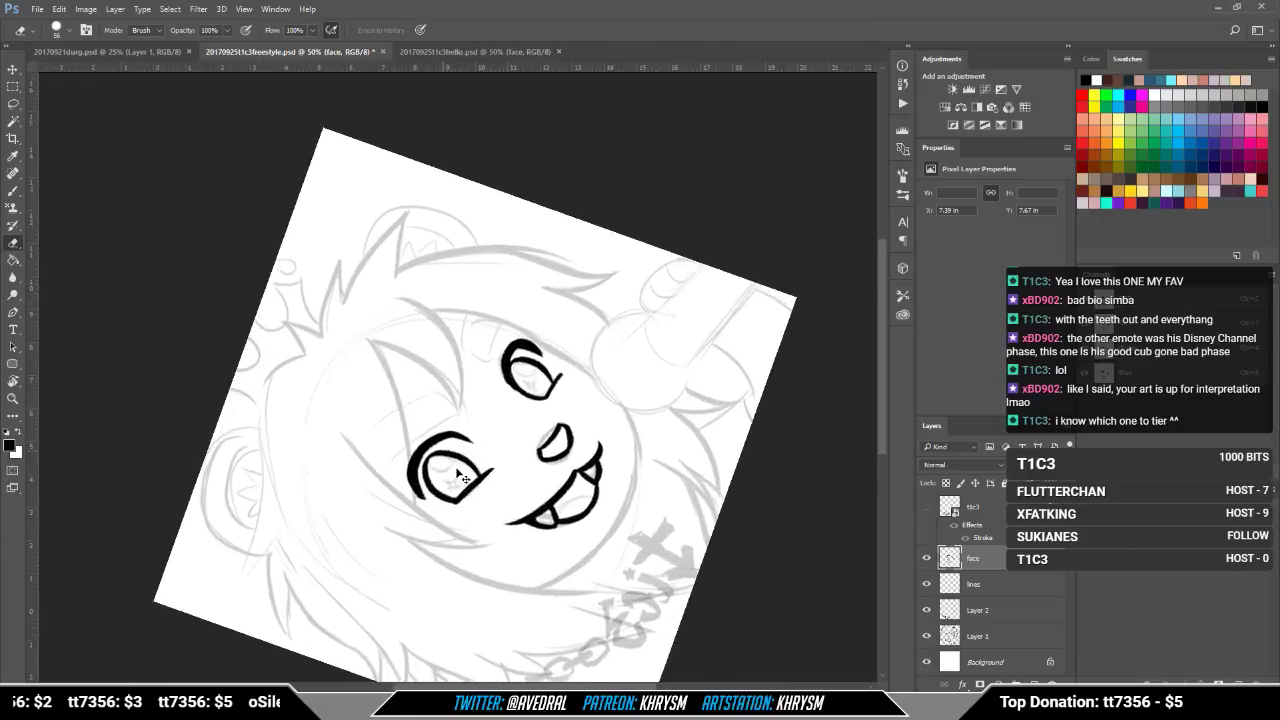
pyautogui.hotkey('ctrl', '+')
pyautogui.press('b')
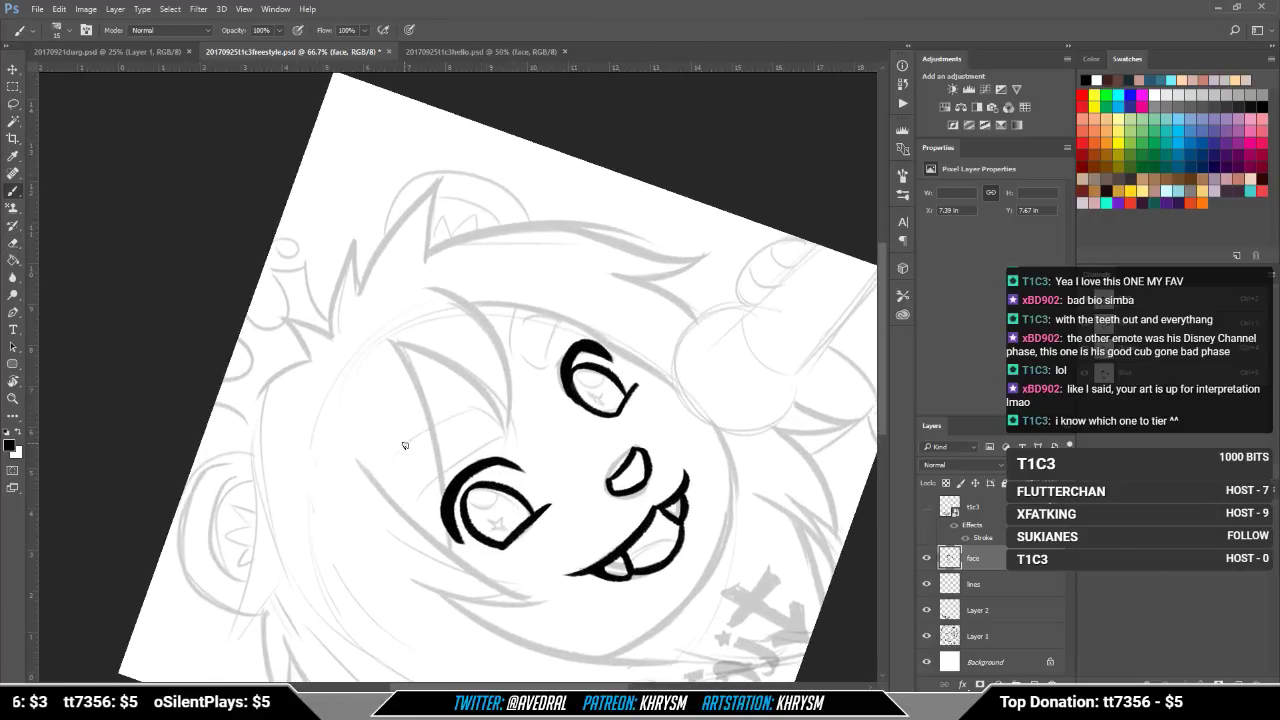
pyautogui.moveTo(405, 443)
pyautogui.mouseDown()
pyautogui.moveTo(470, 408)
pyautogui.moveTo(503, 432)
pyautogui.moveTo(447, 466)
pyautogui.mouseUp()
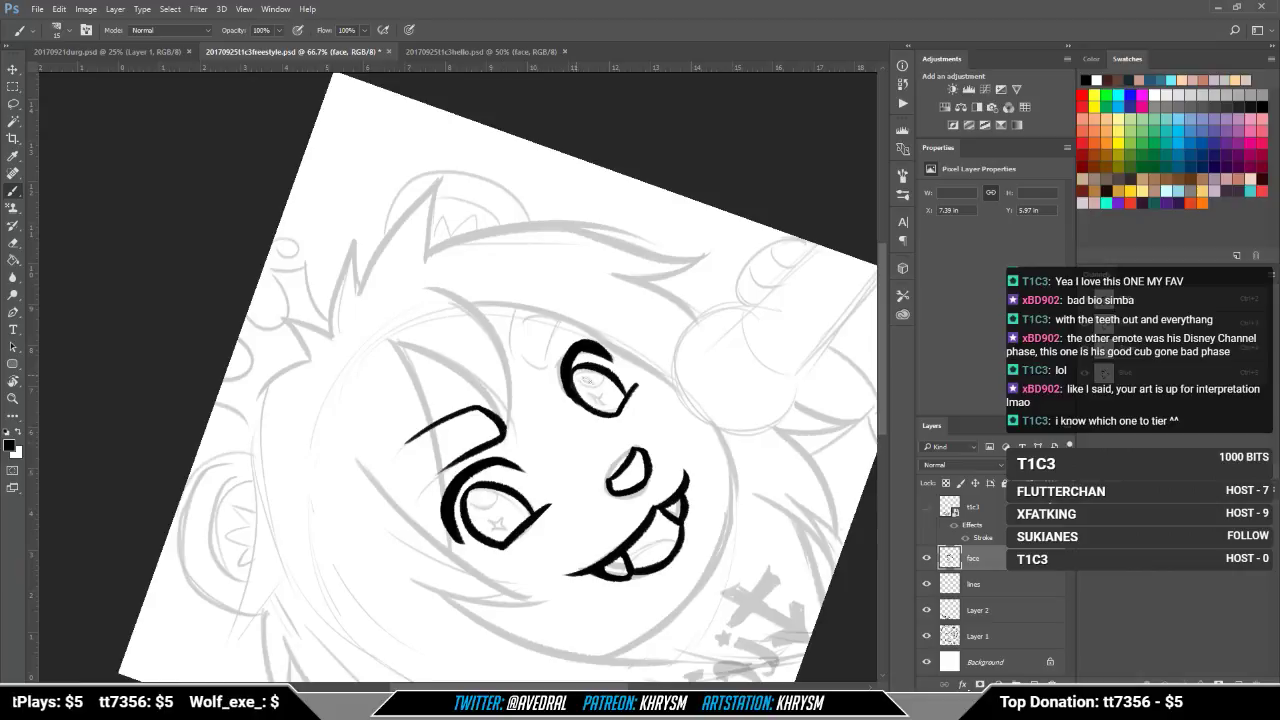
# Step: Ink a matching slanted eyebrow outline above the smaller eye
pyautogui.press('r')
pyautogui.moveTo(587, 380); pyautogui.dragTo(543, 477)
pyautogui.press('b')
pyautogui.moveTo(553, 376)
pyautogui.mouseDown()
pyautogui.moveTo(515, 403)
pyautogui.moveTo(512, 432)
pyautogui.moveTo(656, 395)
pyautogui.mouseUp()
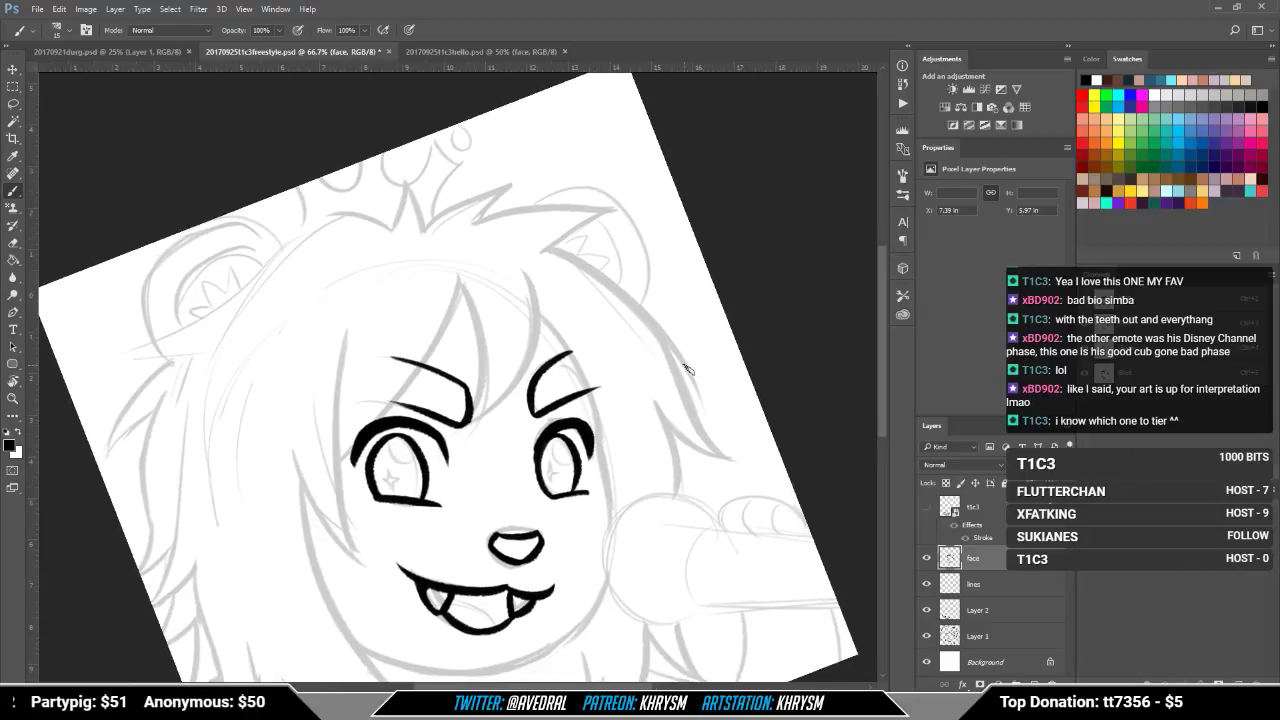
# Step: Erase the curved upper edge of the smaller eye's eyebrow and redraw it as a straighter, longer slant
pyautogui.press('e')
pyautogui.moveTo(544, 359)
pyautogui.mouseDown()
pyautogui.moveTo(526, 386)
pyautogui.moveTo(584, 347)
pyautogui.mouseUp()
pyautogui.press('b')
pyautogui.moveTo(531, 391); pyautogui.dragTo(587, 349)
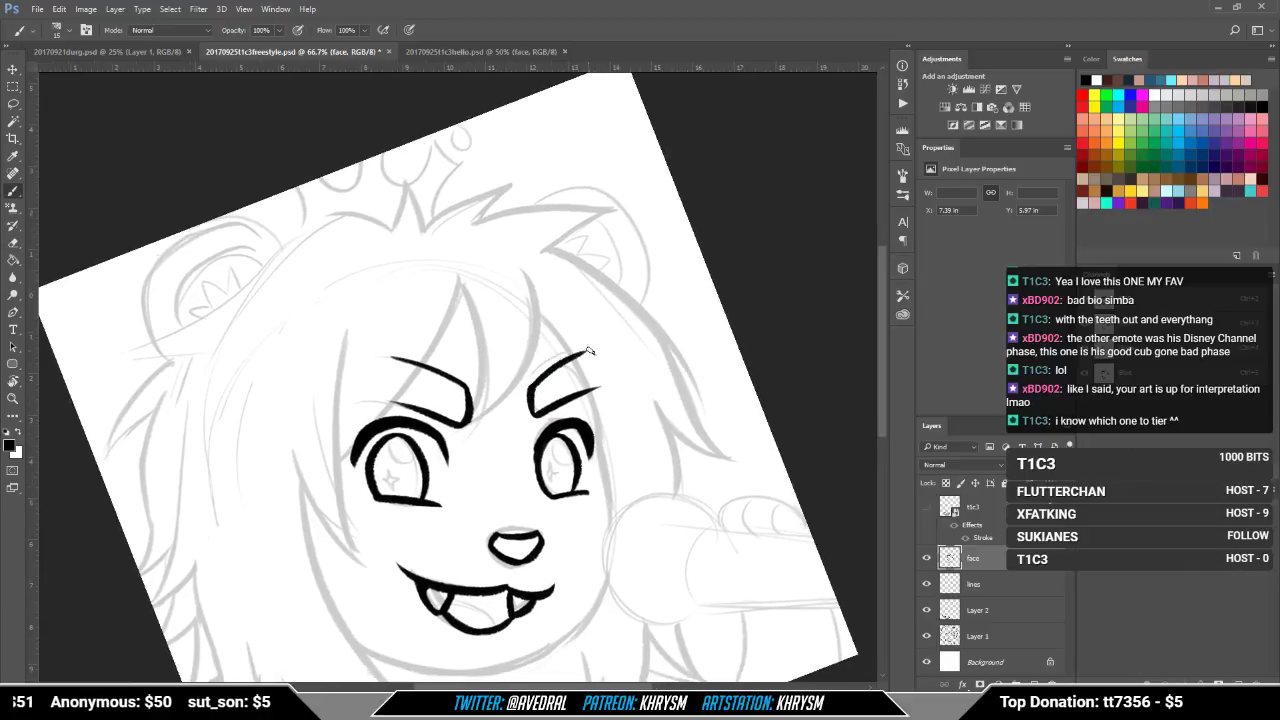
pyautogui.press('e')
pyautogui.moveTo(522, 413)
pyautogui.mouseDown()
pyautogui.moveTo(556, 351)
pyautogui.moveTo(651, 286)
pyautogui.mouseUp()
pyautogui.press('b')
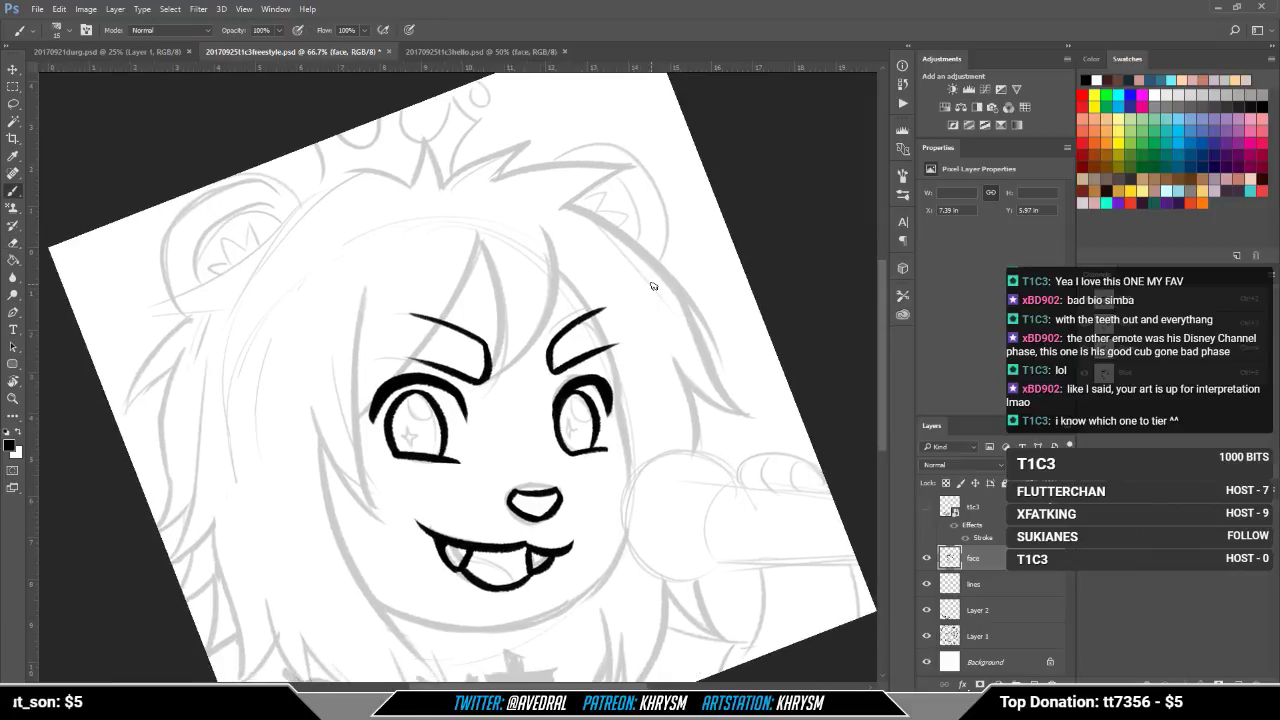
# Step: Move the lines layer above the face layer and rotate the canvas for inking the face contour
pyautogui.click(1017, 585)
pyautogui.moveTo(722, 503); pyautogui.dragTo(475, 230)
pyautogui.press('r')
pyautogui.moveTo(520, 236); pyautogui.dragTo(548, 453)
pyautogui.click(1000, 556)
pyautogui.press('e')
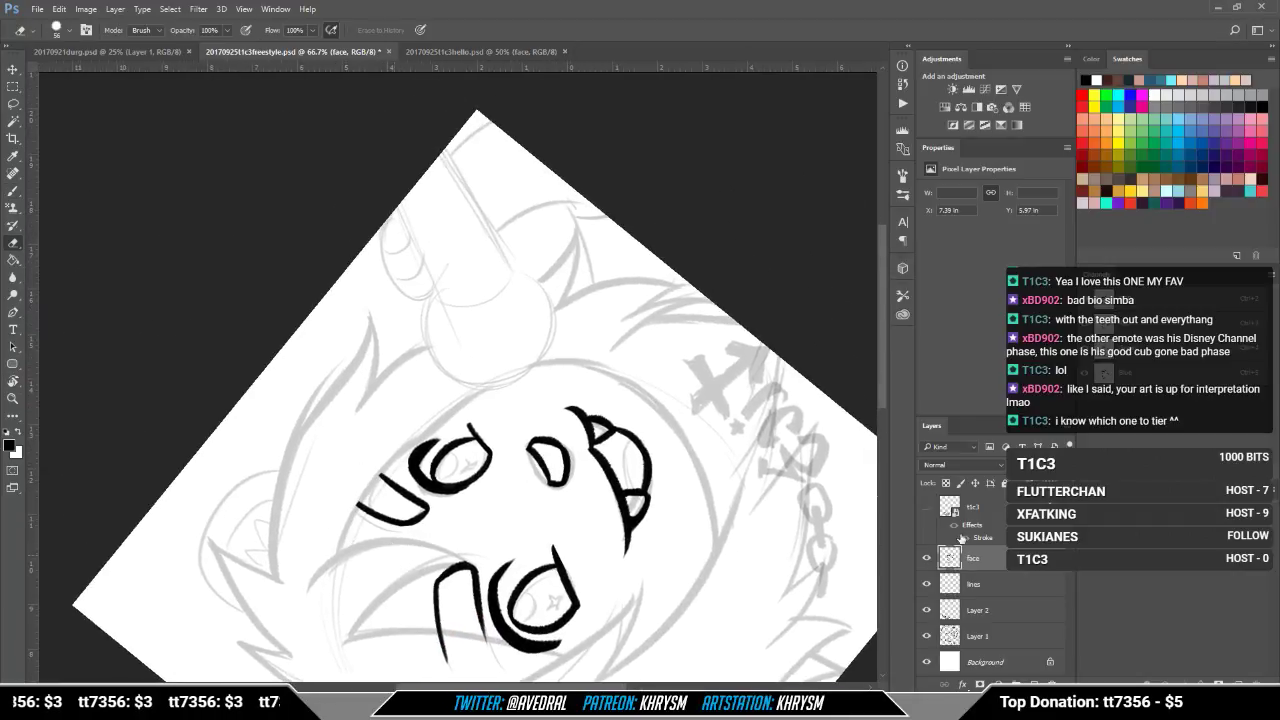
pyautogui.moveTo(1006, 590); pyautogui.dragTo(980, 552)
# Step: Ink the face contour on the lines layer from the forehead past the smaller eye to the cheek by the microphone
pyautogui.press('b')
pyautogui.moveTo(340, 555)
pyautogui.mouseDown()
pyautogui.moveTo(448, 425)
pyautogui.moveTo(396, 460)
pyautogui.moveTo(345, 555)
pyautogui.mouseUp()
pyautogui.hotkey('ctrl', 'z')
pyautogui.hotkey('ctrl', 'z')
pyautogui.moveTo(425, 436)
pyautogui.mouseDown()
pyautogui.moveTo(390, 460)
pyautogui.moveTo(336, 557)
pyautogui.mouseUp()
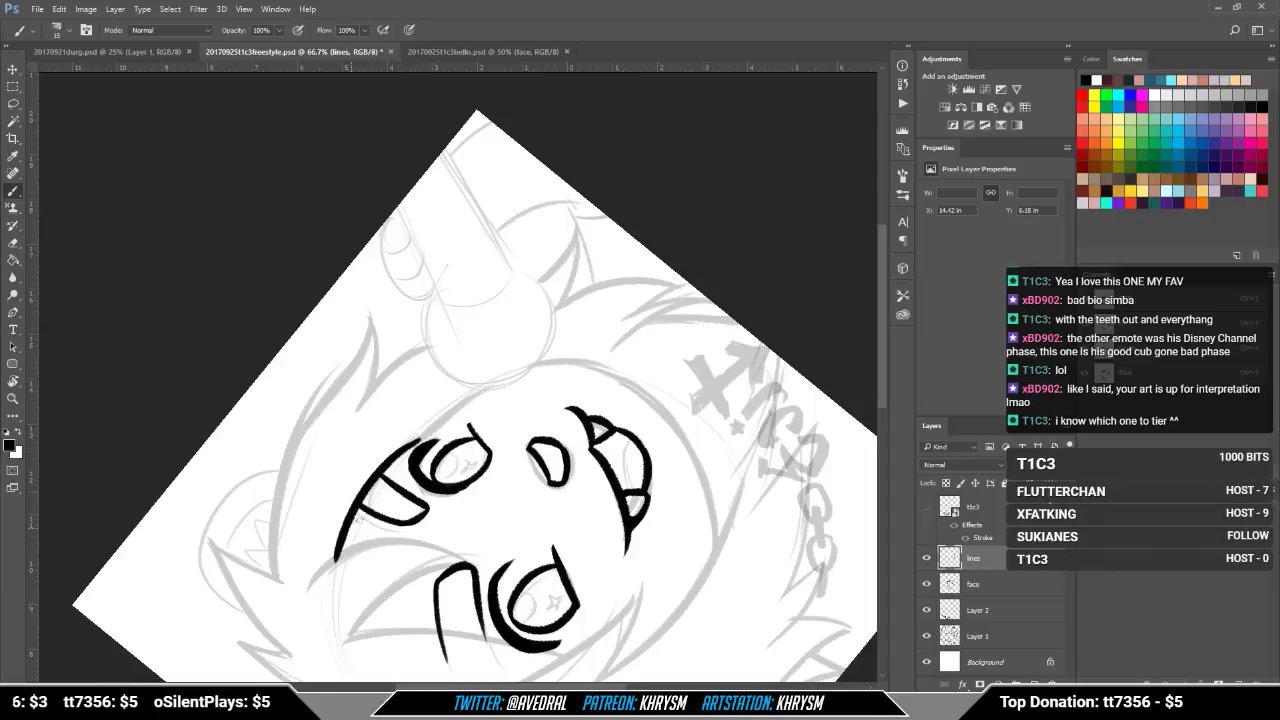
pyautogui.moveTo(416, 443); pyautogui.dragTo(530, 368)
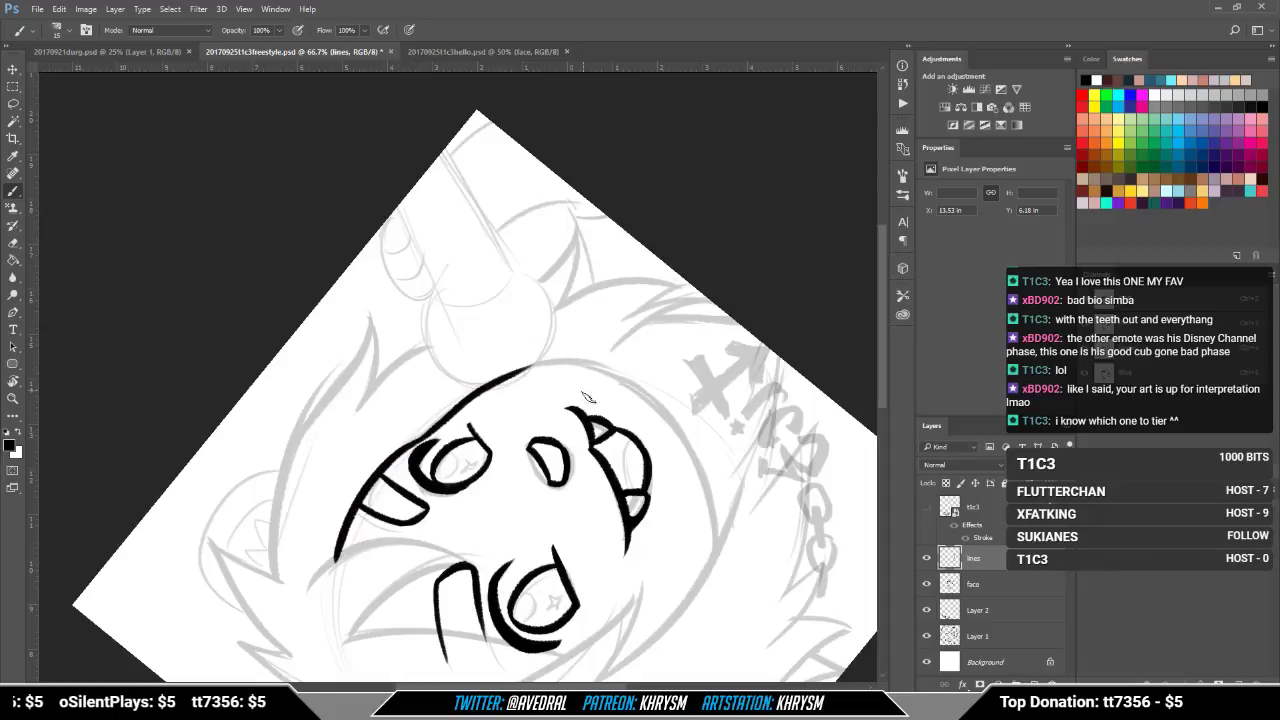
# Step: Ink the jawline around the chin from the far cheek, joining it to the contour near the microphone
pyautogui.press('Escape')
pyautogui.moveTo(592, 480)
pyautogui.mouseDown()
pyautogui.moveTo(750, 527)
pyautogui.moveTo(684, 524)
pyautogui.moveTo(290, 602)
pyautogui.mouseUp()
pyautogui.press('r')
pyautogui.moveTo(468, 434); pyautogui.dragTo(490, 503)
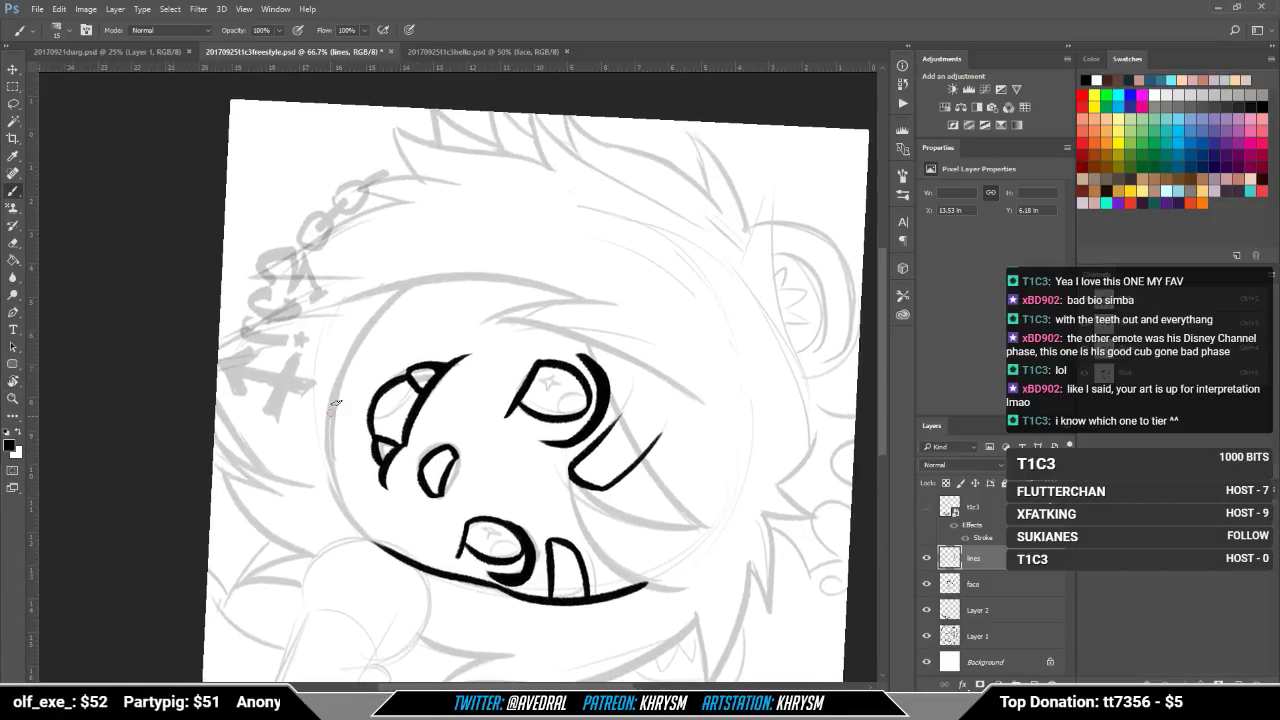
pyautogui.moveTo(333, 407); pyautogui.dragTo(450, 265)
pyautogui.moveTo(342, 383); pyautogui.dragTo(366, 536)
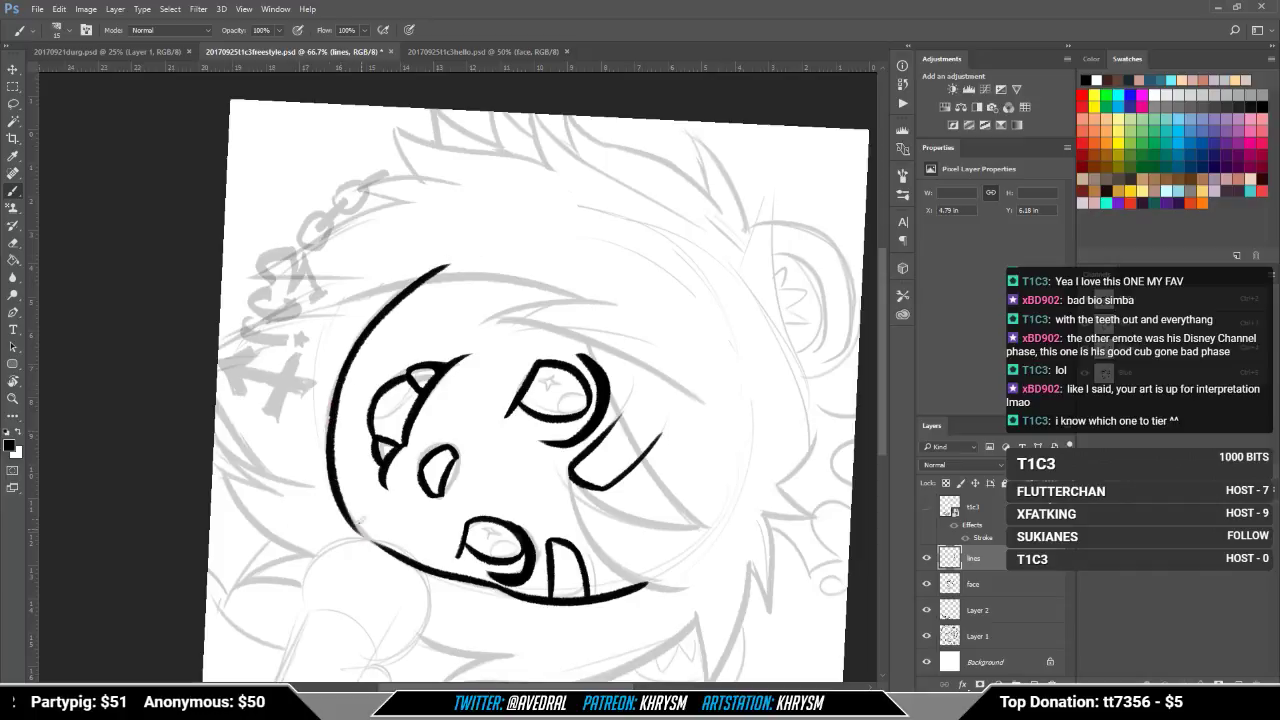
pyautogui.hotkey('ctrl', 'z')
# Step: Smooth the join between the jawline and cheek contour beside the microphone with short strokes, undoing the unwanted ones
pyautogui.moveTo(340, 385)
pyautogui.mouseDown()
pyautogui.moveTo(328, 462)
pyautogui.moveTo(383, 540)
pyautogui.moveTo(305, 451)
pyautogui.mouseUp()
pyautogui.press('r')
pyautogui.press('e')
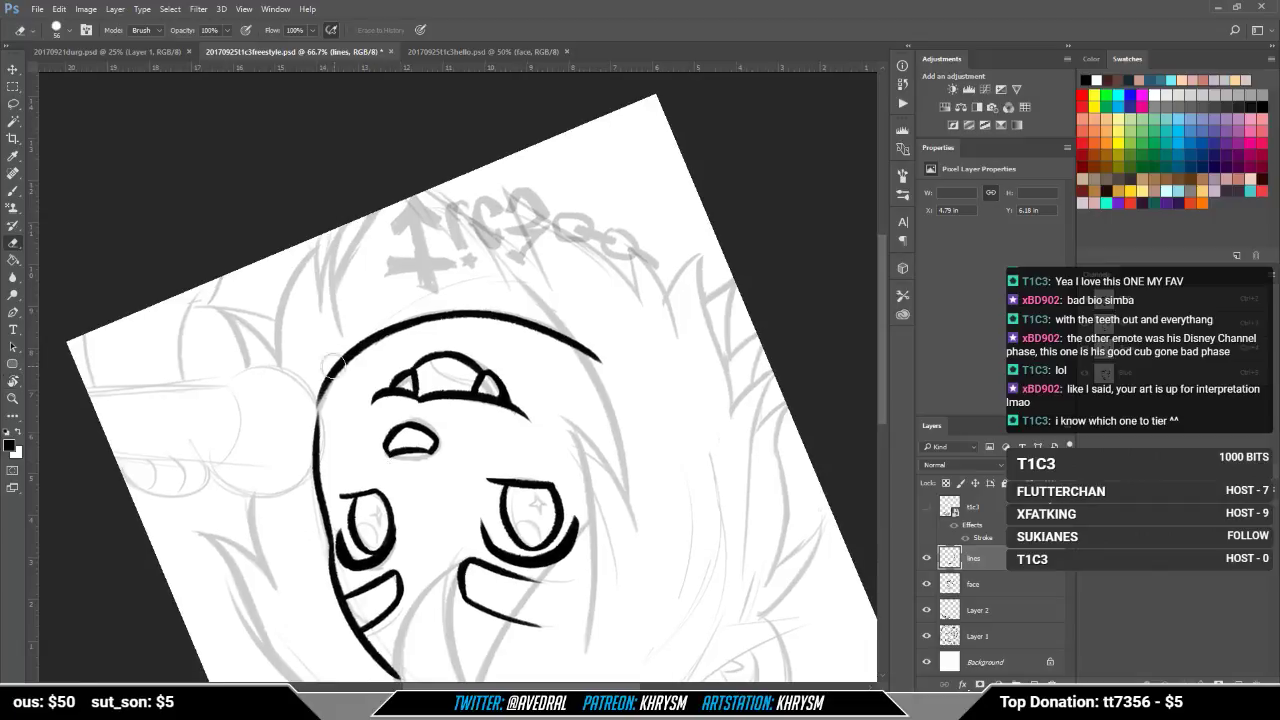
pyautogui.press('b')
pyautogui.moveTo(326, 380); pyautogui.dragTo(322, 440)
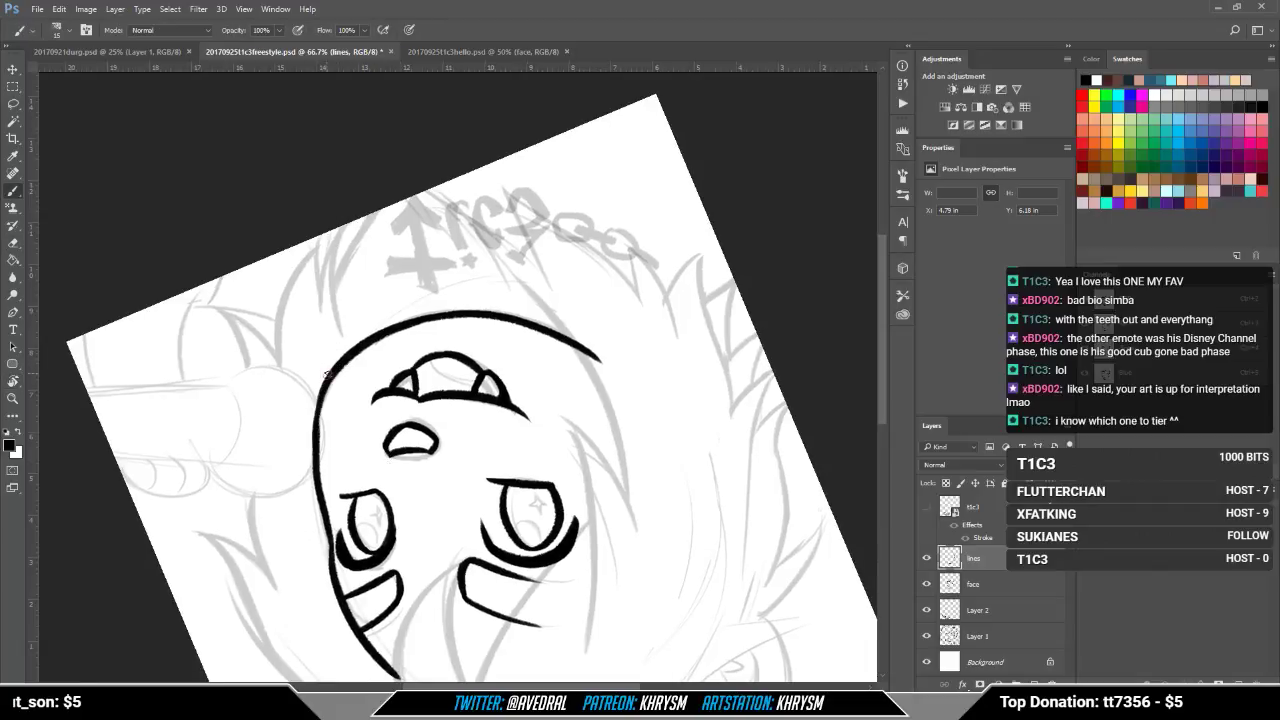
pyautogui.moveTo(328, 382); pyautogui.dragTo(319, 478)
pyautogui.hotkey('ctrl', 'z')
pyautogui.moveTo(333, 373); pyautogui.dragTo(329, 486)
pyautogui.moveTo(320, 428); pyautogui.dragTo(355, 348)
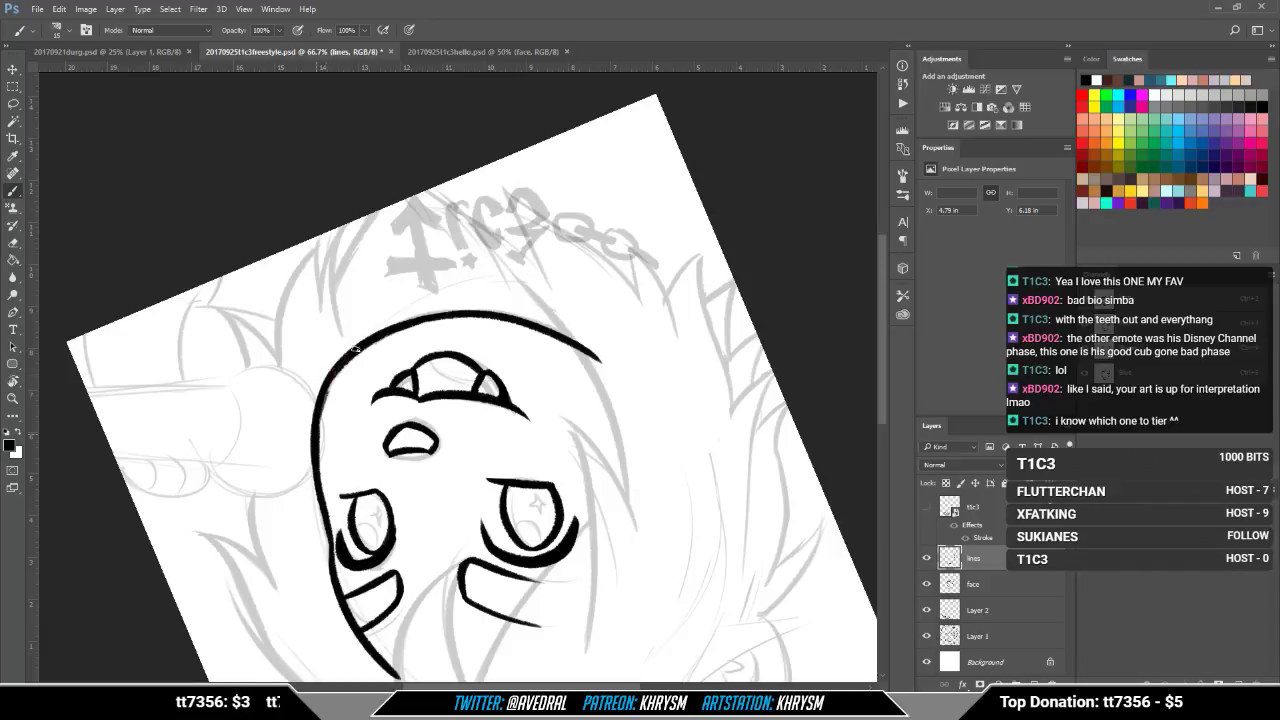
pyautogui.hotkey('ctrl', 'z')
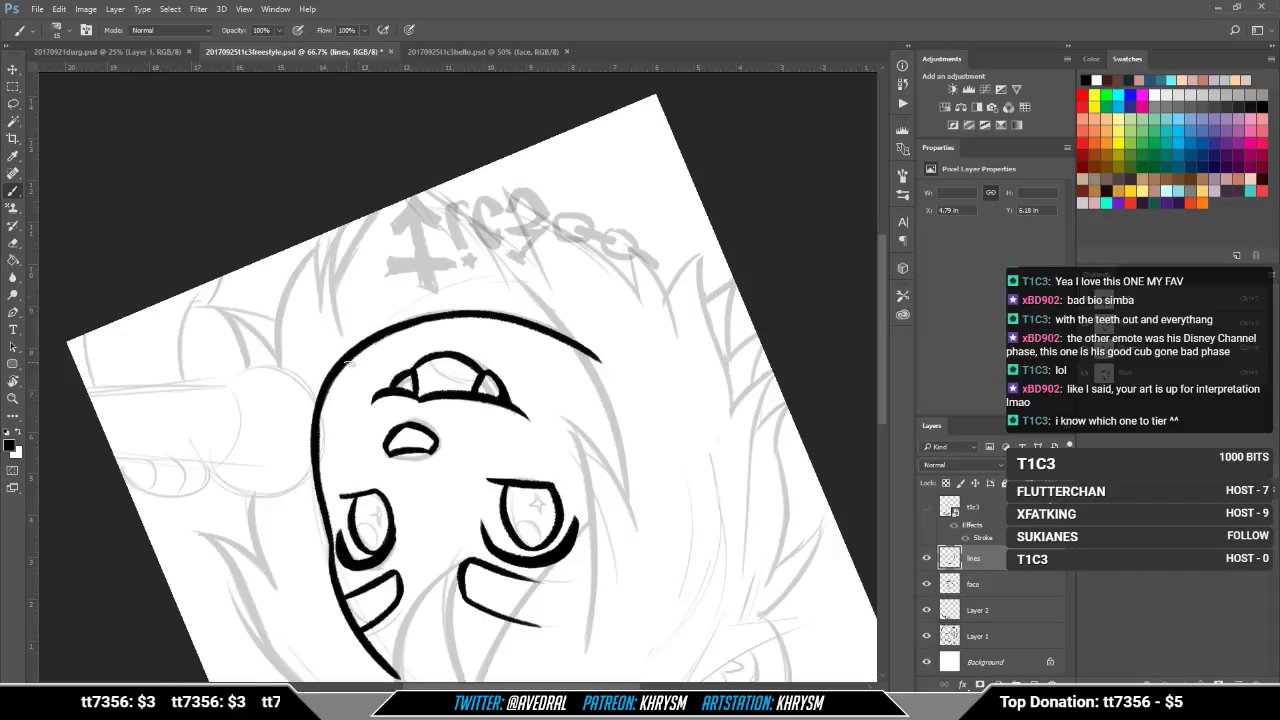
# Step: Return the canvas to upright and erase along the outer end of the jawline to thin and taper it
pyautogui.press('Escape')
pyautogui.moveTo(587, 376); pyautogui.dragTo(605, 515)
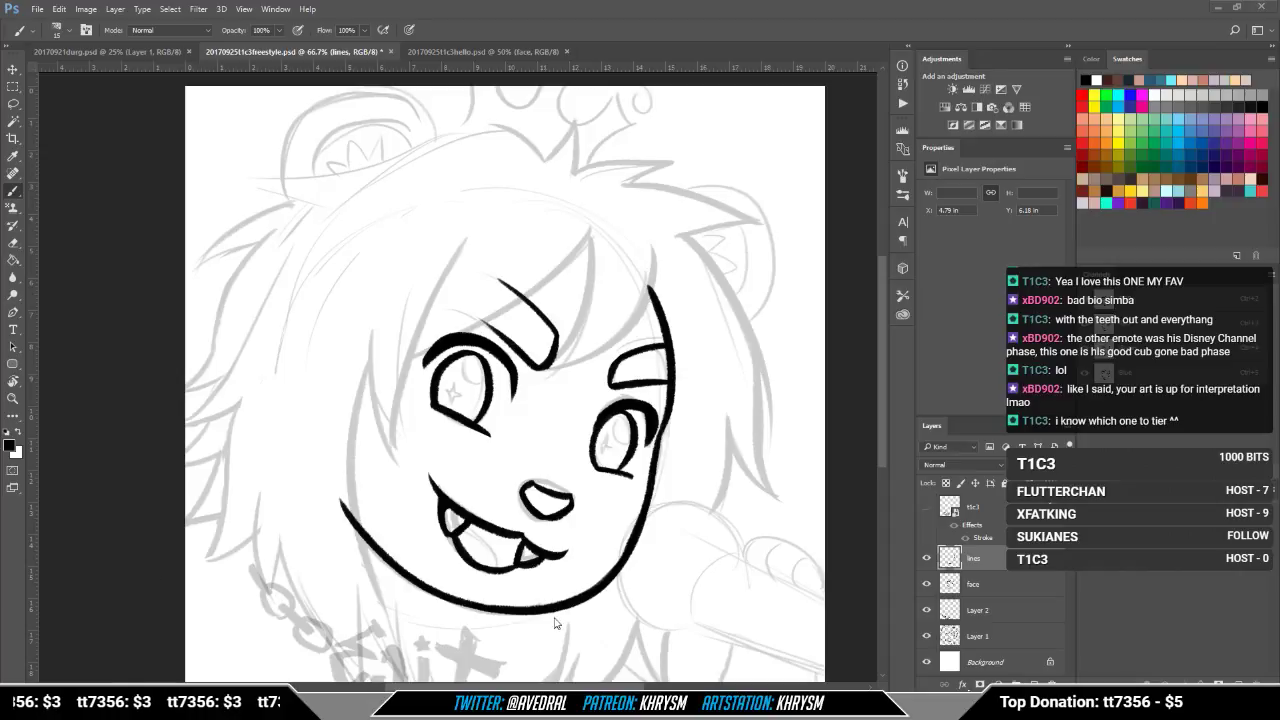
pyautogui.moveTo(572, 584); pyautogui.dragTo(510, 594)
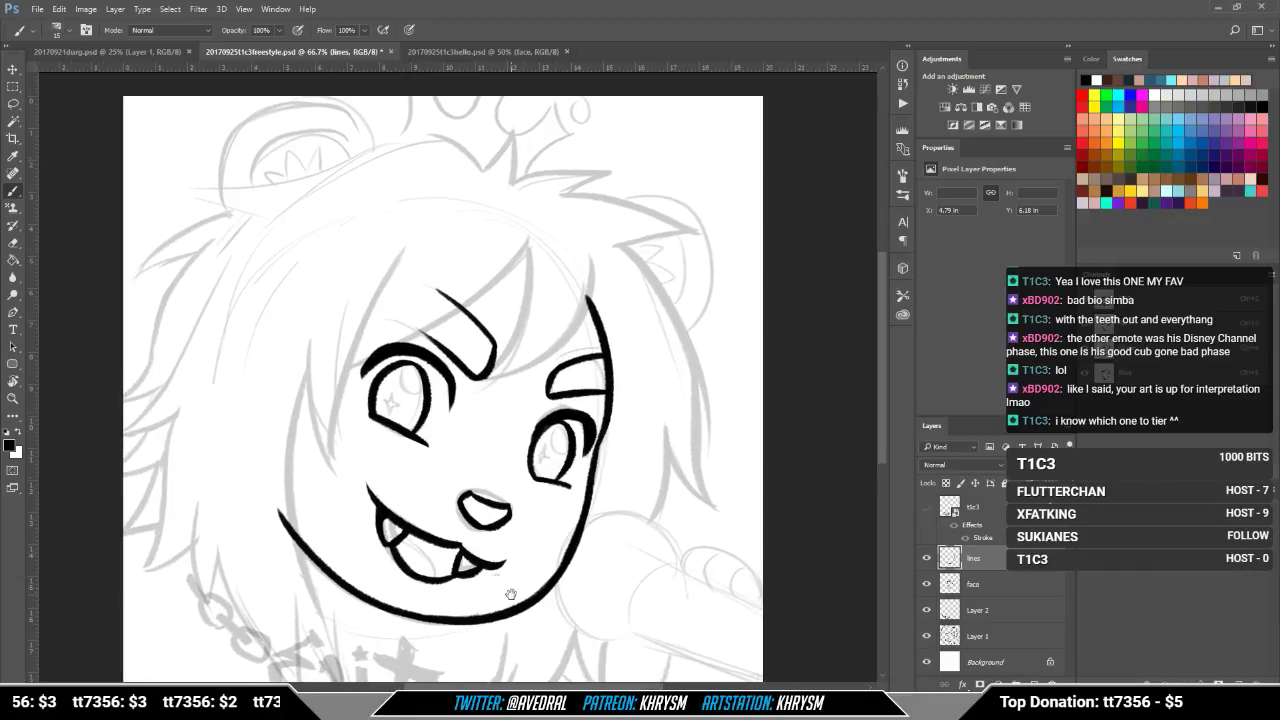
pyautogui.press('e')
pyautogui.moveTo(269, 523); pyautogui.dragTo(326, 585)
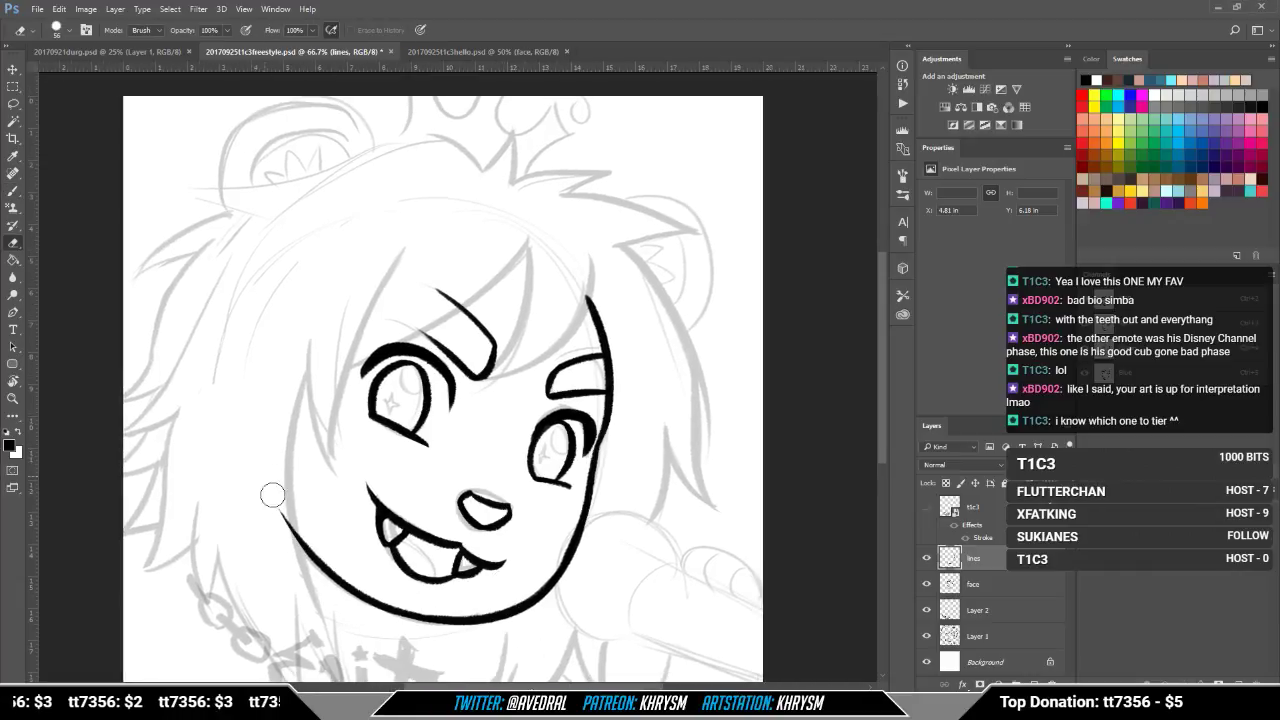
# Step: Reinforce the outer end of the jawline with brush strokes, and erase along its outside edge to thin it
pyautogui.press('b')
pyautogui.moveTo(291, 513); pyautogui.dragTo(342, 584)
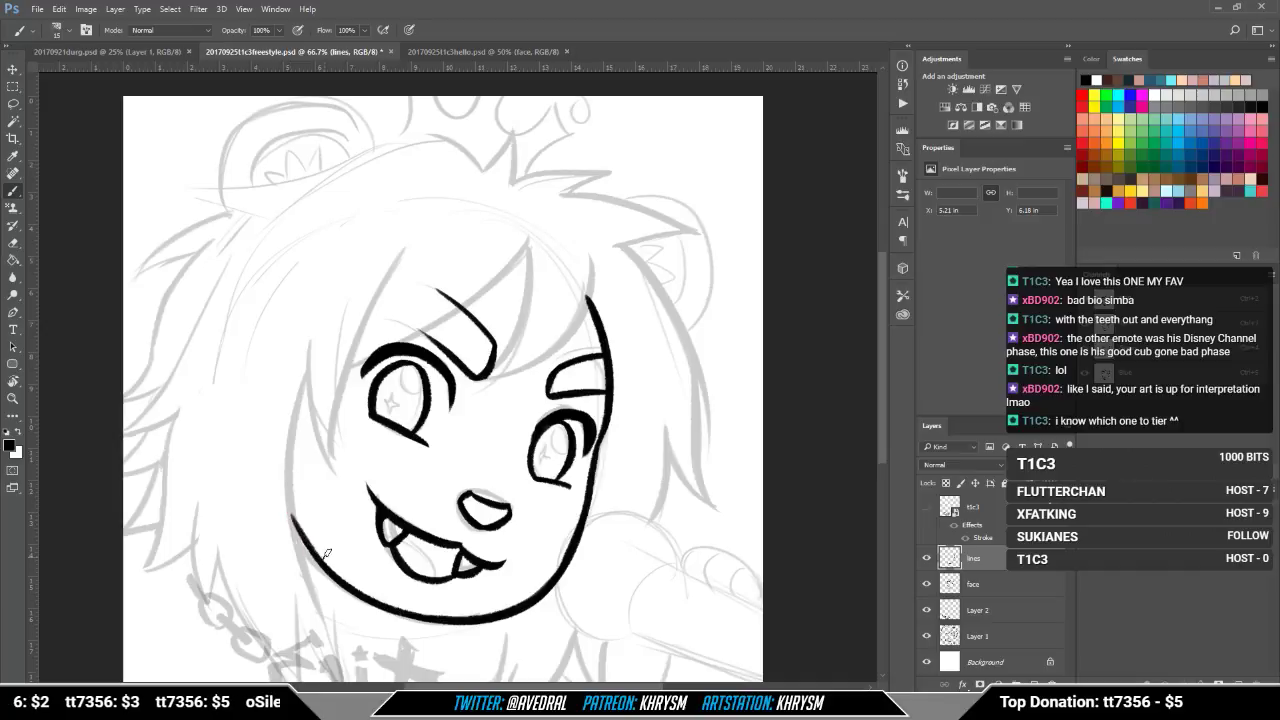
pyautogui.moveTo(293, 500)
pyautogui.mouseDown()
pyautogui.moveTo(305, 546)
pyautogui.moveTo(395, 600)
pyautogui.mouseUp()
pyautogui.moveTo(626, 515); pyautogui.dragTo(633, 531)
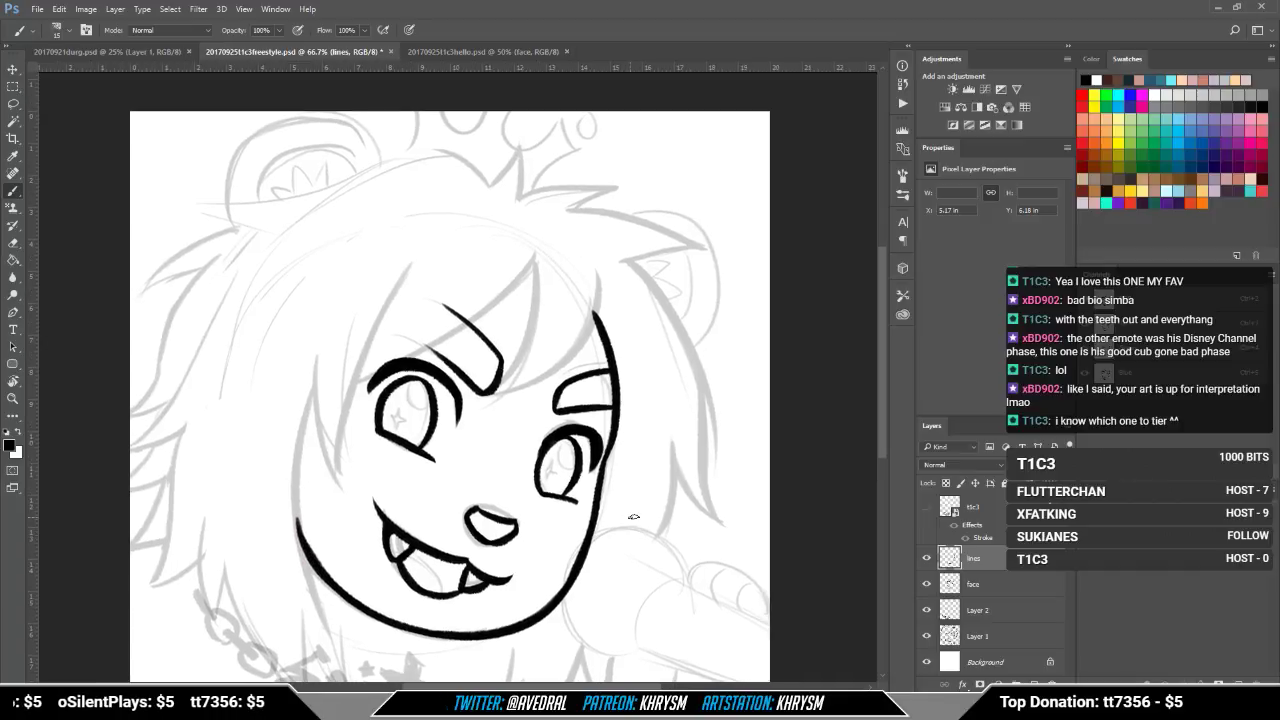
pyautogui.press('r')
pyautogui.moveTo(671, 638)
pyautogui.mouseDown()
pyautogui.moveTo(434, 643)
pyautogui.moveTo(449, 643)
pyautogui.mouseUp()
pyautogui.press('e')
pyautogui.moveTo(228, 382)
pyautogui.mouseDown()
pyautogui.moveTo(231, 502)
pyautogui.moveTo(254, 550)
pyautogui.mouseUp()
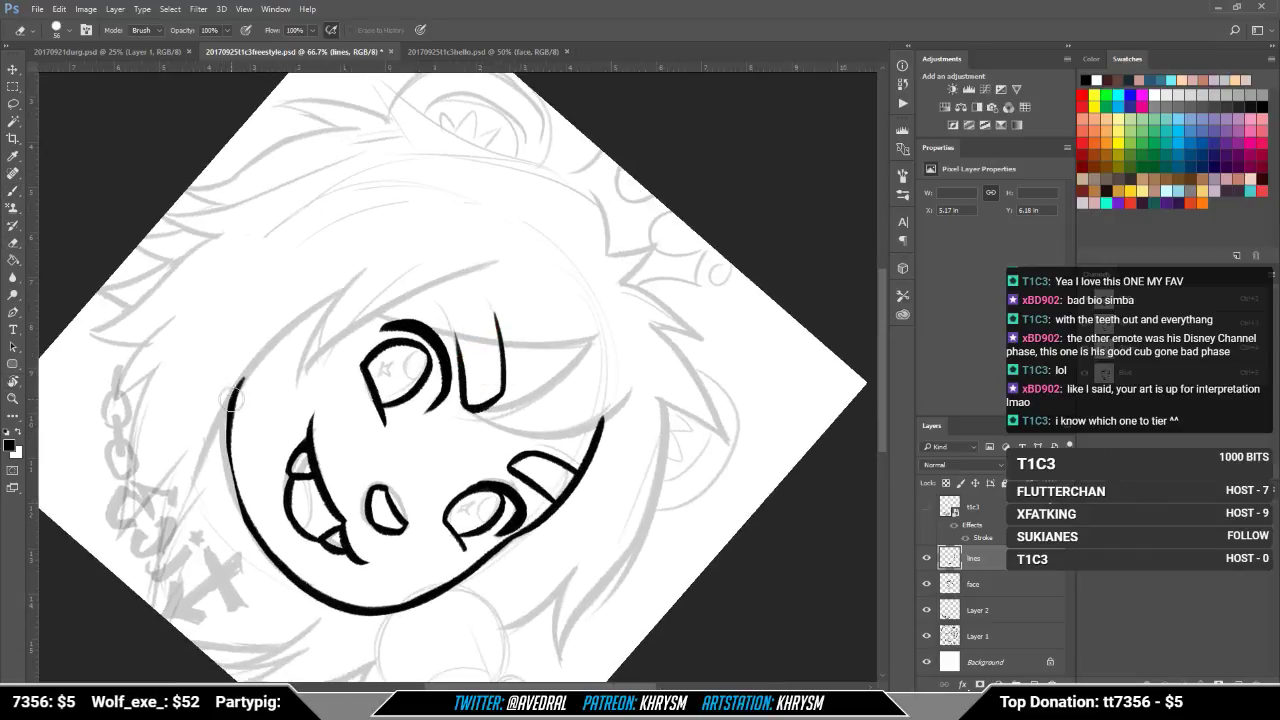
# Step: Smooth the jawline's outer end with brush strokes, undoing the unwanted one, and return the canvas to upright
pyautogui.press('b')
pyautogui.moveTo(235, 398)
pyautogui.mouseDown()
pyautogui.moveTo(230, 447)
pyautogui.moveTo(265, 542)
pyautogui.mouseUp()
pyautogui.hotkey('ctrl', 'z')
pyautogui.moveTo(265, 393); pyautogui.dragTo(336, 372)
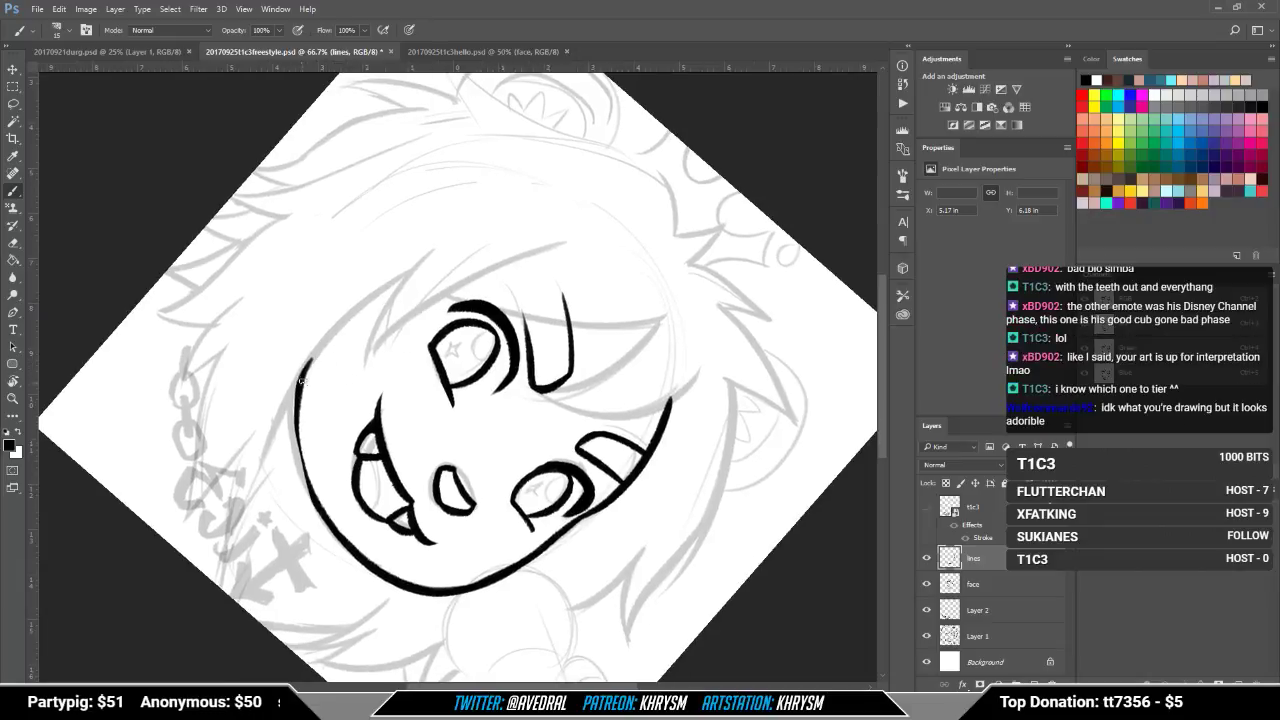
pyautogui.moveTo(296, 410); pyautogui.dragTo(310, 478)
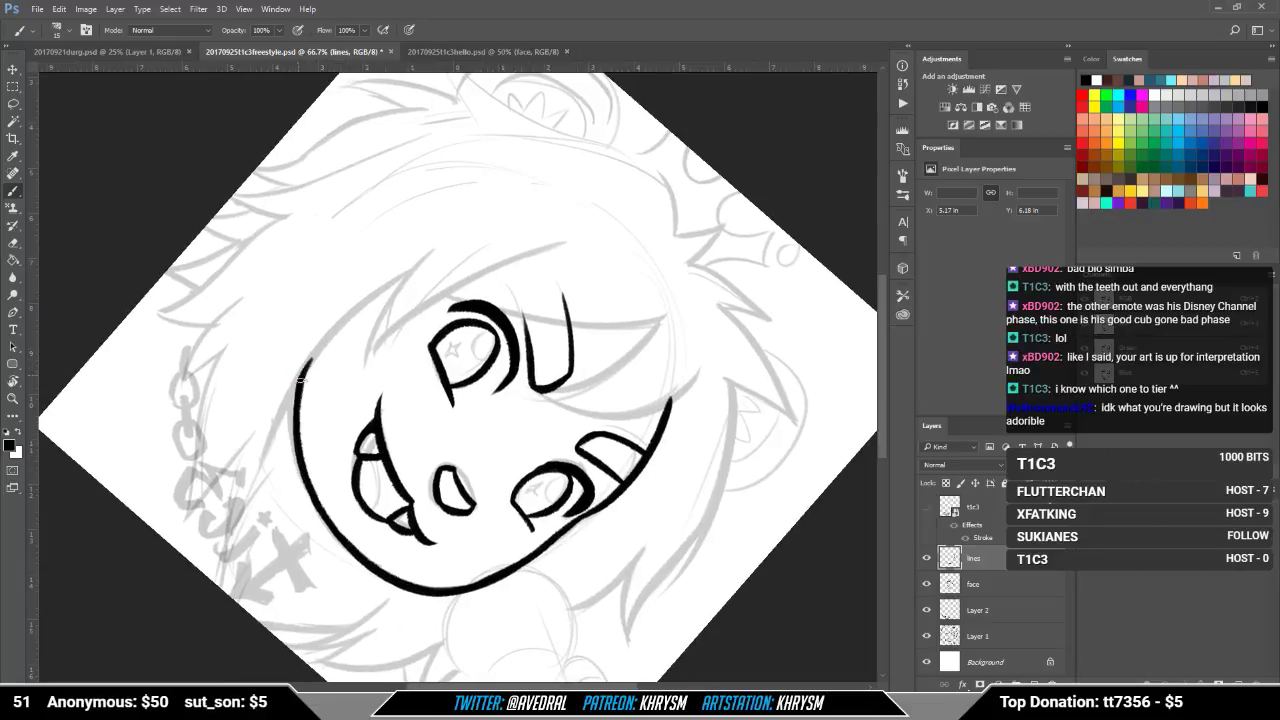
pyautogui.press('Escape')
pyautogui.moveTo(629, 431); pyautogui.dragTo(584, 466)
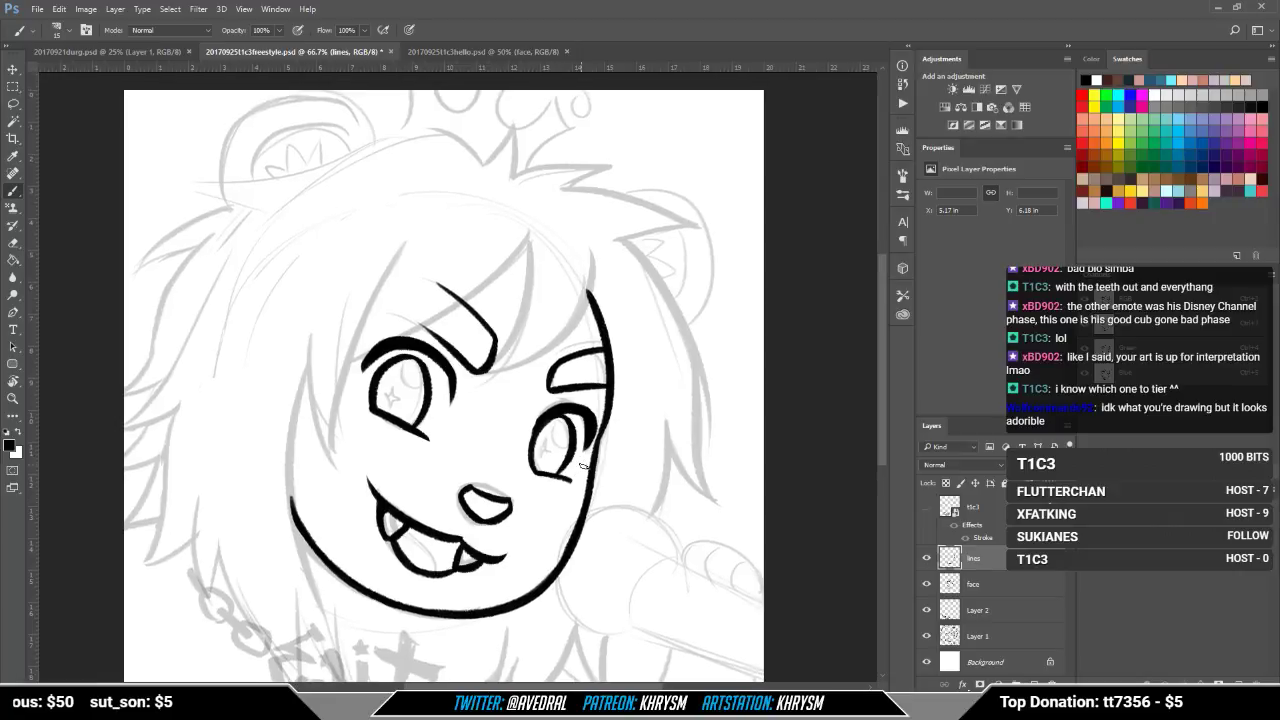
# Step: Ink the curved fringe edge from the inner end of the larger eyebrow up past the forehead contour
pyautogui.hotkey('ctrl', '-')
pyautogui.hotkey('ctrl', '-')
pyautogui.hotkey('ctrl', '-')
pyautogui.hotkey('ctrl', '+')
pyautogui.hotkey('ctrl', '+')
pyautogui.hotkey('ctrl', '+')
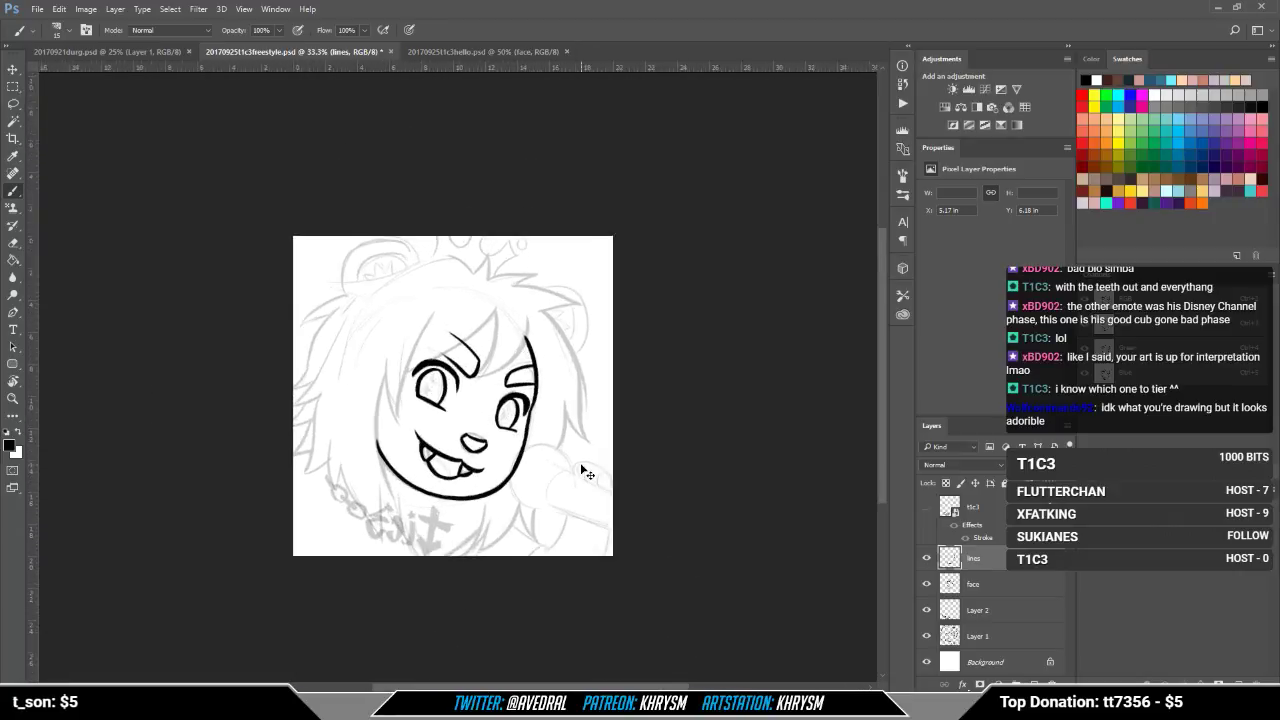
pyautogui.scroll(2, 600, 475)
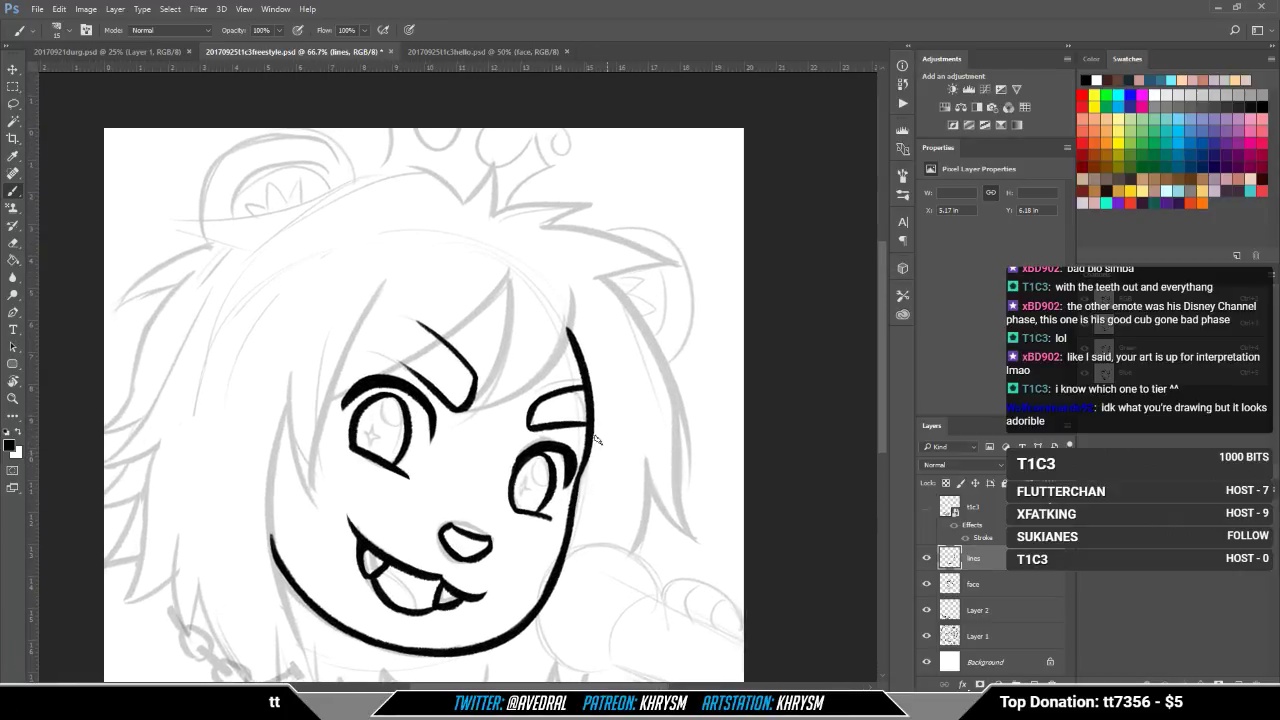
pyautogui.press('r')
pyautogui.moveTo(412, 585)
pyautogui.mouseDown()
pyautogui.moveTo(737, 349)
pyautogui.moveTo(520, 317)
pyautogui.moveTo(523, 523)
pyautogui.moveTo(755, 440)
pyautogui.moveTo(665, 479)
pyautogui.mouseUp()
pyautogui.press('b')
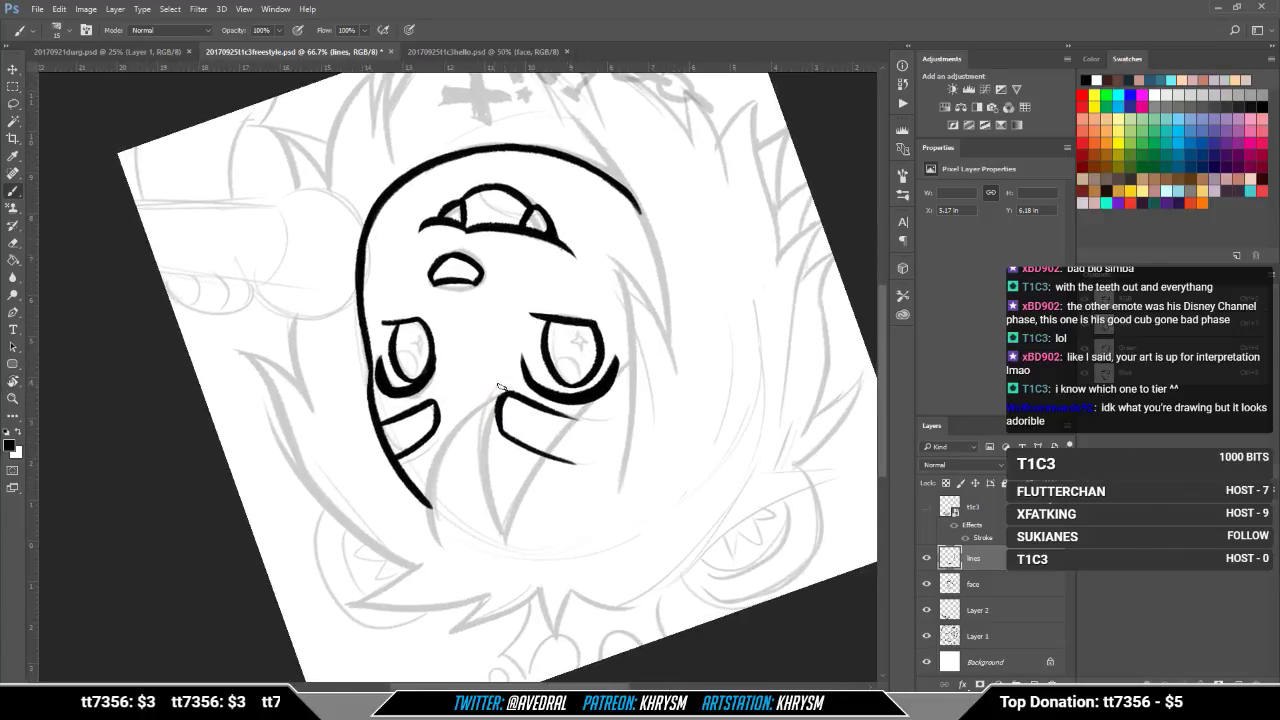
pyautogui.moveTo(500, 398)
pyautogui.mouseDown()
pyautogui.moveTo(440, 455)
pyautogui.moveTo(442, 552)
pyautogui.mouseUp()
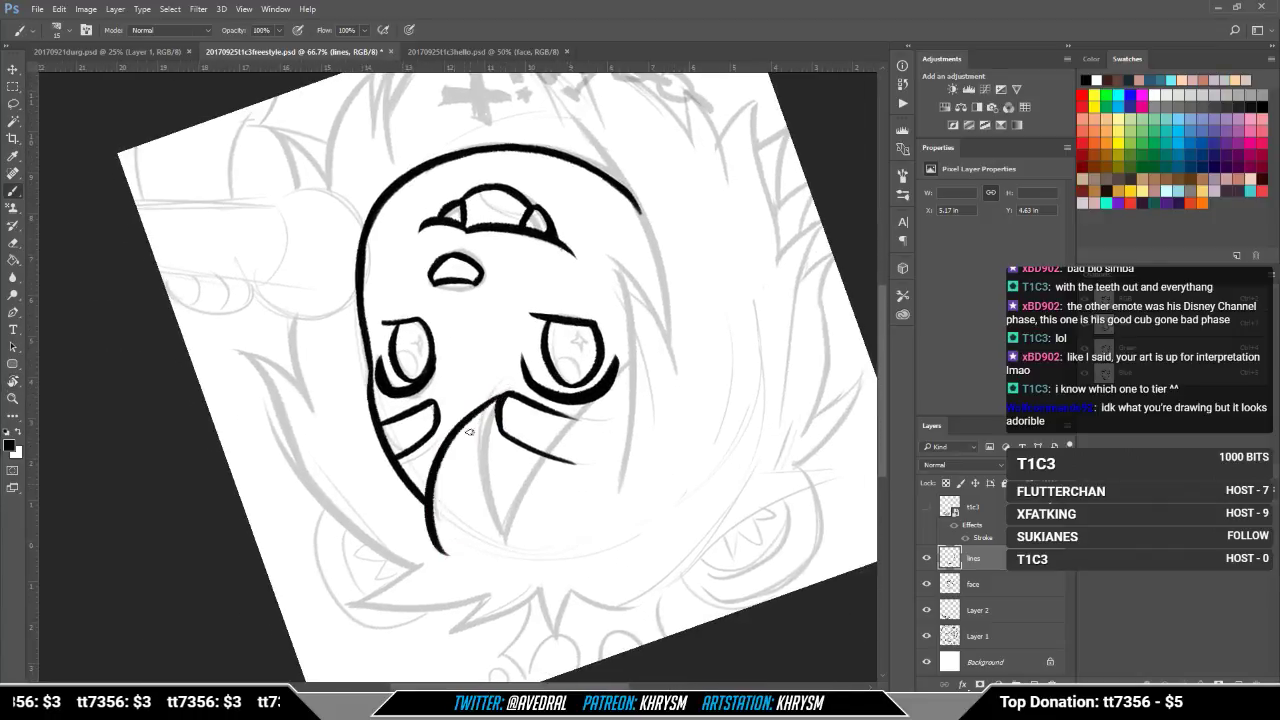
# Step: Ink the inner edge of the central fringe lock from the larger eyebrow's inner end to the forehead, redrawing the first attempt
pyautogui.moveTo(495, 404); pyautogui.dragTo(507, 546)
pyautogui.hotkey('ctrl', 'z')
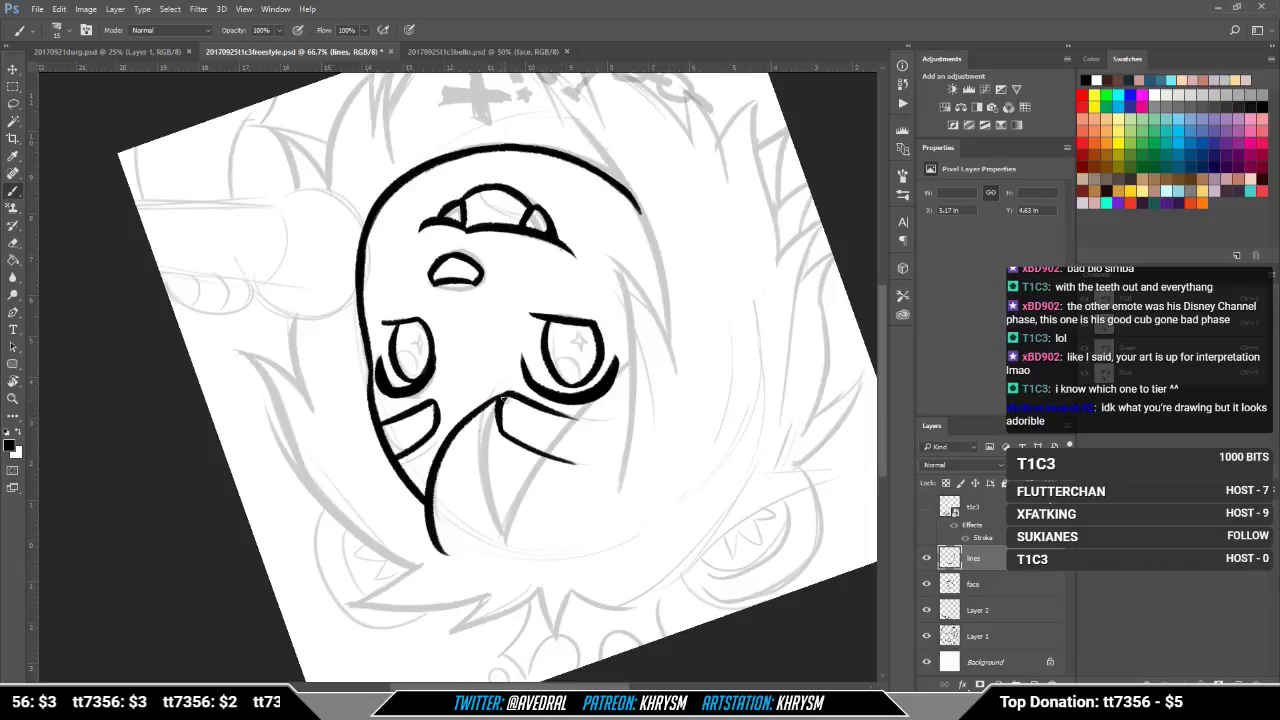
pyautogui.moveTo(495, 413); pyautogui.dragTo(510, 545)
pyautogui.moveTo(575, 487); pyautogui.dragTo(469, 515)
pyautogui.press('e')
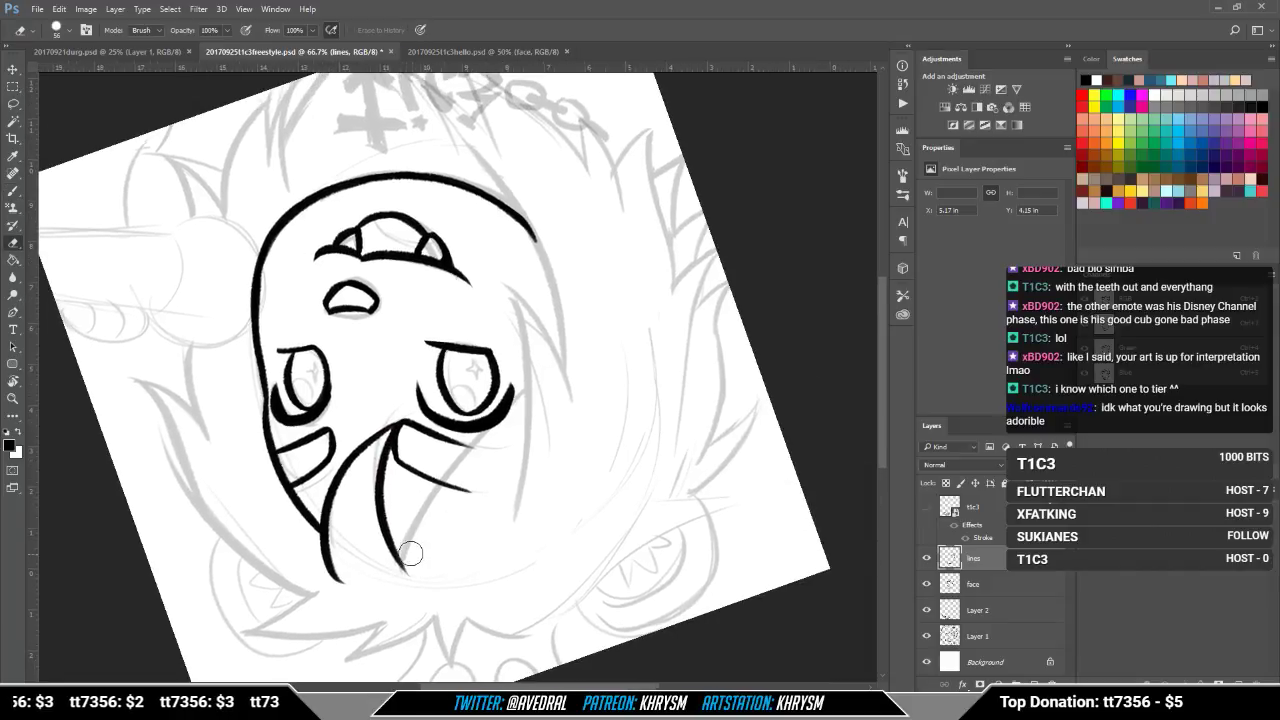
pyautogui.press('b')
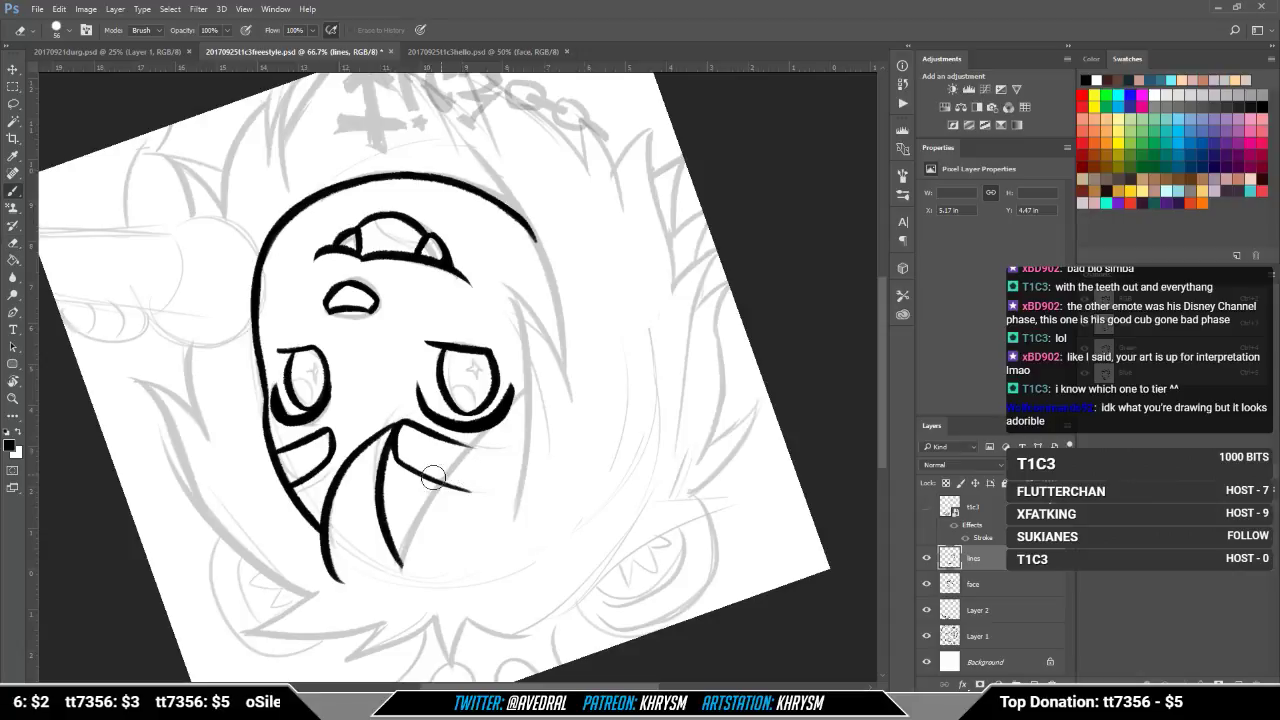
# Step: Ink the fringe edge from the top of the central lock across the larger eyebrow to the outer eyelashes, redrawing it once
pyautogui.moveTo(400, 573); pyautogui.dragTo(516, 401)
pyautogui.hotkey('ctrl', 'z')
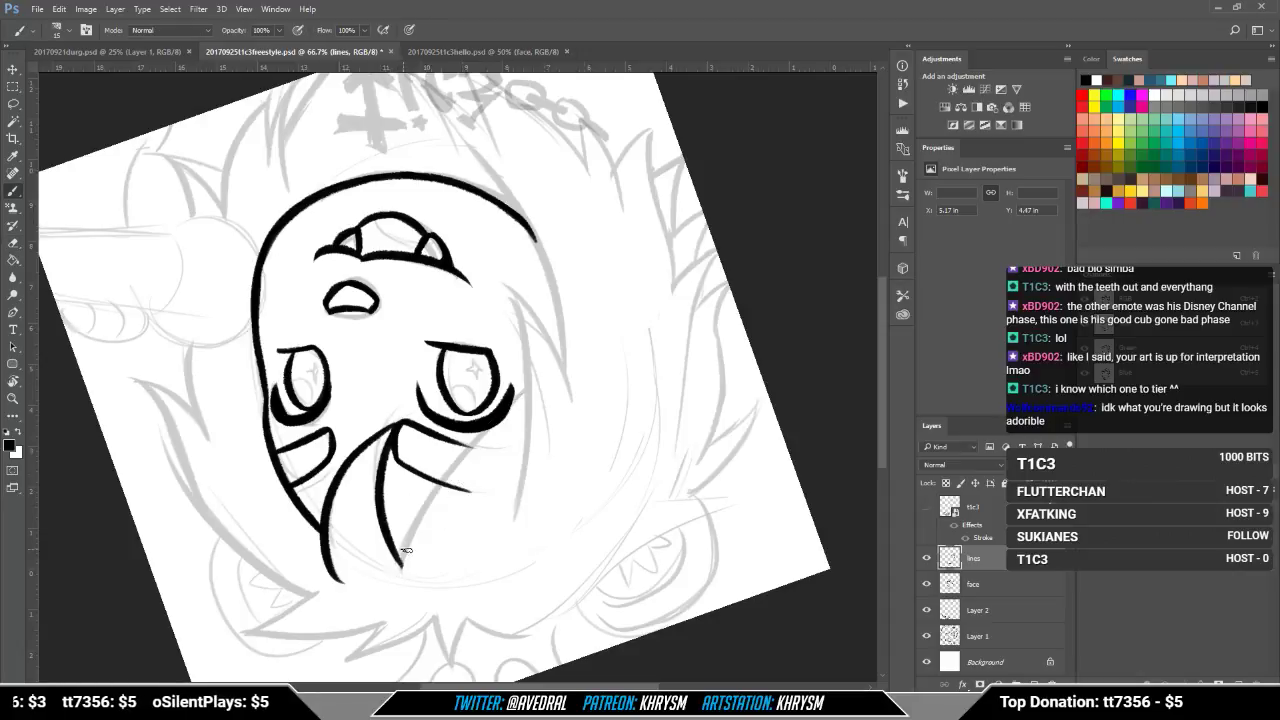
pyautogui.moveTo(400, 572)
pyautogui.mouseDown()
pyautogui.moveTo(422, 509)
pyautogui.moveTo(561, 359)
pyautogui.moveTo(535, 398)
pyautogui.mouseUp()
# Step: Erase the larger eyebrow's ends that stick out past the fringe edge on the face layer
pyautogui.press('e')
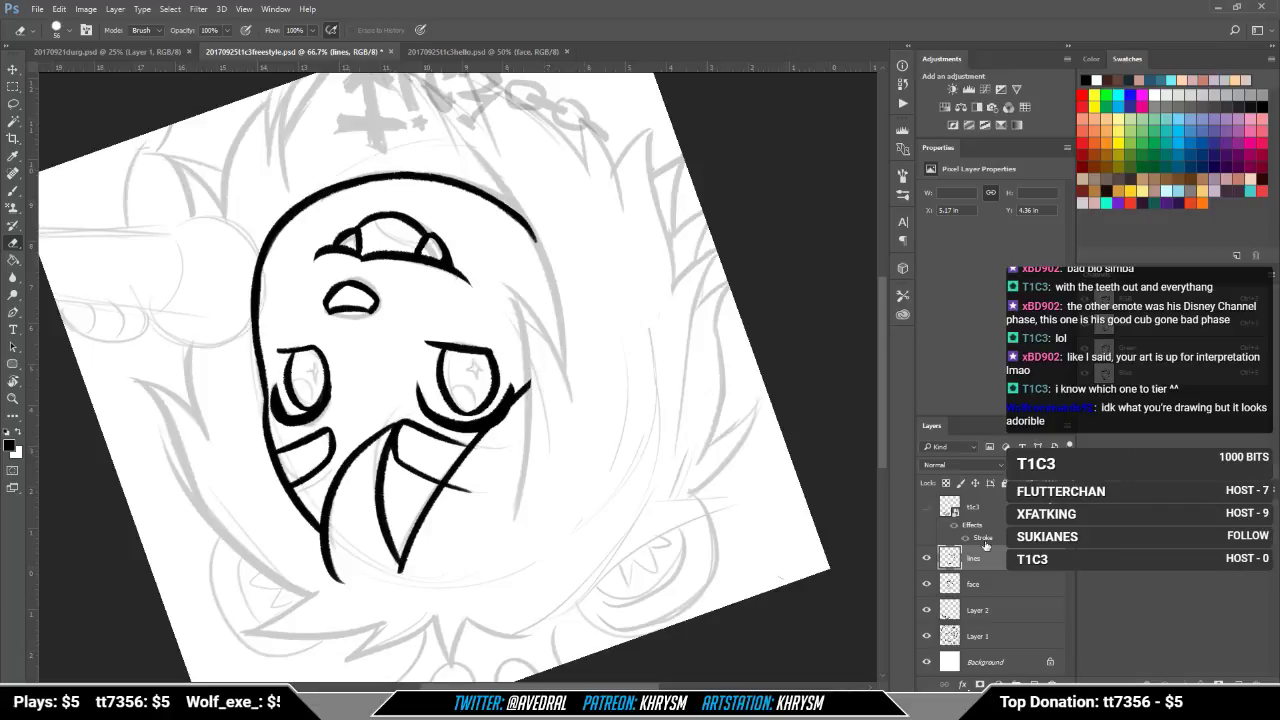
pyautogui.click(978, 584)
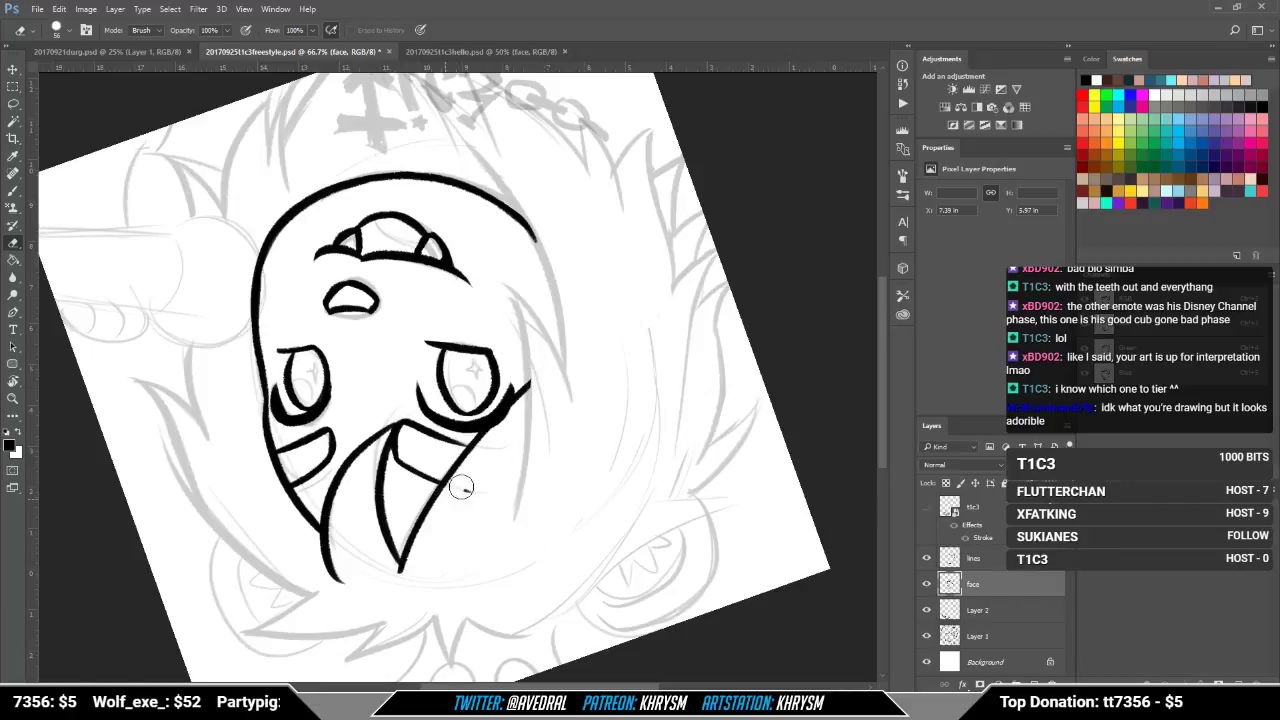
pyautogui.moveTo(461, 487); pyautogui.dragTo(473, 491)
pyautogui.press('Escape')
# Step: Ink the inner edge of the side hair lock beside the larger eye on the lines layer, redrawing it once
pyautogui.press('r')
pyautogui.moveTo(569, 435)
pyautogui.mouseDown()
pyautogui.moveTo(557, 565)
pyautogui.moveTo(455, 586)
pyautogui.mouseUp()
pyautogui.press('b')
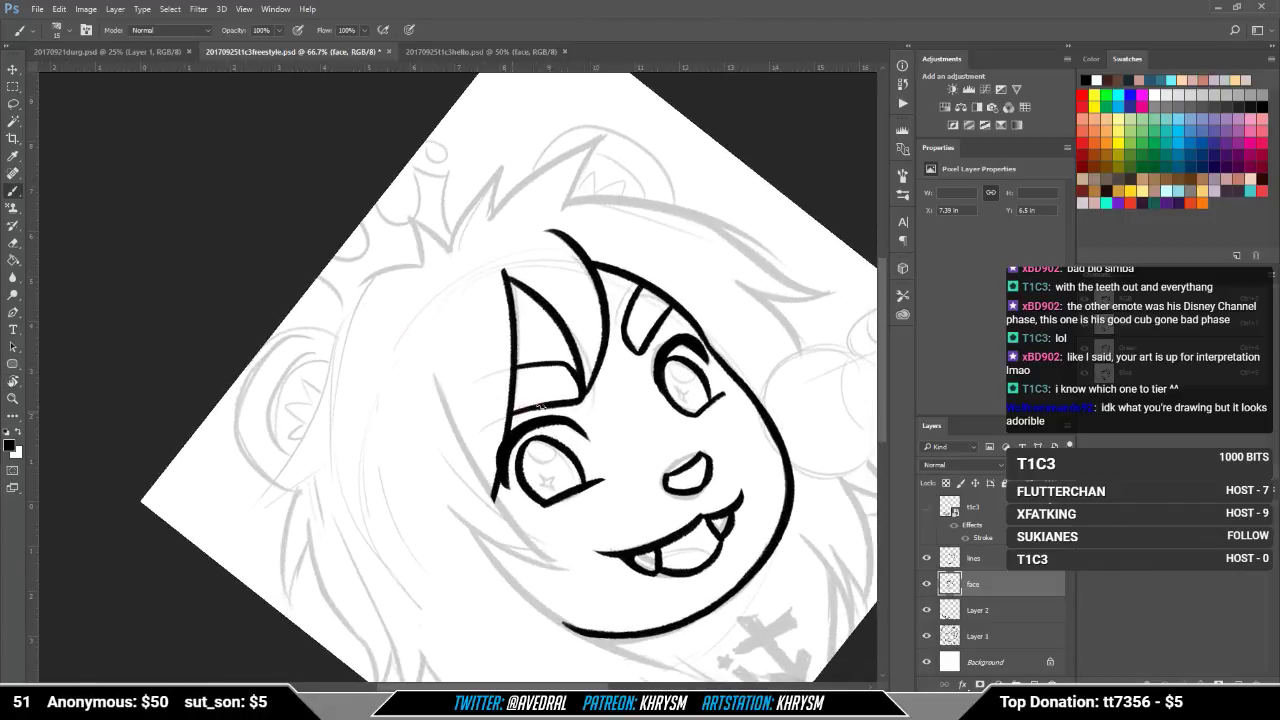
pyautogui.moveTo(682, 497); pyautogui.dragTo(647, 535)
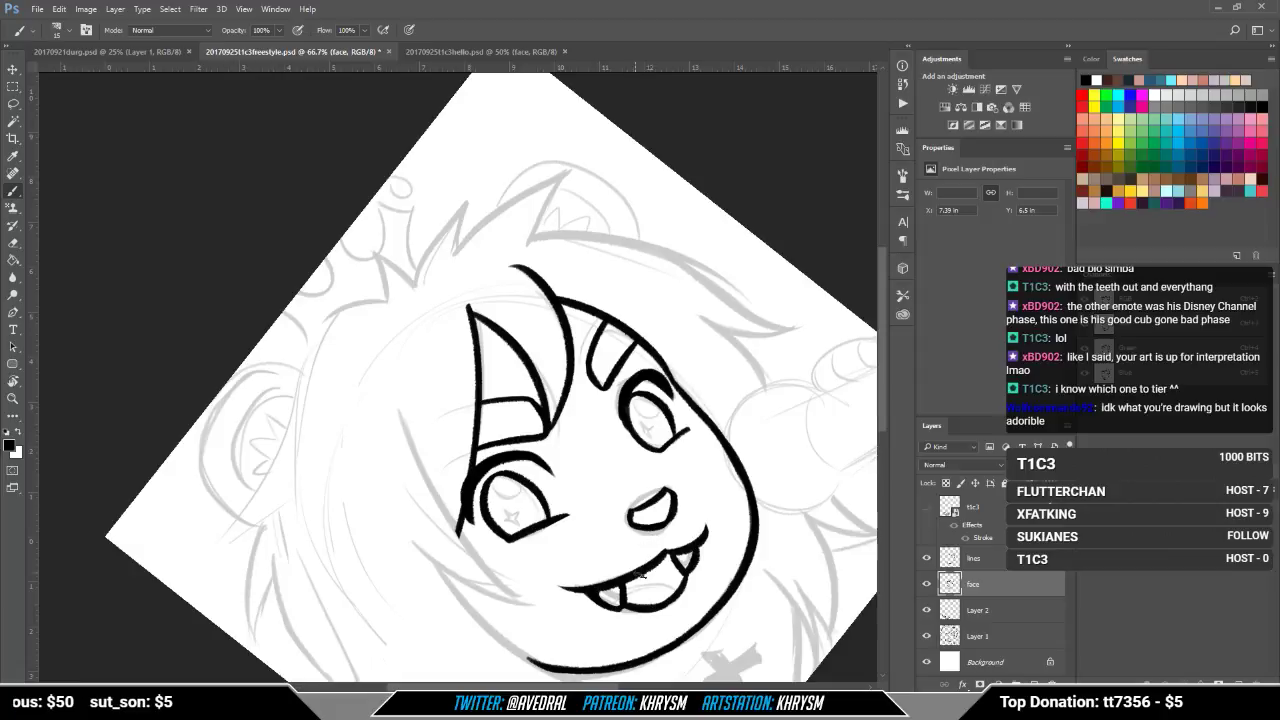
pyautogui.click(981, 558)
pyautogui.moveTo(668, 612); pyautogui.dragTo(648, 554)
pyautogui.press('r')
pyautogui.moveTo(648, 554); pyautogui.dragTo(345, 575)
pyautogui.moveTo(457, 494); pyautogui.dragTo(494, 594)
pyautogui.press('b')
pyautogui.moveTo(338, 562)
pyautogui.mouseDown()
pyautogui.moveTo(360, 520)
pyautogui.moveTo(540, 388)
pyautogui.mouseUp()
pyautogui.hotkey('ctrl', 'z')
pyautogui.moveTo(334, 566); pyautogui.dragTo(515, 407)
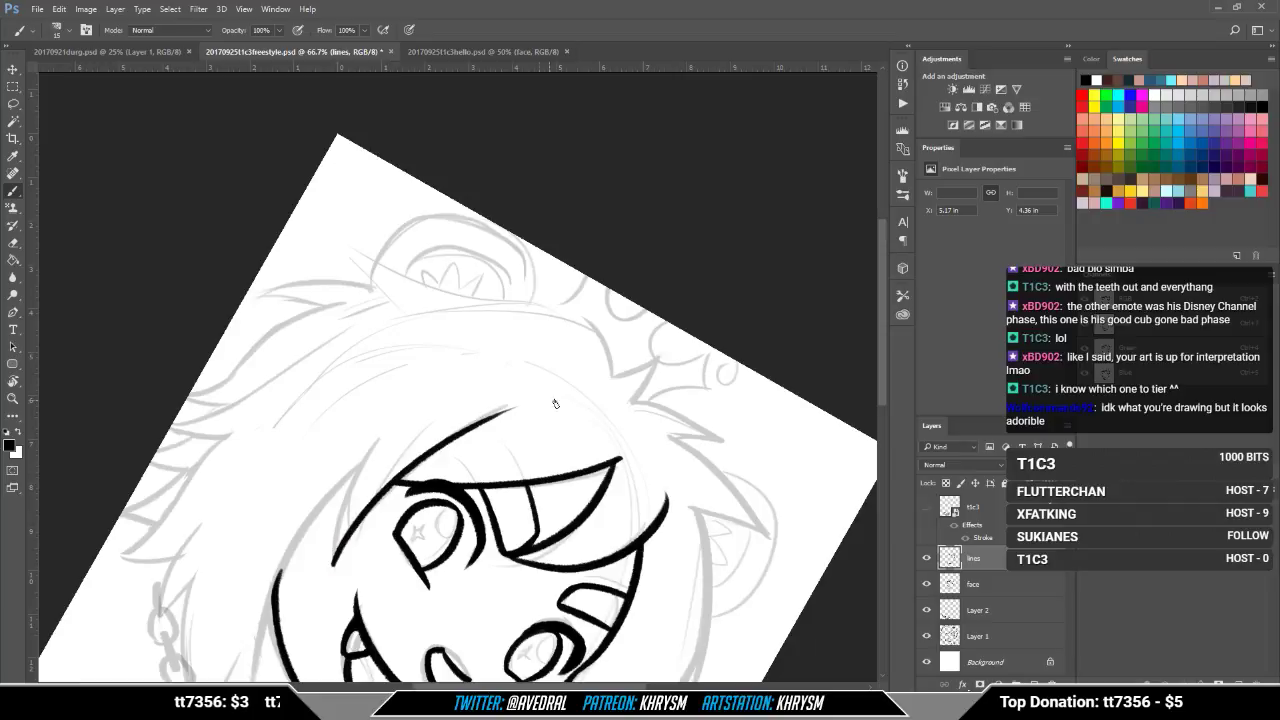
# Step: Ink the outer edge of the side hair lock and the hair line running along the cheek past the jaw
pyautogui.moveTo(334, 566)
pyautogui.mouseDown()
pyautogui.moveTo(375, 436)
pyautogui.moveTo(401, 413)
pyautogui.mouseUp()
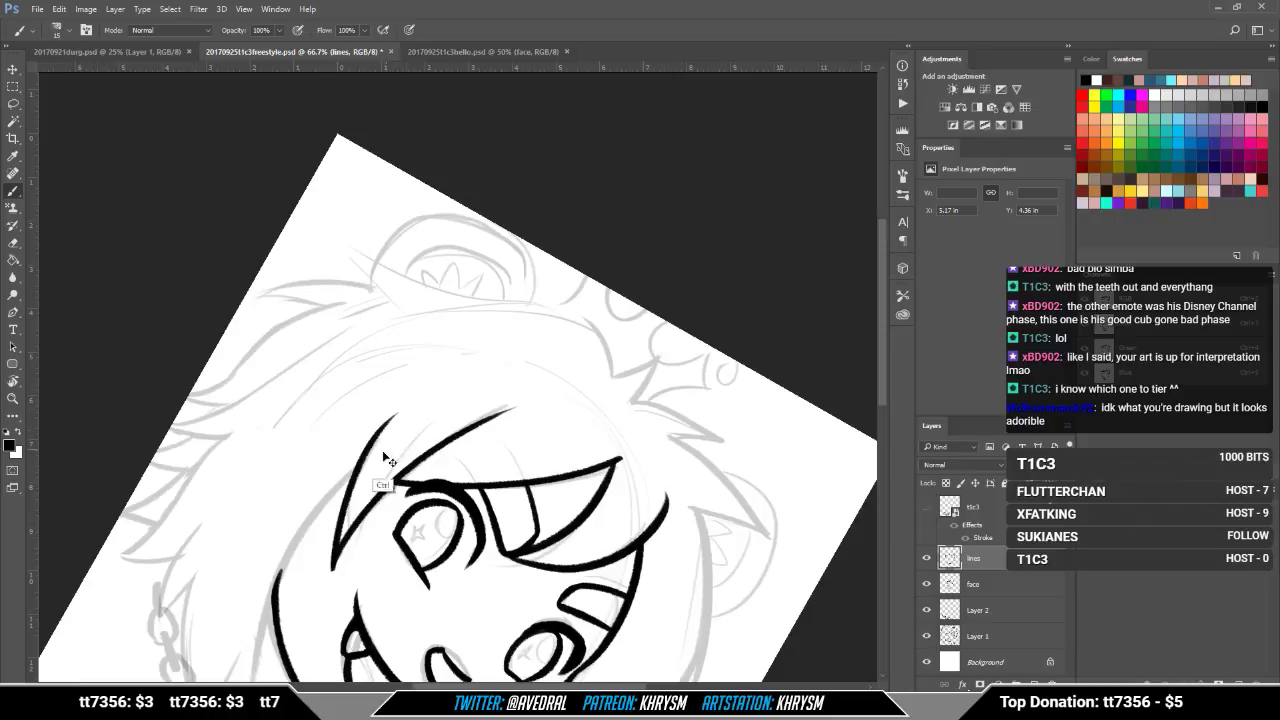
pyautogui.hotkey('ctrl', 'z')
pyautogui.moveTo(333, 564)
pyautogui.mouseDown()
pyautogui.moveTo(336, 524)
pyautogui.moveTo(399, 416)
pyautogui.moveTo(477, 388)
pyautogui.moveTo(487, 368)
pyautogui.moveTo(362, 468)
pyautogui.moveTo(320, 650)
pyautogui.mouseUp()
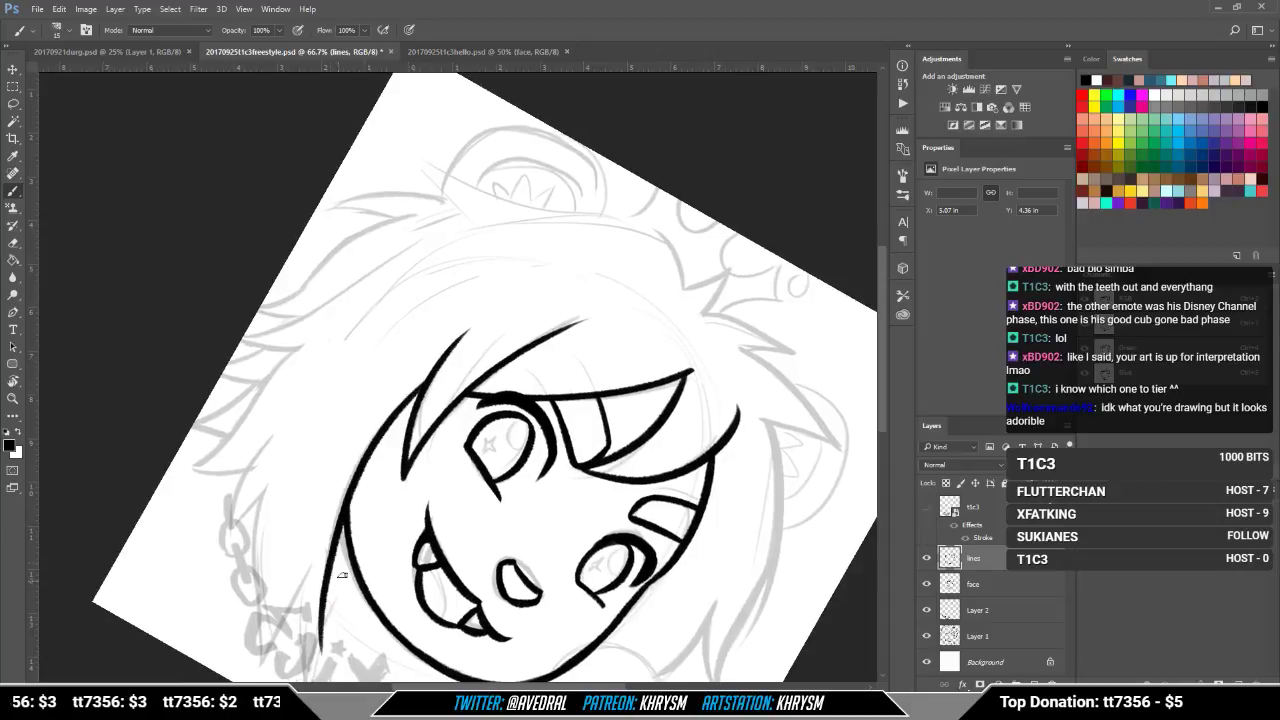
pyautogui.moveTo(406, 431); pyautogui.dragTo(422, 356)
# Step: Erase the lower end of the hair line below the jaw to shorten and taper it
pyautogui.press('e')
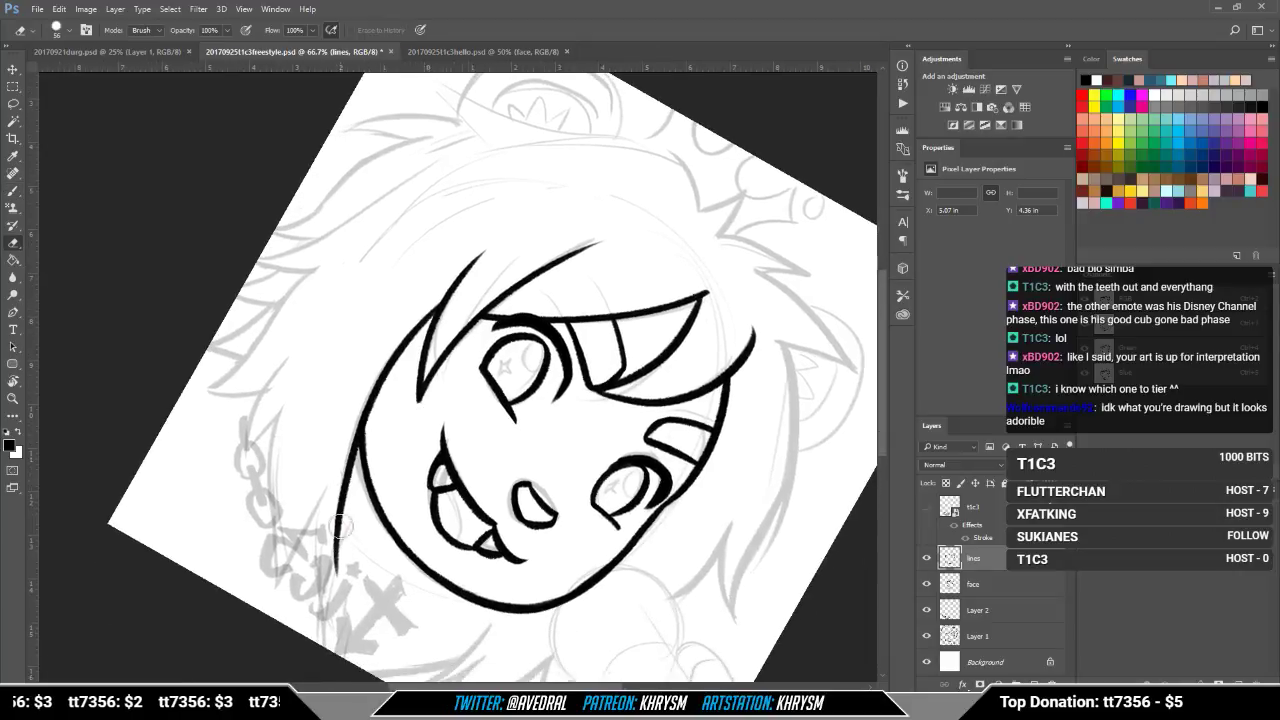
pyautogui.moveTo(342, 534); pyautogui.dragTo(332, 590)
pyautogui.press('b')
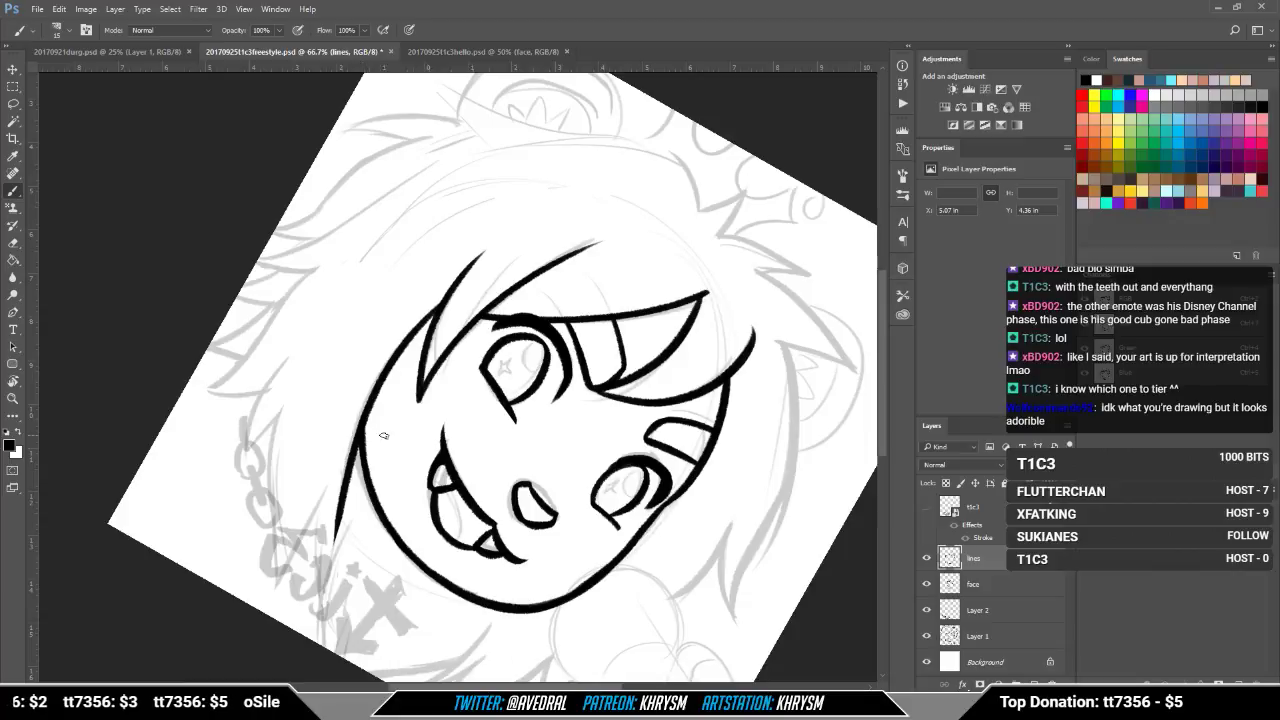
pyautogui.press('r')
pyautogui.moveTo(383, 435)
pyautogui.mouseDown()
pyautogui.moveTo(470, 470)
pyautogui.moveTo(590, 492)
pyautogui.mouseUp()
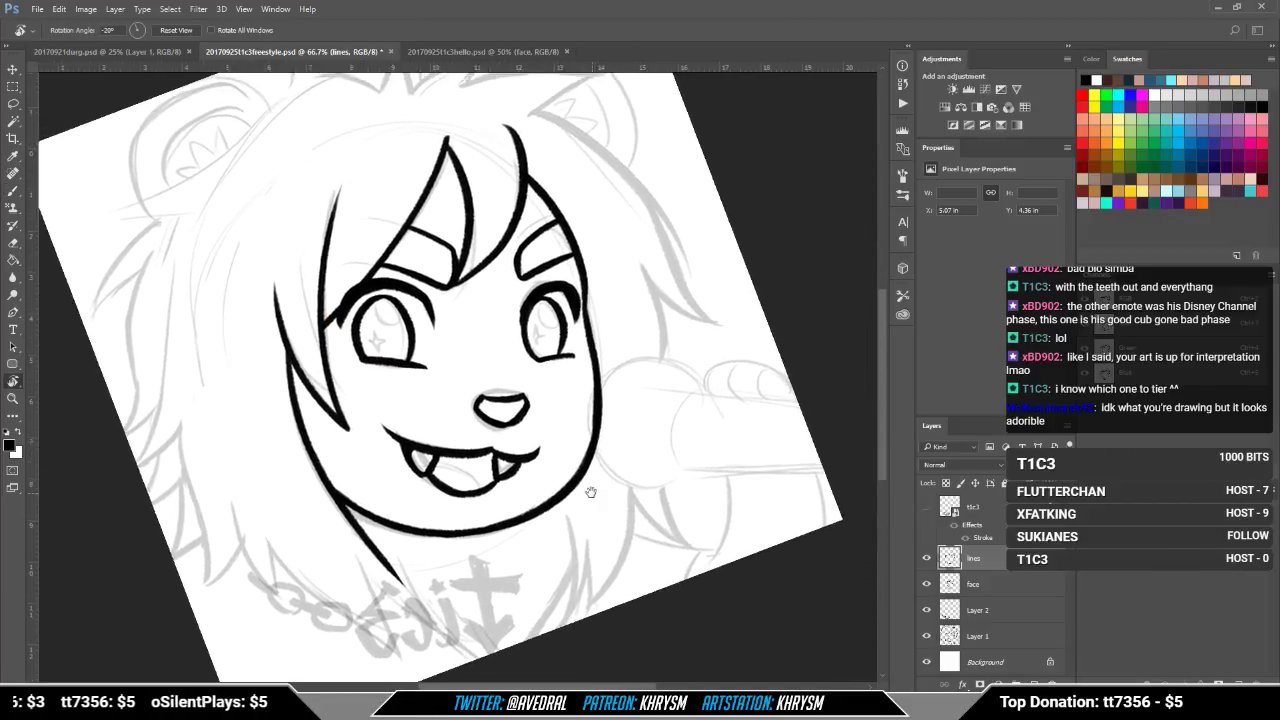
pyautogui.press('e')
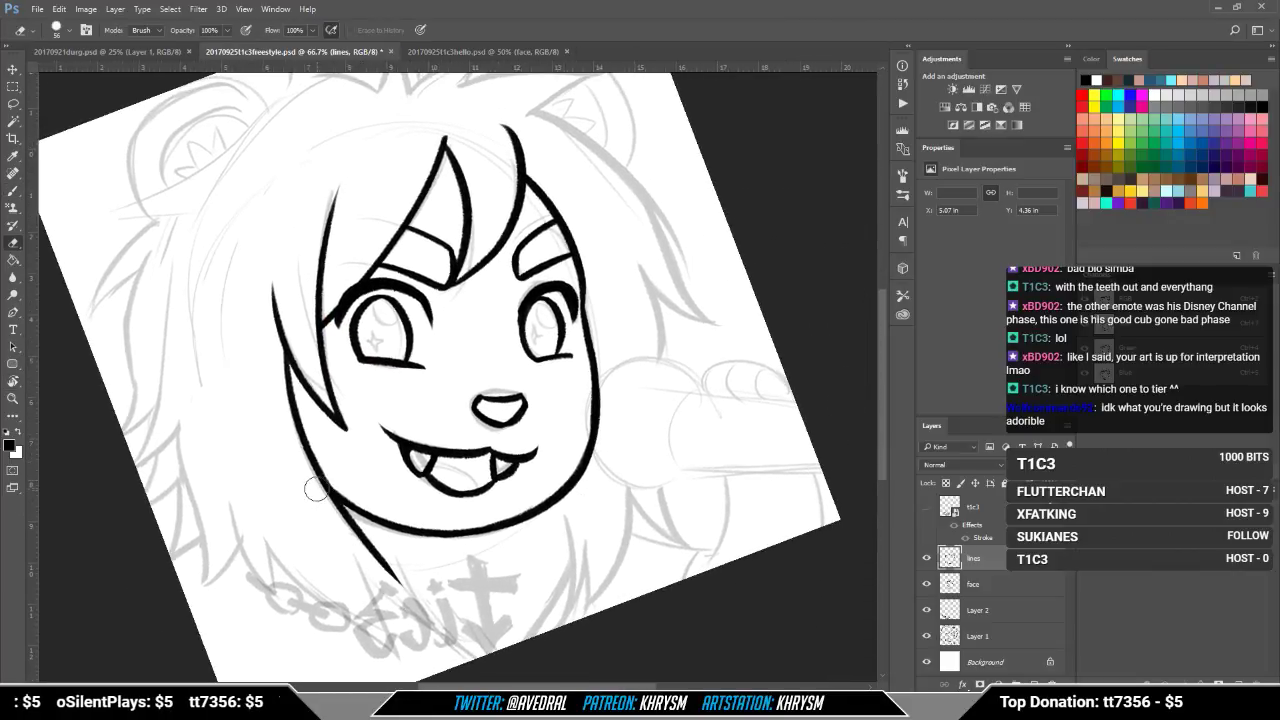
pyautogui.moveTo(315, 488); pyautogui.dragTo(427, 618)
pyautogui.moveTo(312, 481); pyautogui.dragTo(447, 637)
# Step: Ink the curved neck line from below the chin to the canvas edge, undoing the unwanted attempts
pyautogui.press('r')
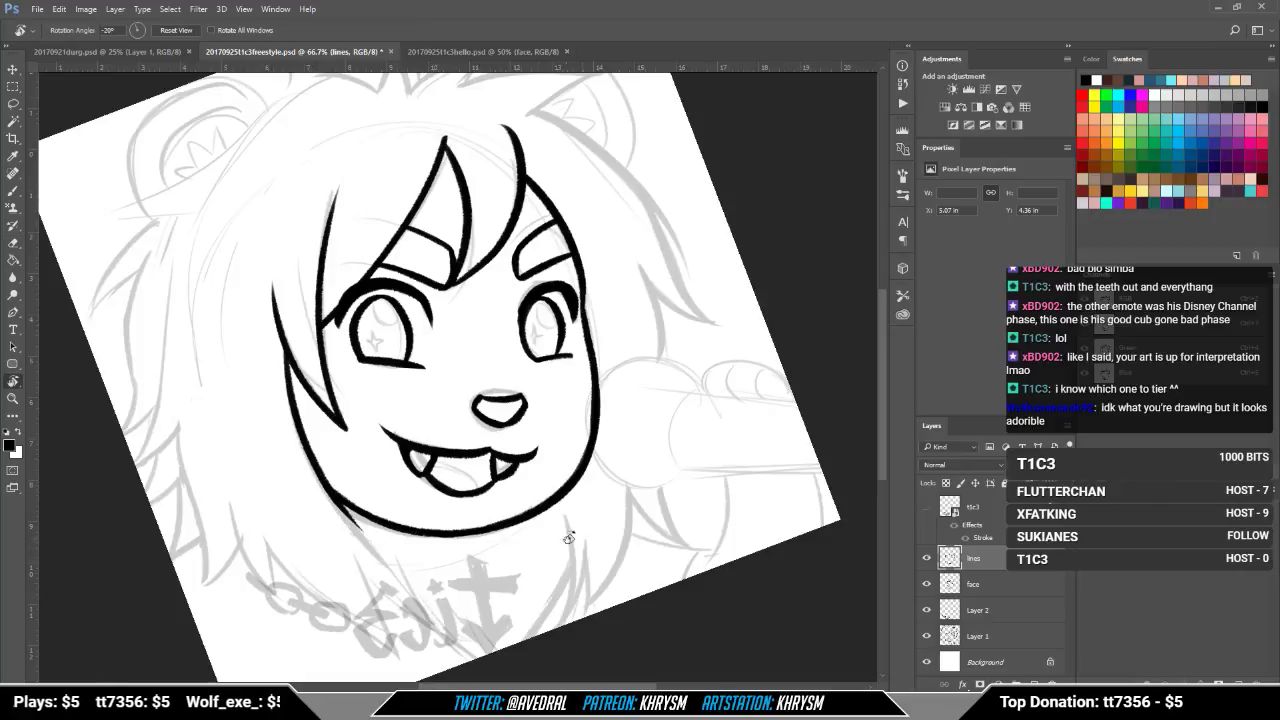
pyautogui.moveTo(642, 522)
pyautogui.mouseDown()
pyautogui.moveTo(600, 478)
pyautogui.moveTo(532, 588)
pyautogui.mouseUp()
pyautogui.press('b')
pyautogui.hotkey('ctrl', 'z')
pyautogui.moveTo(533, 474)
pyautogui.mouseDown()
pyautogui.moveTo(536, 516)
pyautogui.moveTo(475, 605)
pyautogui.mouseUp()
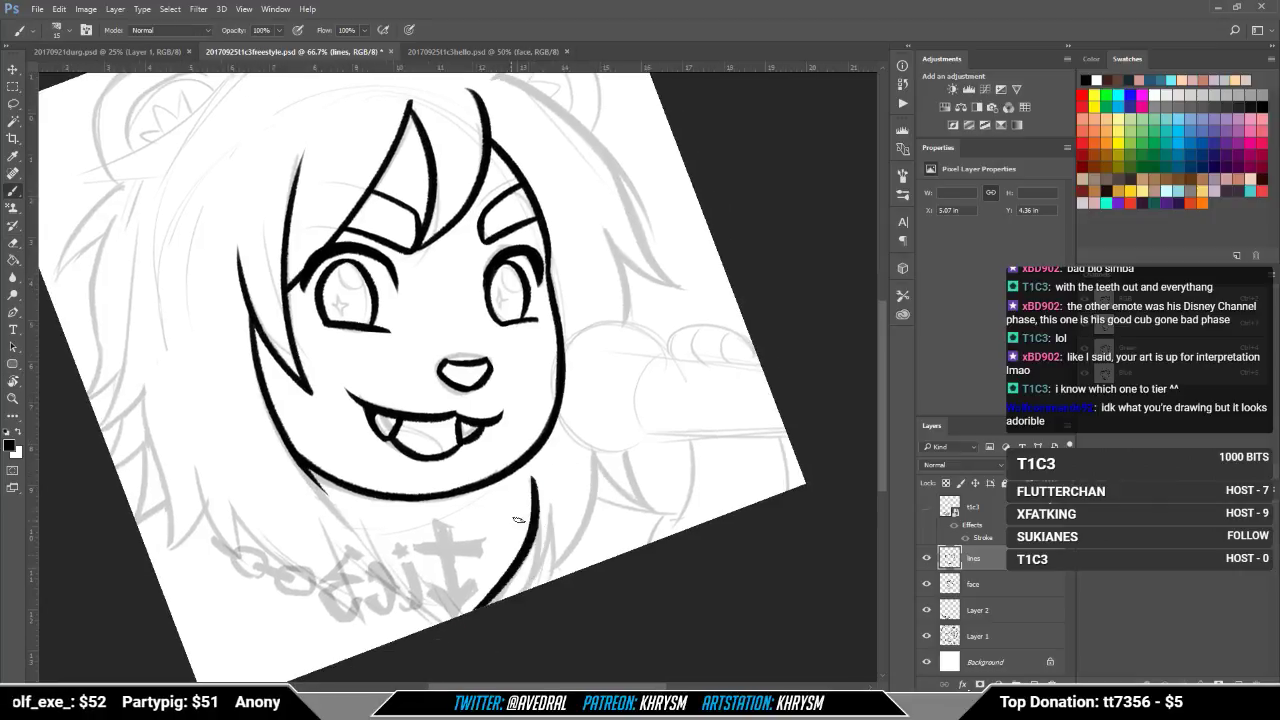
pyautogui.hotkey('ctrl', 'z')
pyautogui.moveTo(533, 472)
pyautogui.mouseDown()
pyautogui.moveTo(535, 498)
pyautogui.moveTo(488, 603)
pyautogui.mouseUp()
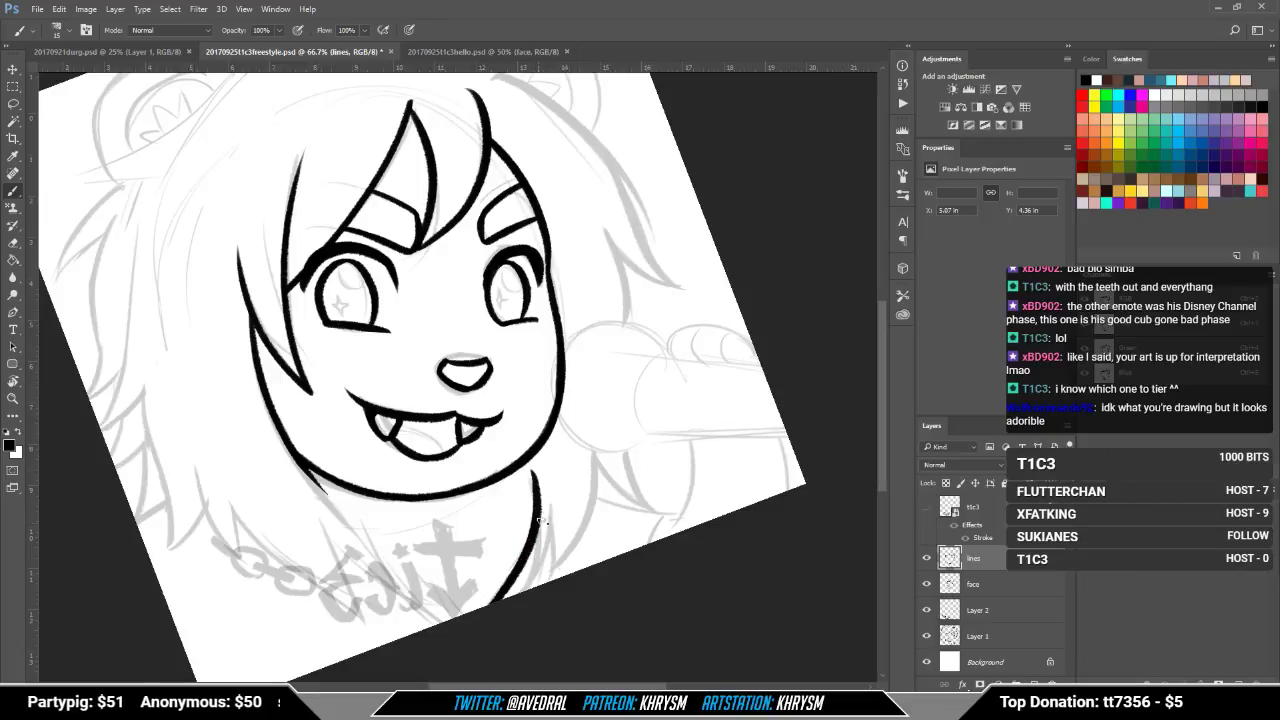
# Step: Ink short jagged fur tufts beside the neck line below the chin
pyautogui.moveTo(540, 524); pyautogui.dragTo(534, 588)
pyautogui.moveTo(554, 497)
pyautogui.mouseDown()
pyautogui.moveTo(548, 547)
pyautogui.moveTo(532, 586)
pyautogui.mouseUp()
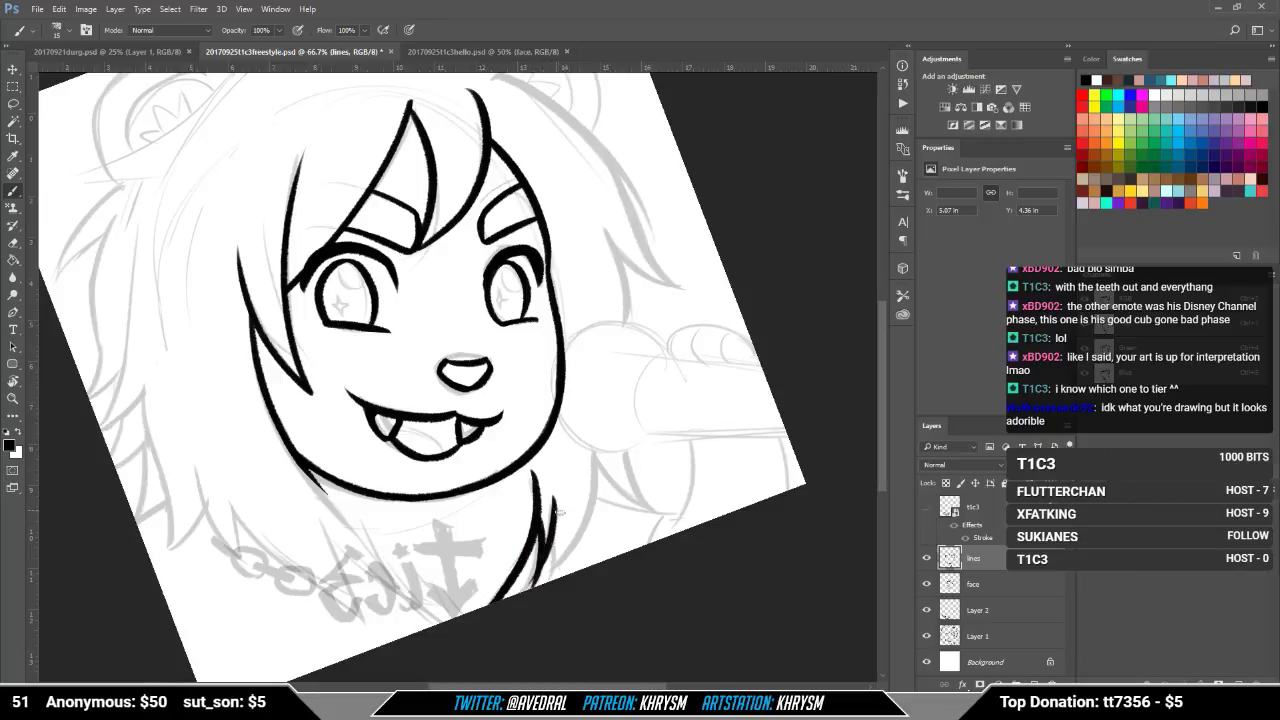
pyautogui.press('e')
pyautogui.press('b')
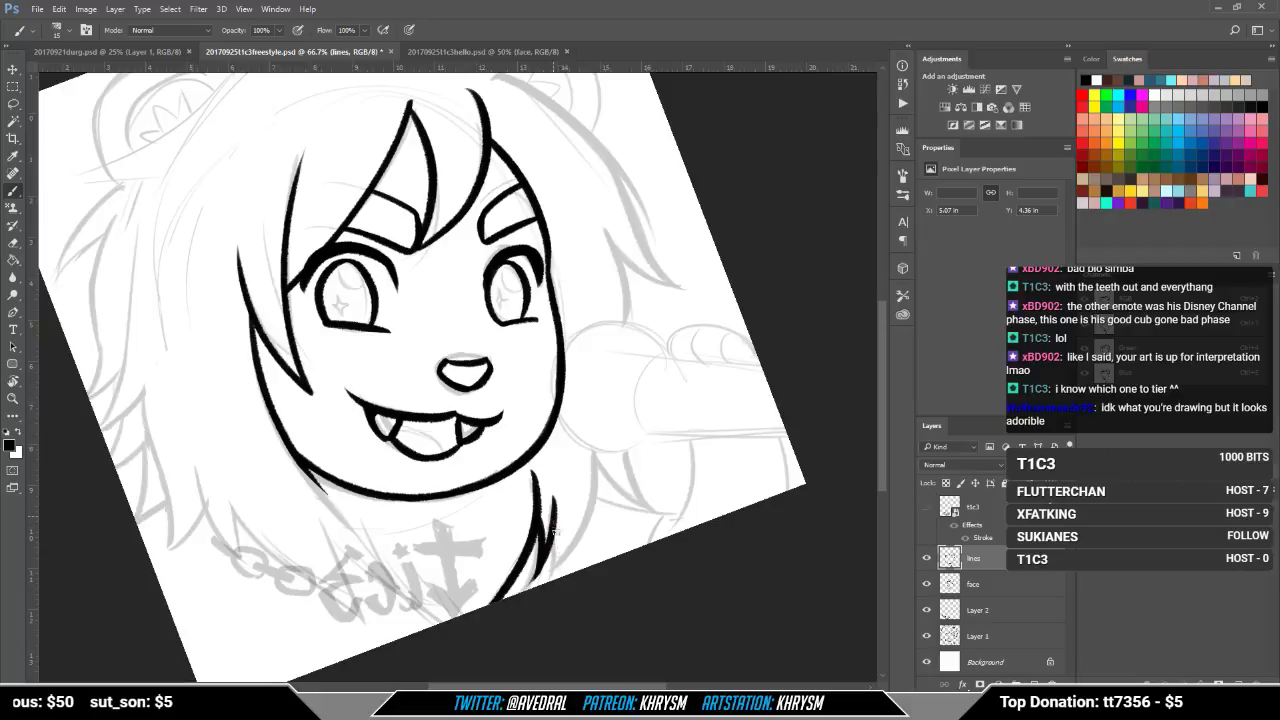
pyautogui.moveTo(554, 532); pyautogui.dragTo(548, 575)
# Step: Ink the long mane strand below the microphone, and add a pointed lock branching from its upper end
pyautogui.moveTo(594, 448); pyautogui.dragTo(551, 573)
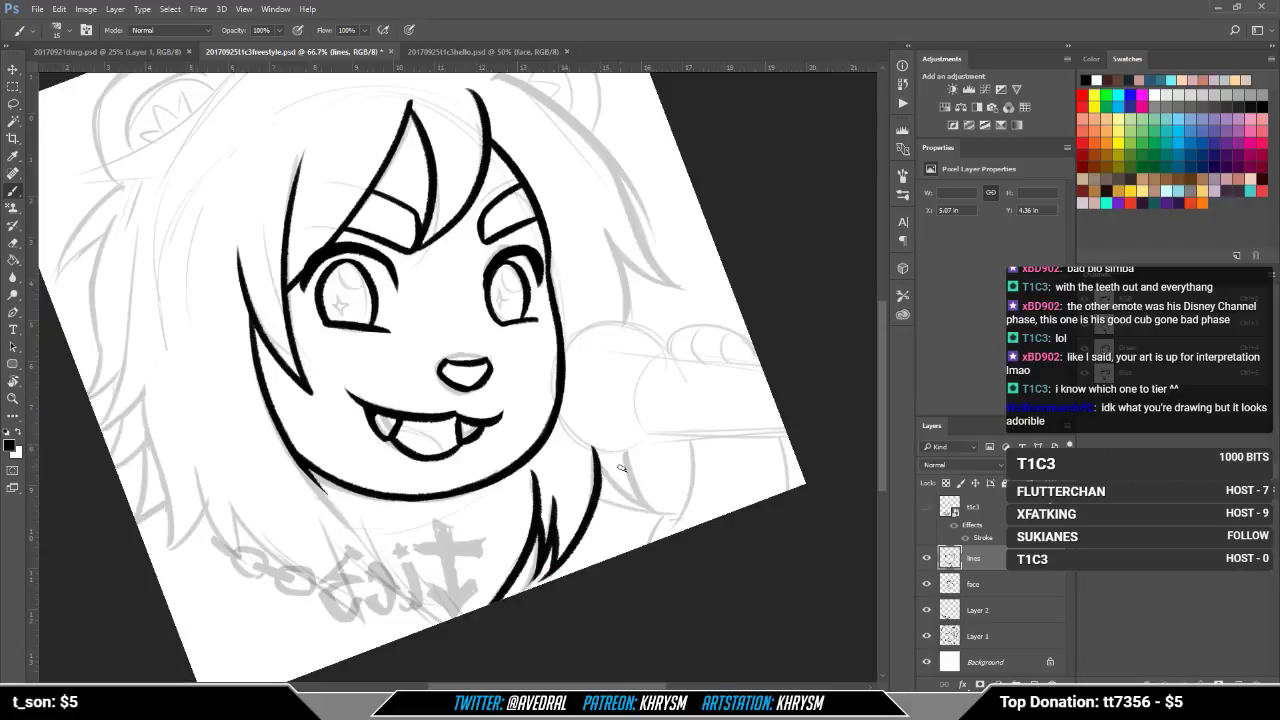
pyautogui.moveTo(650, 457); pyautogui.dragTo(581, 480)
pyautogui.press('e')
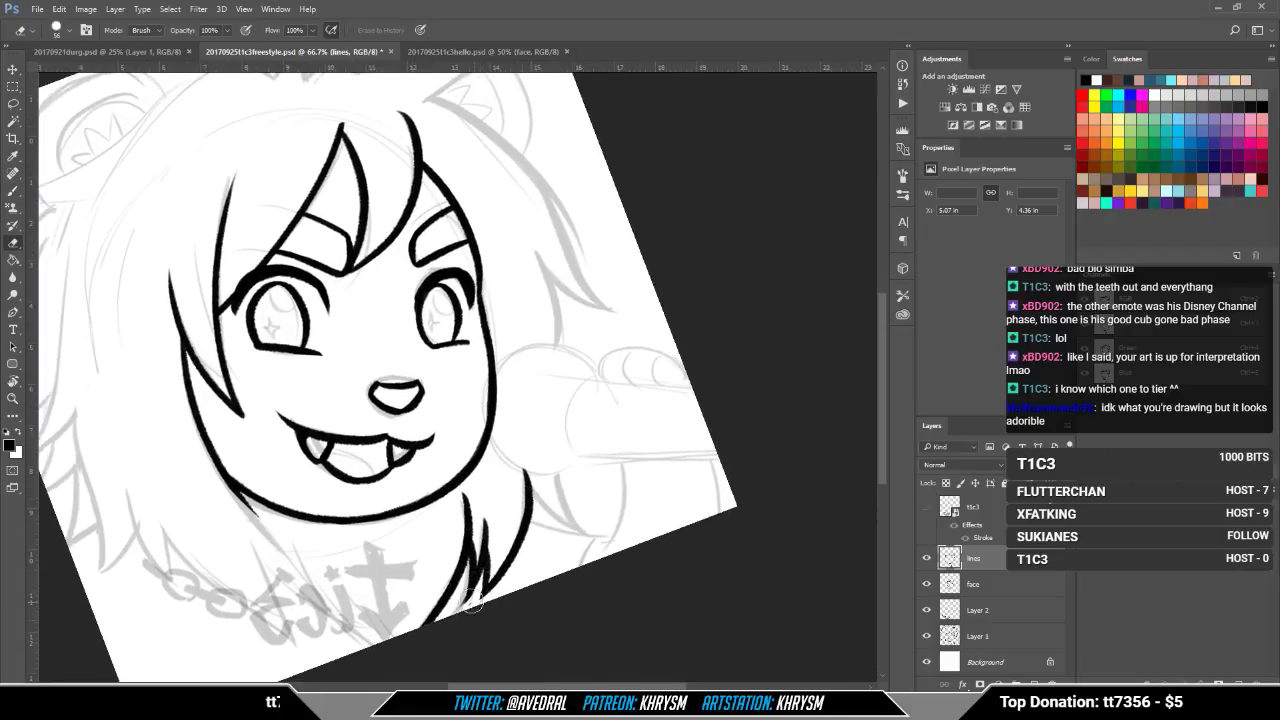
pyautogui.moveTo(565, 532); pyautogui.dragTo(544, 532)
pyautogui.press('b')
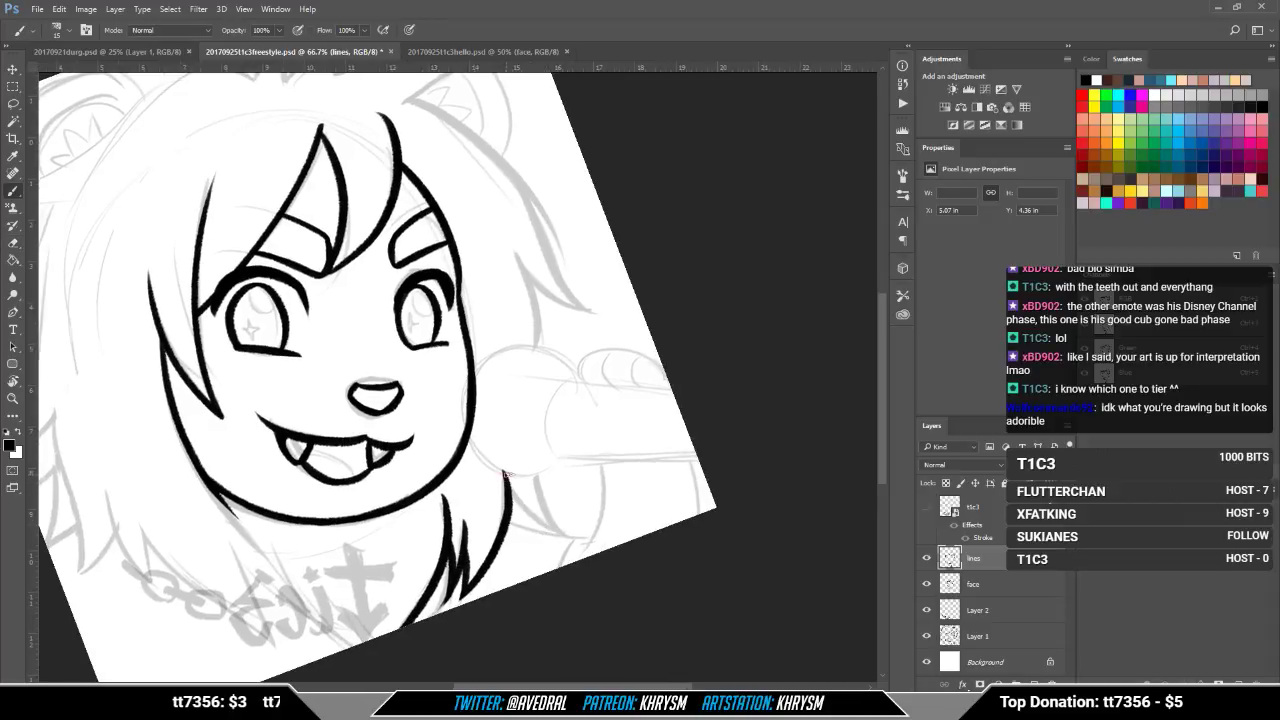
pyautogui.moveTo(505, 476)
pyautogui.mouseDown()
pyautogui.moveTo(529, 513)
pyautogui.moveTo(568, 535)
pyautogui.mouseUp()
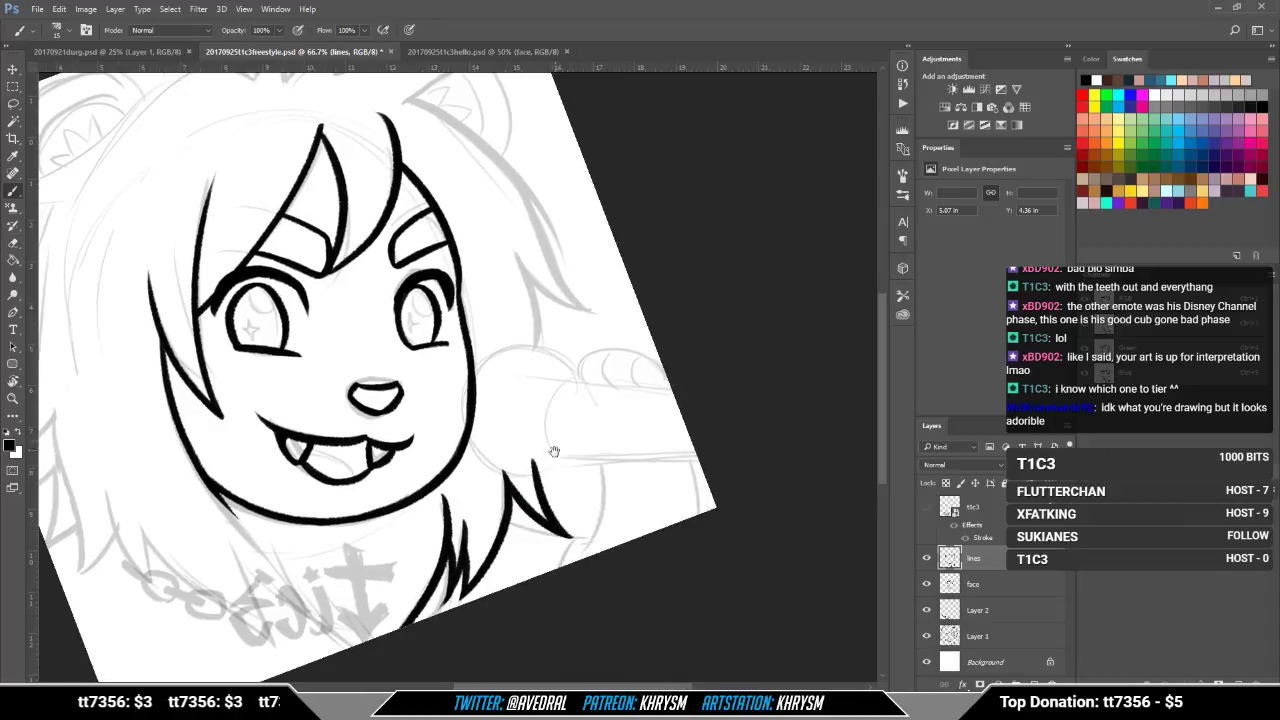
pyautogui.moveTo(554, 452)
pyautogui.mouseDown()
pyautogui.moveTo(600, 490)
pyautogui.moveTo(641, 500)
pyautogui.moveTo(648, 440)
pyautogui.mouseUp()
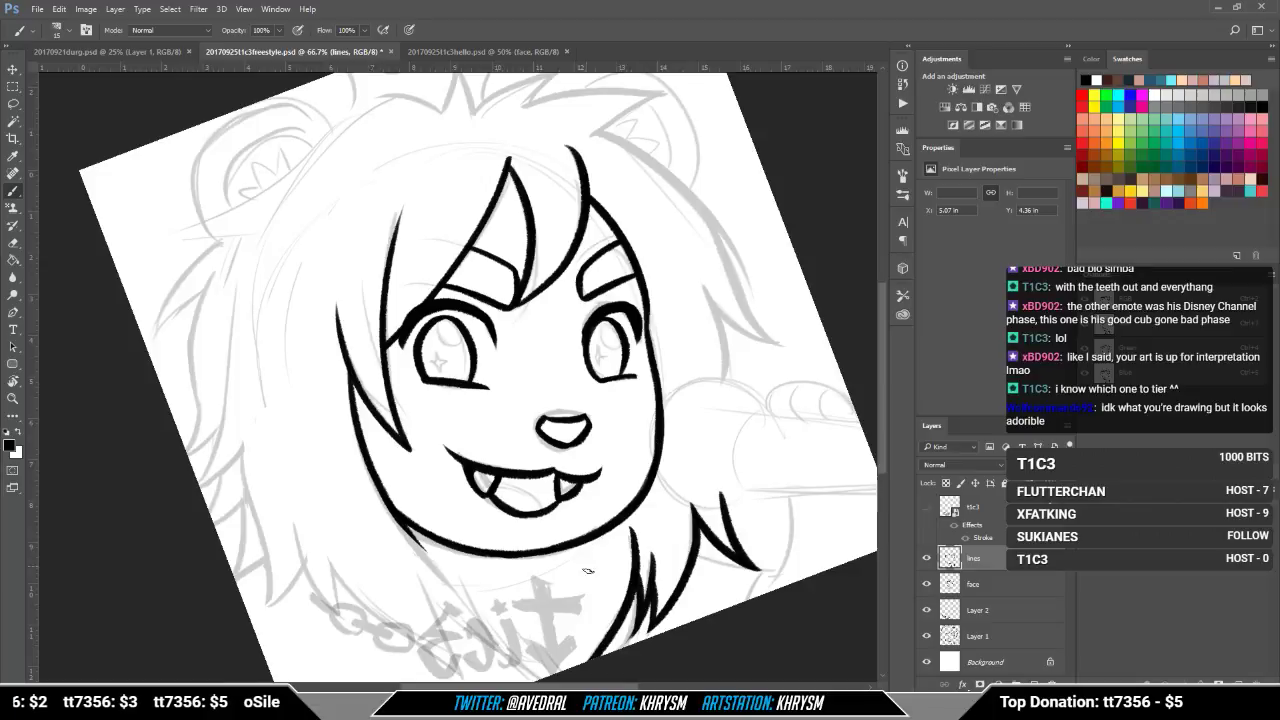
# Step: Ink a pointed, two-stroke fur tuft on the chest over the lettering, below the jaw
pyautogui.moveTo(557, 580); pyautogui.dragTo(569, 528)
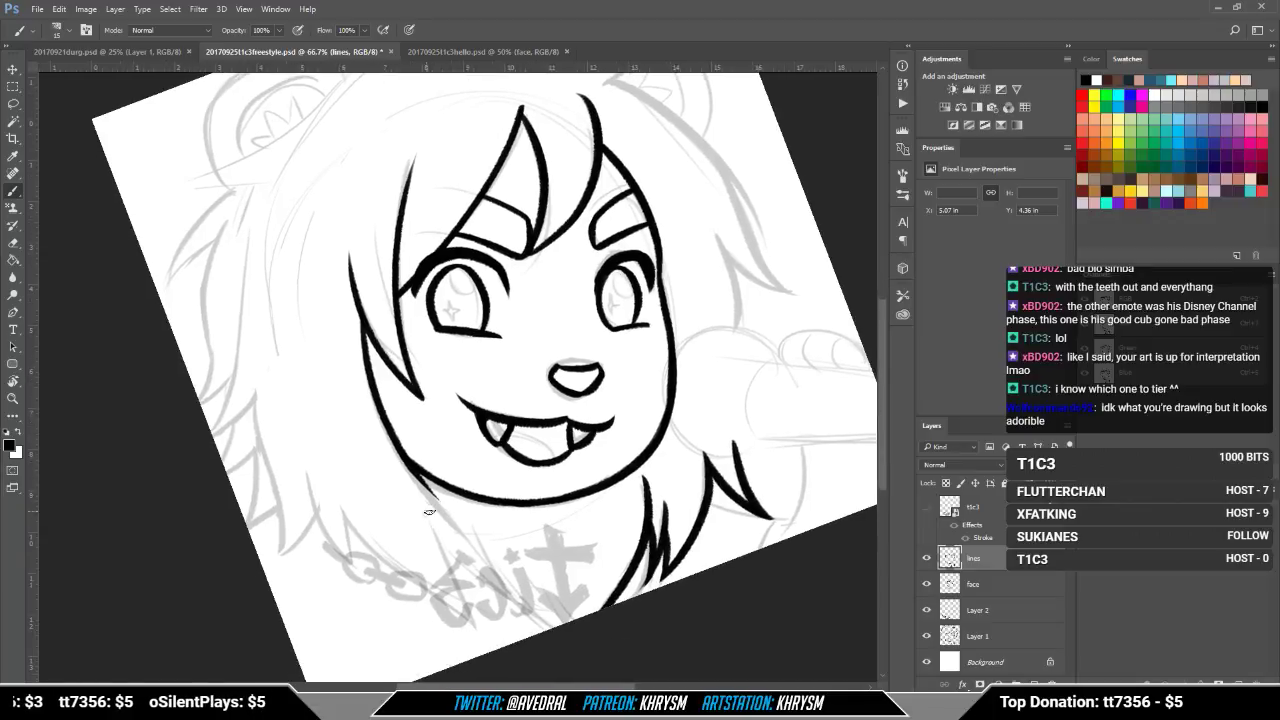
pyautogui.press('r')
pyautogui.moveTo(580, 600)
pyautogui.mouseDown()
pyautogui.moveTo(603, 617)
pyautogui.moveTo(377, 514)
pyautogui.moveTo(471, 493)
pyautogui.moveTo(455, 608)
pyautogui.mouseUp()
pyautogui.press('b')
pyautogui.moveTo(443, 524); pyautogui.dragTo(462, 632)
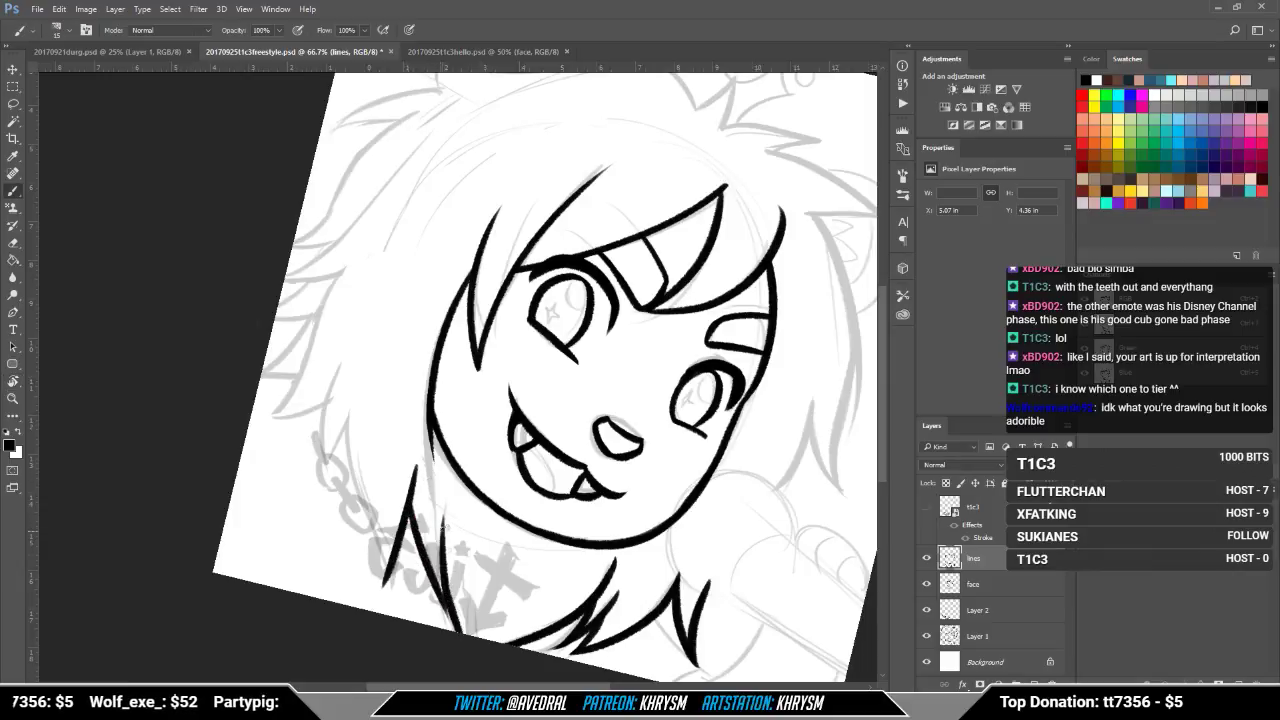
pyautogui.moveTo(439, 590); pyautogui.dragTo(463, 647)
pyautogui.press('Escape')
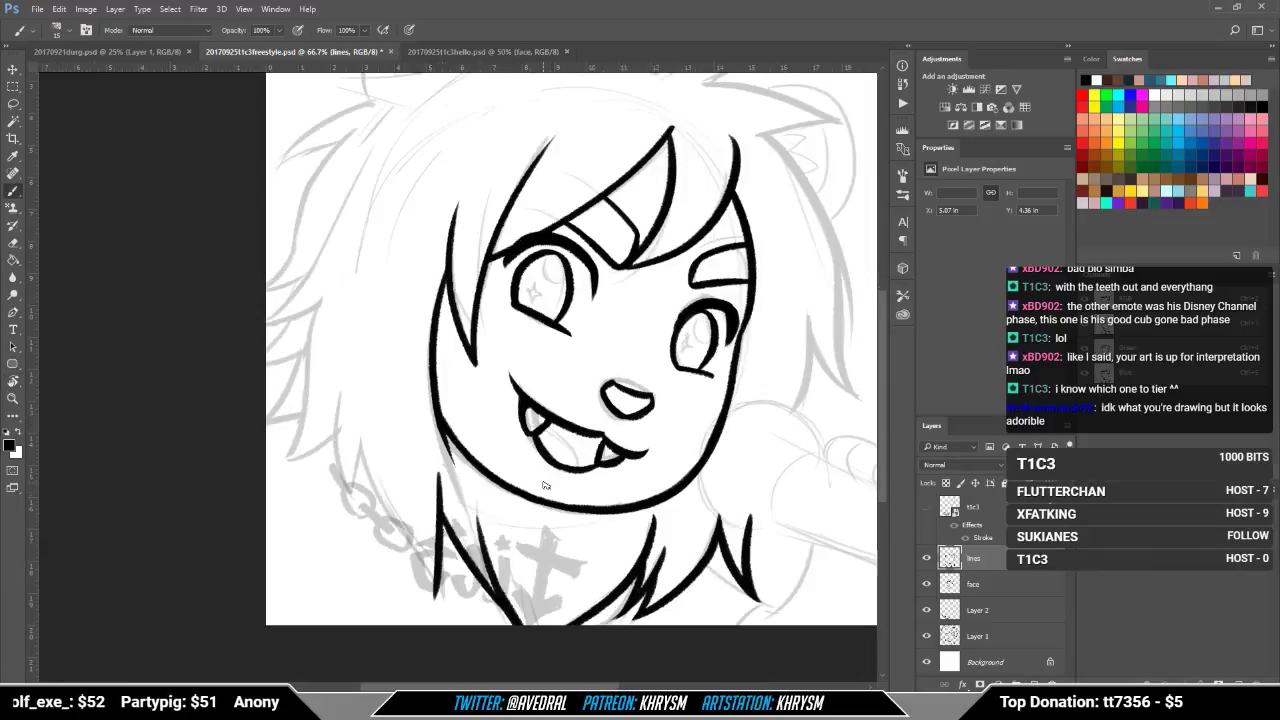
# Step: Ink the curved mane lock across the chain down to the chest tuft, undoing unwanted strokes and cleaning its tip with the Eraser
pyautogui.moveTo(457, 465); pyautogui.dragTo(513, 506)
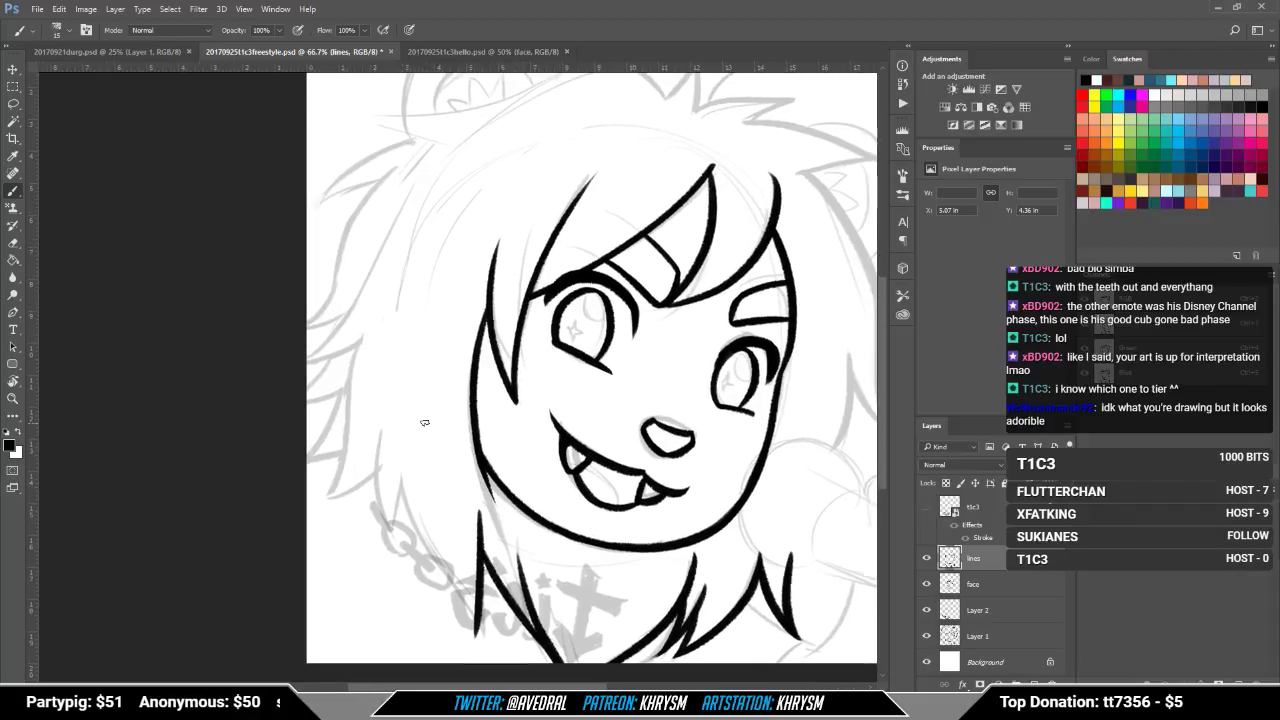
pyautogui.moveTo(400, 466); pyautogui.dragTo(470, 598)
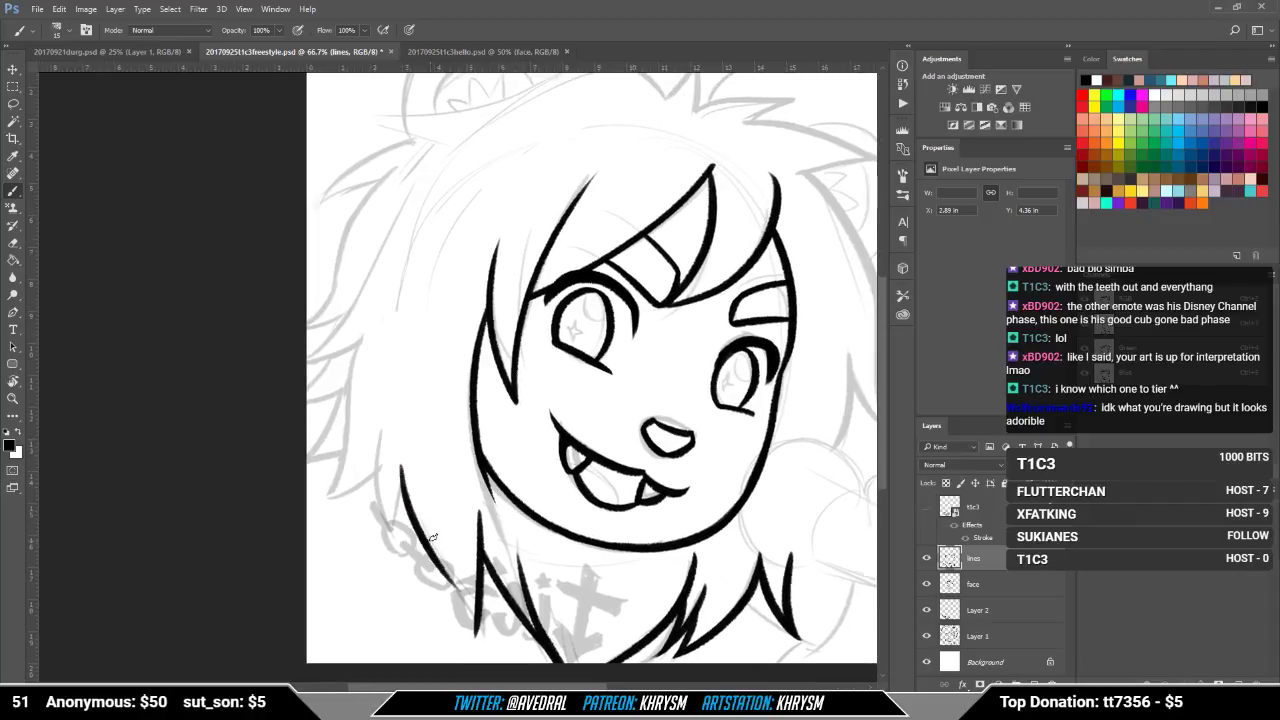
pyautogui.moveTo(420, 522); pyautogui.dragTo(480, 646)
pyautogui.hotkey('ctrl', 'z')
pyautogui.moveTo(425, 533); pyautogui.dragTo(478, 642)
pyautogui.hotkey('ctrl', 'z')
pyautogui.moveTo(430, 547)
pyautogui.mouseDown()
pyautogui.moveTo(477, 640)
pyautogui.moveTo(543, 638)
pyautogui.moveTo(544, 650)
pyautogui.mouseUp()
pyautogui.press('e')
pyautogui.click(478, 650)
pyautogui.press('b')
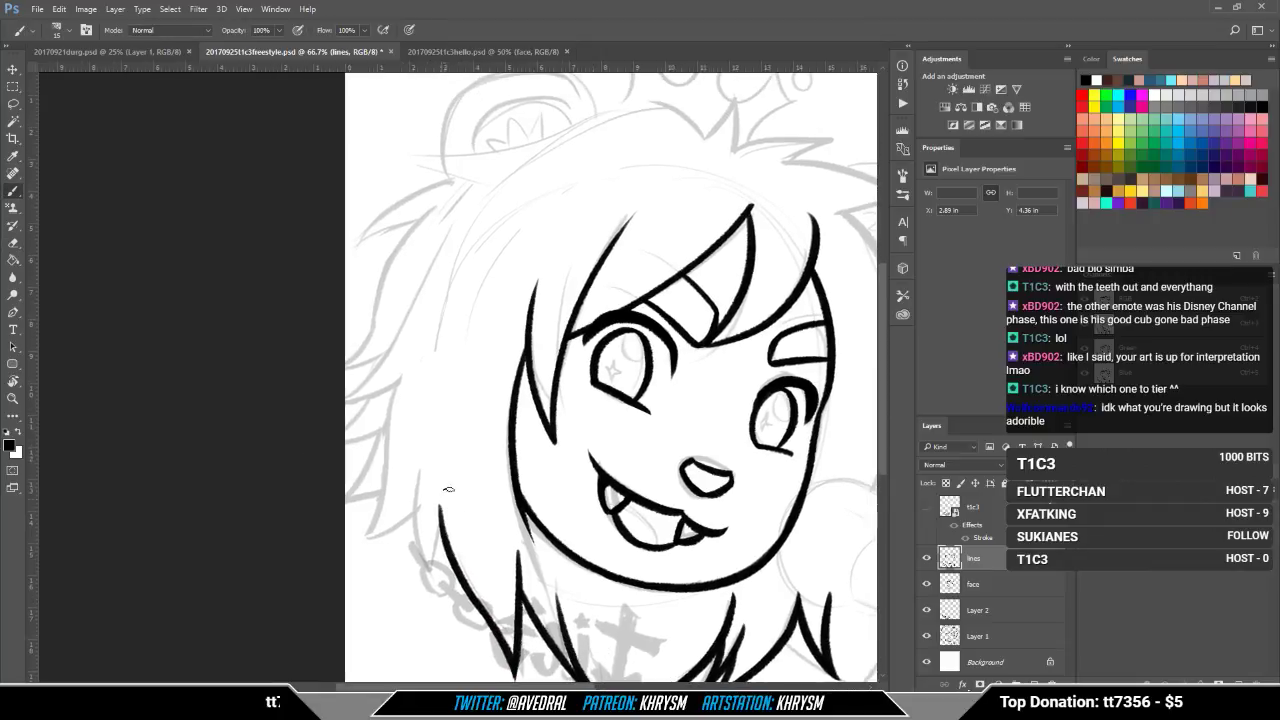
# Step: Ink a small pointed tuft at the upper end of the mane lock above the chain, redoing the stroke once
pyautogui.moveTo(448, 489); pyautogui.dragTo(434, 586)
pyautogui.hotkey('ctrl', 'z')
pyautogui.moveTo(444, 496); pyautogui.dragTo(432, 586)
# Step: Ink the next mane lock toward the canvas's left edge, with its lower stroke meeting in a sharp tip
pyautogui.moveTo(422, 458)
pyautogui.mouseDown()
pyautogui.moveTo(418, 494)
pyautogui.moveTo(491, 537)
pyautogui.mouseUp()
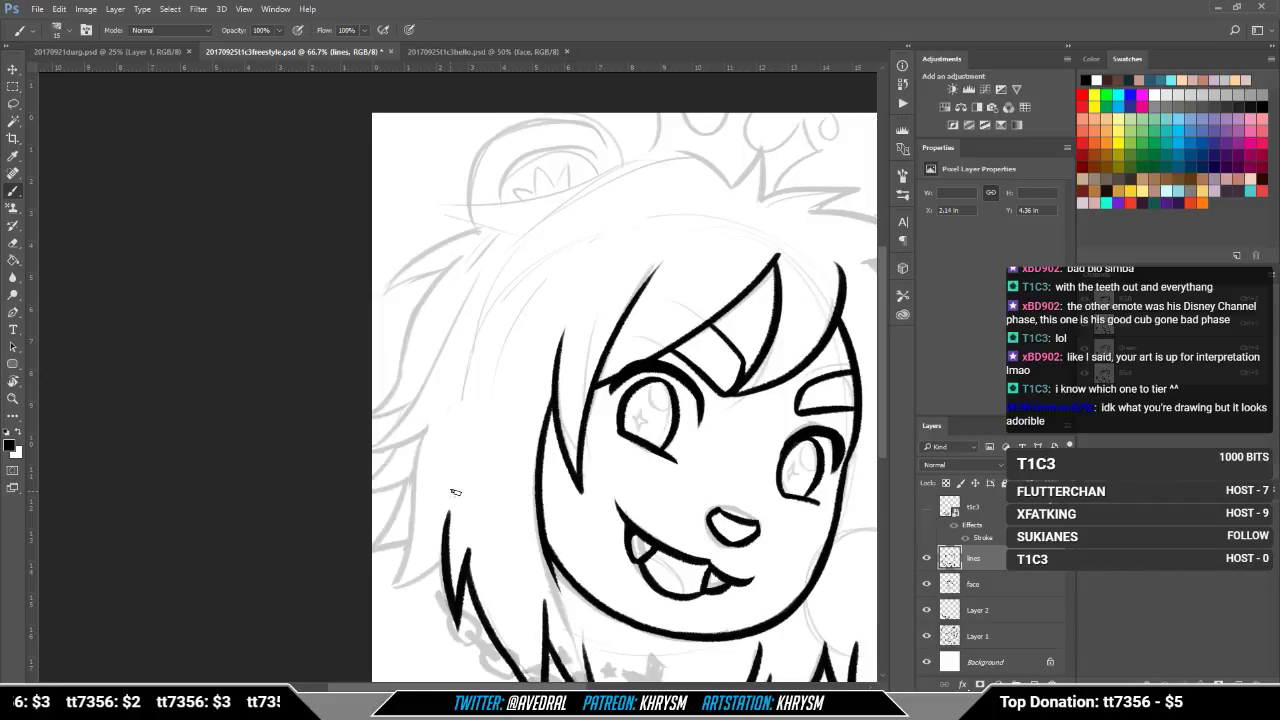
pyautogui.moveTo(494, 510); pyautogui.dragTo(474, 491)
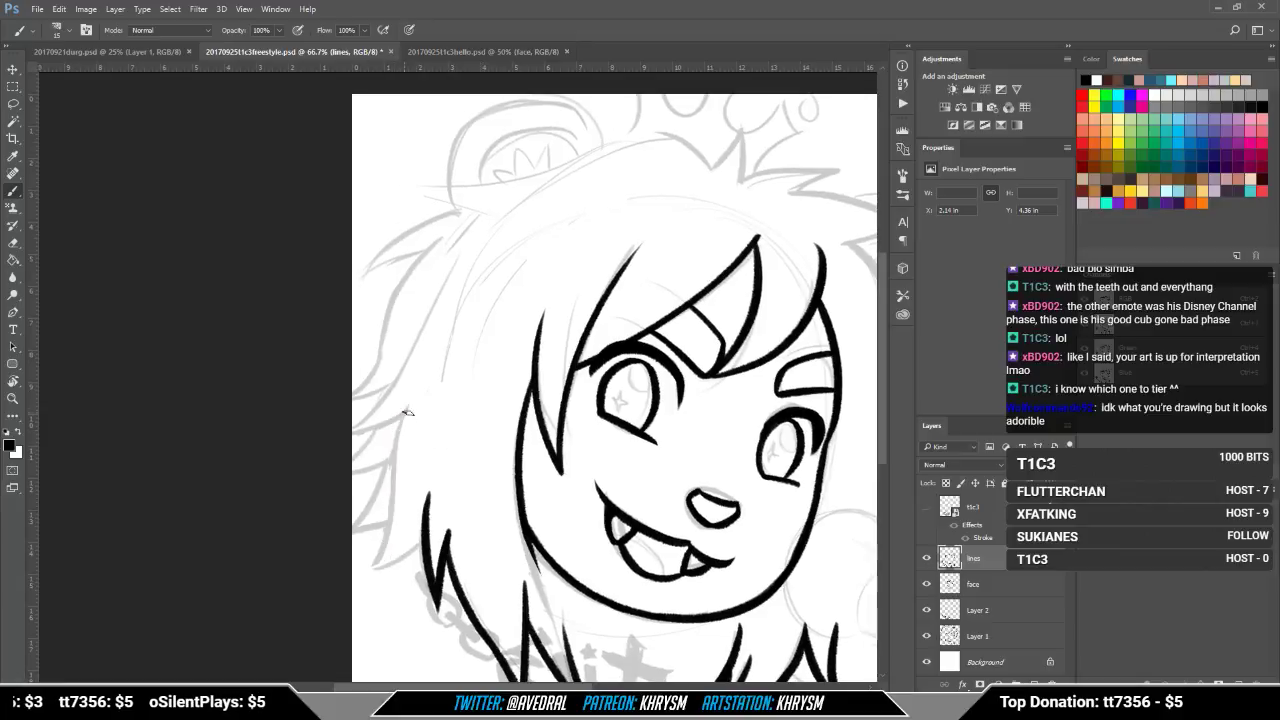
pyautogui.moveTo(402, 416)
pyautogui.mouseDown()
pyautogui.moveTo(388, 535)
pyautogui.moveTo(366, 566)
pyautogui.mouseUp()
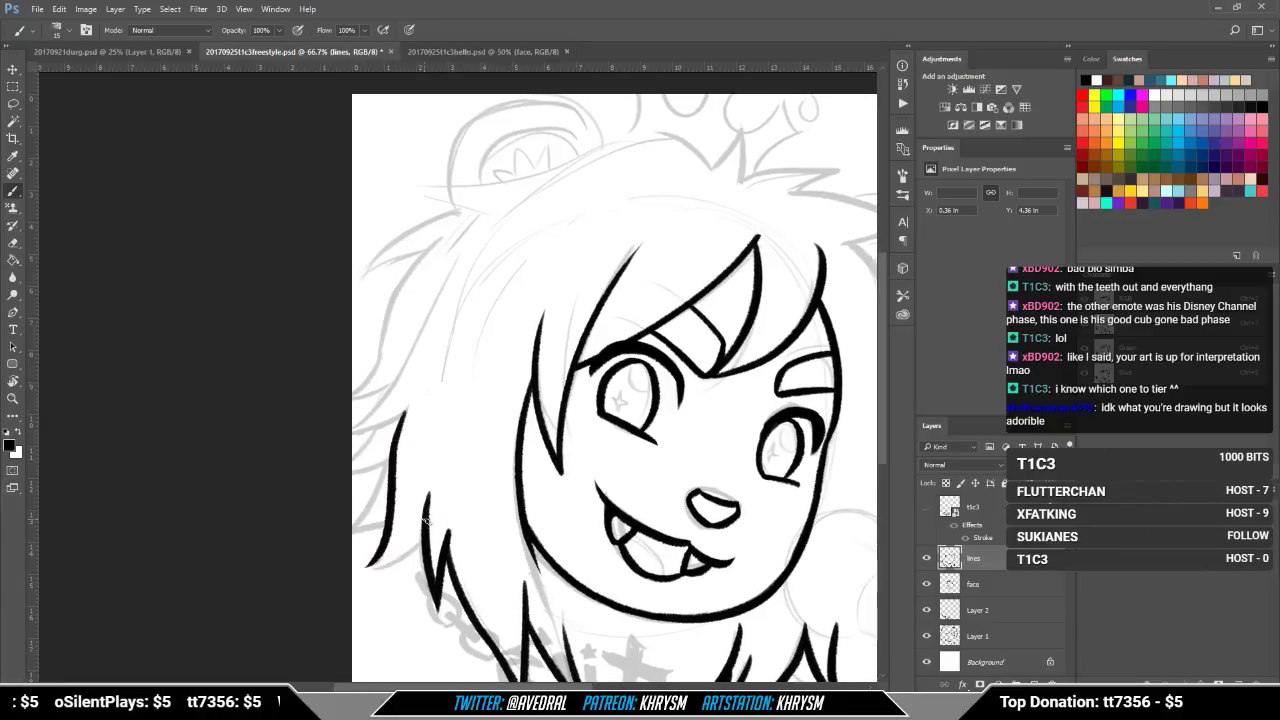
pyautogui.moveTo(425, 527); pyautogui.dragTo(363, 566)
pyautogui.hotkey('ctrl', 'z')
pyautogui.moveTo(425, 530); pyautogui.dragTo(362, 566)
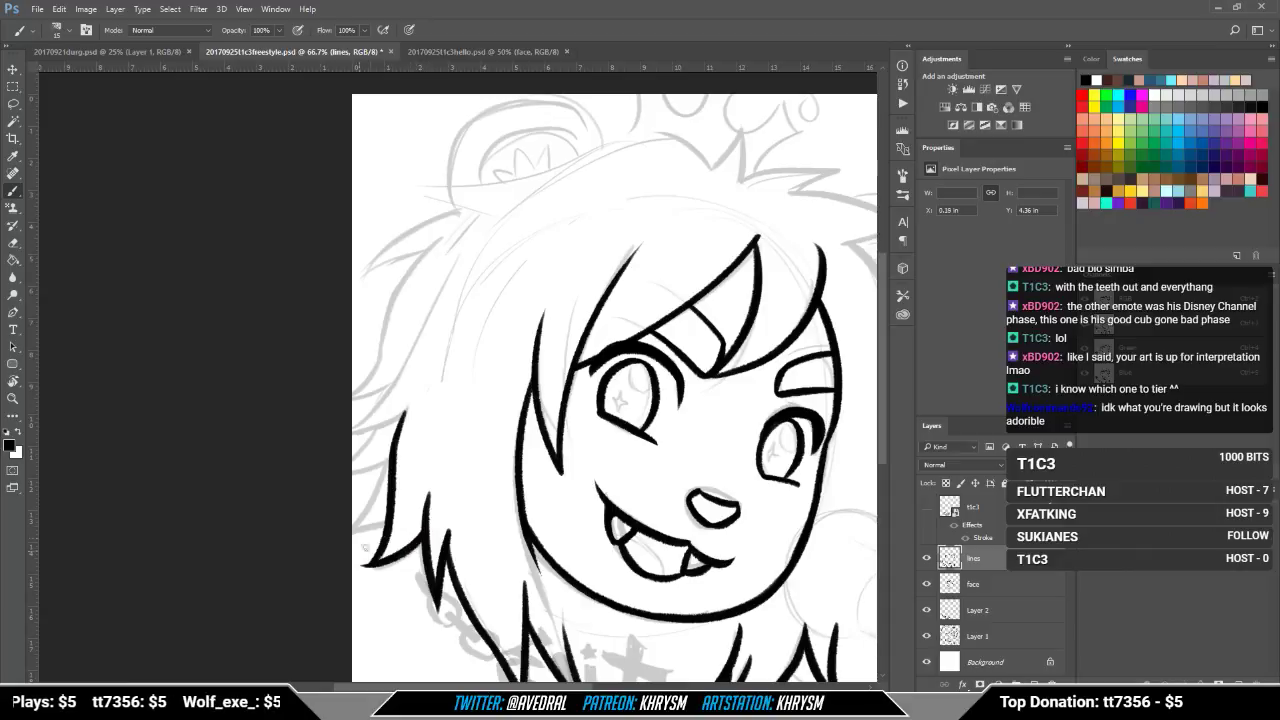
# Step: Ink the smaller jagged mane tufts stacked above that lock along the canvas's left edge
pyautogui.moveTo(479, 506); pyautogui.dragTo(514, 517)
pyautogui.moveTo(424, 470)
pyautogui.mouseDown()
pyautogui.moveTo(388, 540)
pyautogui.moveTo(440, 562)
pyautogui.moveTo(388, 576)
pyautogui.mouseUp()
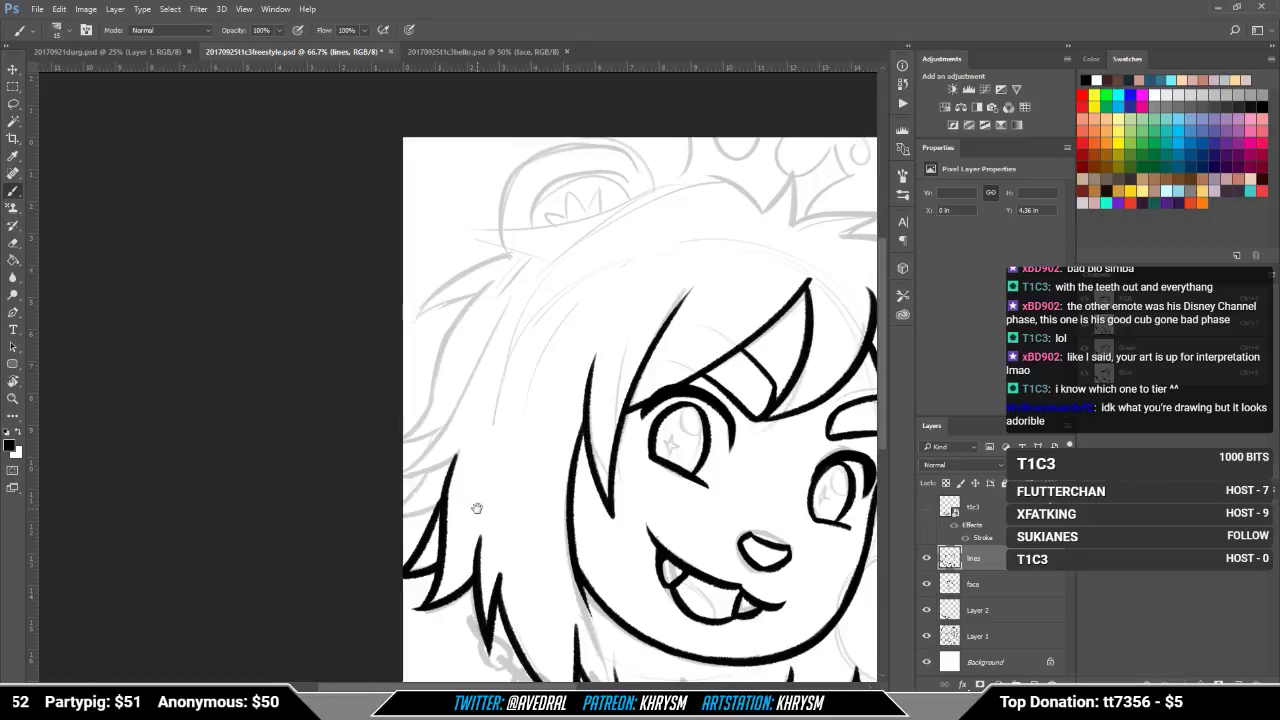
pyautogui.moveTo(477, 508); pyautogui.dragTo(483, 528)
pyautogui.moveTo(435, 490)
pyautogui.mouseDown()
pyautogui.moveTo(404, 530)
pyautogui.moveTo(467, 470)
pyautogui.moveTo(465, 522)
pyautogui.mouseUp()
# Step: Ink the long mane line rising from the left-edge tufts toward the ear, undoing the first attempt
pyautogui.press('r')
pyautogui.moveTo(488, 568); pyautogui.dragTo(422, 604)
pyautogui.moveTo(481, 557); pyautogui.dragTo(483, 573)
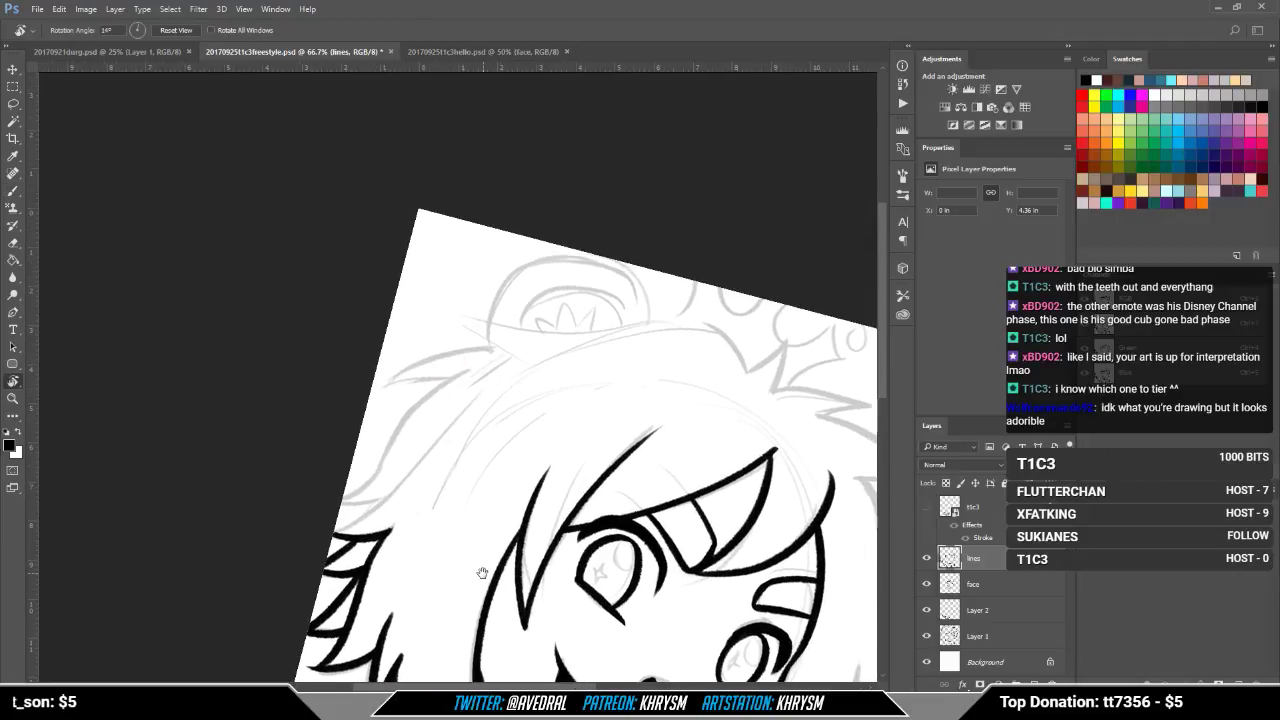
pyautogui.press('b')
pyautogui.moveTo(332, 532); pyautogui.dragTo(502, 384)
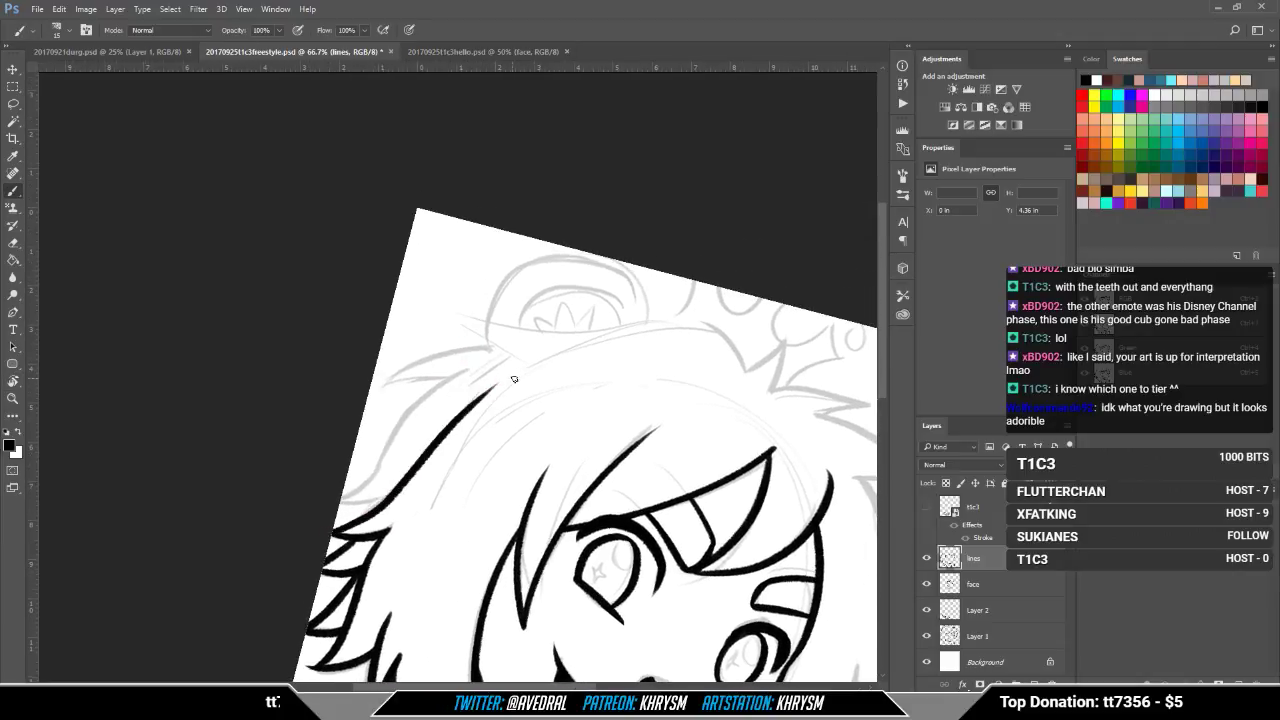
pyautogui.hotkey('ctrl', 'z')
pyautogui.moveTo(323, 533)
pyautogui.mouseDown()
pyautogui.moveTo(470, 410)
pyautogui.moveTo(525, 390)
pyautogui.moveTo(418, 445)
pyautogui.mouseUp()
pyautogui.press('e')
pyautogui.press('Escape')
# Step: Ink the pointed outer mane tuft just below the left ear with two curved strokes
pyautogui.moveTo(686, 474); pyautogui.dragTo(559, 506)
pyautogui.moveTo(544, 550); pyautogui.dragTo(597, 529)
pyautogui.press('r')
pyautogui.moveTo(518, 603); pyautogui.dragTo(631, 538)
pyautogui.moveTo(449, 397)
pyautogui.mouseDown()
pyautogui.moveTo(437, 380)
pyautogui.moveTo(378, 410)
pyautogui.moveTo(357, 500)
pyautogui.mouseUp()
pyautogui.press('b')
pyautogui.moveTo(399, 427); pyautogui.dragTo(366, 520)
pyautogui.moveTo(425, 460)
pyautogui.mouseDown()
pyautogui.moveTo(385, 428)
pyautogui.moveTo(327, 493)
pyautogui.mouseUp()
pyautogui.press('e')
pyautogui.press('b')
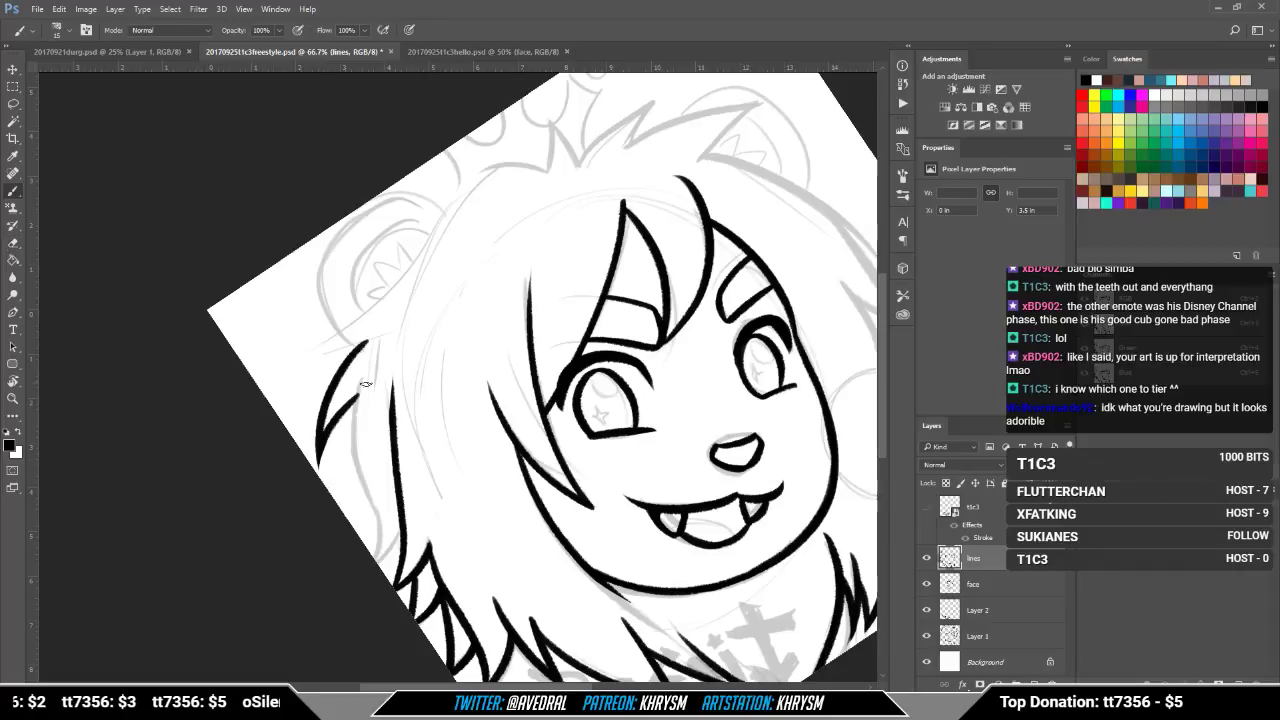
# Step: Ink the wavy outer mane strand from the tuft below the ear down to the left-edge tufts, ending in a pointed tip
pyautogui.moveTo(360, 385); pyautogui.dragTo(384, 524)
pyautogui.moveTo(358, 467); pyautogui.dragTo(374, 562)
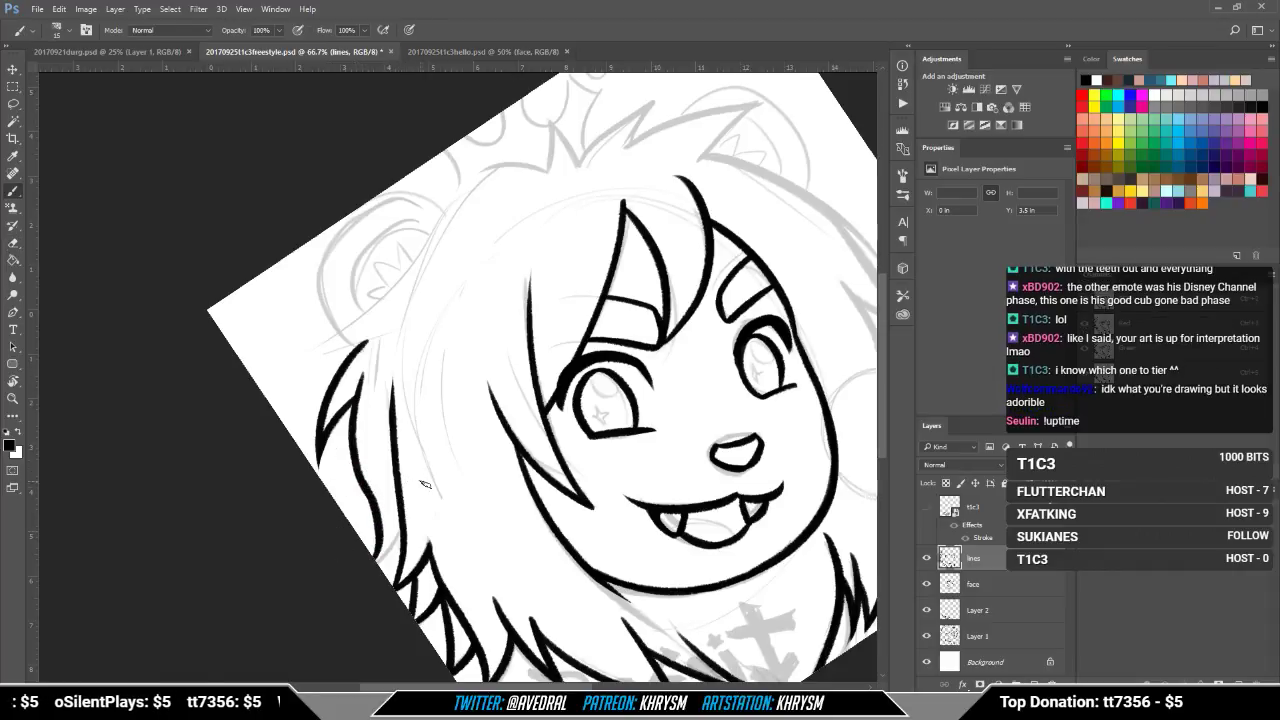
pyautogui.moveTo(401, 529); pyautogui.dragTo(366, 557)
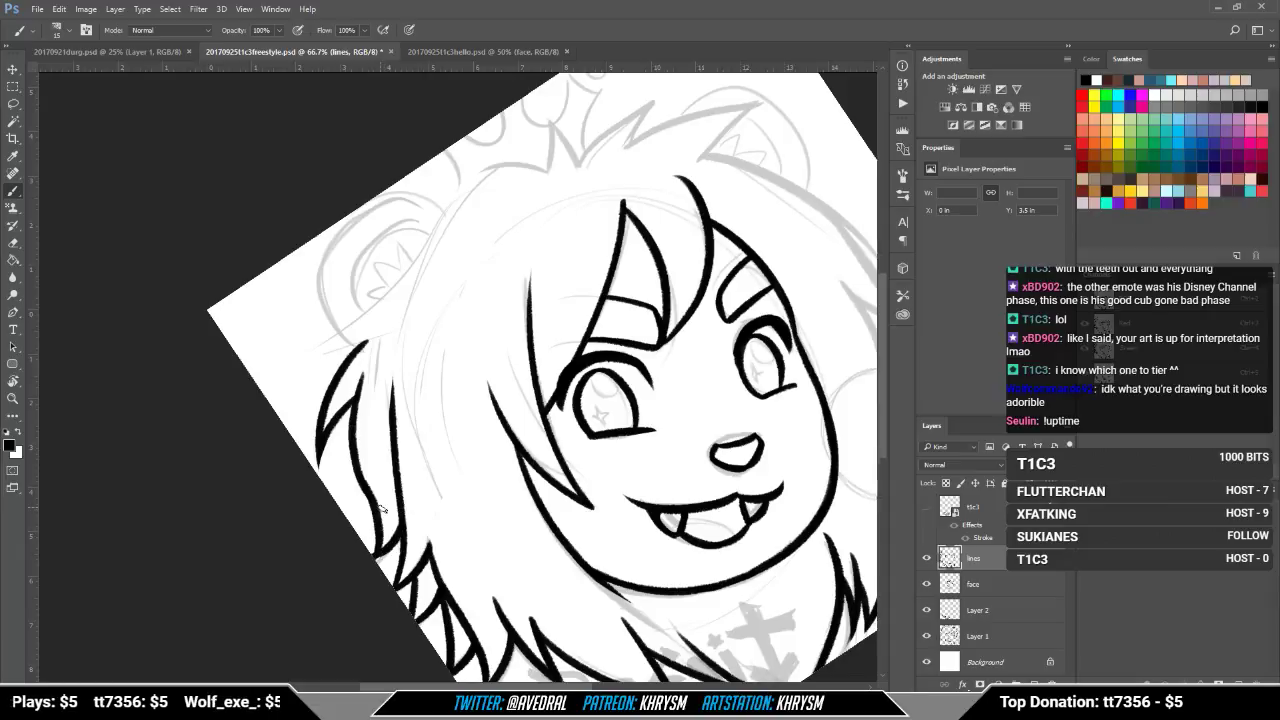
pyautogui.press('r')
pyautogui.press('Escape')
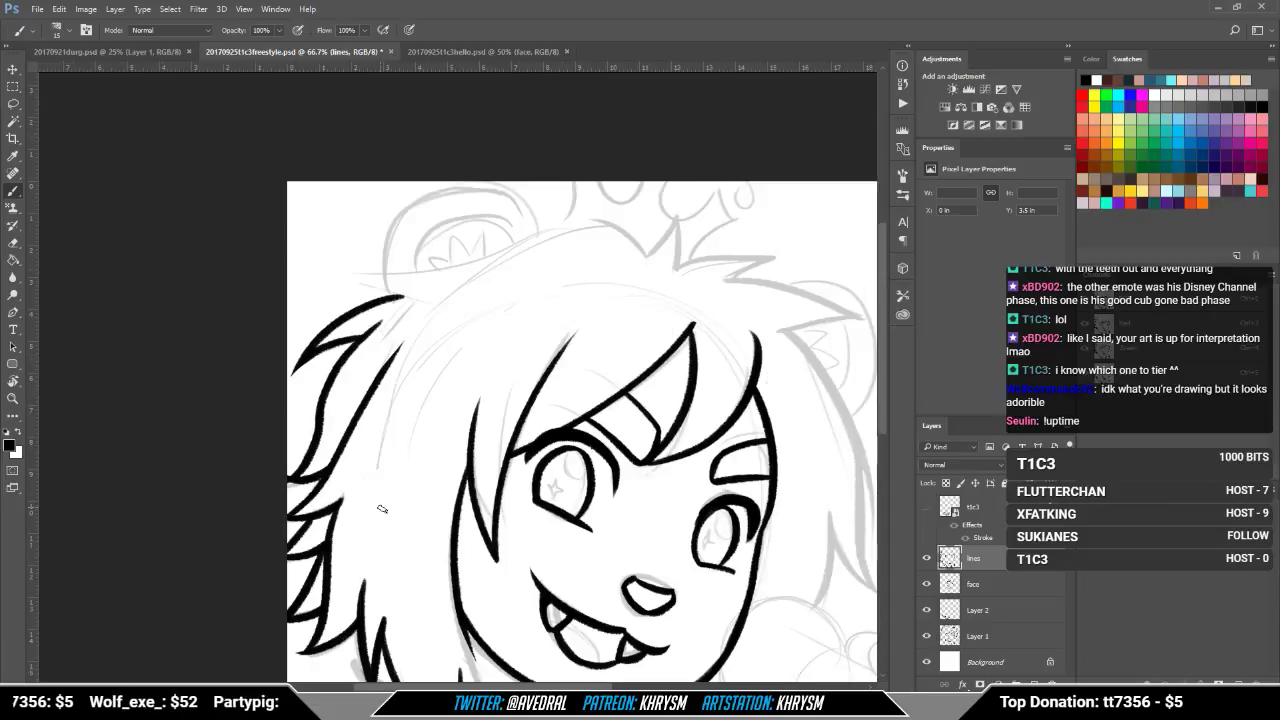
# Step: Ink the long pointed lock sweeping across the base of the left ear toward the top of the head
pyautogui.moveTo(519, 400); pyautogui.dragTo(469, 517)
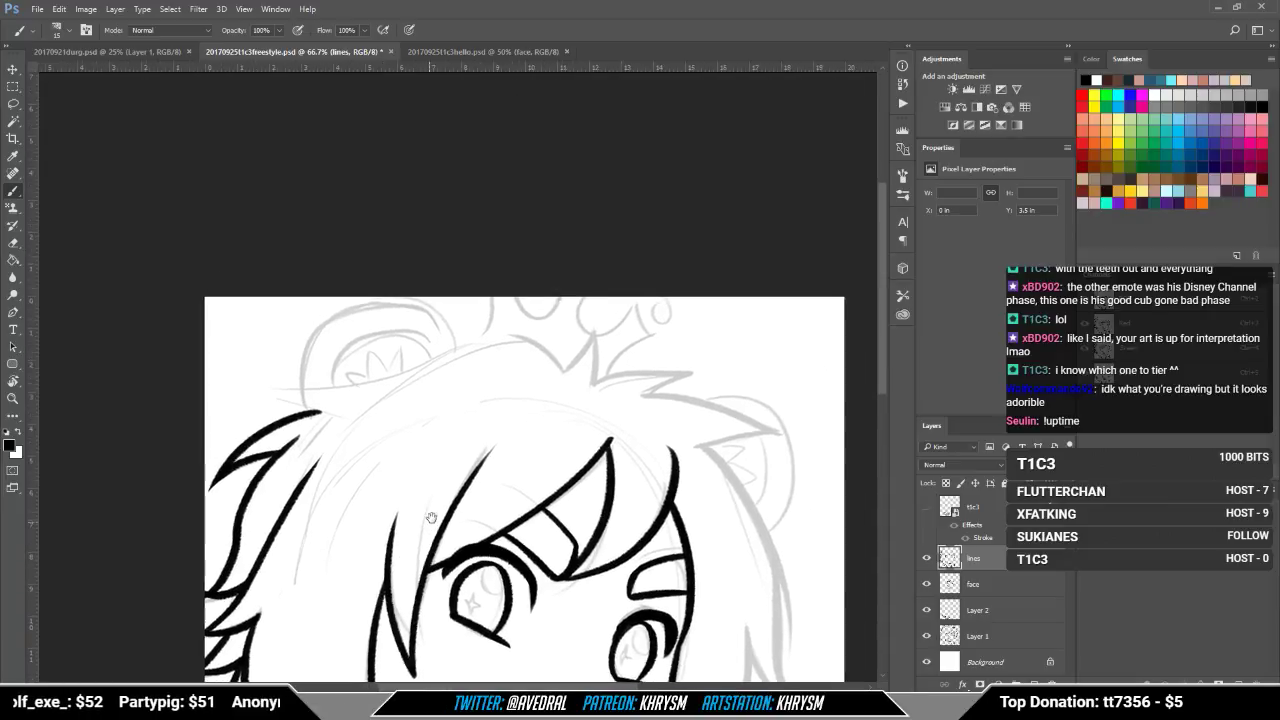
pyautogui.press('e')
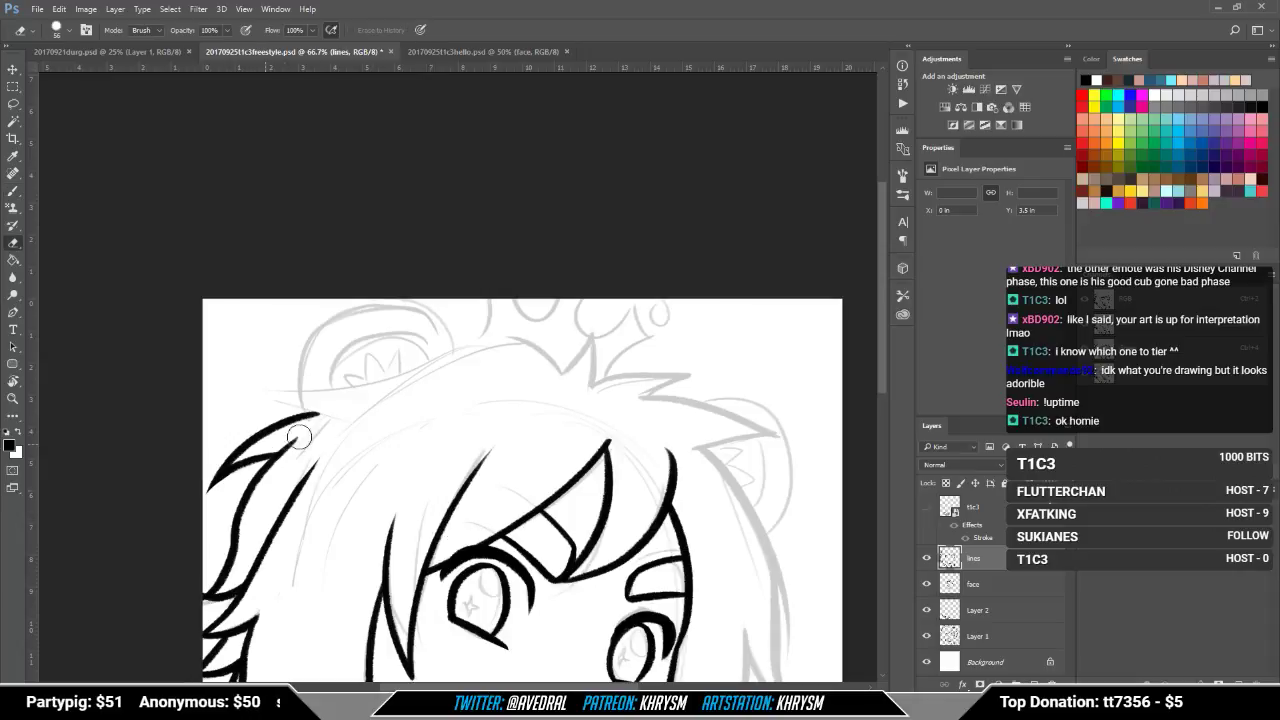
pyautogui.press('r')
pyautogui.moveTo(359, 430); pyautogui.dragTo(350, 334)
pyautogui.press('b')
pyautogui.moveTo(358, 440)
pyautogui.mouseDown()
pyautogui.moveTo(362, 385)
pyautogui.moveTo(388, 330)
pyautogui.moveTo(403, 515)
pyautogui.mouseUp()
pyautogui.press('Escape')
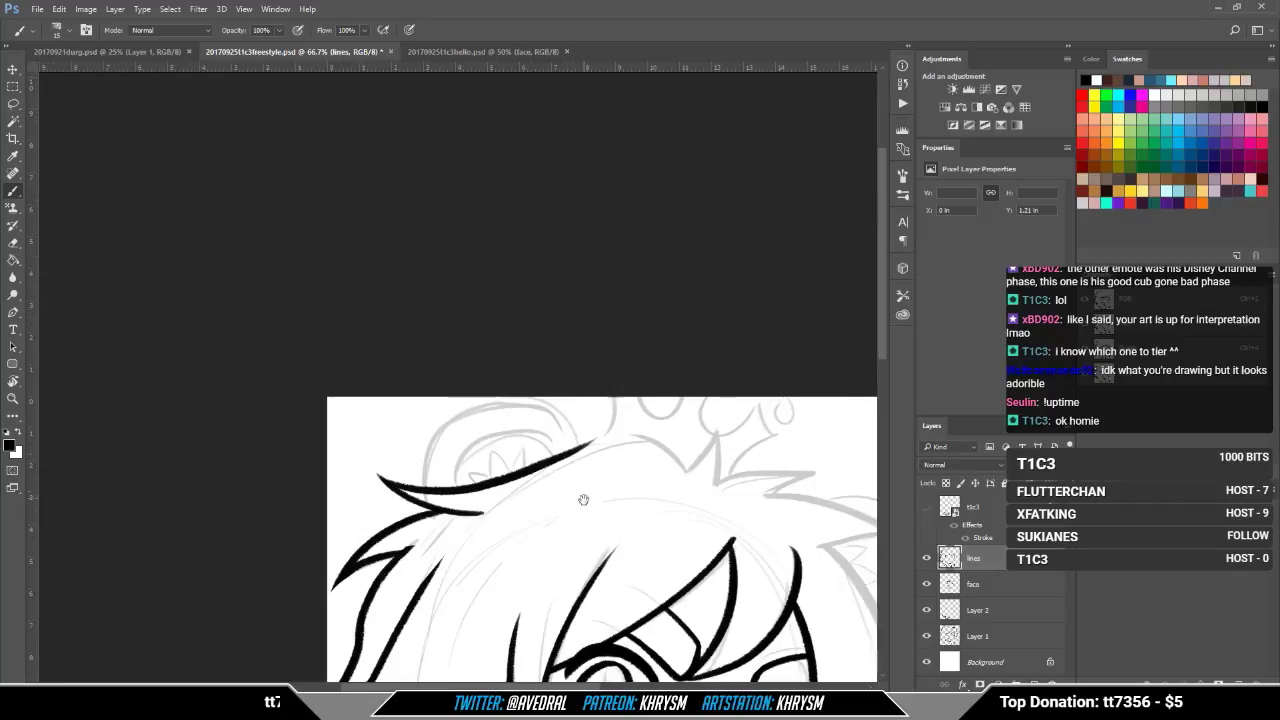
# Step: Extend the ear lock's line over the top of the head to the notch below the crown, cleaning the join with the Eraser
pyautogui.moveTo(583, 500)
pyautogui.mouseDown()
pyautogui.moveTo(463, 503)
pyautogui.moveTo(615, 528)
pyautogui.moveTo(648, 460)
pyautogui.mouseUp()
pyautogui.press('r')
pyautogui.moveTo(612, 501); pyautogui.dragTo(504, 531)
pyautogui.press('e')
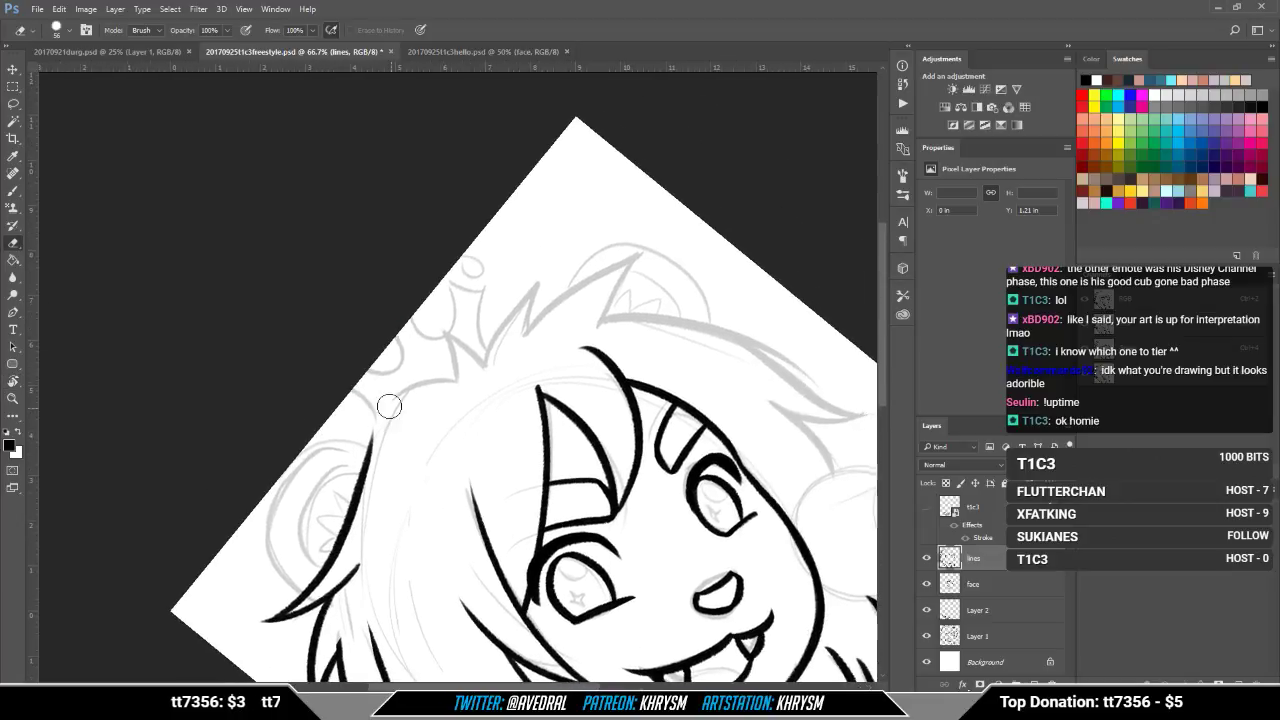
pyautogui.moveTo(367, 445); pyautogui.dragTo(415, 382)
pyautogui.press('b')
pyautogui.moveTo(376, 437); pyautogui.dragTo(452, 377)
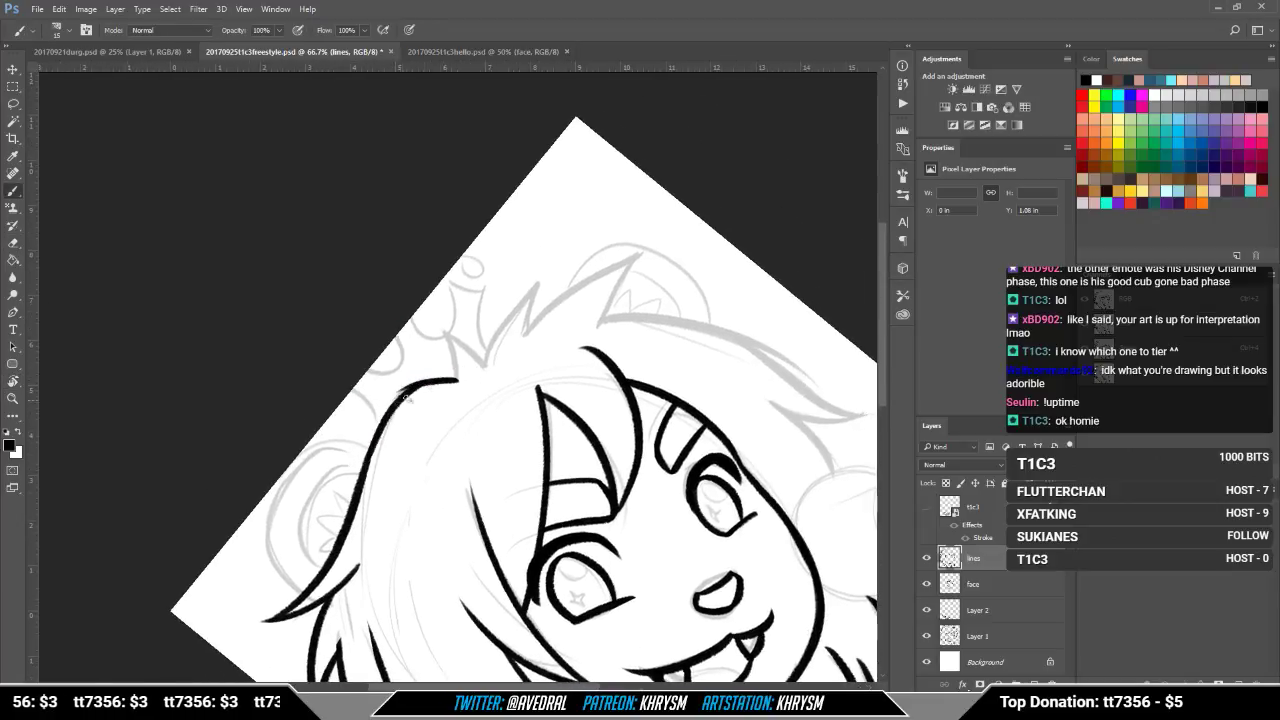
pyautogui.press('e')
pyautogui.press('b')
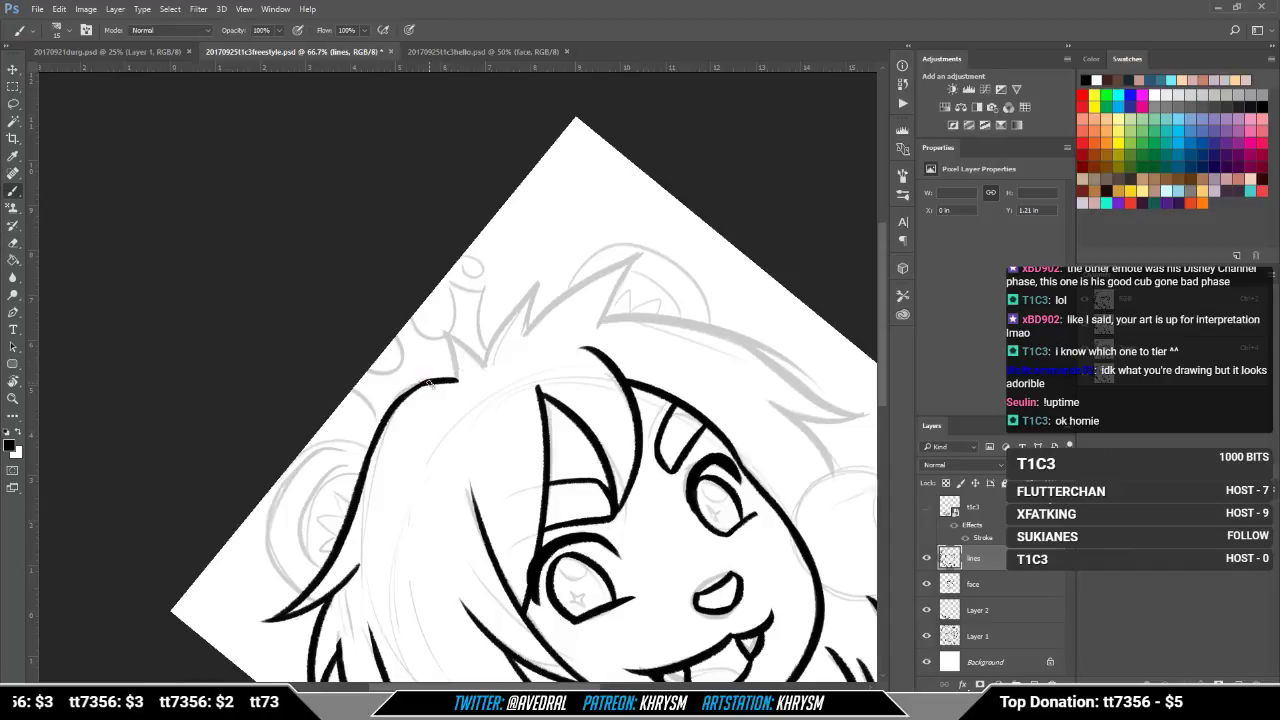
pyautogui.press('Escape')
pyautogui.moveTo(504, 426); pyautogui.dragTo(466, 435)
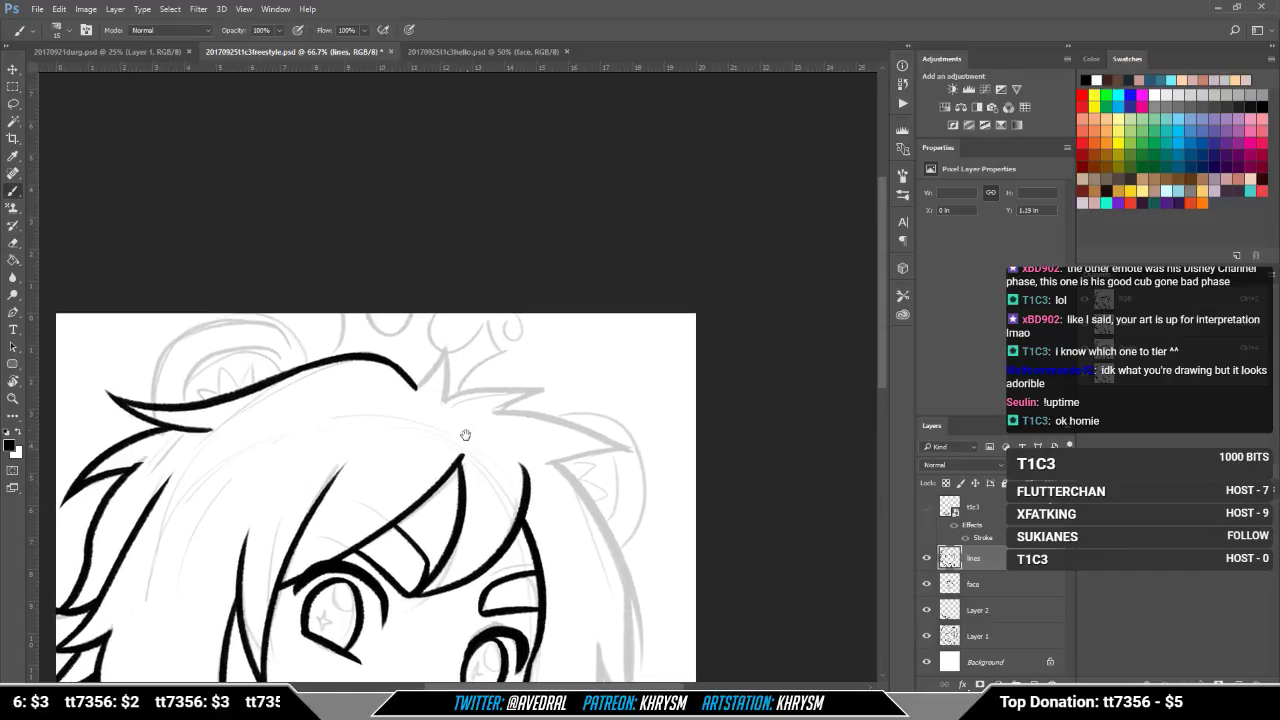
# Step: Ink the spiky hair tufts from the top of the head across to the long spike over the right ear
pyautogui.moveTo(415, 389); pyautogui.dragTo(444, 342)
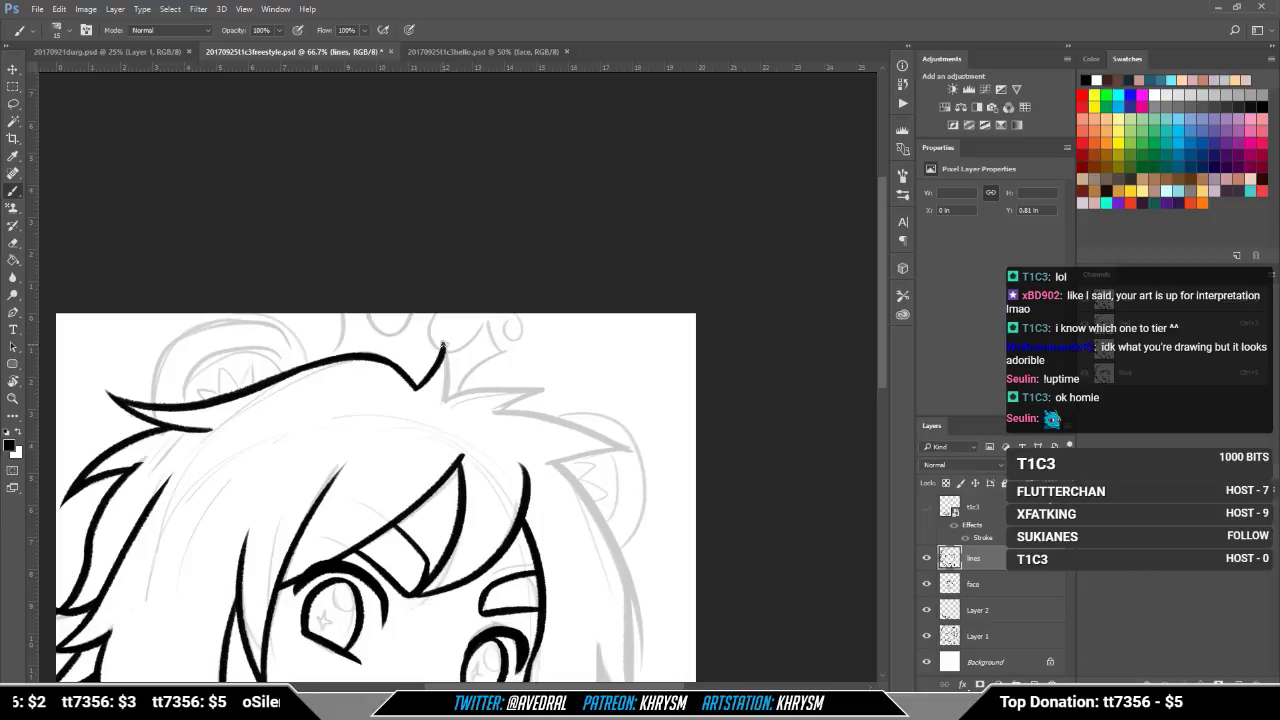
pyautogui.press('r')
pyautogui.moveTo(440, 400)
pyautogui.mouseDown()
pyautogui.moveTo(458, 408)
pyautogui.moveTo(538, 344)
pyautogui.moveTo(510, 392)
pyautogui.moveTo(555, 360)
pyautogui.moveTo(657, 345)
pyautogui.moveTo(581, 400)
pyautogui.moveTo(631, 357)
pyautogui.moveTo(580, 246)
pyautogui.mouseUp()
pyautogui.moveTo(573, 361); pyautogui.dragTo(514, 388)
pyautogui.moveTo(591, 322); pyautogui.dragTo(474, 431)
pyautogui.press('r')
pyautogui.moveTo(551, 590); pyautogui.dragTo(680, 334)
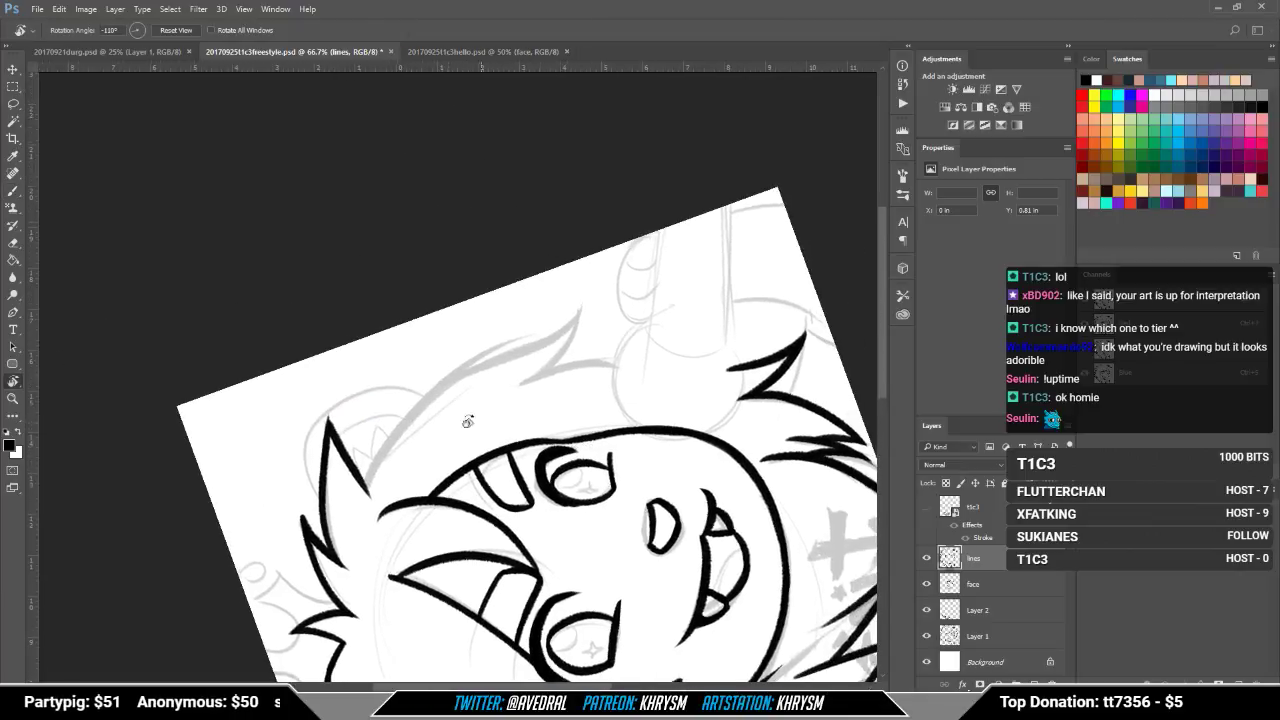
# Step: Ink the long mane lock hanging from the right ear spike to its pointed tip, undoing the unwanted strokes
pyautogui.press('b')
pyautogui.moveTo(366, 490)
pyautogui.mouseDown()
pyautogui.moveTo(416, 405)
pyautogui.moveTo(589, 300)
pyautogui.mouseUp()
pyautogui.hotkey('ctrl', 'z')
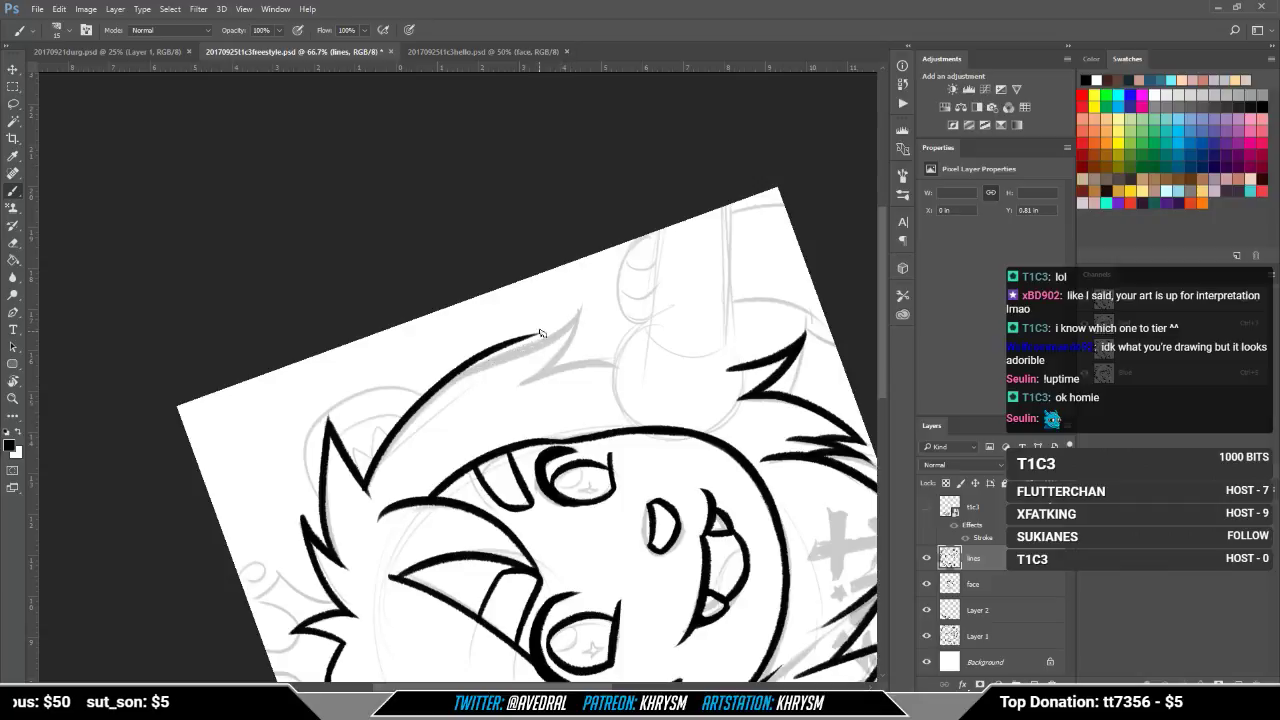
pyautogui.moveTo(476, 366)
pyautogui.mouseDown()
pyautogui.moveTo(542, 338)
pyautogui.moveTo(579, 300)
pyautogui.mouseUp()
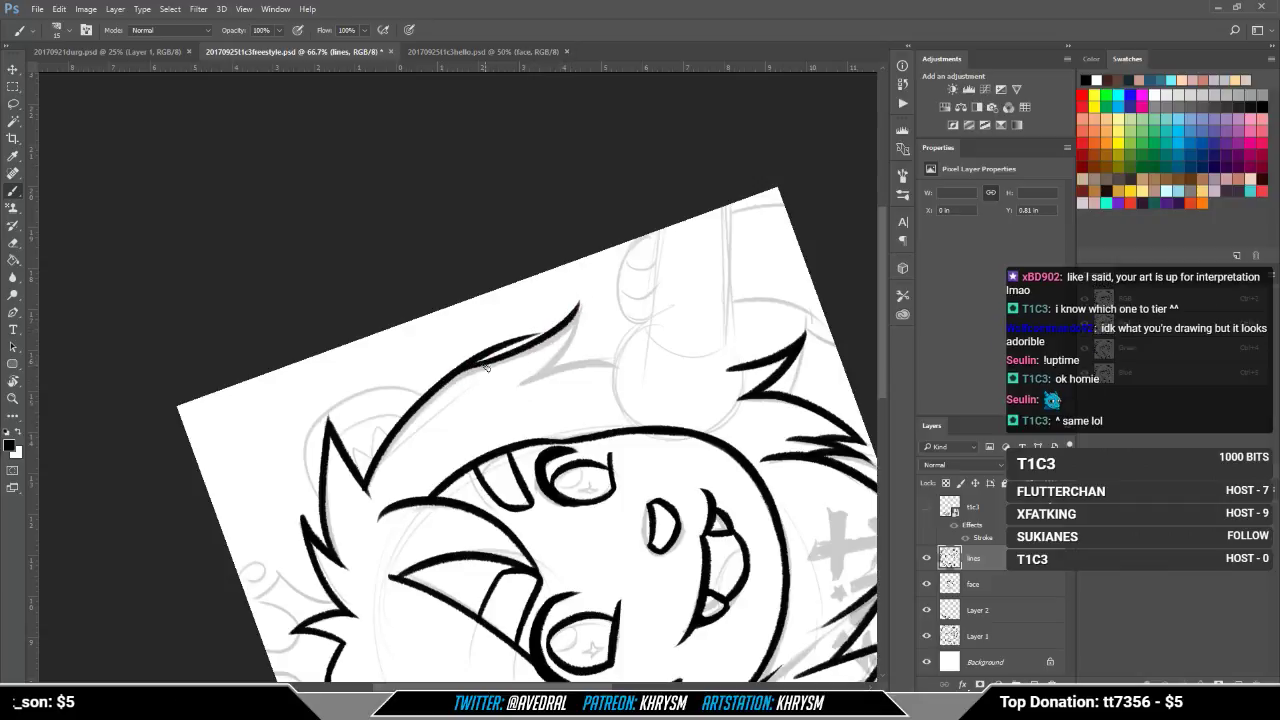
pyautogui.moveTo(470, 366)
pyautogui.mouseDown()
pyautogui.moveTo(580, 305)
pyautogui.moveTo(564, 331)
pyautogui.moveTo(450, 382)
pyautogui.mouseUp()
pyautogui.hotkey('ctrl', 'z')
pyautogui.moveTo(572, 335); pyautogui.dragTo(500, 391)
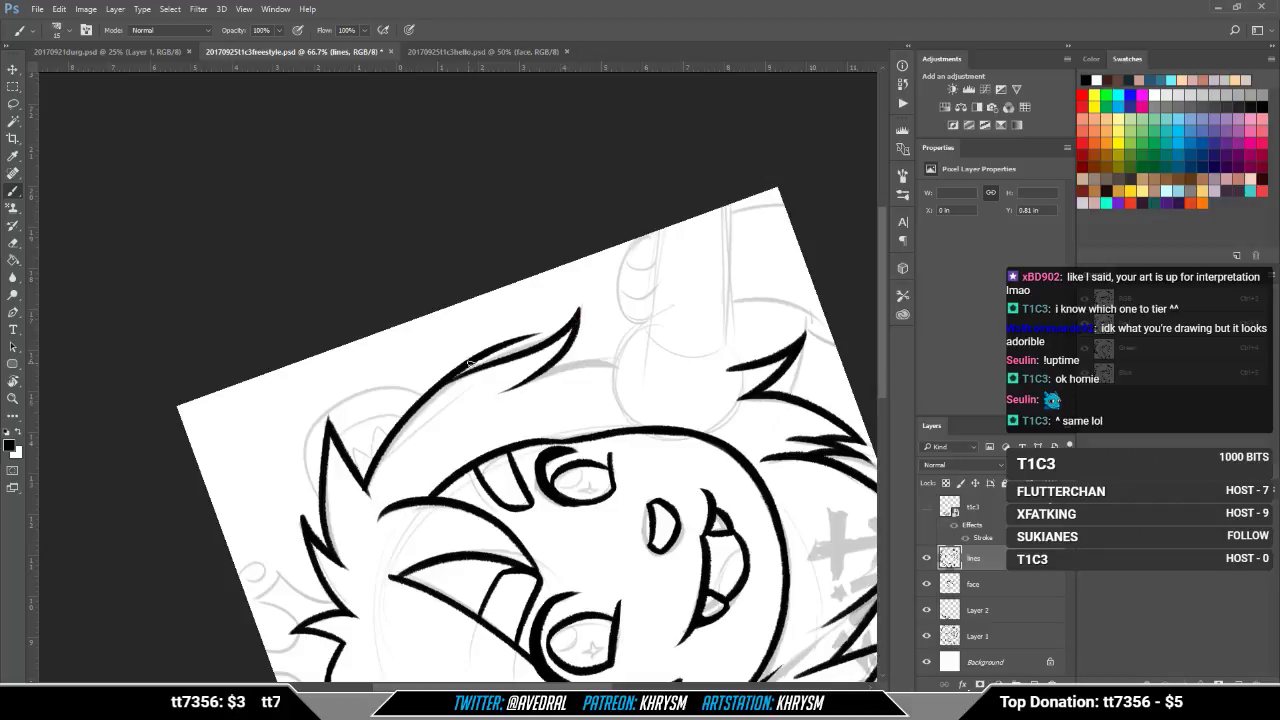
pyautogui.press('Escape')
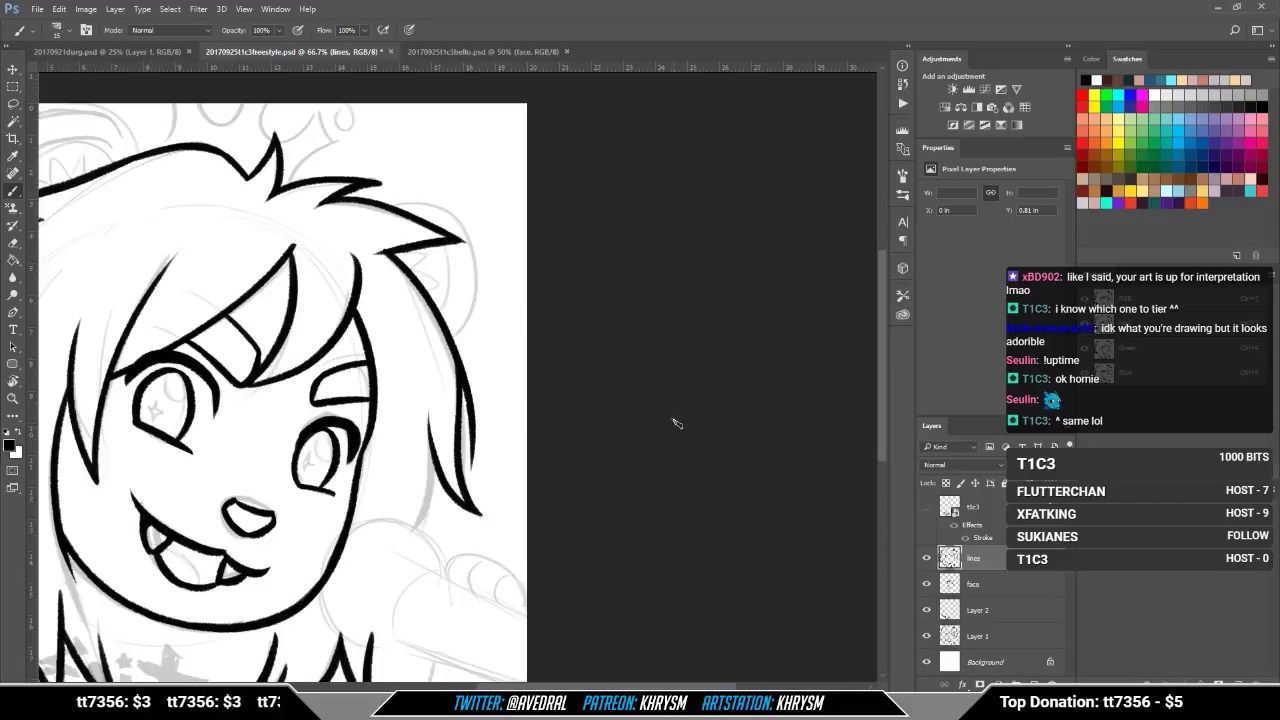
# Step: Extend the inner edge of the right mane lock down toward the sketched fist
pyautogui.moveTo(598, 469); pyautogui.dragTo(713, 421)
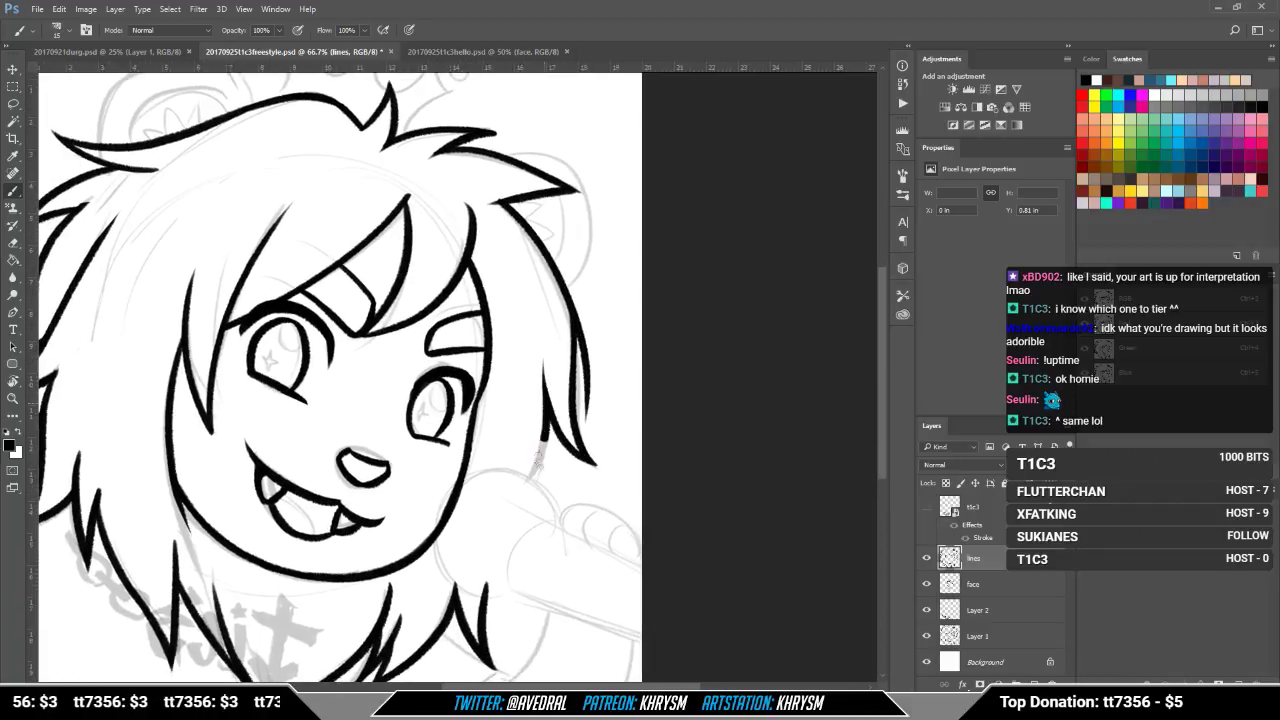
pyautogui.moveTo(541, 564)
pyautogui.mouseDown()
pyautogui.moveTo(581, 479)
pyautogui.moveTo(617, 477)
pyautogui.moveTo(652, 540)
pyautogui.mouseUp()
pyautogui.moveTo(556, 517); pyautogui.dragTo(621, 540)
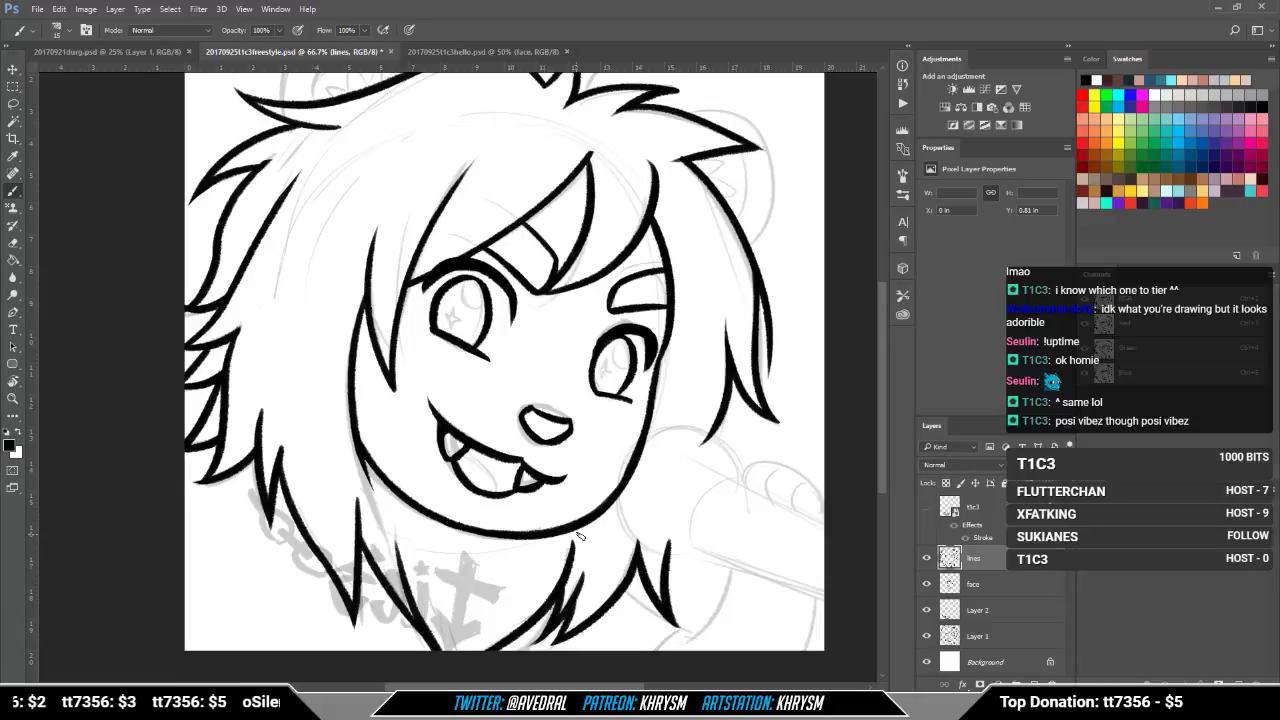
pyautogui.moveTo(353, 481); pyautogui.dragTo(378, 503)
pyautogui.press('r')
pyautogui.moveTo(474, 522); pyautogui.dragTo(582, 520)
pyautogui.press('b')
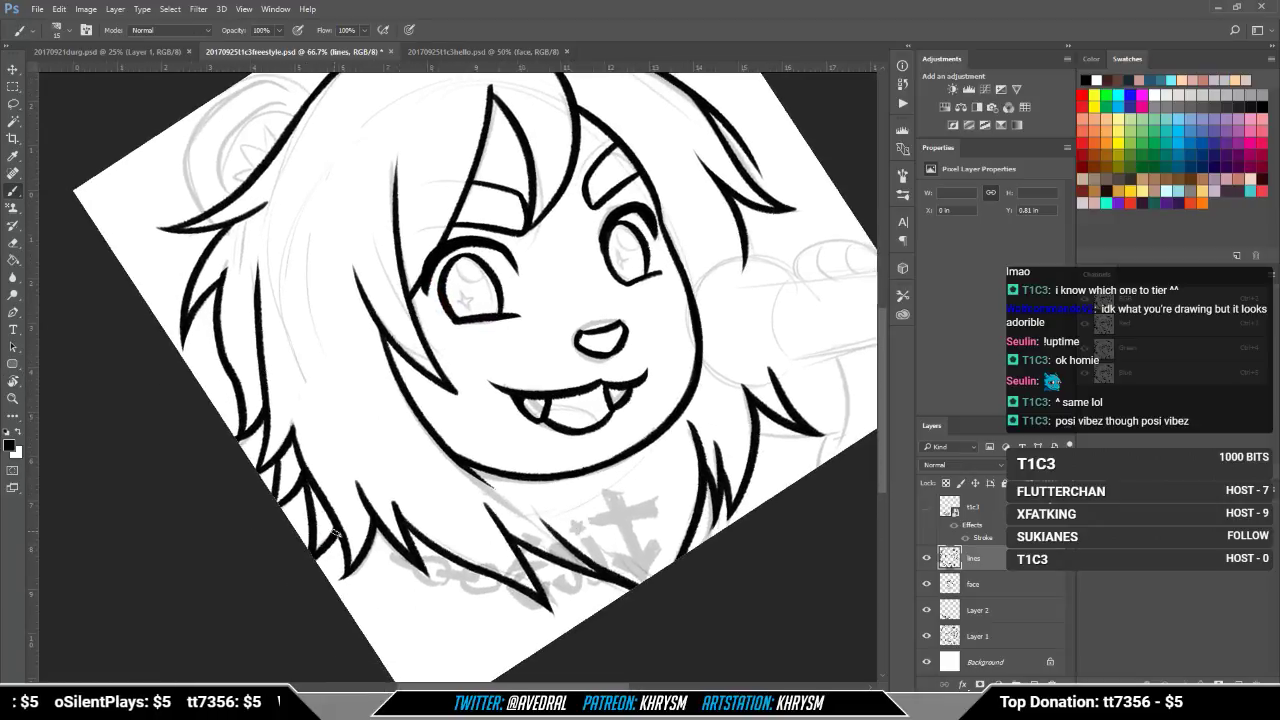
pyautogui.press('Escape')
pyautogui.moveTo(557, 569); pyautogui.dragTo(521, 494)
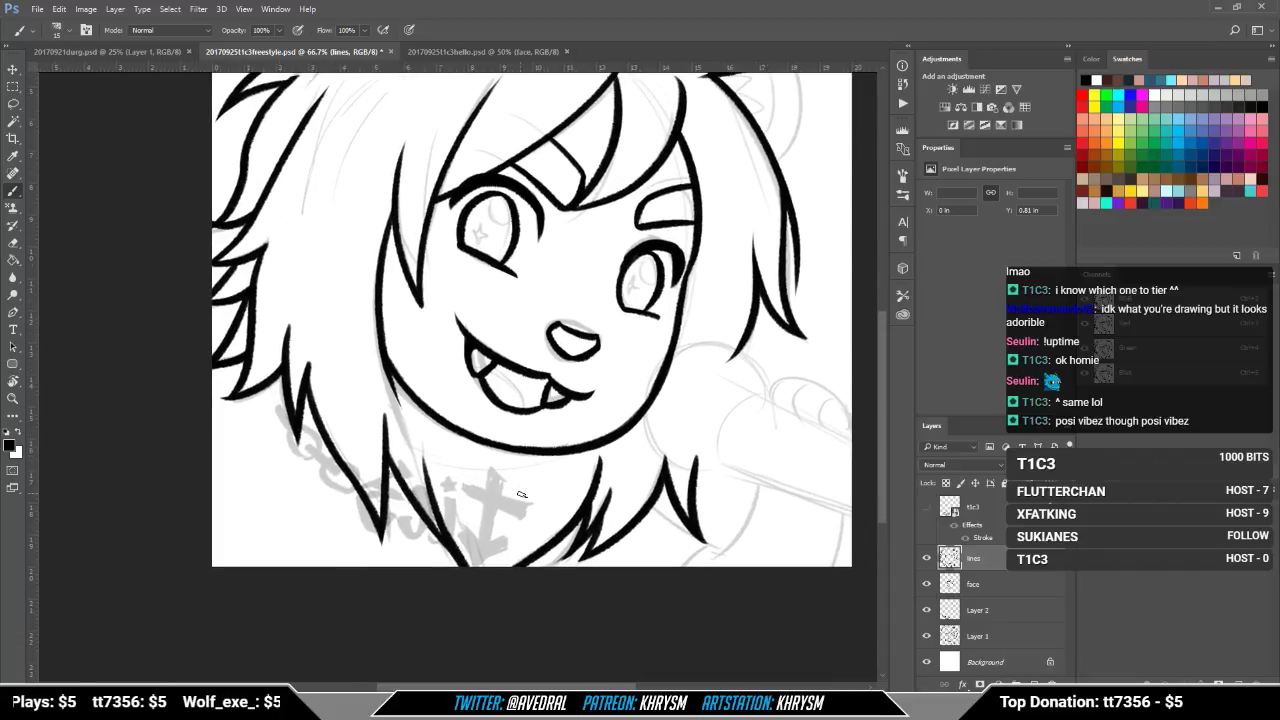
pyautogui.press('e')
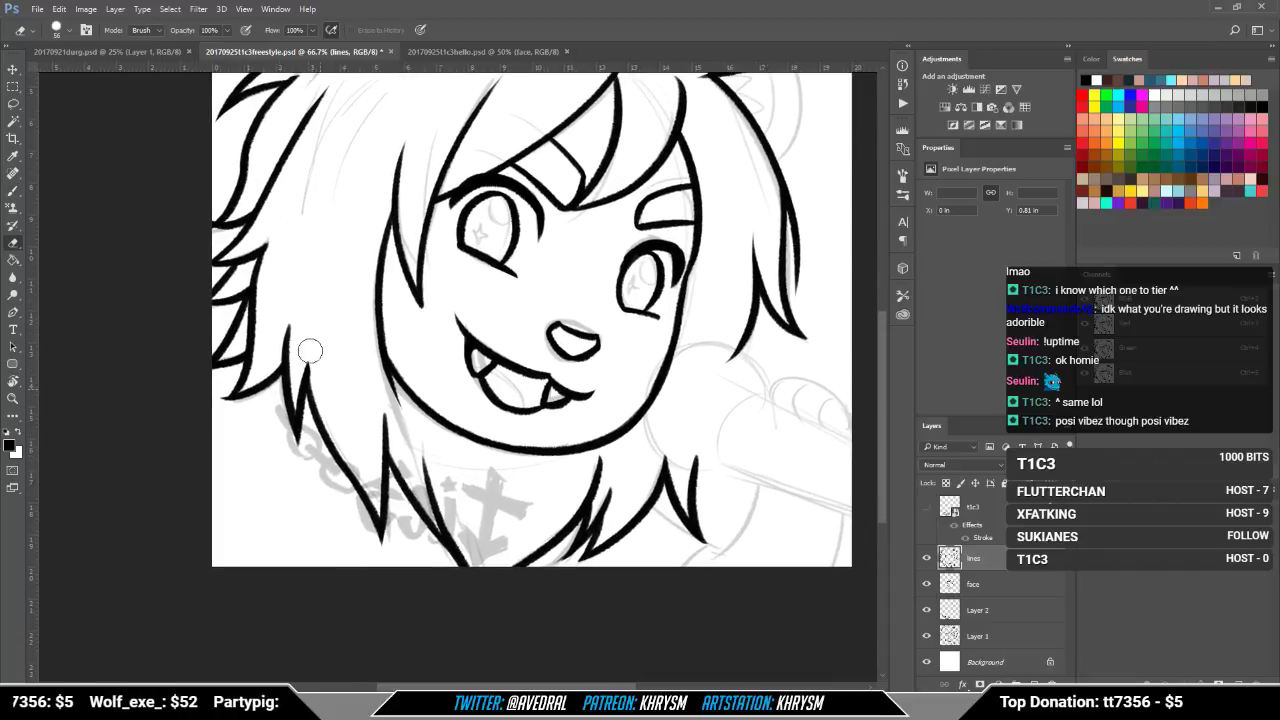
pyautogui.moveTo(359, 324); pyautogui.dragTo(362, 340)
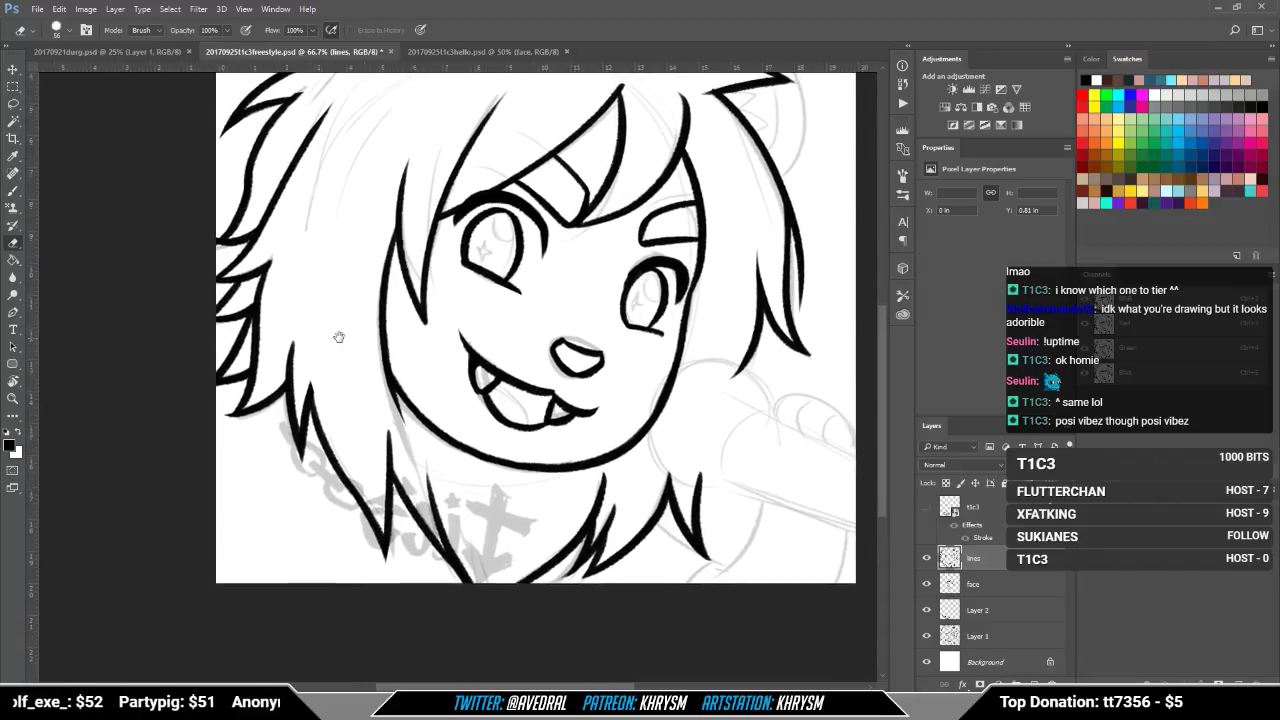
pyautogui.moveTo(587, 433)
pyautogui.mouseDown()
pyautogui.moveTo(556, 421)
pyautogui.moveTo(440, 463)
pyautogui.mouseUp()
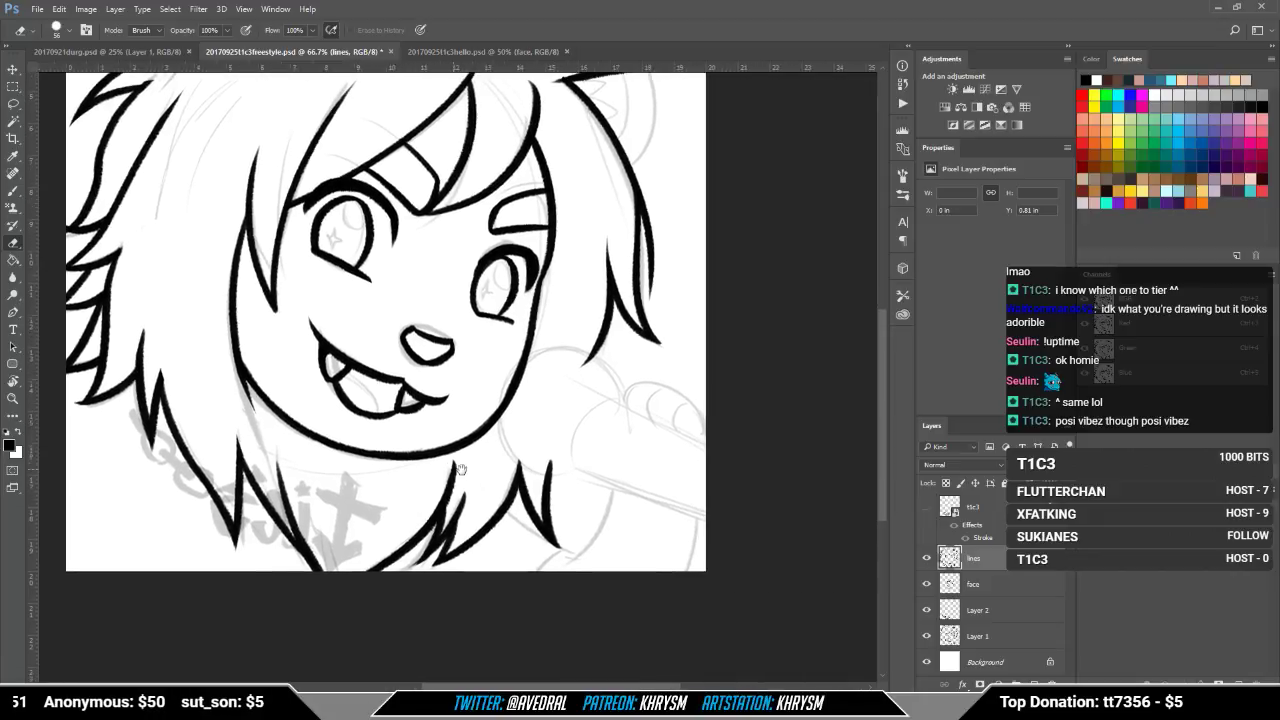
pyautogui.moveTo(529, 444); pyautogui.dragTo(406, 476)
# Step: Ink the short line under the right chest tuft and the curved arm line running down toward the canvas's lower edge
pyautogui.press('b')
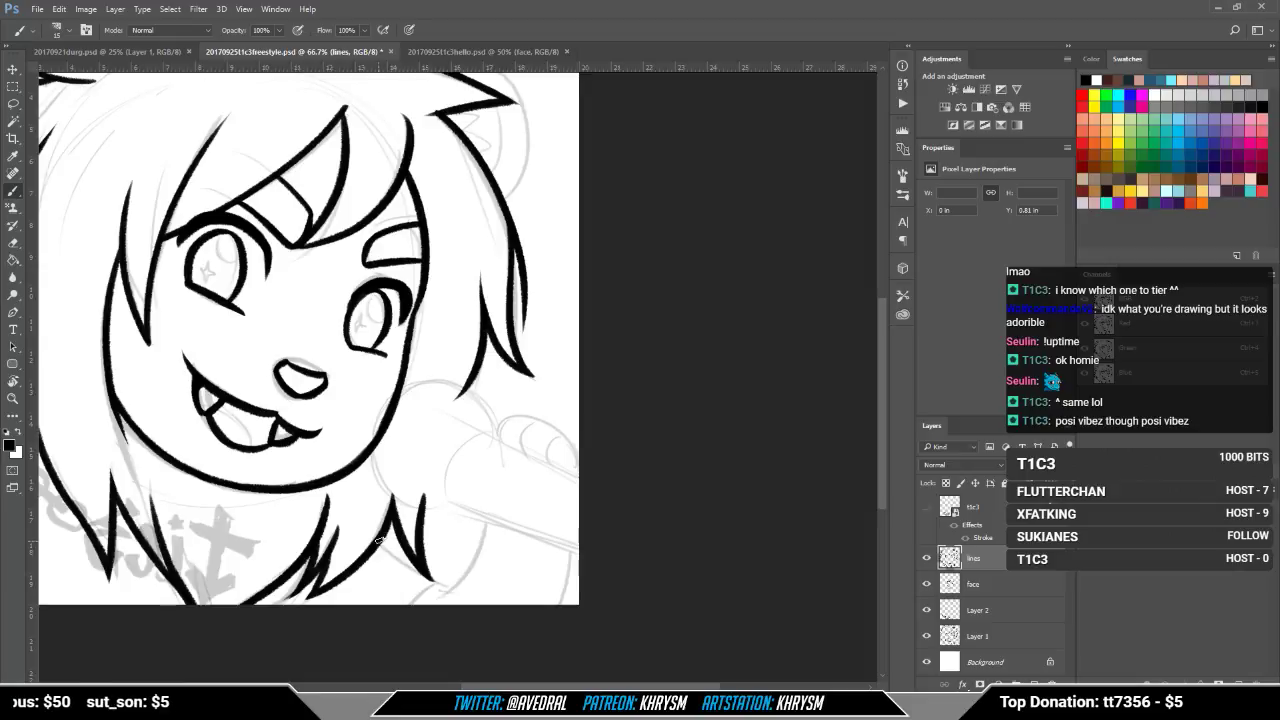
pyautogui.moveTo(386, 538); pyautogui.dragTo(430, 580)
pyautogui.hotkey('ctrl', 'z')
pyautogui.moveTo(384, 536)
pyautogui.mouseDown()
pyautogui.moveTo(428, 578)
pyautogui.moveTo(406, 604)
pyautogui.mouseUp()
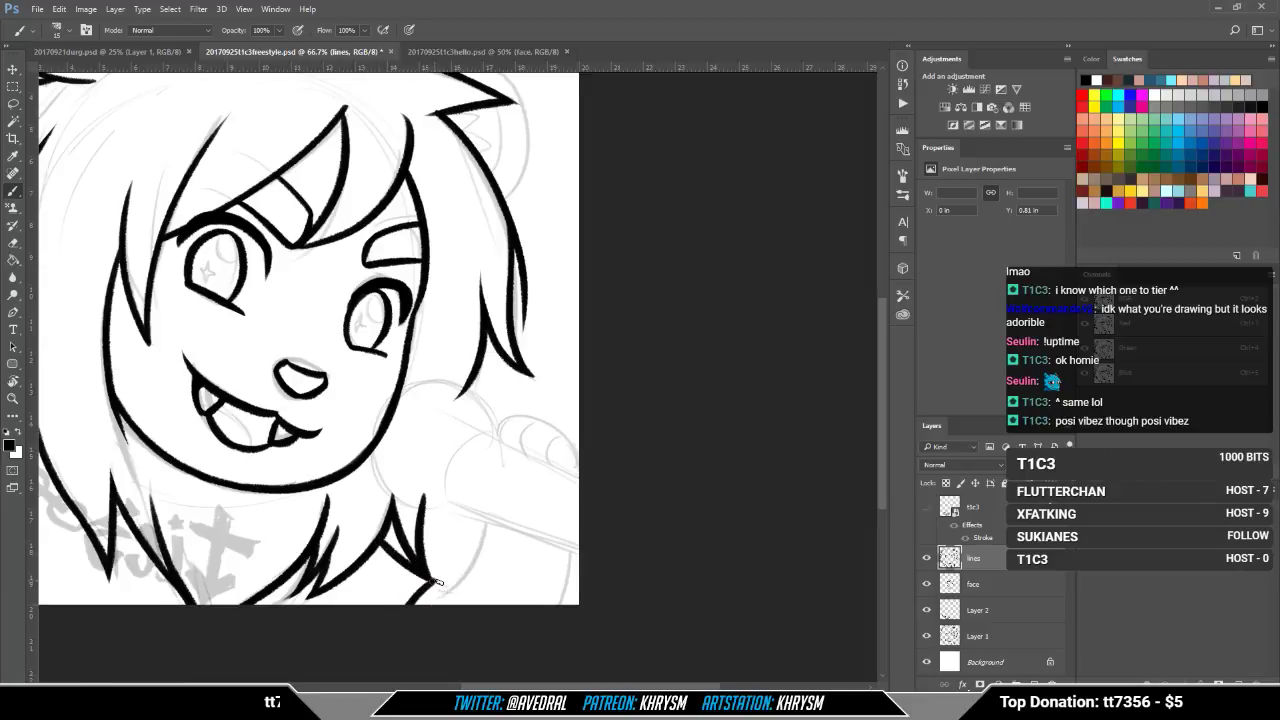
pyautogui.moveTo(485, 528); pyautogui.dragTo(428, 590)
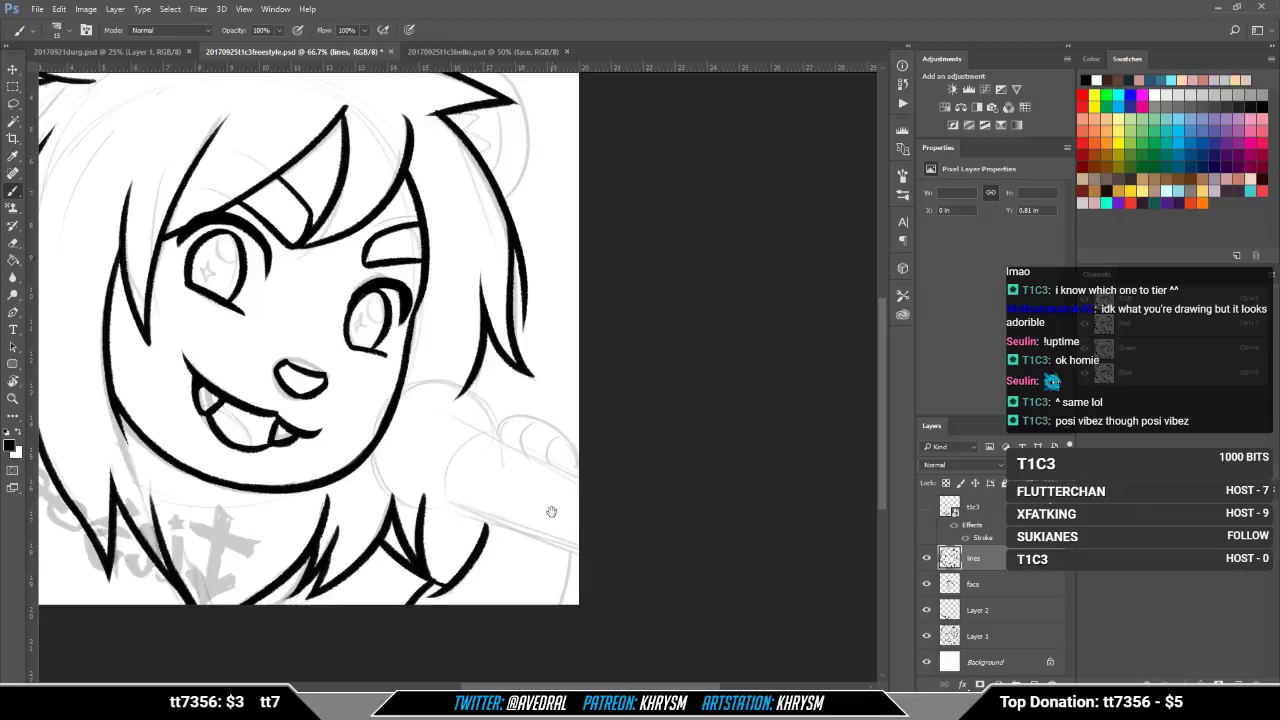
pyautogui.moveTo(552, 544); pyautogui.dragTo(555, 561)
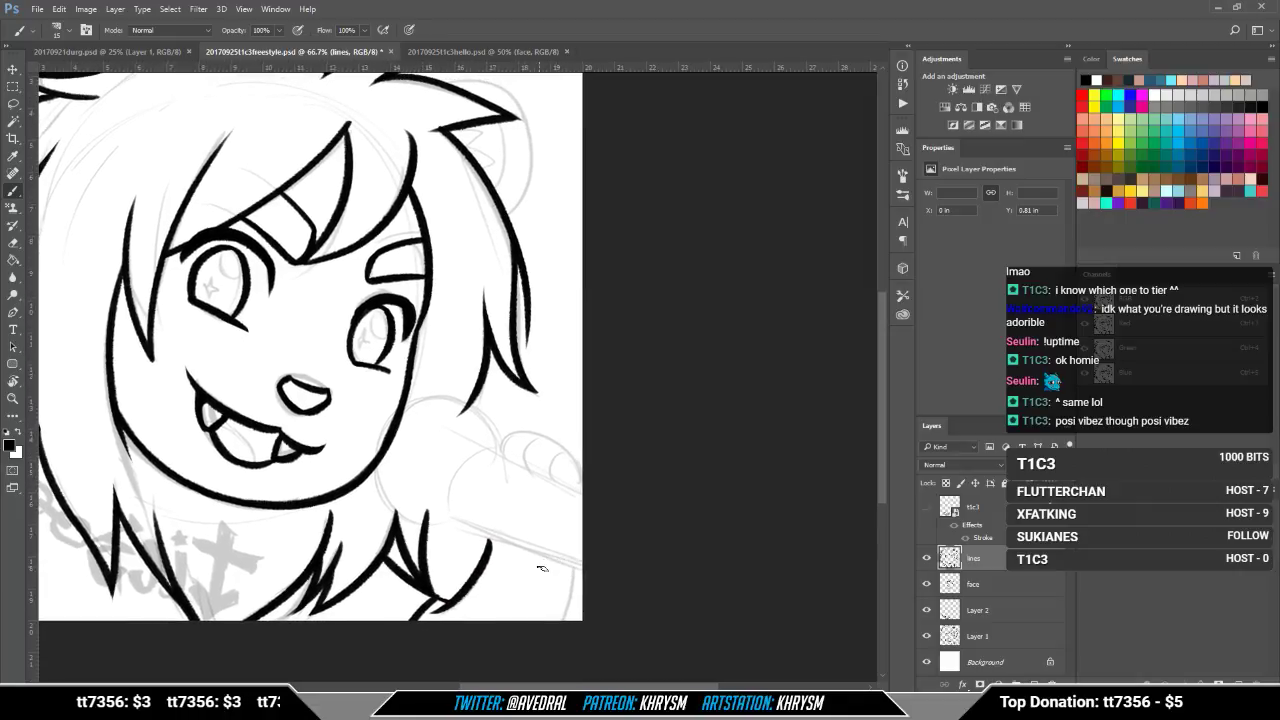
# Step: Create a new layer named mic above the lines layer
pyautogui.hotkey('ctrl', 'shift', 'n')
pyautogui.write('mc')
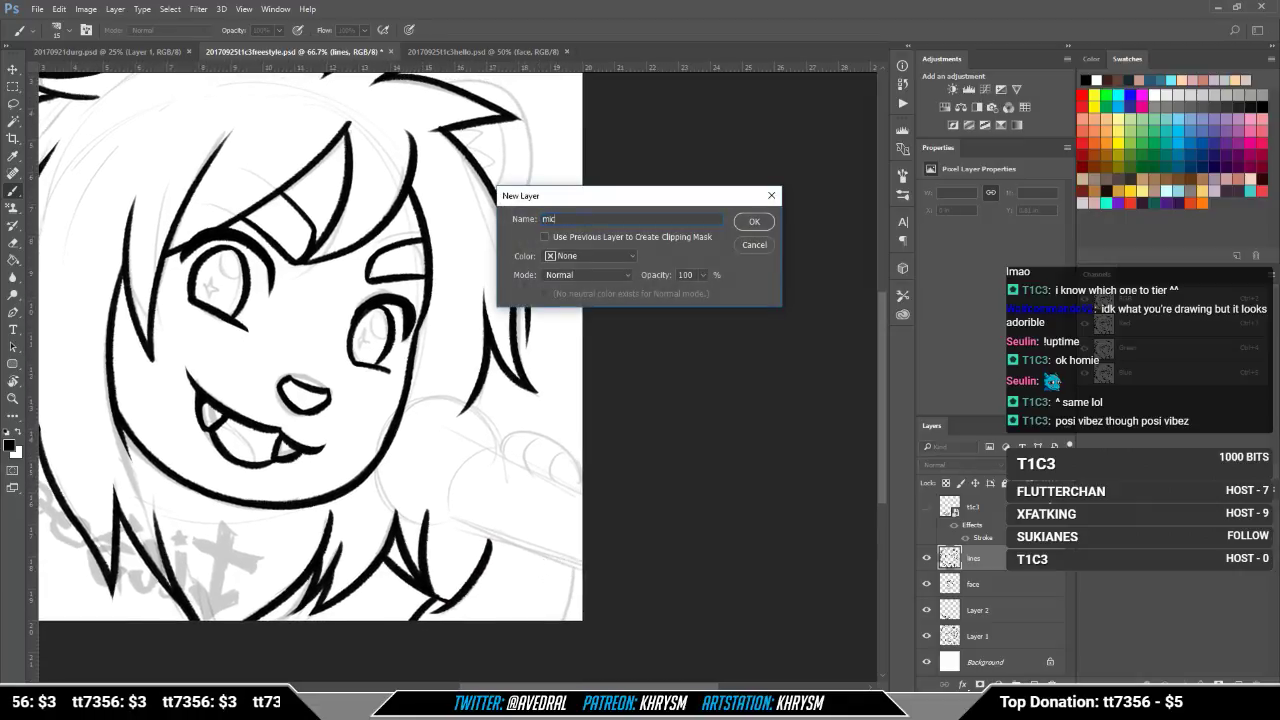
pyautogui.press('Return')
pyautogui.press('r')
pyautogui.moveTo(515, 575); pyautogui.dragTo(642, 489)
pyautogui.press('Escape')
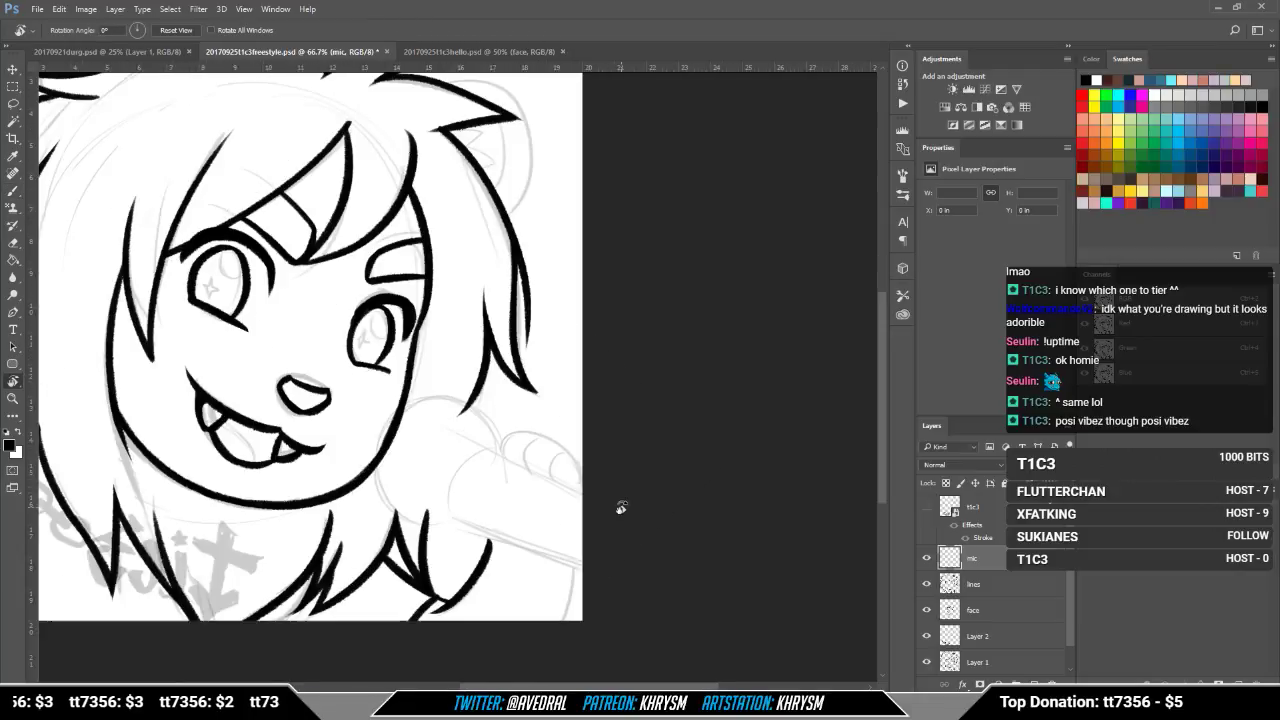
# Step: Make a circular selection with the Elliptical Marquee over the sketched microphone head and shift it into place
pyautogui.moveTo(13, 363); pyautogui.dragTo(67, 392)
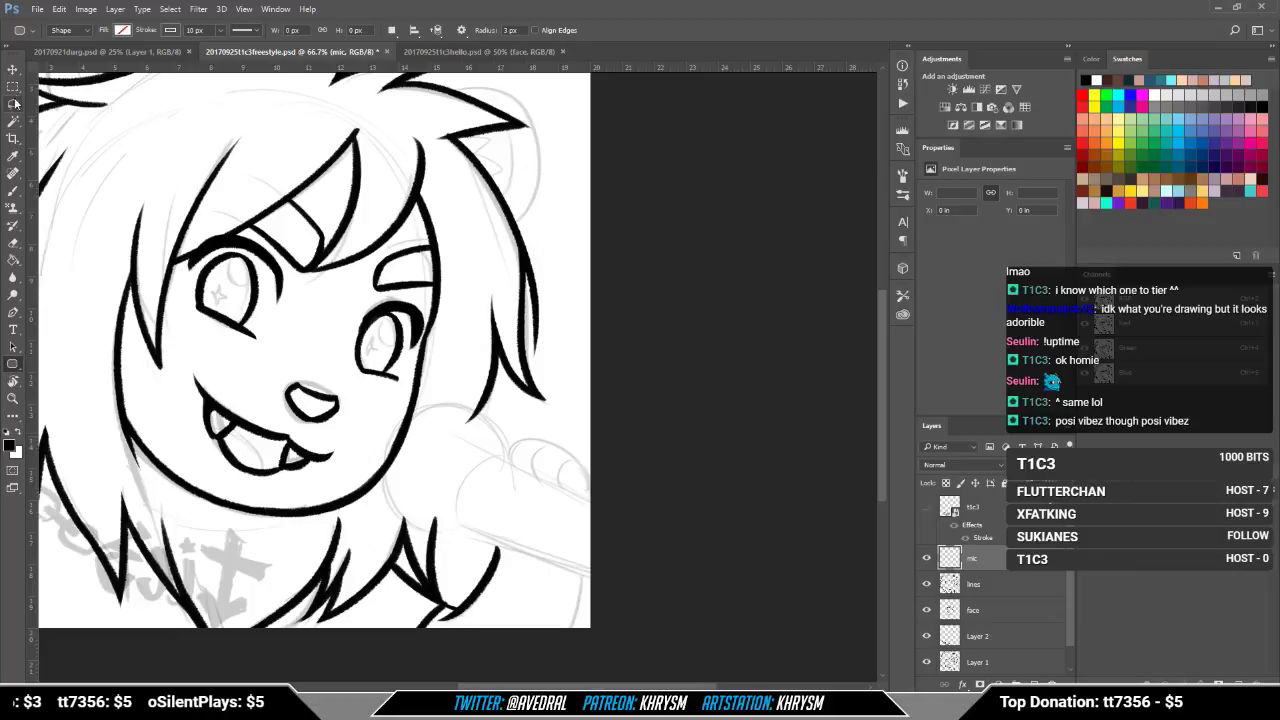
pyautogui.moveTo(13, 86); pyautogui.dragTo(52, 92)
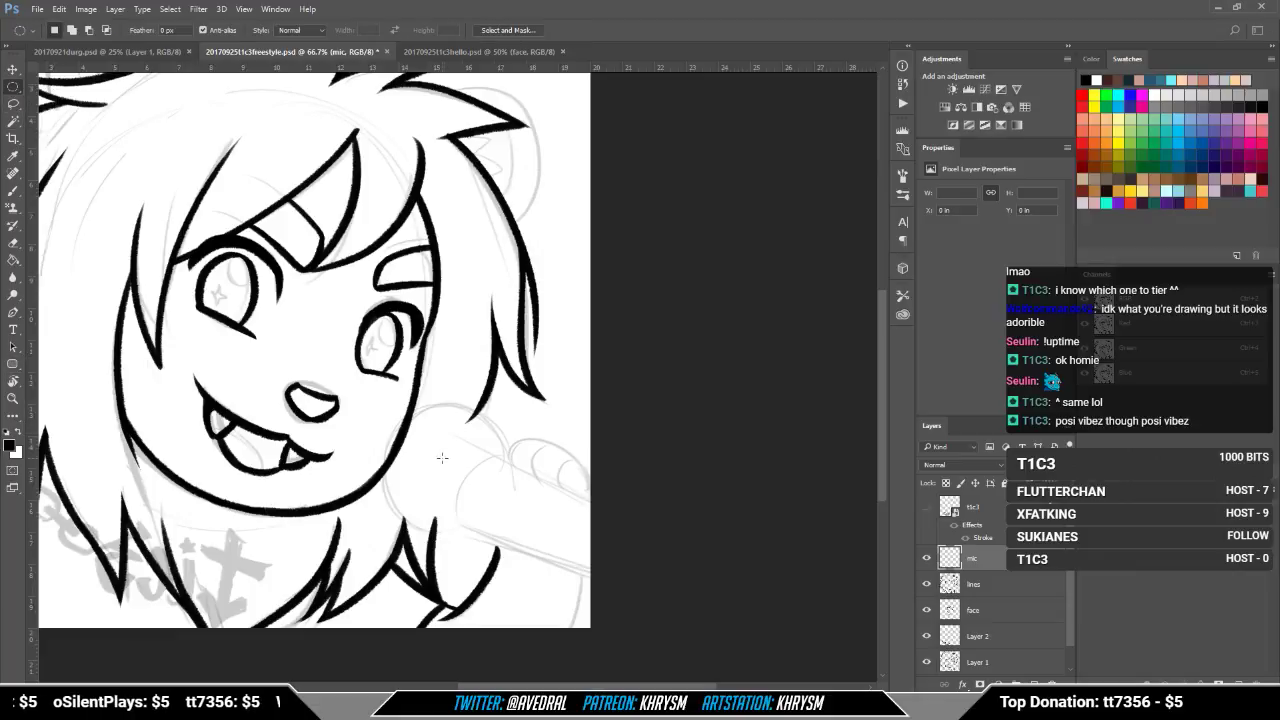
pyautogui.moveTo(443, 460); pyautogui.dragTo(527, 528)
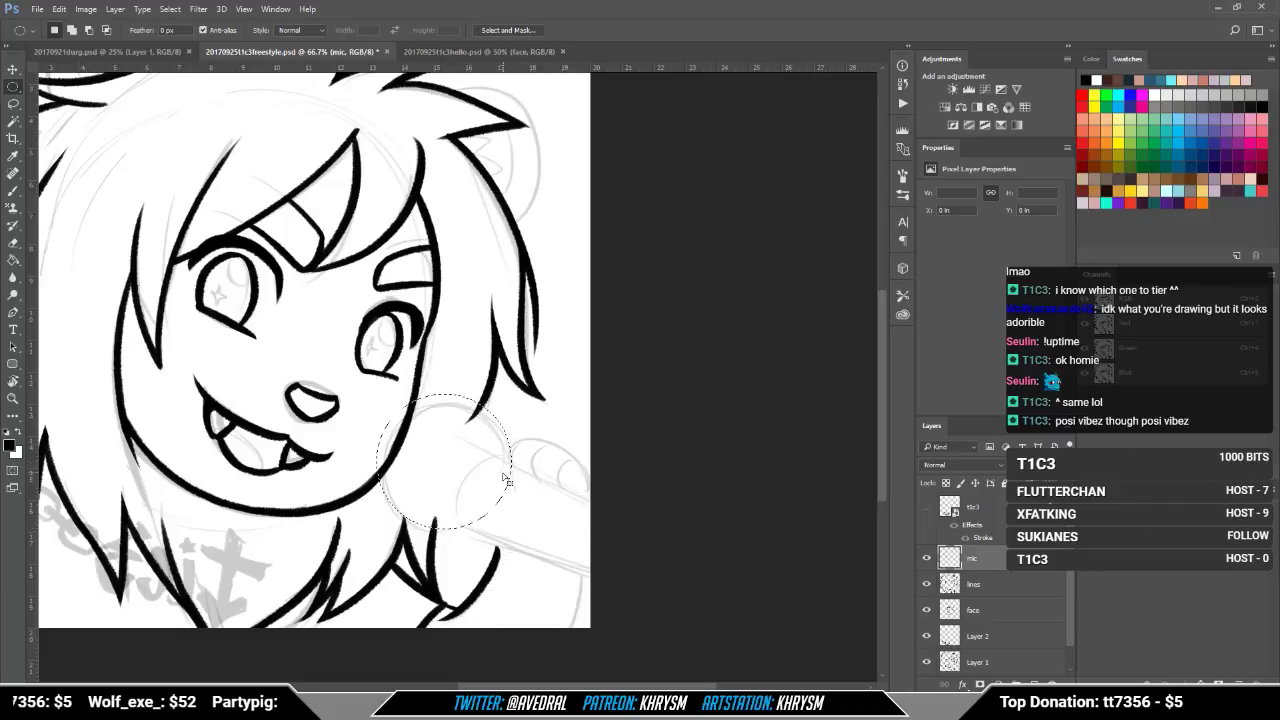
pyautogui.moveTo(504, 480); pyautogui.dragTo(506, 480)
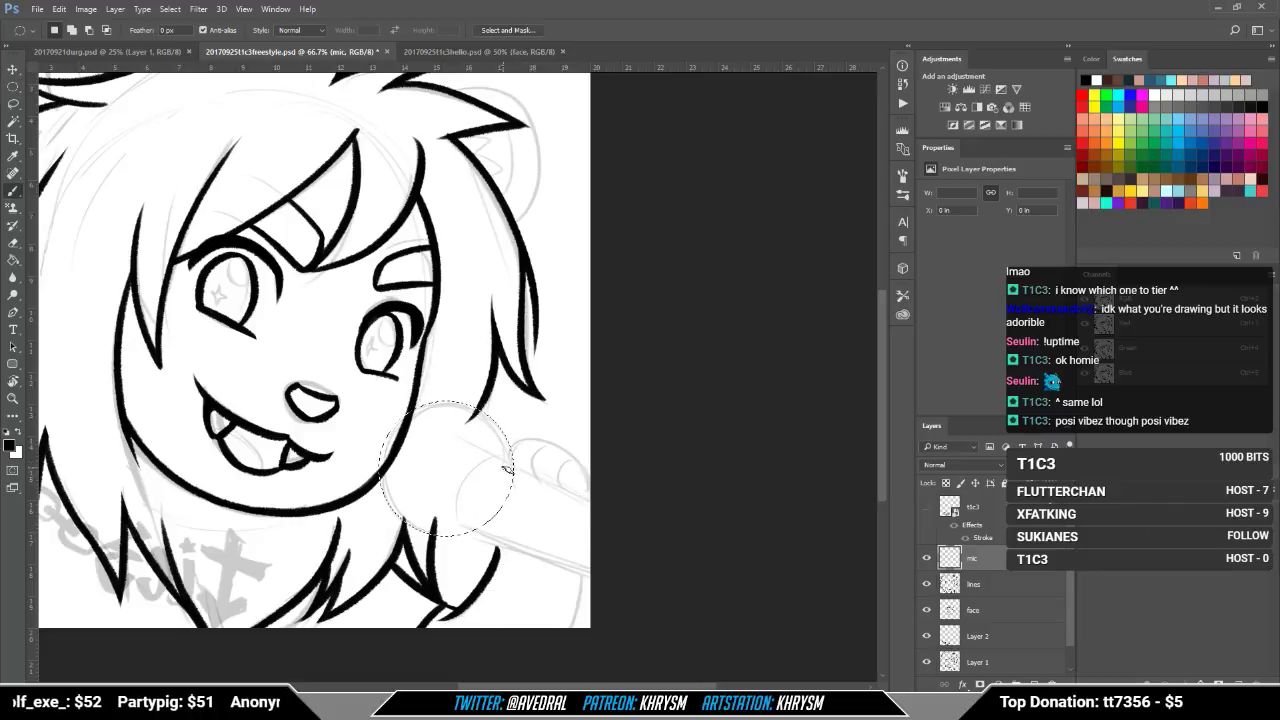
# Step: Stroke the circular selection with a 15 px black inside outline, and deselect it
pyautogui.press('b')
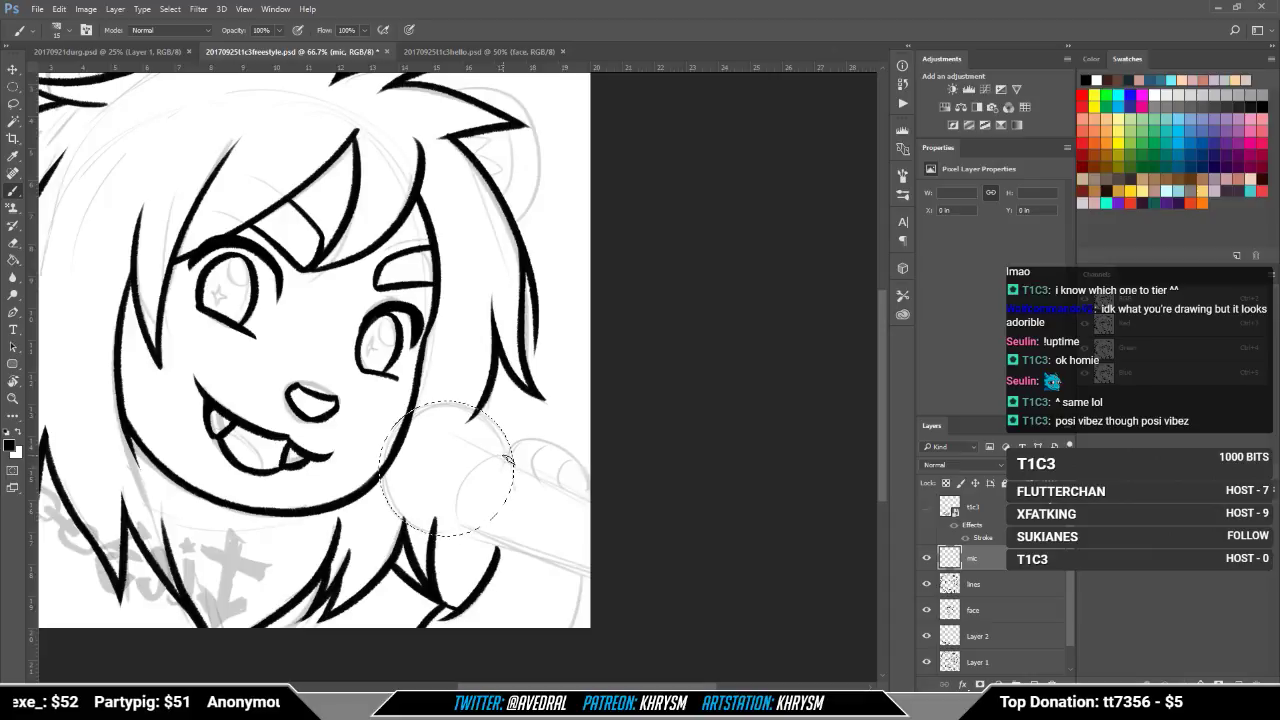
pyautogui.click(58, 9)
pyautogui.click(99, 226)
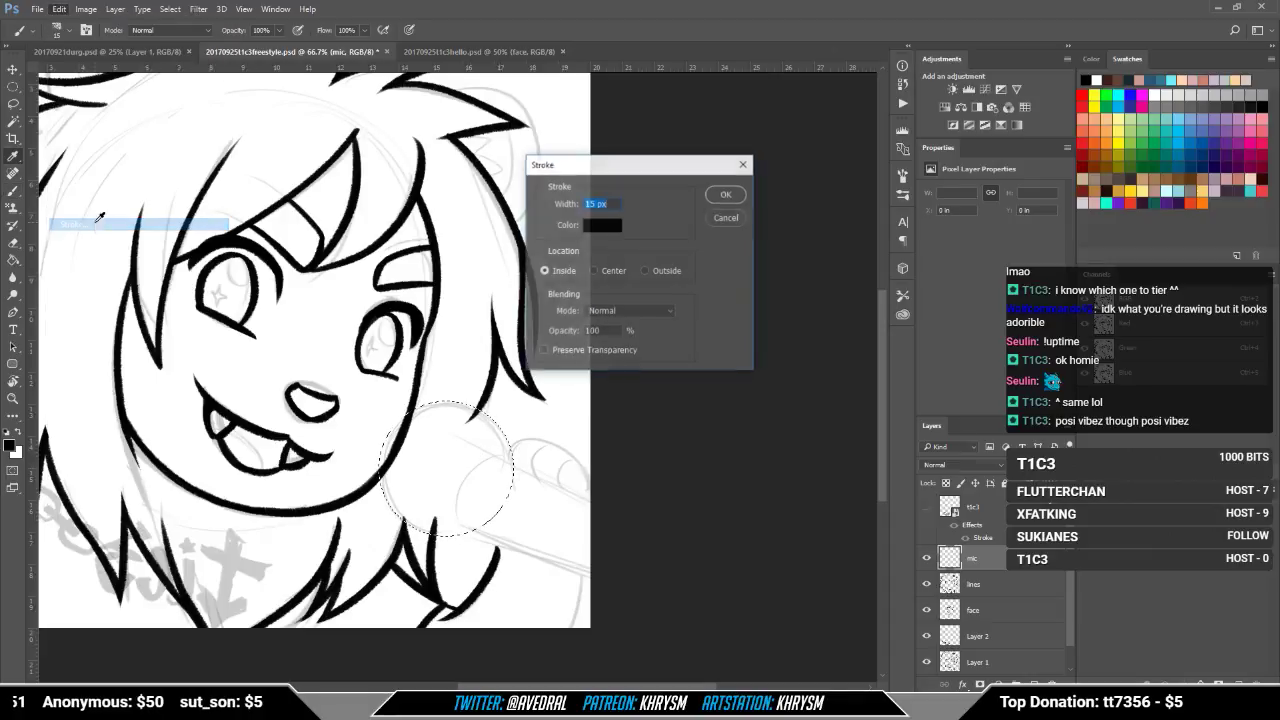
pyautogui.press('Return')
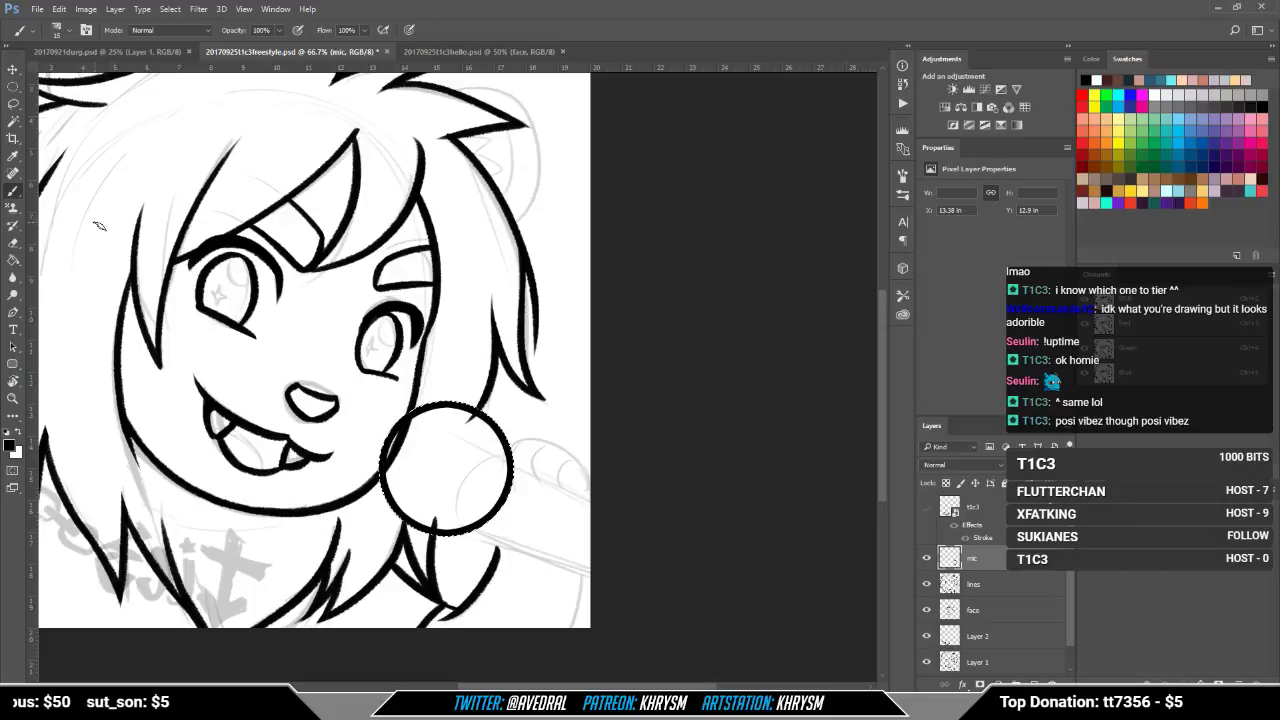
pyautogui.hotkey('ctrl', 'd')
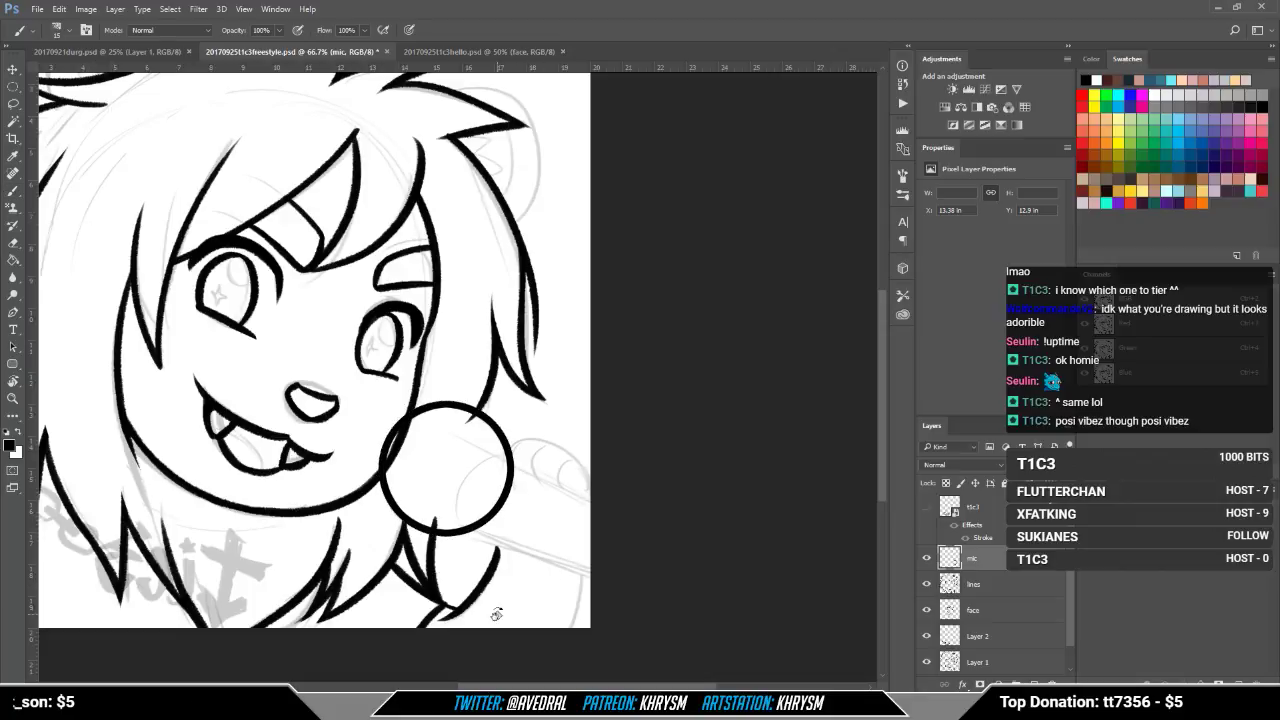
# Step: Add a new layer with the default name above the mic layer for inking the microphone handle
pyautogui.press('r')
pyautogui.moveTo(497, 612); pyautogui.dragTo(572, 612)
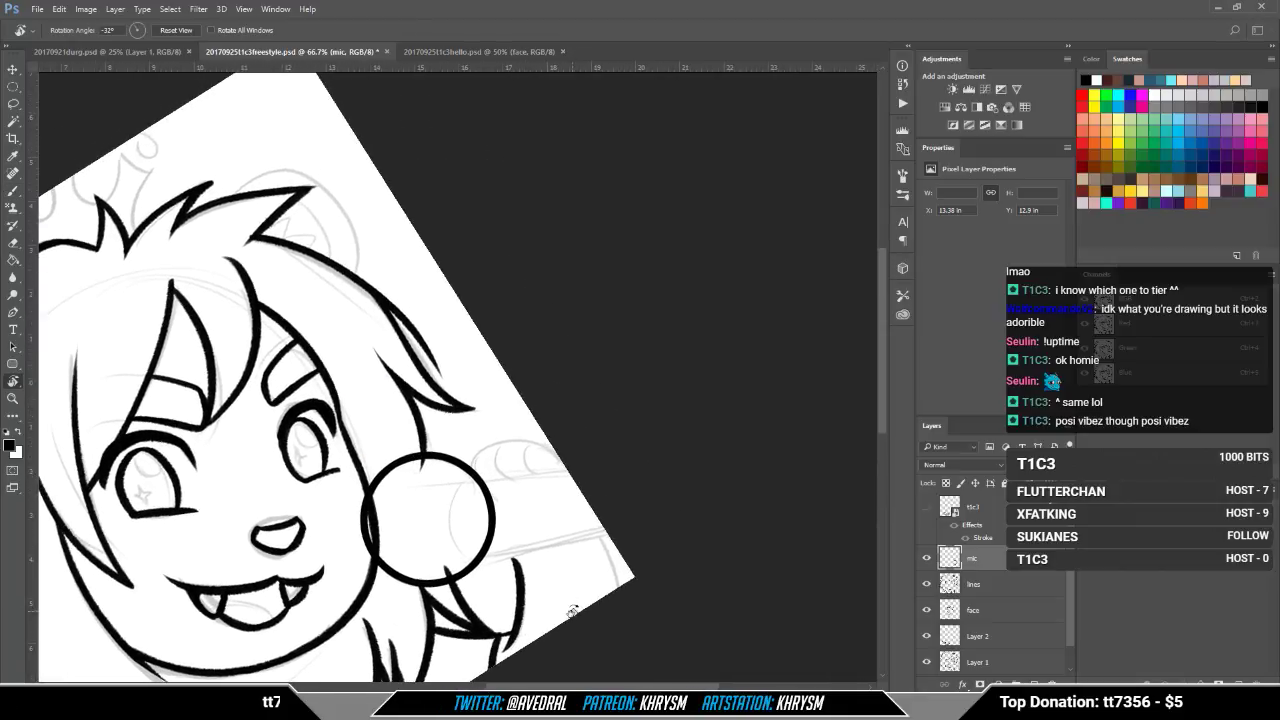
pyautogui.hotkey('ctrl', 'shift', 'n')
pyautogui.press('Return')
pyautogui.press('b')
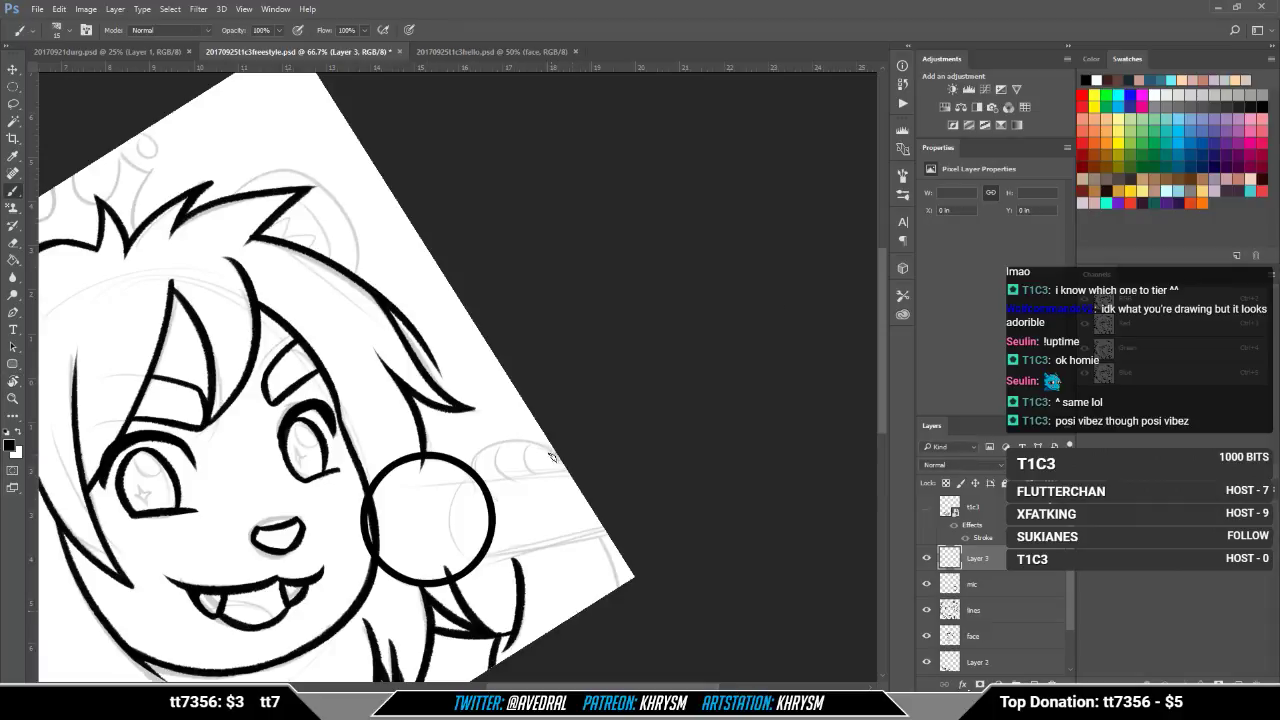
pyautogui.moveTo(479, 479); pyautogui.dragTo(620, 465)
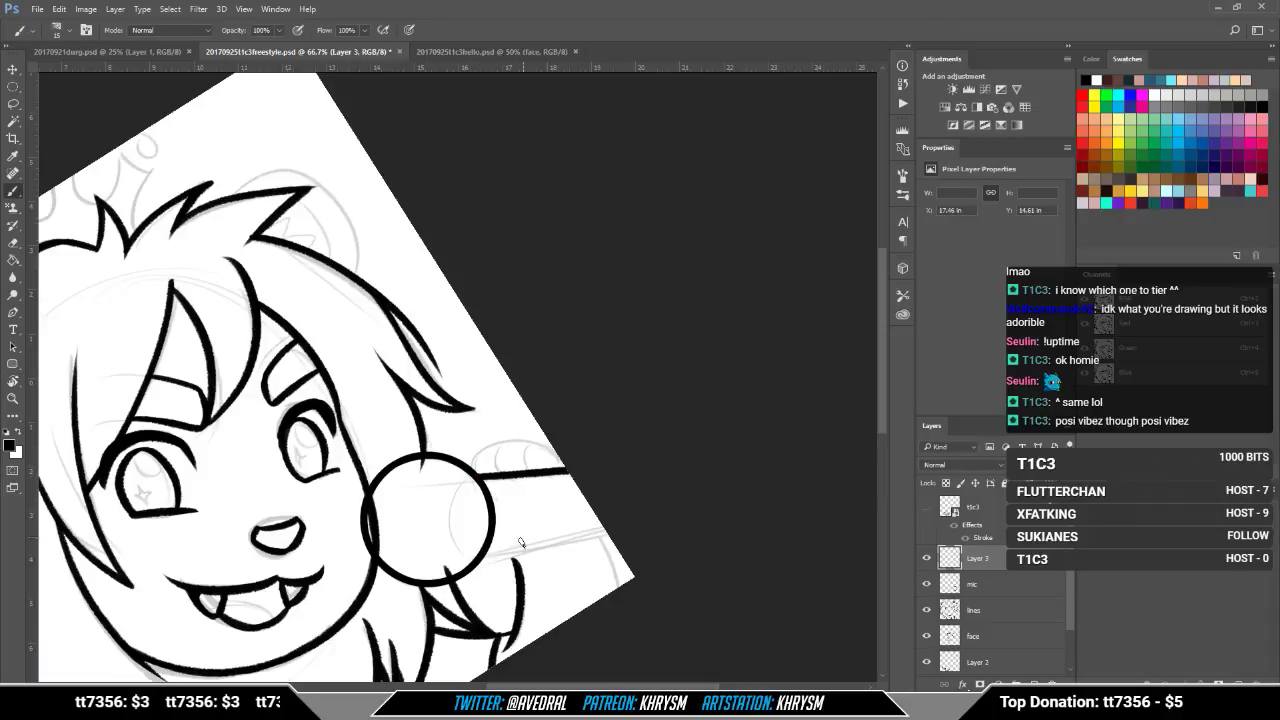
pyautogui.moveTo(470, 562); pyautogui.dragTo(665, 509)
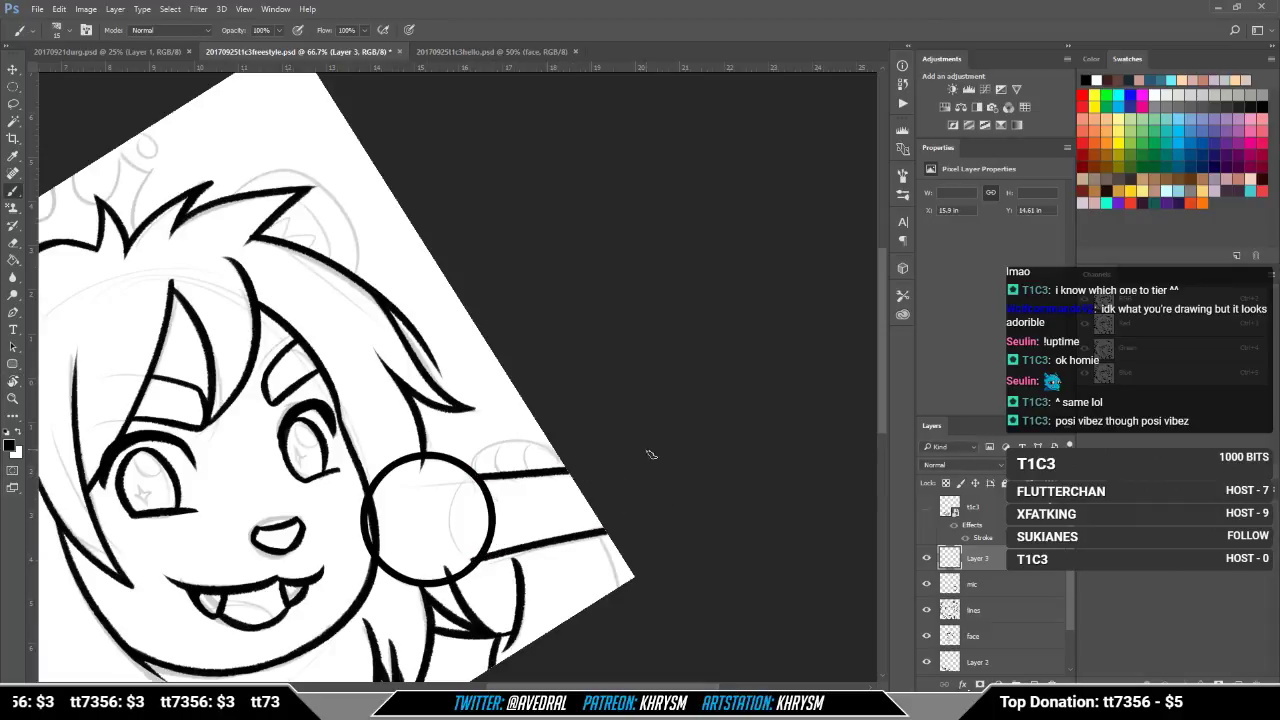
pyautogui.hotkey('ctrl', 'alt', 'z')
pyautogui.hotkey('ctrl', 'alt', 'z')
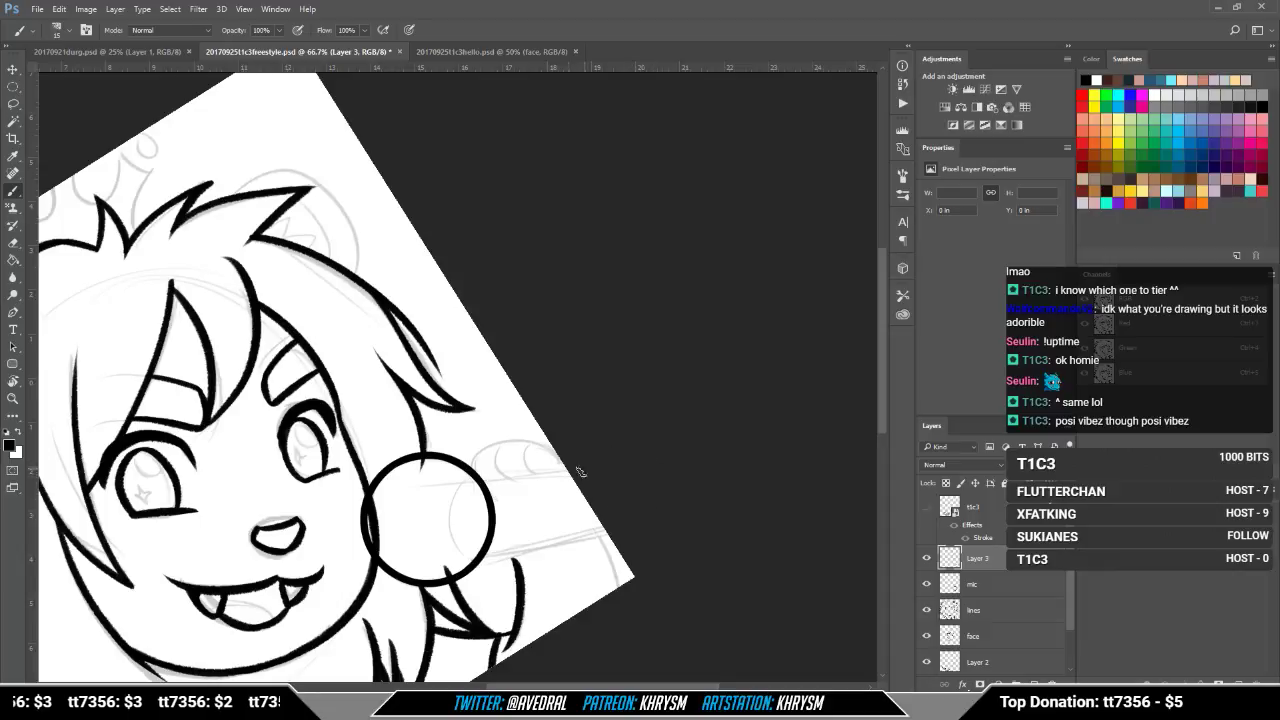
# Step: Ink the upper and lower edges of the microphone handle from the circle to the canvas edge, undoing the unwanted strokes
pyautogui.moveTo(470, 472); pyautogui.dragTo(612, 467)
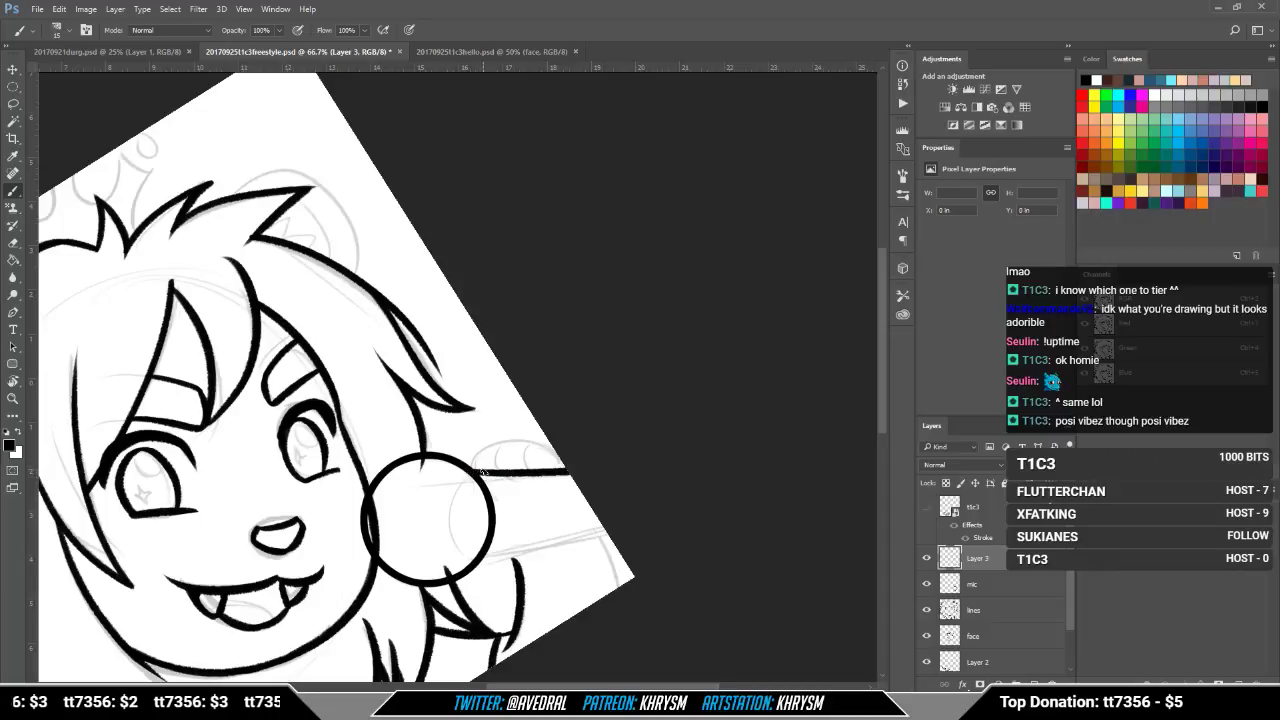
pyautogui.hotkey('ctrl', 'alt', 'z')
pyautogui.moveTo(472, 472); pyautogui.dragTo(603, 478)
pyautogui.hotkey('ctrl', 'alt', 'z')
pyautogui.moveTo(470, 472); pyautogui.dragTo(570, 467)
pyautogui.moveTo(475, 560); pyautogui.dragTo(610, 535)
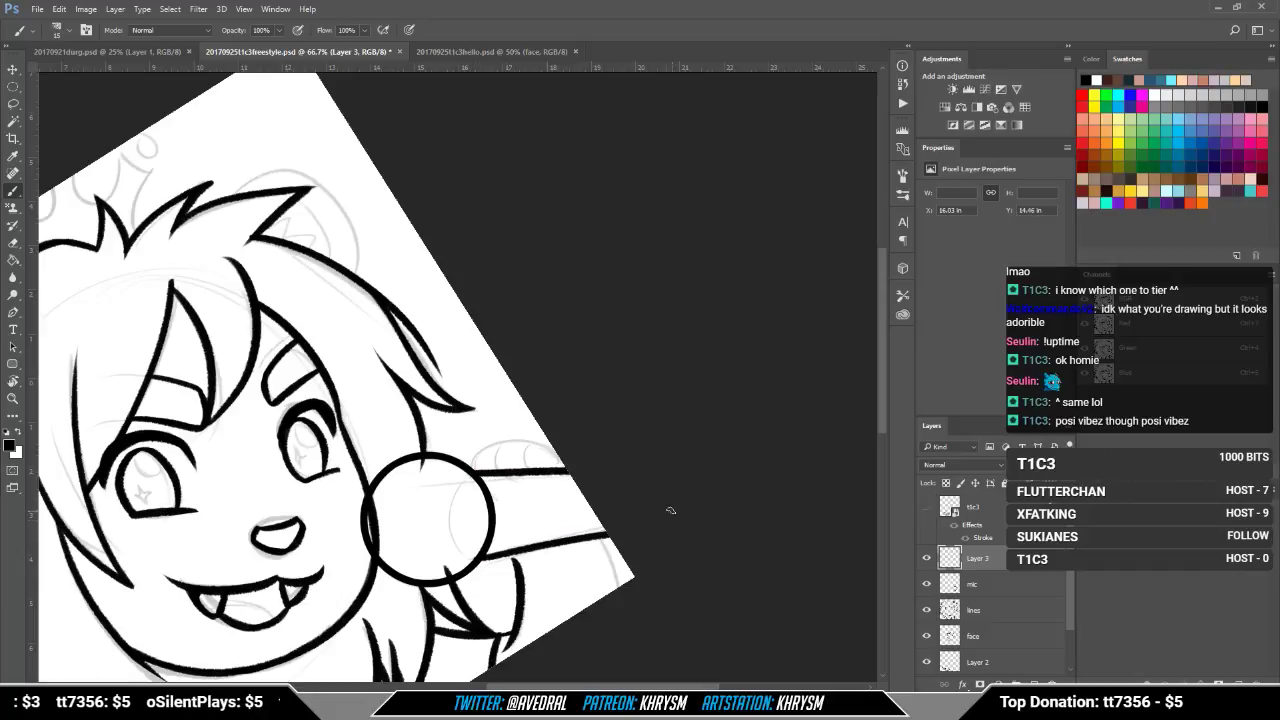
# Step: Ink the curved end of the handle inside the circle, joining its two edges and undoing the unwanted strokes
pyautogui.moveTo(470, 468)
pyautogui.mouseDown()
pyautogui.moveTo(458, 530)
pyautogui.moveTo(472, 556)
pyautogui.mouseUp()
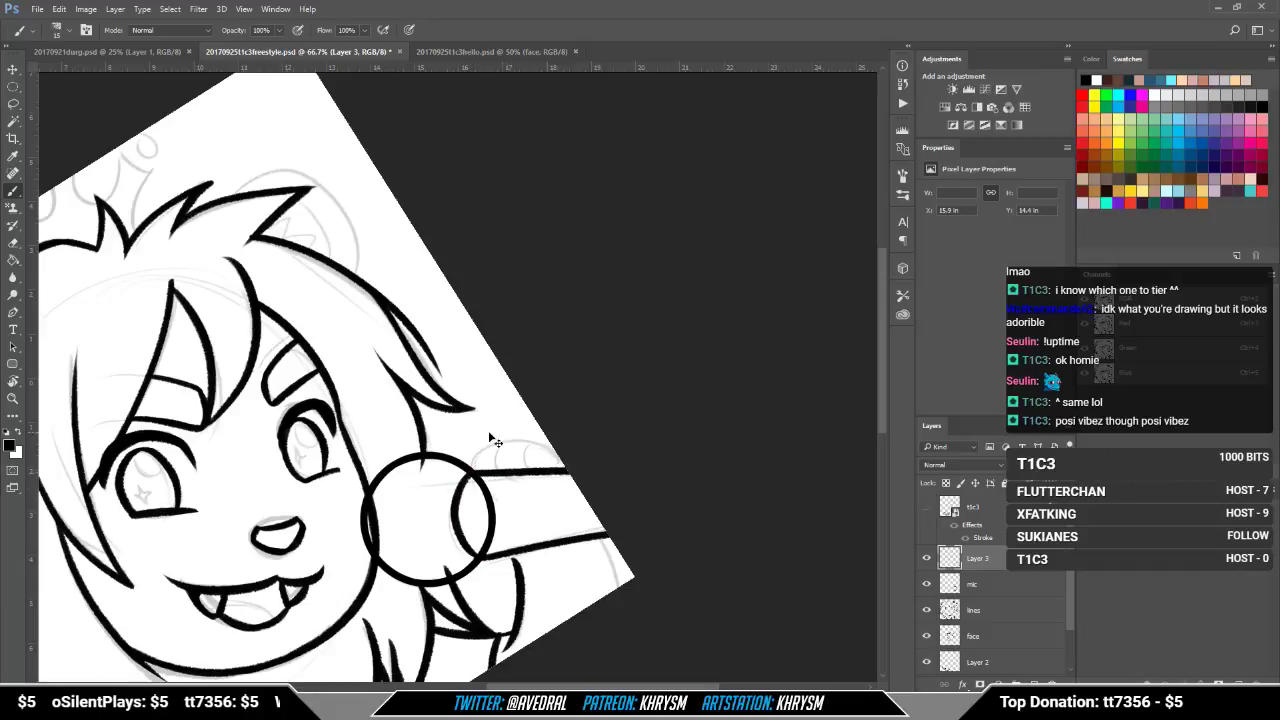
pyautogui.hotkey('ctrl', 'alt', 'z')
pyautogui.moveTo(470, 468)
pyautogui.mouseDown()
pyautogui.moveTo(456, 510)
pyautogui.moveTo(472, 556)
pyautogui.mouseUp()
pyautogui.hotkey('ctrl', 'alt', 'z')
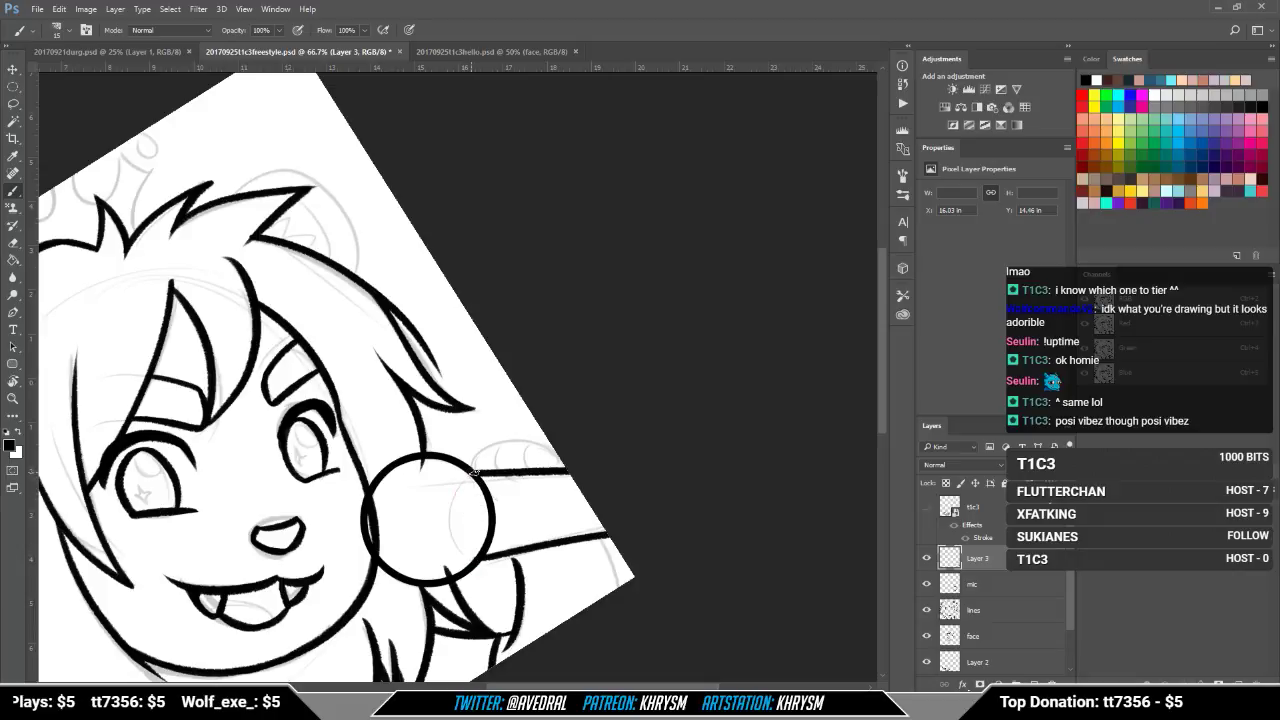
pyautogui.moveTo(470, 468); pyautogui.dragTo(476, 560)
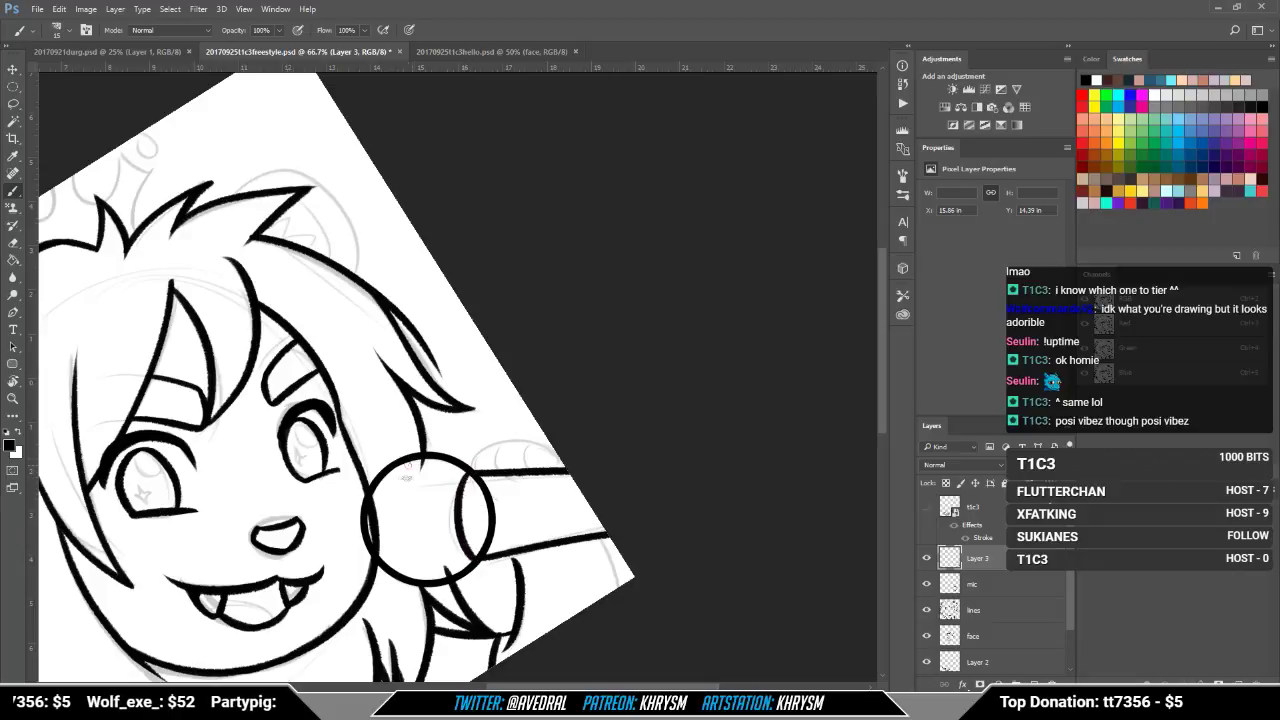
# Step: Ink two parallel curved band lines across the microphone head, undoing the first attempt
pyautogui.moveTo(409, 463); pyautogui.dragTo(416, 580)
pyautogui.hotkey('ctrl', 'z')
pyautogui.moveTo(406, 477); pyautogui.dragTo(412, 580)
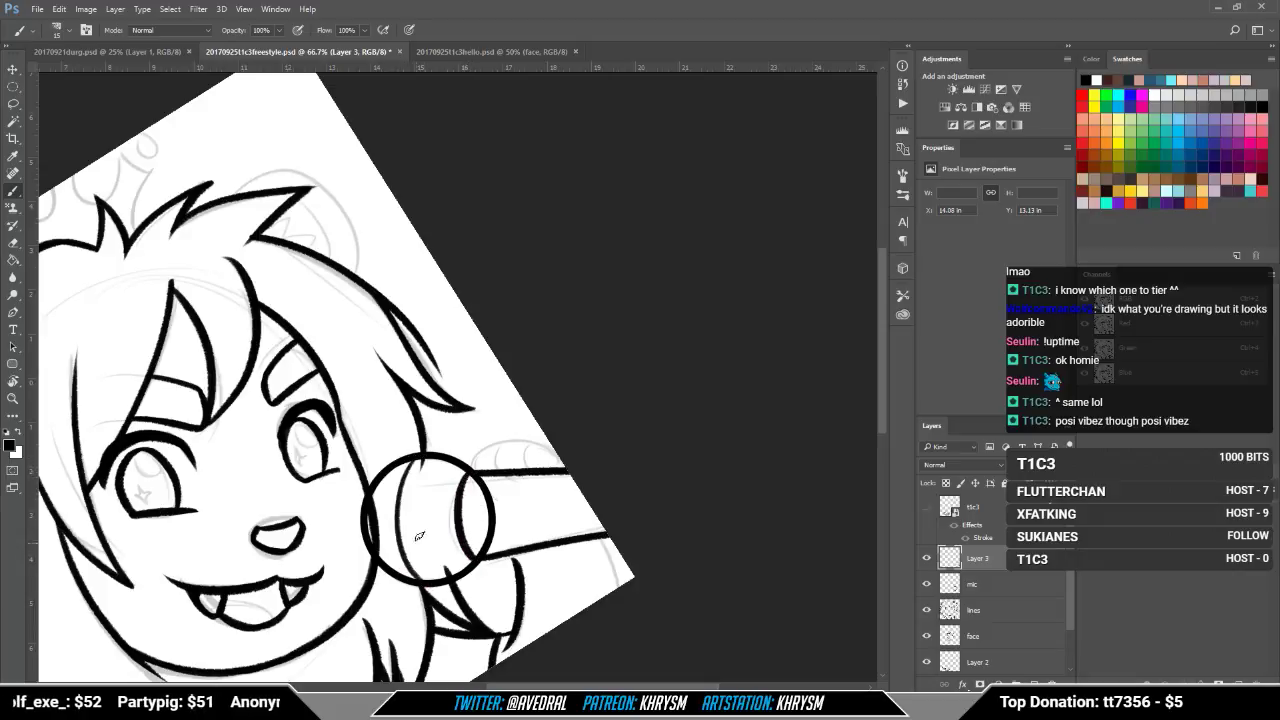
pyautogui.moveTo(481, 409); pyautogui.dragTo(449, 397)
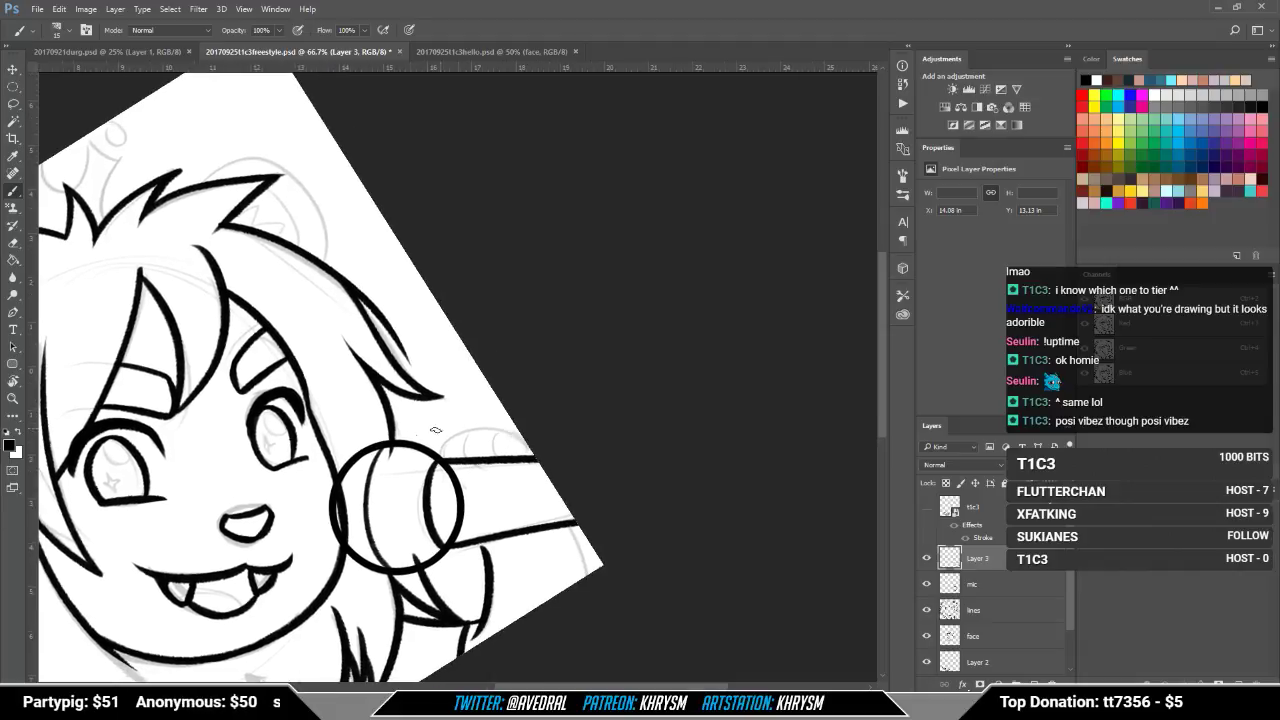
pyautogui.moveTo(397, 443)
pyautogui.mouseDown()
pyautogui.moveTo(384, 527)
pyautogui.moveTo(390, 565)
pyautogui.mouseUp()
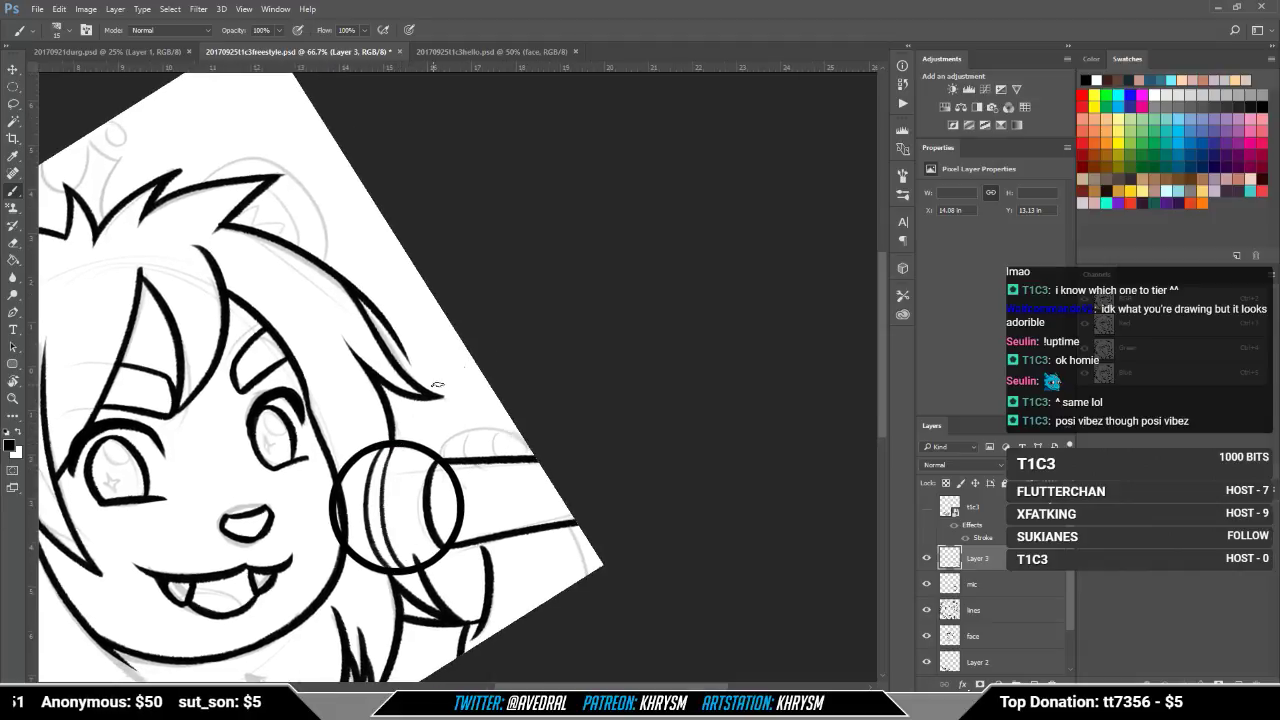
pyautogui.moveTo(522, 453); pyautogui.dragTo(516, 447)
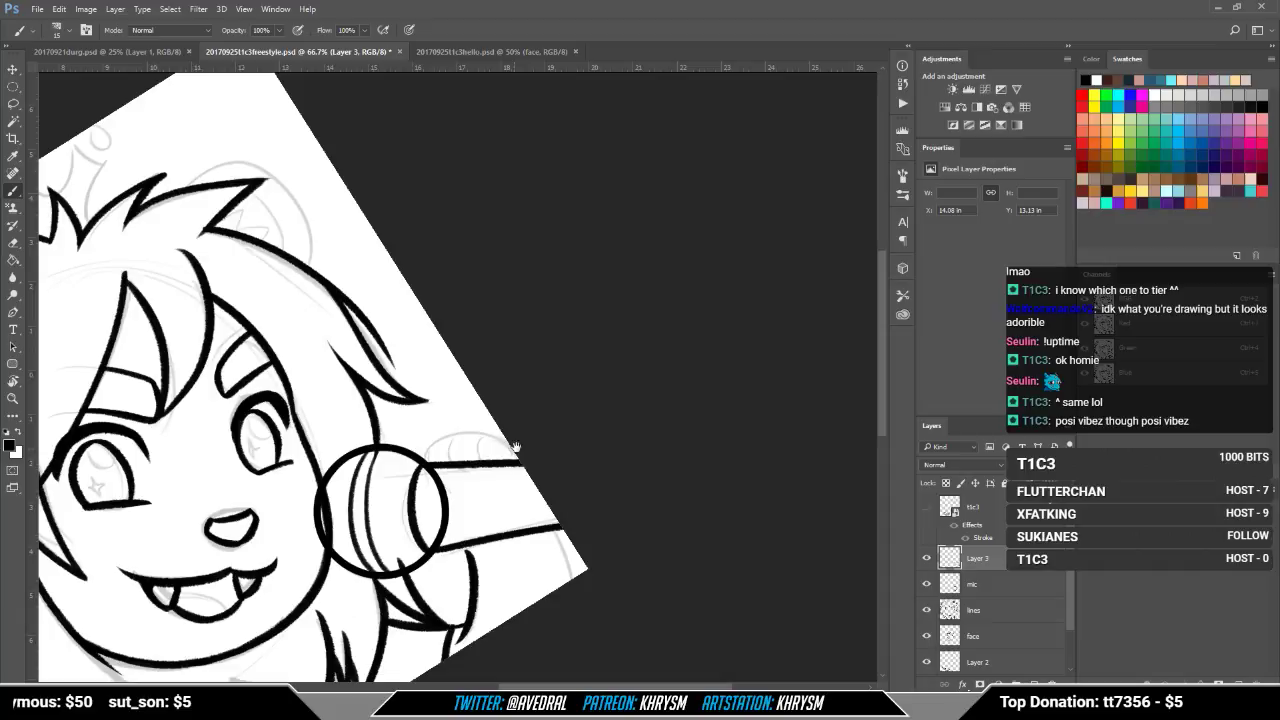
# Step: Erase the part of the circle on the mic layer that overlaps the handle, and return to Layer 3 with the Brush
pyautogui.click(975, 590)
pyautogui.press('e')
pyautogui.moveTo(427, 475)
pyautogui.mouseDown()
pyautogui.moveTo(447, 515)
pyautogui.moveTo(435, 537)
pyautogui.mouseUp()
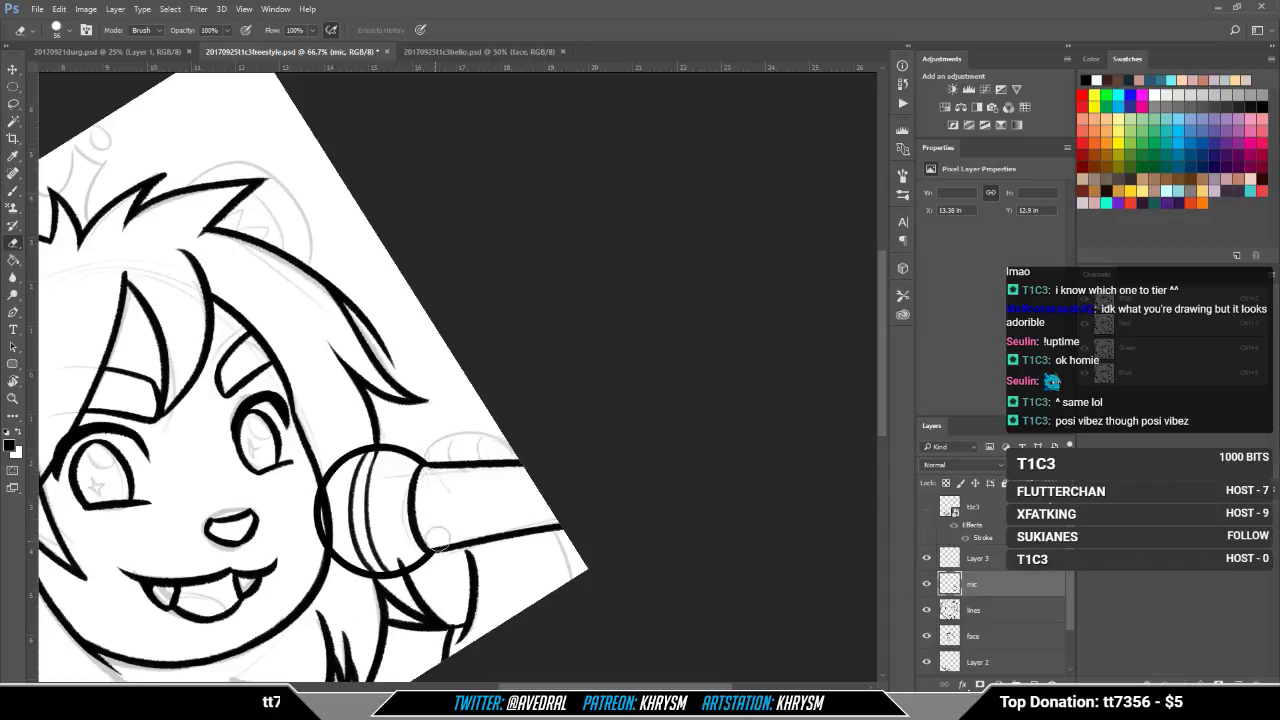
pyautogui.hotkey('alt', ']')
pyautogui.press('b')
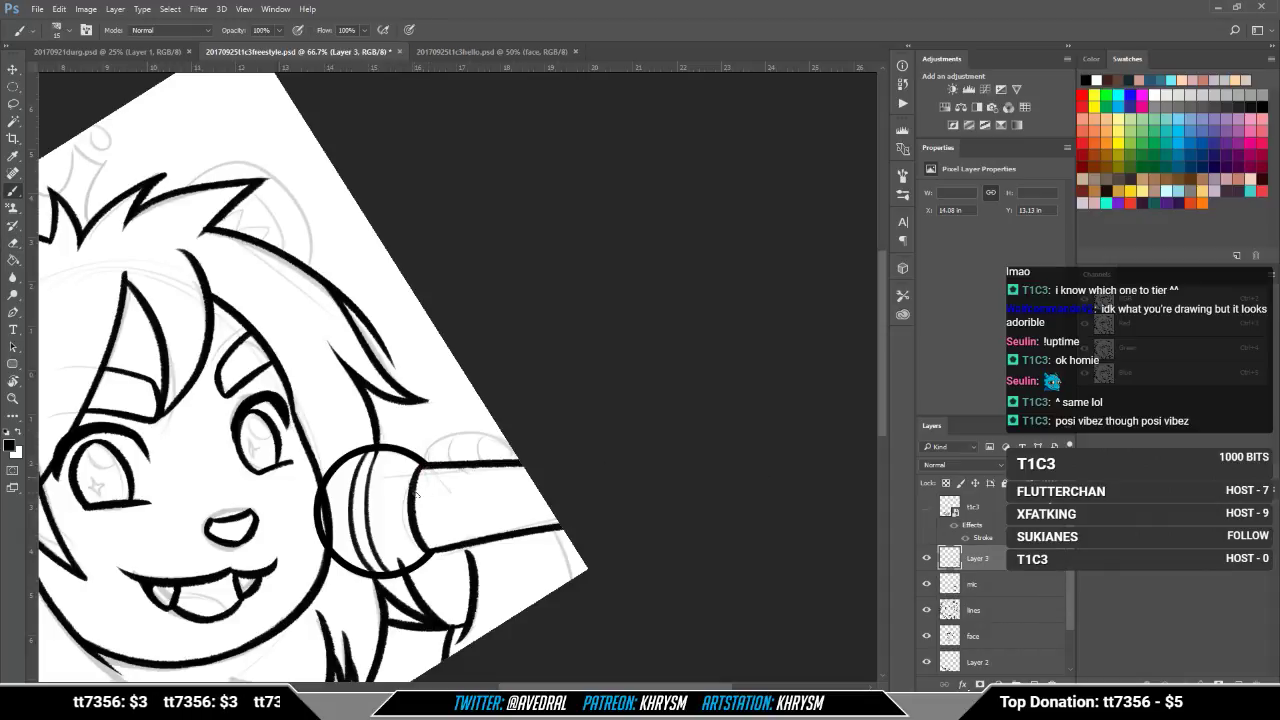
# Step: Erase the face outline inside the microphone head on the lines layer
pyautogui.press('Escape')
pyautogui.moveTo(485, 470); pyautogui.dragTo(564, 491)
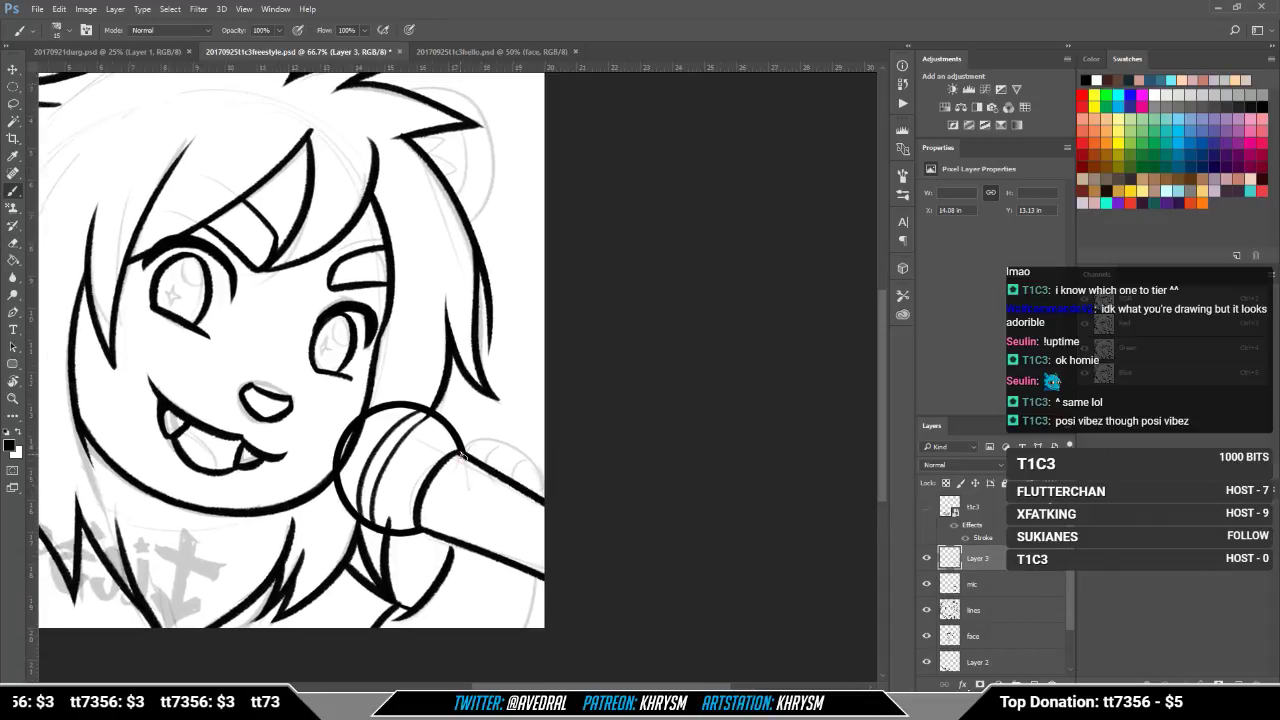
pyautogui.moveTo(430, 488); pyautogui.dragTo(421, 530)
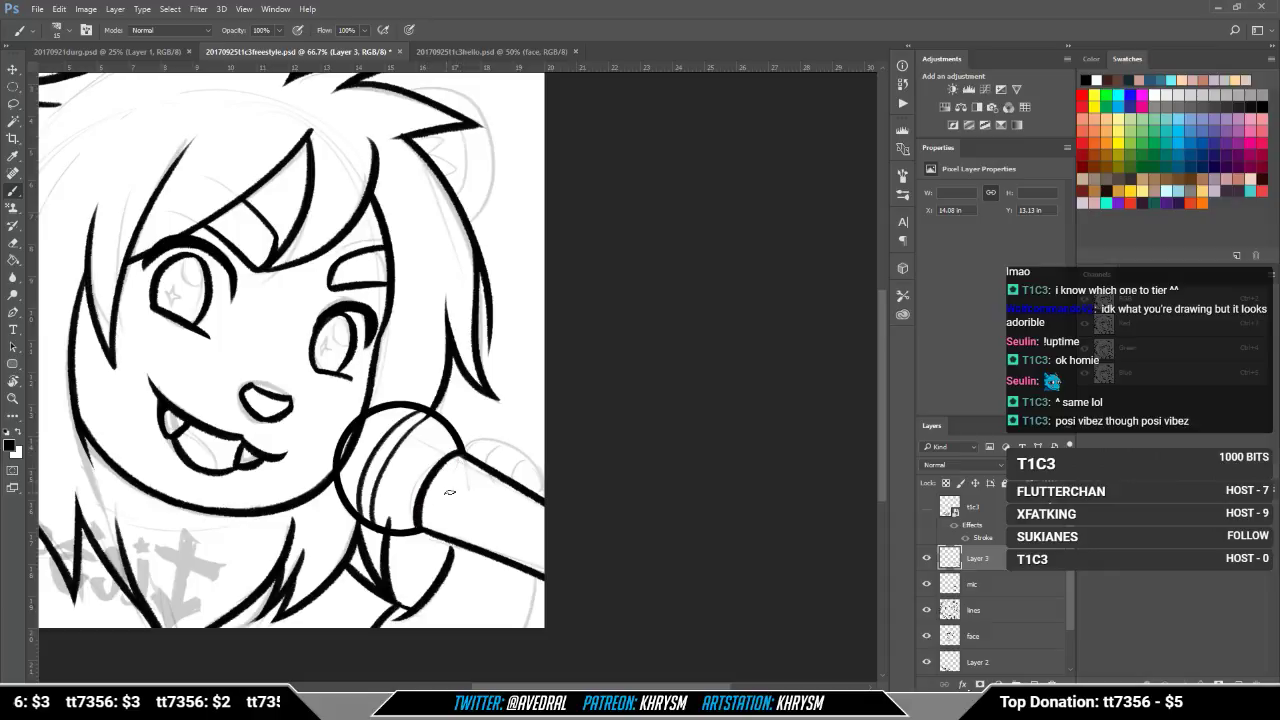
pyautogui.click(975, 603)
pyautogui.press('e')
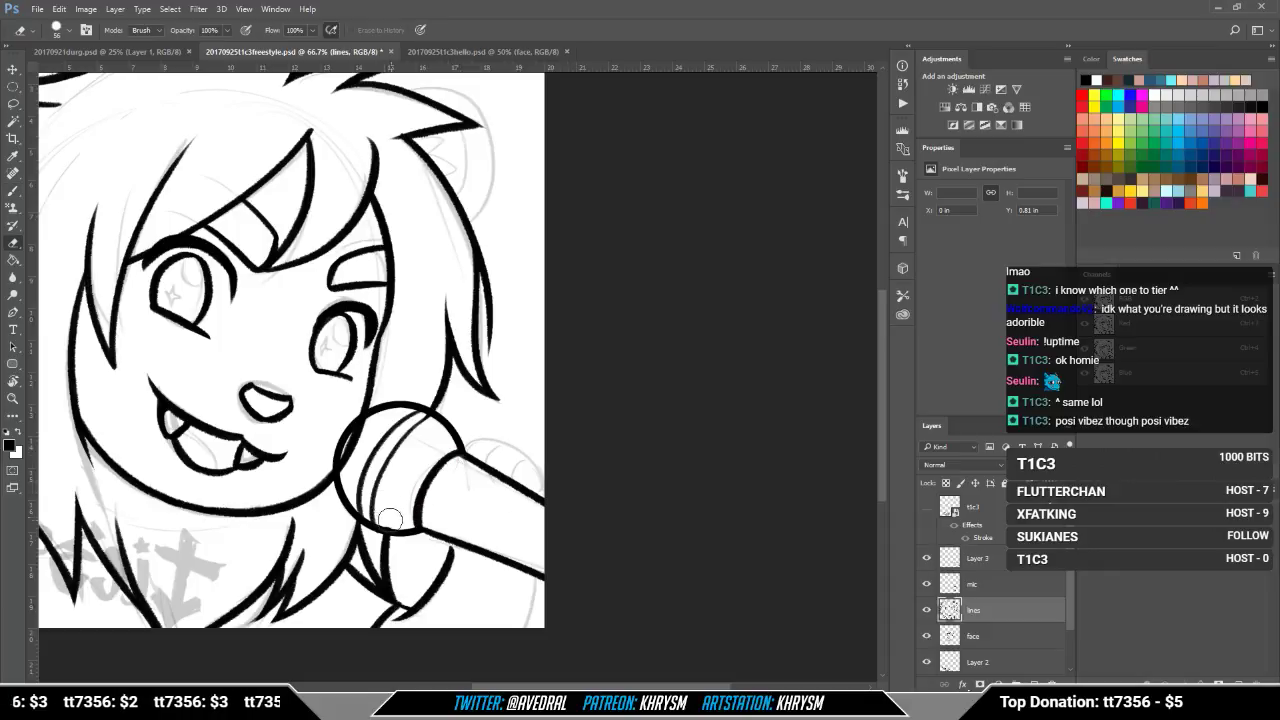
pyautogui.moveTo(368, 424)
pyautogui.mouseDown()
pyautogui.moveTo(348, 477)
pyautogui.moveTo(352, 466)
pyautogui.mouseUp()
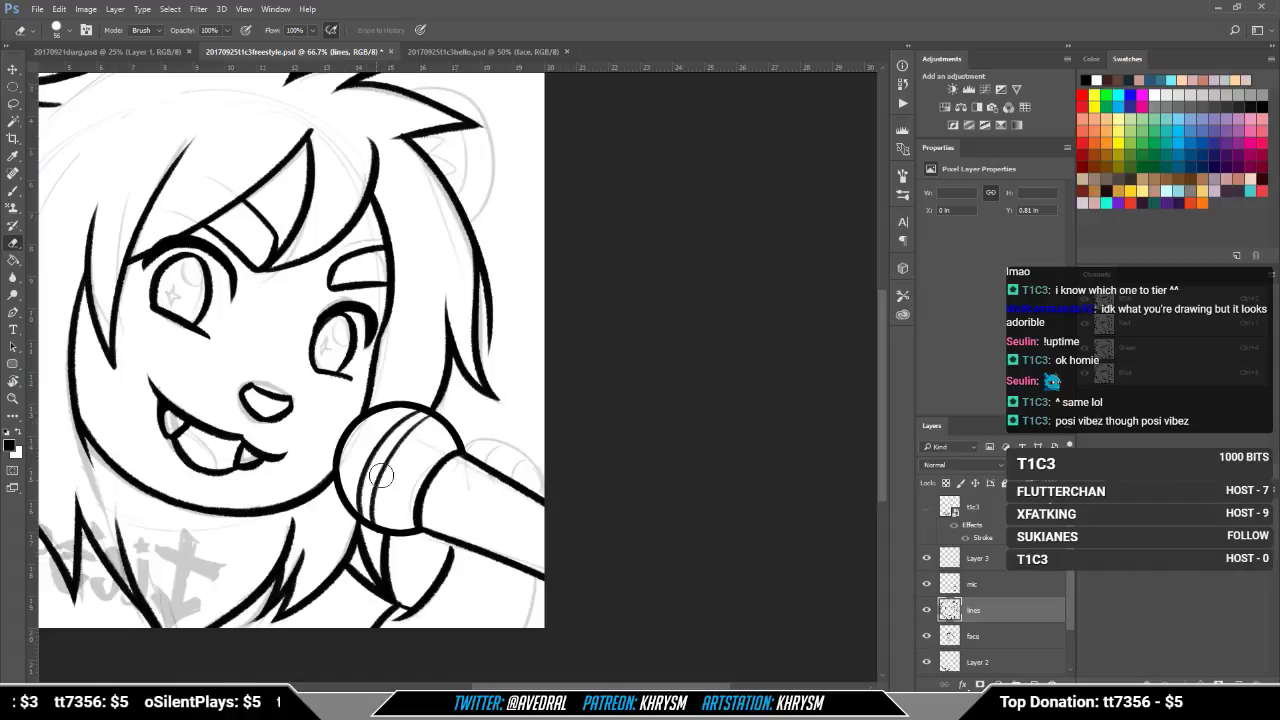
# Step: Ink the fingers over the upper edge of the microphone handle and the arm line below the handle
pyautogui.moveTo(568, 439); pyautogui.dragTo(620, 404)
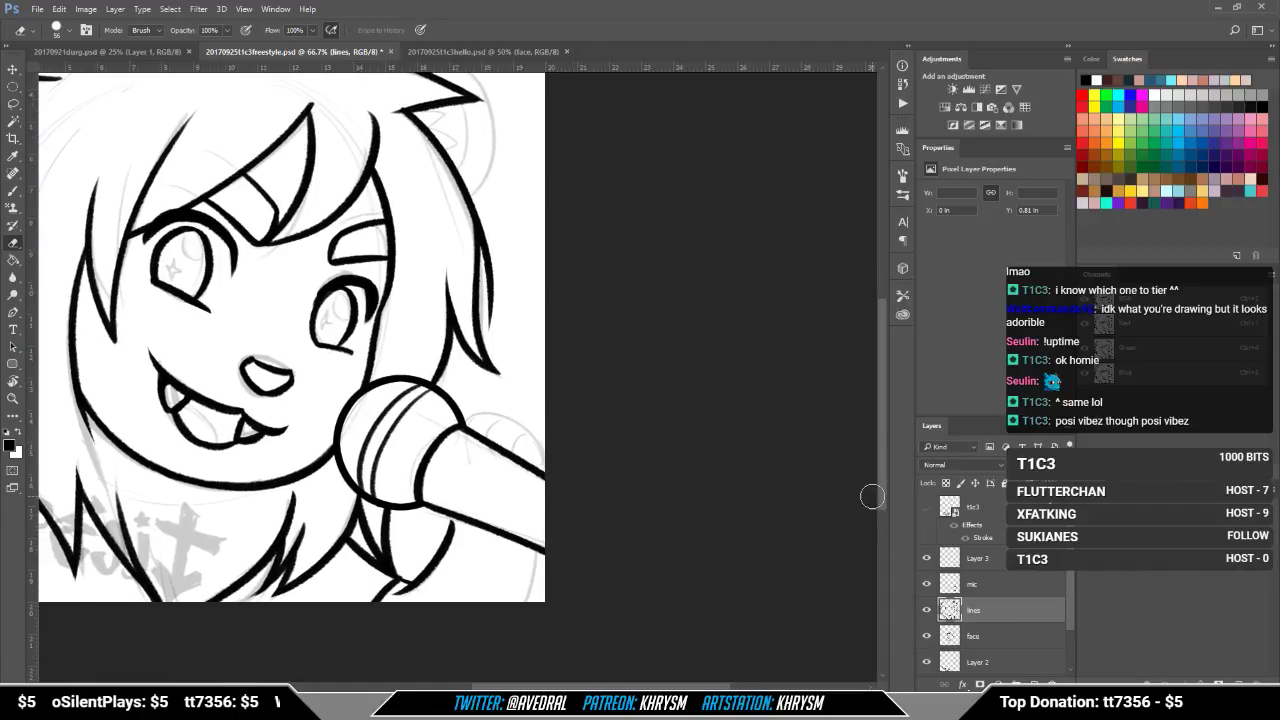
pyautogui.press('b')
pyautogui.moveTo(465, 425)
pyautogui.mouseDown()
pyautogui.moveTo(498, 414)
pyautogui.moveTo(542, 450)
pyautogui.mouseUp()
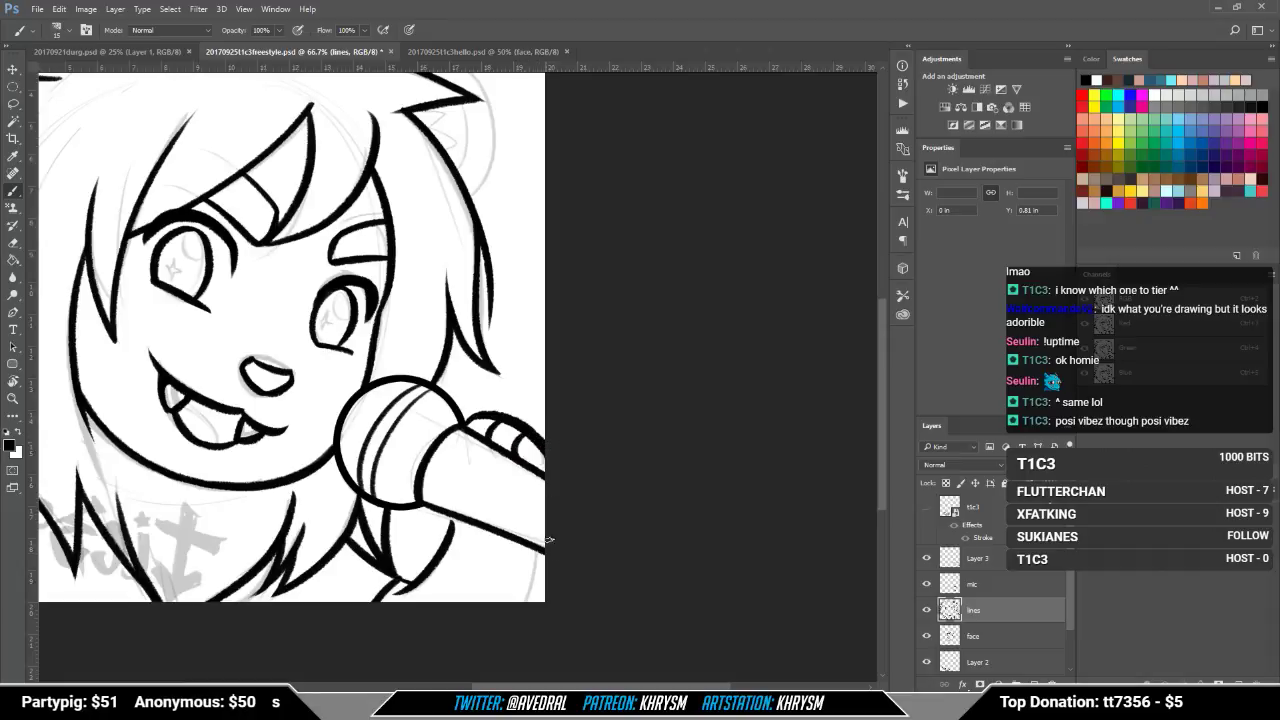
pyautogui.moveTo(541, 552)
pyautogui.mouseDown()
pyautogui.moveTo(523, 613)
pyautogui.moveTo(624, 595)
pyautogui.mouseUp()
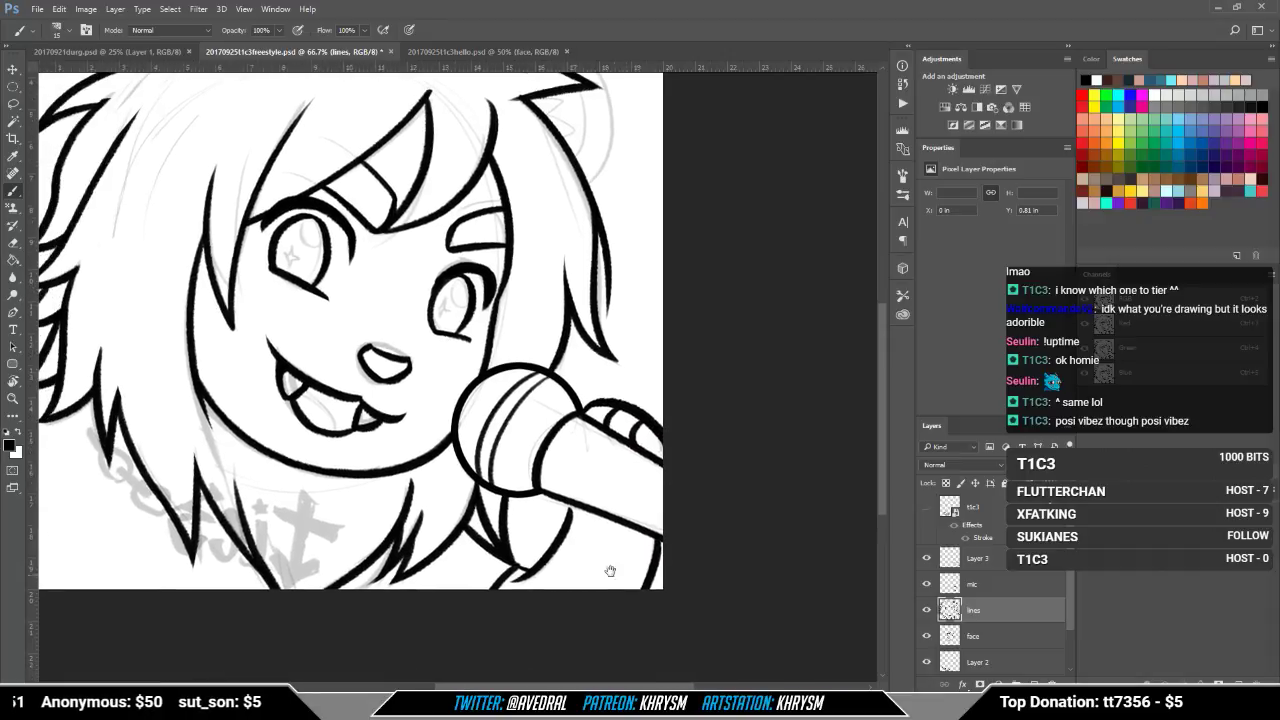
pyautogui.moveTo(663, 526); pyautogui.dragTo(703, 549)
pyautogui.scroll(-3, 703, 548)
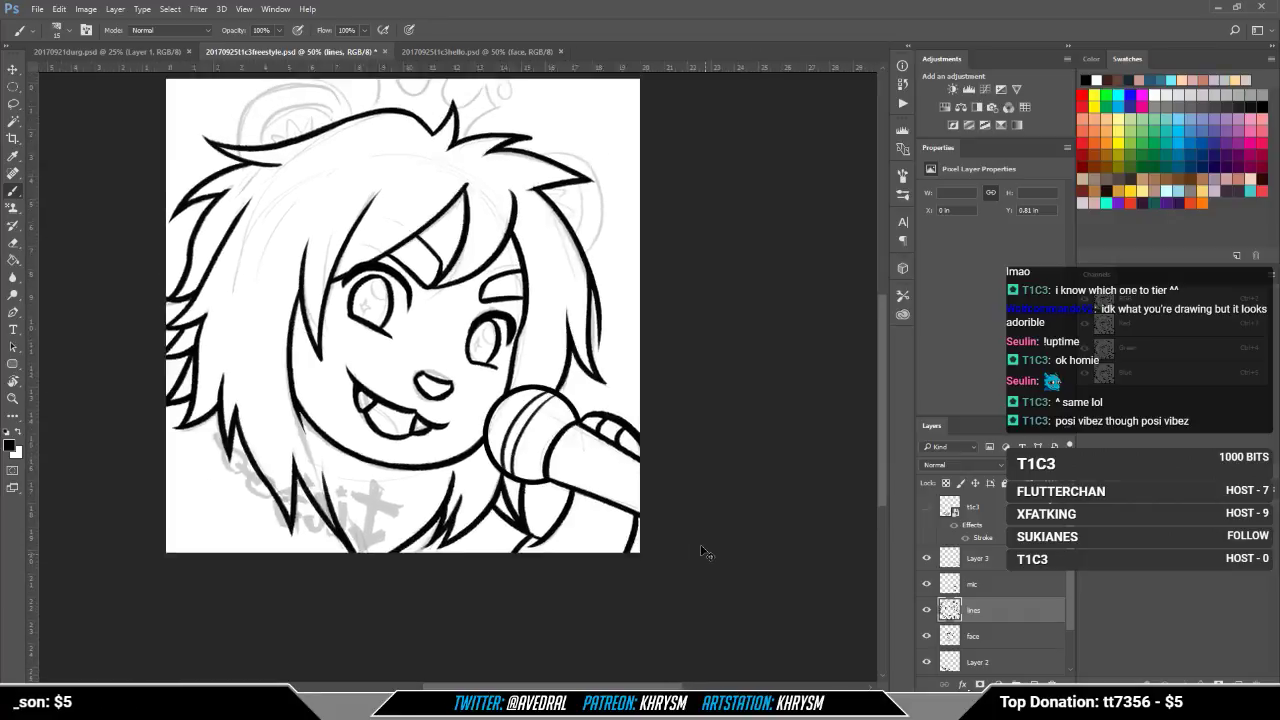
# Step: Ink the outer curve of the lion's left-hand ear over the sketch, redoing the first attempt
pyautogui.scroll(3, 703, 548)
pyautogui.moveTo(391, 150); pyautogui.dragTo(684, 297)
pyautogui.press('r')
pyautogui.moveTo(548, 378); pyautogui.dragTo(528, 365)
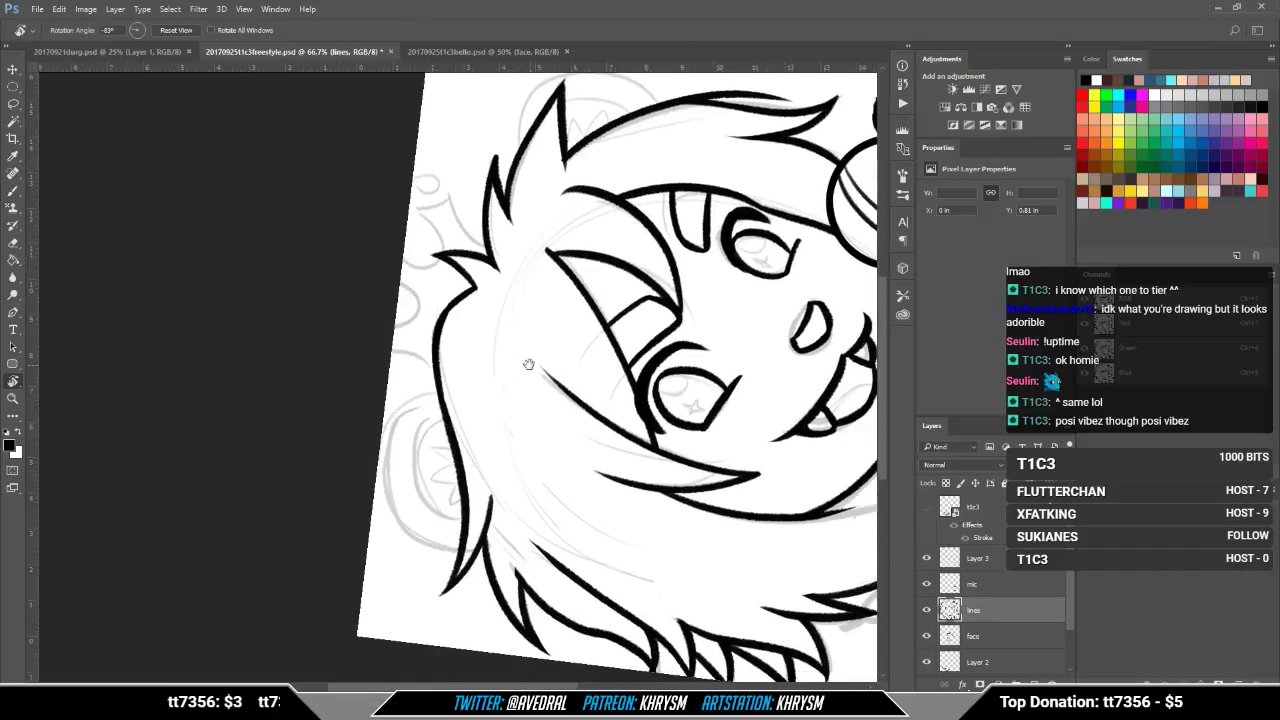
pyautogui.press('b')
pyautogui.moveTo(437, 392)
pyautogui.mouseDown()
pyautogui.moveTo(411, 406)
pyautogui.moveTo(418, 554)
pyautogui.mouseUp()
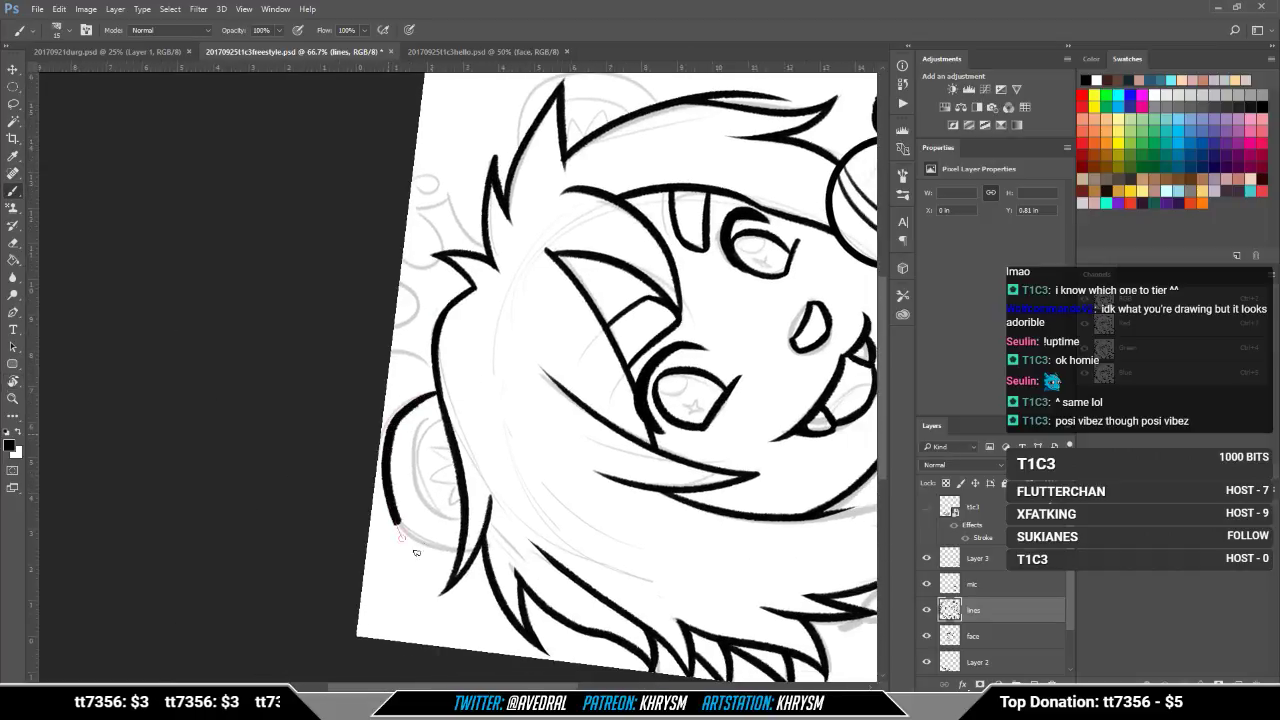
pyautogui.hotkey('ctrl', 'z')
pyautogui.moveTo(438, 393)
pyautogui.mouseDown()
pyautogui.moveTo(386, 472)
pyautogui.moveTo(434, 552)
pyautogui.mouseUp()
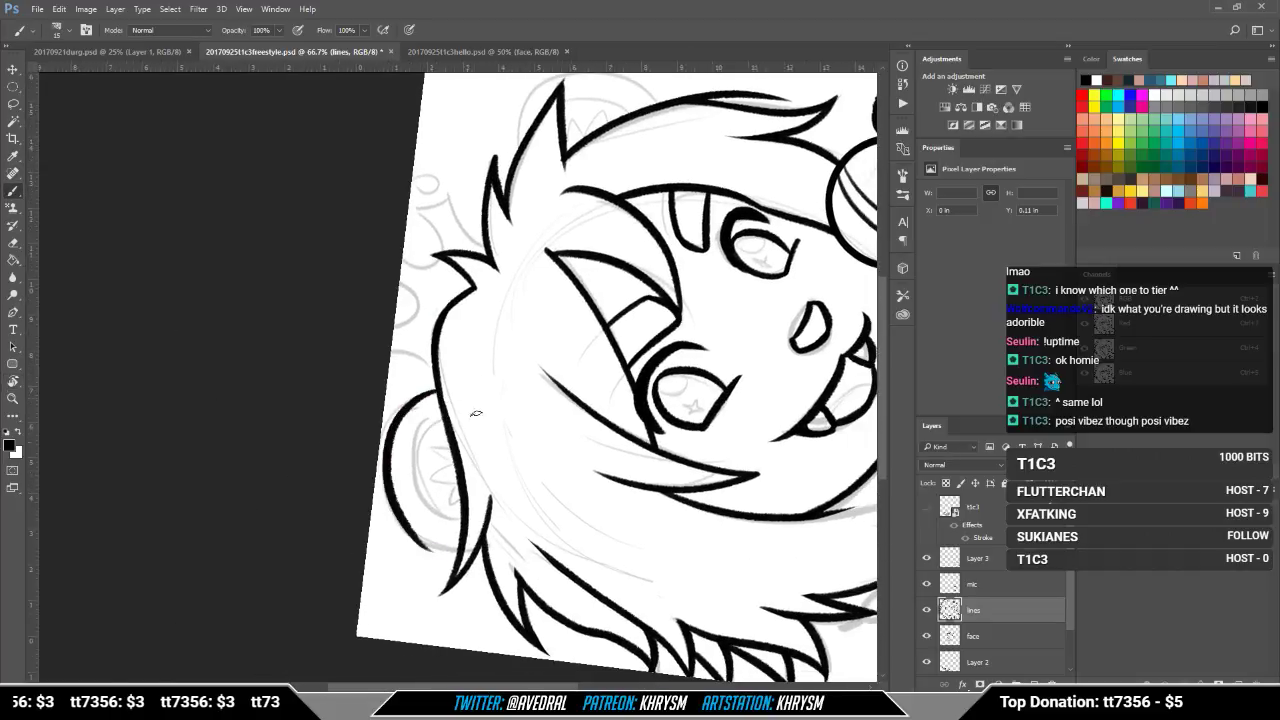
# Step: Rework the lower end of the left-hand ear's outer outline so it joins the hair
pyautogui.press('Escape')
pyautogui.press('e')
pyautogui.moveTo(280, 381)
pyautogui.mouseDown()
pyautogui.moveTo(320, 335)
pyautogui.moveTo(285, 399)
pyautogui.mouseUp()
pyautogui.press('b')
pyautogui.hotkey('ctrl', 'z')
pyautogui.moveTo(302, 347); pyautogui.dragTo(286, 398)
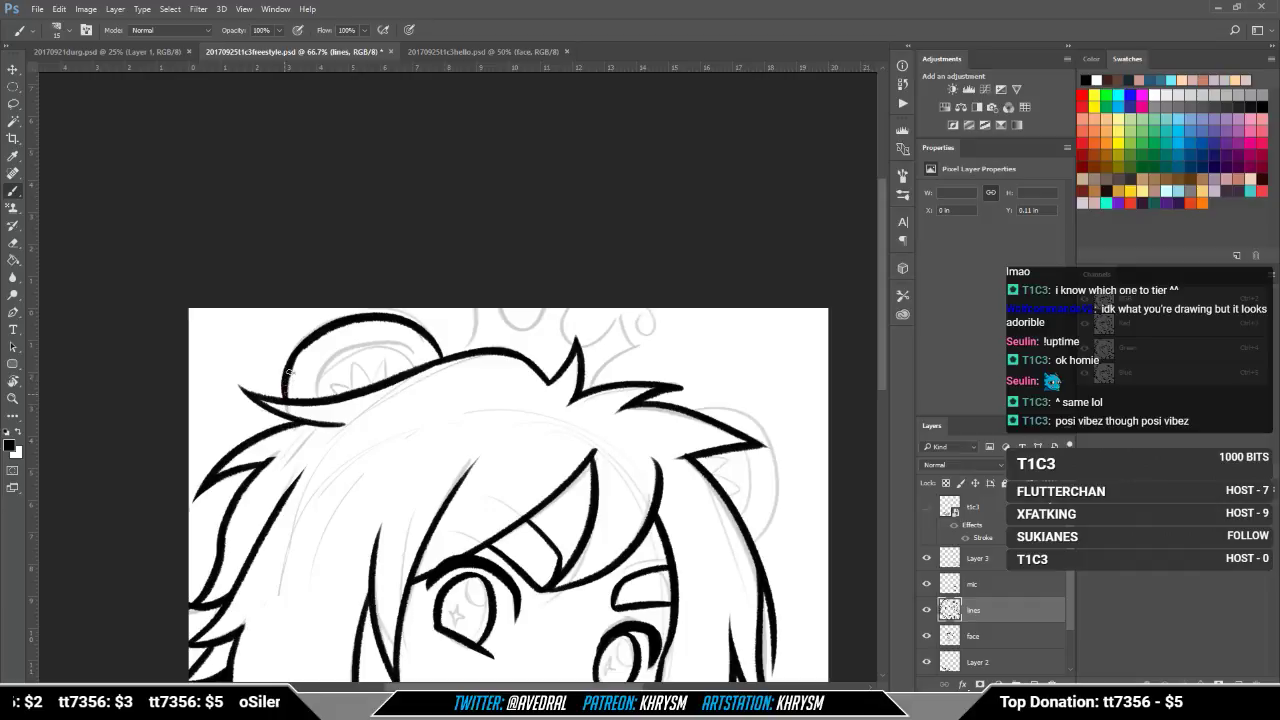
# Step: Ink the inner arc of the left-hand ear, undoing the unwanted stroke and erasing the excess line
pyautogui.moveTo(390, 360); pyautogui.dragTo(403, 387)
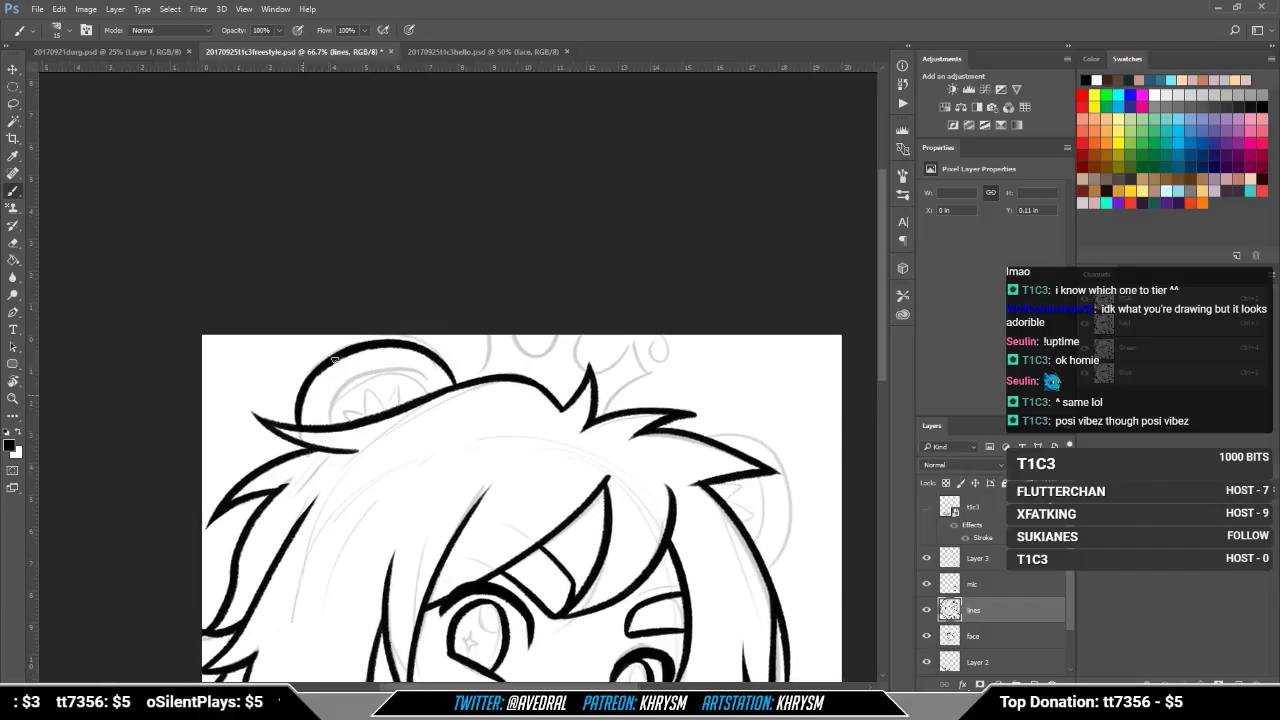
pyautogui.moveTo(331, 427)
pyautogui.mouseDown()
pyautogui.moveTo(402, 366)
pyautogui.moveTo(429, 380)
pyautogui.moveTo(361, 384)
pyautogui.moveTo(331, 425)
pyautogui.mouseUp()
pyautogui.hotkey('ctrl', 'z')
pyautogui.press('e')
pyautogui.moveTo(395, 368); pyautogui.dragTo(430, 394)
pyautogui.press('b')
# Step: Ink the outer outline and inner arc of the right-hand ear behind the hair, erasing the excess line
pyautogui.moveTo(704, 421); pyautogui.dragTo(540, 463)
pyautogui.press('r')
pyautogui.moveTo(617, 542); pyautogui.dragTo(692, 375)
pyautogui.moveTo(690, 444); pyautogui.dragTo(662, 537)
pyautogui.press('b')
pyautogui.moveTo(500, 408); pyautogui.dragTo(581, 379)
pyautogui.press('Escape')
pyautogui.moveTo(605, 472); pyautogui.dragTo(603, 412)
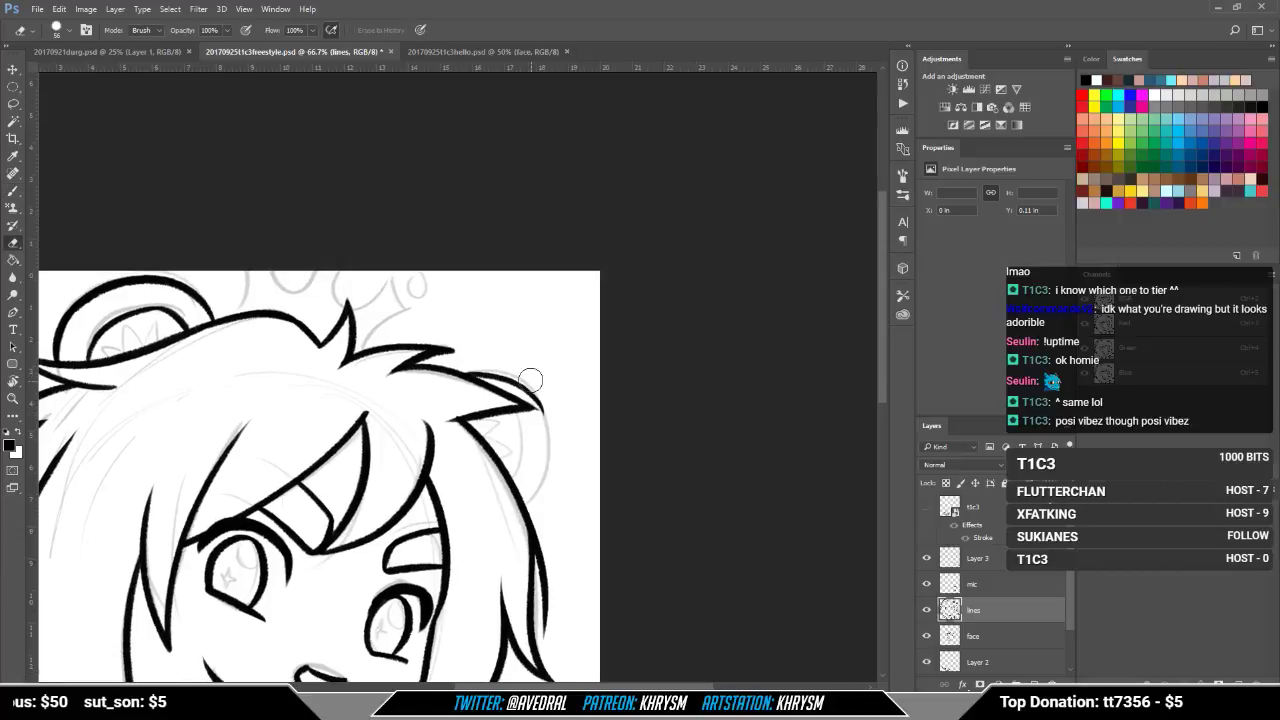
pyautogui.moveTo(530, 392)
pyautogui.mouseDown()
pyautogui.moveTo(521, 508)
pyautogui.moveTo(549, 451)
pyautogui.mouseUp()
pyautogui.moveTo(515, 412); pyautogui.dragTo(524, 476)
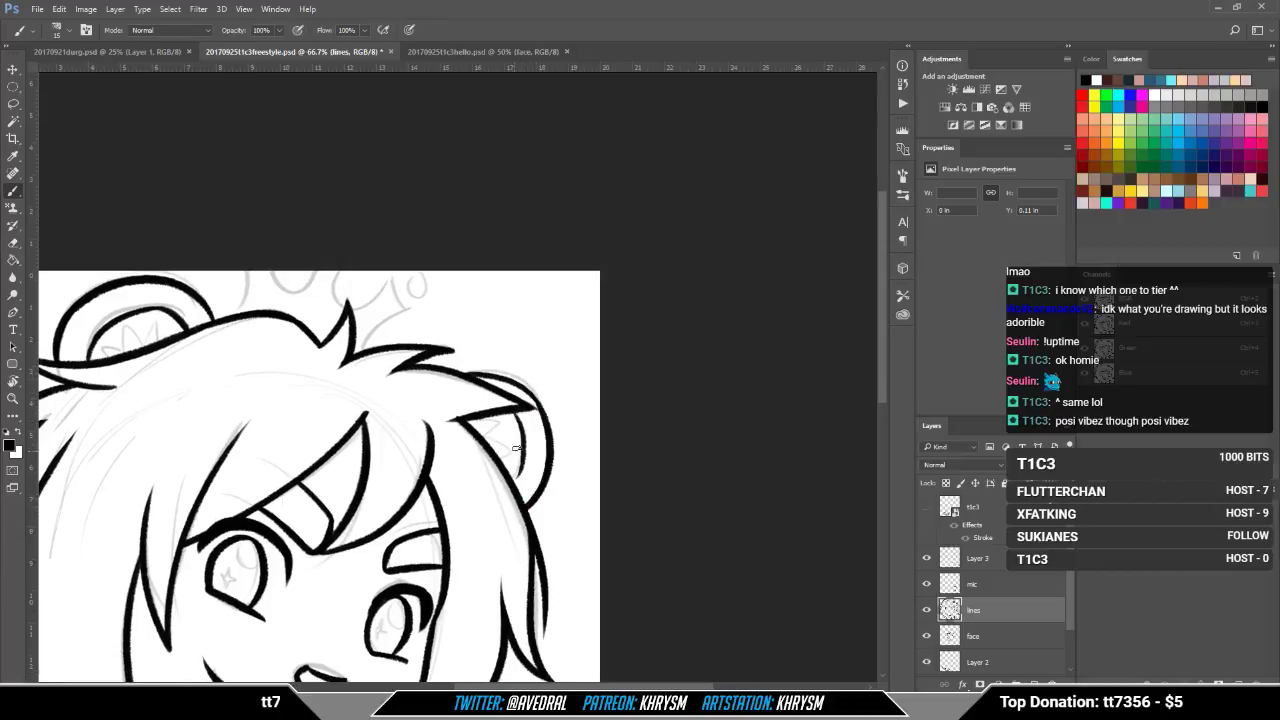
# Step: Ink the zigzag fur tuft inside the right-hand ear
pyautogui.press('r')
pyautogui.moveTo(548, 530); pyautogui.dragTo(664, 434)
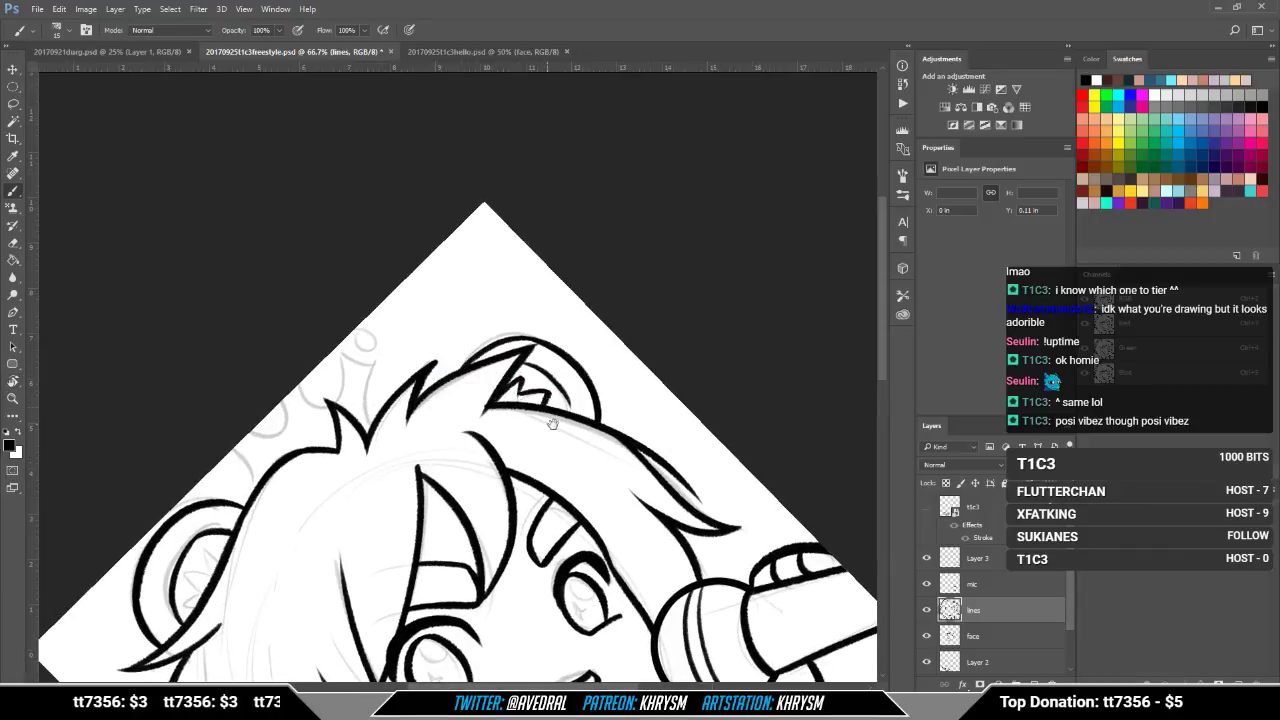
pyautogui.moveTo(552, 424); pyautogui.dragTo(669, 353)
pyautogui.press('Escape')
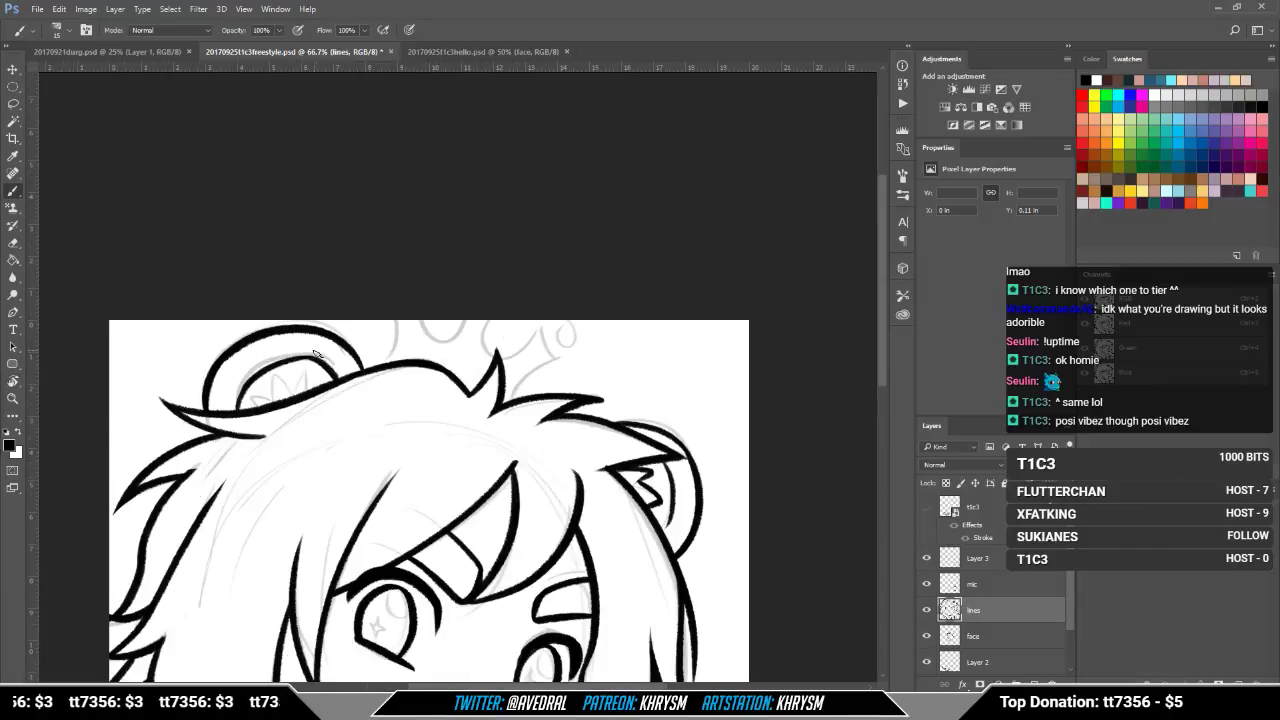
# Step: Ink the zigzag fur tuft inside the left-hand ear, undoing unwanted strokes and erasing the excess
pyautogui.press('r')
pyautogui.moveTo(315, 354)
pyautogui.mouseDown()
pyautogui.moveTo(314, 393)
pyautogui.moveTo(419, 475)
pyautogui.moveTo(438, 559)
pyautogui.mouseUp()
pyautogui.moveTo(489, 433); pyautogui.dragTo(469, 363)
pyautogui.press('Escape')
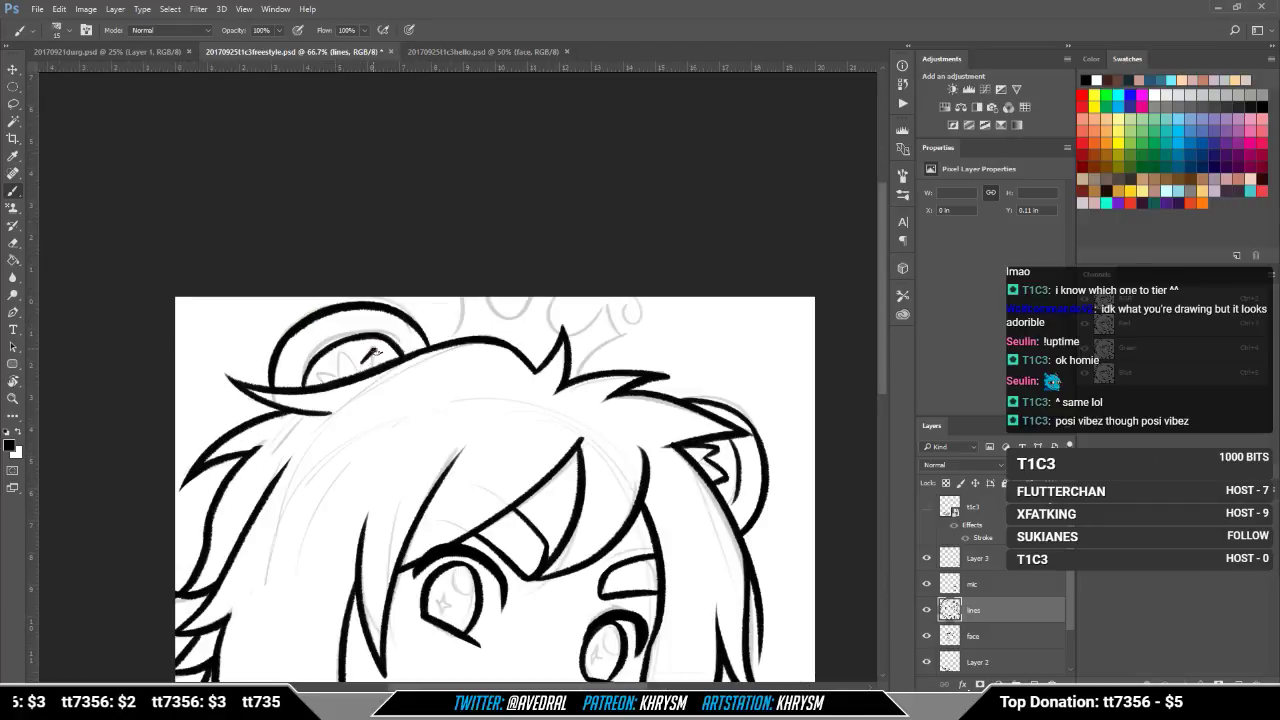
pyautogui.hotkey('ctrl', 'z')
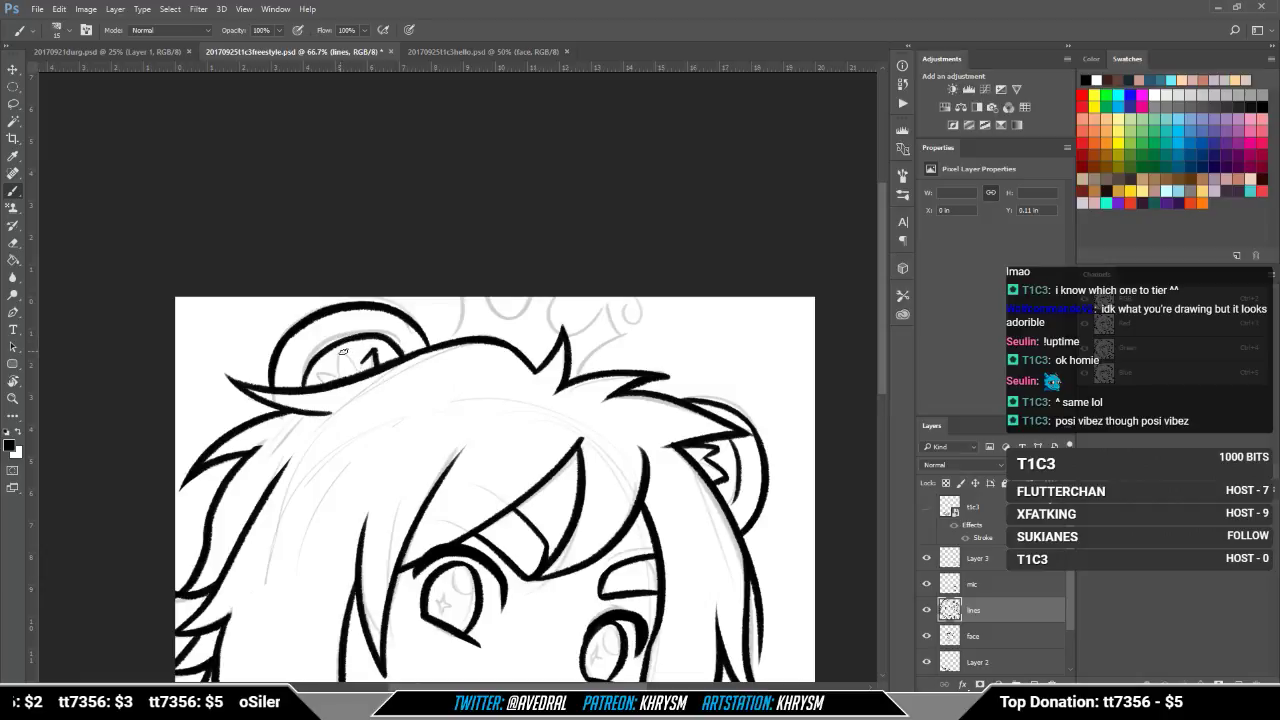
pyautogui.moveTo(363, 362); pyautogui.dragTo(343, 353)
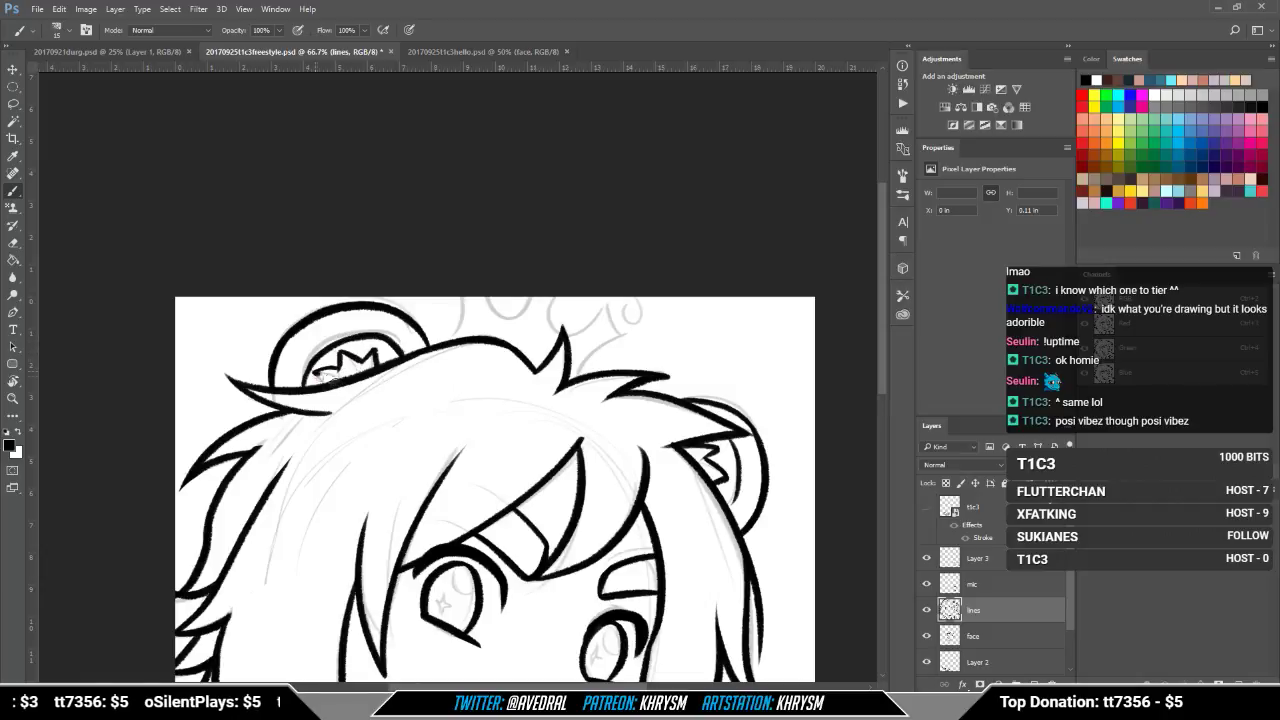
pyautogui.hotkey('ctrl', 'z')
pyautogui.moveTo(342, 355); pyautogui.dragTo(318, 380)
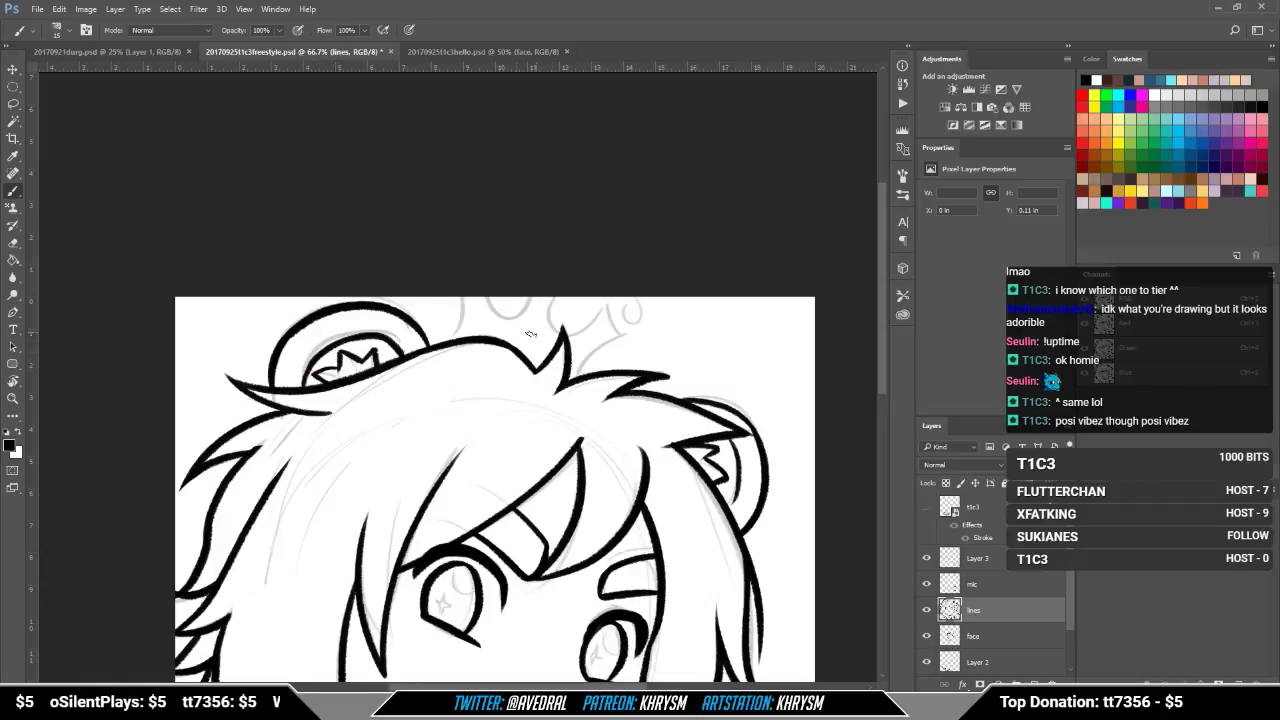
pyautogui.hotkey('ctrl', 'z')
pyautogui.moveTo(569, 399); pyautogui.dragTo(546, 418)
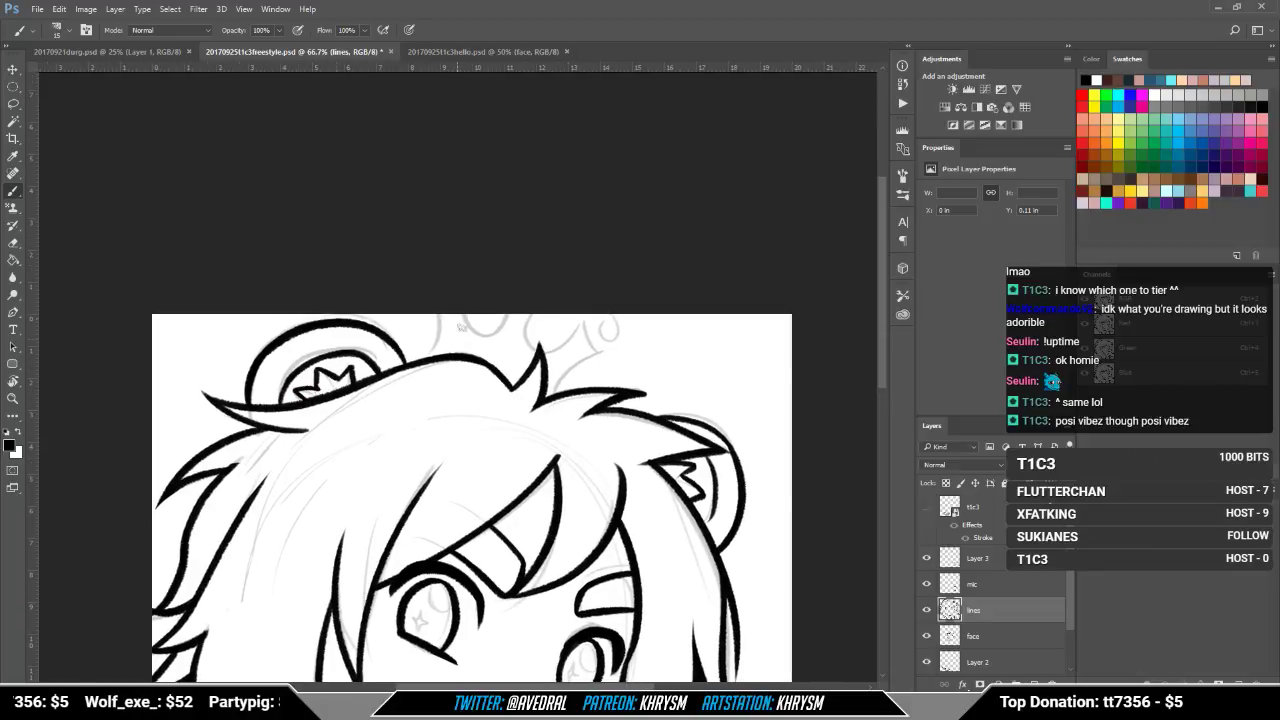
pyautogui.press('e')
pyautogui.moveTo(322, 385); pyautogui.dragTo(320, 366)
pyautogui.press('b')
# Step: Ink the crown's left edge above the hair and its partly cropped round ornament, redoing the first edge stroke
pyautogui.moveTo(638, 415); pyautogui.dragTo(562, 454)
pyautogui.moveTo(362, 351); pyautogui.dragTo(345, 404)
pyautogui.hotkey('ctrl', 'z')
pyautogui.moveTo(363, 350); pyautogui.dragTo(347, 403)
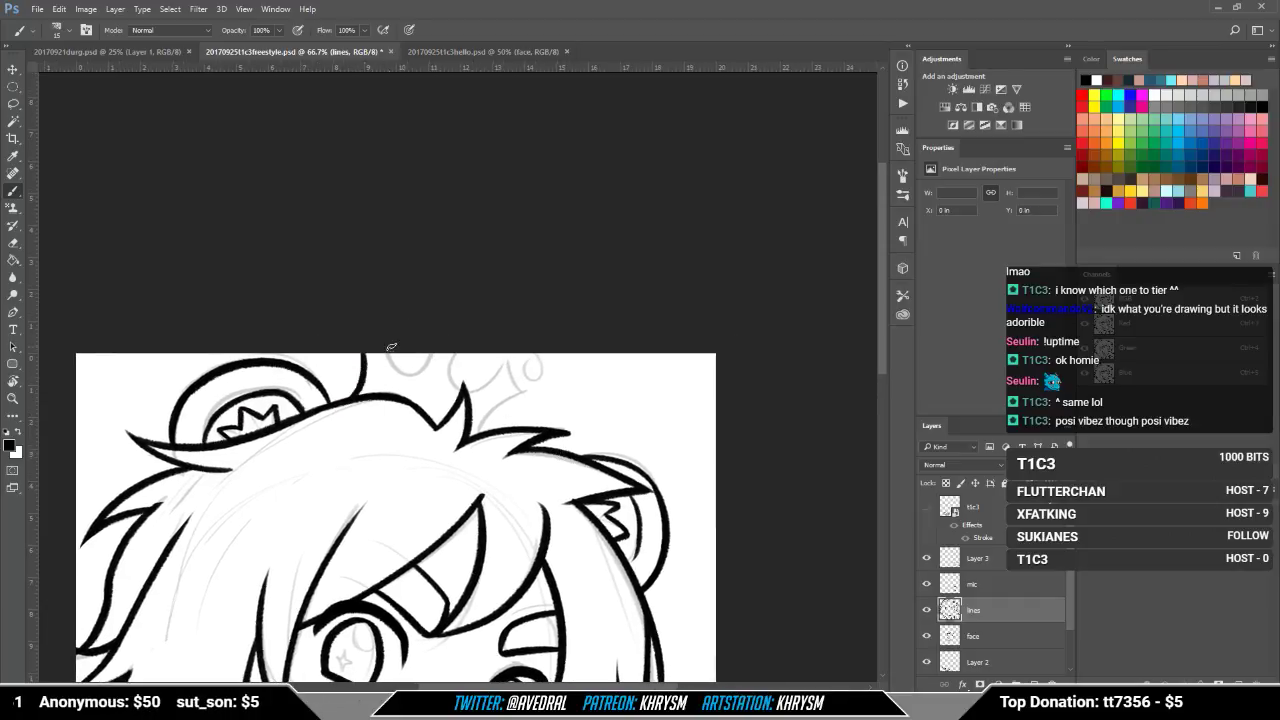
pyautogui.press('r')
pyautogui.moveTo(500, 360); pyautogui.dragTo(443, 374)
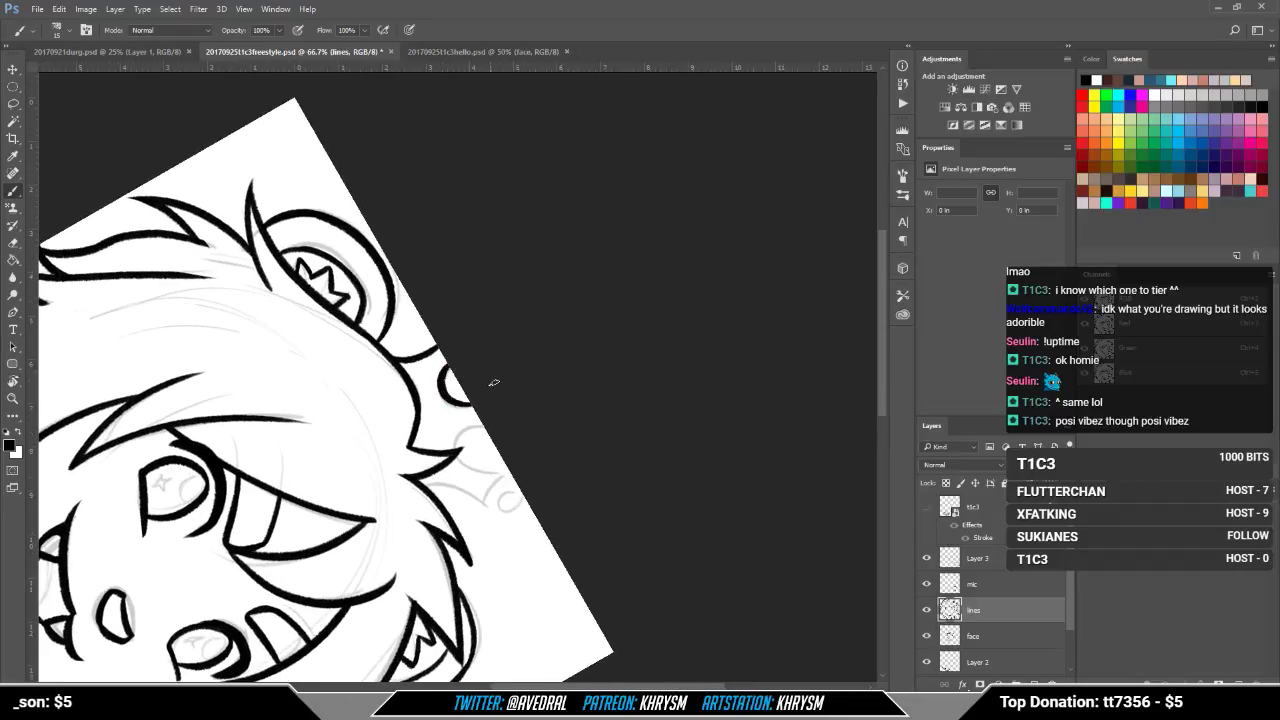
# Step: Ink the crown's right-hand points and its outer edge down to the hair, with the small ball at the tip
pyautogui.press('r')
pyautogui.moveTo(536, 516)
pyautogui.mouseDown()
pyautogui.moveTo(539, 403)
pyautogui.moveTo(506, 406)
pyautogui.moveTo(488, 432)
pyautogui.moveTo(548, 440)
pyautogui.moveTo(547, 473)
pyautogui.mouseUp()
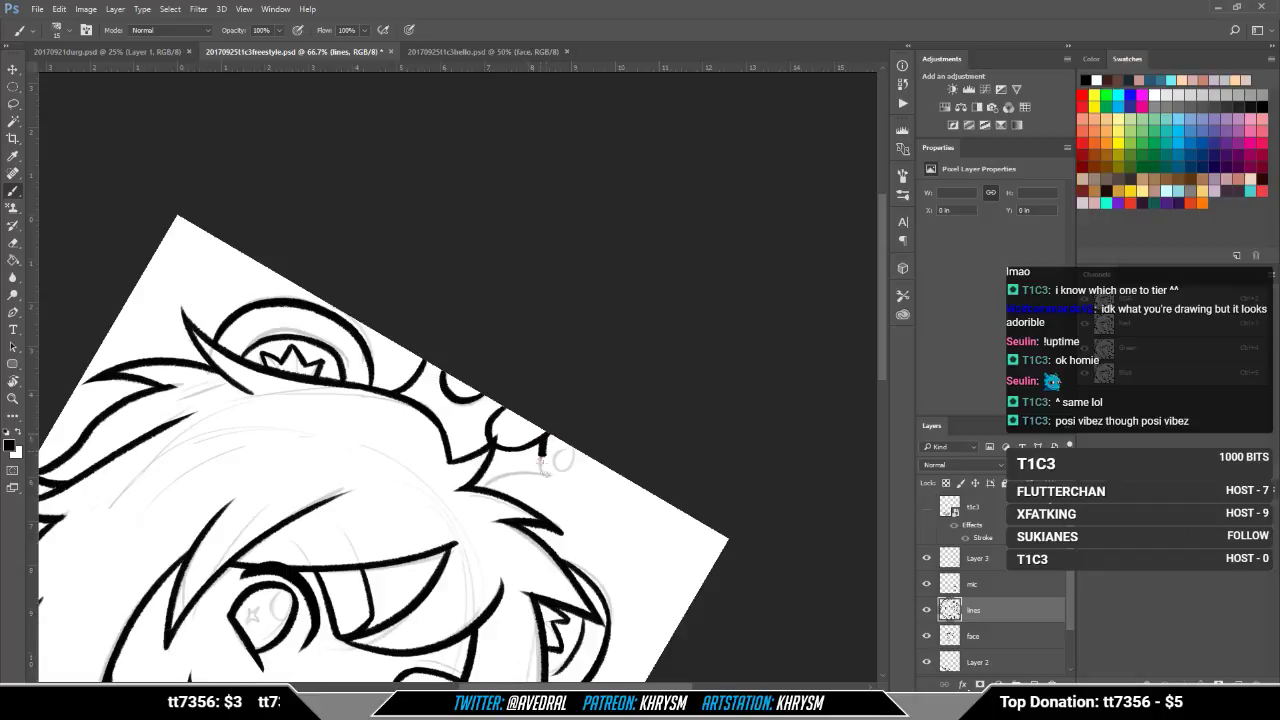
pyautogui.press('r')
pyautogui.moveTo(581, 536); pyautogui.dragTo(637, 472)
pyautogui.press('b')
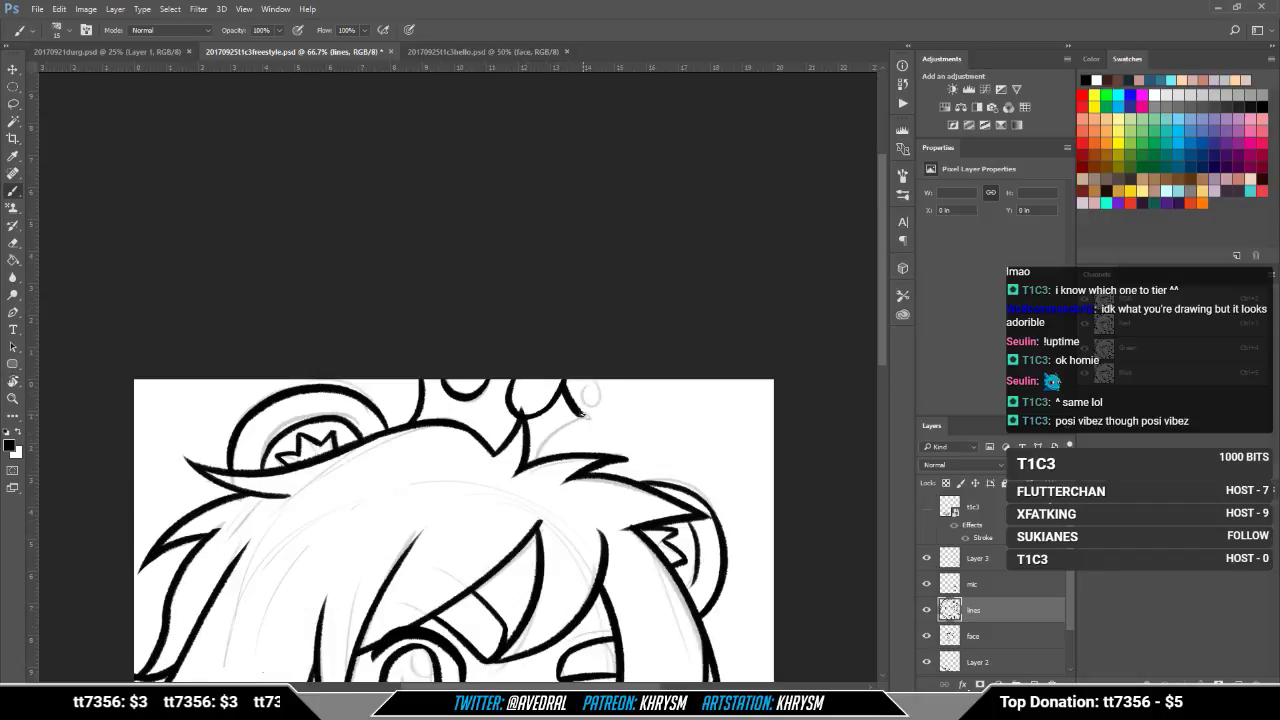
pyautogui.moveTo(586, 412); pyautogui.dragTo(530, 460)
pyautogui.moveTo(585, 378)
pyautogui.mouseDown()
pyautogui.moveTo(606, 395)
pyautogui.moveTo(602, 378)
pyautogui.mouseUp()
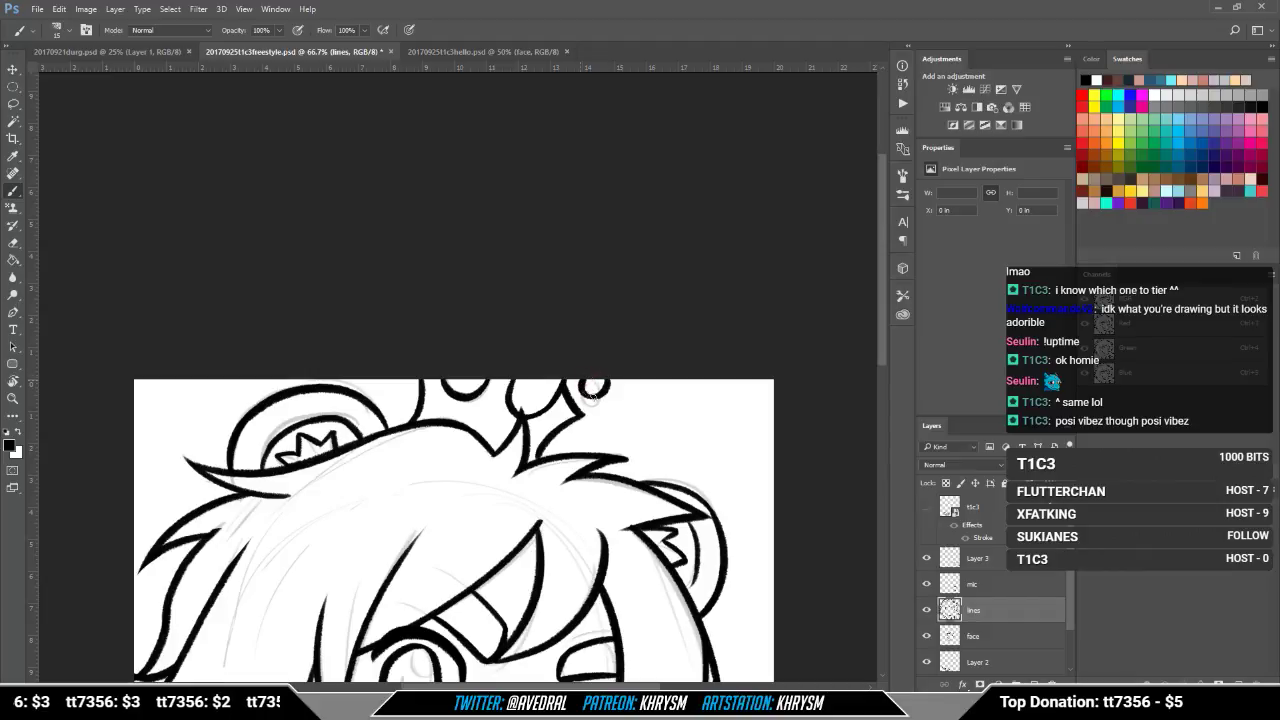
pyautogui.moveTo(616, 405); pyautogui.dragTo(619, 388)
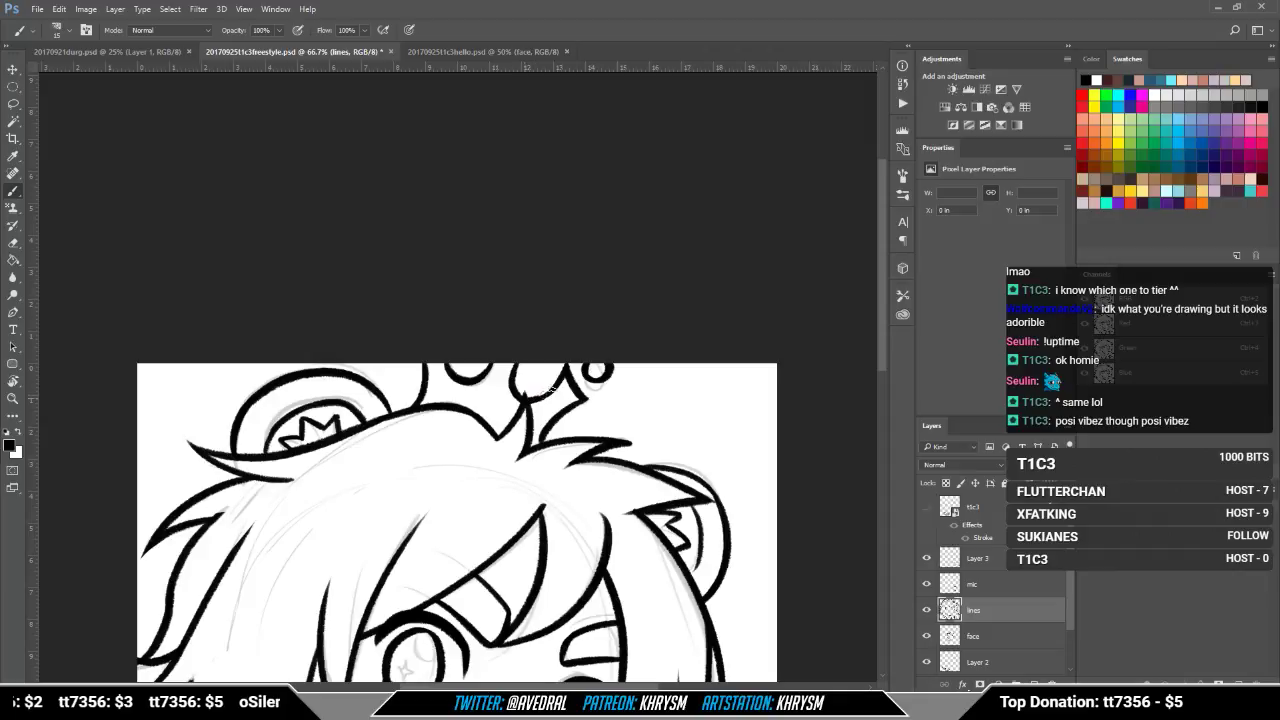
# Step: Flip the whole canvas horizontally and show the t1c3 logo layer
pyautogui.hotkey('ctrl', '-')
pyautogui.hotkey('ctrl', '-')
pyautogui.hotkey('ctrl', '-')
pyautogui.hotkey('ctrl', '-')
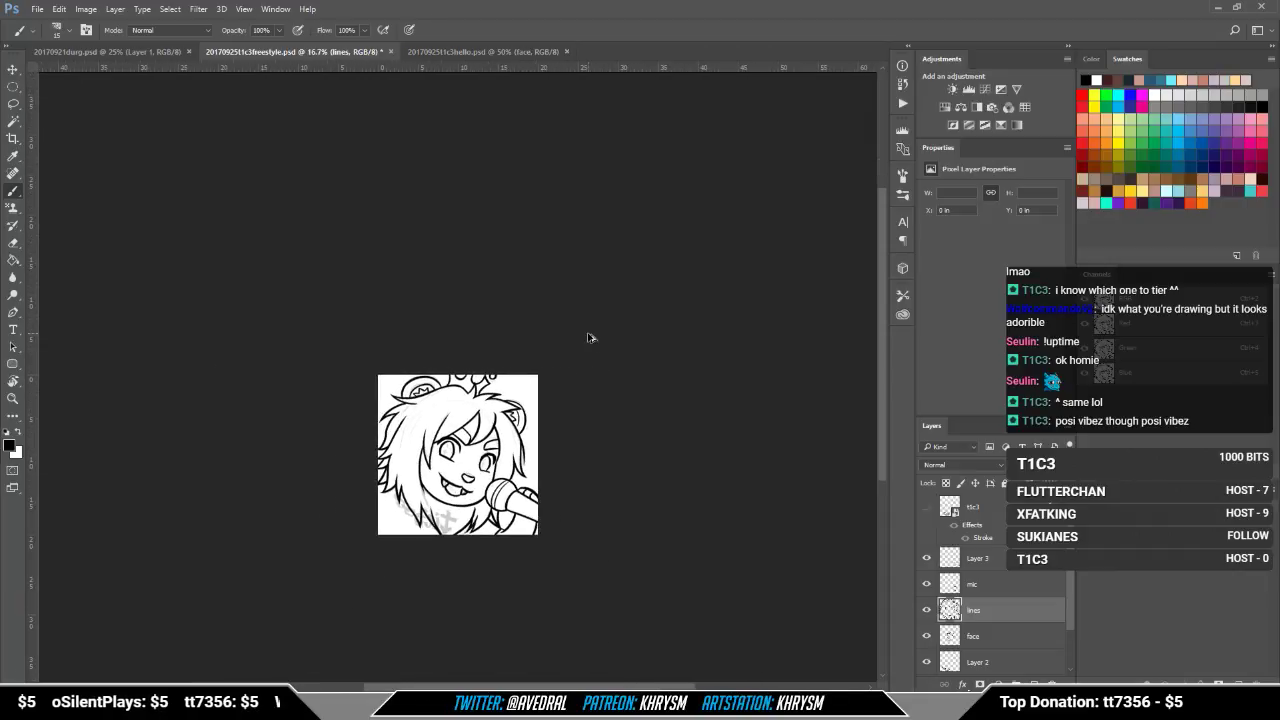
pyautogui.hotkey('ctrl', 'shift', 'h')
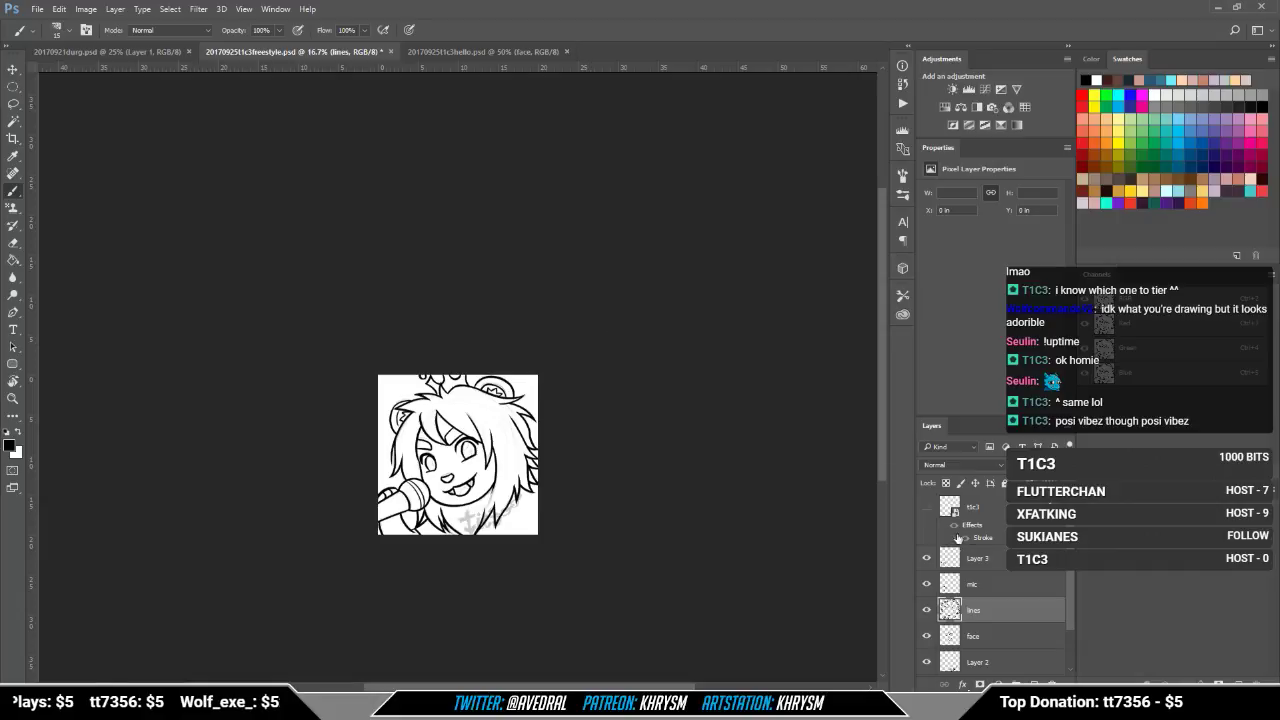
pyautogui.click(927, 507)
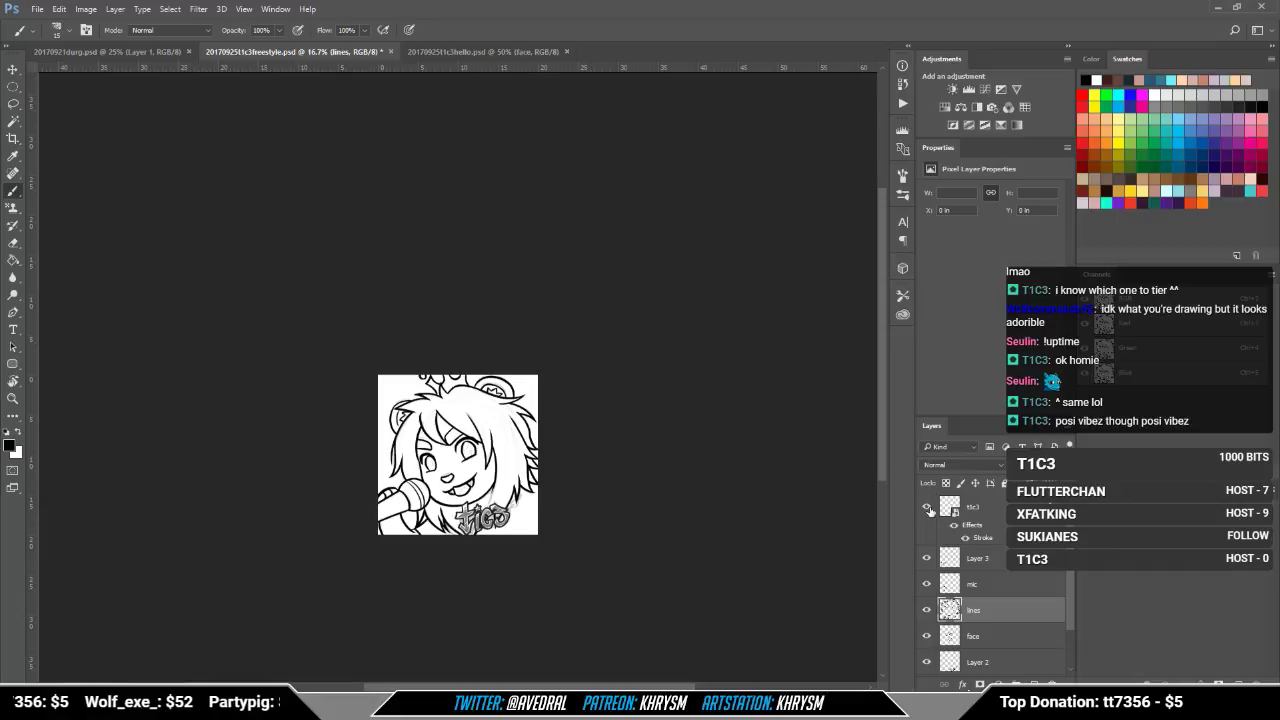
# Step: Merge Layer 3 down into the mic layer, cancelling the layer style settings opened for it
pyautogui.click(998, 560)
pyautogui.doubleClick(998, 560)
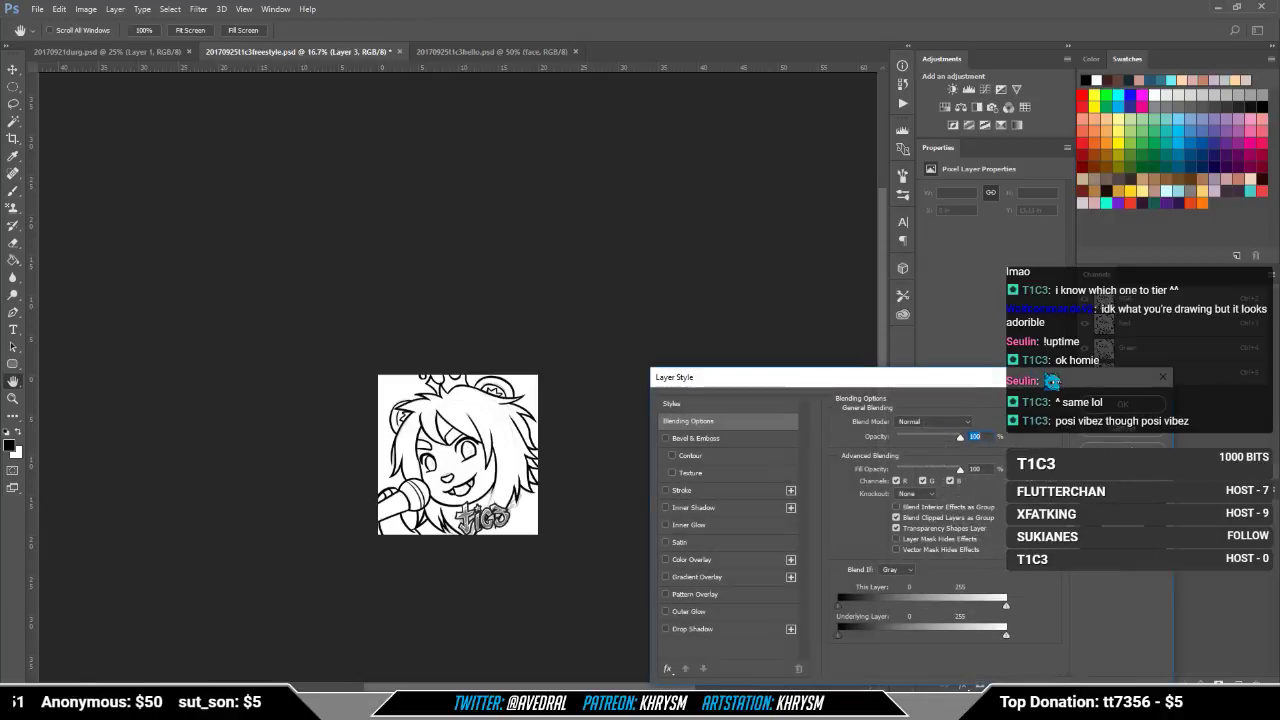
pyautogui.press('Escape')
pyautogui.hotkey('ctrl', 'e')
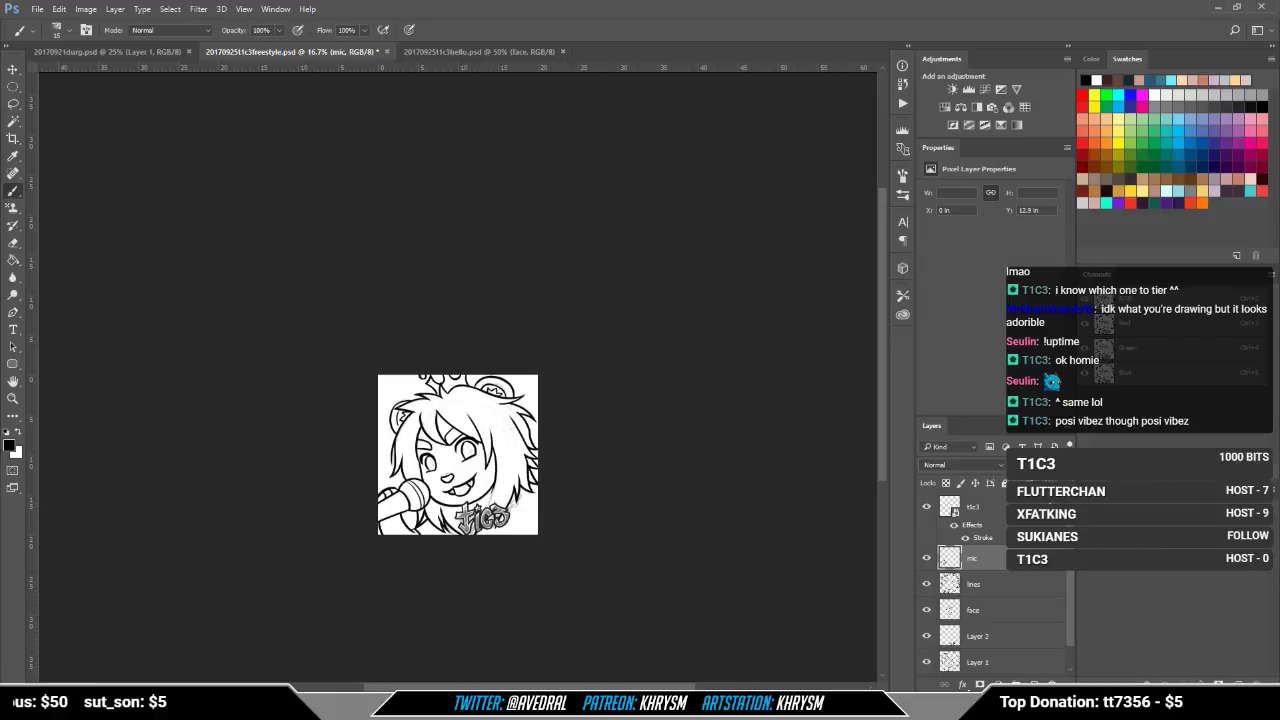
pyautogui.hotkey('ctrl', '+')
pyautogui.hotkey('ctrl', '+')
pyautogui.hotkey('ctrl', '+')
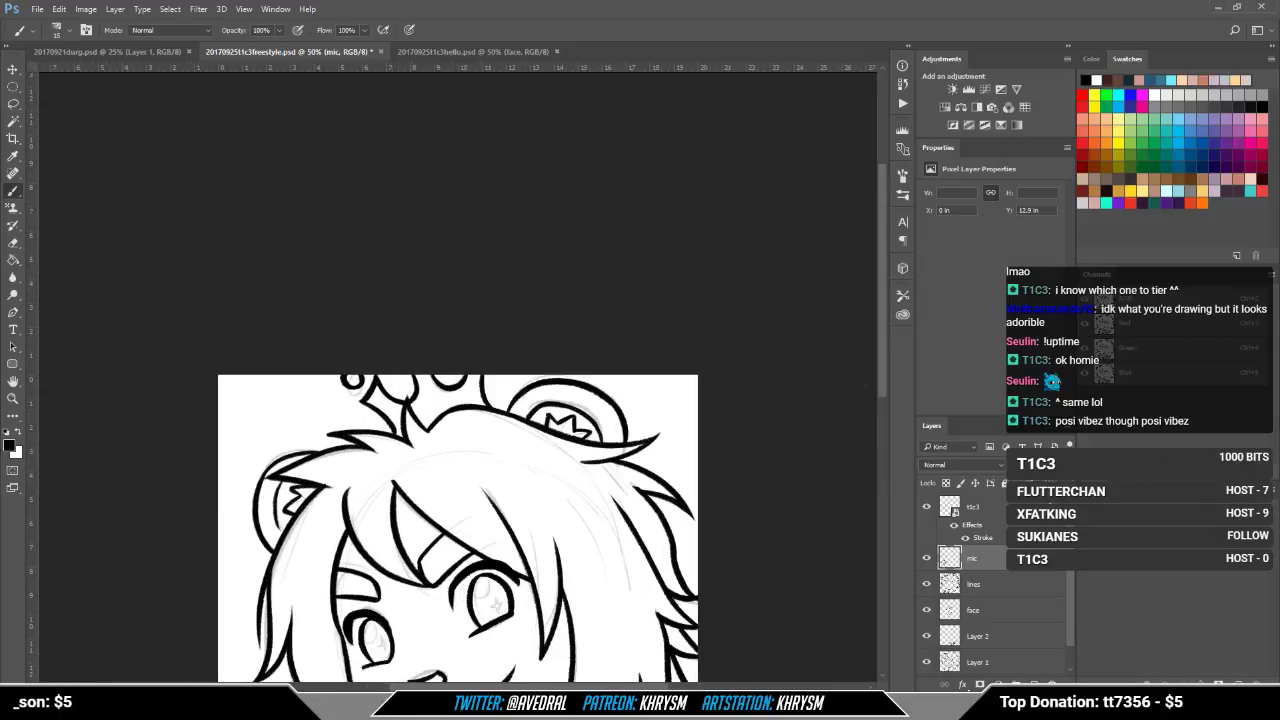
pyautogui.moveTo(710, 618); pyautogui.dragTo(659, 363)
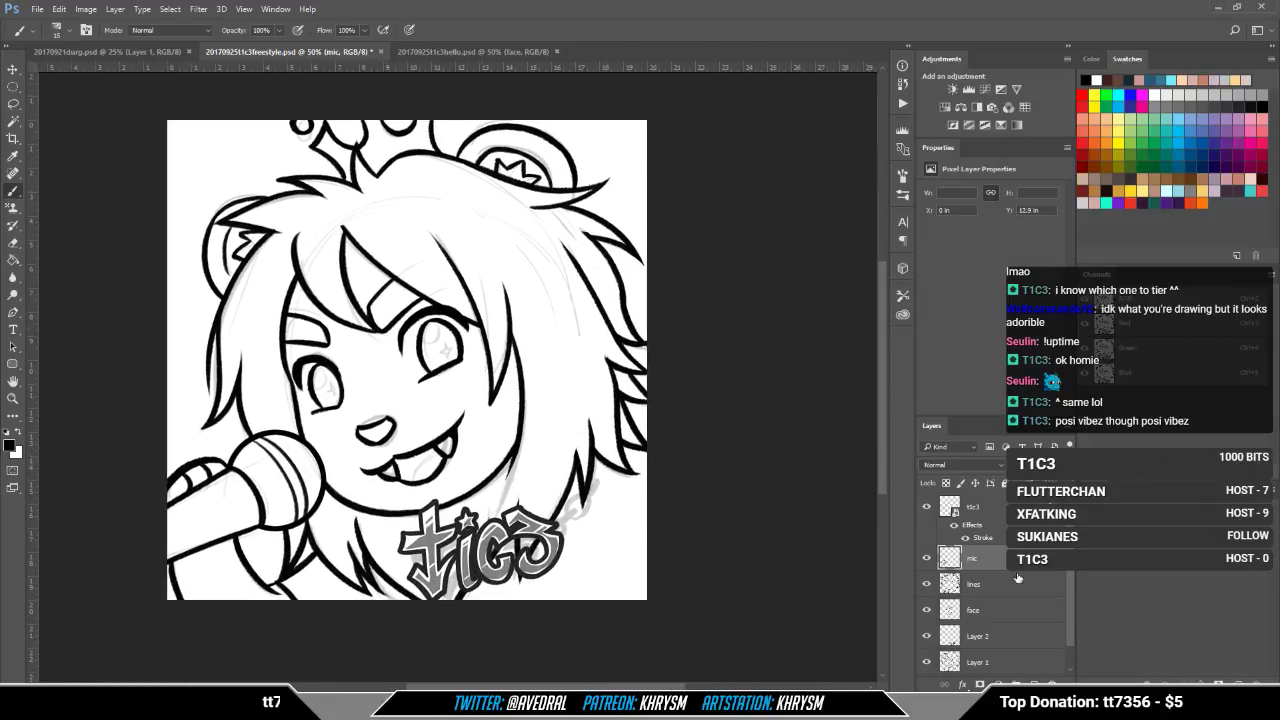
# Step: Rotate the t1c3 logo slightly counterclockwise on the lion's chest with Free Transform
pyautogui.click(985, 507)
pyautogui.hotkey('ctrl', 't')
pyautogui.moveTo(602, 455); pyautogui.dragTo(579, 424)
pyautogui.press('Return')
pyautogui.press('b')
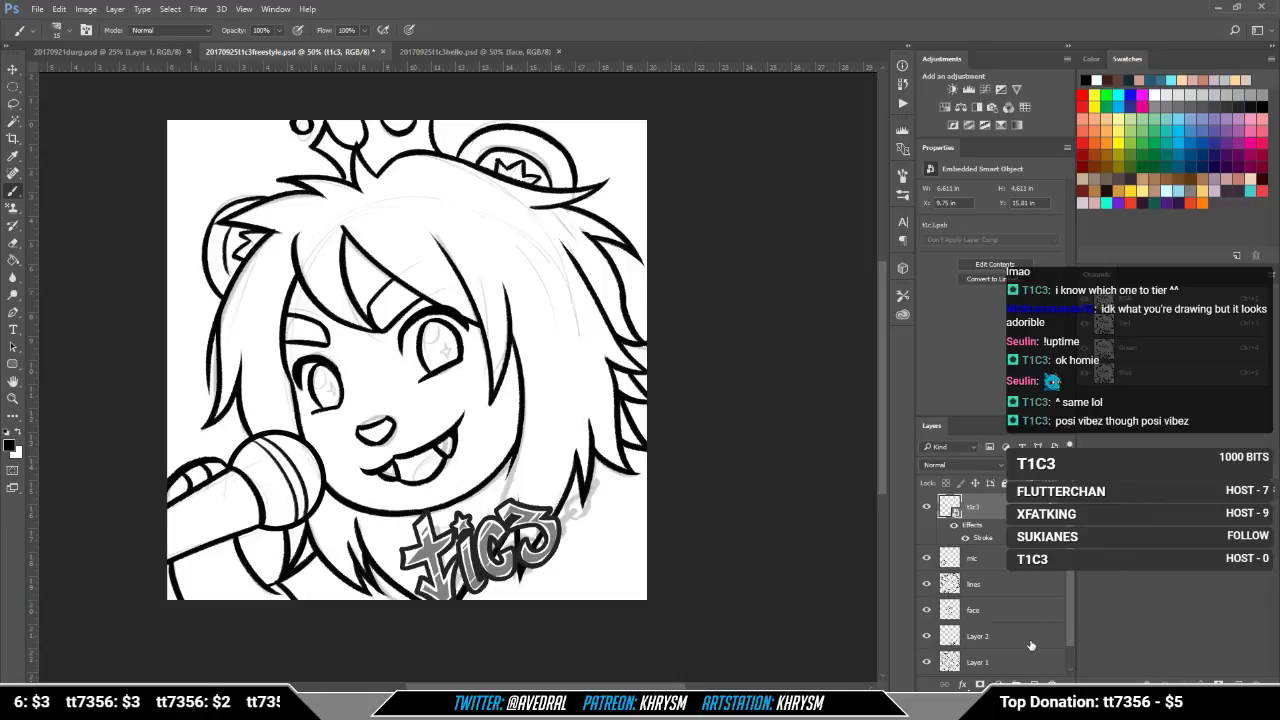
# Step: Create a new layer named chain directly above the mic layer
pyautogui.click(999, 560)
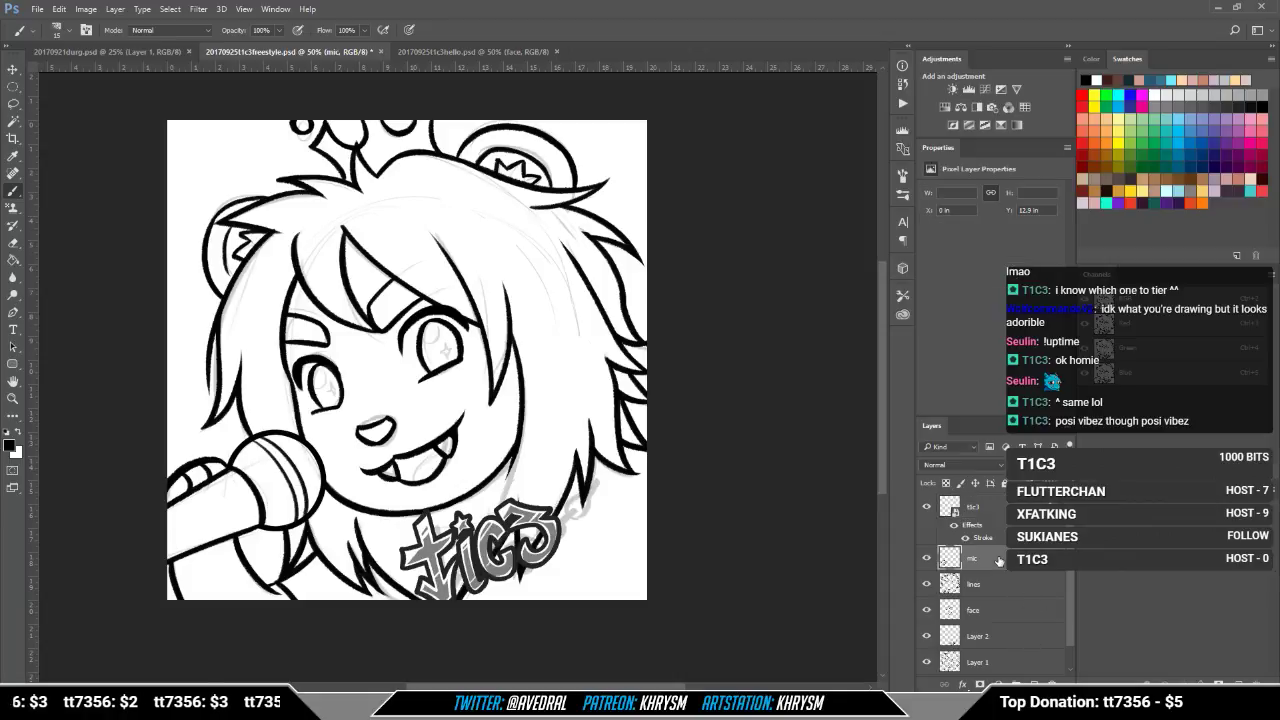
pyautogui.hotkey('ctrl', 'shift', 'n')
pyautogui.write('chain')
pyautogui.press('Return')
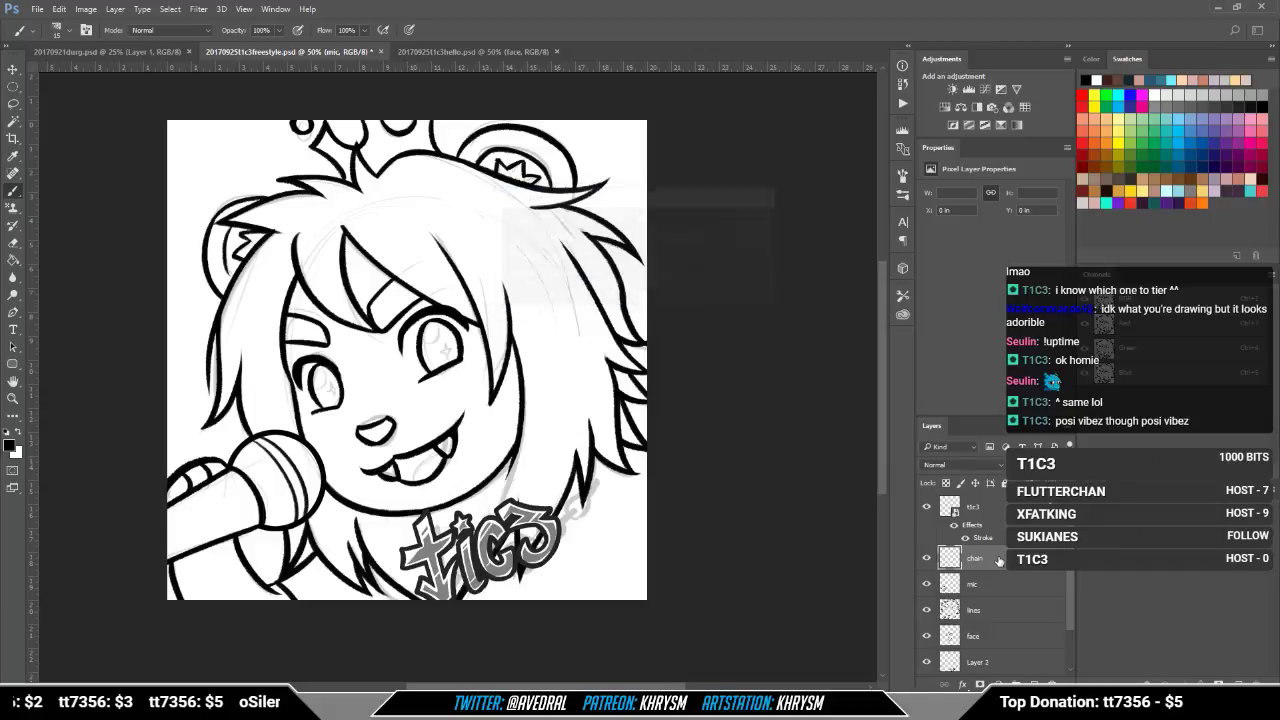
# Step: Ink the first chain links from the logo's right end up toward the hair, undoing one stroke along the way
pyautogui.hotkey('ctrl', '+')
pyautogui.hotkey('ctrl', '+')
pyautogui.moveTo(686, 516); pyautogui.dragTo(521, 352)
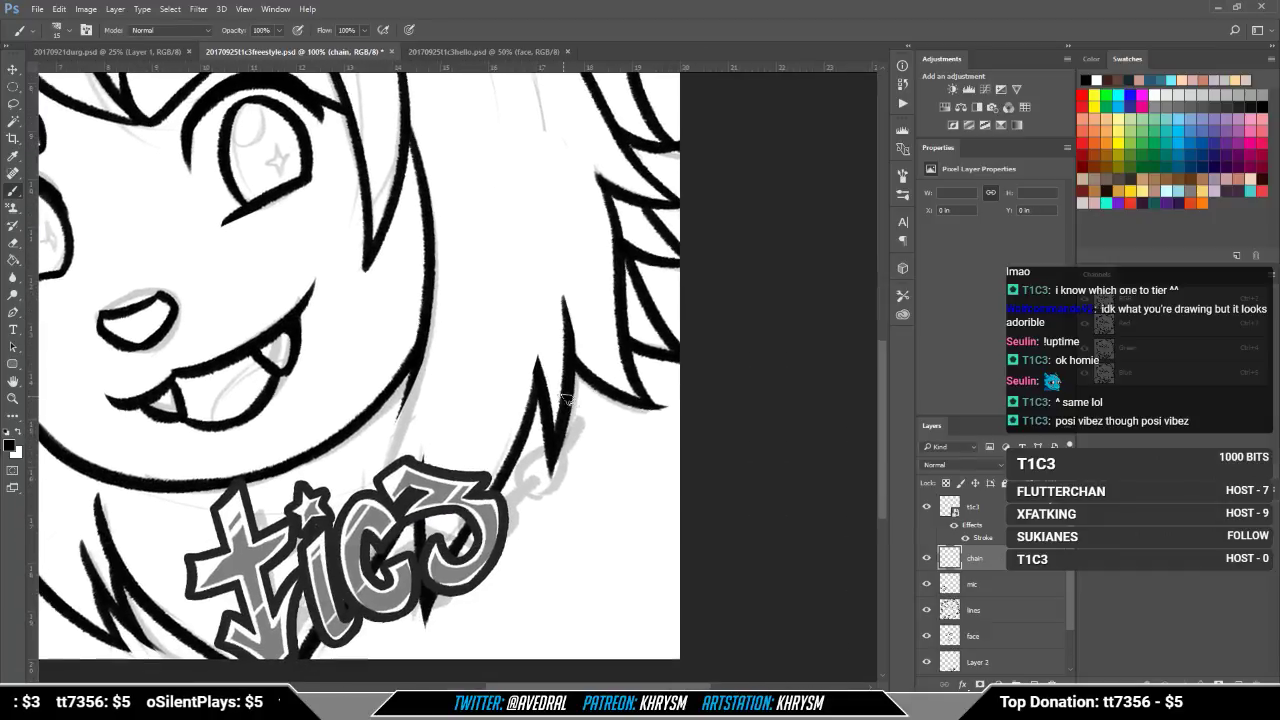
pyautogui.moveTo(490, 492)
pyautogui.mouseDown()
pyautogui.moveTo(525, 472)
pyautogui.moveTo(546, 494)
pyautogui.moveTo(517, 519)
pyautogui.moveTo(538, 500)
pyautogui.moveTo(536, 518)
pyautogui.mouseUp()
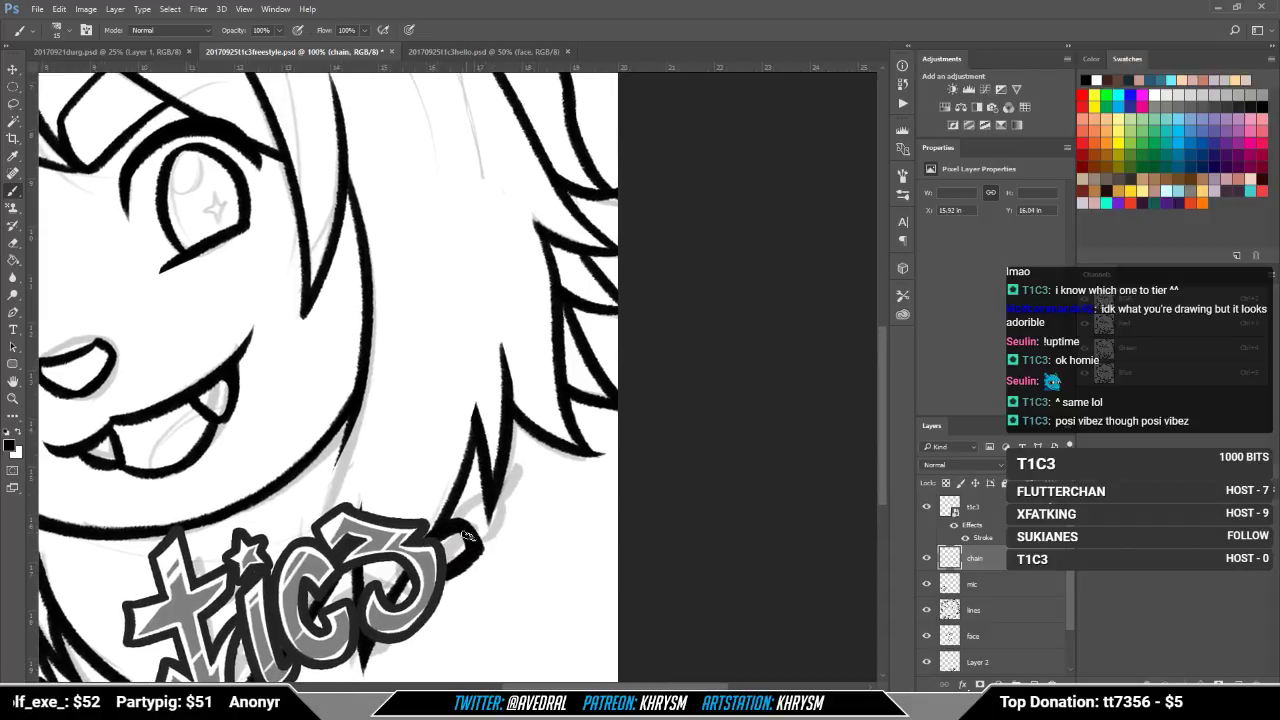
pyautogui.moveTo(460, 538)
pyautogui.mouseDown()
pyautogui.moveTo(515, 494)
pyautogui.moveTo(465, 535)
pyautogui.moveTo(508, 502)
pyautogui.moveTo(457, 522)
pyautogui.moveTo(510, 461)
pyautogui.moveTo(498, 486)
pyautogui.moveTo(513, 475)
pyautogui.moveTo(501, 488)
pyautogui.moveTo(519, 446)
pyautogui.moveTo(521, 466)
pyautogui.moveTo(500, 478)
pyautogui.moveTo(519, 450)
pyautogui.moveTo(546, 468)
pyautogui.moveTo(512, 510)
pyautogui.moveTo(546, 455)
pyautogui.moveTo(507, 507)
pyautogui.mouseUp()
pyautogui.hotkey('ctrl', 'z')
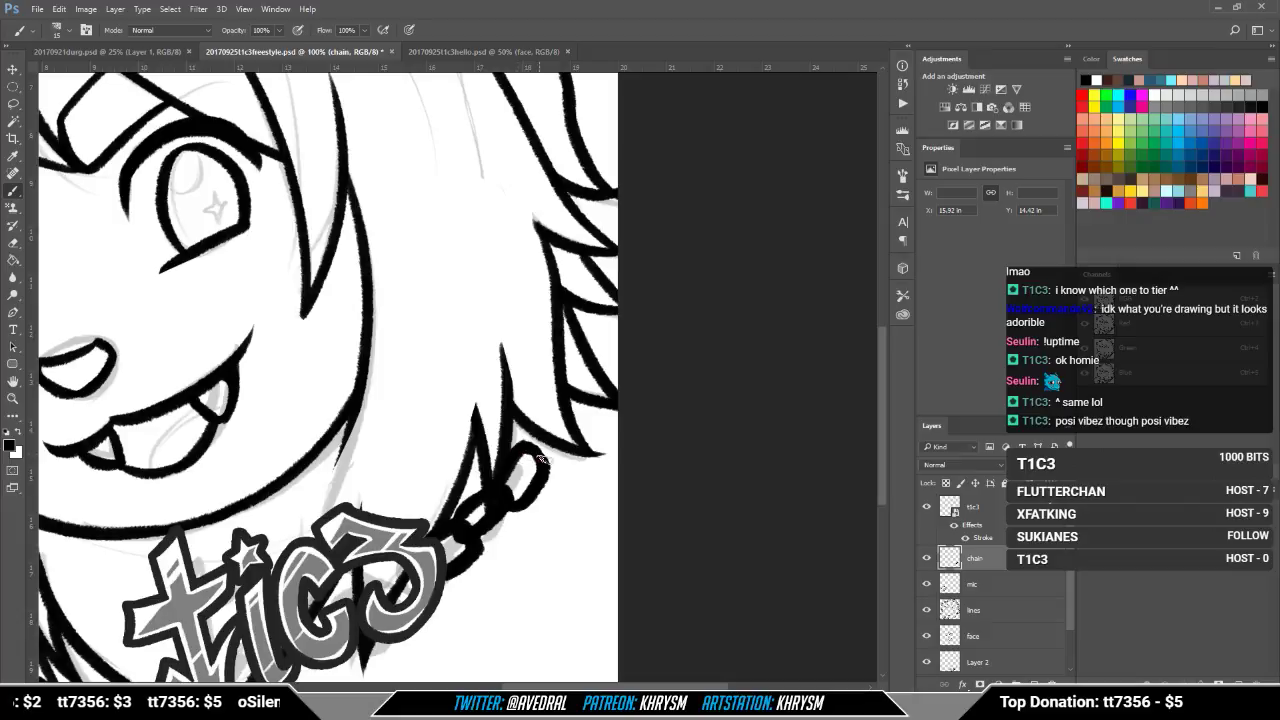
# Step: Ink the last chain link where it meets the hair tips and touch up the edges of the middle links
pyautogui.moveTo(527, 457)
pyautogui.mouseDown()
pyautogui.moveTo(548, 445)
pyautogui.moveTo(520, 441)
pyautogui.mouseUp()
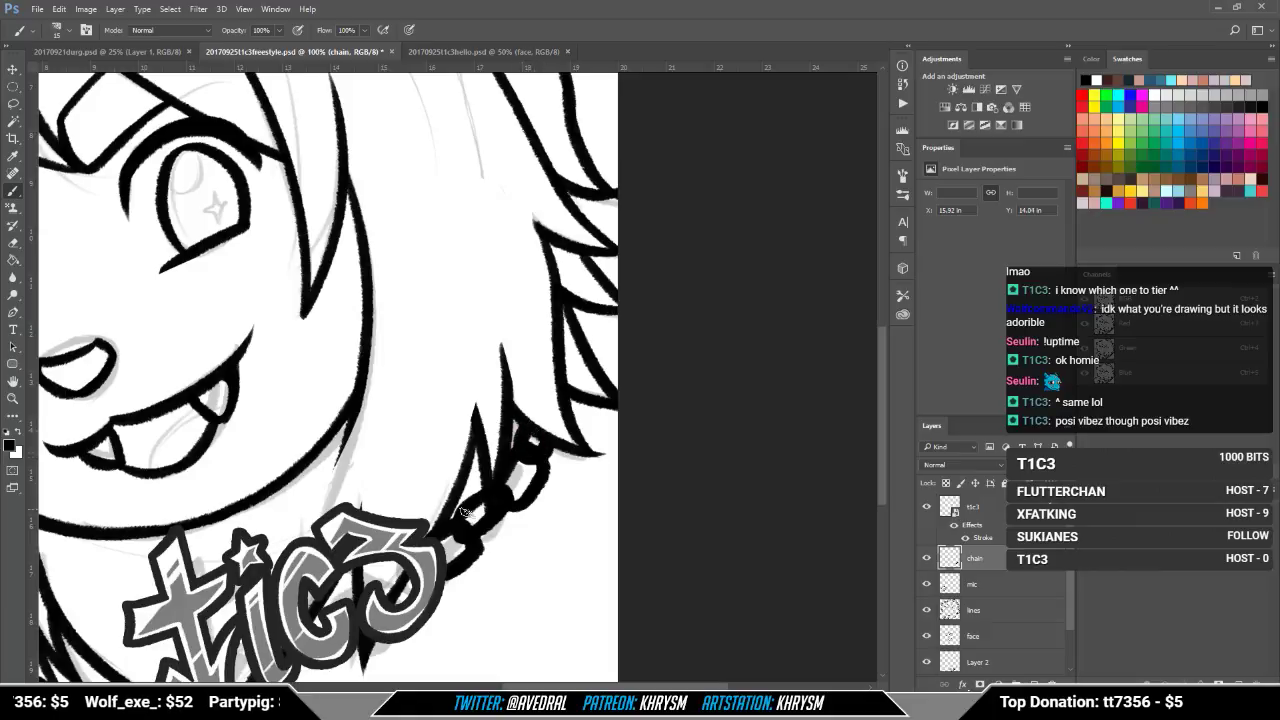
pyautogui.moveTo(480, 497)
pyautogui.mouseDown()
pyautogui.moveTo(457, 519)
pyautogui.moveTo(484, 520)
pyautogui.mouseUp()
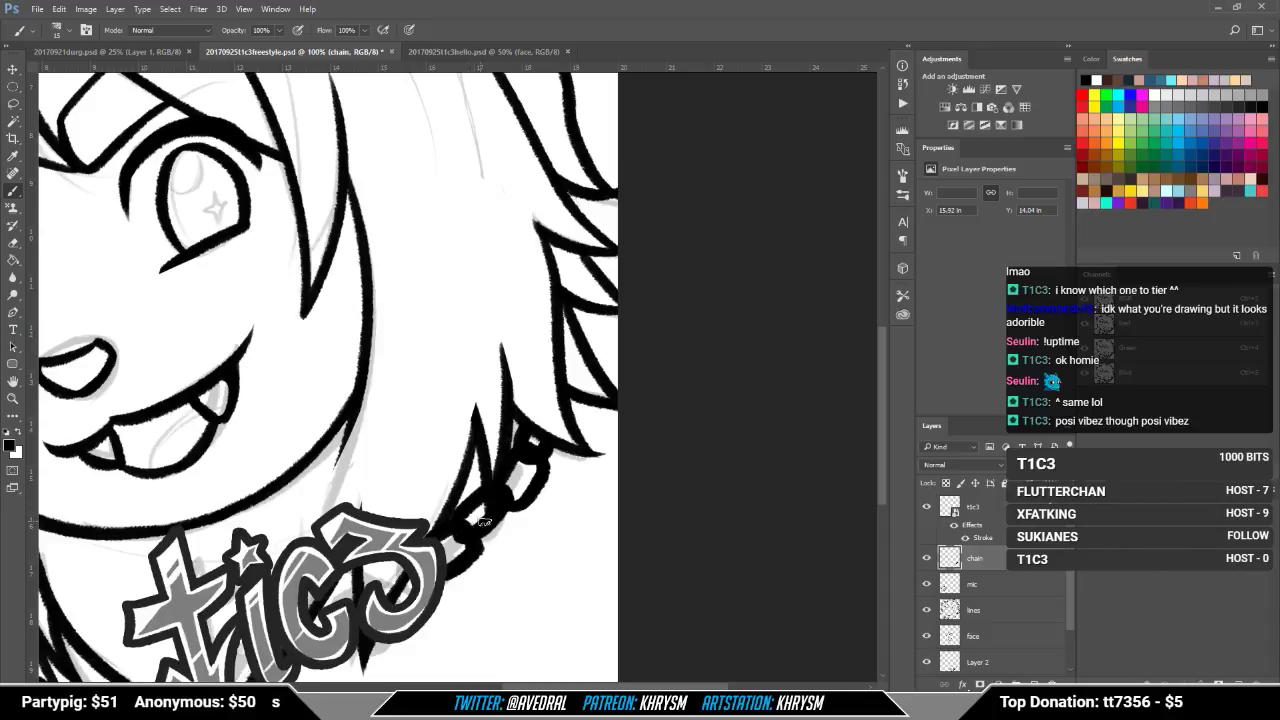
pyautogui.moveTo(542, 465)
pyautogui.mouseDown()
pyautogui.moveTo(508, 505)
pyautogui.moveTo(556, 436)
pyautogui.mouseUp()
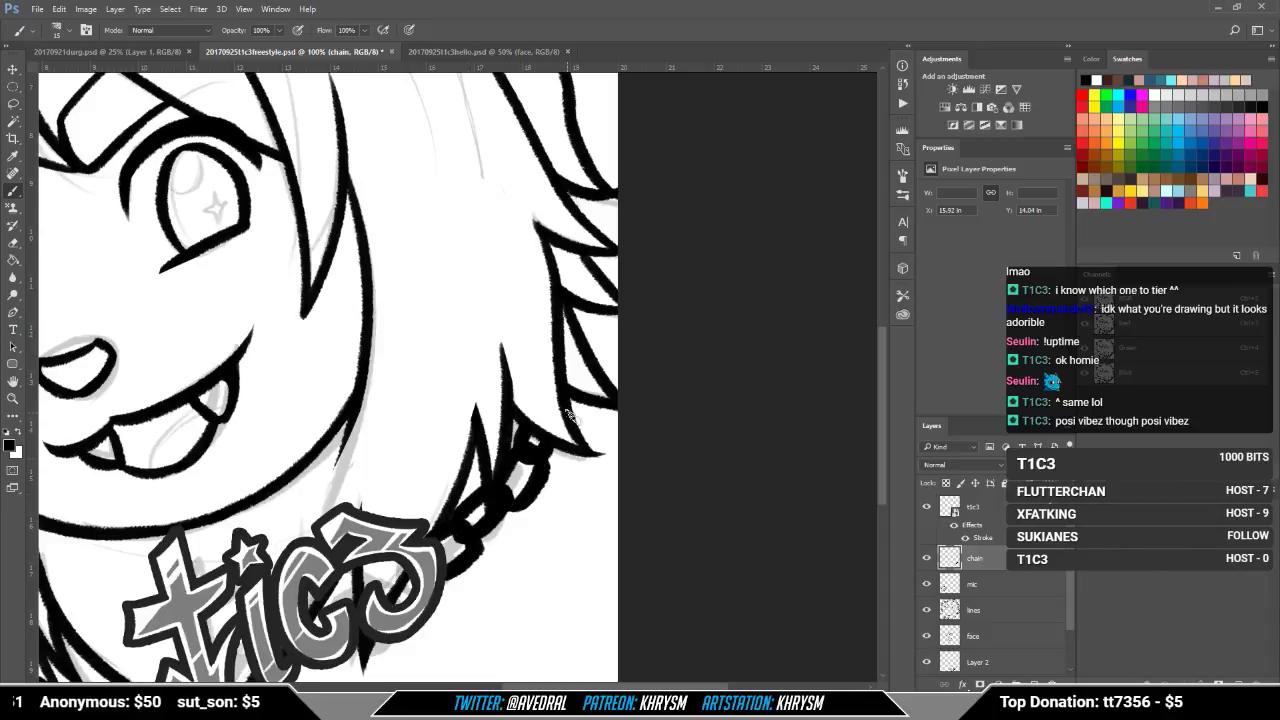
# Step: Hide the sketch layers Layer 1 and Layer 2 so only the inked line art and logo show
pyautogui.scroll(-3, 568, 413)
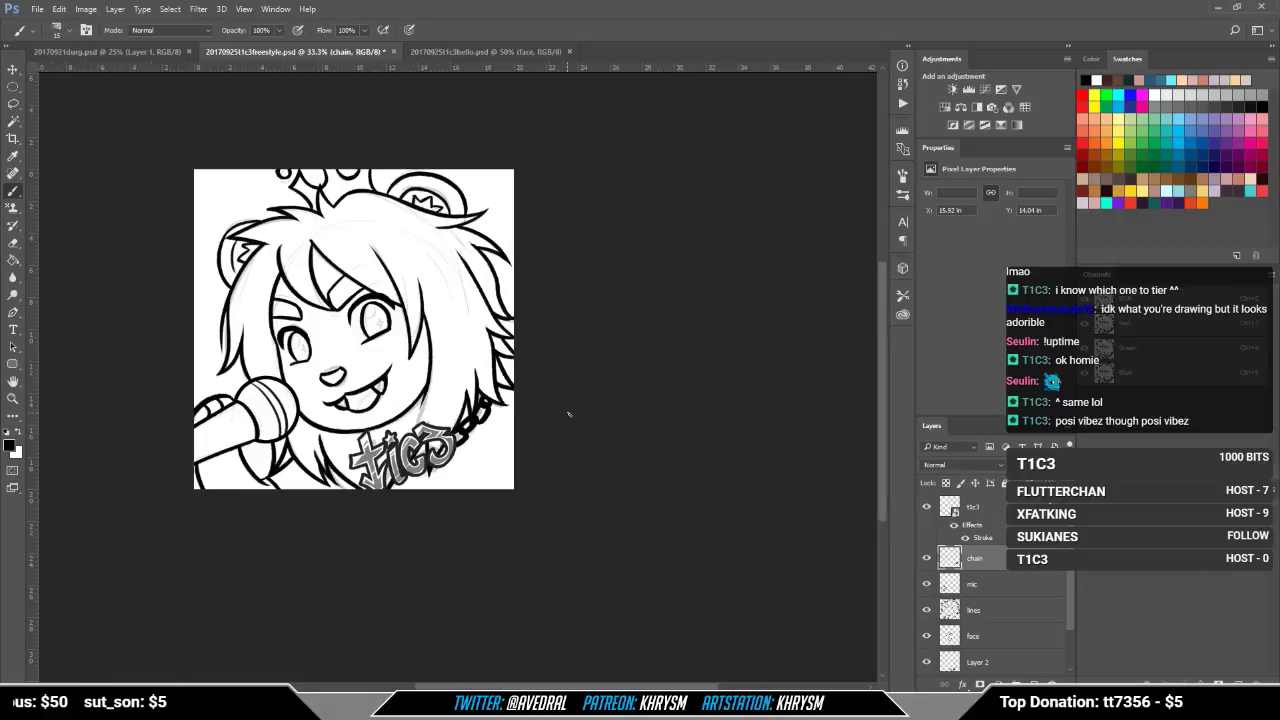
pyautogui.moveTo(500, 328); pyautogui.dragTo(588, 408)
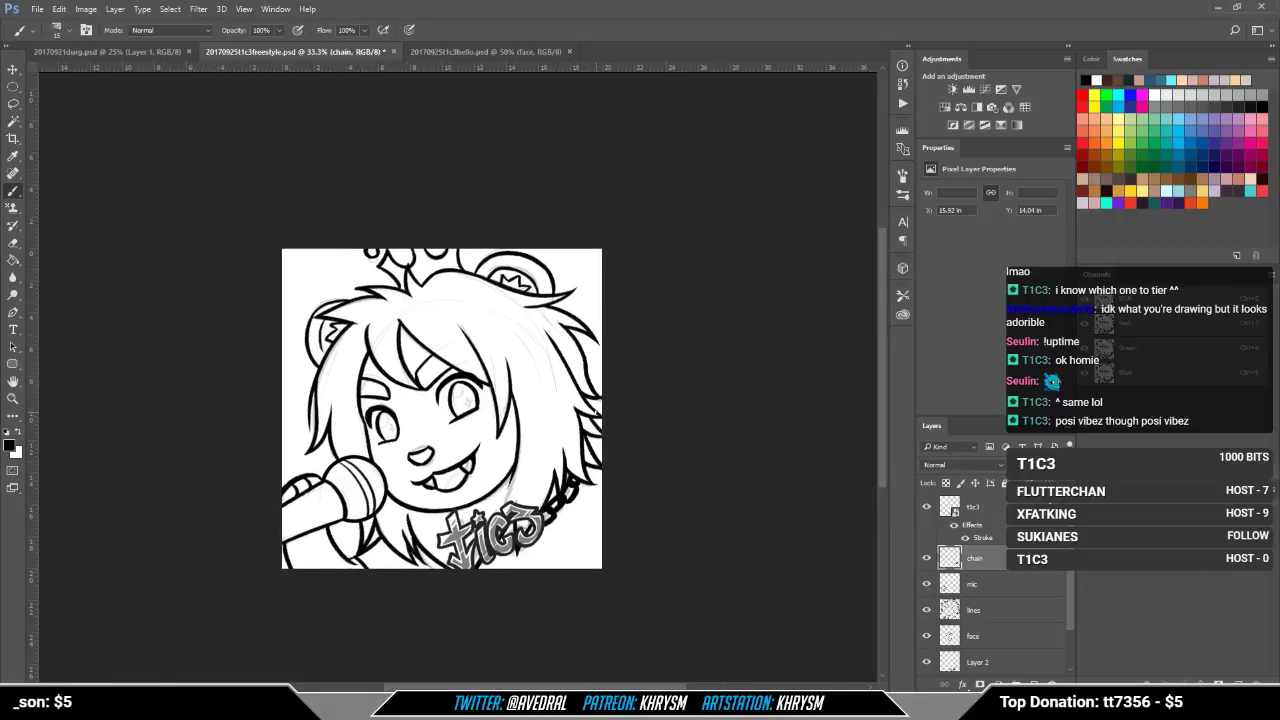
pyautogui.scroll(-3, 597, 412)
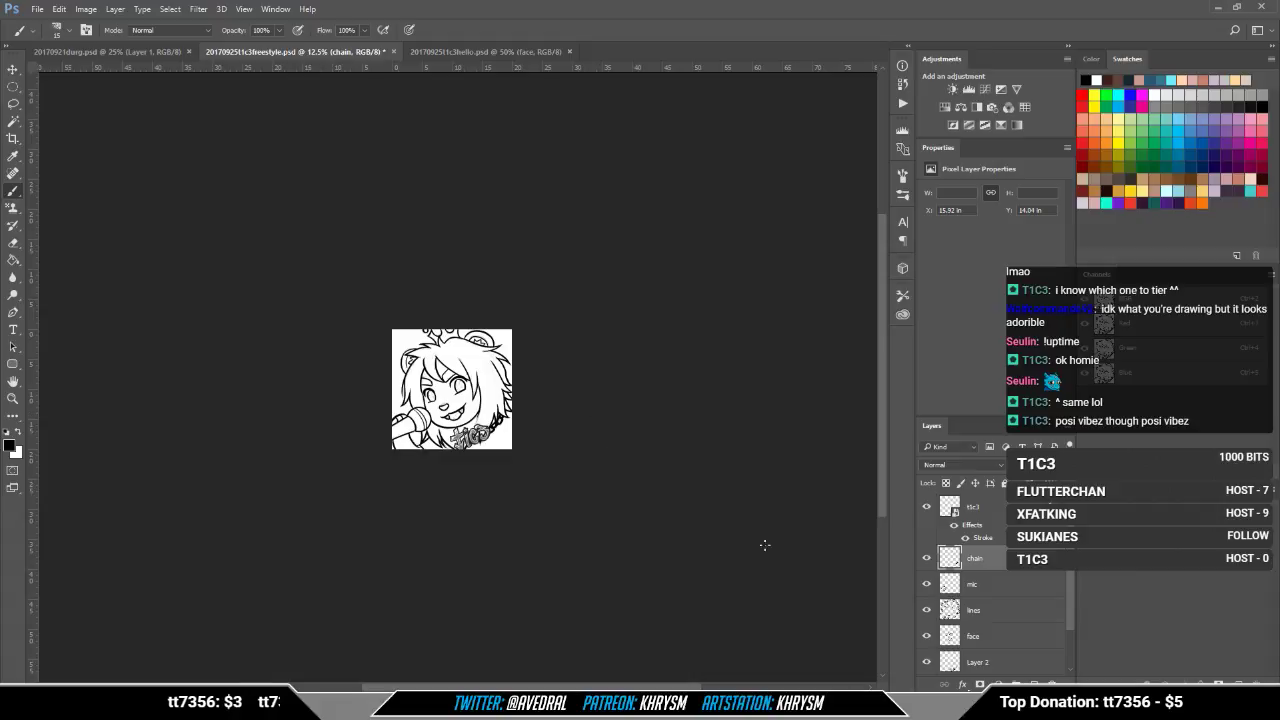
pyautogui.scroll(-2, 979, 638)
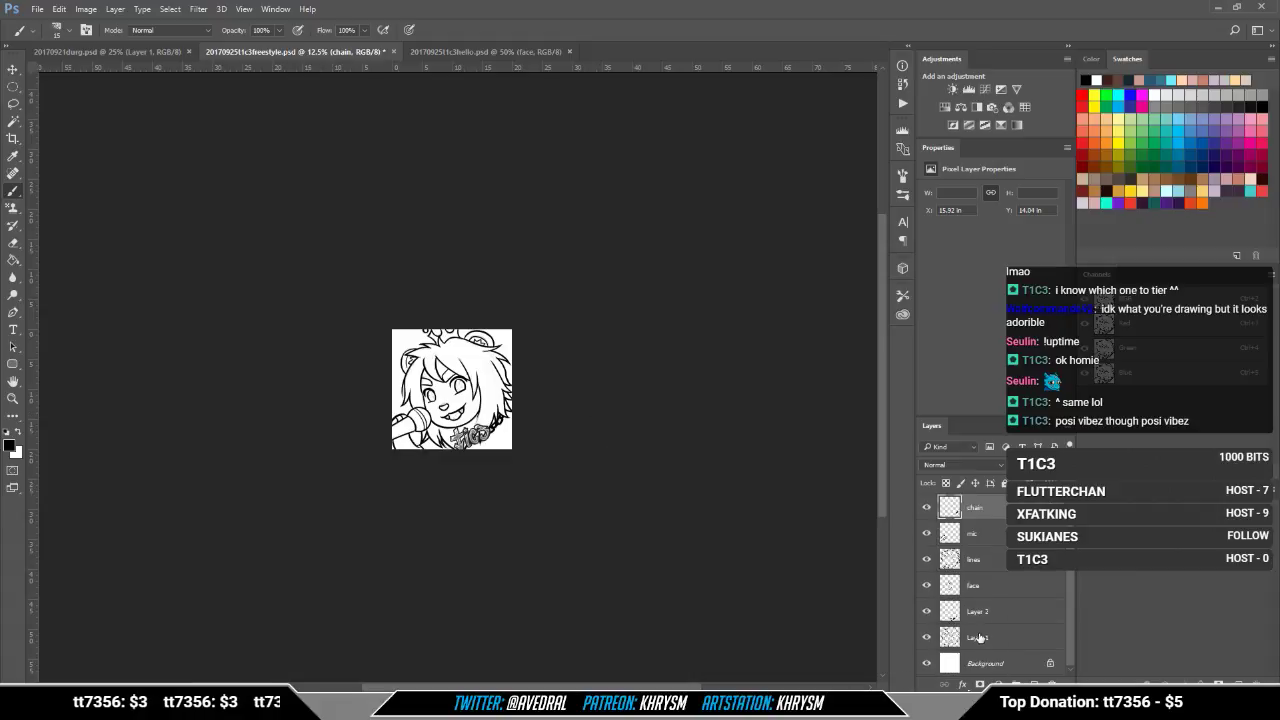
pyautogui.moveTo(668, 533); pyautogui.dragTo(632, 557)
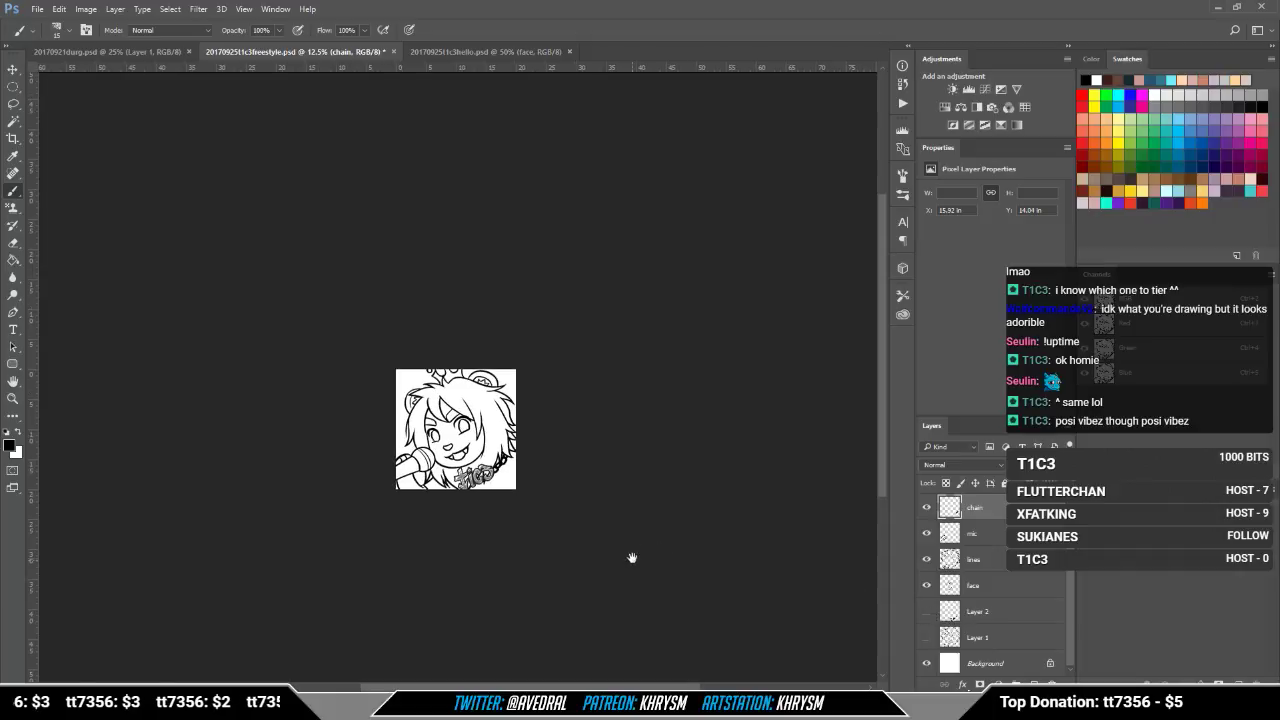
pyautogui.hotkey('ctrl', '+')
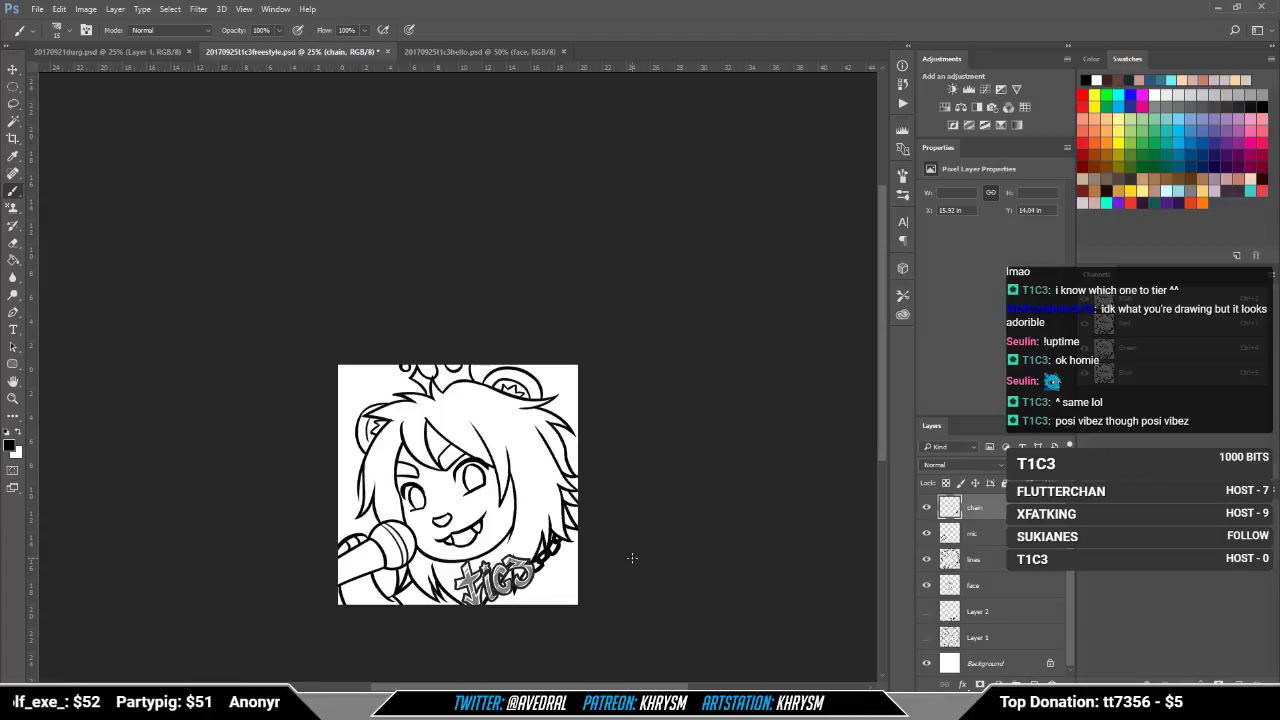
pyautogui.doubleClick(642, 10)
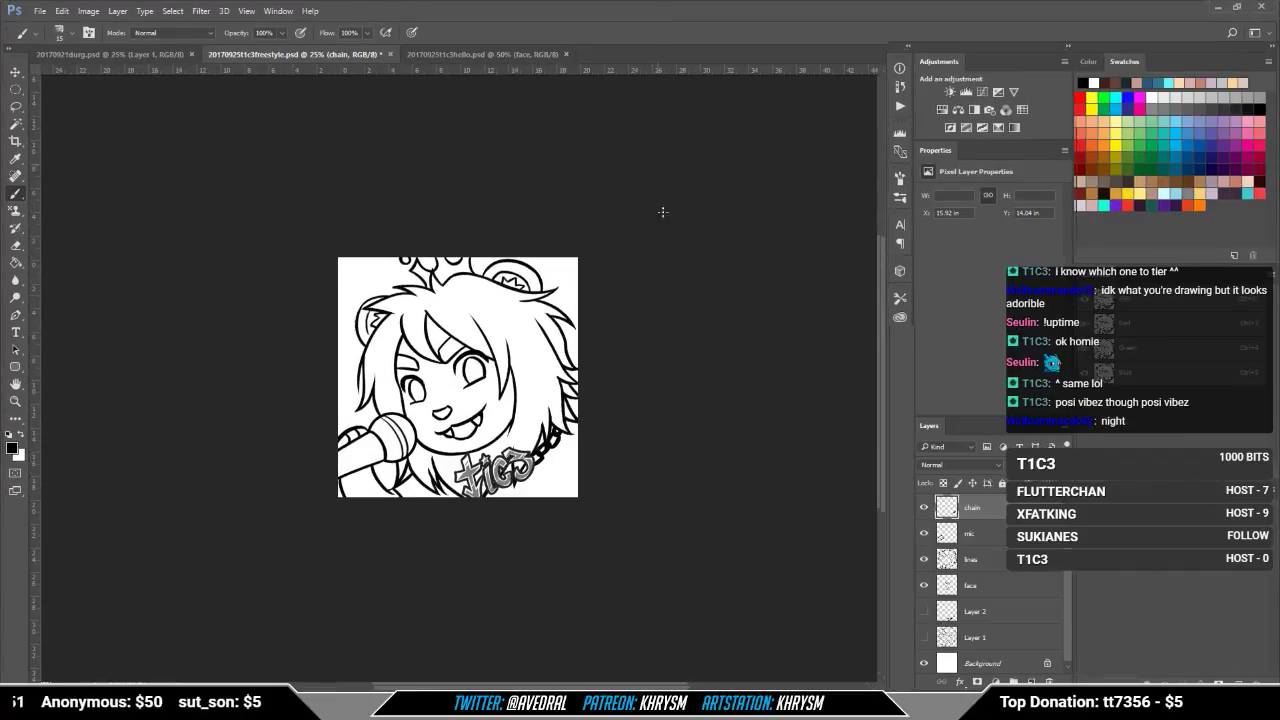
pyautogui.hotkey('ctrl', '+')
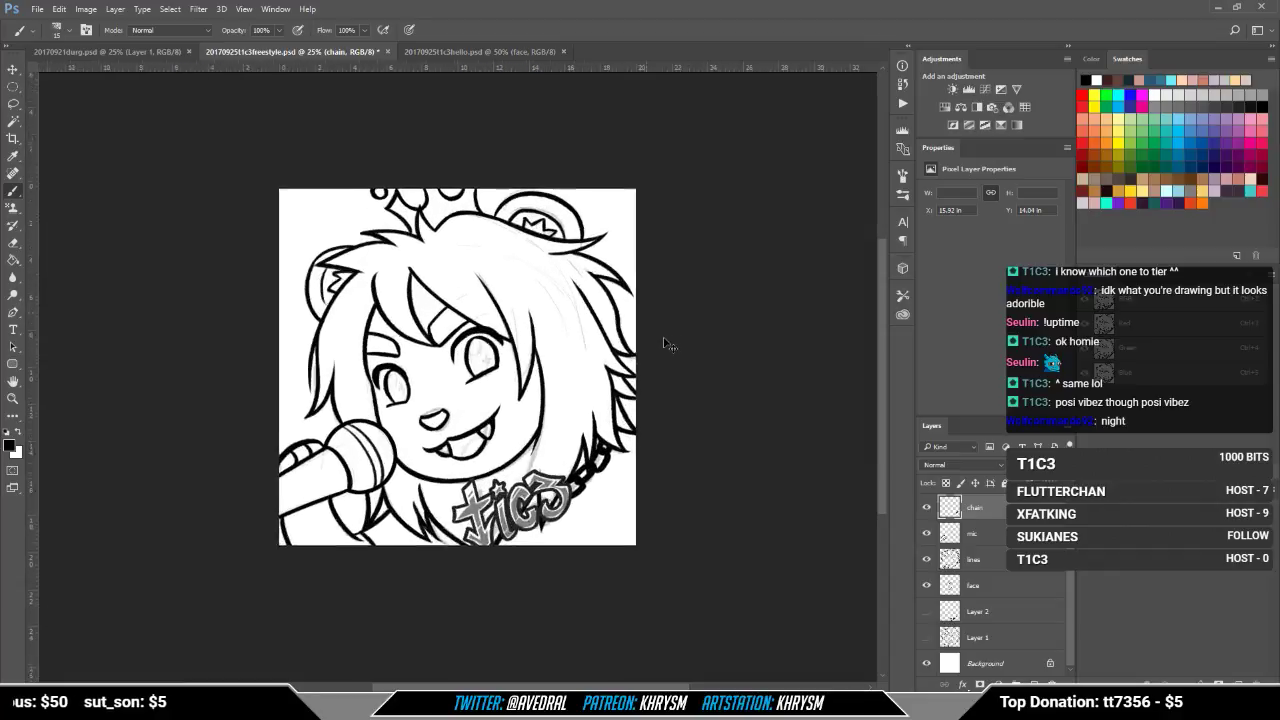
pyautogui.moveTo(663, 343); pyautogui.dragTo(670, 368)
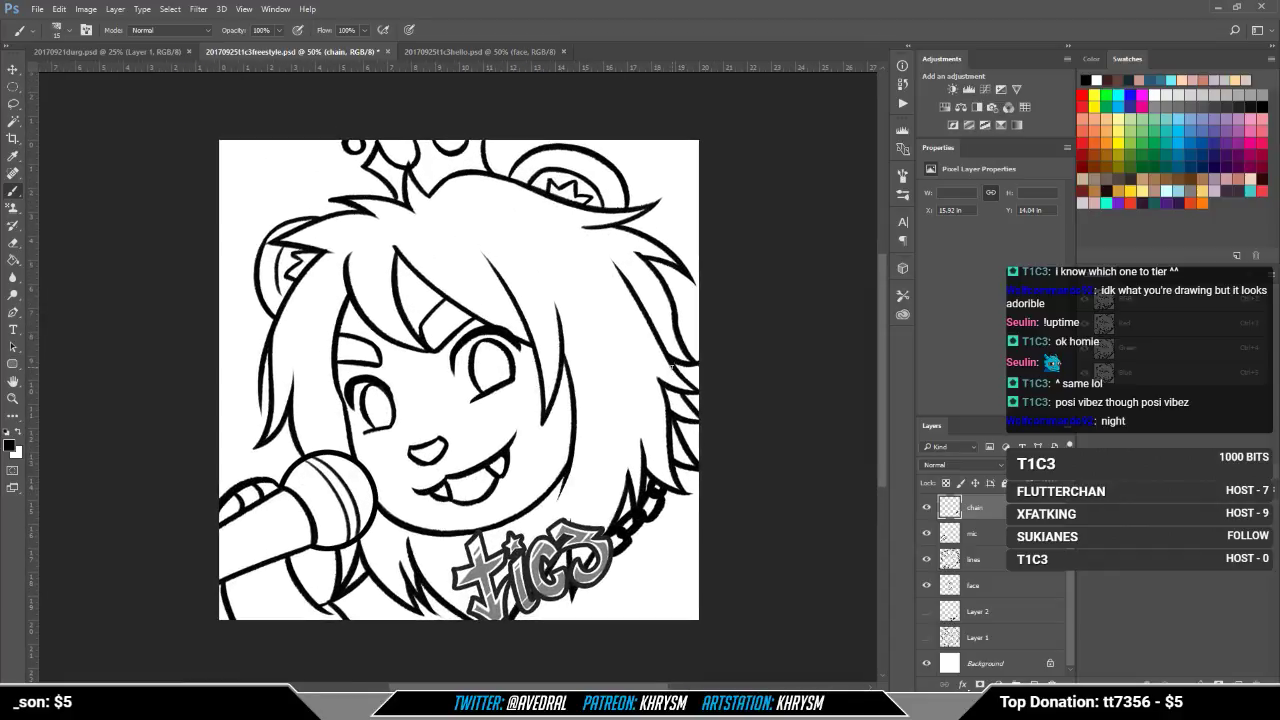